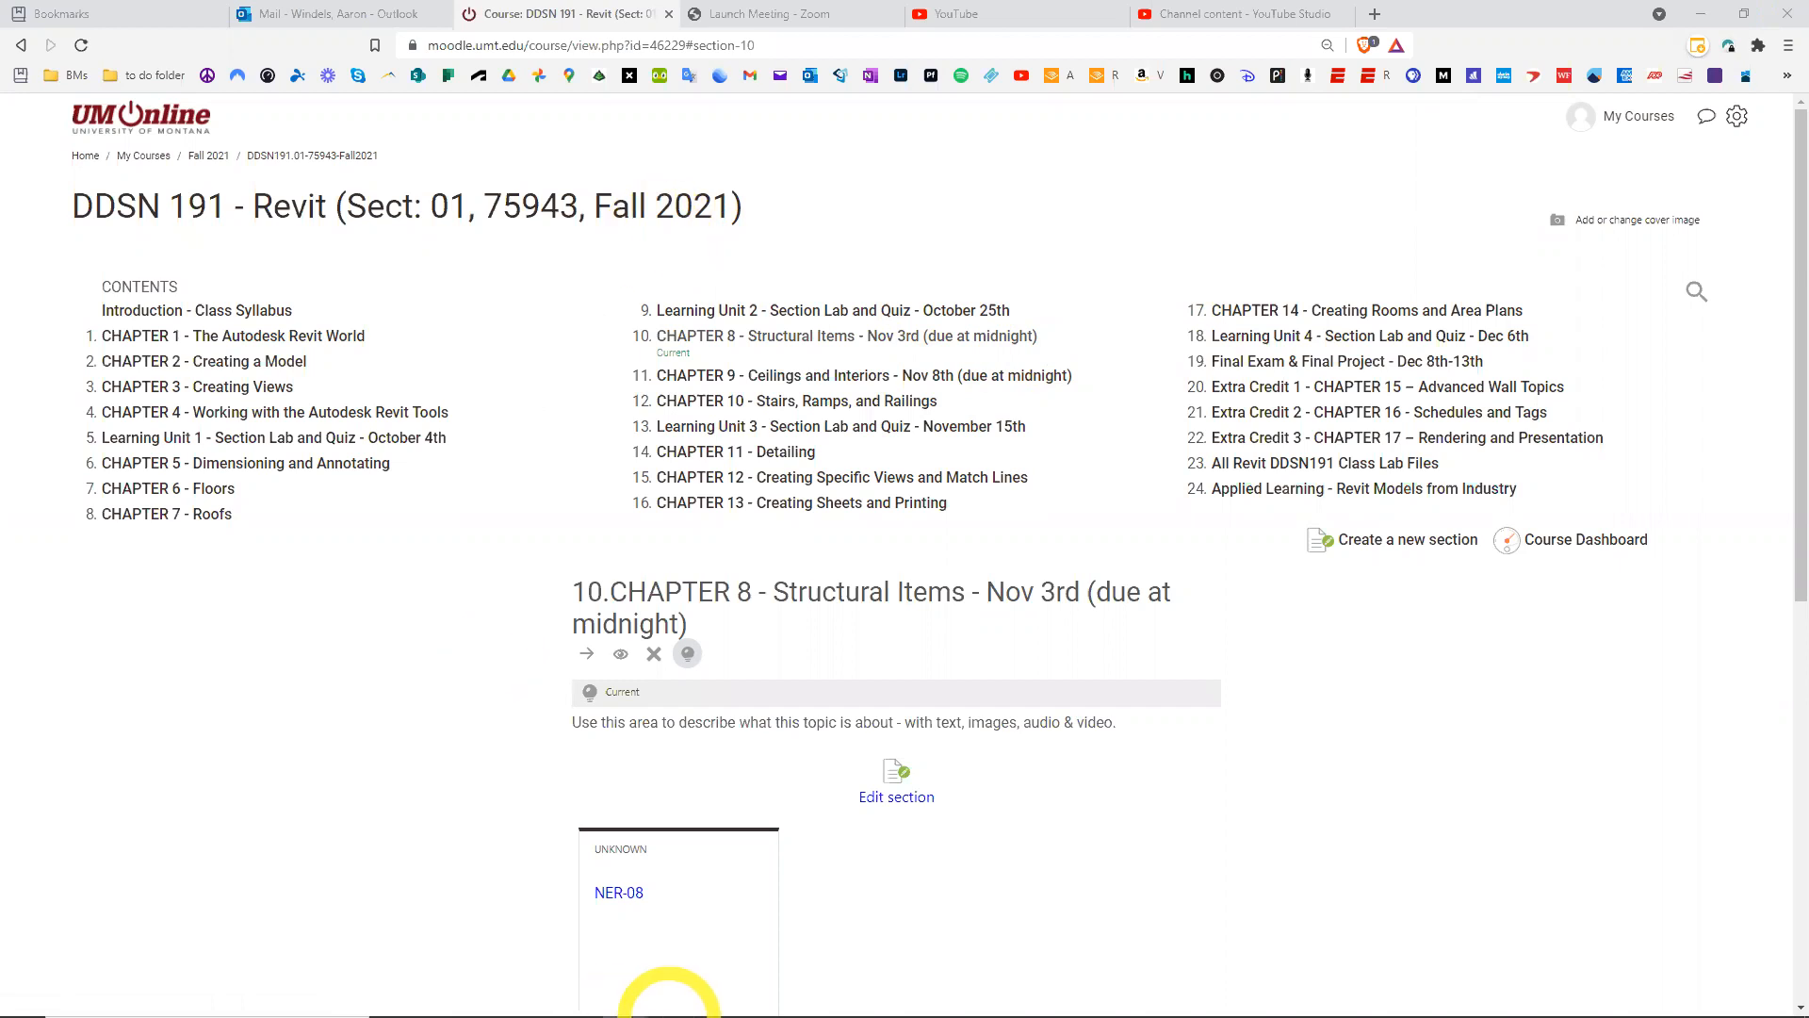
Locate the NER-08 file under Chapter 8 on the course page and switch to Revit
{"action": "mouse_move", "coordinate": [674, 999]}
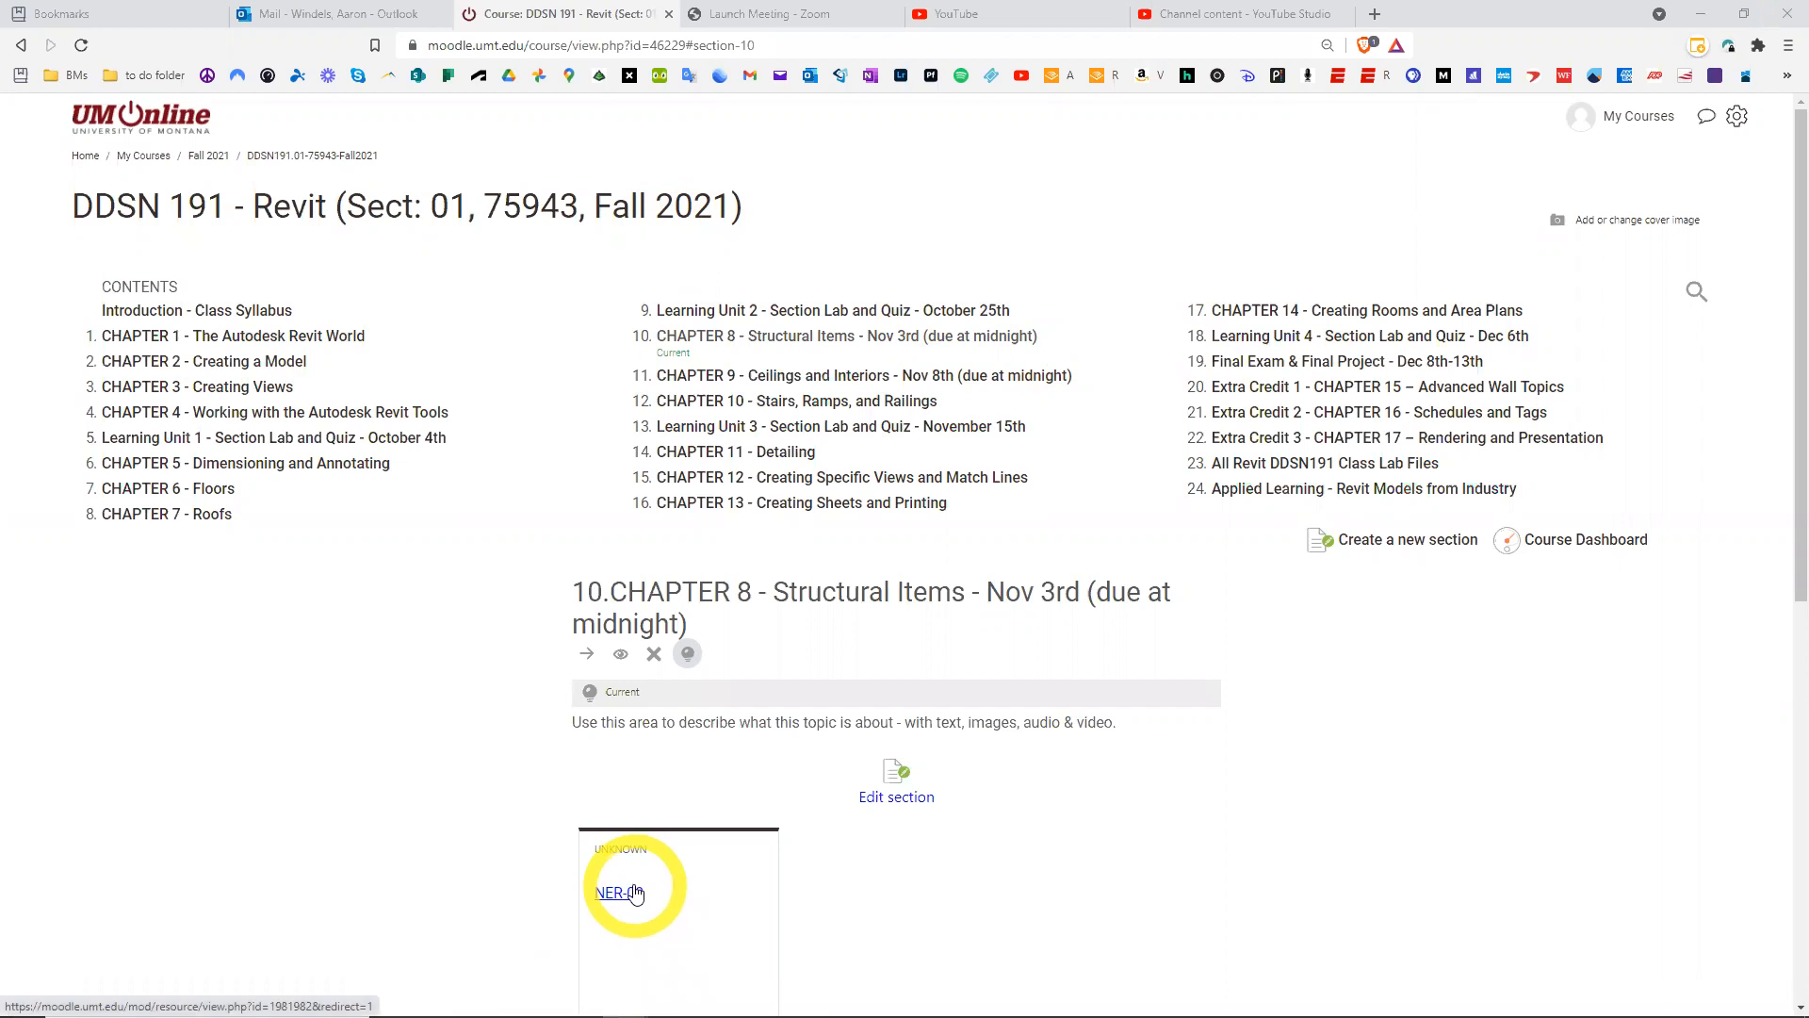
{"action": "key", "text": "ctrl"}
{"action": "key", "text": "ctrl"}
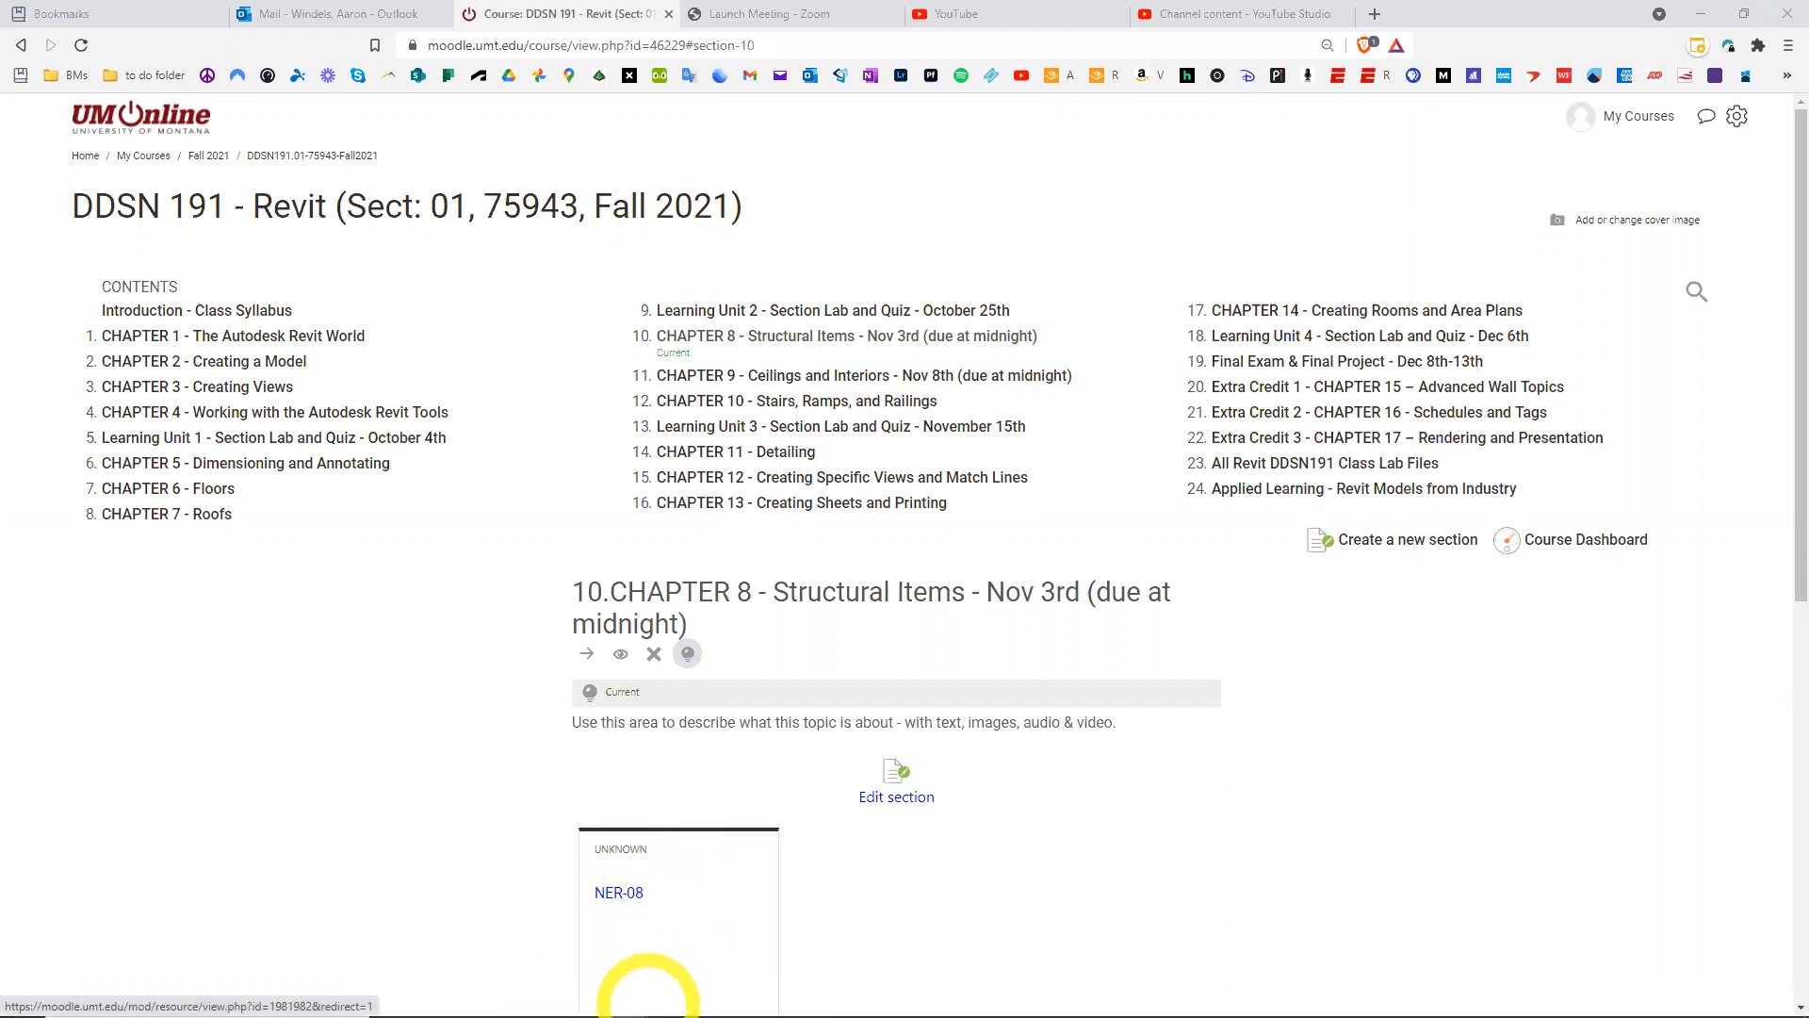
{"action": "left_click", "coordinate": [578, 997]}
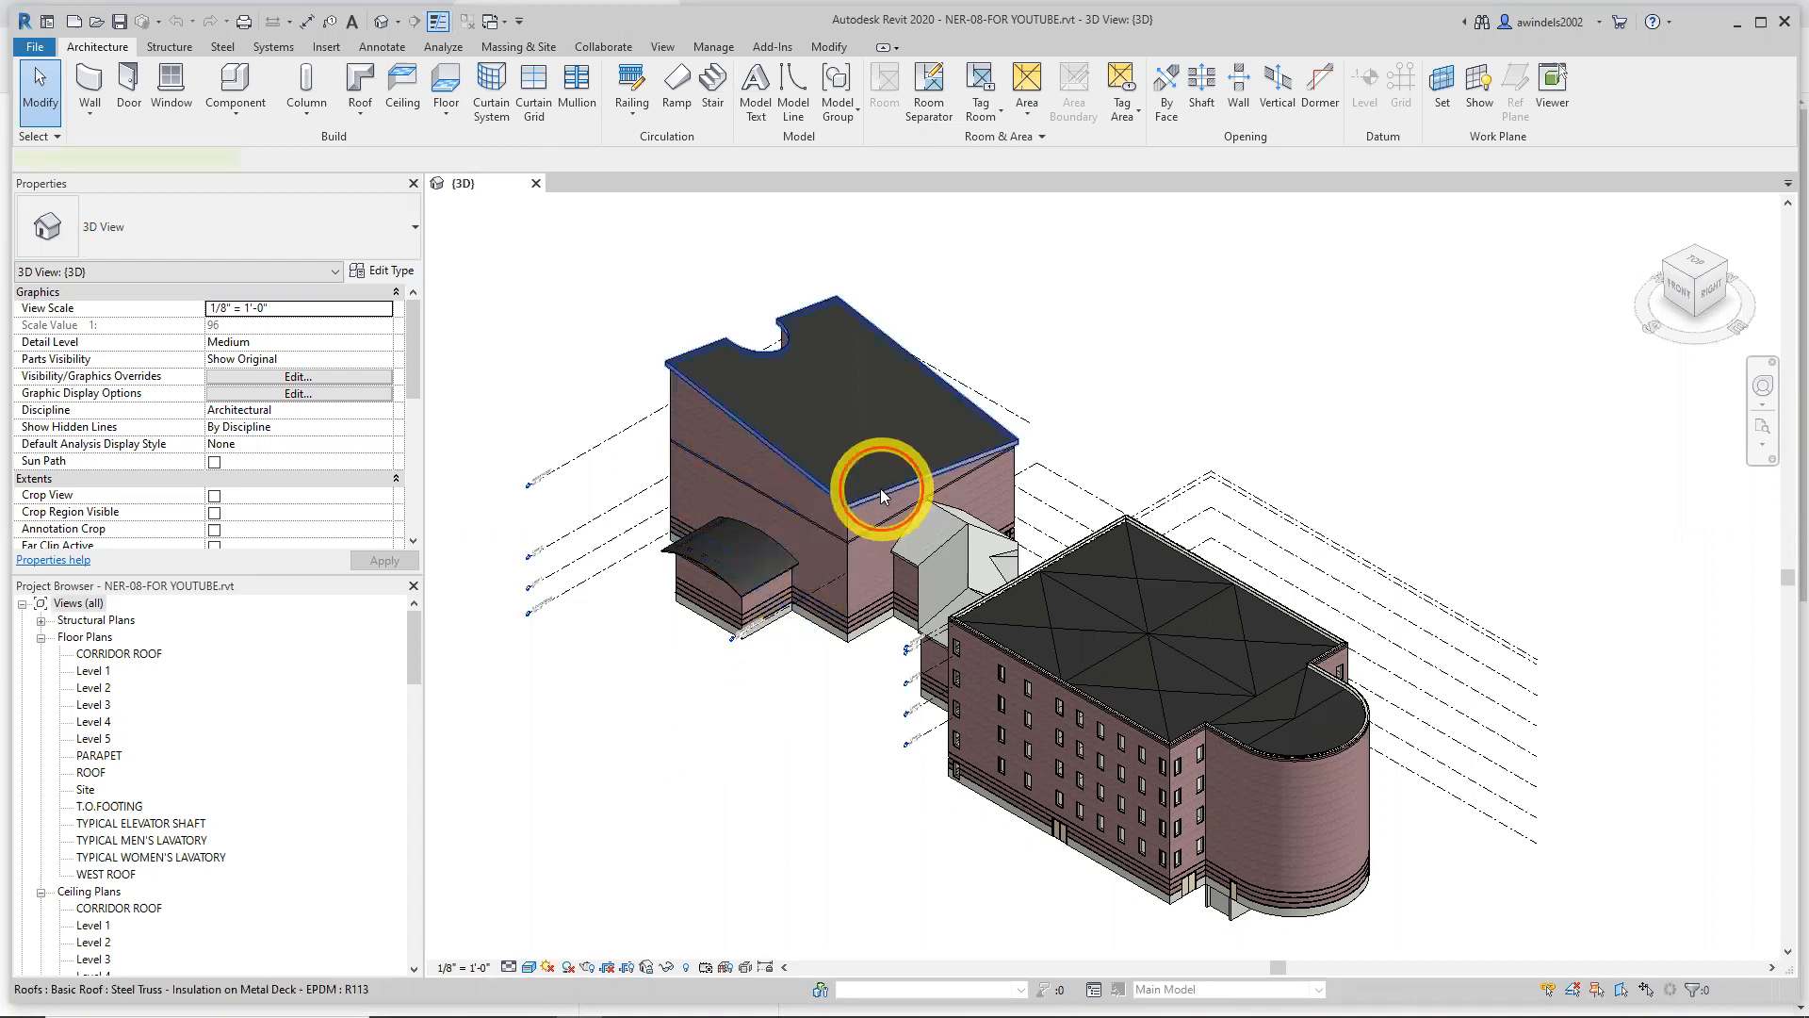
Examine the NER-08 building in 3D, selecting the sloped roof, the connecting corridor's roof and the small entrance's exterior brick wall
{"action": "left_click", "coordinate": [926, 545]}
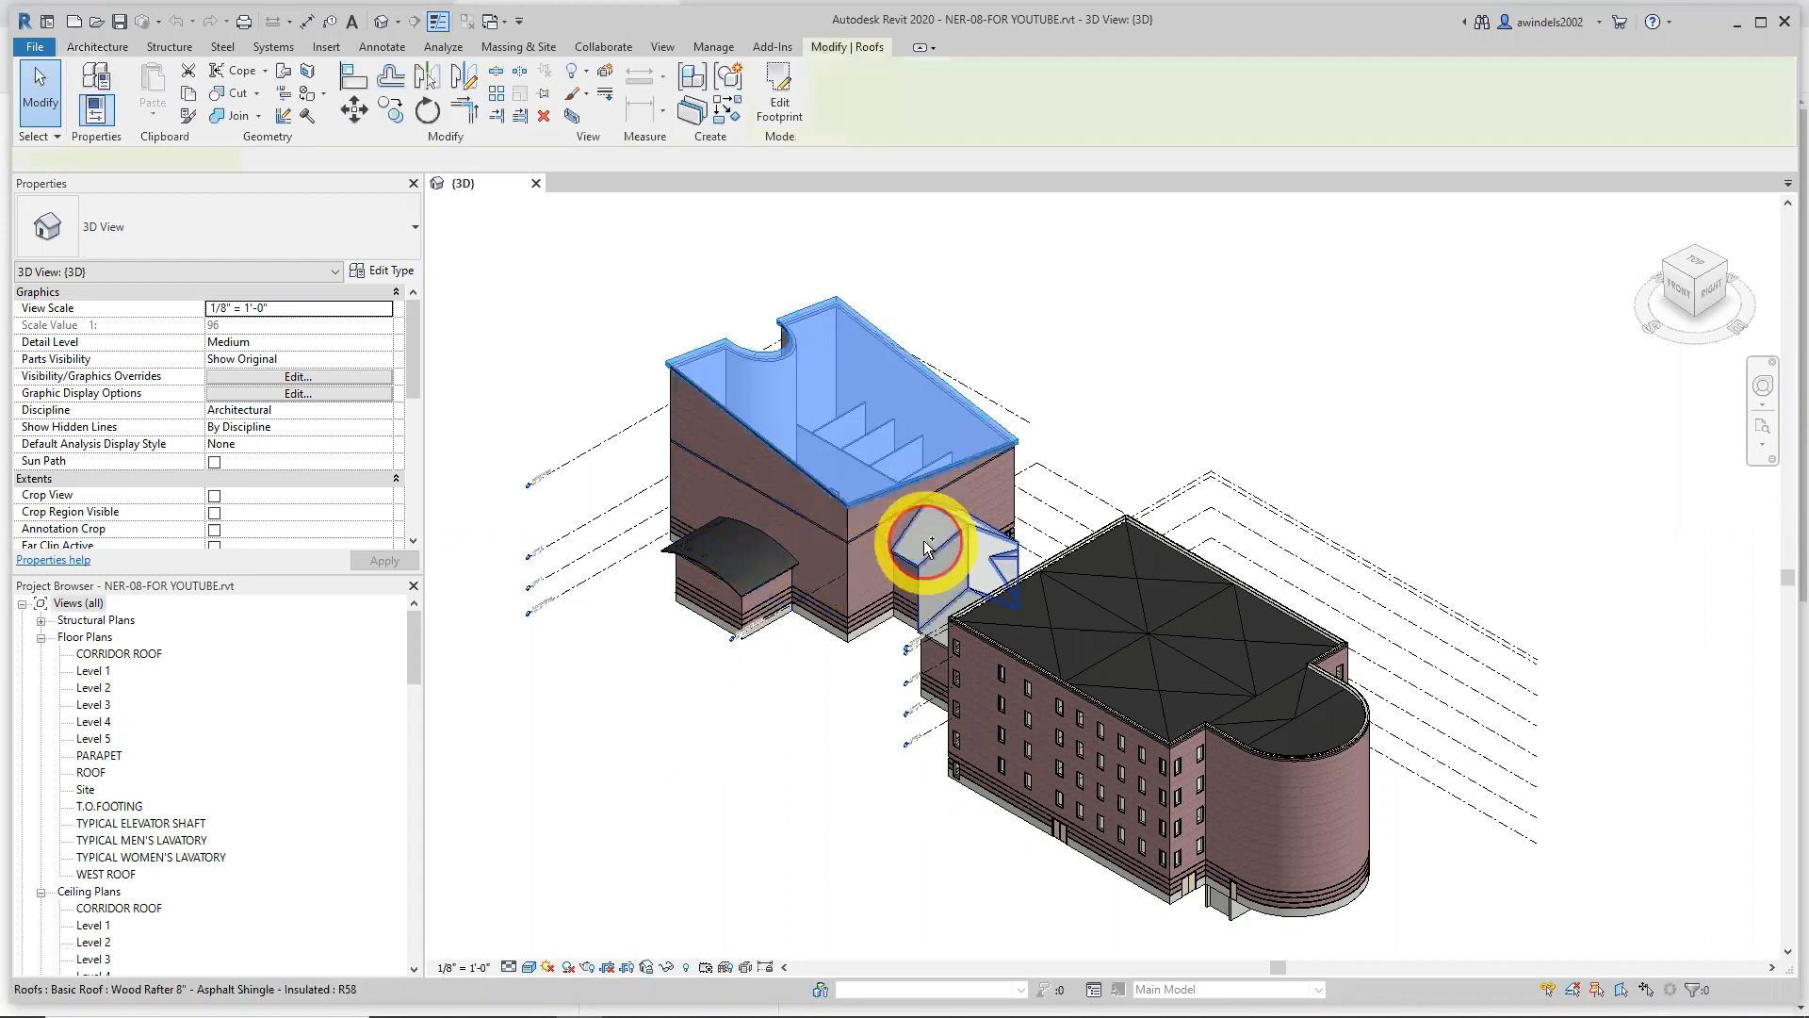
{"action": "left_click", "coordinate": [781, 625]}
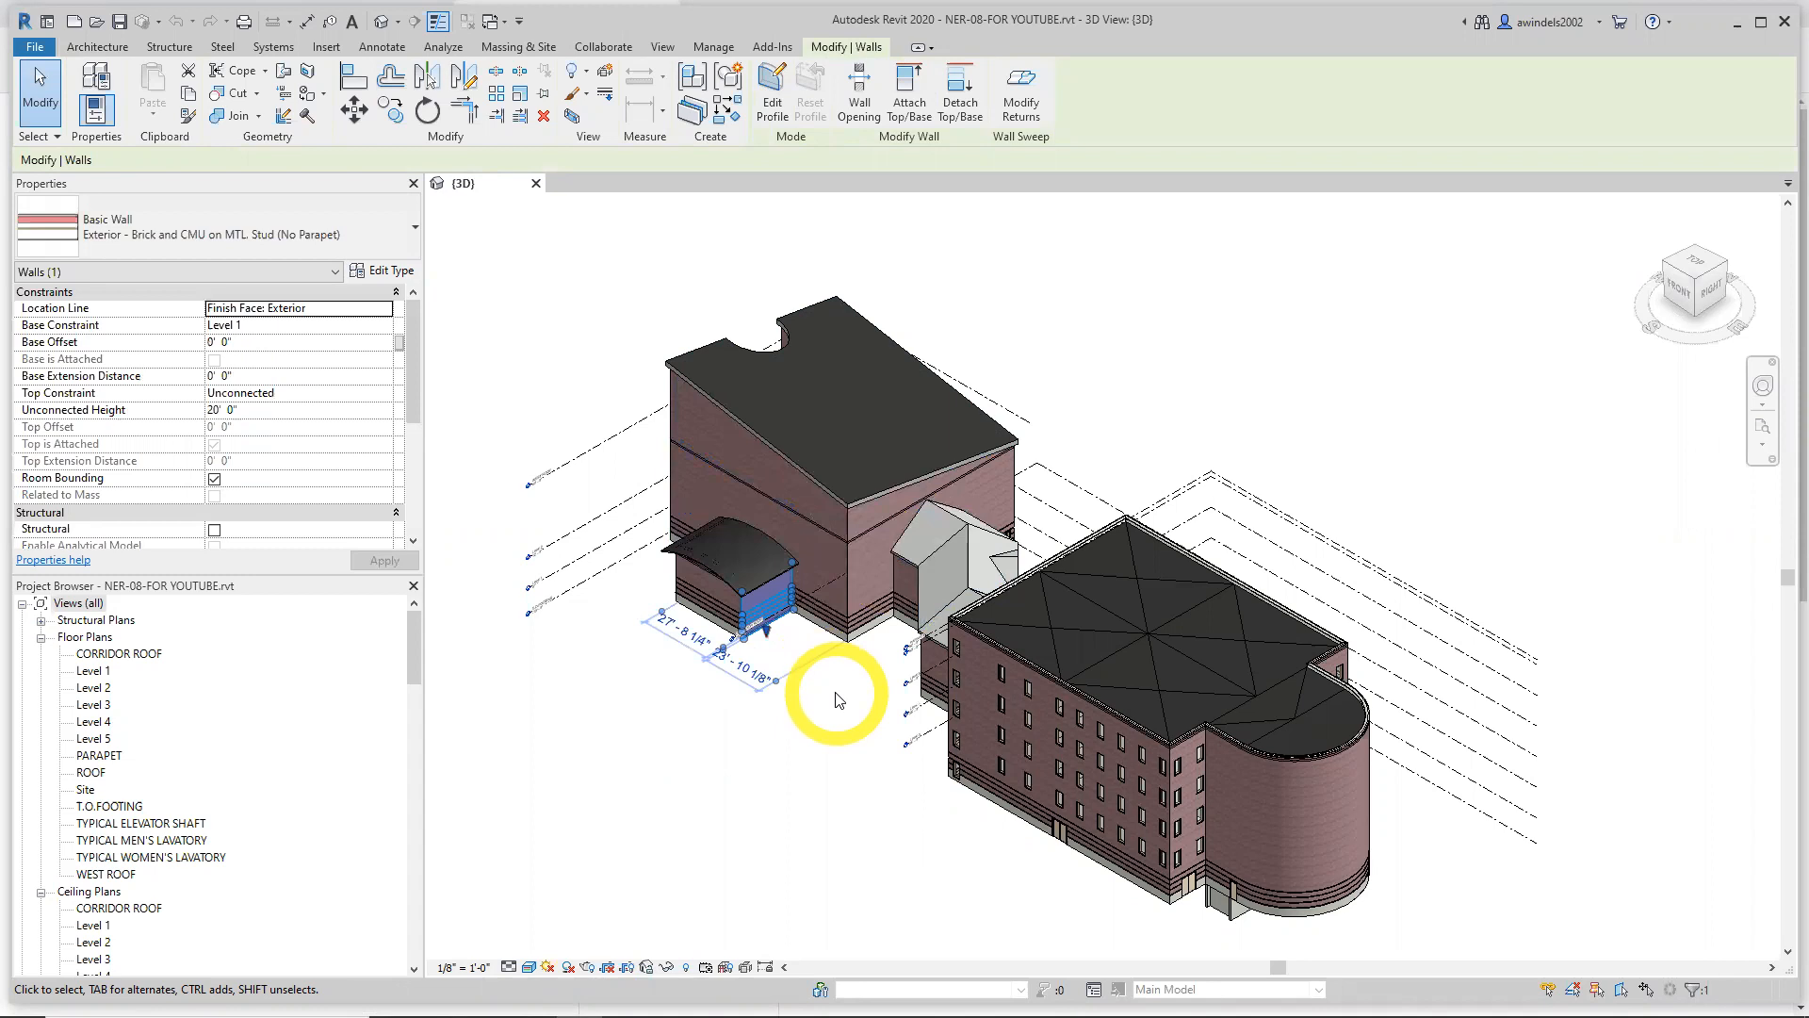
{"action": "left_click", "coordinate": [844, 698]}
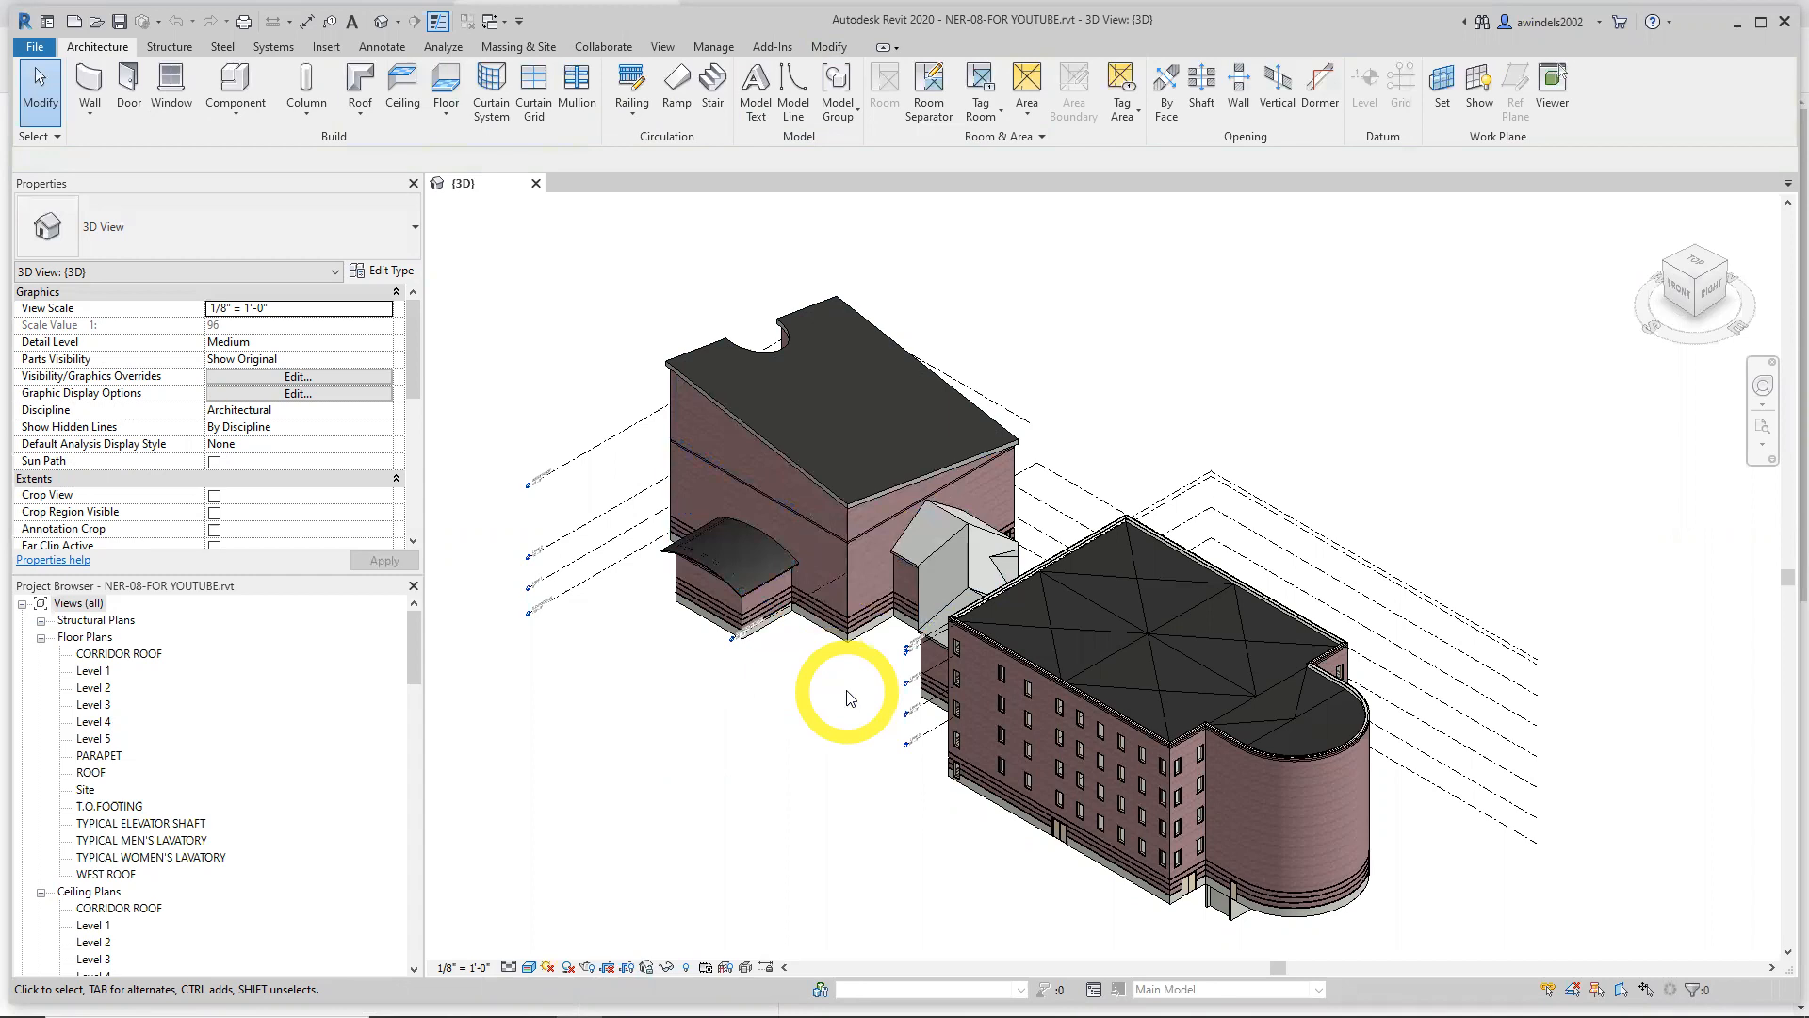
{"action": "middle_click_drag", "start_coordinate": [860, 704], "coordinate": [799, 668], "text": "shift"}
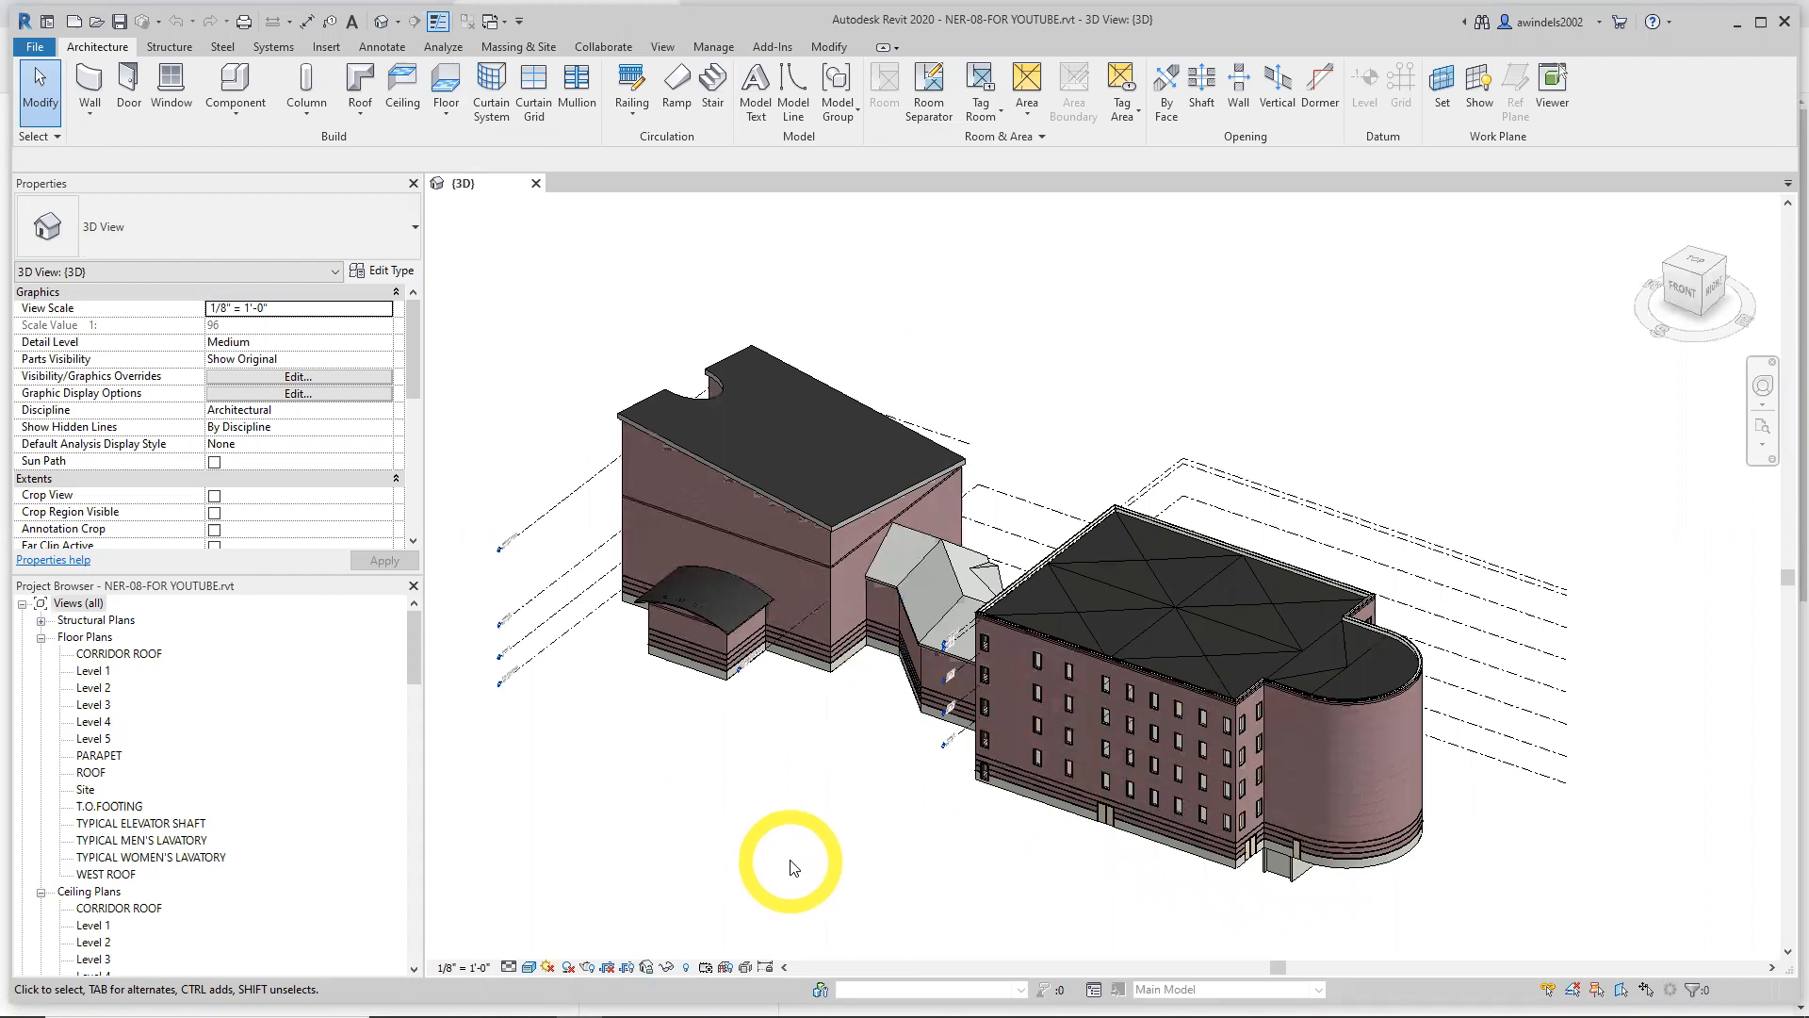
Start opening another project and browse from the Desktop to the USB Drive (G:)
{"action": "left_click", "coordinate": [98, 22]}
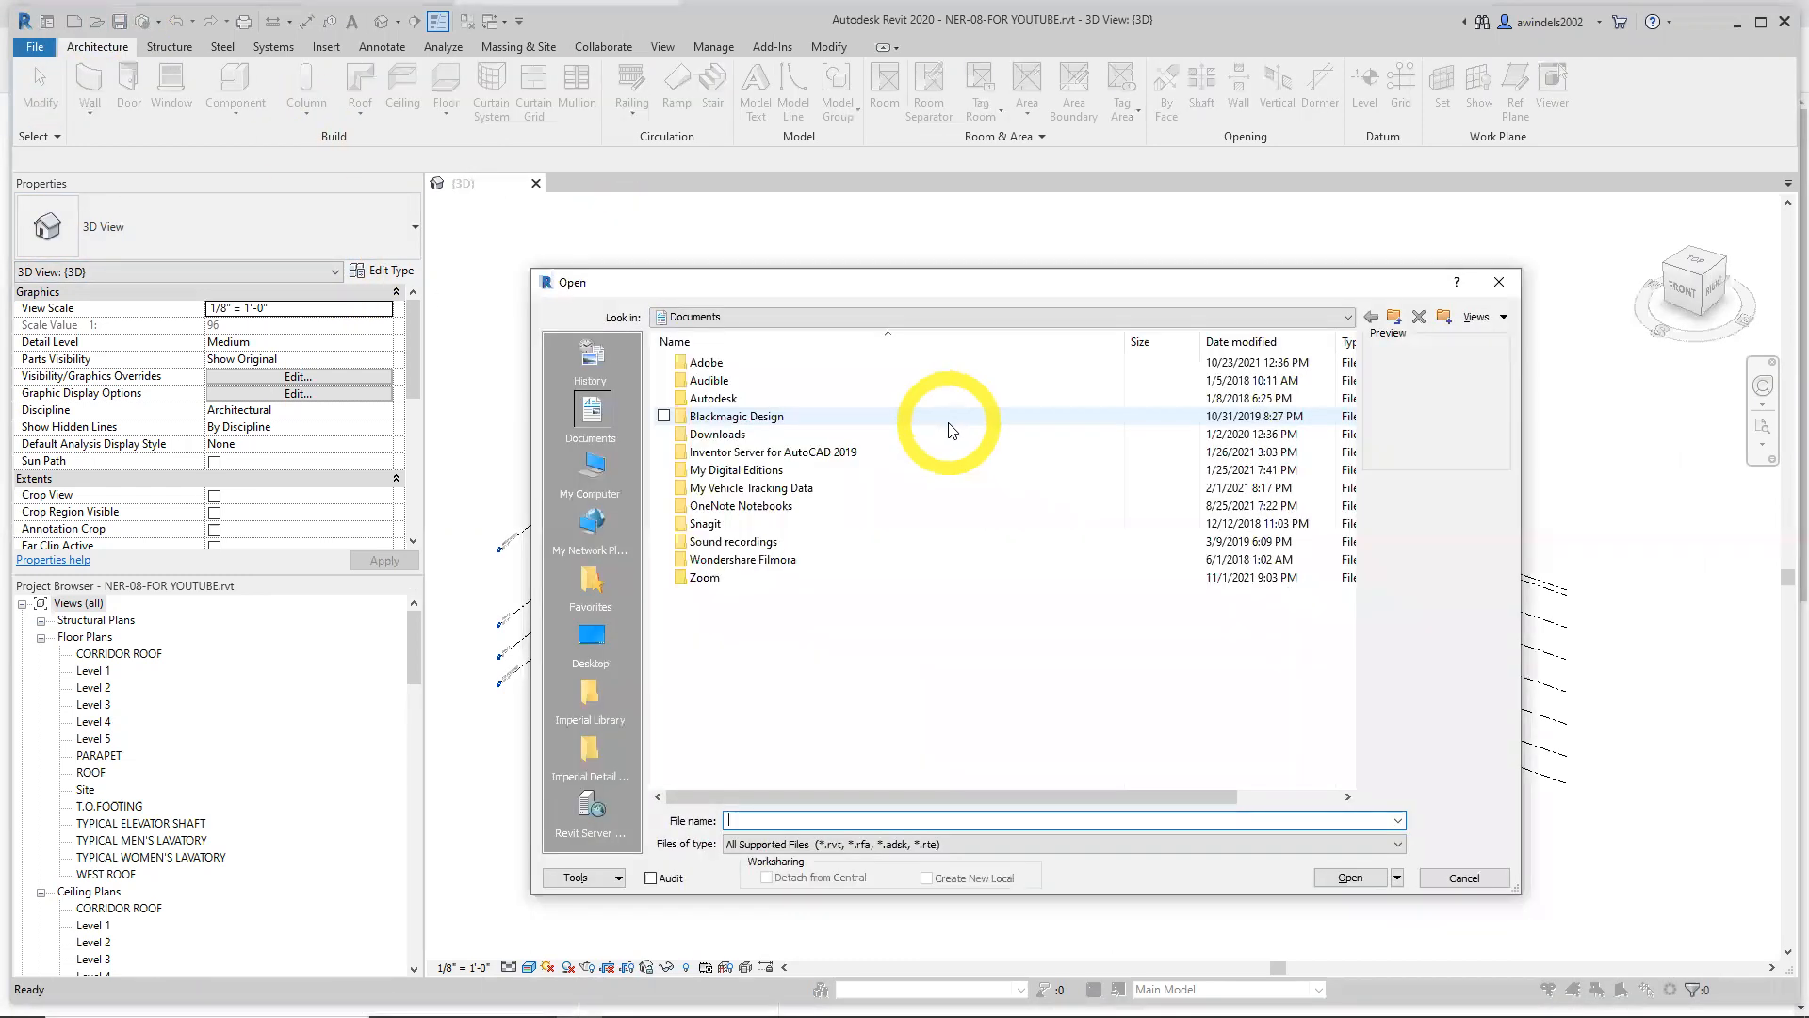
{"action": "left_click", "coordinate": [591, 641]}
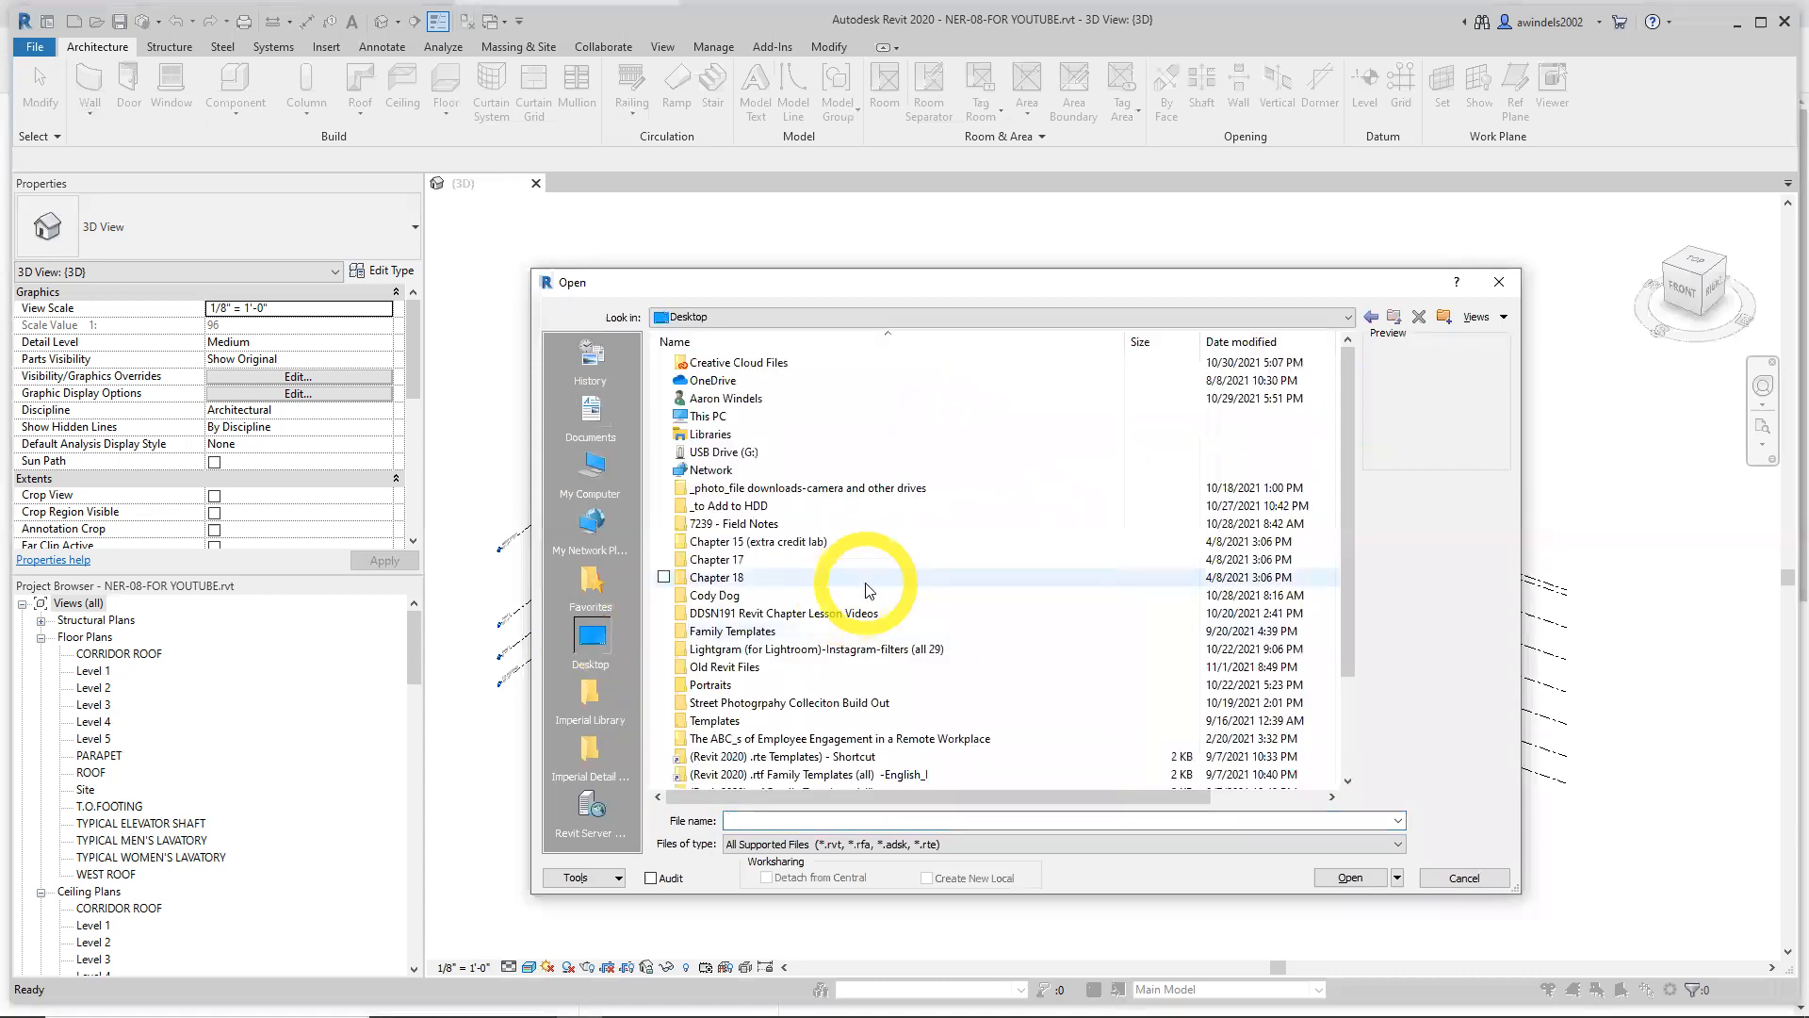
{"action": "scroll", "coordinate": [867, 603], "scroll_direction": "down", "scroll_amount": 3}
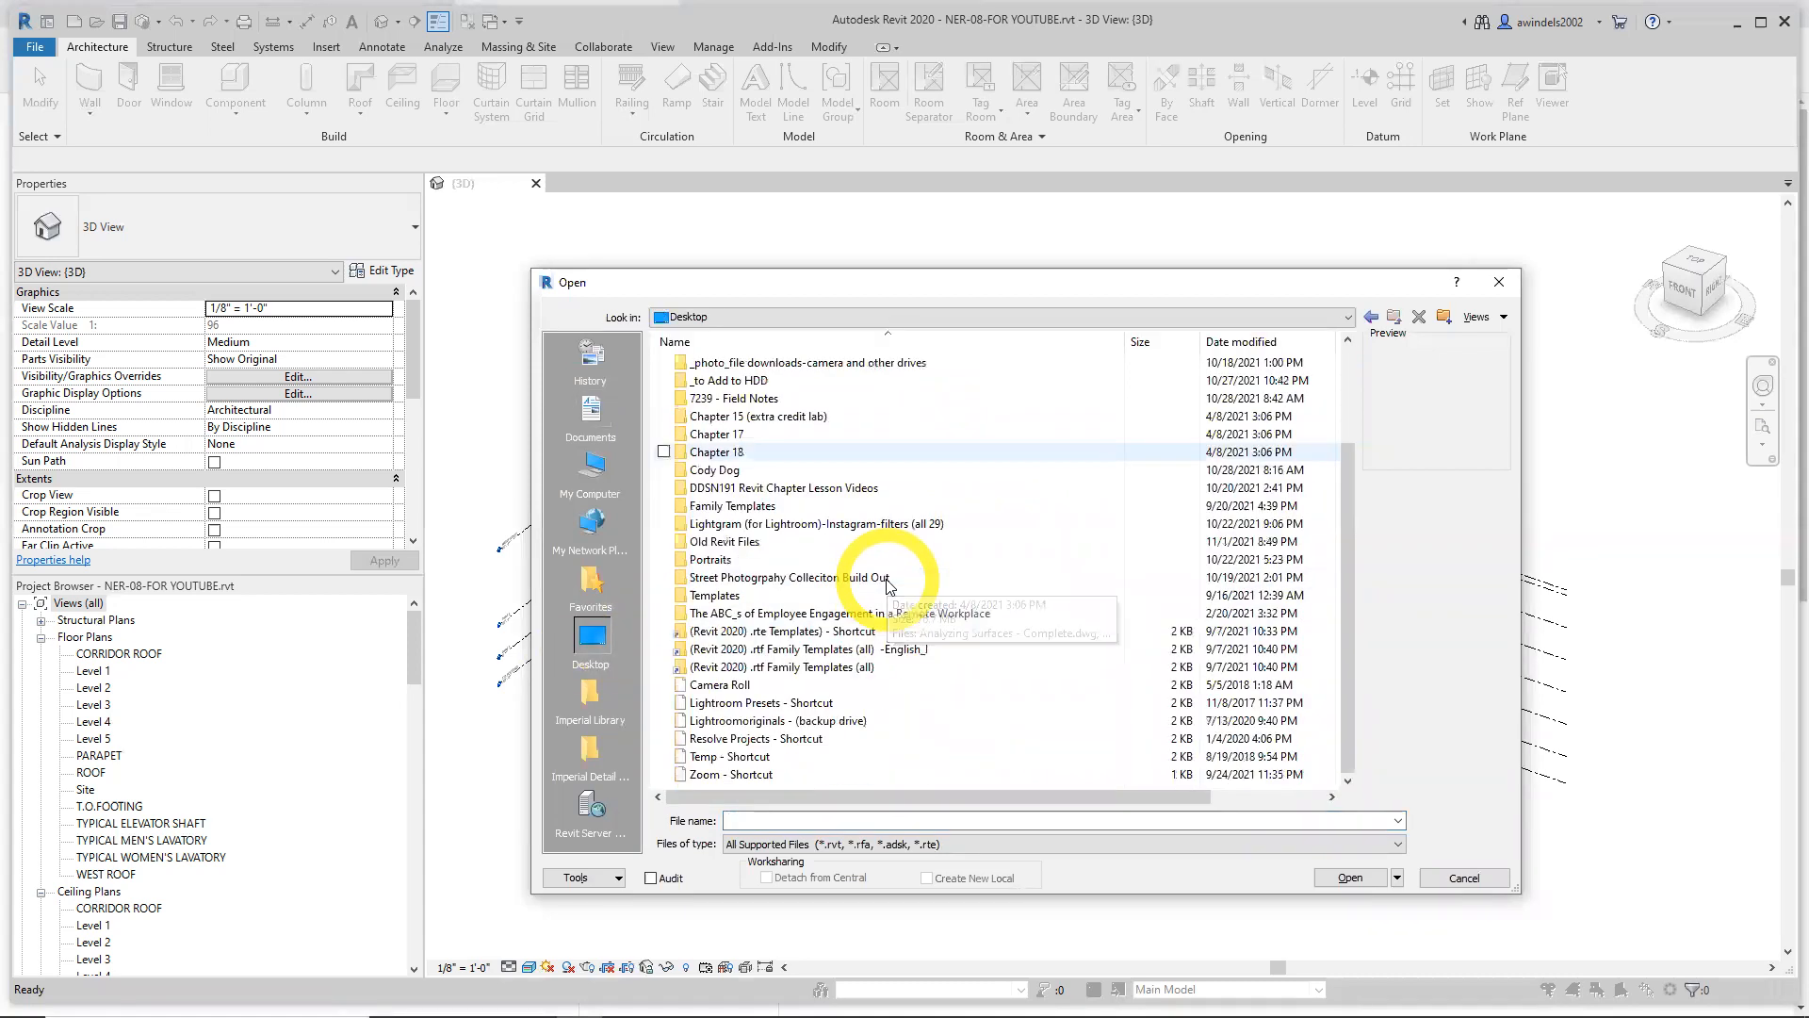
{"action": "scroll", "coordinate": [697, 452], "scroll_direction": "up", "scroll_amount": 3}
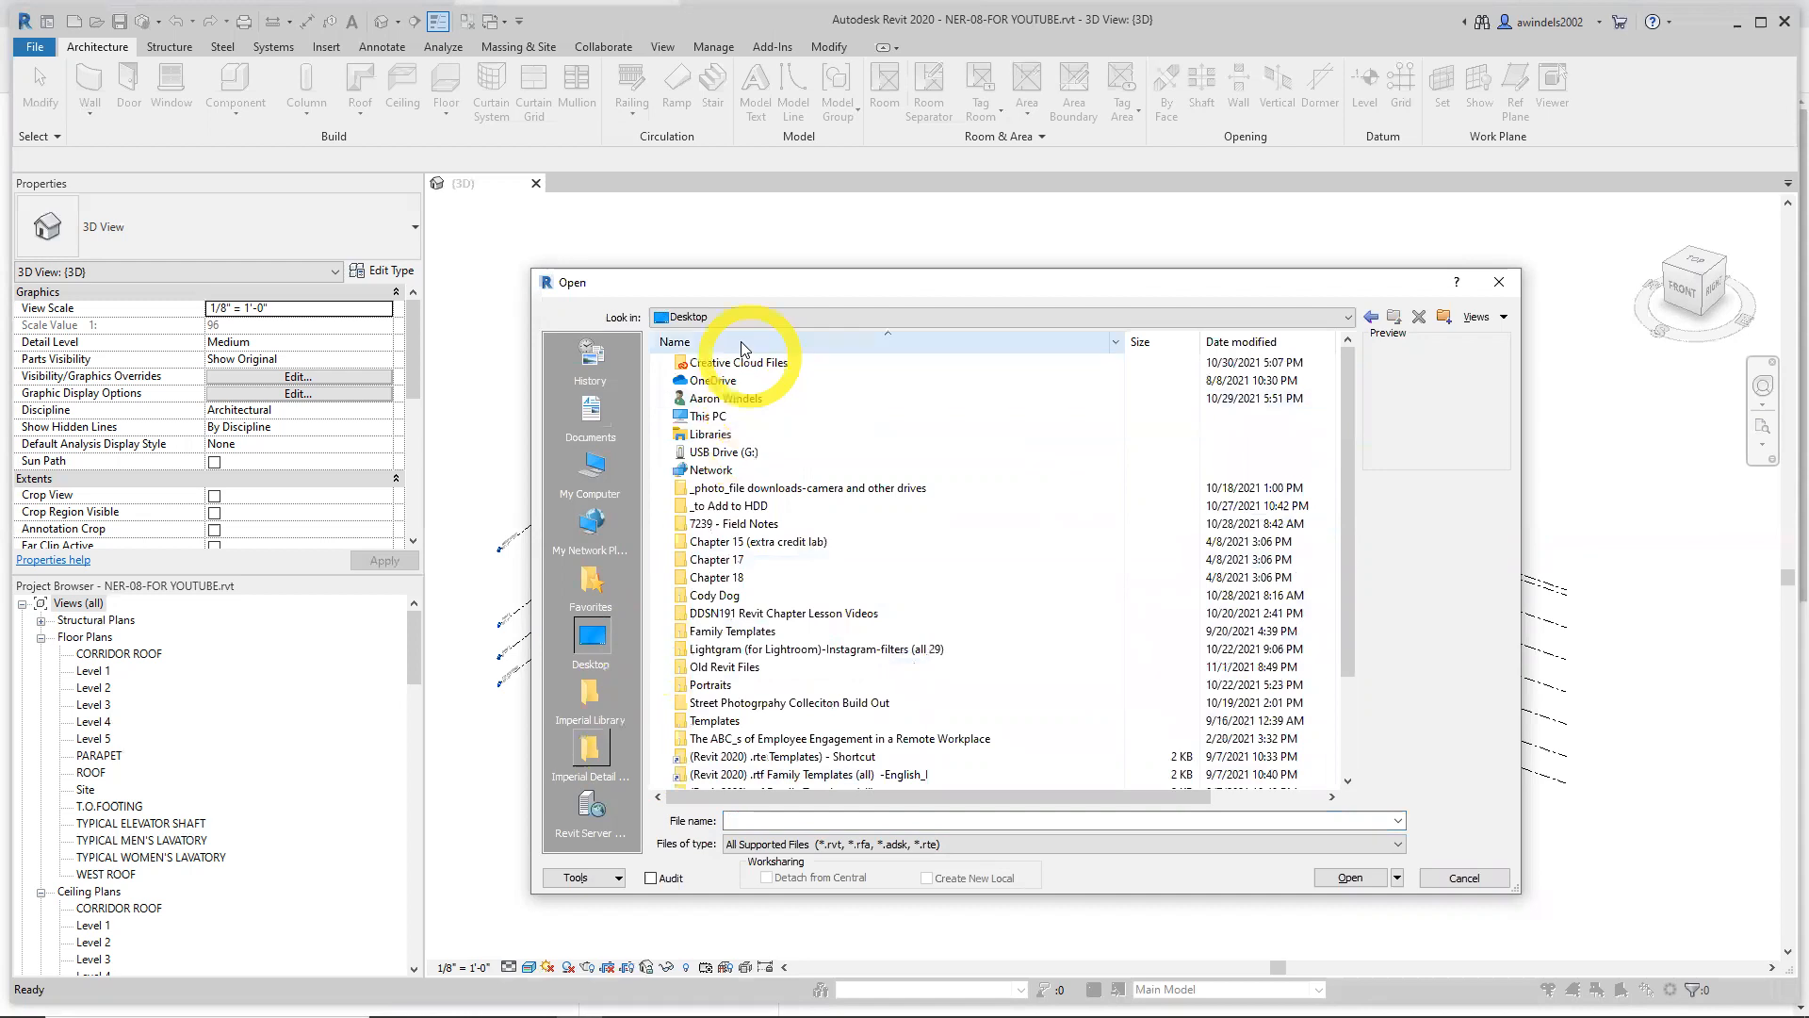
{"action": "left_click", "coordinate": [733, 321]}
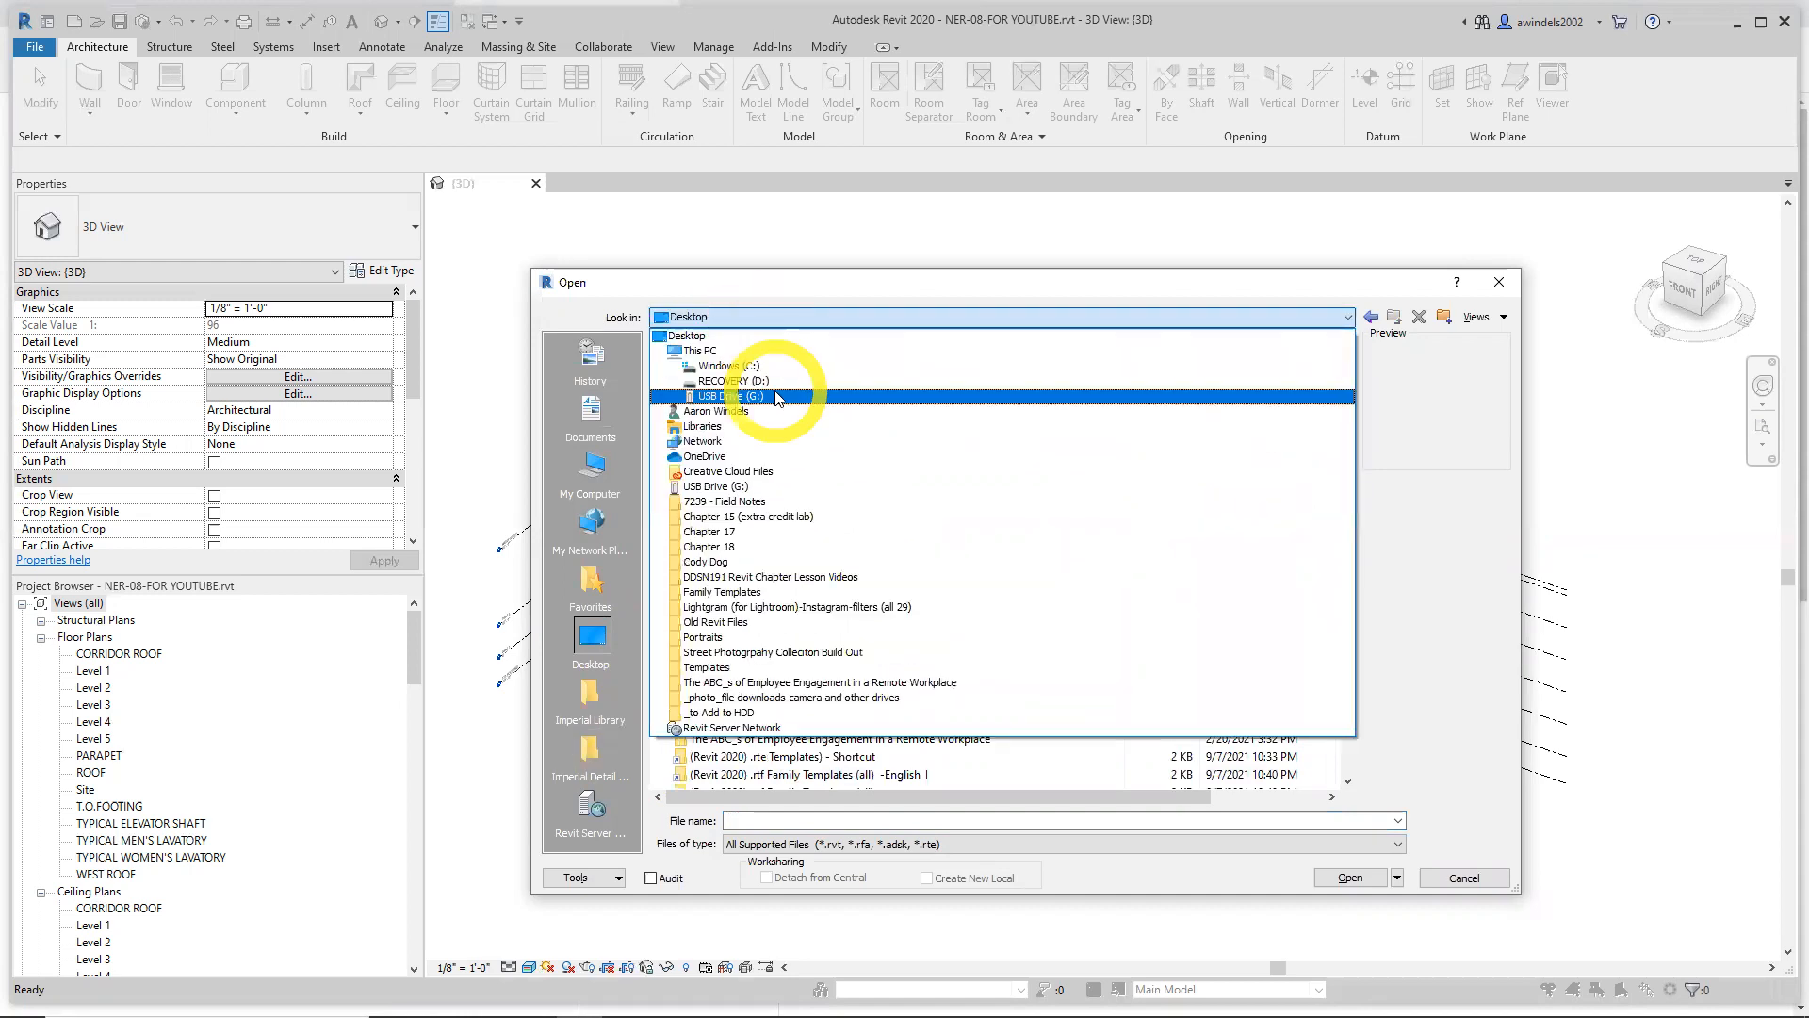
{"action": "left_click", "coordinate": [779, 396]}
Navigate through 6_Industry Examples with Textbook Ch's and the Ch.8 Structural Items folder to DJA_6997.01 WYIFC Building -NPS
{"action": "double_click", "coordinate": [771, 381]}
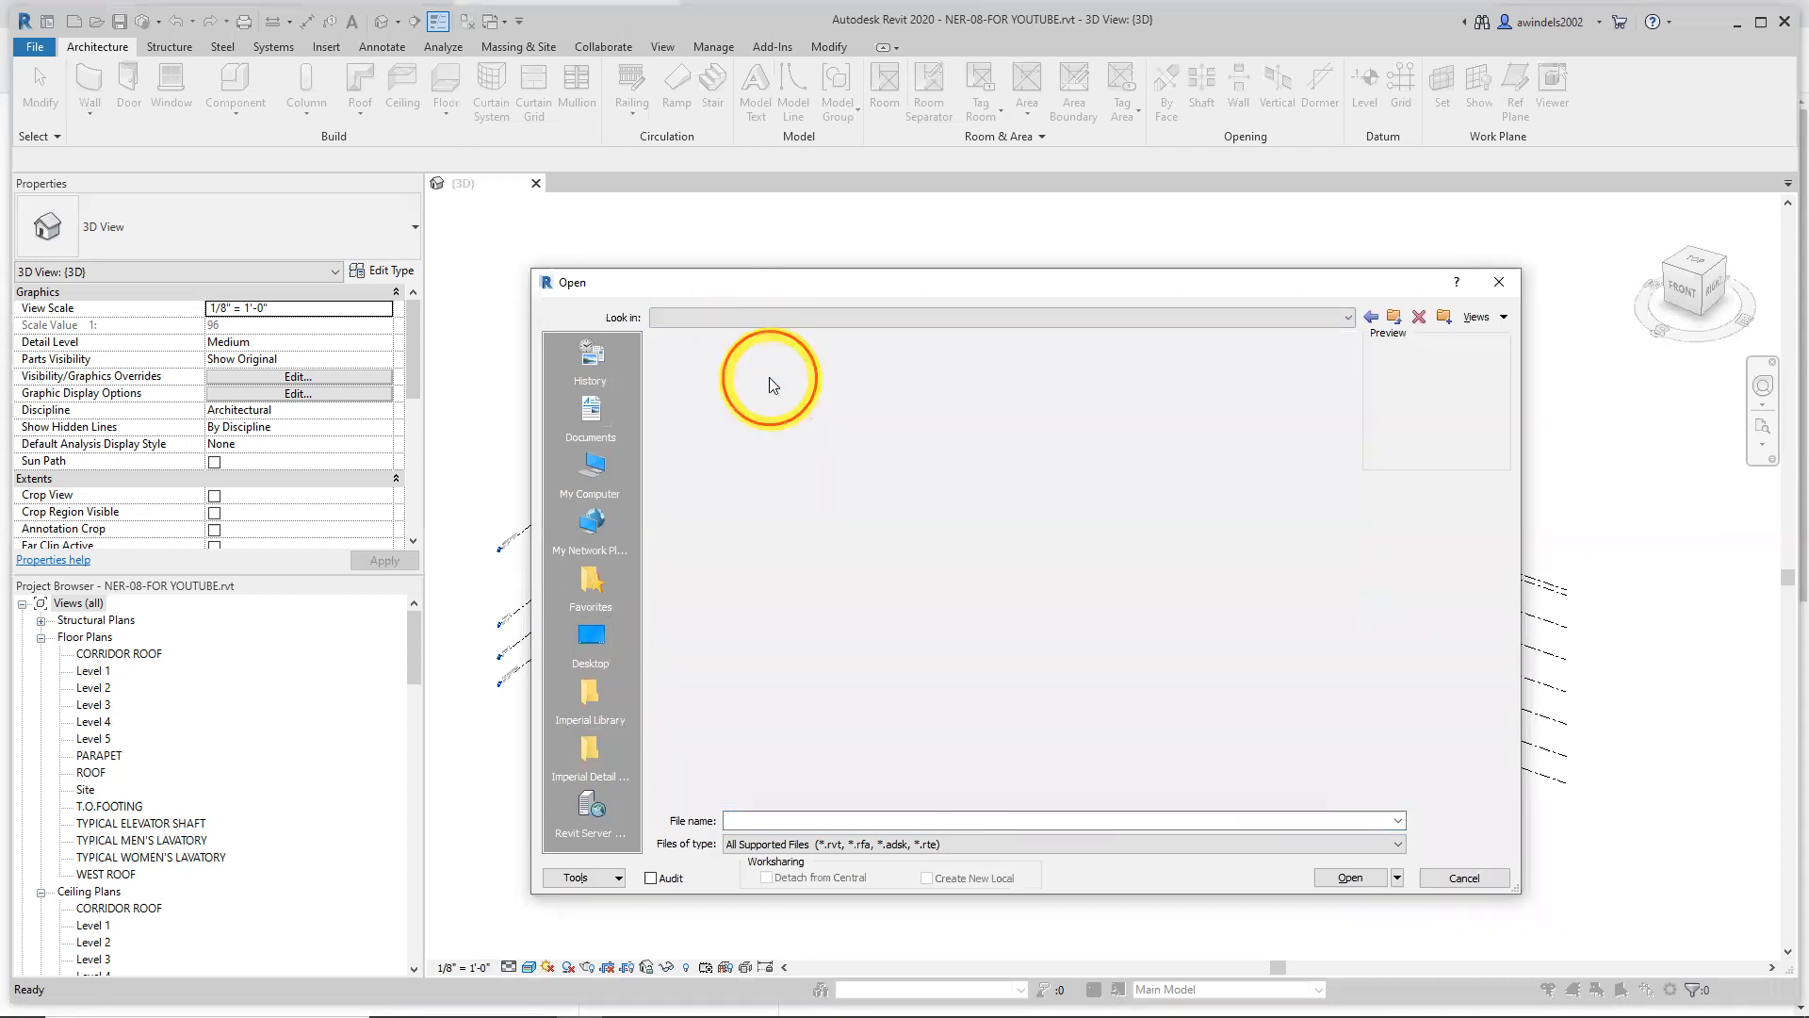
{"action": "double_click", "coordinate": [785, 363]}
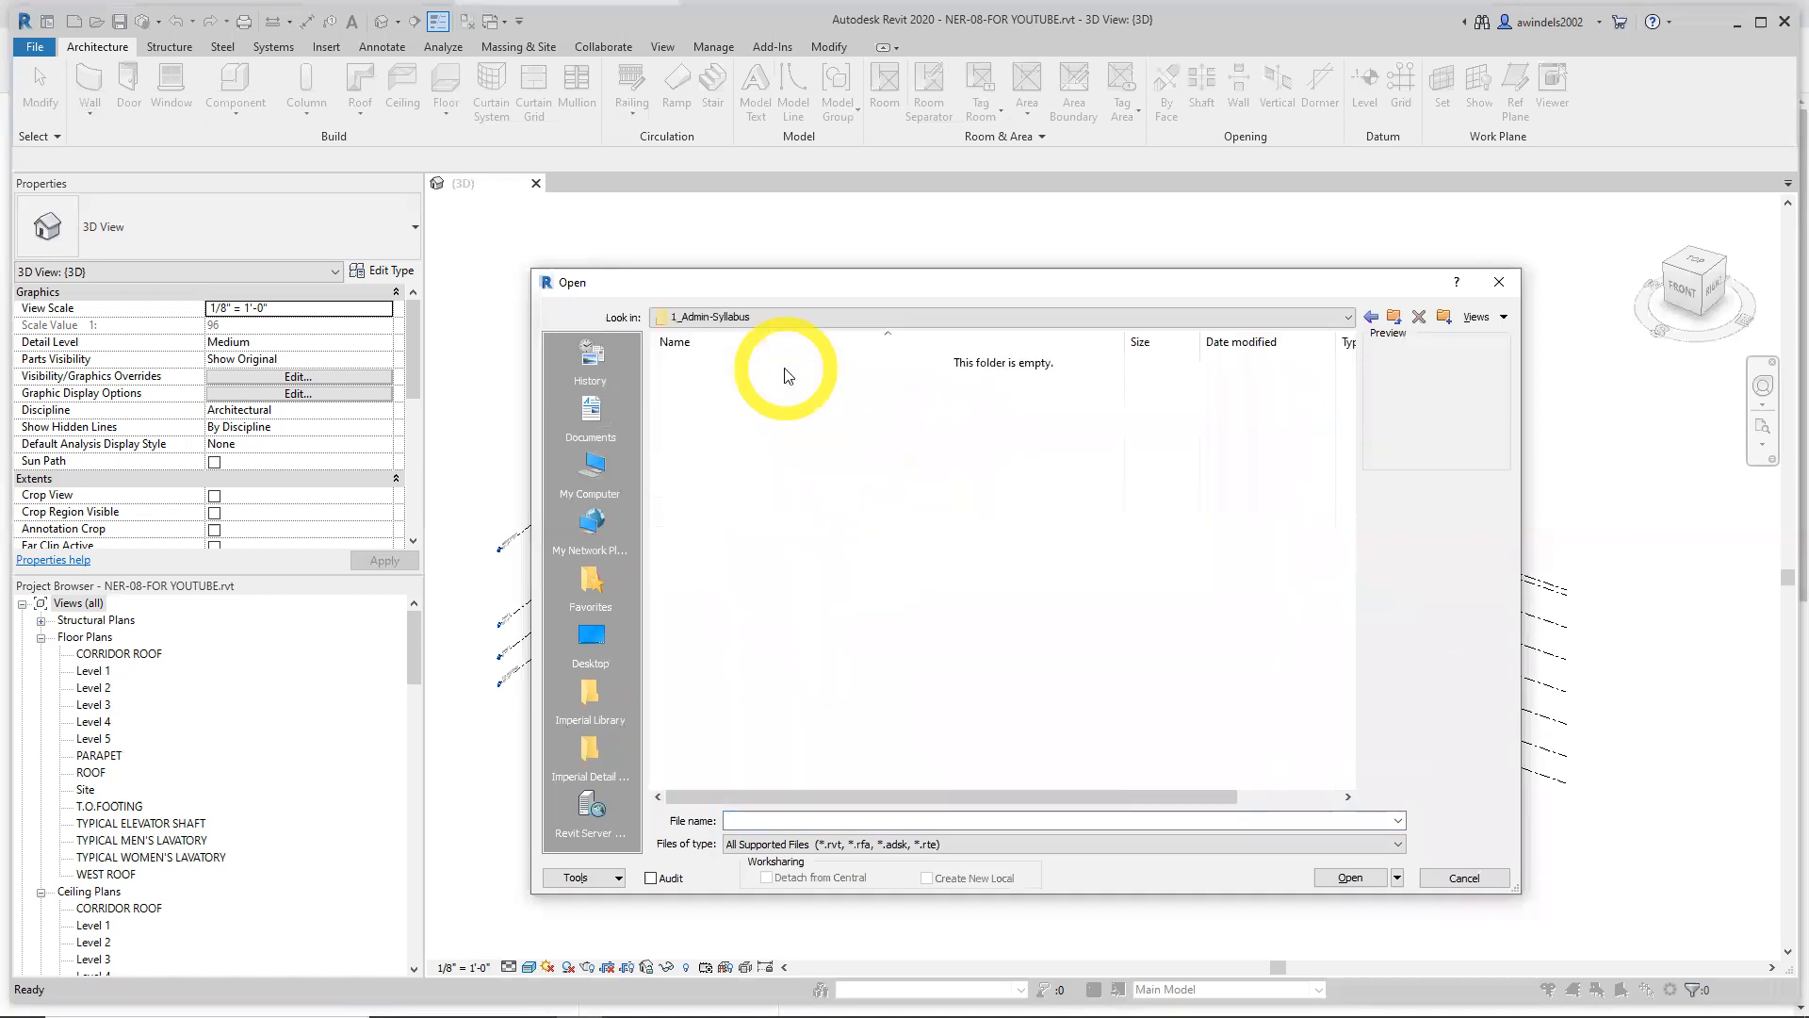
{"action": "key", "text": "BackSpace"}
{"action": "double_click", "coordinate": [739, 441]}
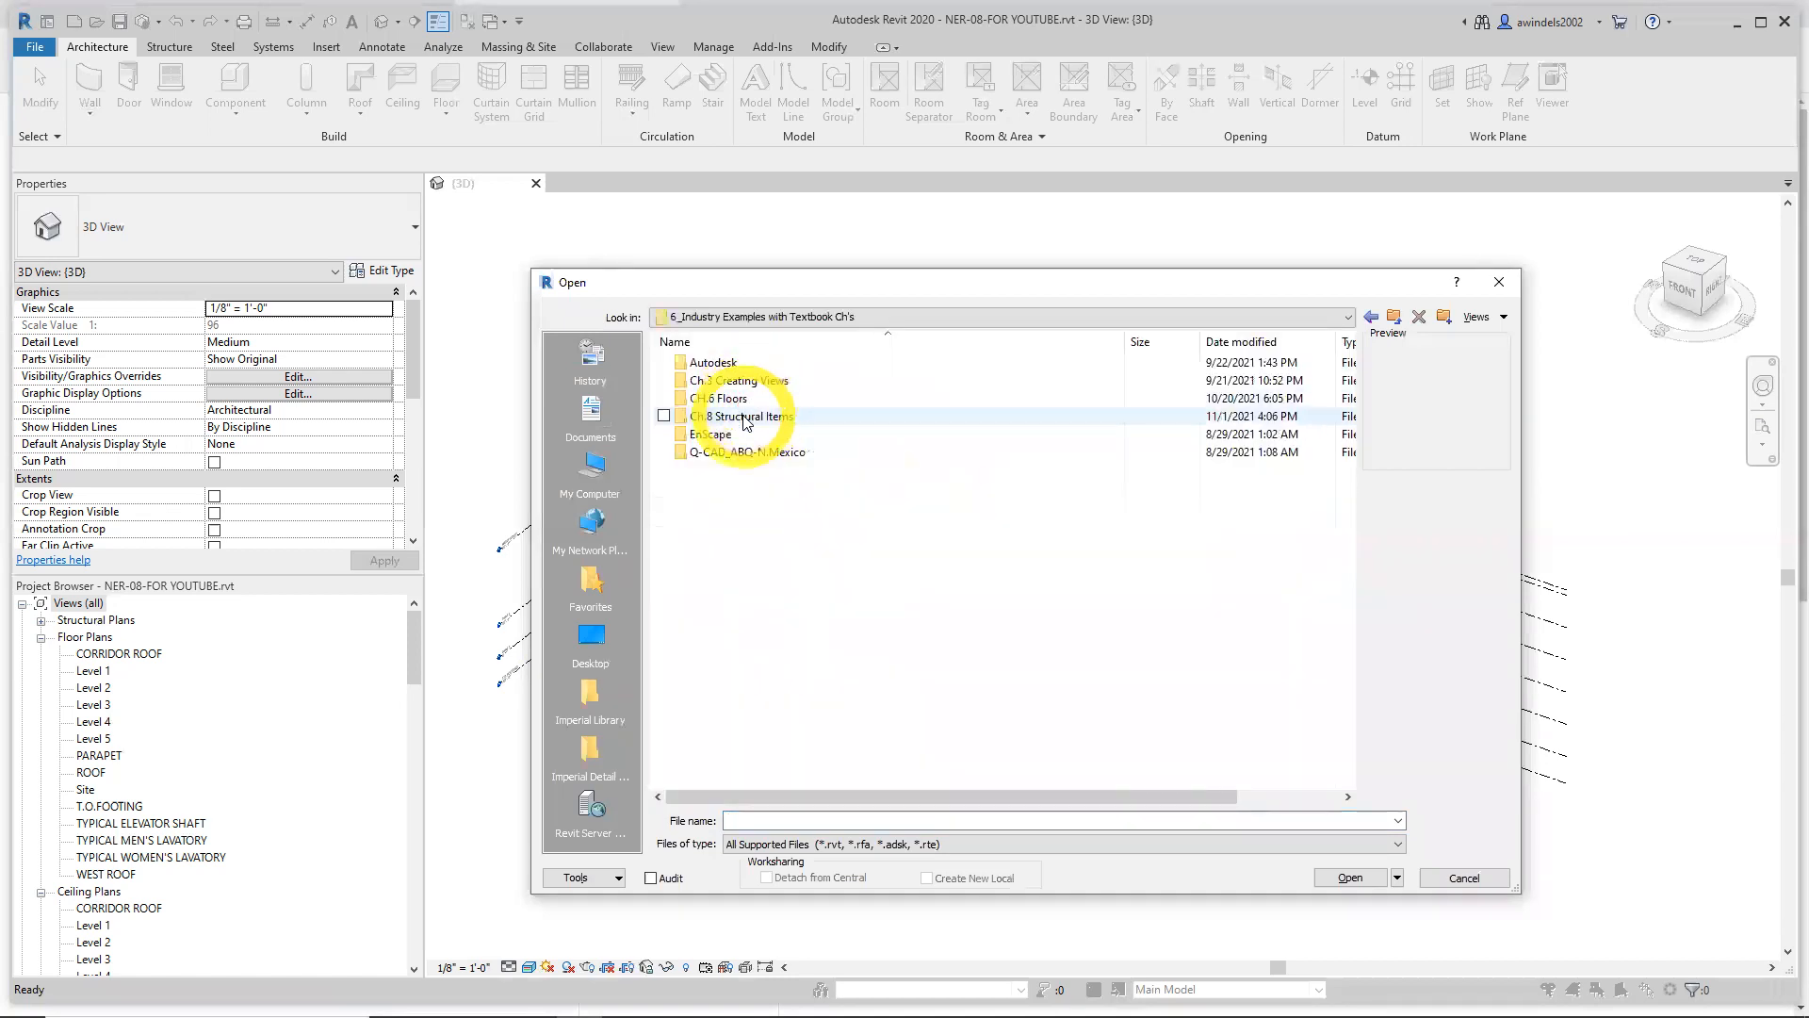
{"action": "double_click", "coordinate": [745, 418]}
{"action": "double_click", "coordinate": [779, 362]}
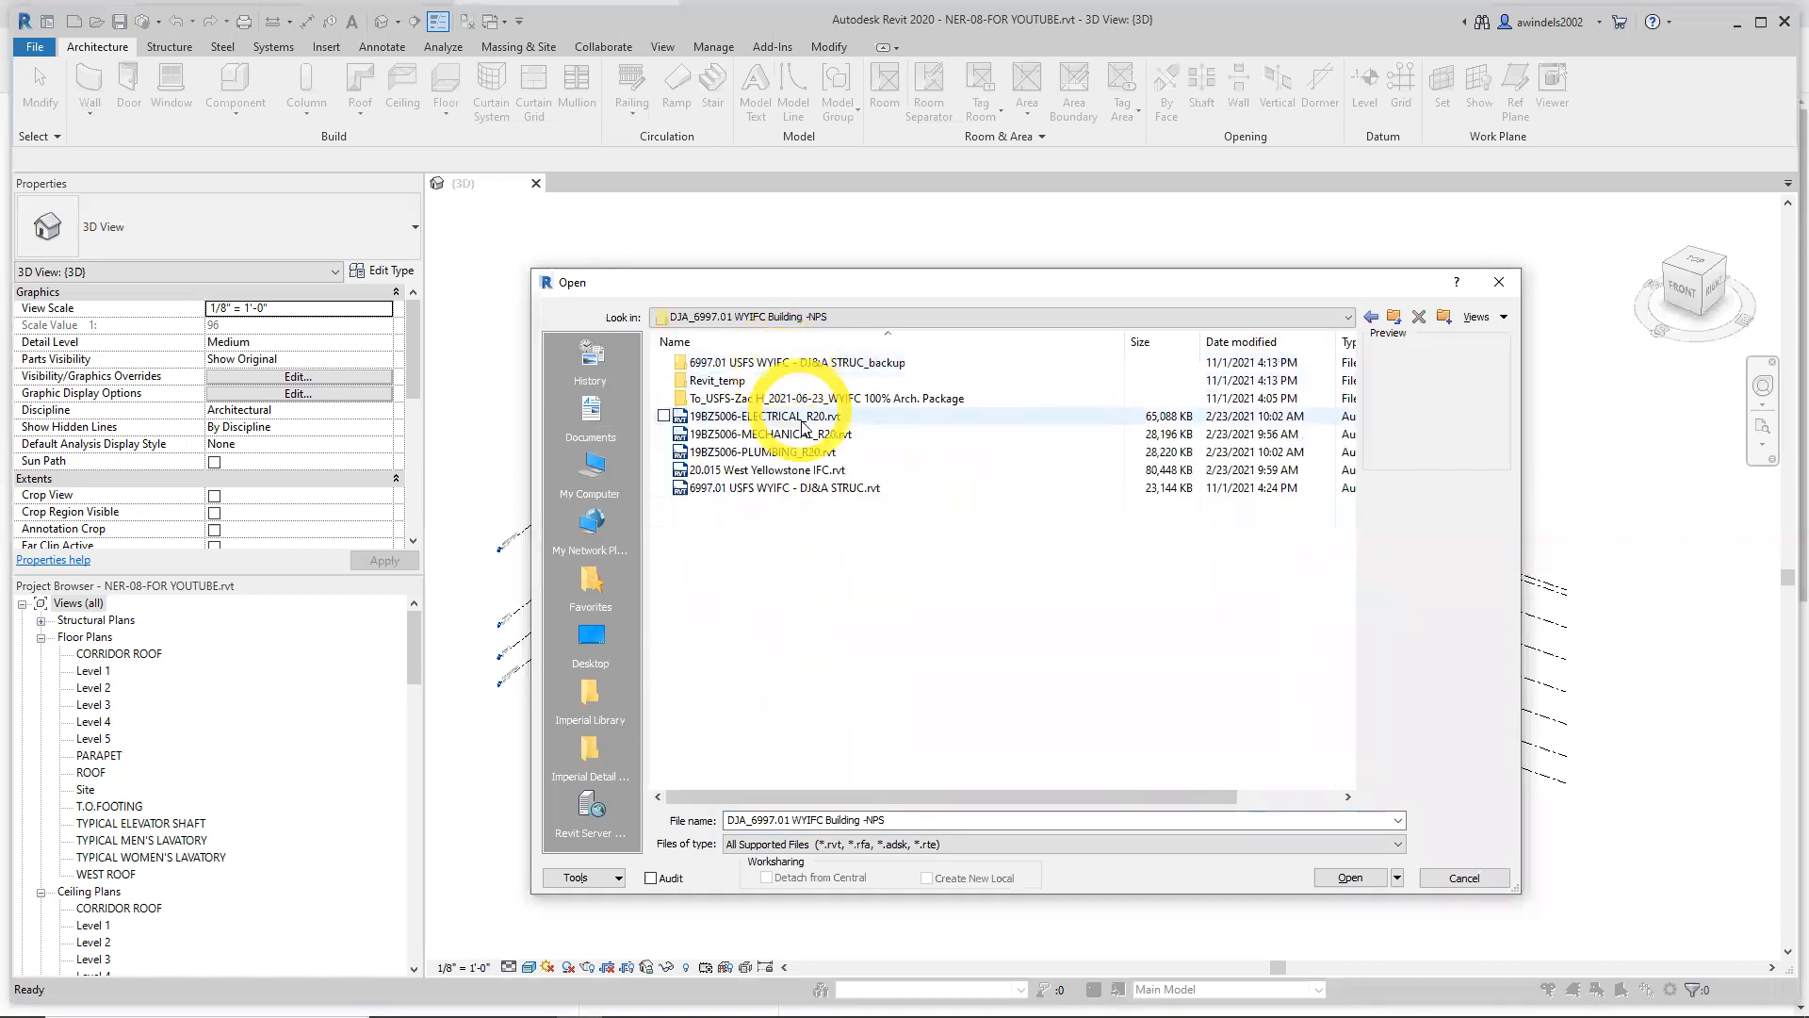
Open 6997.01 USFS WYIFC - DJ&A STRUC.rvt, ignoring the unresolved reference
{"action": "left_click", "coordinate": [806, 469]}
{"action": "double_click", "coordinate": [810, 488]}
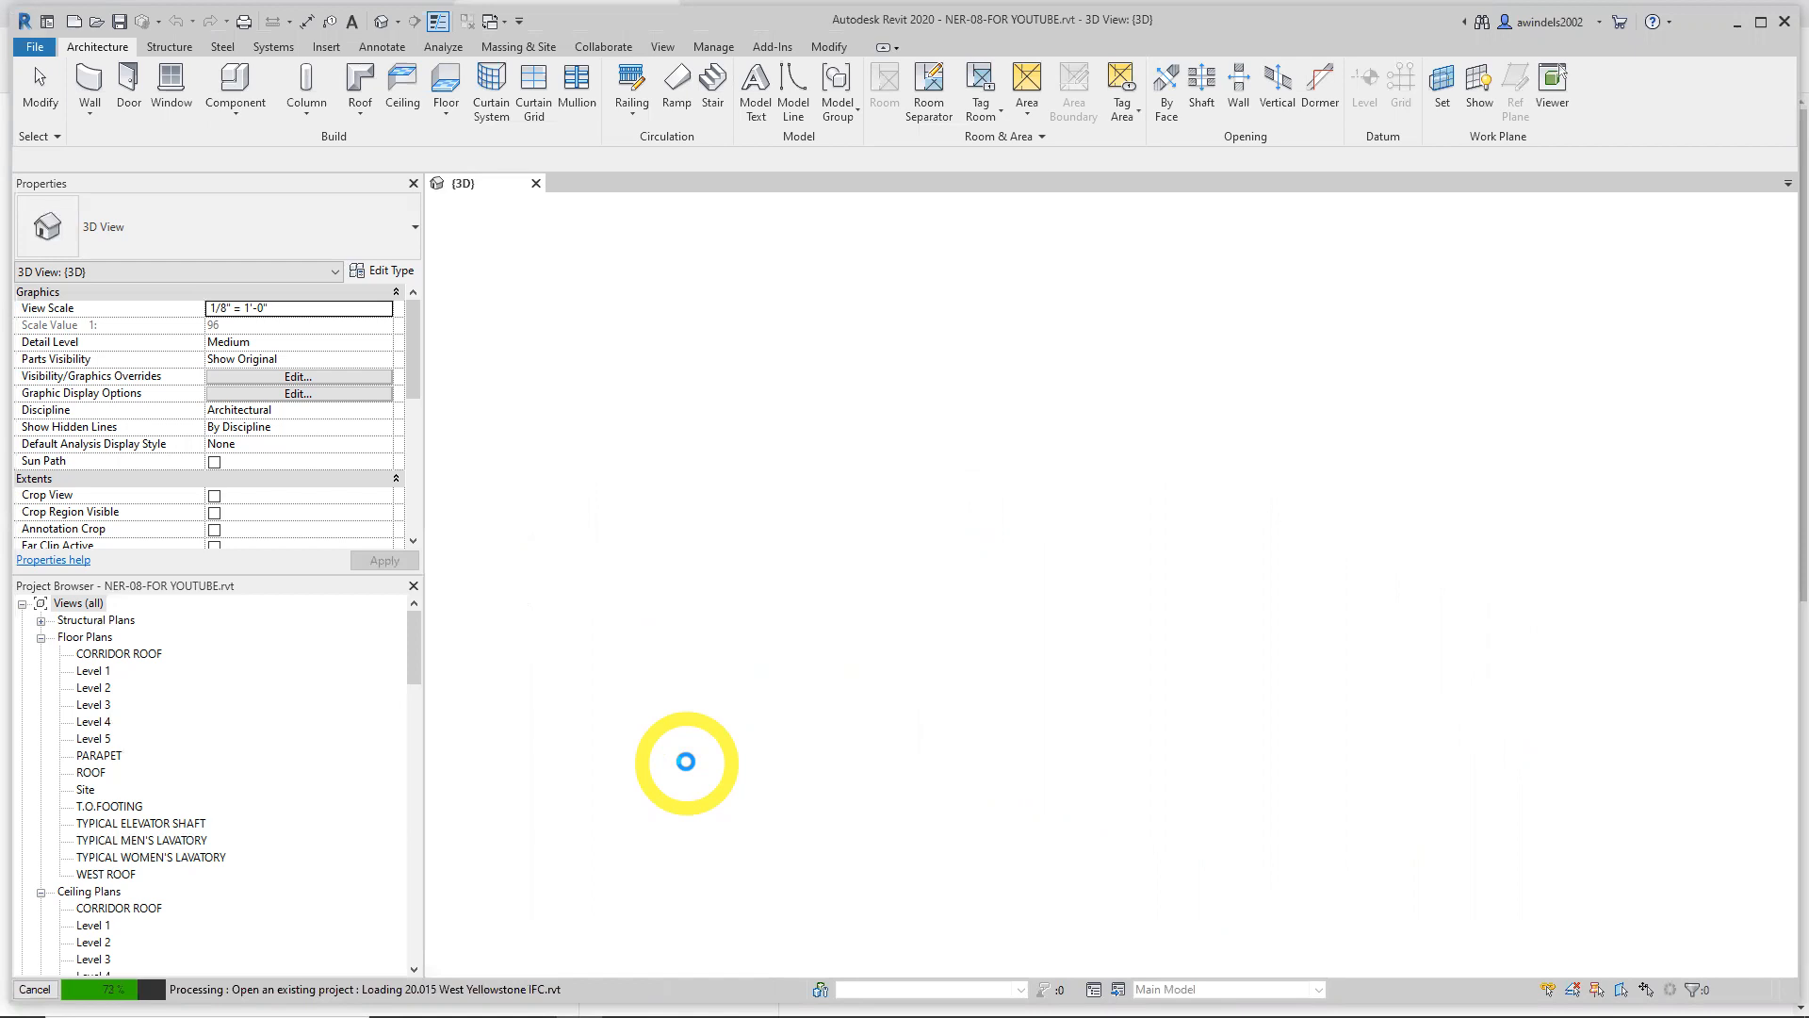
{"action": "mouse_move", "coordinate": [580, 997]}
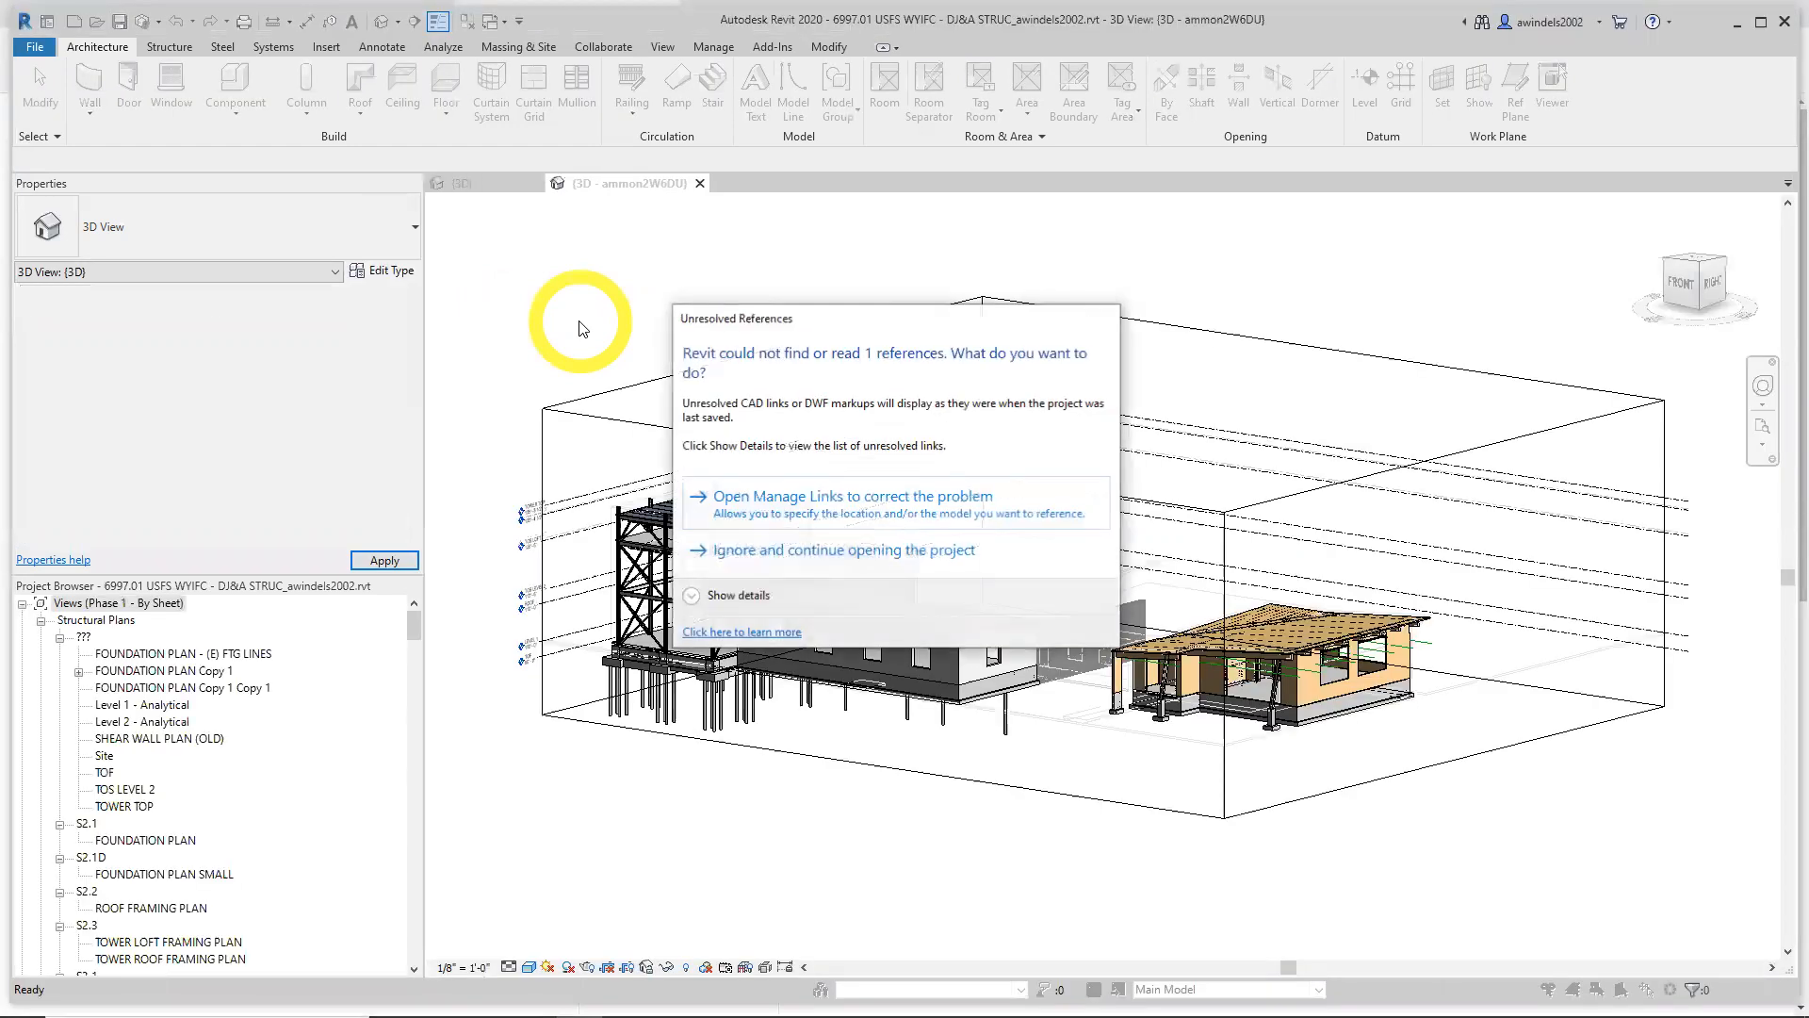
{"action": "left_click", "coordinate": [893, 552]}
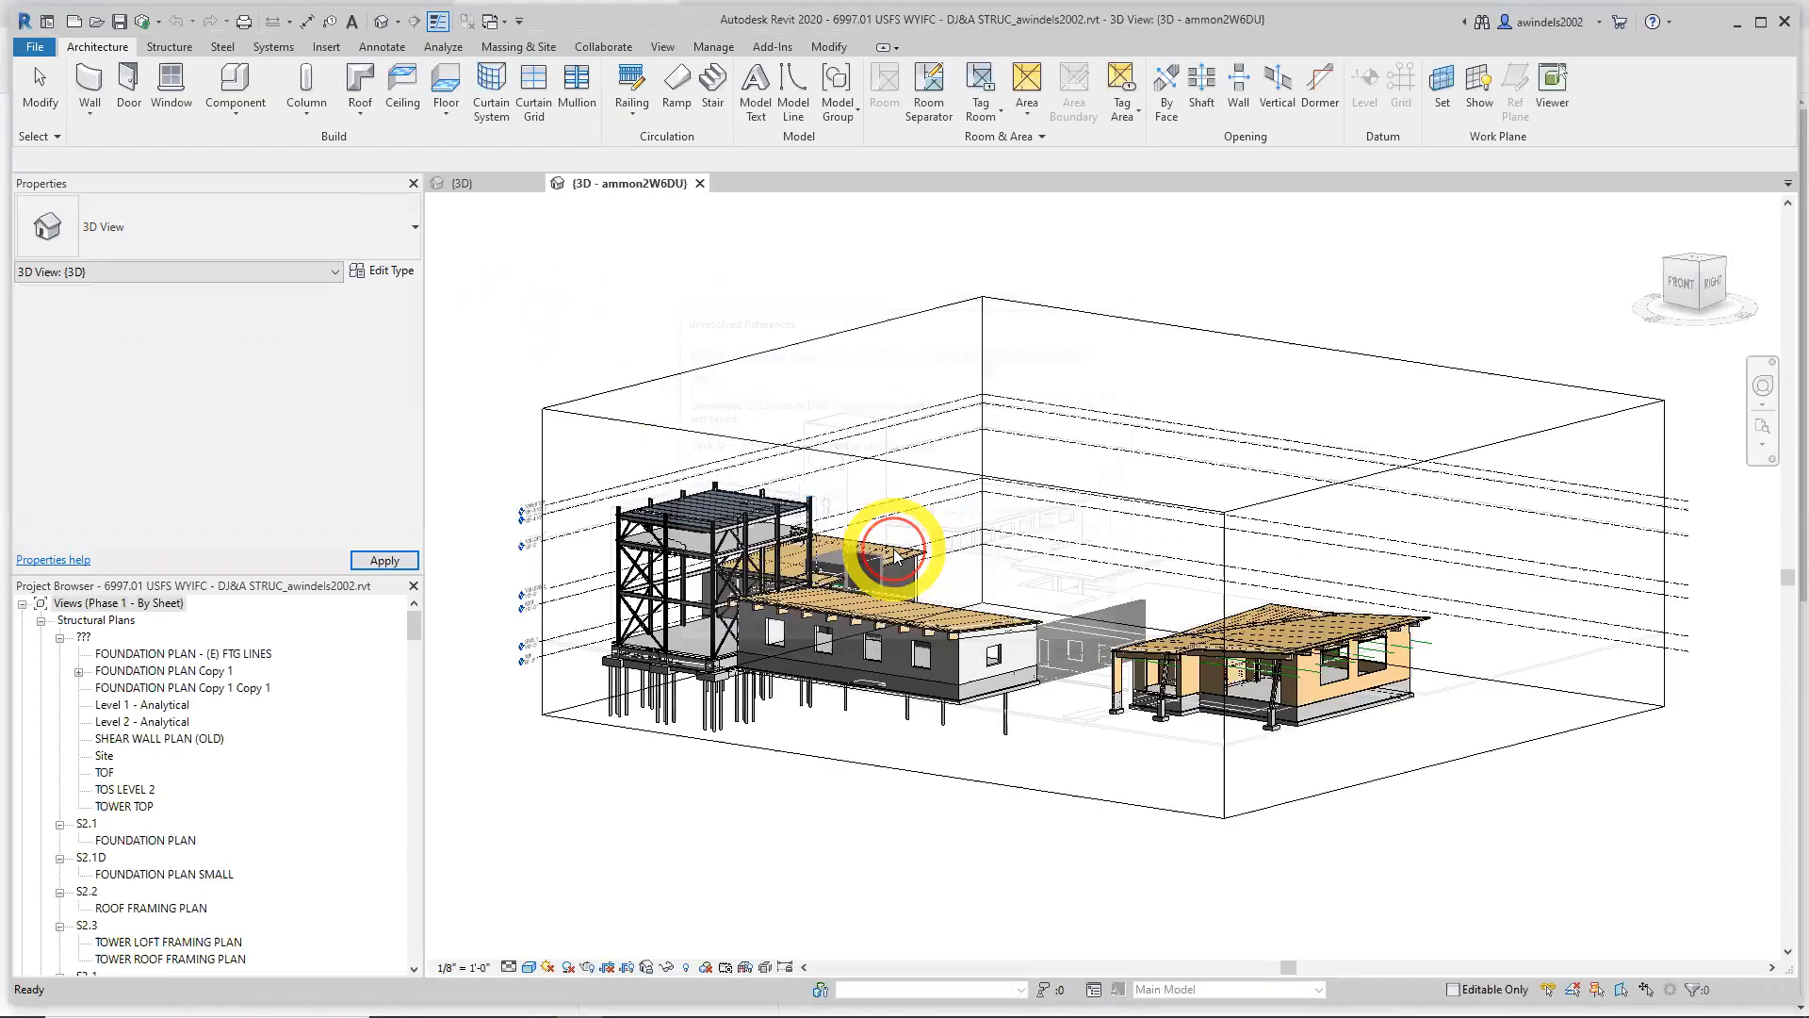
Examine the steel tower's structure by selecting a framing member, a wide-flange column and a pile cap foundation, and clear the selection
{"action": "scroll", "coordinate": [990, 645], "scroll_direction": "up", "scroll_amount": 4}
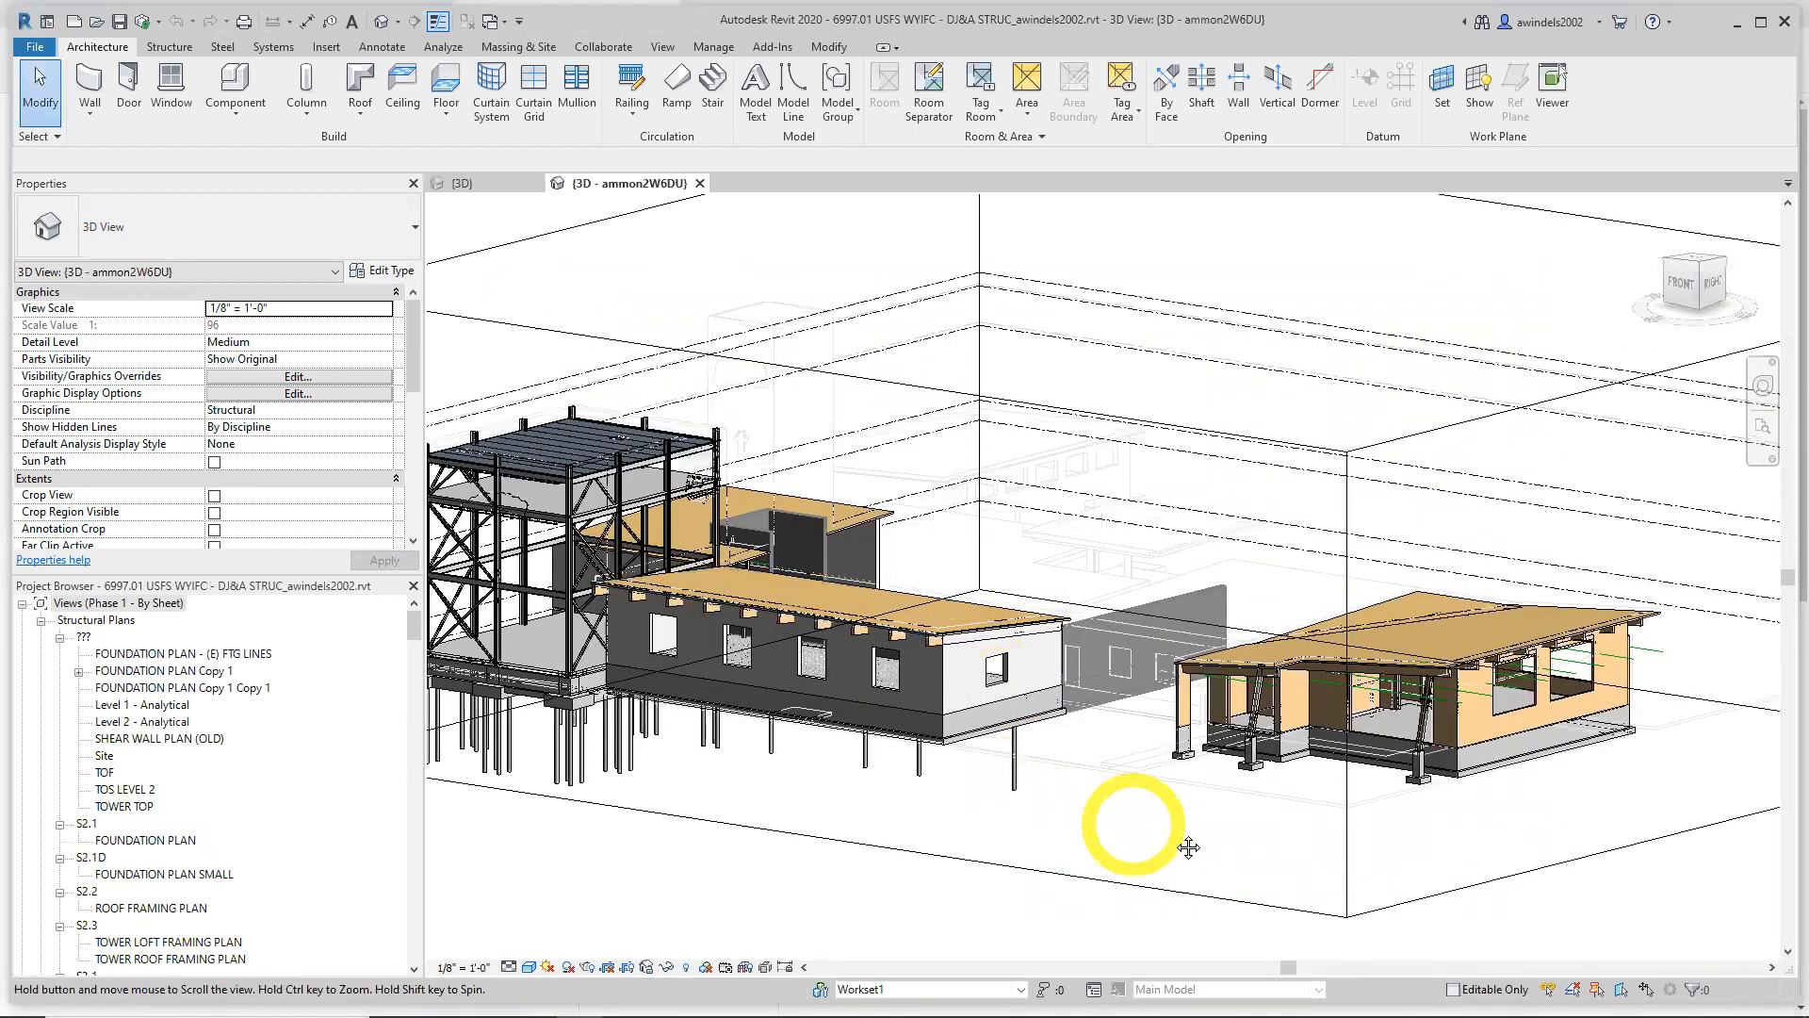
{"action": "middle_click_drag", "start_coordinate": [1180, 847], "coordinate": [1175, 836]}
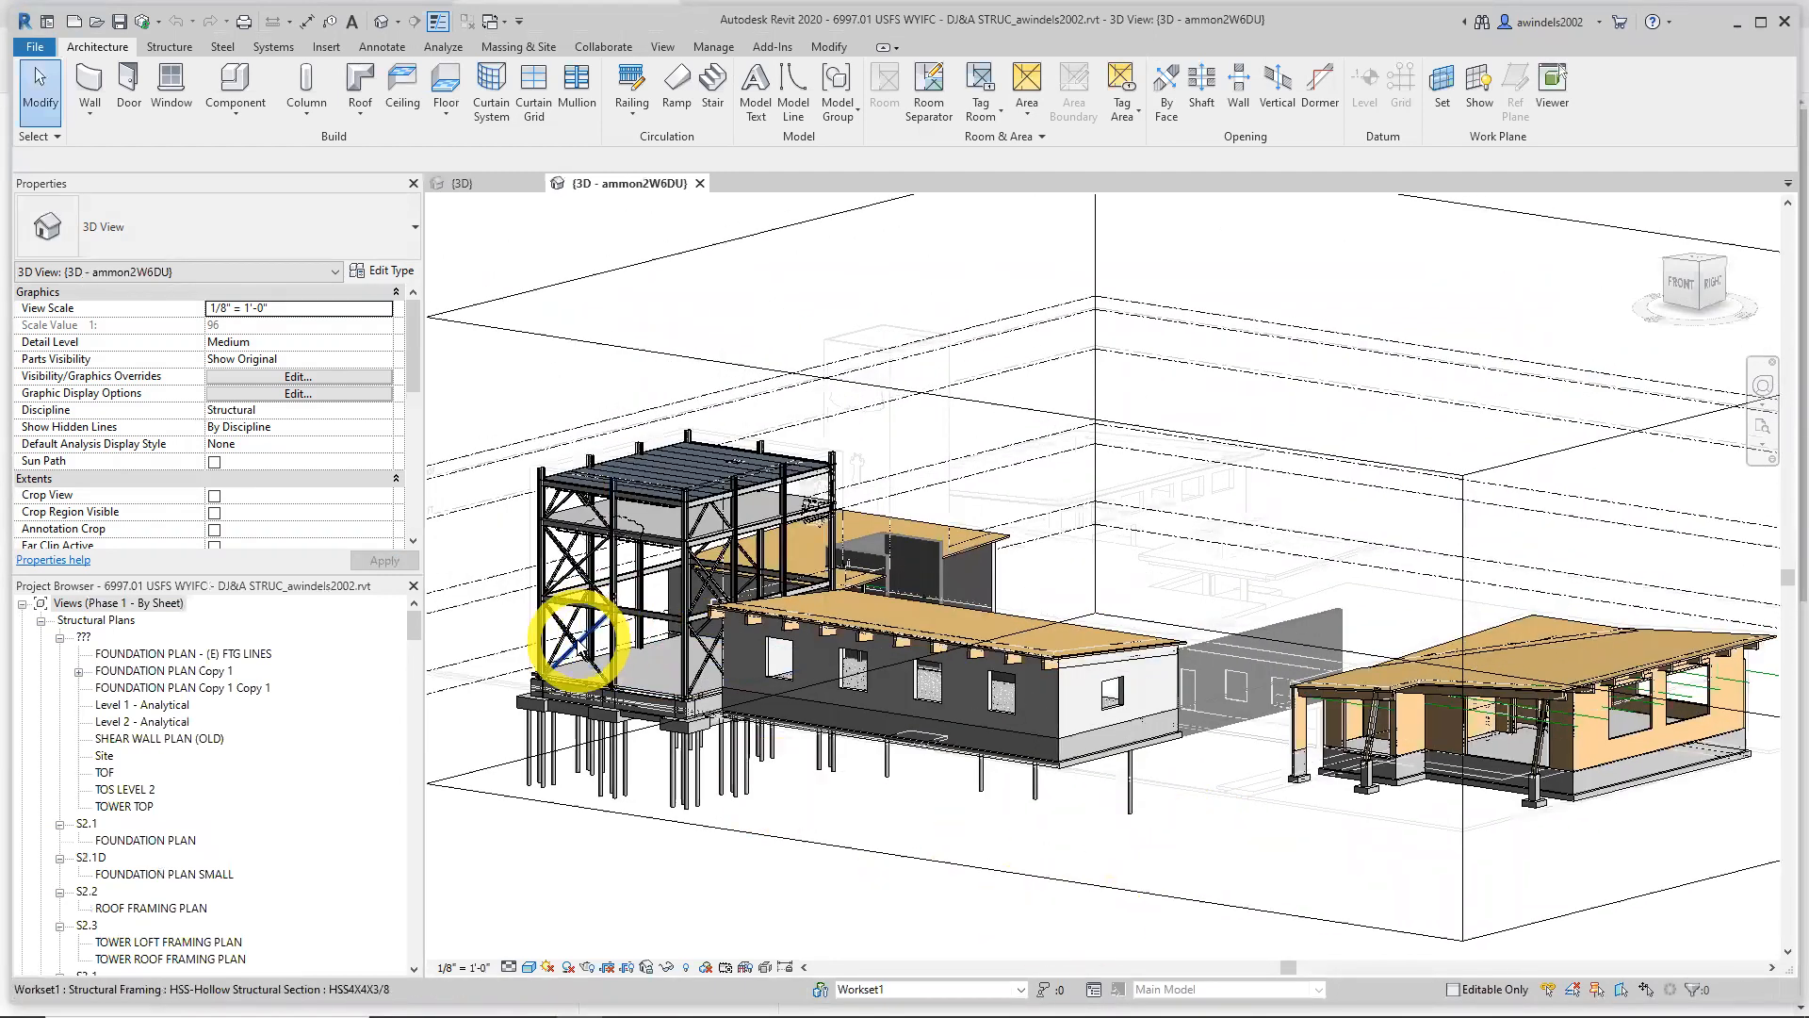
{"action": "left_click", "coordinate": [638, 617]}
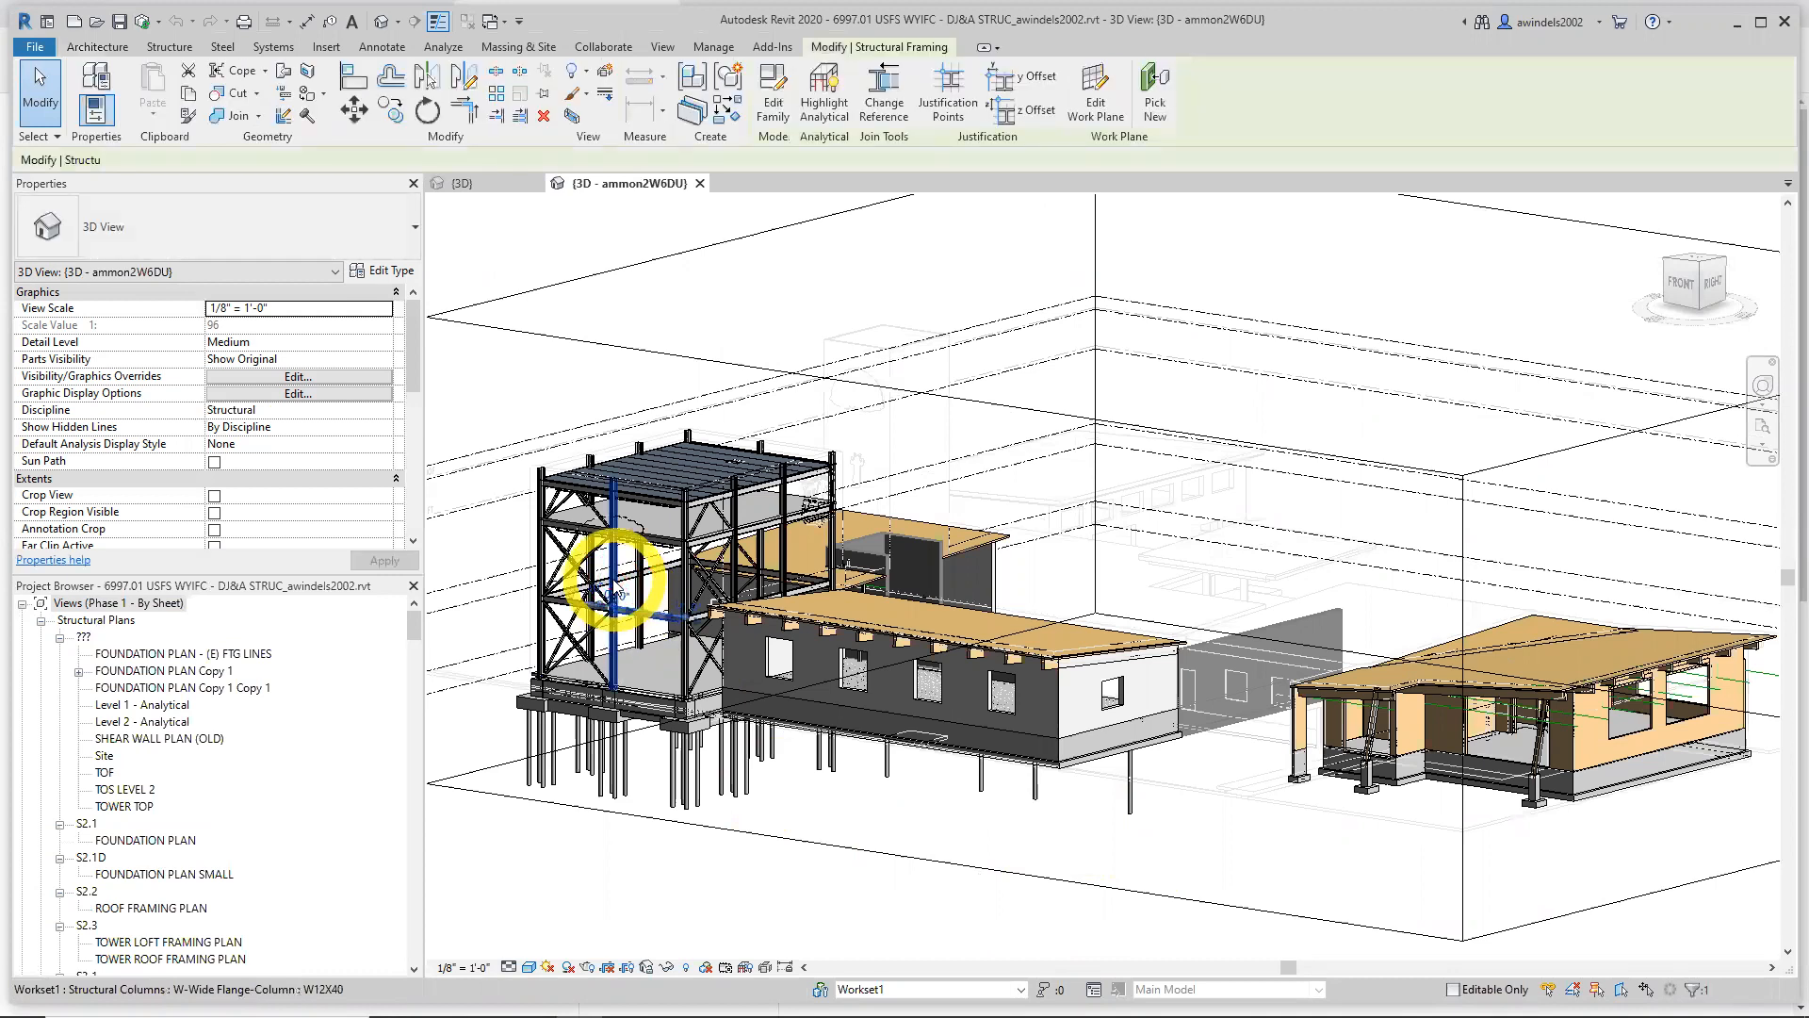
{"action": "left_click", "coordinate": [617, 746]}
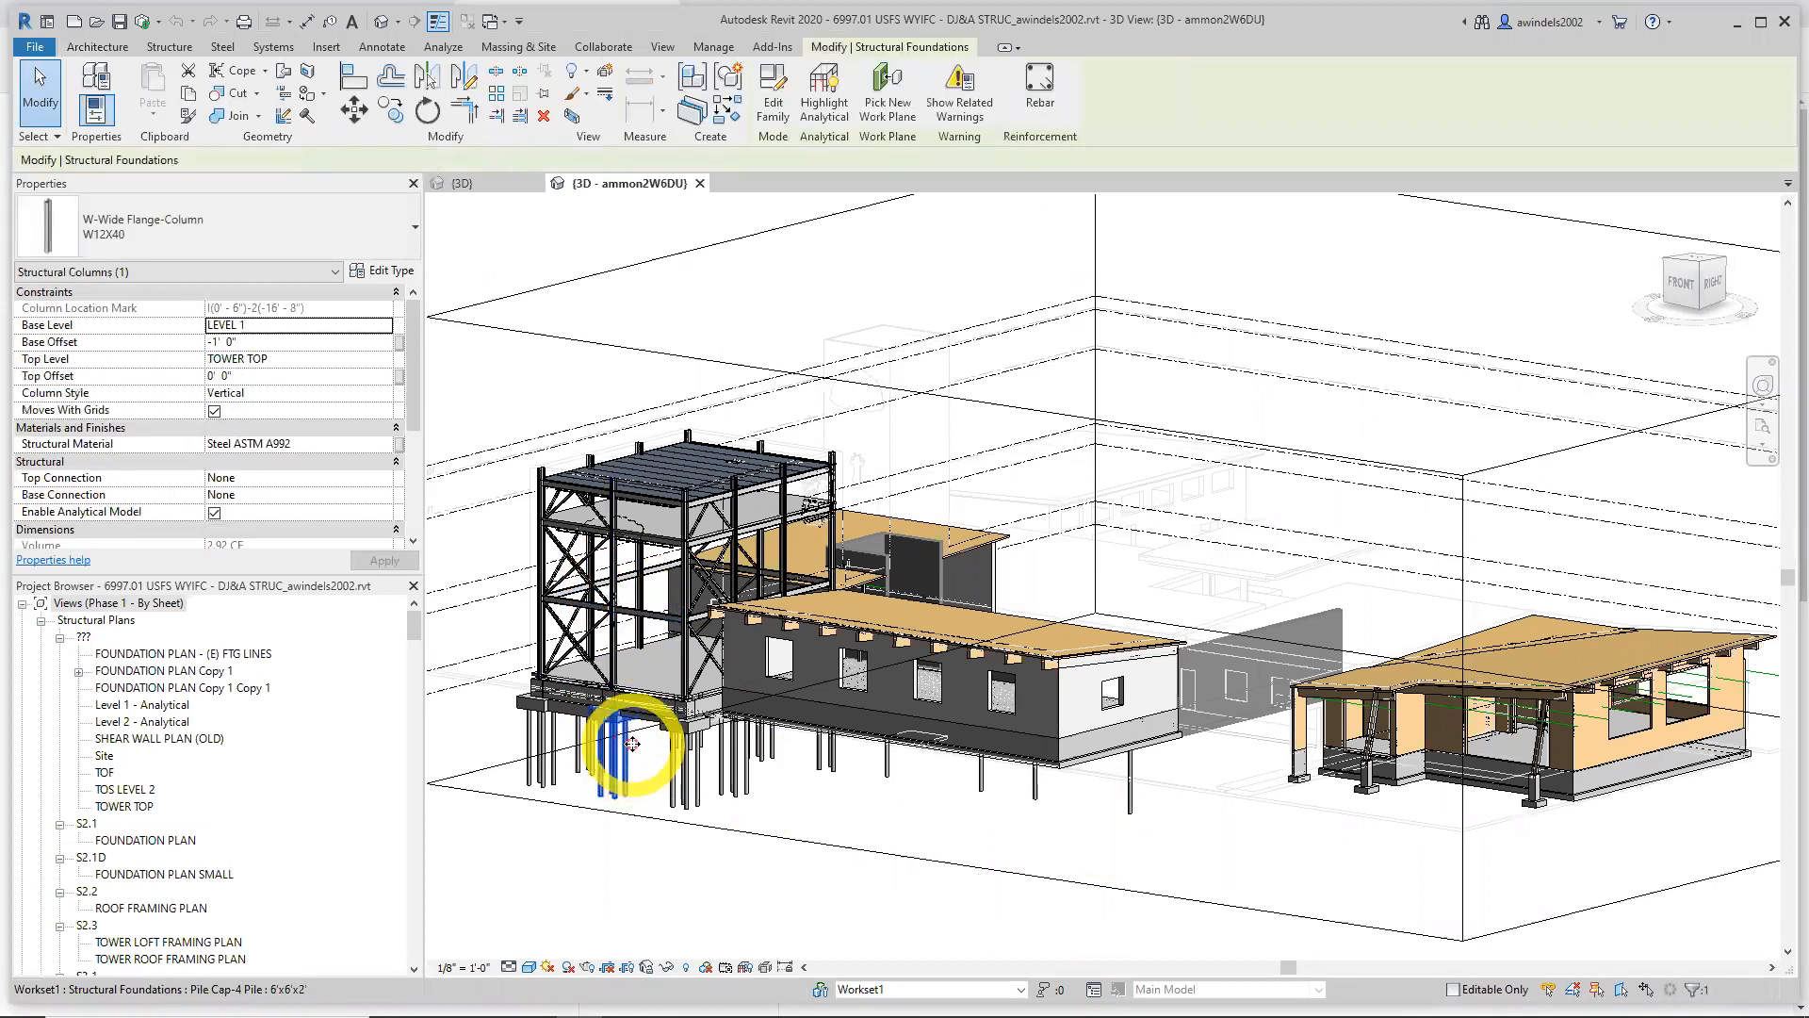
{"action": "scroll", "coordinate": [644, 744], "scroll_direction": "up", "scroll_amount": 3}
{"action": "middle_click_drag", "start_coordinate": [694, 799], "coordinate": [1204, 835], "text": "shift"}
{"action": "left_click", "coordinate": [821, 899]}
{"action": "mouse_move", "coordinate": [1329, 853]}
{"action": "middle_mouse_down", "text": "shift"}
{"action": "mouse_move", "coordinate": [1074, 836]}
{"action": "mouse_move", "coordinate": [1163, 896]}
{"action": "mouse_move", "coordinate": [1179, 772]}
{"action": "mouse_move", "coordinate": [1313, 747]}
{"action": "middle_mouse_up", "text": "shift"}
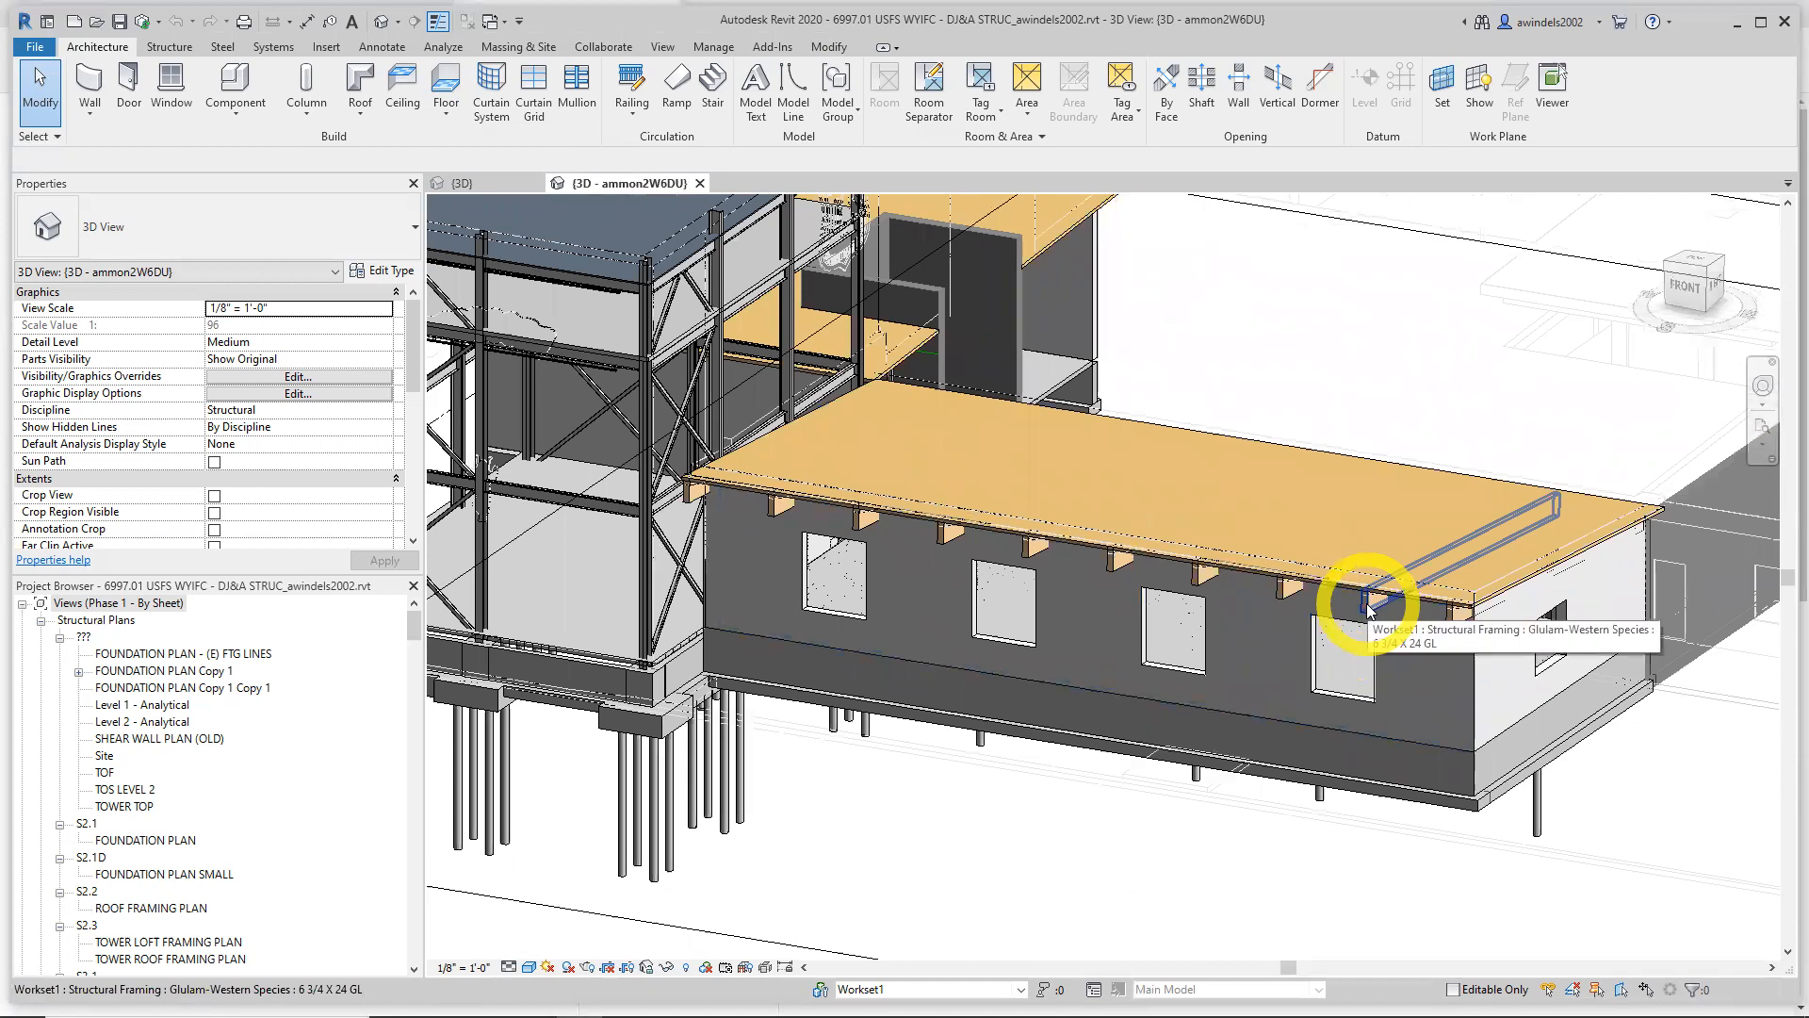
Inspect the properties of a glulam girder under the long wing's roof eave and deselect it
{"action": "left_click", "coordinate": [1369, 607]}
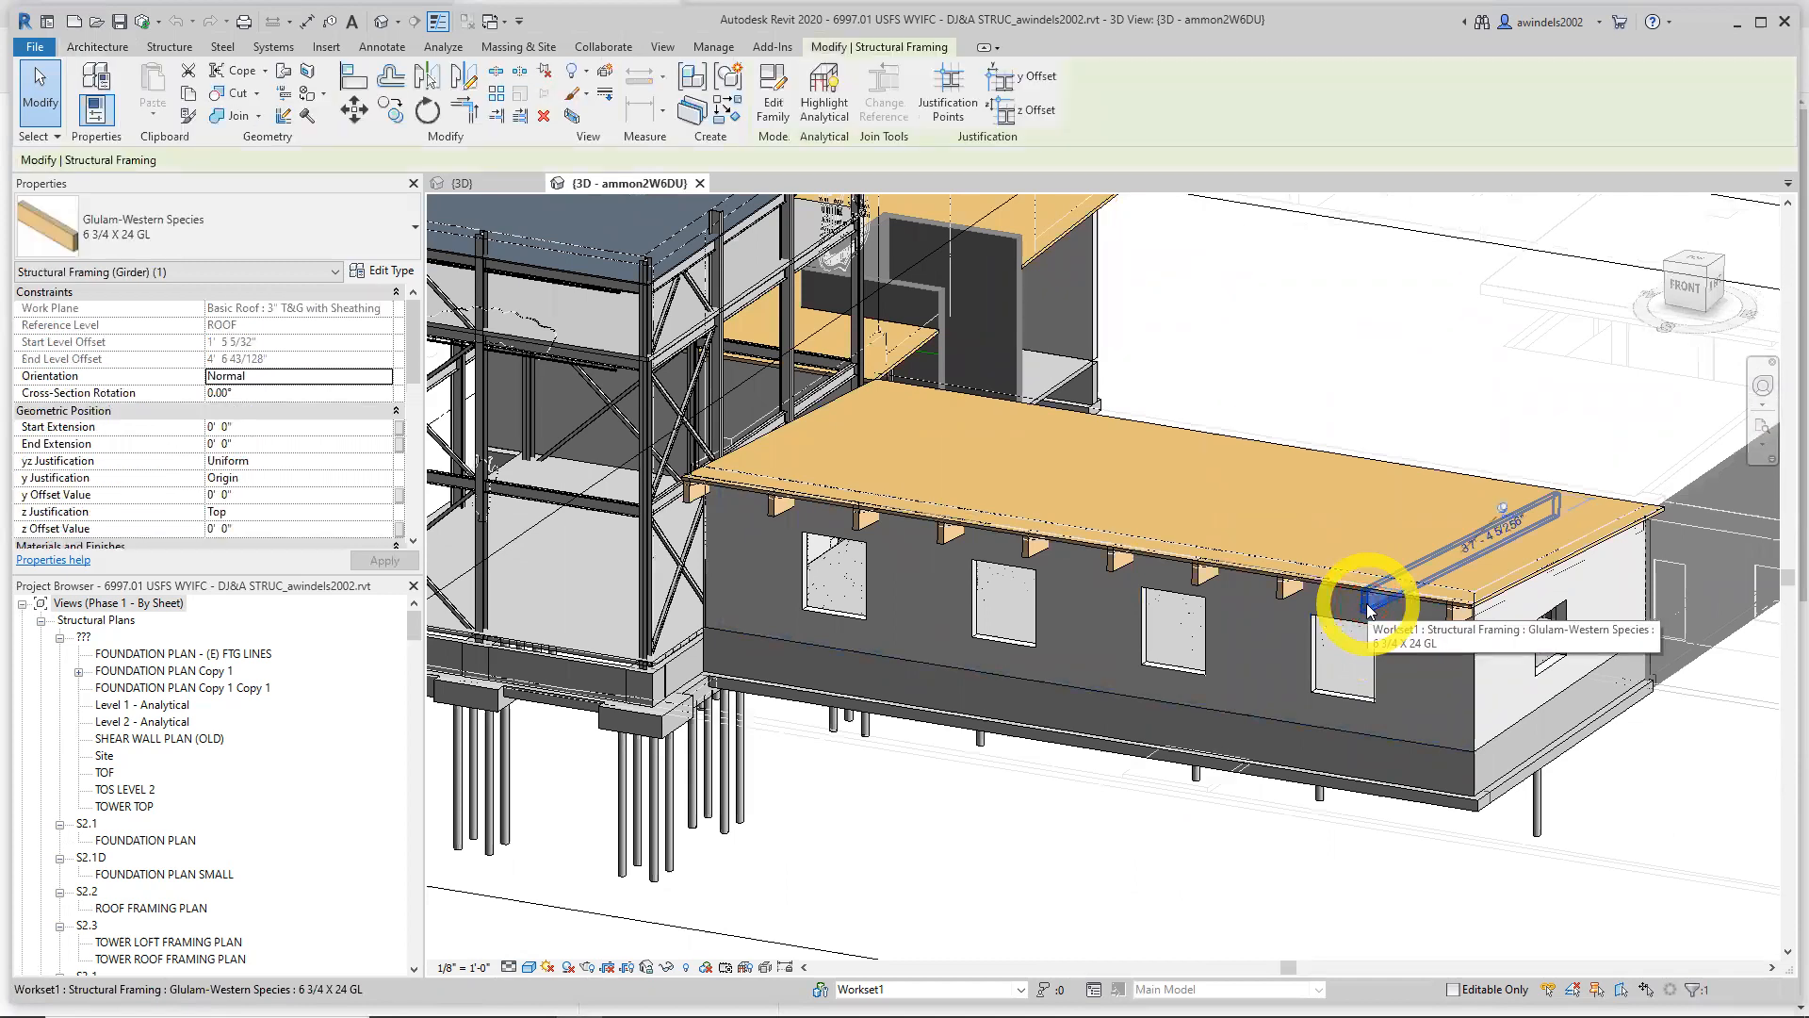
{"action": "middle_click_drag", "start_coordinate": [1334, 918], "coordinate": [1107, 856]}
{"action": "left_click", "coordinate": [1299, 874]}
{"action": "scroll", "coordinate": [1108, 857], "scroll_direction": "down", "scroll_amount": 5}
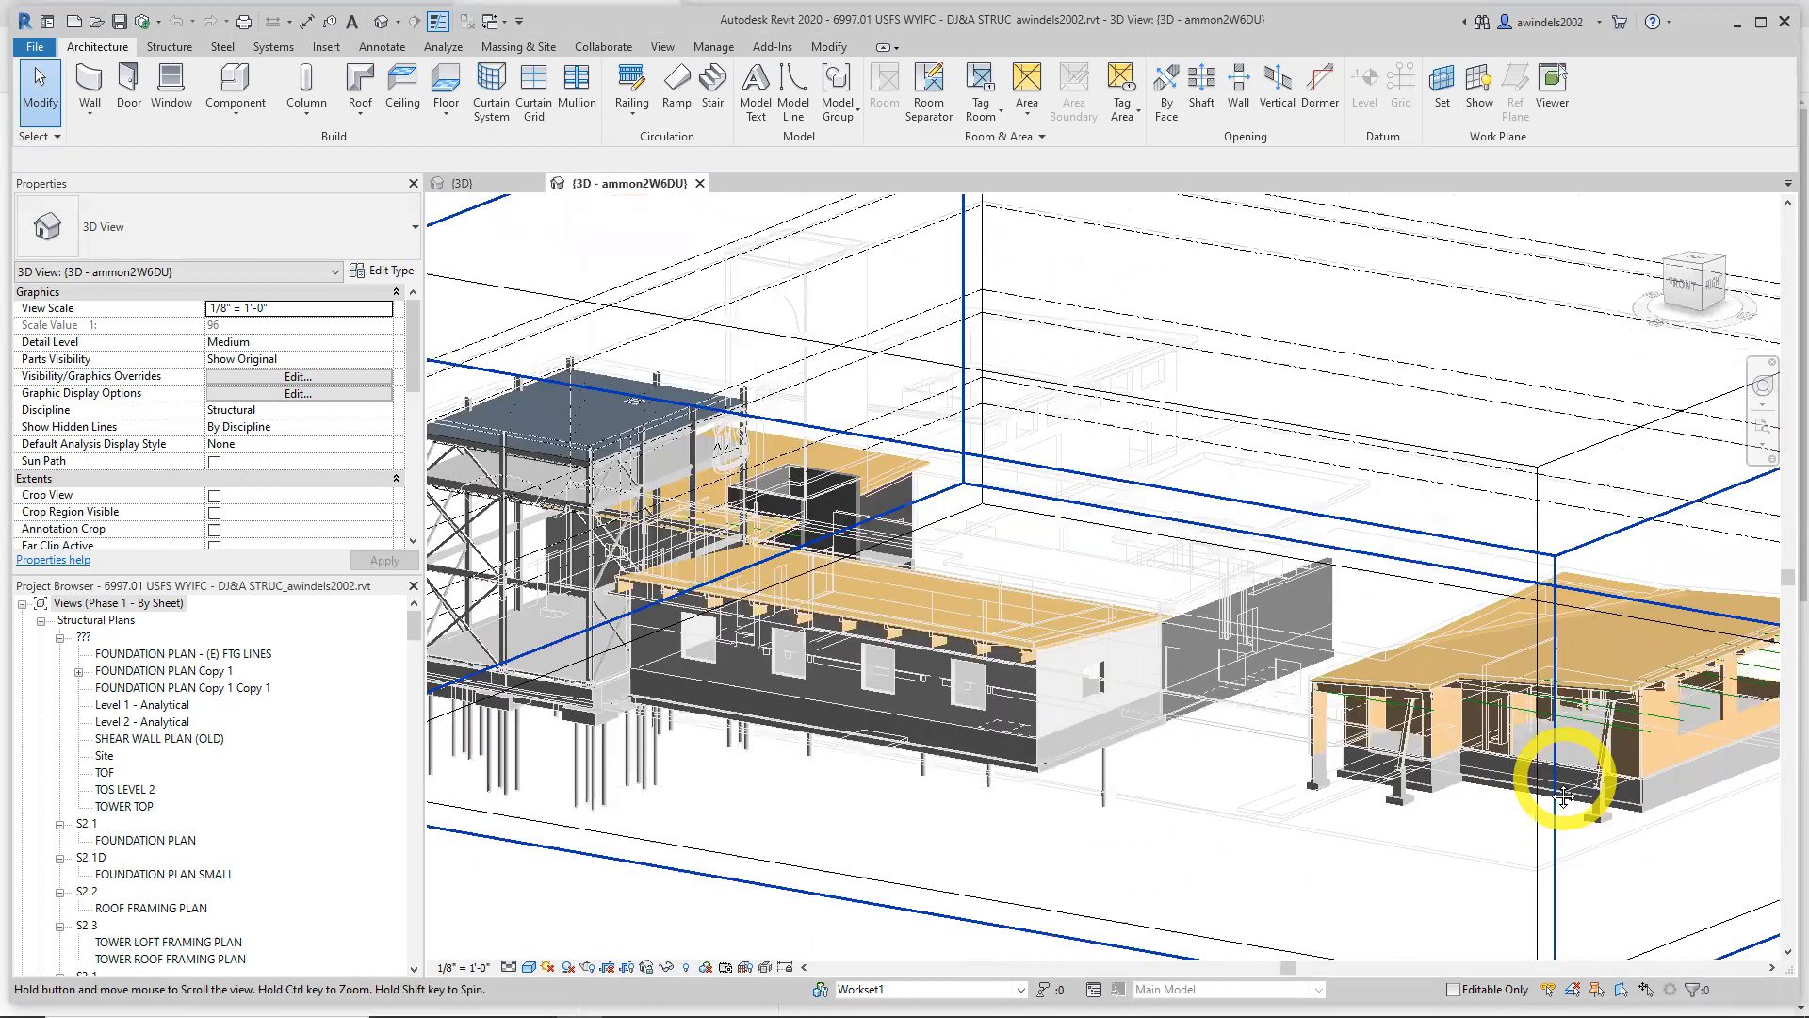
Inspect the separate small building's concrete foundation wall together with the bearing footing beneath it by selecting both
{"action": "middle_click_drag", "start_coordinate": [1572, 784], "coordinate": [1663, 765]}
{"action": "middle_click_drag", "start_coordinate": [1386, 910], "coordinate": [1087, 855]}
{"action": "middle_click_drag", "start_coordinate": [1451, 872], "coordinate": [1401, 889], "text": "shift"}
{"action": "scroll", "coordinate": [1291, 921], "scroll_direction": "up", "scroll_amount": 4}
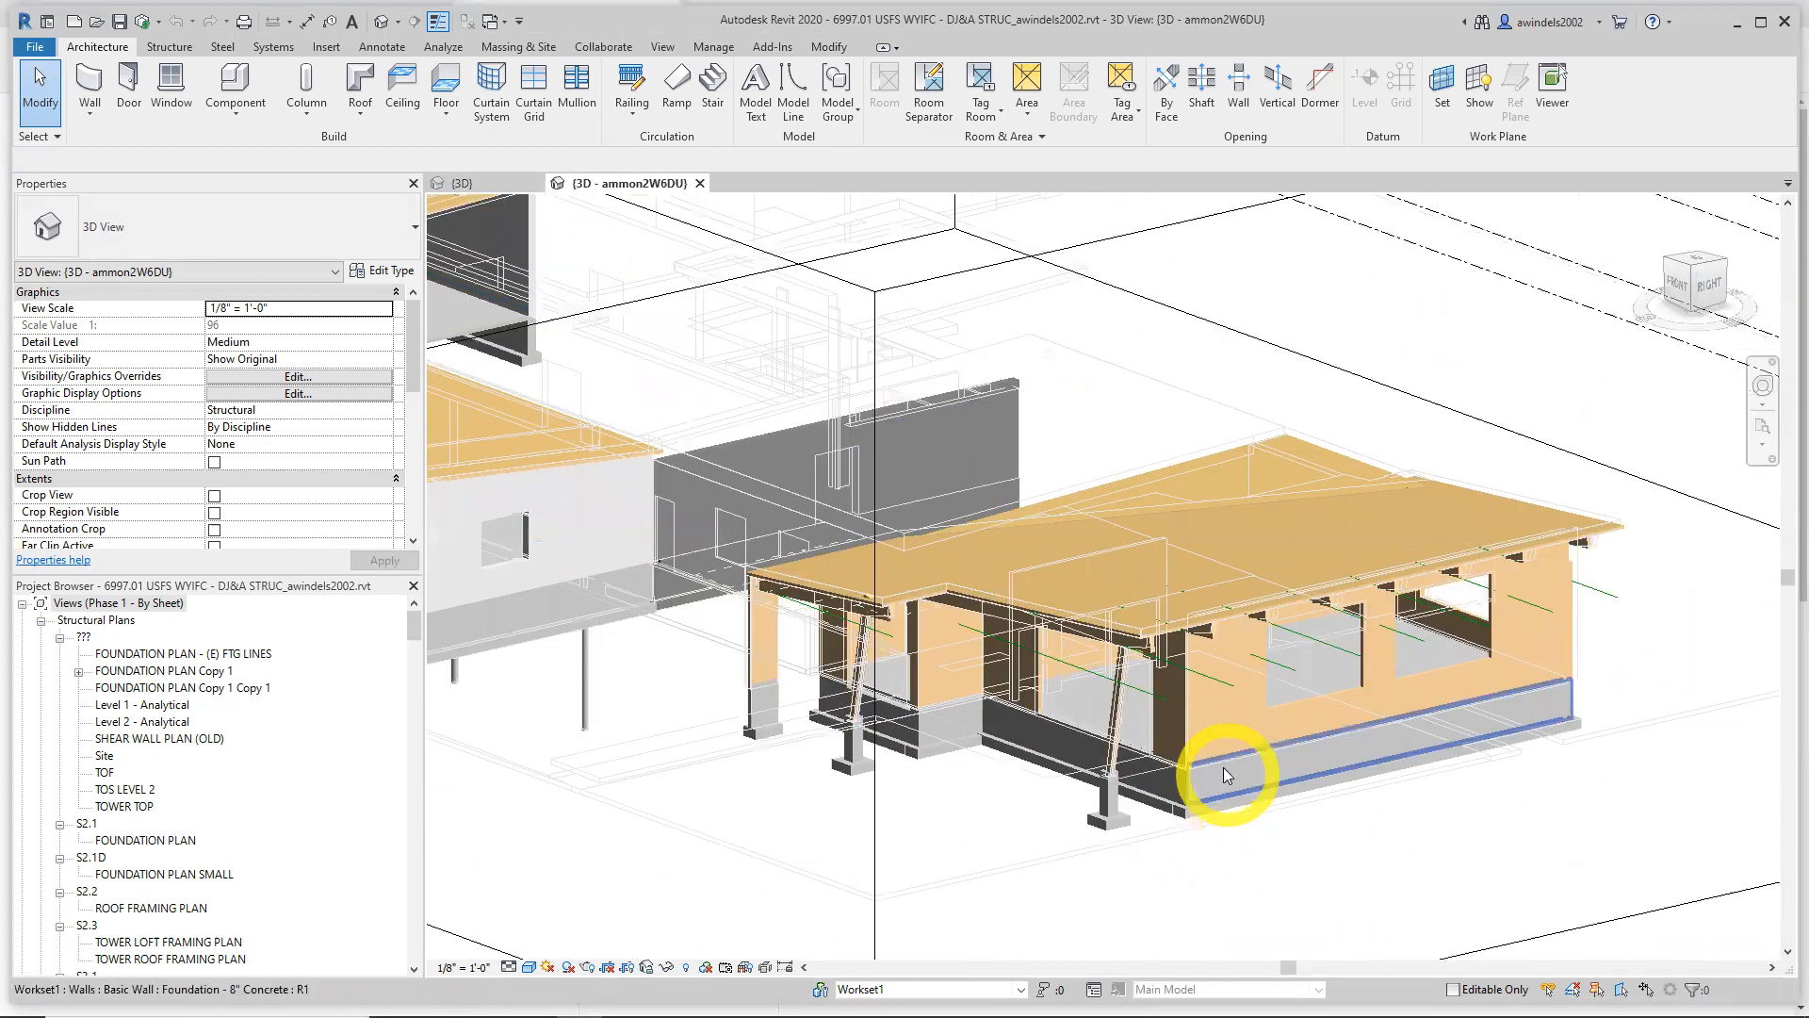
{"action": "left_click", "coordinate": [1223, 769]}
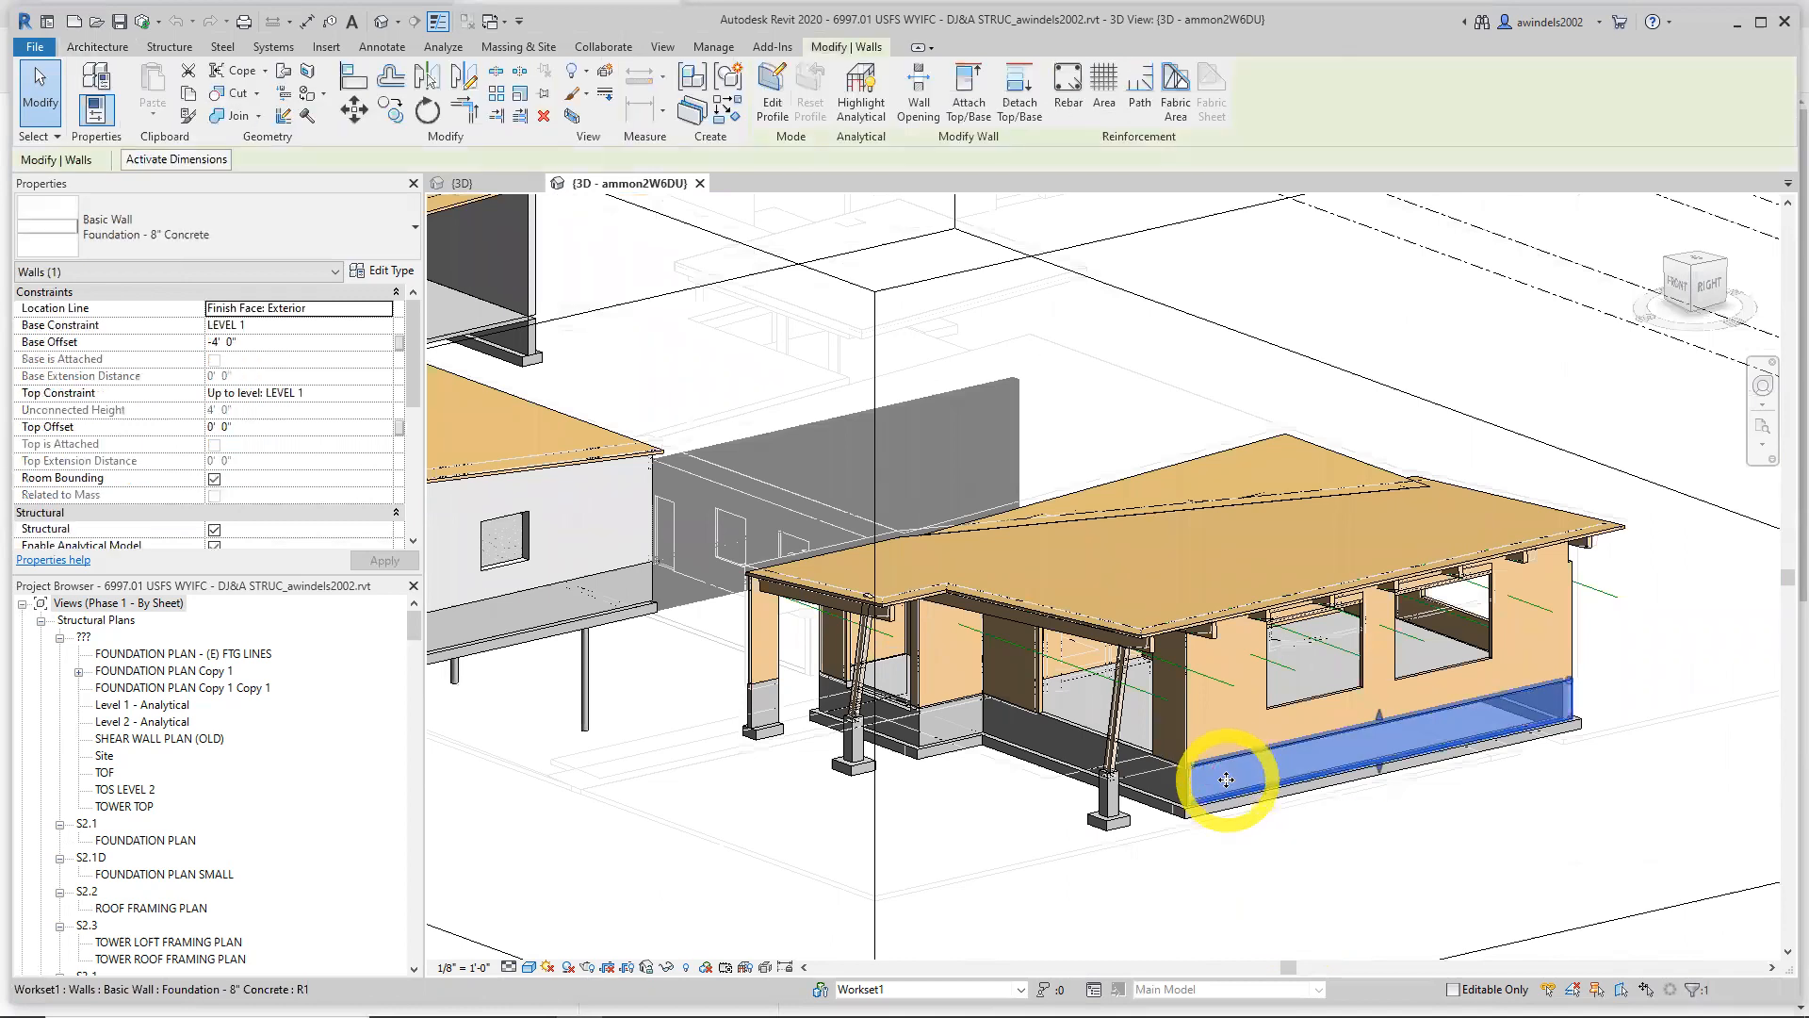
{"action": "left_click", "coordinate": [1240, 800], "text": "ctrl"}
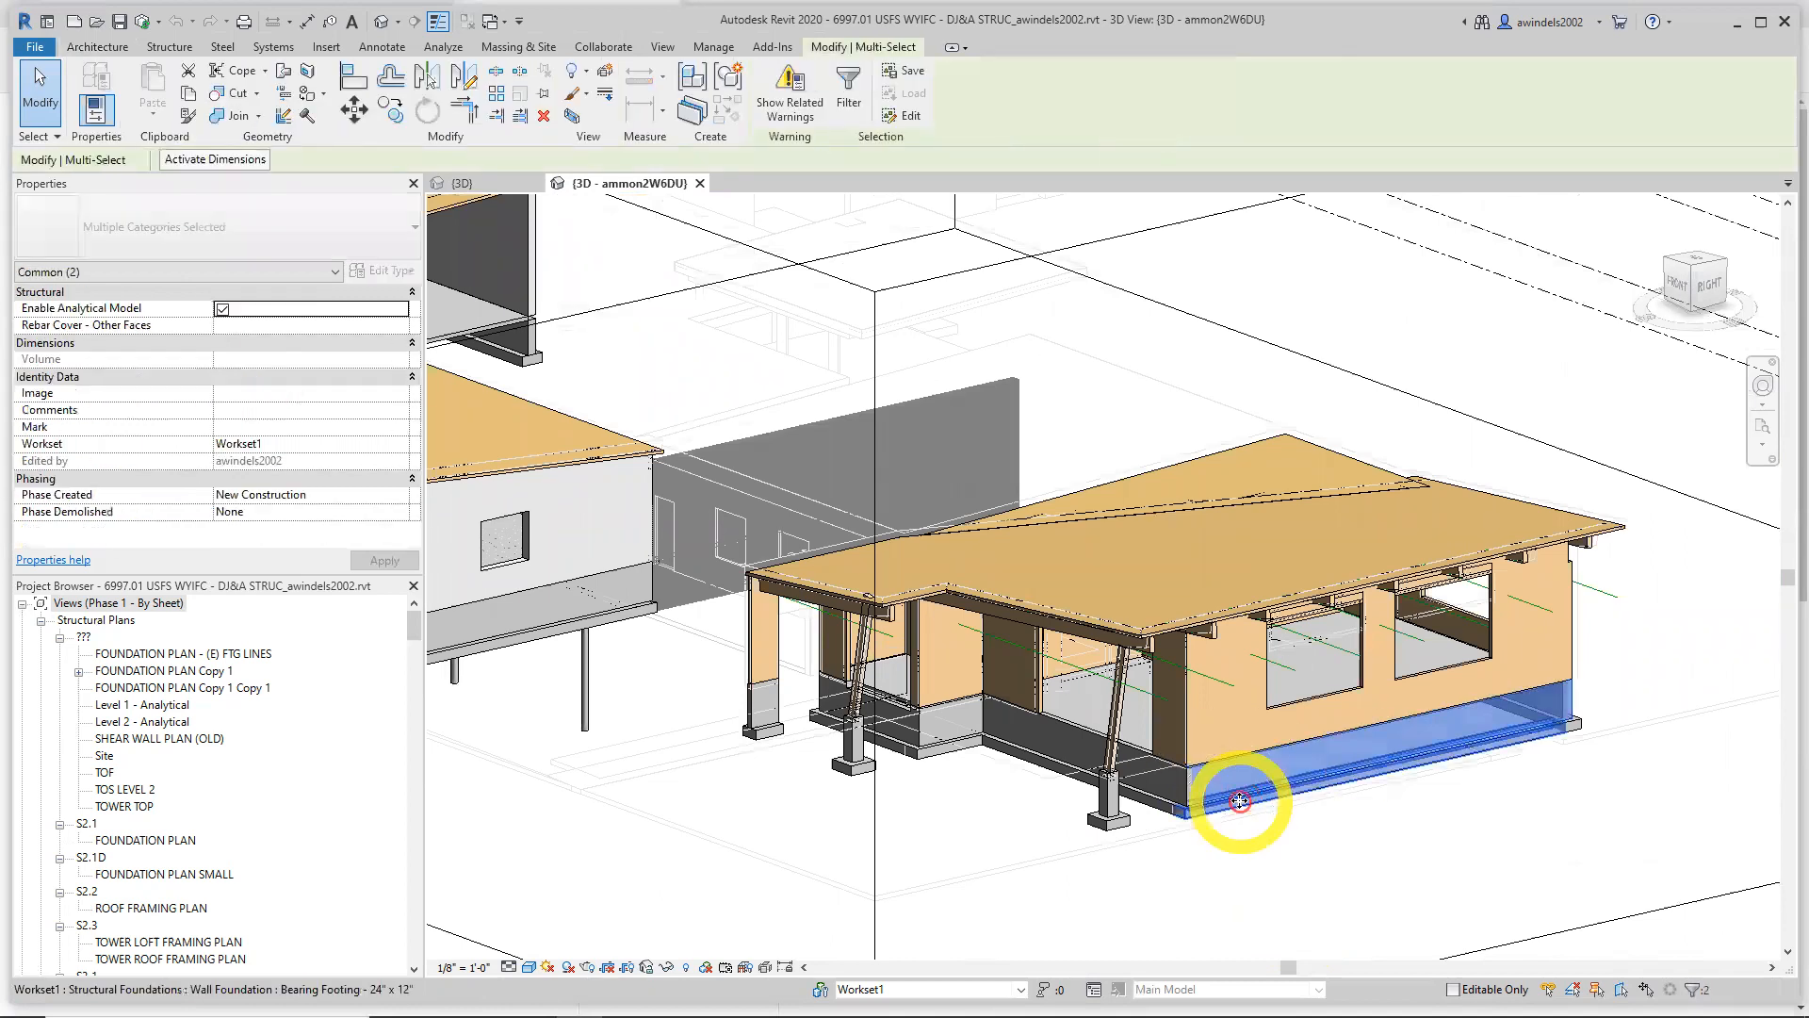
Inspect the concrete pier and footing supporting the small building's slanted column, clear the selection and return to the steel tower
{"action": "middle_click_drag", "start_coordinate": [1119, 844], "coordinate": [1200, 851]}
{"action": "left_click", "coordinate": [1199, 809], "text": "ctrl"}
{"action": "left_click", "coordinate": [1193, 826], "text": "ctrl"}
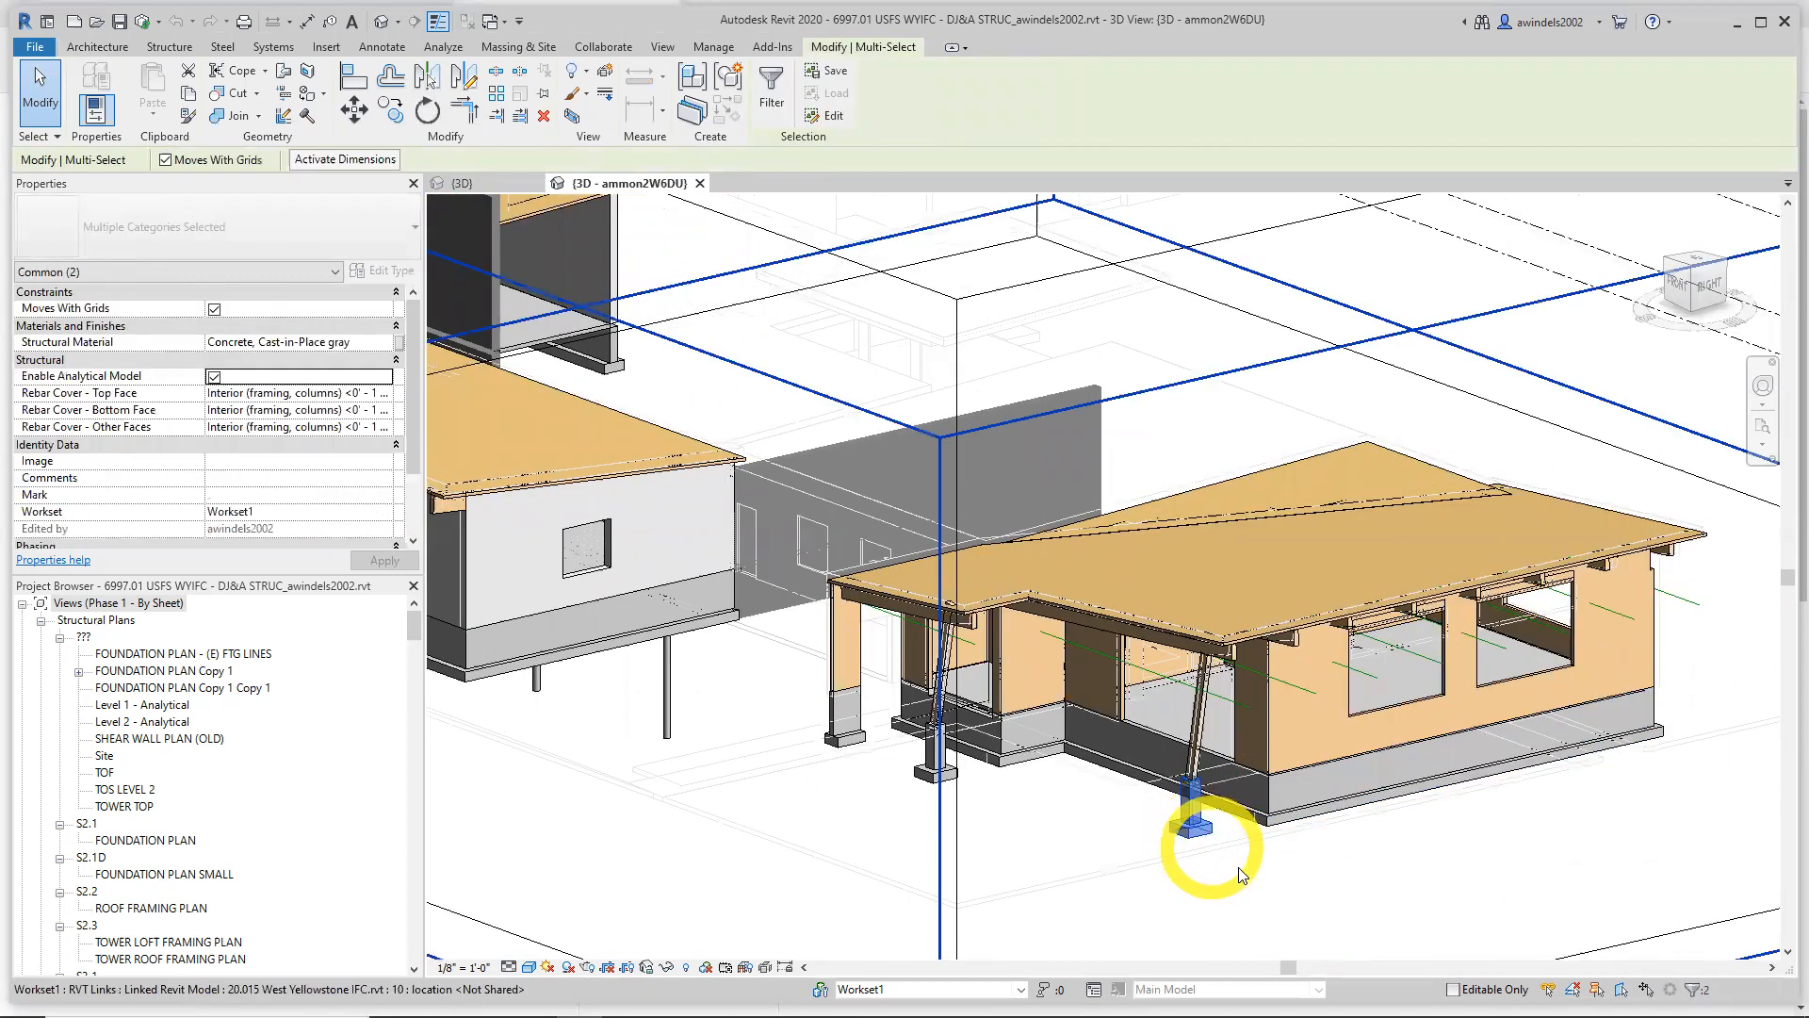
{"action": "middle_click_drag", "start_coordinate": [1277, 877], "coordinate": [1342, 881]}
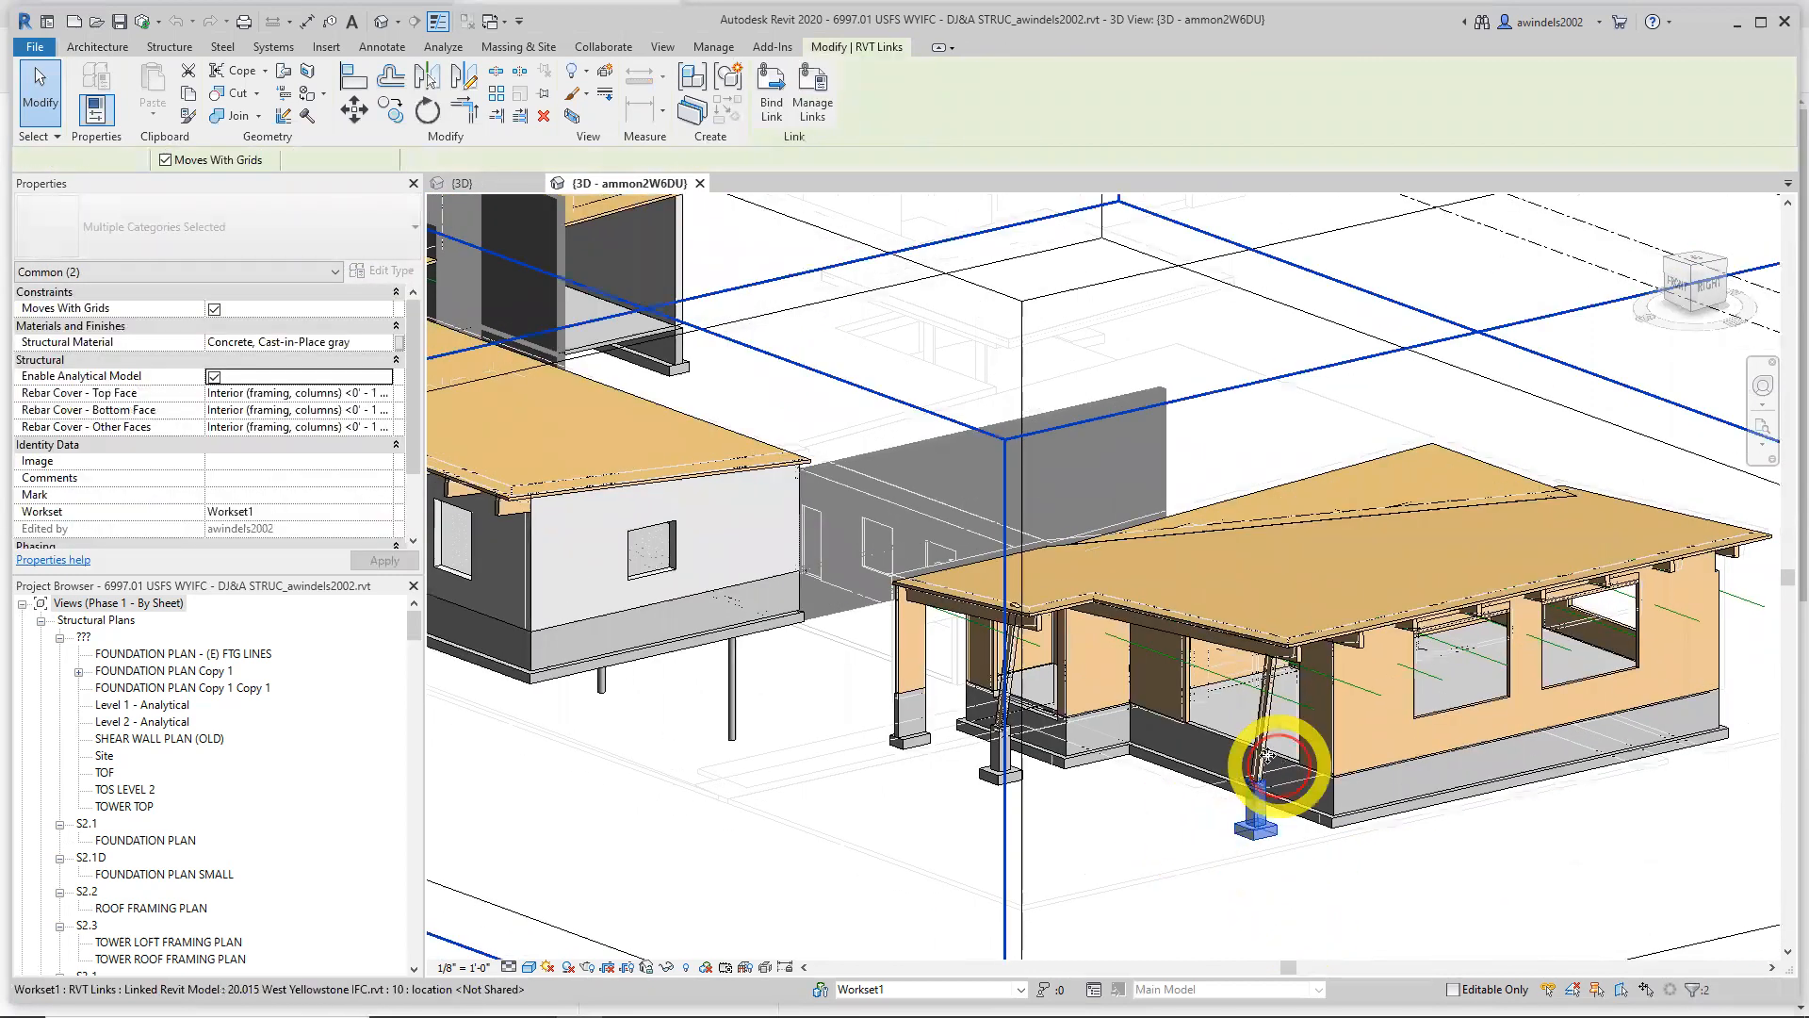
{"action": "left_click", "coordinate": [1263, 746]}
{"action": "key", "text": "Escape"}
{"action": "middle_click_drag", "start_coordinate": [780, 739], "coordinate": [1308, 804]}
{"action": "middle_click_drag", "start_coordinate": [1055, 811], "coordinate": [1112, 818], "text": "shift"}
{"action": "middle_click_drag", "start_coordinate": [1112, 818], "coordinate": [1115, 884]}
{"action": "scroll", "coordinate": [1131, 886], "scroll_direction": "down", "scroll_amount": 3}
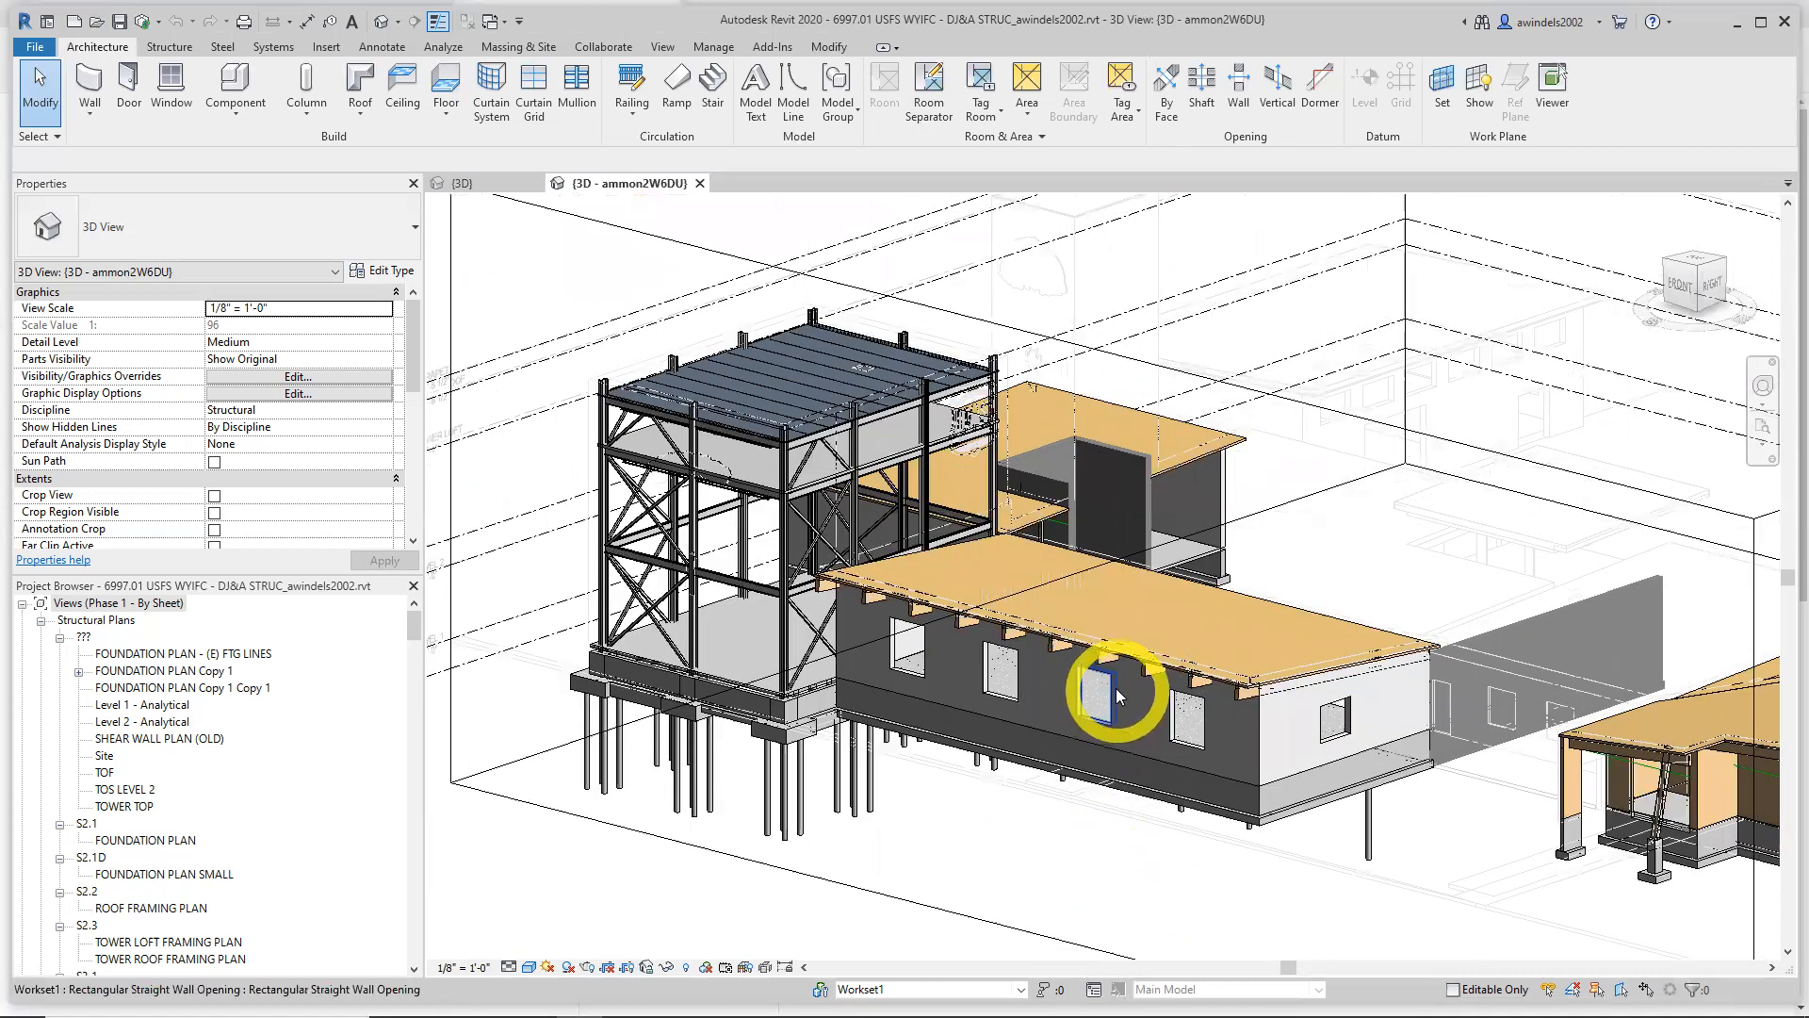
Switch back to the NER-08 model's 3D view
{"action": "left_click", "coordinate": [476, 183]}
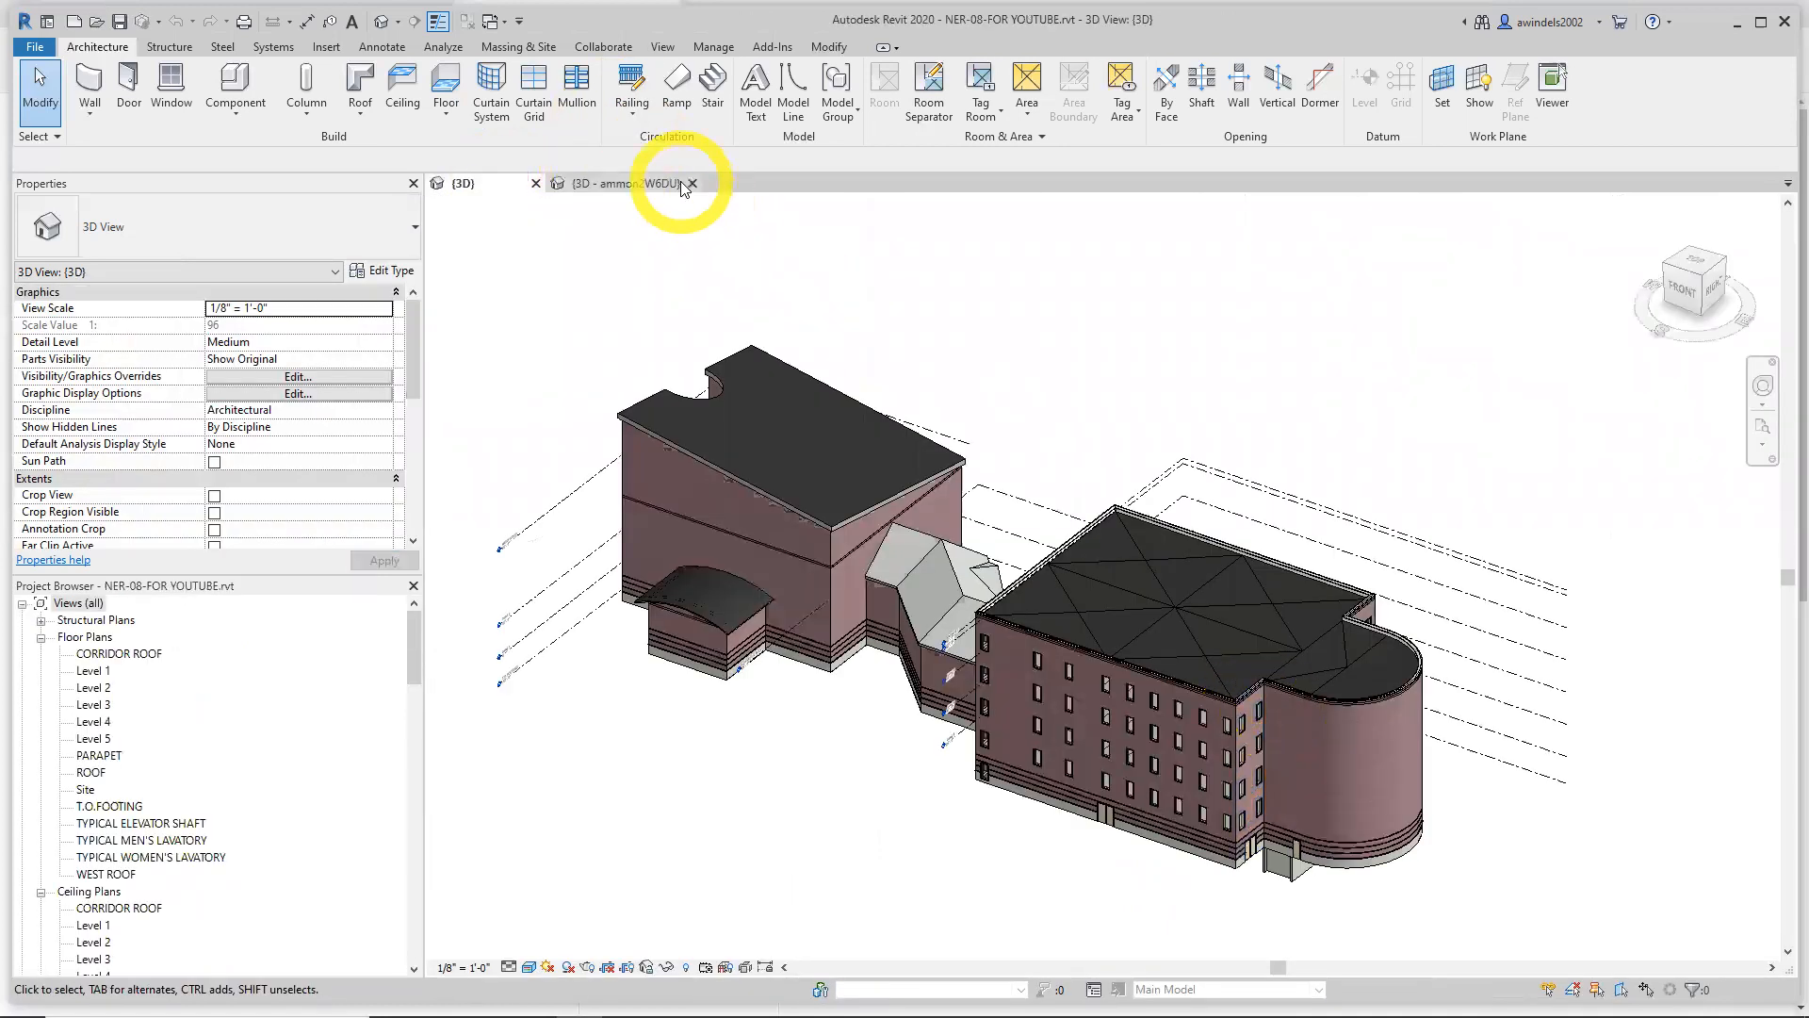
{"action": "left_click", "coordinate": [692, 184]}
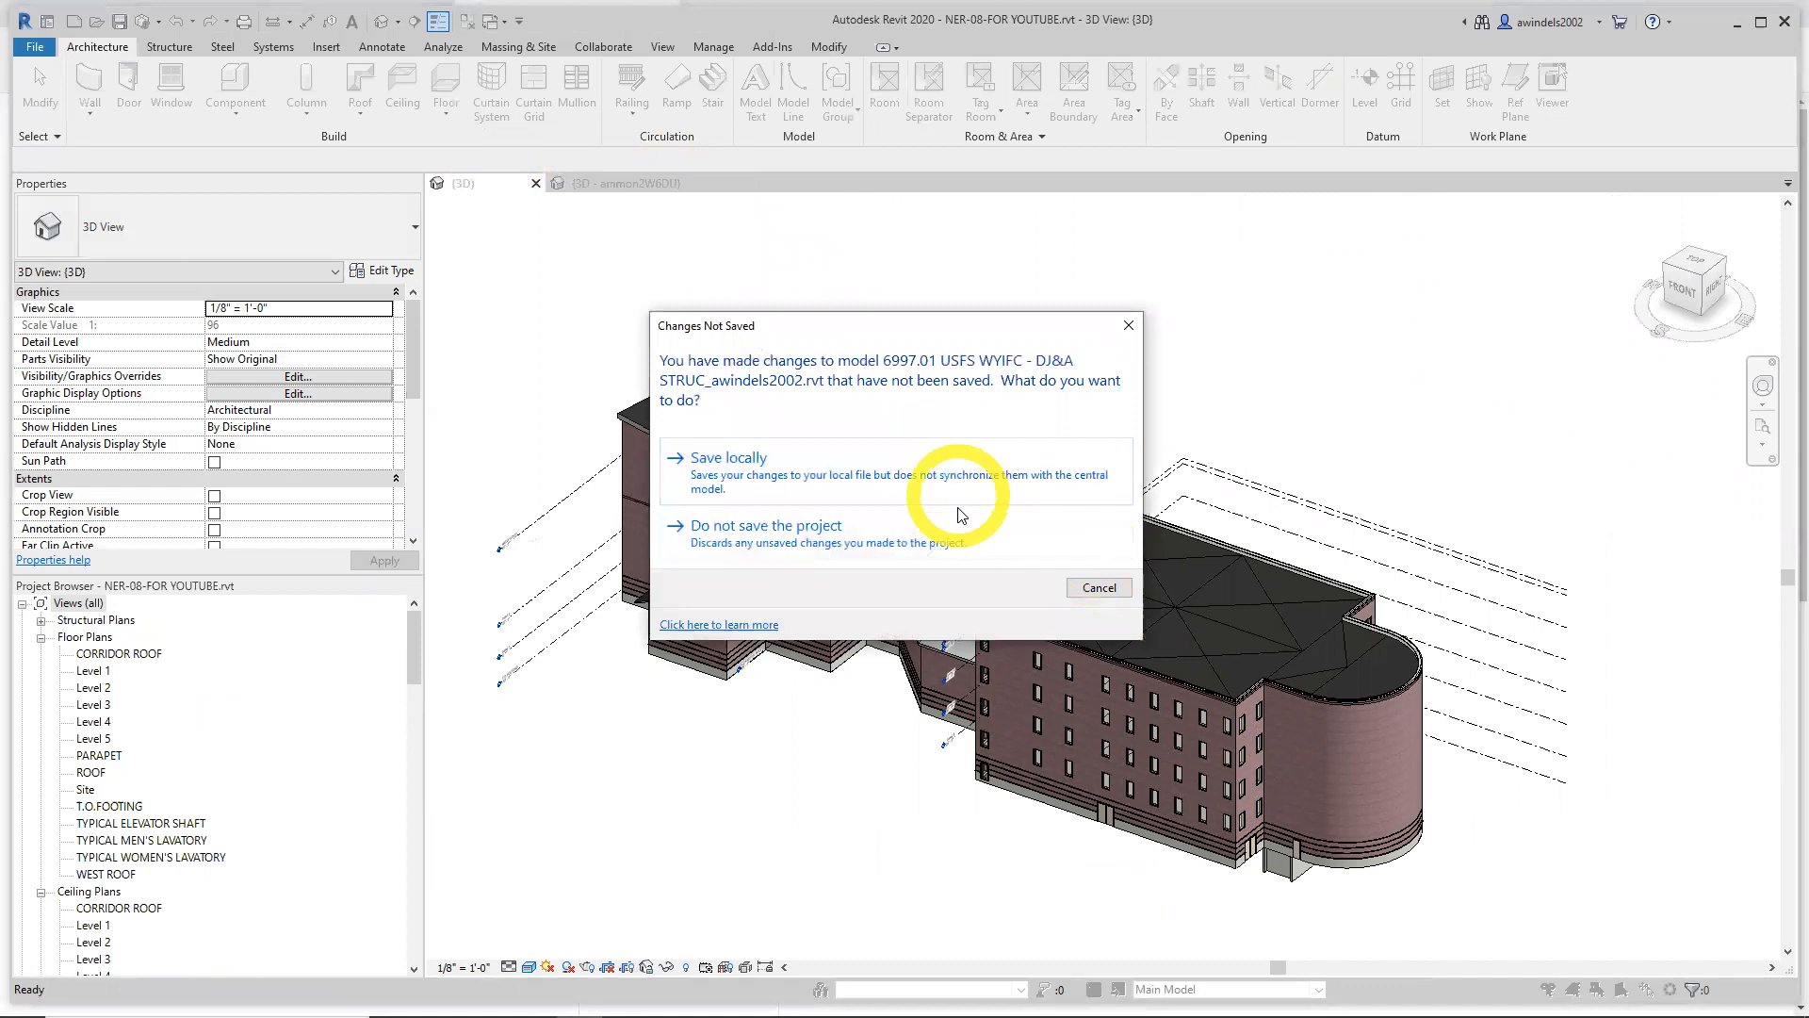
{"action": "left_click", "coordinate": [975, 537]}
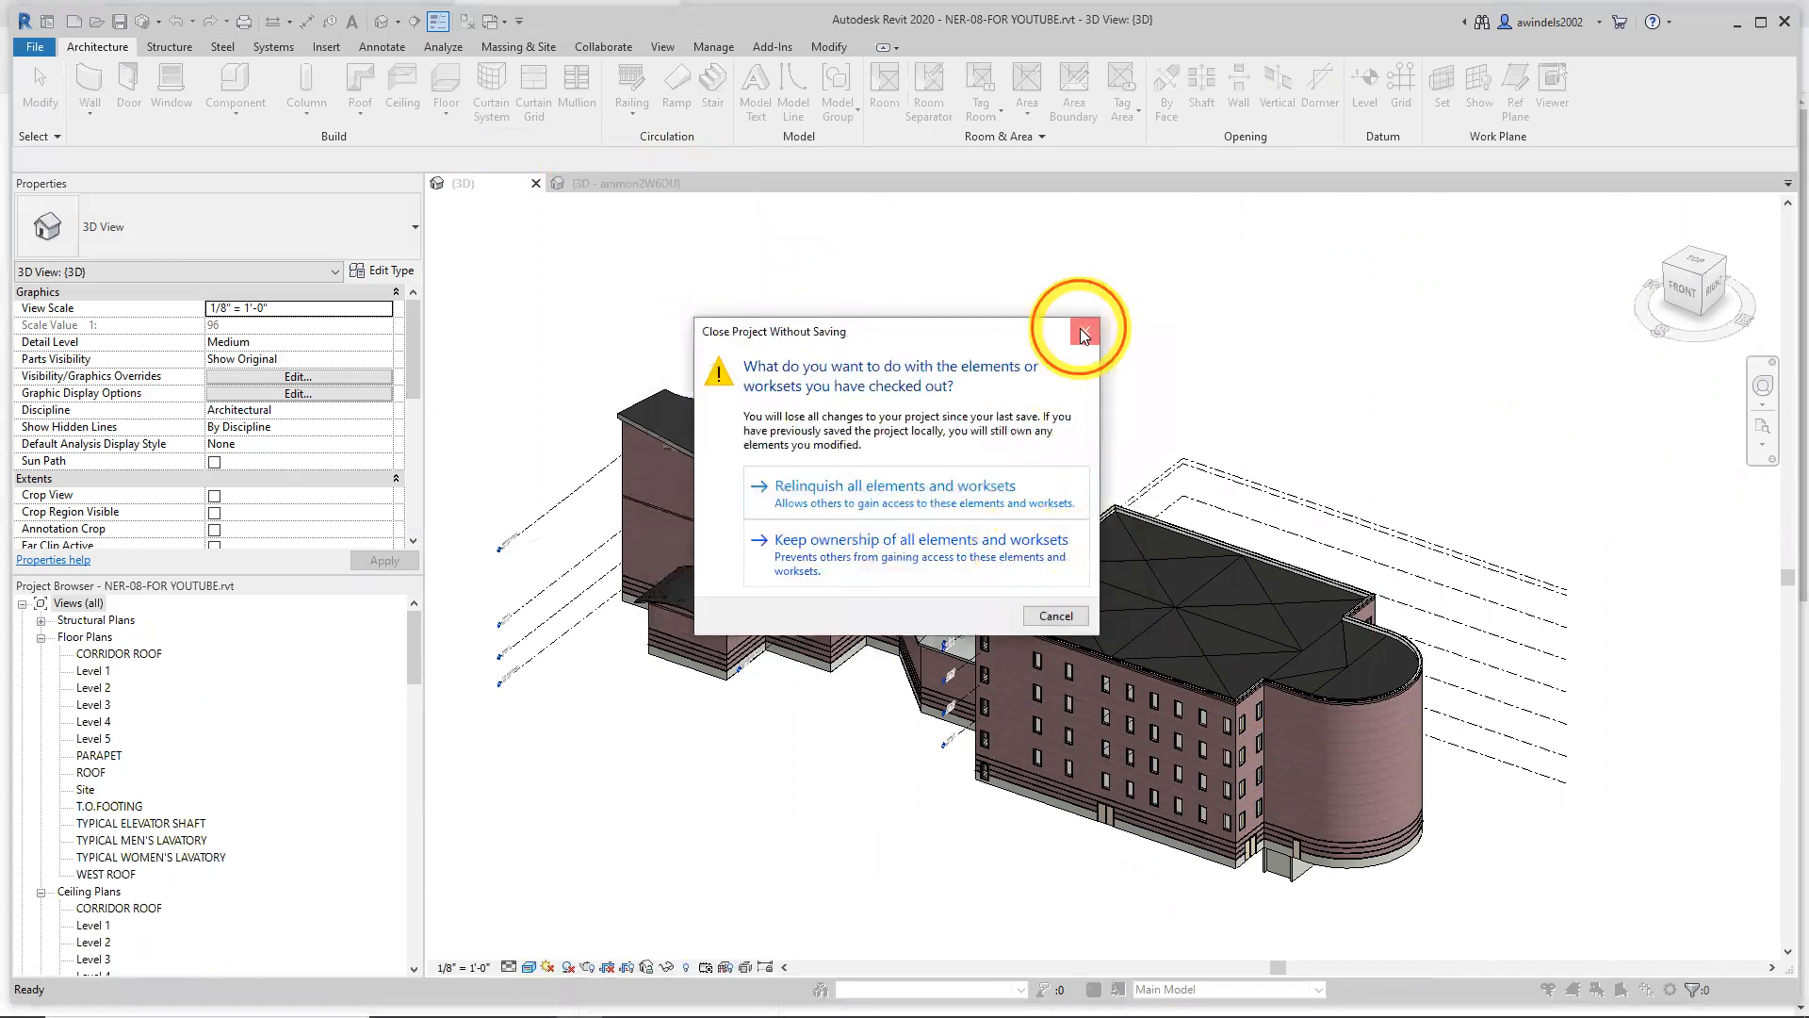
{"action": "left_click", "coordinate": [1090, 317]}
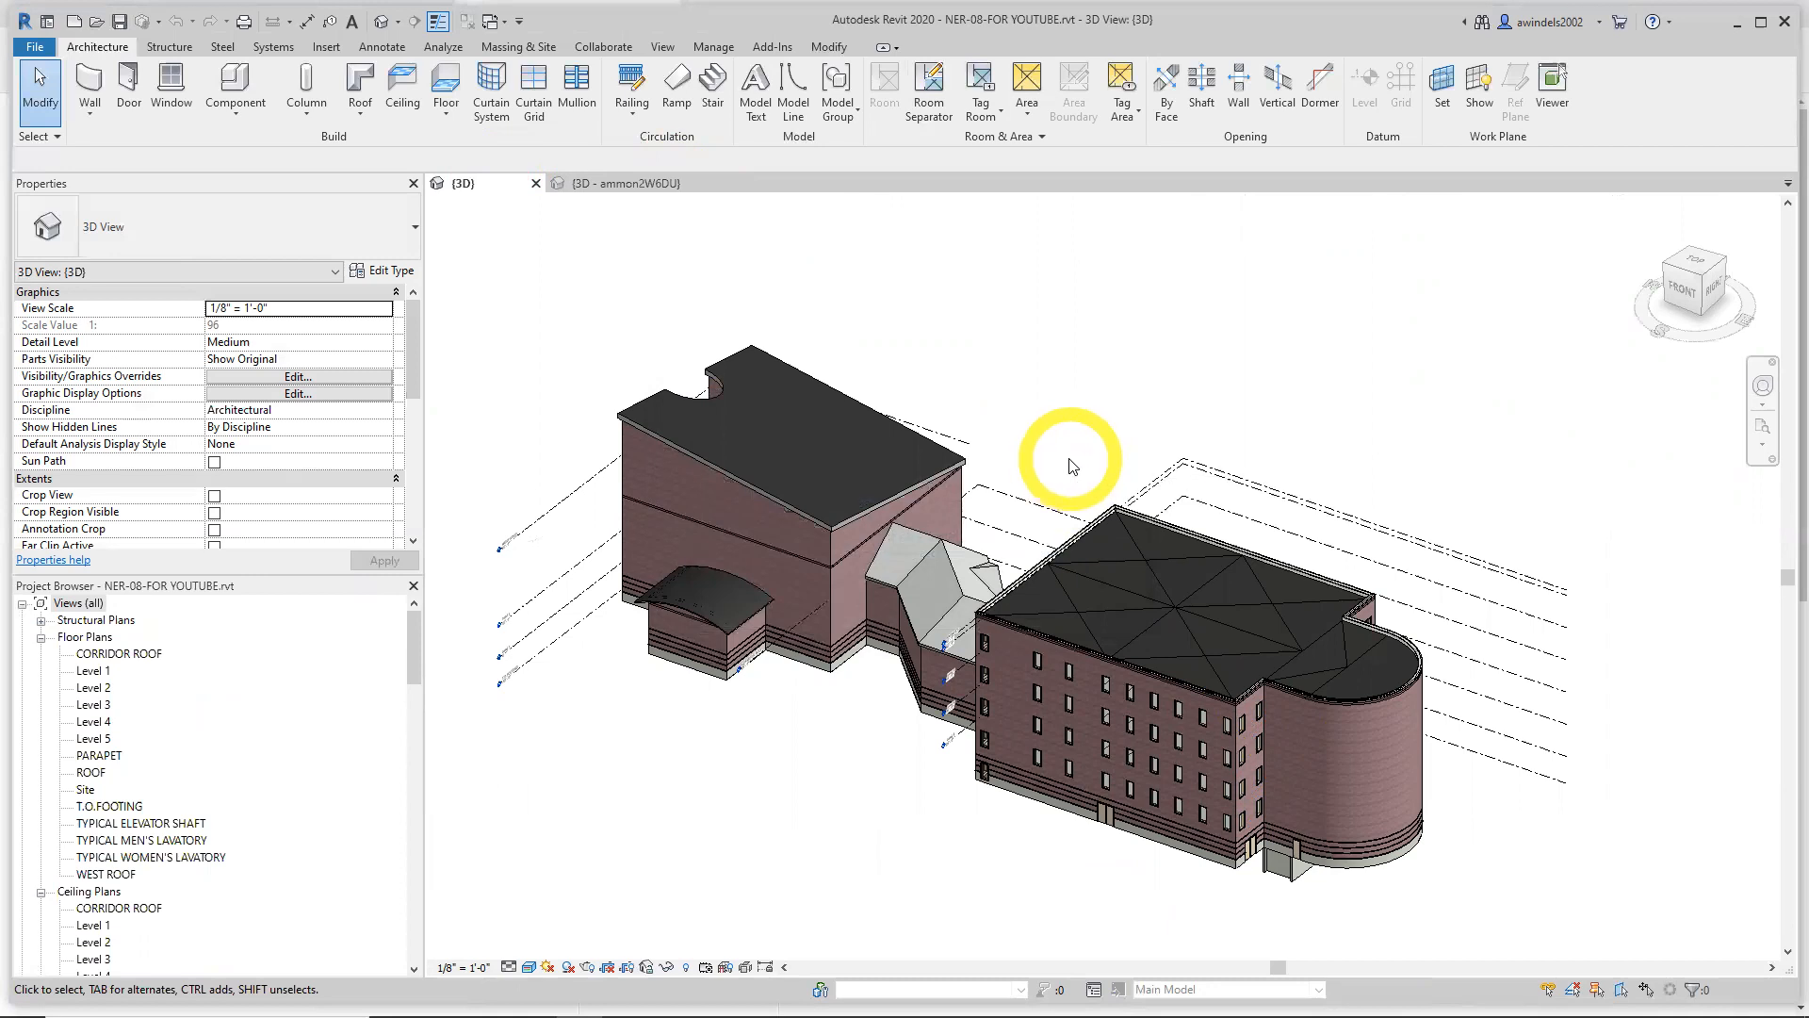
Open the NER-08 model's Level 1 floor plan at the east building's northwest corner
{"action": "left_click", "coordinate": [93, 670]}
{"action": "double_click", "coordinate": [107, 671]}
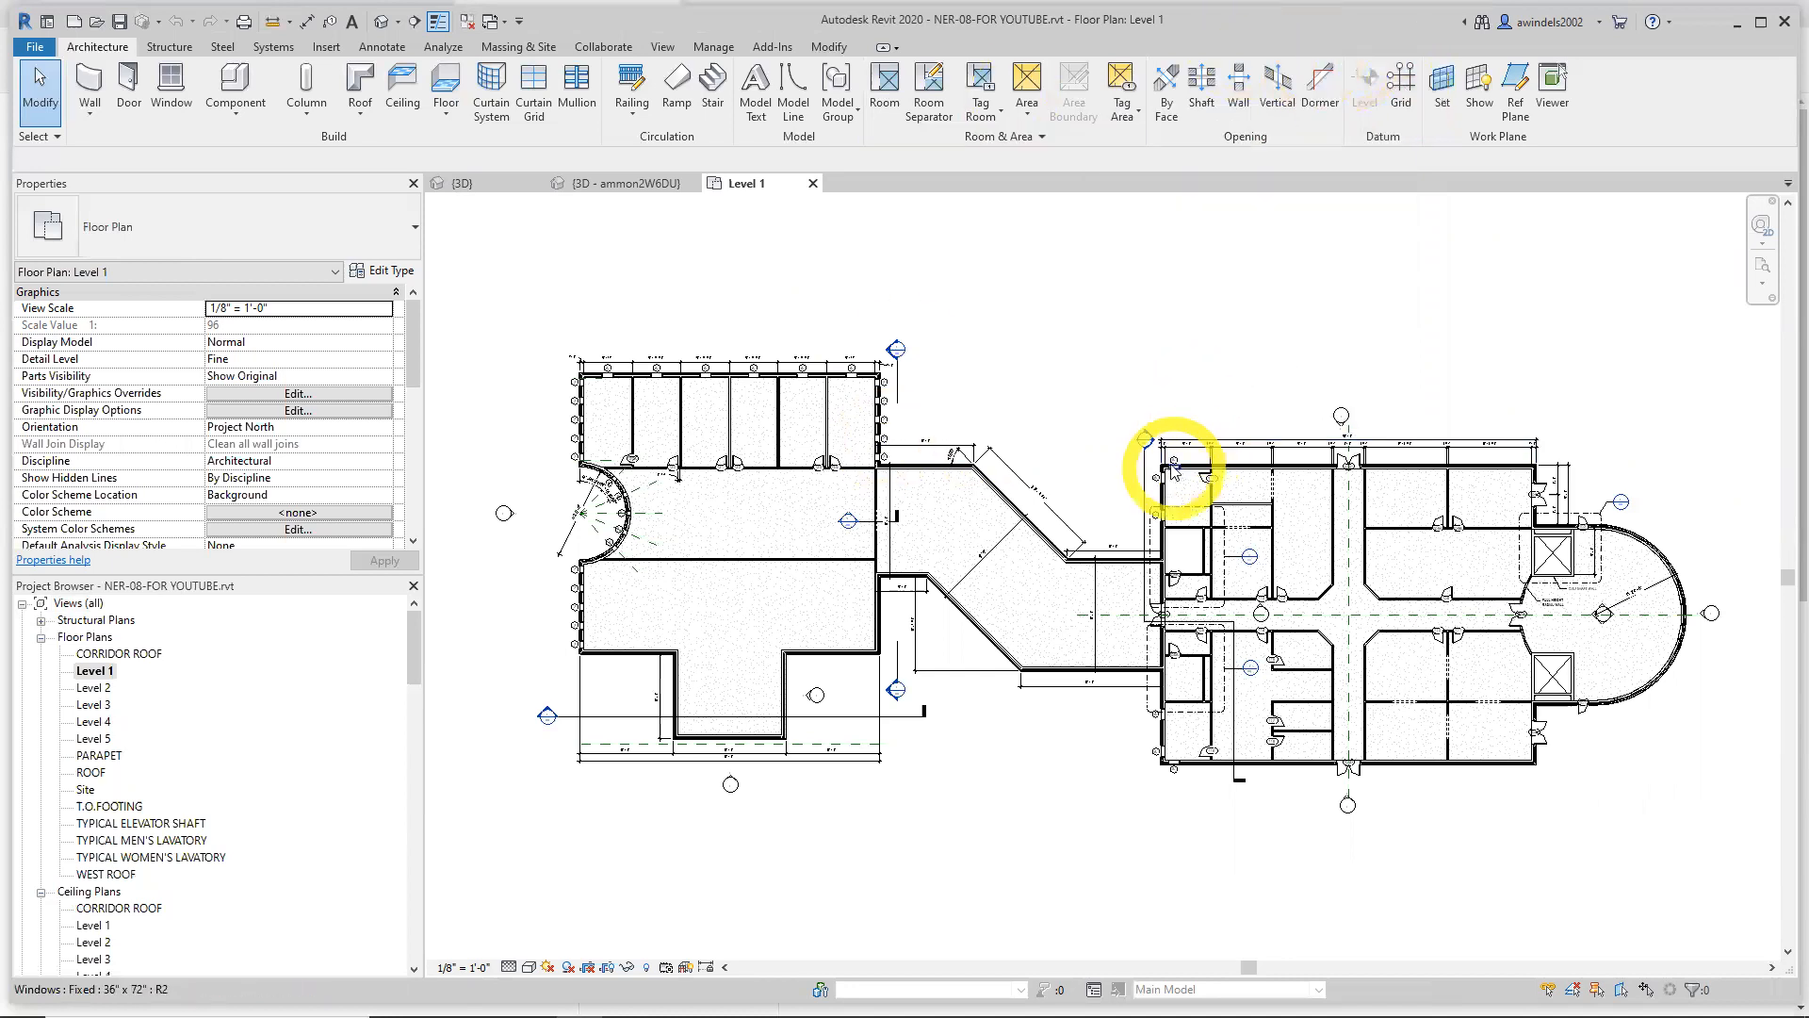
{"action": "scroll", "coordinate": [1176, 474], "scroll_direction": "up", "scroll_amount": 3}
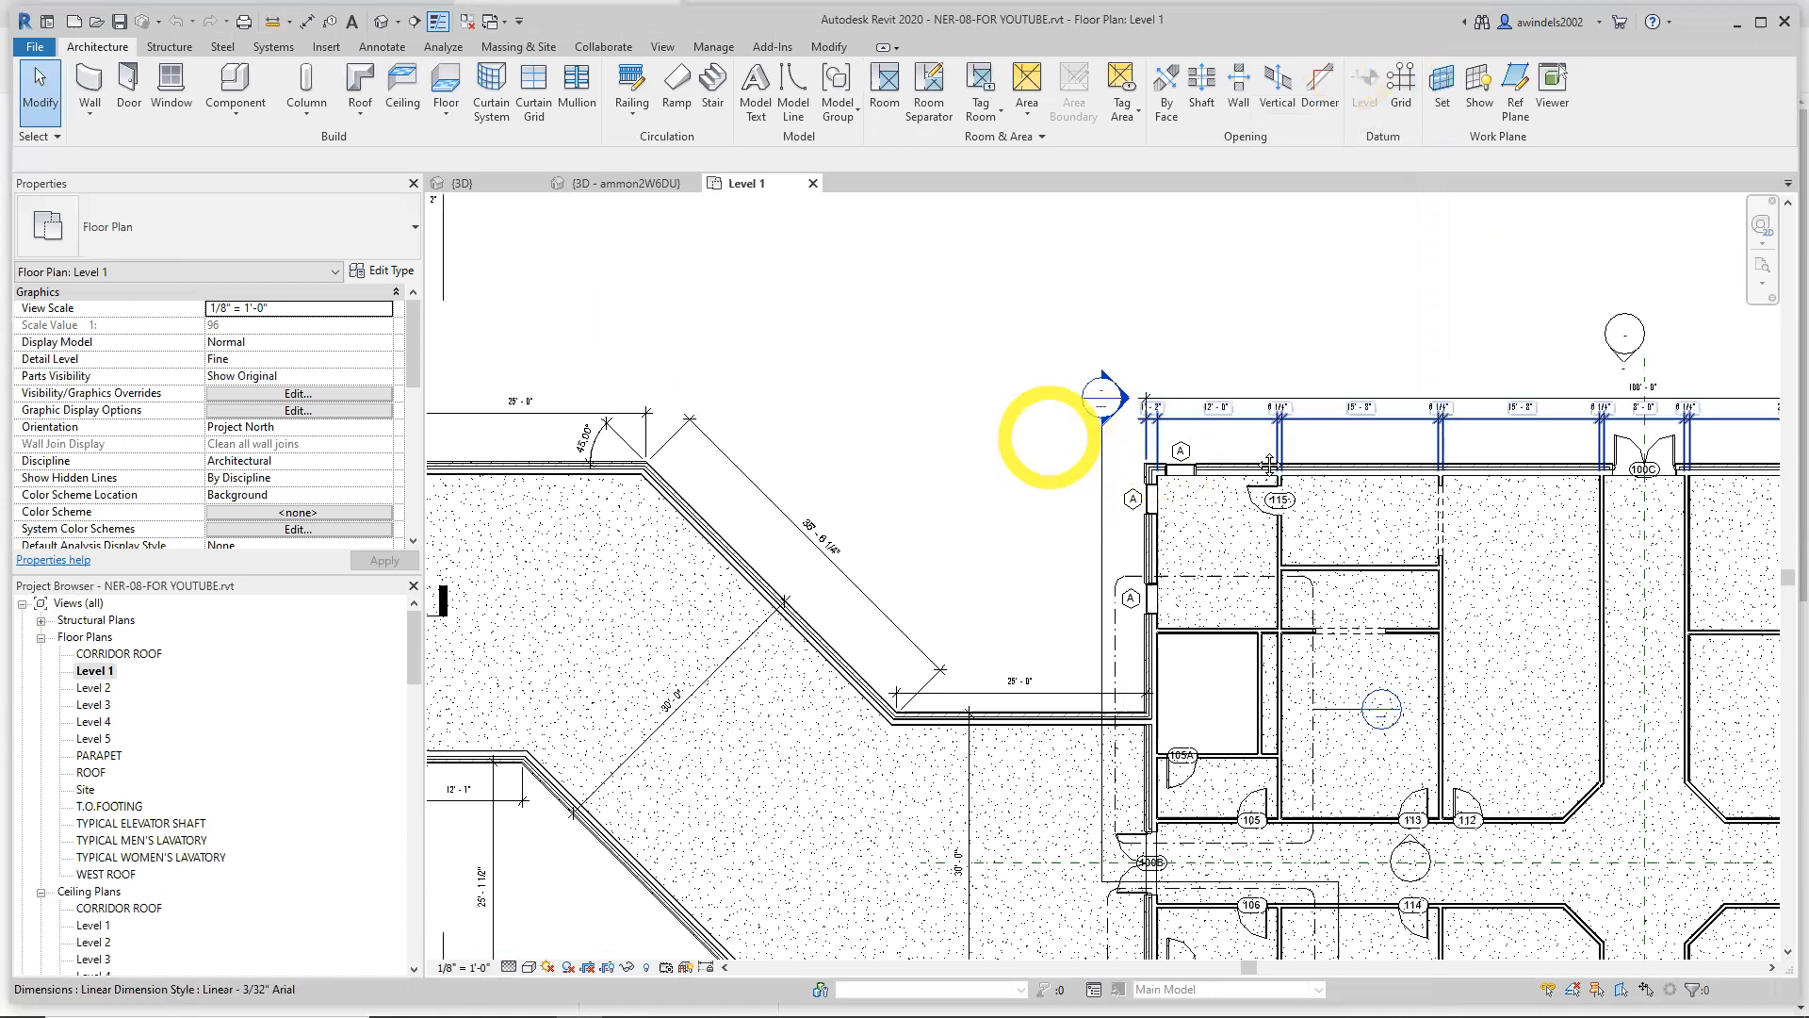
{"action": "scroll", "coordinate": [1178, 429], "scroll_direction": "down", "scroll_amount": 4}
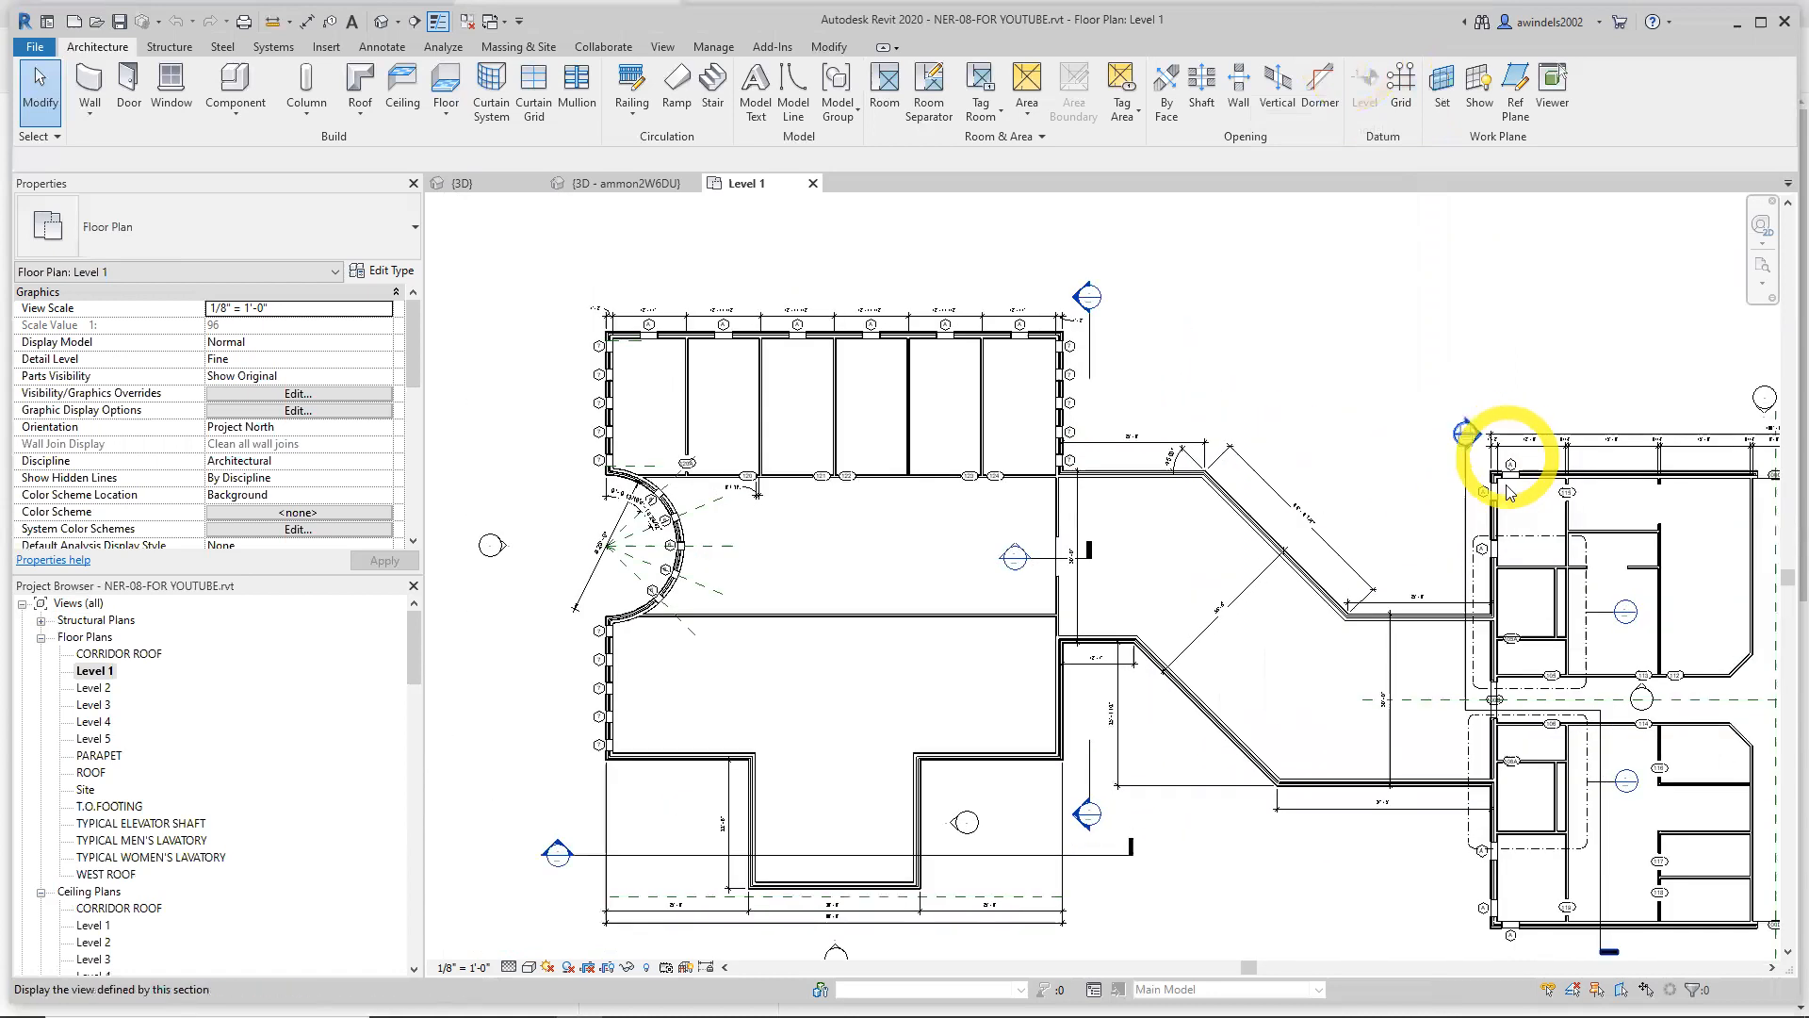
{"action": "scroll", "coordinate": [1506, 491], "scroll_direction": "up", "scroll_amount": 3}
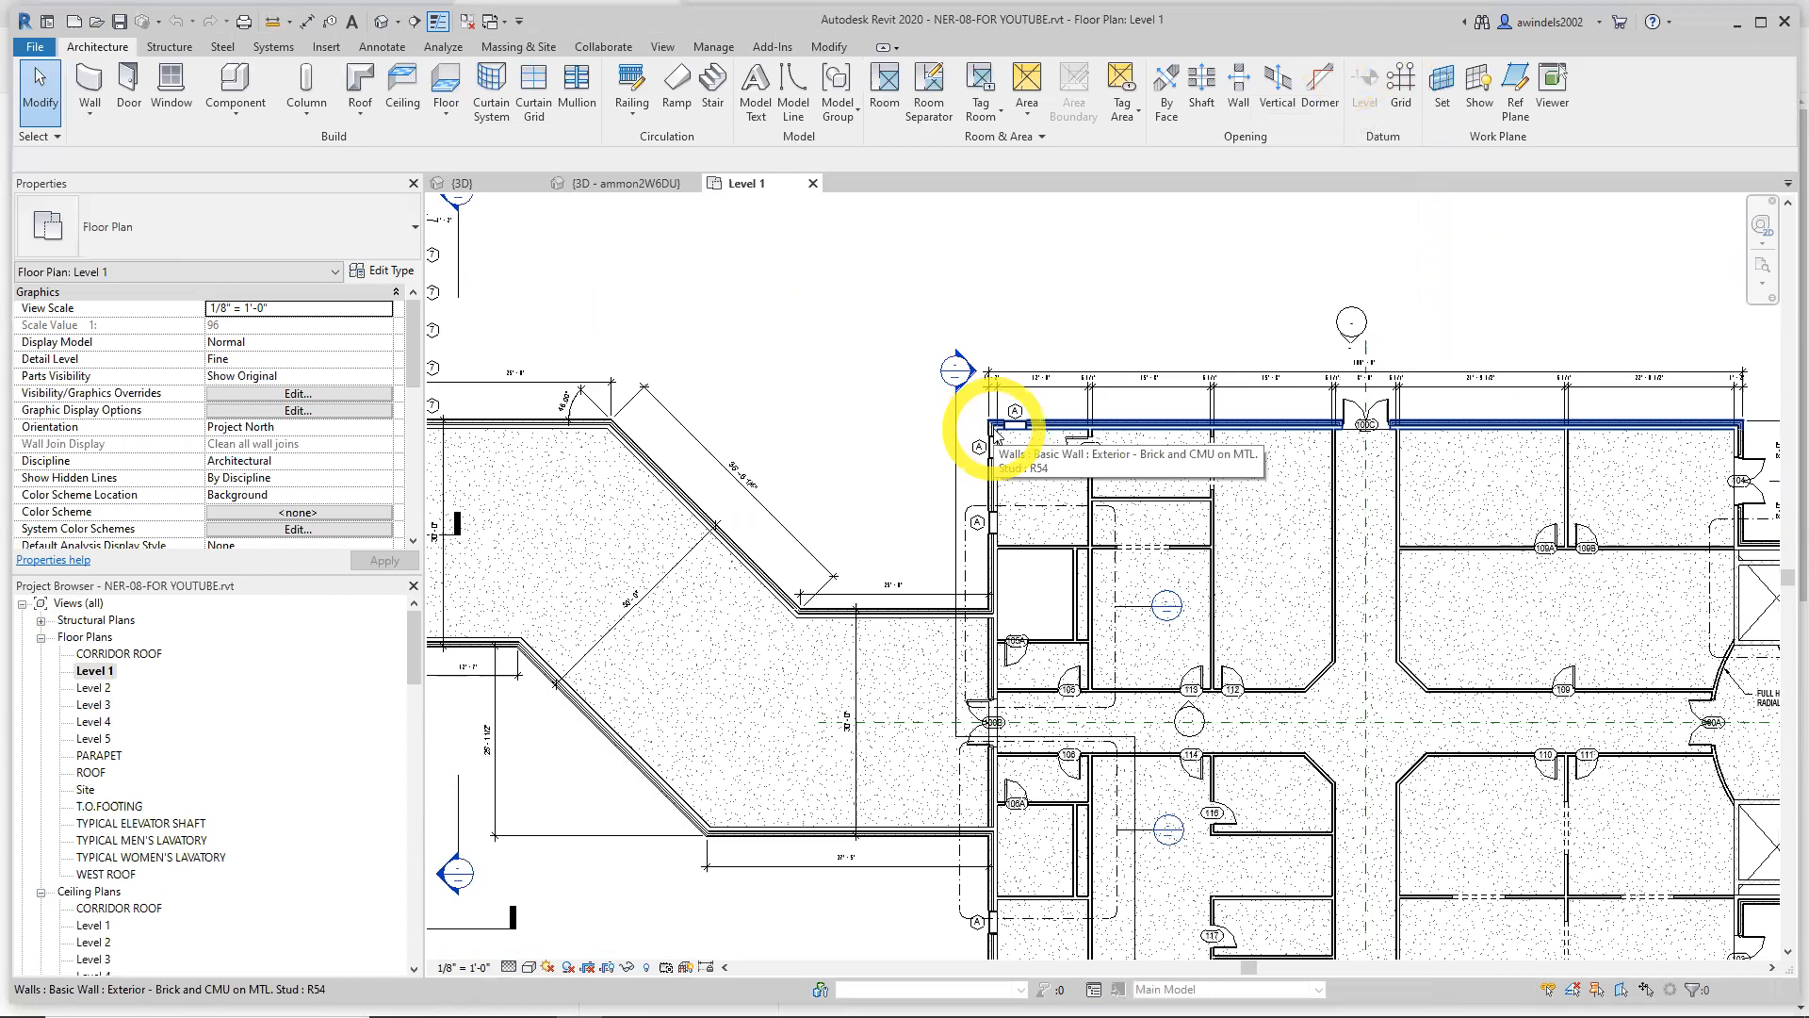
Place a vertical grid line with Pick Lines on the core reference of the east building's west exterior wall
{"action": "left_click", "coordinate": [1401, 90]}
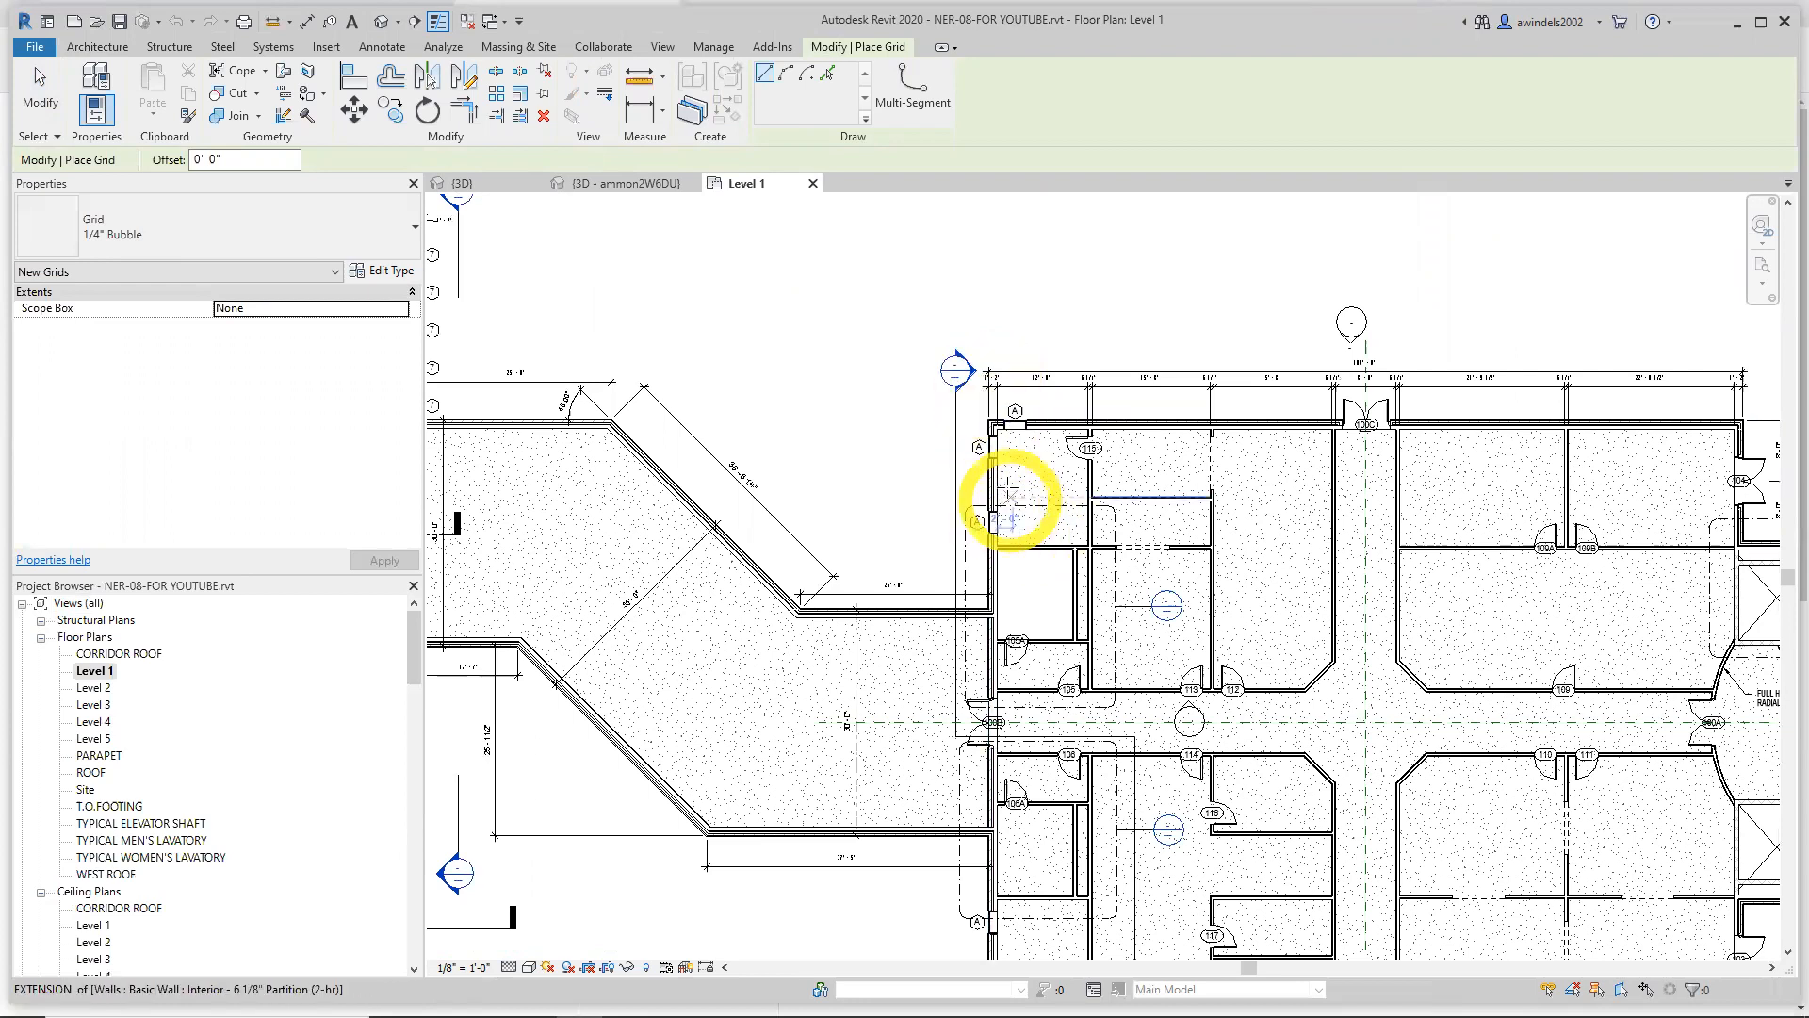
{"action": "scroll", "coordinate": [994, 435], "scroll_direction": "up", "scroll_amount": 4}
{"action": "scroll", "coordinate": [994, 419], "scroll_direction": "up", "scroll_amount": 3}
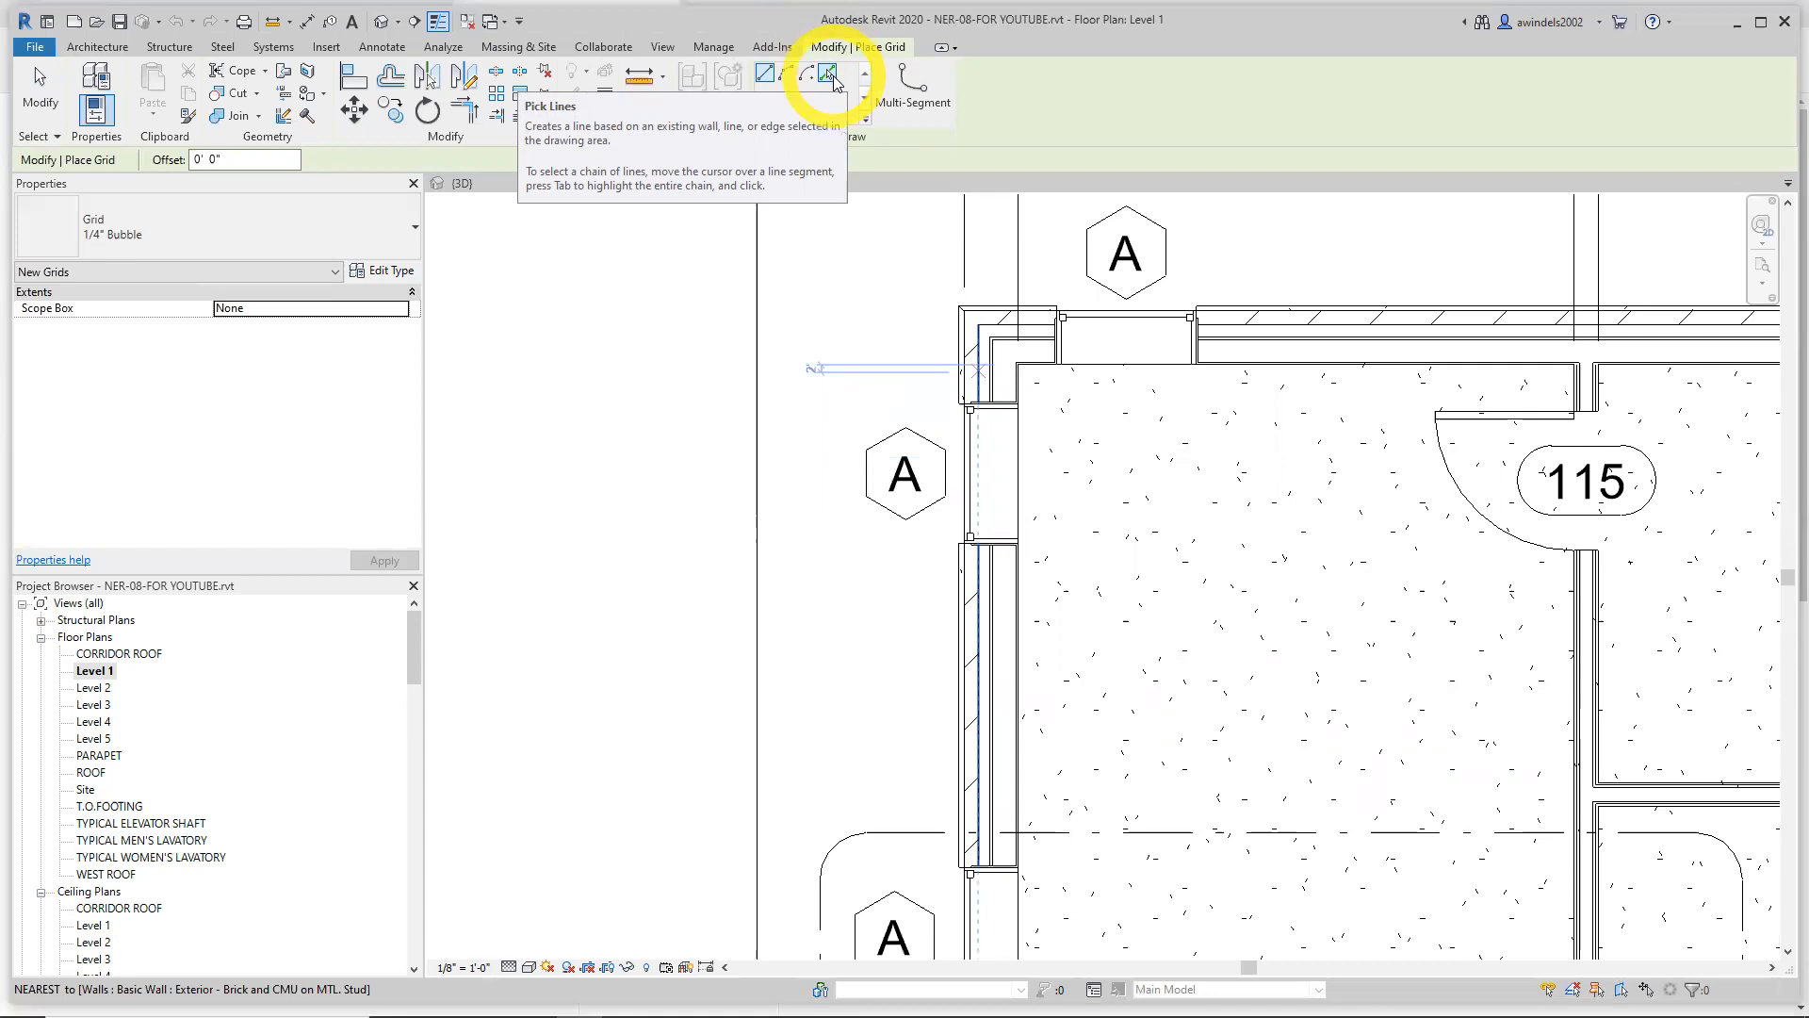
{"action": "left_click", "coordinate": [830, 75]}
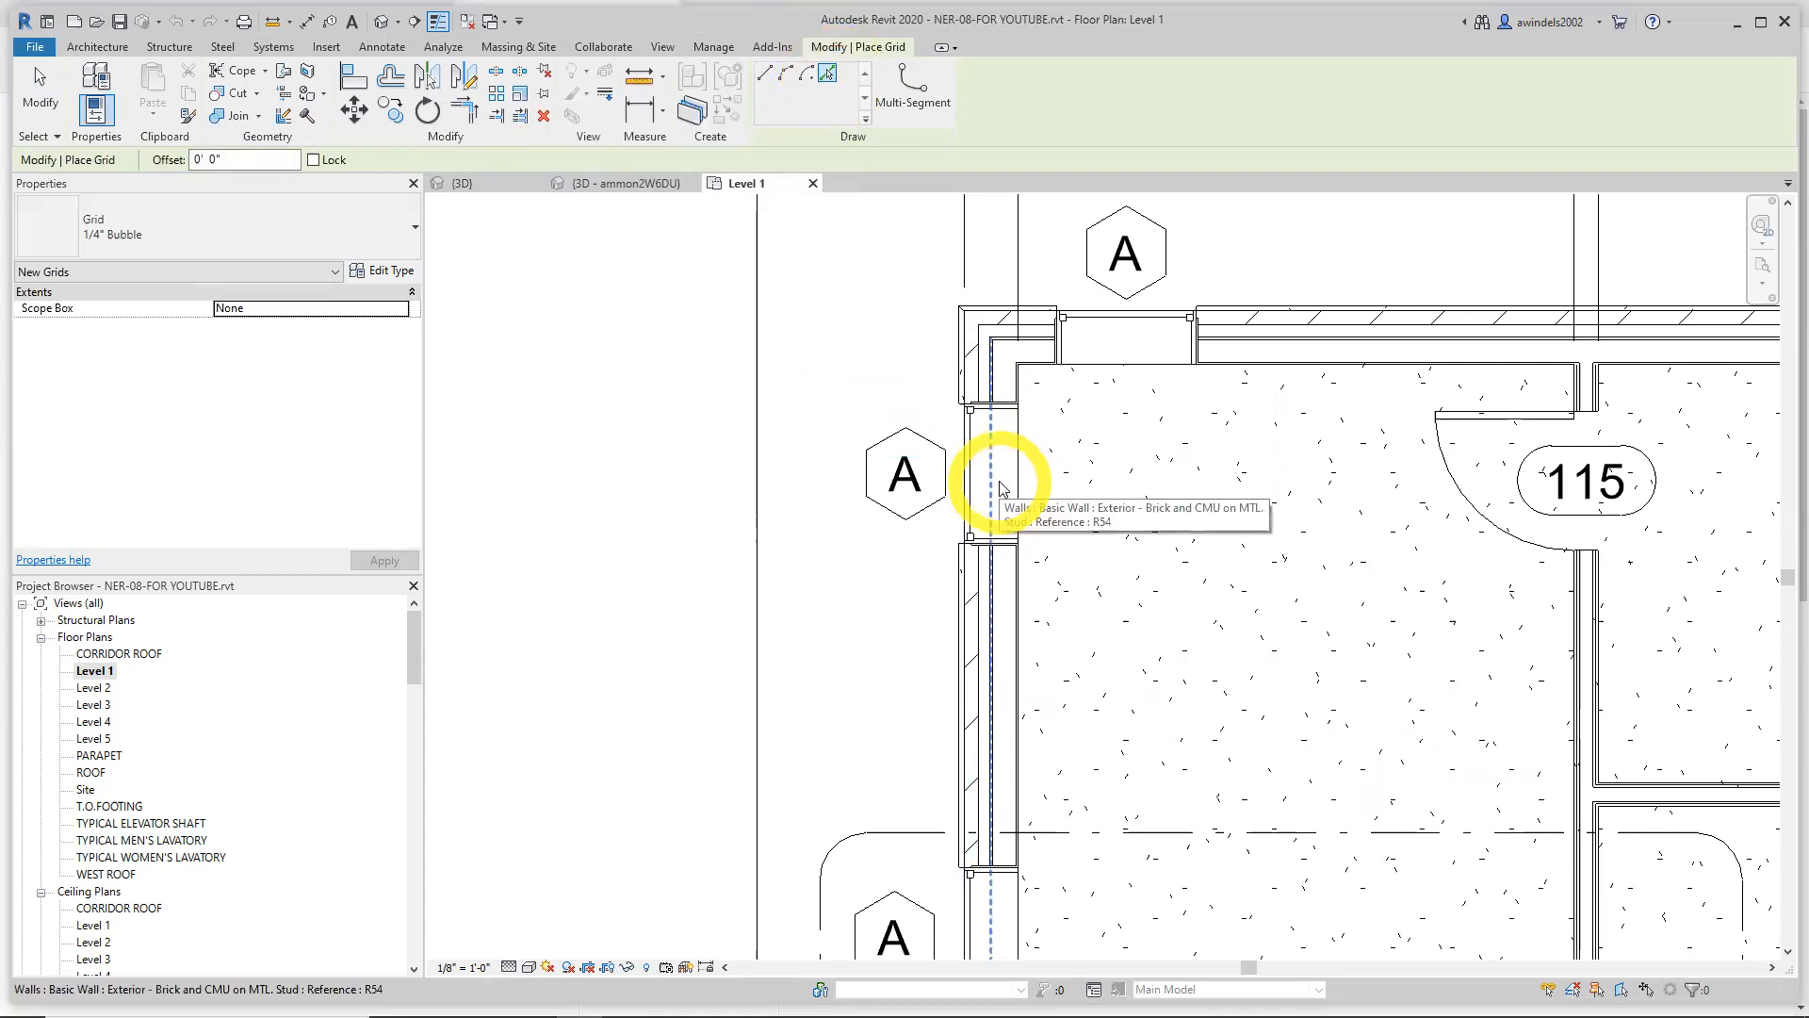
{"action": "left_click", "coordinate": [999, 475]}
{"action": "scroll", "coordinate": [1051, 453], "scroll_direction": "down", "scroll_amount": 2}
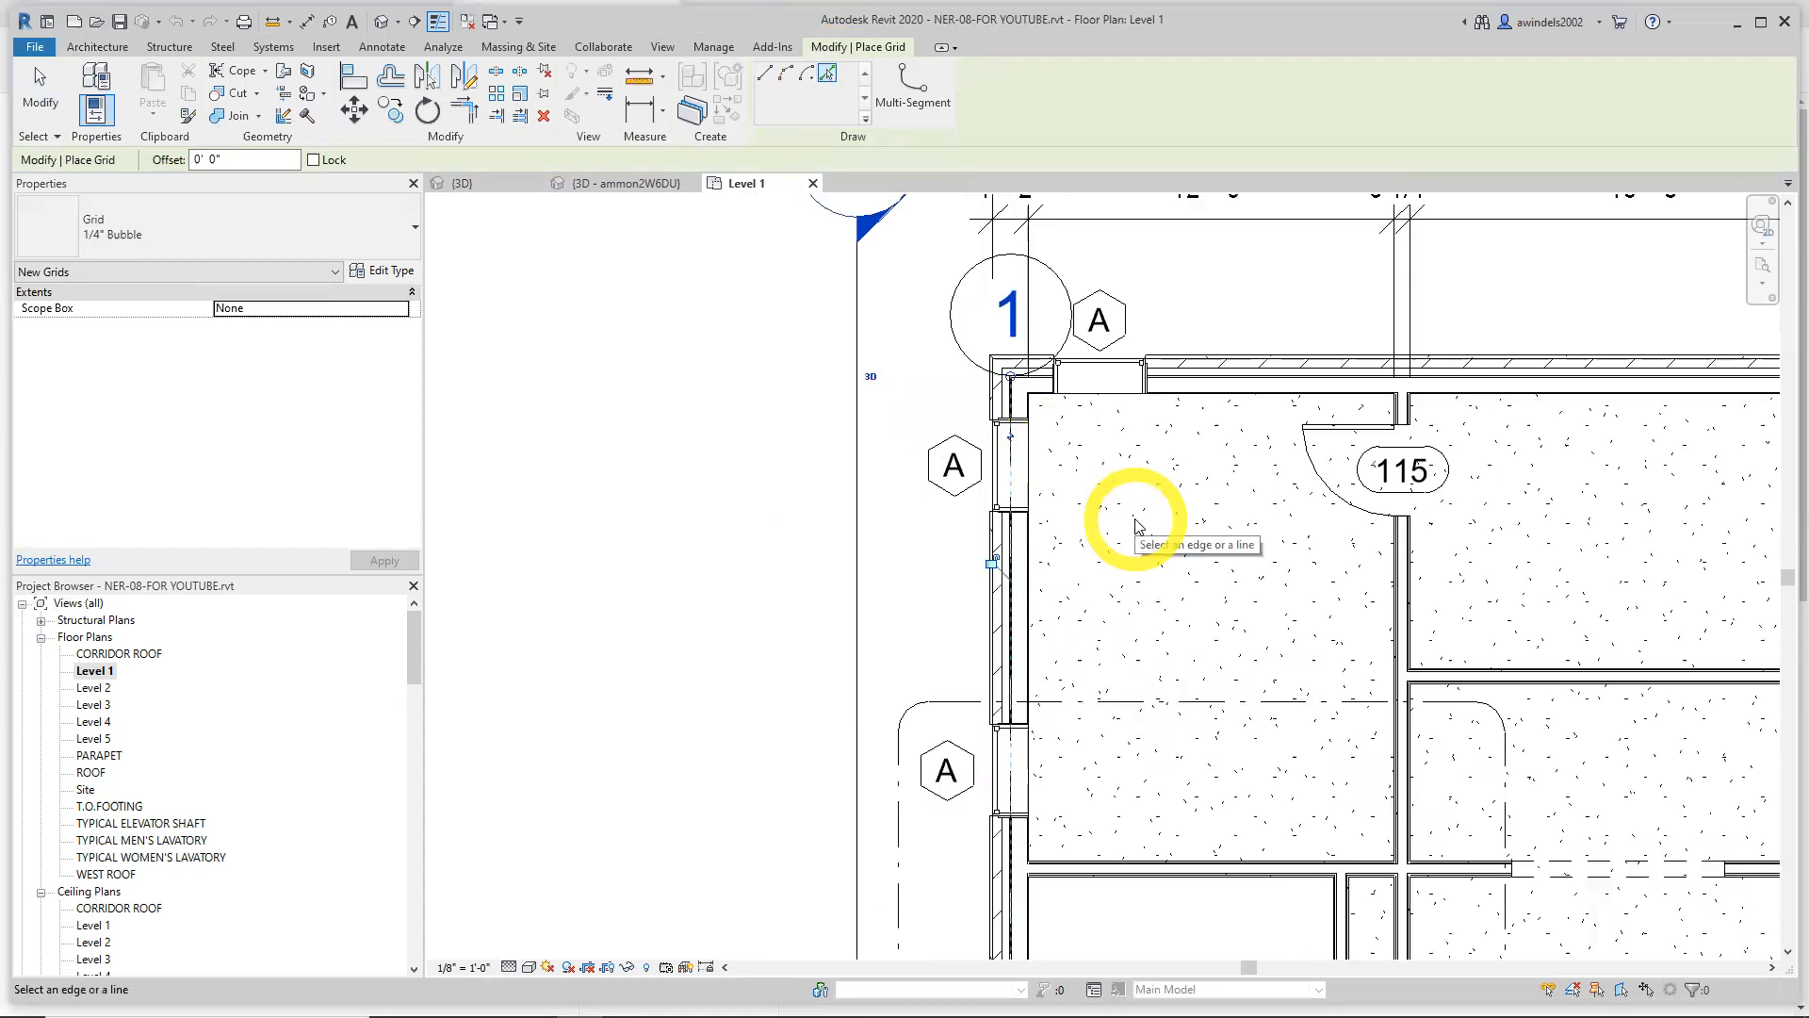
{"action": "middle_click_drag", "start_coordinate": [1141, 518], "coordinate": [922, 570]}
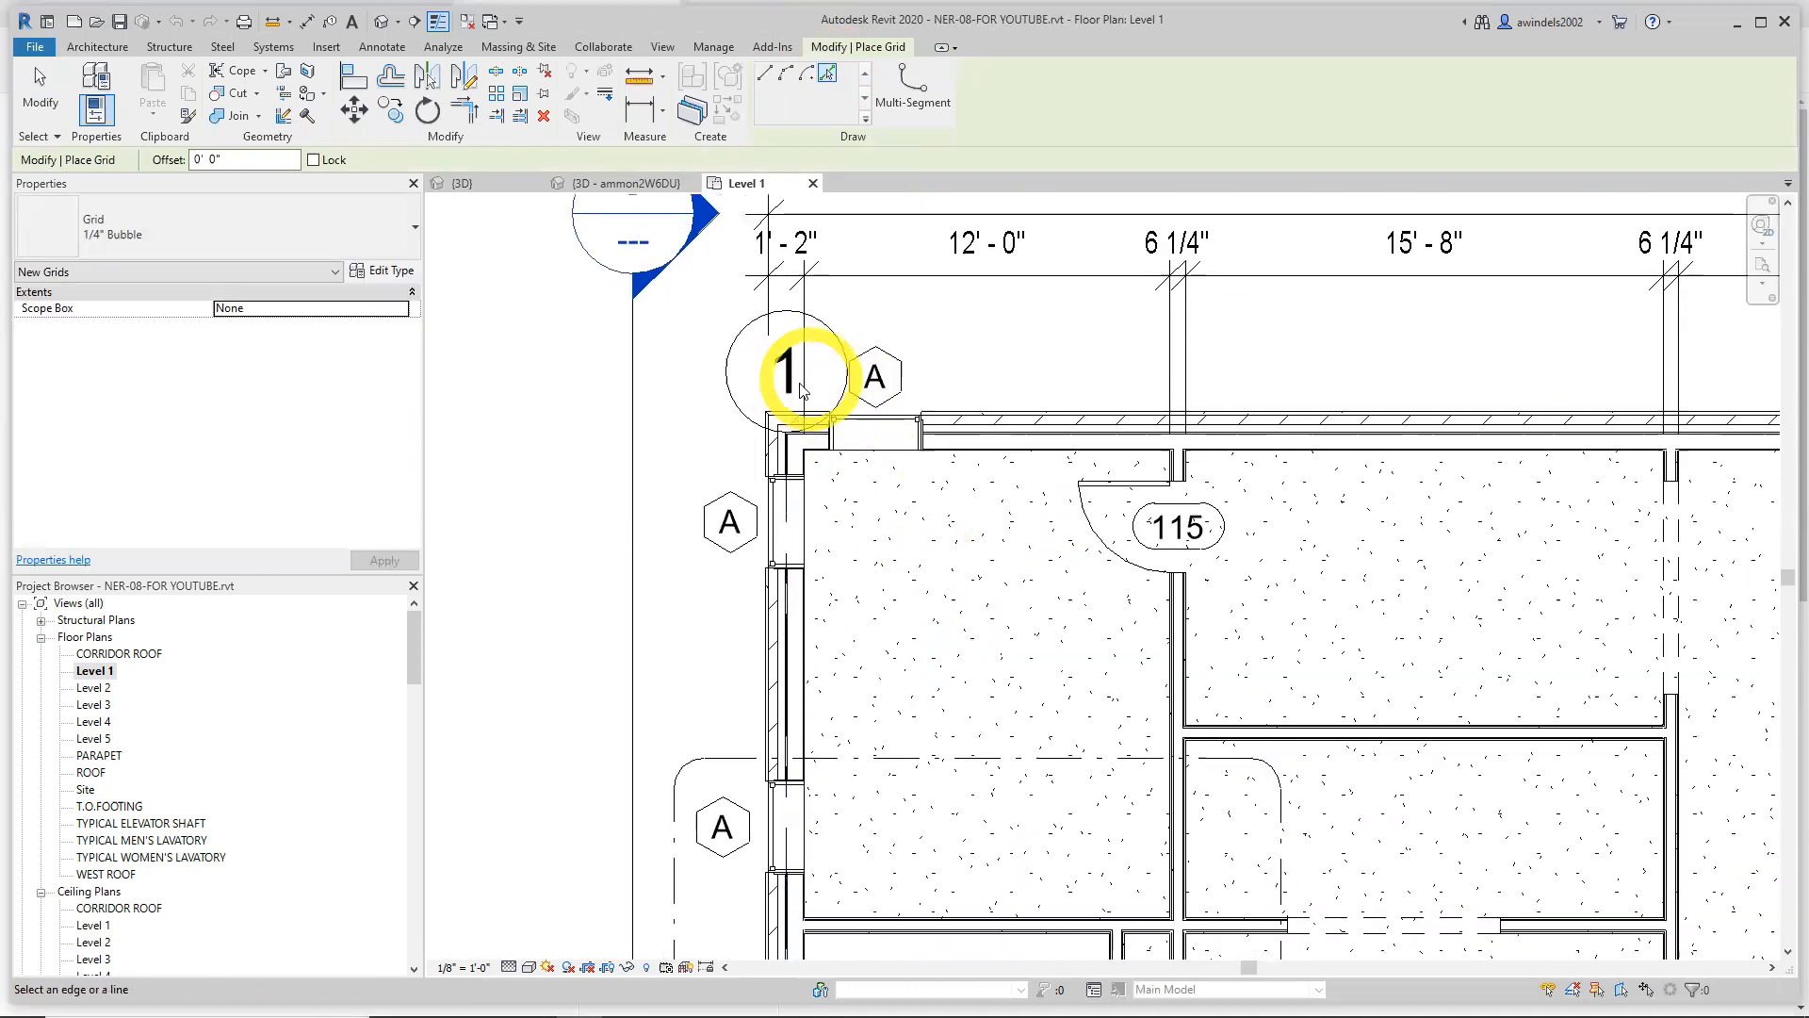
{"action": "key", "text": "Escape"}
{"action": "key", "text": "Escape"}
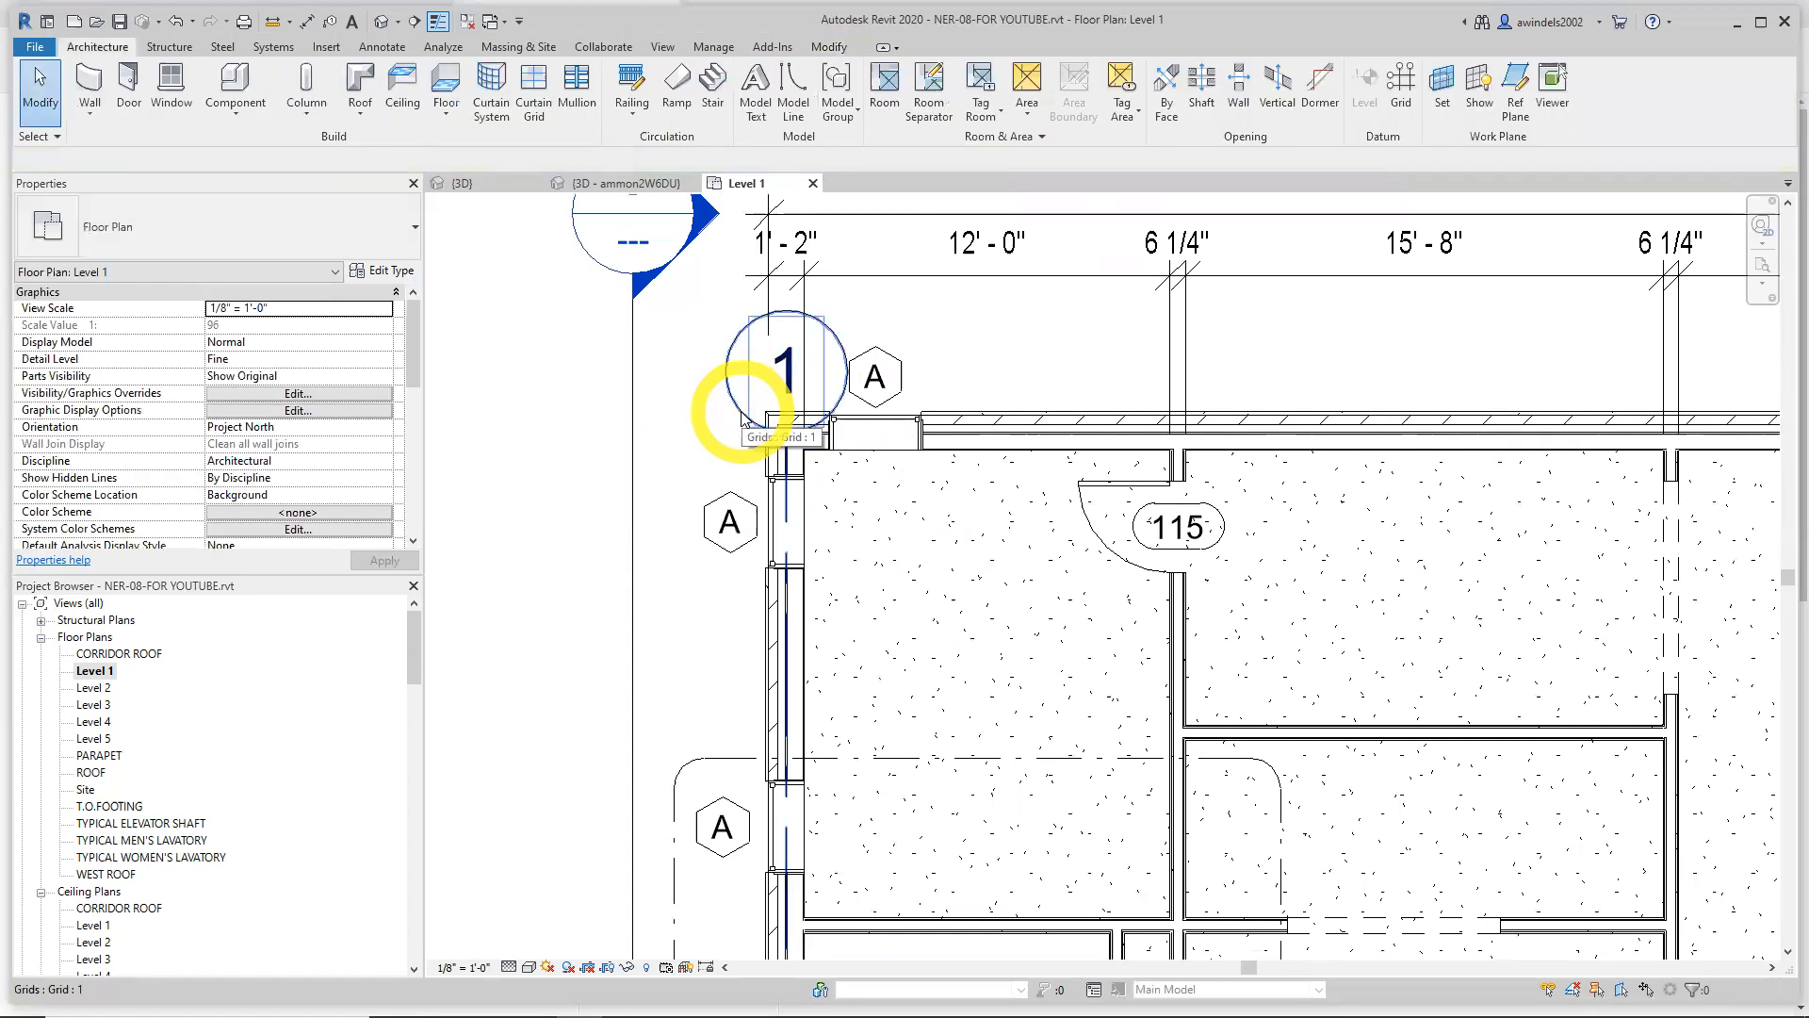
Extend the upper end of grid 1 so its bubble sits above the dimension strings and section marker
{"action": "left_click", "coordinate": [743, 413]}
{"action": "middle_click_drag", "start_coordinate": [785, 480], "coordinate": [770, 610]}
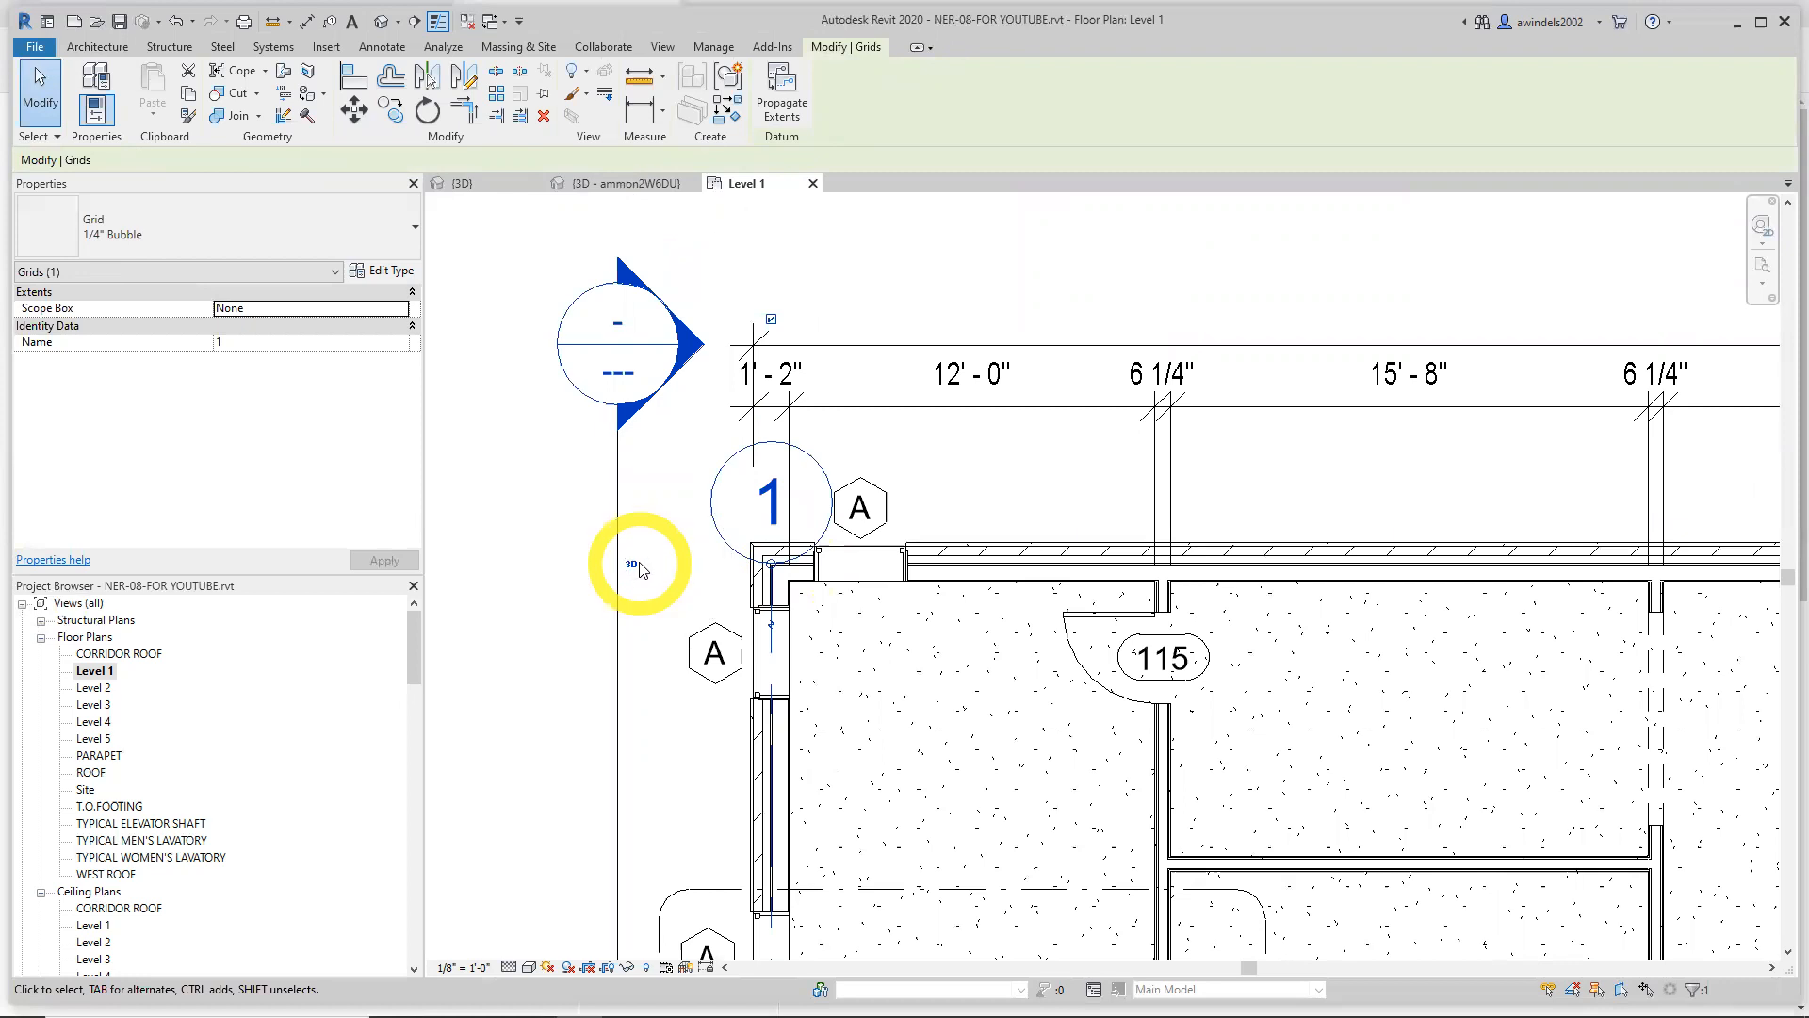
{"action": "left_click_drag", "start_coordinate": [771, 562], "coordinate": [747, 239]}
{"action": "middle_click_drag", "start_coordinate": [772, 257], "coordinate": [745, 453]}
{"action": "scroll", "coordinate": [745, 452], "scroll_direction": "up", "scroll_amount": 1}
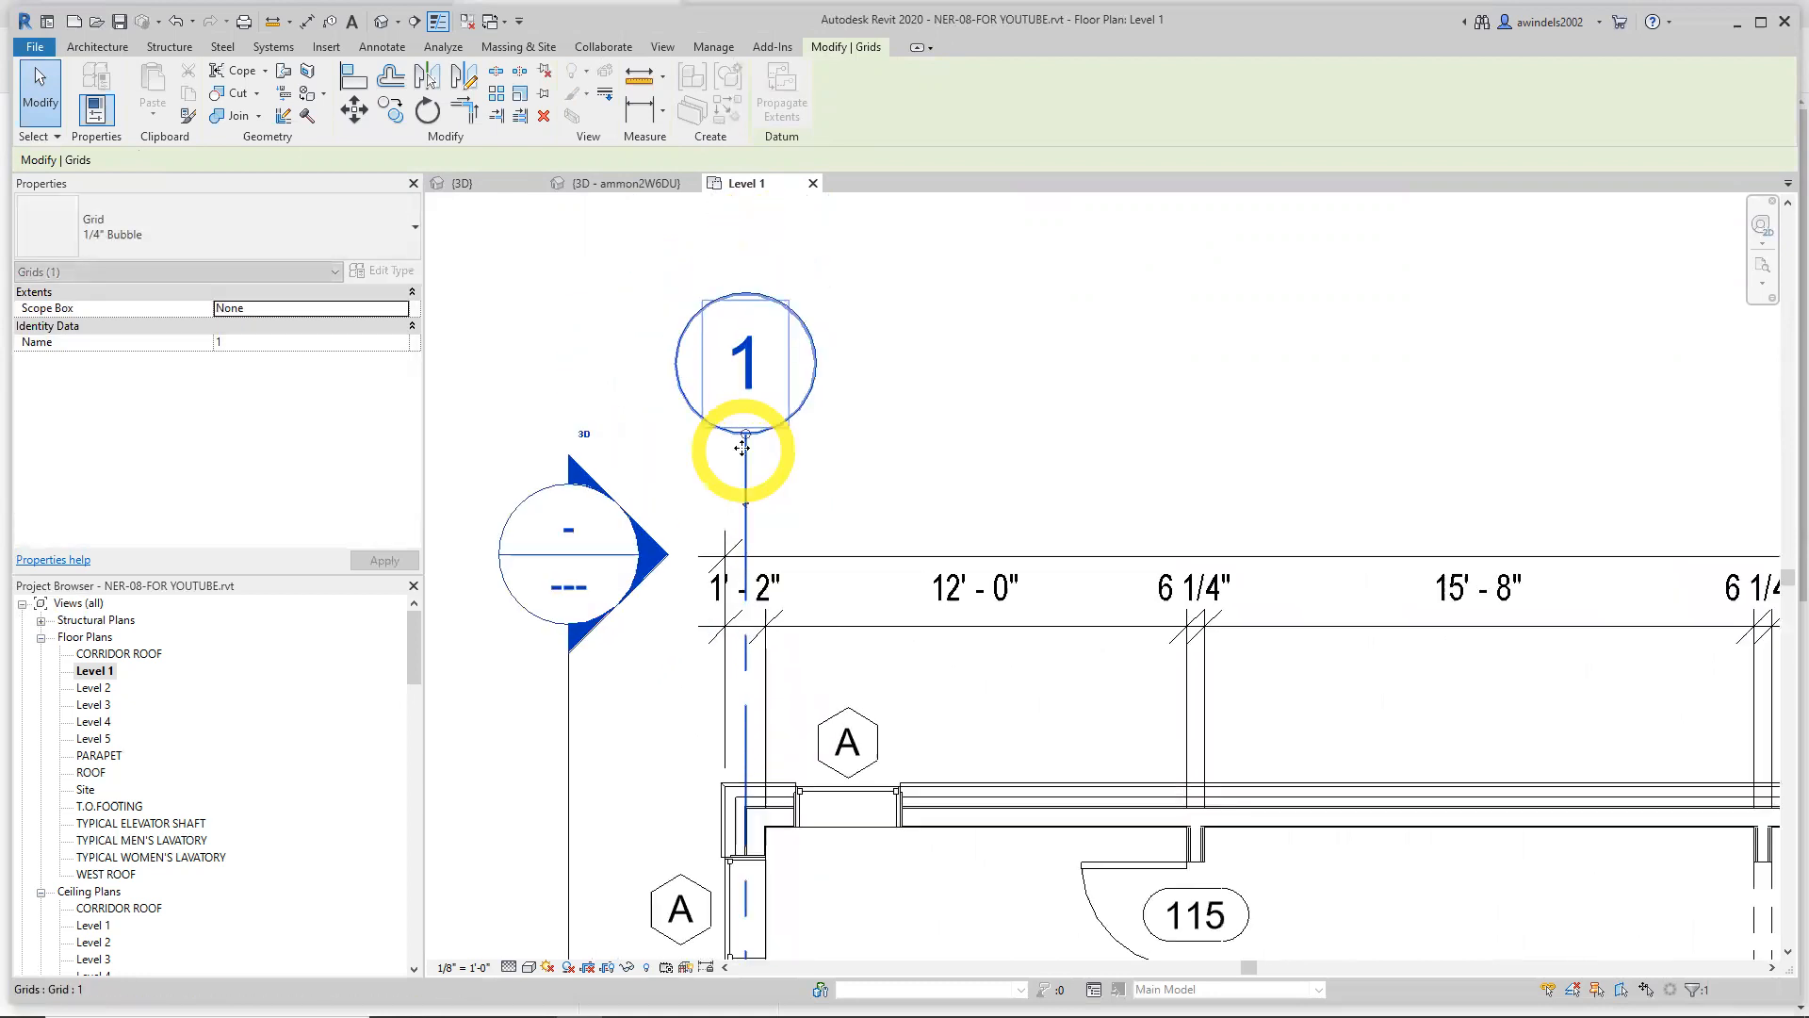
{"action": "left_click_drag", "start_coordinate": [746, 434], "coordinate": [765, 330]}
{"action": "scroll", "coordinate": [767, 330], "scroll_direction": "down", "scroll_amount": 2}
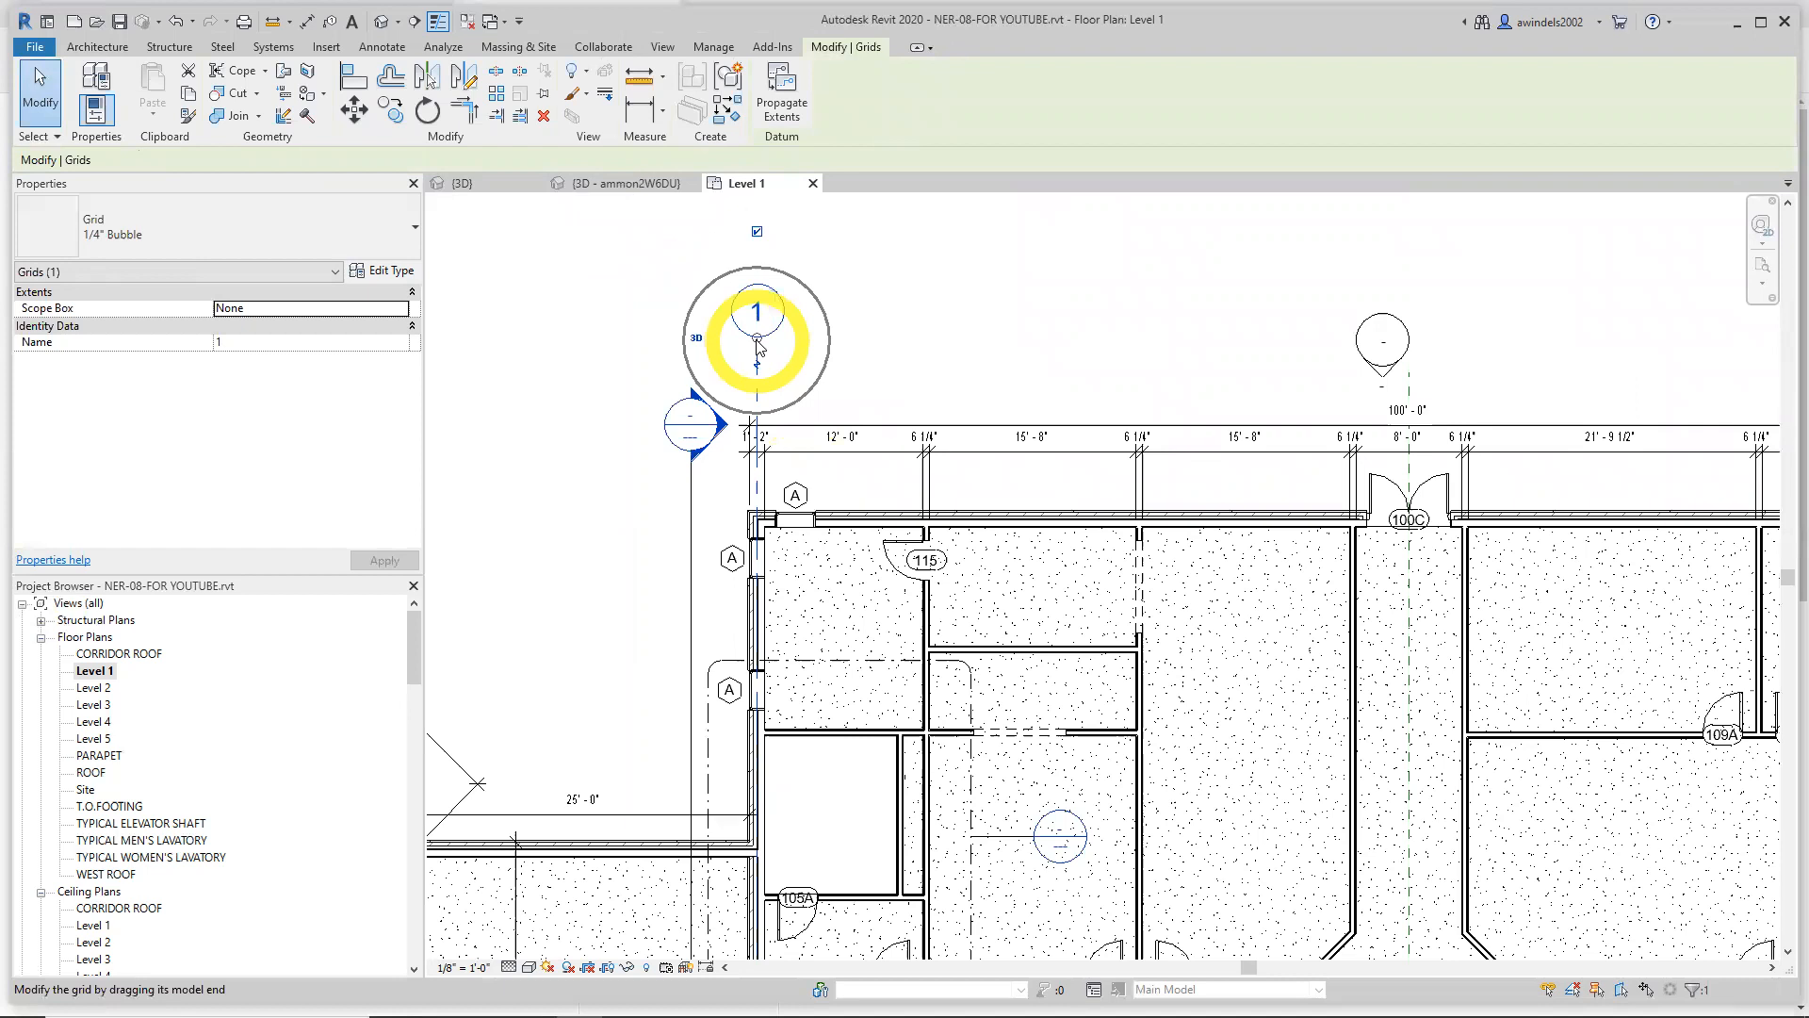
Toggle the bubble at the upper end of grid 1 off and on again
{"action": "left_click", "coordinate": [757, 231]}
{"action": "left_click", "coordinate": [757, 231]}
{"action": "left_click", "coordinate": [756, 230]}
{"action": "left_click", "coordinate": [757, 230]}
Extend the lower end of grid 1 beyond the east building's south exterior wall
{"action": "scroll", "coordinate": [755, 598], "scroll_direction": "down", "scroll_amount": 2}
{"action": "scroll", "coordinate": [862, 636], "scroll_direction": "down", "scroll_amount": 2}
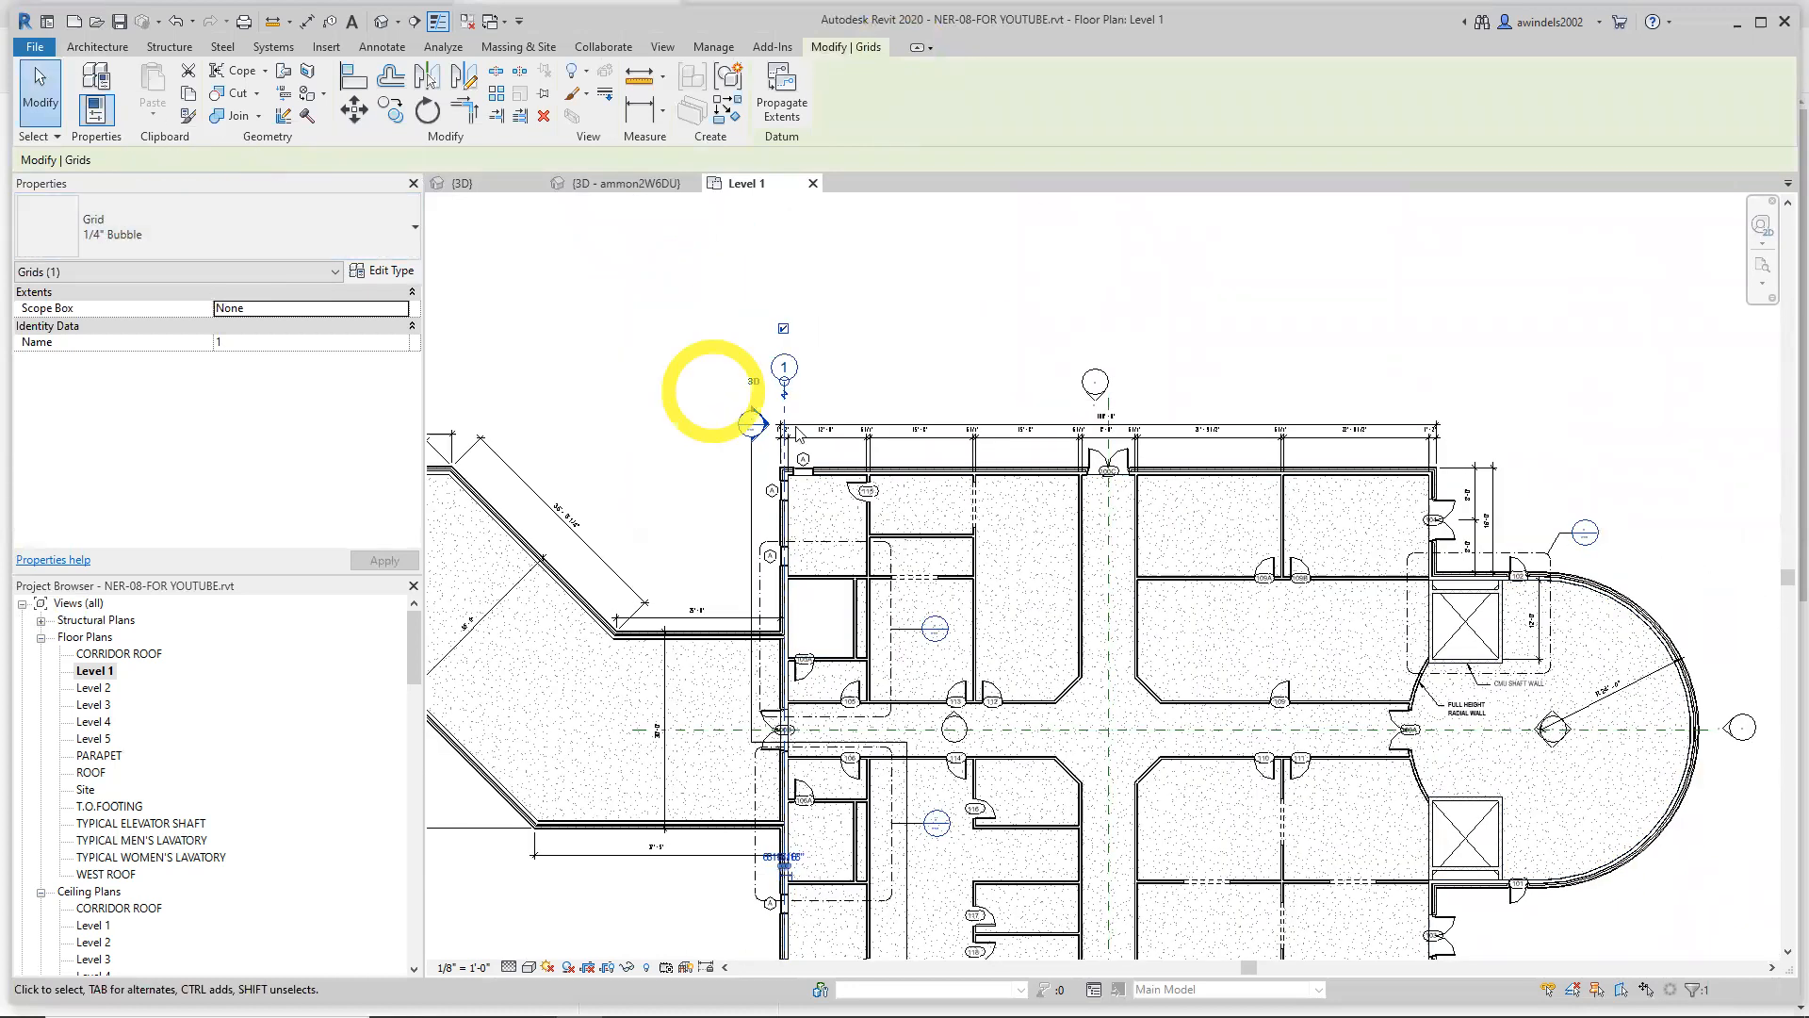
{"action": "middle_click_drag", "start_coordinate": [817, 577], "coordinate": [748, 319]}
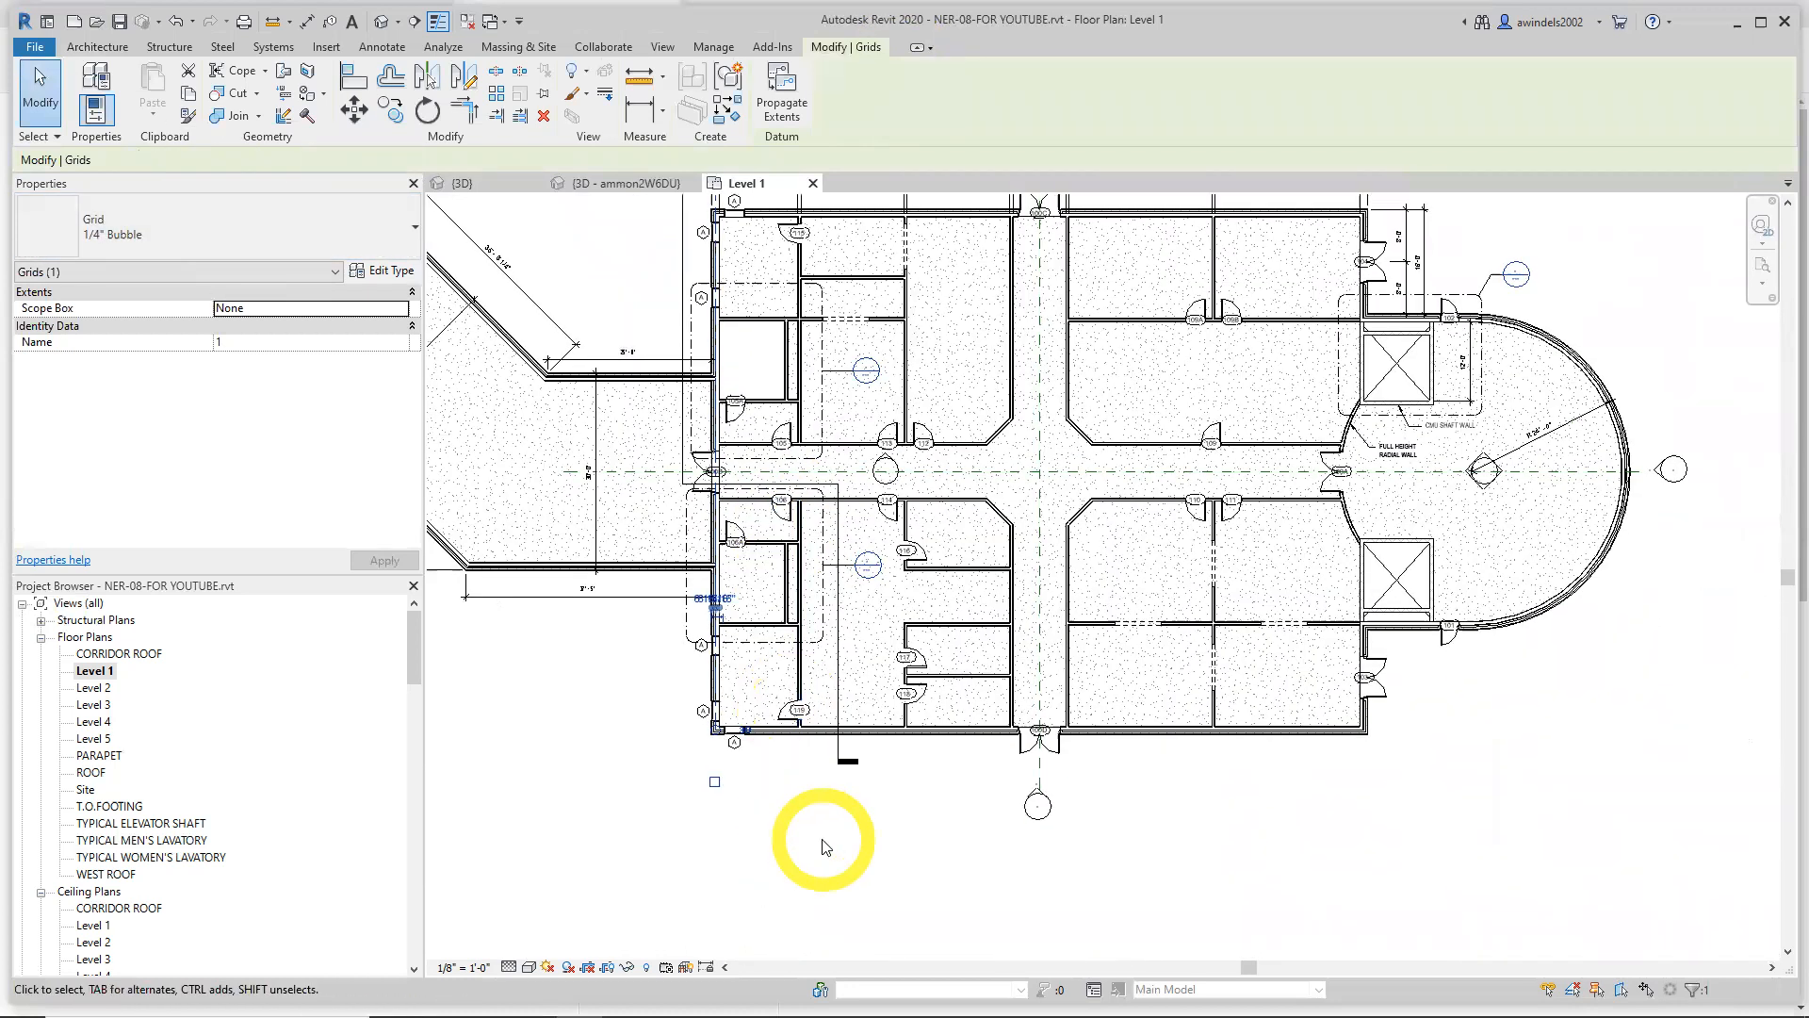
{"action": "scroll", "coordinate": [715, 742], "scroll_direction": "up", "scroll_amount": 4}
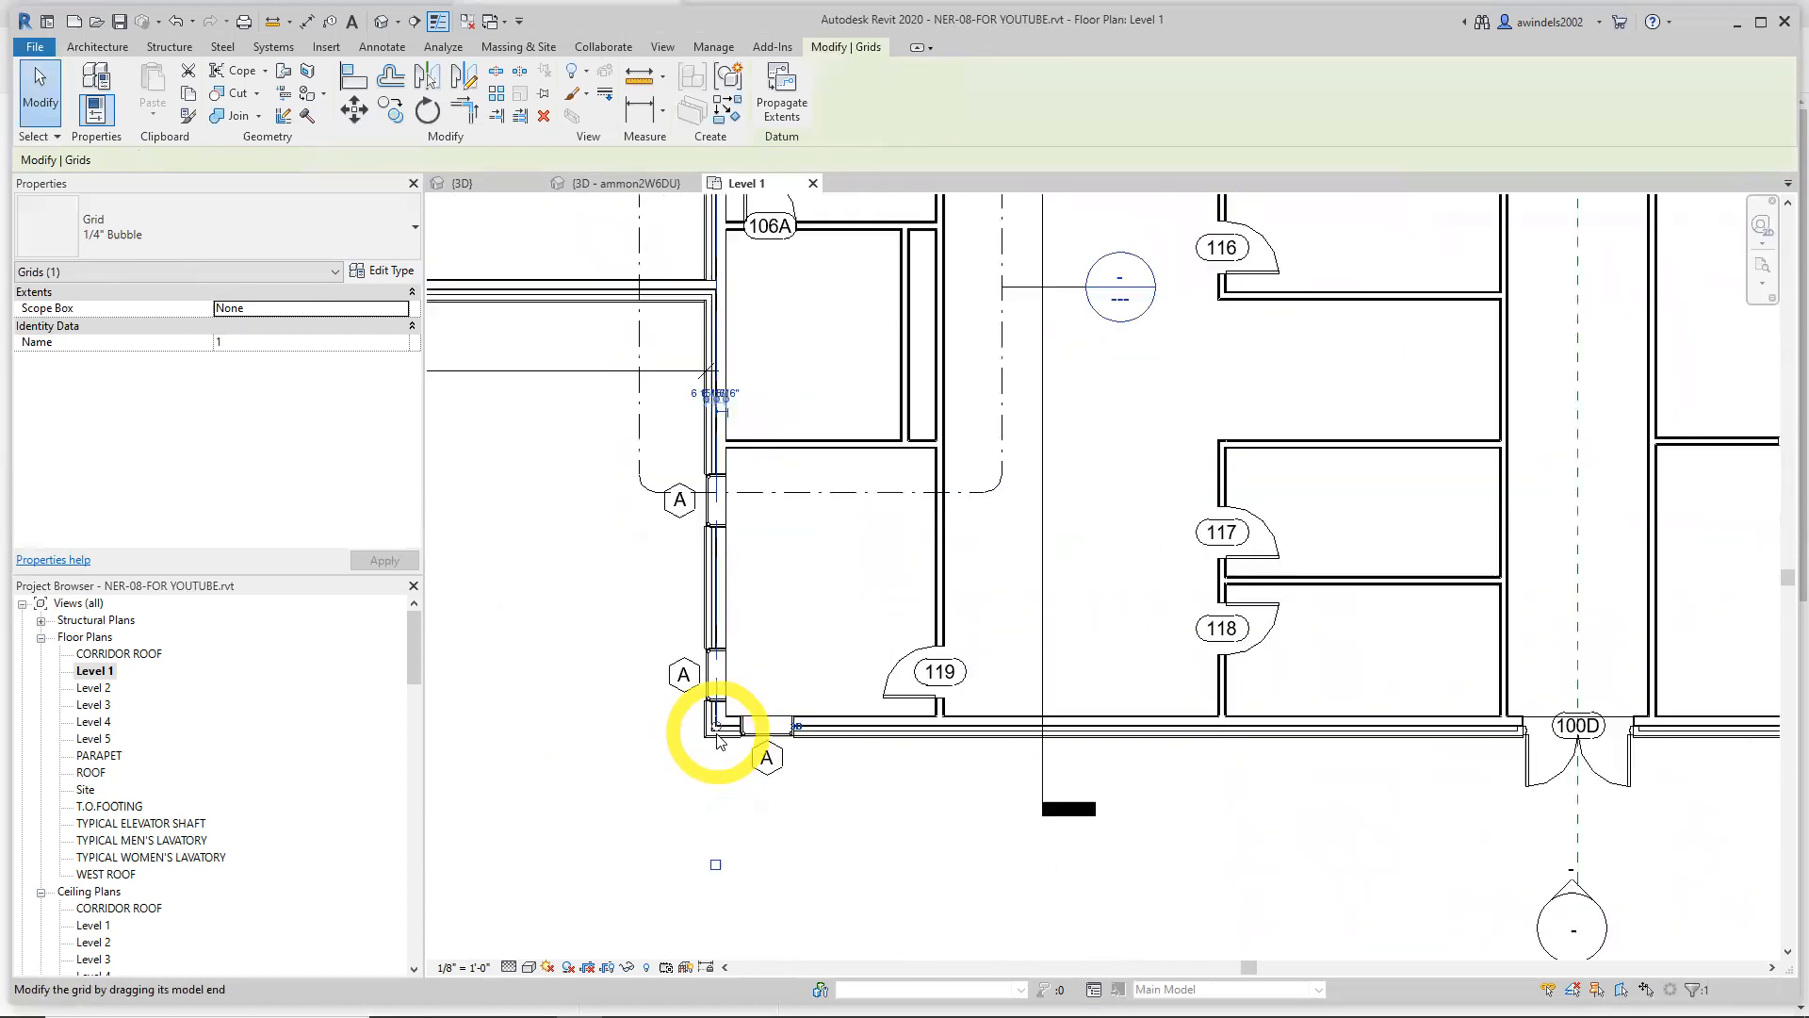
{"action": "left_click_drag", "start_coordinate": [716, 729], "coordinate": [757, 888]}
{"action": "scroll", "coordinate": [759, 881], "scroll_direction": "down", "scroll_amount": 3}
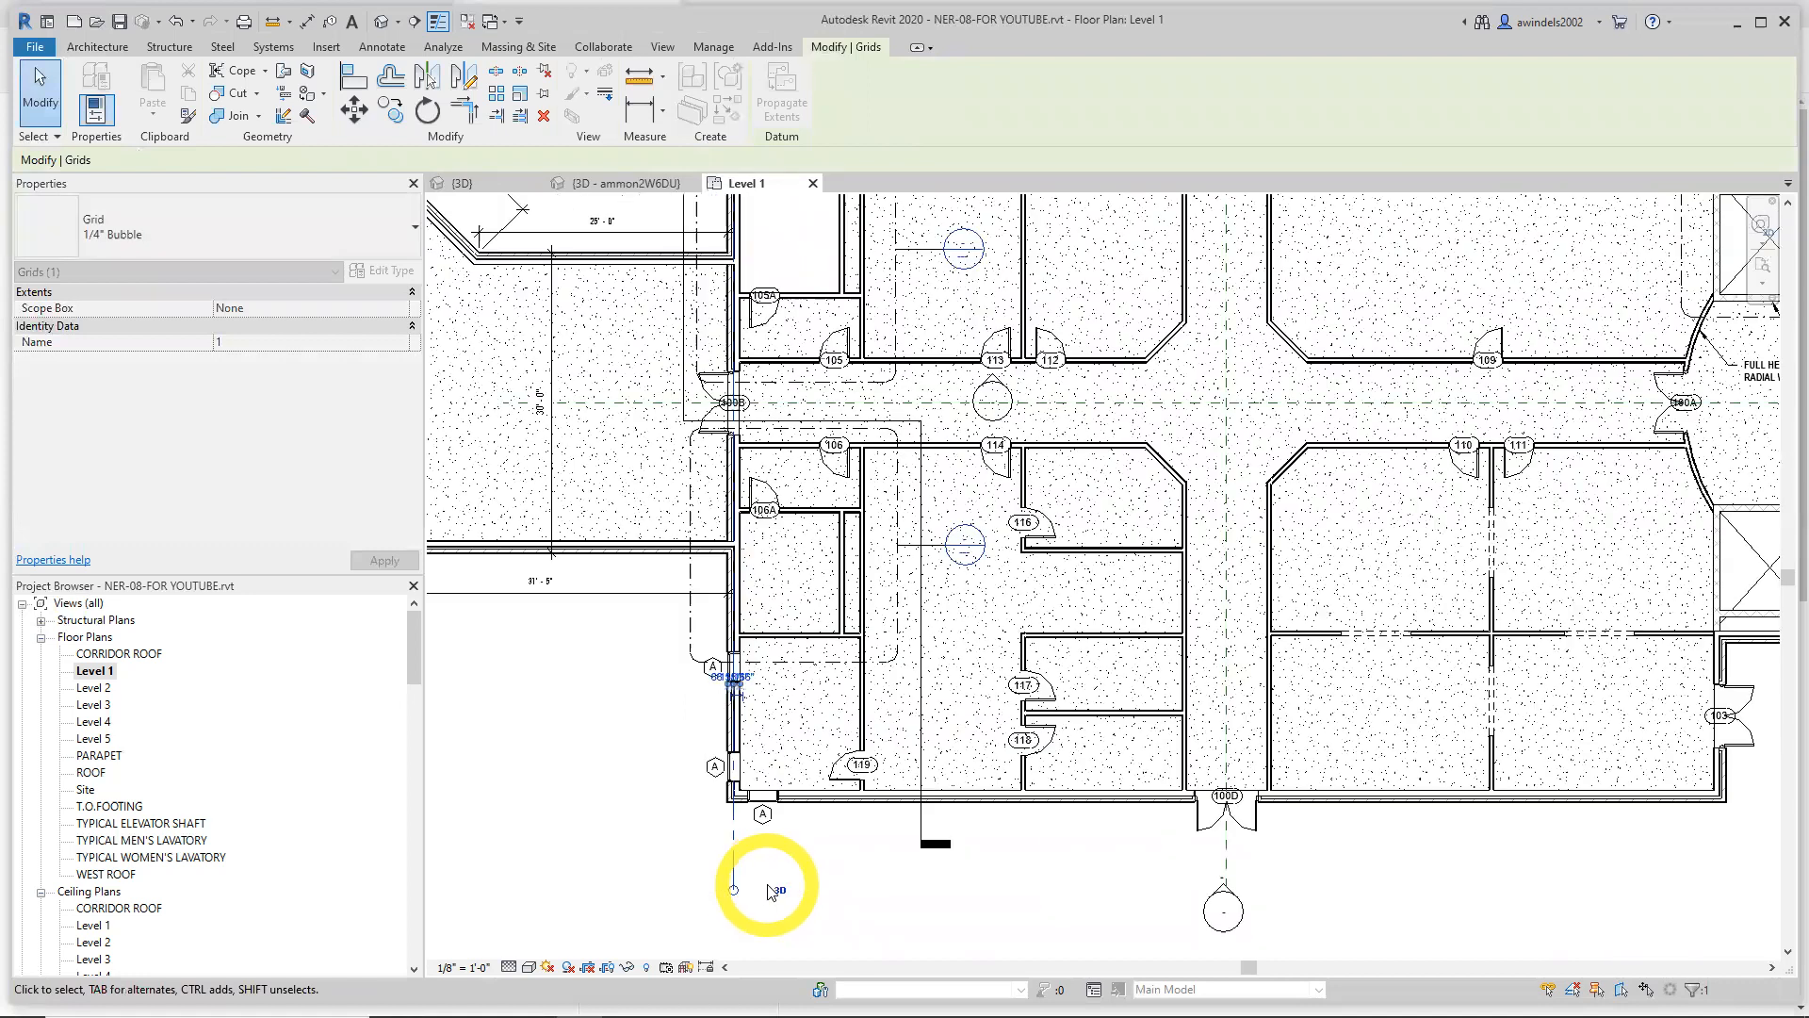
{"action": "middle_click_drag", "start_coordinate": [732, 777], "coordinate": [724, 758]}
{"action": "left_click_drag", "start_coordinate": [671, 760], "coordinate": [682, 809]}
Lengthen the upper end of grid 1 slightly farther above the east building's north dimension strings
{"action": "scroll", "coordinate": [702, 791], "scroll_direction": "down", "scroll_amount": 1}
{"action": "middle_click_drag", "start_coordinate": [730, 611], "coordinate": [800, 744]}
{"action": "middle_click_drag", "start_coordinate": [843, 585], "coordinate": [871, 839]}
{"action": "scroll", "coordinate": [768, 391], "scroll_direction": "up", "scroll_amount": 1}
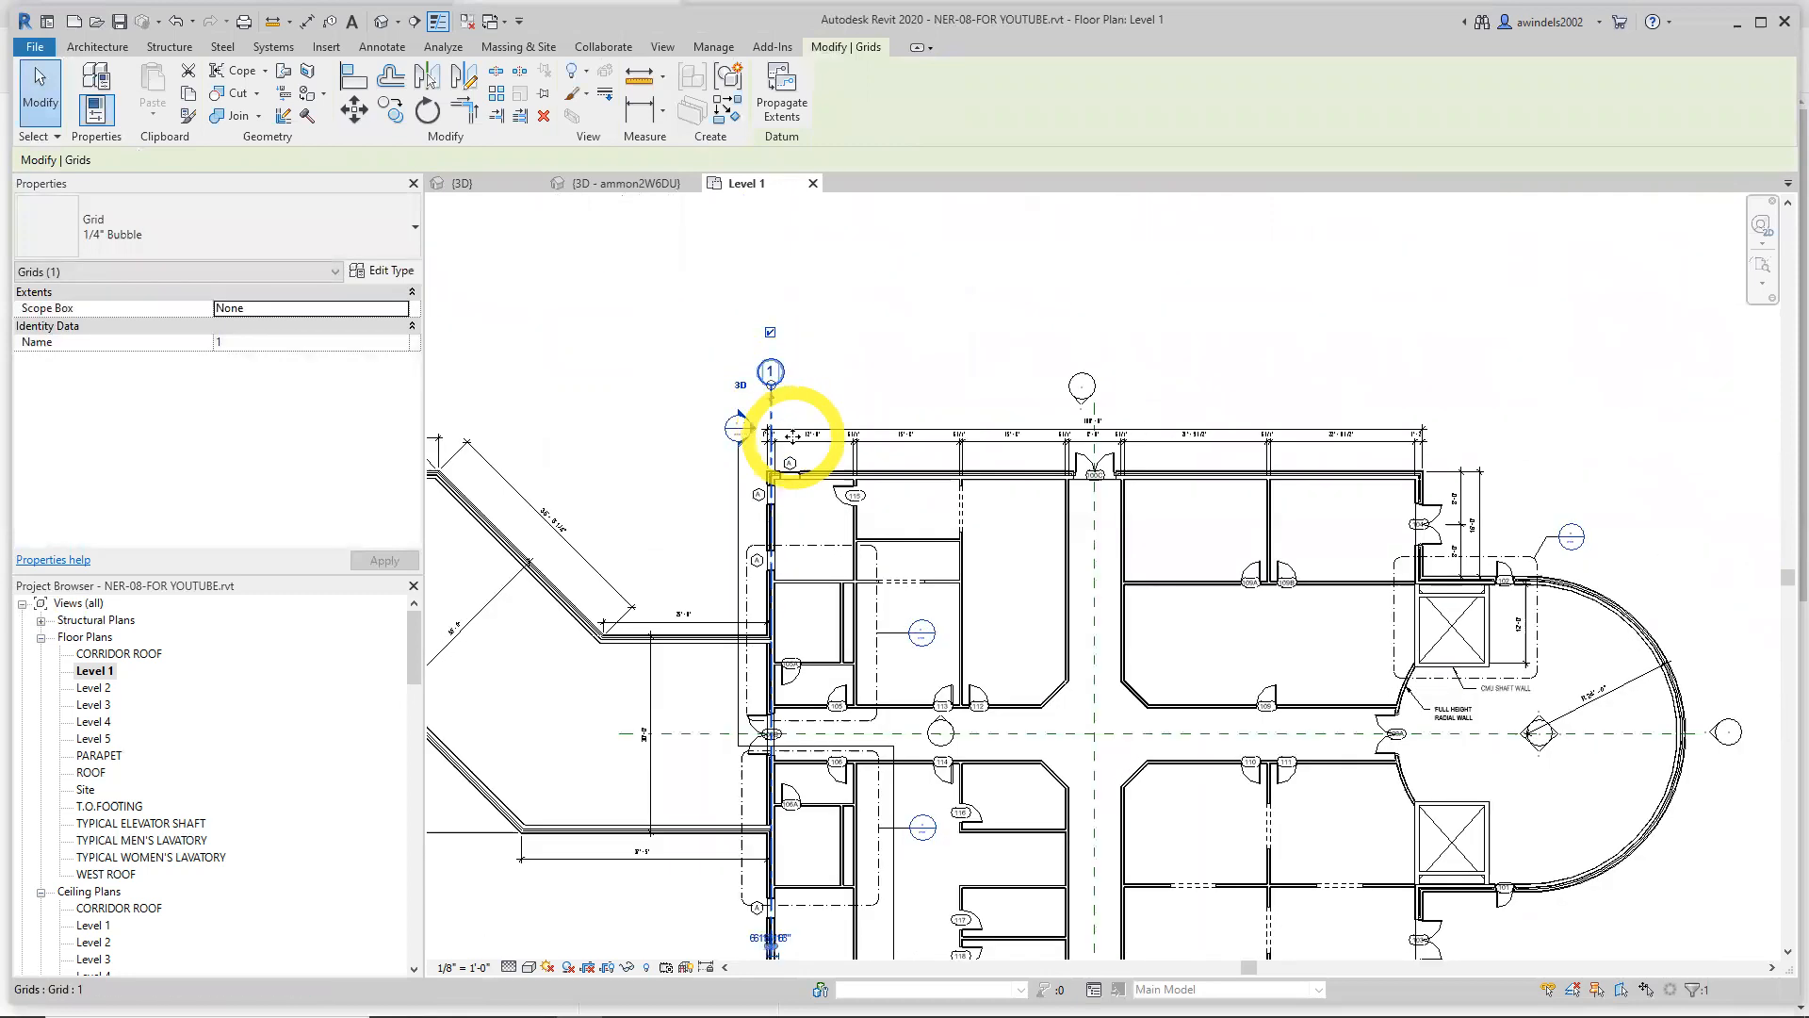
{"action": "left_click_drag", "start_coordinate": [768, 395], "coordinate": [768, 360]}
Show the bubble at the lower end of grid 1 and clear the selection
{"action": "scroll", "coordinate": [848, 436], "scroll_direction": "down", "scroll_amount": 2}
{"action": "middle_click_drag", "start_coordinate": [862, 782], "coordinate": [770, 521]}
{"action": "middle_click_drag", "start_coordinate": [782, 794], "coordinate": [819, 823]}
{"action": "left_click", "coordinate": [719, 684]}
{"action": "left_click", "coordinate": [820, 714]}
{"action": "middle_click_drag", "start_coordinate": [648, 778], "coordinate": [671, 821]}
{"action": "scroll", "coordinate": [654, 793], "scroll_direction": "down", "scroll_amount": 1}
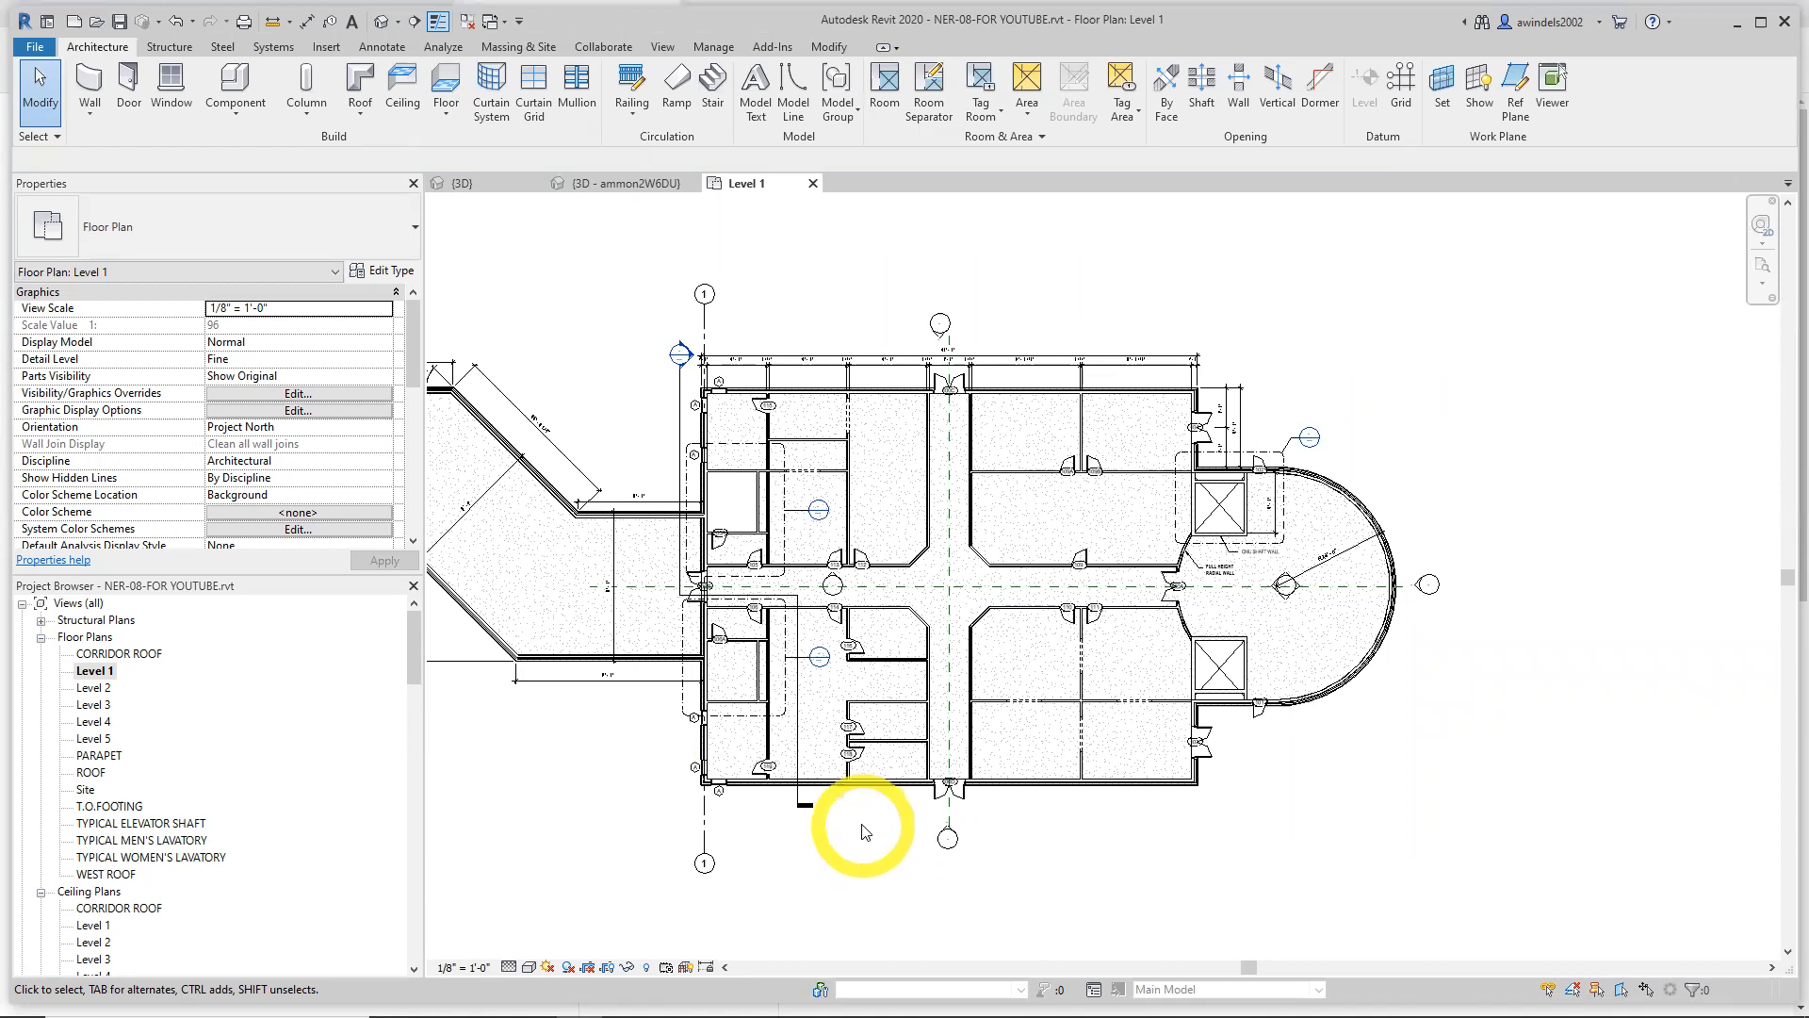
{"action": "left_click", "coordinate": [693, 804]}
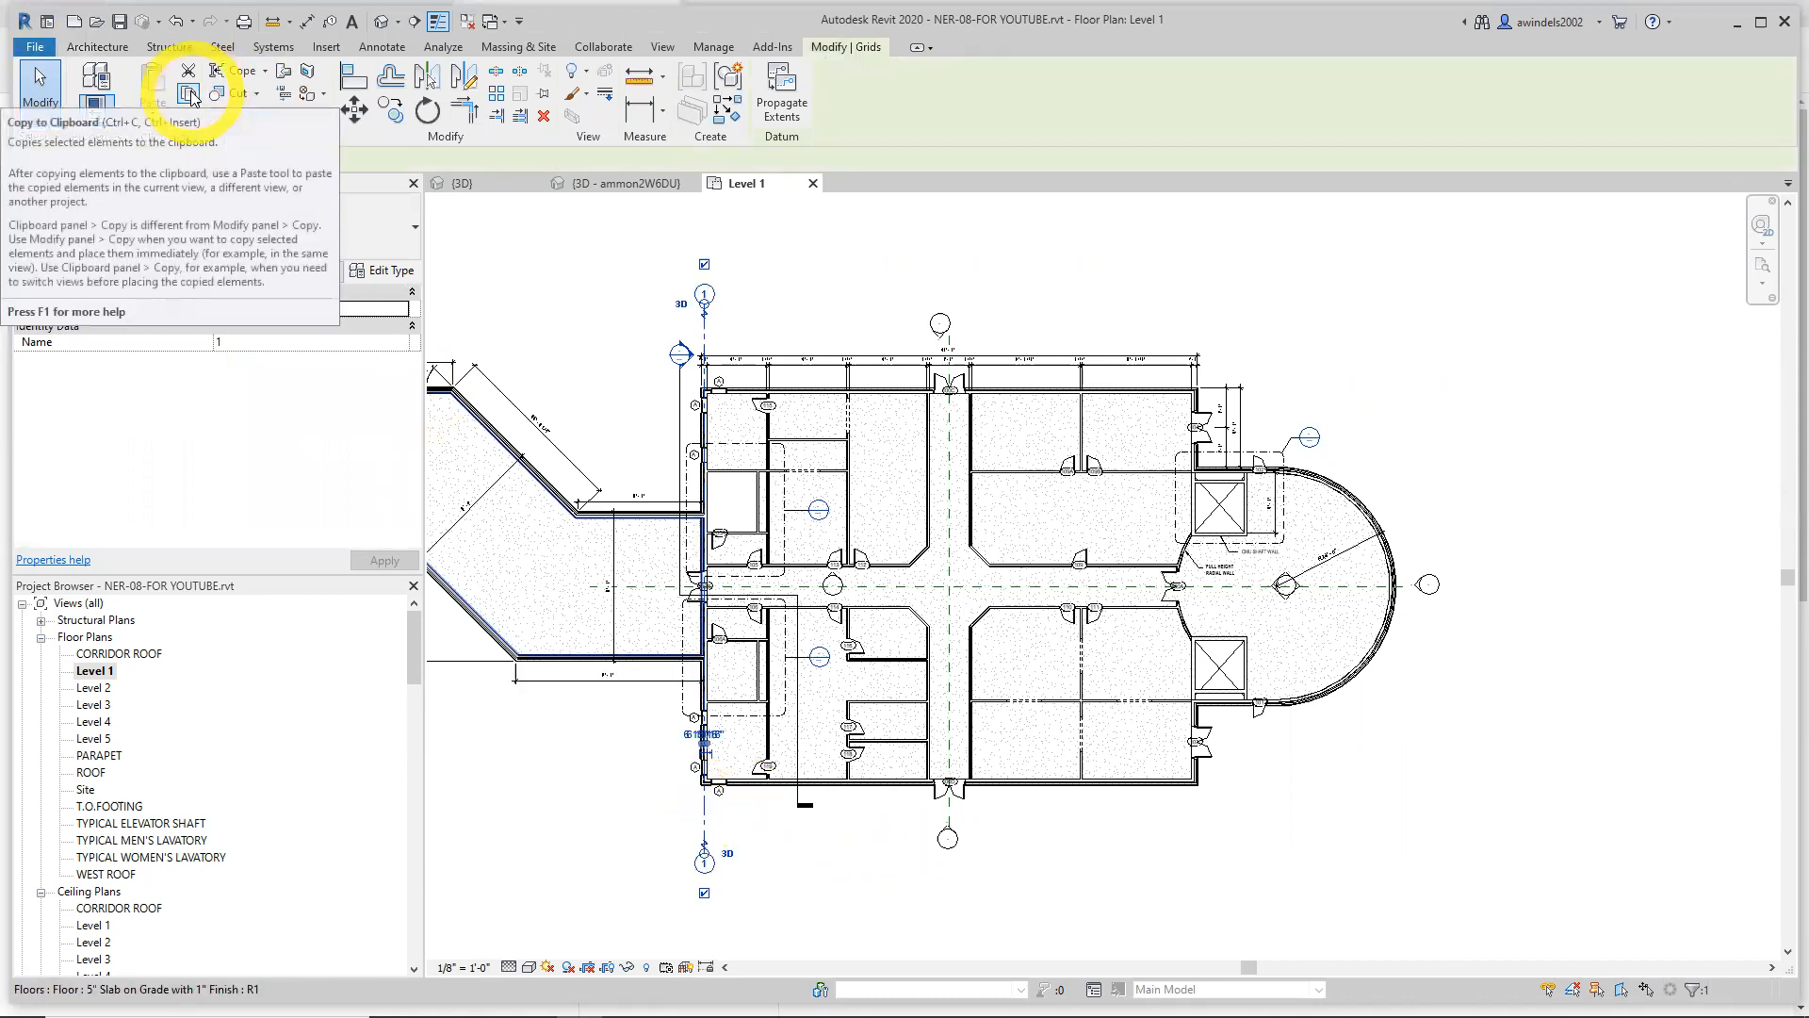
{"action": "left_click", "coordinate": [391, 112]}
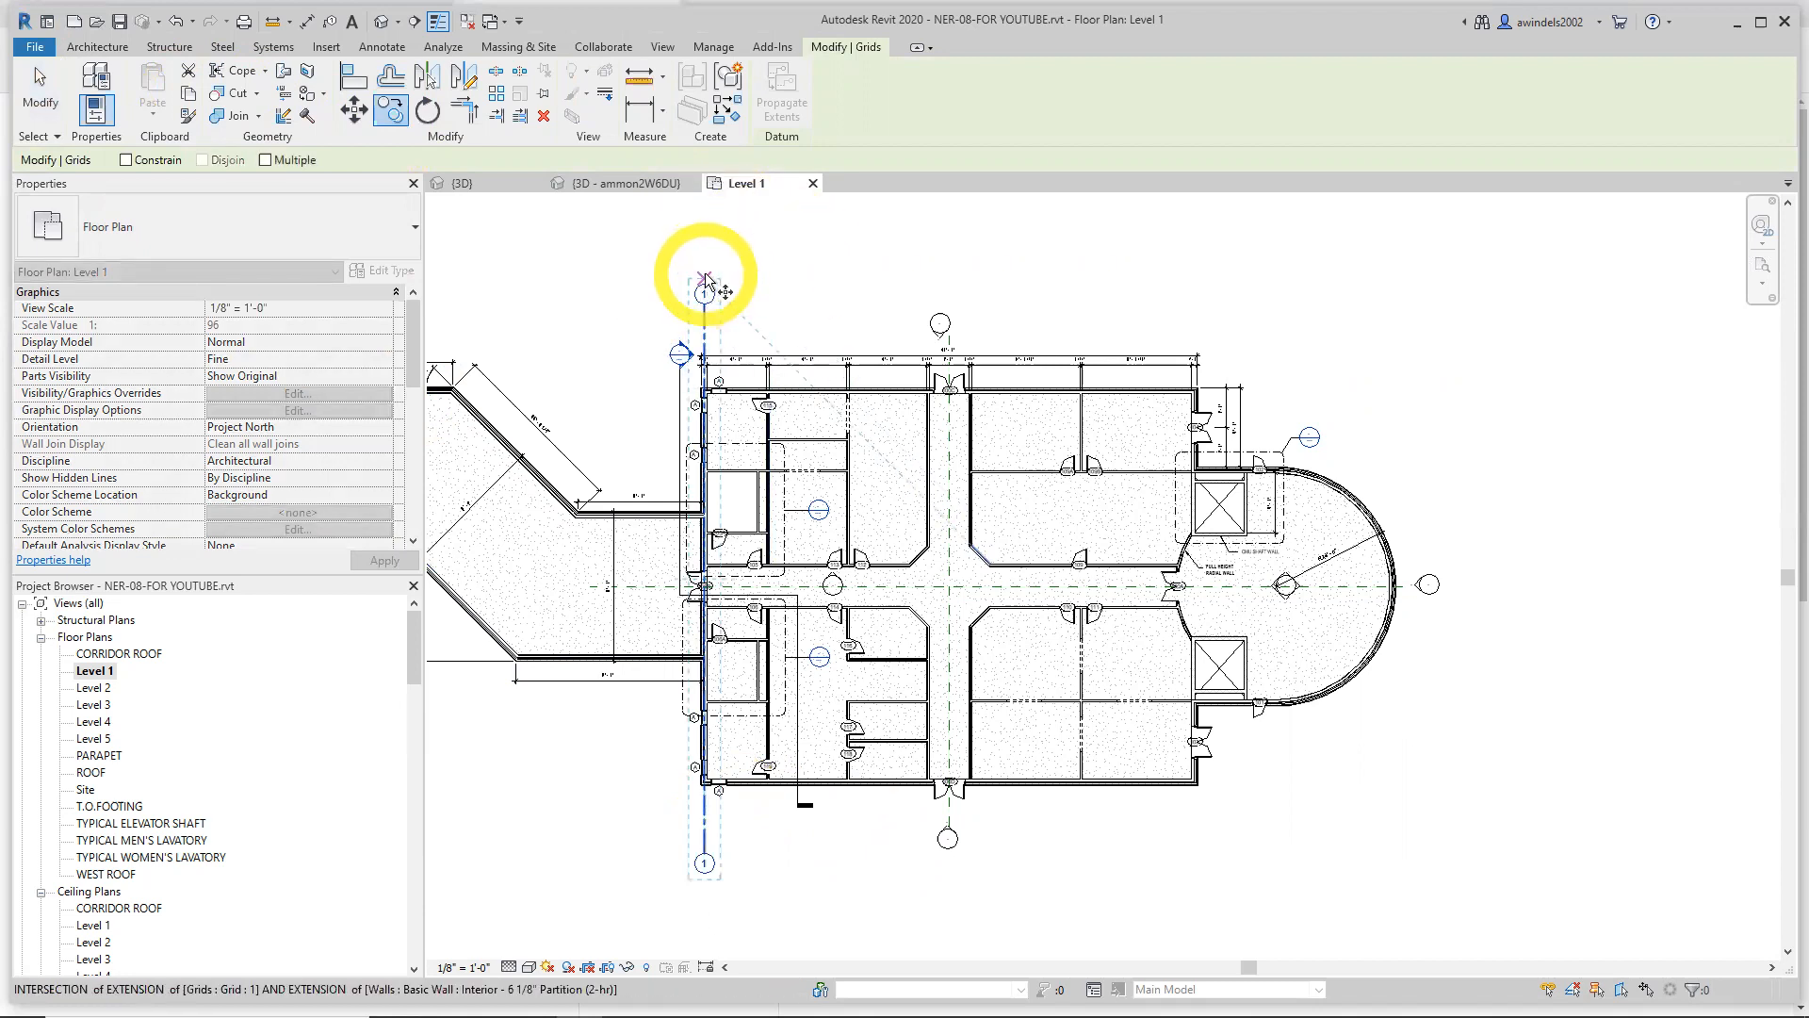
{"action": "left_click", "coordinate": [732, 266]}
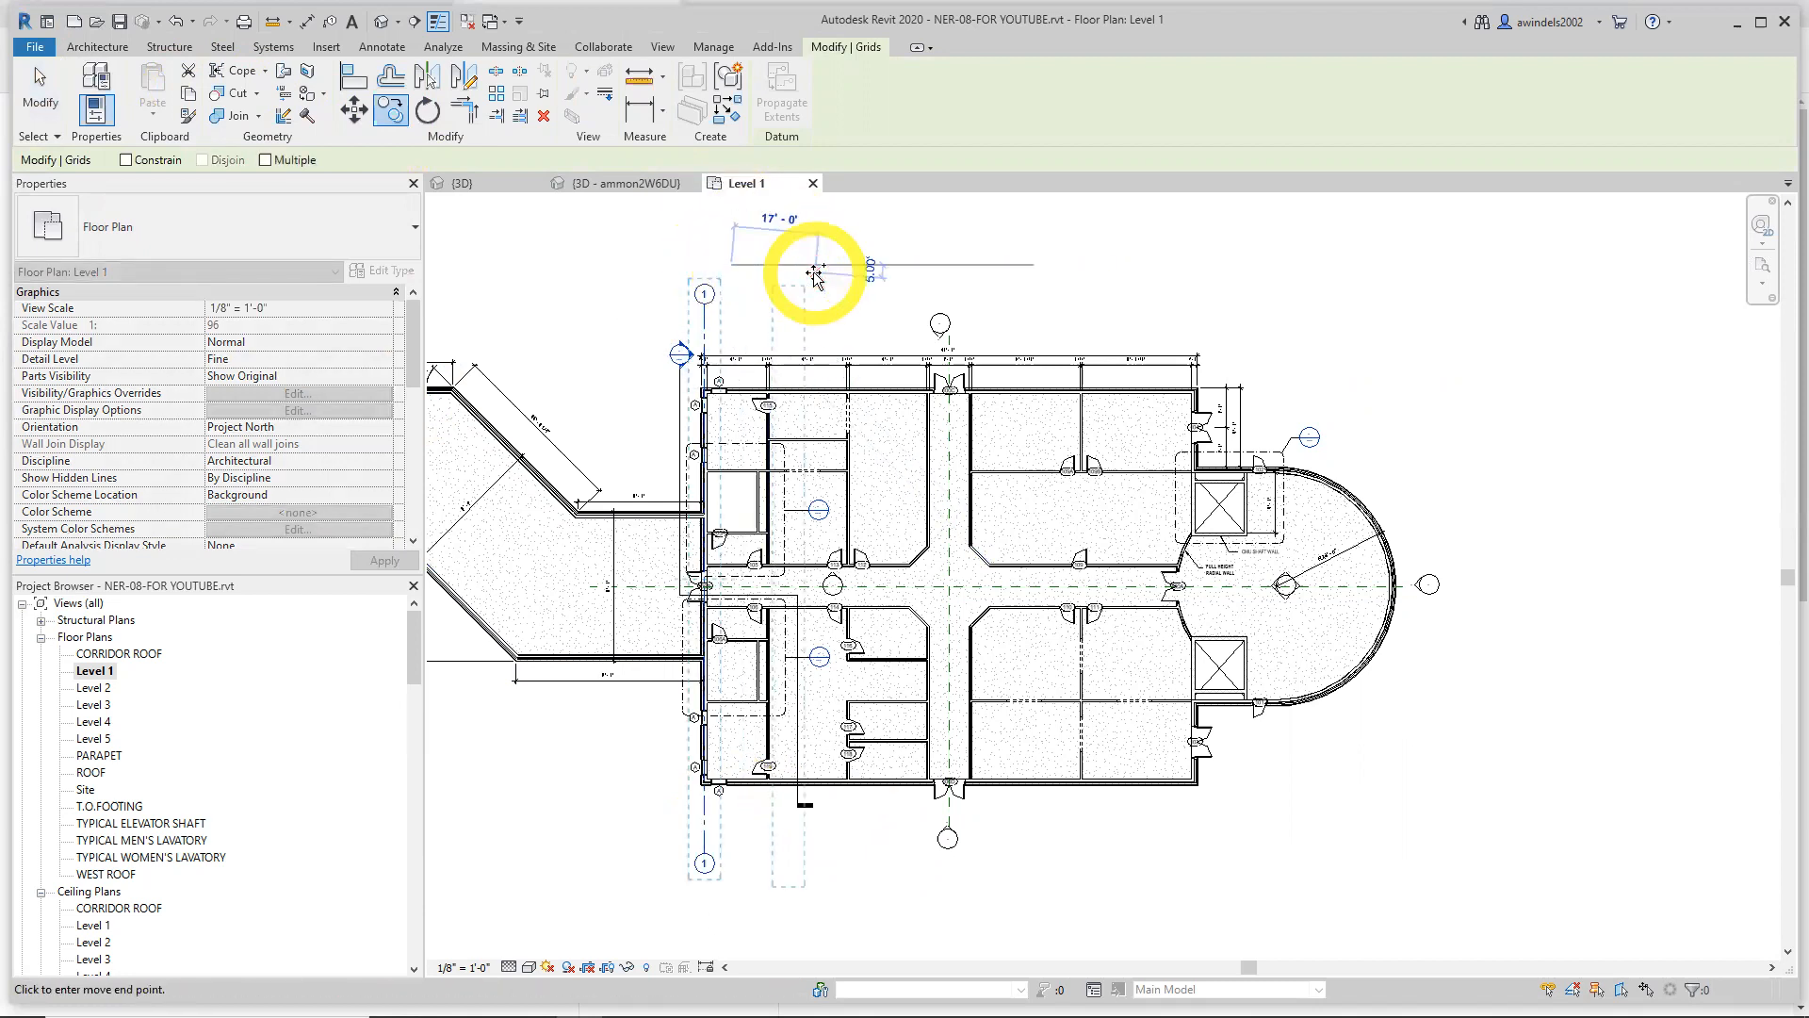
{"action": "key", "text": "Escape"}
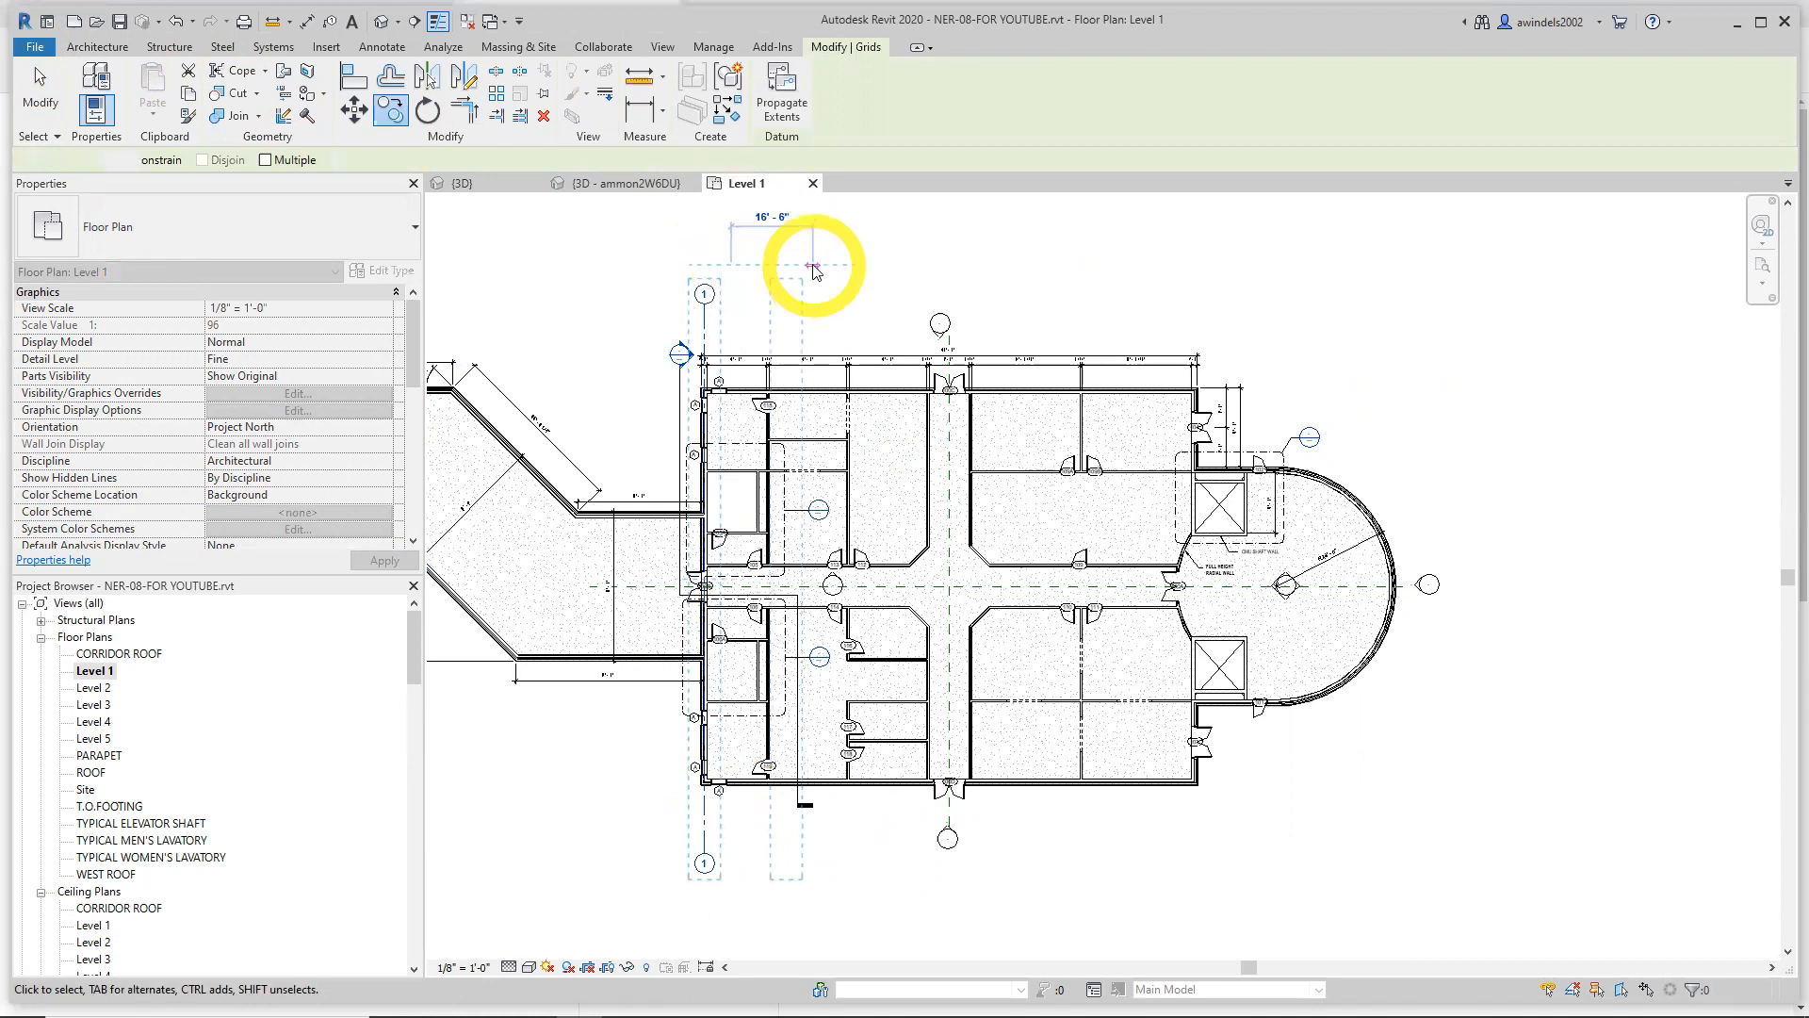
Start a constrained, multiple copy of grid 1, using the wall core corner at the east building's northwest corner as base point
{"action": "left_click", "coordinate": [391, 111]}
{"action": "scroll", "coordinate": [679, 358], "scroll_direction": "up", "scroll_amount": 2}
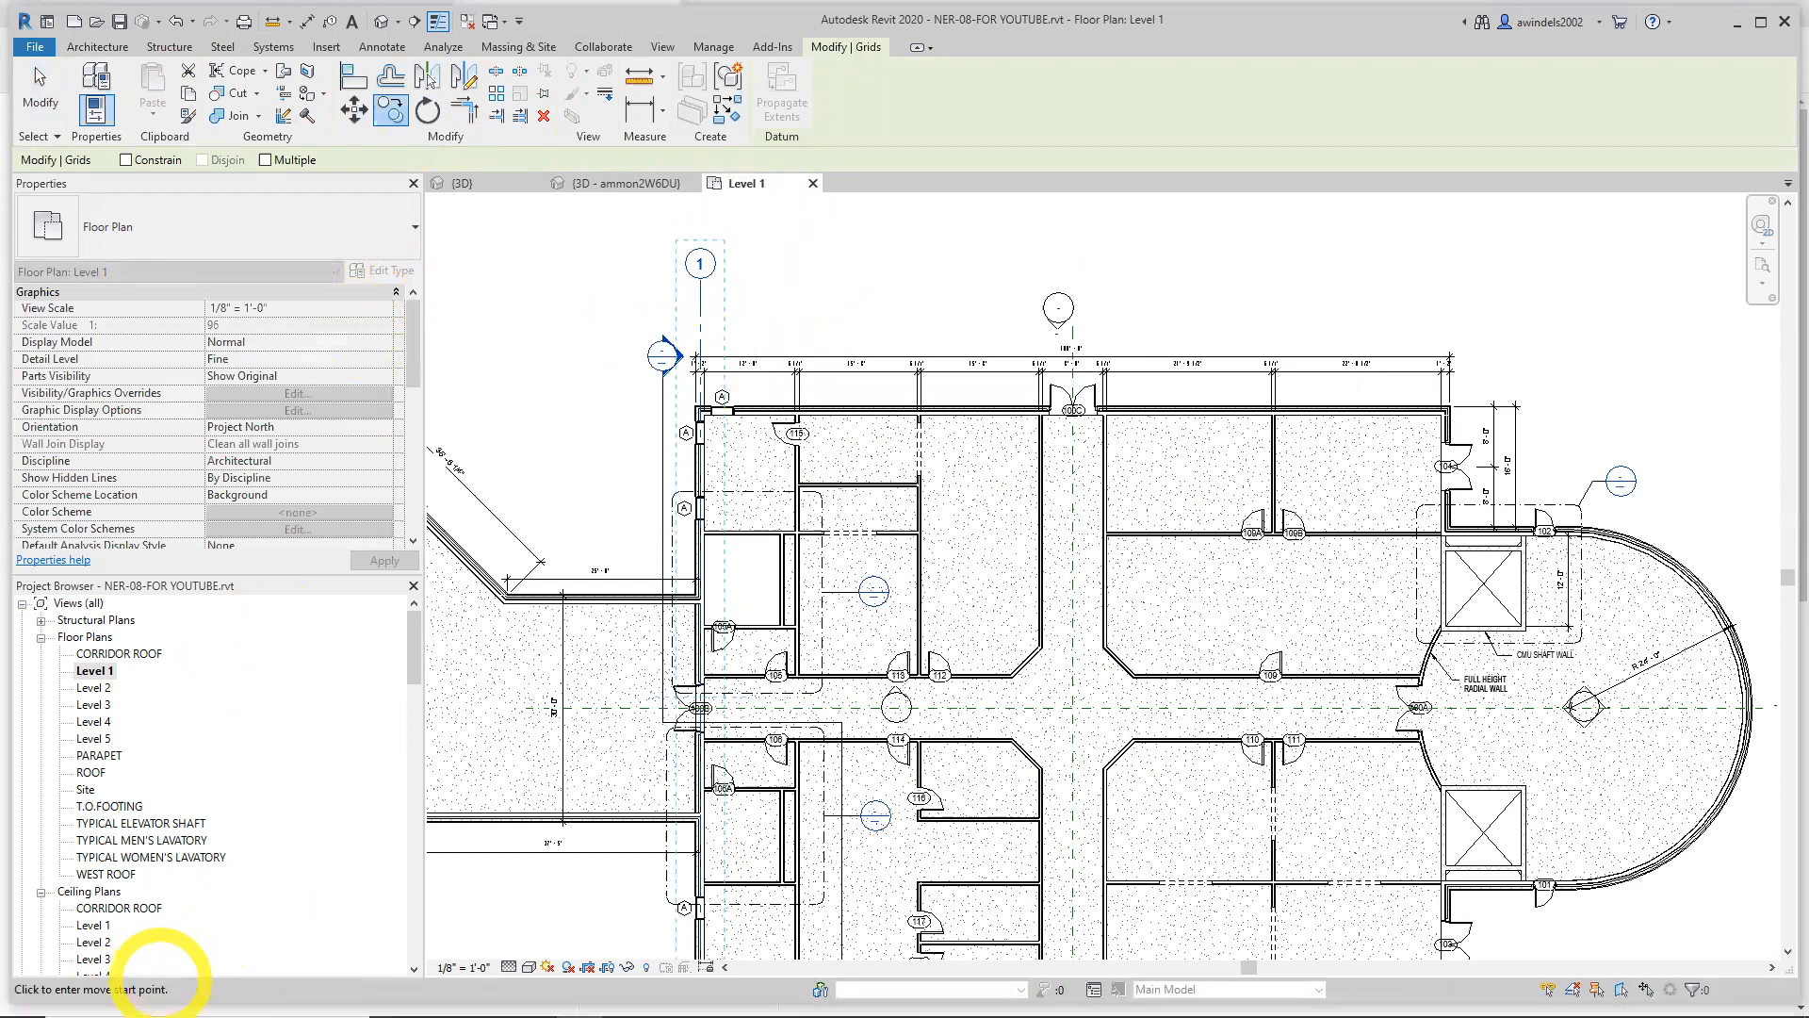
{"action": "key", "text": "ctrl"}
{"action": "key", "text": "ctrl"}
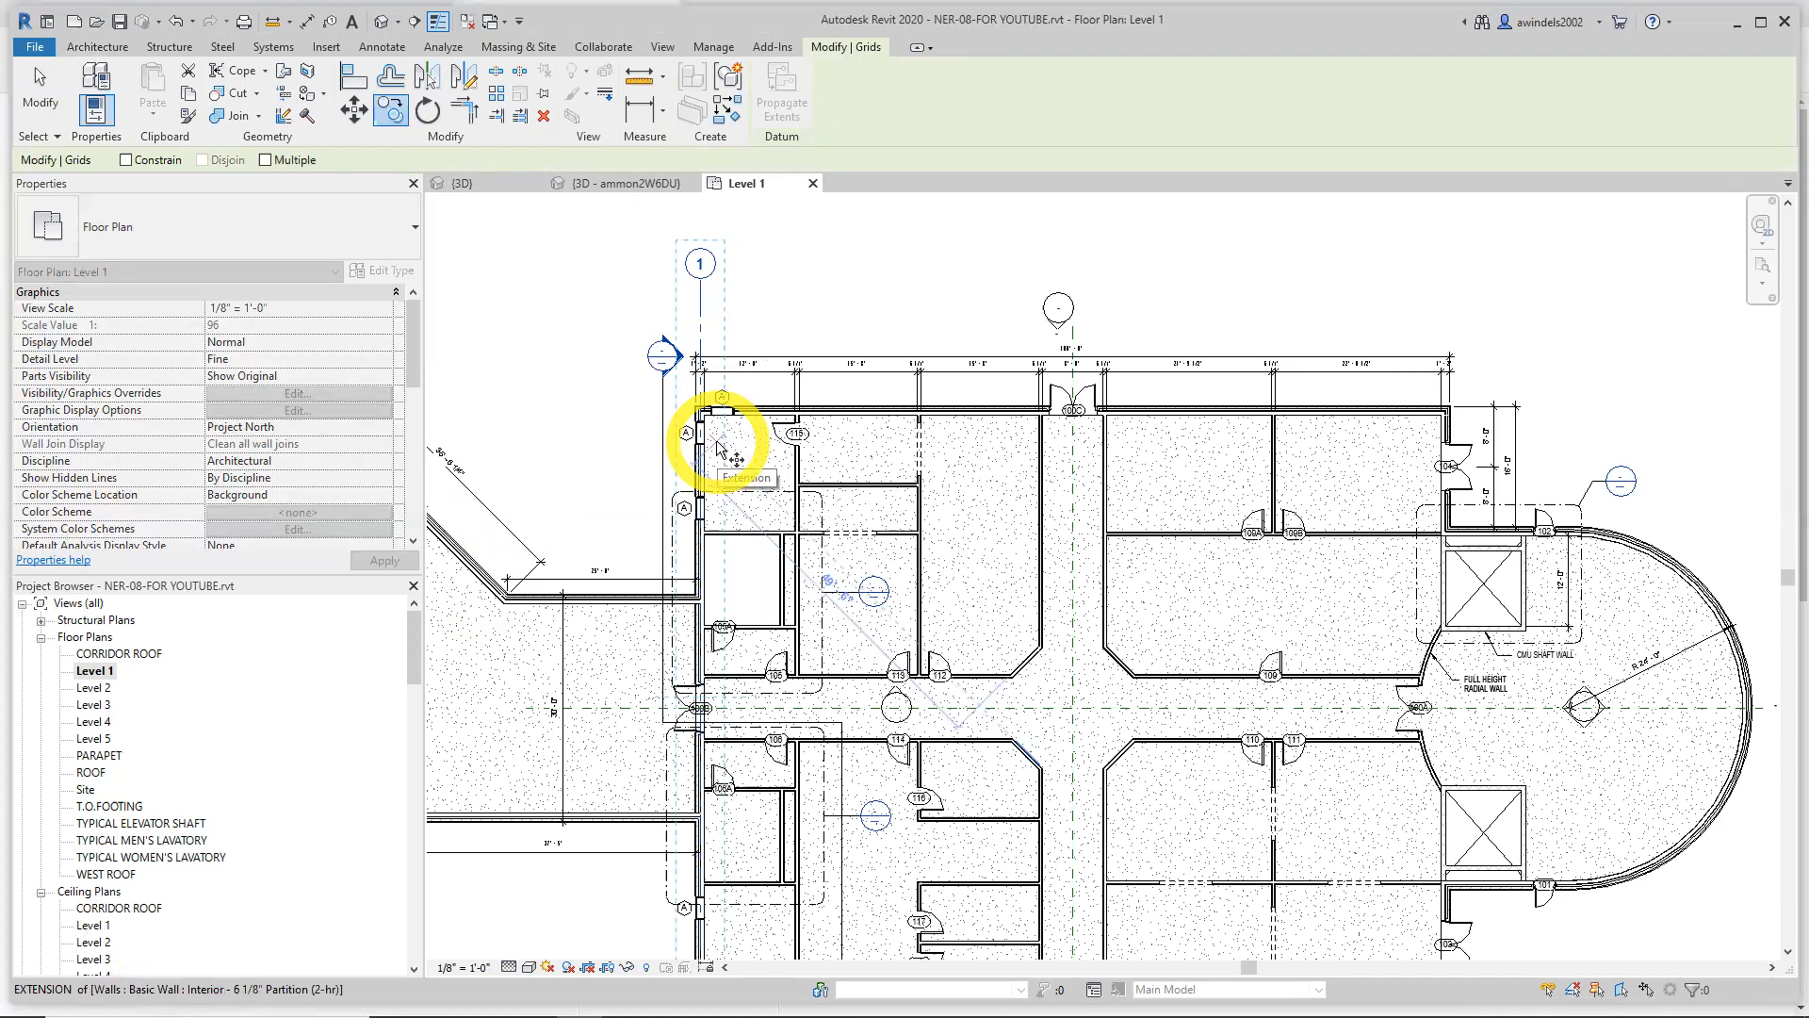
{"action": "left_click", "coordinate": [126, 160]}
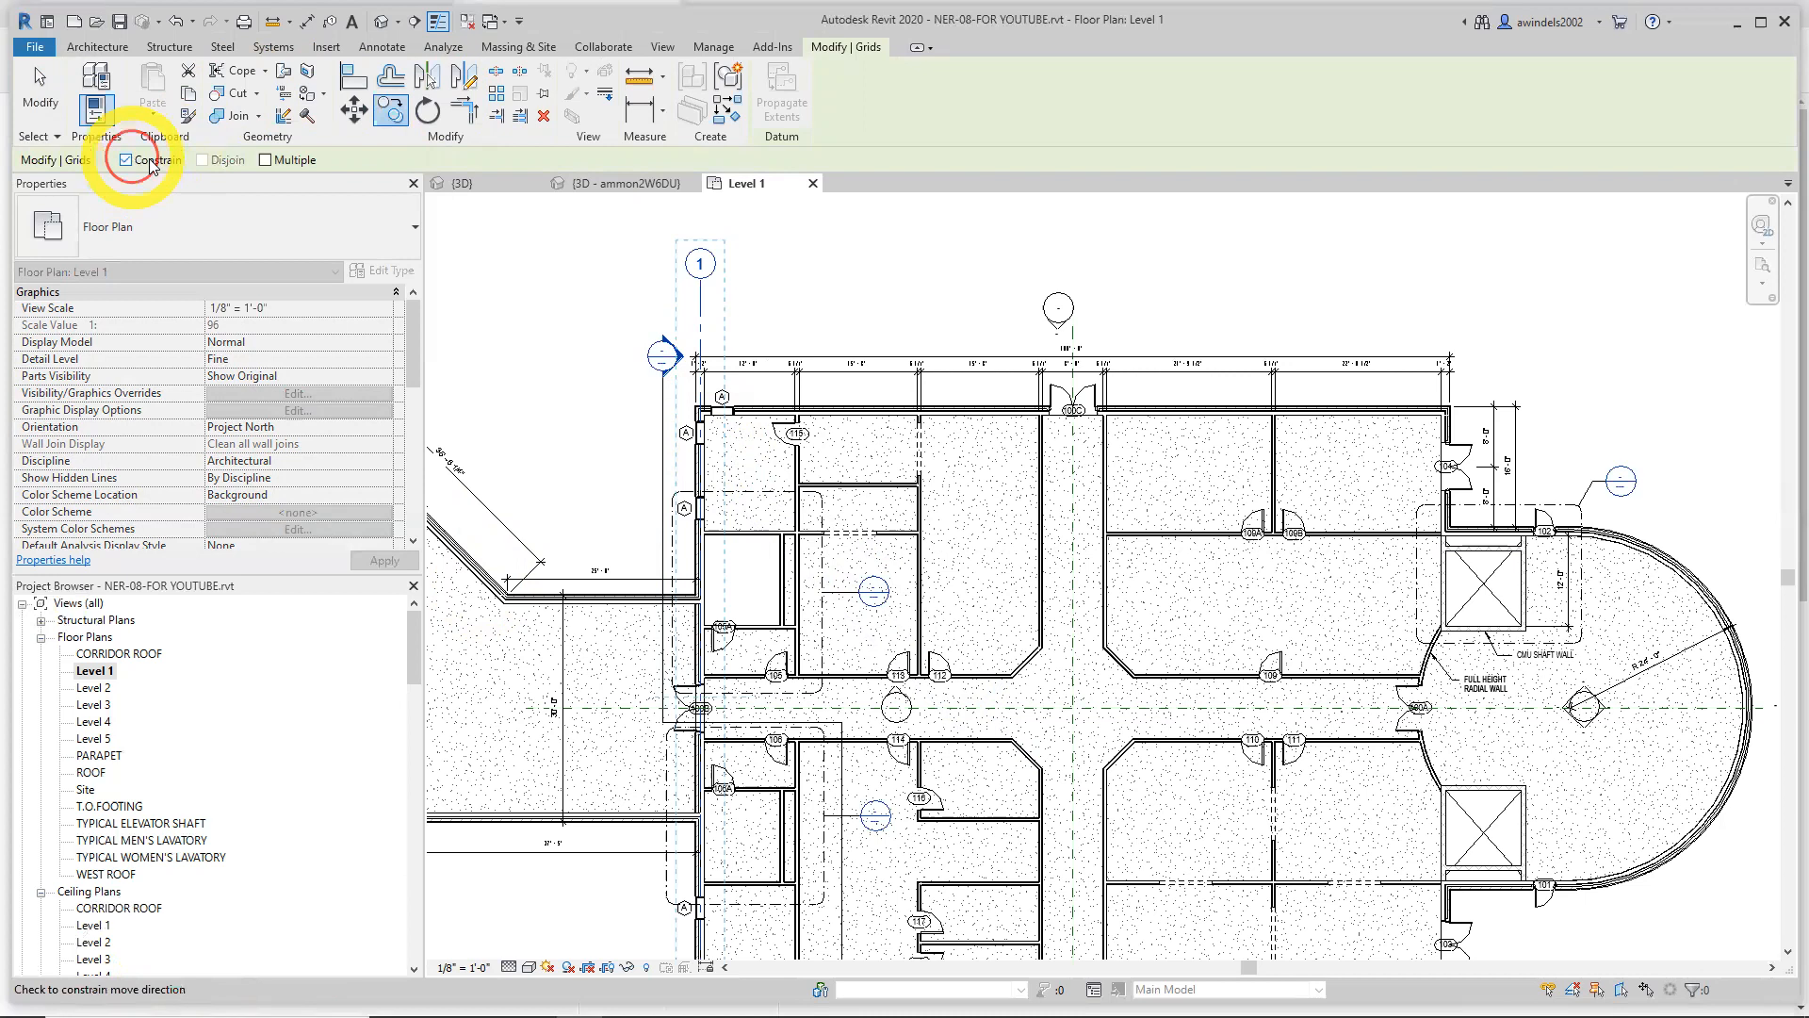
{"action": "left_click", "coordinate": [268, 161]}
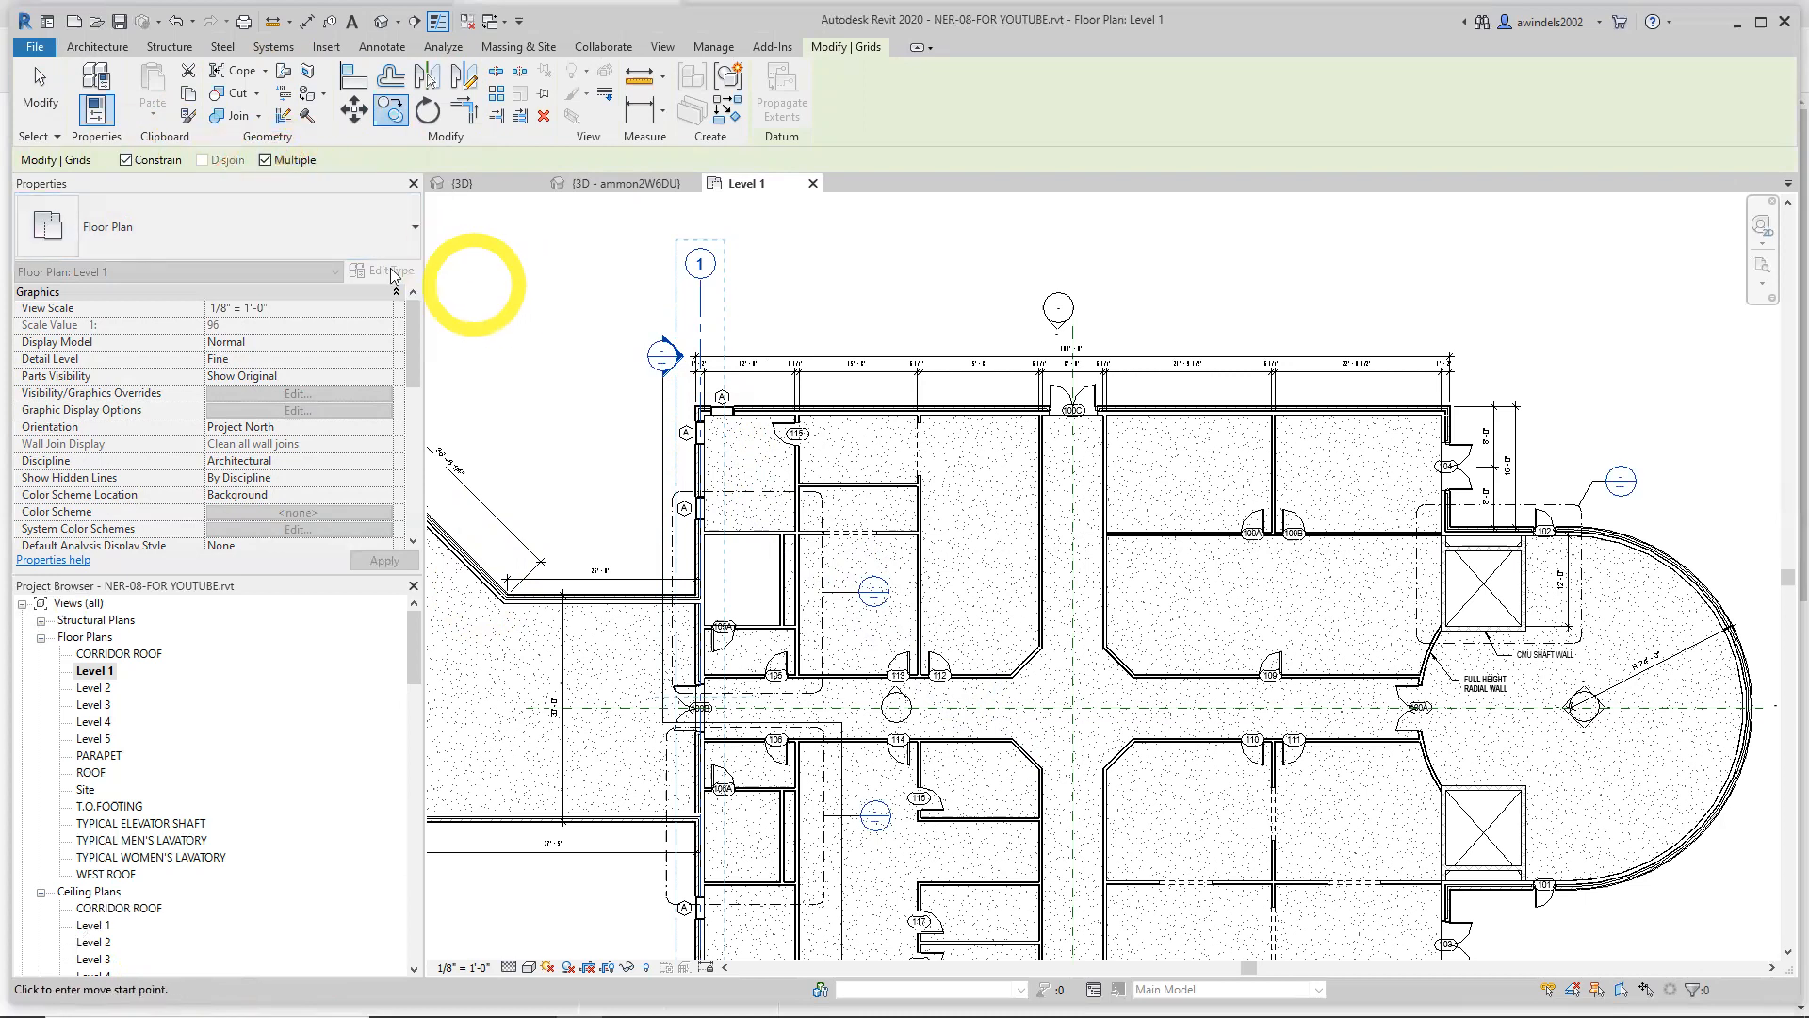
{"action": "scroll", "coordinate": [702, 413], "scroll_direction": "up", "scroll_amount": 5}
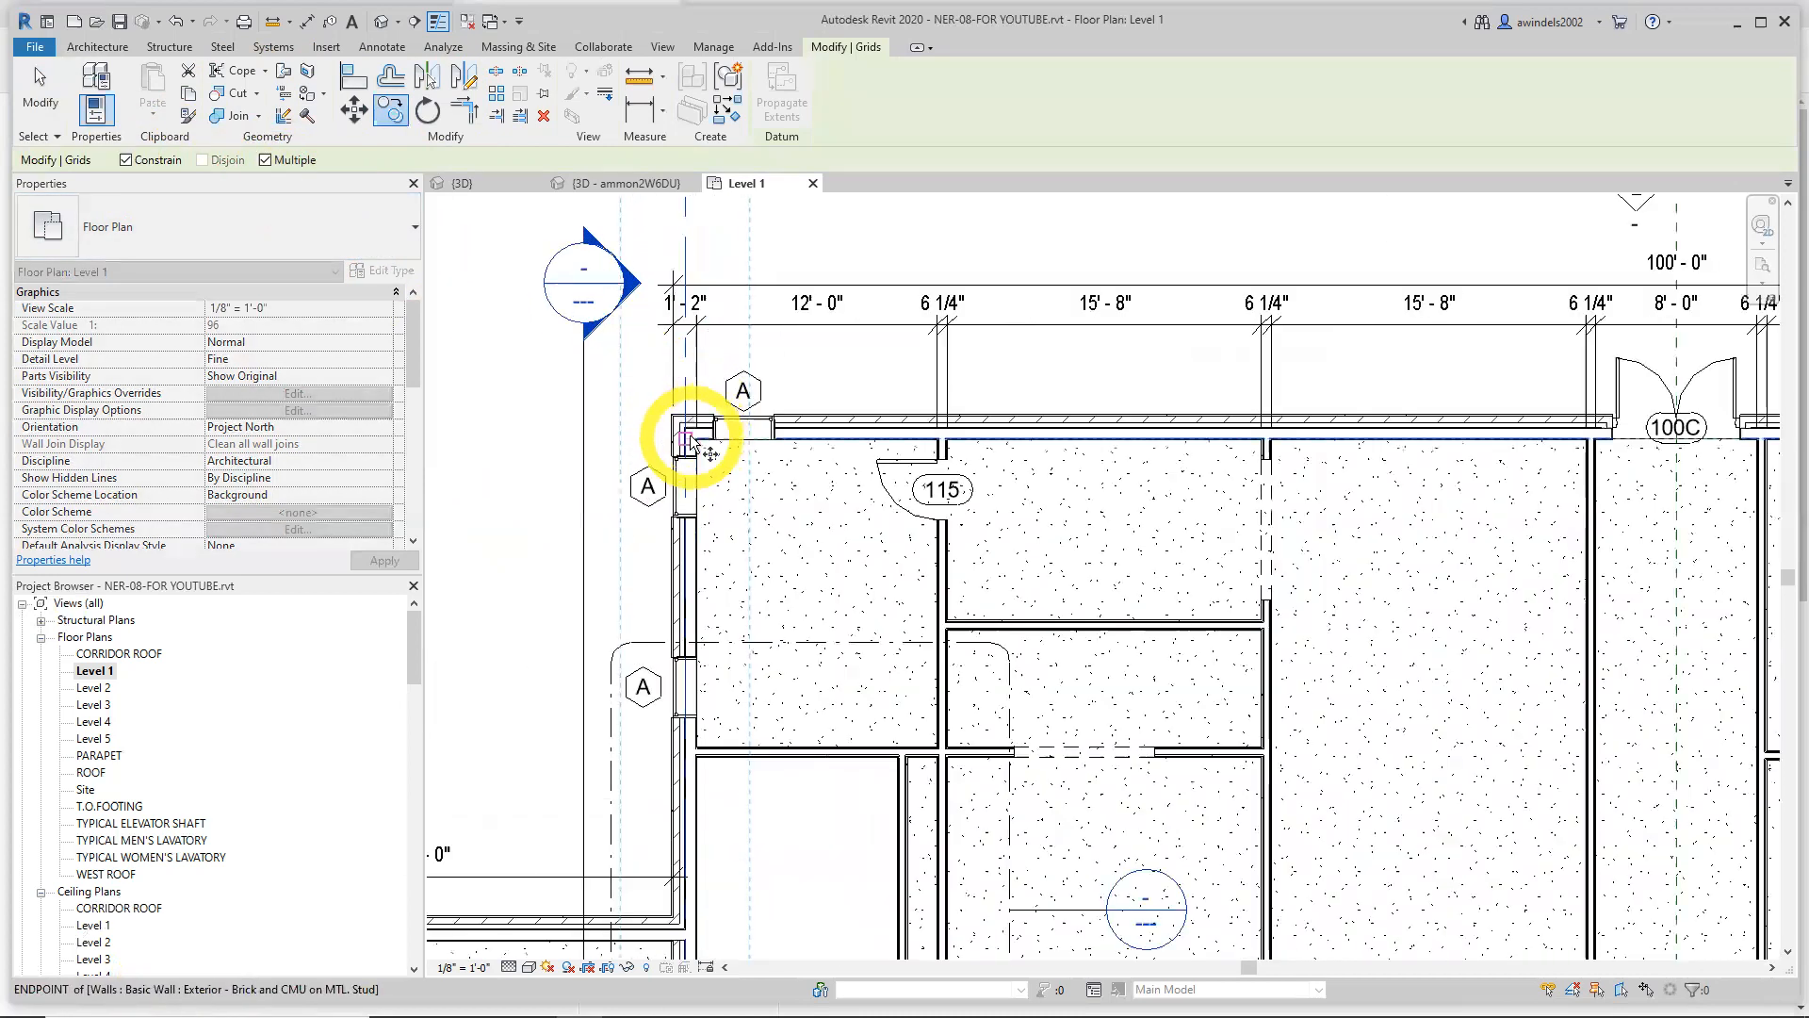
{"action": "scroll", "coordinate": [688, 435], "scroll_direction": "up", "scroll_amount": 5}
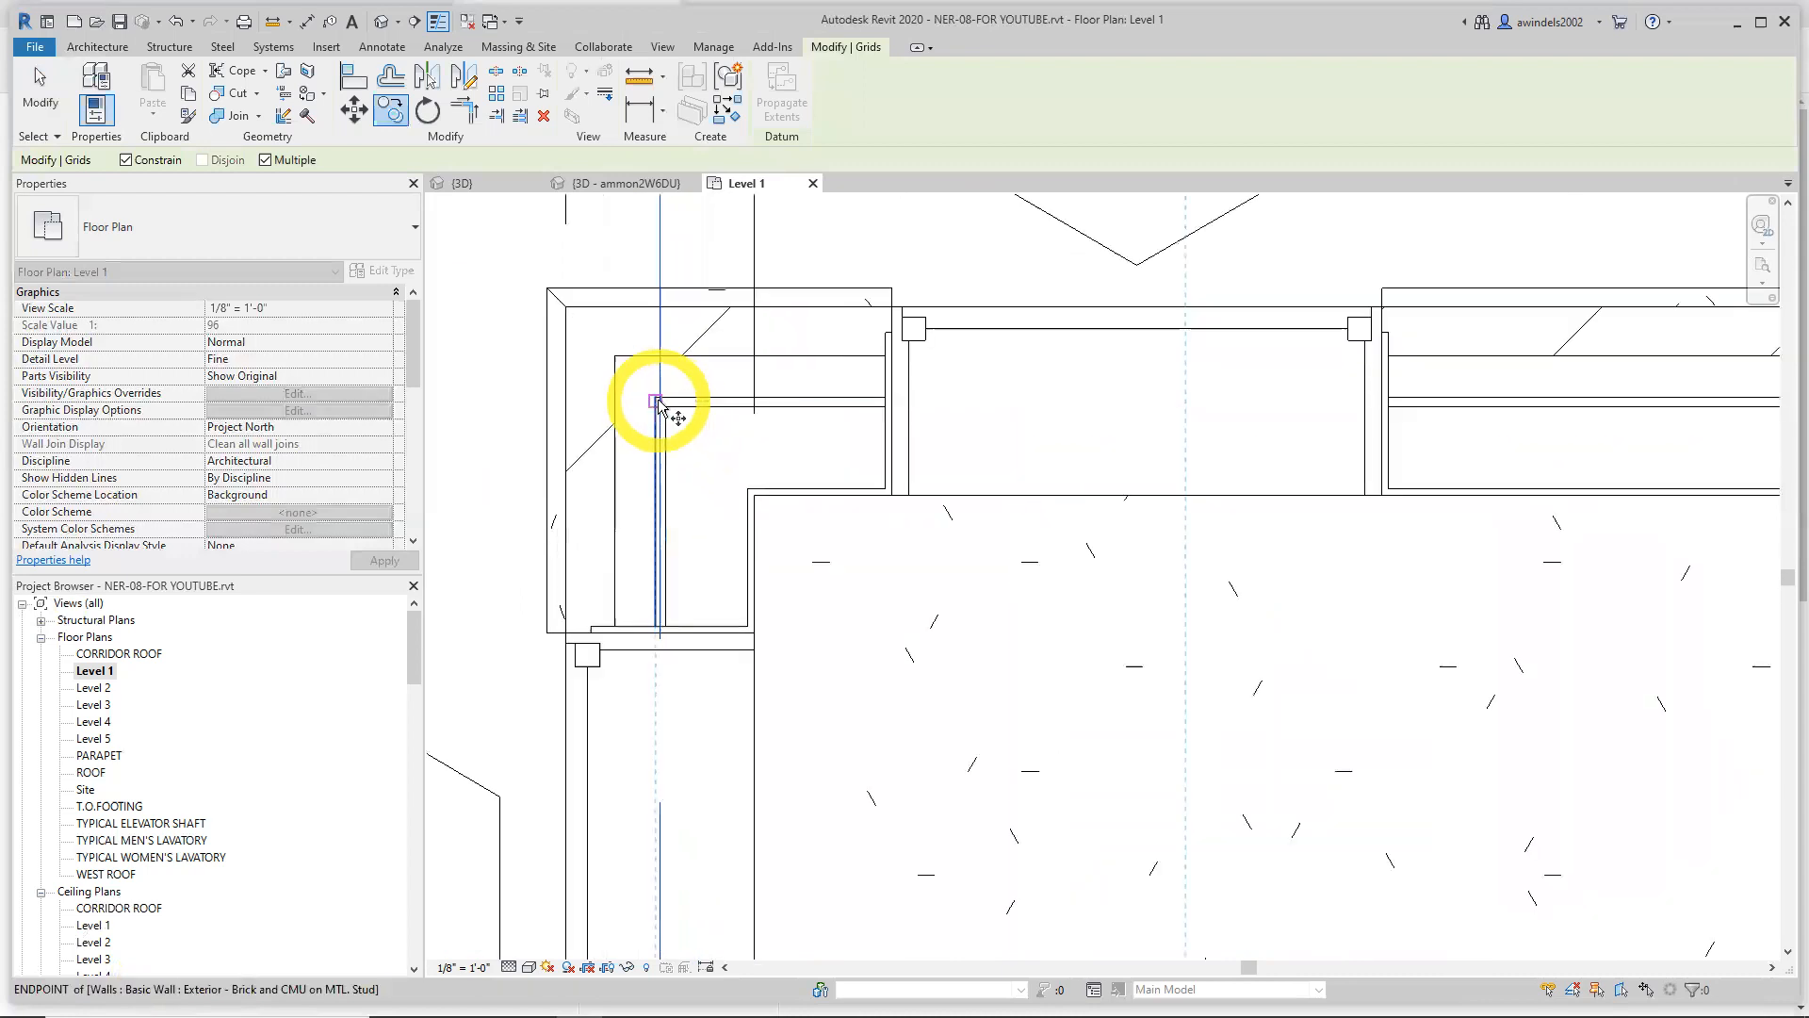
{"action": "left_click", "coordinate": [662, 406]}
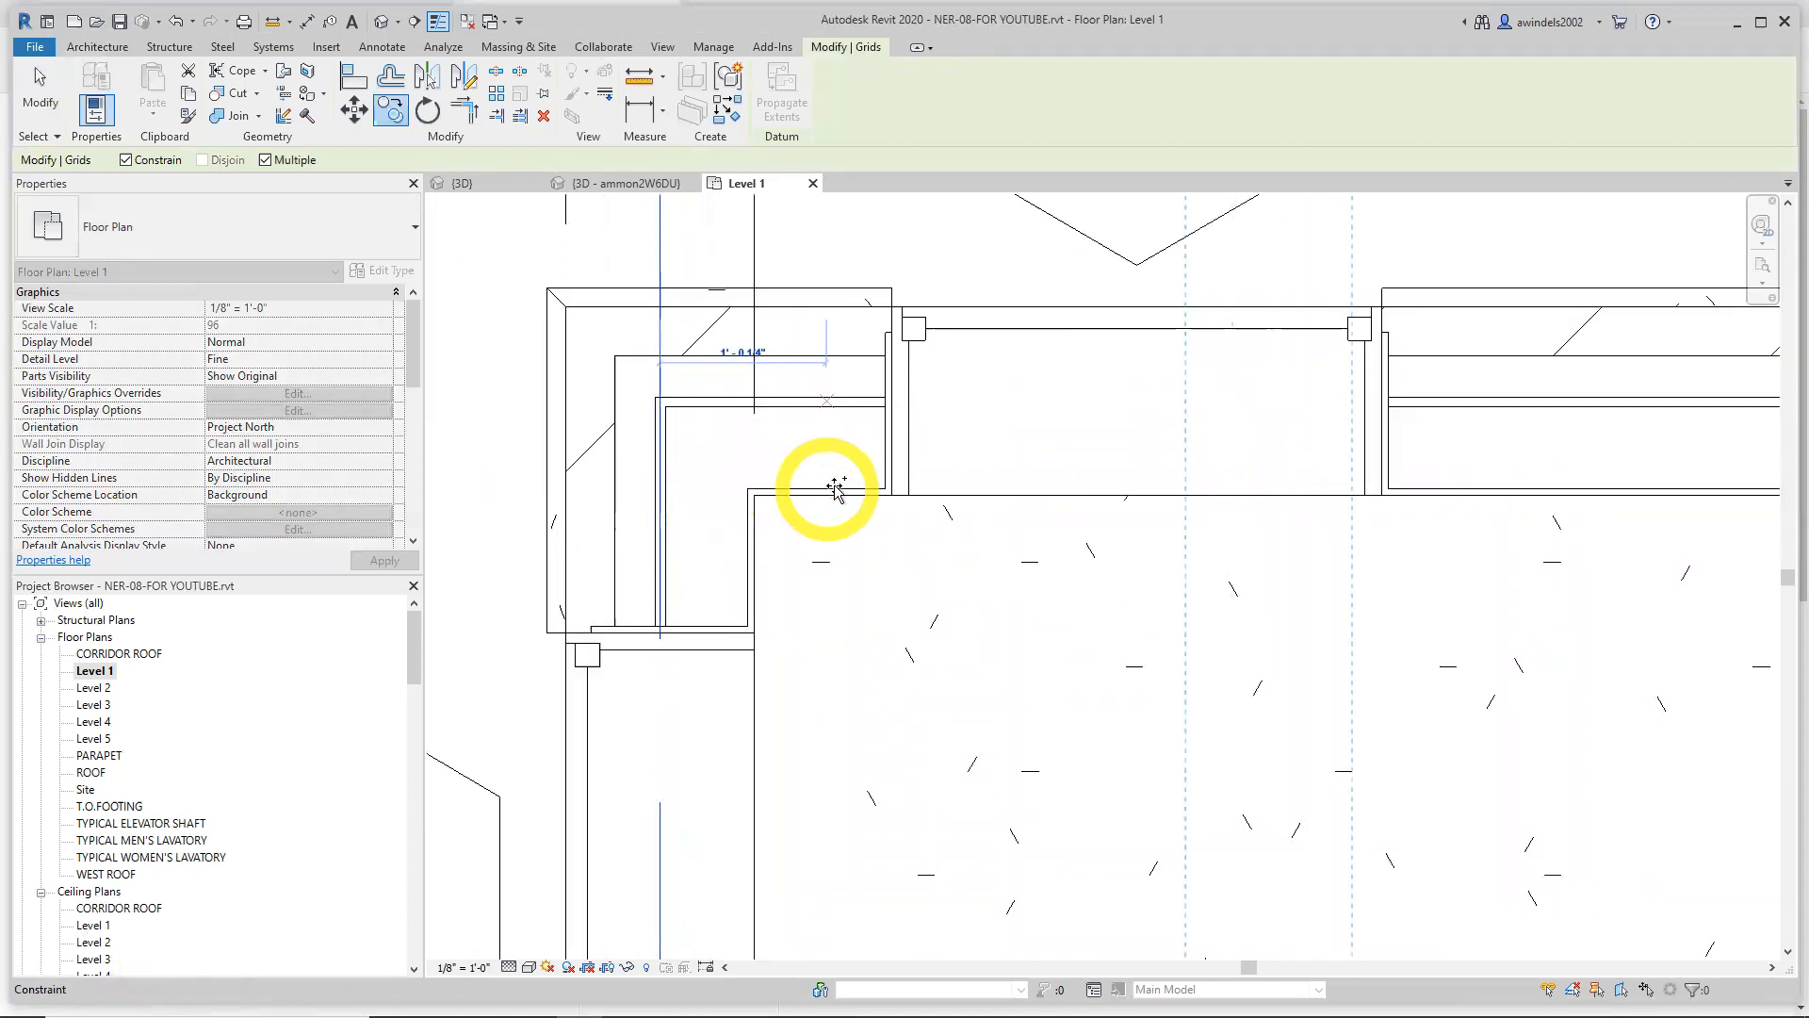
Place the first copy of grid 1 on the partition between the two 15' - 8" bays along the north wall
{"action": "scroll", "coordinate": [829, 483], "scroll_direction": "down", "scroll_amount": 2}
{"action": "scroll", "coordinate": [877, 451], "scroll_direction": "down", "scroll_amount": 1}
{"action": "scroll", "coordinate": [1099, 460], "scroll_direction": "down", "scroll_amount": 3}
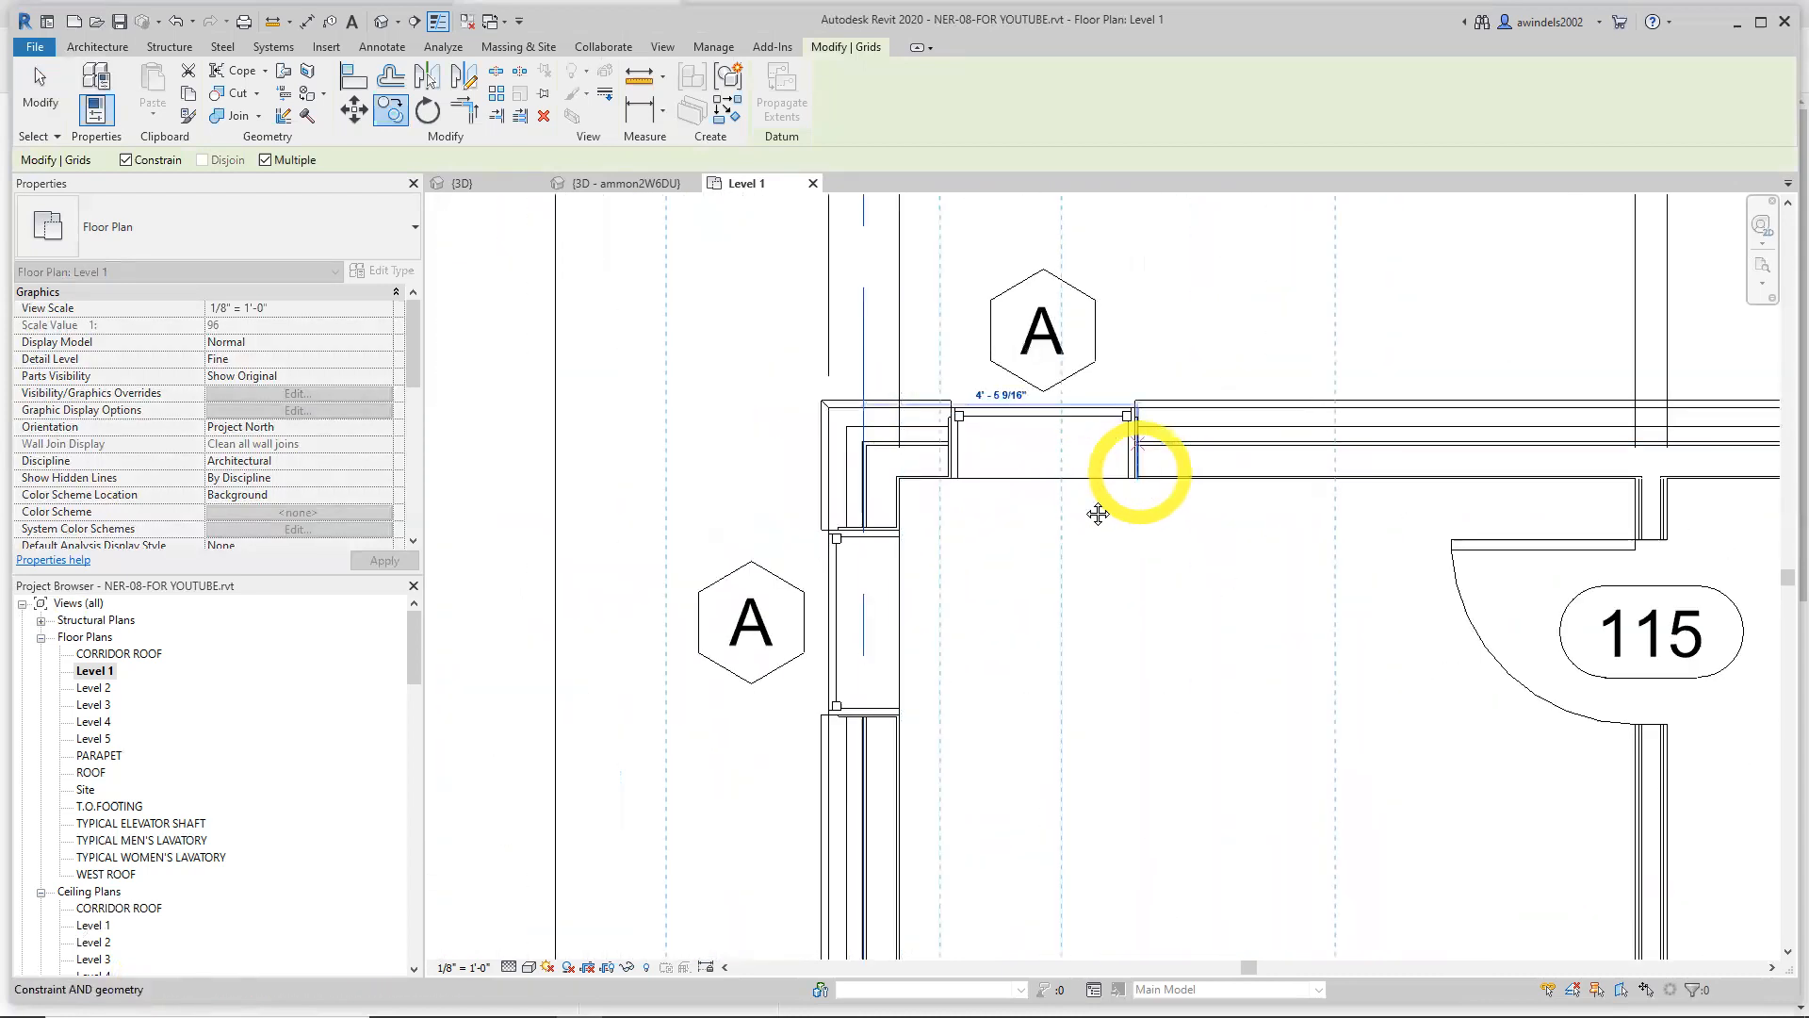
{"action": "middle_click_drag", "start_coordinate": [1138, 472], "coordinate": [743, 567]}
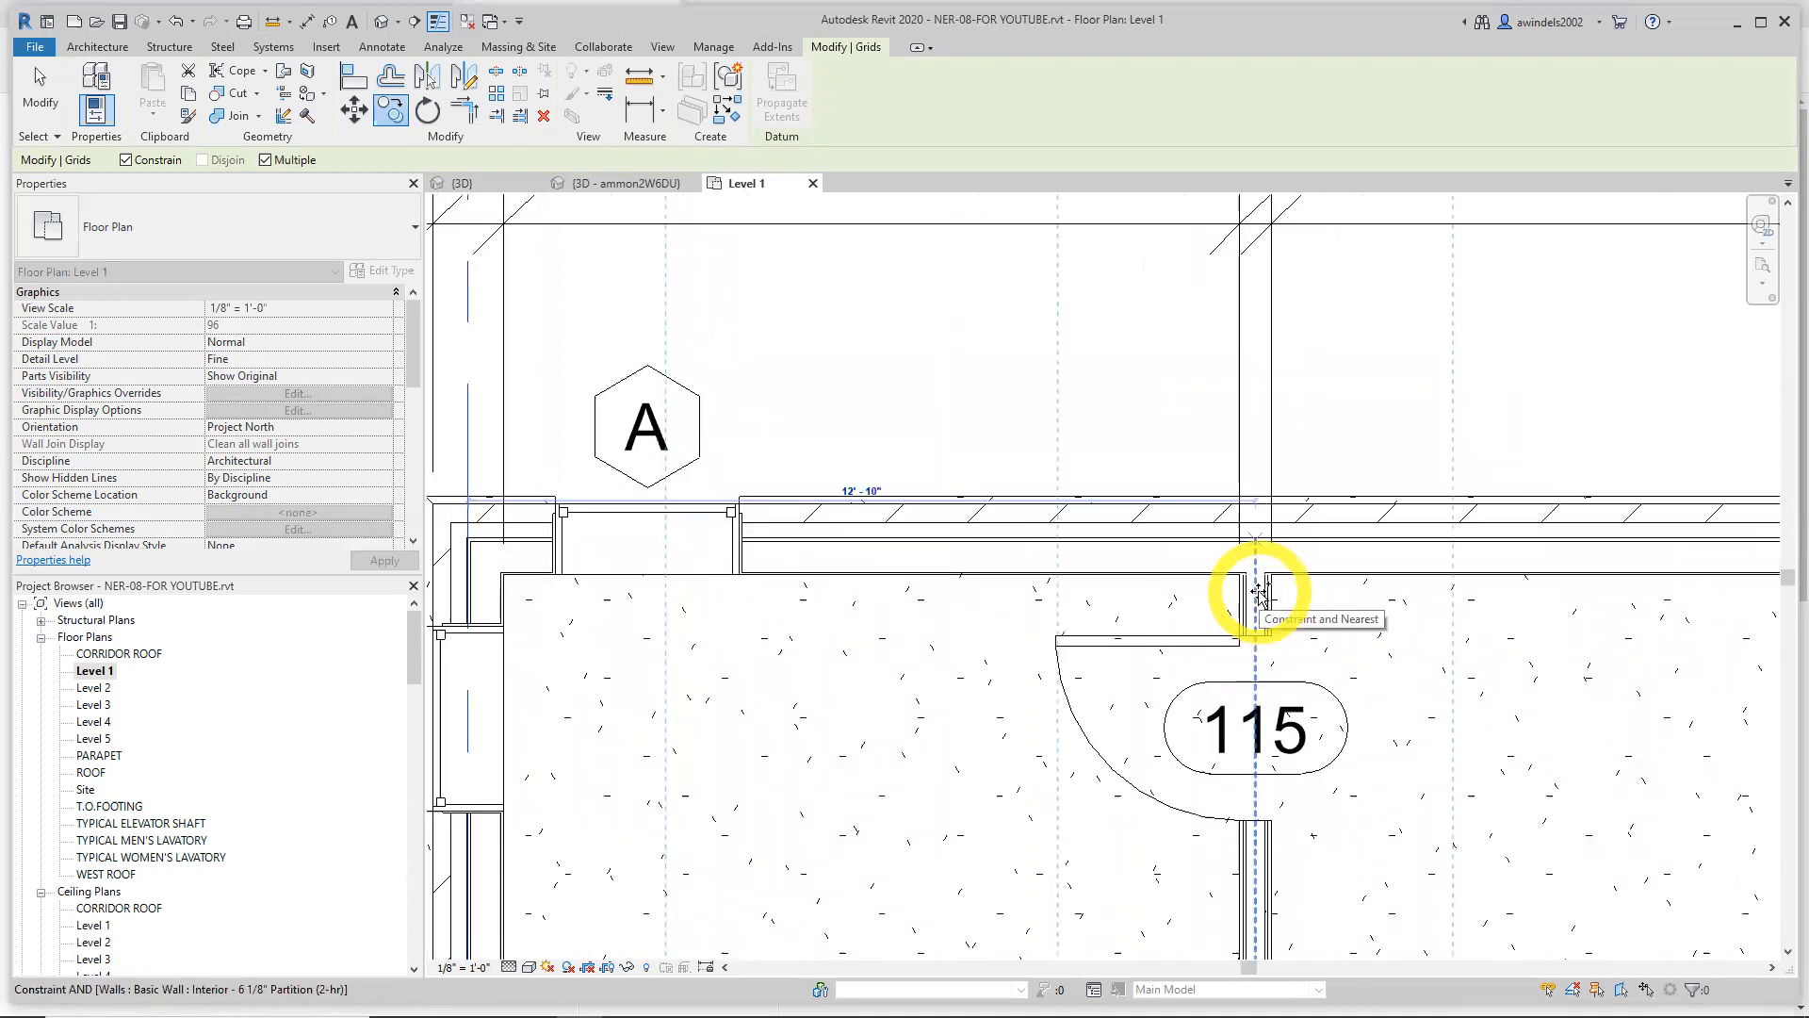
{"action": "middle_click_drag", "start_coordinate": [1260, 594], "coordinate": [1037, 570]}
{"action": "scroll", "coordinate": [1038, 570], "scroll_direction": "down", "scroll_amount": 4}
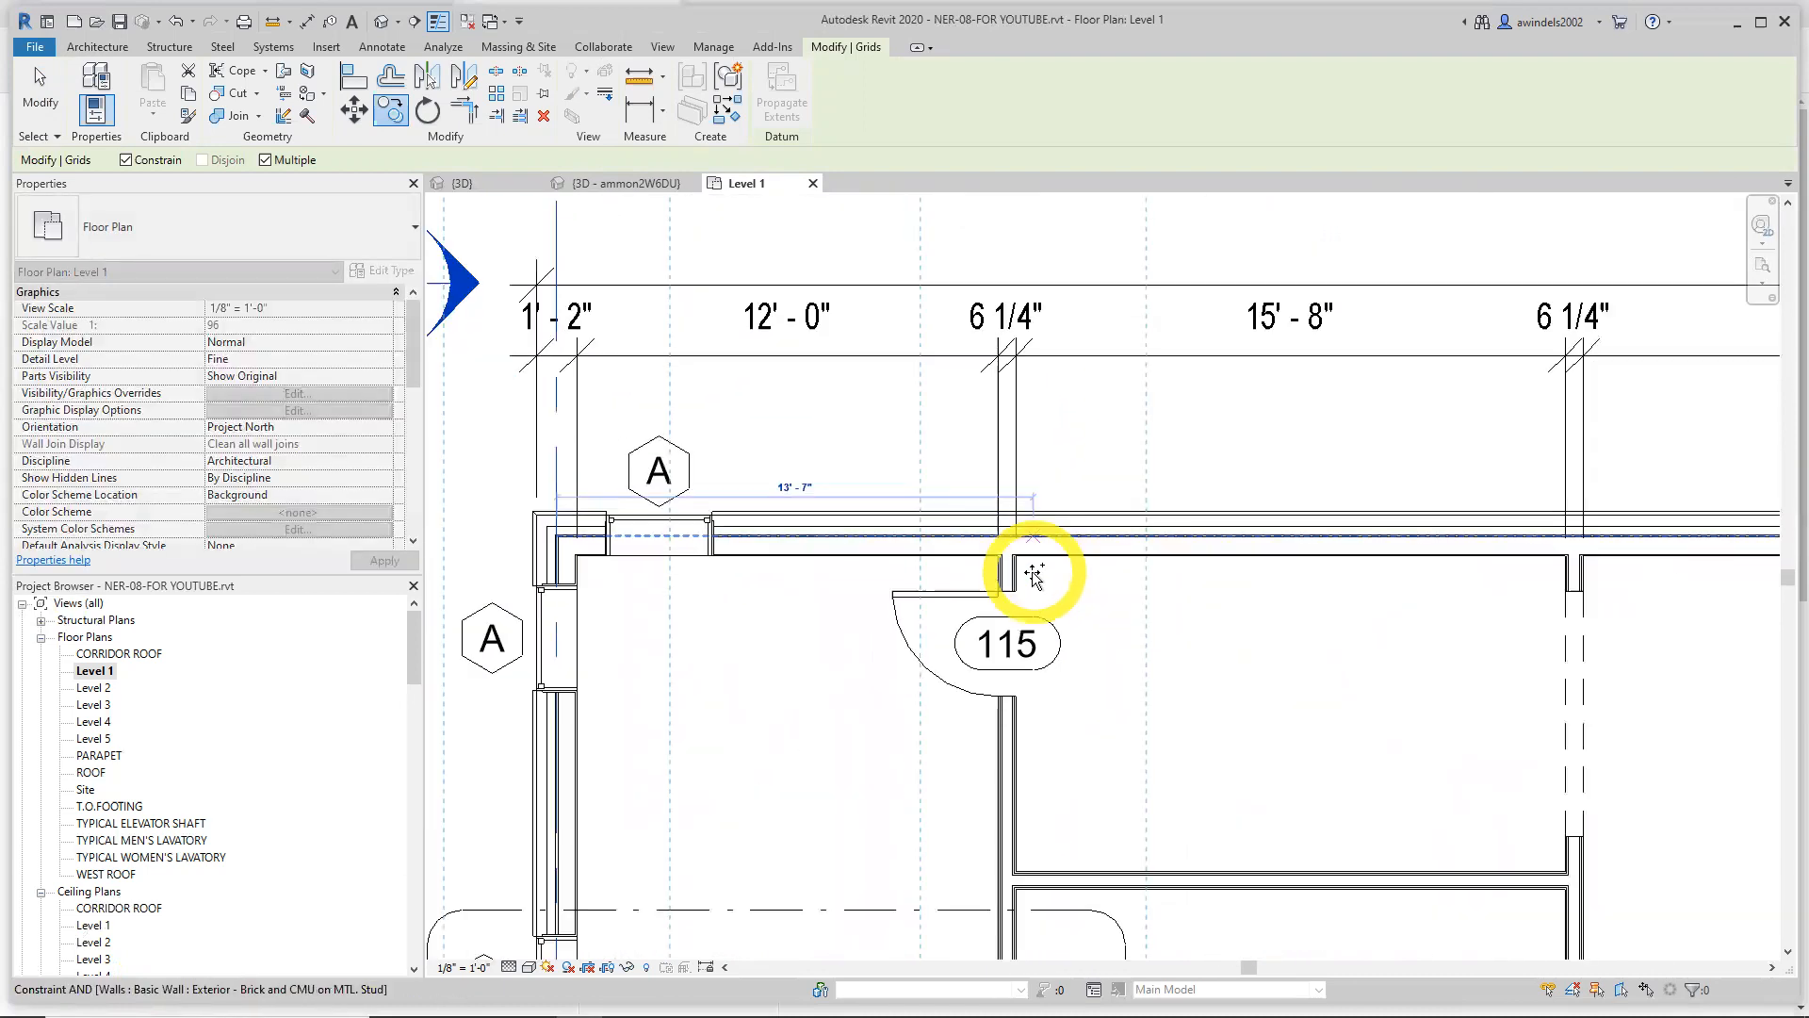
{"action": "scroll", "coordinate": [1065, 561], "scroll_direction": "up", "scroll_amount": 6}
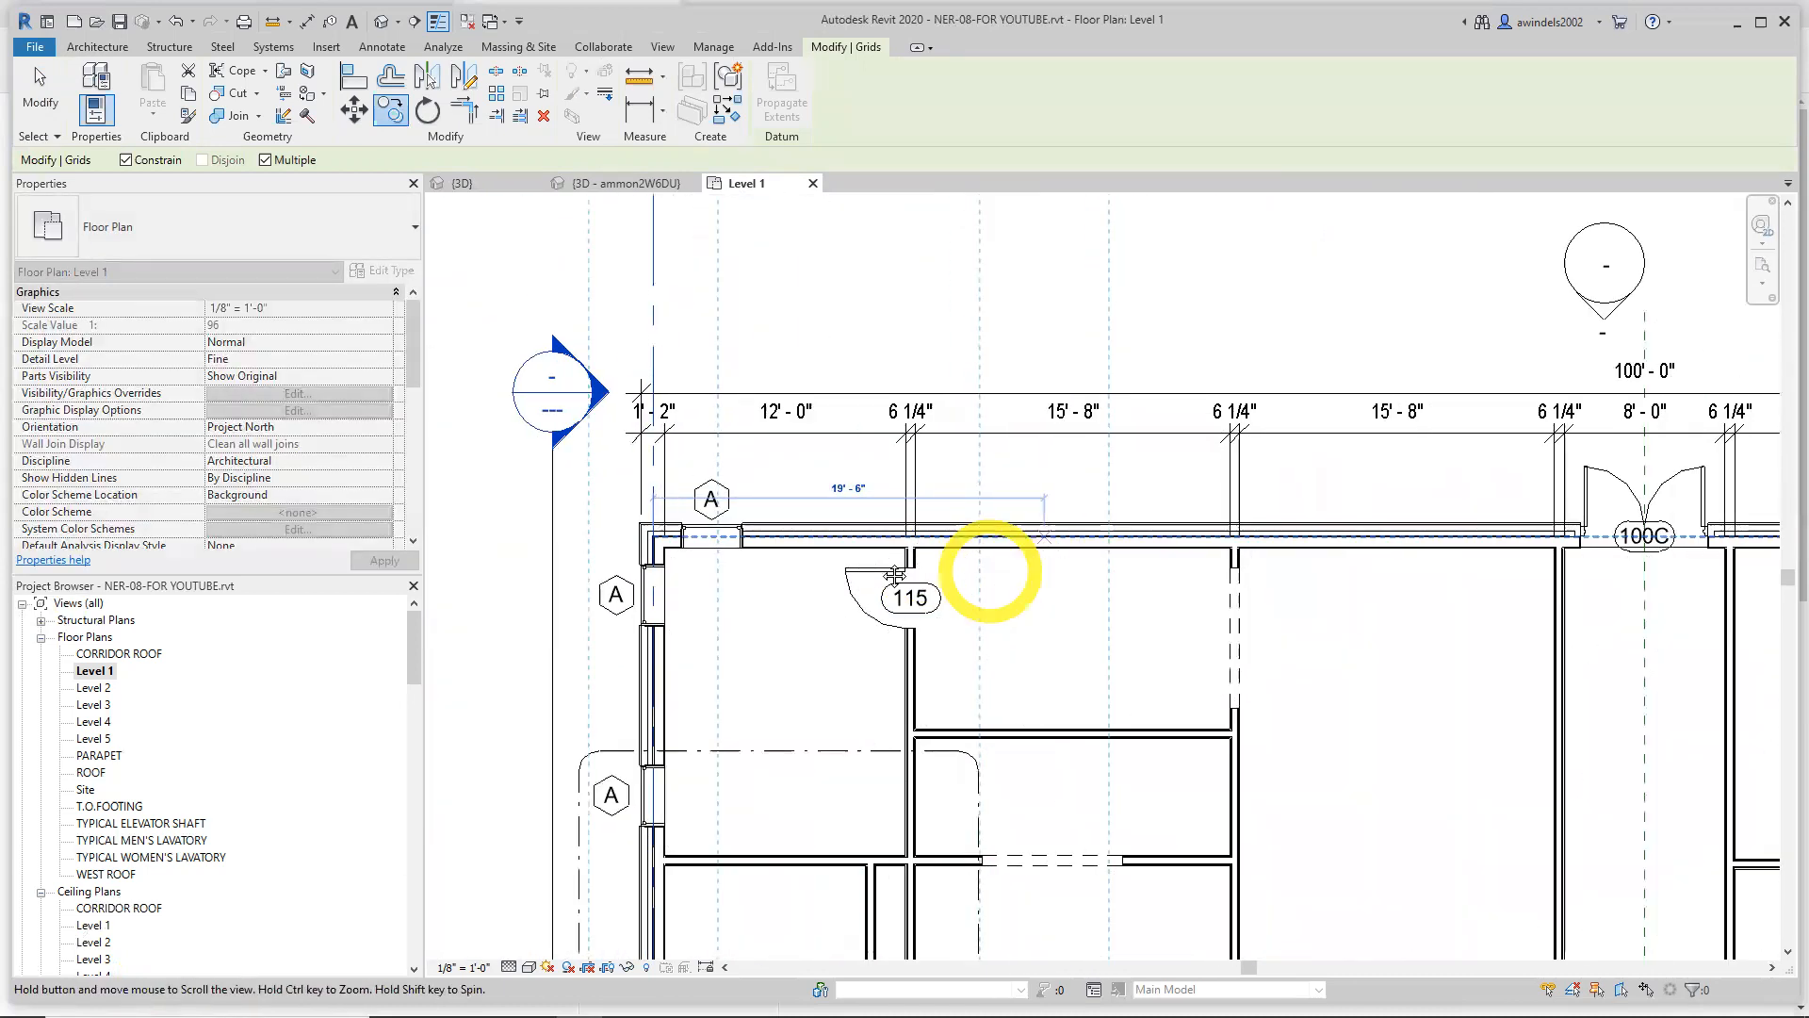
{"action": "left_click", "coordinate": [1199, 698]}
Place two more grid copies on the centres of the corridor partitions west and east of door 100C
{"action": "scroll", "coordinate": [1253, 678], "scroll_direction": "down", "scroll_amount": 5}
{"action": "scroll", "coordinate": [1249, 689], "scroll_direction": "down", "scroll_amount": 1}
{"action": "middle_click_drag", "start_coordinate": [1338, 747], "coordinate": [1054, 618]}
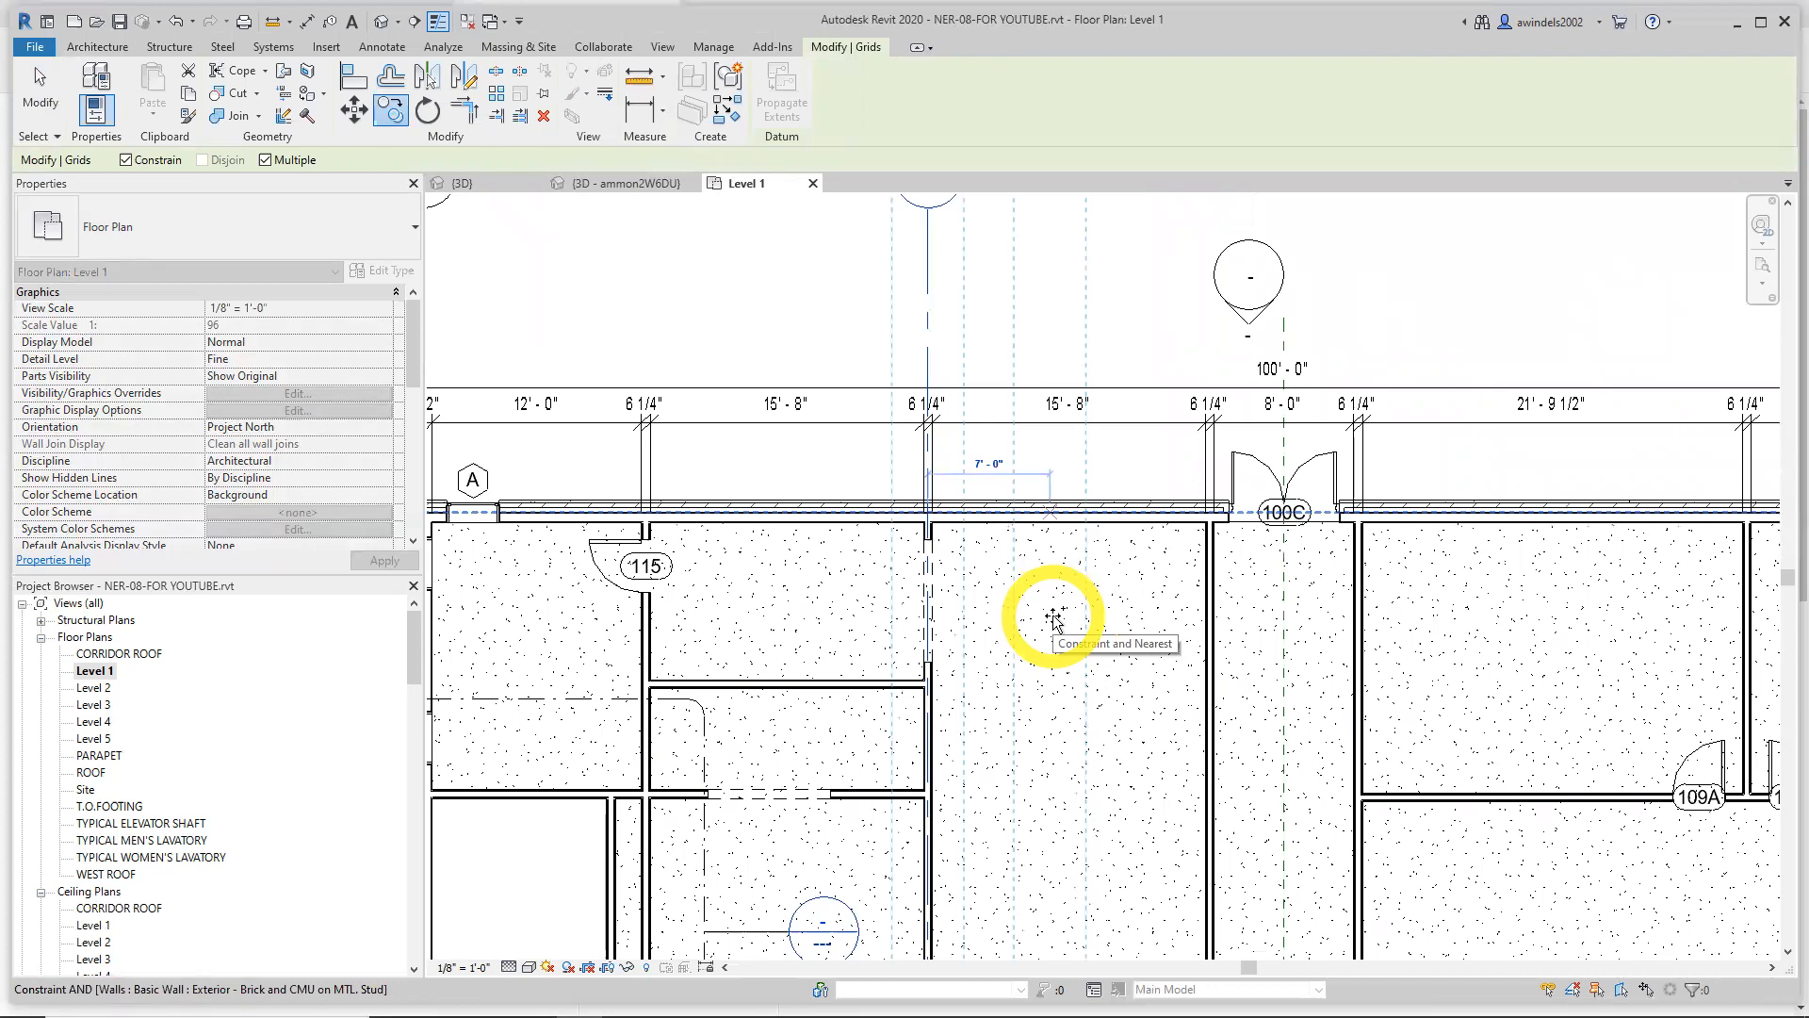
{"action": "scroll", "coordinate": [1204, 537], "scroll_direction": "up", "scroll_amount": 4}
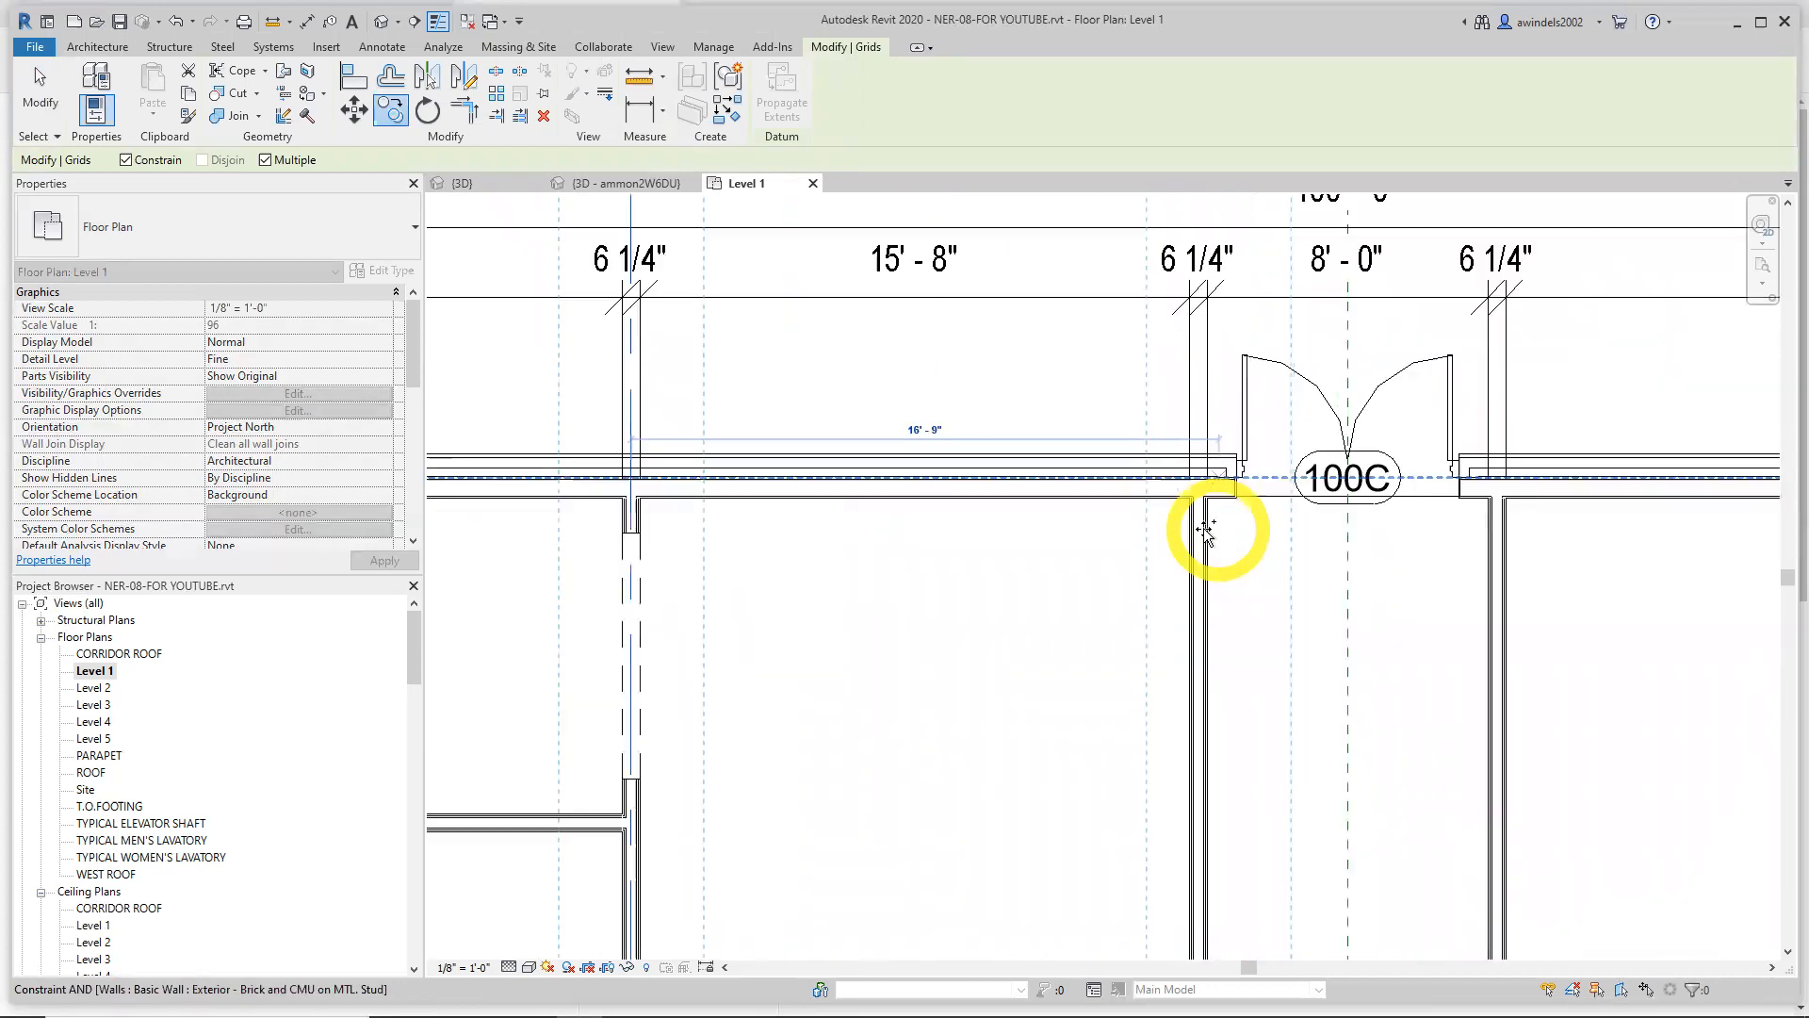
{"action": "left_click", "coordinate": [1319, 633]}
{"action": "middle_click_drag", "start_coordinate": [1313, 634], "coordinate": [834, 705]}
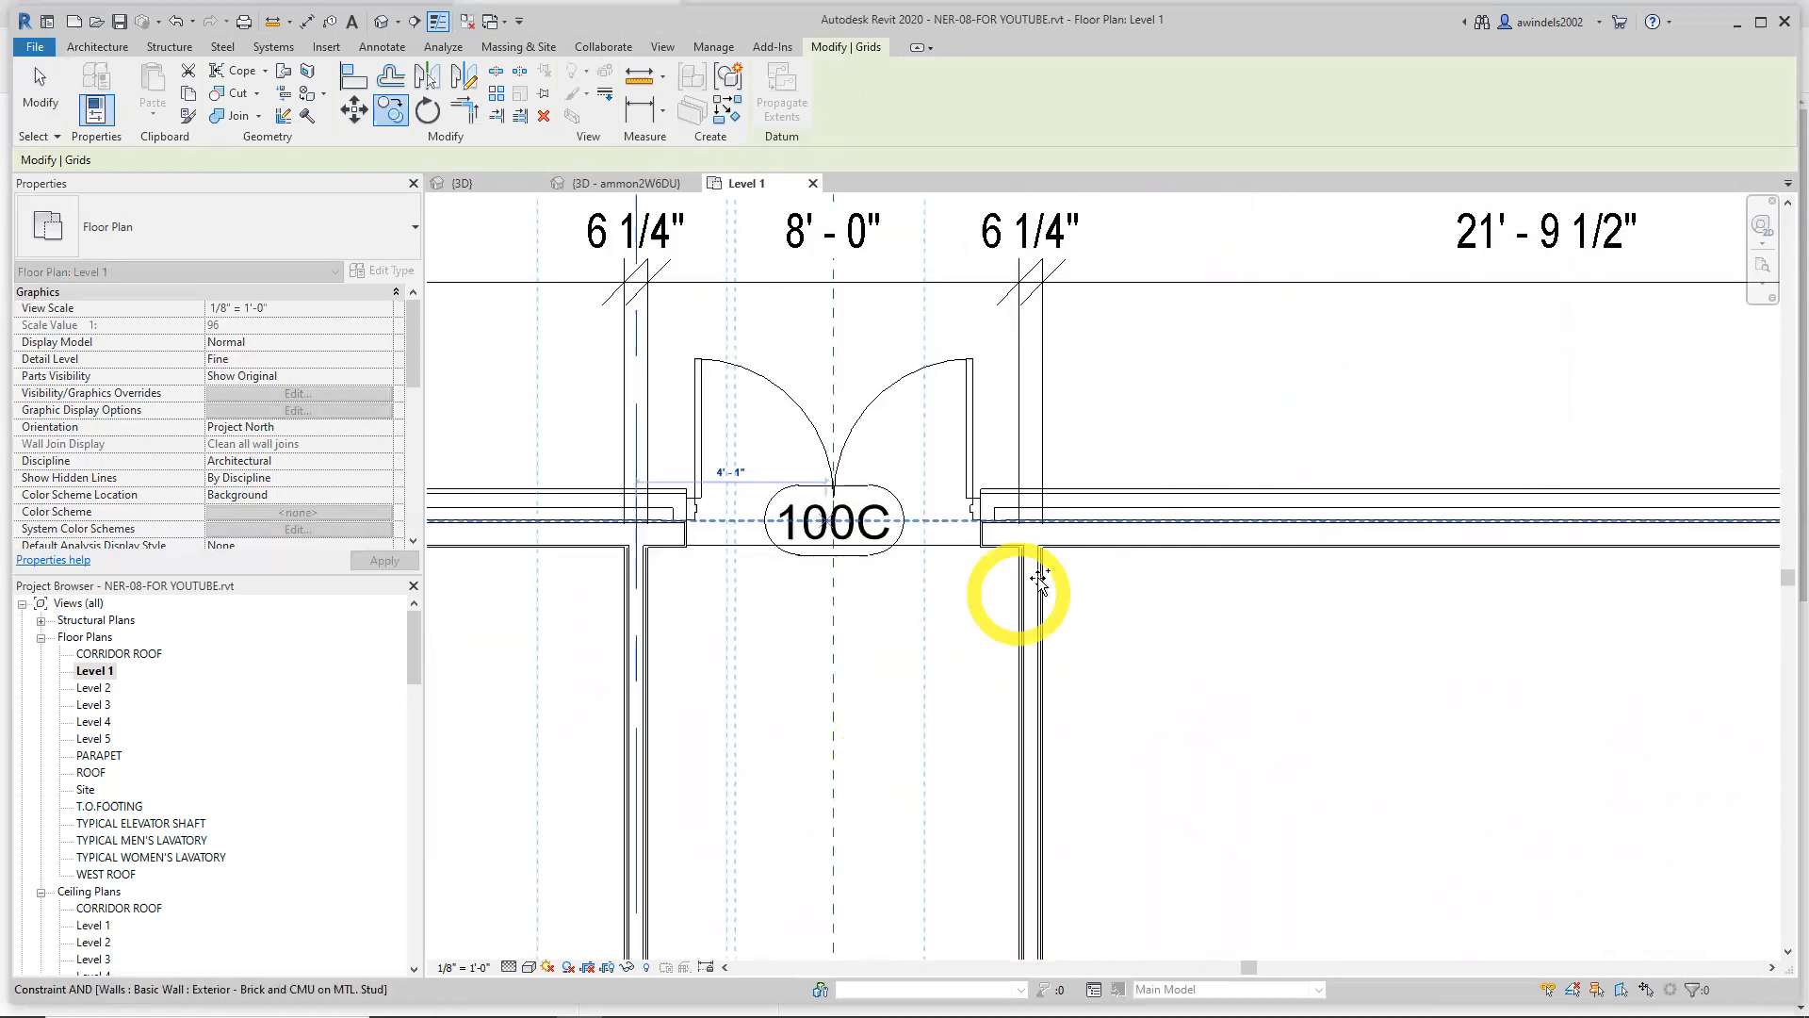
Place another grid copy on the partition between the rooms of doors 109A and 109B
{"action": "scroll", "coordinate": [1093, 647], "scroll_direction": "down", "scroll_amount": 4}
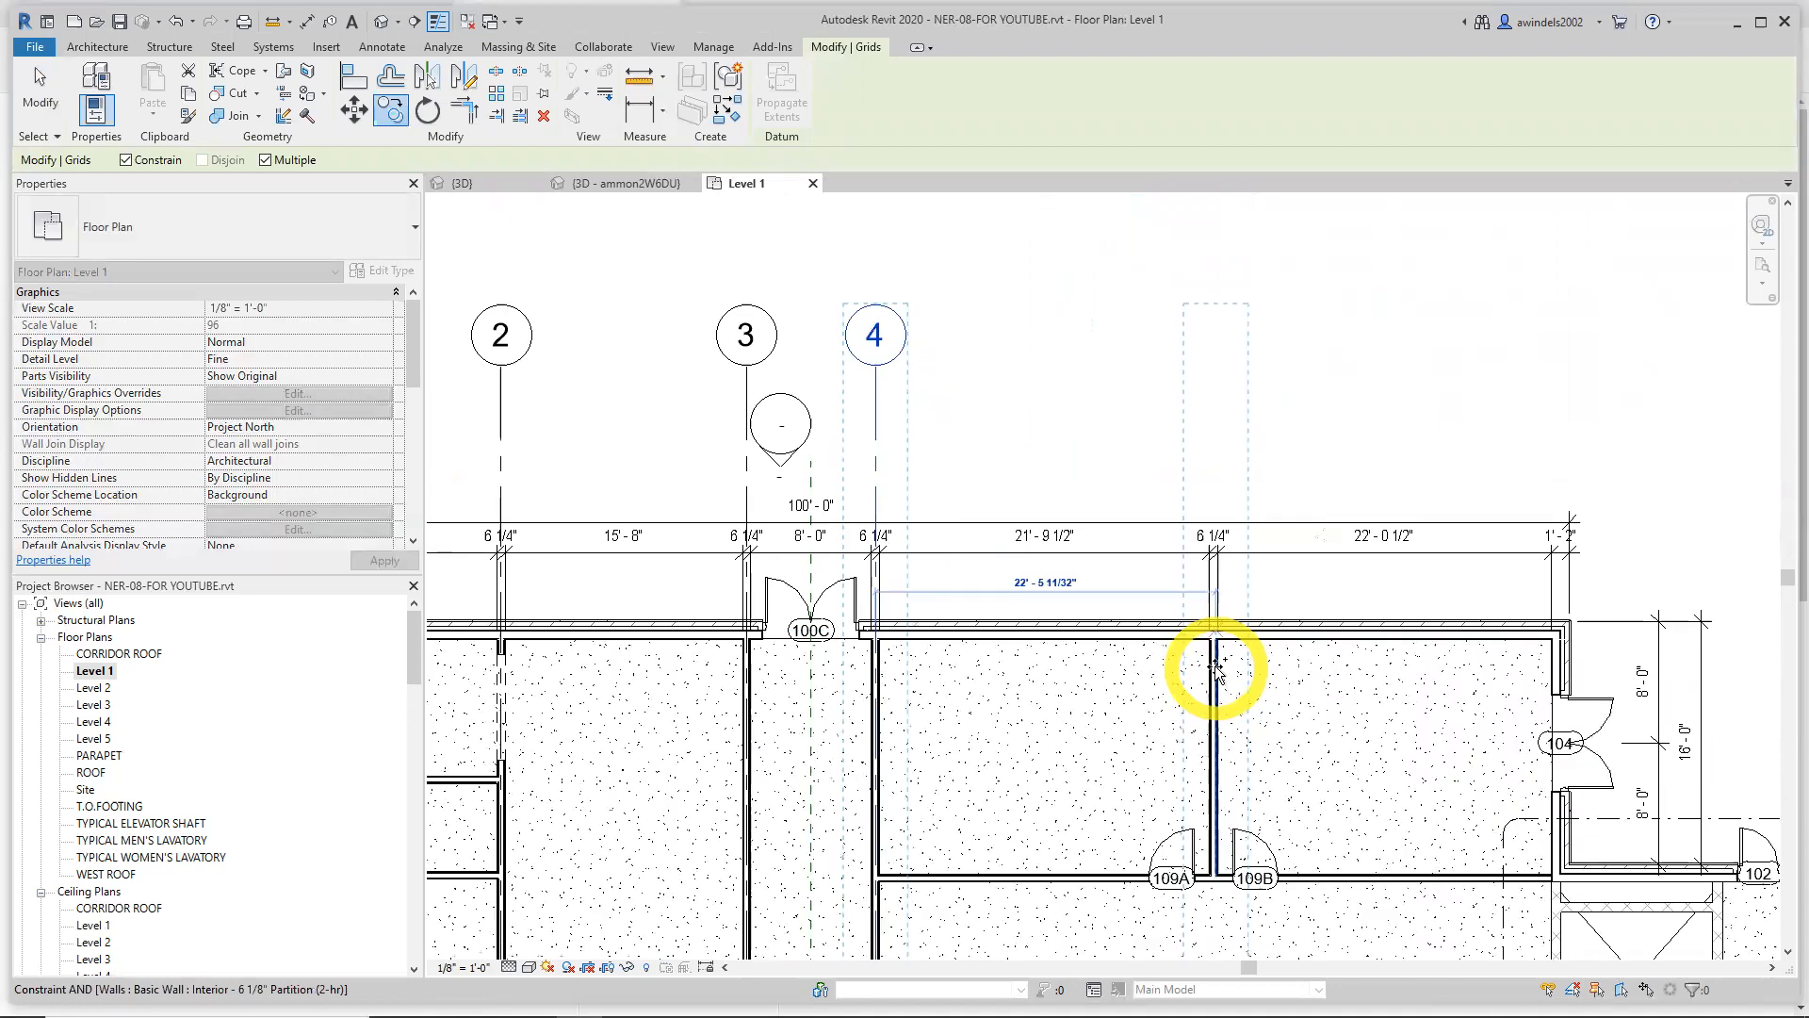
{"action": "middle_click_drag", "start_coordinate": [1304, 680], "coordinate": [1059, 657]}
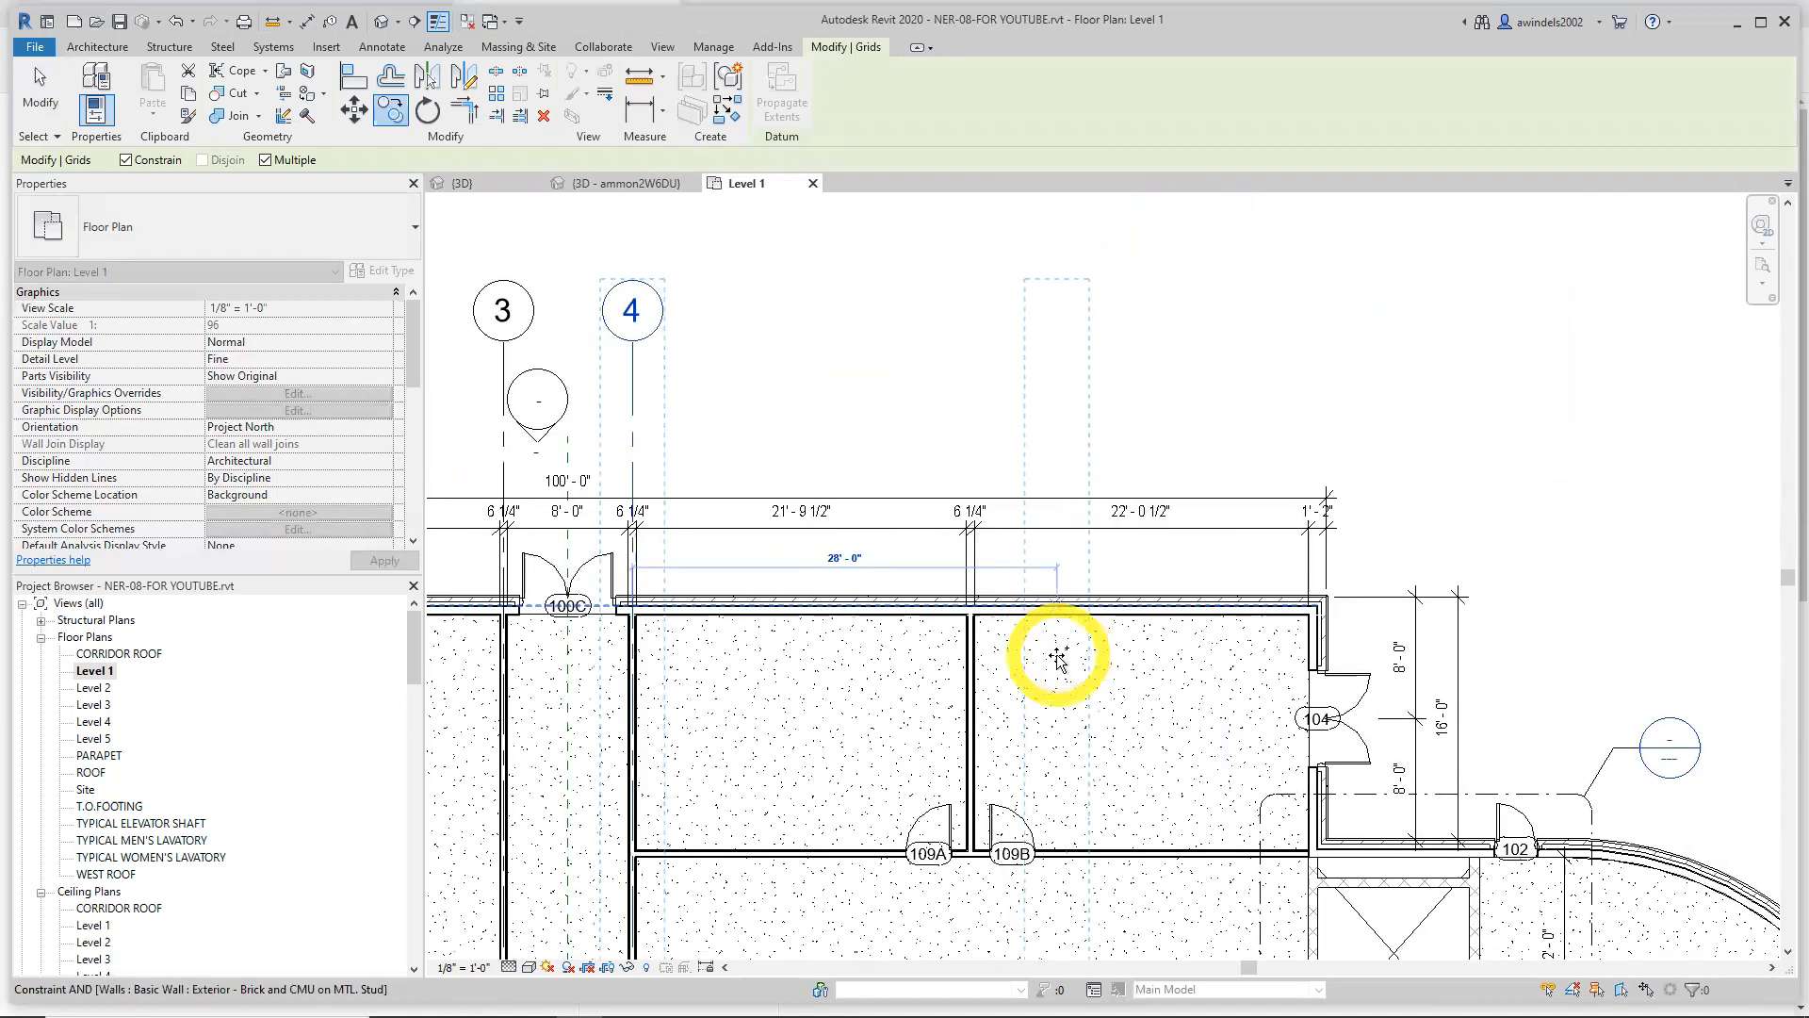
{"action": "scroll", "coordinate": [970, 624], "scroll_direction": "up", "scroll_amount": 4}
{"action": "left_click", "coordinate": [964, 622]}
Place the last grid copy on the core line of the east exterior wall by door 104, then end copying and clear the selection
{"action": "scroll", "coordinate": [1143, 715], "scroll_direction": "down", "scroll_amount": 2}
{"action": "middle_click_drag", "start_coordinate": [1216, 716], "coordinate": [799, 713]}
{"action": "scroll", "coordinate": [1041, 679], "scroll_direction": "up", "scroll_amount": 4}
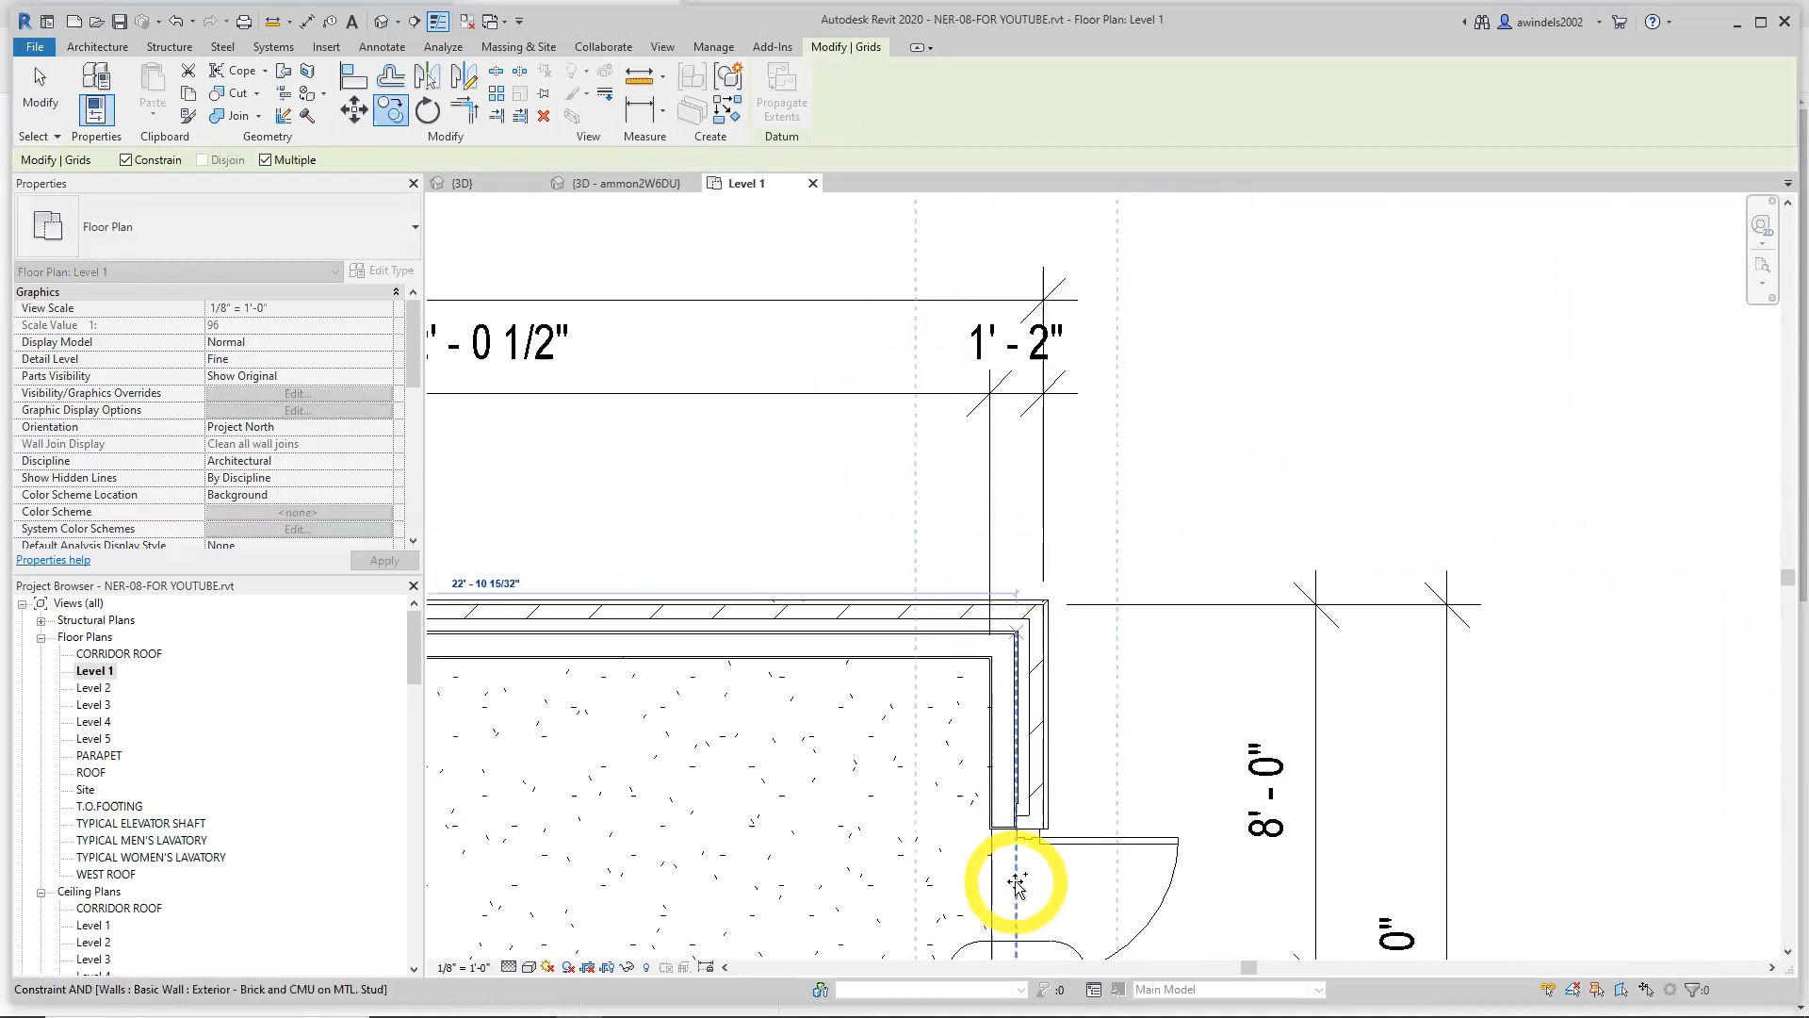
{"action": "left_click", "coordinate": [1014, 883]}
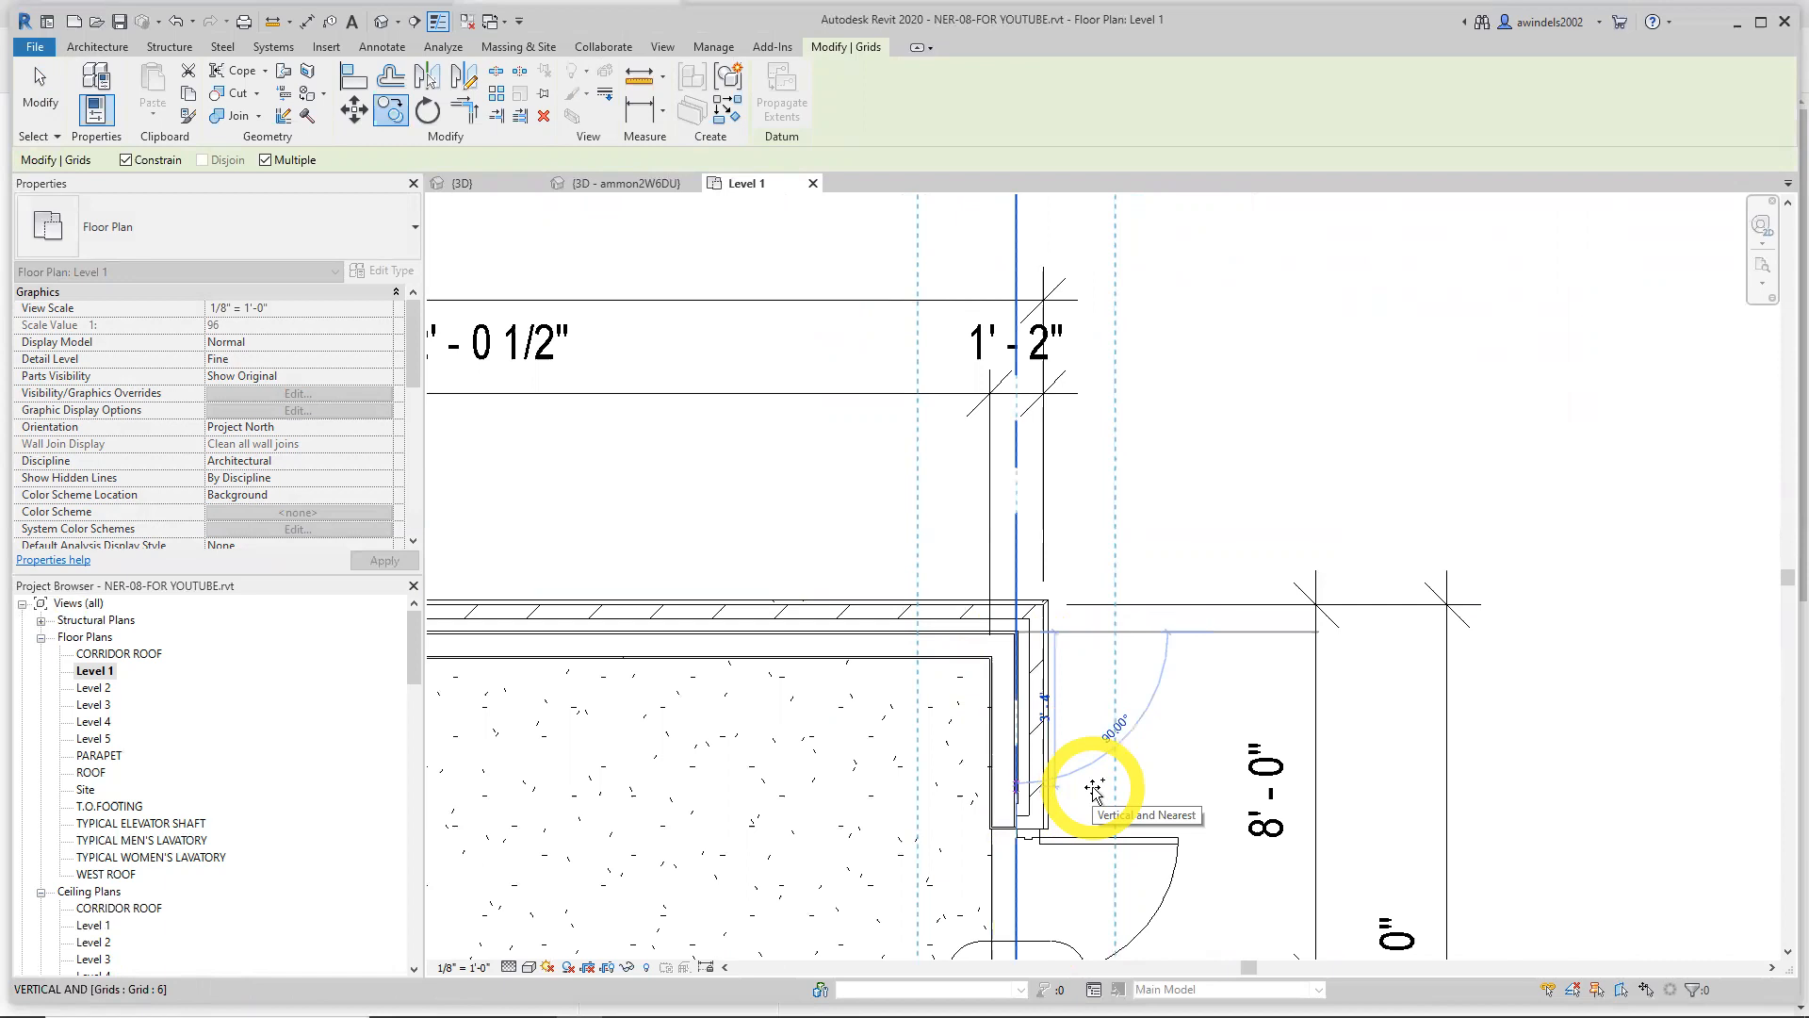
{"action": "key", "text": "Escape"}
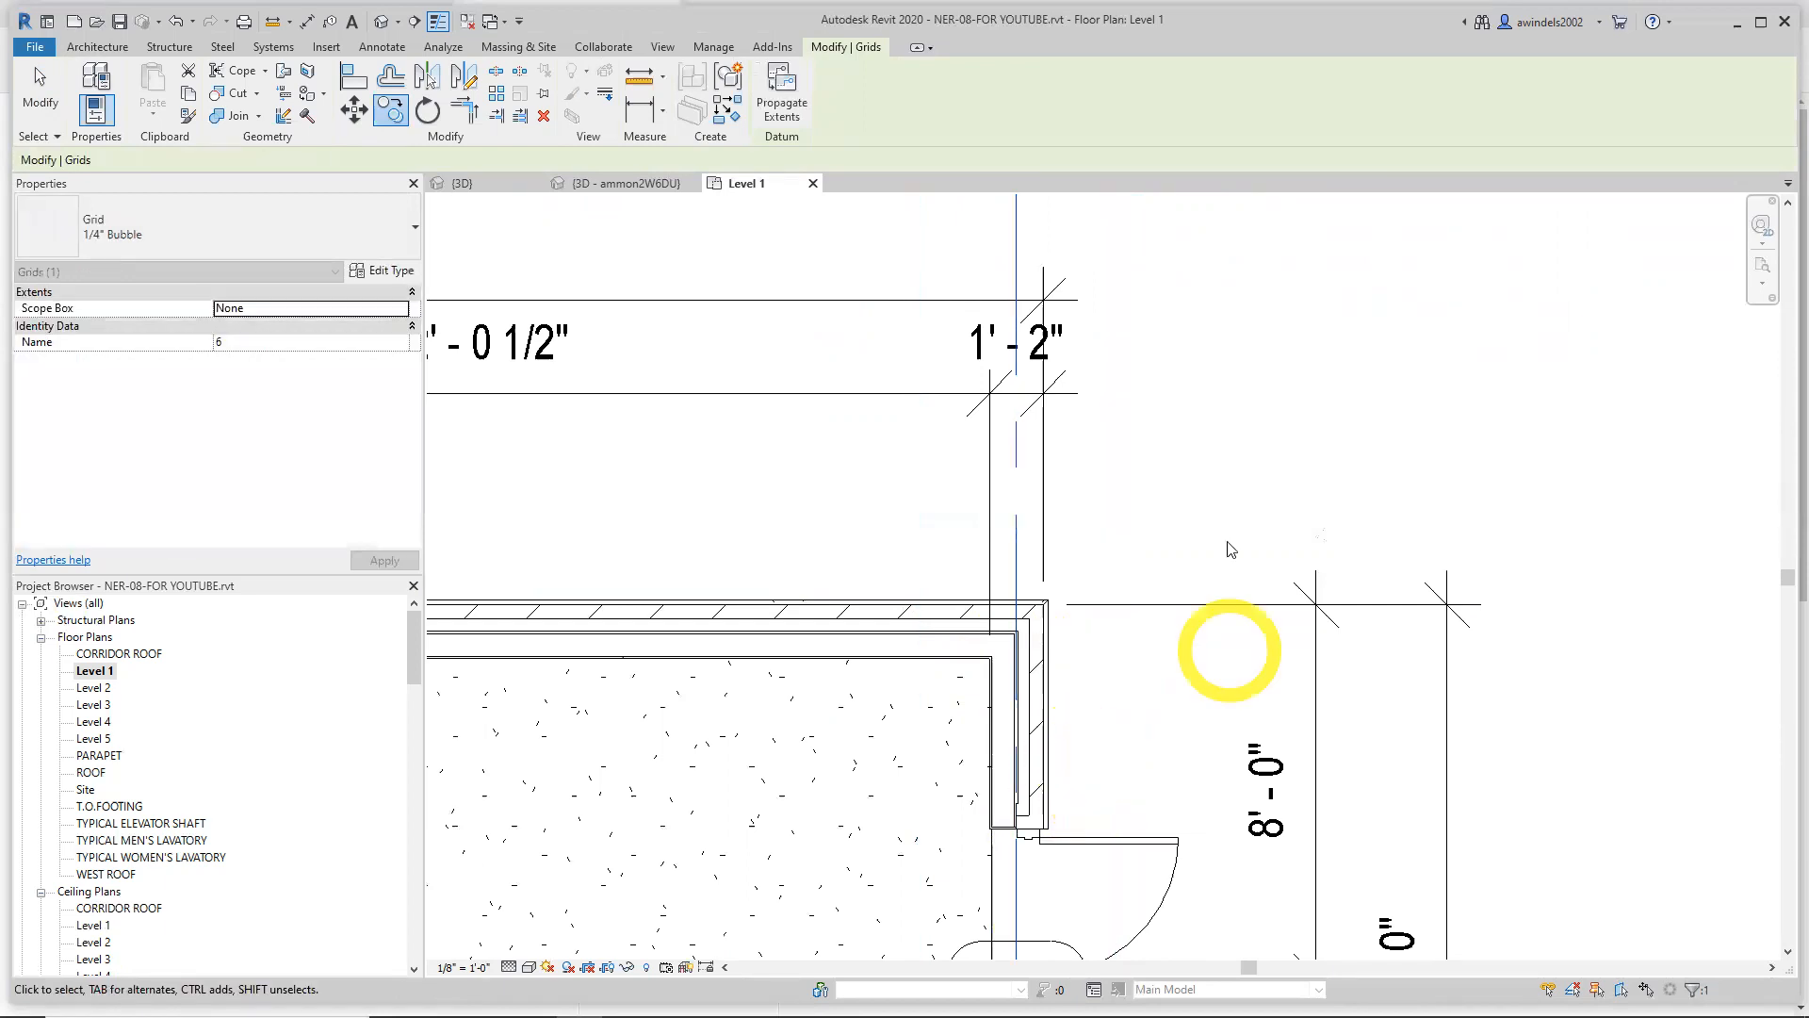
{"action": "key", "text": "Escape"}
{"action": "scroll", "coordinate": [1164, 456], "scroll_direction": "down", "scroll_amount": 5}
{"action": "scroll", "coordinate": [1225, 517], "scroll_direction": "down", "scroll_amount": 3}
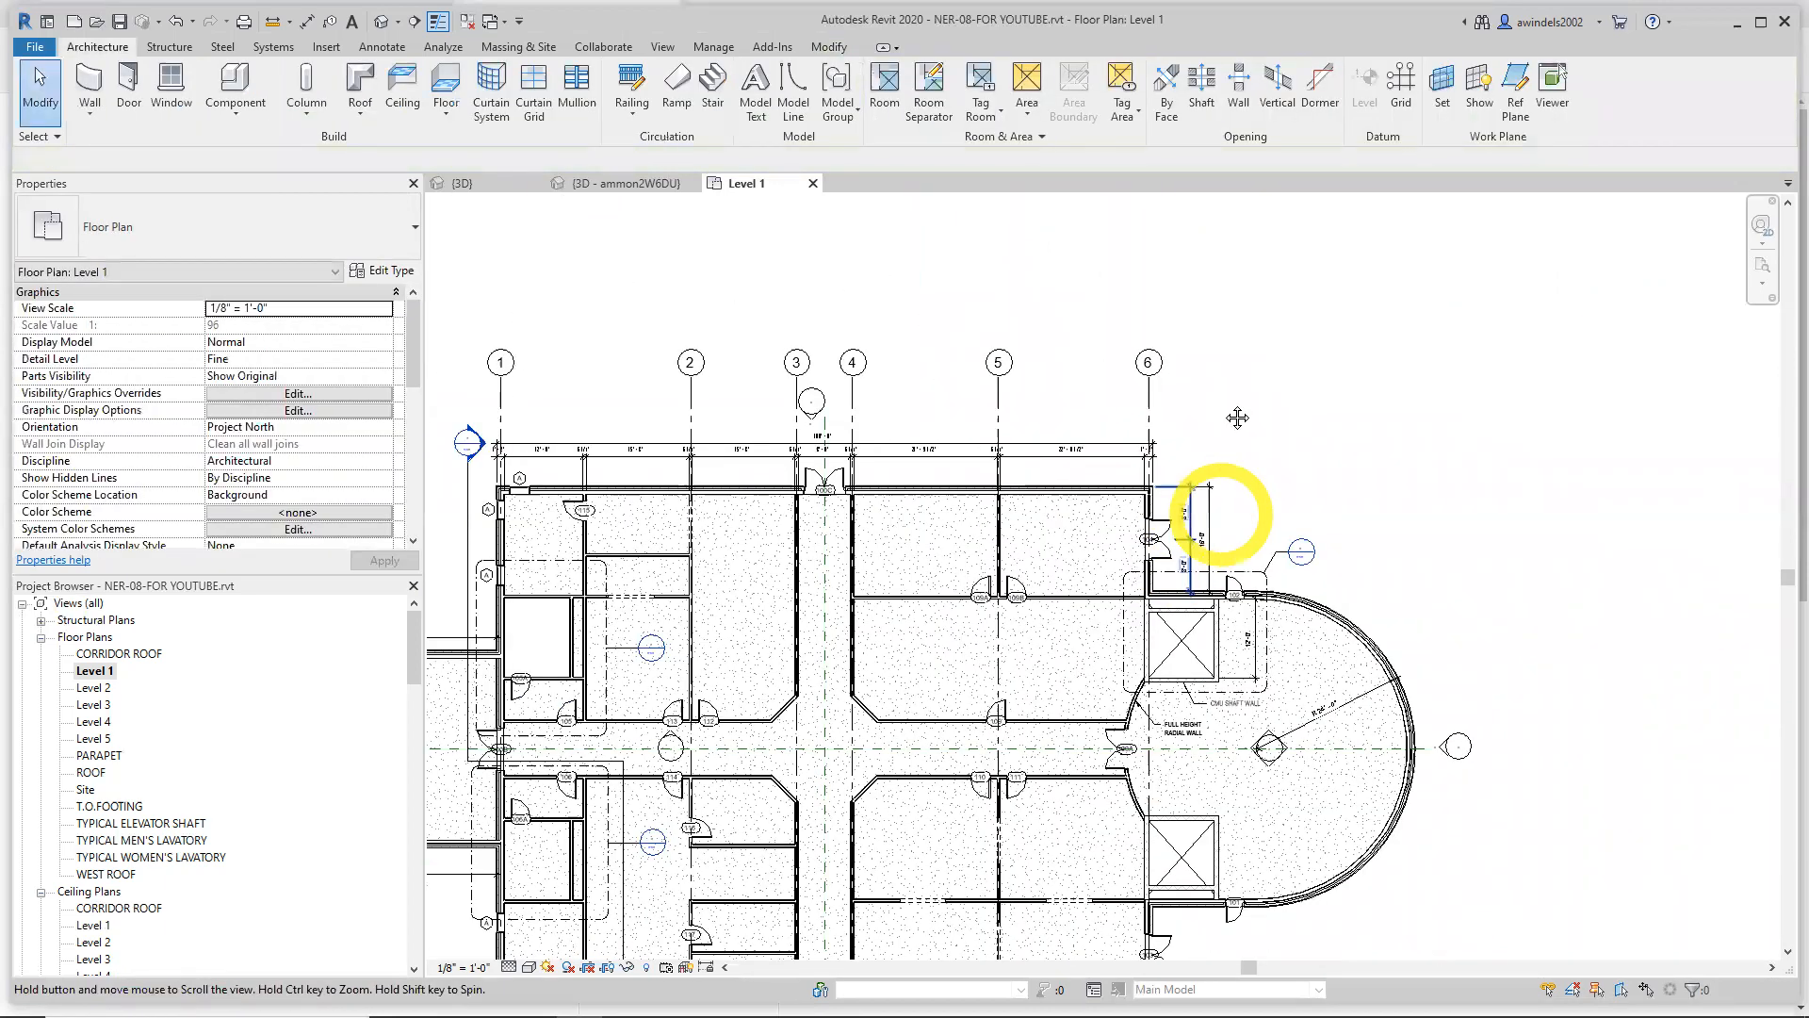
{"action": "middle_click_drag", "start_coordinate": [1429, 845], "coordinate": [1422, 837]}
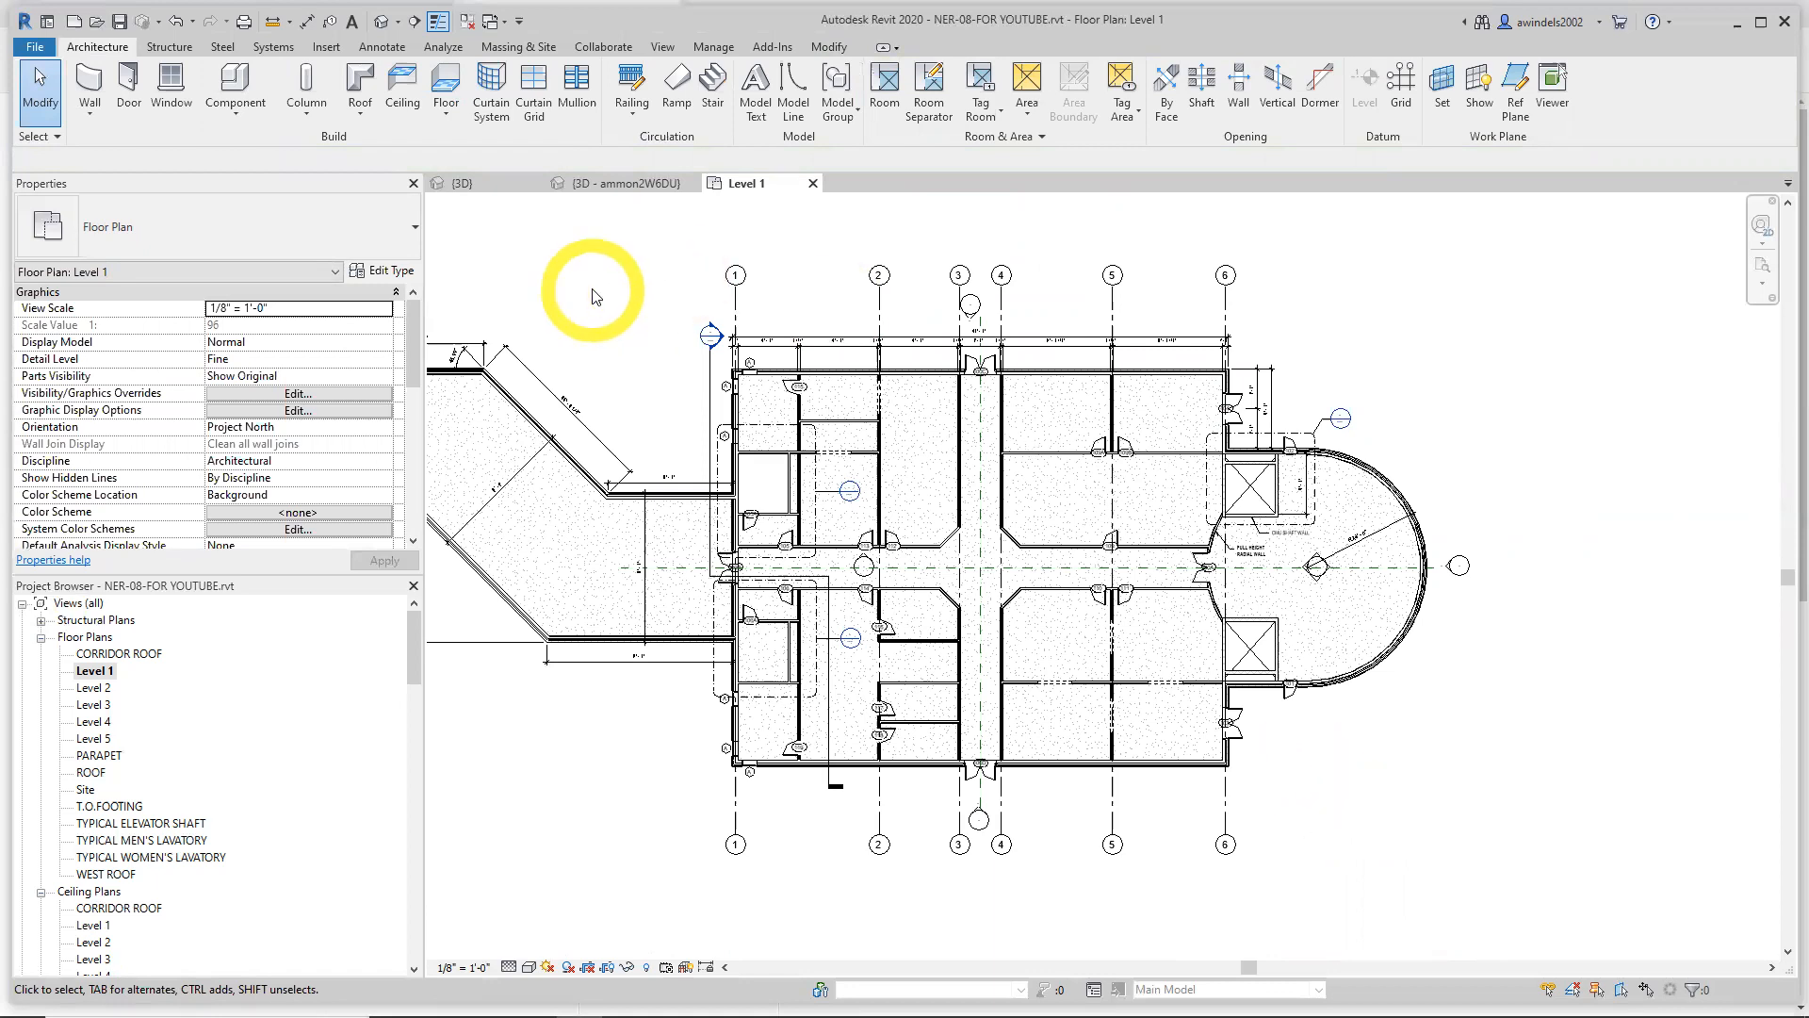
Start a straight grid line similar to grid 6 from the curved wall's core endpoint just east of door 102
{"action": "left_click", "coordinate": [1407, 101]}
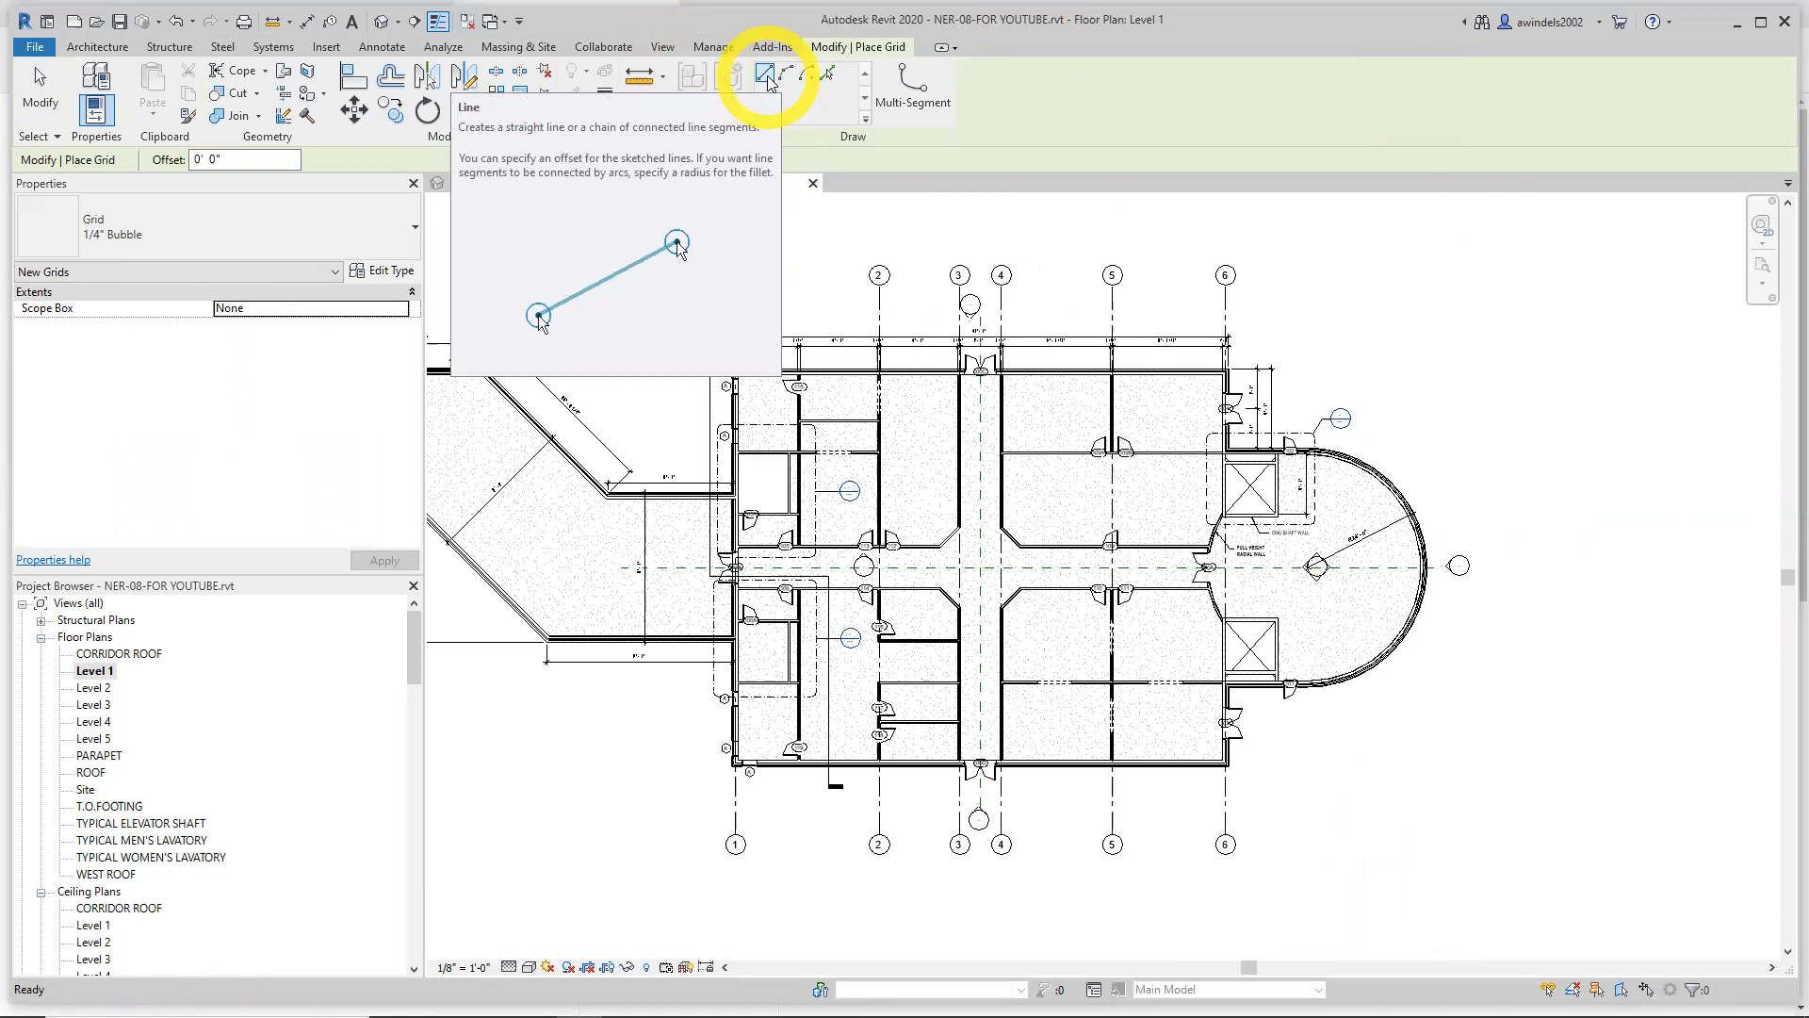
{"action": "key", "text": "Escape"}
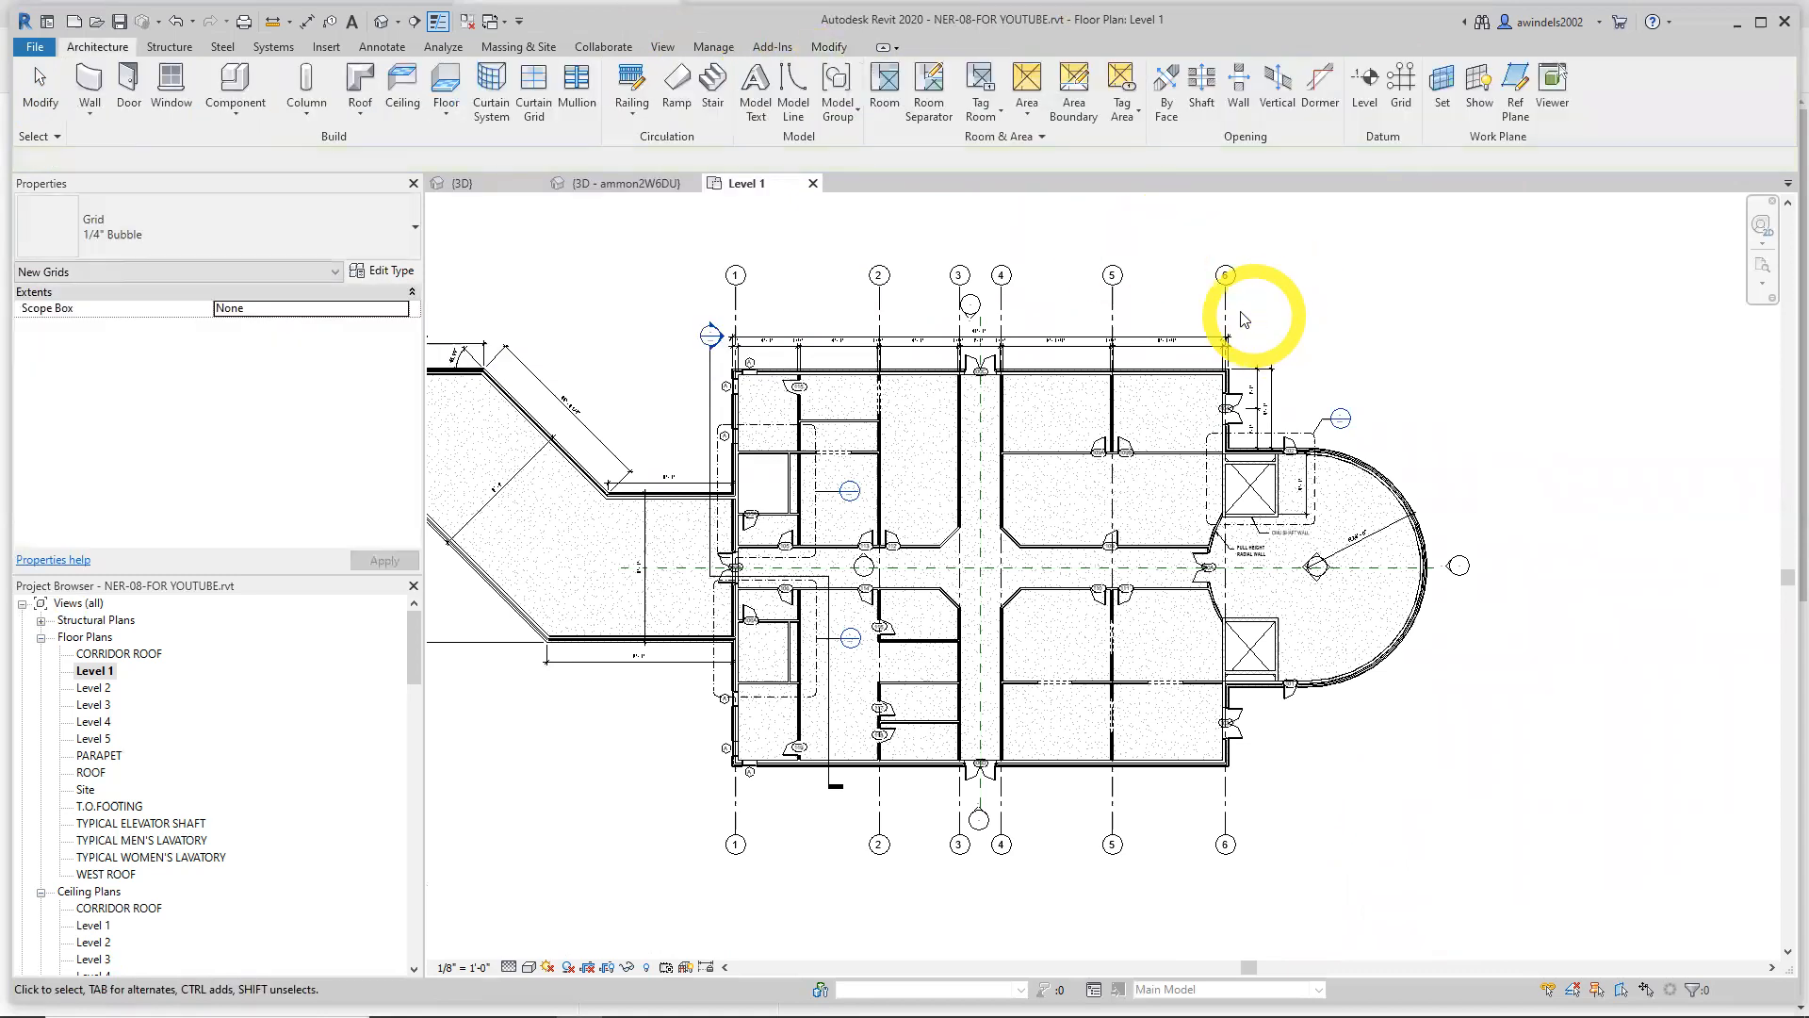
{"action": "scroll", "coordinate": [1225, 316], "scroll_direction": "up", "scroll_amount": 3}
{"action": "right_click", "coordinate": [1214, 315]}
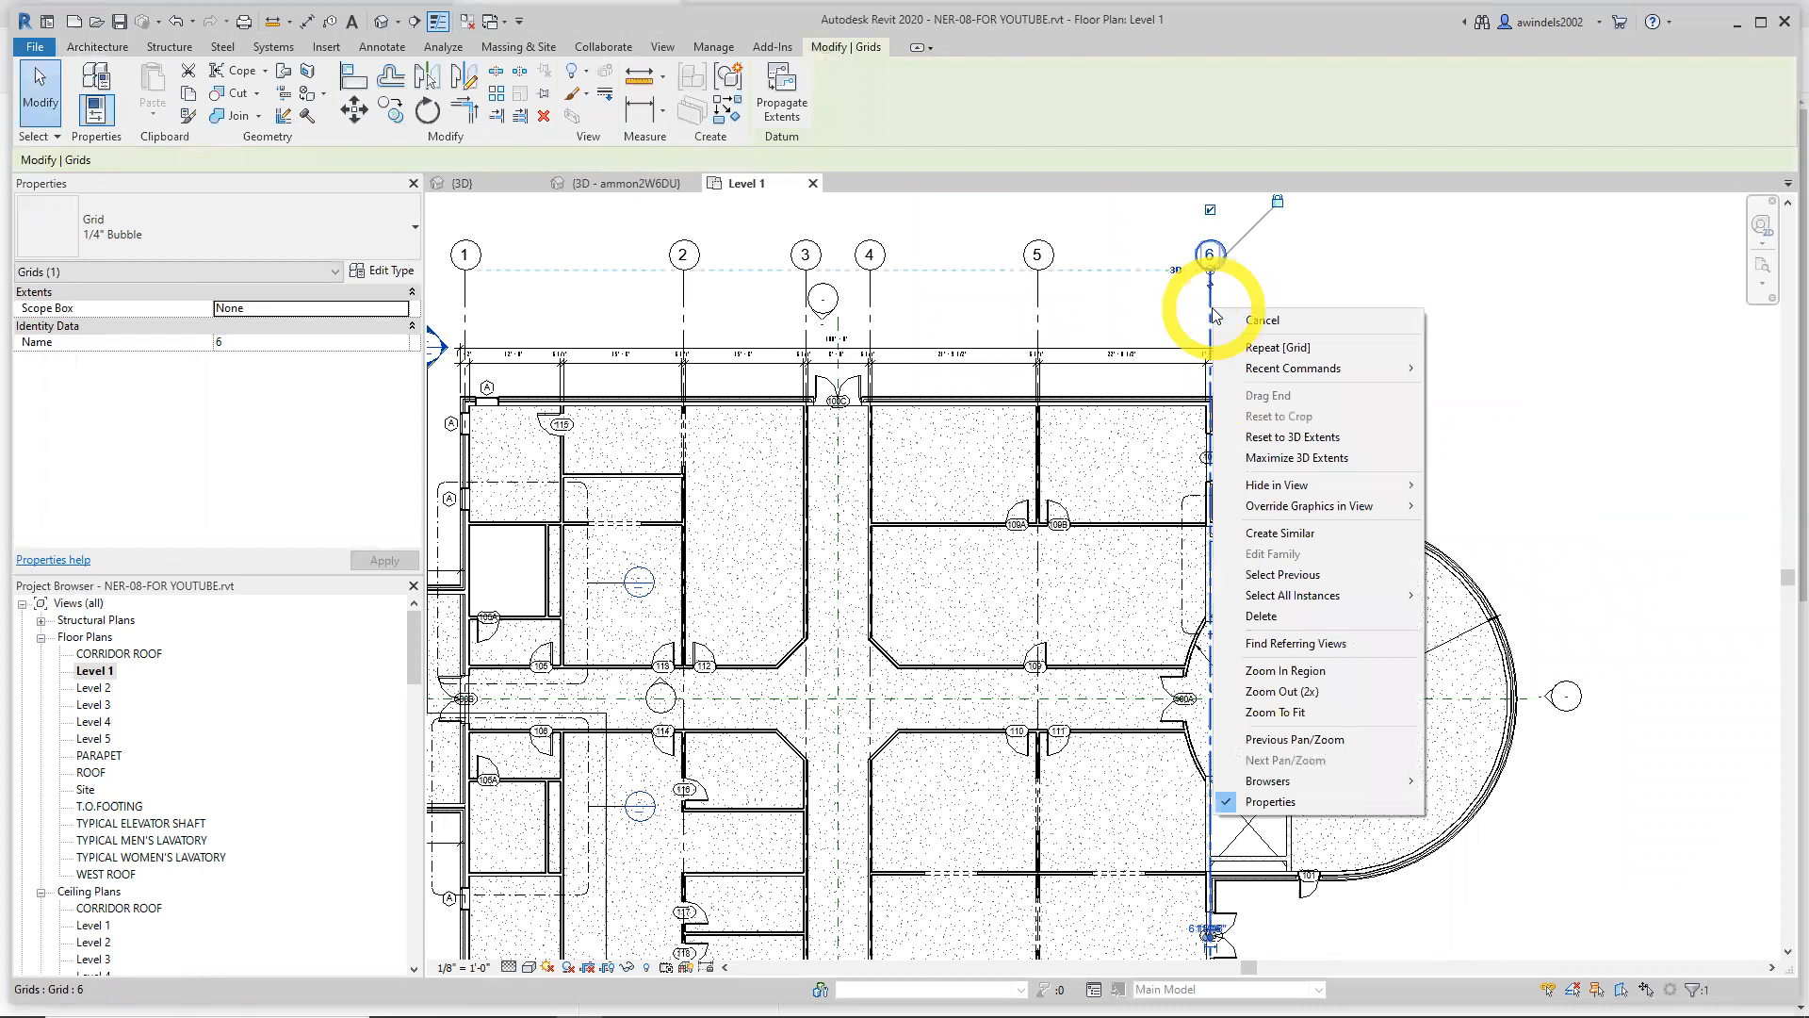
{"action": "left_click", "coordinate": [1335, 539]}
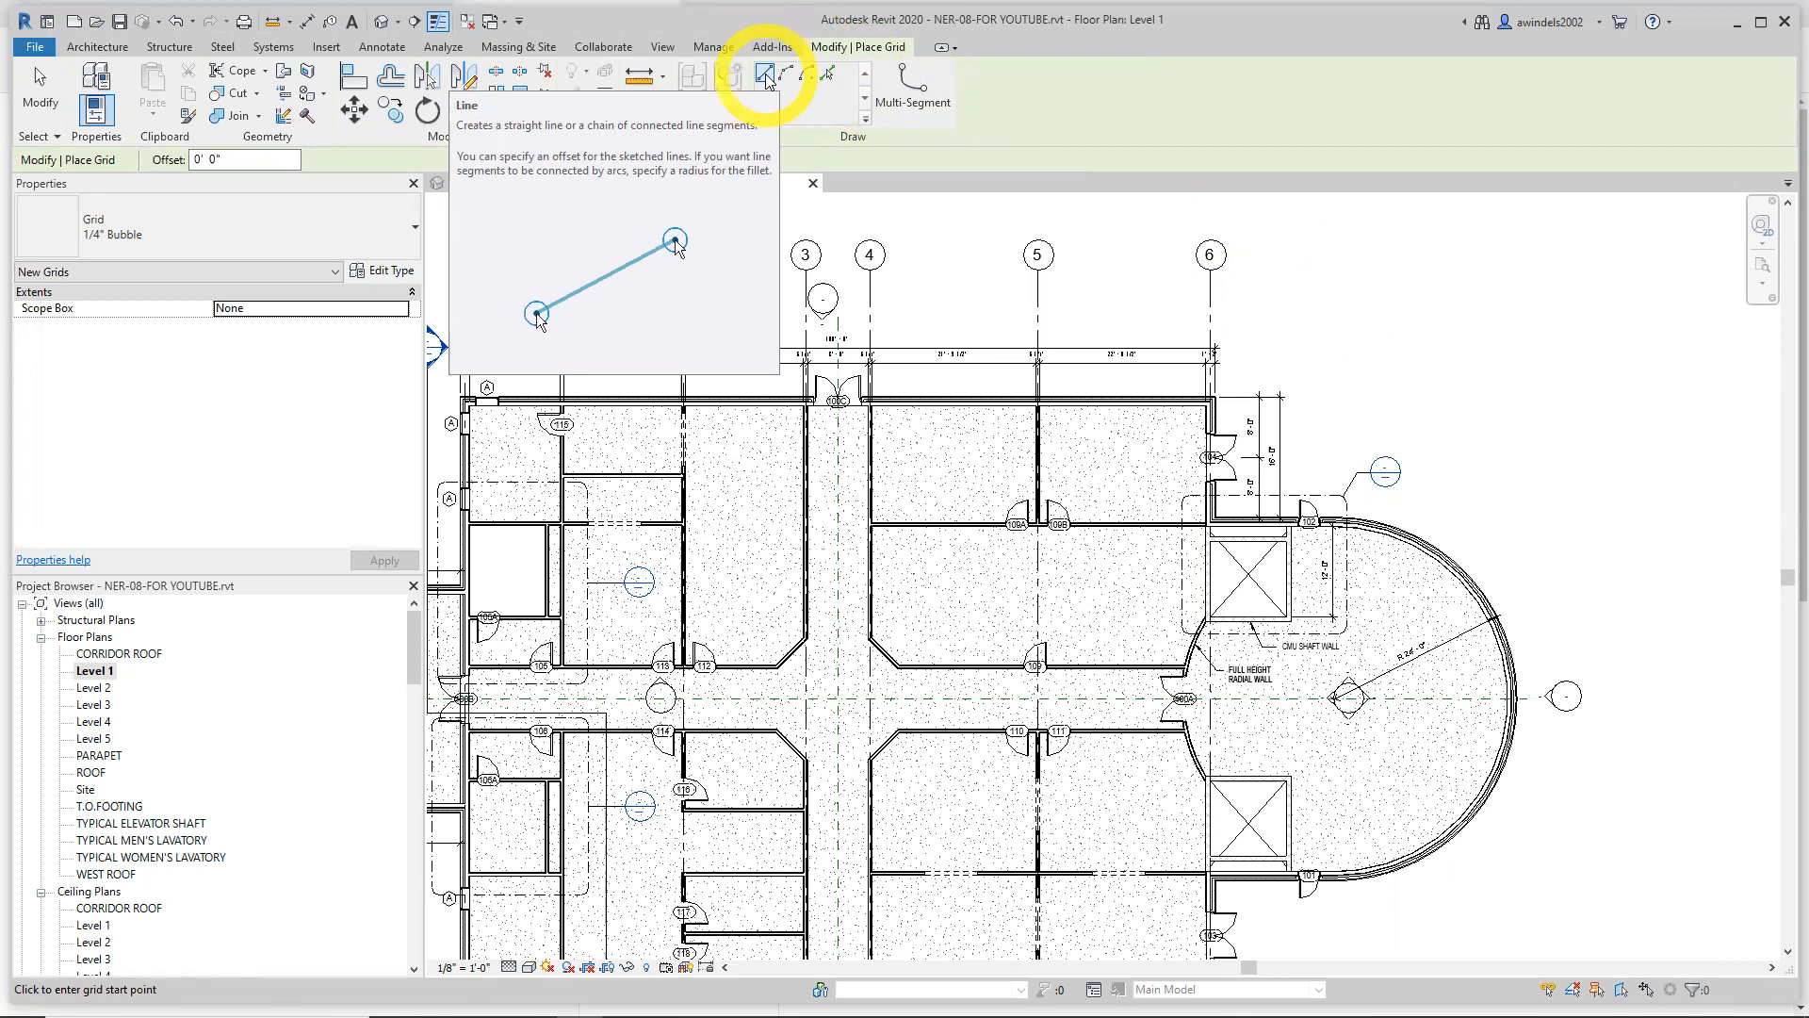
{"action": "scroll", "coordinate": [1374, 606], "scroll_direction": "up", "scroll_amount": 5}
{"action": "scroll", "coordinate": [1244, 424], "scroll_direction": "up", "scroll_amount": 4}
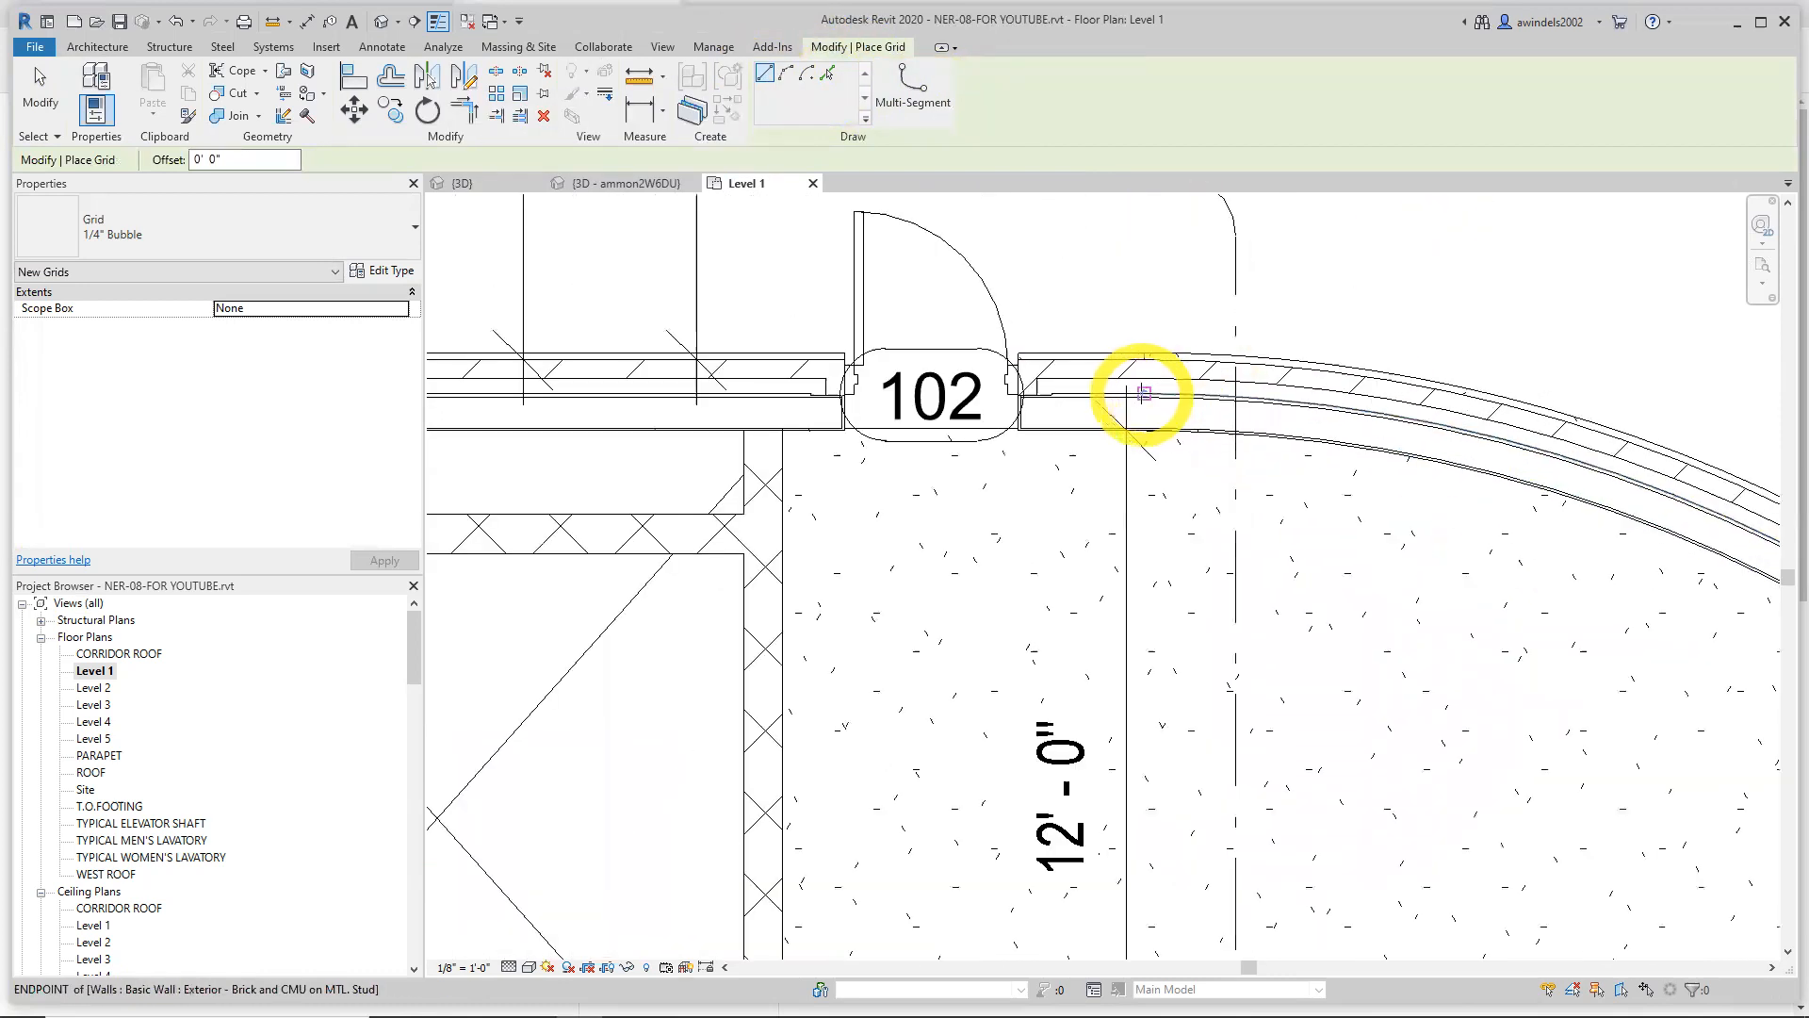
{"action": "scroll", "coordinate": [1144, 393], "scroll_direction": "up", "scroll_amount": 2}
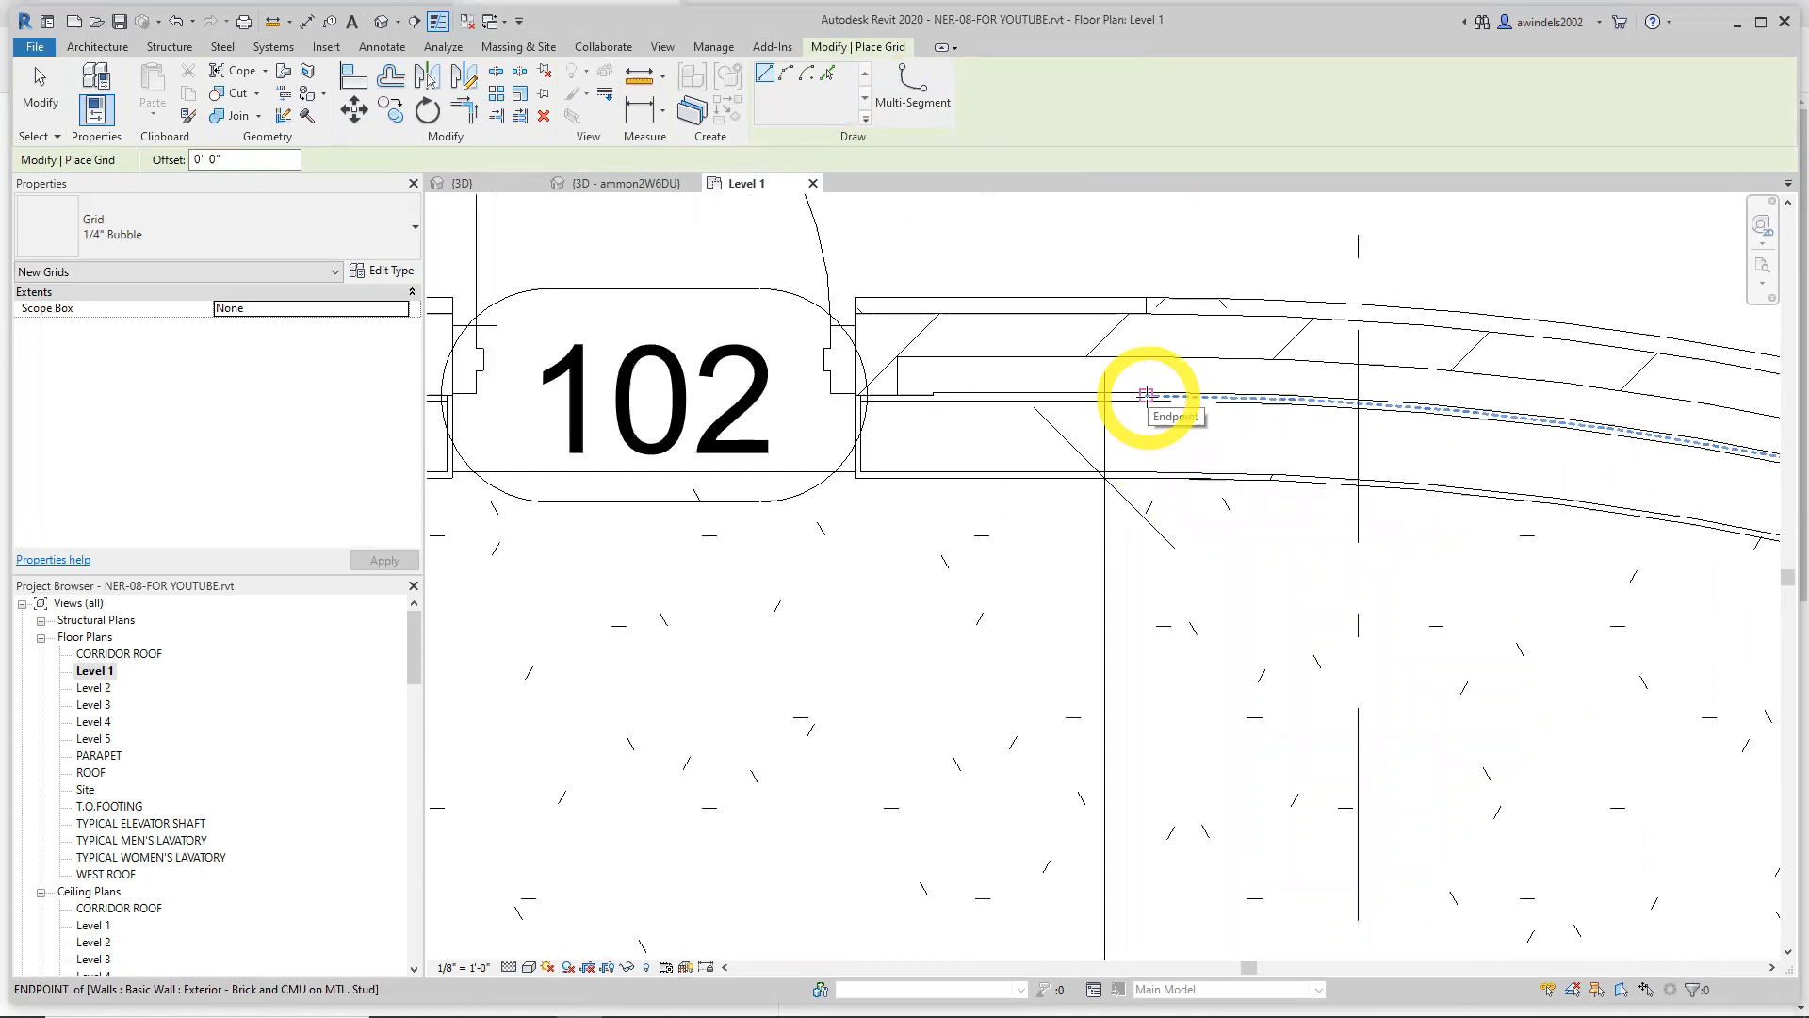
{"action": "scroll", "coordinate": [1146, 394], "scroll_direction": "up", "scroll_amount": 3}
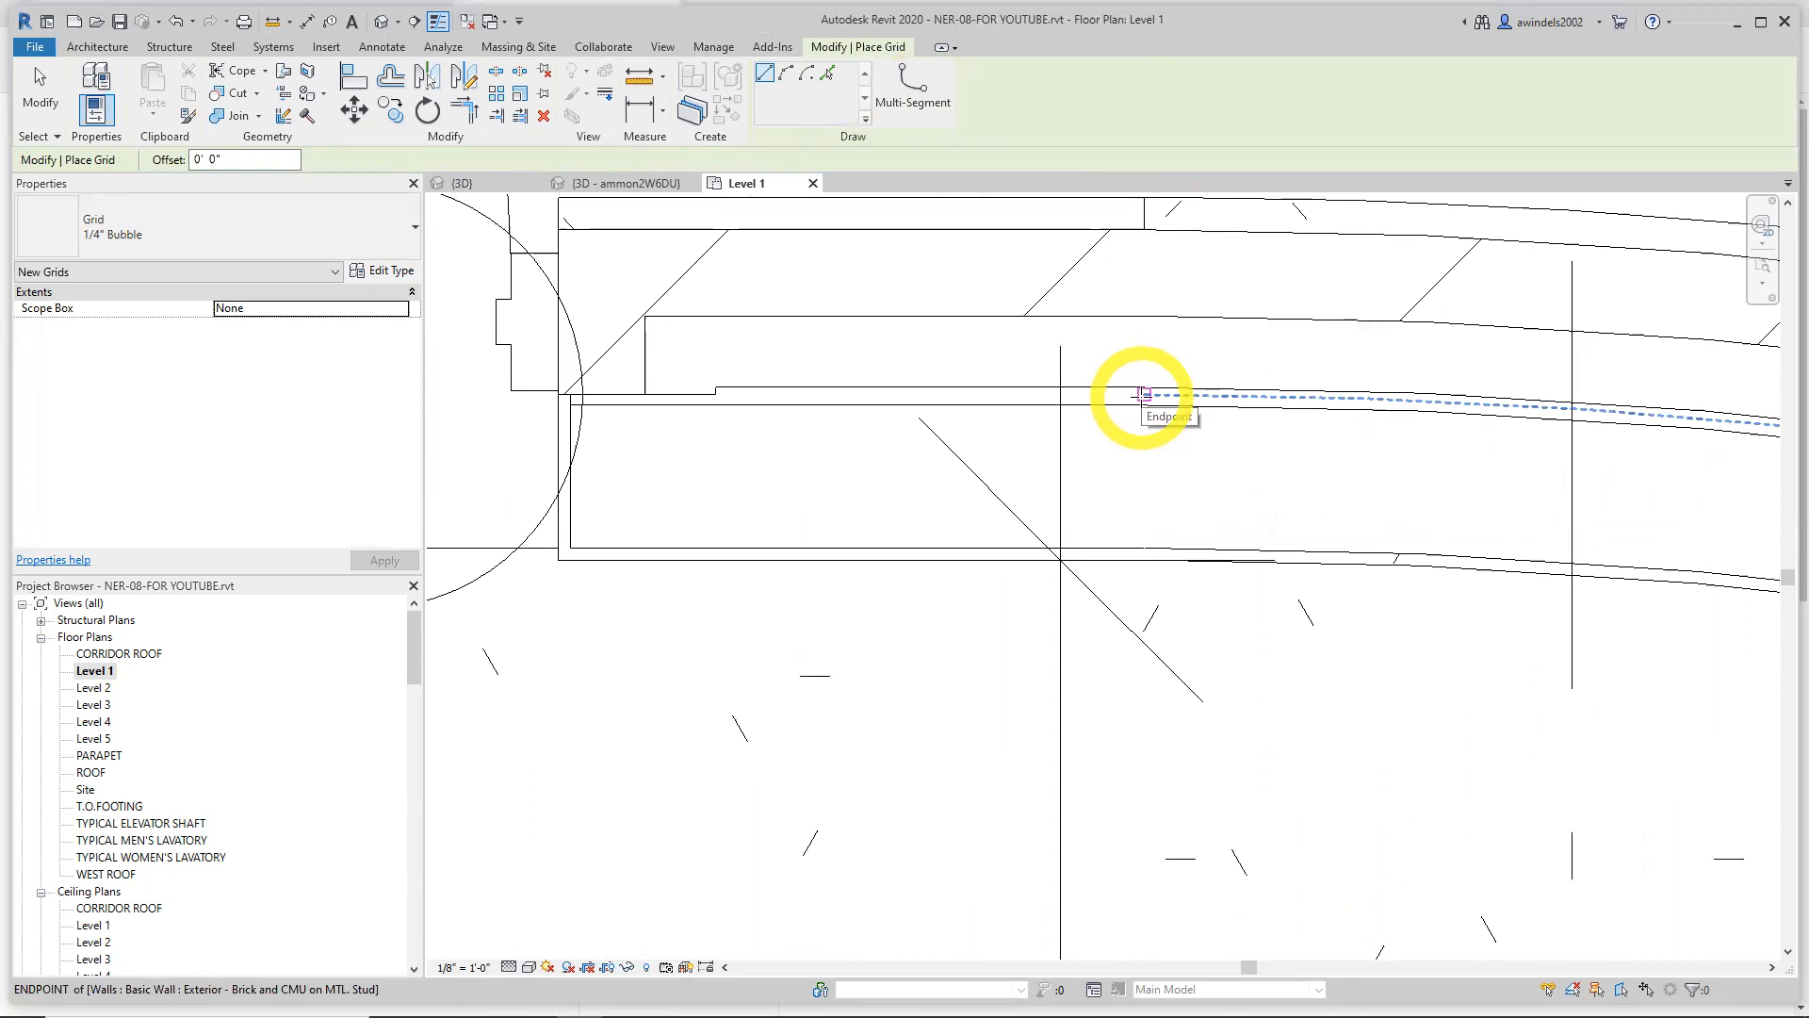
{"action": "left_click", "coordinate": [1144, 394]}
Finish the new grid vertically above the building, aligned with the upper ends of the other grids, and leave the Grid command
{"action": "scroll", "coordinate": [1136, 311], "scroll_direction": "down", "scroll_amount": 3}
{"action": "scroll", "coordinate": [1160, 680], "scroll_direction": "down", "scroll_amount": 2}
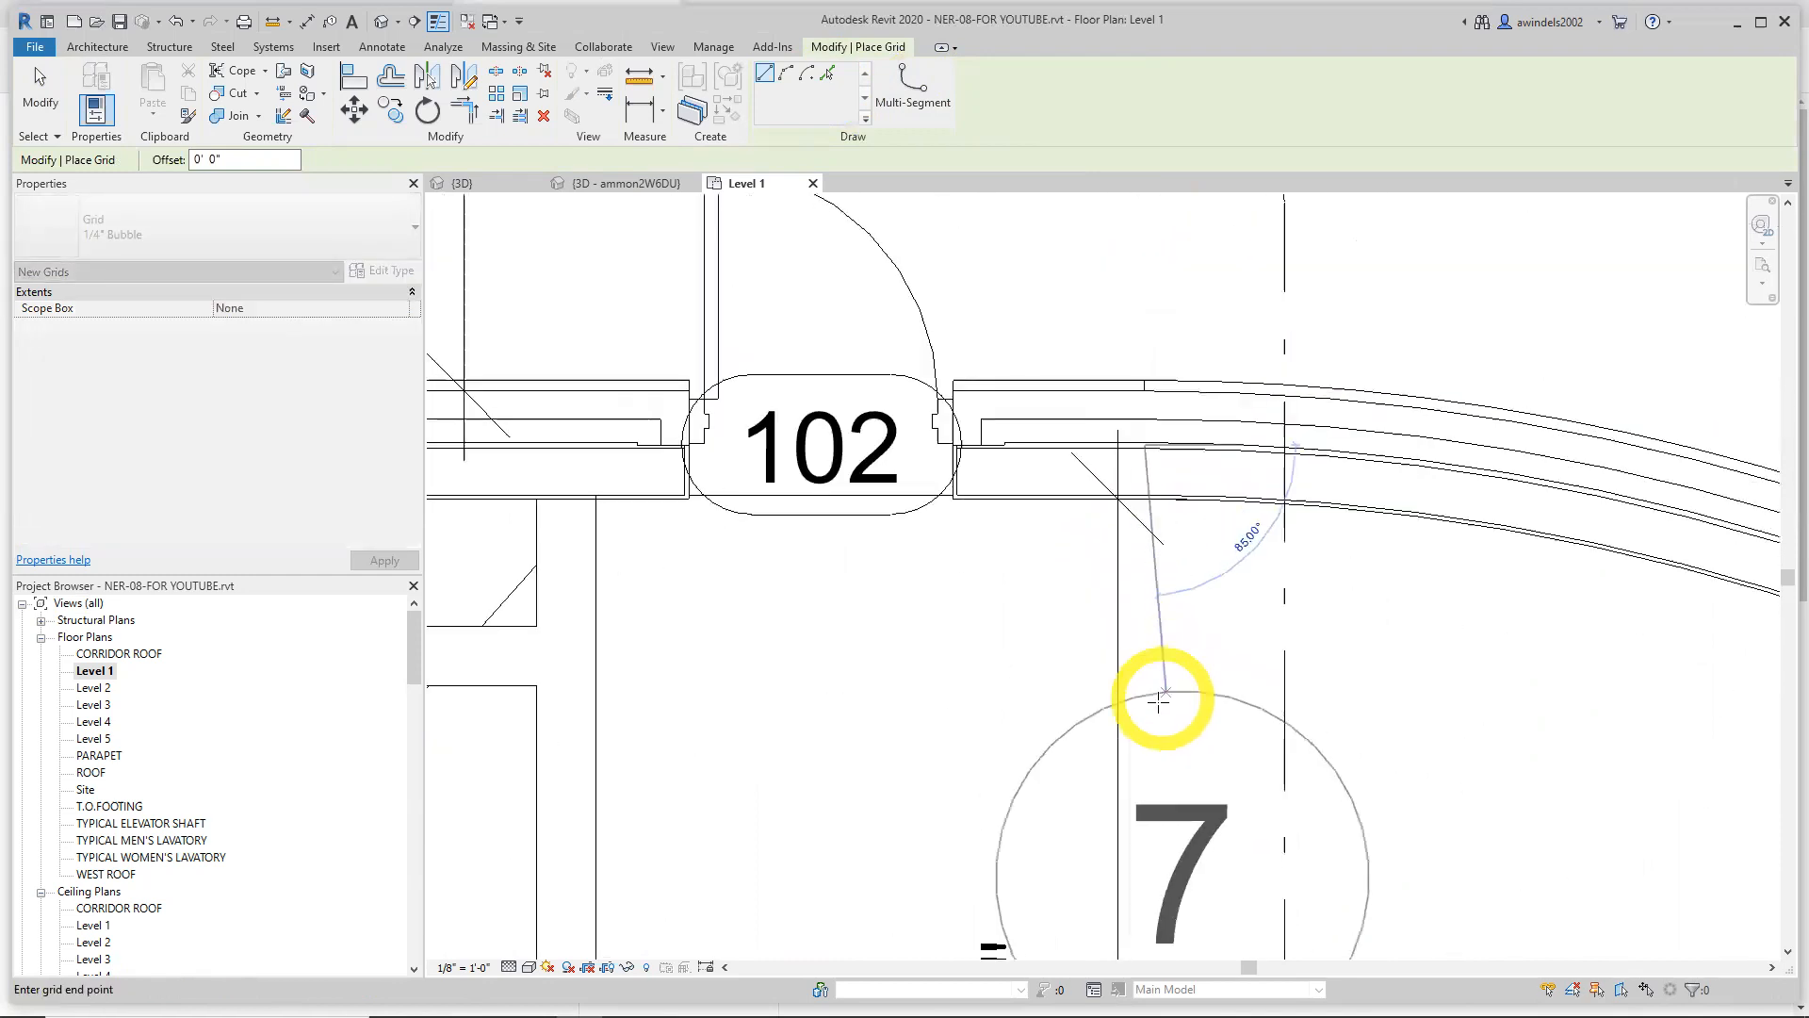
{"action": "middle_click_drag", "start_coordinate": [1137, 373], "coordinate": [1165, 586]}
{"action": "scroll", "coordinate": [1164, 384], "scroll_direction": "down", "scroll_amount": 2}
{"action": "scroll", "coordinate": [1143, 487], "scroll_direction": "down", "scroll_amount": 5}
{"action": "scroll", "coordinate": [1142, 424], "scroll_direction": "down", "scroll_amount": 2}
{"action": "middle_click_drag", "start_coordinate": [1144, 415], "coordinate": [1147, 573]}
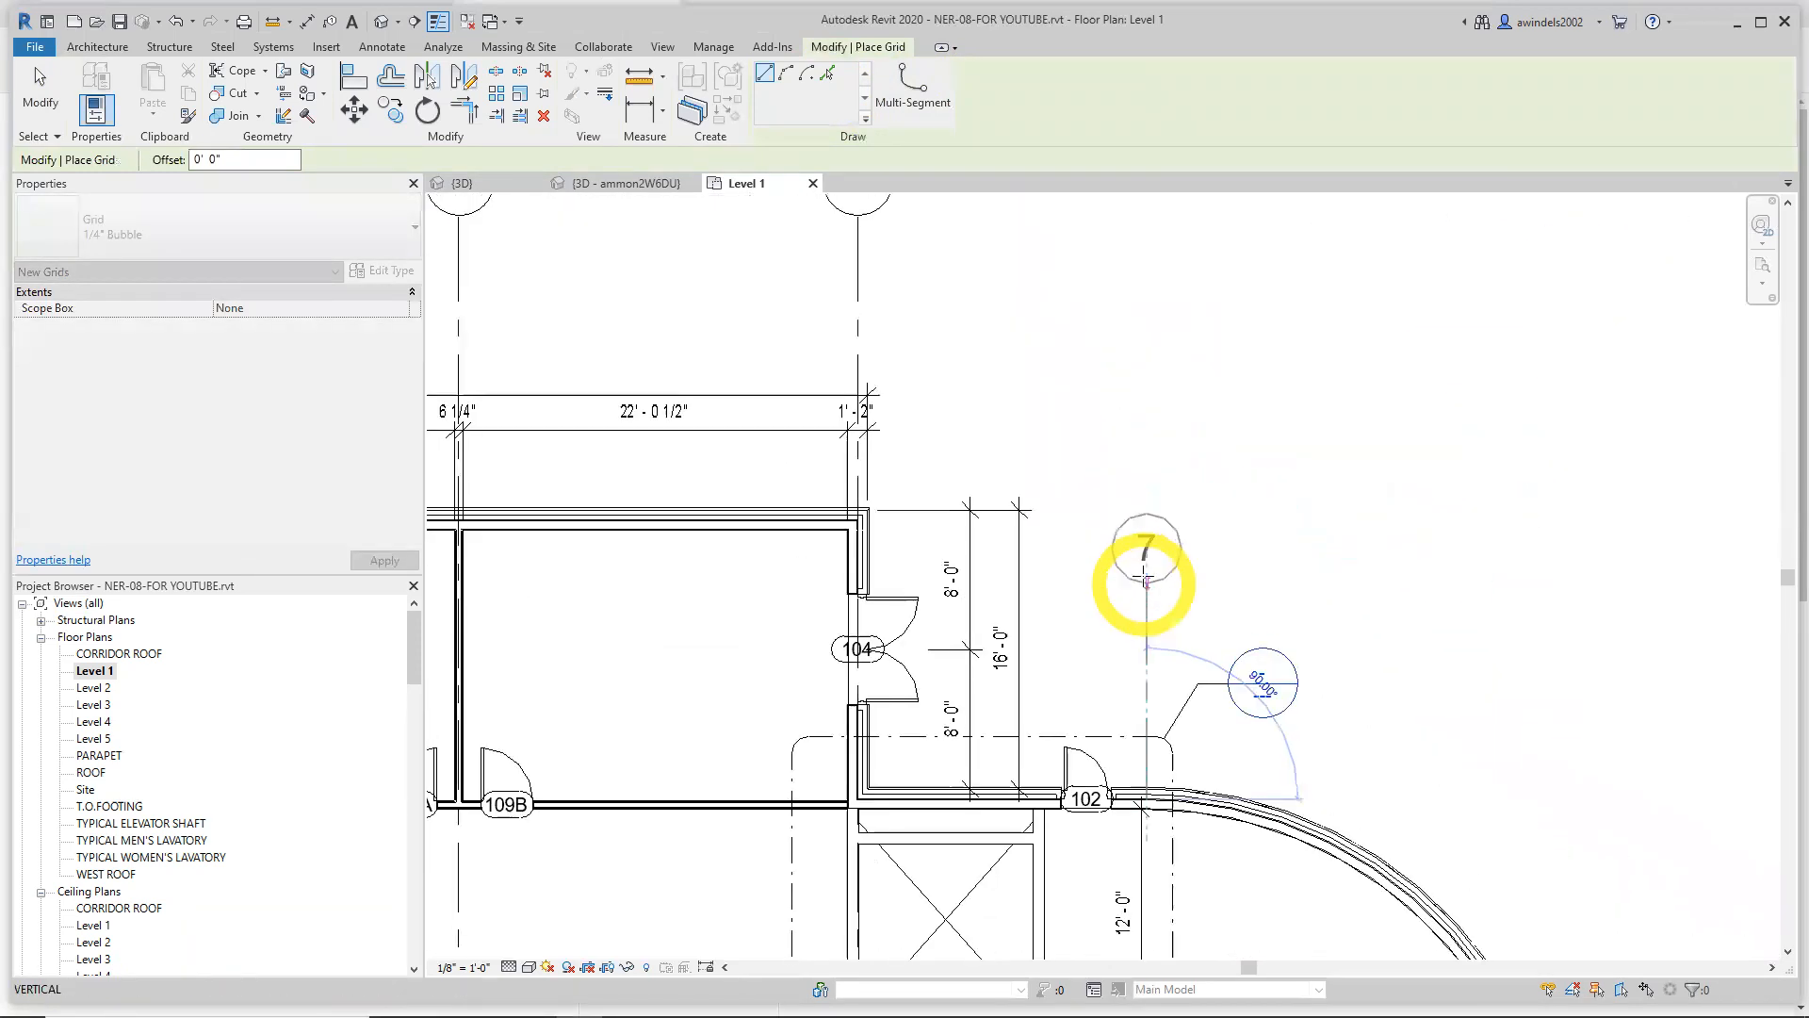
{"action": "scroll", "coordinate": [1159, 346], "scroll_direction": "down", "scroll_amount": 2}
{"action": "middle_click_drag", "start_coordinate": [1171, 345], "coordinate": [1166, 414]}
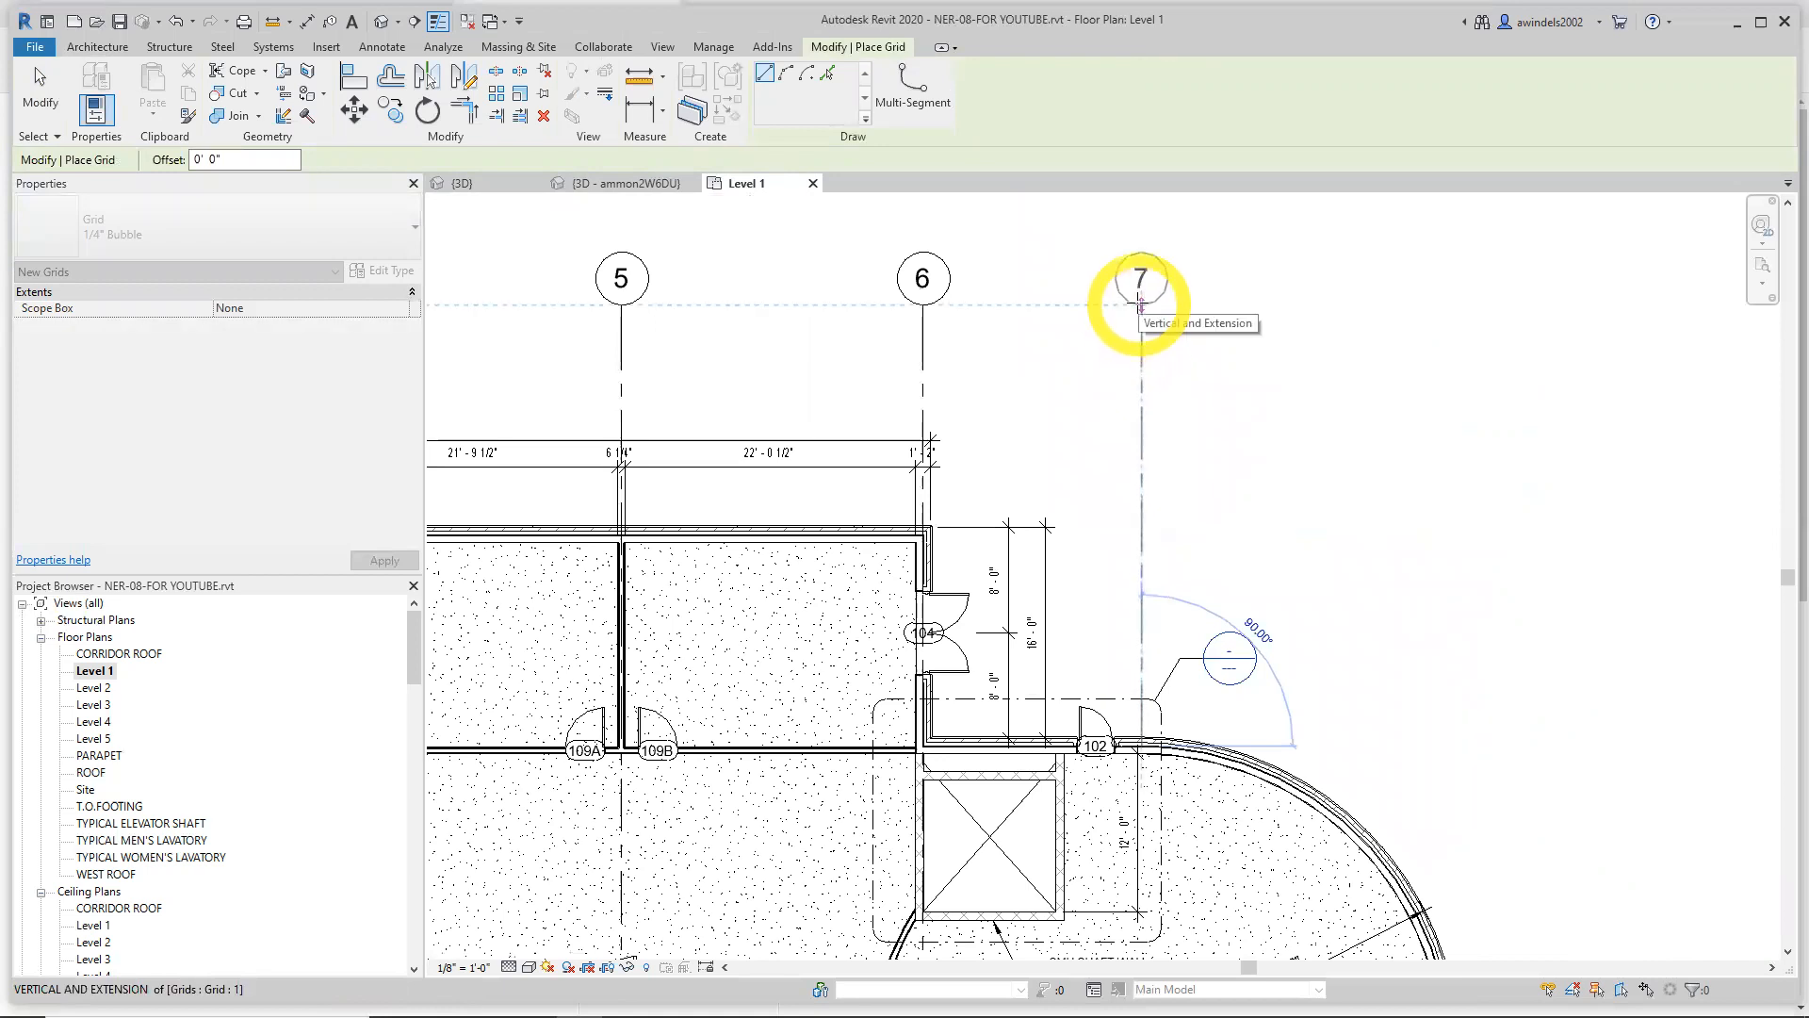
{"action": "left_click", "coordinate": [1141, 302]}
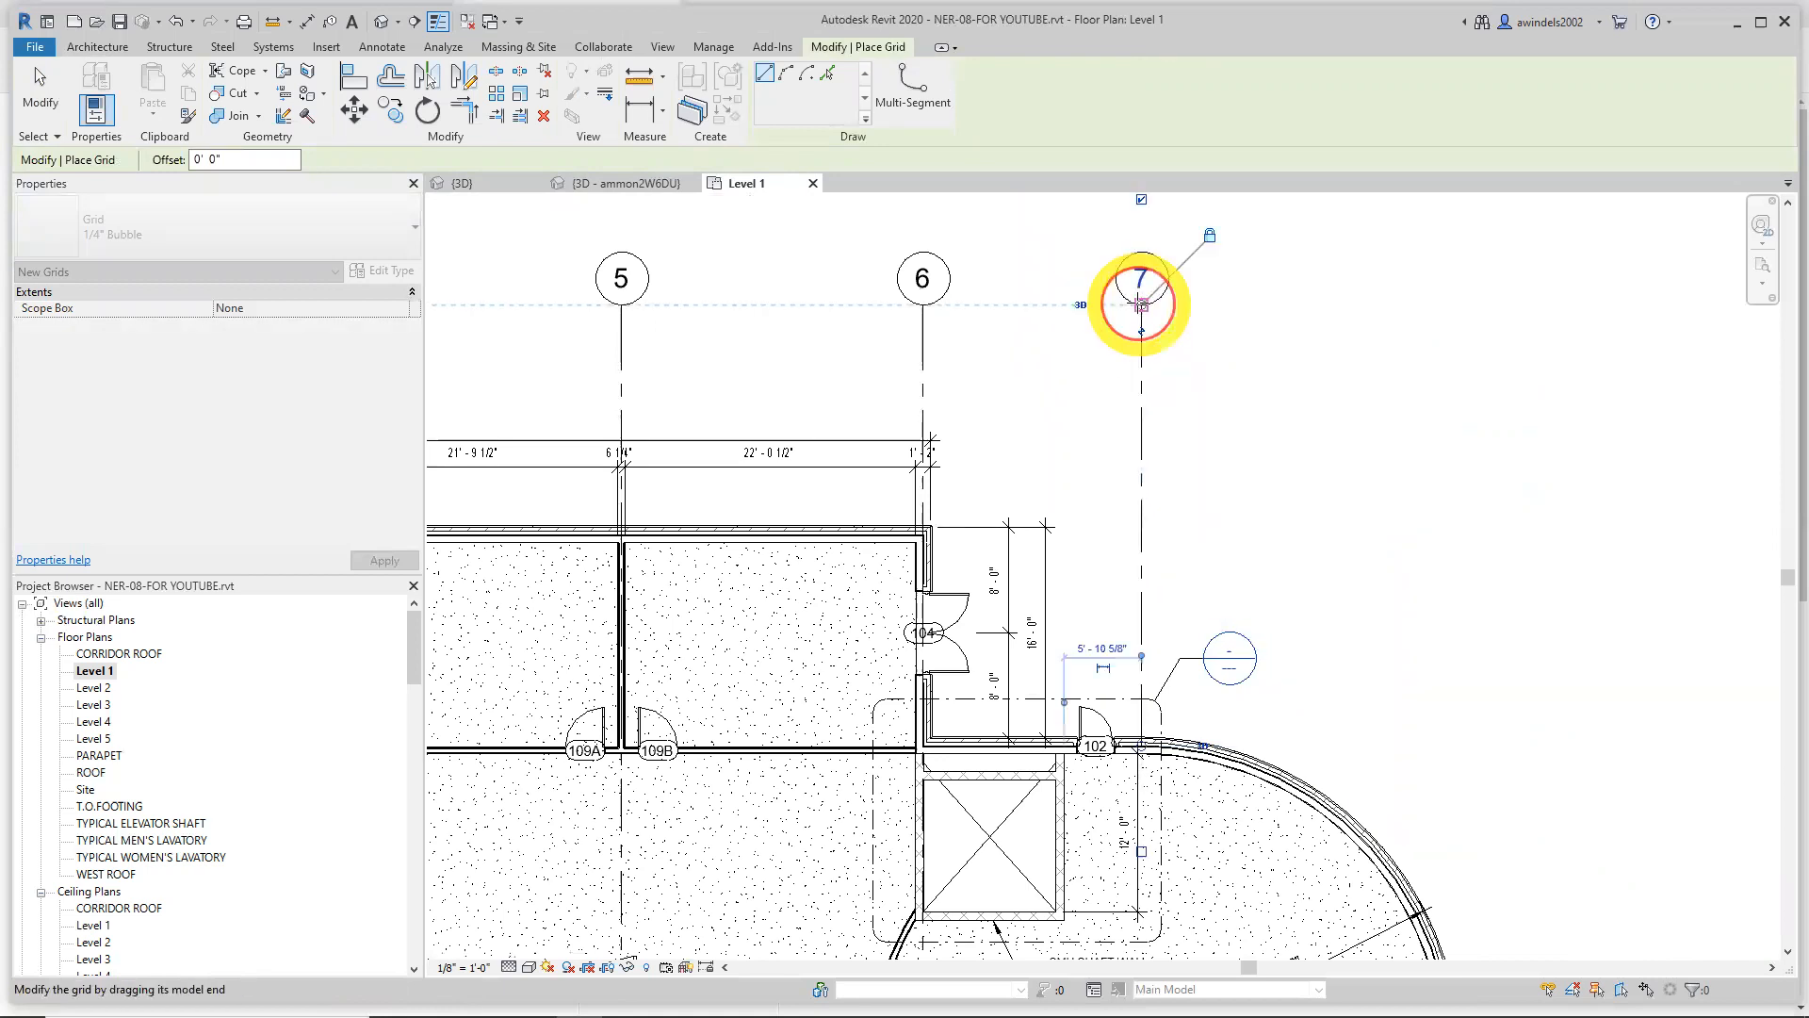
{"action": "key", "text": "Escape"}
{"action": "key", "text": "Escape"}
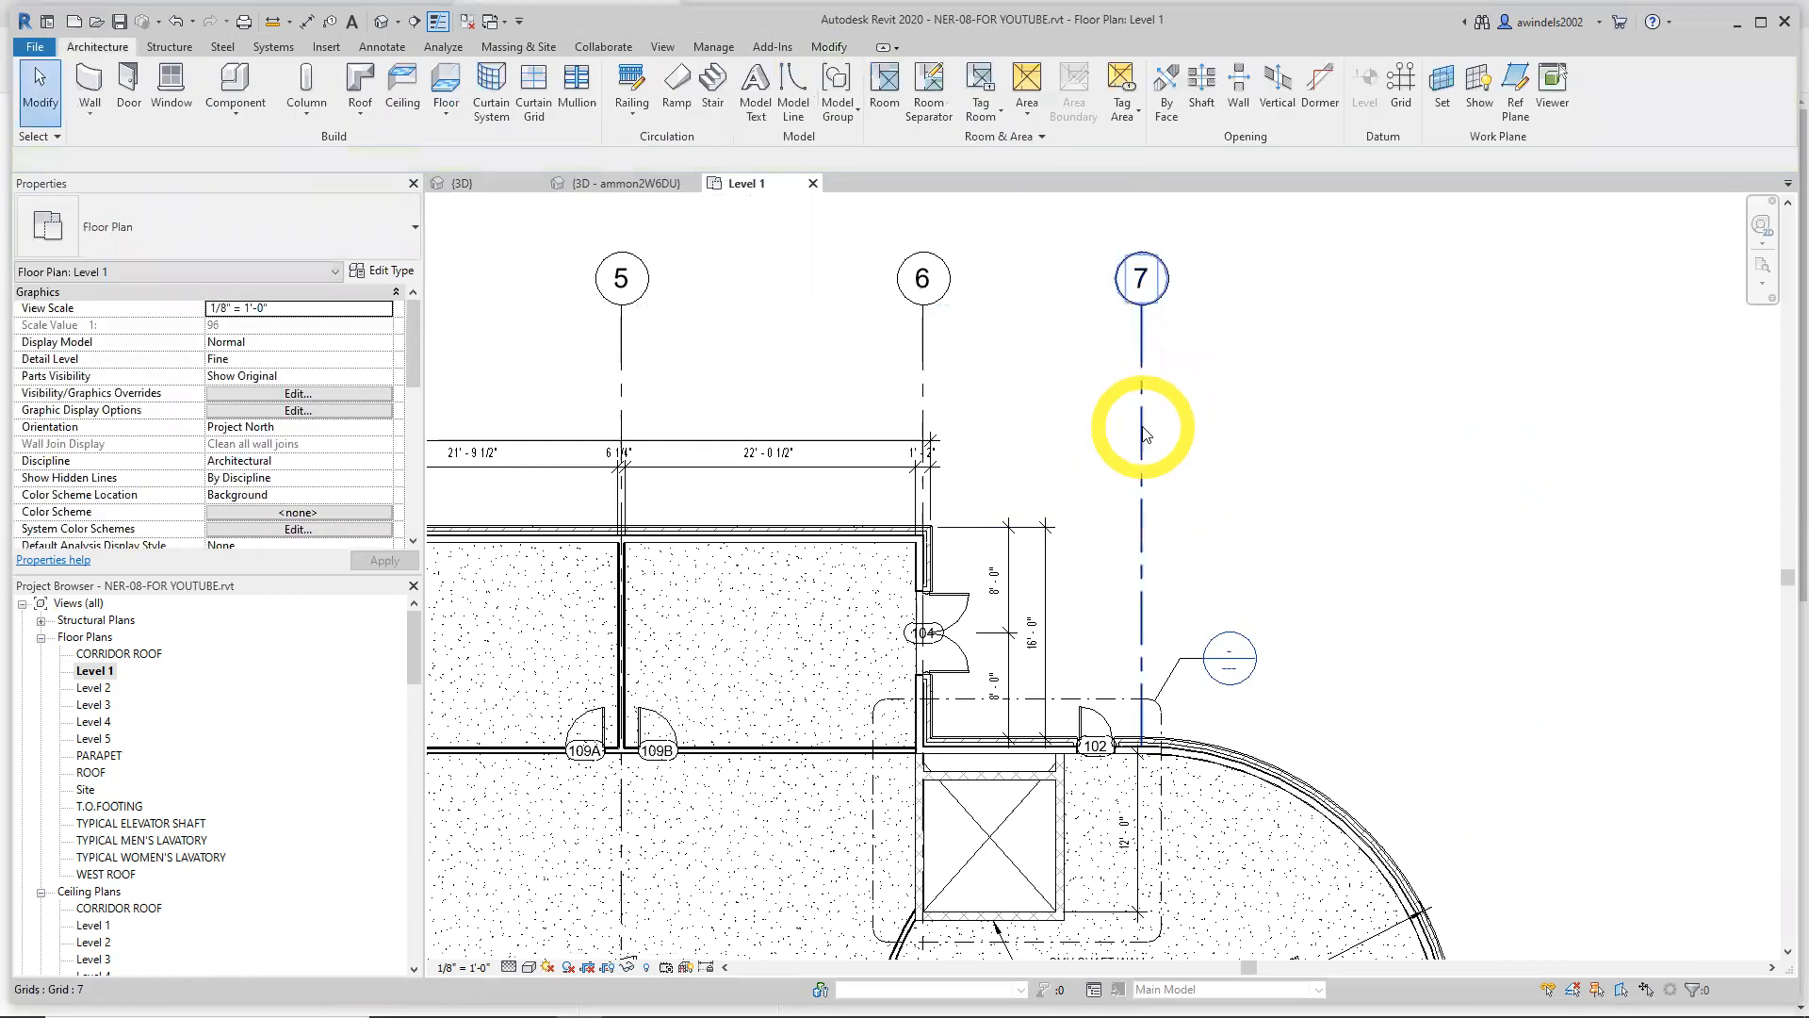
Try to pull grid 7's lower end down past the curved wall, and undo the resulting bubble edits
{"action": "left_click", "coordinate": [1152, 463]}
{"action": "left_click", "coordinate": [1141, 851]}
{"action": "scroll", "coordinate": [1225, 853], "scroll_direction": "down", "scroll_amount": 4}
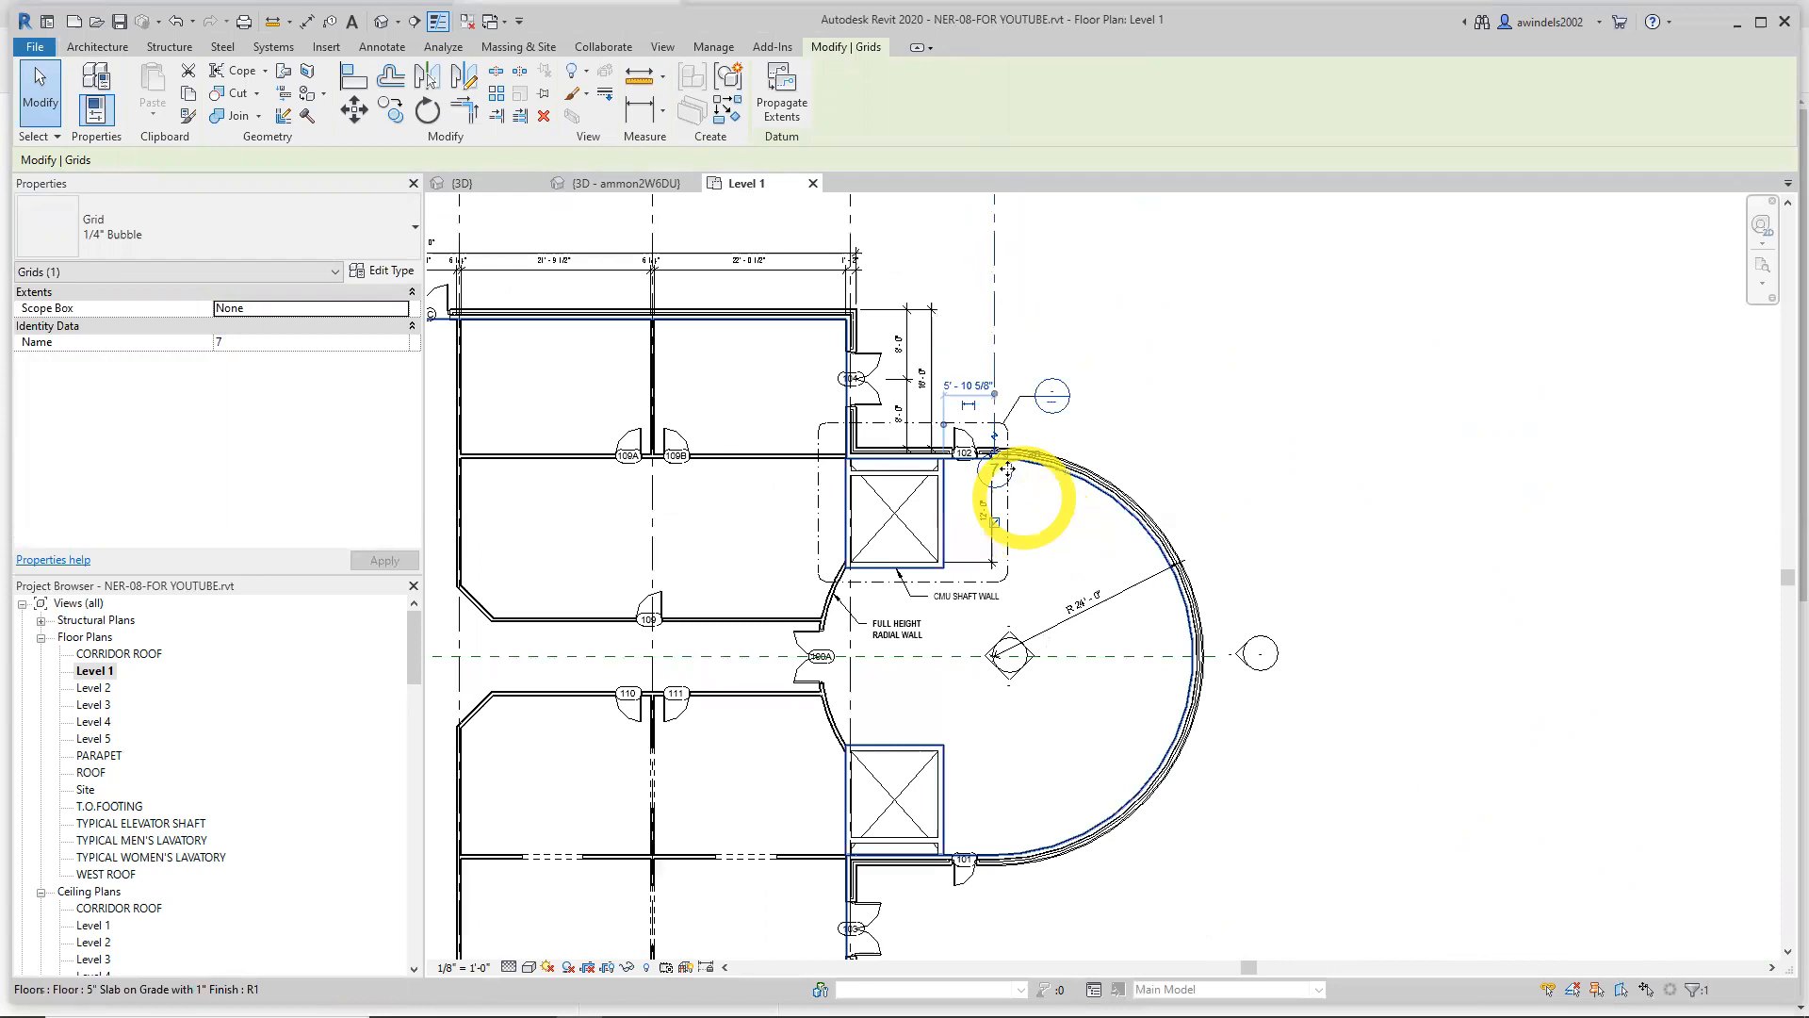
{"action": "left_click_drag", "start_coordinate": [997, 467], "coordinate": [1004, 428]}
{"action": "left_click", "coordinate": [1012, 471]}
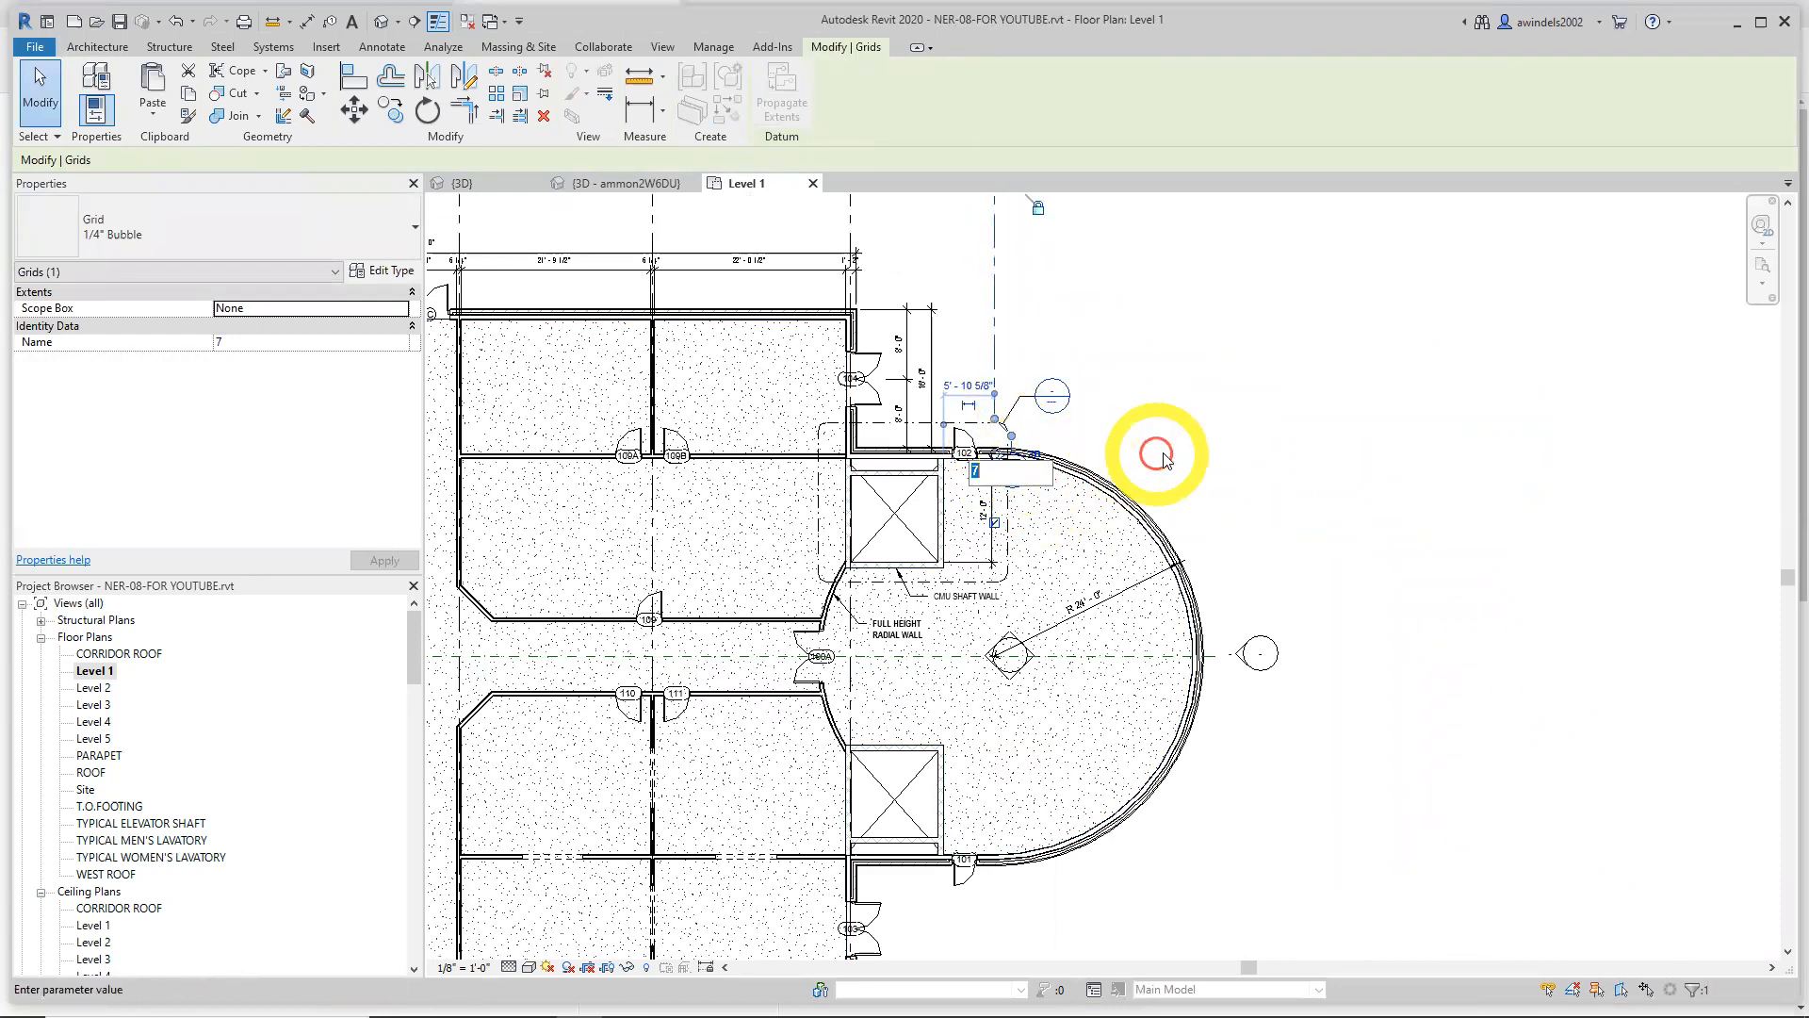
{"action": "key", "text": "Escape"}
{"action": "left_click_drag", "start_coordinate": [1011, 435], "coordinate": [1178, 435]}
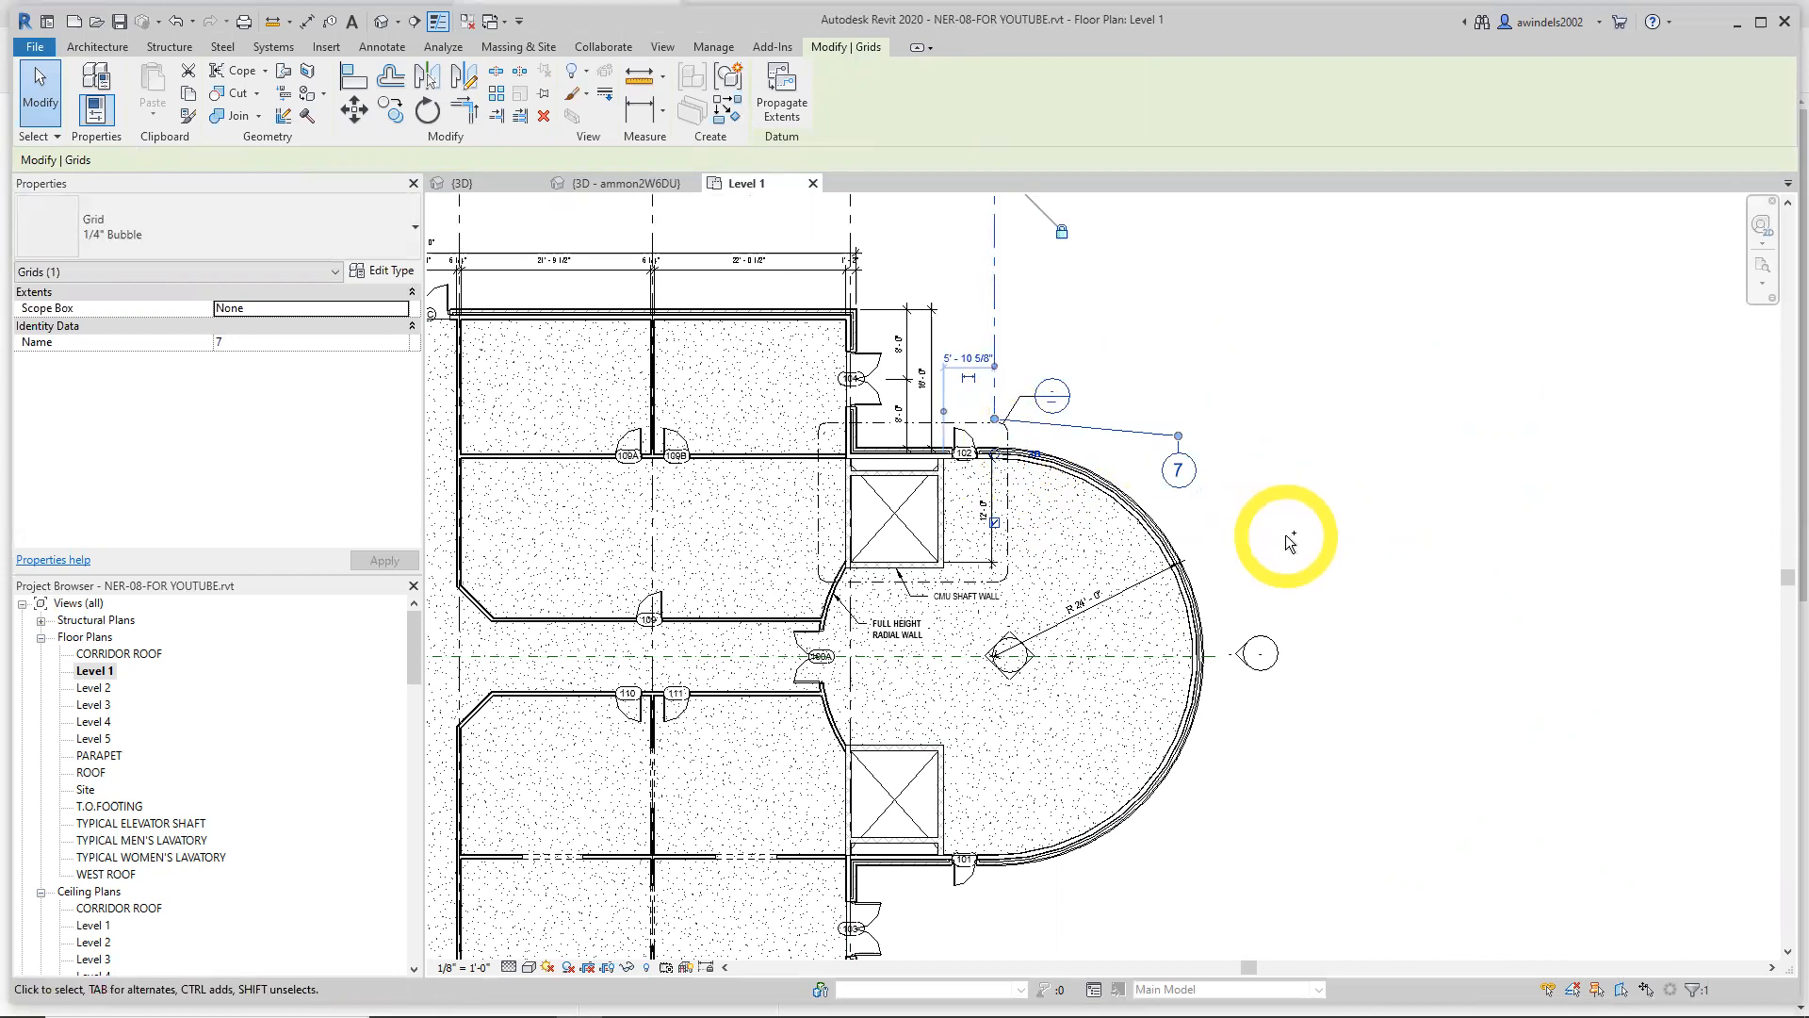
{"action": "key", "text": "ctrl+z"}
{"action": "key", "text": "ctrl+z"}
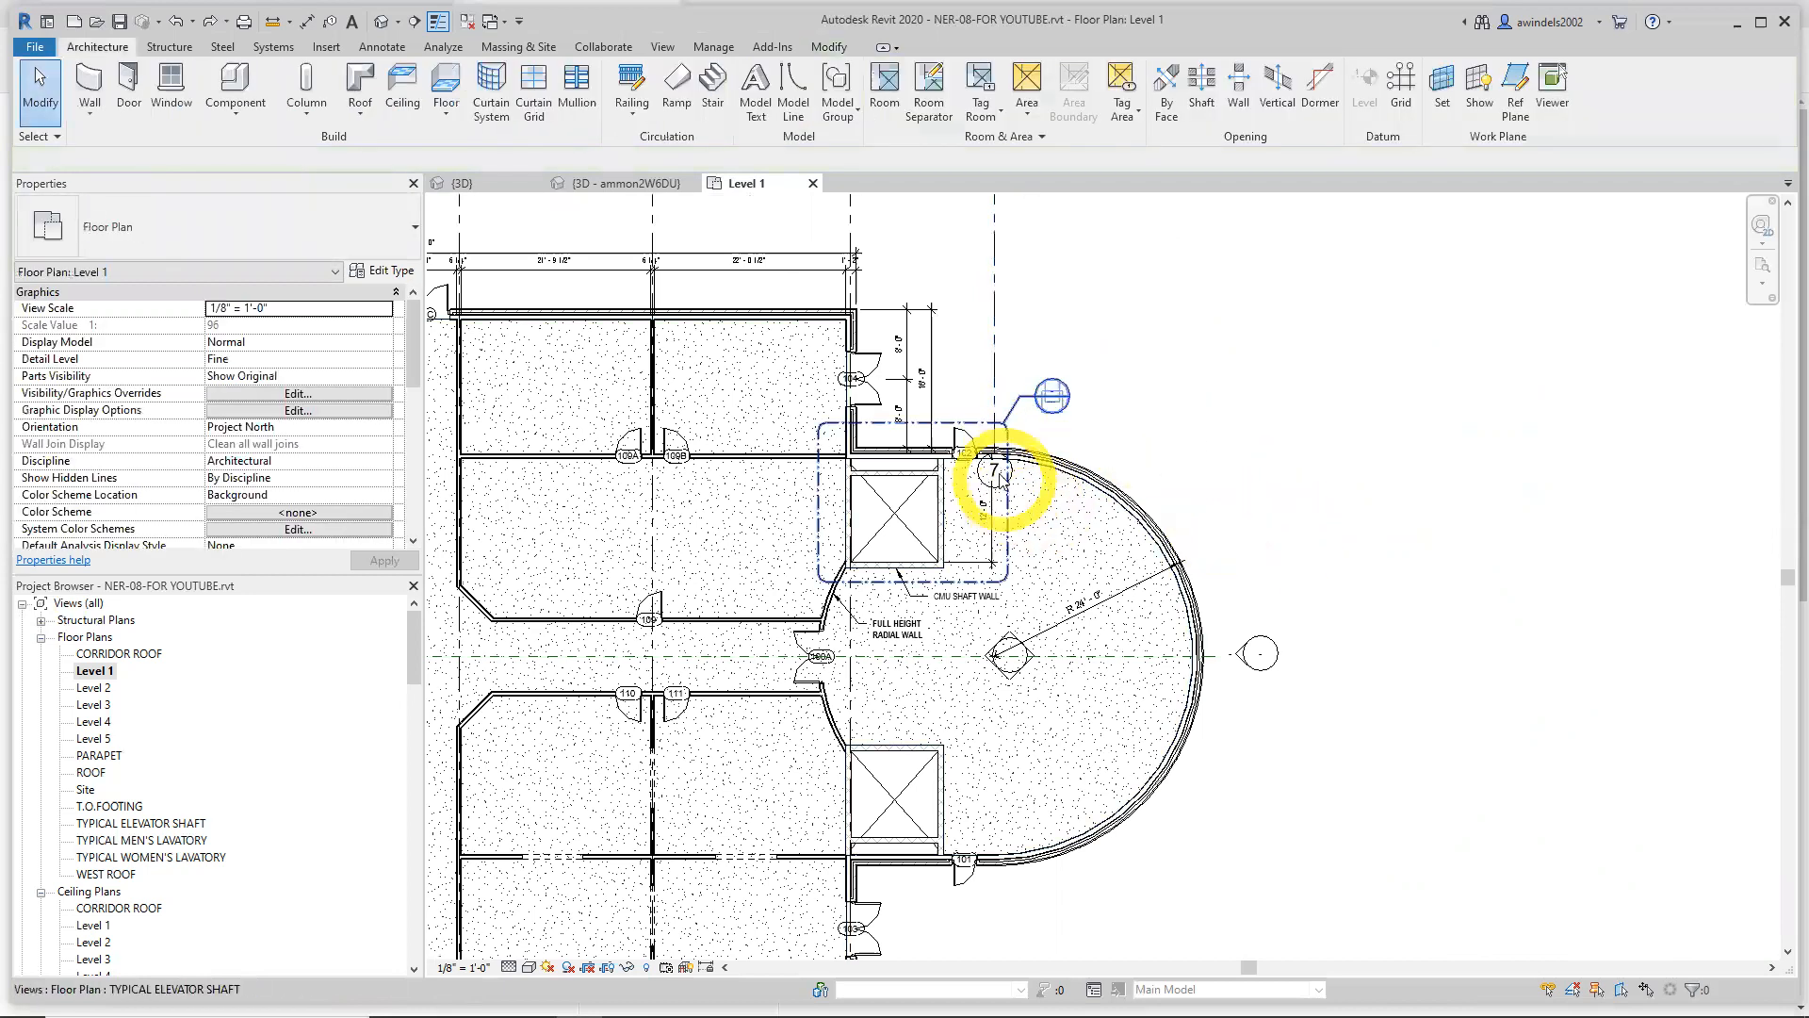
{"action": "left_click", "coordinate": [999, 481]}
{"action": "key", "text": "Escape"}
{"action": "left_click", "coordinate": [999, 482]}
{"action": "key", "text": "Escape"}
{"action": "left_click", "coordinate": [995, 379]}
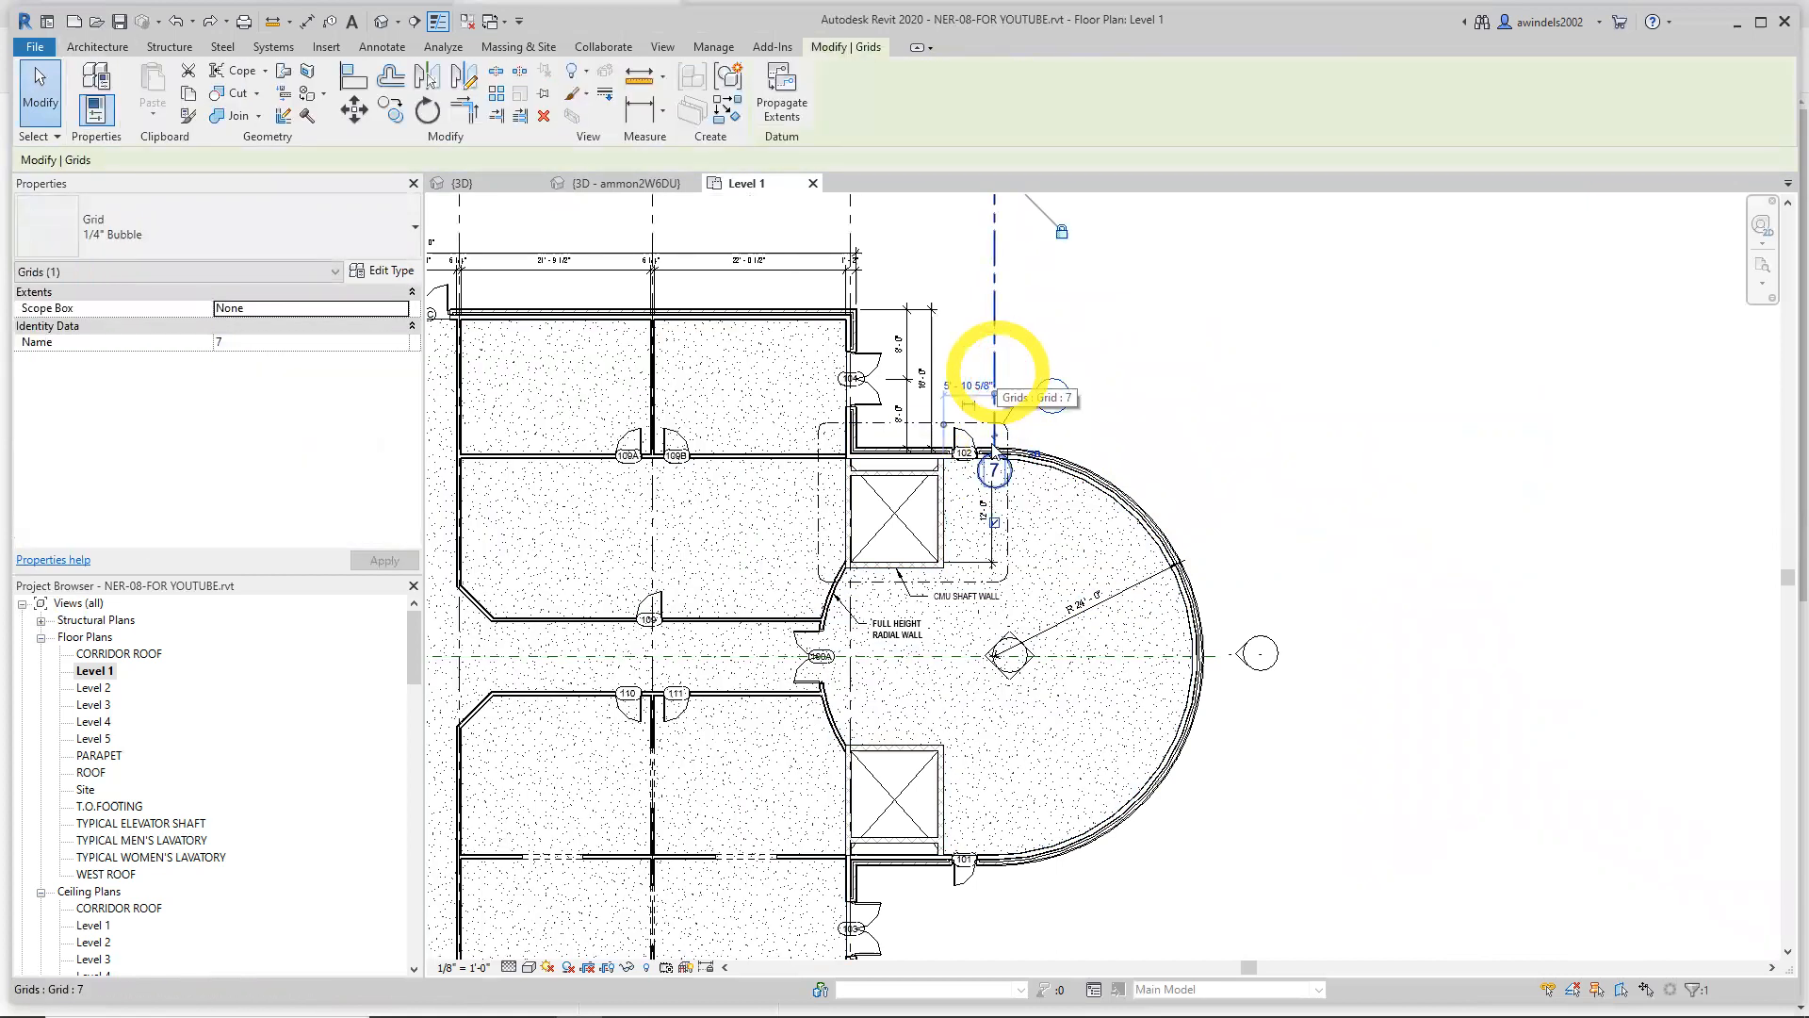
Turn off selecting elements by face so that the floor slab is not picked, and clear the selection
{"action": "left_click", "coordinate": [1043, 505]}
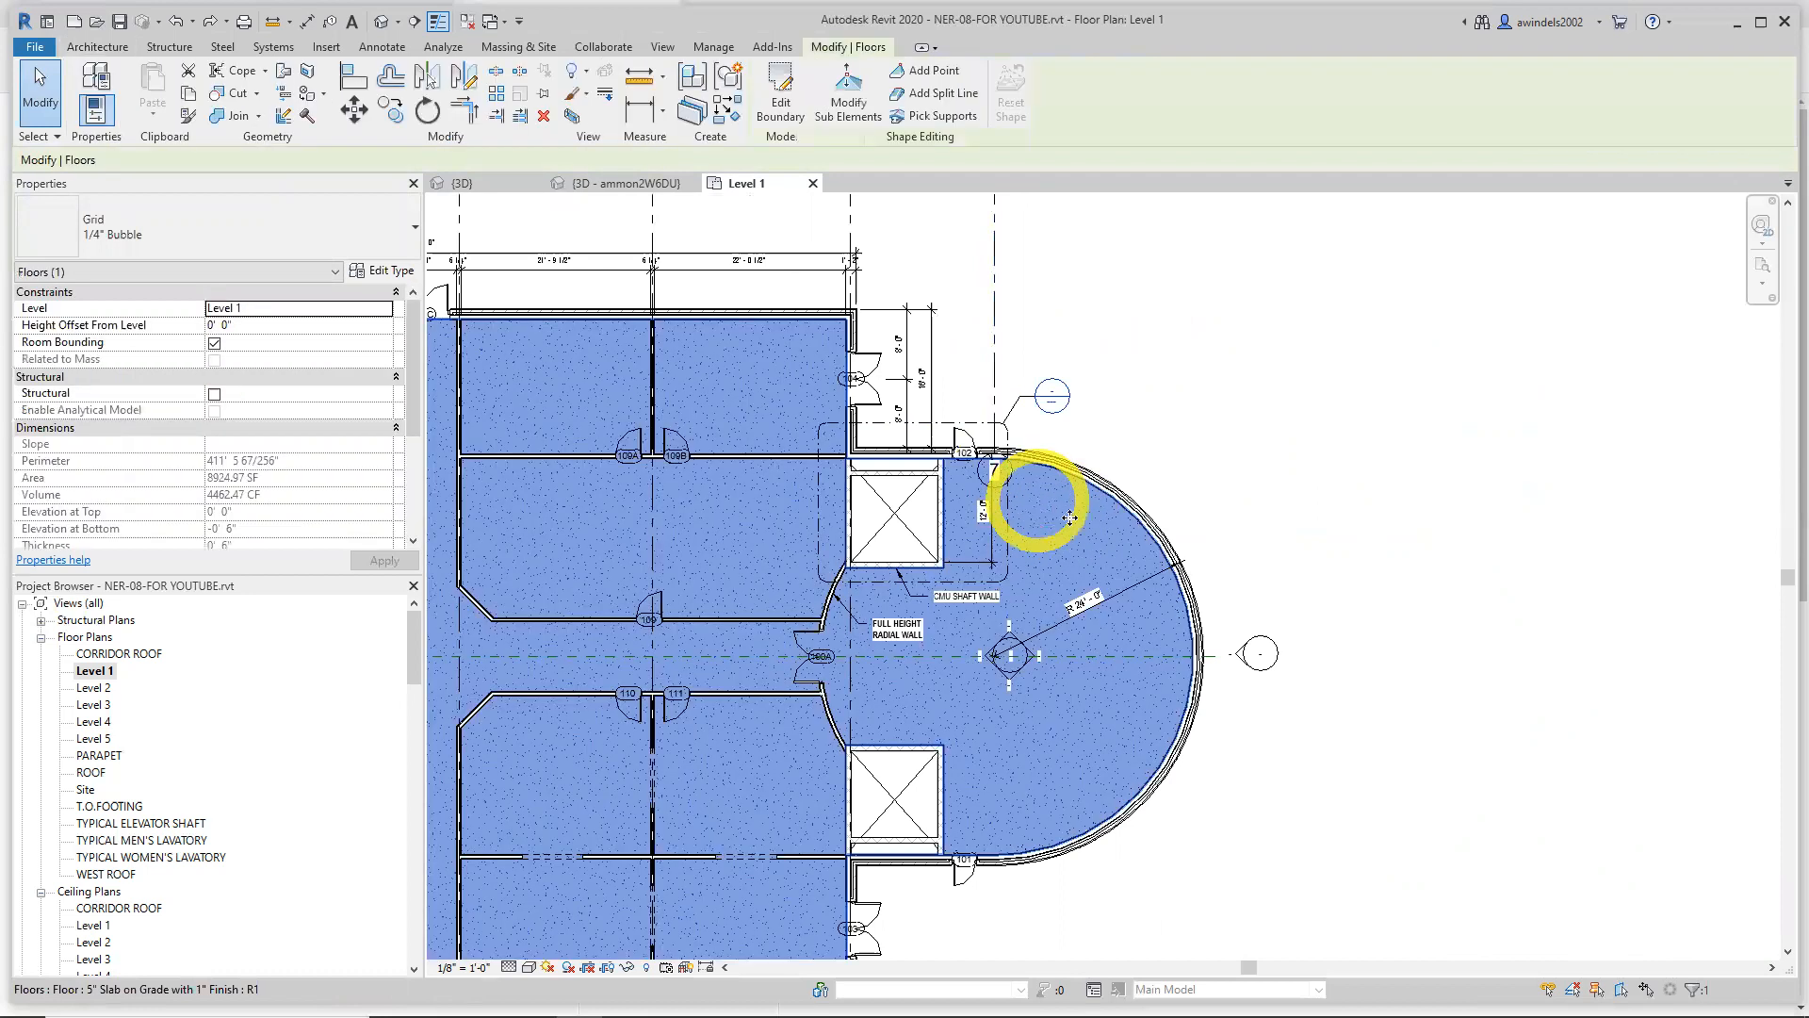
{"action": "left_click", "coordinate": [1621, 988]}
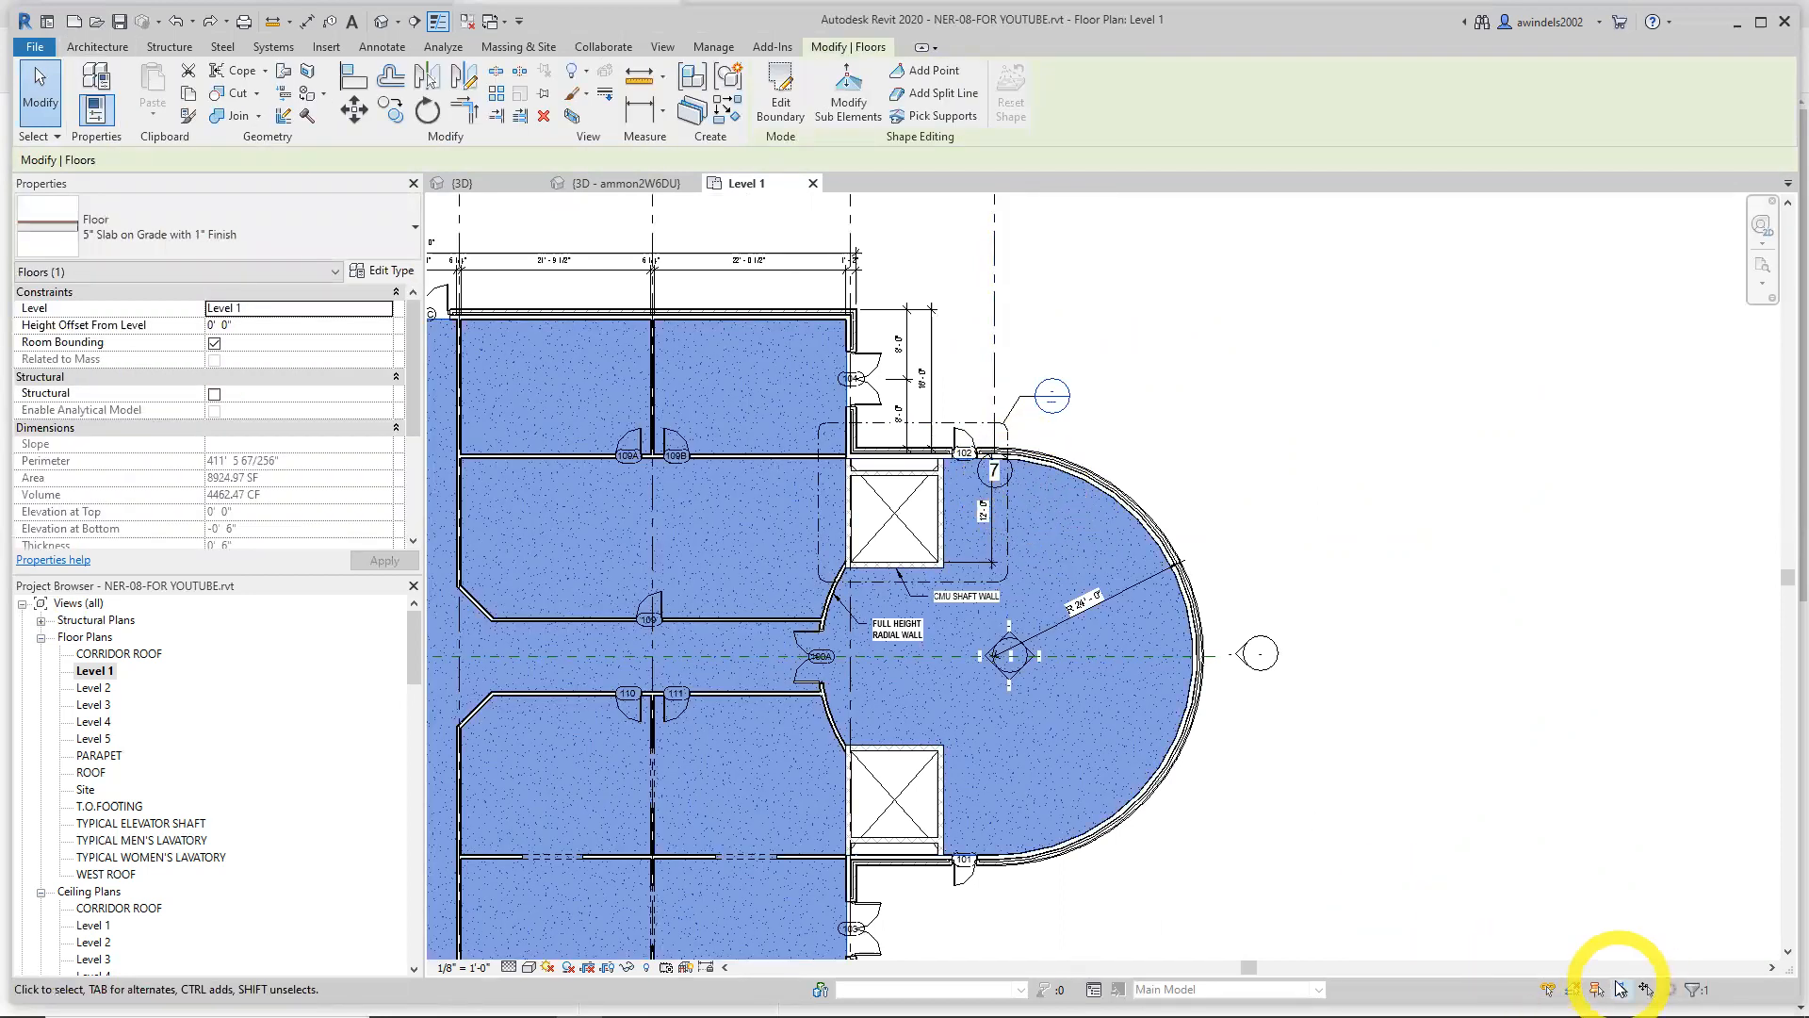
{"action": "left_click", "coordinate": [1621, 988]}
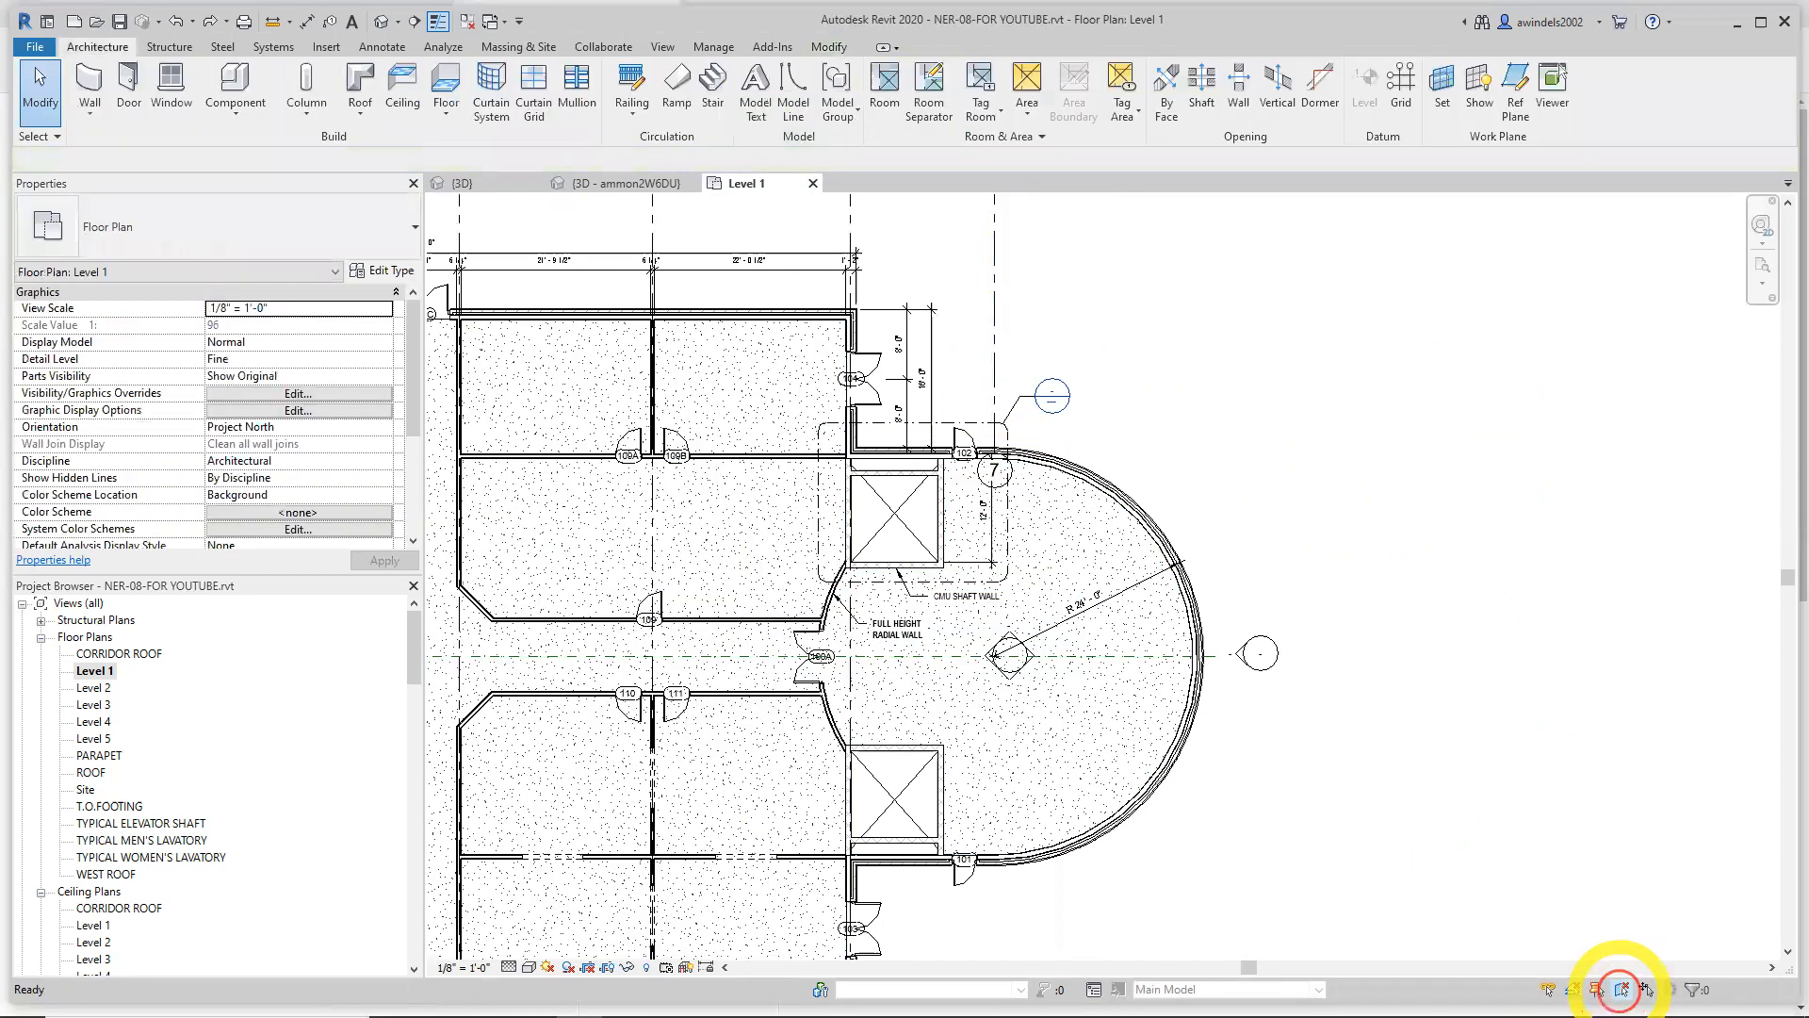
{"action": "left_click", "coordinate": [1035, 527]}
{"action": "left_click", "coordinate": [1053, 528]}
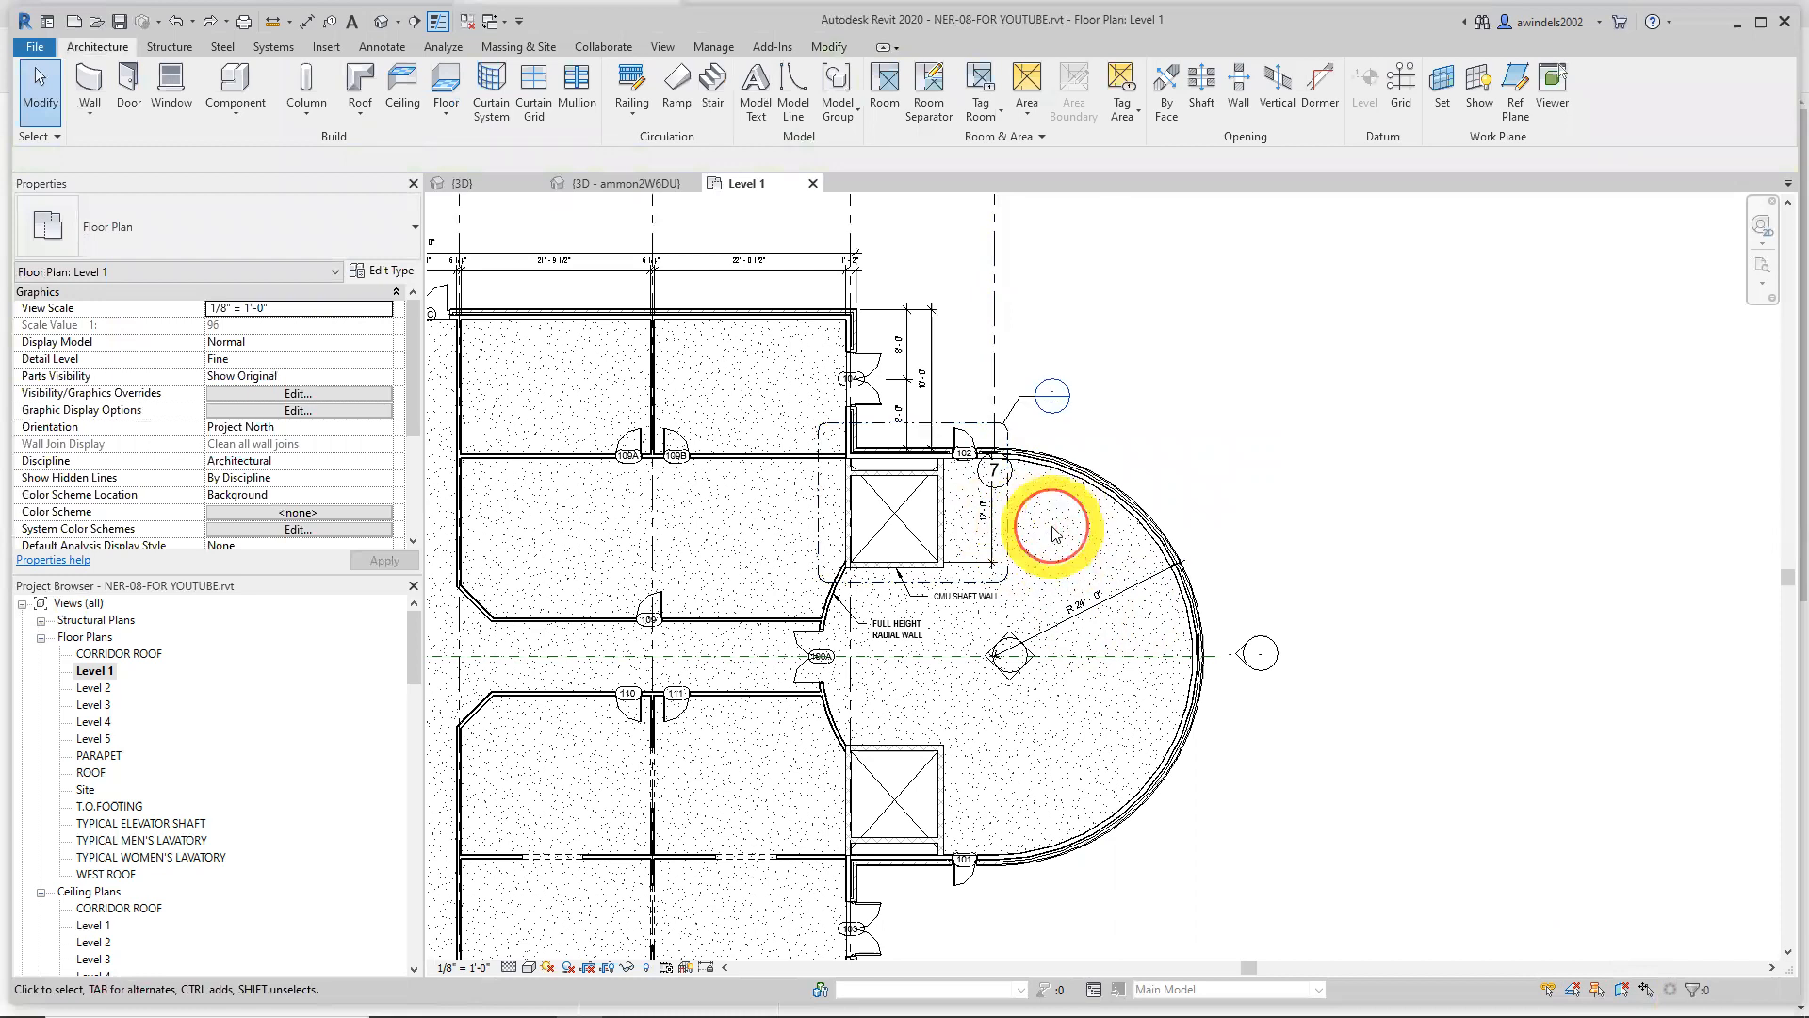
Extend grid 7's lower end below the building, level with the lower bubbles of the other grids, and clear the selection
{"action": "left_click", "coordinate": [995, 485]}
{"action": "key", "text": "ctrl"}
{"action": "left_click_drag", "start_coordinate": [995, 468], "coordinate": [1037, 901]}
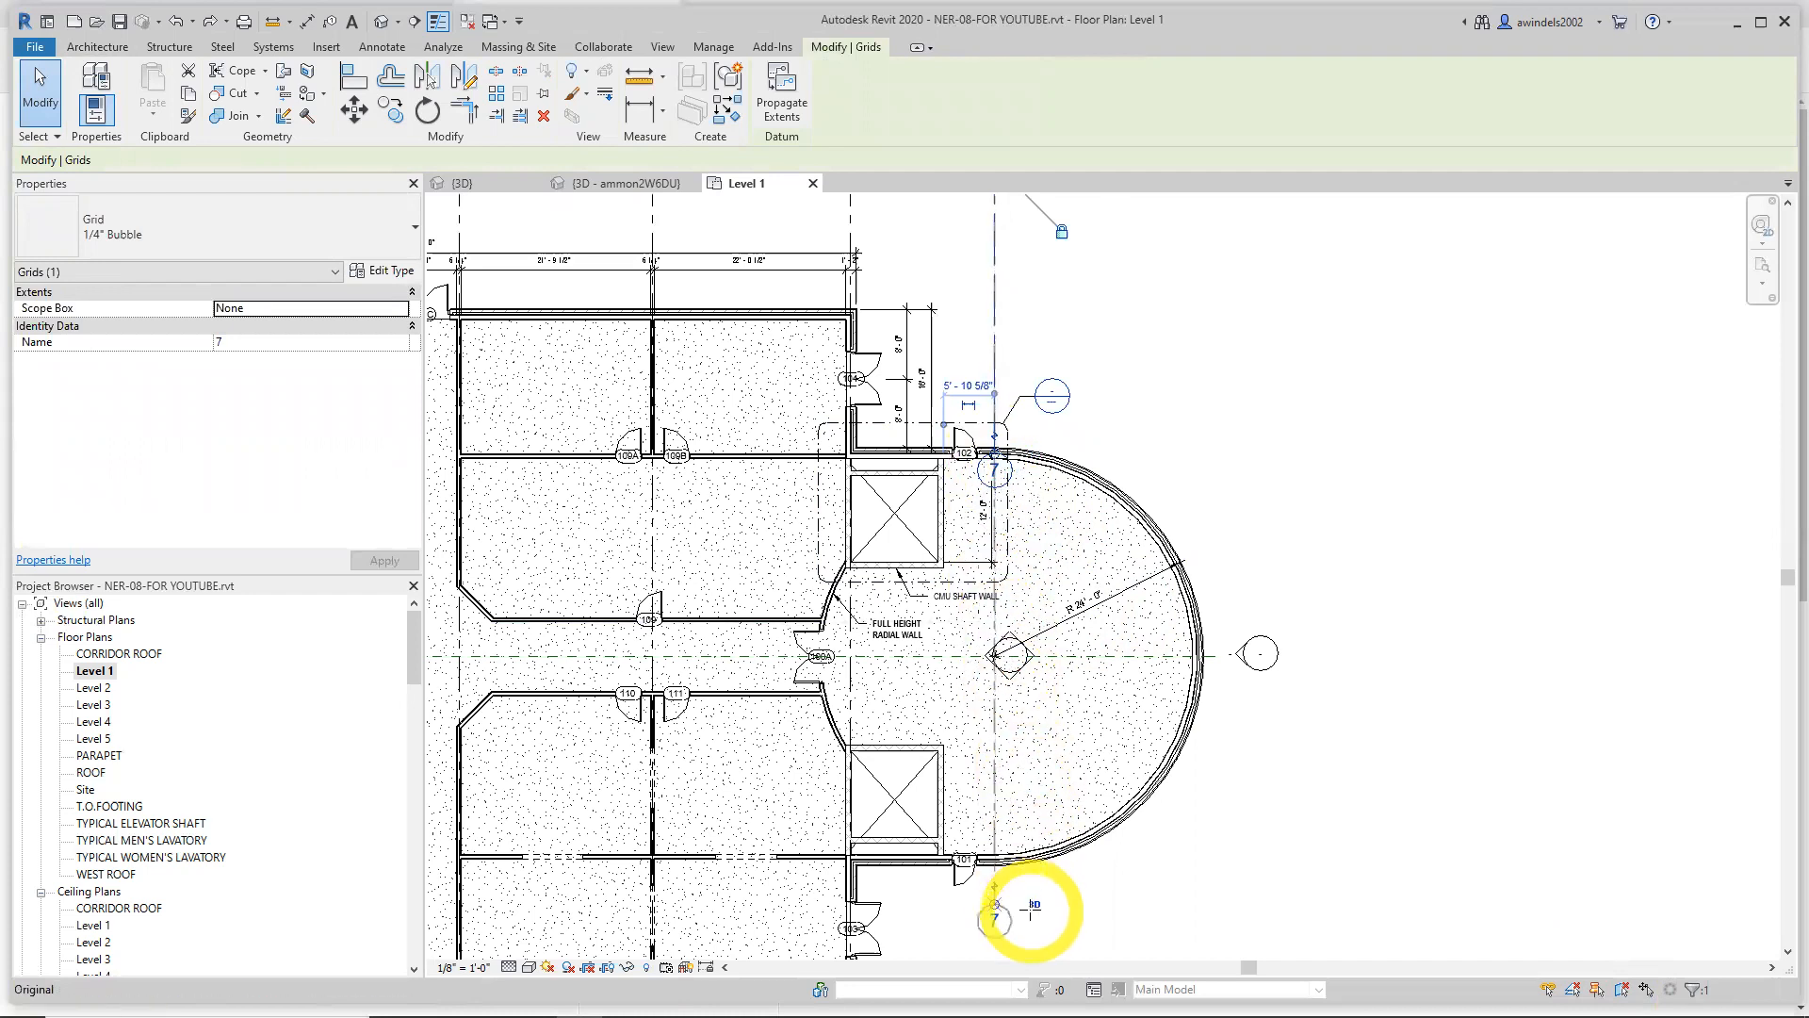
{"action": "scroll", "coordinate": [1009, 631], "scroll_direction": "down", "scroll_amount": 3}
{"action": "left_click_drag", "start_coordinate": [976, 638], "coordinate": [974, 774]}
{"action": "left_click", "coordinate": [1097, 784]}
{"action": "middle_click_drag", "start_coordinate": [1021, 849], "coordinate": [966, 952]}
{"action": "scroll", "coordinate": [1119, 696], "scroll_direction": "down", "scroll_amount": 1}
{"action": "middle_click_drag", "start_coordinate": [1118, 696], "coordinate": [1193, 674]}
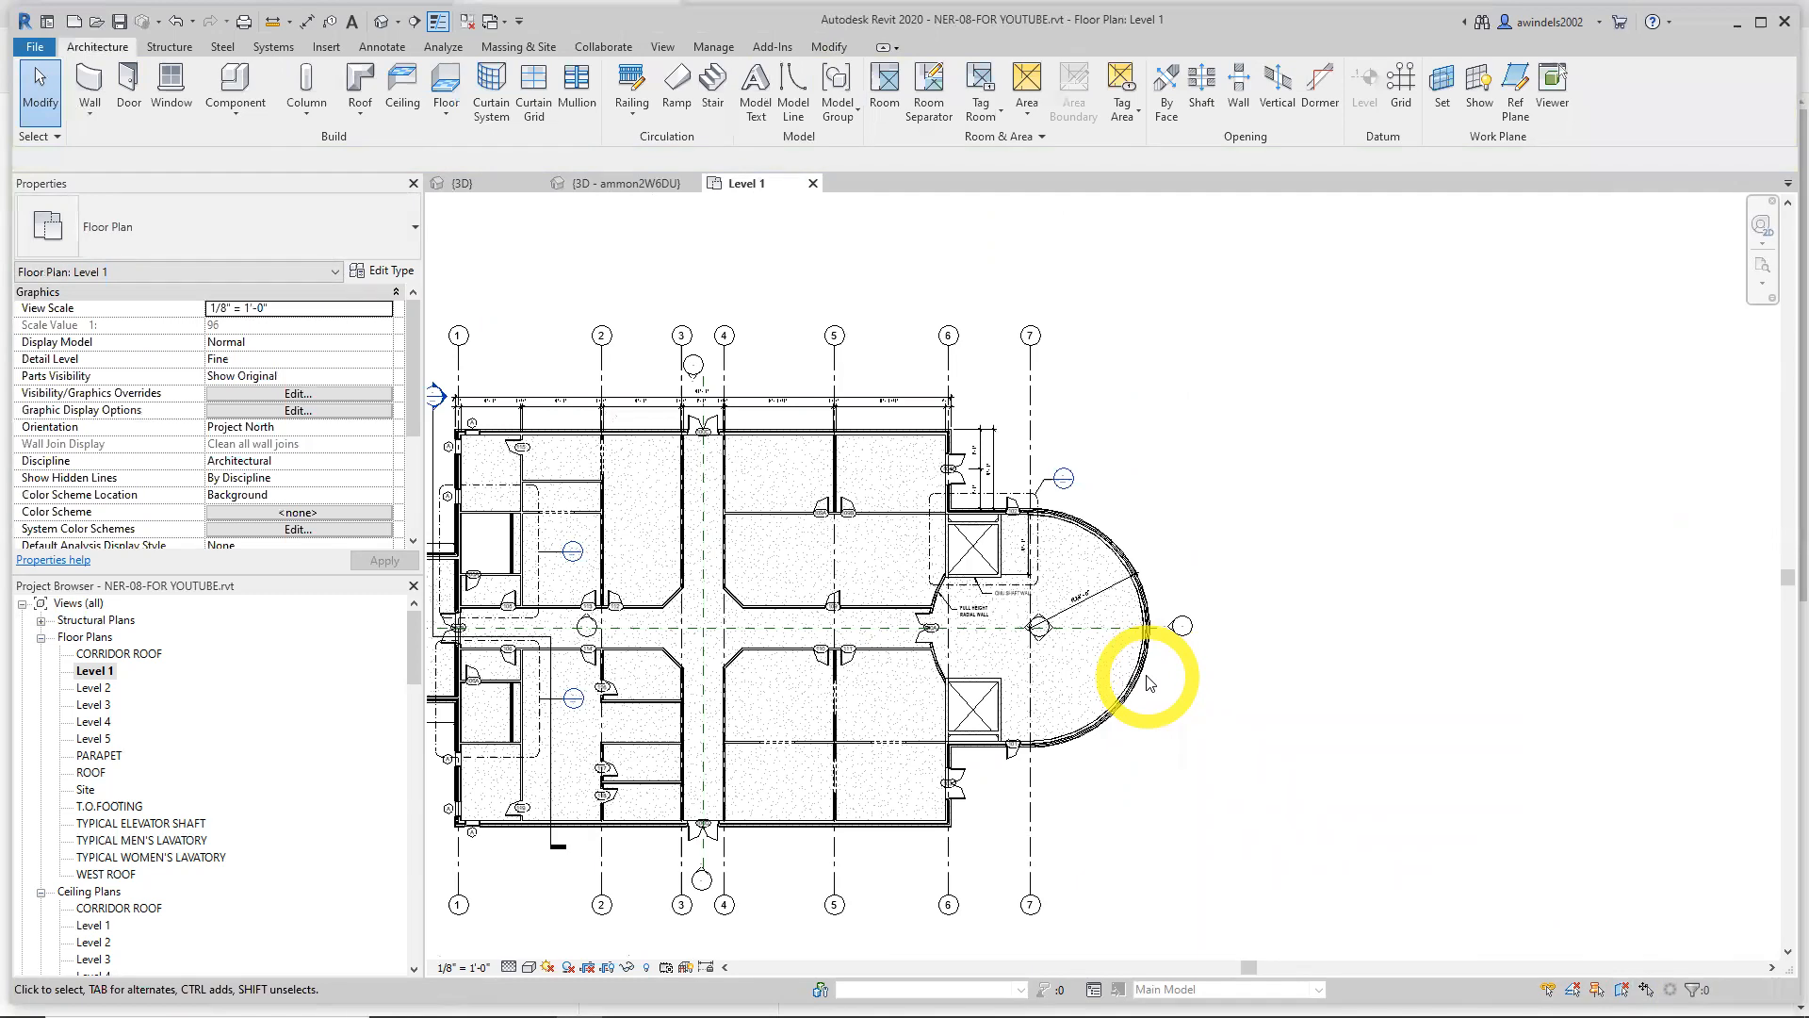
Create a grid similar to grid 1 by picking the core line of the north exterior wall with Pick Lines
{"action": "scroll", "coordinate": [834, 585], "scroll_direction": "down", "scroll_amount": 2}
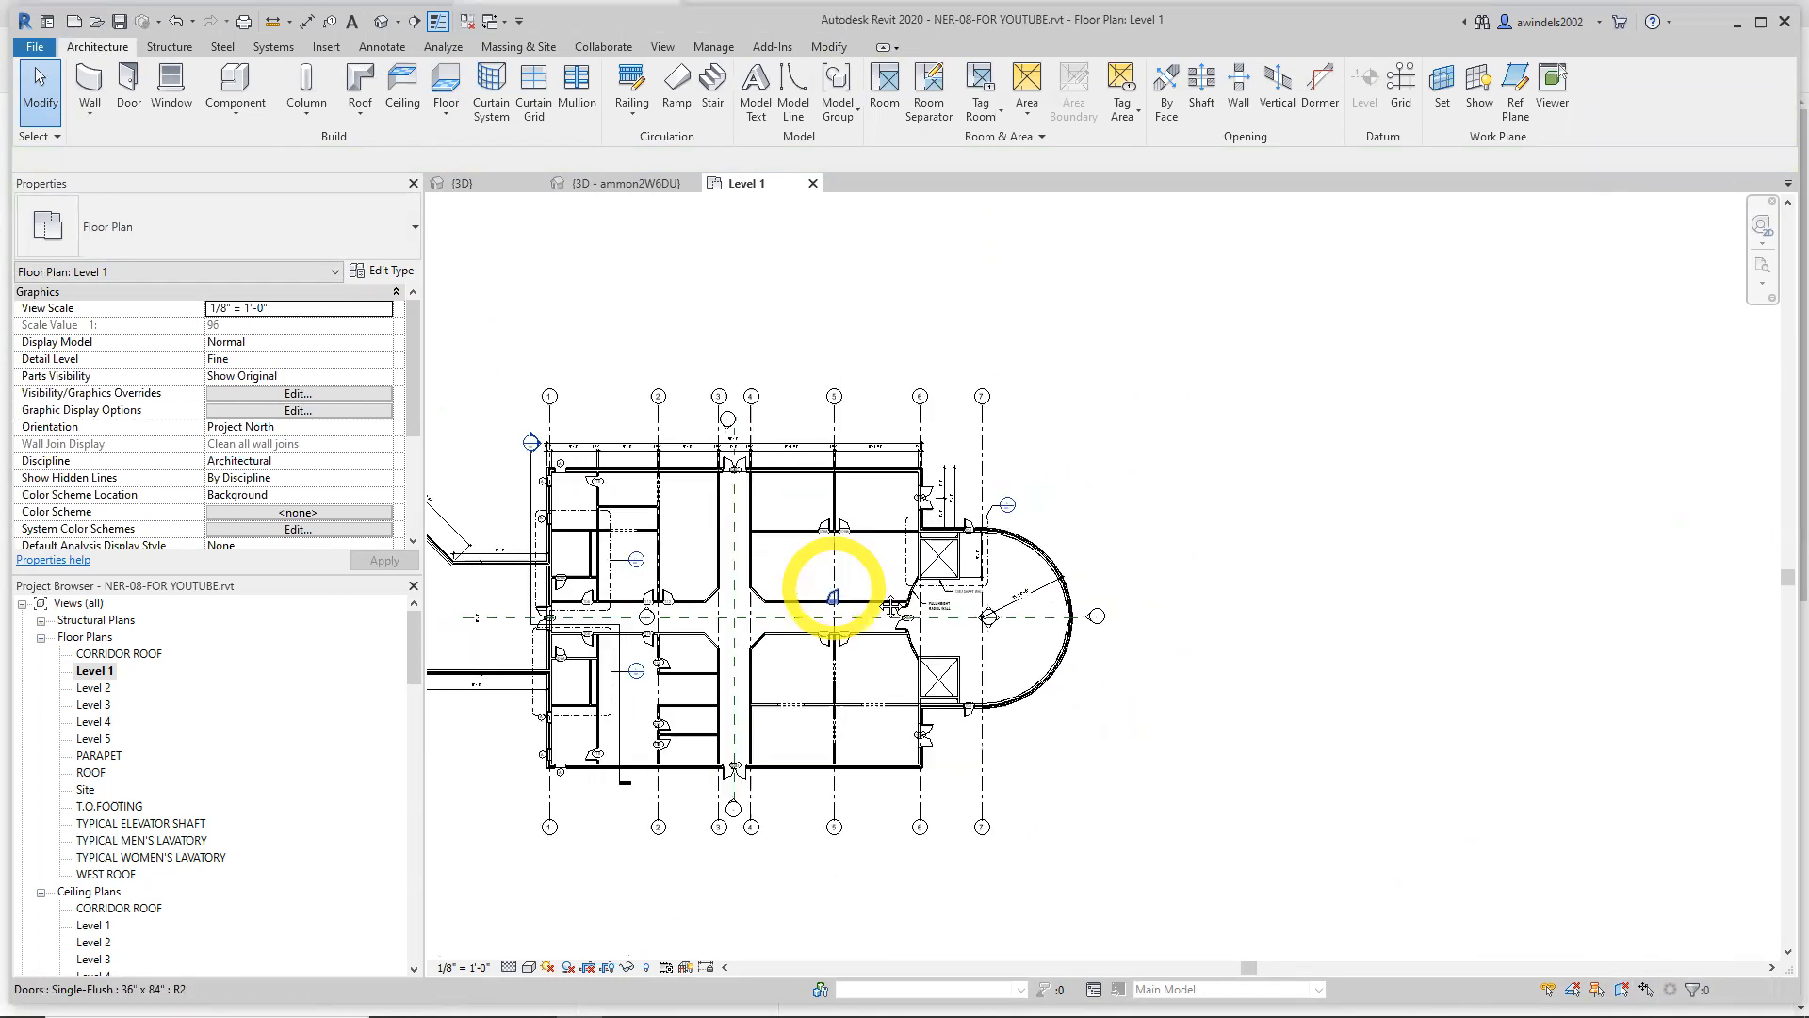
{"action": "middle_click_drag", "start_coordinate": [691, 547], "coordinate": [945, 576]}
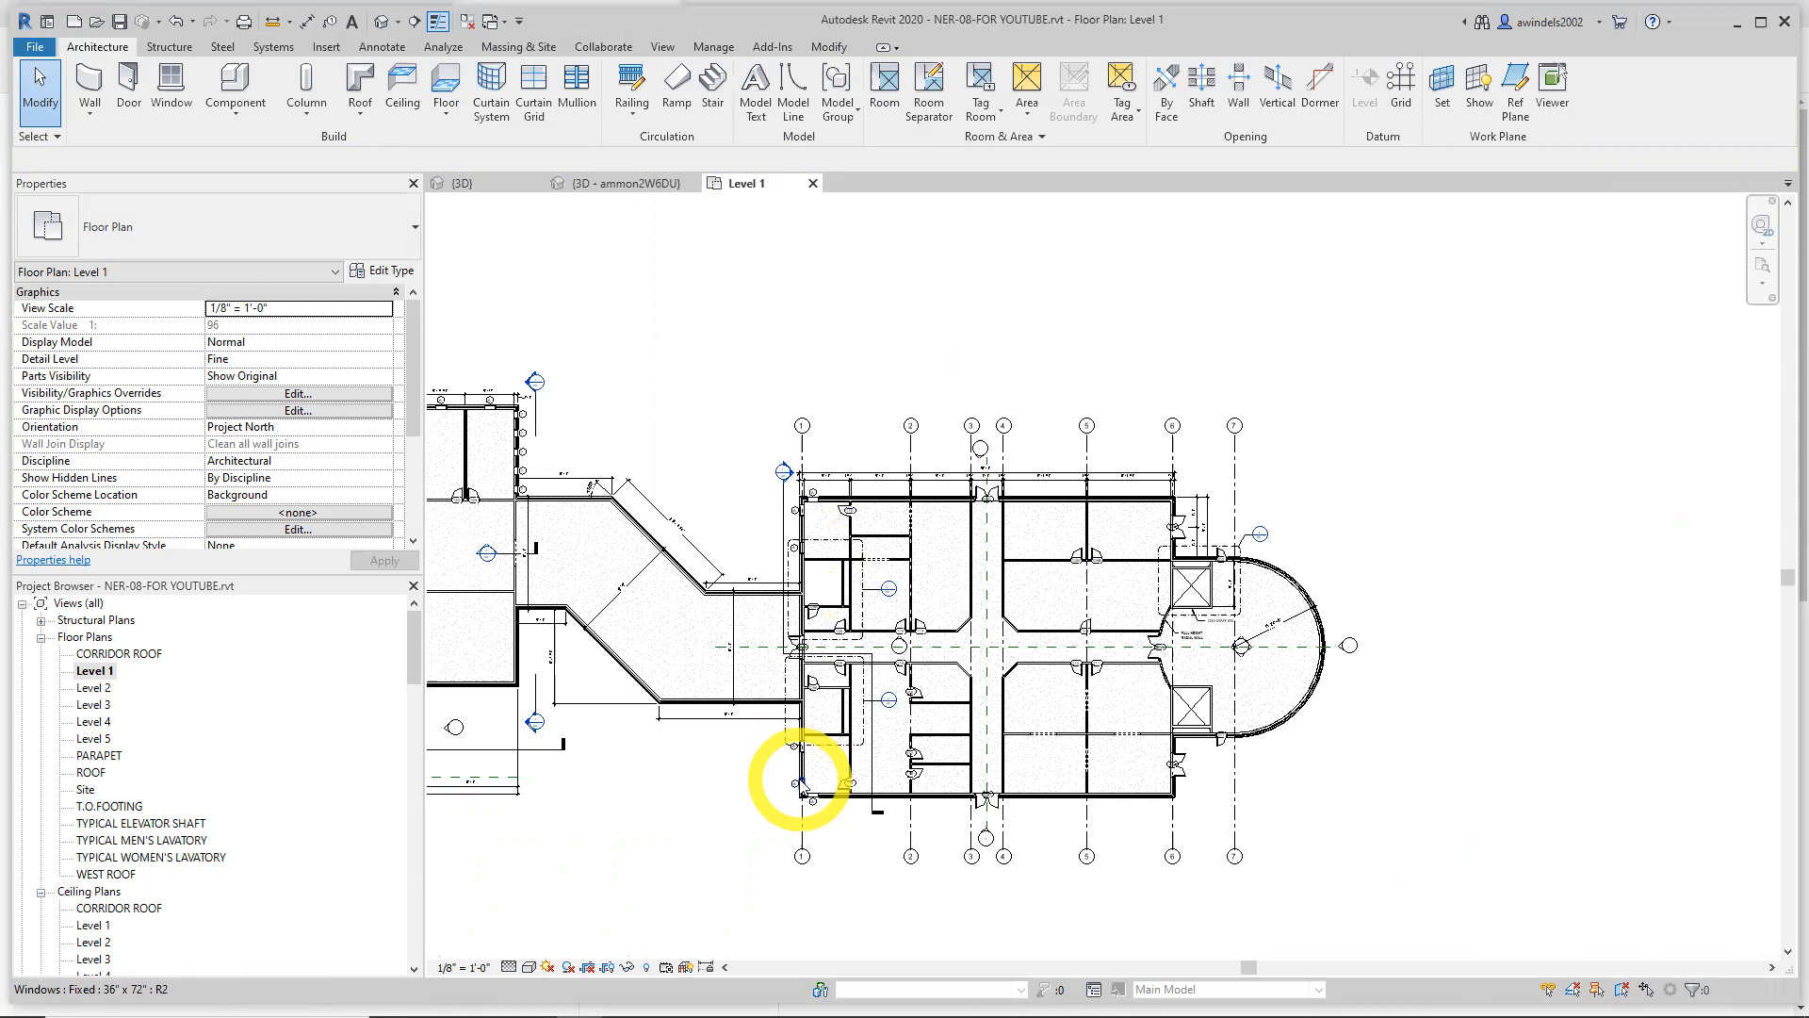
{"action": "left_click", "coordinate": [801, 451]}
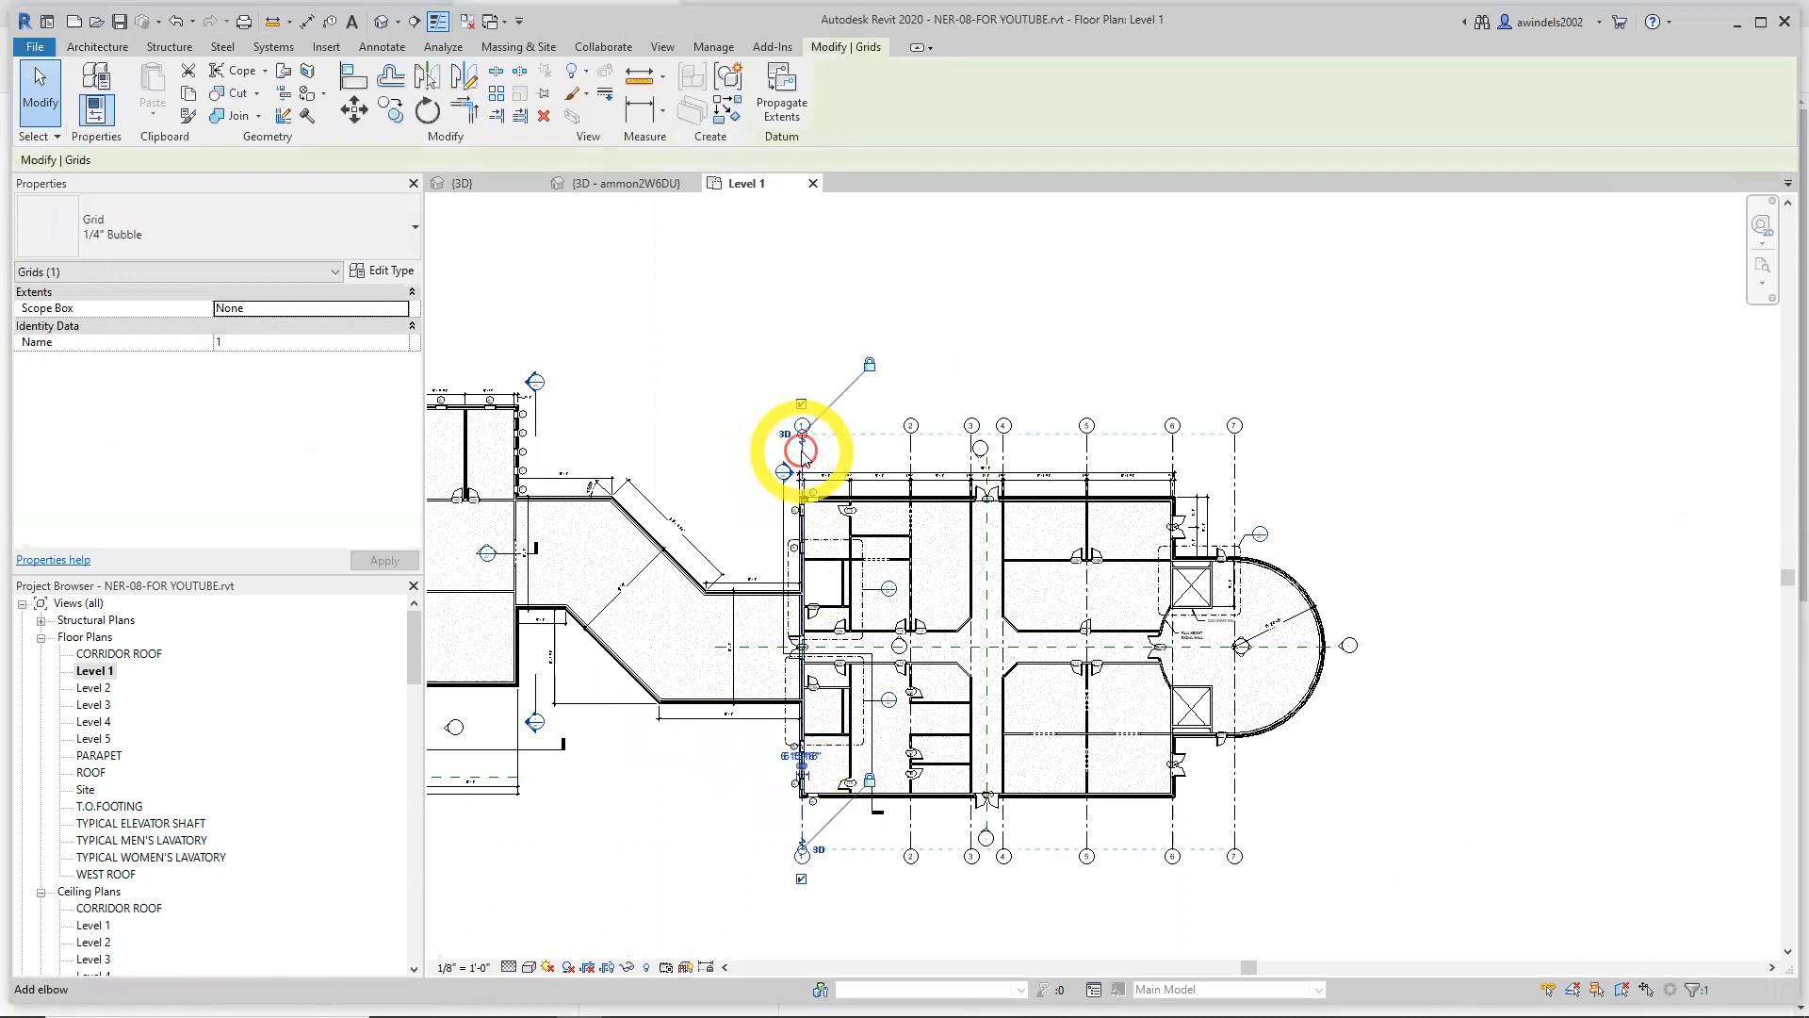
{"action": "right_click", "coordinate": [804, 457]}
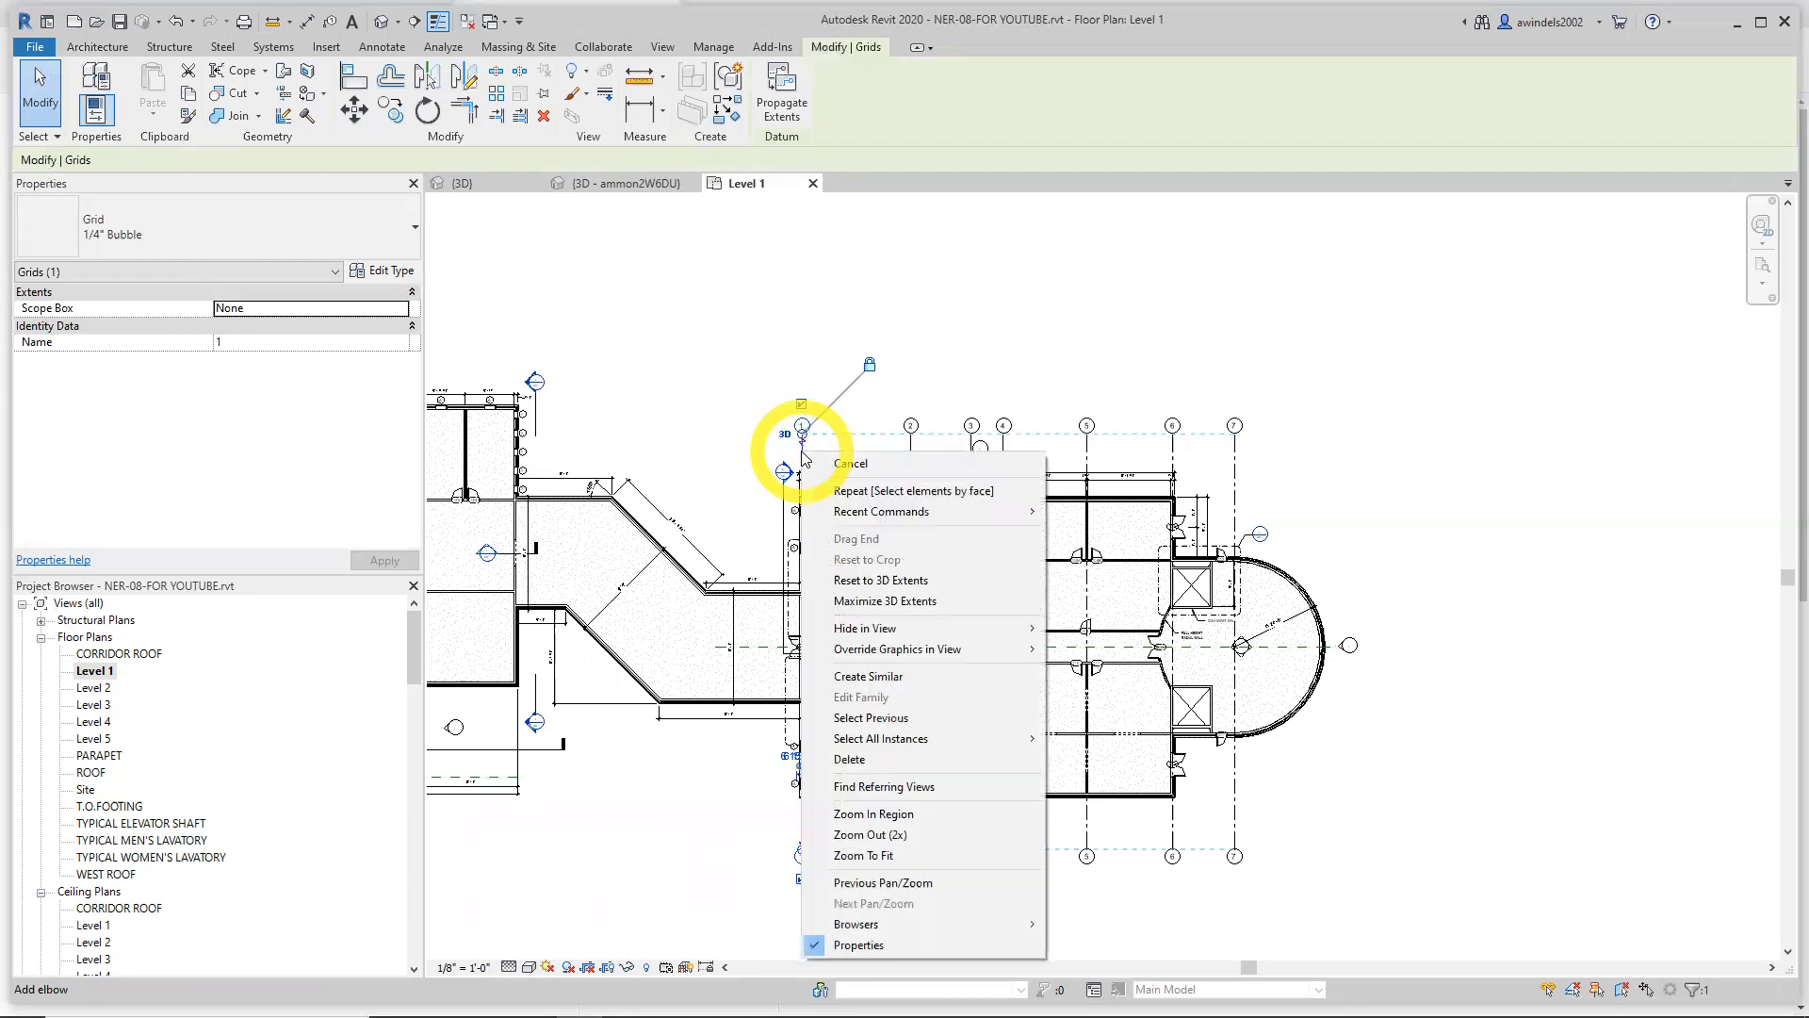
{"action": "left_click", "coordinate": [922, 677]}
{"action": "scroll", "coordinate": [797, 499], "scroll_direction": "up", "scroll_amount": 2}
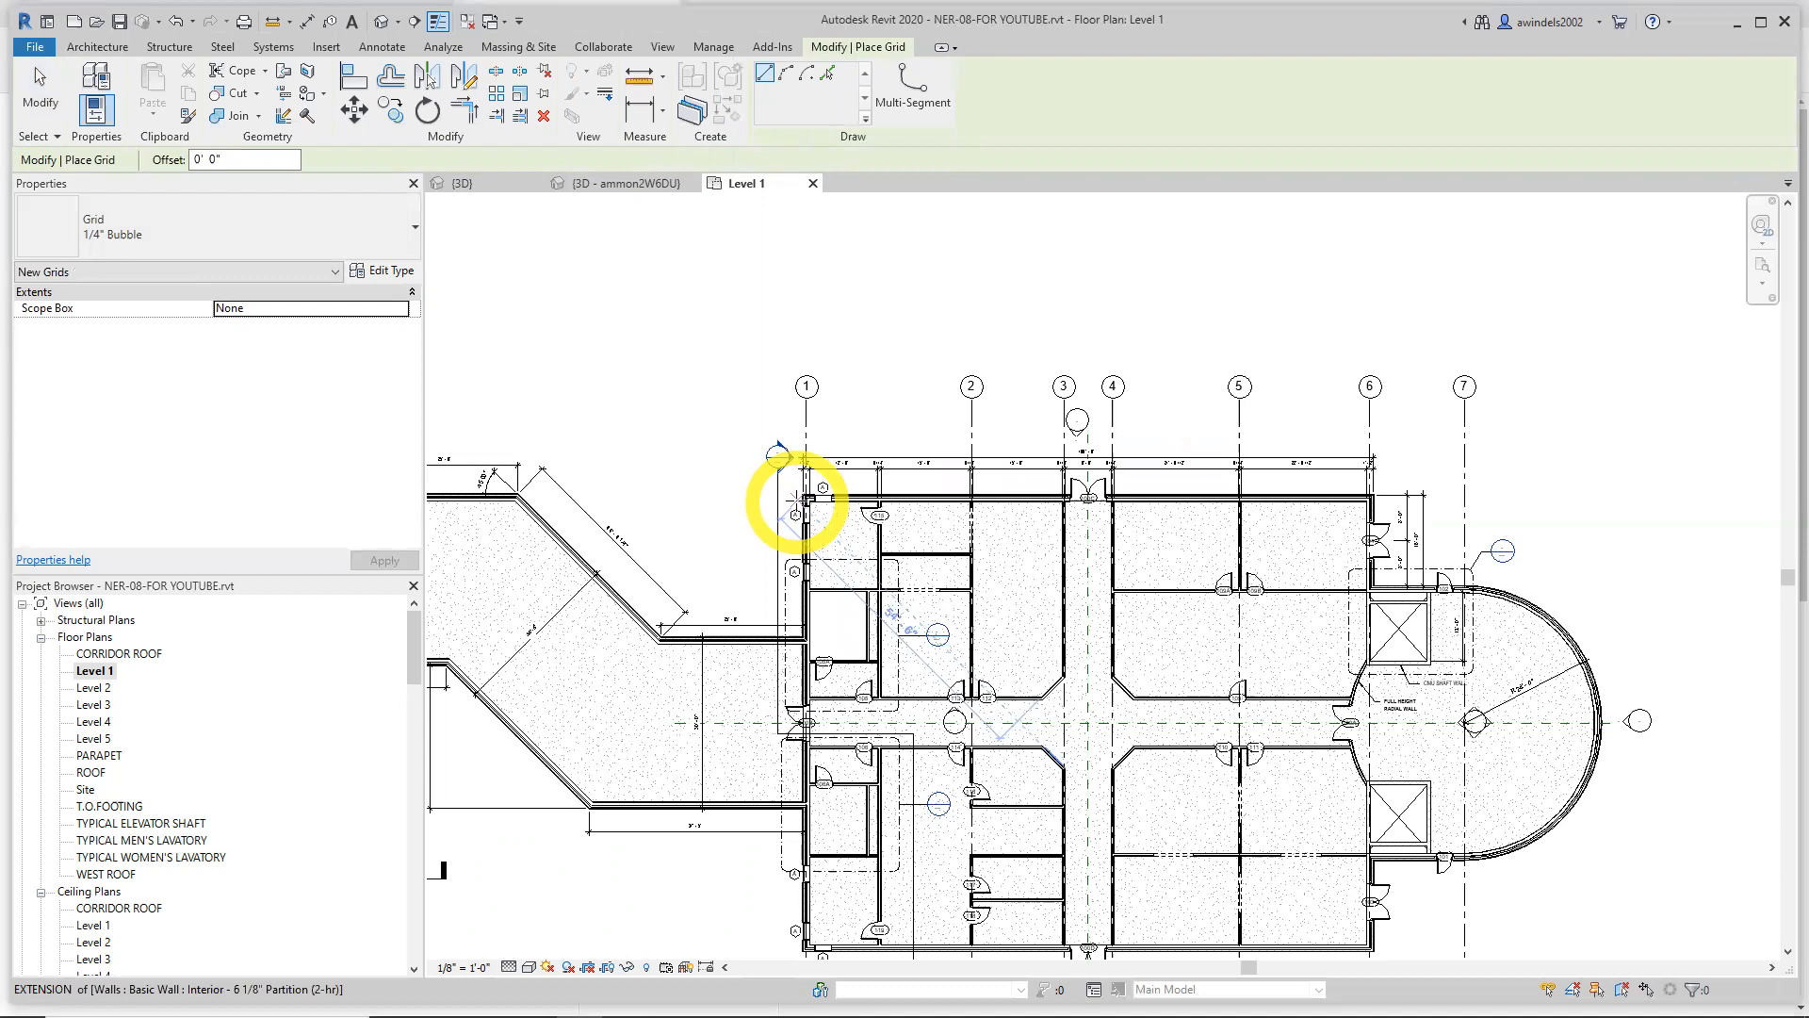
{"action": "scroll", "coordinate": [860, 415], "scroll_direction": "up", "scroll_amount": 1}
{"action": "scroll", "coordinate": [767, 415], "scroll_direction": "up", "scroll_amount": 2}
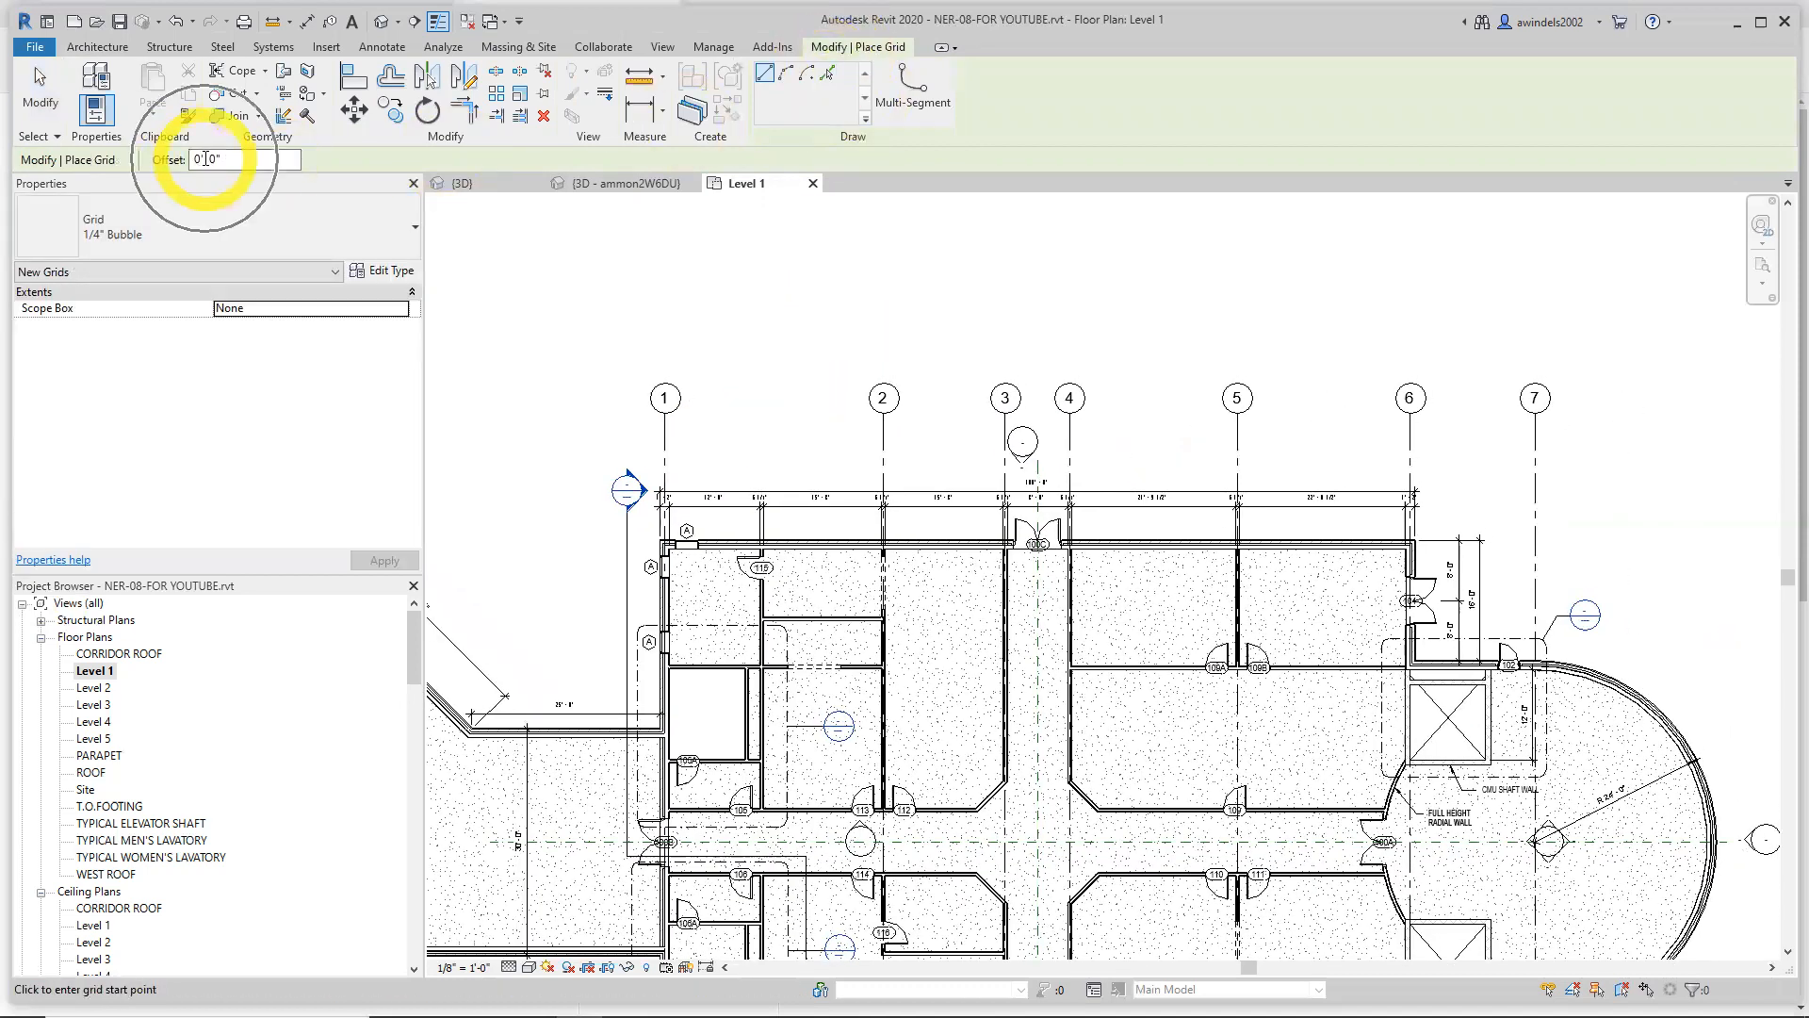
{"action": "left_click", "coordinate": [826, 73]}
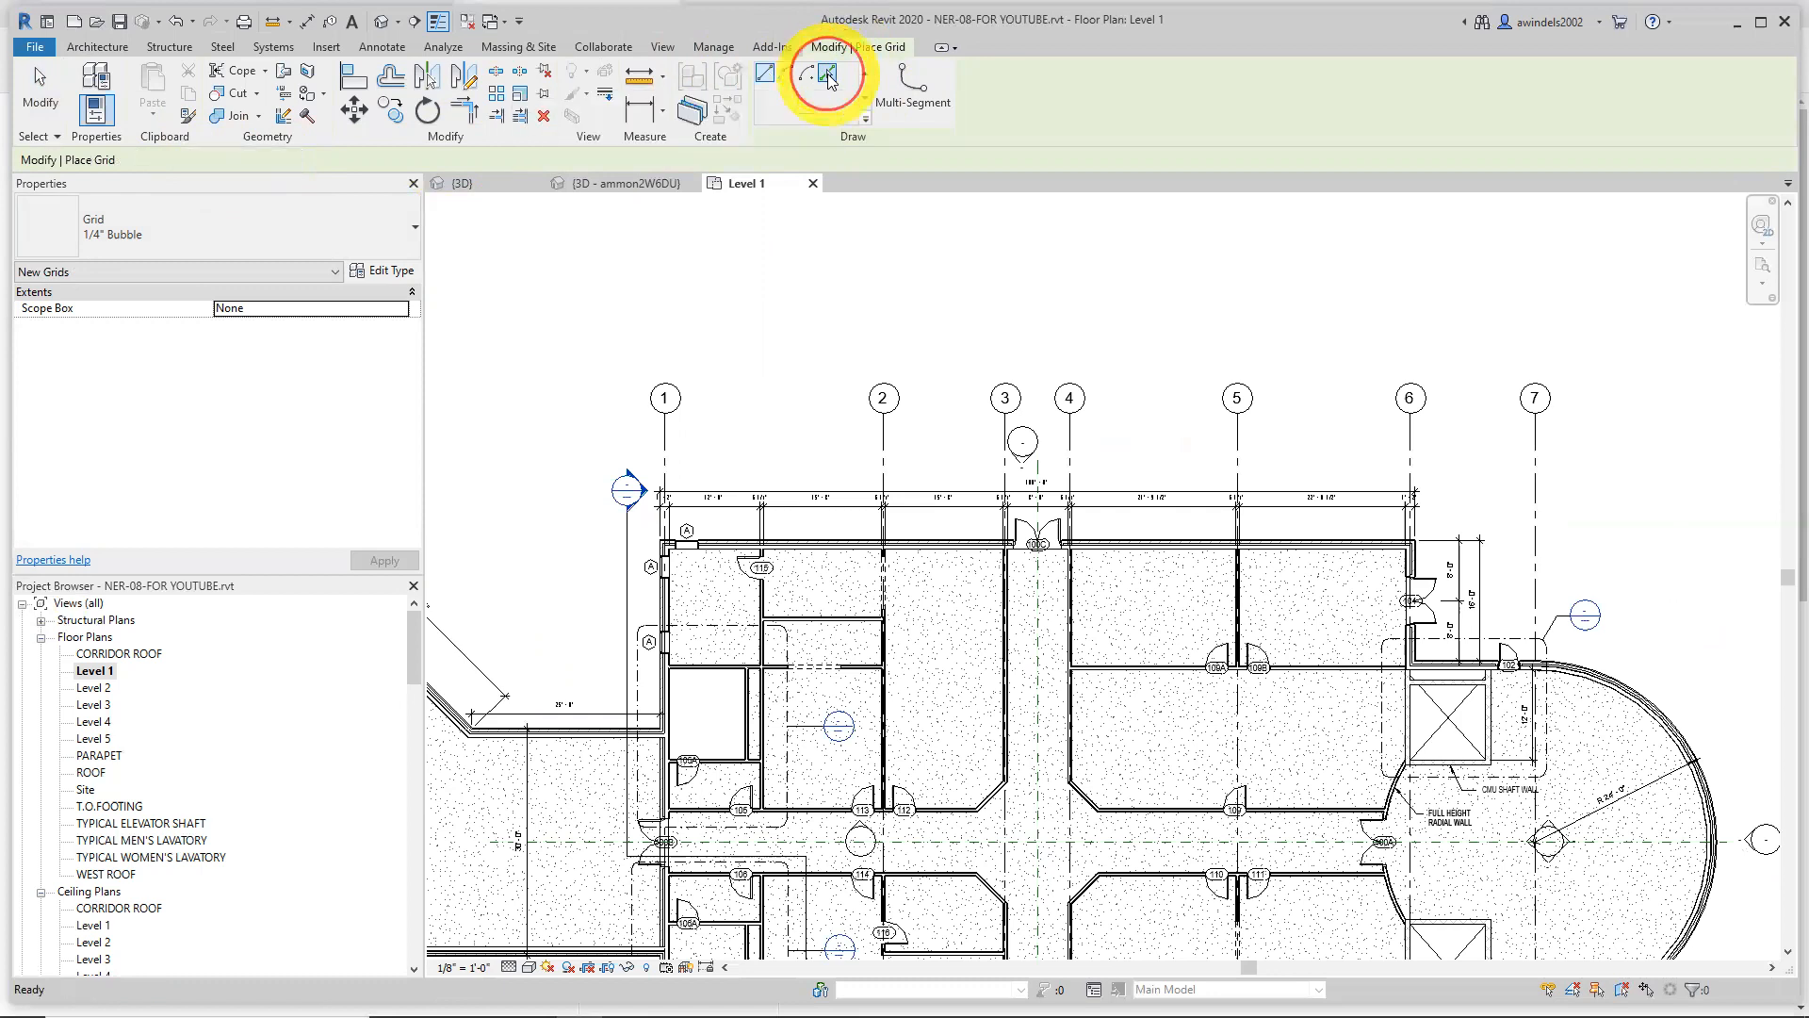
{"action": "scroll", "coordinate": [697, 547], "scroll_direction": "up", "scroll_amount": 5}
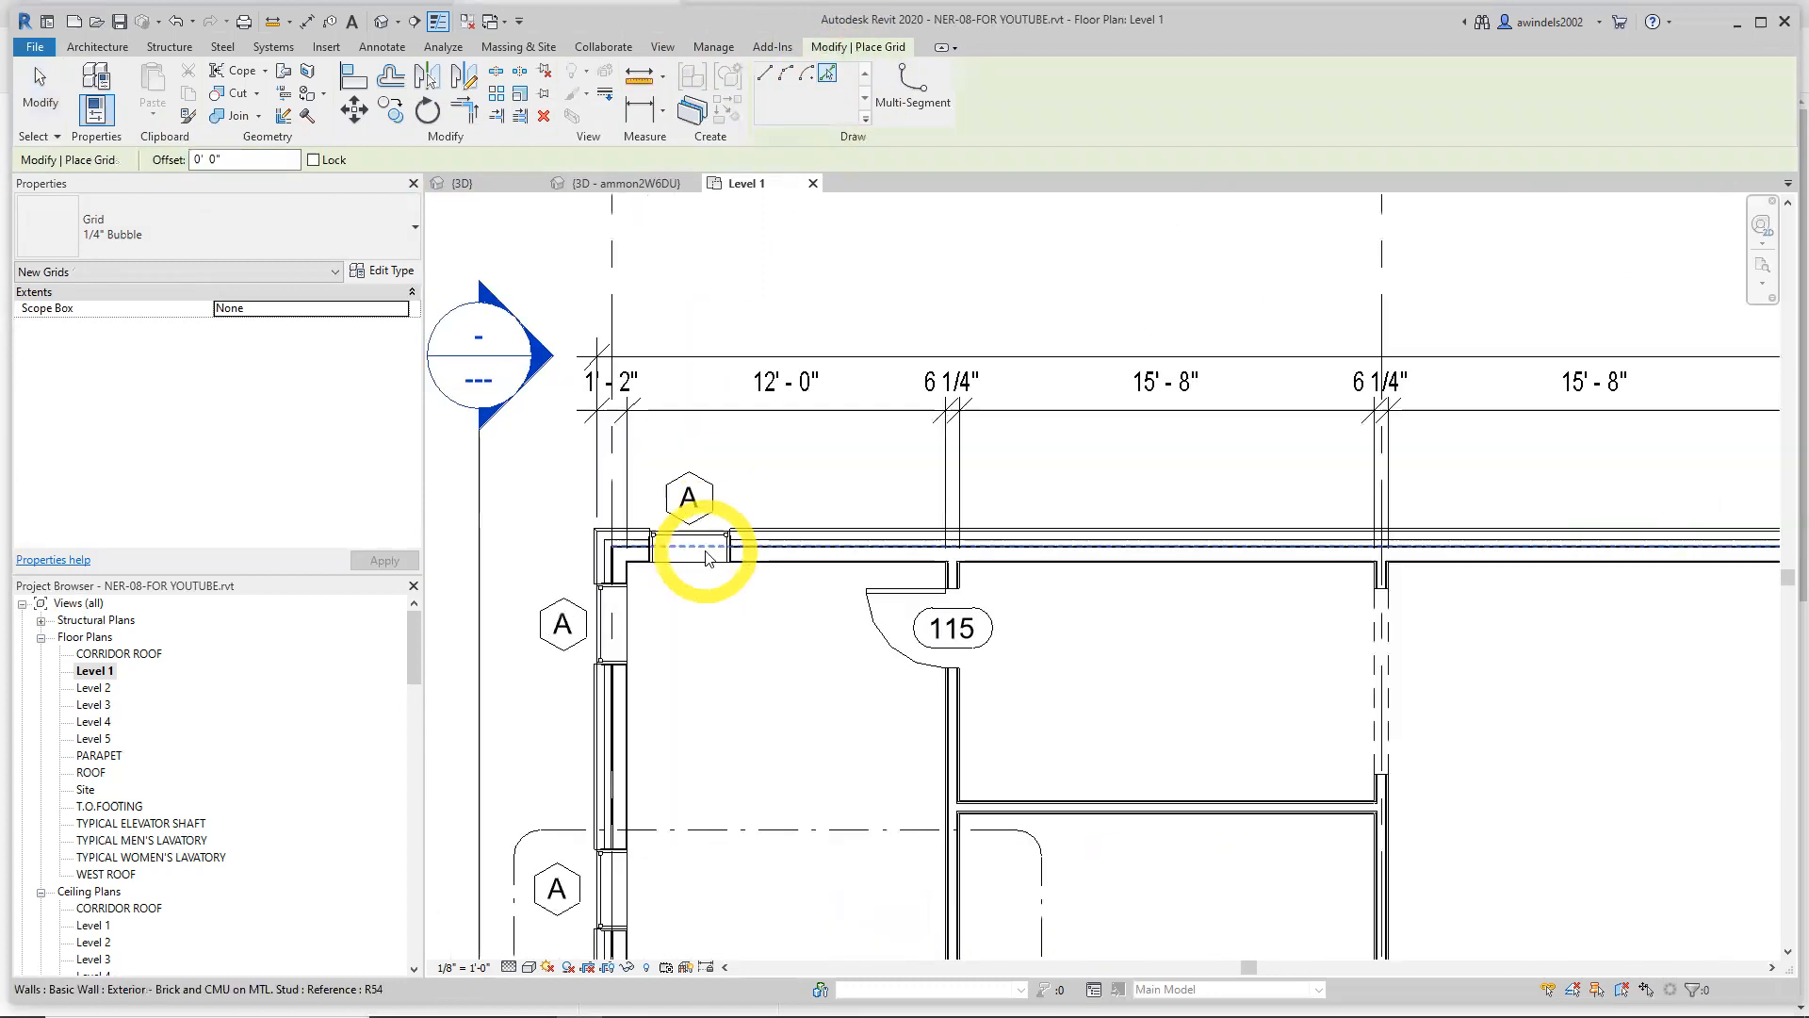
{"action": "left_click", "coordinate": [709, 557]}
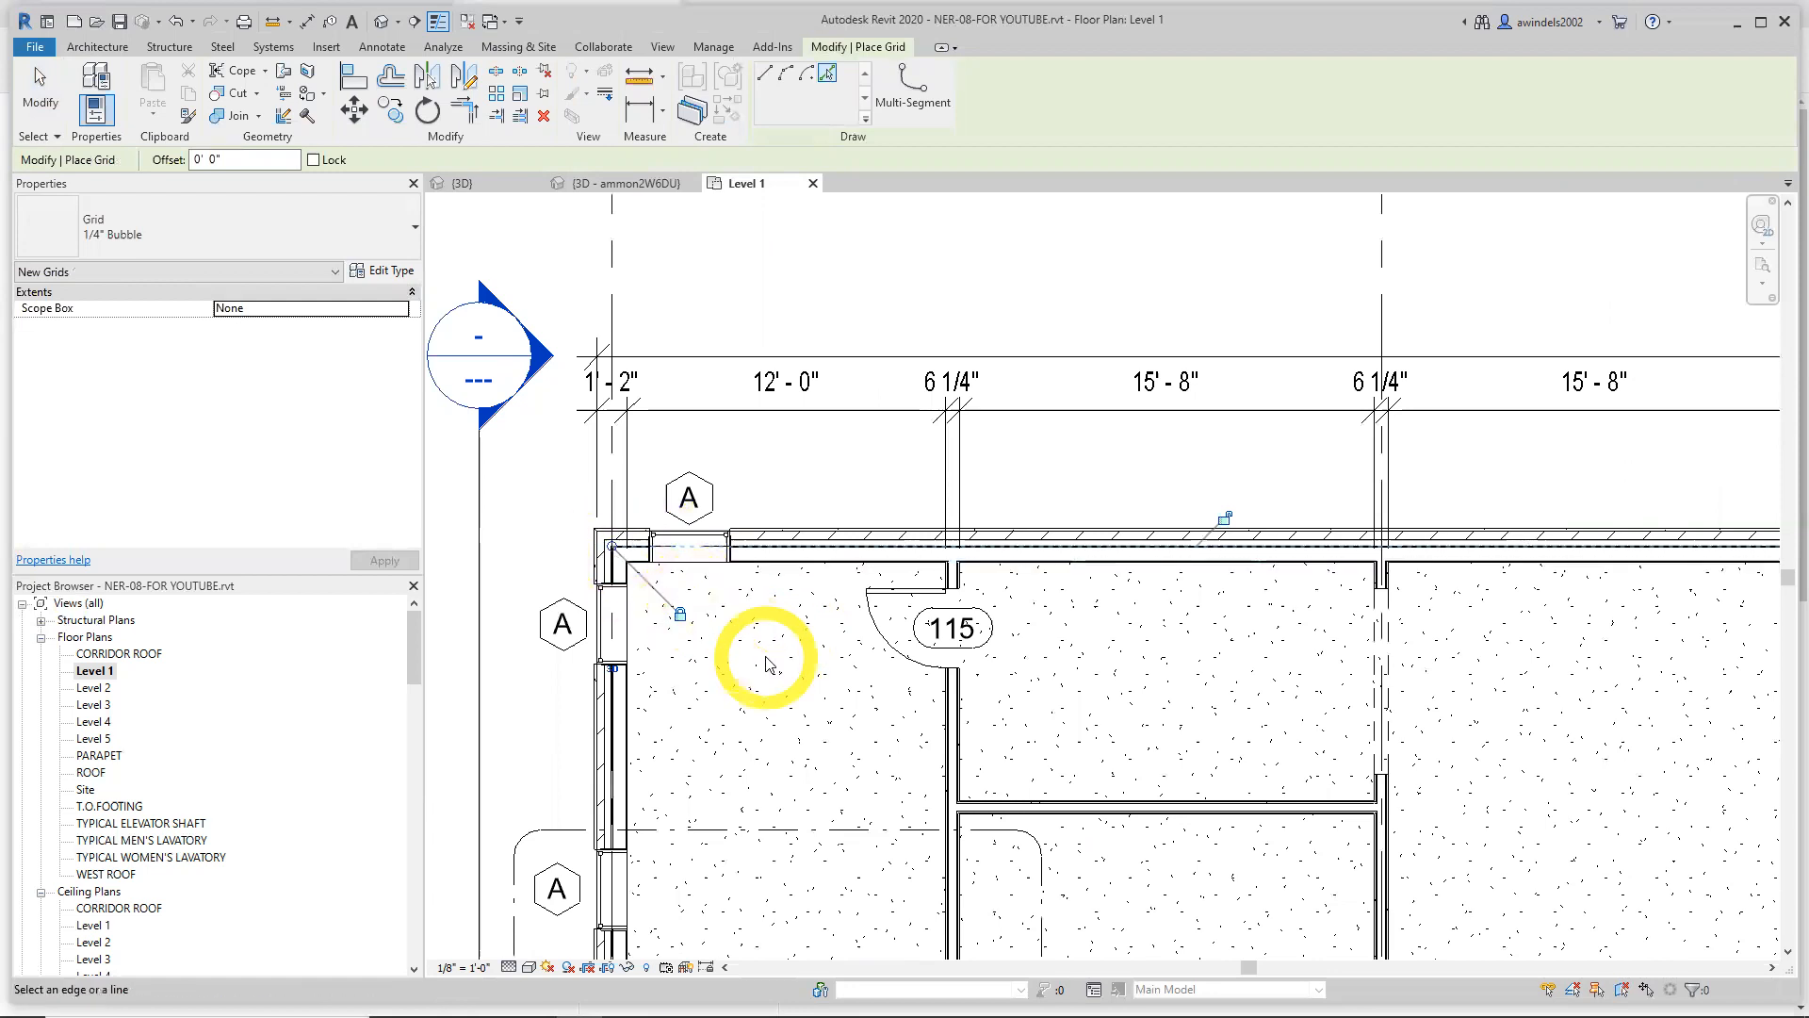
{"action": "key", "text": "Escape"}
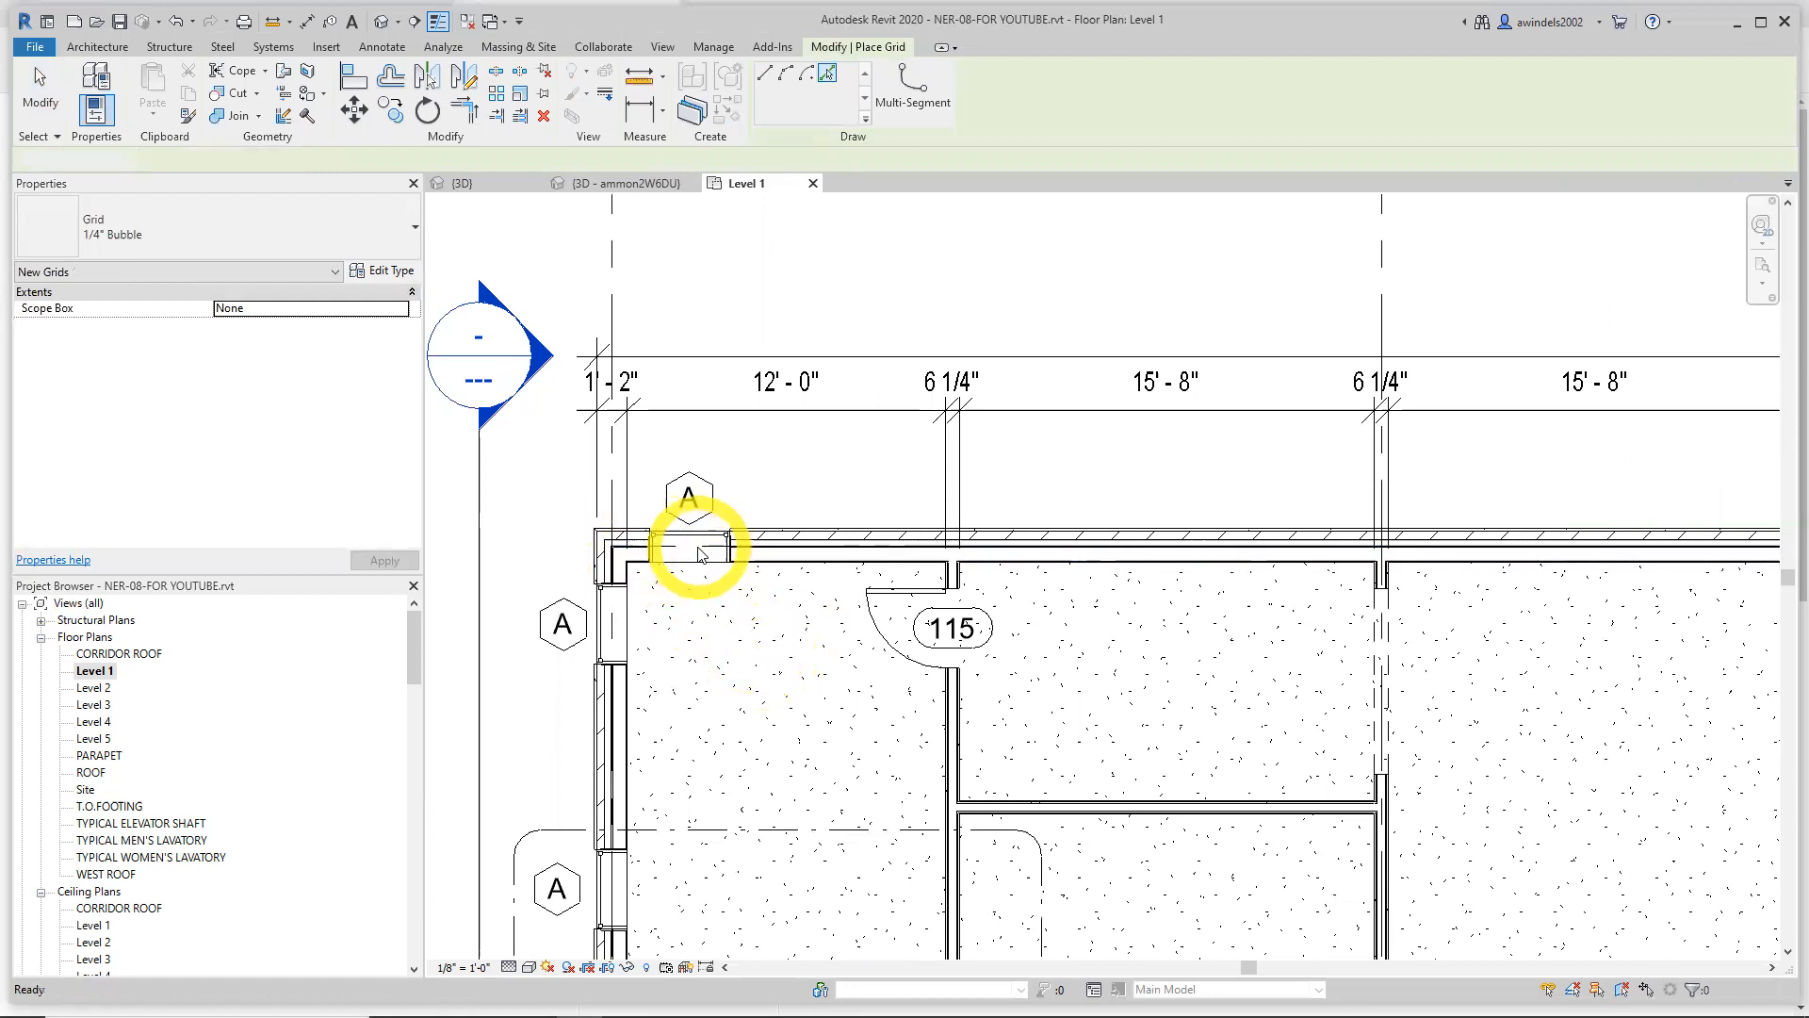
Show a bubble at the west end of the new horizontal grid and extend that end west past grid 1
{"action": "left_click", "coordinate": [698, 548]}
{"action": "scroll", "coordinate": [815, 686], "scroll_direction": "down", "scroll_amount": 2}
{"action": "middle_click_drag", "start_coordinate": [814, 688], "coordinate": [465, 655]}
{"action": "scroll", "coordinate": [590, 658], "scroll_direction": "down", "scroll_amount": 1}
{"action": "middle_click_drag", "start_coordinate": [702, 654], "coordinate": [848, 651]}
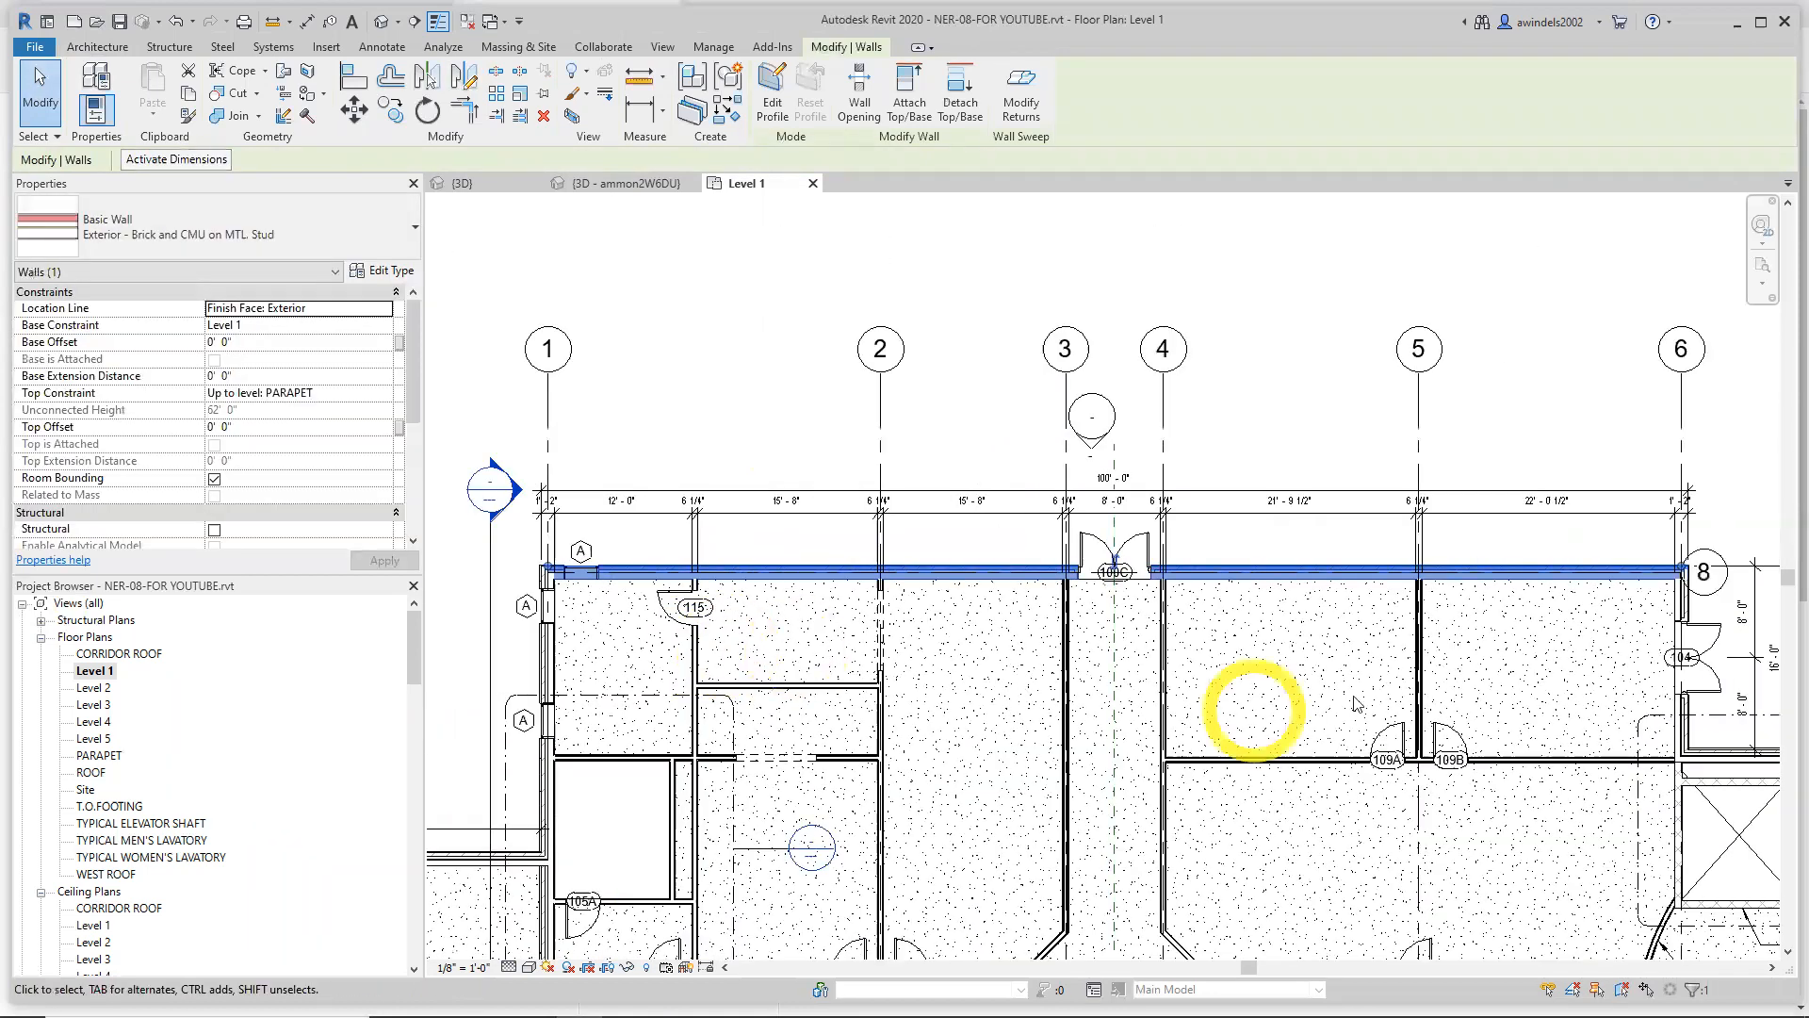
{"action": "left_click", "coordinate": [1355, 703]}
{"action": "scroll", "coordinate": [1313, 707], "scroll_direction": "down", "scroll_amount": 2}
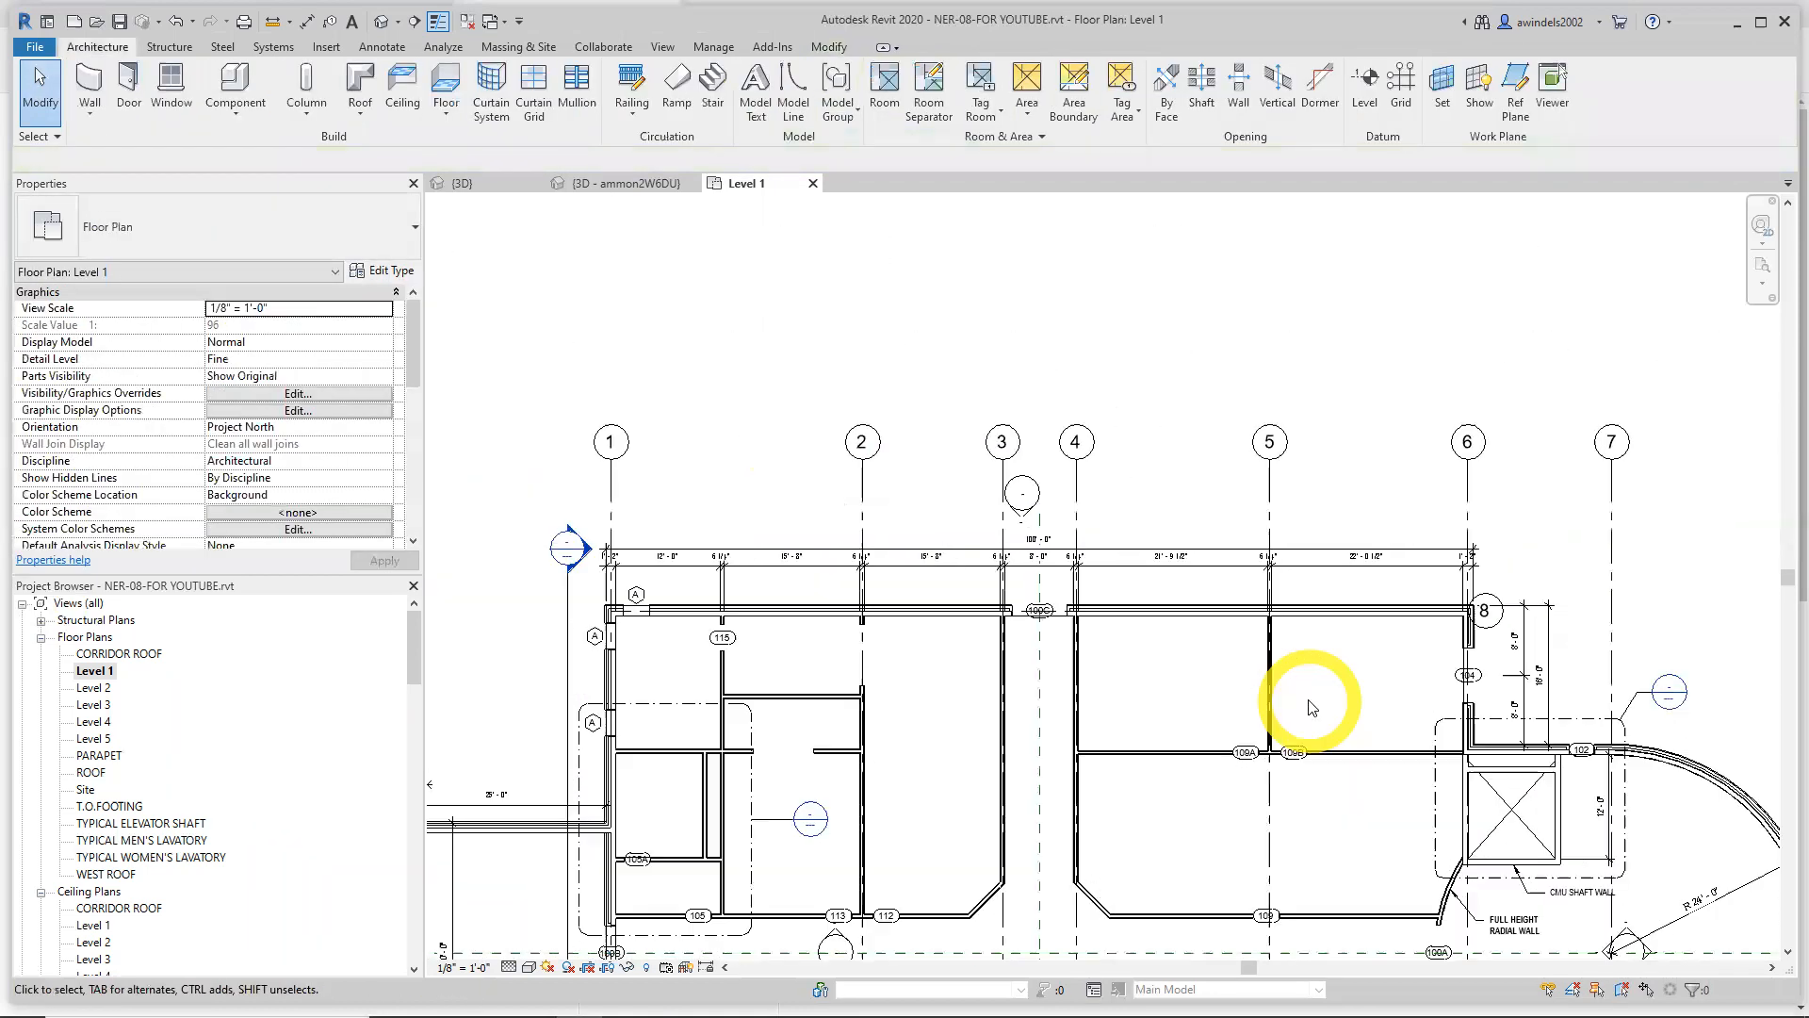
{"action": "left_click", "coordinate": [1500, 628]}
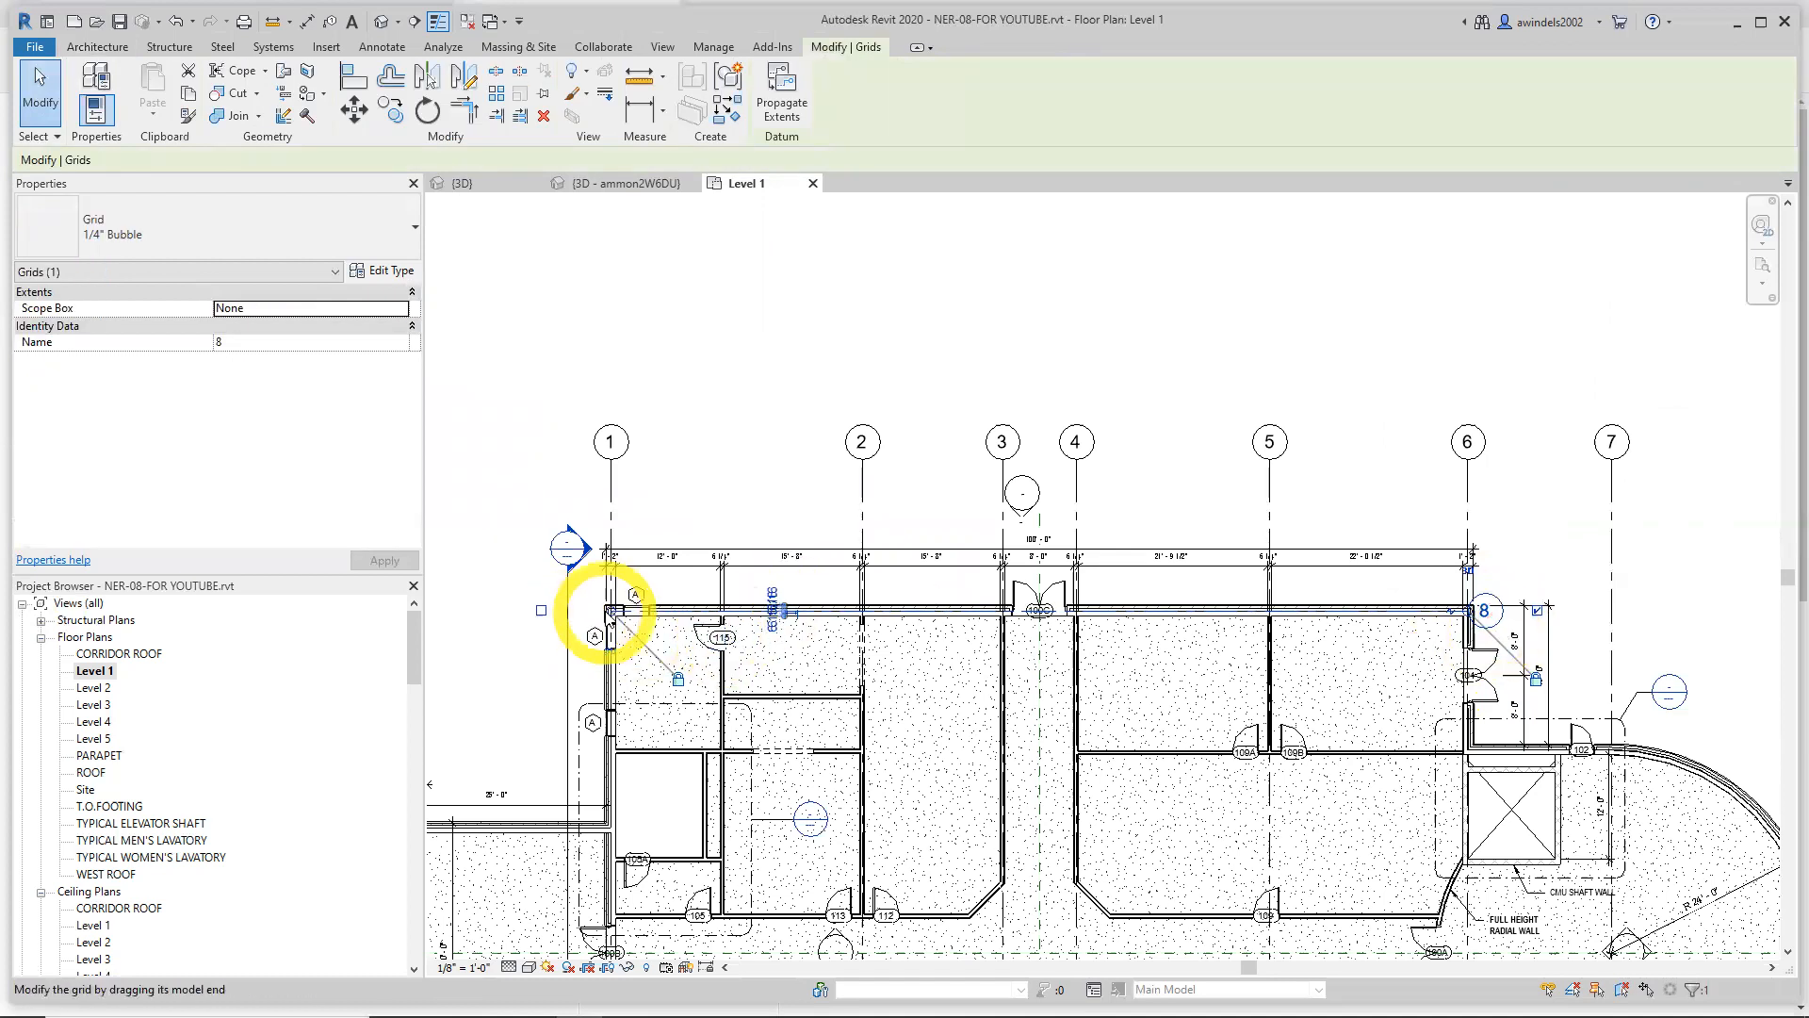
{"action": "left_click", "coordinate": [541, 610]}
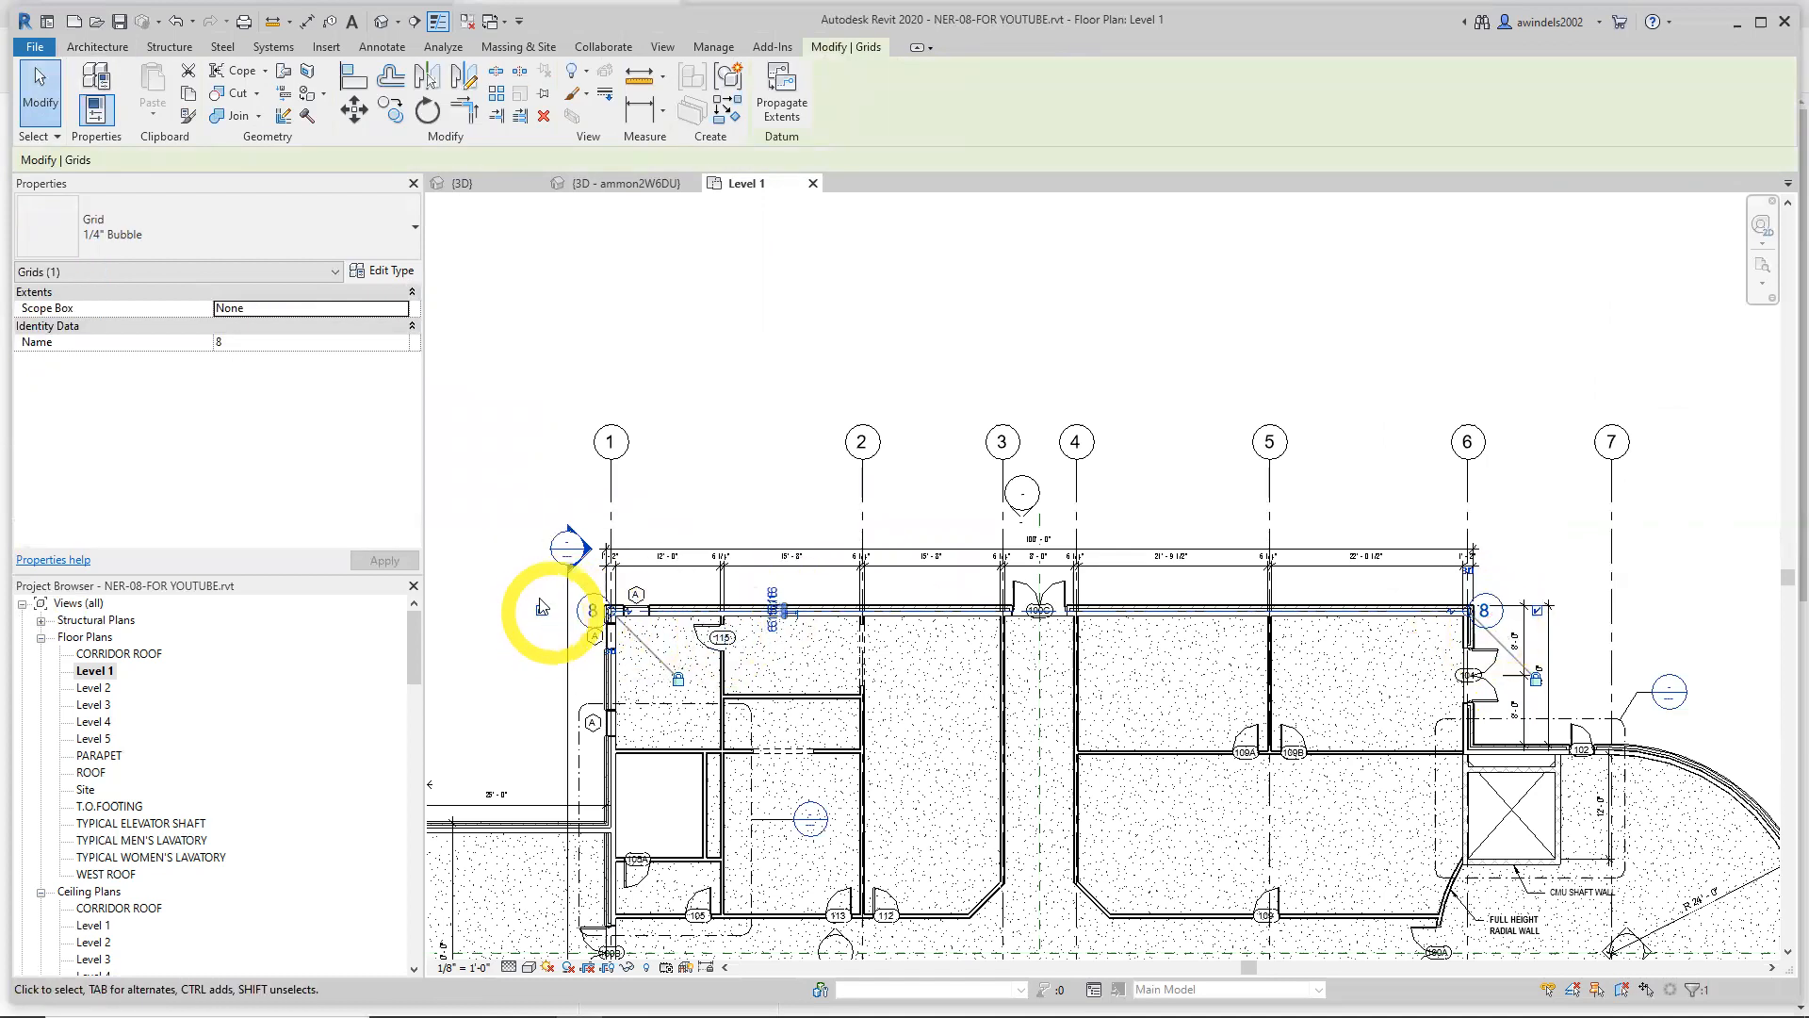
{"action": "left_click_drag", "start_coordinate": [607, 610], "coordinate": [477, 611]}
{"action": "scroll", "coordinate": [562, 702], "scroll_direction": "down", "scroll_amount": 2}
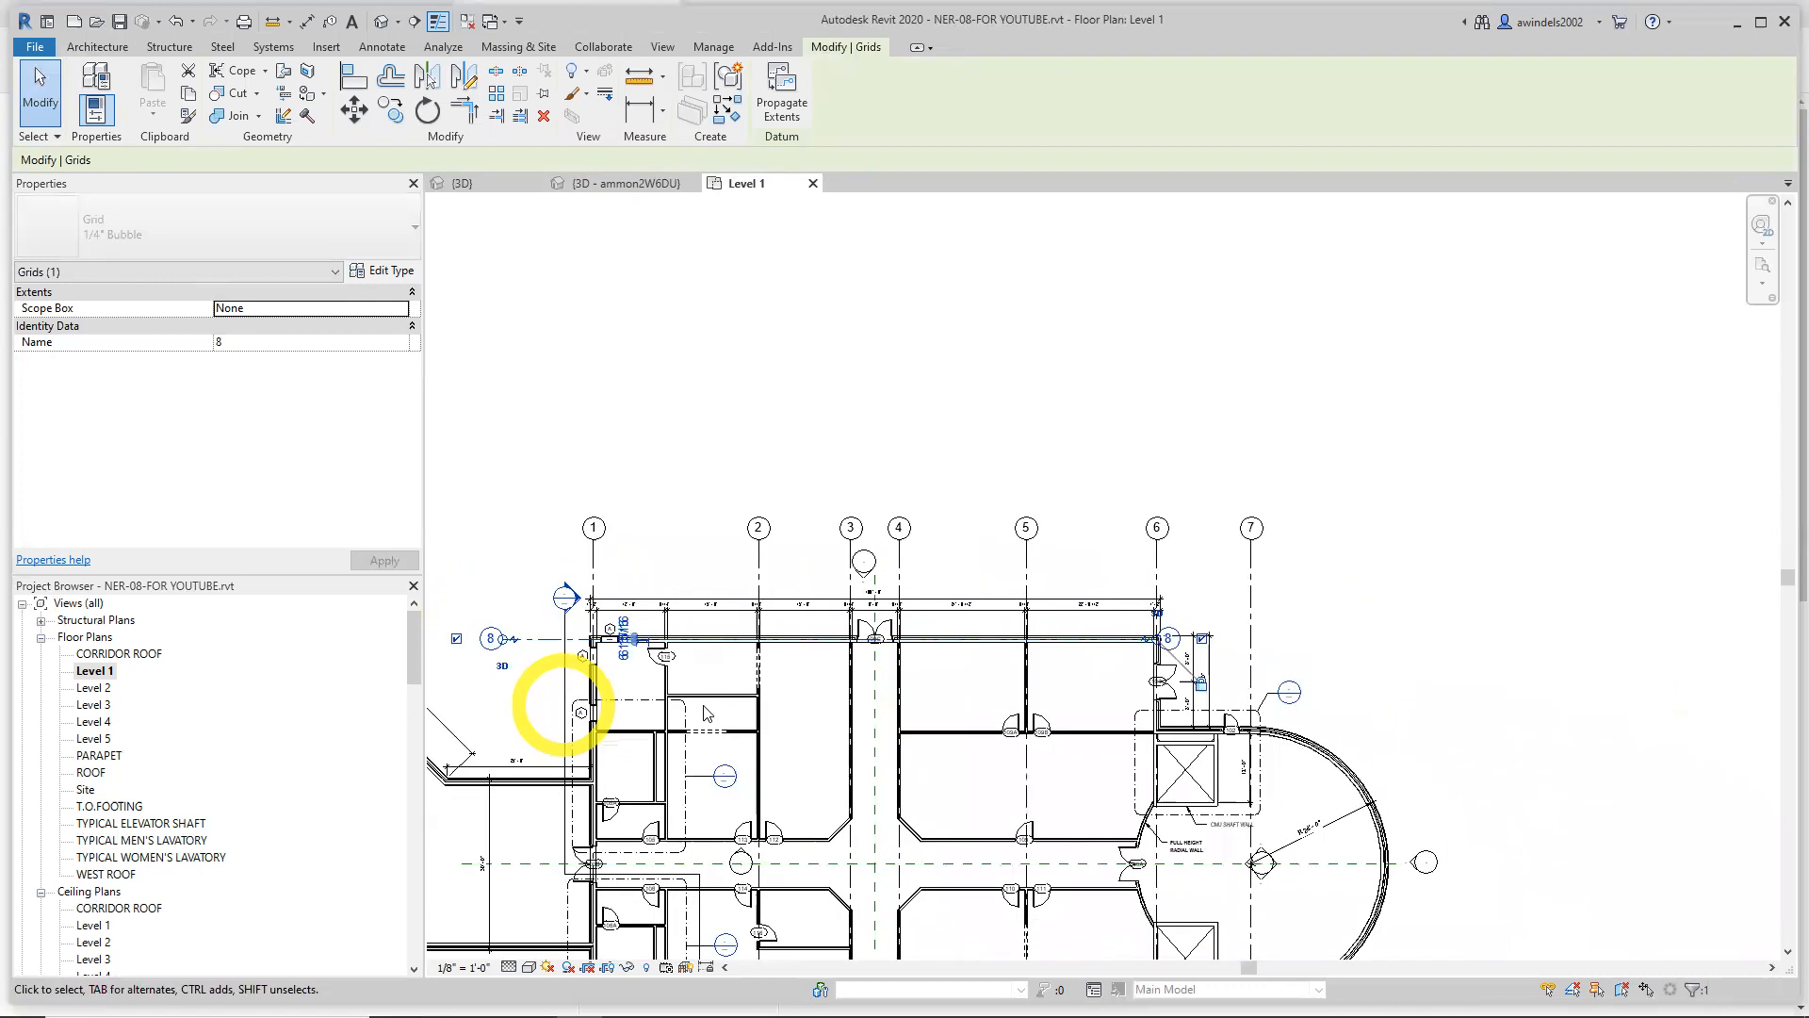
Extend the horizontal grid's east end beyond the building's curved end, move its west end slightly inward, and clear the selection
{"action": "left_click_drag", "start_coordinate": [1157, 639], "coordinate": [1362, 751]}
{"action": "left_click", "coordinate": [1326, 639]}
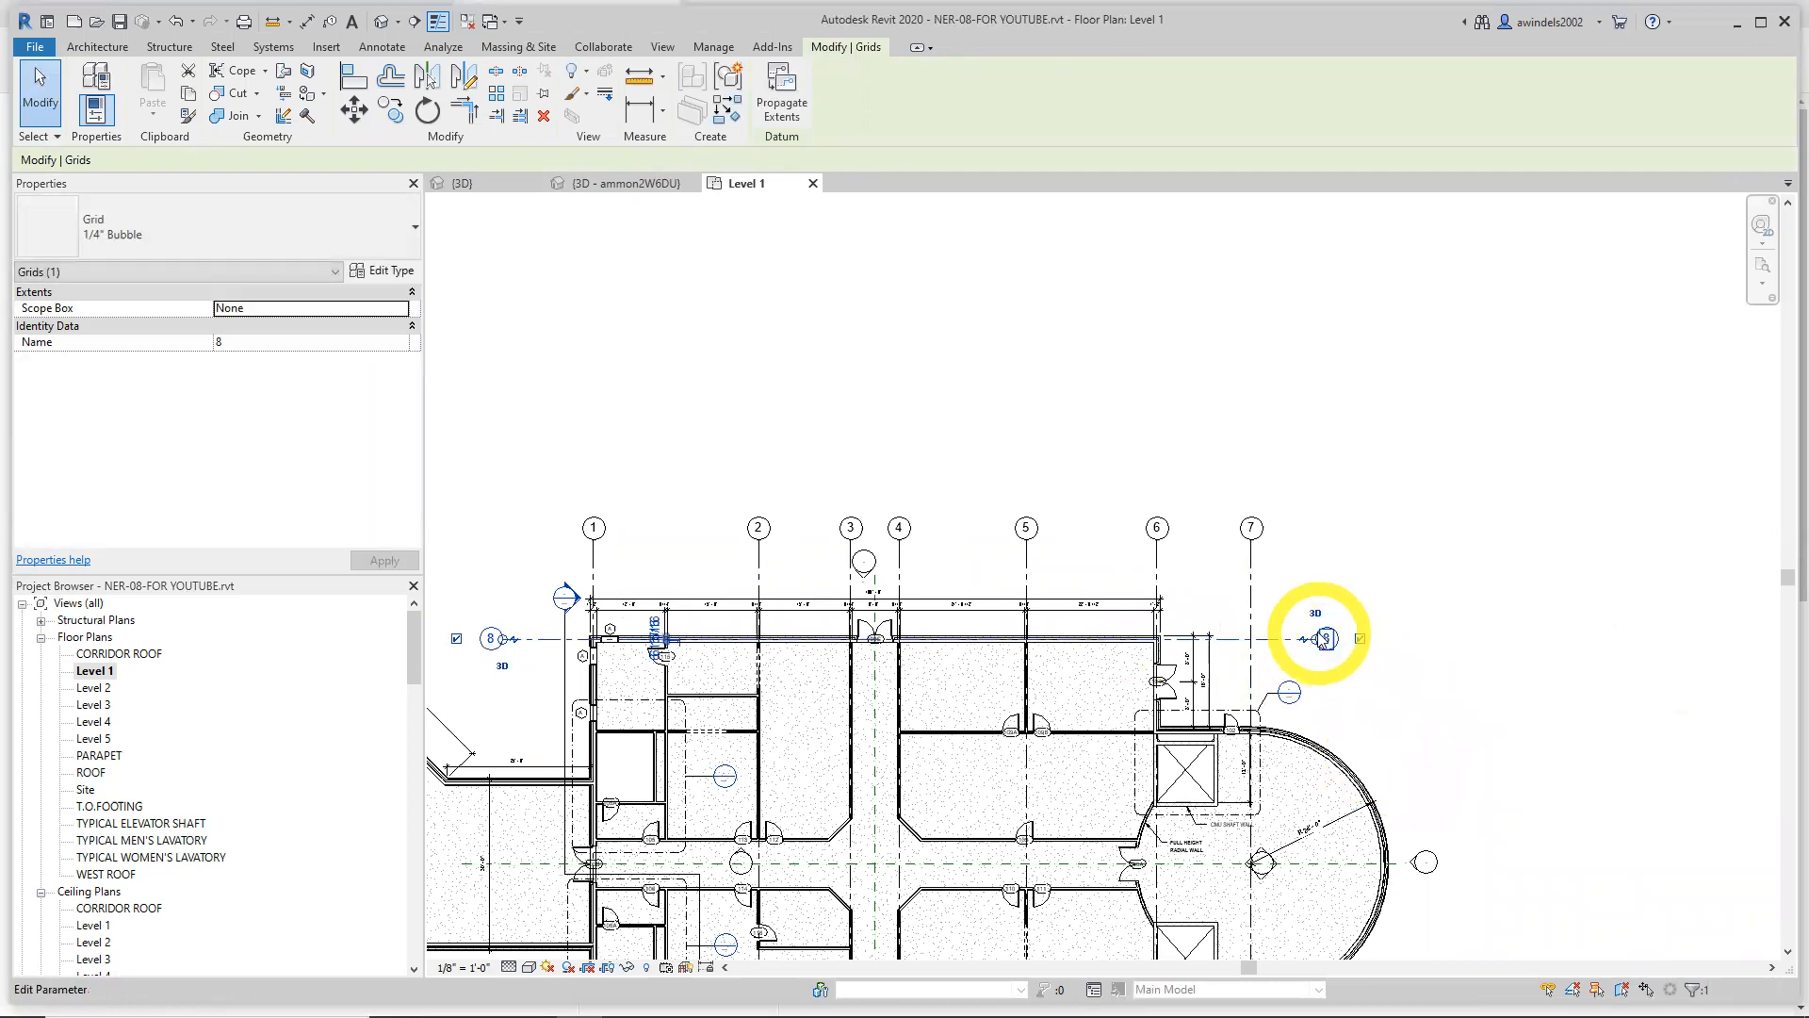
{"action": "left_click", "coordinate": [1456, 659]}
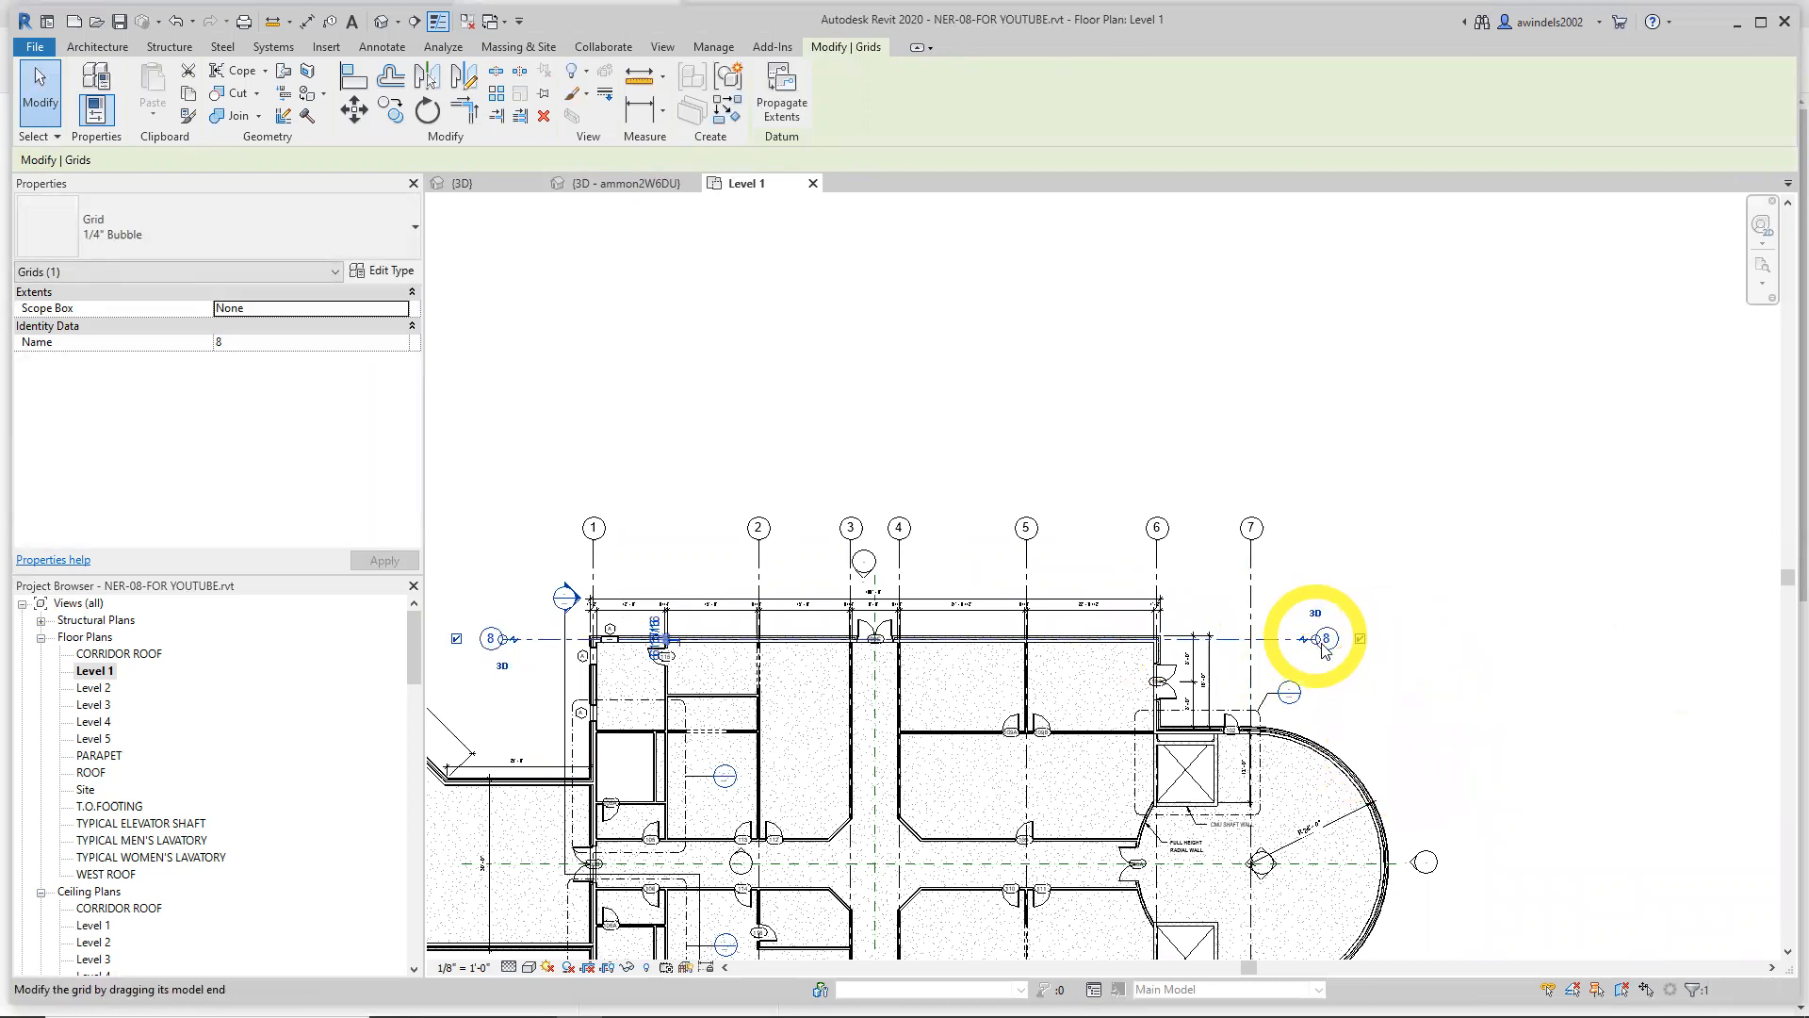
{"action": "left_click_drag", "start_coordinate": [1317, 639], "coordinate": [1479, 641]}
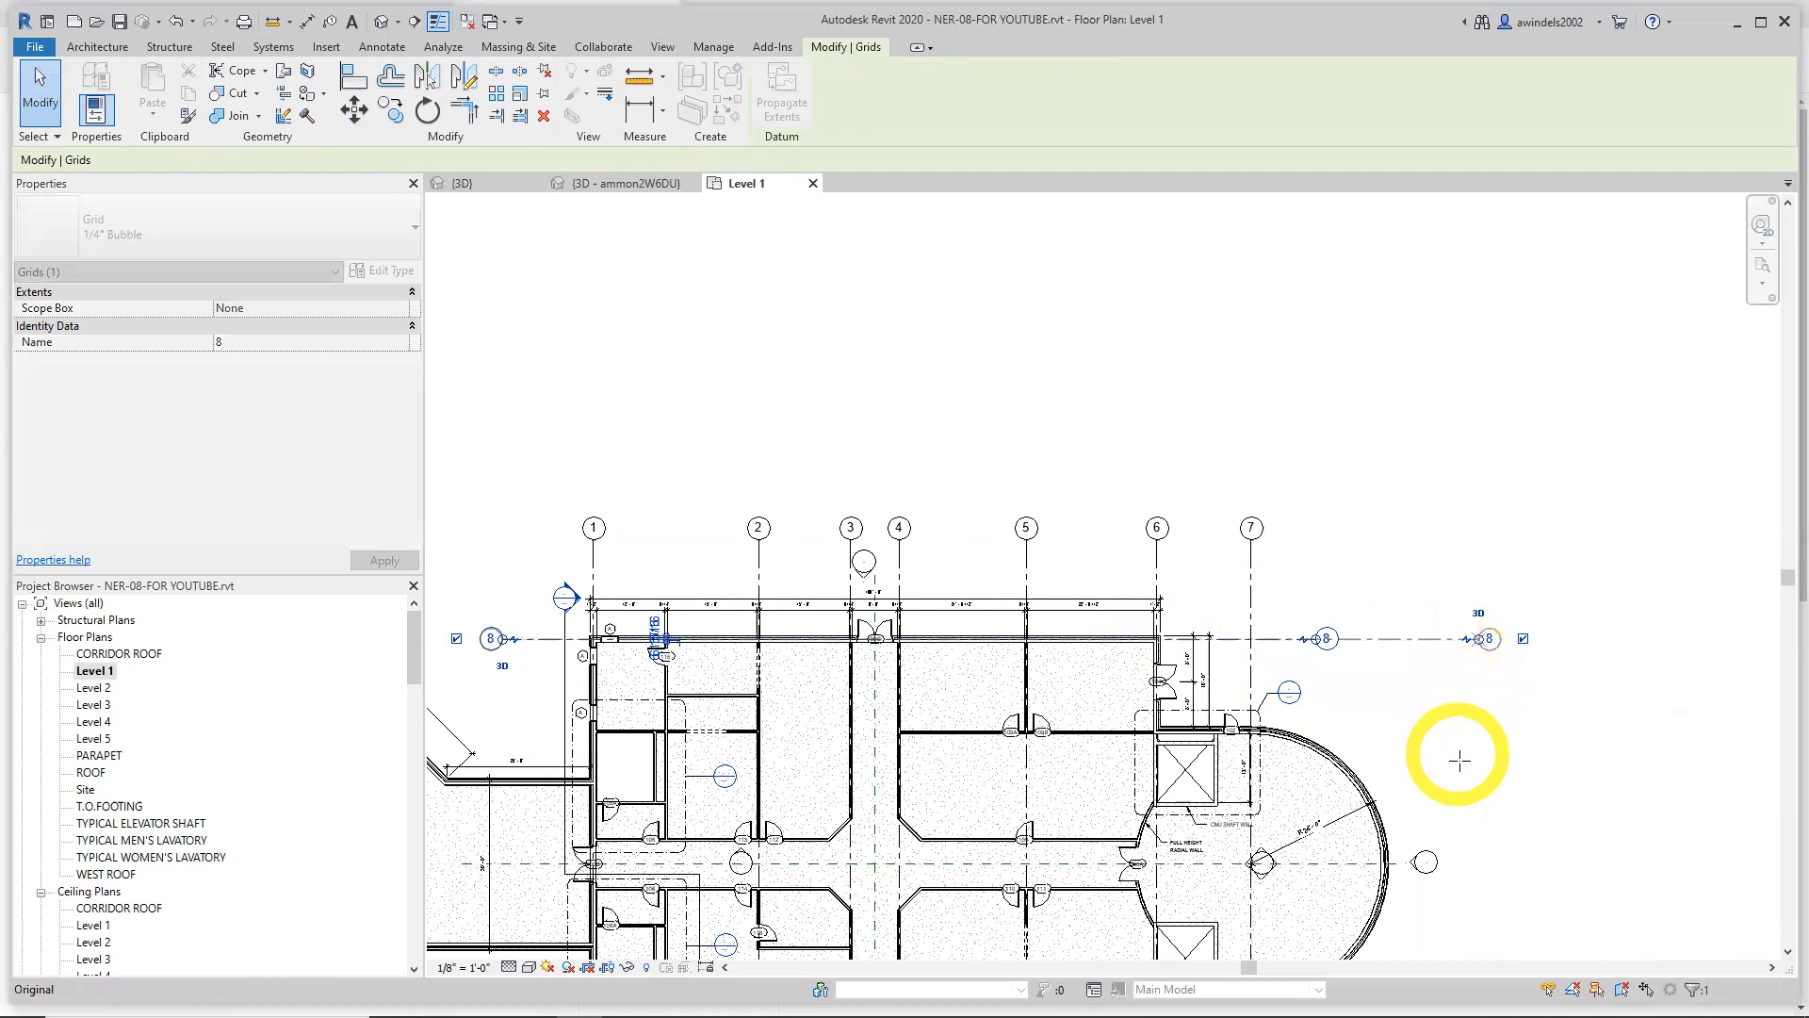
{"action": "middle_click_drag", "start_coordinate": [1345, 595], "coordinate": [1414, 451]}
{"action": "left_click_drag", "start_coordinate": [571, 495], "coordinate": [599, 515]}
{"action": "left_click", "coordinate": [649, 609]}
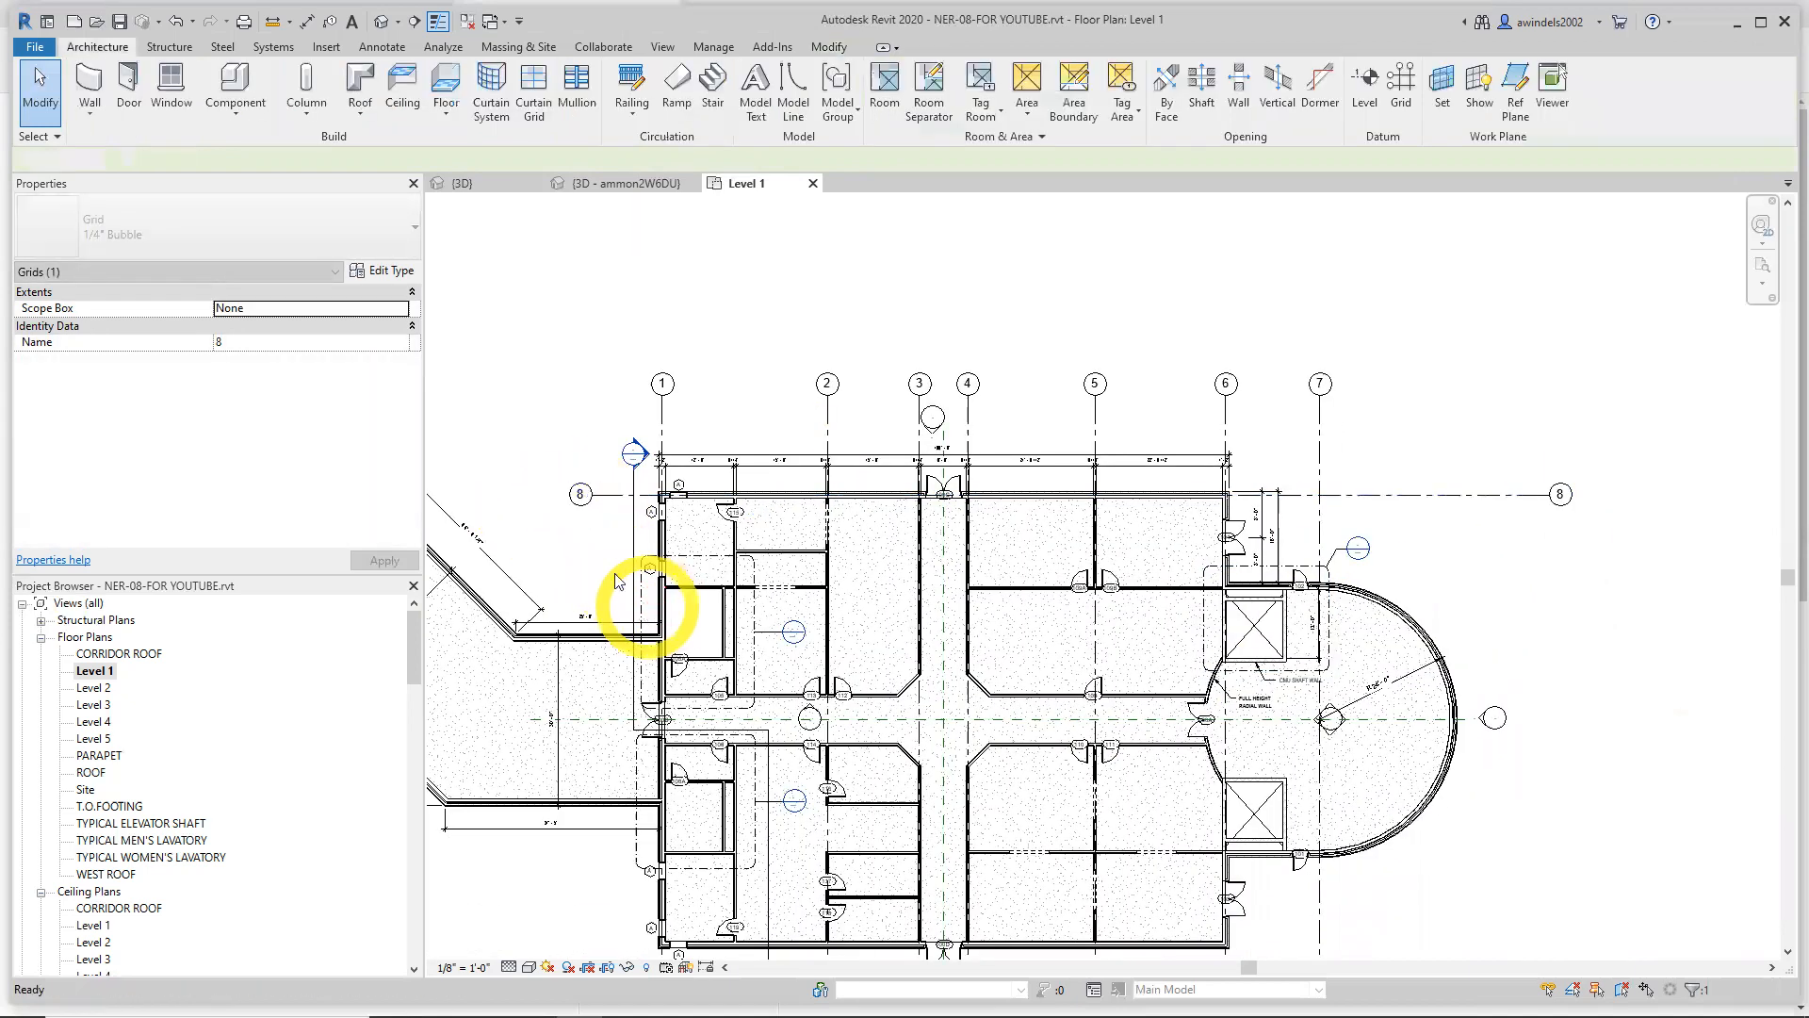
Rename the horizontal grid along the north exterior wall to A
{"action": "left_click", "coordinate": [581, 495]}
{"action": "left_click", "coordinate": [232, 342]}
{"action": "type", "text": "a"}
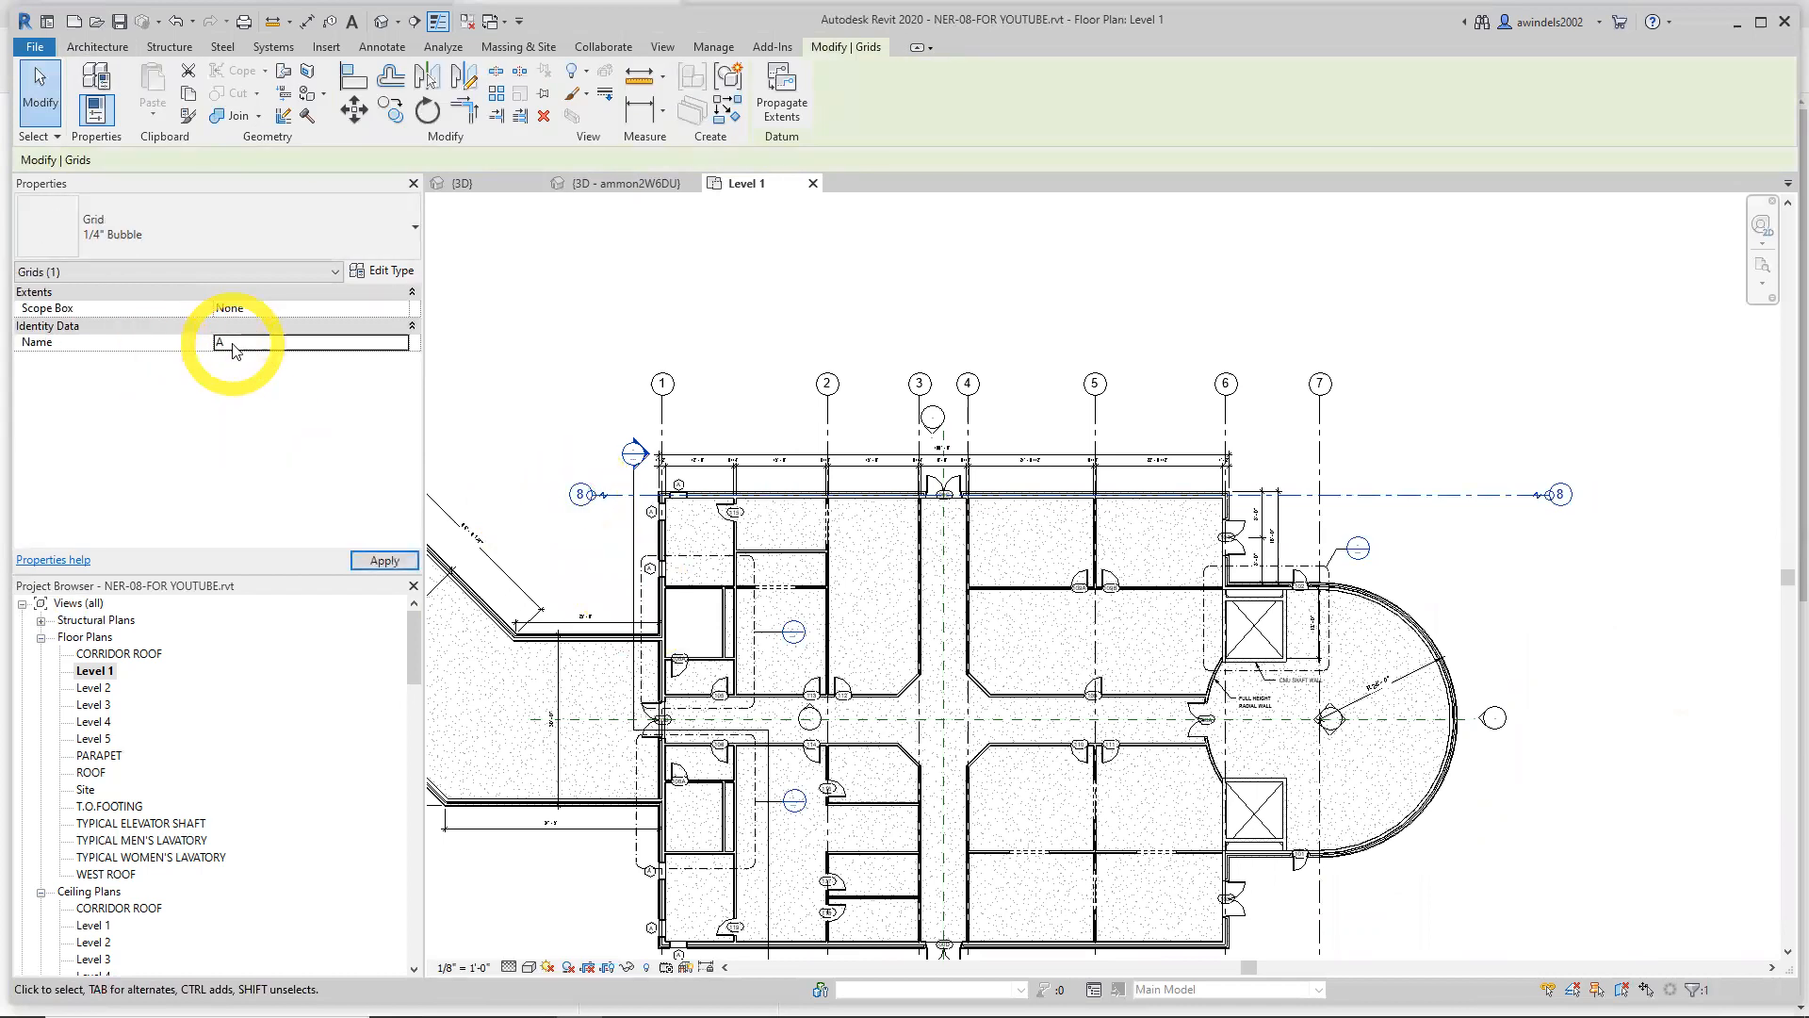
{"action": "left_click", "coordinate": [578, 416]}
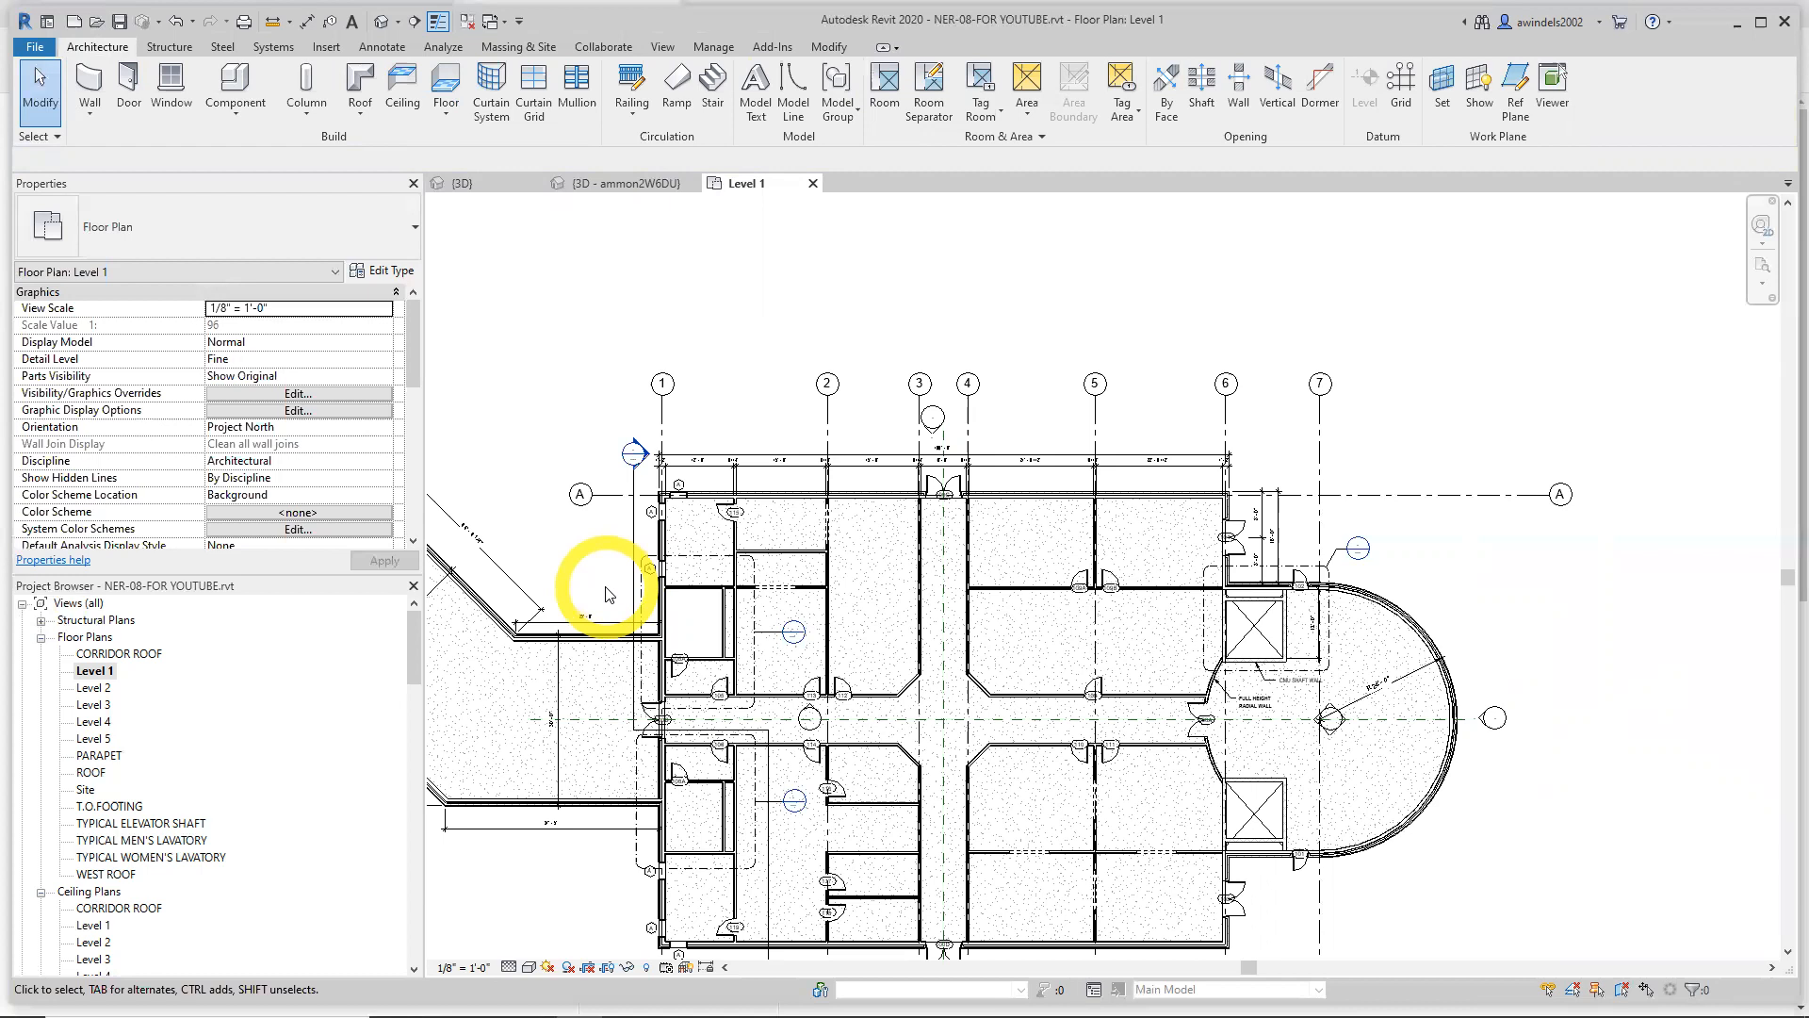
Create a grid similar to grid A by picking the core line of the exterior wall beside door 102 with Pick Lines
{"action": "left_click", "coordinate": [621, 497]}
{"action": "right_click", "coordinate": [621, 500]}
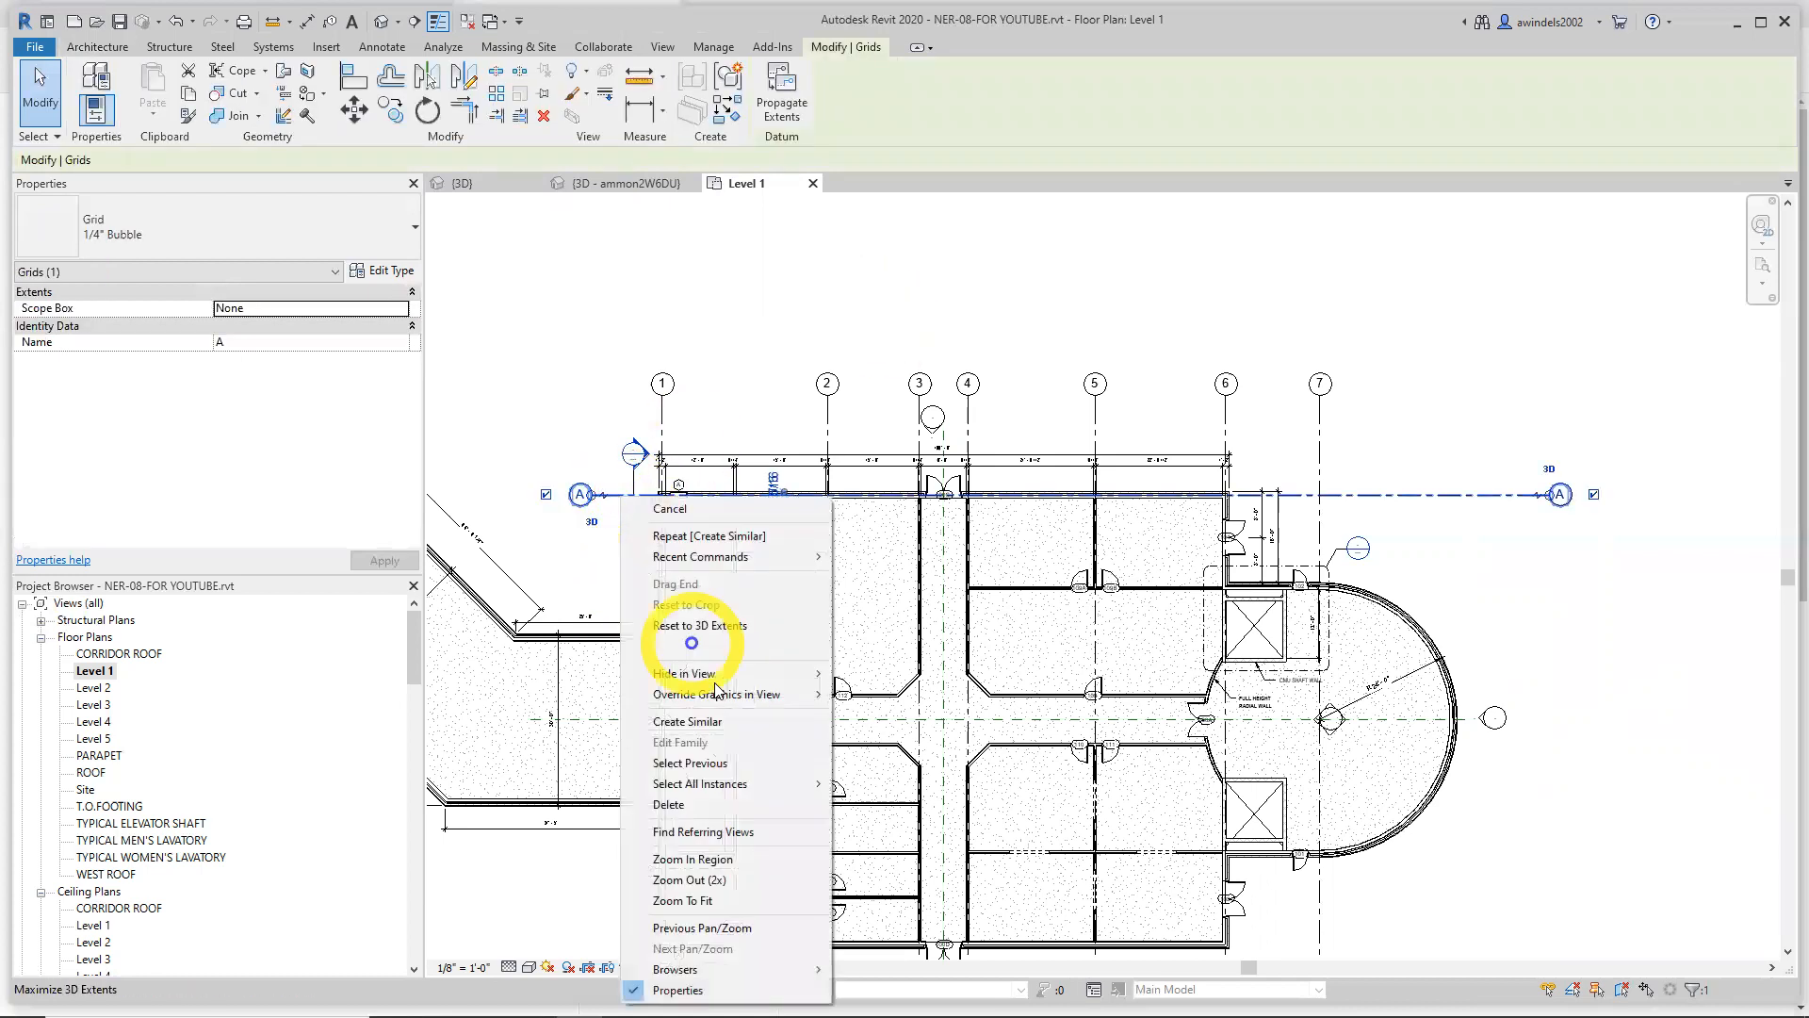
{"action": "left_click", "coordinate": [758, 714]}
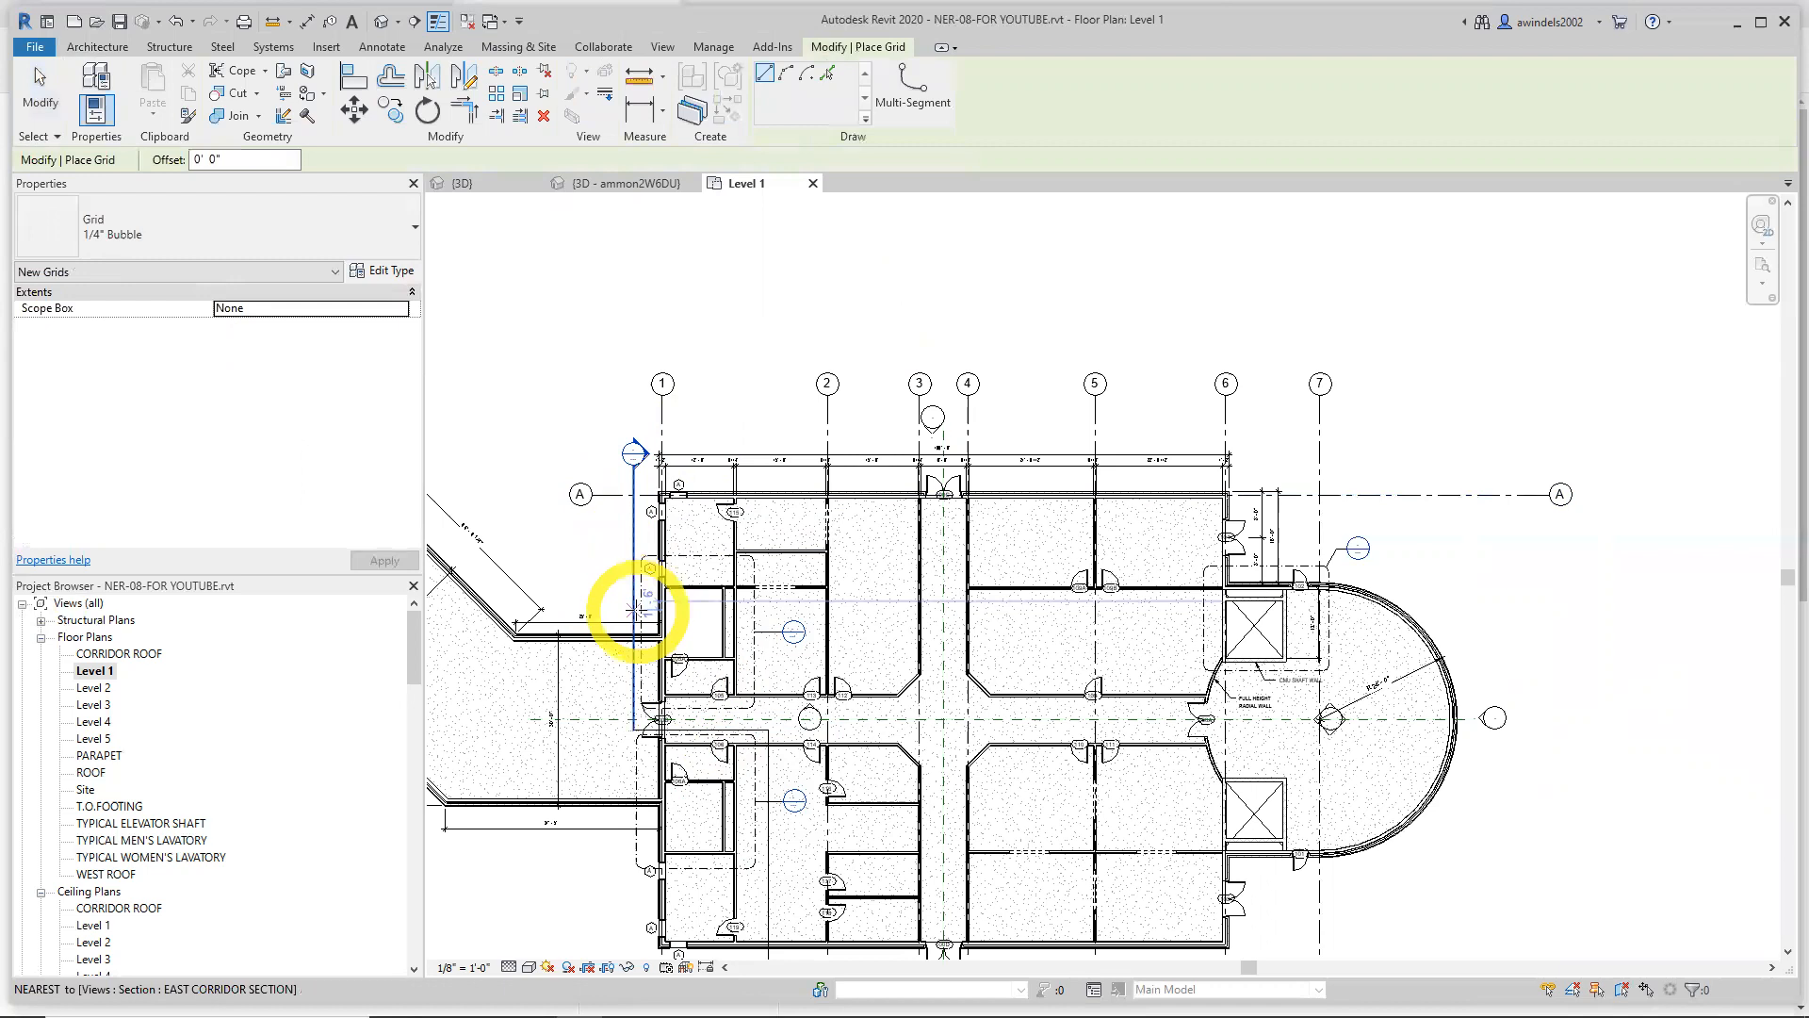
{"action": "left_click", "coordinate": [634, 605]}
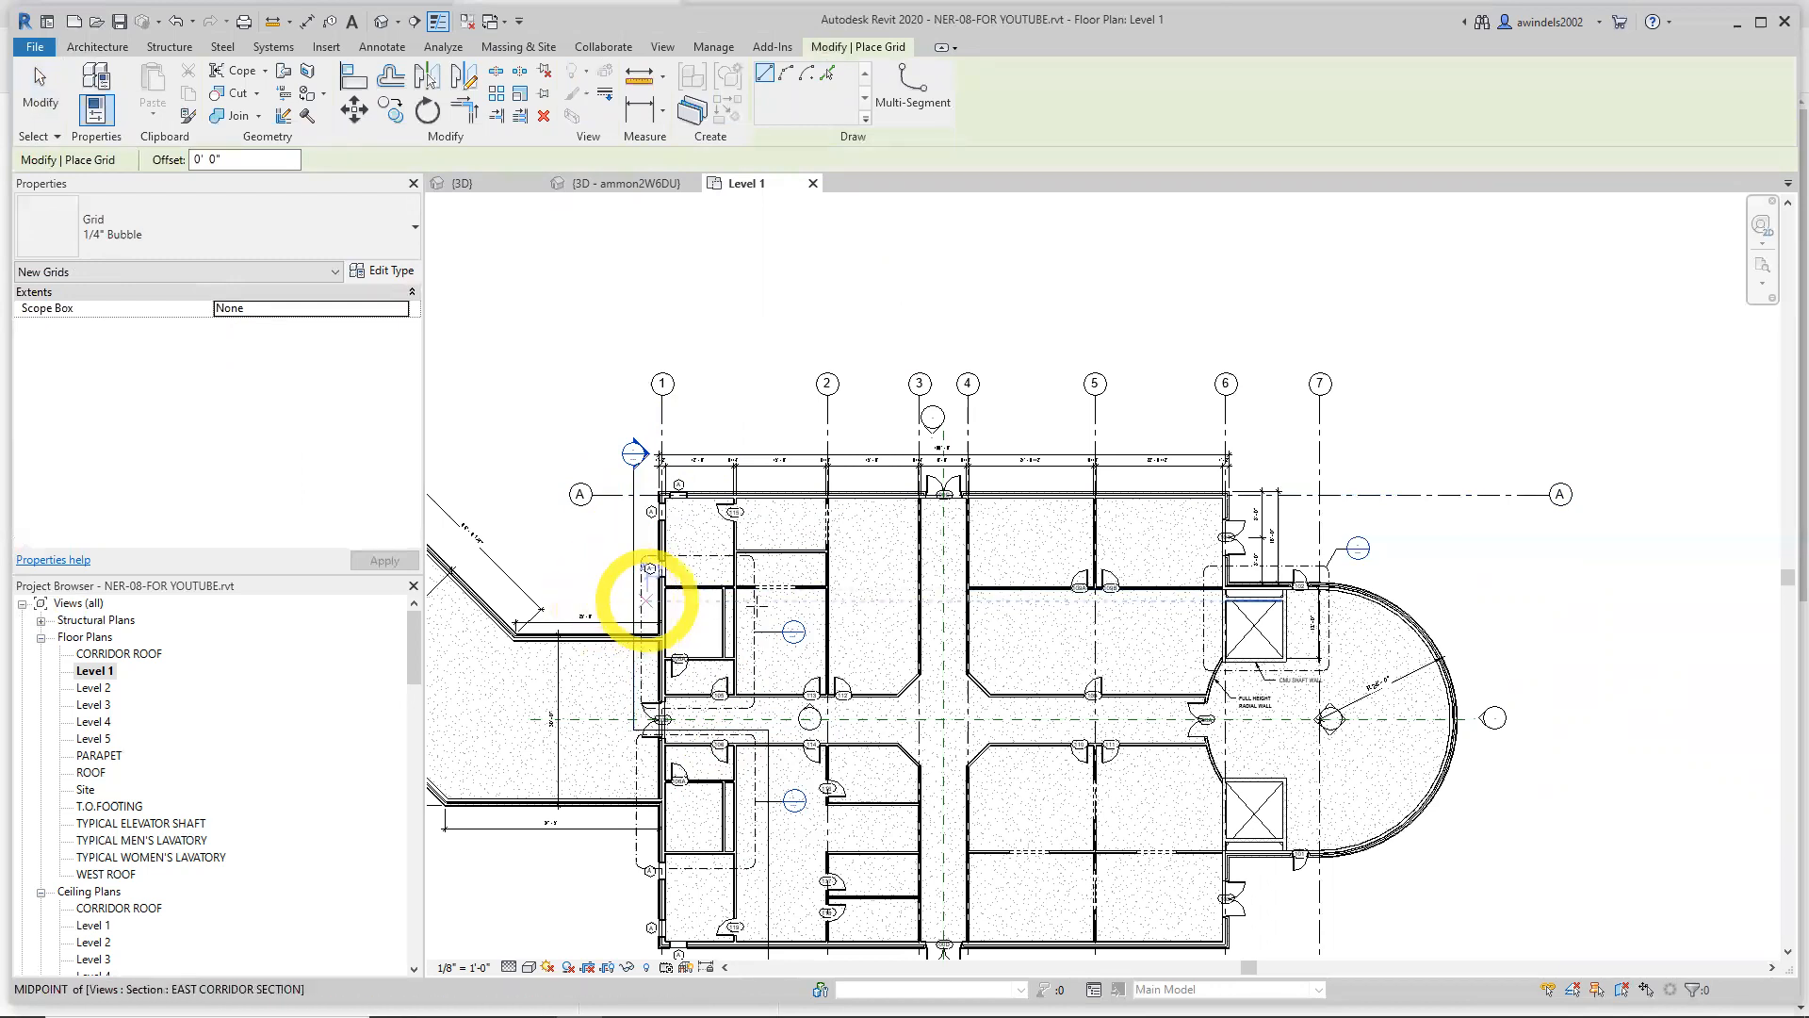
{"action": "scroll", "coordinate": [1226, 586], "scroll_direction": "up", "scroll_amount": 4}
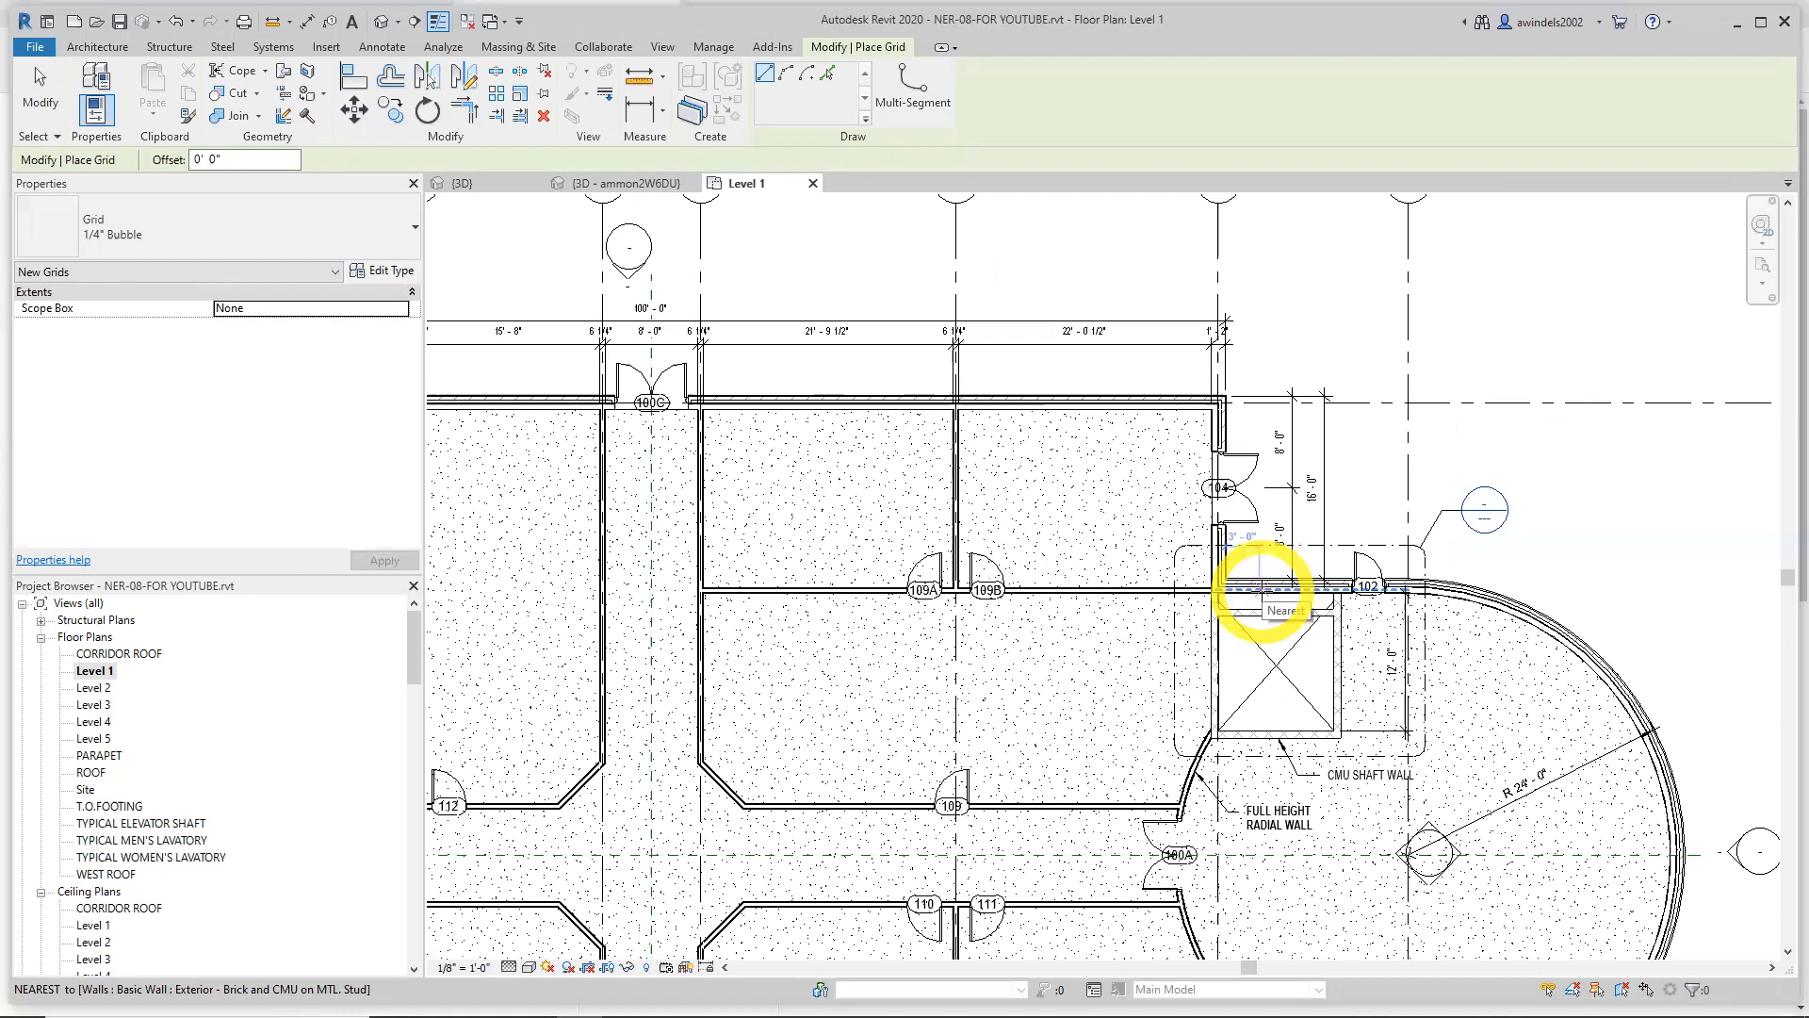
{"action": "middle_click_drag", "start_coordinate": [848, 665], "coordinate": [1398, 676]}
{"action": "middle_click_drag", "start_coordinate": [1093, 693], "coordinate": [1214, 670]}
{"action": "middle_click_drag", "start_coordinate": [1371, 617], "coordinate": [565, 772]}
{"action": "scroll", "coordinate": [1090, 719], "scroll_direction": "up", "scroll_amount": 5}
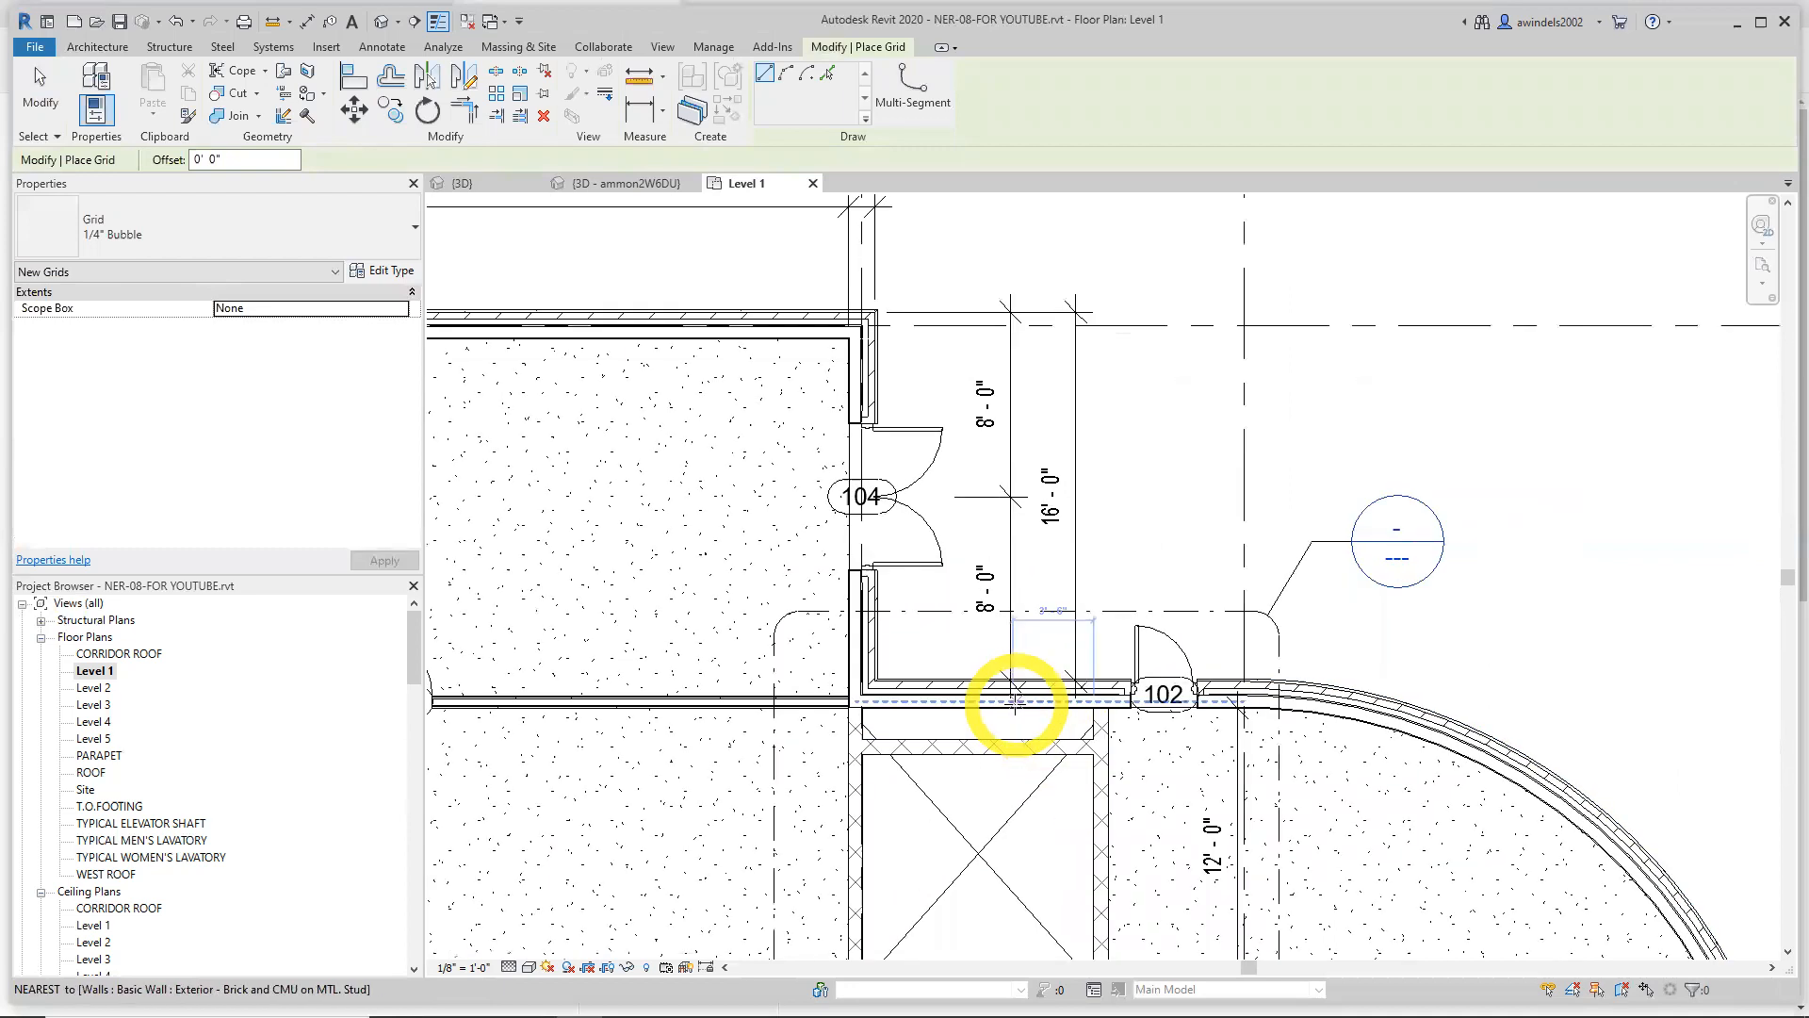
{"action": "left_click", "coordinate": [827, 75]}
{"action": "left_click", "coordinate": [1045, 706]}
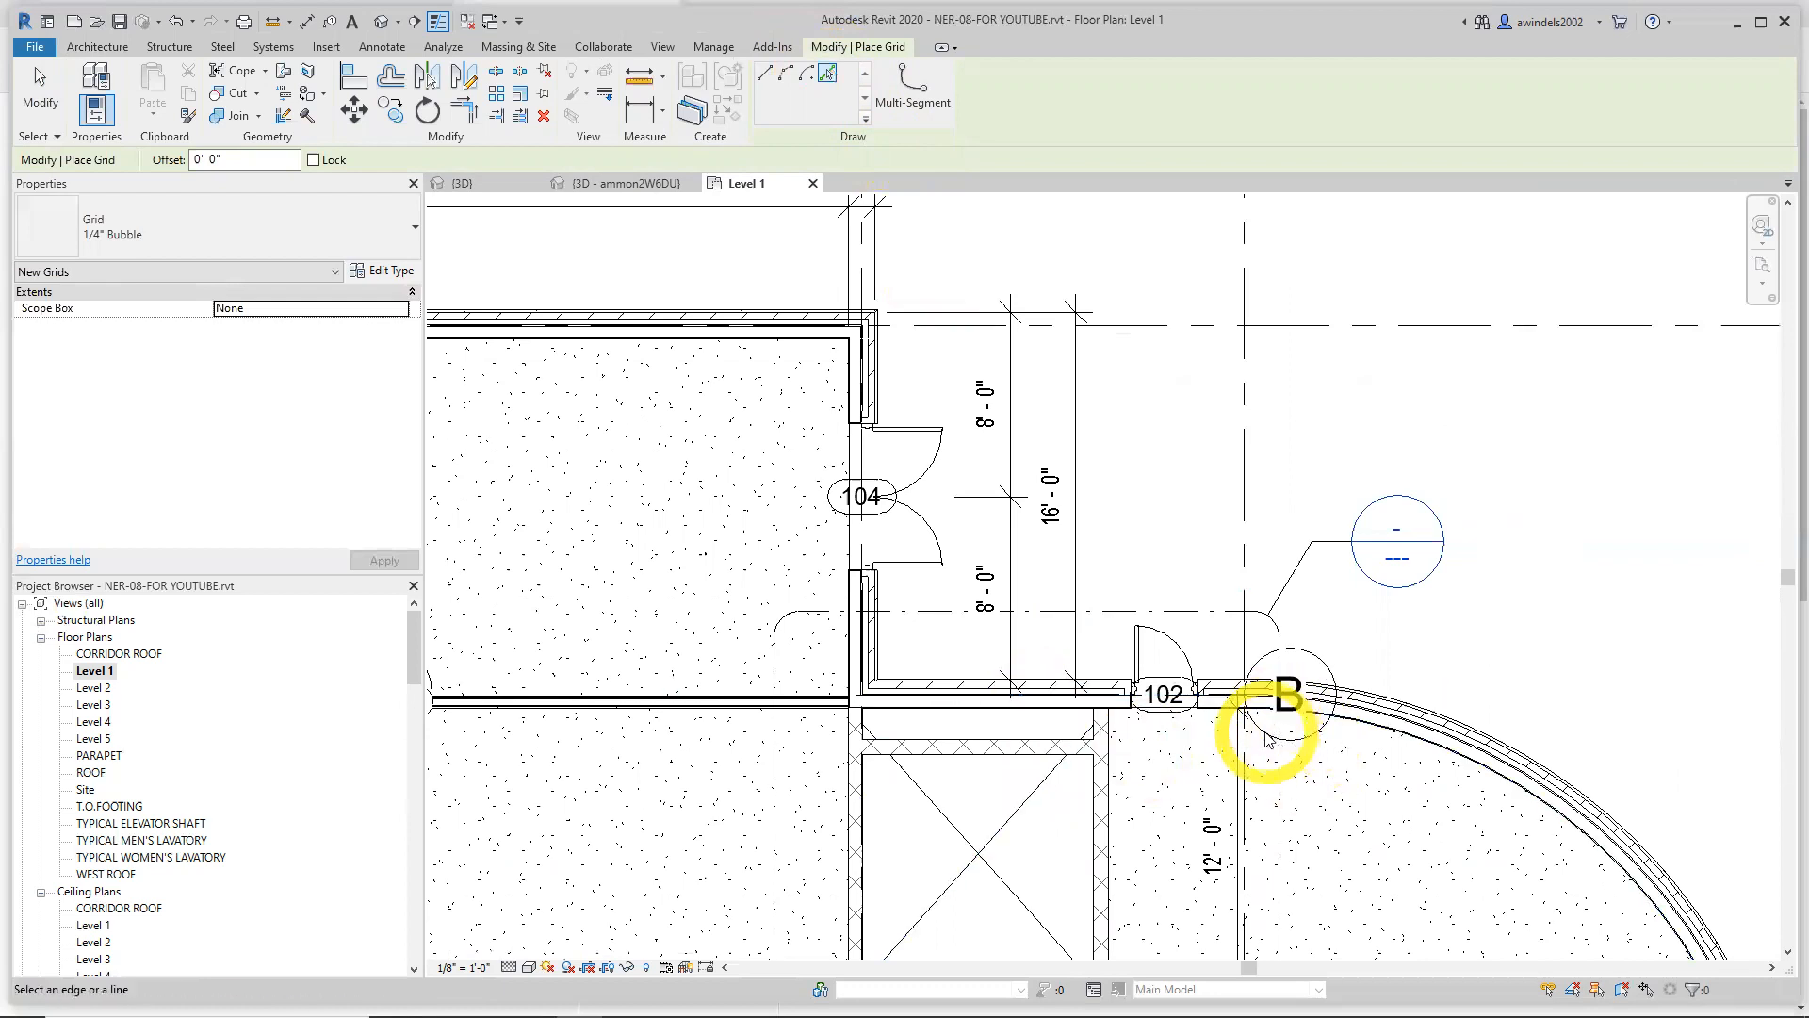
{"action": "key", "text": "Escape"}
{"action": "key", "text": "Escape"}
Extend grid B's east end to align with grid A's east bubble and show a bubble at its west end
{"action": "left_click", "coordinate": [1268, 721]}
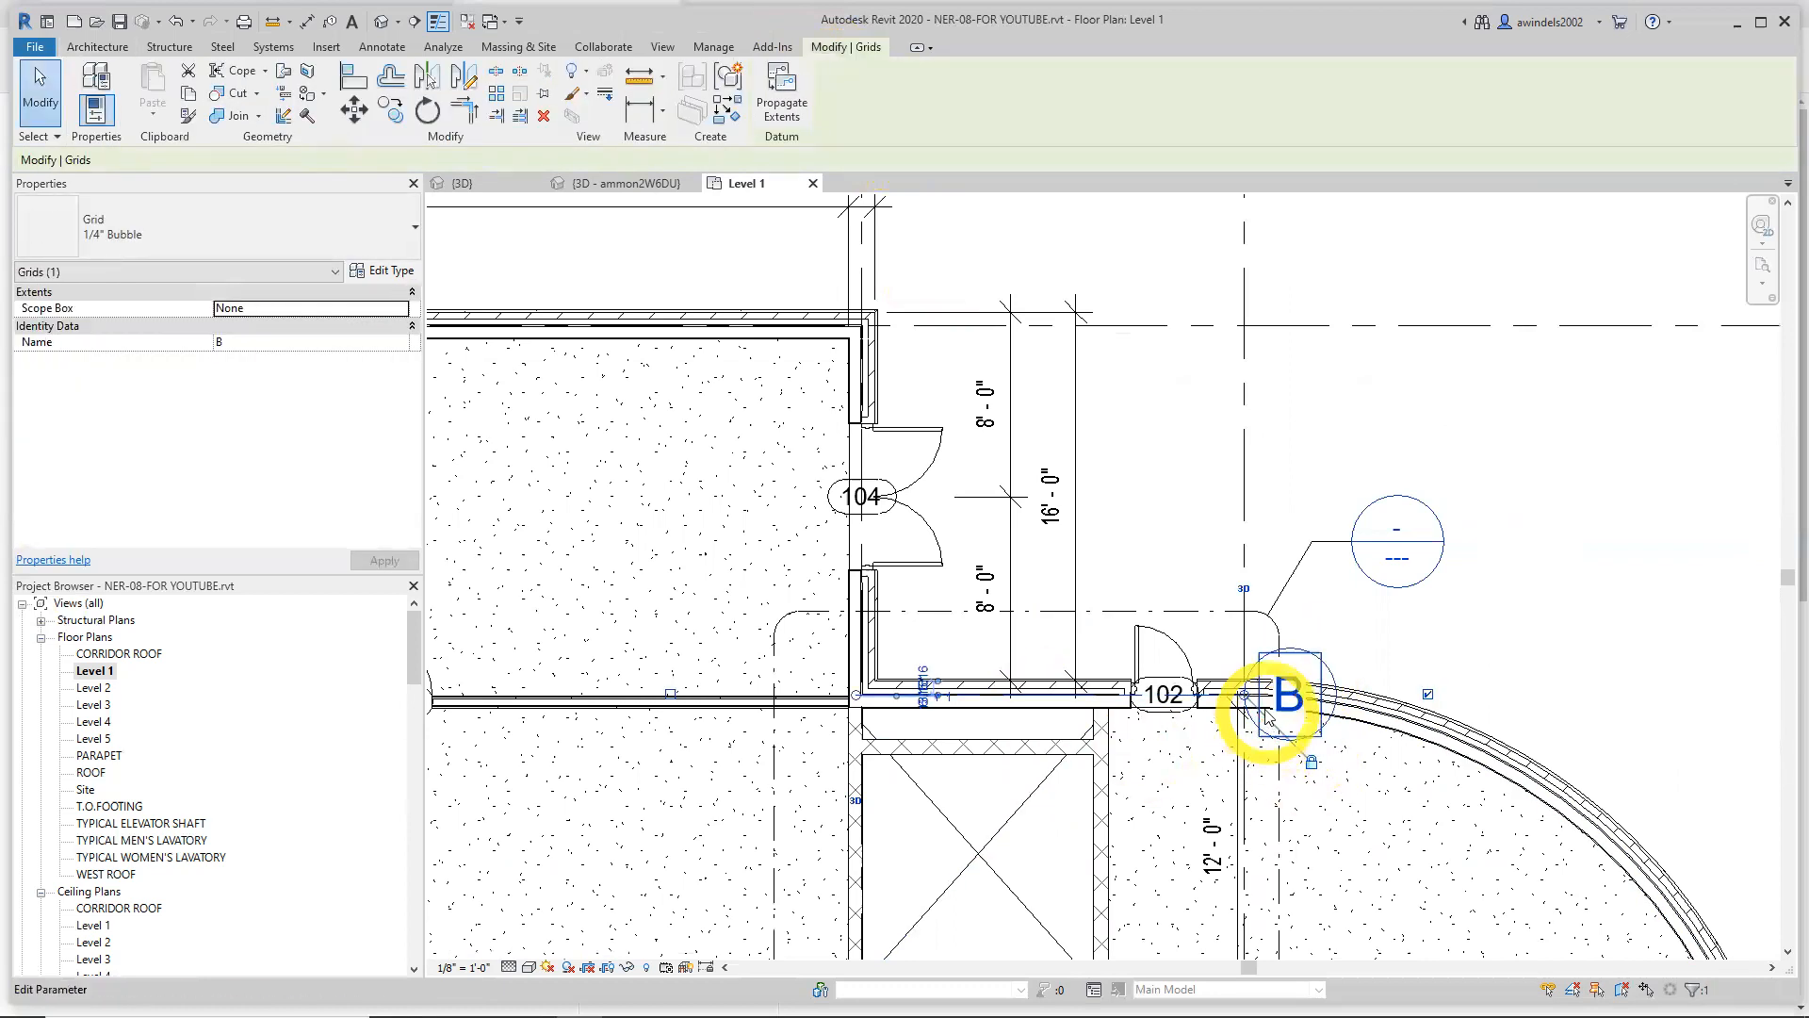
{"action": "scroll", "coordinate": [1267, 718], "scroll_direction": "down", "scroll_amount": 3}
{"action": "left_click_drag", "start_coordinate": [1258, 709], "coordinate": [1717, 709]}
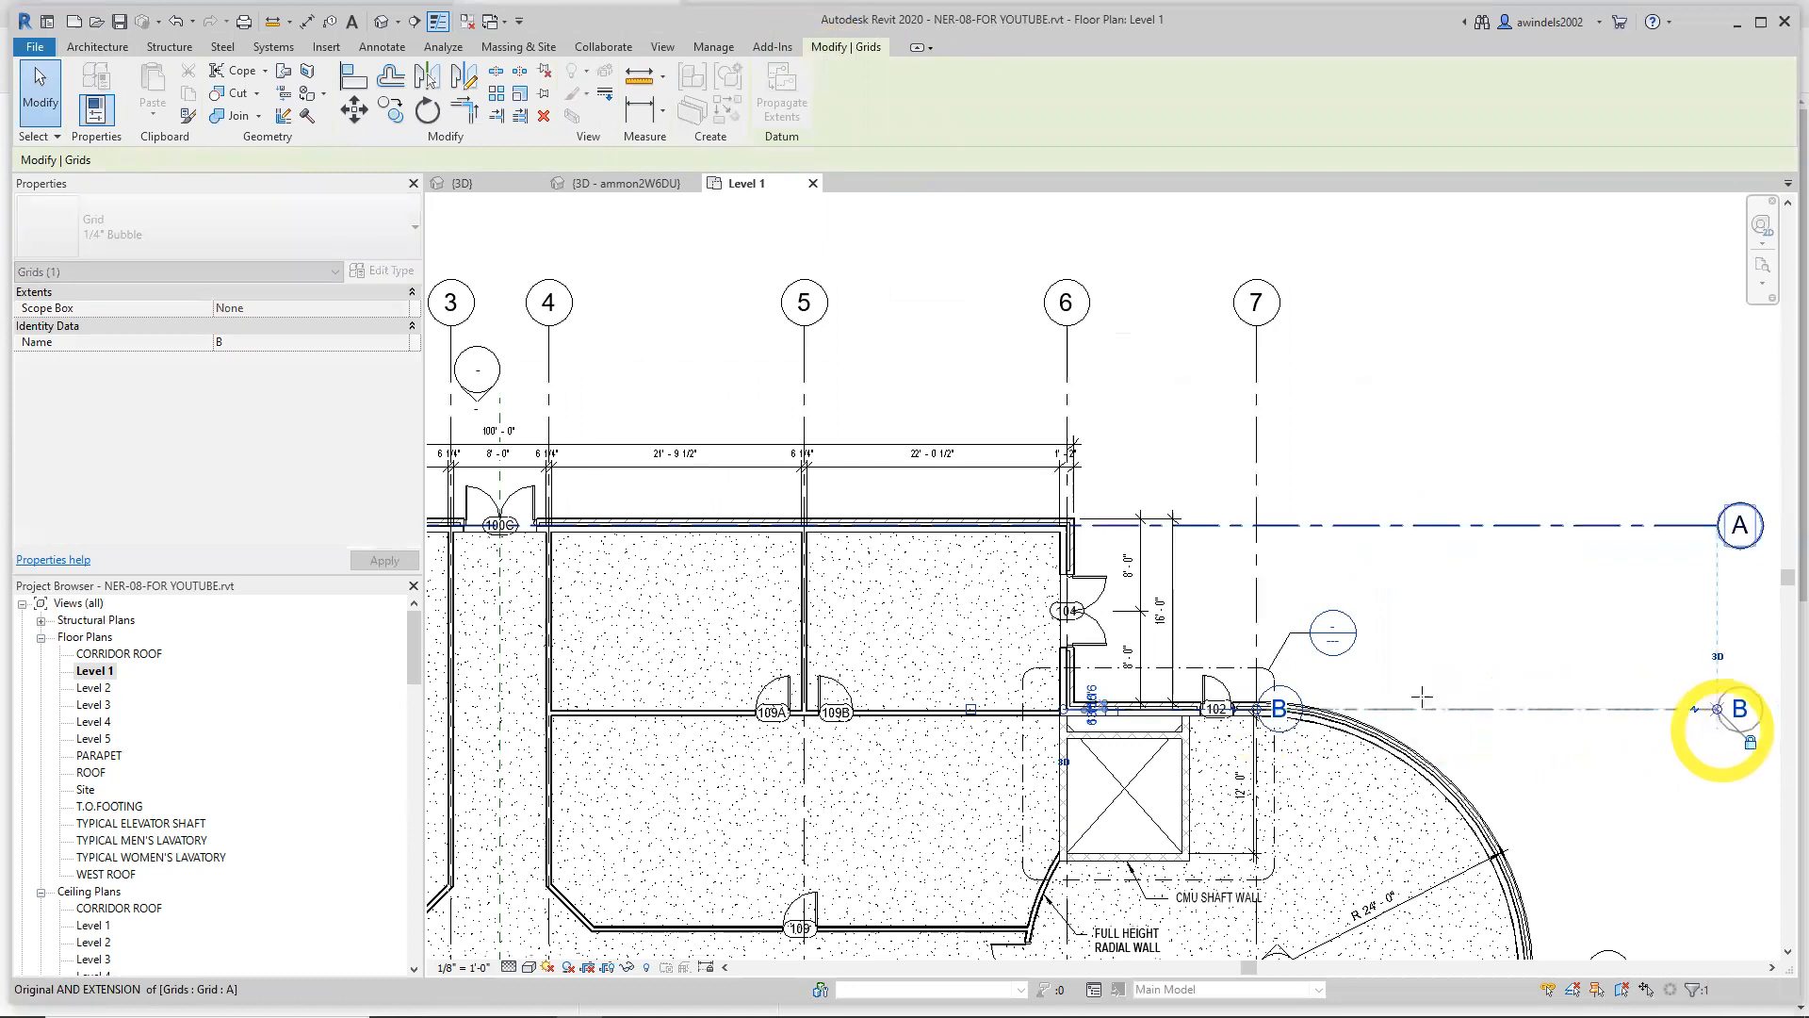
{"action": "scroll", "coordinate": [1098, 721], "scroll_direction": "down", "scroll_amount": 2}
{"action": "left_click", "coordinate": [1006, 713]}
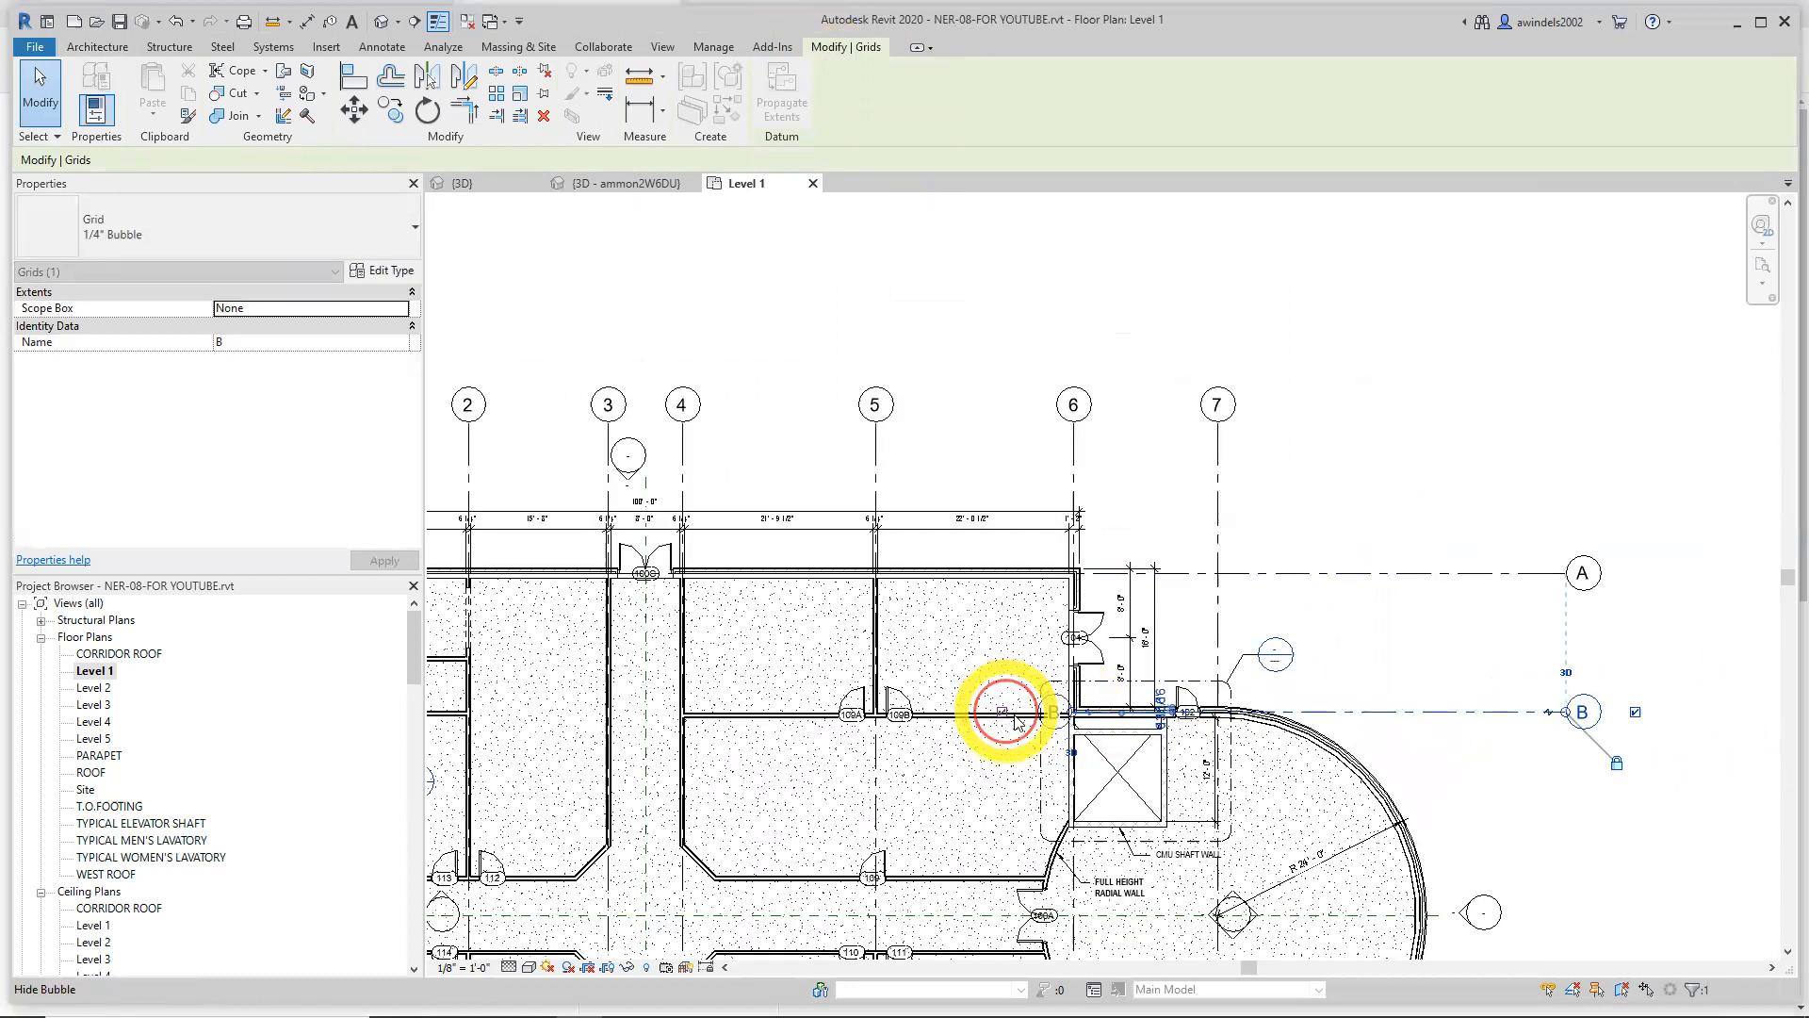
{"action": "left_click", "coordinate": [1053, 713]}
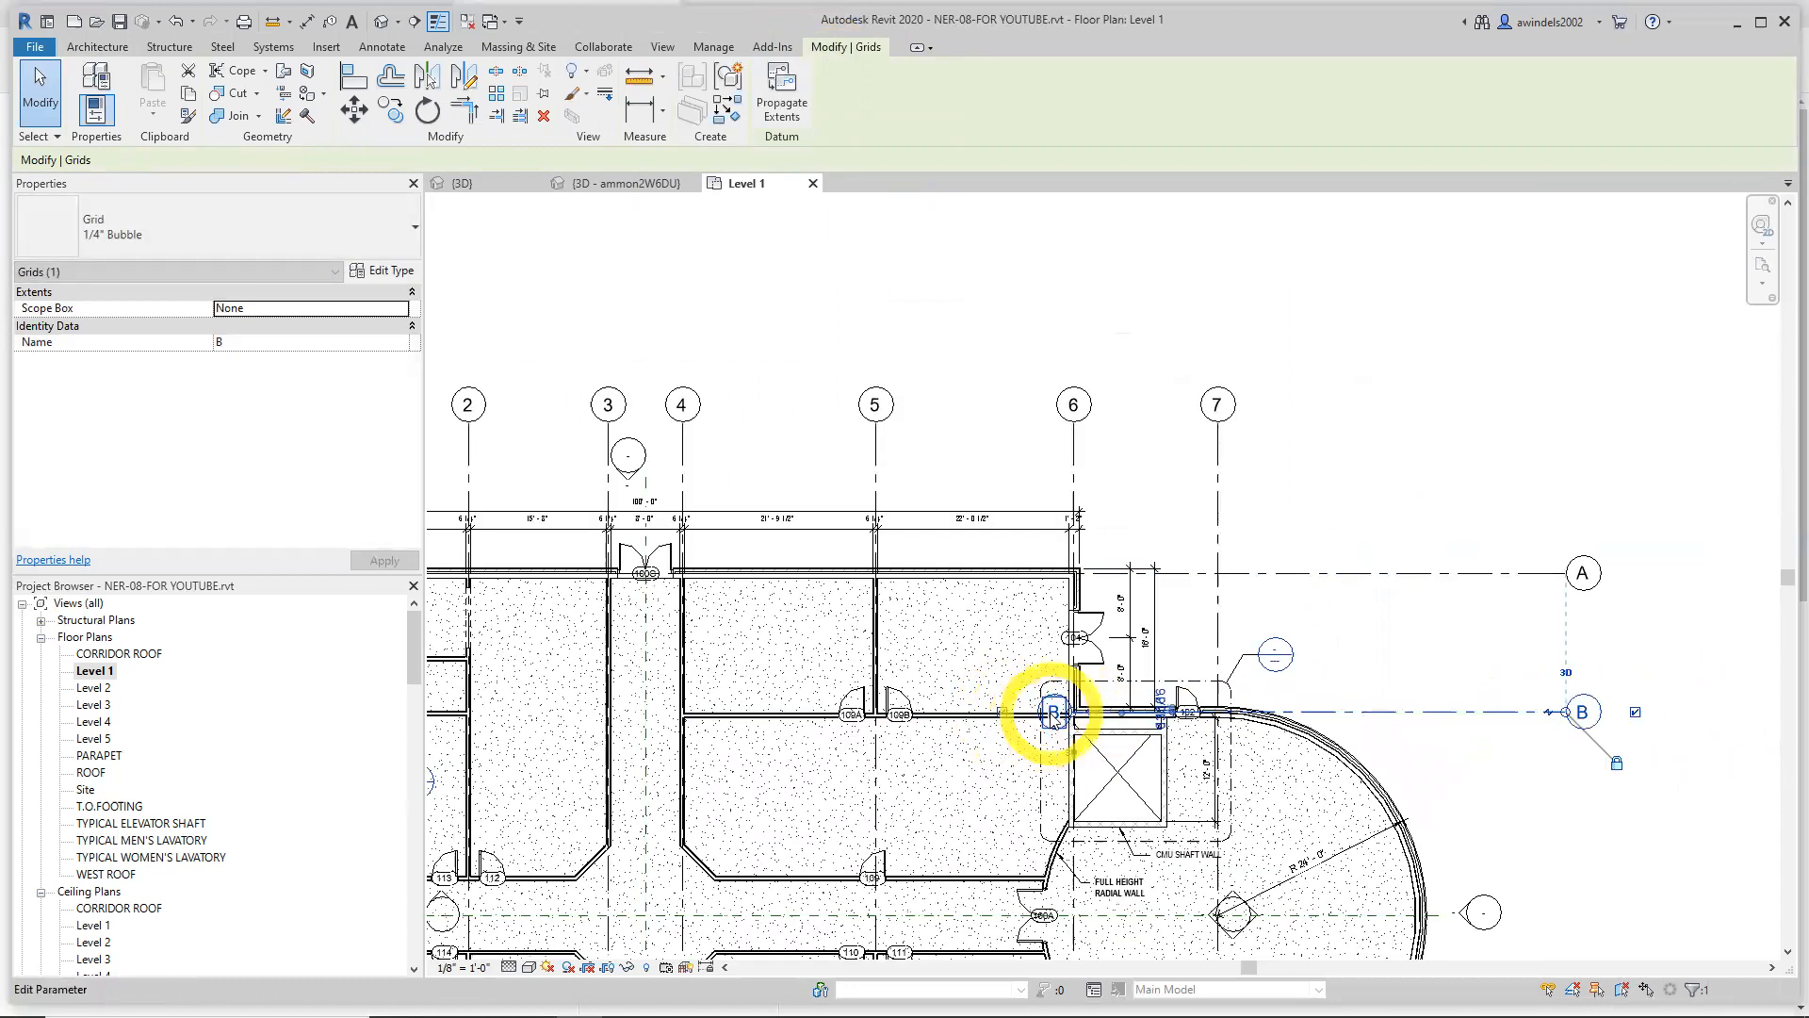
{"action": "left_click", "coordinate": [746, 753]}
{"action": "scroll", "coordinate": [1021, 784], "scroll_direction": "down", "scroll_amount": 2}
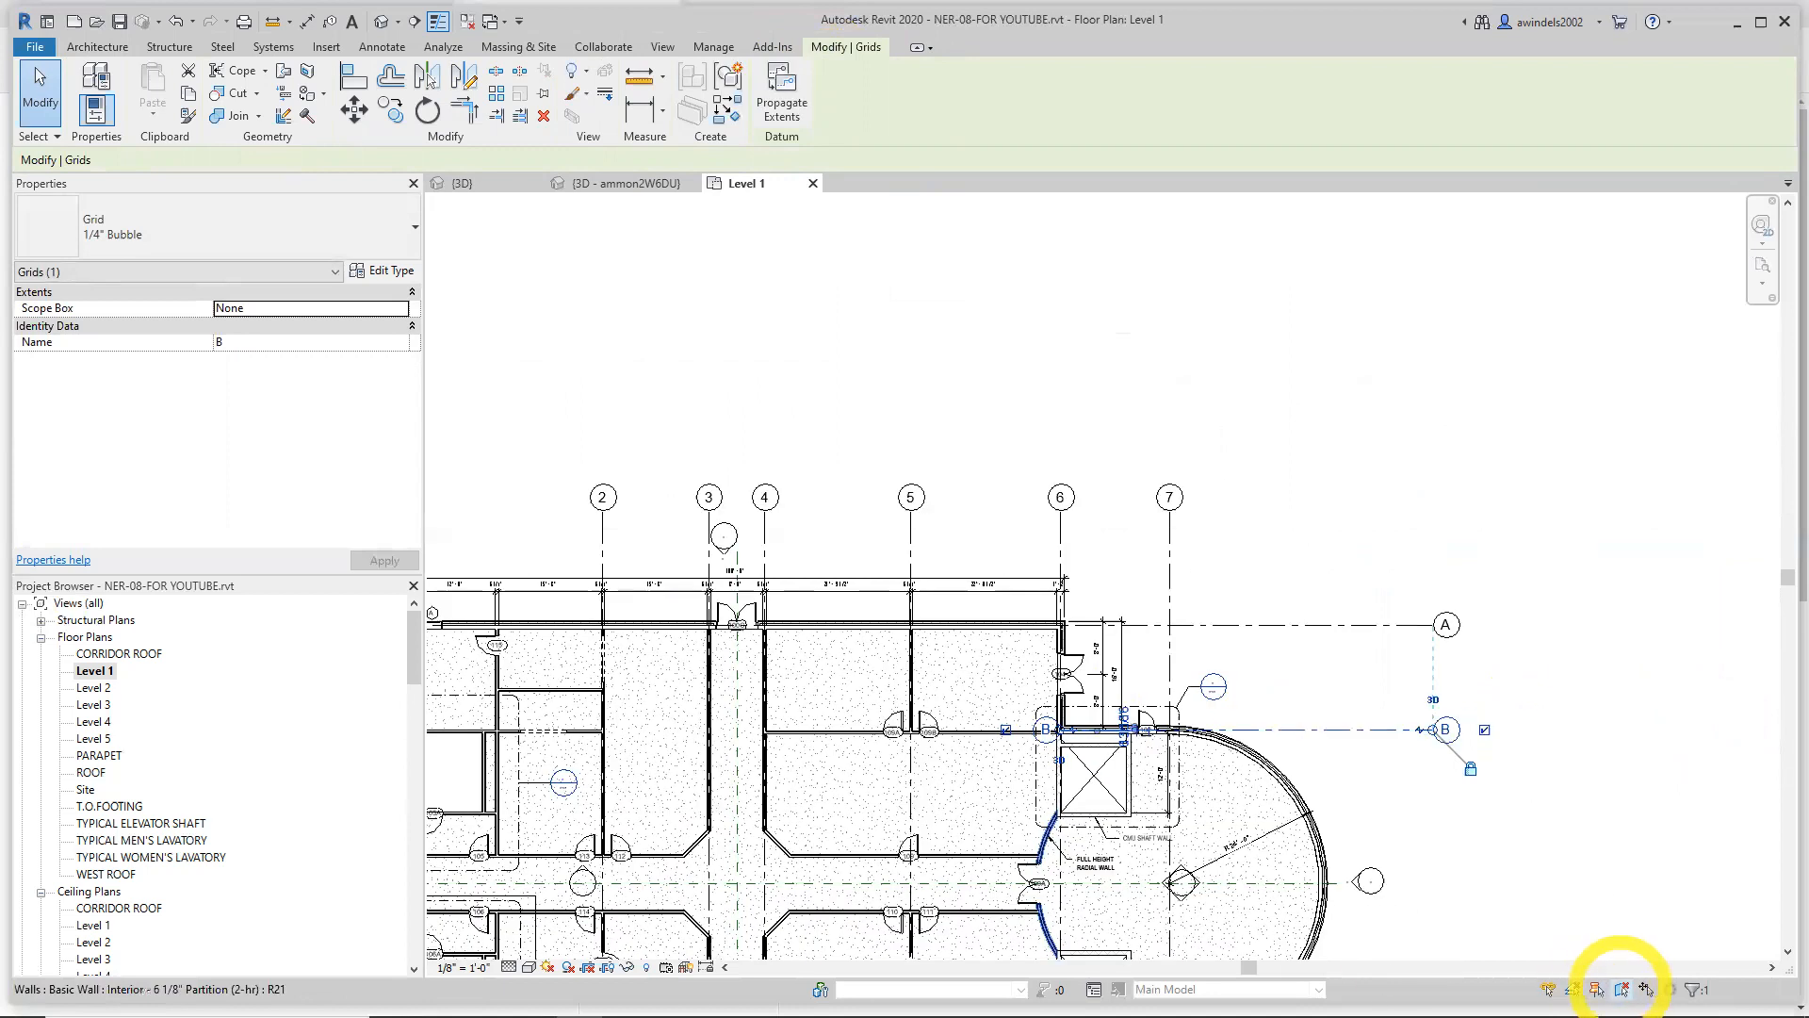
{"action": "key", "text": "Escape"}
{"action": "left_click", "coordinate": [1045, 730]}
{"action": "key", "text": "Escape"}
{"action": "left_click", "coordinate": [1047, 727]}
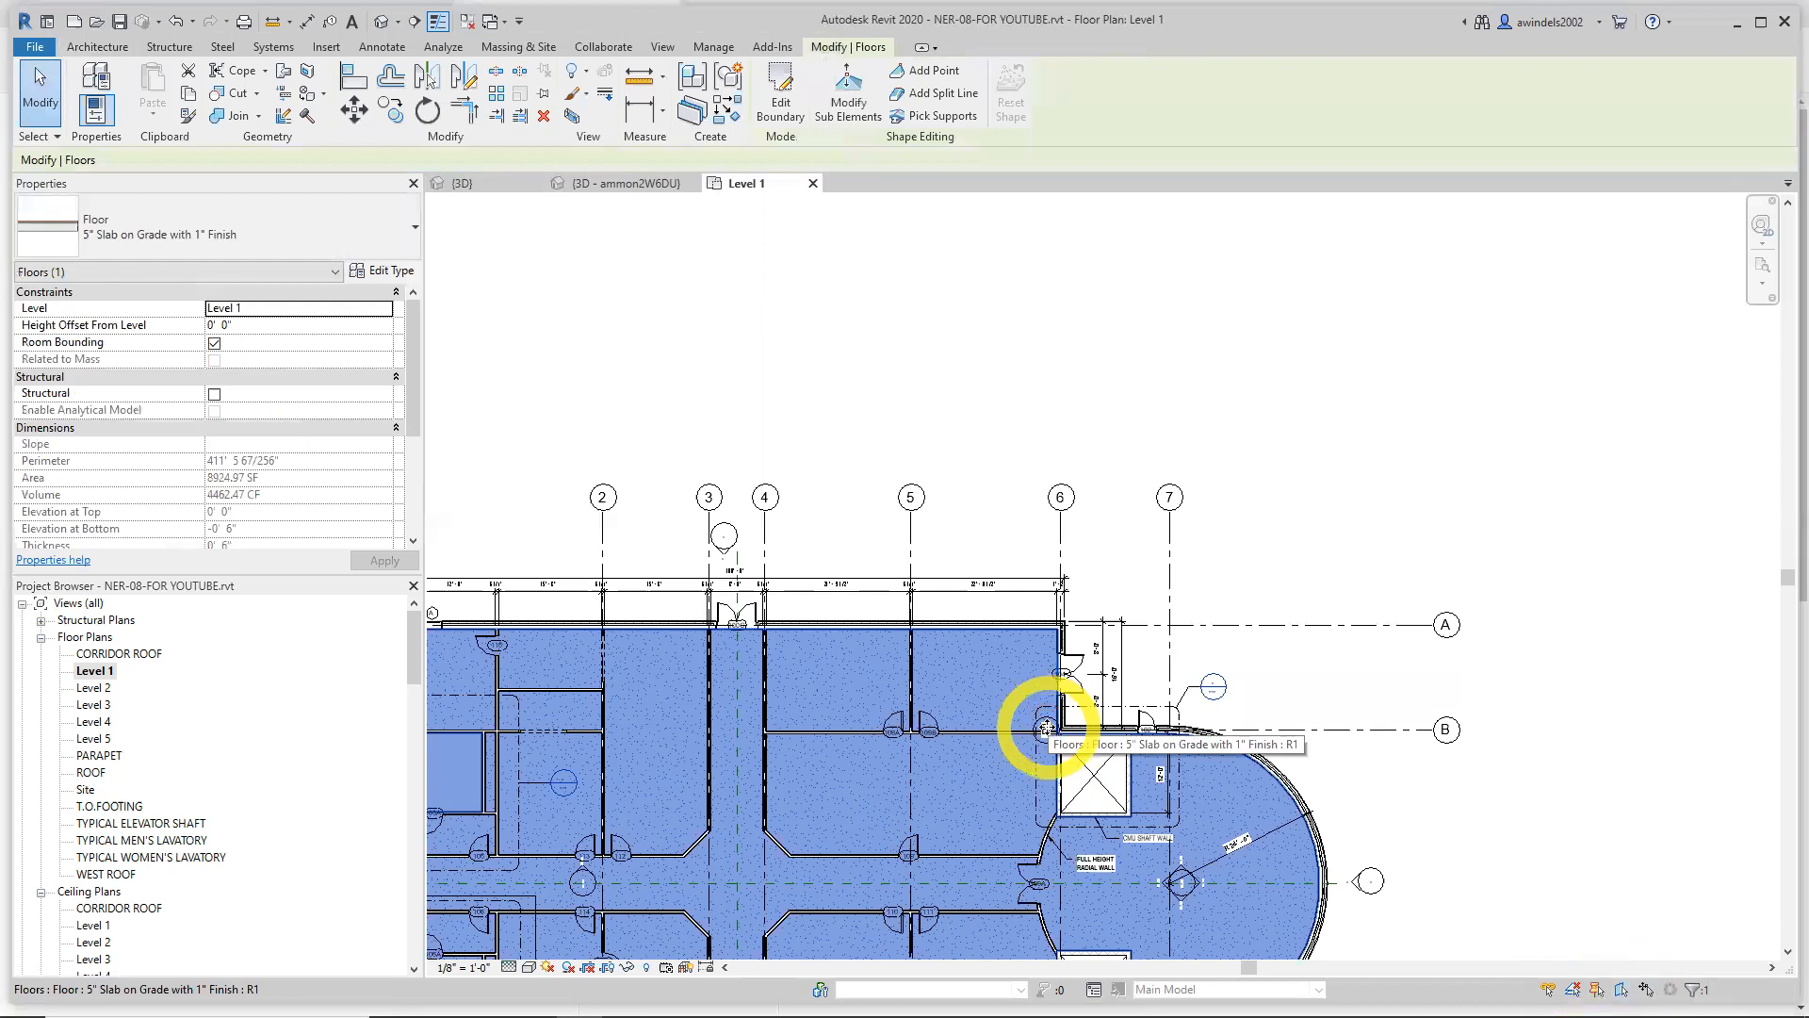
{"action": "key", "text": "Escape"}
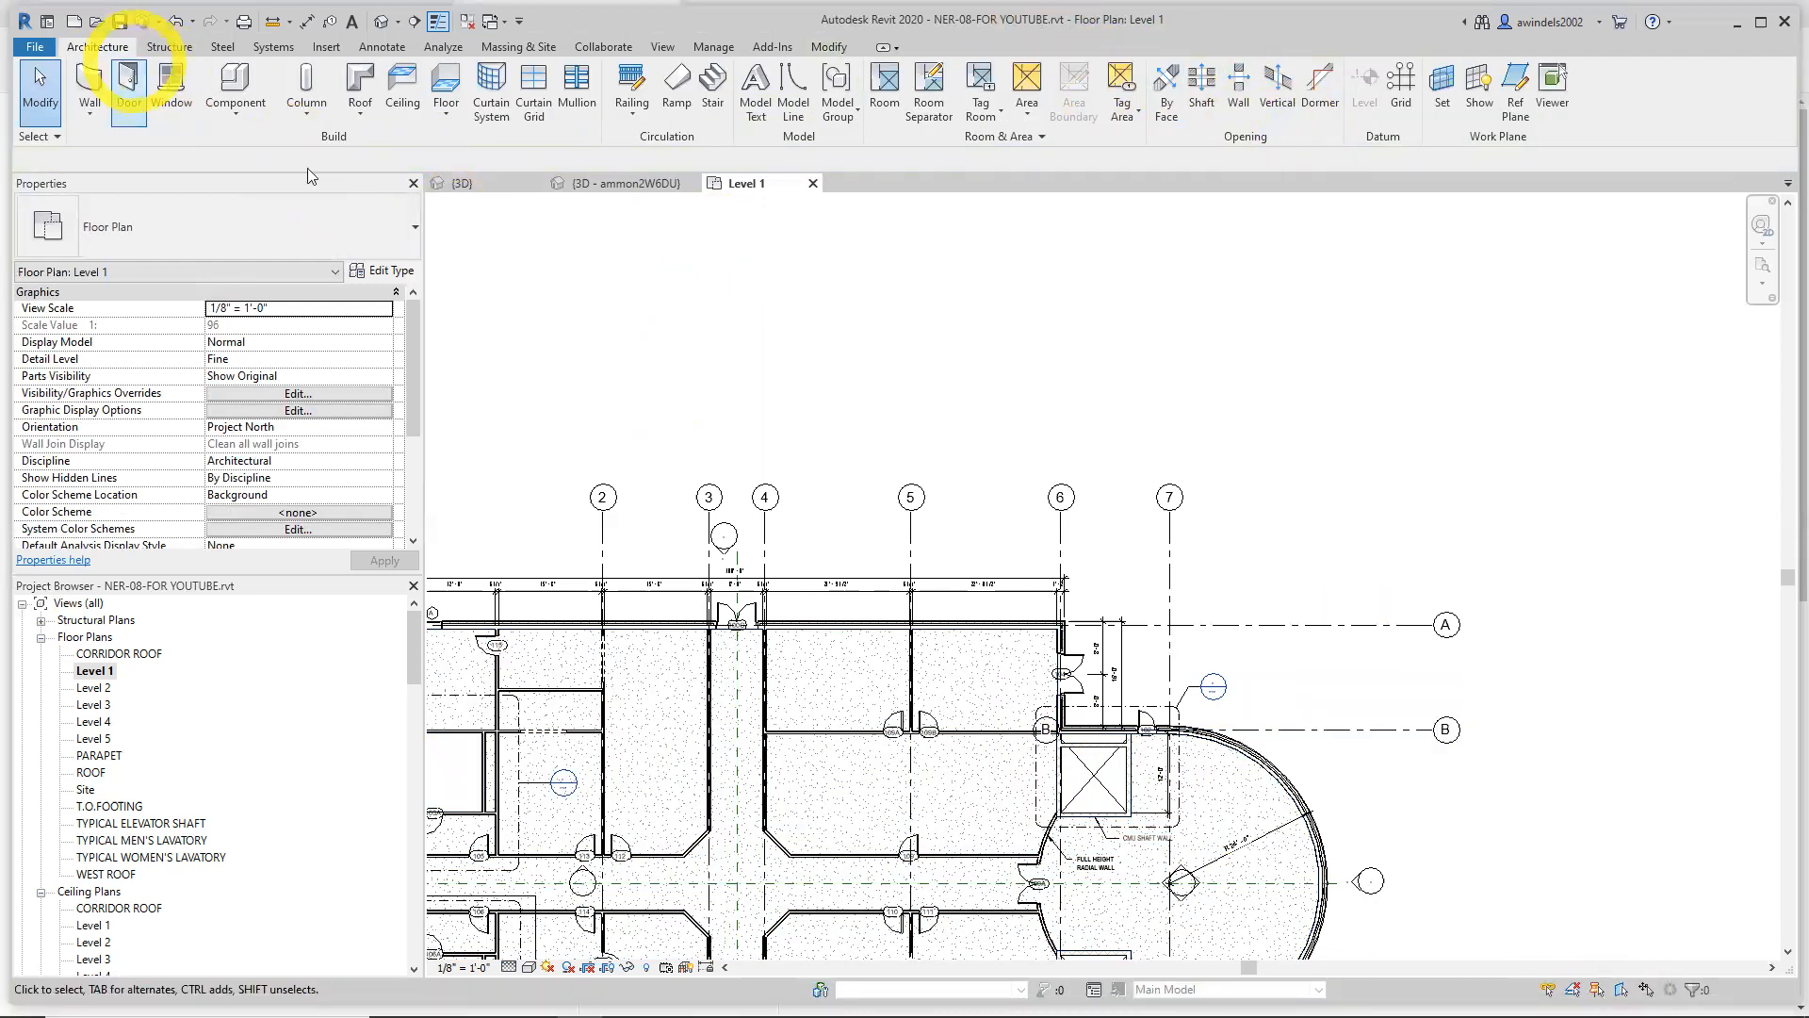
Extend grid B's west end past grid 1 to align with grid A's west bubble, and clear the selection
{"action": "middle_click_drag", "start_coordinate": [1526, 705], "coordinate": [1505, 648]}
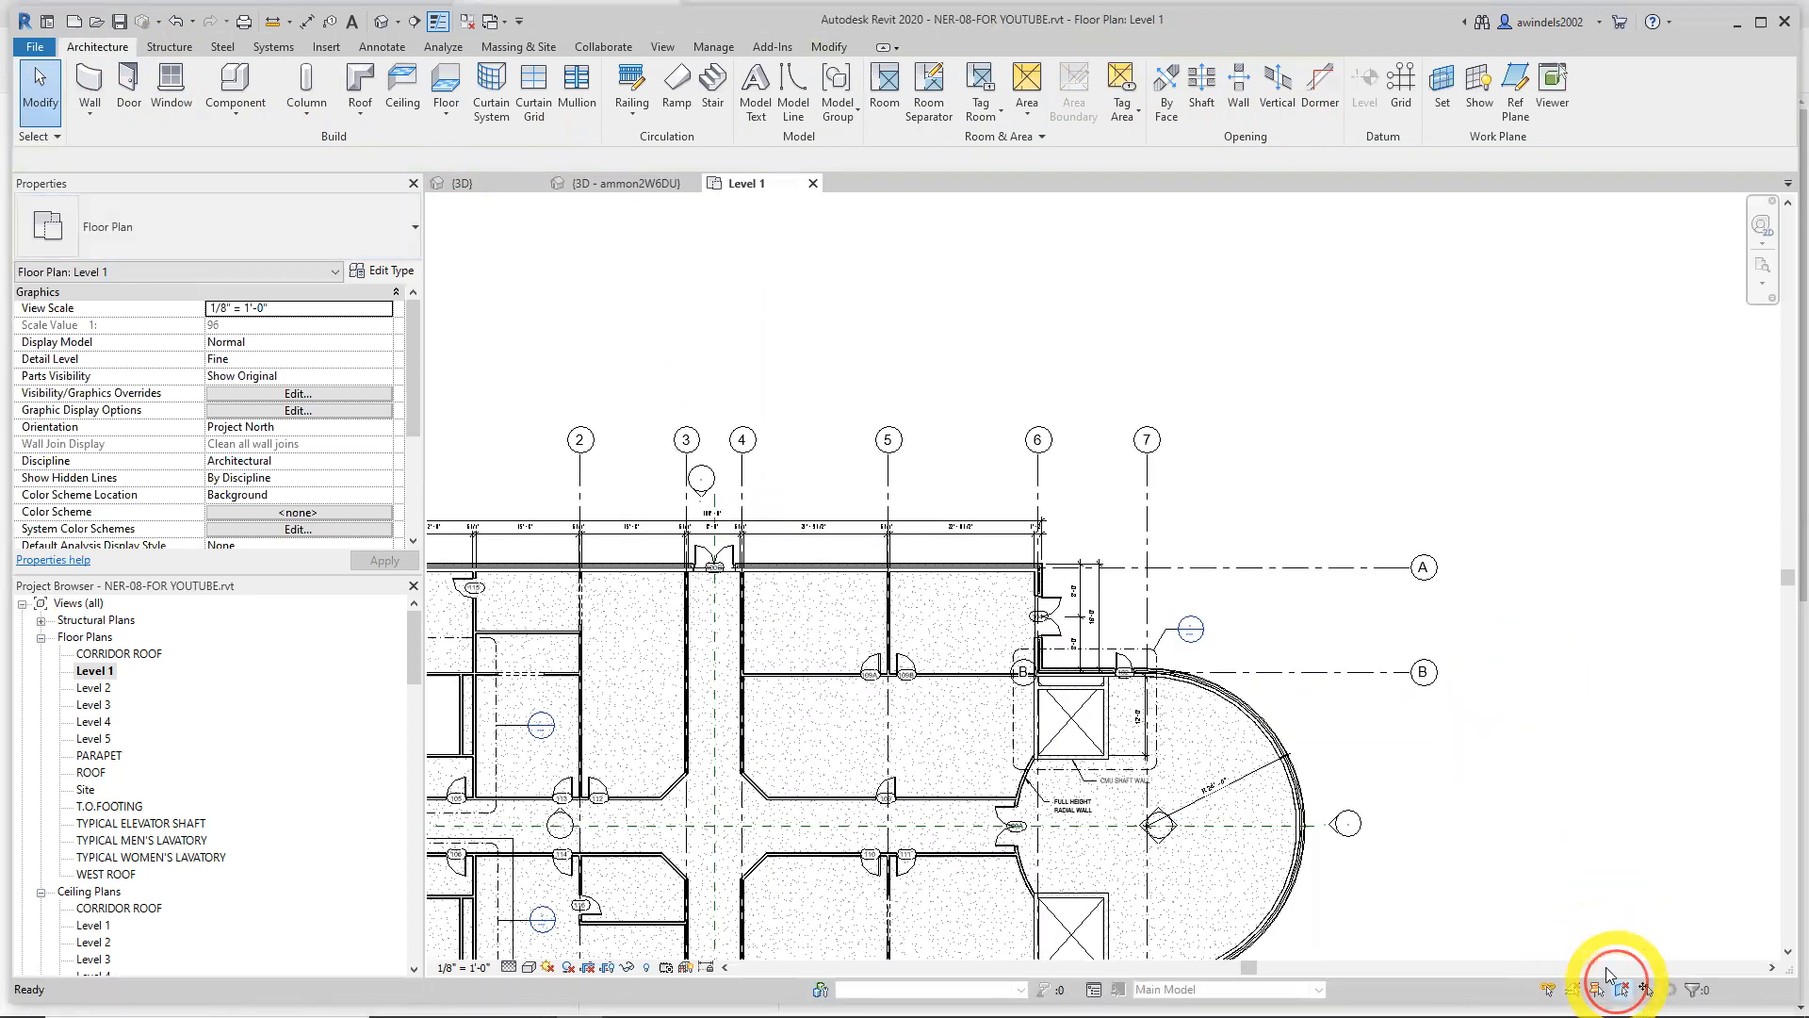
{"action": "left_click", "coordinate": [1257, 672]}
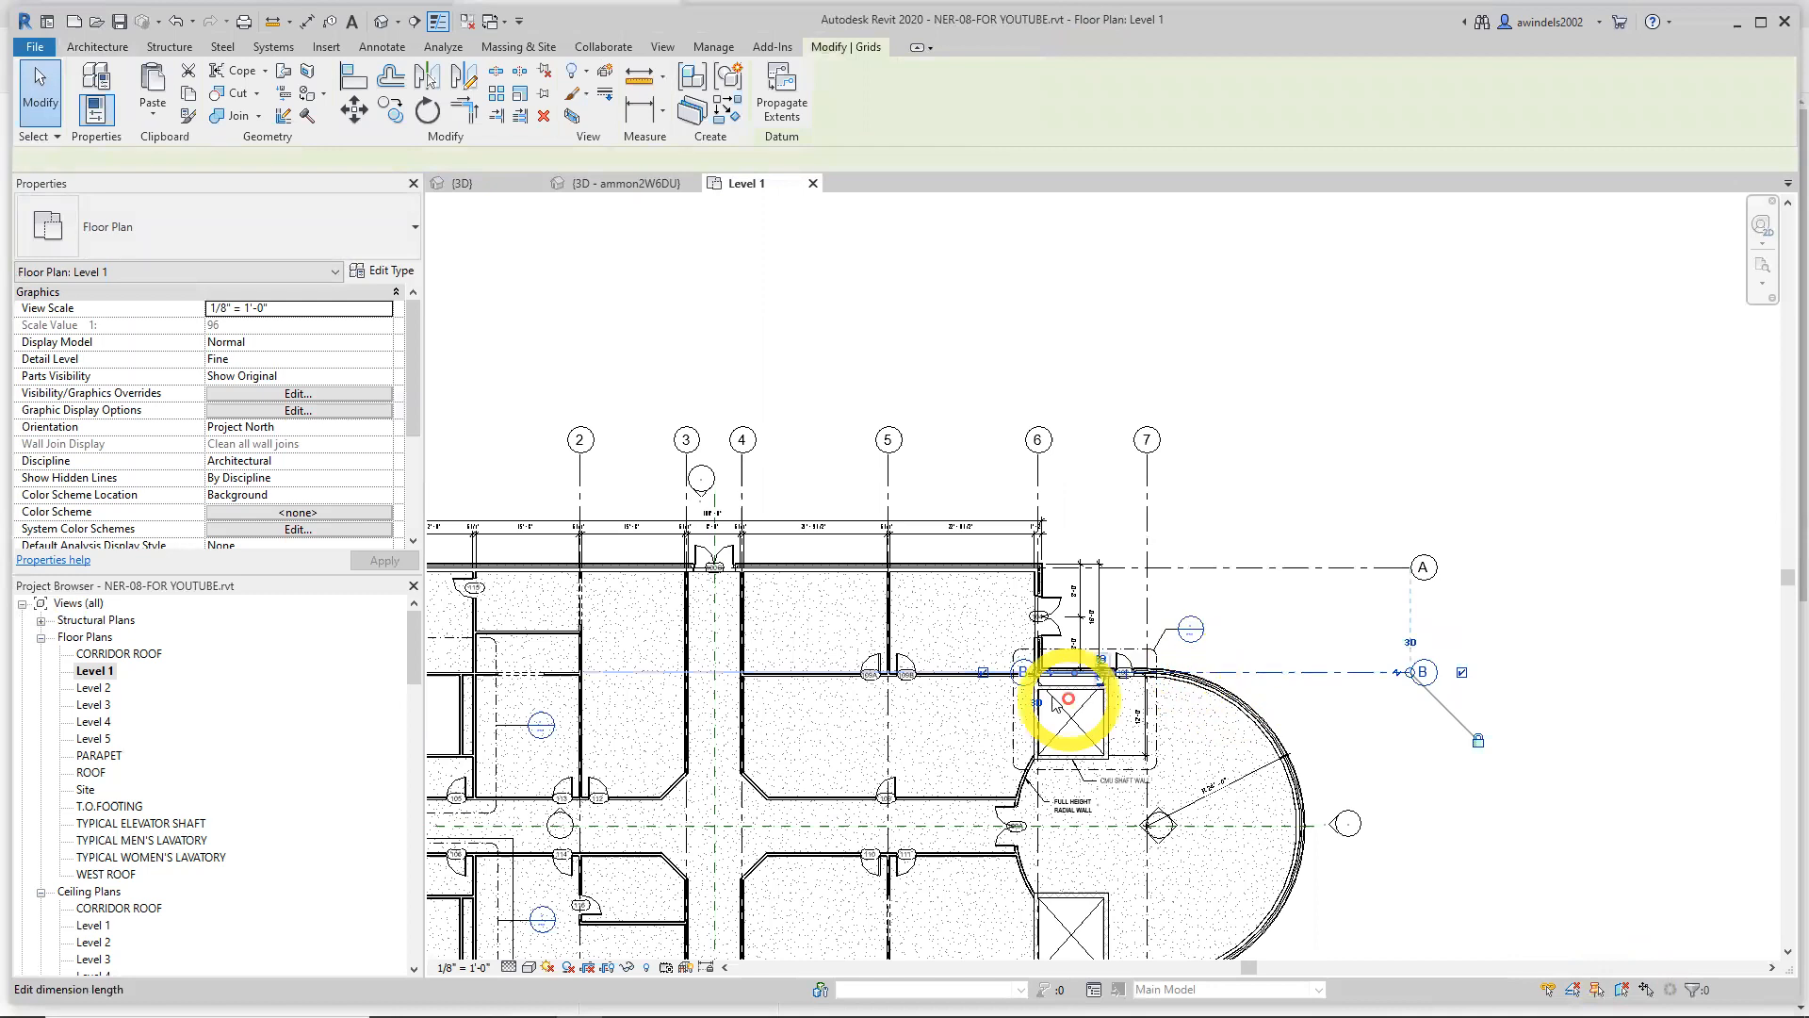
{"action": "left_click_drag", "start_coordinate": [1037, 673], "coordinate": [539, 675]}
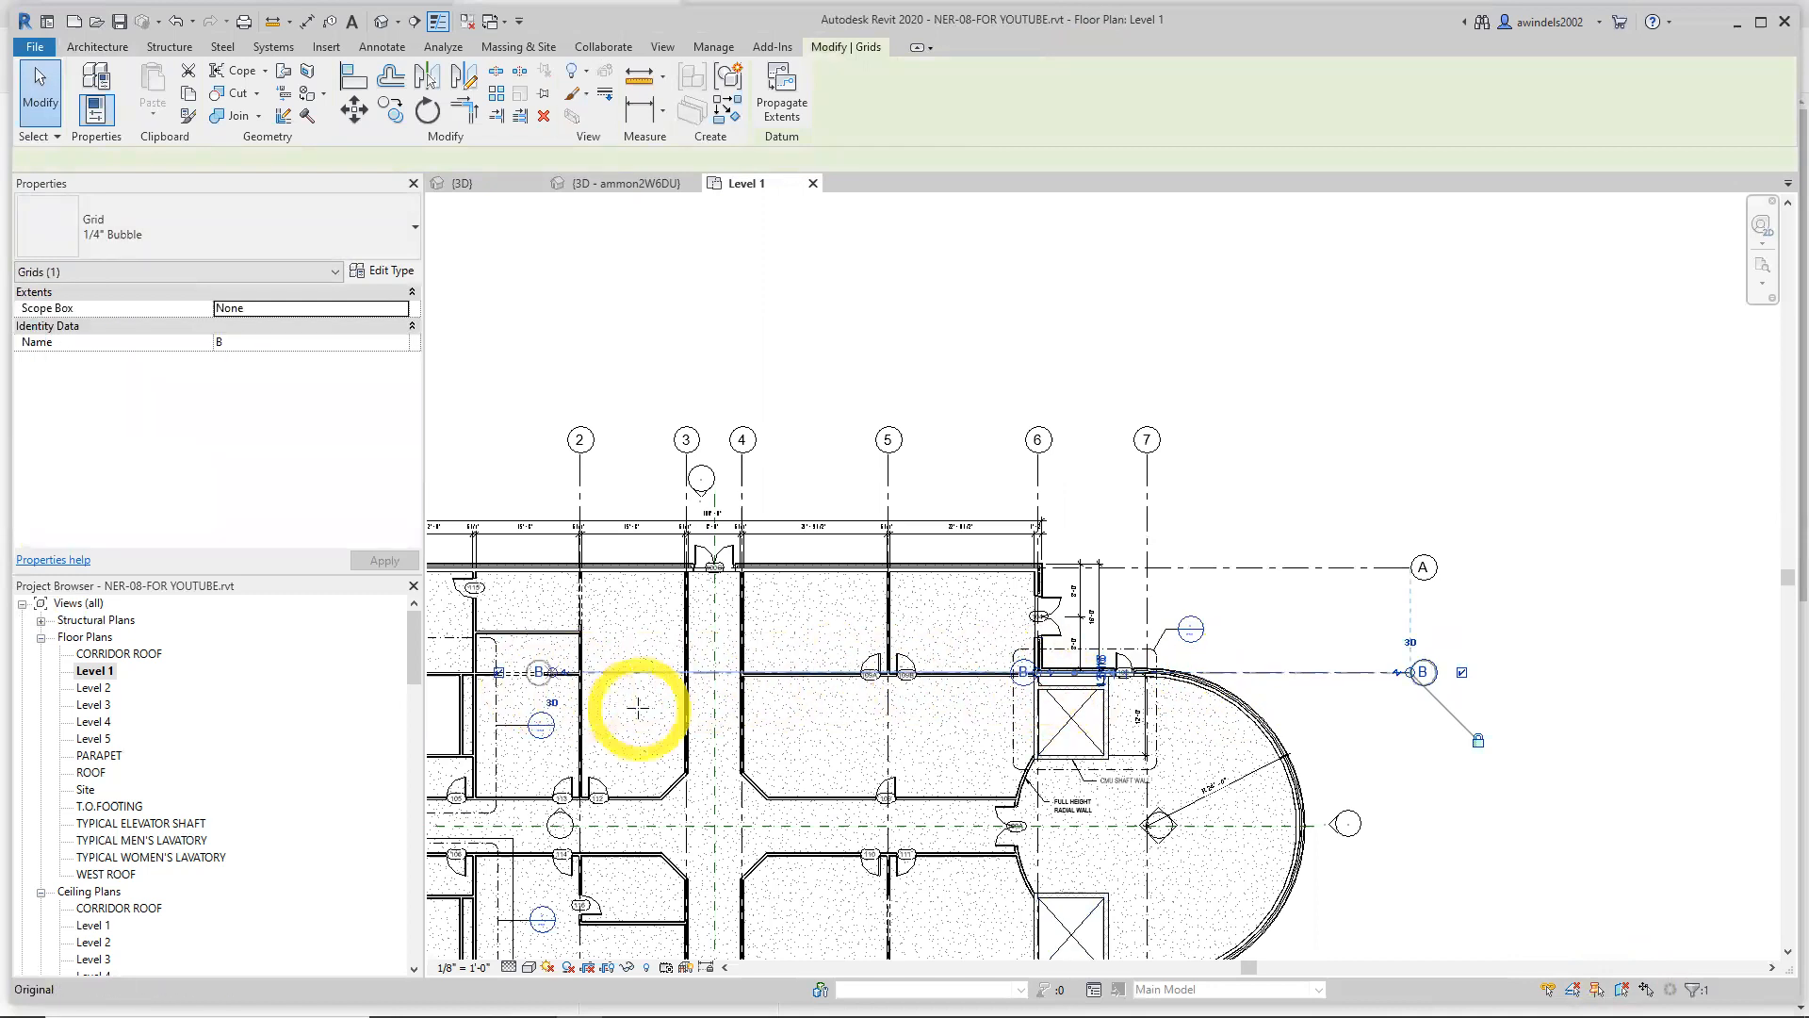
{"action": "middle_click_drag", "start_coordinate": [646, 711], "coordinate": [985, 709]}
{"action": "scroll", "coordinate": [985, 709], "scroll_direction": "down", "scroll_amount": 1}
{"action": "middle_click_drag", "start_coordinate": [773, 719], "coordinate": [798, 716]}
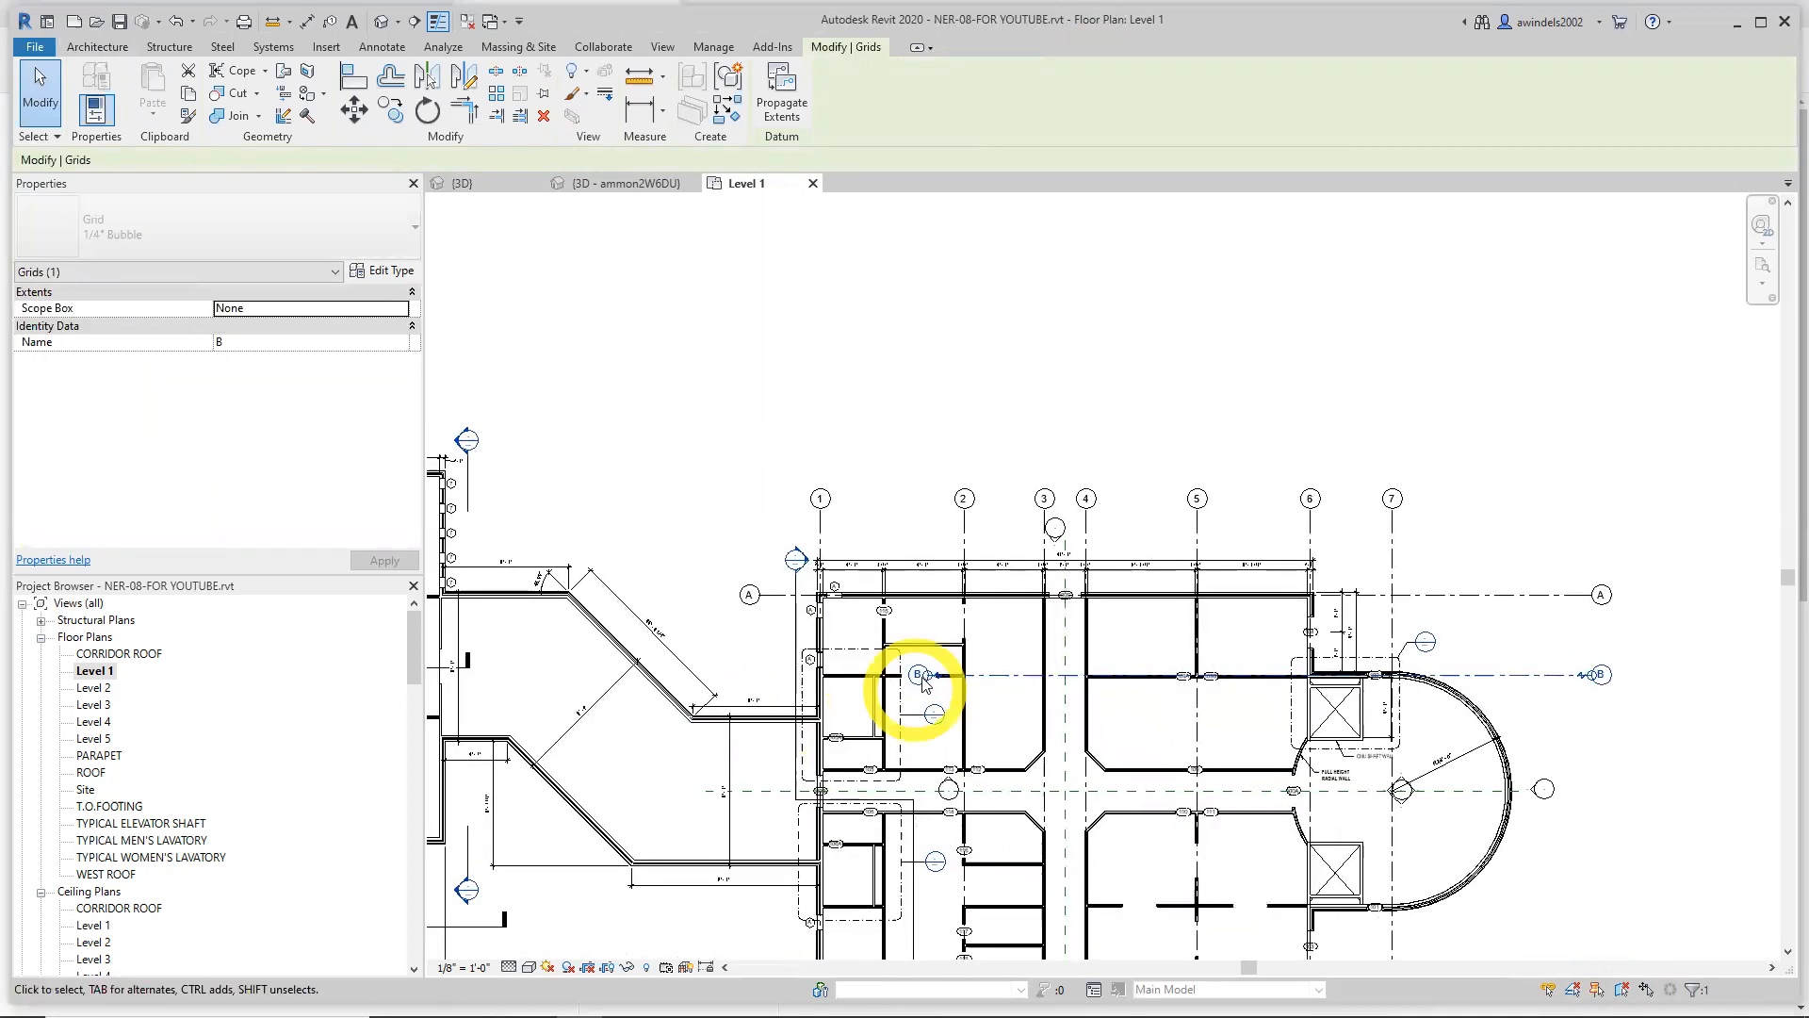
{"action": "left_click_drag", "start_coordinate": [929, 681], "coordinate": [757, 680]}
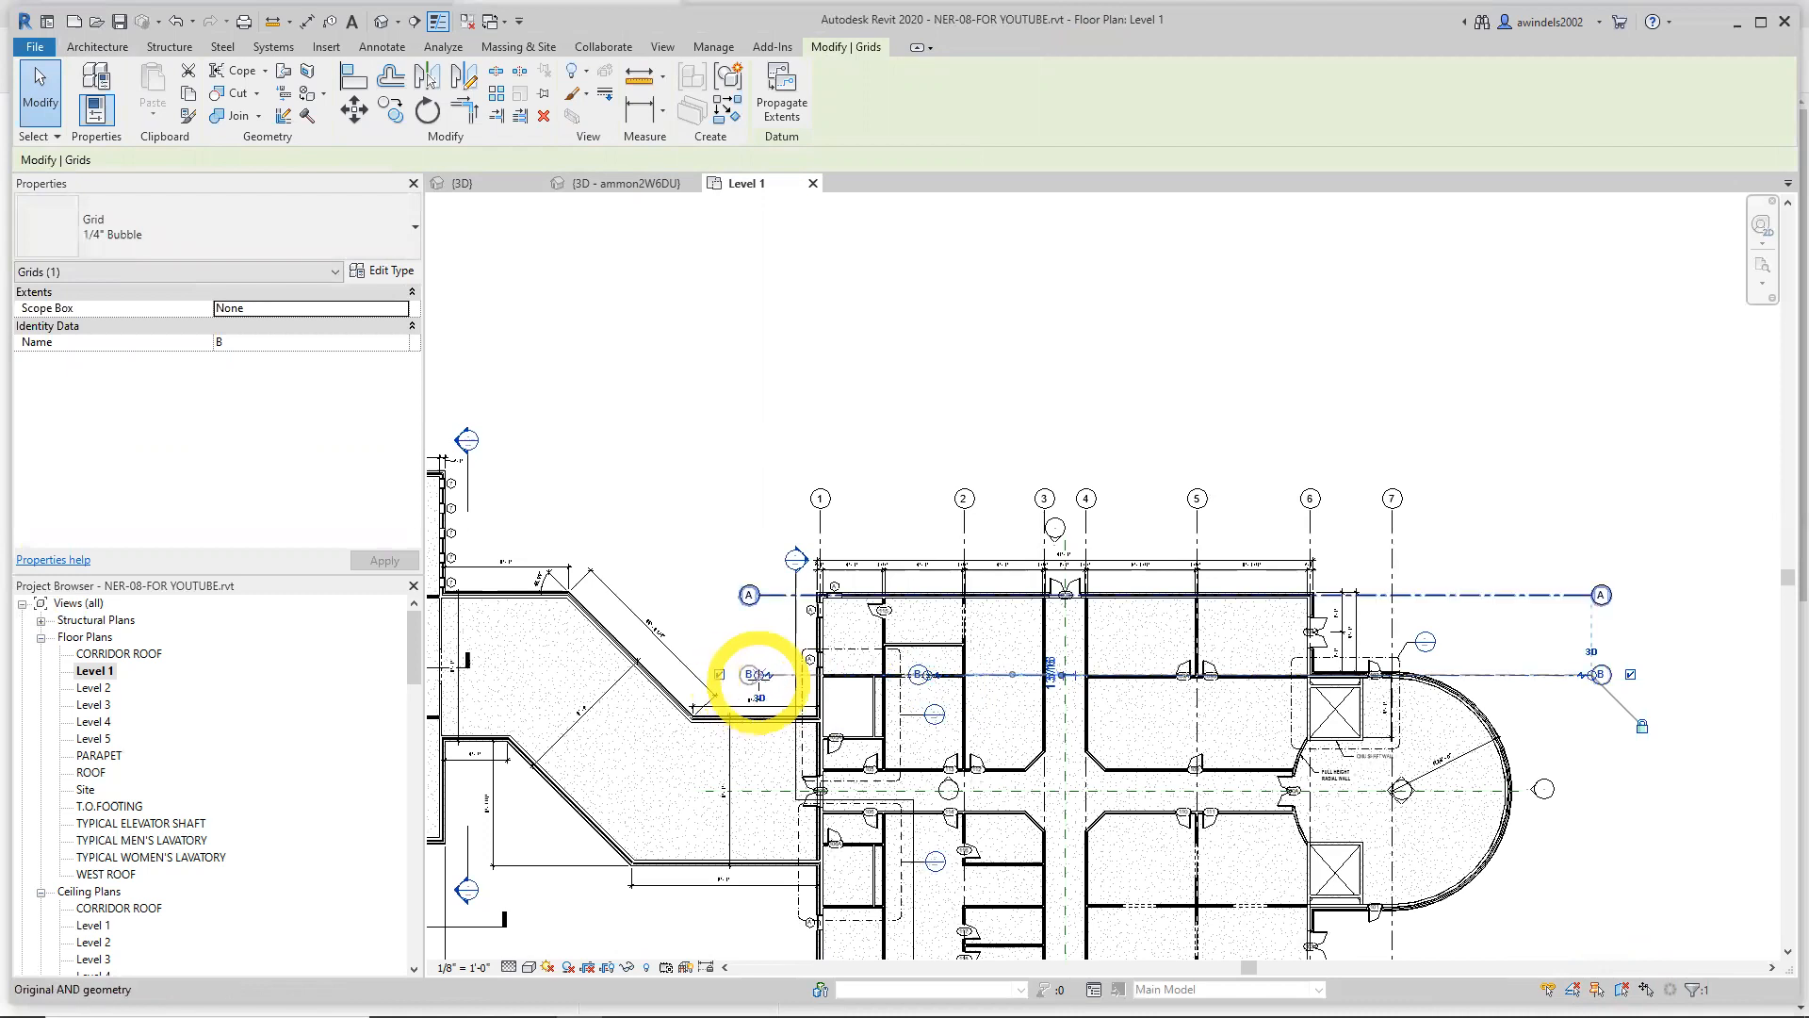
{"action": "scroll", "coordinate": [768, 683], "scroll_direction": "up", "scroll_amount": 4}
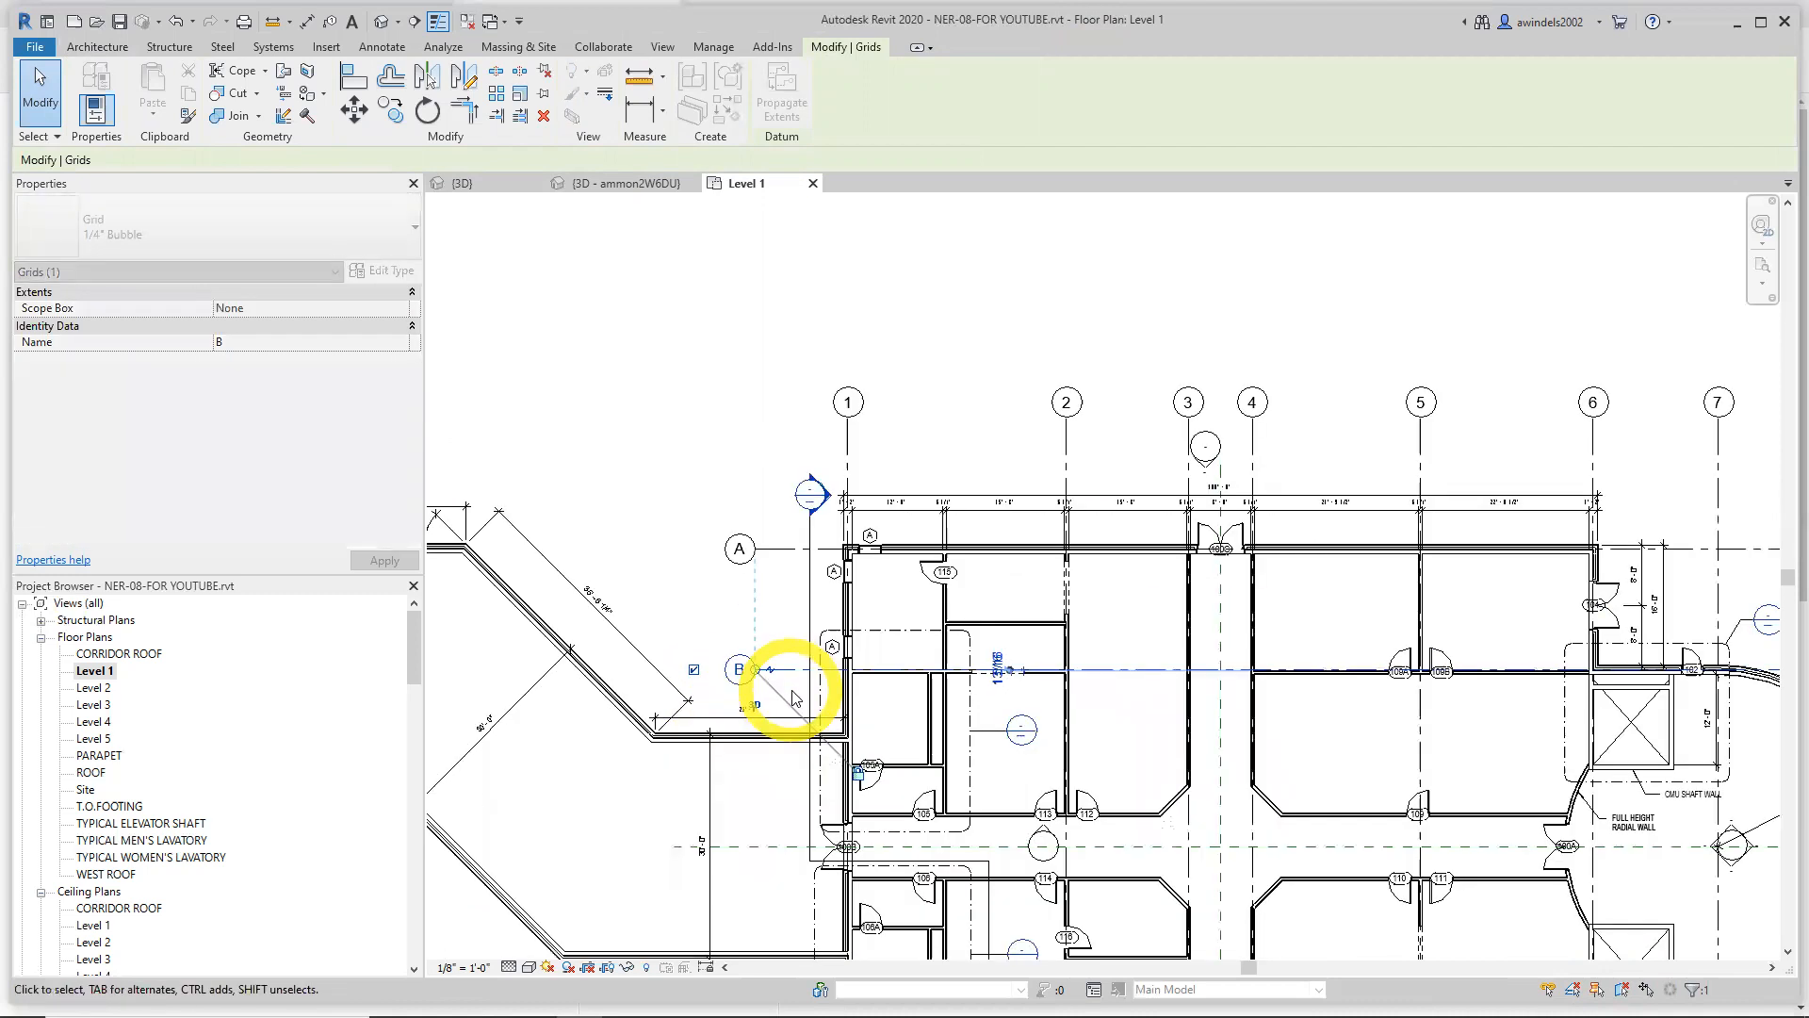
{"action": "key", "text": "Escape"}
{"action": "scroll", "coordinate": [754, 662], "scroll_direction": "down", "scroll_amount": 1}
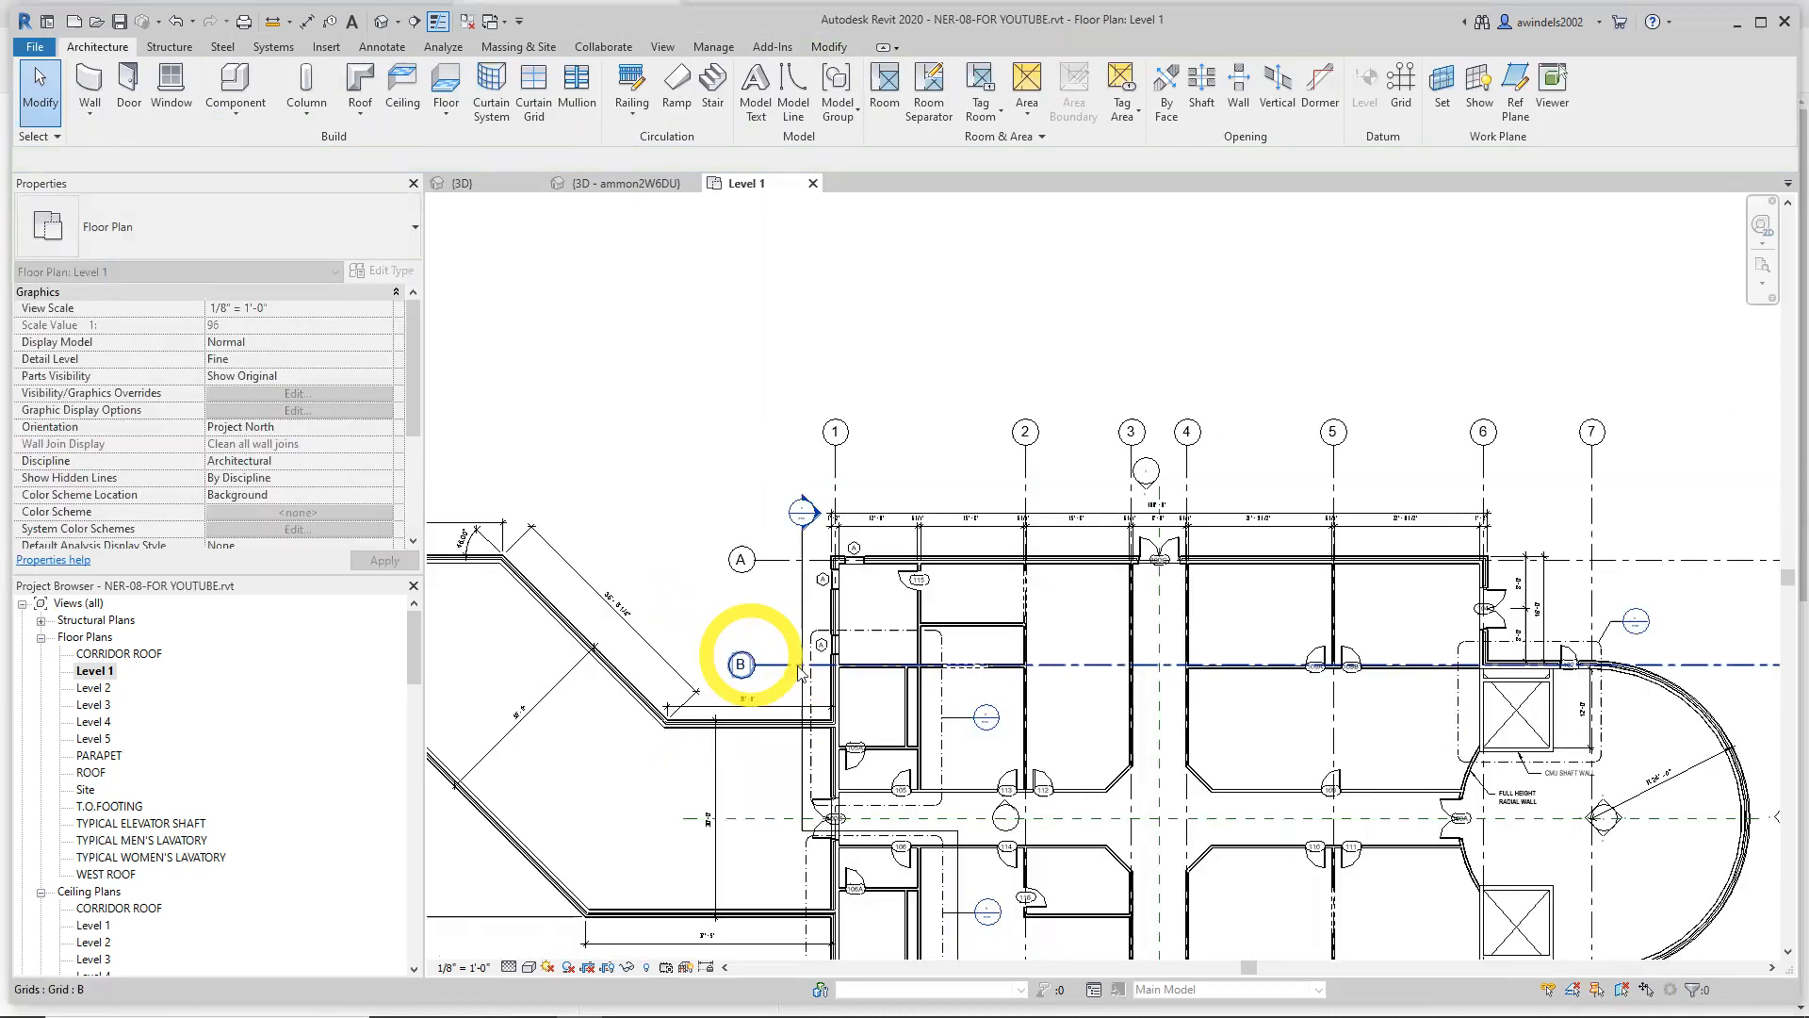
{"action": "left_click", "coordinate": [775, 673]}
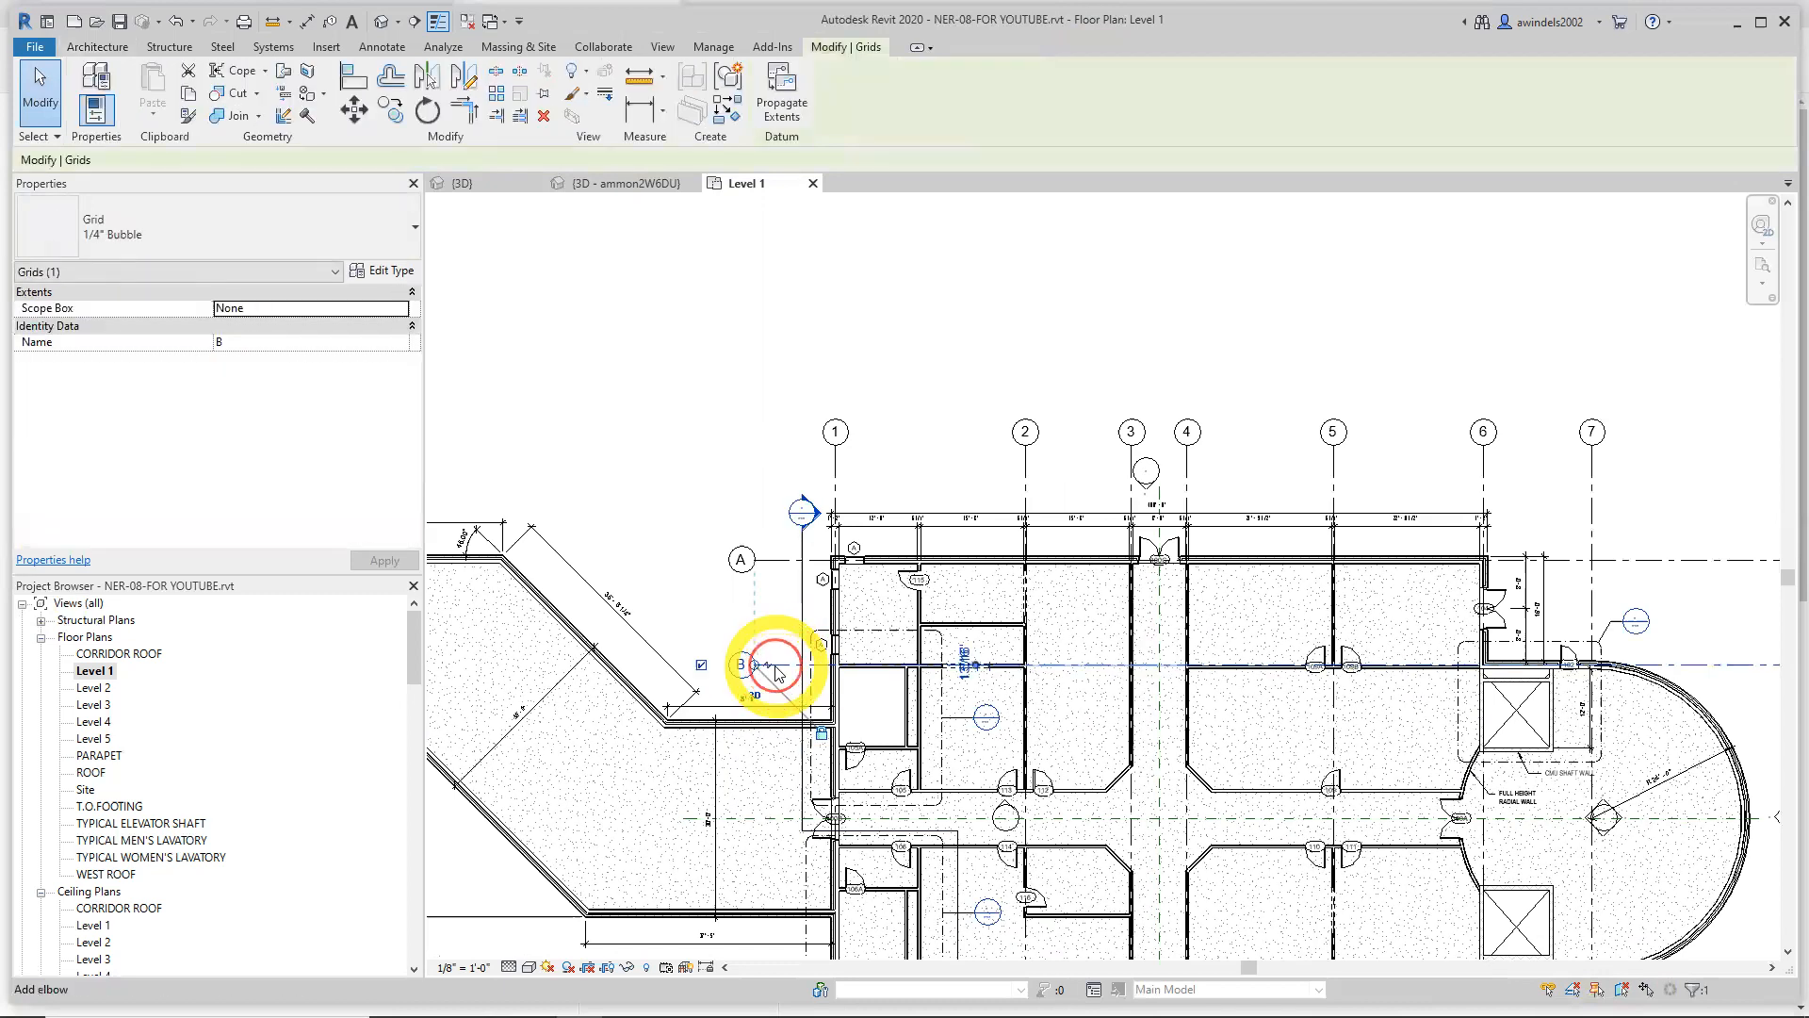
{"action": "right_click", "coordinate": [781, 650]}
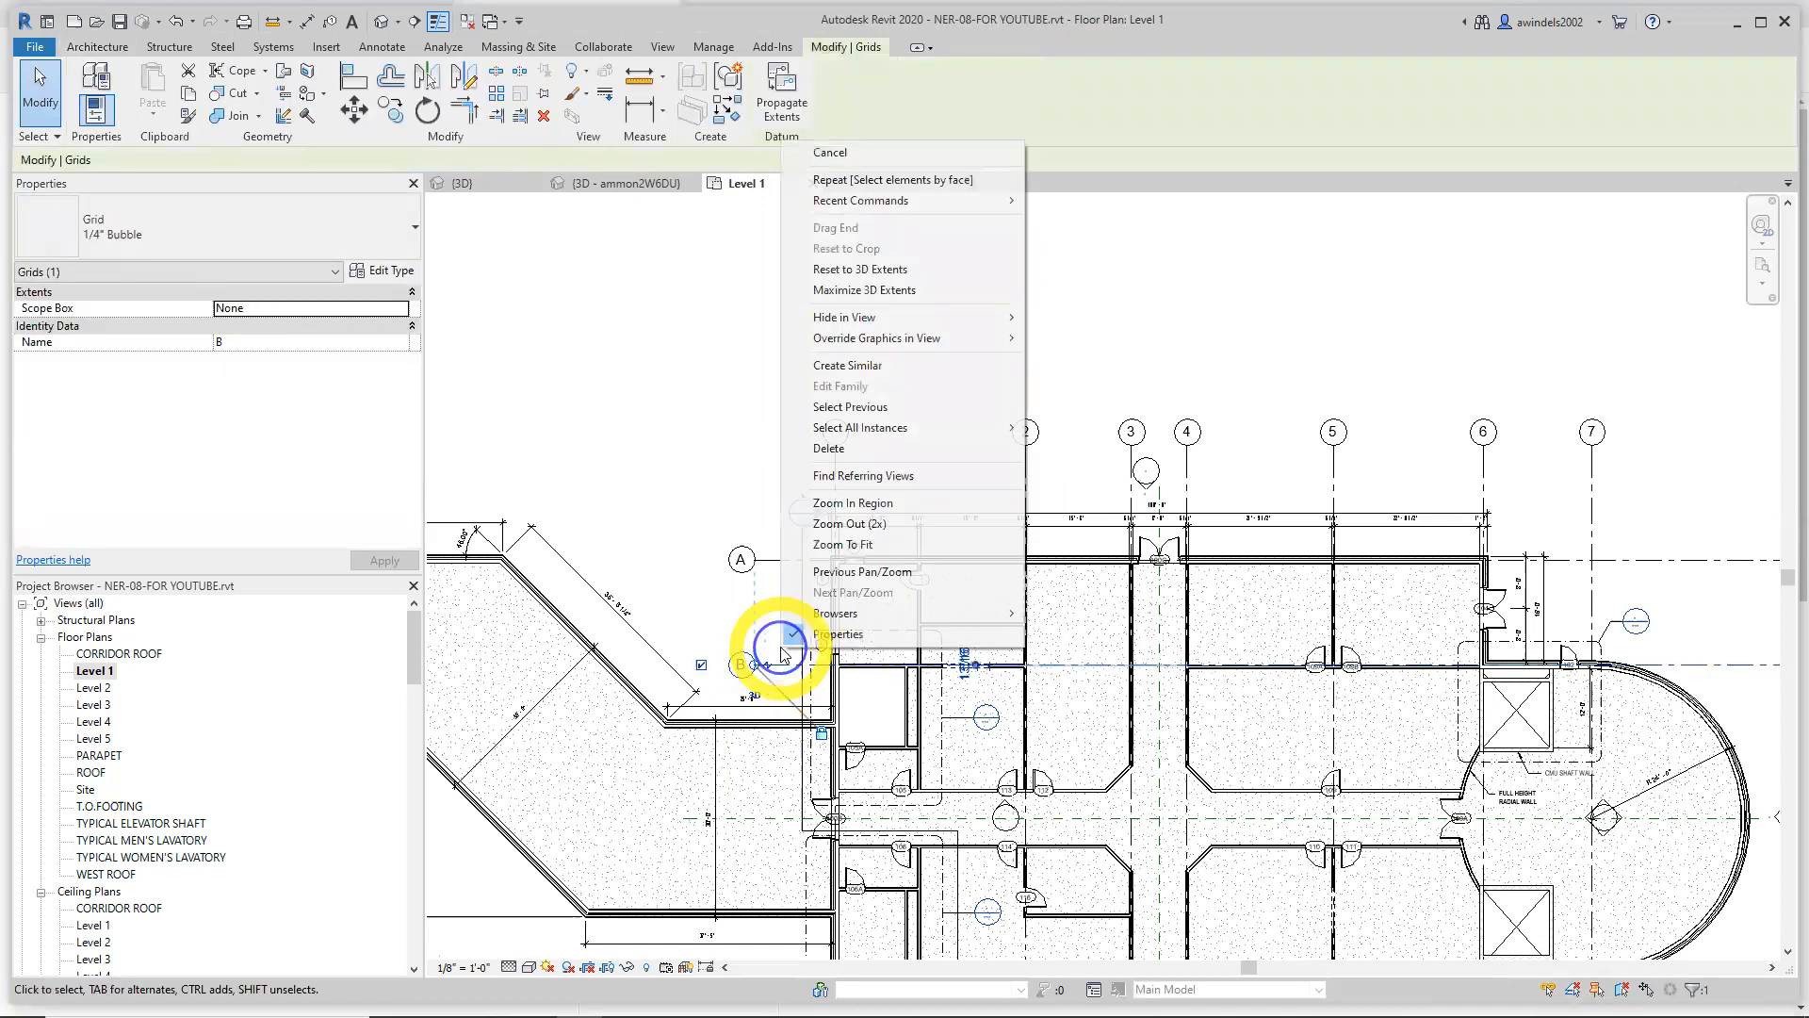
{"action": "left_click", "coordinate": [848, 366]}
{"action": "scroll", "coordinate": [829, 665], "scroll_direction": "up", "scroll_amount": 3}
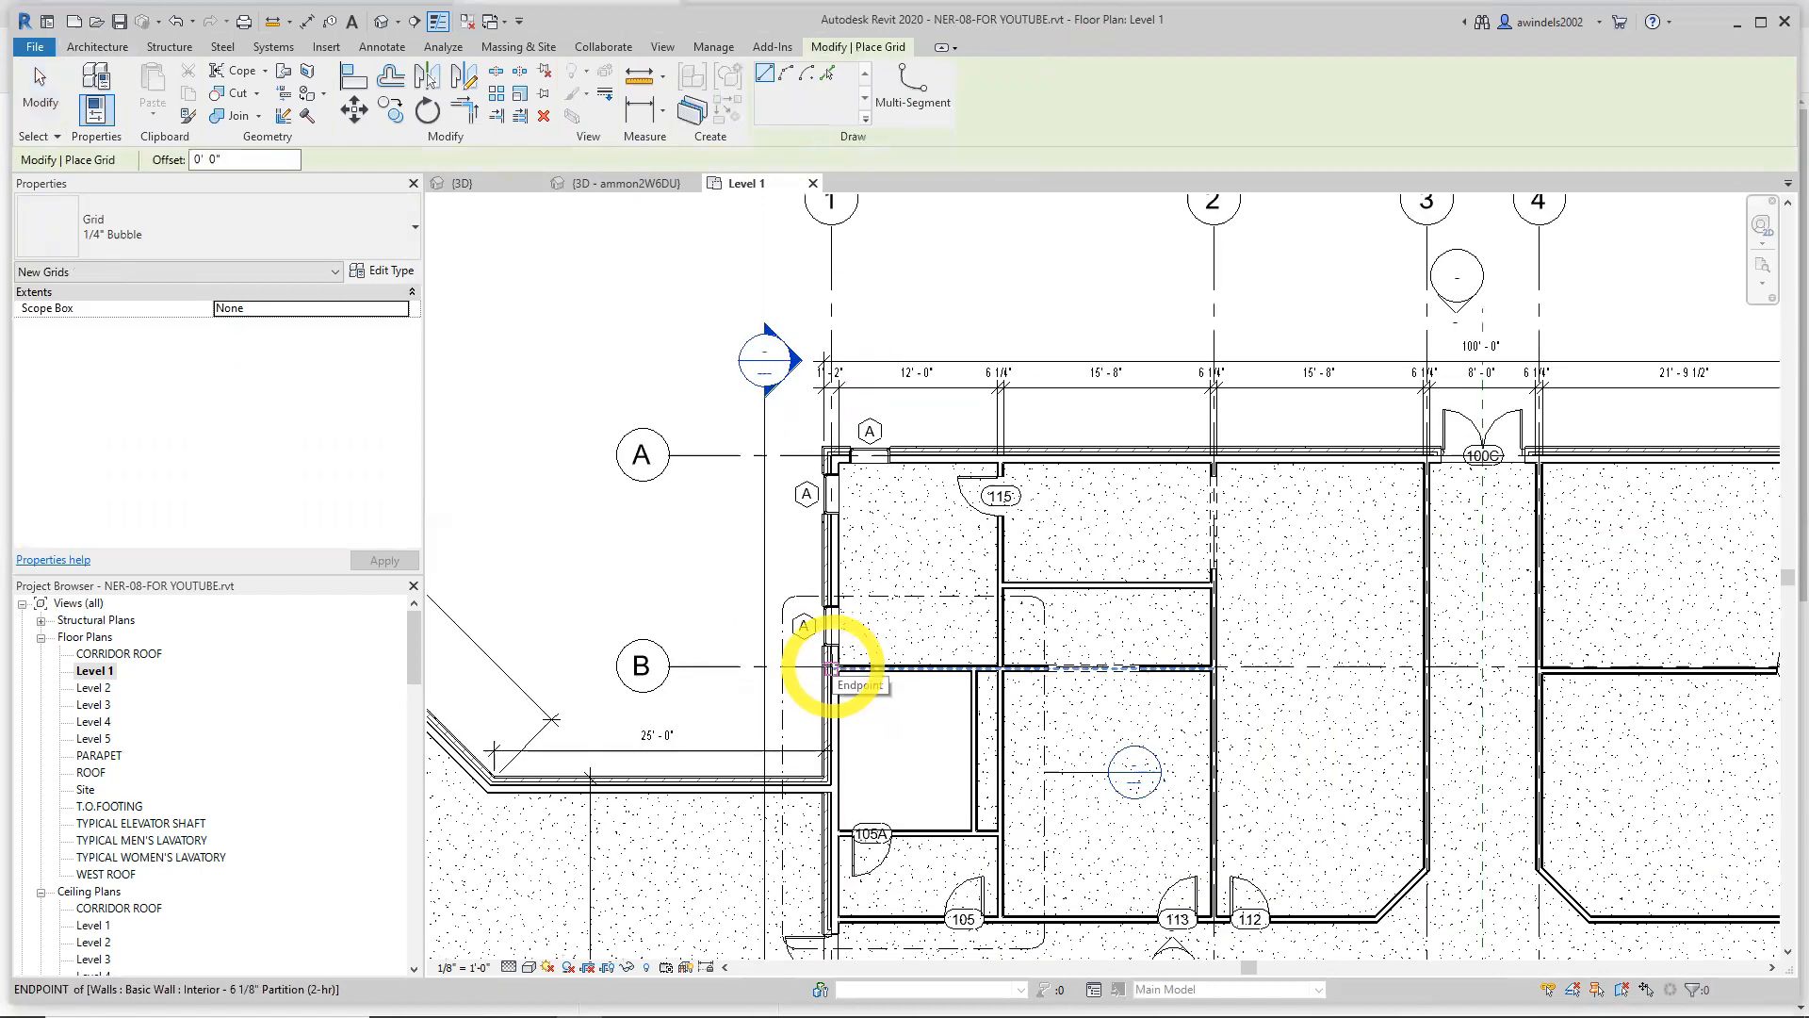
{"action": "scroll", "coordinate": [829, 669], "scroll_direction": "up", "scroll_amount": 4}
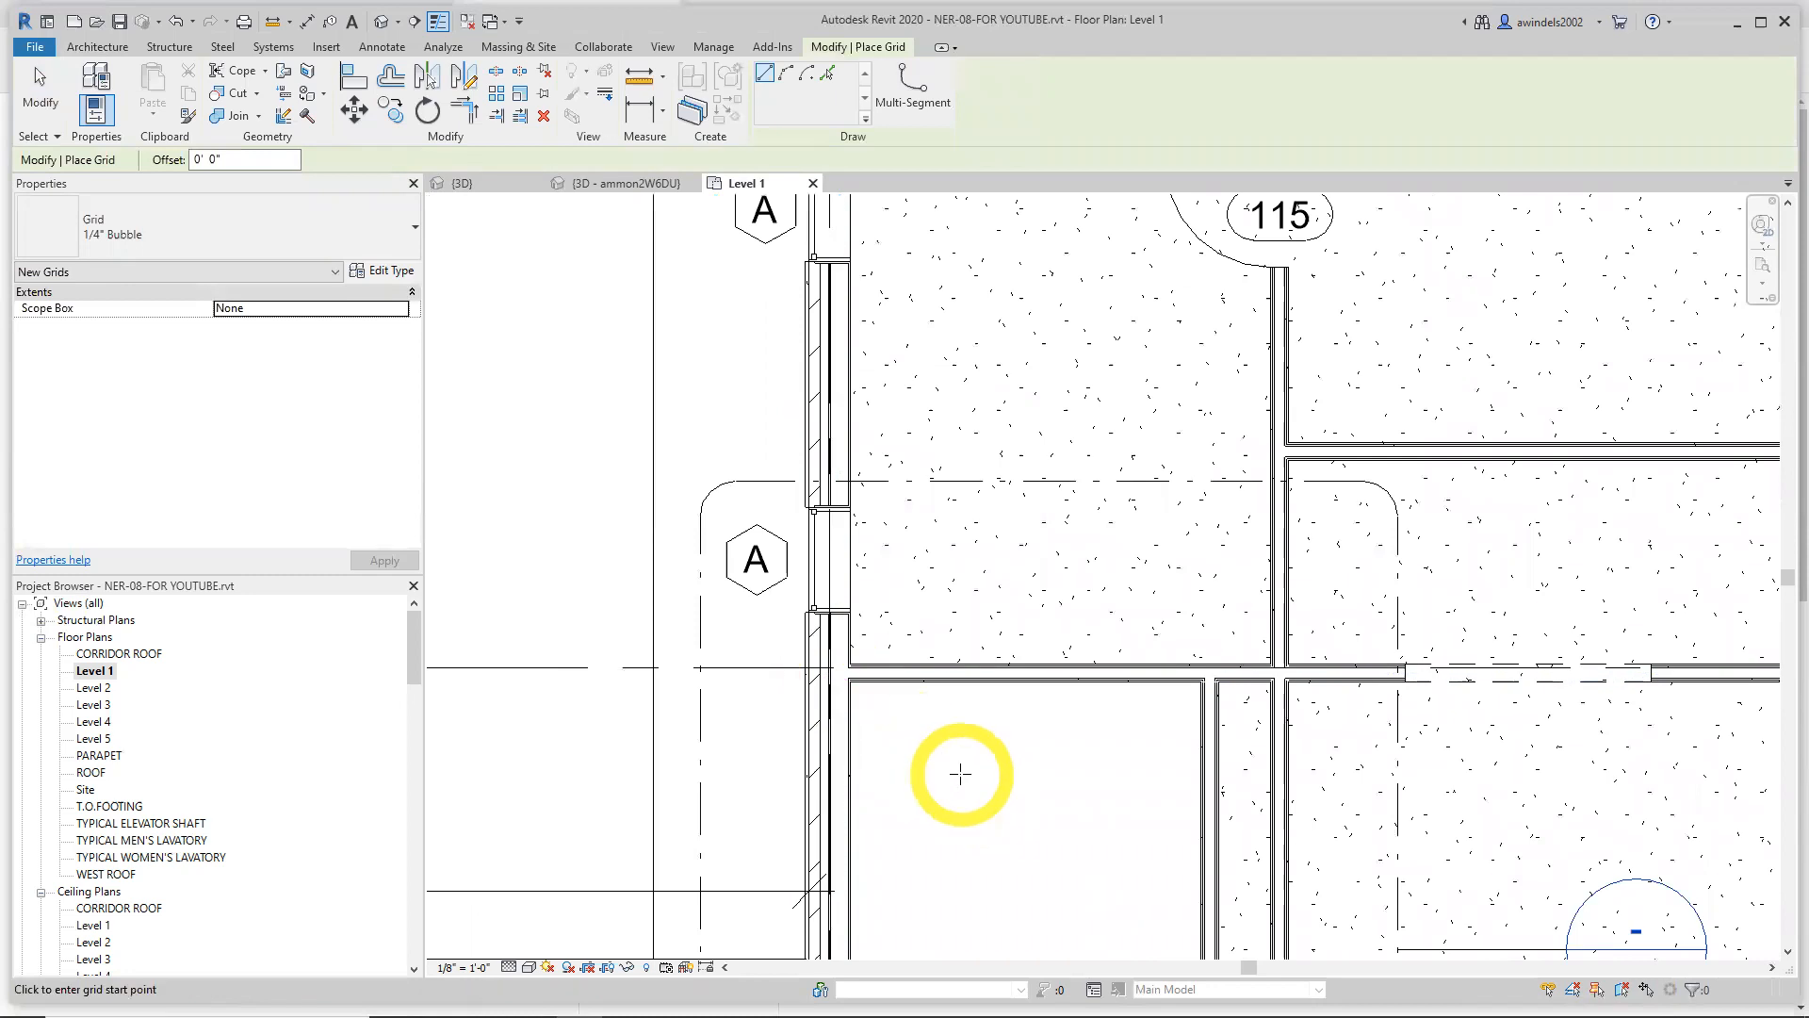
{"action": "key", "text": "Escape"}
{"action": "left_click", "coordinate": [827, 668]}
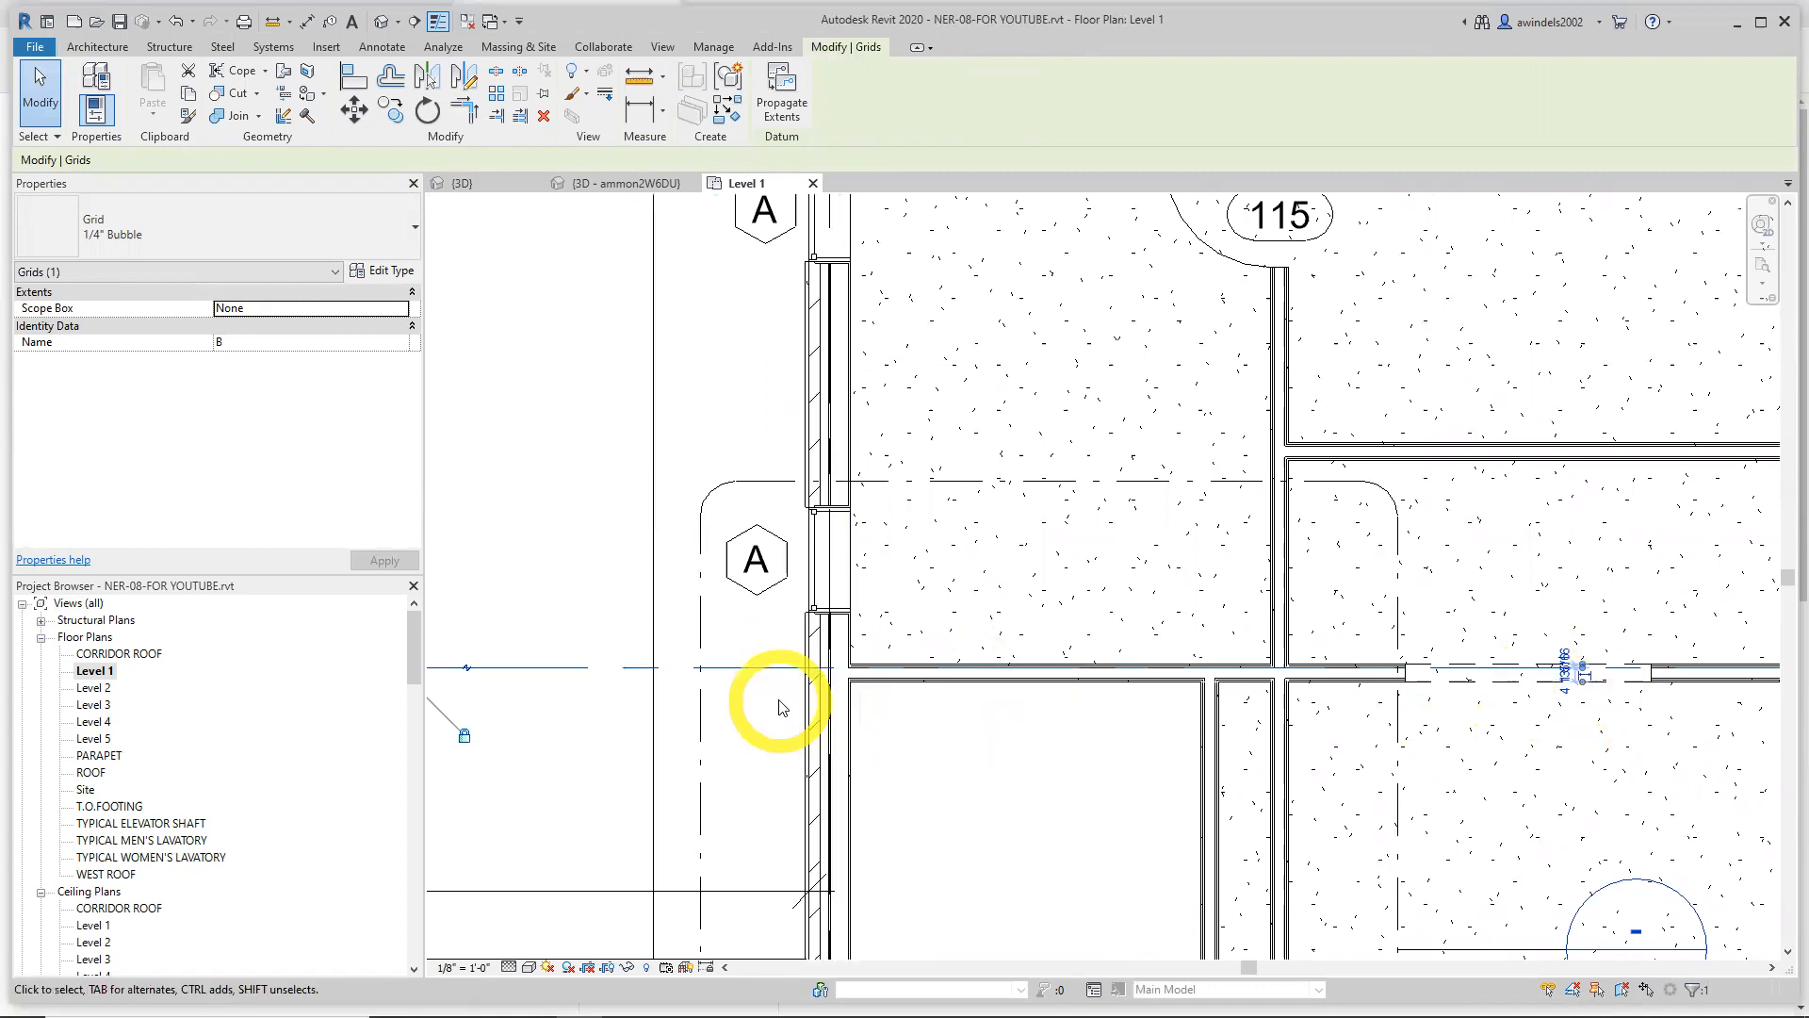
{"action": "key", "text": "Escape"}
{"action": "scroll", "coordinate": [748, 702], "scroll_direction": "down", "scroll_amount": 3}
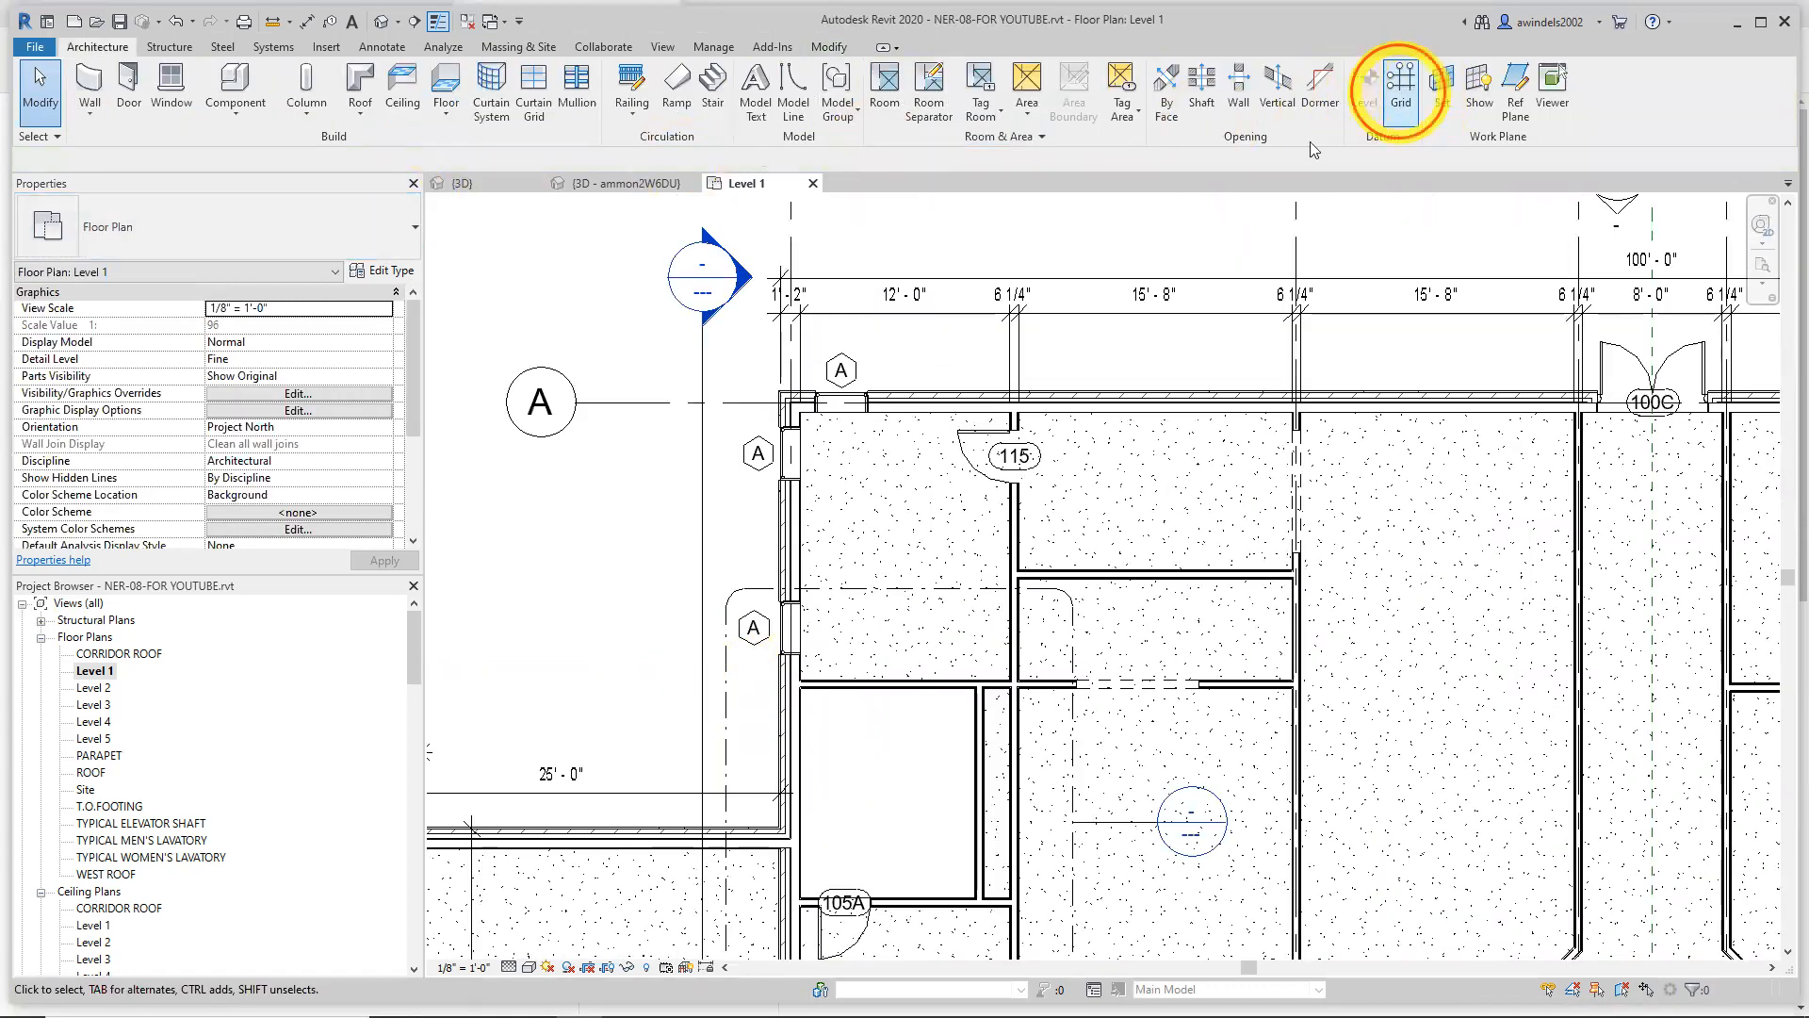
{"action": "left_click", "coordinate": [1401, 85]}
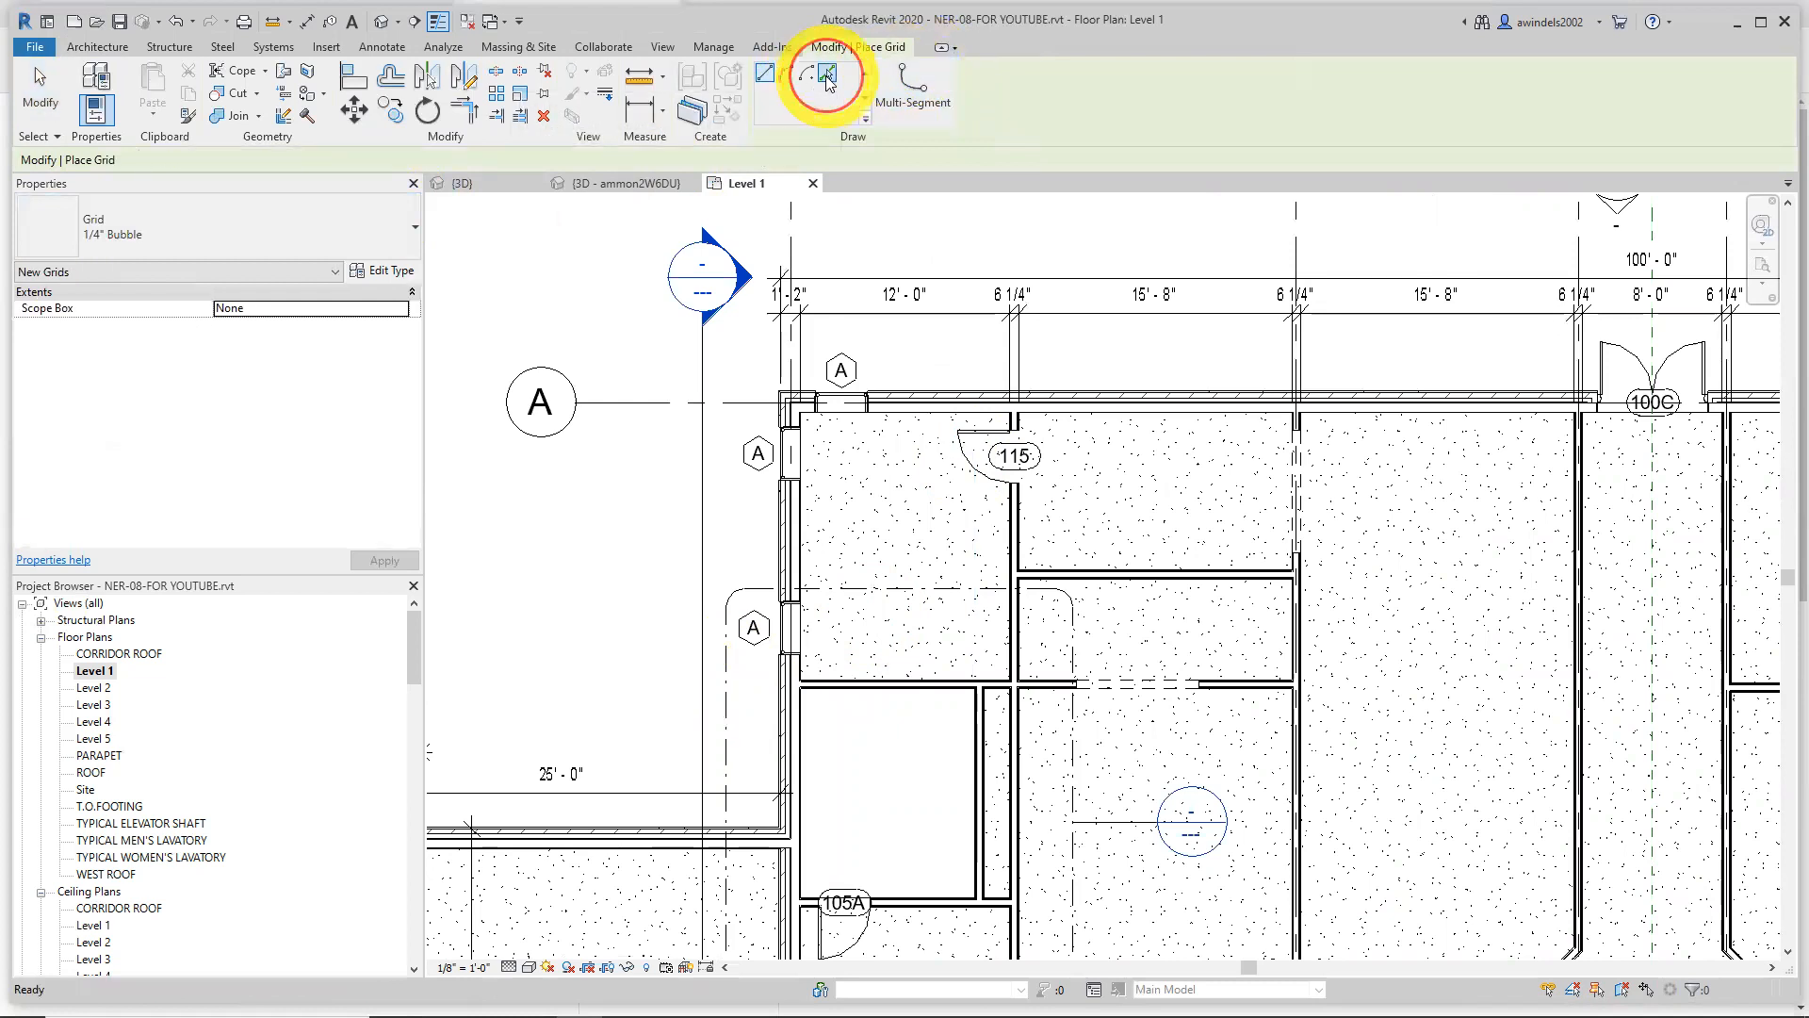
{"action": "key", "text": "Escape"}
{"action": "key", "text": "Escape"}
{"action": "scroll", "coordinate": [888, 584], "scroll_direction": "up", "scroll_amount": 3}
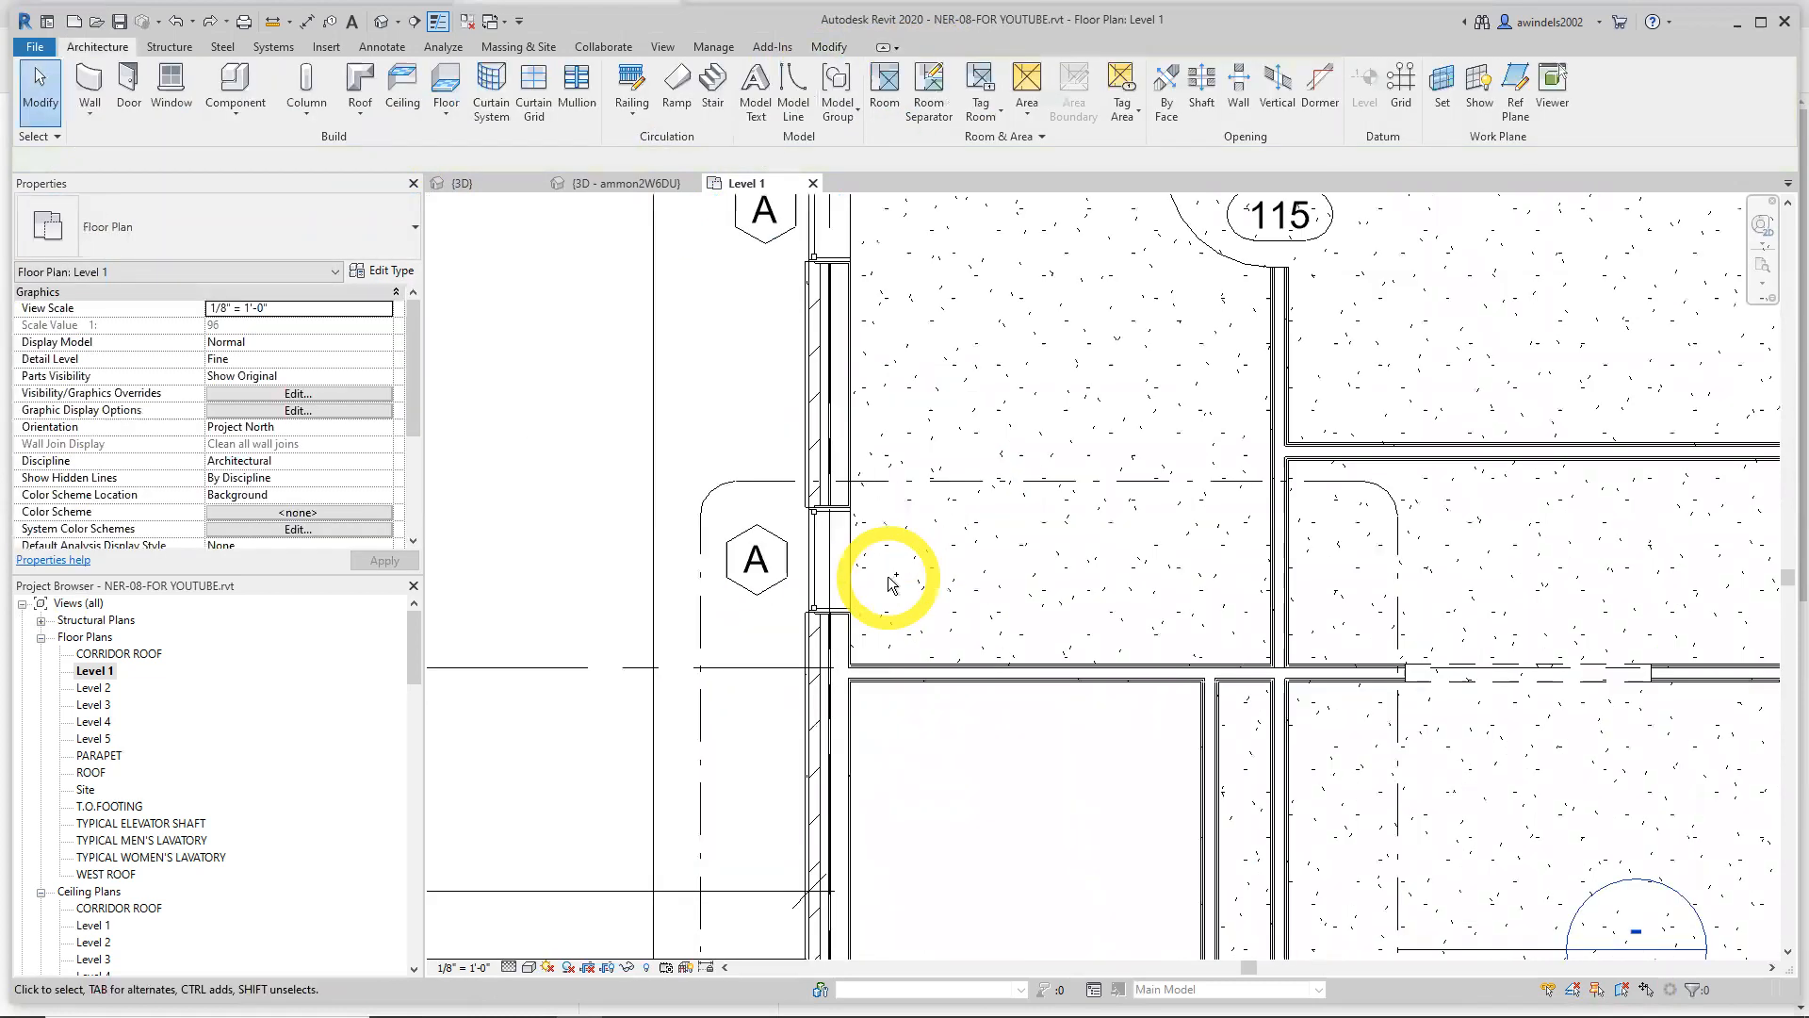
Examine how grid B lines up with the exterior wall at door 102 and the interior partitions west of it
{"action": "scroll", "coordinate": [845, 765], "scroll_direction": "down", "scroll_amount": 6}
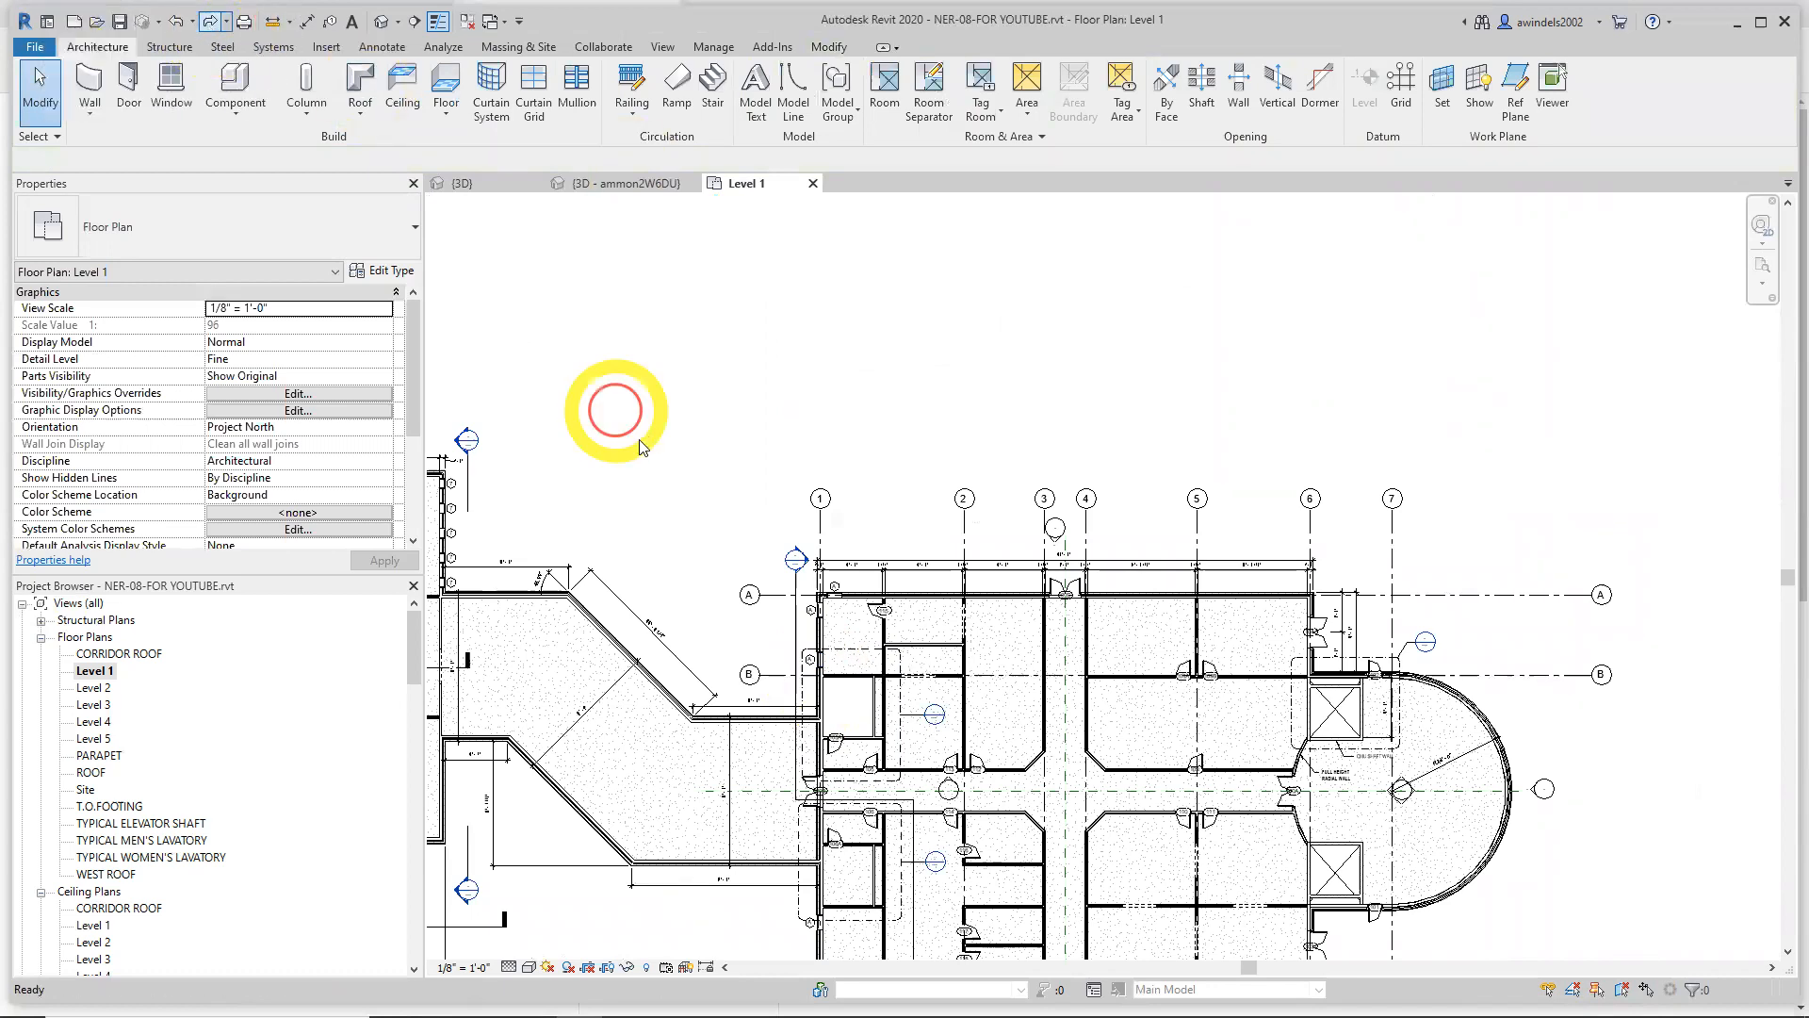
{"action": "scroll", "coordinate": [1339, 651], "scroll_direction": "up", "scroll_amount": 1}
{"action": "scroll", "coordinate": [1338, 651], "scroll_direction": "up", "scroll_amount": 5}
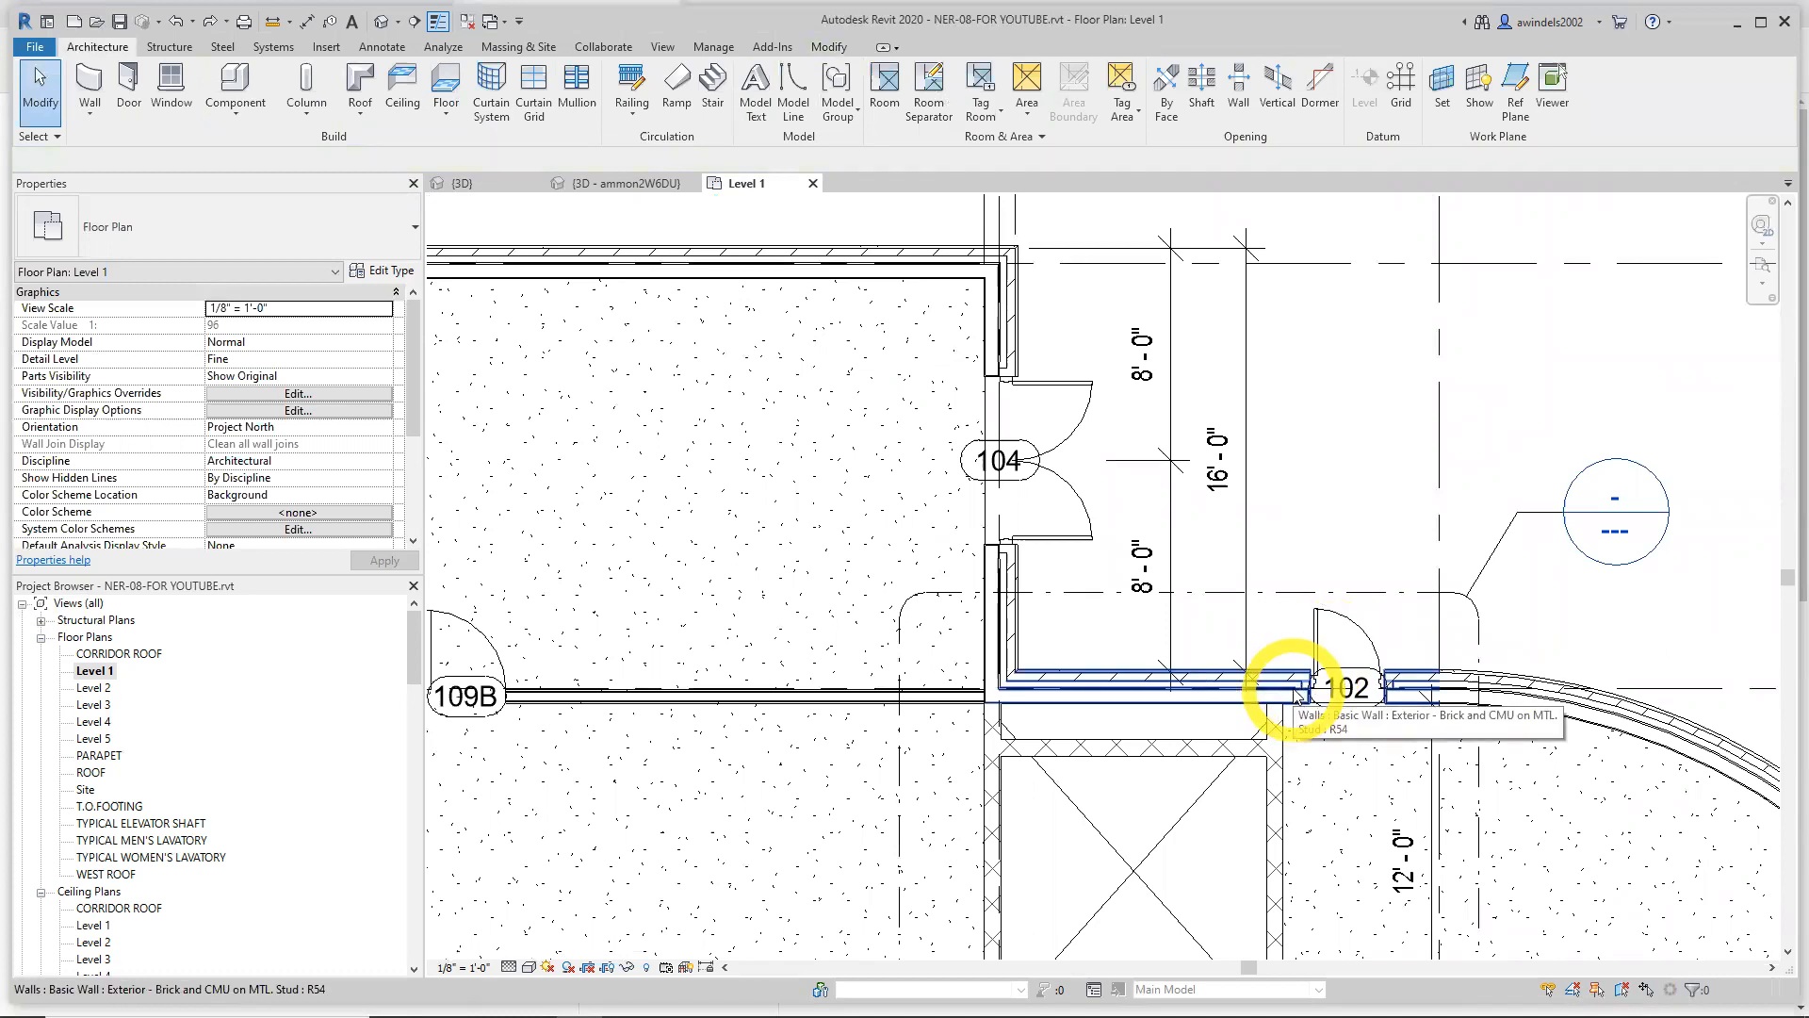
{"action": "scroll", "coordinate": [1178, 716], "scroll_direction": "down", "scroll_amount": 5}
{"action": "middle_click_drag", "start_coordinate": [1081, 689], "coordinate": [1387, 519]}
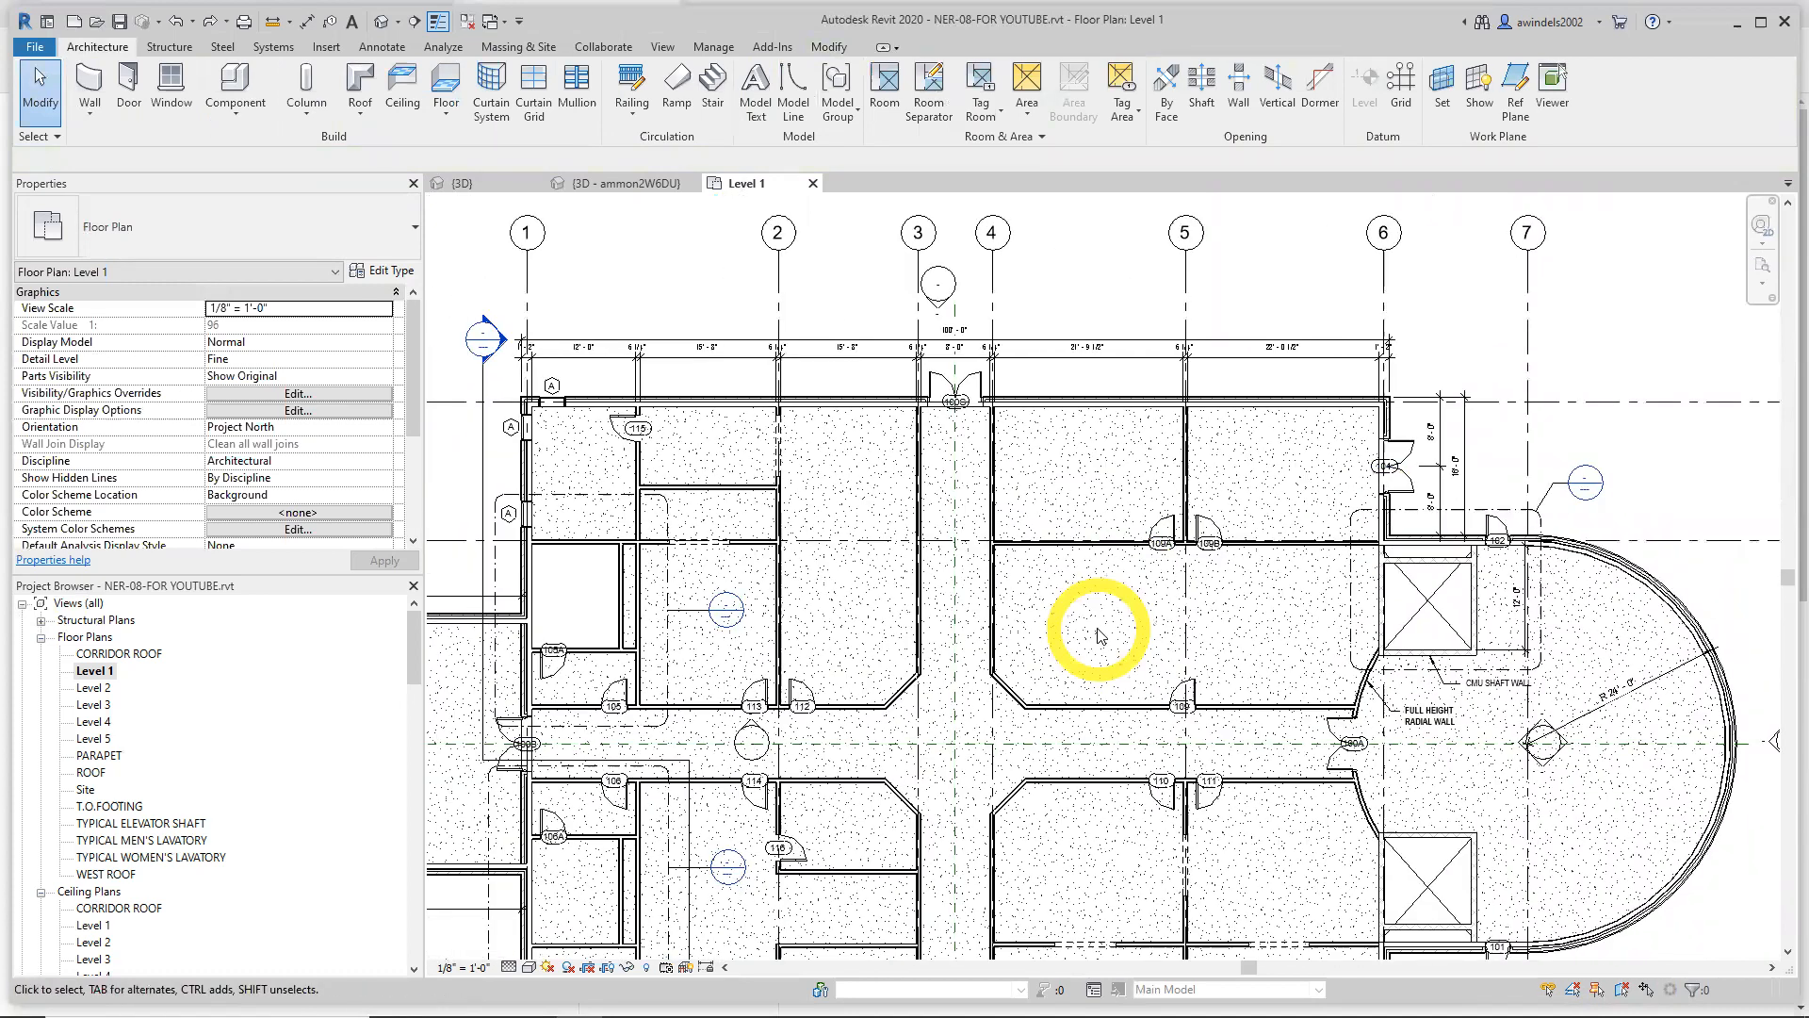
{"action": "middle_click_drag", "start_coordinate": [1000, 614], "coordinate": [1095, 608]}
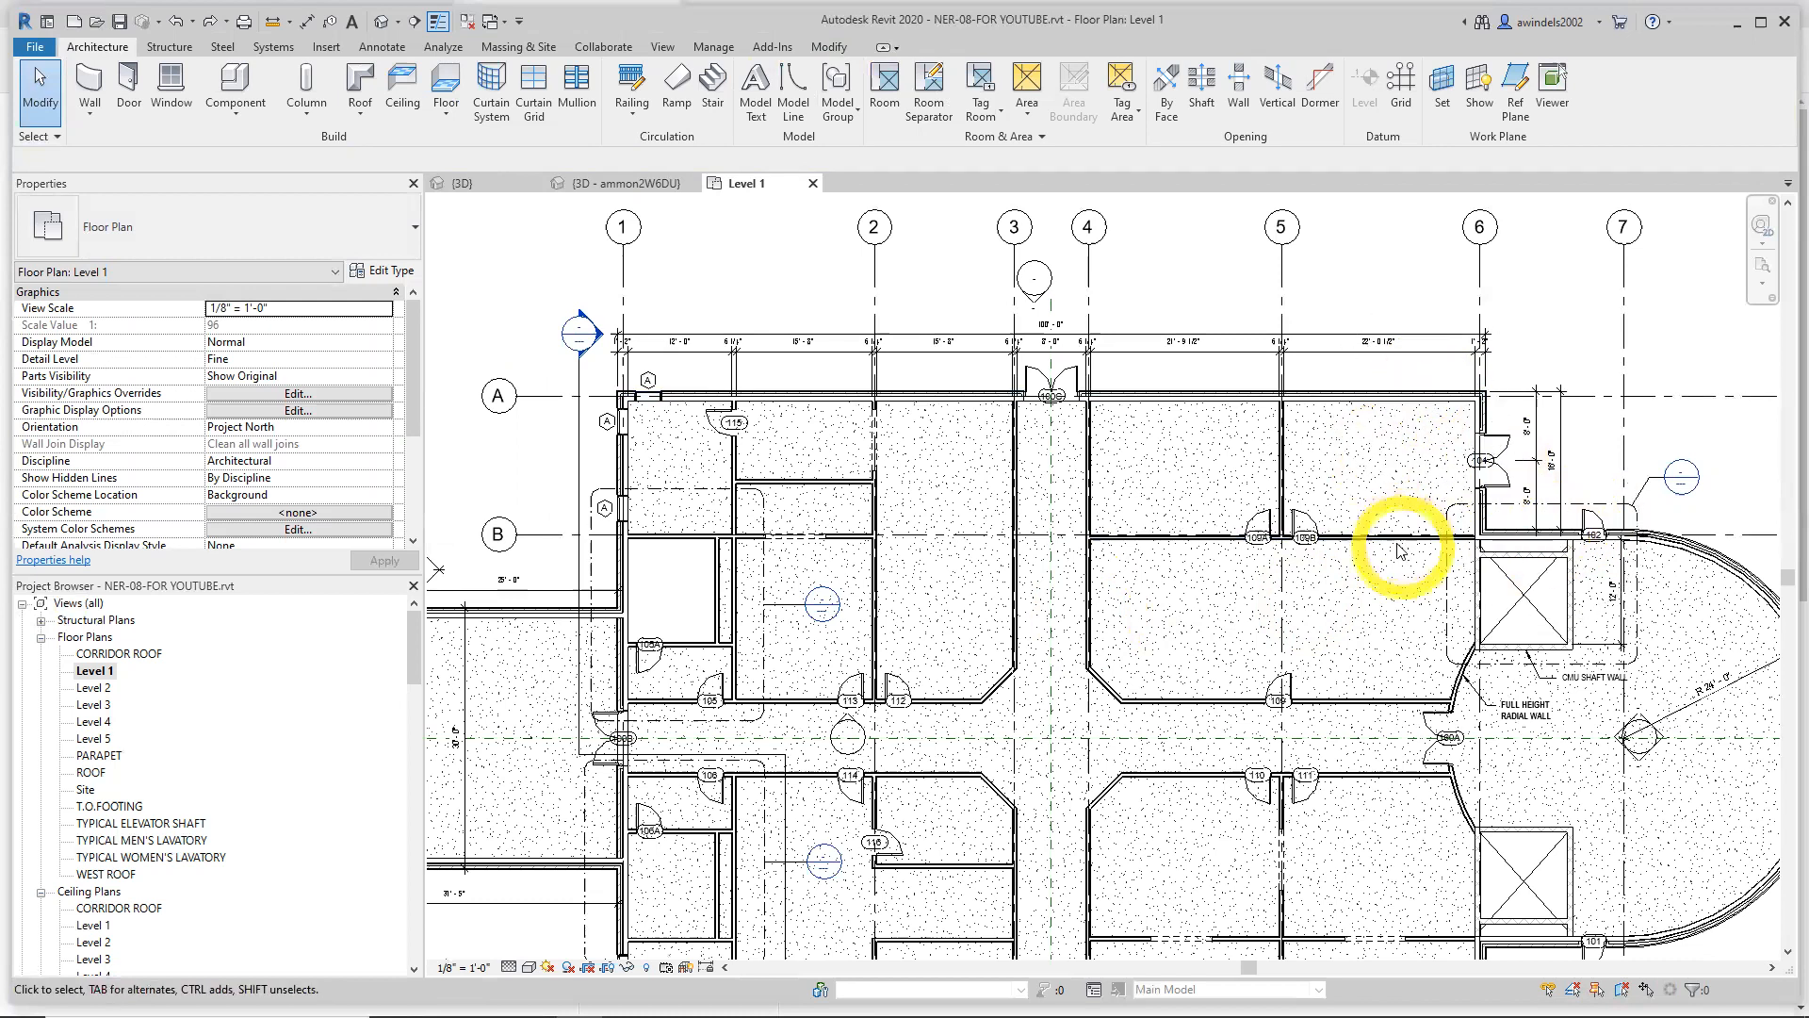
{"action": "middle_click_drag", "start_coordinate": [1103, 491], "coordinate": [1124, 406]}
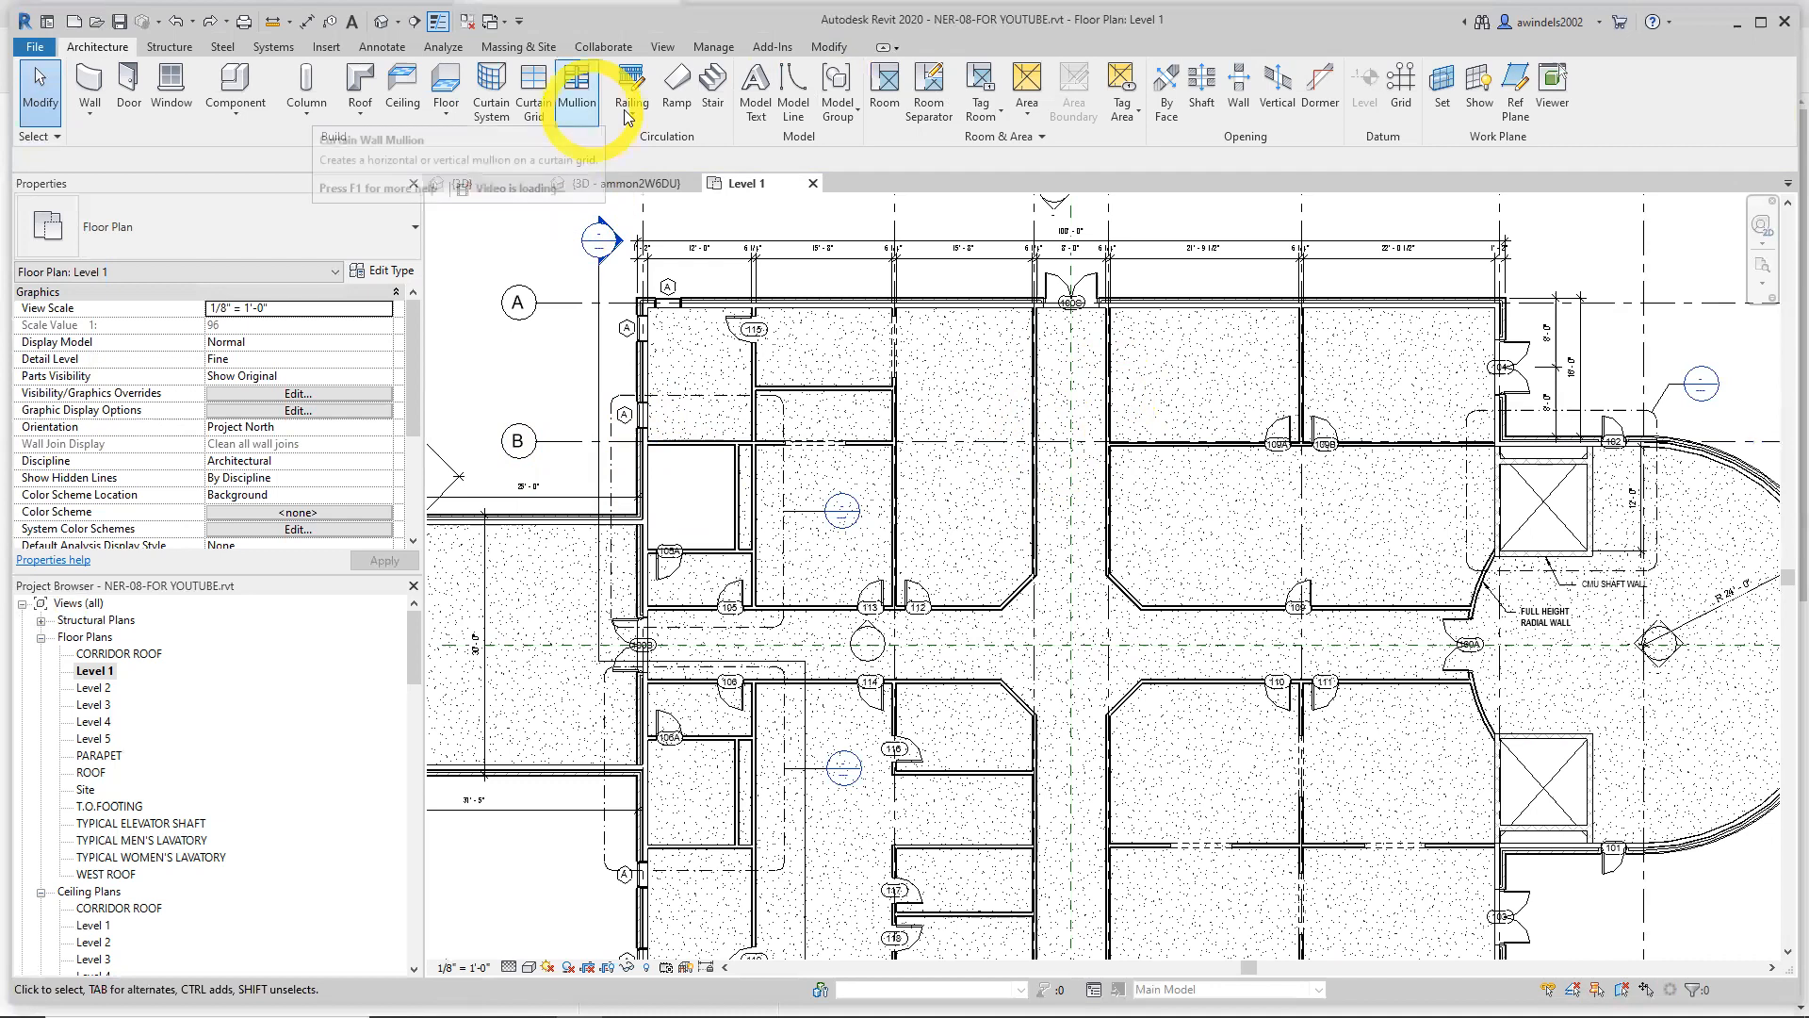
Copy grid B with Constrain and Multiple on, from its intersection with the west exterior wall down to the corridor wall at door 105
{"action": "left_click", "coordinate": [542, 440]}
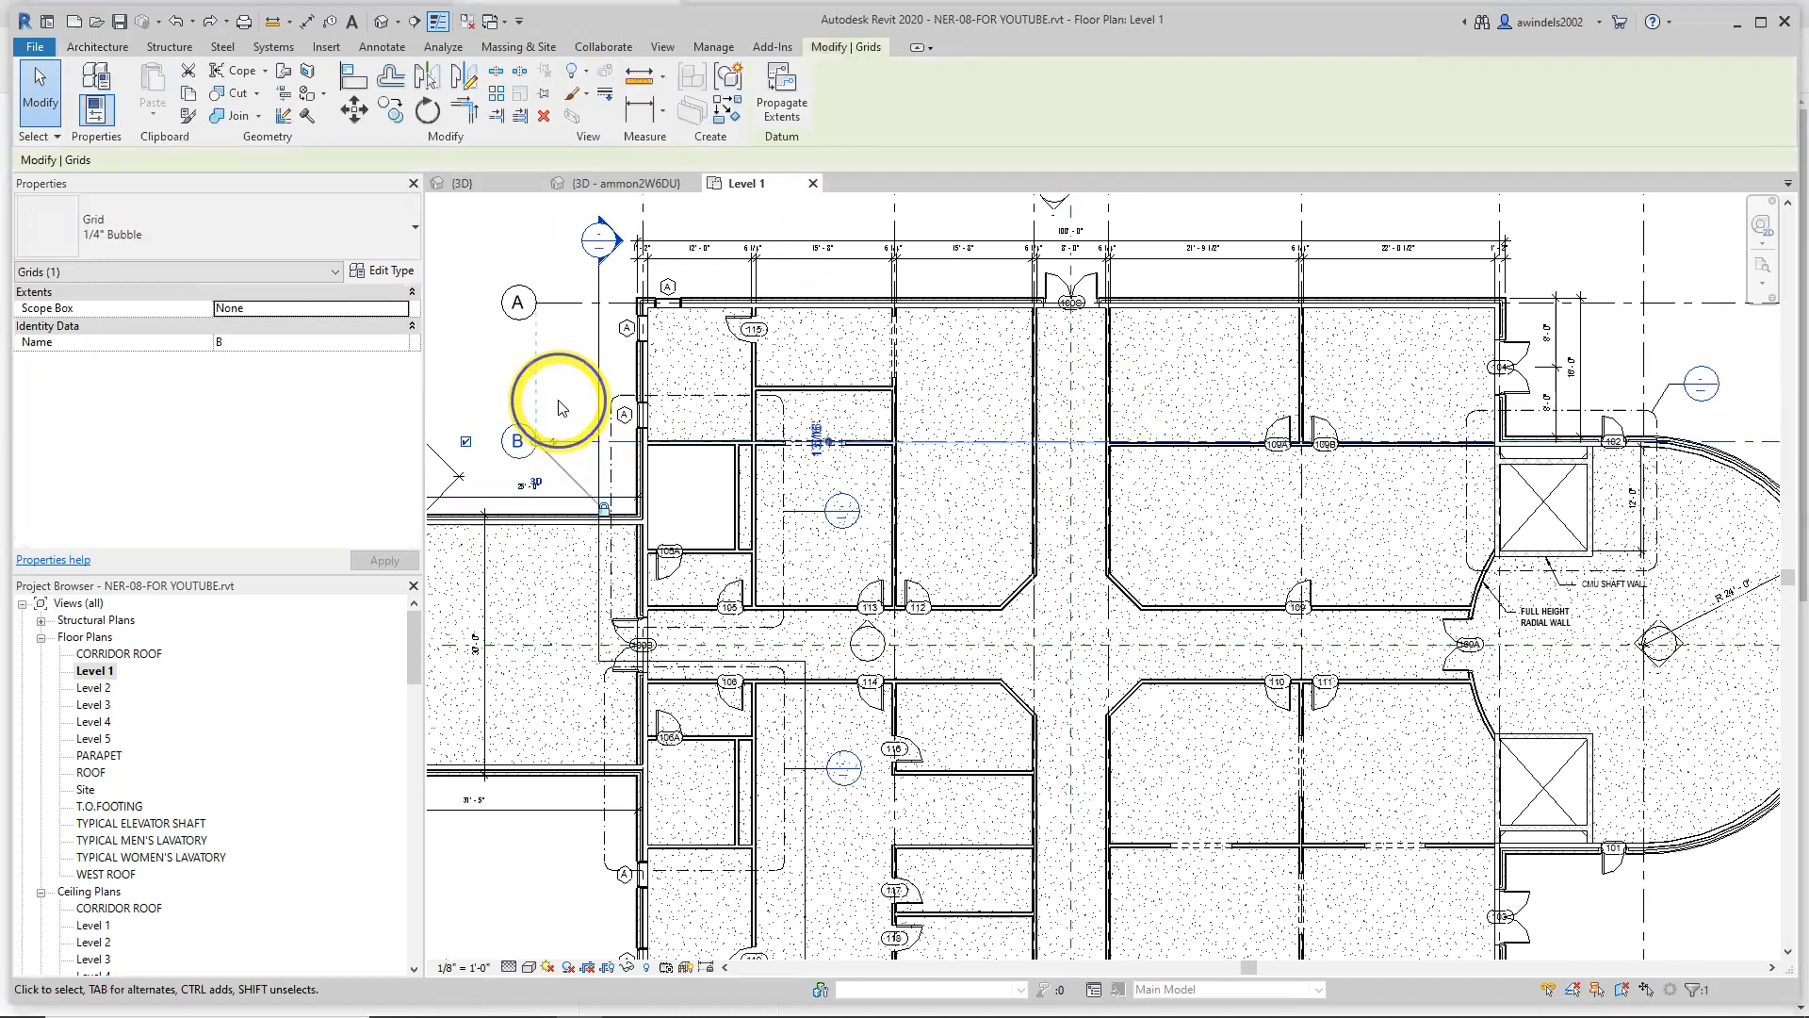
{"action": "right_click", "coordinate": [560, 405]}
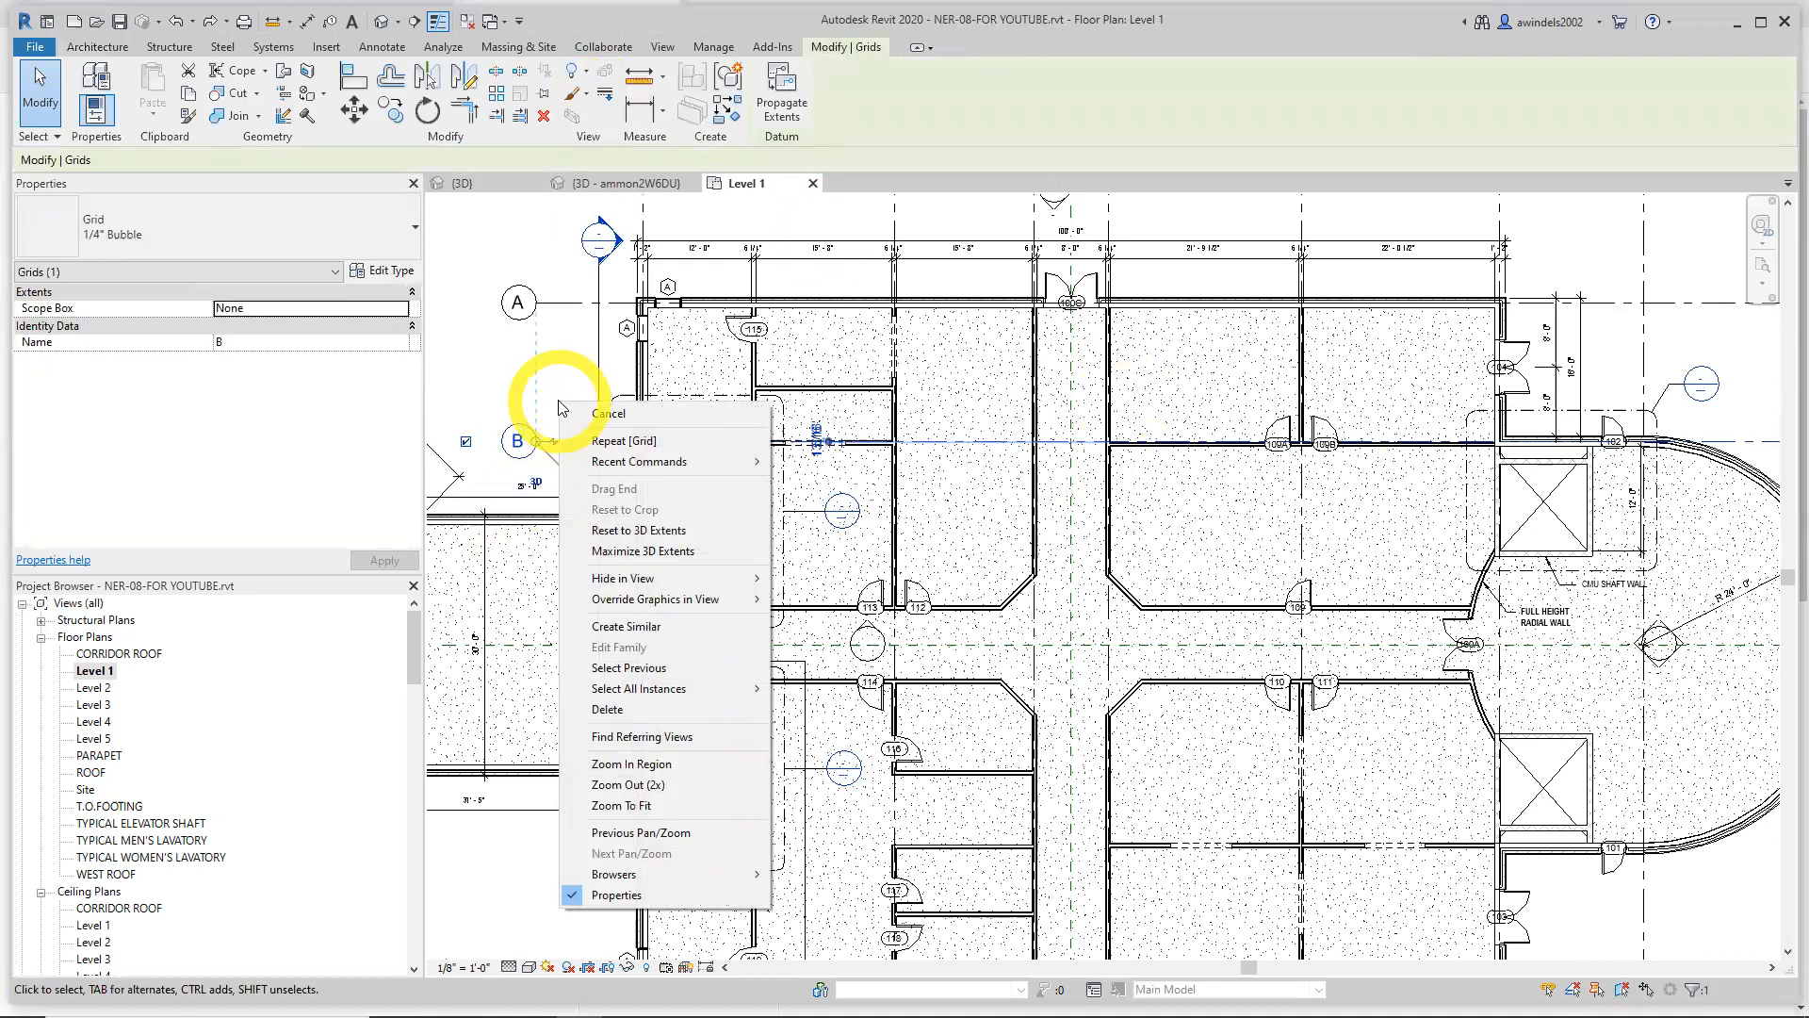
{"action": "left_click", "coordinate": [356, 122]}
{"action": "left_click", "coordinate": [391, 109]}
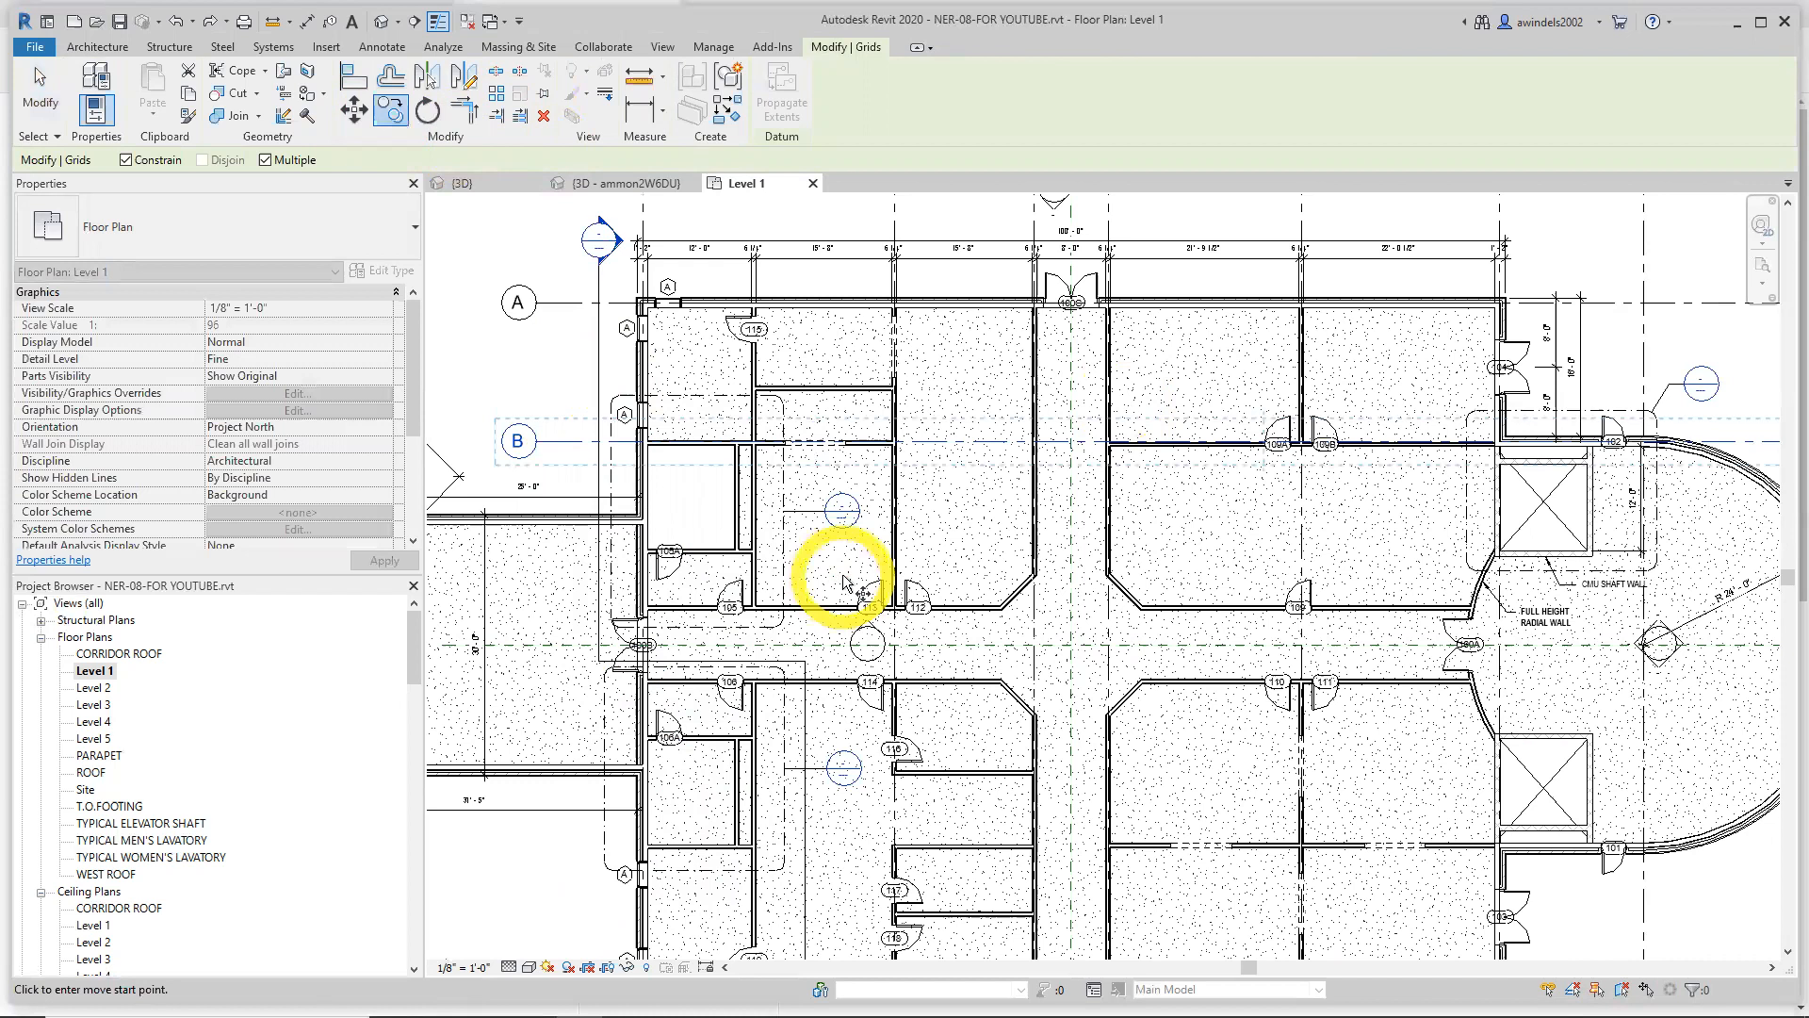
{"action": "scroll", "coordinate": [842, 584], "scroll_direction": "up", "scroll_amount": 5}
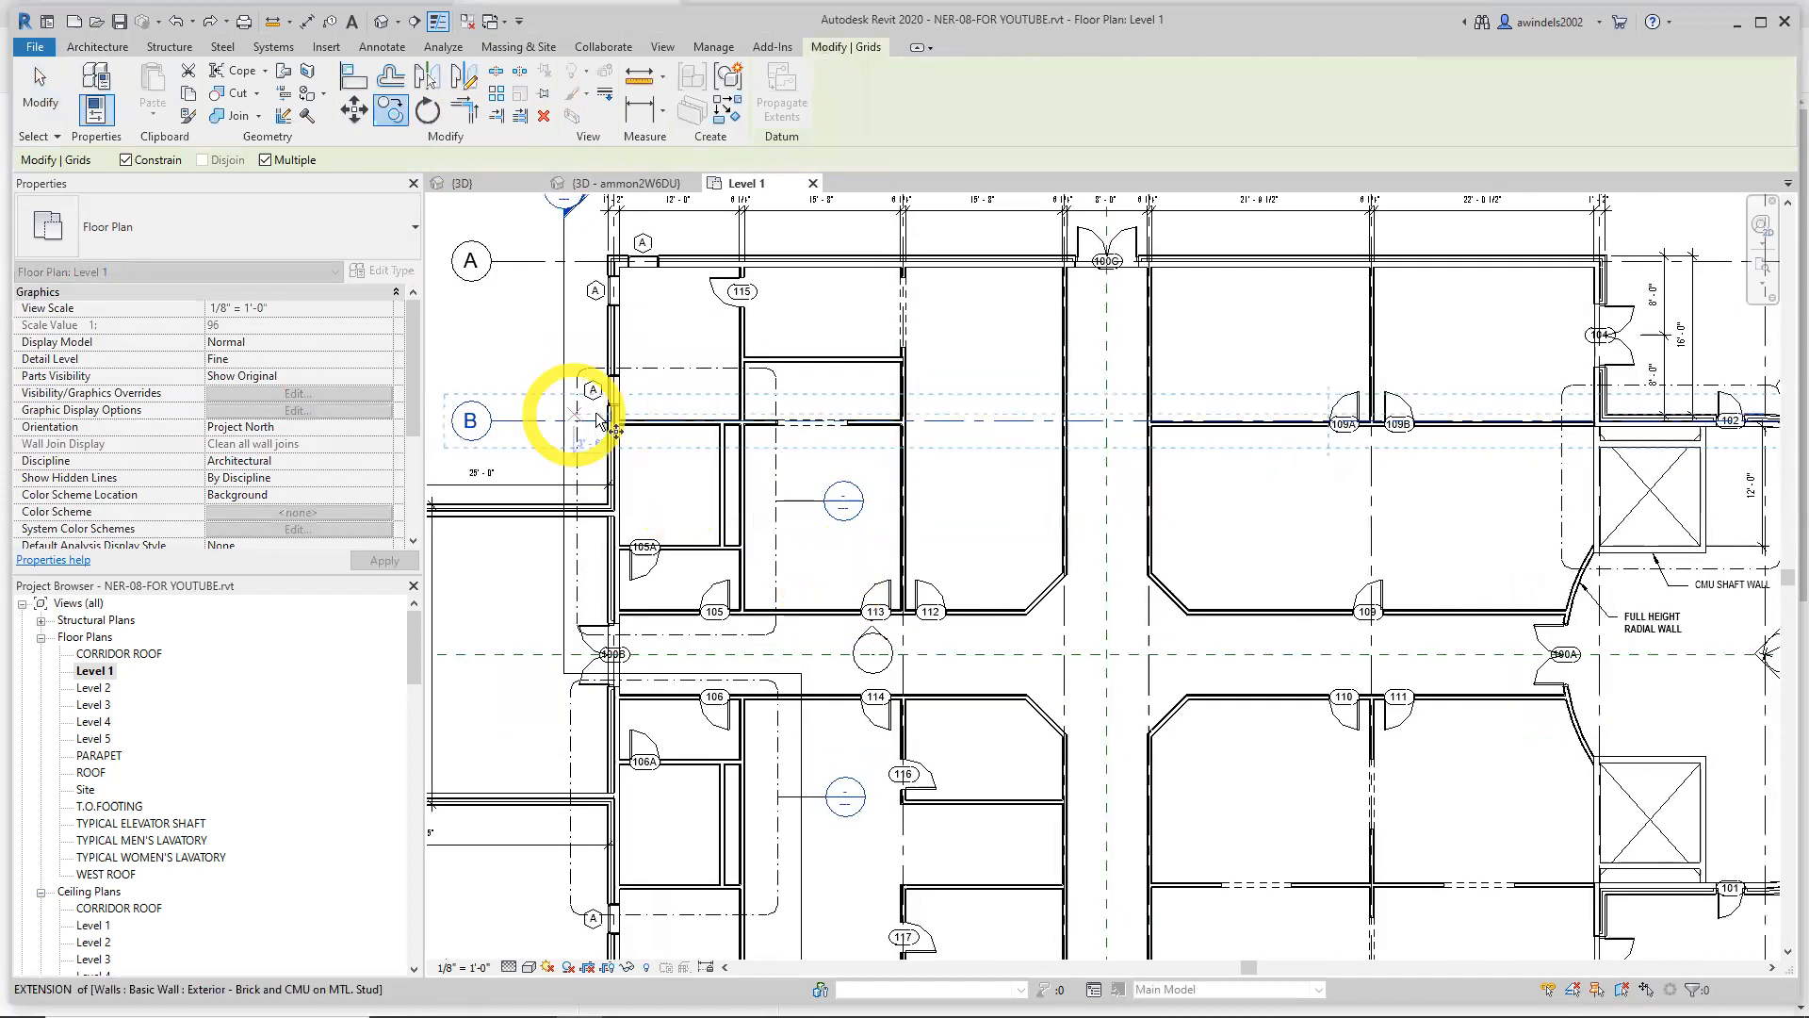
{"action": "scroll", "coordinate": [629, 439], "scroll_direction": "up", "scroll_amount": 2}
{"action": "scroll", "coordinate": [630, 436], "scroll_direction": "up", "scroll_amount": 2}
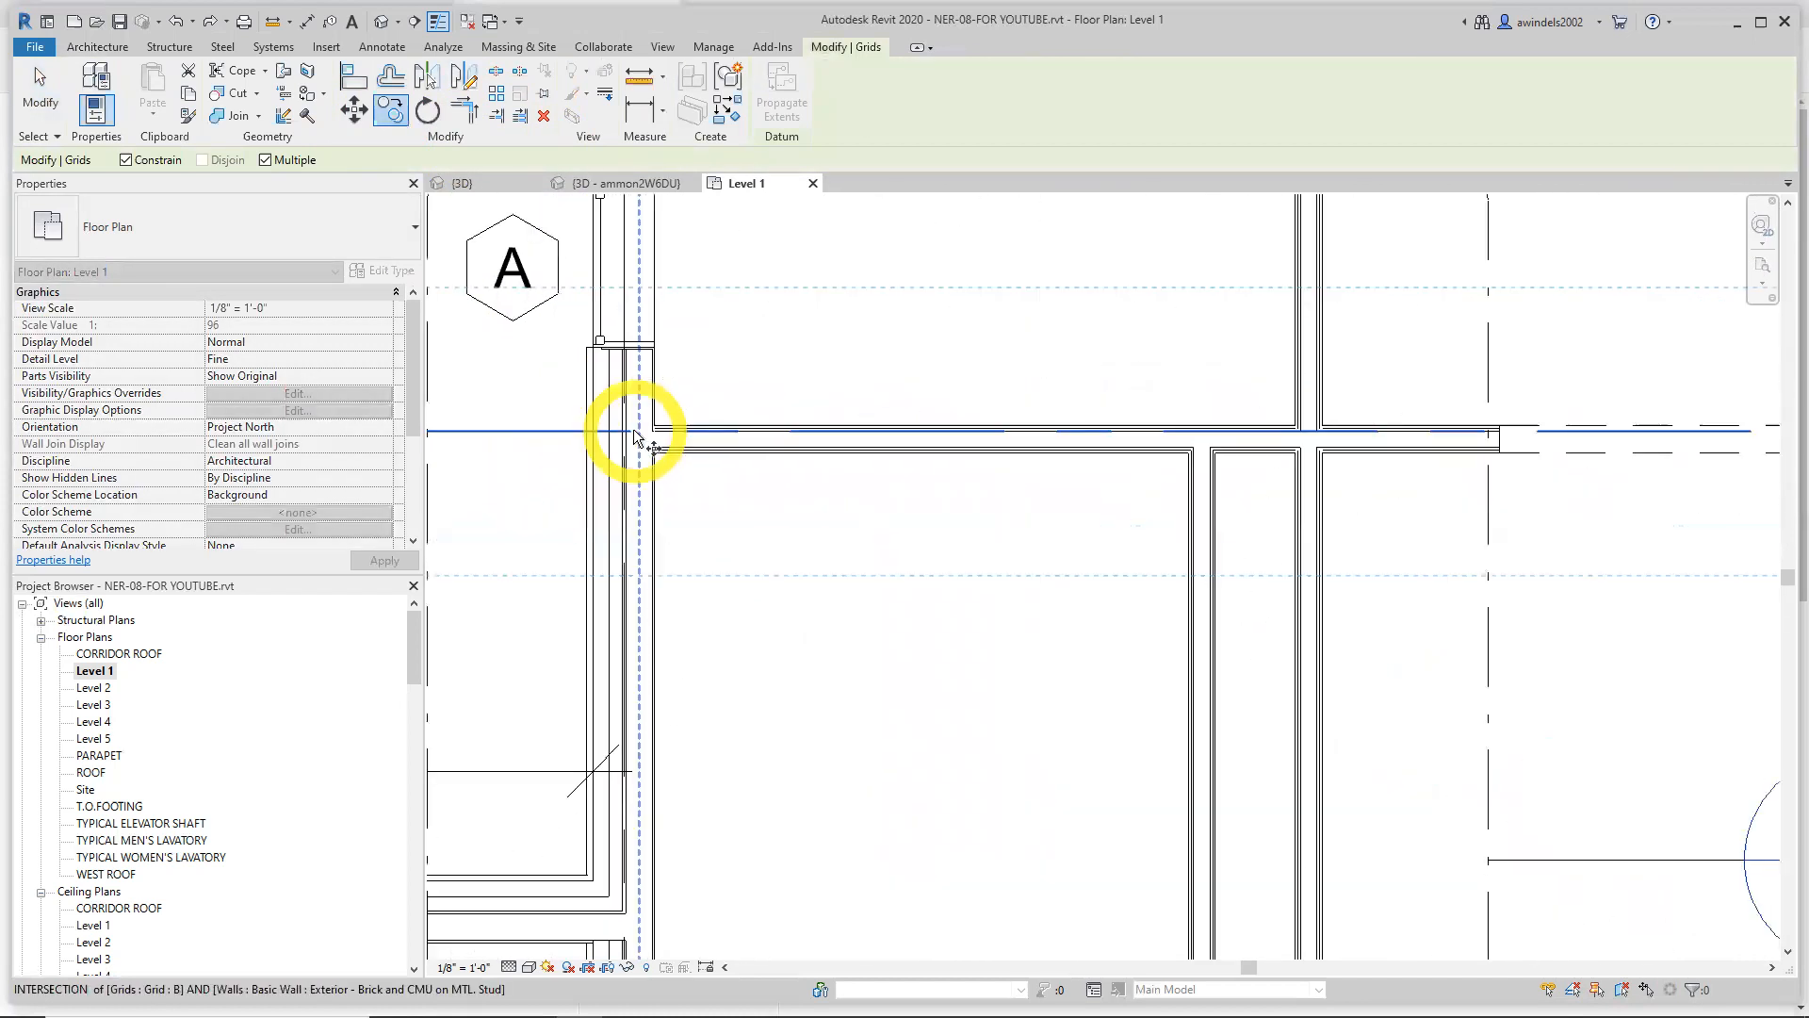
{"action": "scroll", "coordinate": [631, 435], "scroll_direction": "up", "scroll_amount": 2}
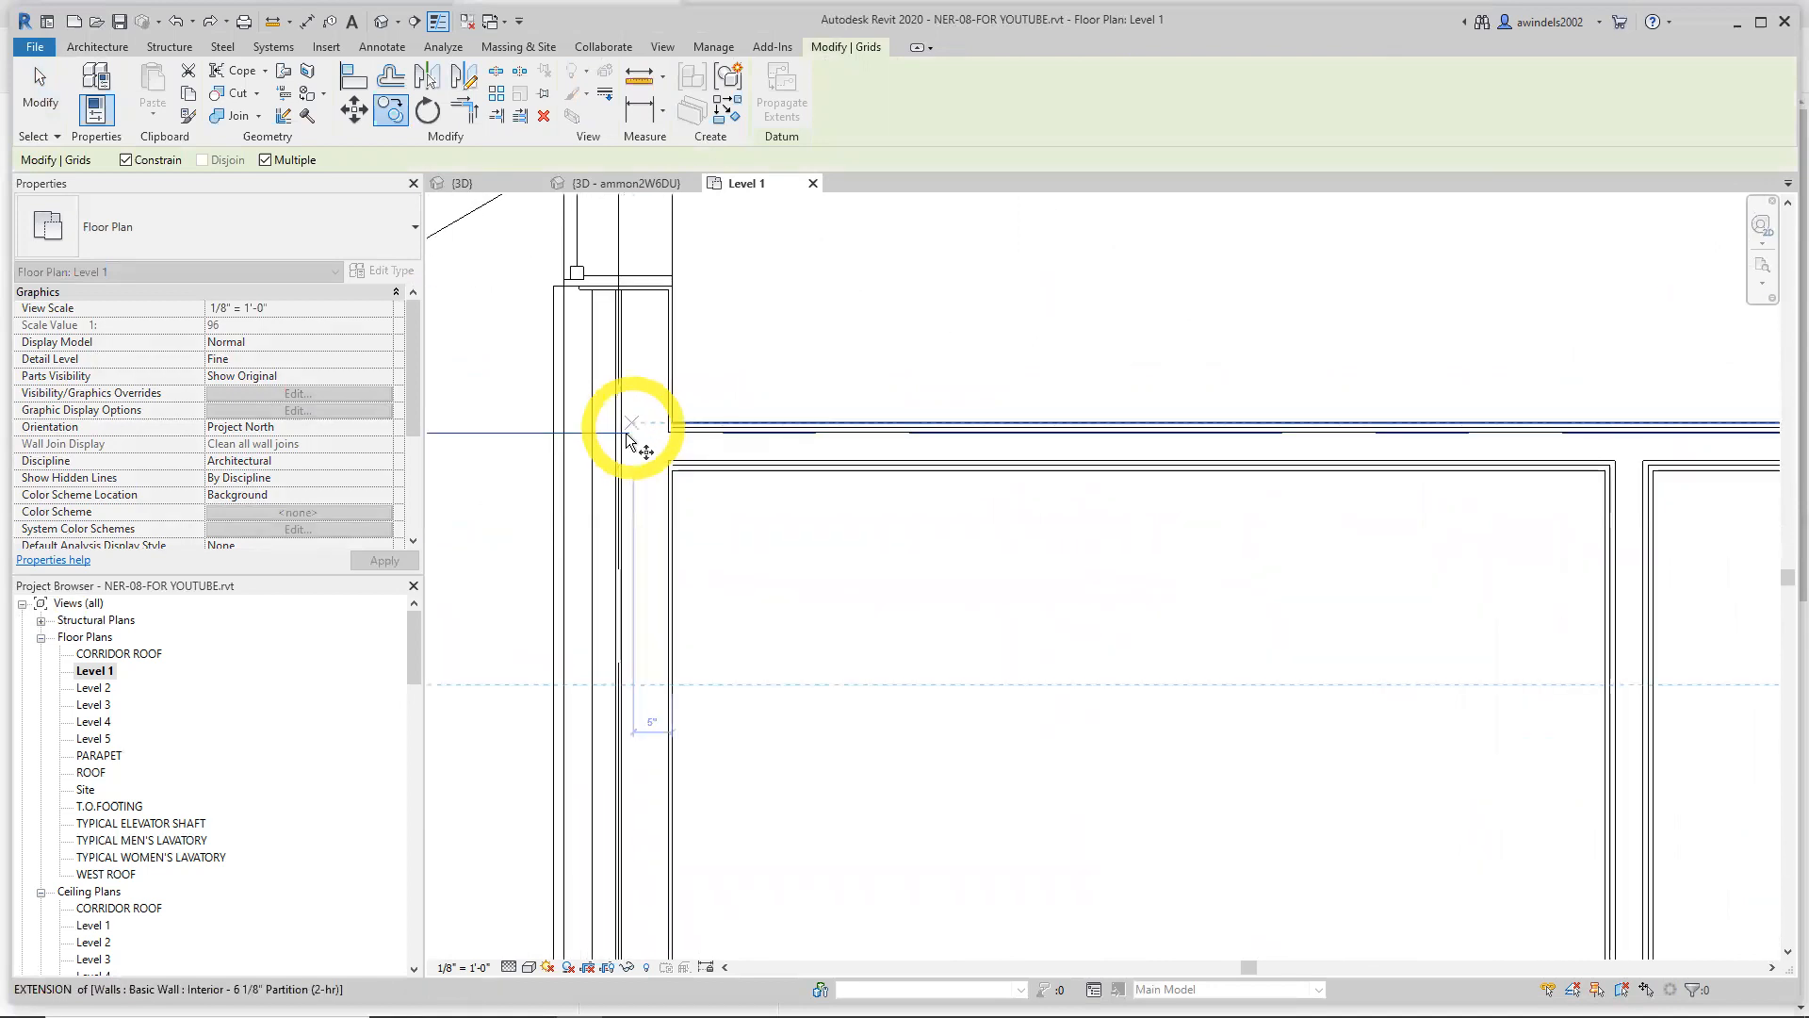
{"action": "left_click", "coordinate": [622, 433]}
{"action": "scroll", "coordinate": [666, 594], "scroll_direction": "down", "scroll_amount": 4}
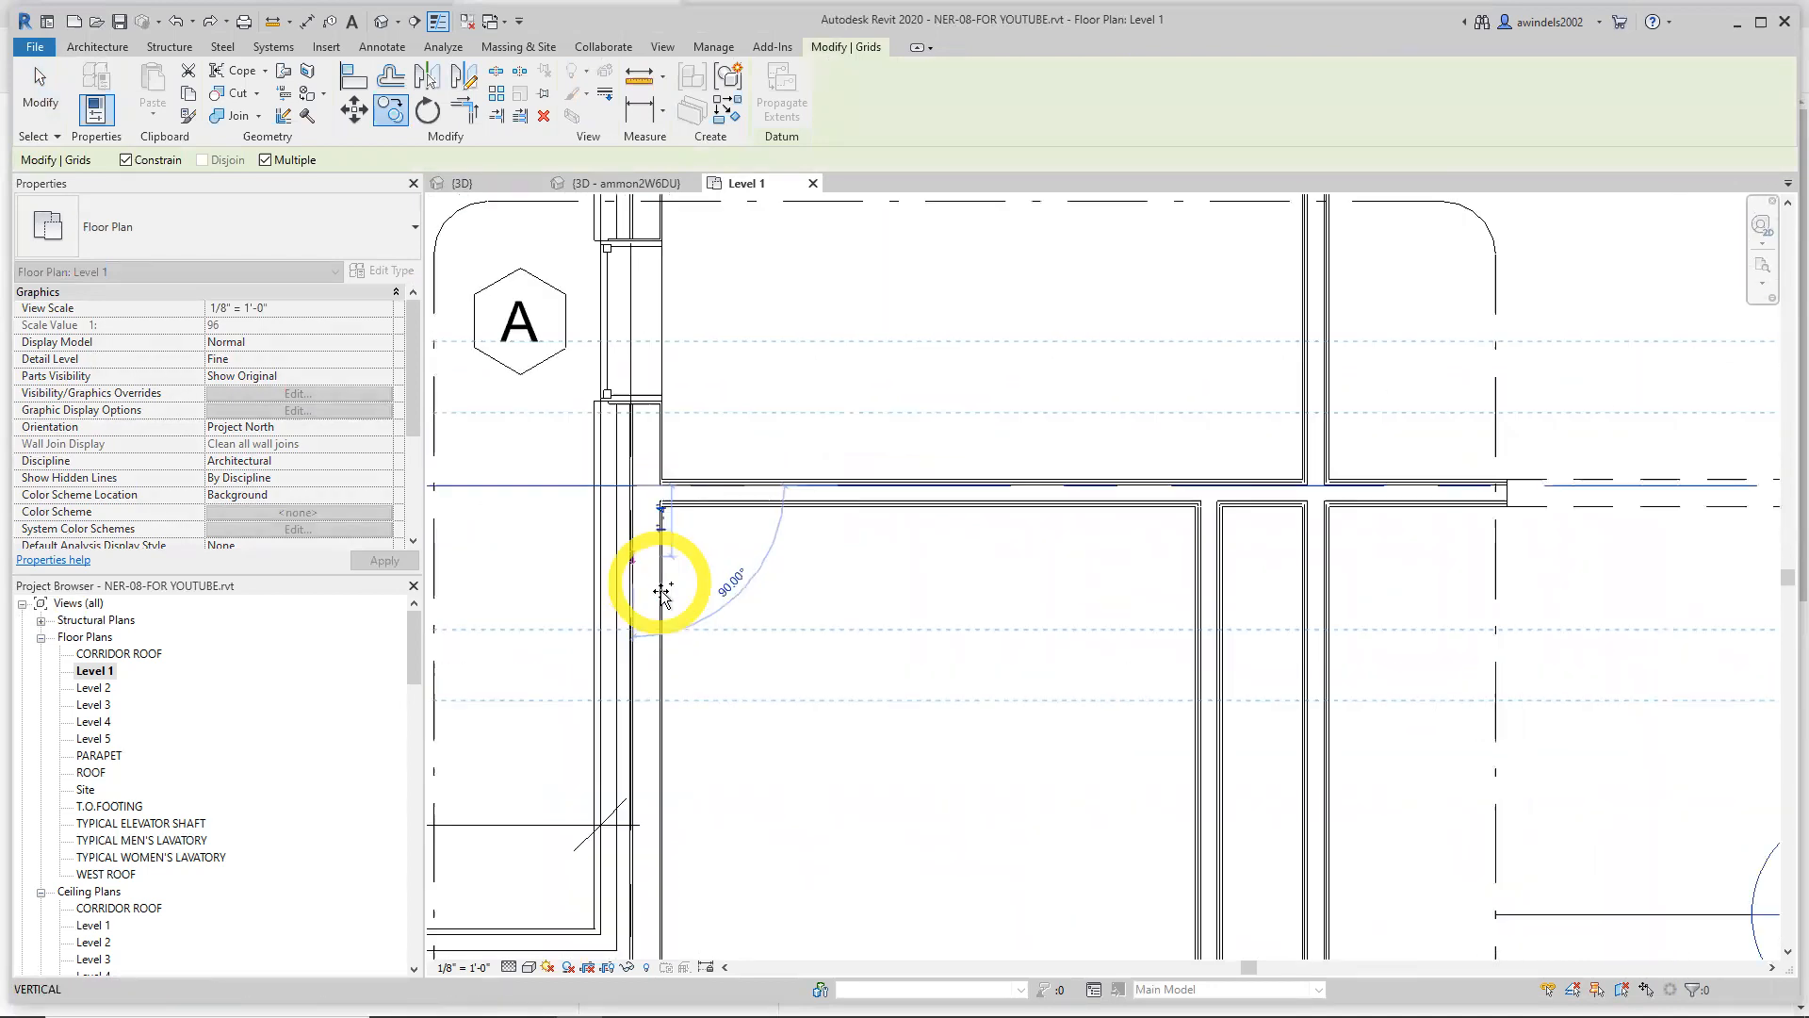
{"action": "middle_click_drag", "start_coordinate": [679, 626], "coordinate": [632, 422]}
{"action": "scroll", "coordinate": [608, 486], "scroll_direction": "down", "scroll_amount": 2}
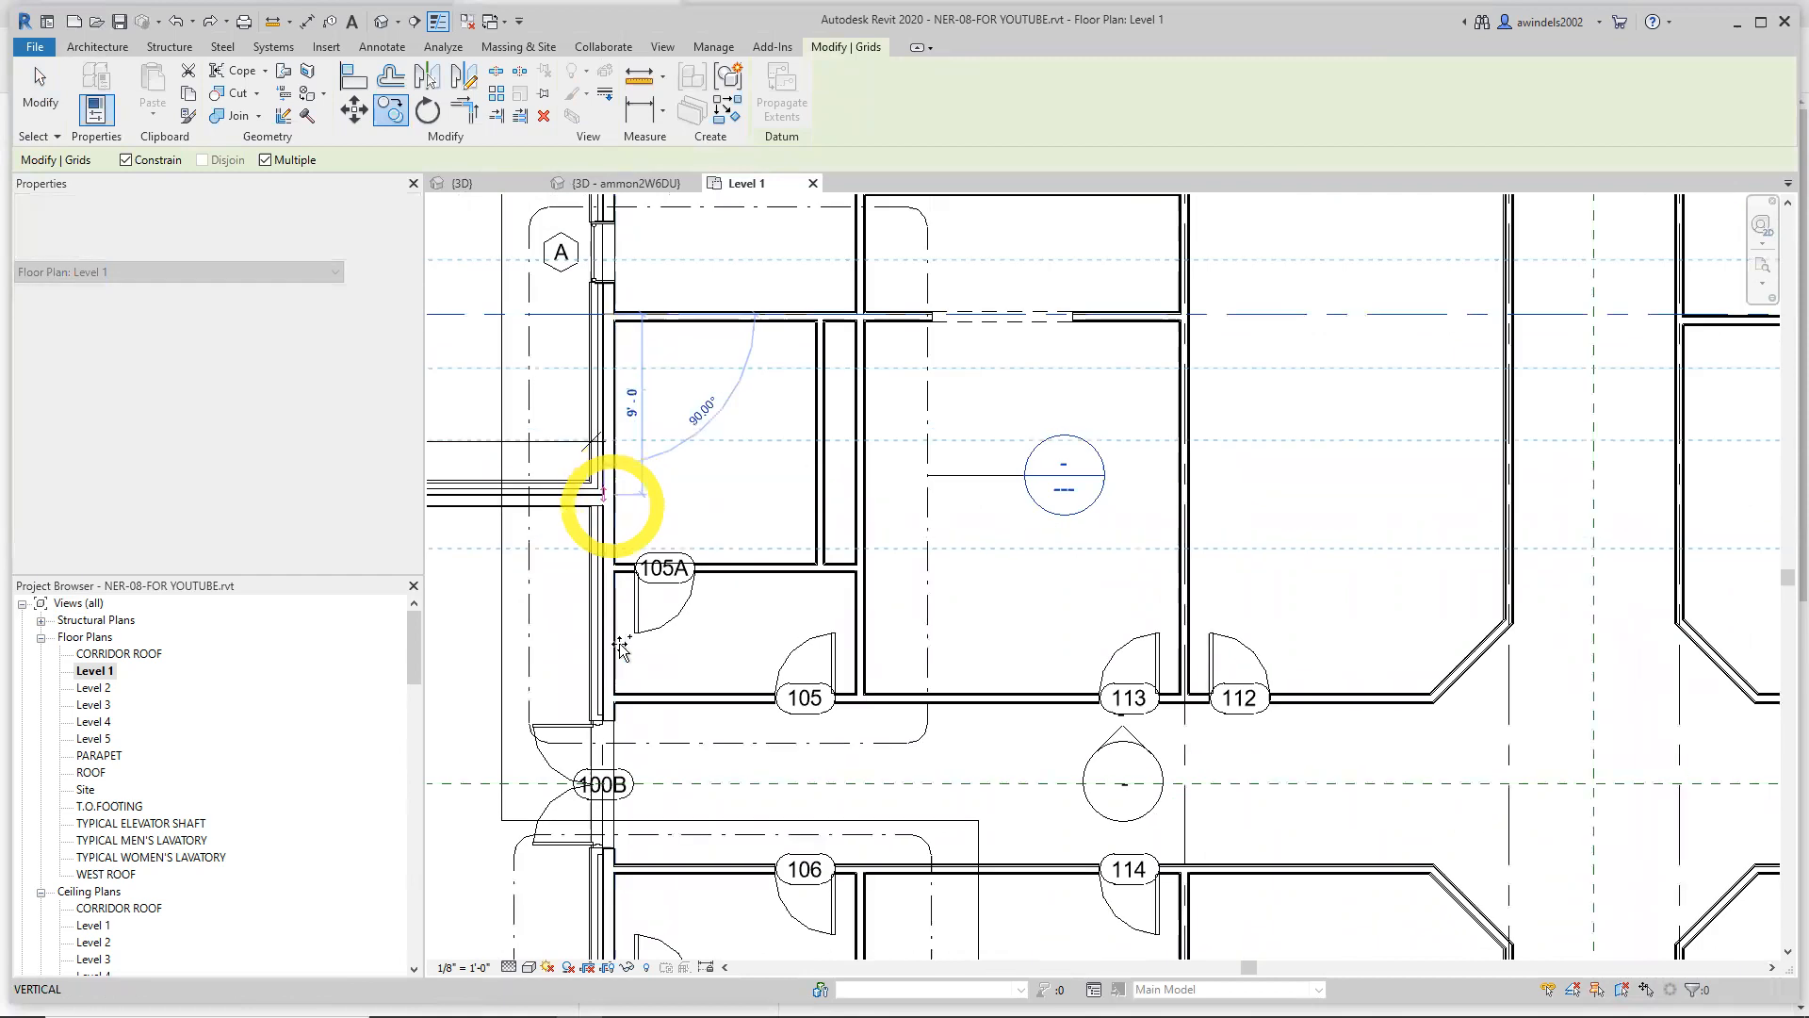
{"action": "scroll", "coordinate": [629, 702], "scroll_direction": "up", "scroll_amount": 1}
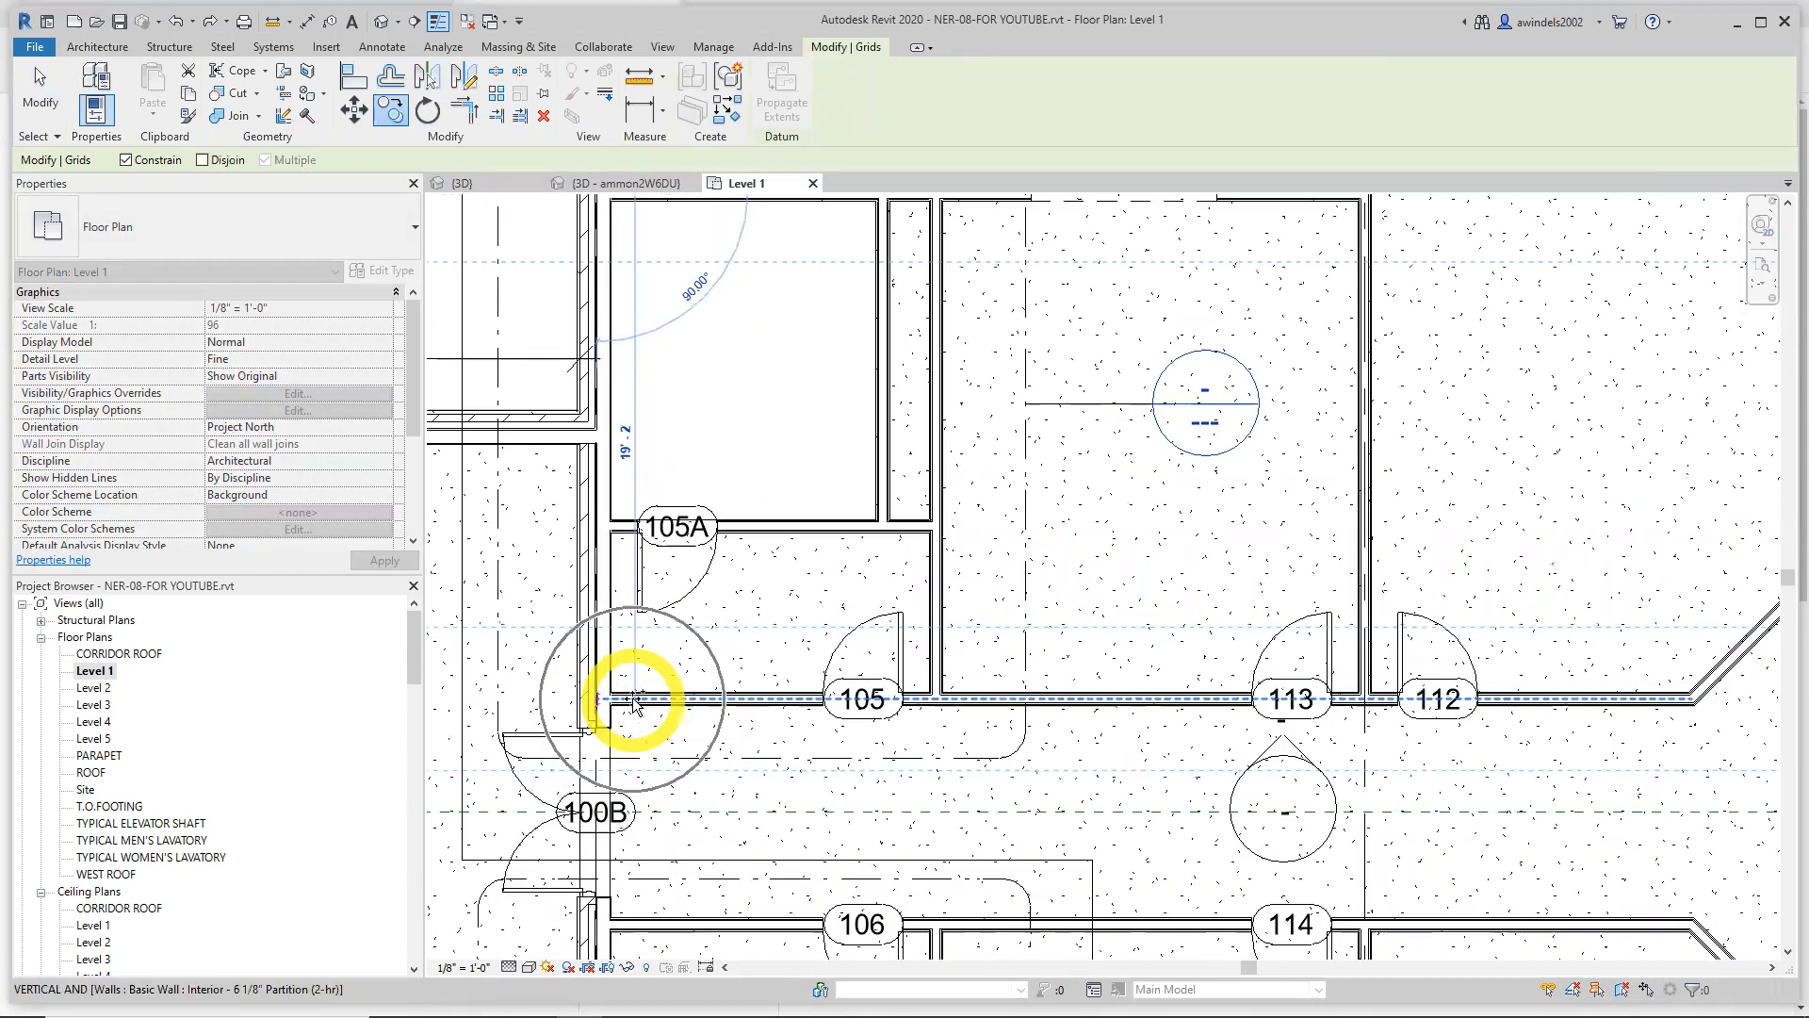
{"action": "left_click", "coordinate": [627, 700]}
Place another copy of the grid on the opposite corridor wall, at door 106
{"action": "scroll", "coordinate": [650, 782], "scroll_direction": "down", "scroll_amount": 3}
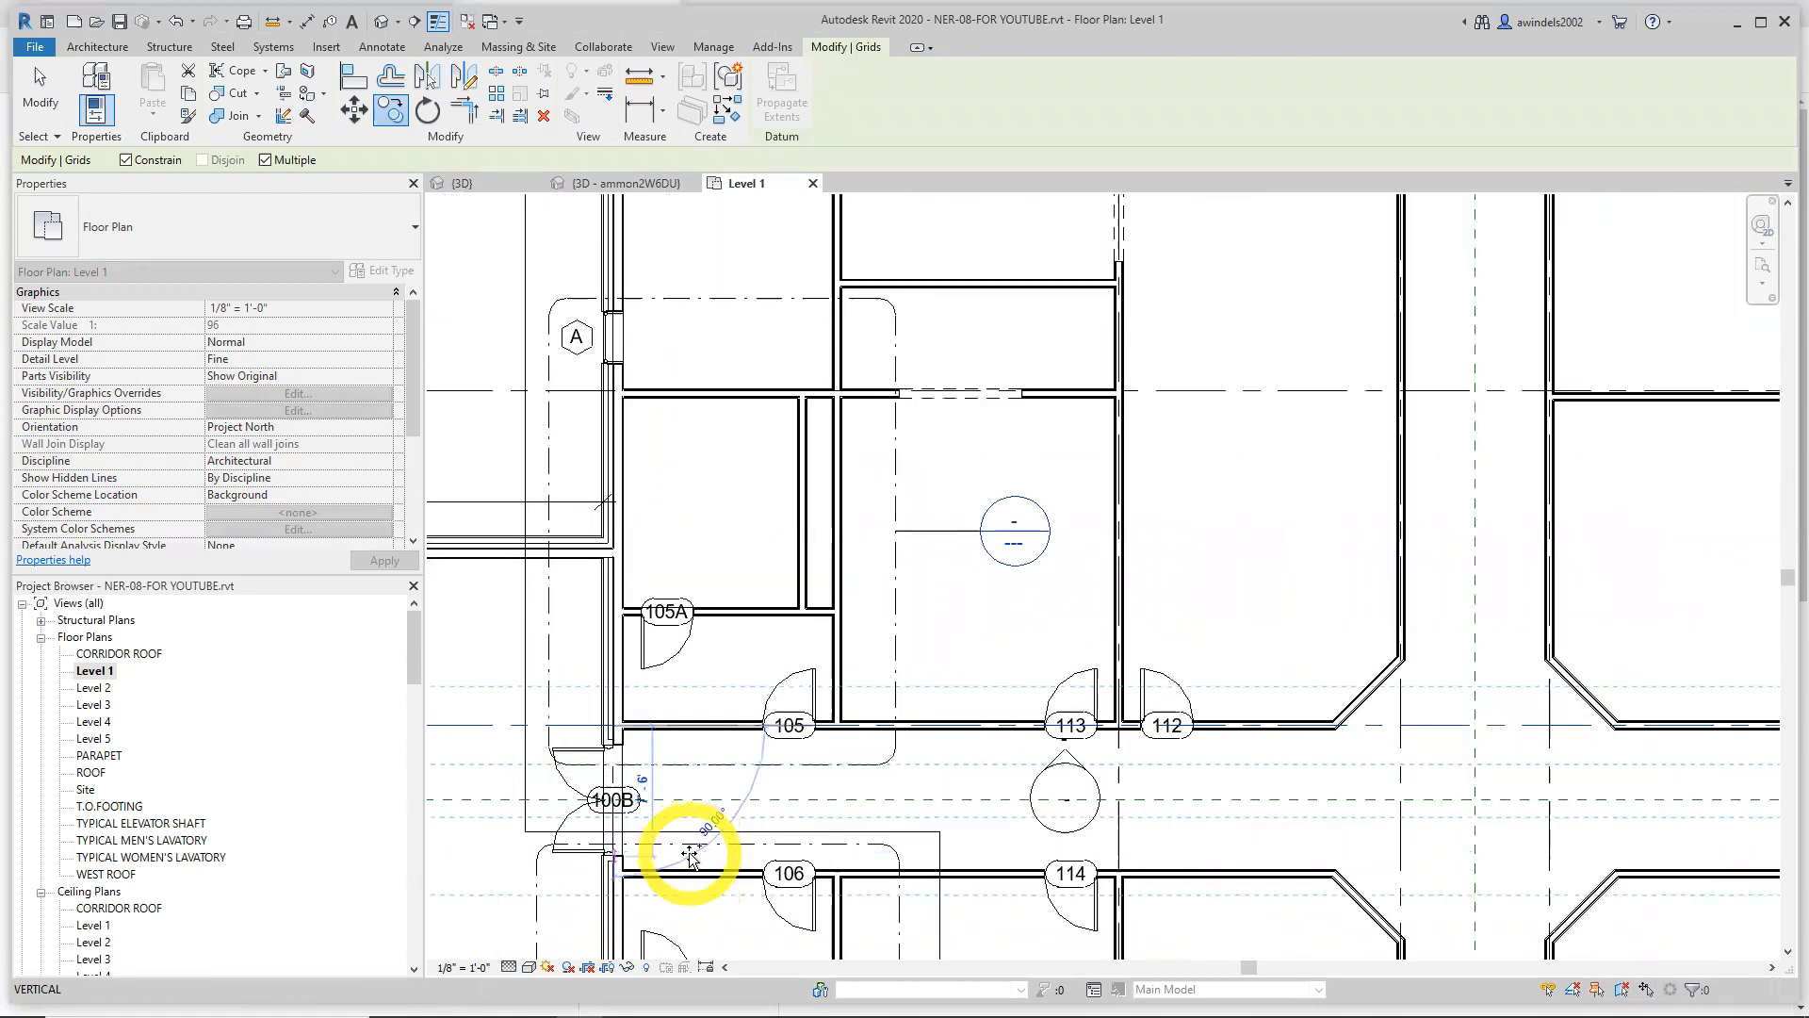
{"action": "scroll", "coordinate": [645, 769], "scroll_direction": "up", "scroll_amount": 4}
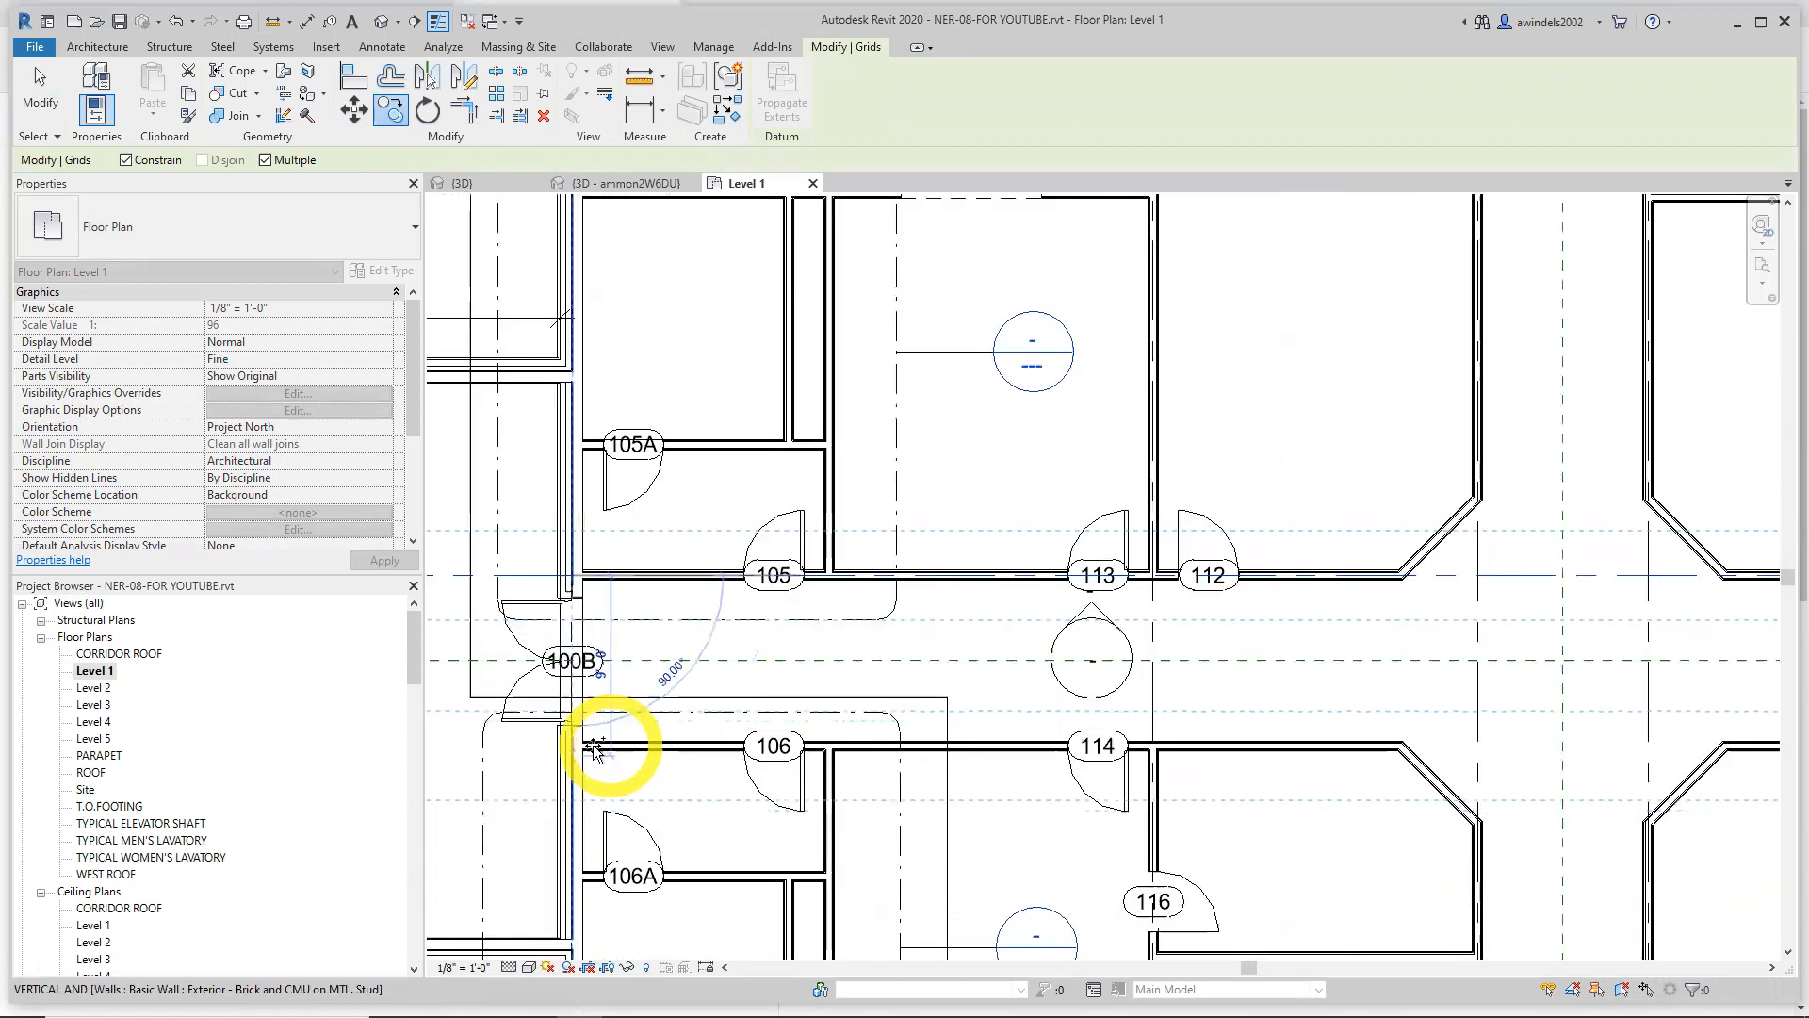
{"action": "left_click", "coordinate": [588, 748]}
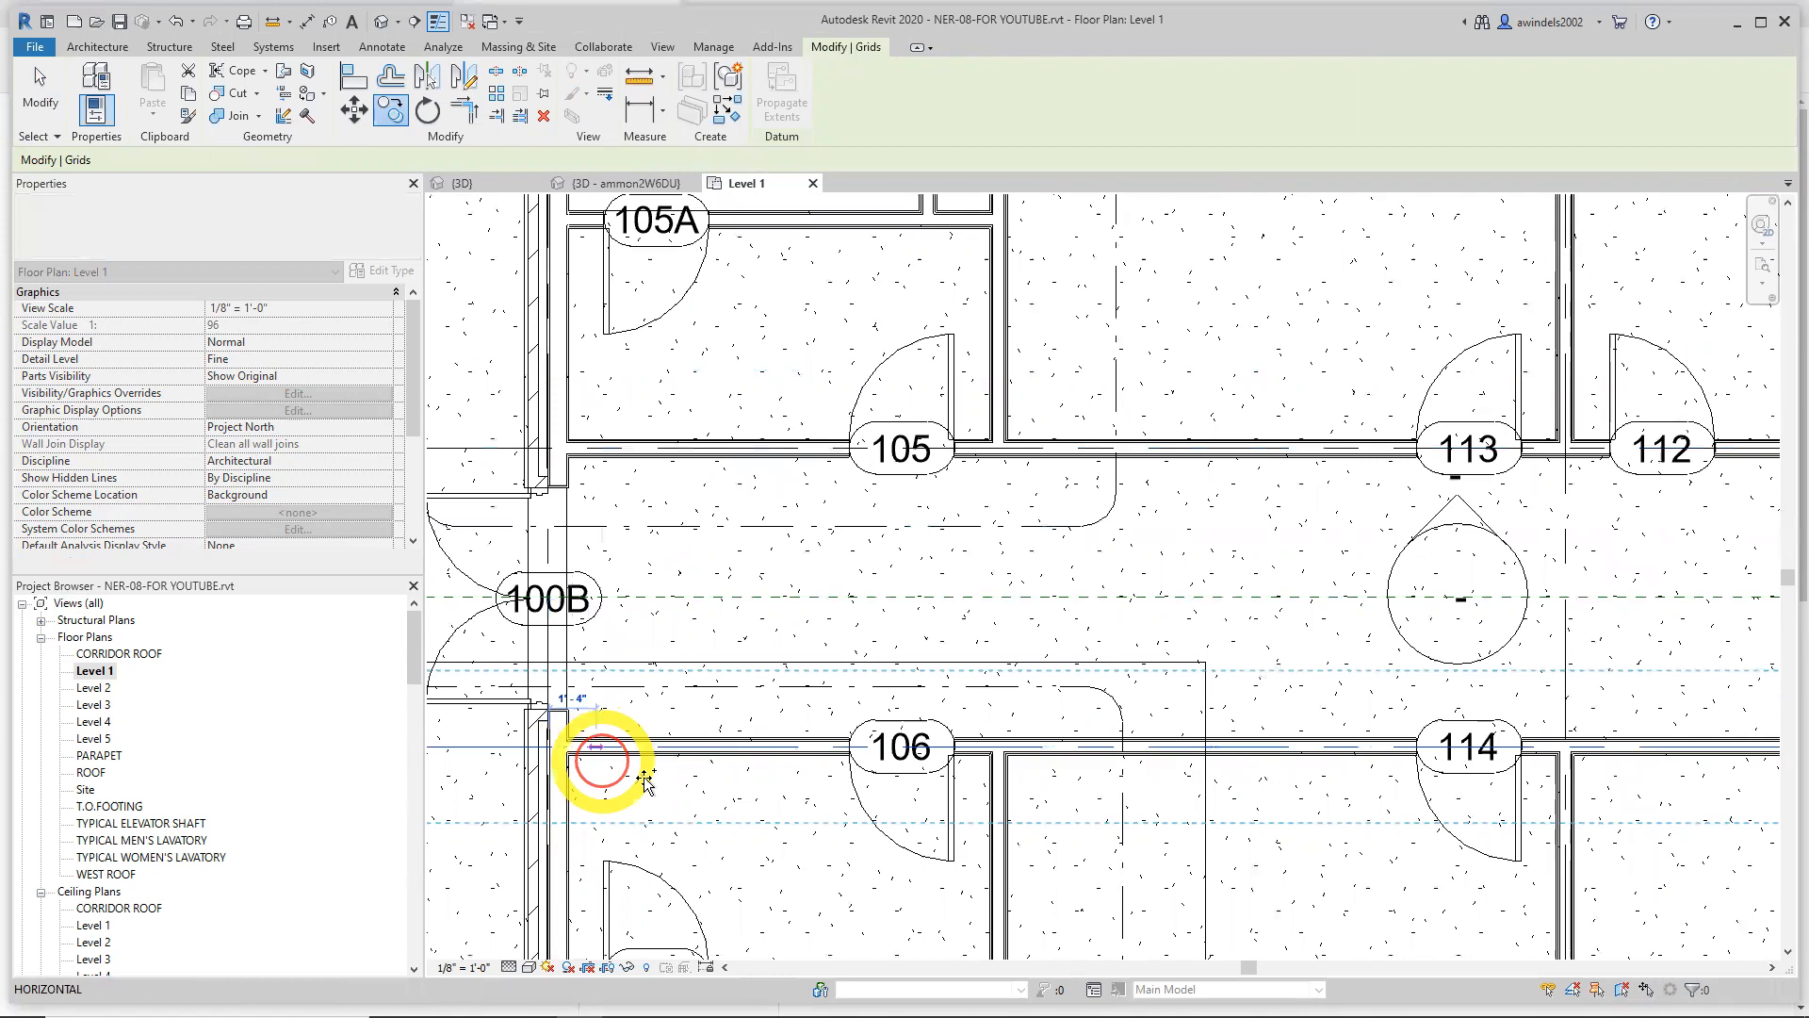
{"action": "scroll", "coordinate": [716, 819], "scroll_direction": "down", "scroll_amount": 4}
{"action": "scroll", "coordinate": [746, 886], "scroll_direction": "down", "scroll_amount": 1}
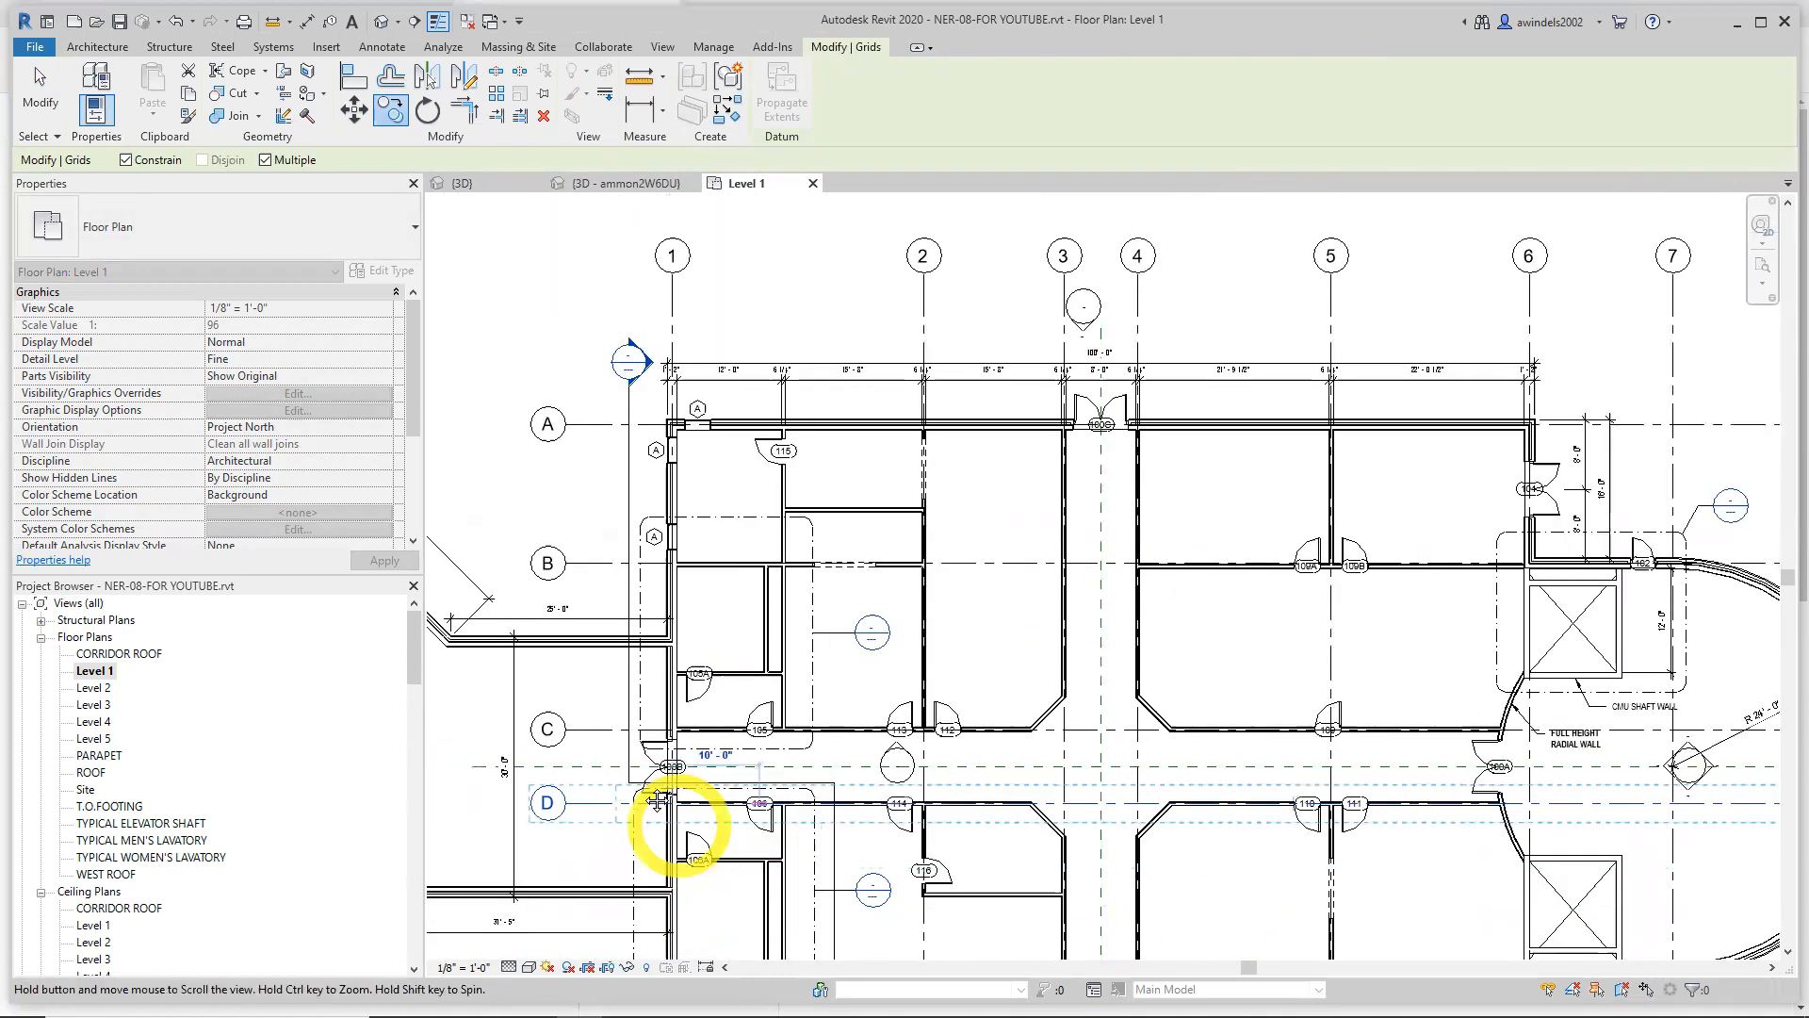
Examine the exterior wall beside door 101 and the partitions west of it as a position for the next grid, and end the copy
{"action": "middle_click_drag", "start_coordinate": [702, 844], "coordinate": [556, 693]}
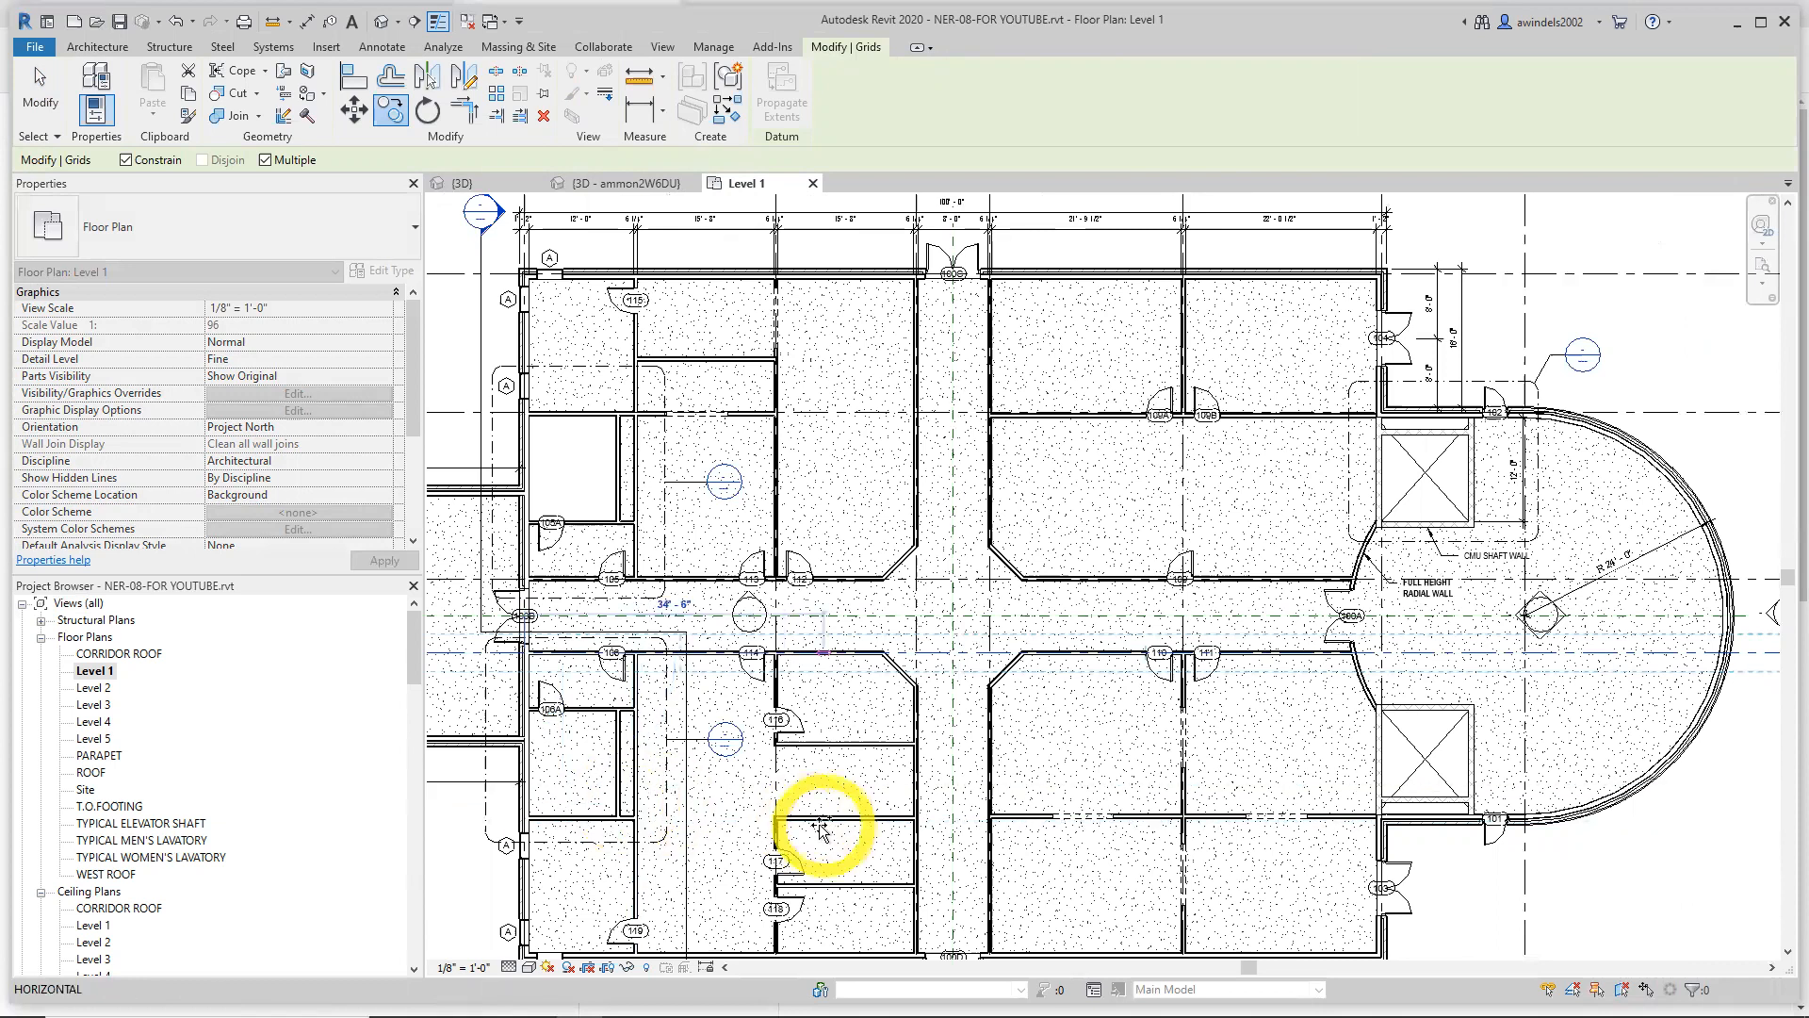
{"action": "middle_click_drag", "start_coordinate": [942, 852], "coordinate": [532, 712]}
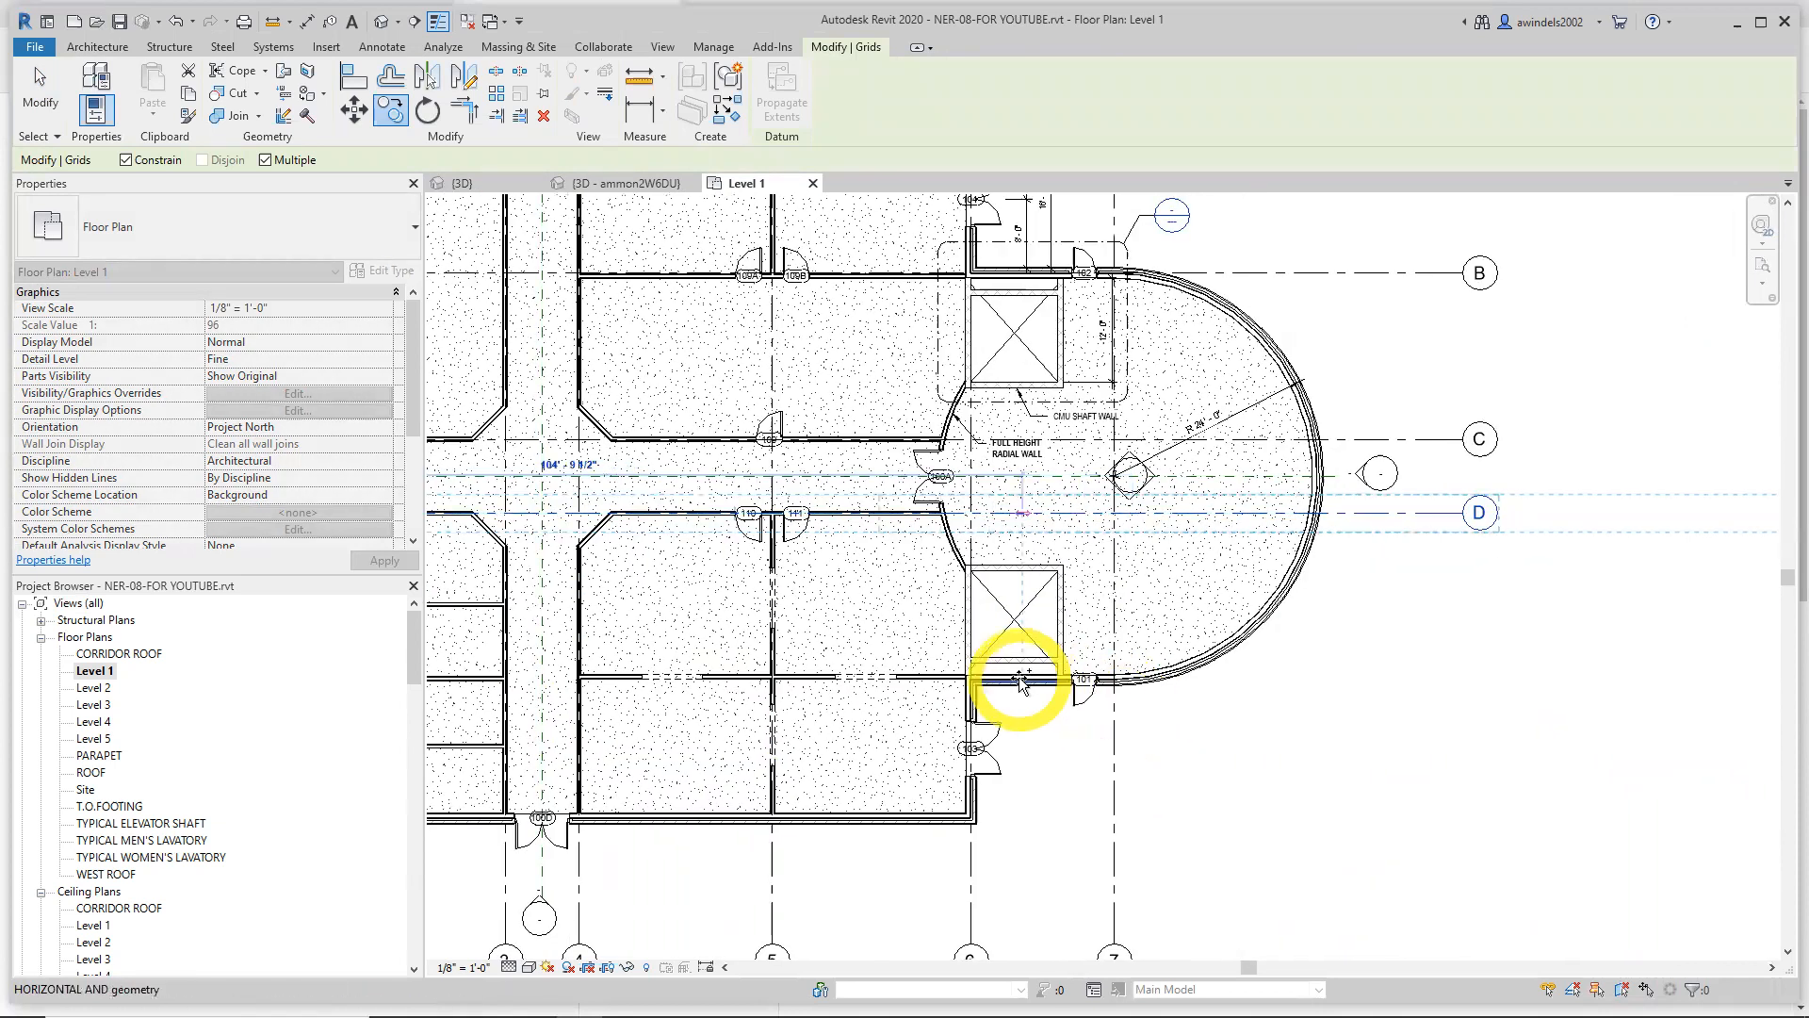
{"action": "scroll", "coordinate": [1020, 681], "scroll_direction": "up", "scroll_amount": 6}
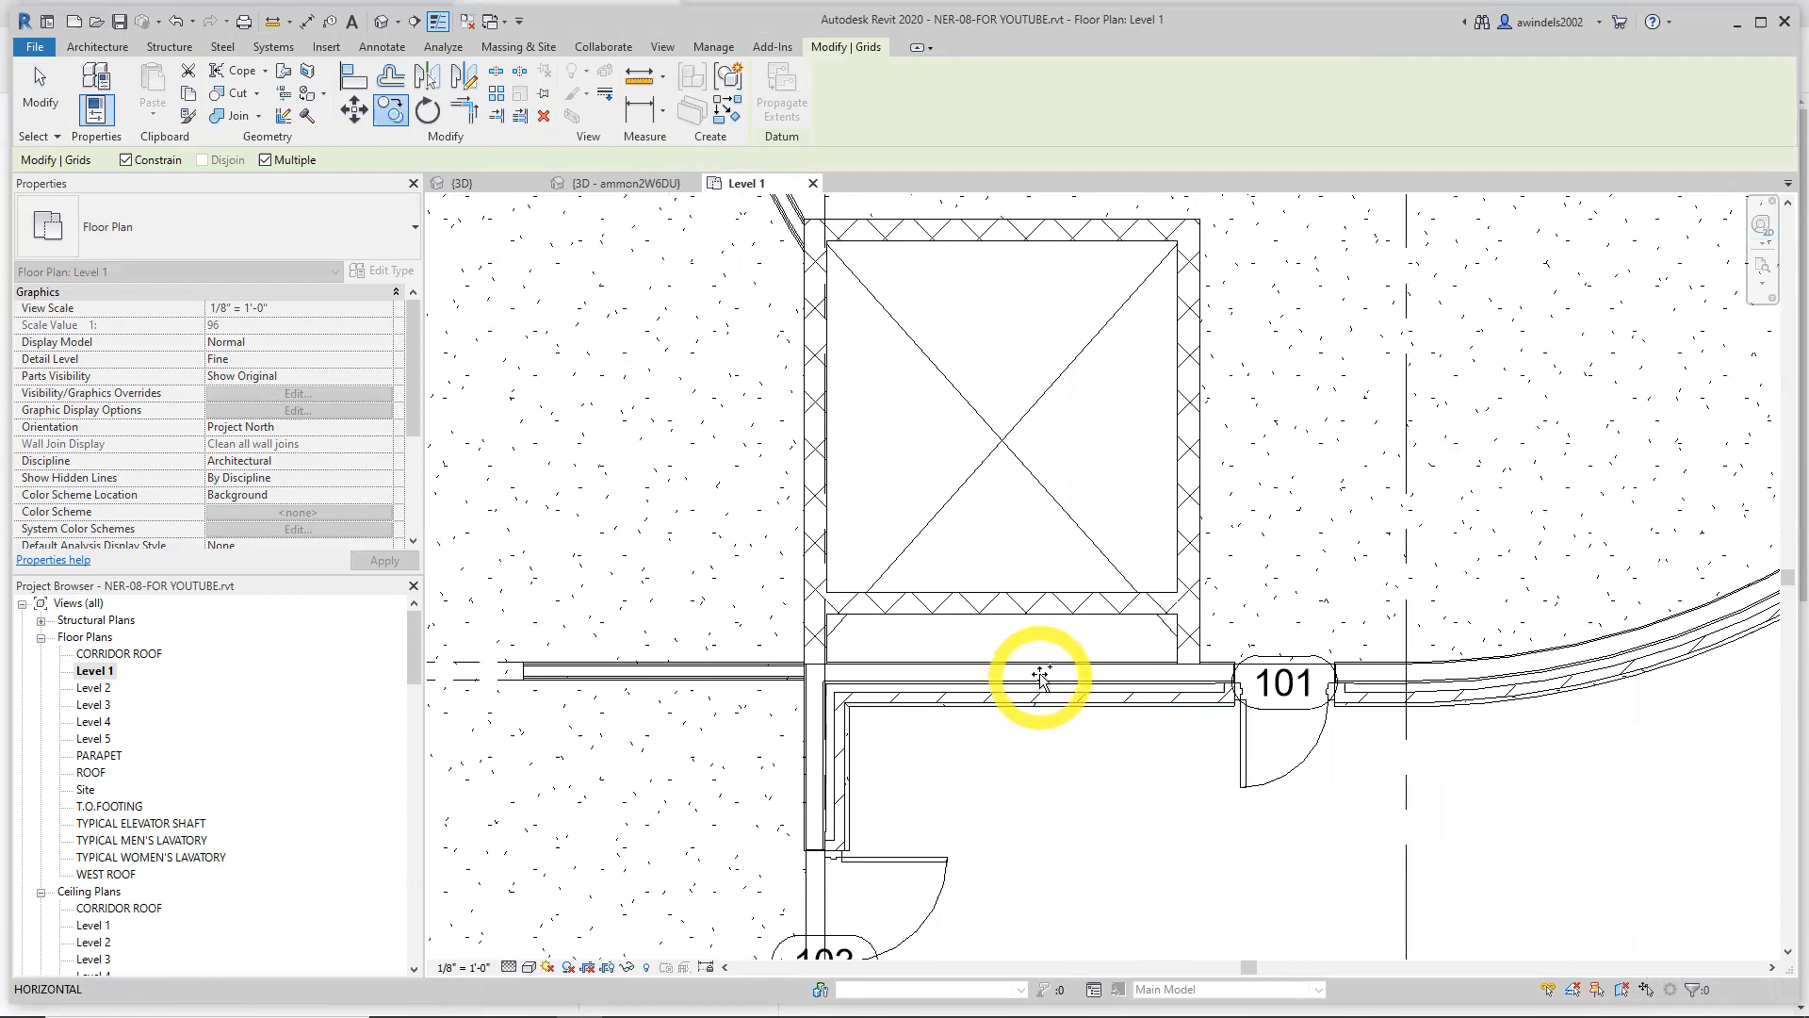
{"action": "scroll", "coordinate": [1036, 686], "scroll_direction": "down", "scroll_amount": 3}
{"action": "scroll", "coordinate": [1039, 697], "scroll_direction": "down", "scroll_amount": 4}
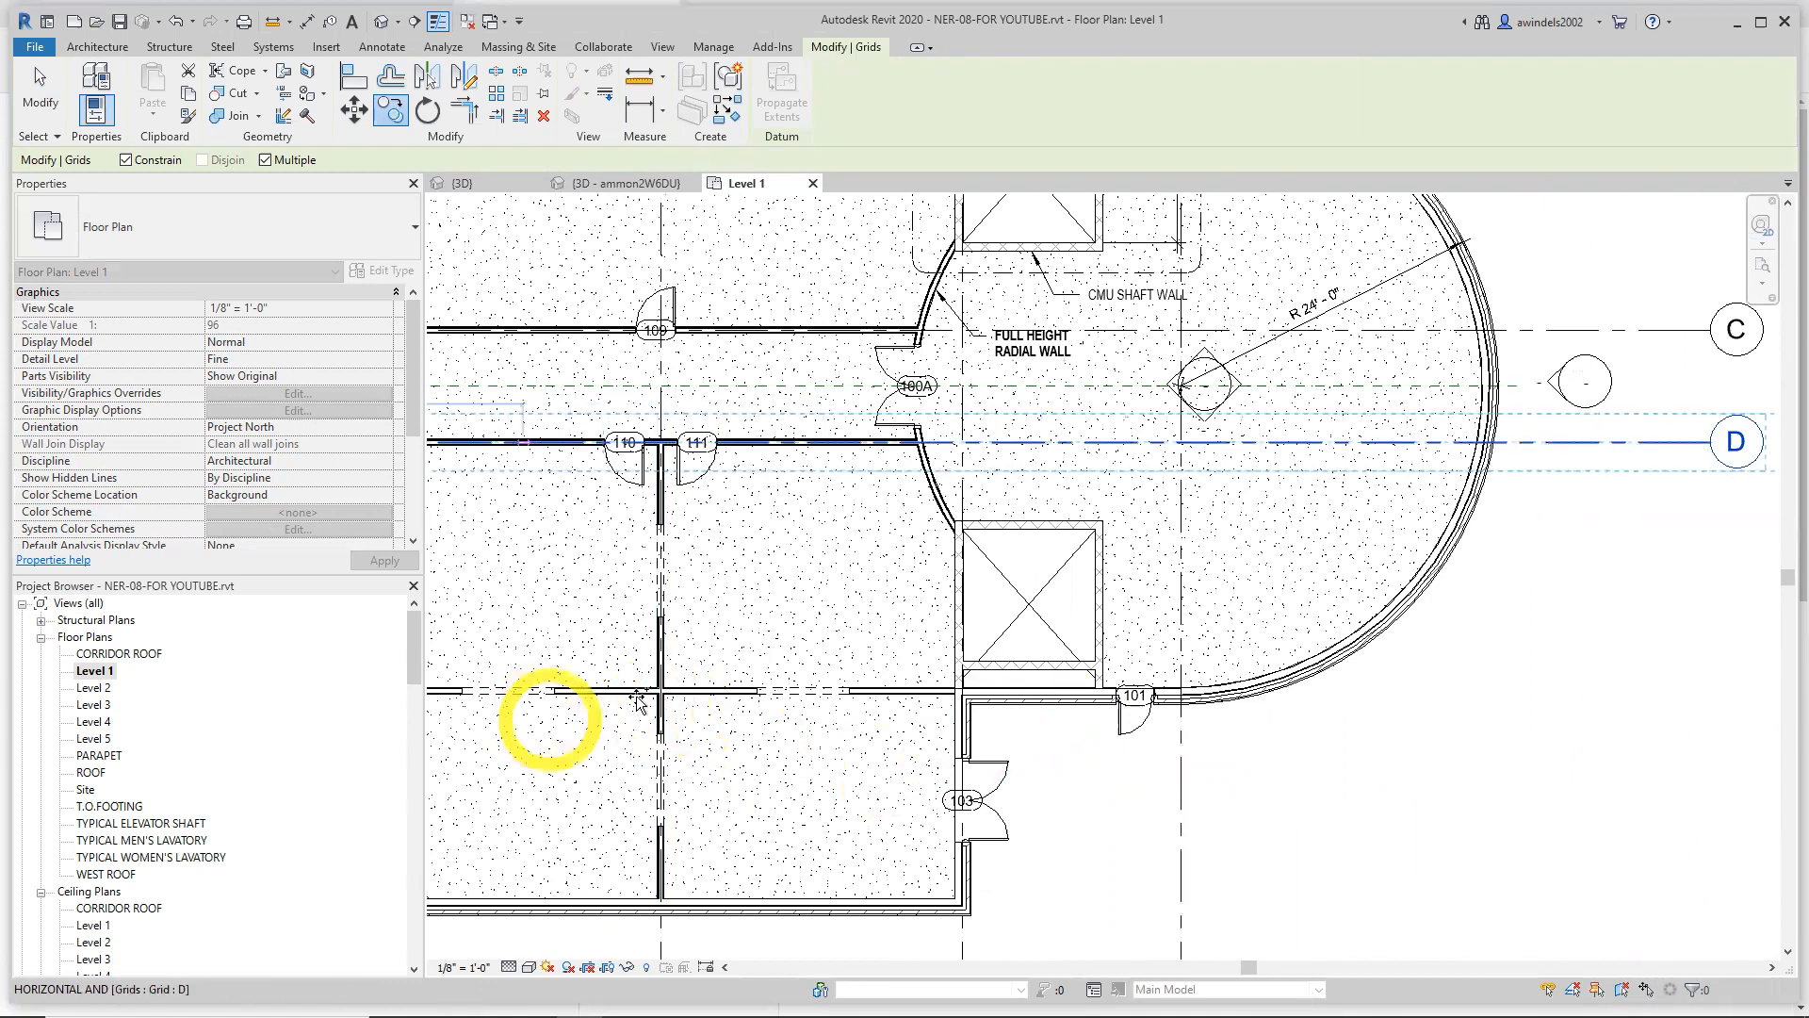
{"action": "scroll", "coordinate": [754, 702], "scroll_direction": "down", "scroll_amount": 3}
{"action": "middle_click_drag", "start_coordinate": [705, 754], "coordinate": [993, 809]}
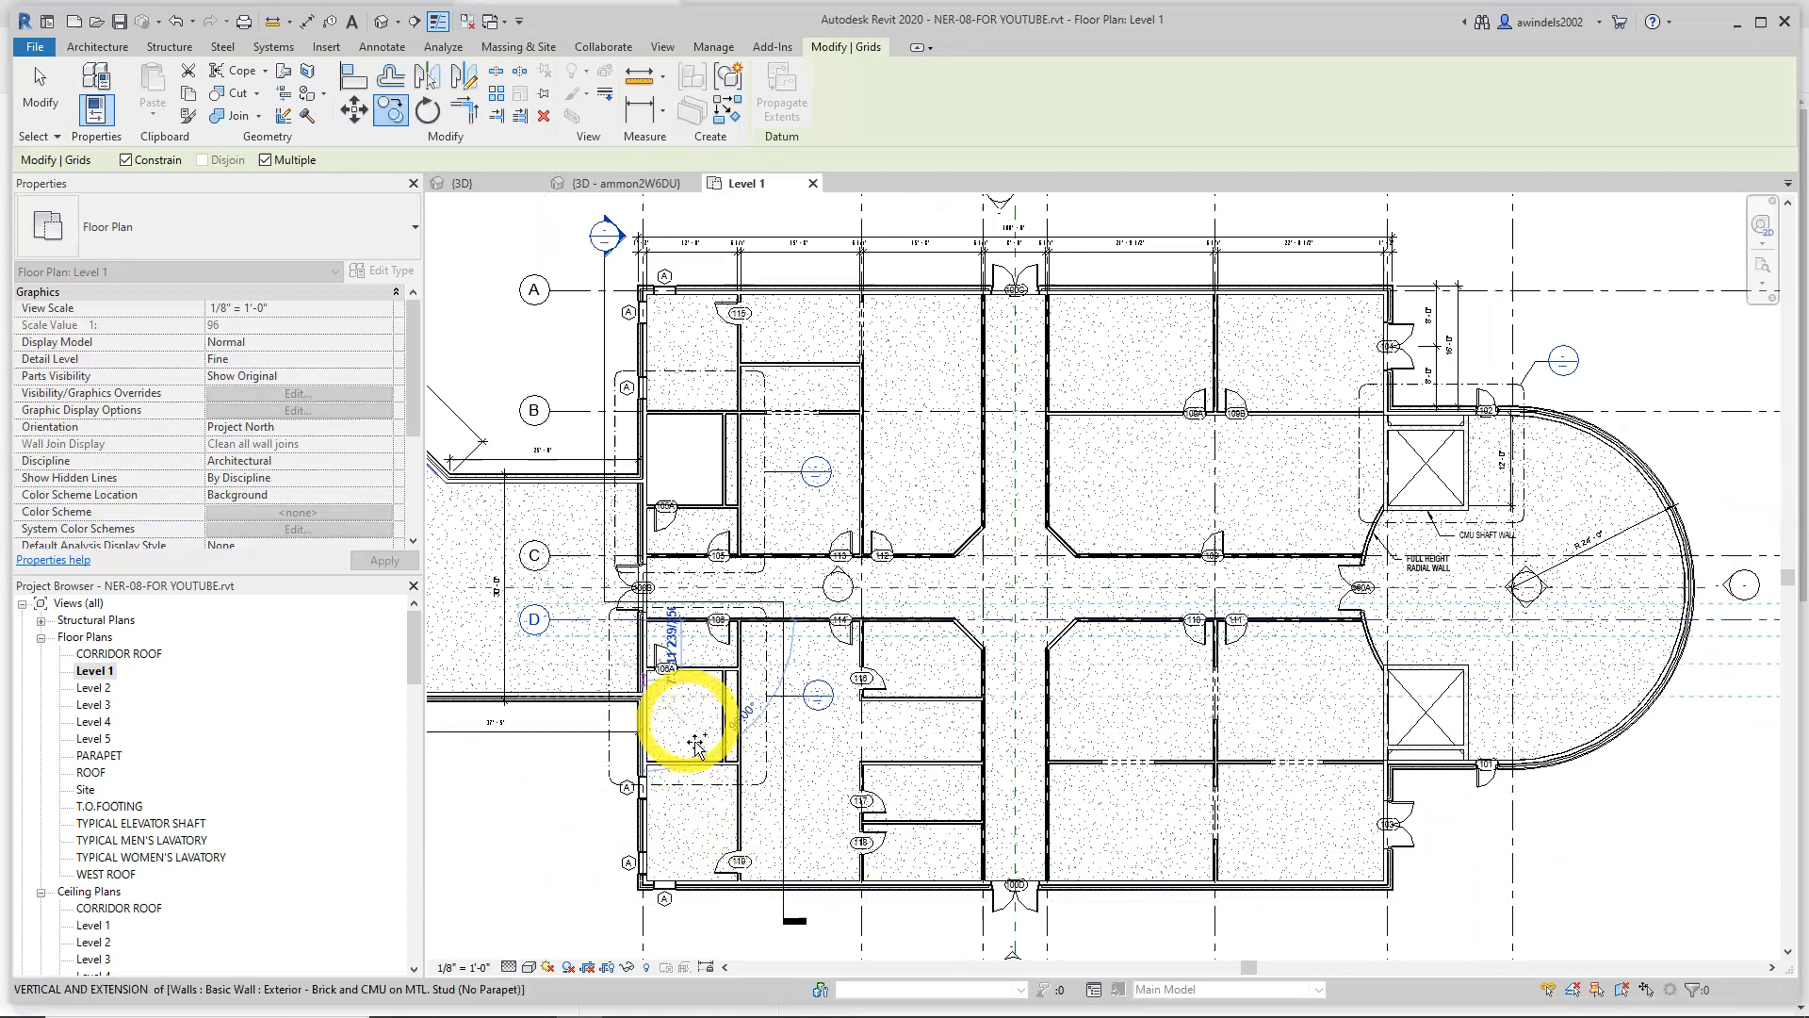
{"action": "key", "text": "Escape"}
{"action": "key", "text": "Escape"}
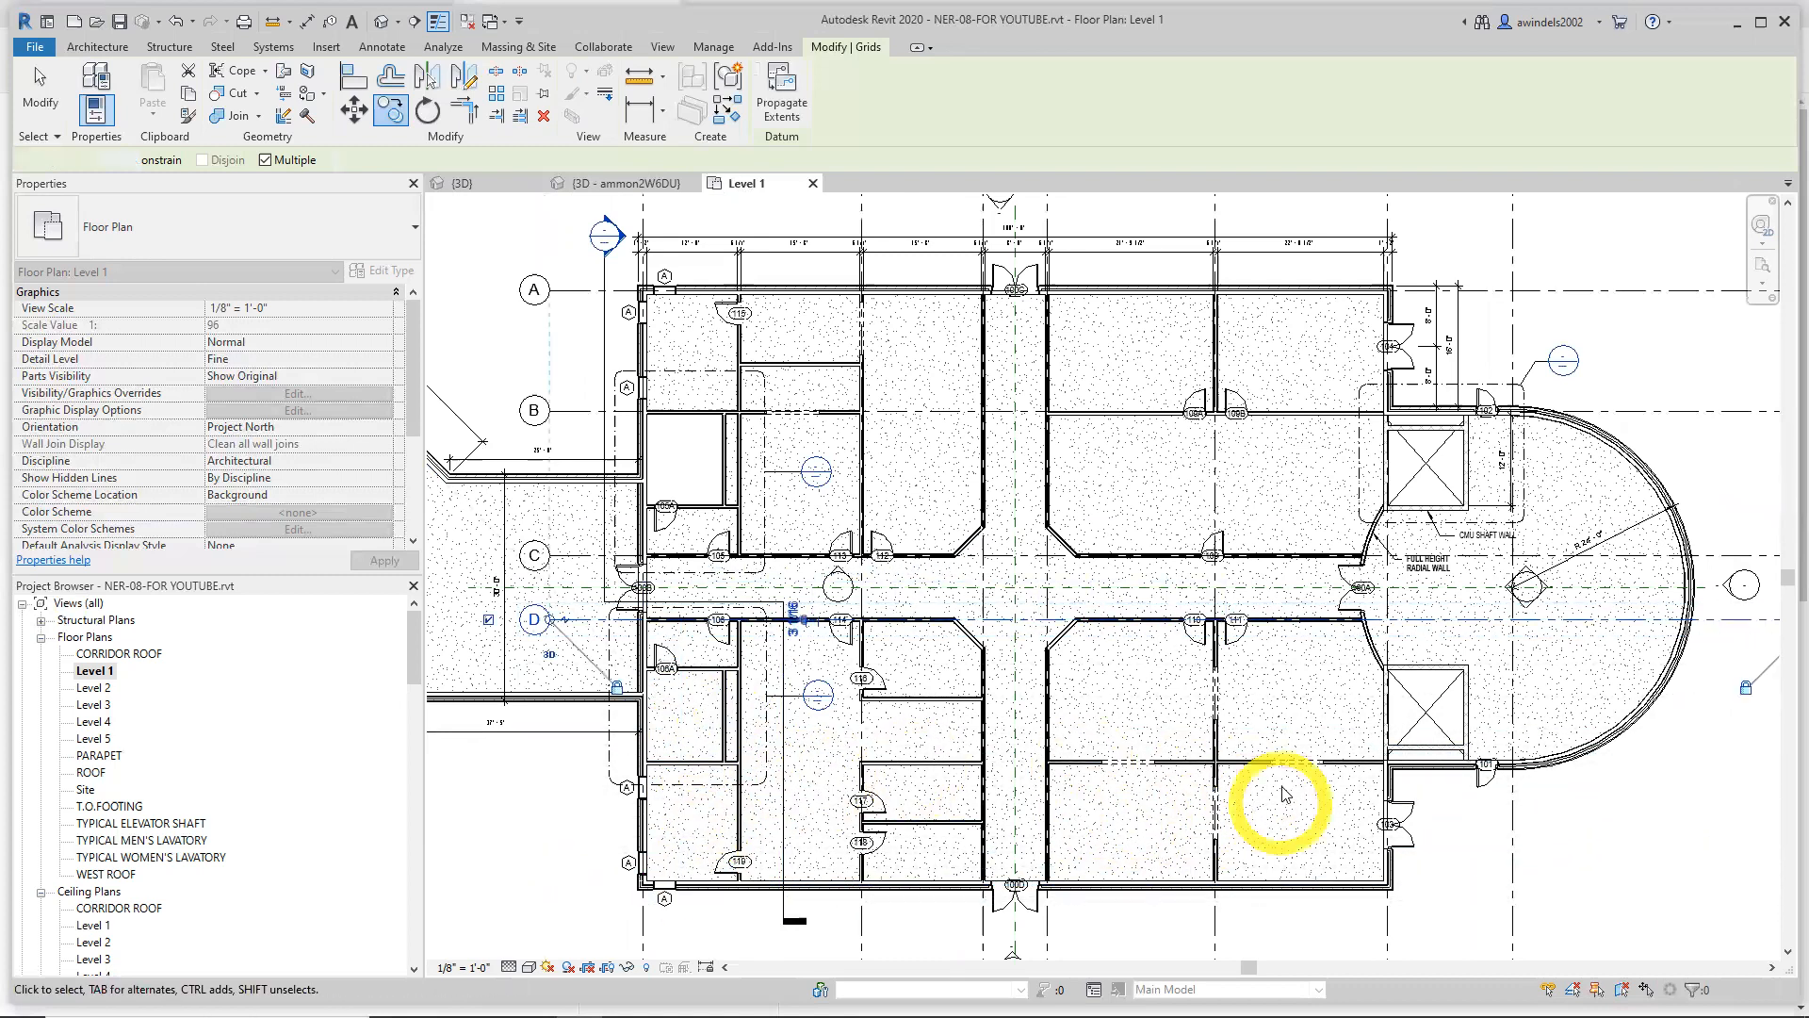
Create a grid by picking the core line of the exterior wall beside door 101 with Pick Lines, and show a bubble at its west end
{"action": "left_click", "coordinate": [1410, 104]}
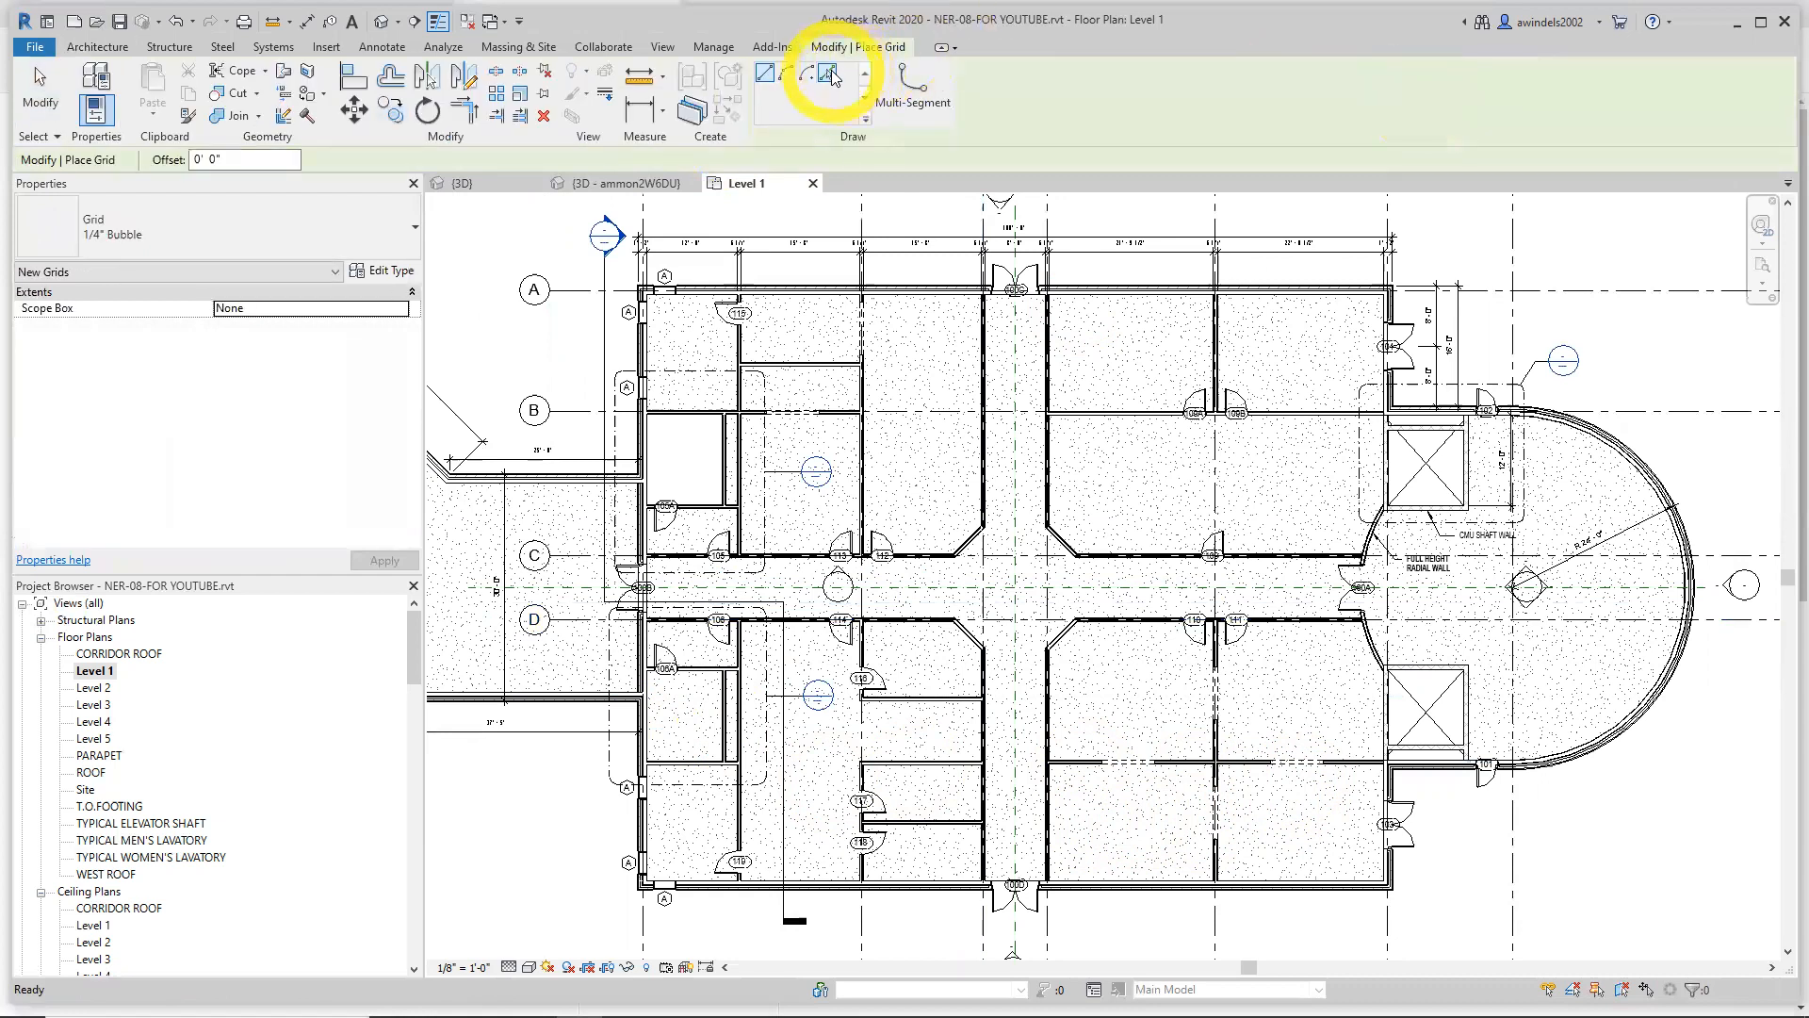
{"action": "left_click", "coordinate": [830, 74]}
{"action": "scroll", "coordinate": [1456, 773], "scroll_direction": "up", "scroll_amount": 6}
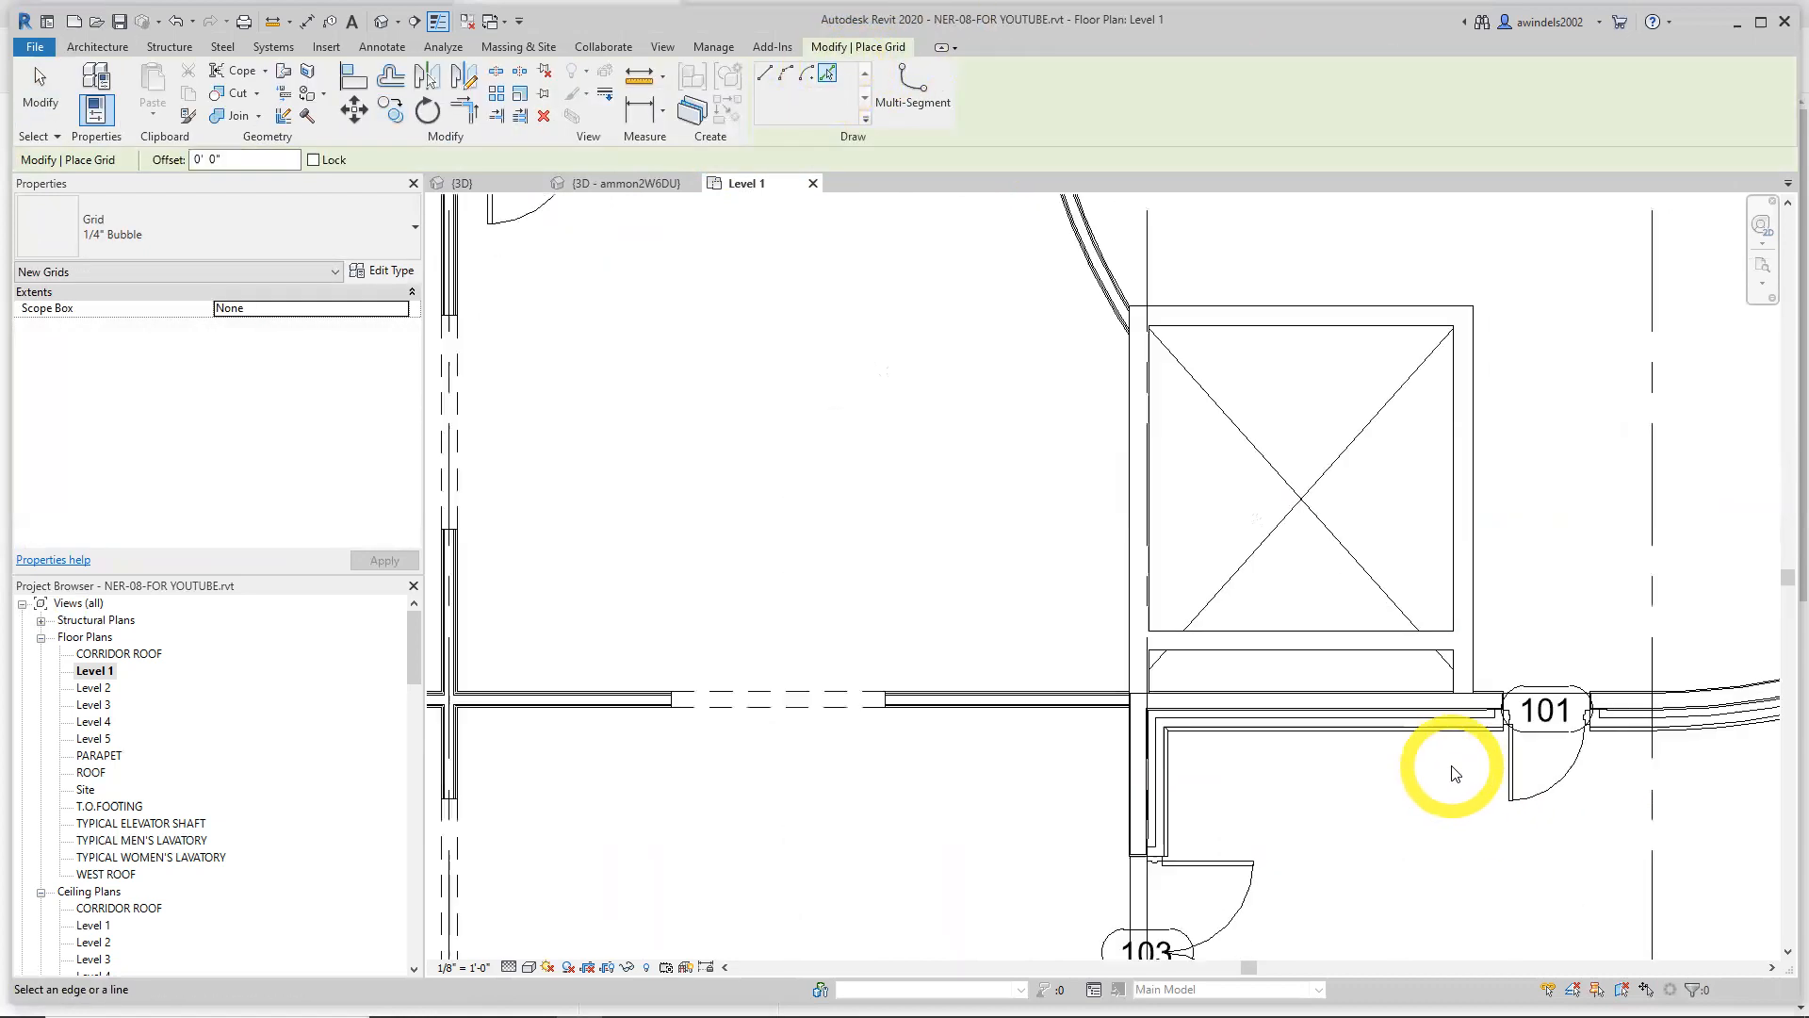
{"action": "left_click", "coordinate": [1407, 706]}
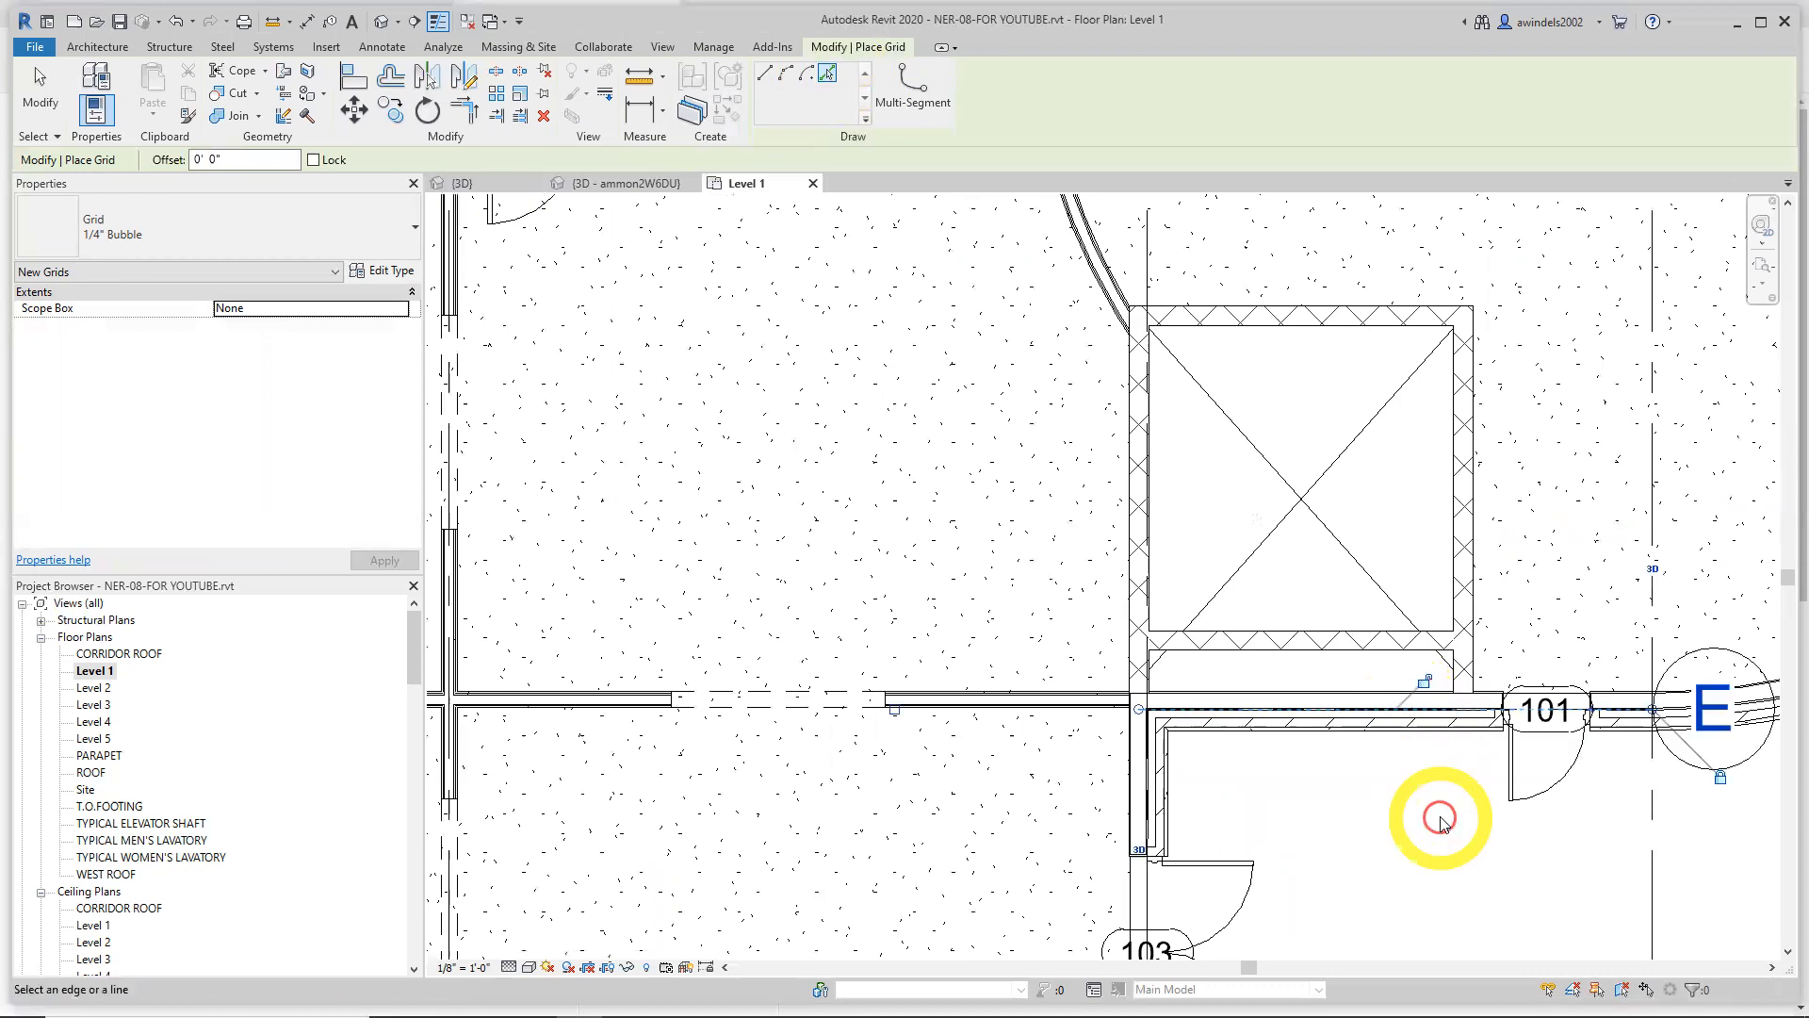
{"action": "left_click", "coordinate": [892, 708]}
{"action": "scroll", "coordinate": [1184, 751], "scroll_direction": "down", "scroll_amount": 5}
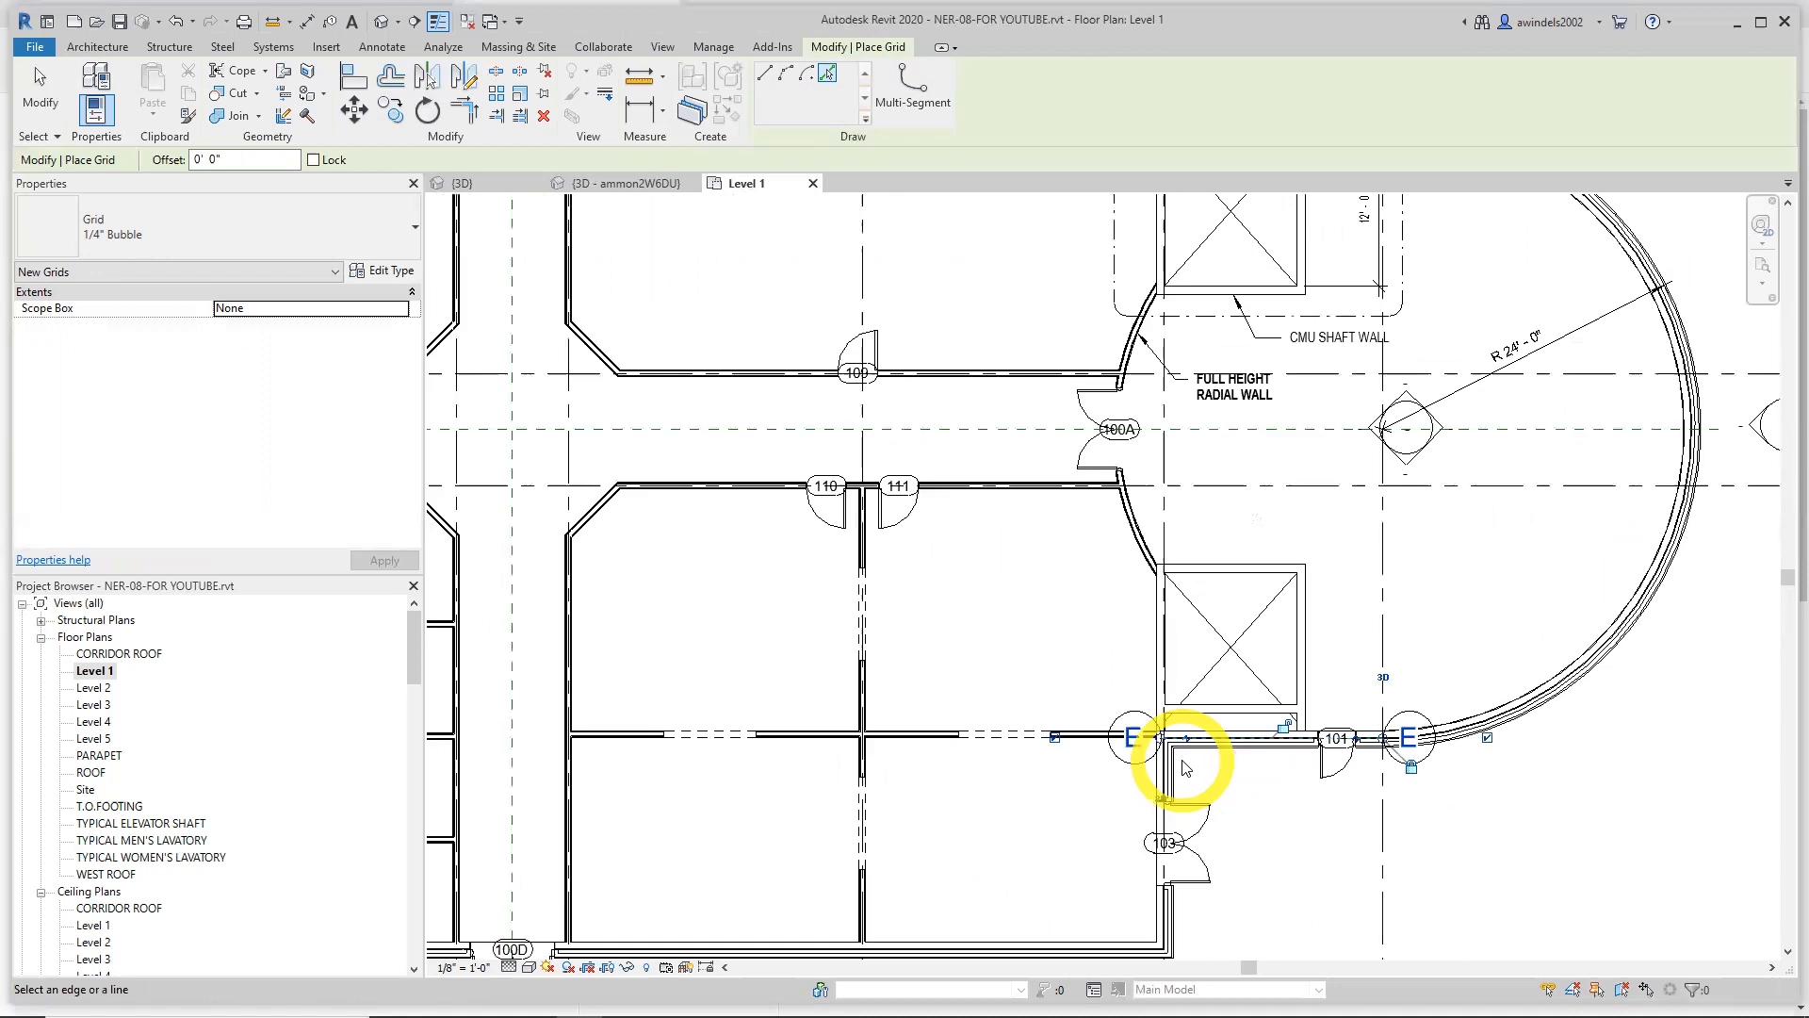
Extend both ends of grid E to align with the bubbles of grids A to D, and end the grid command
{"action": "scroll", "coordinate": [1201, 779], "scroll_direction": "down", "scroll_amount": 2}
{"action": "left_click_drag", "start_coordinate": [1304, 751], "coordinate": [1617, 751]}
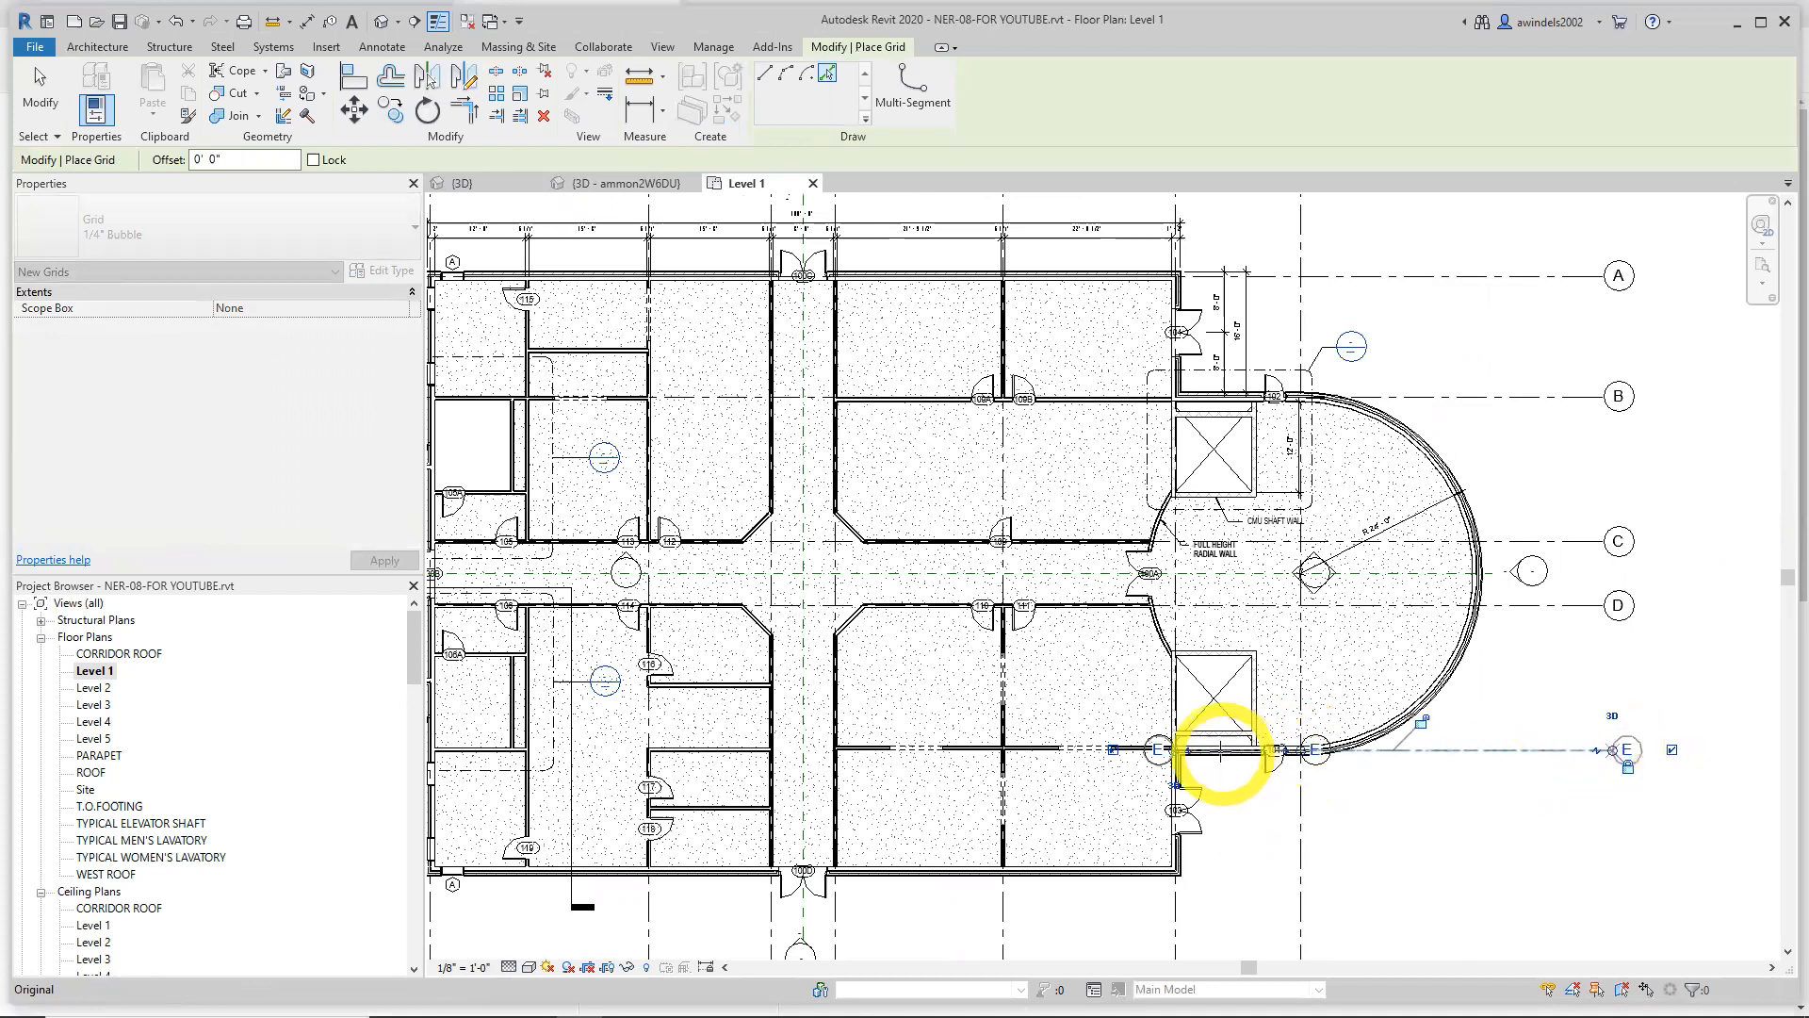
{"action": "scroll", "coordinate": [1219, 747], "scroll_direction": "down", "scroll_amount": 2}
{"action": "left_click_drag", "start_coordinate": [1189, 752], "coordinate": [642, 751]}
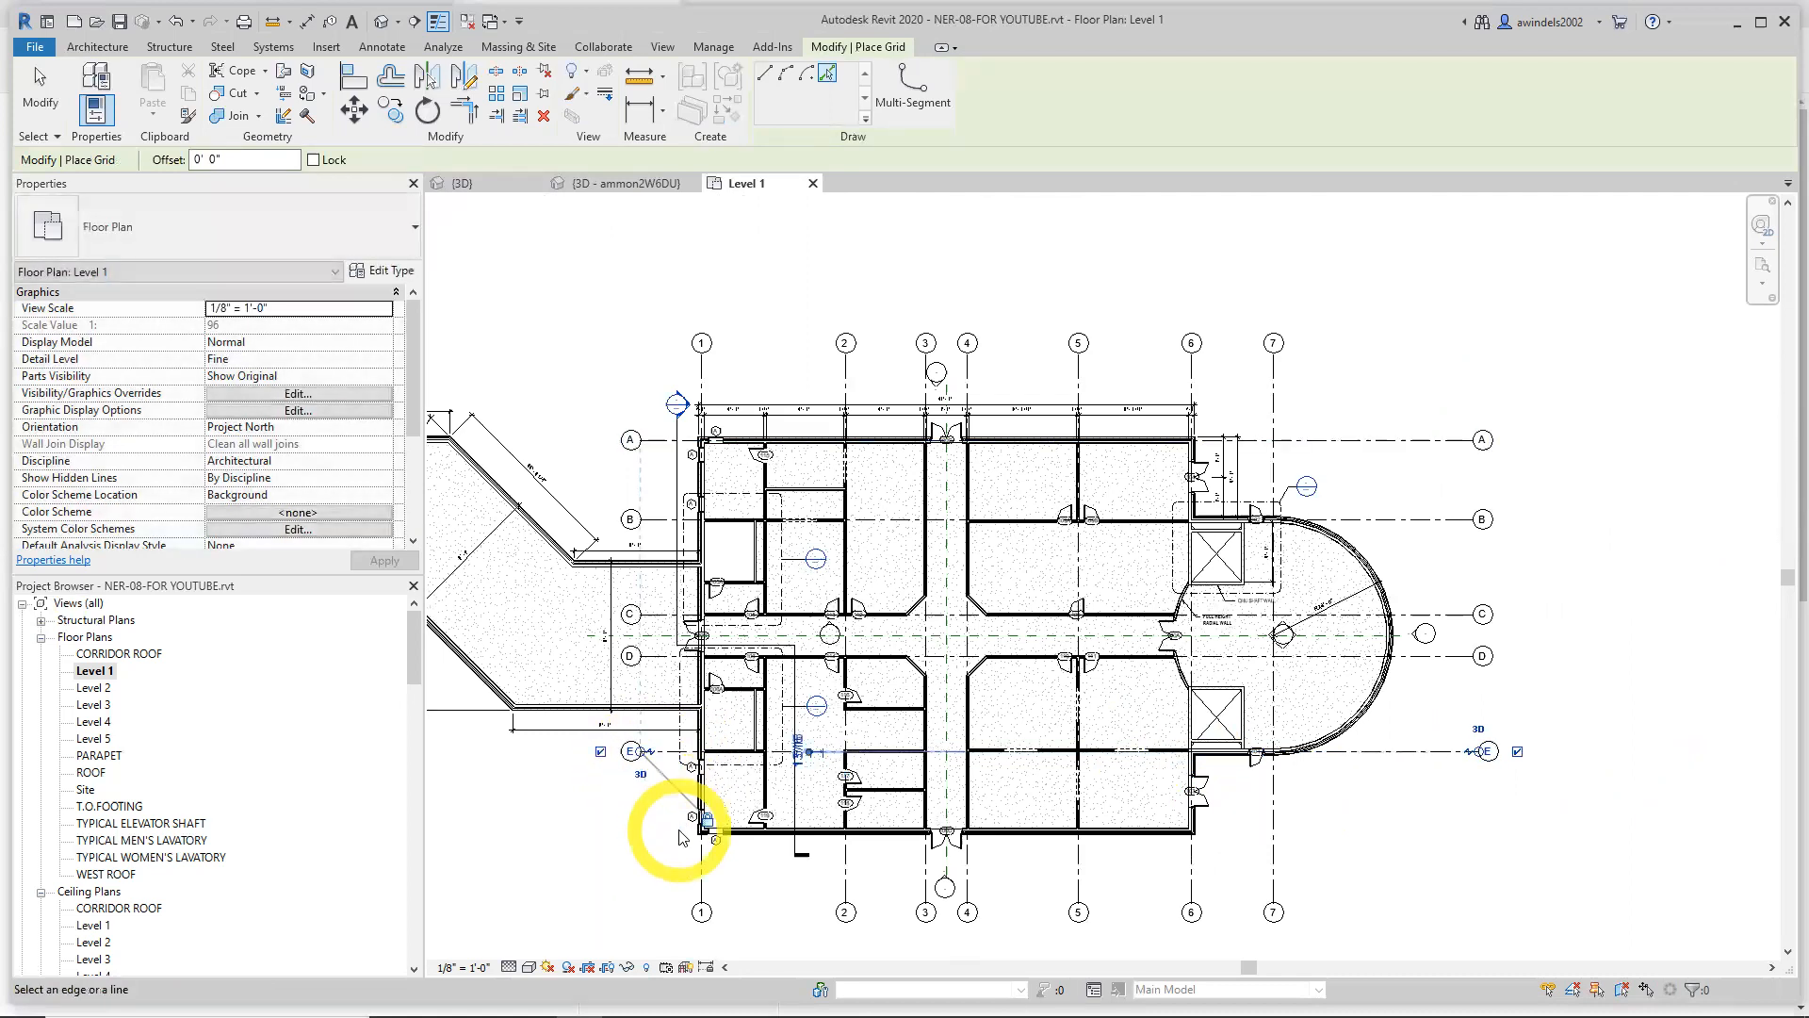
{"action": "left_click_drag", "start_coordinate": [1482, 751], "coordinate": [1502, 857]}
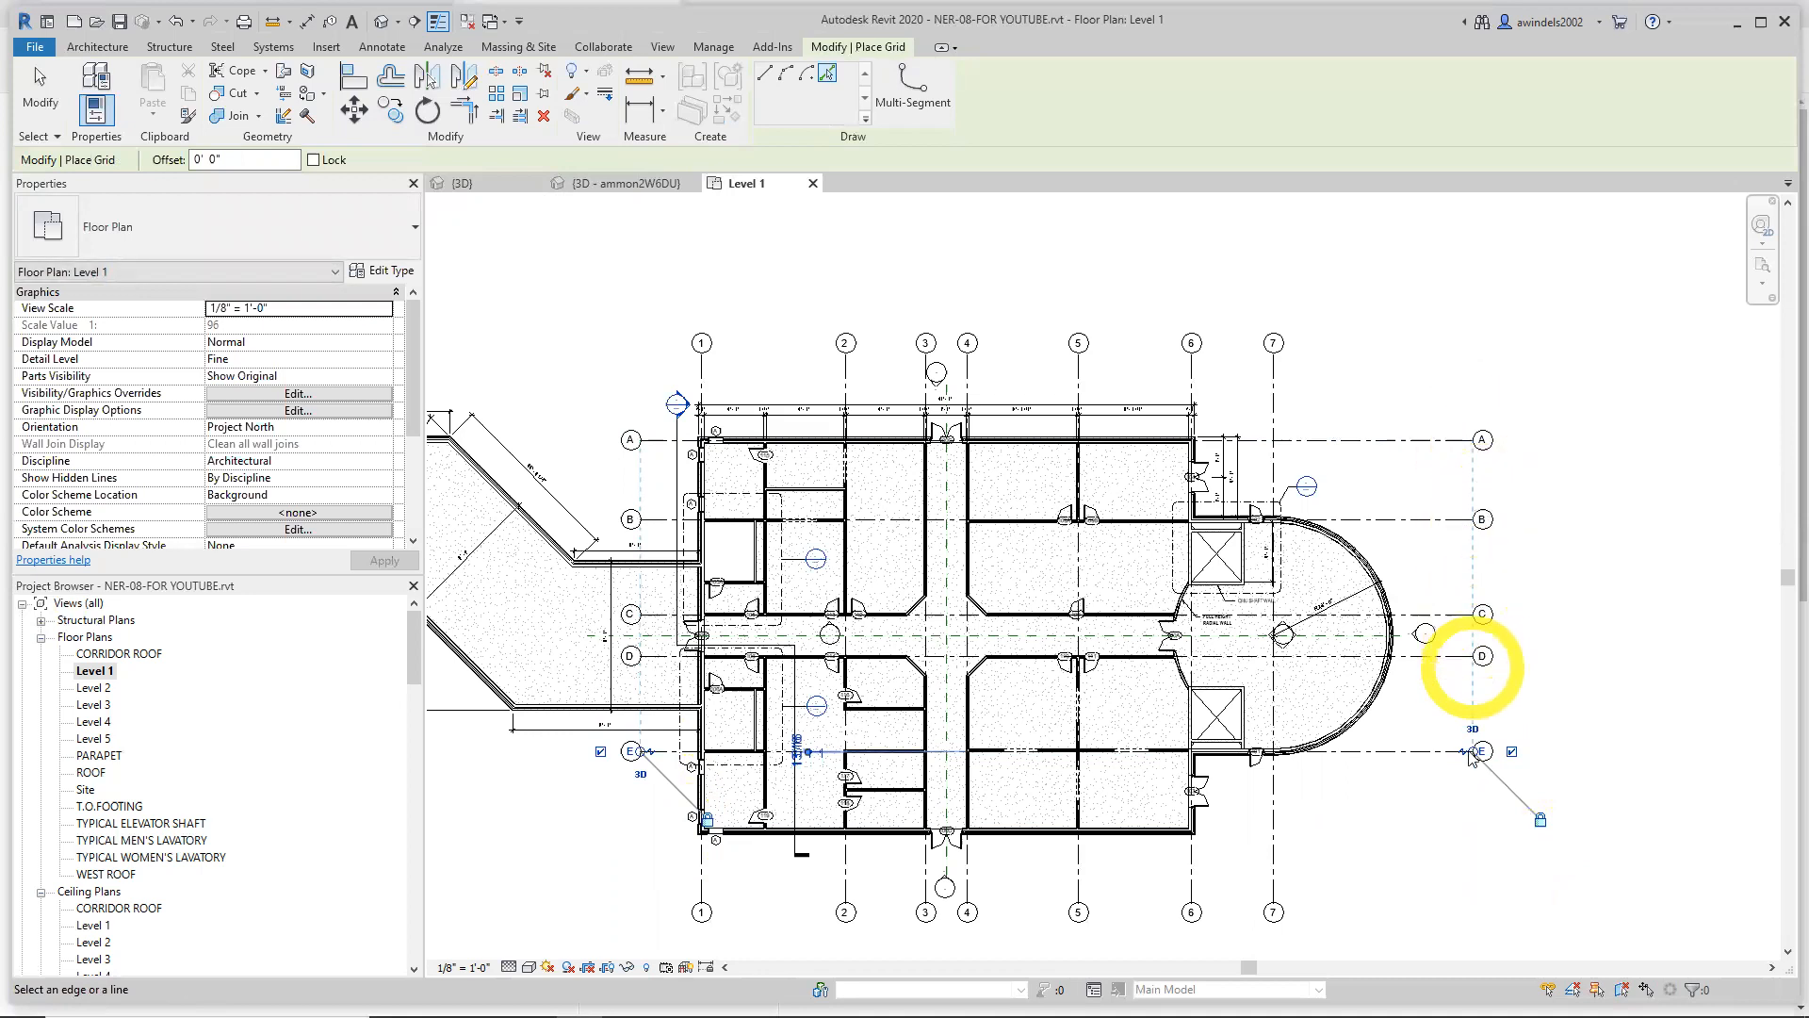
{"action": "key", "text": "Escape"}
{"action": "key", "text": "Escape"}
Create a grid along the south exterior wall at door 100D with Pick Lines, and show bubbles at both ends
{"action": "middle_click_drag", "start_coordinate": [1449, 827], "coordinate": [1414, 792]}
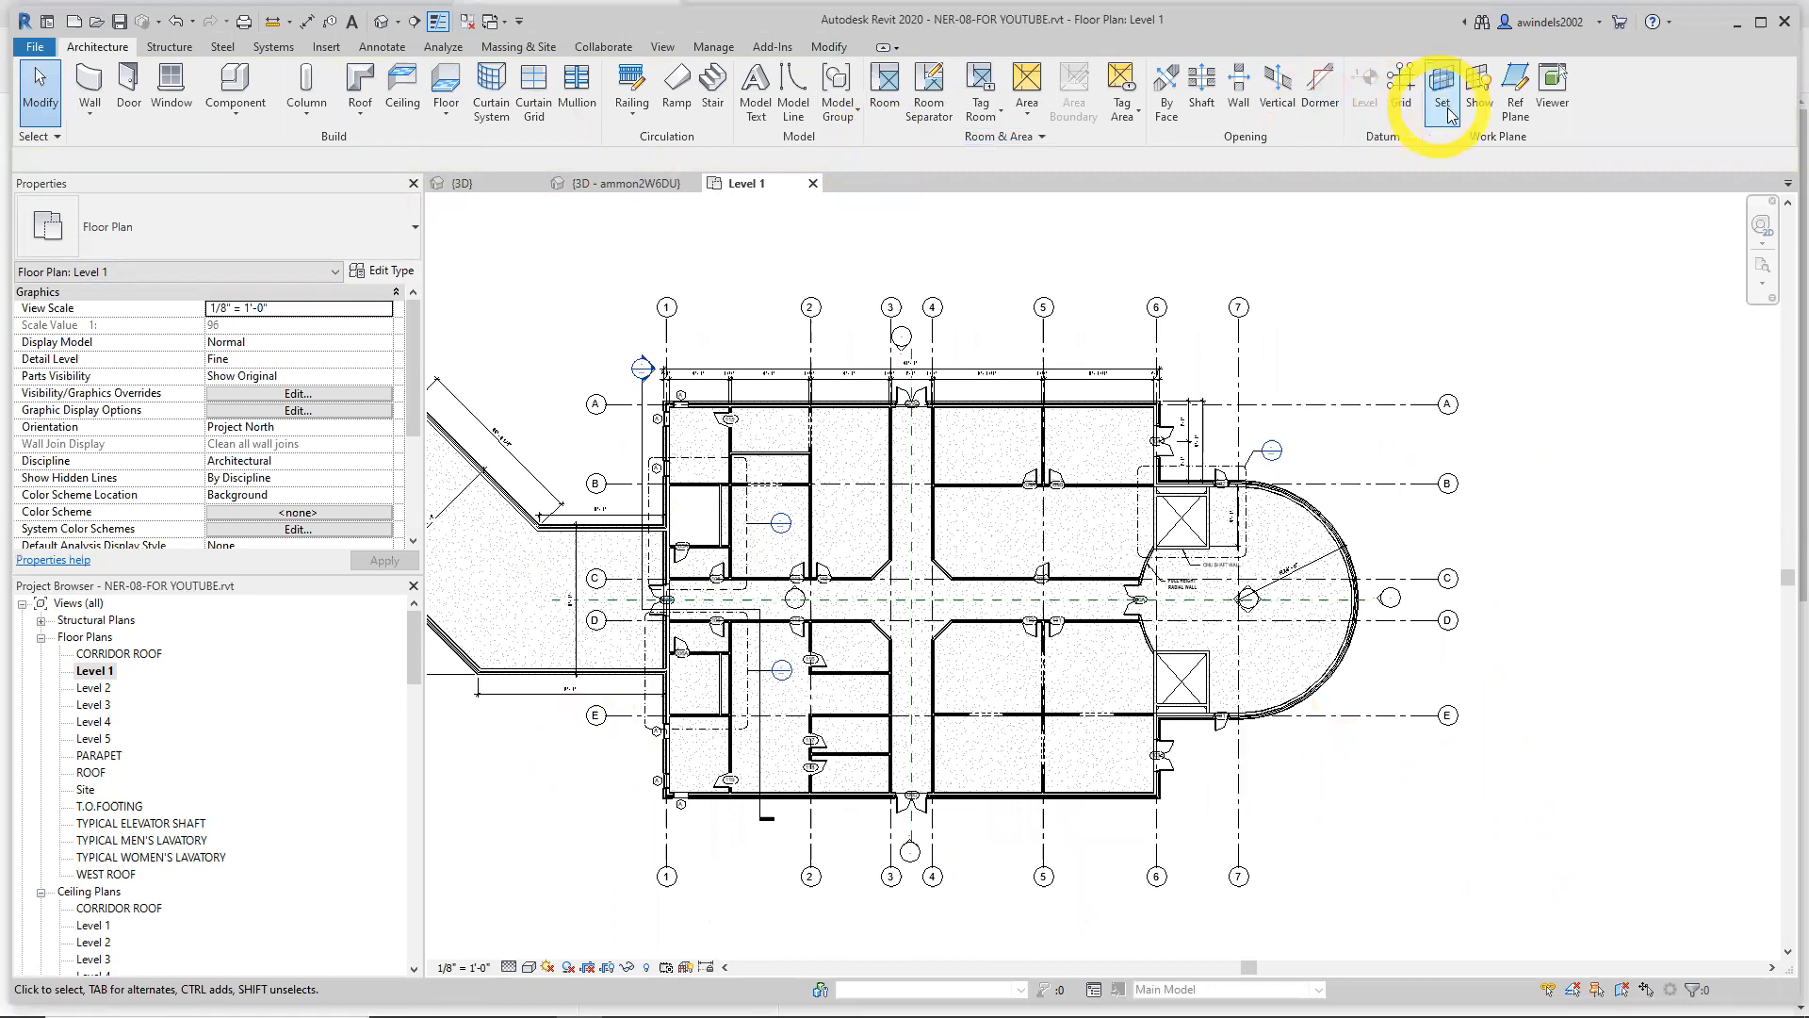
{"action": "left_click", "coordinate": [1402, 99]}
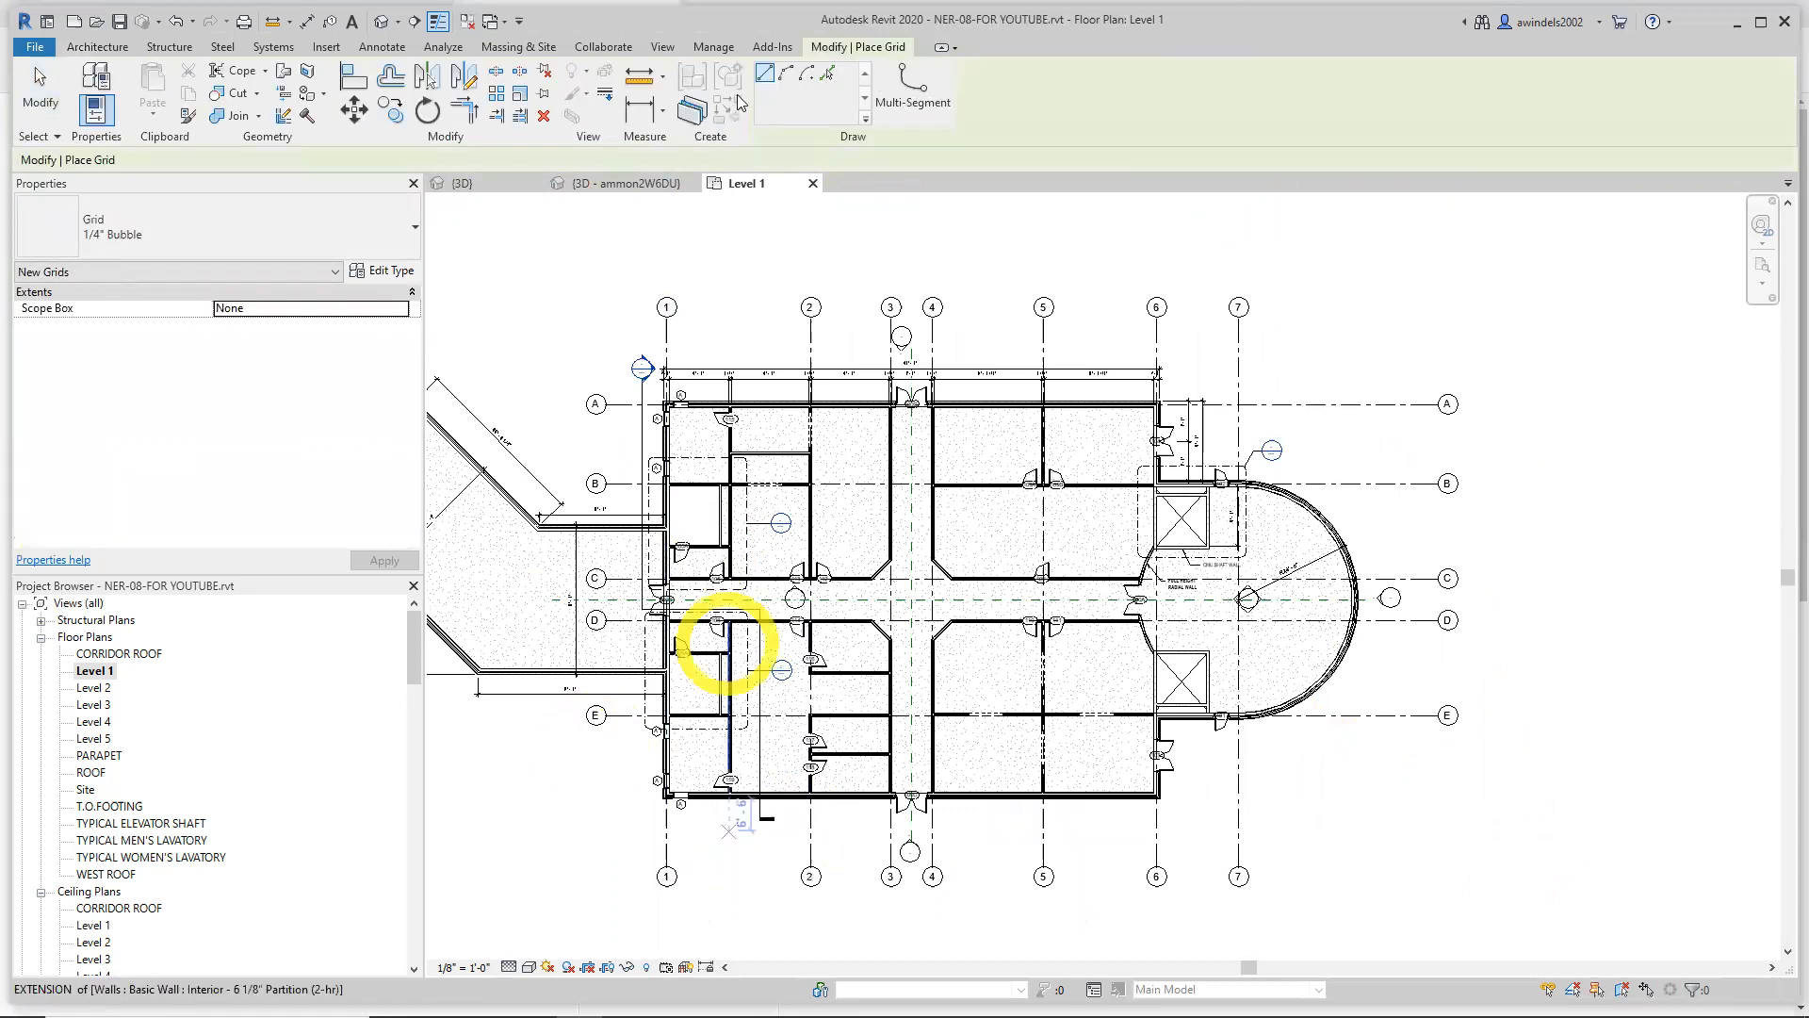
{"action": "left_click", "coordinate": [829, 74]}
{"action": "scroll", "coordinate": [781, 790], "scroll_direction": "up", "scroll_amount": 5}
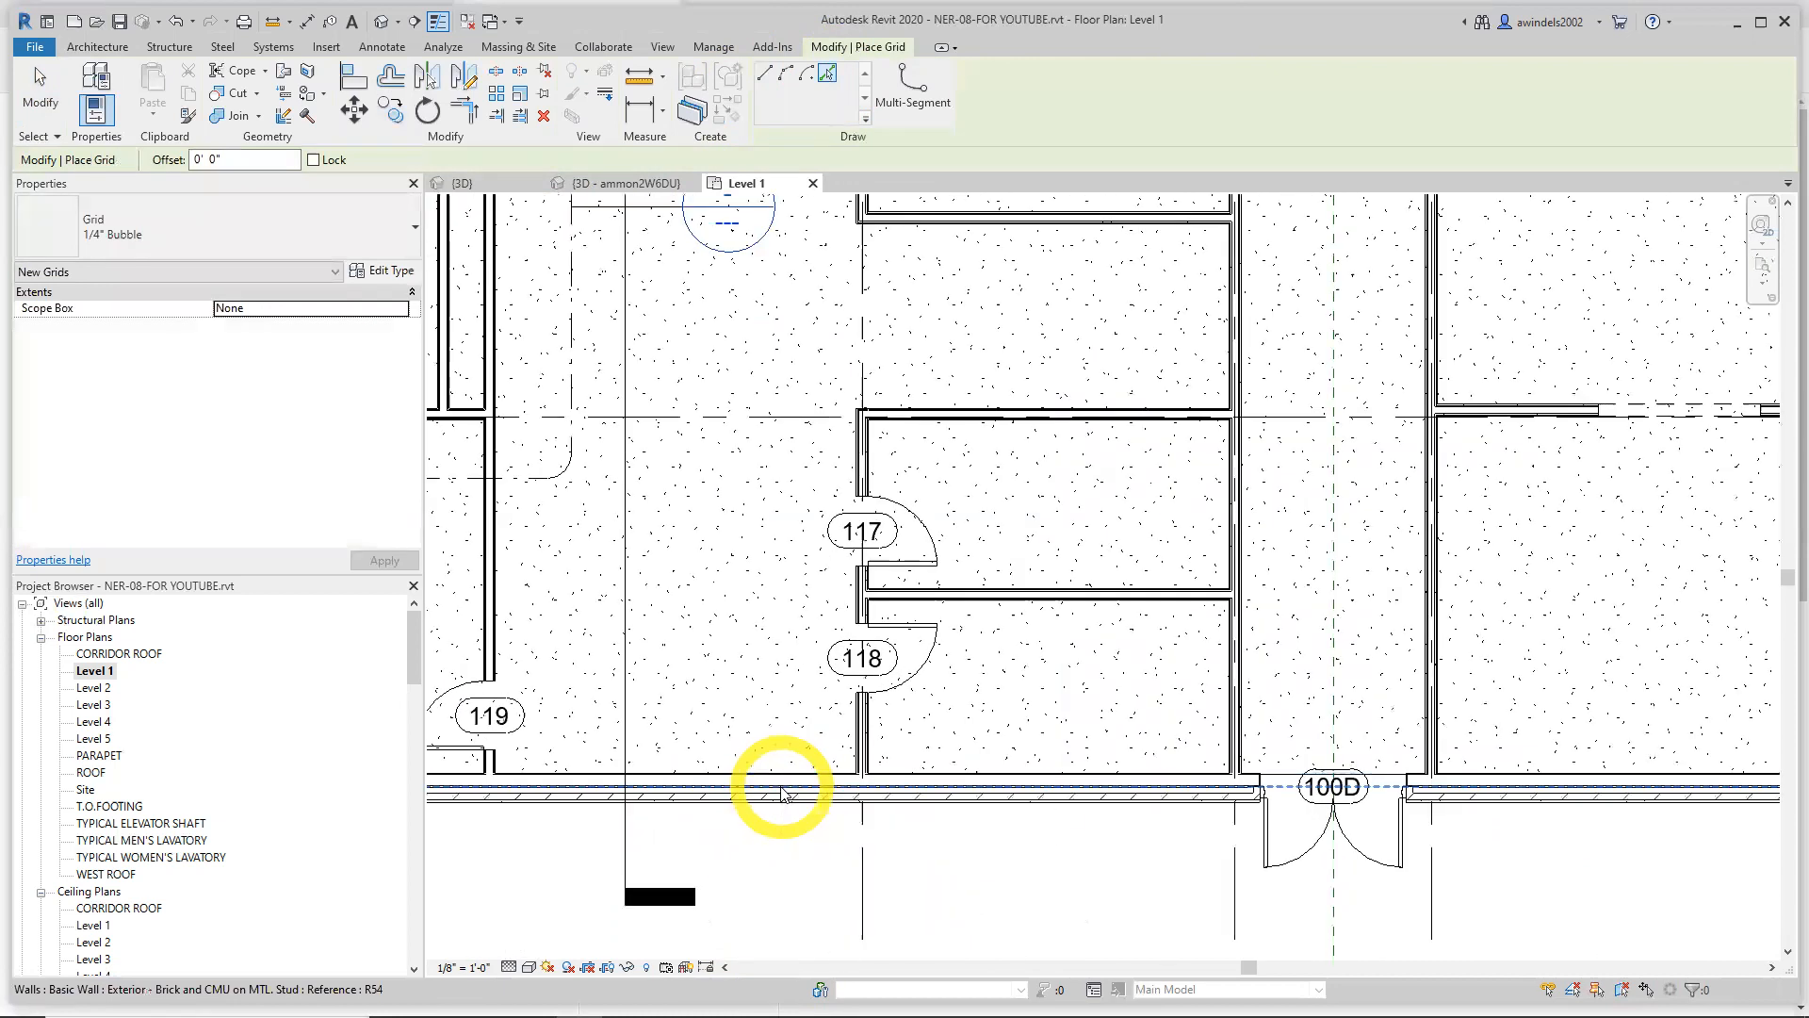
{"action": "left_click", "coordinate": [782, 790]}
{"action": "scroll", "coordinate": [810, 829], "scroll_direction": "down", "scroll_amount": 3}
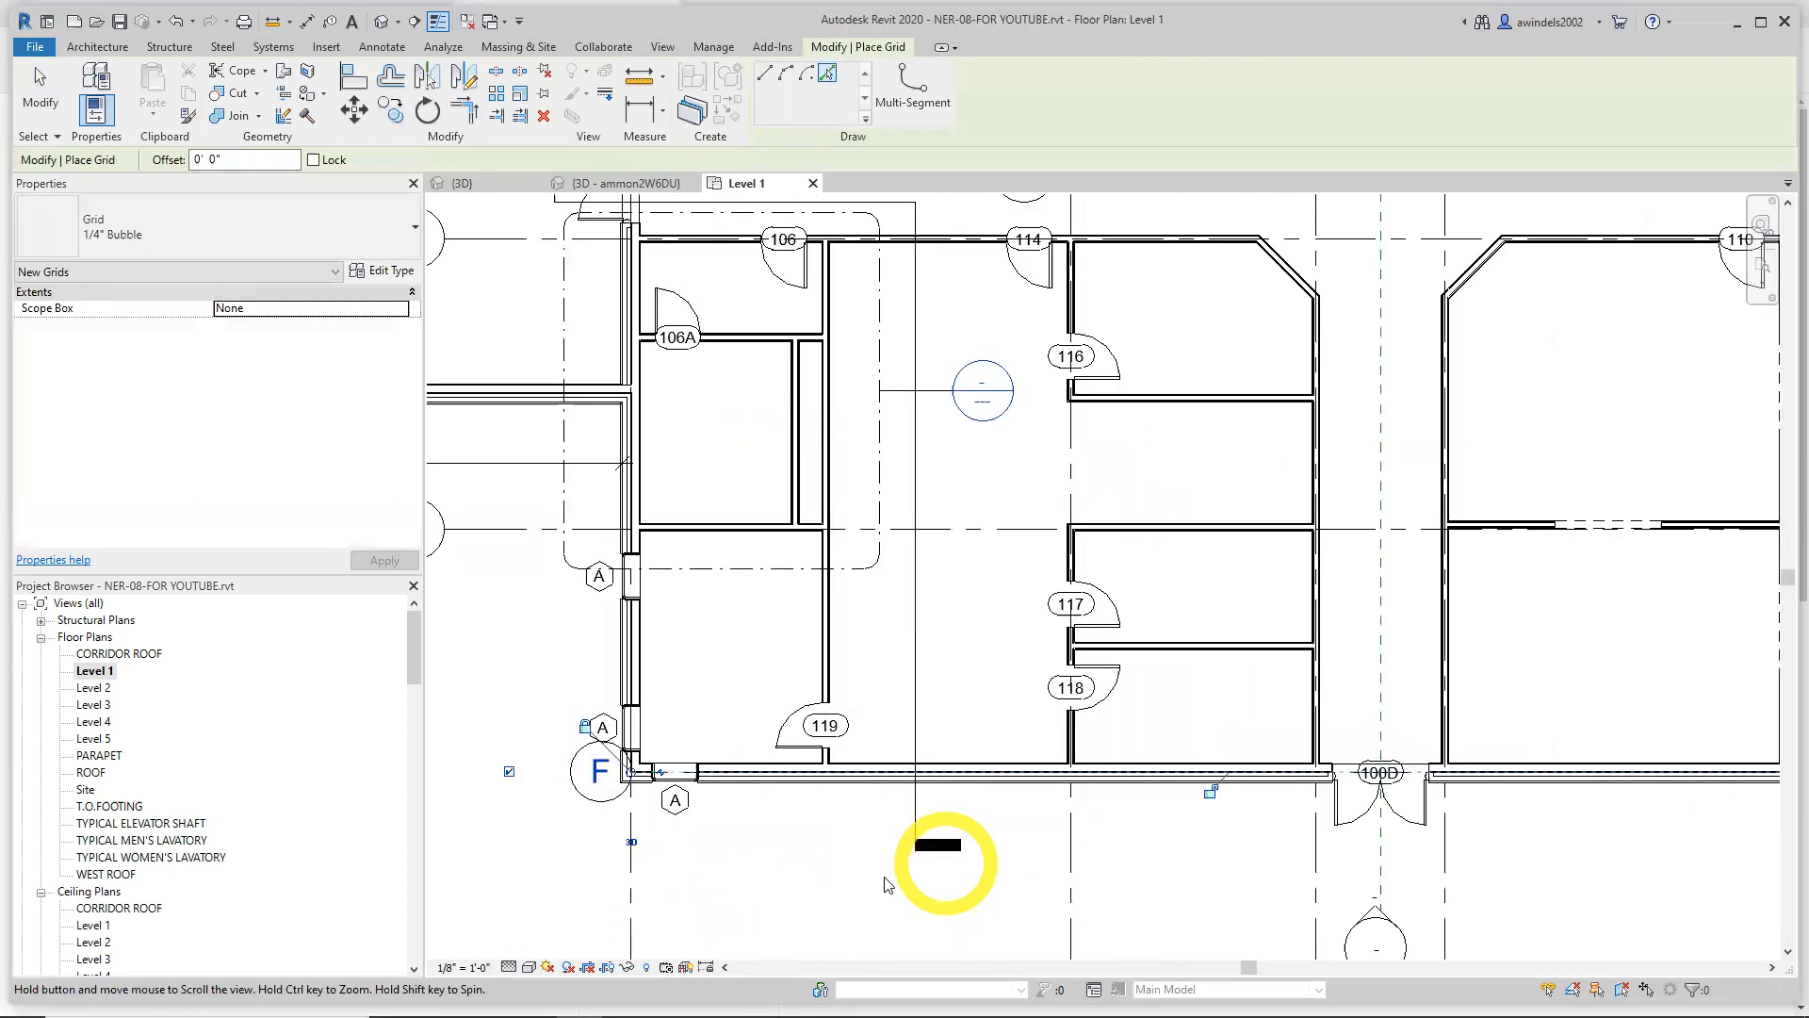
{"action": "scroll", "coordinate": [1004, 861], "scroll_direction": "down", "scroll_amount": 2}
{"action": "middle_click_drag", "start_coordinate": [1373, 893], "coordinate": [949, 861]}
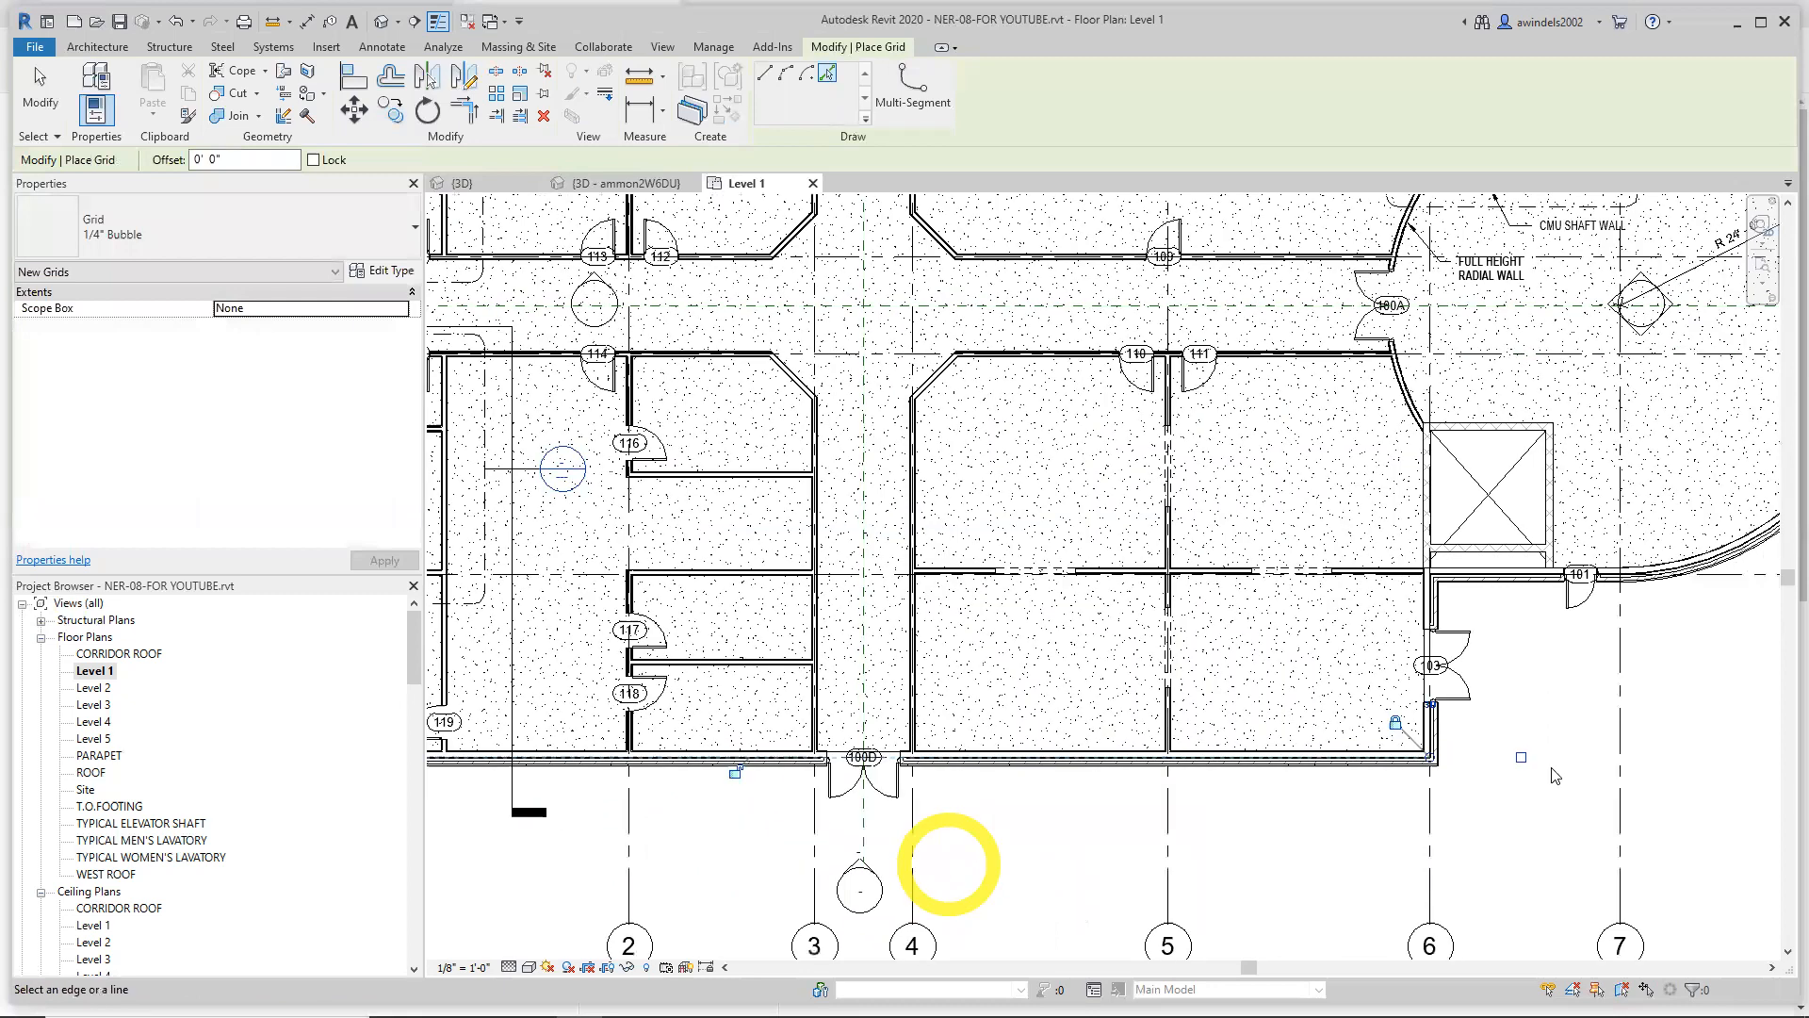
{"action": "scroll", "coordinate": [1519, 765], "scroll_direction": "down", "scroll_amount": 3}
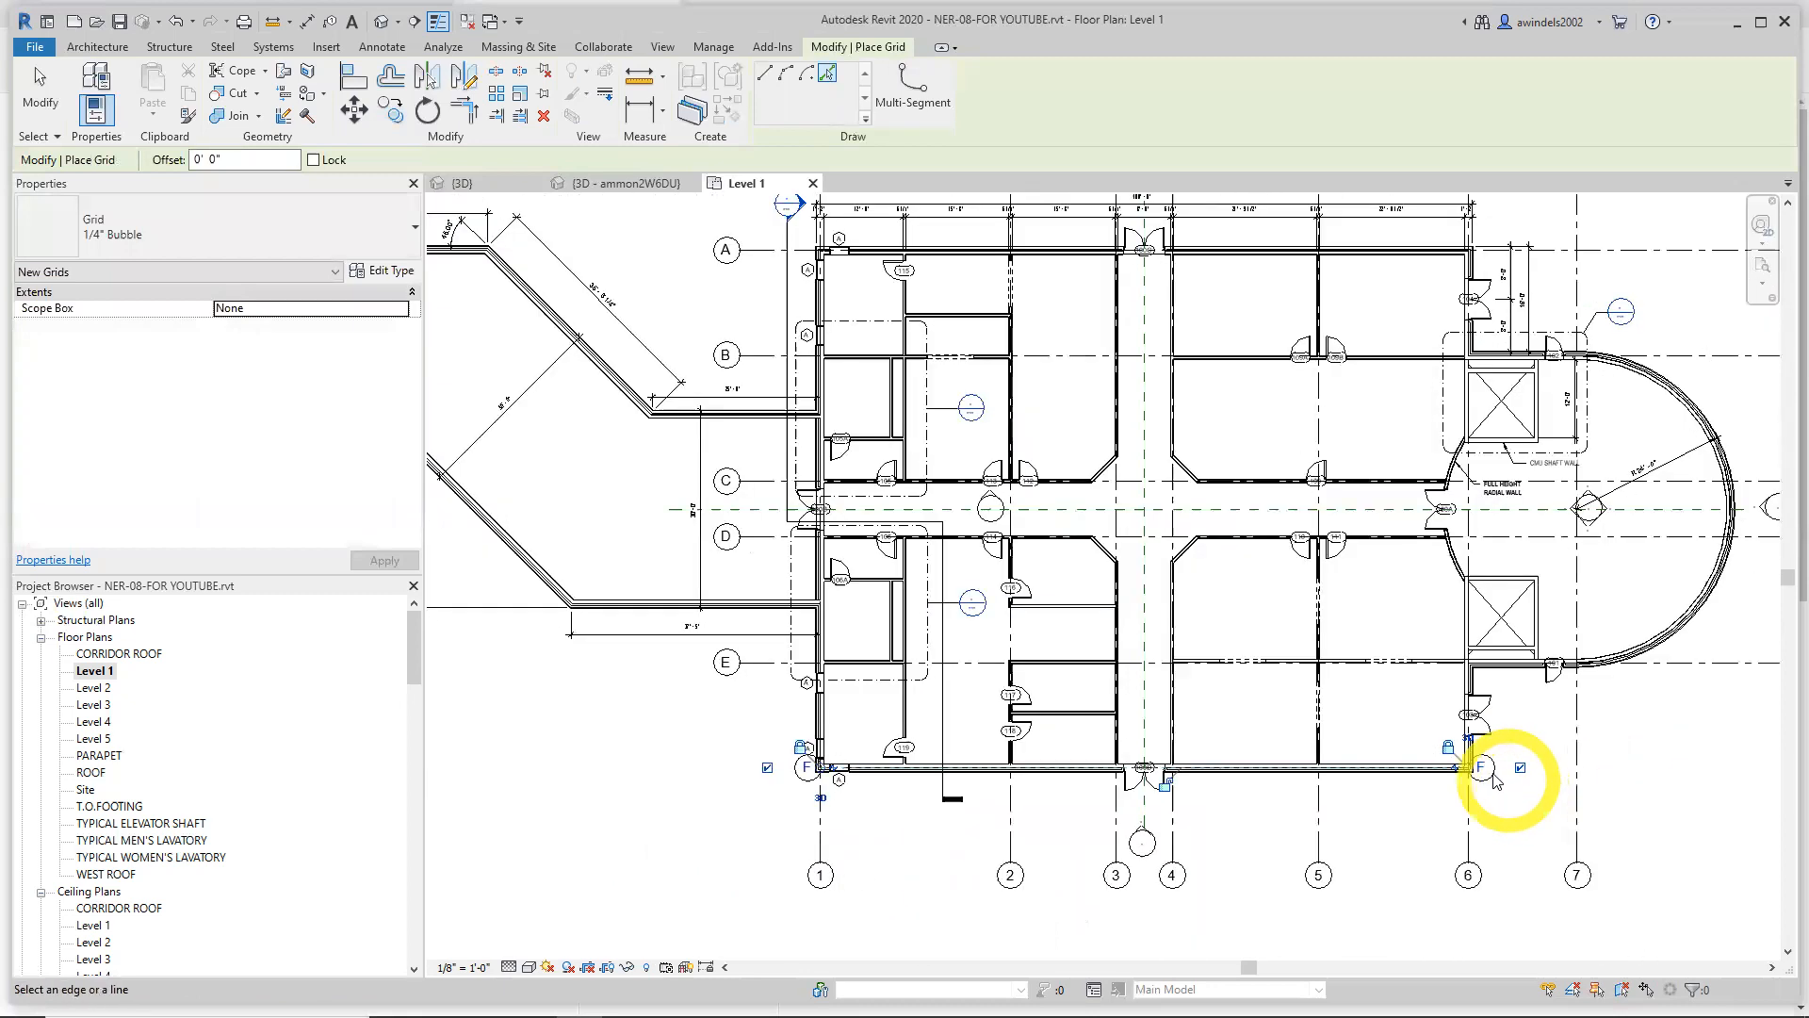
Extend grid F's west and east ends to align with the bubbles of the other lettered grids, and end the grid command
{"action": "left_click_drag", "start_coordinate": [822, 766], "coordinate": [738, 767]}
{"action": "middle_click_drag", "start_coordinate": [990, 828], "coordinate": [546, 819]}
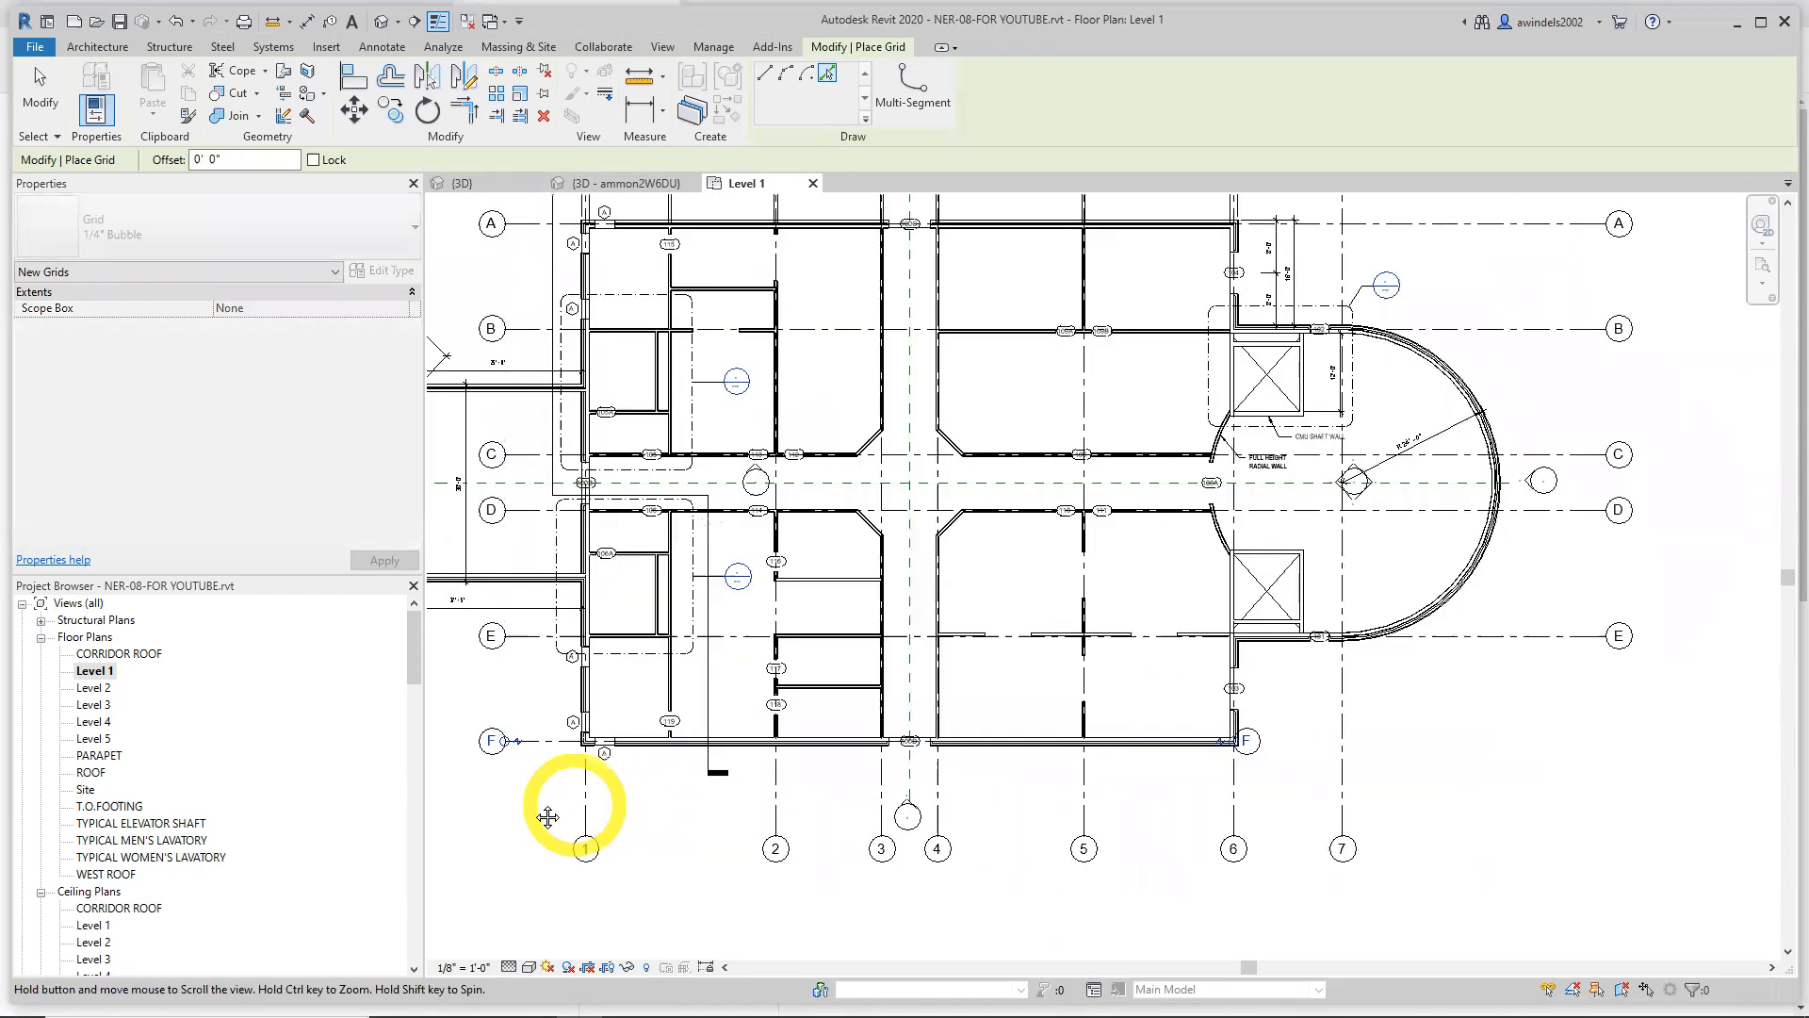
{"action": "left_click_drag", "start_coordinate": [1026, 762], "coordinate": [1387, 761]}
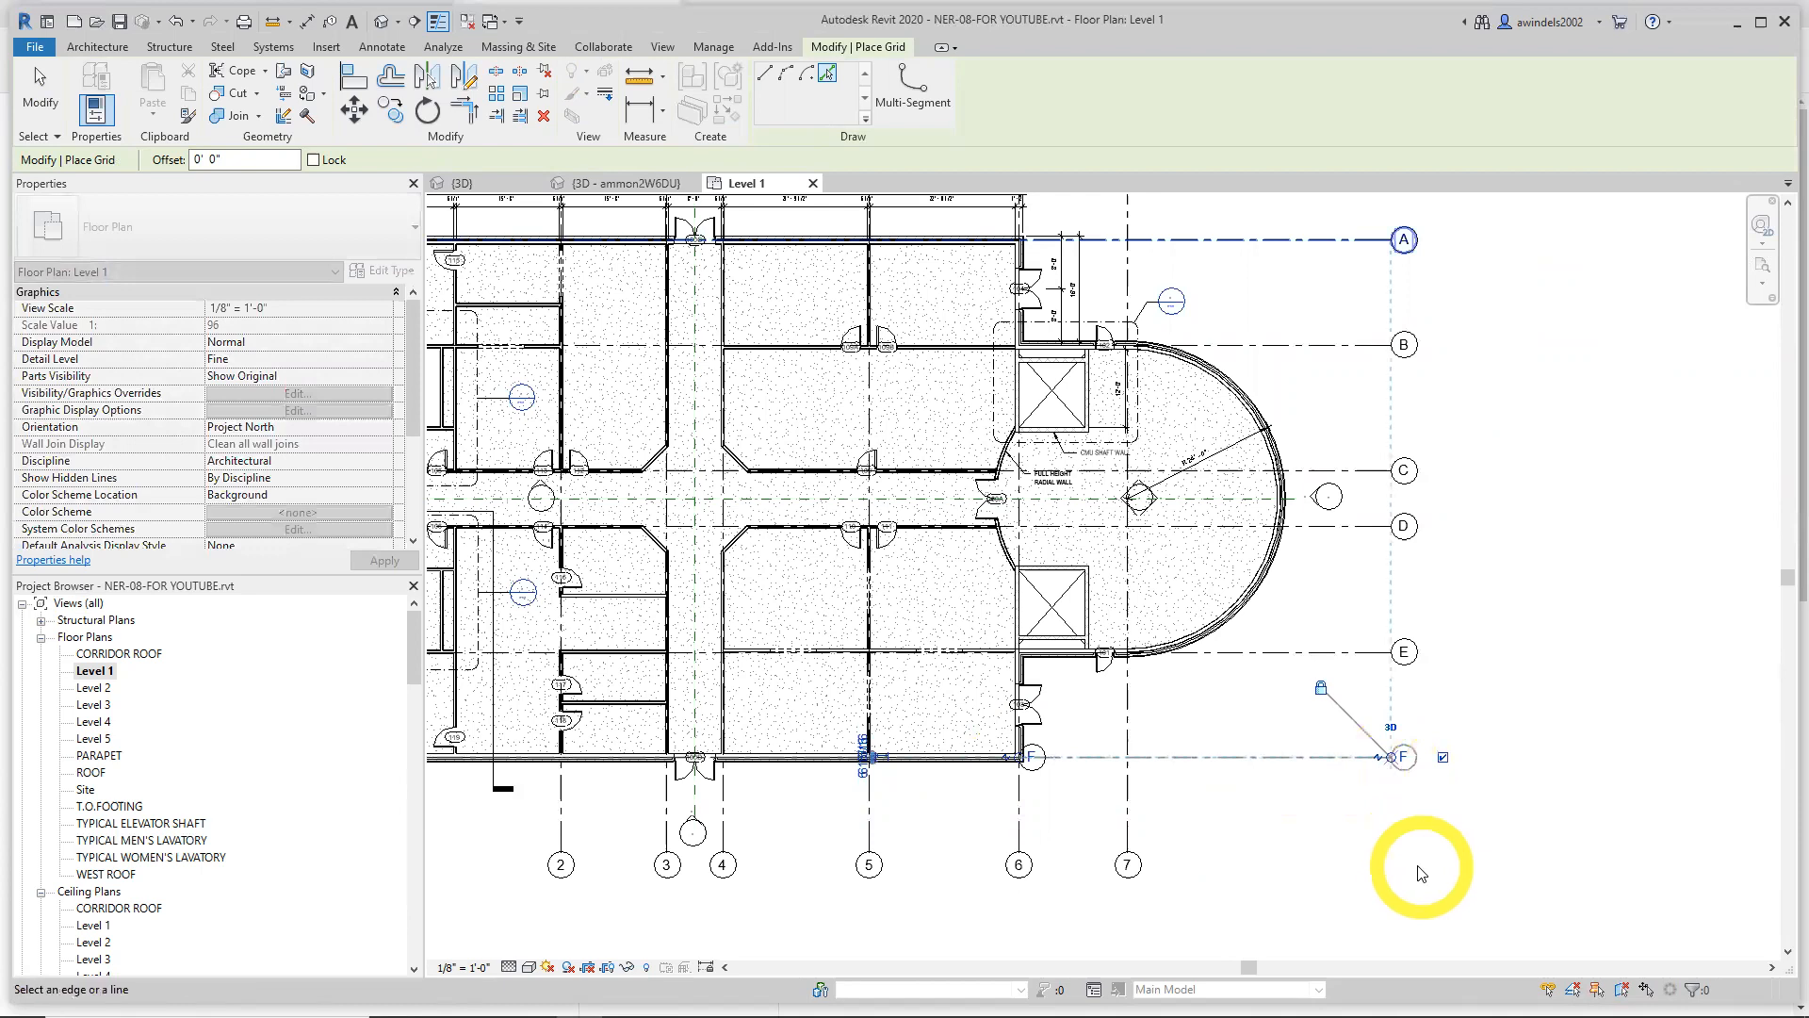
{"action": "key", "text": "Escape"}
{"action": "key", "text": "Escape"}
{"action": "scroll", "coordinate": [1402, 856], "scroll_direction": "down", "scroll_amount": 1}
{"action": "scroll", "coordinate": [1401, 859], "scroll_direction": "down", "scroll_amount": 1}
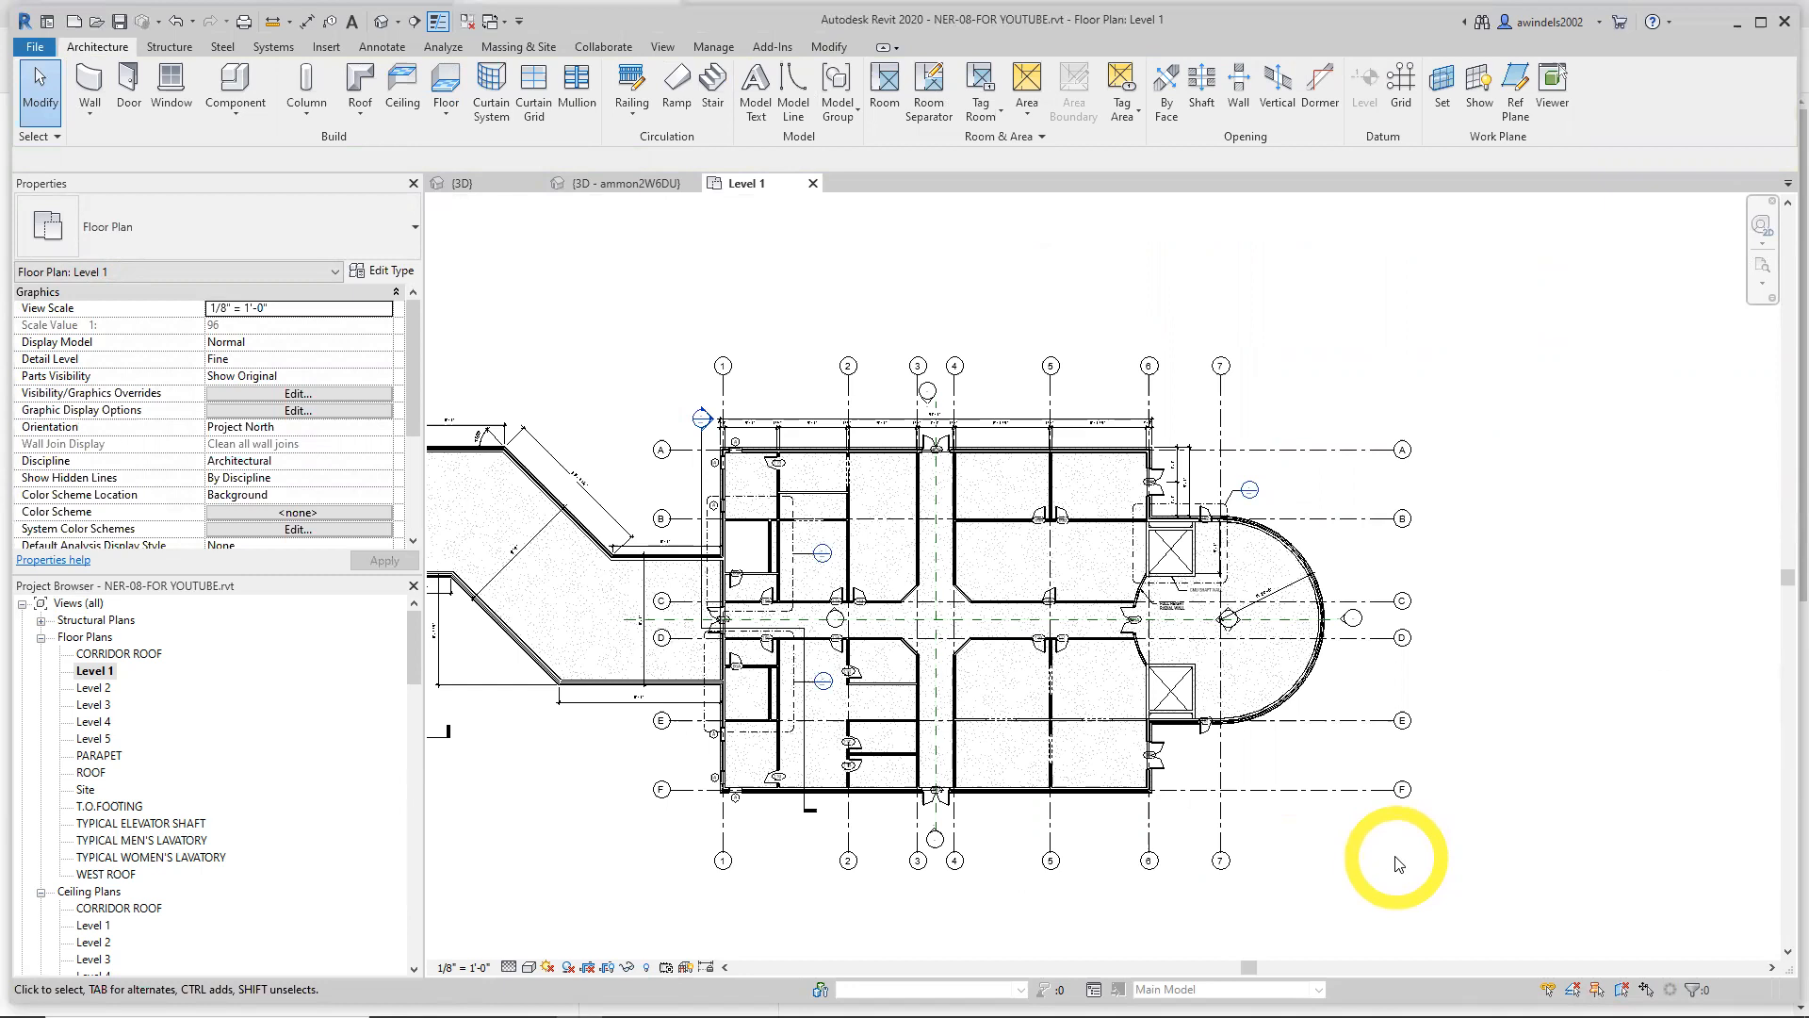
Create a curved grid offset 0' 6" inward from the inner face of the semicircular exterior wall with Pick Lines
{"action": "left_click", "coordinate": [1287, 449]}
{"action": "key", "text": "Escape"}
{"action": "left_click", "coordinate": [1369, 797]}
{"action": "right_click", "coordinate": [1369, 791]}
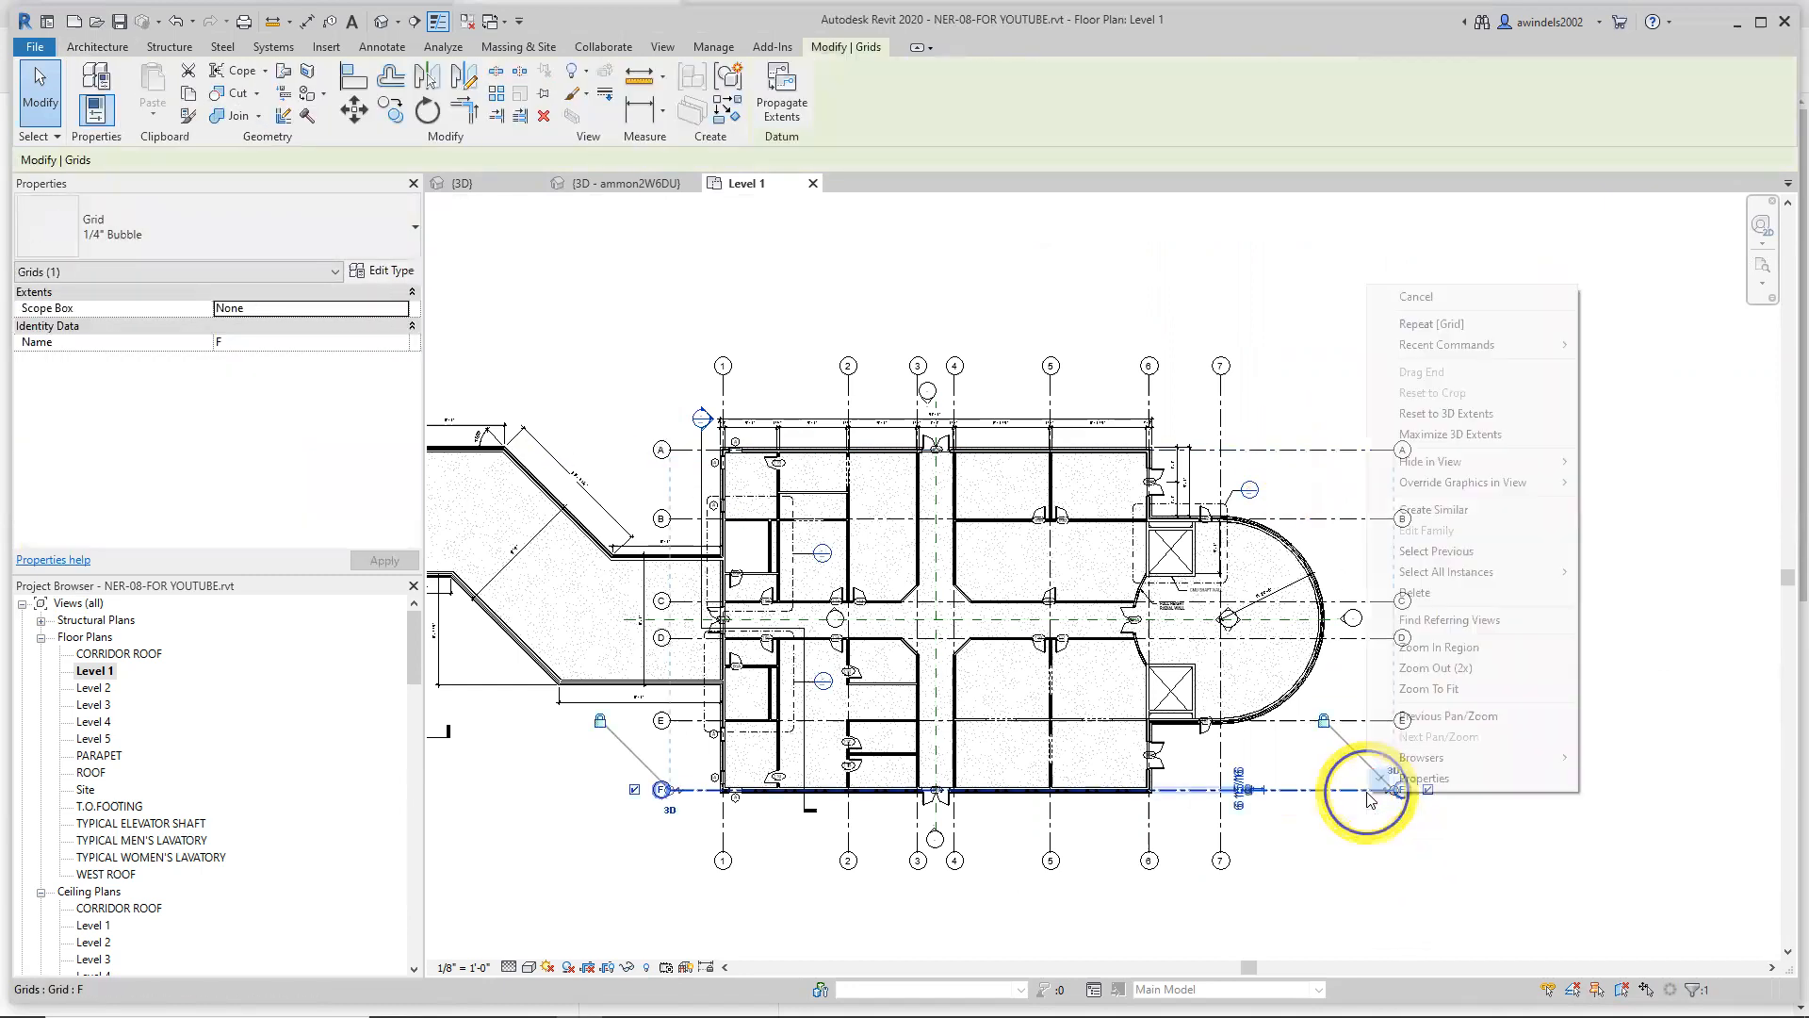
{"action": "left_click", "coordinate": [1428, 510]}
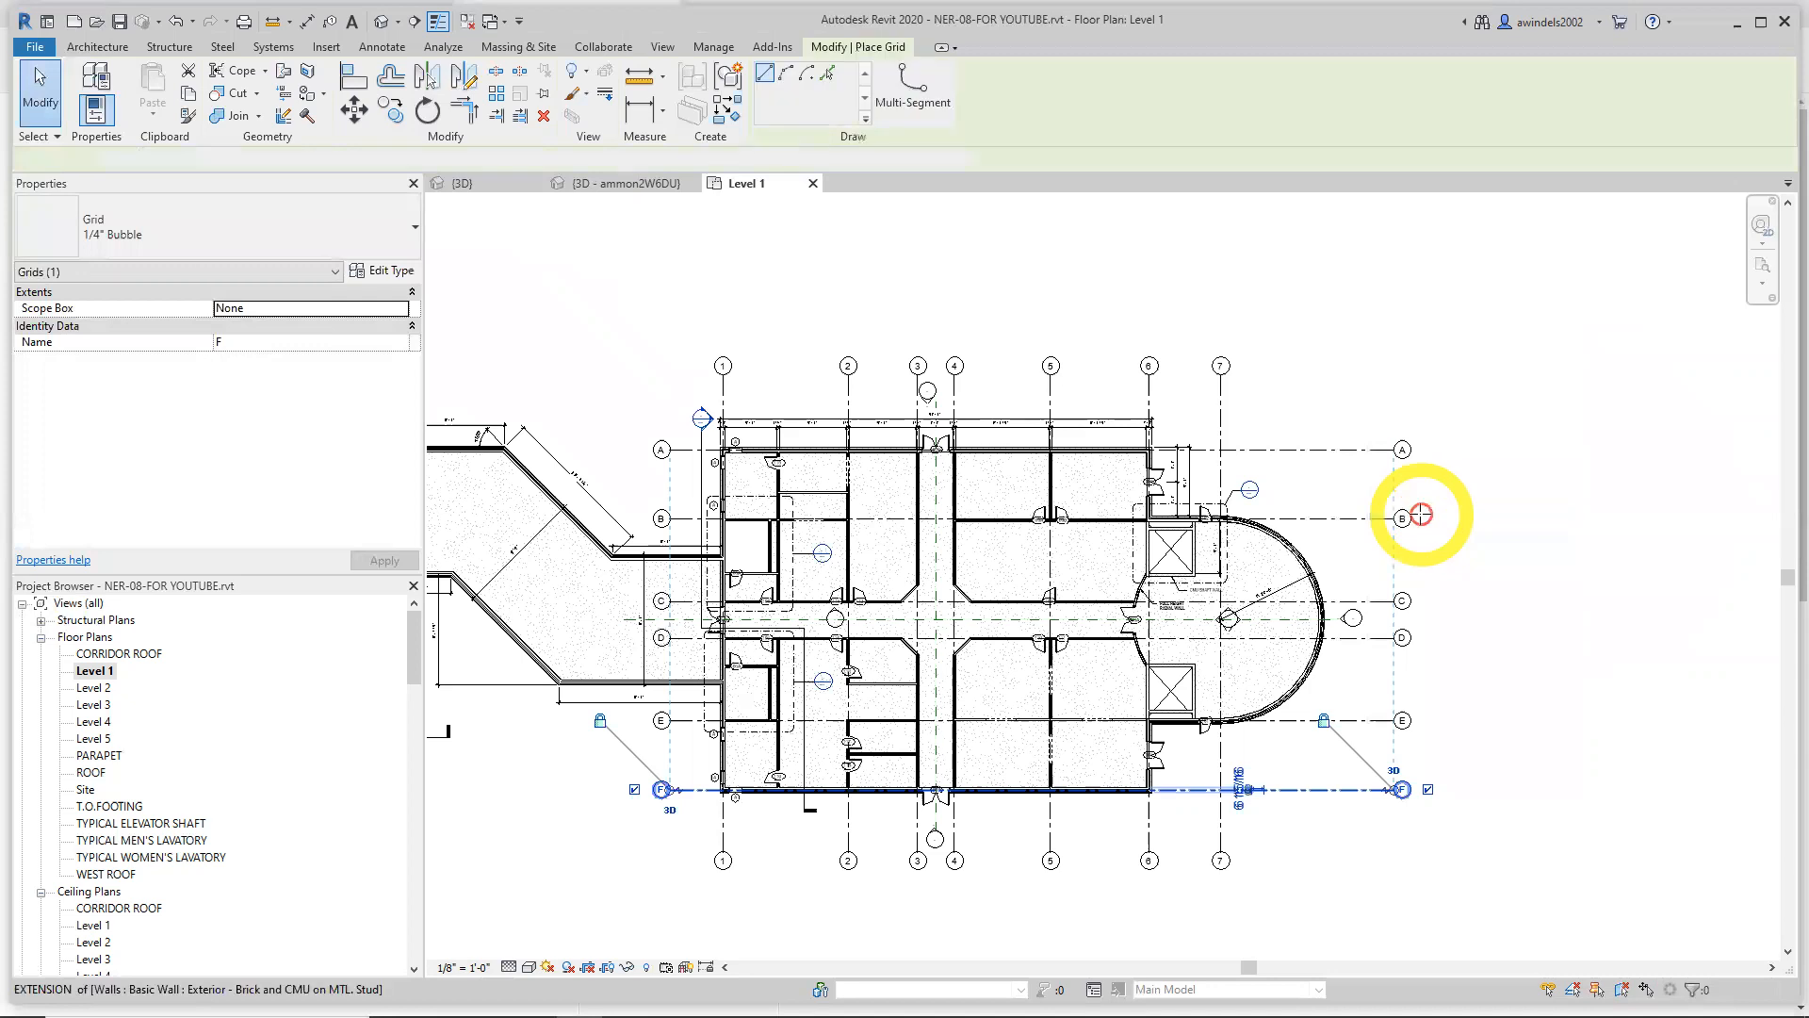
{"action": "left_click", "coordinate": [242, 160]}
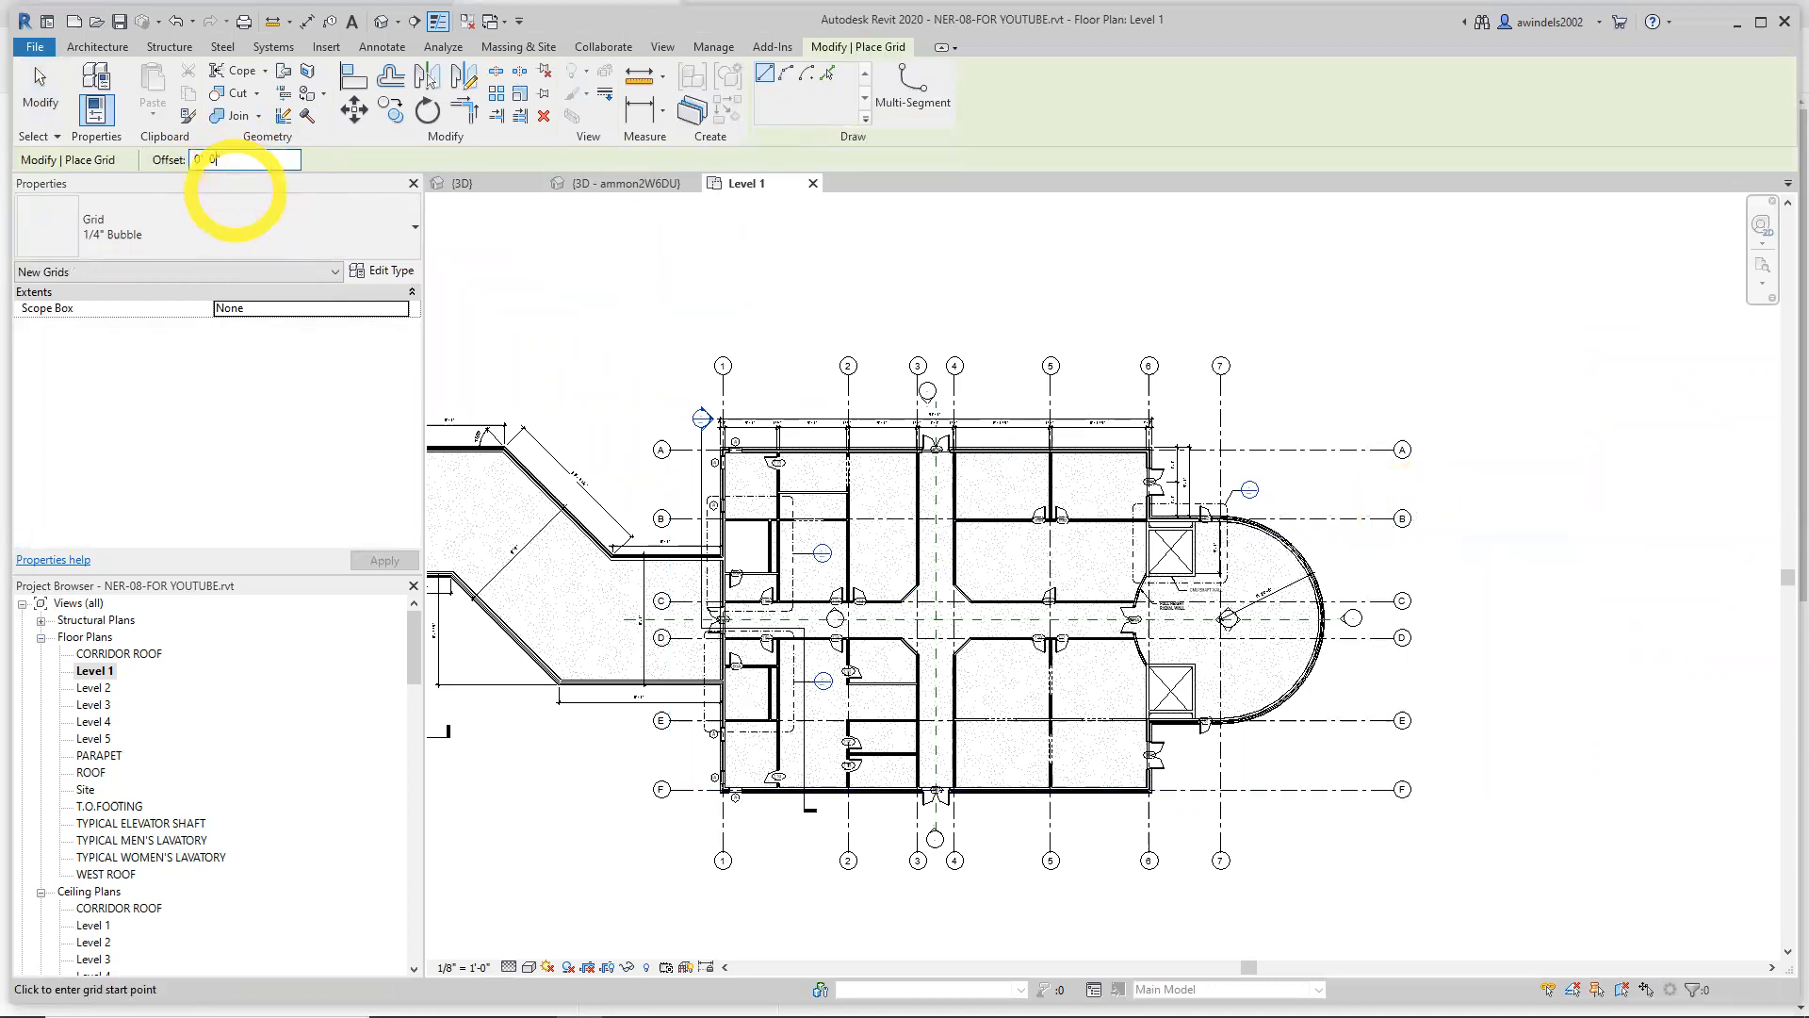
{"action": "left_click", "coordinate": [827, 73]}
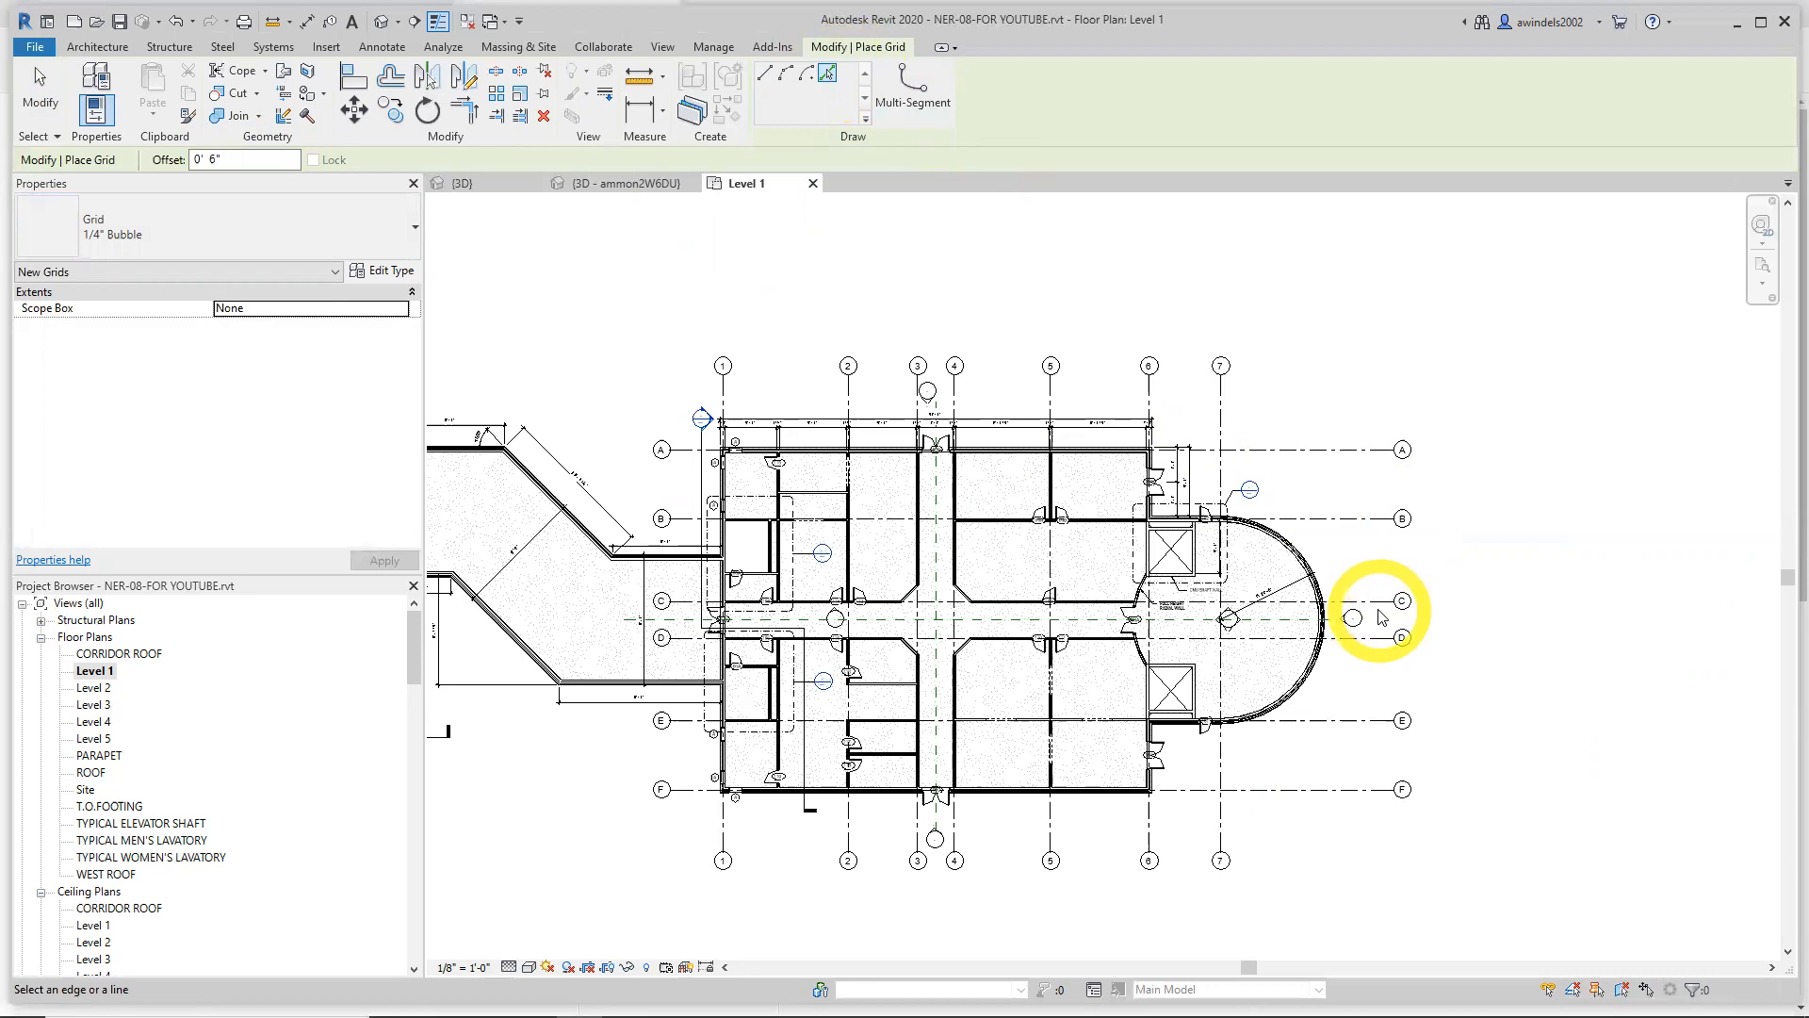
{"action": "scroll", "coordinate": [1367, 524], "scroll_direction": "up", "scroll_amount": 6}
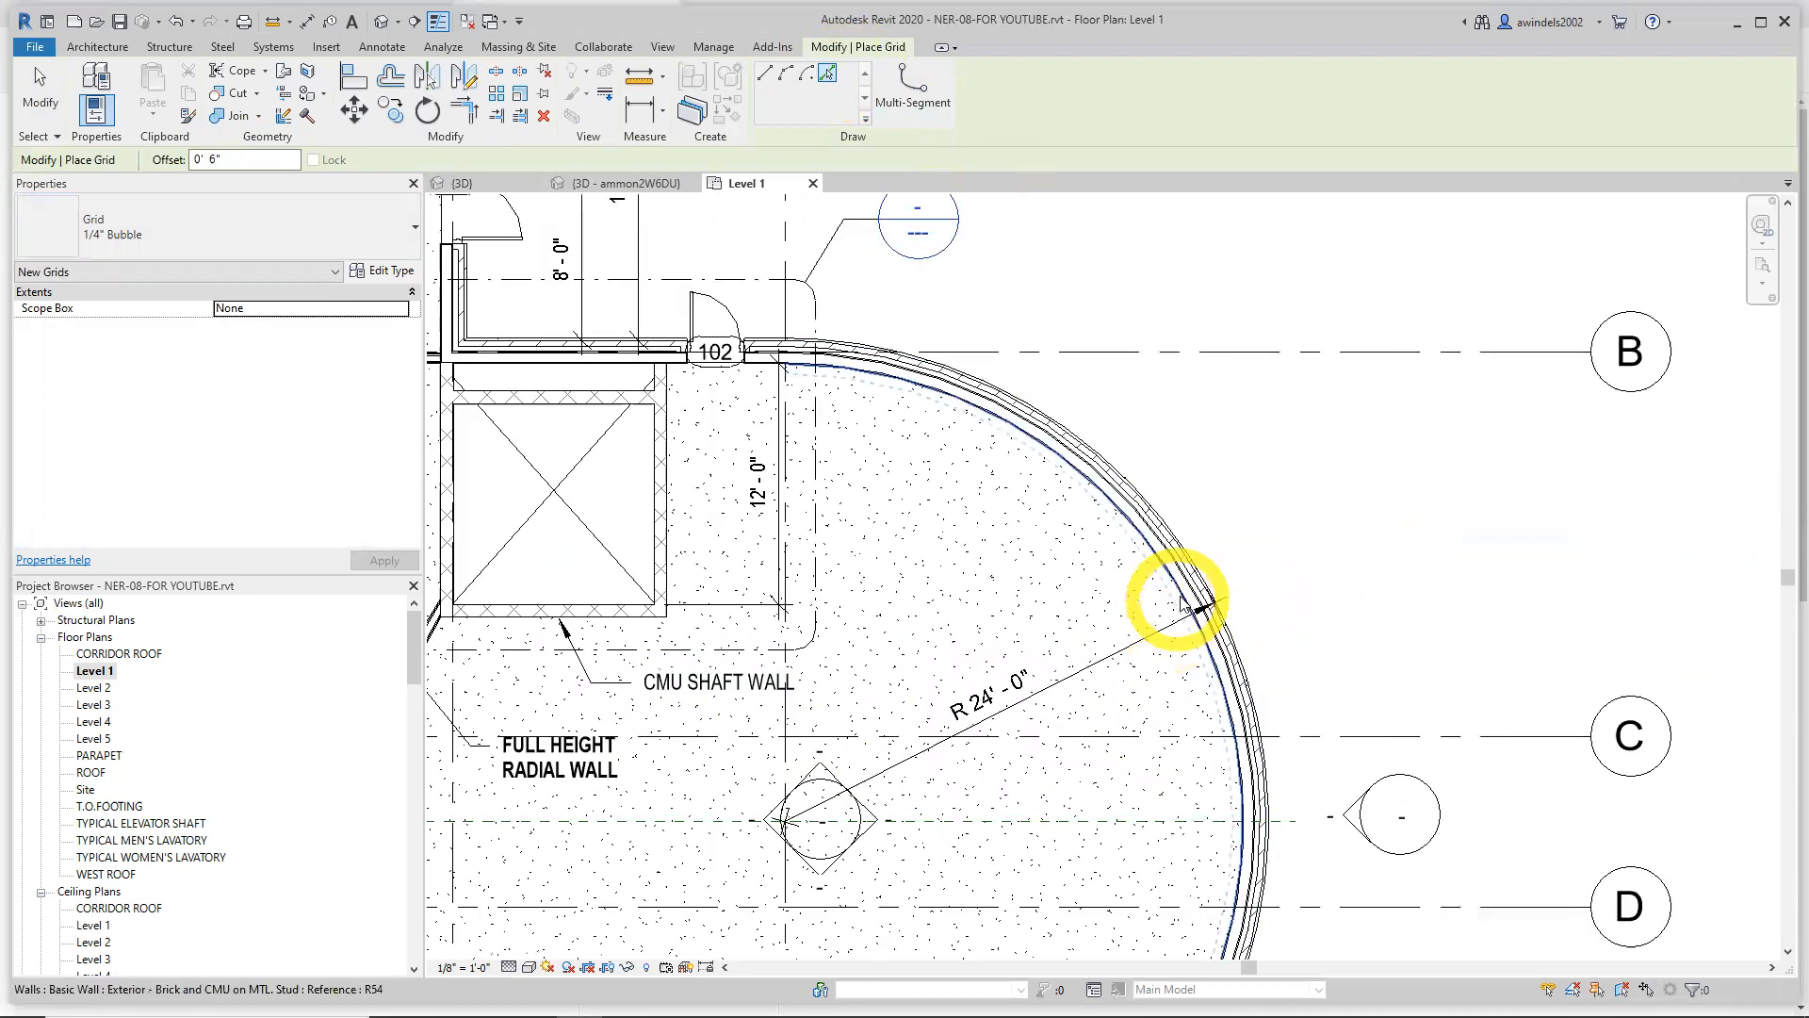
{"action": "scroll", "coordinate": [1189, 591], "scroll_direction": "up", "scroll_amount": 2}
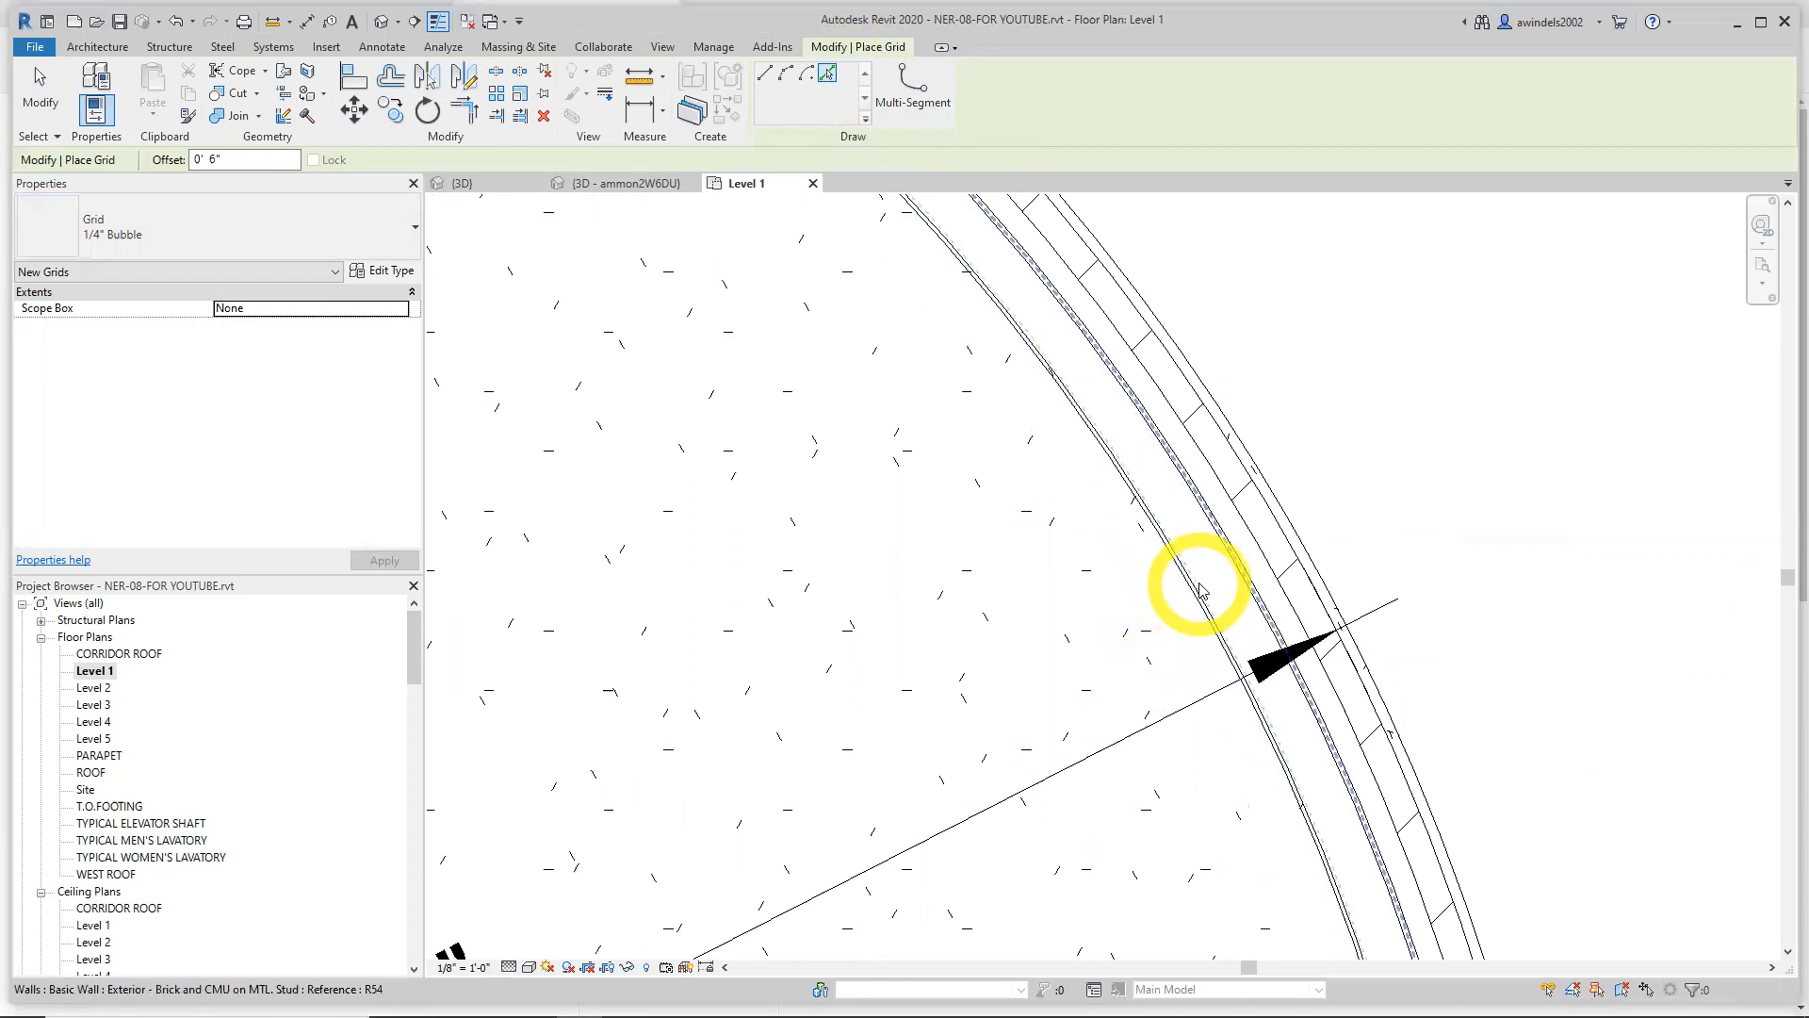
{"action": "left_click", "coordinate": [1189, 594]}
{"action": "scroll", "coordinate": [1182, 589], "scroll_direction": "down", "scroll_amount": 4}
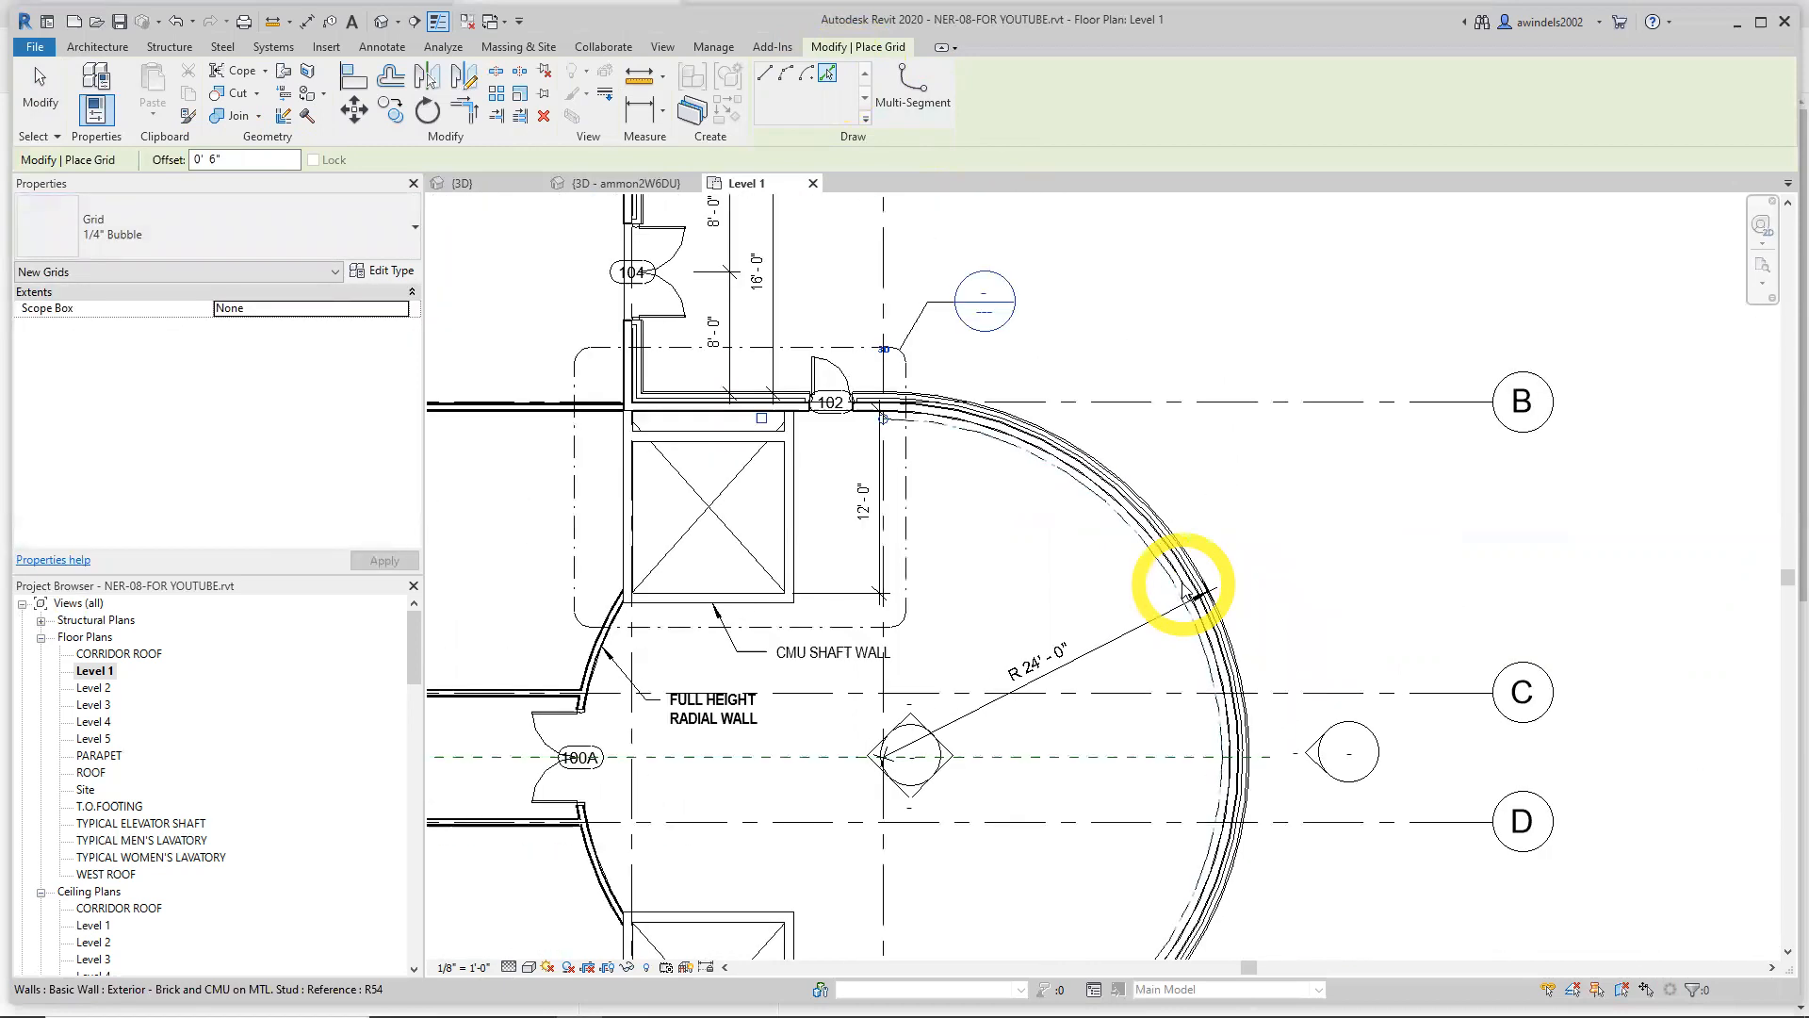
Show bubbles at both ends of the curved grid, extend each end into the adjacent shaft opening, and end the grid command
{"action": "middle_click_drag", "start_coordinate": [1232, 682], "coordinate": [1196, 466]}
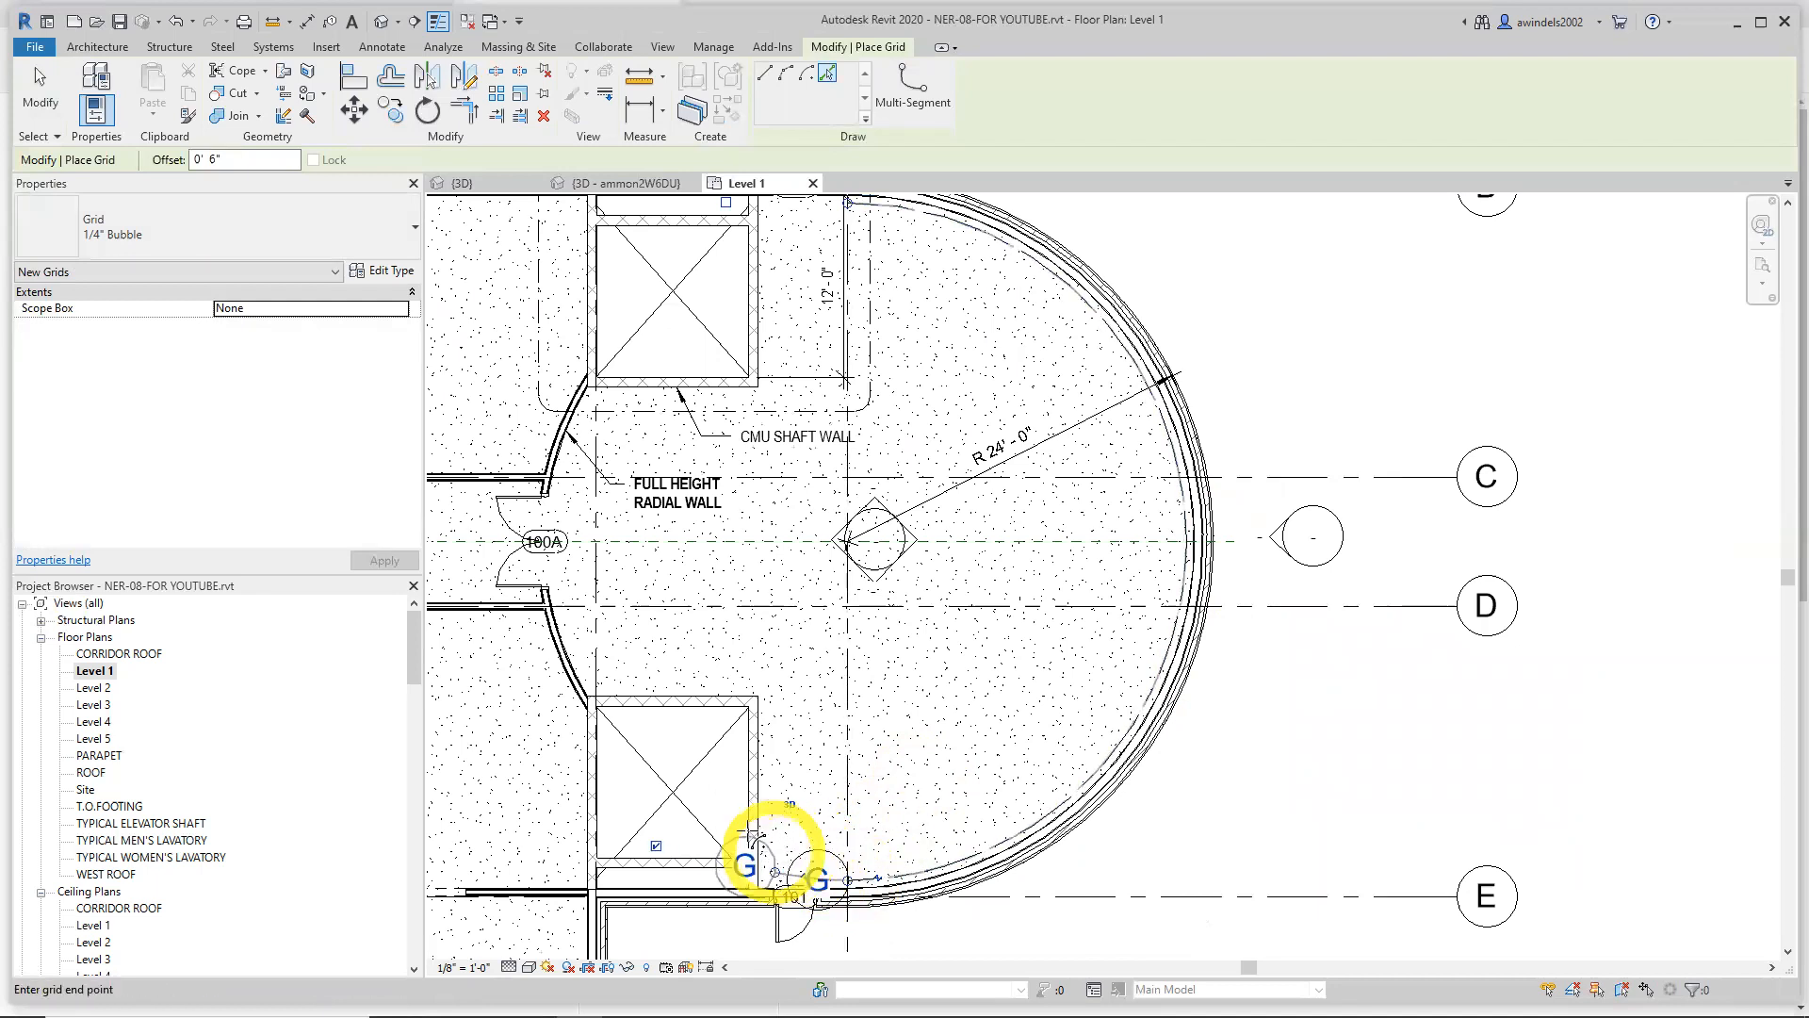
{"action": "left_click", "coordinate": [690, 838]}
{"action": "left_click_drag", "start_coordinate": [715, 793], "coordinate": [718, 793]}
{"action": "middle_click_drag", "start_coordinate": [944, 700], "coordinate": [942, 736]}
{"action": "left_click", "coordinate": [725, 239]}
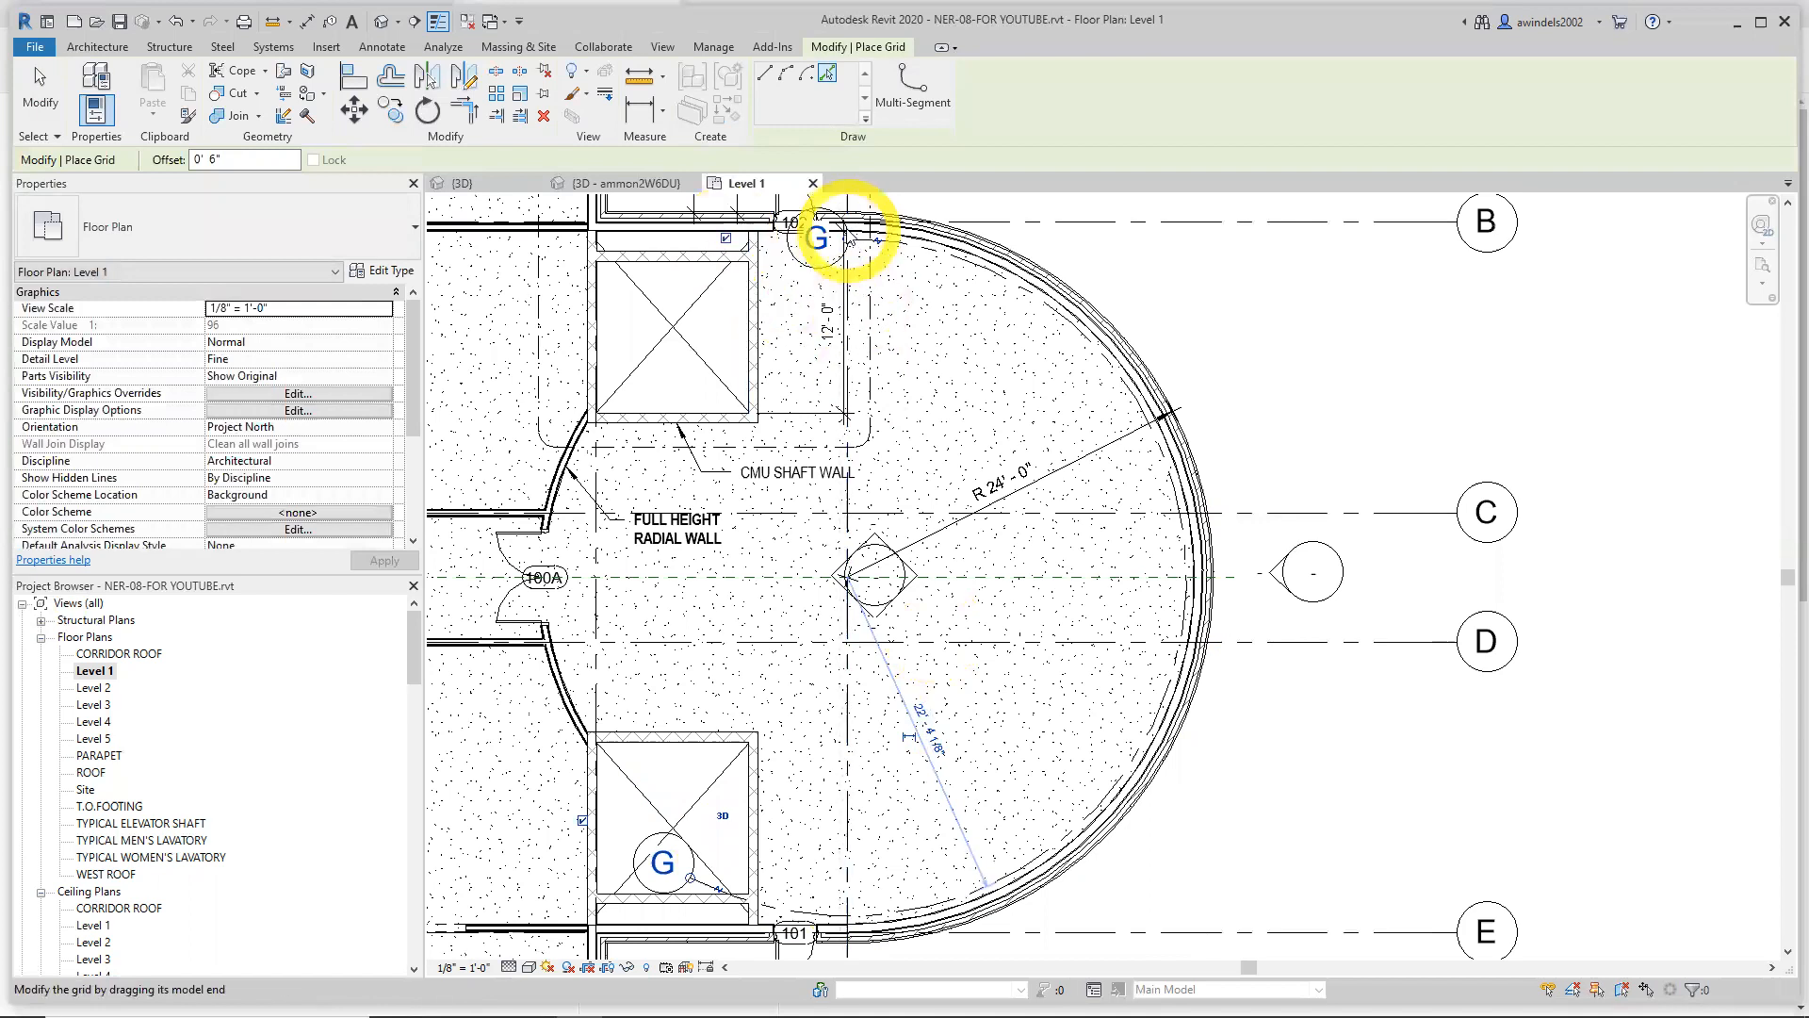
{"action": "left_click_drag", "start_coordinate": [835, 247], "coordinate": [721, 299]}
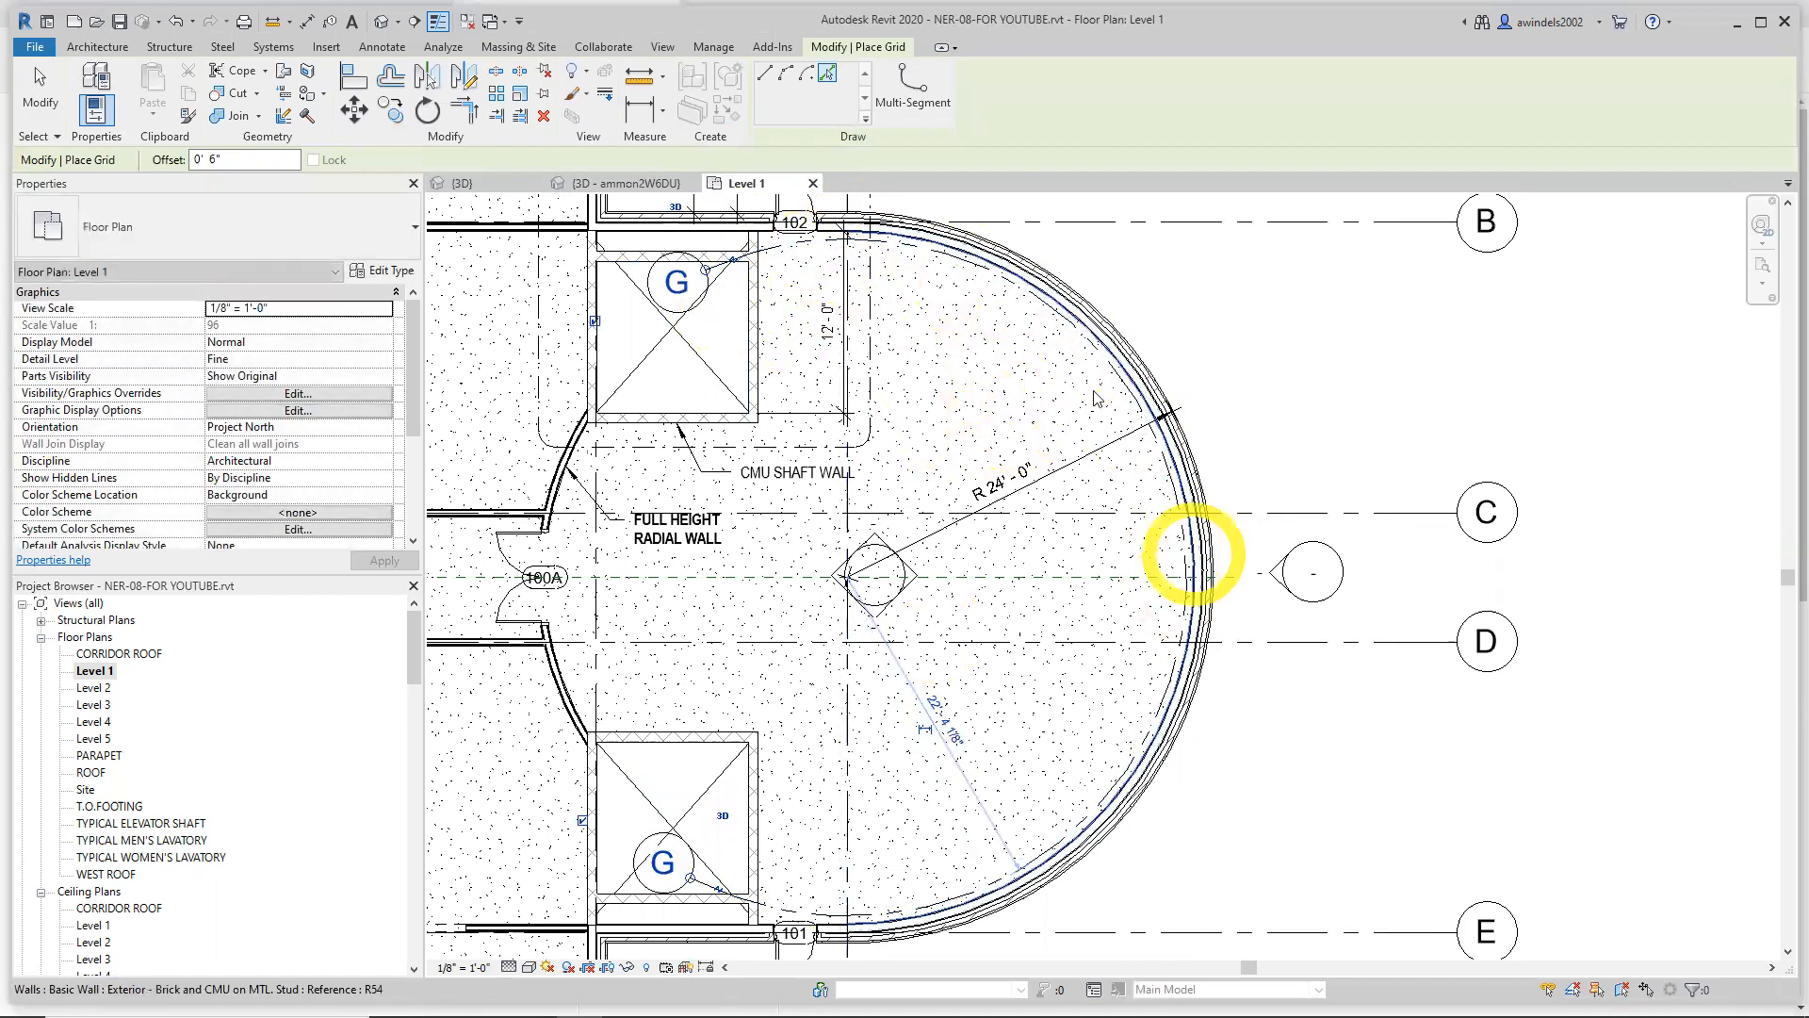
{"action": "scroll", "coordinate": [1137, 630], "scroll_direction": "down", "scroll_amount": 2}
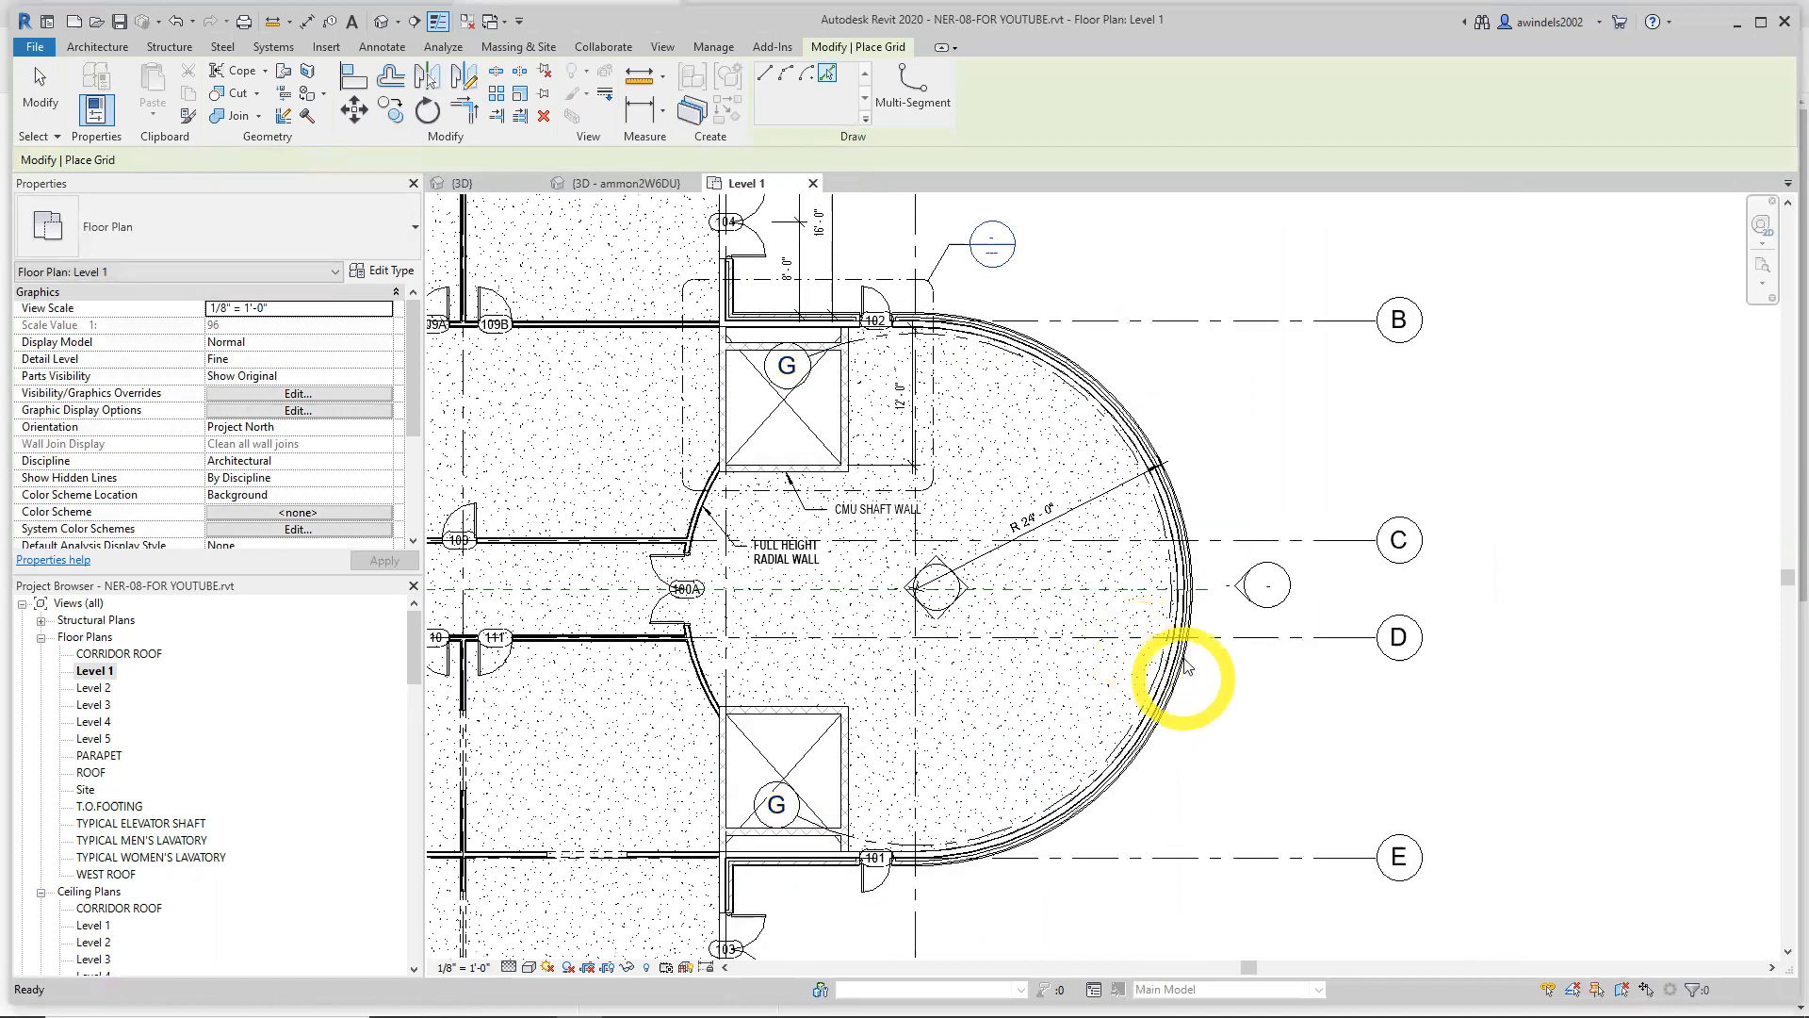
{"action": "key", "text": "Escape"}
{"action": "key", "text": "Escape"}
{"action": "left_click", "coordinate": [1171, 600]}
{"action": "left_click", "coordinate": [1215, 654]}
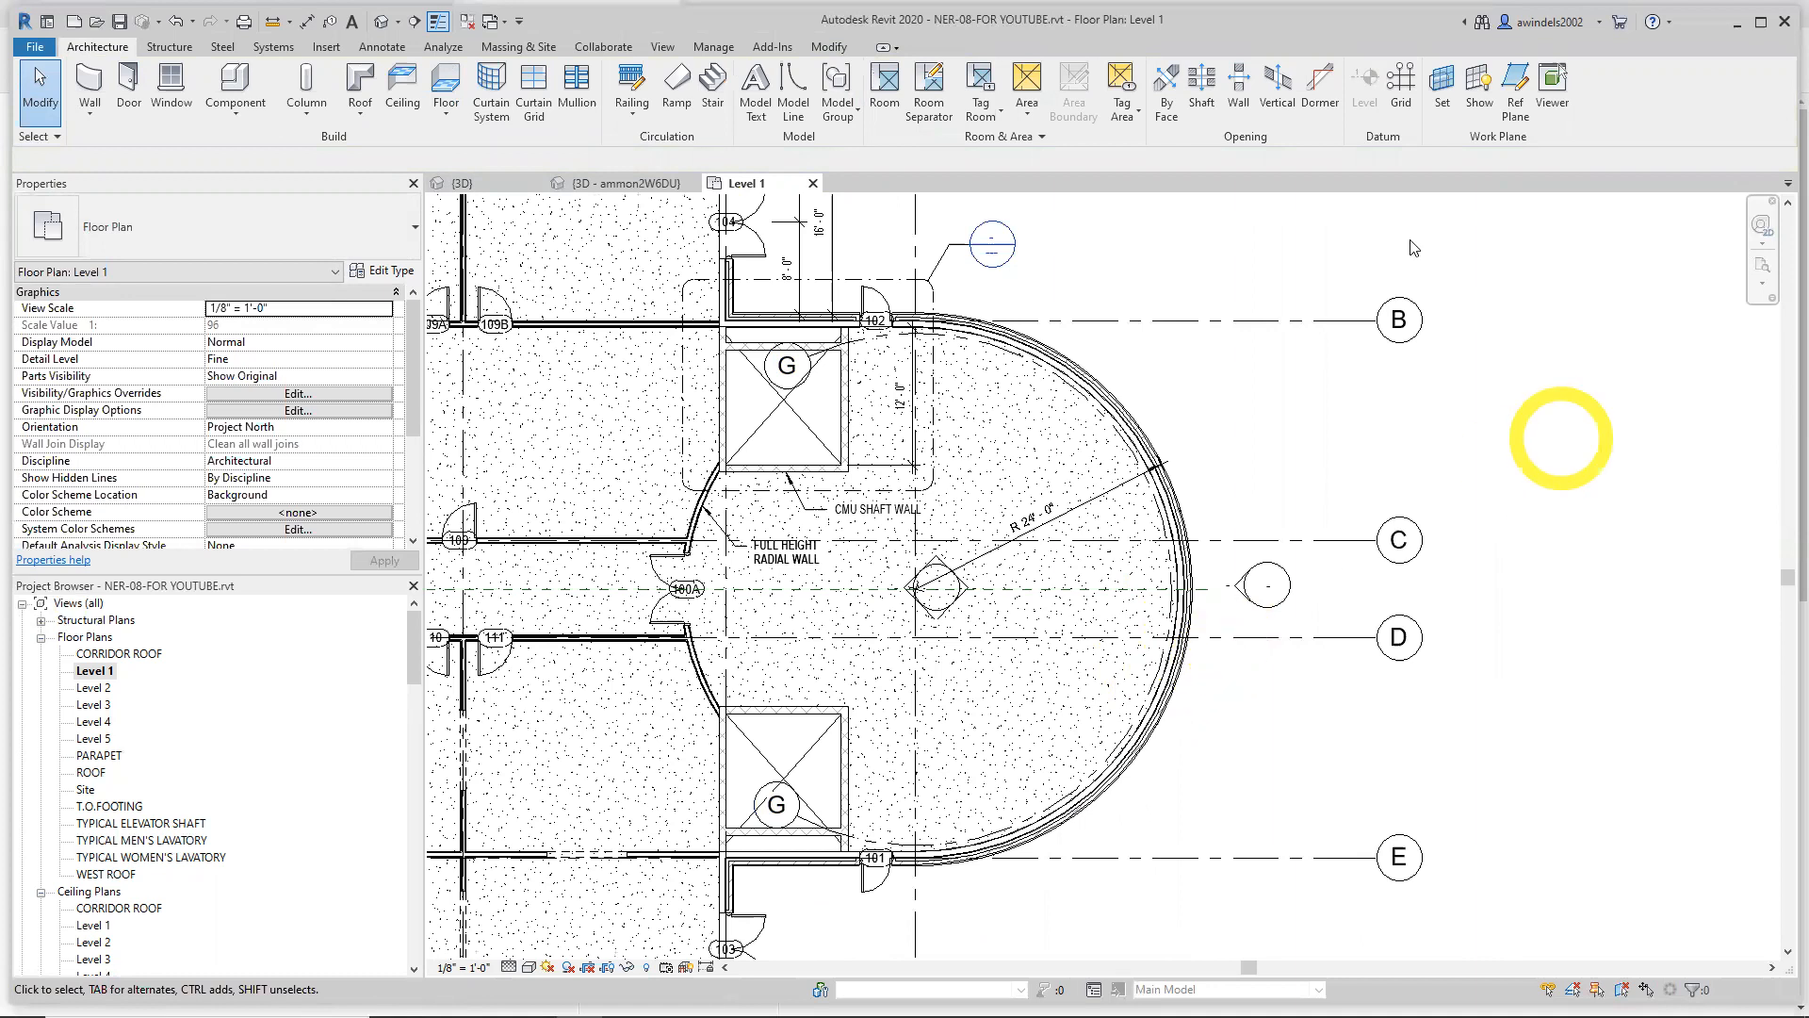
Draw two radial grids from the semicircular wall's center, 45° to the northeast and 45° to the southeast, ending just outside the wall
{"action": "left_click", "coordinate": [1399, 92]}
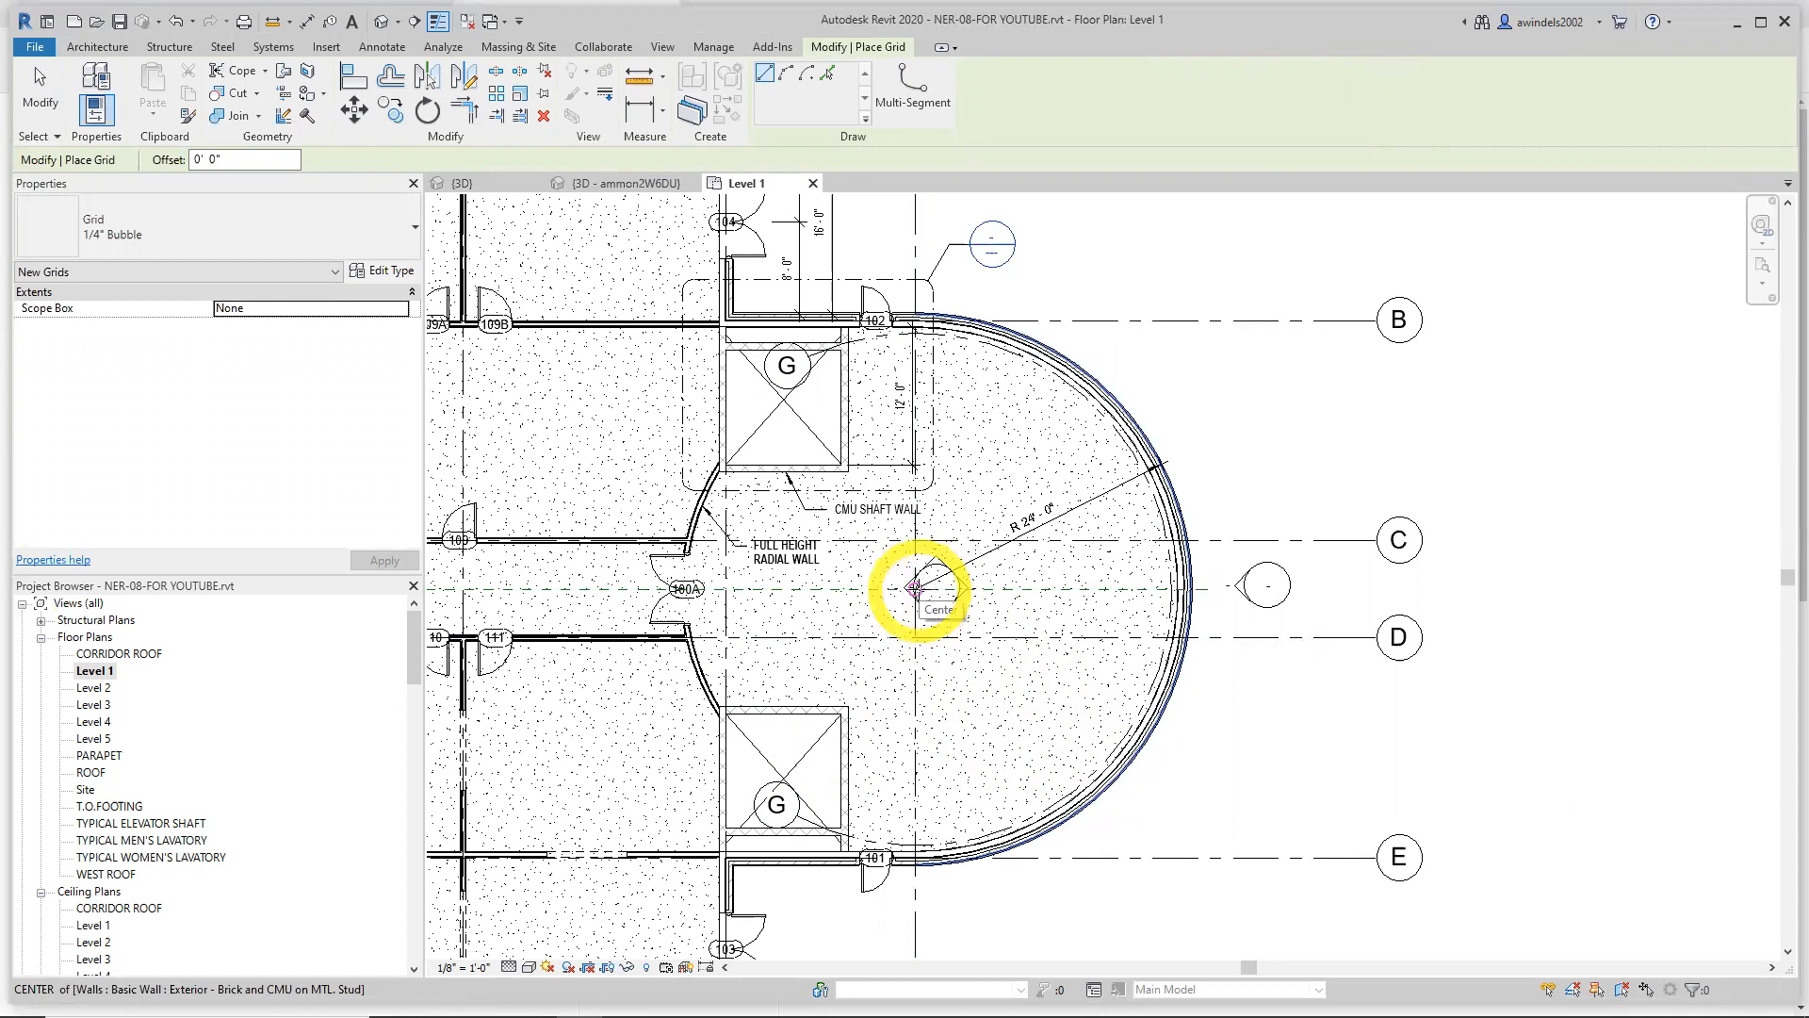
{"action": "left_click", "coordinate": [914, 588]}
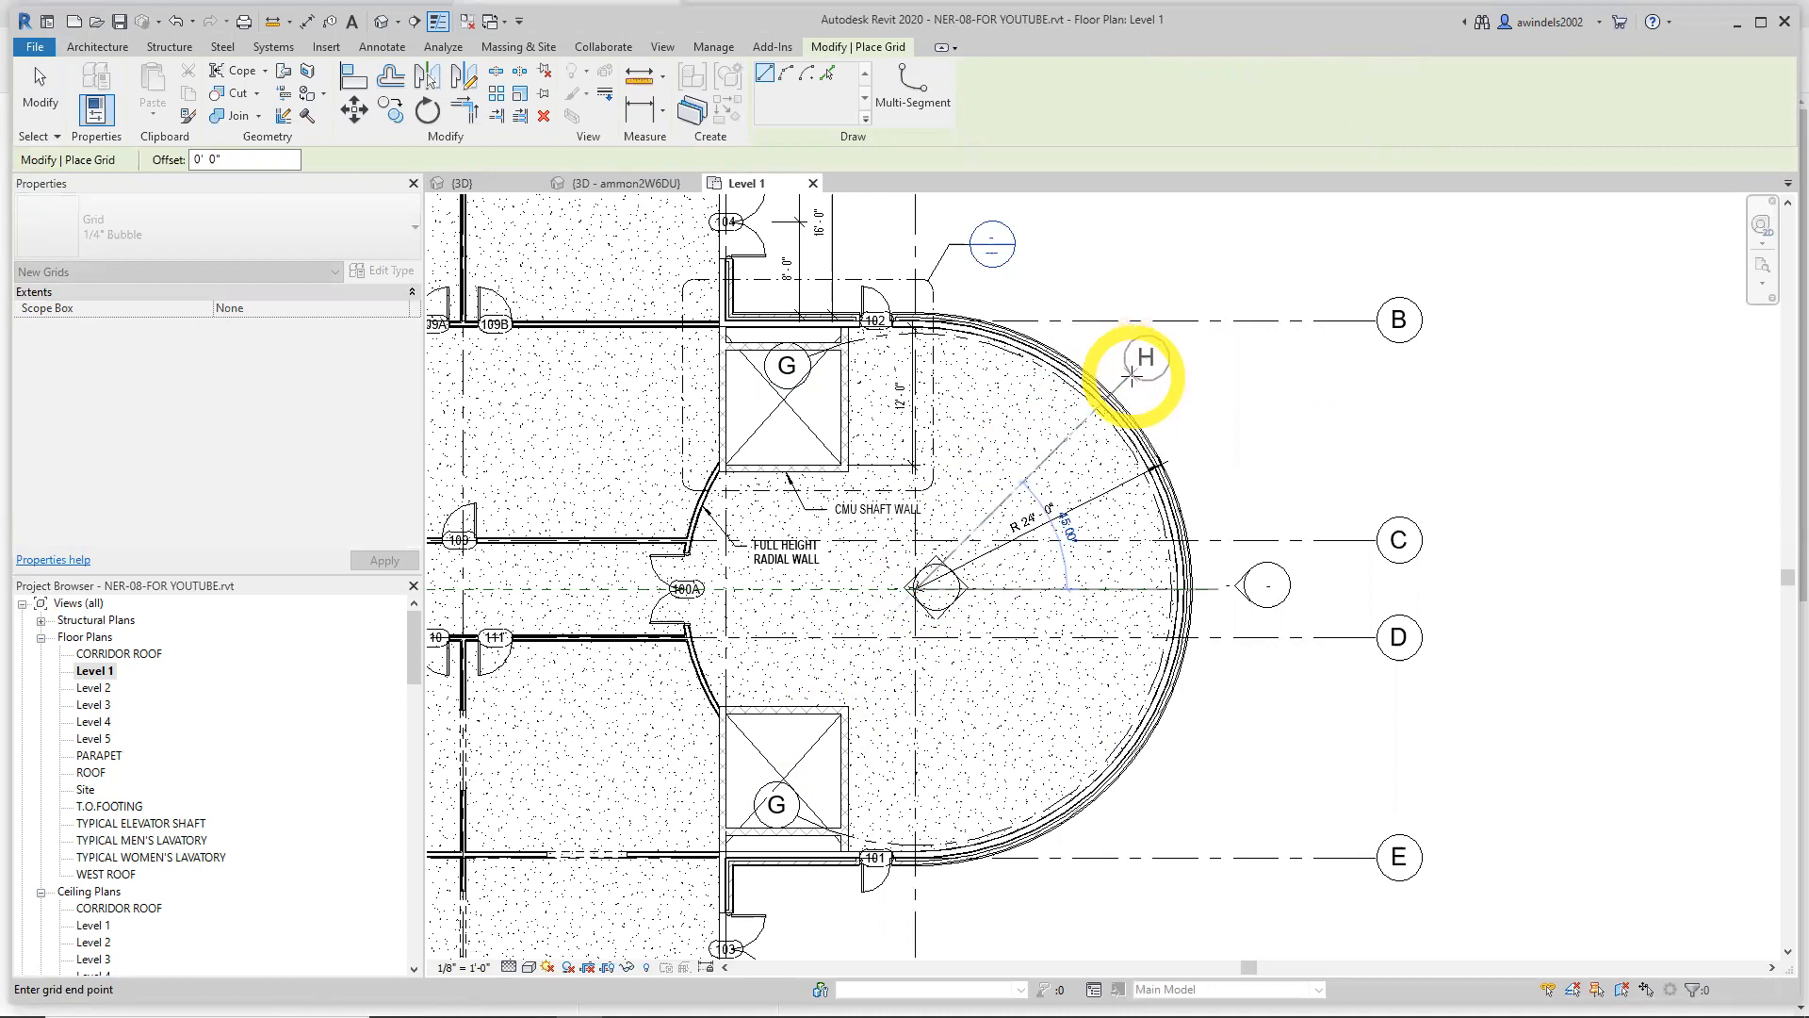
{"action": "left_click", "coordinate": [1131, 375]}
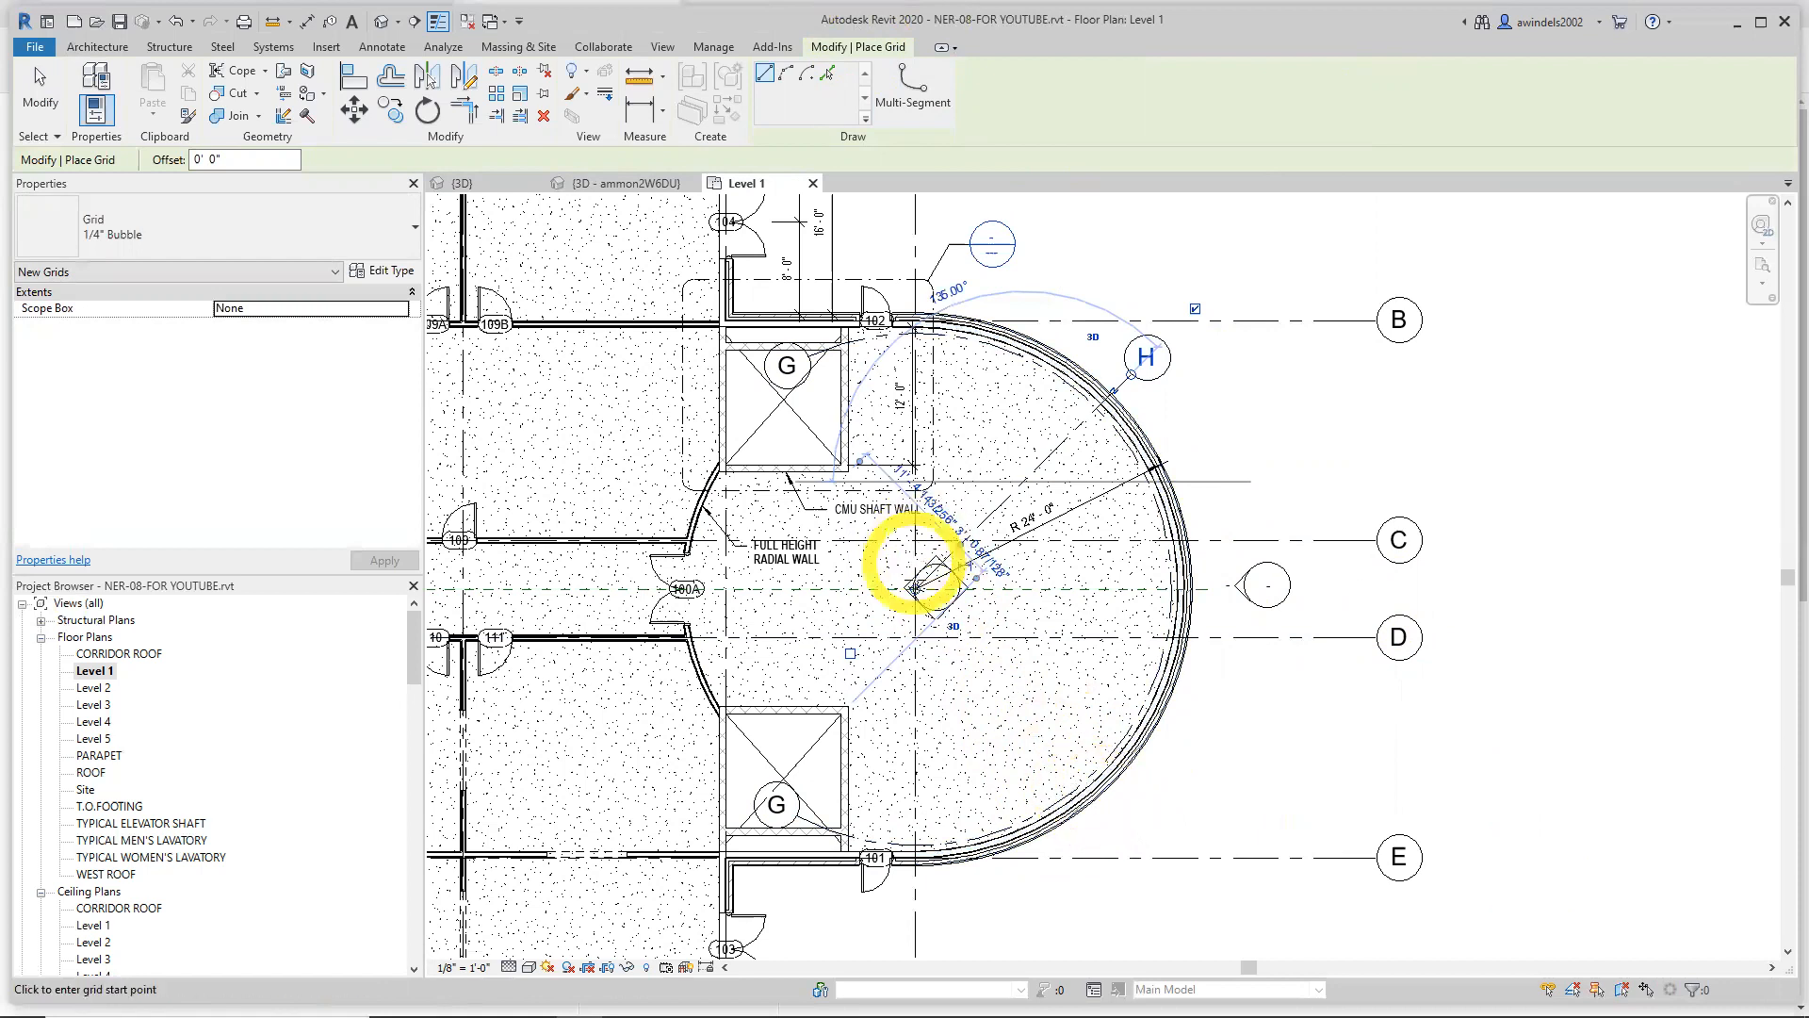
{"action": "left_click", "coordinate": [1058, 809]}
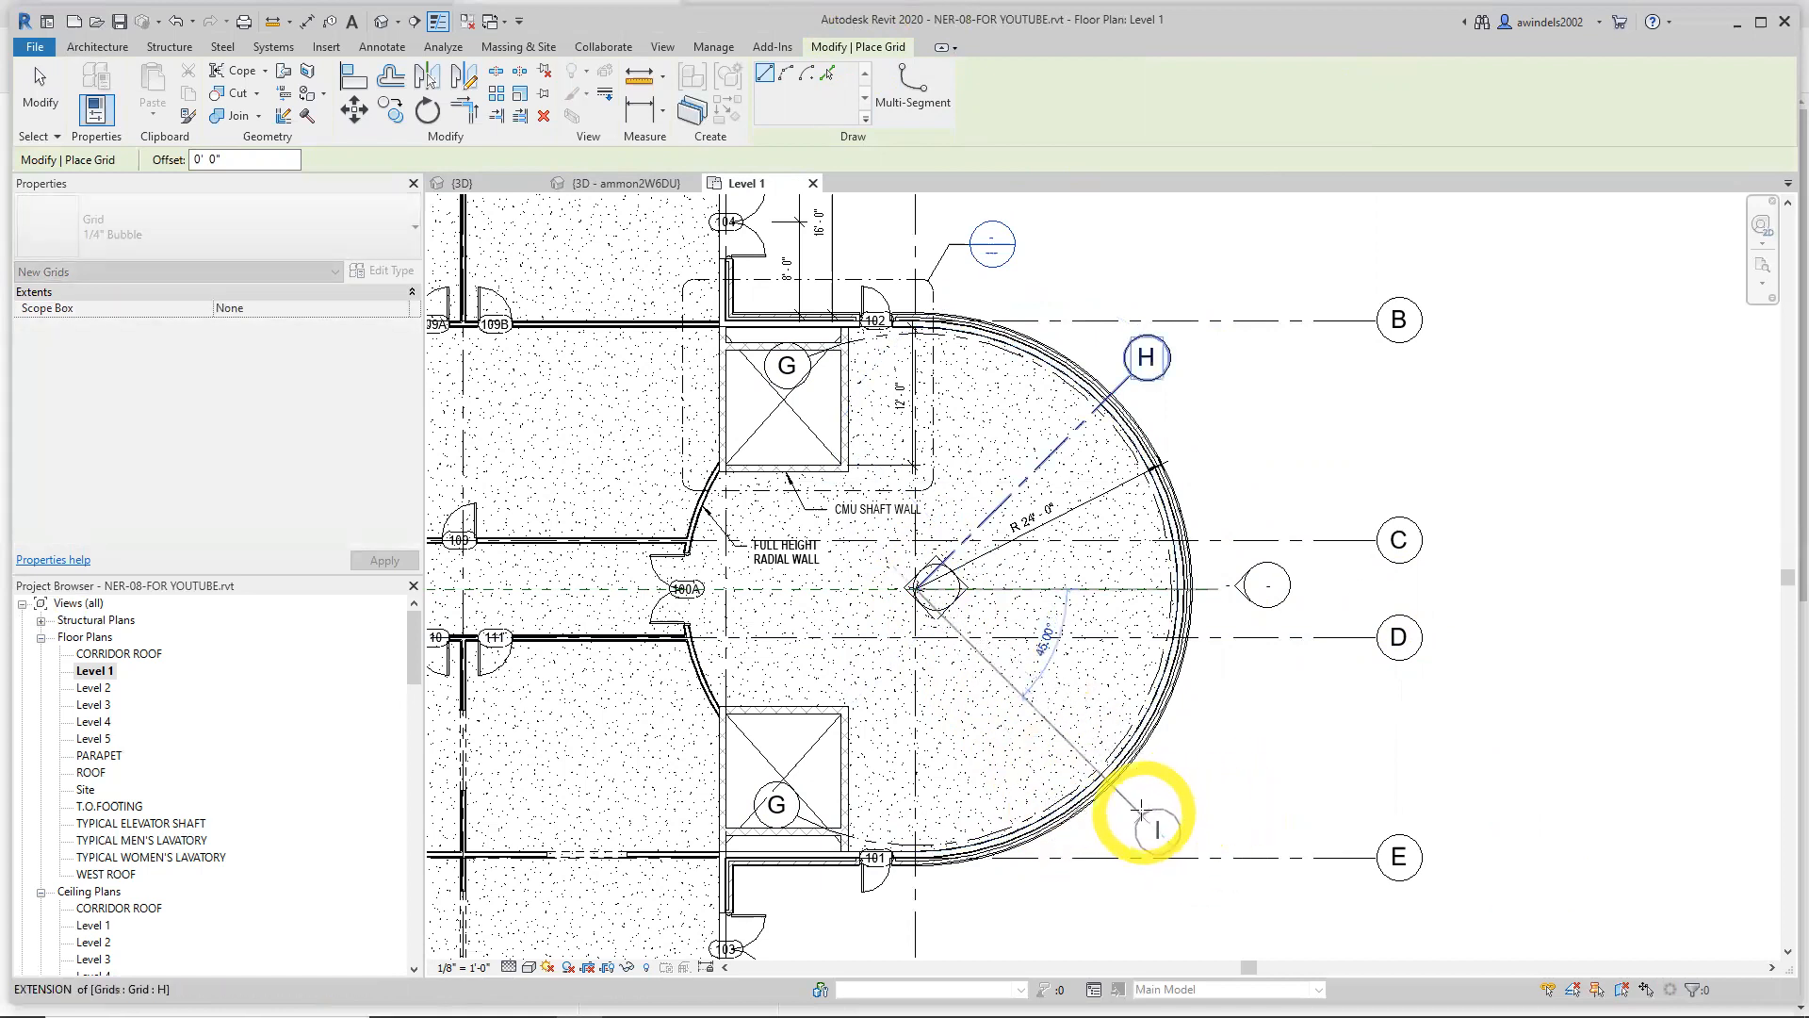
{"action": "left_click", "coordinate": [1131, 801]}
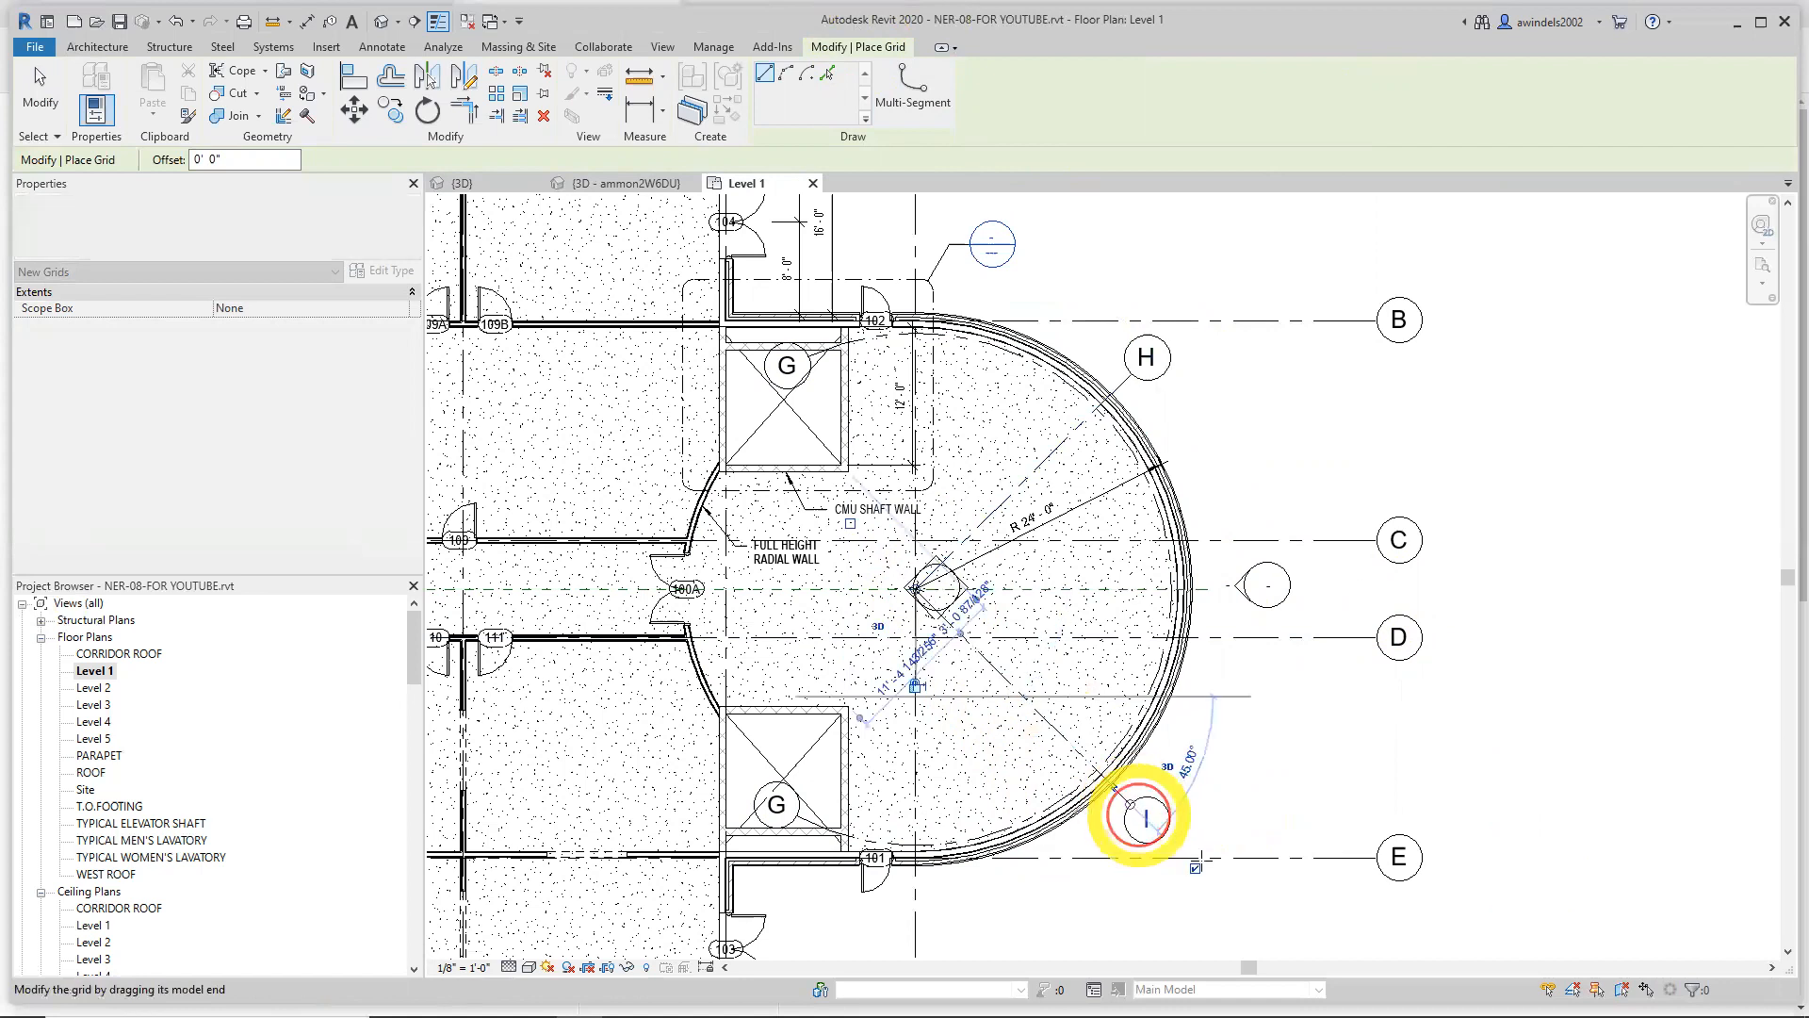
{"action": "key", "text": "Escape"}
{"action": "key", "text": "Escape"}
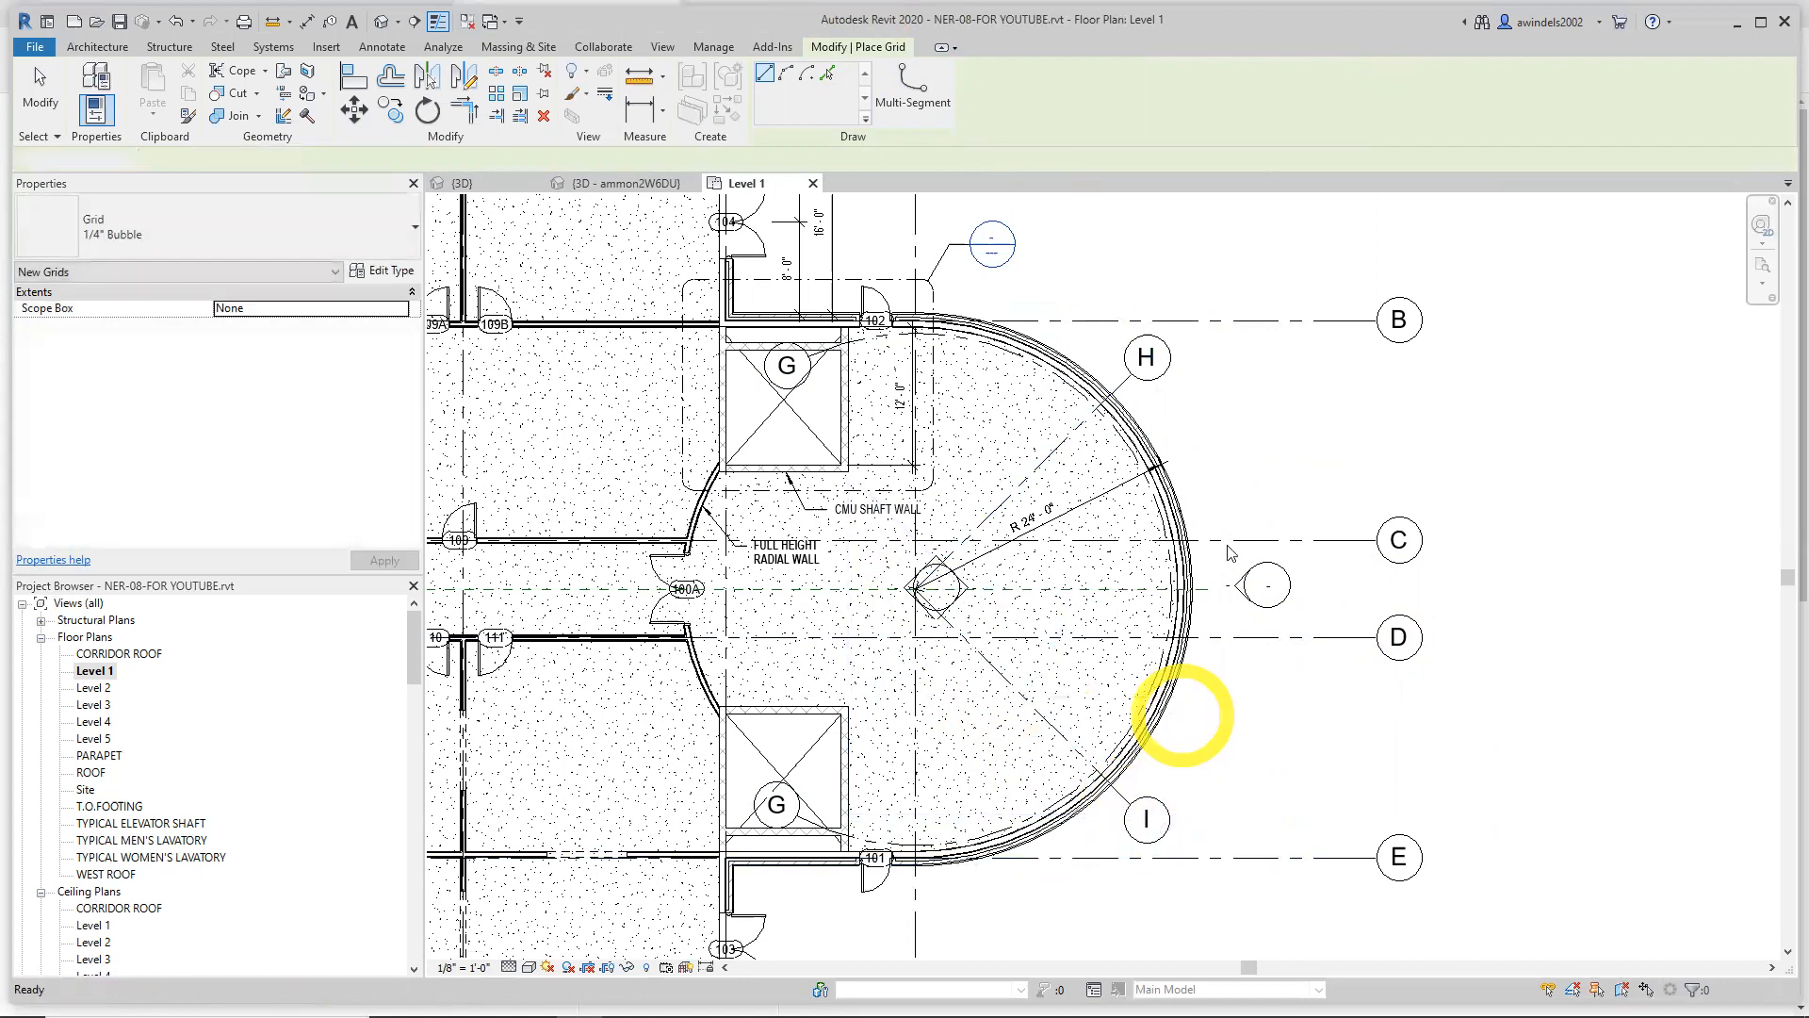
Rename the northeast radial grid B.1 and the southeast radial grid D.9
{"action": "double_click", "coordinate": [1149, 359]}
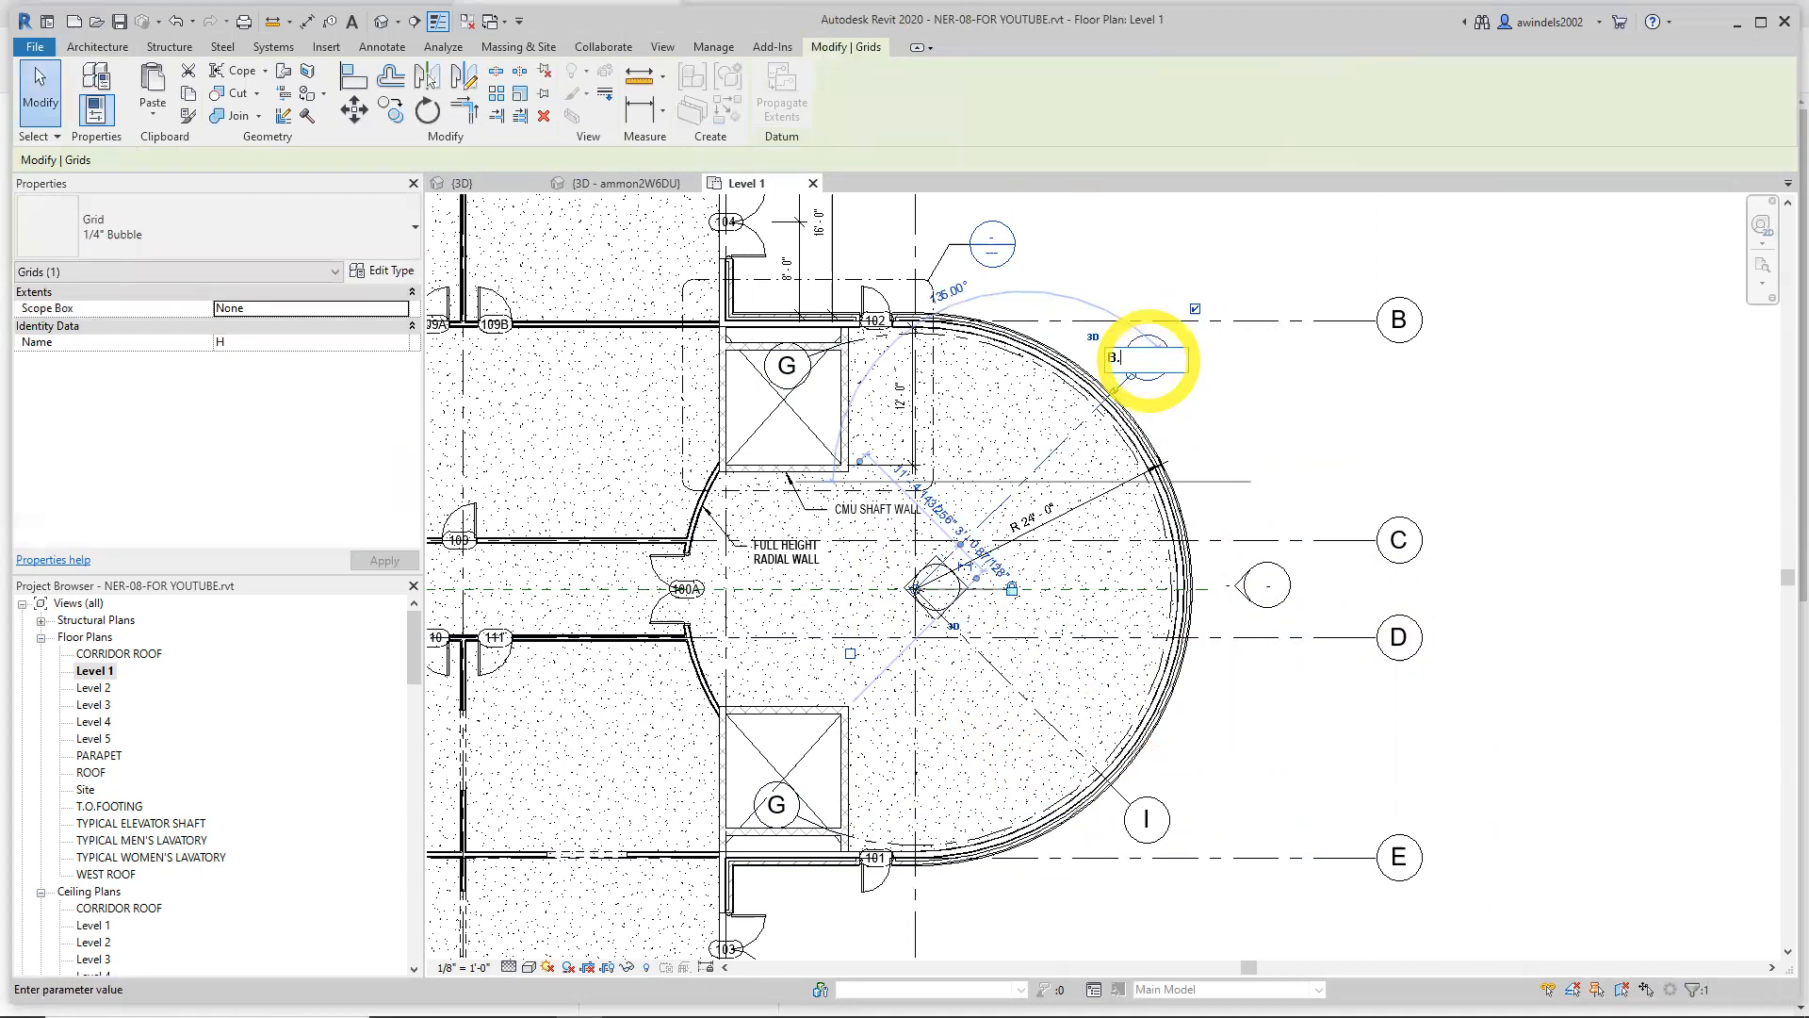
{"action": "key", "text": "Return"}
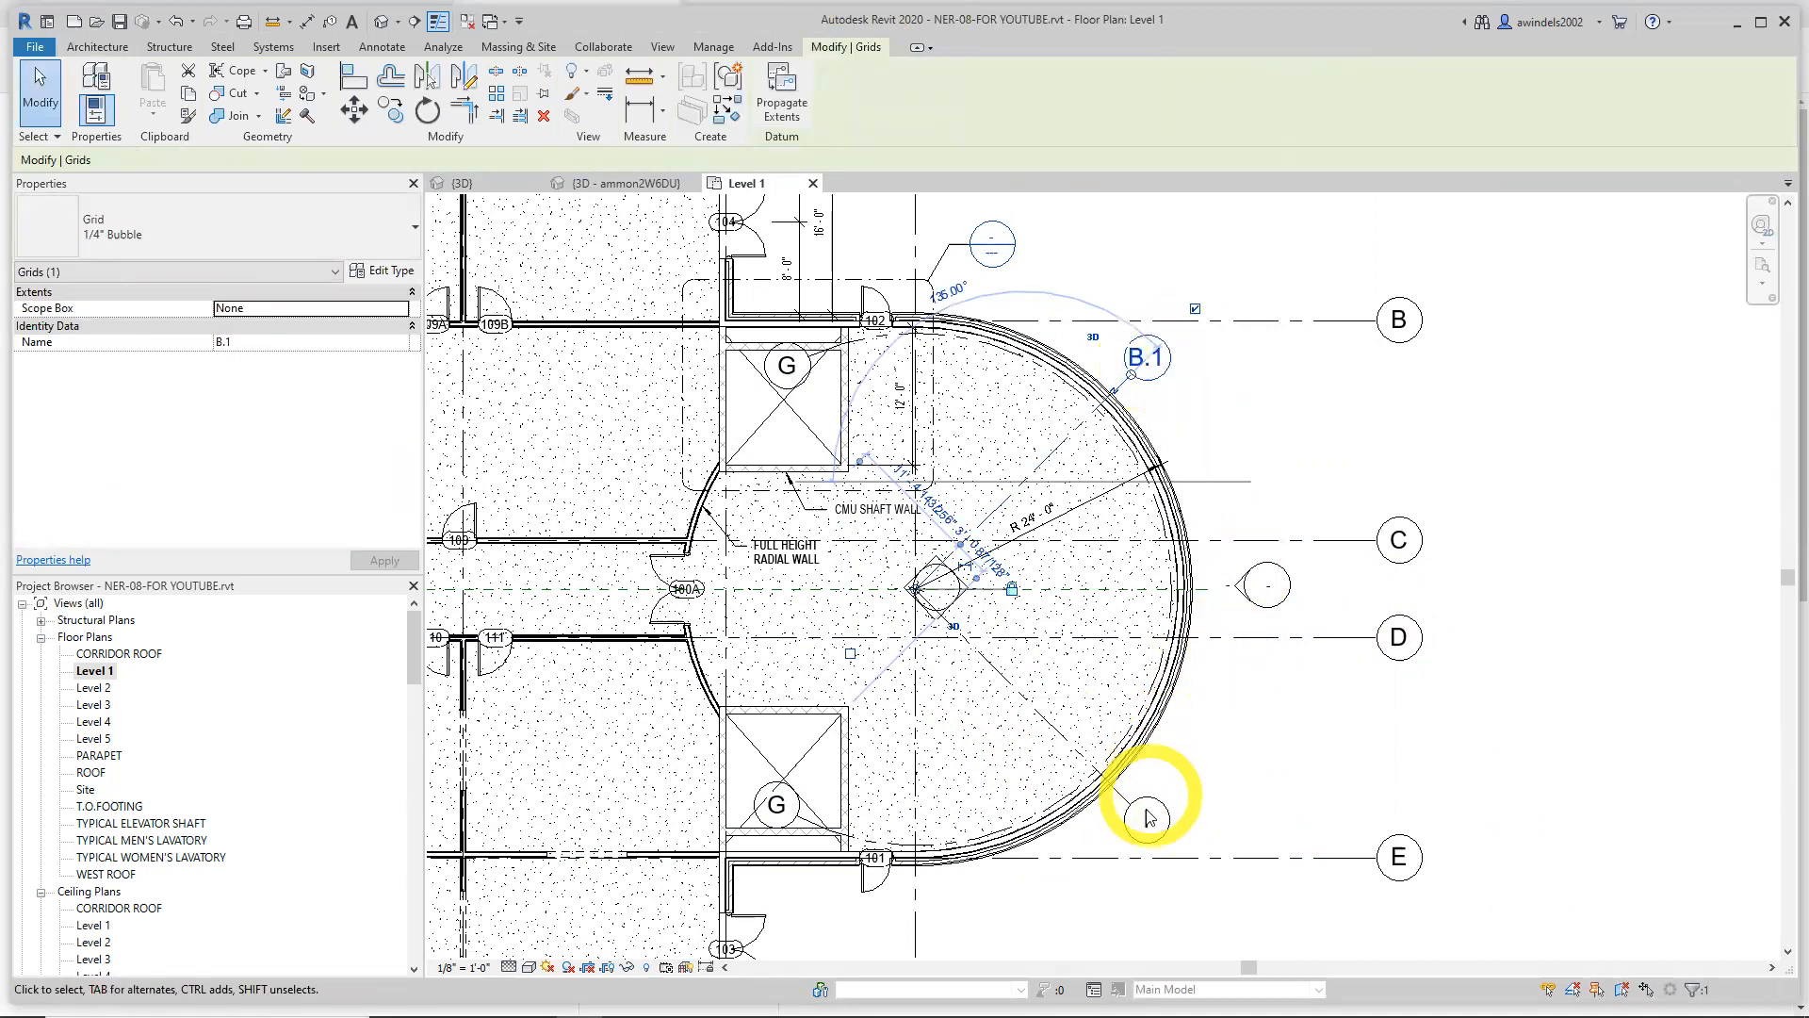
{"action": "left_click", "coordinate": [1145, 830]}
{"action": "left_click", "coordinate": [1147, 824]}
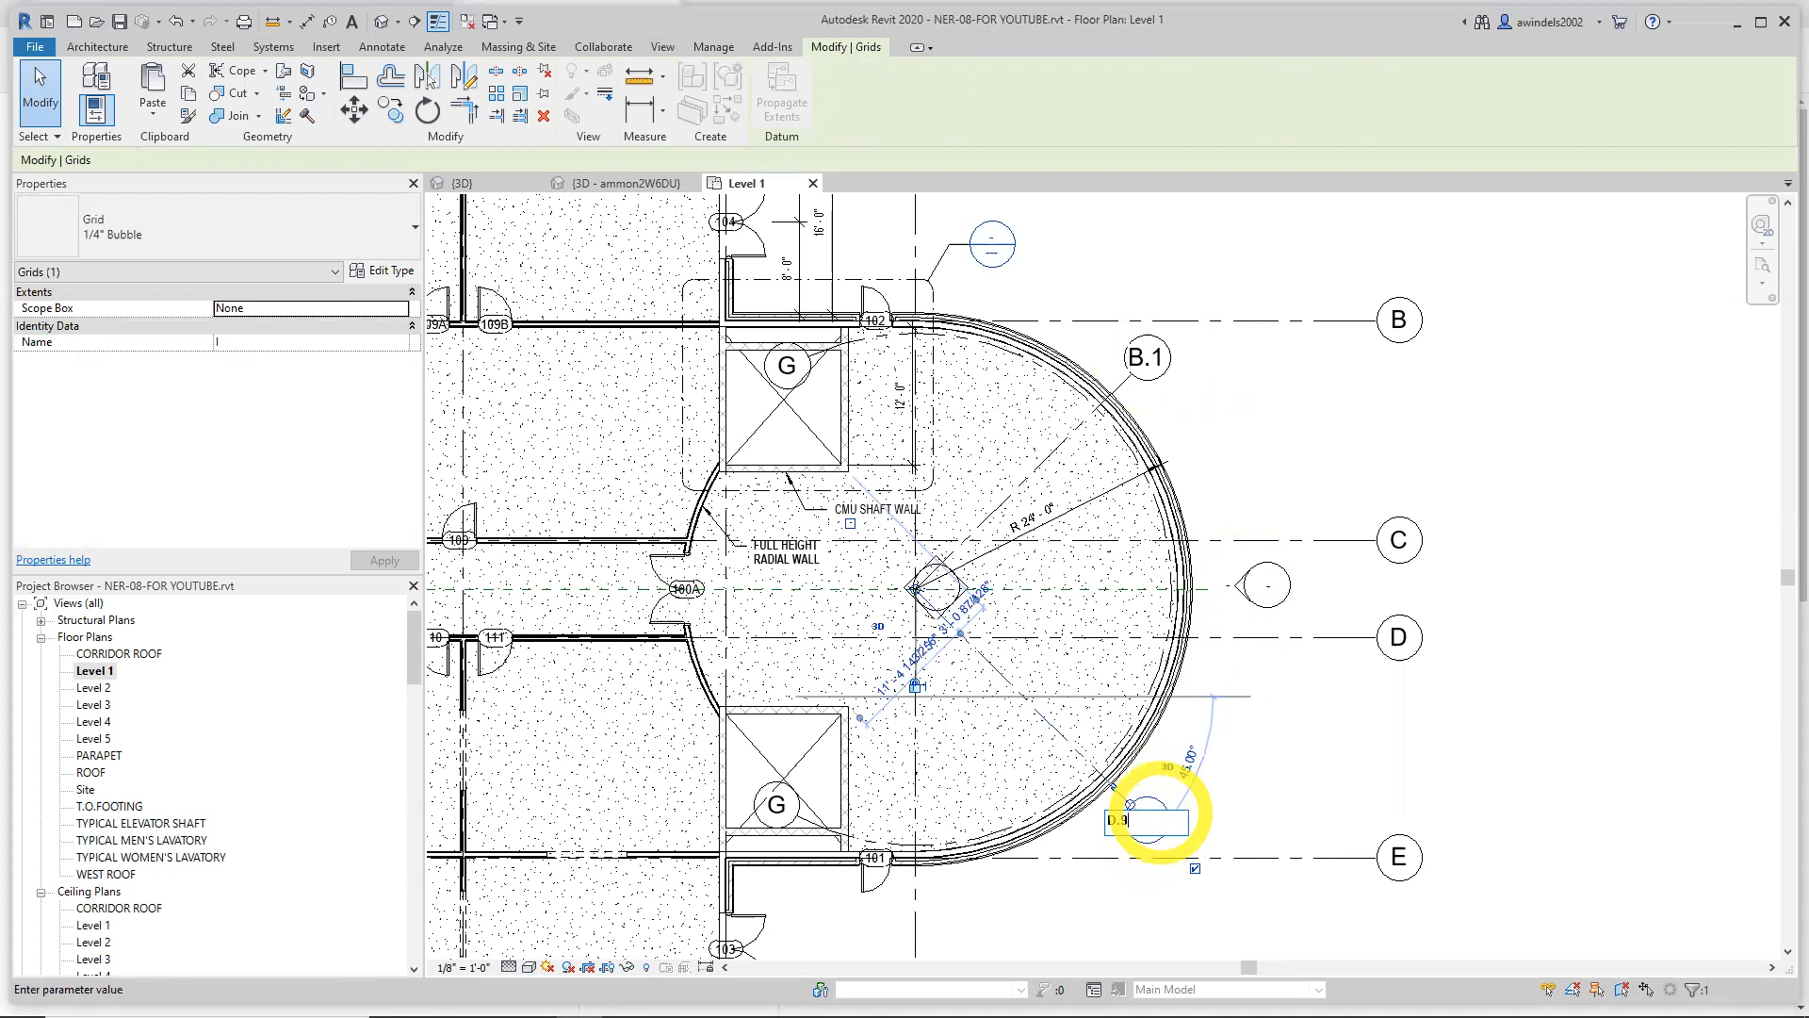
{"action": "key", "text": "Return"}
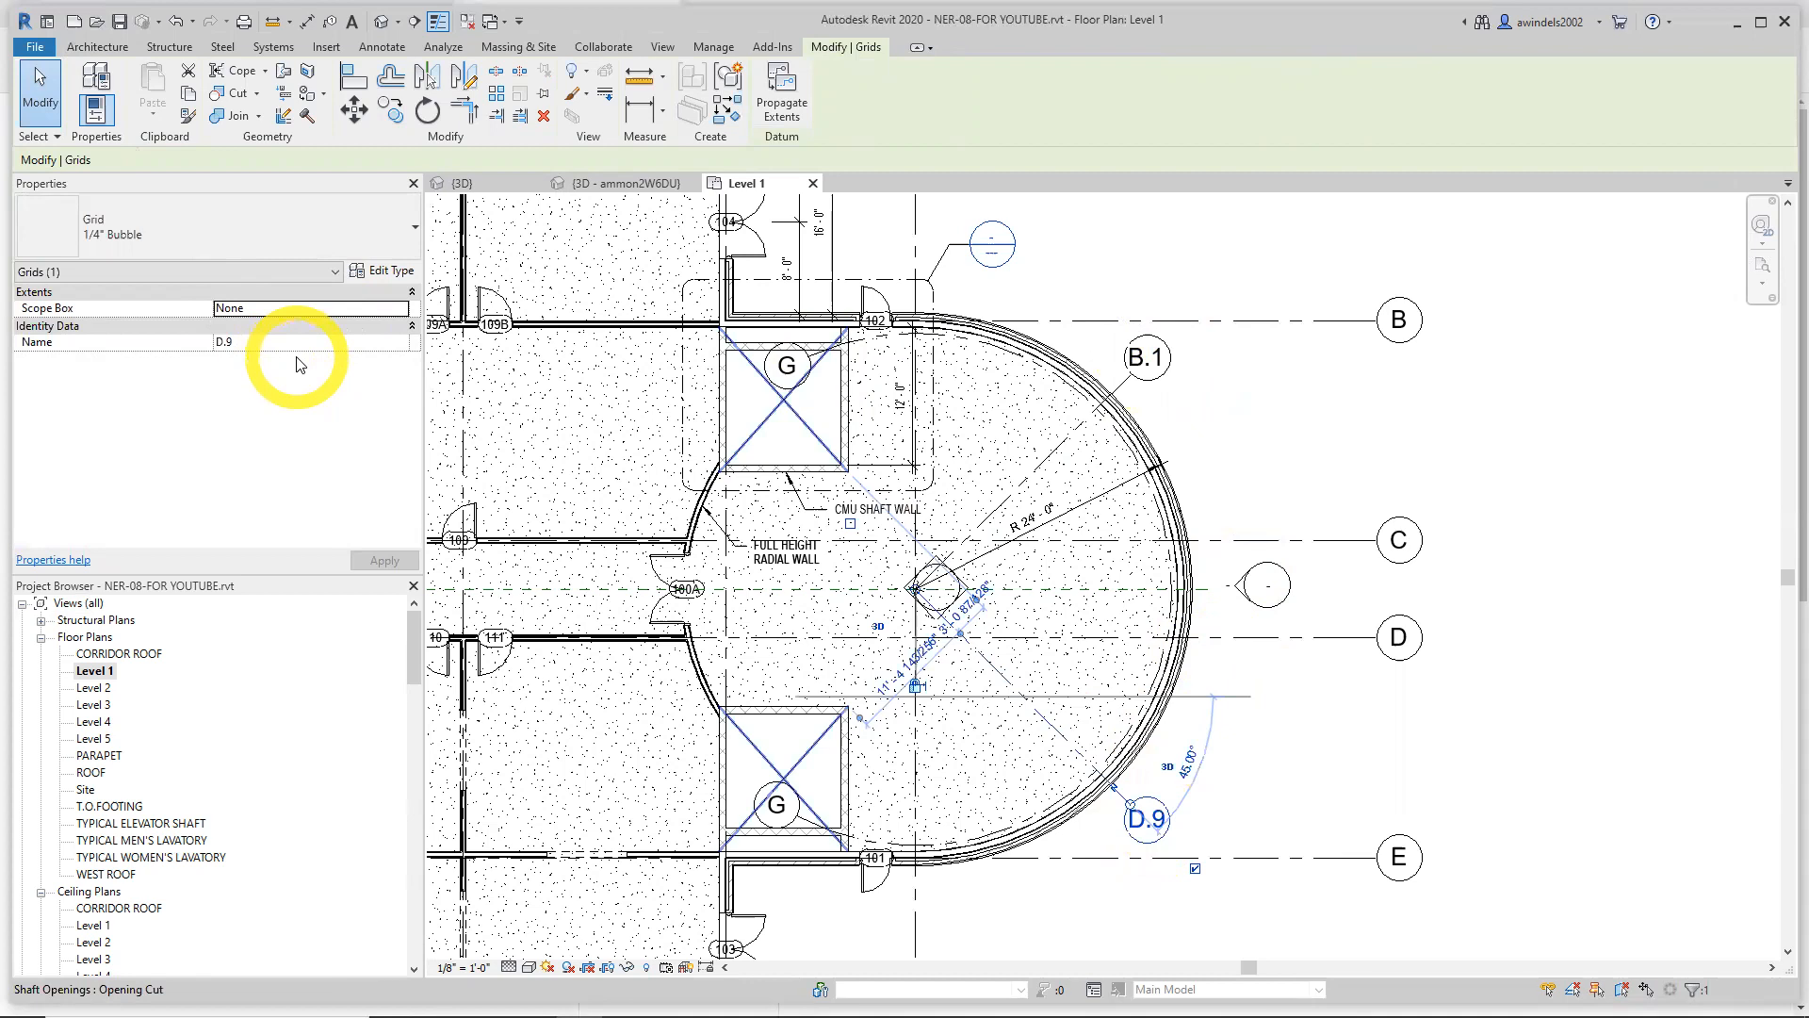
{"action": "key", "text": "Escape"}
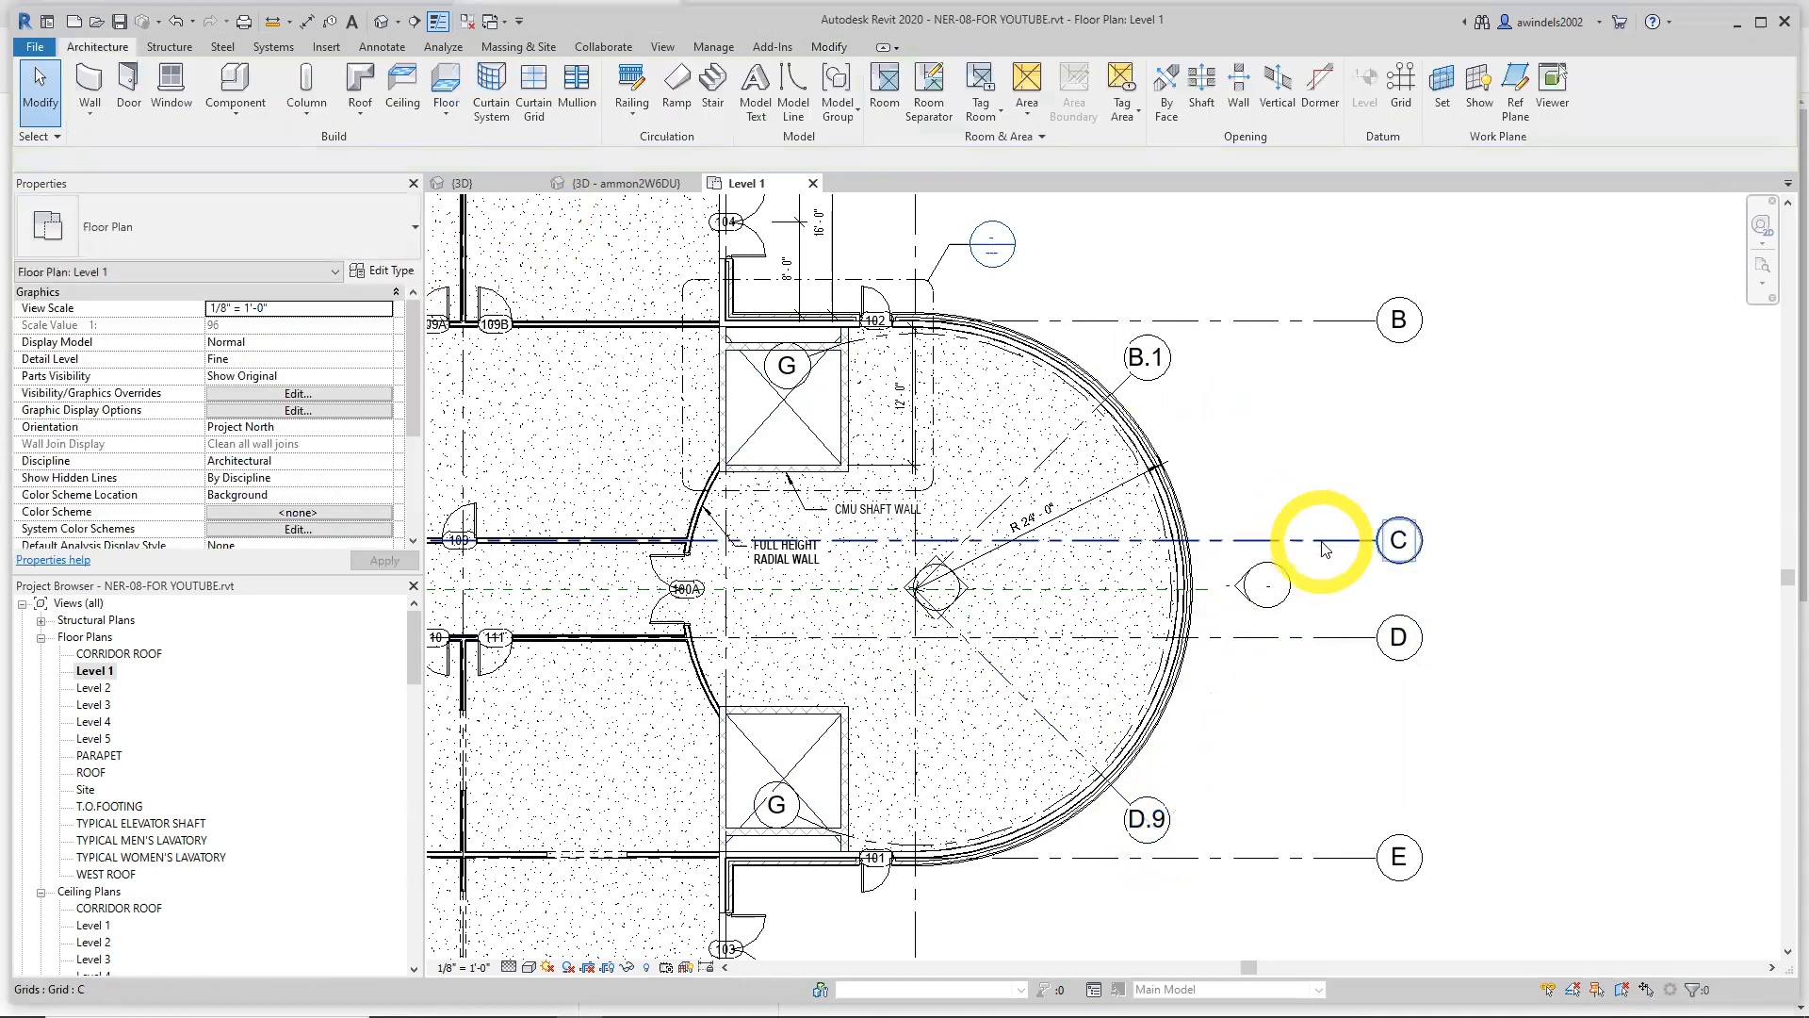
Add elbows at the east ends of grids C and D, moving bubble C up and bubble D down
{"action": "left_click", "coordinate": [1368, 542]}
{"action": "left_click", "coordinate": [1373, 547]}
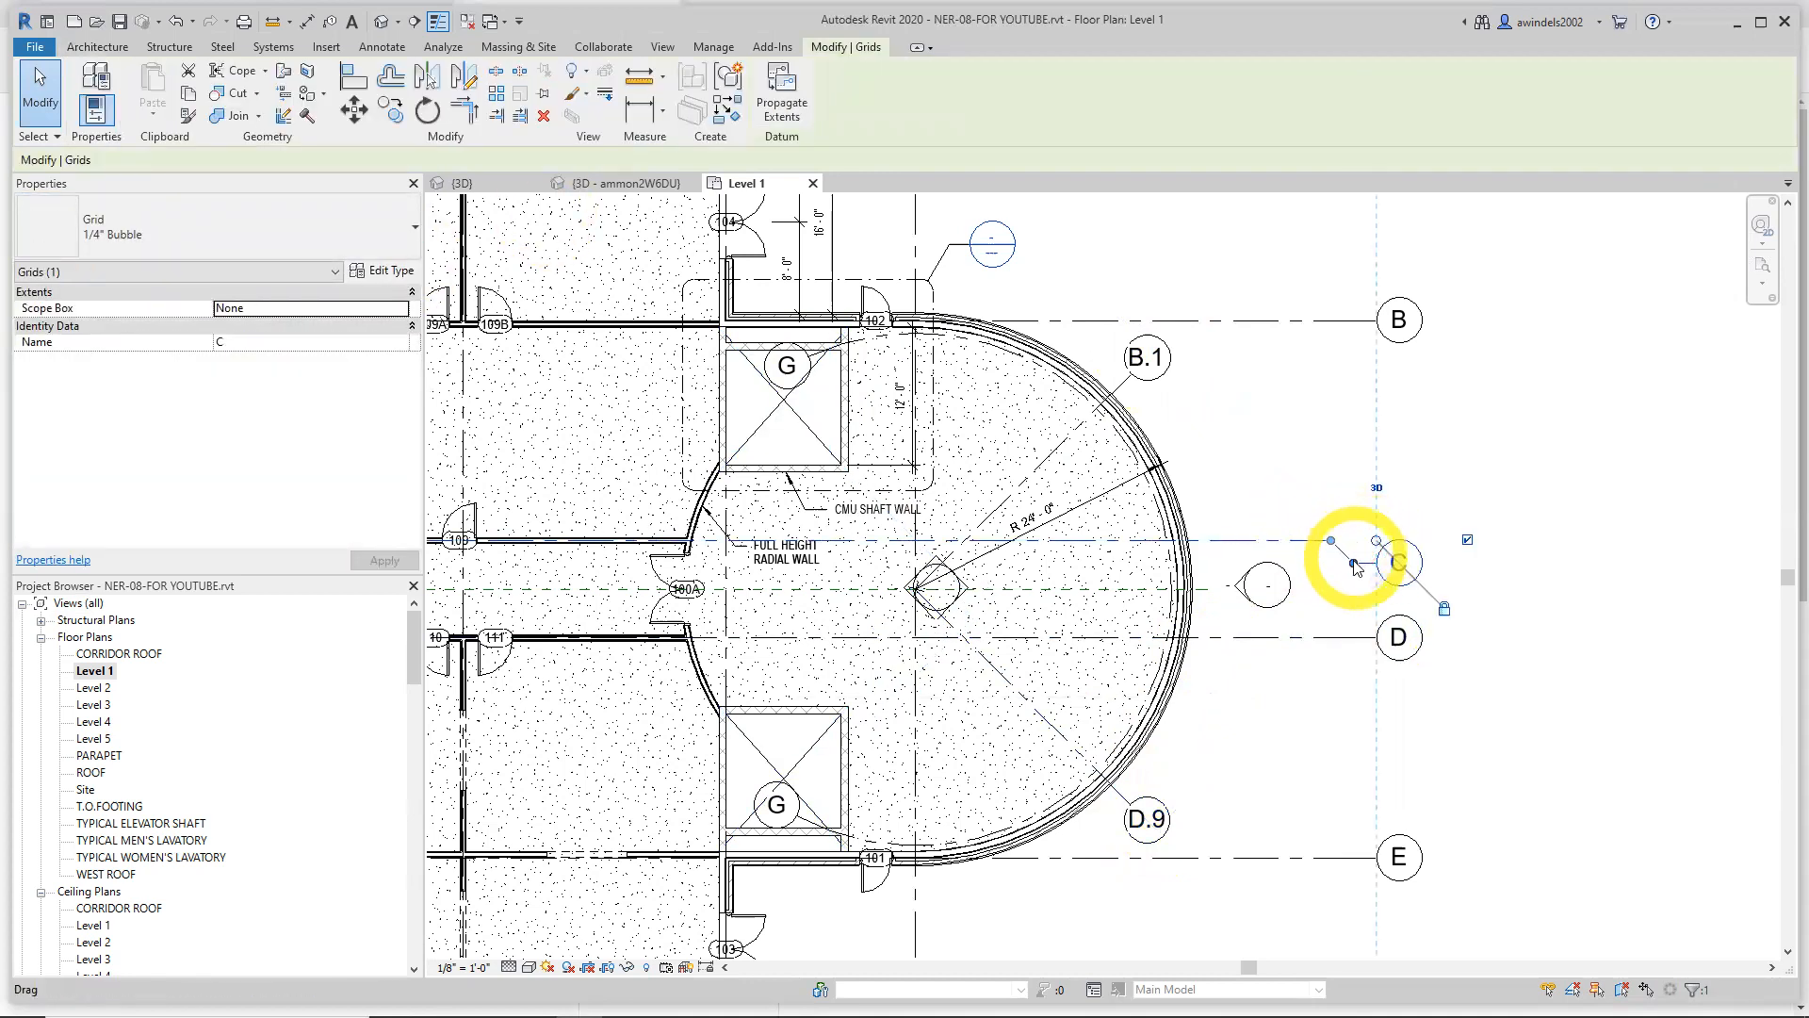
{"action": "left_click_drag", "start_coordinate": [1349, 488], "coordinate": [1346, 469]}
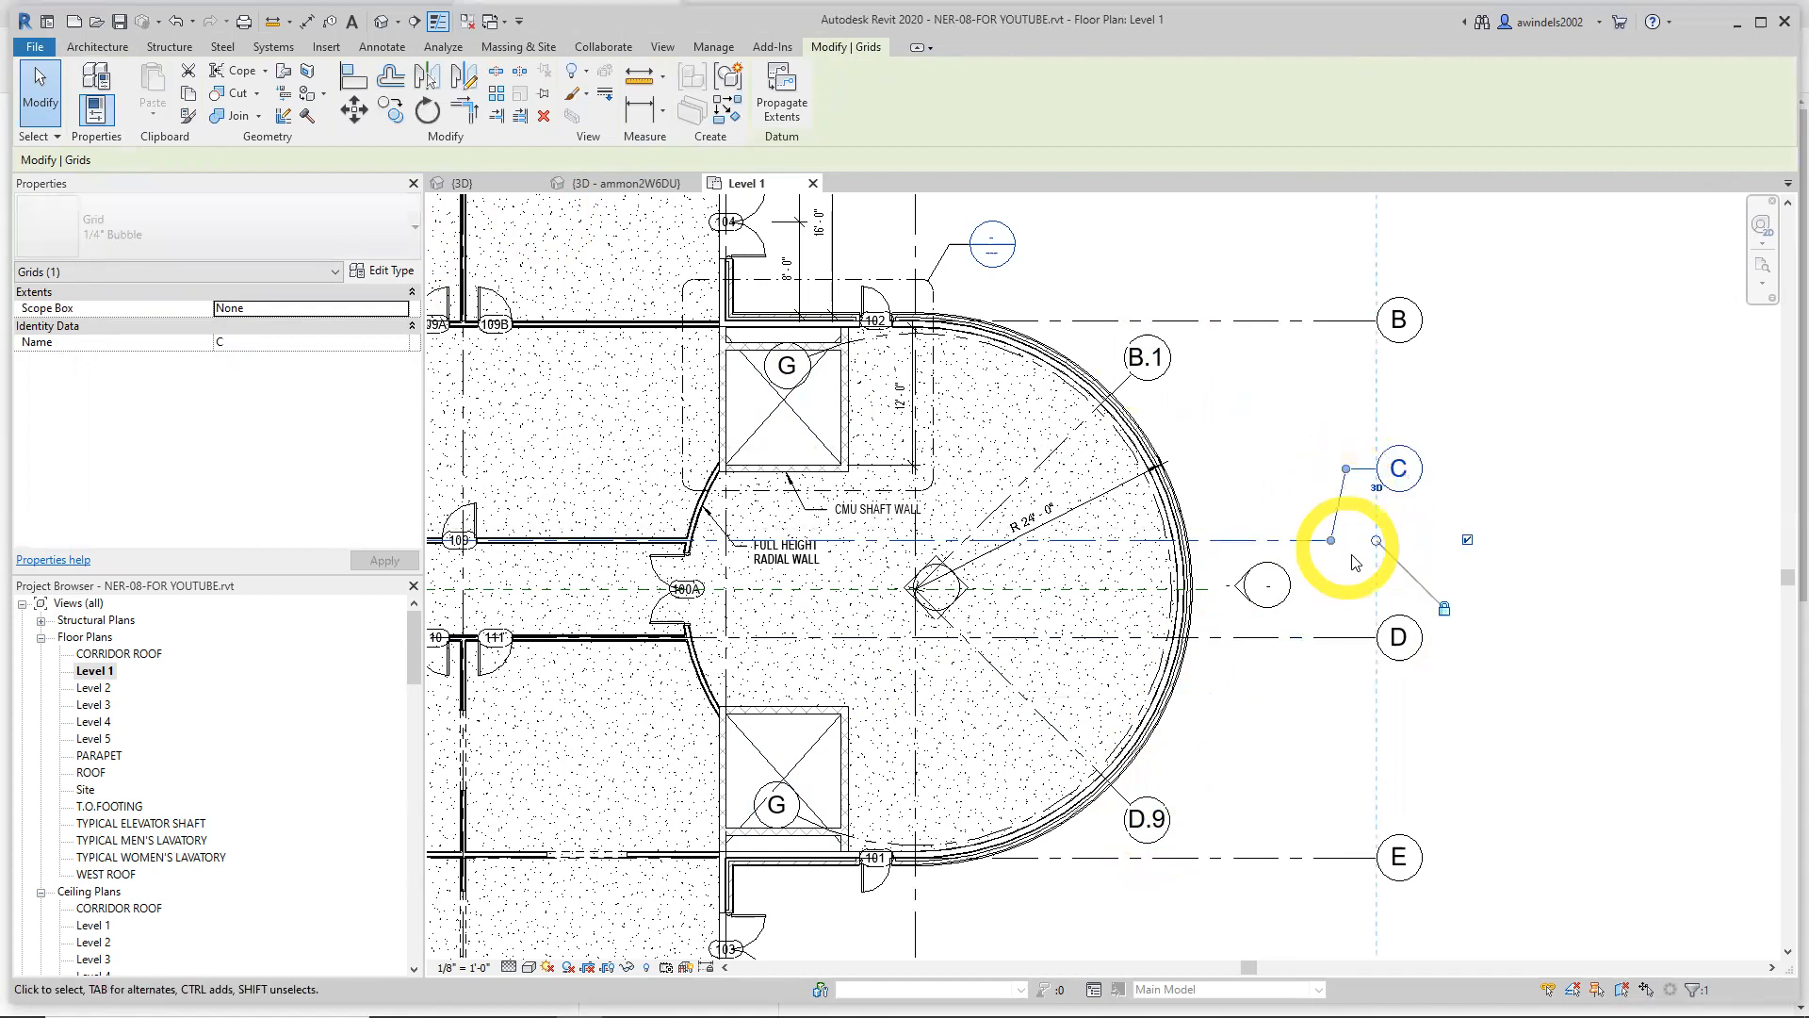
{"action": "left_click", "coordinate": [1336, 639]}
{"action": "left_click", "coordinate": [1355, 640]}
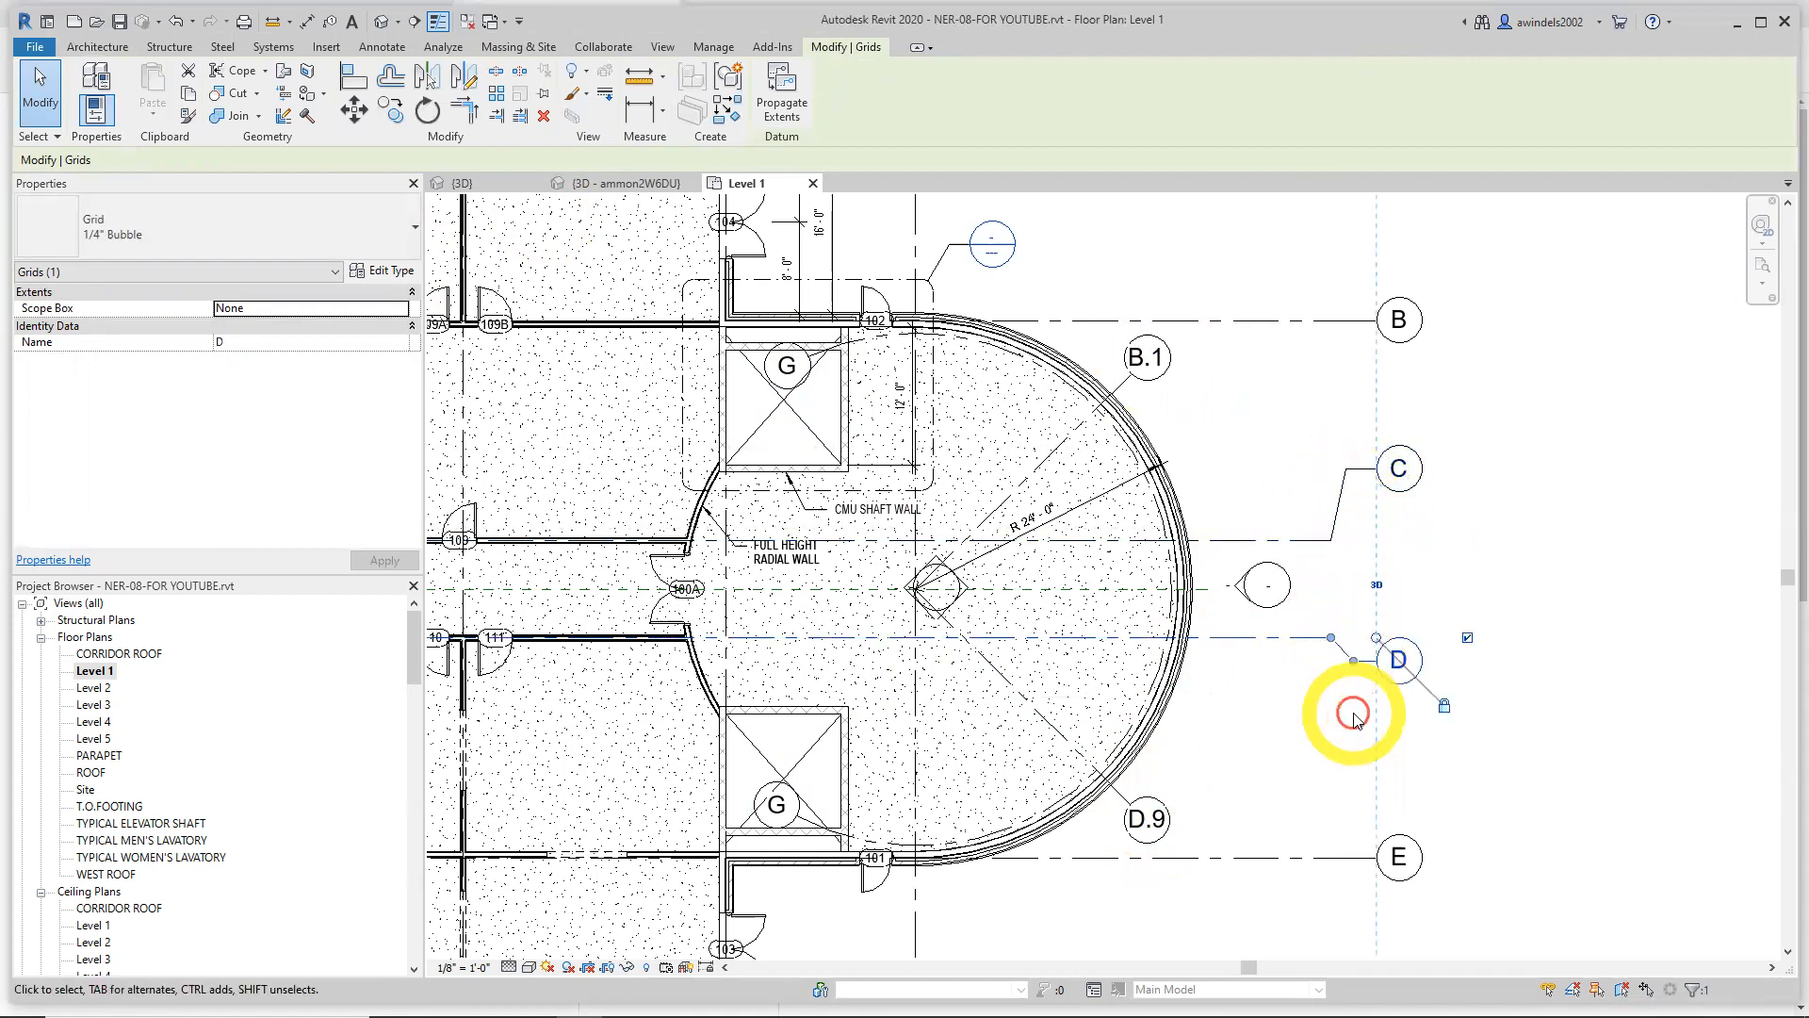
{"action": "left_click_drag", "start_coordinate": [1354, 661], "coordinate": [1354, 673]}
Try moving grid C's elbow point against its bubble and extending the aligned east grid ends outward, undoing each change
{"action": "left_click", "coordinate": [1349, 469]}
{"action": "left_click_drag", "start_coordinate": [1355, 474], "coordinate": [1382, 474]}
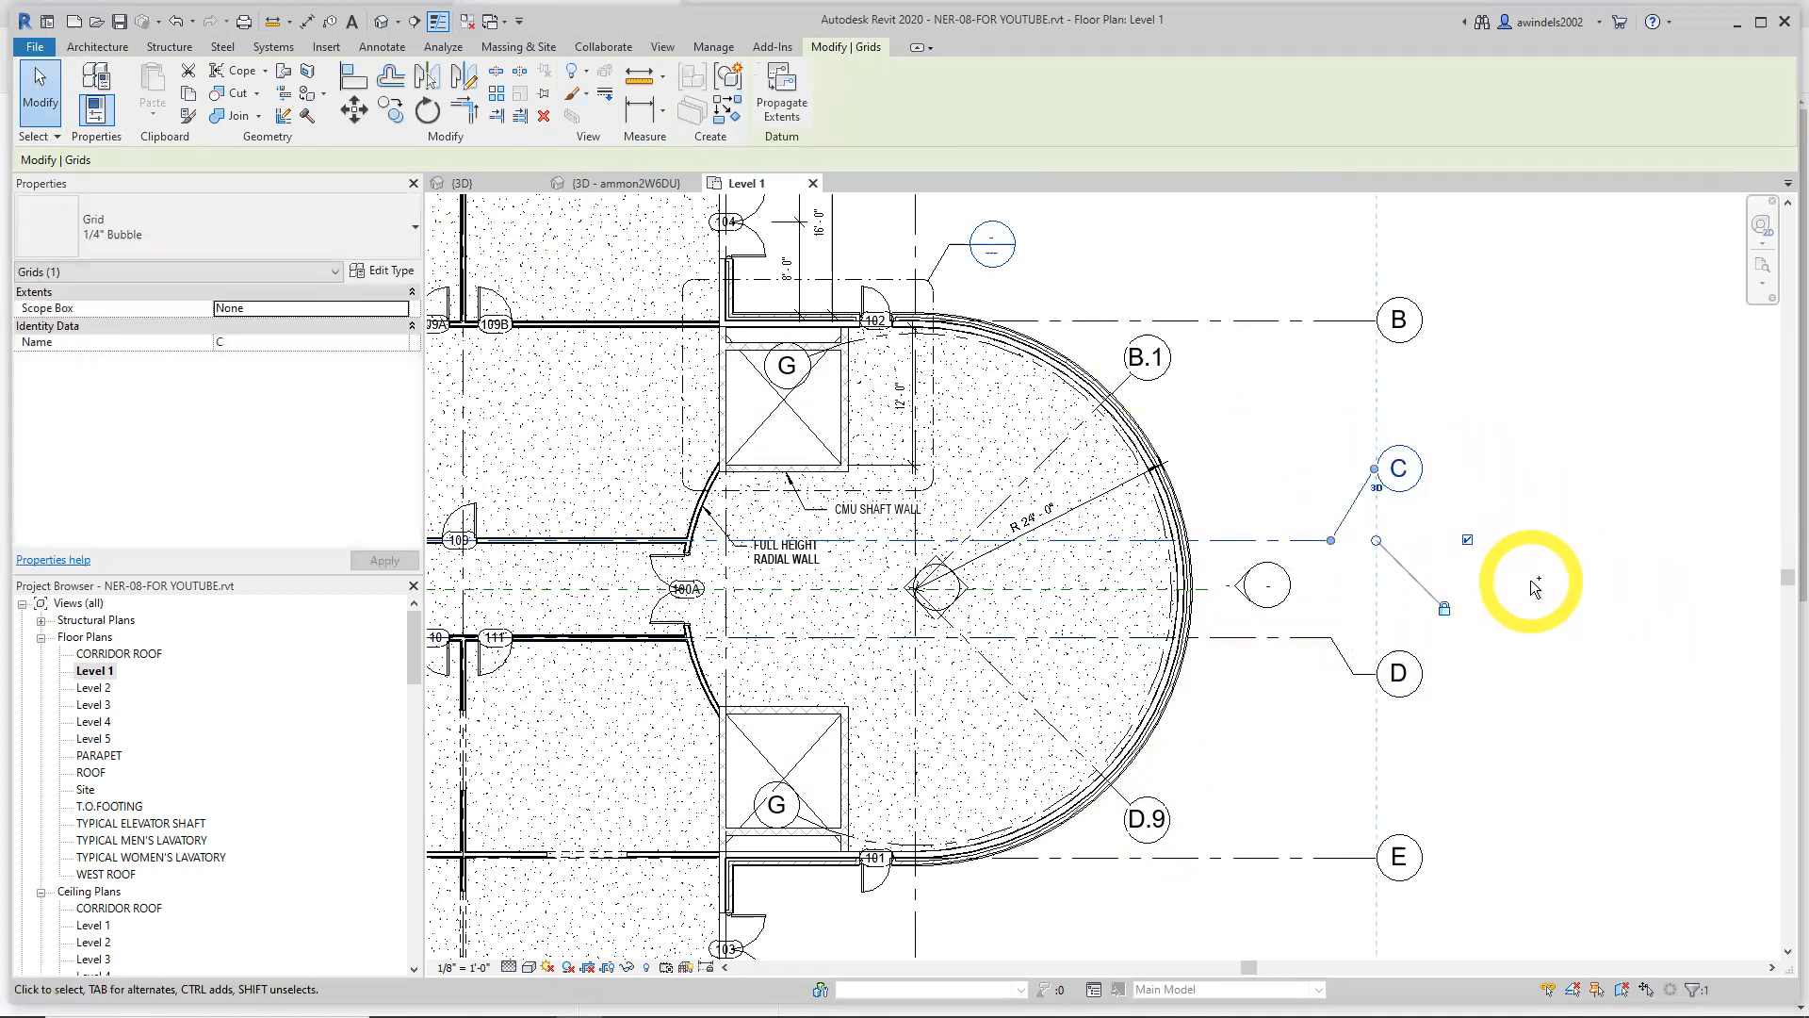
{"action": "key", "text": "ctrl+z"}
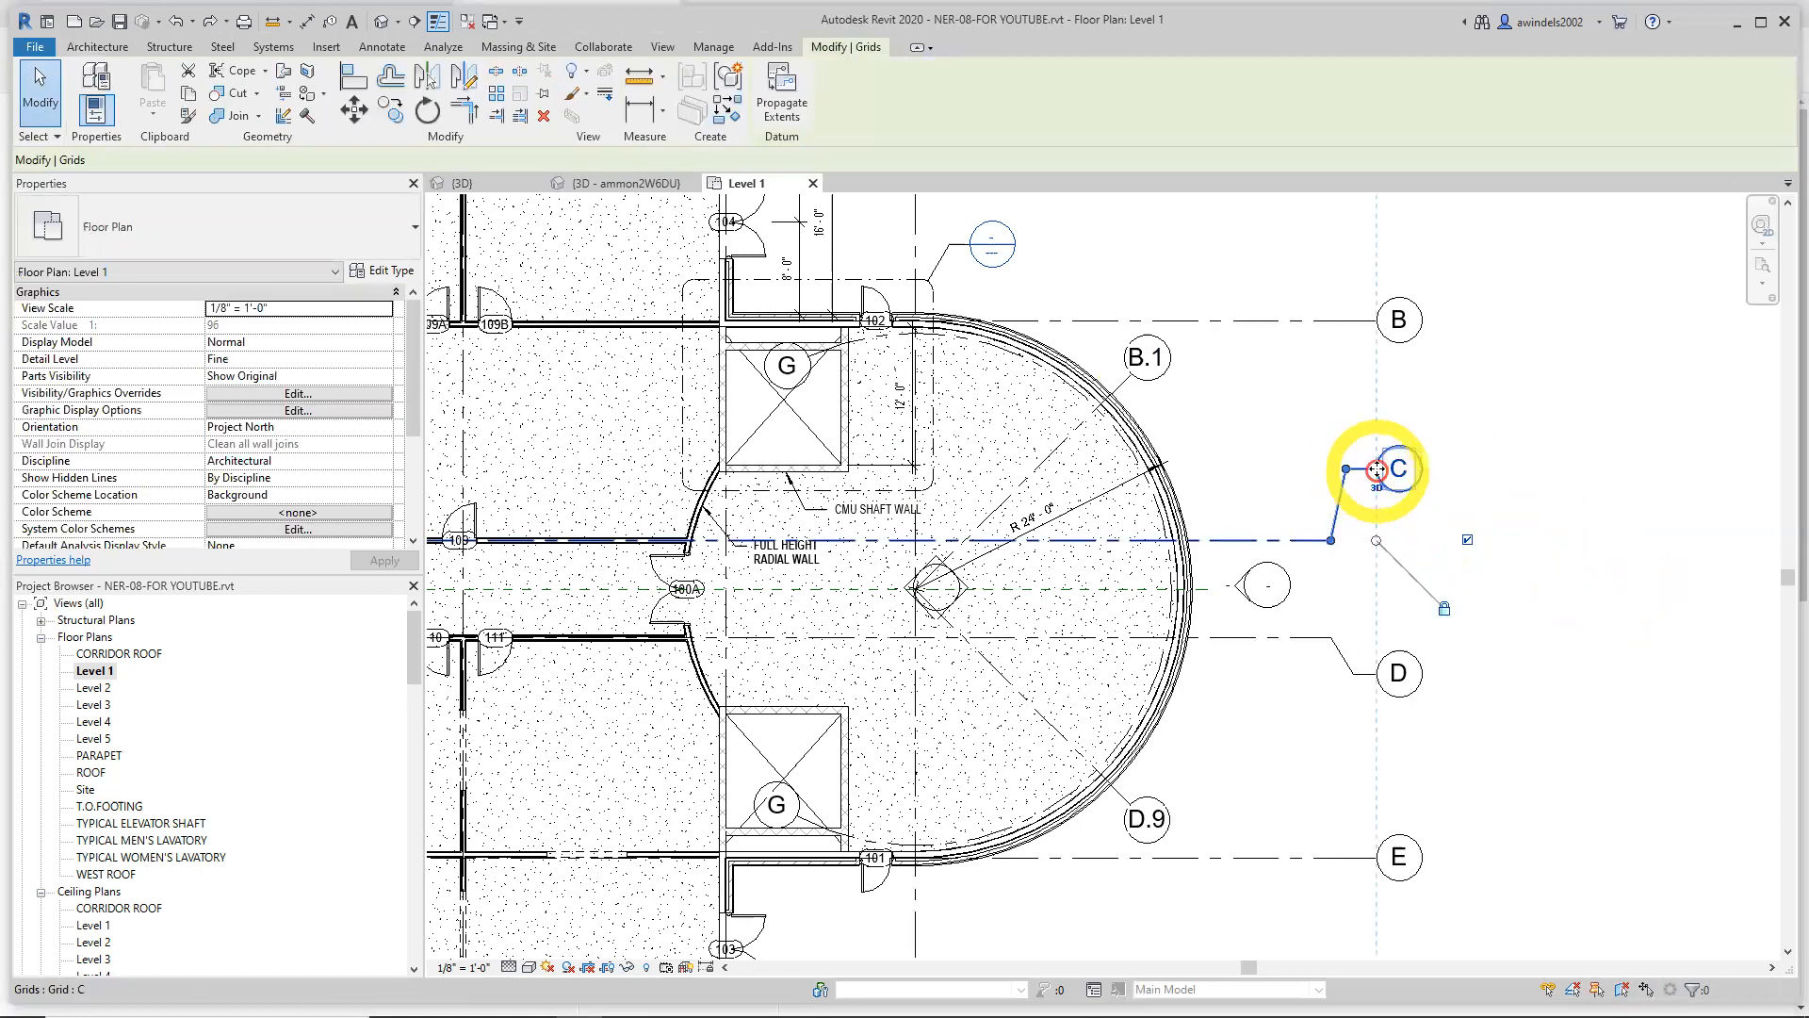
{"action": "left_click", "coordinate": [1371, 471]}
{"action": "left_click_drag", "start_coordinate": [1381, 540], "coordinate": [1607, 540]}
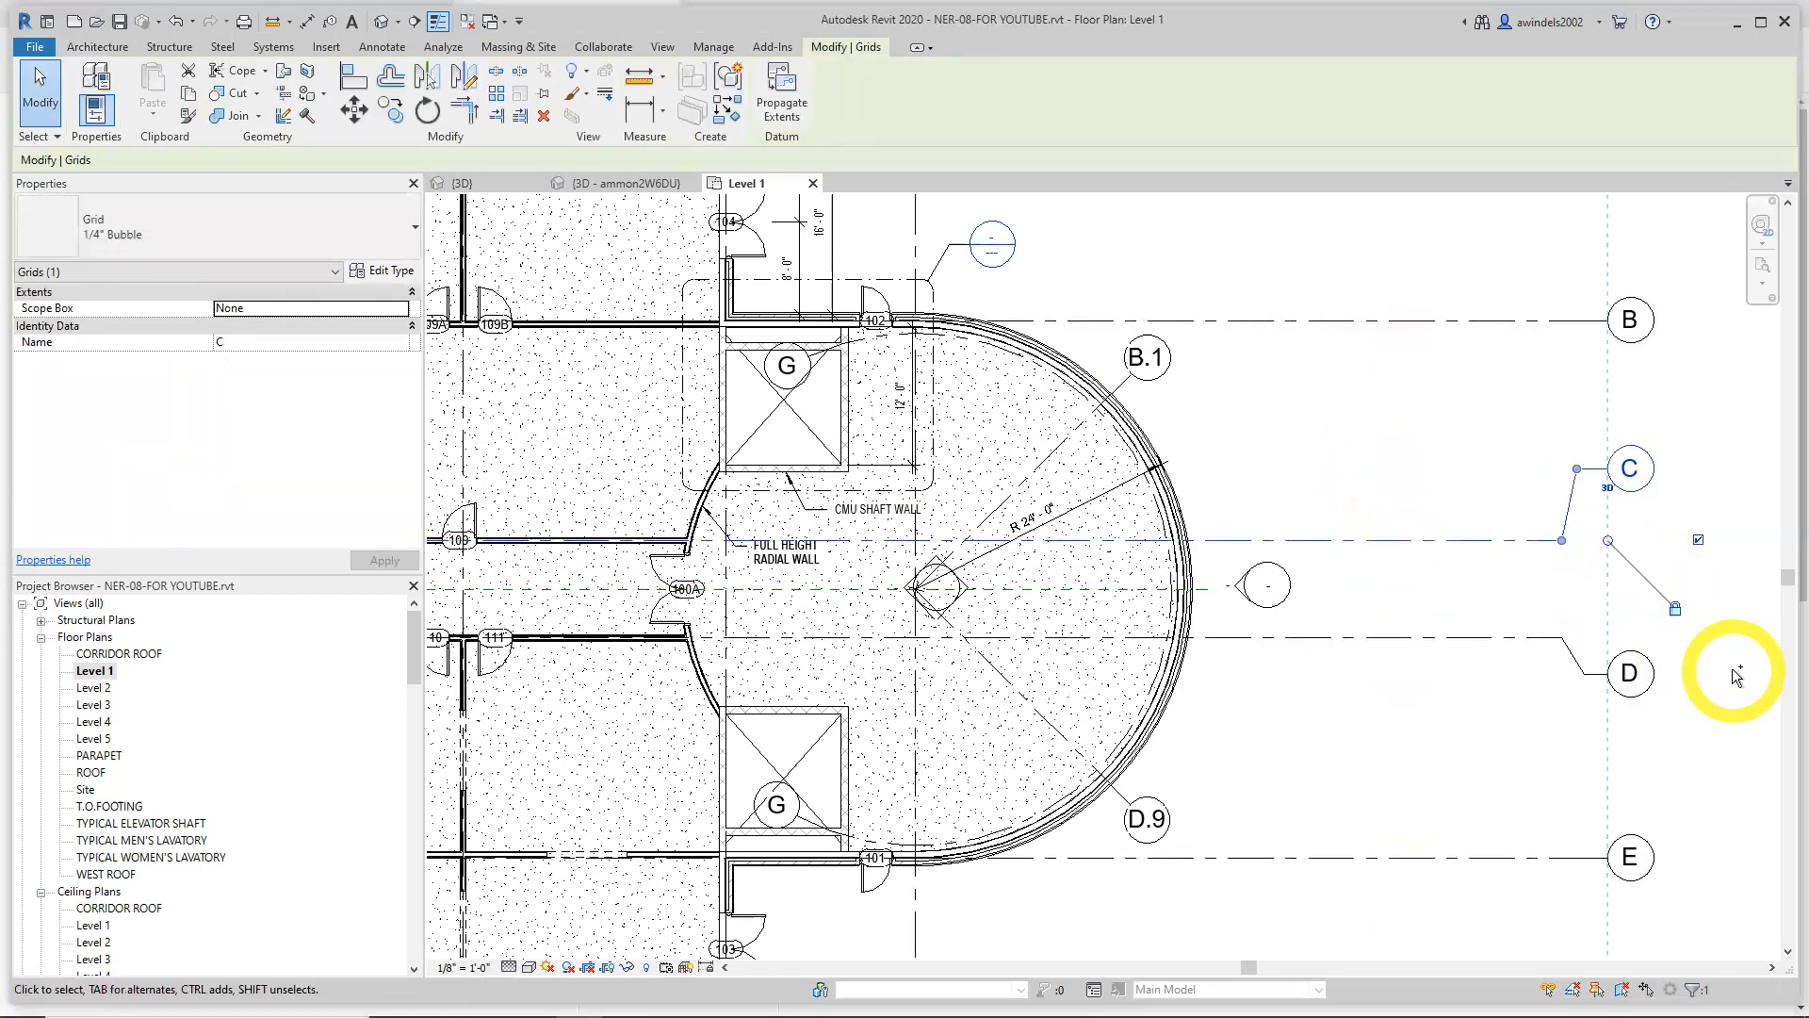
{"action": "key", "text": "ctrl+z"}
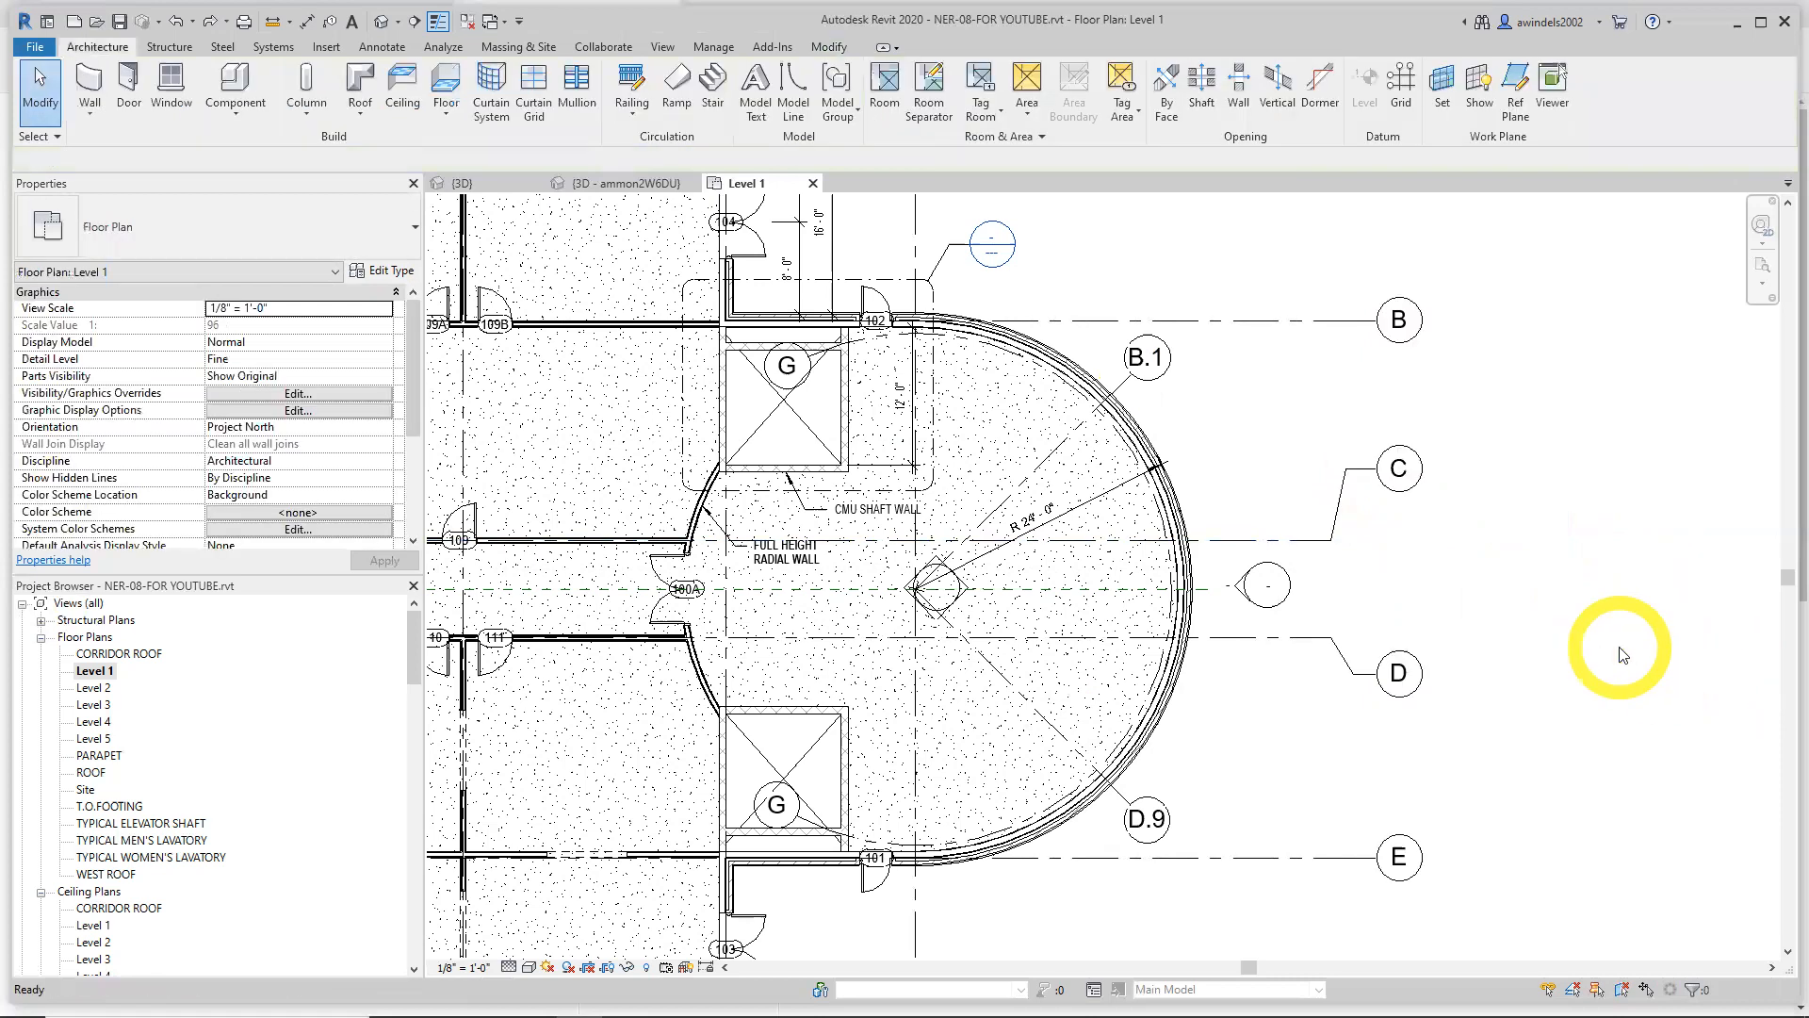
{"action": "scroll", "coordinate": [1621, 654], "scroll_direction": "down", "scroll_amount": 3}
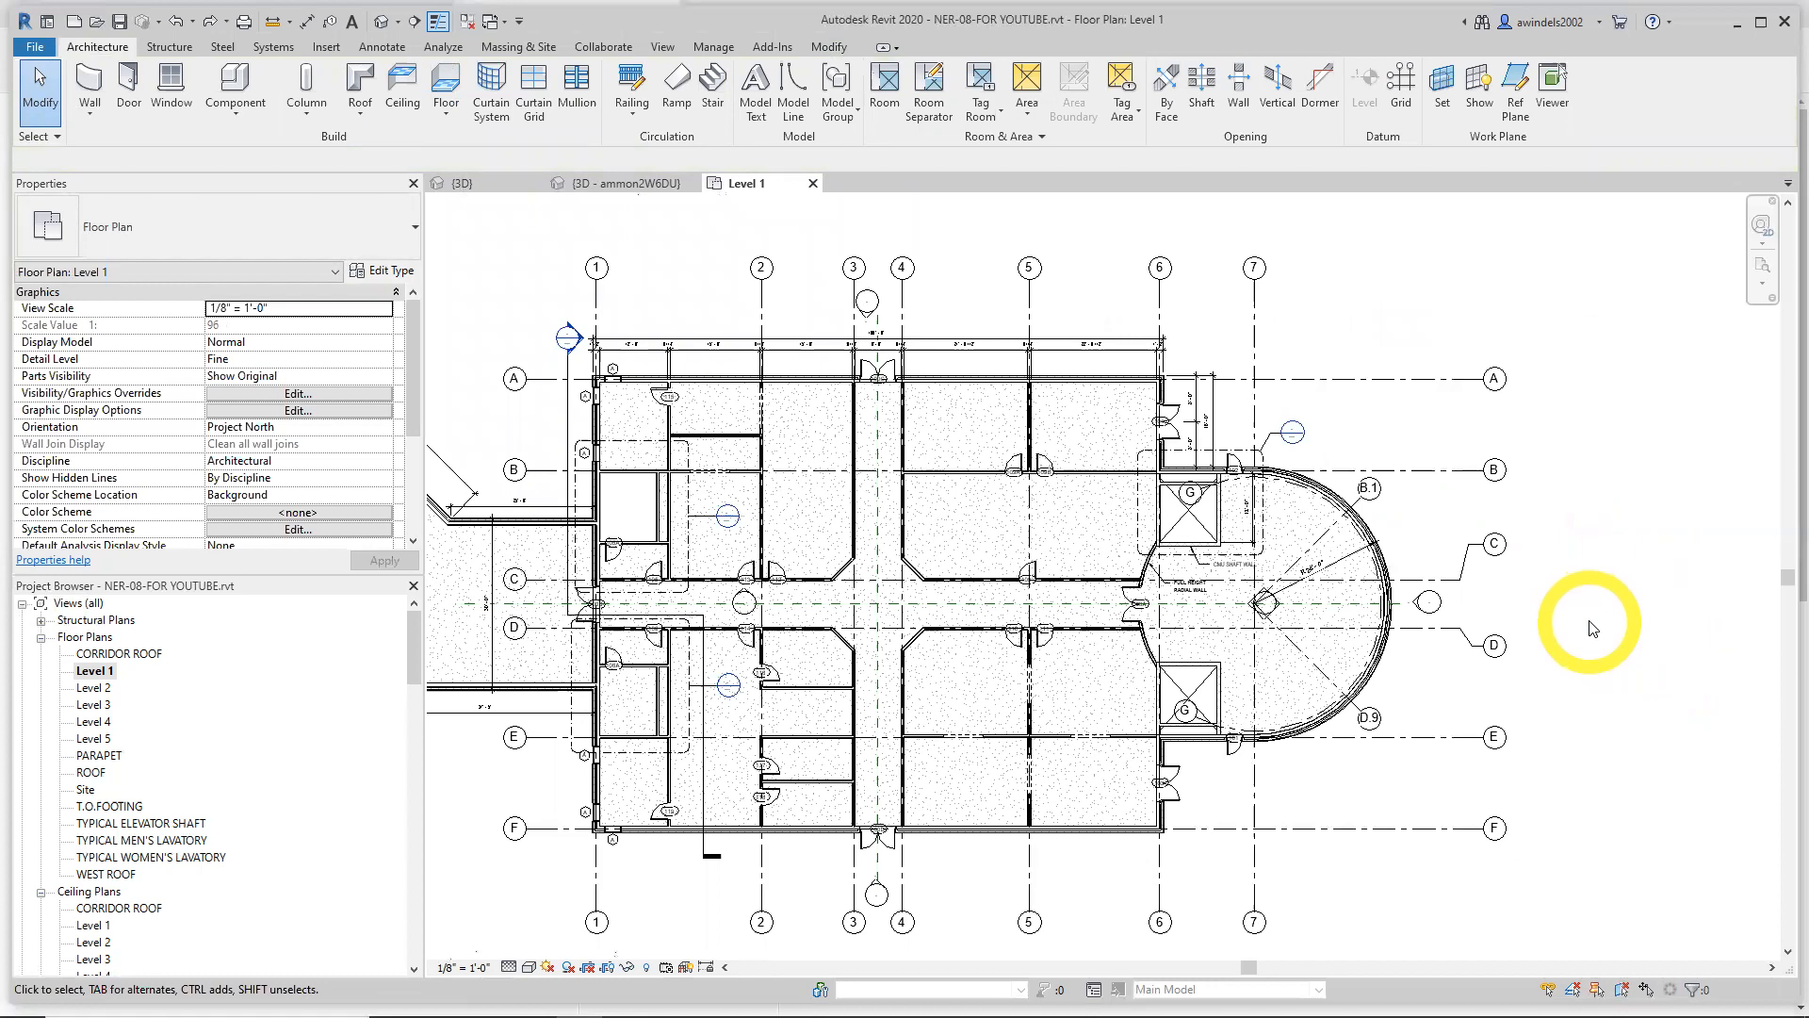
{"action": "middle_click_drag", "start_coordinate": [1456, 603], "coordinate": [1526, 592]}
{"action": "middle_click_drag", "start_coordinate": [1206, 671], "coordinate": [1249, 688]}
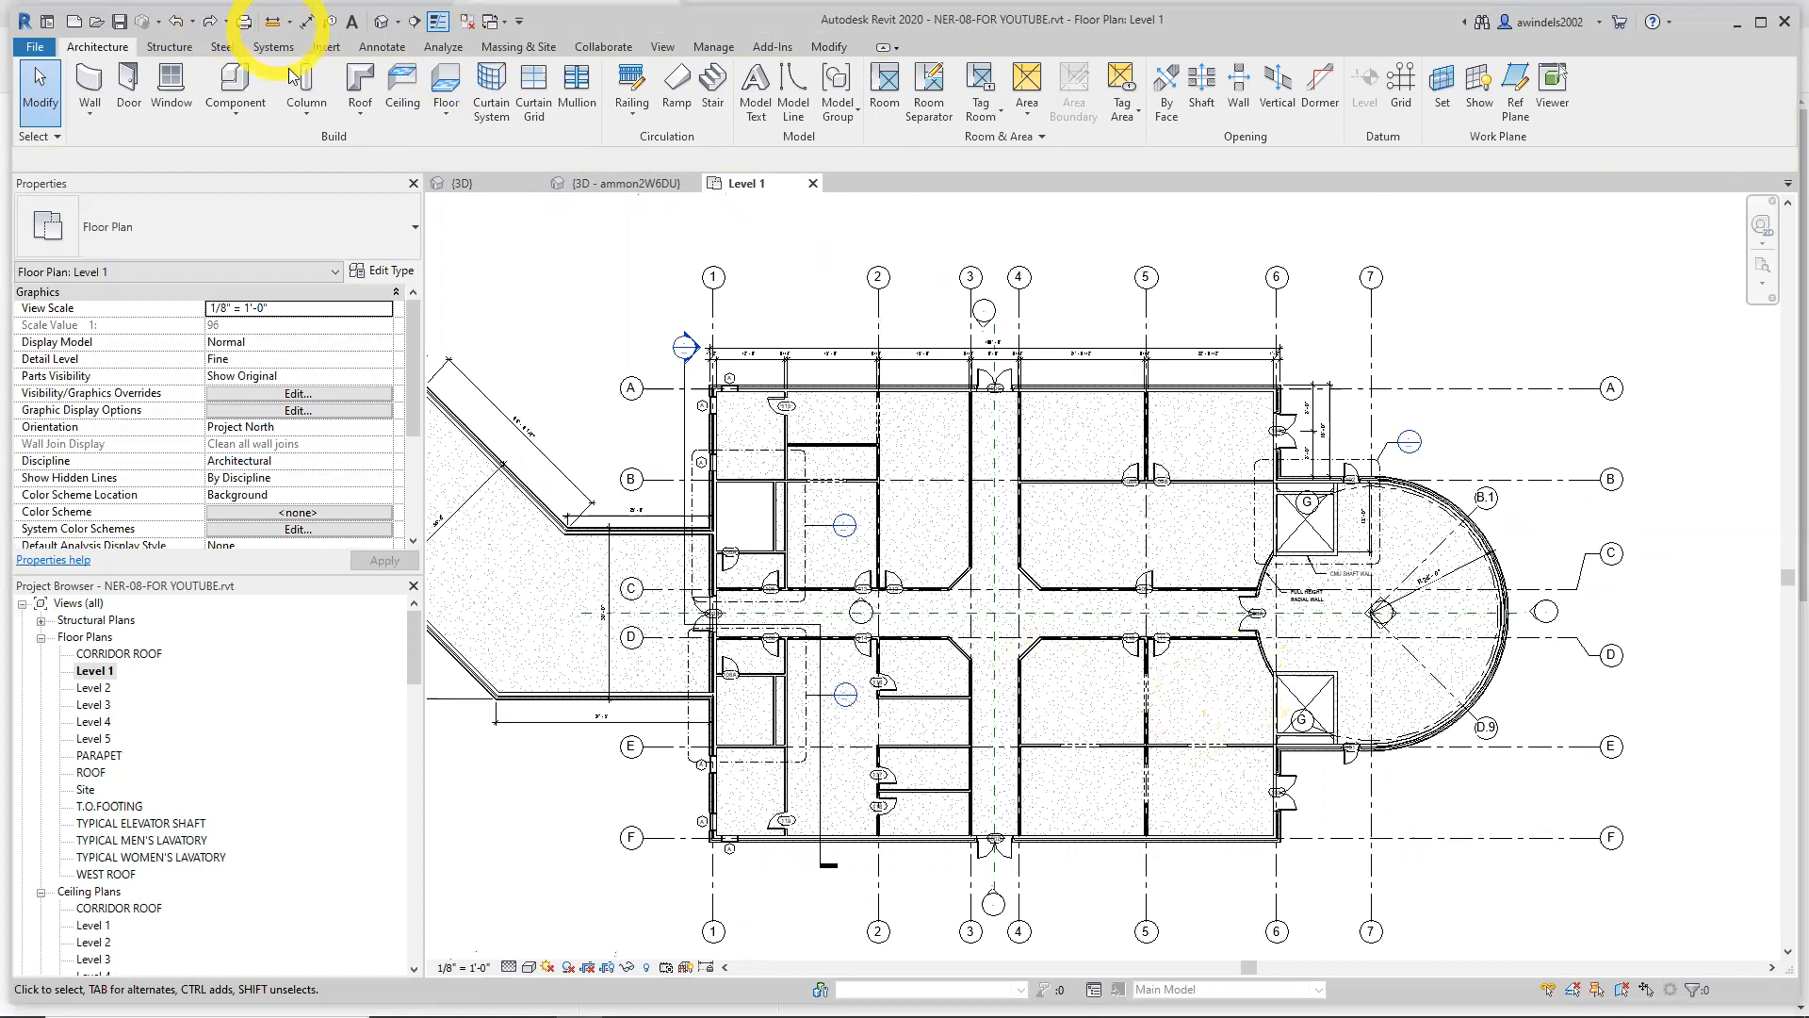
{"action": "left_click", "coordinate": [325, 121]}
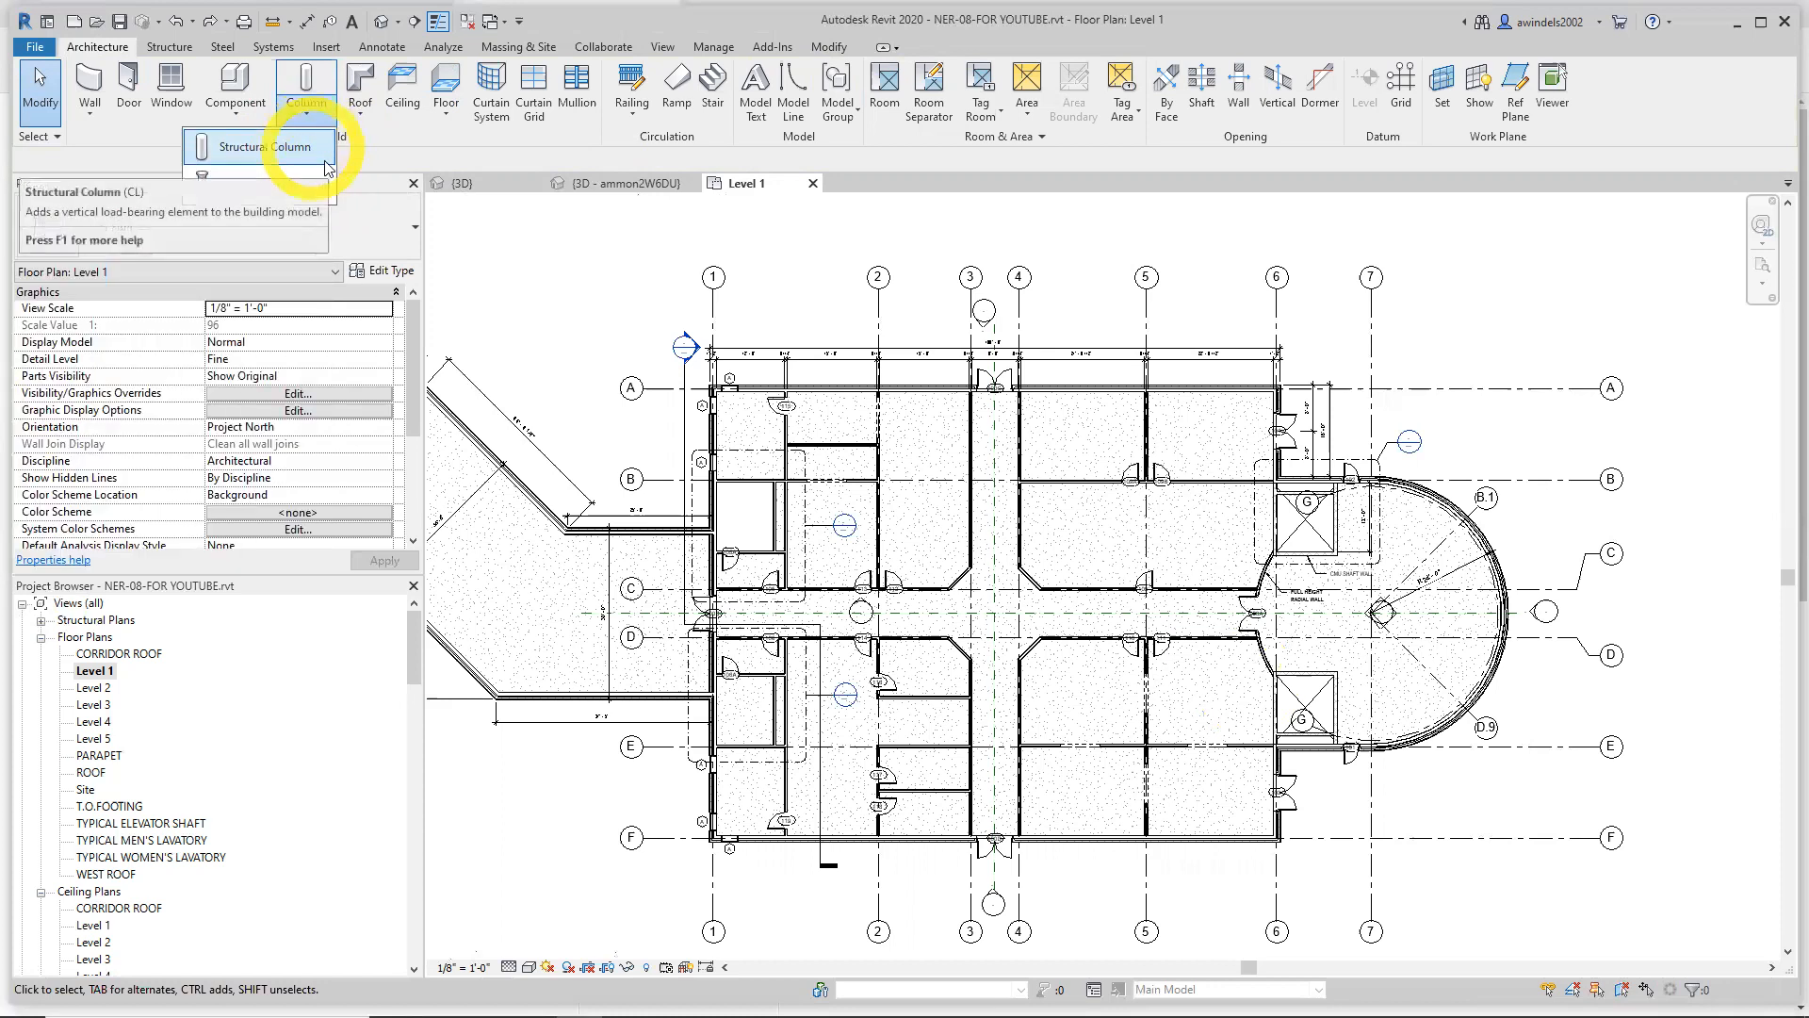
{"action": "left_click", "coordinate": [490, 248]}
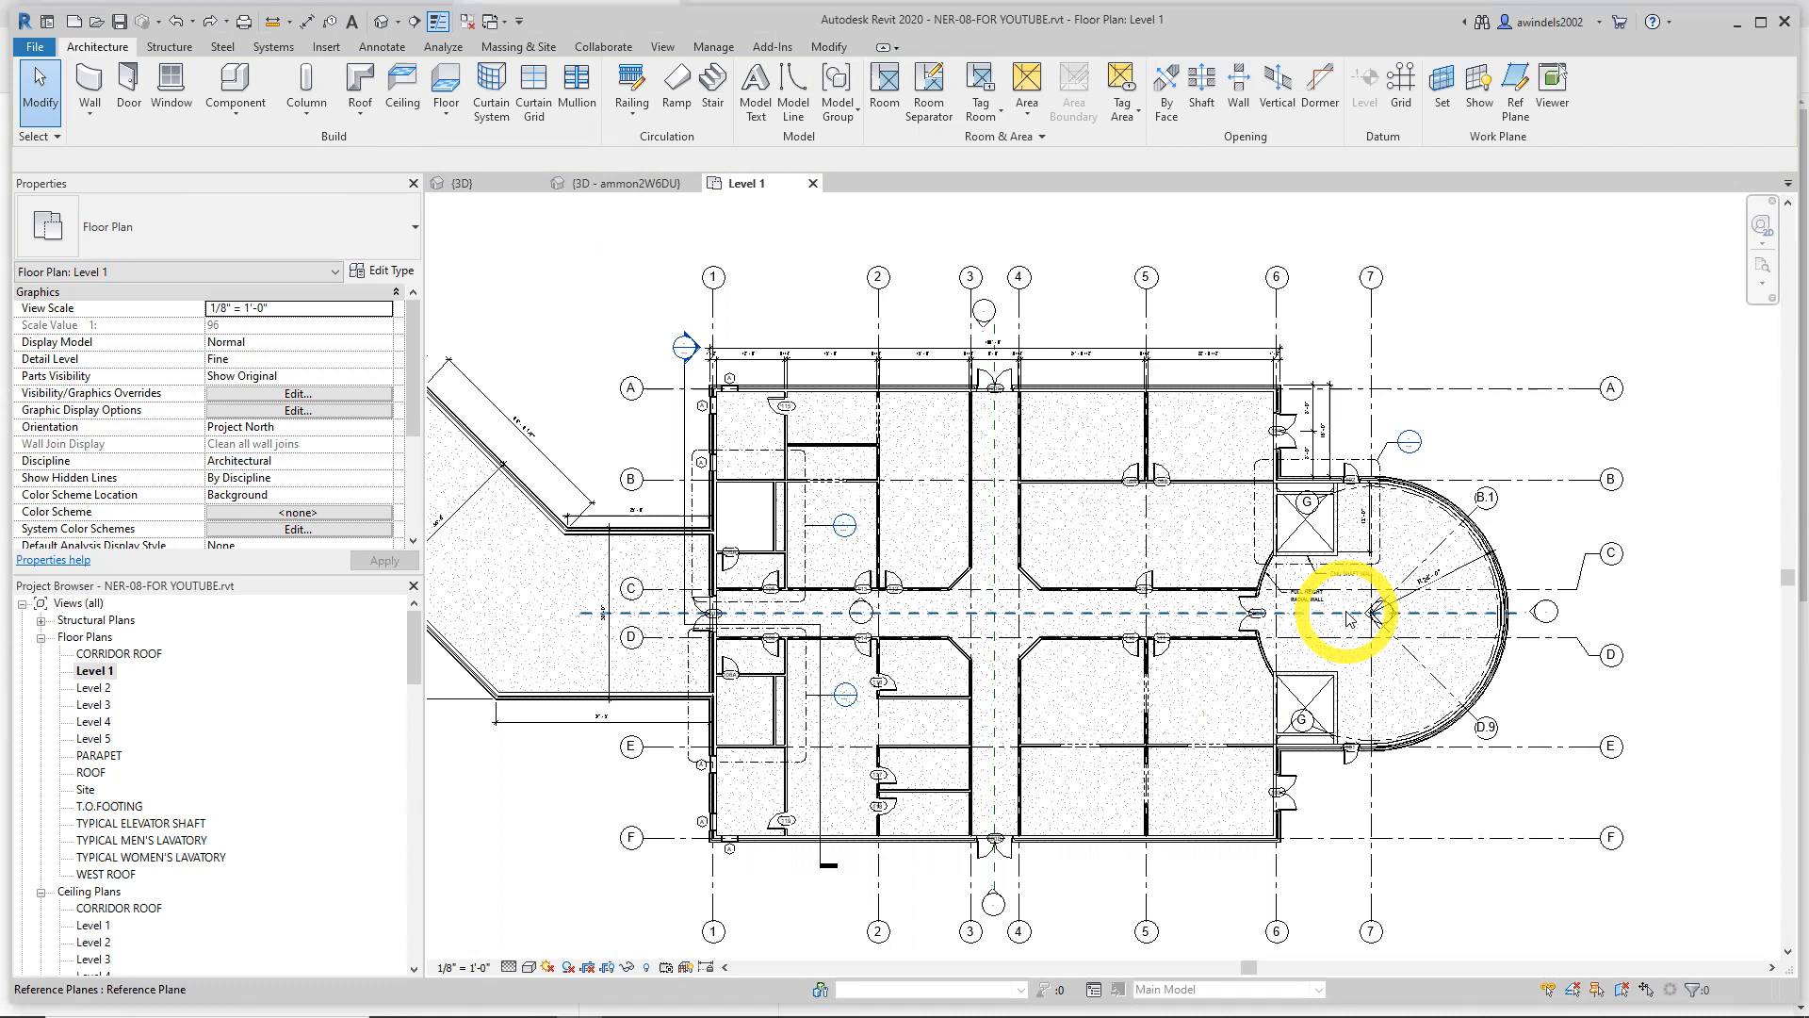
{"action": "left_click", "coordinate": [306, 112]}
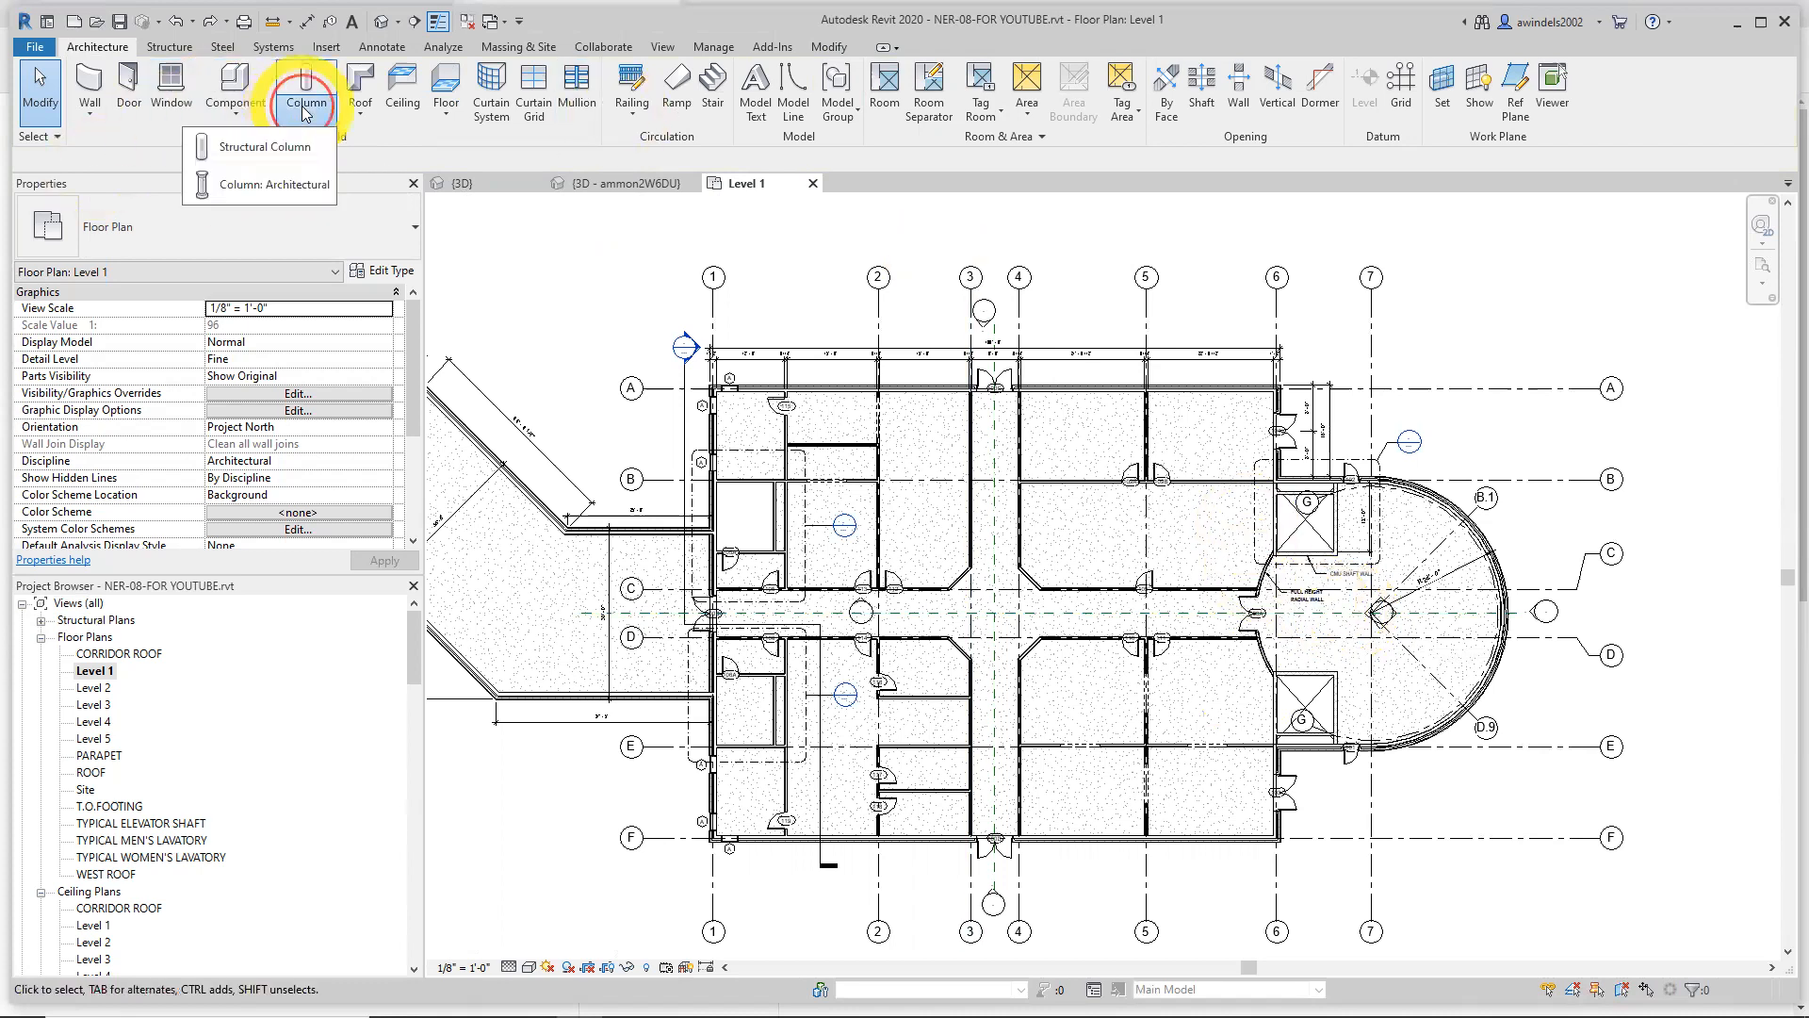
{"action": "left_click", "coordinate": [157, 52]}
{"action": "left_click", "coordinate": [162, 49]}
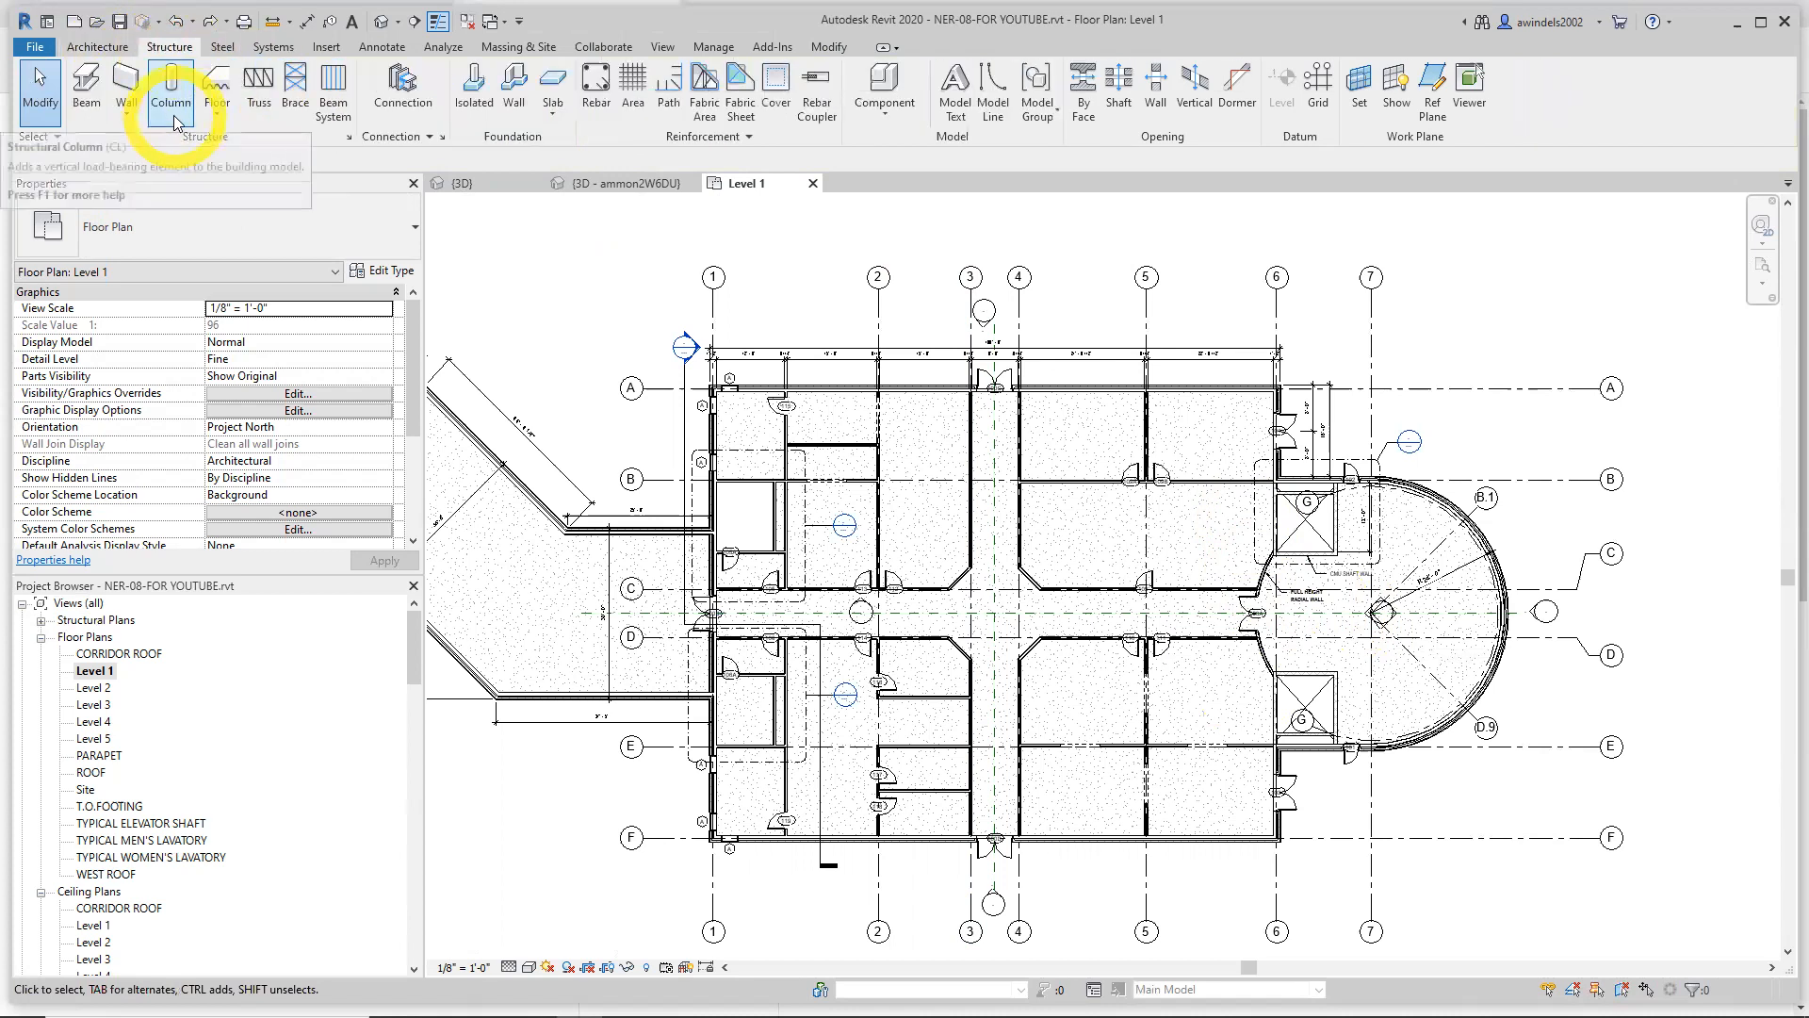
{"action": "left_click", "coordinate": [98, 47]}
{"action": "left_click", "coordinate": [302, 111]}
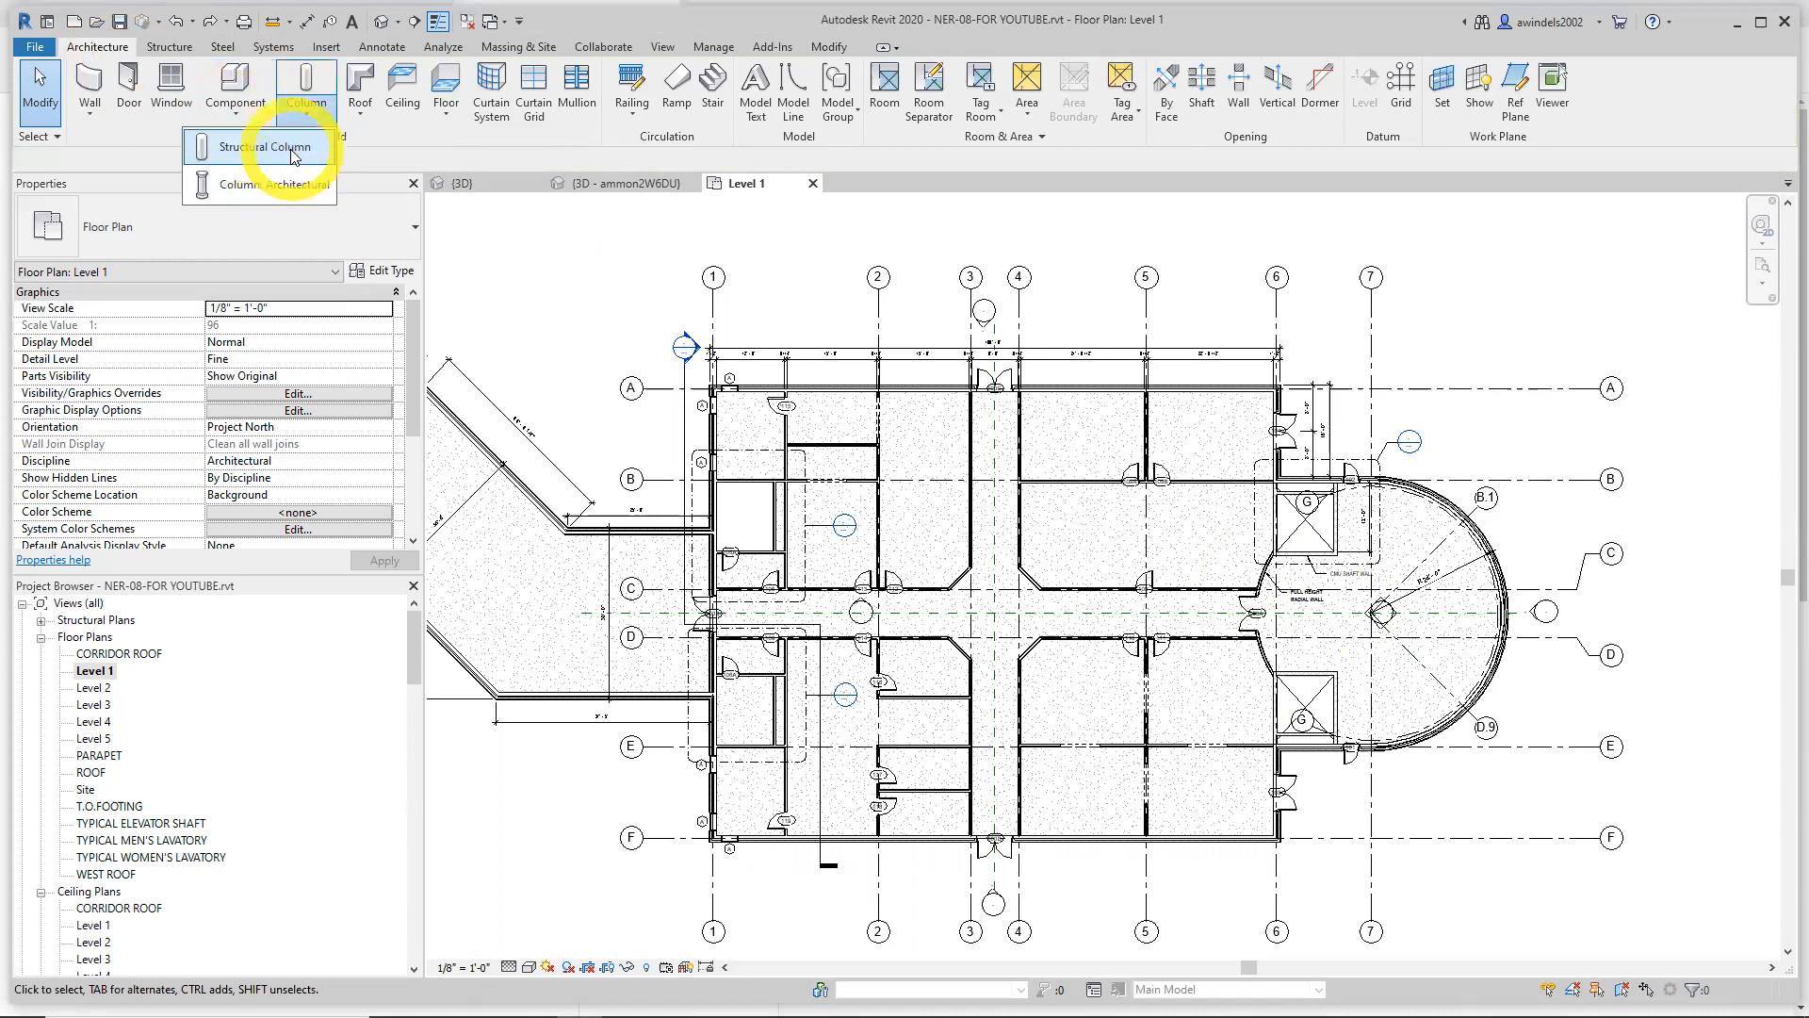
Start a structural column and open HSS-Hollow Structural Section-Column.rfa from the library's Structural Columns, Steel folder for loading
{"action": "left_click", "coordinate": [169, 46]}
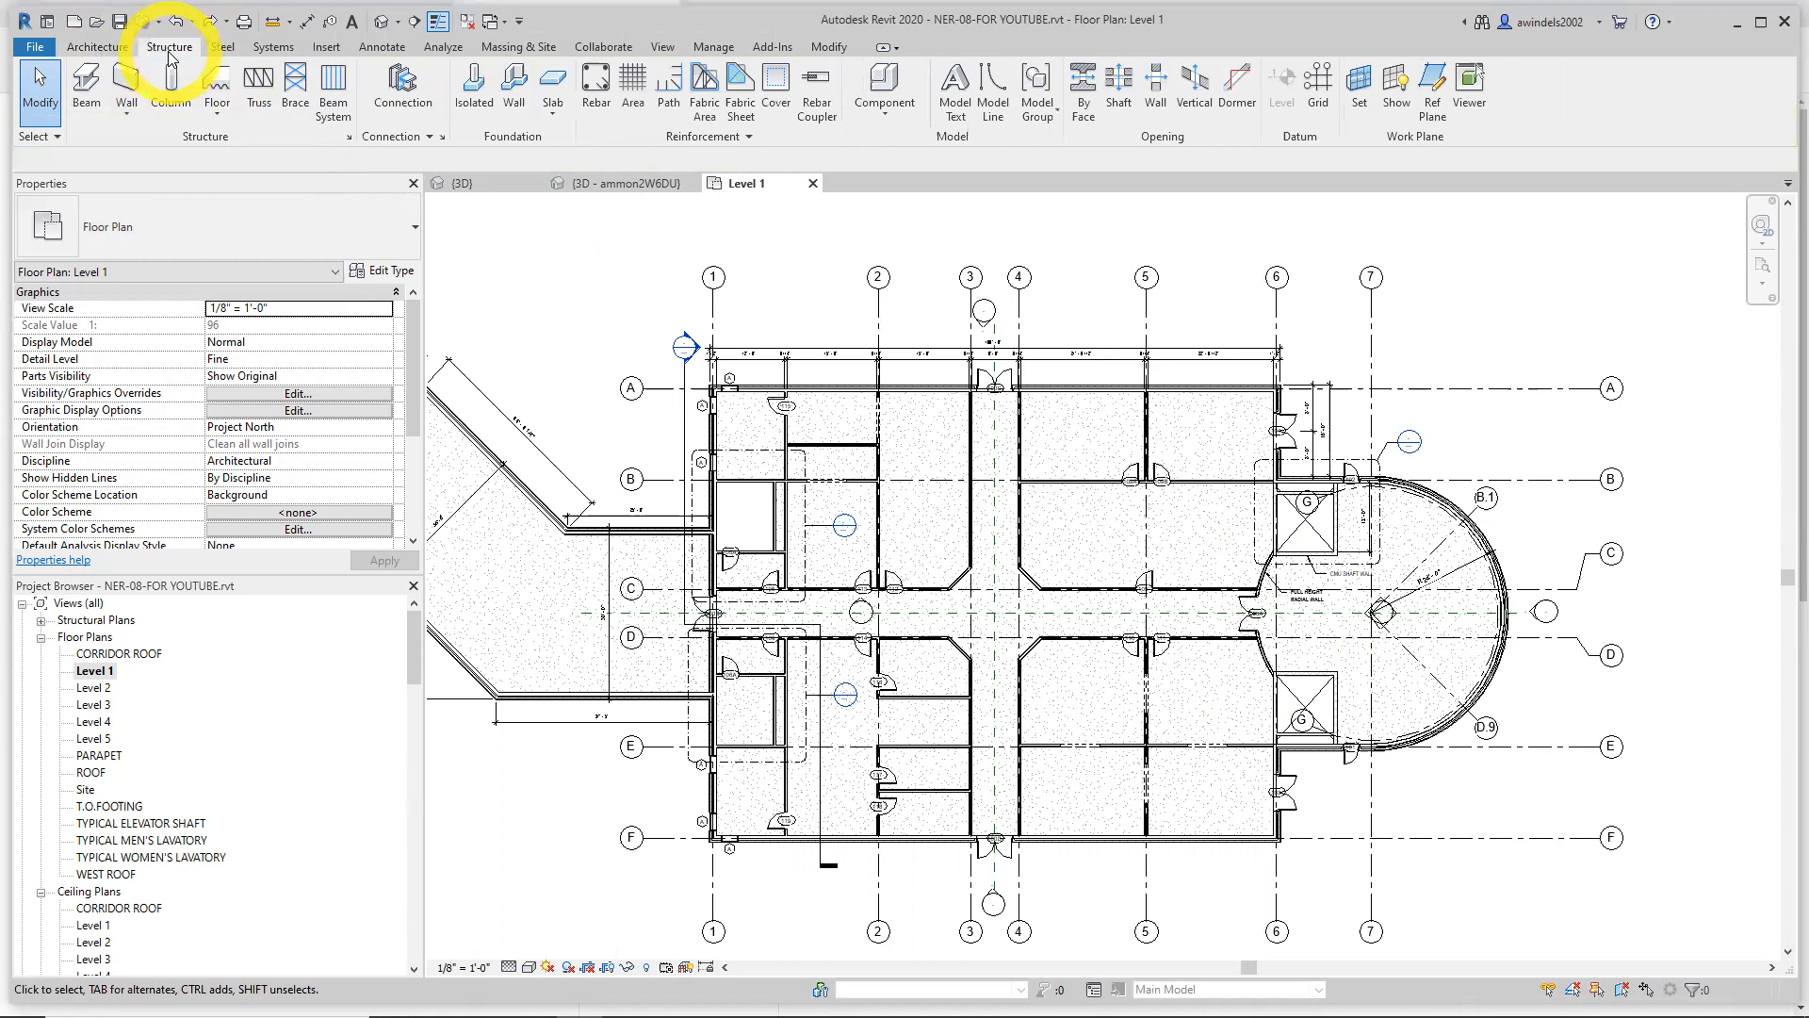
{"action": "left_click", "coordinate": [171, 83]}
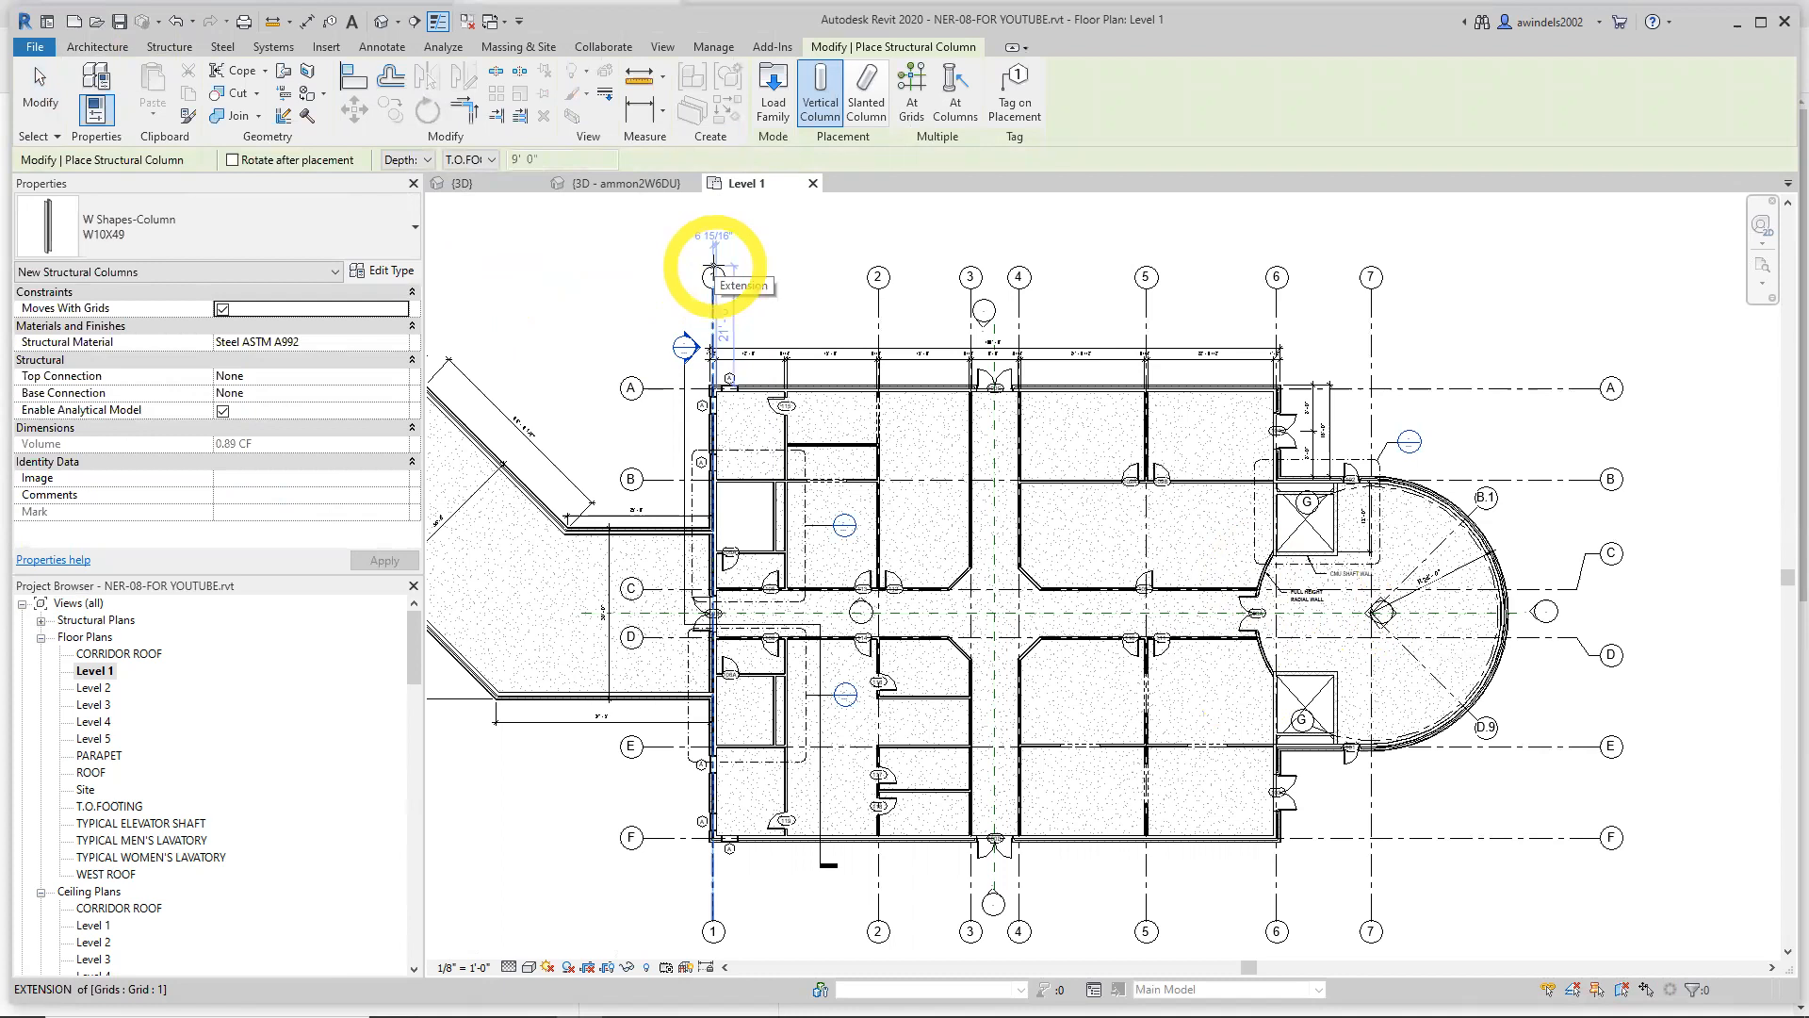
{"action": "left_click", "coordinate": [762, 100]}
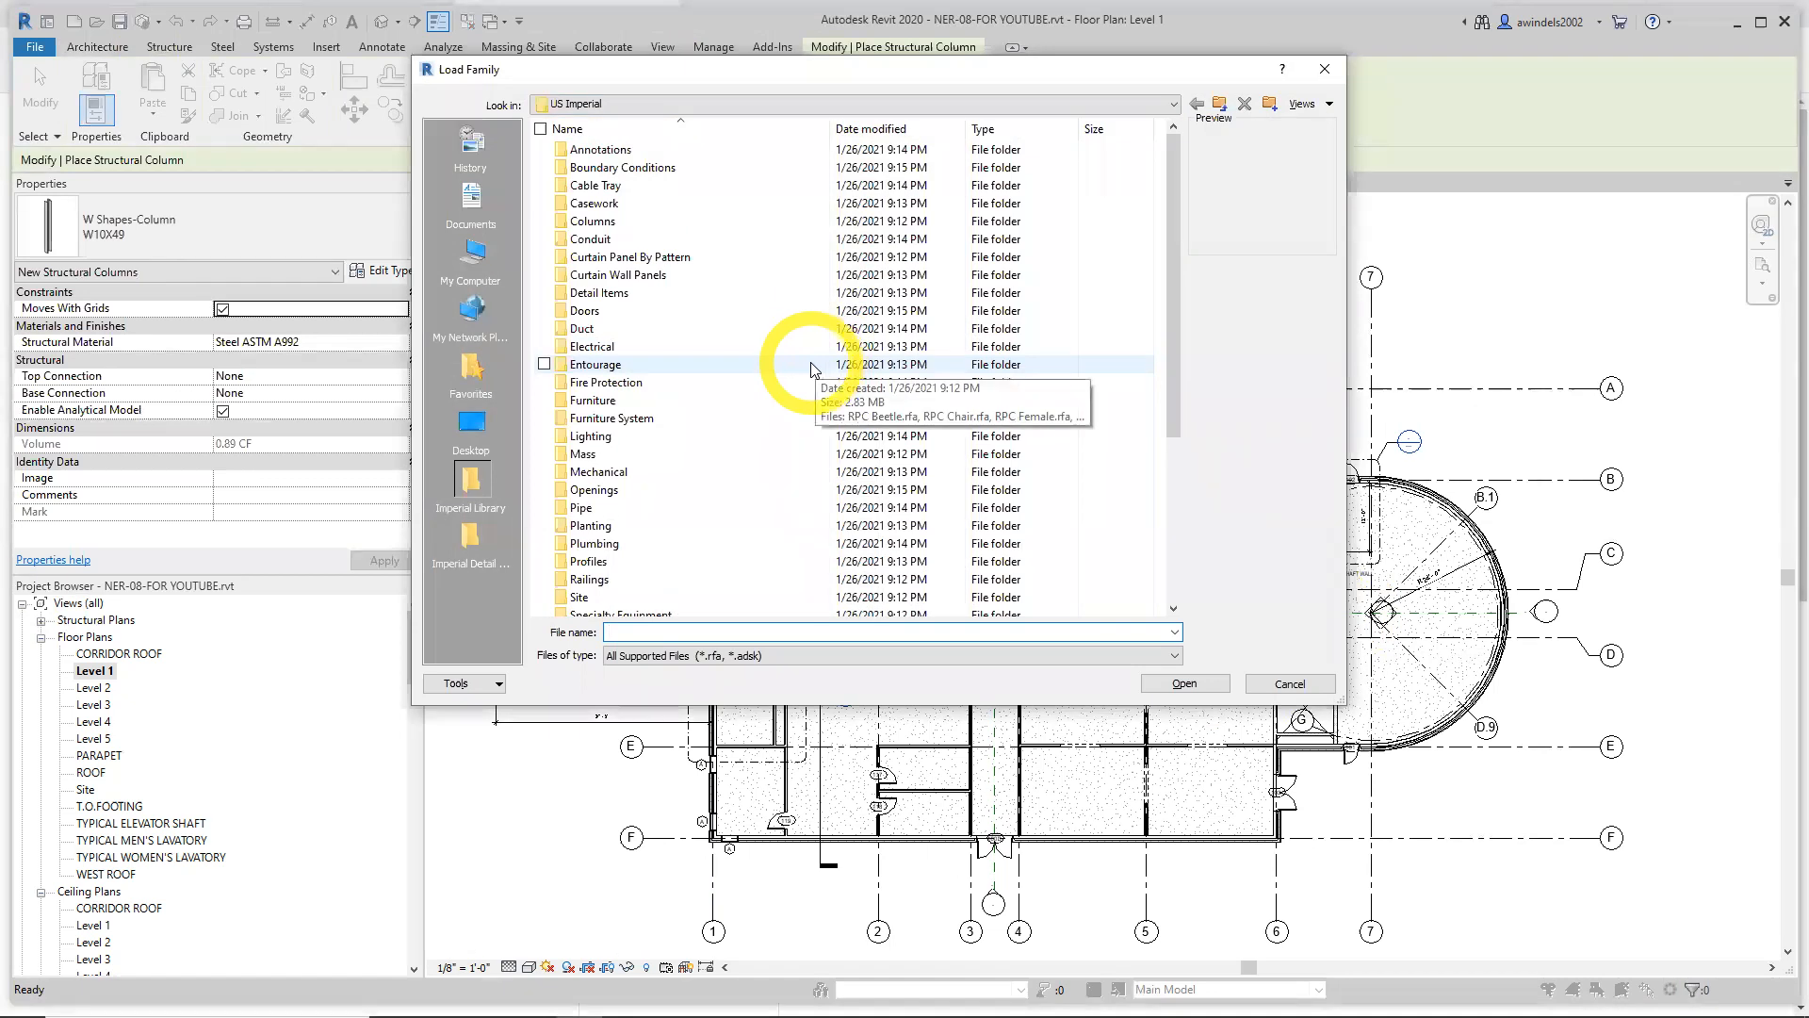
{"action": "left_click", "coordinate": [764, 483]}
{"action": "type", "text": "st"}
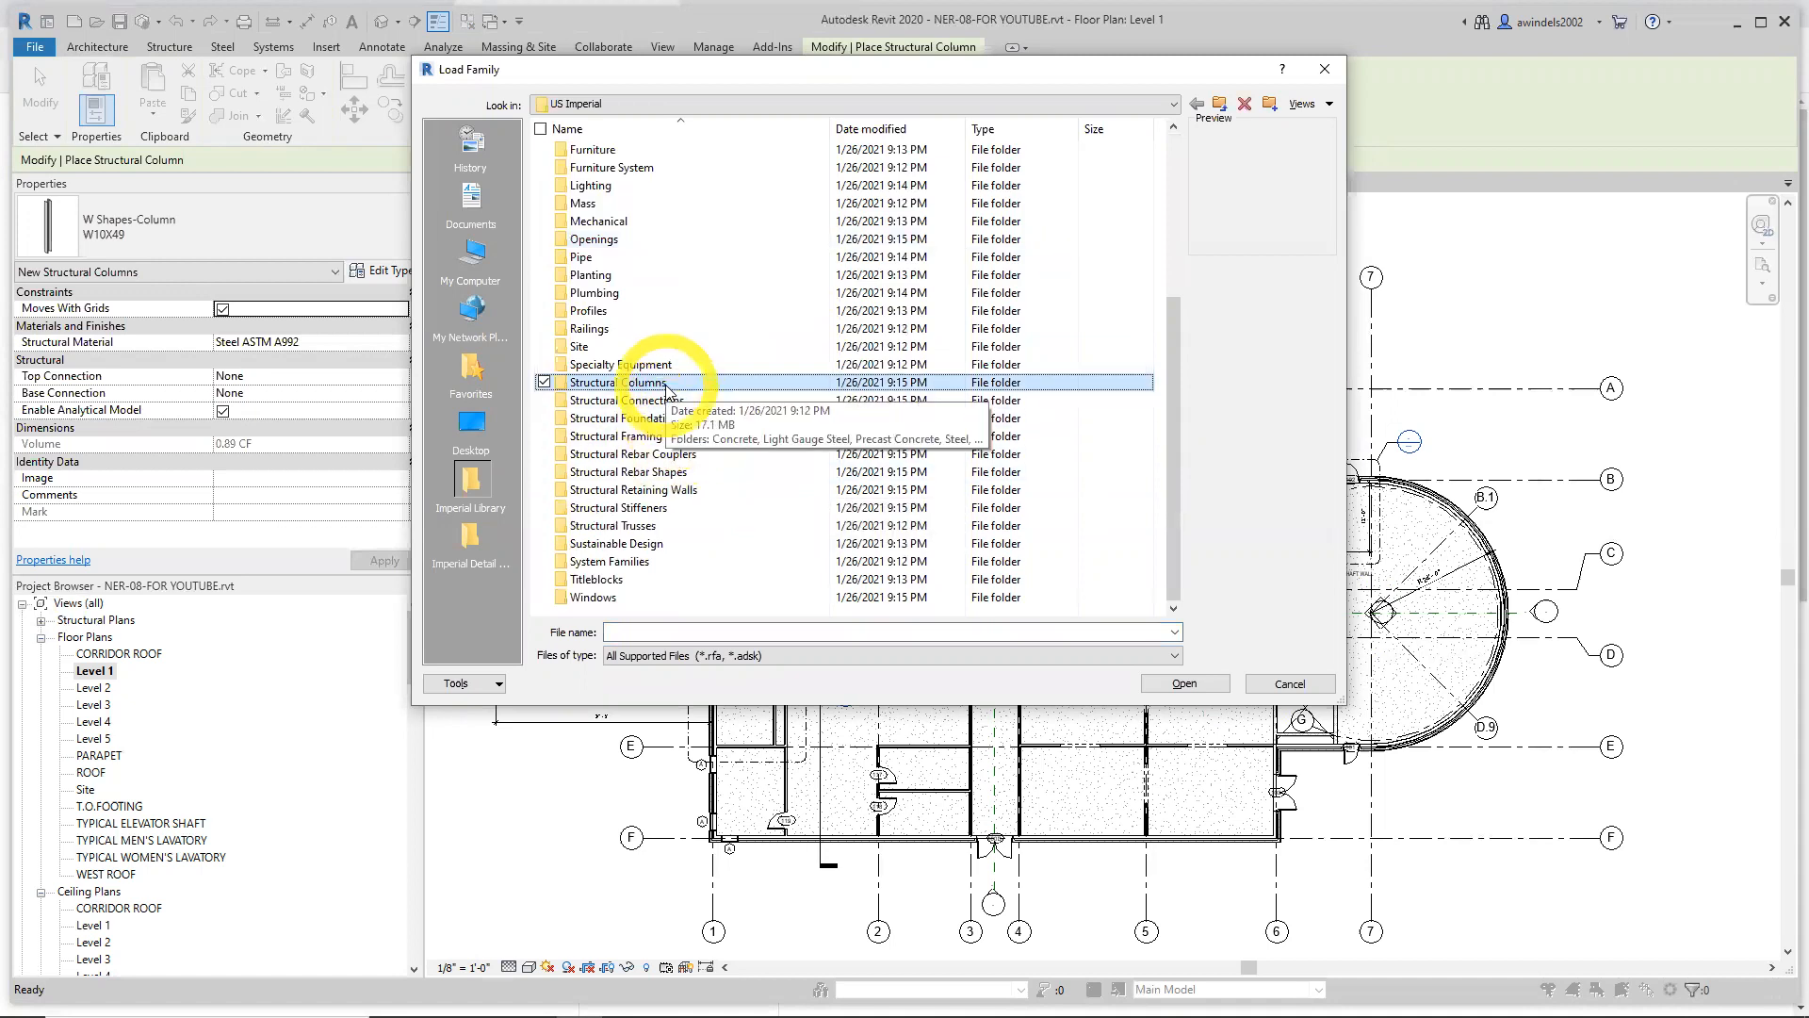
{"action": "double_click", "coordinate": [666, 383]}
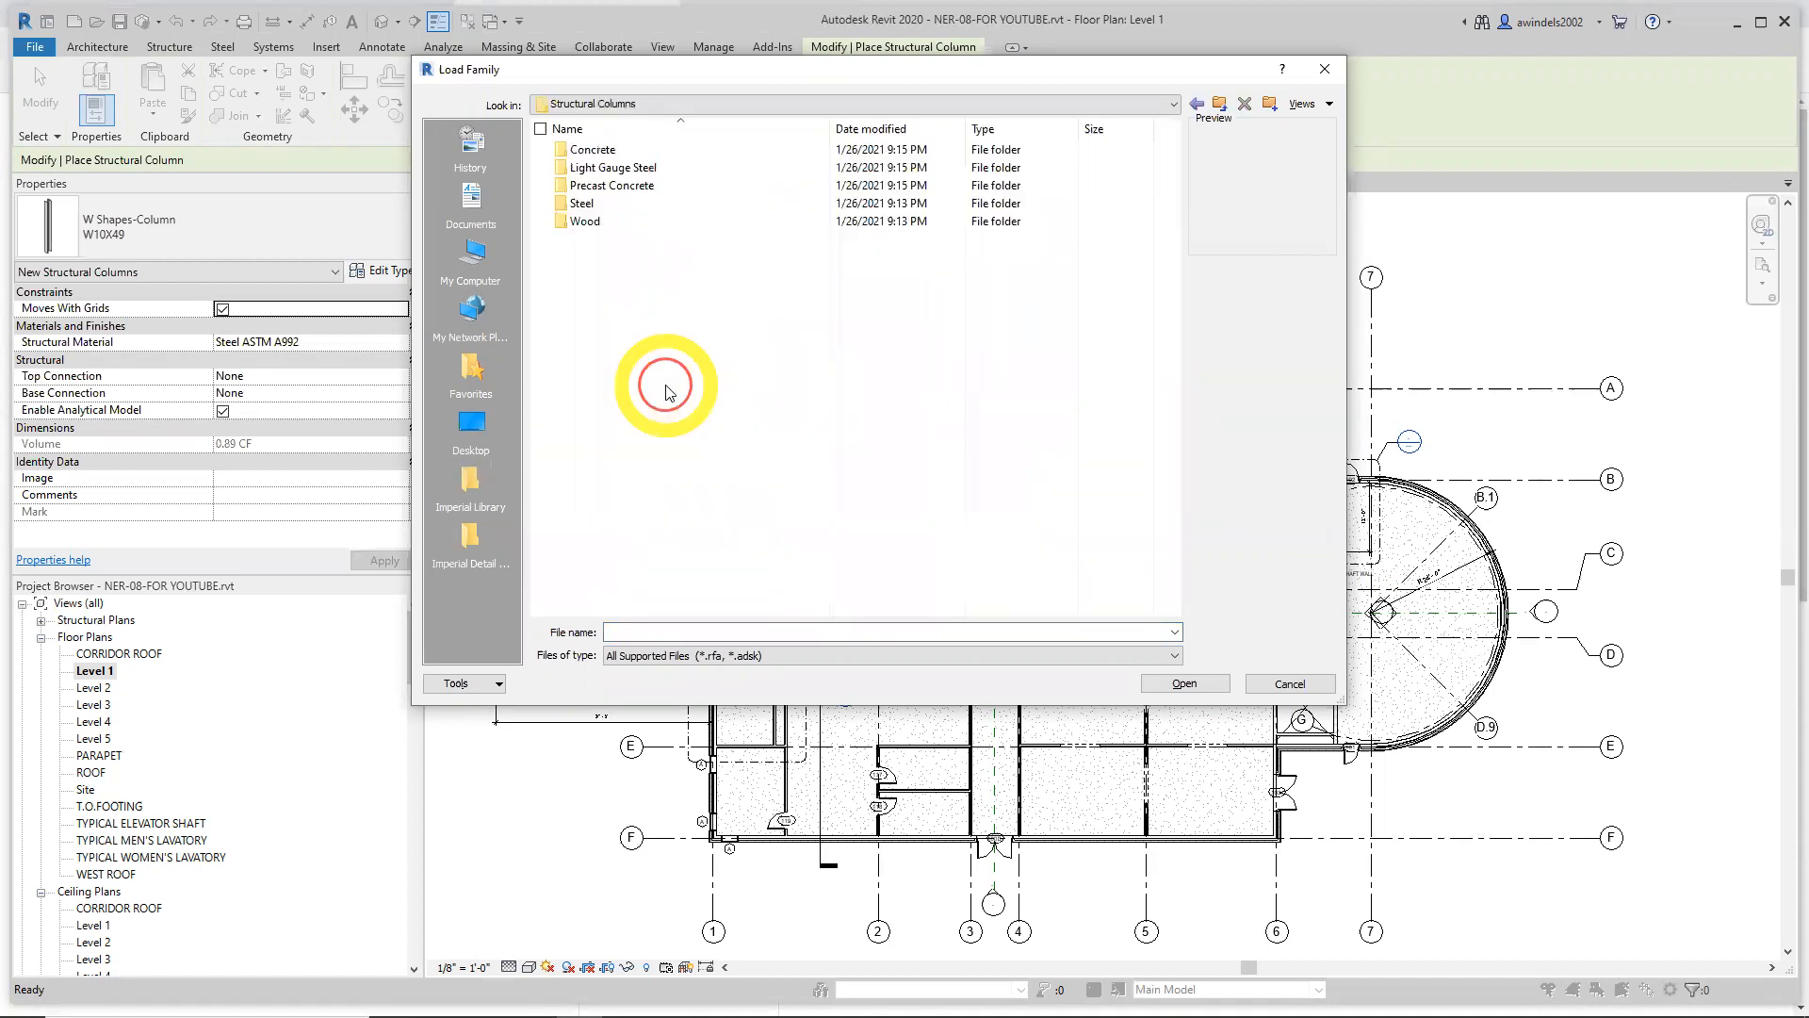
{"action": "double_click", "coordinate": [630, 206]}
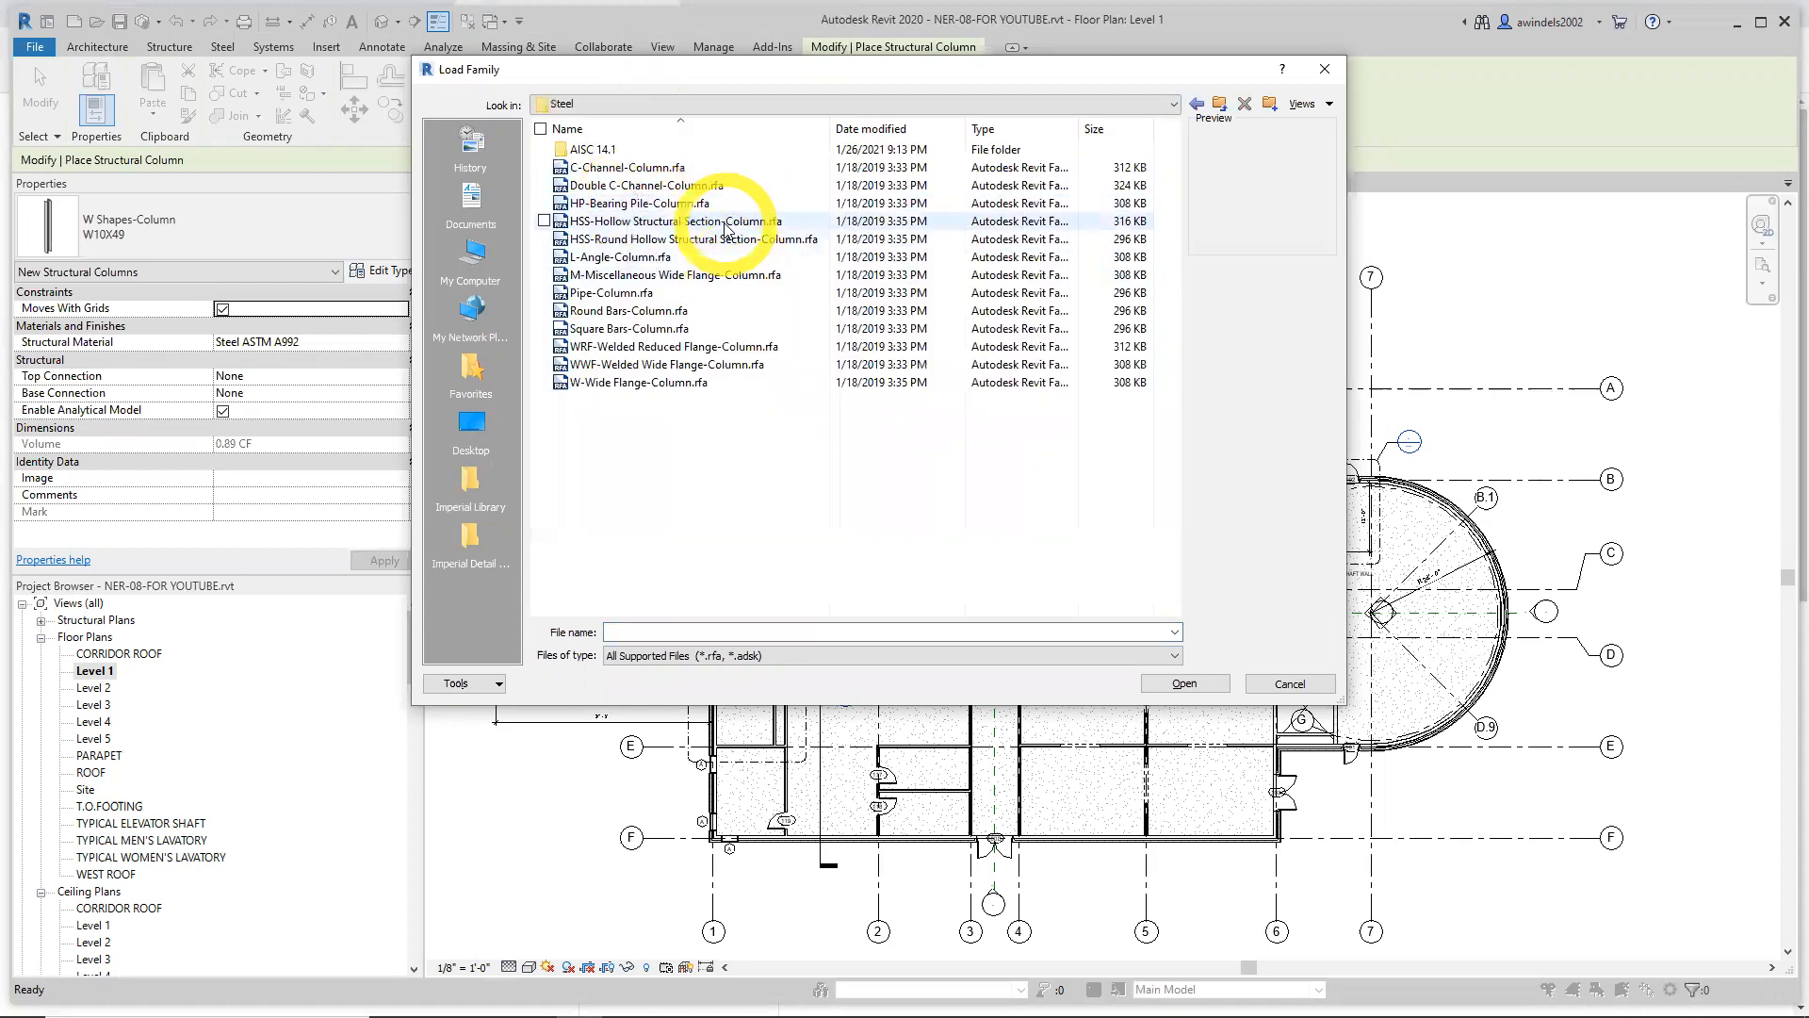
{"action": "left_click", "coordinate": [1093, 222]}
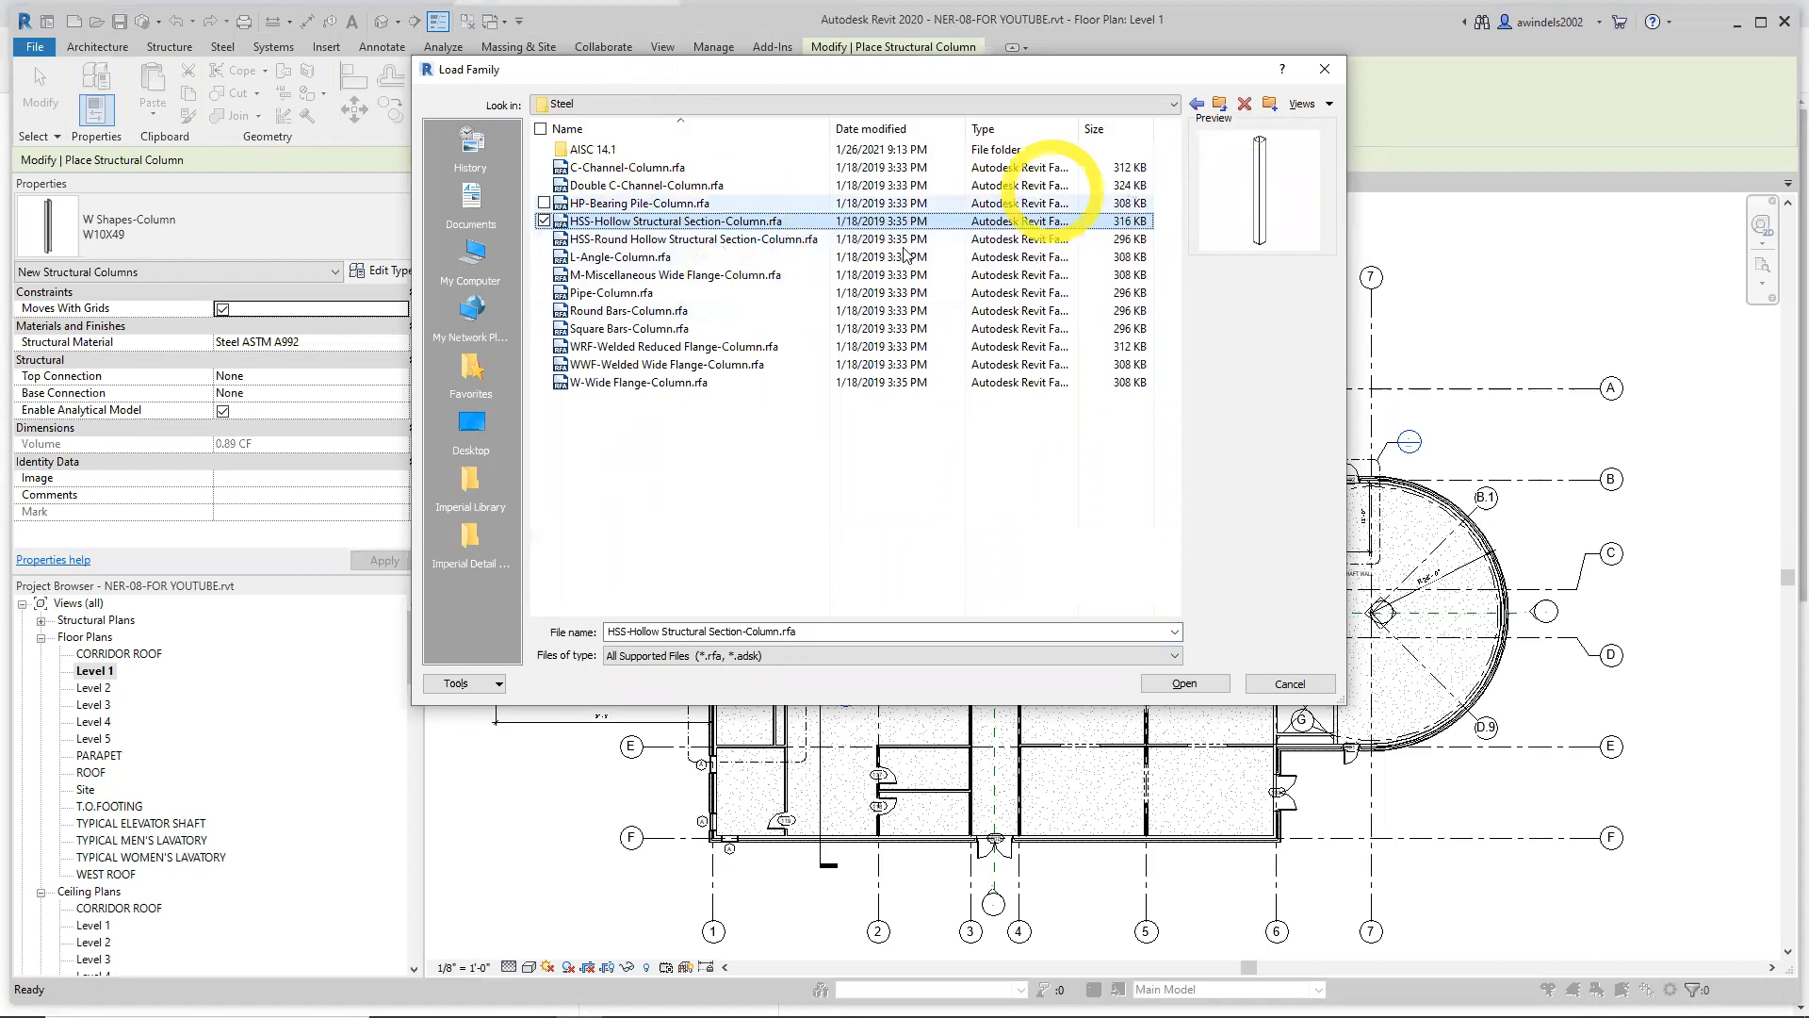
{"action": "left_click", "coordinate": [780, 239]}
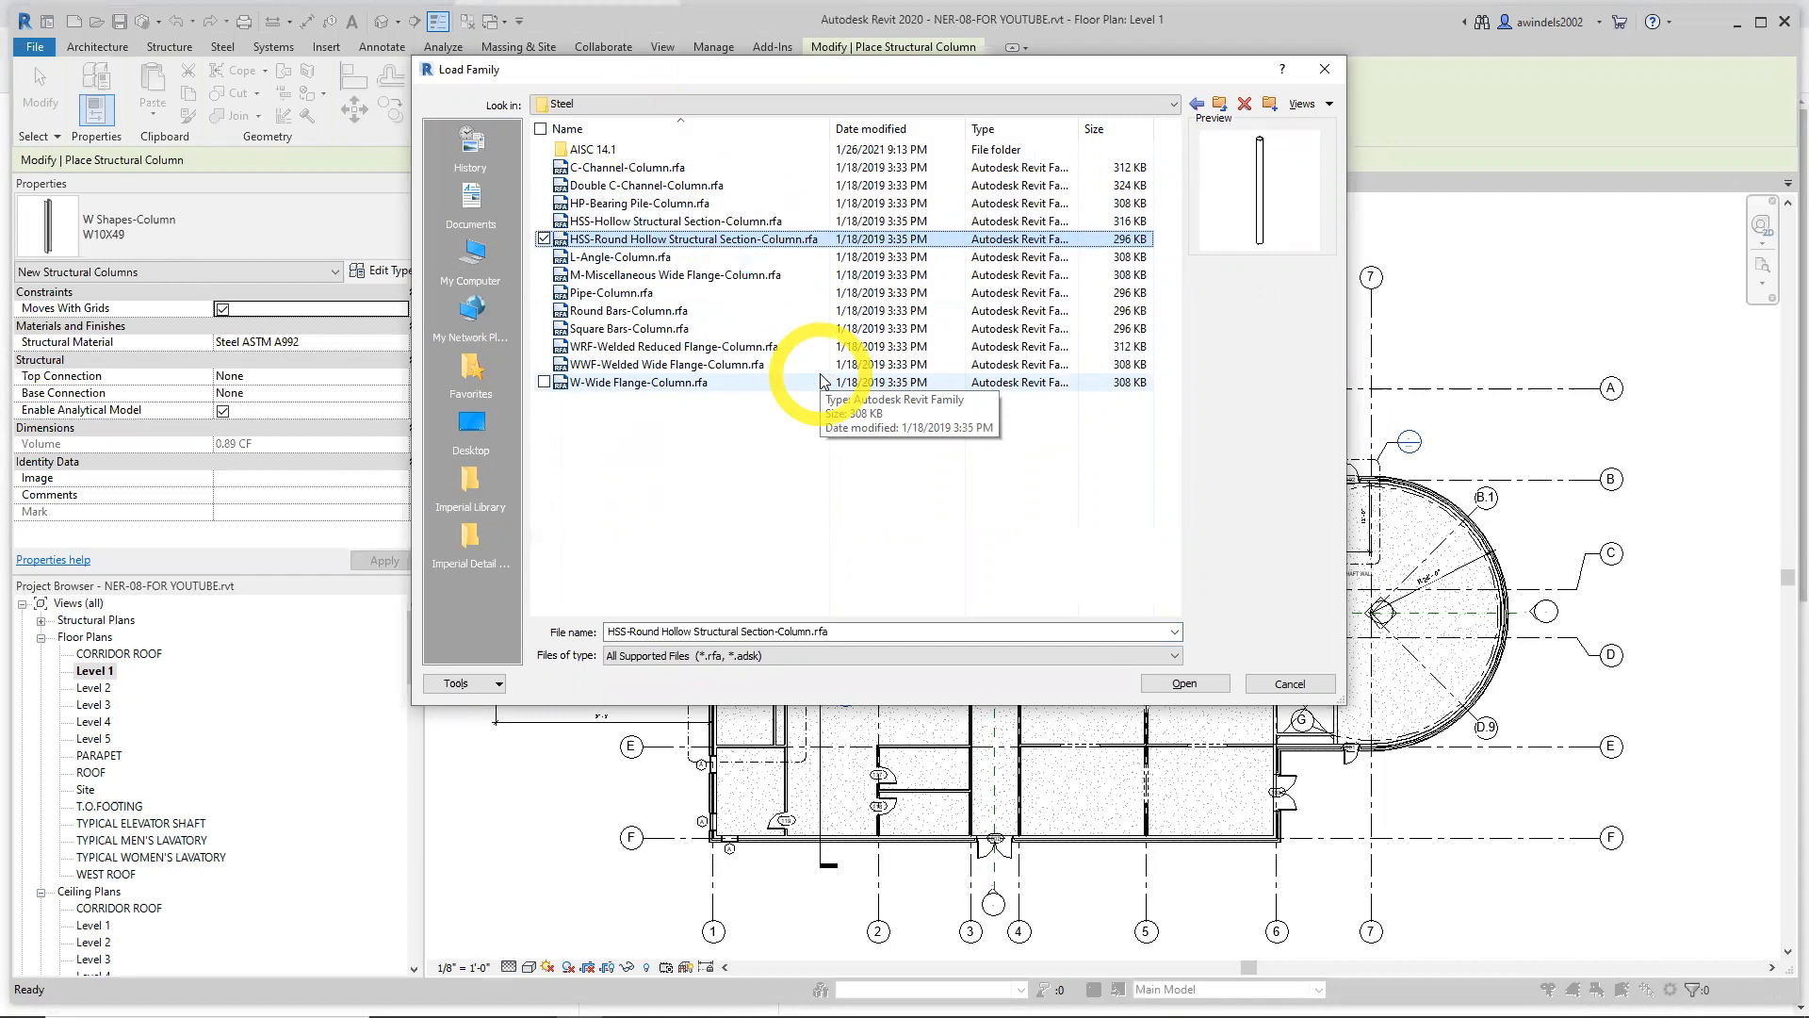
{"action": "key", "text": "Up"}
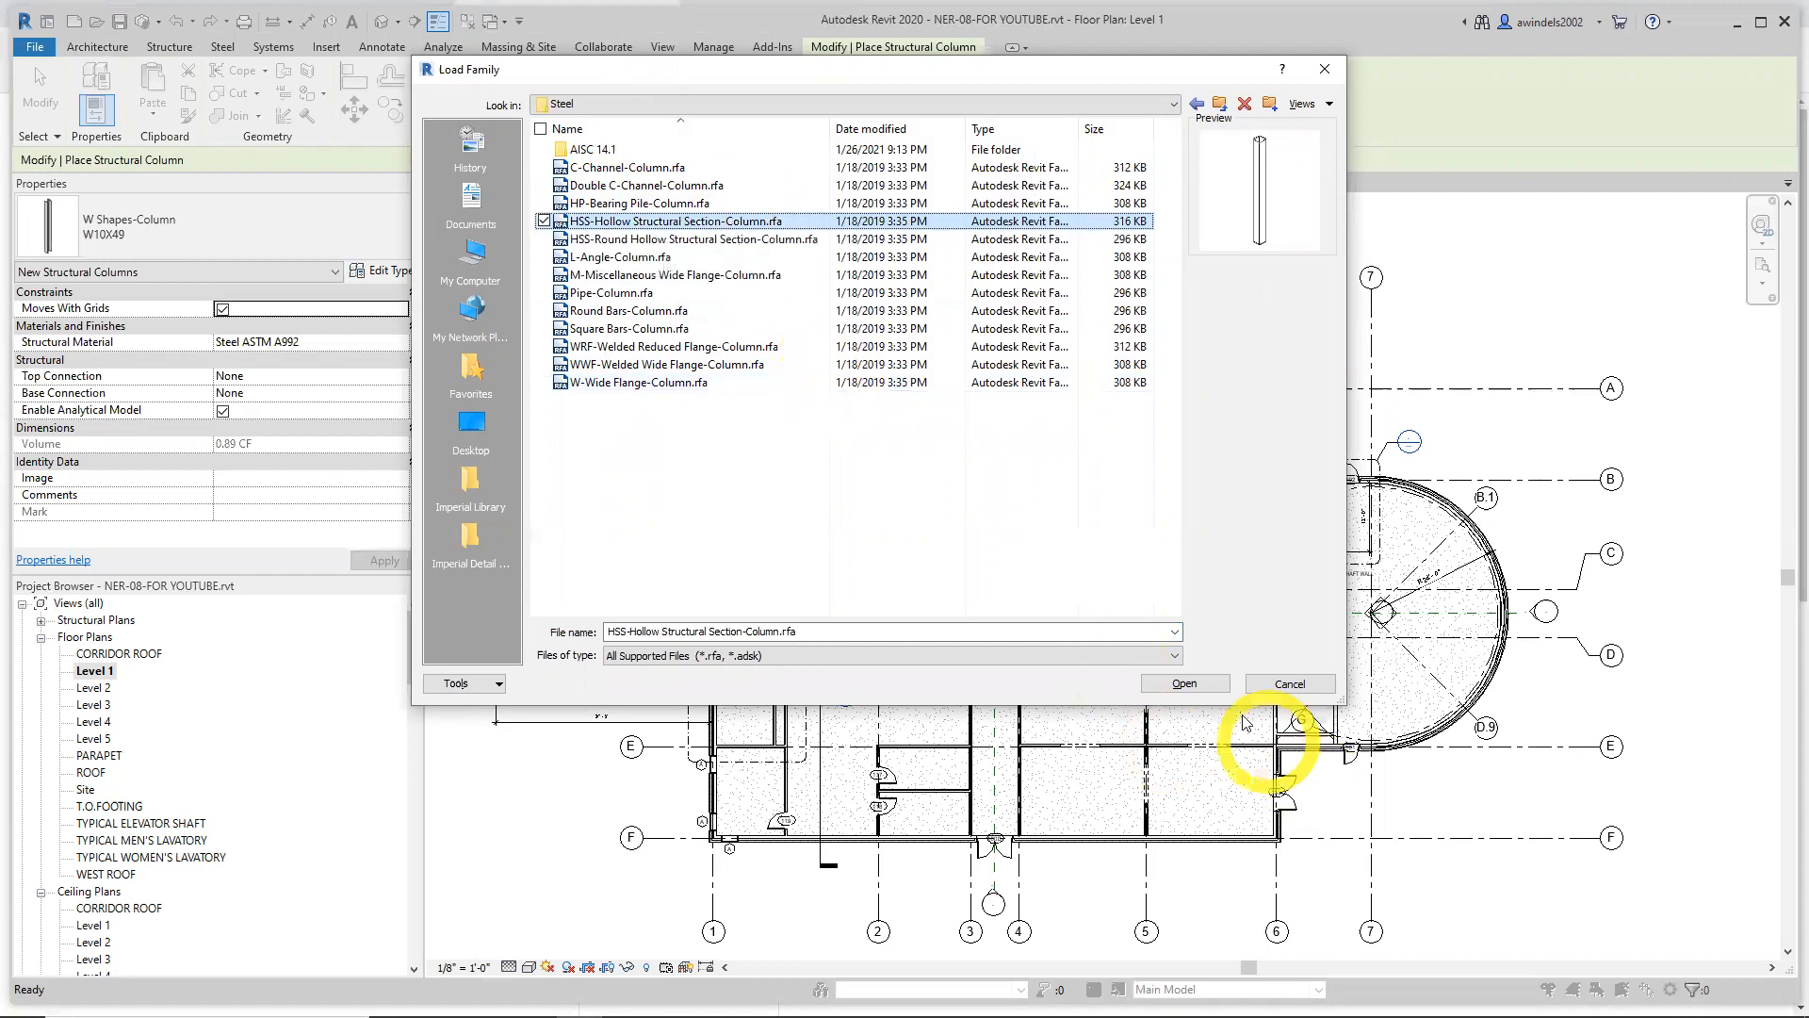
{"action": "left_click", "coordinate": [1210, 695]}
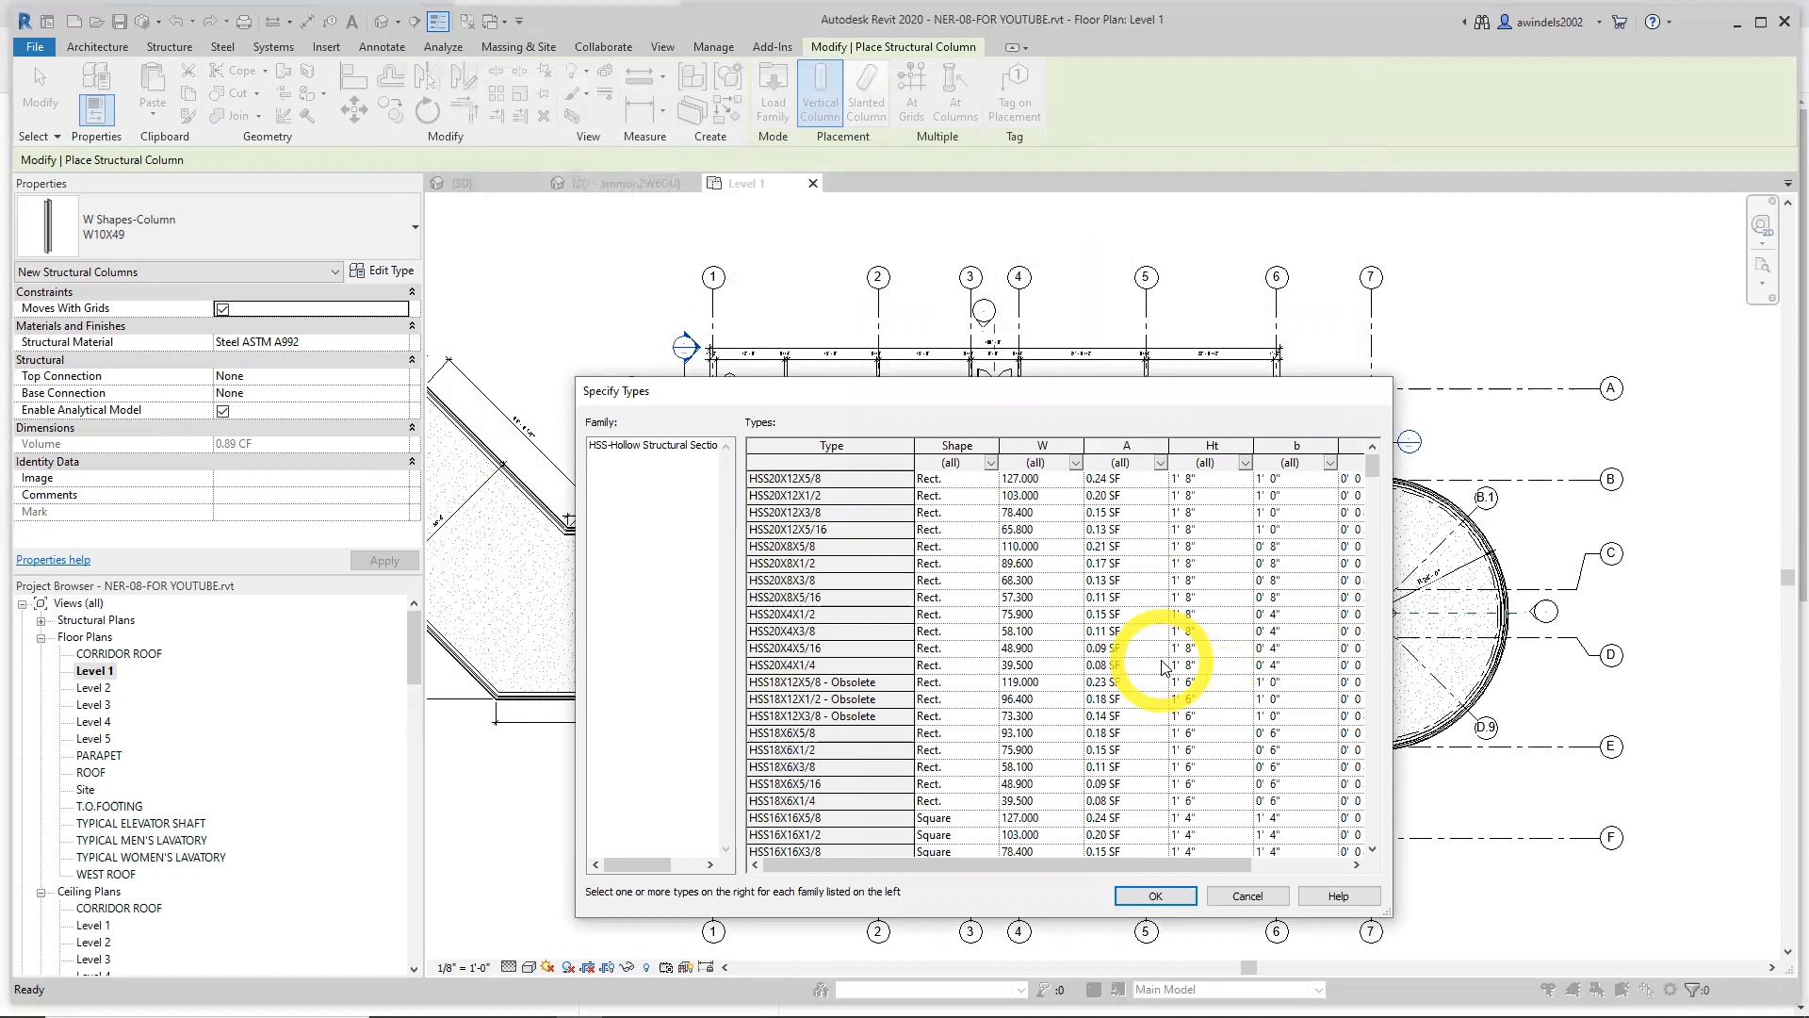
Load the square HSS6X6X5/8 type of the hollow structural section column family
{"action": "left_click", "coordinate": [863, 563]}
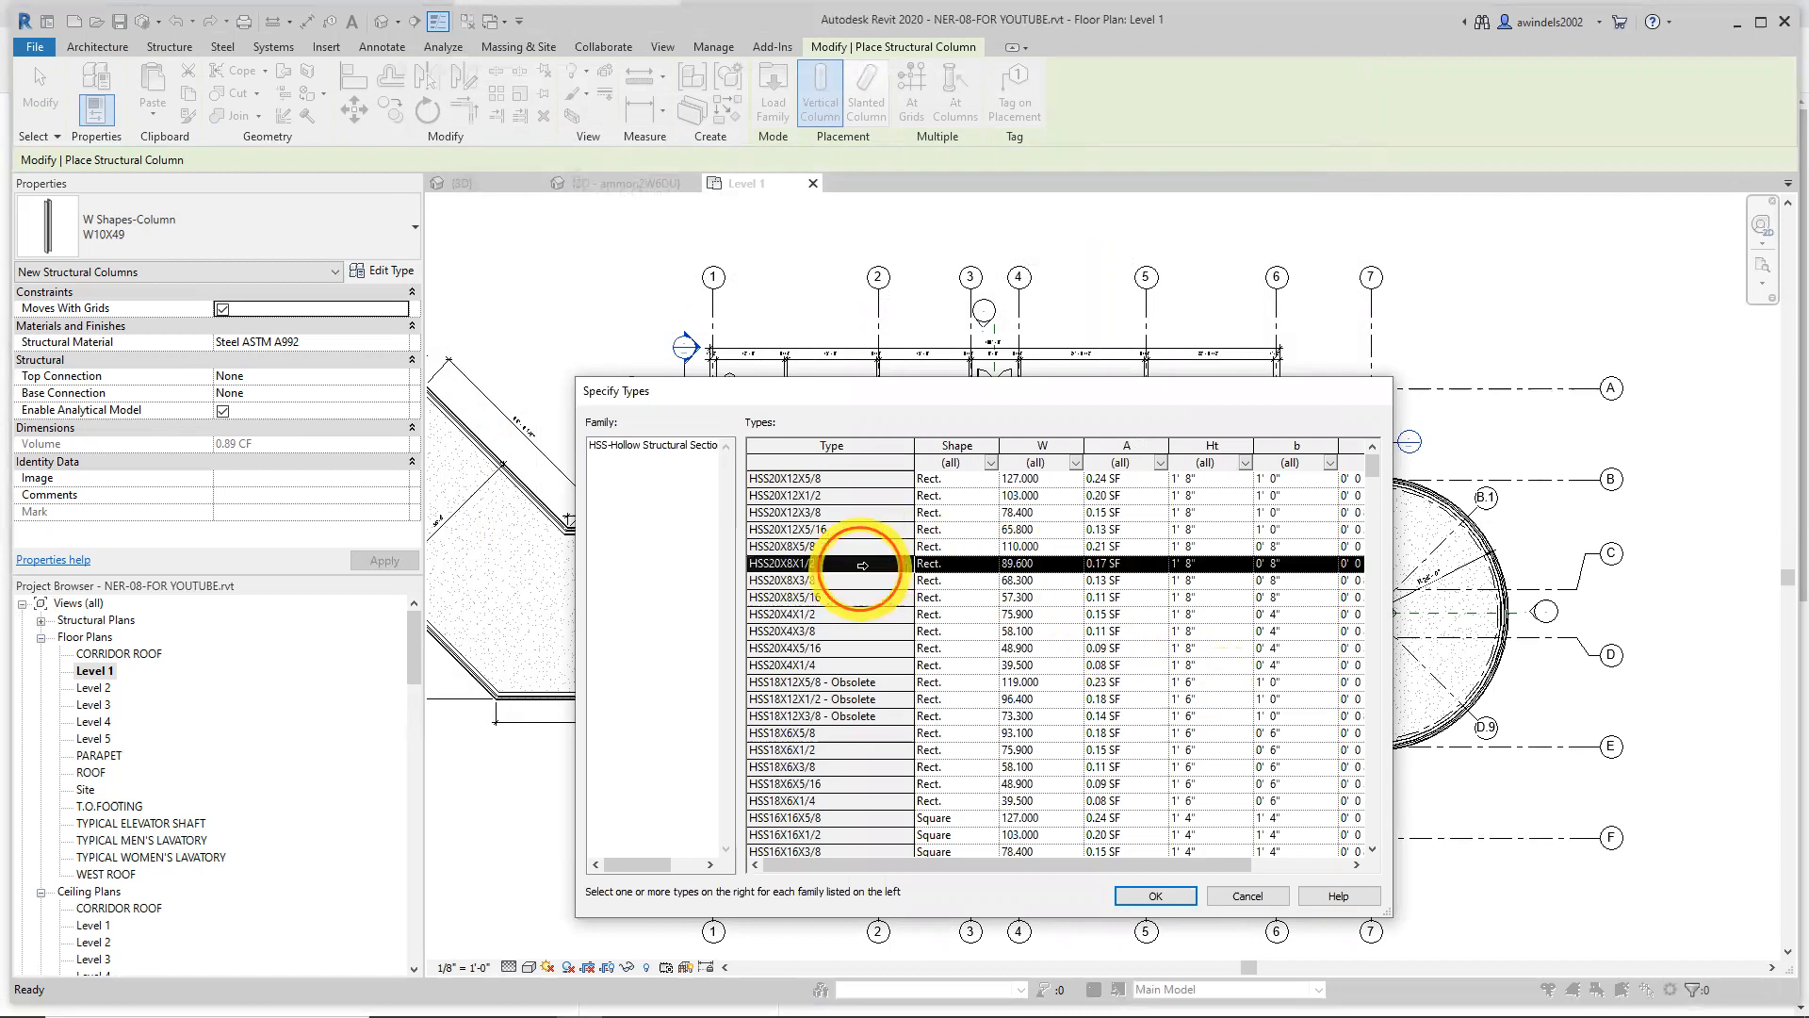
{"action": "scroll", "coordinate": [863, 563], "scroll_direction": "down", "scroll_amount": 15}
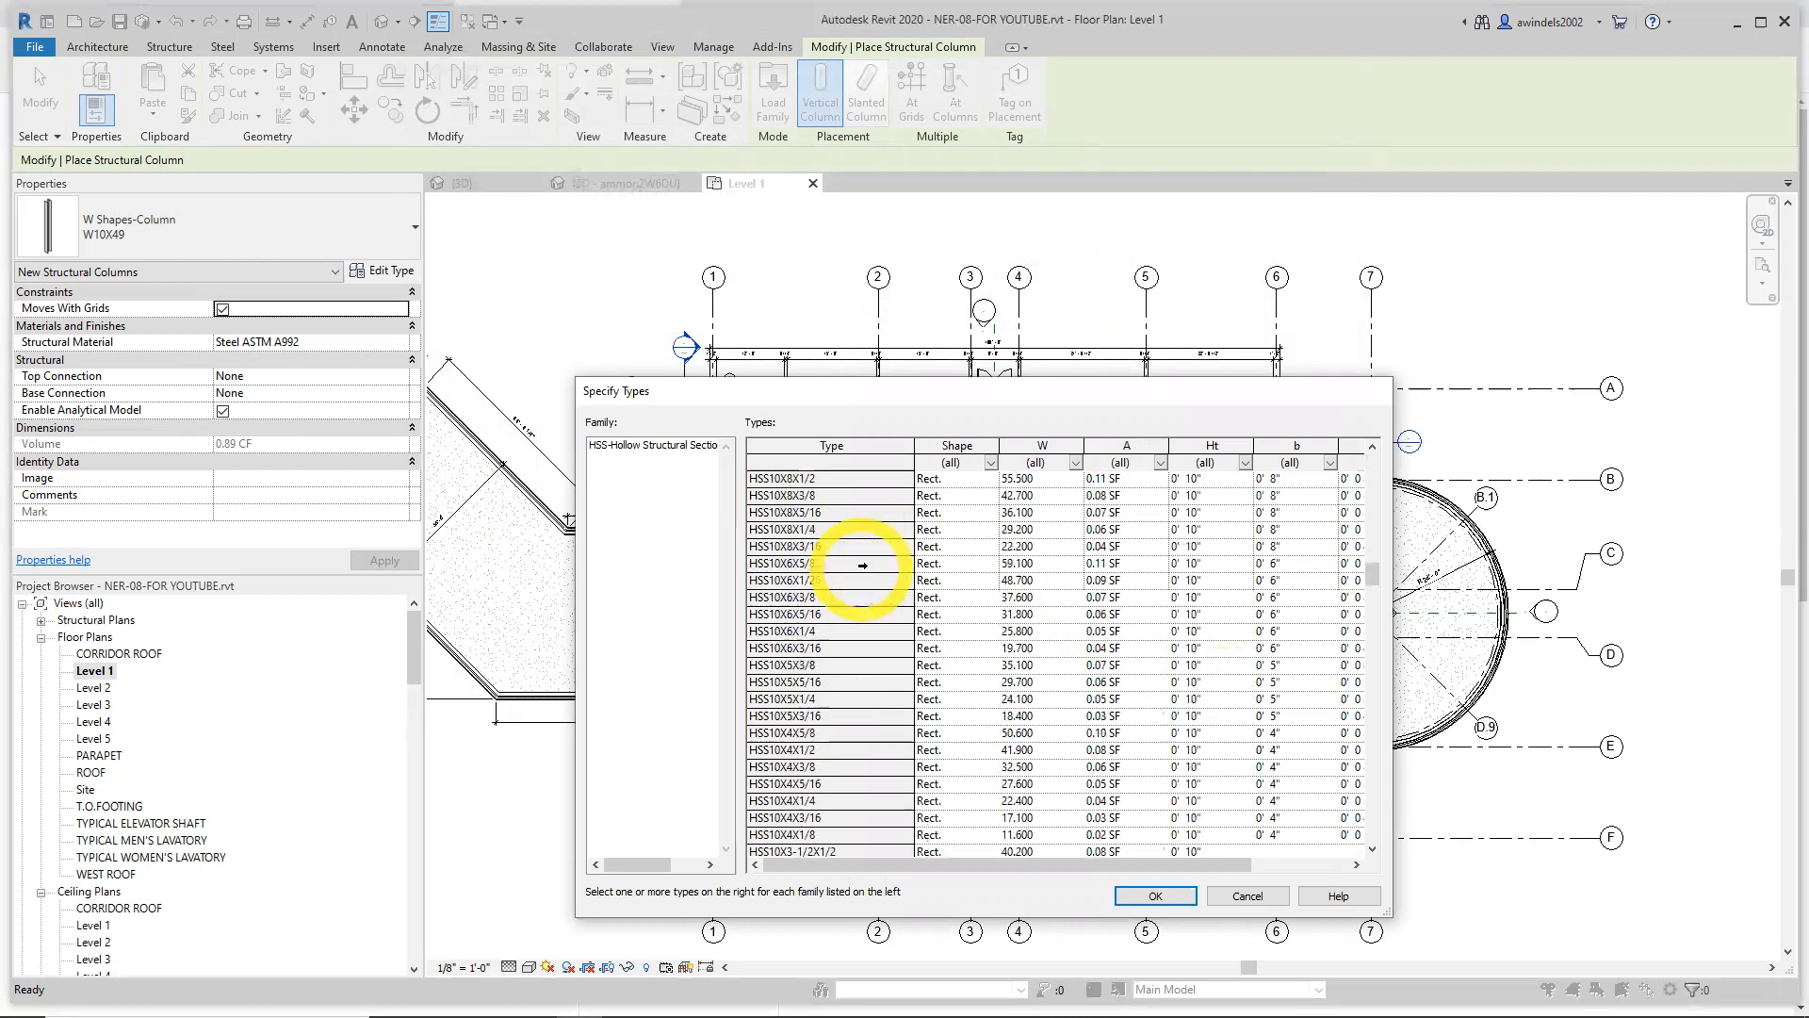
{"action": "scroll", "coordinate": [862, 564], "scroll_direction": "down", "scroll_amount": 15}
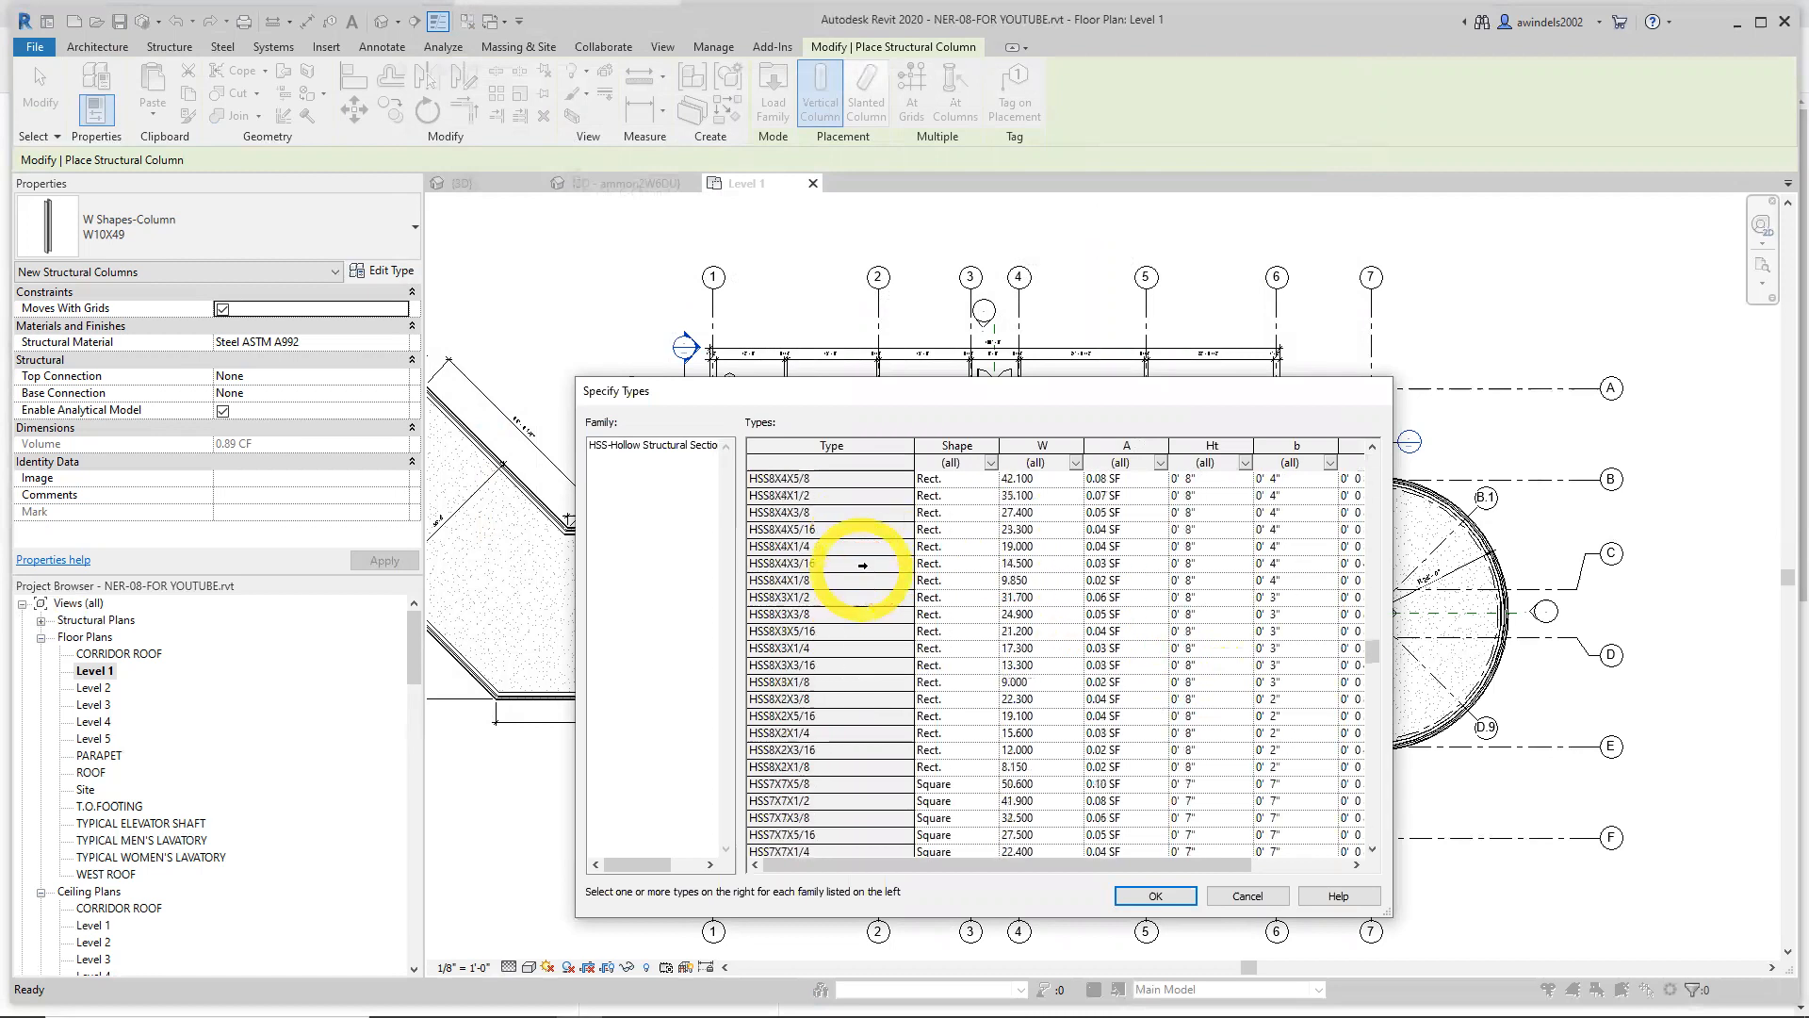
{"action": "scroll", "coordinate": [862, 564], "scroll_direction": "down", "scroll_amount": 12}
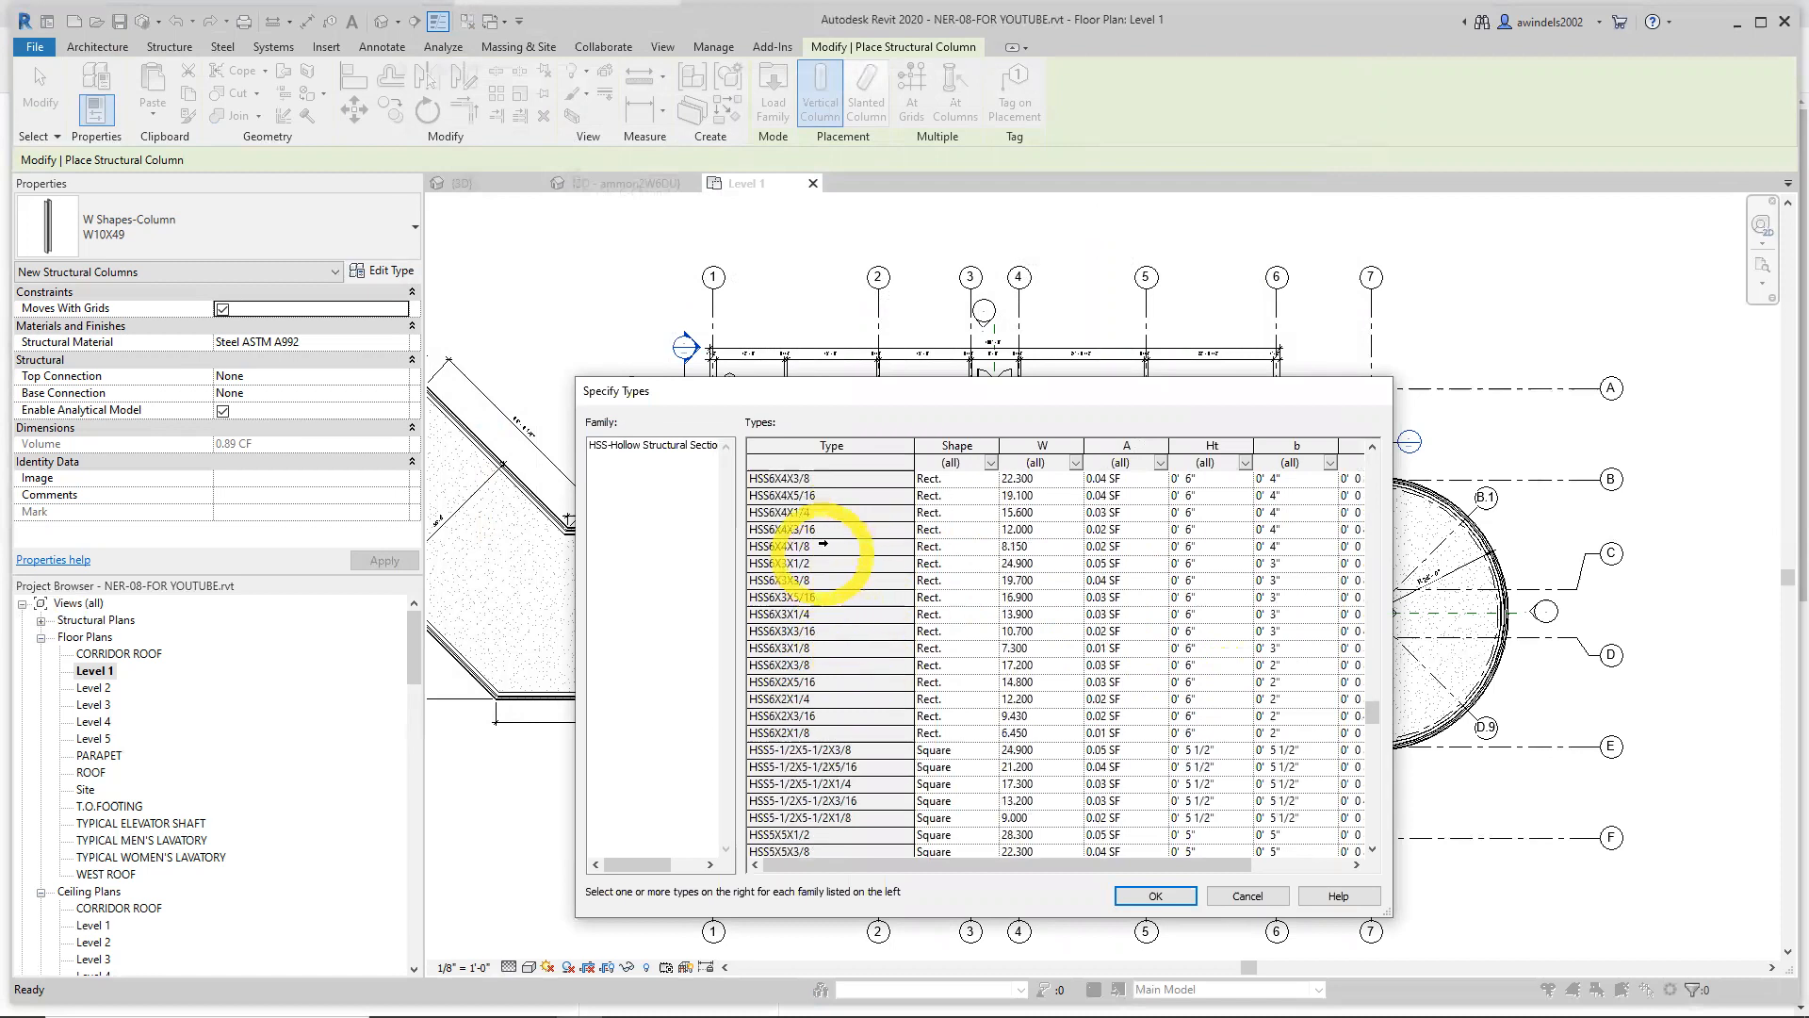
{"action": "left_click", "coordinate": [799, 494]}
{"action": "scroll", "coordinate": [811, 603], "scroll_direction": "up", "scroll_amount": 5}
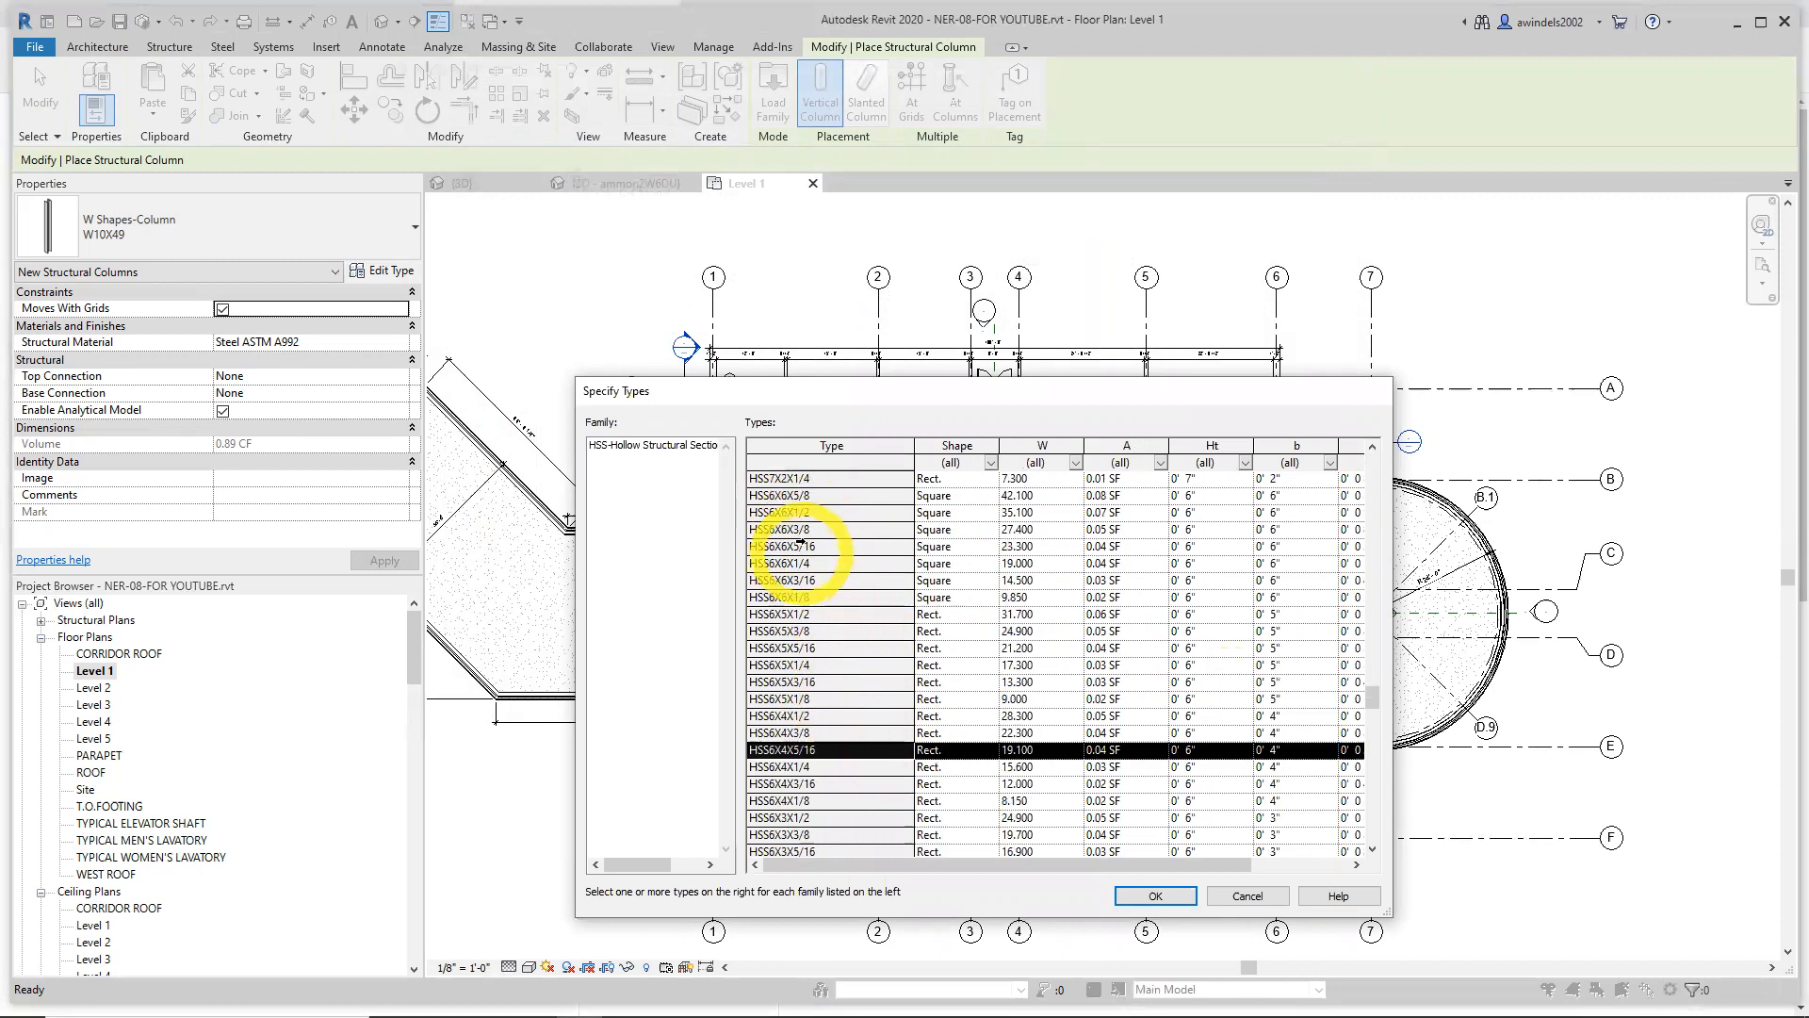
{"action": "left_click", "coordinate": [782, 529]}
{"action": "left_click", "coordinate": [790, 510]}
{"action": "left_click", "coordinate": [787, 495]}
{"action": "scroll", "coordinate": [811, 565], "scroll_direction": "up", "scroll_amount": 5}
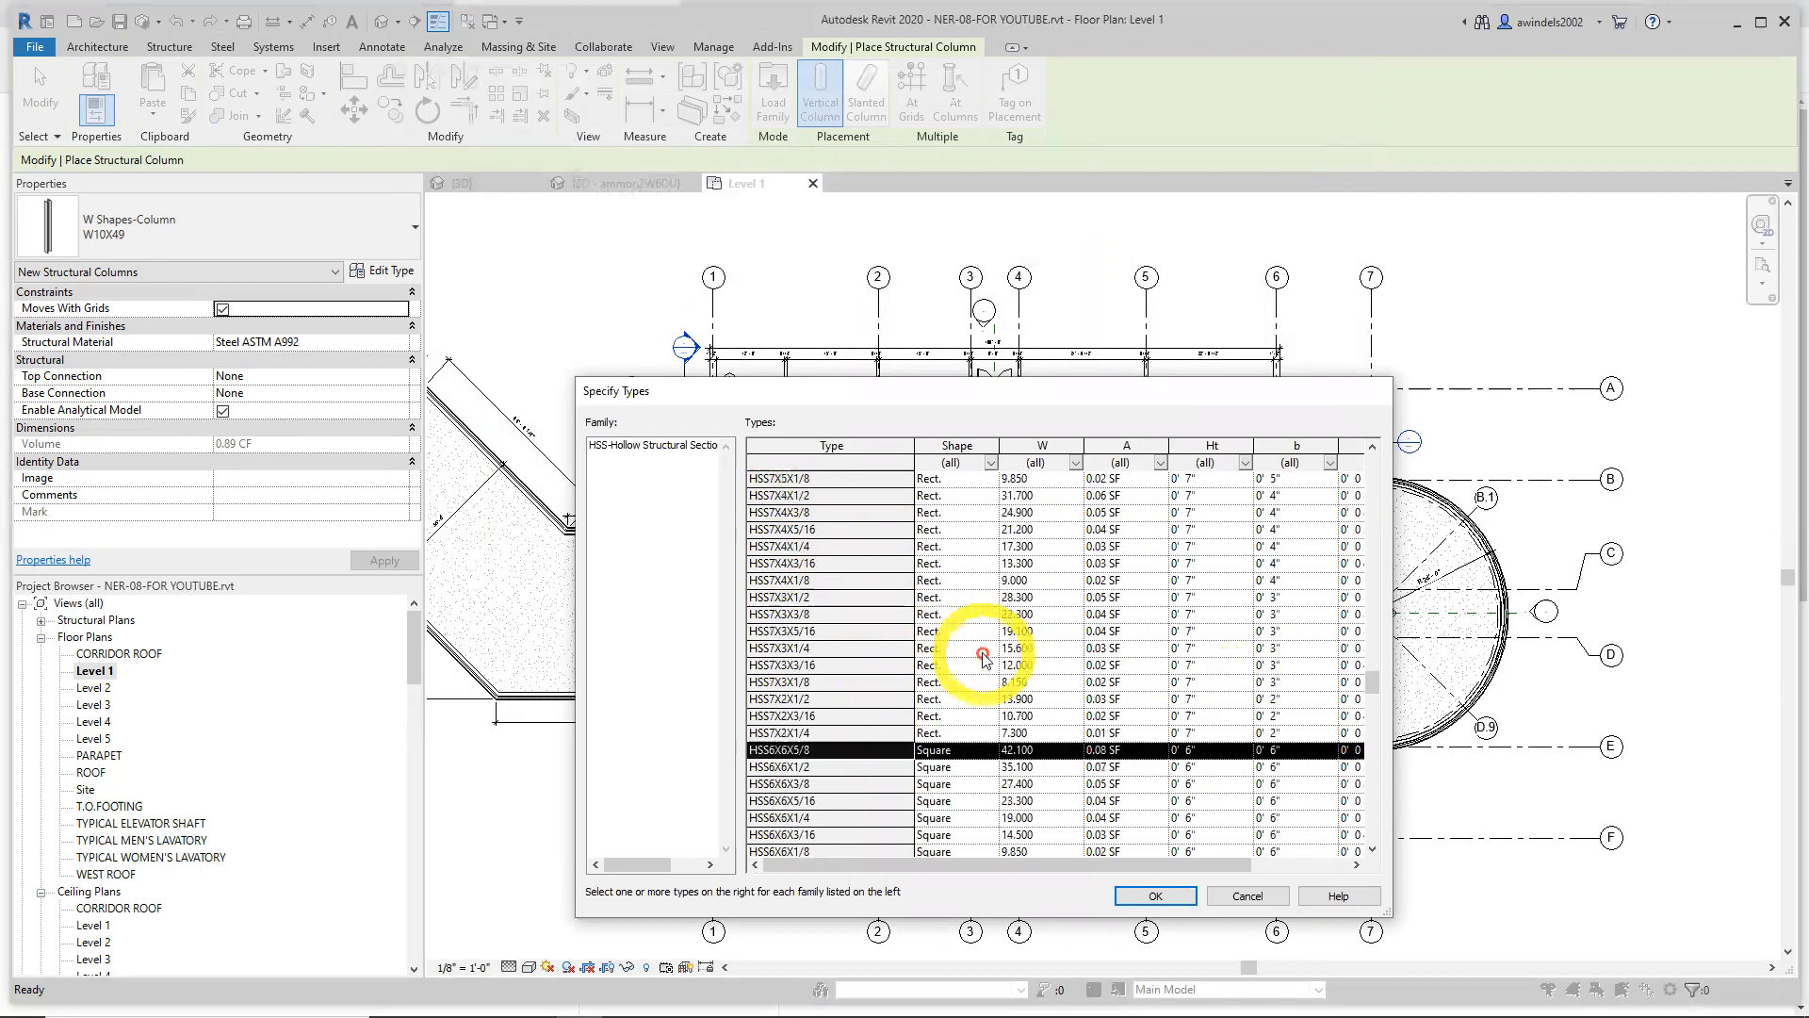
{"action": "scroll", "coordinate": [1376, 683], "scroll_direction": "down", "scroll_amount": 3}
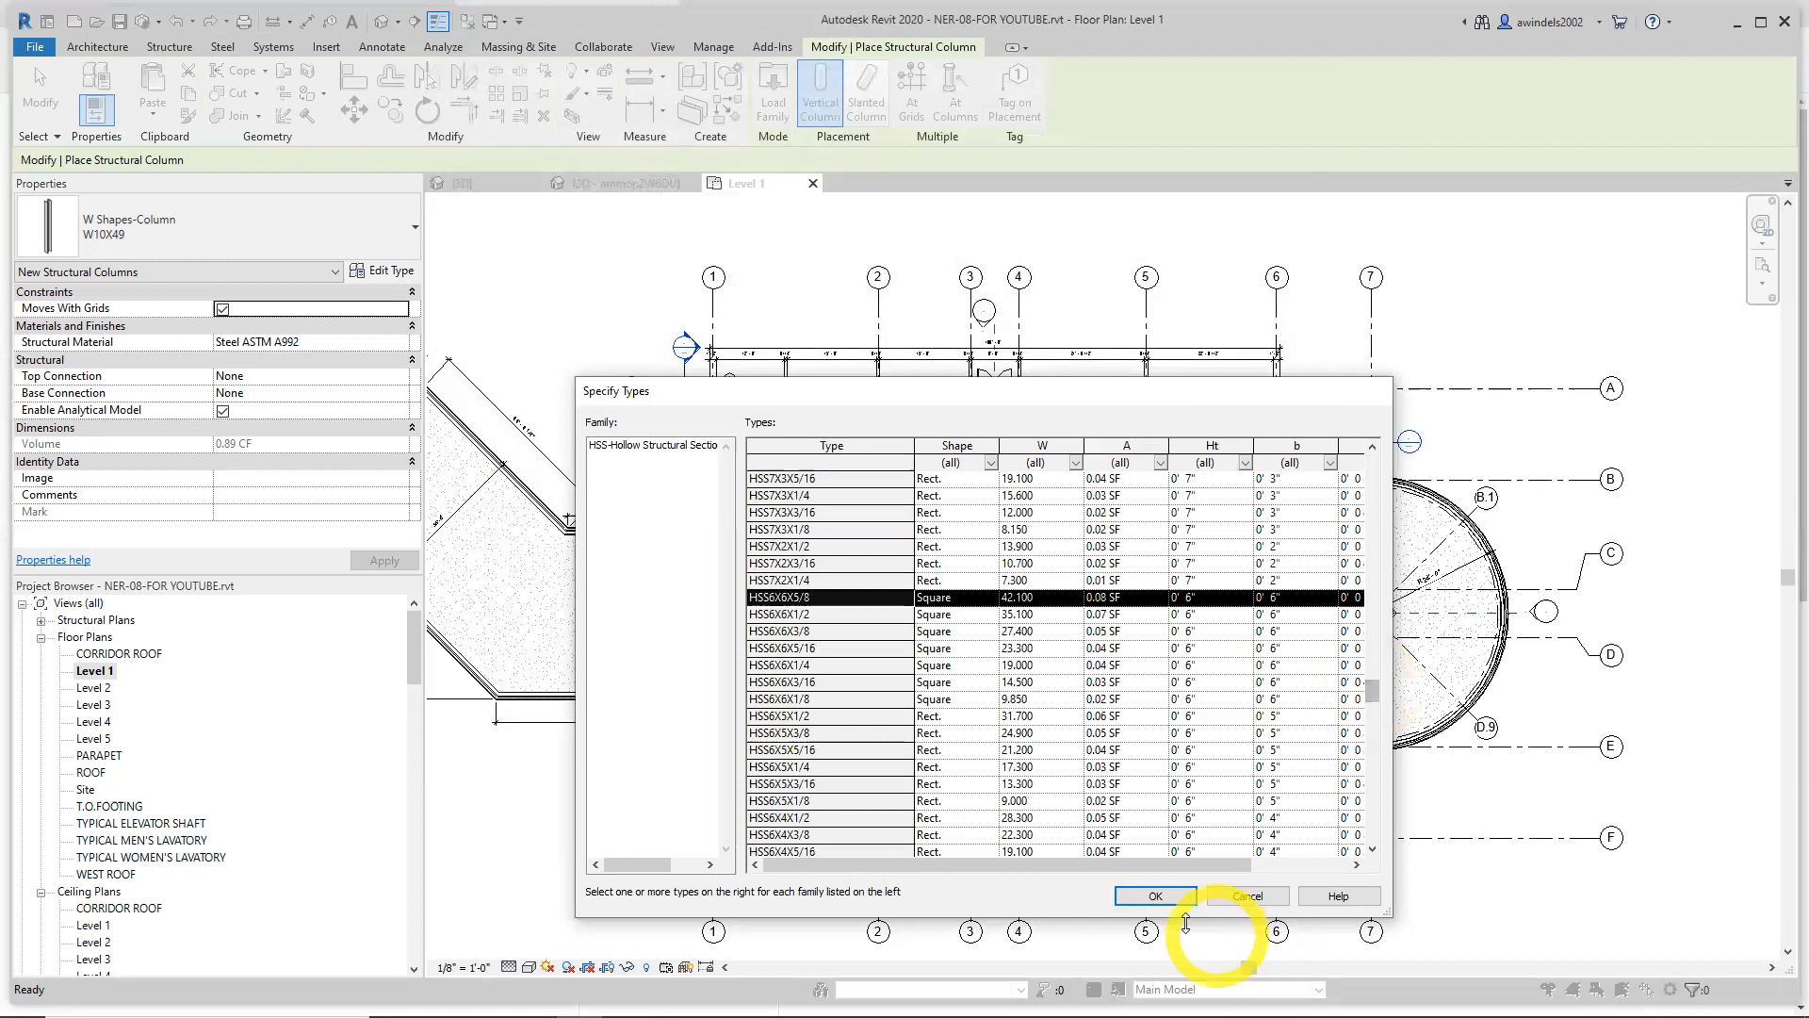
{"action": "left_click", "coordinate": [1154, 892]}
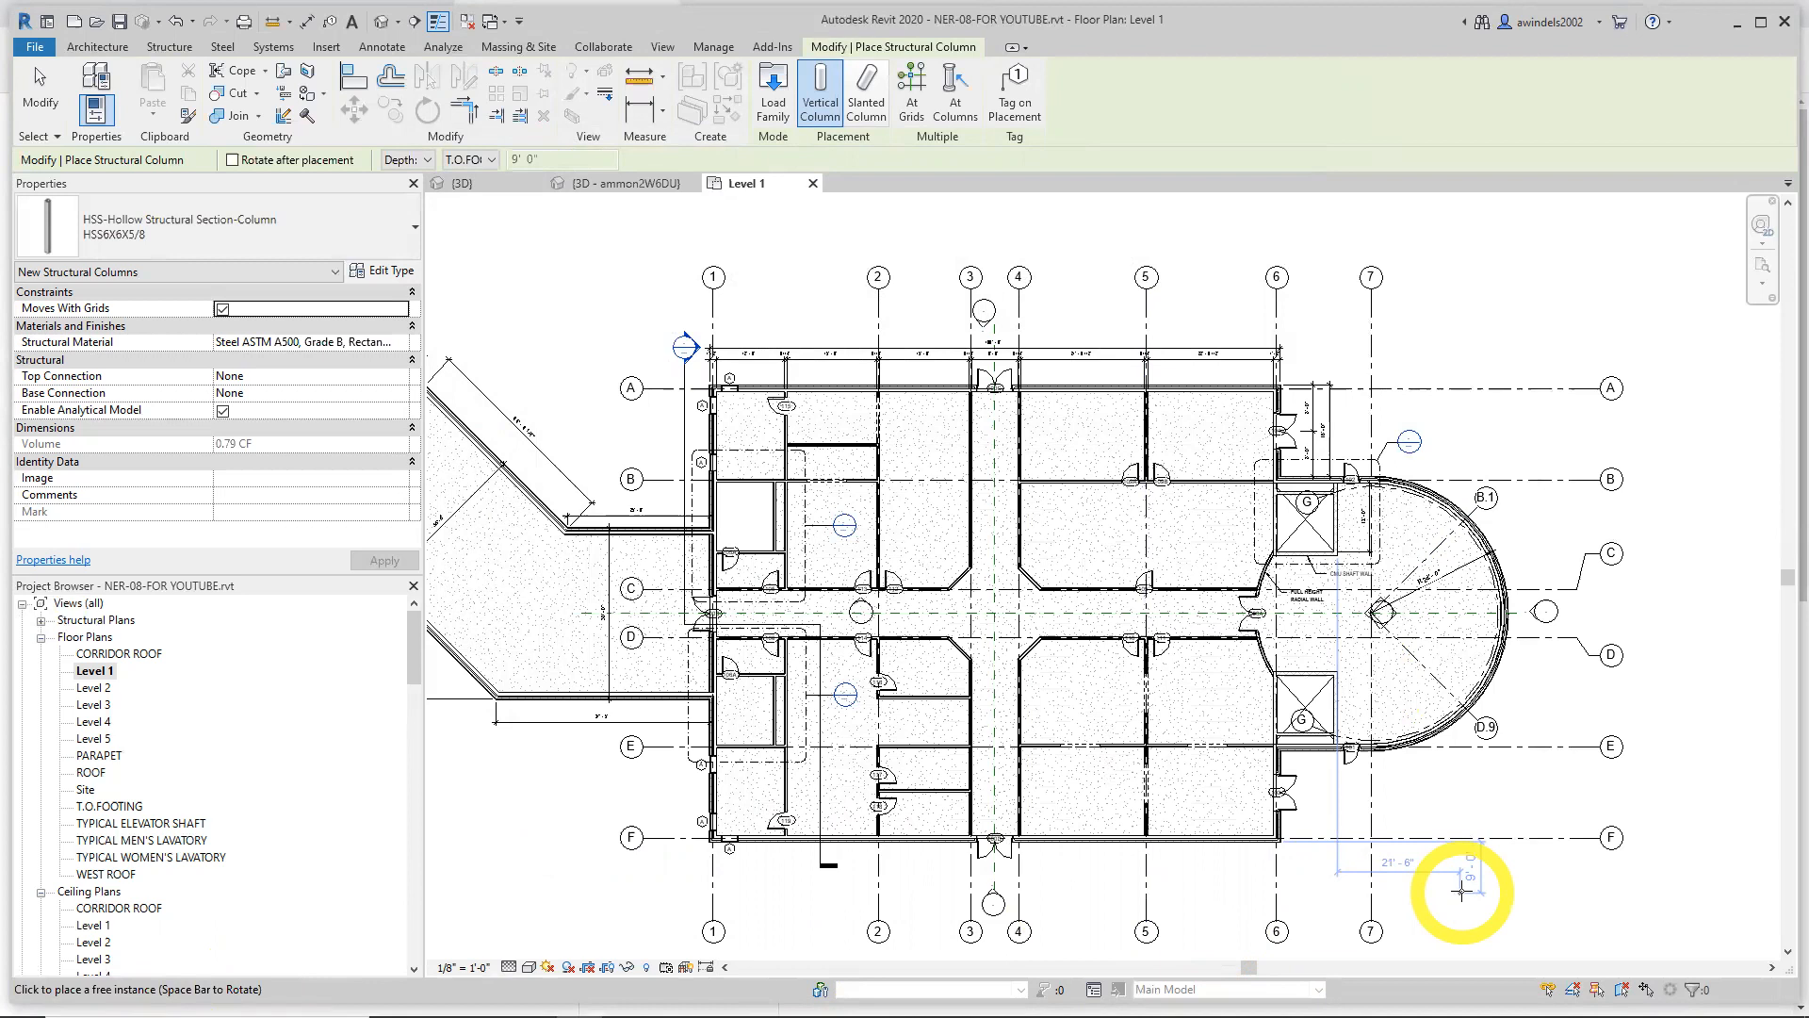
Set the new columns to be placed by Height, reaching up to the ROOF level
{"action": "left_click", "coordinate": [404, 160]}
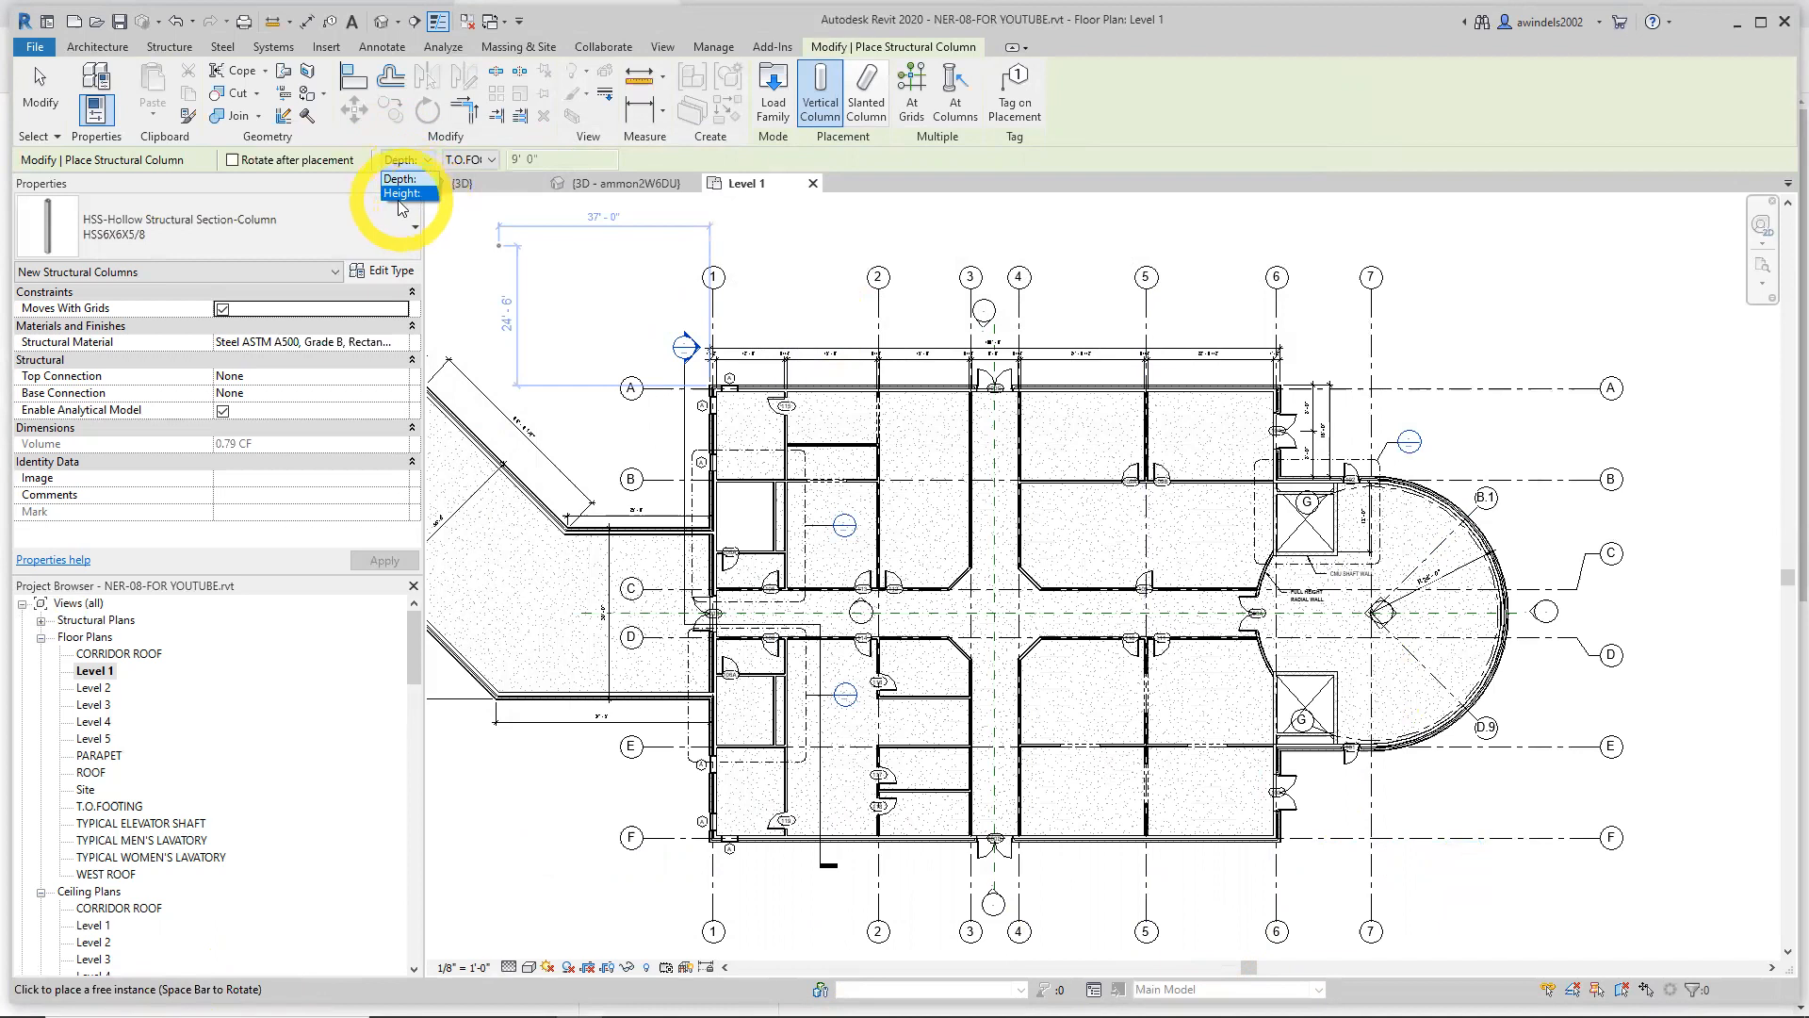
{"action": "left_click", "coordinate": [402, 194]}
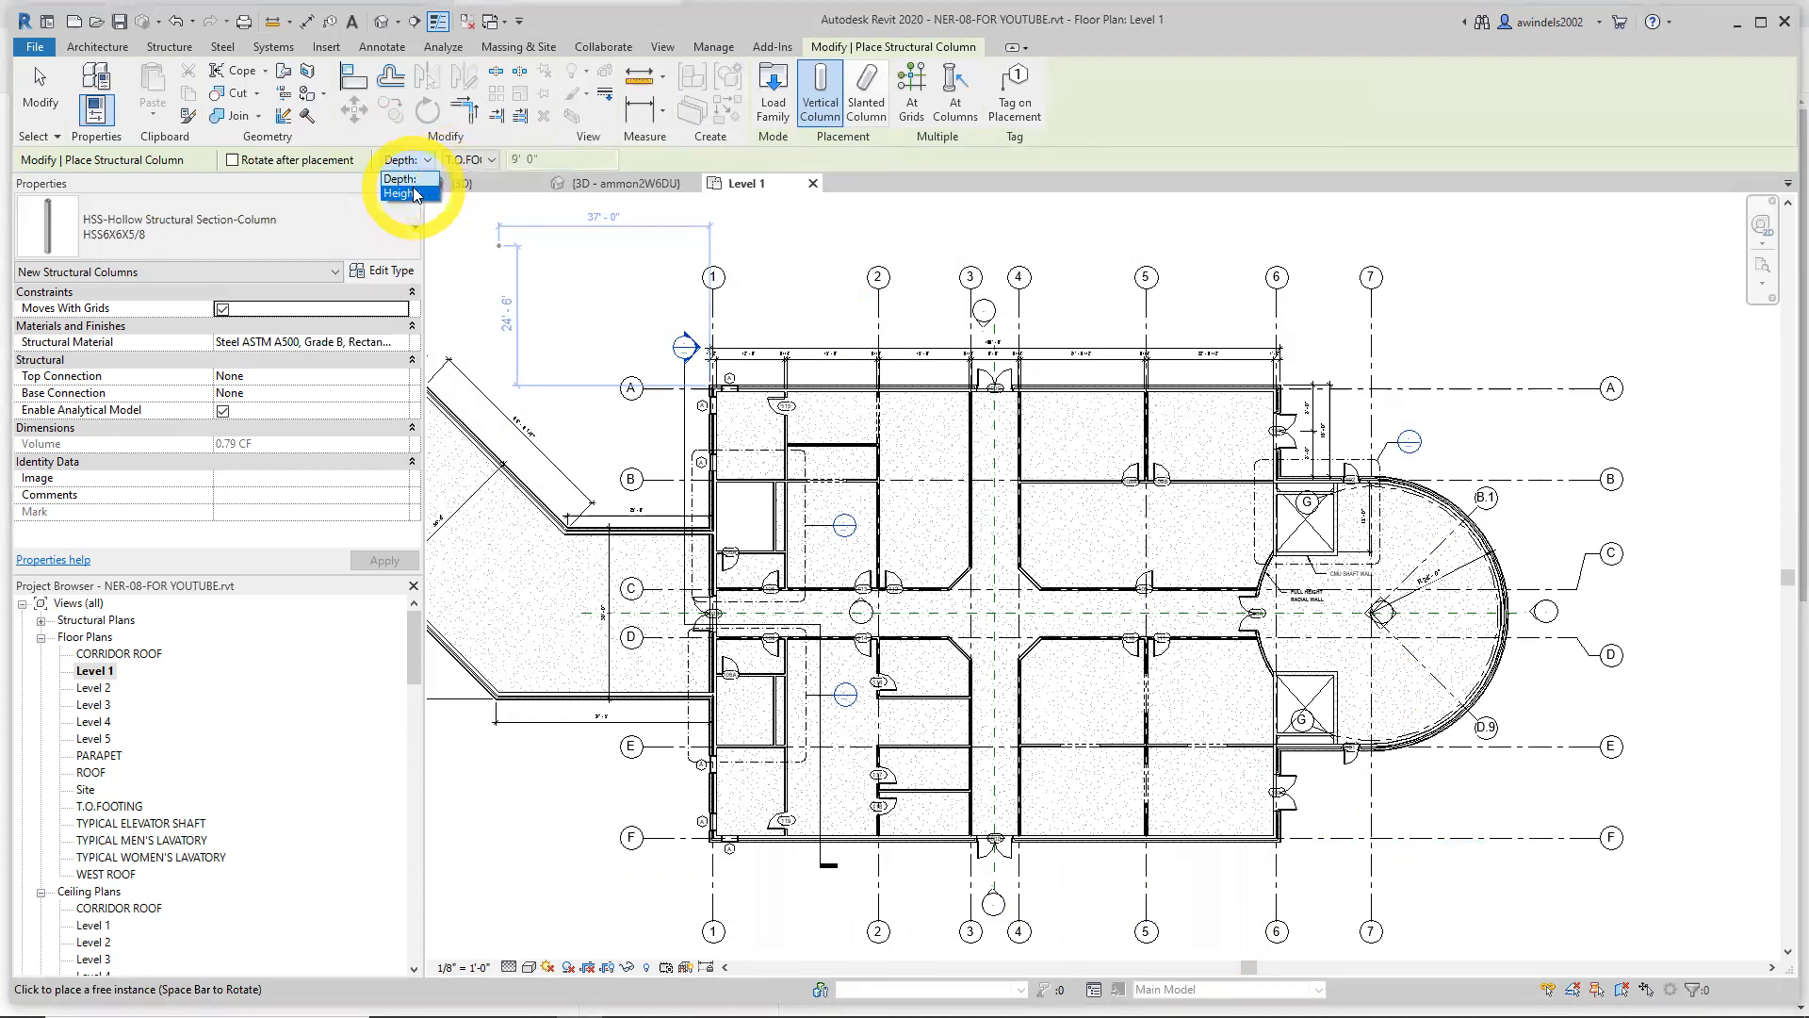
{"action": "left_click", "coordinate": [469, 162]}
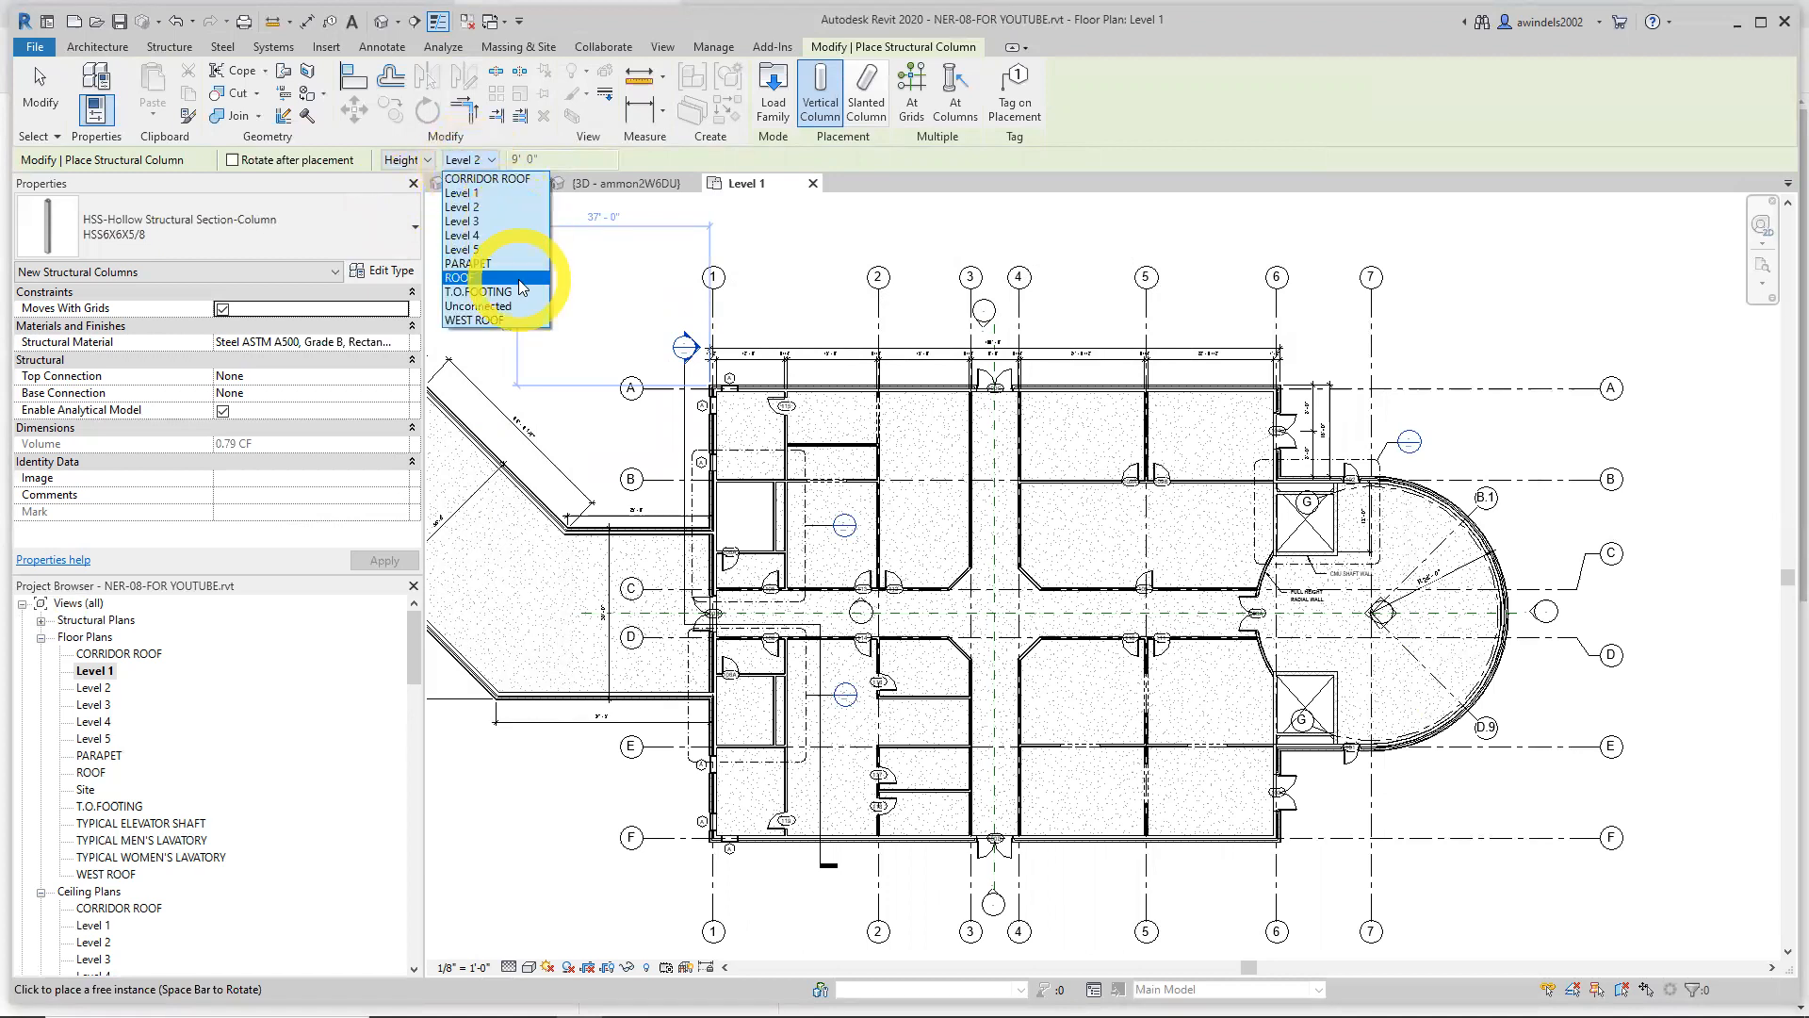
{"action": "left_click", "coordinate": [507, 276]}
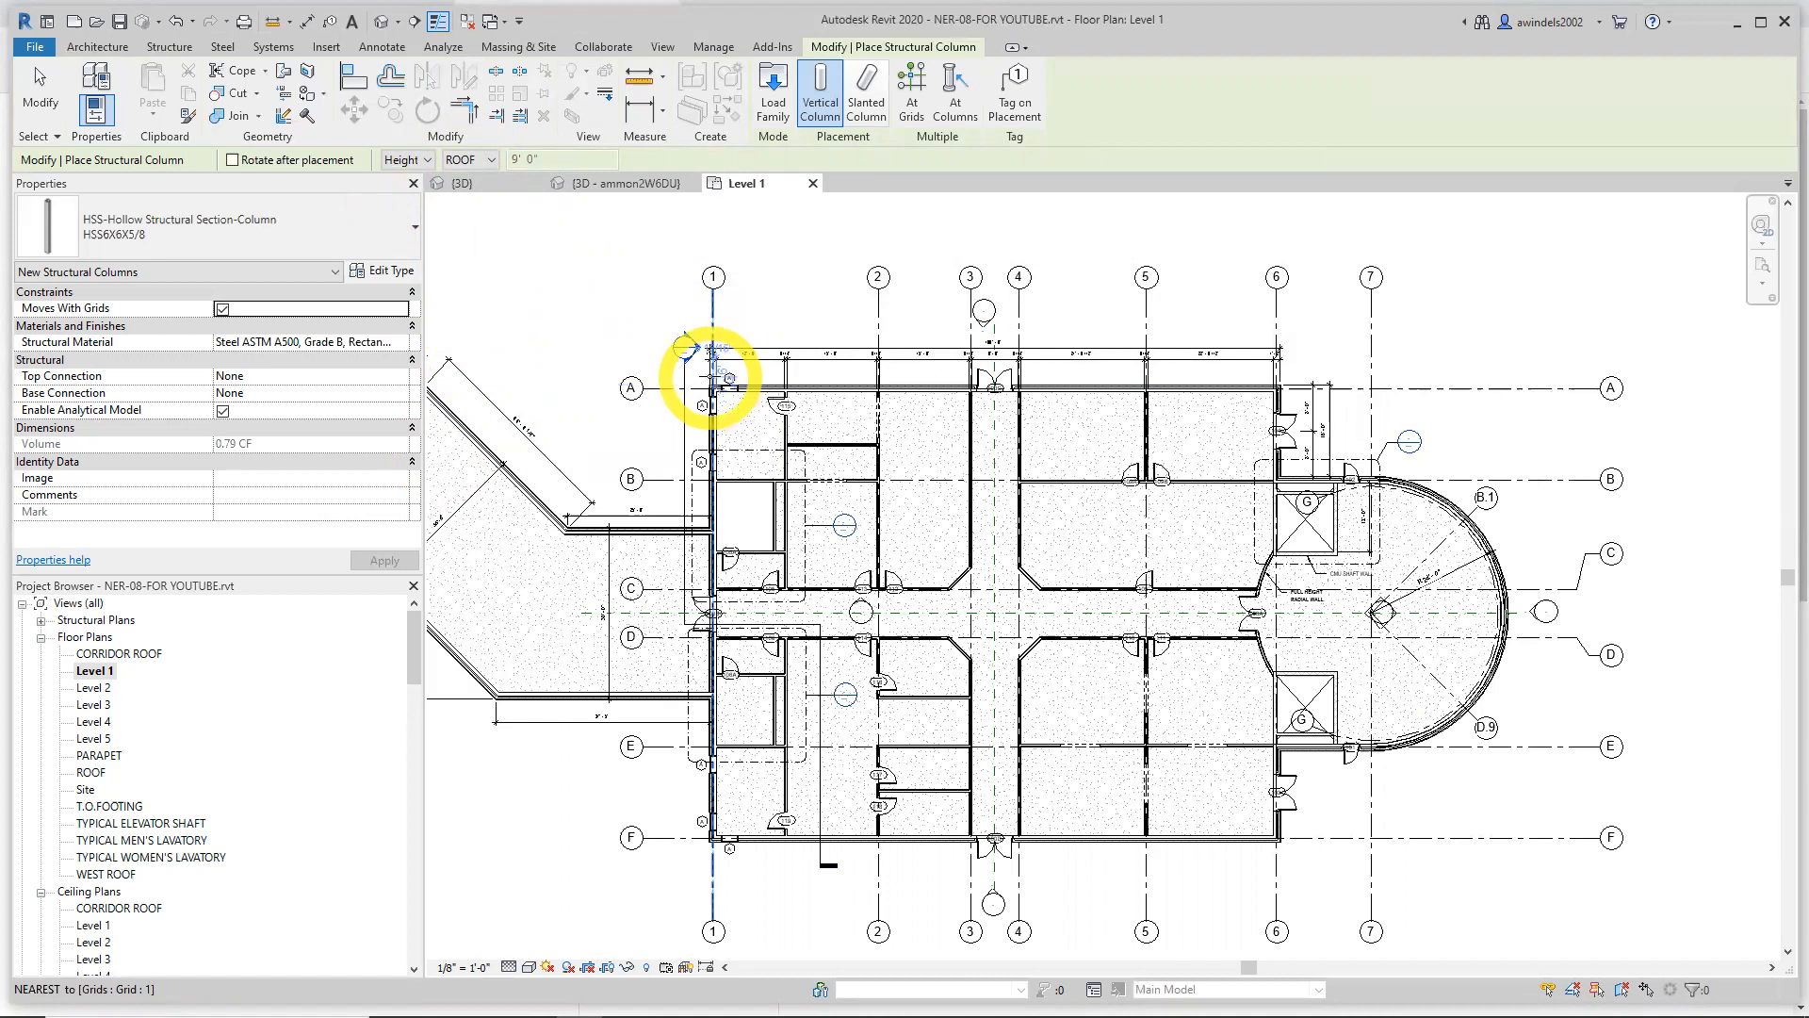
Place a vertical HSS6X6X5/8 column at the intersection of grids A and 1
{"action": "scroll", "coordinate": [713, 377], "scroll_direction": "up", "scroll_amount": 6}
{"action": "scroll", "coordinate": [729, 429], "scroll_direction": "down", "scroll_amount": 8}
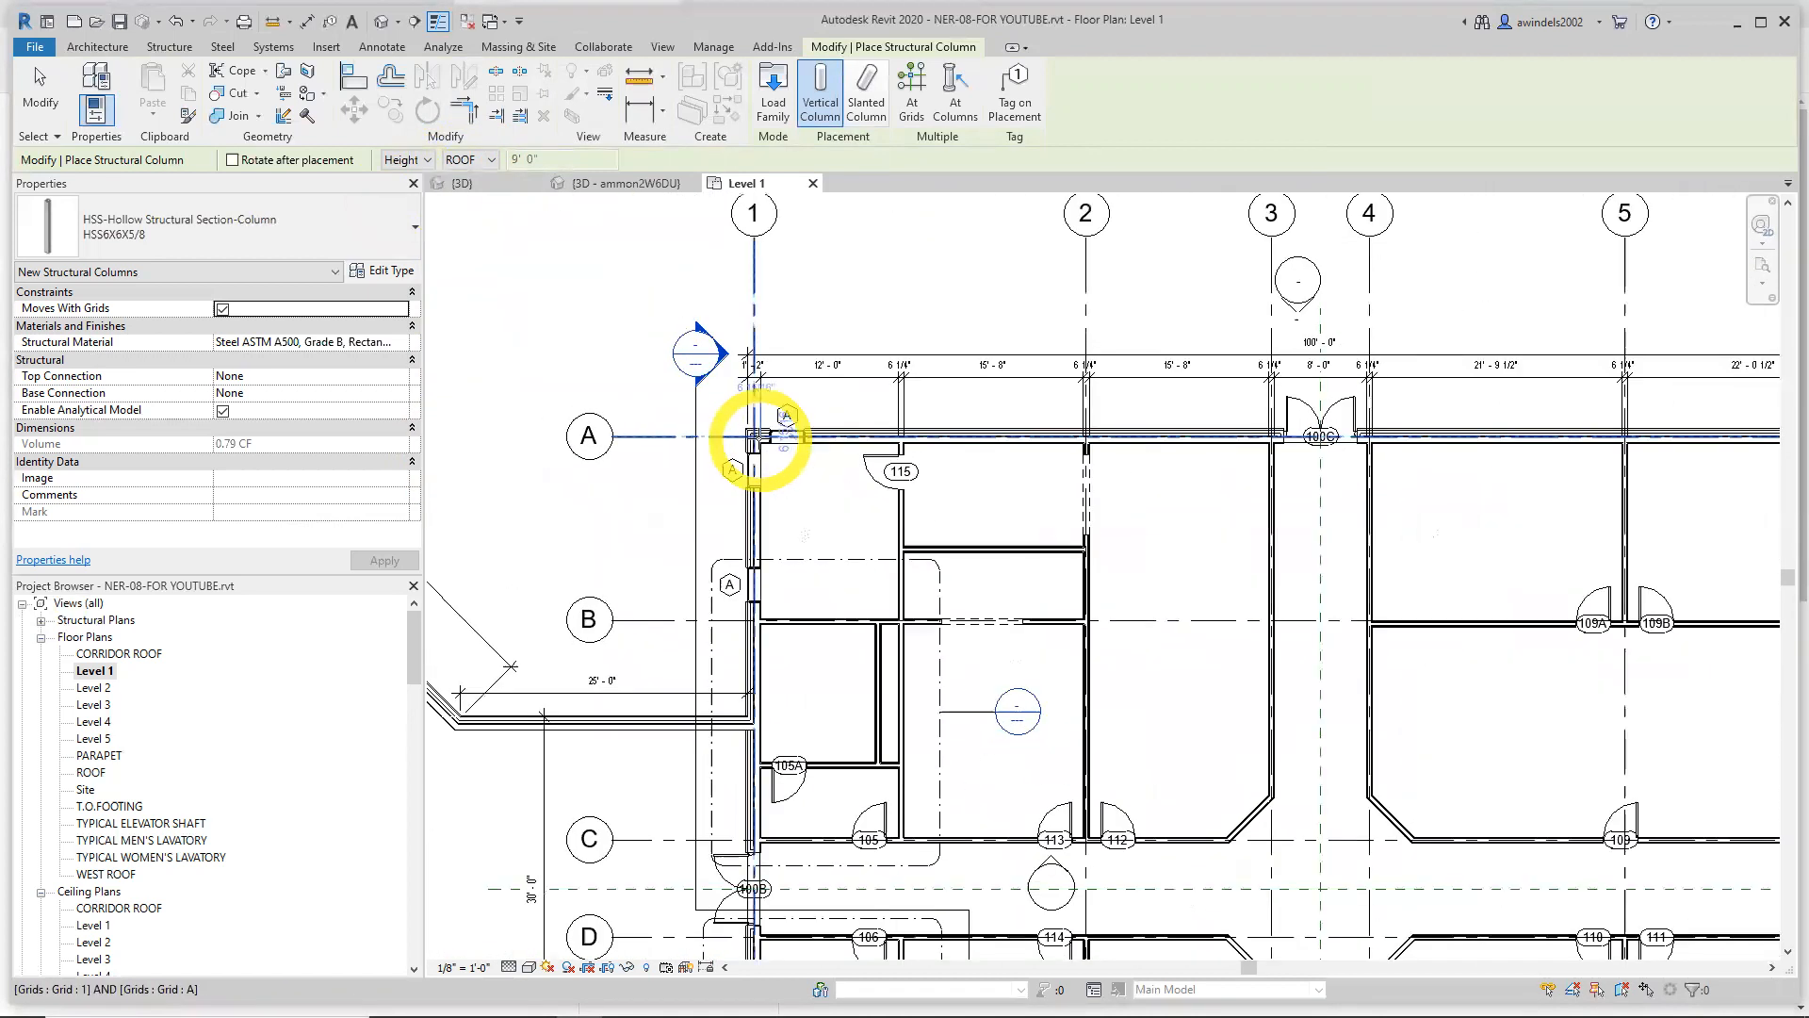
{"action": "scroll", "coordinate": [754, 436], "scroll_direction": "up", "scroll_amount": 8}
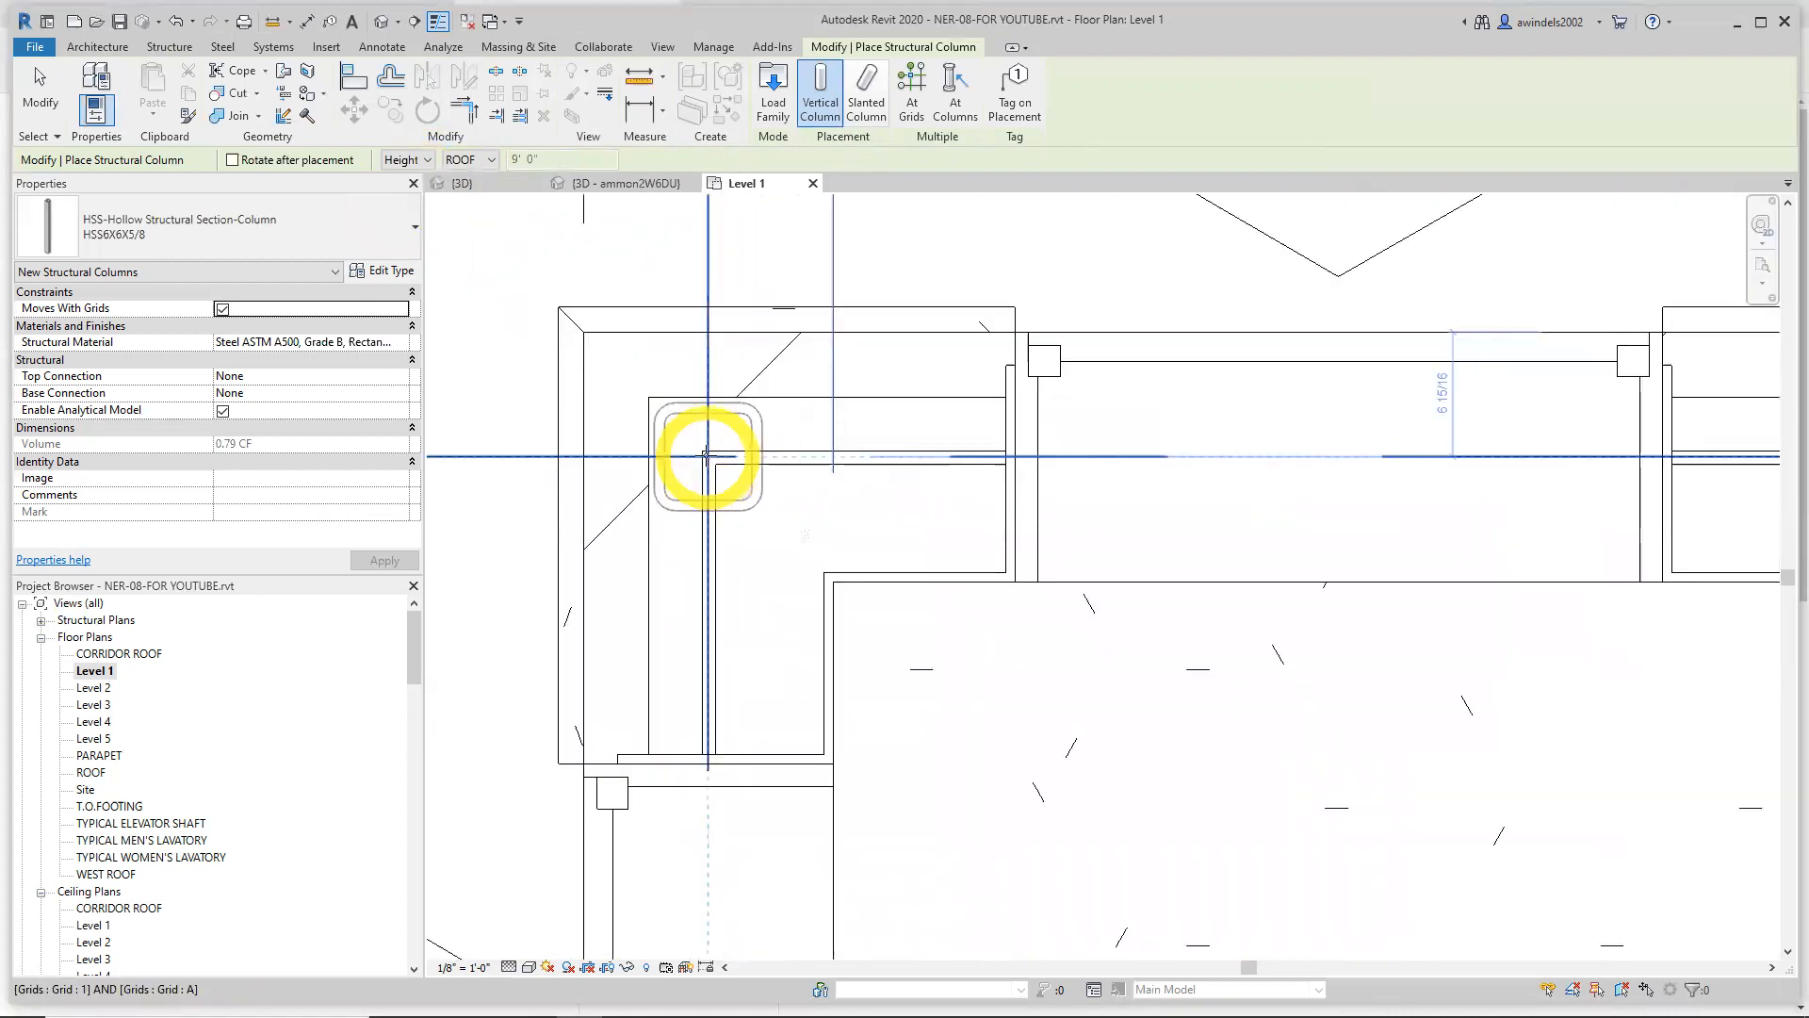
{"action": "scroll", "coordinate": [707, 455], "scroll_direction": "up", "scroll_amount": 2}
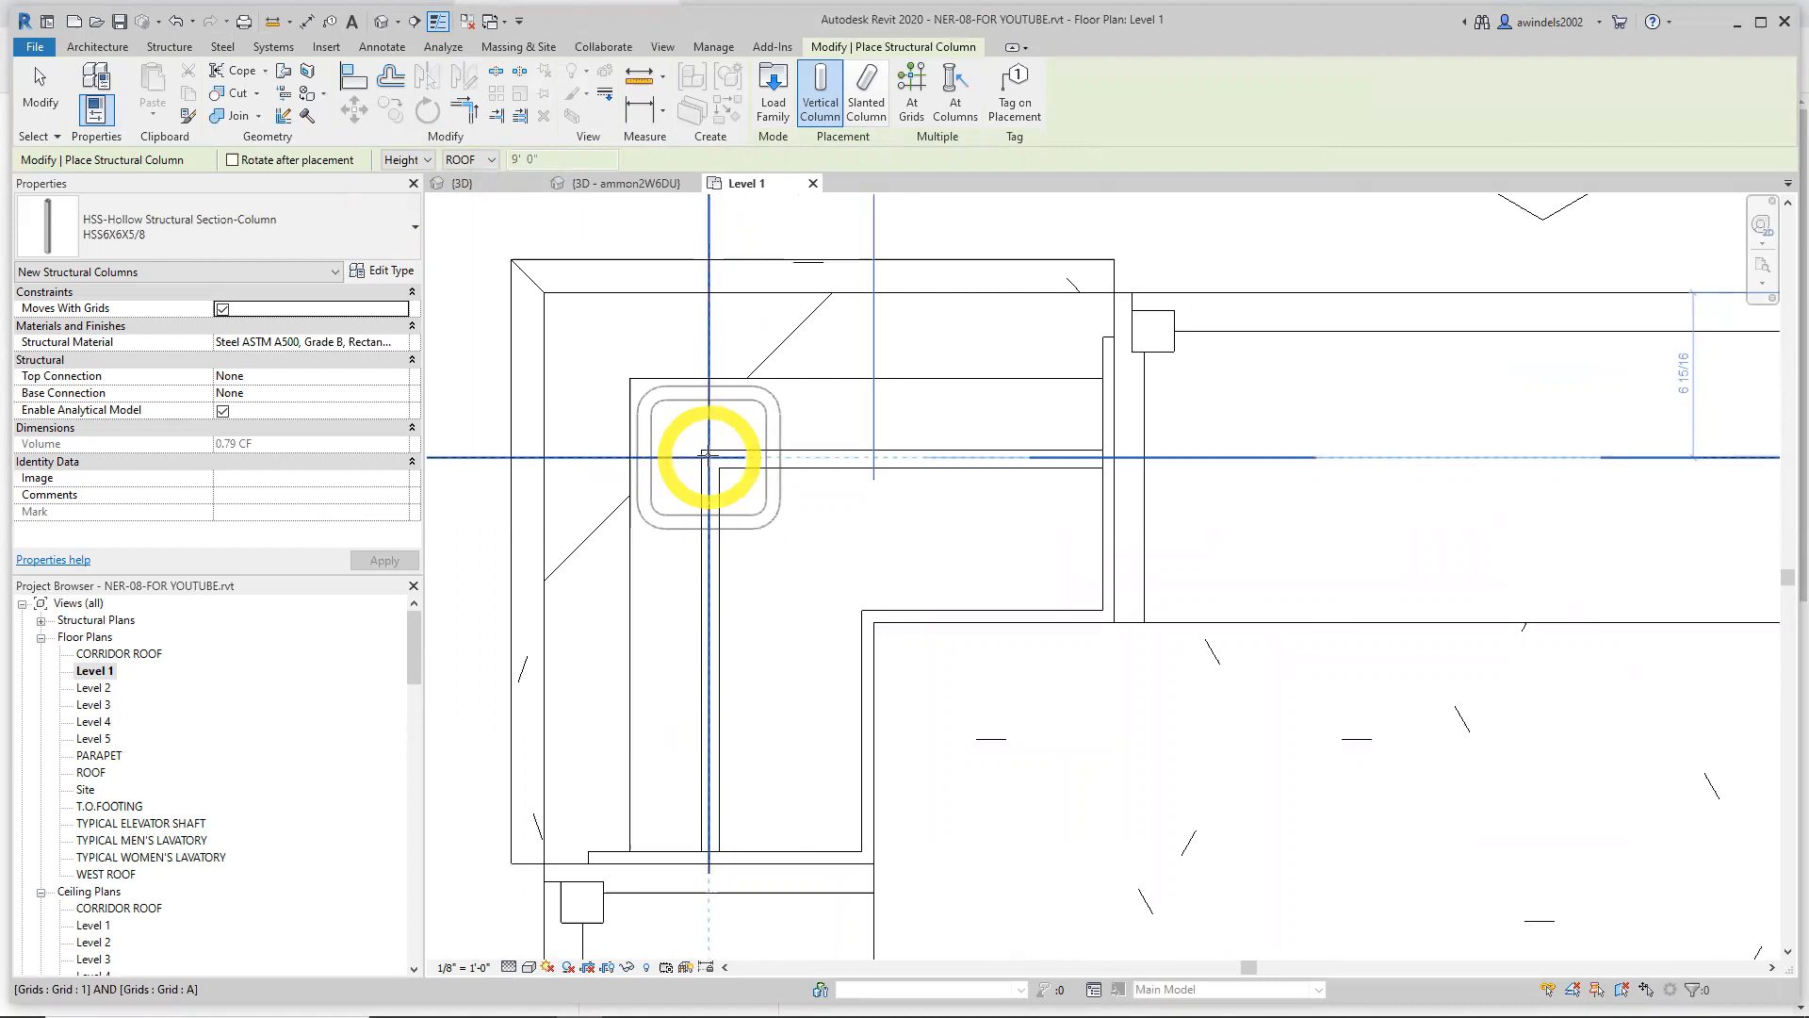
{"action": "left_click", "coordinate": [707, 455]}
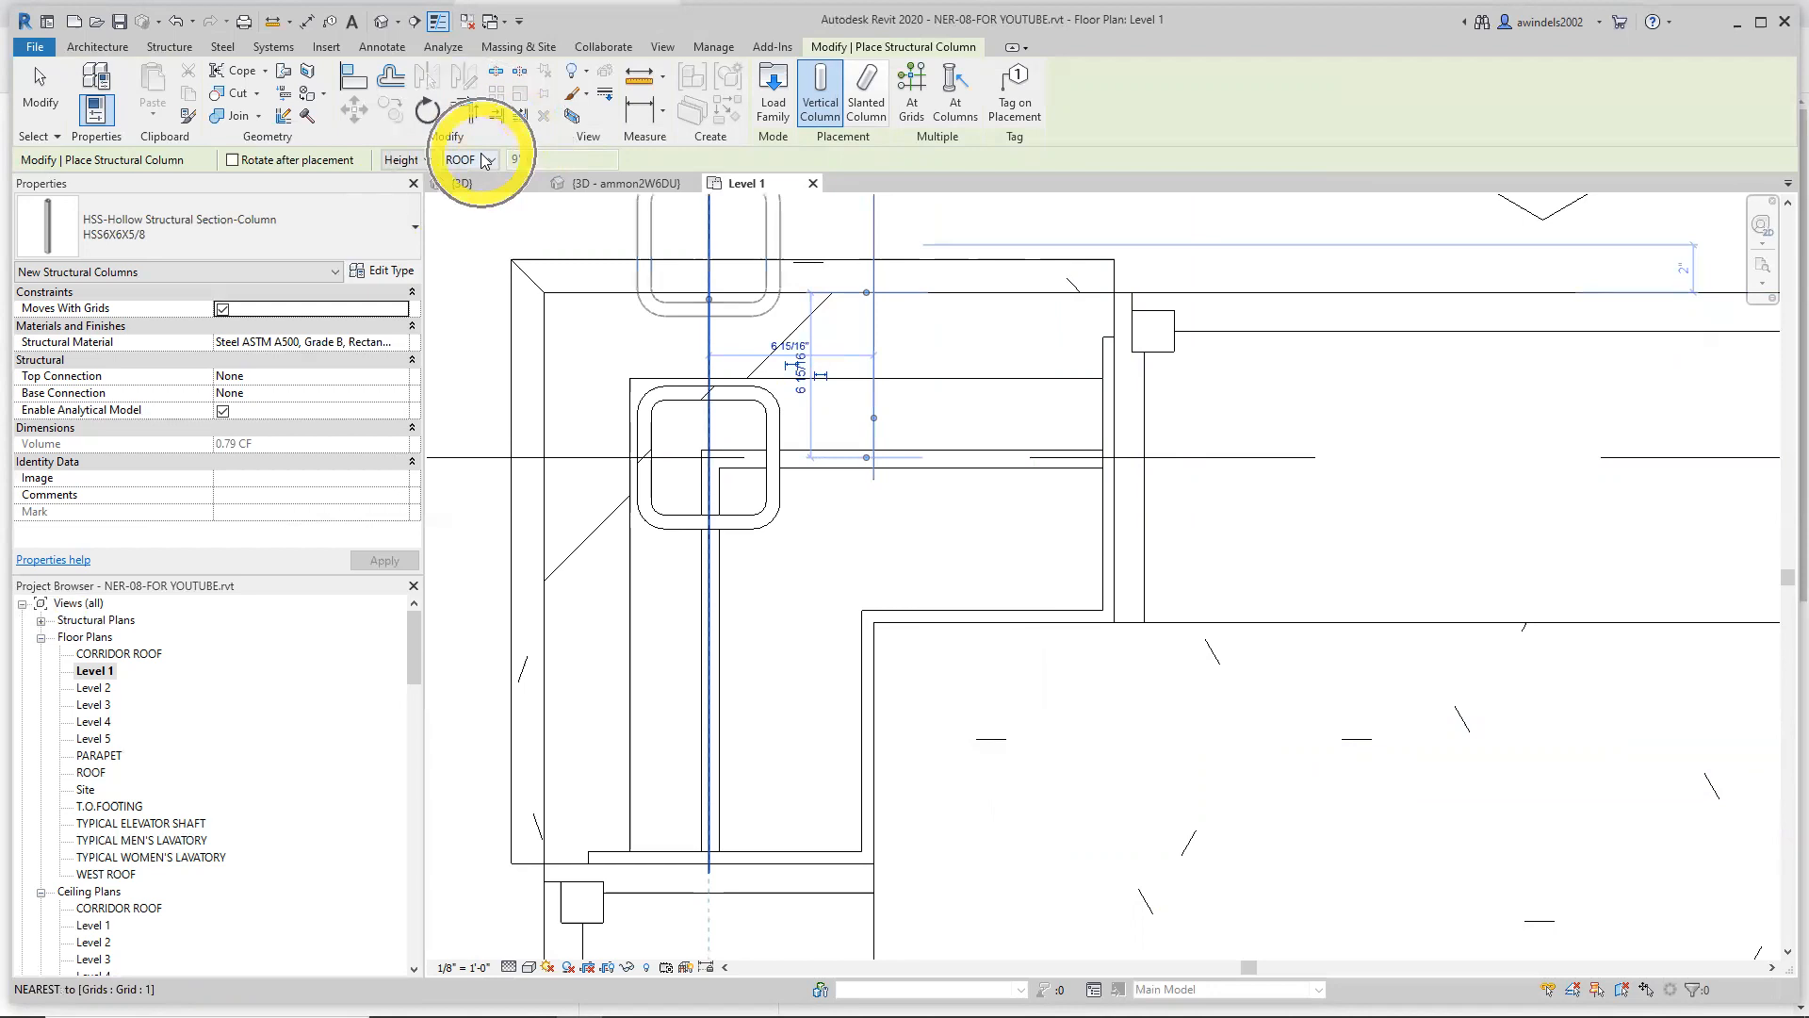
Place HSS6X6X5/8 columns at all grid intersections of the right-hand building, using At Grids with all its grid lines selected
{"action": "left_click", "coordinate": [914, 104]}
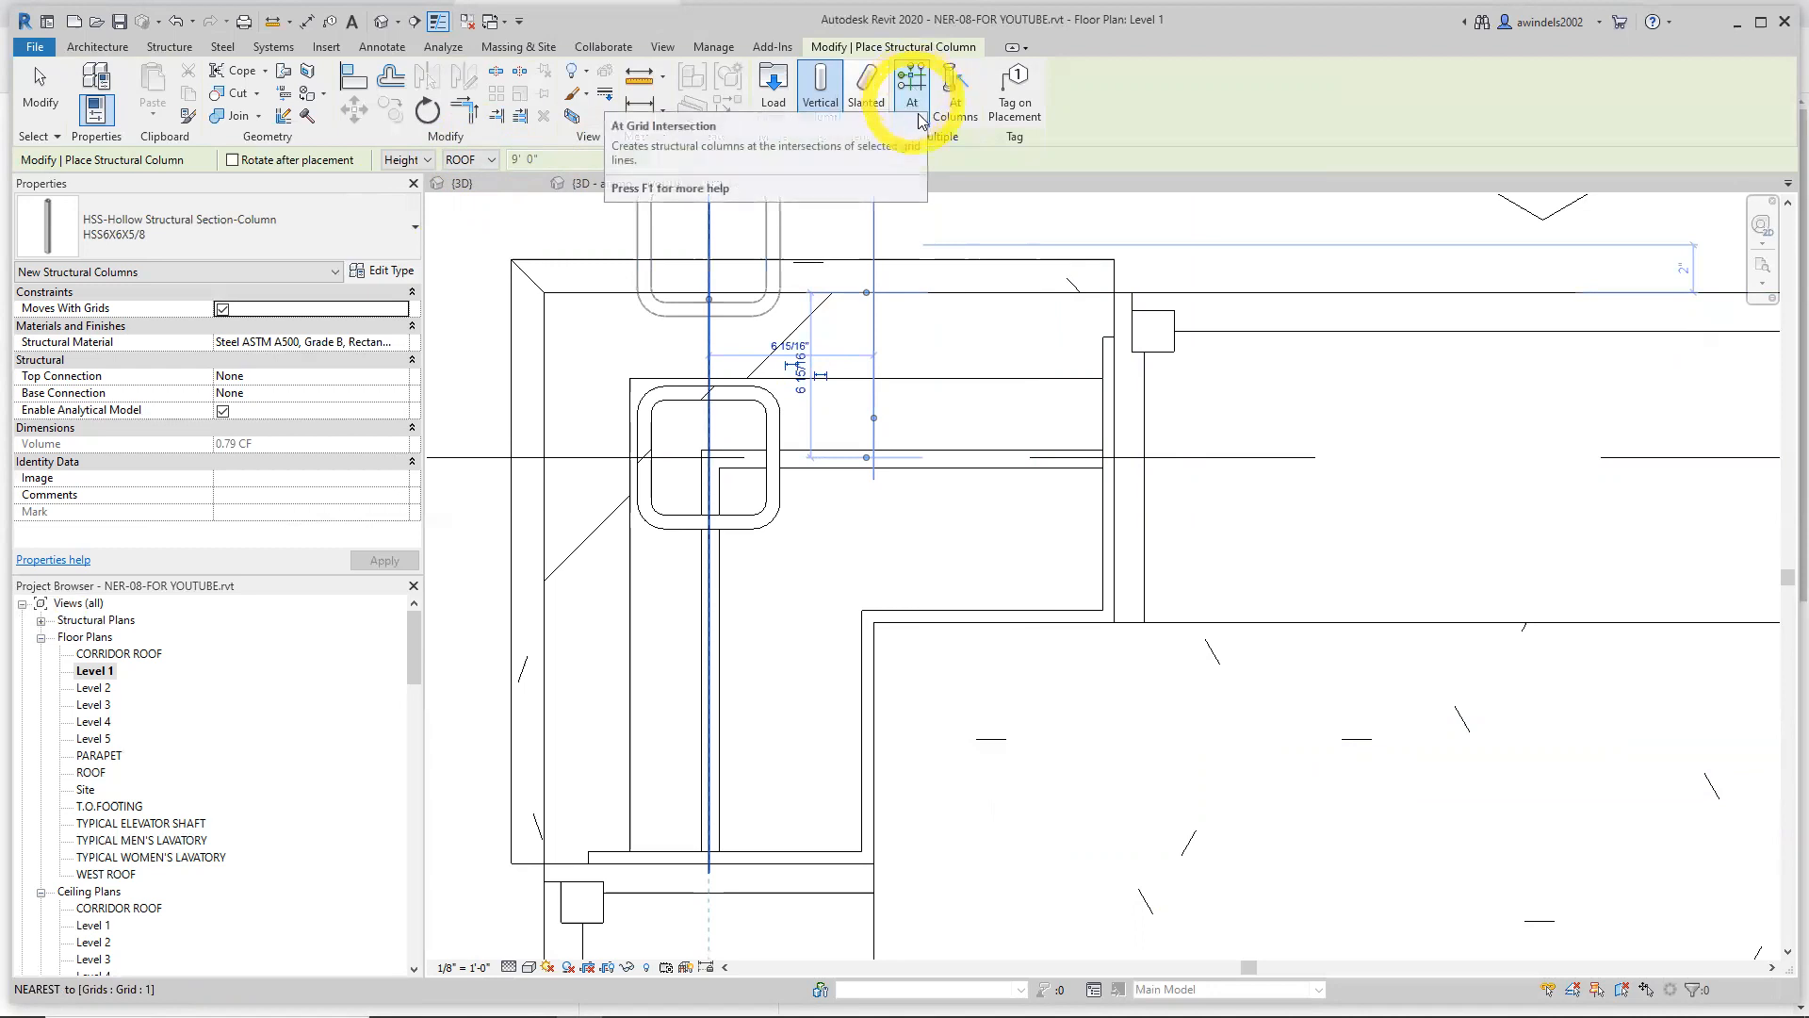
{"action": "left_click", "coordinate": [914, 109]}
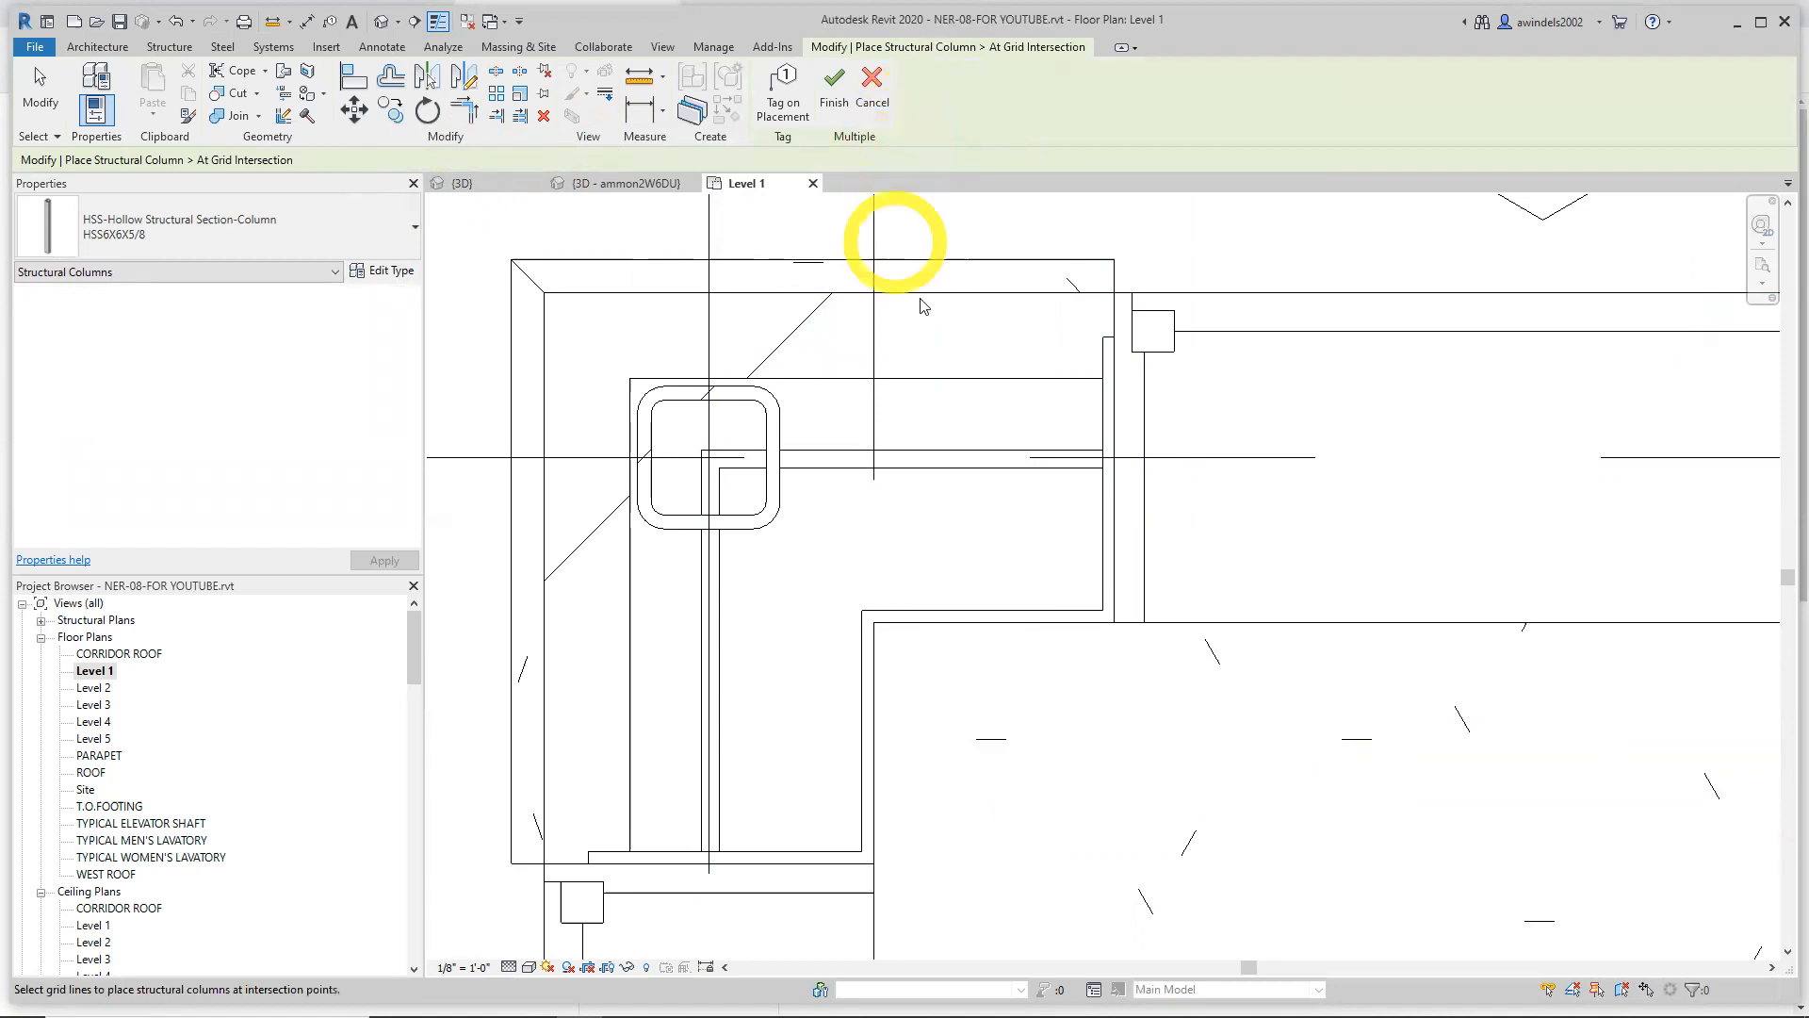
{"action": "scroll", "coordinate": [921, 303], "scroll_direction": "down", "scroll_amount": 2}
{"action": "scroll", "coordinate": [914, 456], "scroll_direction": "down", "scroll_amount": 5}
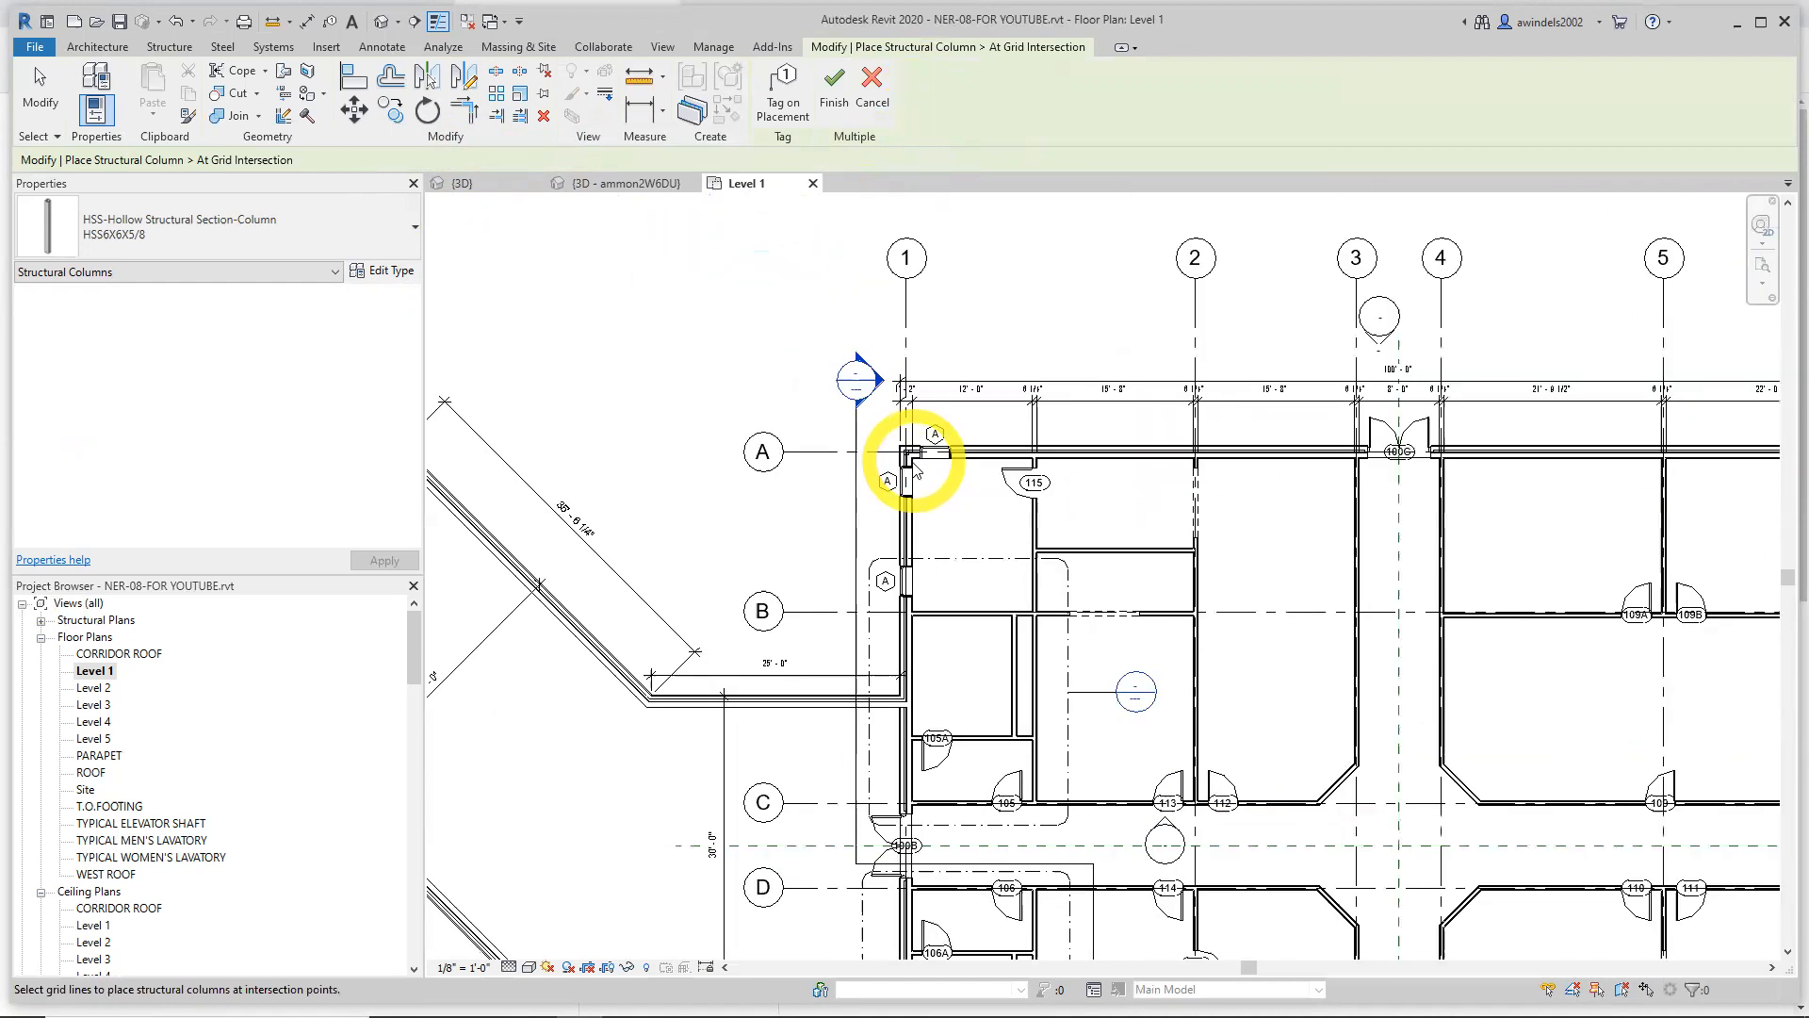
{"action": "scroll", "coordinate": [916, 472], "scroll_direction": "down", "scroll_amount": 4}
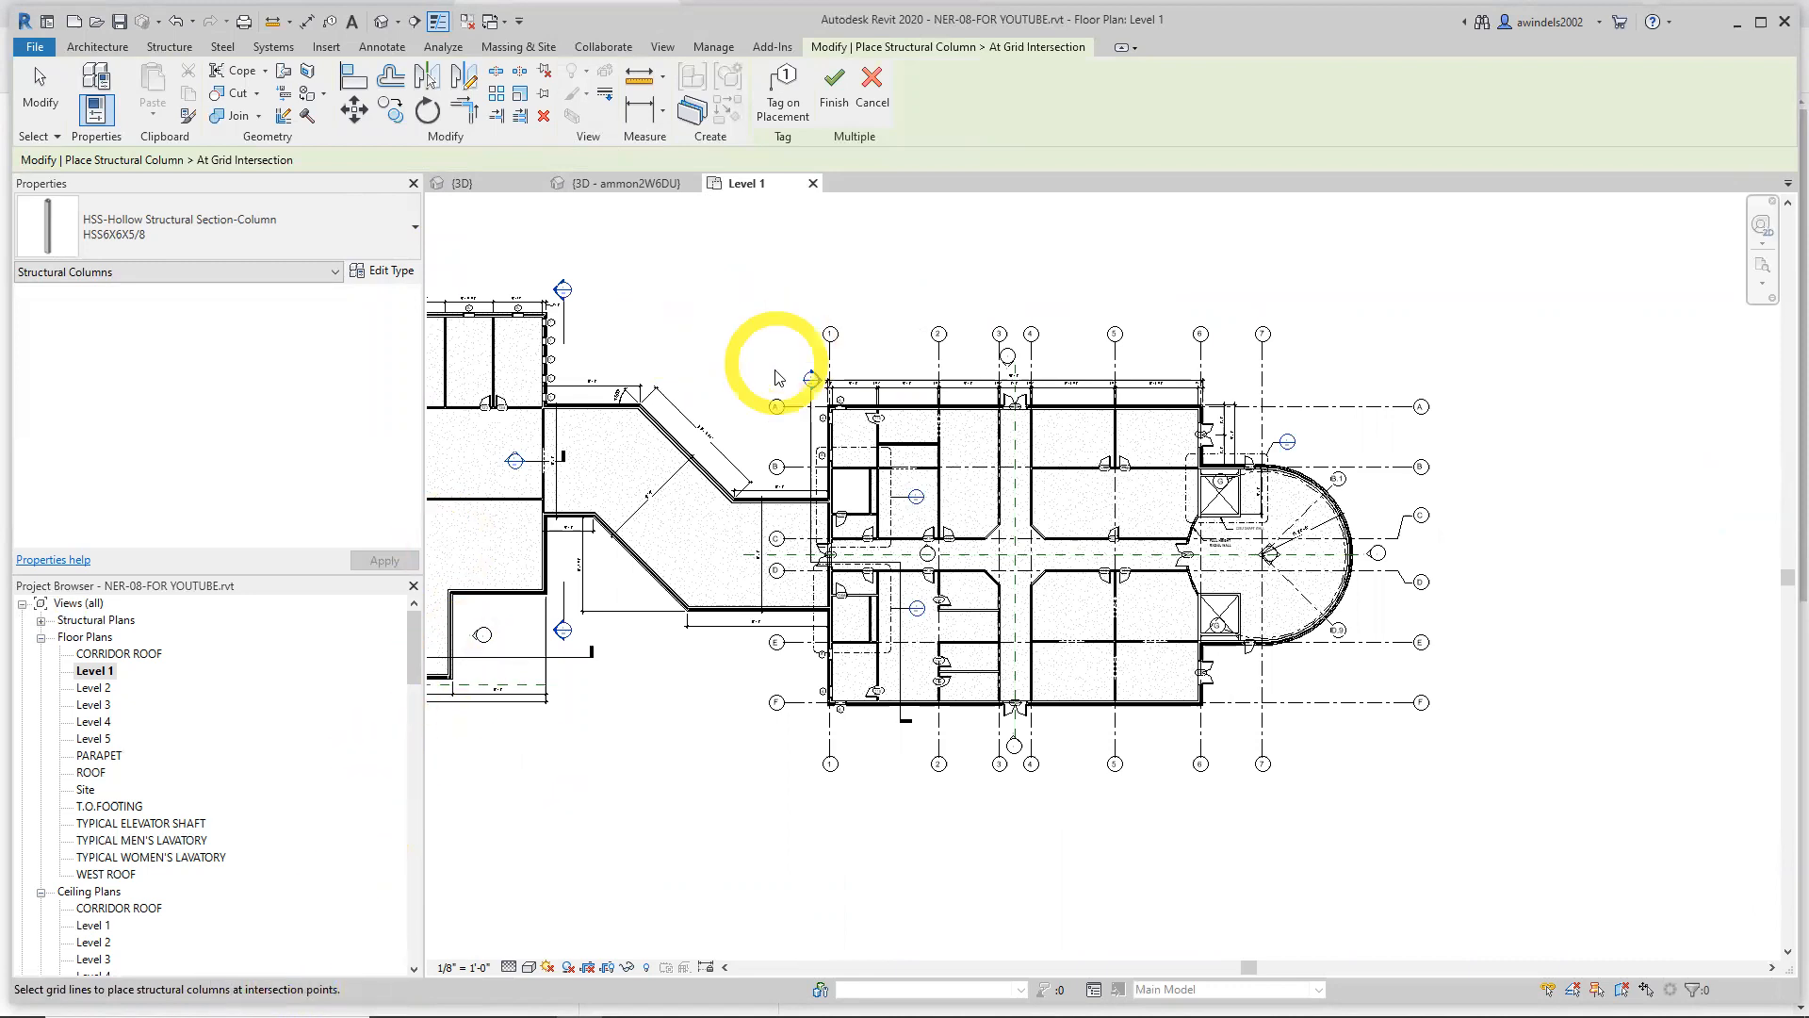
{"action": "left_click_drag", "start_coordinate": [719, 292], "coordinate": [1470, 837]}
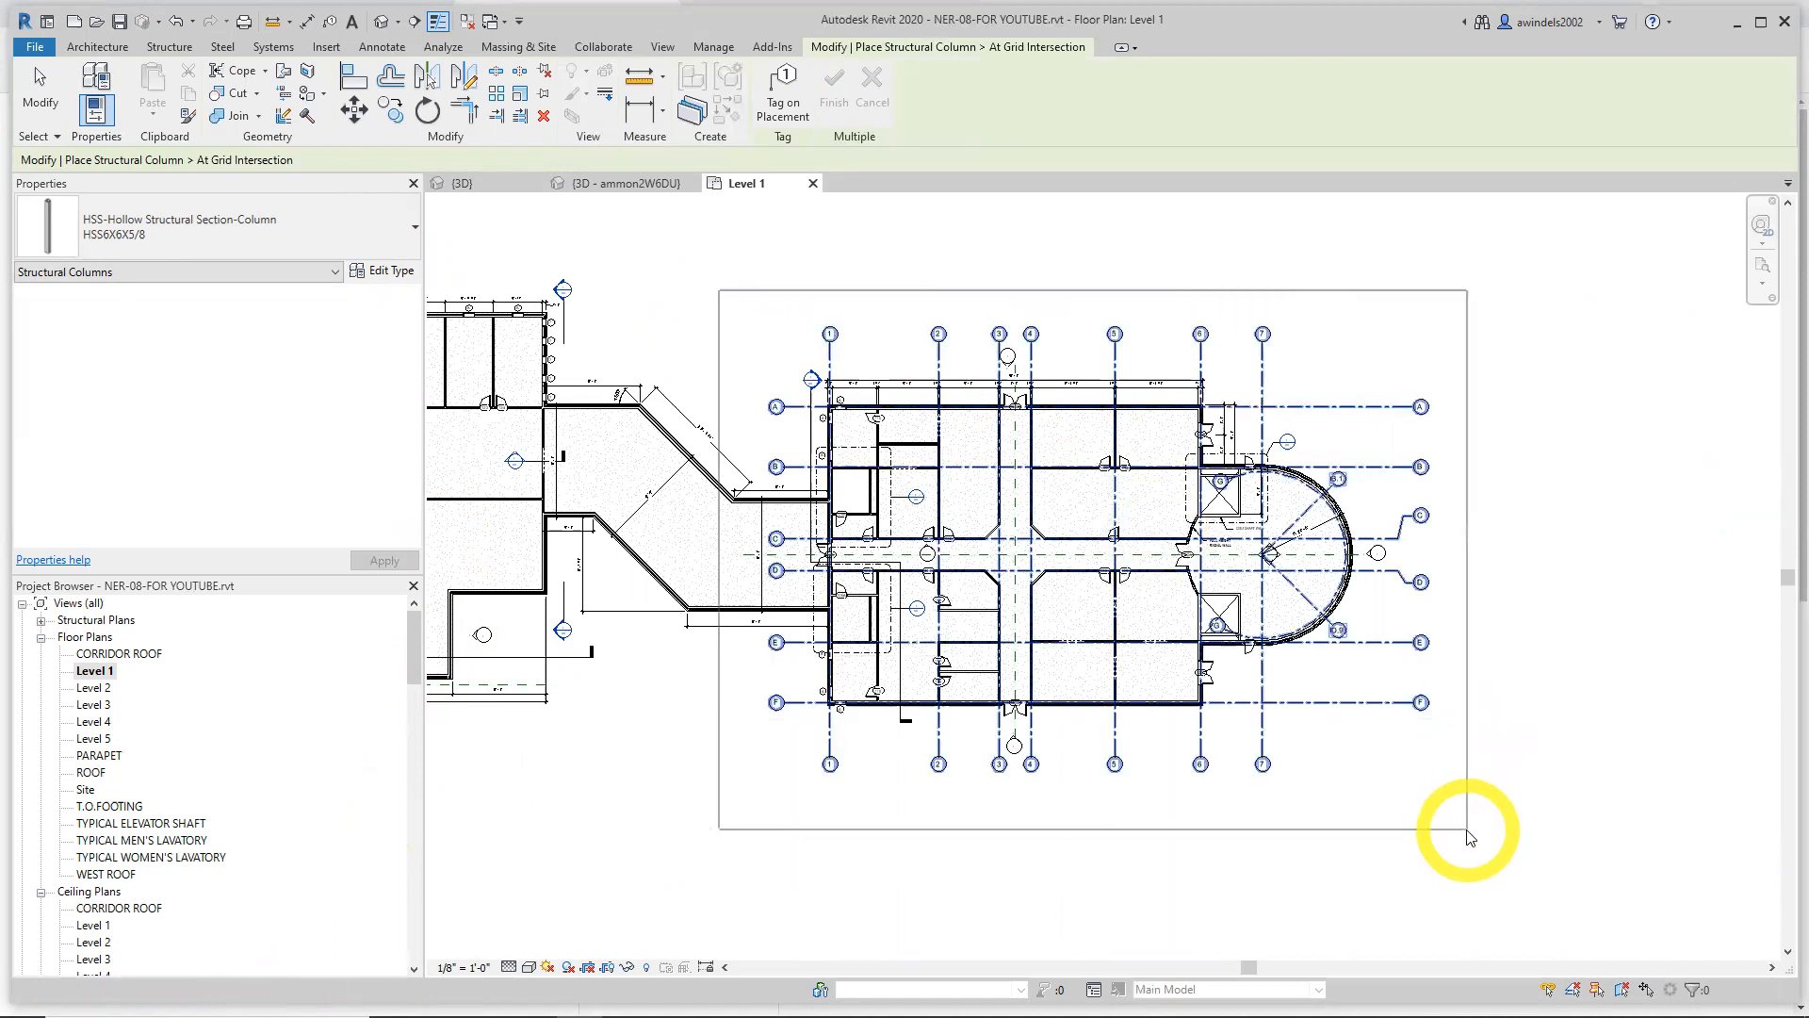
{"action": "left_click_drag", "start_coordinate": [1470, 831], "coordinate": [1463, 827]}
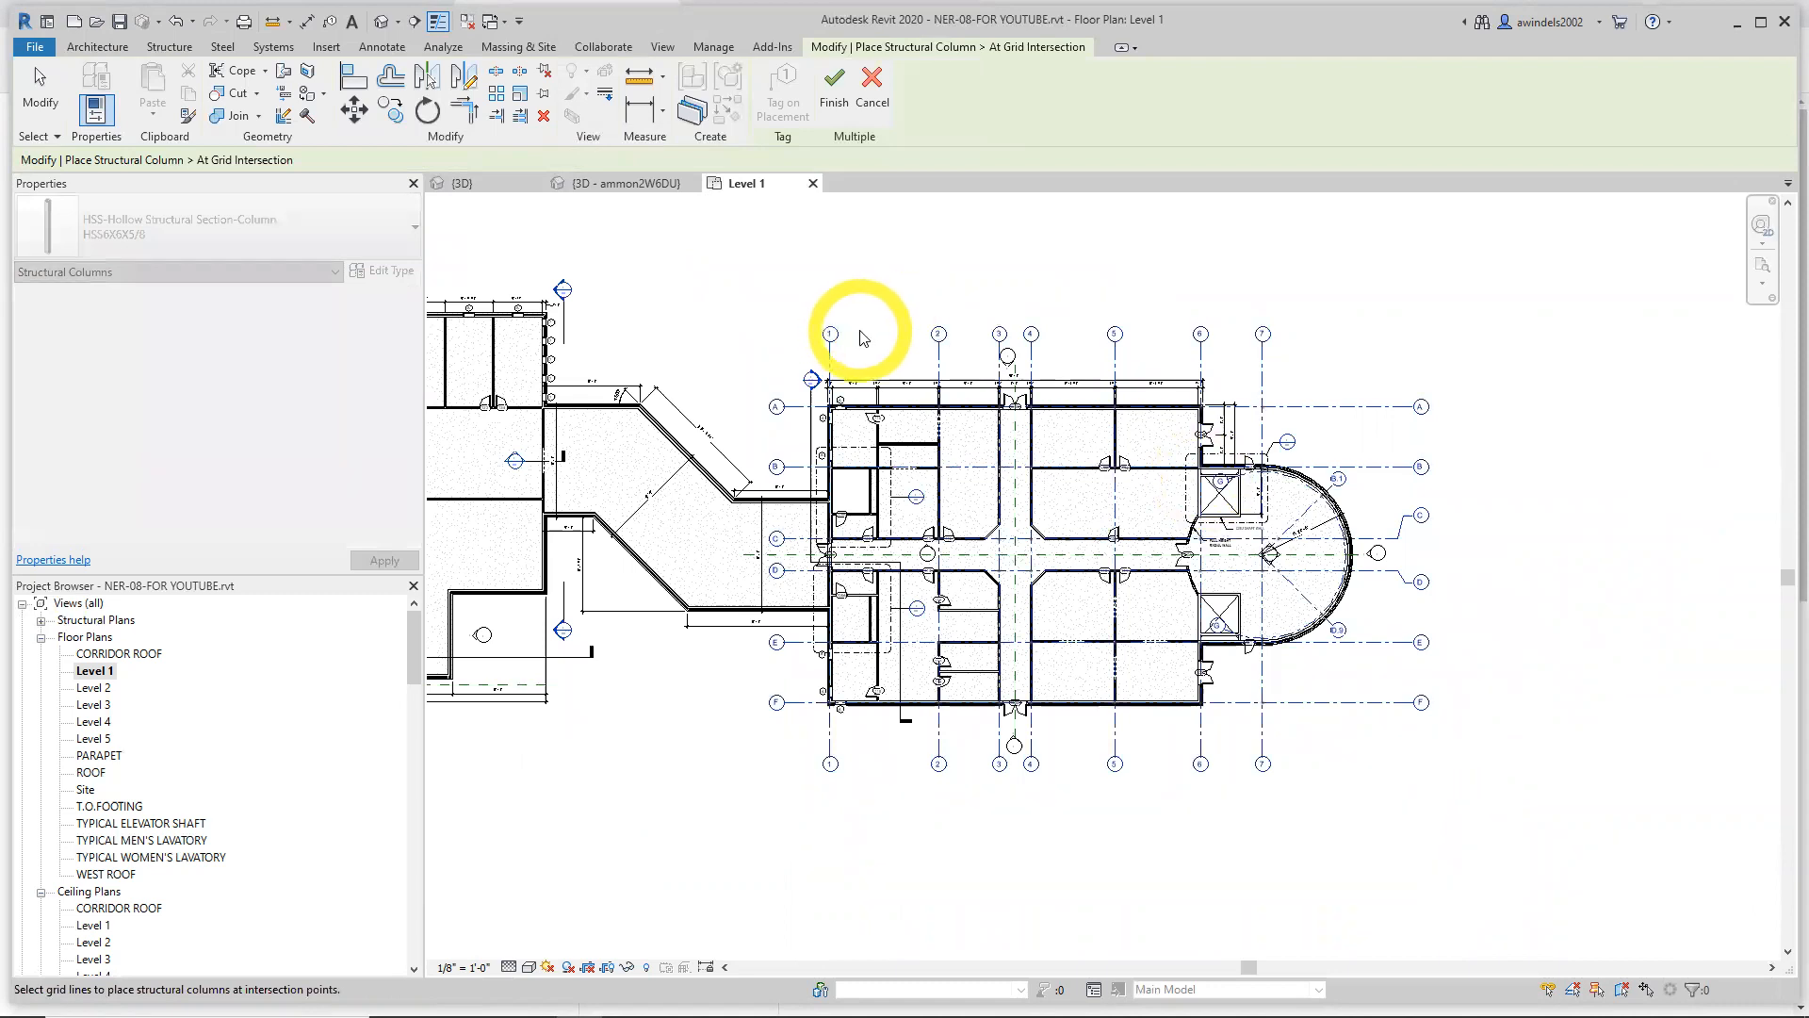
{"action": "left_click", "coordinate": [830, 83]}
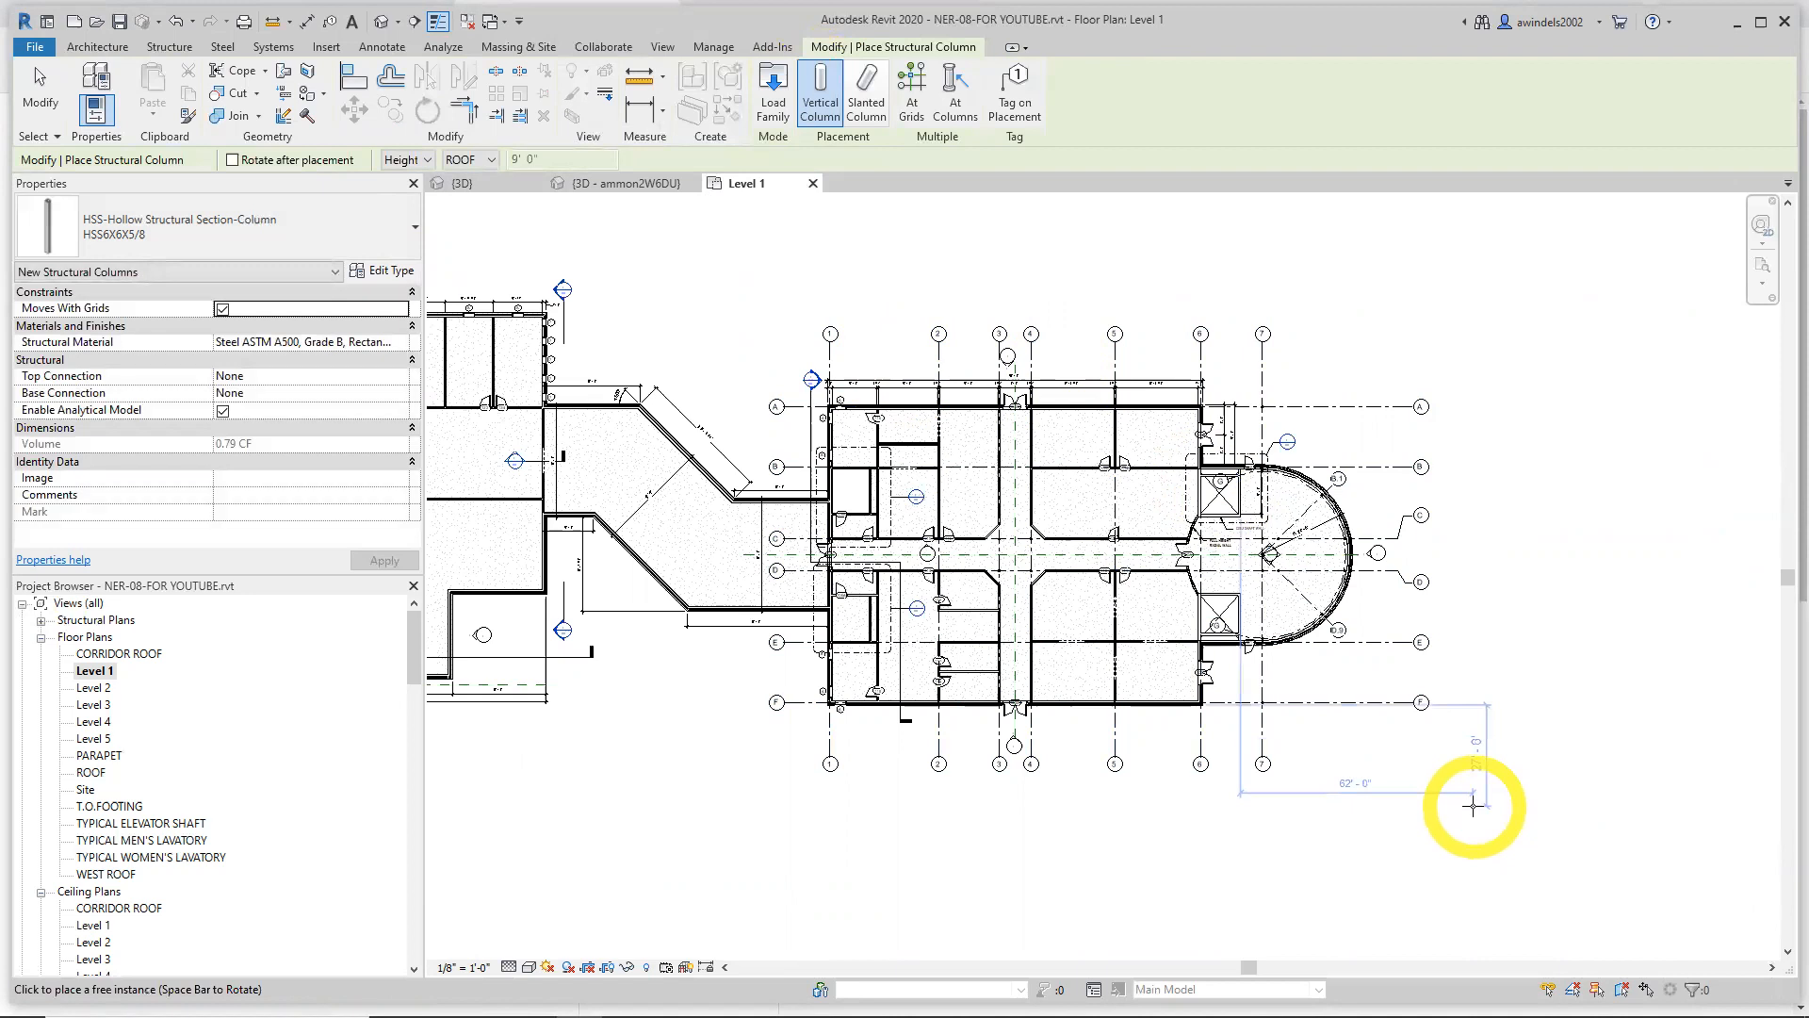
{"action": "key", "text": "Escape"}
{"action": "key", "text": "Escape"}
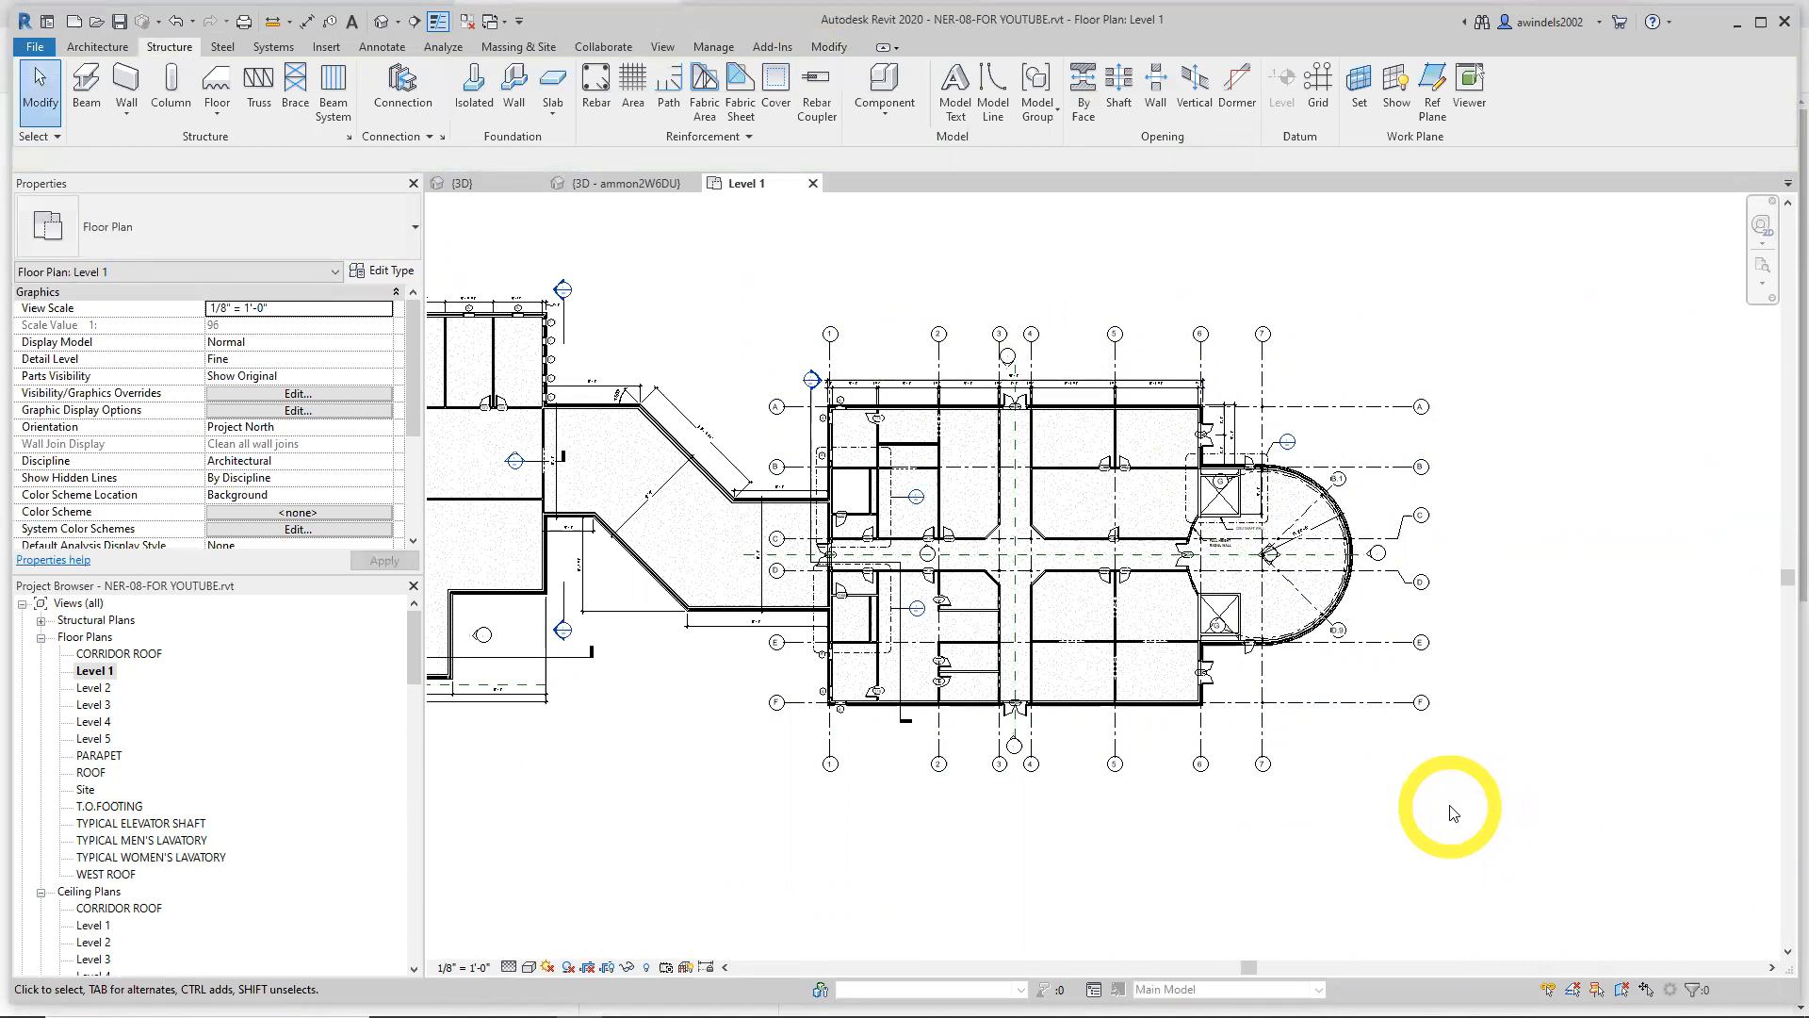
Delete the two columns where radial grids B.1 and D.9 cross grids C and D in the rounded end
{"action": "scroll", "coordinate": [1279, 548], "scroll_direction": "up", "scroll_amount": 5}
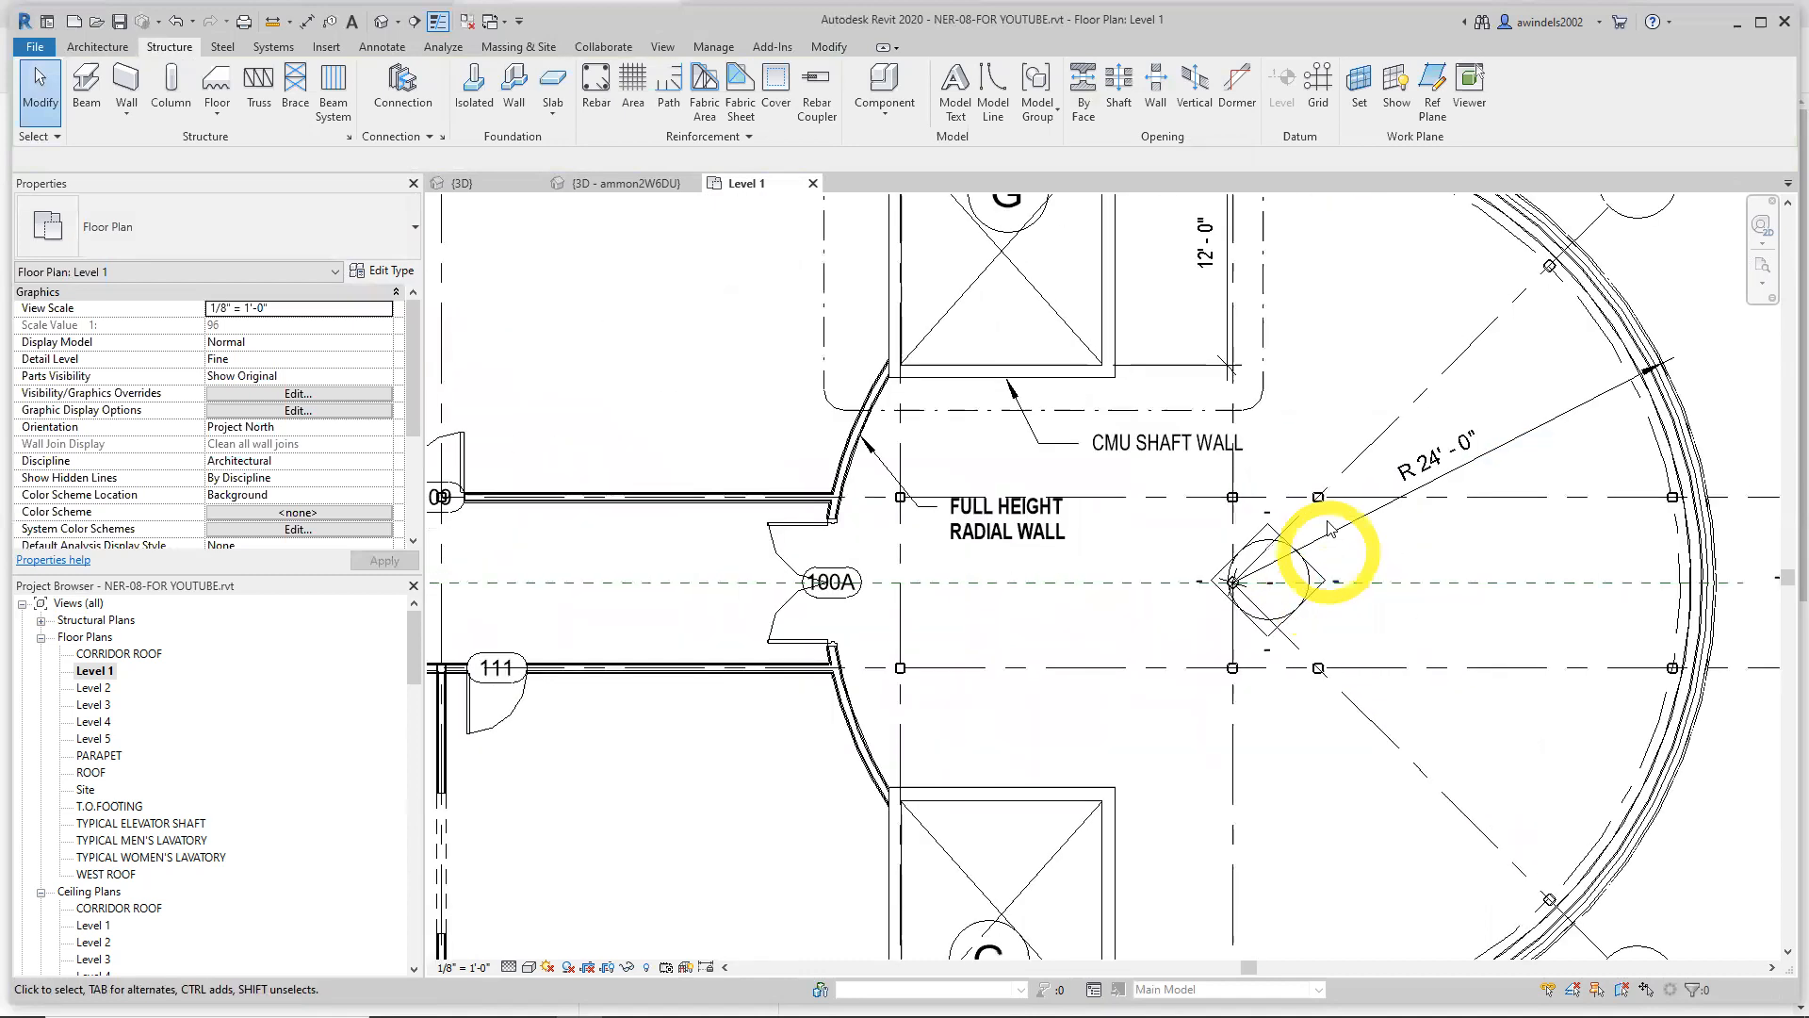
{"action": "left_click_drag", "start_coordinate": [1319, 497], "coordinate": [1322, 669]}
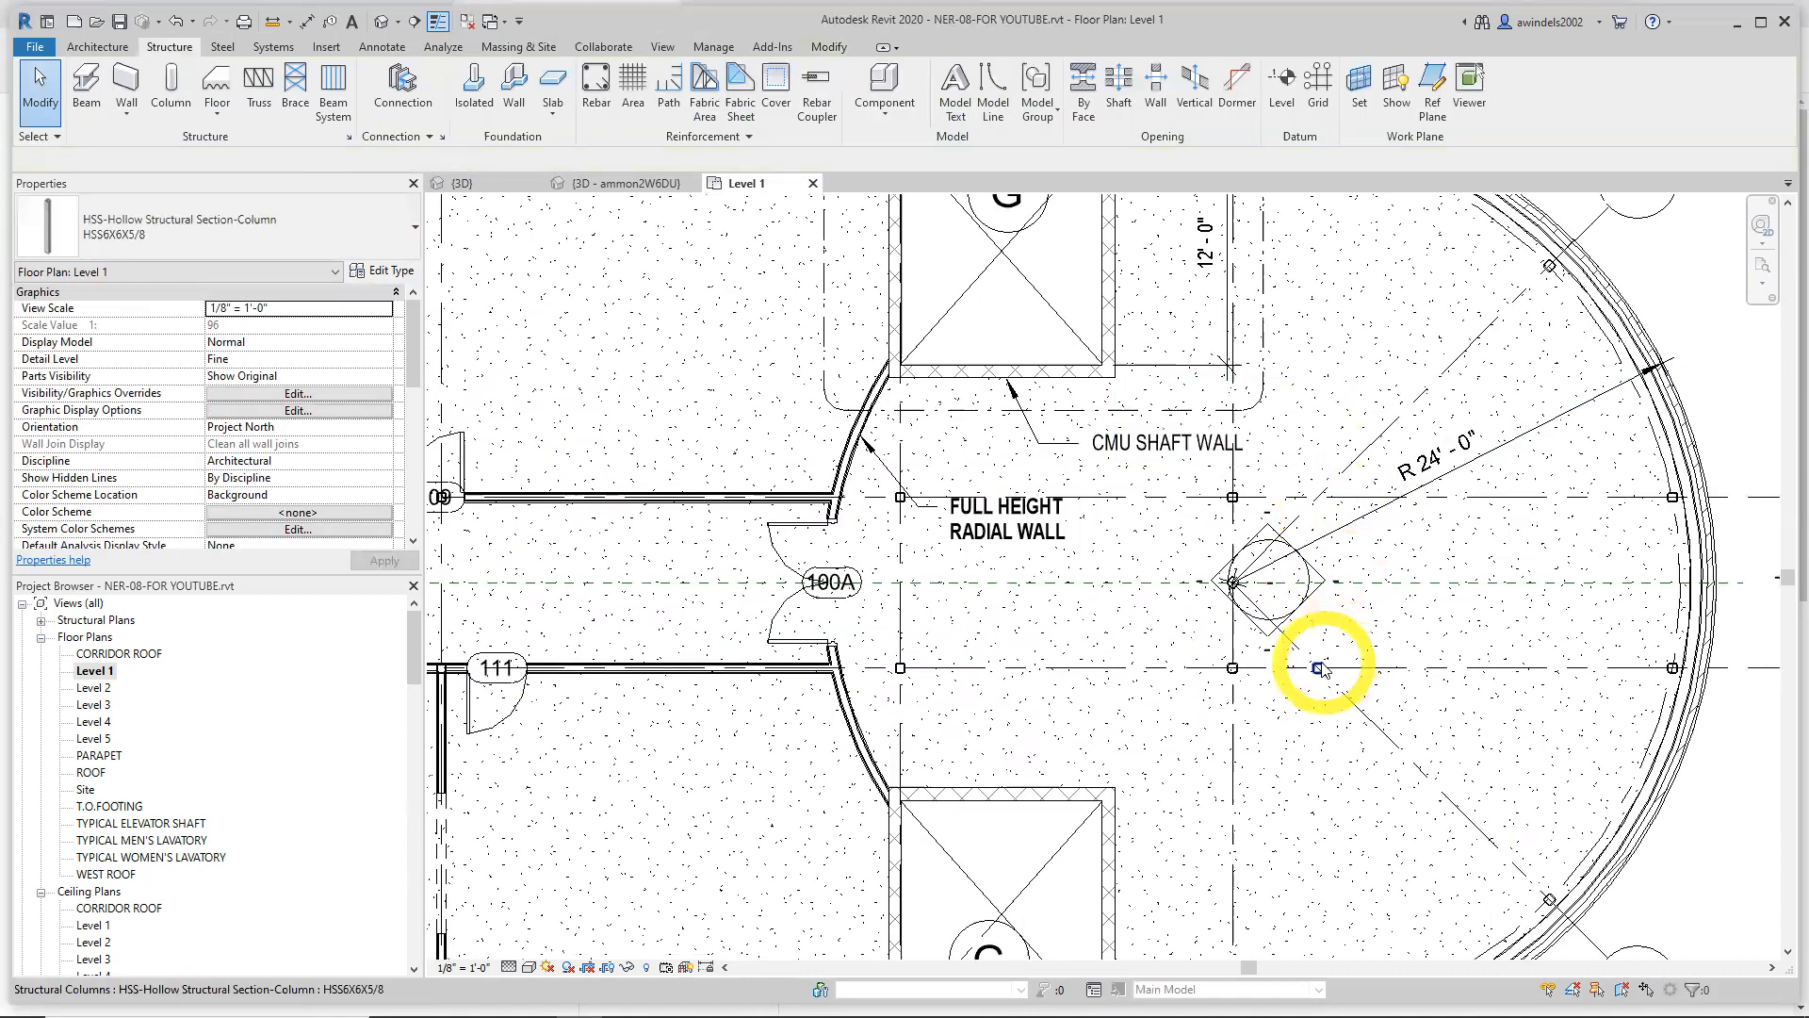
{"action": "left_click", "coordinate": [1321, 668]}
{"action": "key", "text": "Delete"}
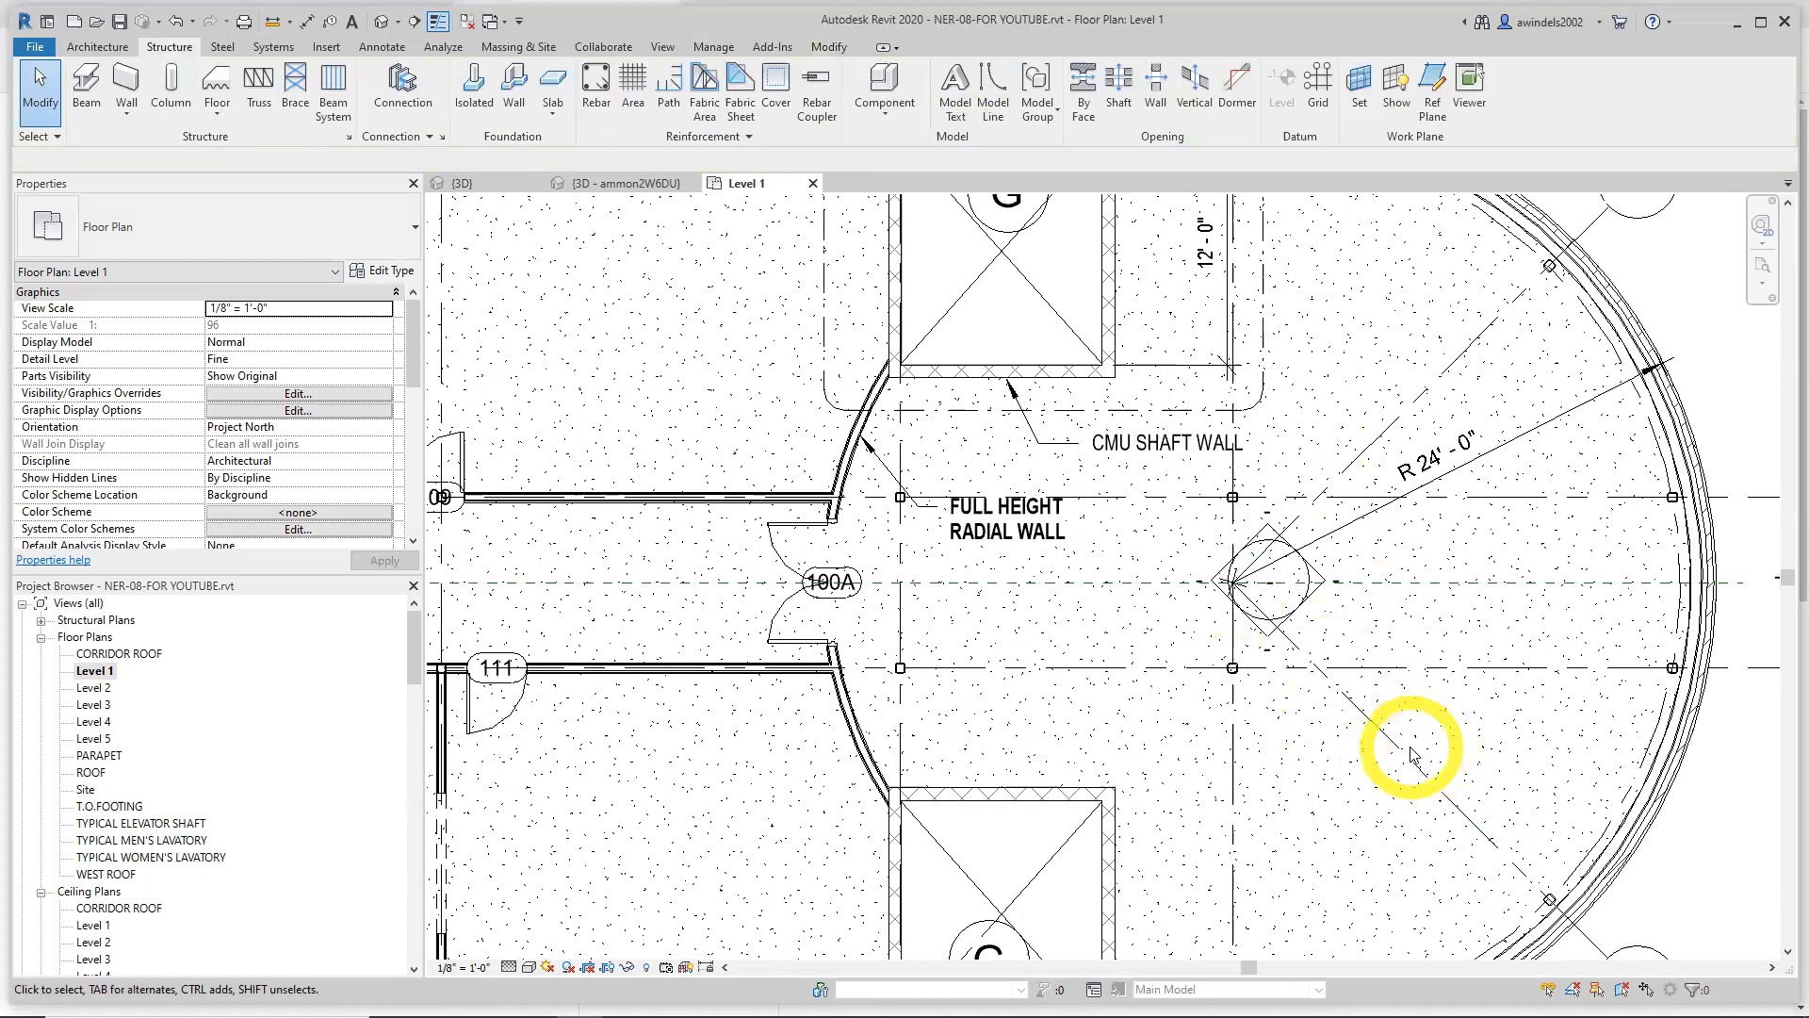
{"action": "mouse_move", "coordinate": [1178, 441]}
{"action": "left_mouse_down"}
{"action": "mouse_move", "coordinate": [1257, 562]}
{"action": "mouse_move", "coordinate": [1275, 708]}
{"action": "left_mouse_up"}
{"action": "key", "text": "ctrl+z"}
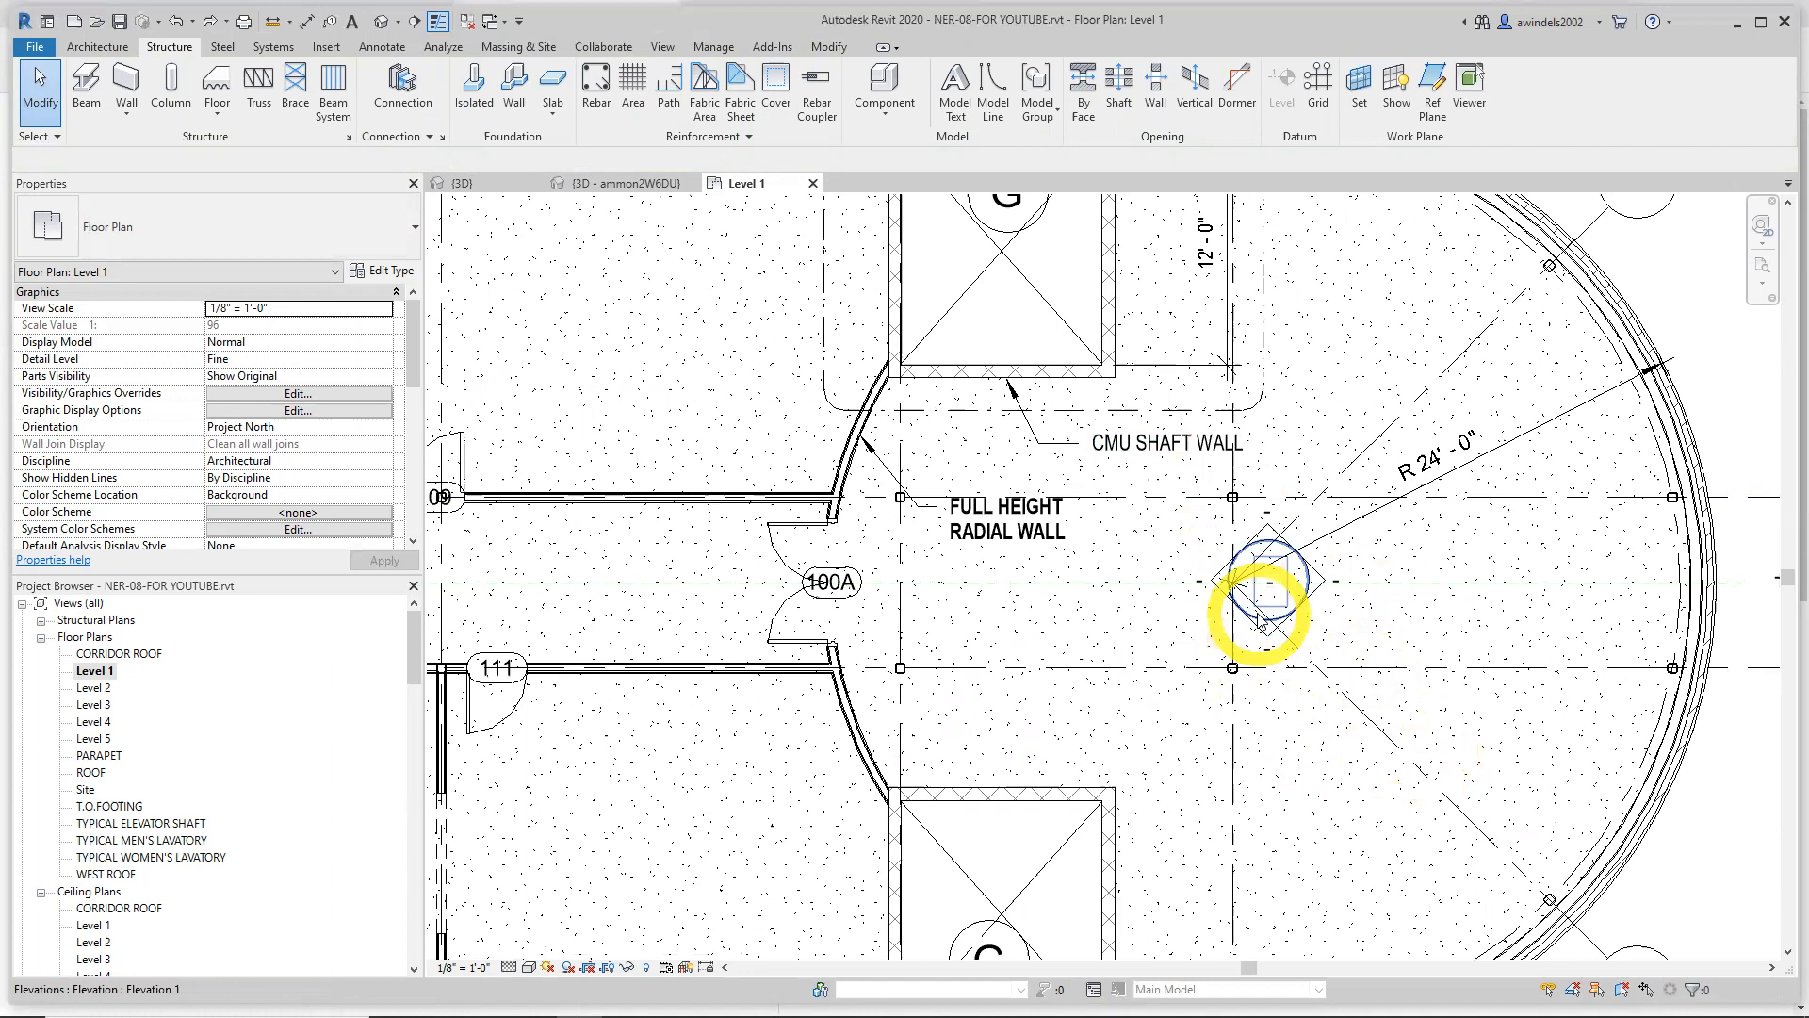
Examine the structural column at the intersection of grids A and 1 and its properties
{"action": "scroll", "coordinate": [1121, 534], "scroll_direction": "down", "scroll_amount": 2}
{"action": "middle_click_drag", "start_coordinate": [1110, 554], "coordinate": [1288, 585]}
{"action": "middle_click_drag", "start_coordinate": [495, 448], "coordinate": [1597, 837]}
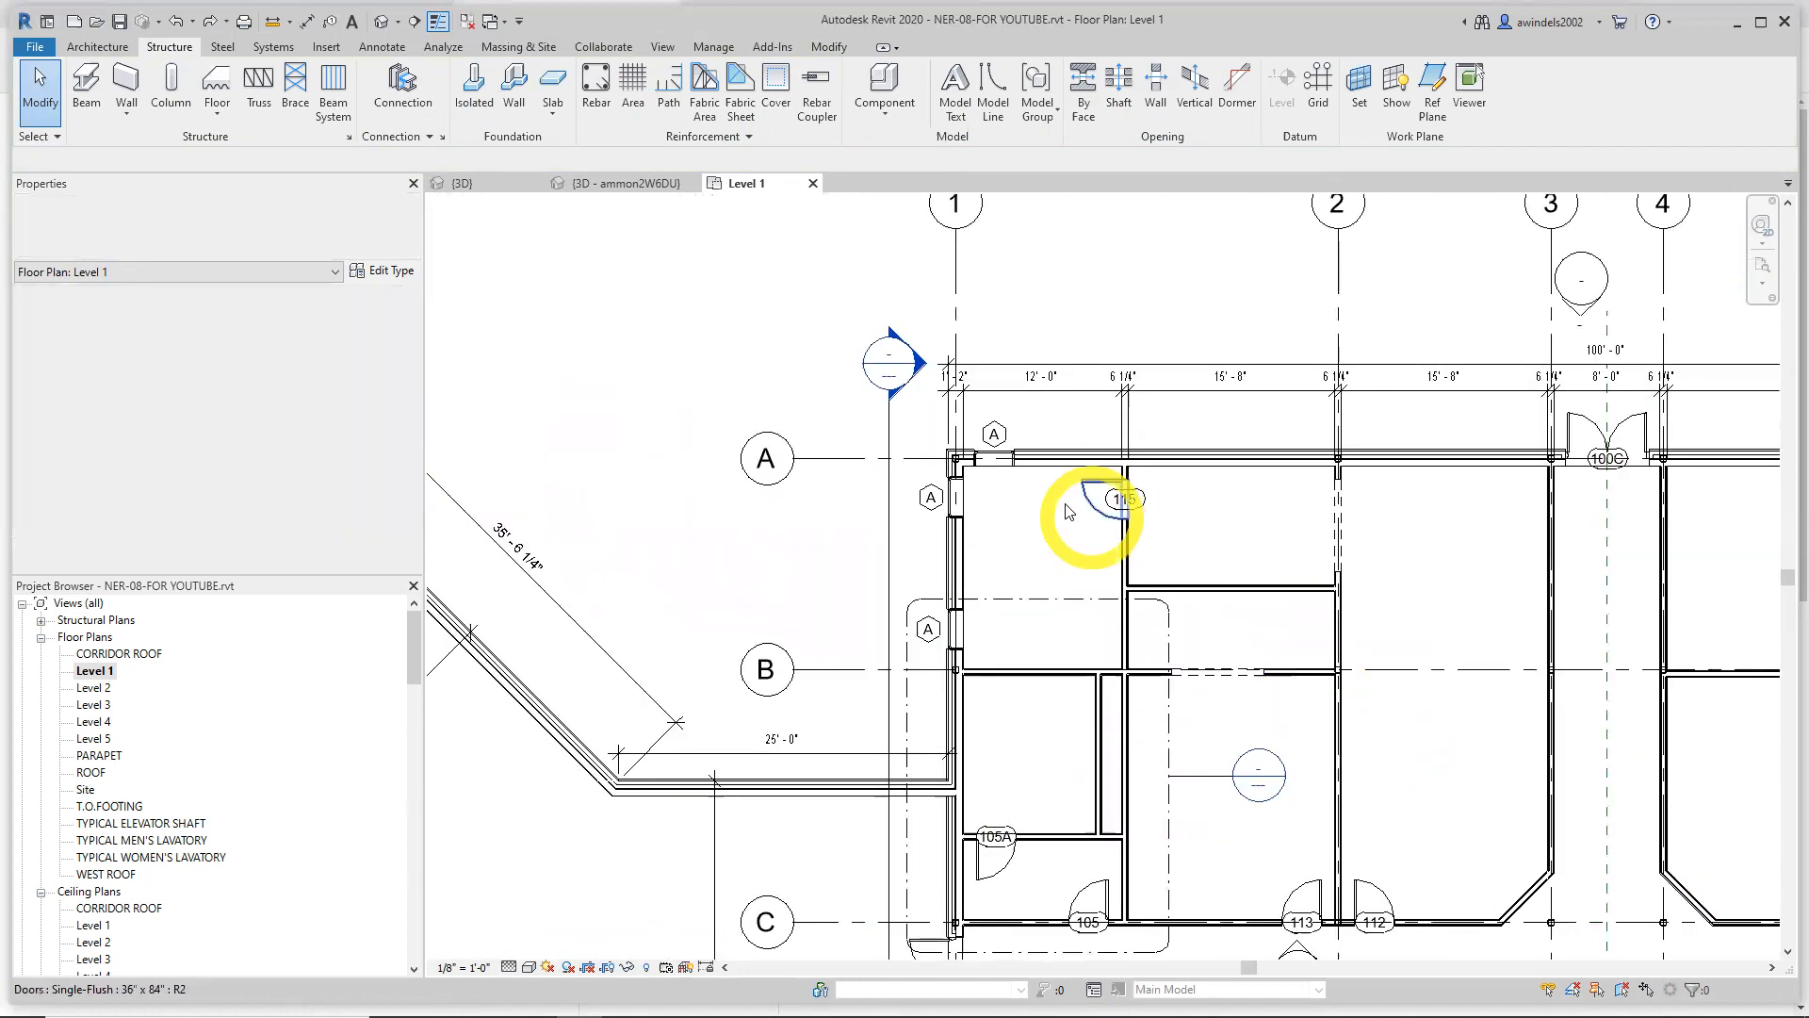
{"action": "scroll", "coordinate": [1068, 512], "scroll_direction": "up", "scroll_amount": 2}
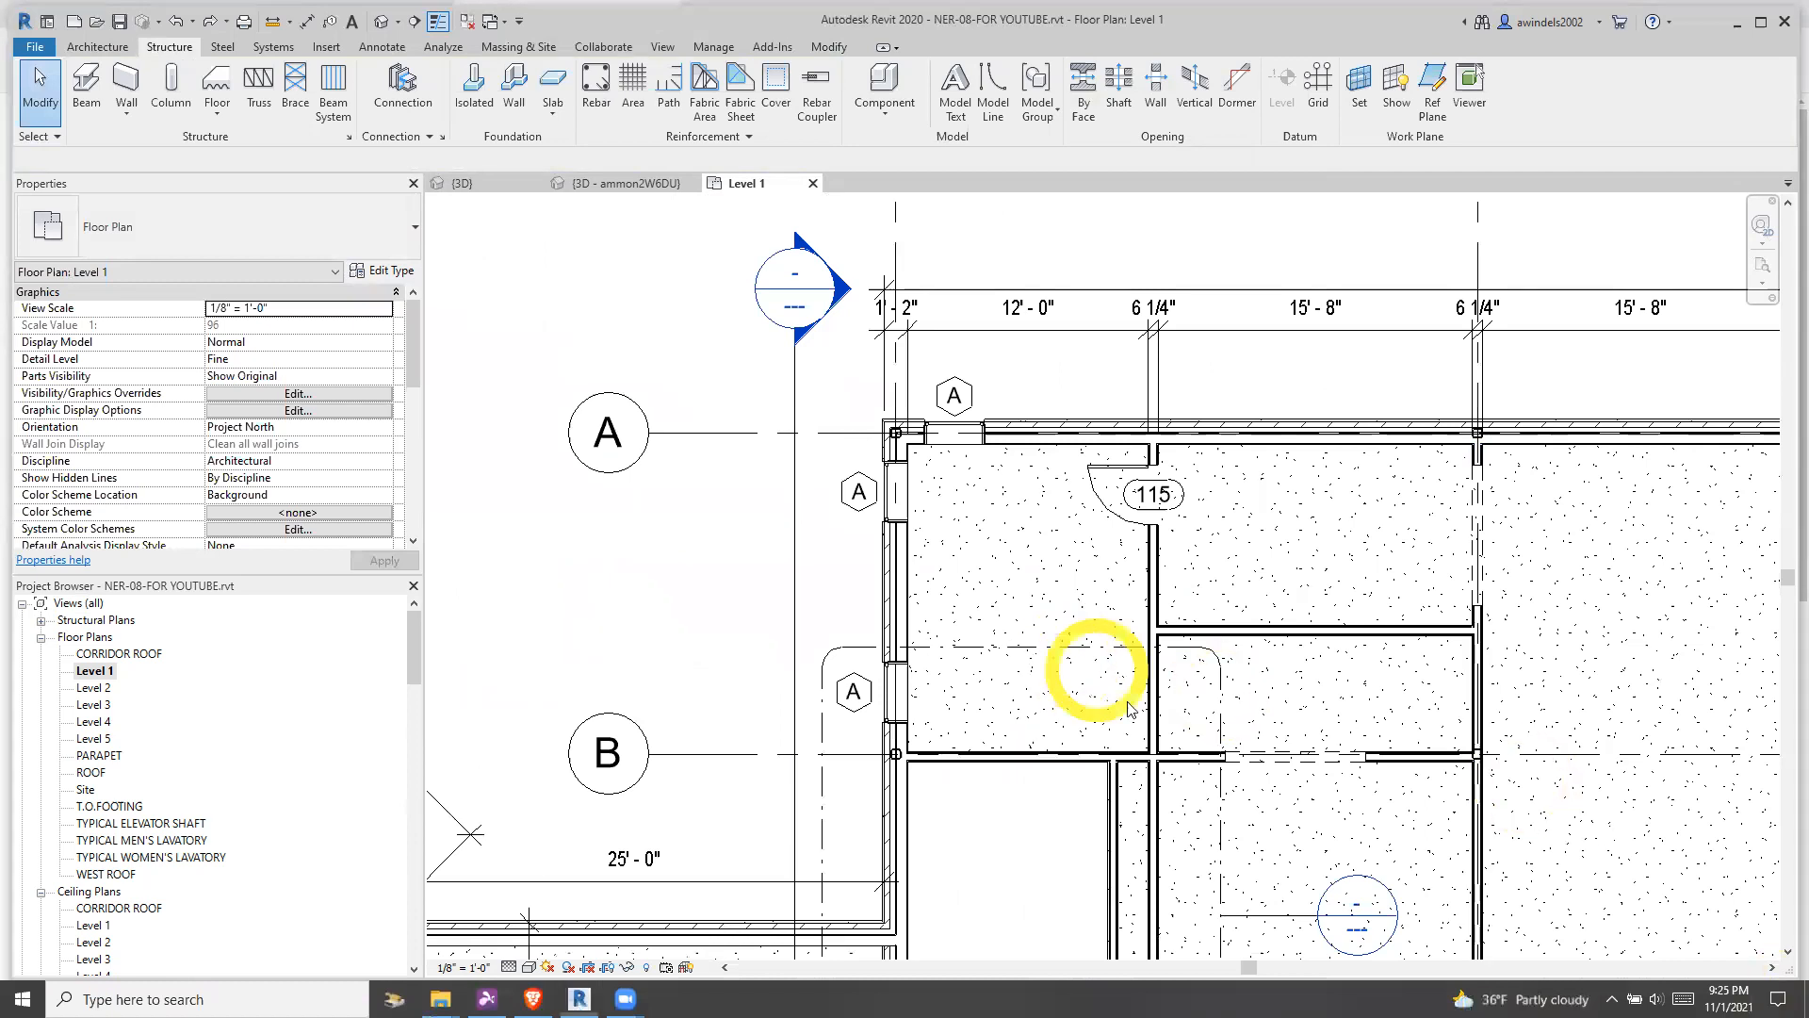
{"action": "scroll", "coordinate": [895, 436], "scroll_direction": "up", "scroll_amount": 4}
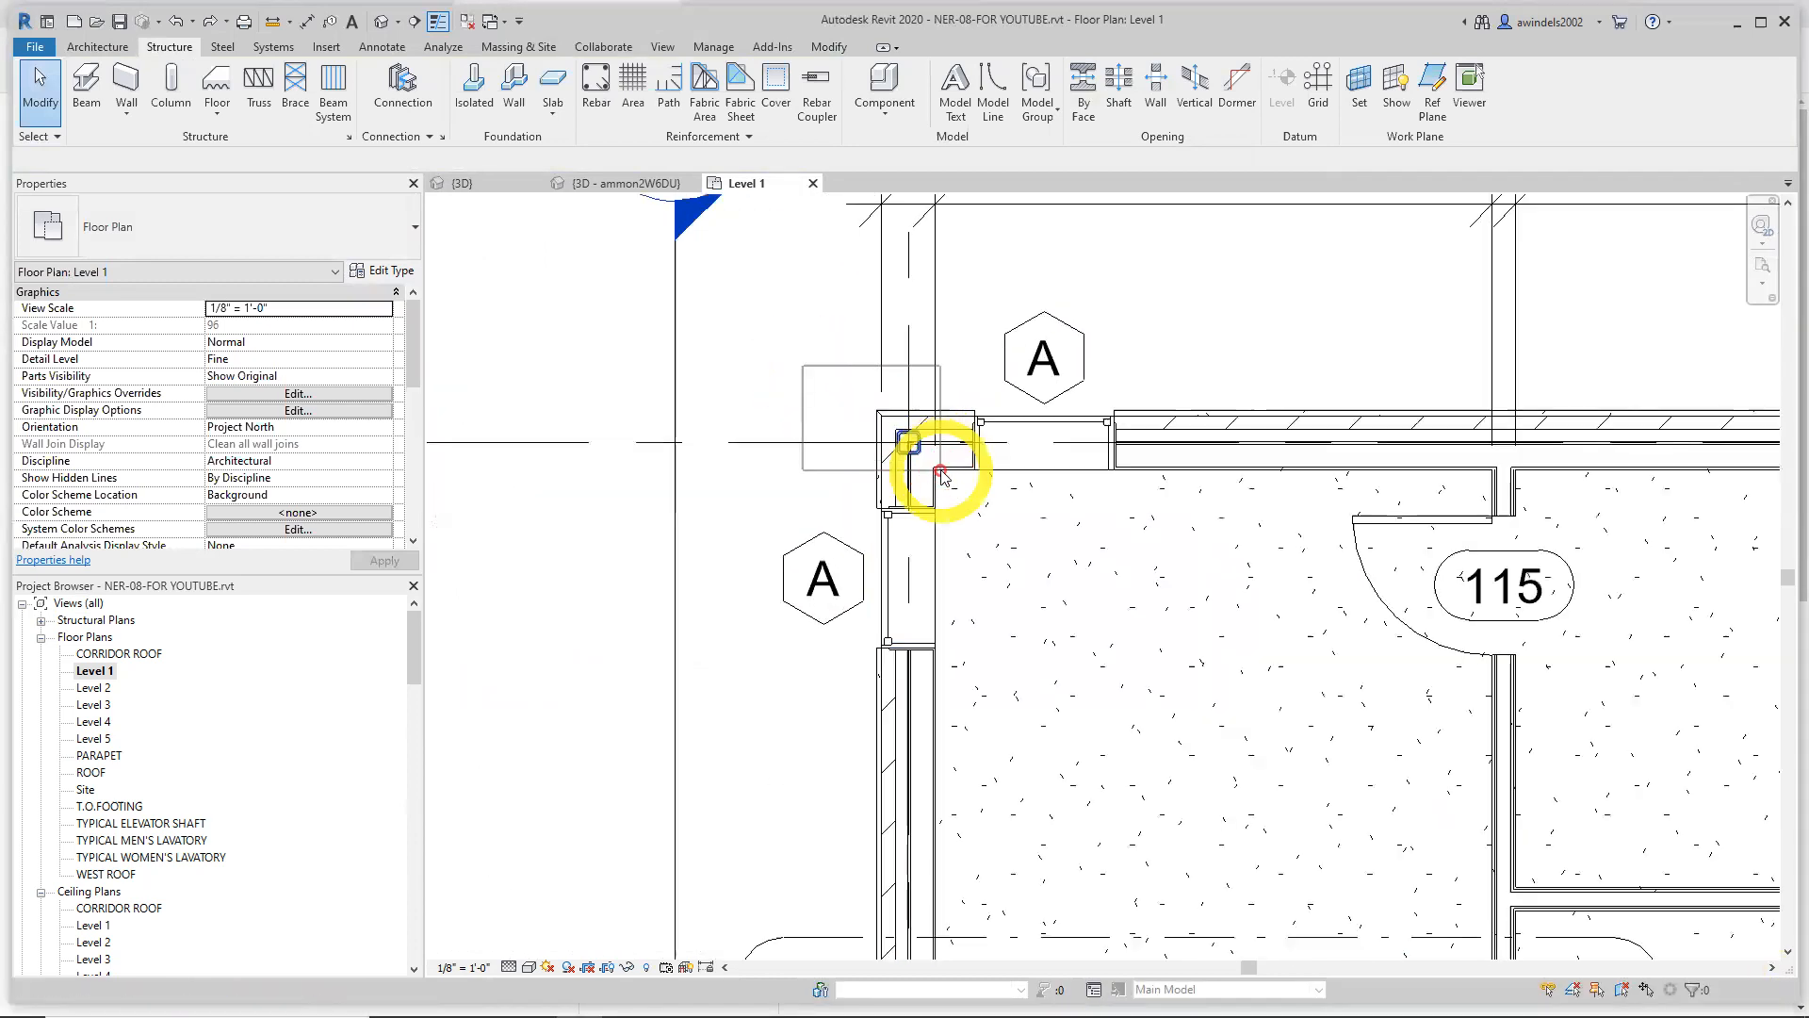
{"action": "left_click", "coordinate": [940, 471]}
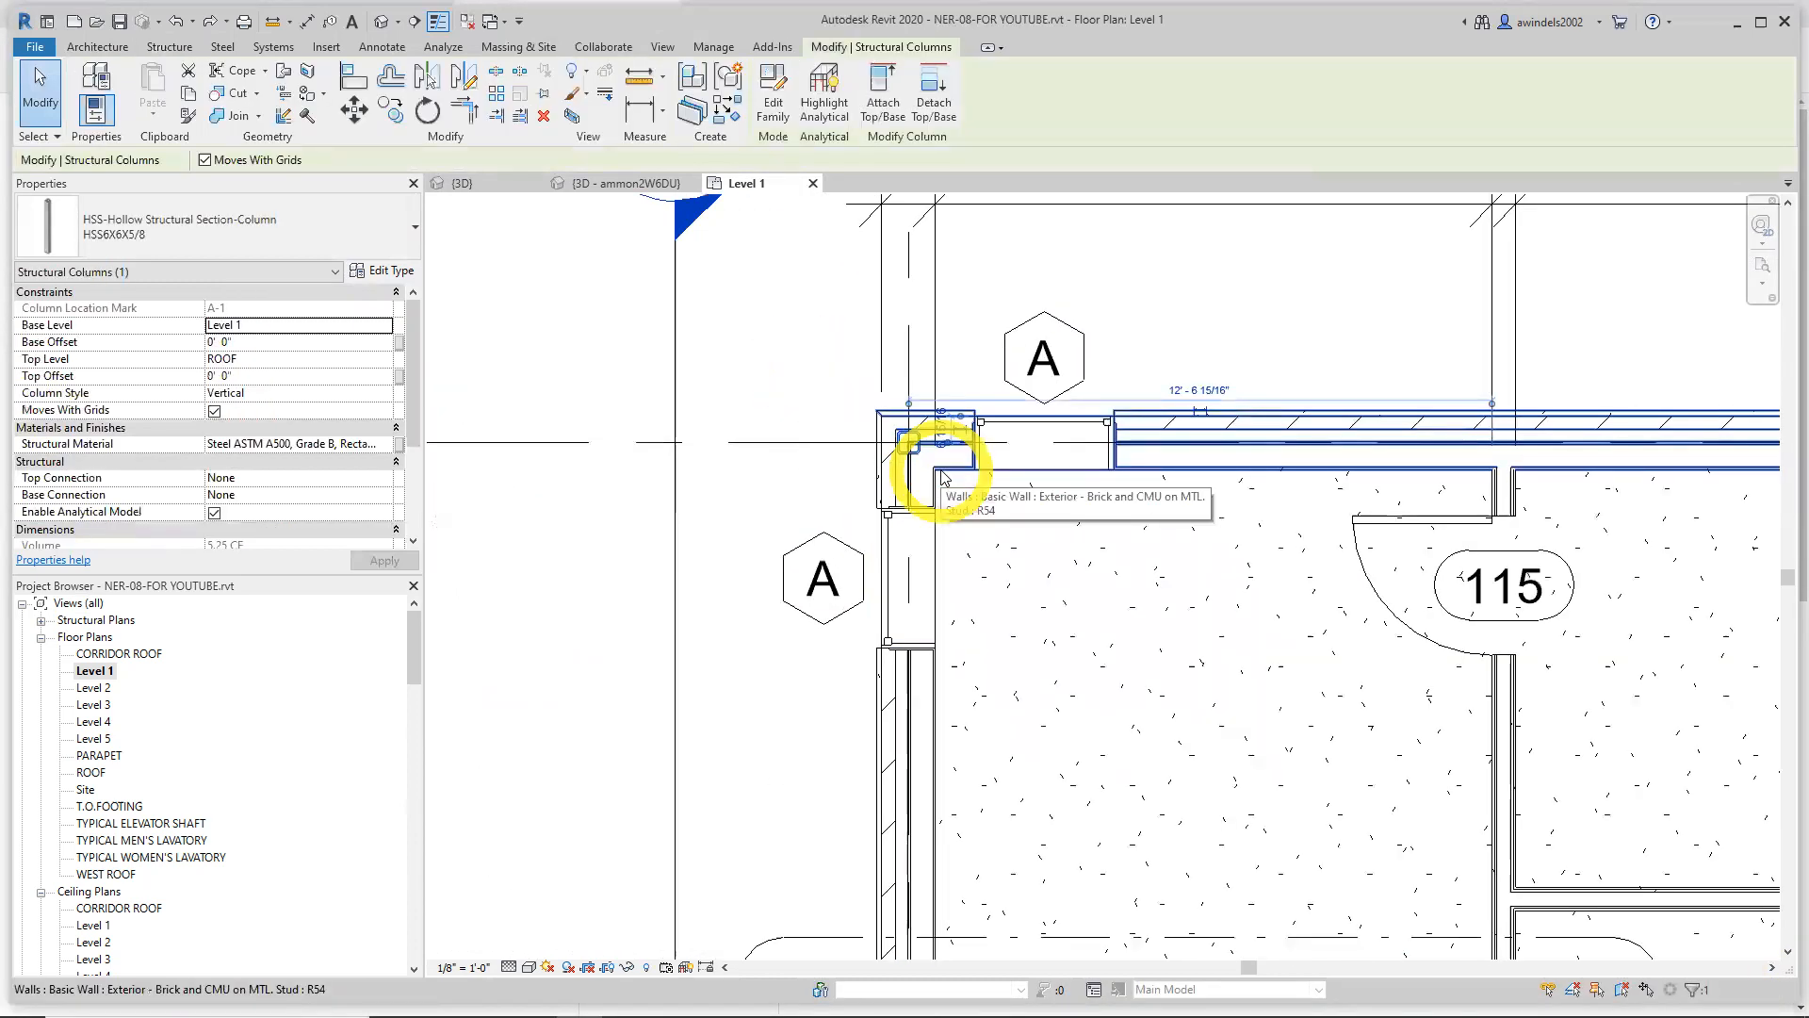
{"action": "left_click_drag", "start_coordinate": [836, 417], "coordinate": [940, 476]}
{"action": "left_click", "coordinate": [940, 476]}
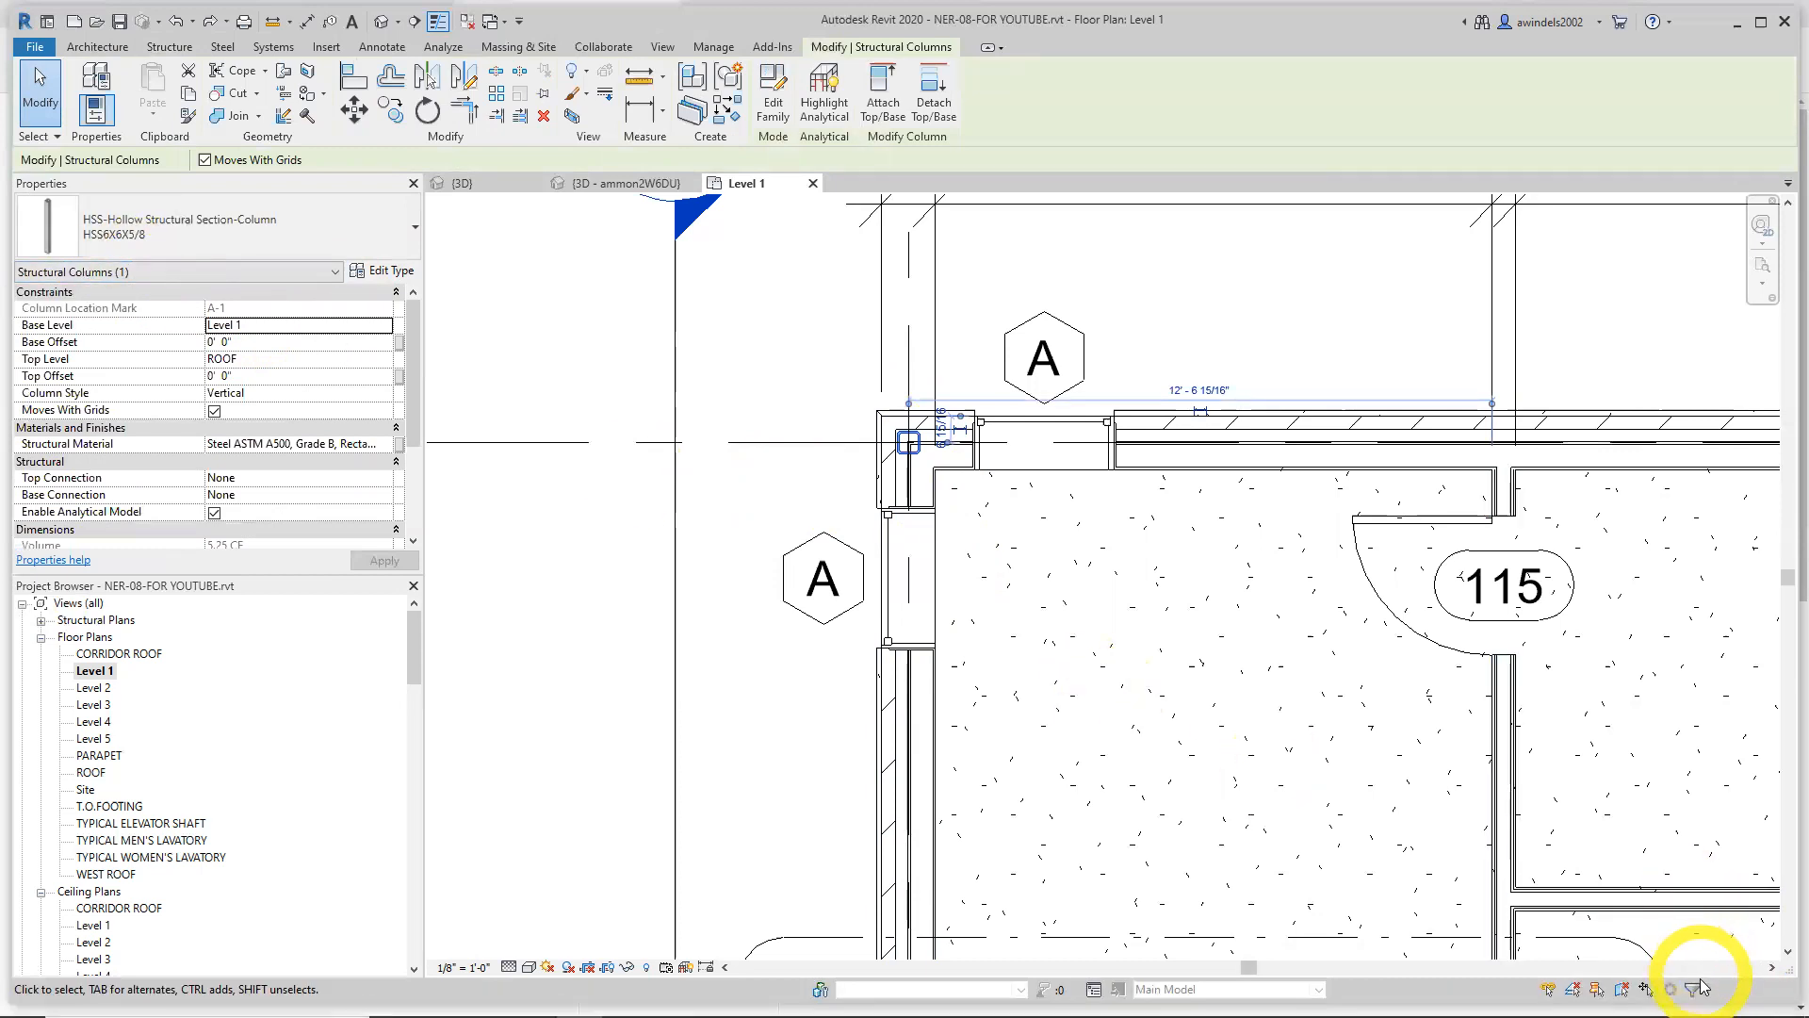
{"action": "left_click", "coordinate": [1137, 582]}
Move the two corridor columns on grid 3 at grids C and D horizontally 4' toward grid 2
{"action": "scroll", "coordinate": [1140, 594], "scroll_direction": "down", "scroll_amount": 4}
{"action": "middle_click_drag", "start_coordinate": [1260, 670], "coordinate": [783, 428]}
{"action": "middle_click_drag", "start_coordinate": [1123, 596], "coordinate": [787, 387]}
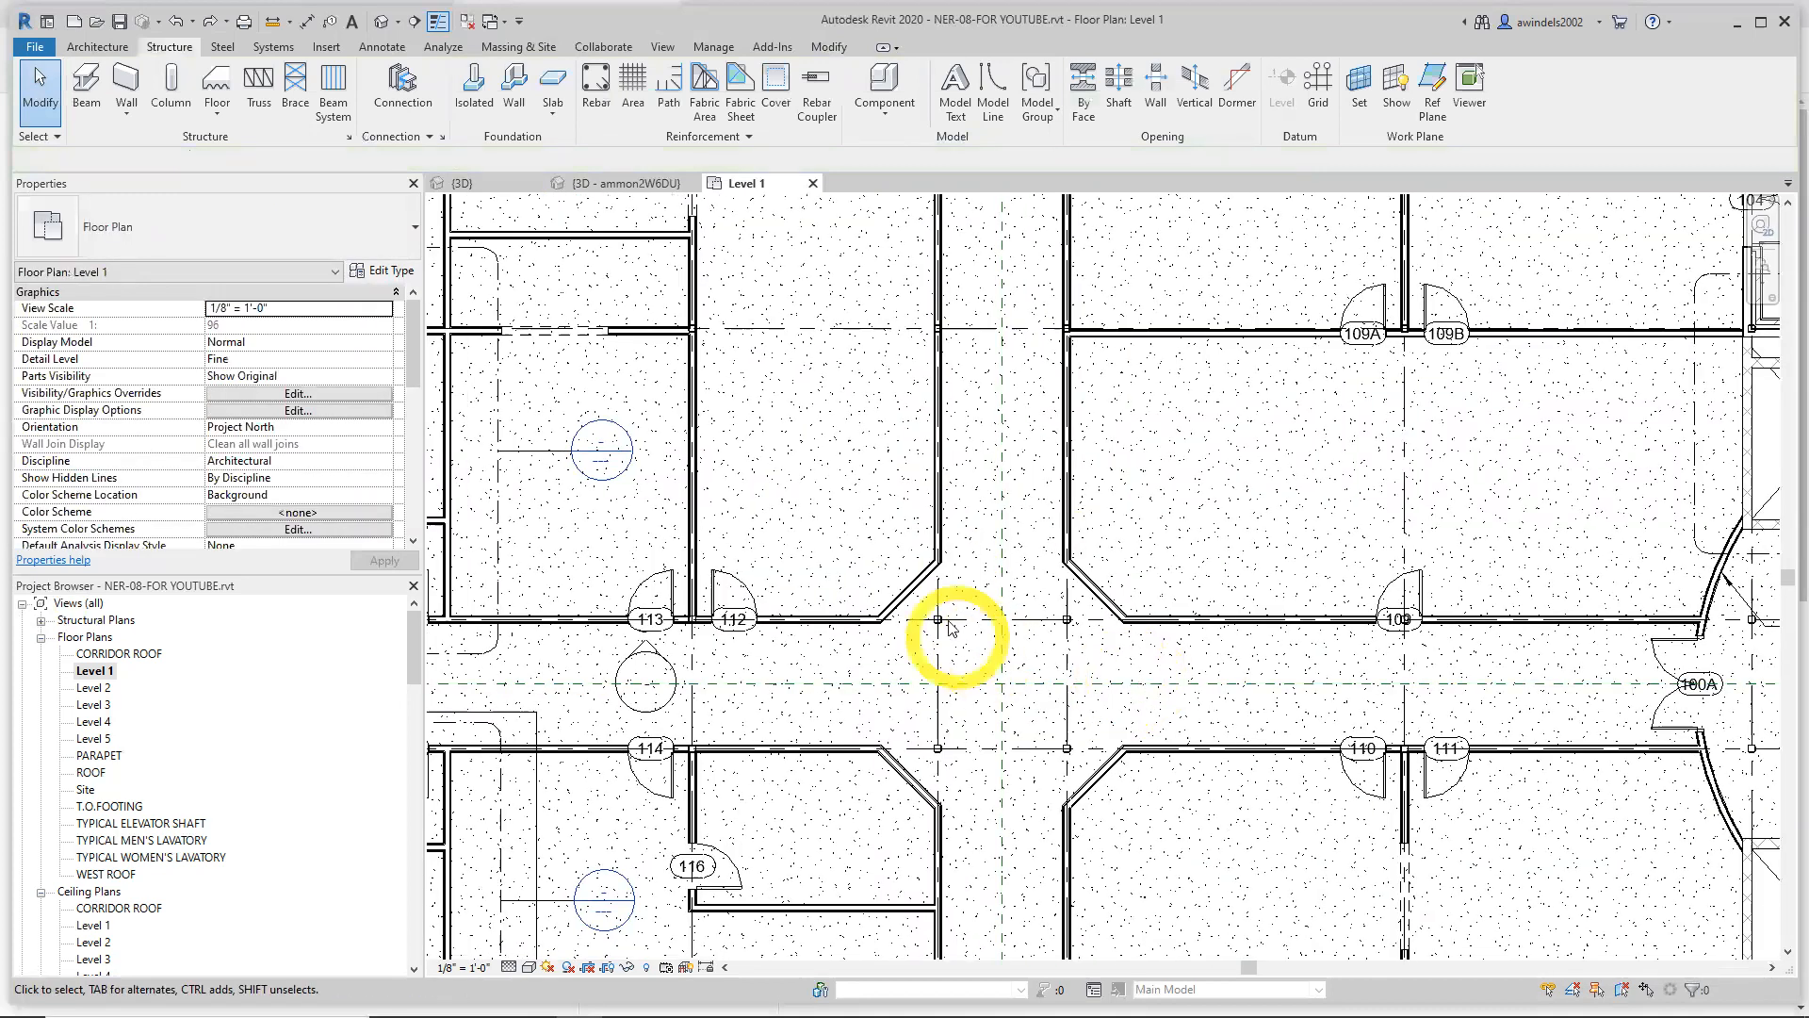
{"action": "left_click_drag", "start_coordinate": [924, 606], "coordinate": [969, 760]}
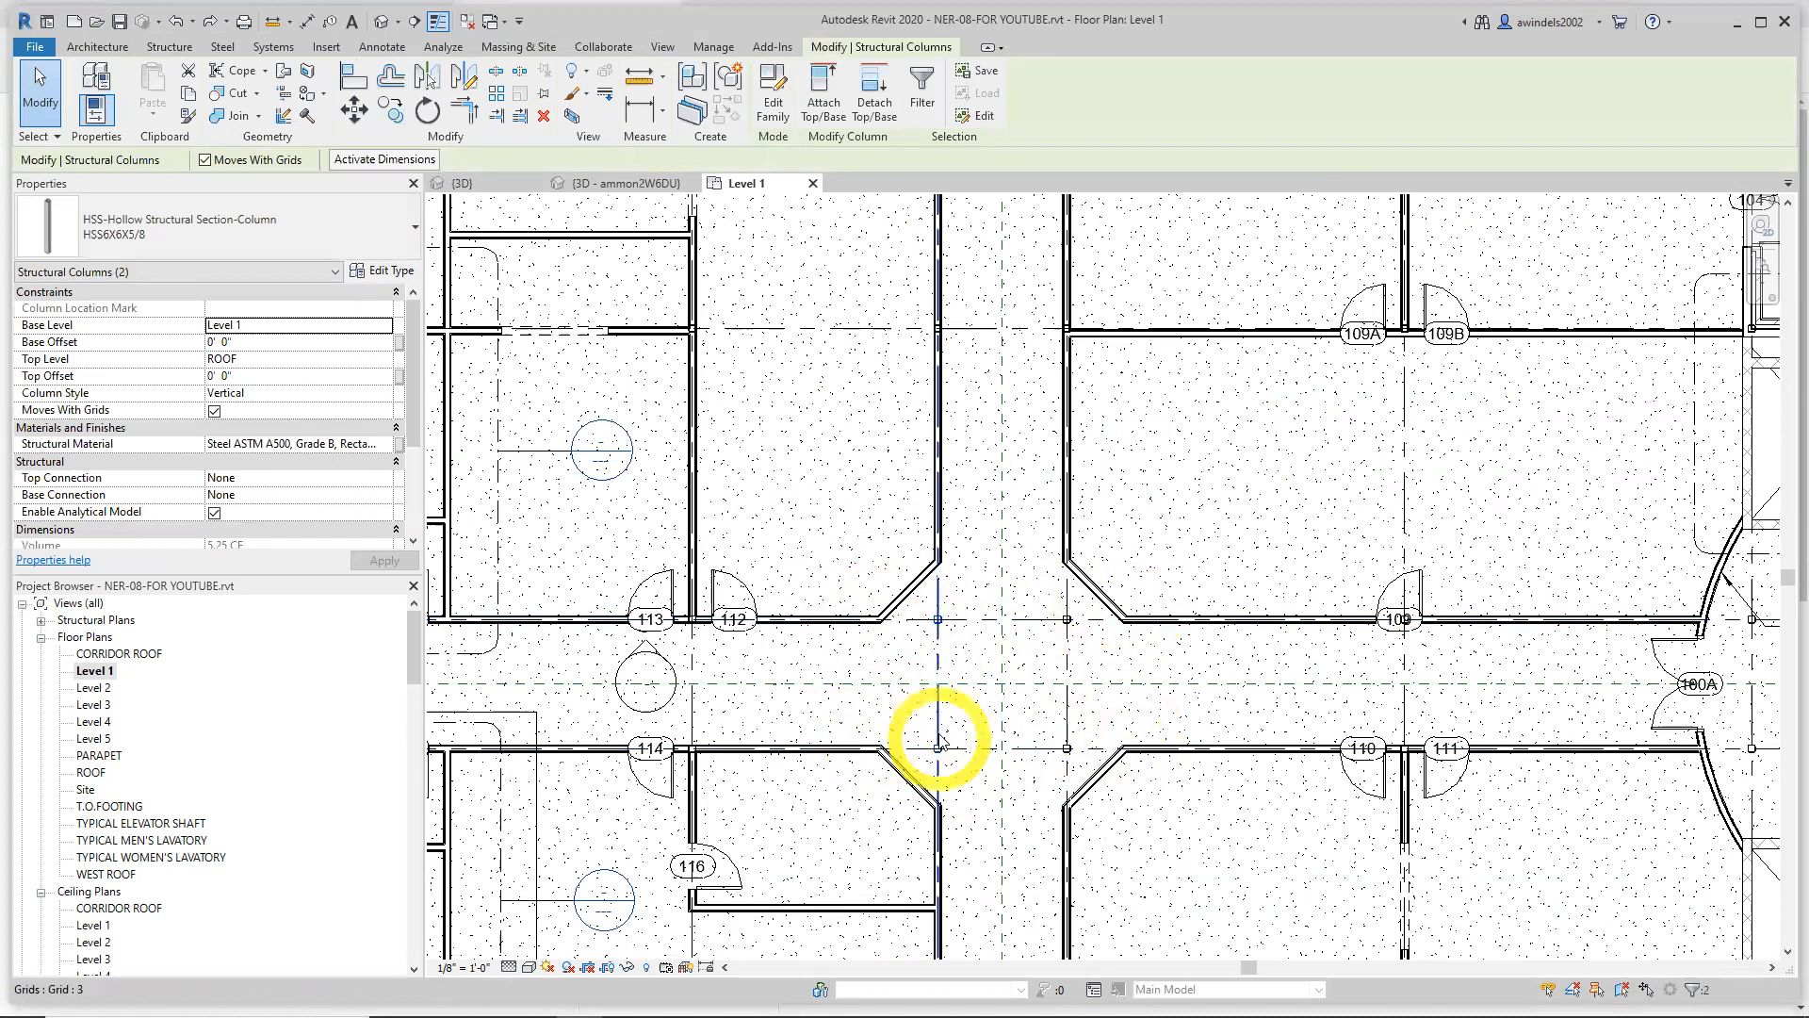
{"action": "scroll", "coordinate": [937, 740], "scroll_direction": "up", "scroll_amount": 2}
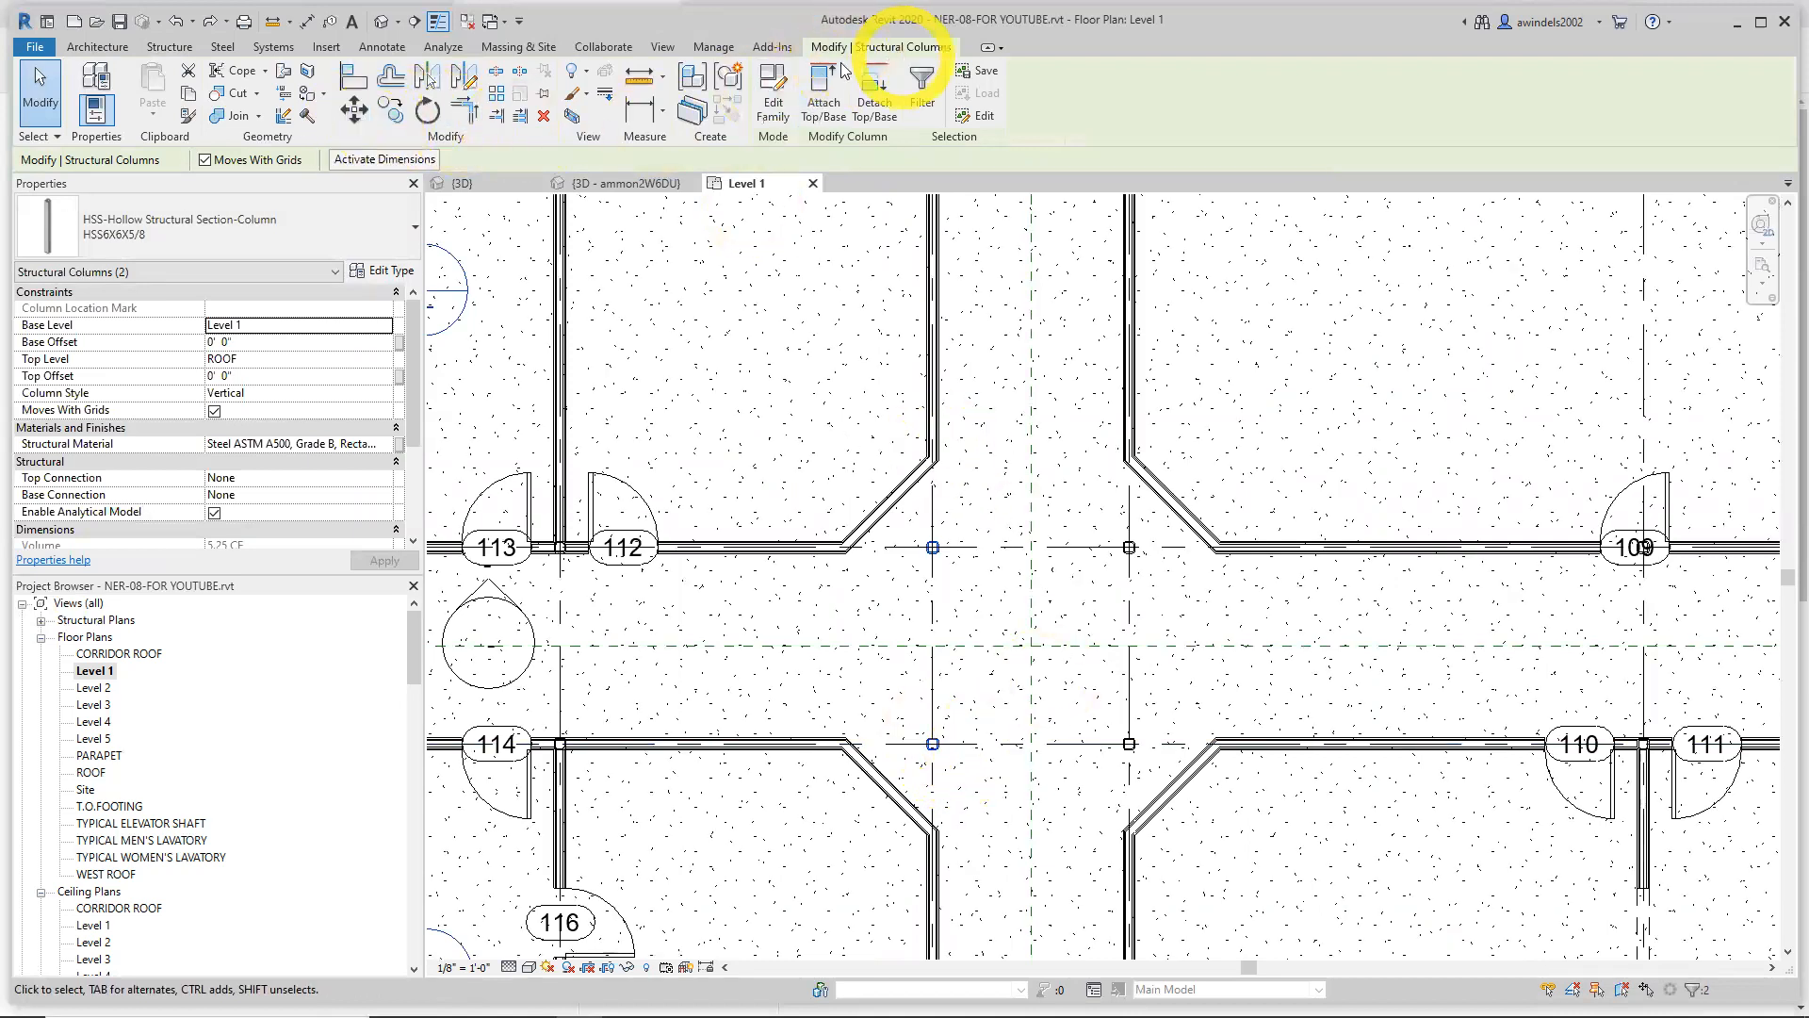
{"action": "left_click", "coordinate": [366, 106]}
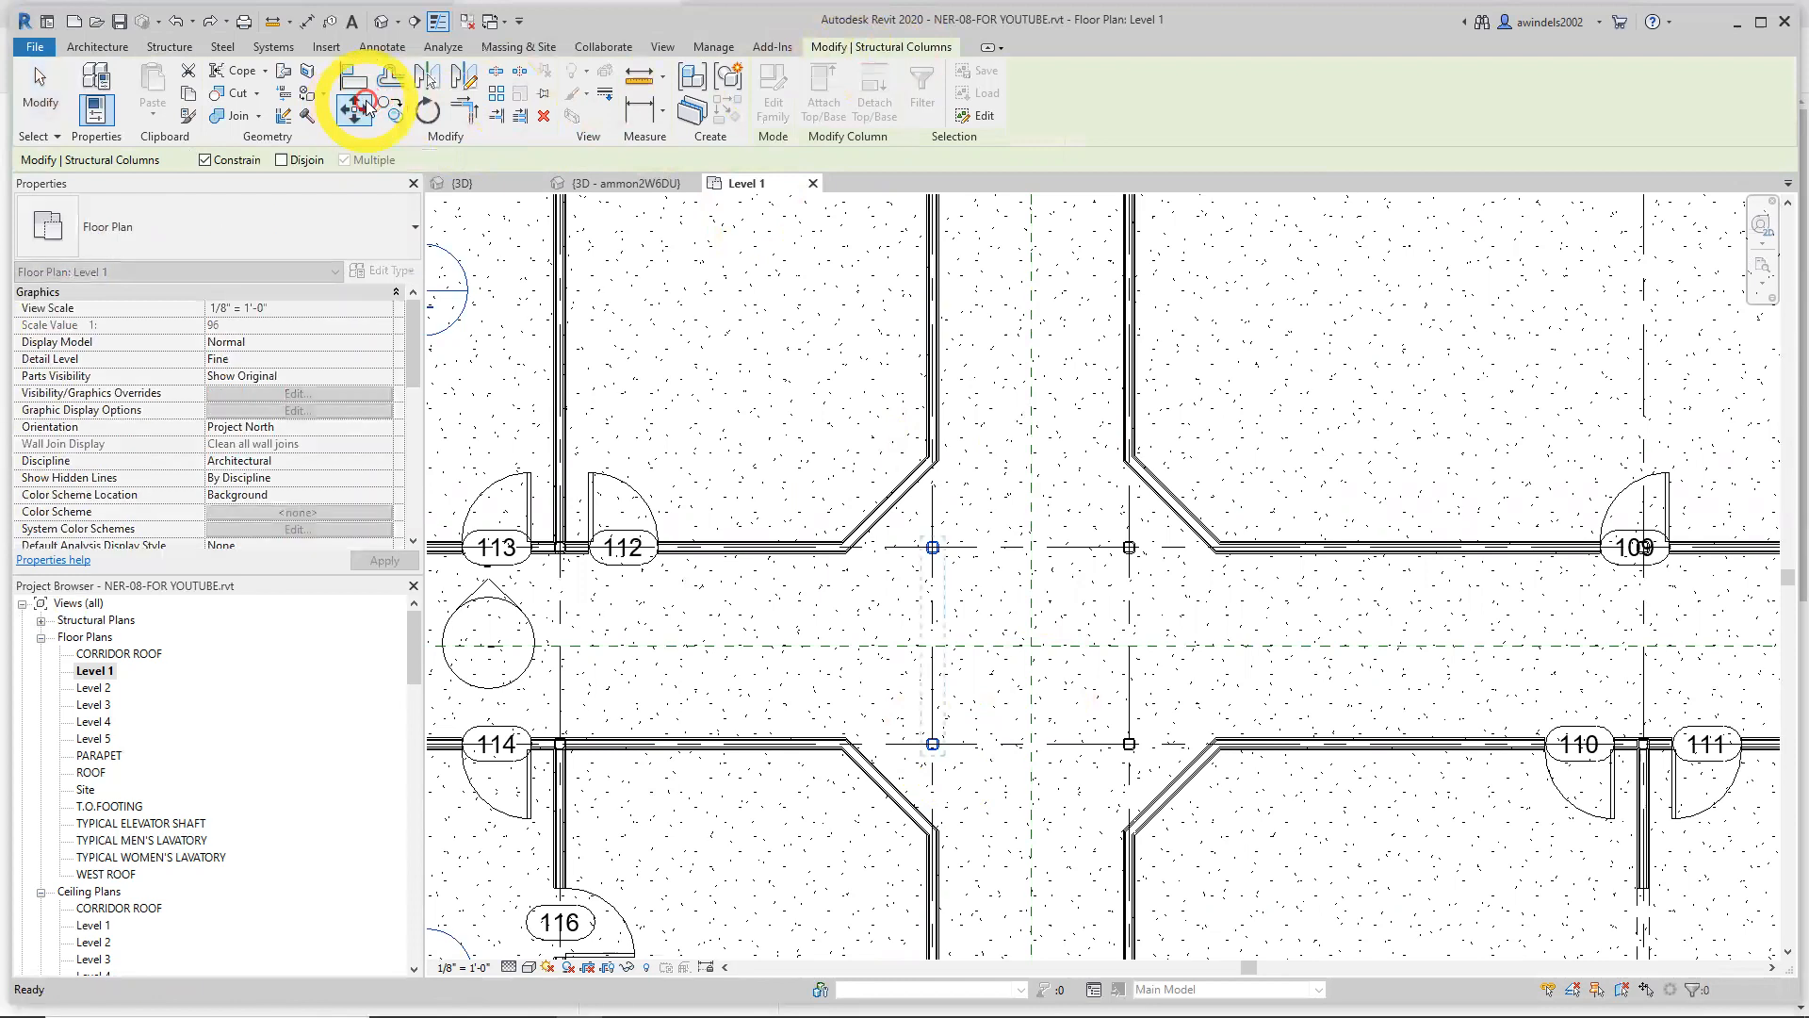
{"action": "left_click", "coordinate": [890, 690]}
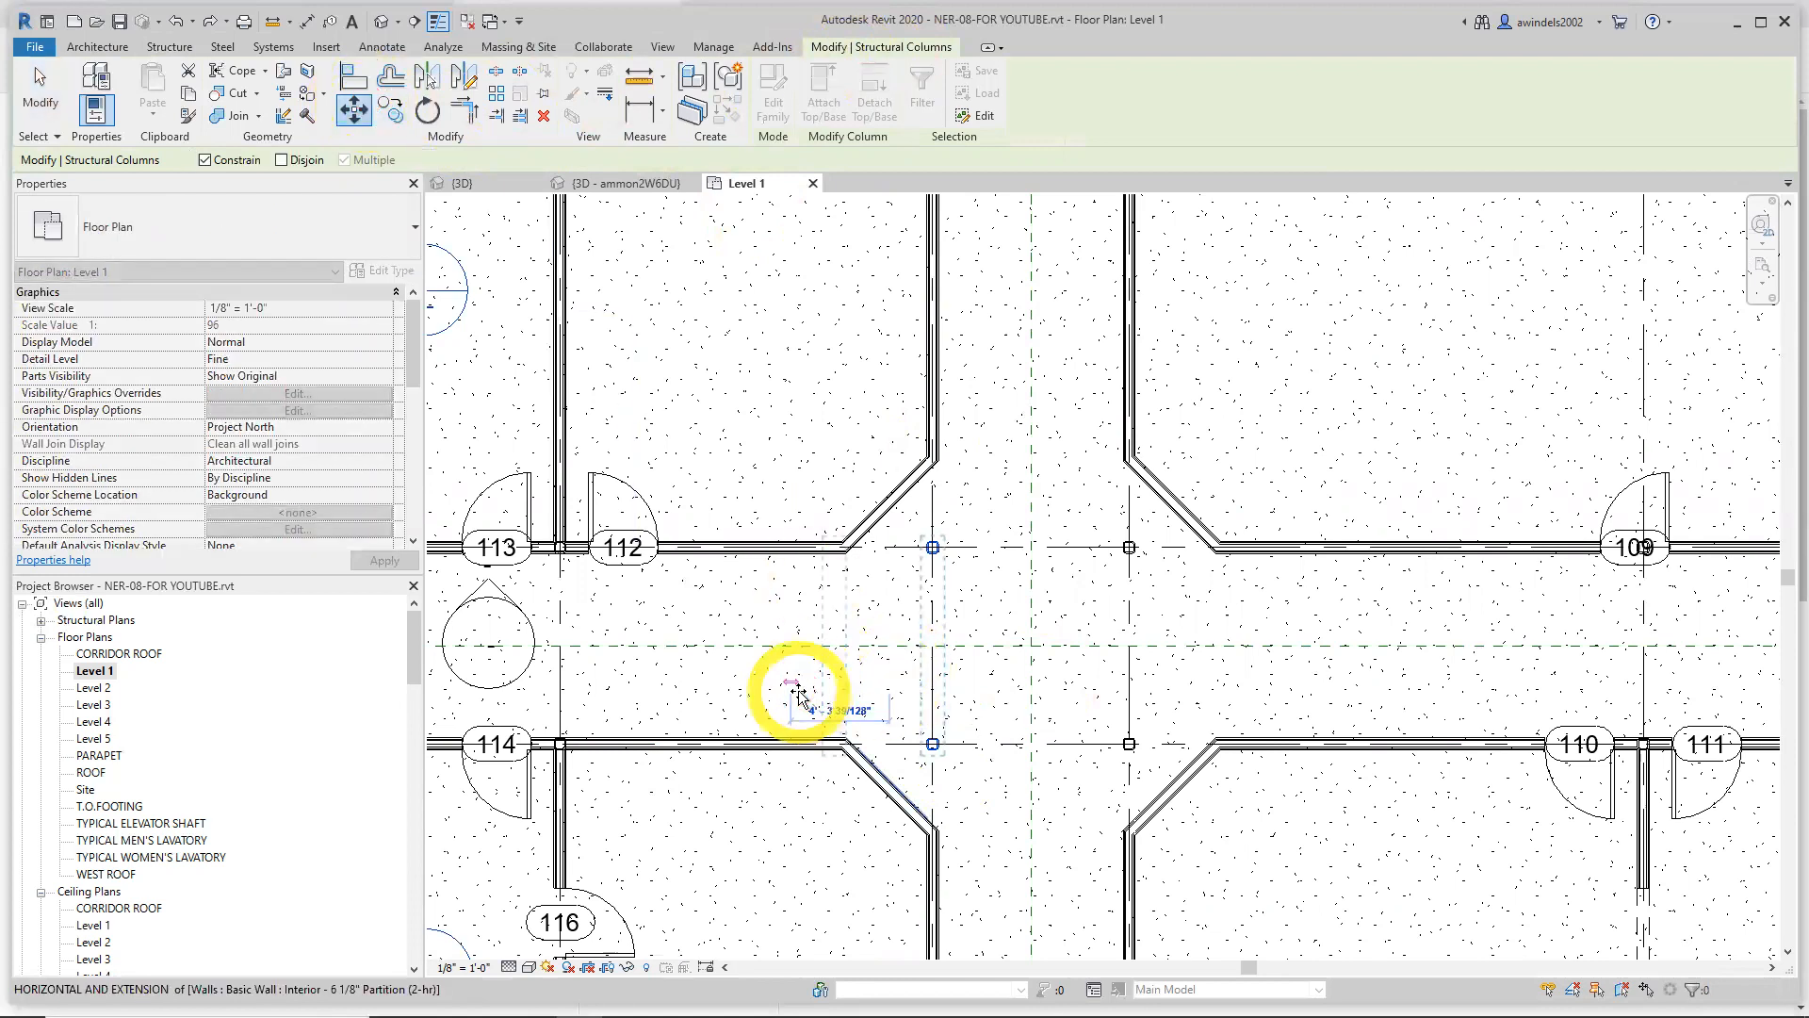
{"action": "type", "text": "4"}
{"action": "key", "text": "Return"}
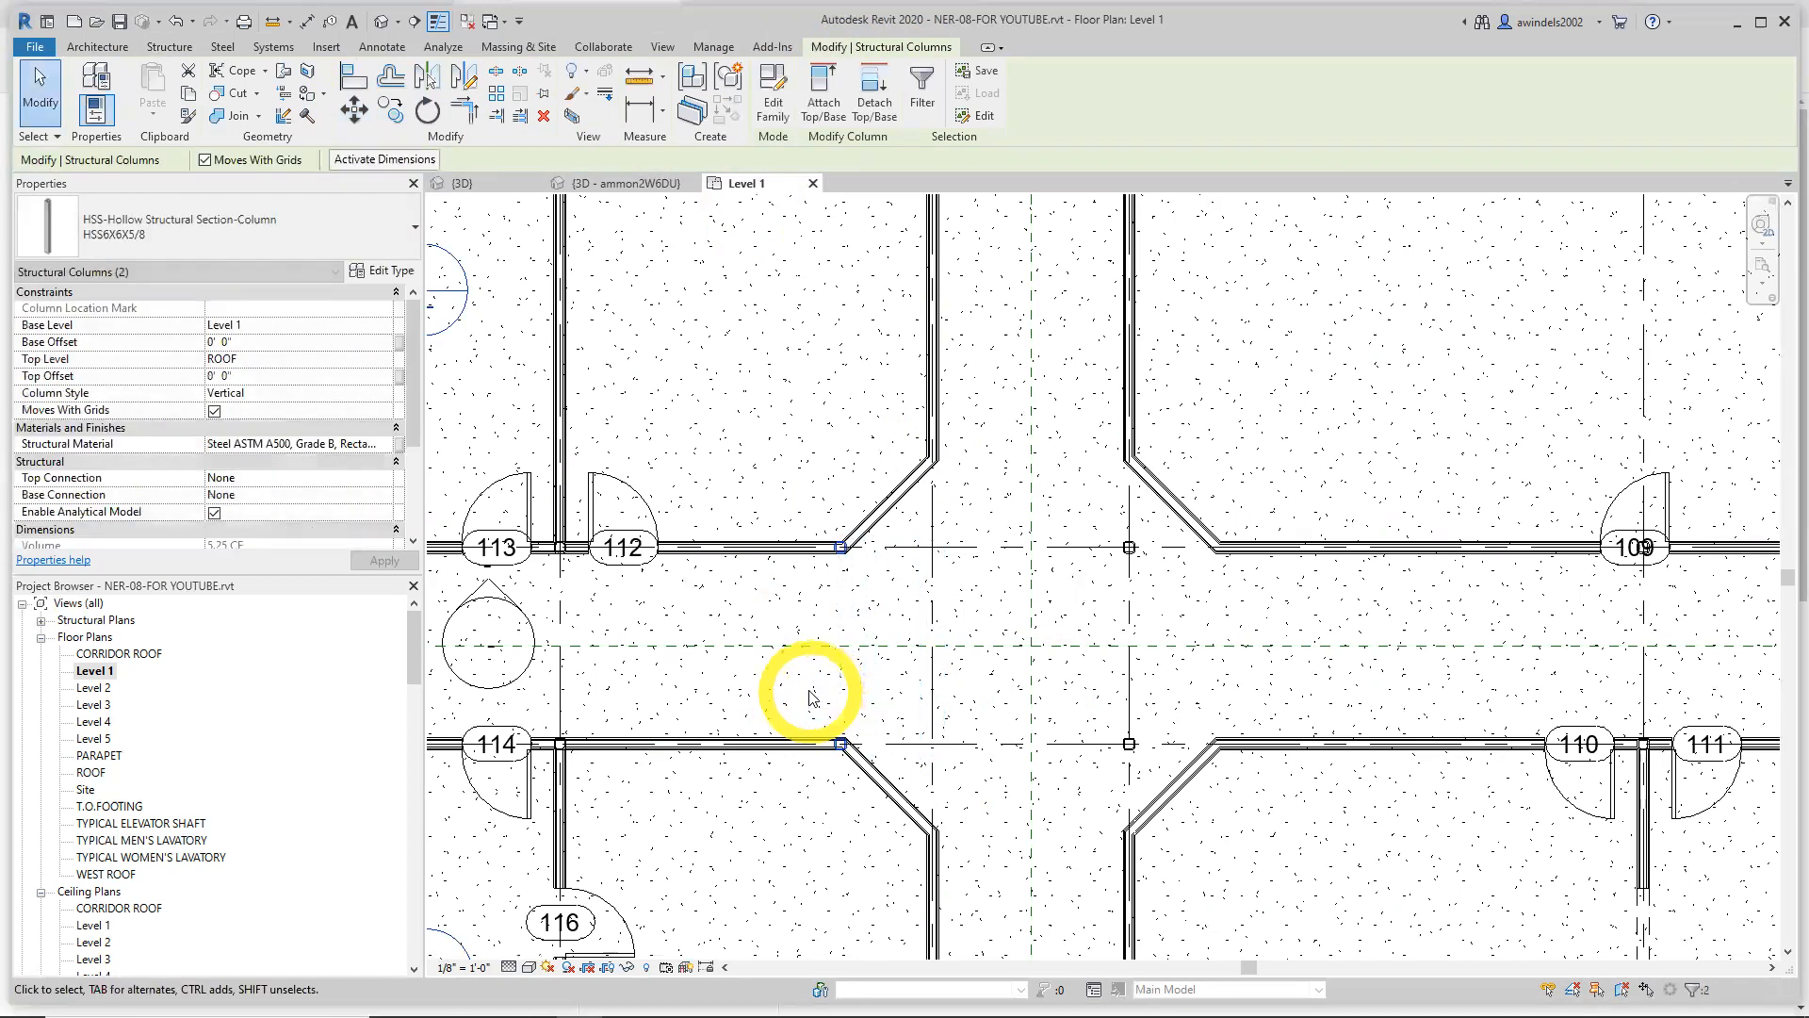
Move the two corridor columns on grid 4 at grids C and D horizontally 4' toward grid 5
{"action": "middle_click_drag", "start_coordinate": [1204, 731], "coordinate": [936, 698]}
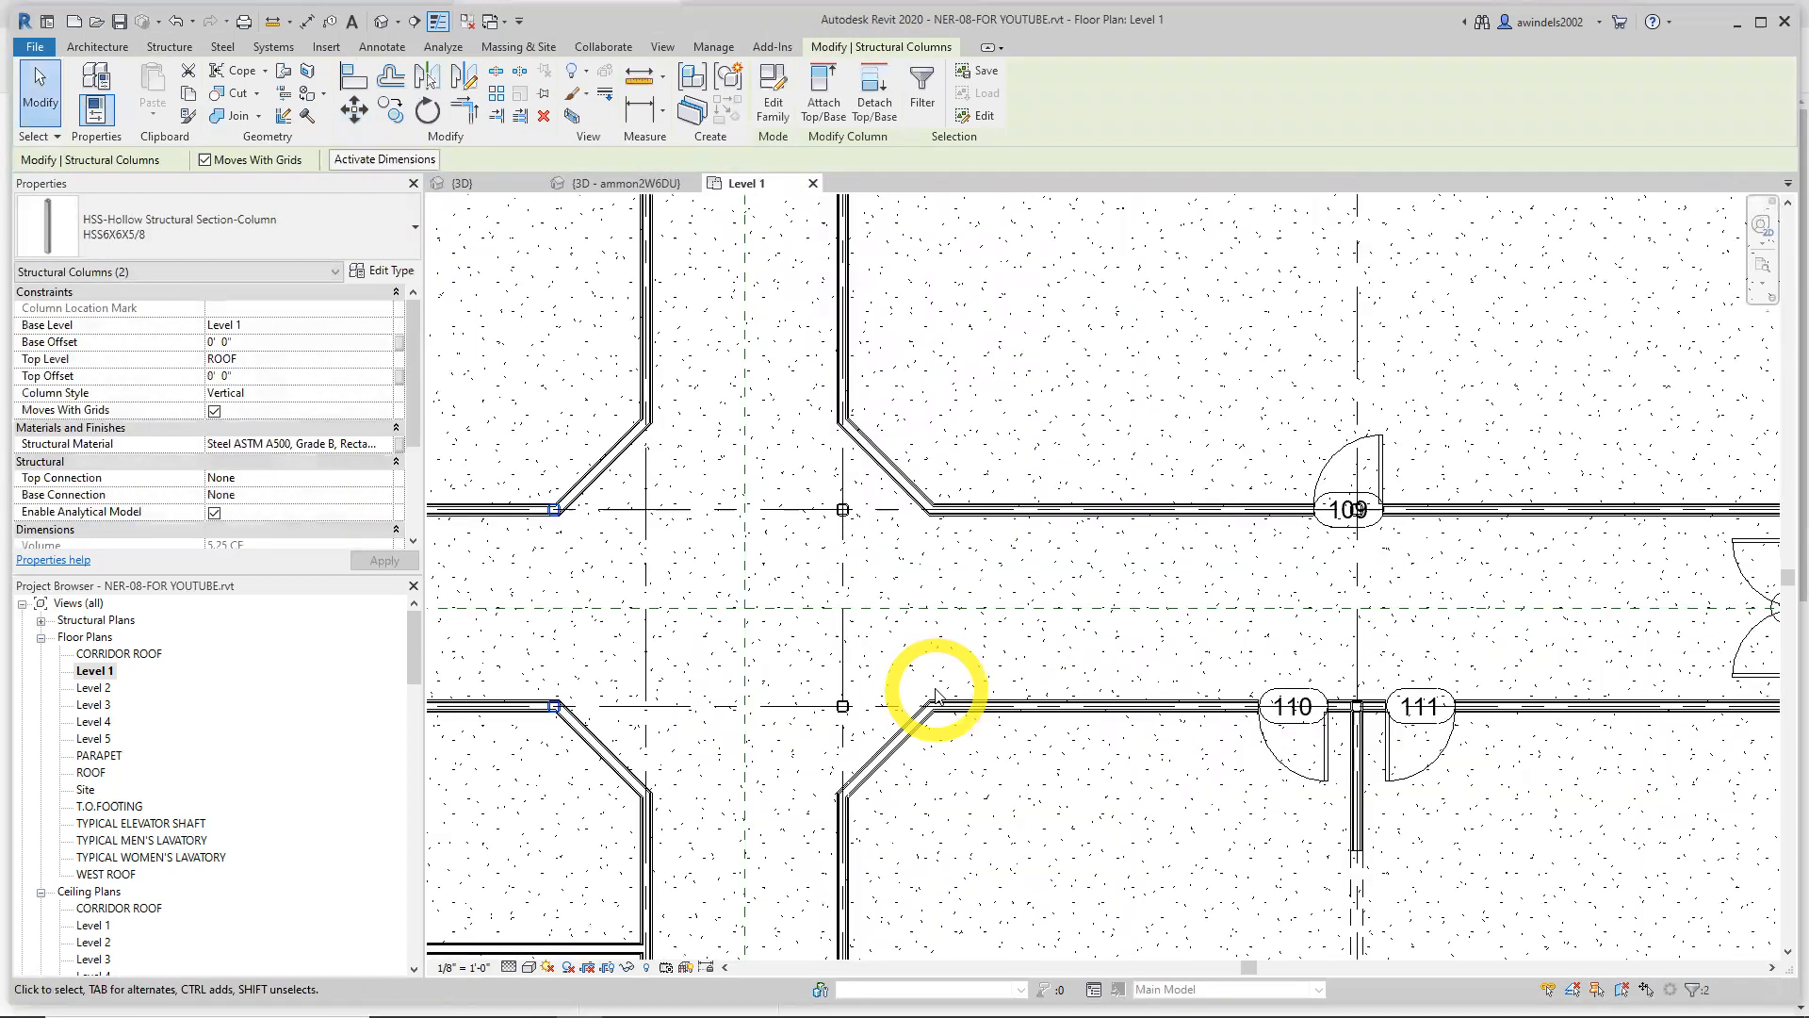
{"action": "left_click", "coordinate": [819, 600]}
{"action": "left_click_drag", "start_coordinate": [807, 487], "coordinate": [880, 732]}
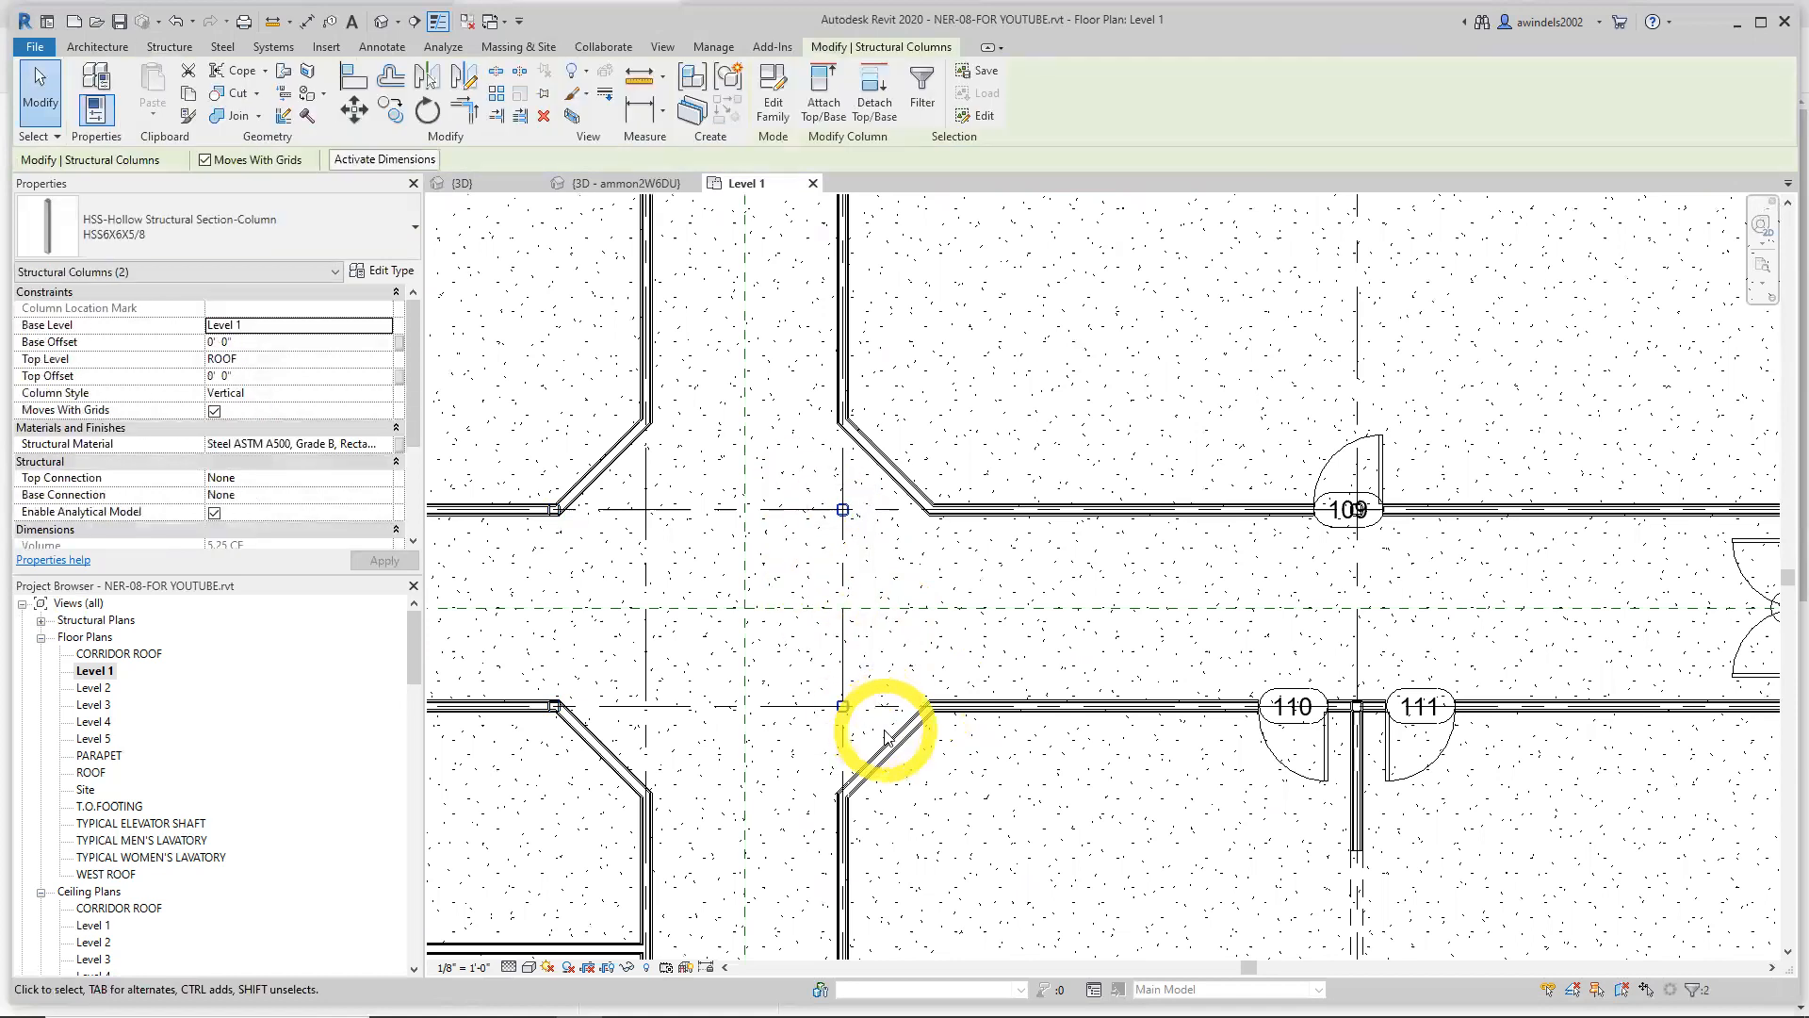
{"action": "left_click", "coordinate": [366, 113]}
{"action": "left_click", "coordinate": [938, 668]}
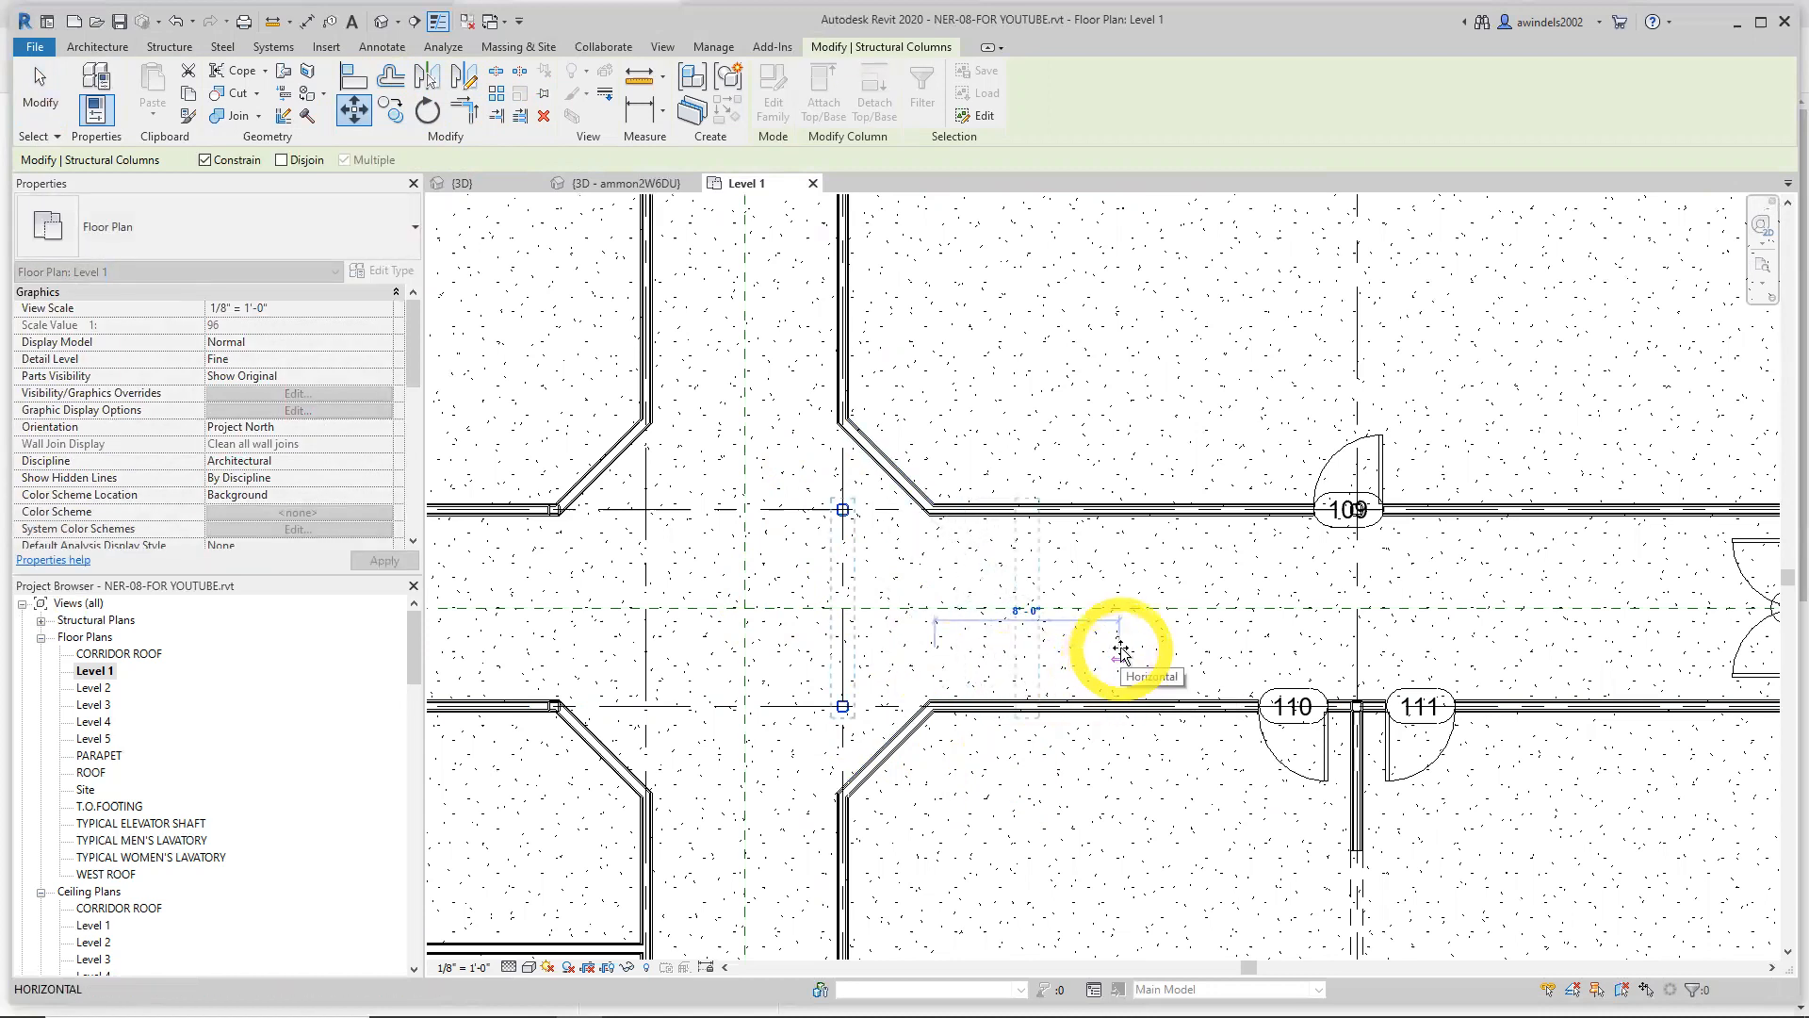
{"action": "type", "text": "4"}
{"action": "key", "text": "Return"}
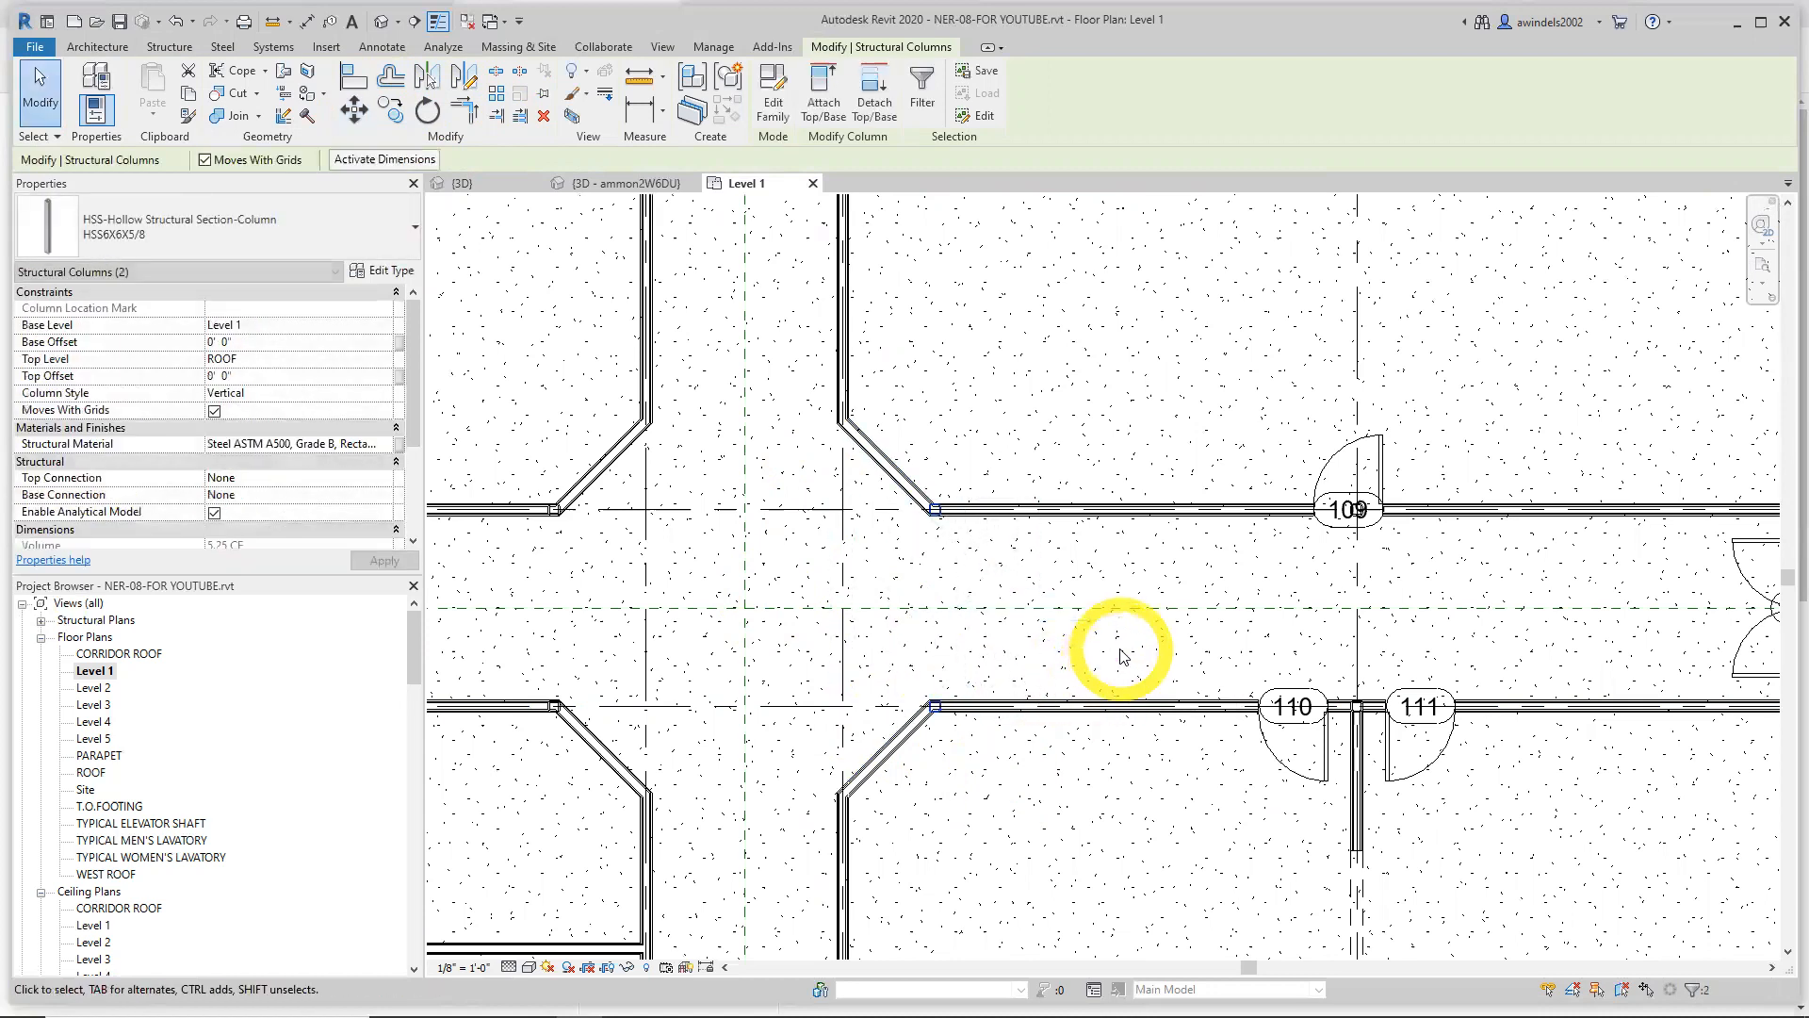
{"action": "key", "text": "Escape"}
{"action": "left_click_drag", "start_coordinate": [919, 440], "coordinate": [1055, 808]}
{"action": "key", "text": "Escape"}
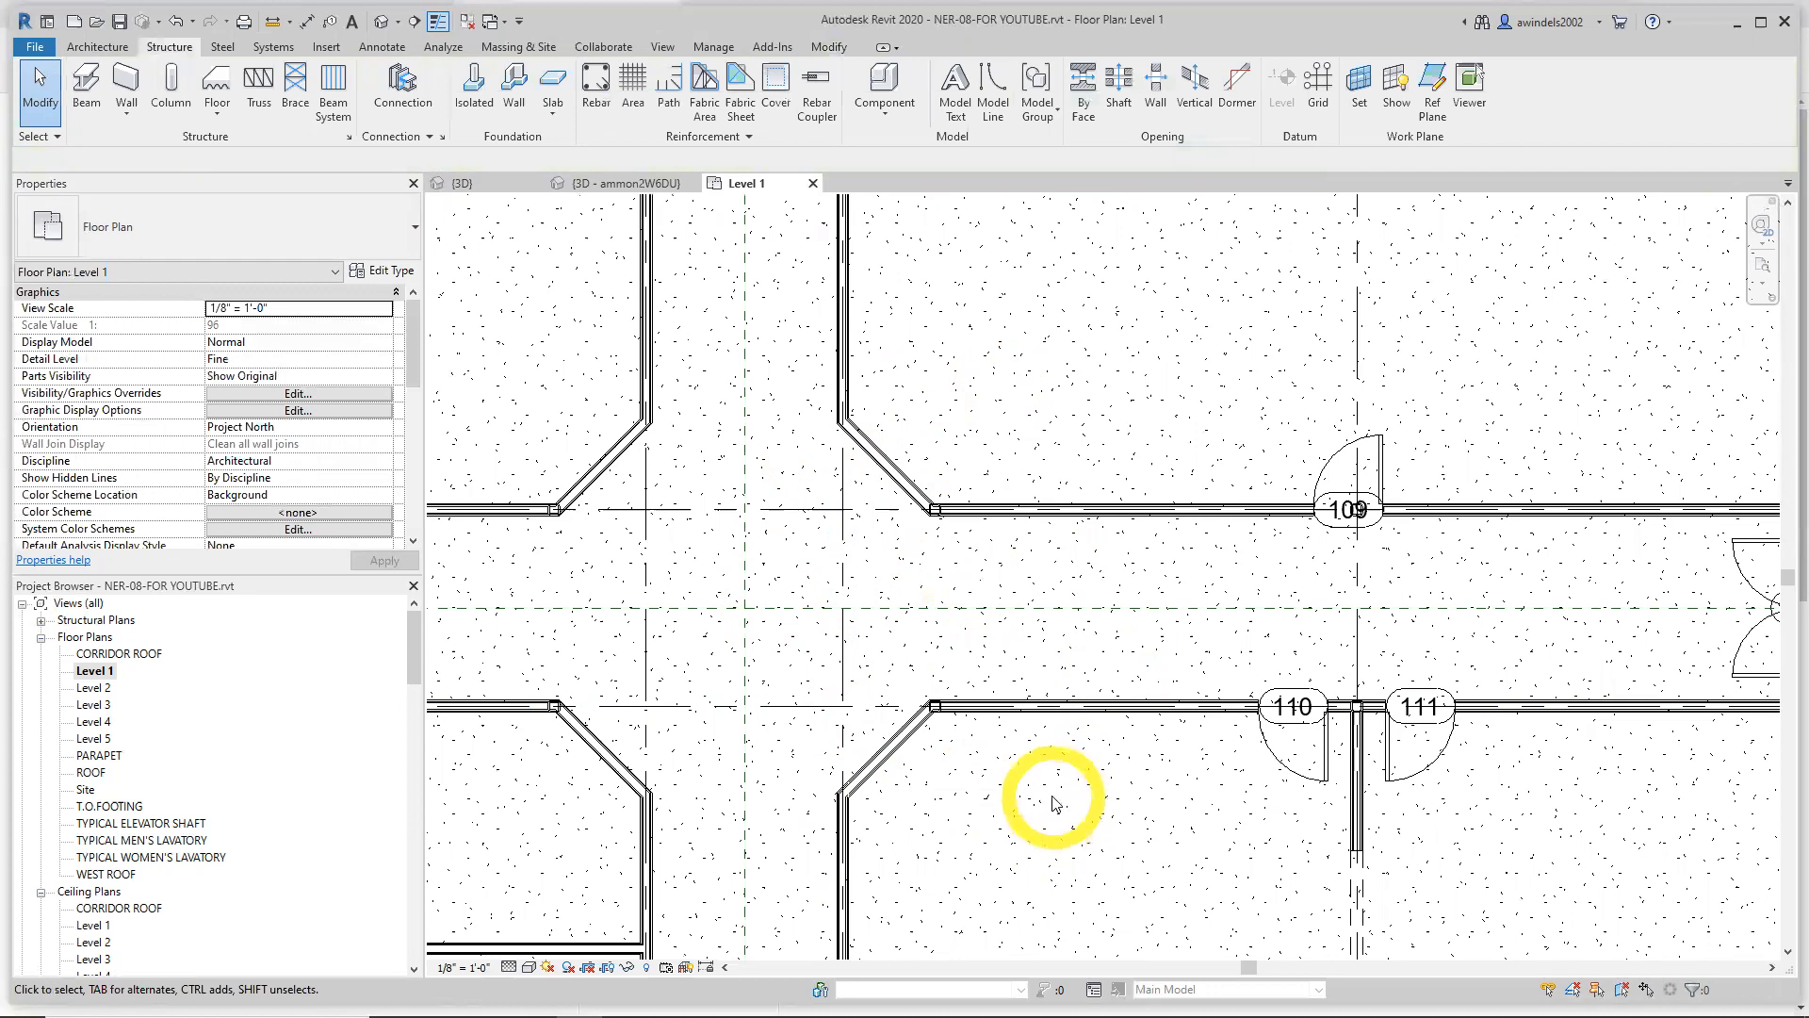
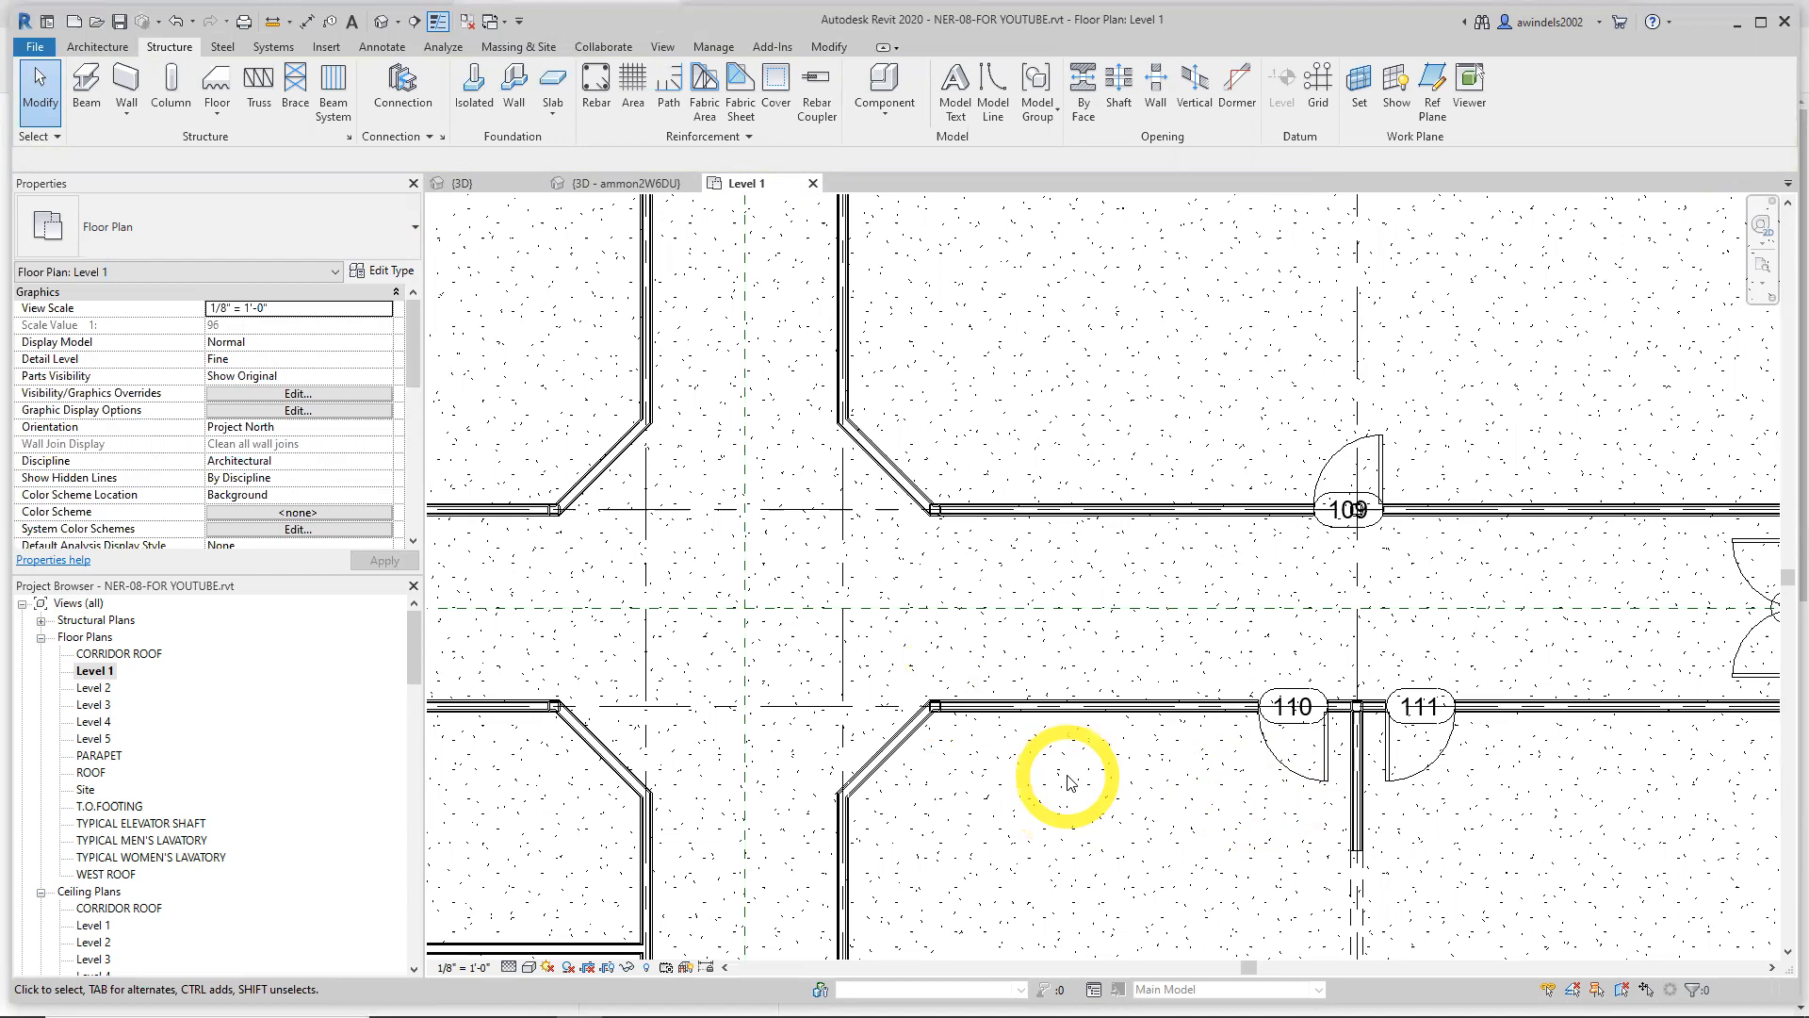
Switch to the USFS WYIFC structural model's 3D view and examine the tower's wide-flange columns and a diagonal brace
{"action": "scroll", "coordinate": [1149, 627], "scroll_direction": "down", "scroll_amount": 4}
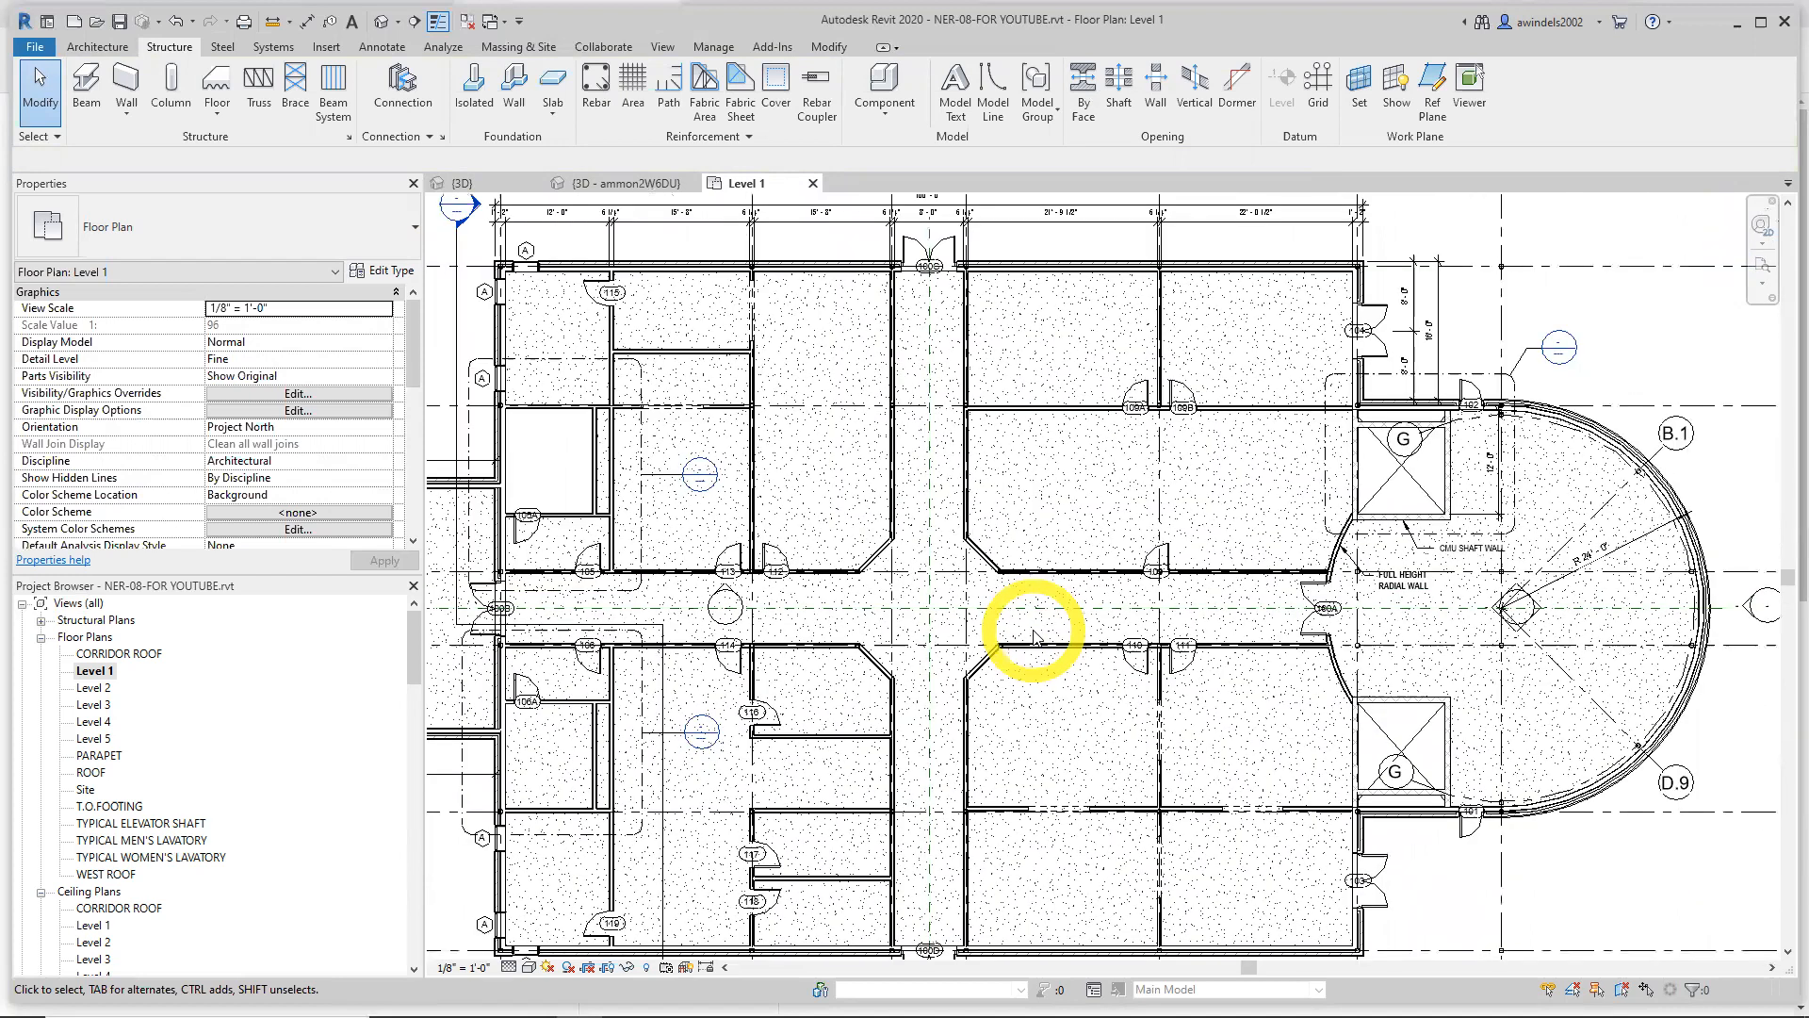
{"action": "left_click", "coordinate": [646, 183]}
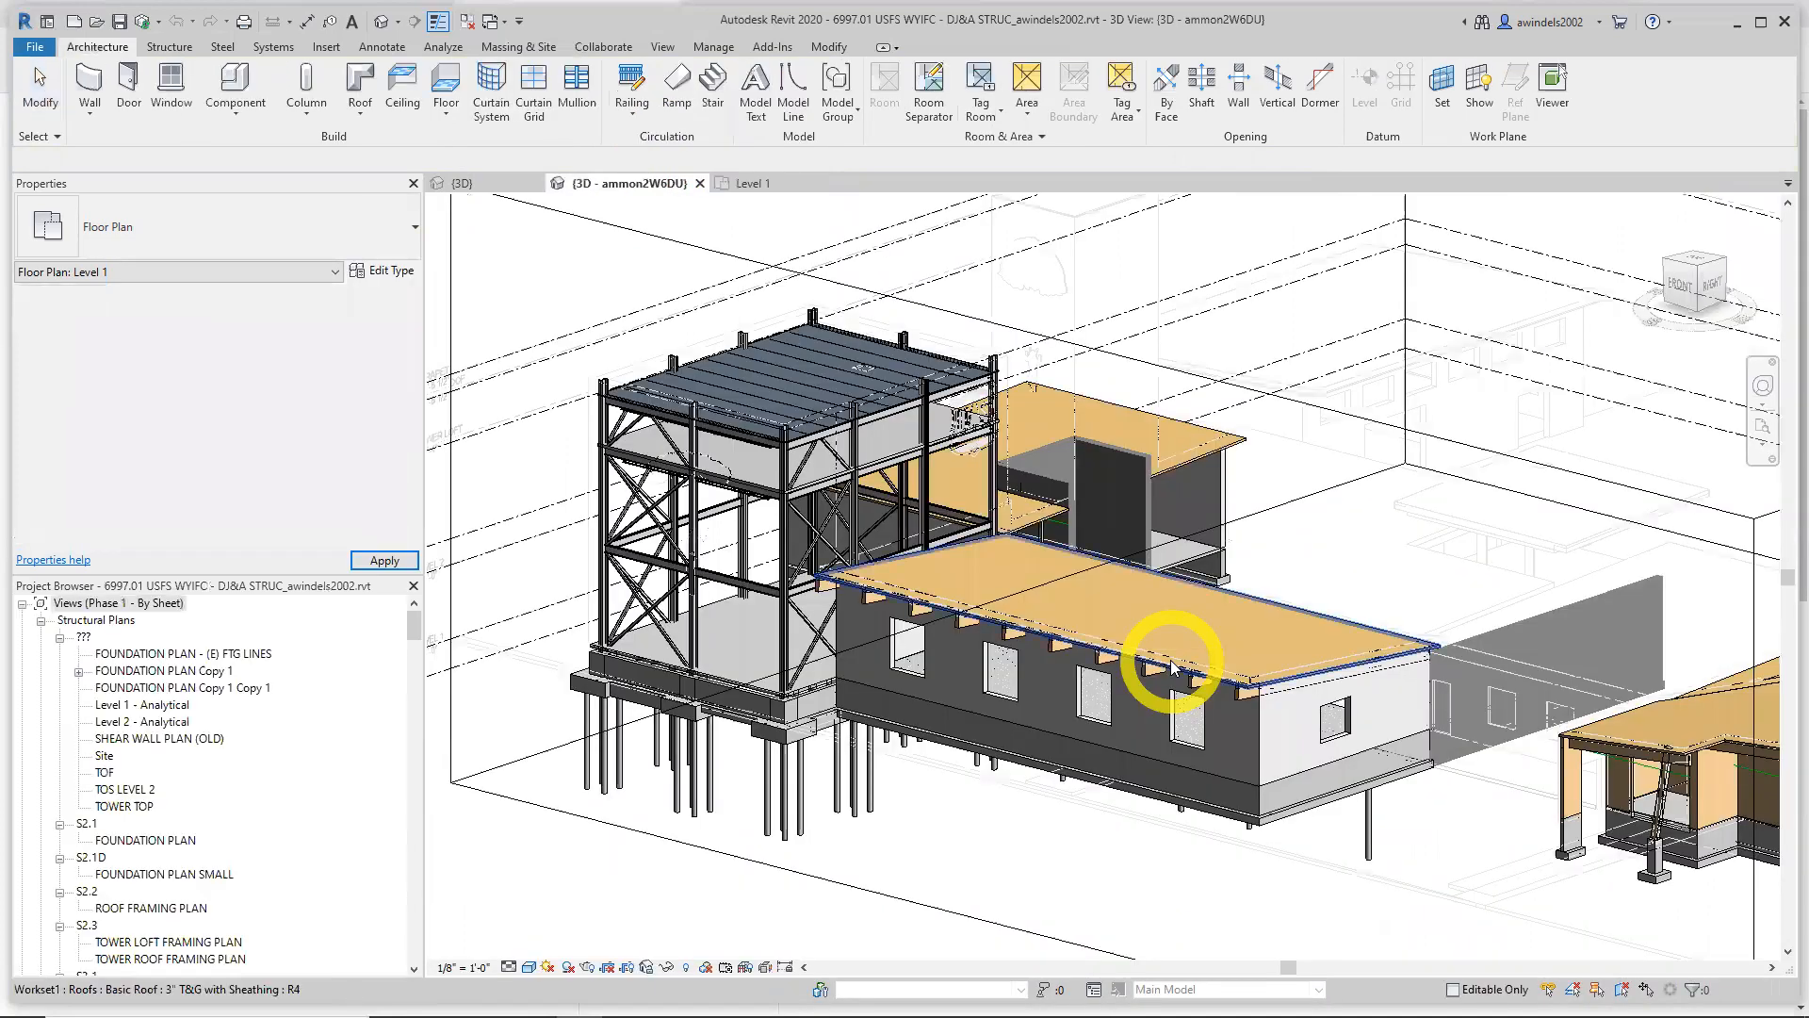
{"action": "scroll", "coordinate": [754, 744], "scroll_direction": "up", "scroll_amount": 5}
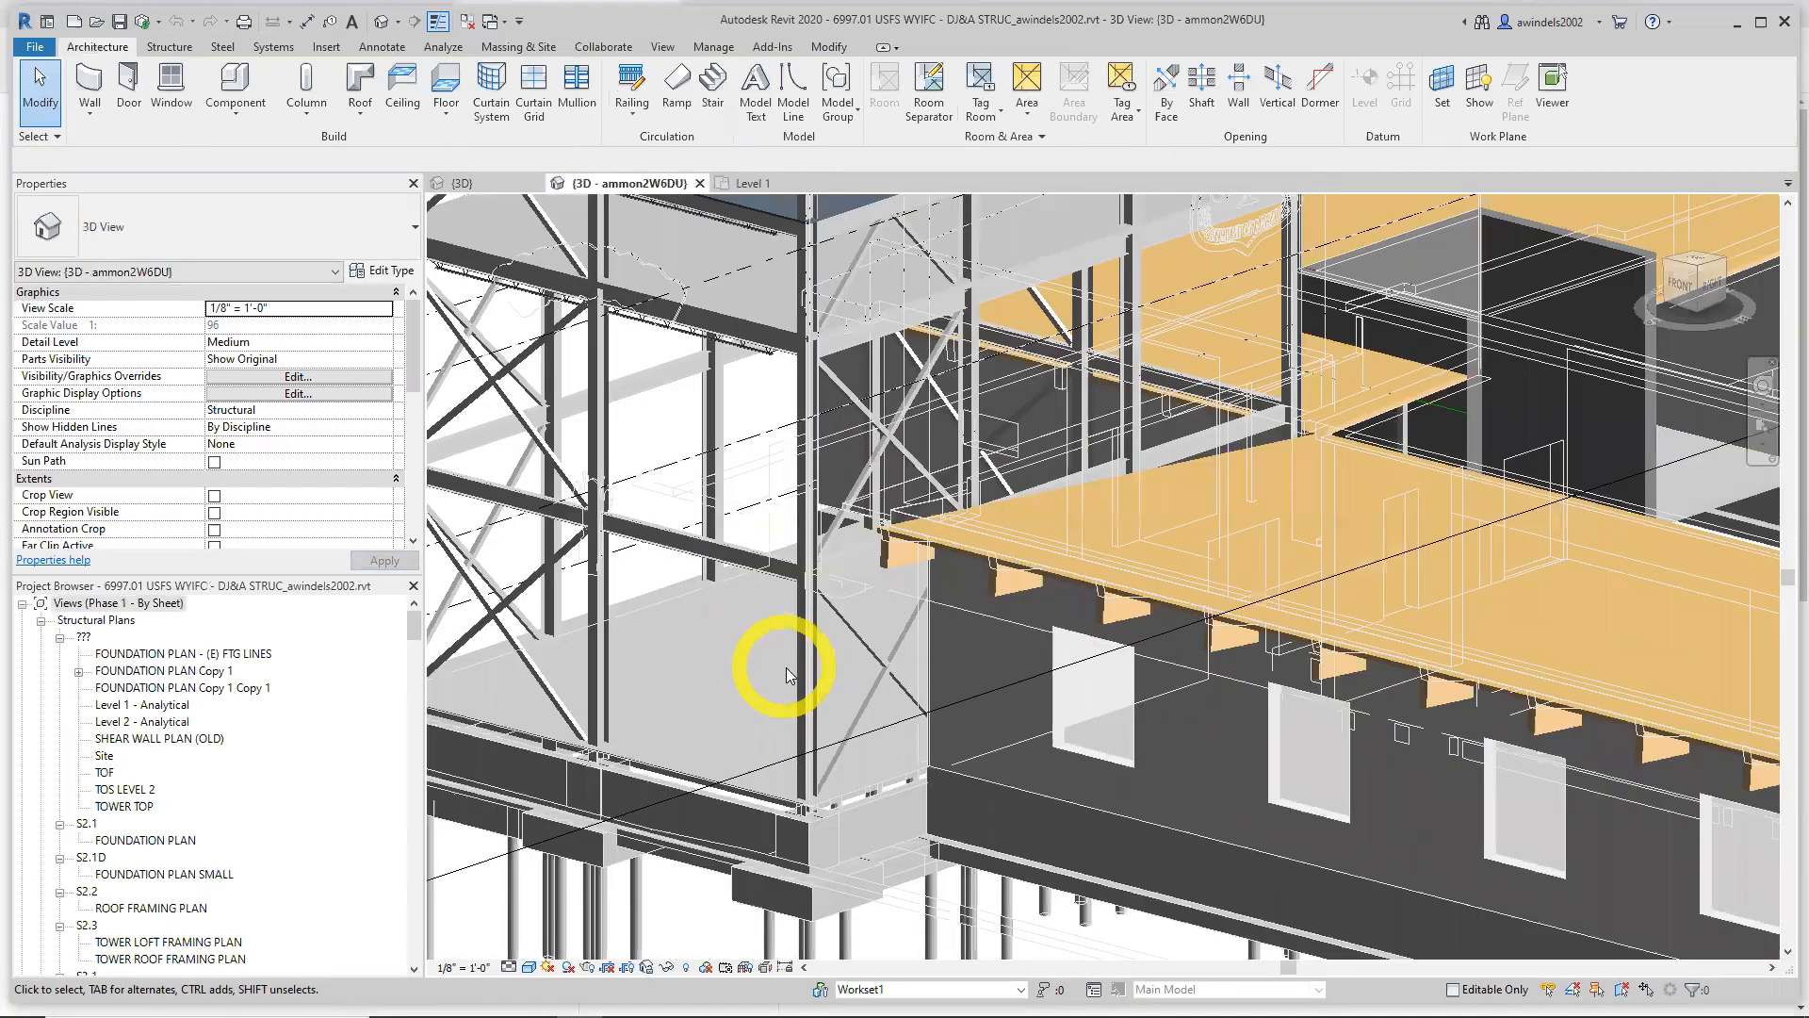
{"action": "left_click", "coordinate": [807, 682]}
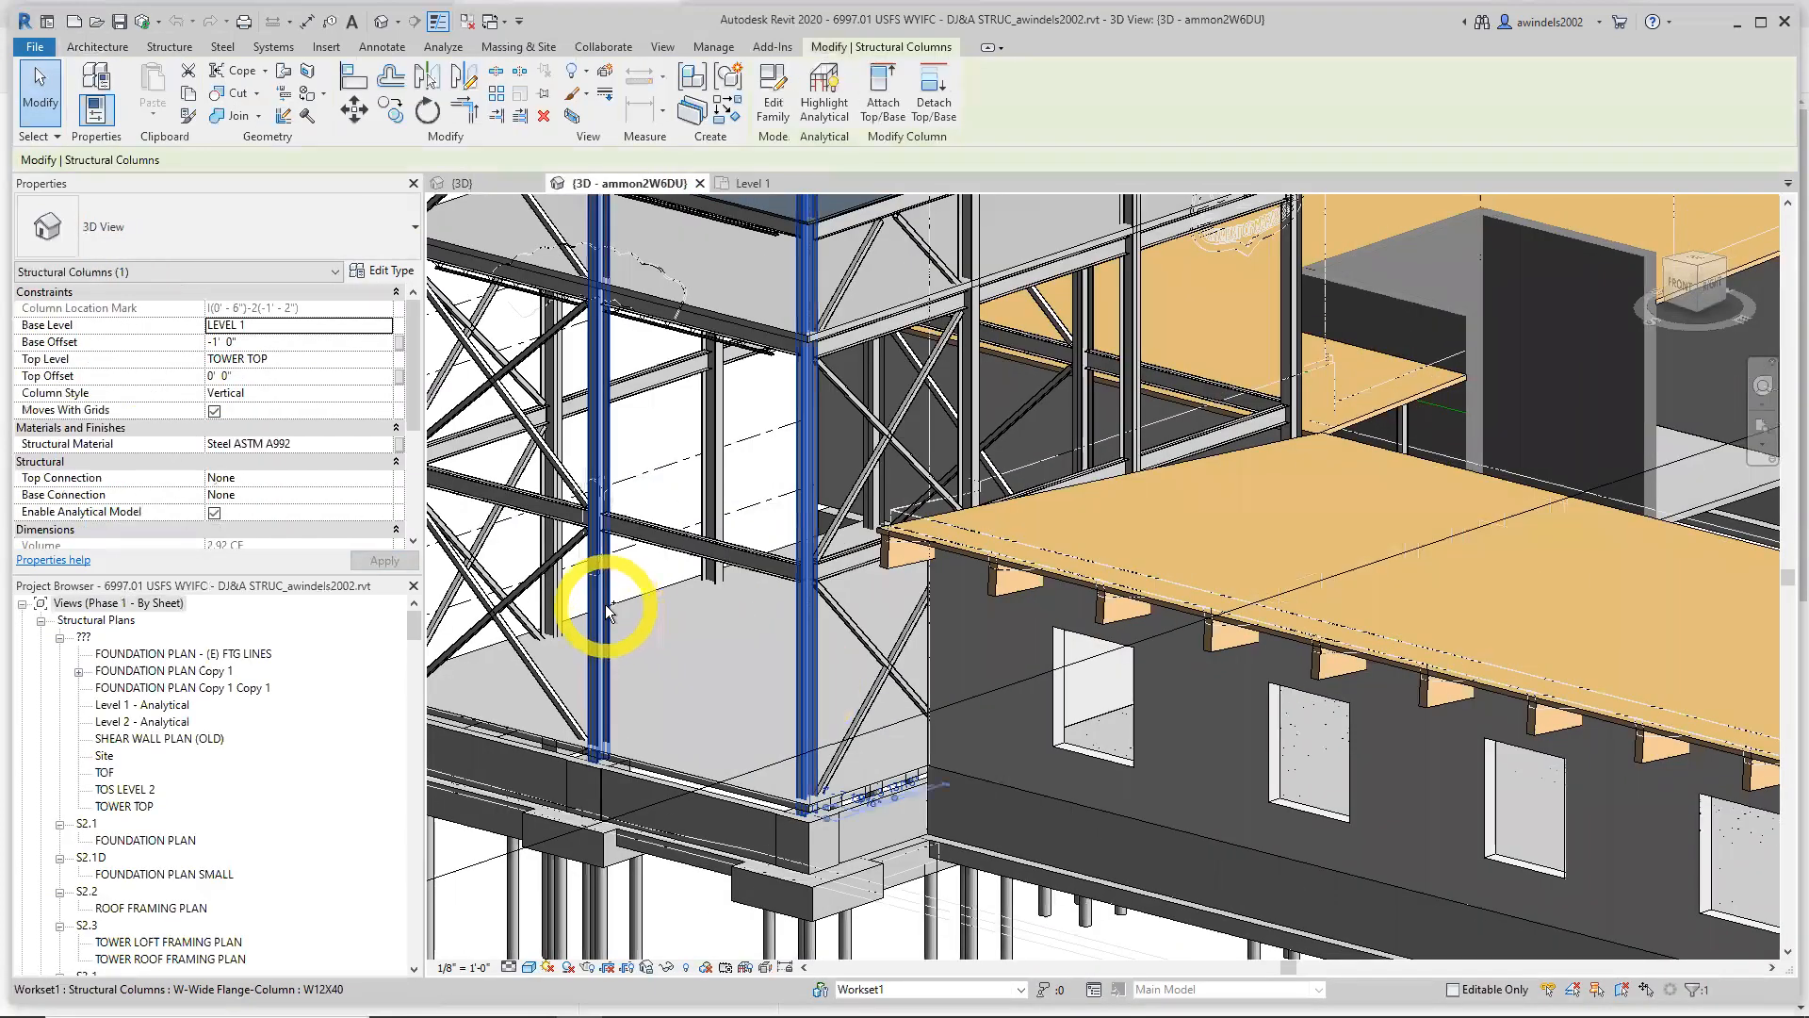
{"action": "middle_click_drag", "start_coordinate": [583, 614], "coordinate": [822, 647]}
{"action": "left_click", "coordinate": [826, 647], "text": "ctrl"}
{"action": "left_click", "coordinate": [623, 597], "text": "ctrl"}
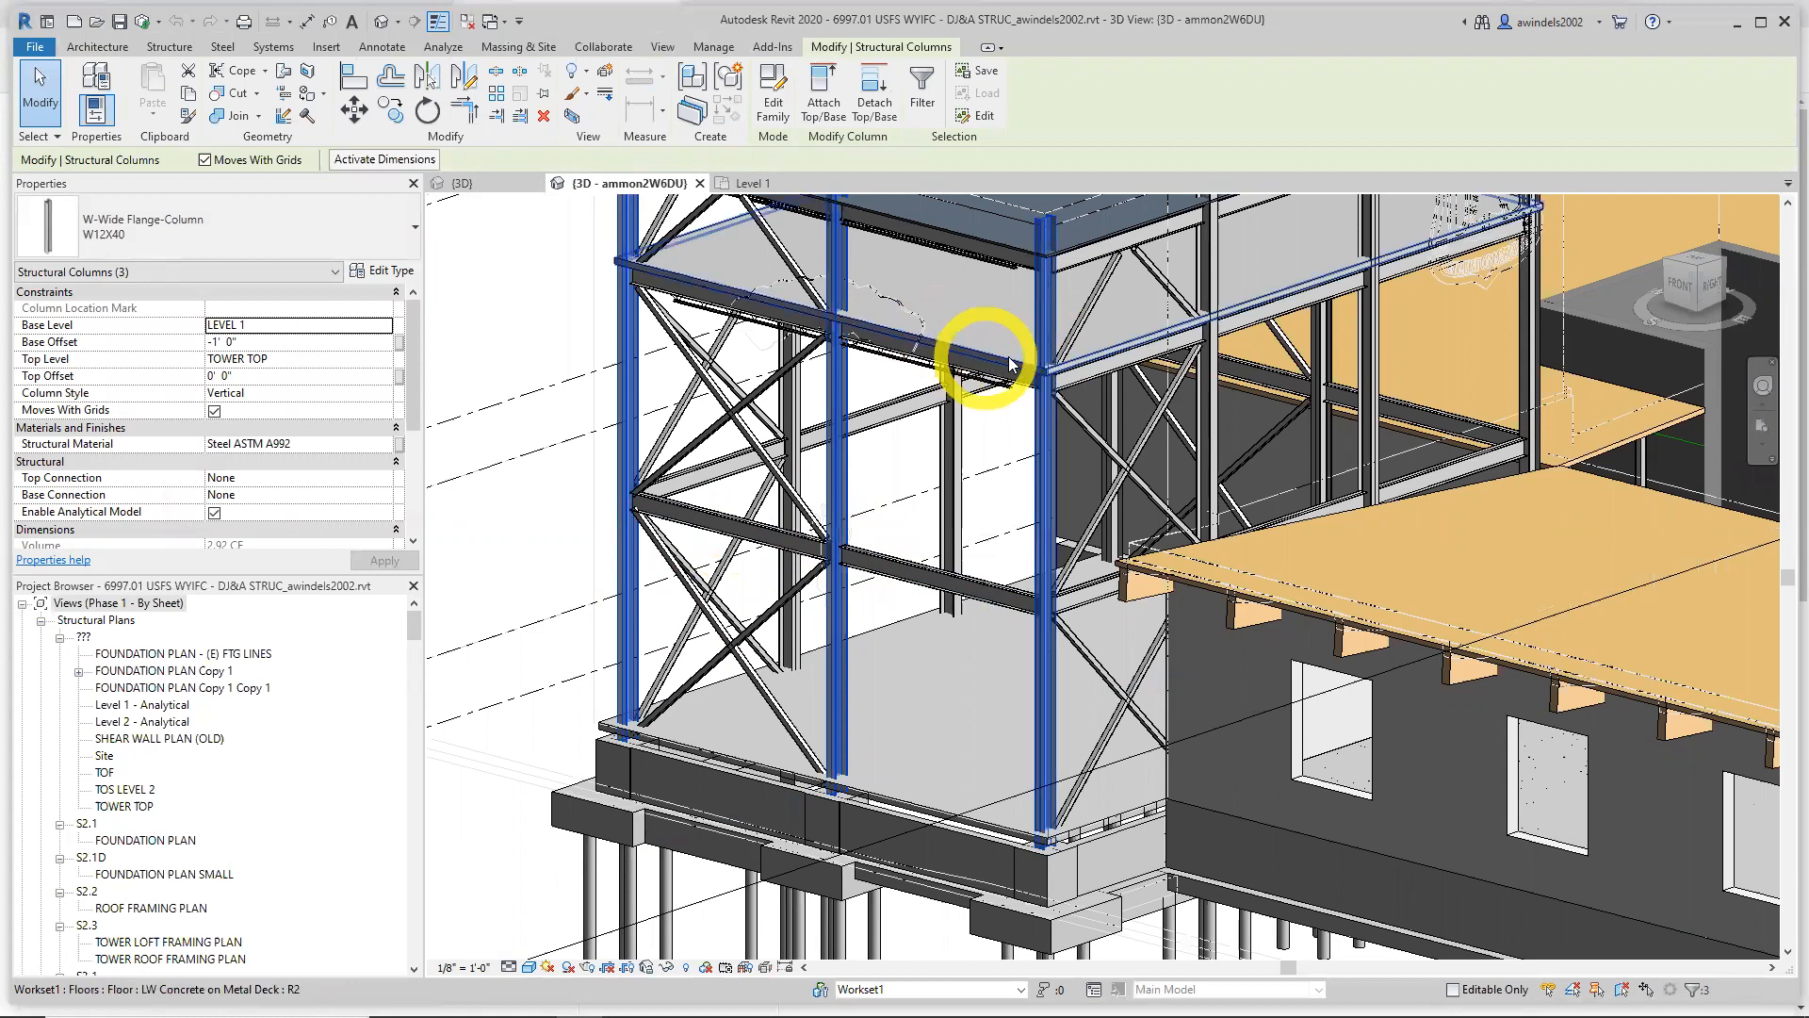
{"action": "left_click", "coordinate": [803, 510]}
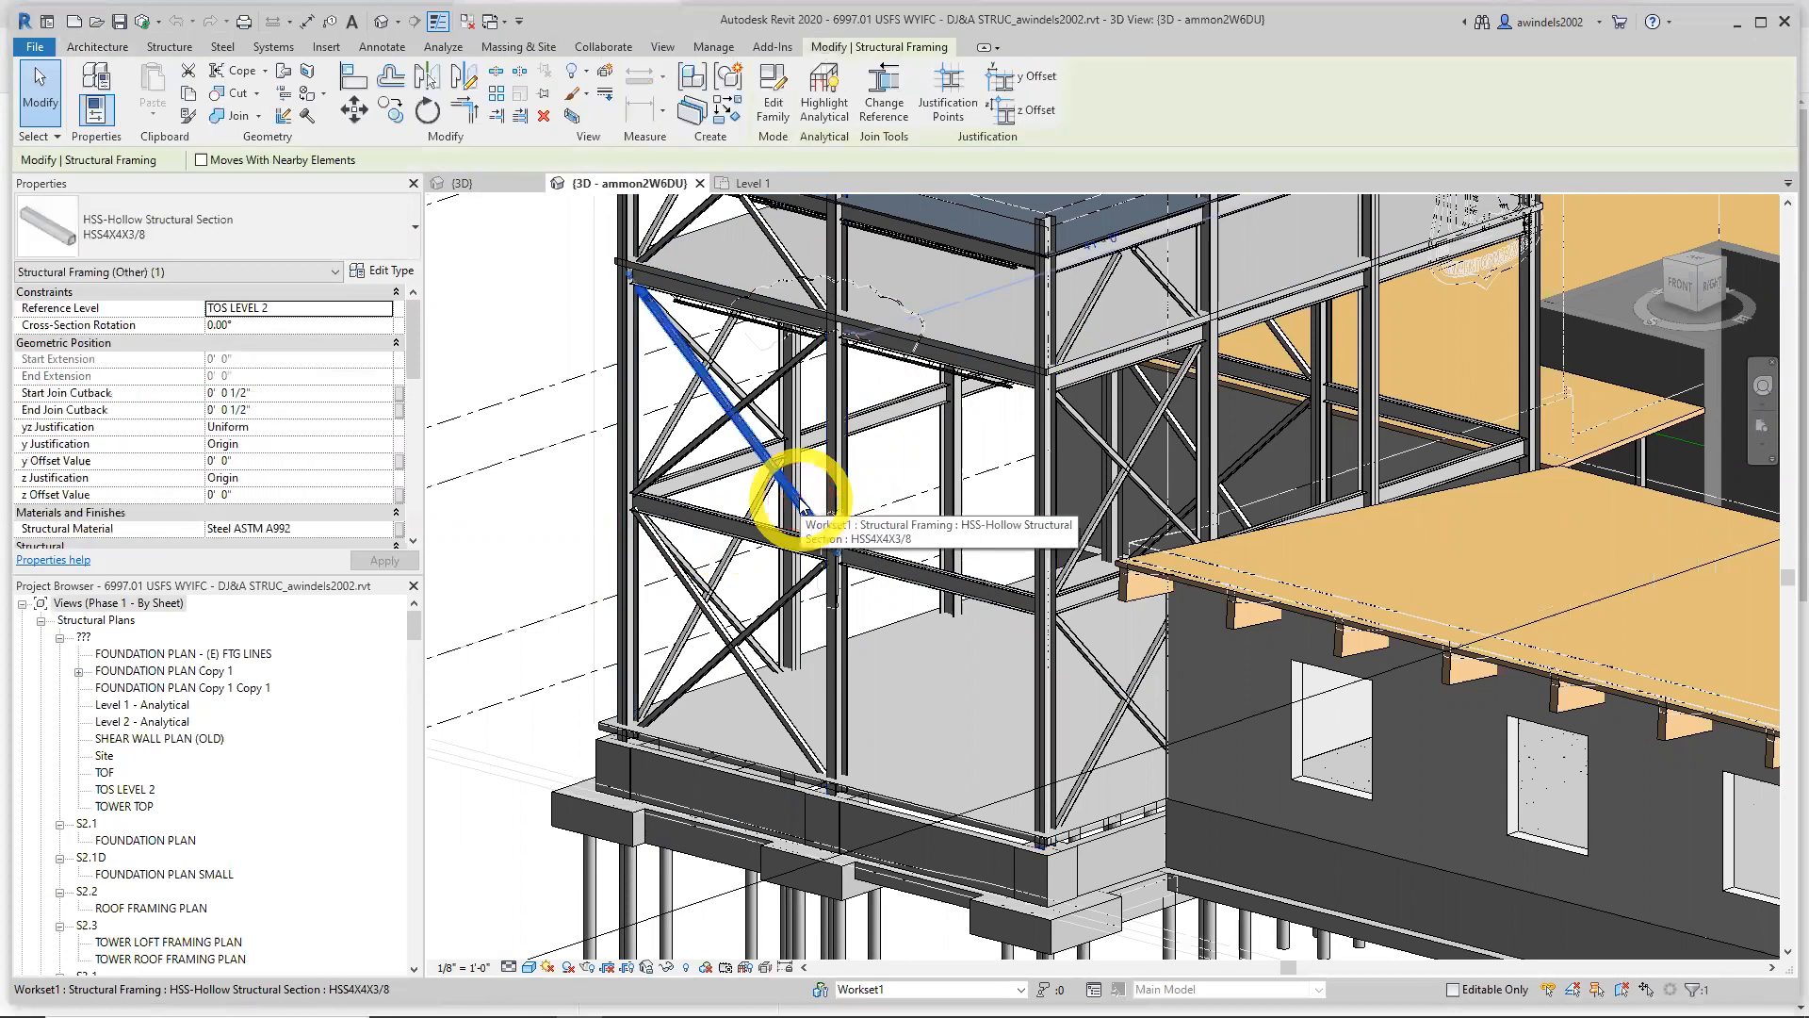
Examine the pair of crossed HSS braces in the tower's upper bay together with the surrounding frame and foundation
{"action": "left_click", "coordinate": [781, 377], "text": "ctrl"}
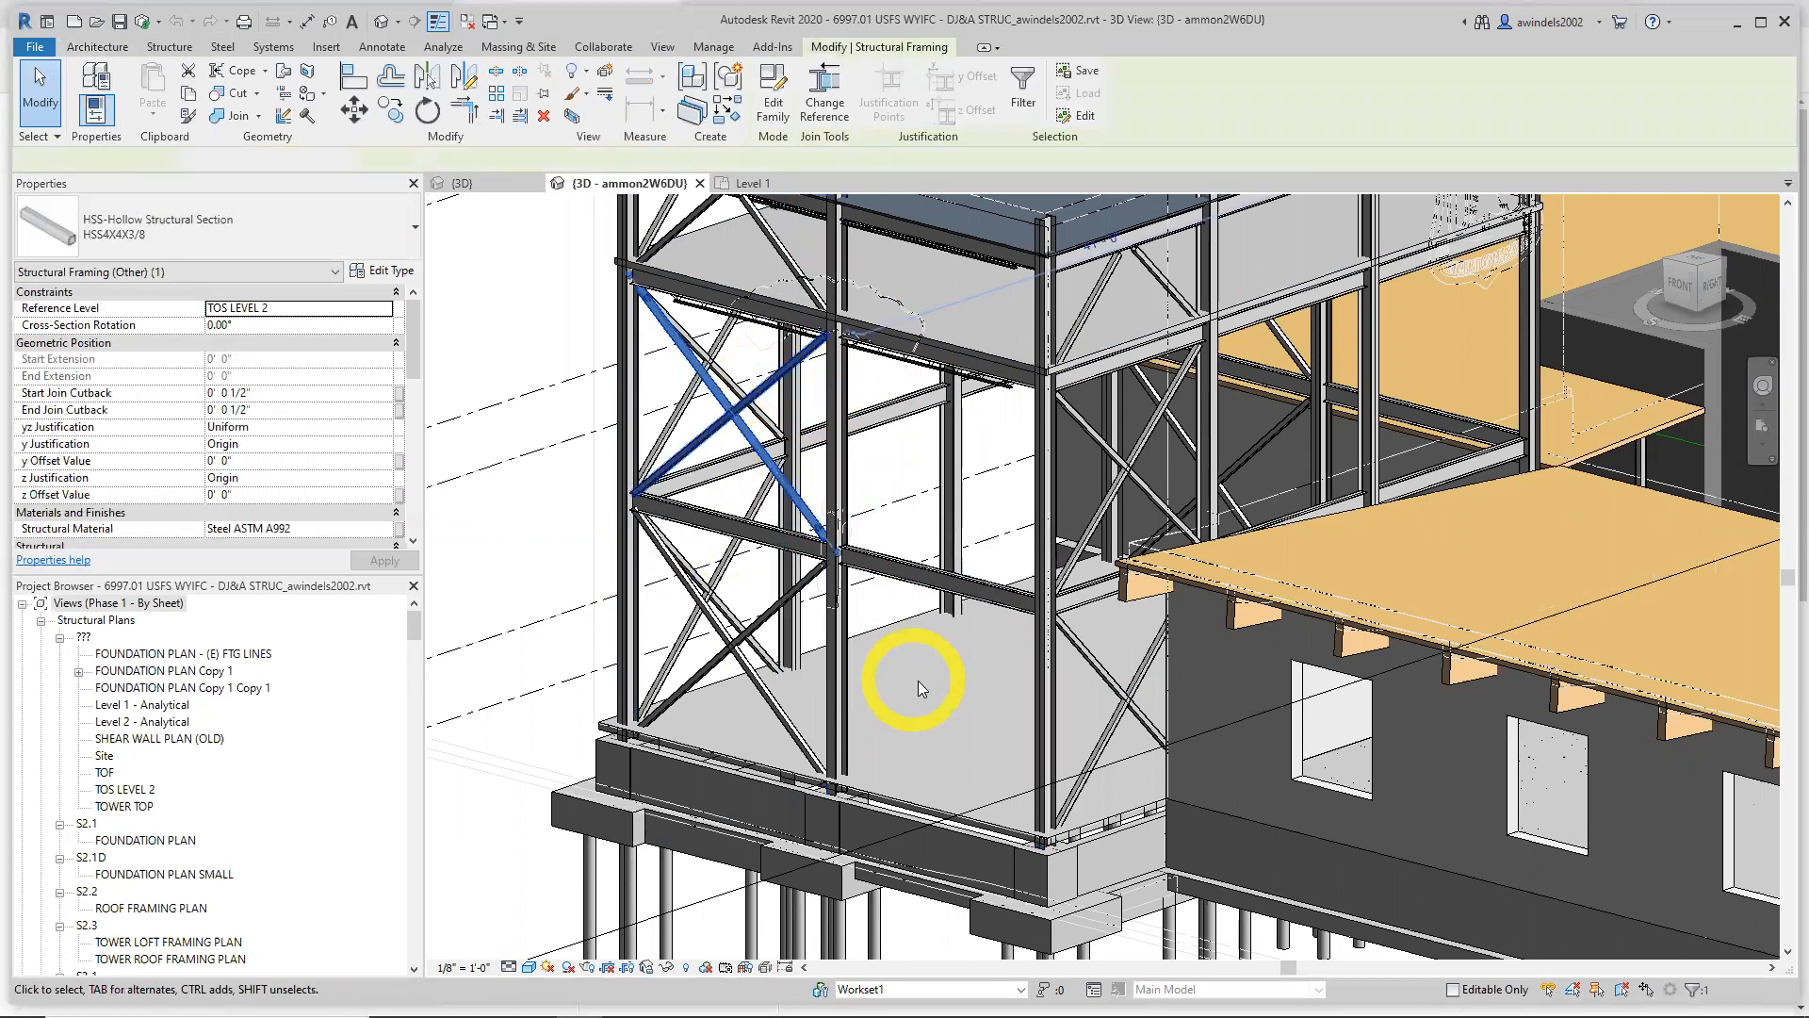
{"action": "middle_click_drag", "start_coordinate": [990, 687], "coordinate": [892, 540]}
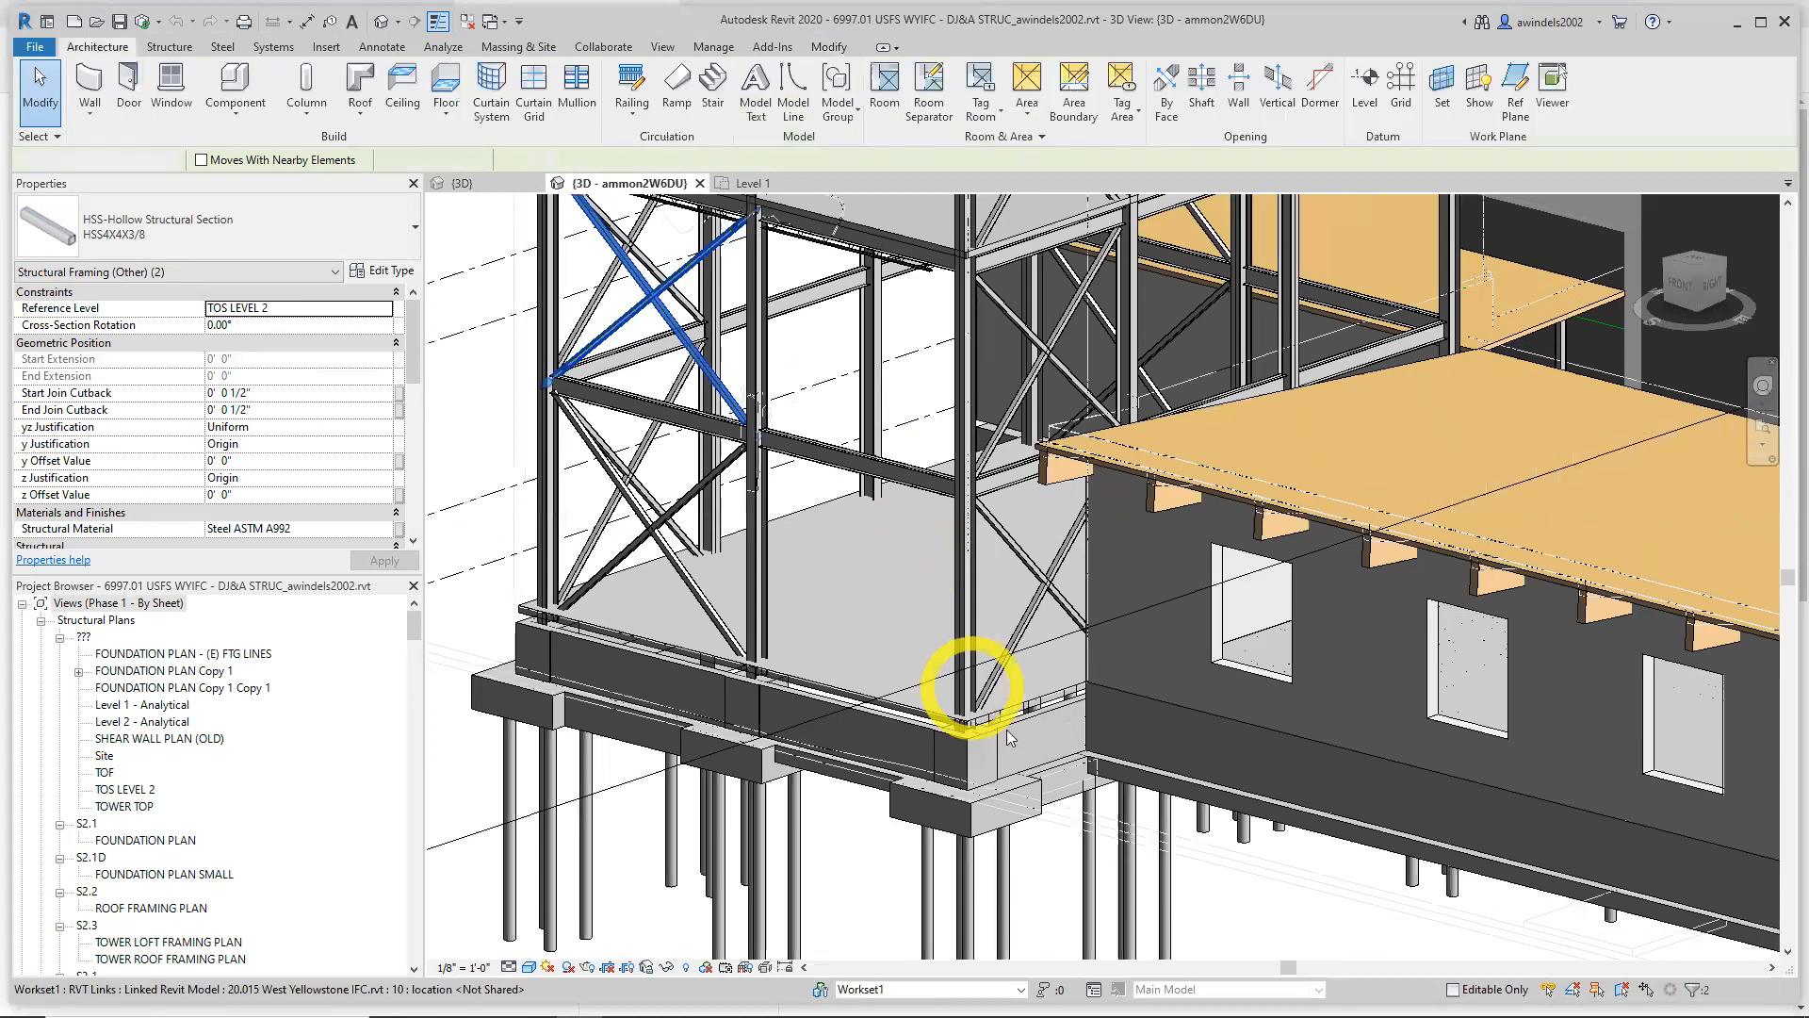
{"action": "key", "text": "Escape"}
{"action": "middle_click_drag", "start_coordinate": [1084, 762], "coordinate": [919, 740]}
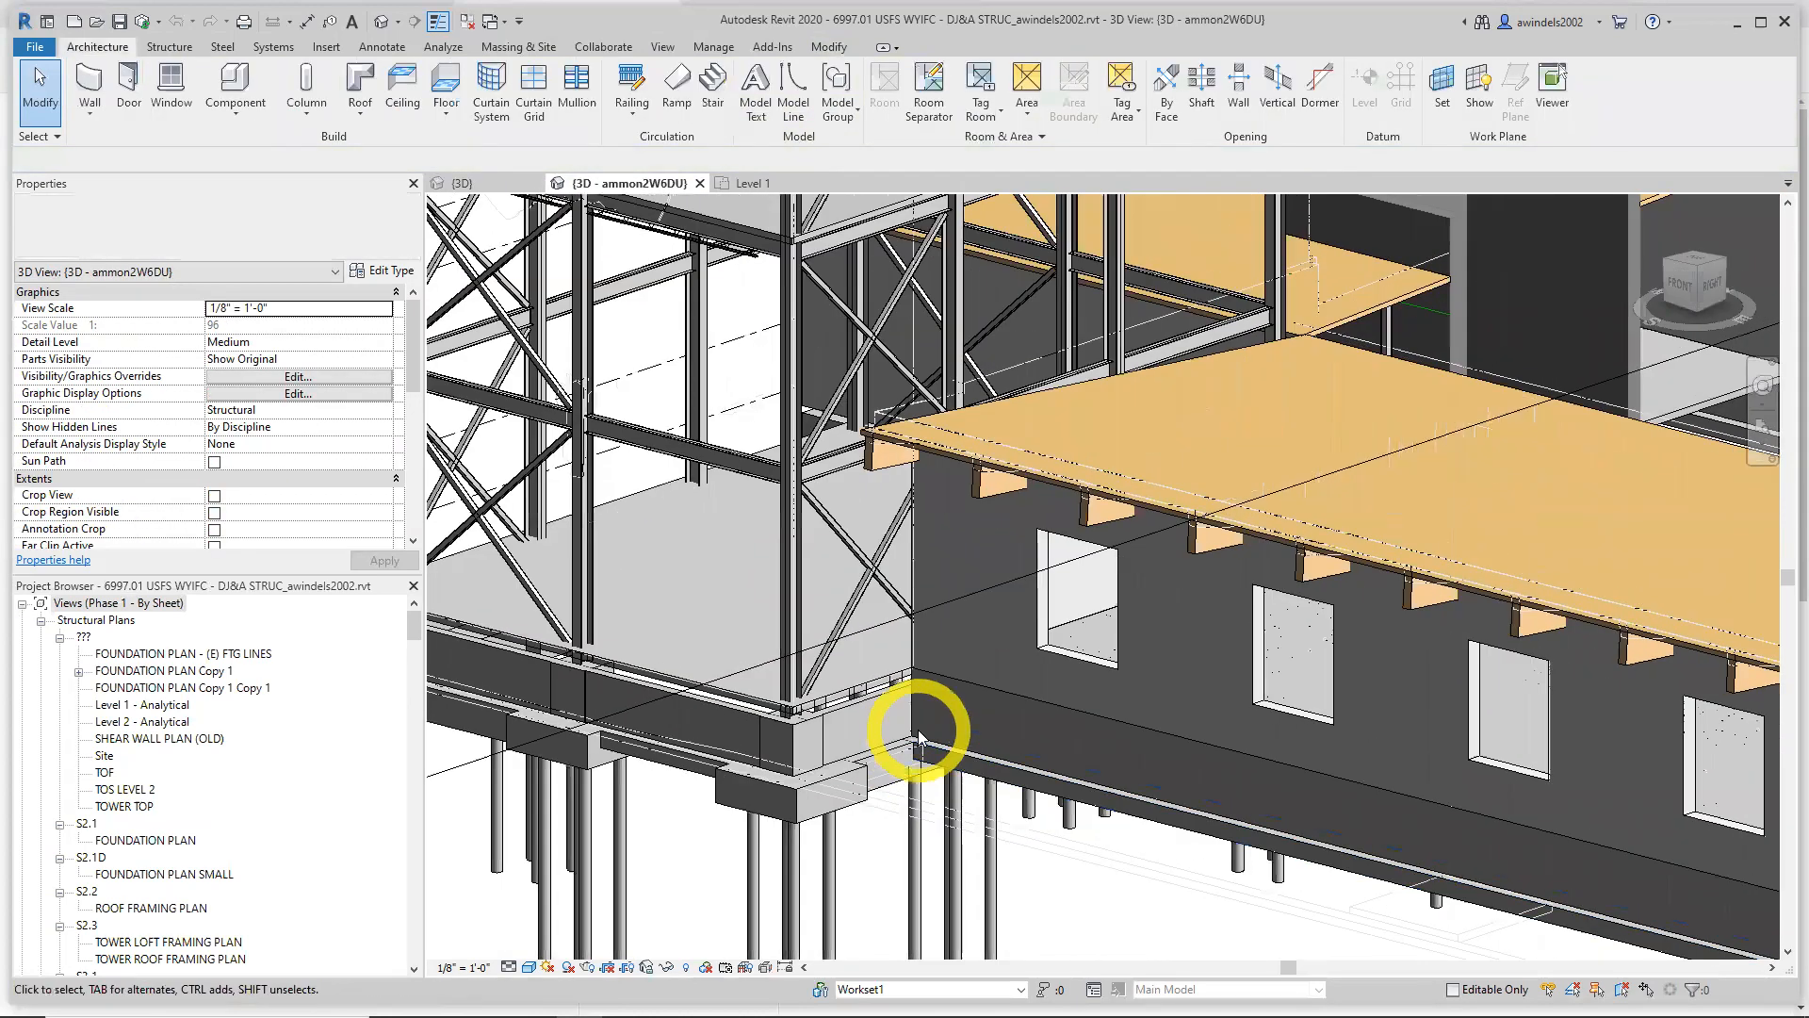
{"action": "scroll", "coordinate": [919, 739], "scroll_direction": "down", "scroll_amount": 3}
Examine the wide-flange girder spanning the tower's front face and the middle column it meets, including their properties
{"action": "left_click", "coordinate": [685, 518]}
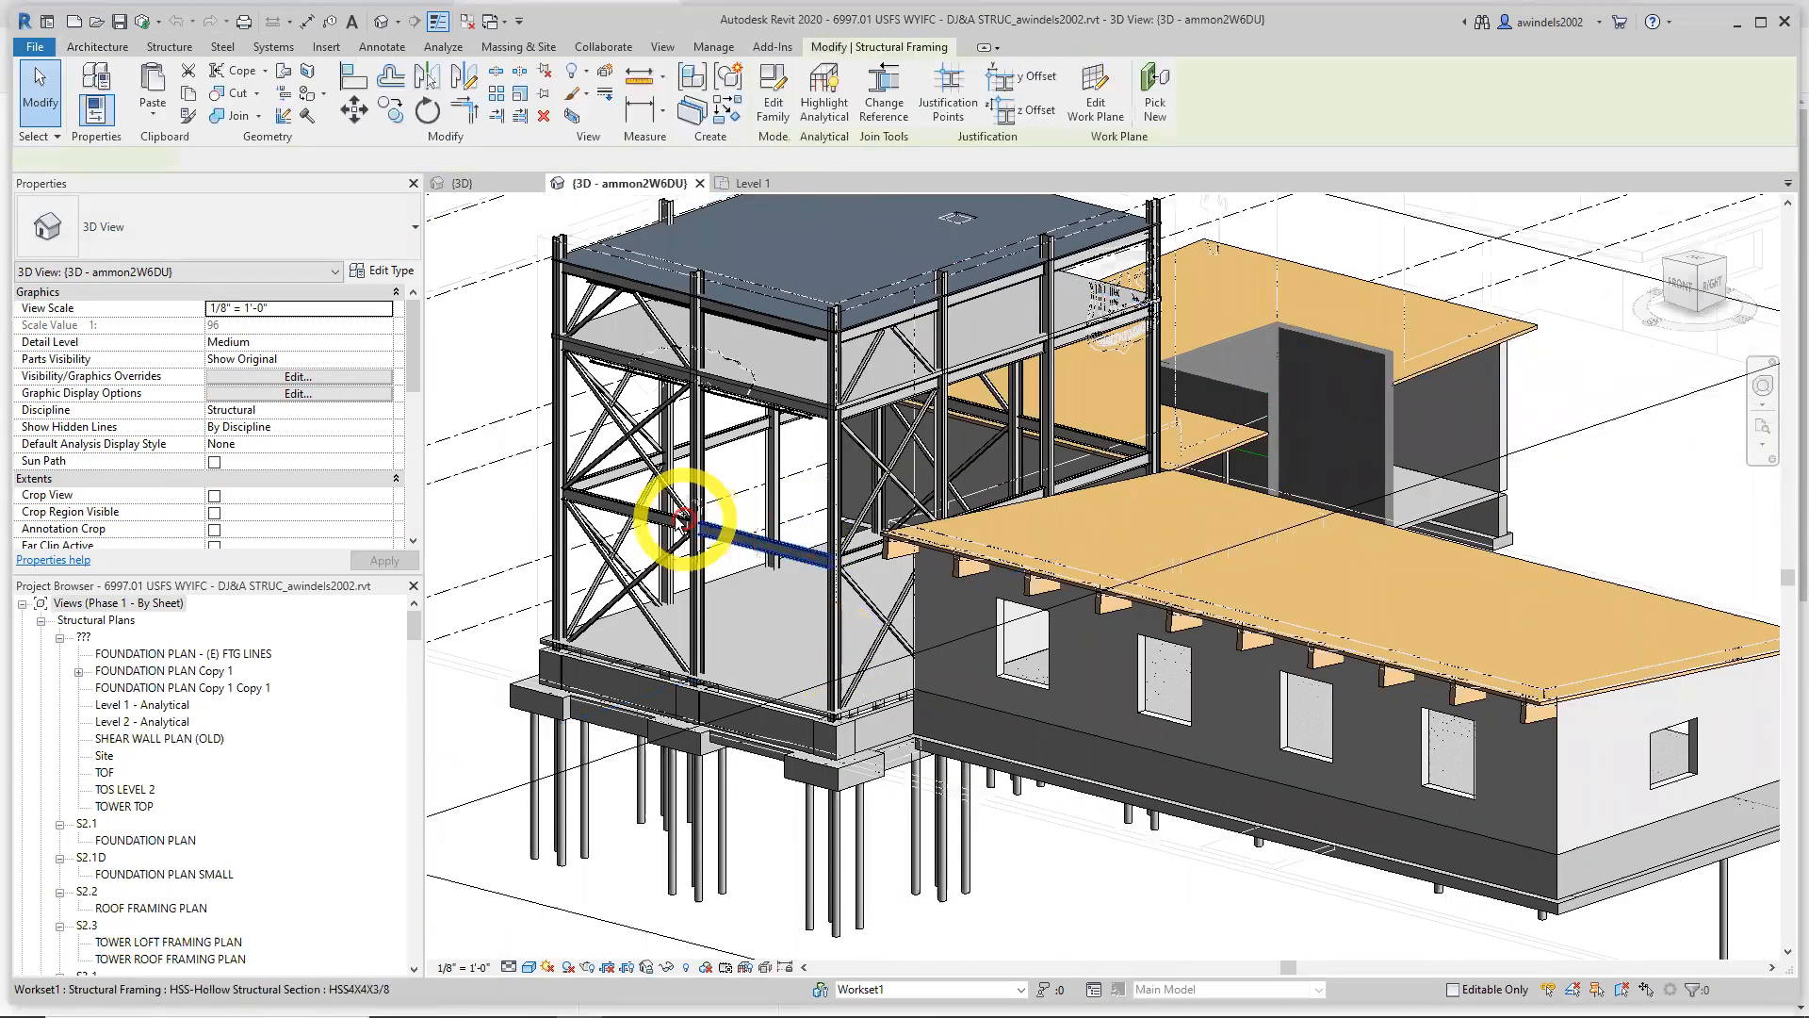
{"action": "scroll", "coordinate": [683, 560], "scroll_direction": "up", "scroll_amount": 3}
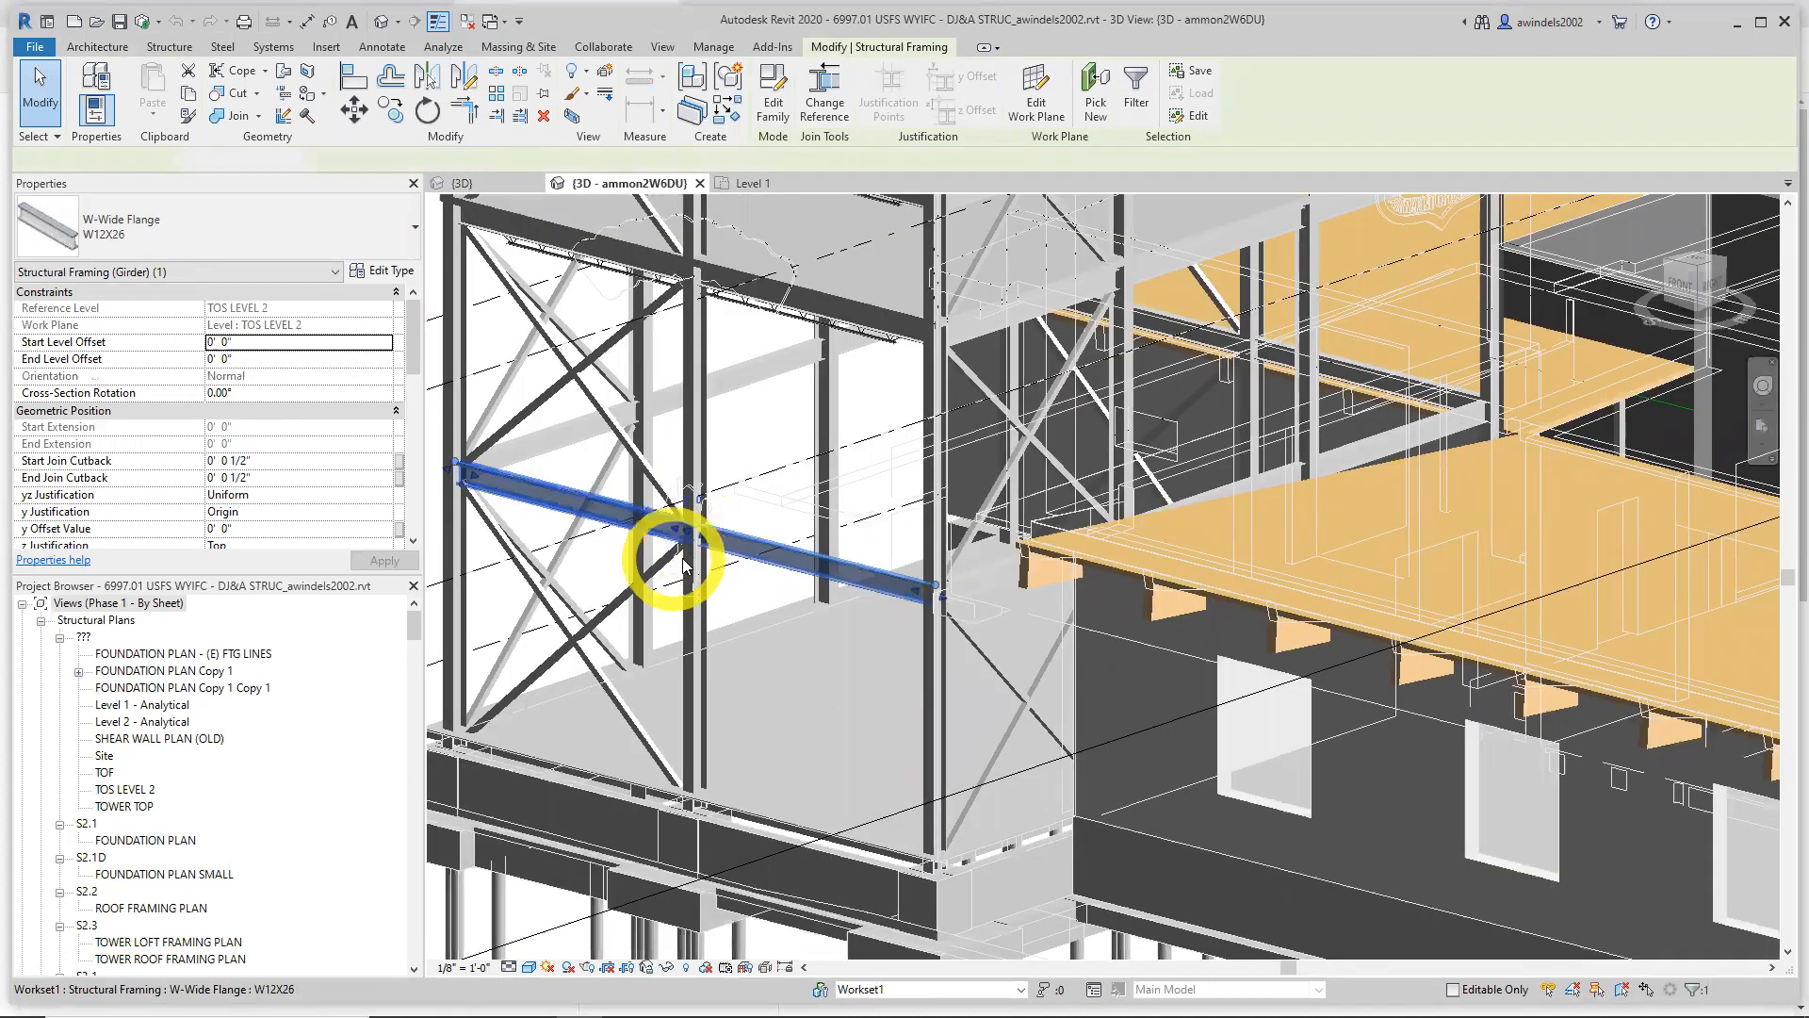
{"action": "key", "text": "Escape"}
{"action": "scroll", "coordinate": [759, 596], "scroll_direction": "down", "scroll_amount": 3}
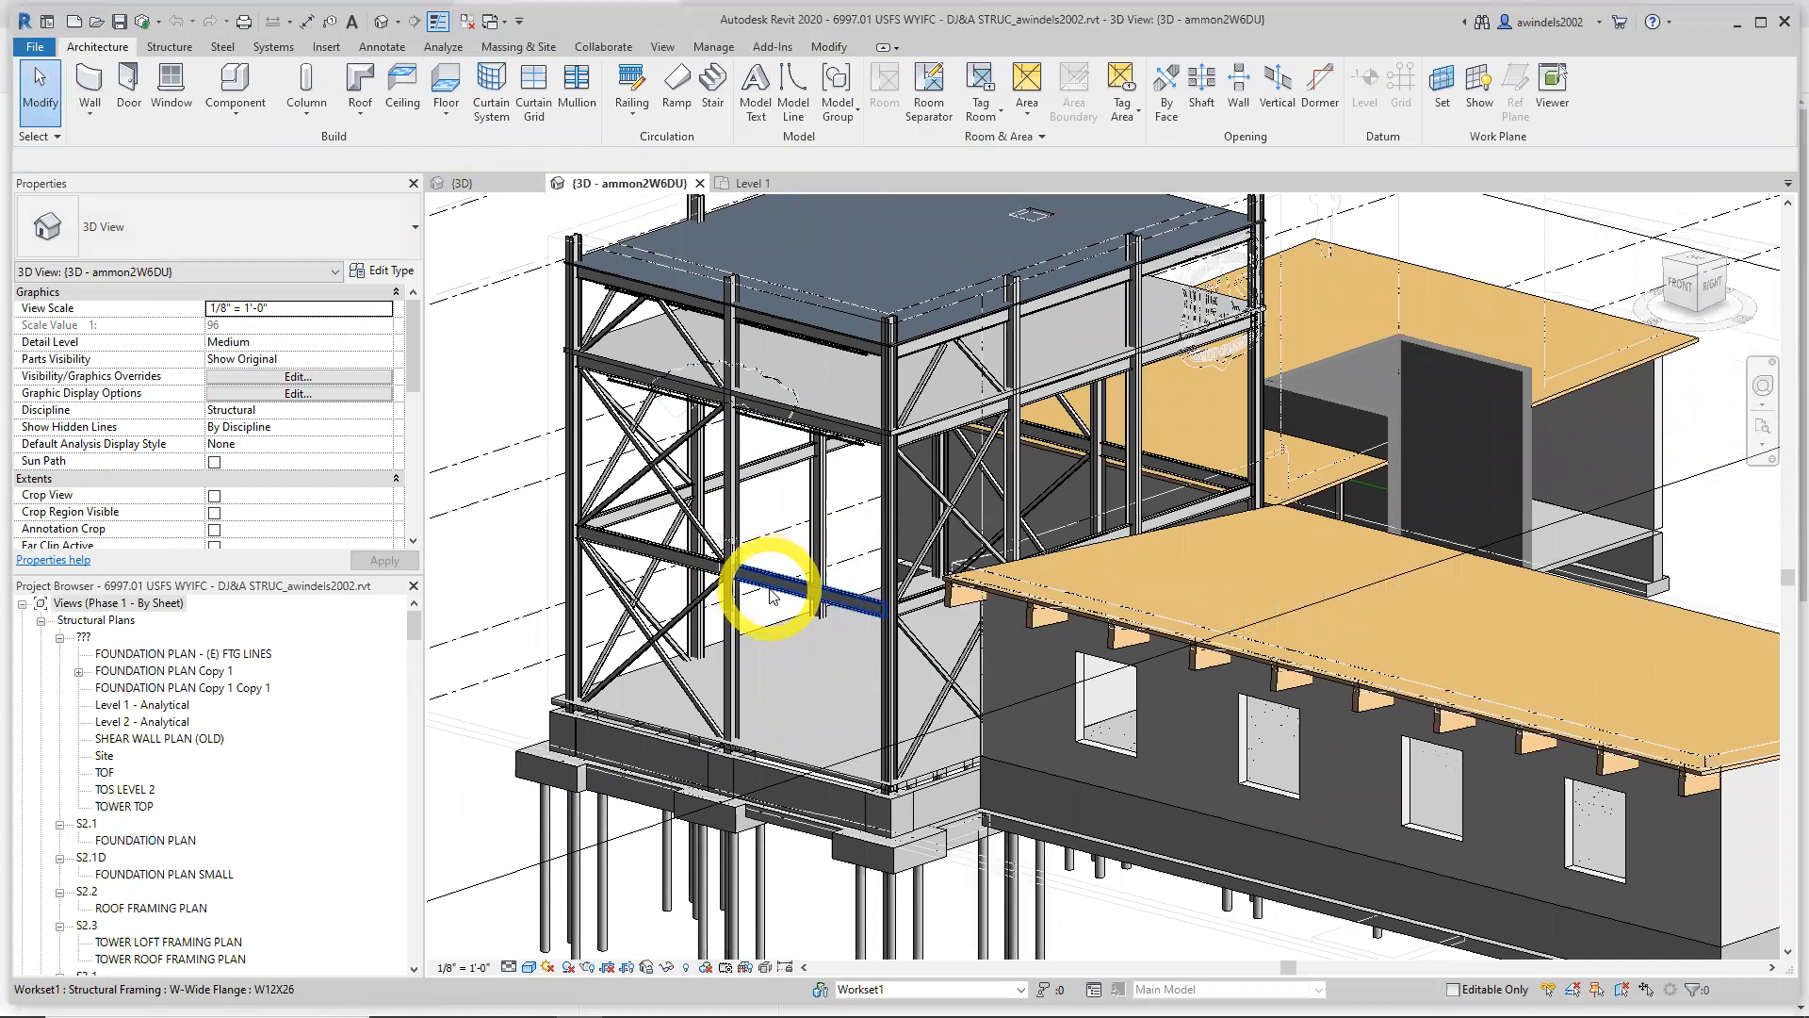
{"action": "left_click", "coordinate": [770, 589]}
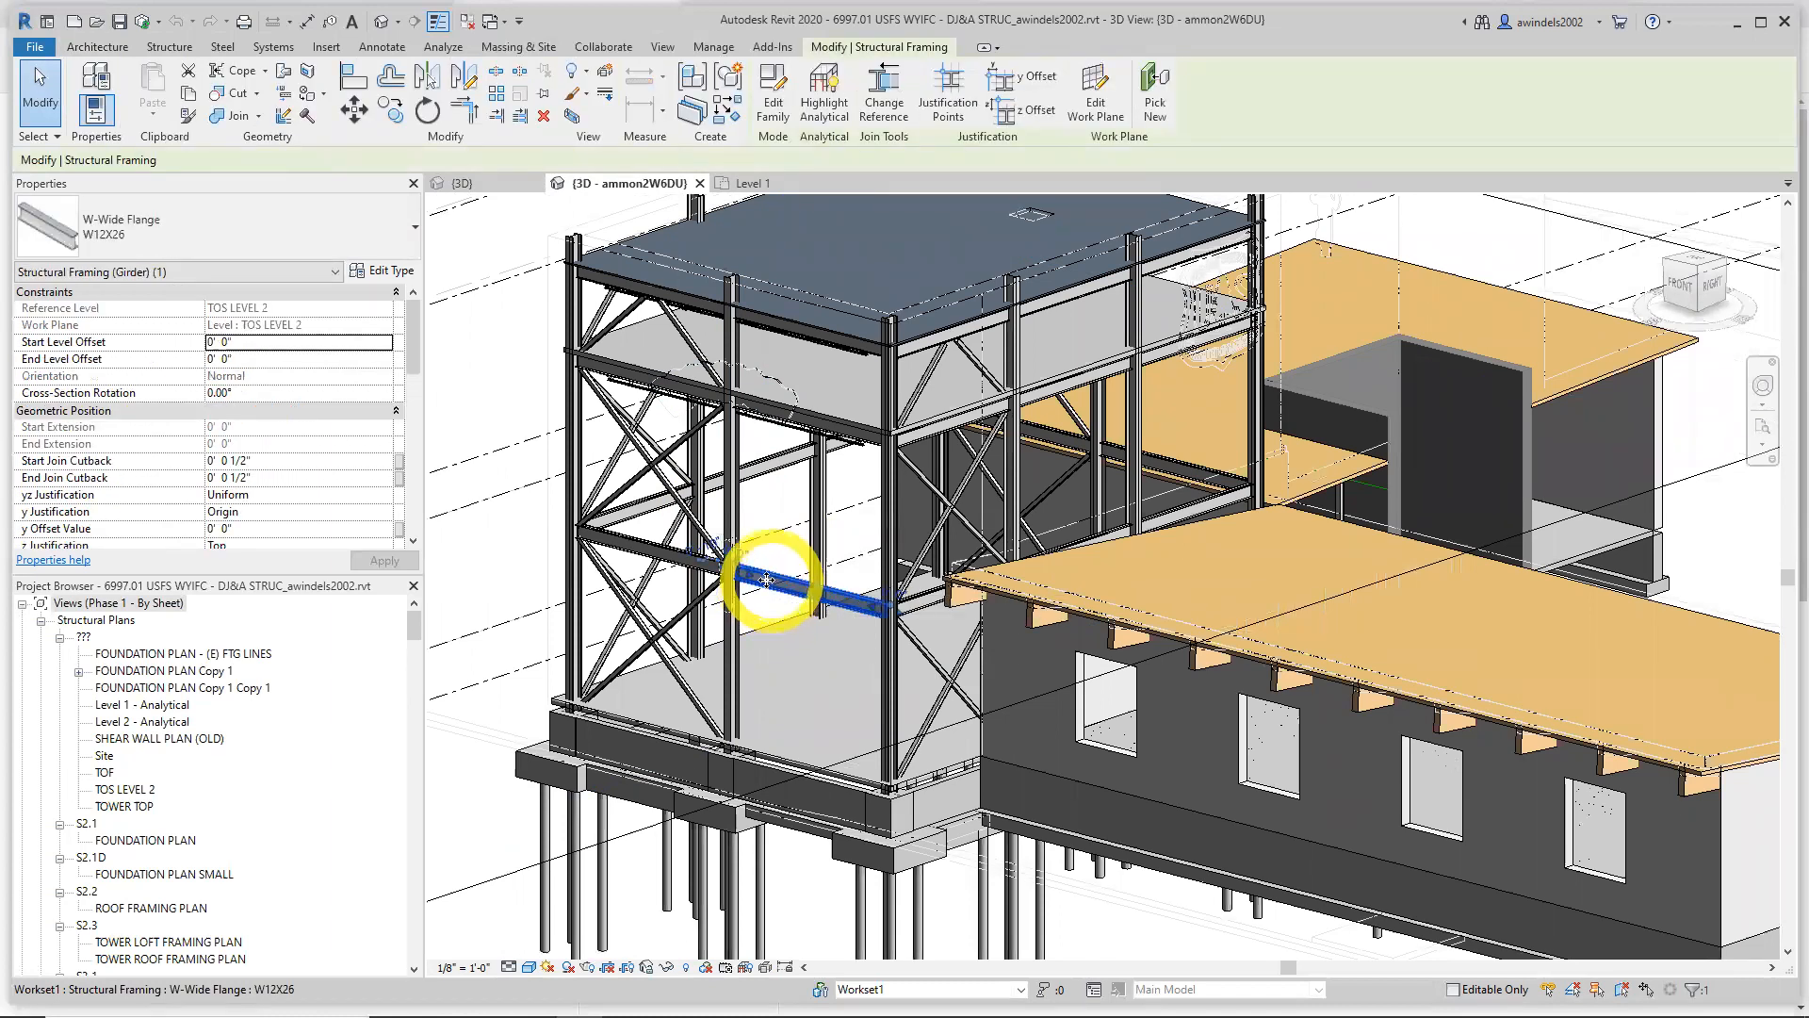
{"action": "key", "text": "Escape"}
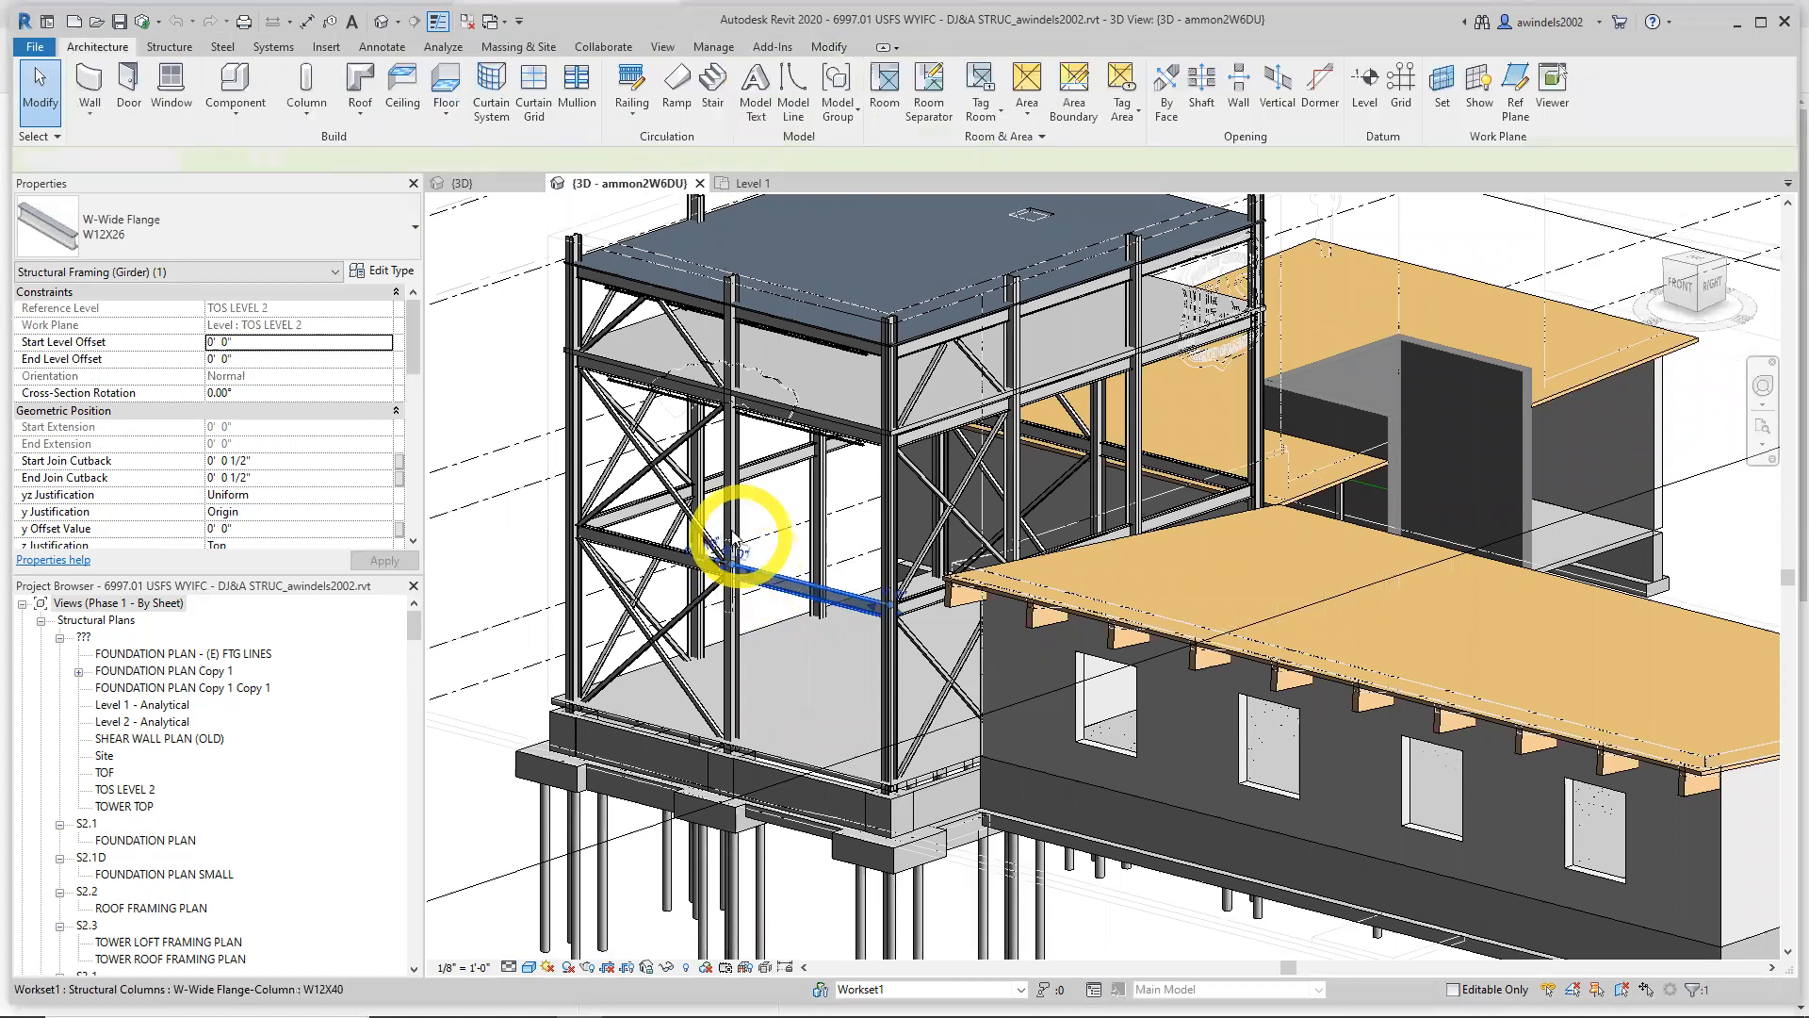
{"action": "left_click", "coordinate": [733, 541]}
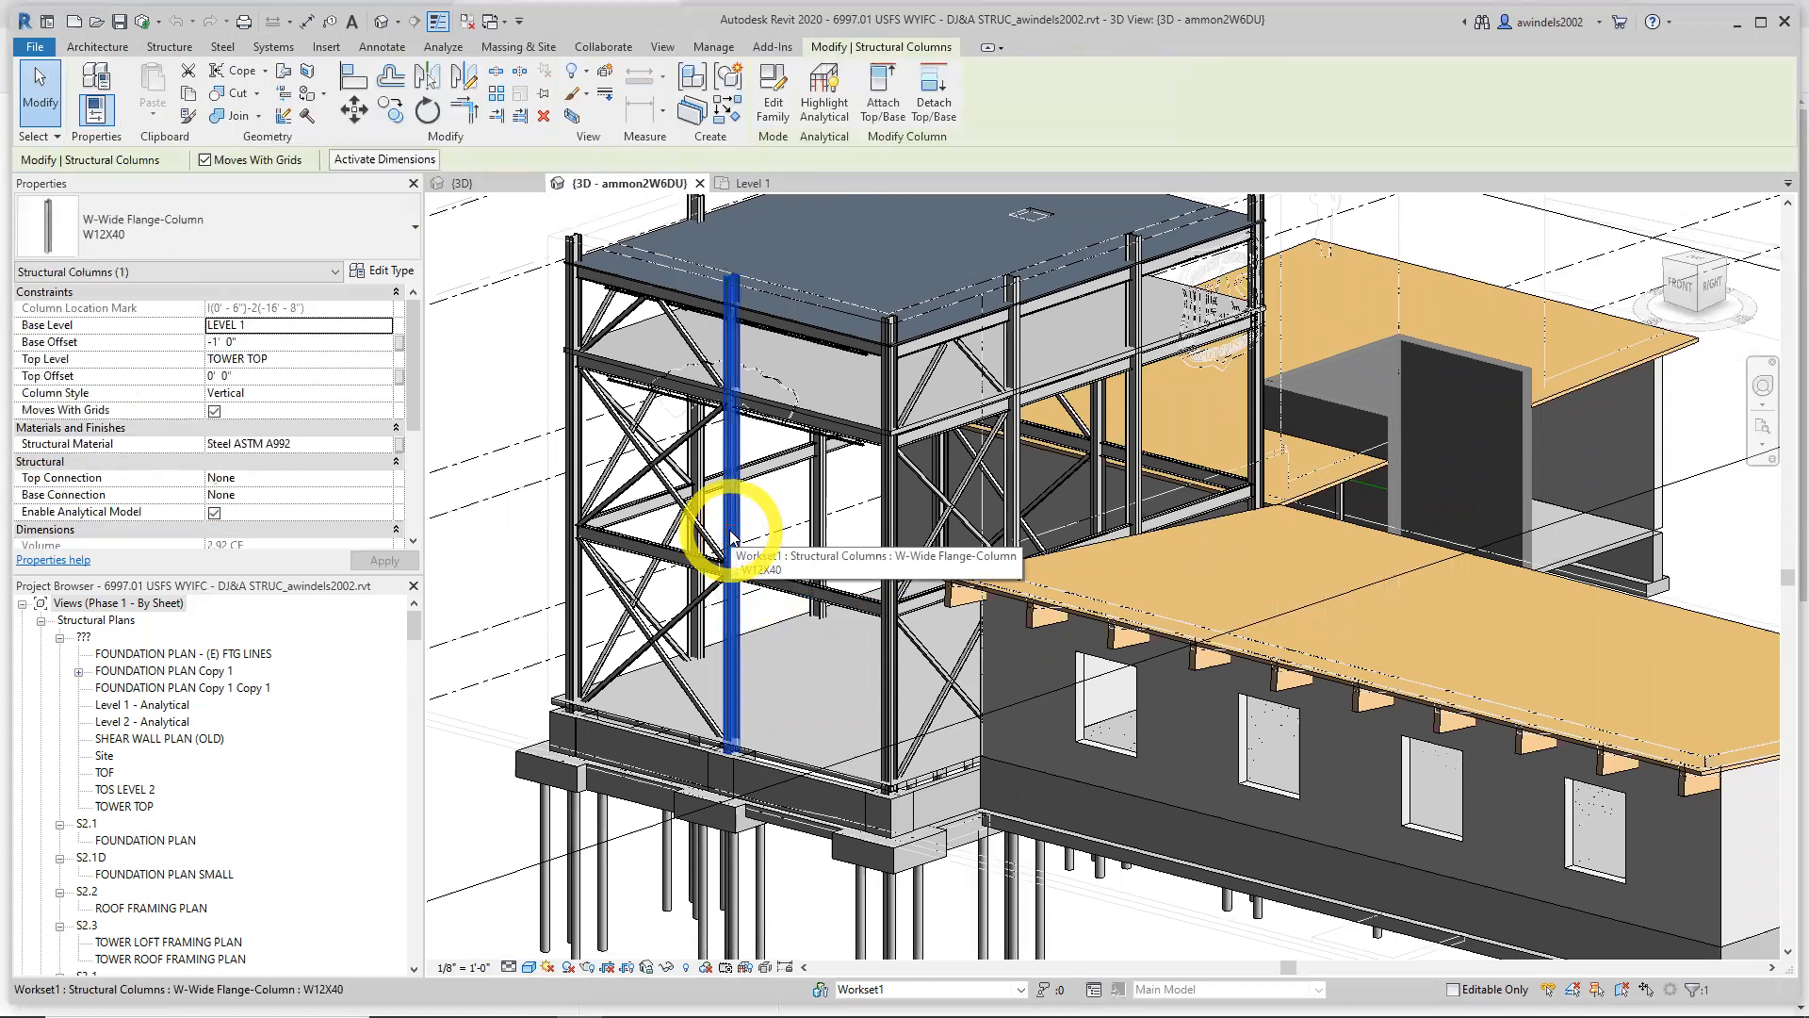
{"action": "key", "text": "Escape"}
{"action": "scroll", "coordinate": [851, 598], "scroll_direction": "up", "scroll_amount": 2}
{"action": "middle_click_drag", "start_coordinate": [853, 599], "coordinate": [1084, 674]}
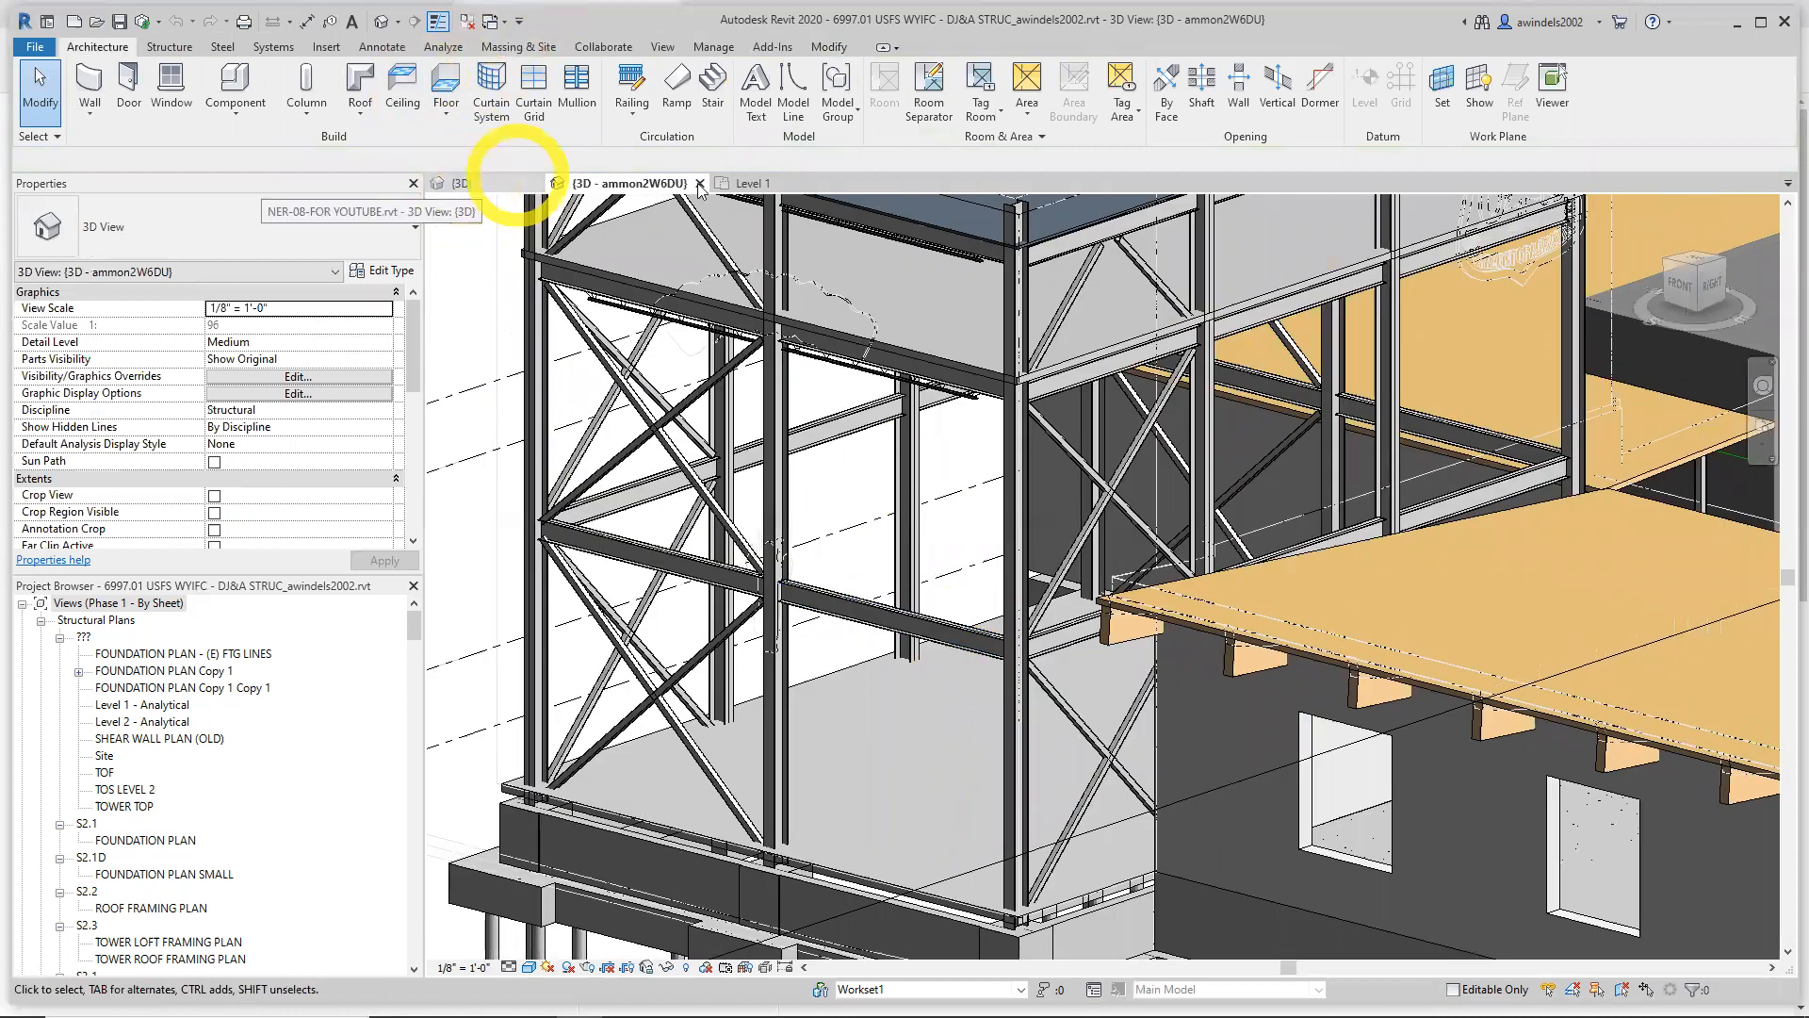
Return to the NER-08 Level 1 floor plan and review the structural variants of the architectural Column, Wall and Floor tools
{"action": "left_click", "coordinate": [752, 183]}
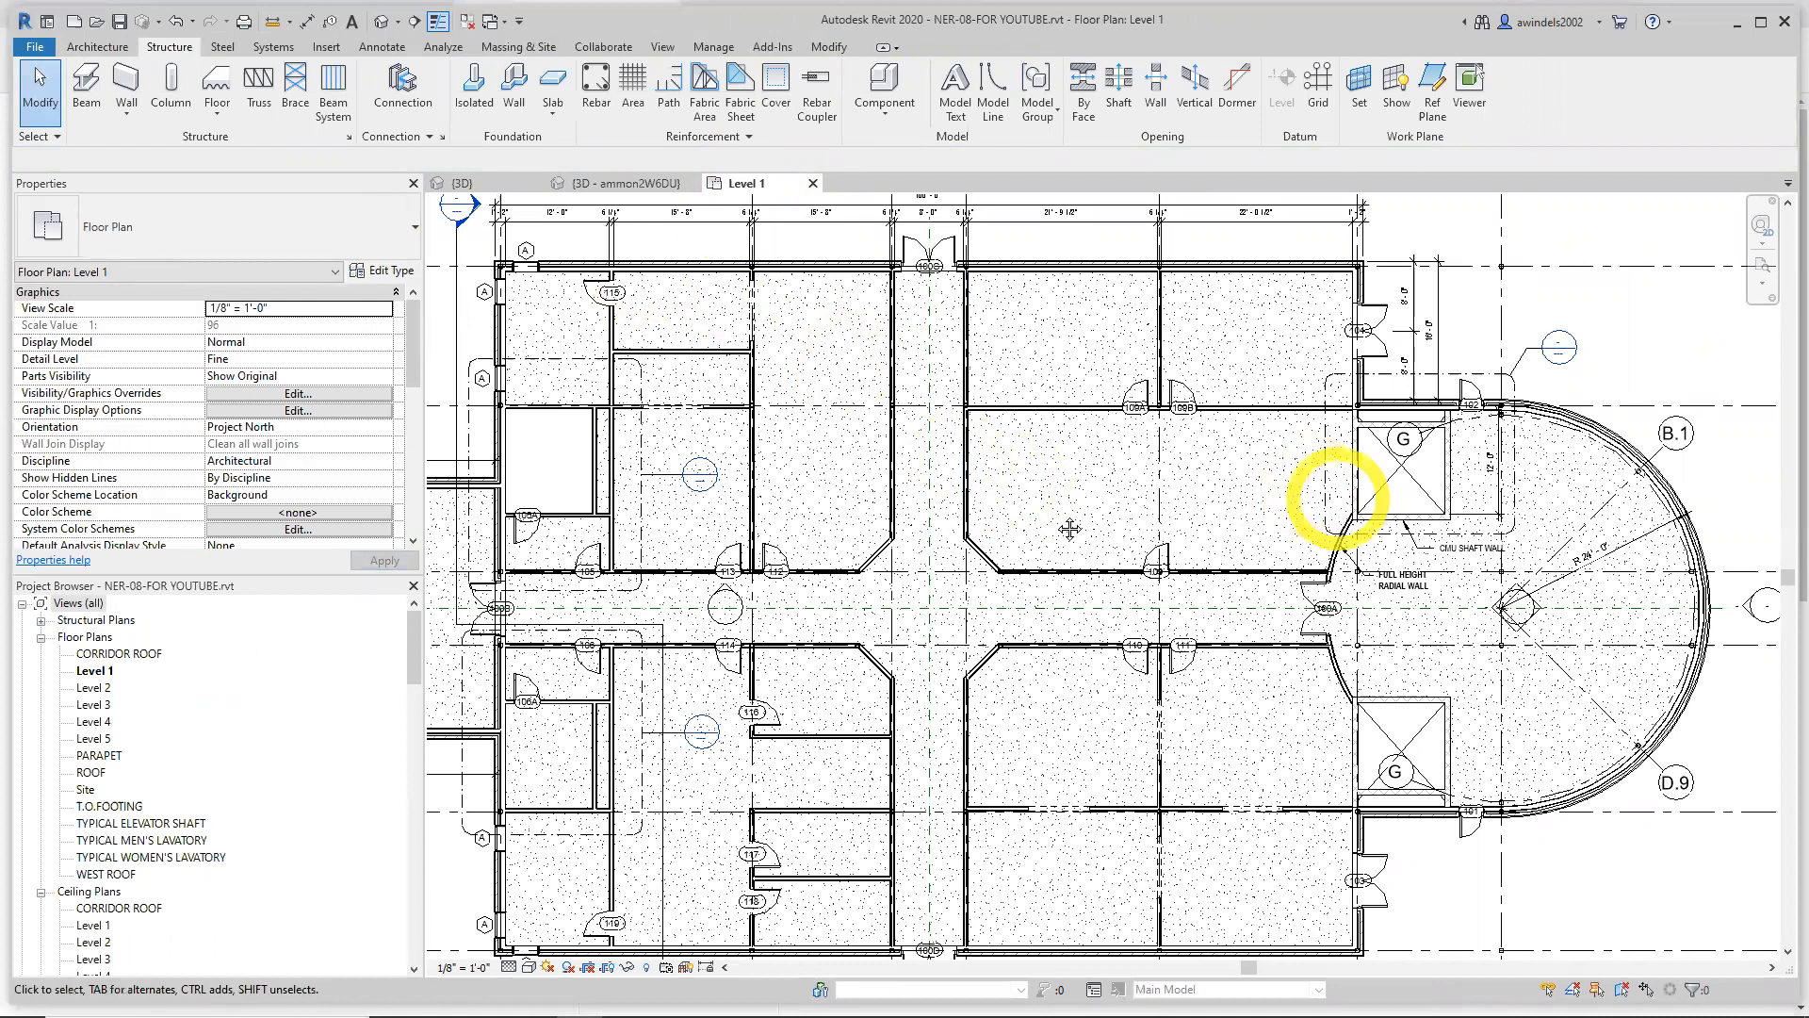
{"action": "scroll", "coordinate": [1555, 493], "scroll_direction": "up", "scroll_amount": 4}
{"action": "middle_click_drag", "start_coordinate": [1215, 427], "coordinate": [1215, 520]}
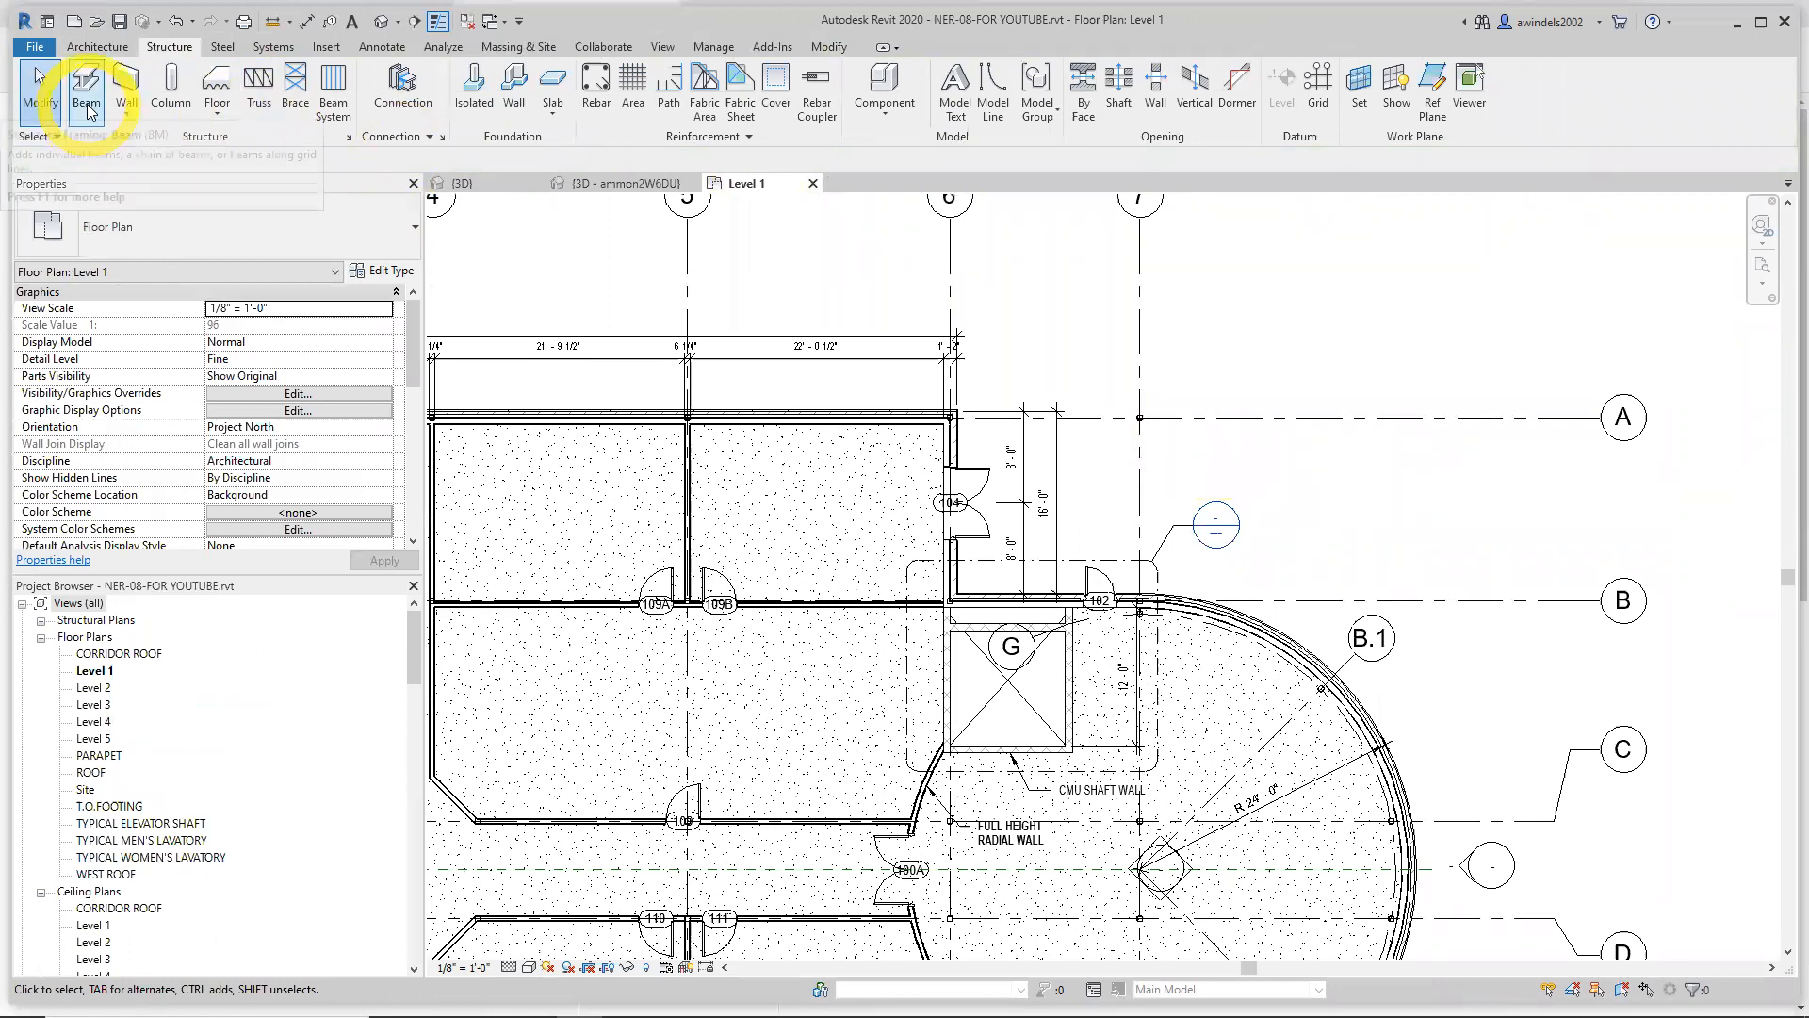
{"action": "left_click", "coordinate": [85, 49]}
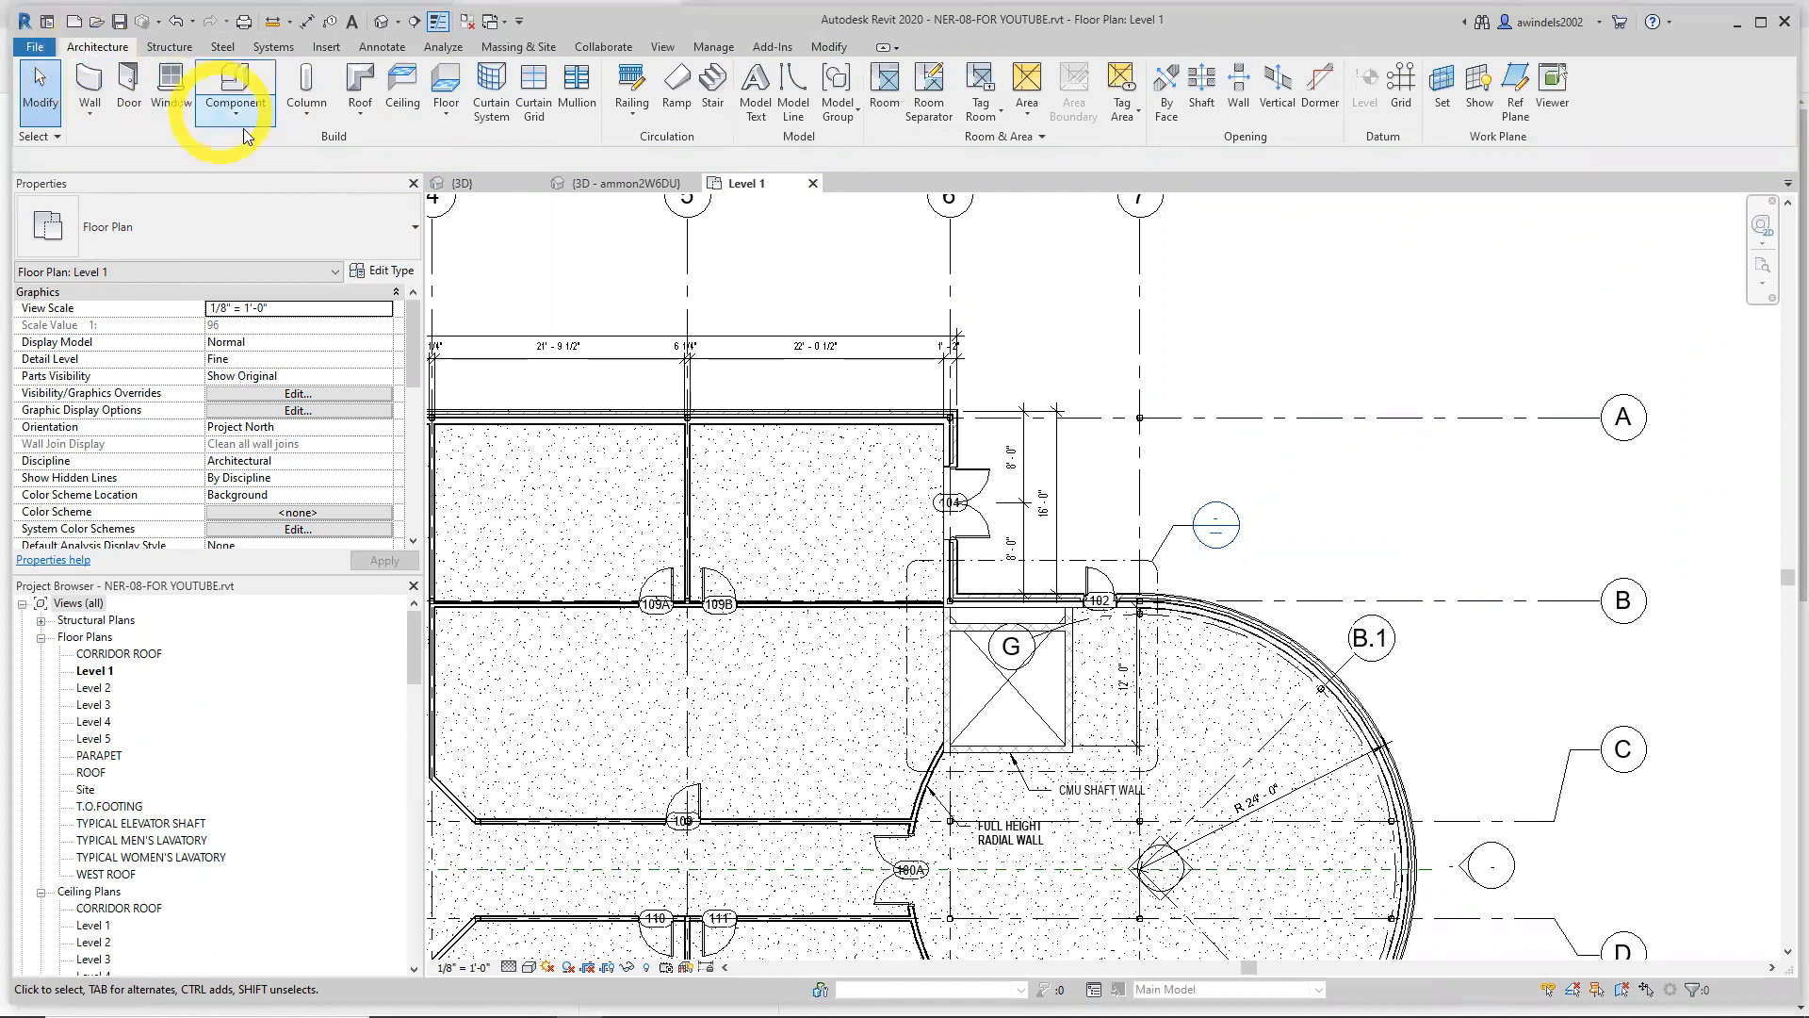
{"action": "left_click", "coordinate": [309, 109]}
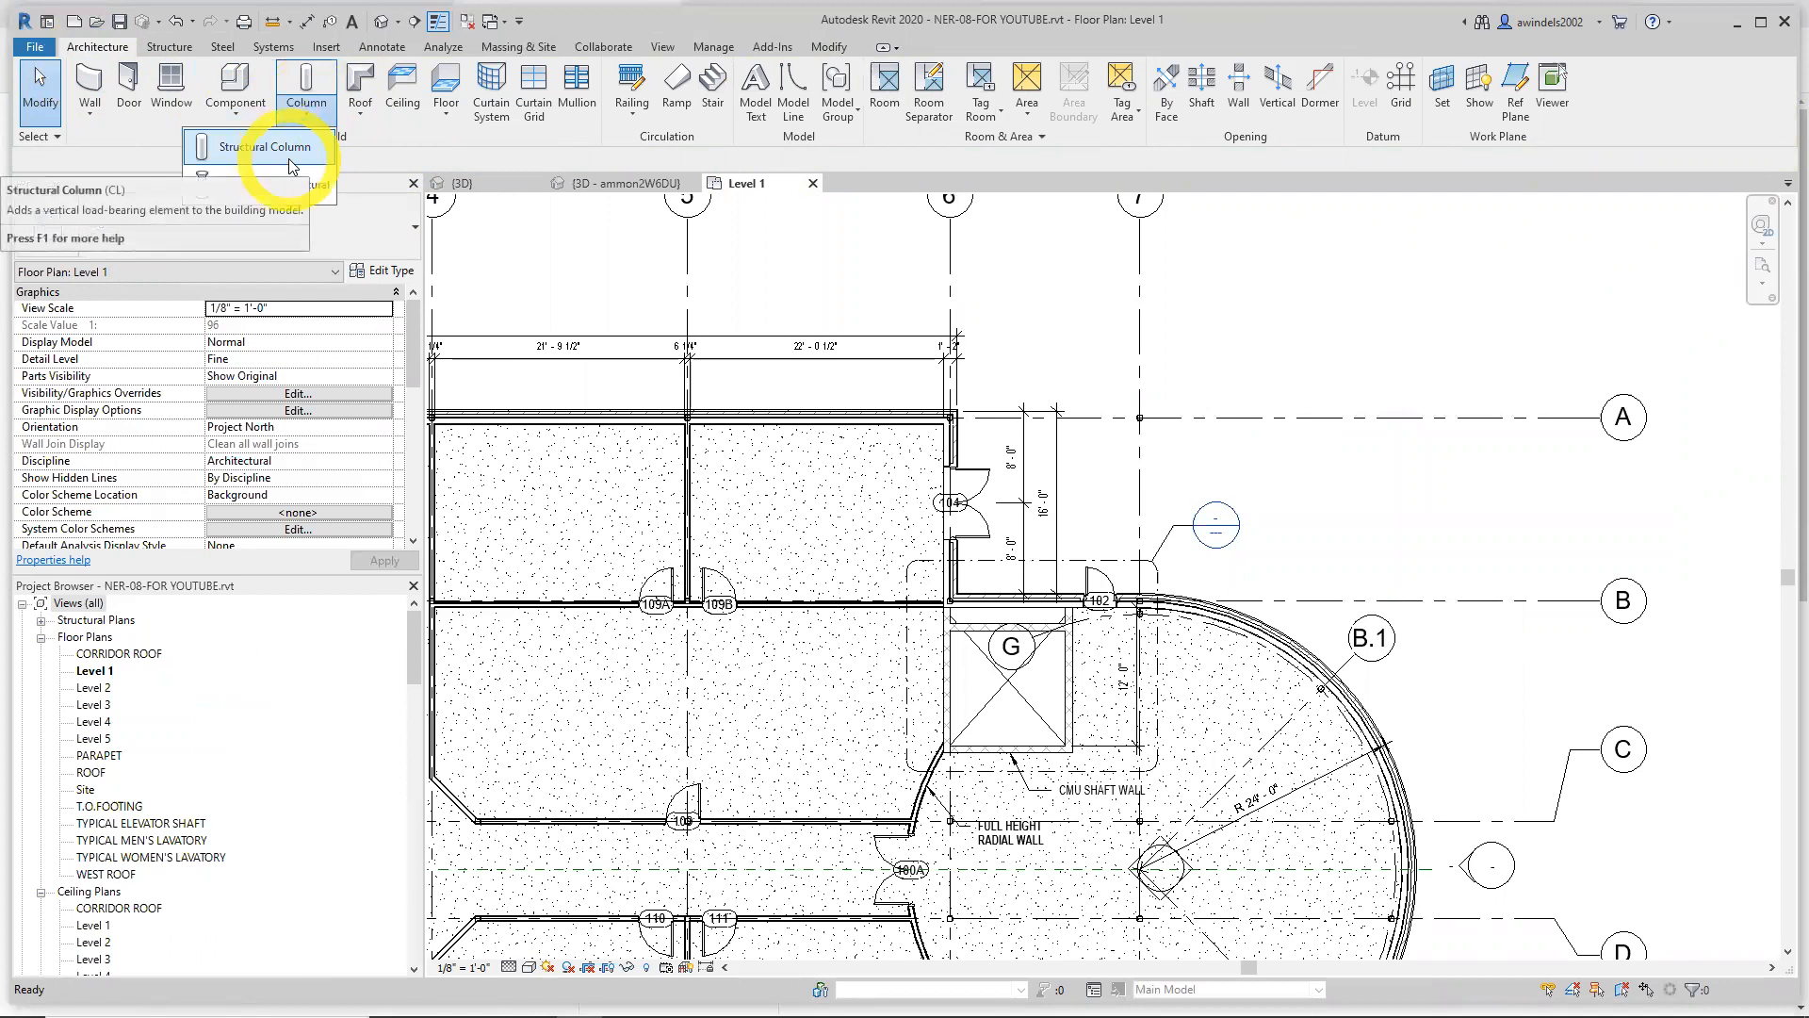
{"action": "left_click", "coordinate": [90, 111]}
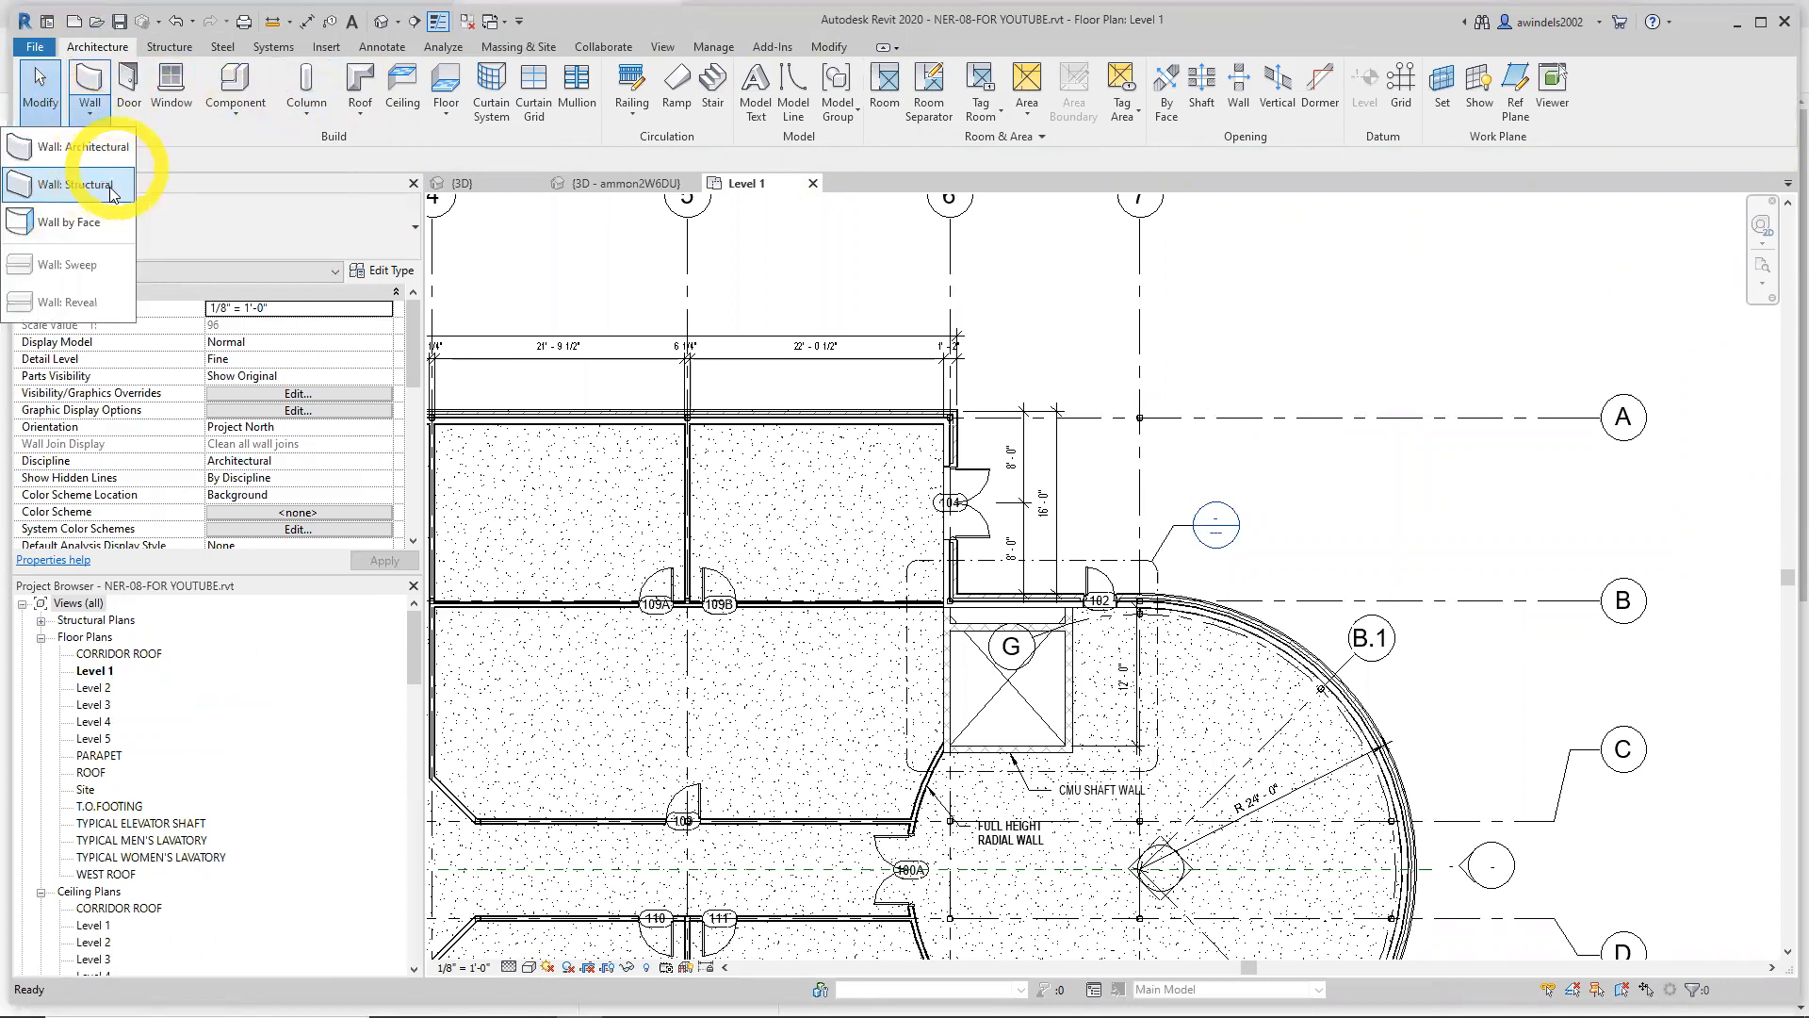
{"action": "key", "text": "Escape"}
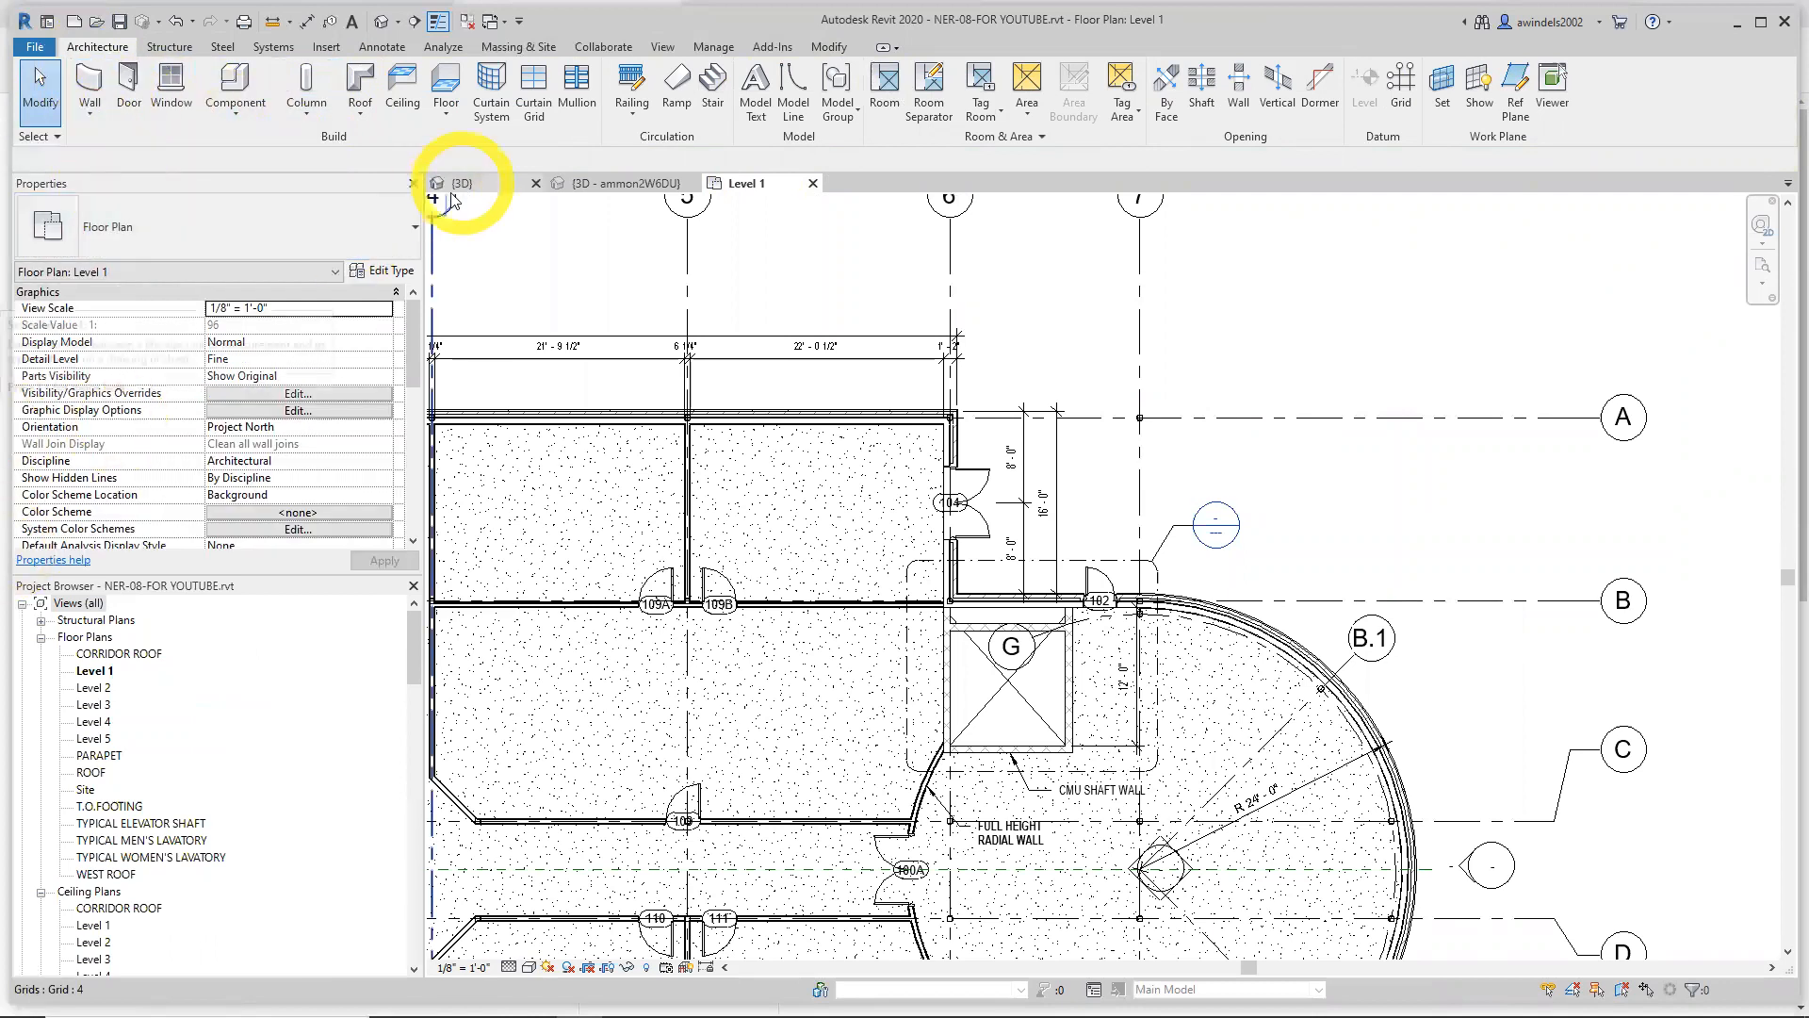
{"action": "left_click", "coordinate": [446, 109]}
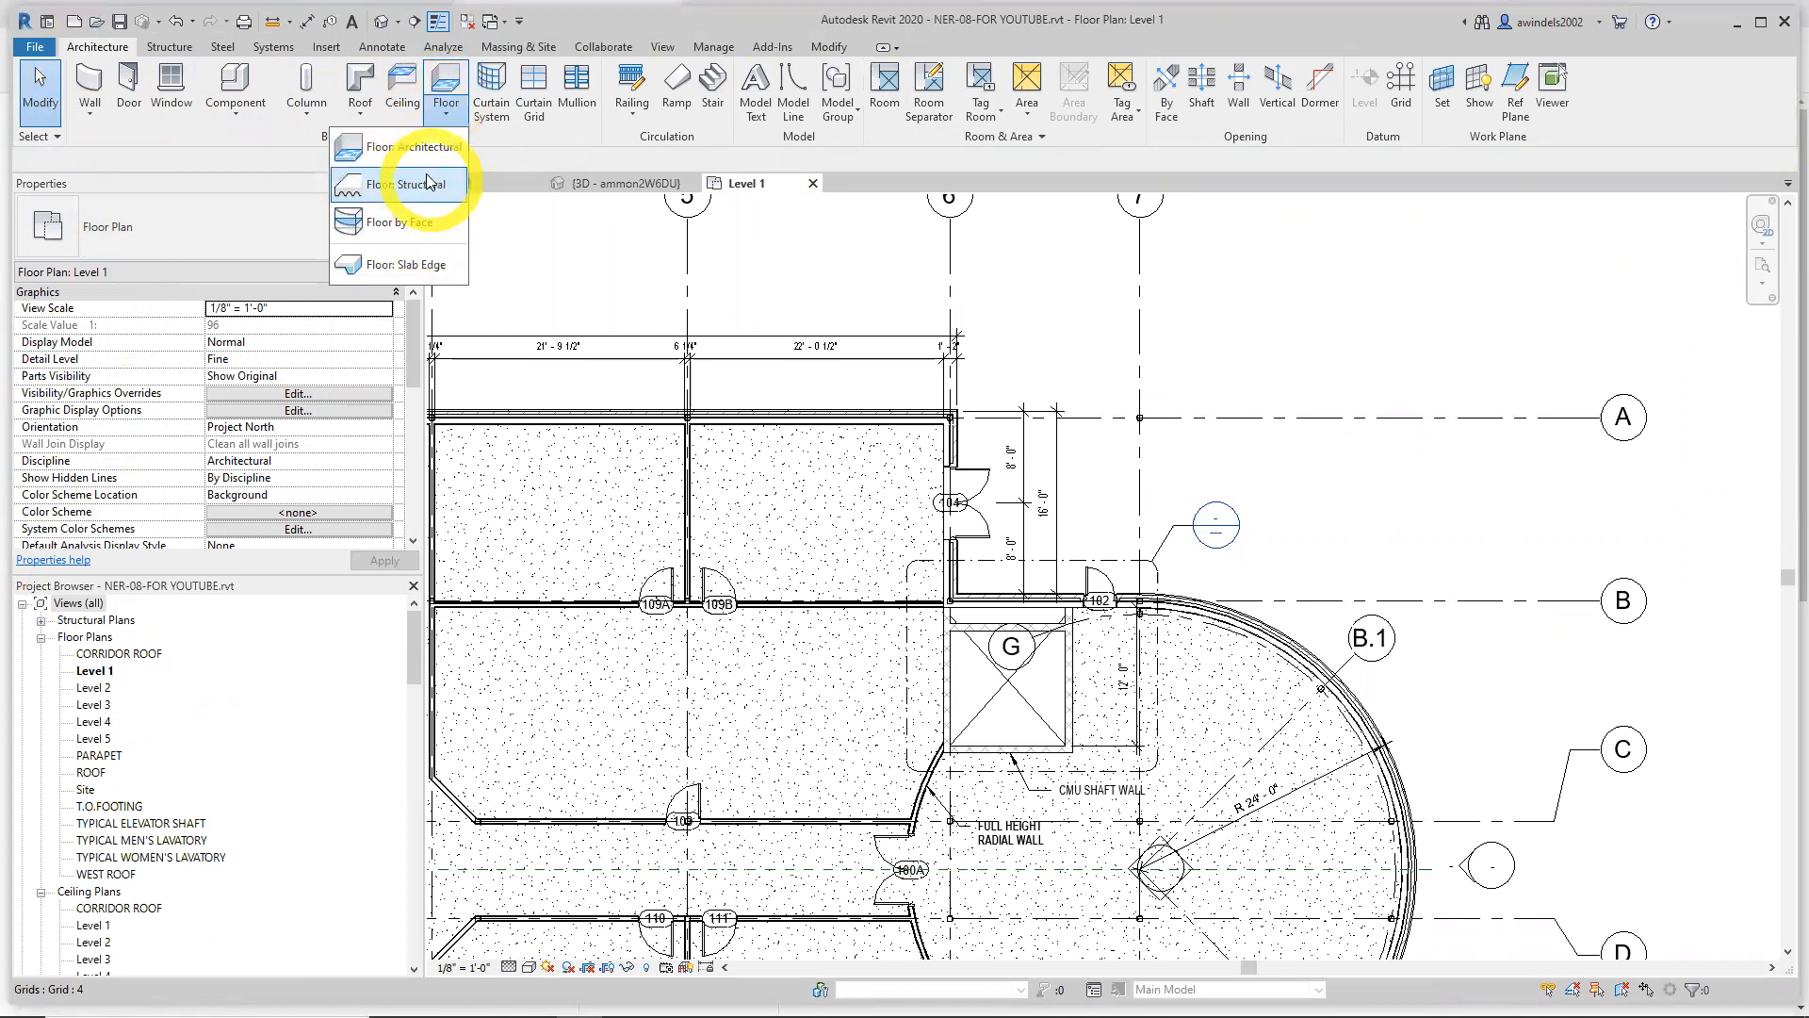
{"action": "left_click", "coordinate": [362, 113]}
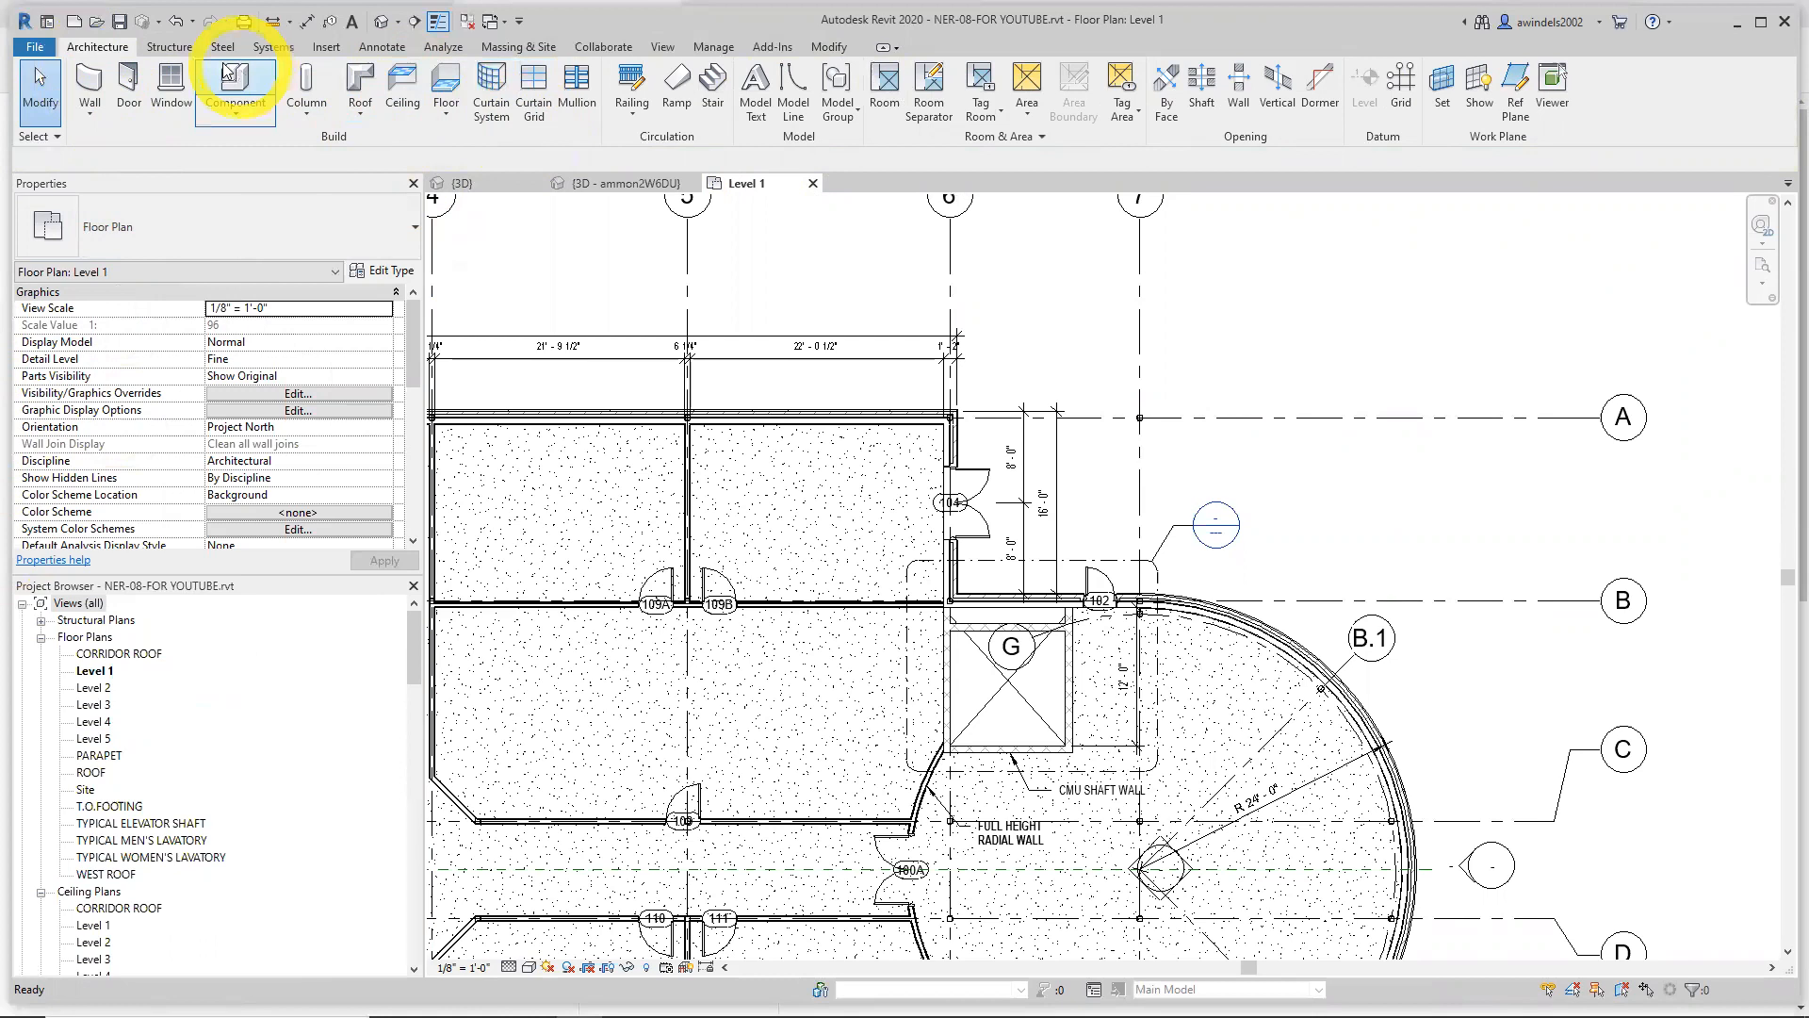
Review the structural Beam tool's placement options and properties without placing a beam, and look over the plan's east end
{"action": "left_click", "coordinate": [166, 48]}
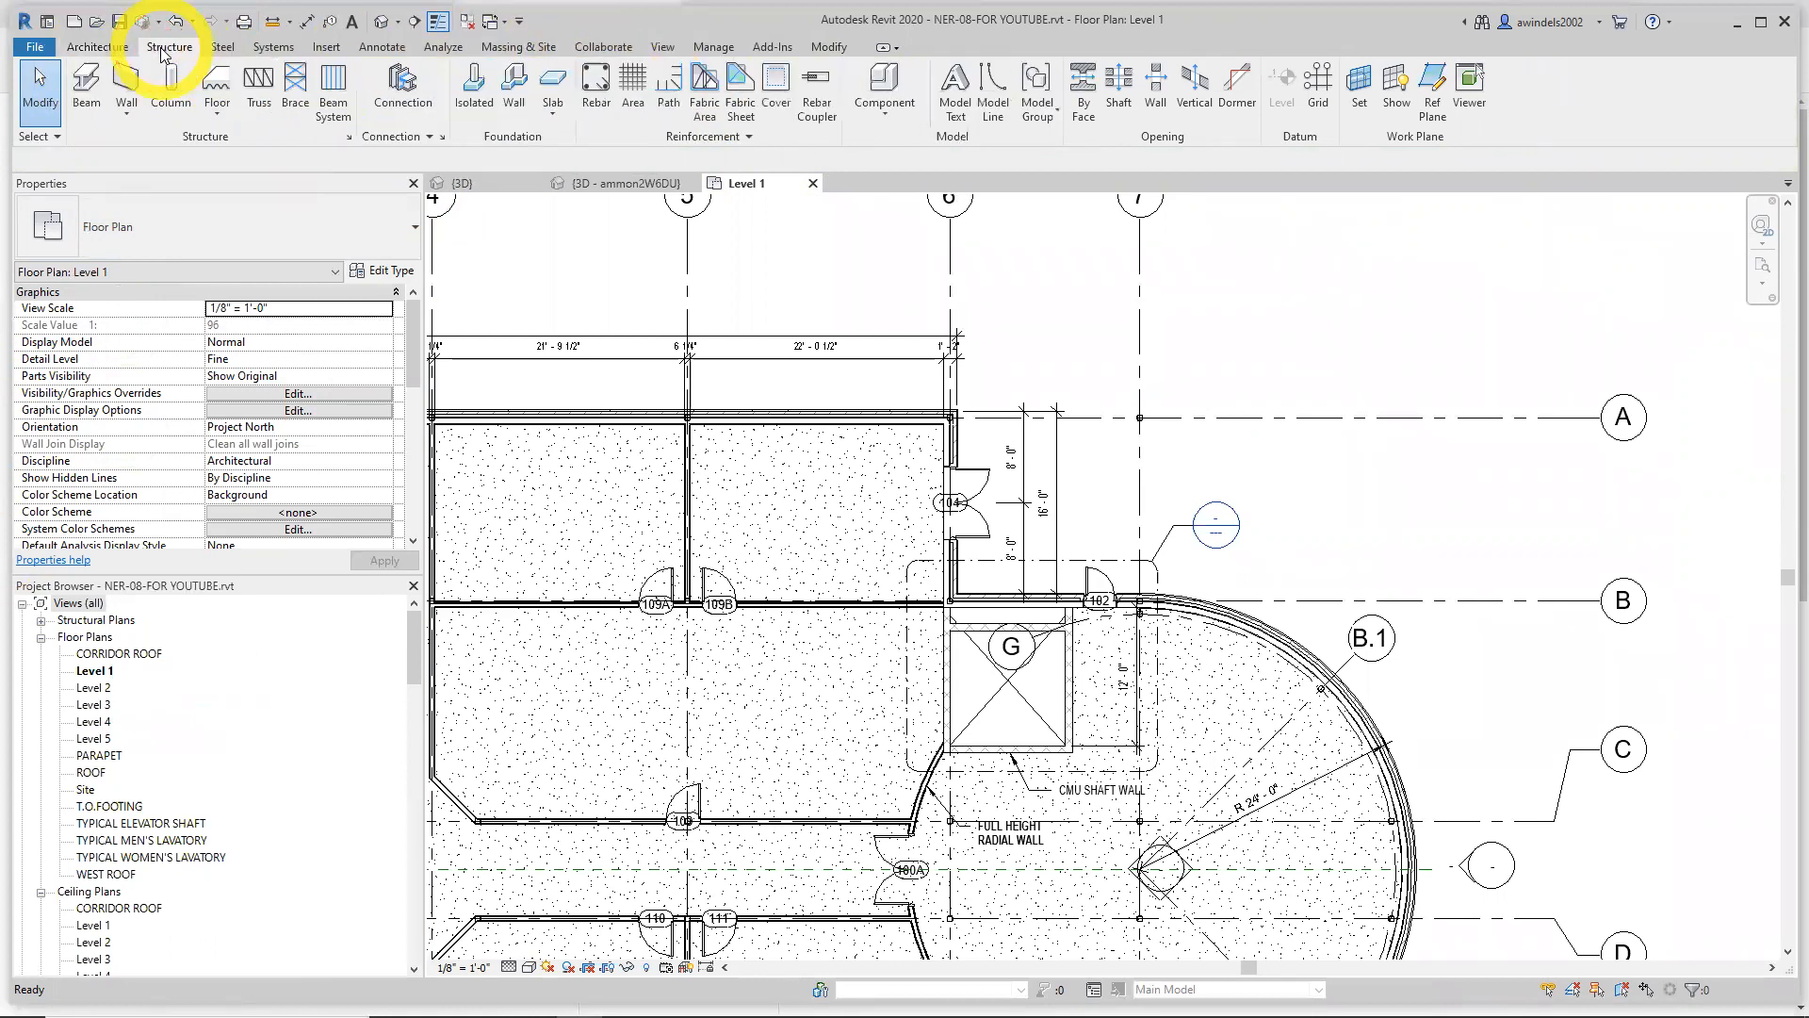
{"action": "left_click", "coordinate": [87, 83]}
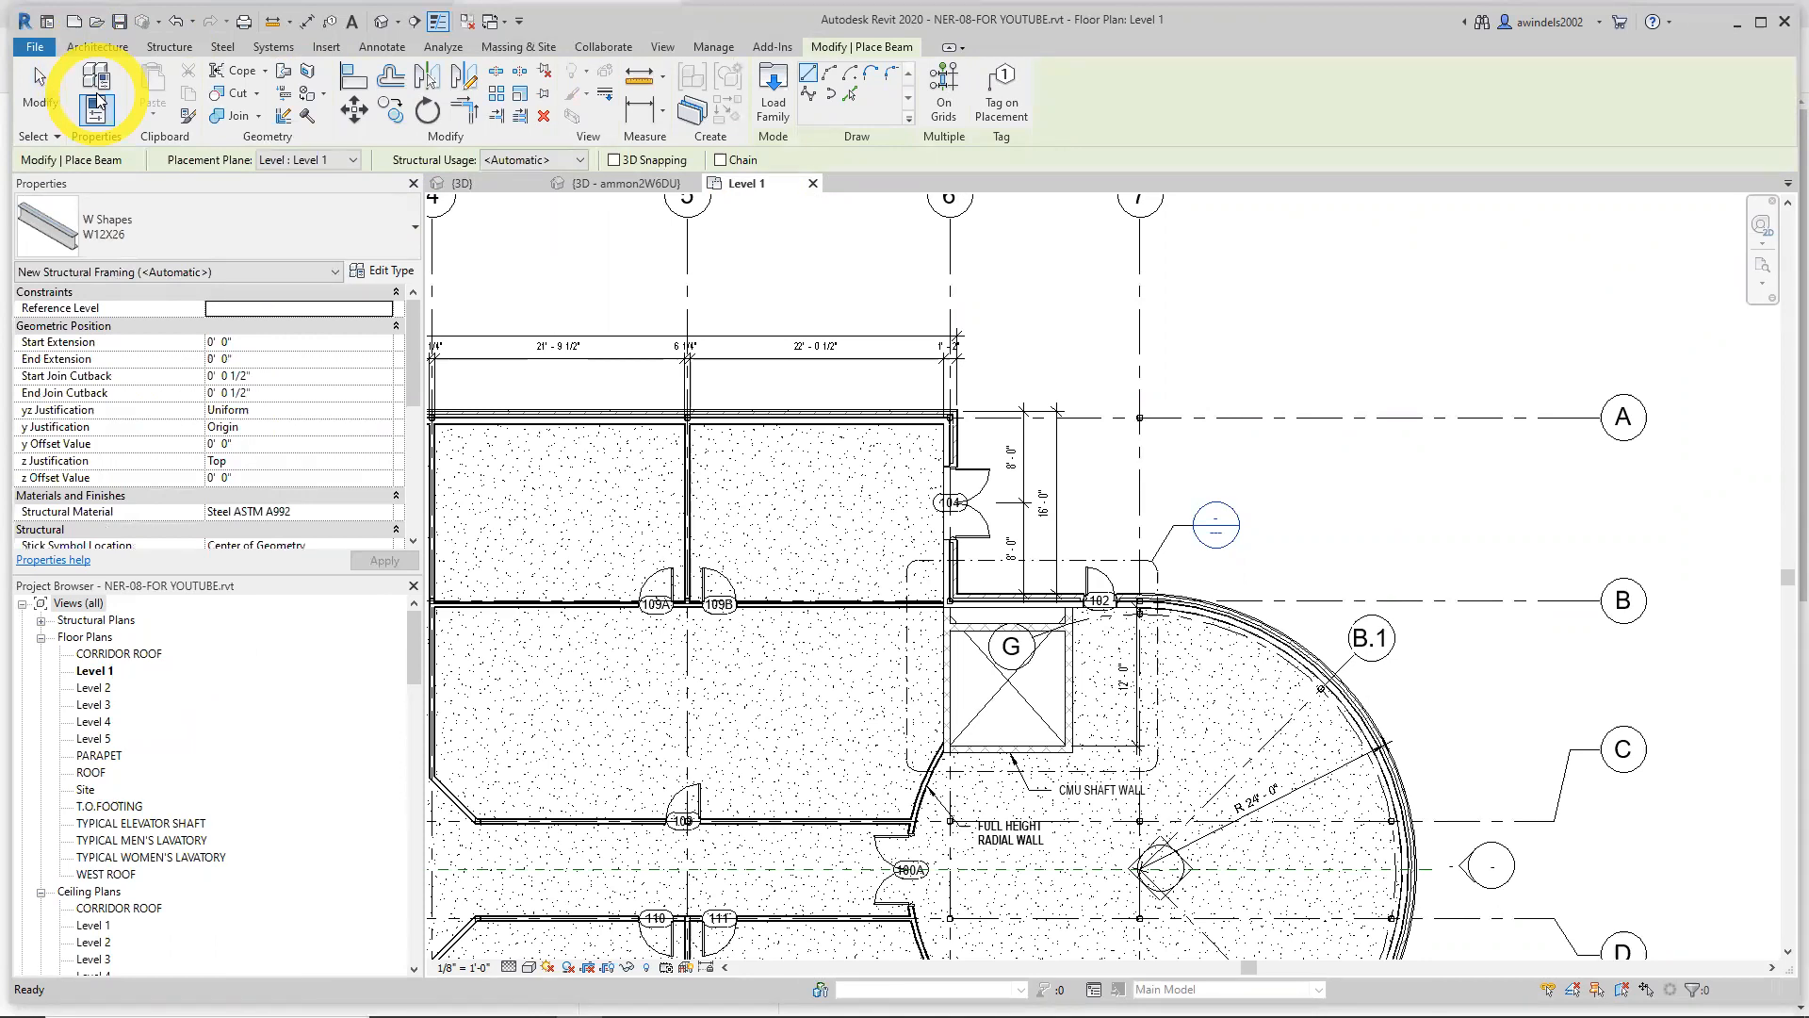
{"action": "key", "text": "Escape"}
{"action": "key", "text": "Escape"}
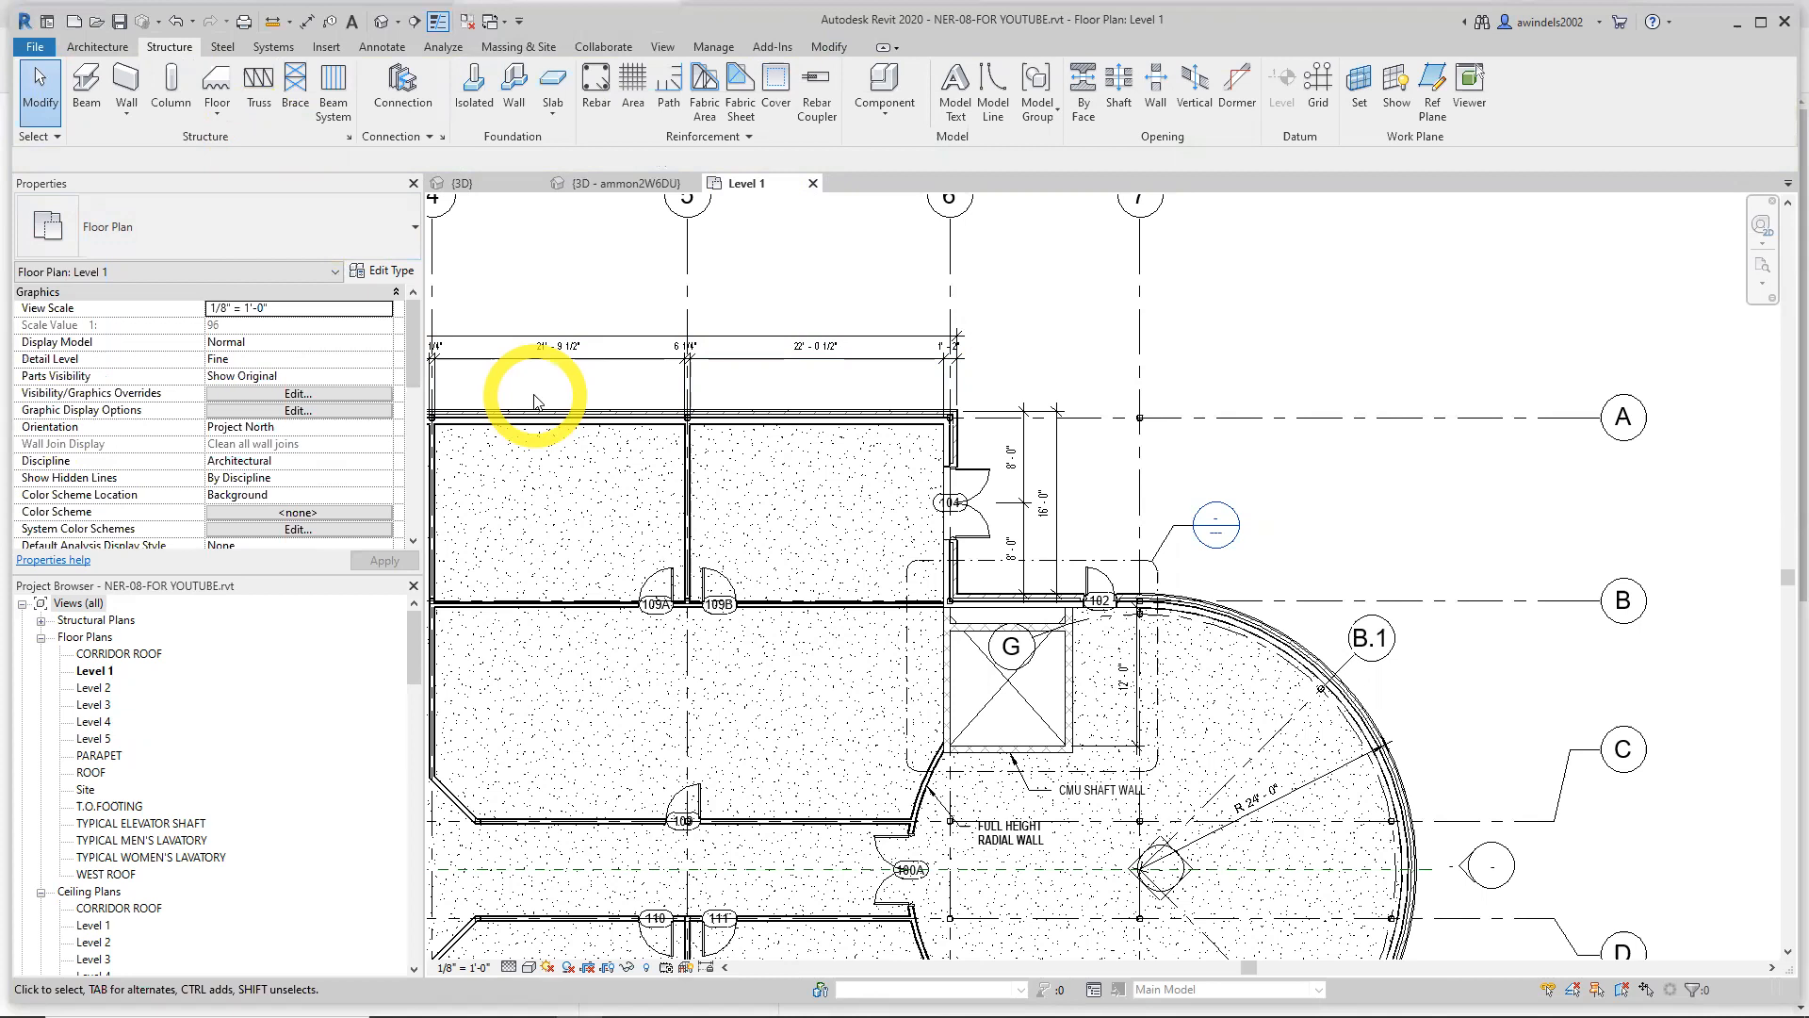
{"action": "scroll", "coordinate": [714, 434], "scroll_direction": "down", "scroll_amount": 1}
{"action": "scroll", "coordinate": [815, 505], "scroll_direction": "down", "scroll_amount": 1}
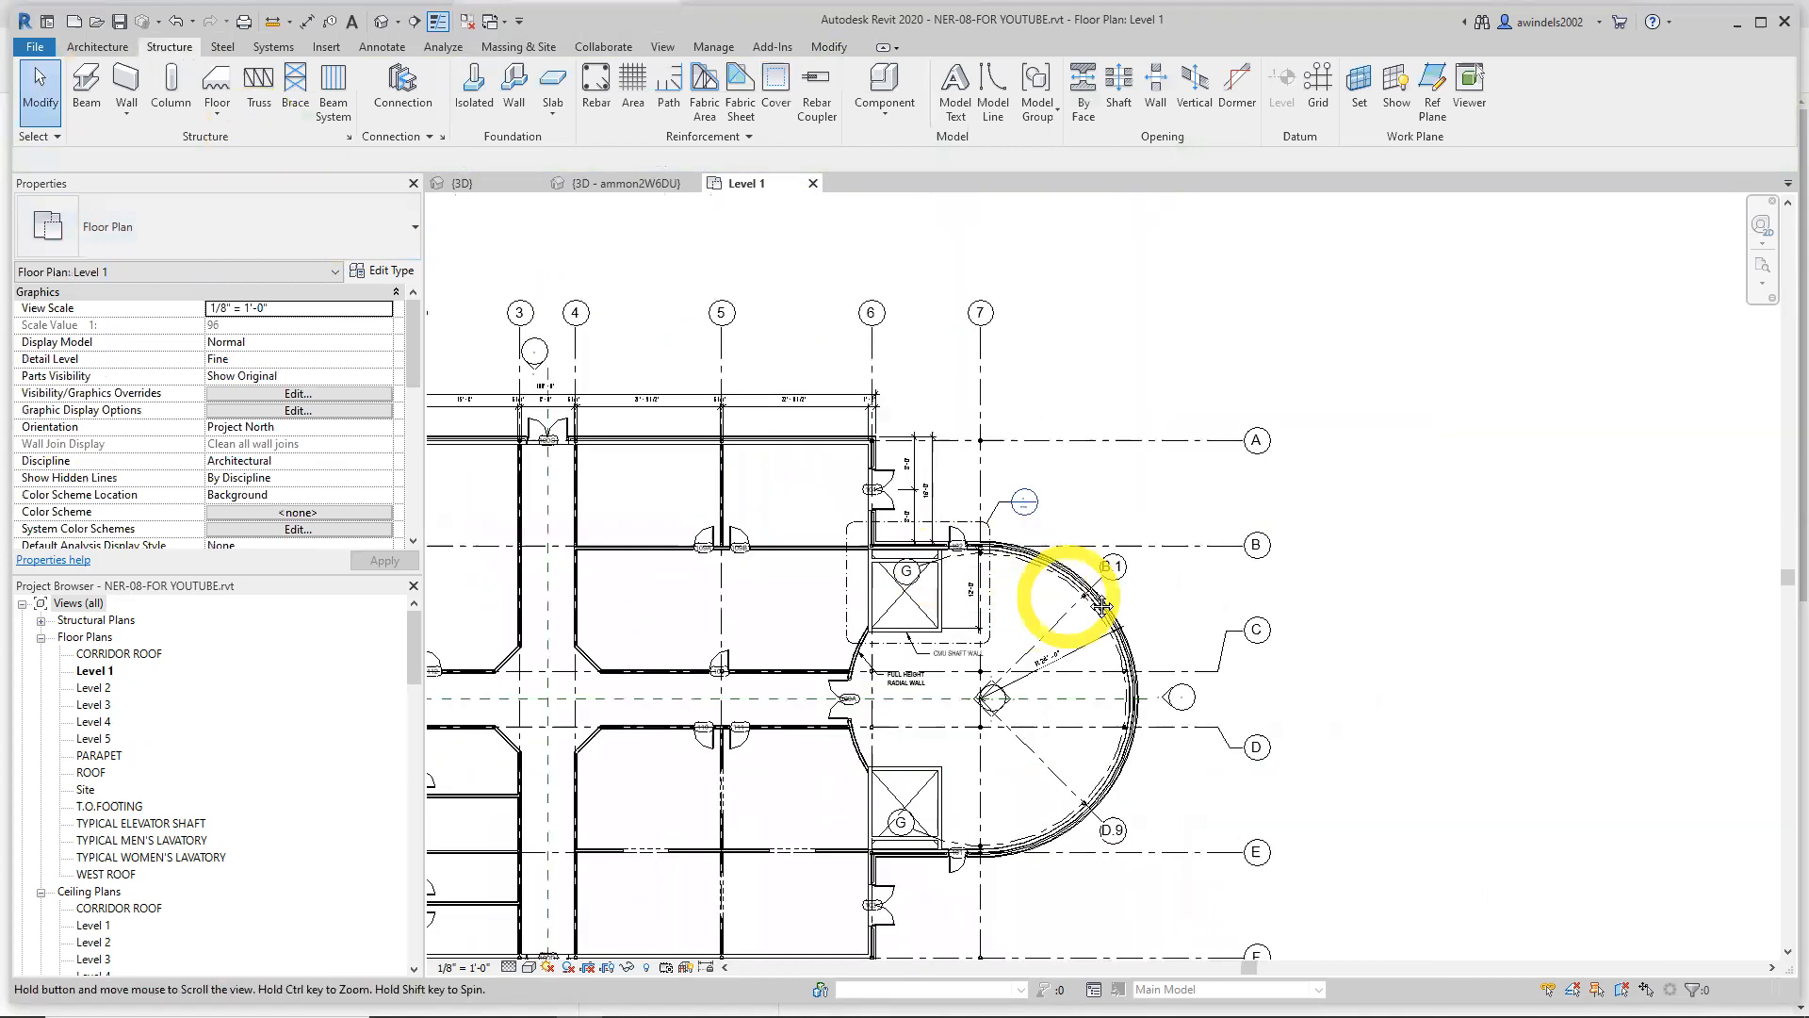
{"action": "middle_click_drag", "start_coordinate": [1093, 601], "coordinate": [1142, 595]}
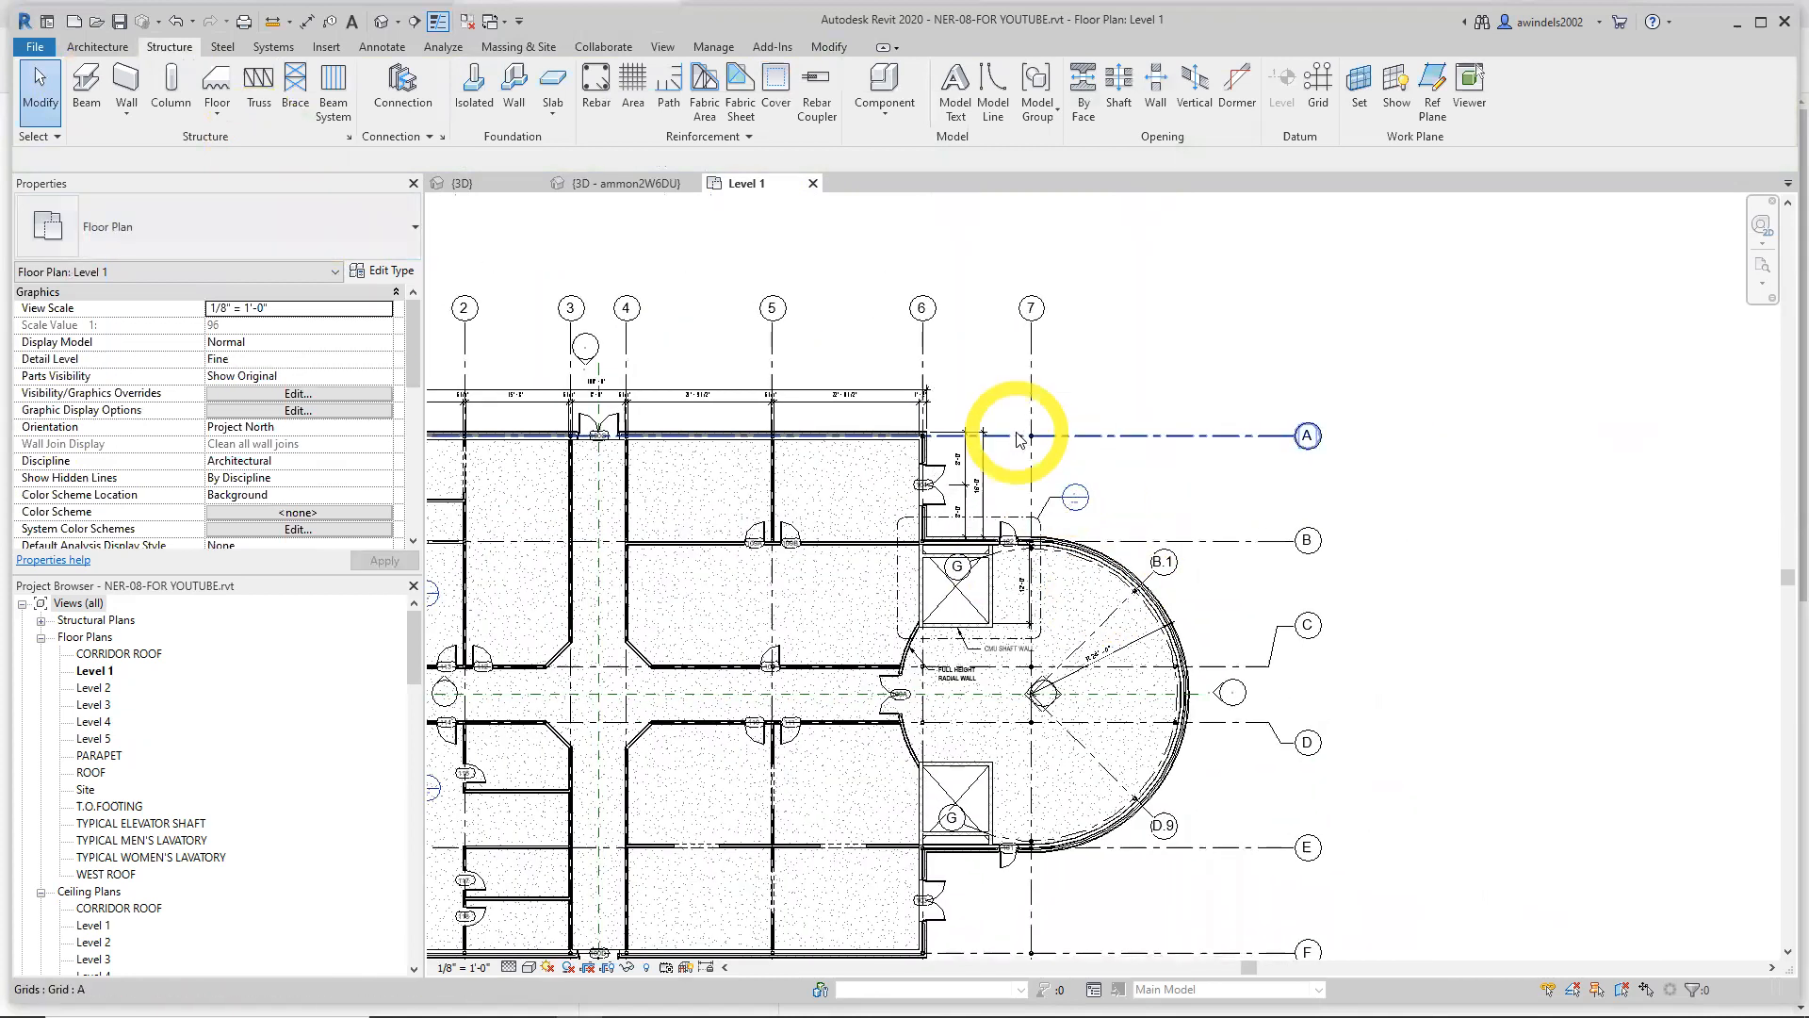
Switch to the USFS WYIFC model's 3D view and examine the girder at the tower's mid-height
{"action": "left_click", "coordinate": [608, 185]}
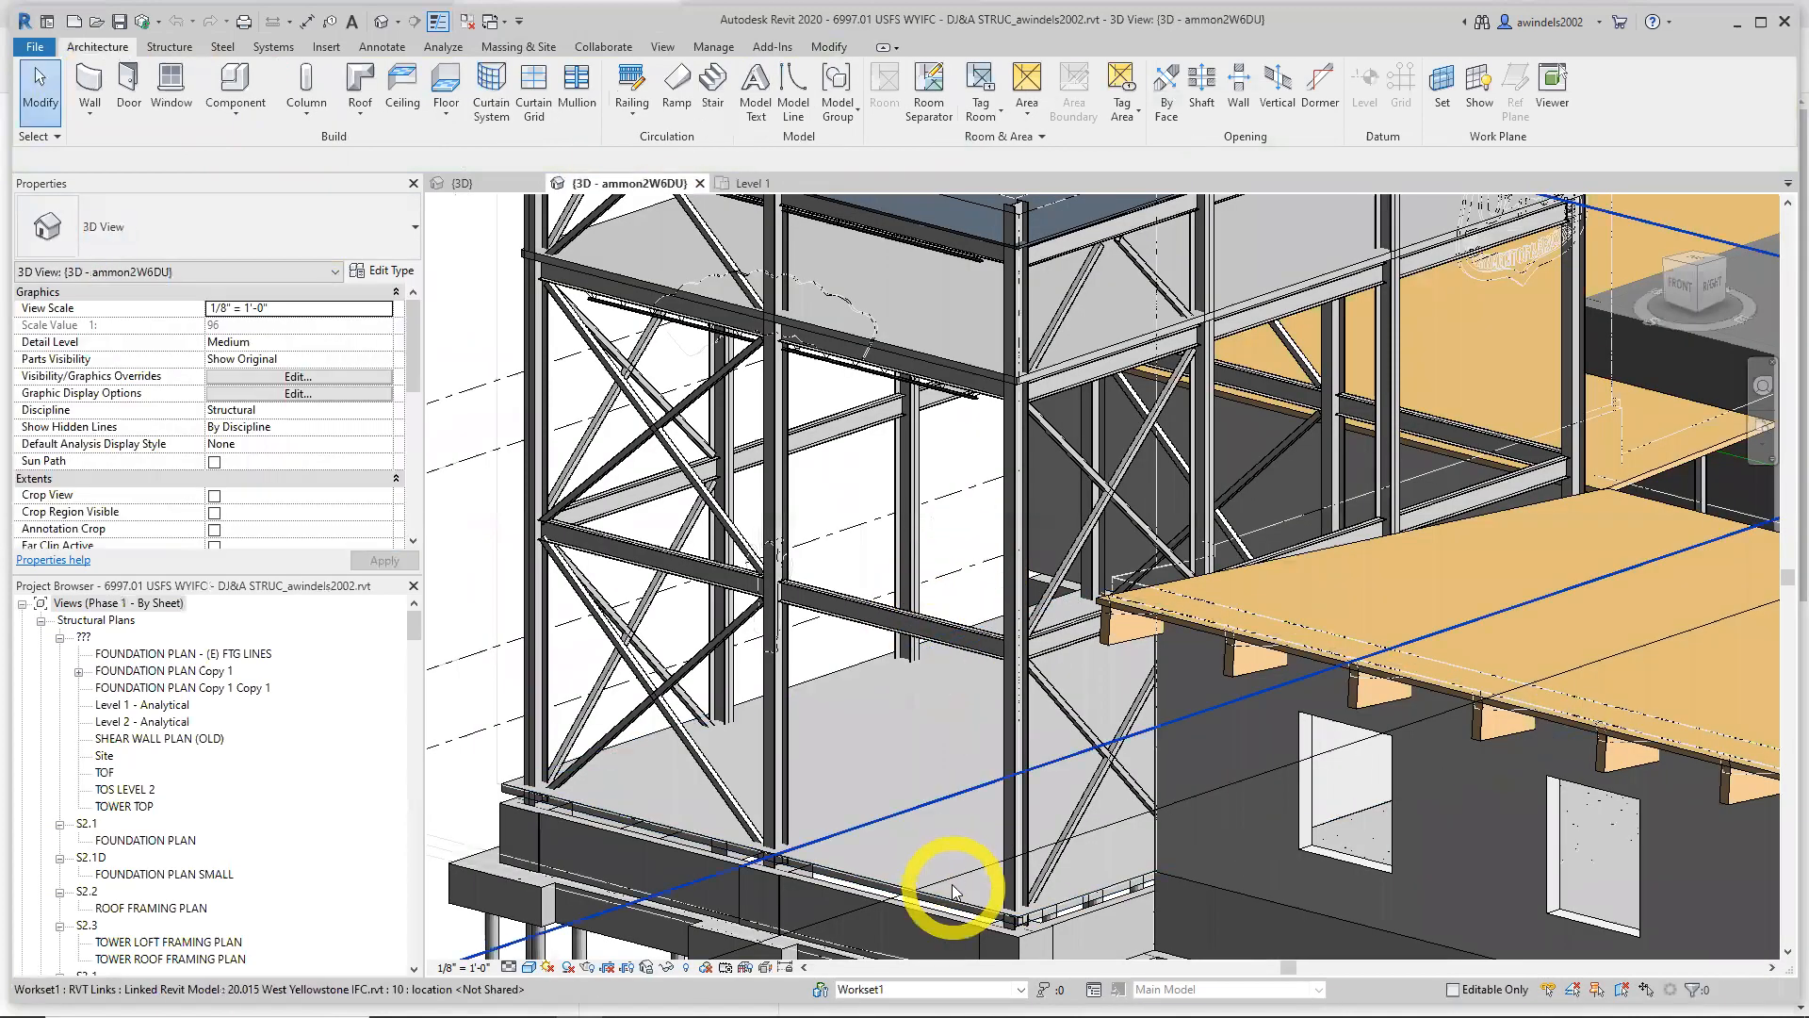
{"action": "left_click", "coordinate": [967, 641]}
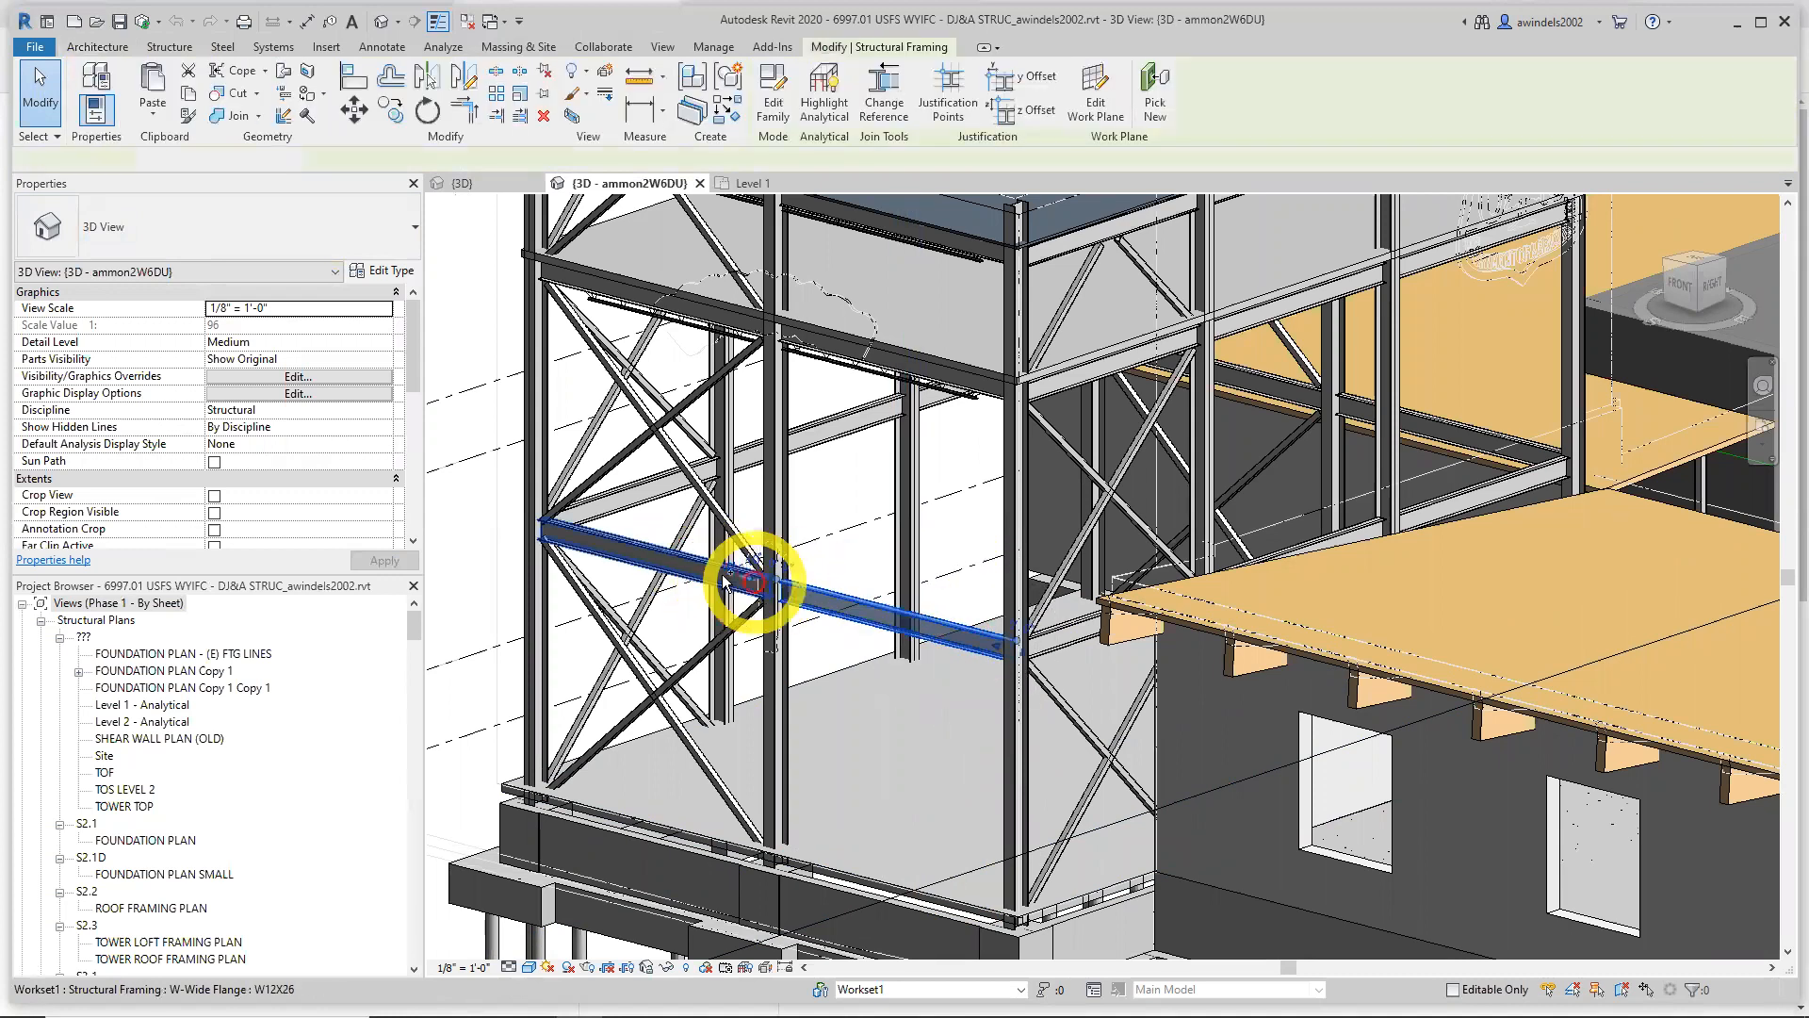
{"action": "key", "text": "Escape"}
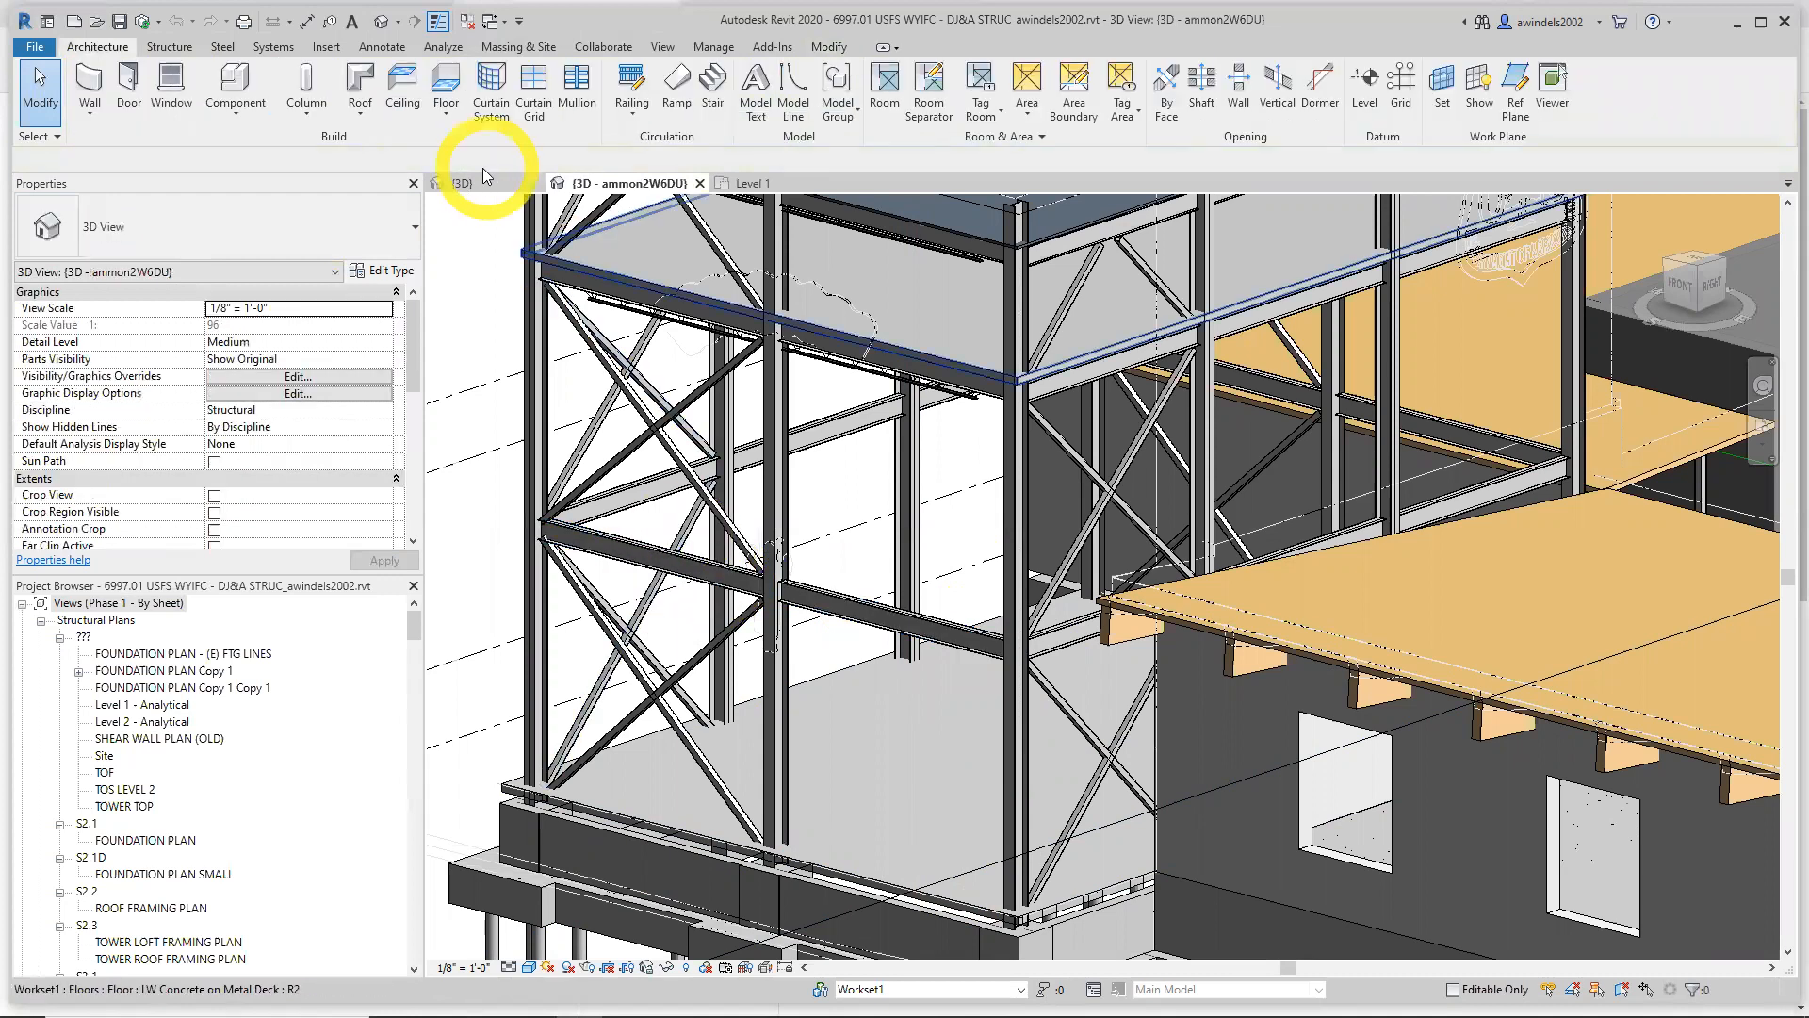
Switch back to the NER-08 project and open the Level 2 floor plan at the rounded end near grids A to C
{"action": "left_click", "coordinate": [482, 188]}
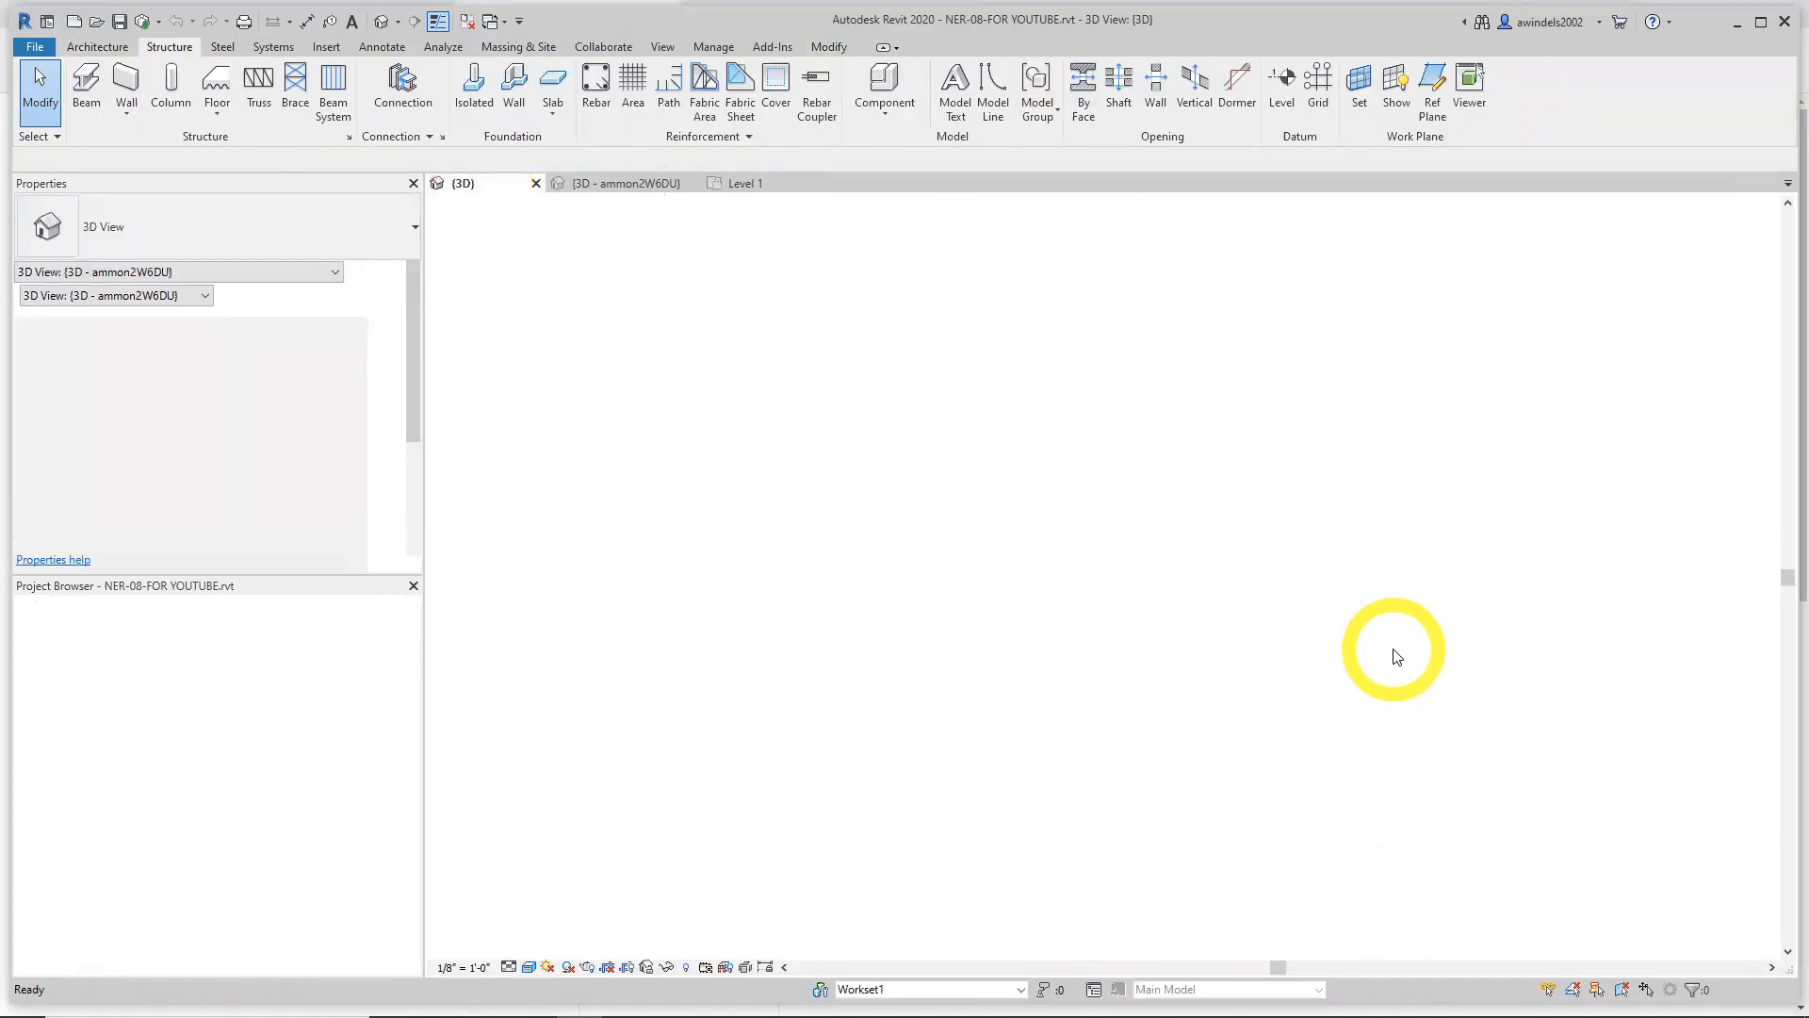
{"action": "left_click", "coordinate": [744, 182]}
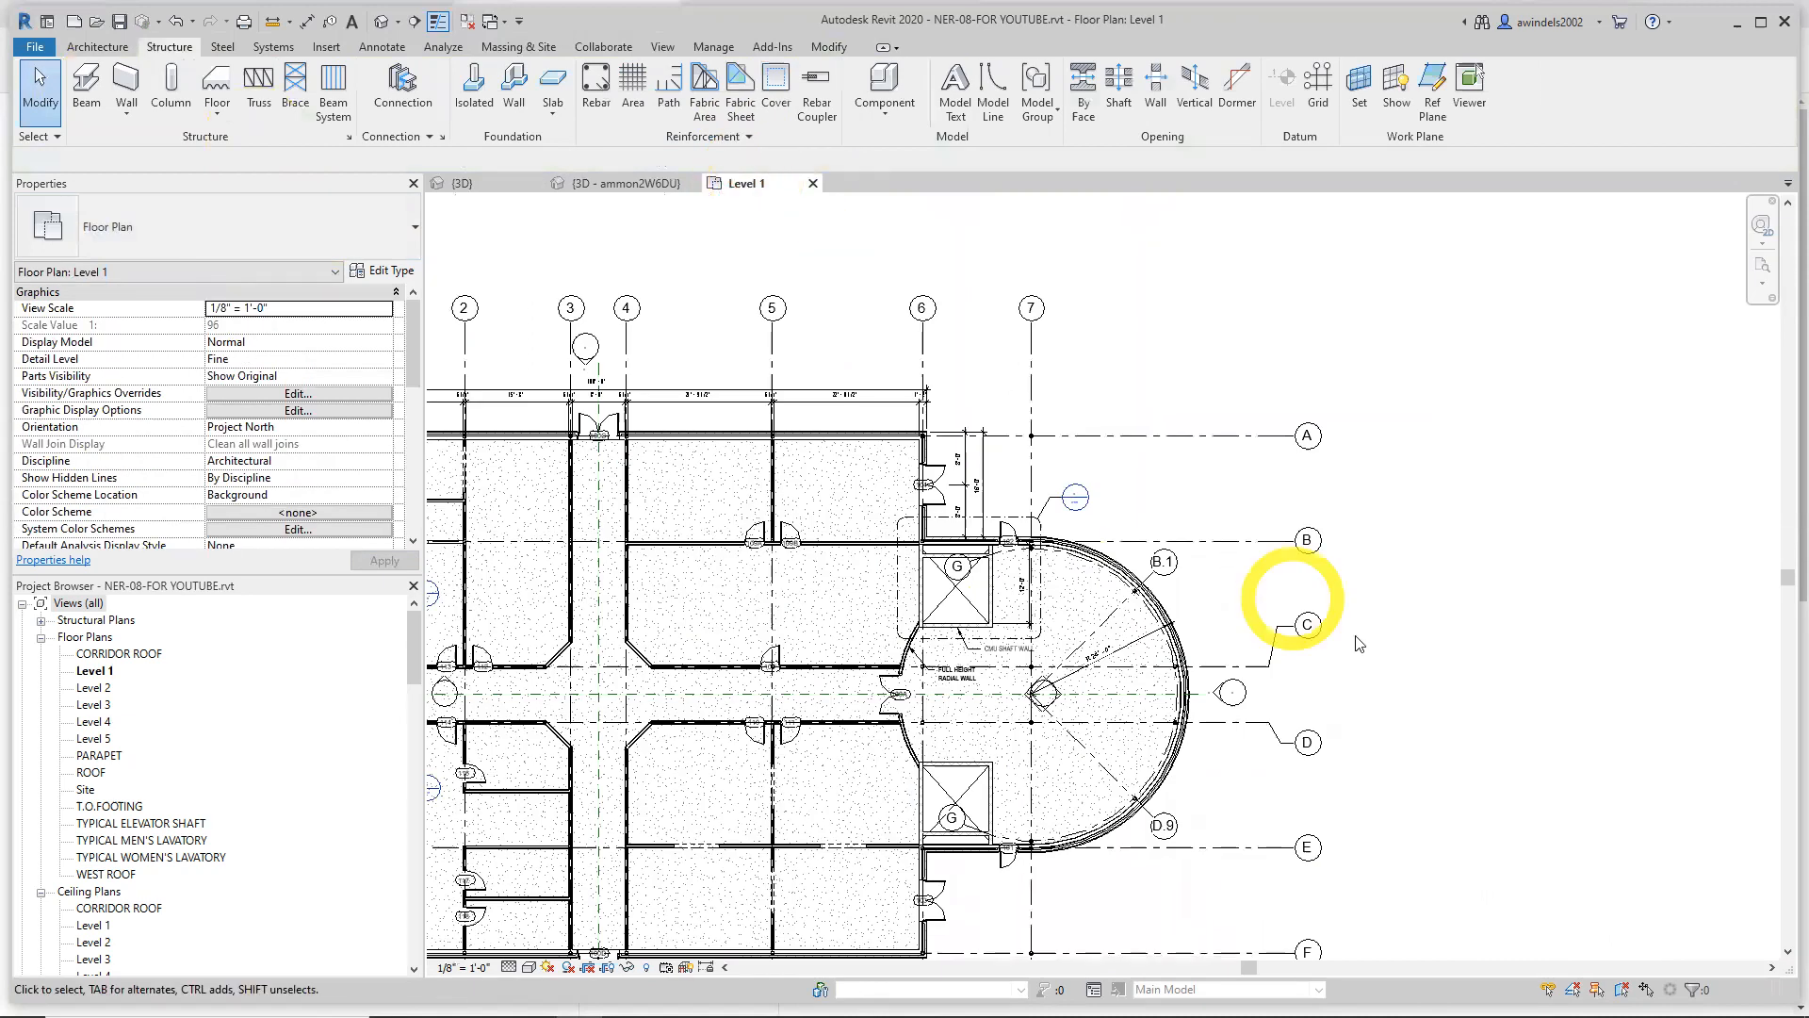
{"action": "double_click", "coordinate": [92, 689]}
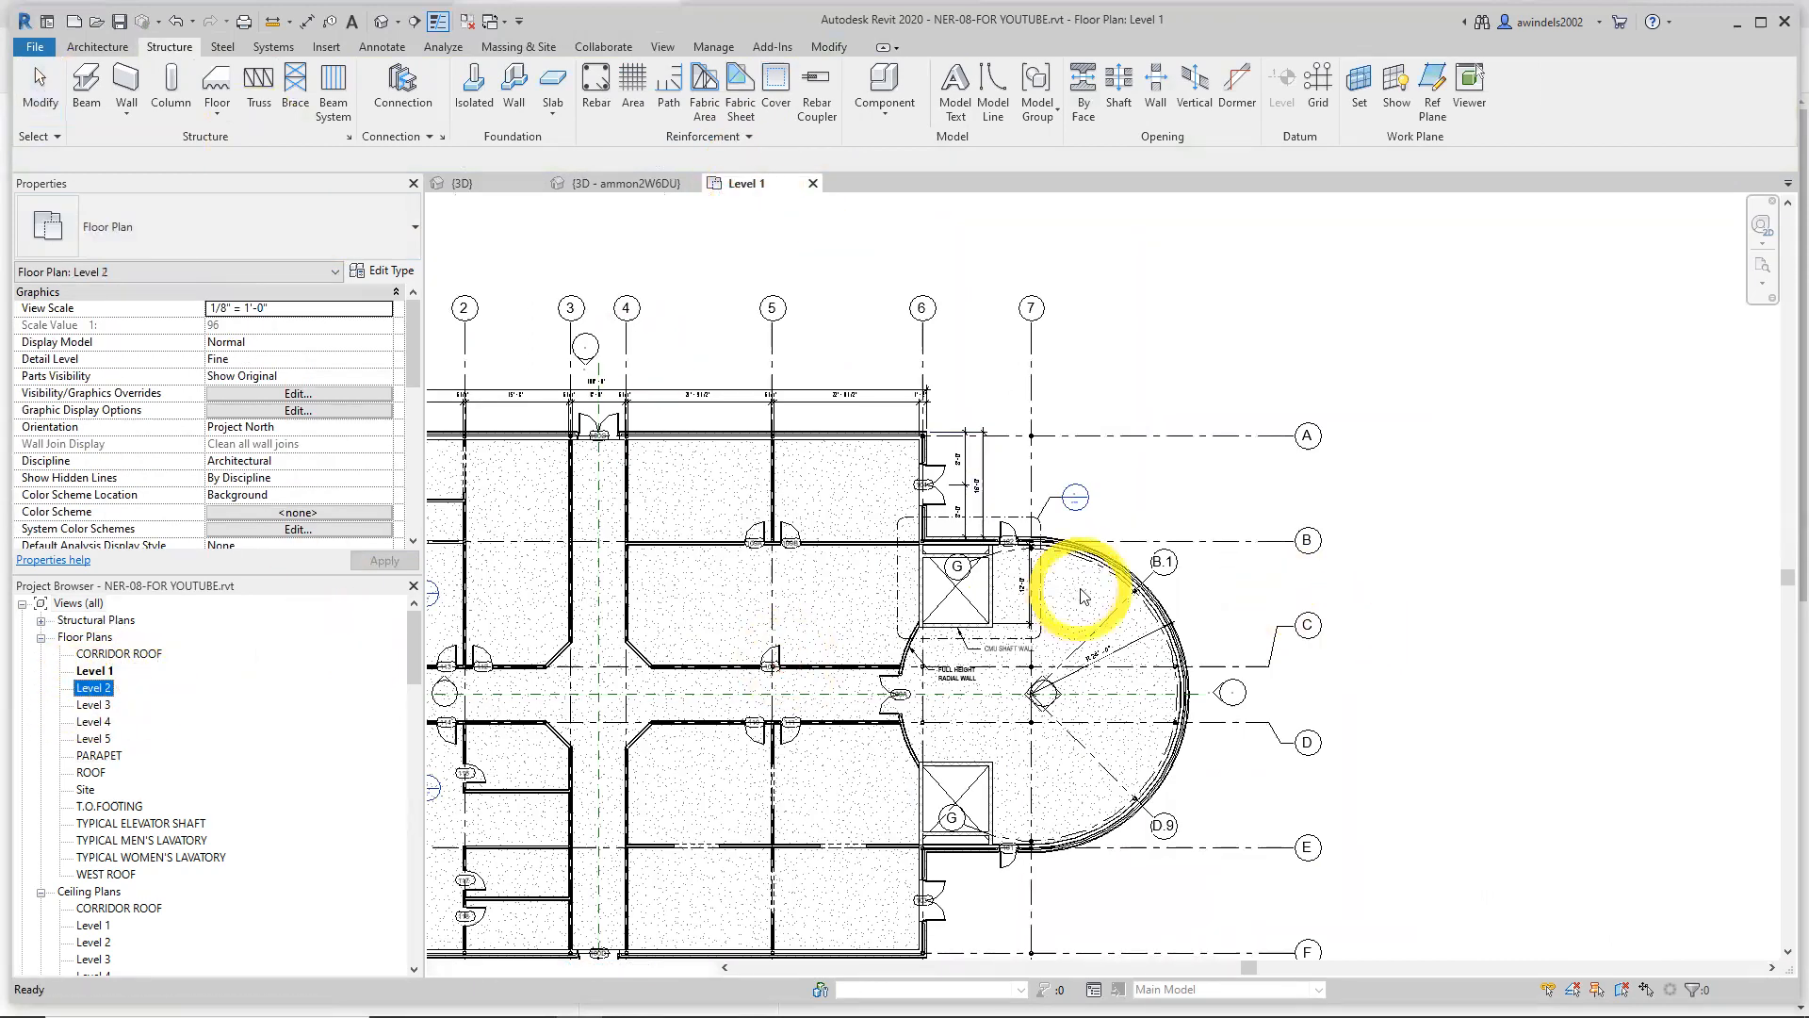
{"action": "scroll", "coordinate": [1145, 570], "scroll_direction": "up", "scroll_amount": 4}
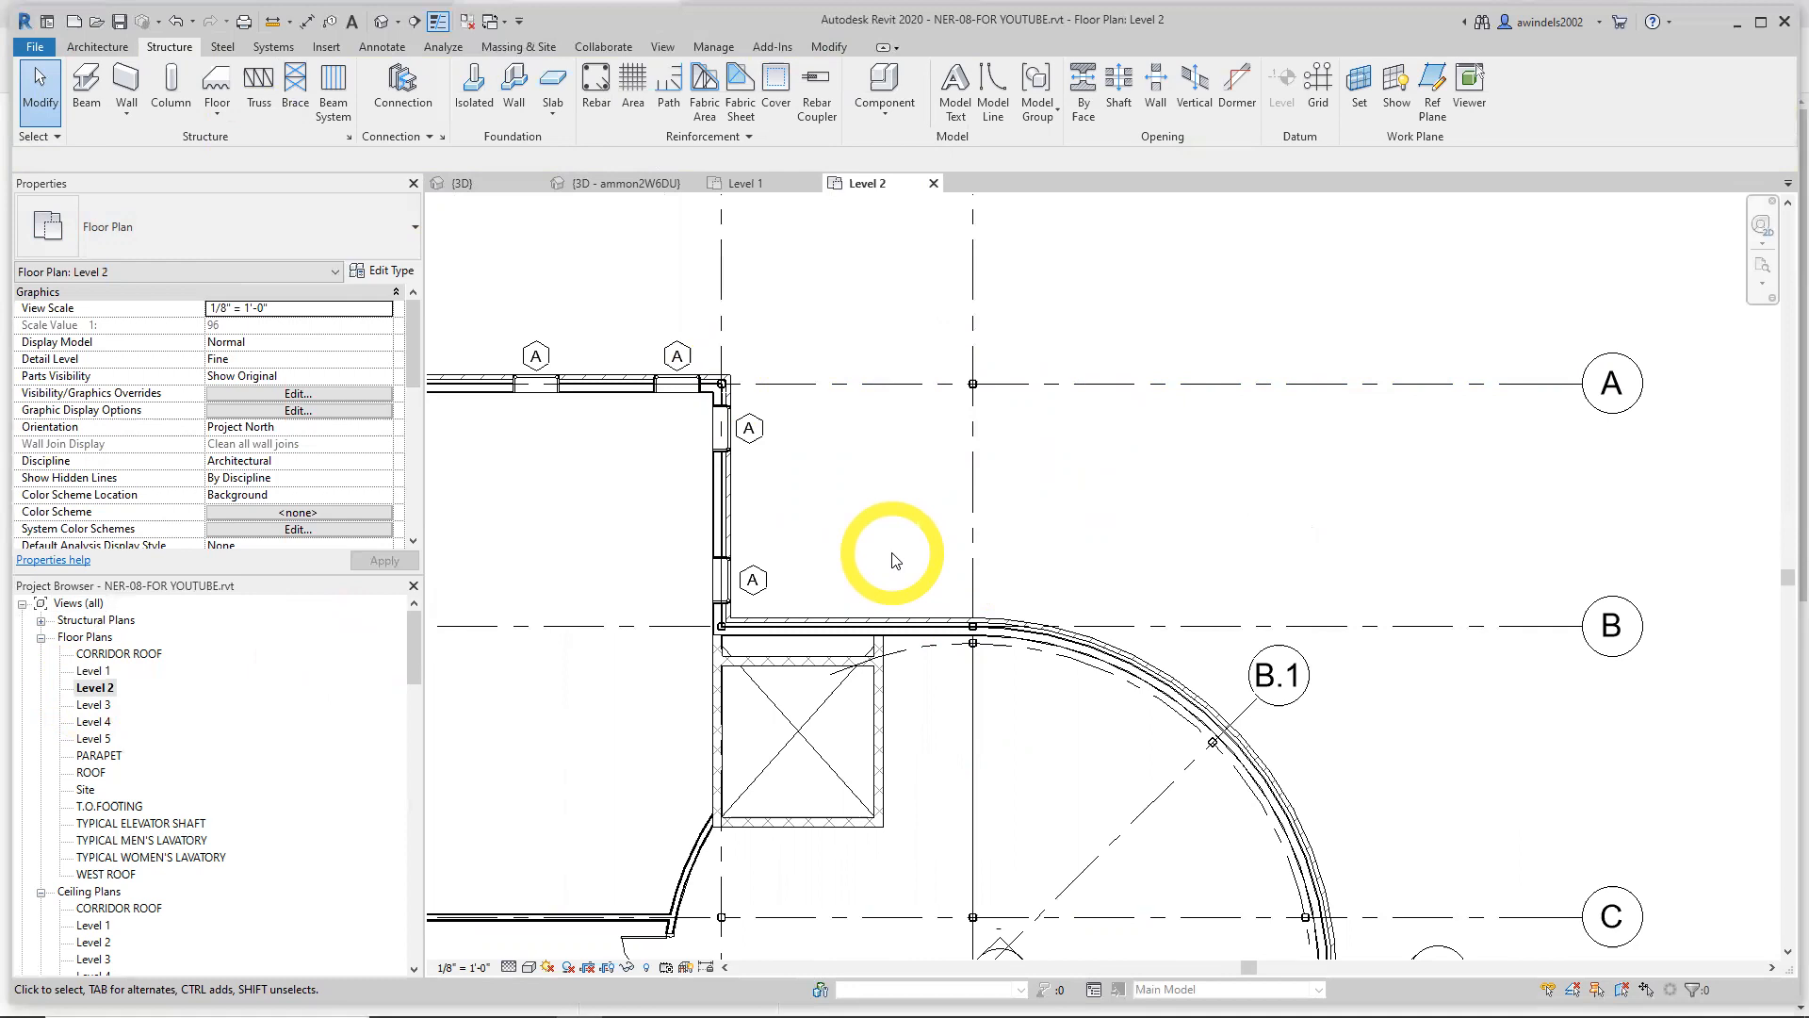
Set both the bottom offset and the view depth offset of the Level 2 plan's view range to -1' 0"
{"action": "left_click_drag", "start_coordinate": [415, 359], "coordinate": [418, 462]}
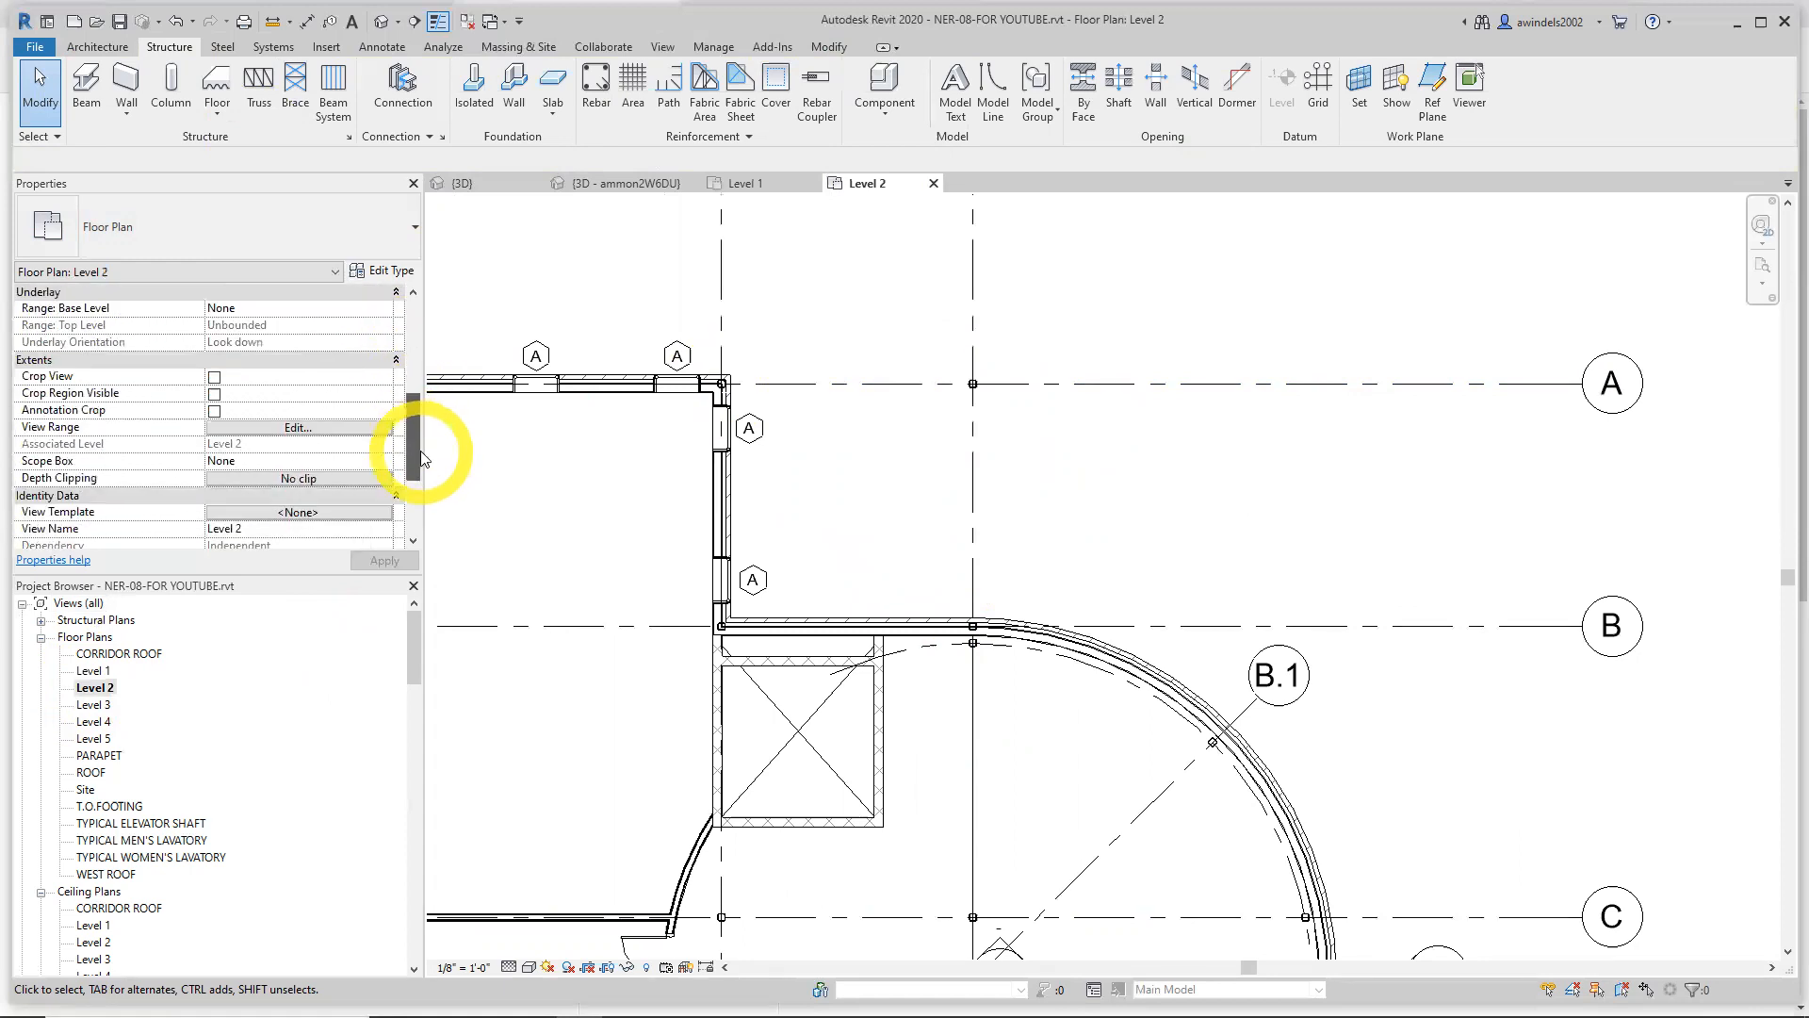
{"action": "left_click", "coordinate": [353, 429]}
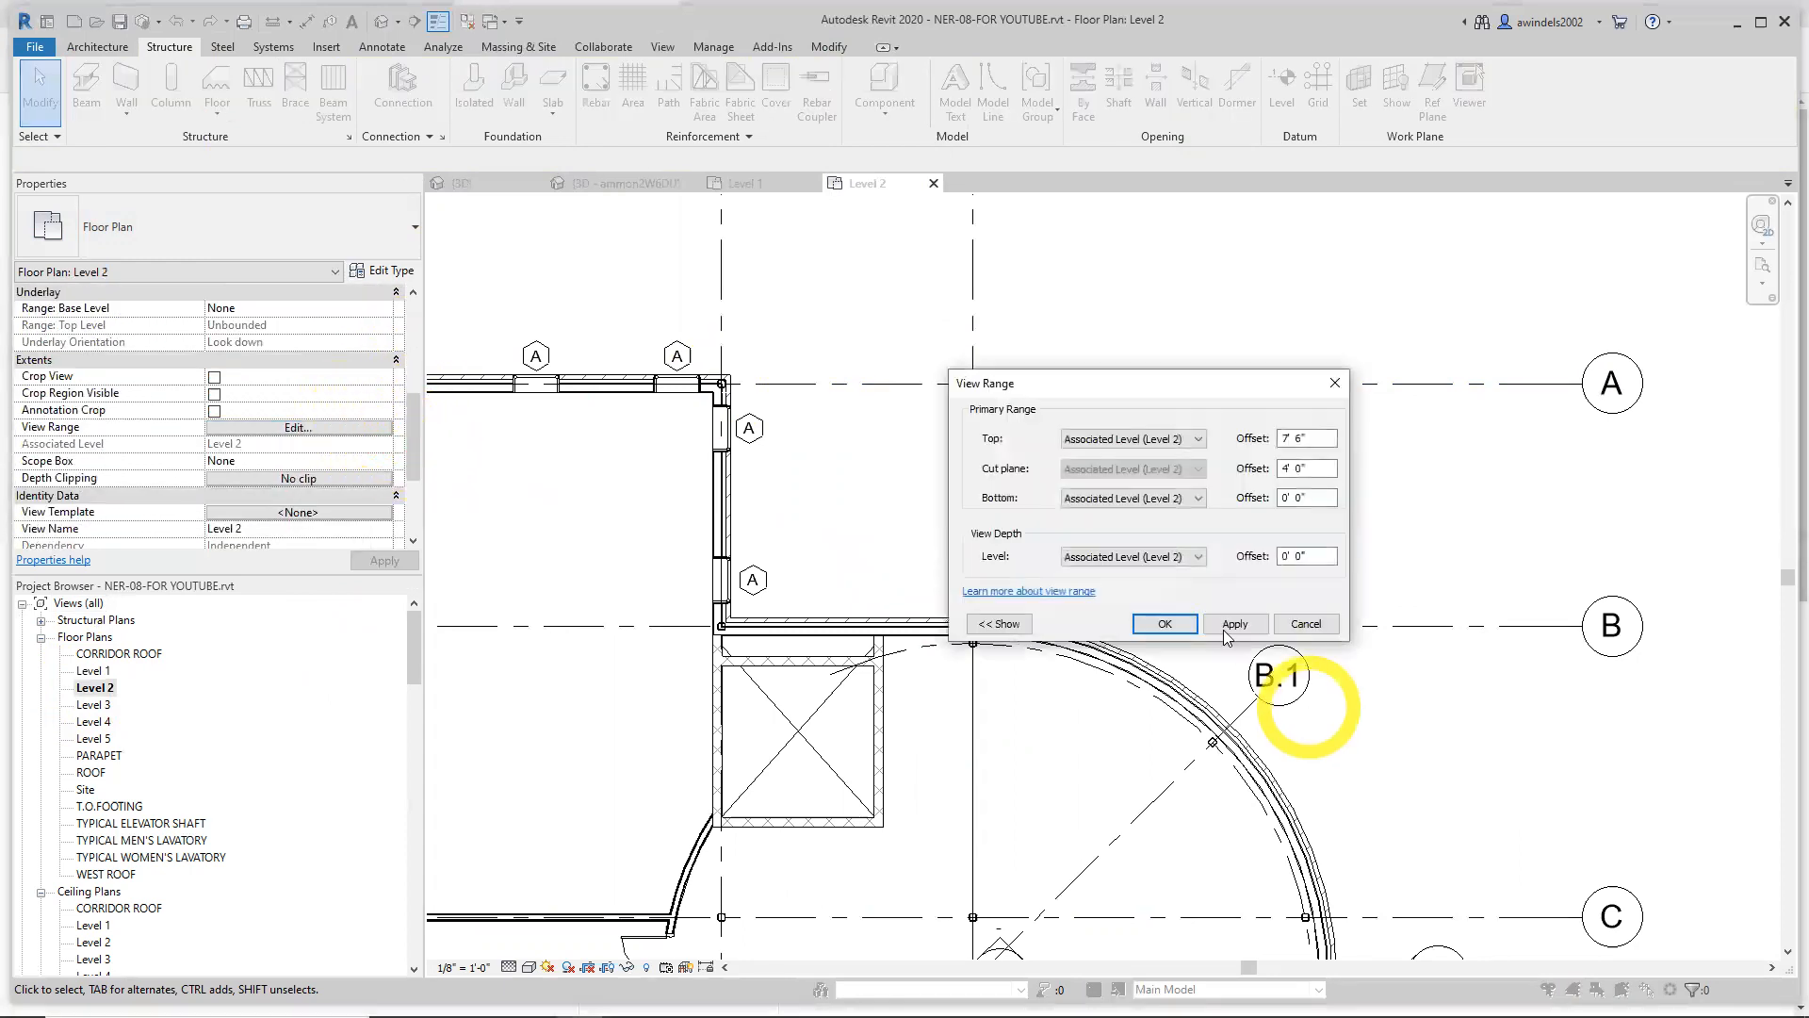
{"action": "left_click", "coordinate": [1197, 498]}
{"action": "left_click", "coordinate": [1198, 499]}
{"action": "mouse_move", "coordinate": [1286, 498]}
{"action": "left_mouse_down"}
{"action": "mouse_move", "coordinate": [1225, 509]}
{"action": "mouse_move", "coordinate": [1259, 512]}
{"action": "left_mouse_up"}
{"action": "type", "text": "-1"}
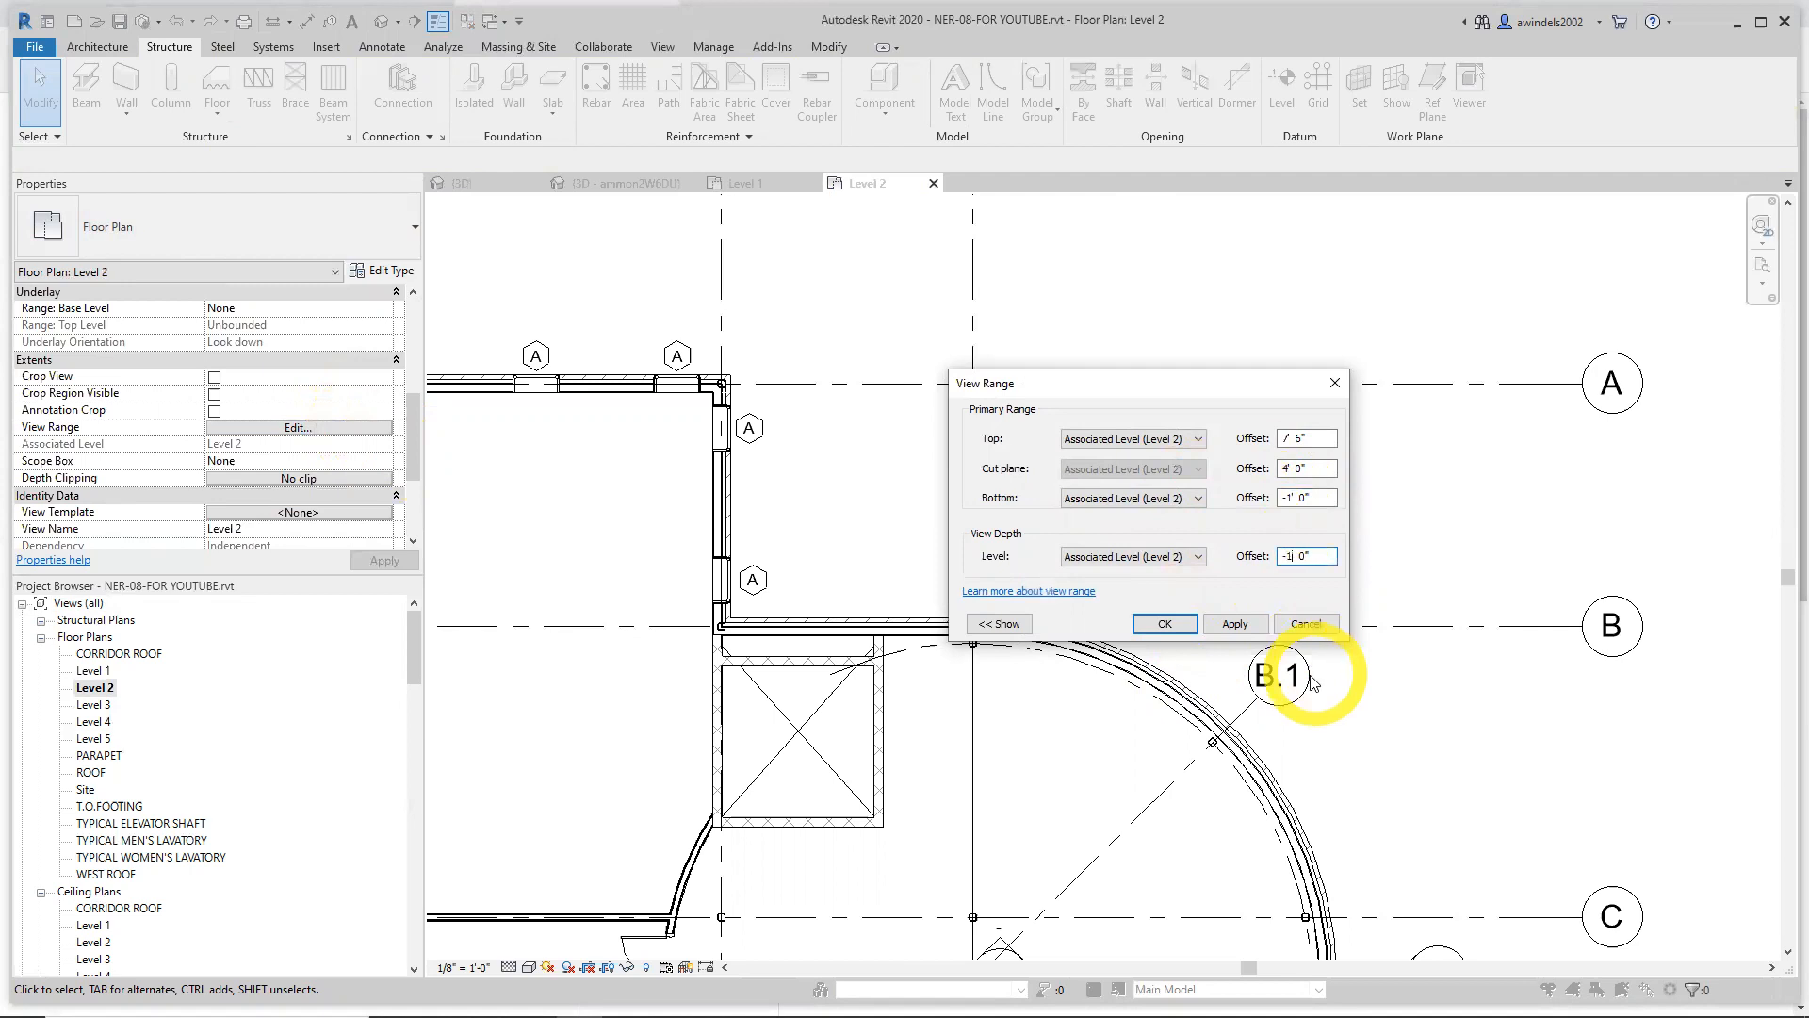
{"action": "left_click", "coordinate": [1309, 510]}
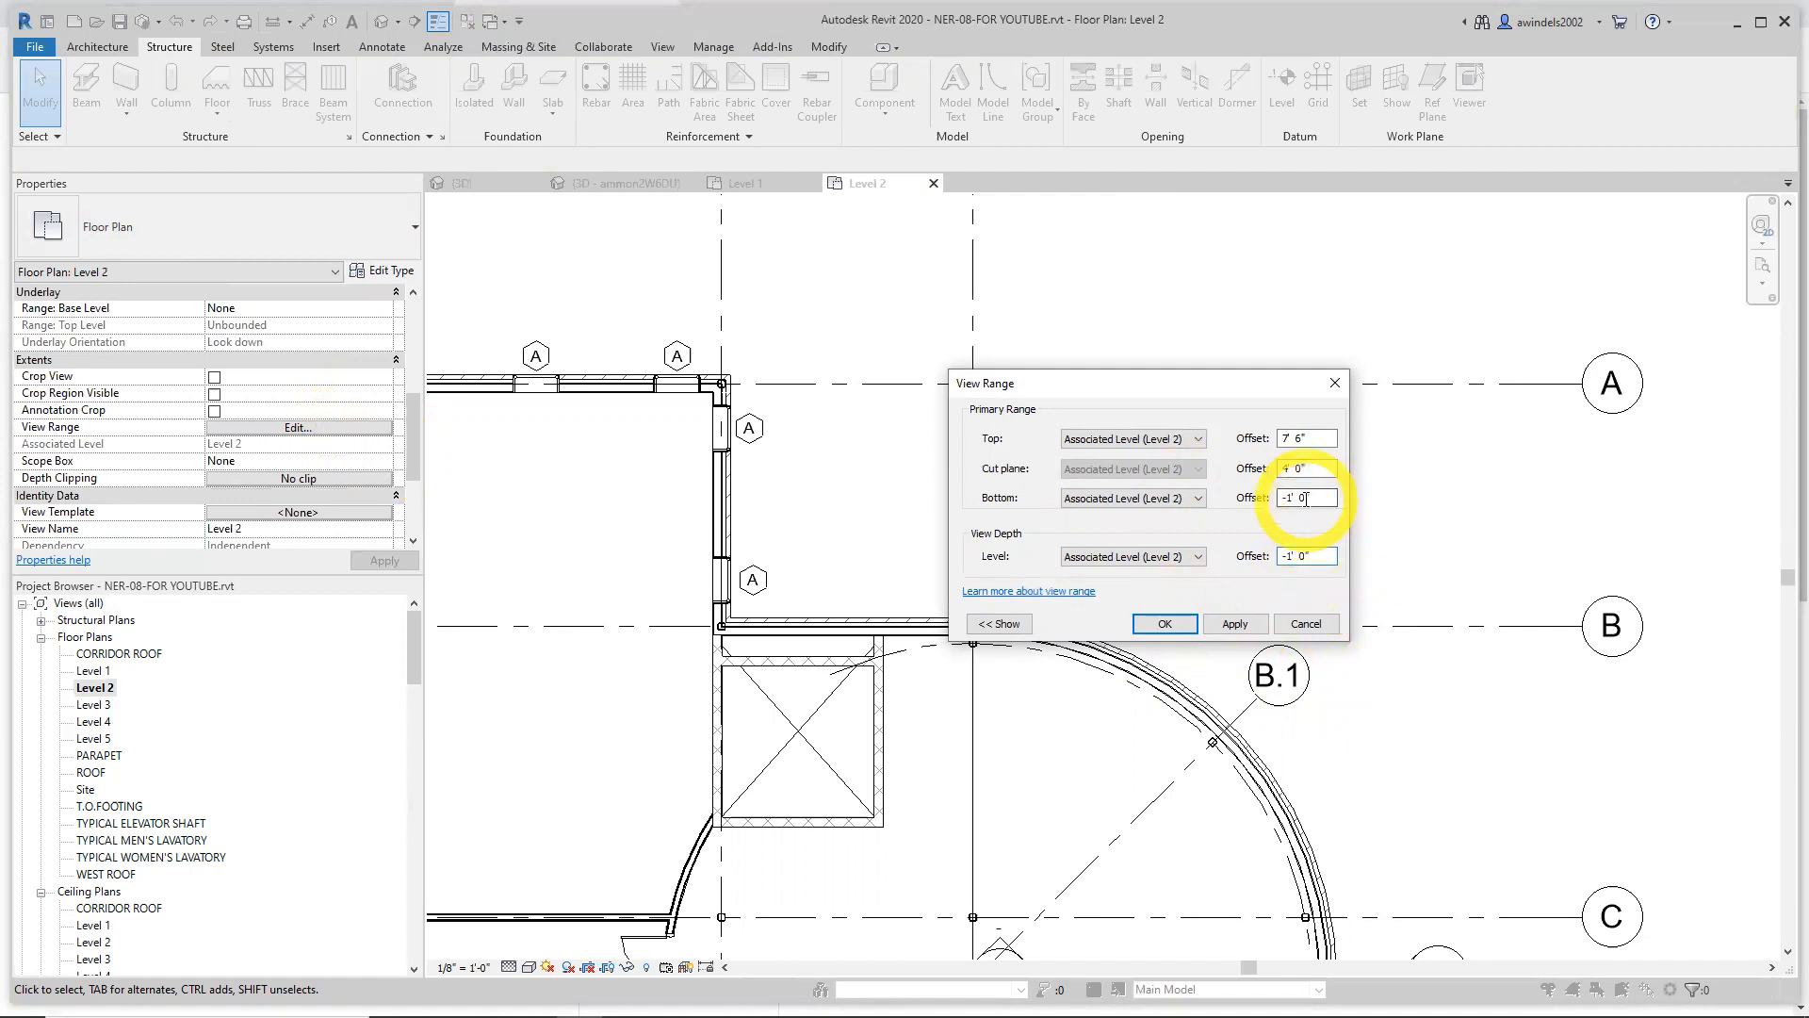
{"action": "left_click", "coordinate": [1165, 624]}
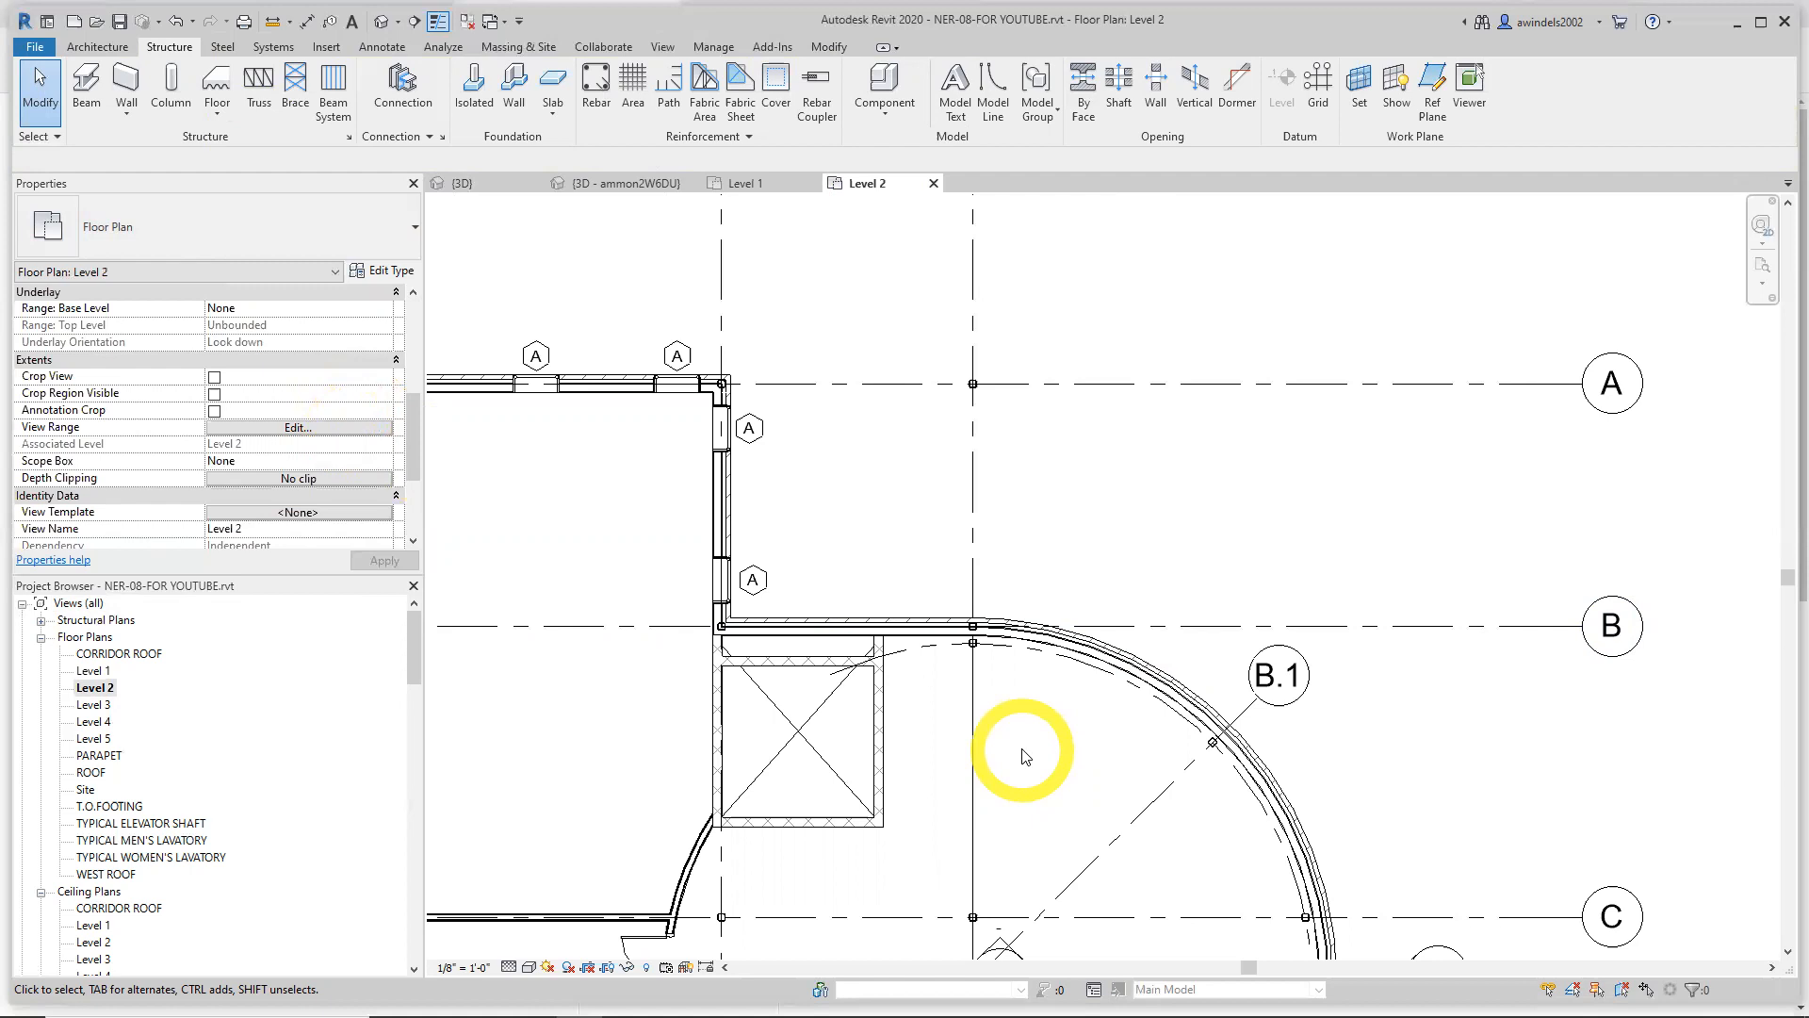
{"action": "middle_click_drag", "start_coordinate": [1026, 751], "coordinate": [1056, 754]}
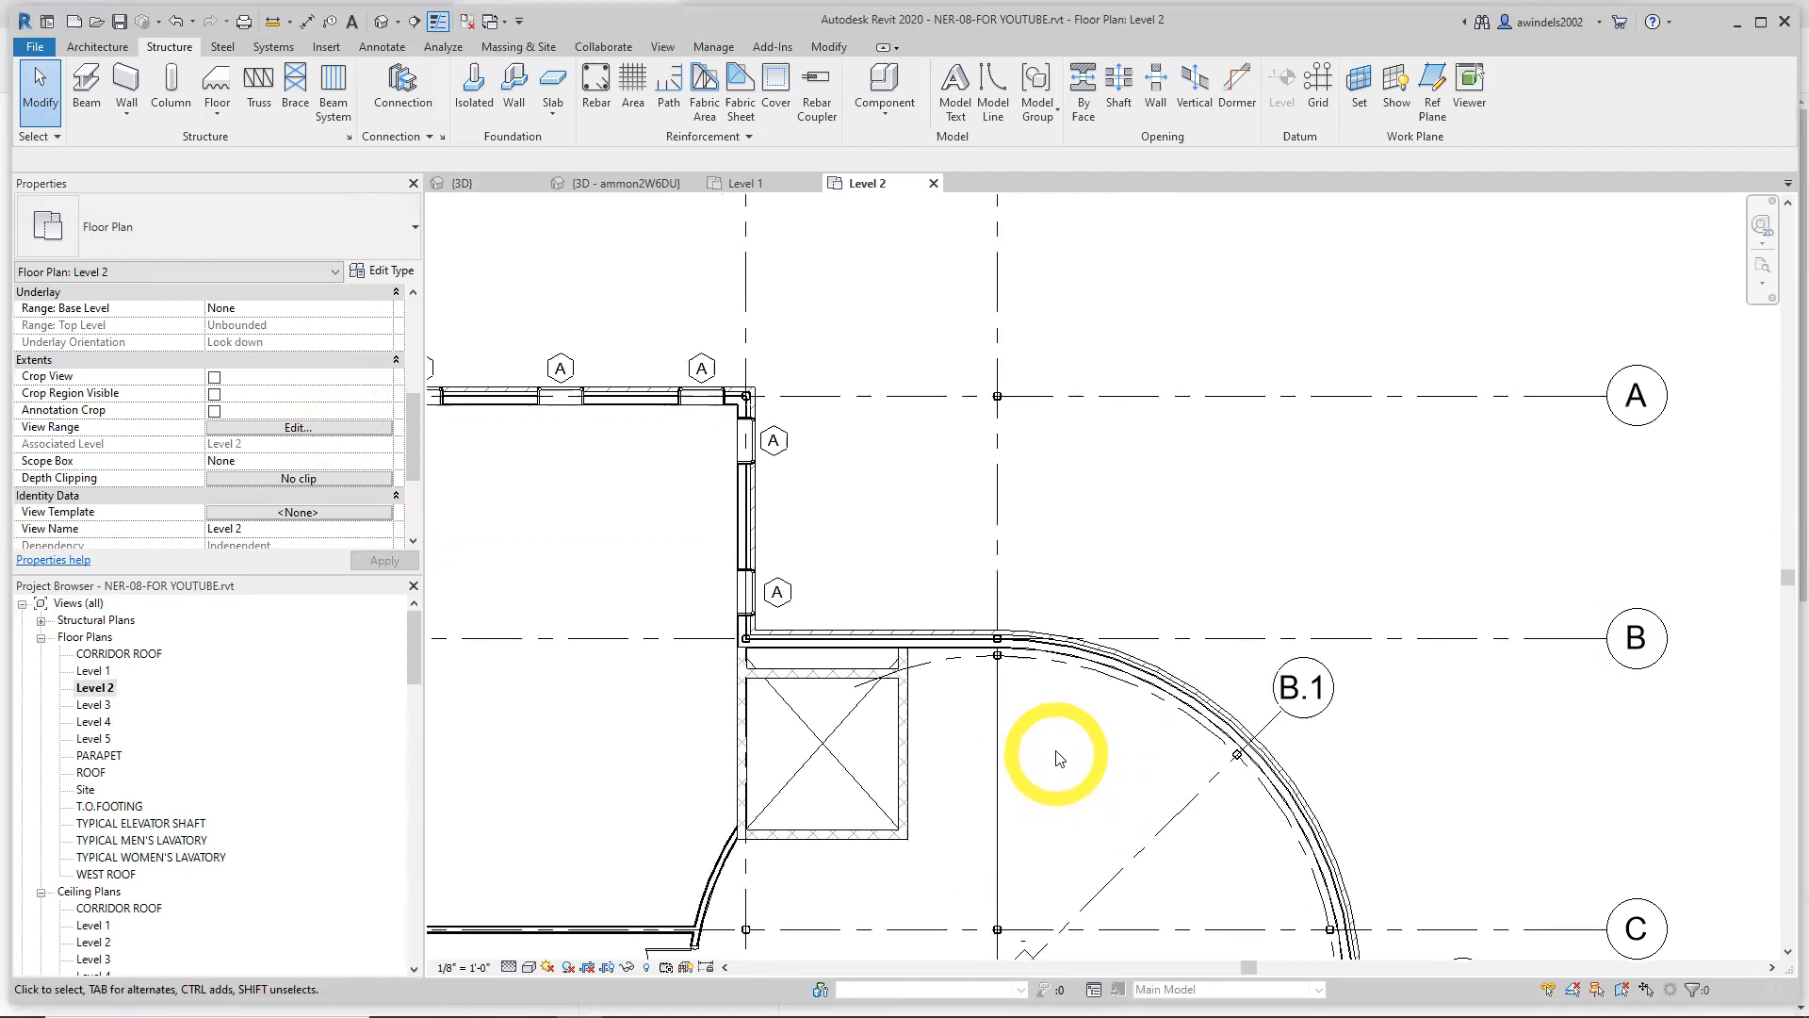
{"action": "scroll", "coordinate": [959, 603], "scroll_direction": "up", "scroll_amount": 2}
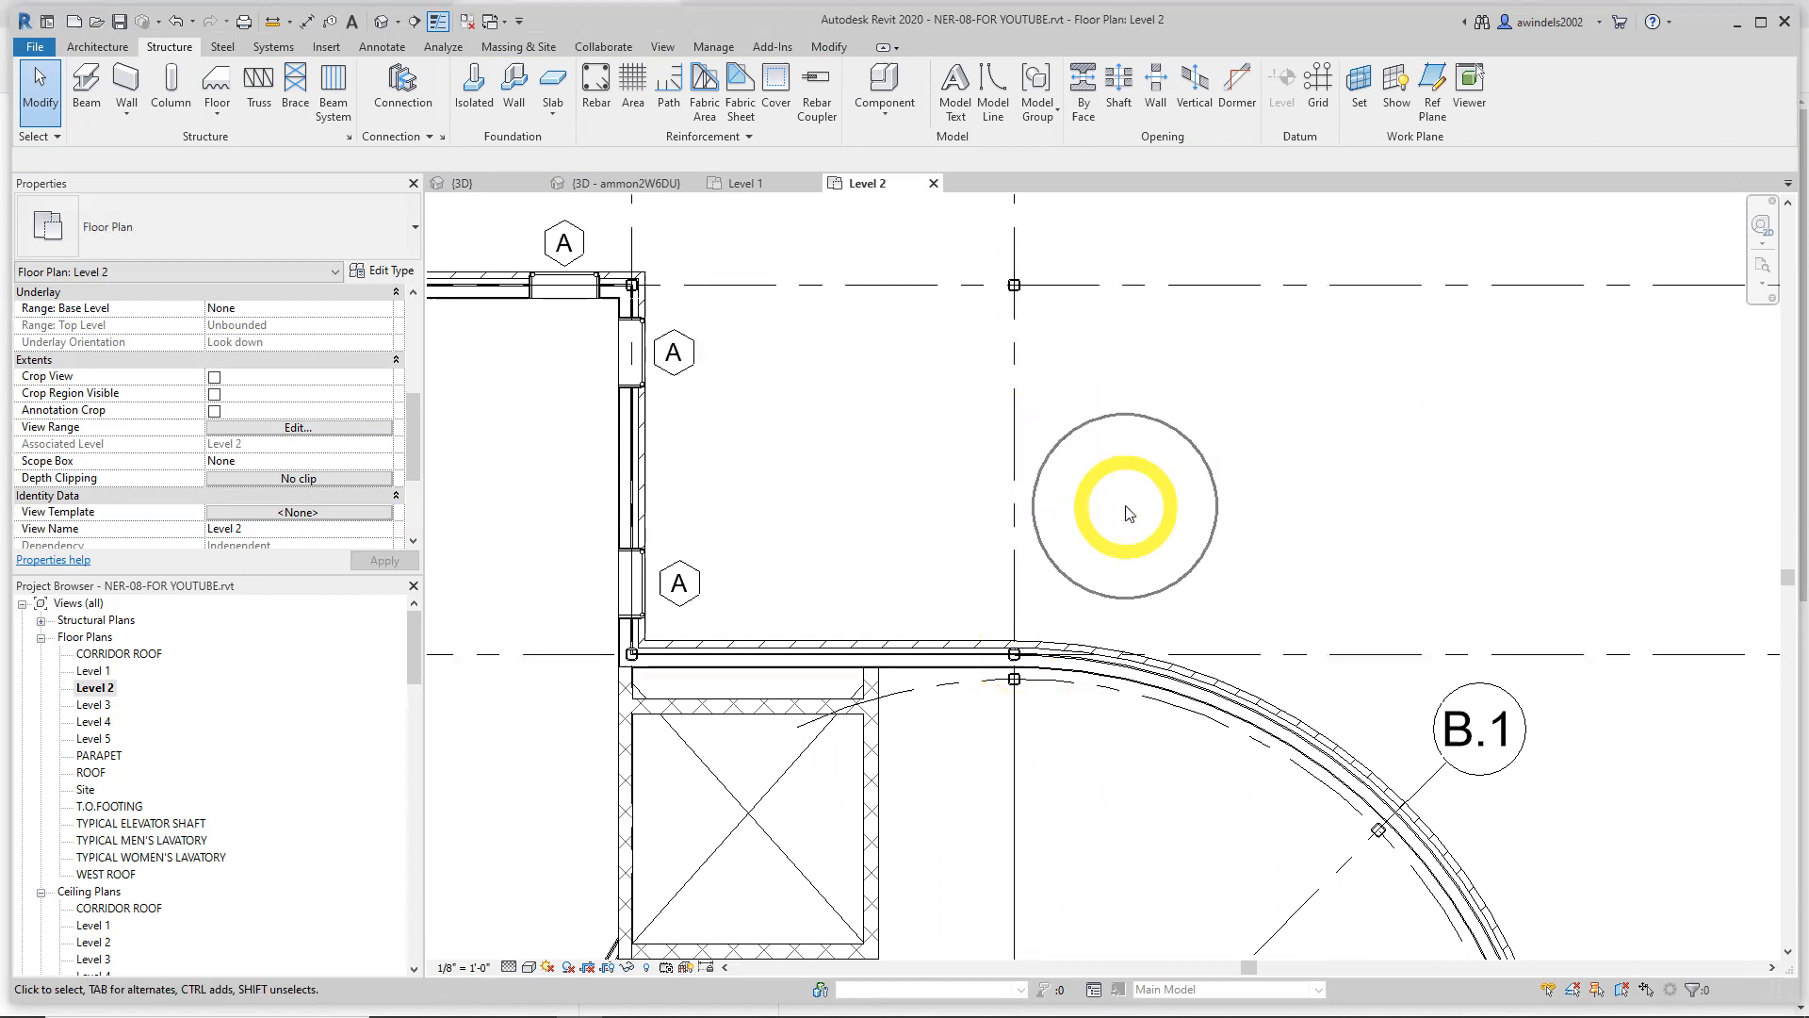
{"action": "scroll", "coordinate": [1140, 547], "scroll_direction": "down", "scroll_amount": 1}
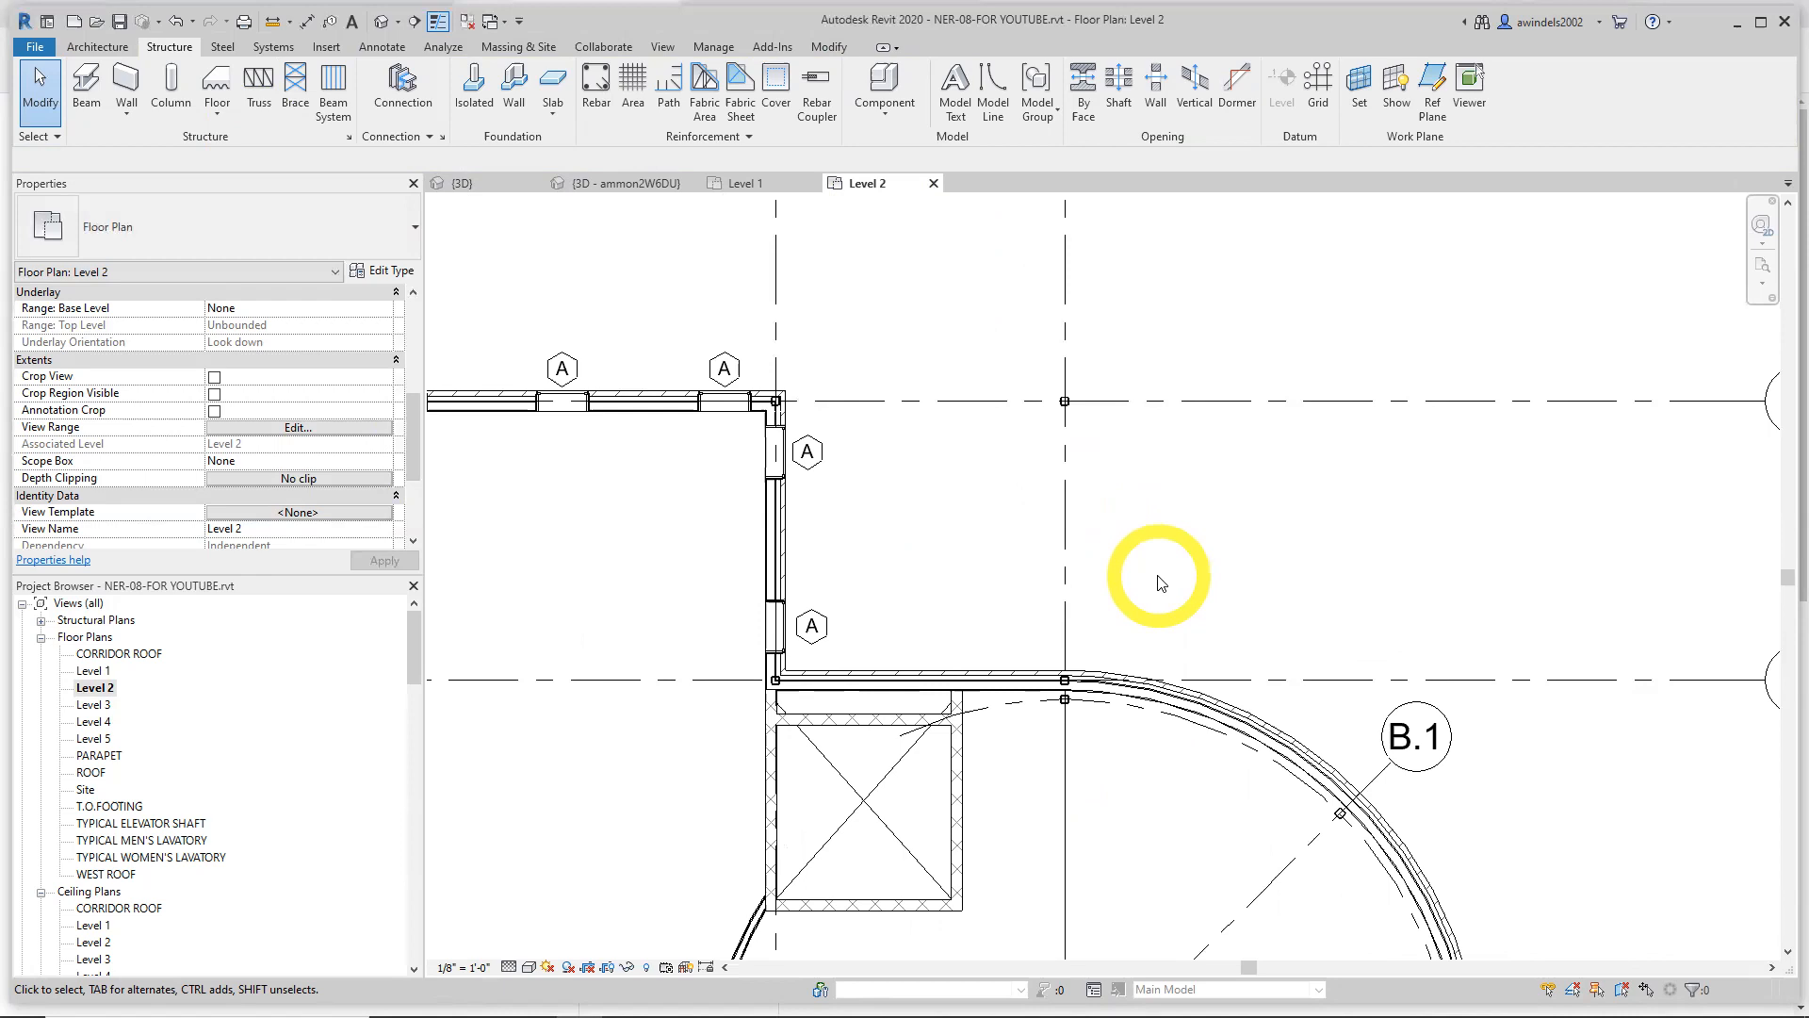
{"action": "scroll", "coordinate": [1160, 582], "scroll_direction": "down", "scroll_amount": 3}
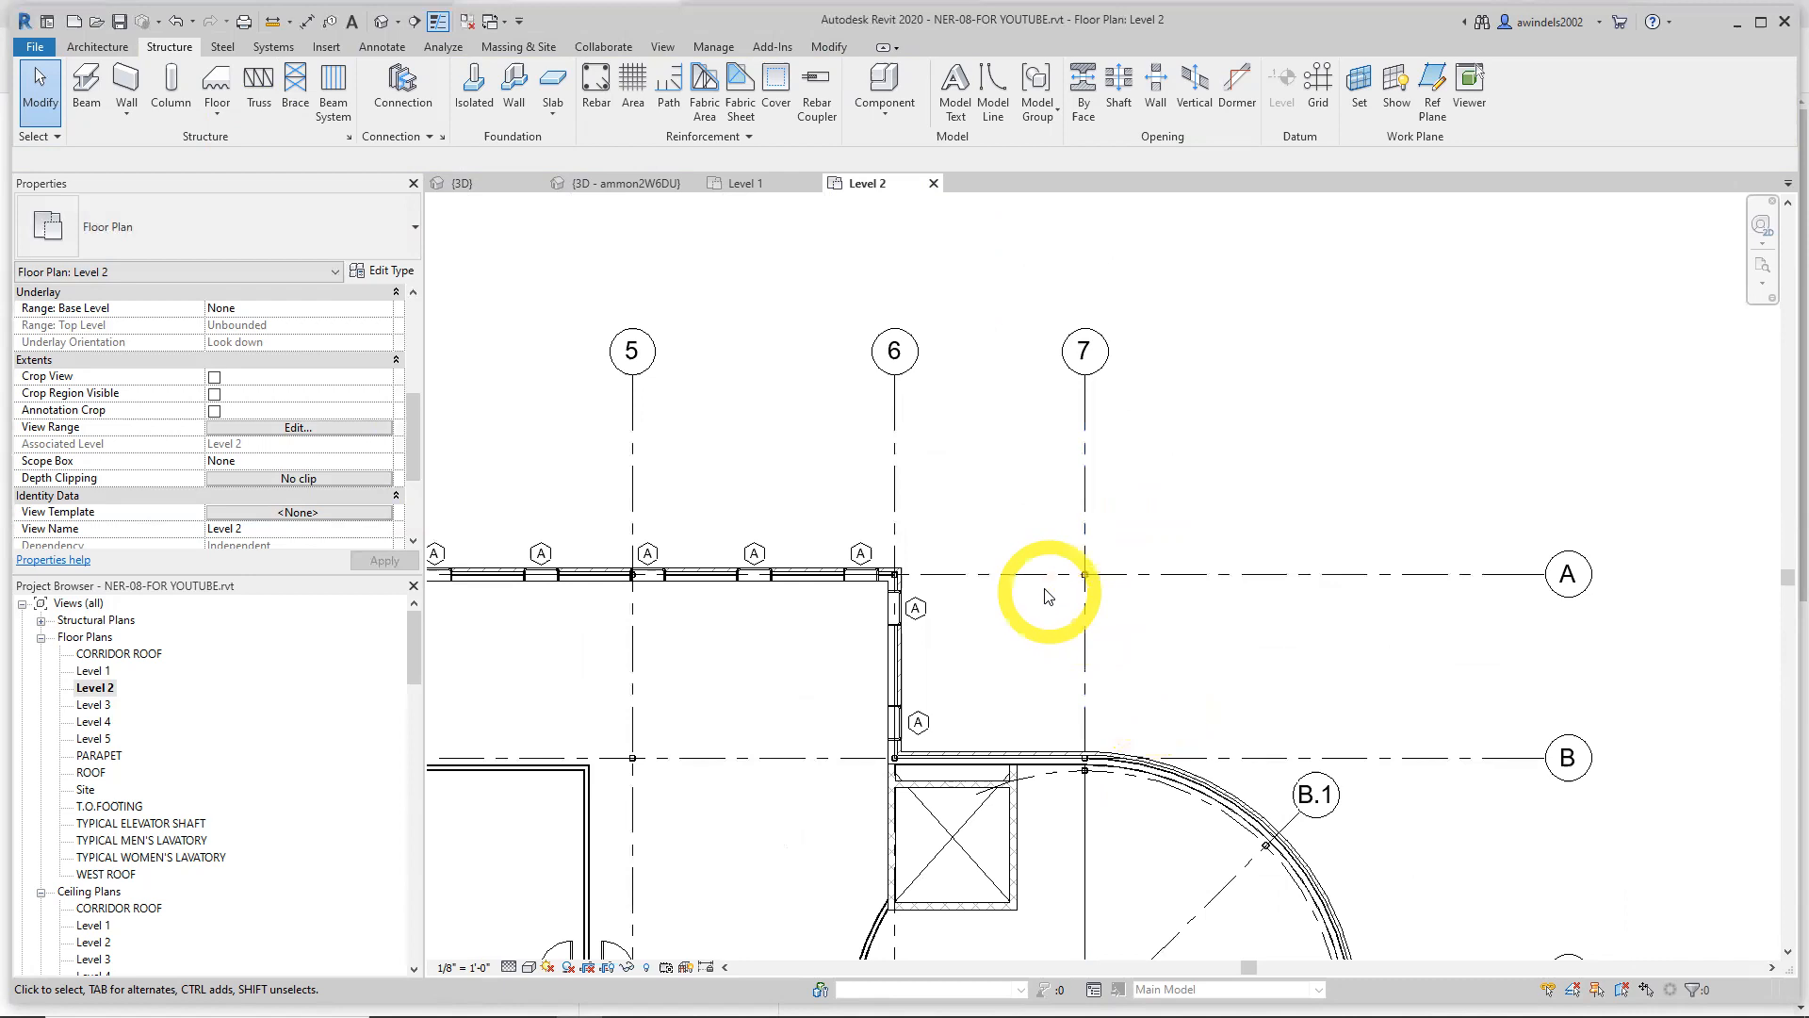
{"action": "left_click", "coordinate": [1100, 588]}
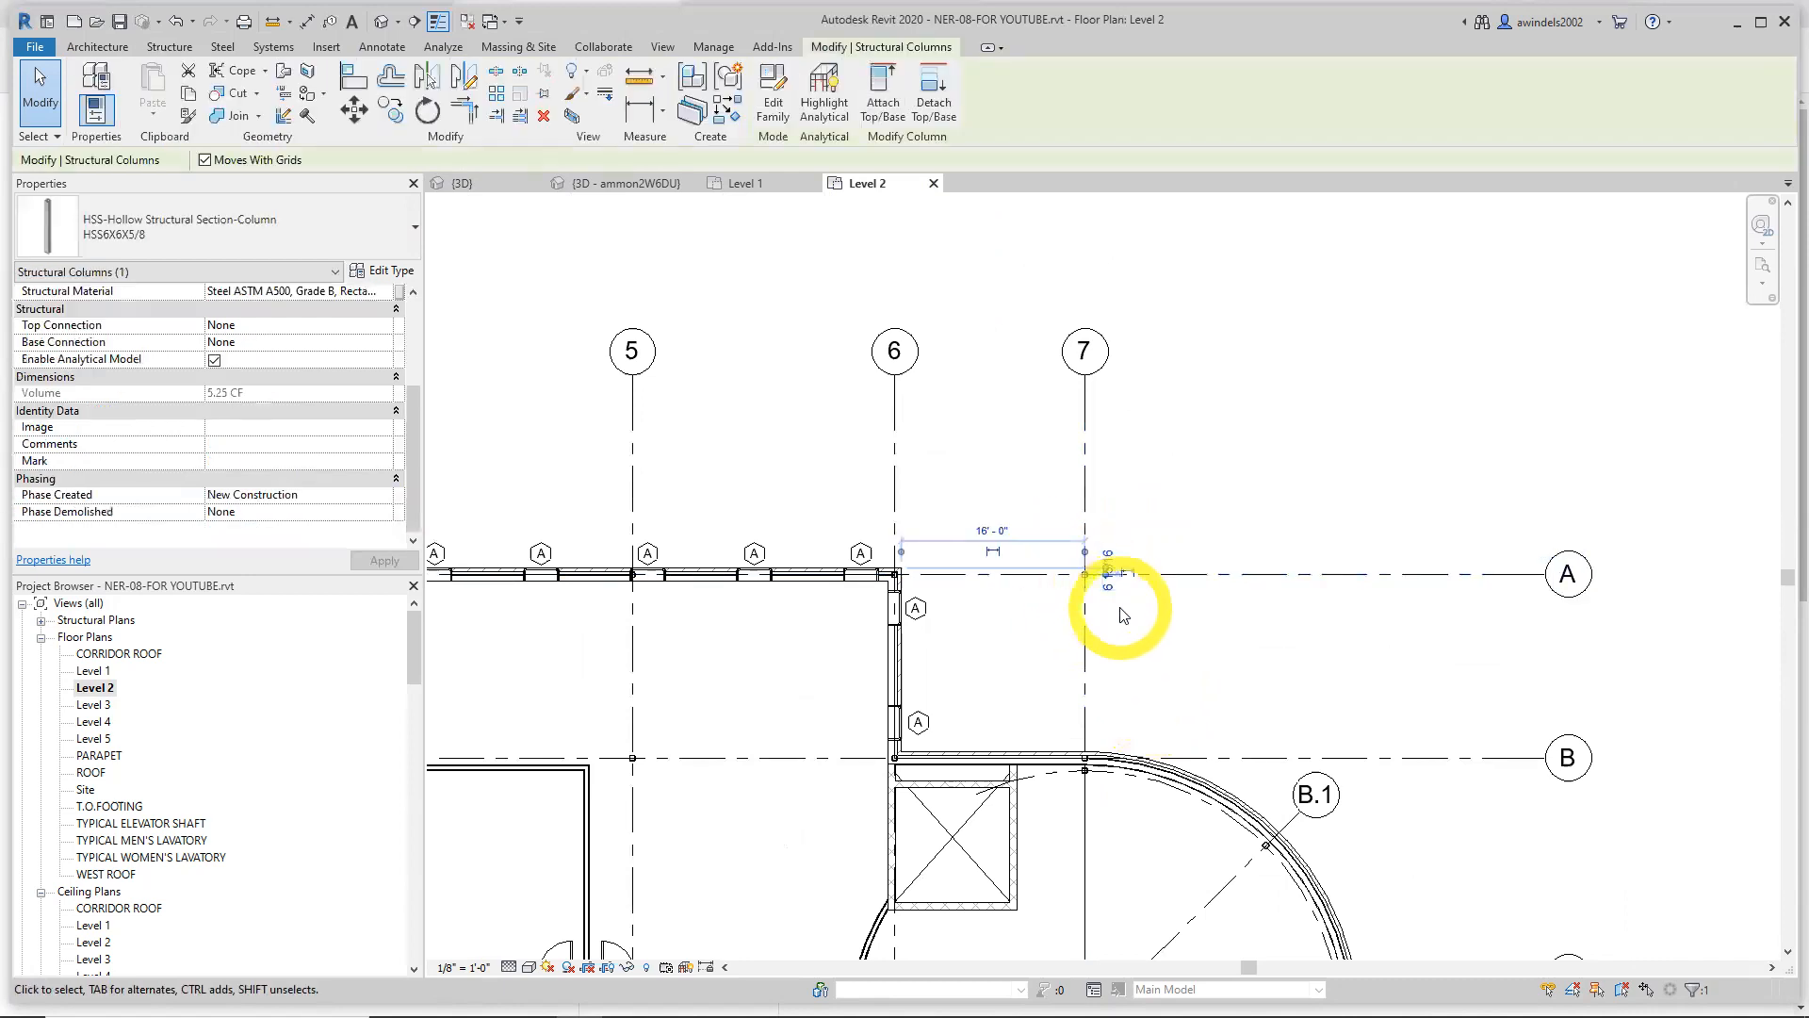
{"action": "middle_click_drag", "start_coordinate": [1140, 646], "coordinate": [1208, 665]}
{"action": "scroll", "coordinate": [1199, 659], "scroll_direction": "down", "scroll_amount": 3}
{"action": "middle_click_drag", "start_coordinate": [1203, 590], "coordinate": [1195, 405]}
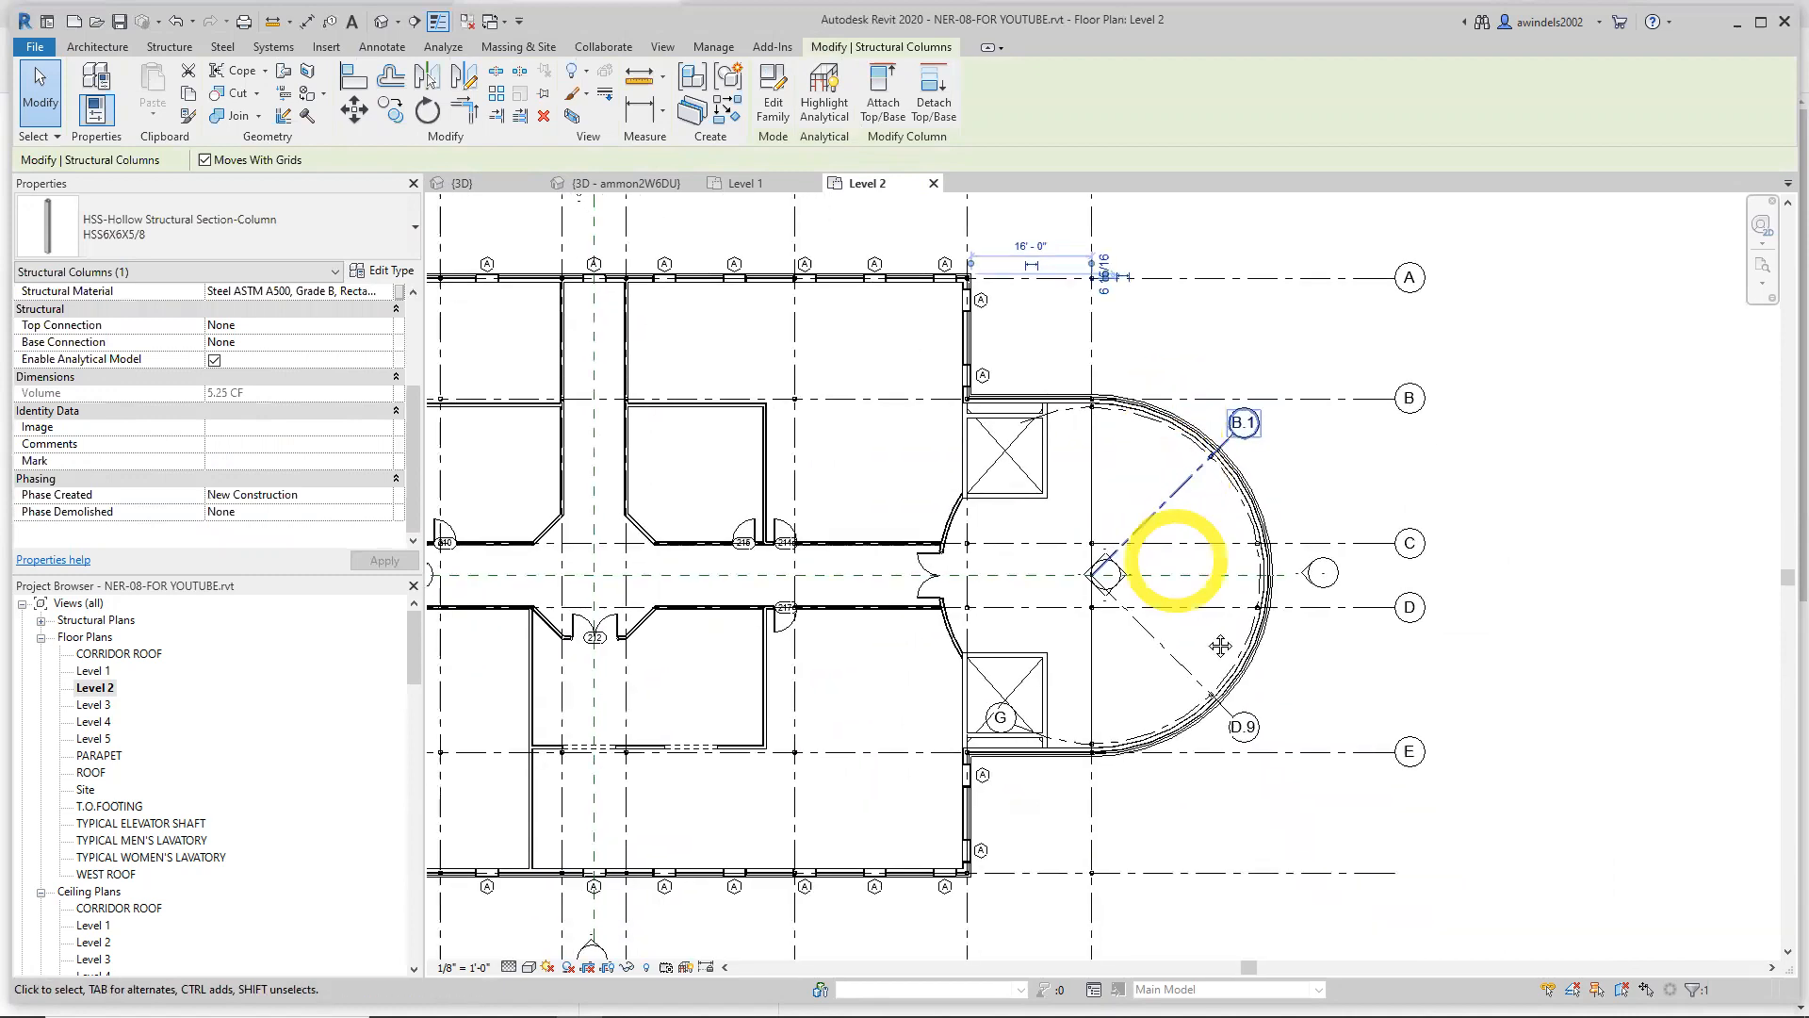
{"action": "middle_click_drag", "start_coordinate": [1284, 573], "coordinate": [1244, 380]}
{"action": "left_click", "coordinate": [1084, 699]}
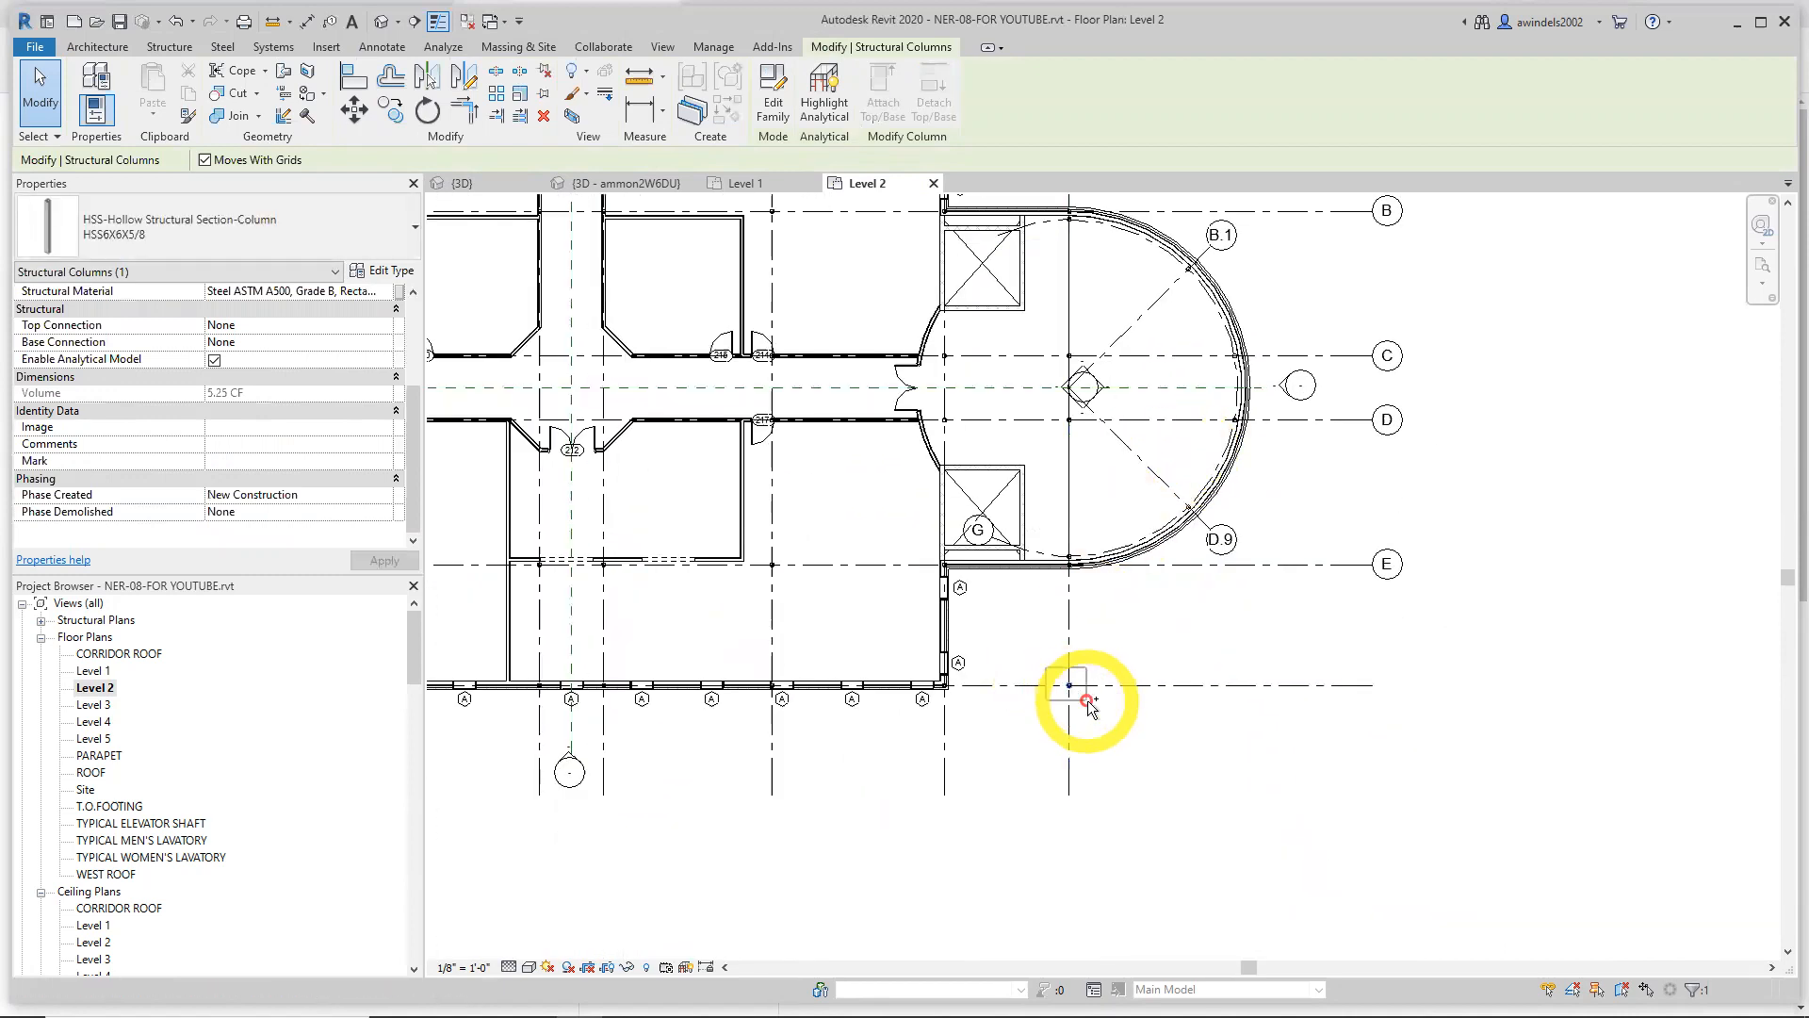
{"action": "scroll", "coordinate": [1276, 739], "scroll_direction": "down", "scroll_amount": 2}
{"action": "middle_click_drag", "start_coordinate": [1276, 739], "coordinate": [1284, 791]}
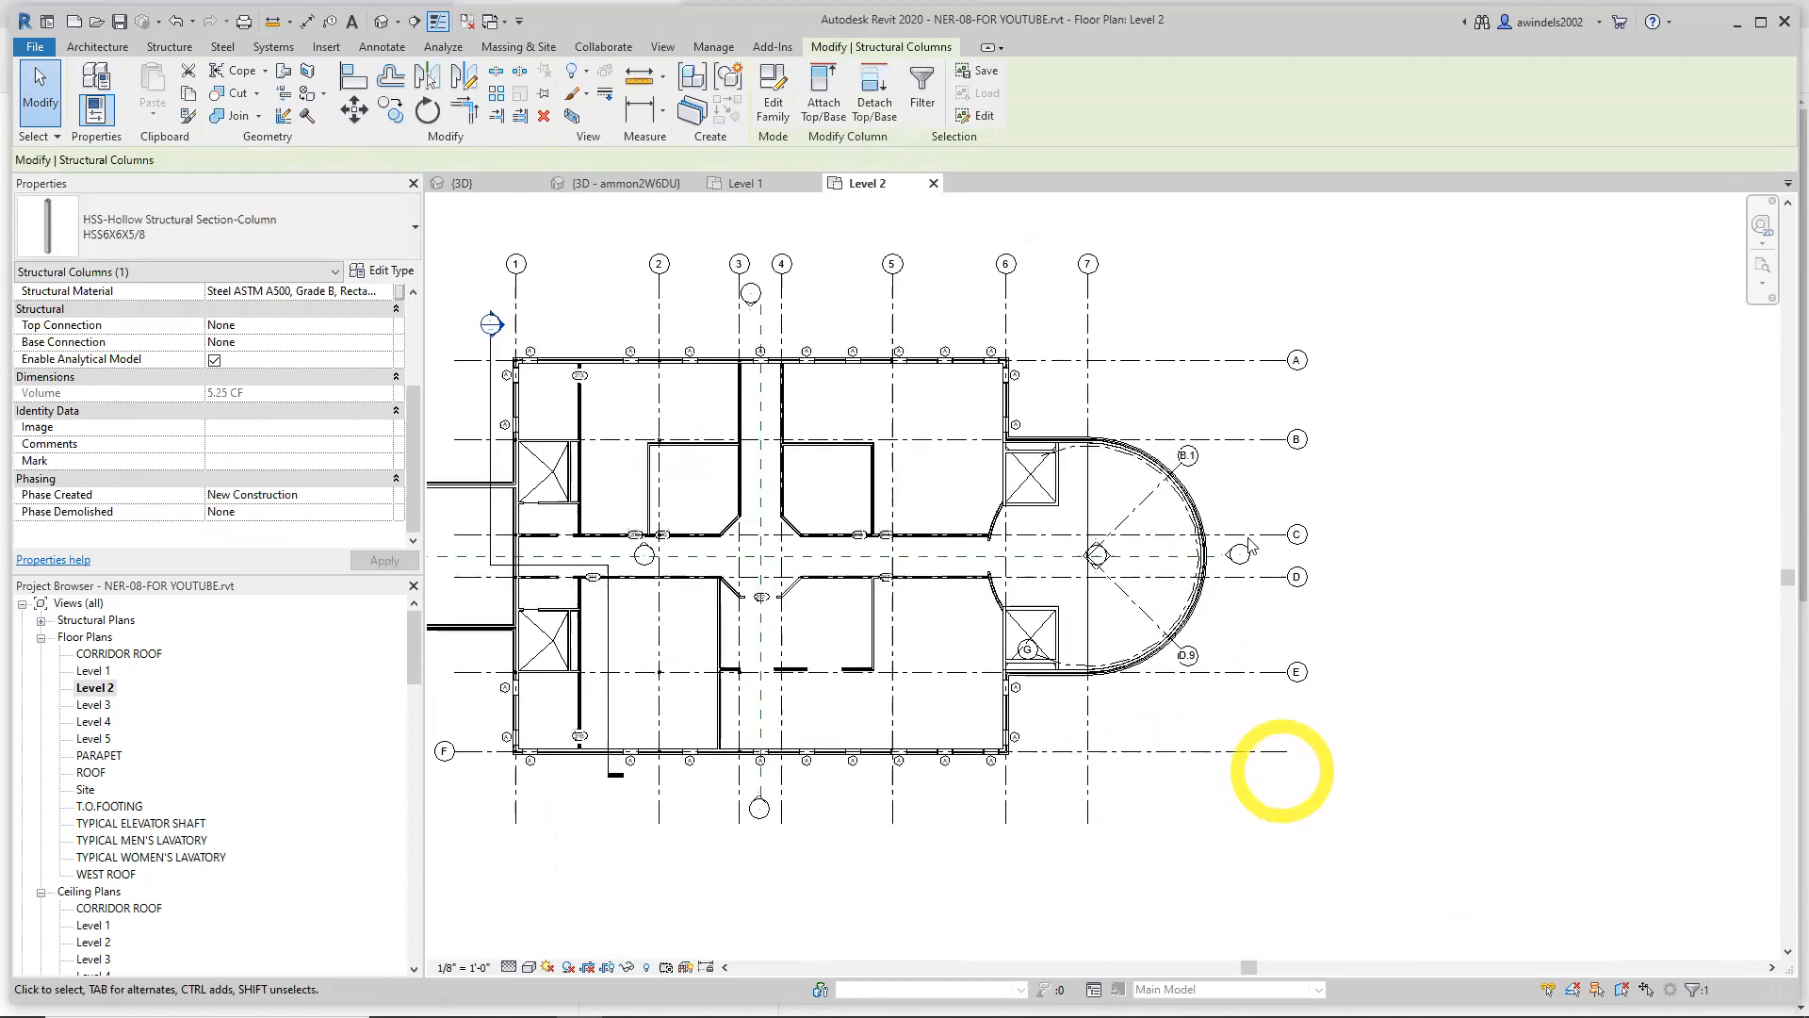
{"action": "left_click", "coordinate": [1097, 371], "text": "ctrl"}
{"action": "key", "text": "Escape"}
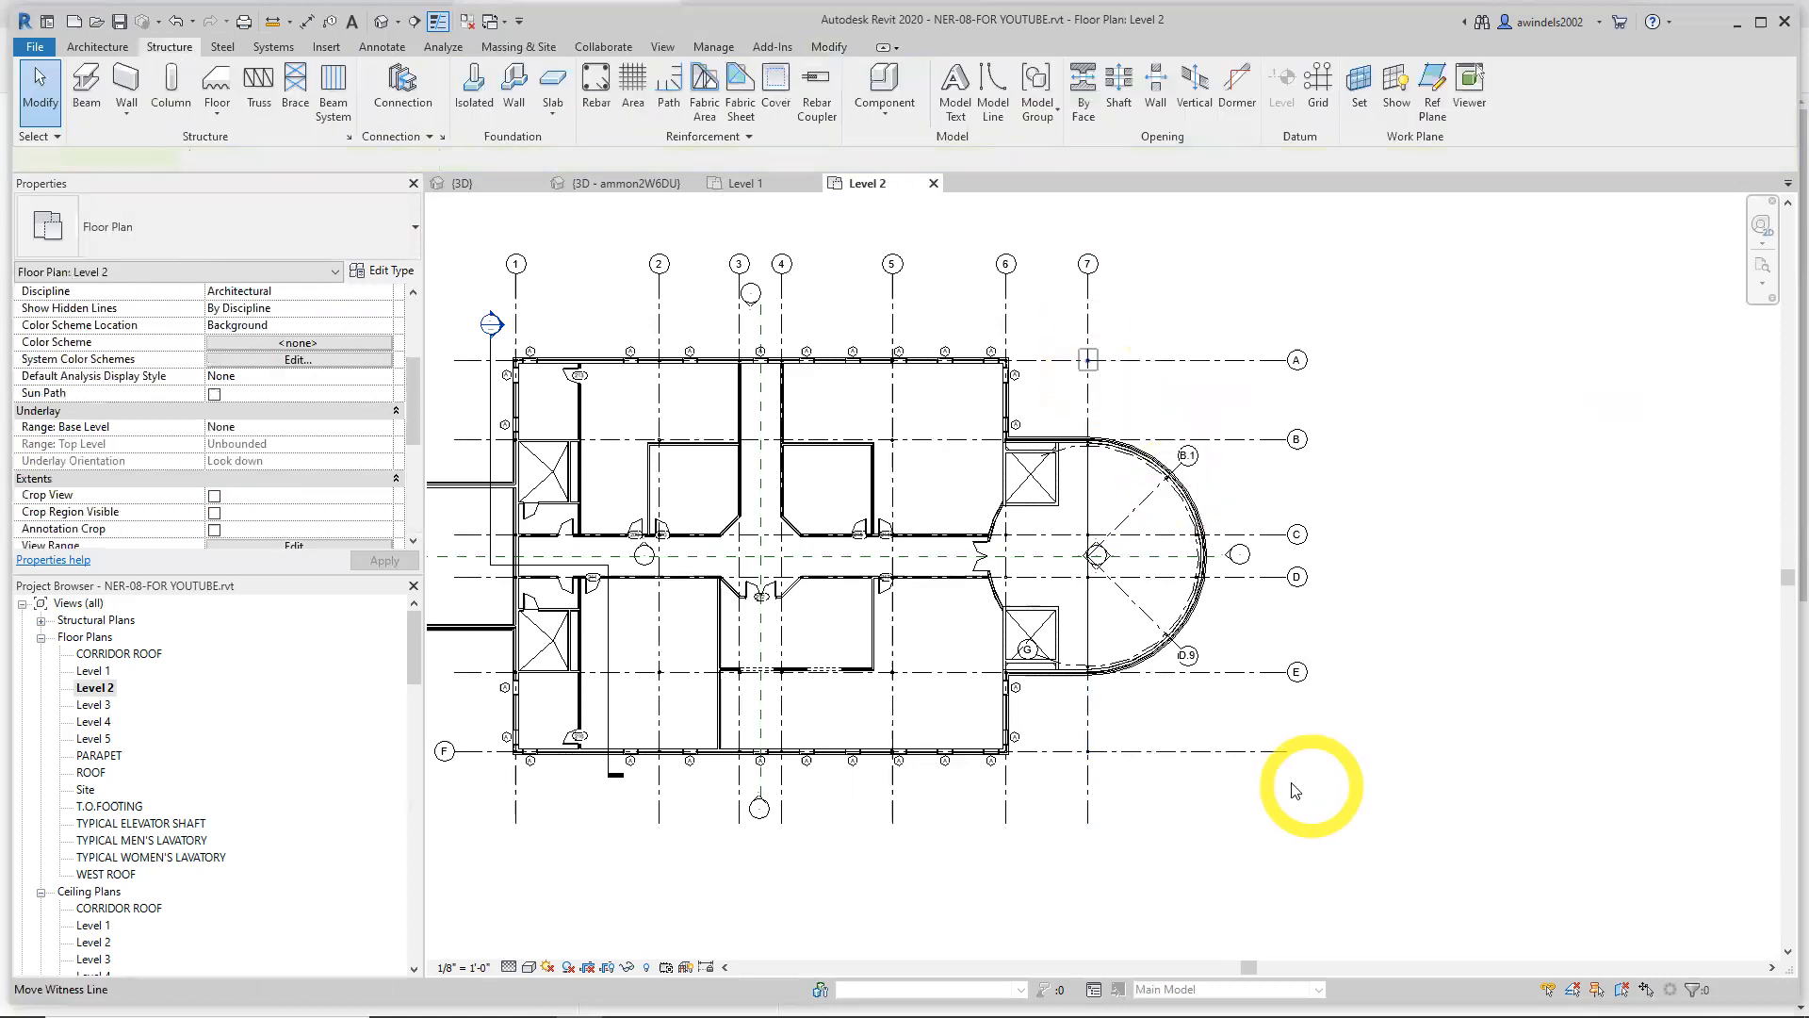
Turn on the grid bubble at the east end of grid line F in the Level 2 plan
{"action": "left_click", "coordinate": [1293, 751]}
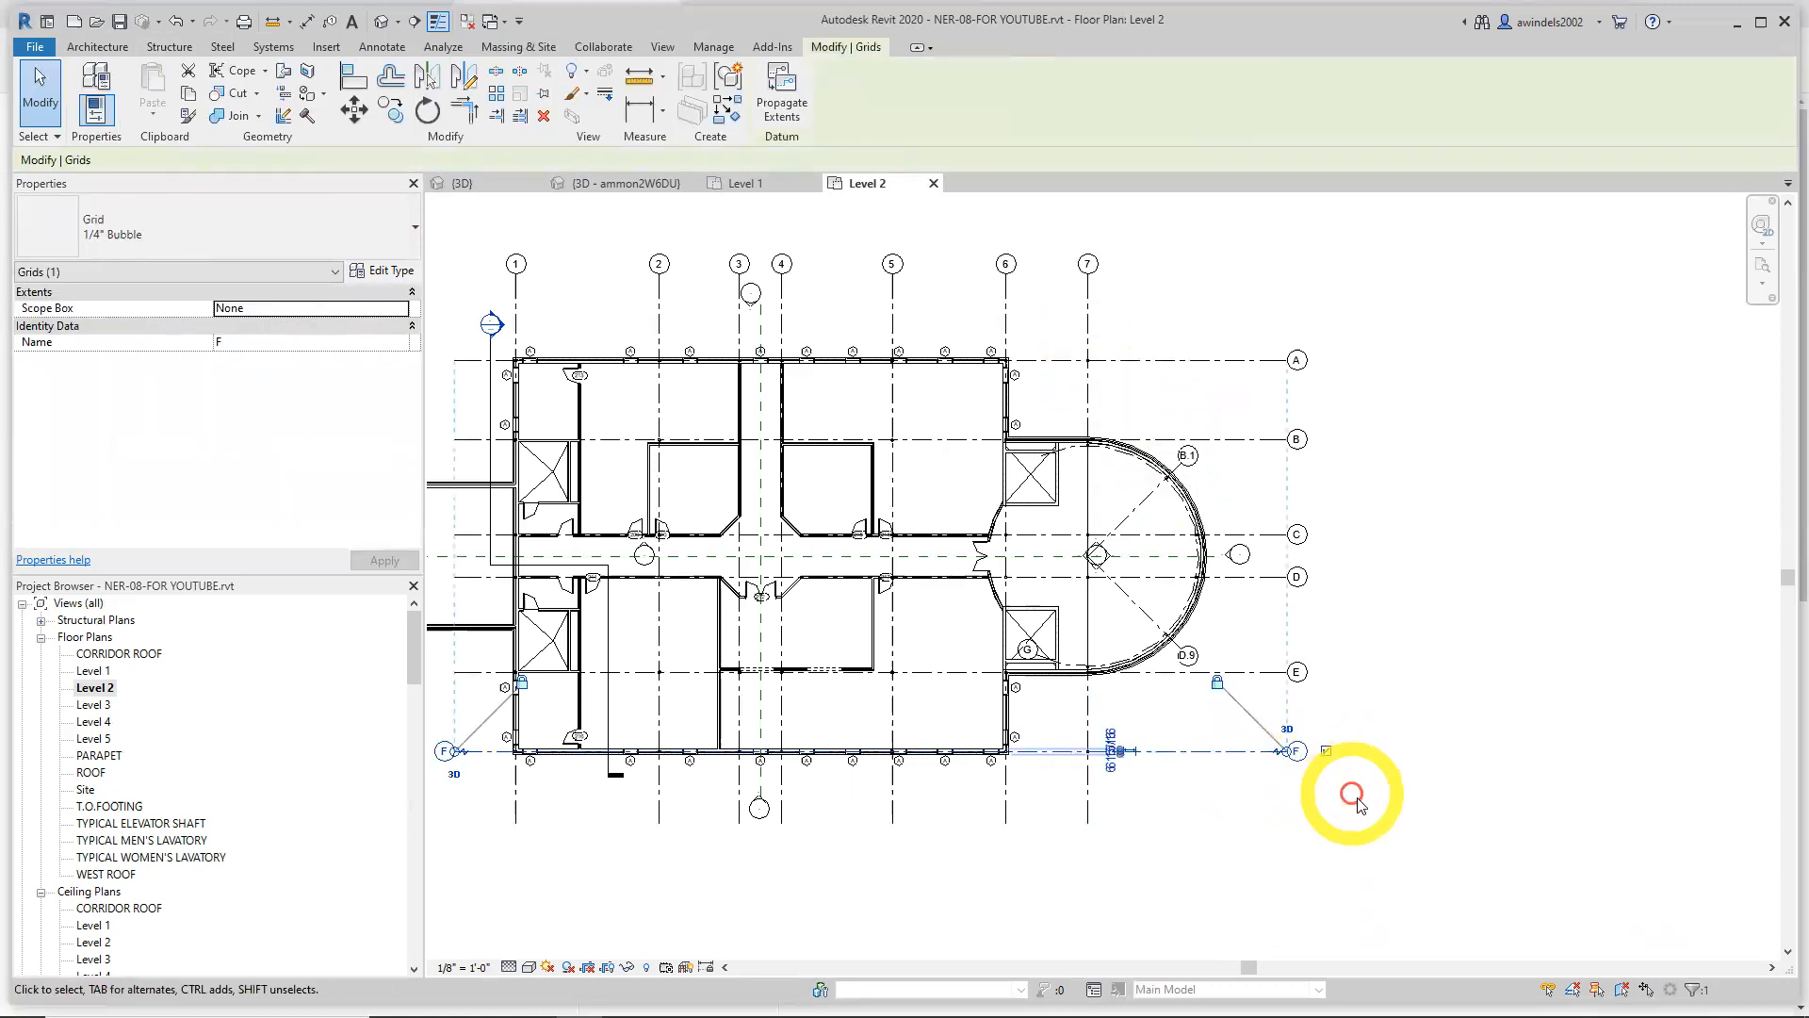
{"action": "left_click", "coordinate": [1152, 762]}
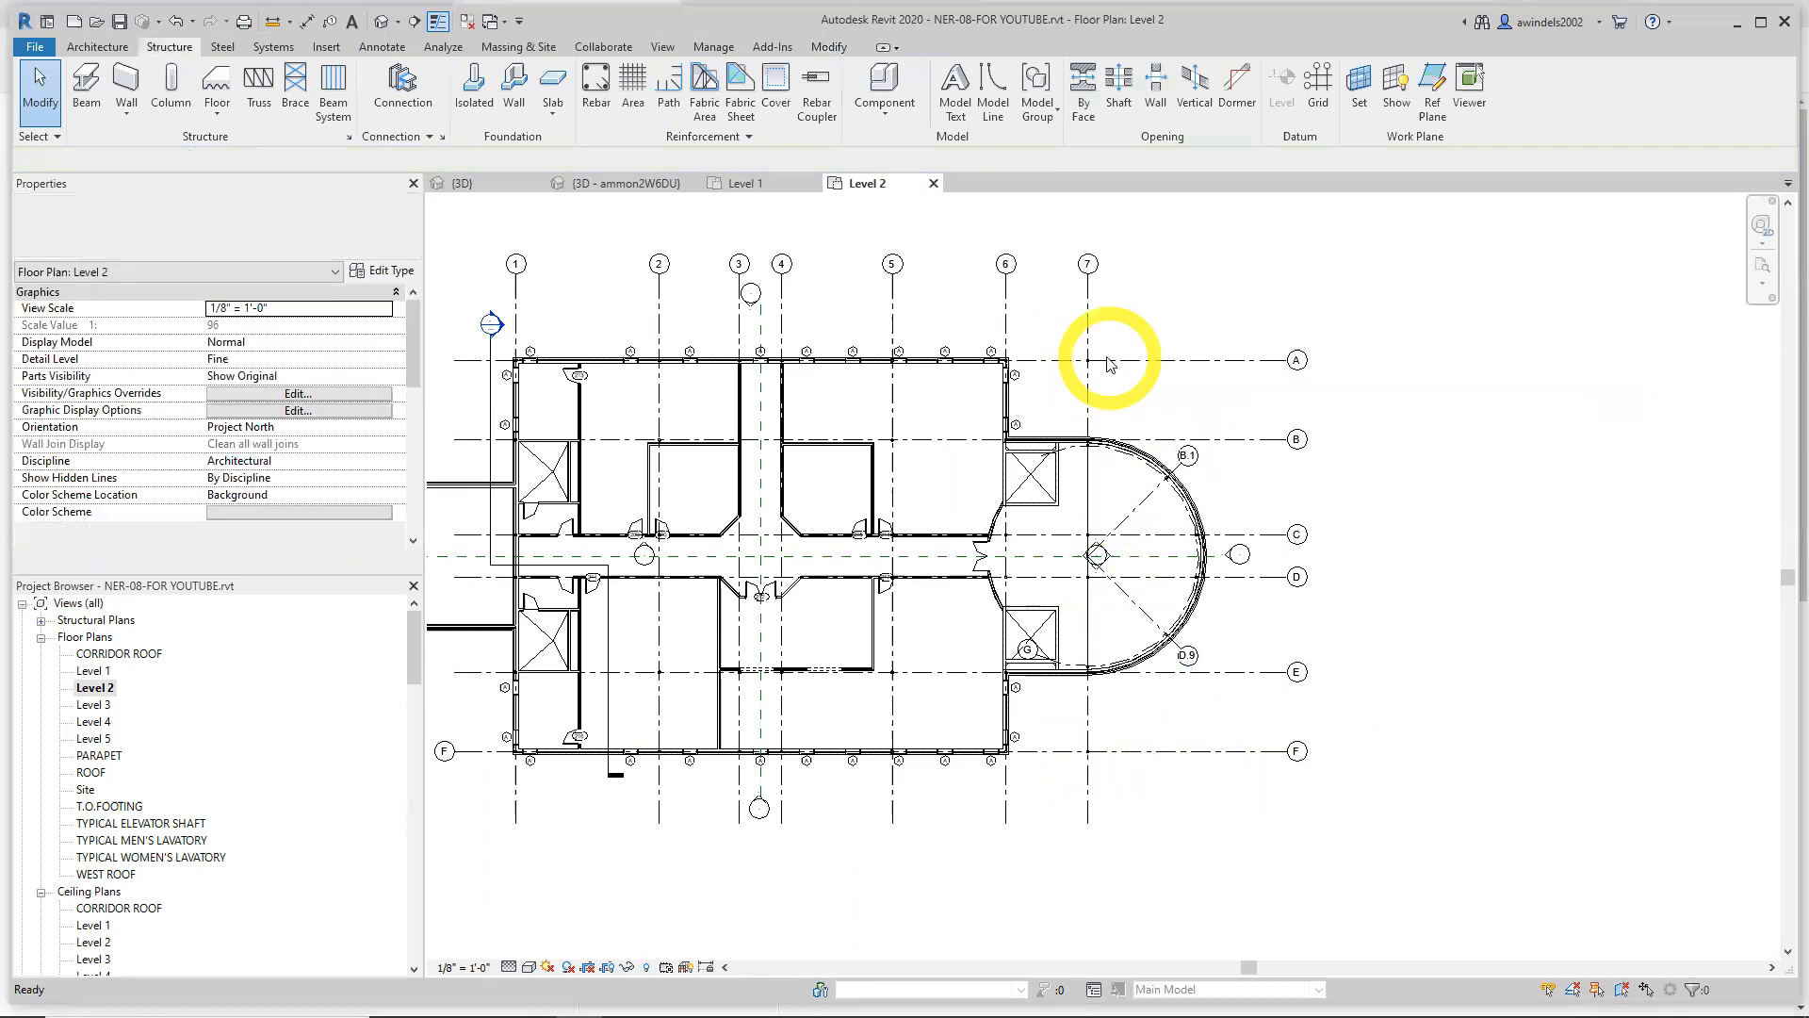
Set the top level of the two HSS6X6X5/8 columns at grid intersections A-7 and F-7 to Level 2
{"action": "scroll", "coordinate": [1090, 360], "scroll_direction": "up", "scroll_amount": 4}
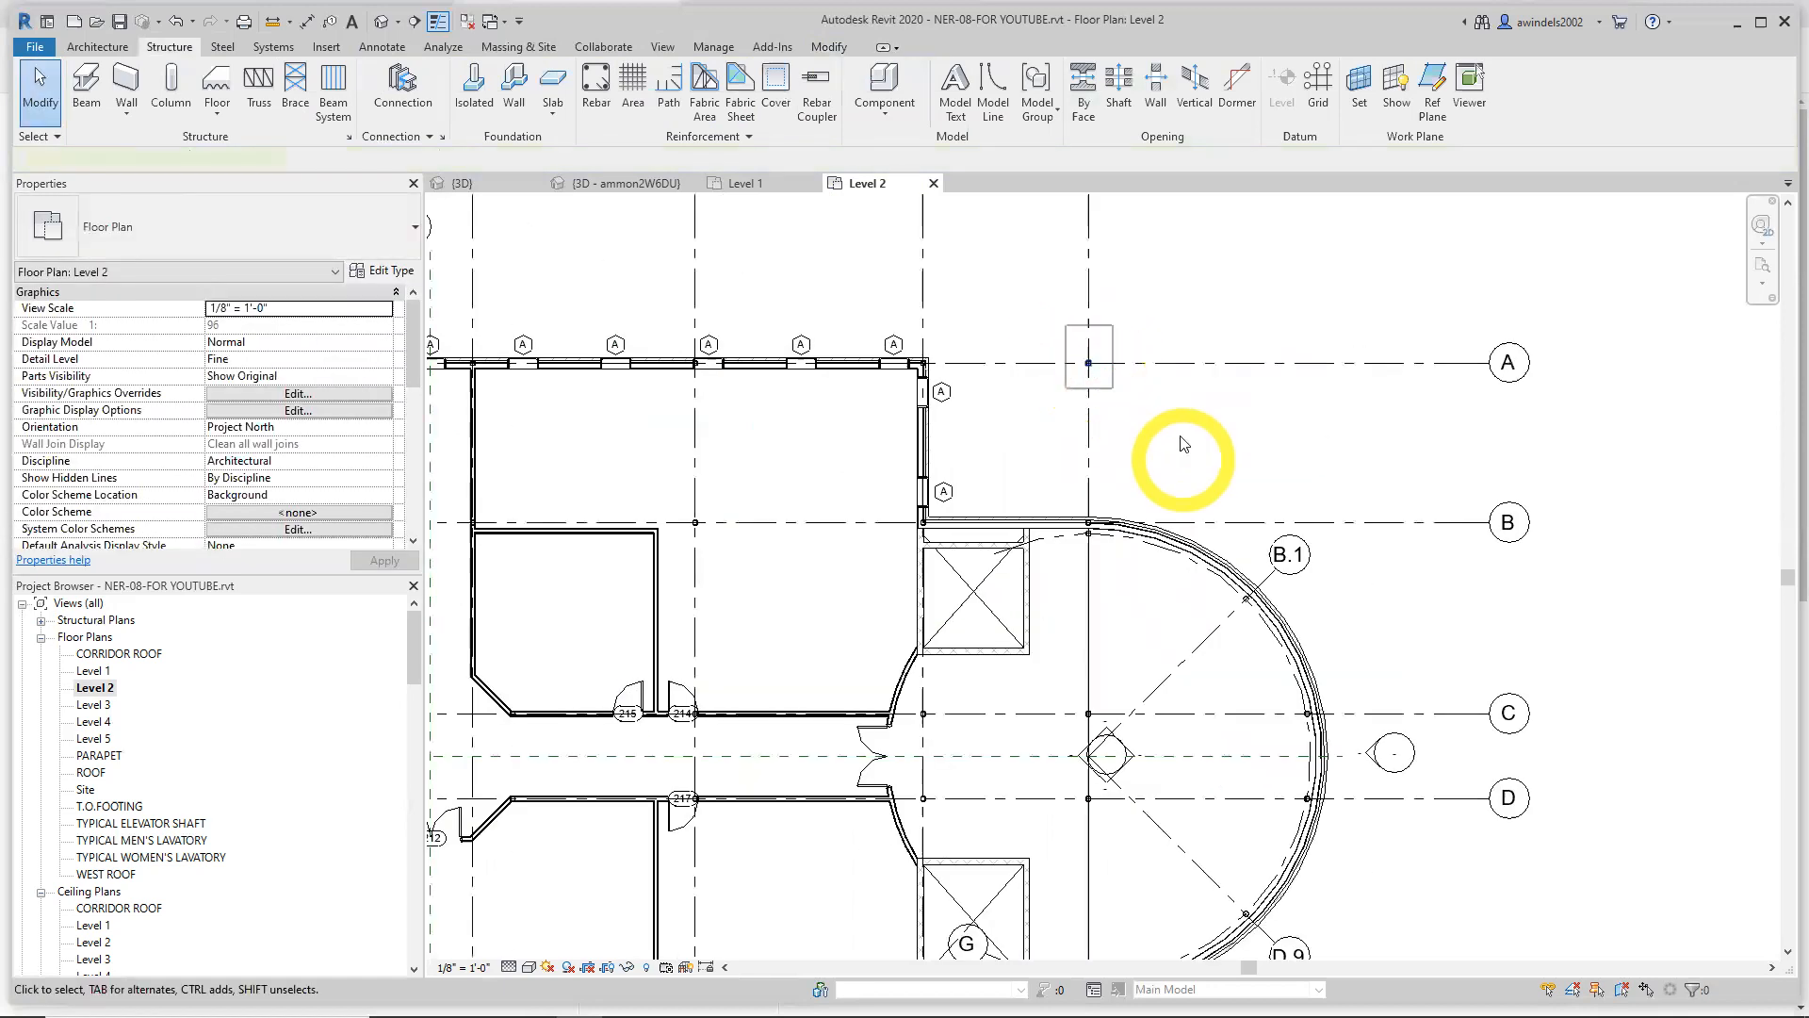
{"action": "middle_click_drag", "start_coordinate": [1178, 448], "coordinate": [1204, 537]}
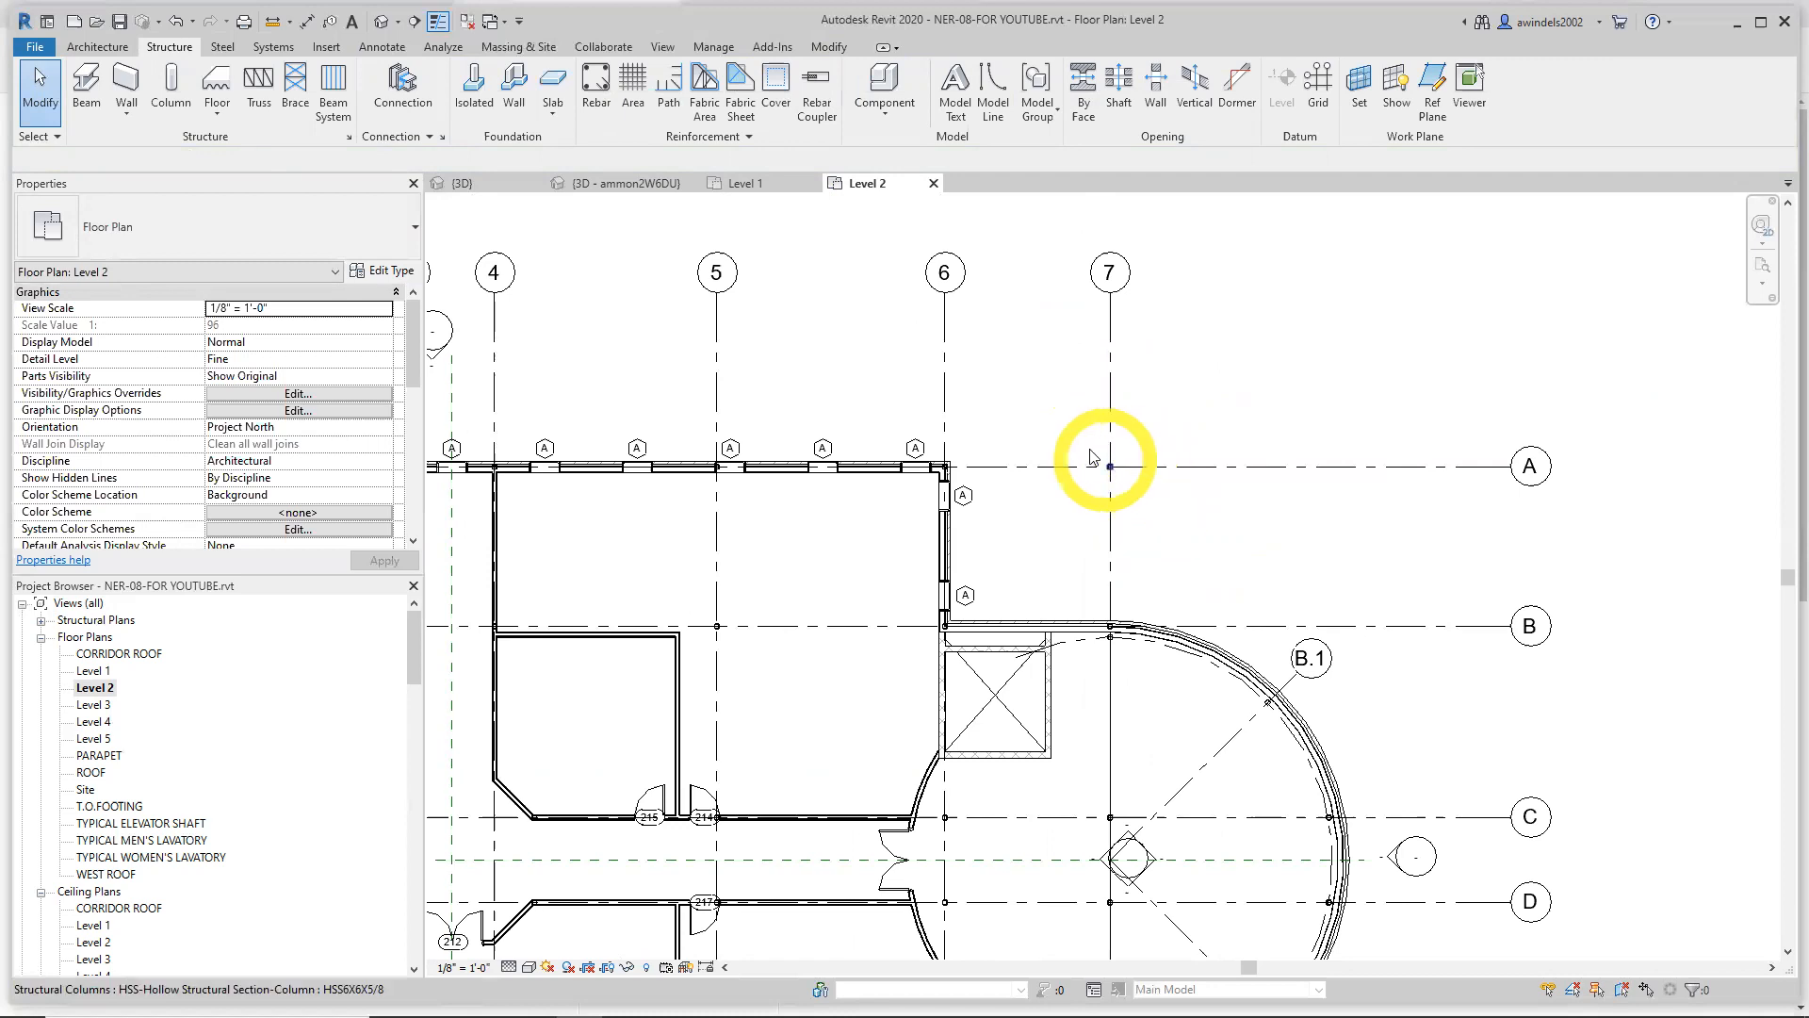
{"action": "left_click", "coordinate": [1114, 469]}
{"action": "middle_click_drag", "start_coordinate": [1135, 629], "coordinate": [1059, 266]}
{"action": "middle_click_drag", "start_coordinate": [1183, 787], "coordinate": [1182, 658]}
{"action": "left_click", "coordinate": [1017, 785], "text": "ctrl"}
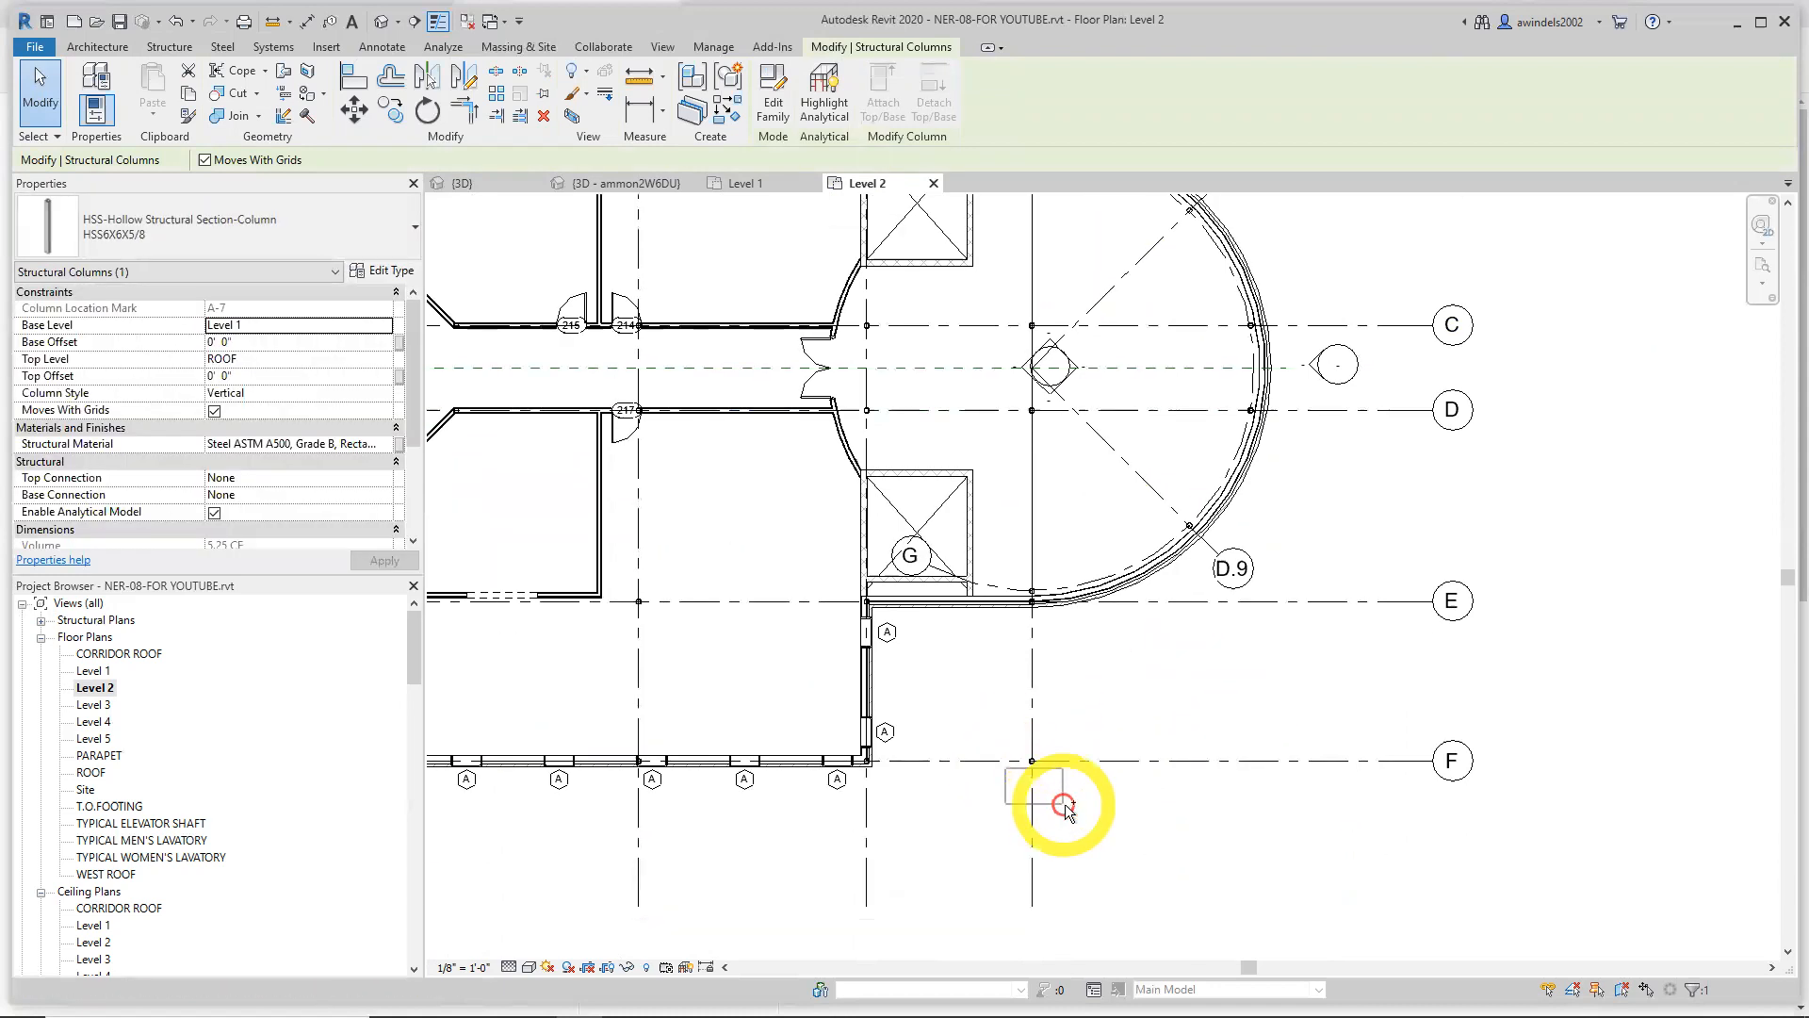
{"action": "scroll", "coordinate": [1166, 726], "scroll_direction": "down", "scroll_amount": 2}
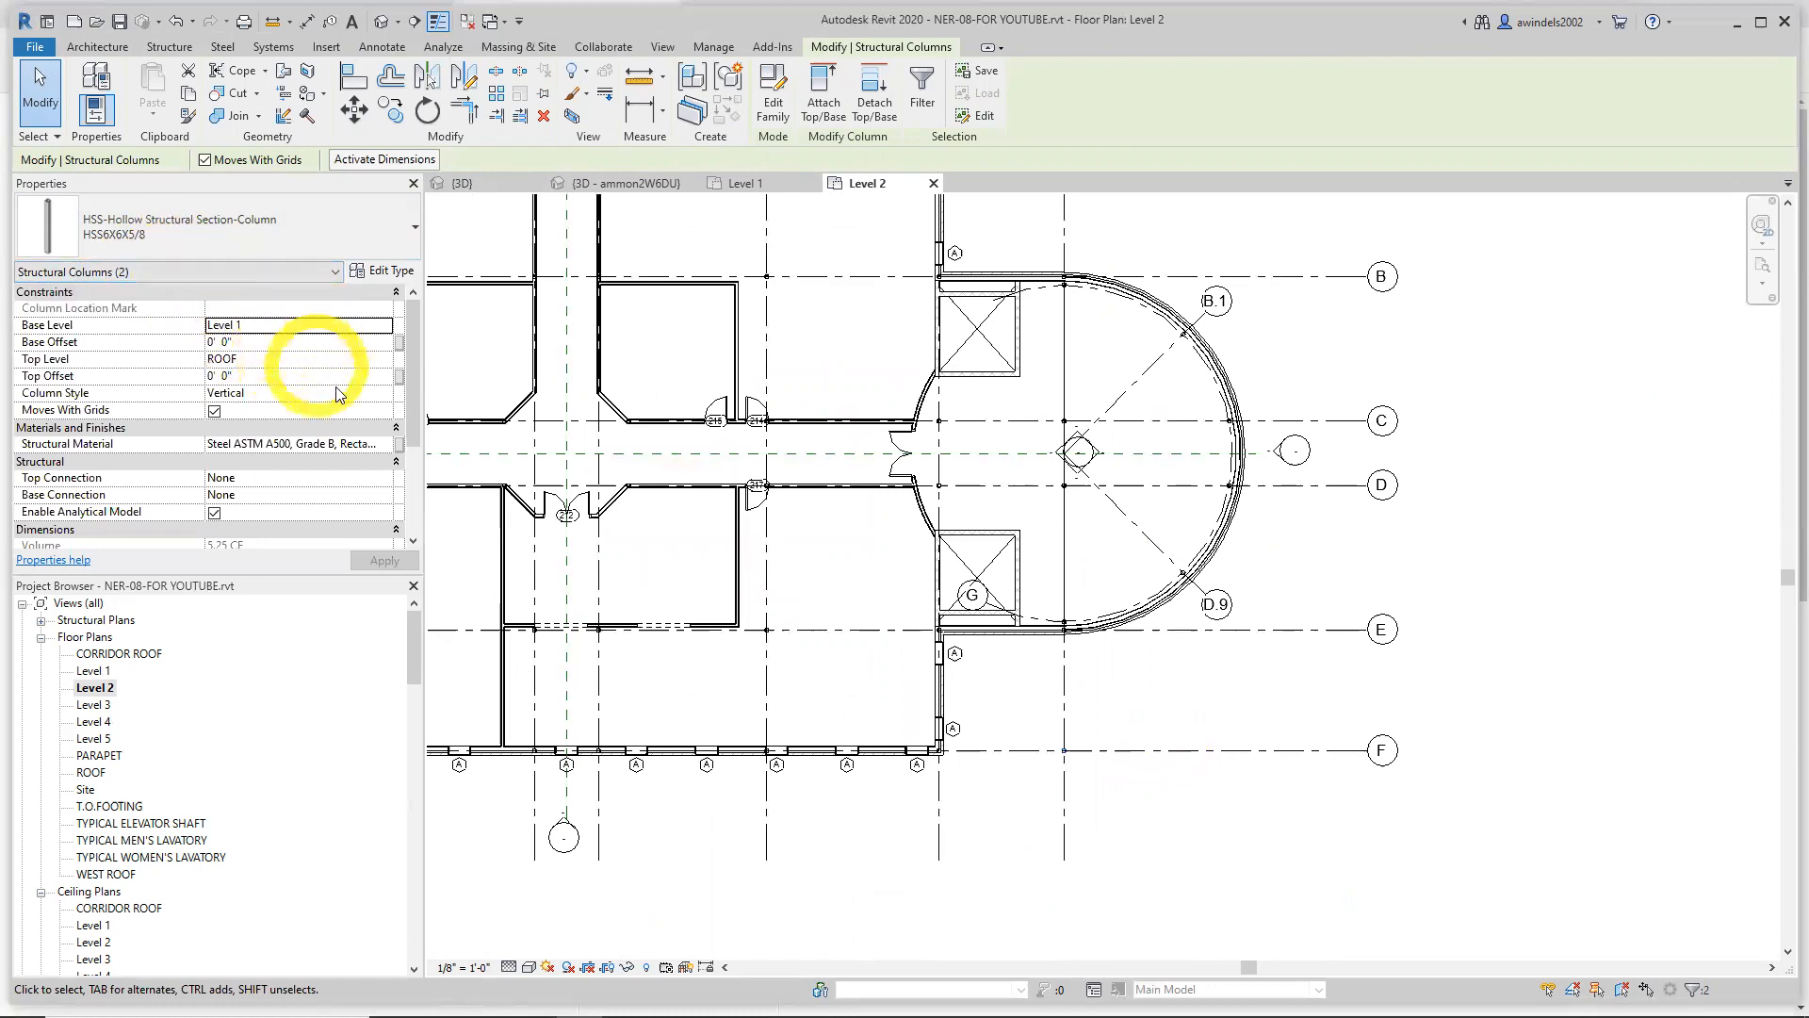
{"action": "left_click", "coordinate": [370, 359]}
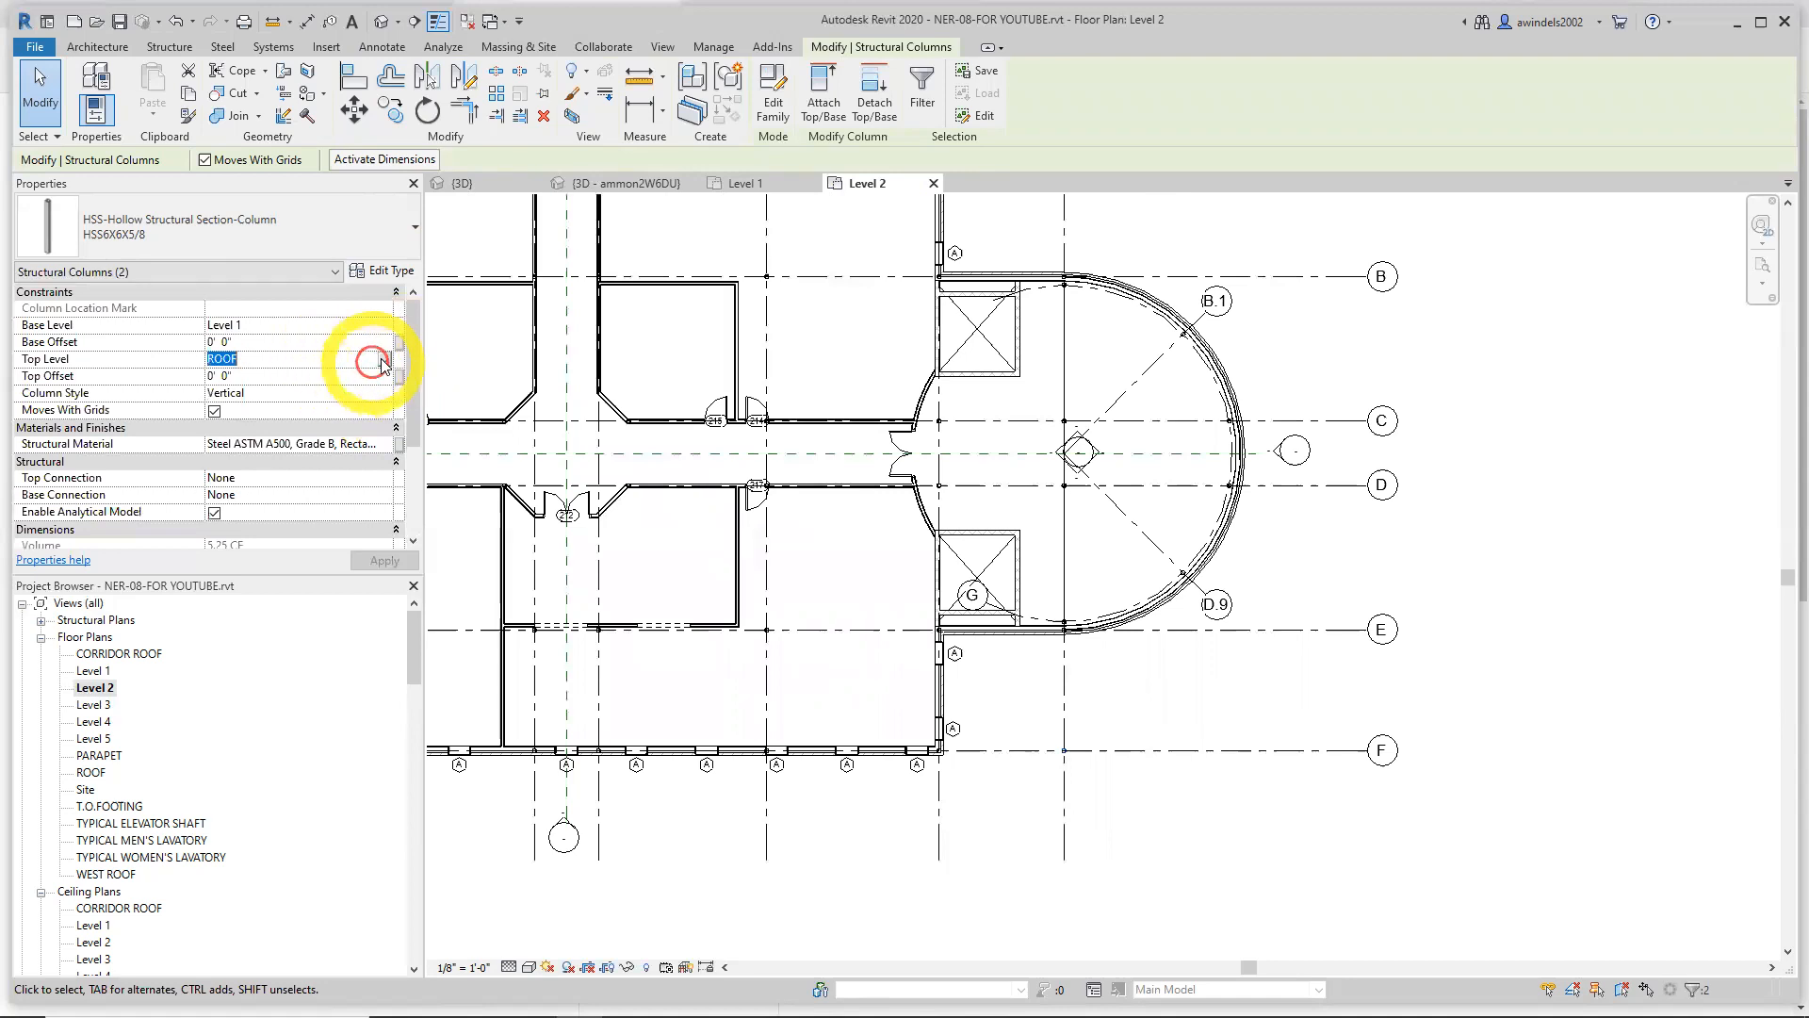
{"action": "left_click", "coordinate": [383, 359]}
{"action": "scroll", "coordinate": [346, 405], "scroll_direction": "up", "scroll_amount": 3}
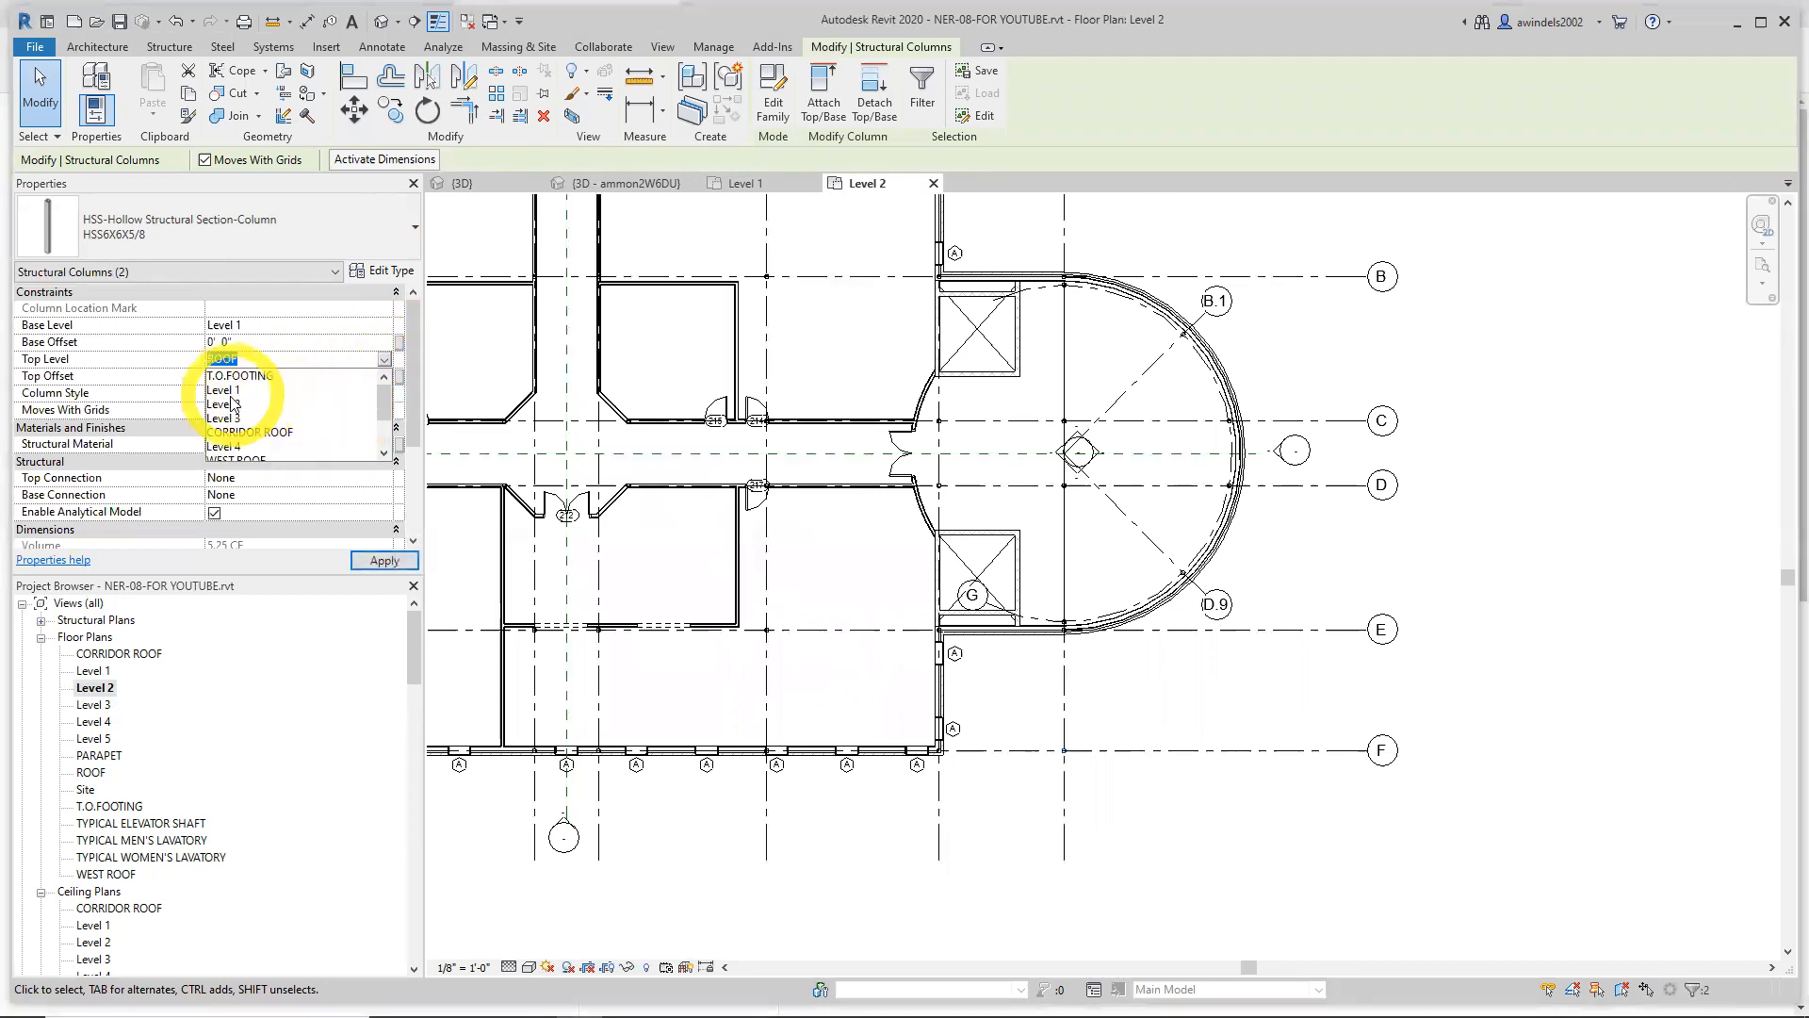
{"action": "left_click", "coordinate": [234, 403]}
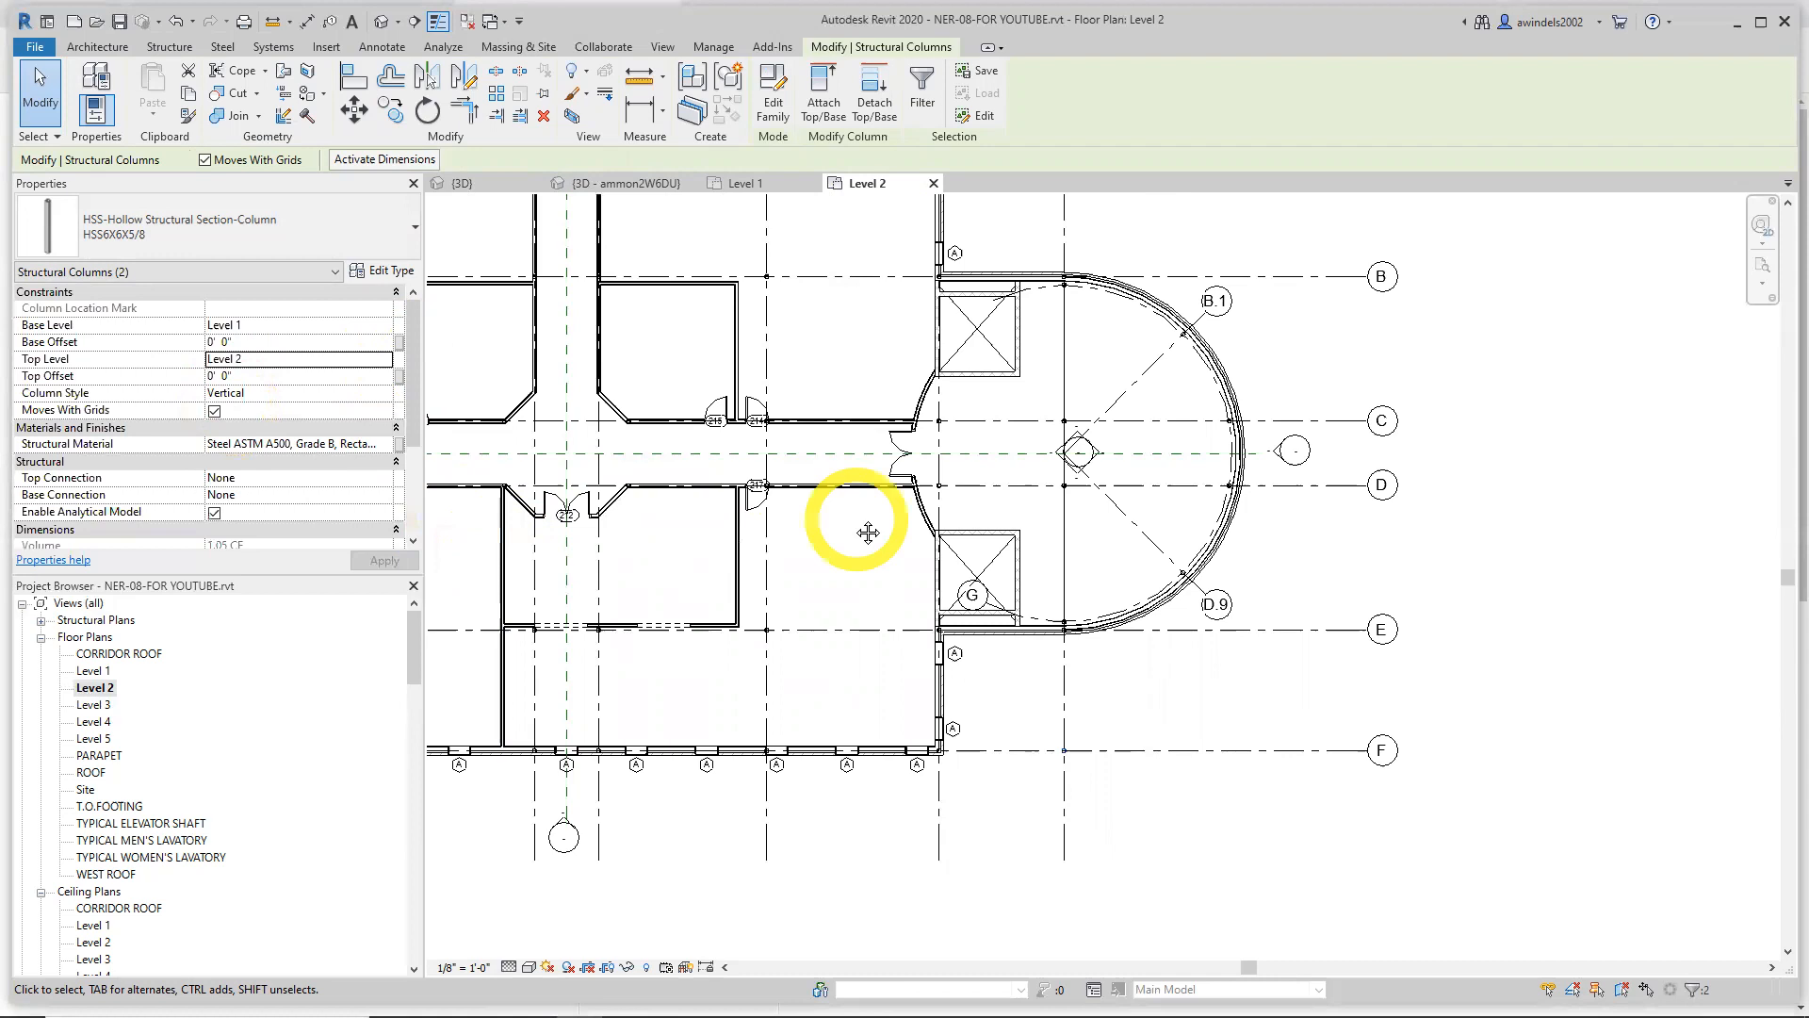
Set the top level of the two selected HSS6X6X5/8 columns to Level 4 and inspect them in the 3D view
{"action": "middle_click_drag", "start_coordinate": [859, 511], "coordinate": [781, 736]}
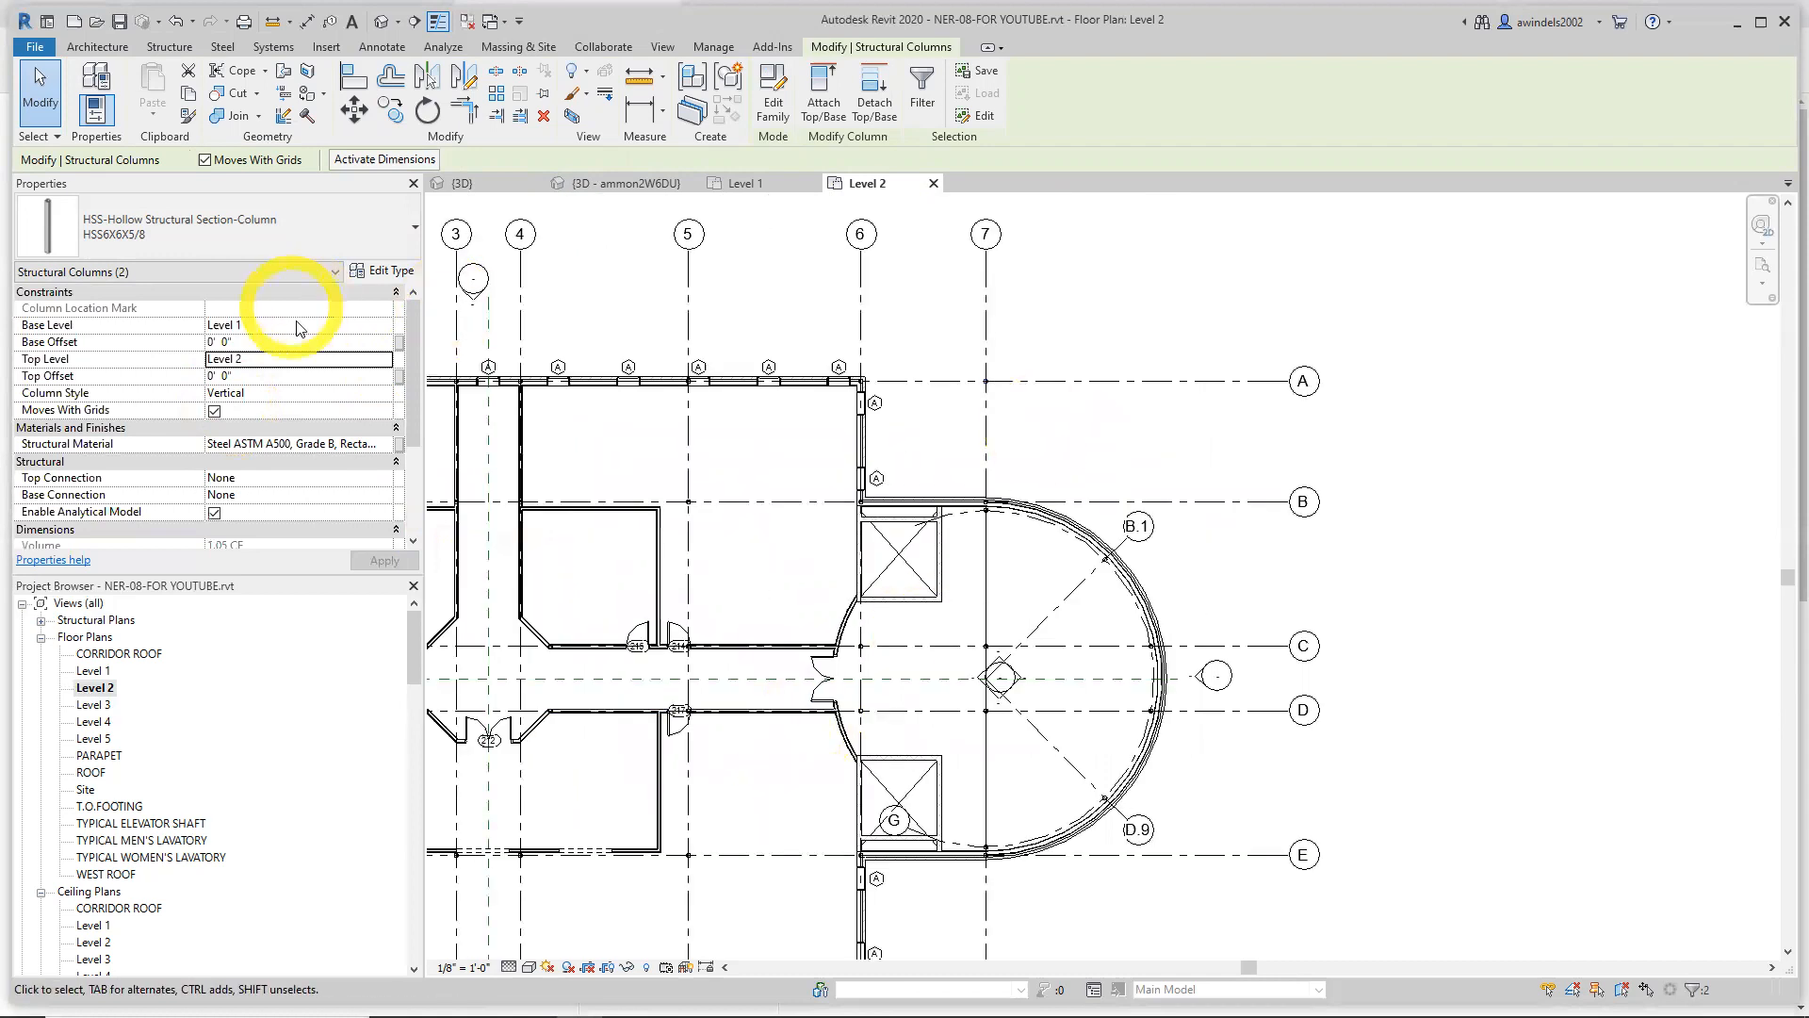
{"action": "left_click", "coordinate": [370, 359]}
{"action": "left_click", "coordinate": [383, 359]}
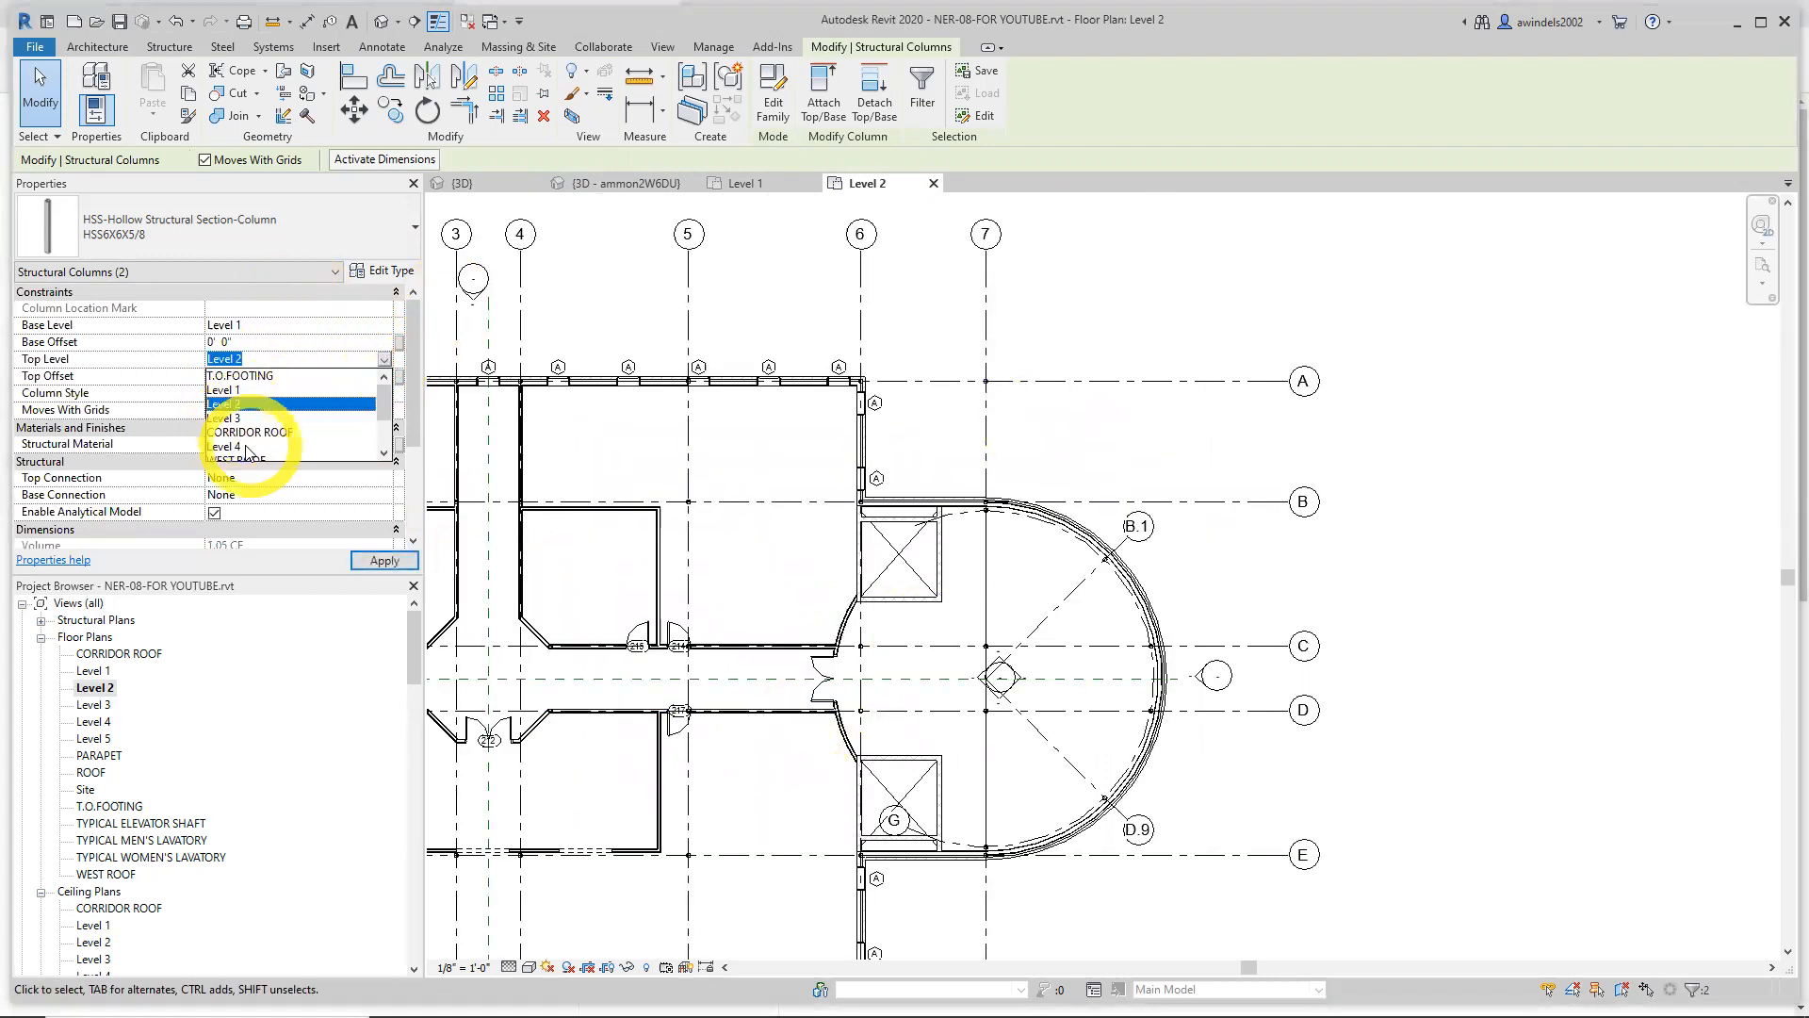
{"action": "left_click", "coordinate": [236, 446]}
{"action": "left_click", "coordinate": [460, 183]}
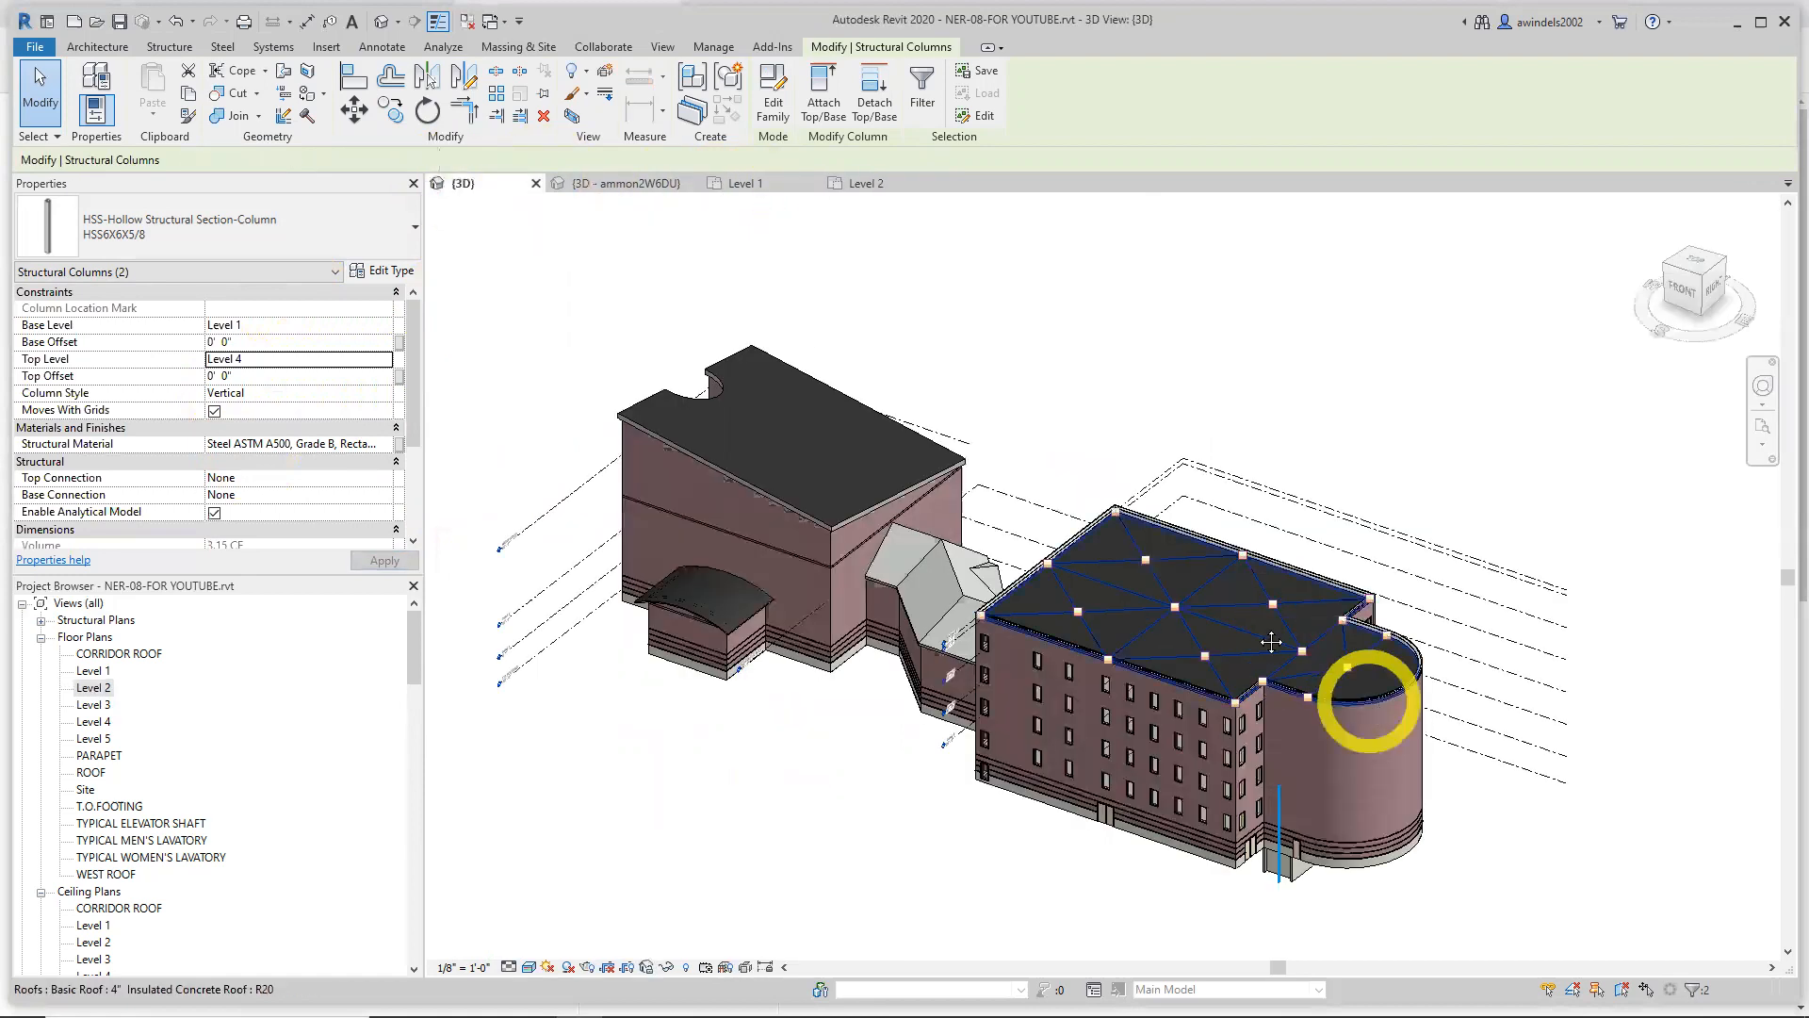
{"action": "scroll", "coordinate": [1159, 727], "scroll_direction": "up", "scroll_amount": 5}
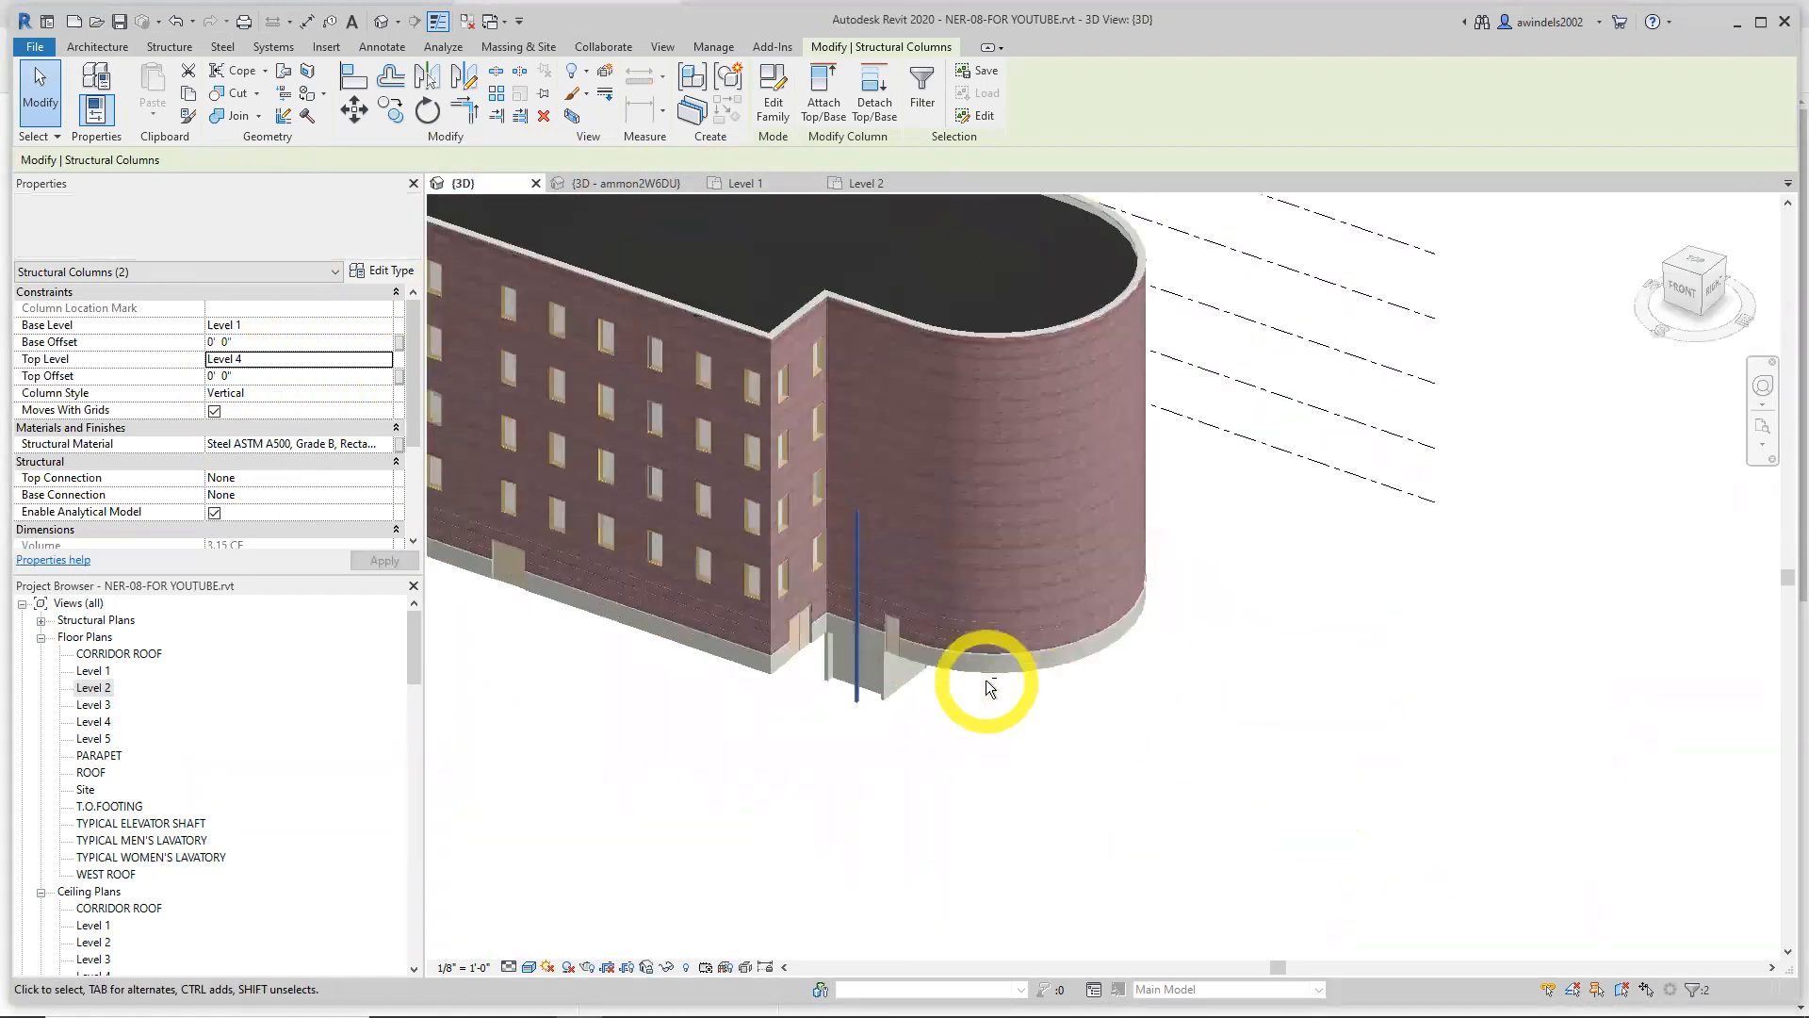
{"action": "scroll", "coordinate": [1055, 693], "scroll_direction": "up", "scroll_amount": 3}
{"action": "middle_click_drag", "start_coordinate": [1147, 631], "coordinate": [1066, 735], "text": "shift"}
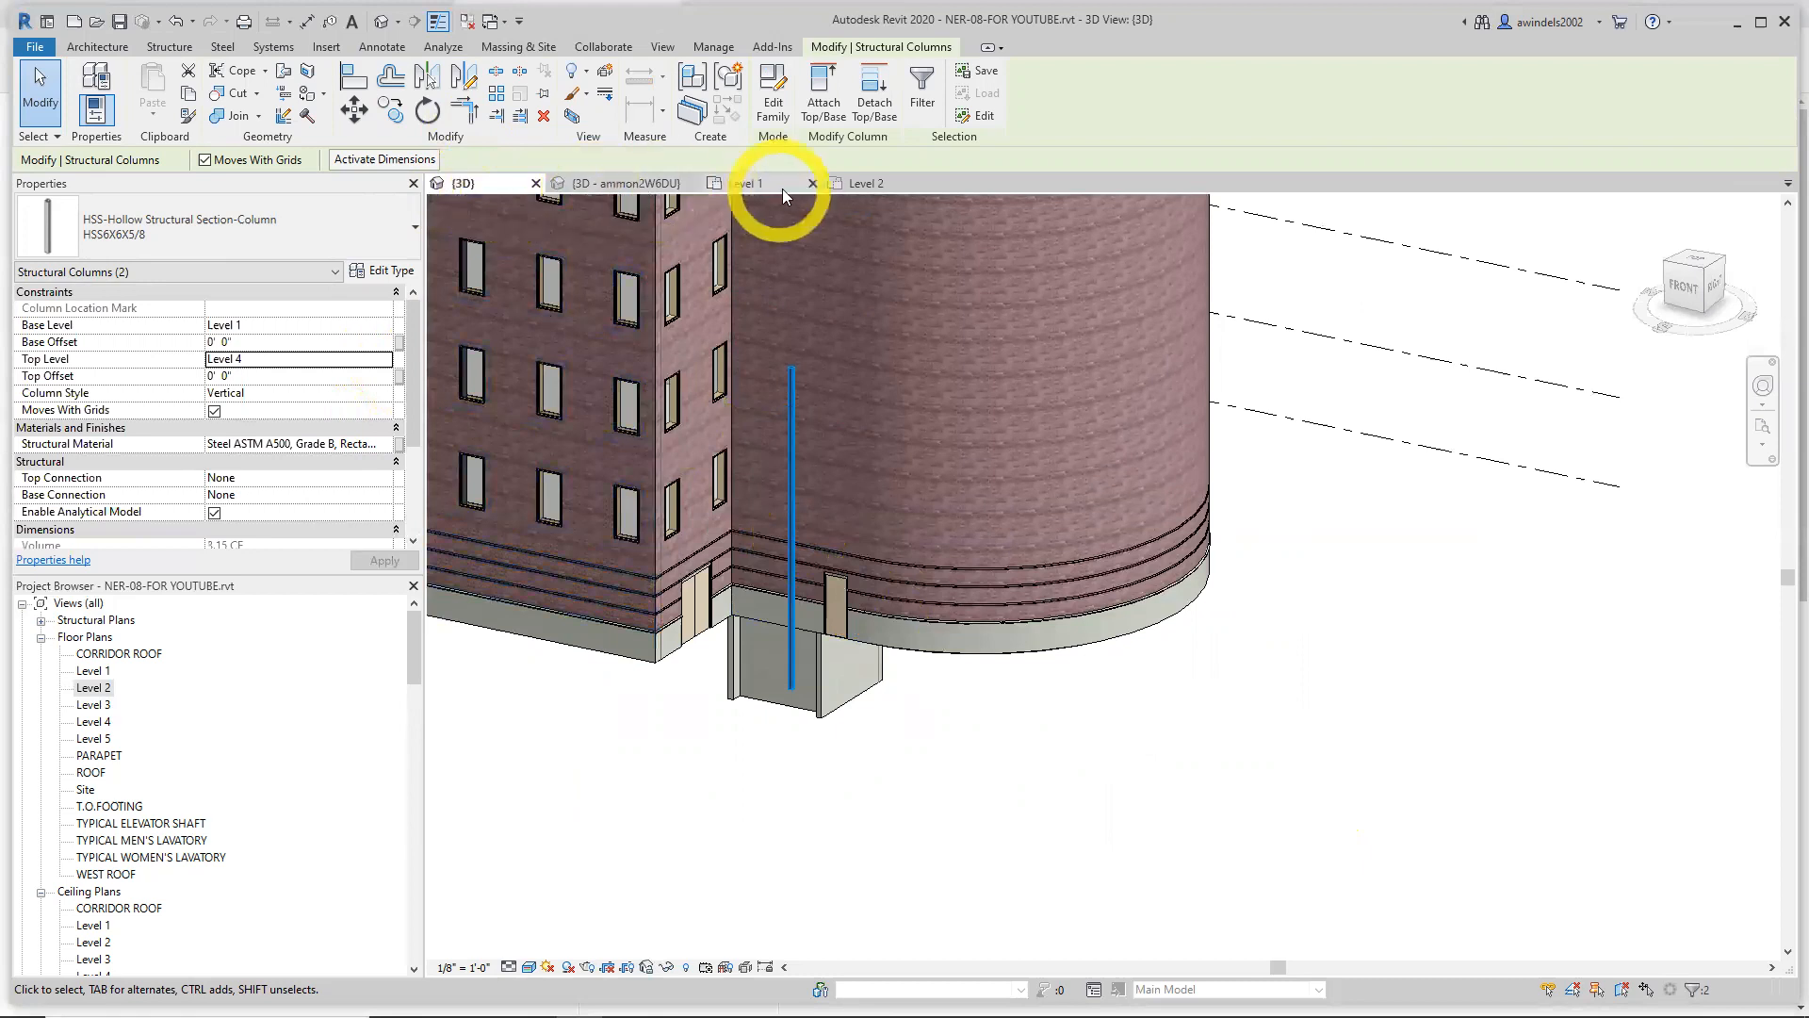
Set the top level of the two selected columns to Level 2, check them in 3D and return to the Level 2 plan
{"action": "left_click", "coordinate": [866, 187]}
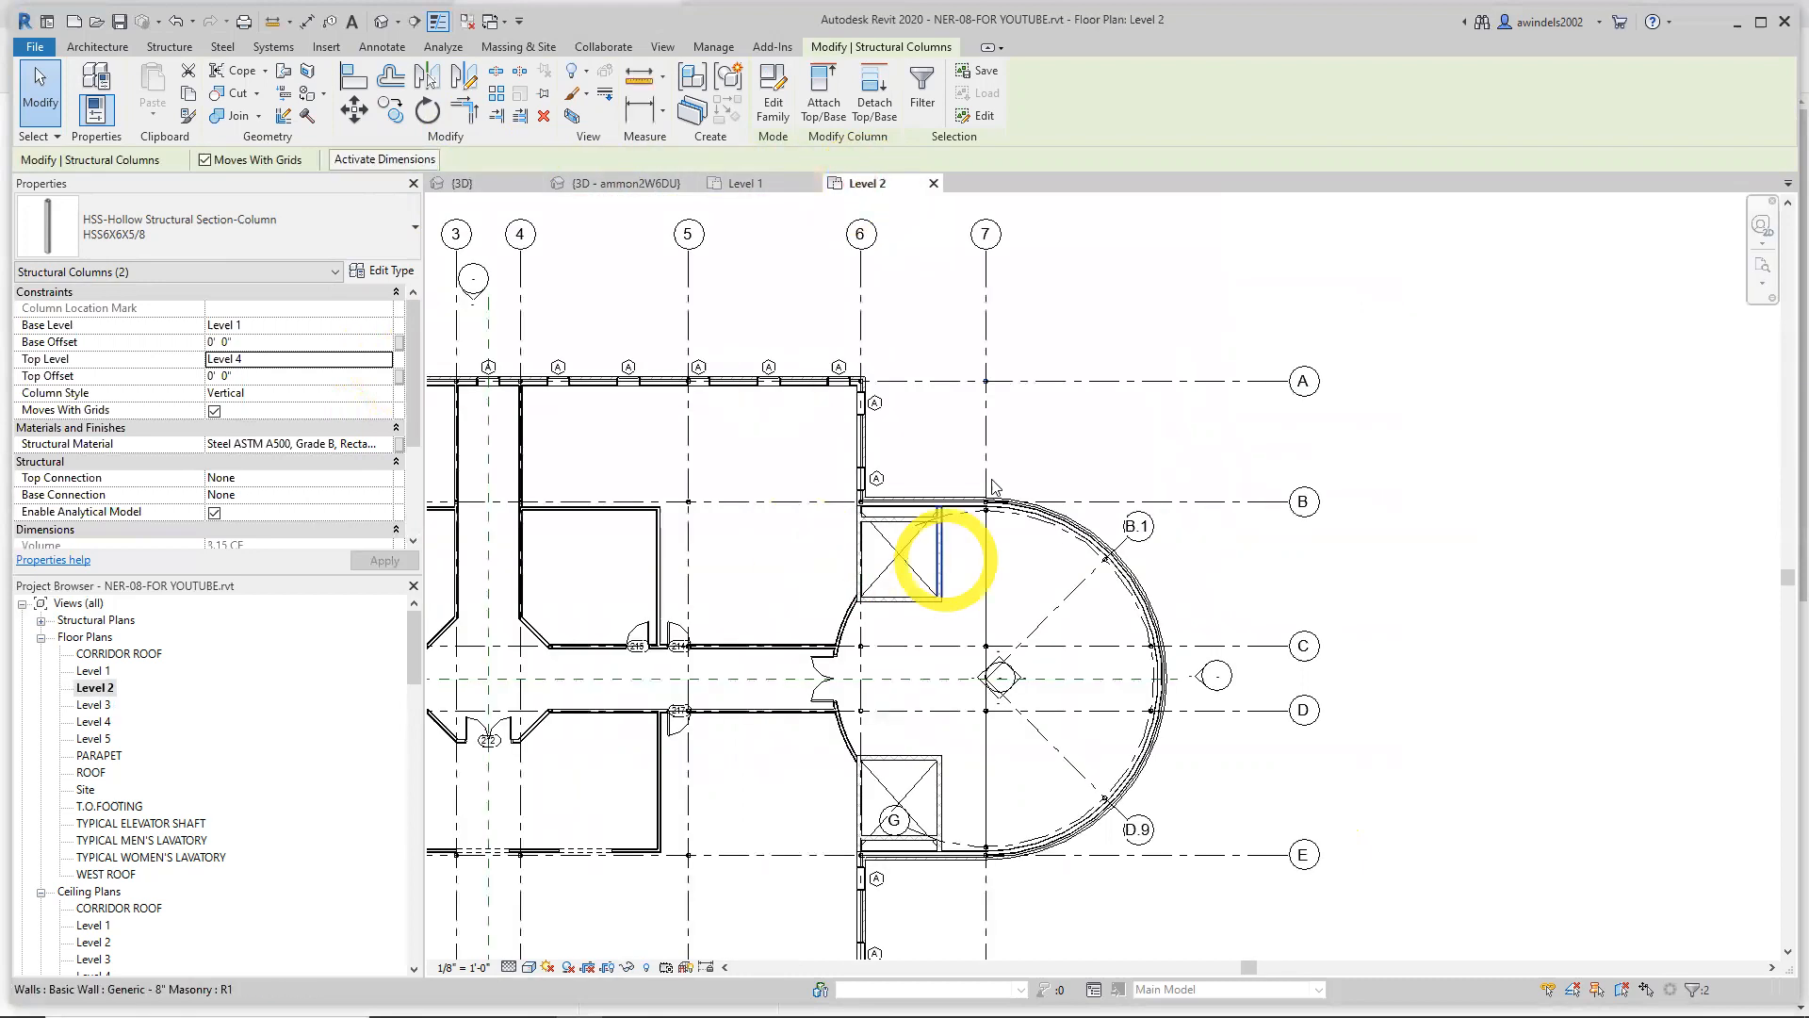
{"action": "left_click", "coordinate": [302, 359]}
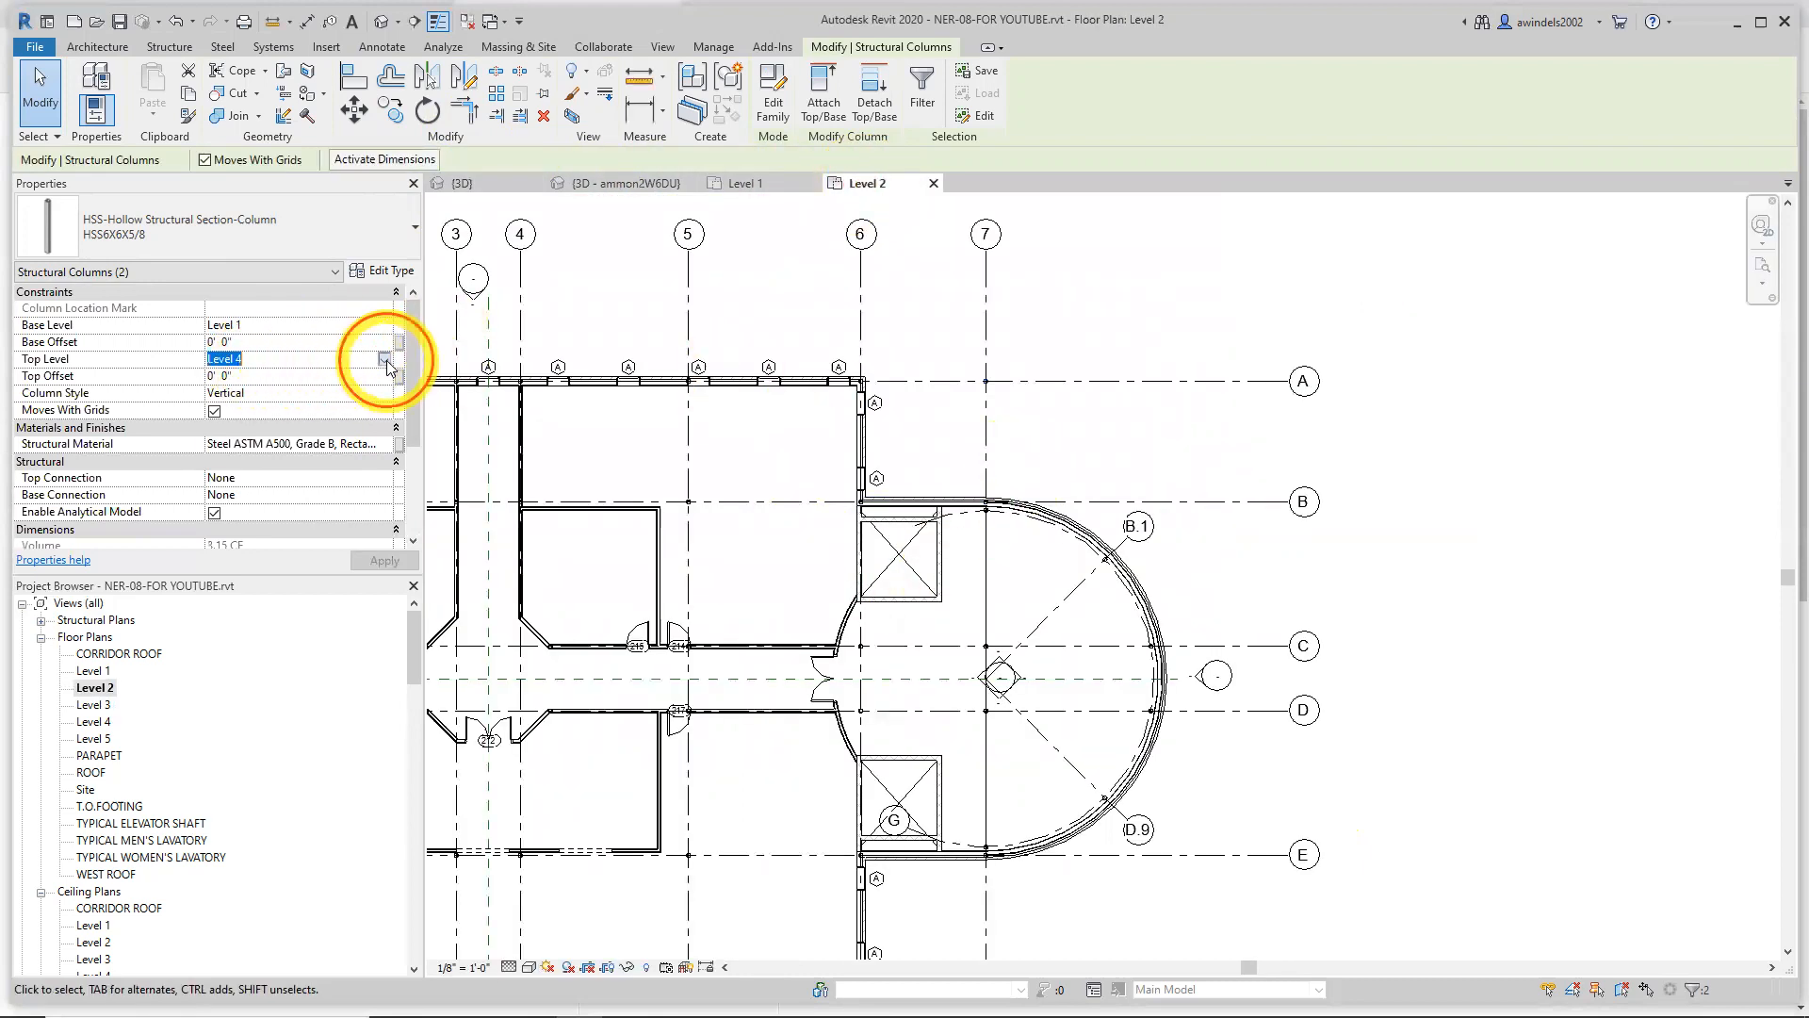
{"action": "left_click", "coordinate": [383, 359]}
{"action": "left_click", "coordinate": [237, 404]}
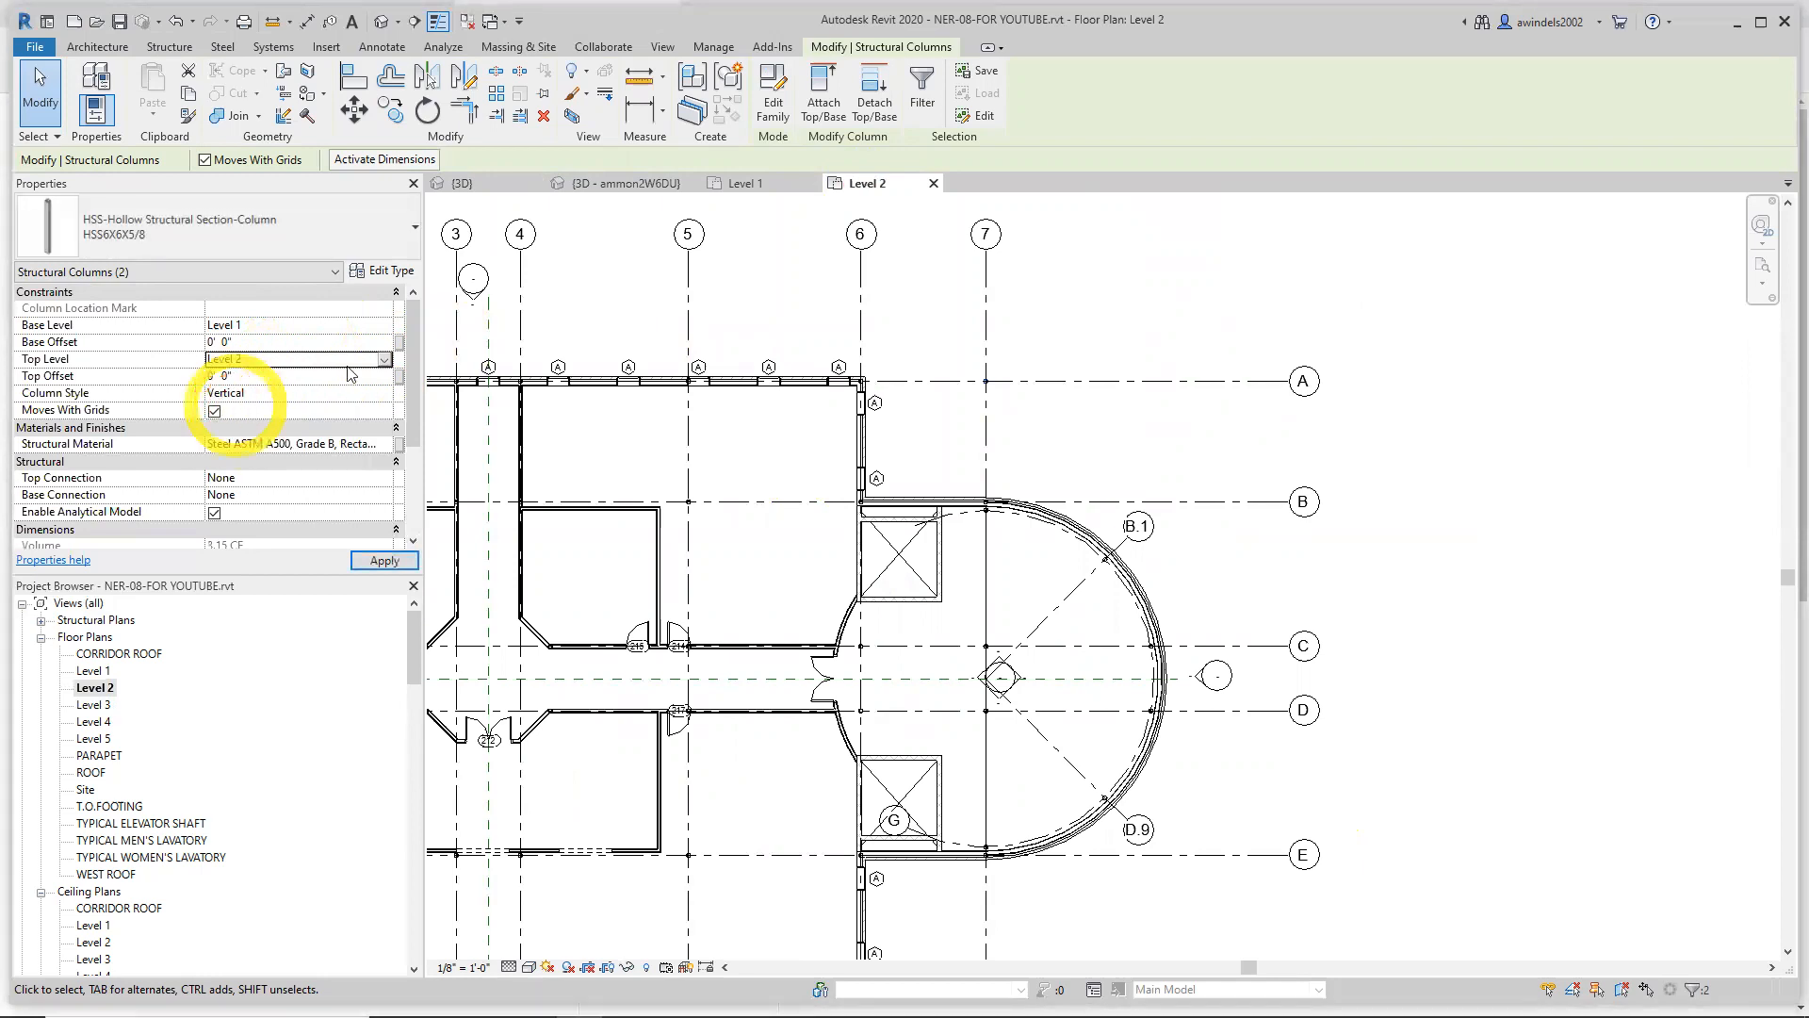
{"action": "left_click", "coordinate": [1081, 606]}
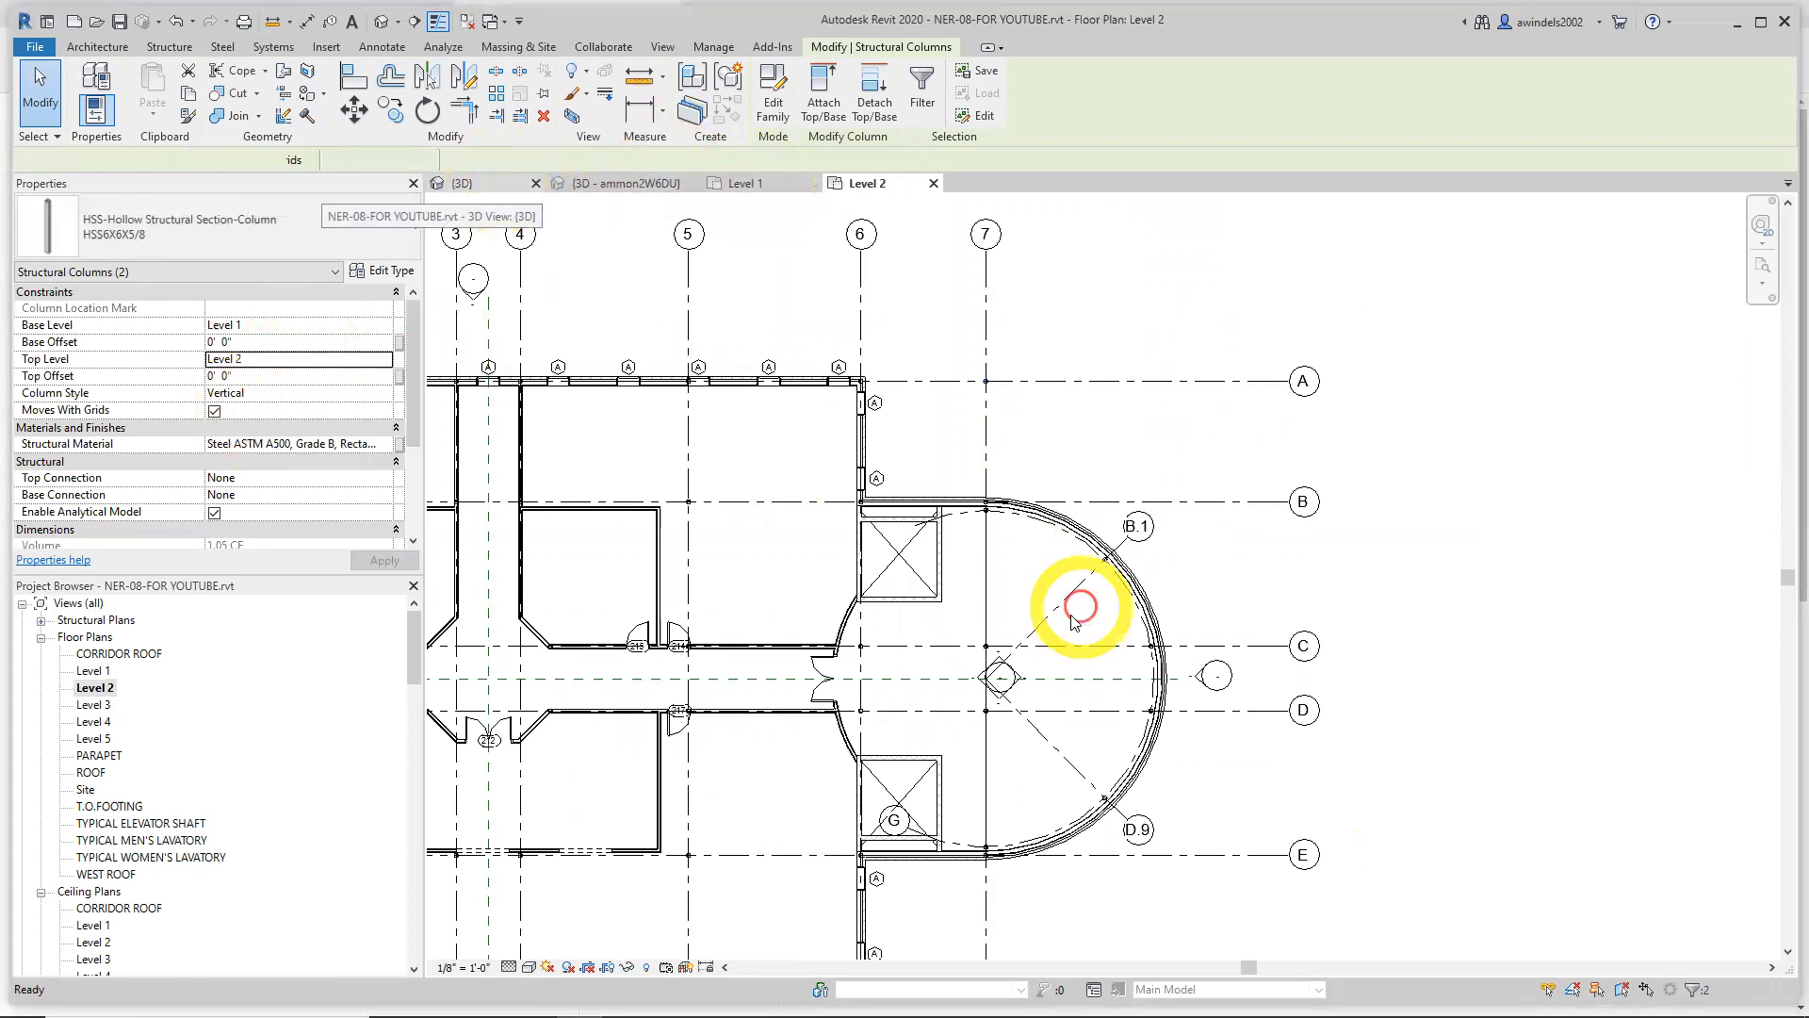
{"action": "middle_click_drag", "start_coordinate": [1229, 750], "coordinate": [1140, 791], "text": "shift"}
{"action": "left_click", "coordinate": [871, 184]}
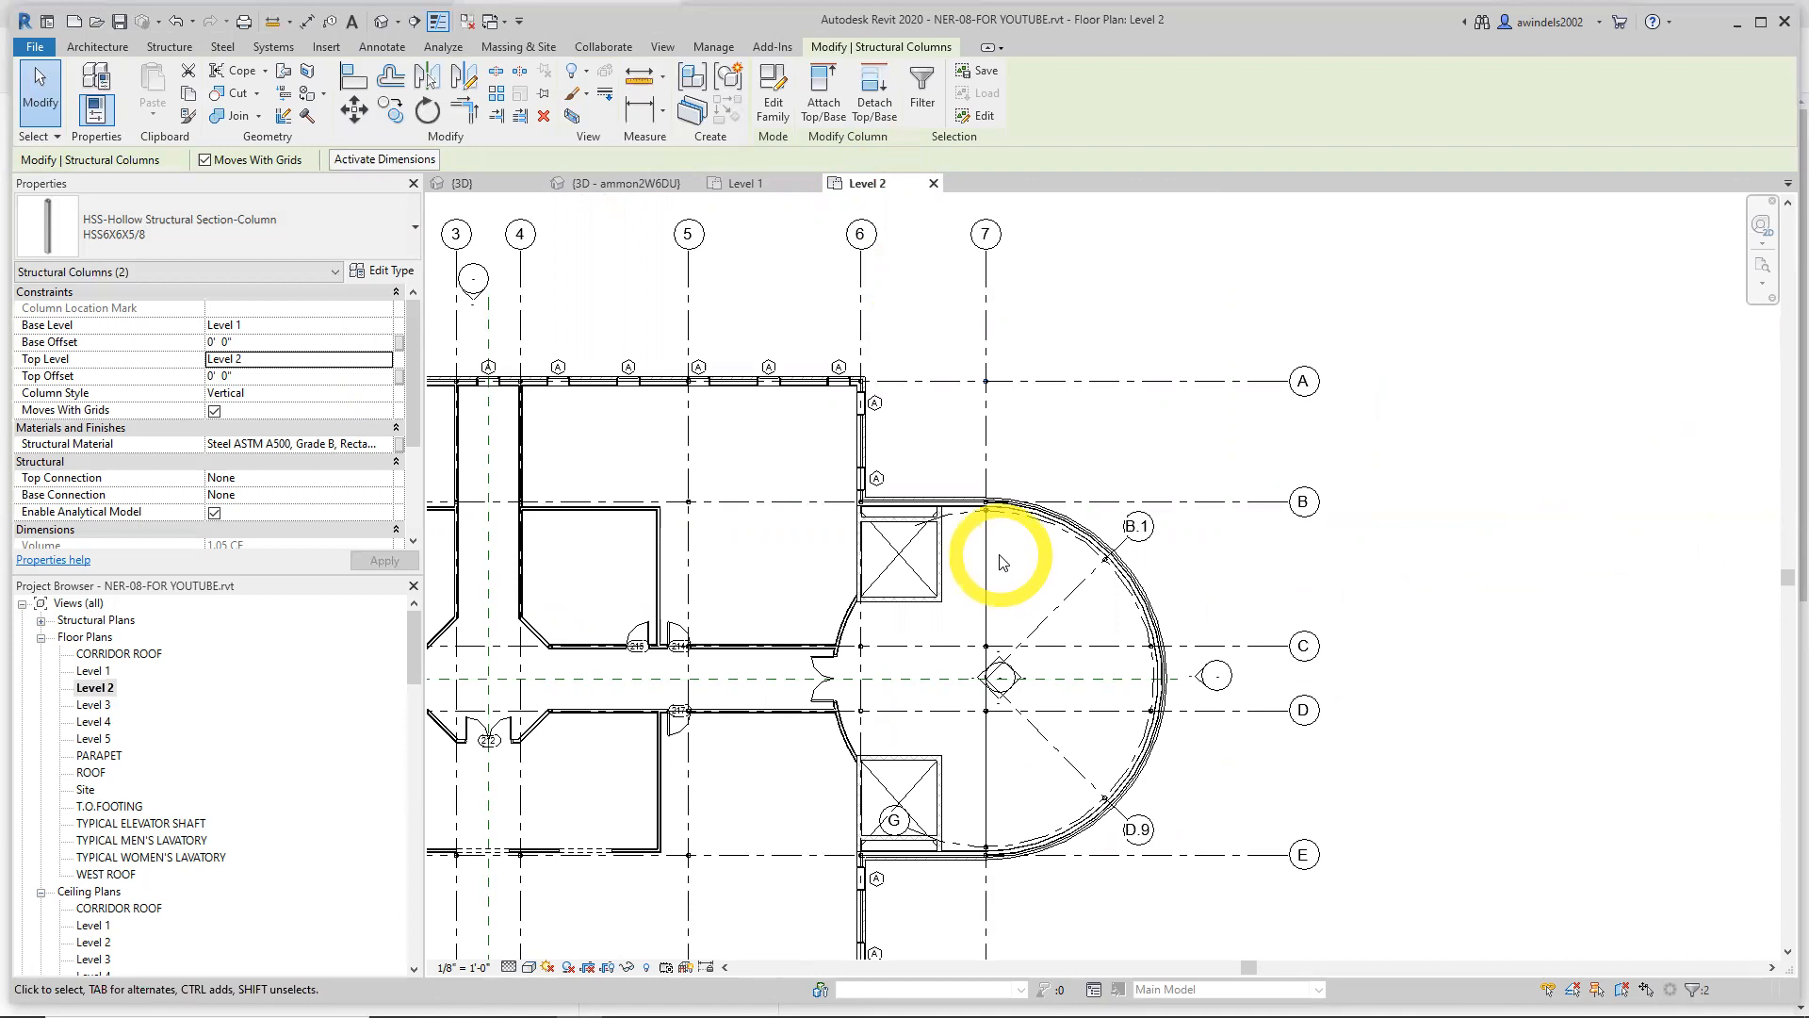
Start the structural Beam command and begin loading a family from the US Imperial library
{"action": "left_click", "coordinate": [157, 43]}
{"action": "left_click", "coordinate": [86, 83]}
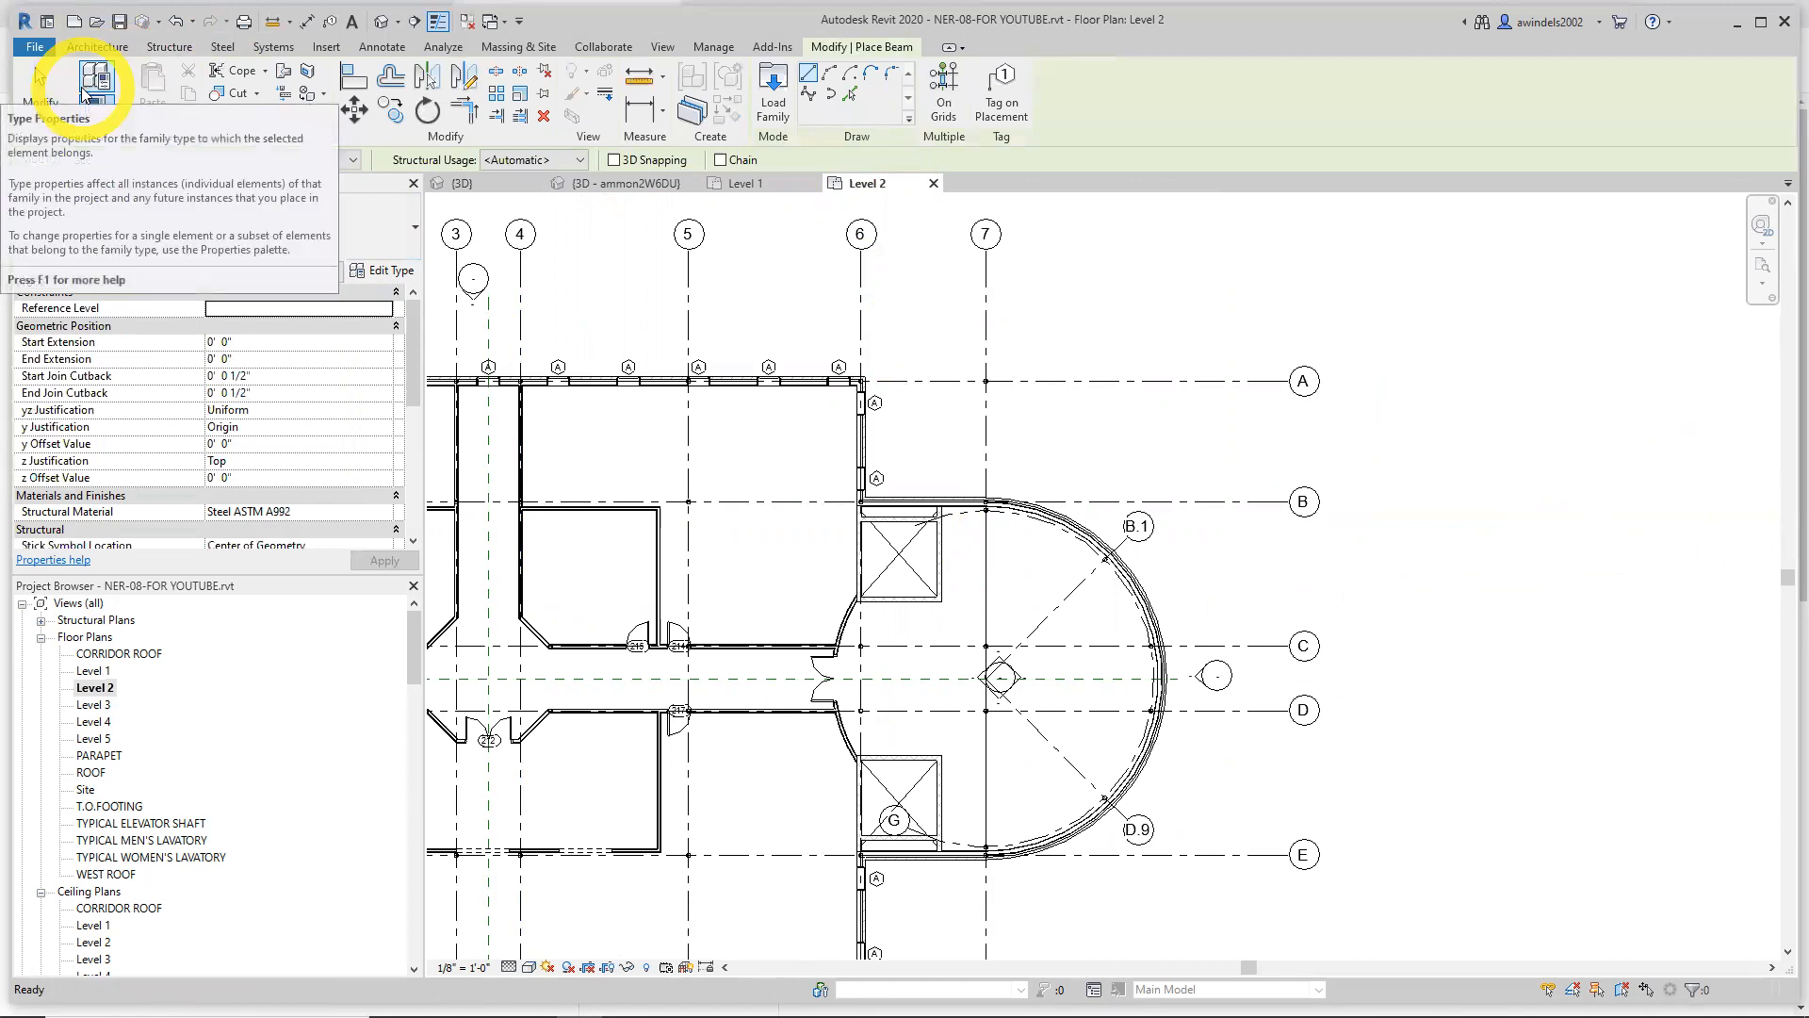
{"action": "left_click", "coordinate": [776, 99]}
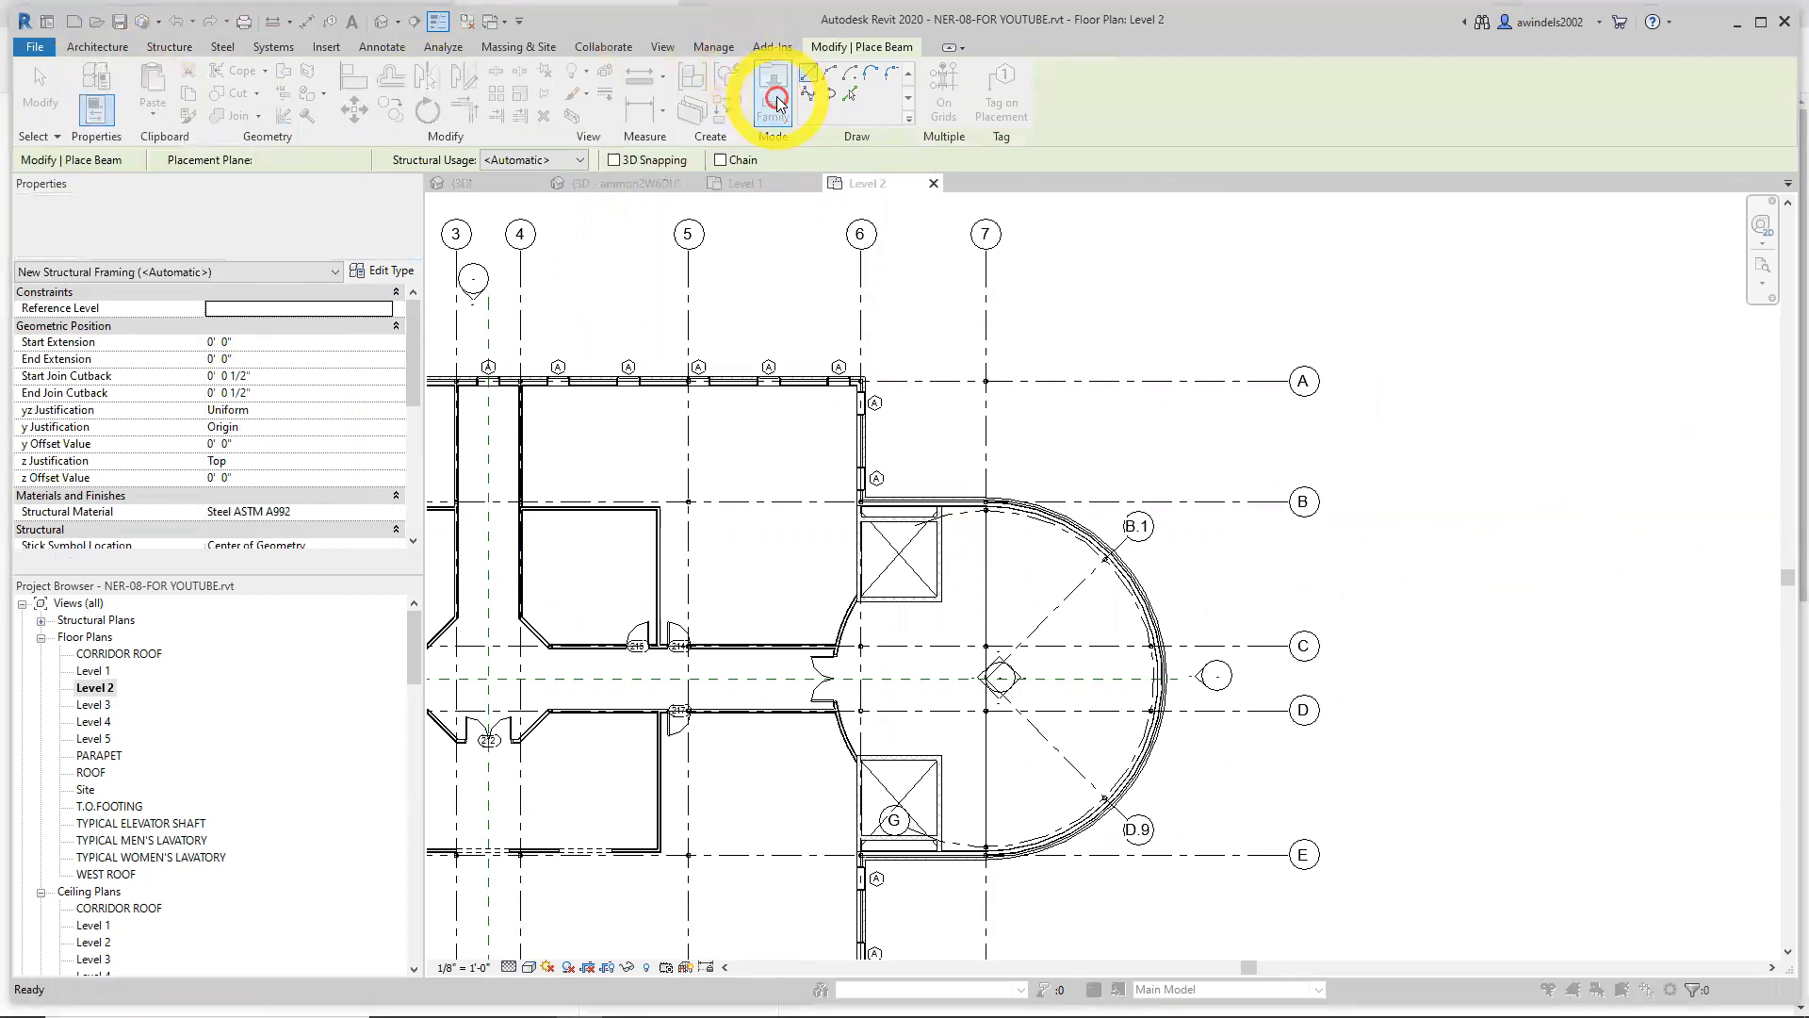
{"action": "double_click", "coordinate": [741, 225]}
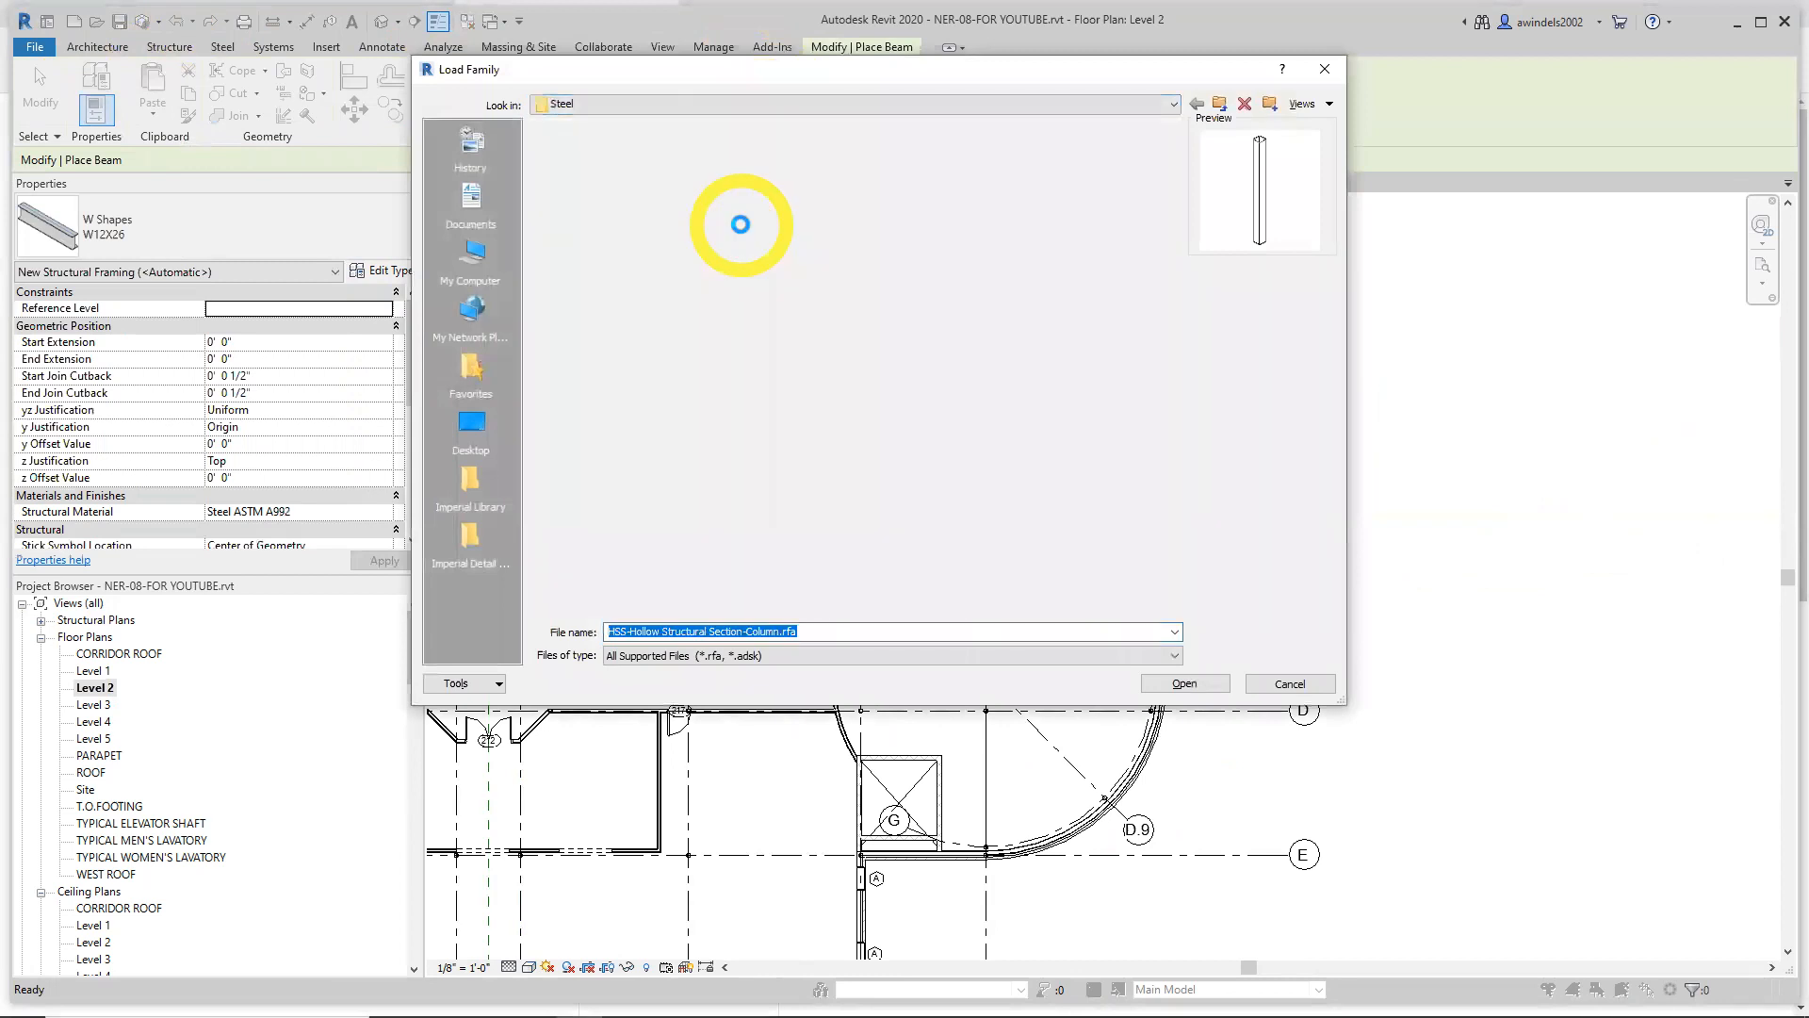
{"action": "key", "text": "BackSpace"}
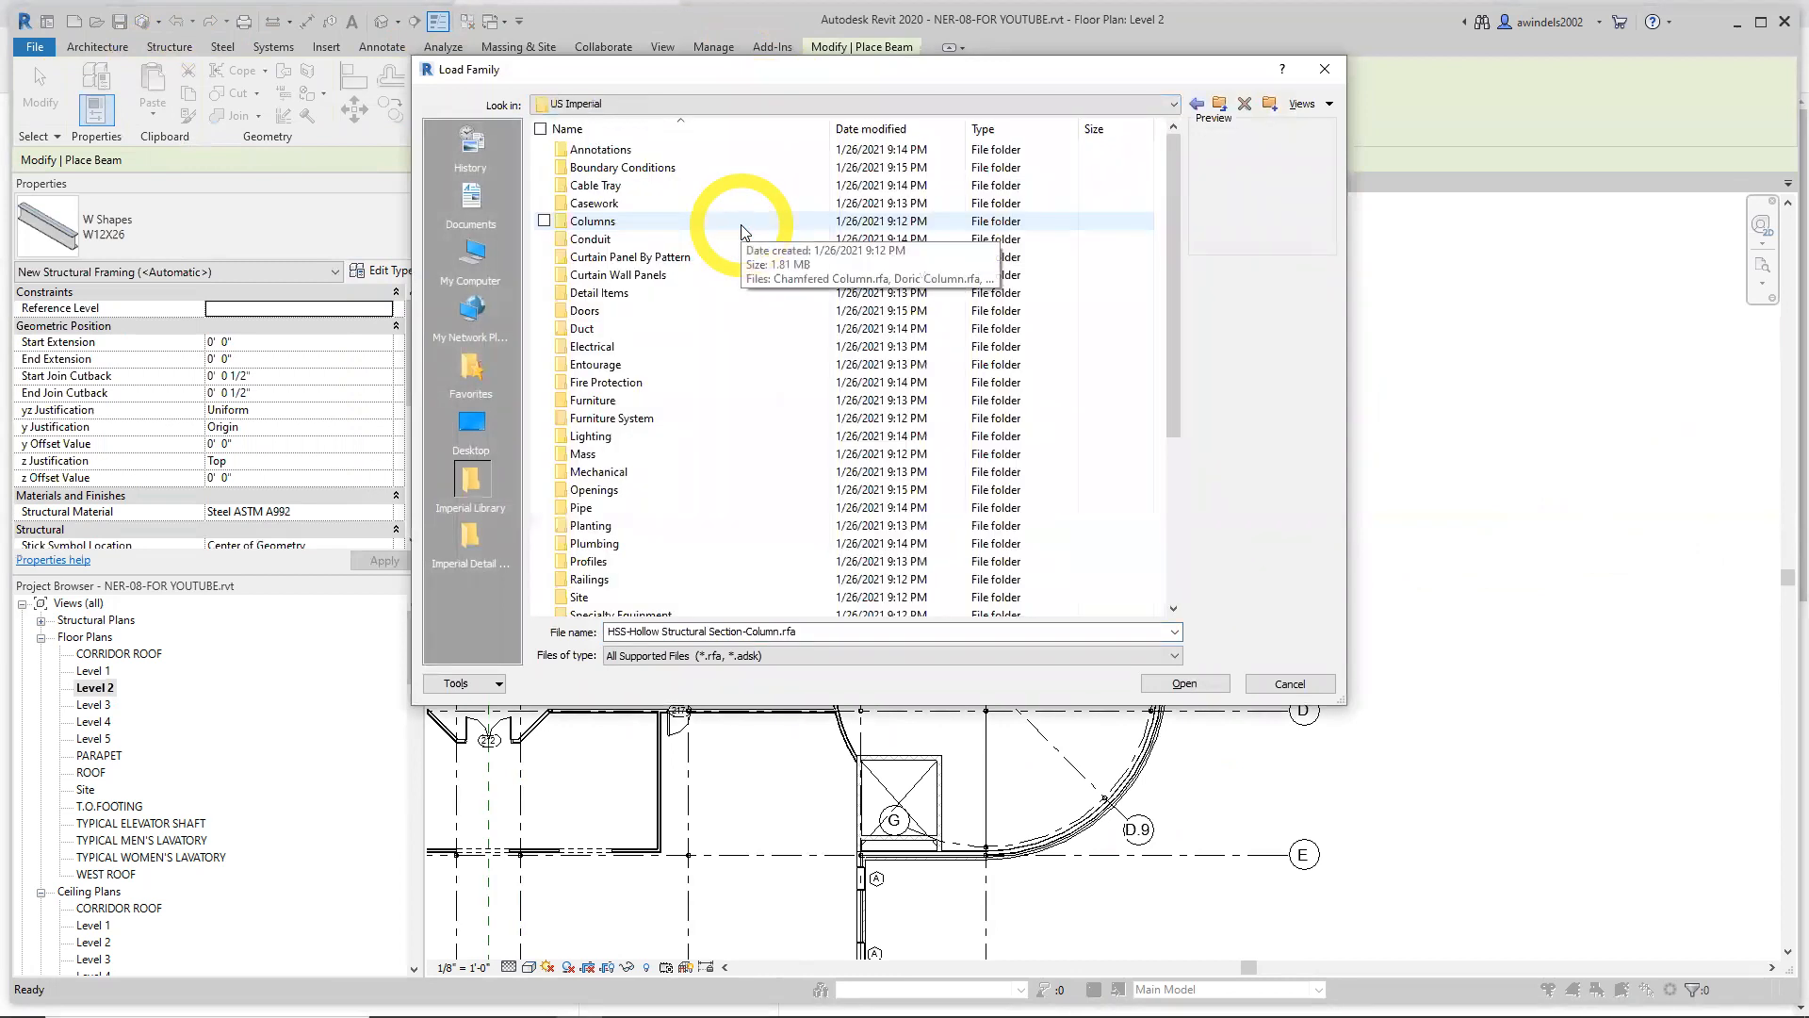
Open the Steel folder within the library's Structural Framing folder
{"action": "left_click", "coordinate": [722, 106]}
{"action": "left_click", "coordinate": [712, 215]}
{"action": "left_click", "coordinate": [711, 212]}
{"action": "left_click", "coordinate": [734, 335]}
{"action": "scroll", "coordinate": [735, 335], "scroll_direction": "down", "scroll_amount": 3}
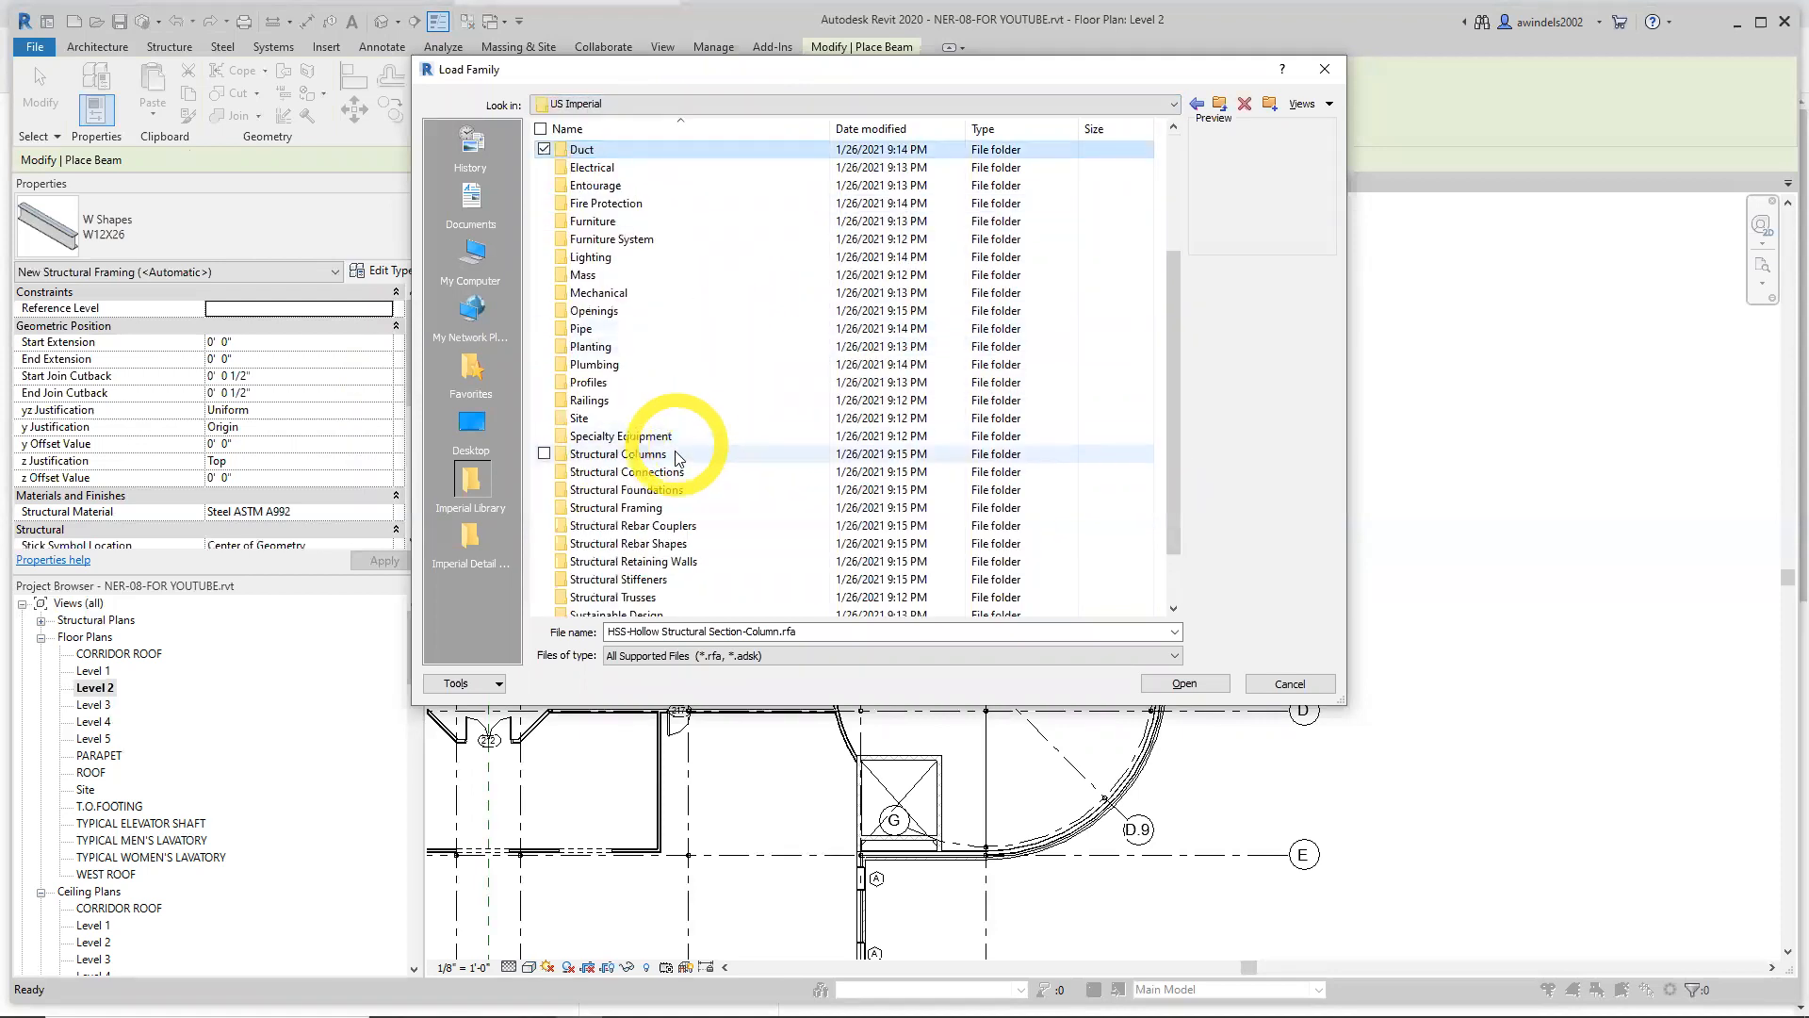
{"action": "left_click", "coordinate": [699, 454]}
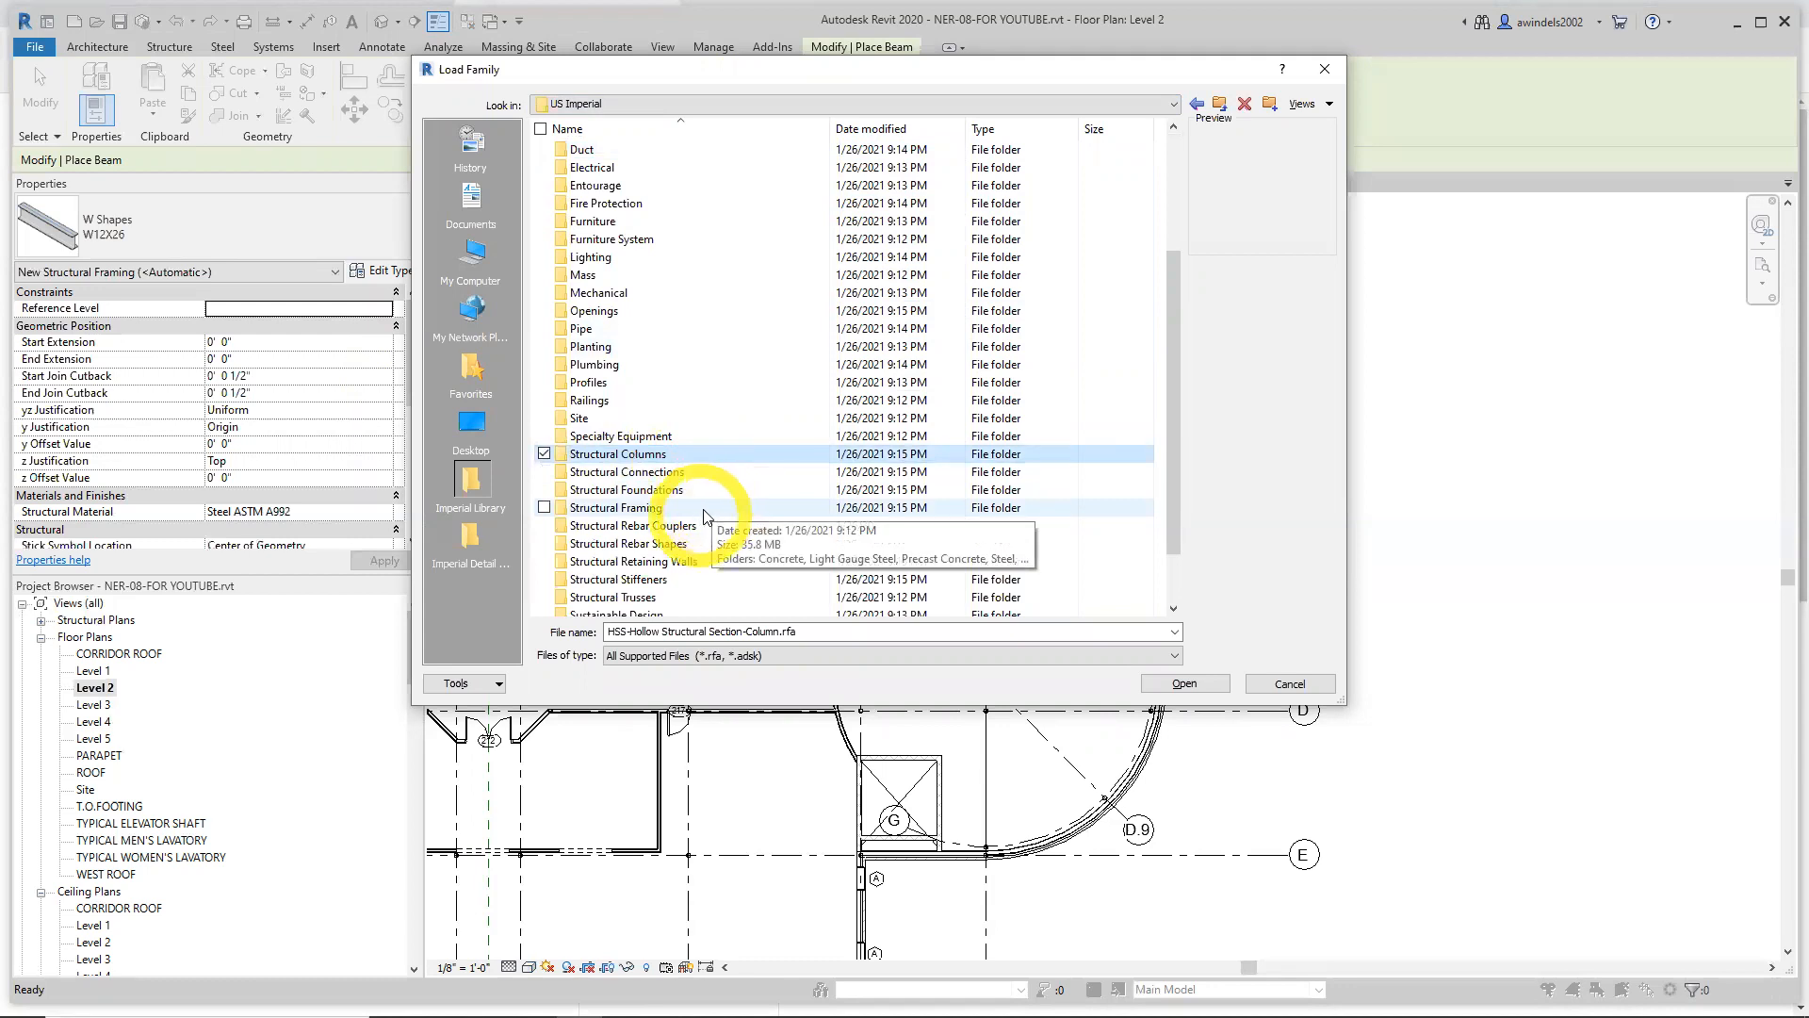
{"action": "scroll", "coordinate": [705, 516], "scroll_direction": "down", "scroll_amount": 2}
{"action": "double_click", "coordinate": [674, 429]}
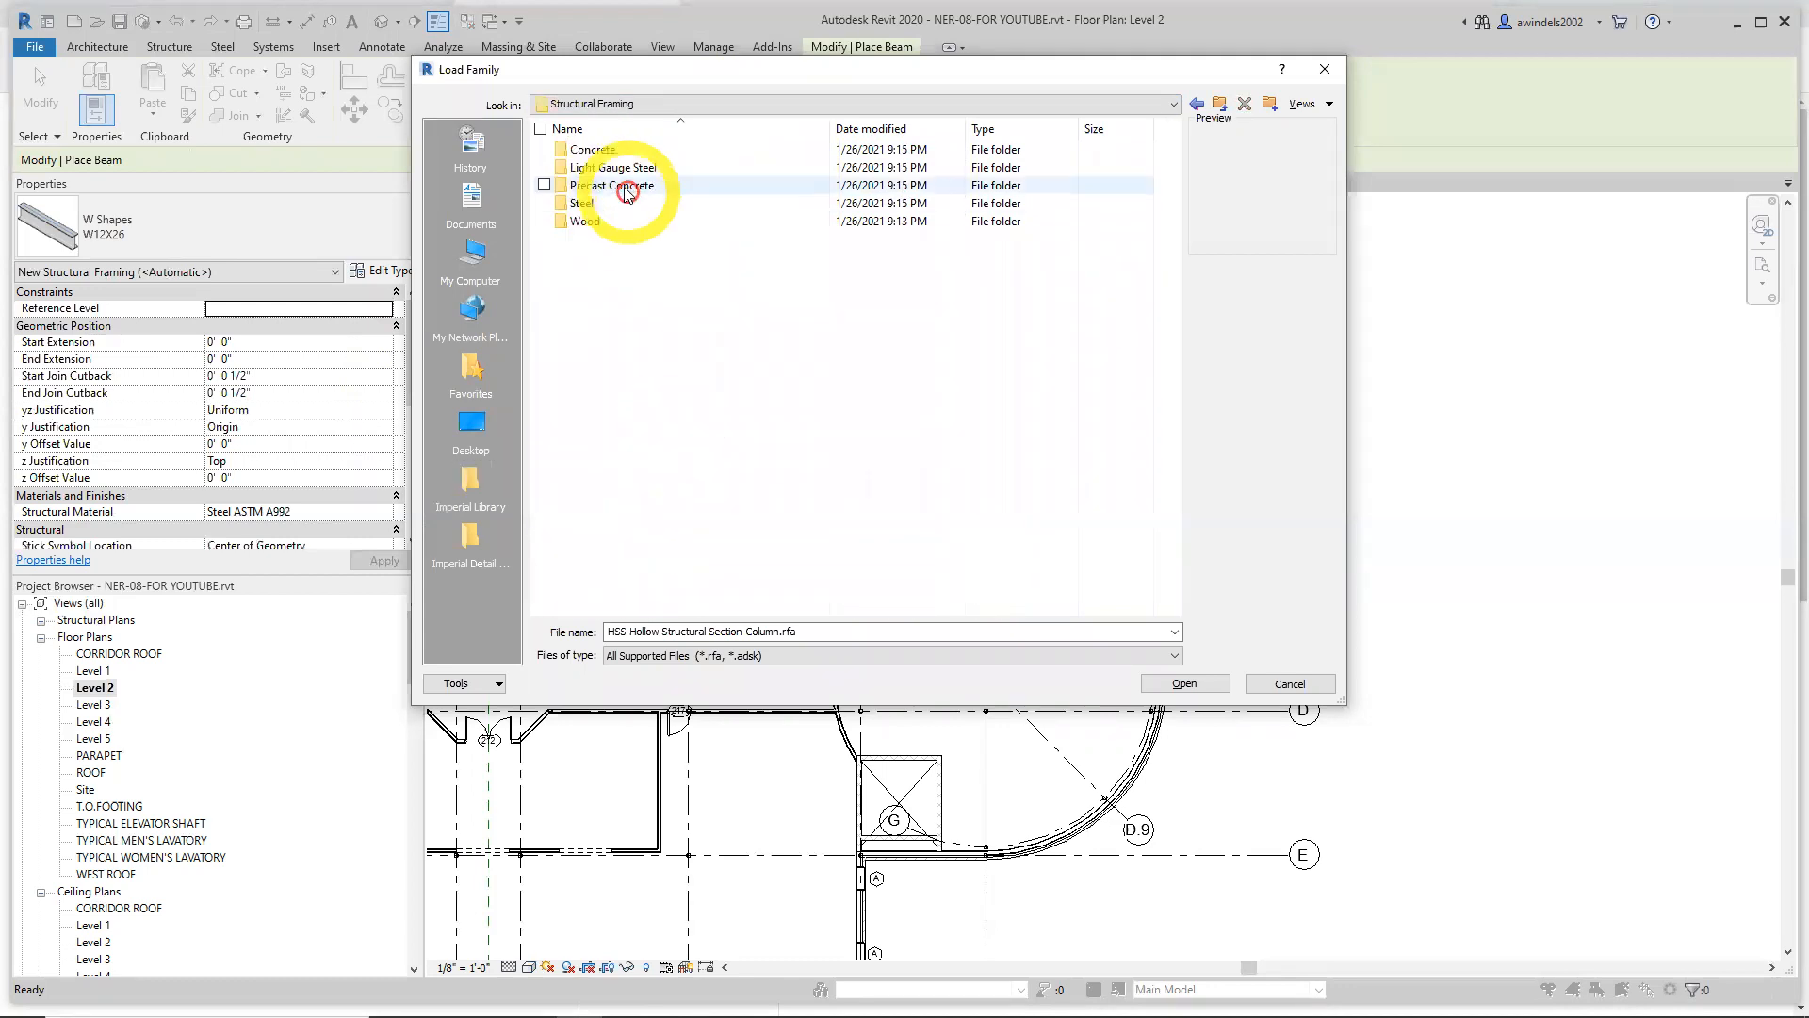
{"action": "double_click", "coordinate": [603, 203]}
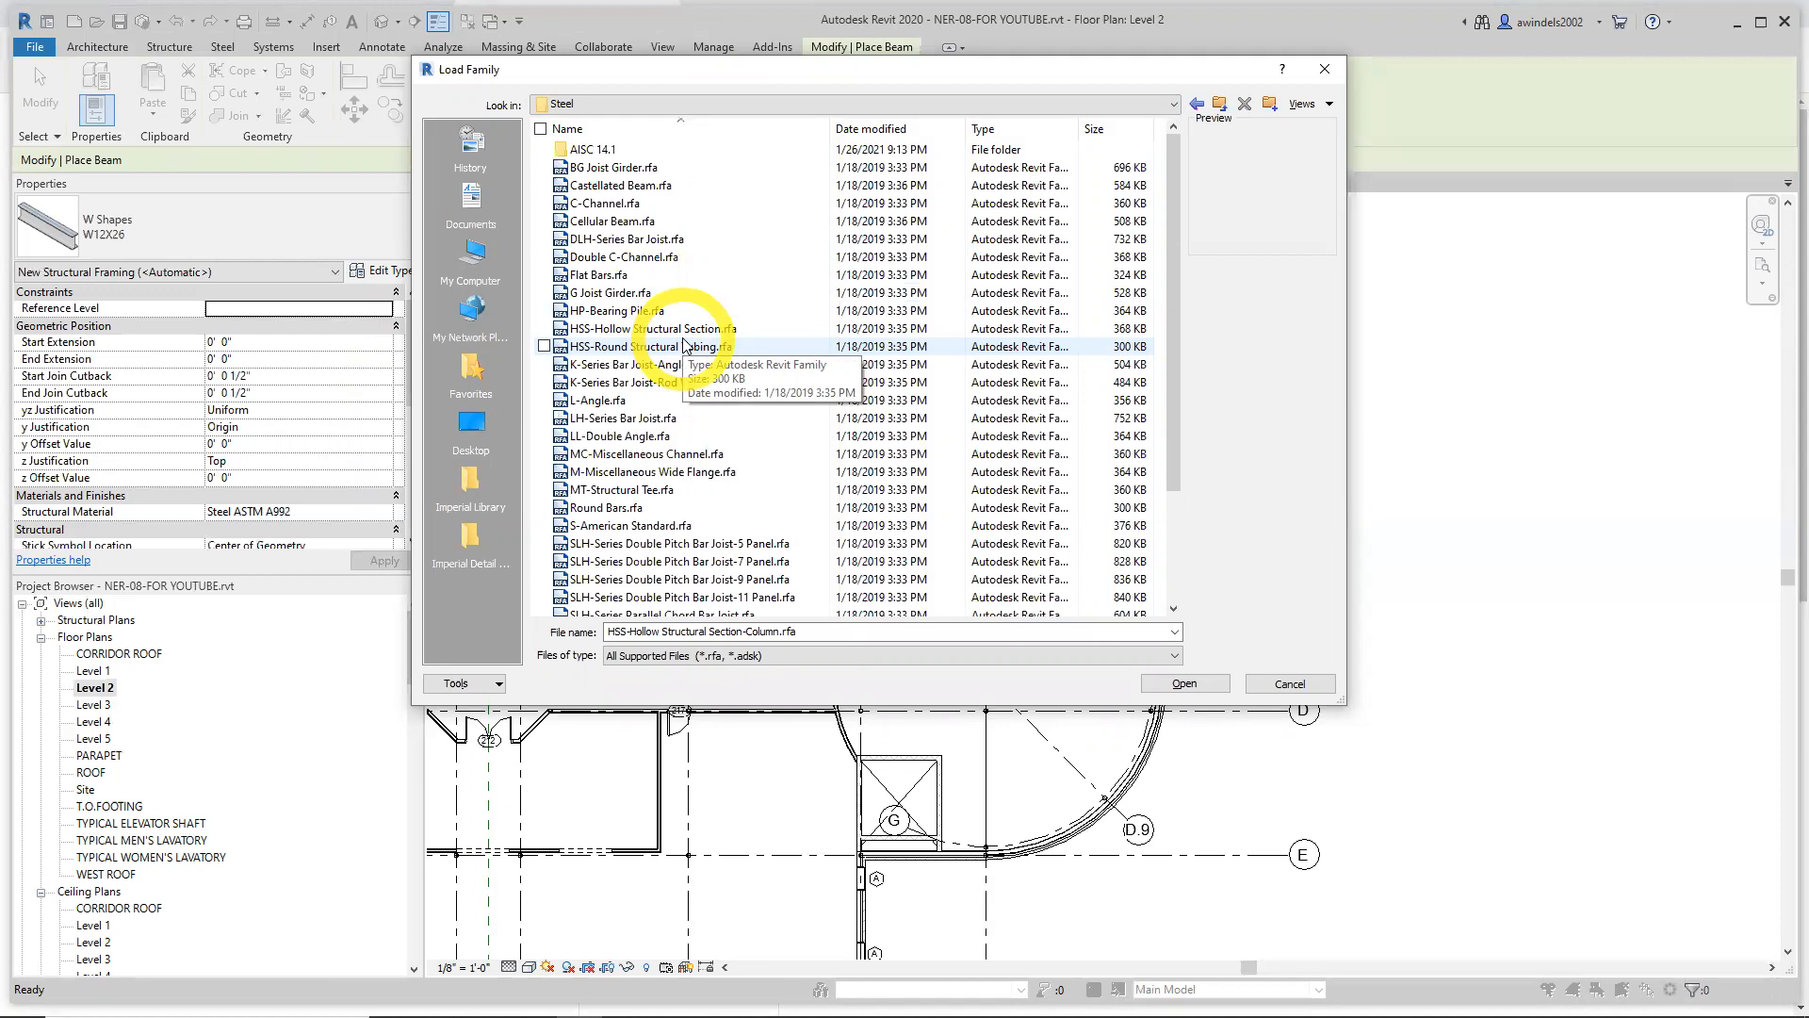
Choose the HSS-Hollow Structural Section.rfa framing family and open its type catalog
{"action": "left_click", "coordinate": [681, 346]}
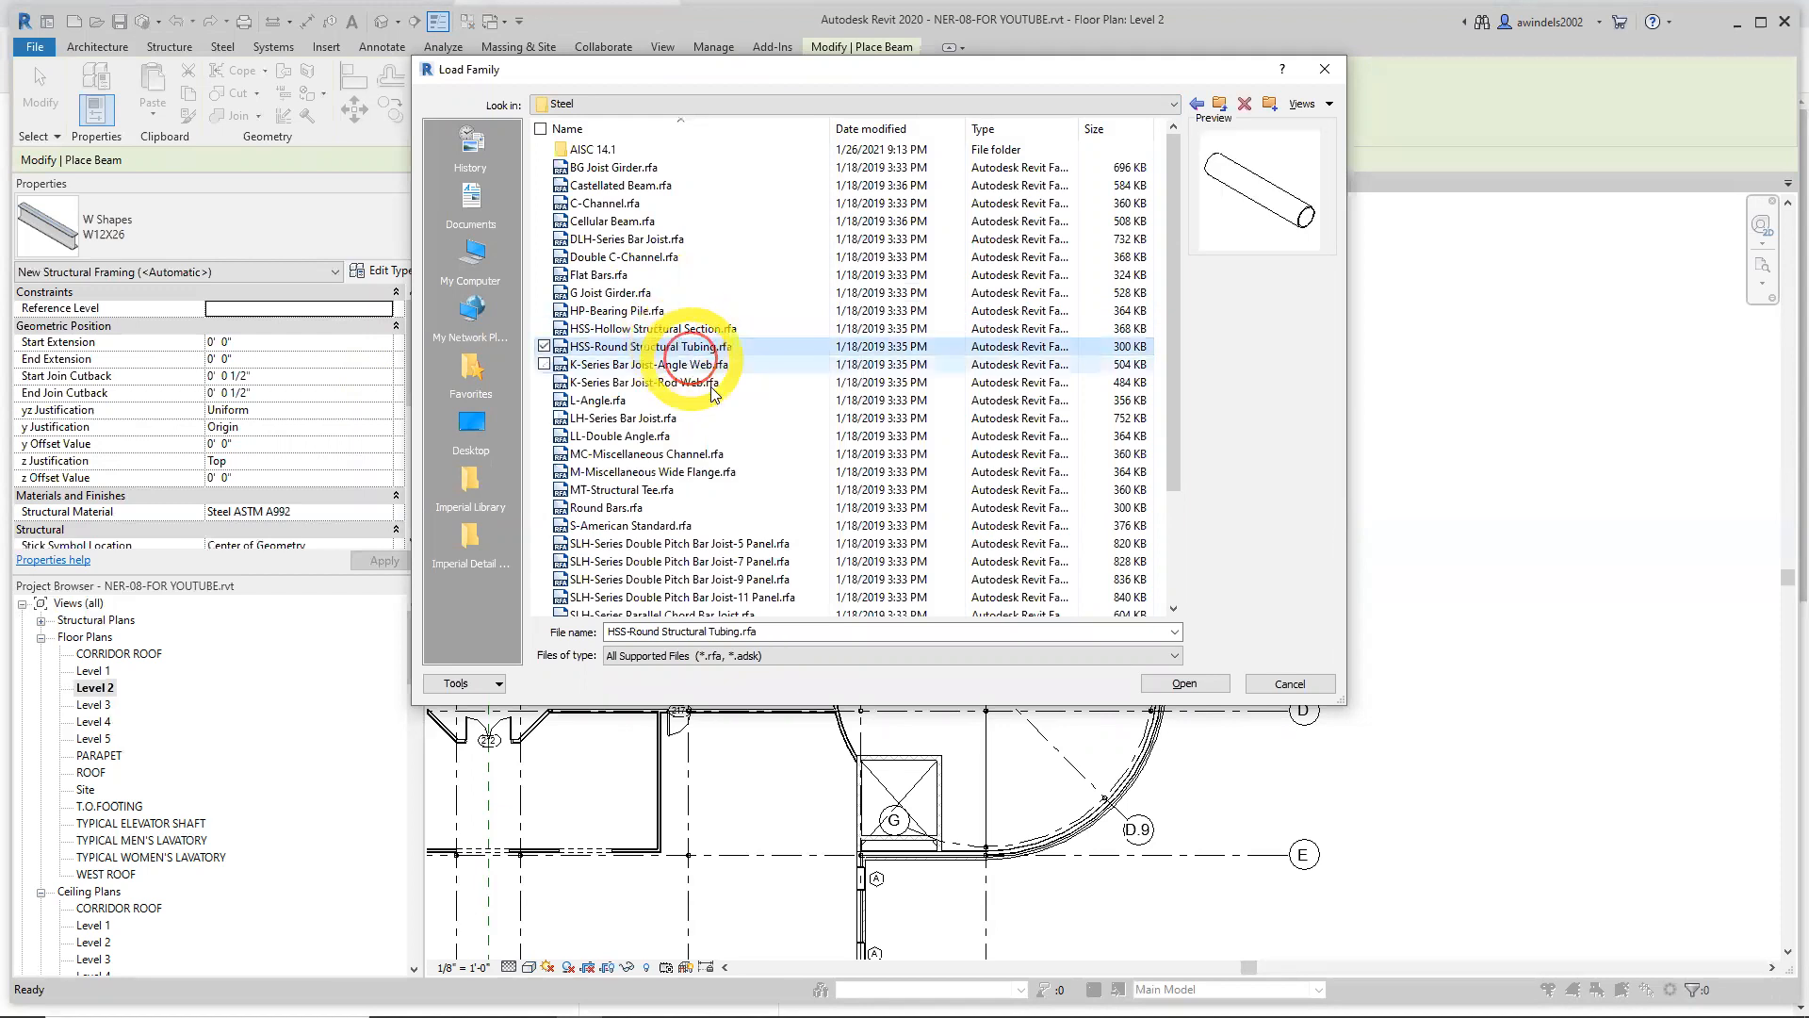
{"action": "left_click", "coordinate": [688, 330]}
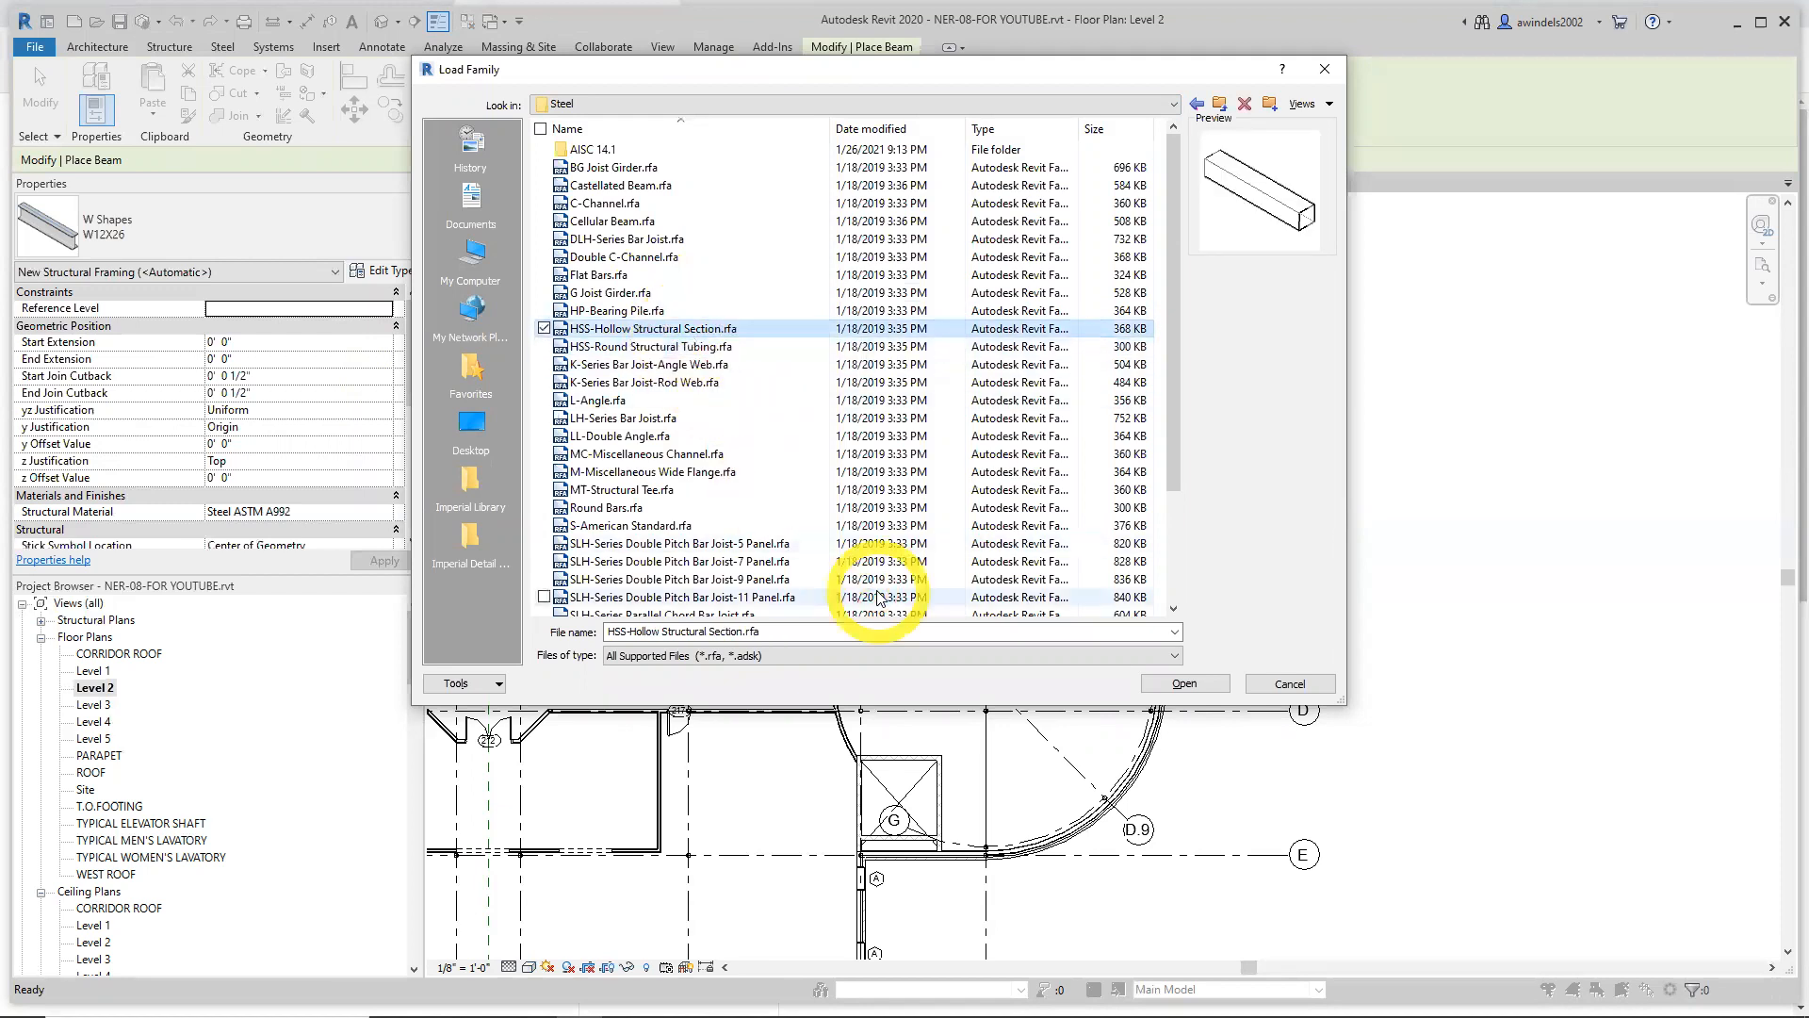
{"action": "left_click", "coordinate": [717, 346]}
{"action": "key", "text": "Up"}
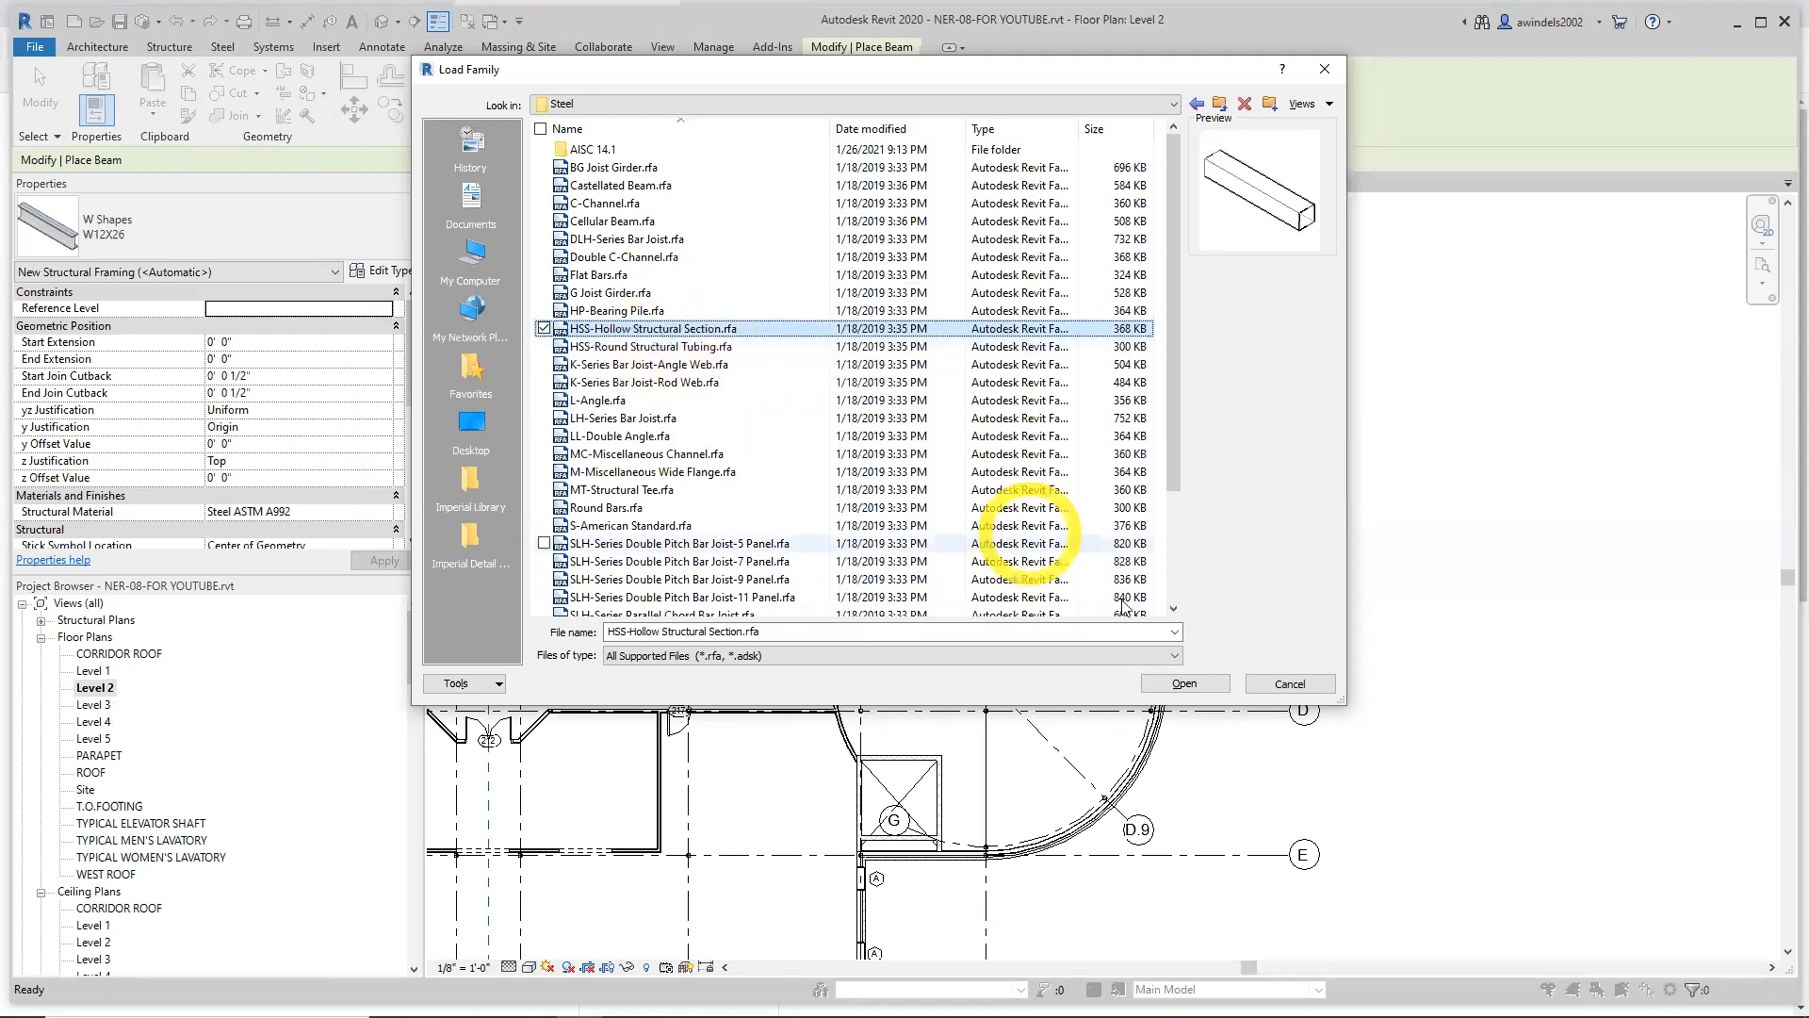
{"action": "left_click", "coordinate": [1184, 682]}
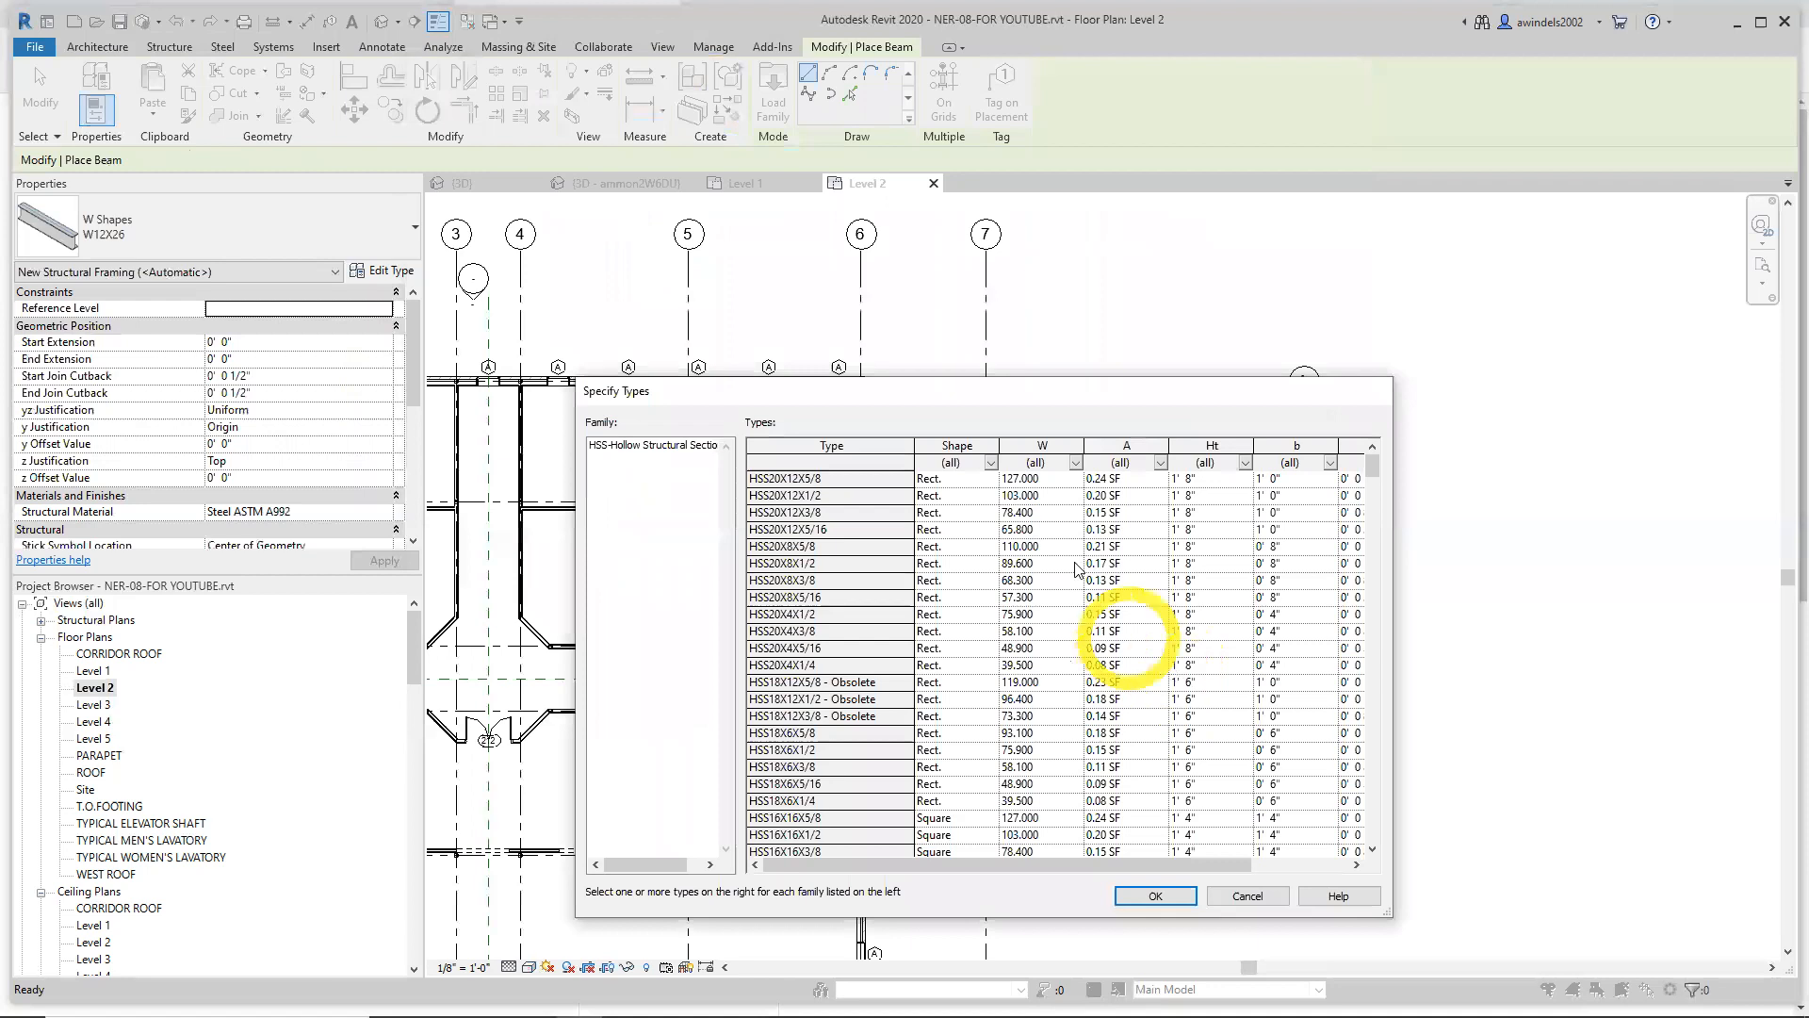
Load the HSS6X6X5/8 type of the hollow structural section family for the beam
{"action": "left_click_drag", "start_coordinate": [889, 386], "coordinate": [865, 308]}
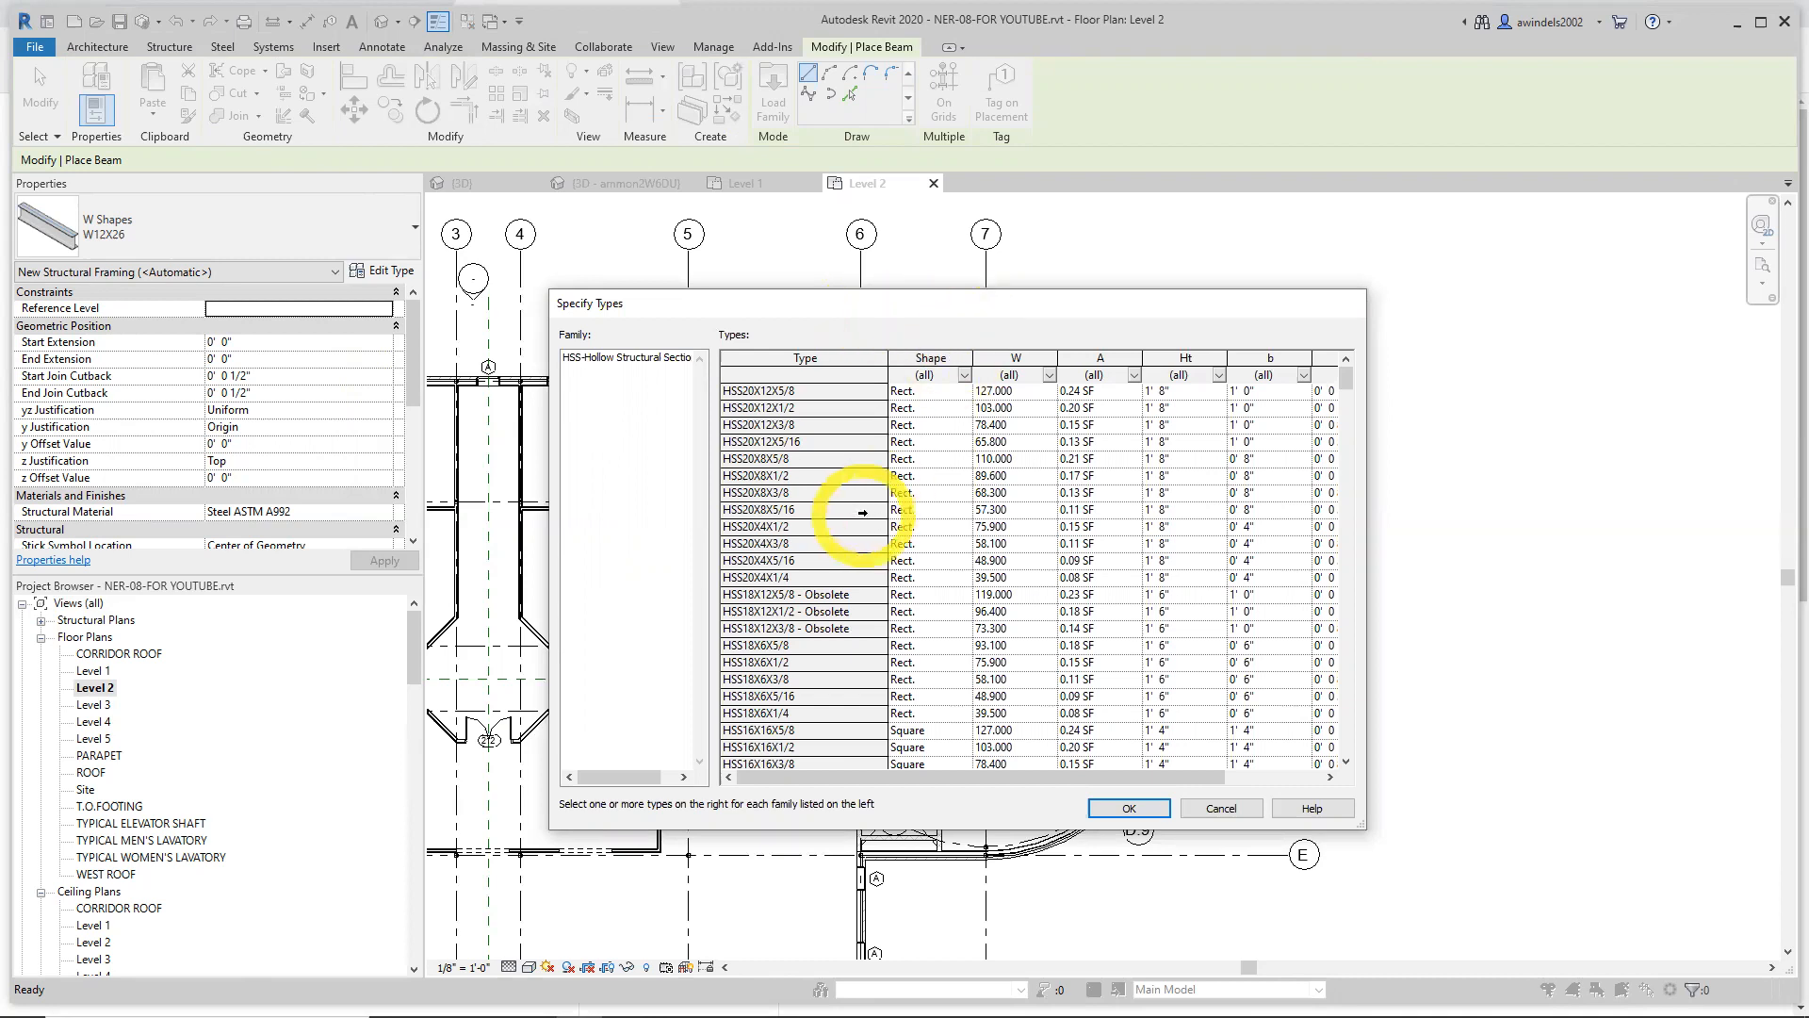
{"action": "left_click", "coordinate": [862, 513]}
{"action": "scroll", "coordinate": [853, 513], "scroll_direction": "down", "scroll_amount": 20}
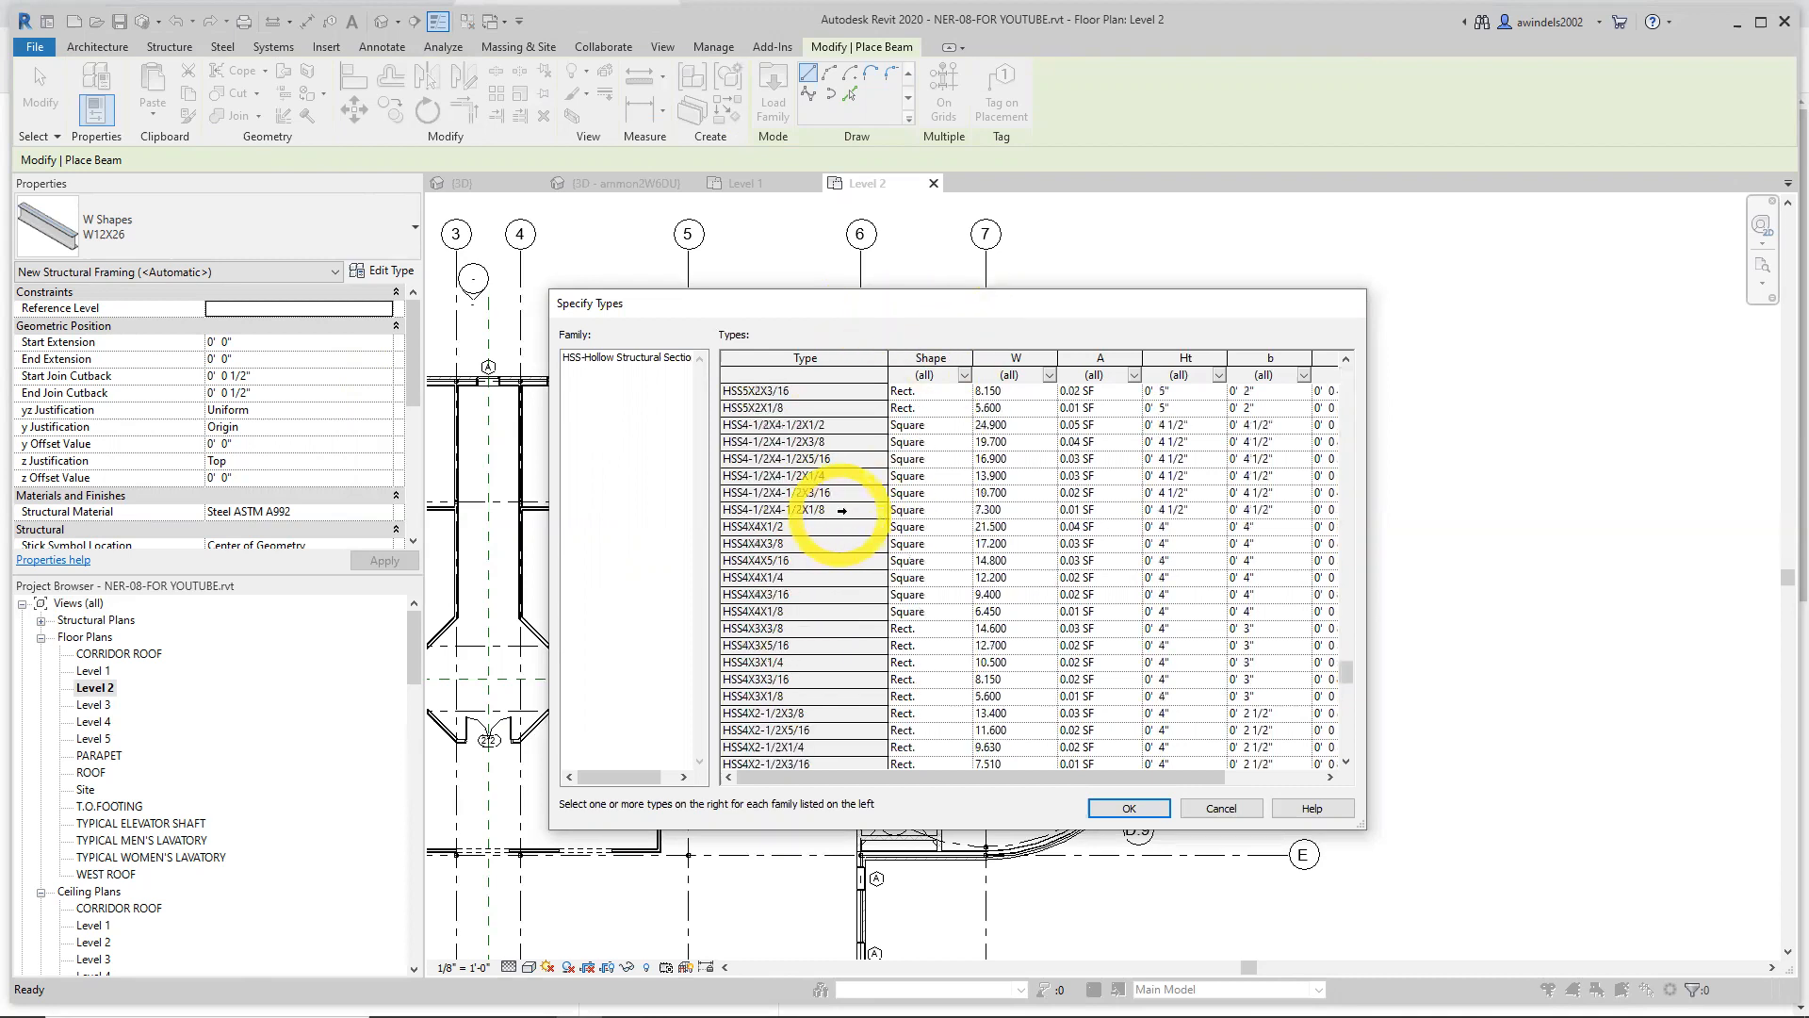
{"action": "scroll", "coordinate": [844, 513], "scroll_direction": "up", "scroll_amount": 12}
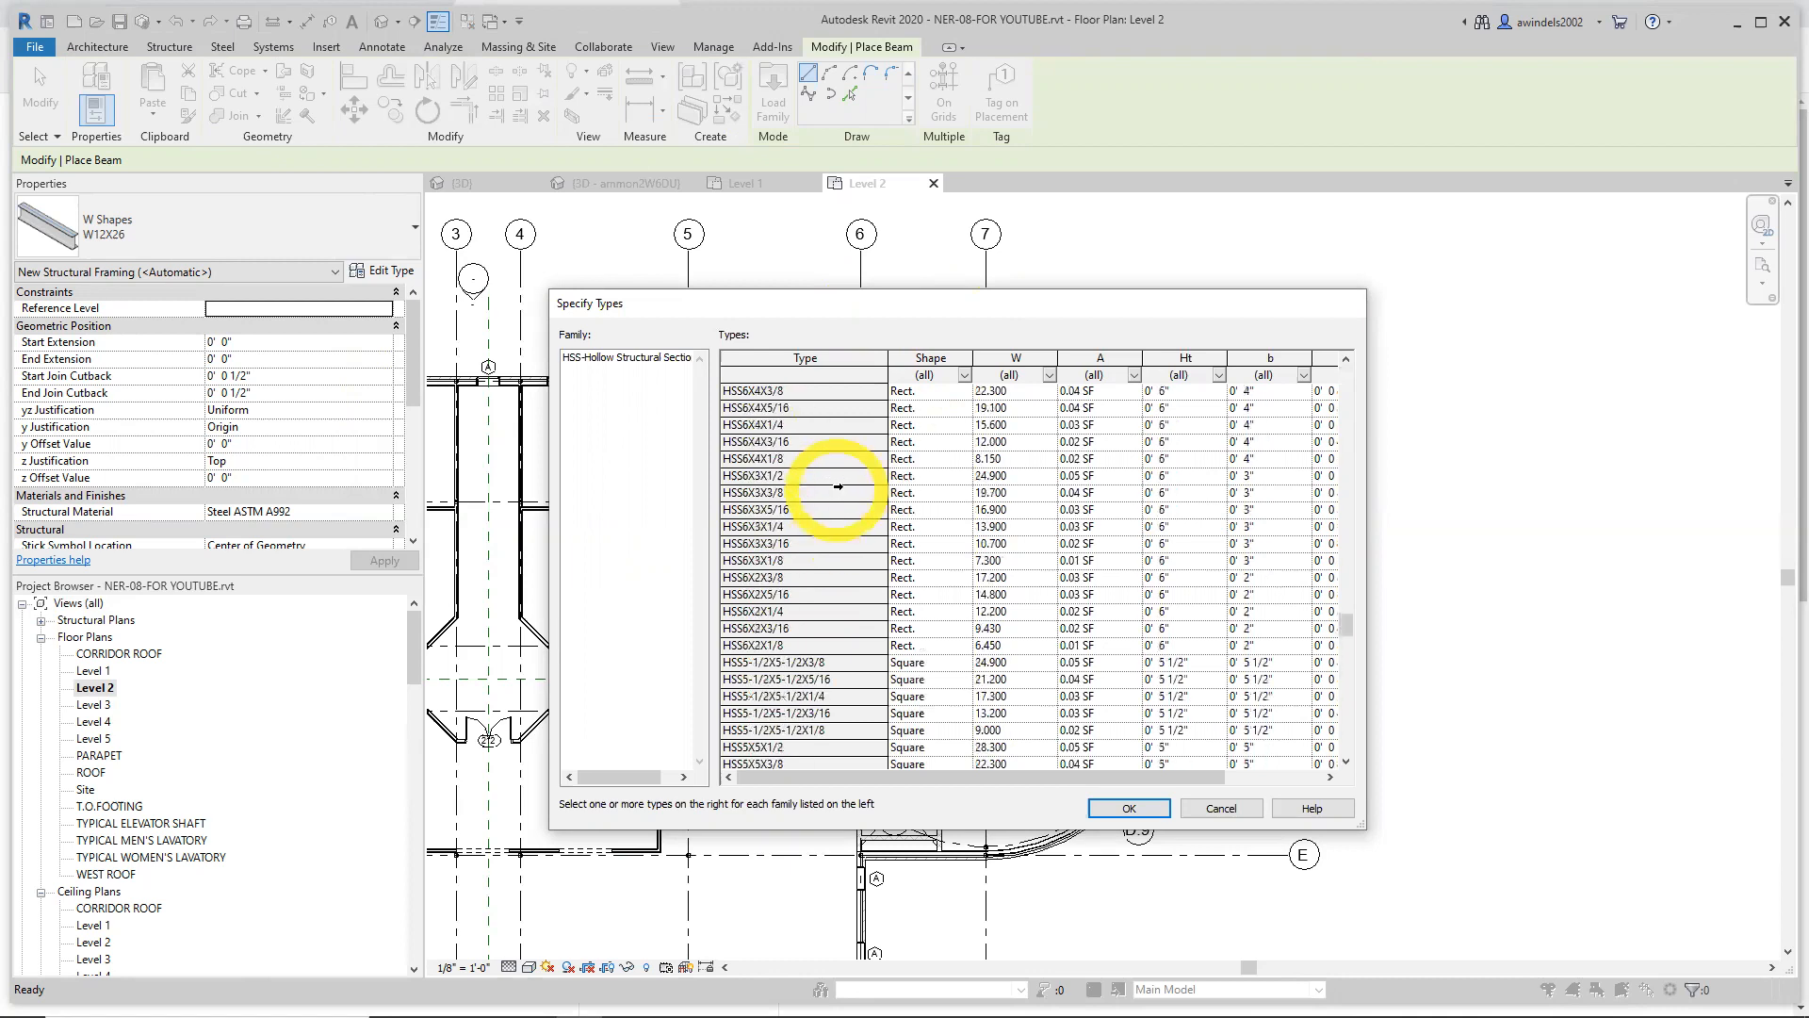
{"action": "left_click", "coordinate": [851, 458]}
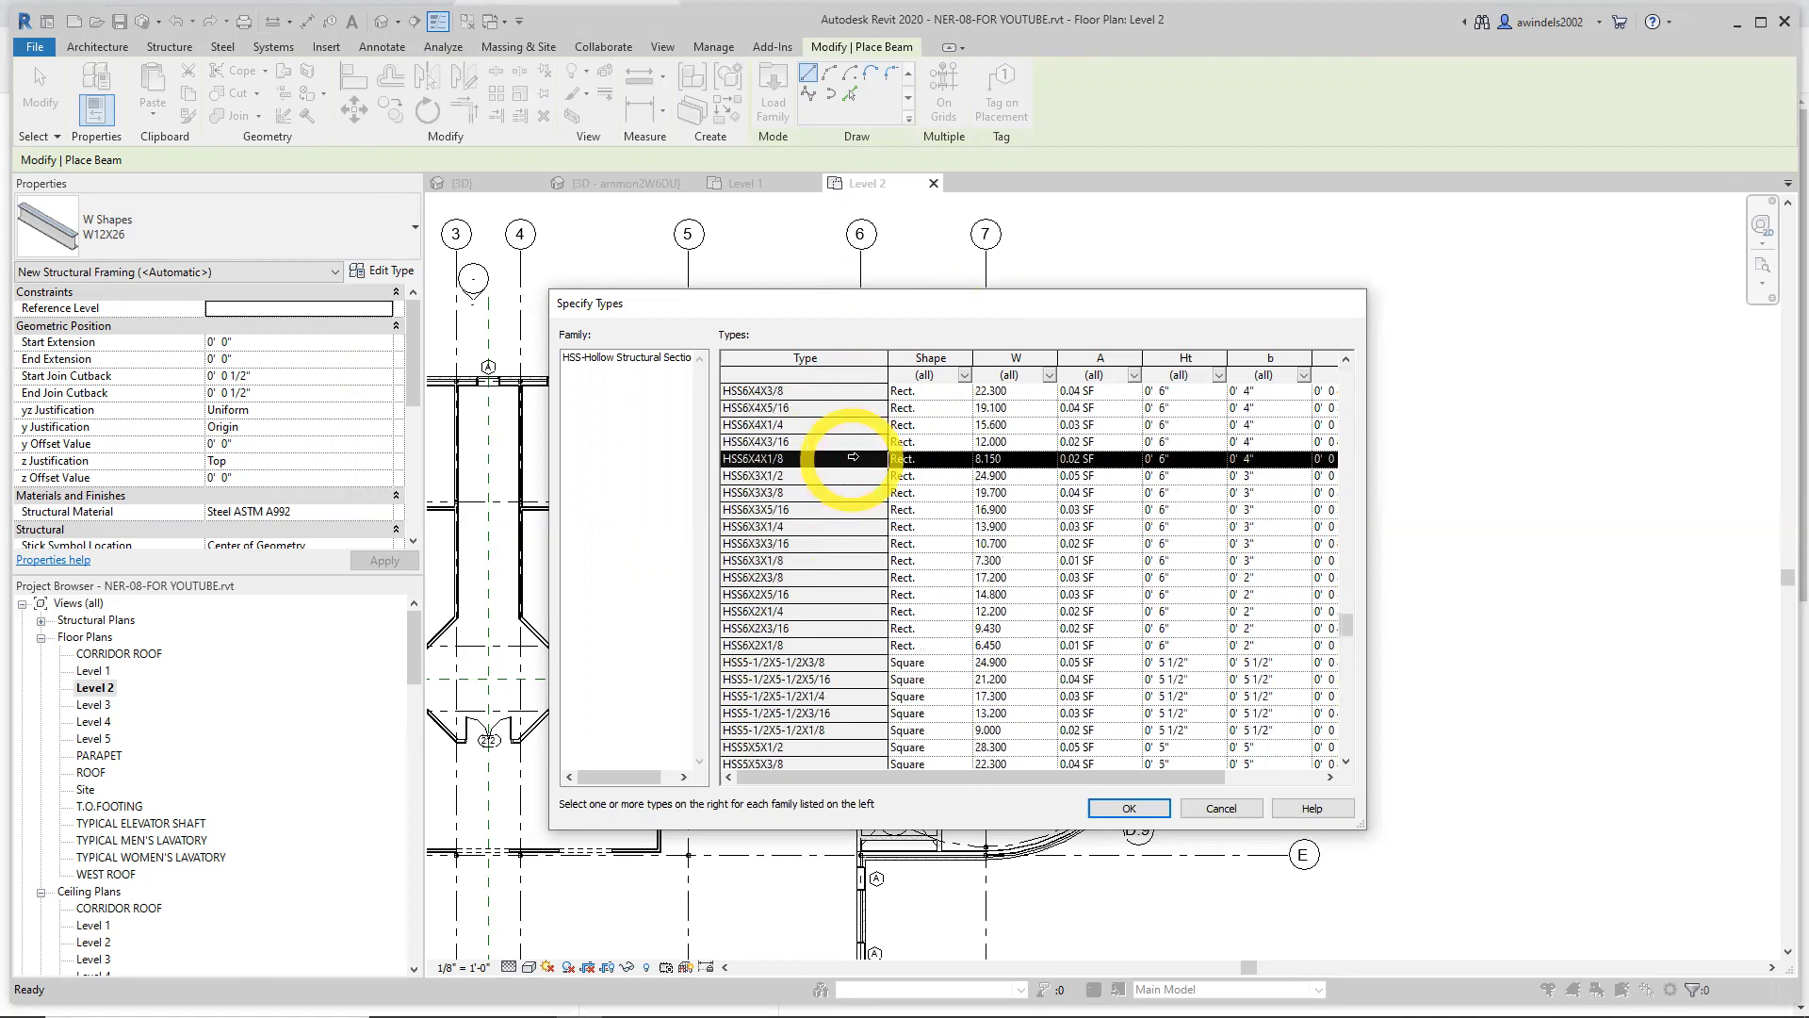
{"action": "key", "text": "Up"}
{"action": "key", "text": "Up"}
{"action": "key", "text": "Up"}
{"action": "key", "text": "Up"}
{"action": "key", "text": "Up"}
{"action": "key", "text": "Up"}
{"action": "key", "text": "Up"}
{"action": "key", "text": "Up"}
{"action": "key", "text": "Up"}
{"action": "key", "text": "Up"}
{"action": "key", "text": "Up"}
{"action": "key", "text": "Up"}
{"action": "key", "text": "Up"}
{"action": "key", "text": "Up"}
{"action": "key", "text": "Up"}
{"action": "key", "text": "Up"}
{"action": "key", "text": "Up"}
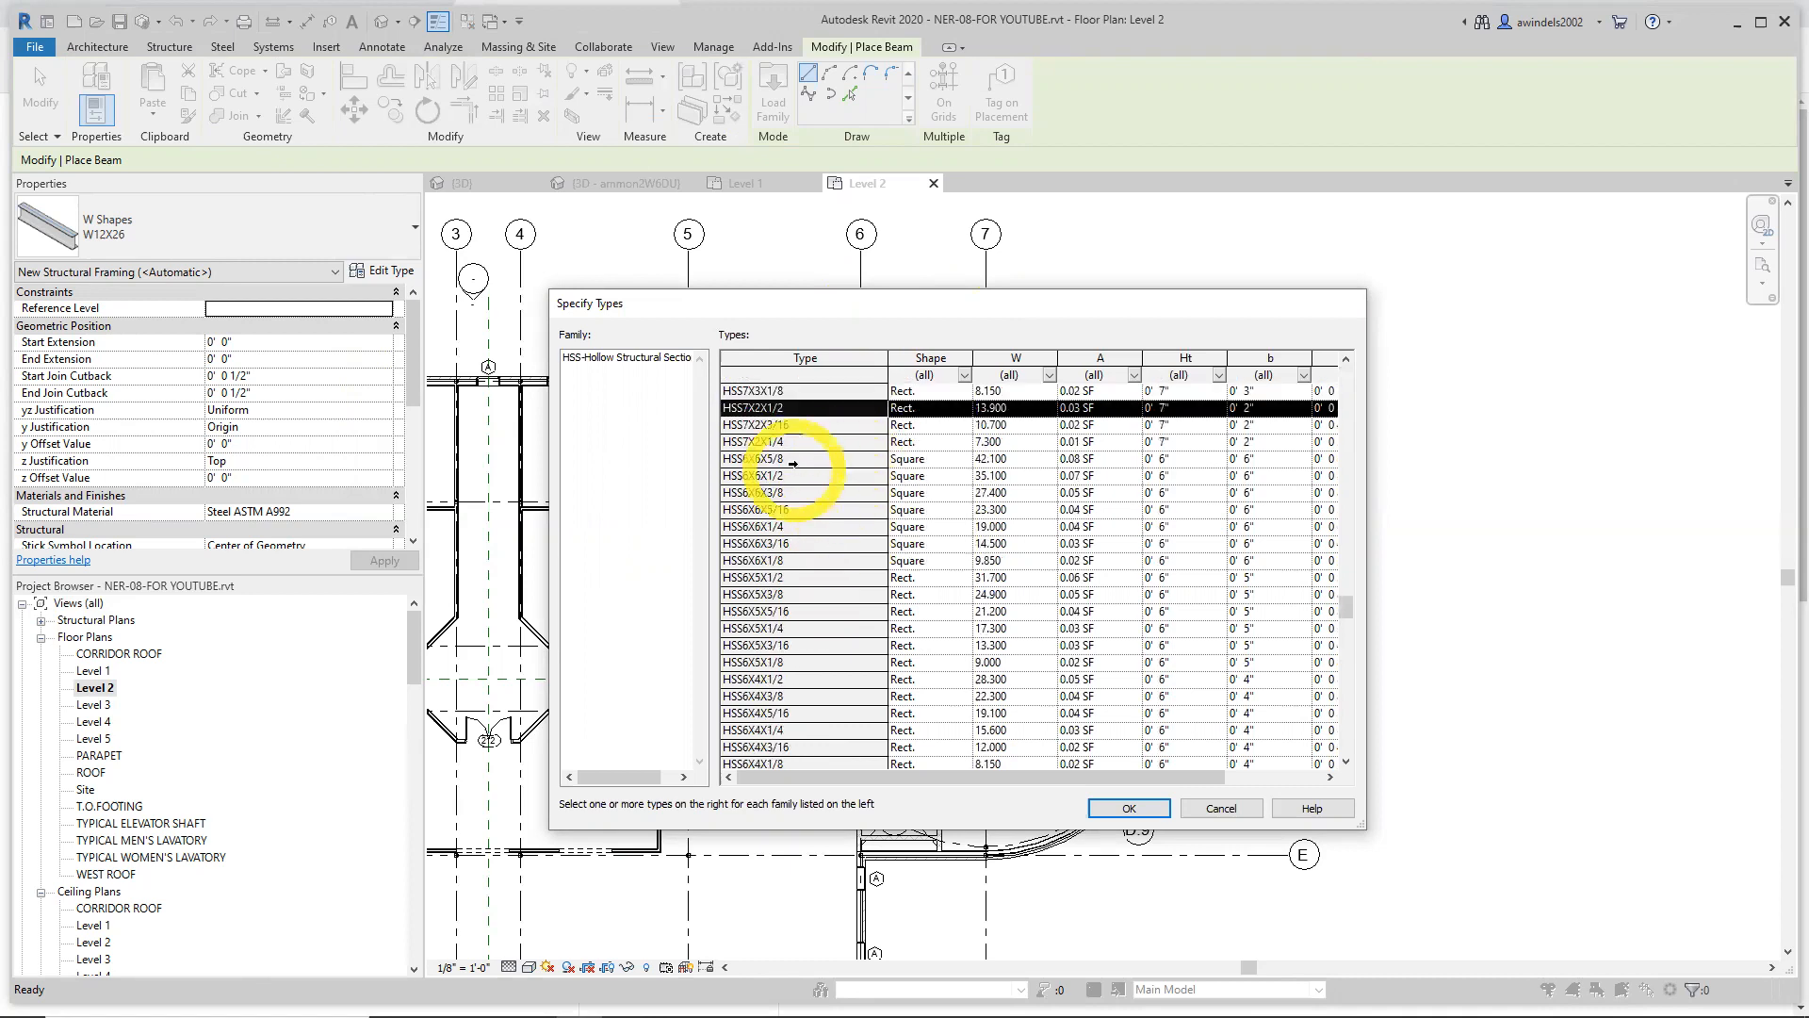
{"action": "left_click", "coordinate": [808, 459]}
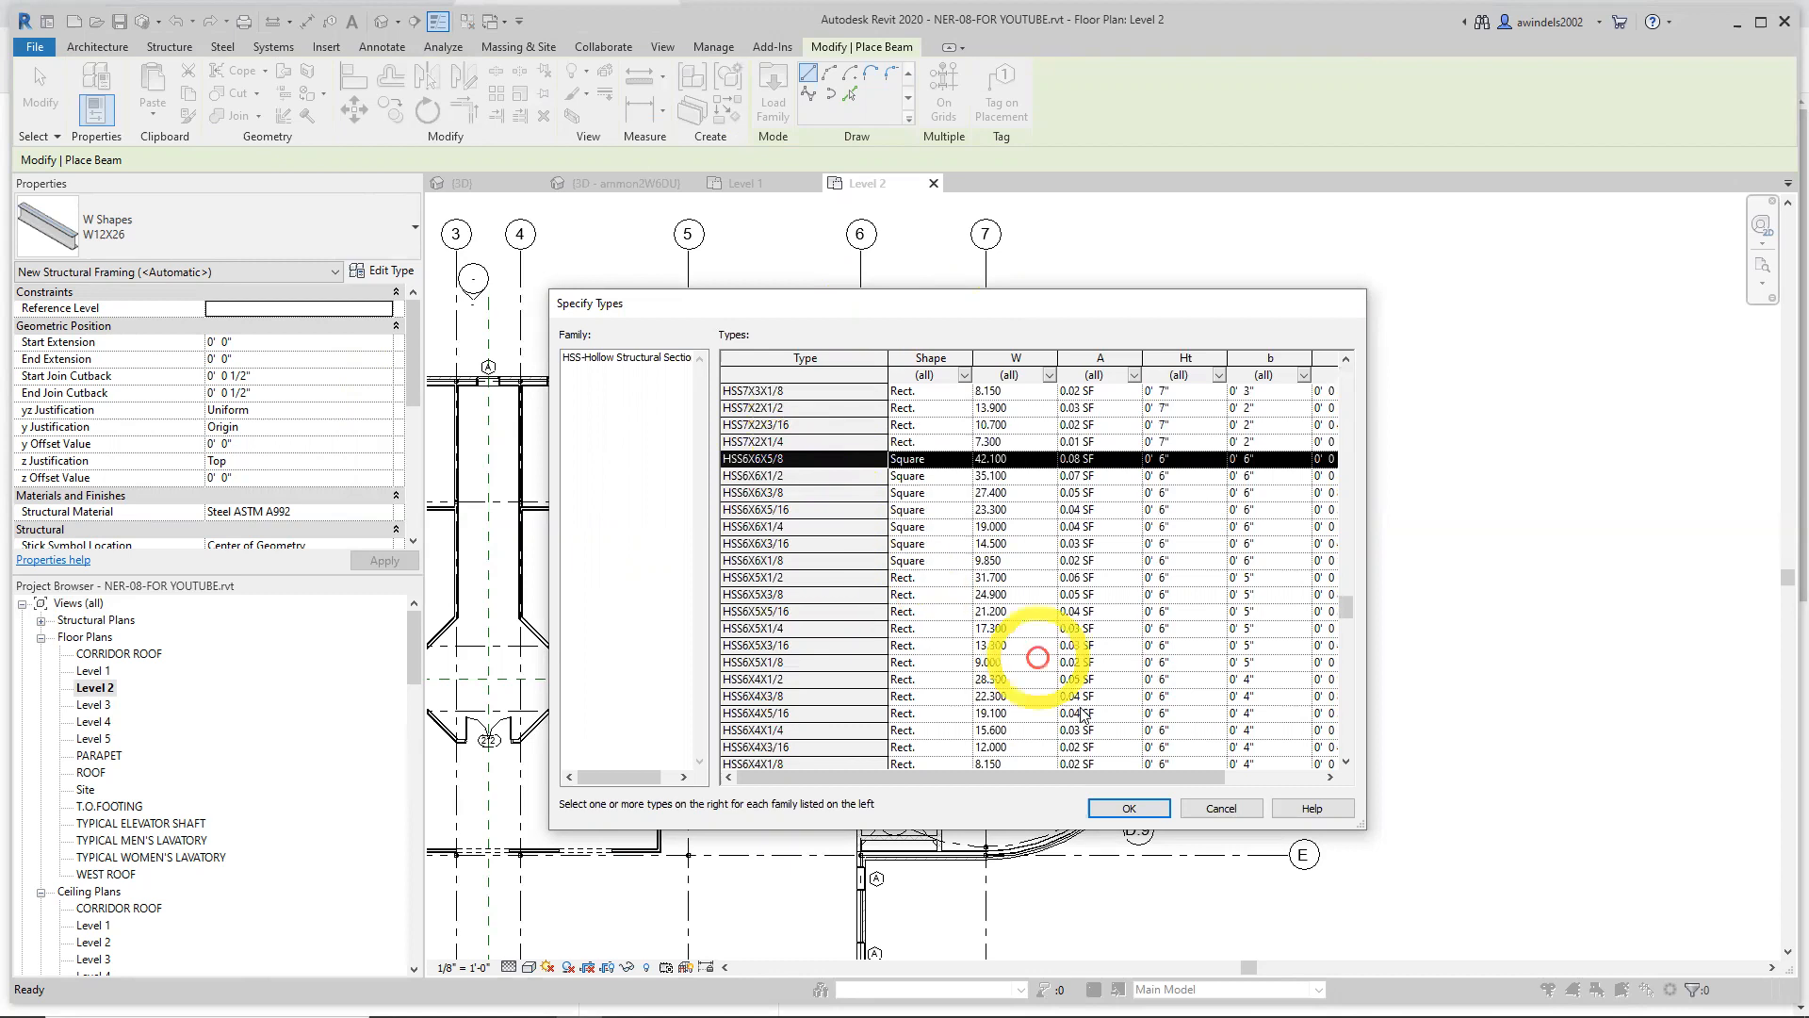
{"action": "left_click", "coordinate": [1145, 812]}
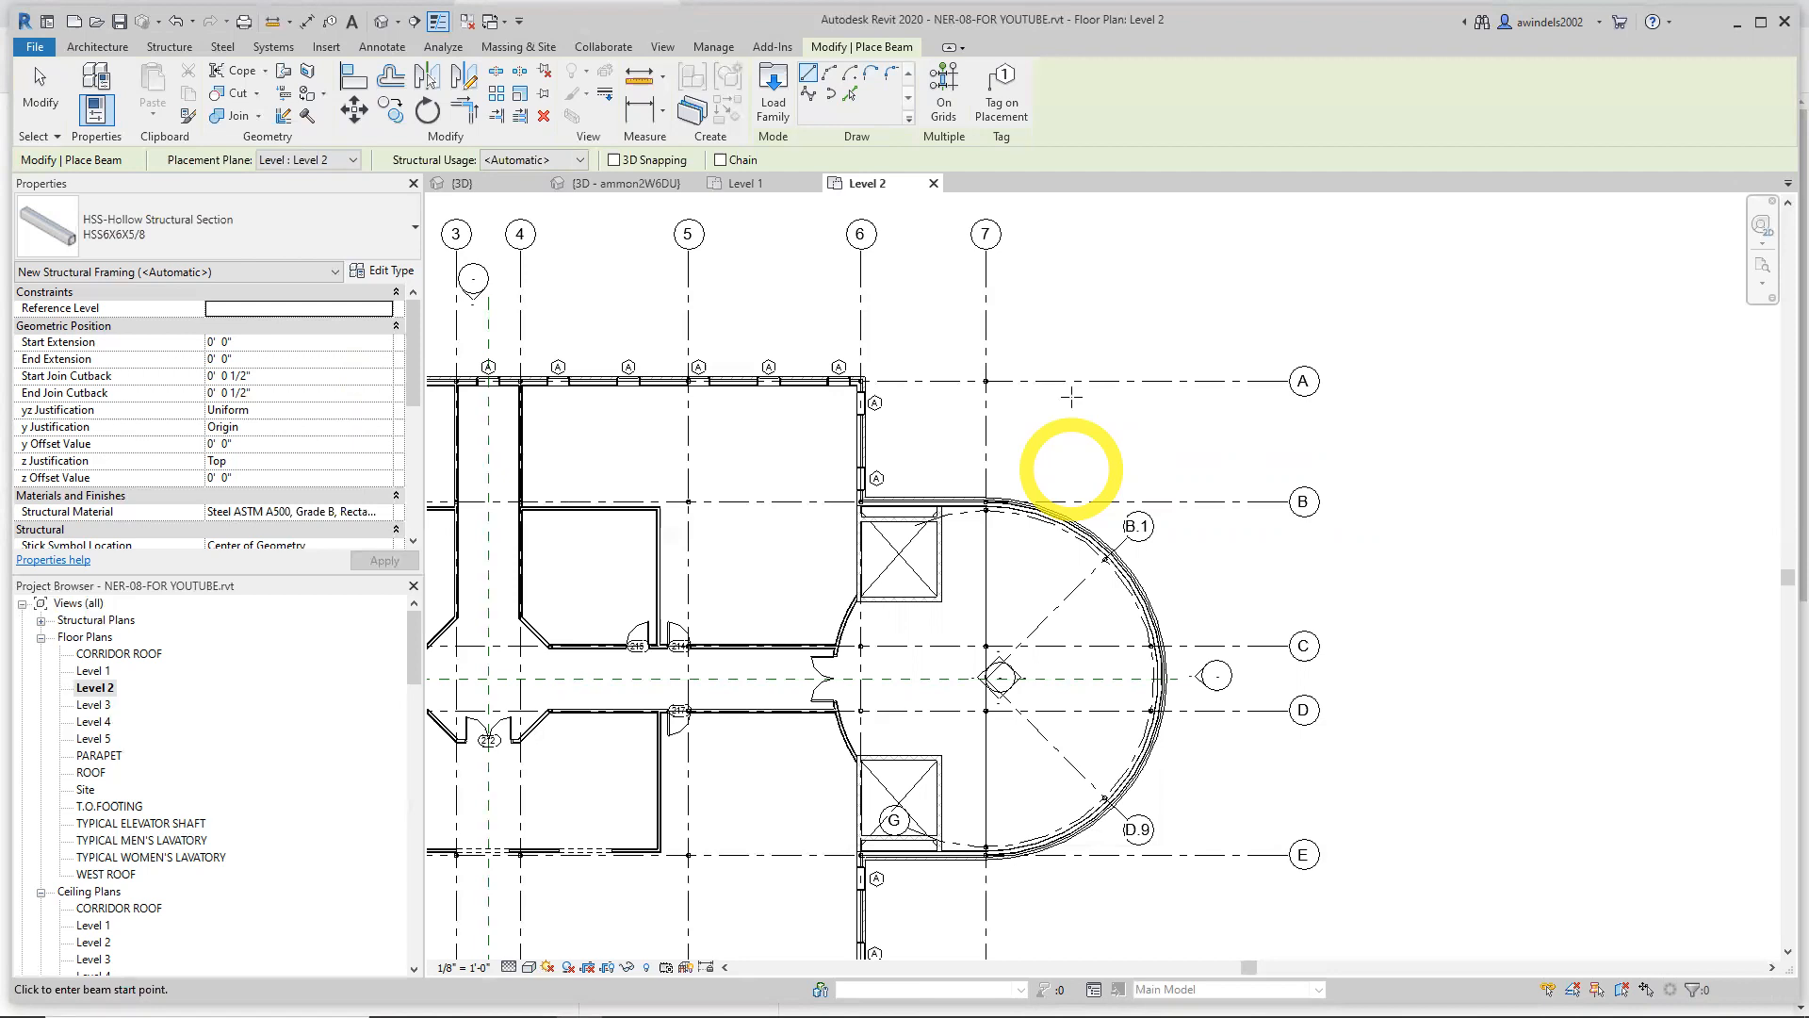
Draw an HSS6X6X5/8 beam on the Level 2 placement plane along grid A, from the column at grid 6 to the column at grid 7
{"action": "scroll", "coordinate": [891, 377], "scroll_direction": "up", "scroll_amount": 6}
{"action": "scroll", "coordinate": [688, 471], "scroll_direction": "up", "scroll_amount": 4}
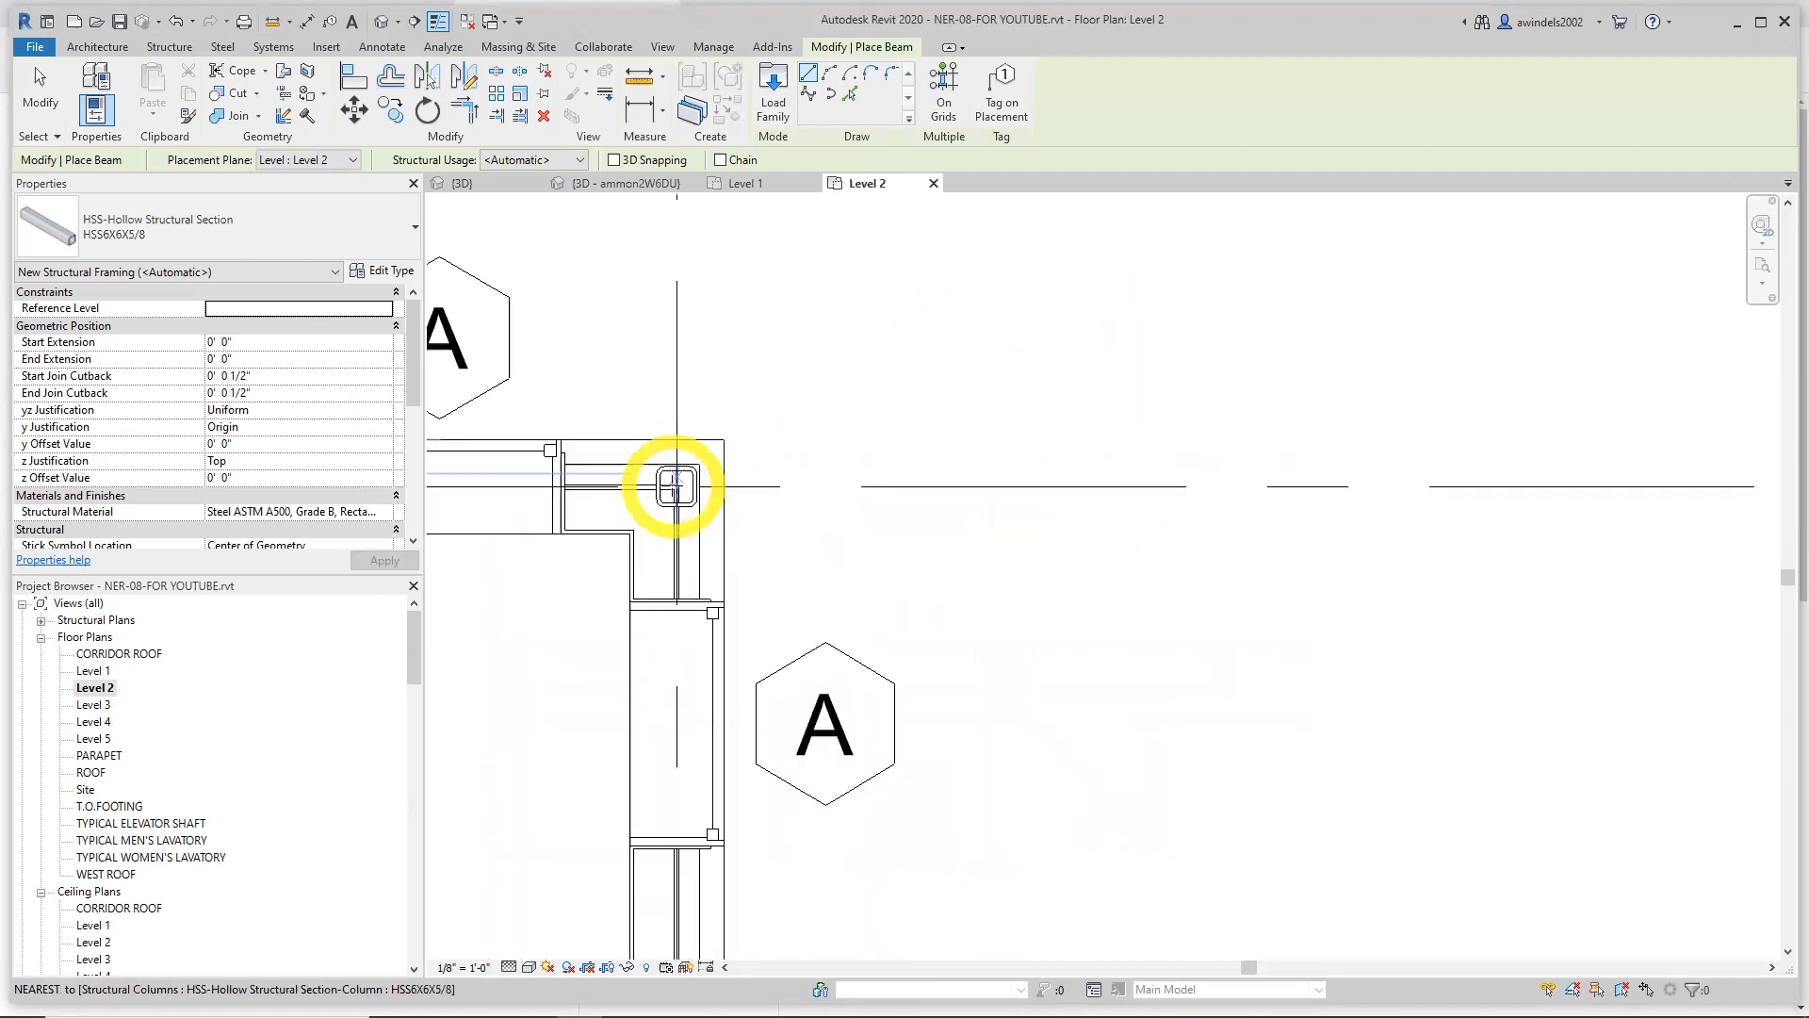
{"action": "left_click", "coordinate": [680, 488]}
{"action": "scroll", "coordinate": [958, 541], "scroll_direction": "down", "scroll_amount": 2}
{"action": "scroll", "coordinate": [989, 575], "scroll_direction": "down", "scroll_amount": 1}
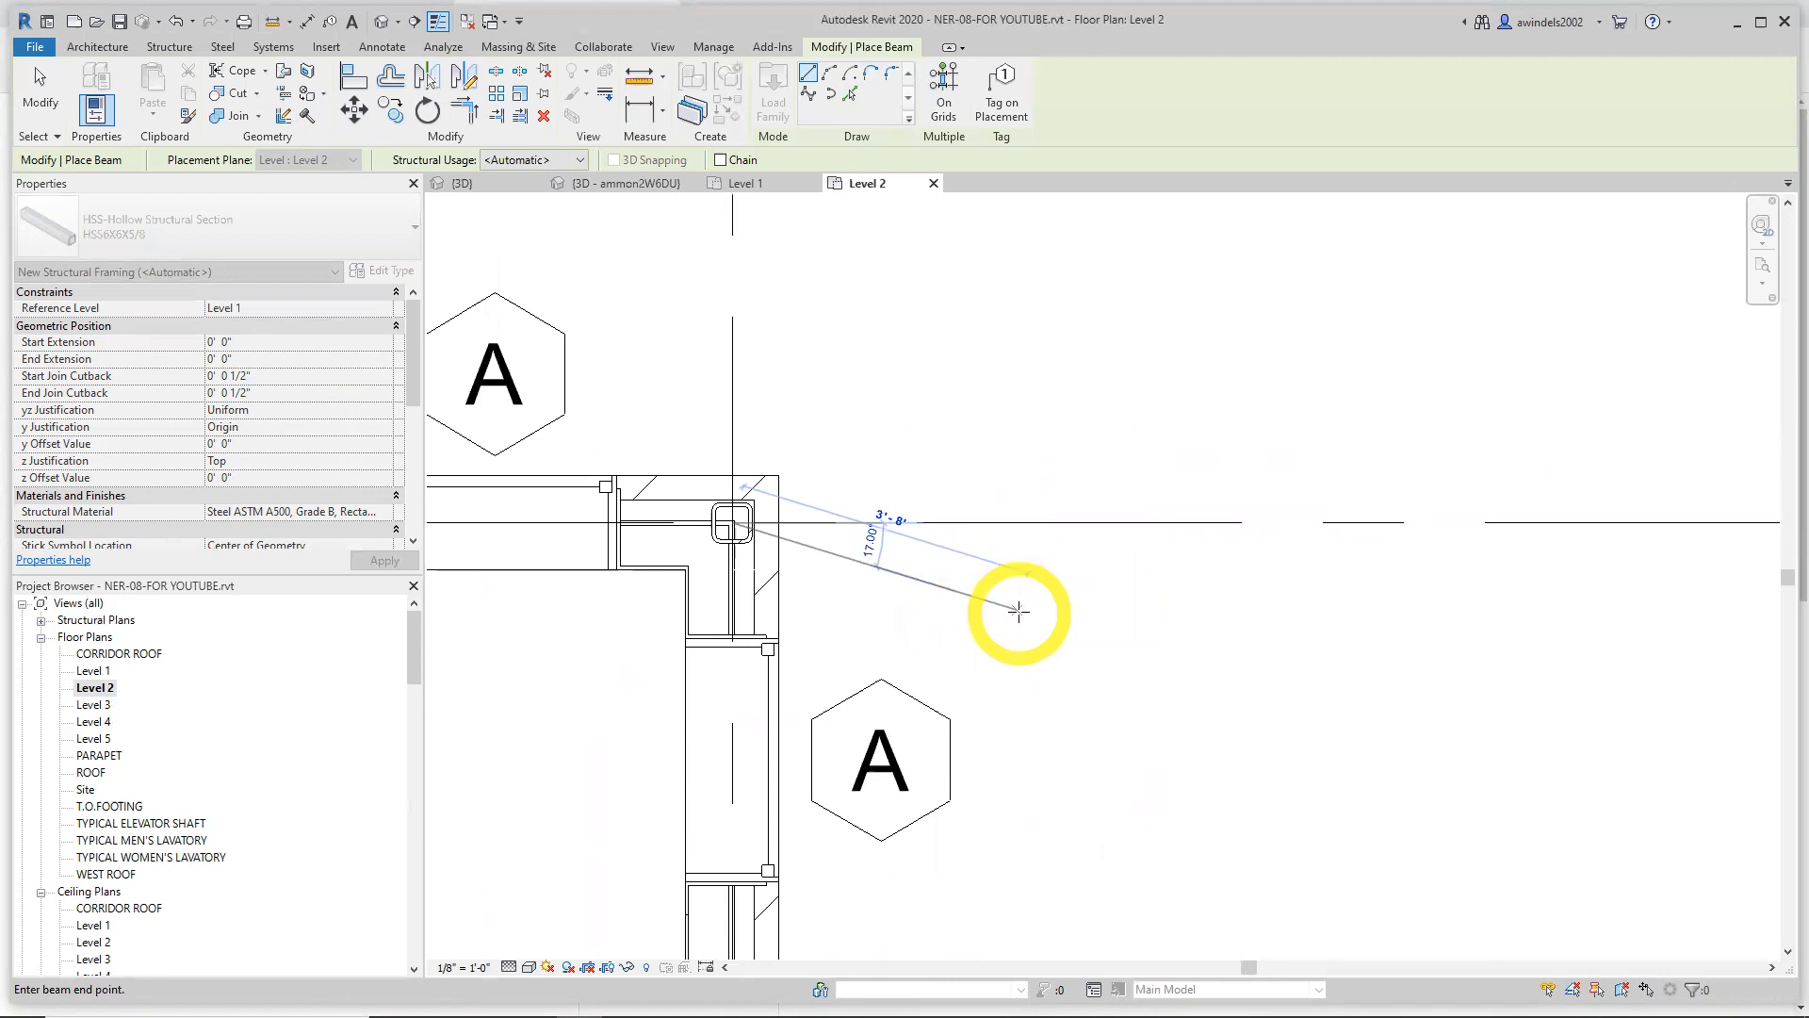
{"action": "scroll", "coordinate": [1246, 495], "scroll_direction": "down", "scroll_amount": 1}
{"action": "middle_click_drag", "start_coordinate": [1246, 495], "coordinate": [654, 541]}
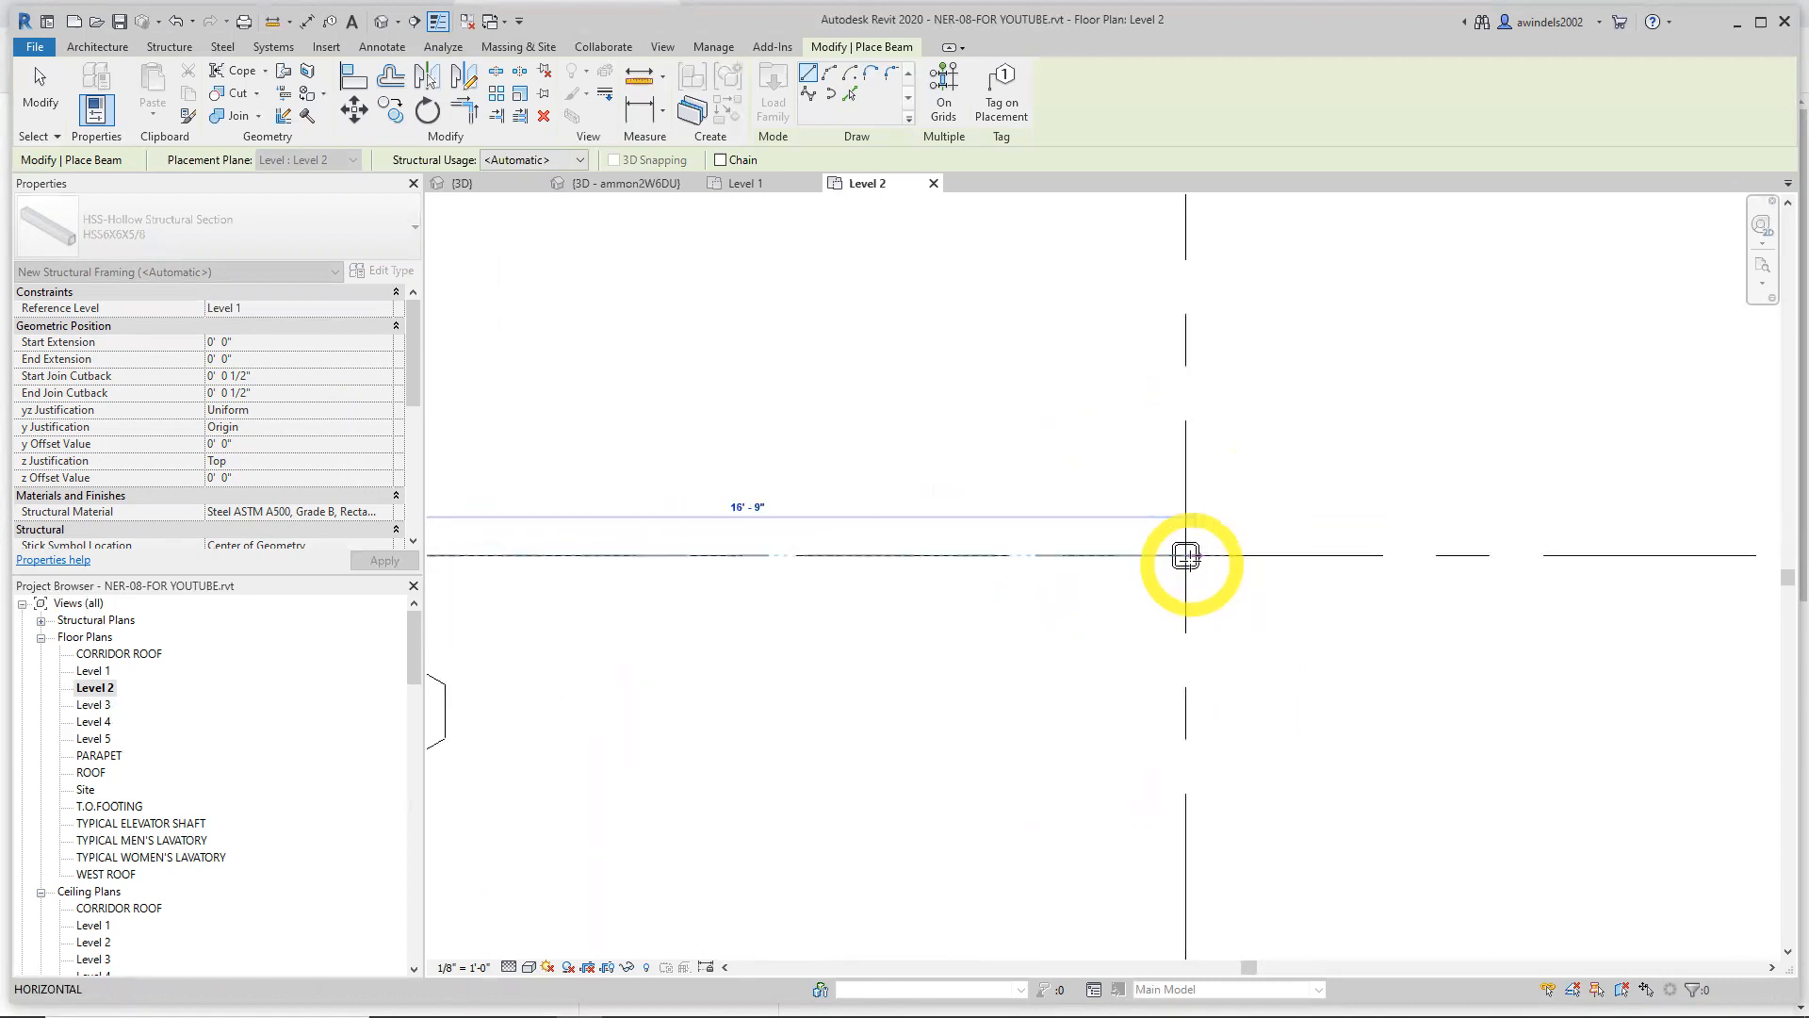
{"action": "scroll", "coordinate": [1187, 556], "scroll_direction": "up", "scroll_amount": 1}
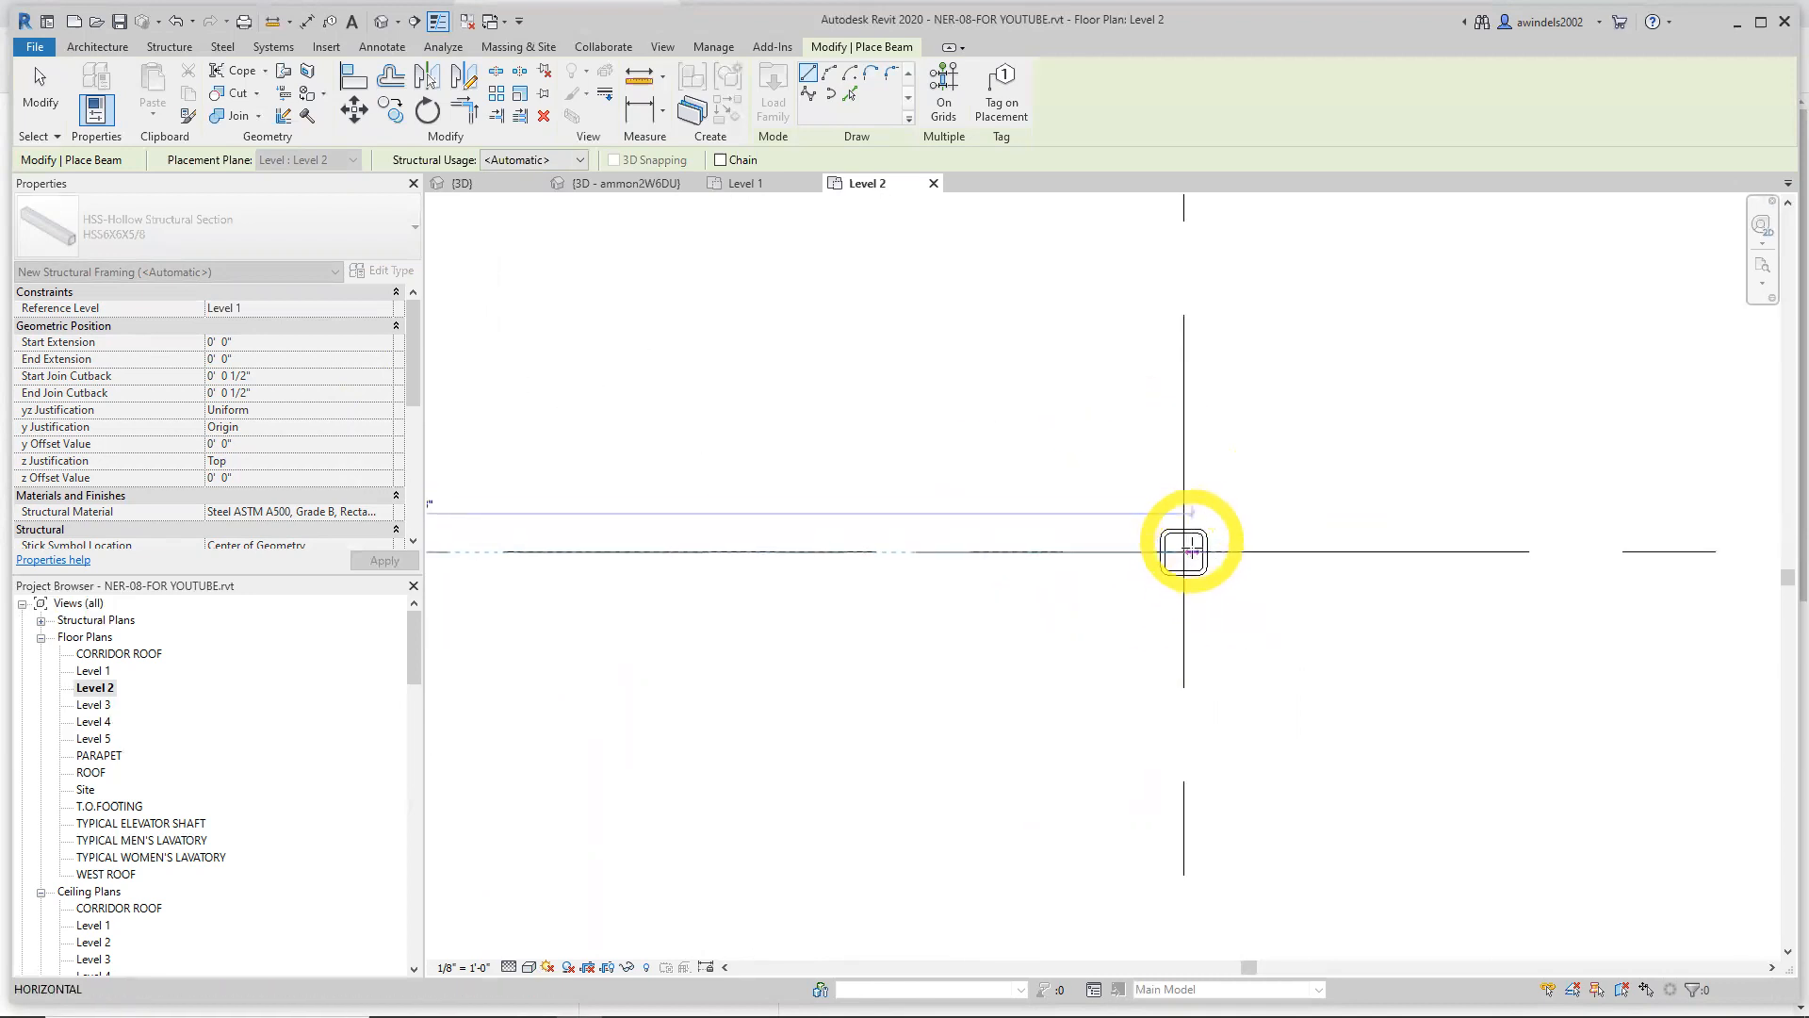
{"action": "left_click", "coordinate": [1186, 551]}
{"action": "scroll", "coordinate": [1122, 678], "scroll_direction": "down", "scroll_amount": 1}
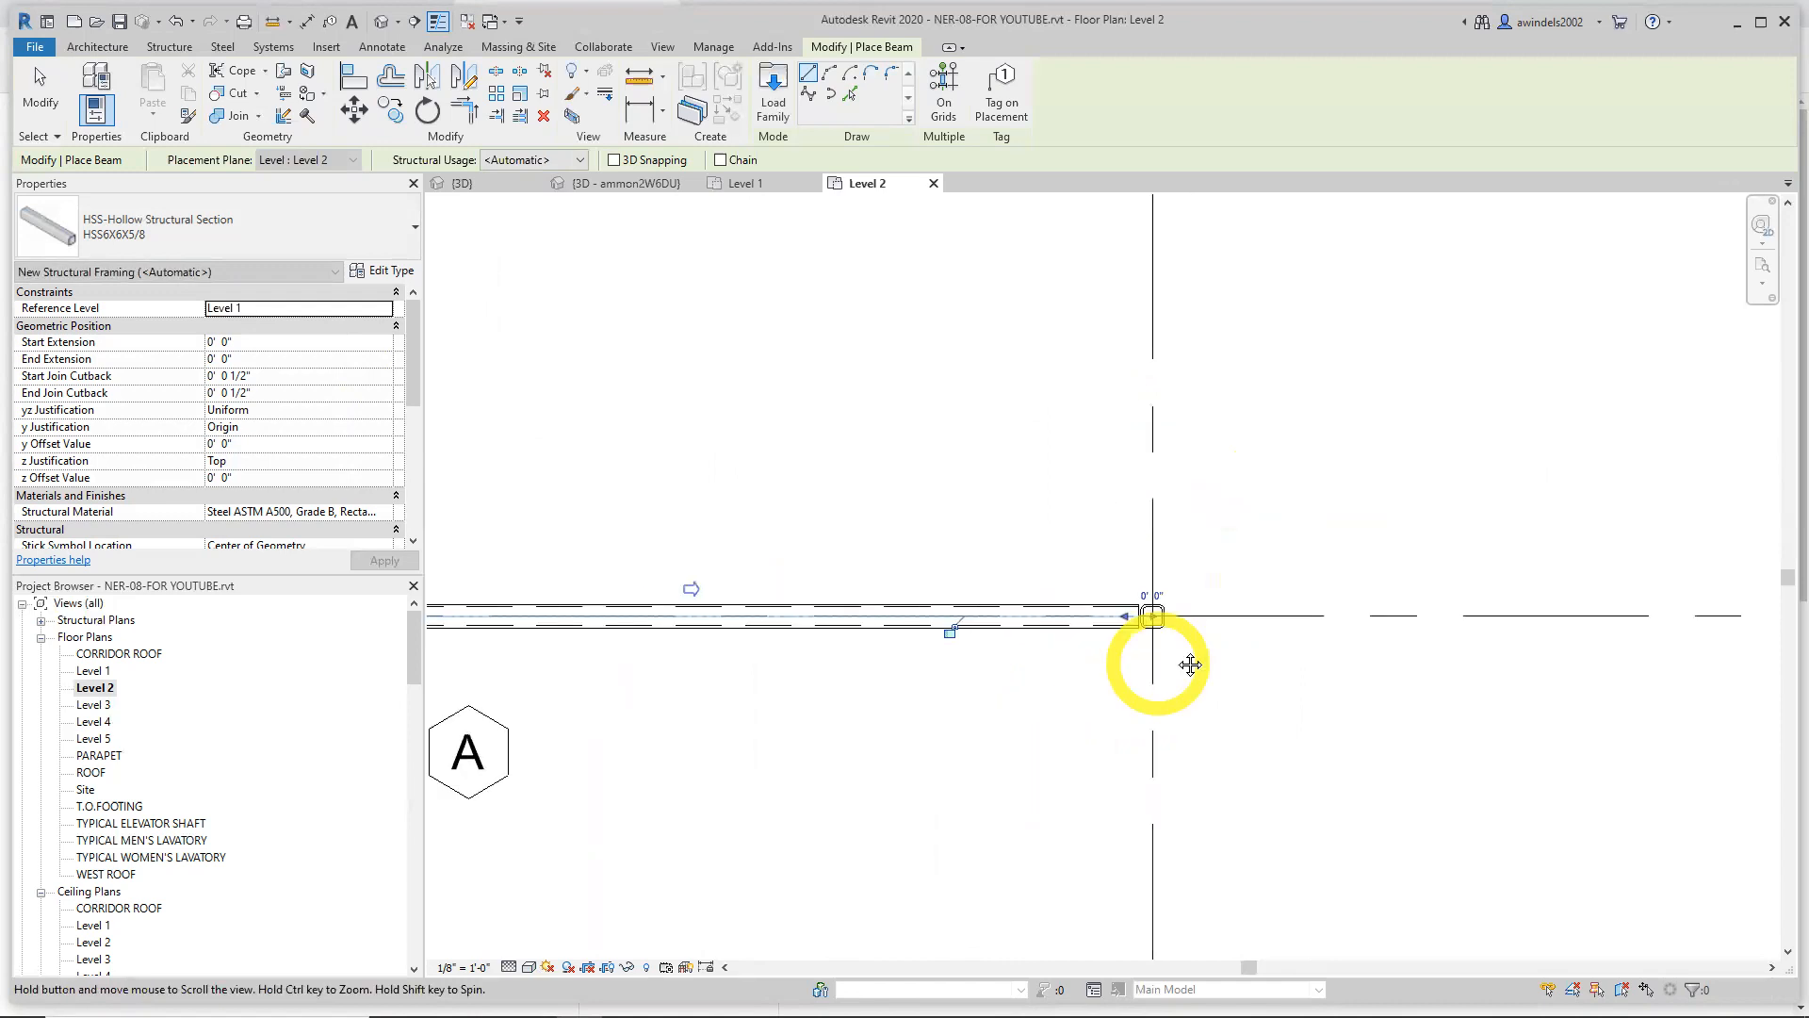
{"action": "middle_click_drag", "start_coordinate": [1190, 665], "coordinate": [1262, 633]}
{"action": "scroll", "coordinate": [1262, 633], "scroll_direction": "down", "scroll_amount": 1}
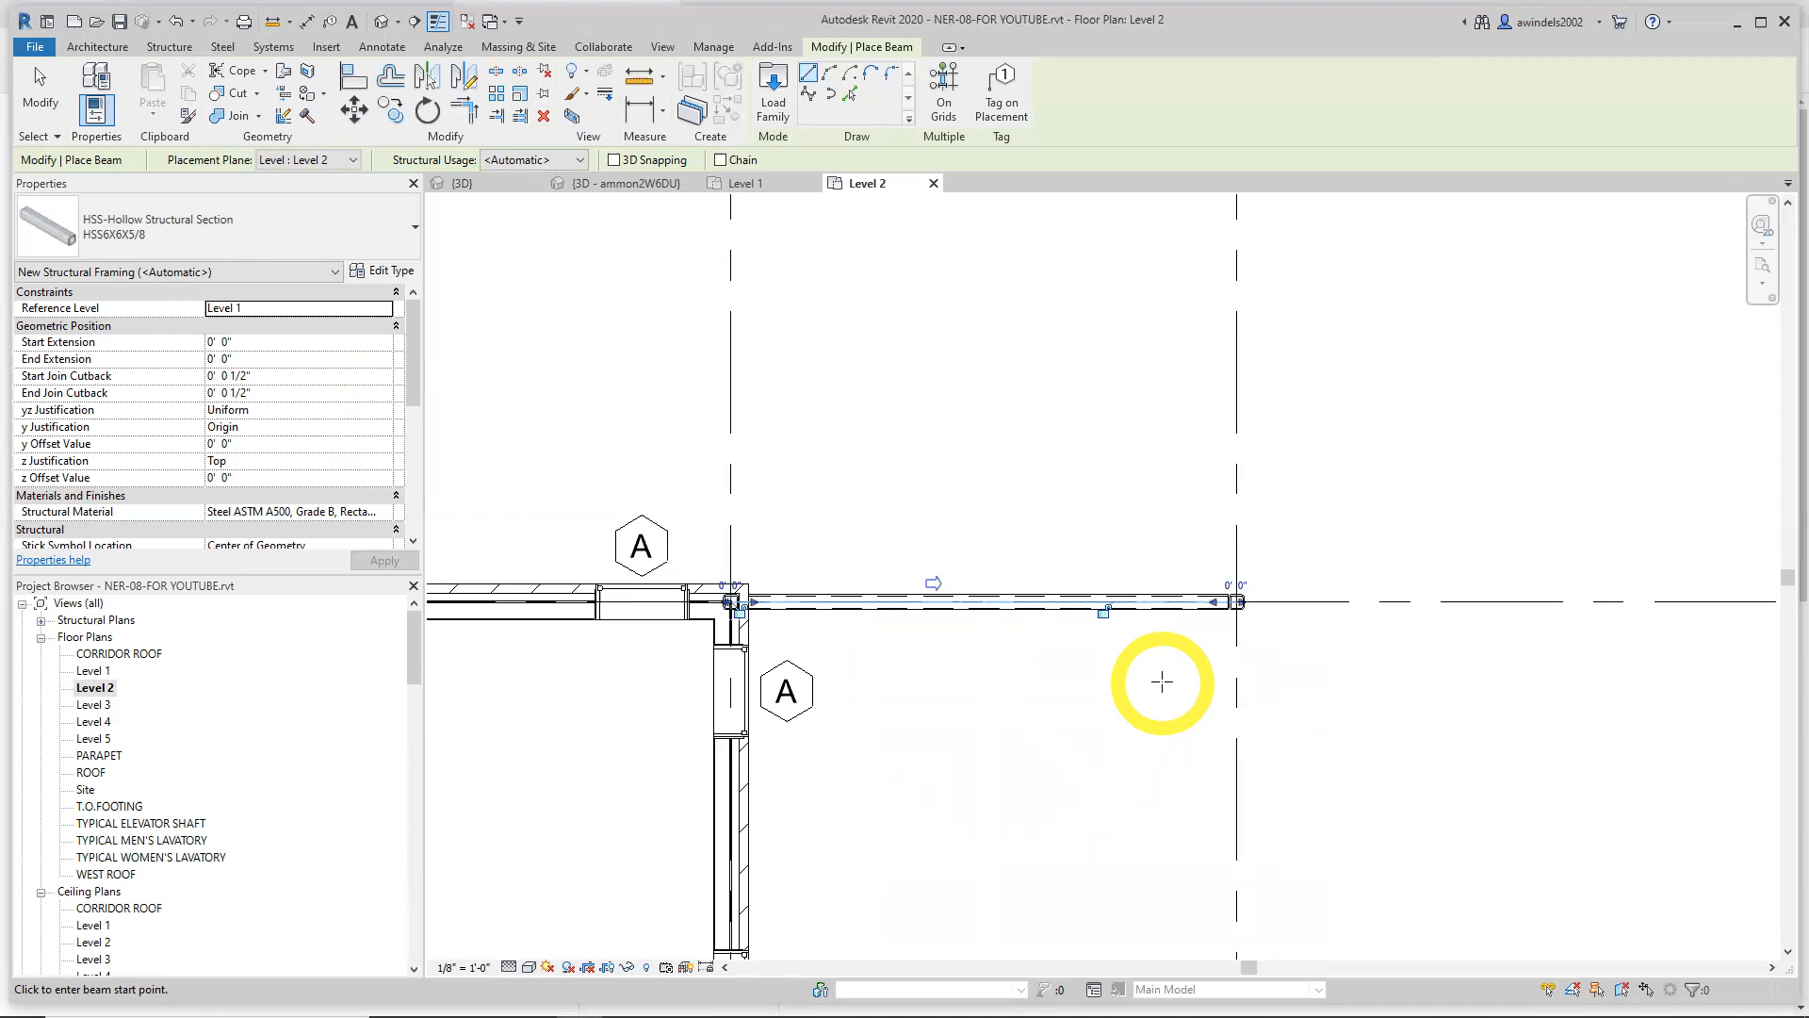
Draw an HSS6X6X5/8 beam along grid 7 from the column at grid A to the column at the curved wall
{"action": "middle_click_drag", "start_coordinate": [1212, 706], "coordinate": [994, 645]}
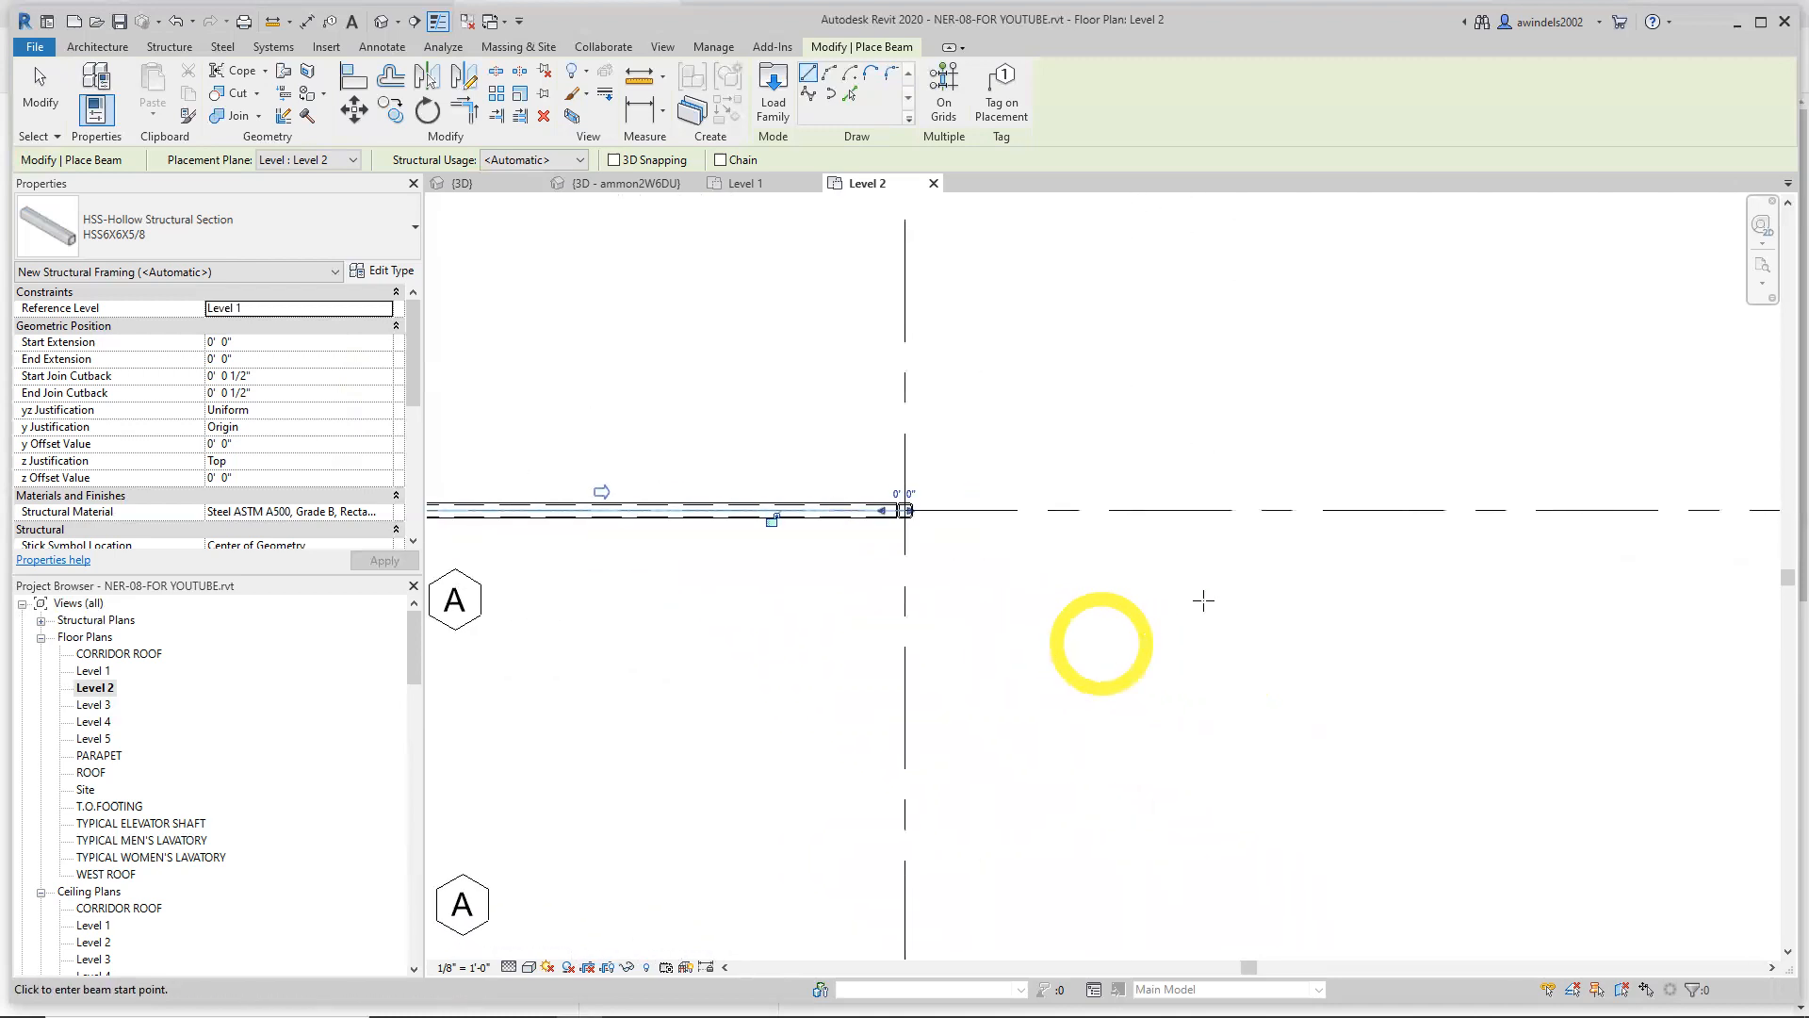
{"action": "scroll", "coordinate": [904, 509], "scroll_direction": "up", "scroll_amount": 3}
{"action": "left_click", "coordinate": [894, 546]}
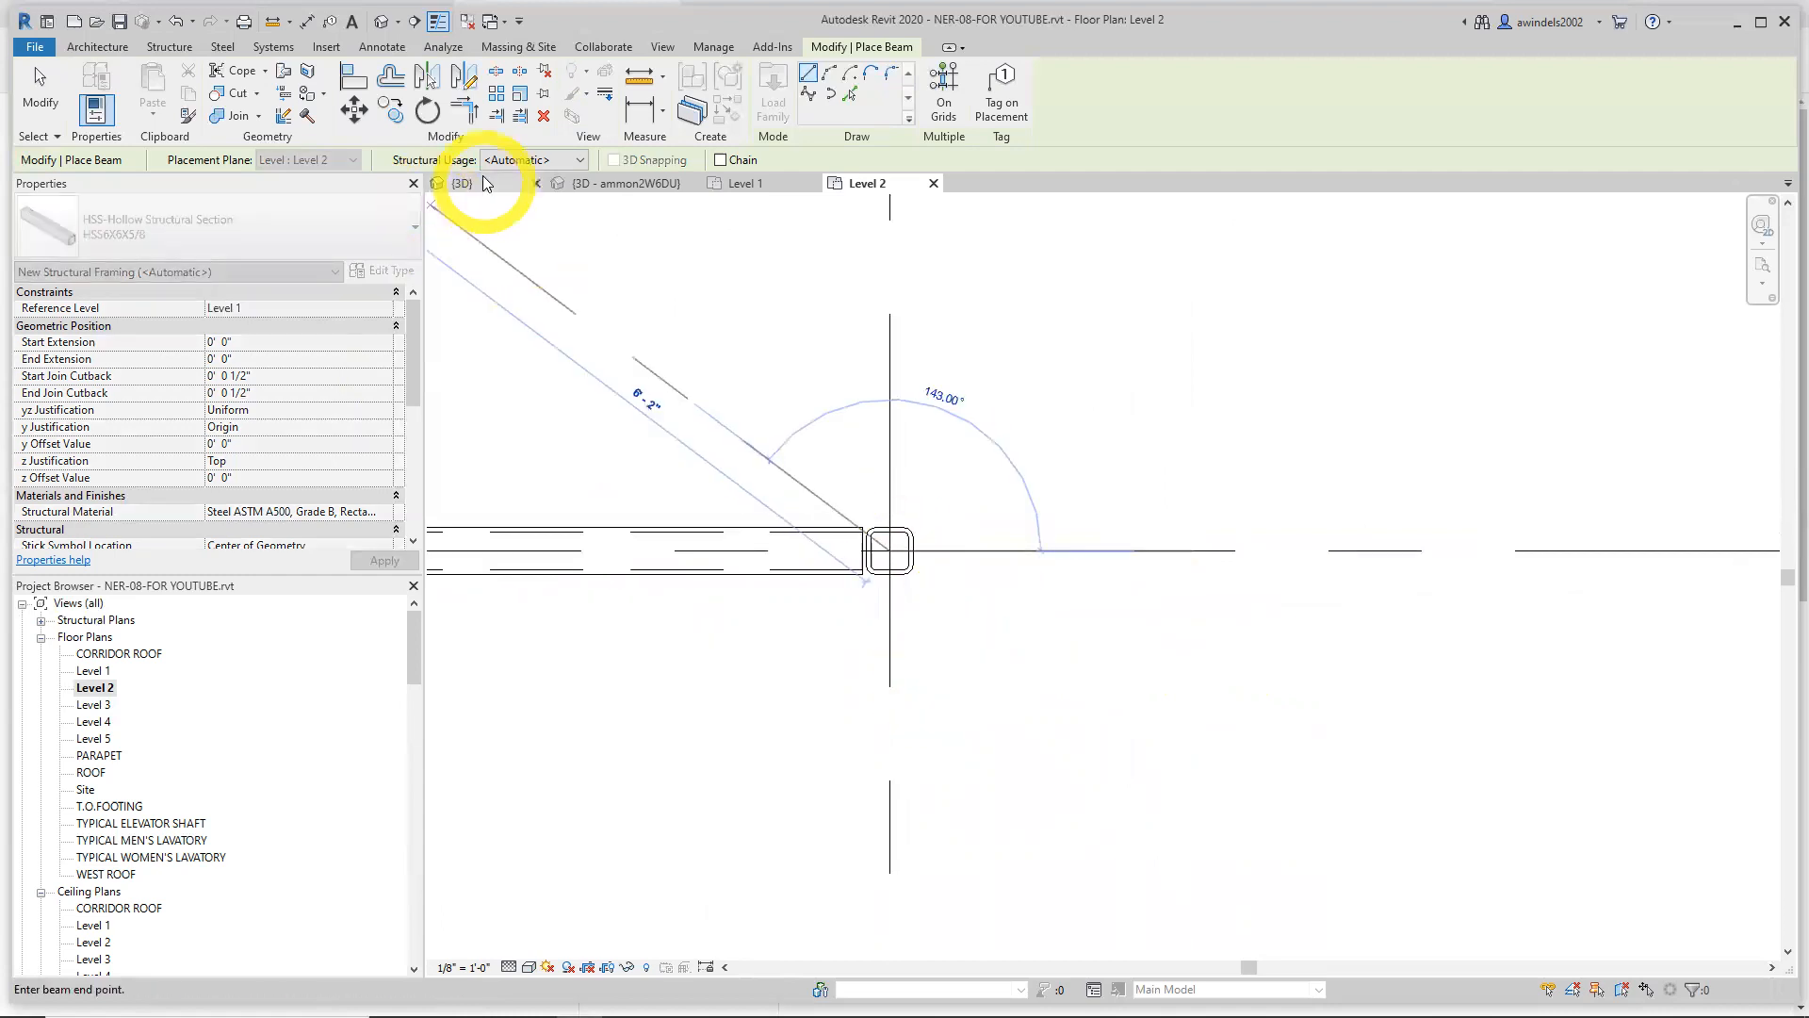
{"action": "middle_click_drag", "start_coordinate": [904, 673], "coordinate": [875, 254]}
{"action": "scroll", "coordinate": [818, 589], "scroll_direction": "down", "scroll_amount": 1}
{"action": "middle_click_drag", "start_coordinate": [865, 650], "coordinate": [854, 420]}
{"action": "scroll", "coordinate": [837, 661], "scroll_direction": "up", "scroll_amount": 1}
{"action": "left_click", "coordinate": [831, 704]}
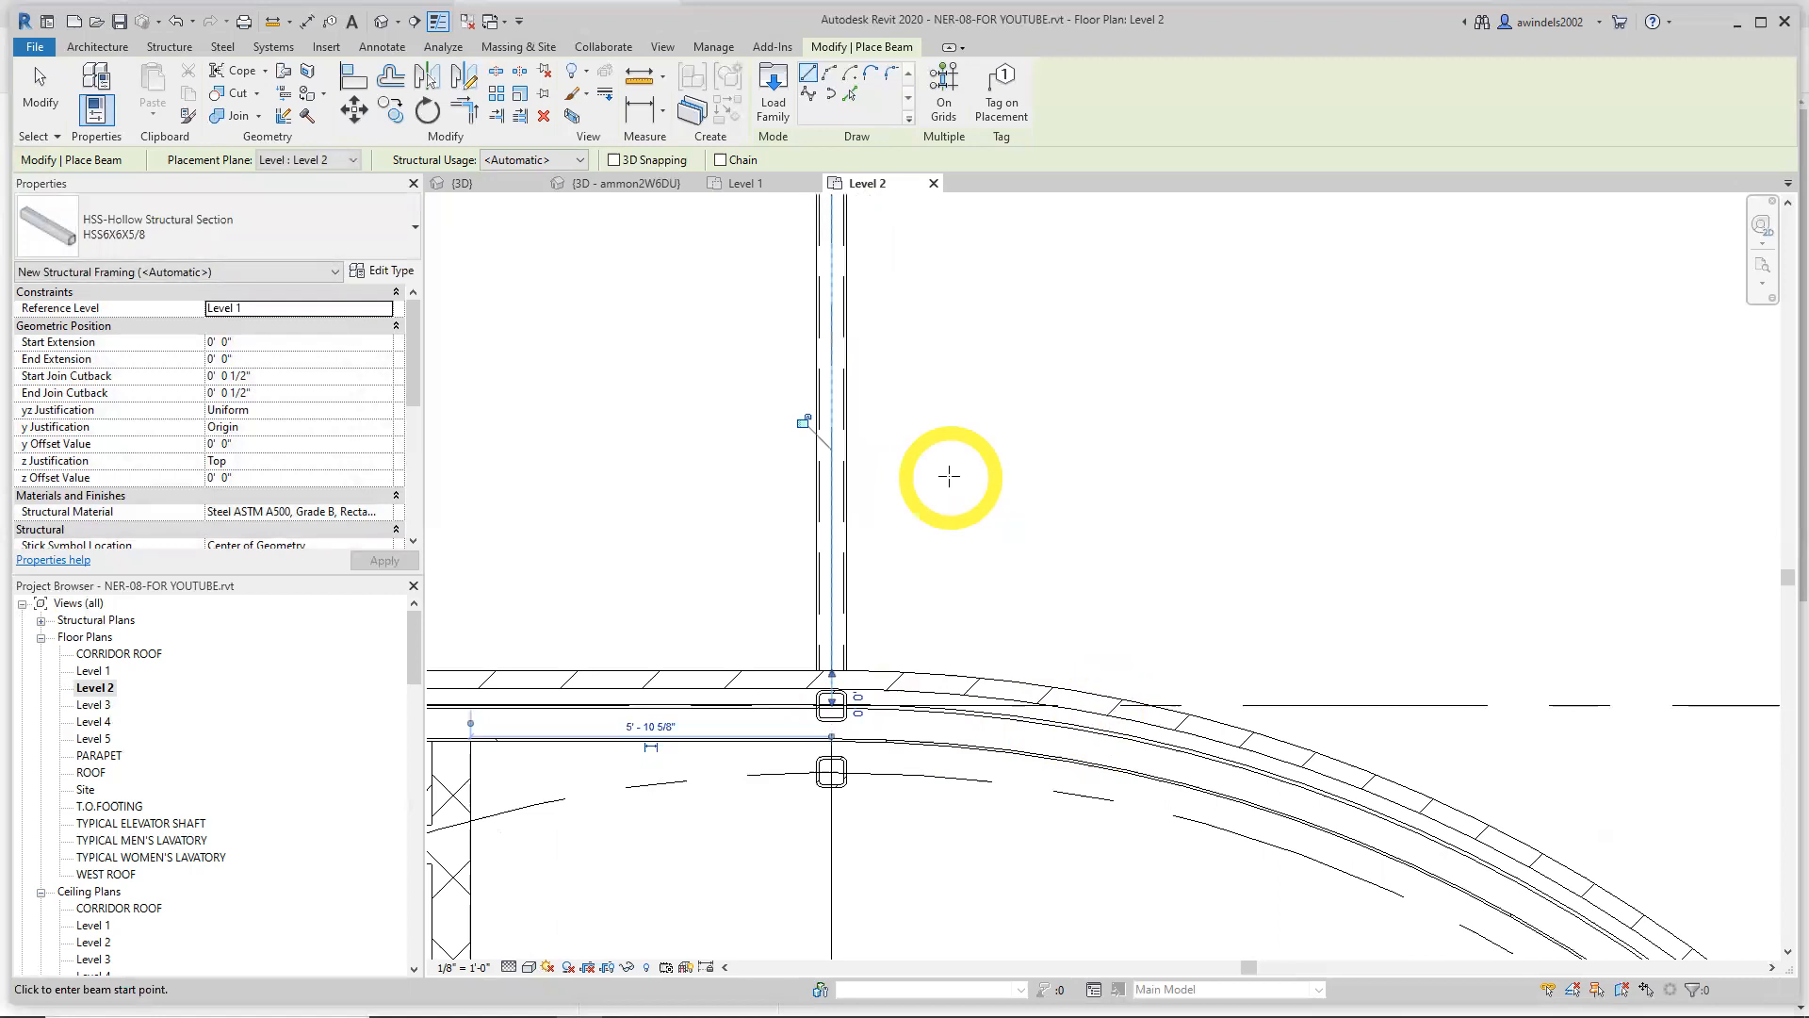
Draw an HSS6X6X5/8 beam parallel to the building wall, 6" off its face, from the grid A beam to the grid line at the opposite wall
{"action": "middle_click_drag", "start_coordinate": [984, 518], "coordinate": [1028, 528]}
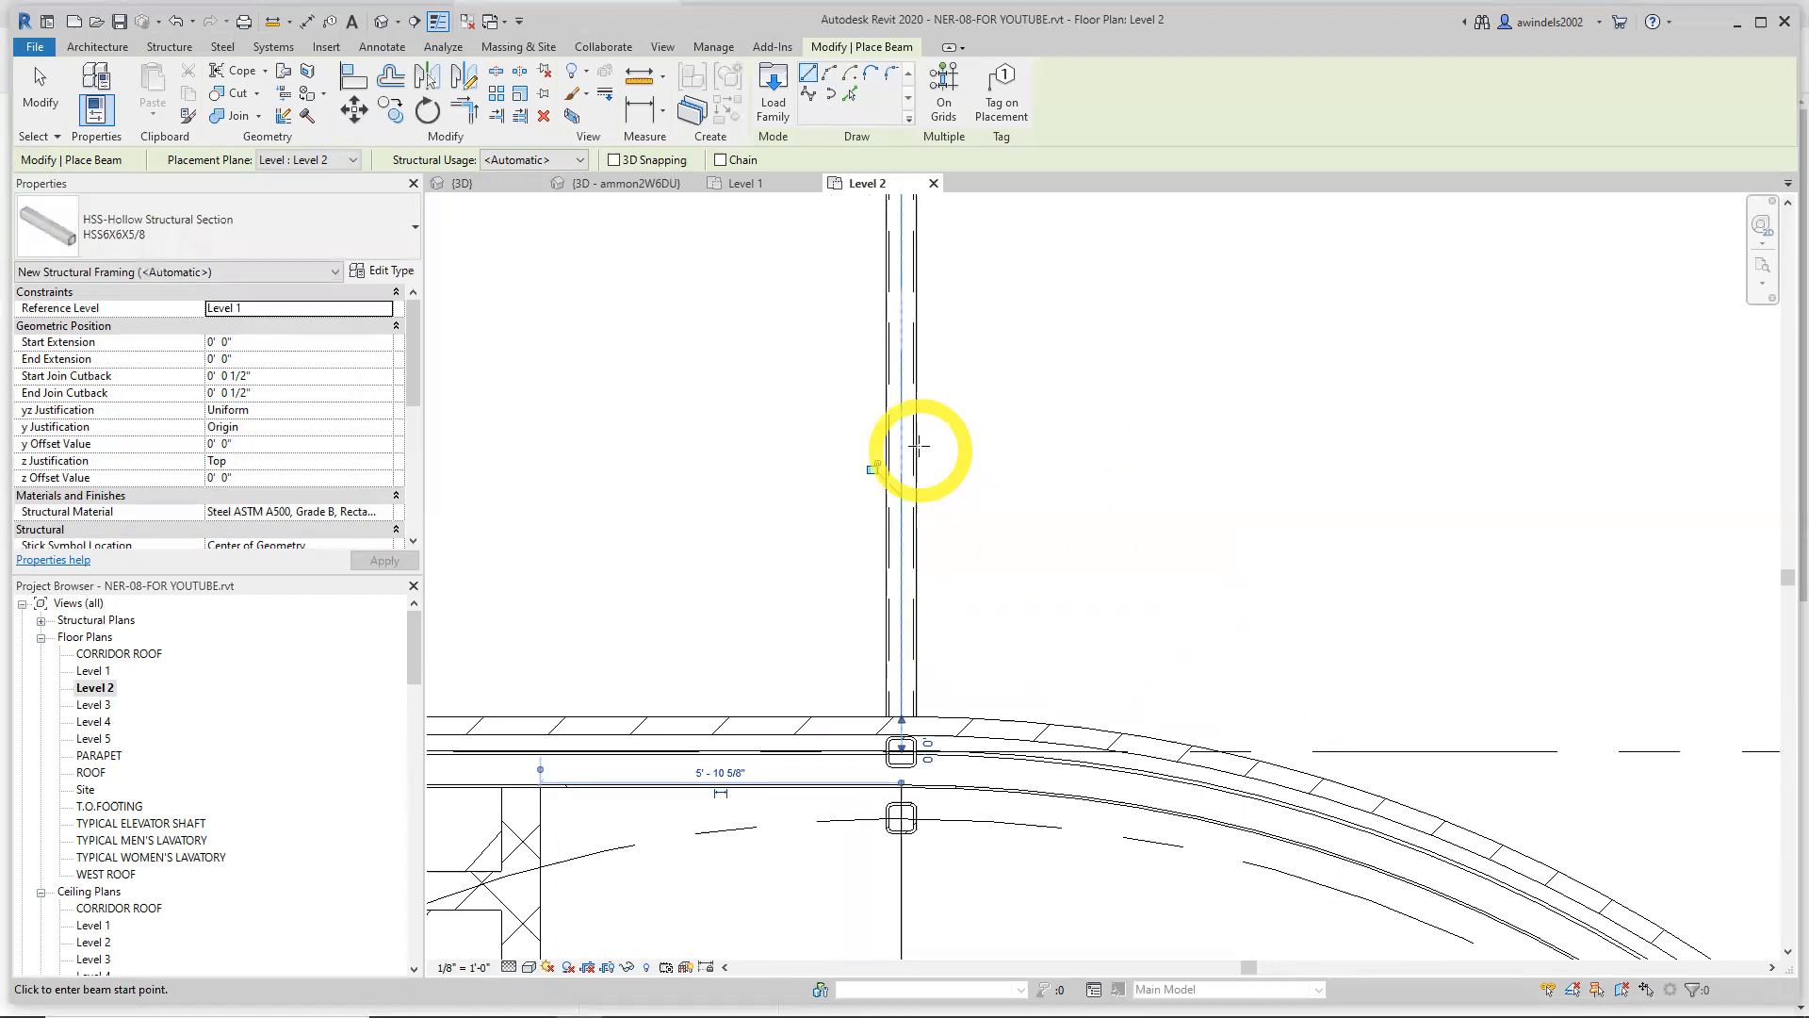
{"action": "scroll", "coordinate": [904, 448], "scroll_direction": "down", "scroll_amount": 3}
{"action": "scroll", "coordinate": [657, 341], "scroll_direction": "up", "scroll_amount": 5}
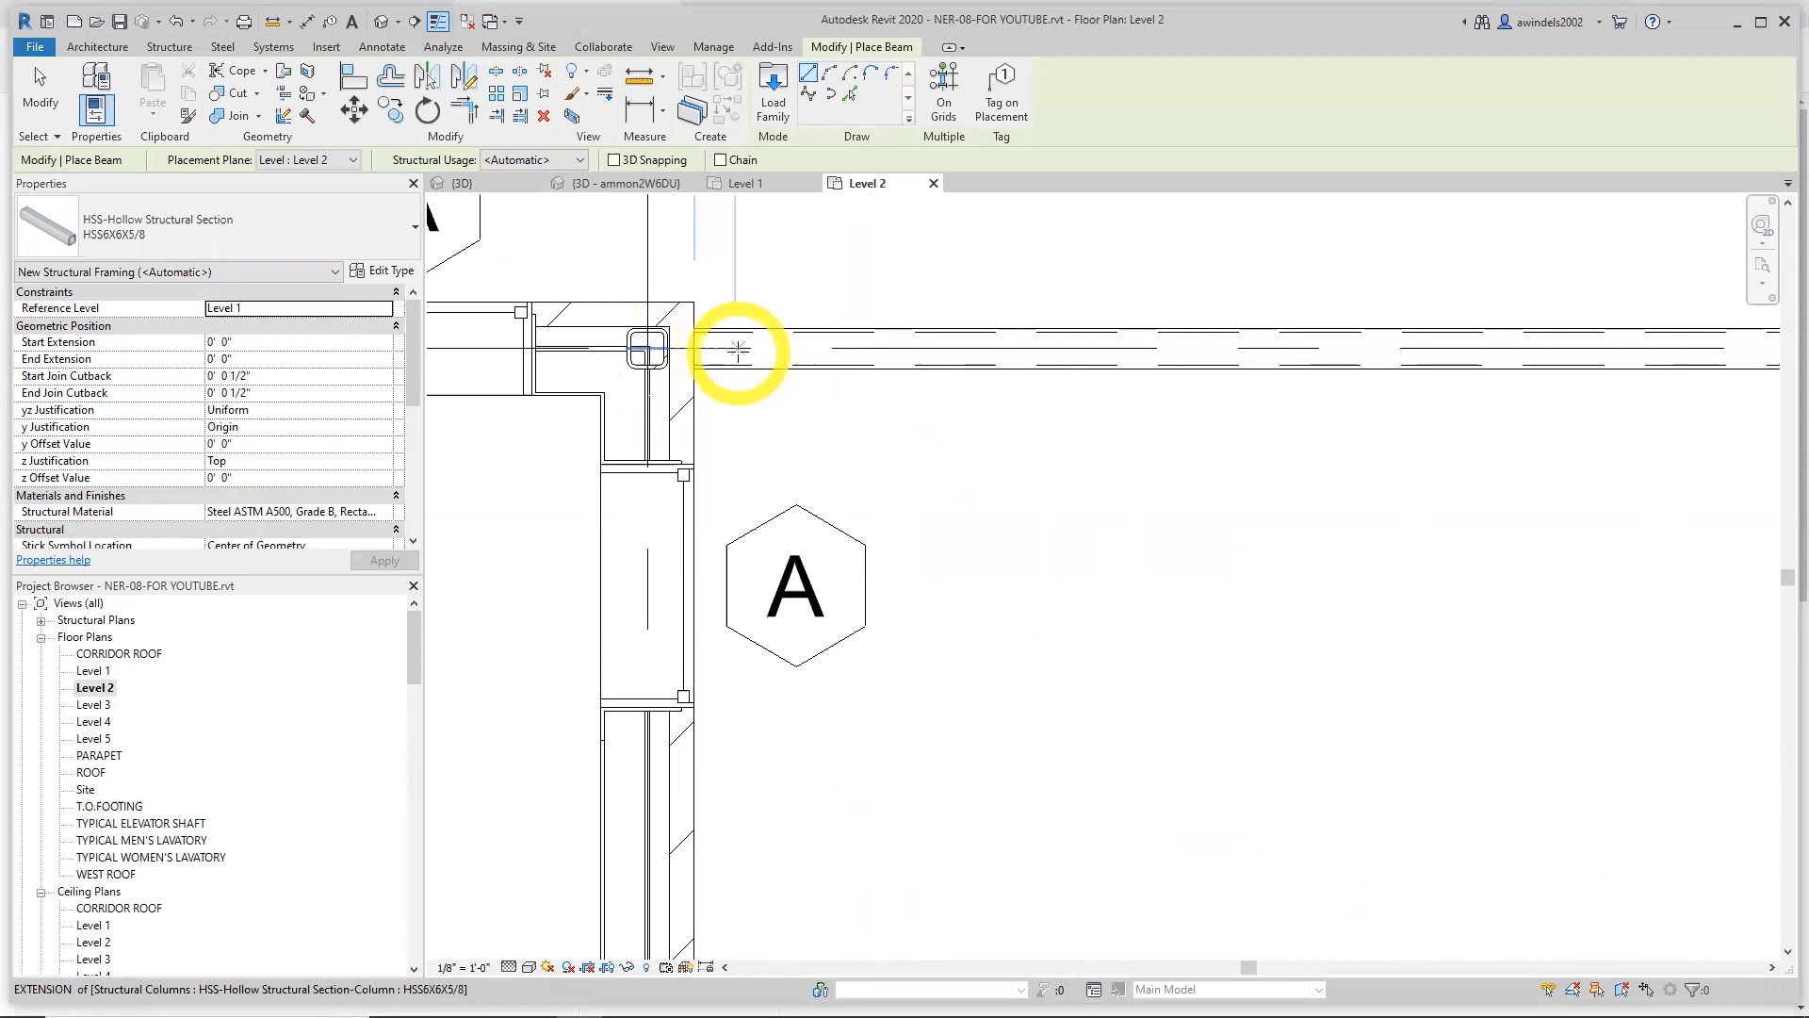
{"action": "scroll", "coordinate": [741, 351], "scroll_direction": "down", "scroll_amount": 3}
{"action": "middle_click_drag", "start_coordinate": [743, 354], "coordinate": [739, 408]}
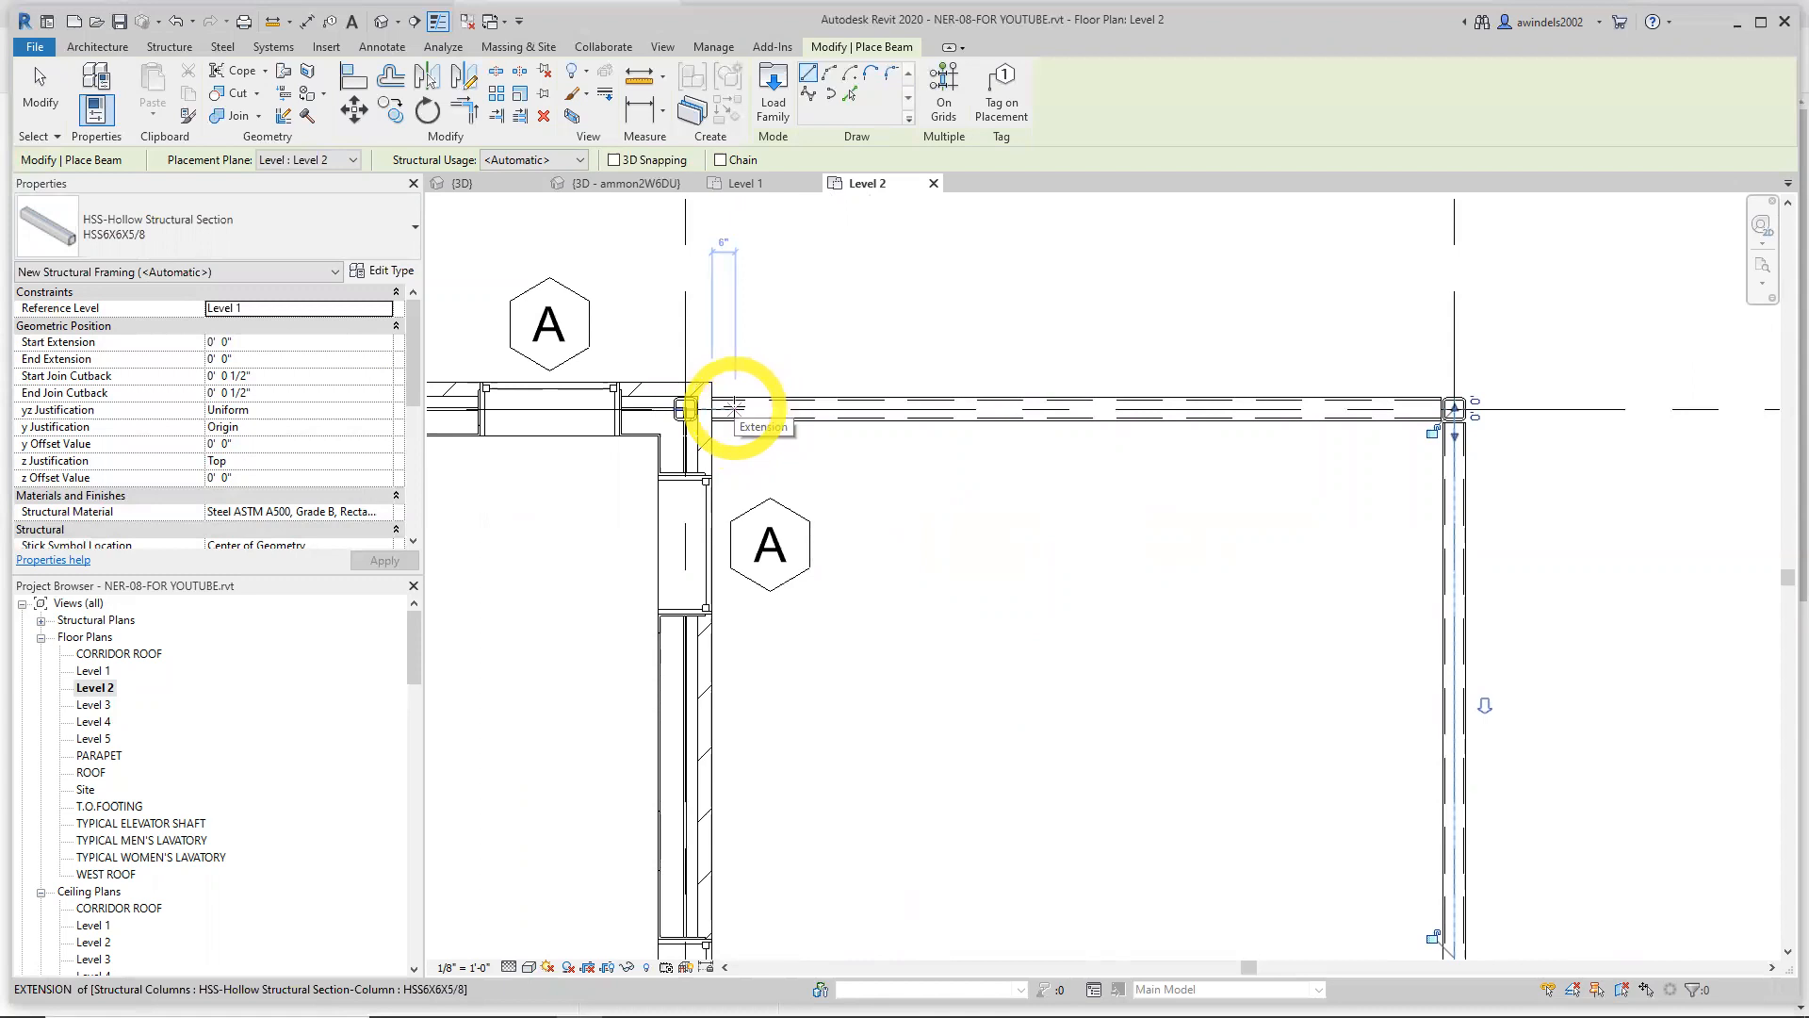
{"action": "left_click", "coordinate": [733, 407]}
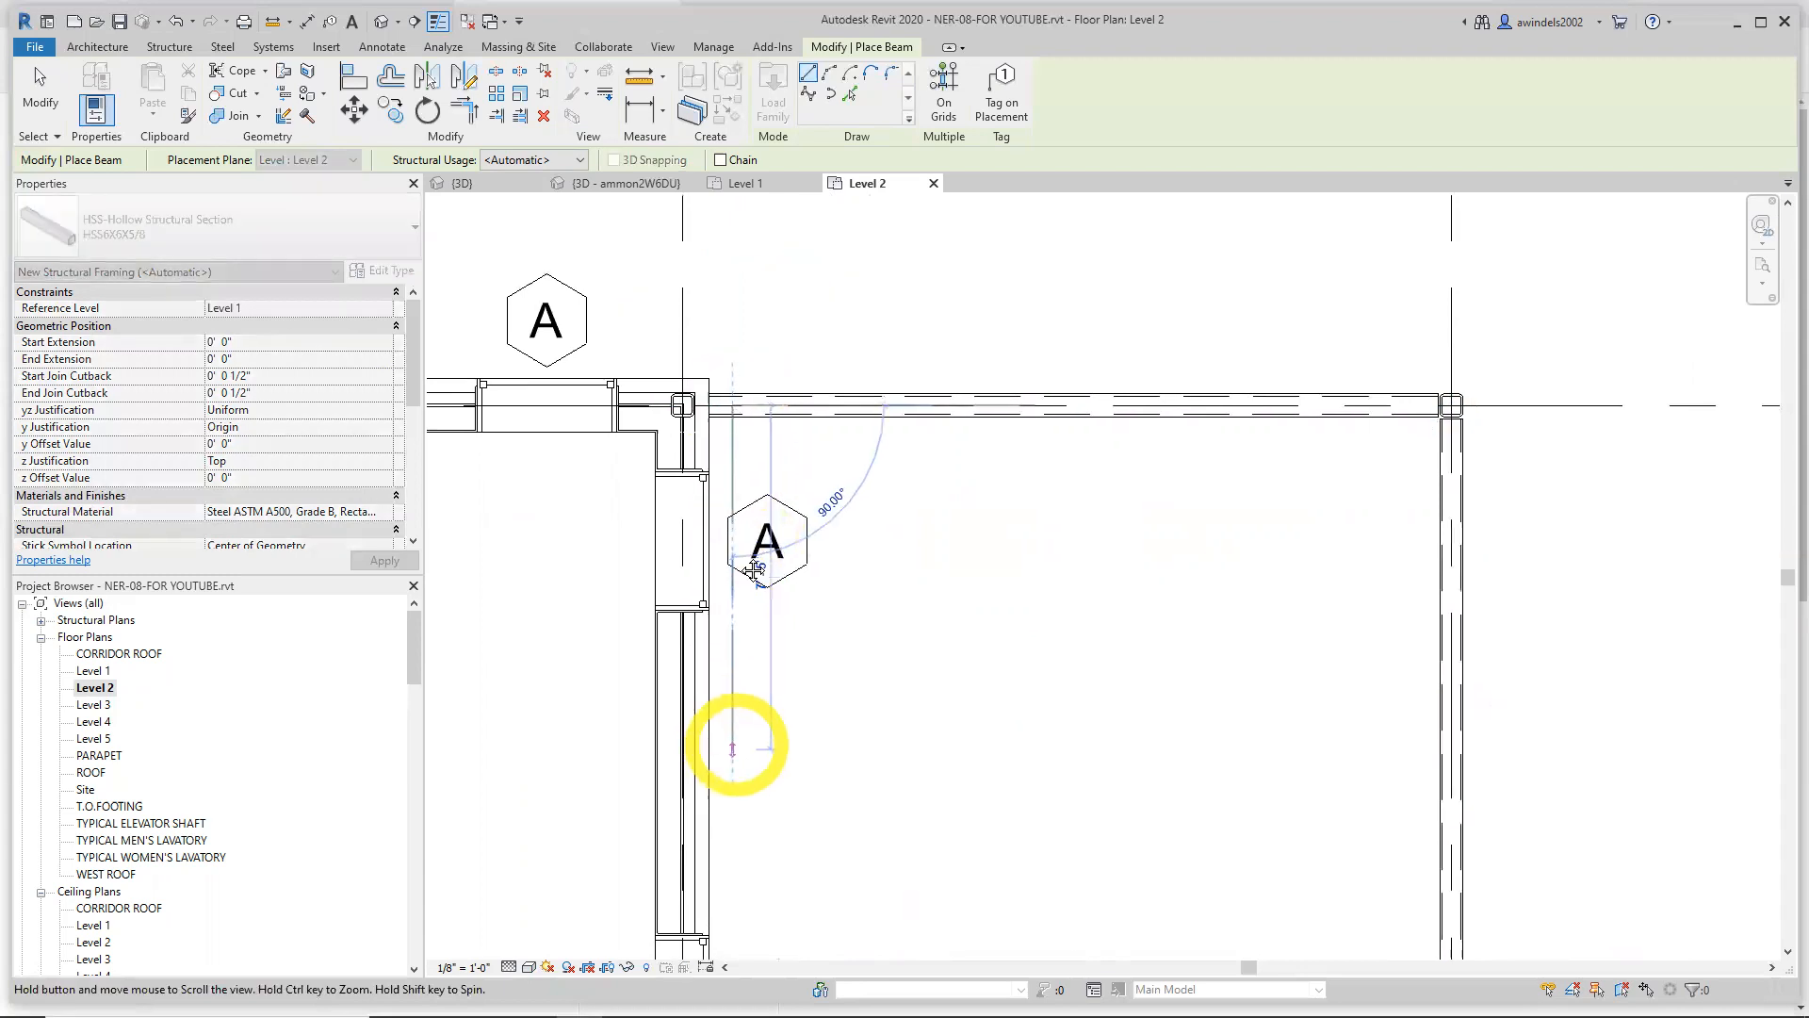
{"action": "middle_click_drag", "start_coordinate": [738, 747], "coordinate": [724, 461]}
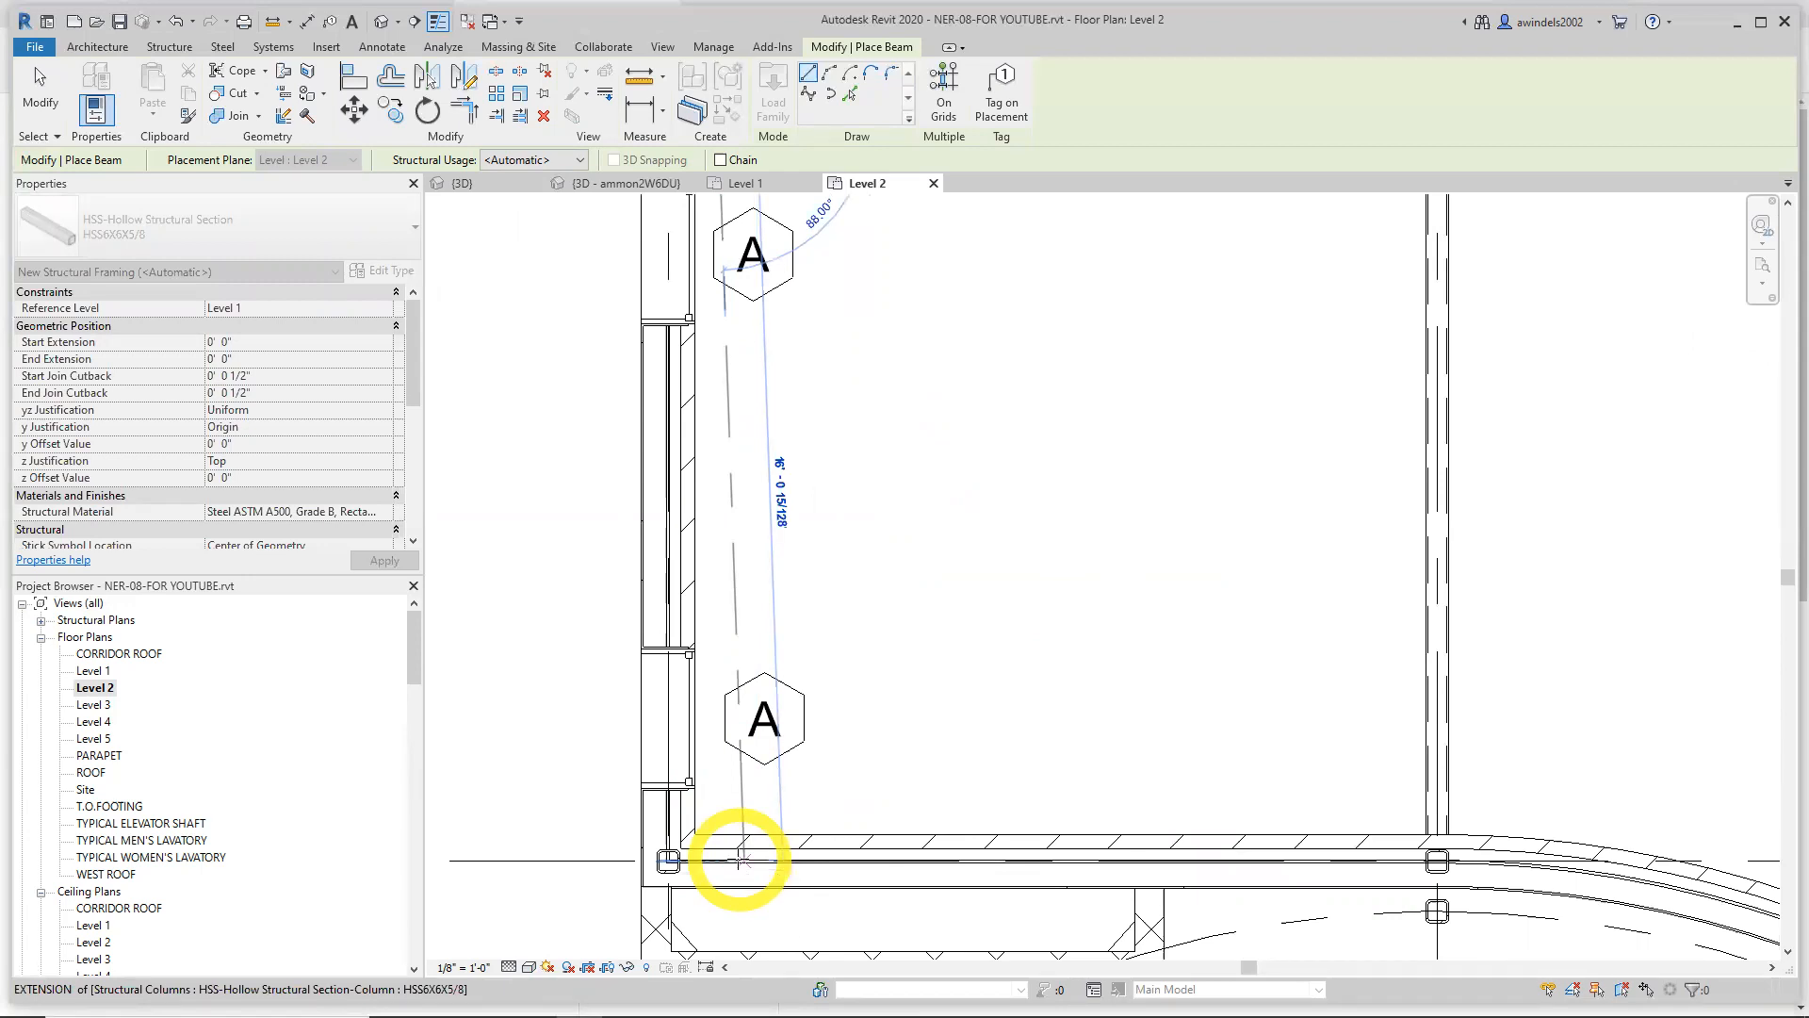
{"action": "scroll", "coordinate": [740, 860], "scroll_direction": "up", "scroll_amount": 3}
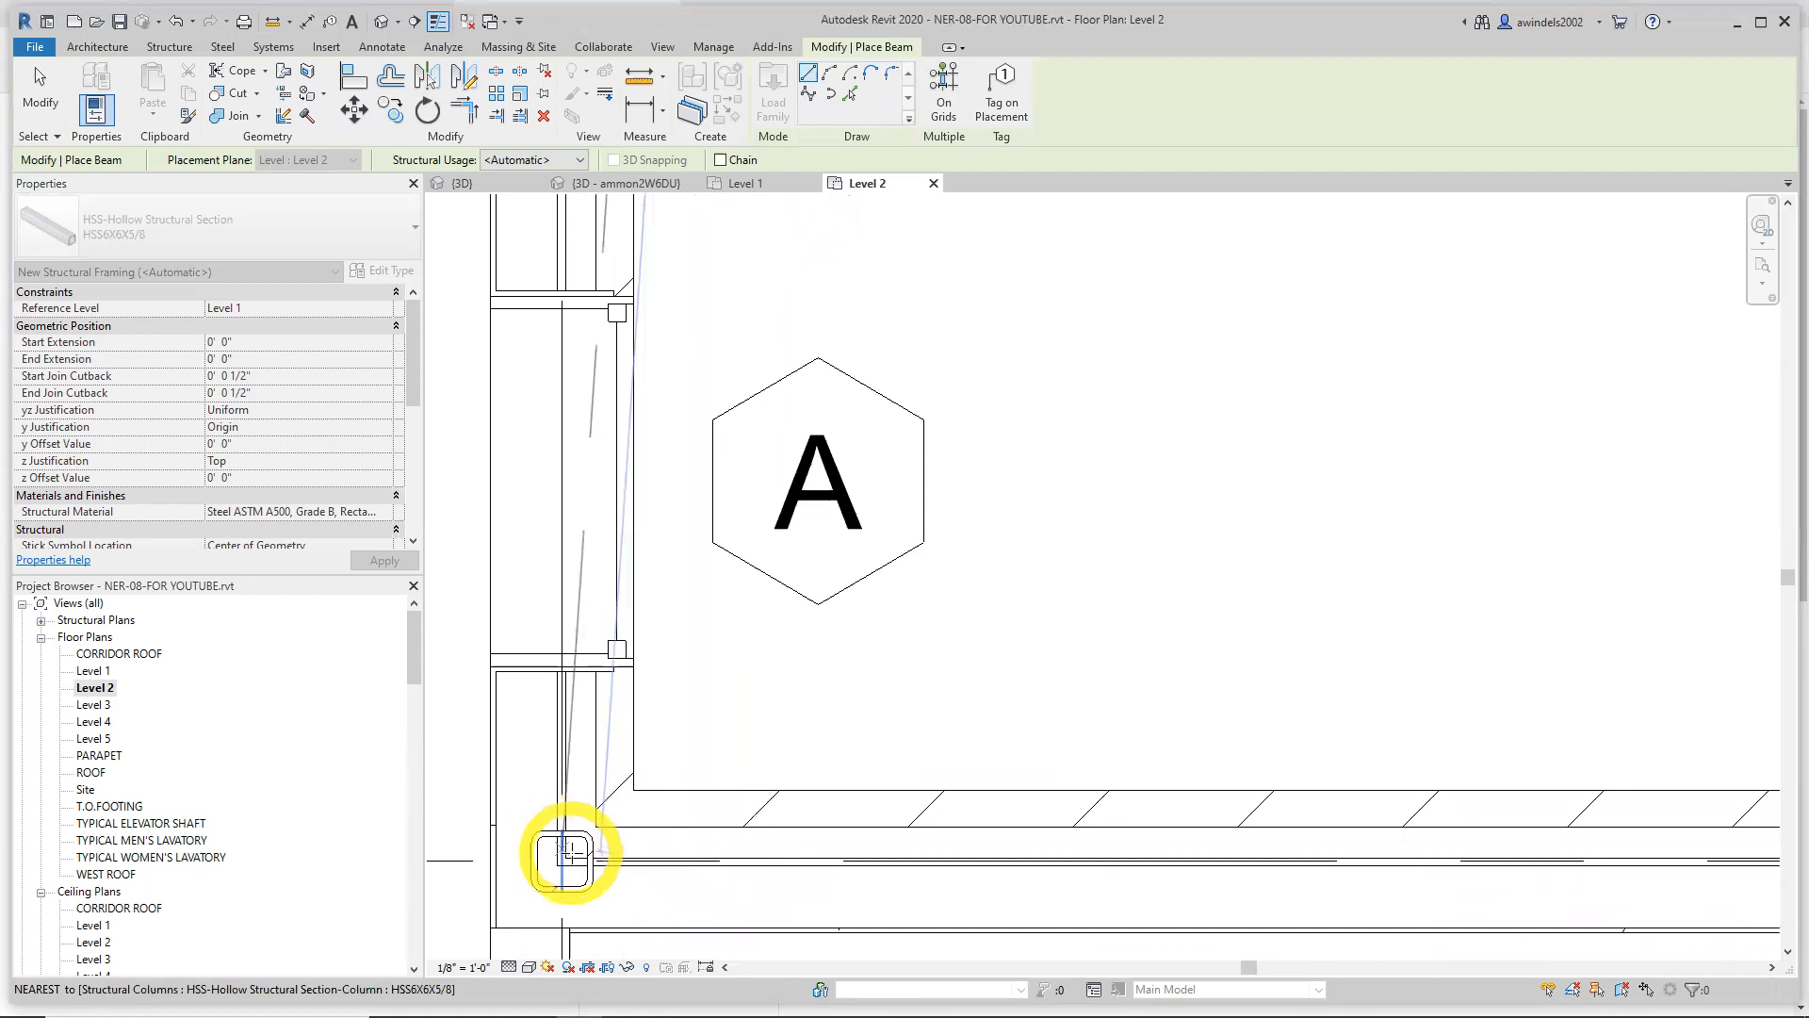
{"action": "left_click", "coordinate": [572, 859]}
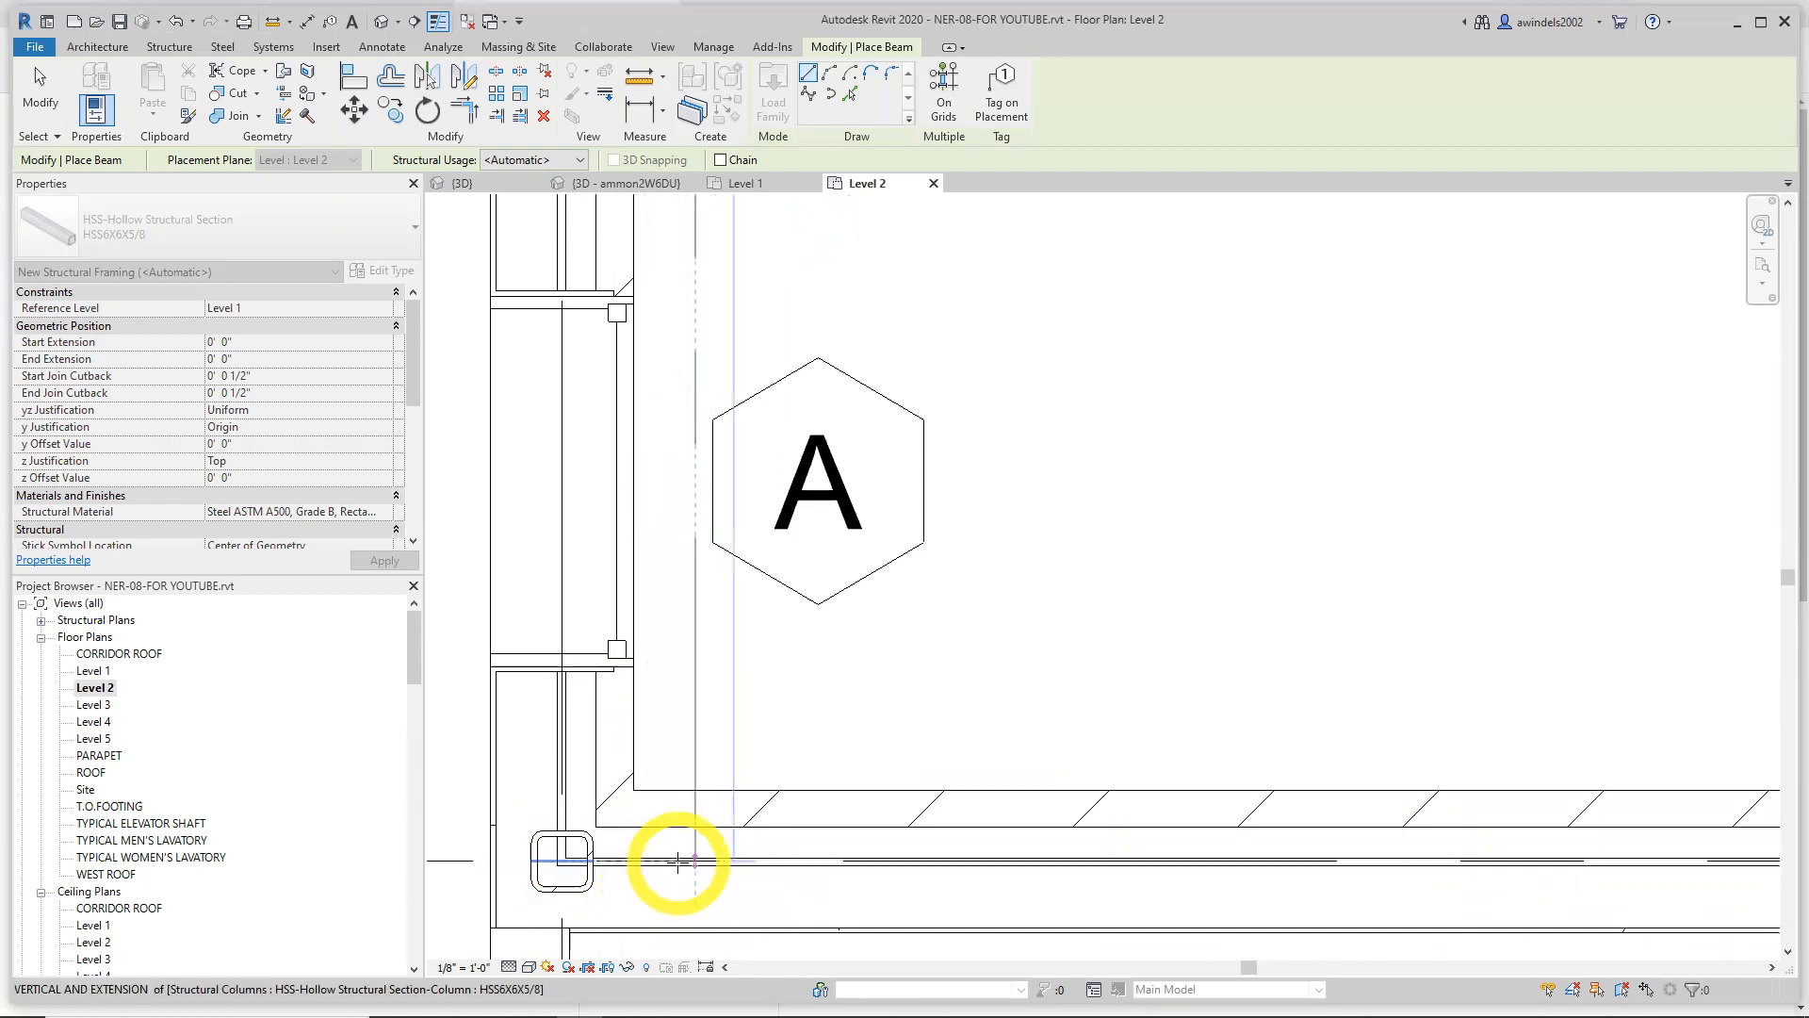
{"action": "left_click", "coordinate": [699, 859]}
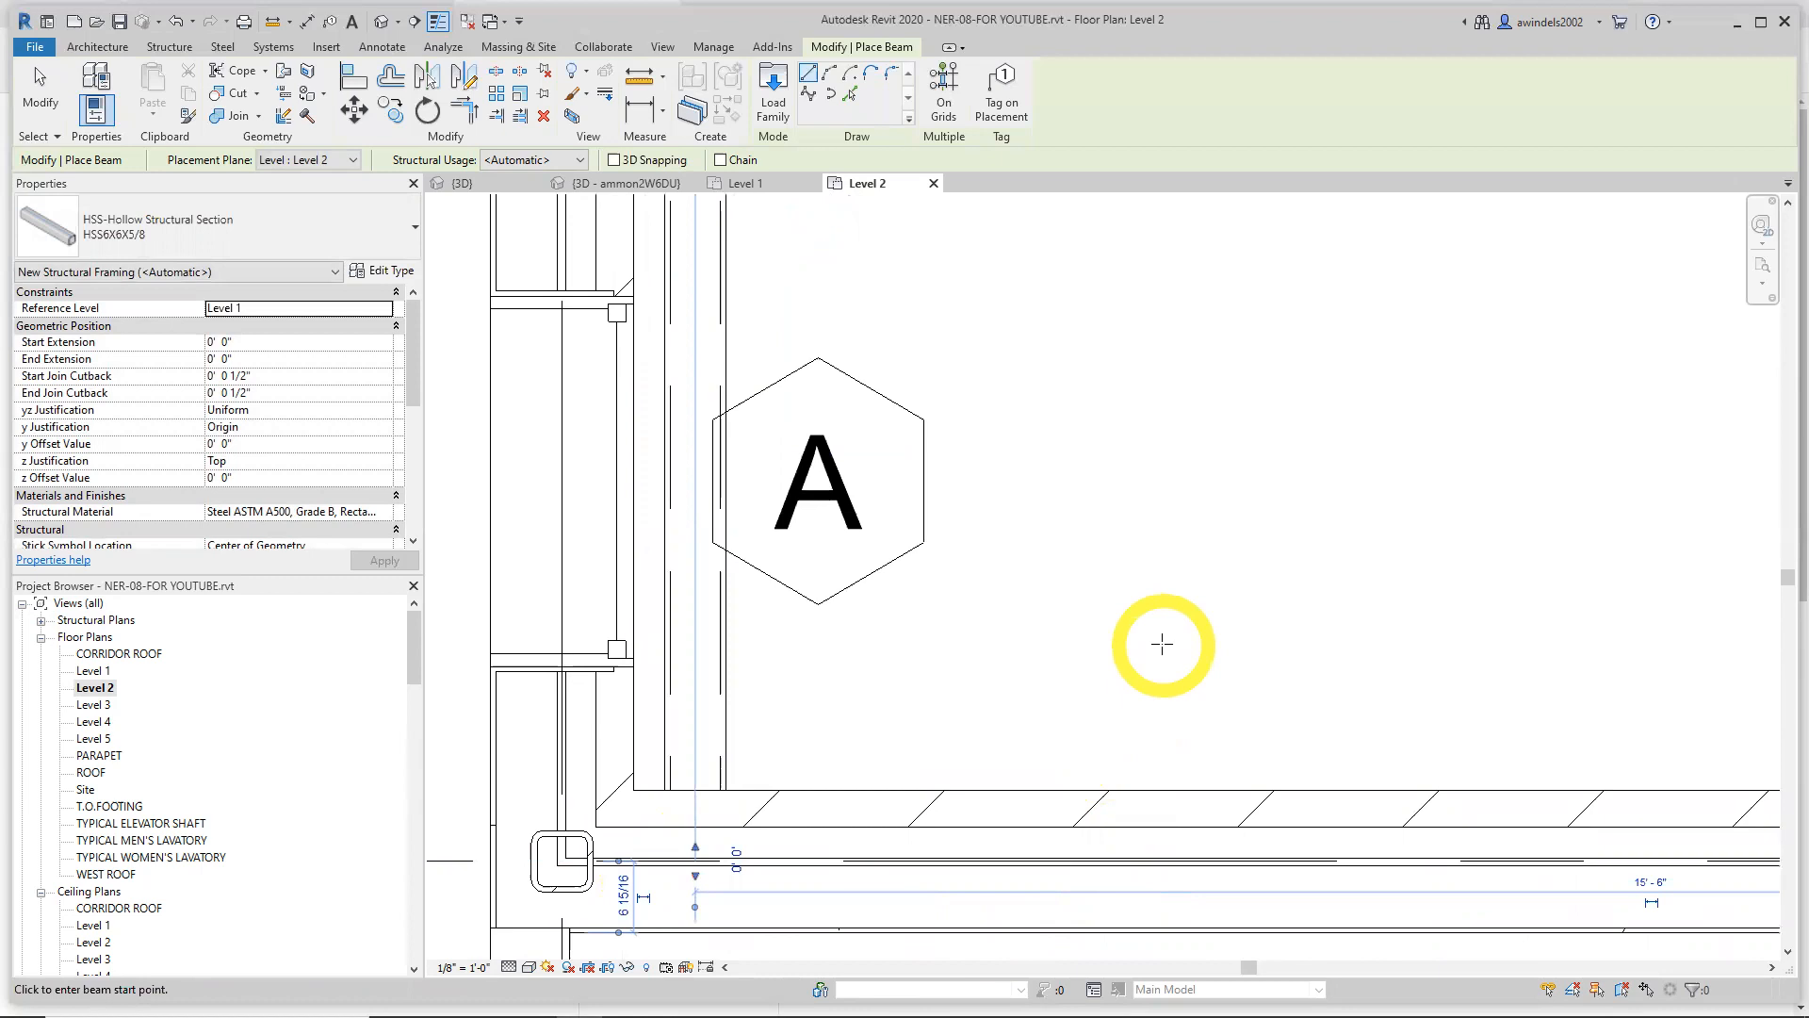
Inspect the canopy beams and column against the building in the 3D view and end beam placement
{"action": "left_click", "coordinate": [502, 183]}
{"action": "middle_click_drag", "start_coordinate": [1325, 647], "coordinate": [1357, 698], "text": "shift"}
{"action": "scroll", "coordinate": [1273, 565], "scroll_direction": "up", "scroll_amount": 2}
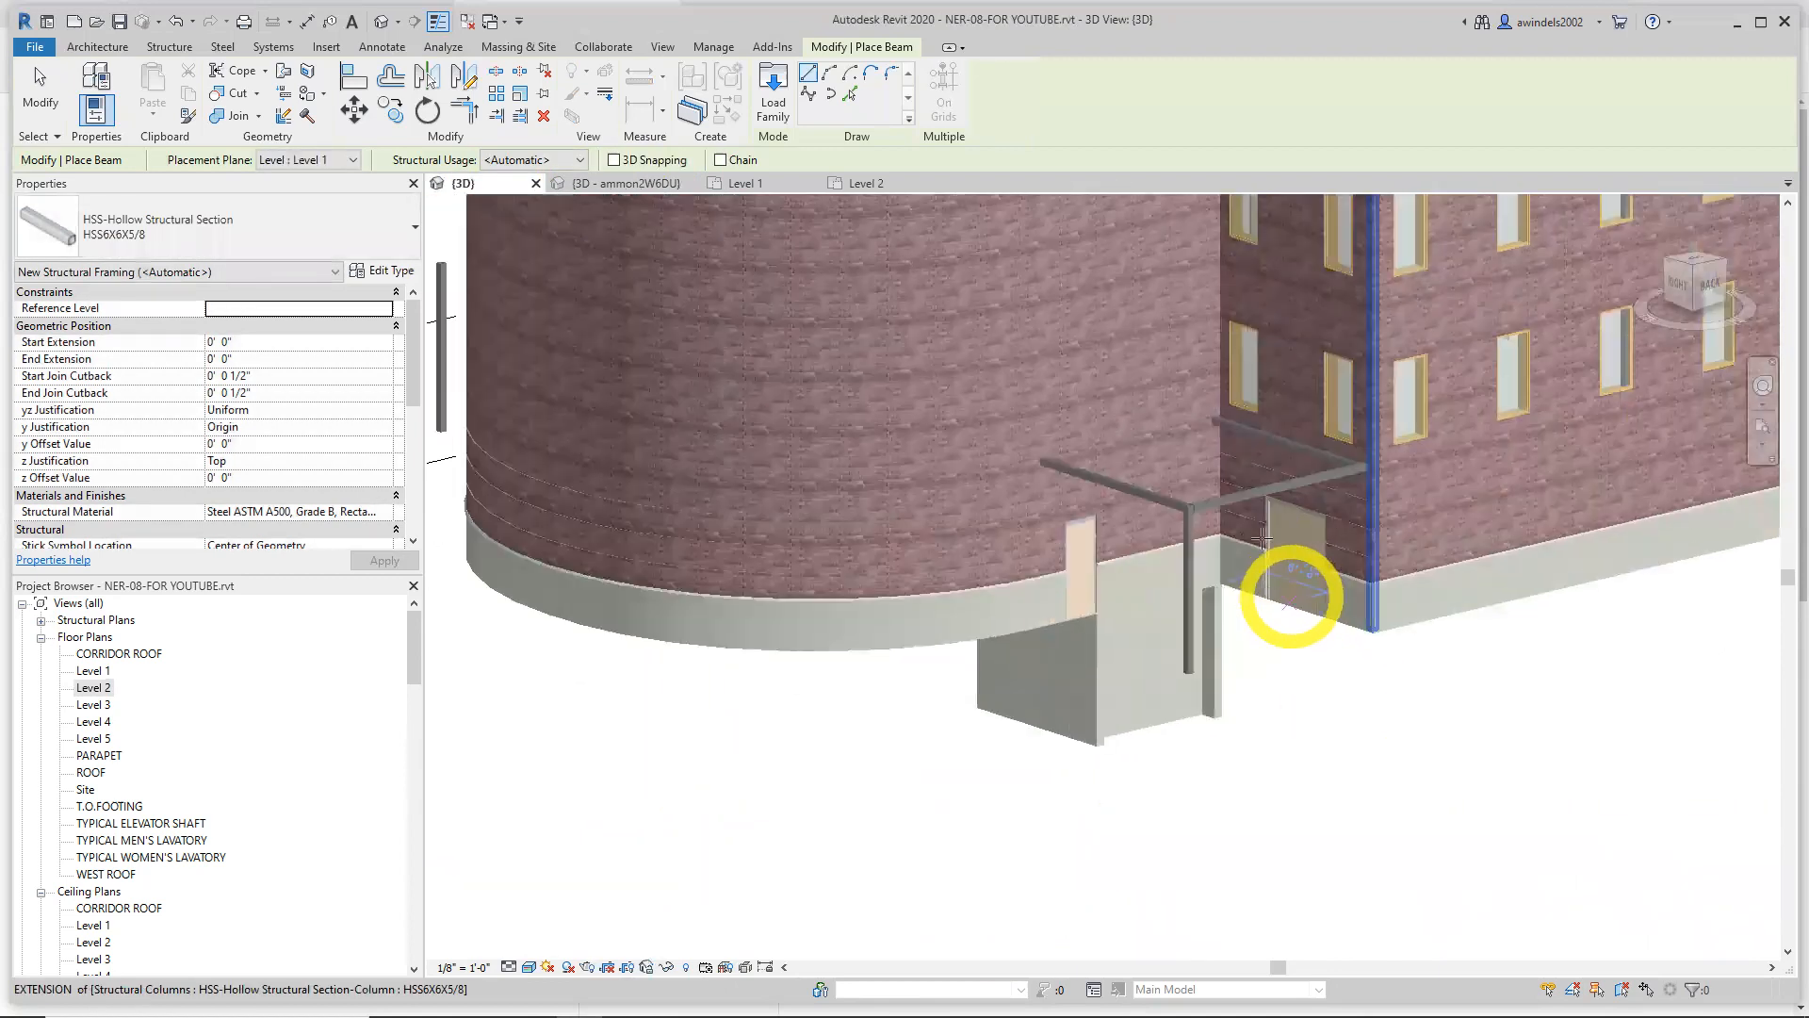
{"action": "scroll", "coordinate": [1263, 537], "scroll_direction": "up", "scroll_amount": 4}
{"action": "middle_click_drag", "start_coordinate": [1197, 678], "coordinate": [1222, 745]}
{"action": "scroll", "coordinate": [1222, 745], "scroll_direction": "down", "scroll_amount": 4}
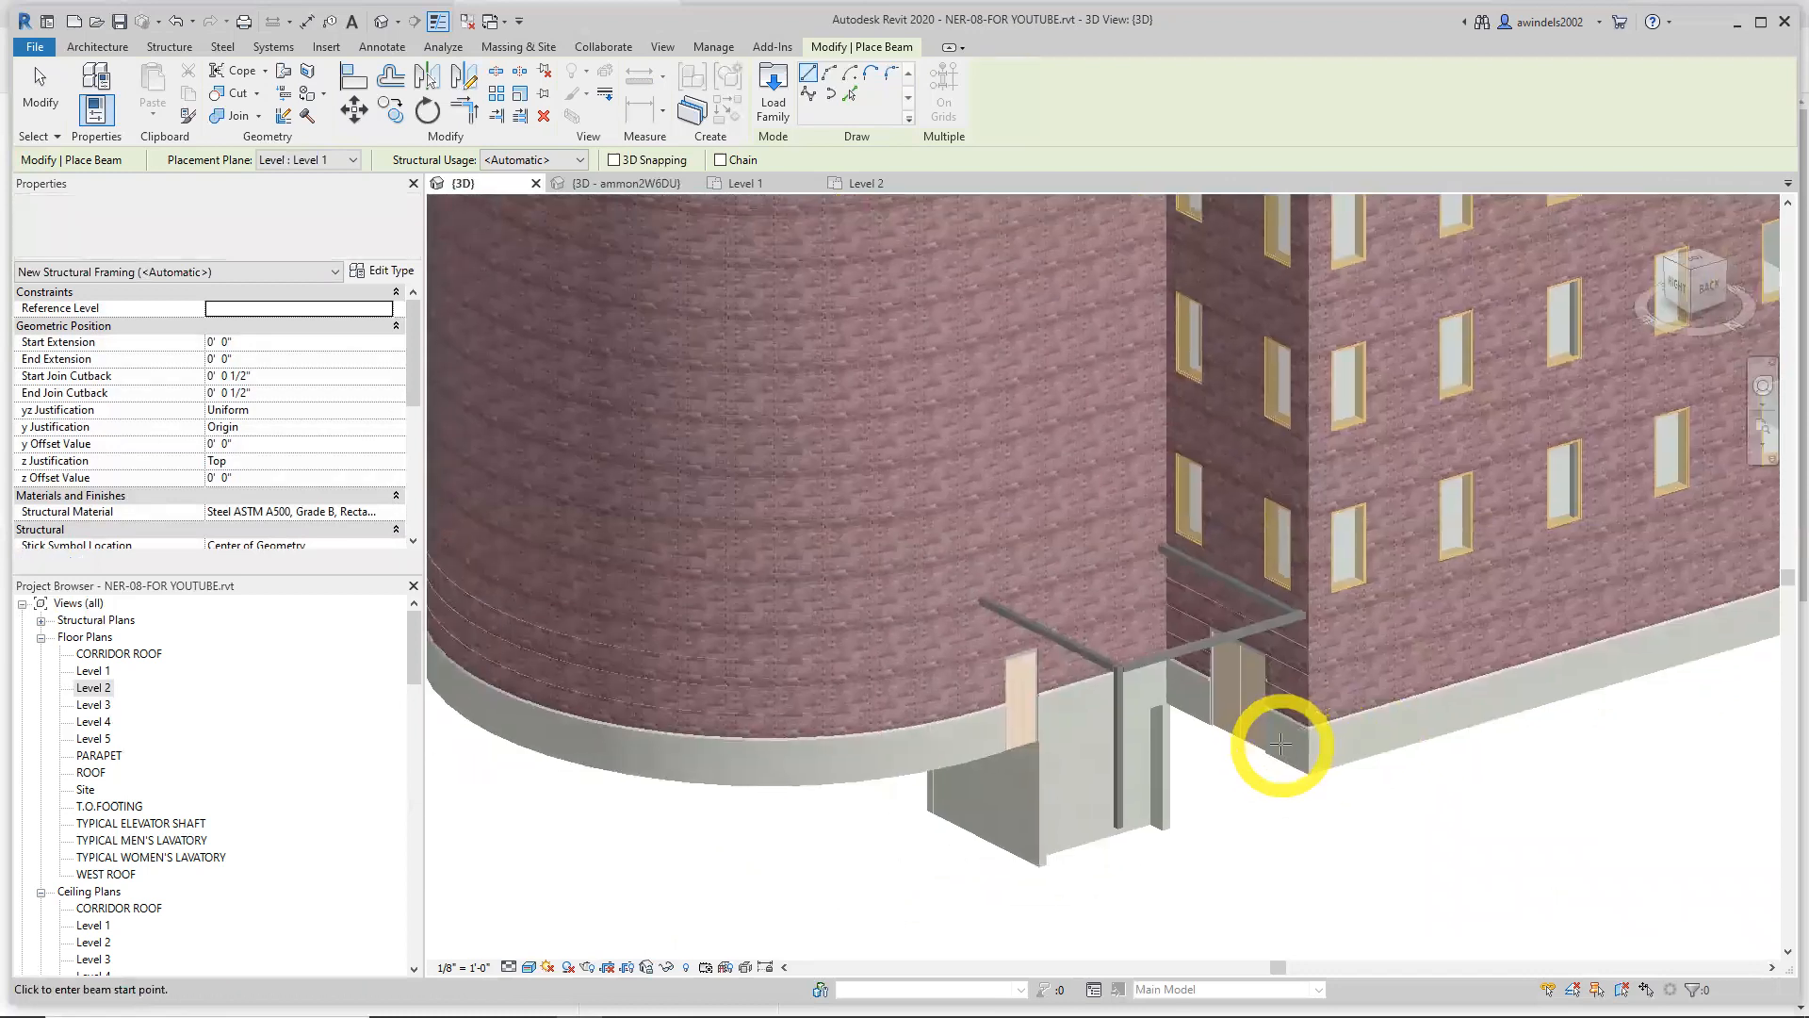
{"action": "scroll", "coordinate": [1281, 745], "scroll_direction": "down", "scroll_amount": 4}
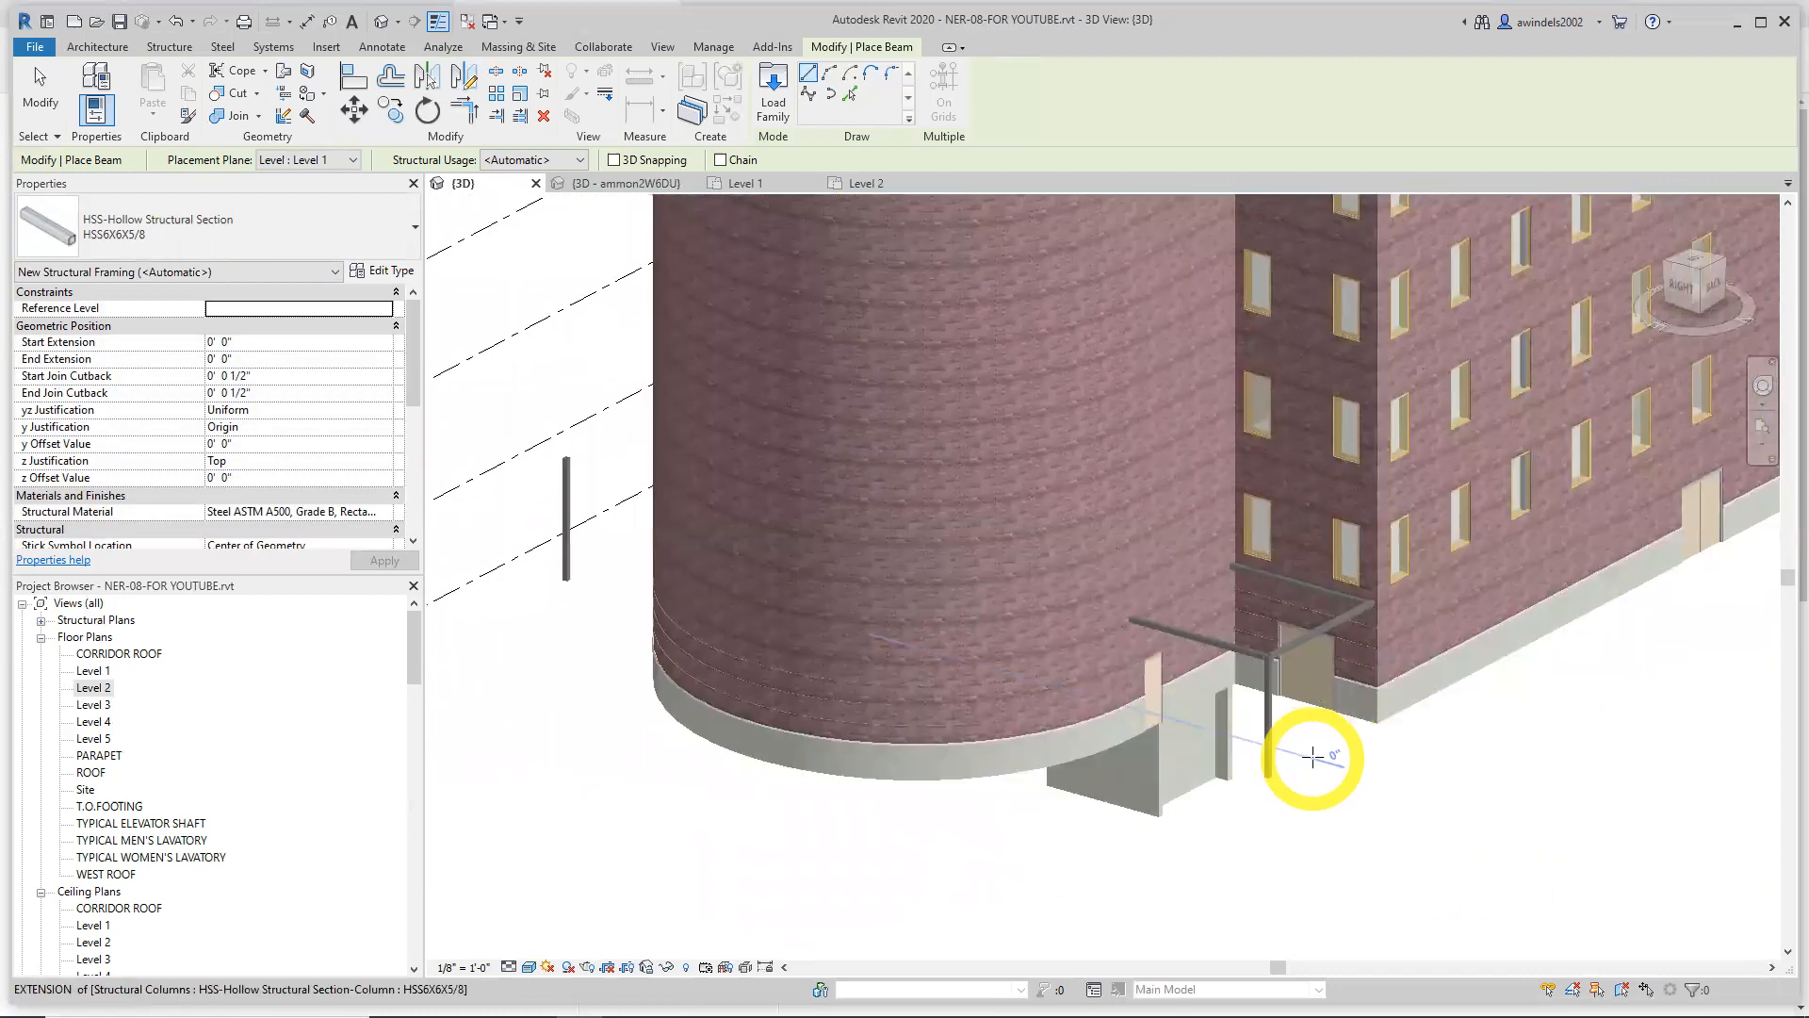
{"action": "key", "text": "Escape"}
{"action": "key", "text": "Escape"}
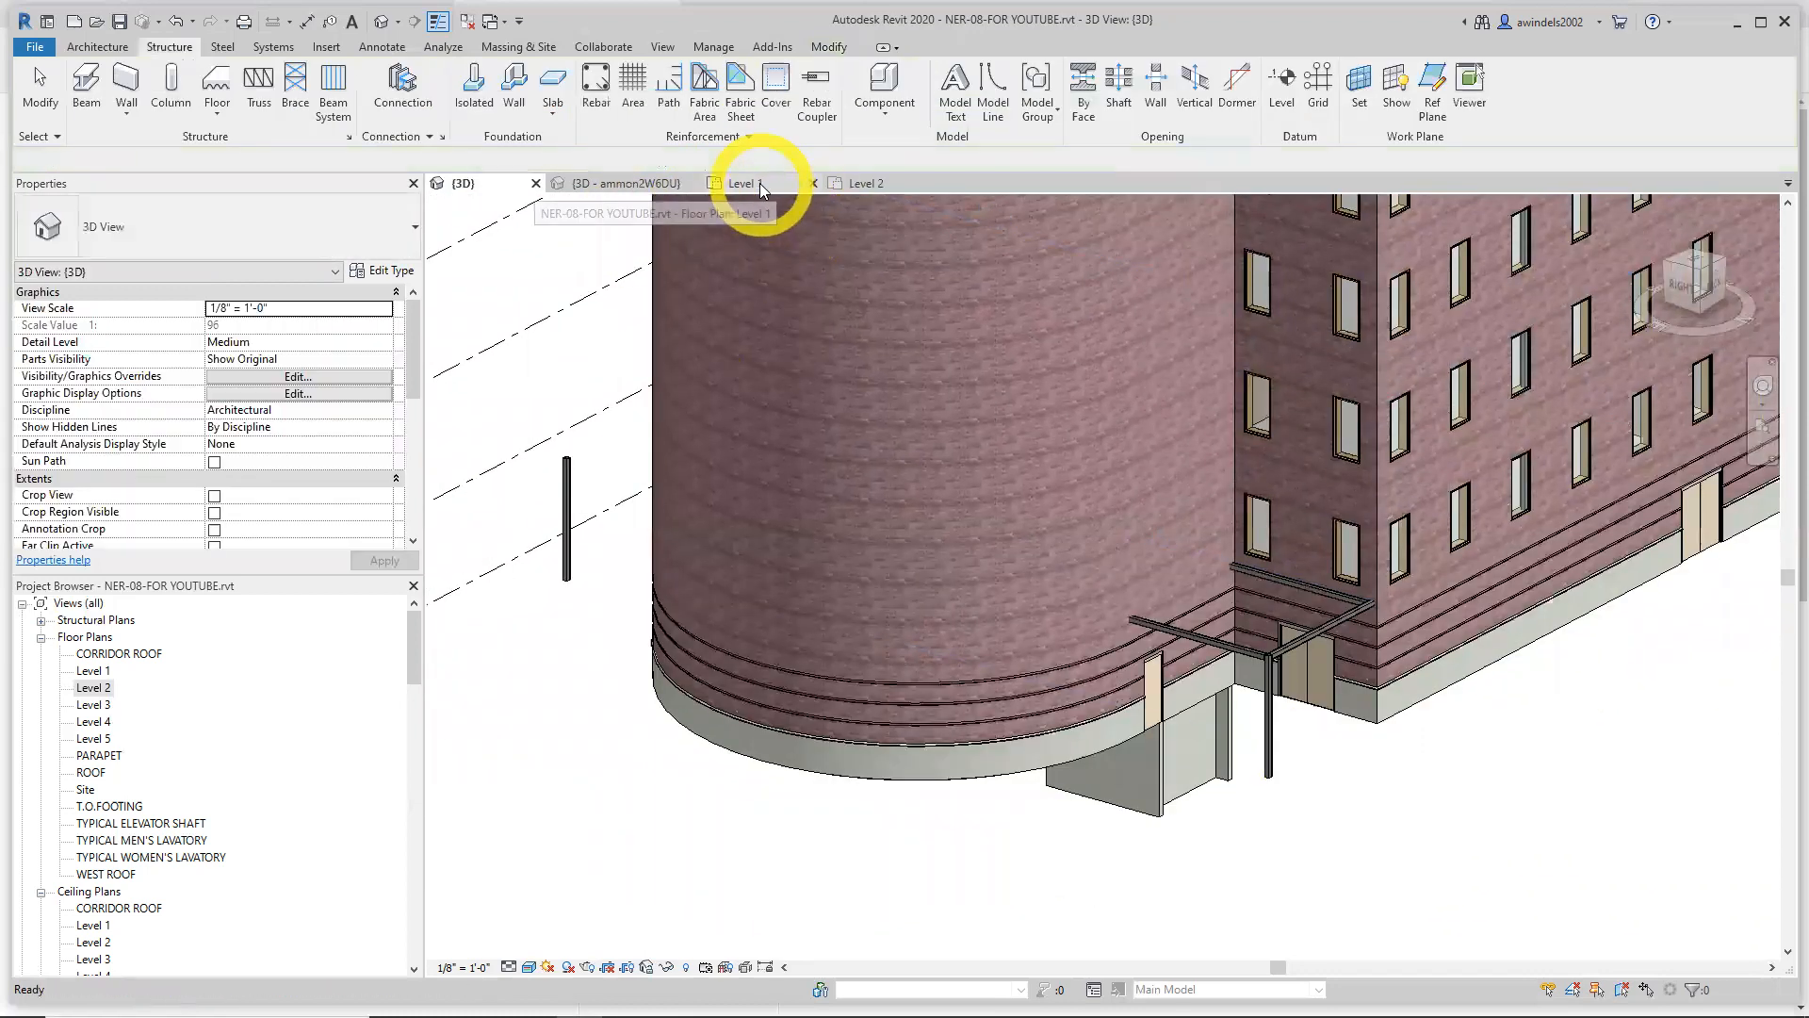
Return to the Level 2 floor plan and bring the whole canopy framing bay into view
{"action": "left_click", "coordinate": [760, 182]}
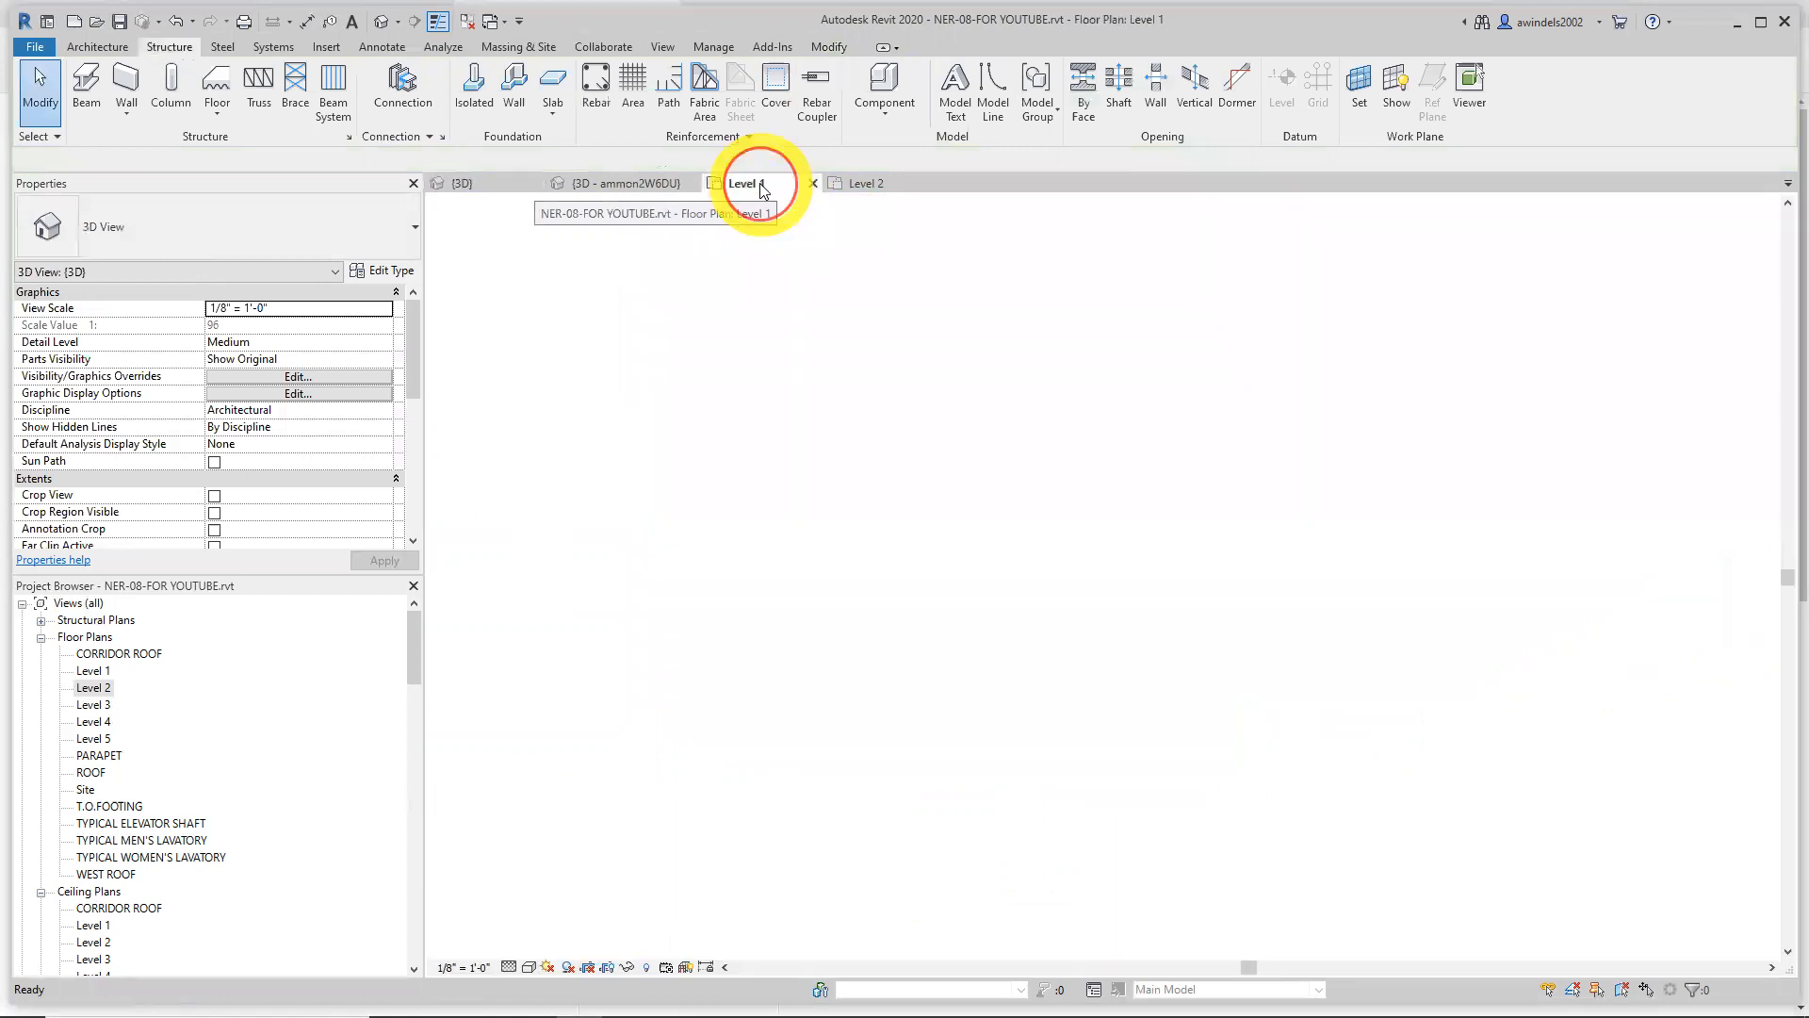
{"action": "left_click", "coordinate": [853, 185]}
{"action": "scroll", "coordinate": [1009, 436], "scroll_direction": "down", "scroll_amount": 3}
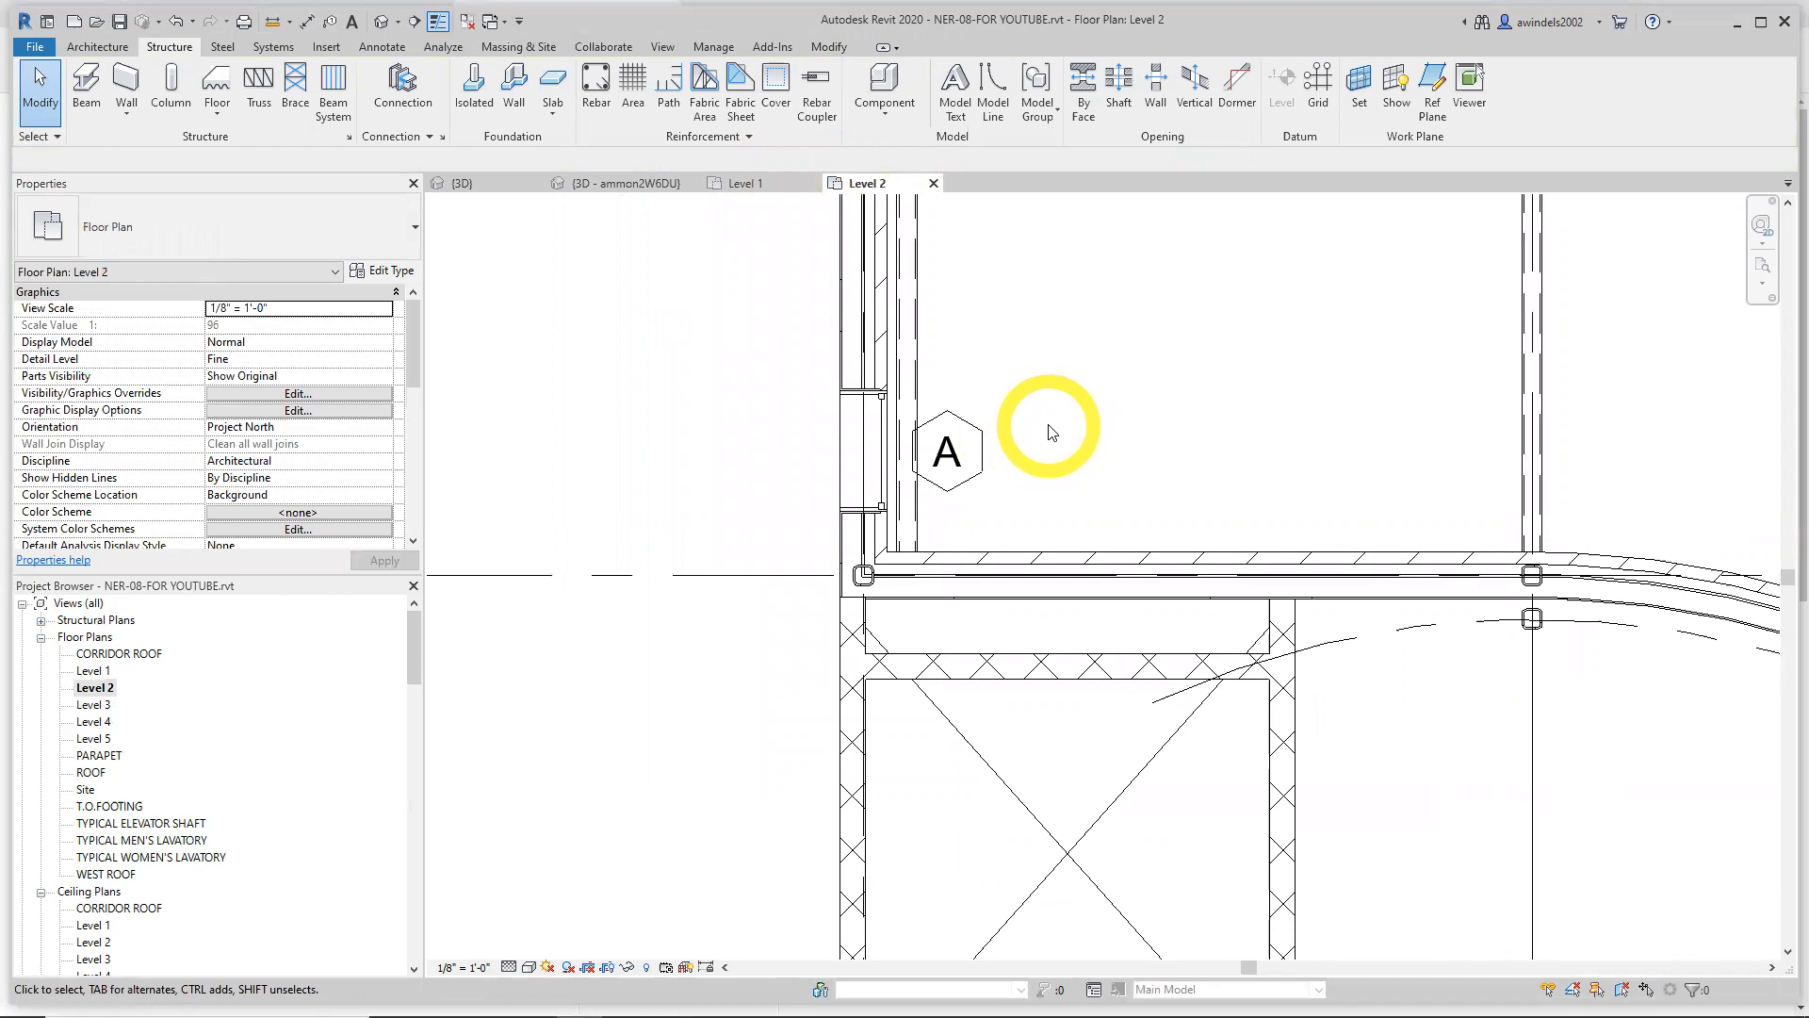
{"action": "middle_click_drag", "start_coordinate": [1123, 419], "coordinate": [1021, 552]}
{"action": "scroll", "coordinate": [1083, 459], "scroll_direction": "down", "scroll_amount": 1}
{"action": "middle_click_drag", "start_coordinate": [1075, 489], "coordinate": [1029, 568]}
{"action": "key", "text": "ctrl"}
{"action": "key", "text": "ctrl"}
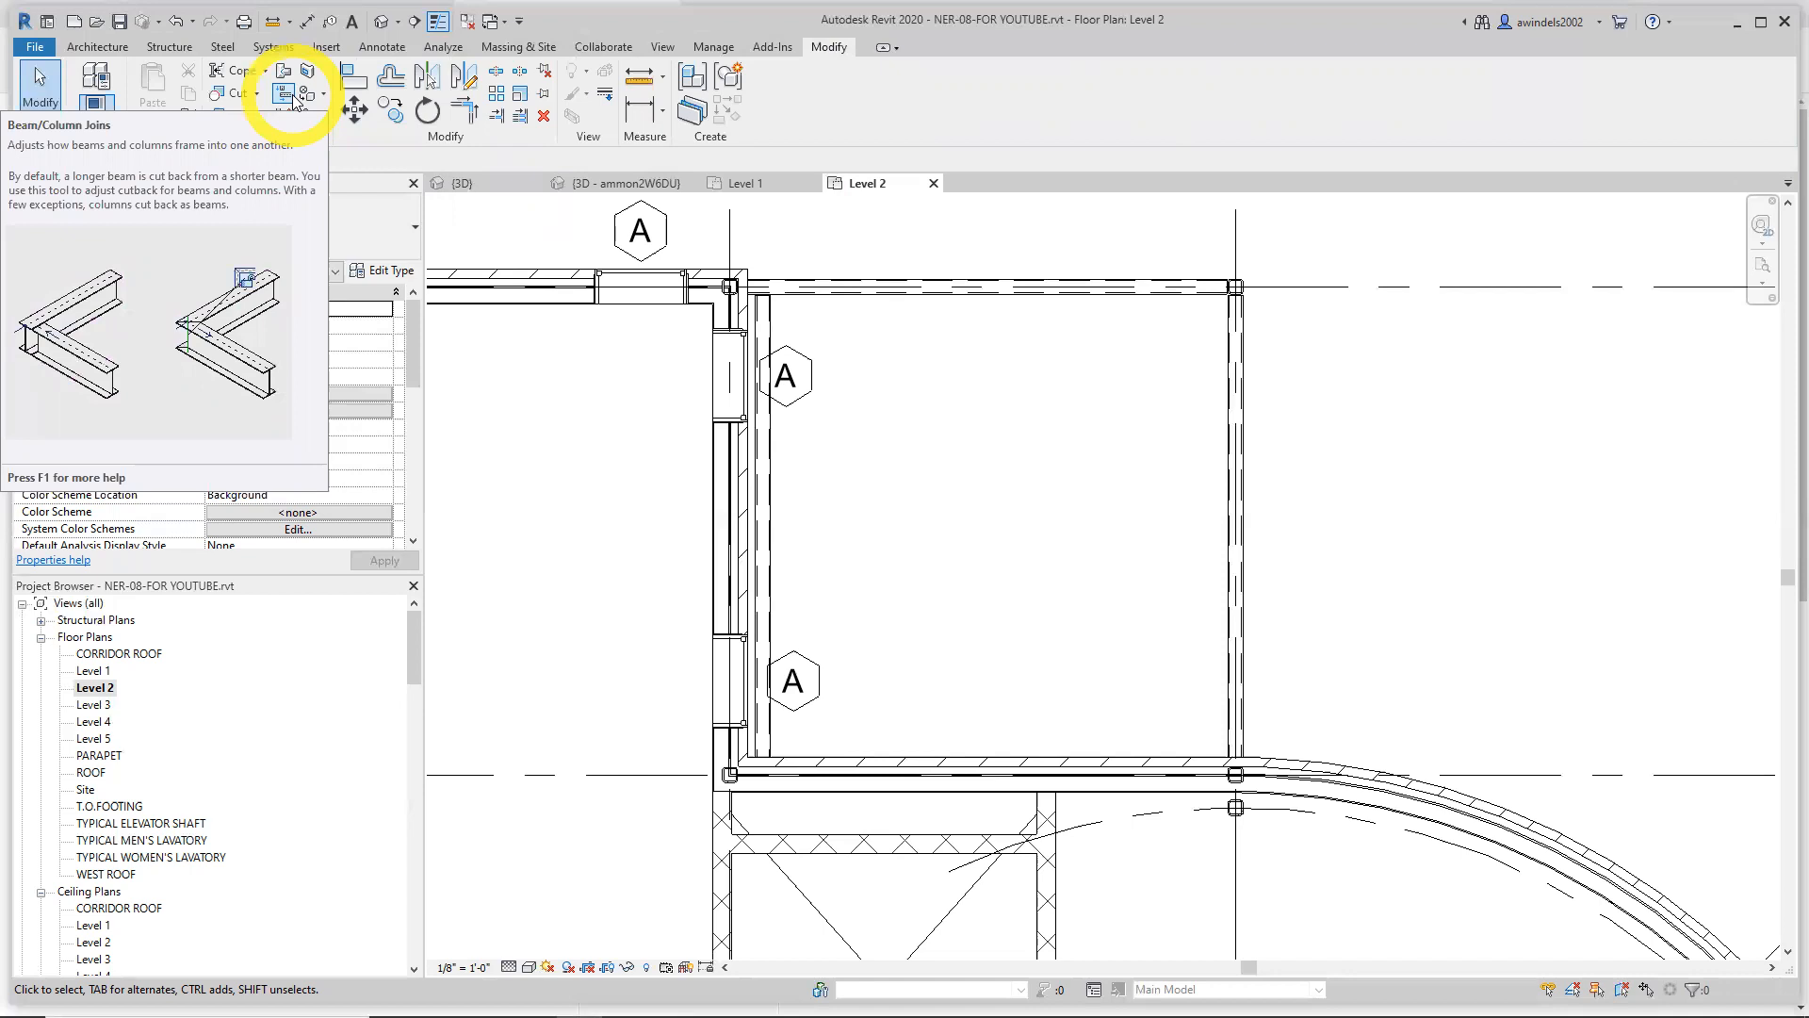
{"action": "left_click", "coordinate": [162, 52]}
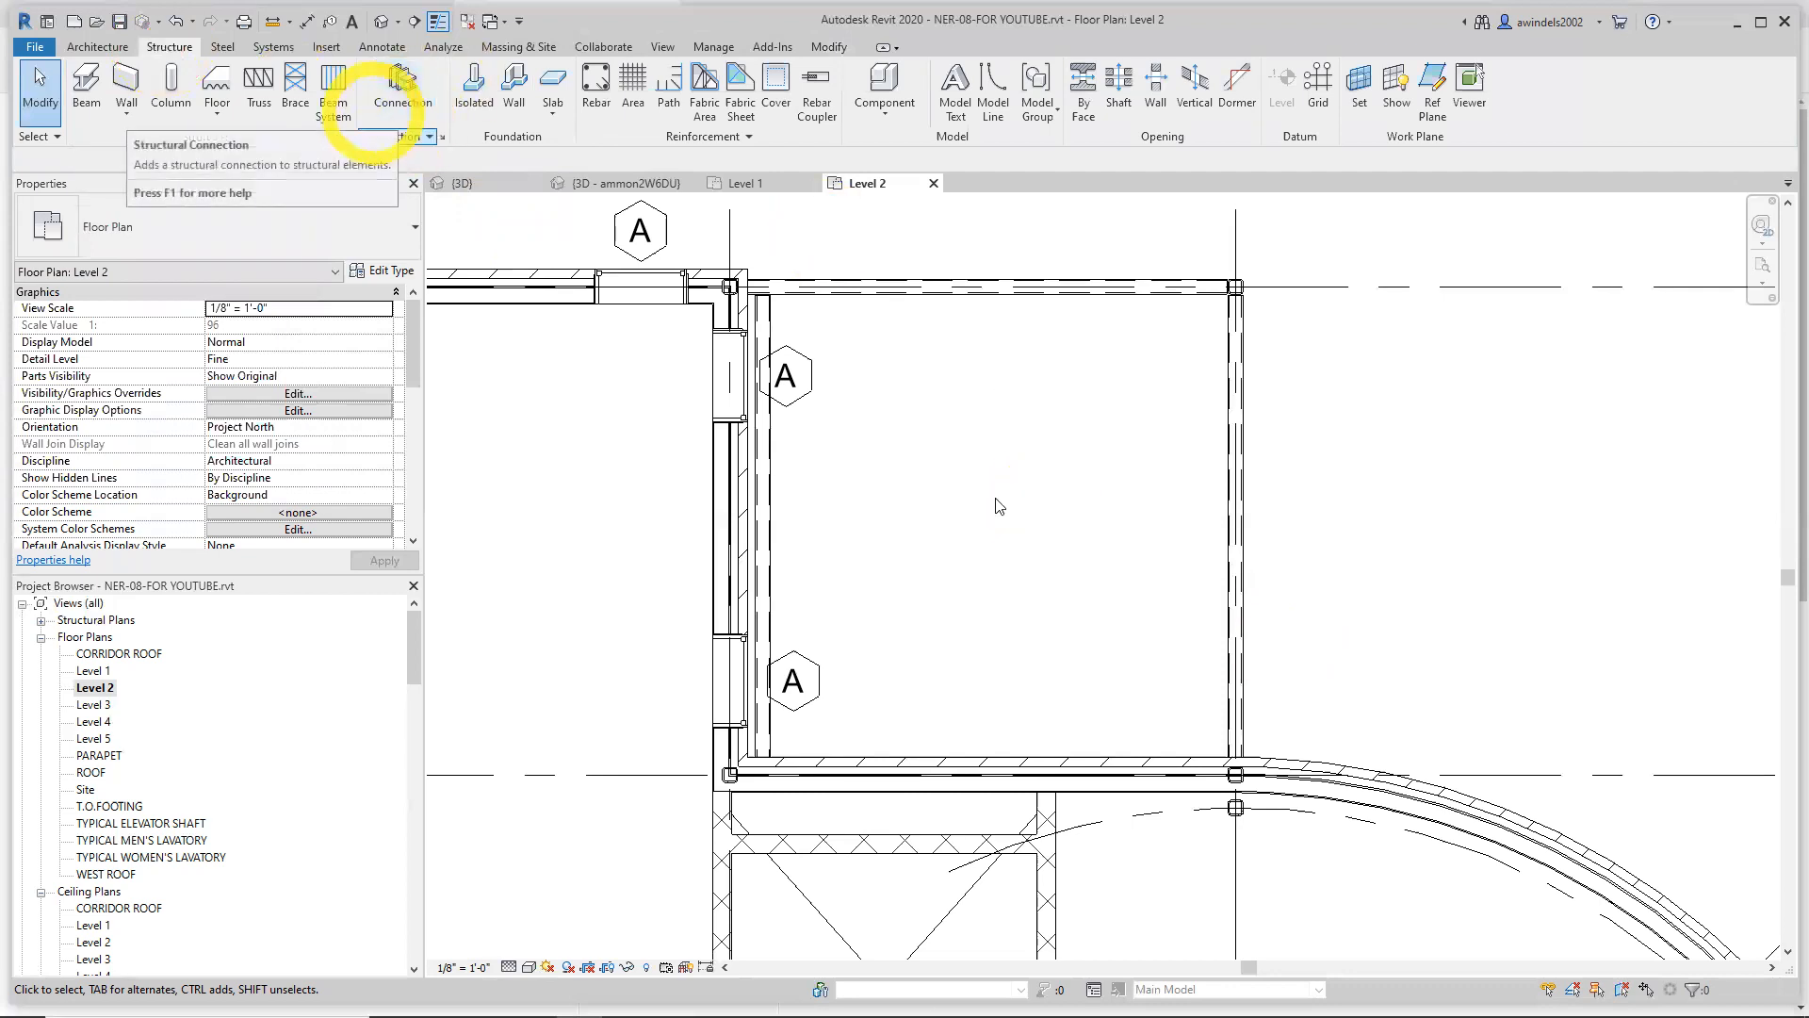
{"action": "key", "text": "ctrl"}
{"action": "key", "text": "ctrl"}
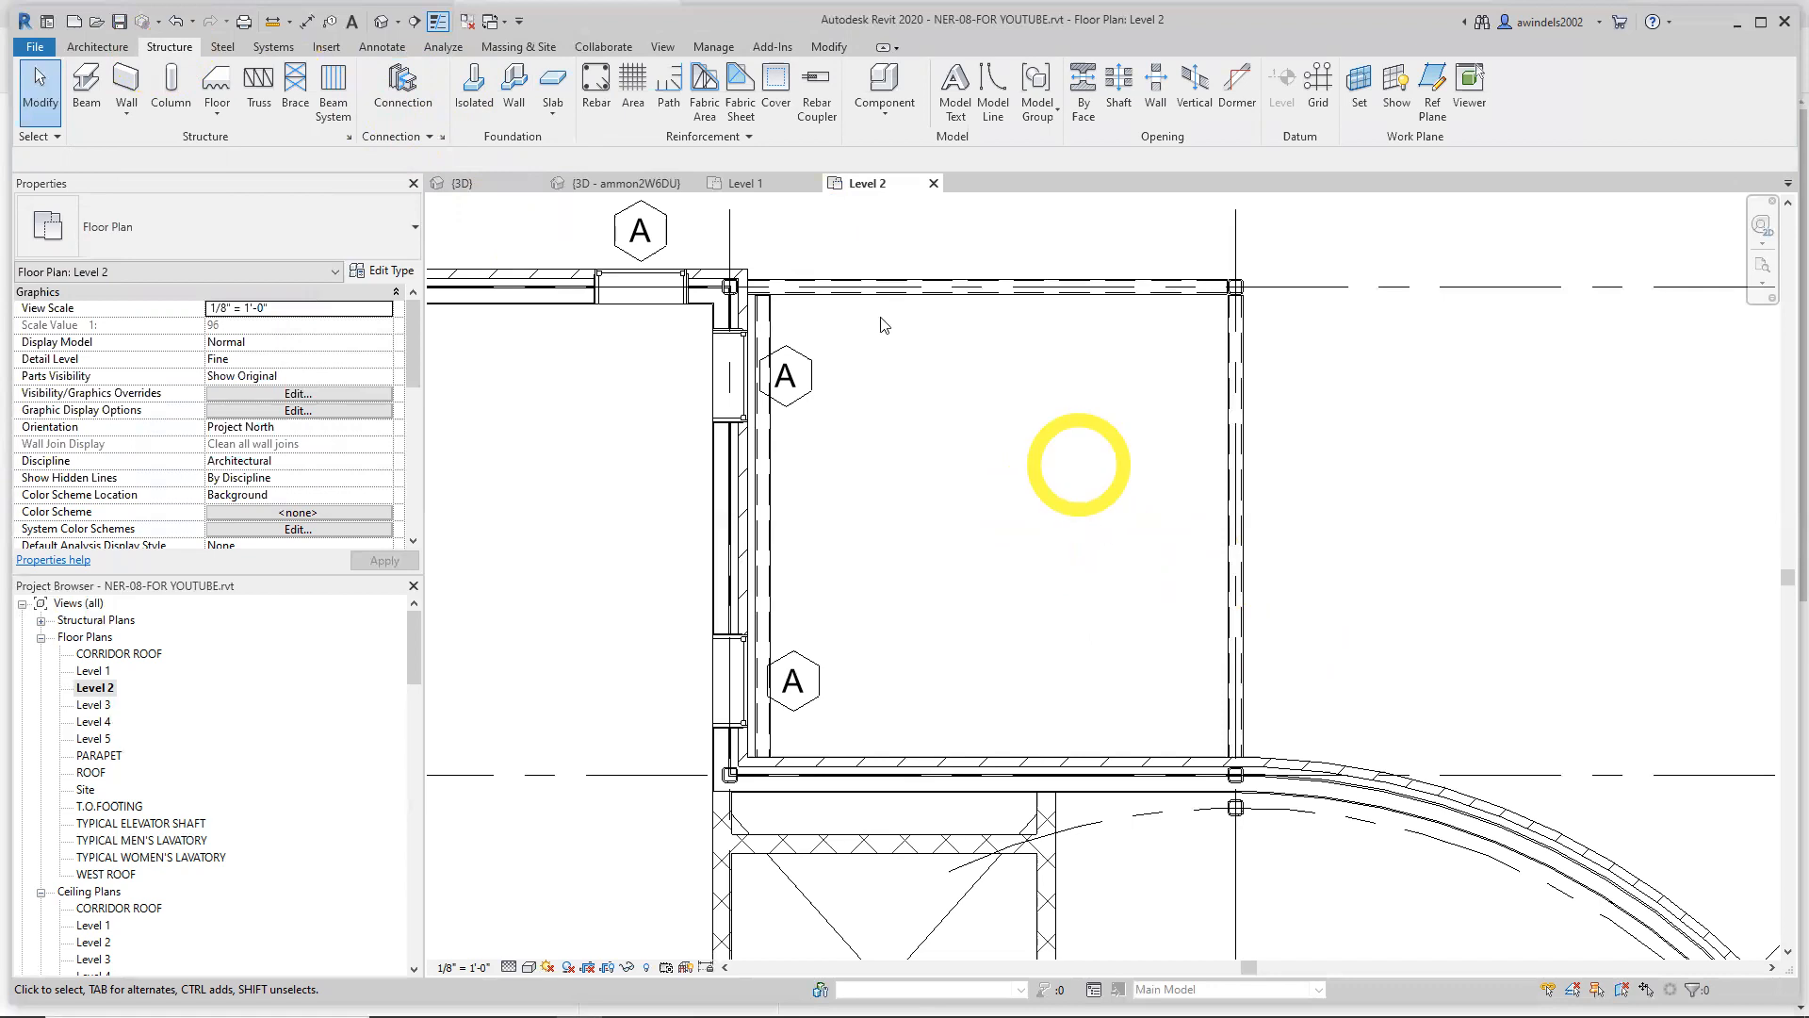
{"action": "left_click", "coordinate": [332, 75]}
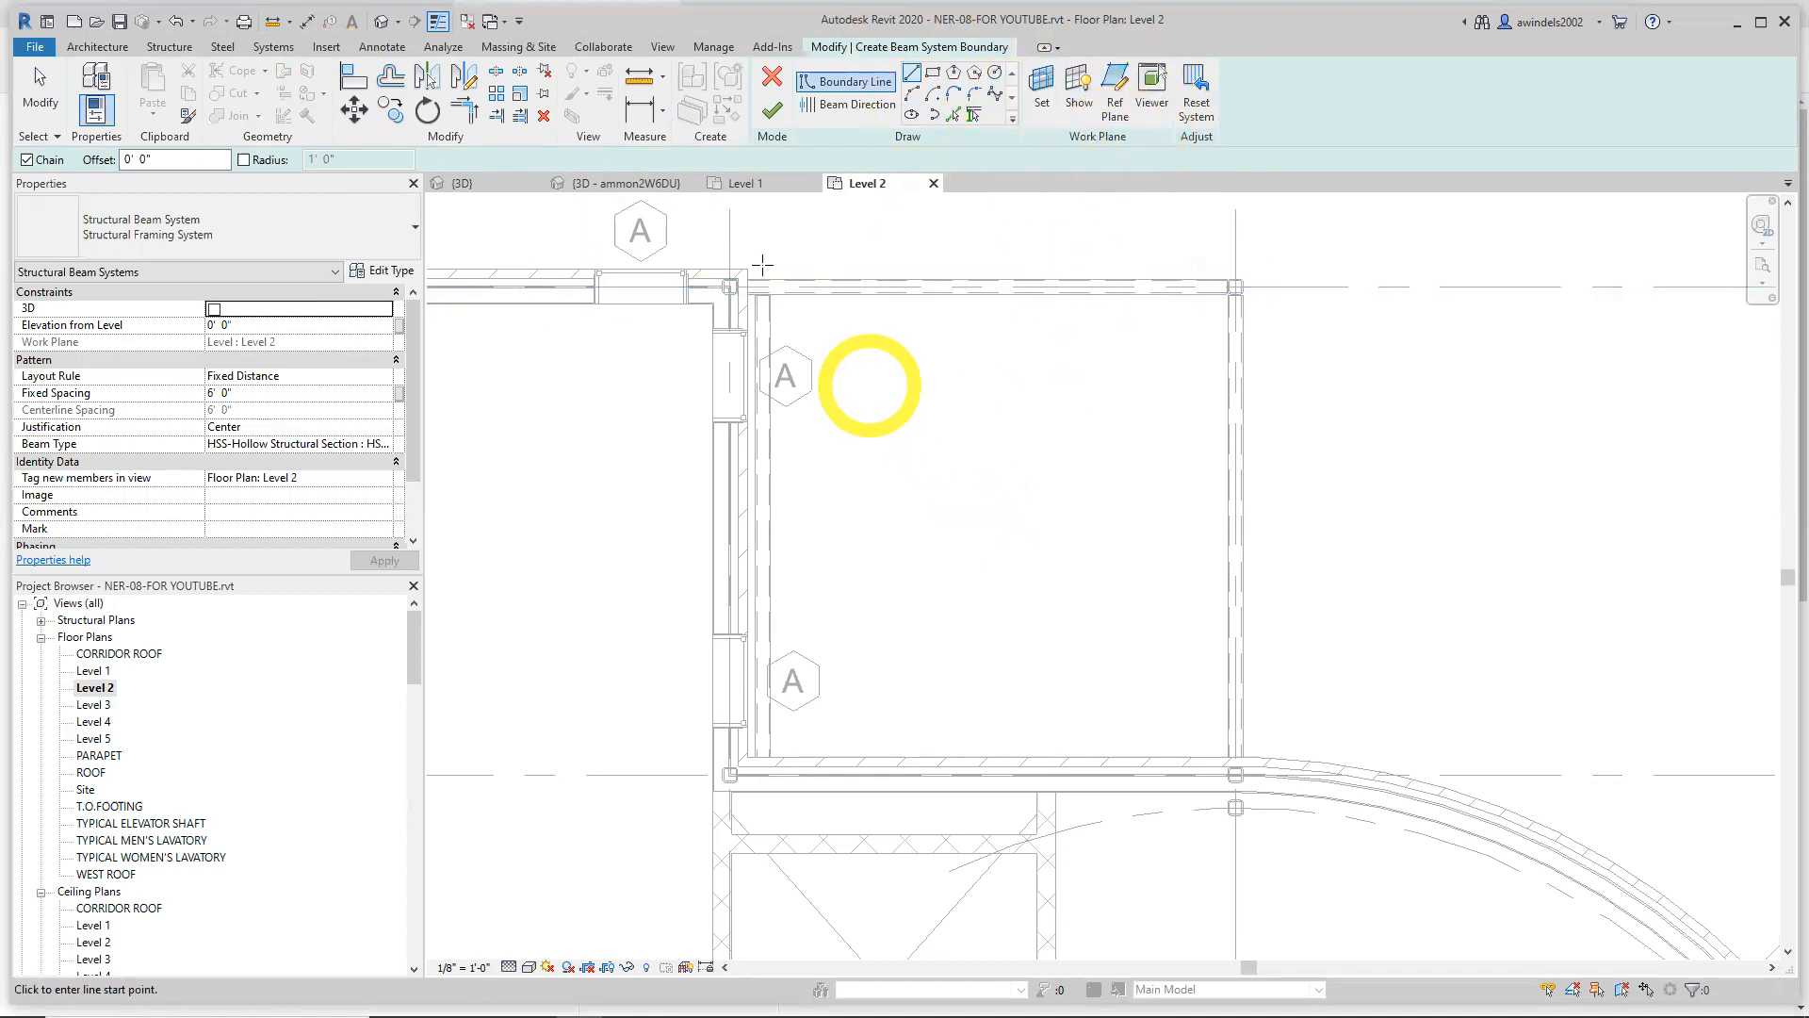
{"action": "key", "text": "Escape"}
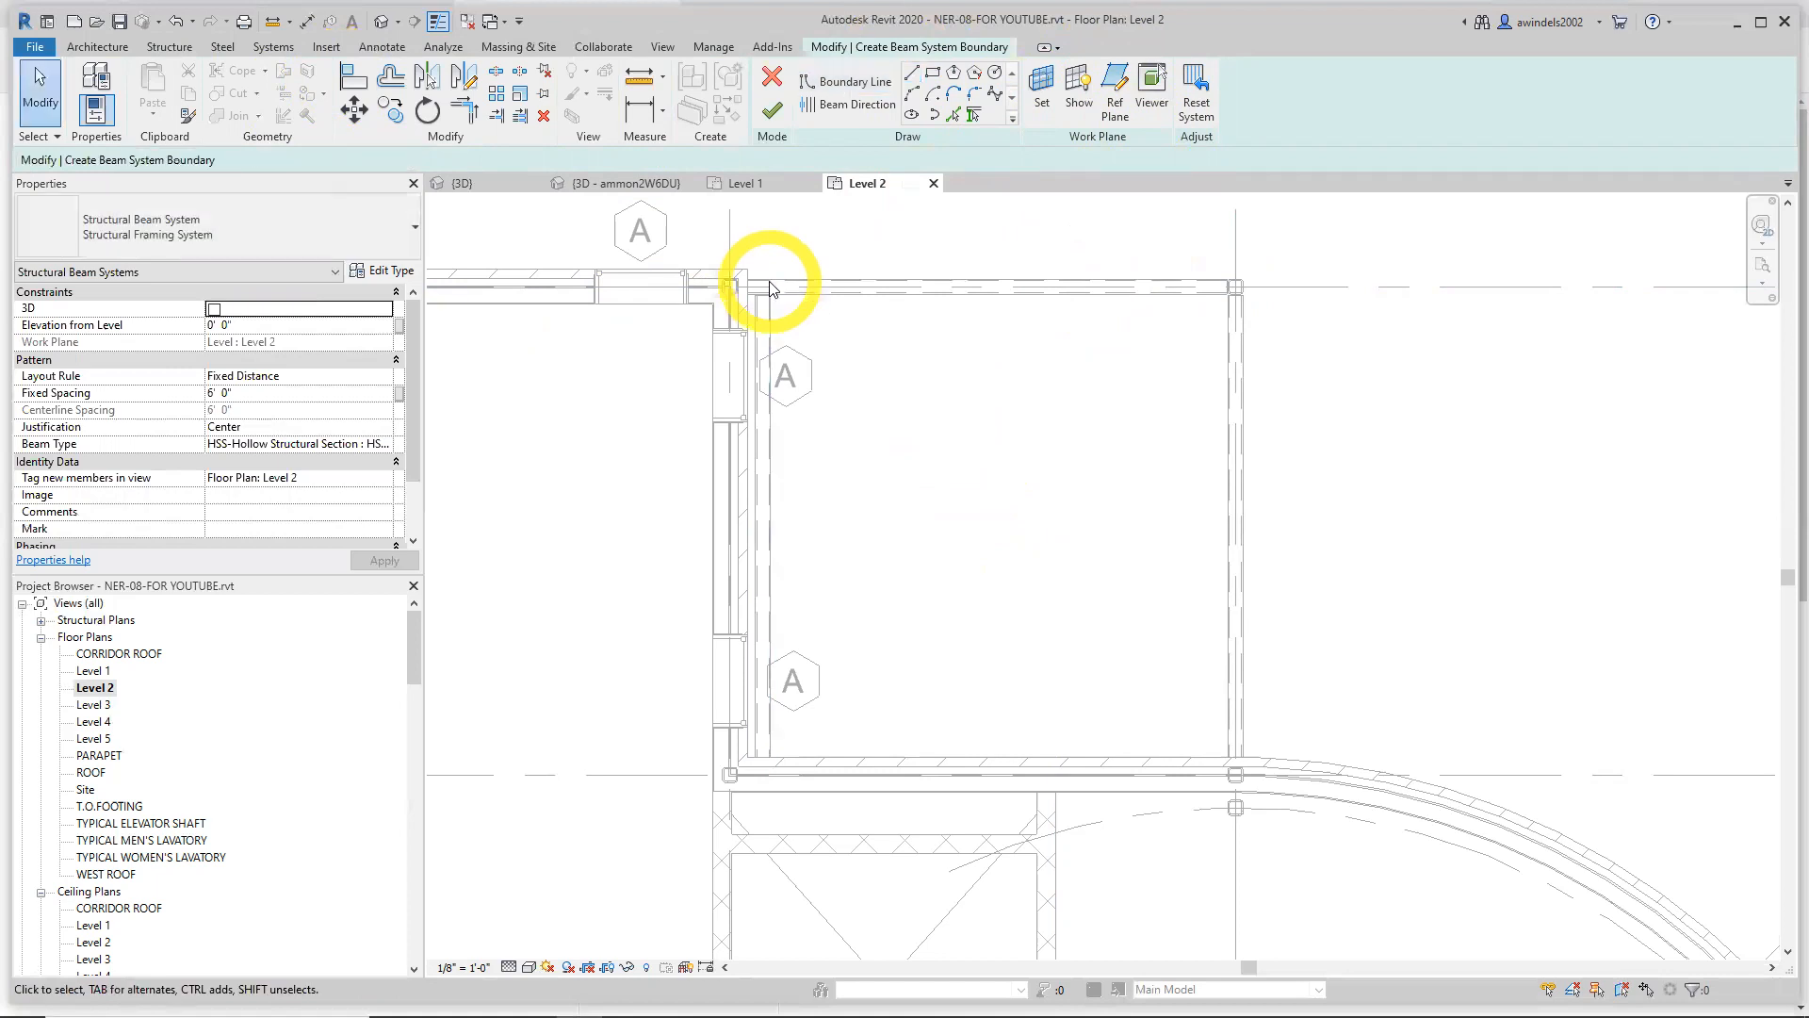
{"action": "left_click", "coordinate": [773, 79]}
{"action": "left_click", "coordinate": [1043, 494]}
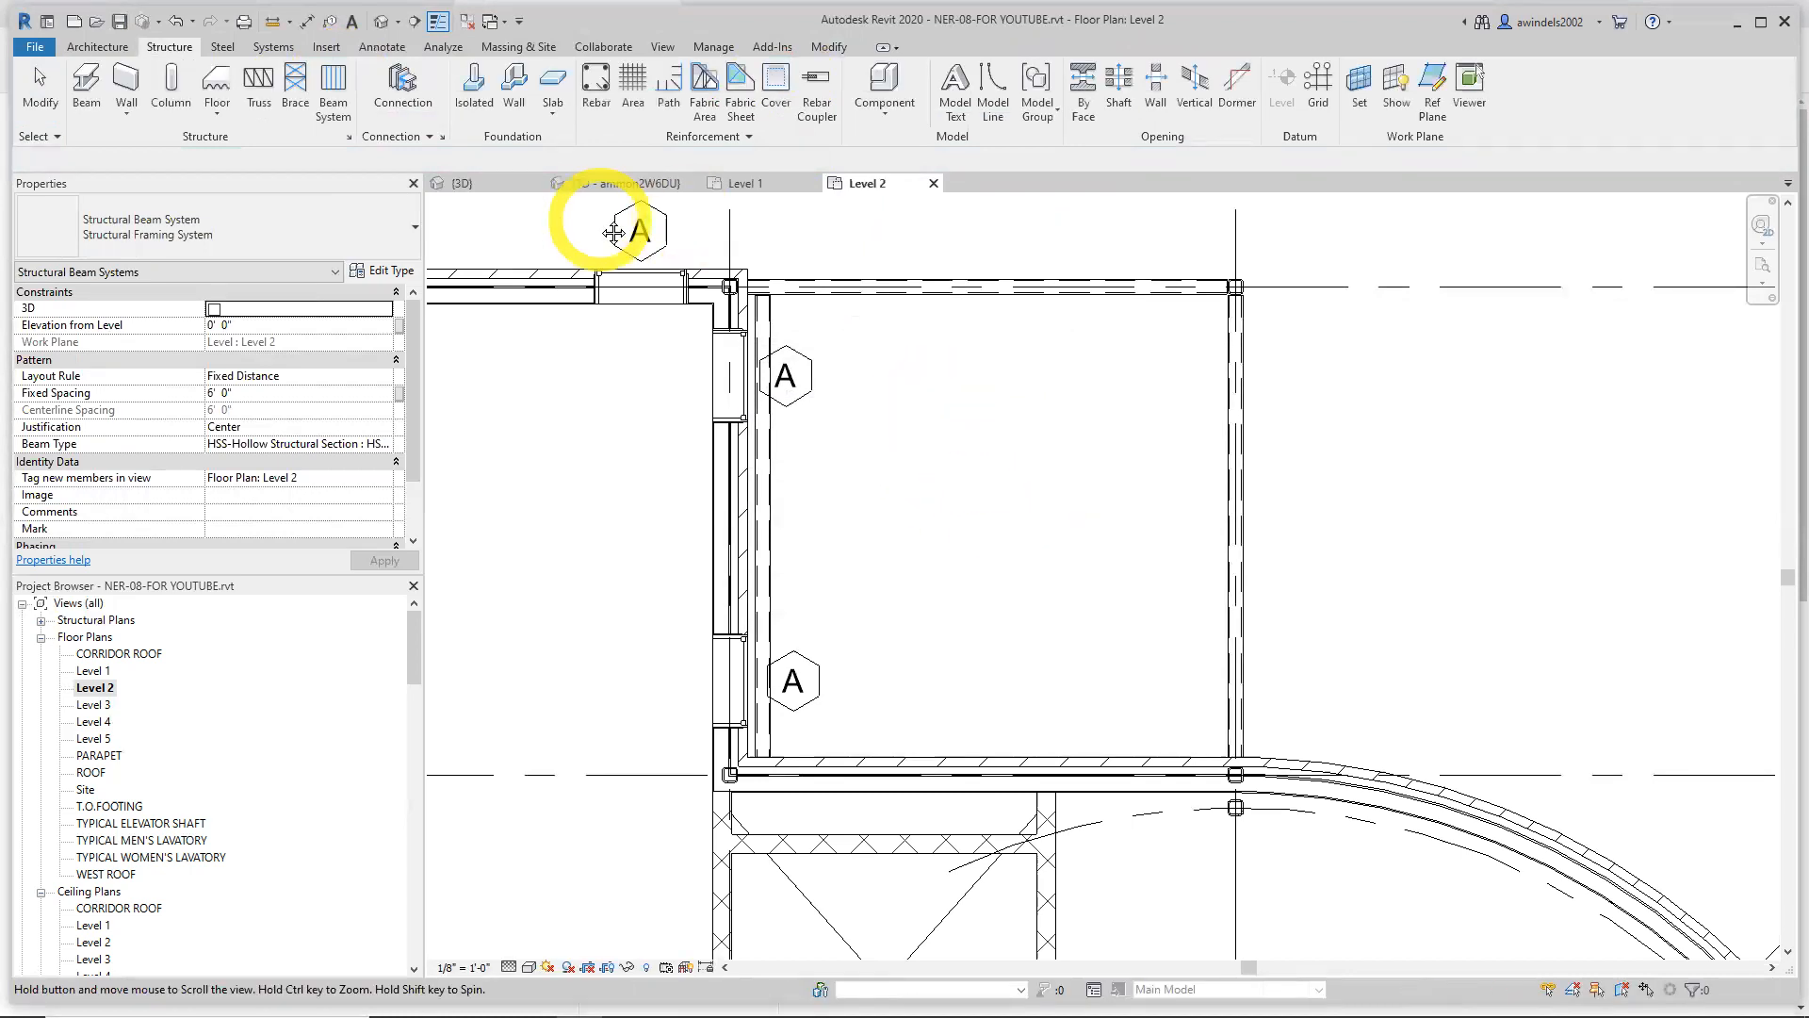
{"action": "middle_click_drag", "start_coordinate": [615, 232], "coordinate": [685, 308]}
{"action": "left_click", "coordinate": [39, 90]}
{"action": "left_click", "coordinate": [325, 116]}
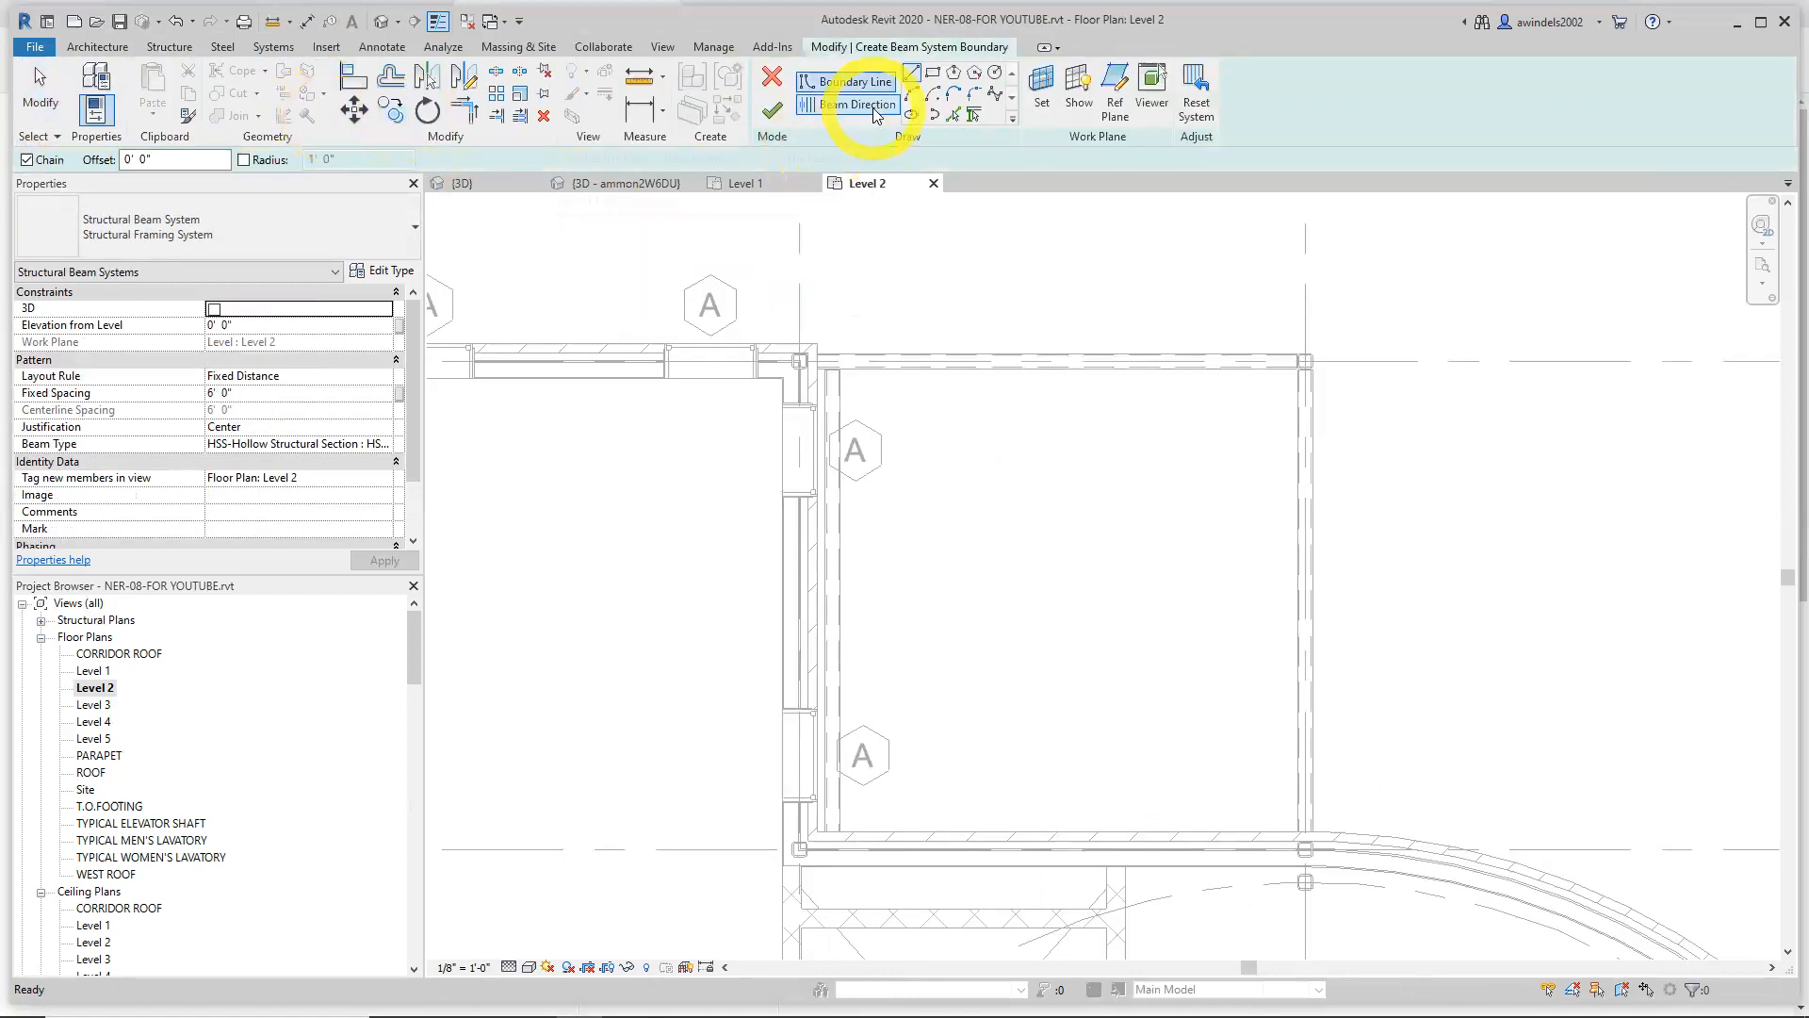
{"action": "left_click", "coordinate": [170, 47]}
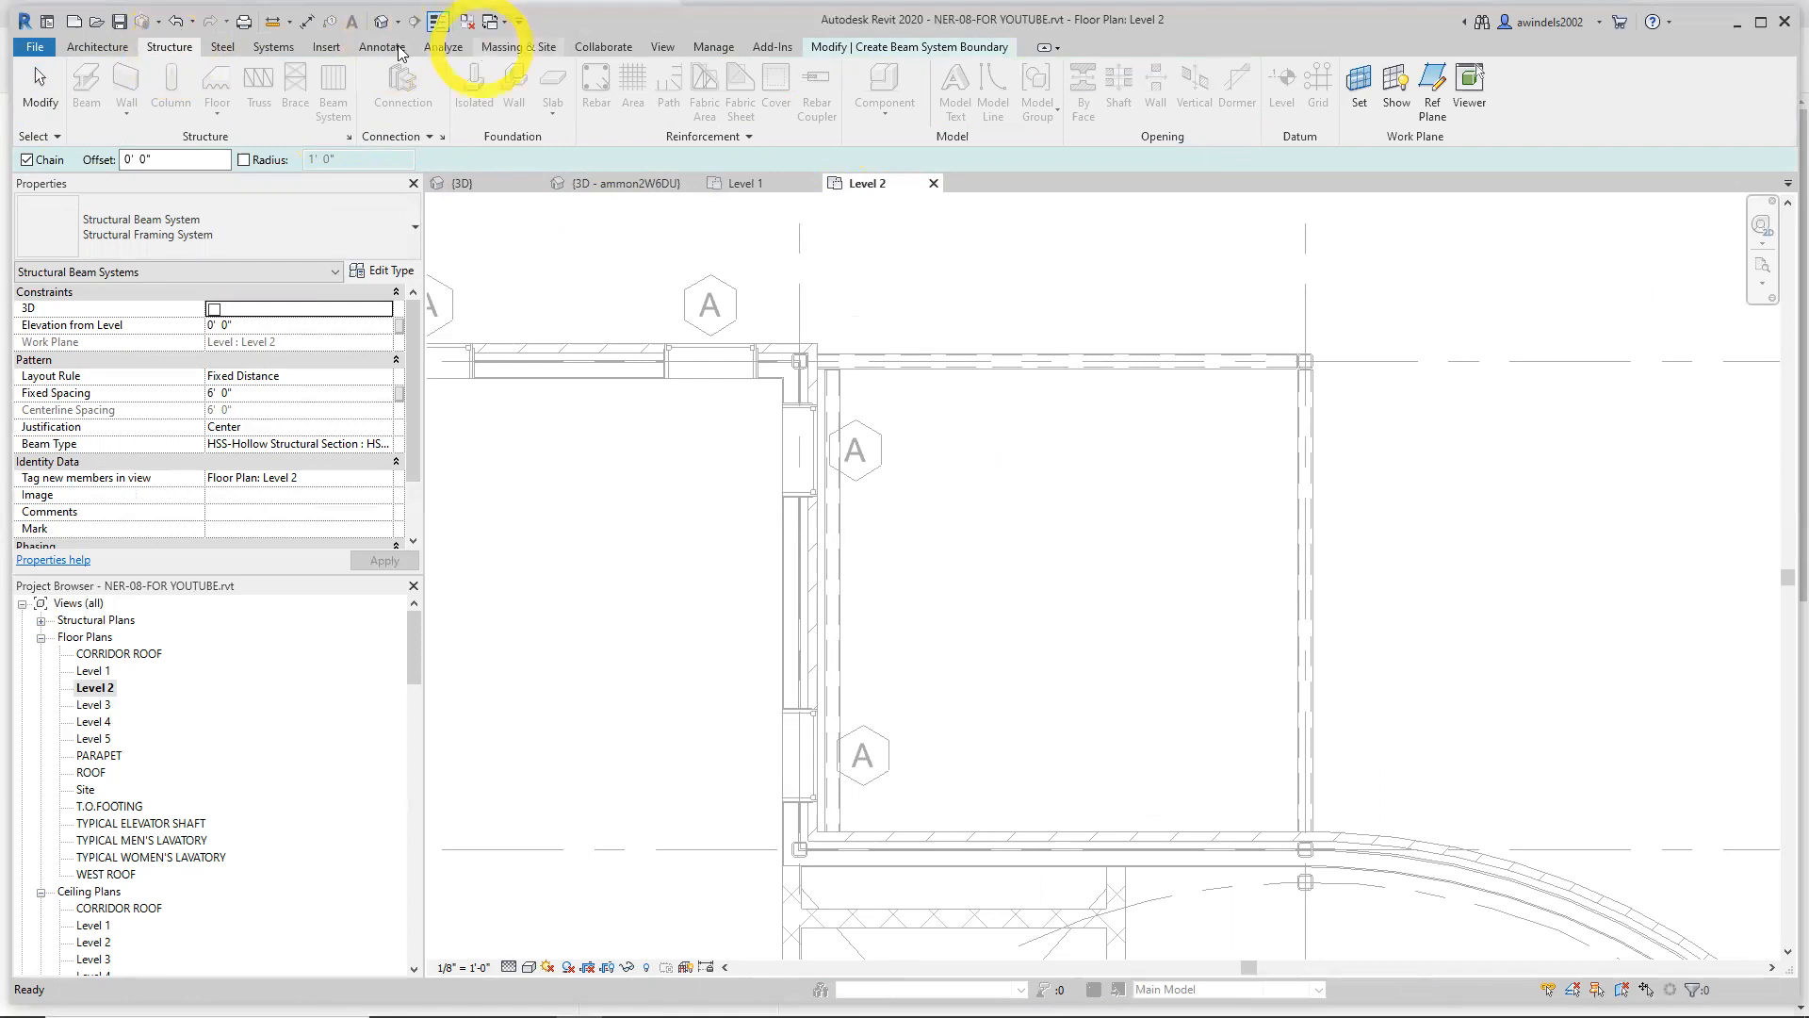
{"action": "left_click", "coordinate": [97, 47]}
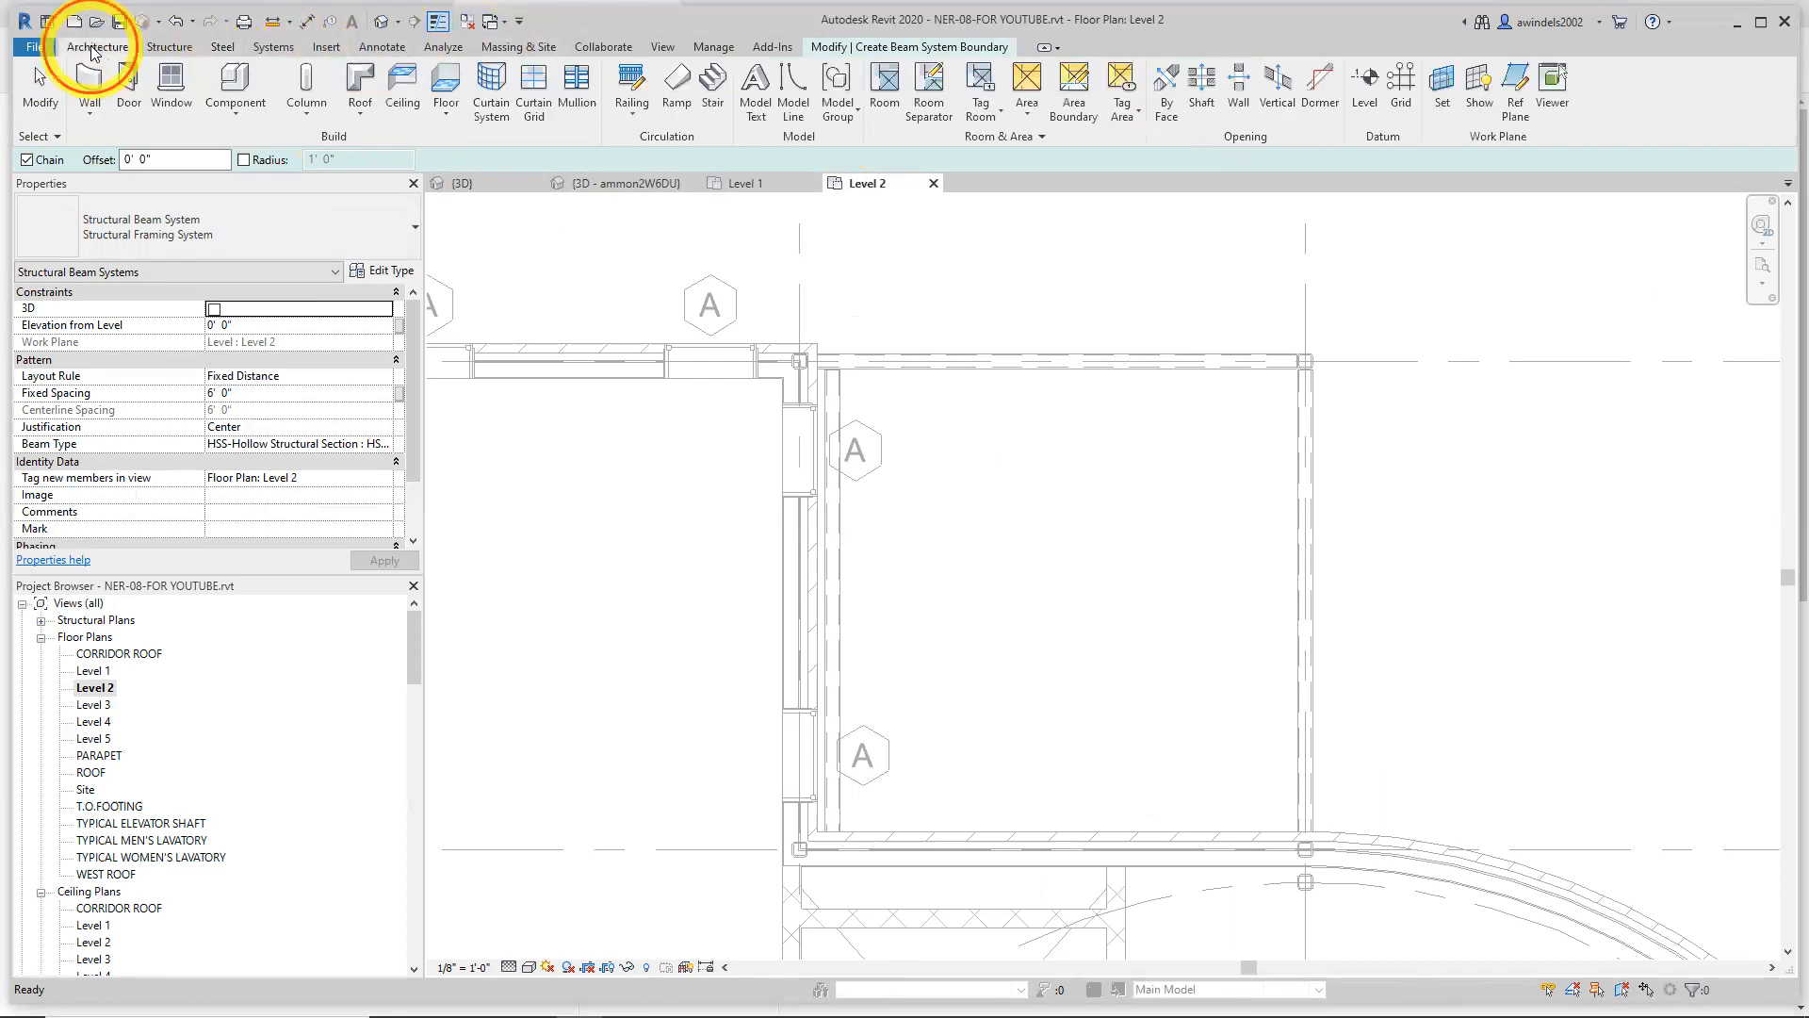
{"action": "left_click", "coordinate": [170, 47]}
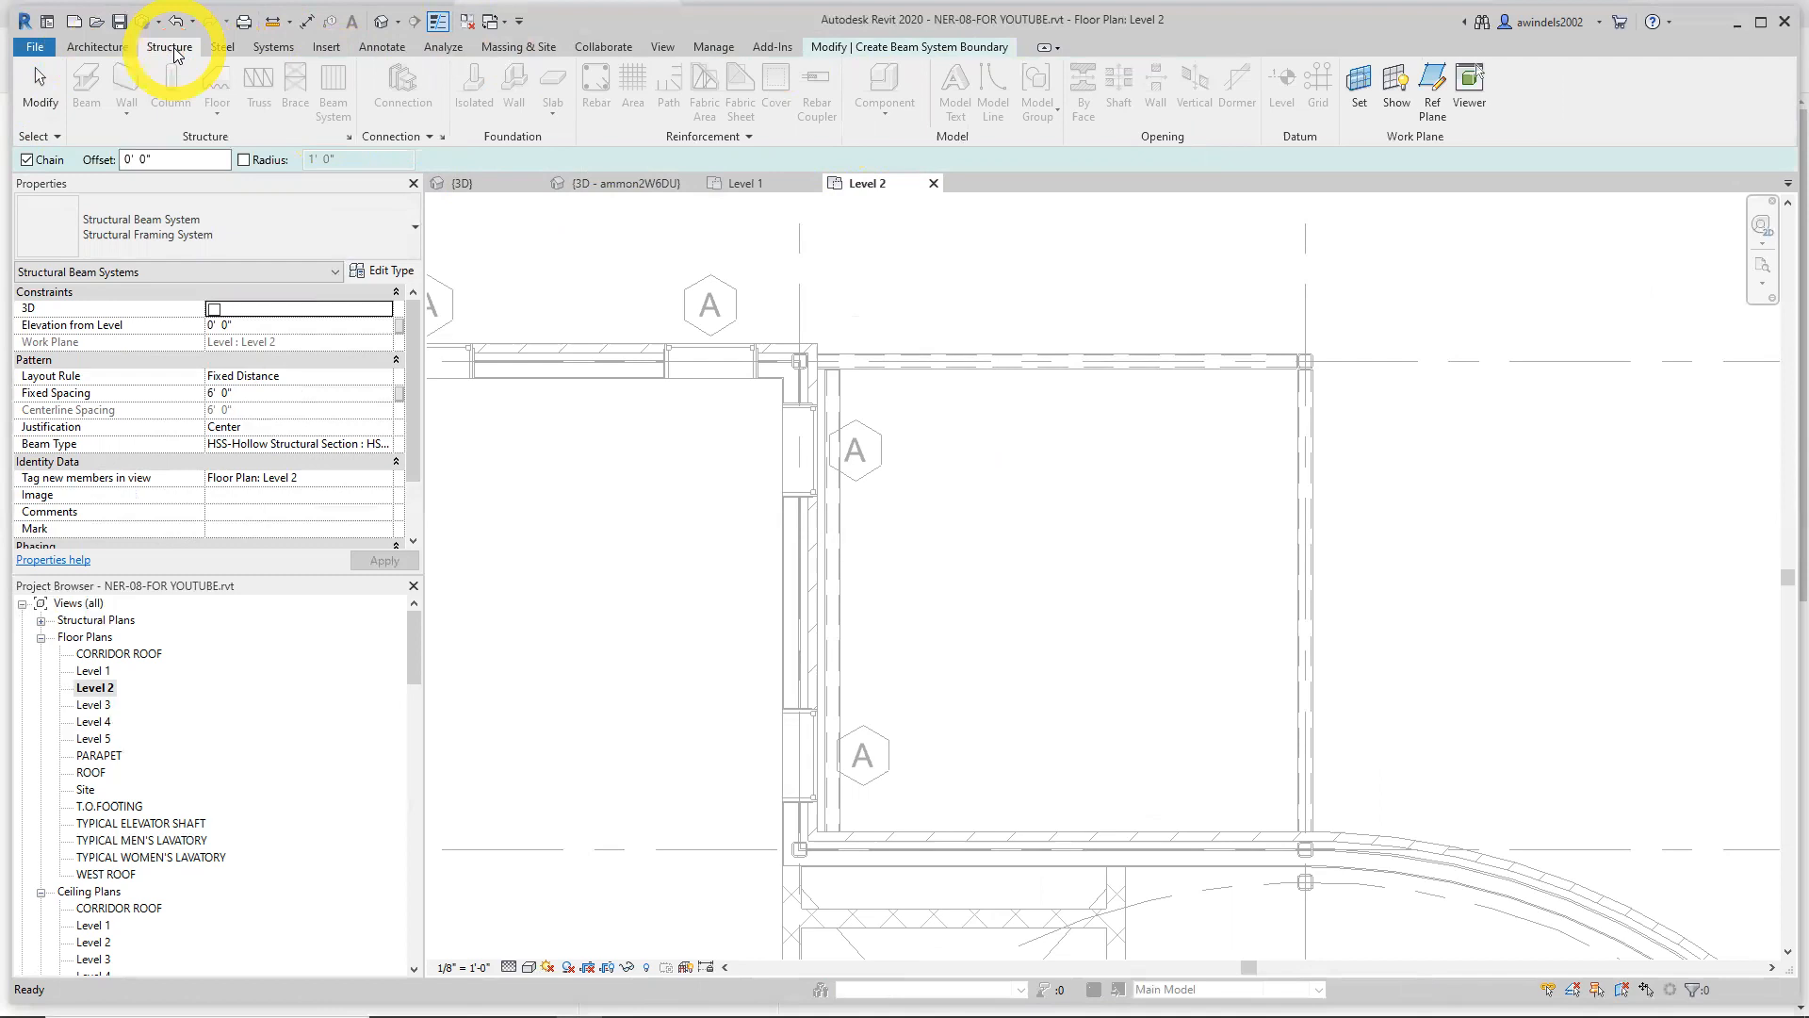
{"action": "left_click", "coordinate": [886, 47]}
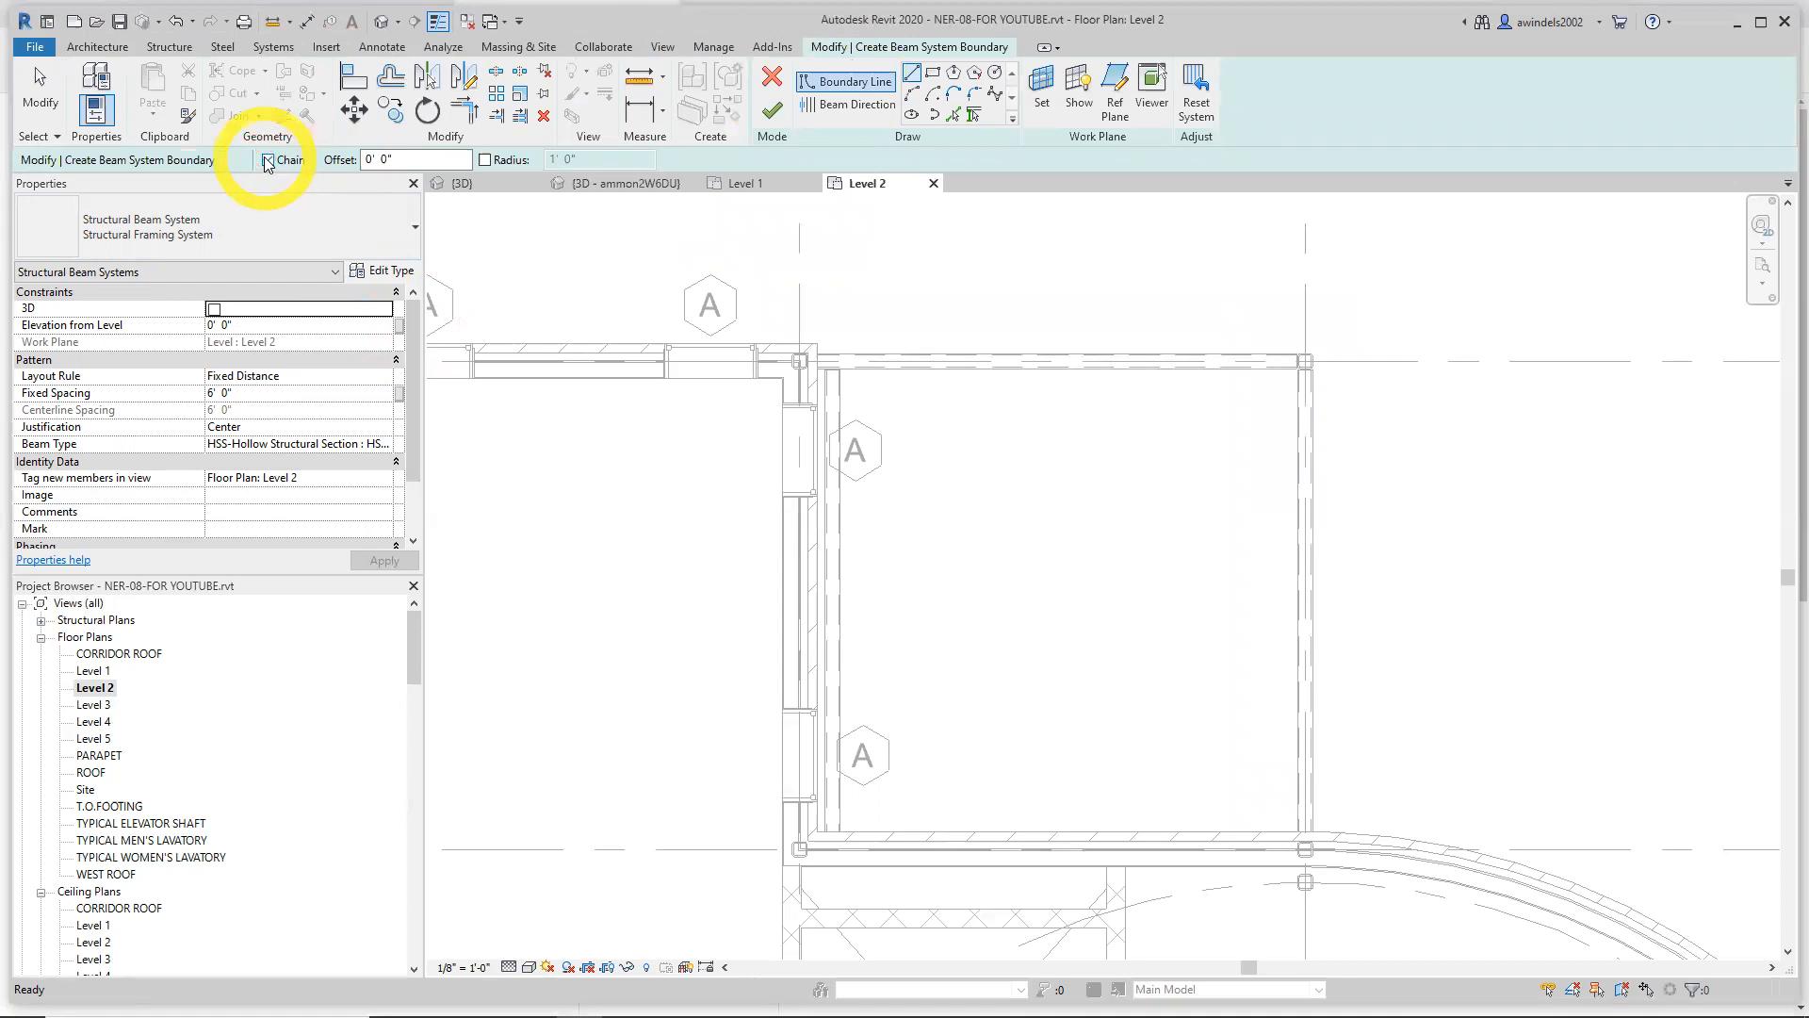
{"action": "left_click", "coordinate": [346, 381]}
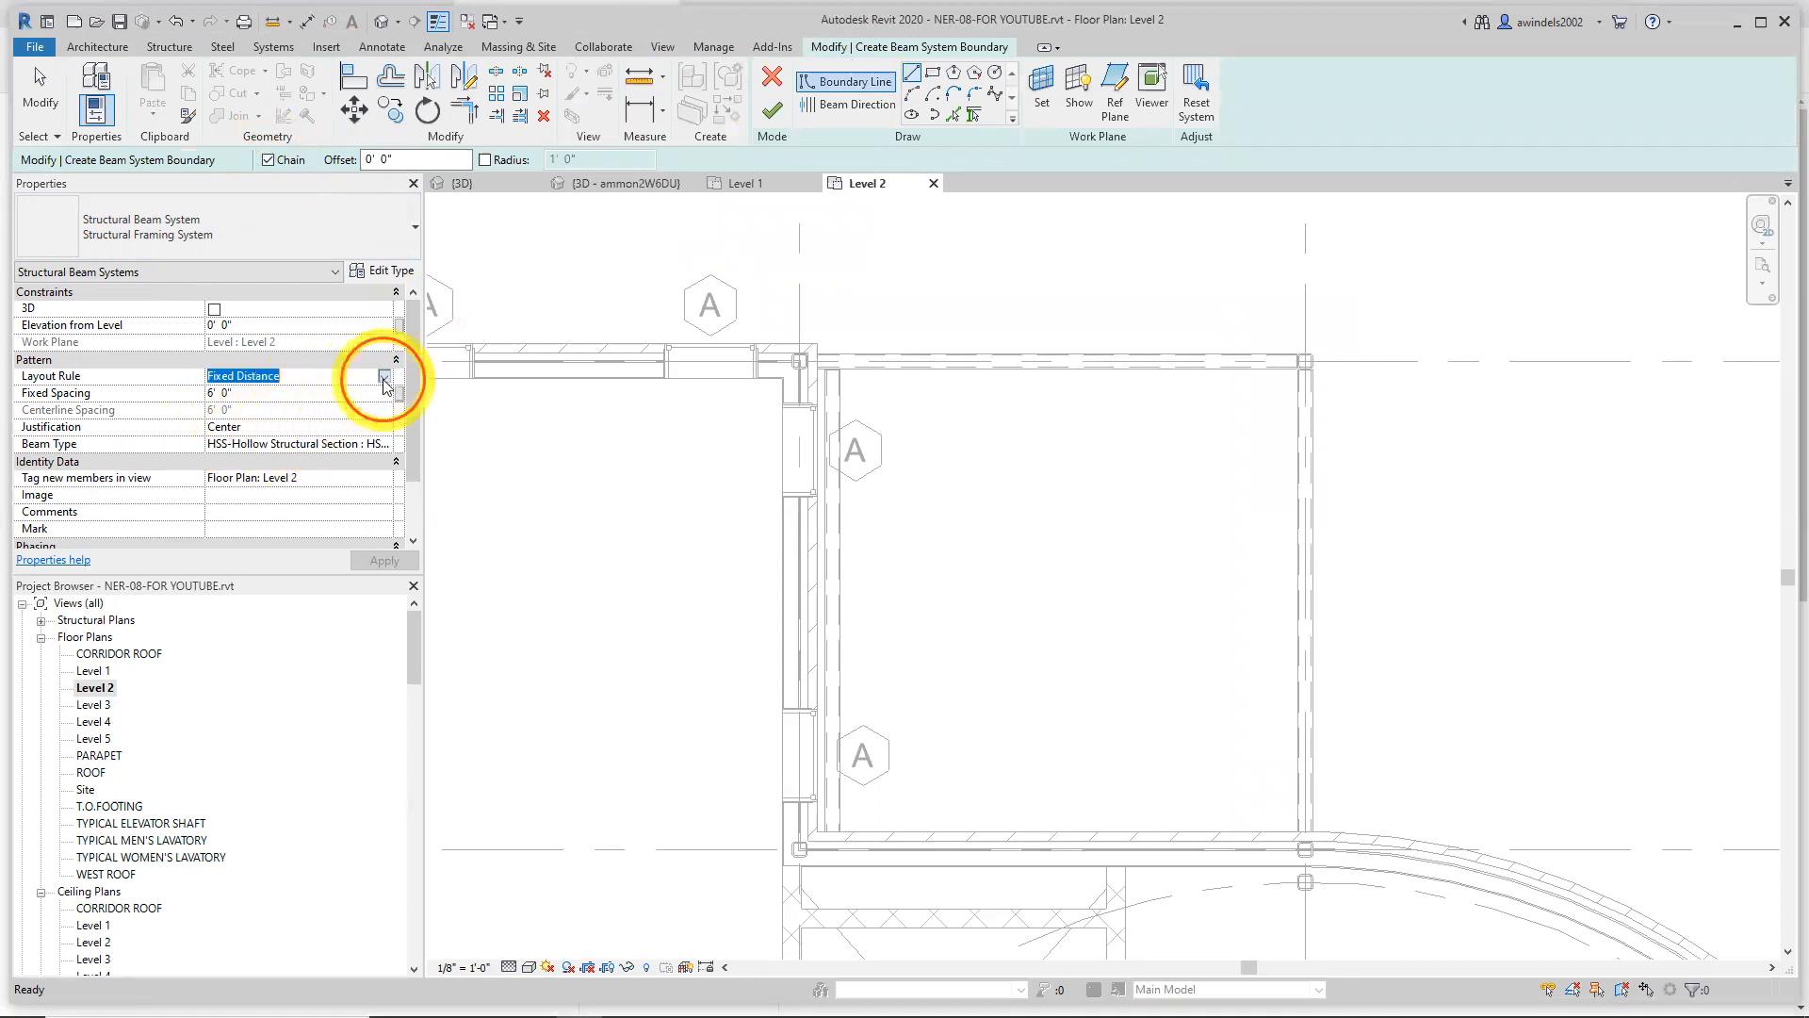
{"action": "left_click", "coordinate": [385, 377]}
{"action": "left_click", "coordinate": [385, 378]}
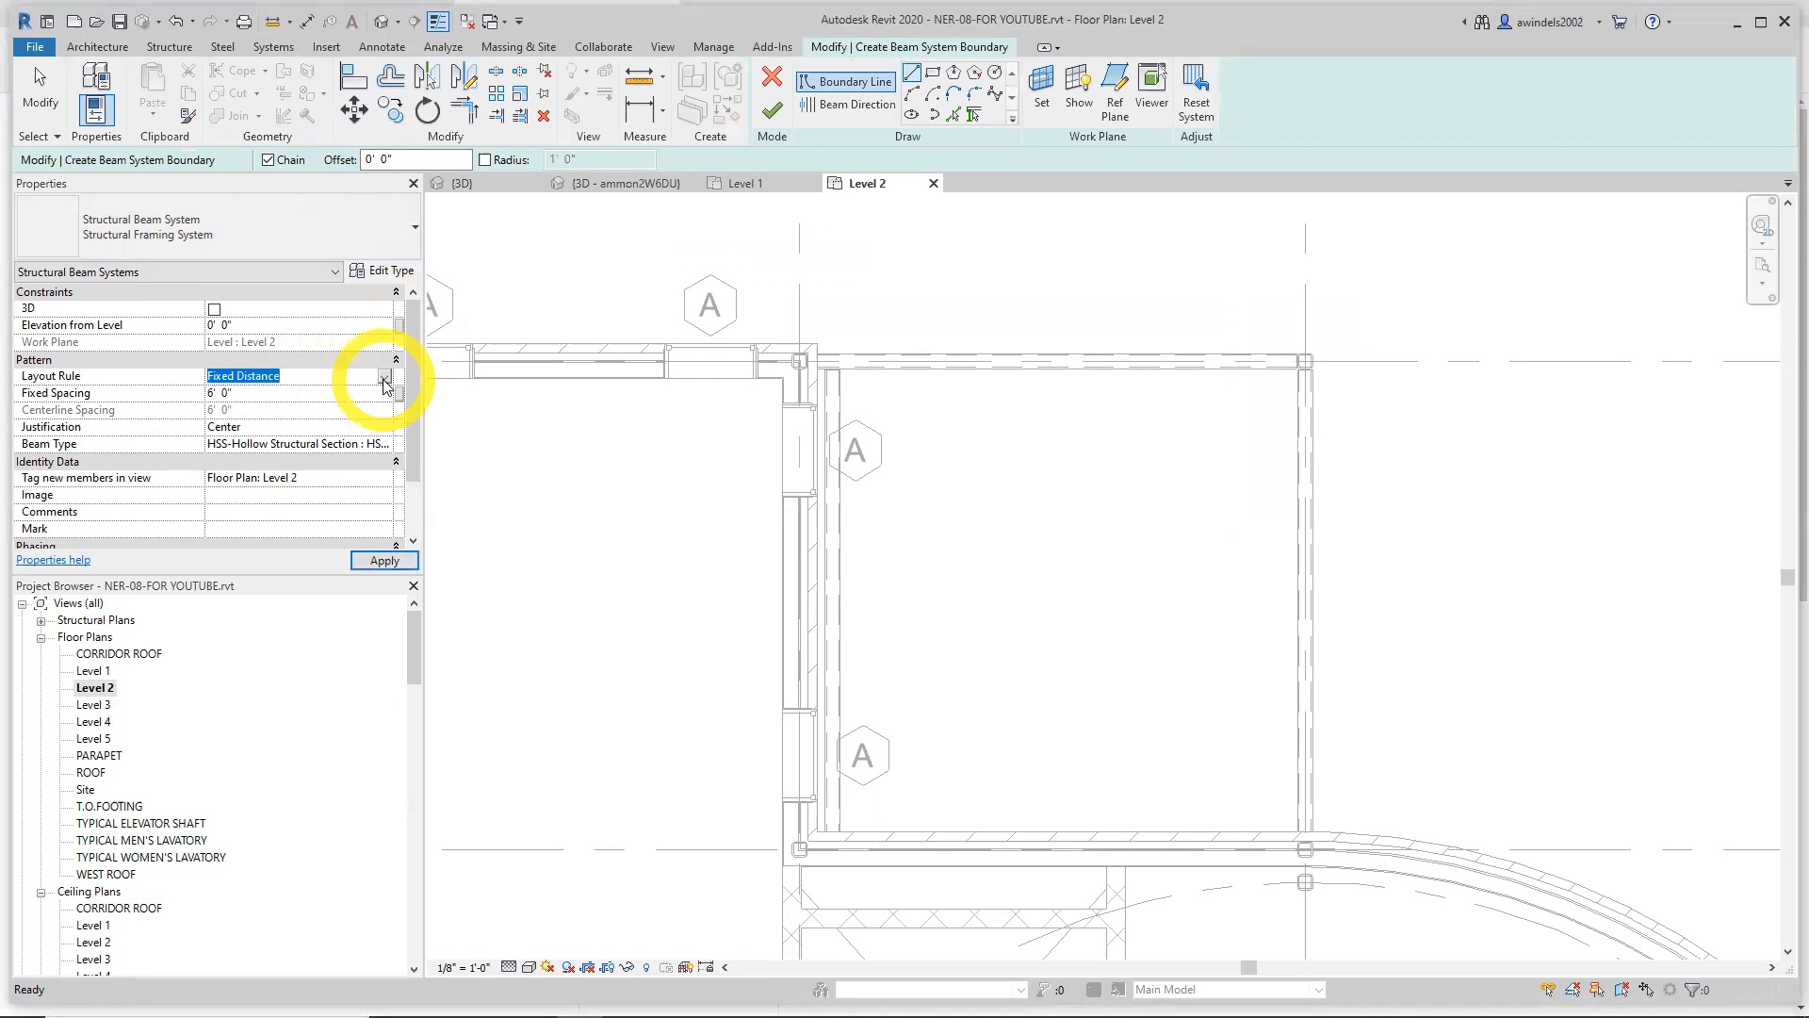
{"action": "key", "text": "Escape"}
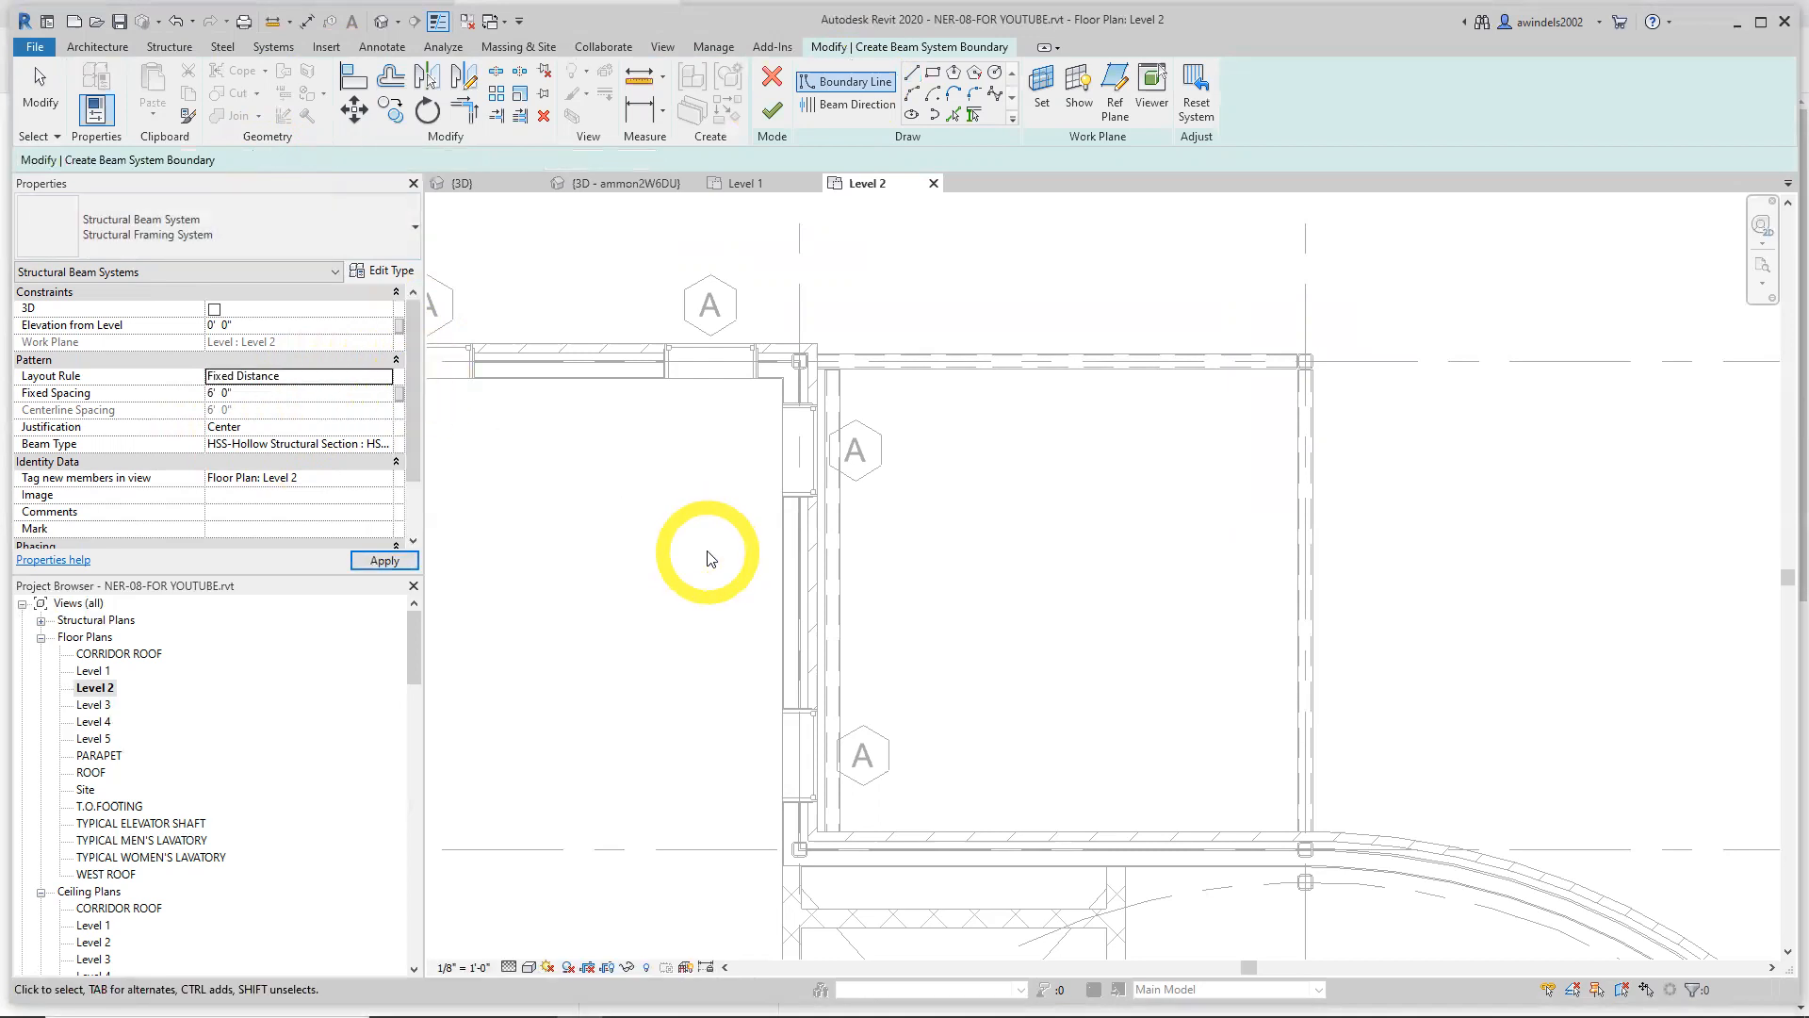
{"action": "left_click", "coordinate": [773, 82]}
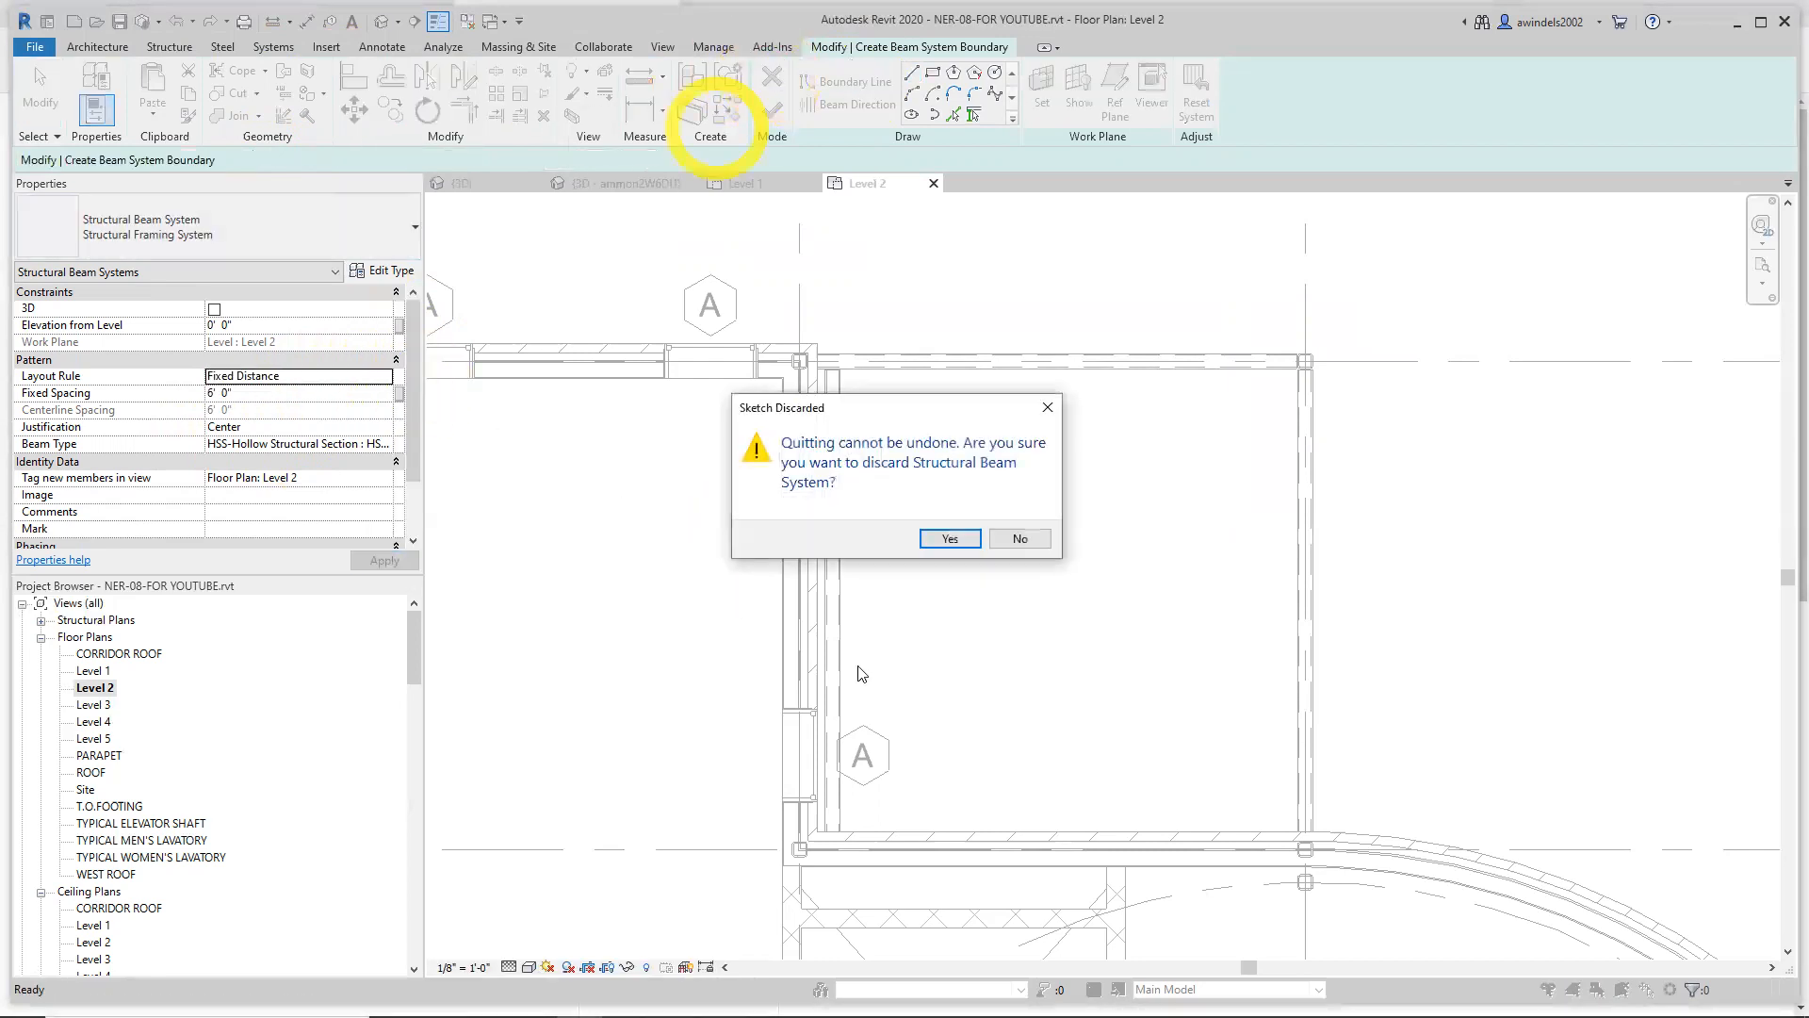
{"action": "left_click", "coordinate": [945, 539]}
{"action": "middle_click_drag", "start_coordinate": [989, 554], "coordinate": [867, 537]}
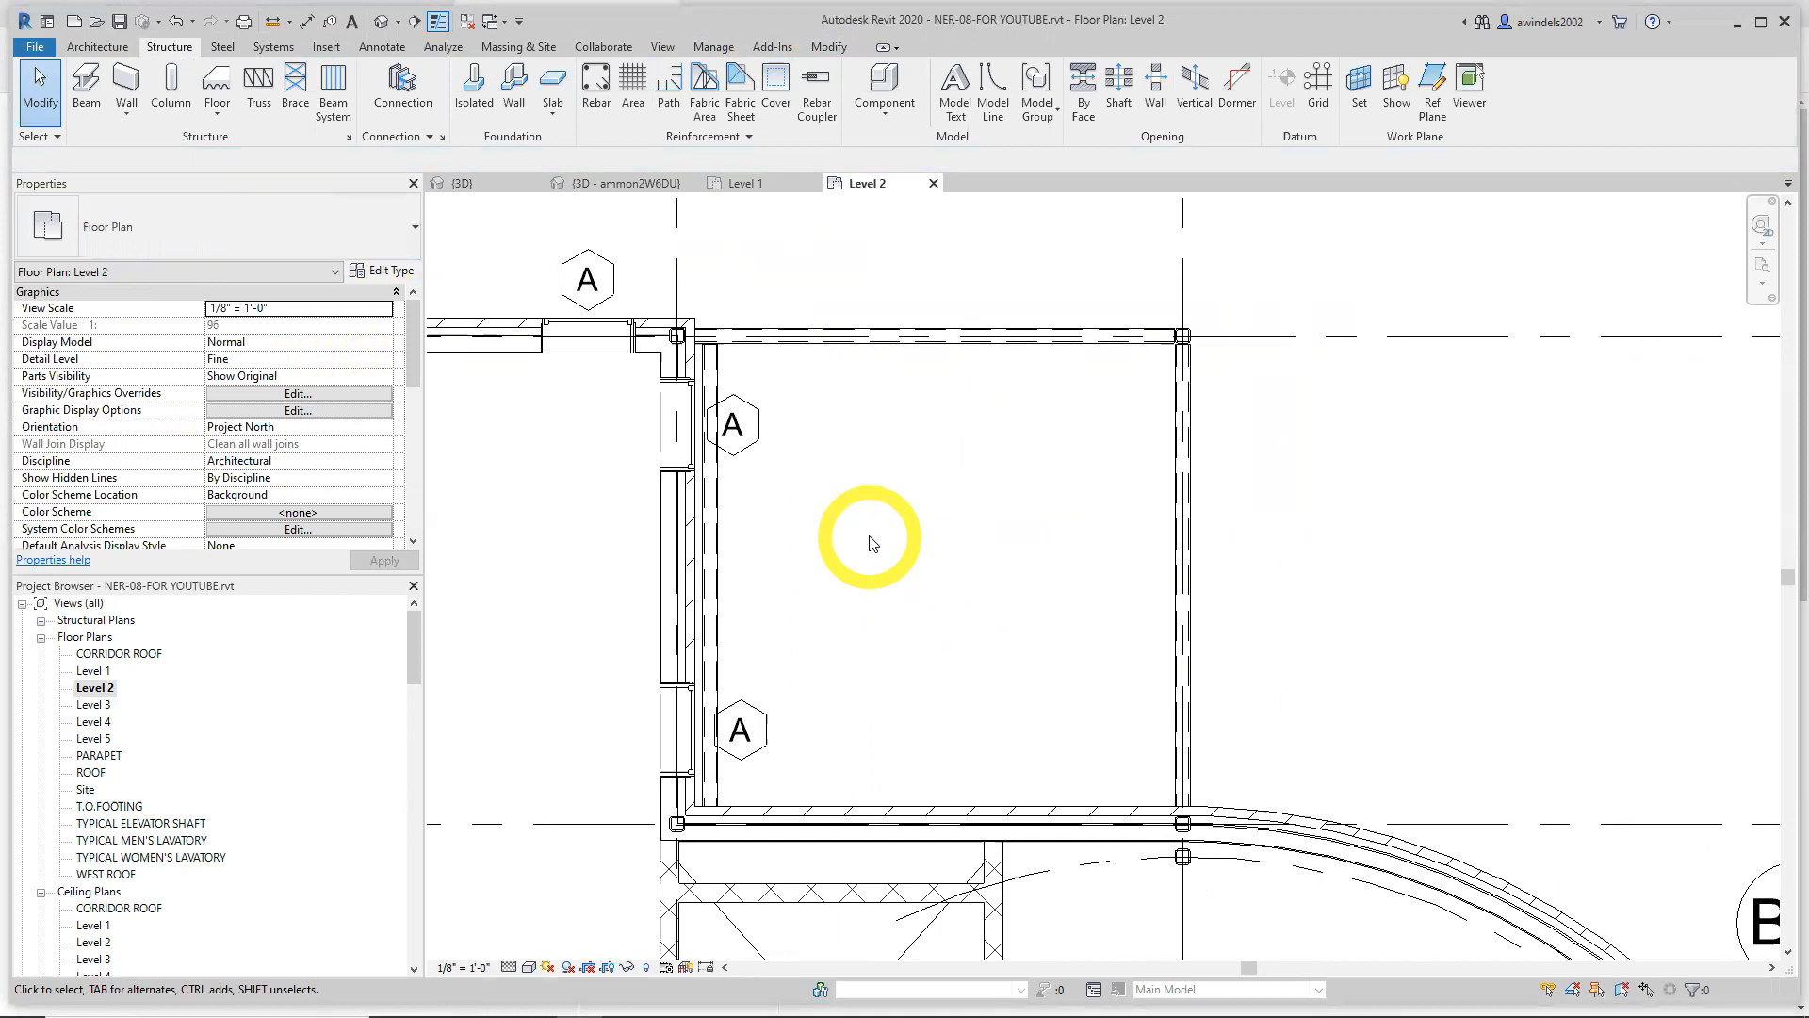
{"action": "left_click", "coordinate": [88, 94]}
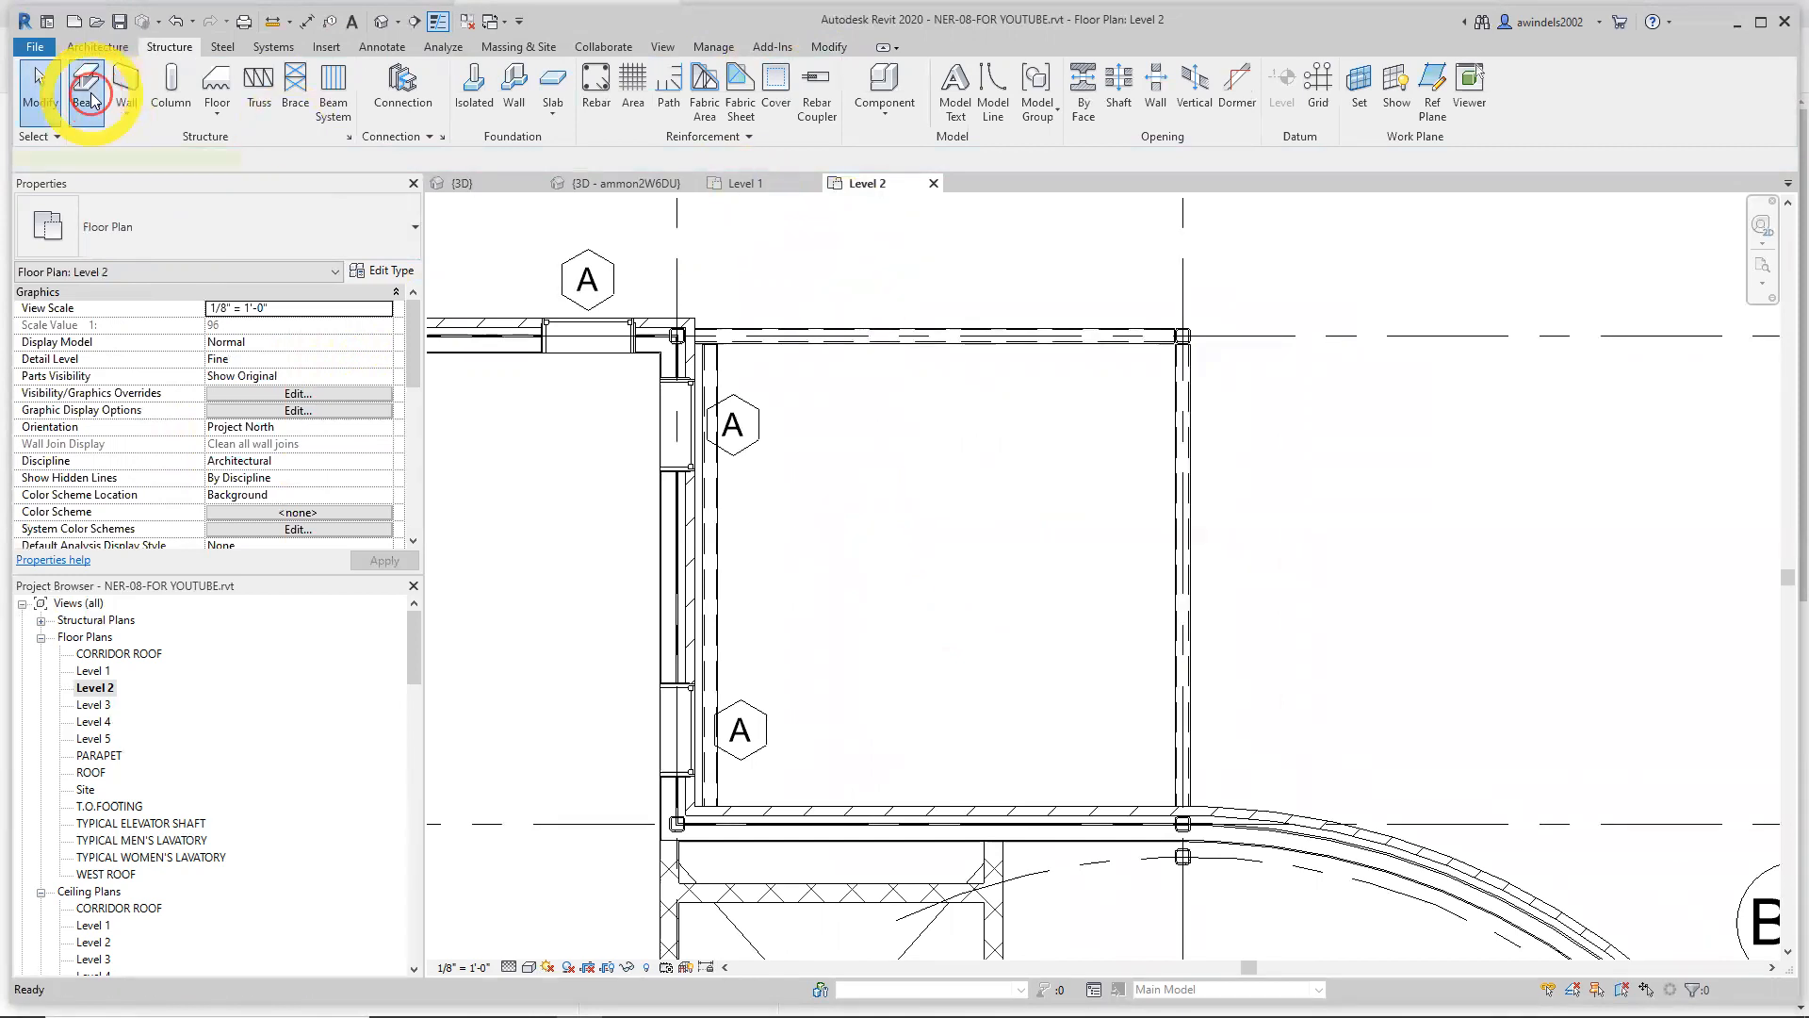
{"action": "left_click", "coordinate": [160, 49]}
{"action": "left_click", "coordinate": [324, 76]}
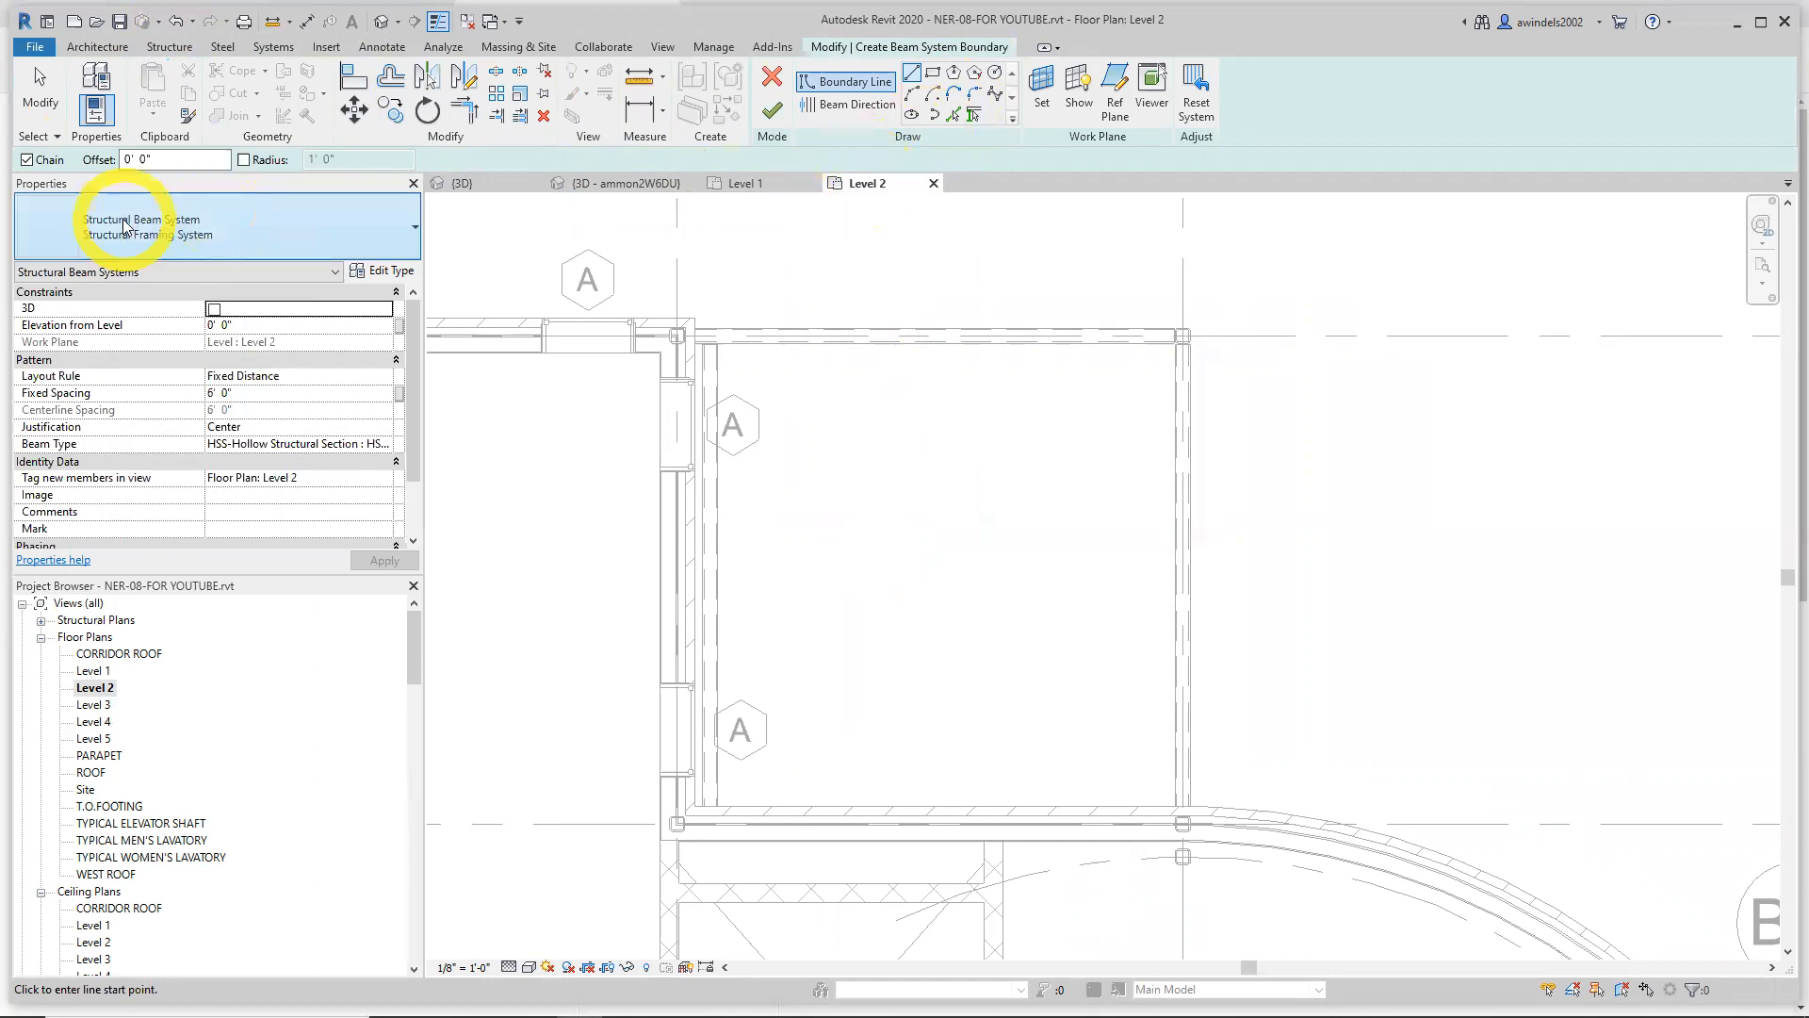
{"action": "left_click", "coordinate": [38, 74]}
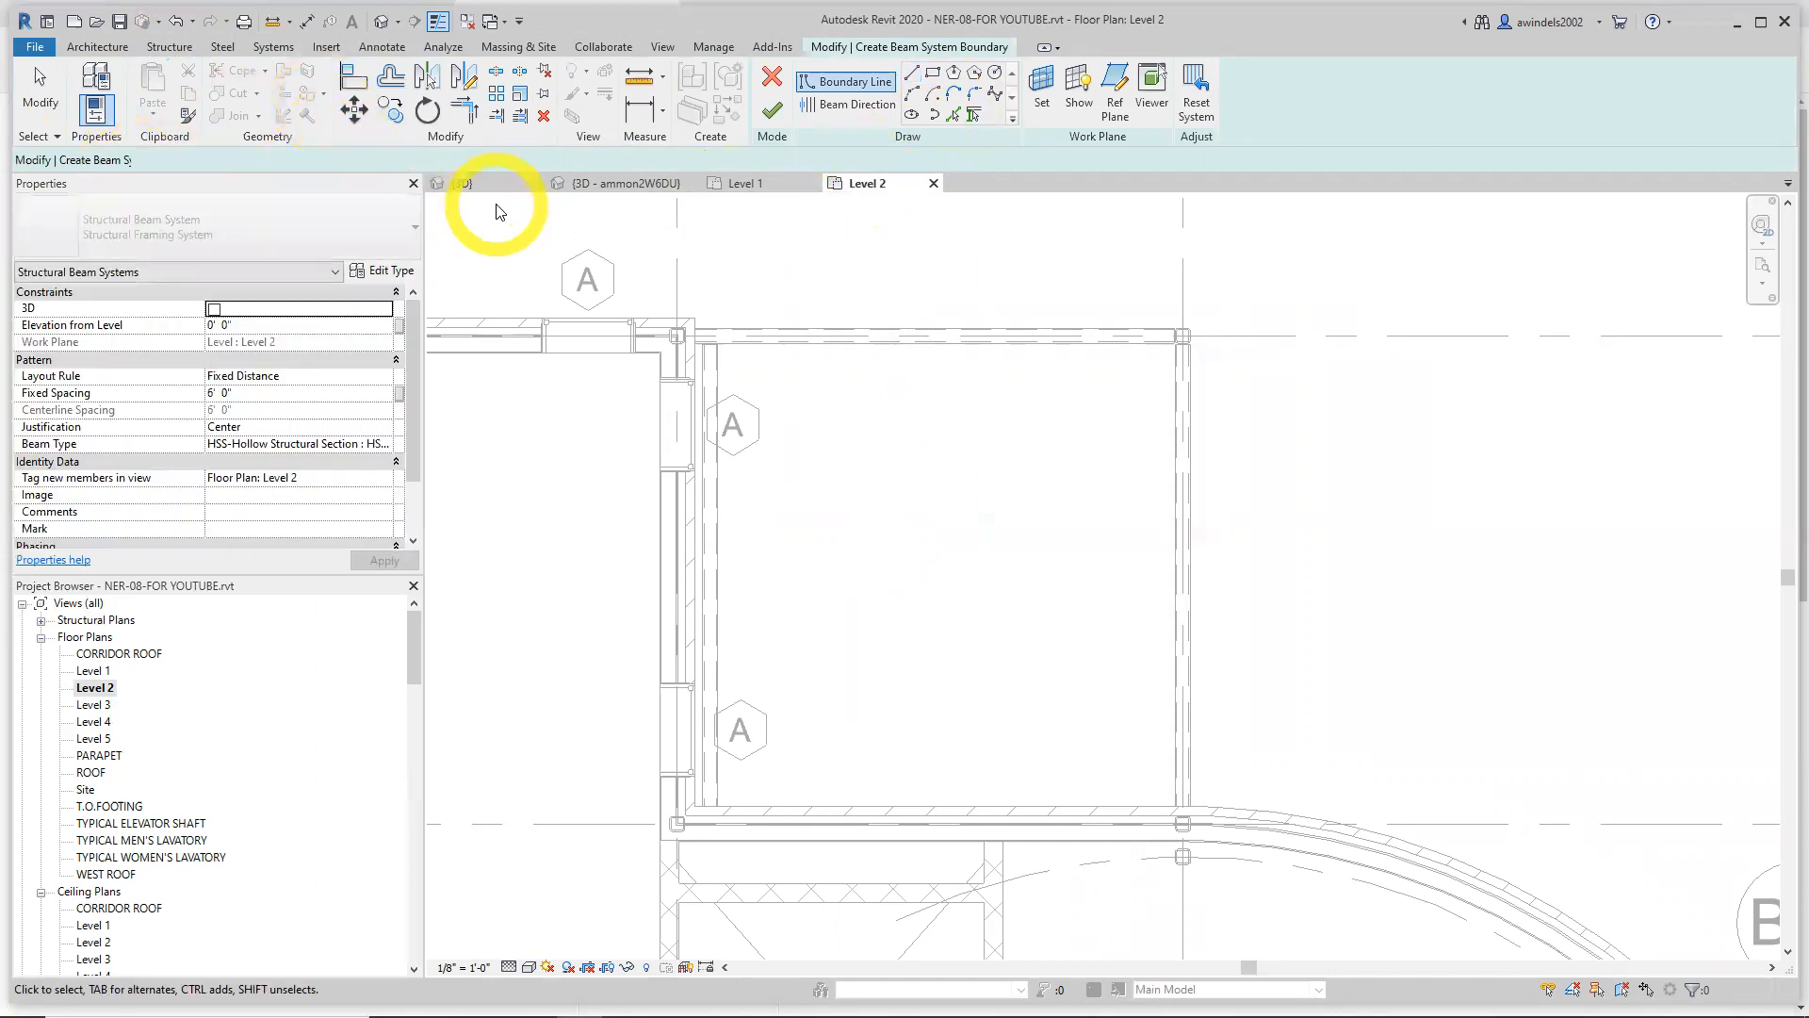
Look at the Beam System options in the other project's 3D view, saving the project first, and go back to the building's 3D view
{"action": "left_click", "coordinate": [612, 191]}
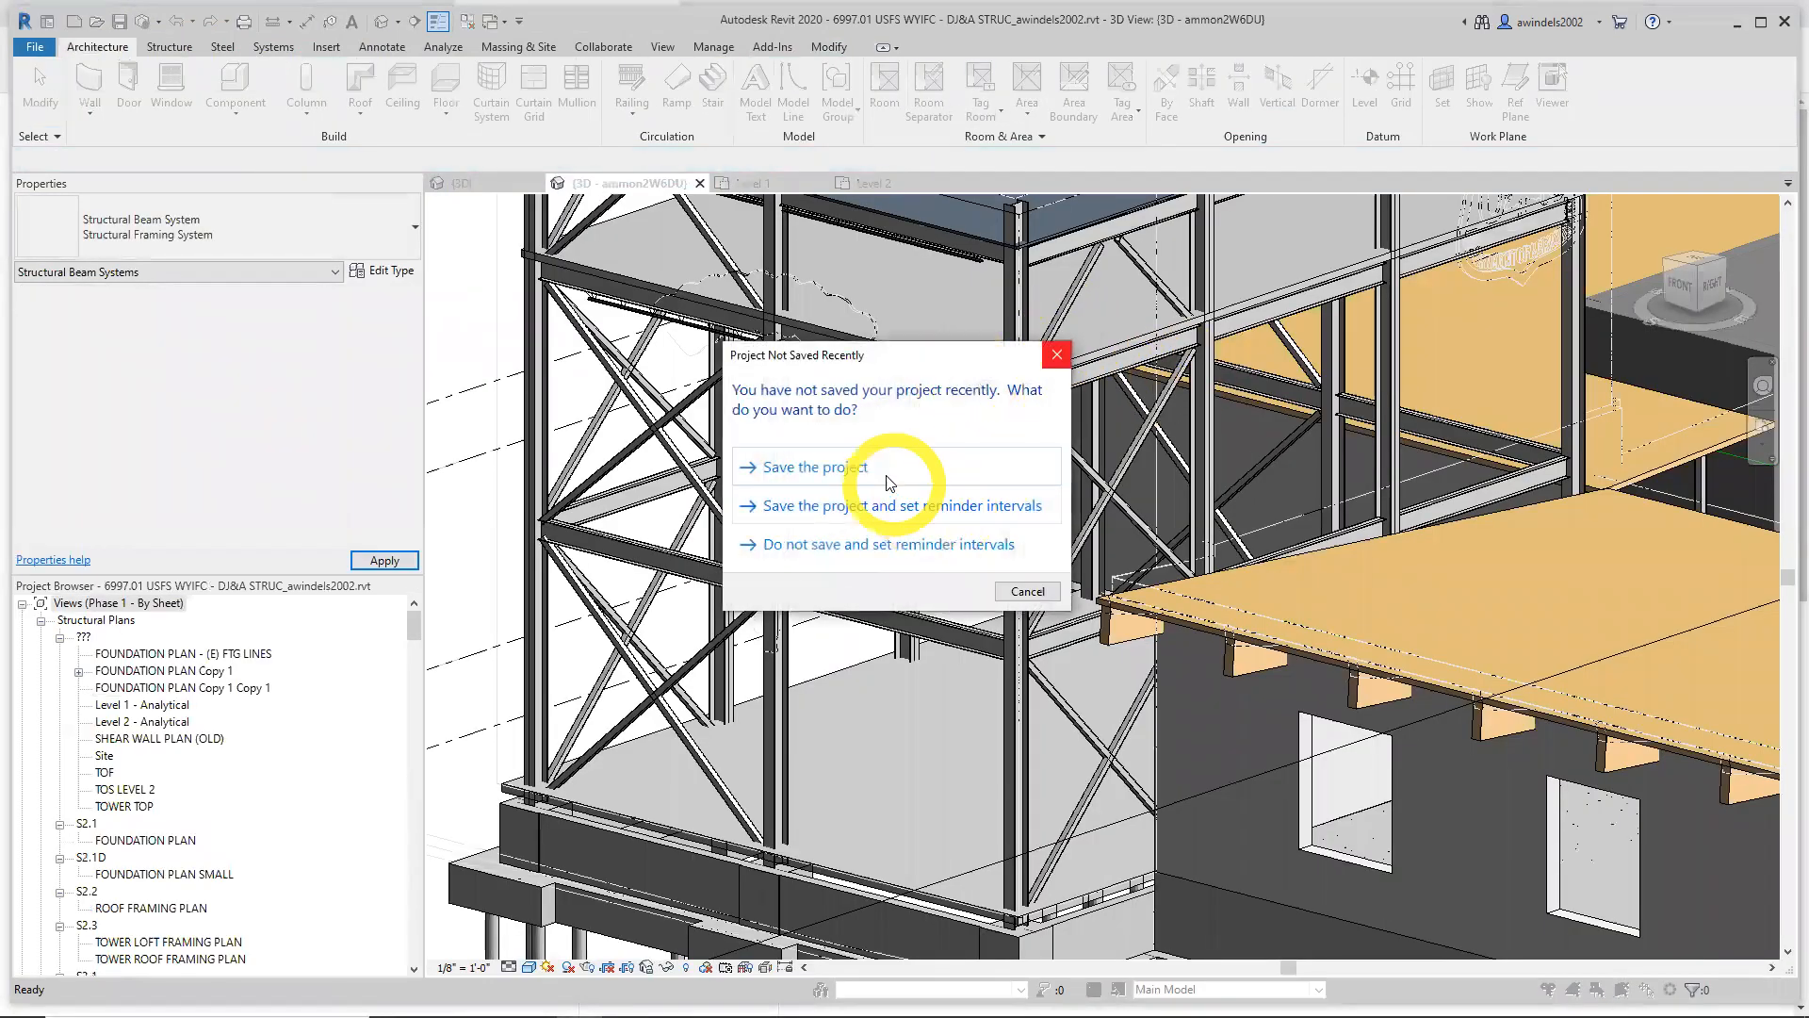
{"action": "left_click", "coordinate": [883, 469]}
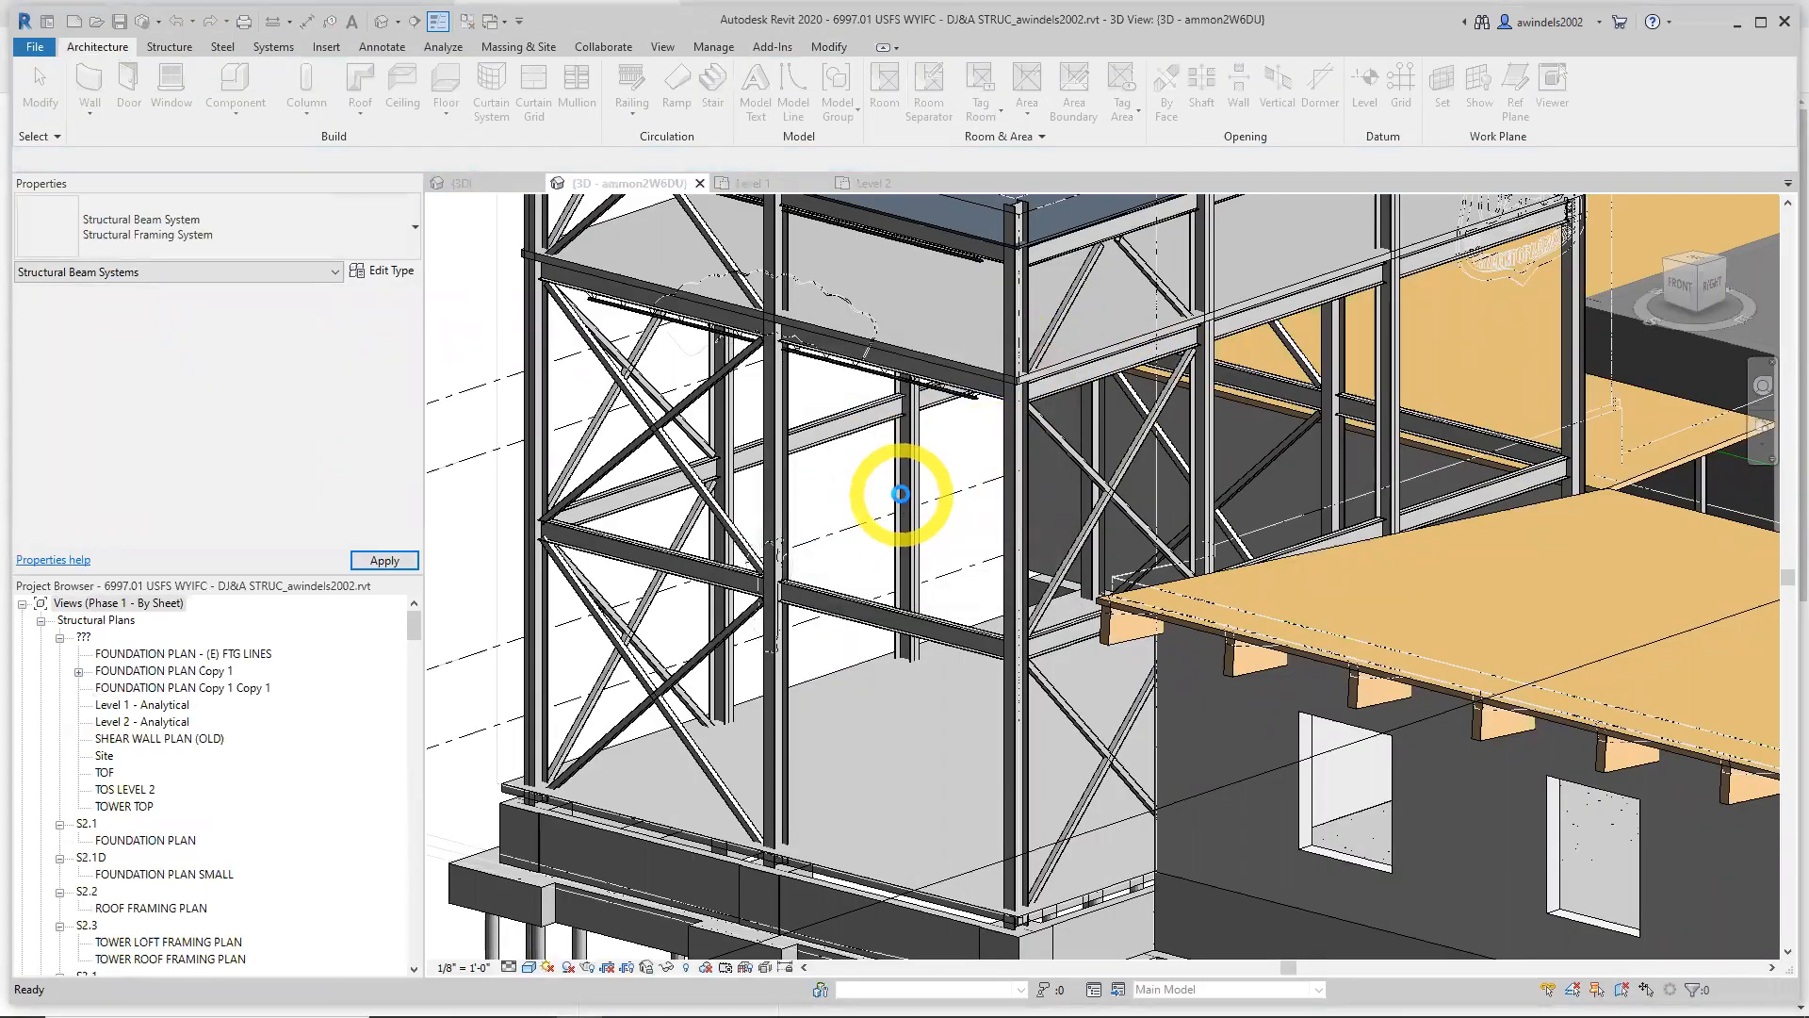
{"action": "scroll", "coordinate": [868, 503], "scroll_direction": "down", "scroll_amount": 3}
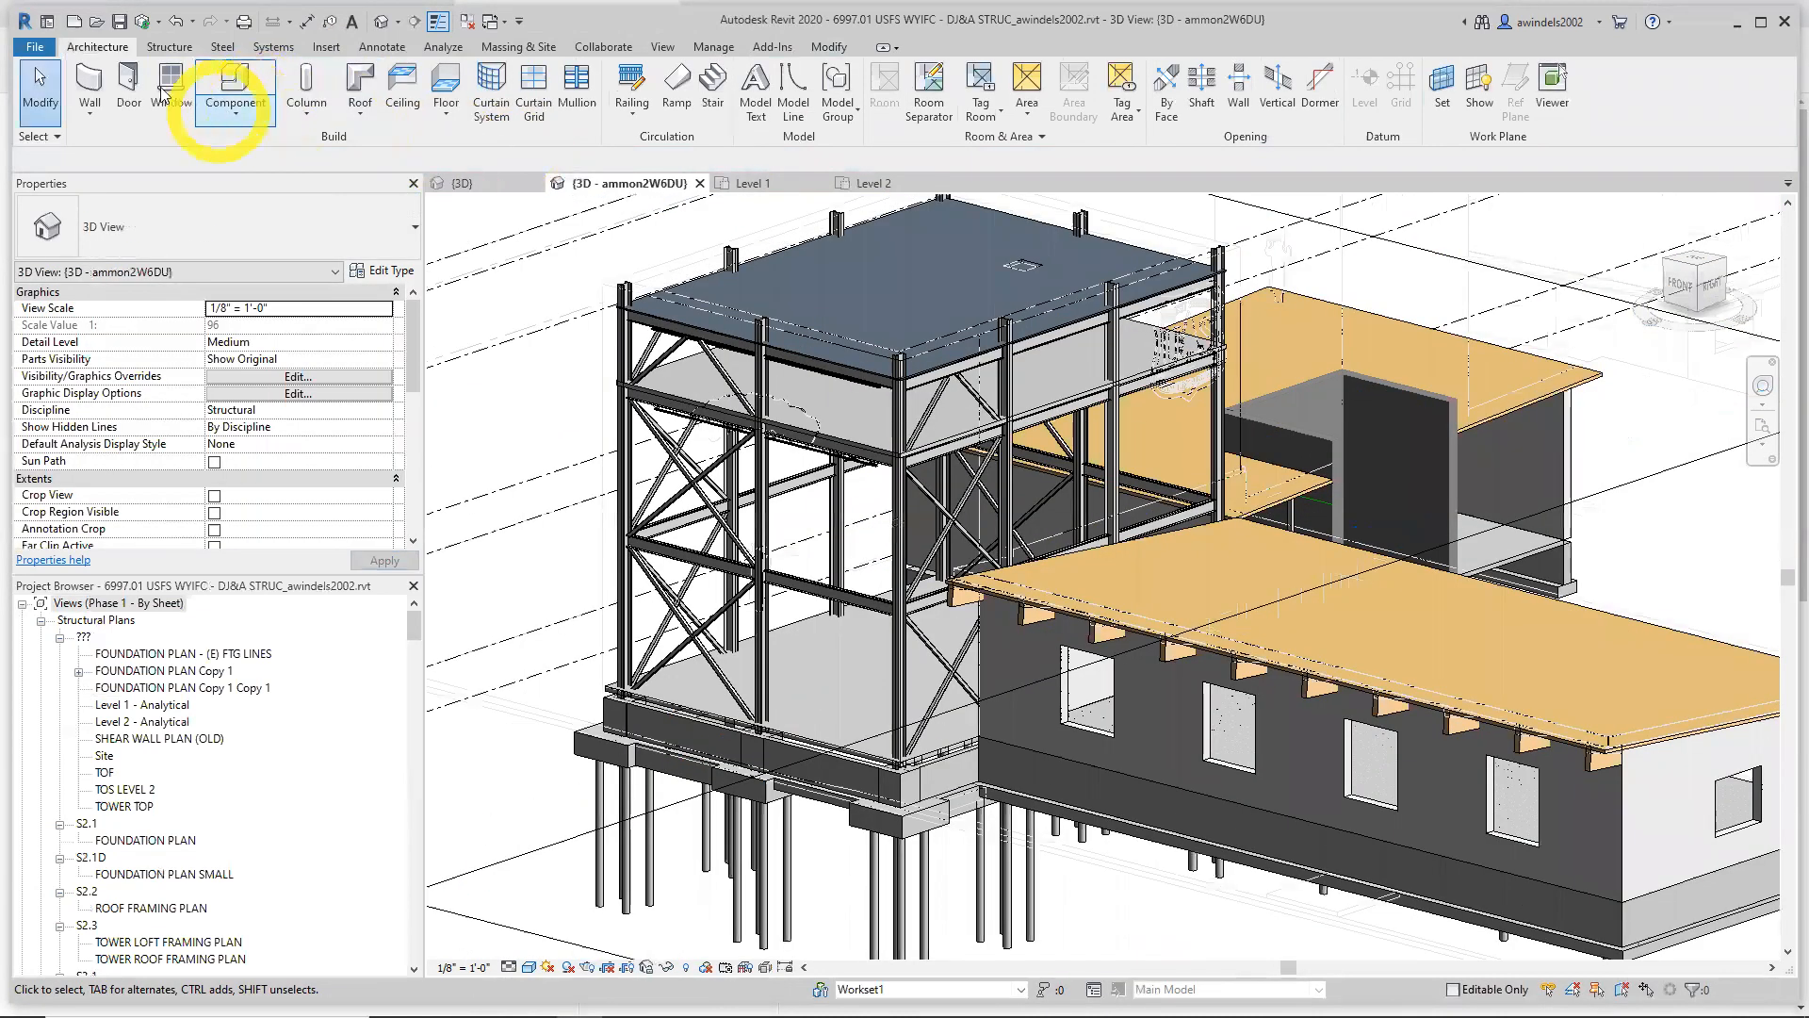
{"action": "left_click", "coordinate": [168, 49]}
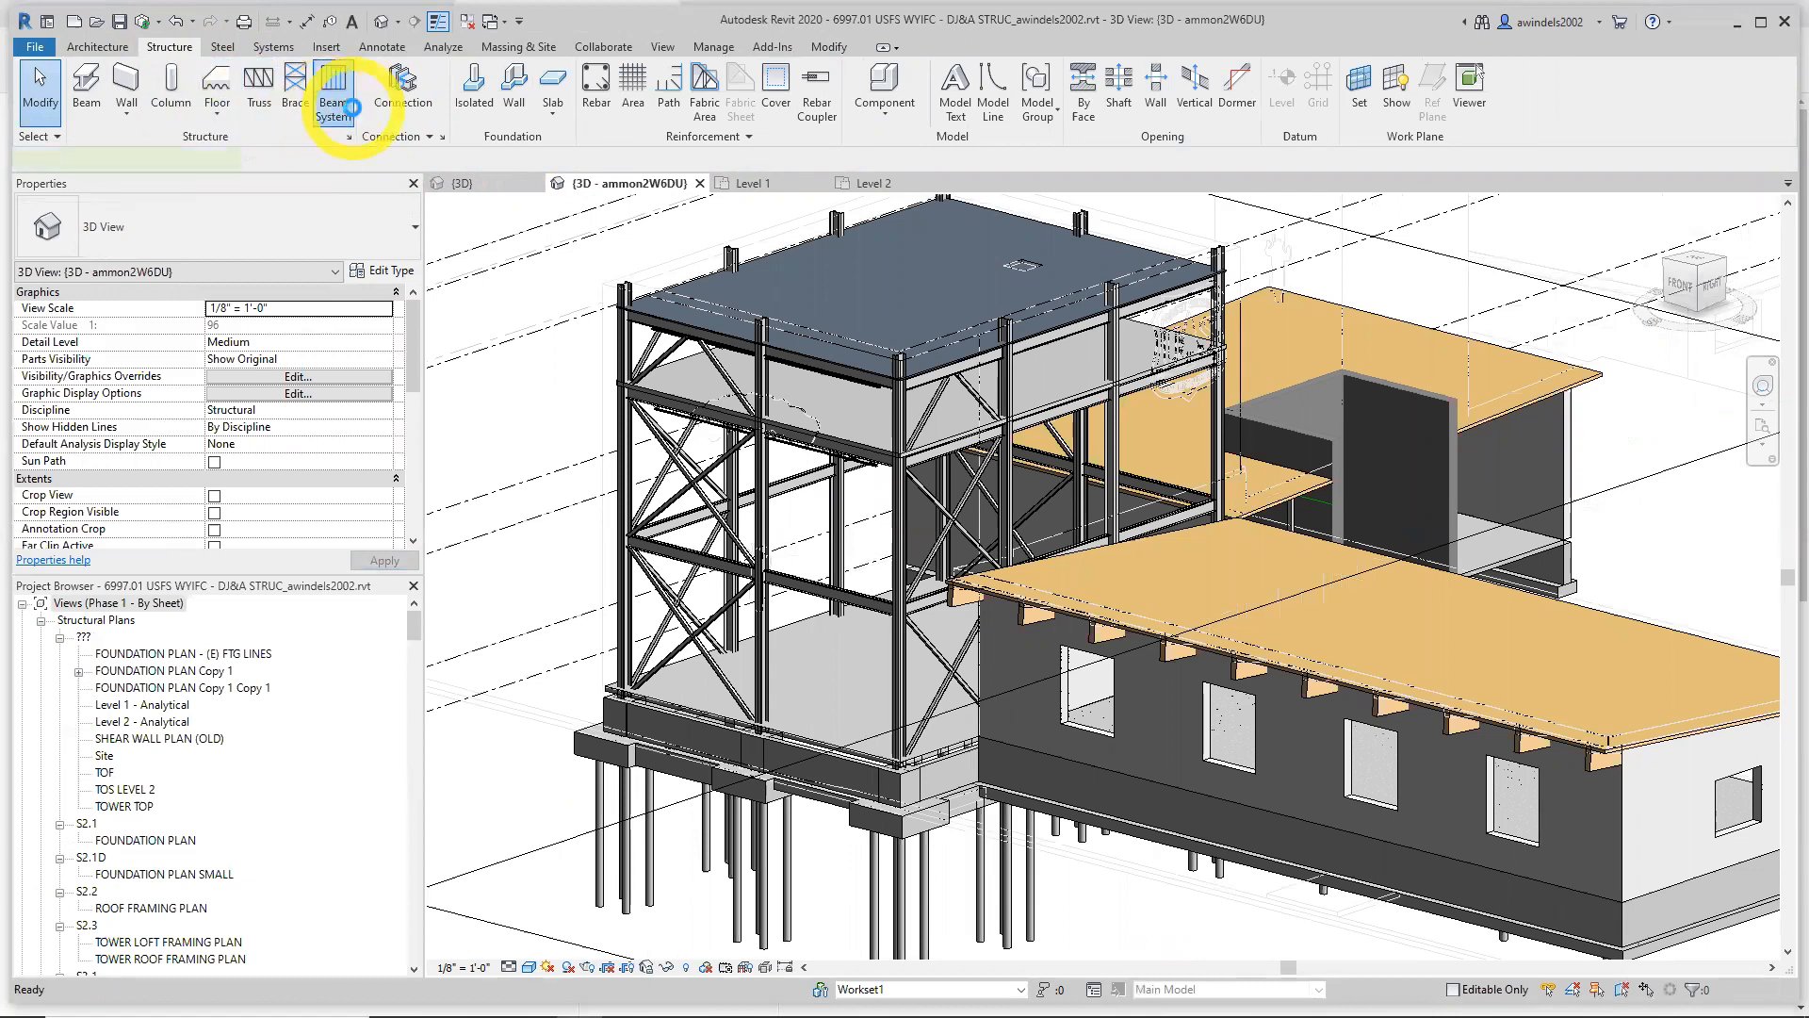
{"action": "left_click", "coordinate": [332, 92]}
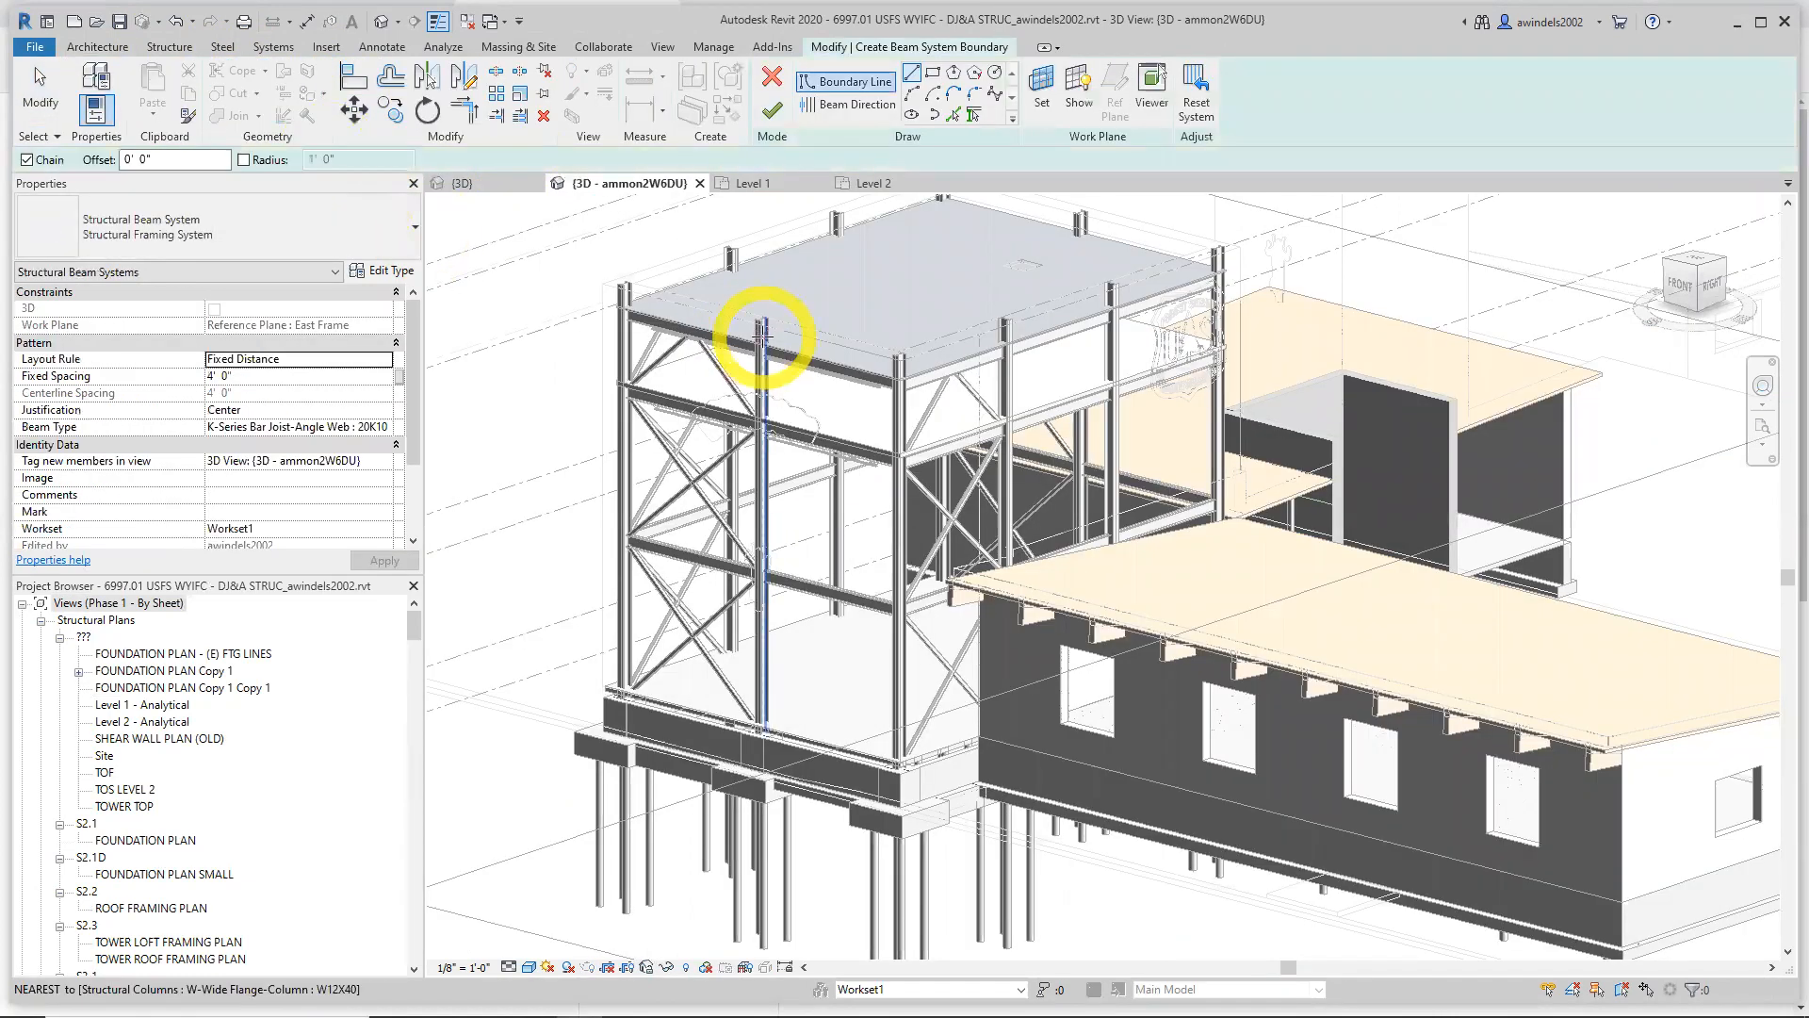
{"action": "left_click", "coordinate": [1208, 96]}
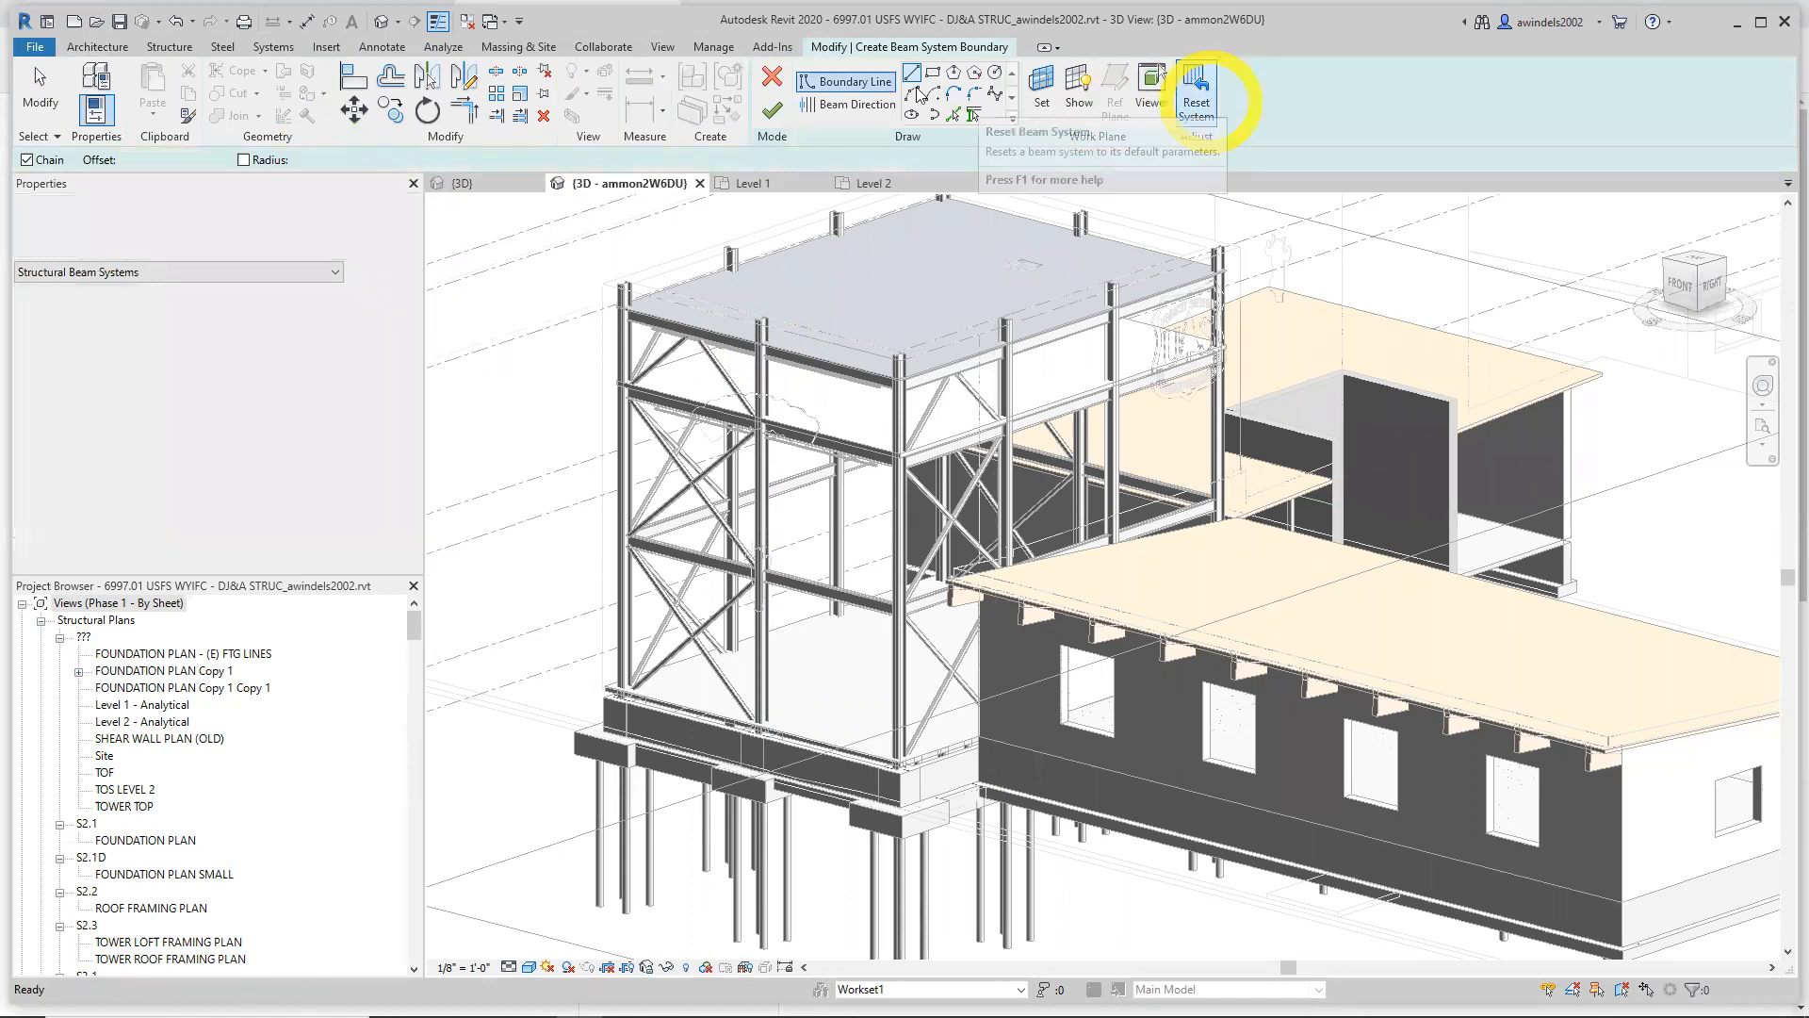
{"action": "left_click", "coordinate": [471, 183]}
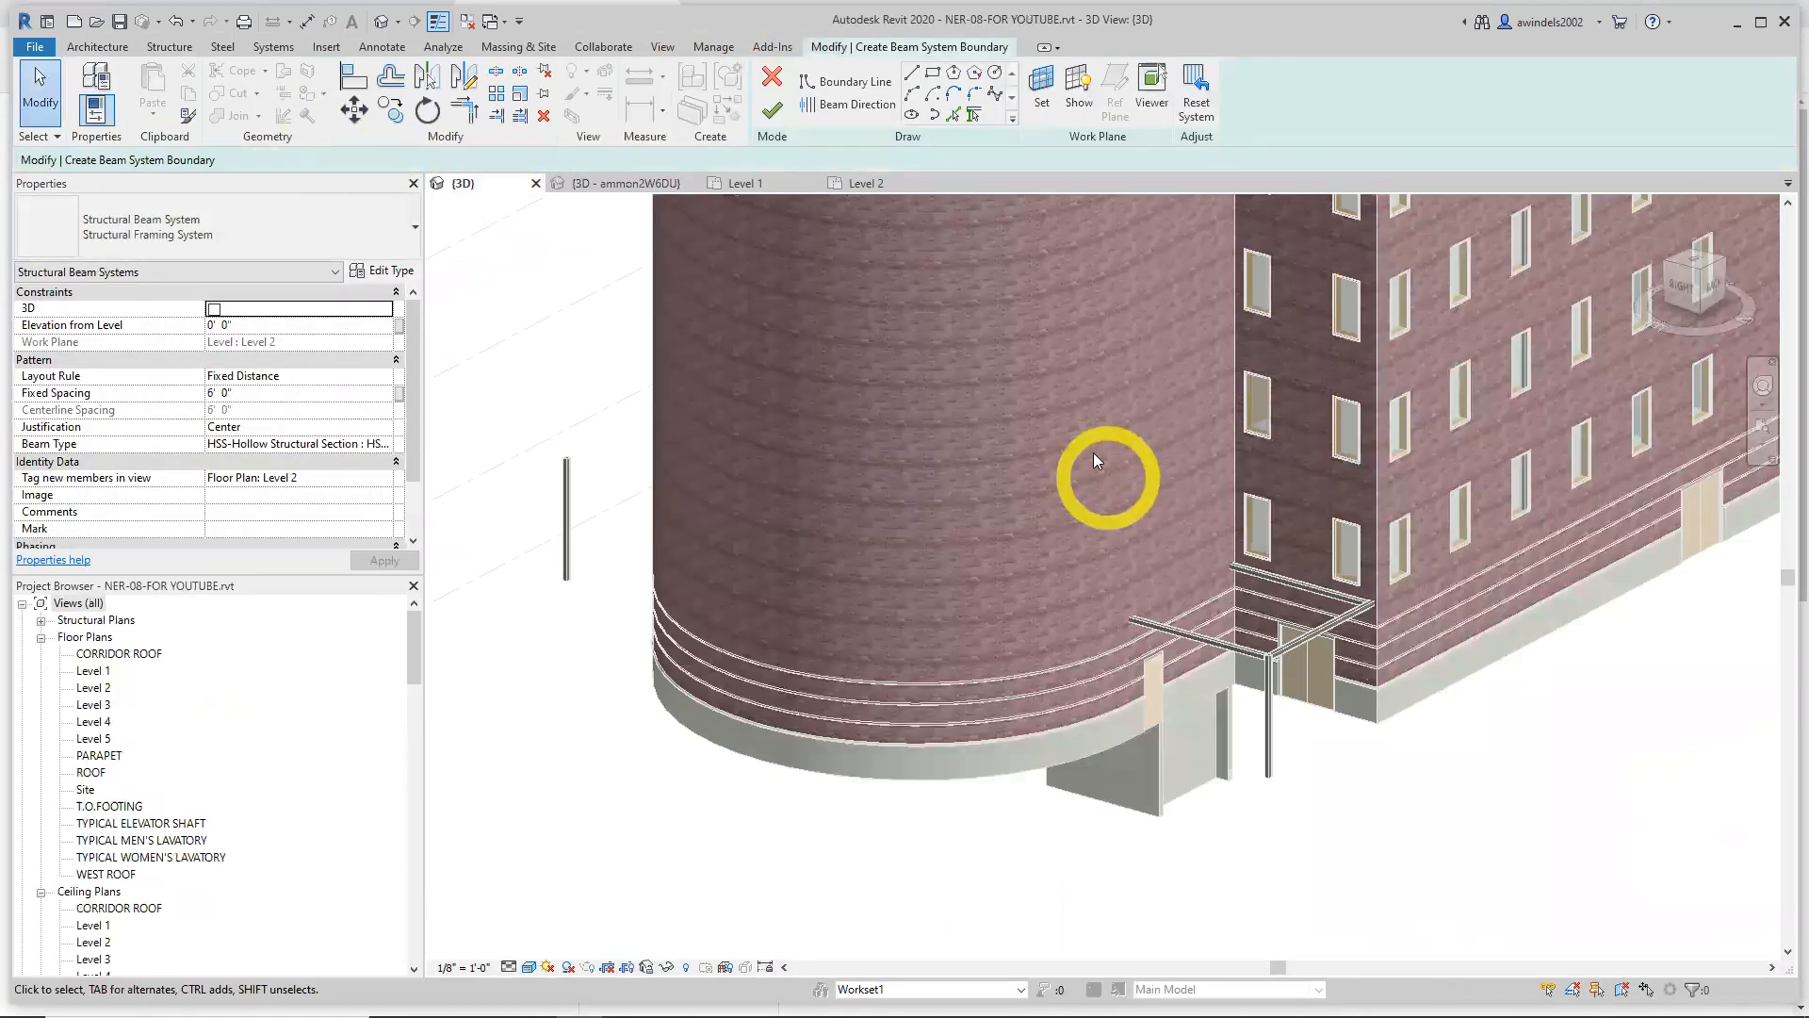
Return to the Level 2 floor plan and quit the empty beam system boundary sketch
{"action": "left_click", "coordinate": [865, 185]}
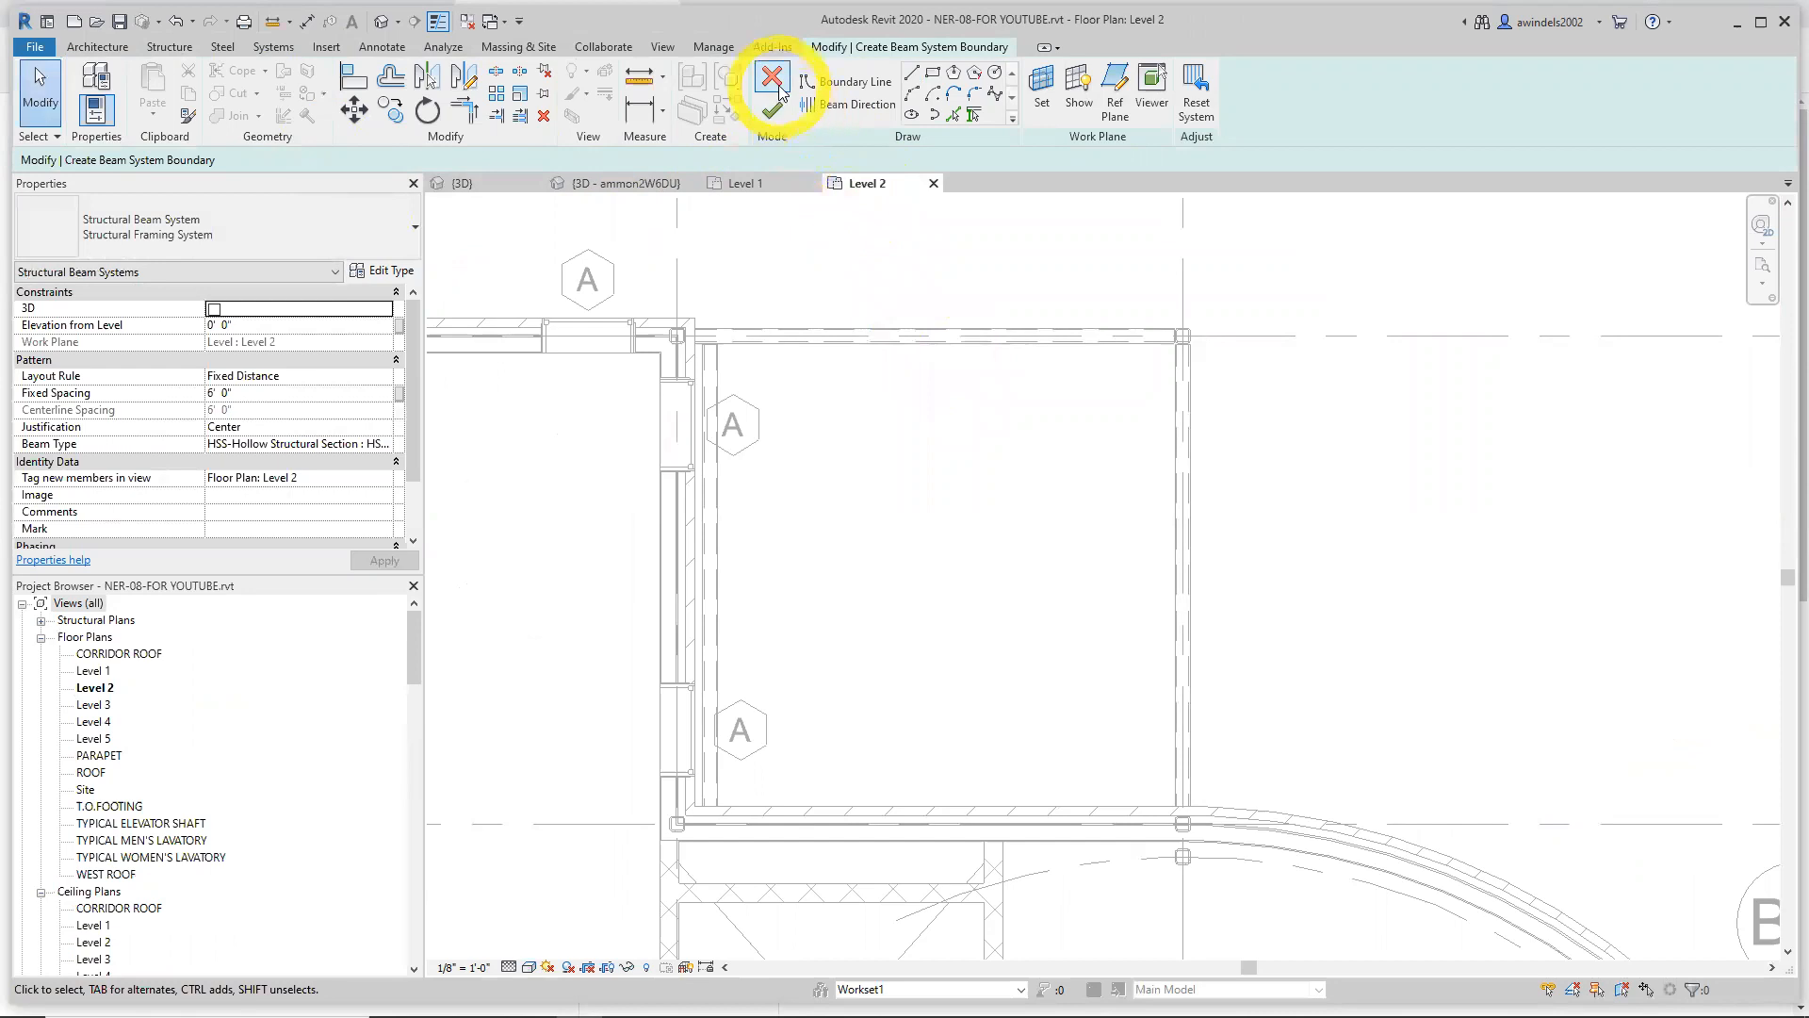
{"action": "left_click", "coordinate": [773, 114]}
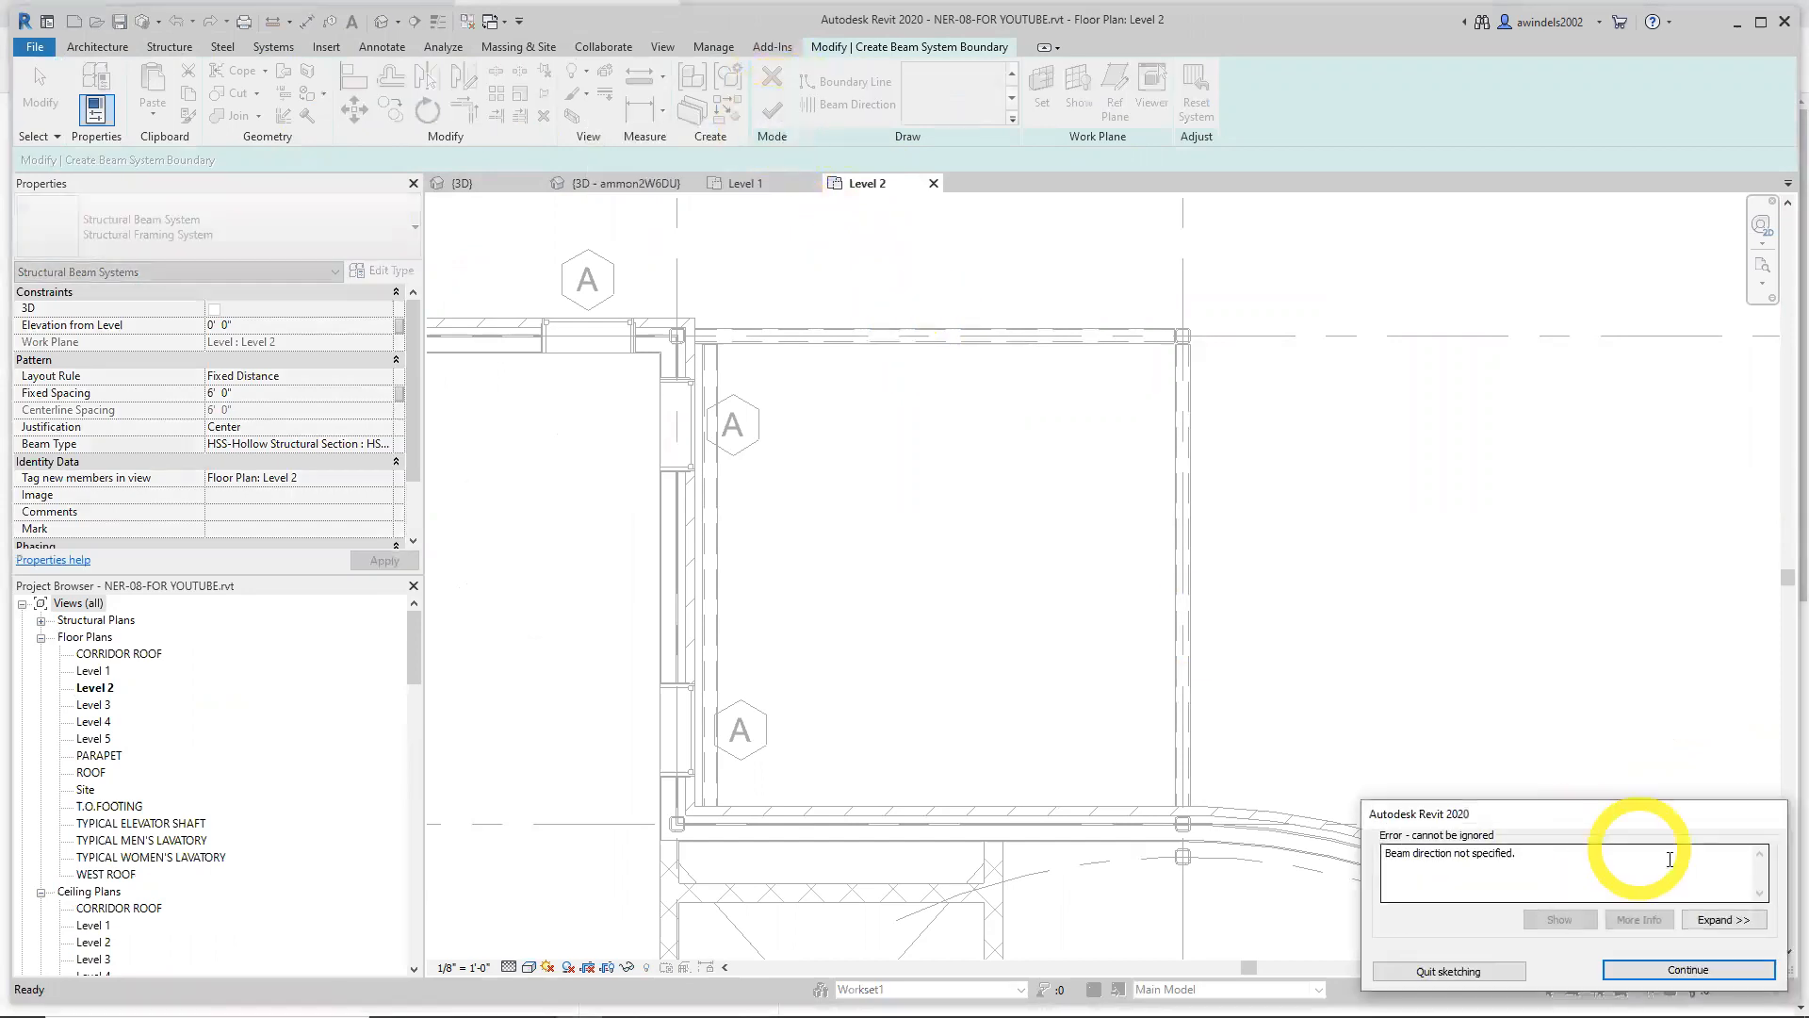
{"action": "left_click", "coordinate": [1451, 971]}
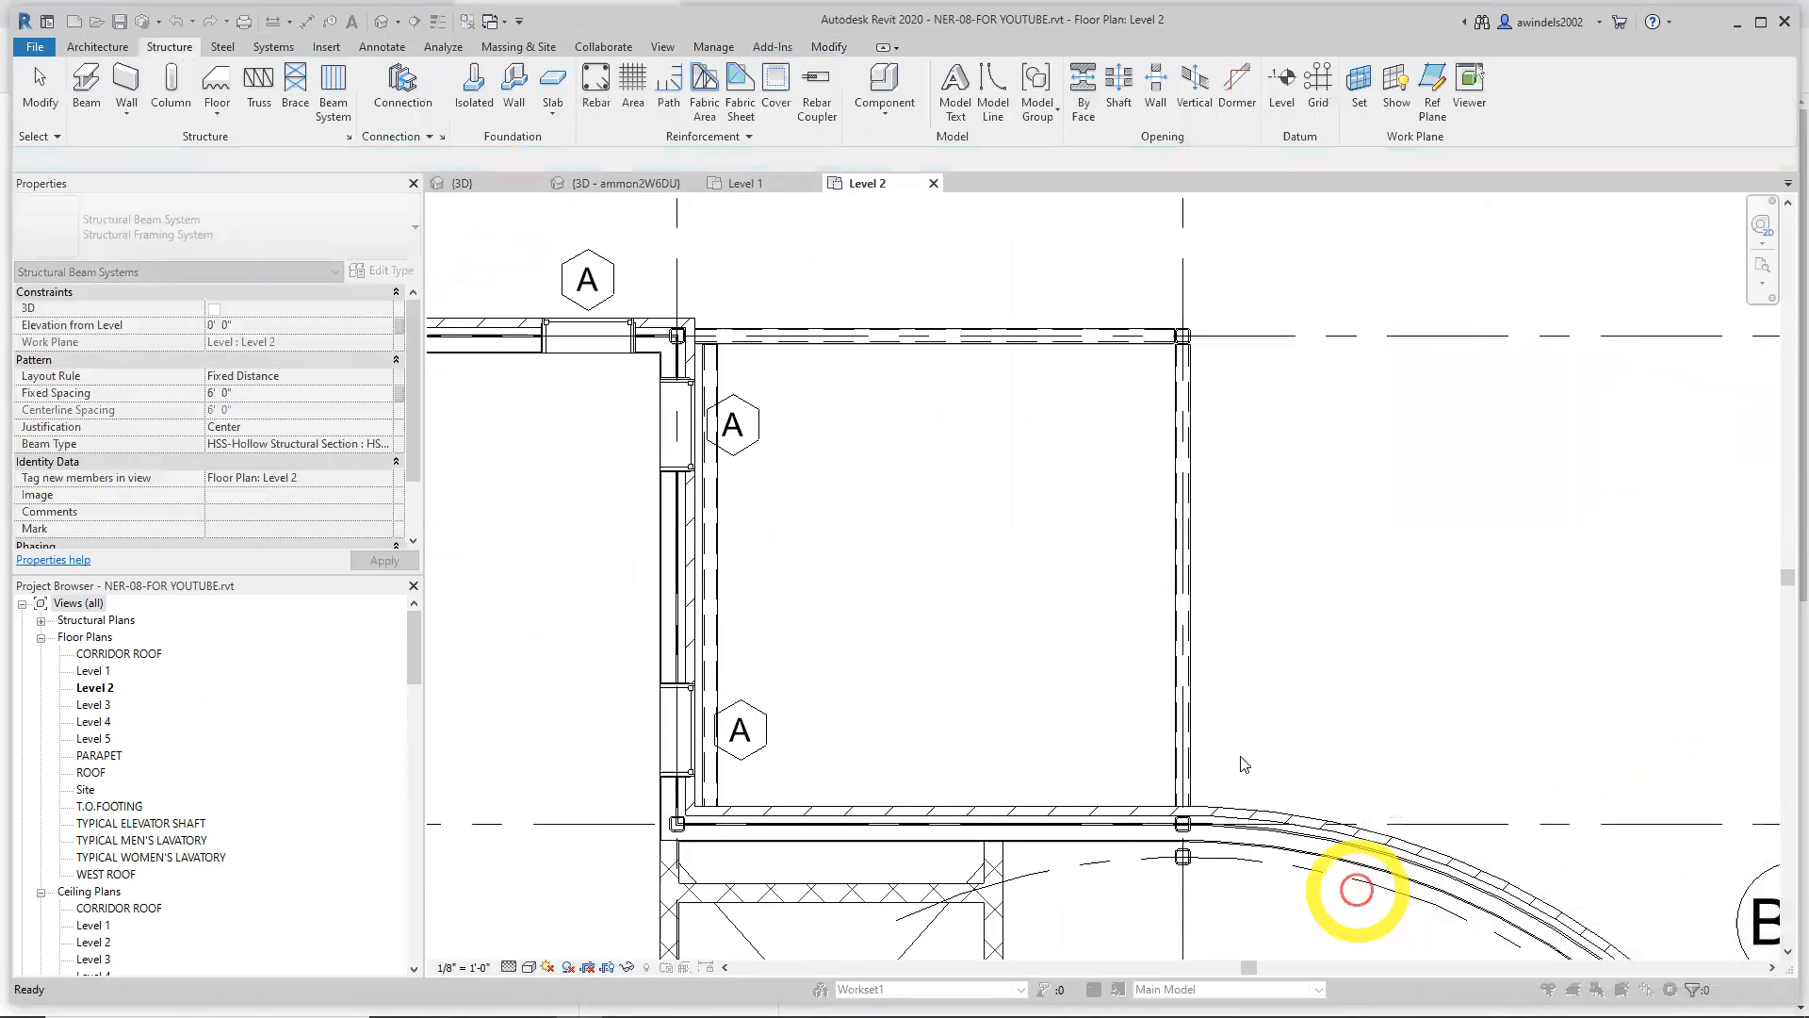
Draw an HSS6X6X5/8 beam inside the exterior wall from the building's corner column to the grid 7 column where the curved wall begins
{"action": "middle_click_drag", "start_coordinate": [1224, 699], "coordinate": [1145, 691]}
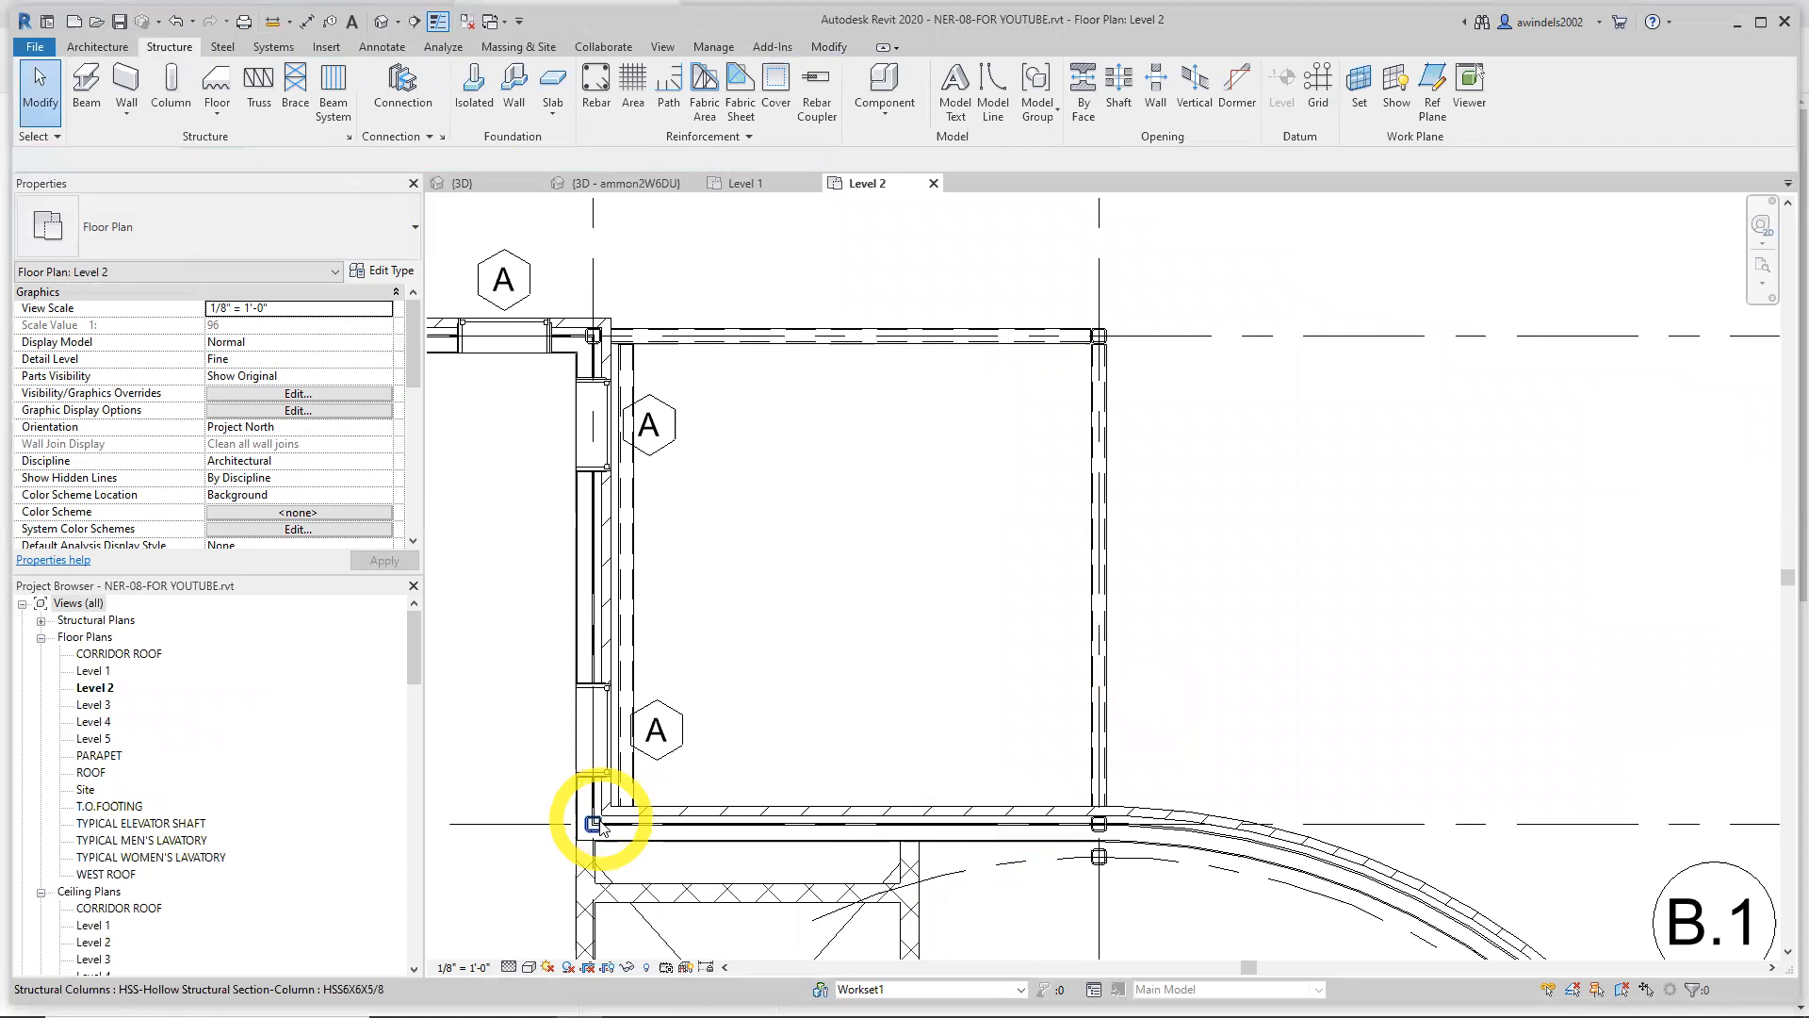
{"action": "left_click", "coordinate": [86, 89]}
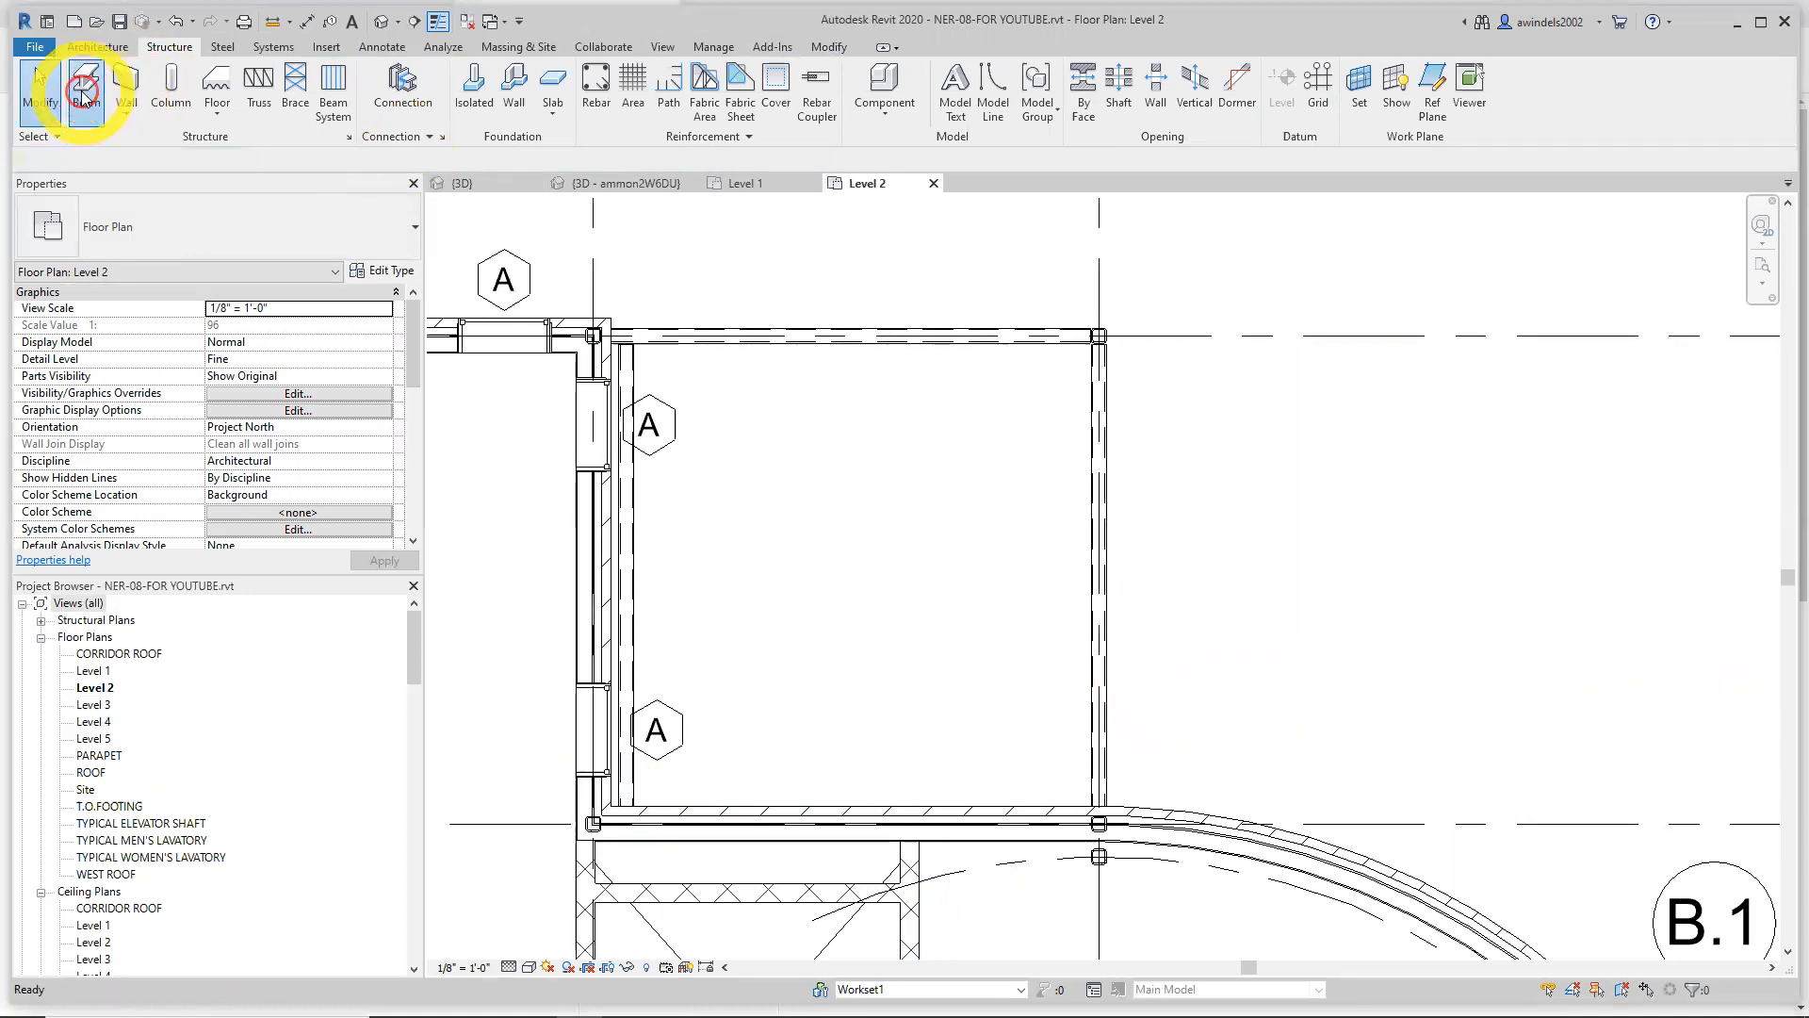
{"action": "scroll", "coordinate": [618, 823], "scroll_direction": "up", "scroll_amount": 1}
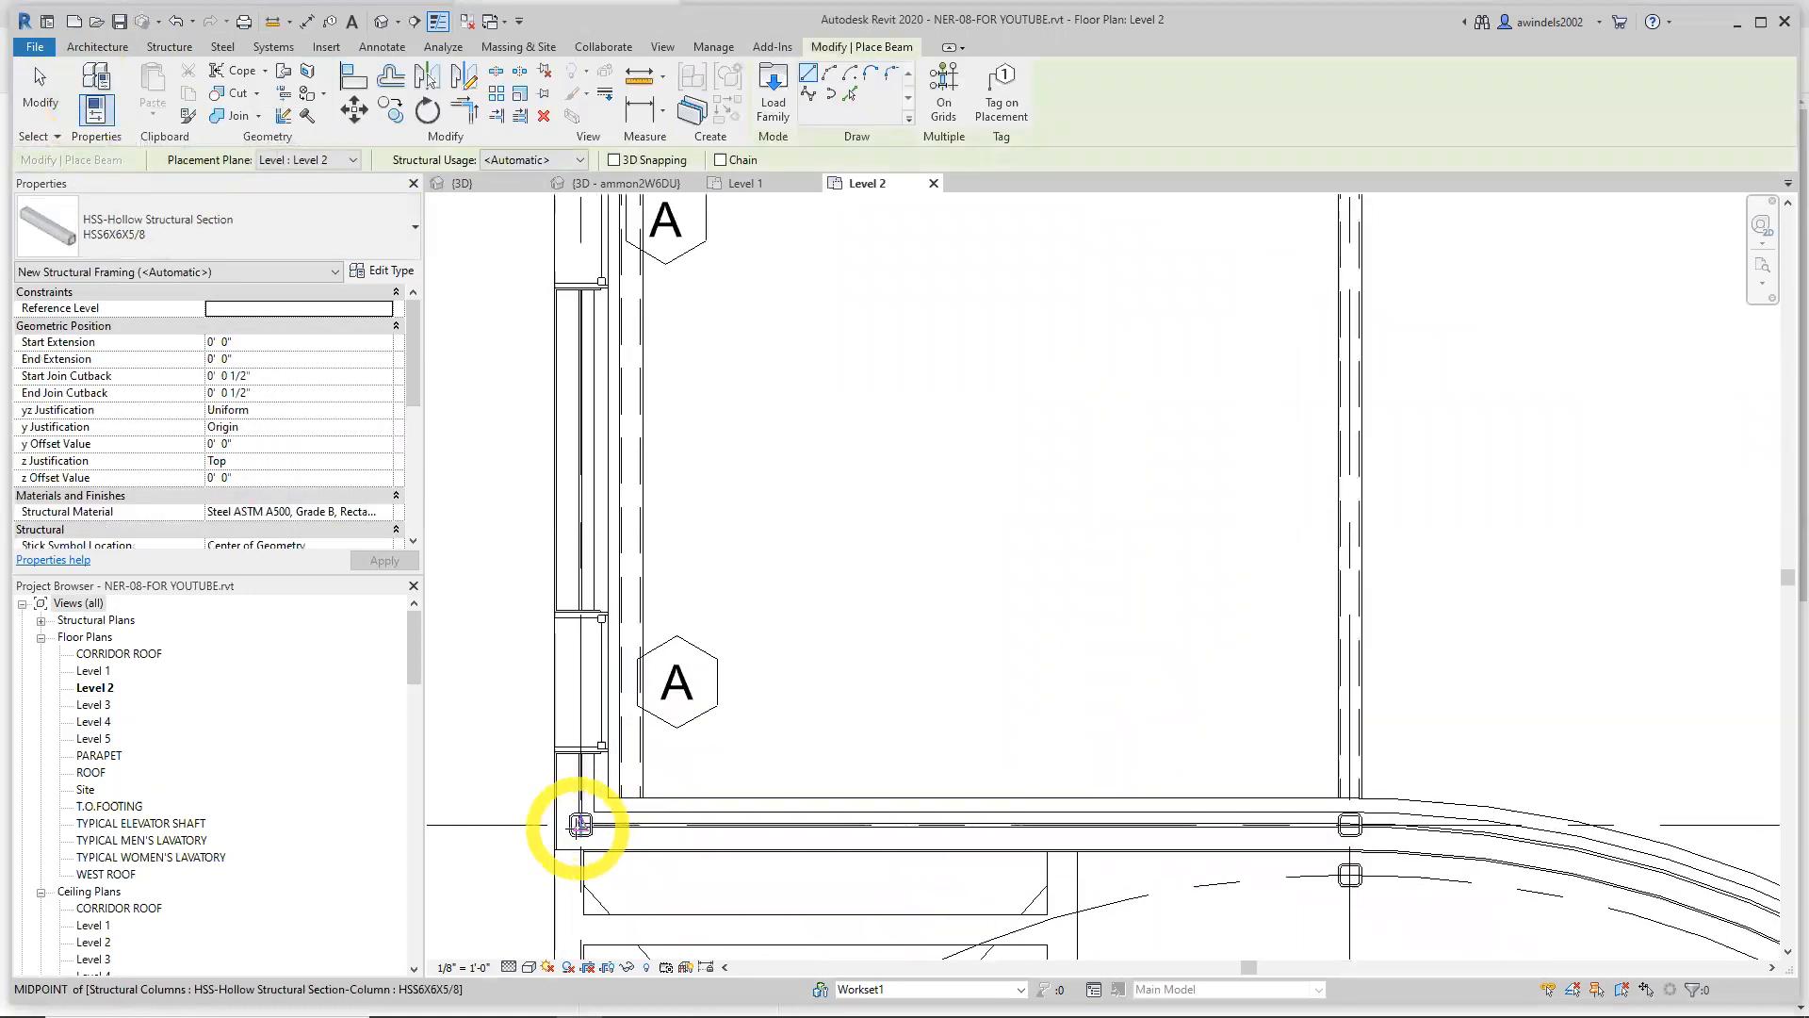
{"action": "left_click", "coordinate": [581, 824]}
{"action": "scroll", "coordinate": [1277, 796], "scroll_direction": "up", "scroll_amount": 3}
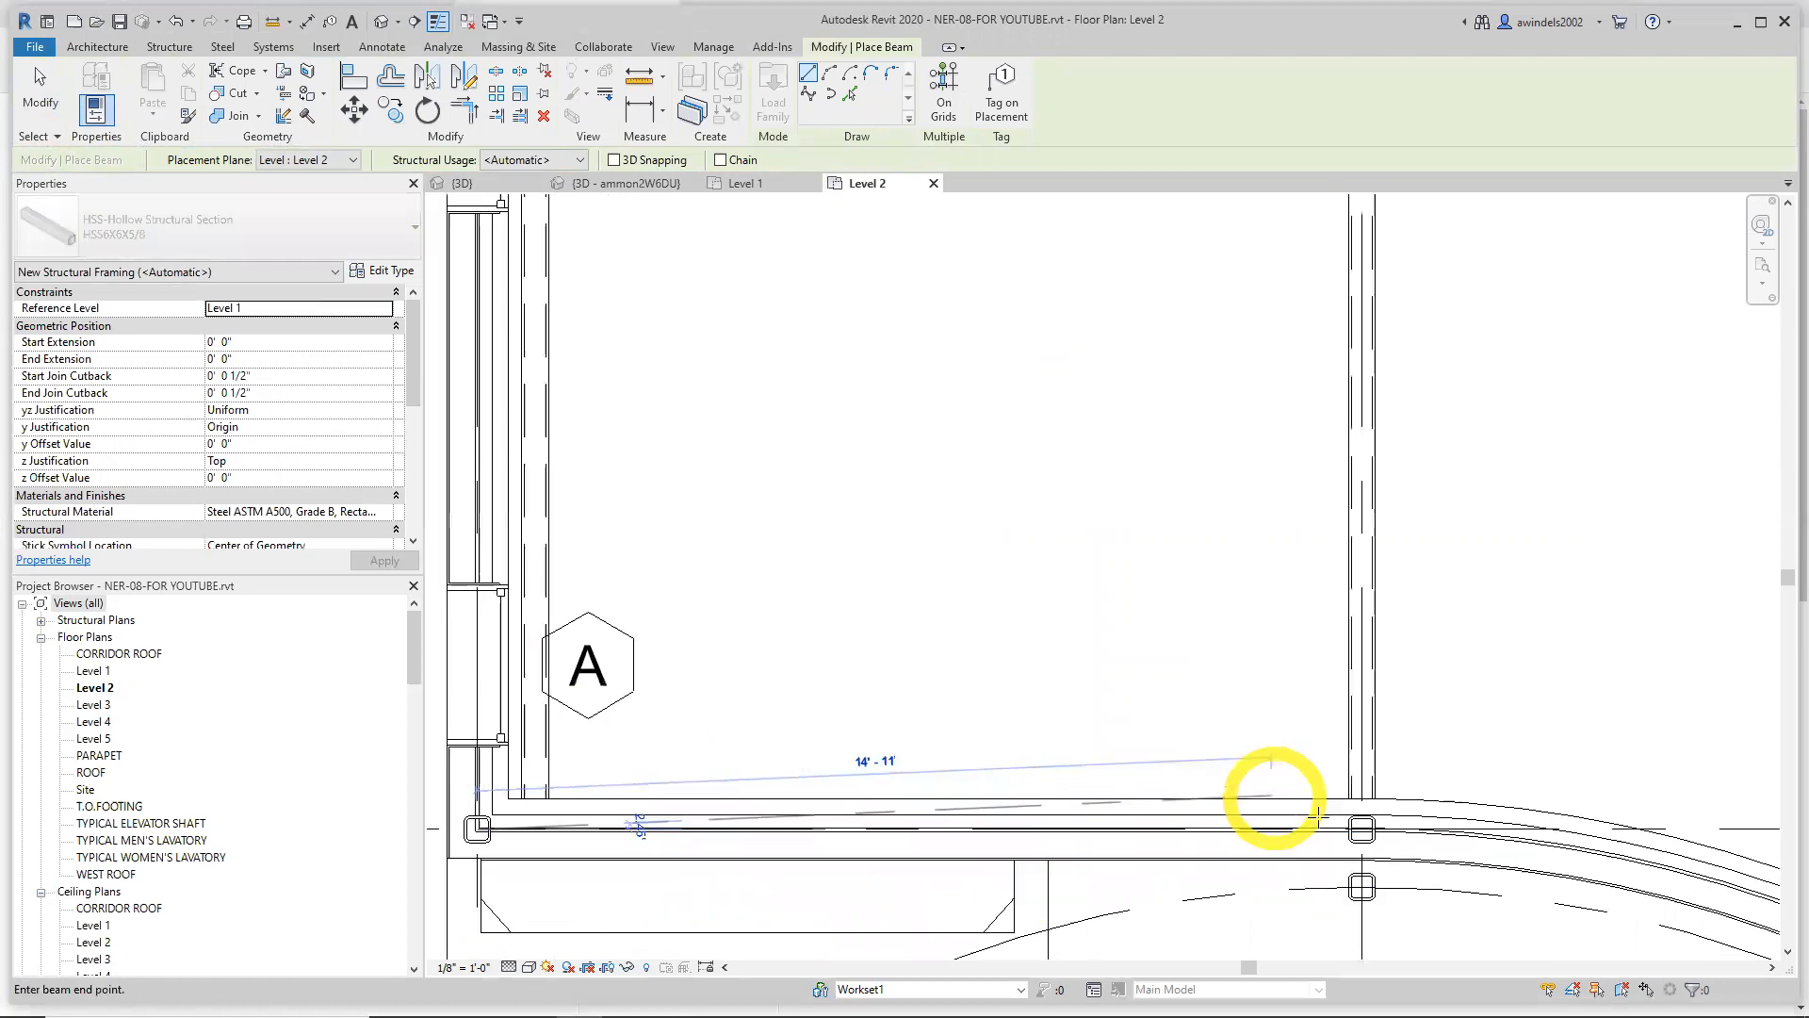
{"action": "left_click", "coordinate": [1403, 843]}
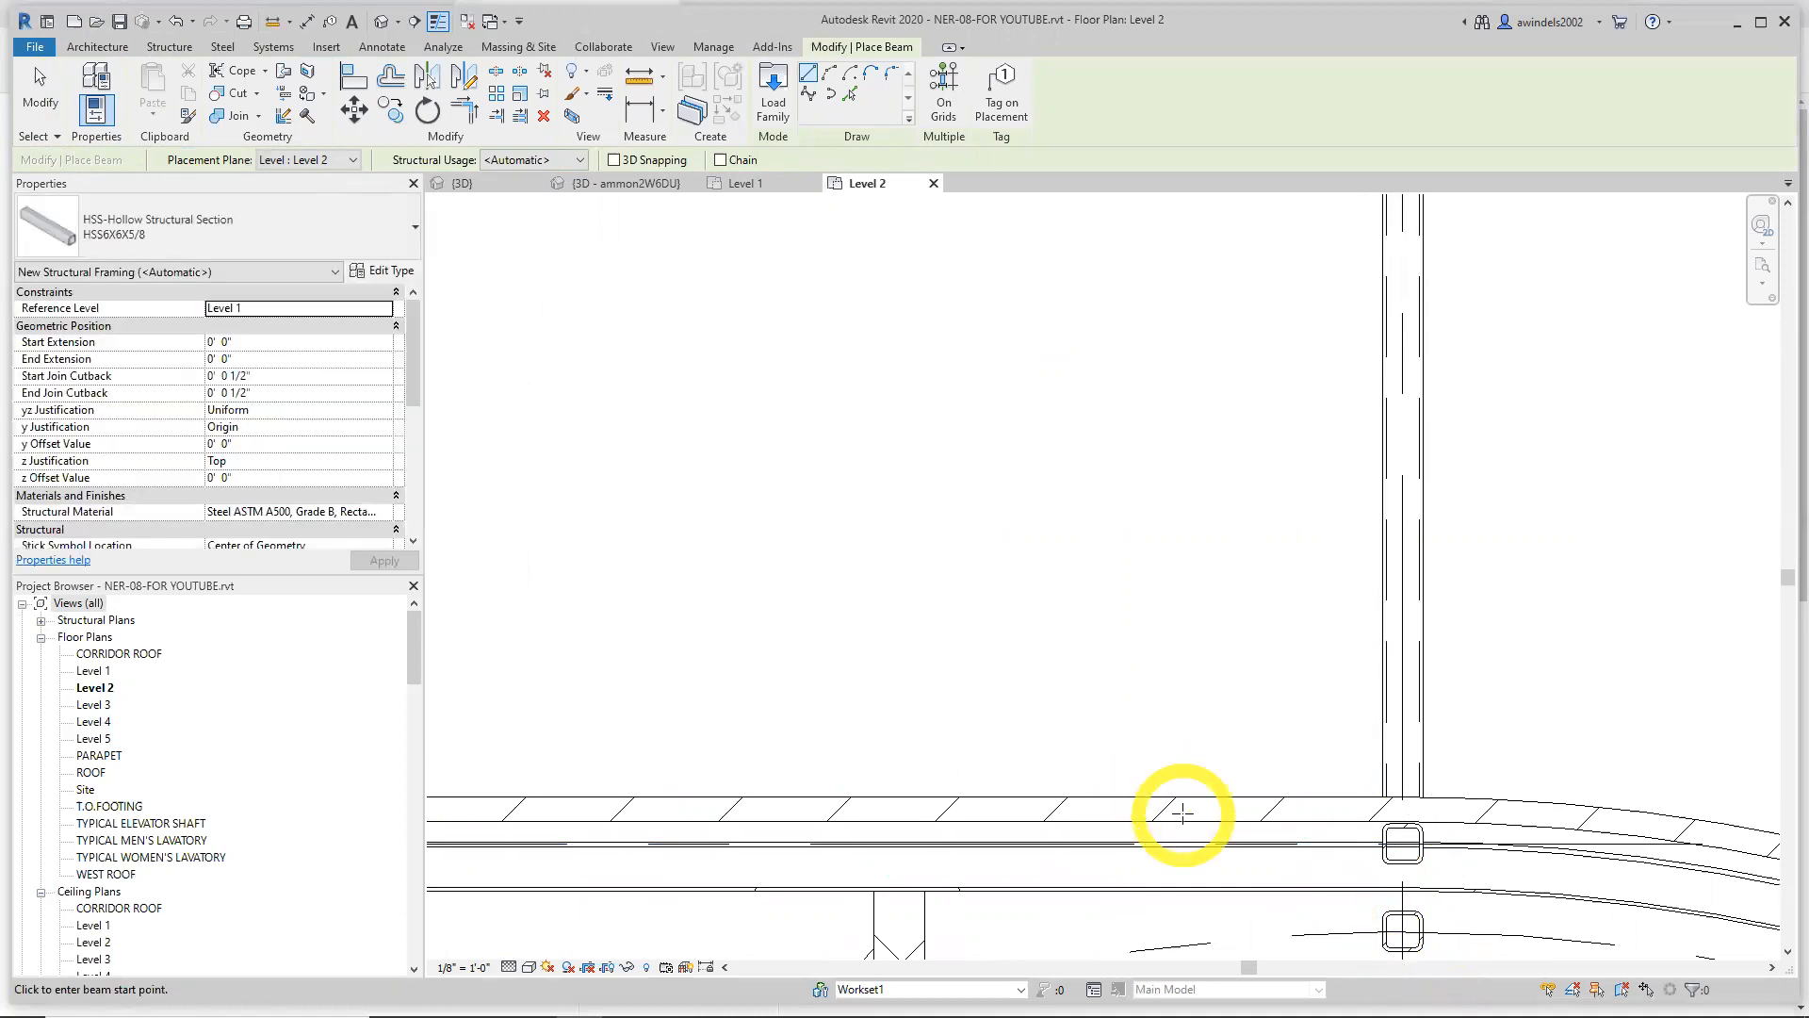
{"action": "key", "text": "Escape"}
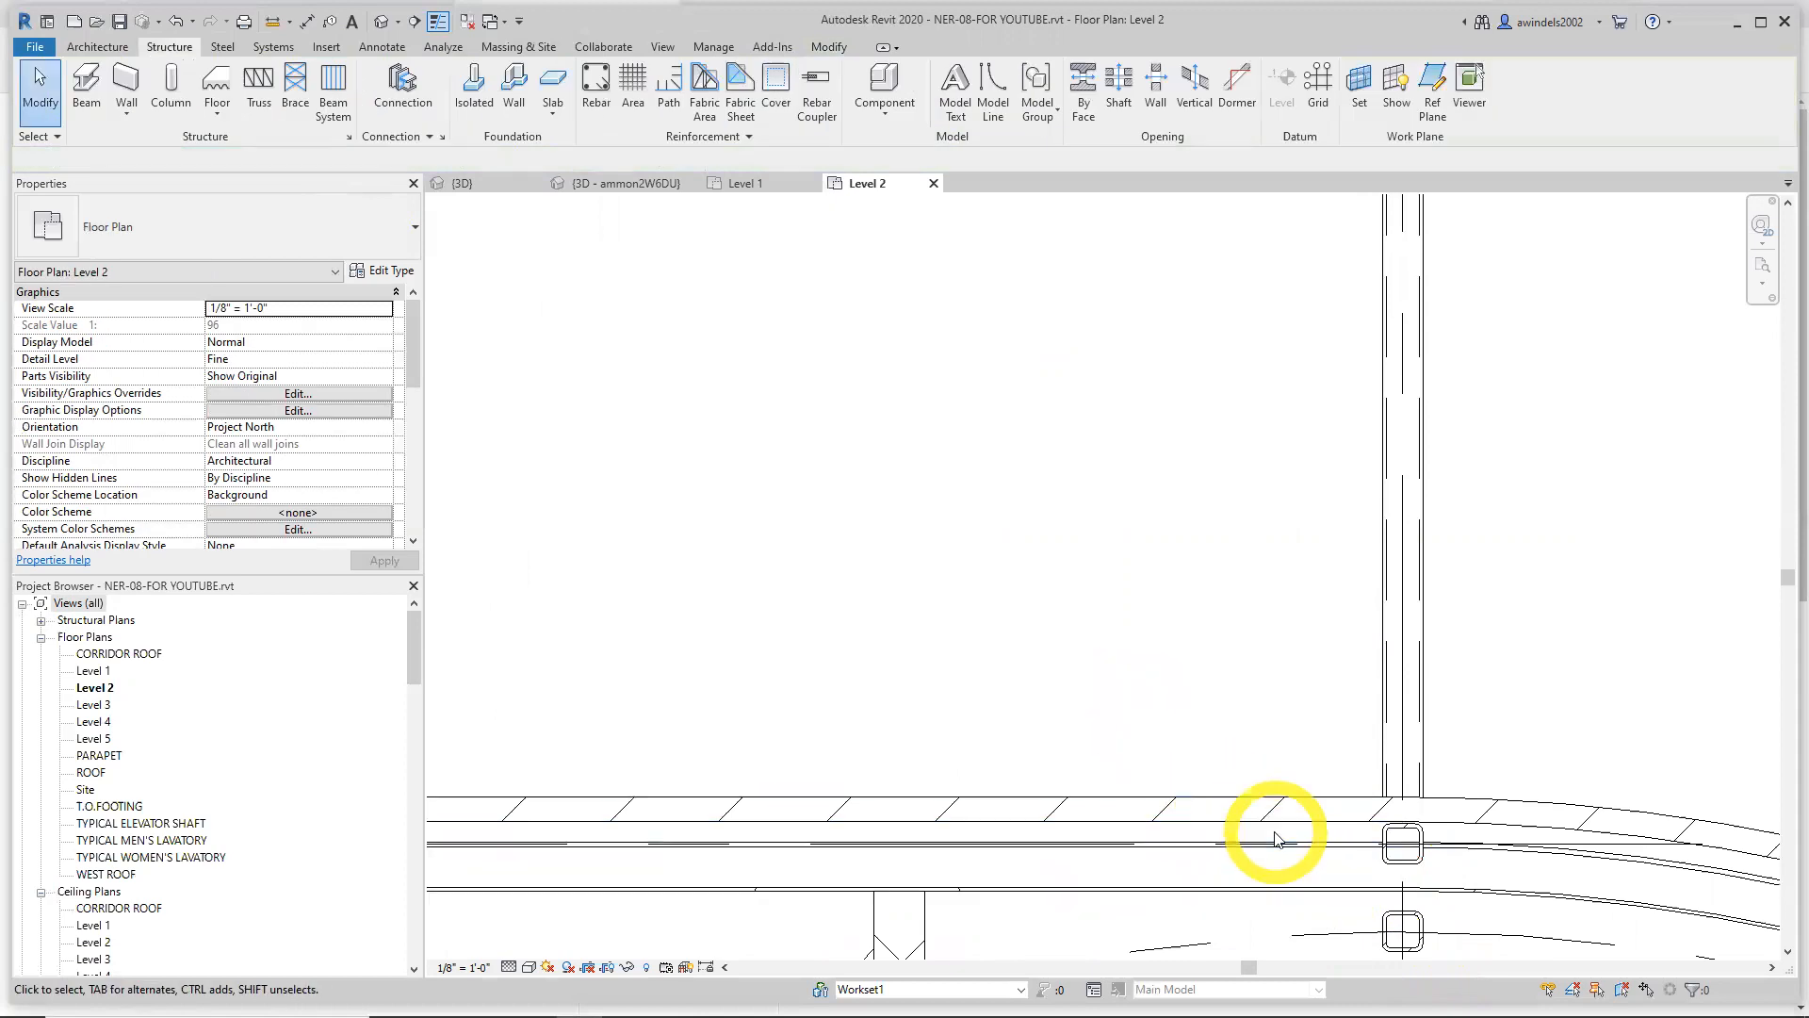
Check the new girder inside the wall by filtering floors, grids and walls out of the selection, and clear the selection
{"action": "left_click", "coordinate": [1276, 838]}
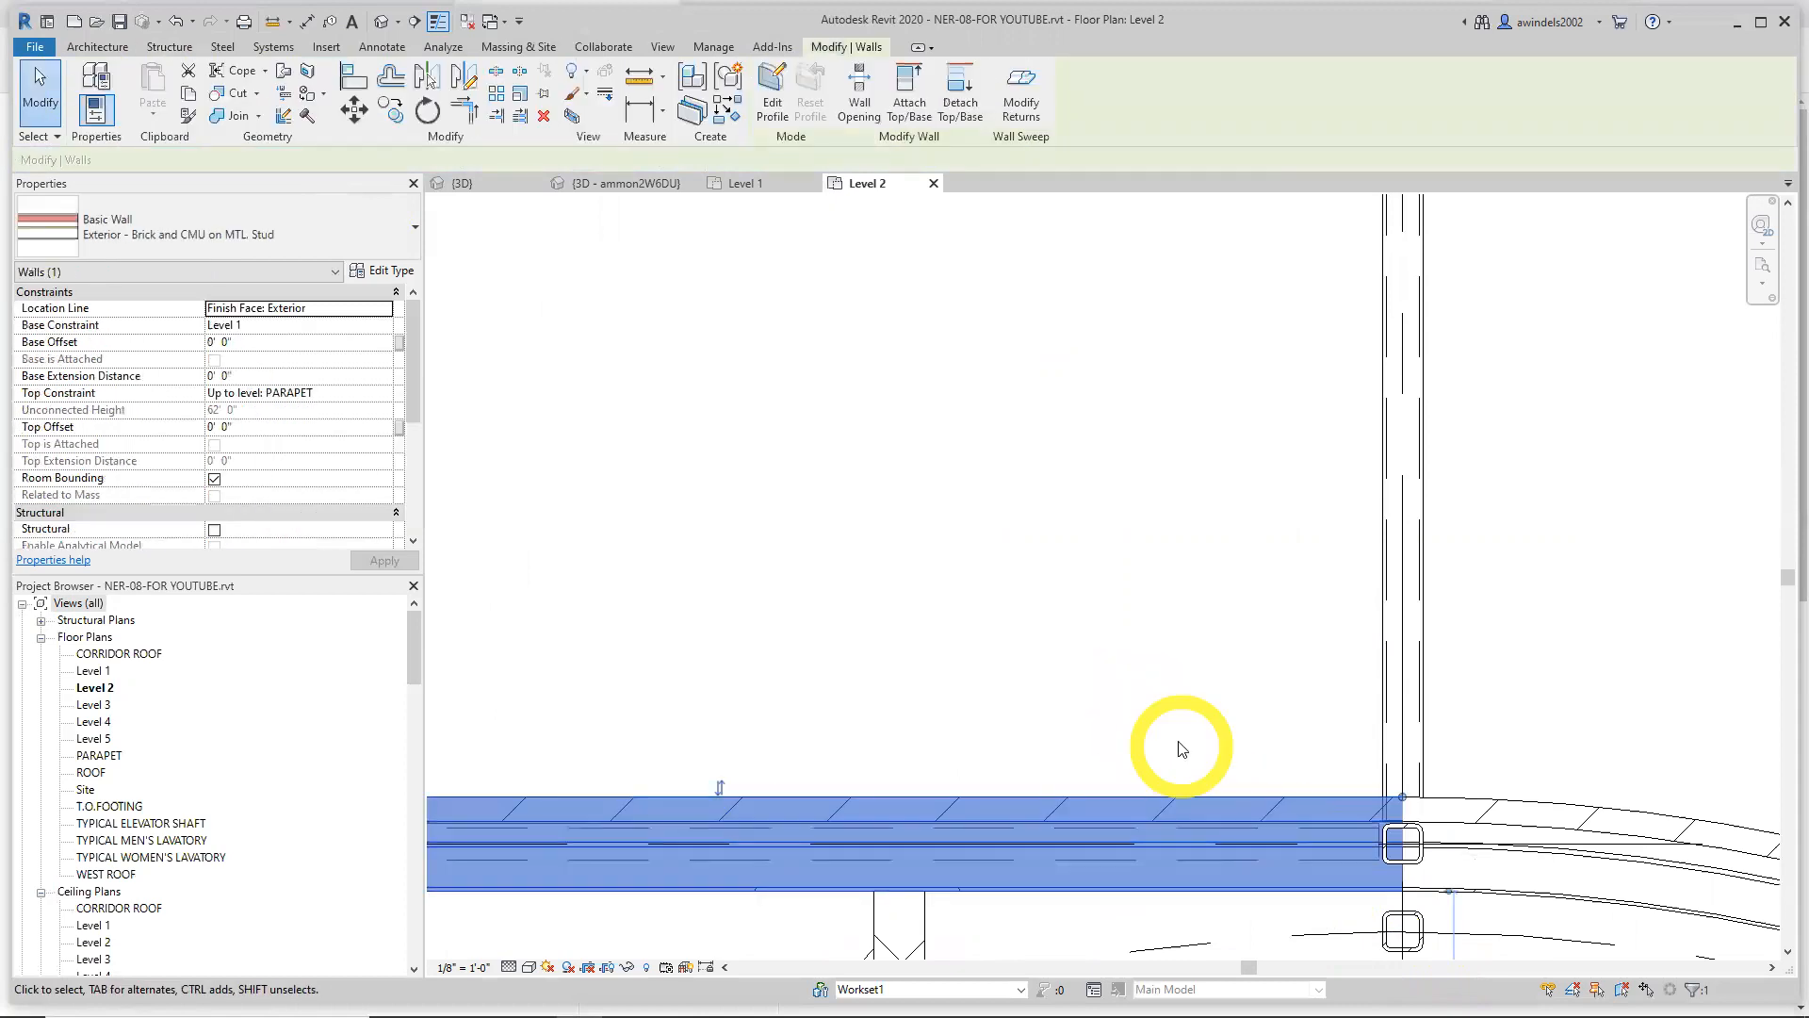
{"action": "left_click", "coordinate": [1174, 754]}
{"action": "left_click_drag", "start_coordinate": [1181, 719], "coordinate": [1046, 858]}
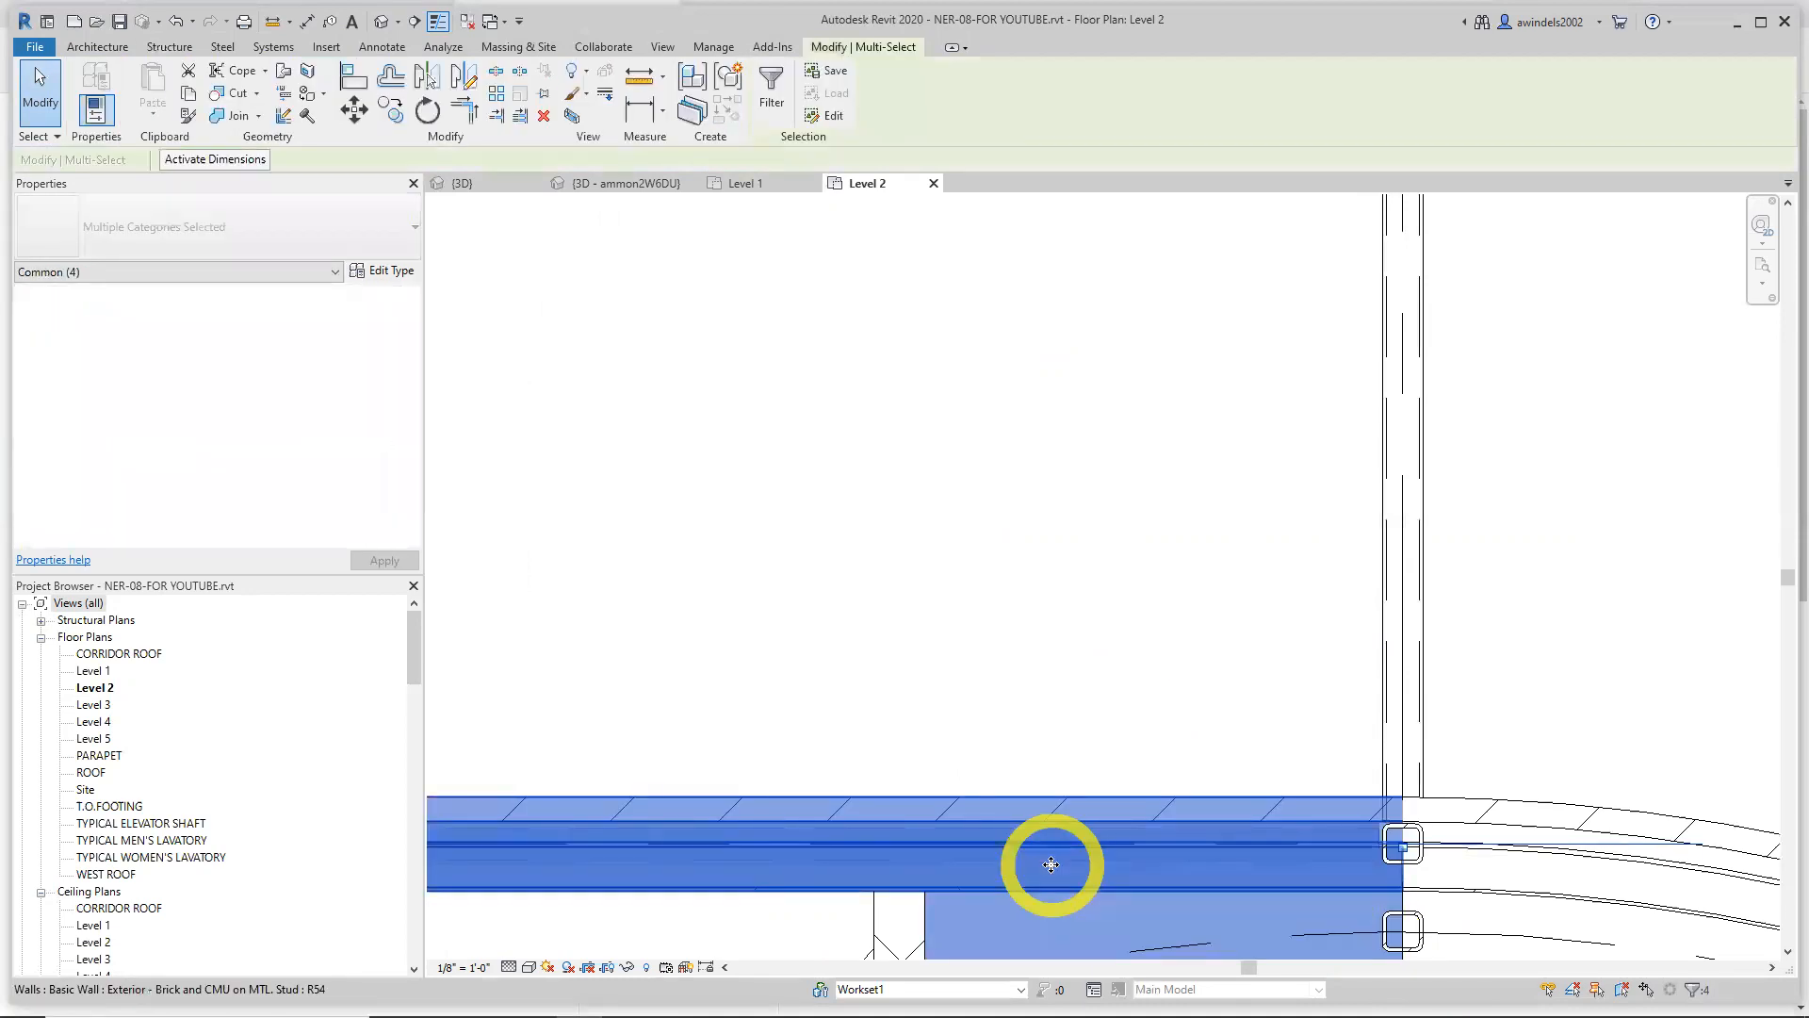
{"action": "left_click", "coordinate": [772, 94]}
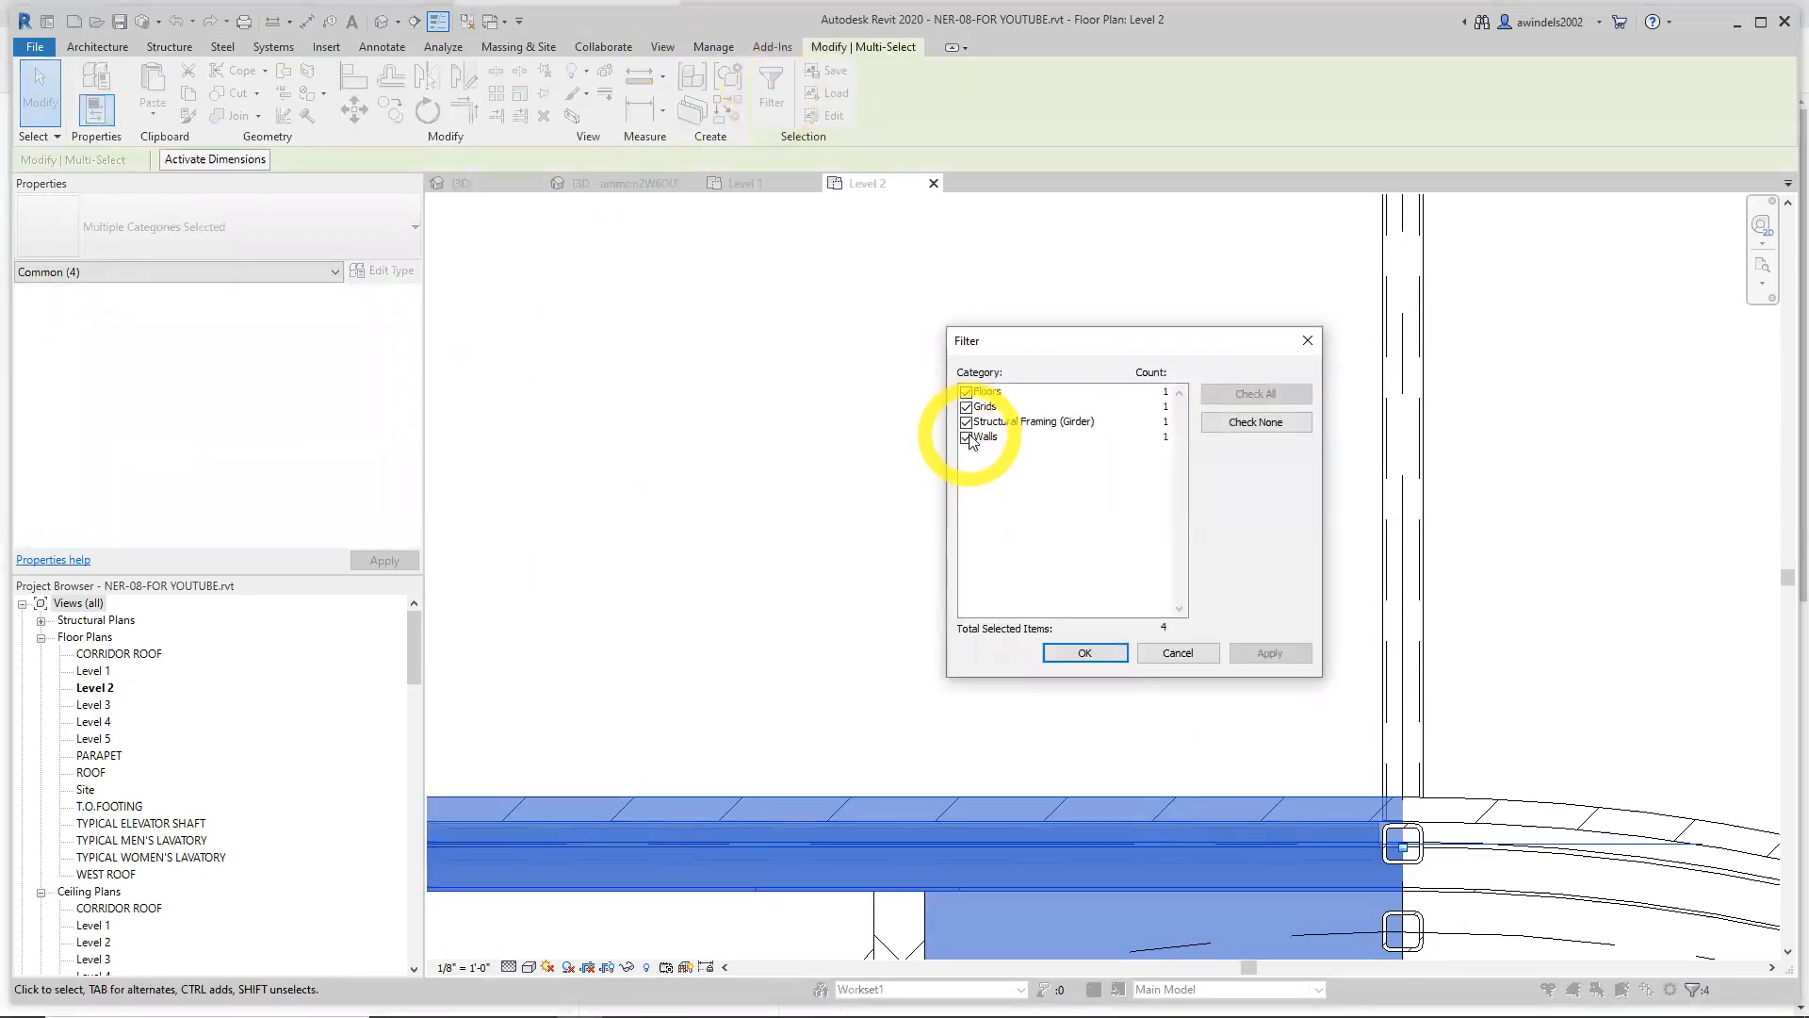
{"action": "left_click", "coordinate": [966, 437]}
{"action": "left_click", "coordinate": [966, 407]}
{"action": "left_click", "coordinate": [966, 392]}
{"action": "left_click", "coordinate": [1082, 653]}
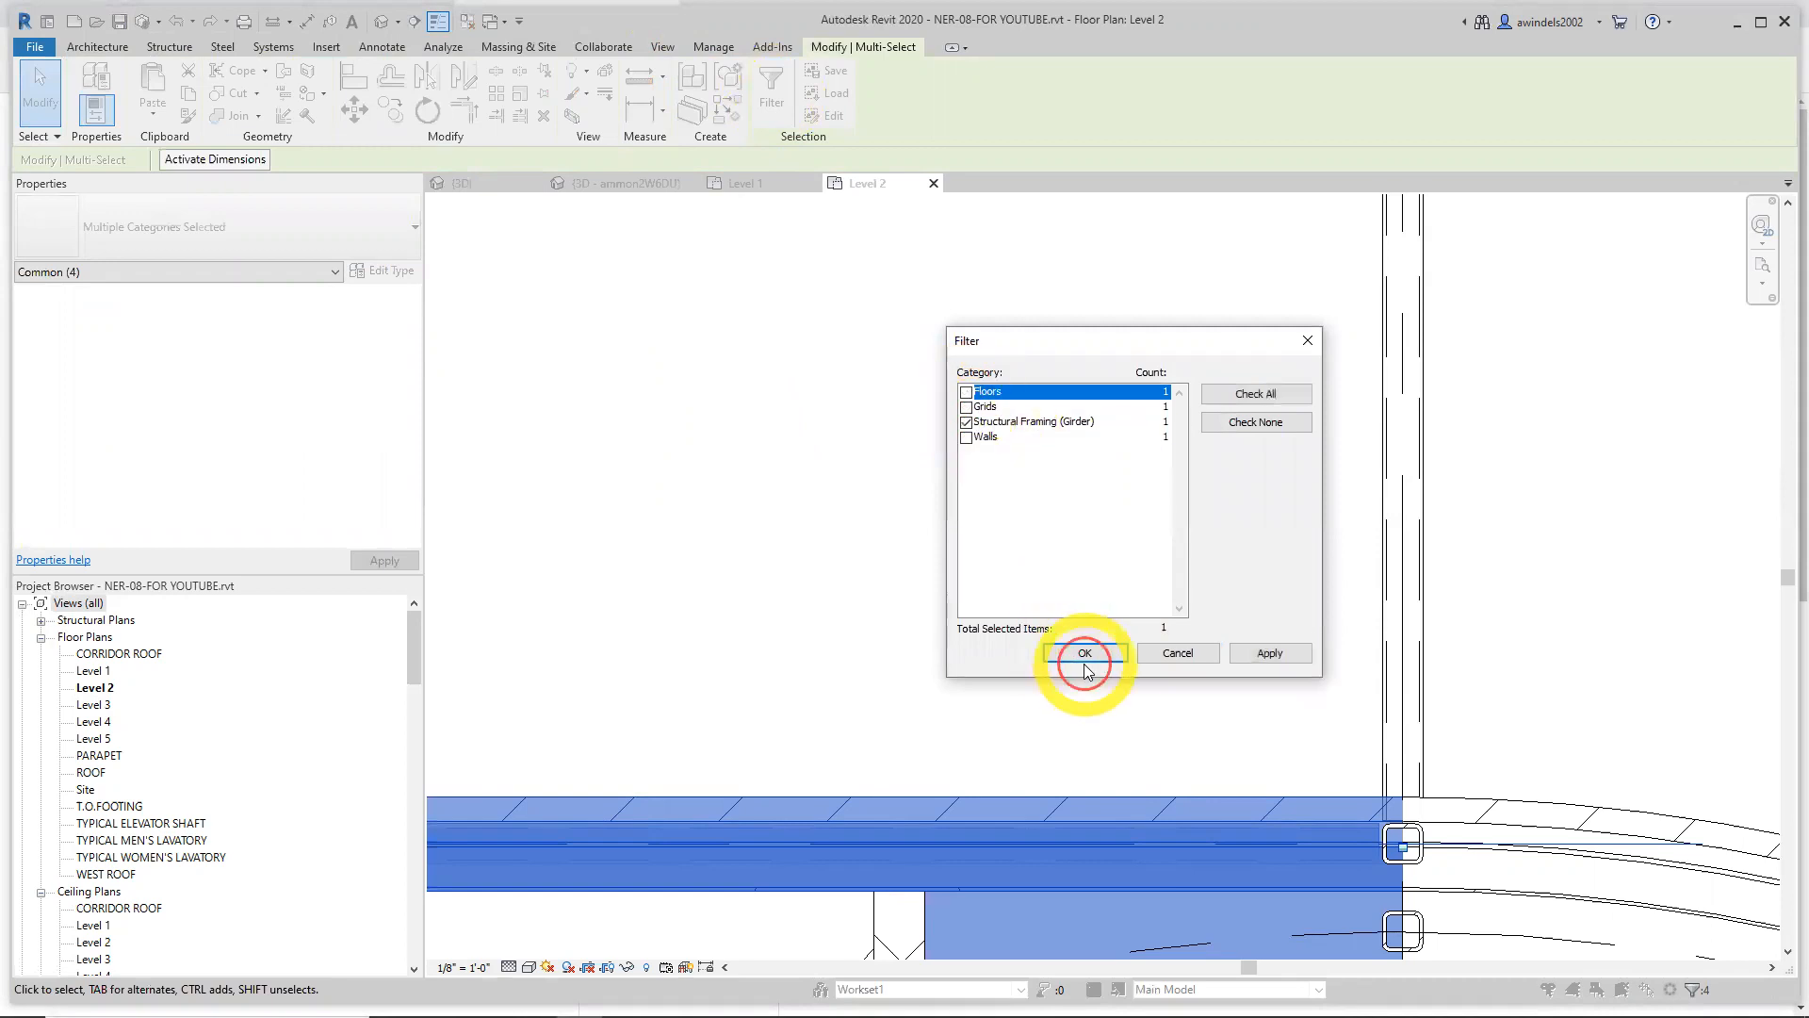
{"action": "scroll", "coordinate": [1036, 612], "scroll_direction": "down", "scroll_amount": 3}
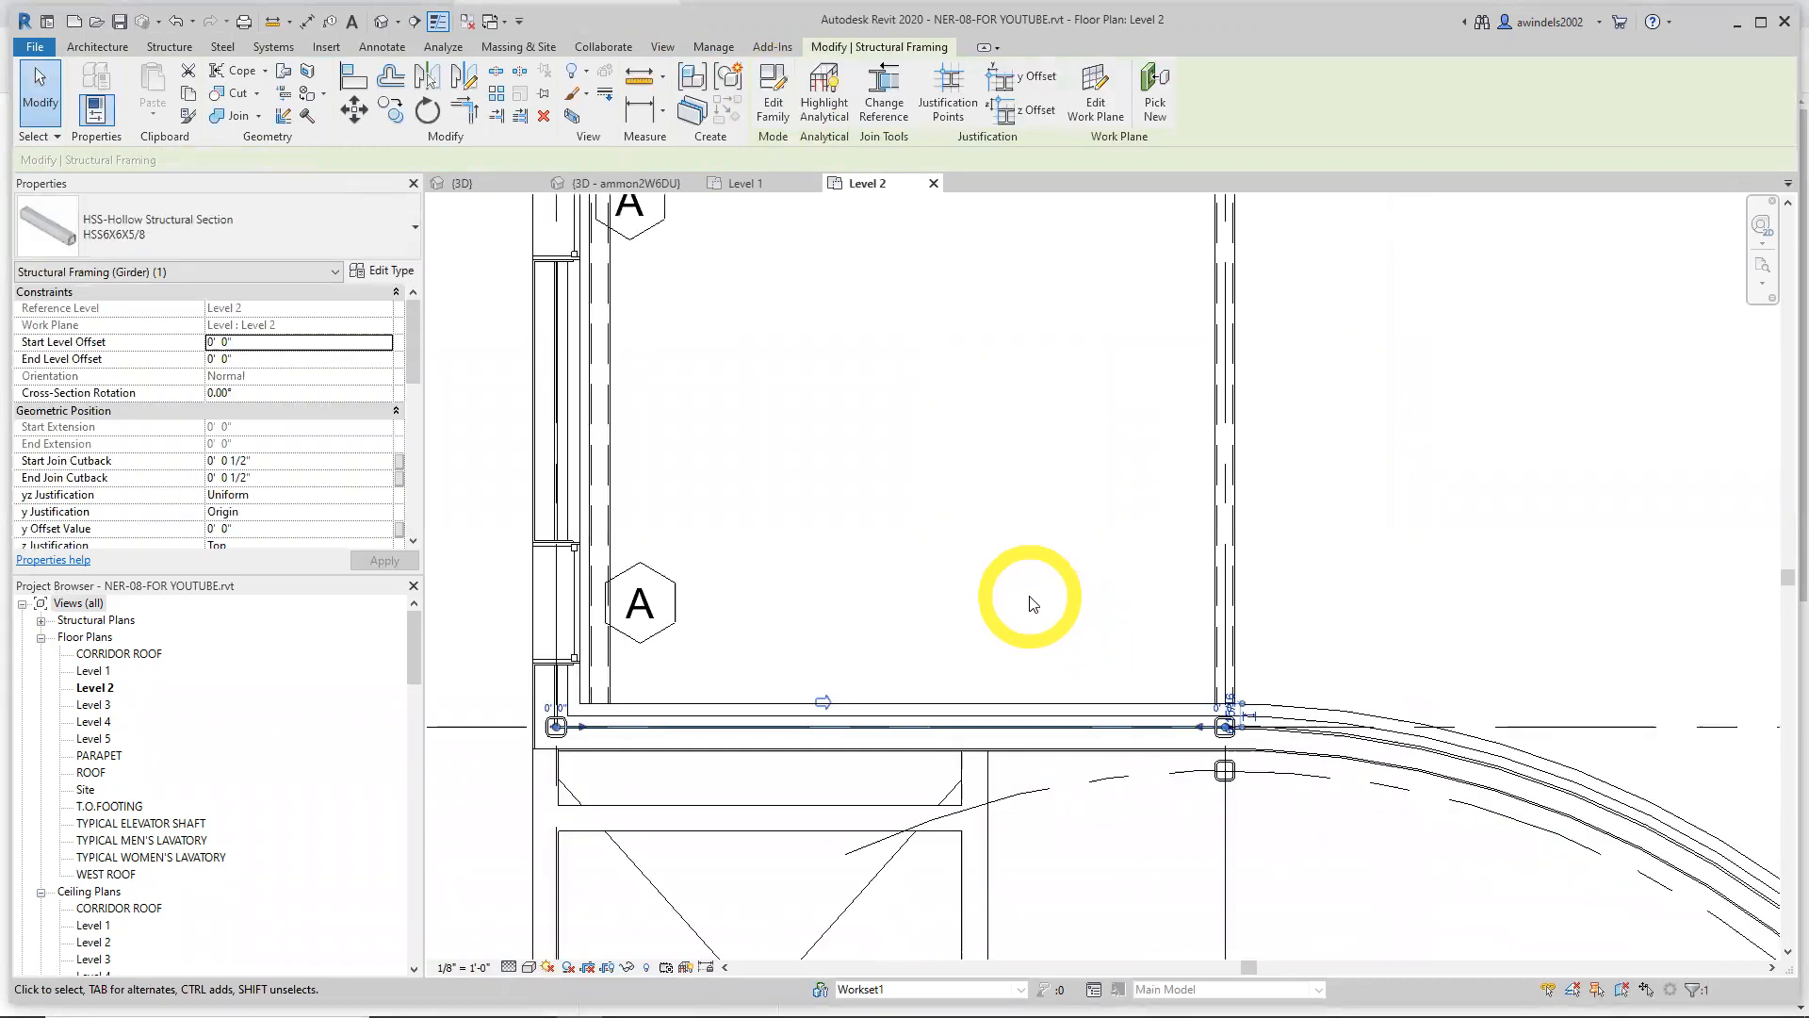
{"action": "scroll", "coordinate": [1032, 603], "scroll_direction": "down", "scroll_amount": 2}
{"action": "left_click", "coordinate": [1280, 845]}
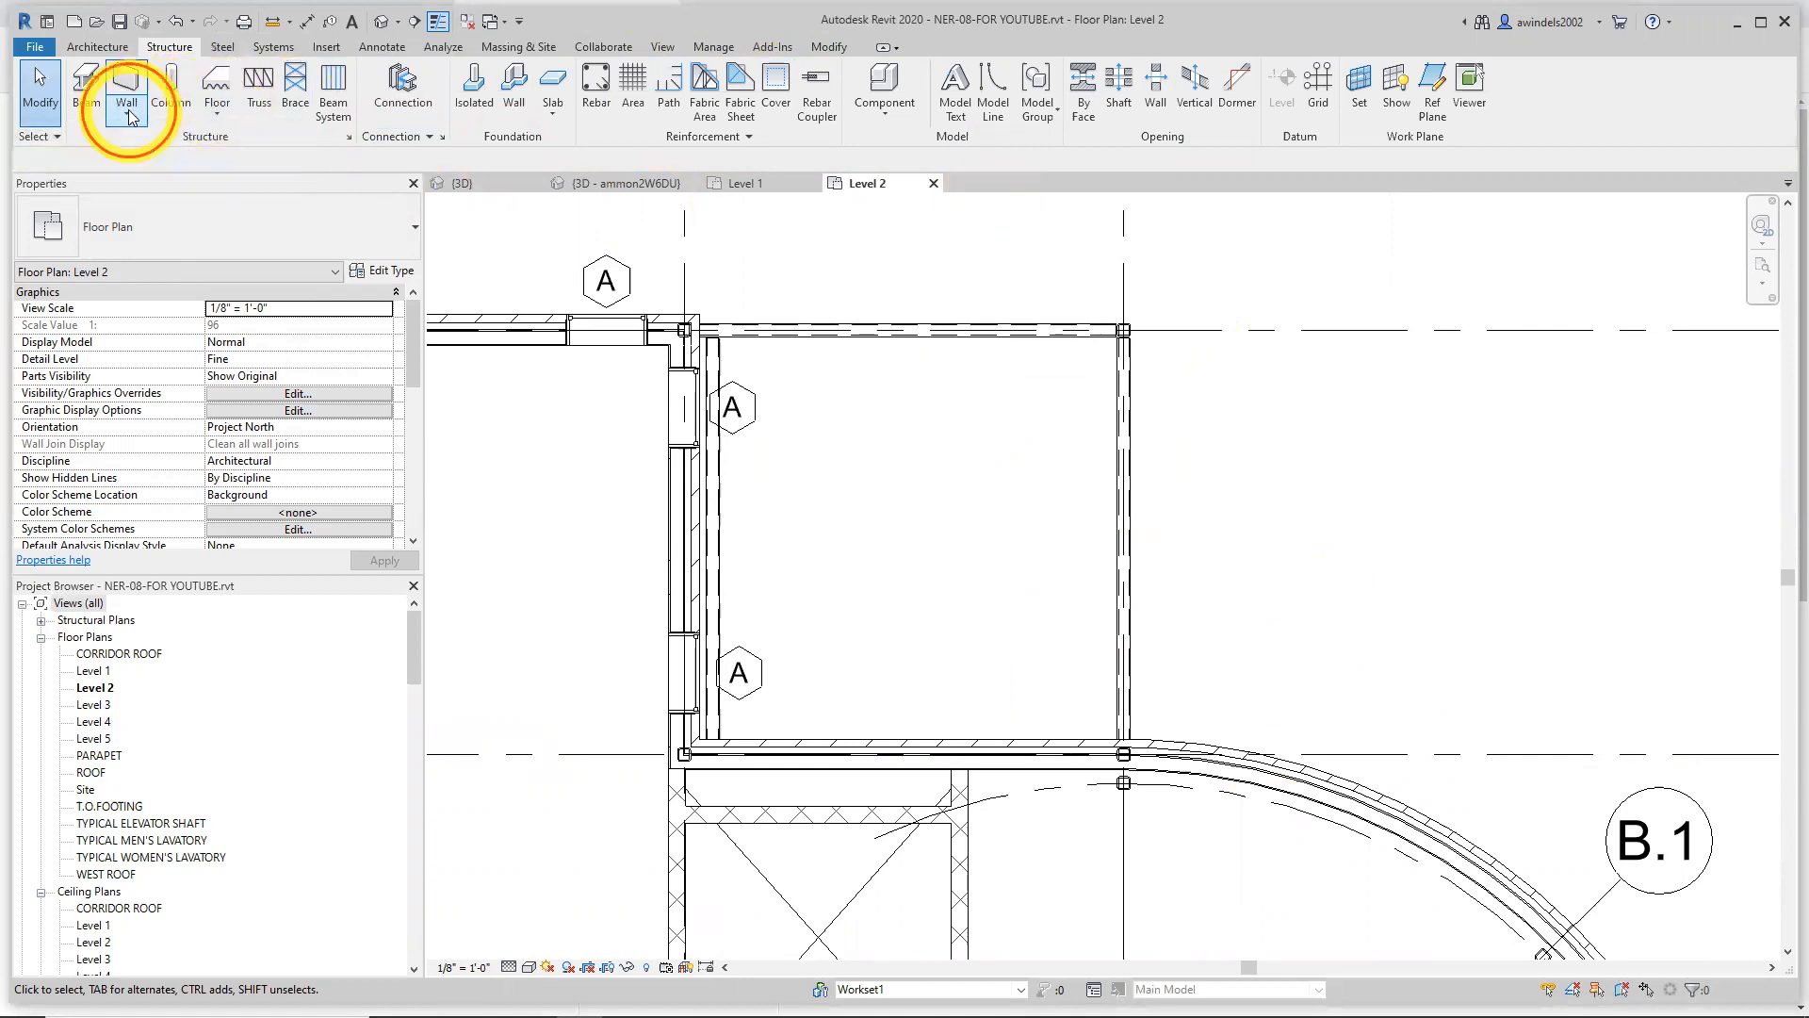
Start an automatic beam system in the Level 2 plan with Tag on Placement enabled
{"action": "left_click", "coordinate": [330, 99]}
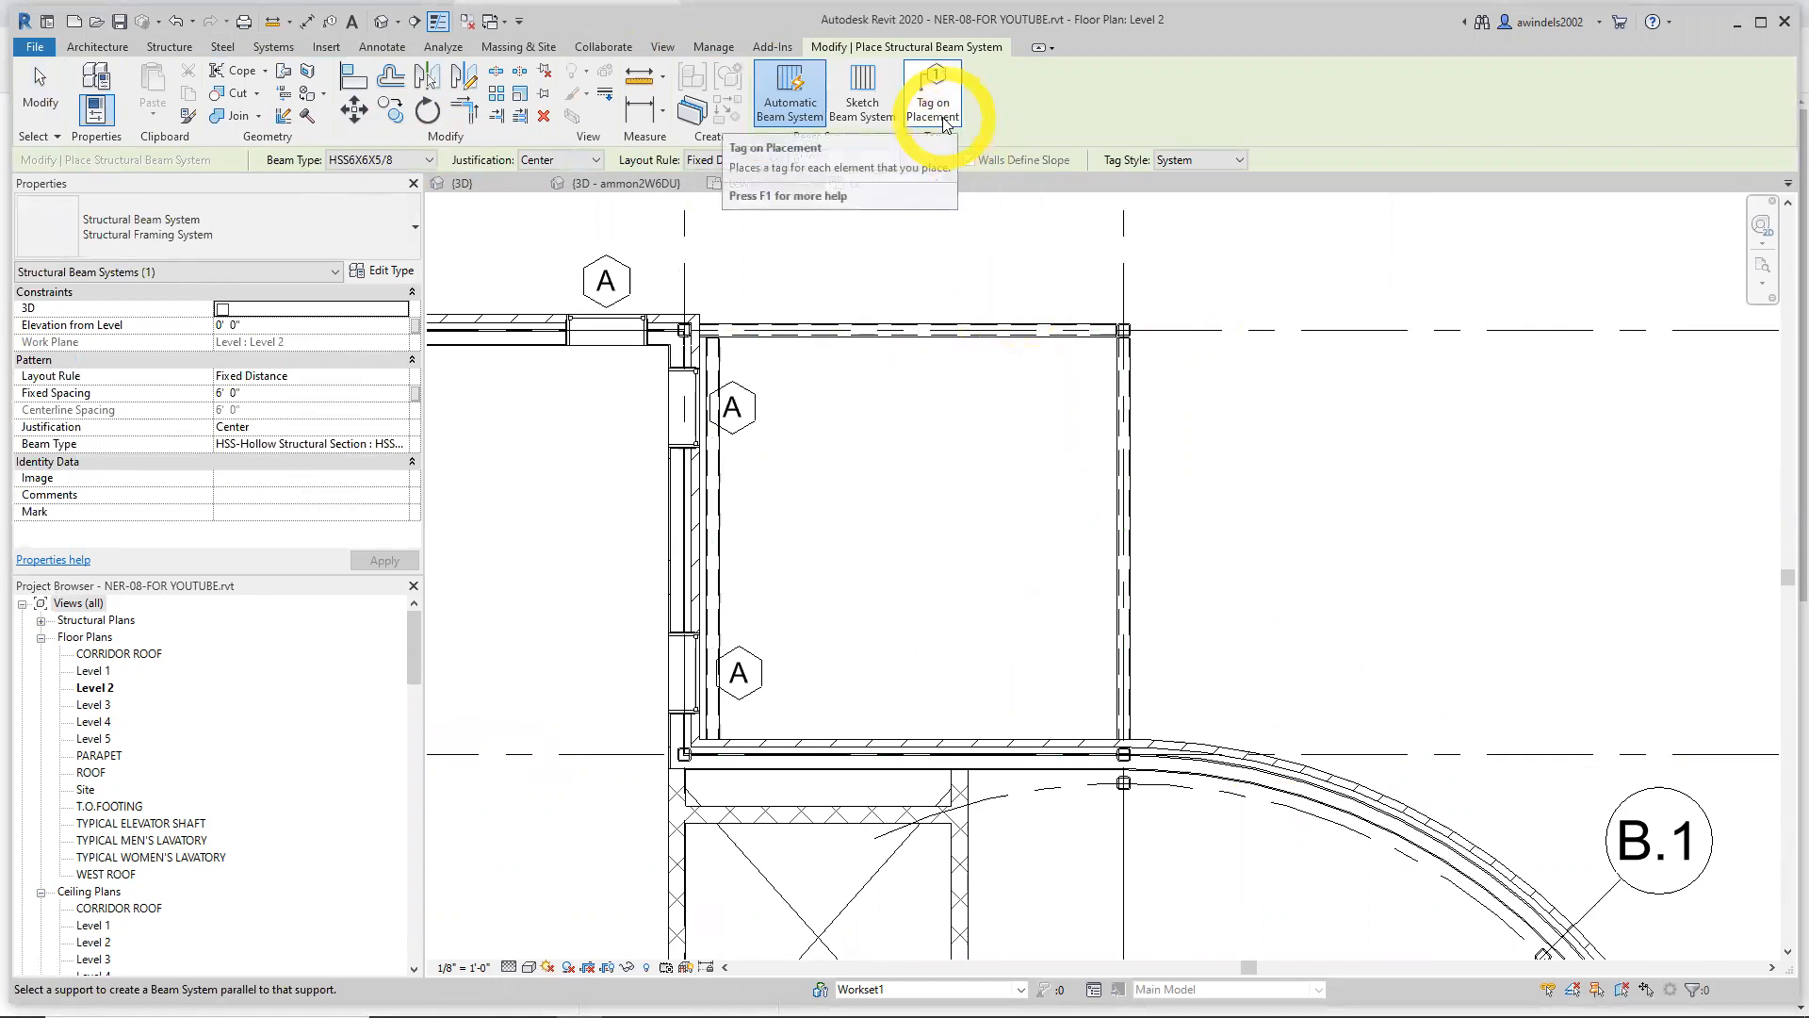
{"action": "left_click", "coordinate": [943, 121]}
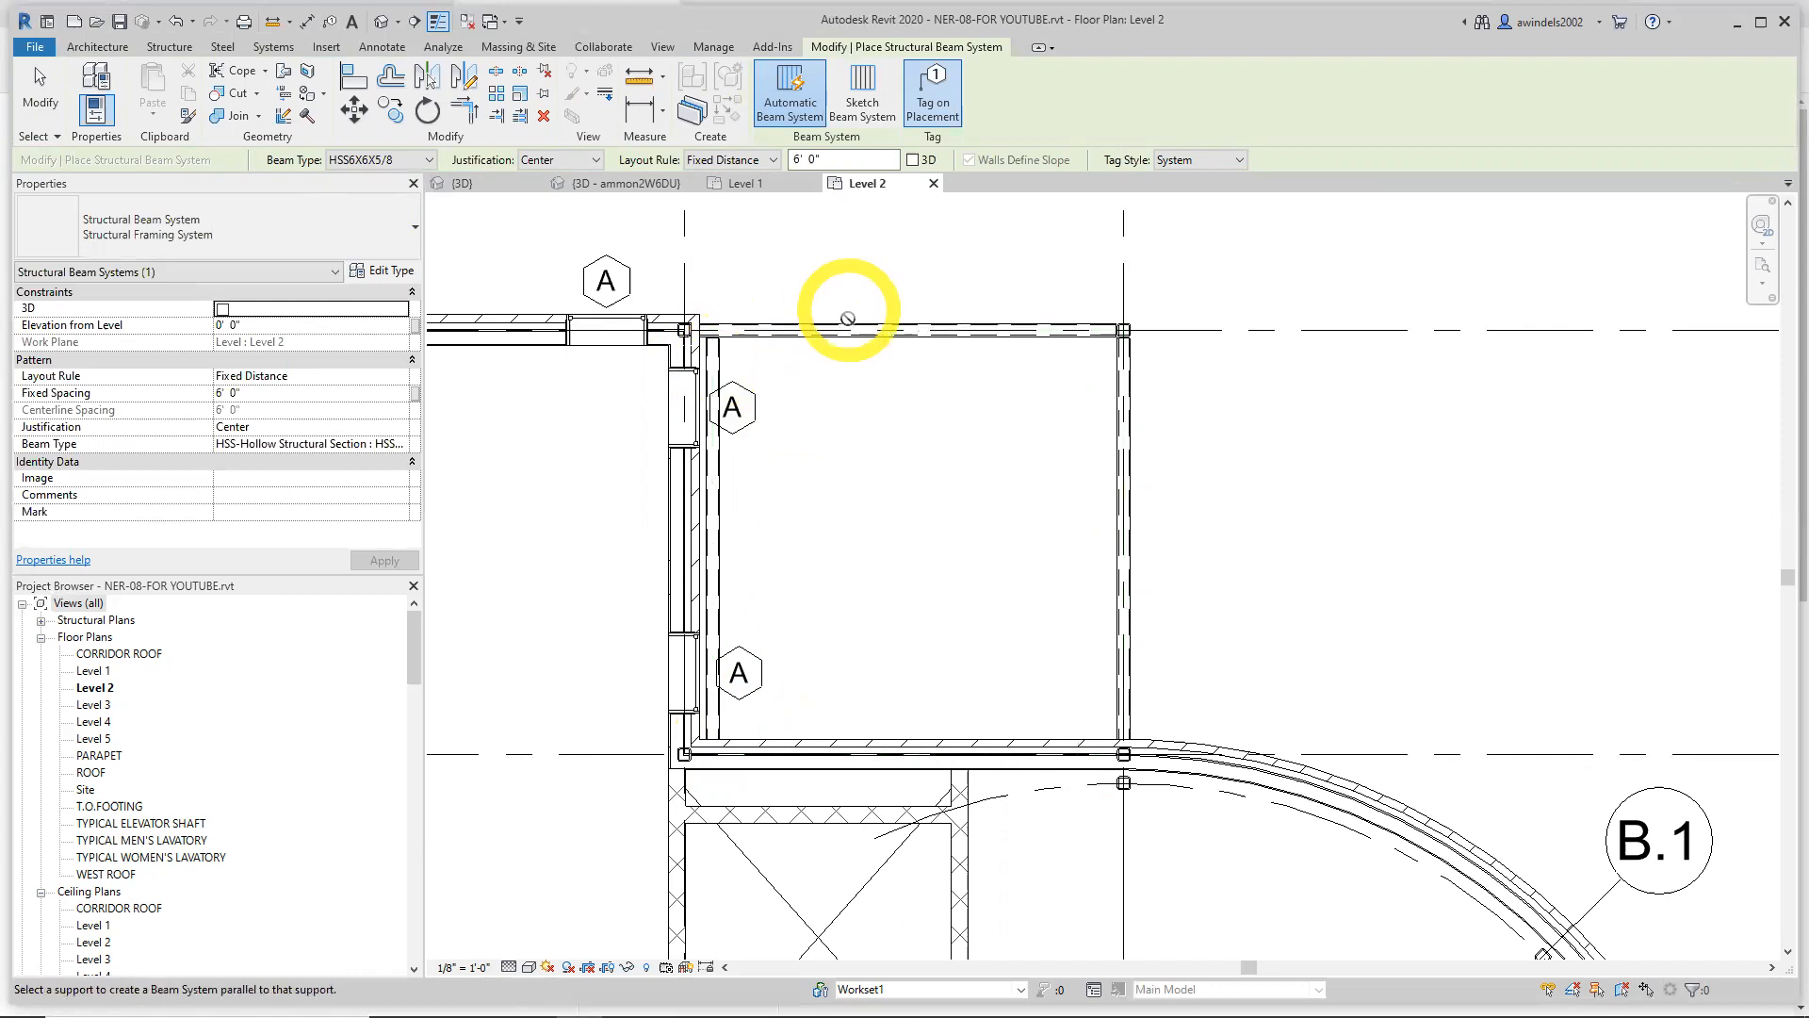
{"action": "left_click", "coordinate": [936, 90]}
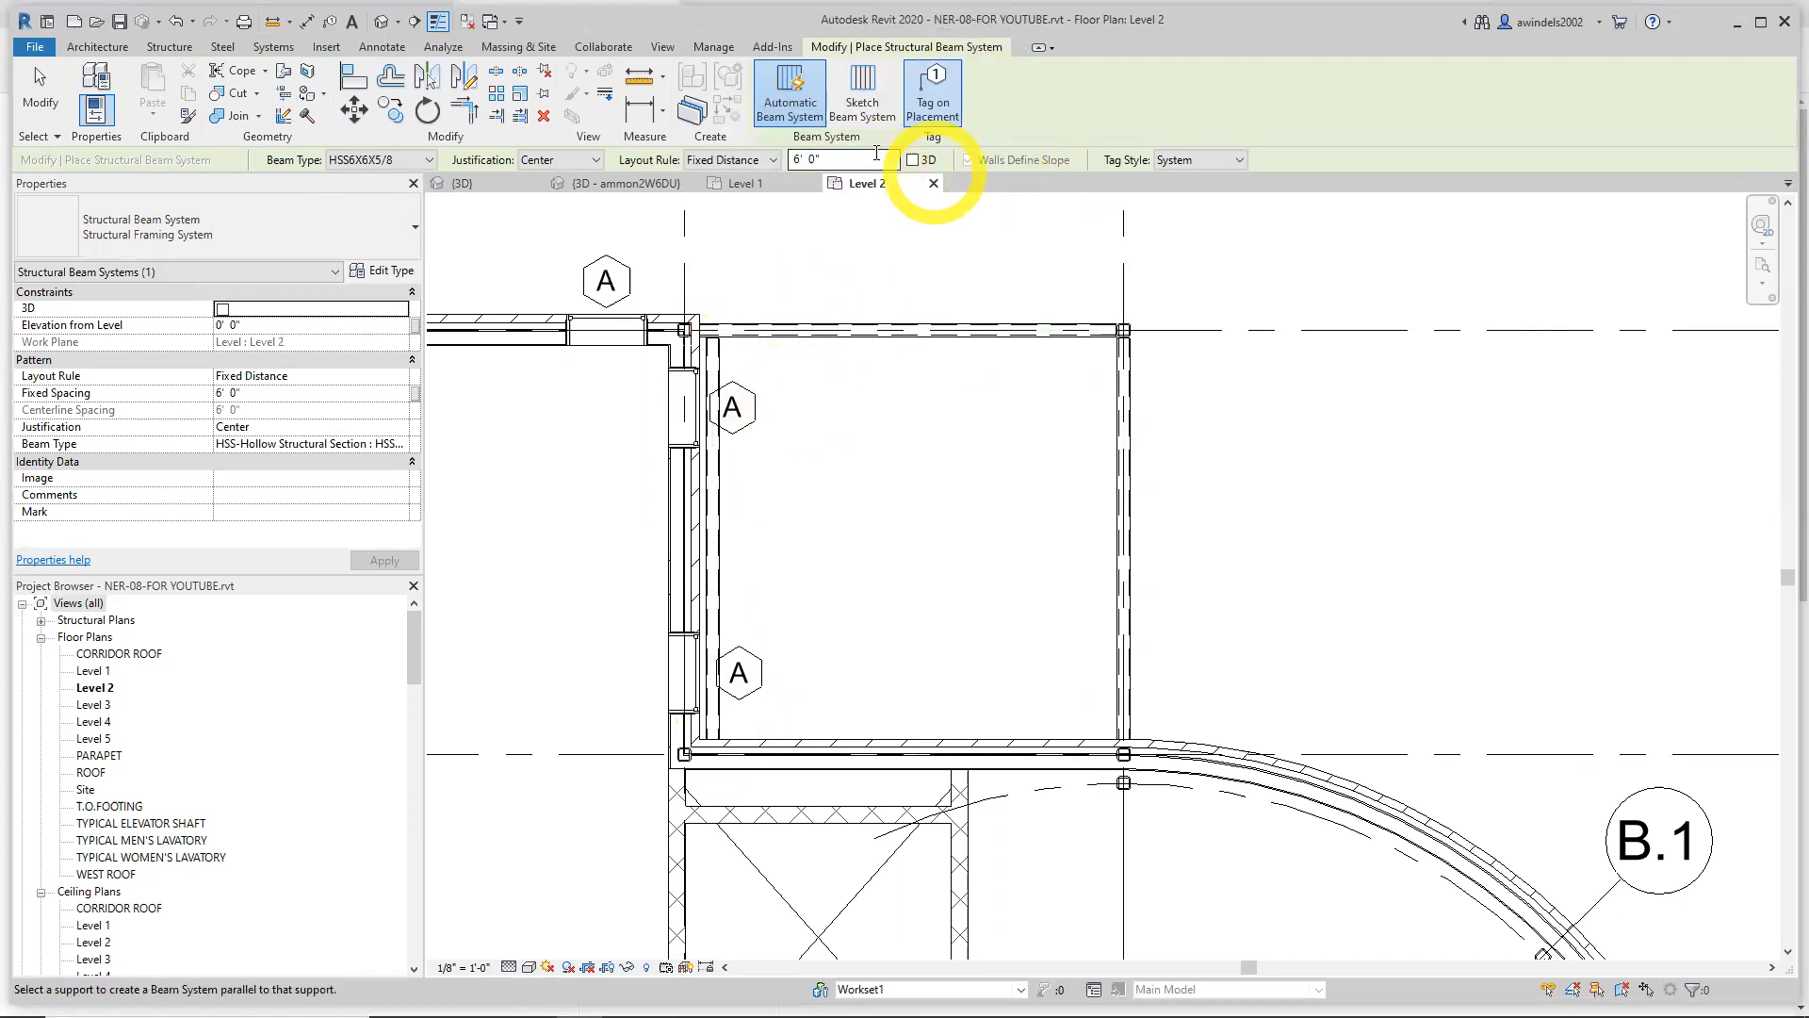
{"action": "left_click", "coordinate": [826, 156]}
{"action": "left_click", "coordinate": [853, 162]}
{"action": "left_click", "coordinate": [852, 162]}
{"action": "left_click", "coordinate": [853, 162]}
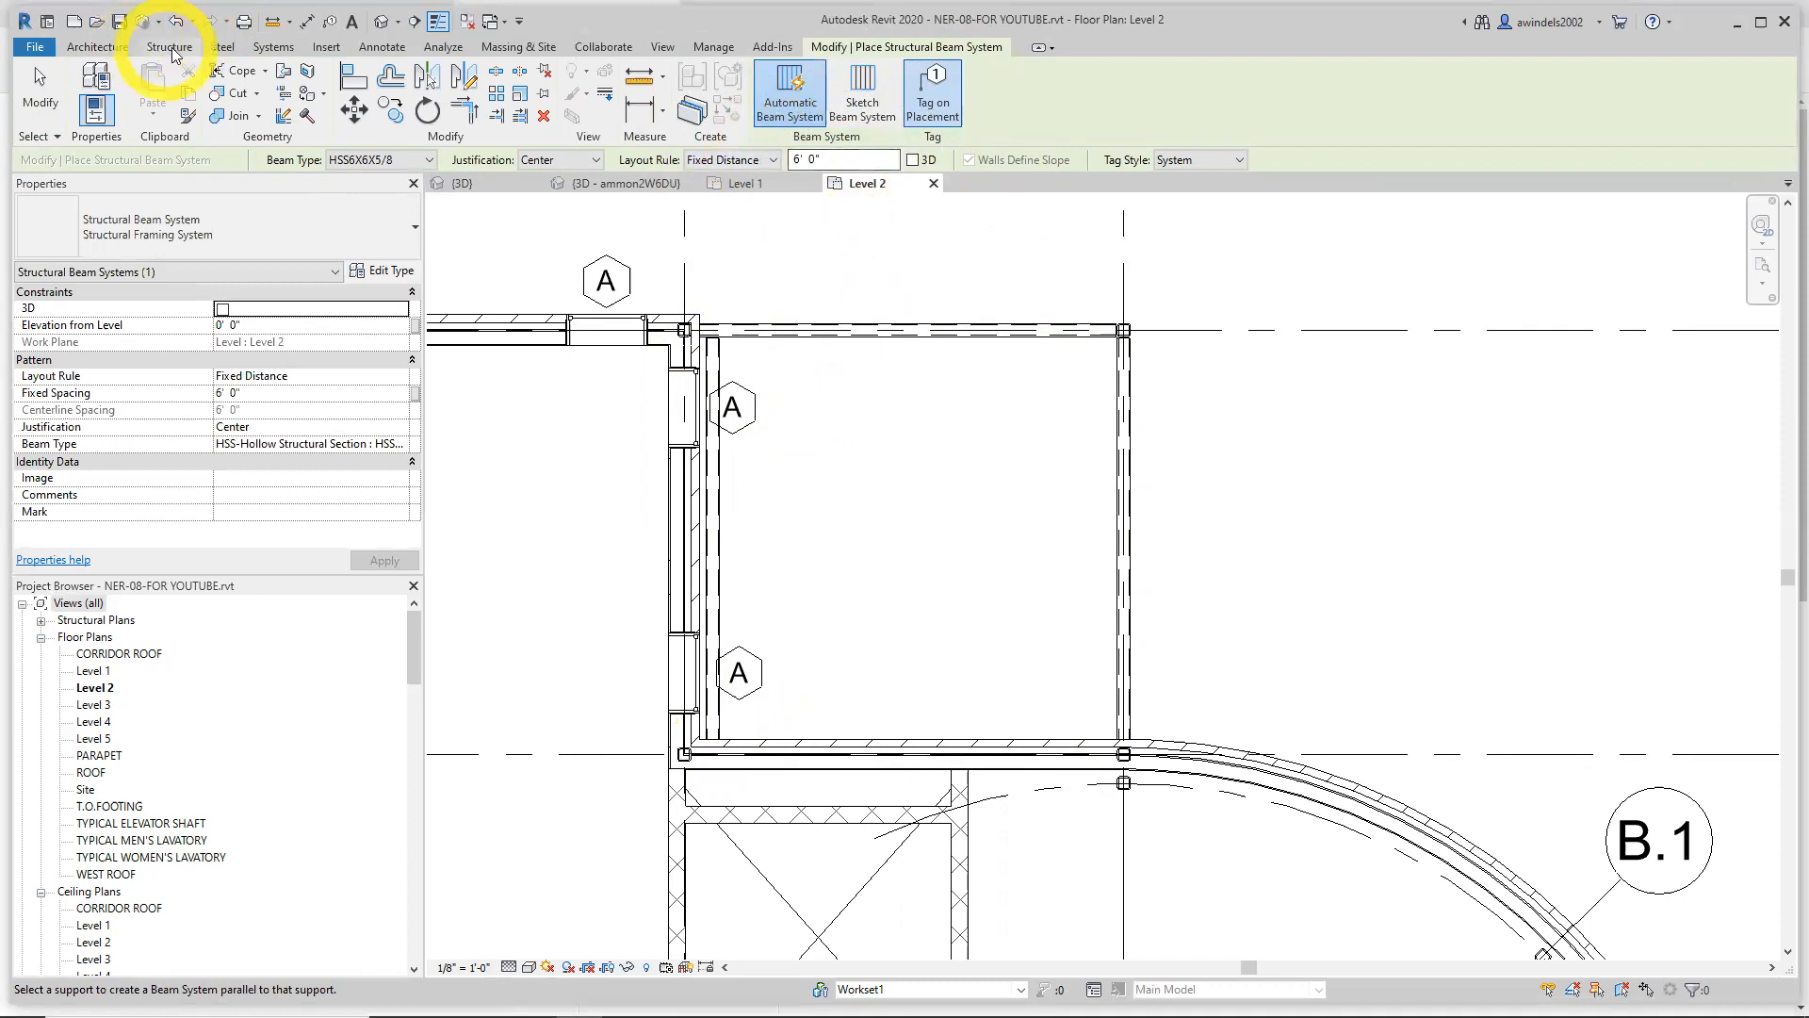
{"action": "left_click", "coordinate": [169, 47]}
{"action": "left_click", "coordinate": [335, 94]}
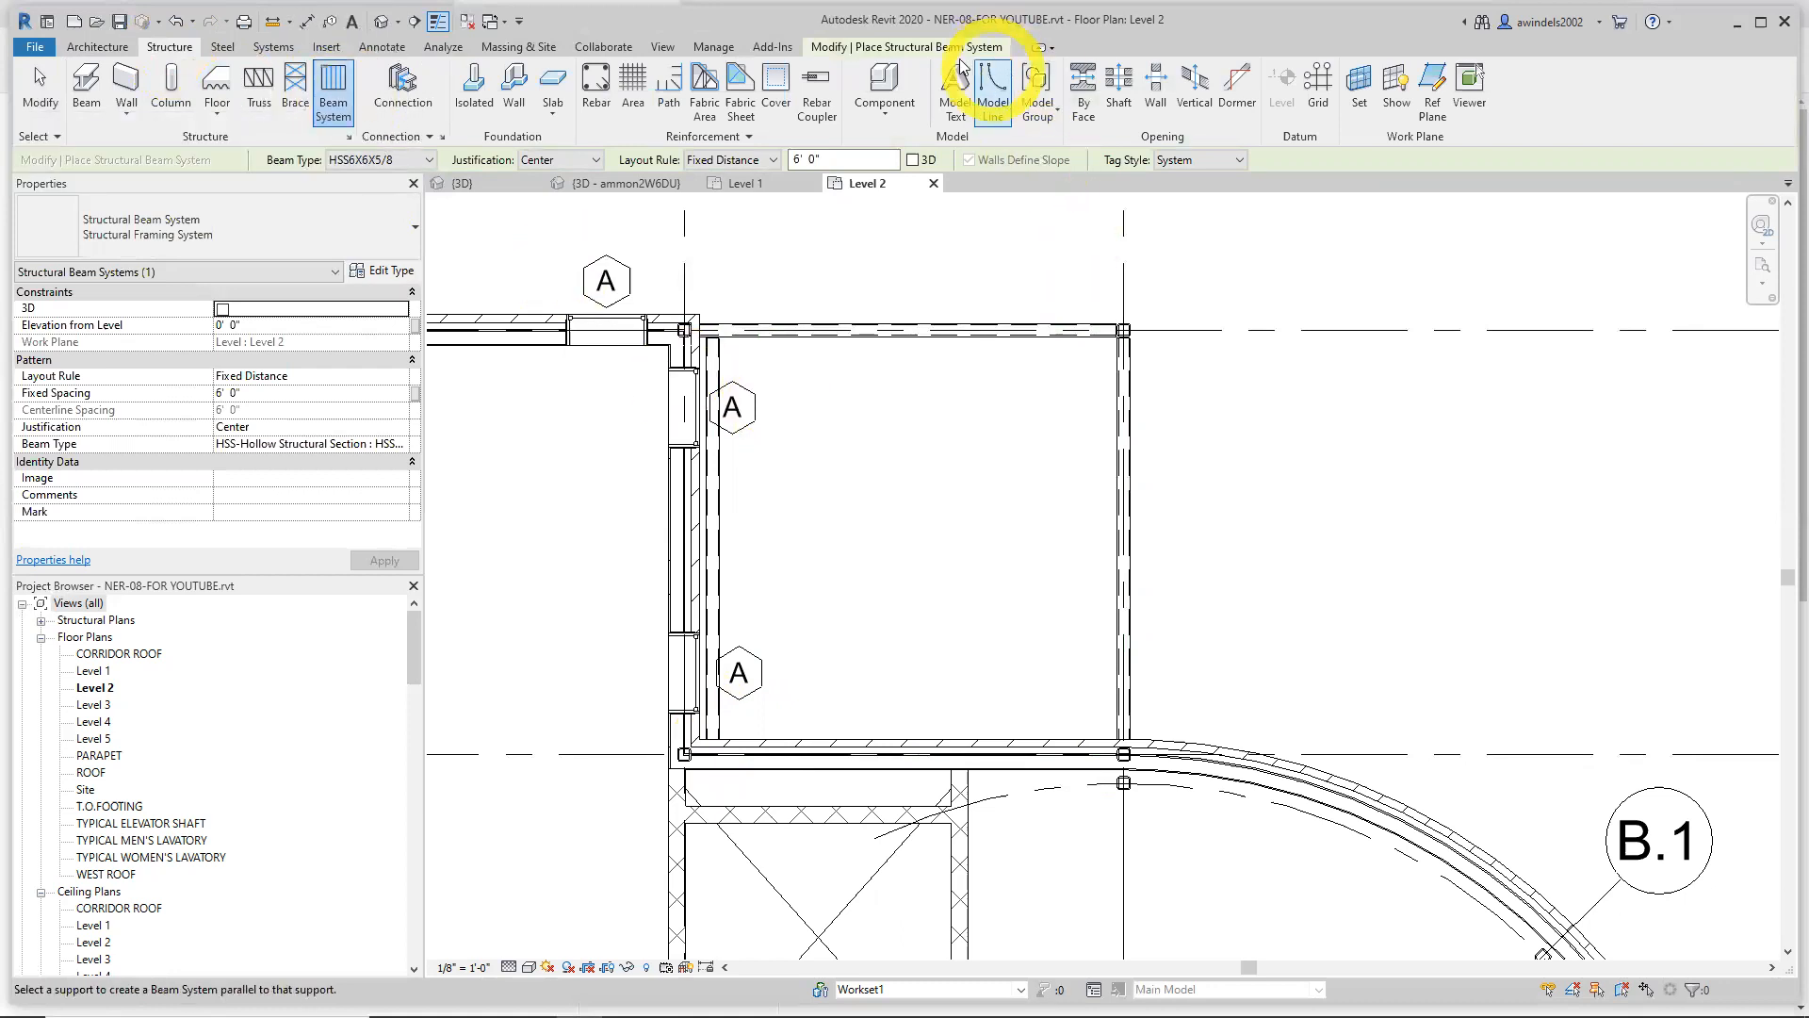
{"action": "left_click", "coordinate": [933, 47]}
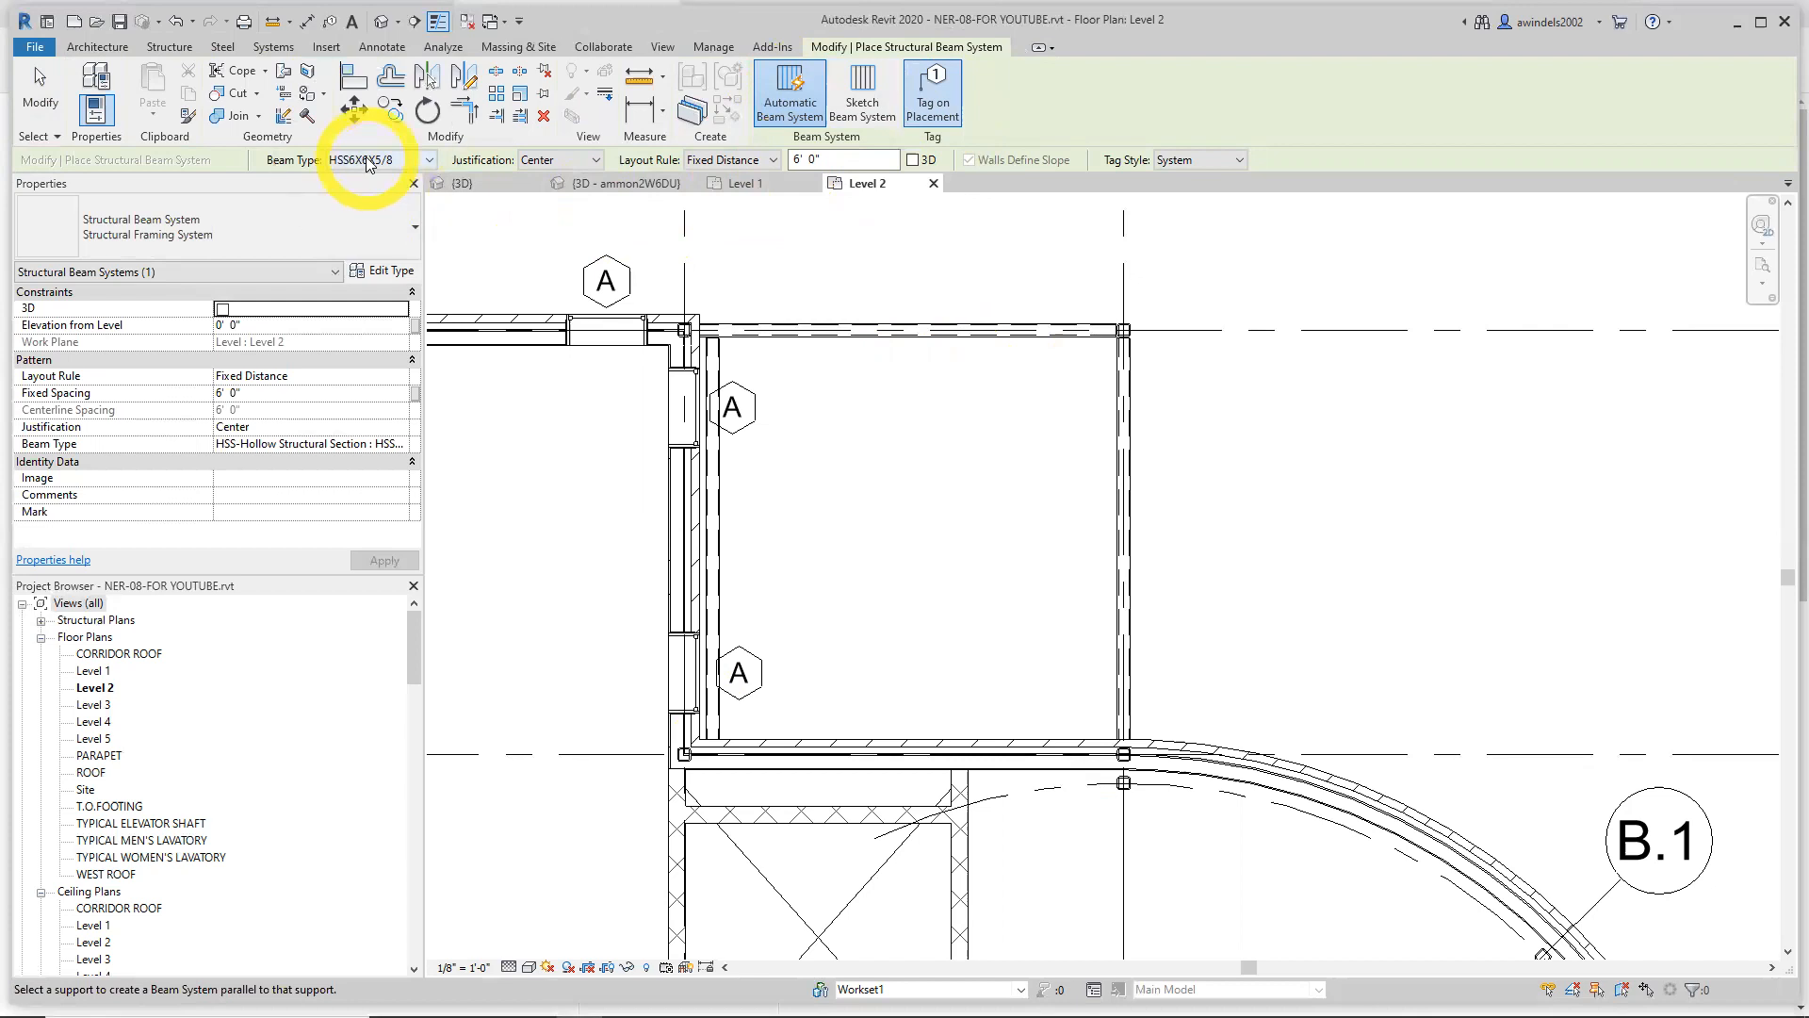
Set the beam system's layout rule to Maximum Spacing with a spacing of 4' 0"
{"action": "left_click", "coordinate": [552, 162]}
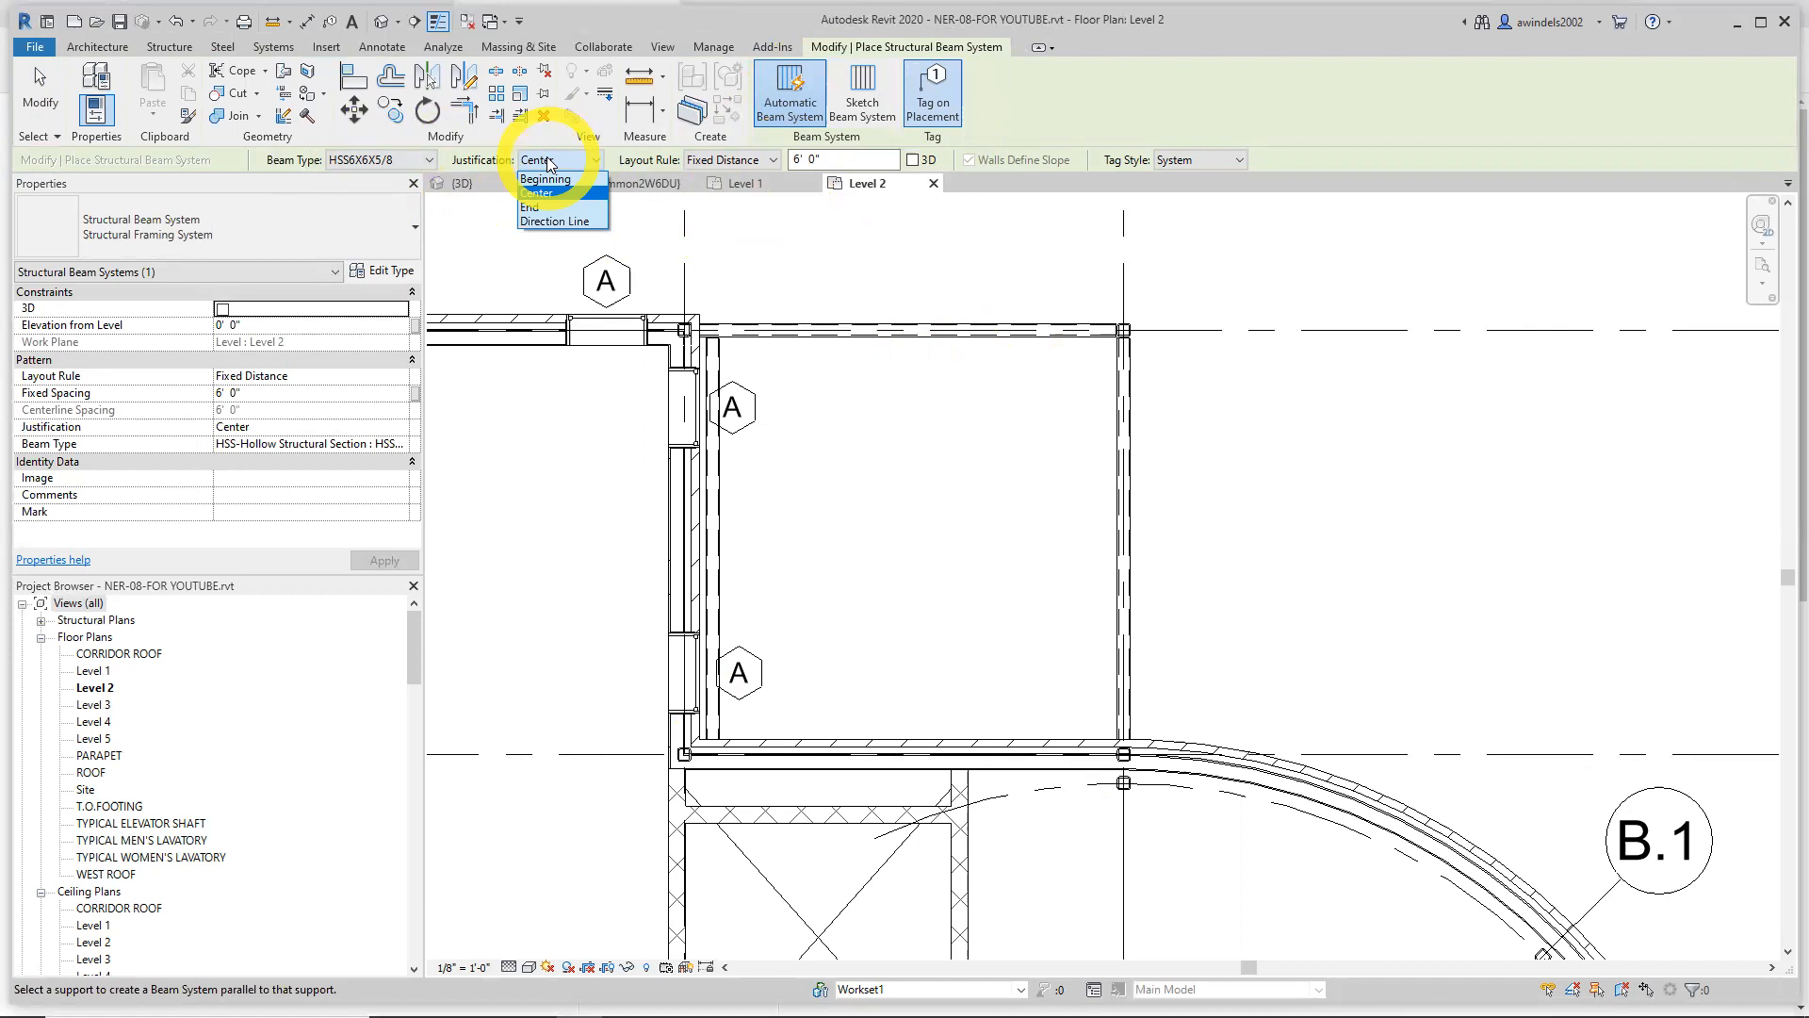
{"action": "left_click", "coordinate": [711, 168]}
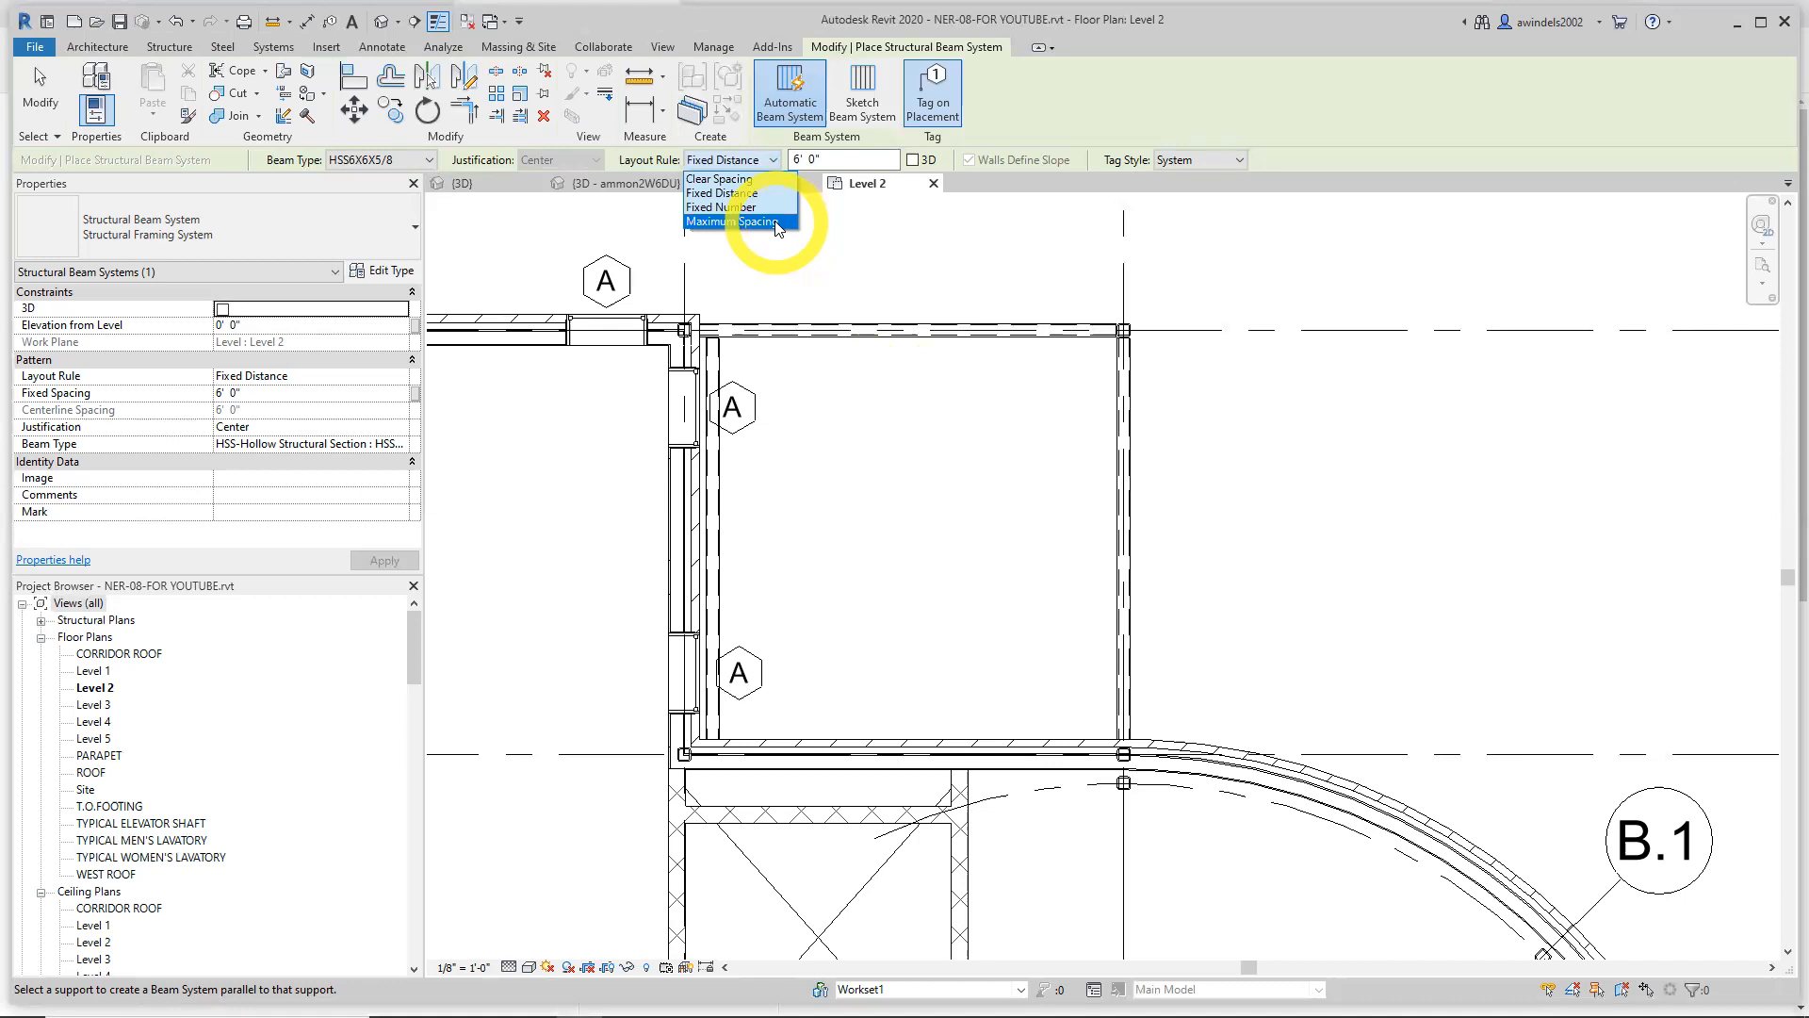
{"action": "left_click", "coordinate": [772, 223]}
{"action": "left_click", "coordinate": [848, 160]}
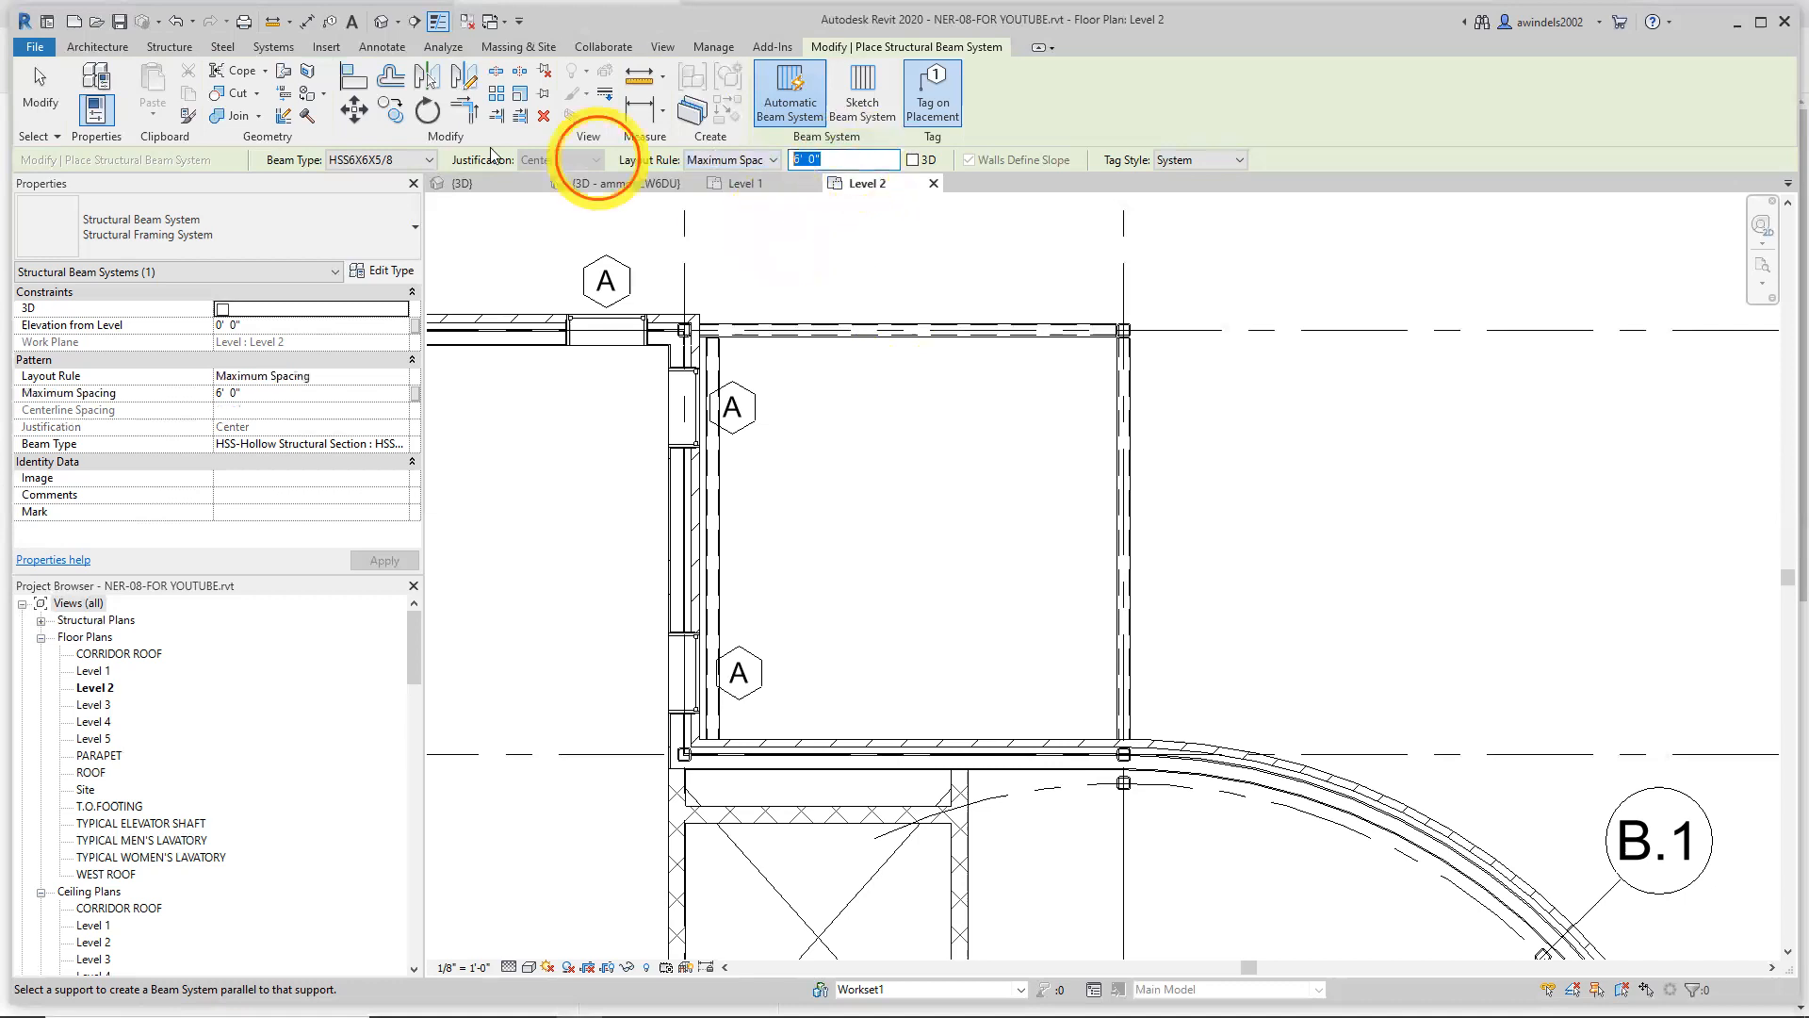
{"action": "type", "text": "4"}
{"action": "key", "text": "Return"}
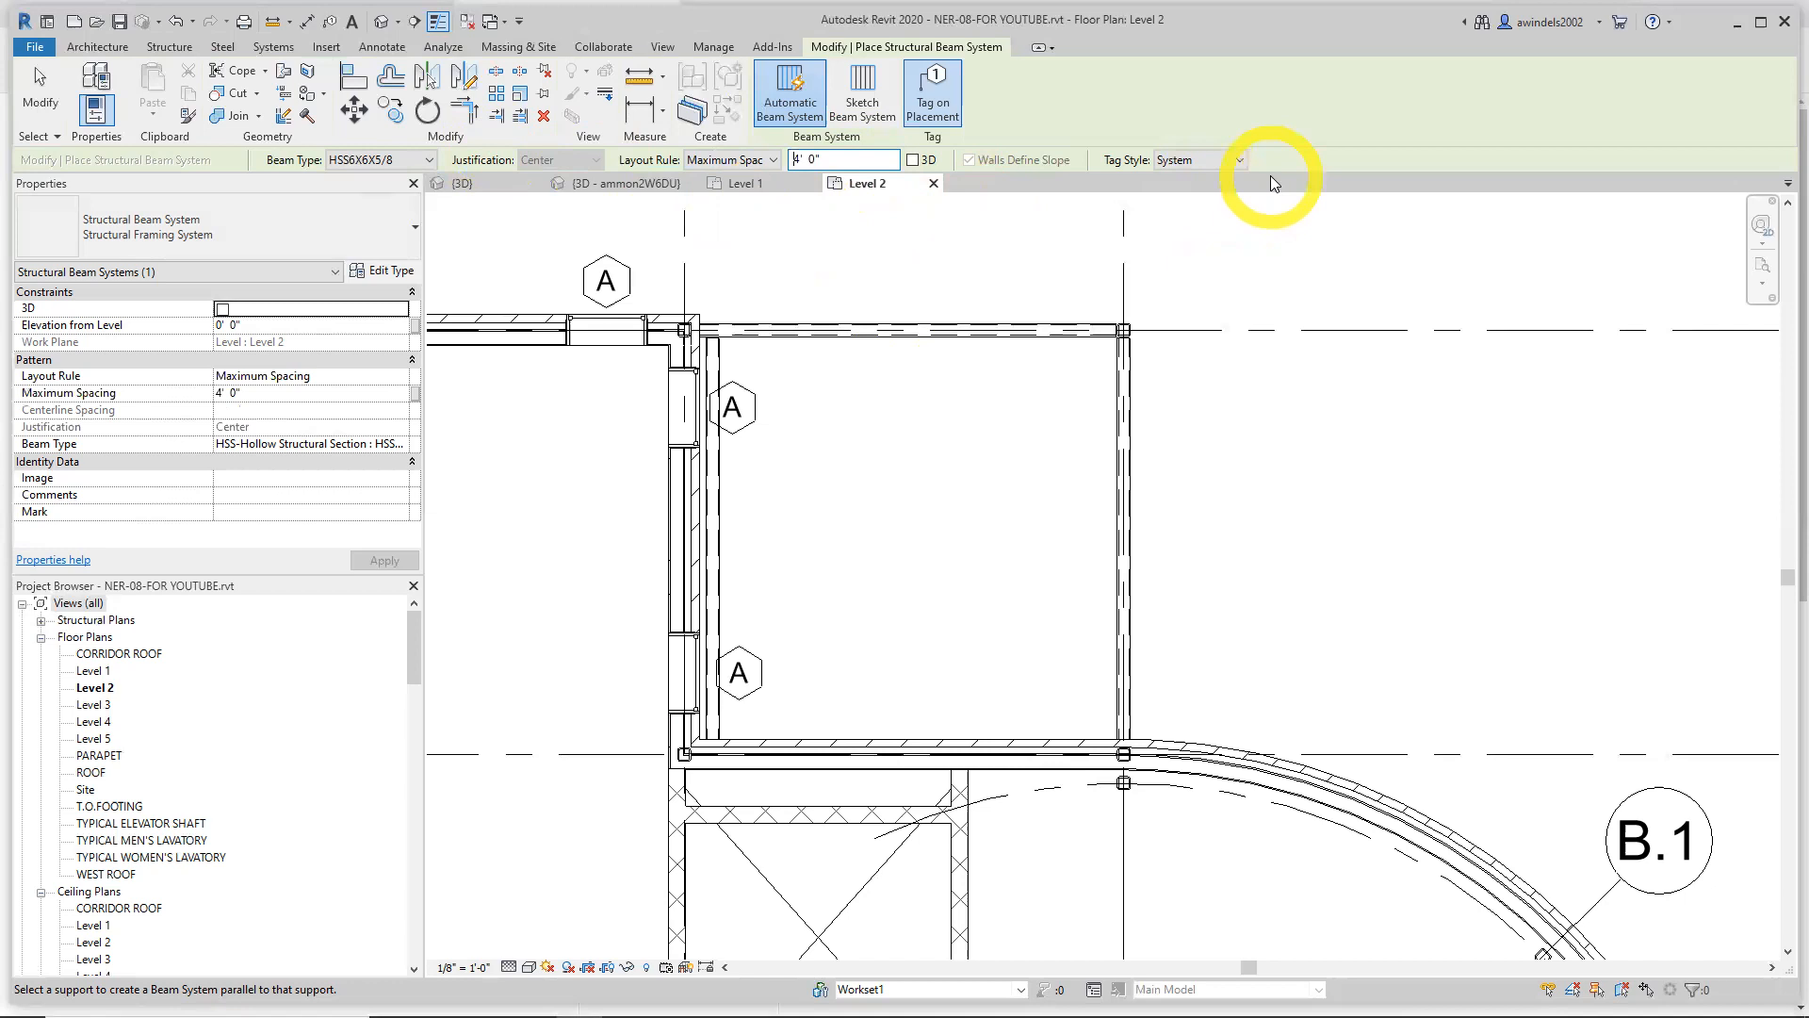
Set the beam system's tag style to Framing and keep tagging on placement enabled
{"action": "left_click", "coordinate": [1216, 160]}
{"action": "left_click", "coordinate": [1174, 193]}
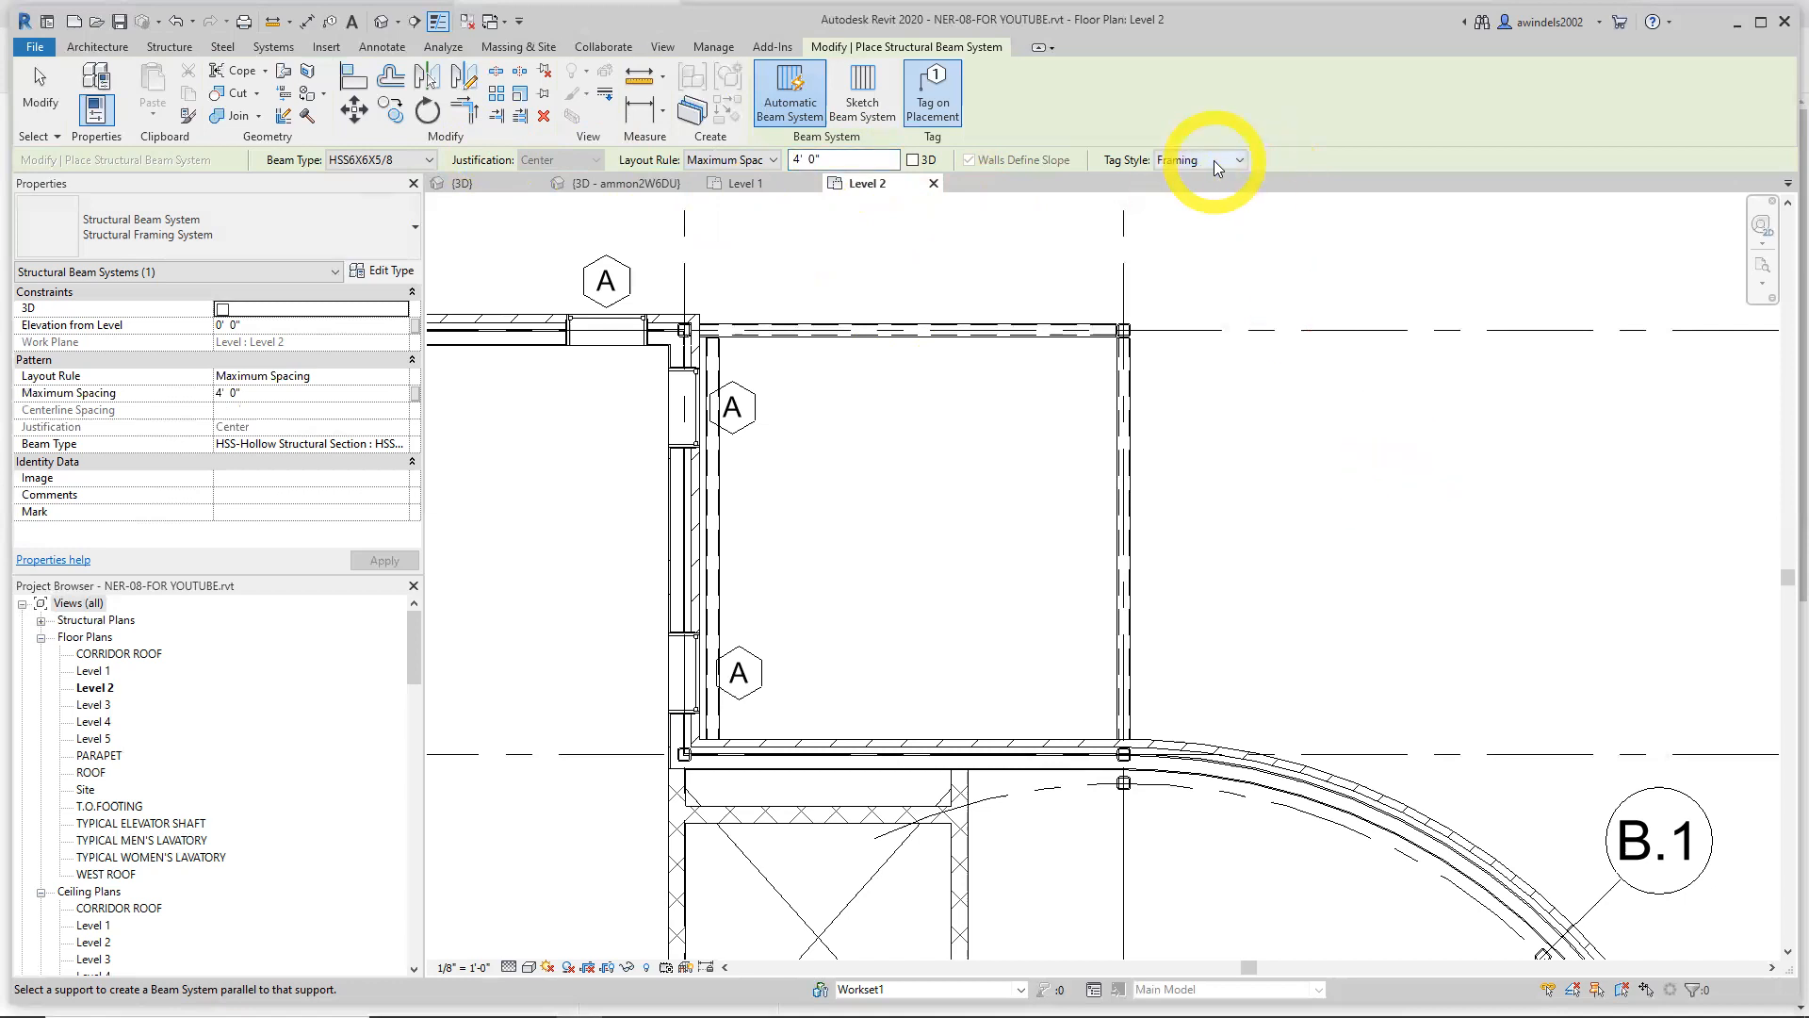
{"action": "left_click", "coordinate": [938, 101]}
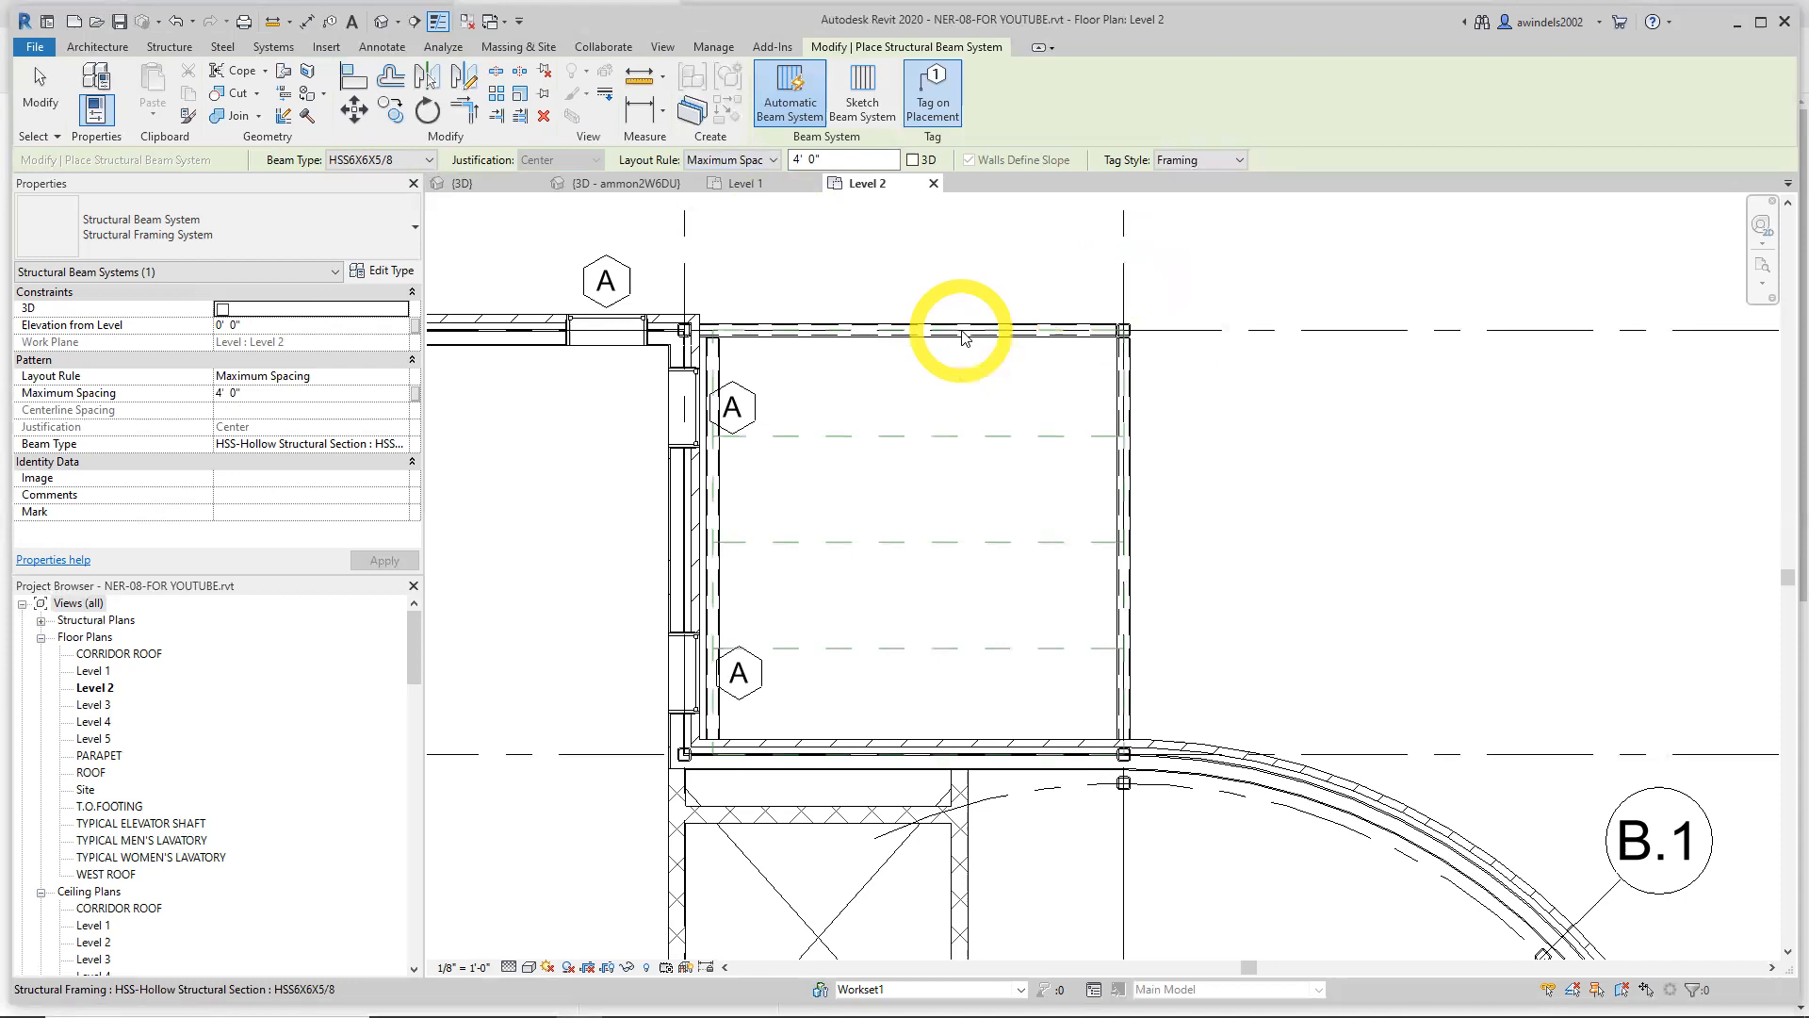
Place the automatic beam system in the canopy bay, with its beams parallel to the perimeter beam on grid A
{"action": "scroll", "coordinate": [962, 337], "scroll_direction": "up", "scroll_amount": 3}
{"action": "scroll", "coordinate": [947, 337], "scroll_direction": "down", "scroll_amount": 1}
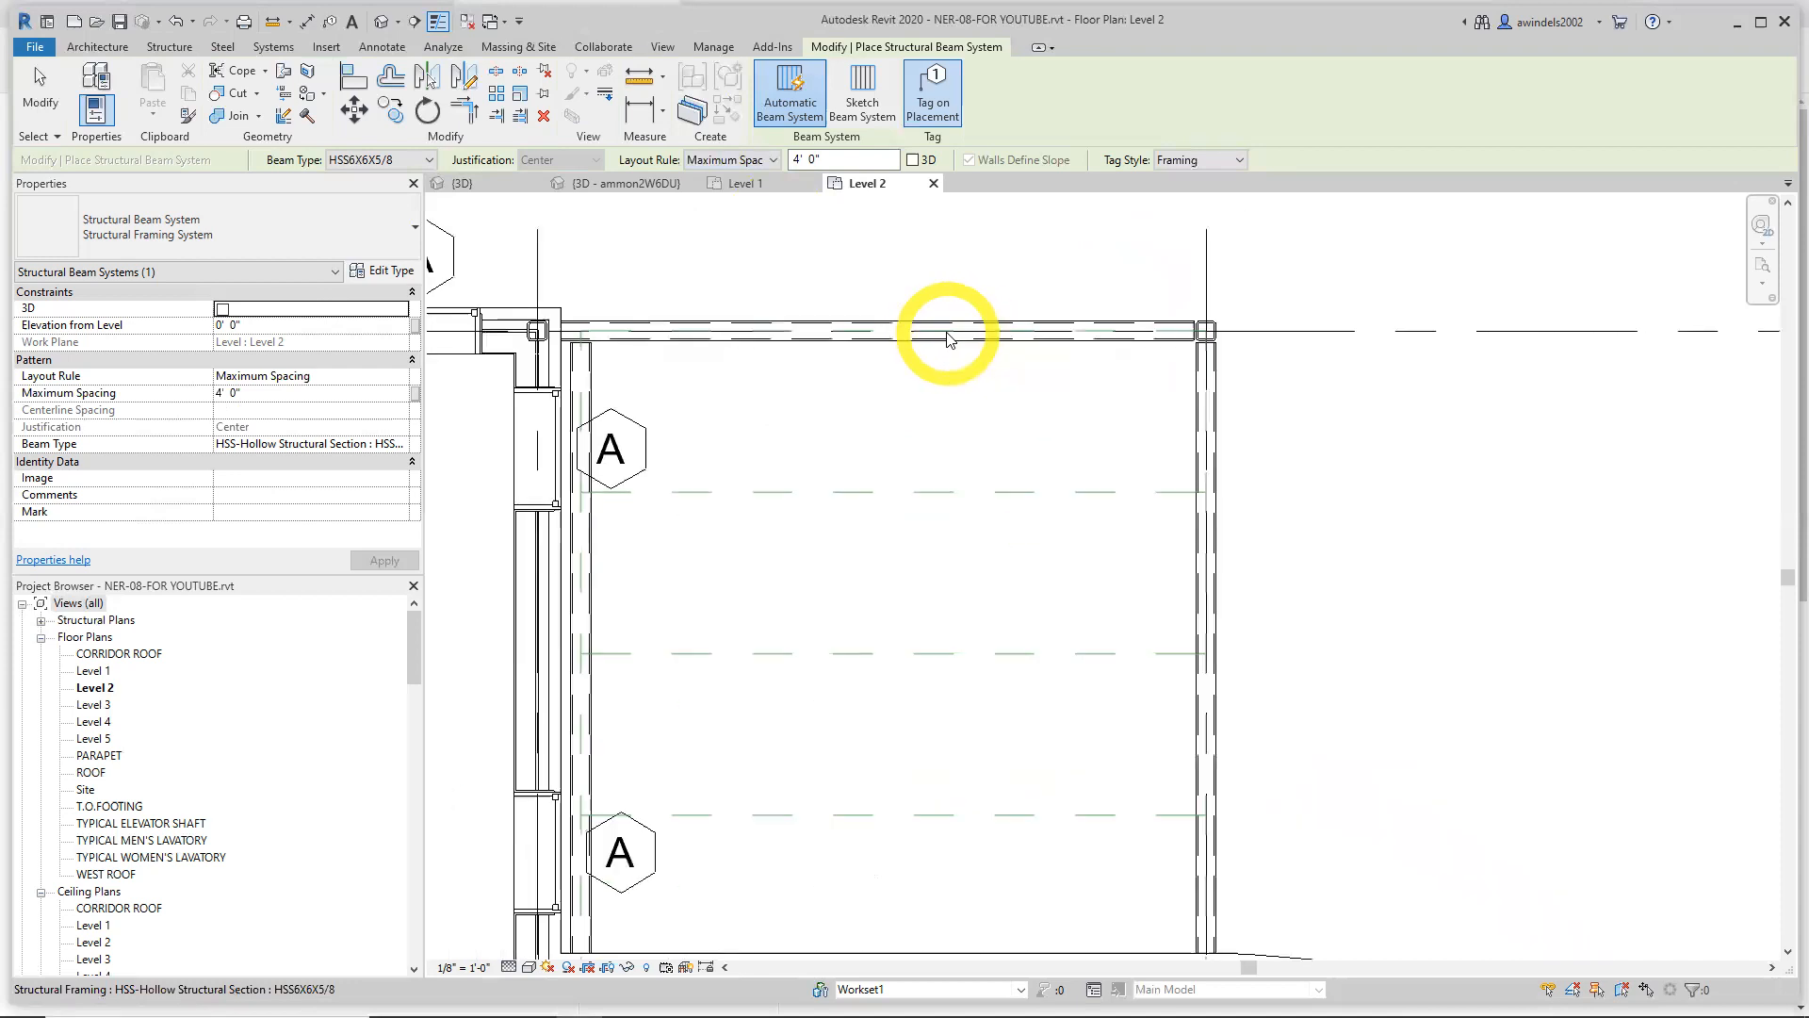
{"action": "scroll", "coordinate": [947, 337], "scroll_direction": "down", "scroll_amount": 1}
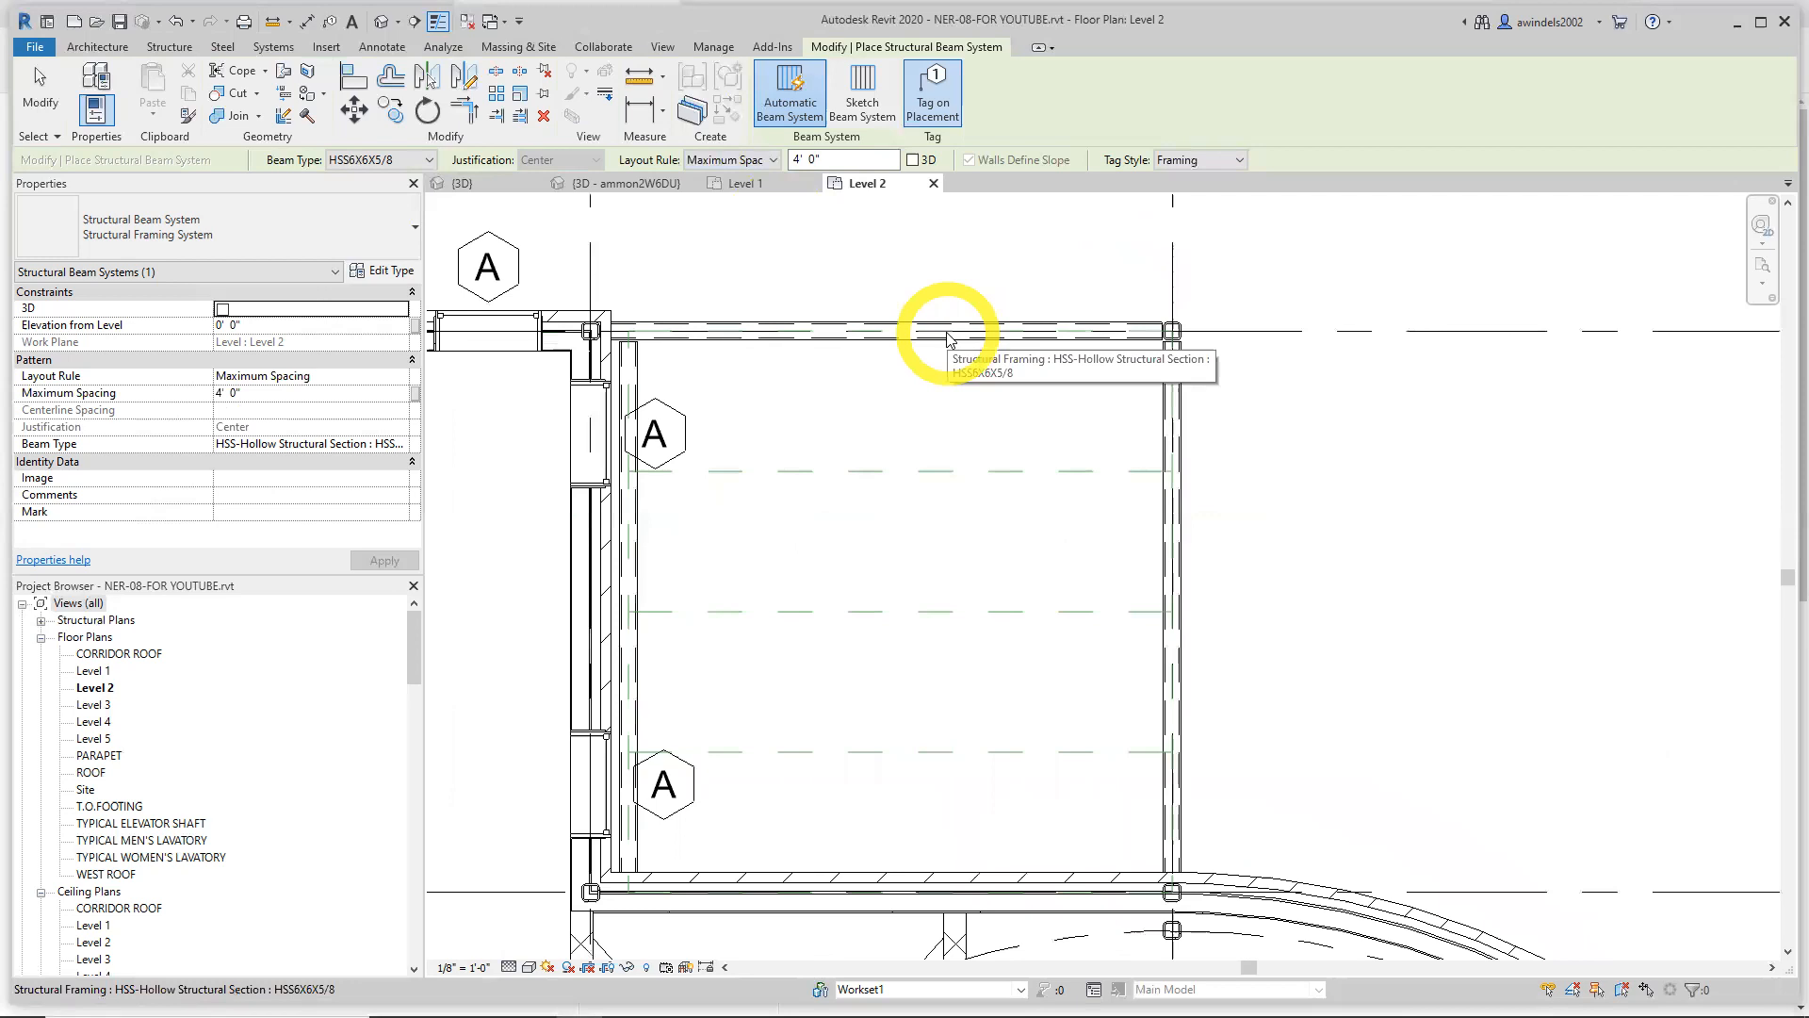
{"action": "left_click", "coordinate": [948, 338]}
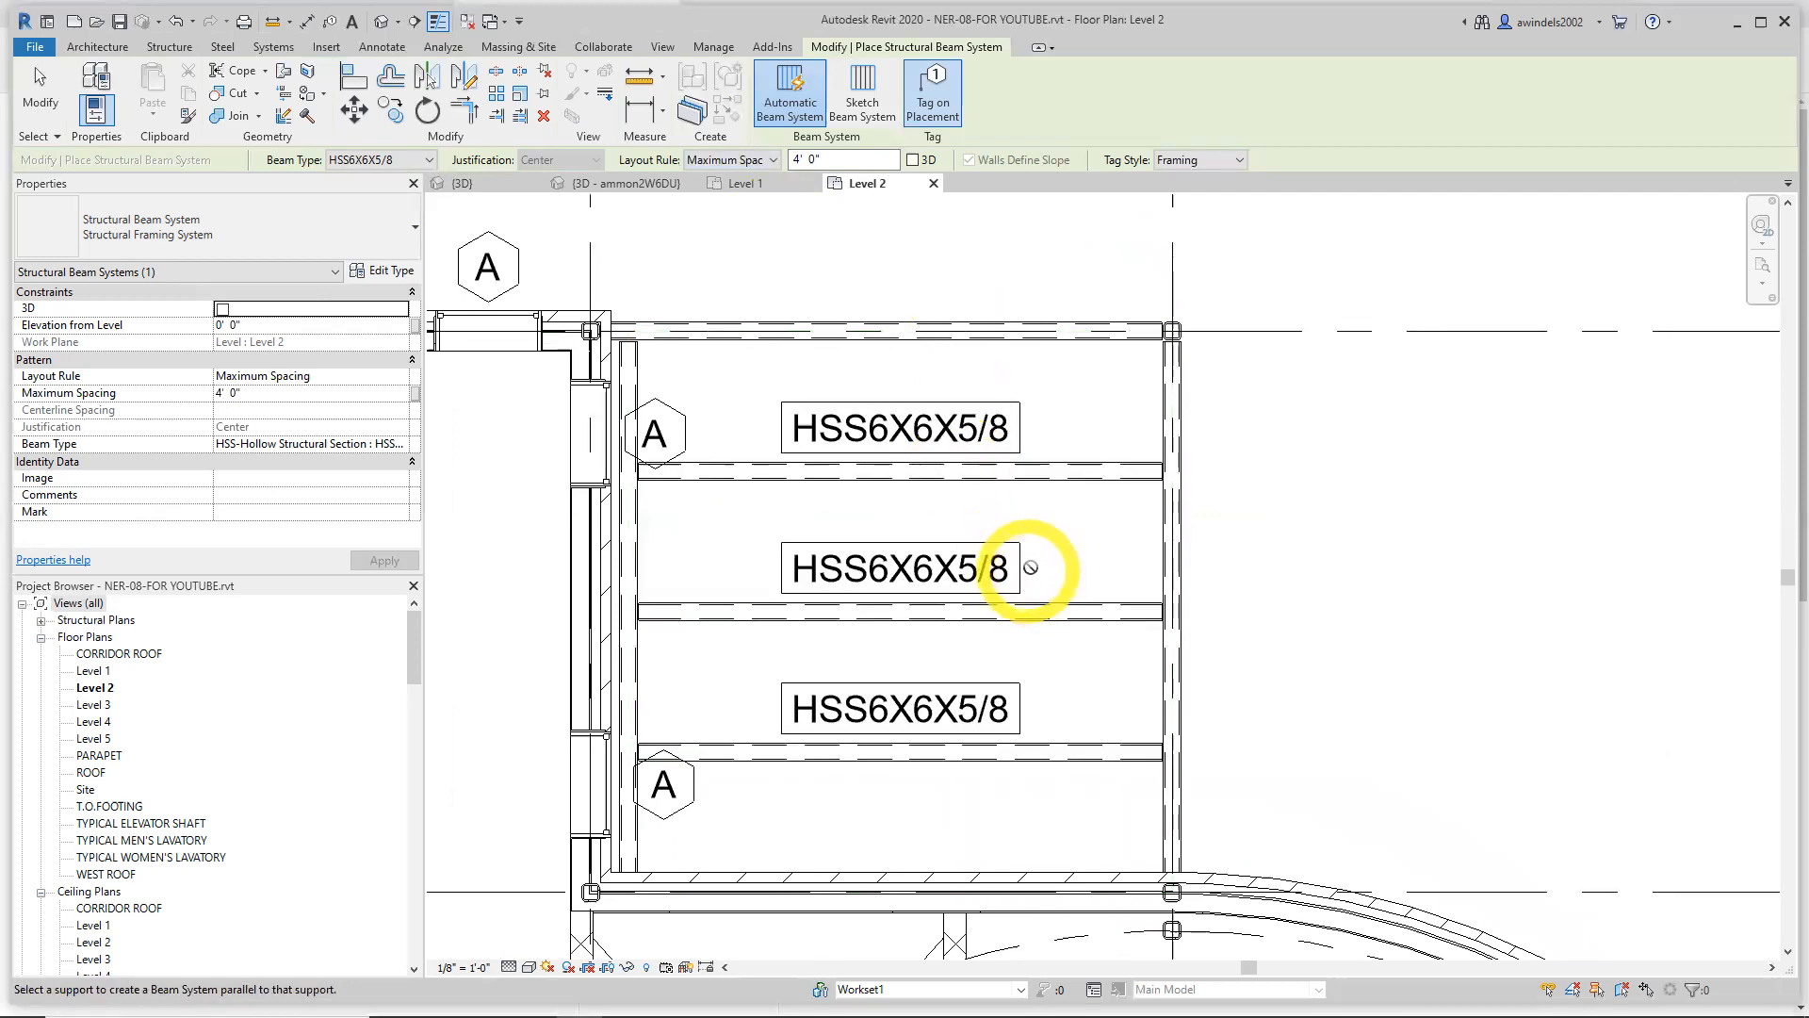
{"action": "middle_click_drag", "start_coordinate": [1031, 568], "coordinate": [939, 542]}
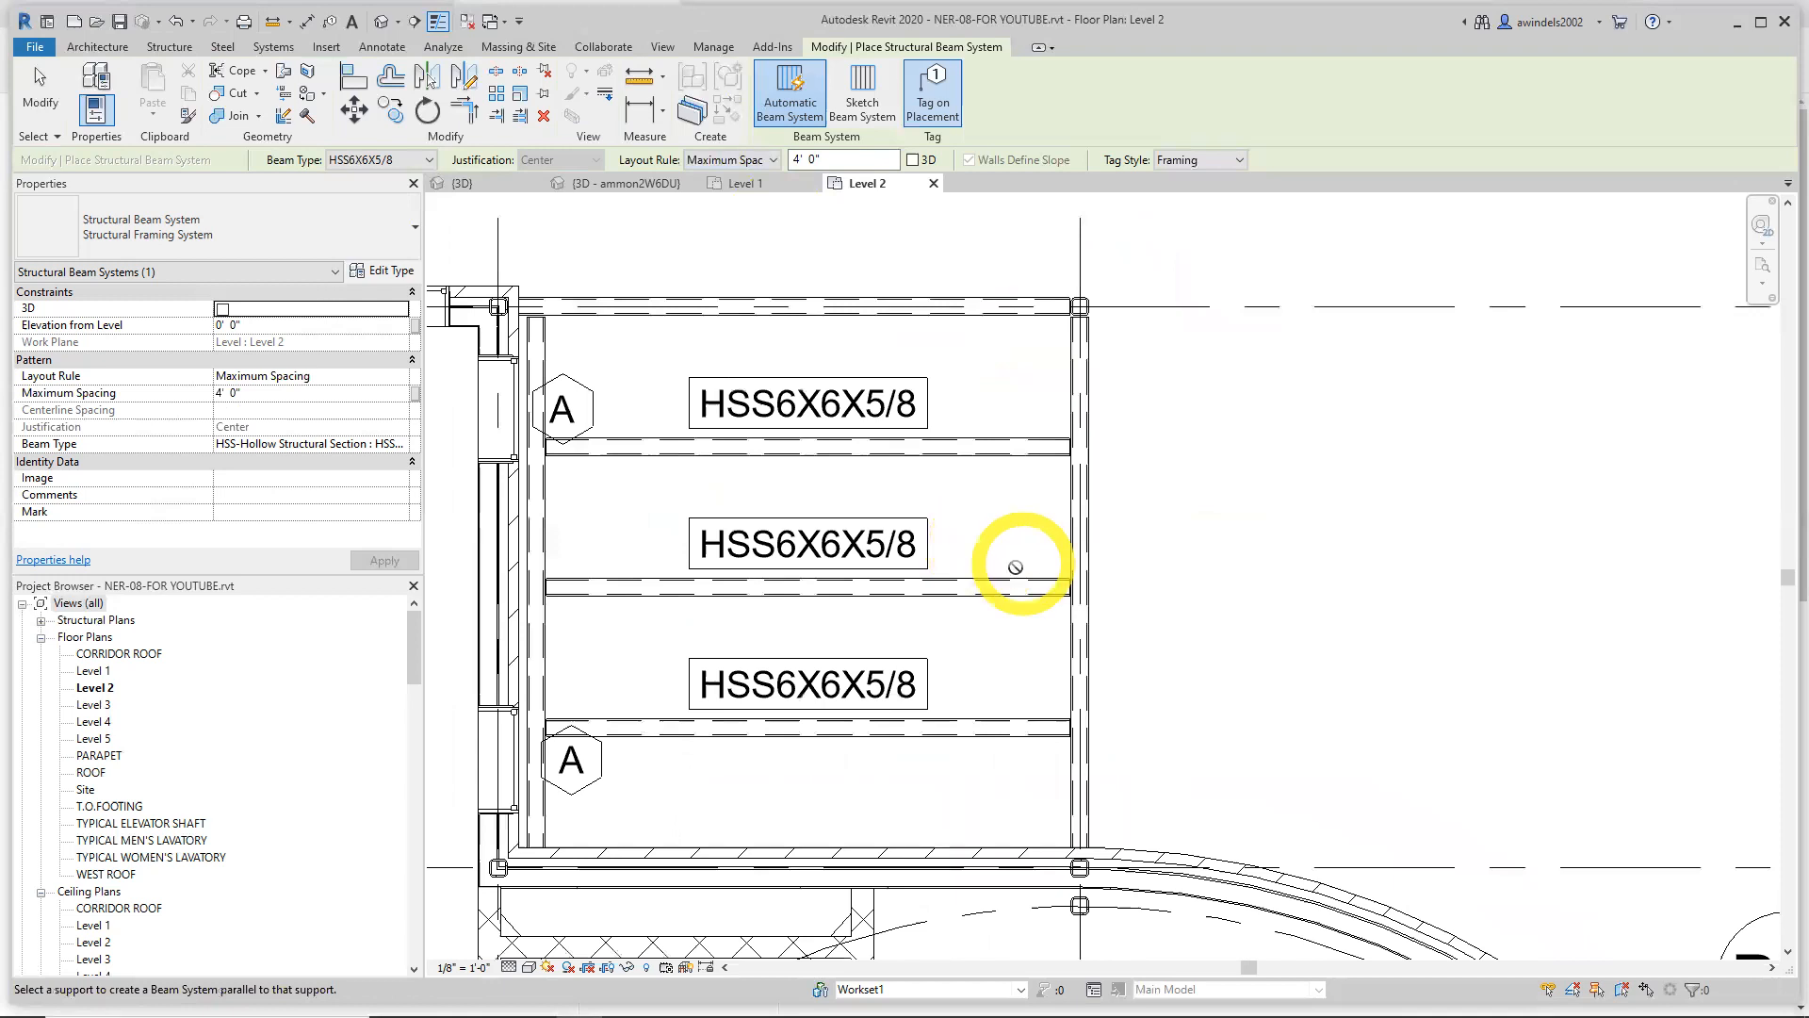
{"action": "middle_click_drag", "start_coordinate": [1151, 667], "coordinate": [1140, 648]}
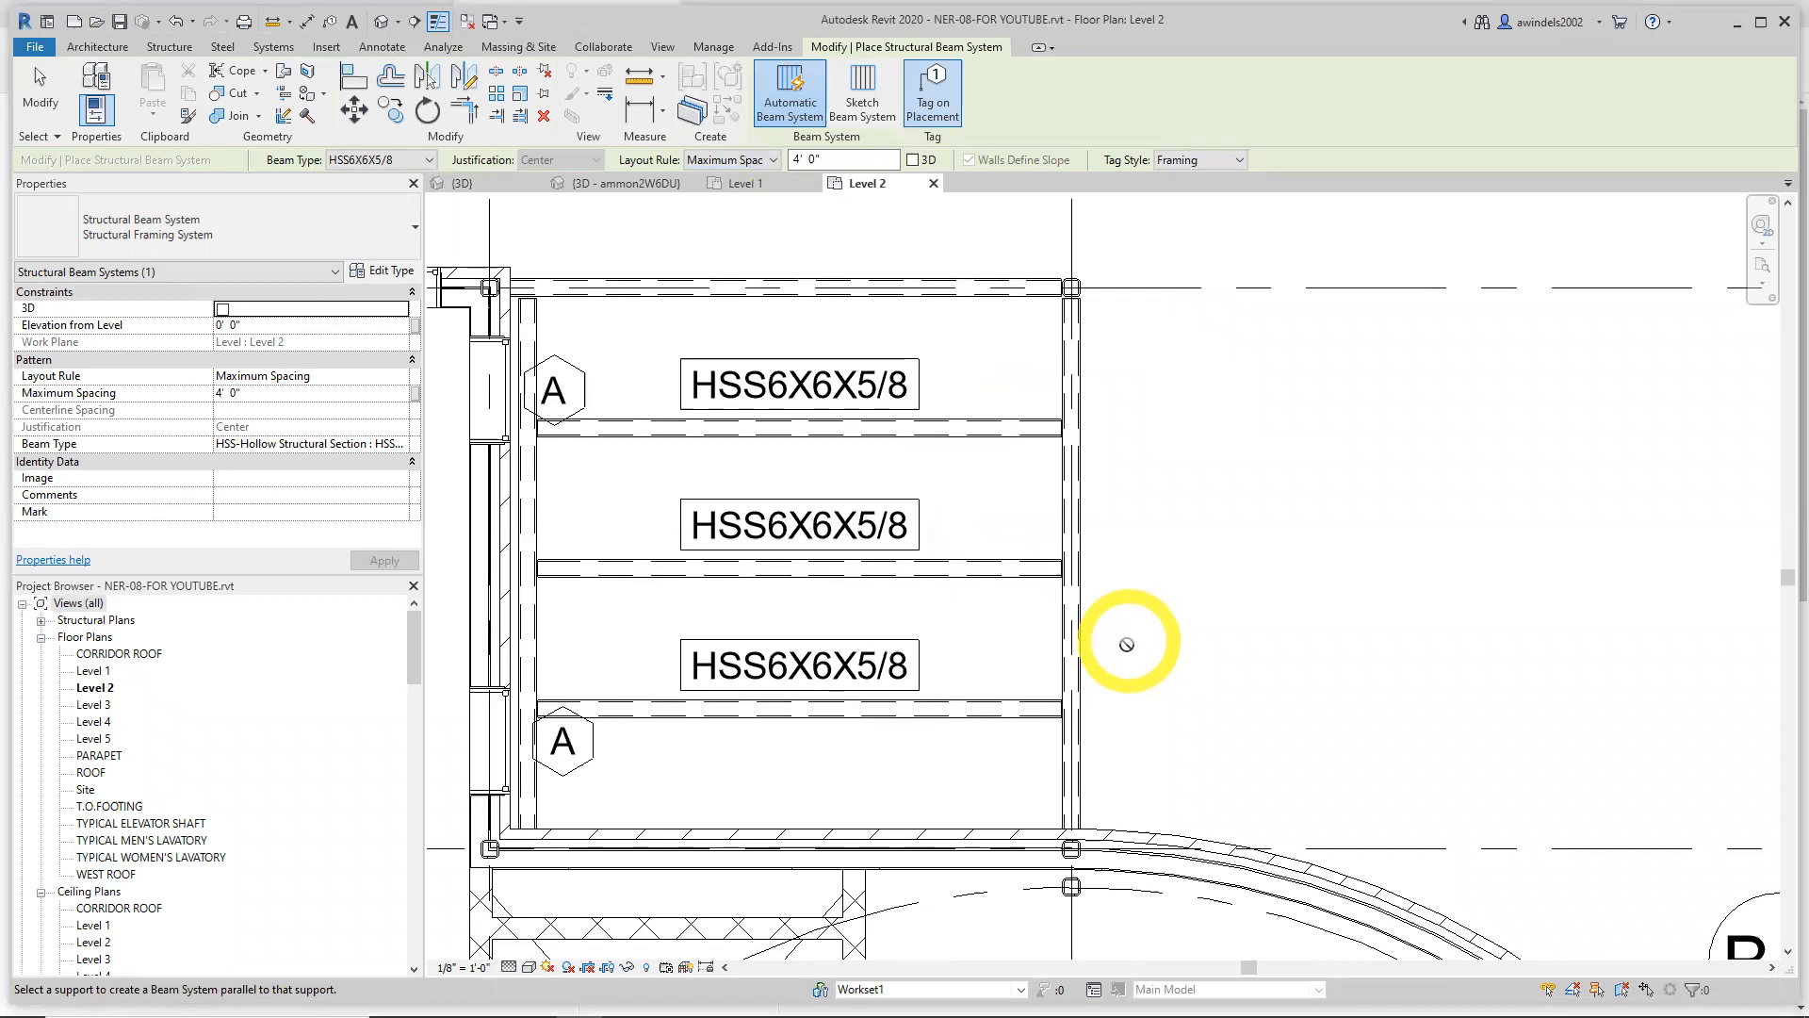
{"action": "middle_click_drag", "start_coordinate": [1126, 645], "coordinate": [1070, 633]}
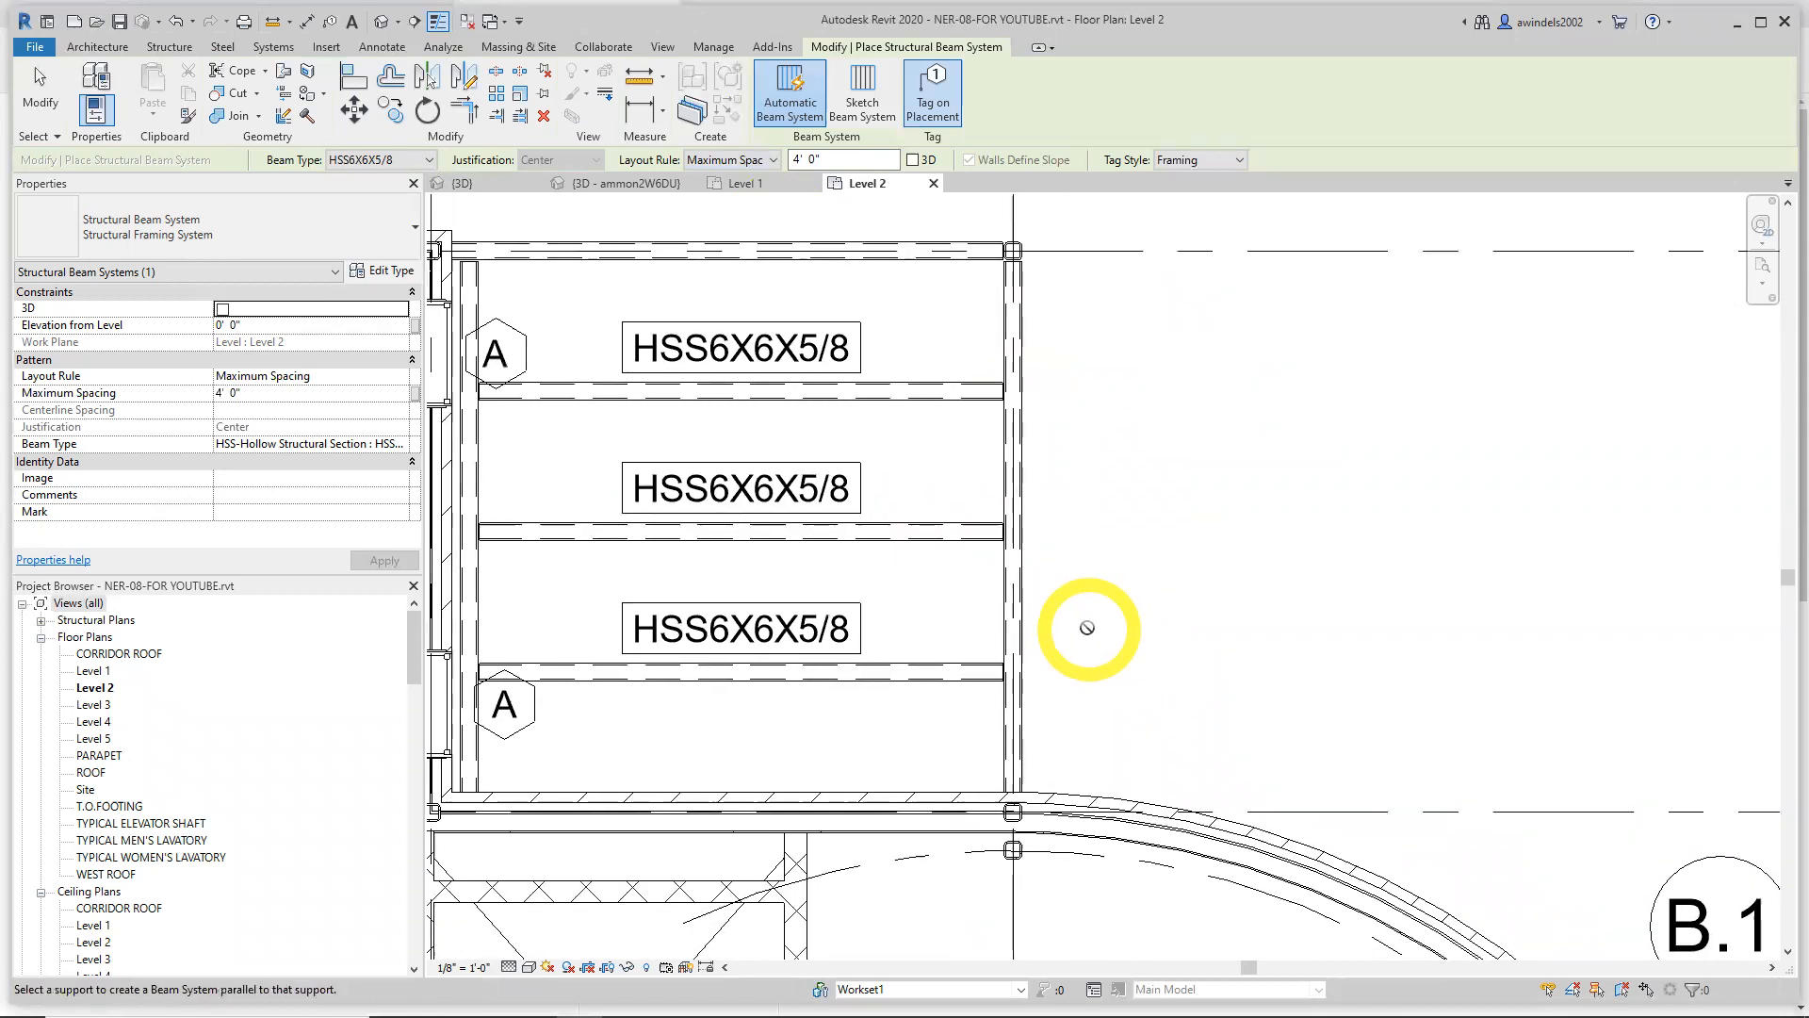
End beam system placement and shift the tag of the infill beam closest to grid B slightly away from its beam
{"action": "key", "text": "Escape"}
{"action": "left_click", "coordinate": [792, 633]}
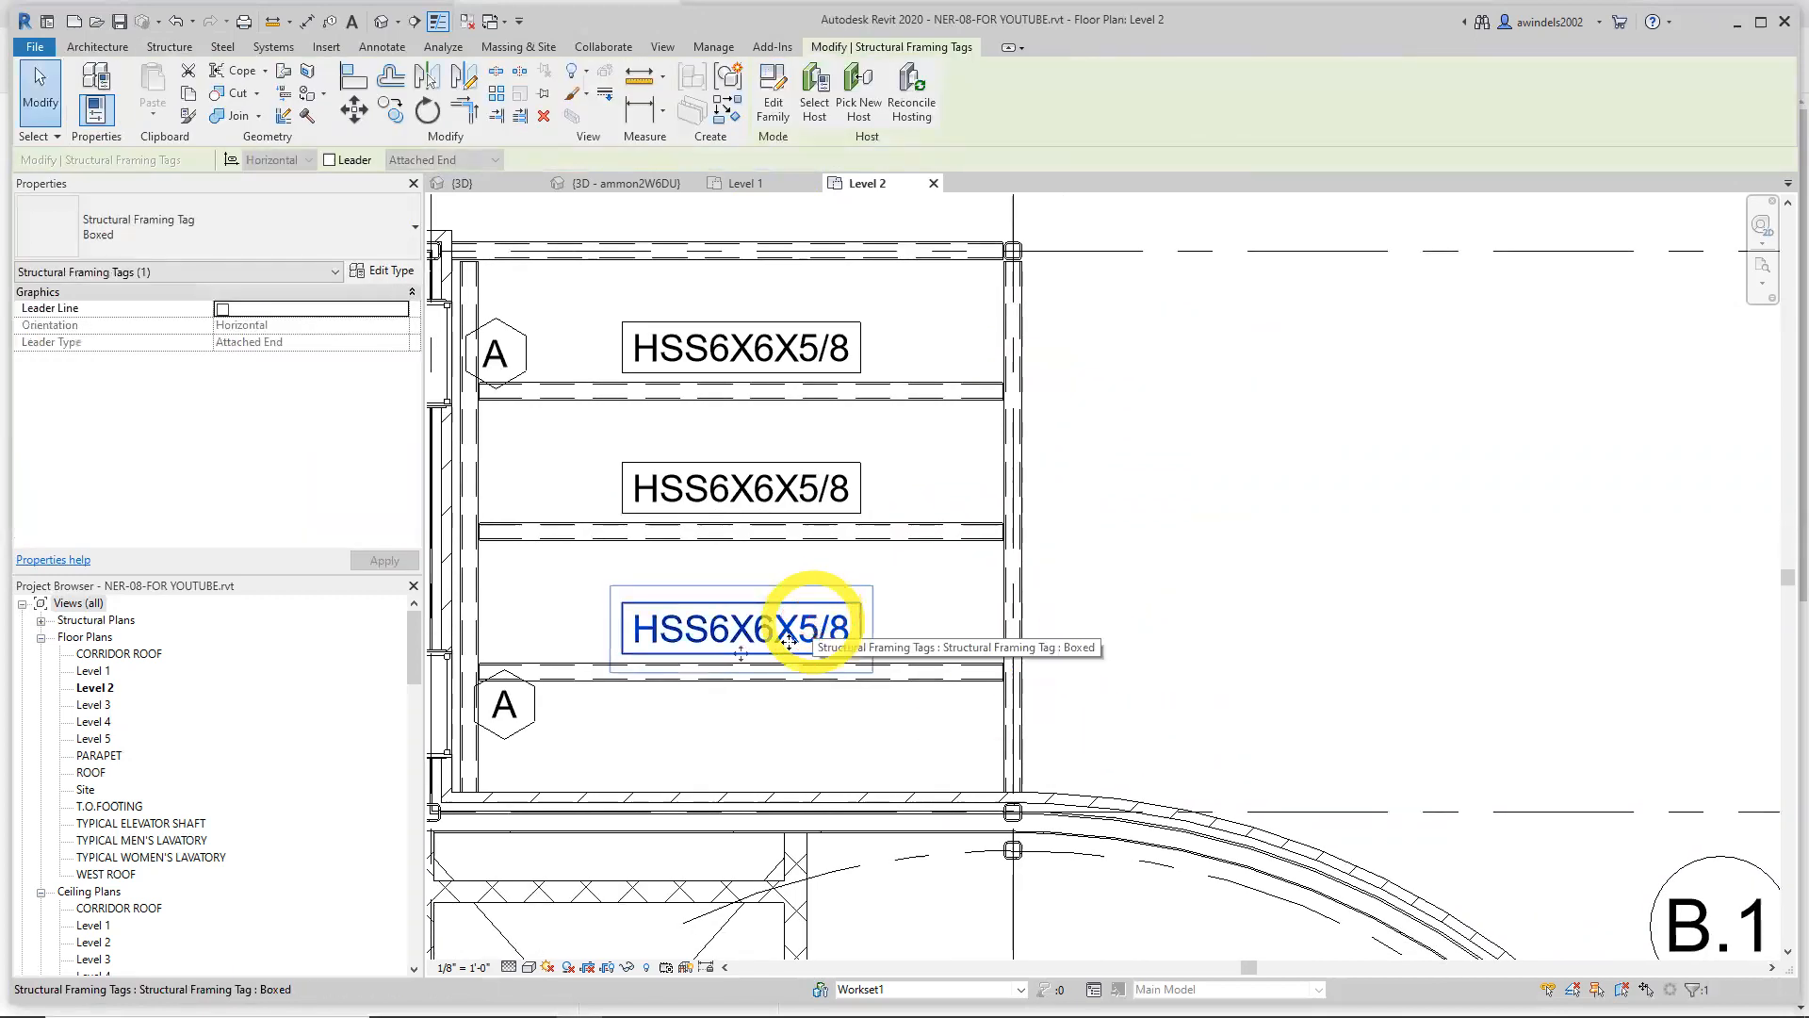
{"action": "left_click_drag", "start_coordinate": [741, 653], "coordinate": [741, 646]}
{"action": "left_click", "coordinate": [796, 751]}
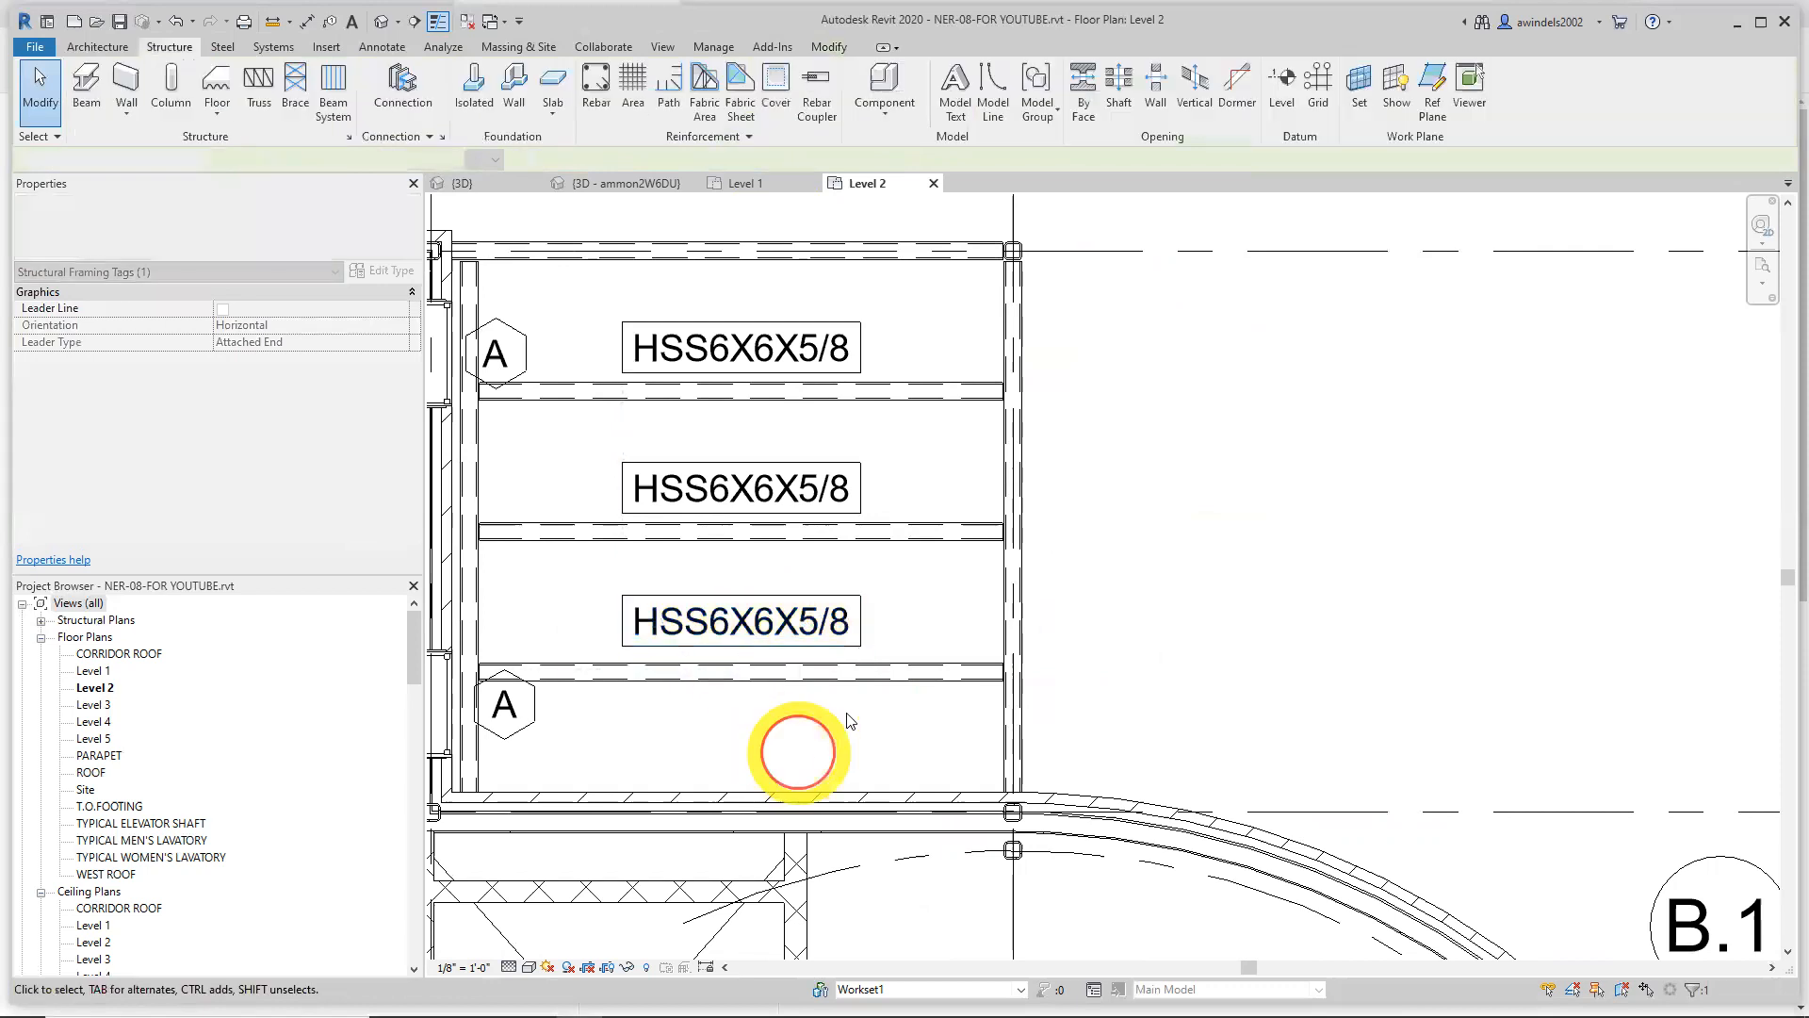
{"action": "scroll", "coordinate": [863, 693], "scroll_direction": "down", "scroll_amount": 1}
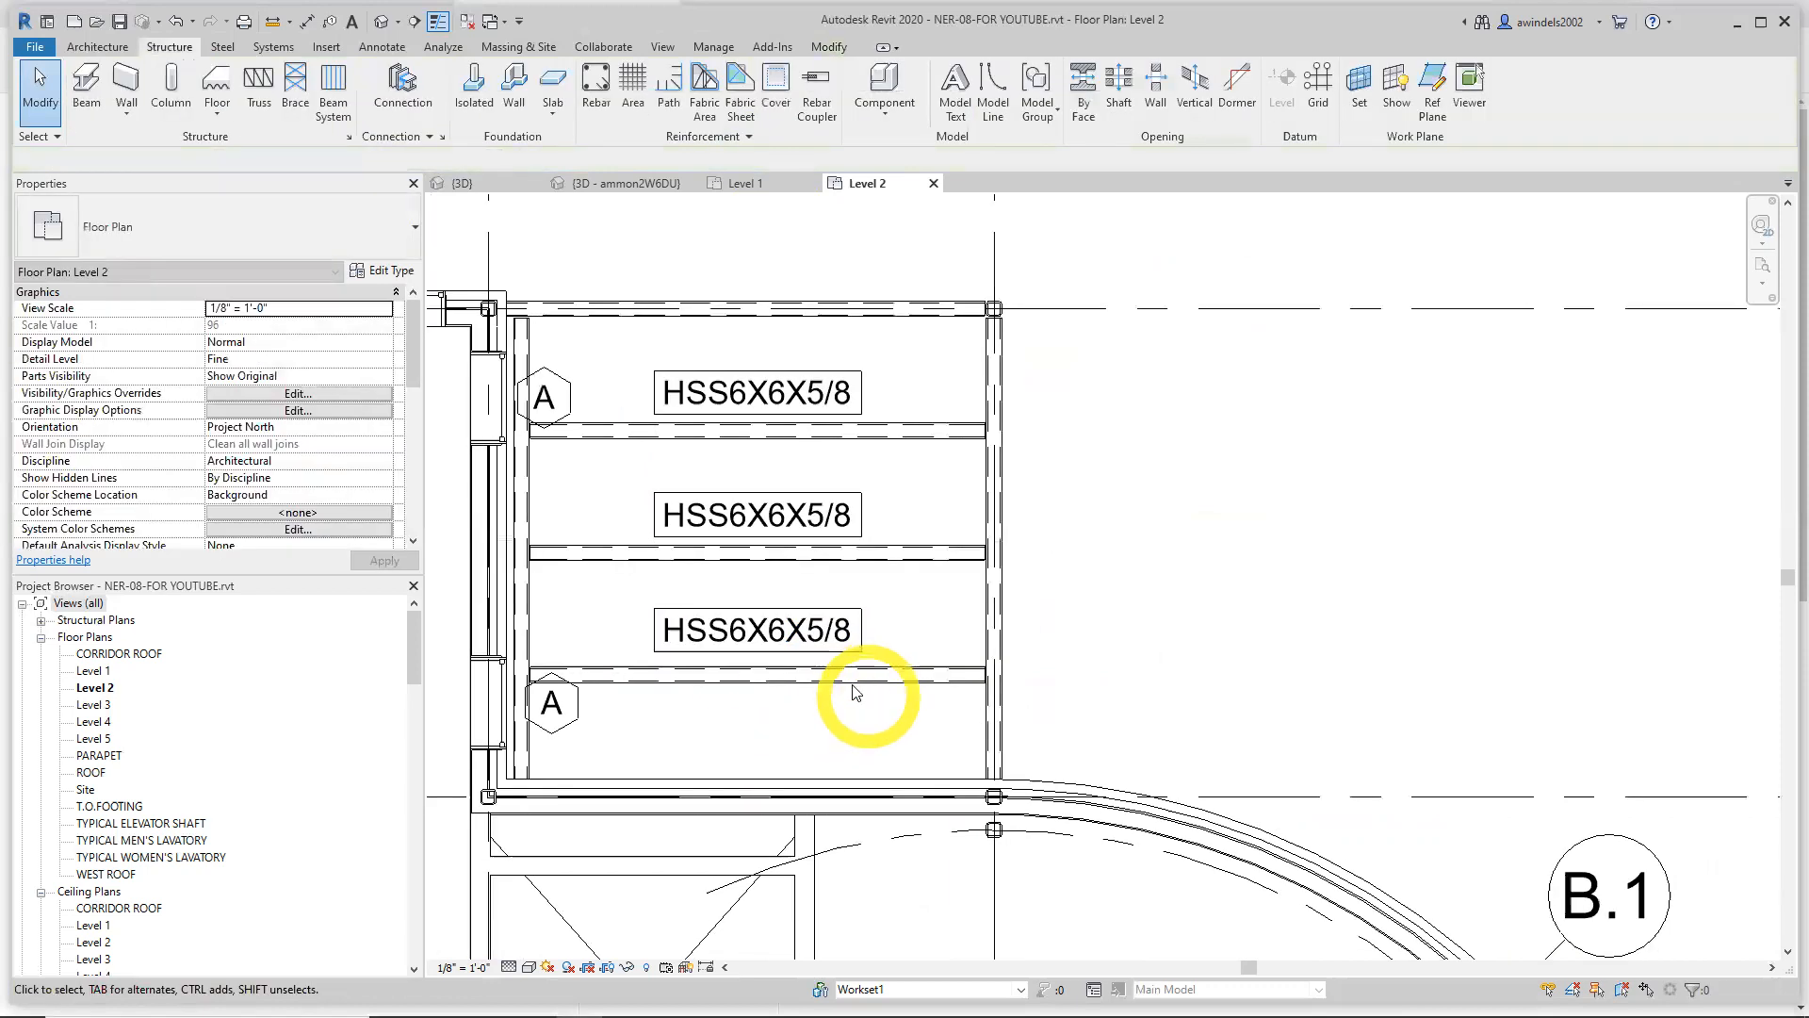
Examine the canopy's infill beams, perimeter beams and column from several angles in the 3D view
{"action": "left_click", "coordinate": [480, 181]}
{"action": "middle_click_drag", "start_coordinate": [1310, 827], "coordinate": [1116, 724]}
{"action": "scroll", "coordinate": [1122, 702], "scroll_direction": "up", "scroll_amount": 6}
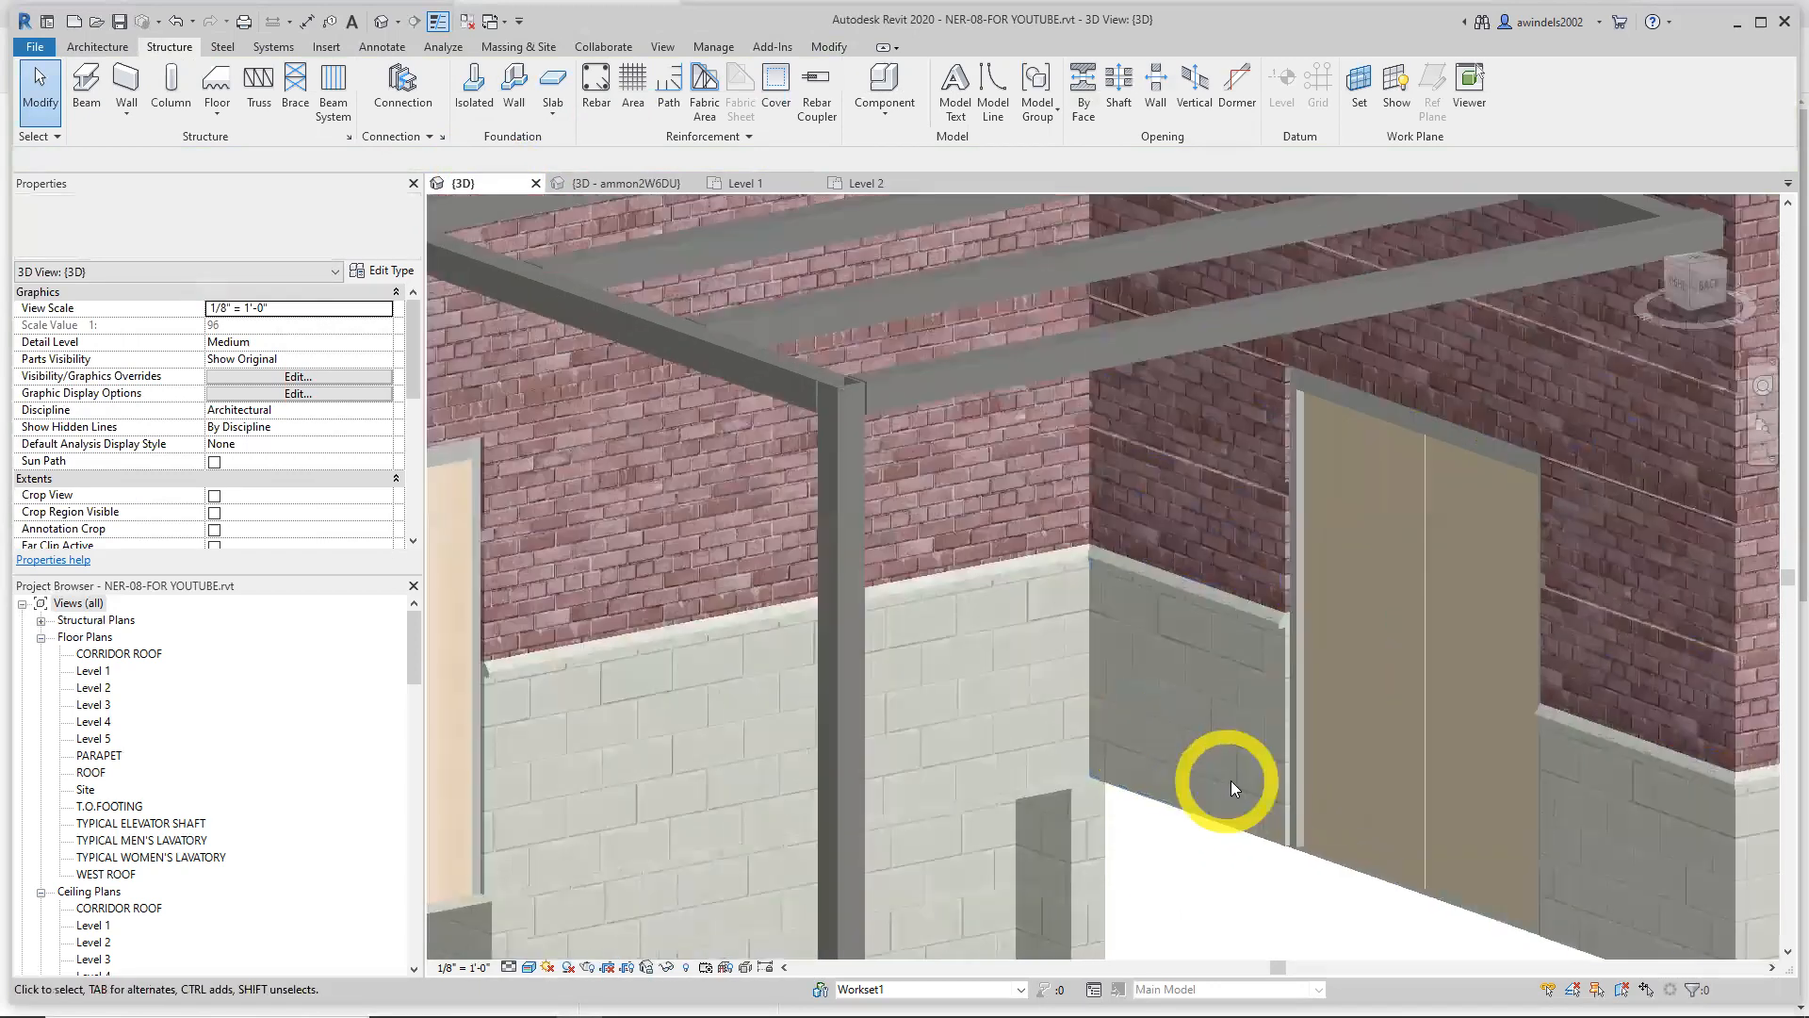
{"action": "scroll", "coordinate": [1227, 778], "scroll_direction": "down", "scroll_amount": 3}
{"action": "mouse_move", "coordinate": [1280, 874]}
{"action": "middle_mouse_down", "text": "shift"}
{"action": "mouse_move", "coordinate": [1297, 914]}
{"action": "mouse_move", "coordinate": [1288, 897]}
{"action": "middle_mouse_up", "text": "shift"}
{"action": "scroll", "coordinate": [1280, 875], "scroll_direction": "down", "scroll_amount": 2}
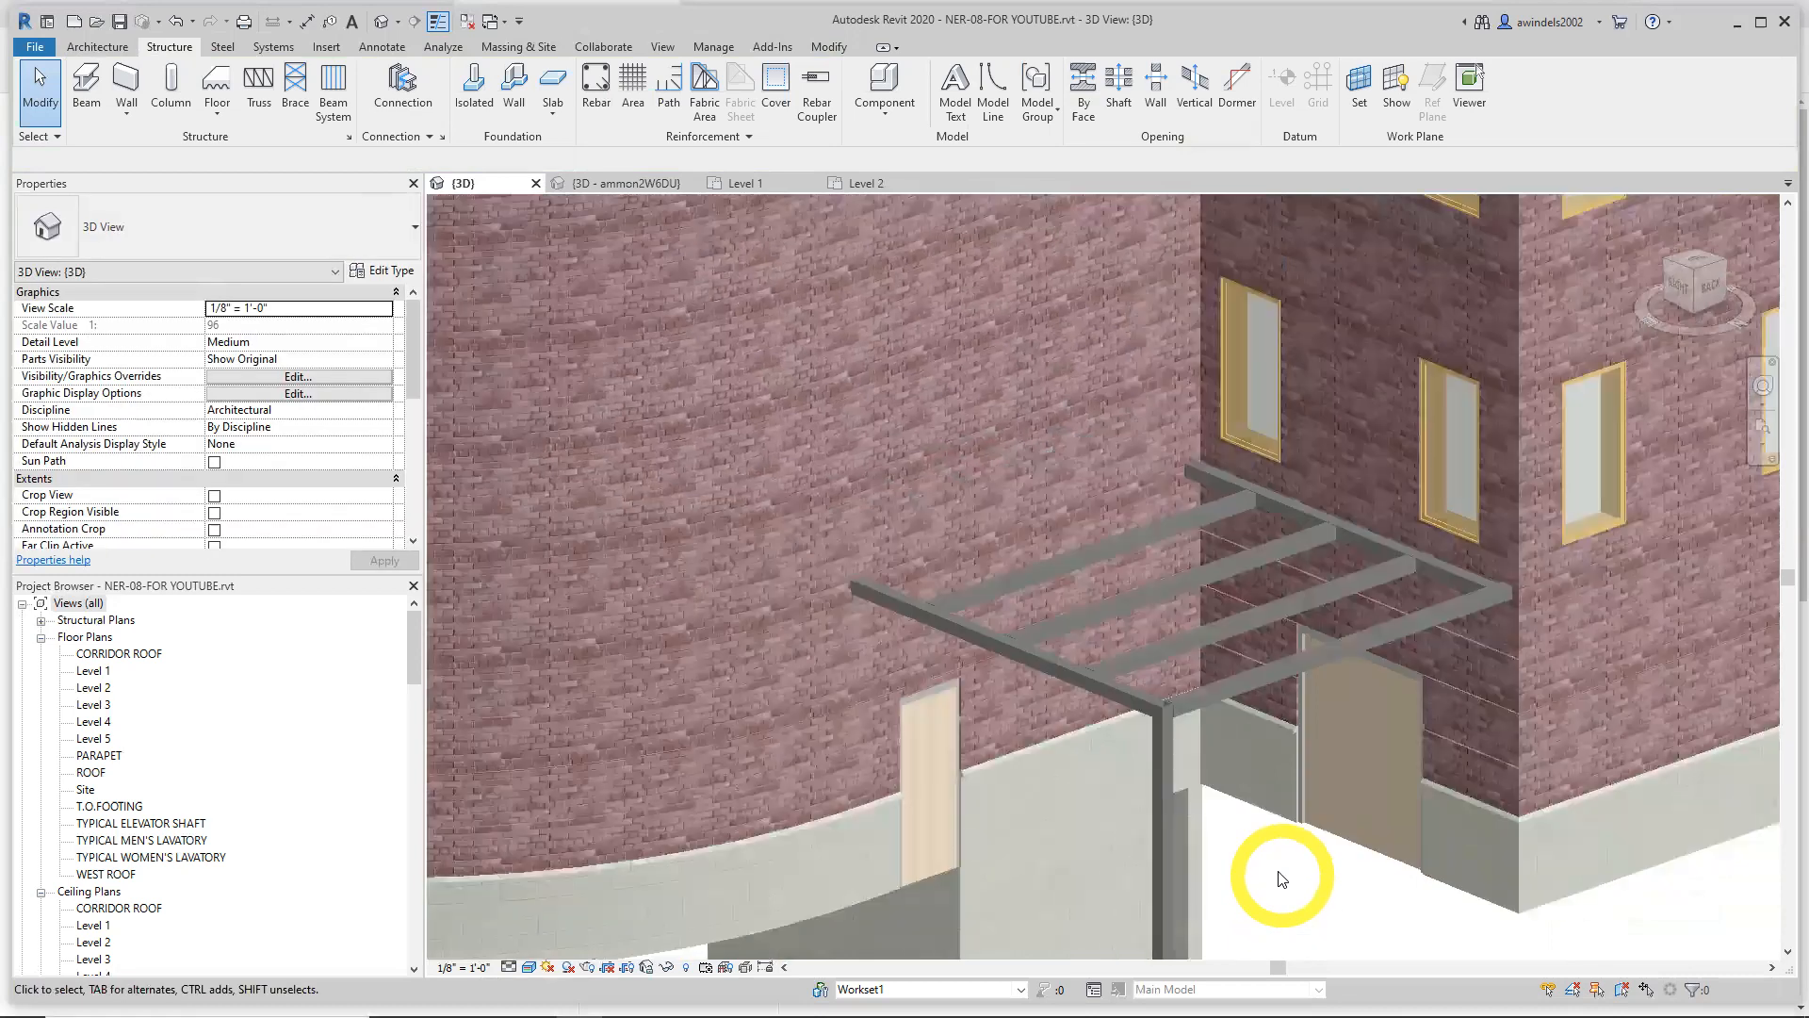
{"action": "middle_click_drag", "start_coordinate": [1205, 737], "coordinate": [1269, 790], "text": "shift"}
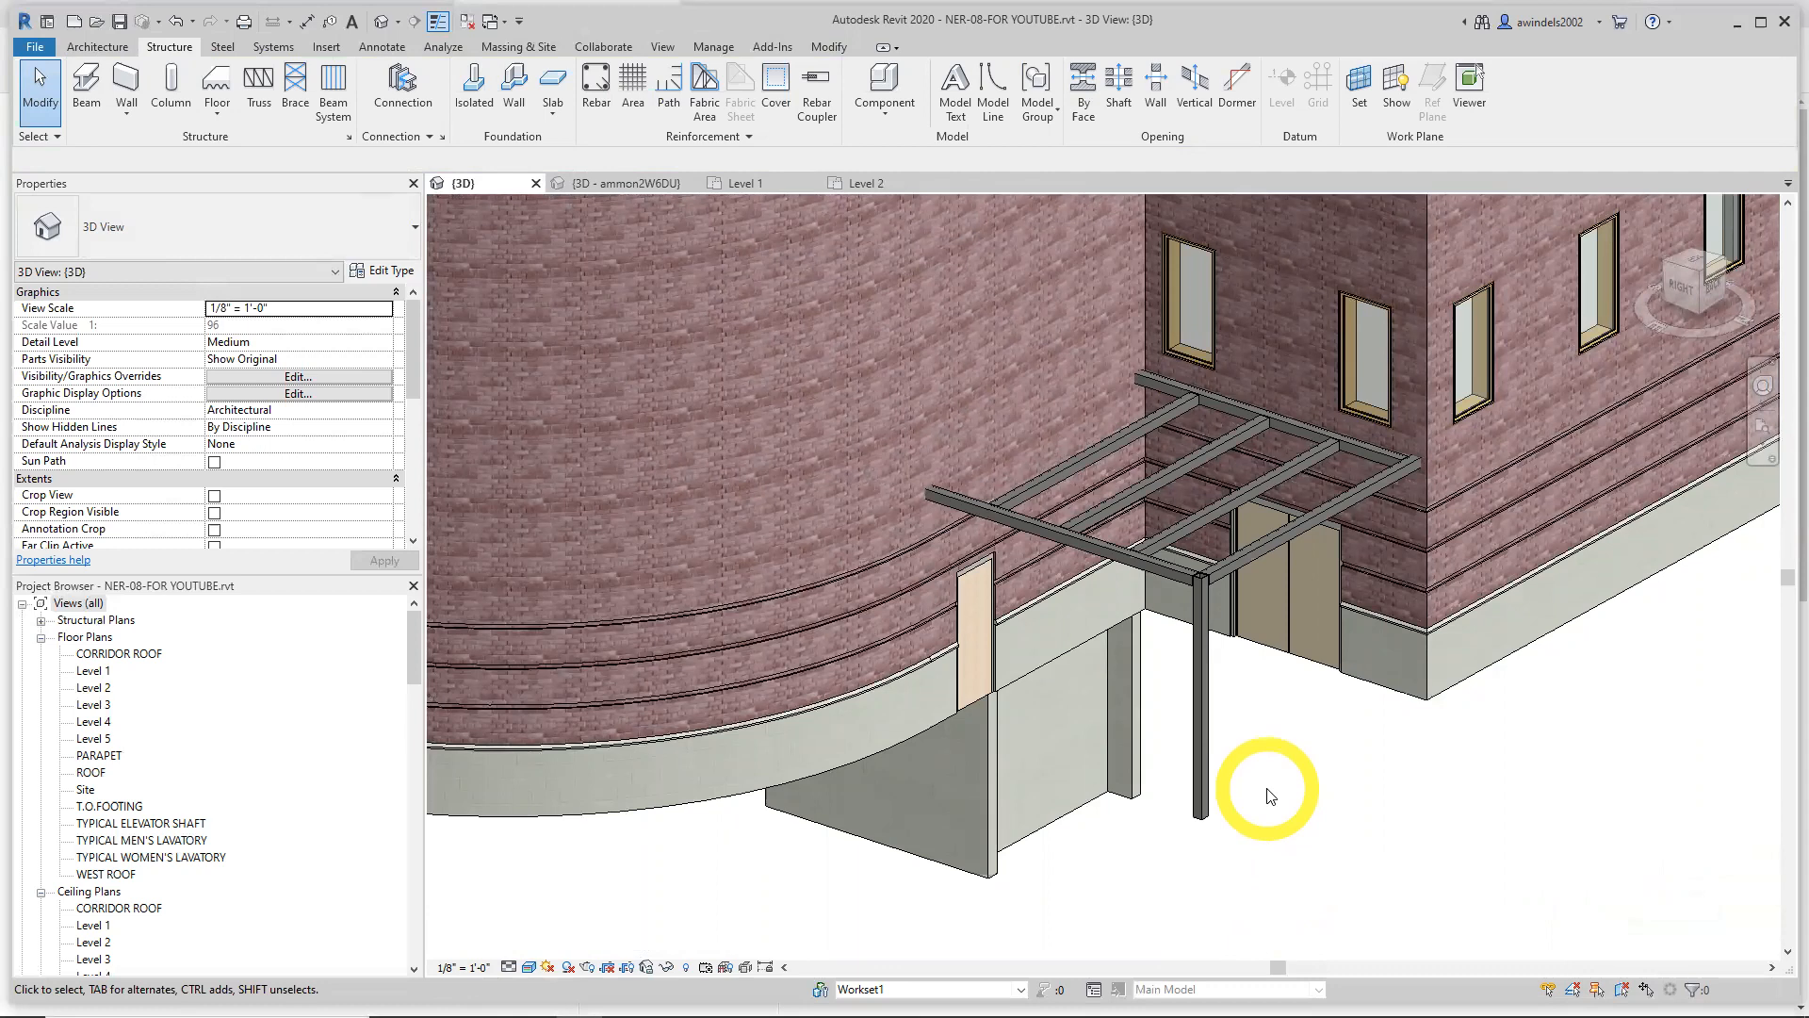
In the Level 2 plan, select everything in the canopy bay and clear all categories in the selection filter
{"action": "left_click", "coordinate": [856, 185]}
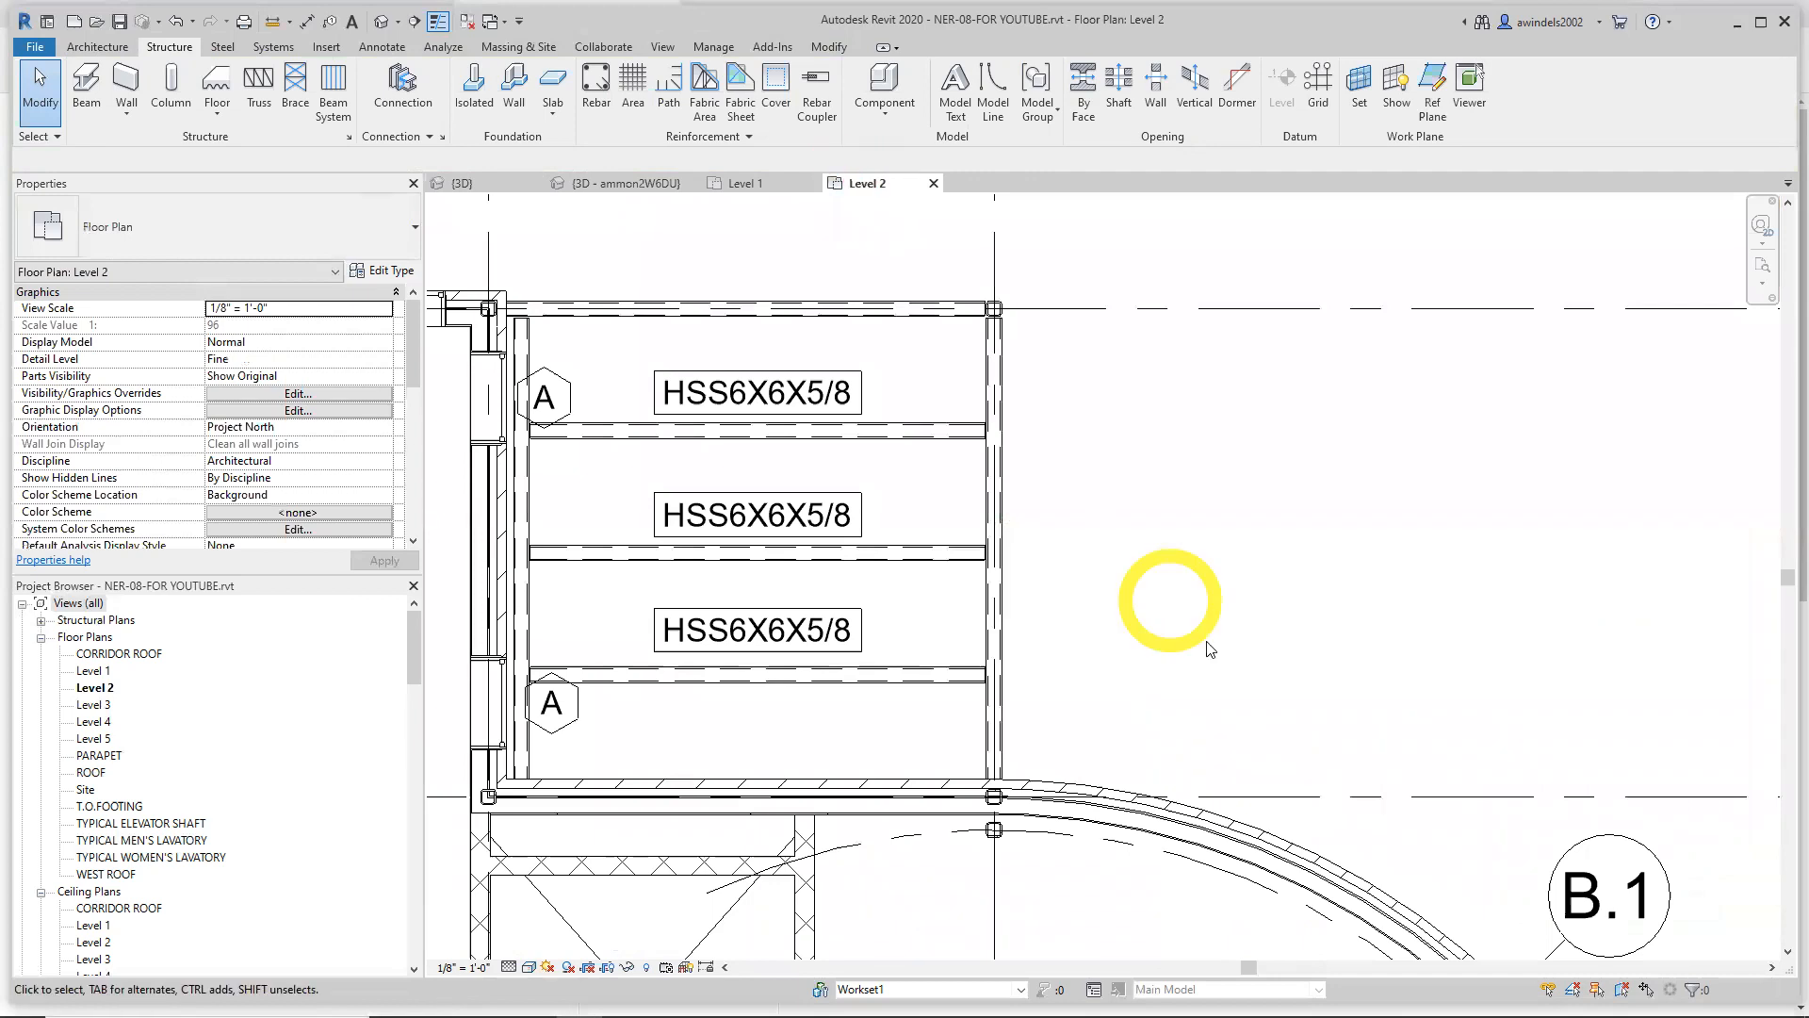
{"action": "scroll", "coordinate": [981, 444], "scroll_direction": "down", "scroll_amount": 2}
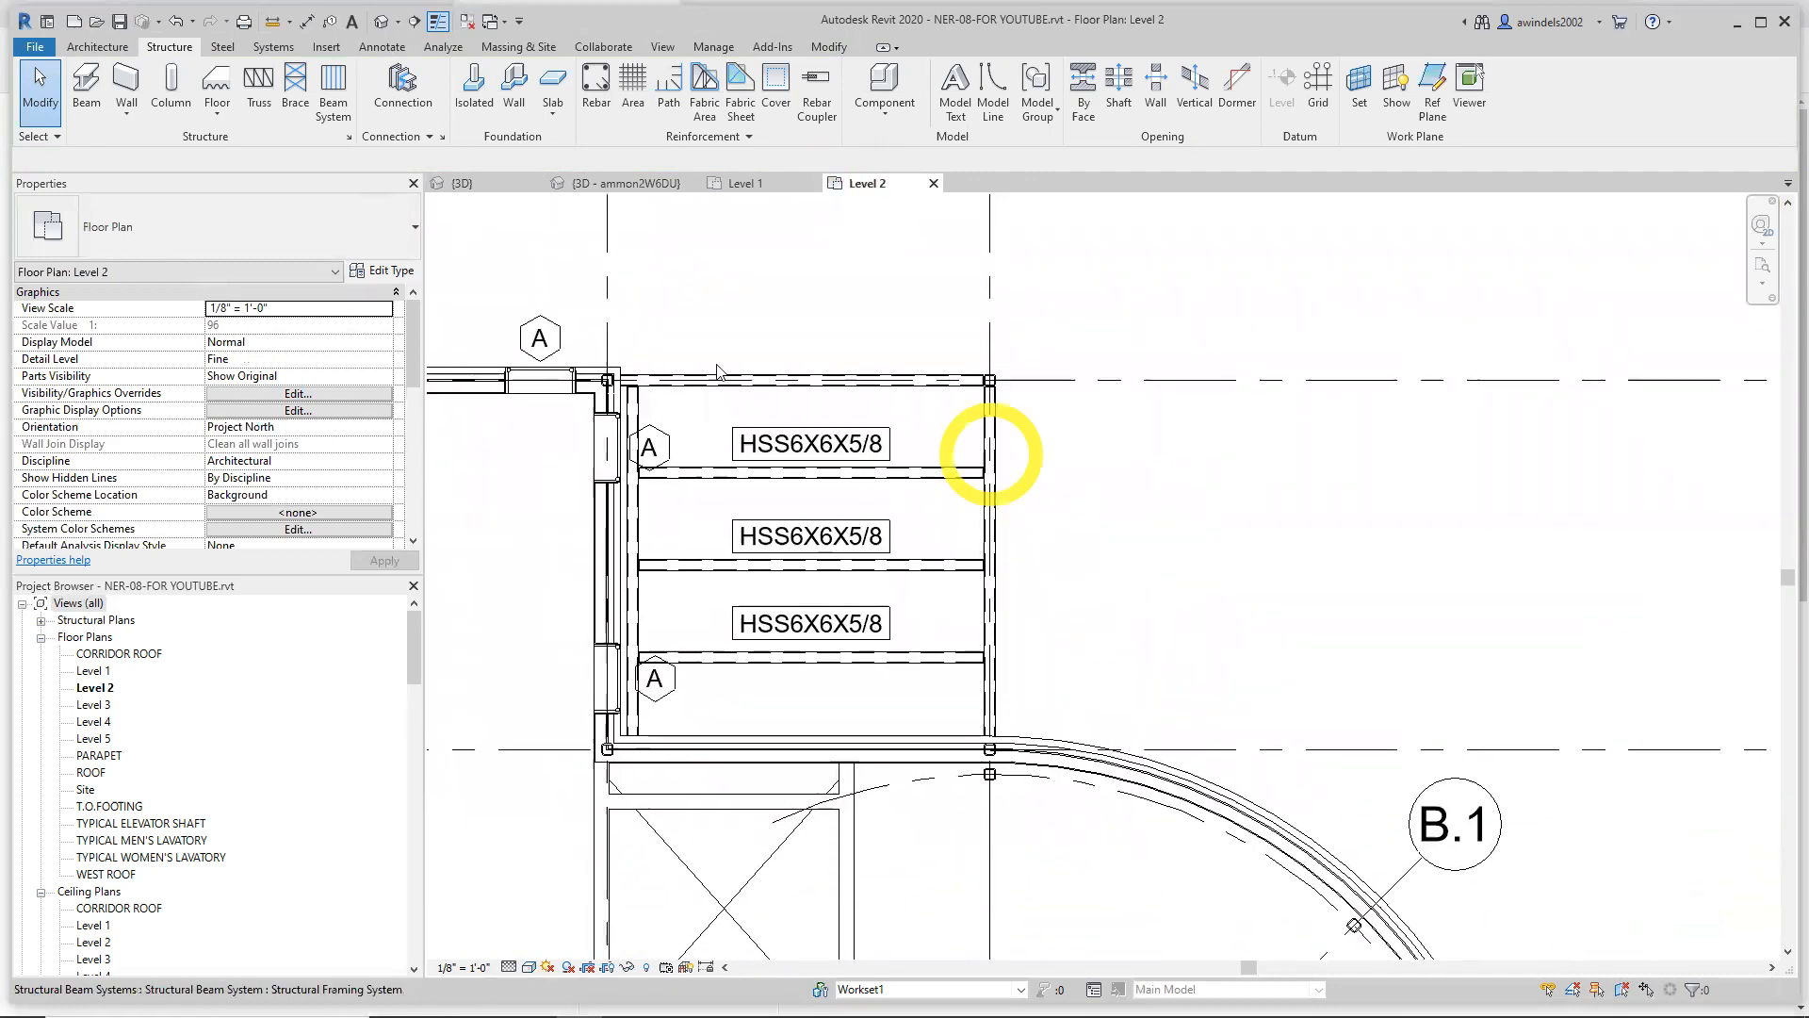
{"action": "left_click_drag", "start_coordinate": [556, 287], "coordinate": [927, 603]}
{"action": "left_click_drag", "start_coordinate": [1071, 815], "coordinate": [1074, 830]}
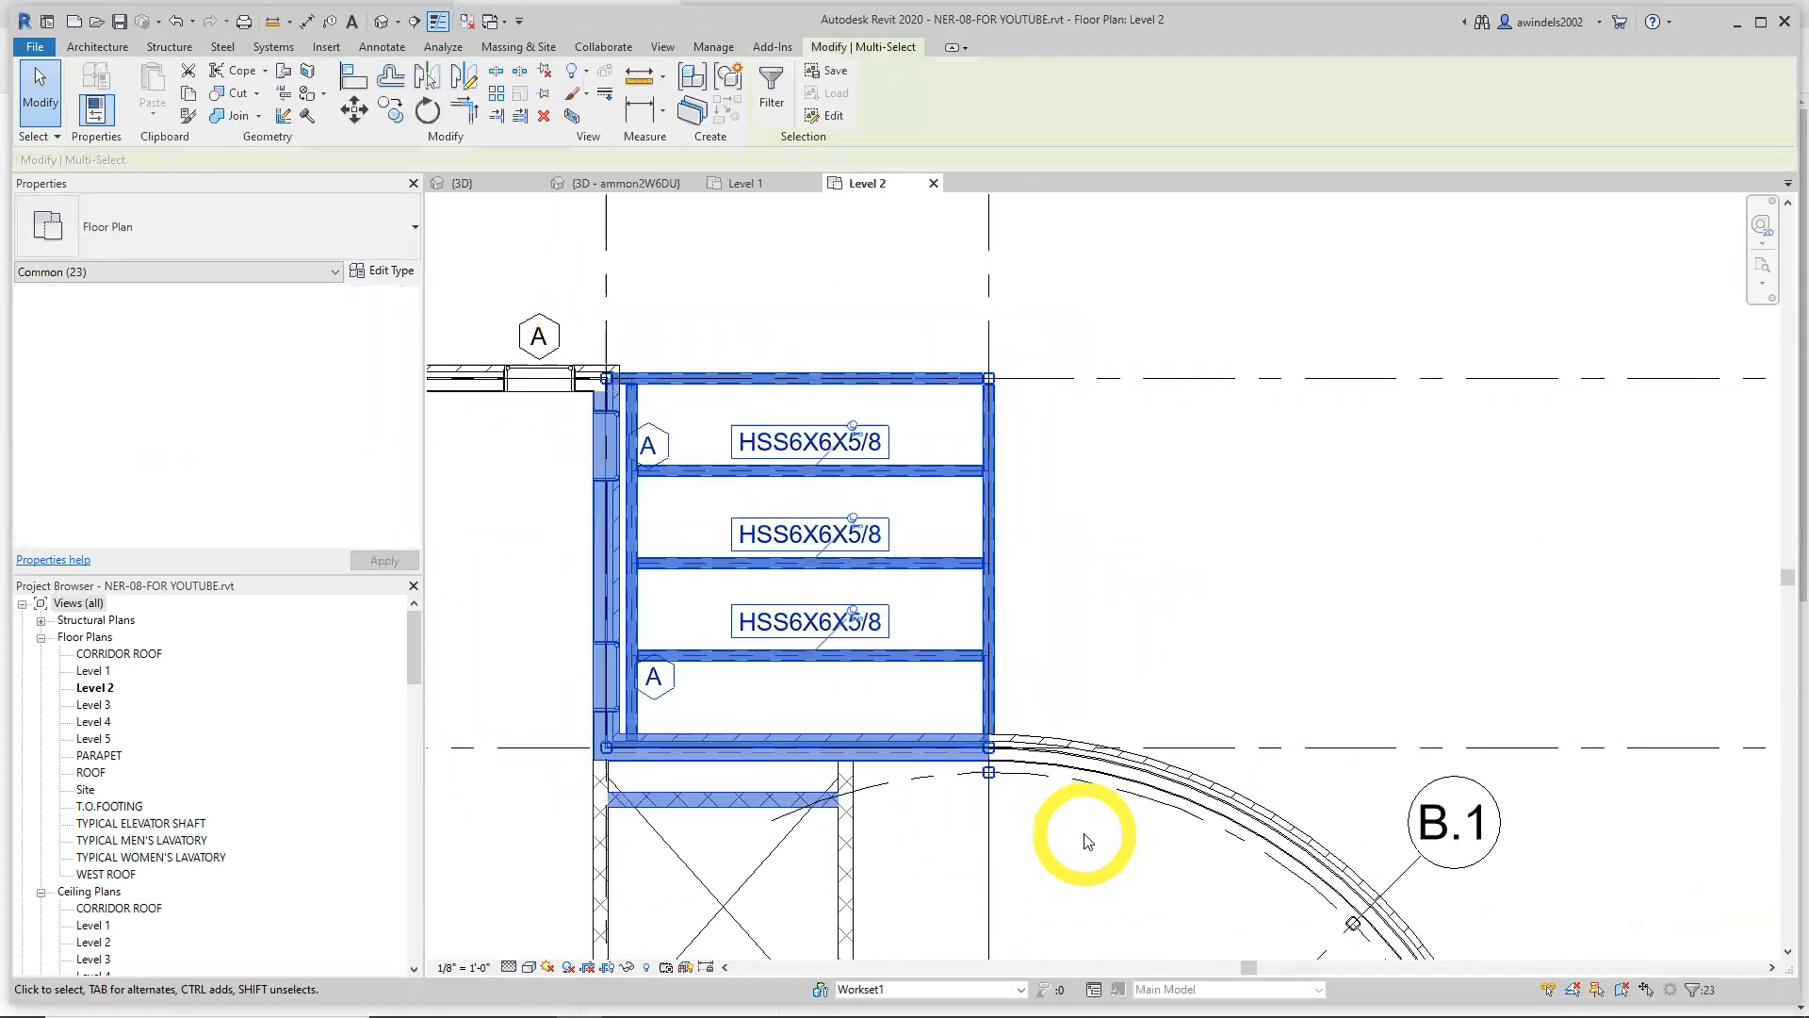
{"action": "left_click", "coordinate": [771, 86]}
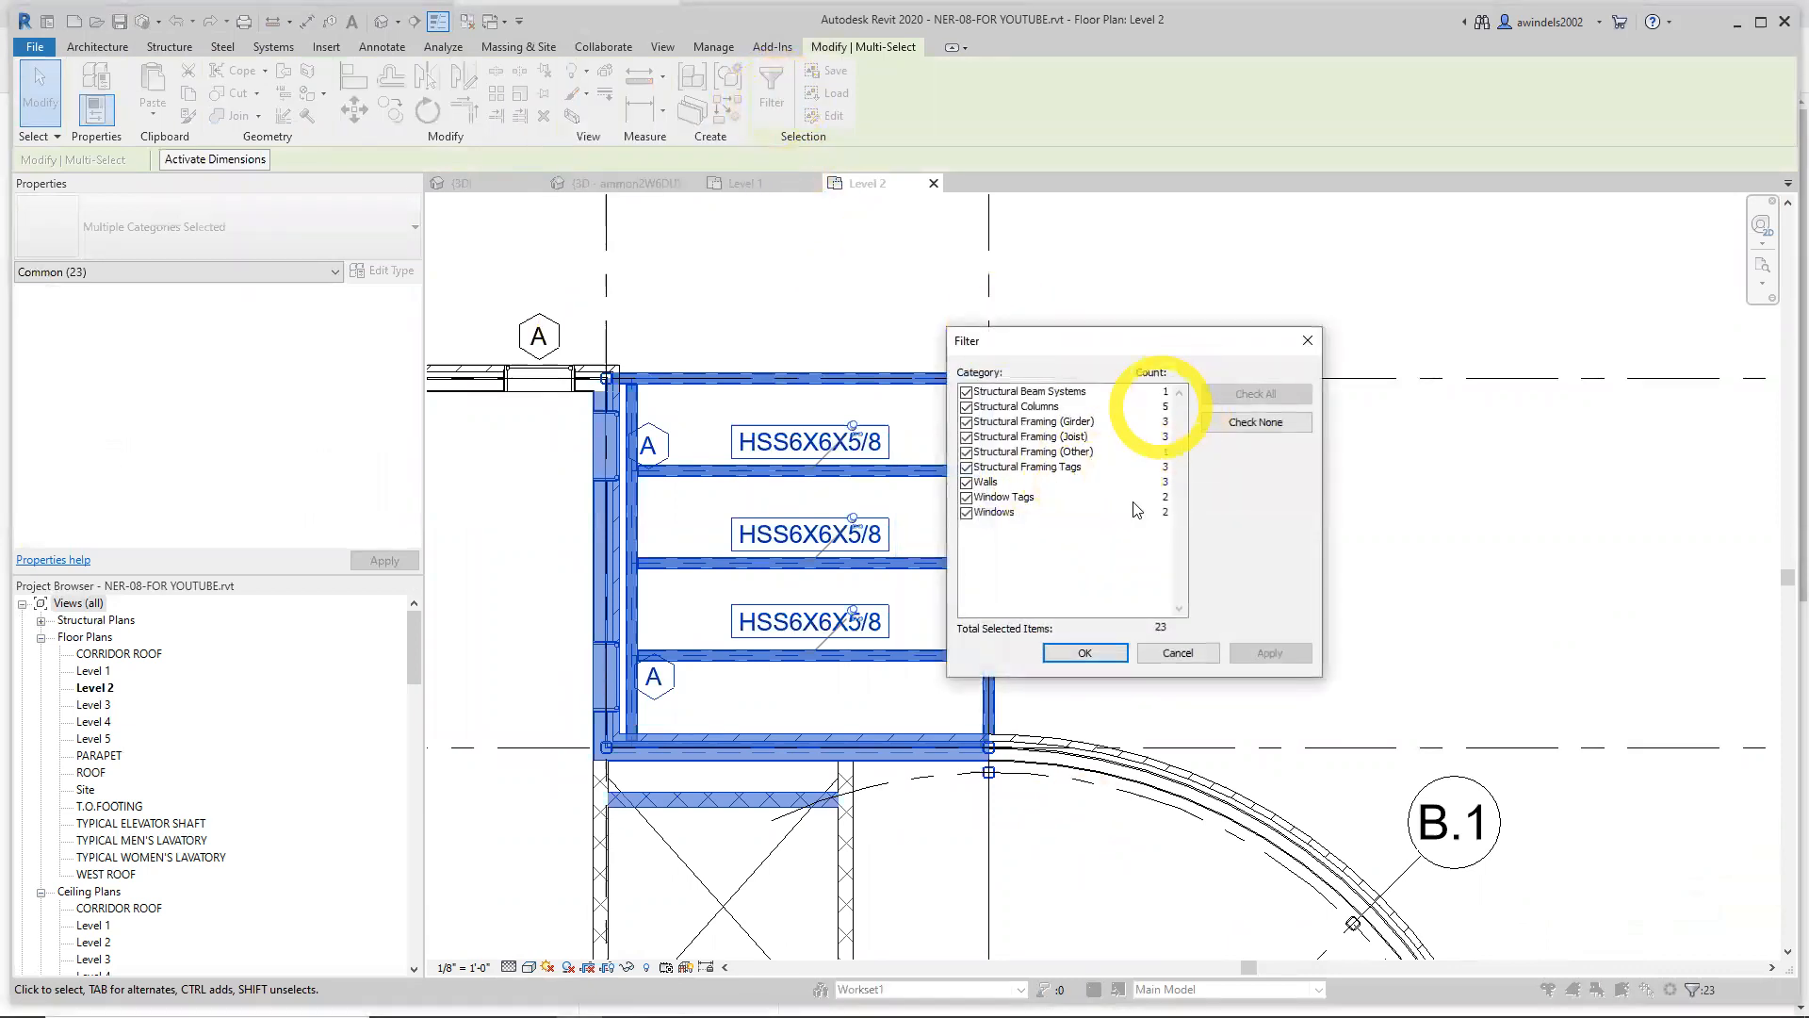
{"action": "left_click", "coordinate": [1261, 420]}
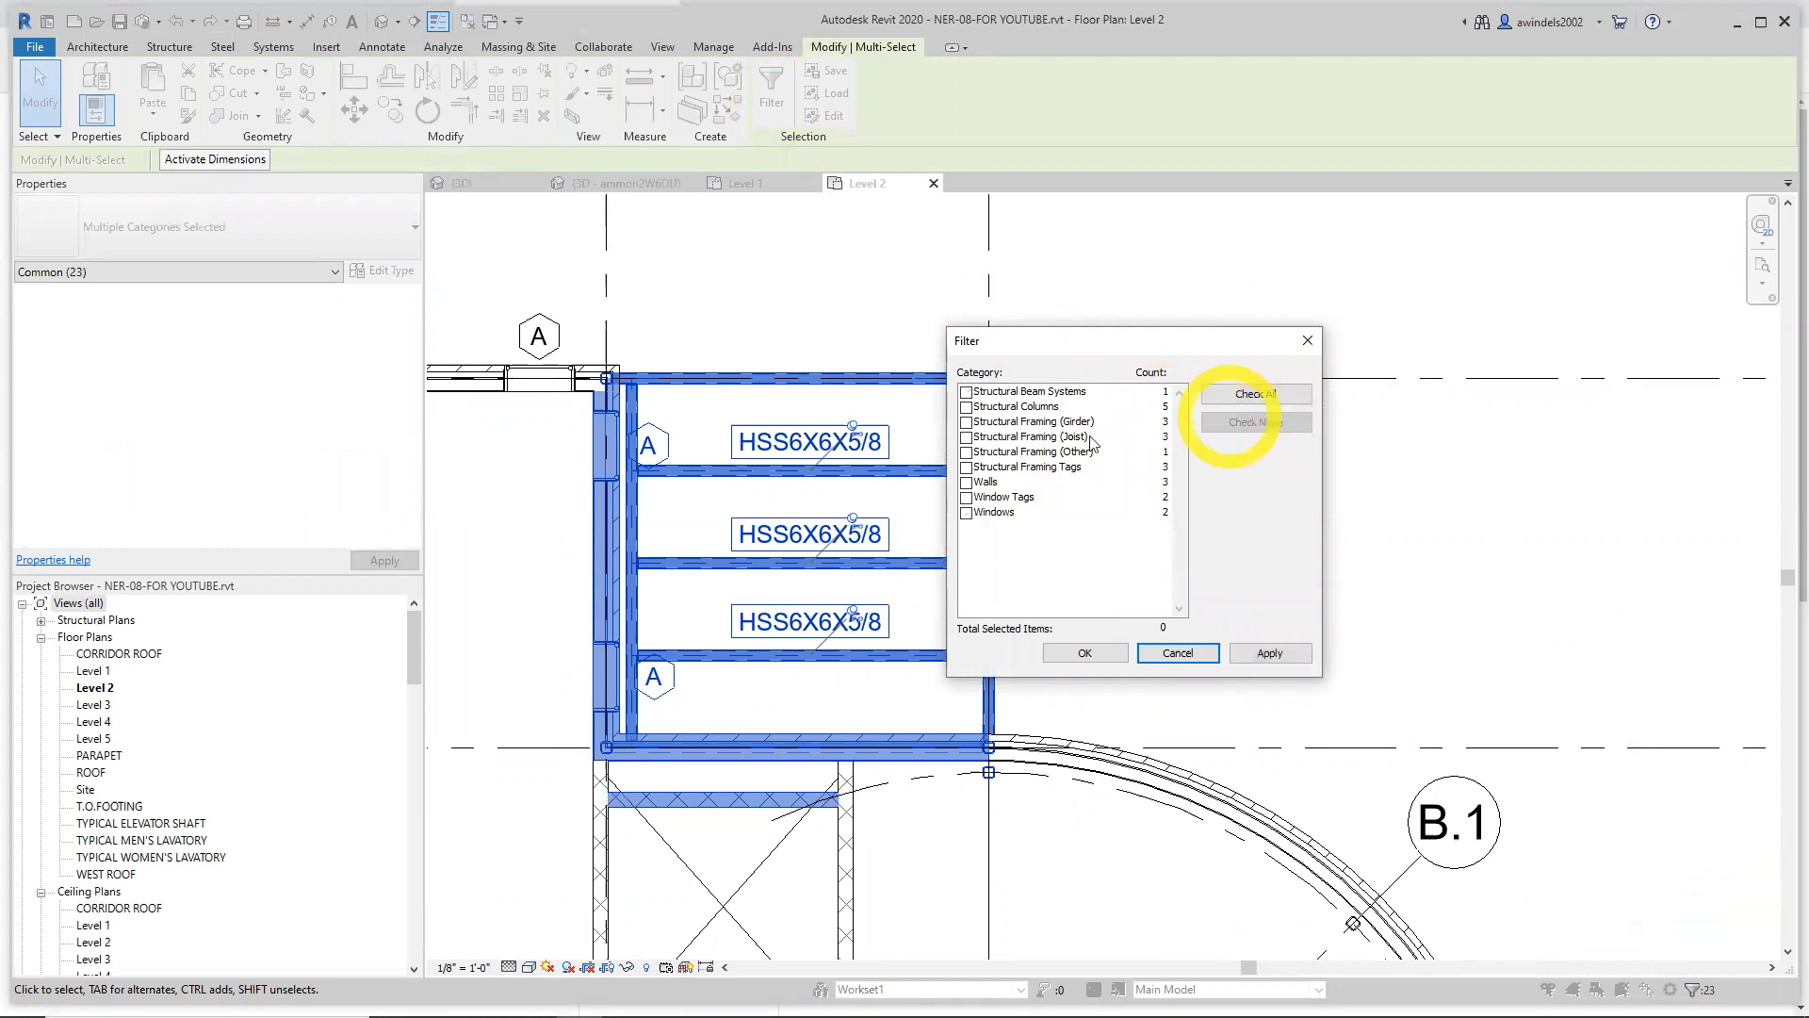
Filter the selection to Structural Beam Systems and Structural Framing of the Girder, Joist and Other categories
{"action": "left_click_drag", "start_coordinate": [1143, 341], "coordinate": [1174, 340]}
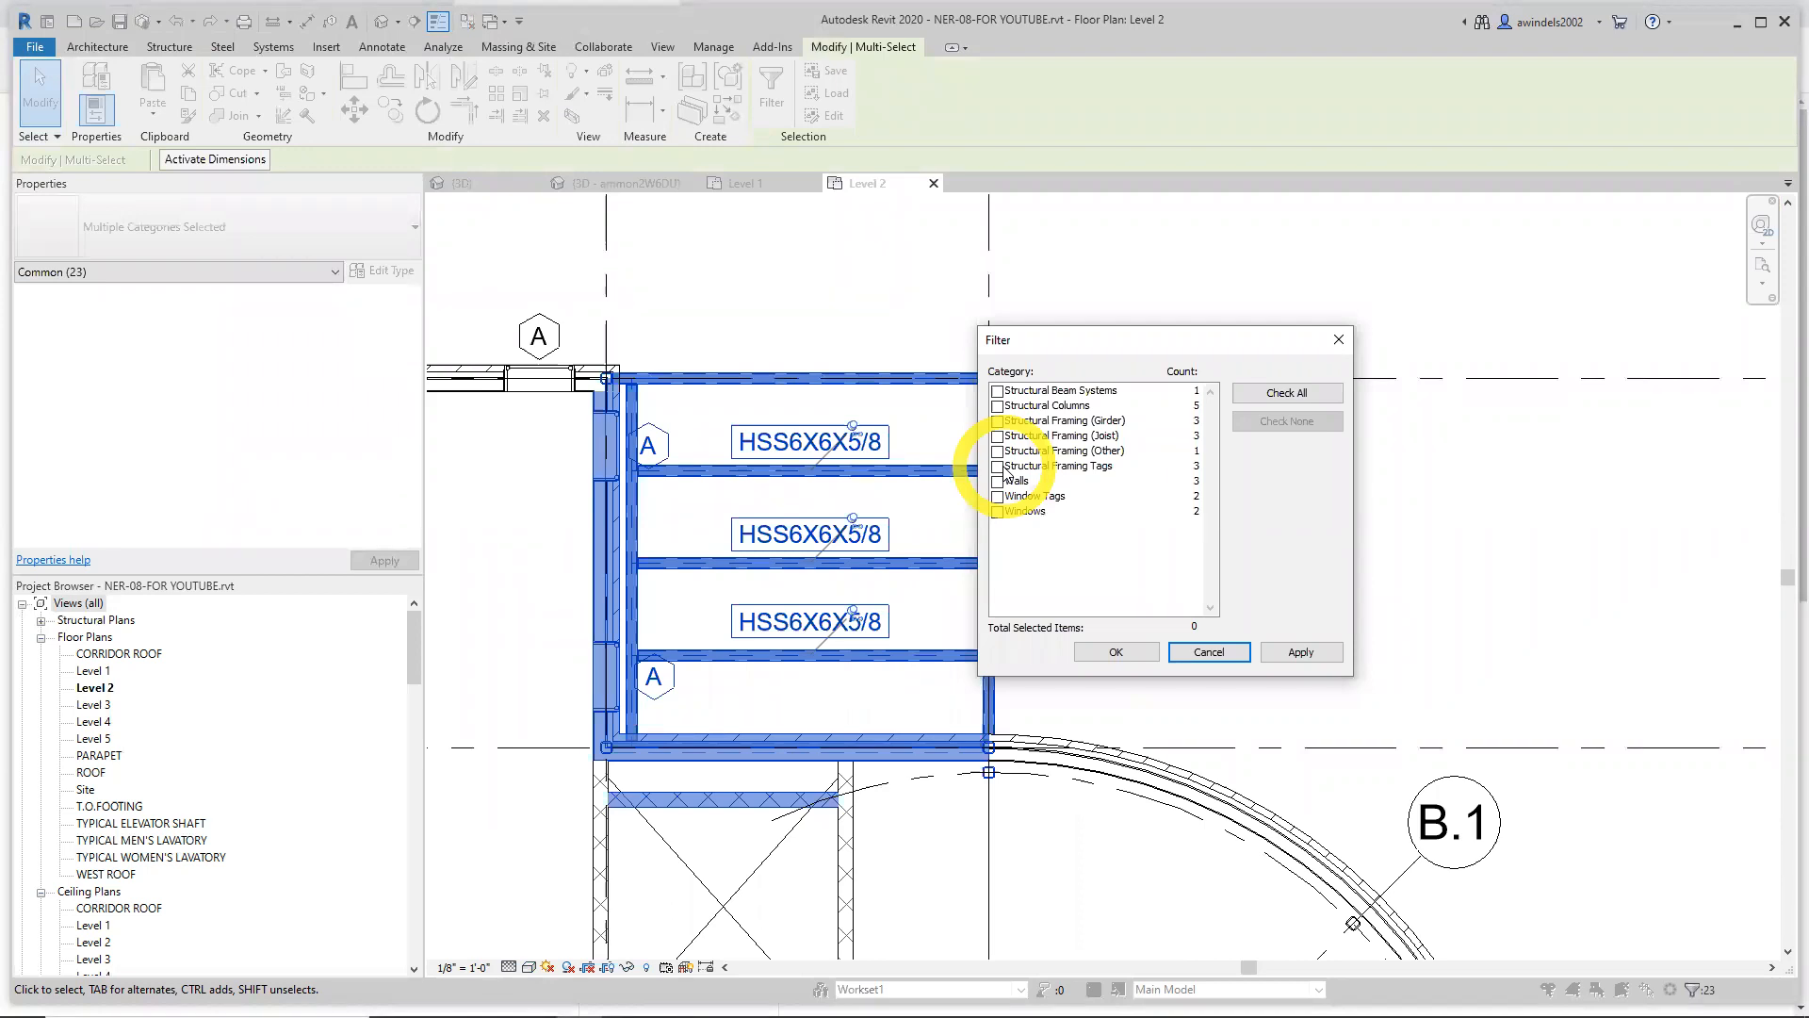
{"action": "left_click", "coordinate": [997, 422]}
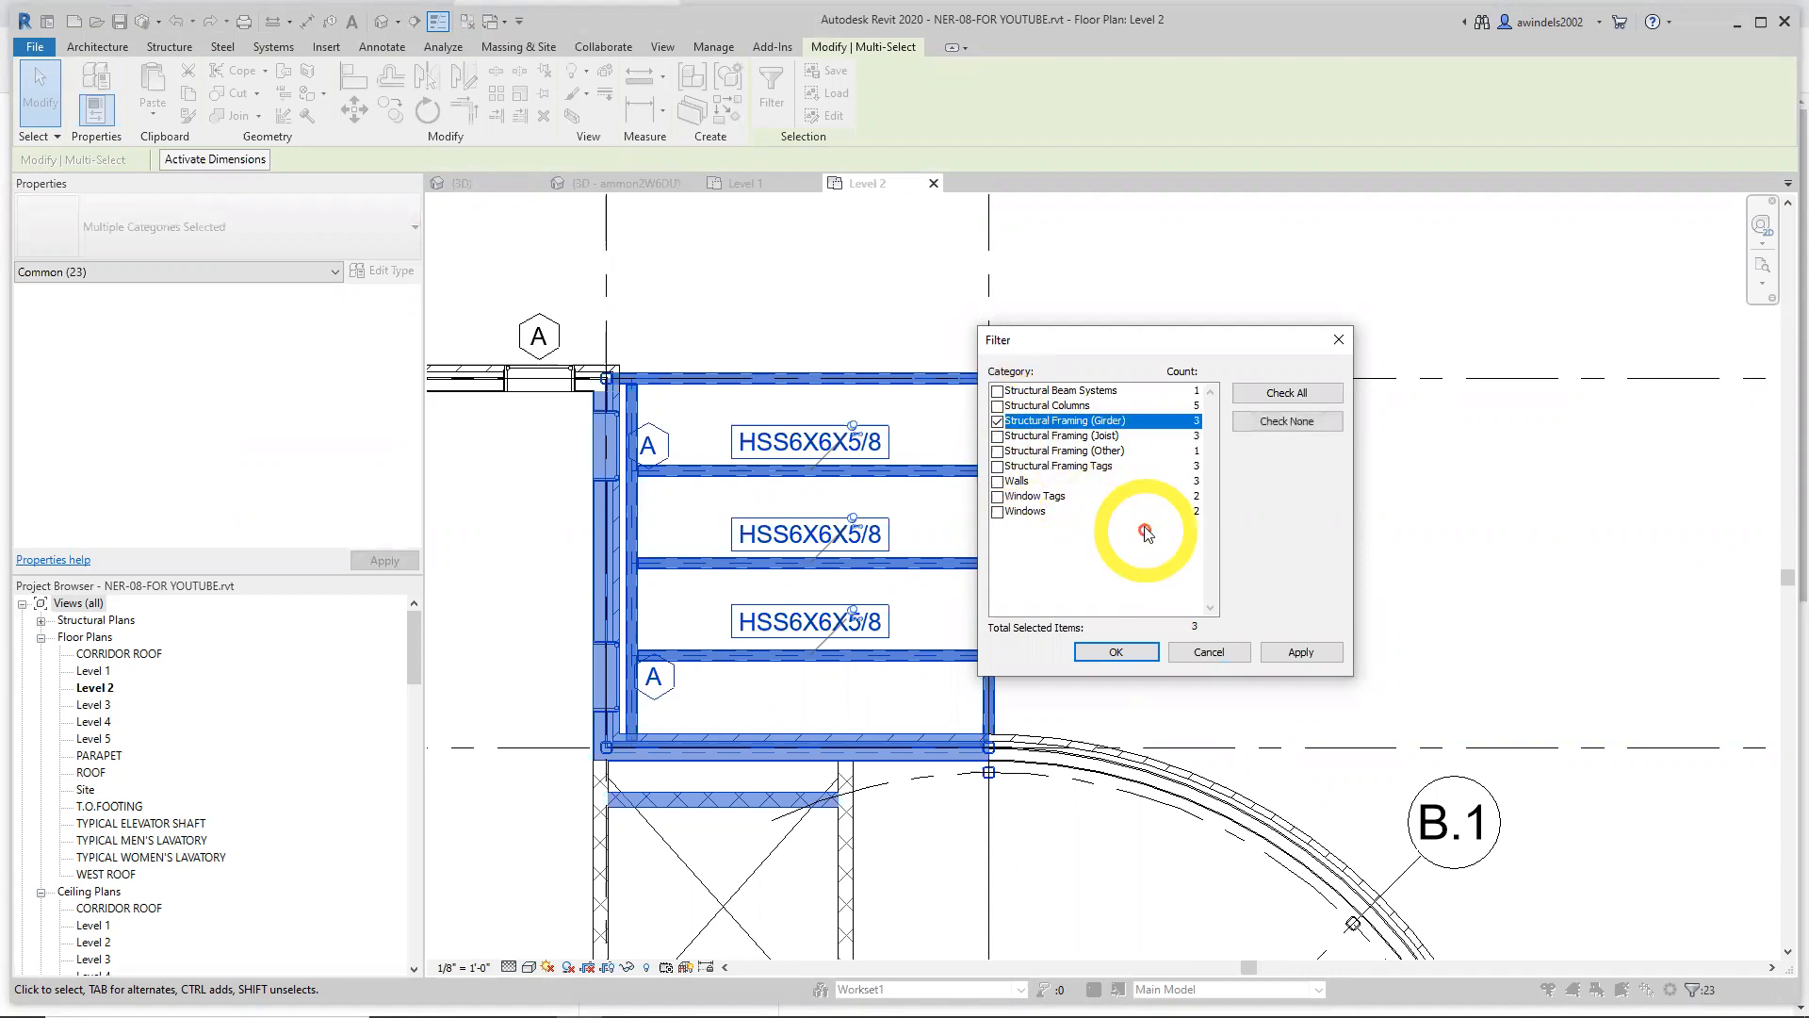
{"action": "left_click", "coordinate": [1013, 439]}
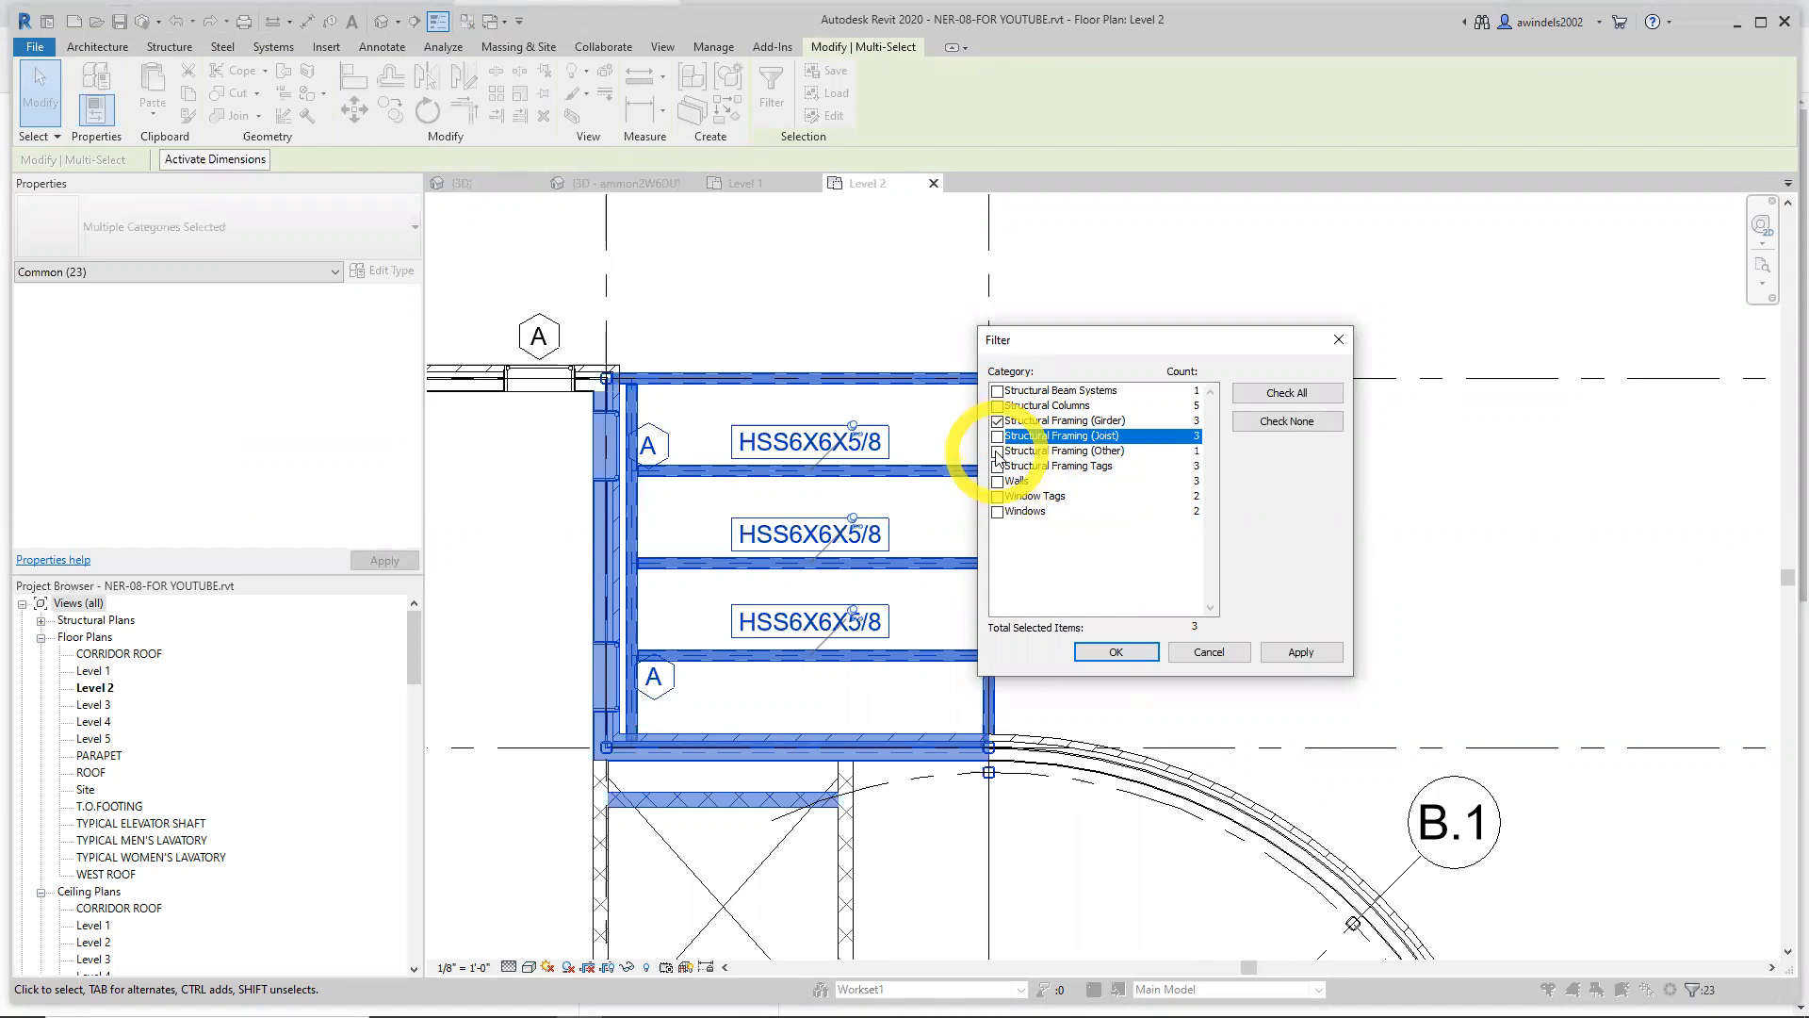
{"action": "left_click", "coordinate": [998, 452]}
{"action": "left_click", "coordinate": [999, 437]}
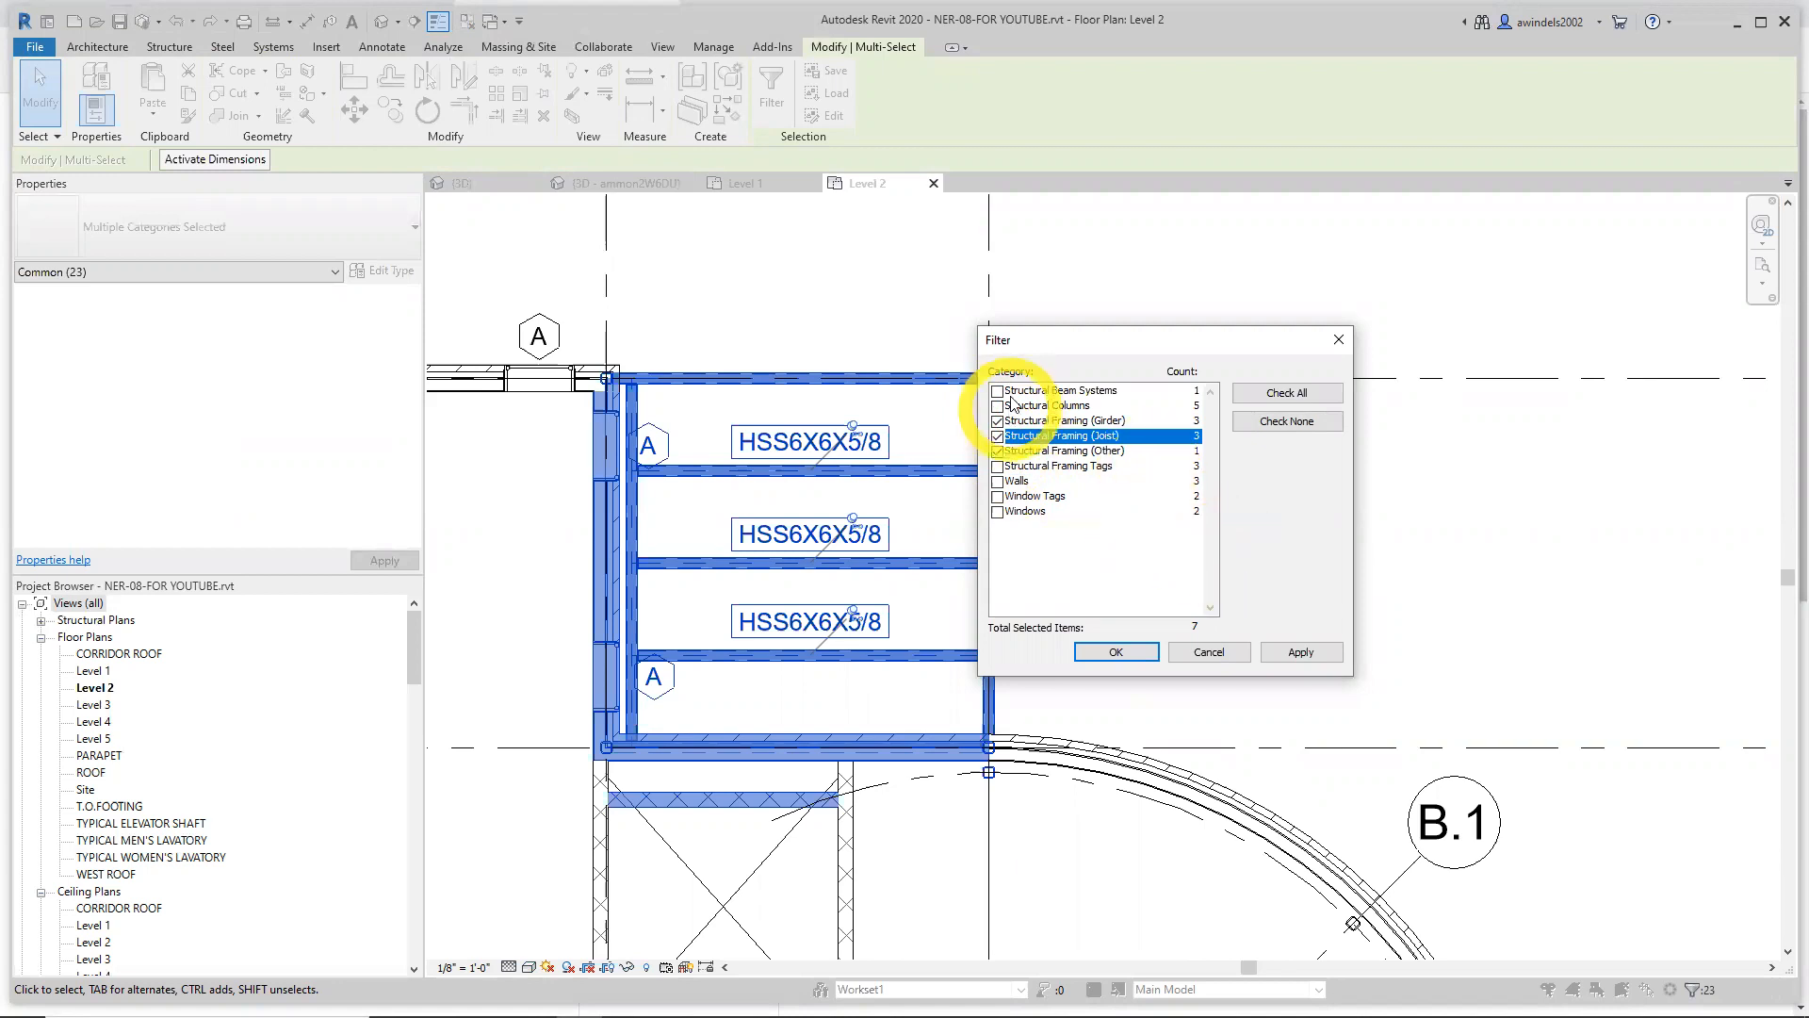
{"action": "left_click", "coordinate": [998, 391]}
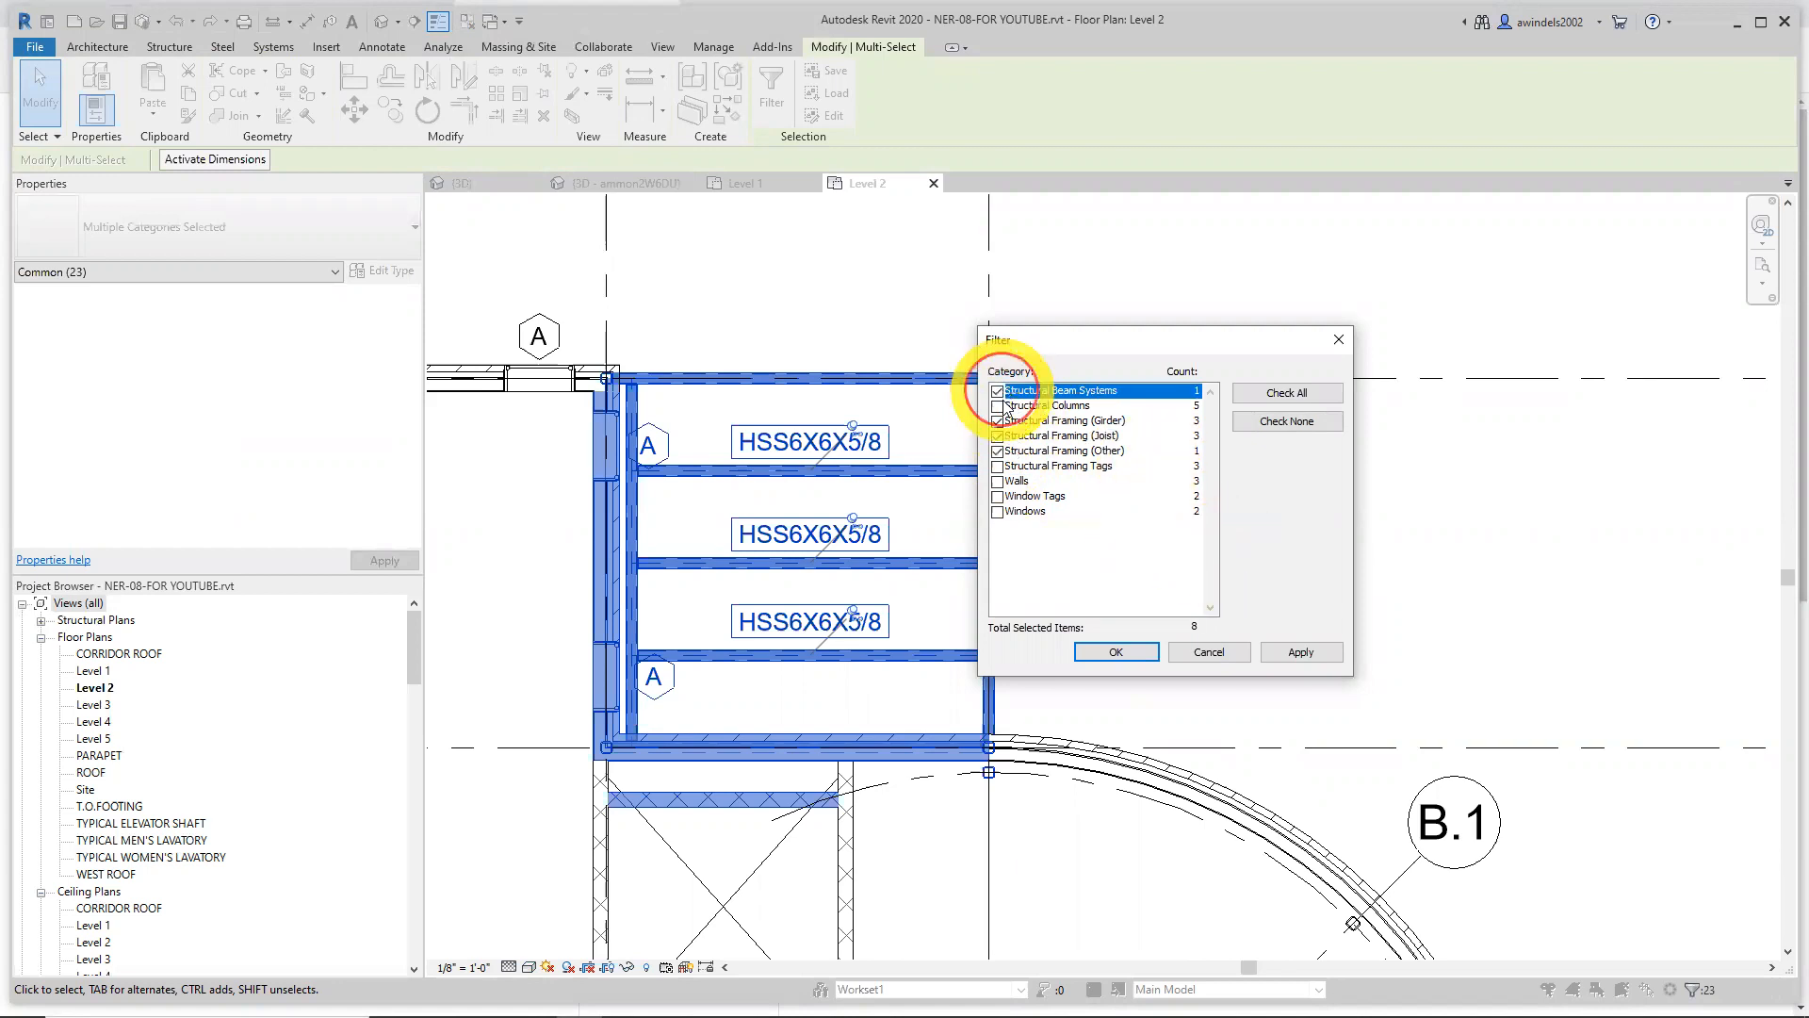
{"action": "left_click", "coordinate": [1123, 650]}
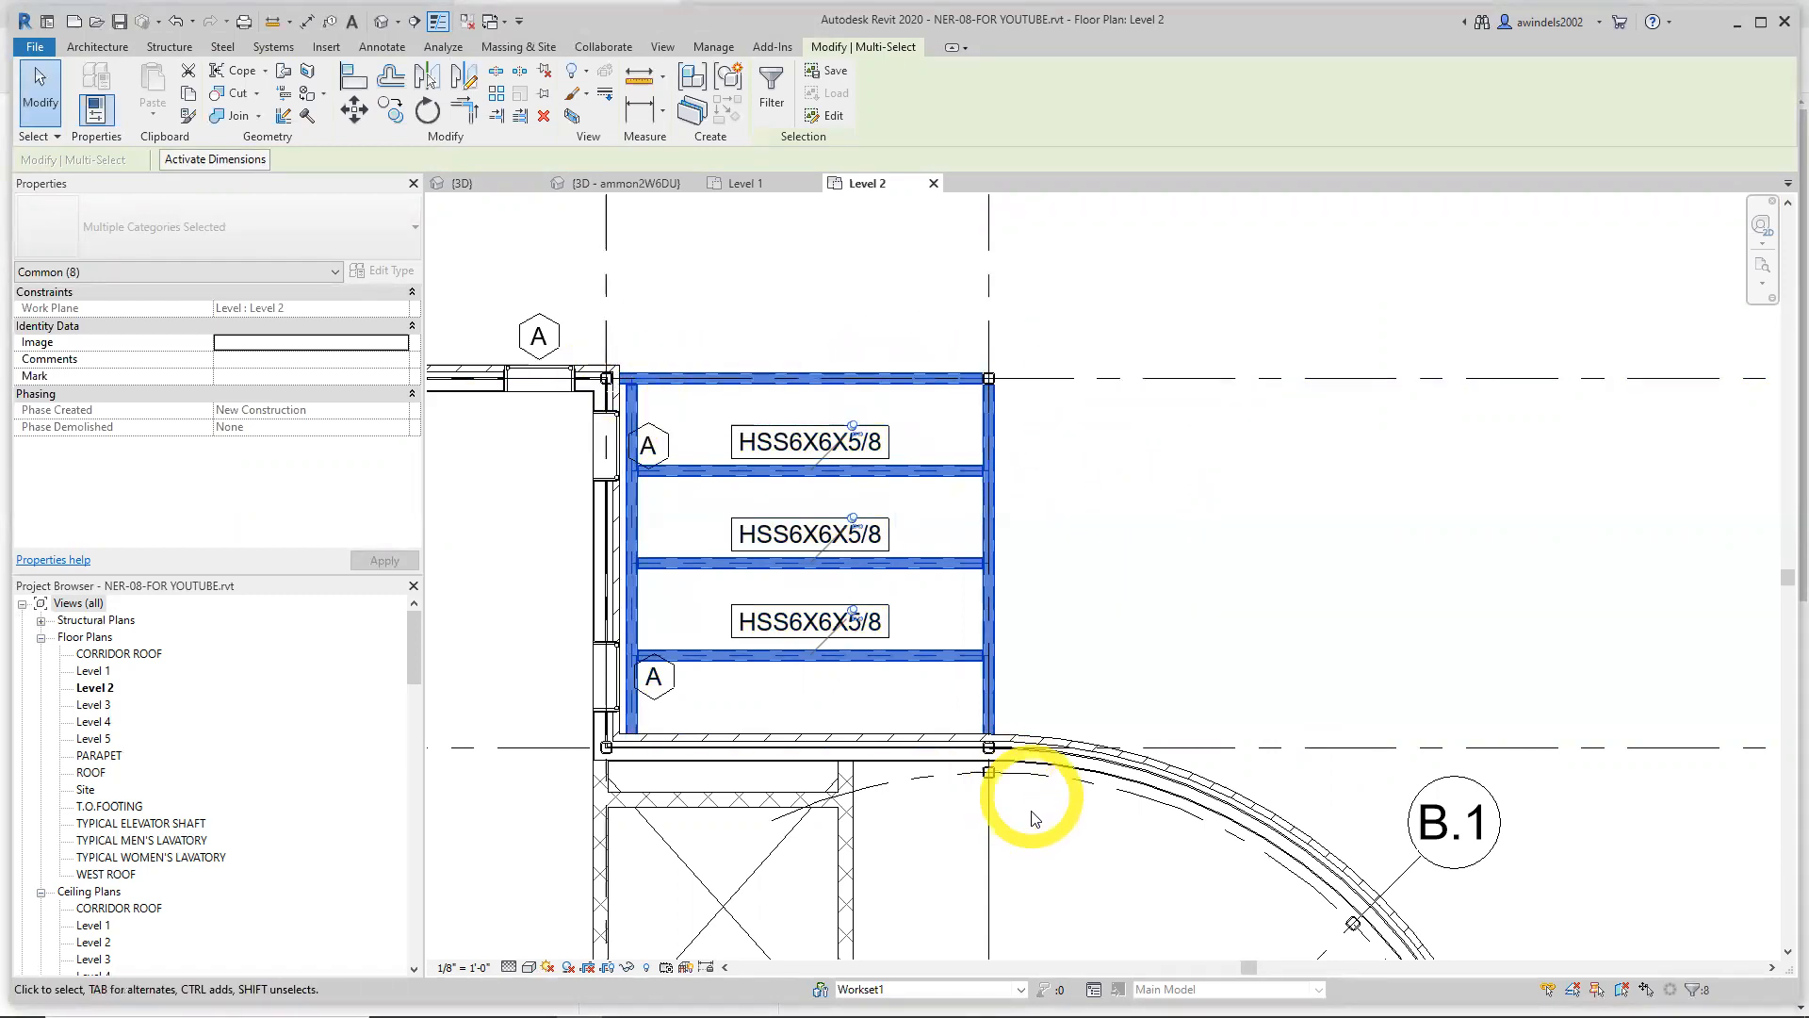
Mirror a copy of the selected canopy framing about the horizontal reference plane between grids C and D, and clear the selection
{"action": "scroll", "coordinate": [1084, 641], "scroll_direction": "down", "scroll_amount": 4}
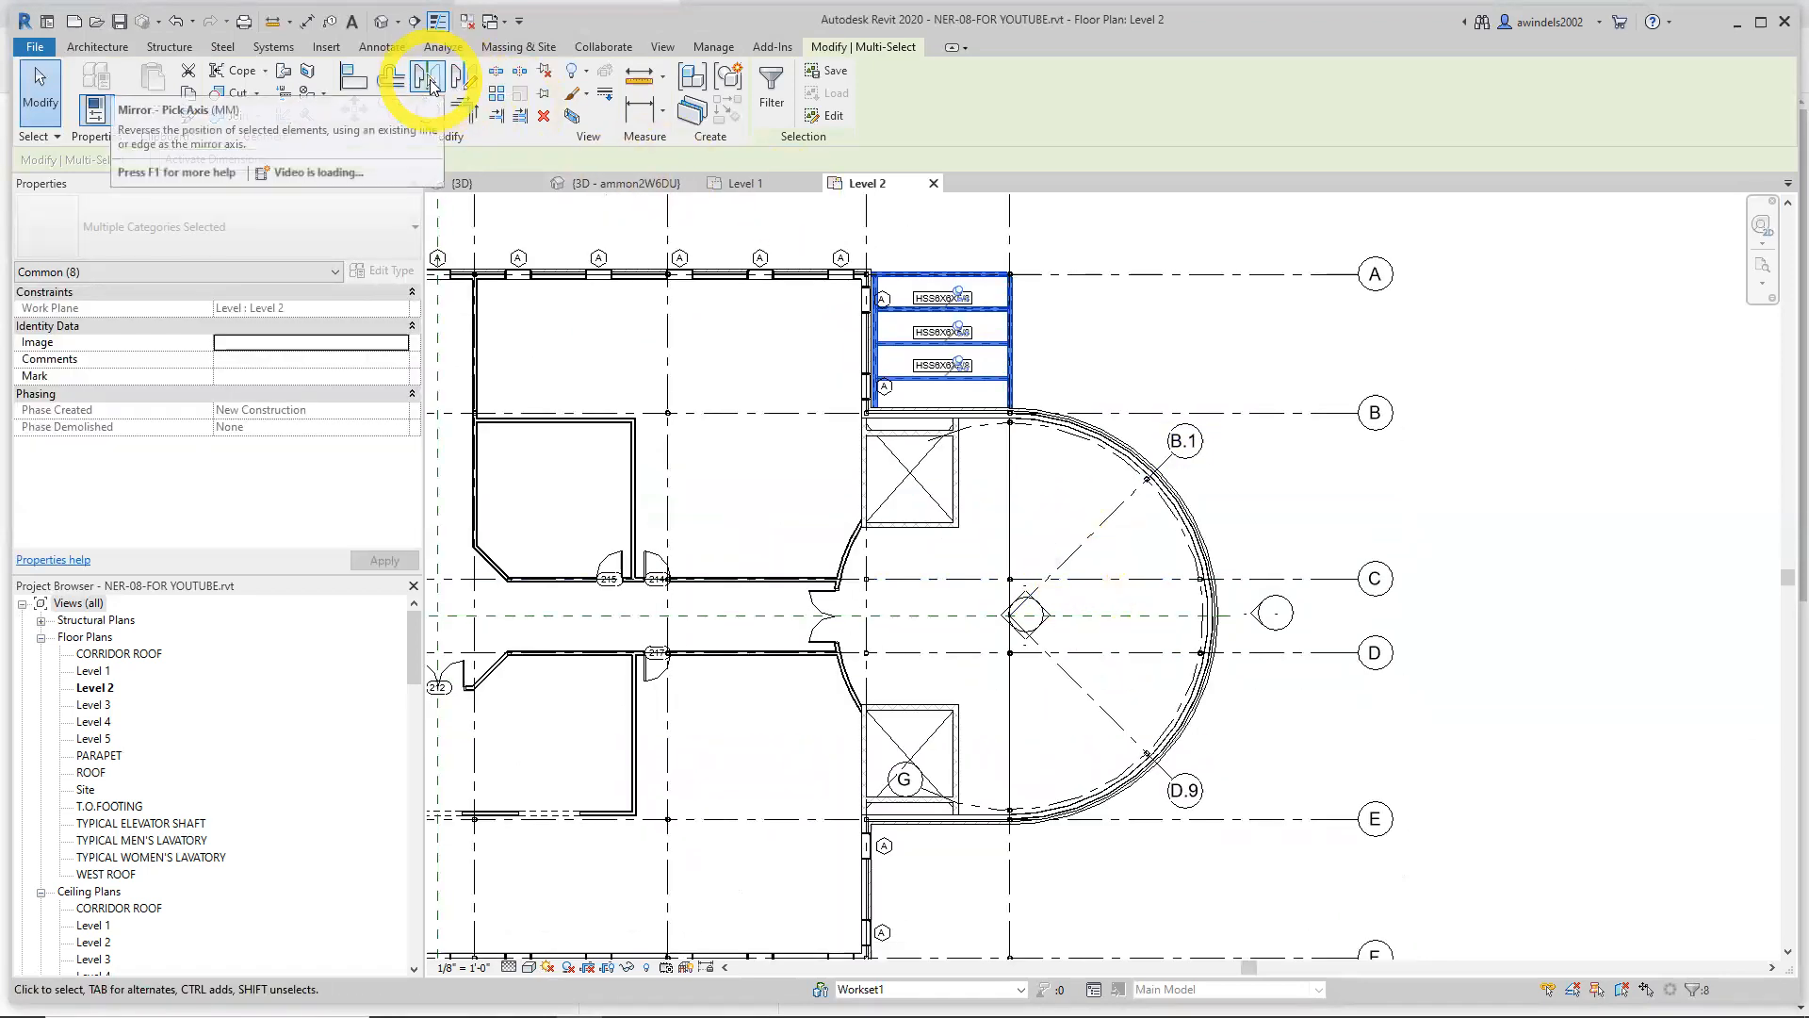
{"action": "left_click", "coordinate": [429, 83]}
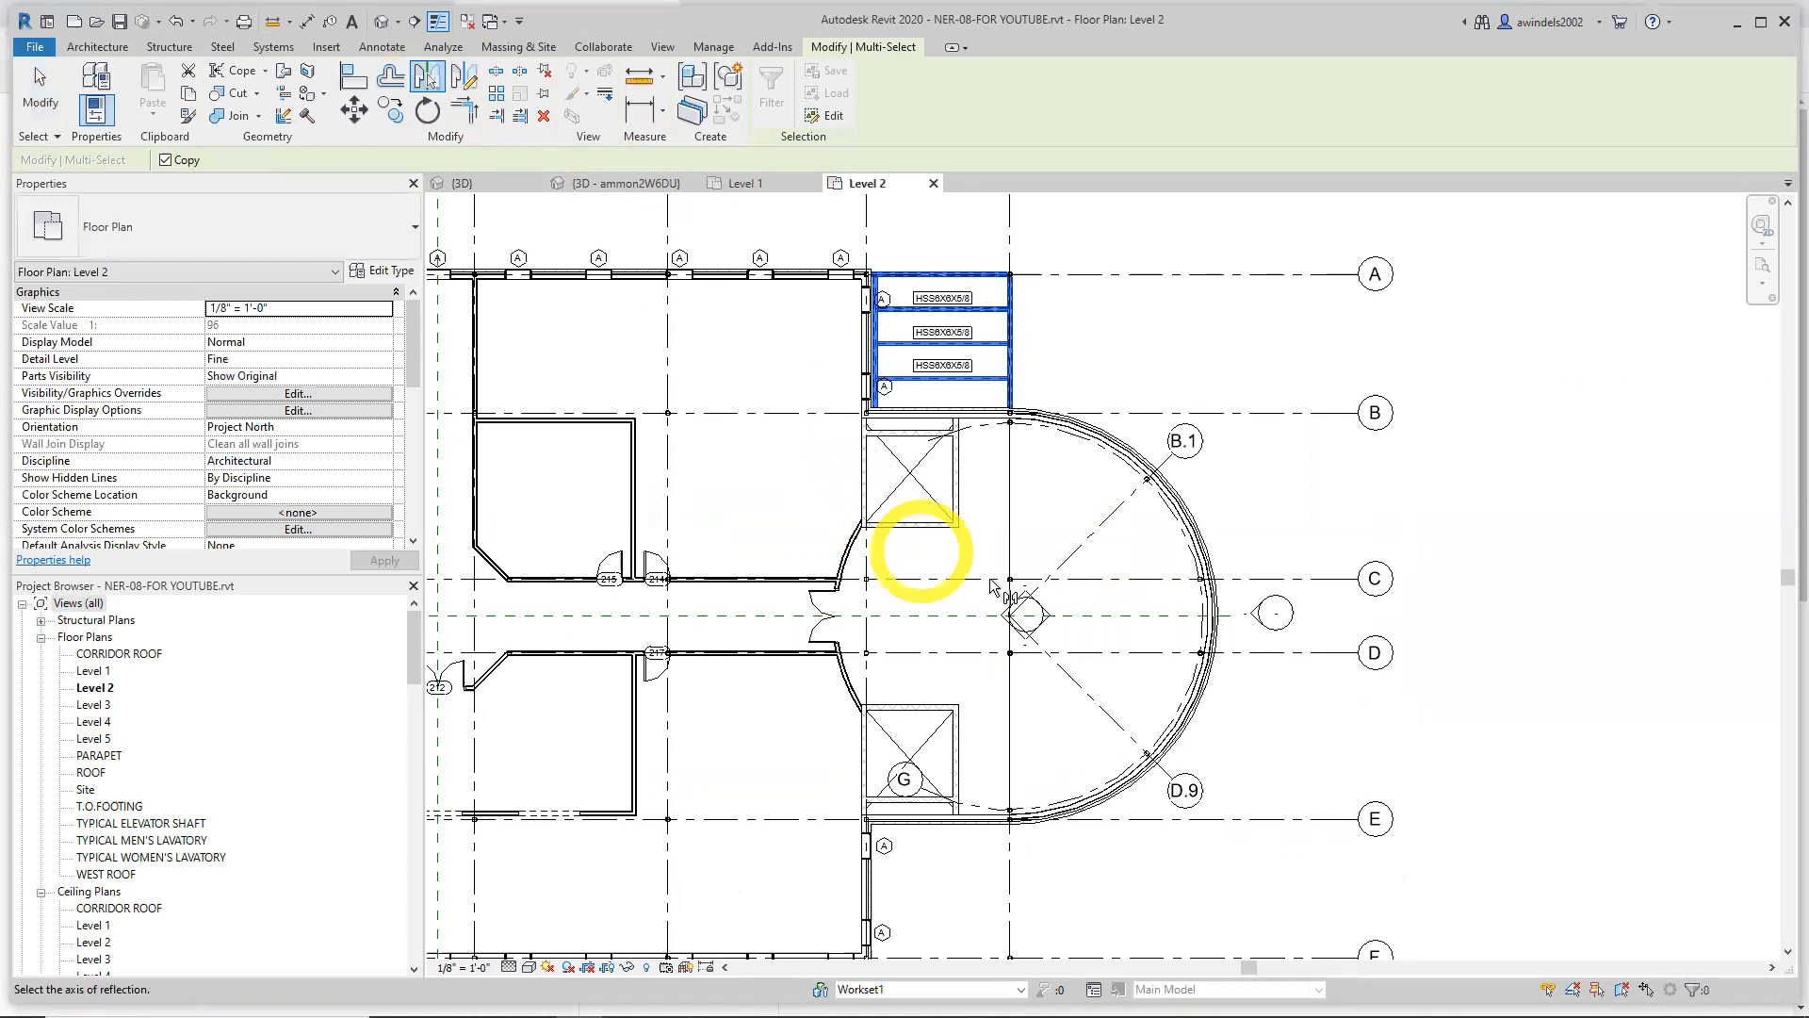
{"action": "left_click", "coordinate": [1118, 614]}
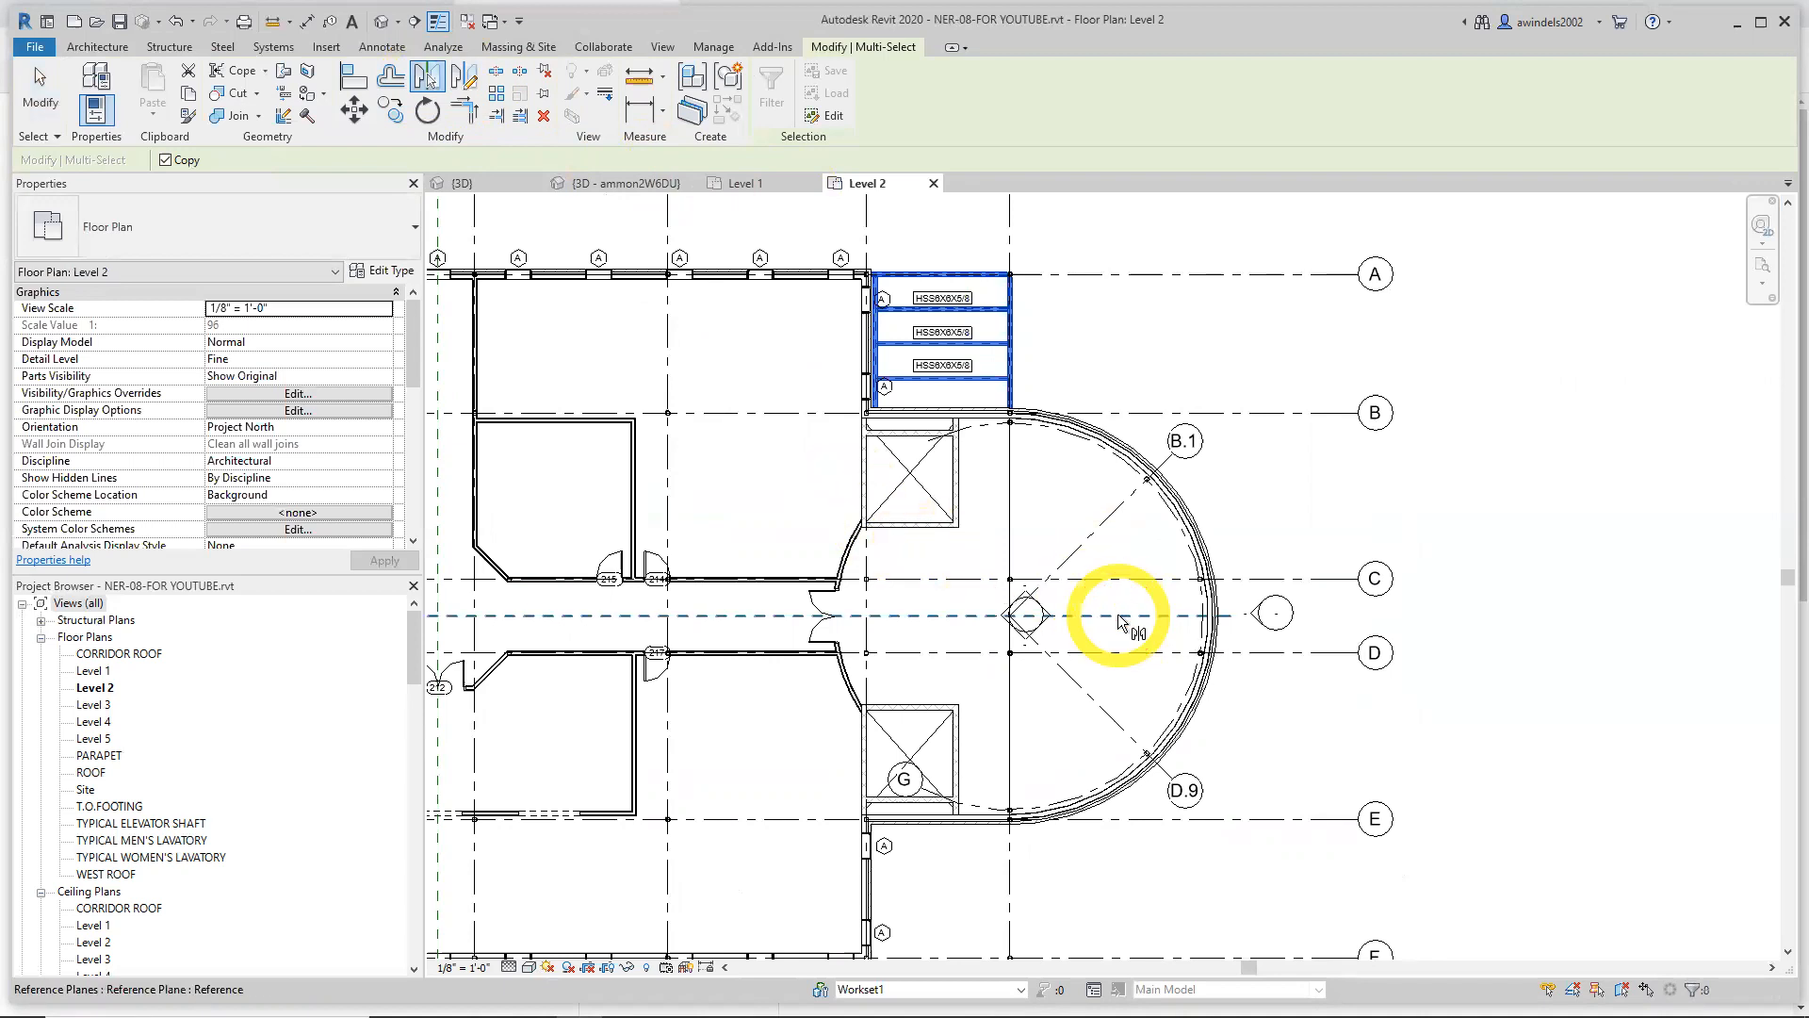
{"action": "middle_click_drag", "start_coordinate": [1164, 892], "coordinate": [1042, 739]}
{"action": "left_click", "coordinate": [1044, 747]}
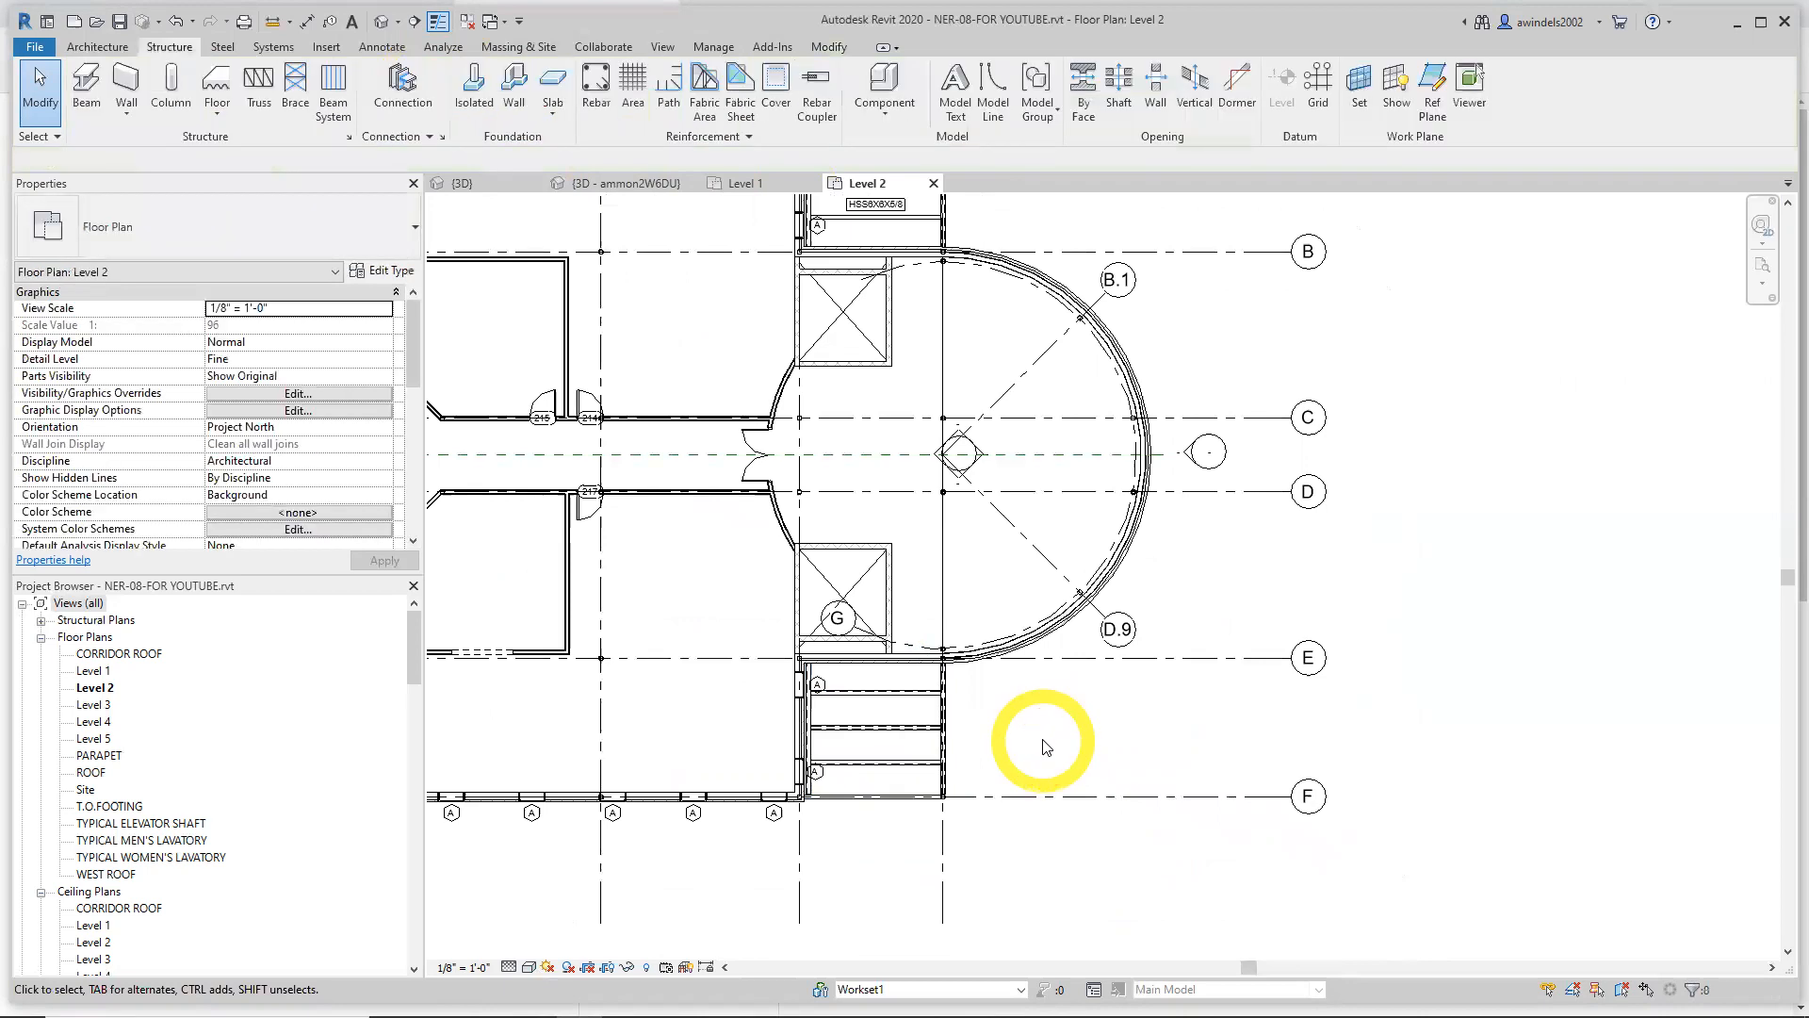
Compare the mirrored canopy framing with the original canopy in the 3D view
{"action": "left_click", "coordinate": [505, 183]}
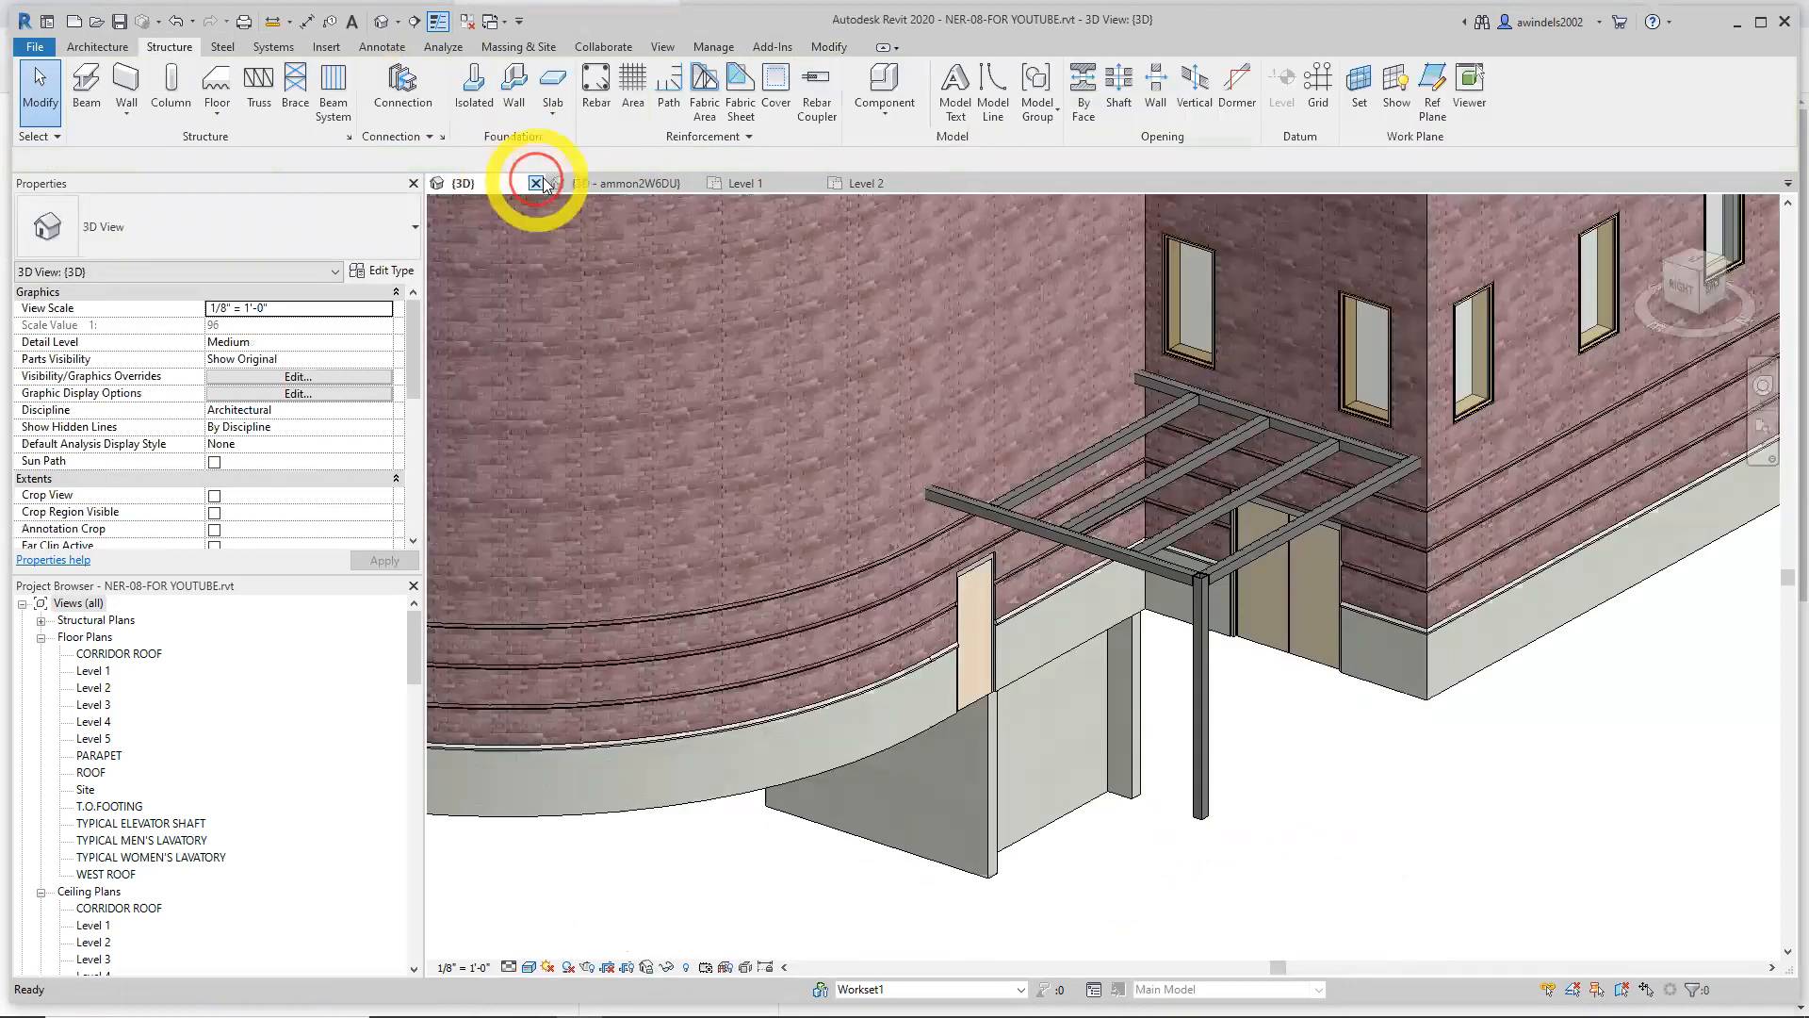
{"action": "middle_click_drag", "start_coordinate": [1343, 867], "coordinate": [1169, 798], "text": "shift"}
{"action": "left_click", "coordinate": [872, 184]}
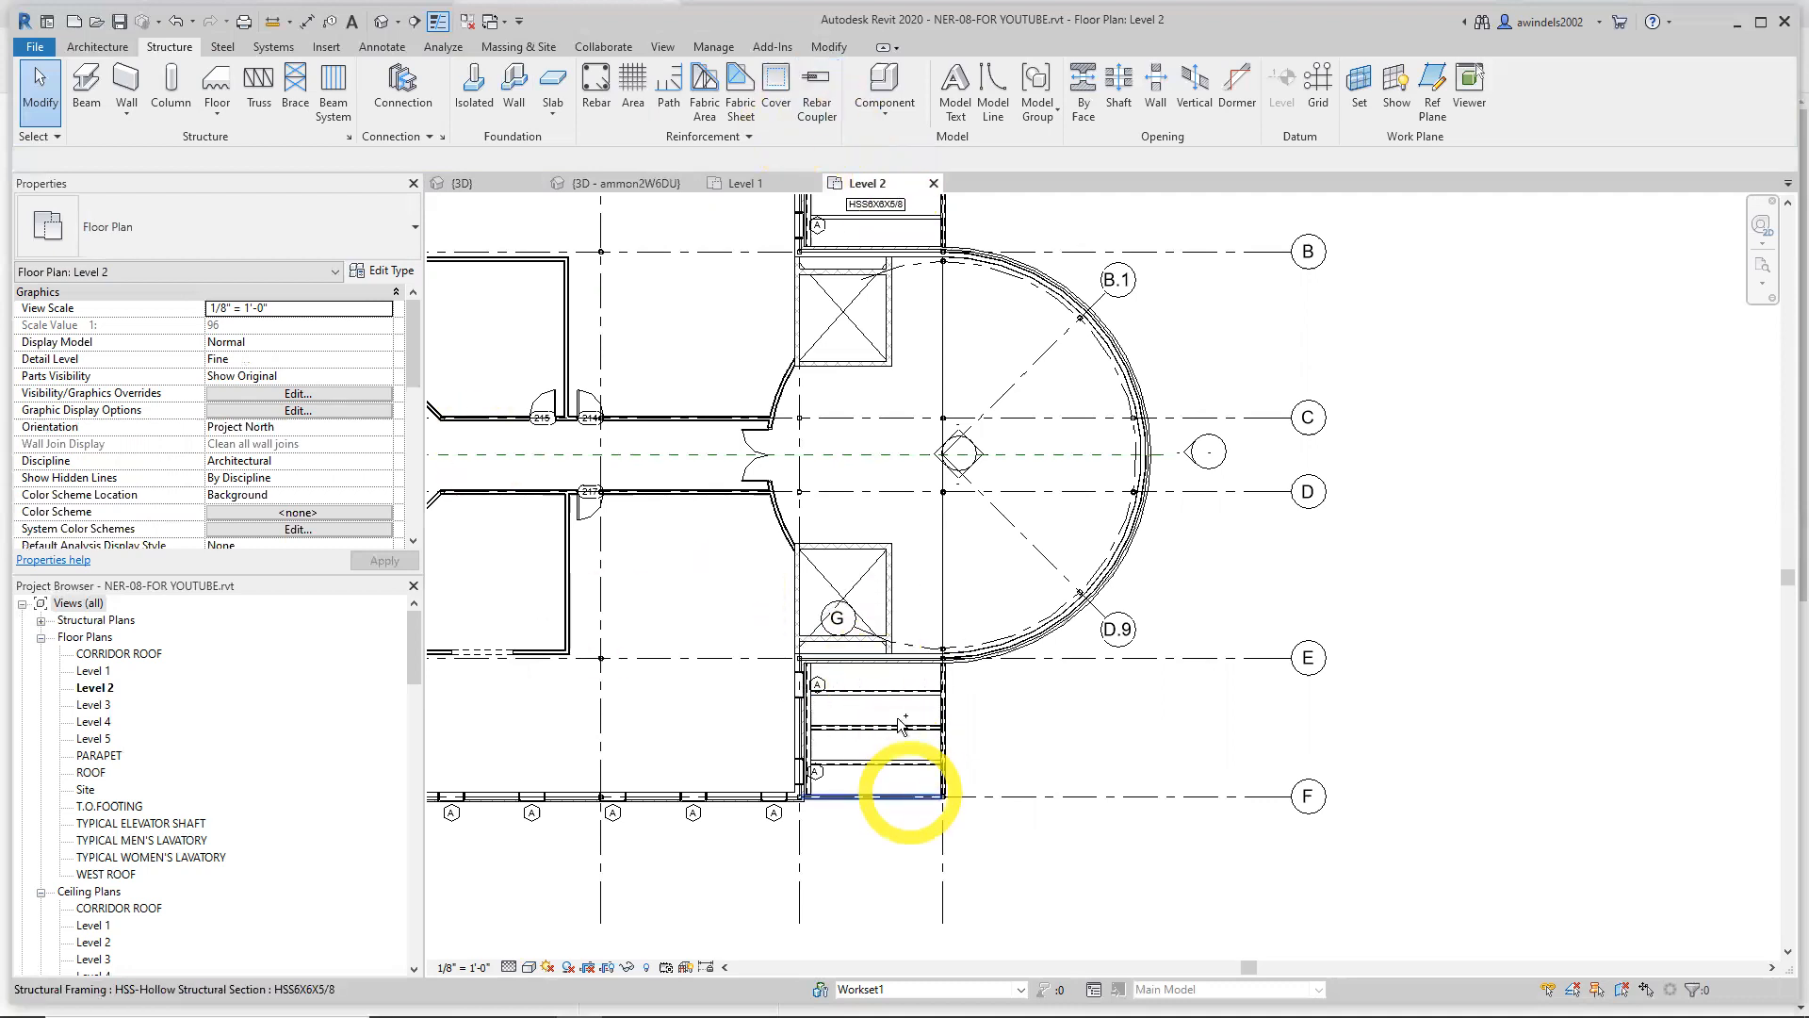
{"action": "left_click", "coordinate": [497, 187]}
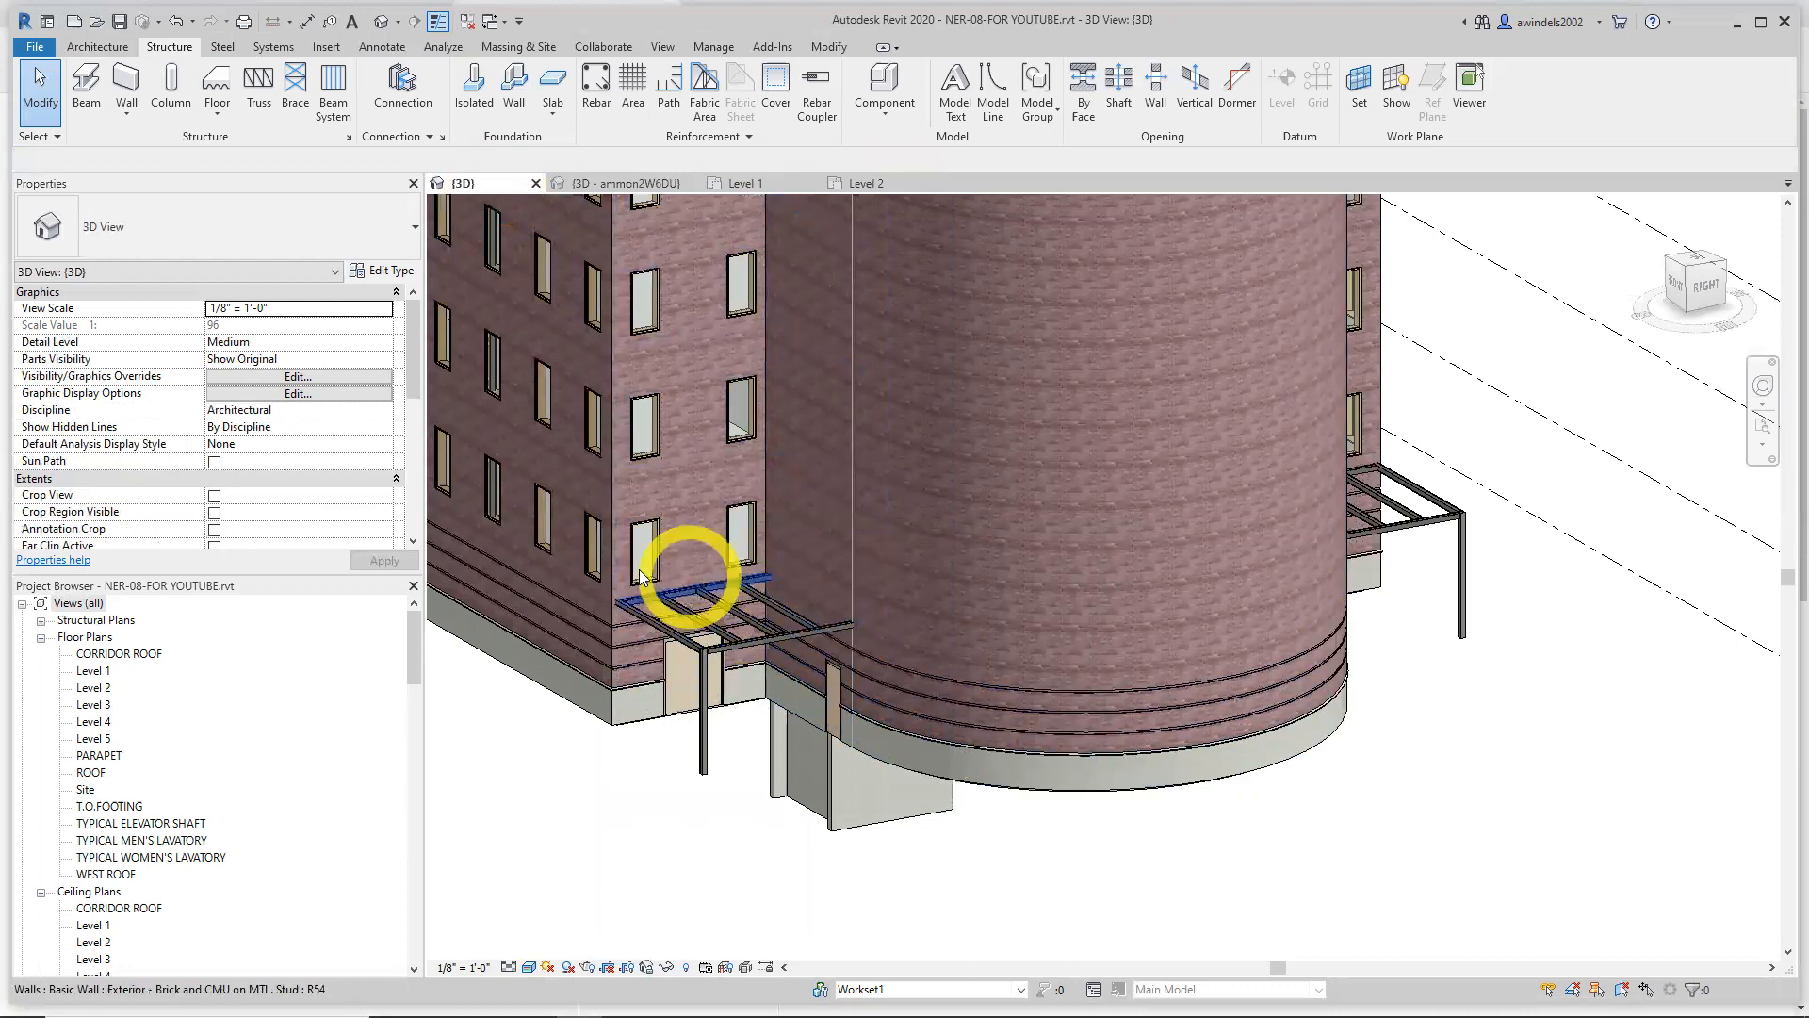
From the Level 2 plan, start loading a family and browse the US Imperial library to the Steel folder of Structural Framing
{"action": "left_click", "coordinate": [861, 184]}
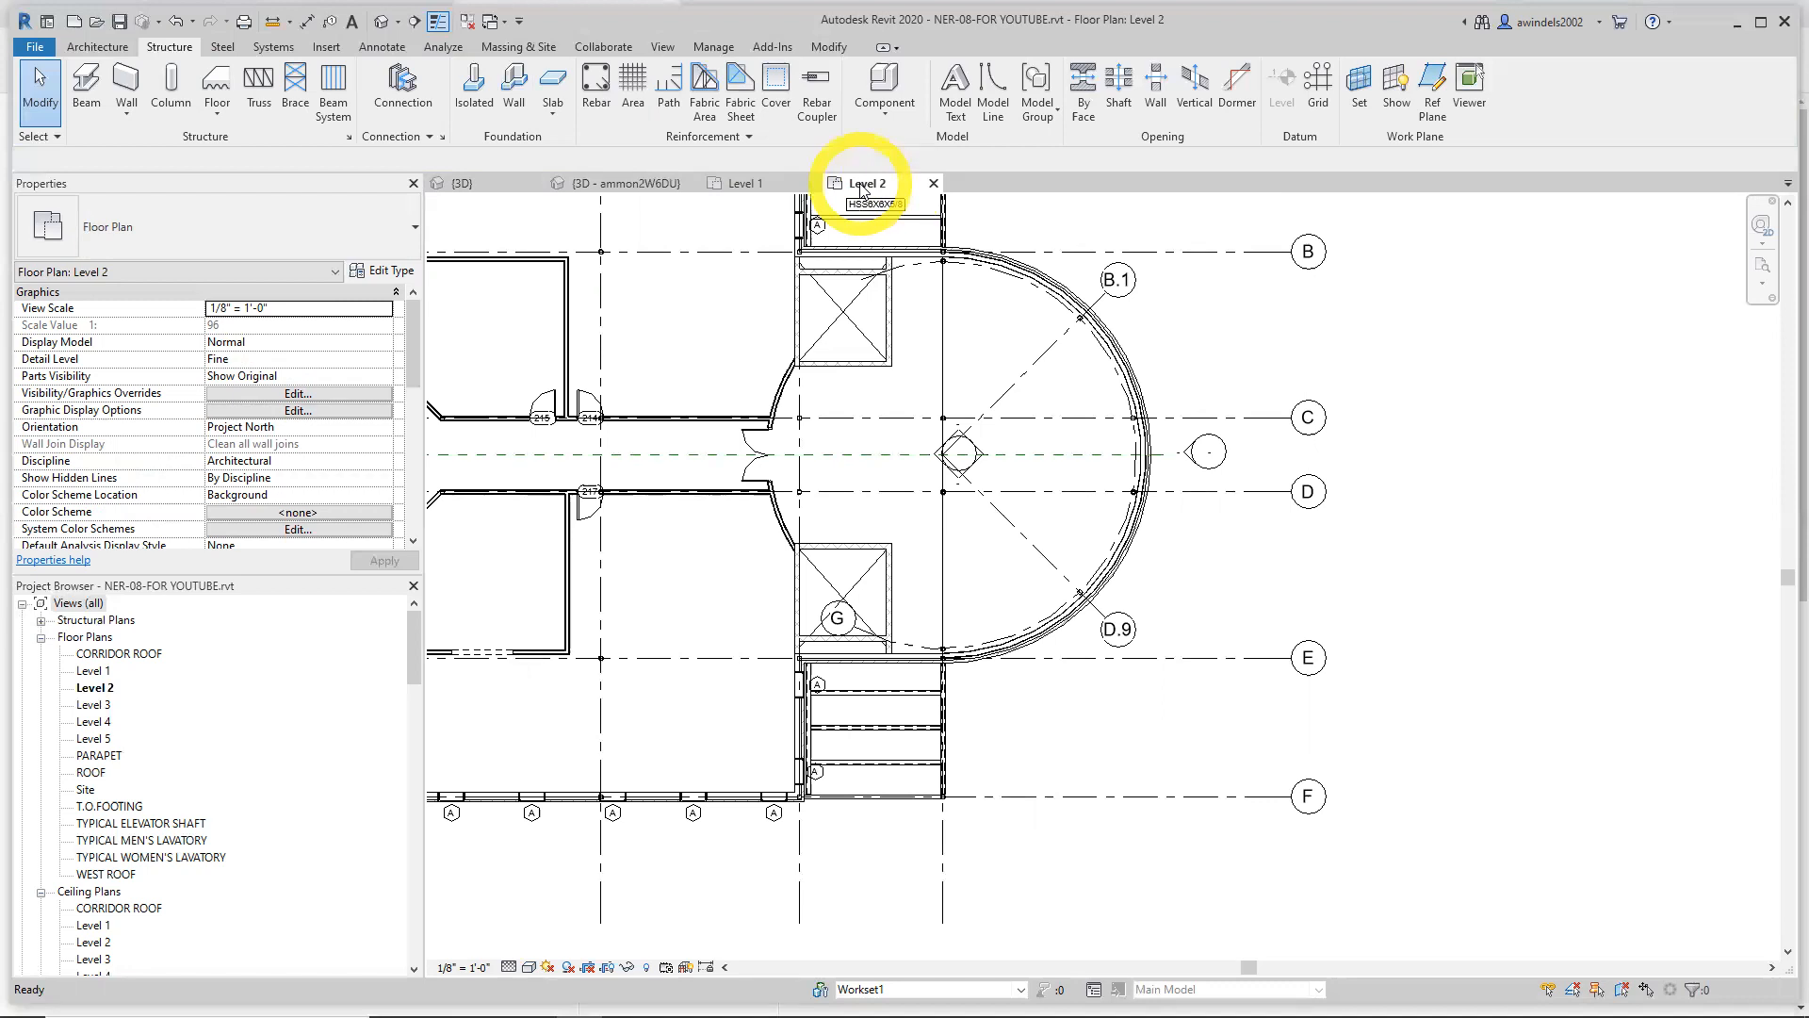
{"action": "left_click", "coordinate": [325, 47]}
{"action": "left_click", "coordinate": [786, 105]}
{"action": "left_click", "coordinate": [637, 436]}
{"action": "key", "text": "BackSpace"}
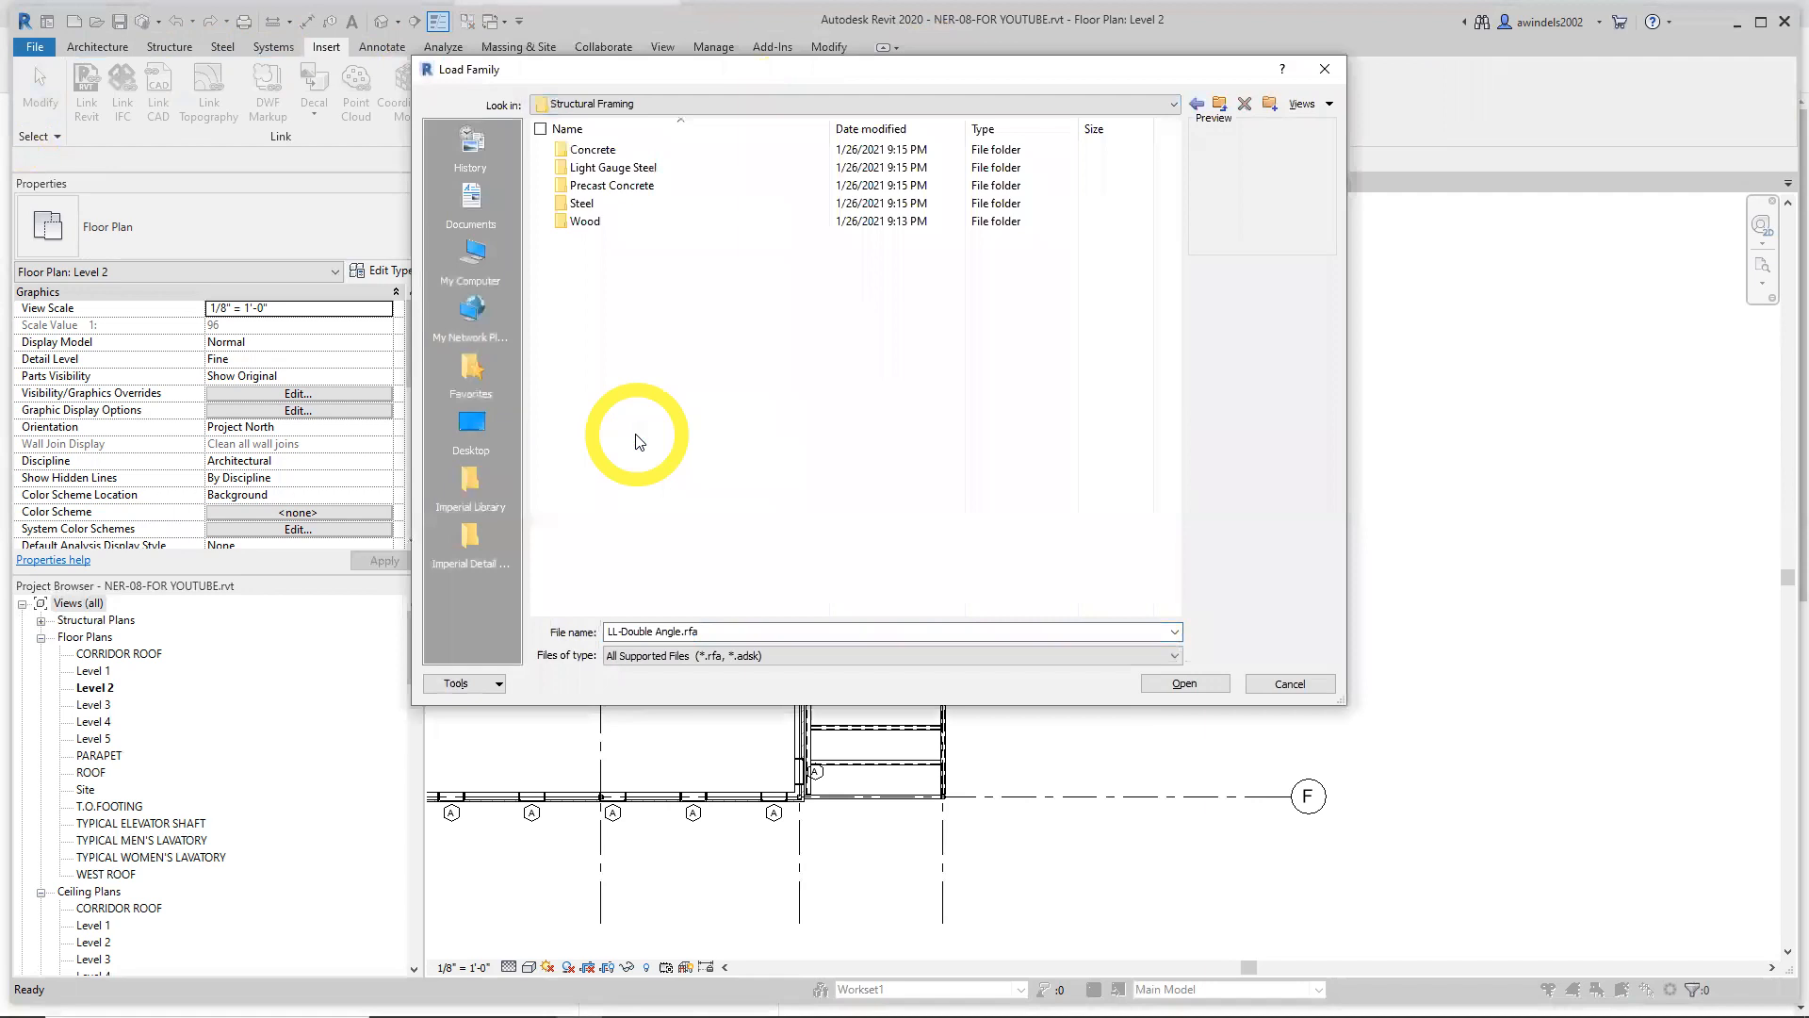
{"action": "key", "text": "BackSpace"}
{"action": "key", "text": "Down"}
{"action": "key", "text": "Down"}
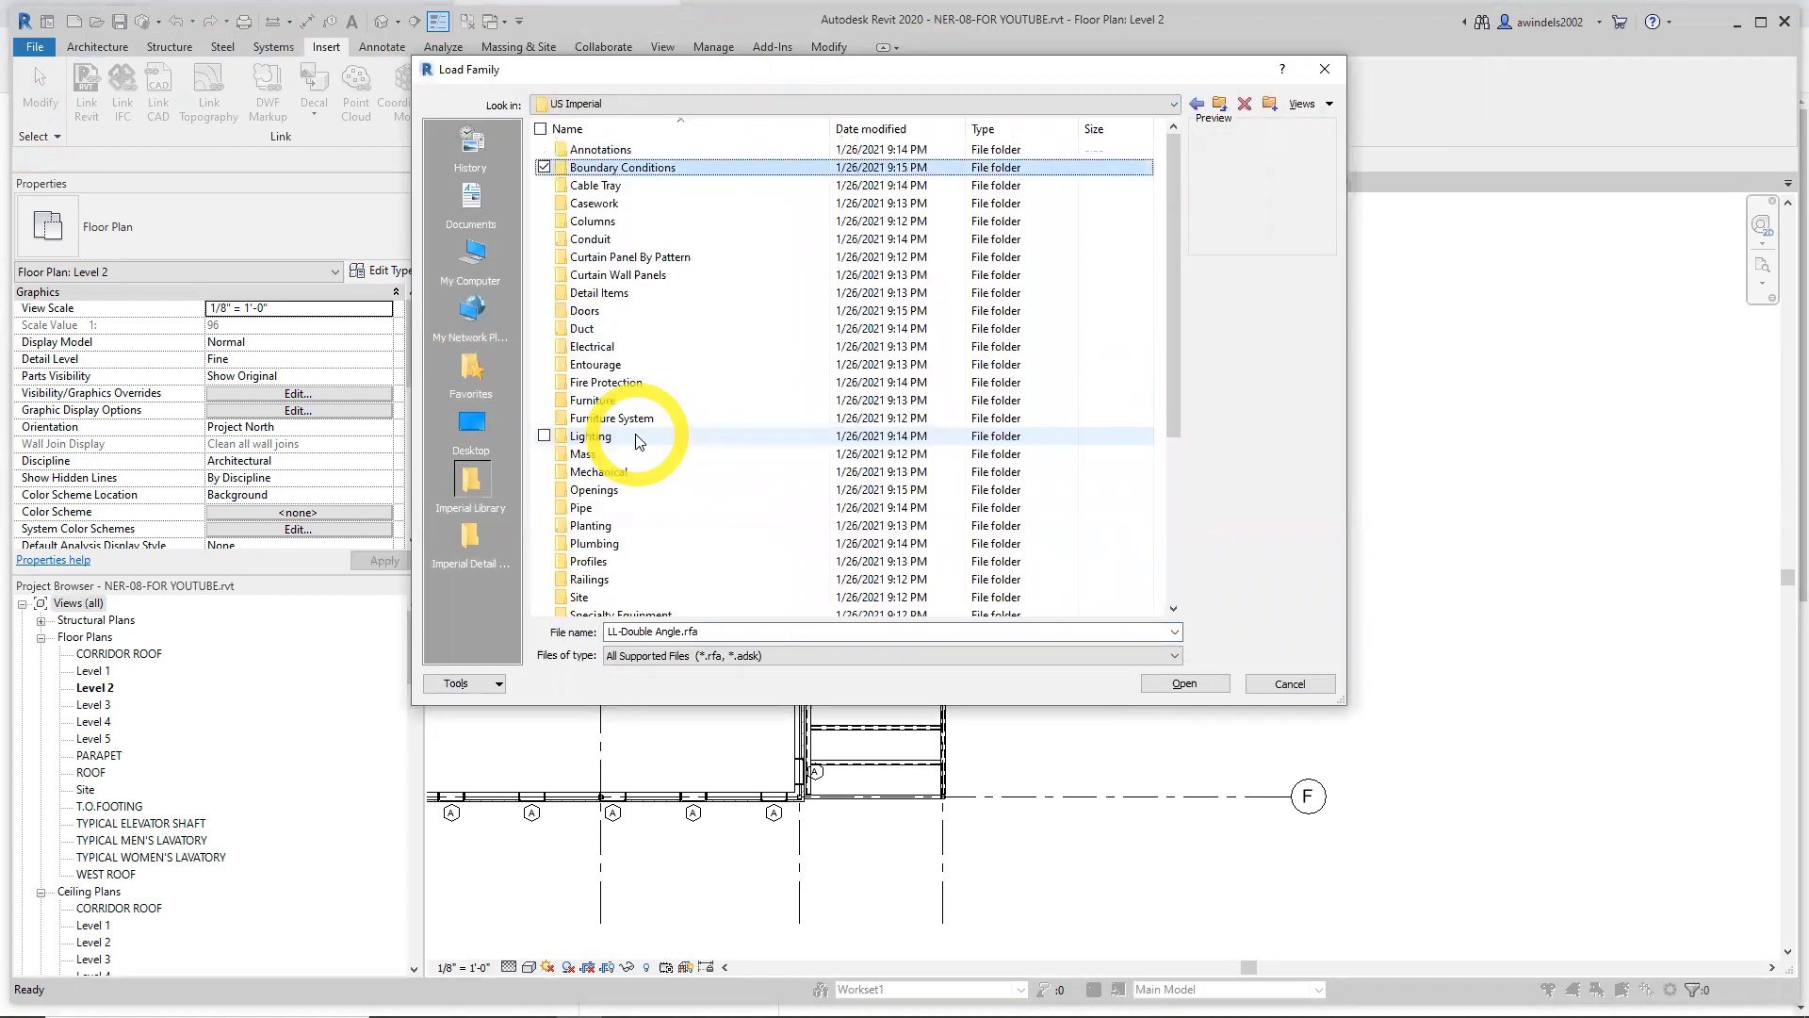
{"action": "type", "text": "st"}
{"action": "key", "text": "Down"}
{"action": "key", "text": "Down"}
{"action": "key", "text": "Down"}
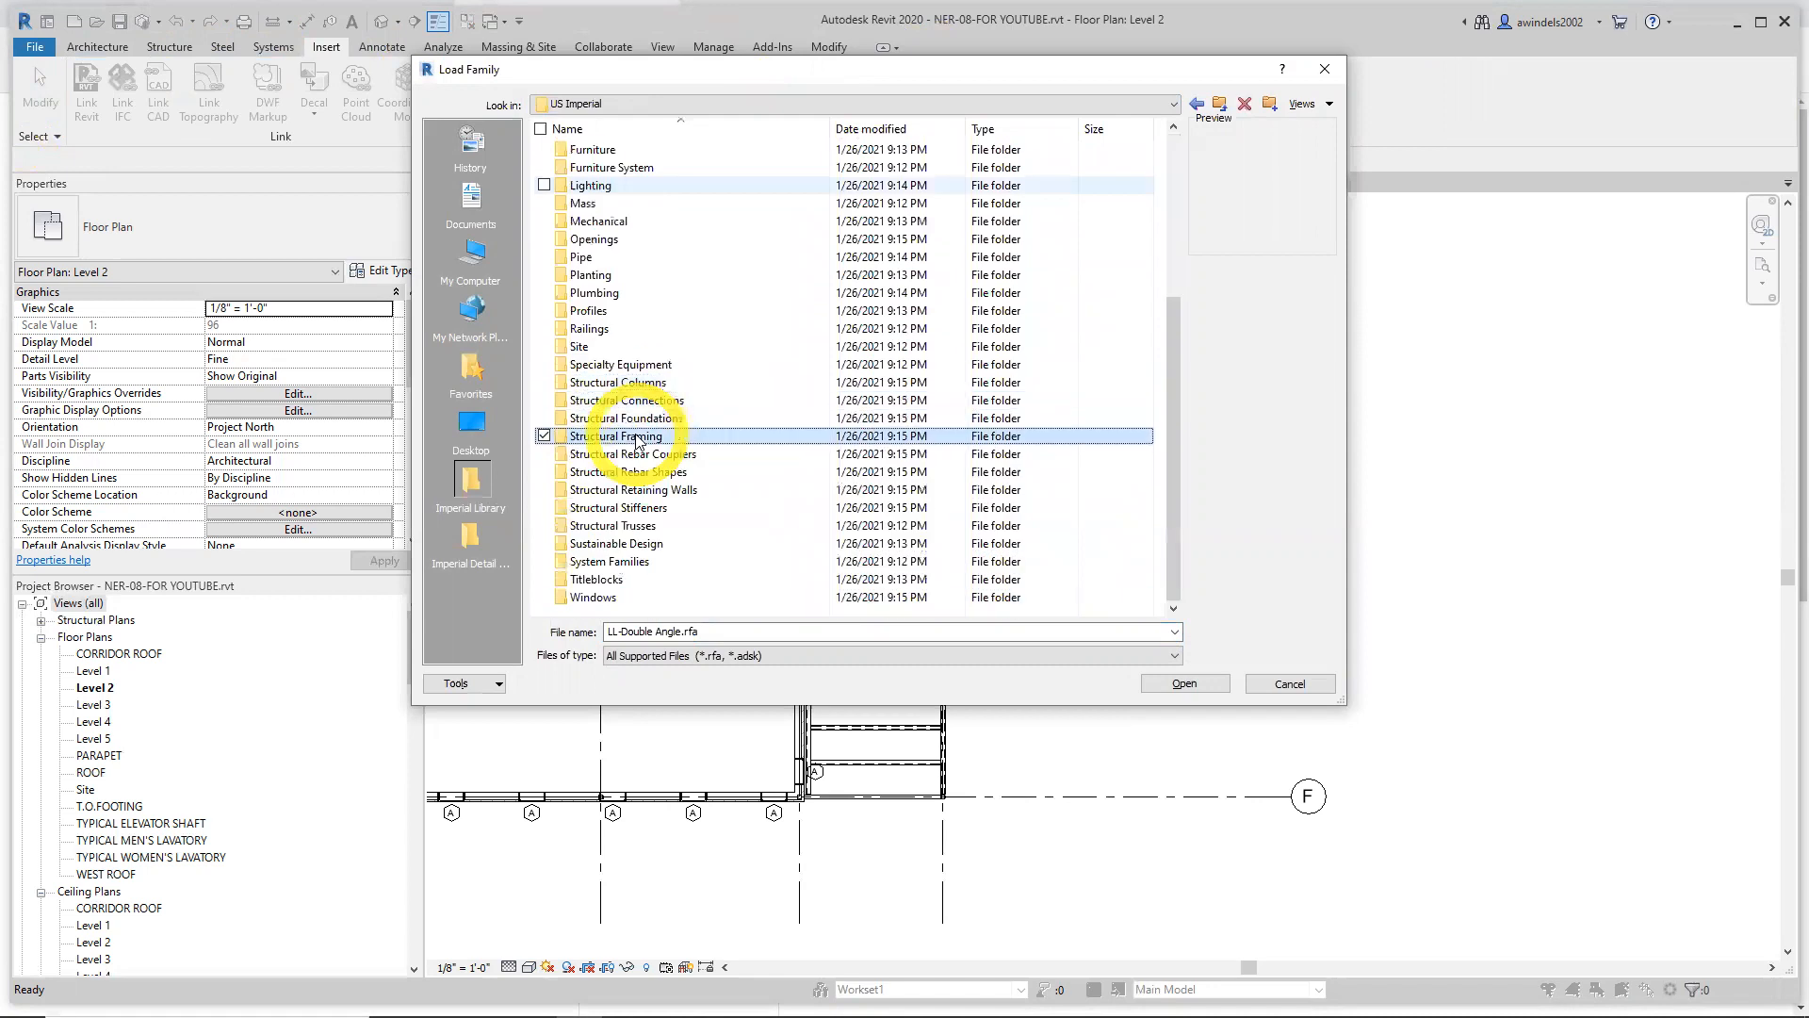
{"action": "key", "text": "Return"}
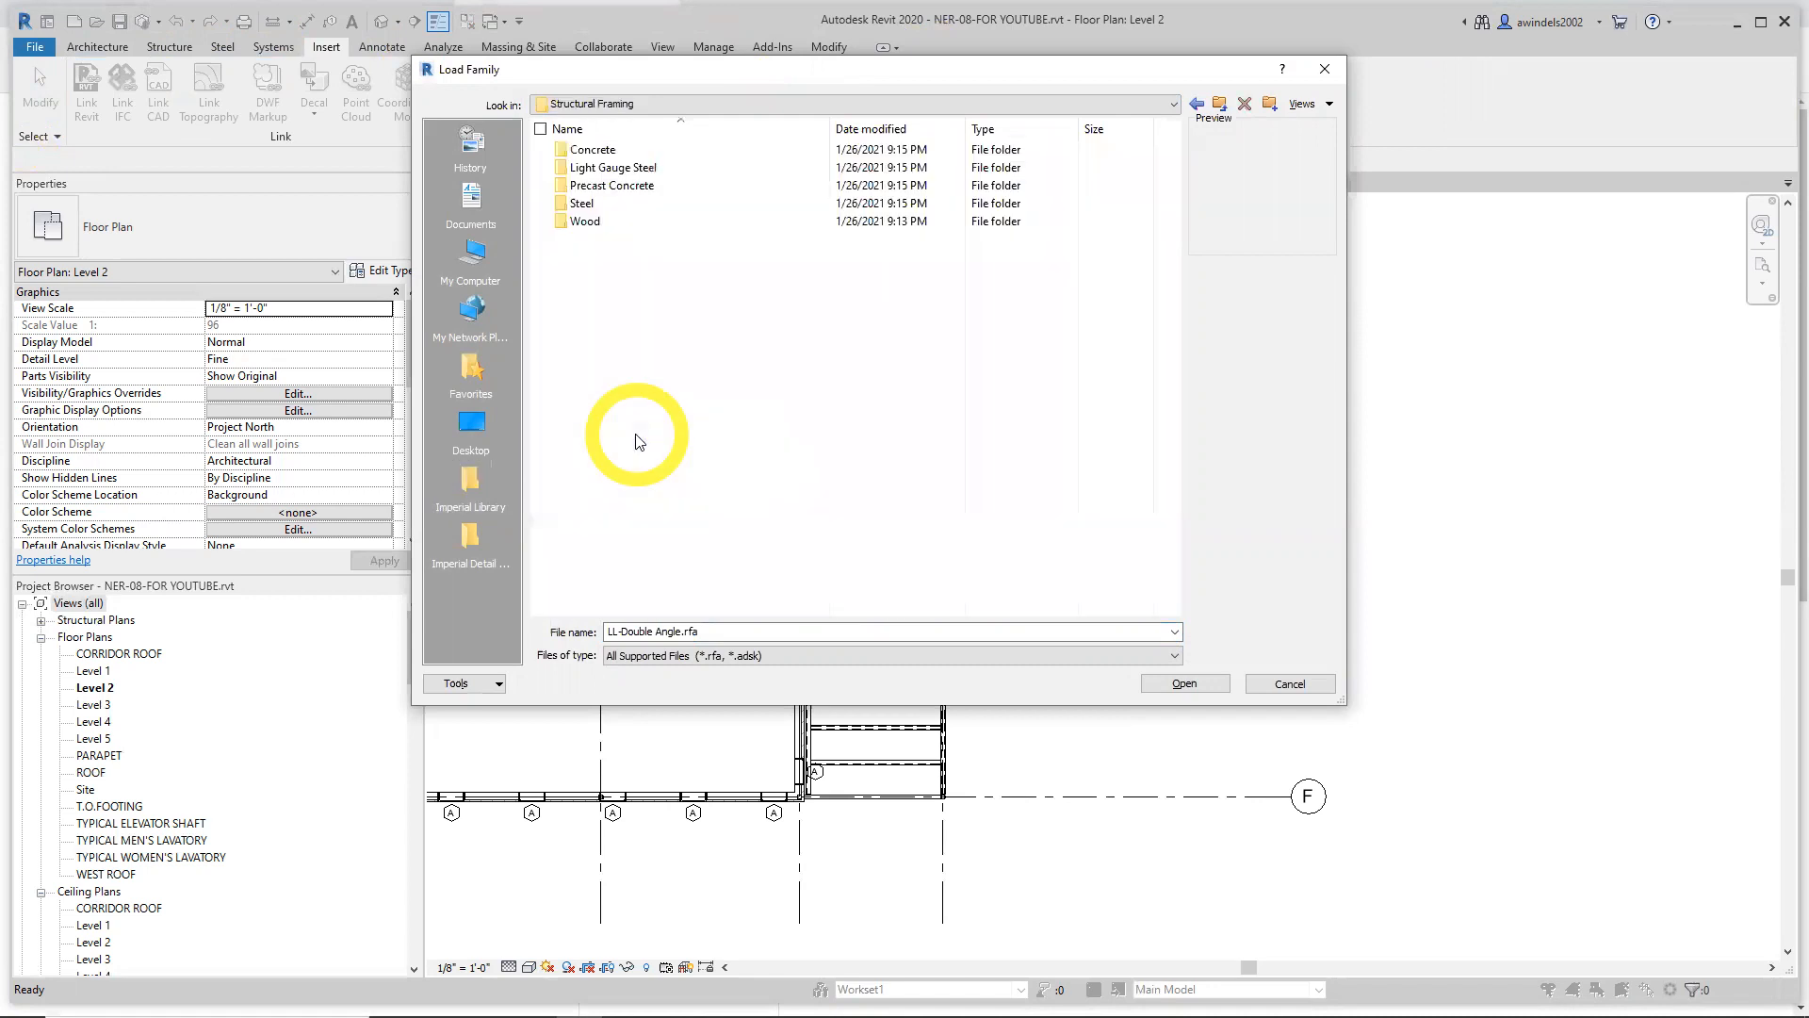
{"action": "double_click", "coordinate": [599, 204]}
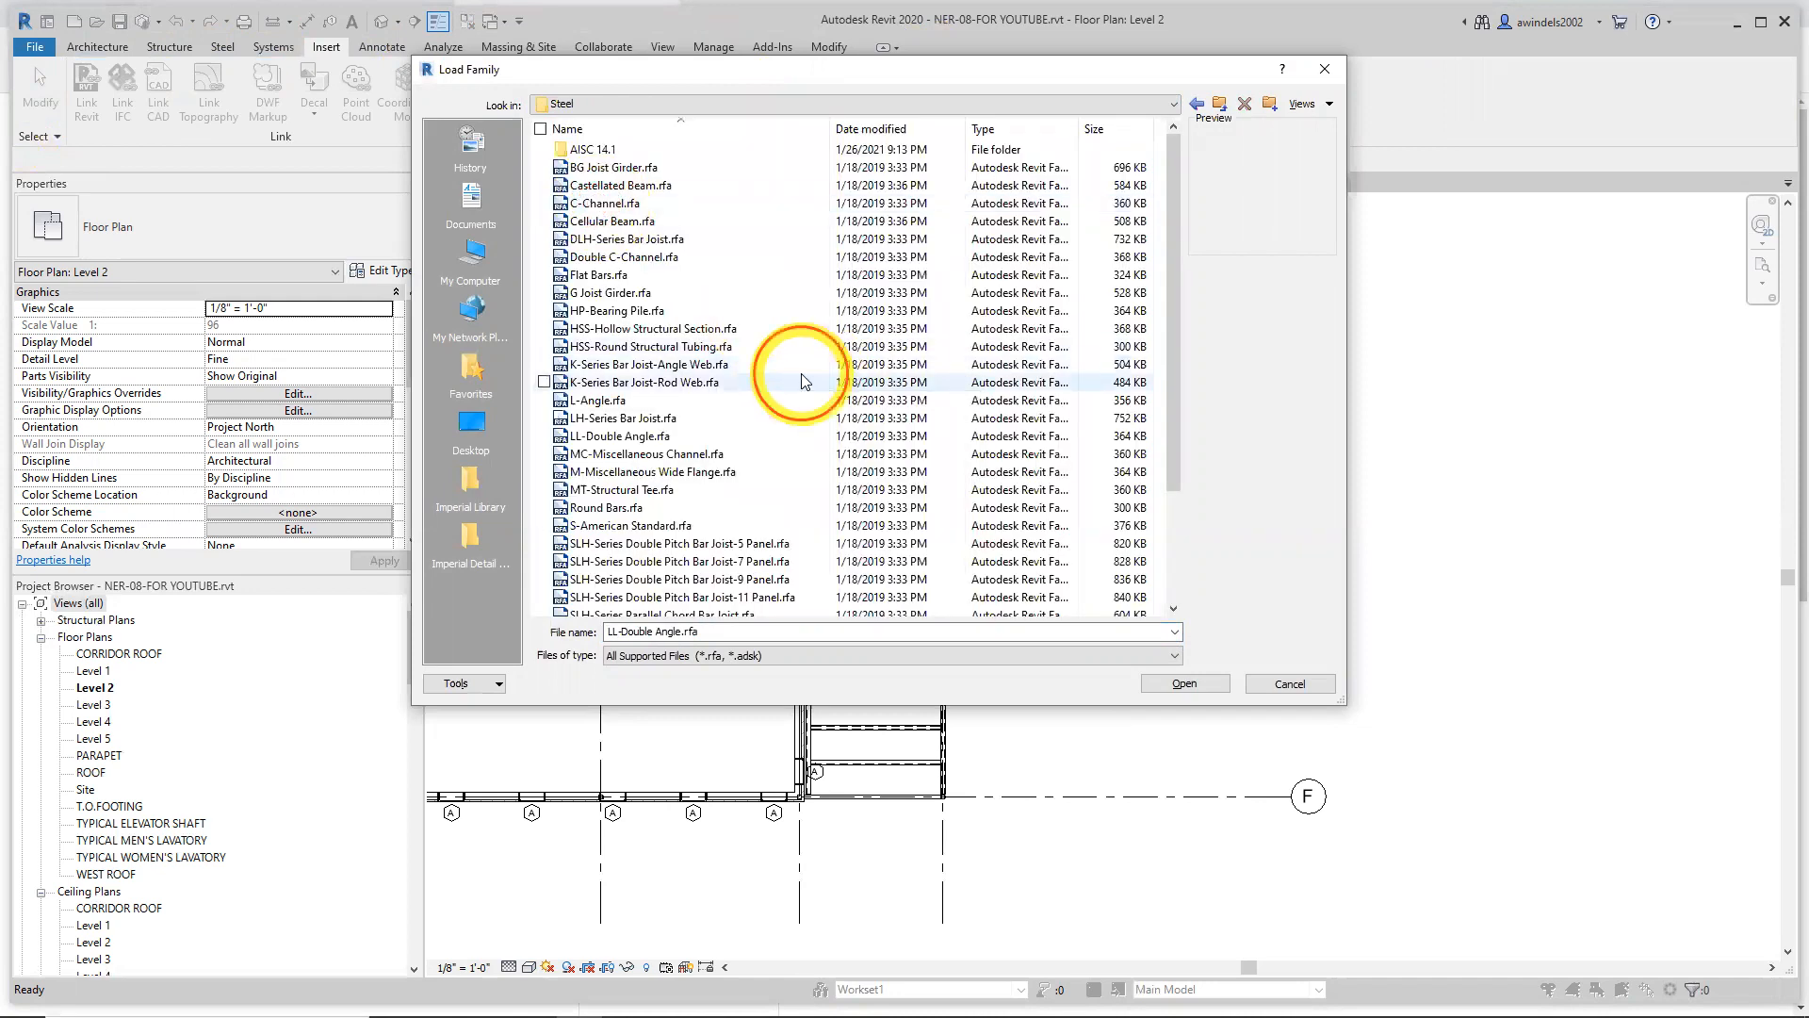
Look through the steel framing families and their previews, from HP-Bearing Pile through the bar joists to the wide flanges
{"action": "left_click", "coordinate": [802, 380]}
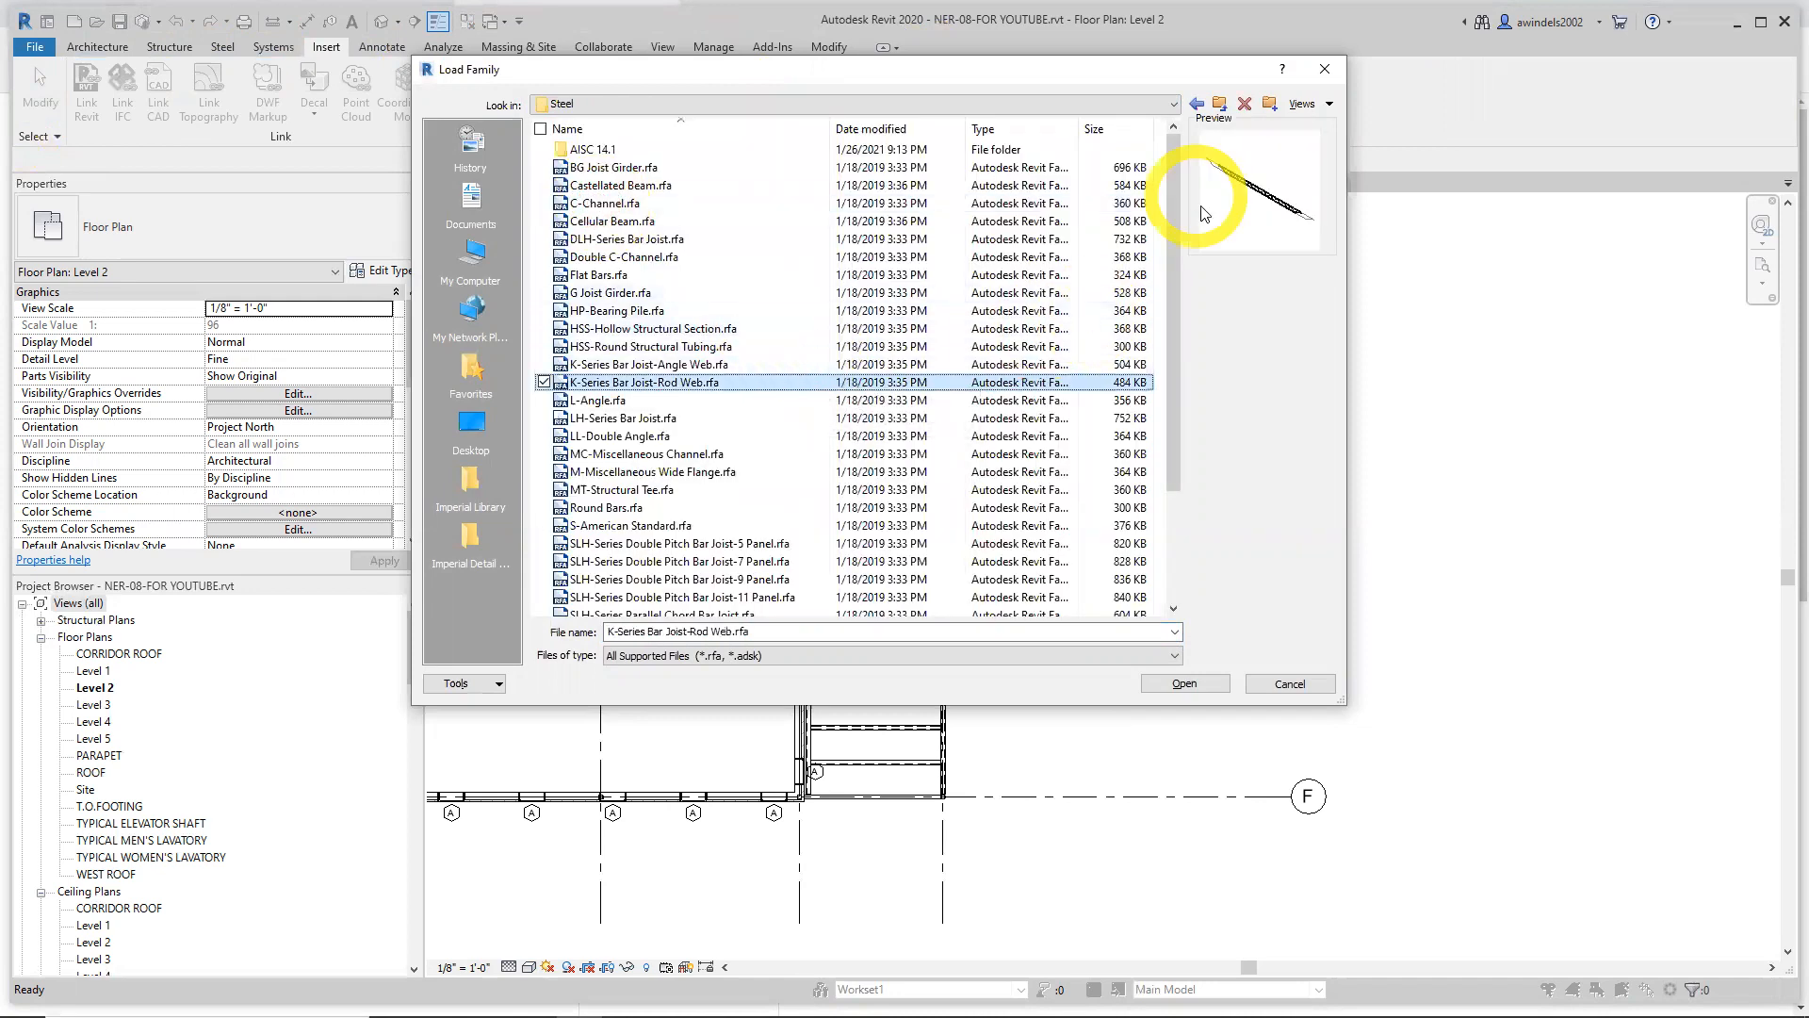
{"action": "left_click", "coordinate": [648, 311]}
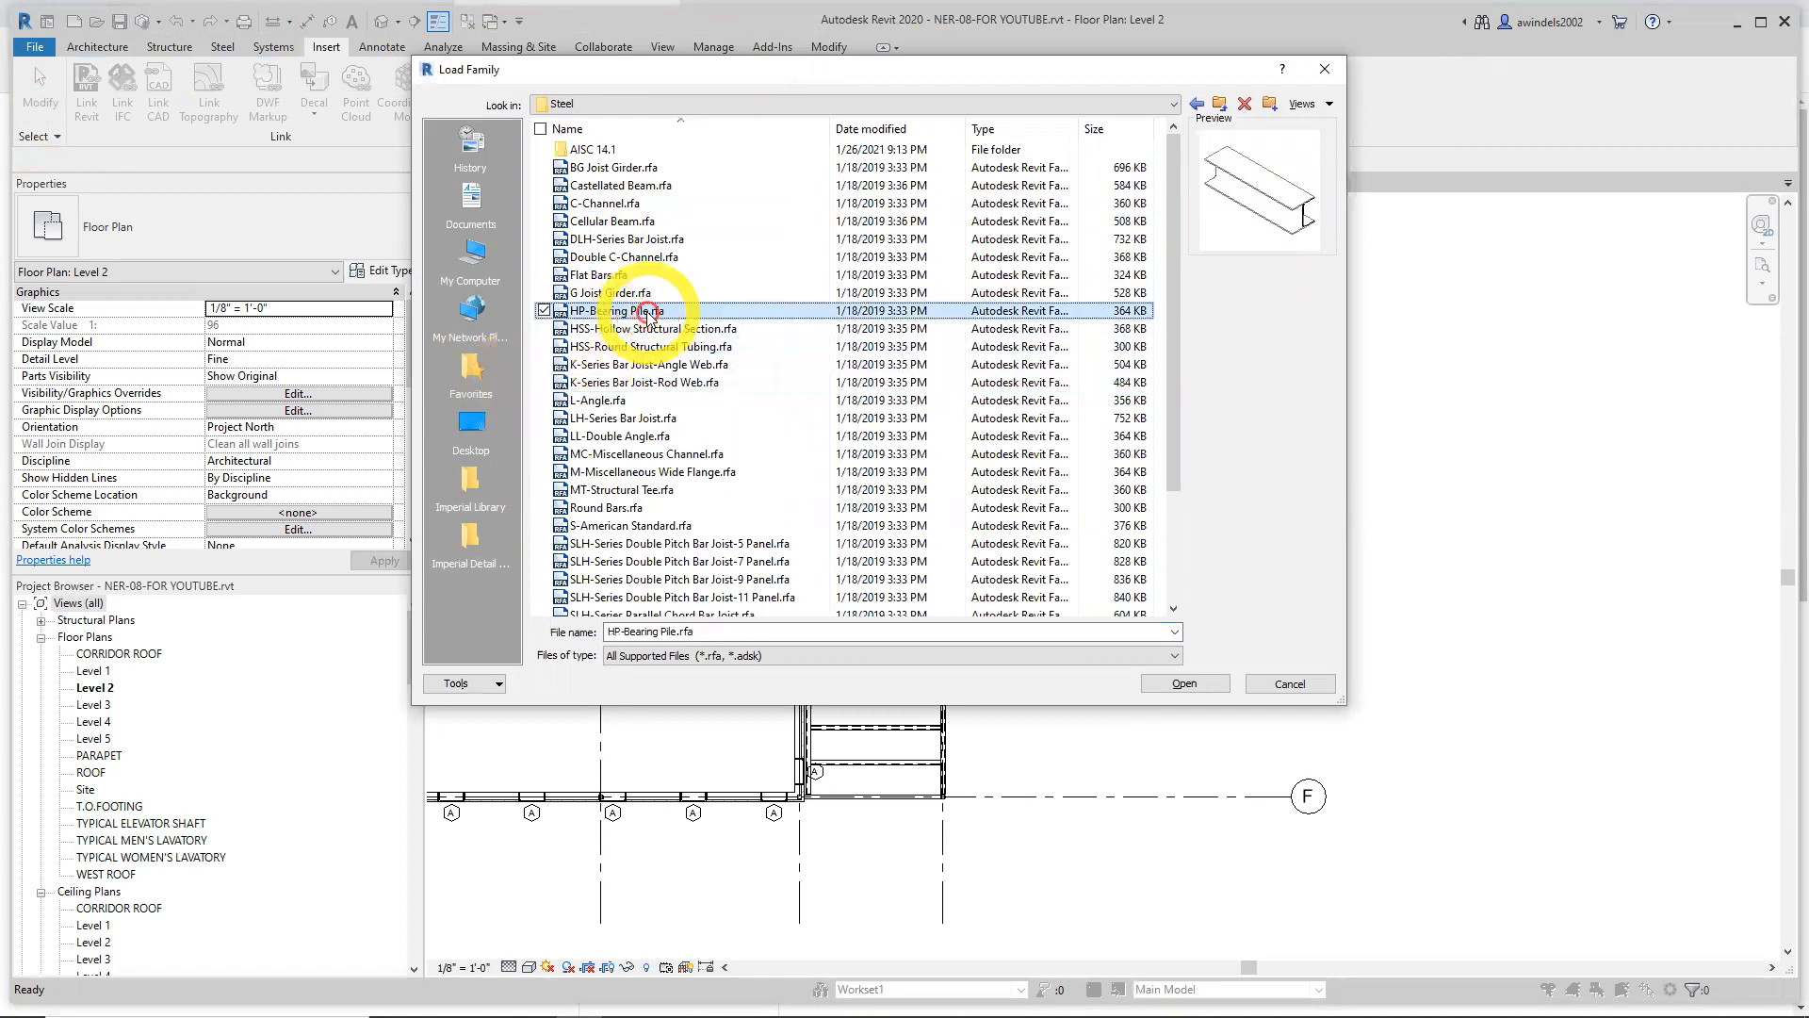
{"action": "key", "text": "Down"}
{"action": "key", "text": "Down"}
{"action": "key", "text": "Down"}
{"action": "key", "text": "Down"}
{"action": "key", "text": "Down"}
{"action": "key", "text": "Down"}
{"action": "key", "text": "Down"}
{"action": "key", "text": "Down"}
{"action": "key", "text": "Down"}
{"action": "key", "text": "Down"}
{"action": "key", "text": "Down"}
{"action": "key", "text": "Down"}
{"action": "key", "text": "Down"}
{"action": "key", "text": "Down"}
{"action": "key", "text": "Down"}
{"action": "key", "text": "Down"}
{"action": "key", "text": "Down"}
{"action": "key", "text": "Down"}
{"action": "key", "text": "Down"}
{"action": "key", "text": "Down"}
{"action": "key", "text": "Down"}
{"action": "key", "text": "Down"}
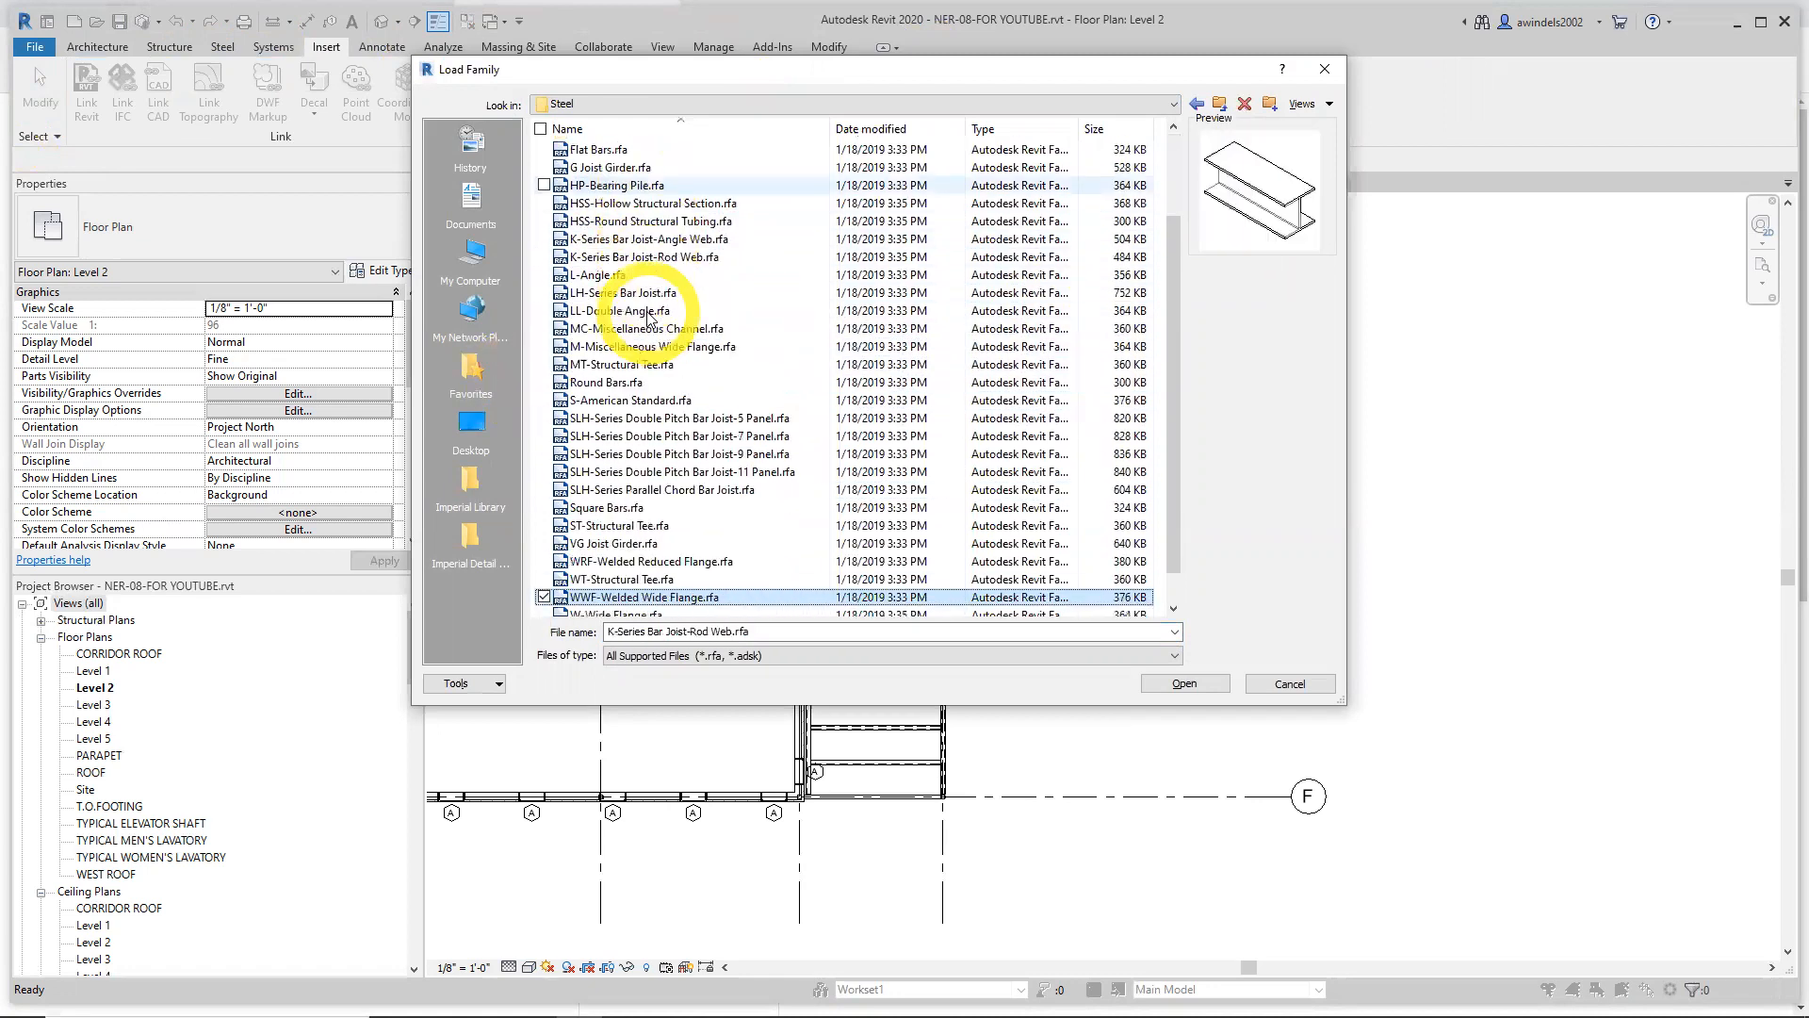
{"action": "key", "text": "Up"}
{"action": "key", "text": "Up"}
{"action": "key", "text": "Up"}
{"action": "key", "text": "Up"}
{"action": "key", "text": "Up"}
{"action": "key", "text": "Up"}
{"action": "key", "text": "Up"}
{"action": "key", "text": "Up"}
{"action": "key", "text": "Up"}
{"action": "key", "text": "Up"}
{"action": "key", "text": "Up"}
{"action": "key", "text": "Up"}
{"action": "key", "text": "Up"}
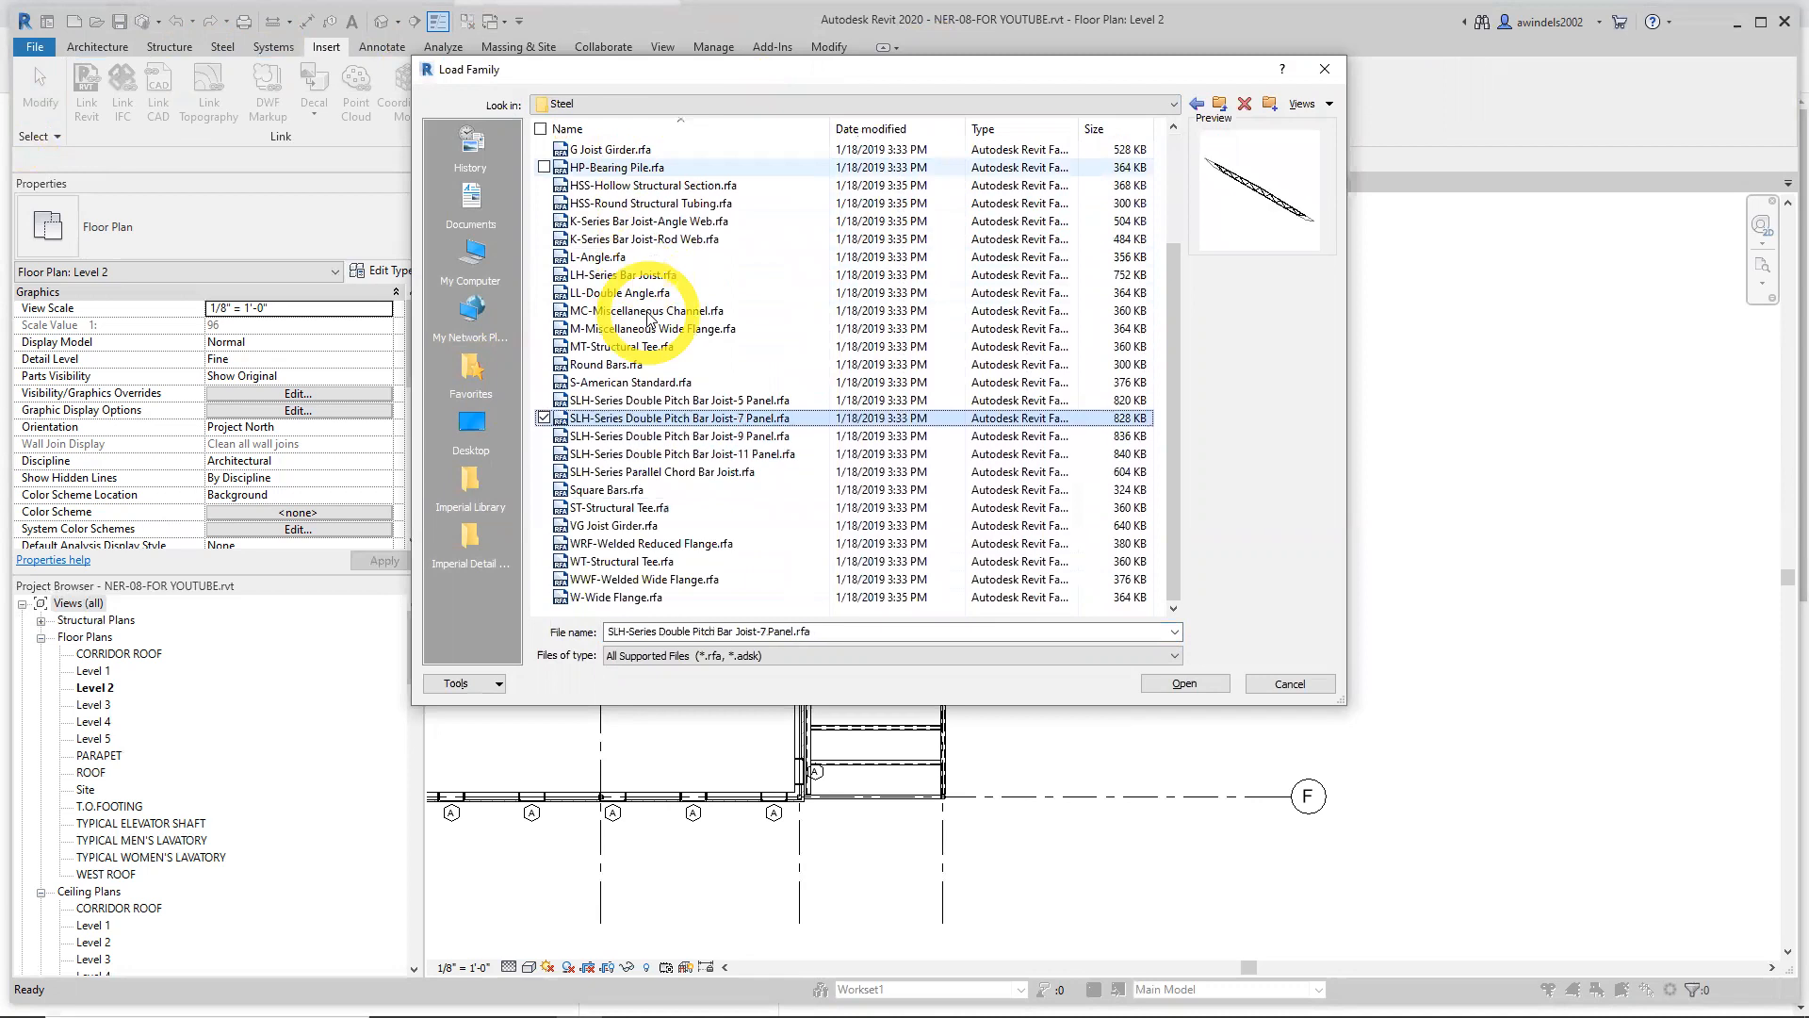
{"action": "scroll", "coordinate": [648, 318], "scroll_direction": "up", "scroll_amount": 3}
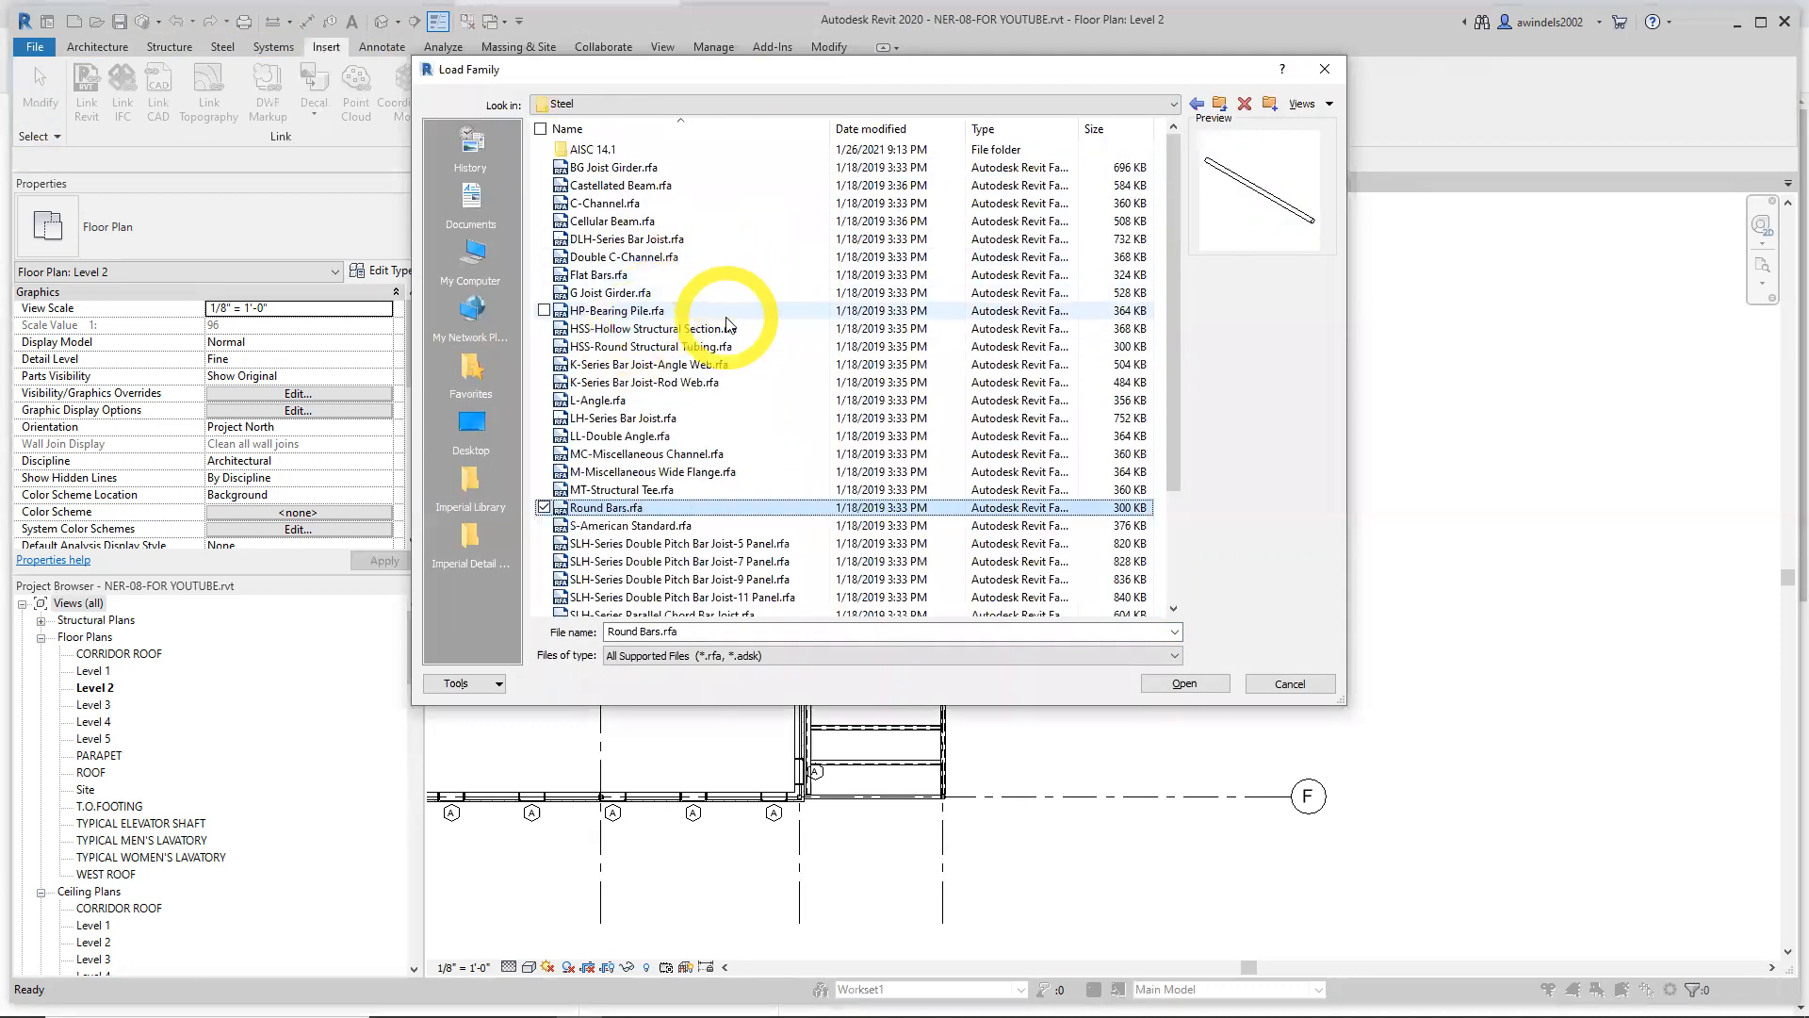
Load the Round Bars family with the RB 1 1/2 type into the project
{"action": "left_click", "coordinate": [768, 474]}
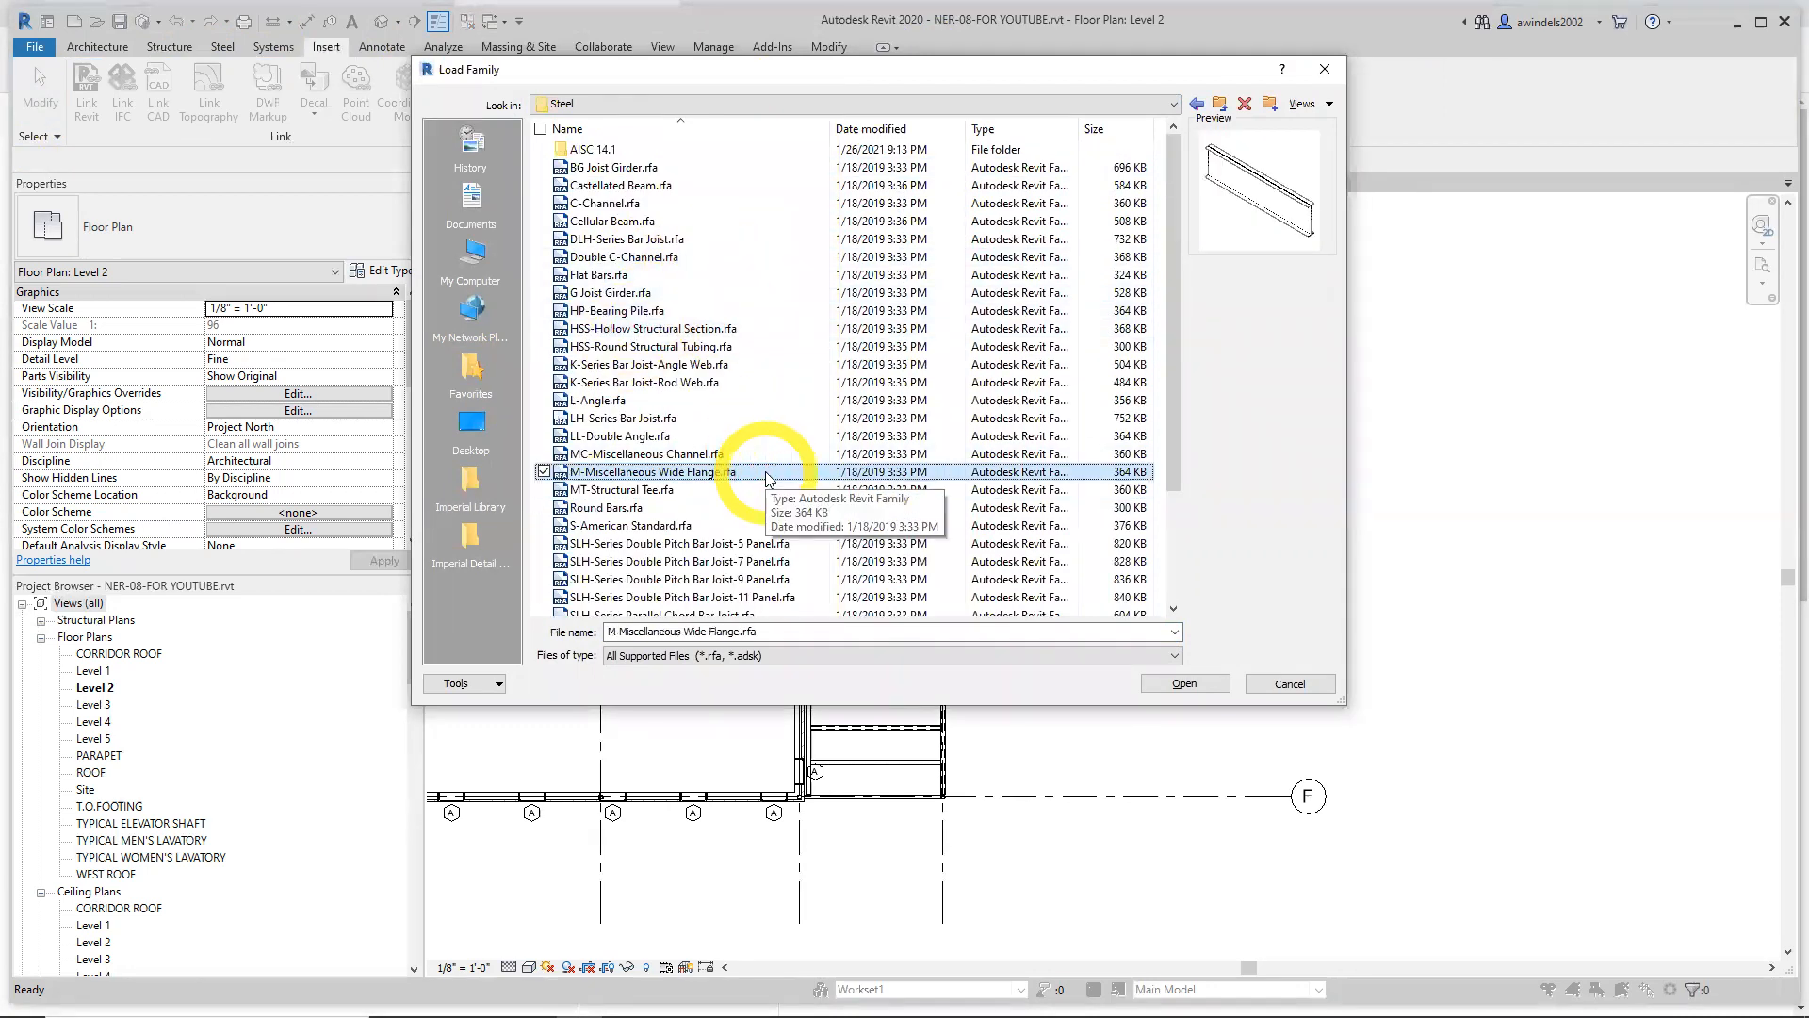
{"action": "key", "text": "Down"}
{"action": "key", "text": "Down"}
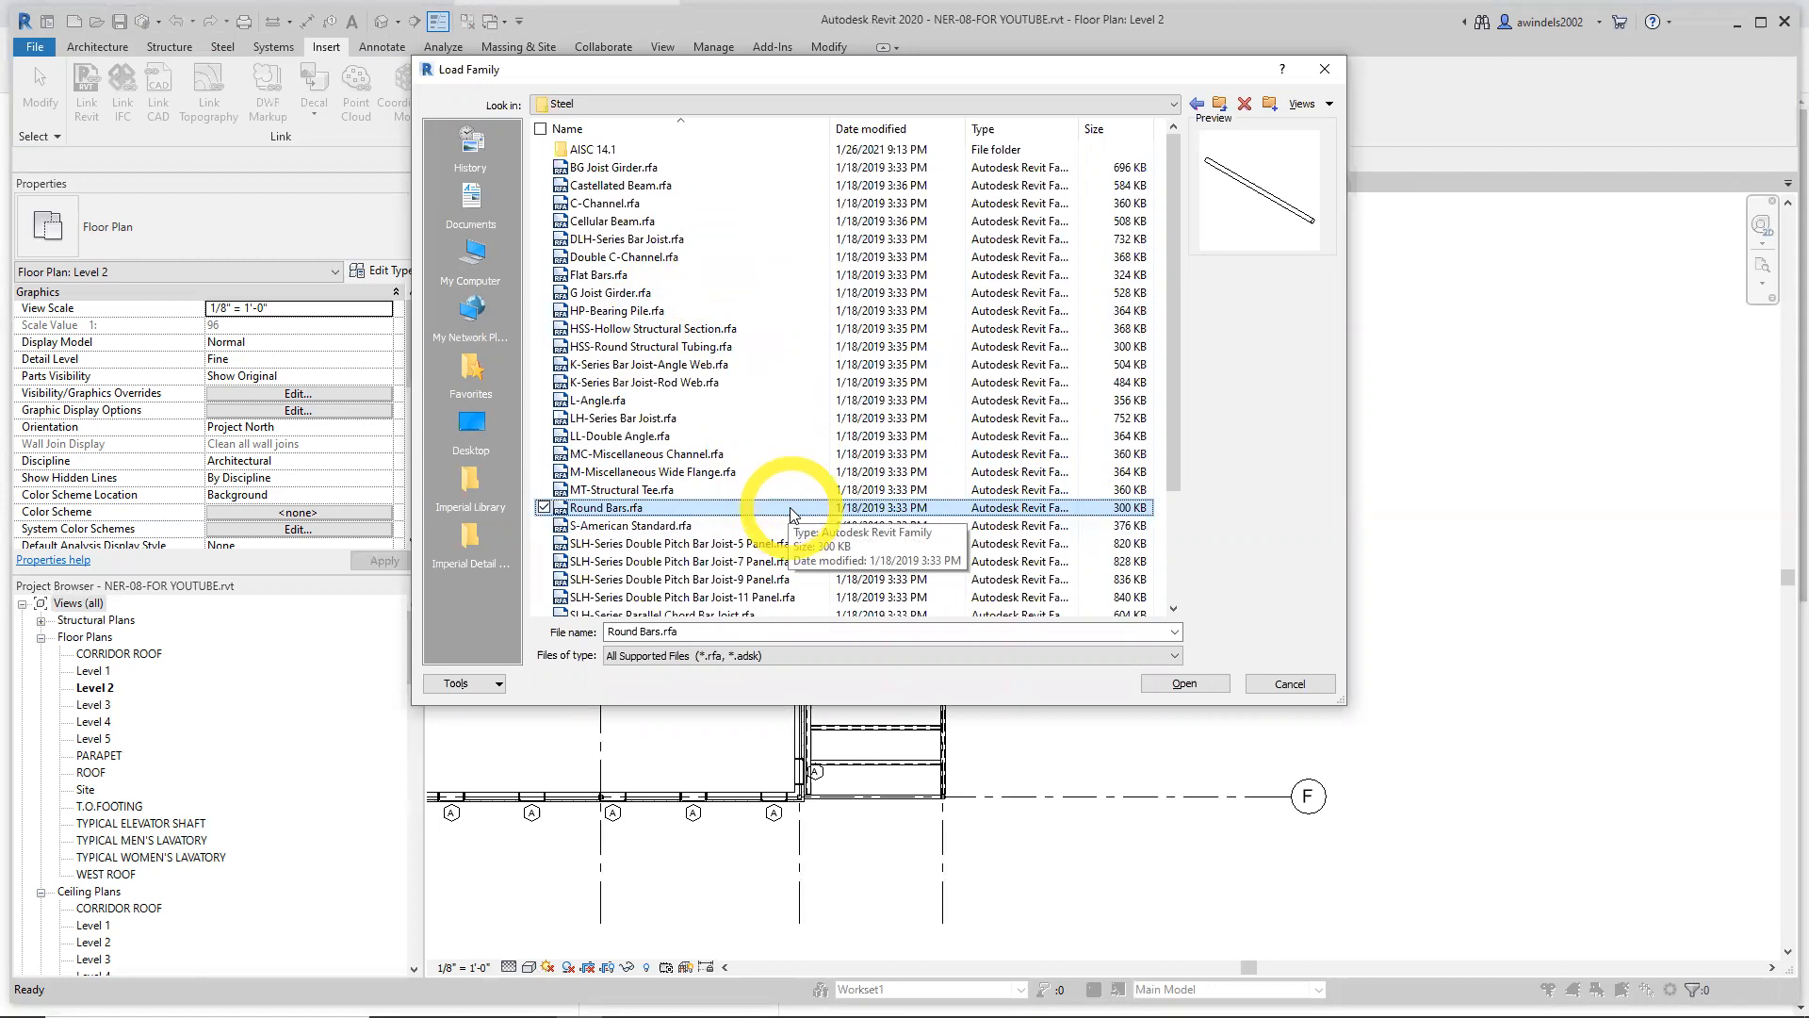
{"action": "left_click", "coordinate": [1186, 690]}
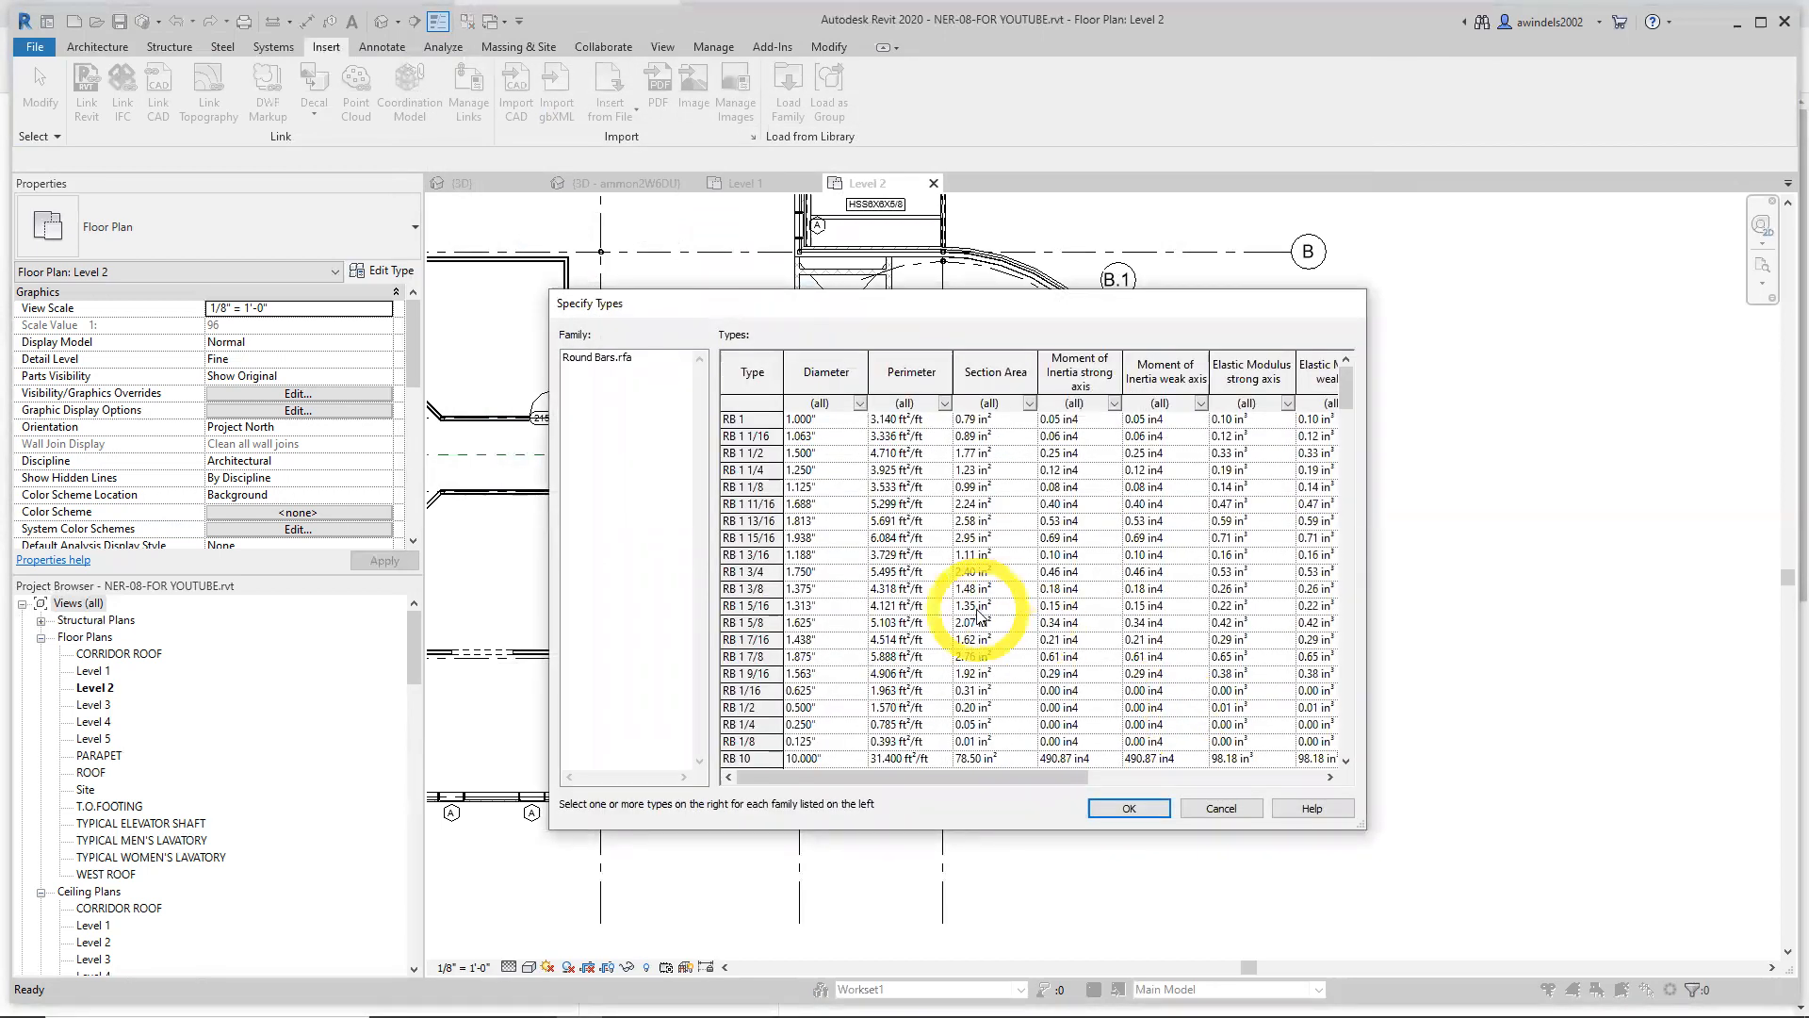
{"action": "left_click", "coordinate": [768, 454]}
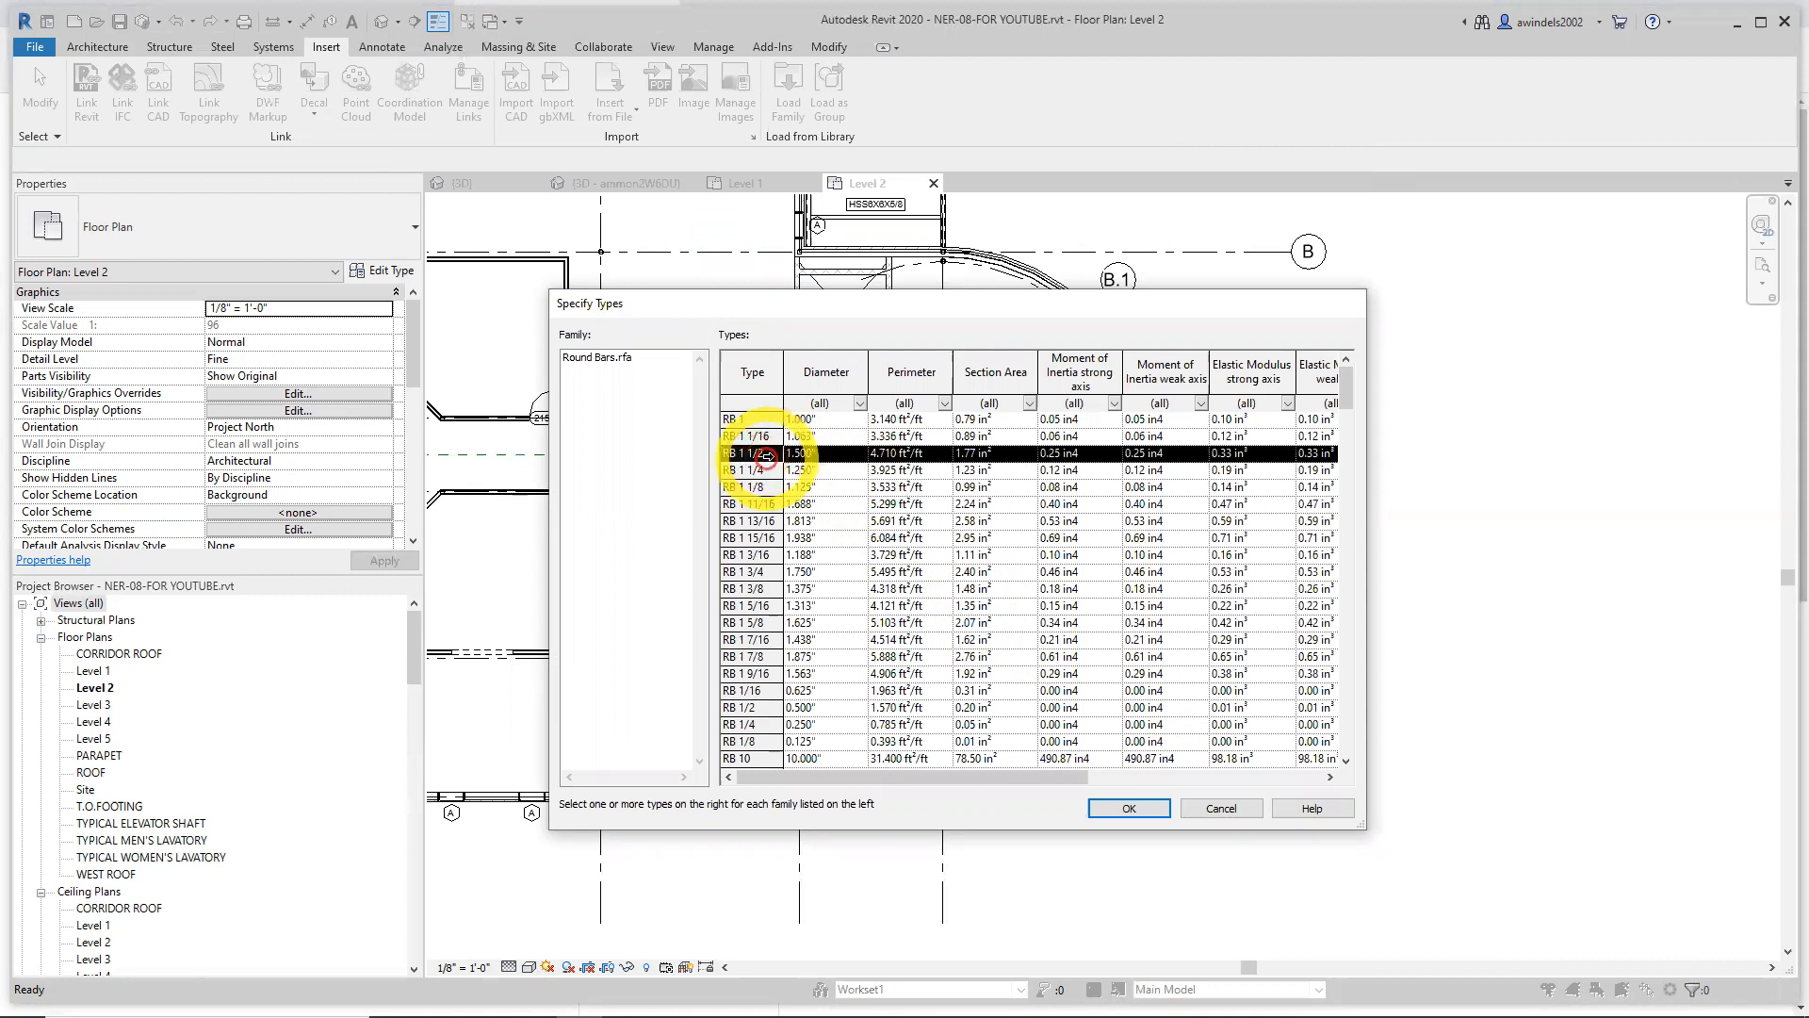
{"action": "left_click", "coordinate": [1159, 810]}
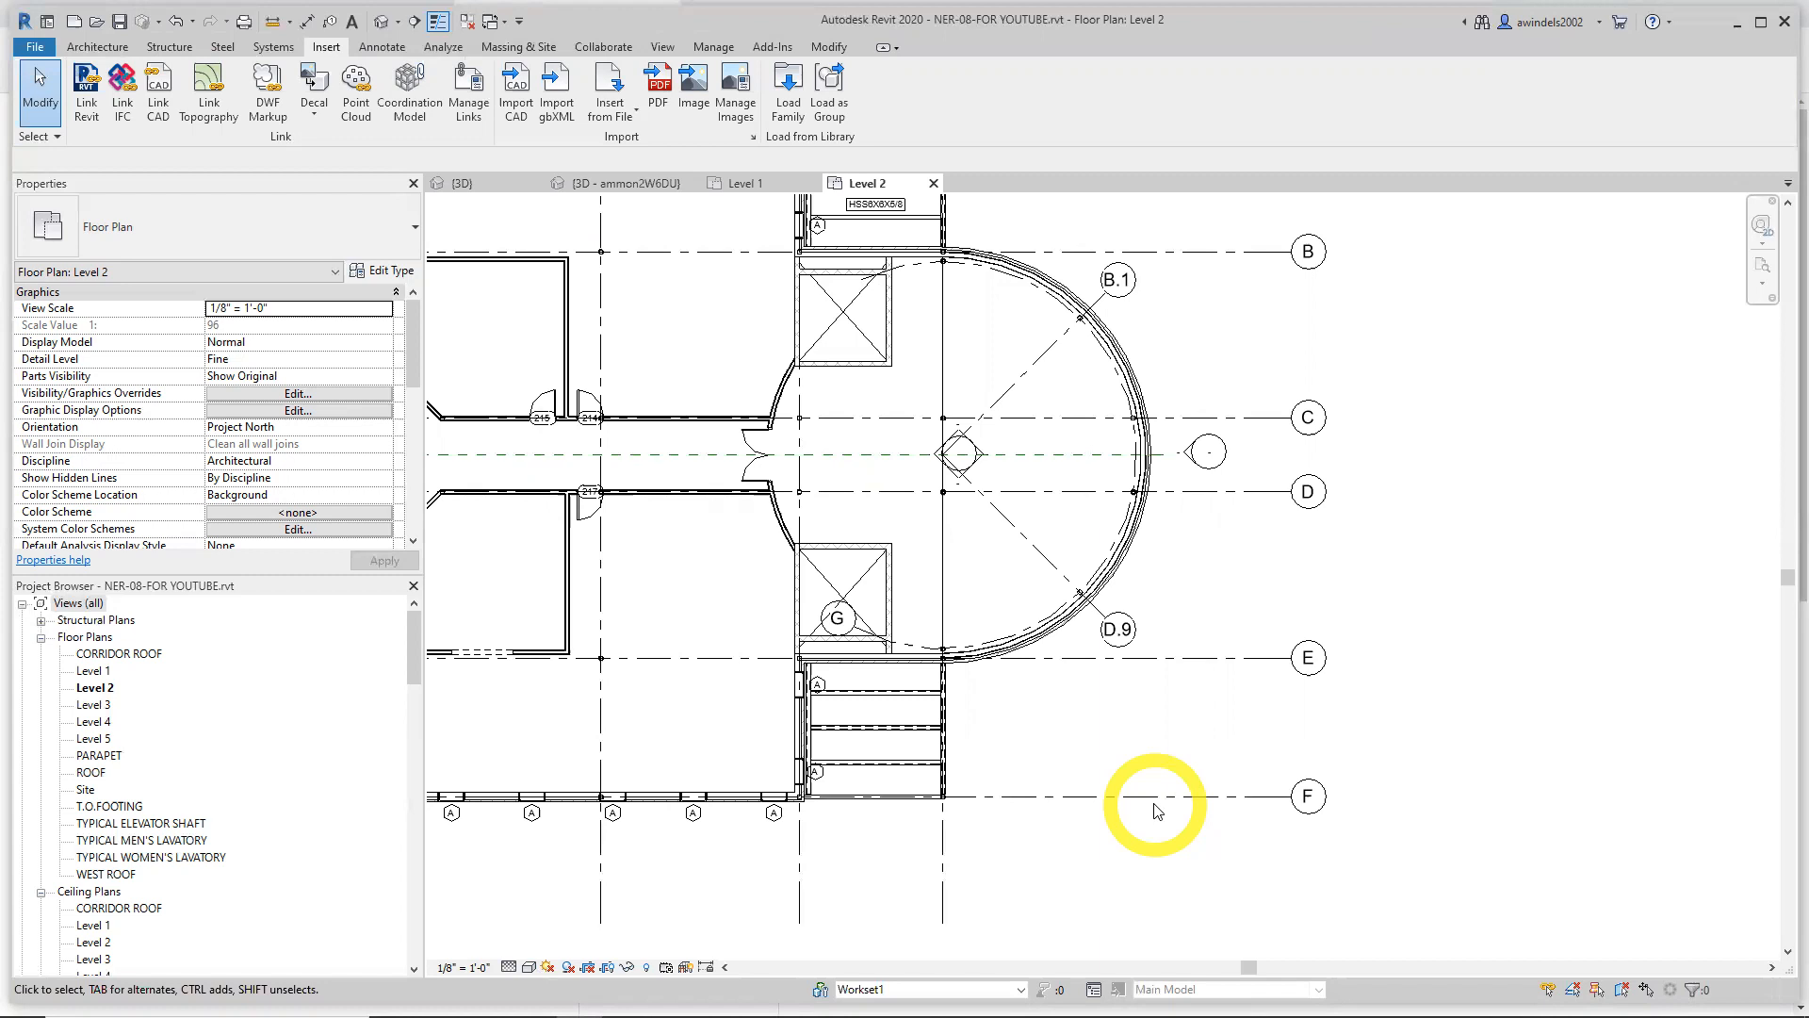
Collapse the floor plan, ceiling plan and 3D view groups in the project browser and open the North building elevation
{"action": "left_click", "coordinate": [40, 638]}
{"action": "left_click", "coordinate": [40, 638]}
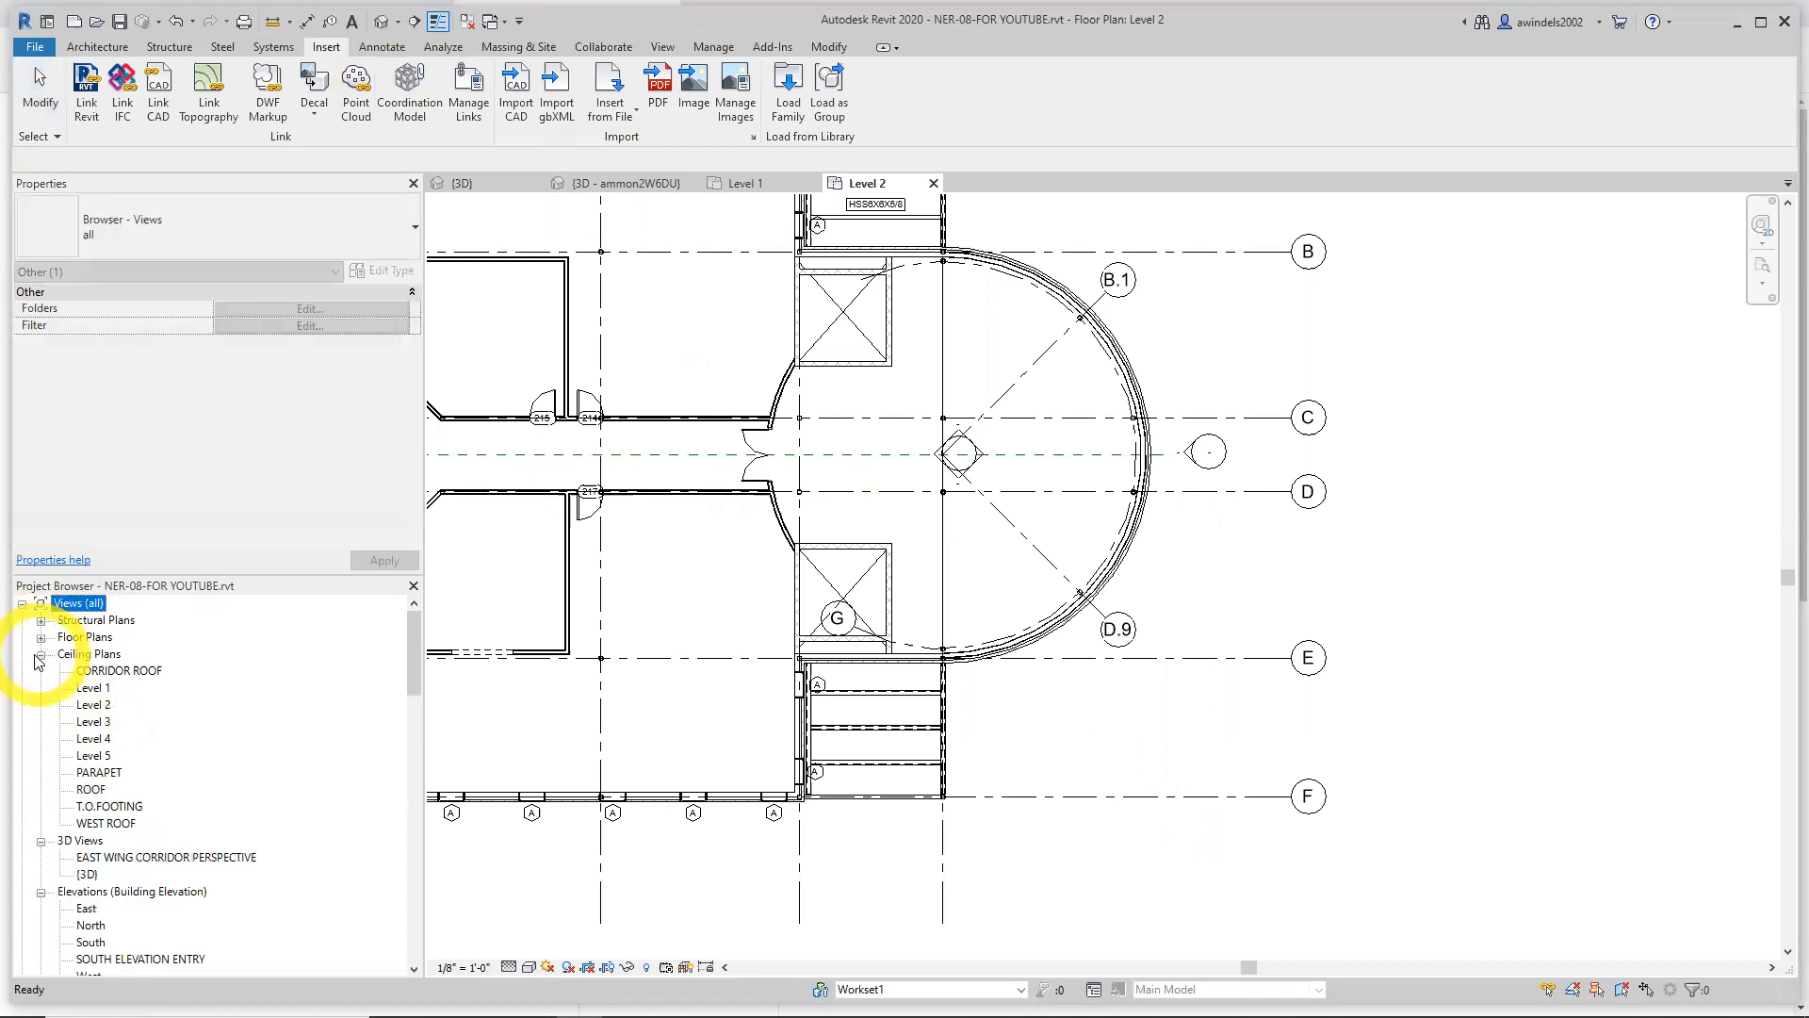
{"action": "left_click", "coordinate": [41, 654]}
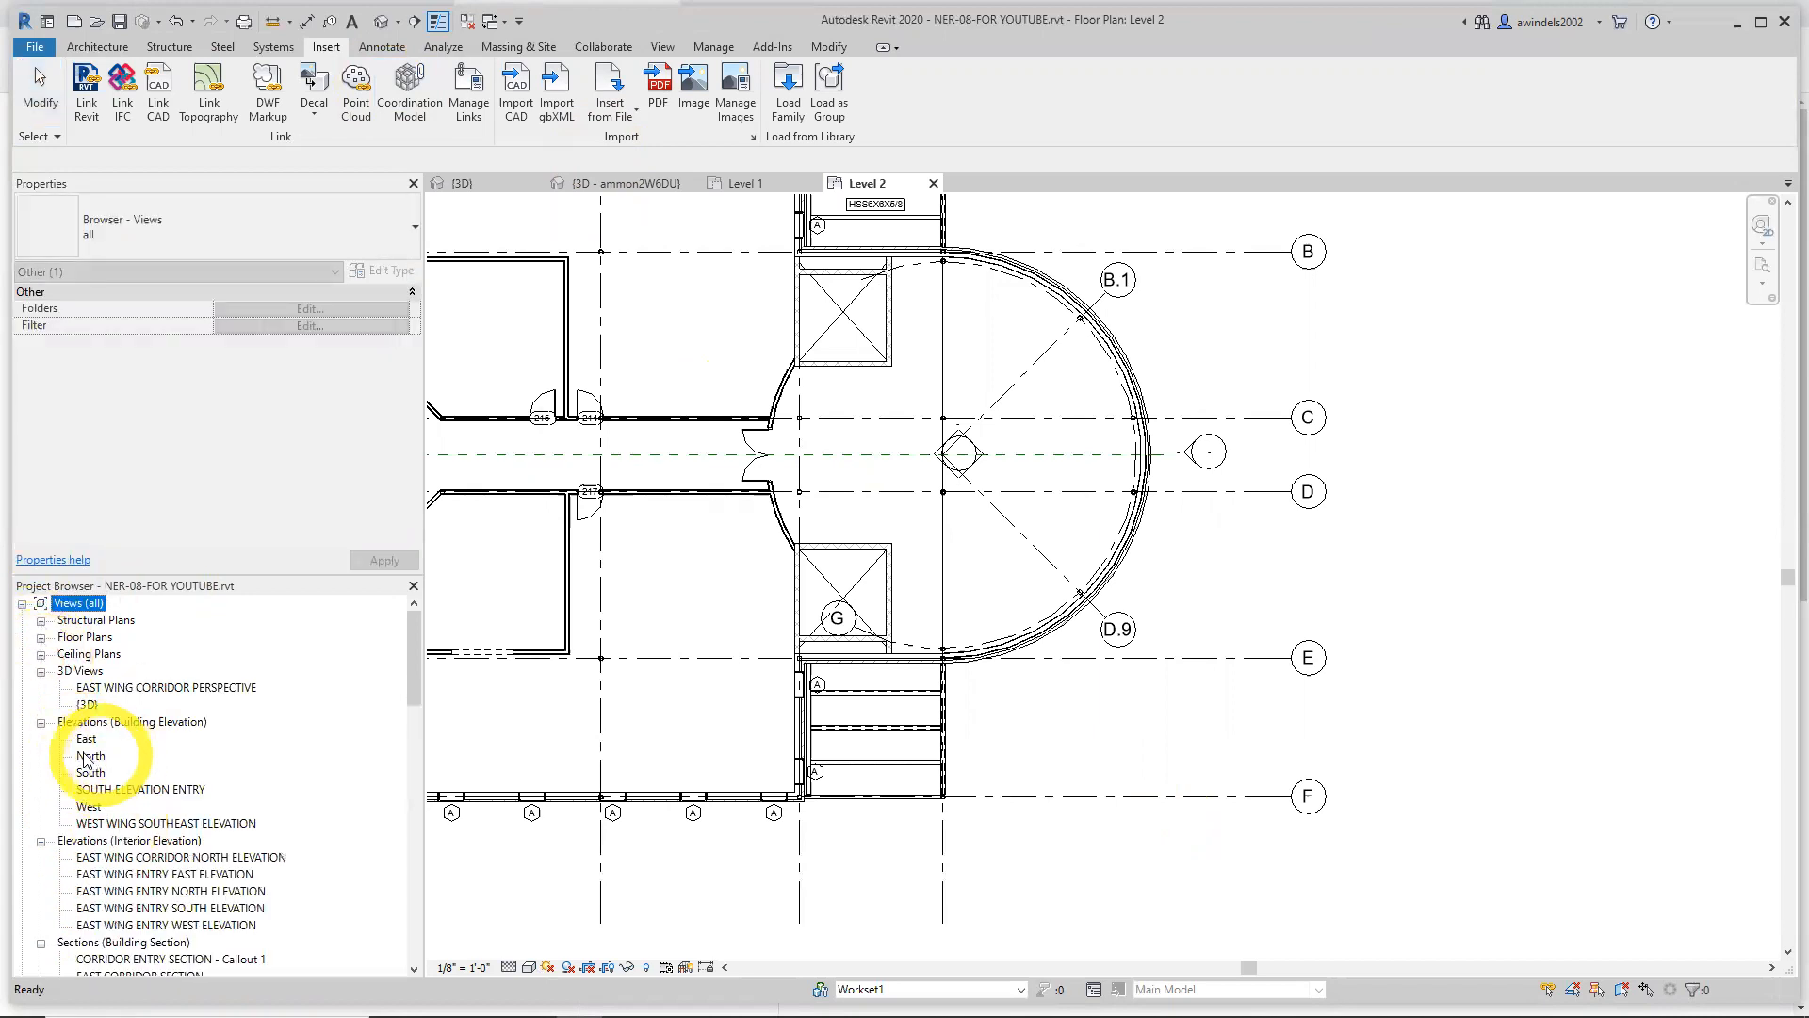
{"action": "left_click", "coordinate": [89, 756]}
{"action": "left_click", "coordinate": [40, 671]}
{"action": "left_click", "coordinate": [90, 722]}
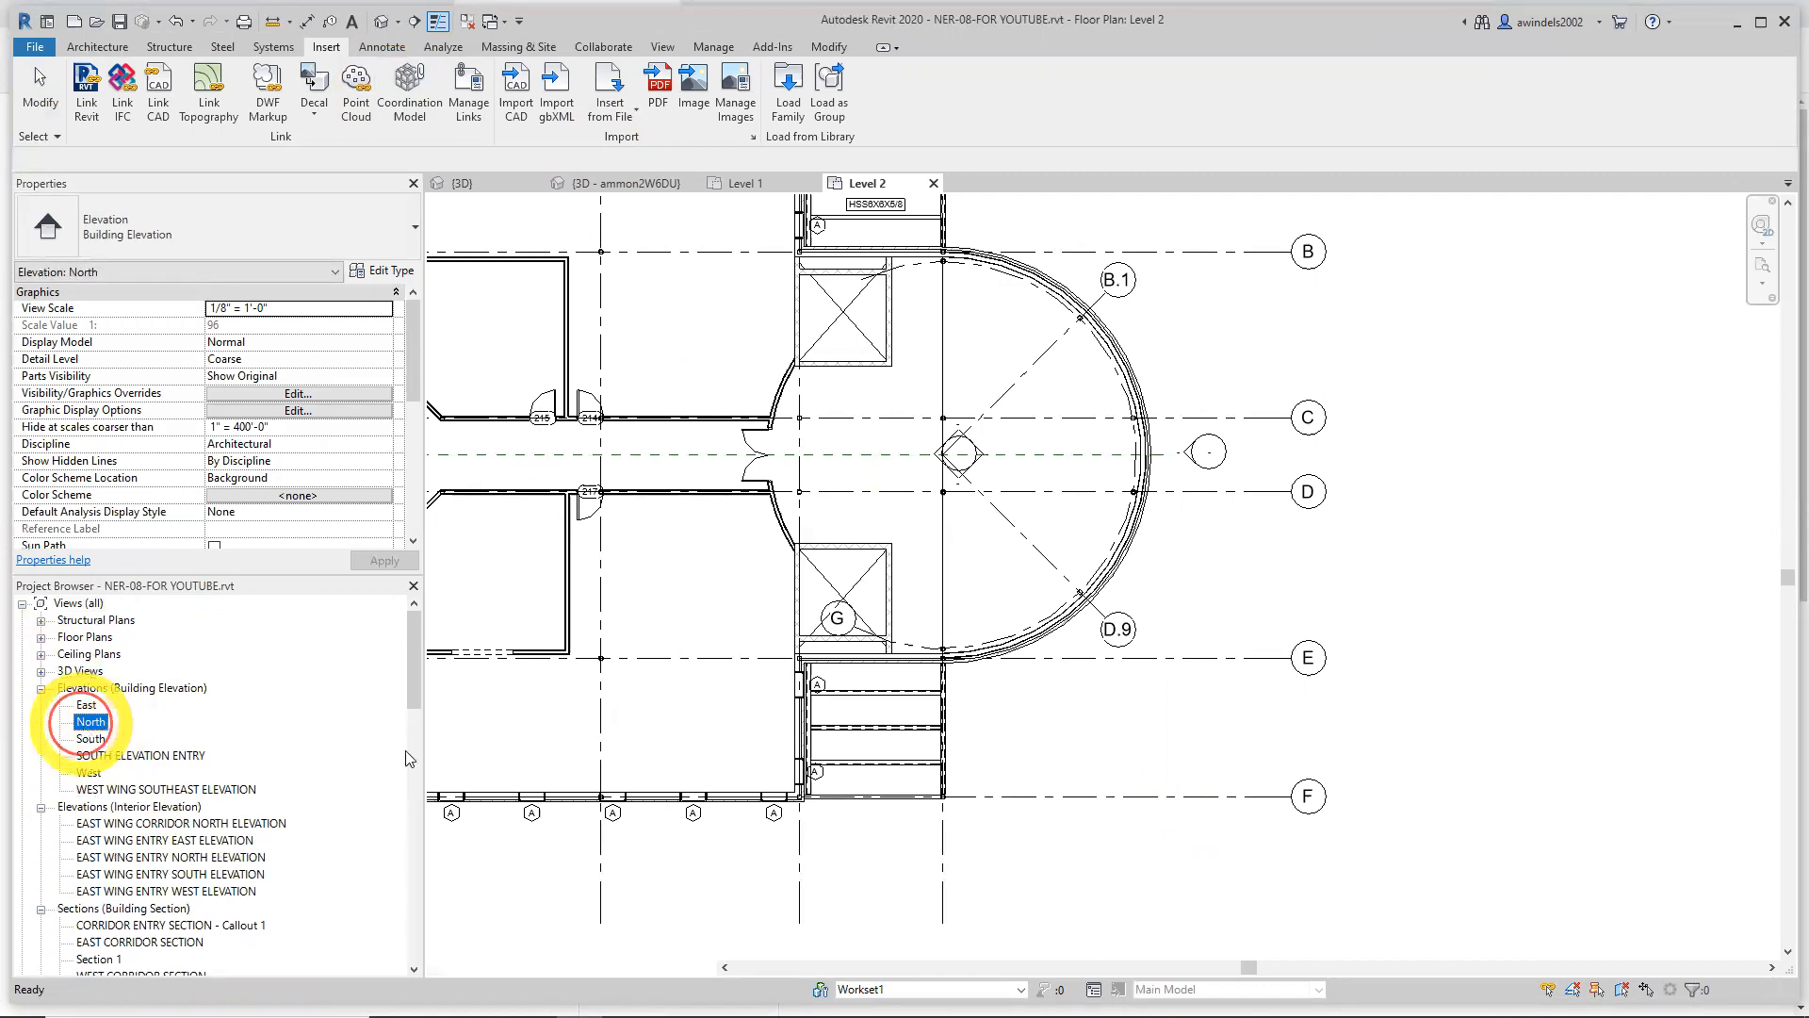
{"action": "double_click", "coordinate": [91, 722]}
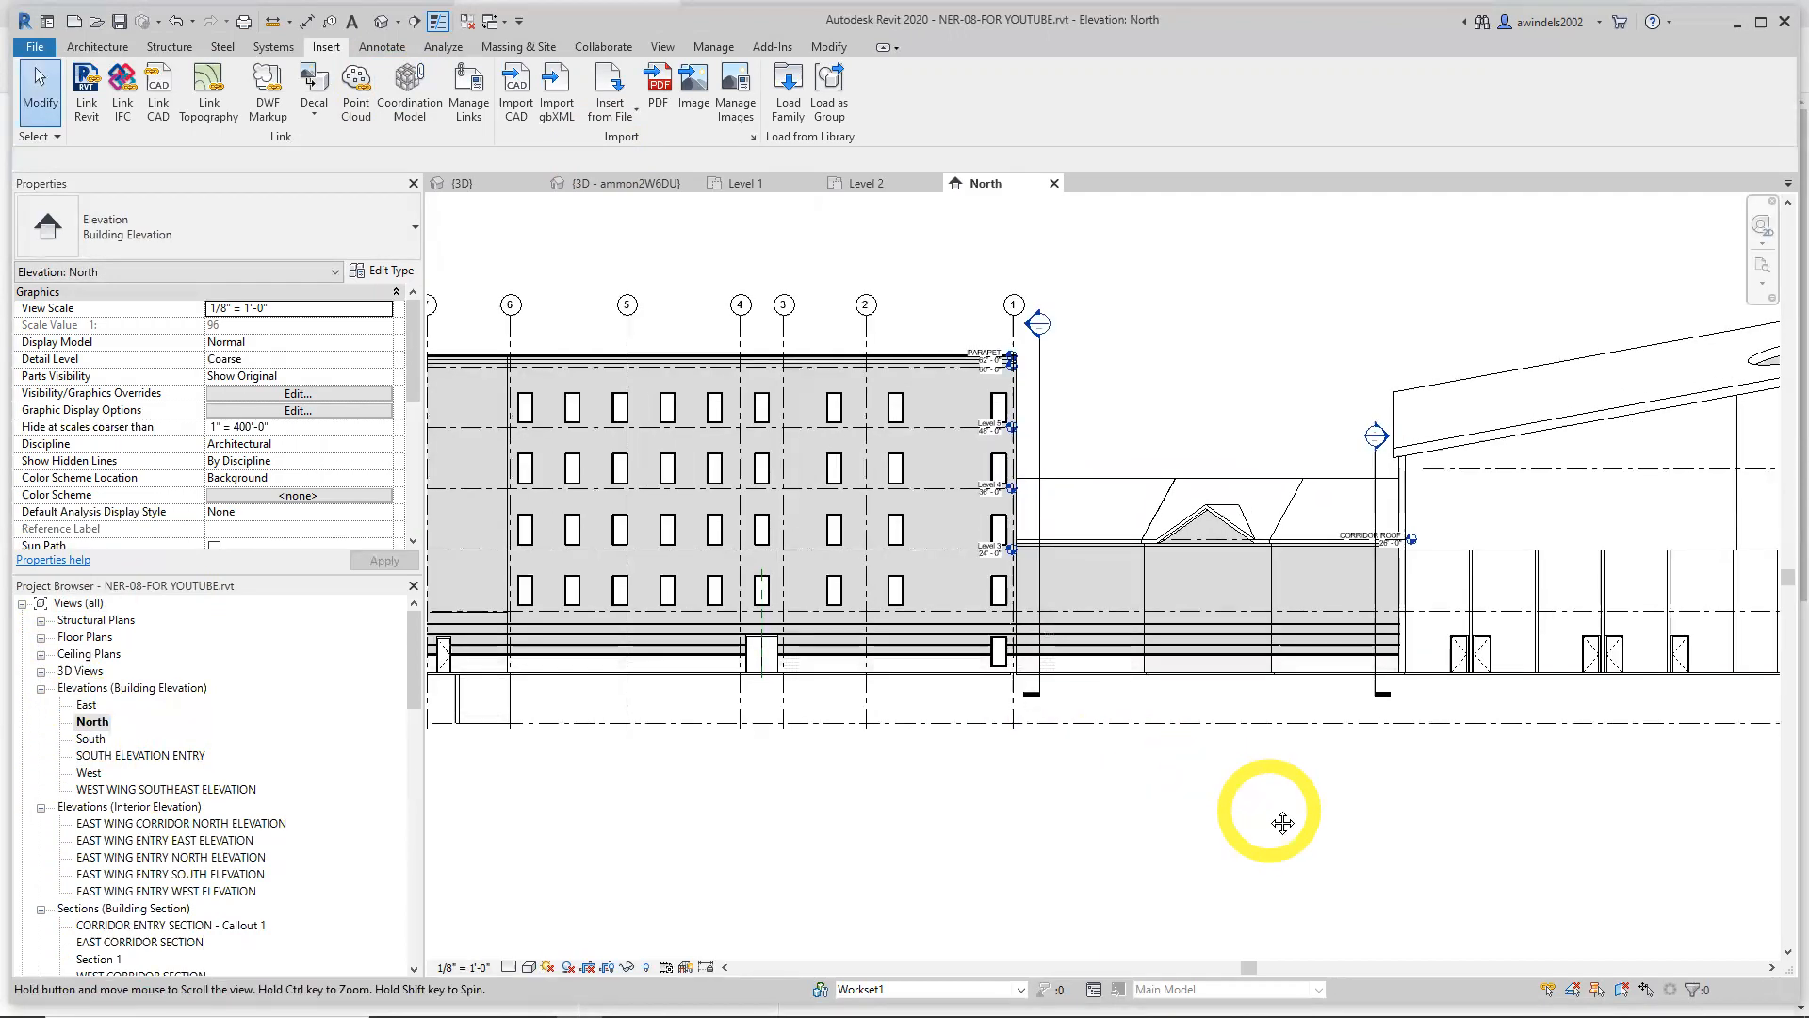
{"action": "scroll", "coordinate": [1222, 822], "scroll_direction": "up", "scroll_amount": 2}
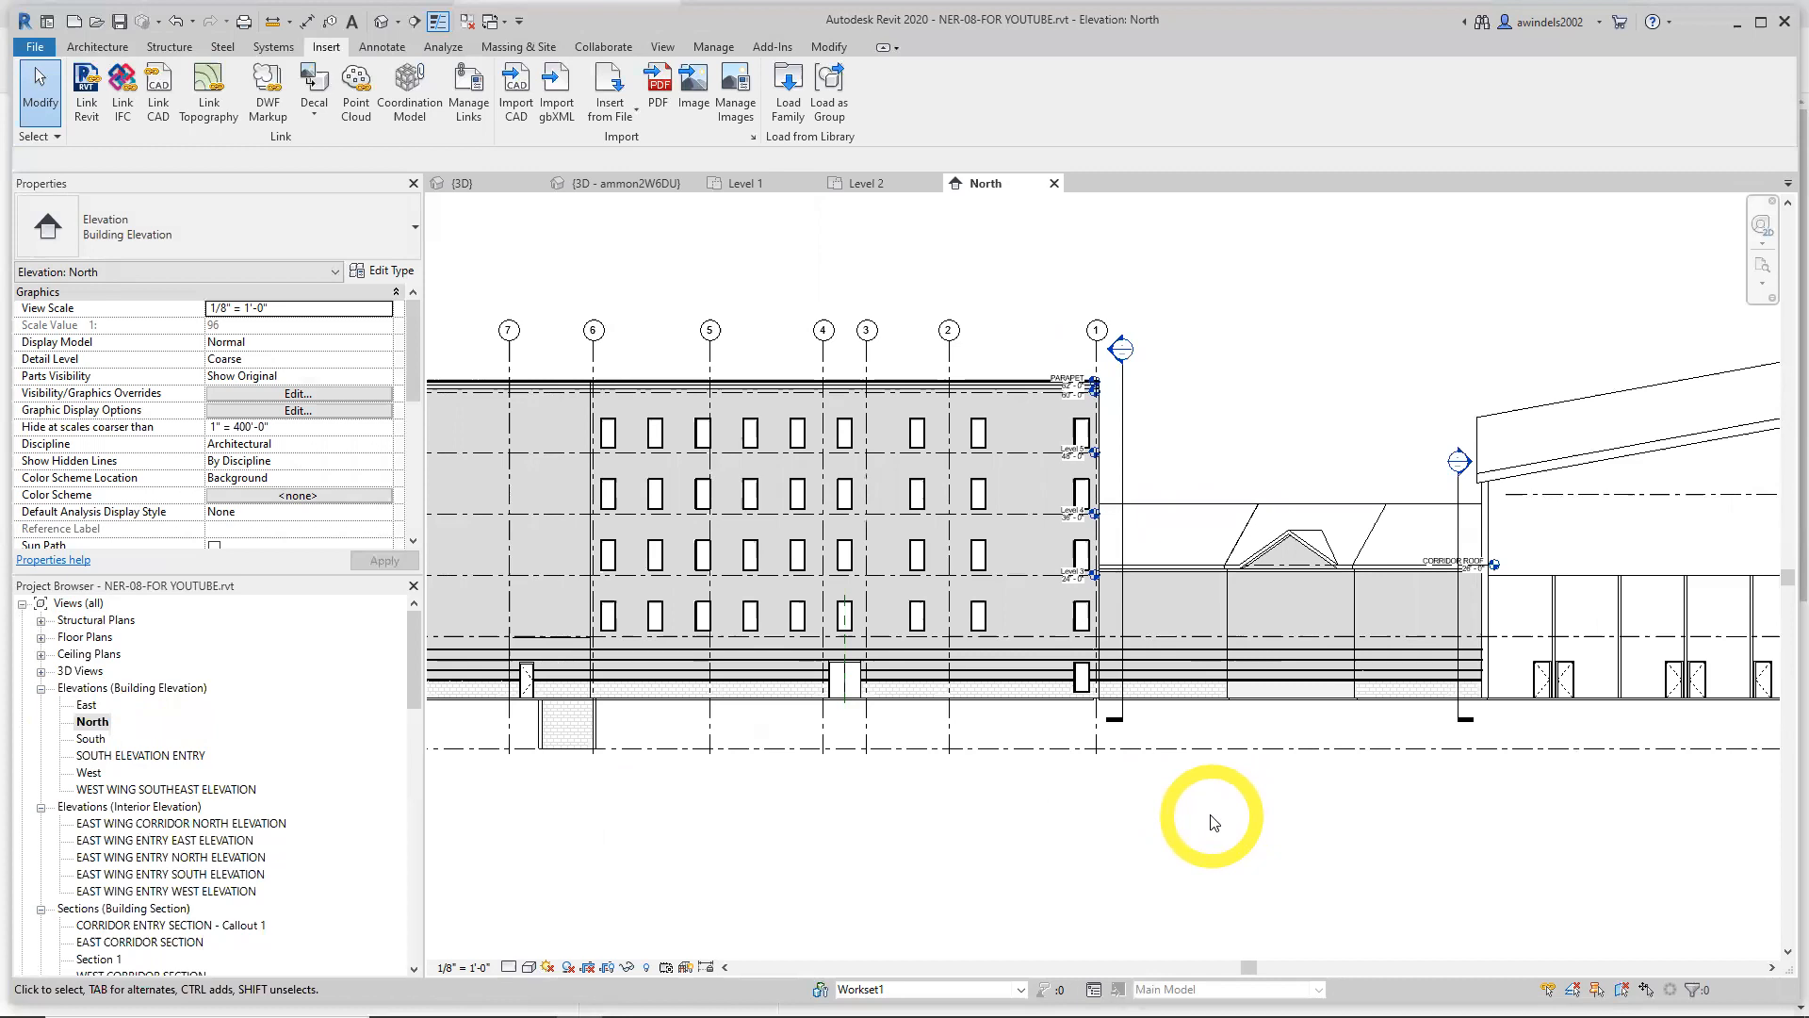
Close the North elevation and reopen it from its elevation marker above the building between grids 3 and 4 in Level 2
{"action": "left_click", "coordinate": [1056, 184]}
{"action": "middle_click_drag", "start_coordinate": [1274, 631], "coordinate": [1303, 740]}
{"action": "middle_click_drag", "start_coordinate": [1174, 460], "coordinate": [1216, 716]}
{"action": "scroll", "coordinate": [1041, 468], "scroll_direction": "down", "scroll_amount": 1}
{"action": "middle_click_drag", "start_coordinate": [623, 415], "coordinate": [824, 456]}
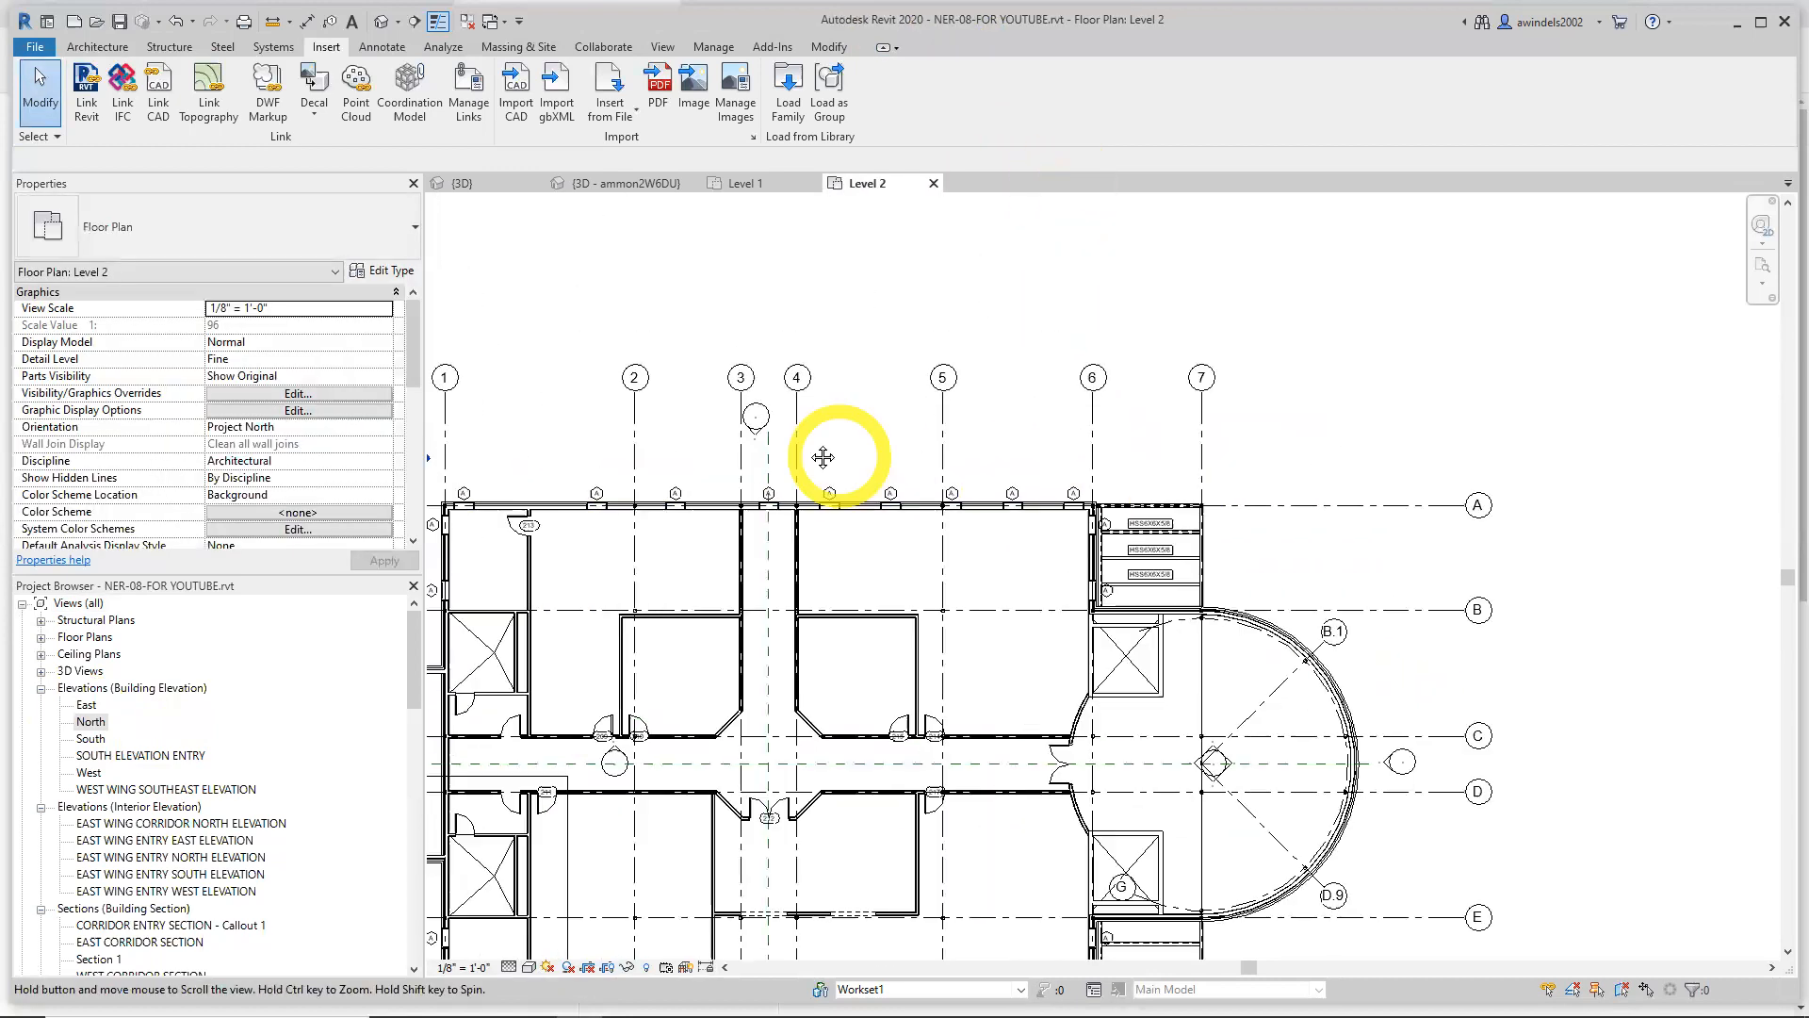
{"action": "double_click", "coordinate": [760, 436]}
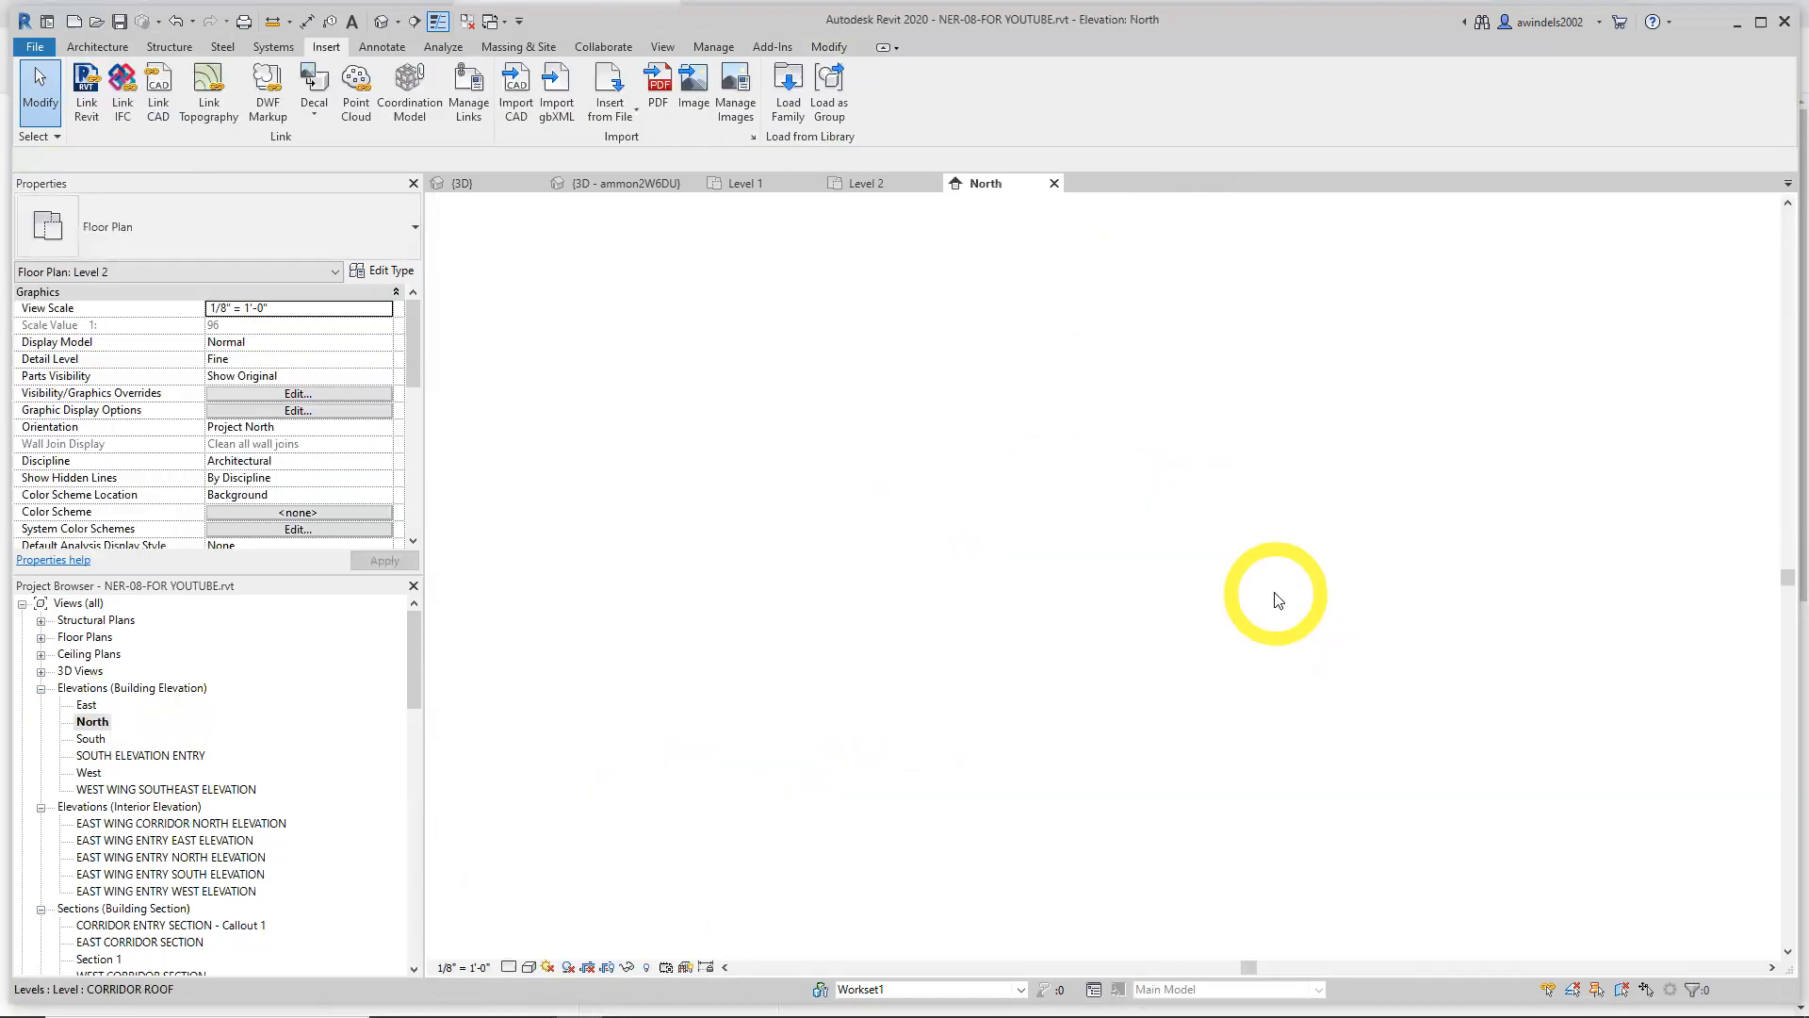
Set the North elevation's detail level to Fine and its visual style to Shaded
{"action": "scroll", "coordinate": [1155, 735], "scroll_direction": "up", "scroll_amount": 2}
{"action": "middle_click_drag", "start_coordinate": [1157, 783], "coordinate": [1361, 805]}
{"action": "left_click", "coordinate": [510, 967]}
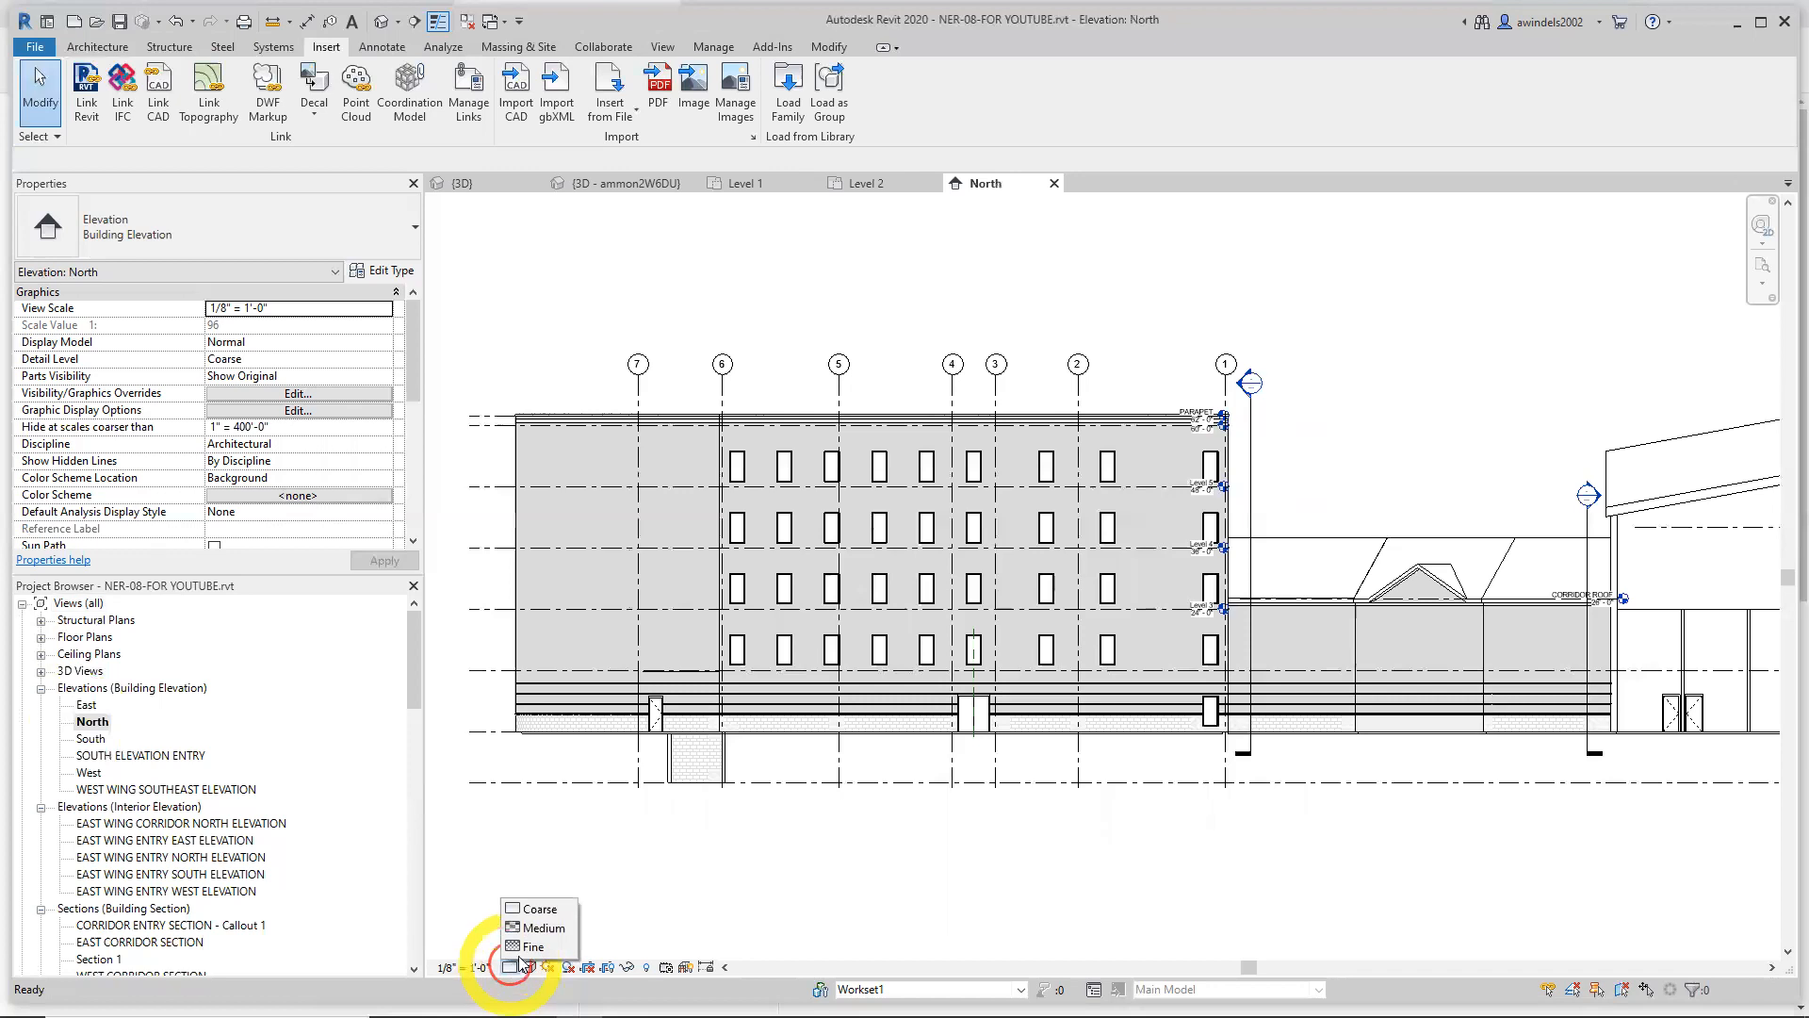
{"action": "left_click", "coordinate": [534, 946]}
{"action": "left_click", "coordinate": [529, 967]}
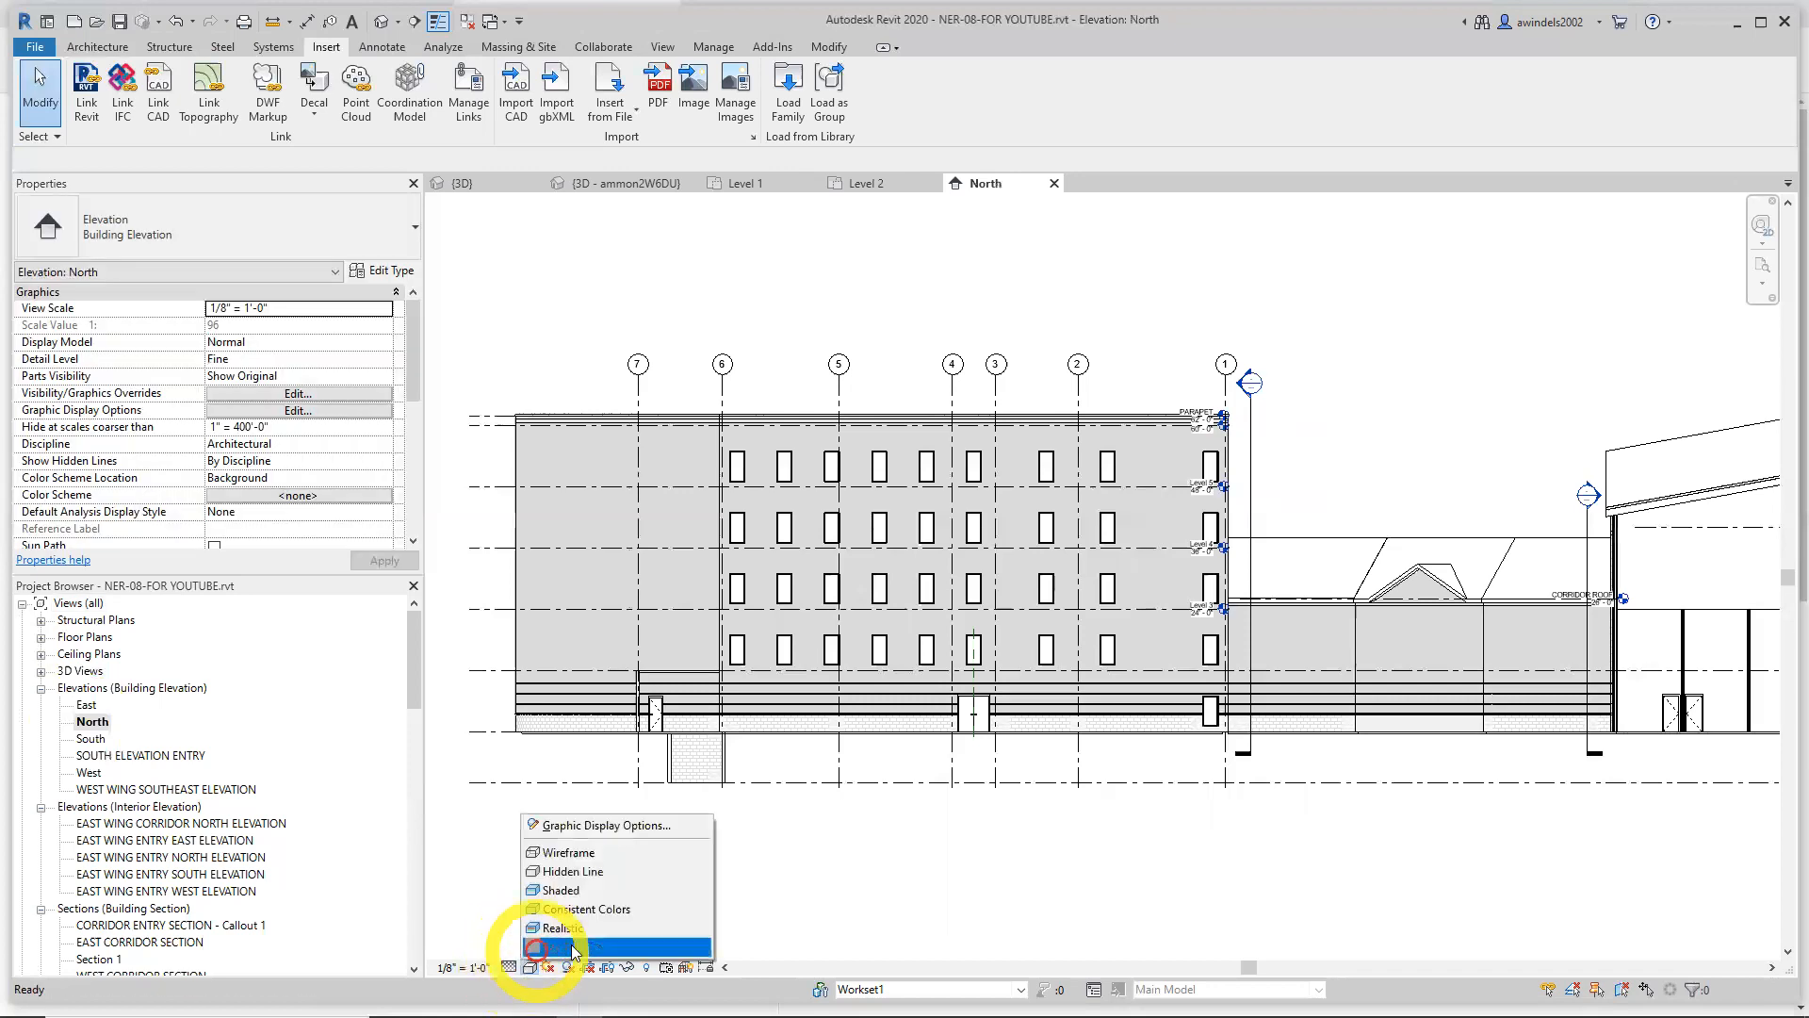
{"action": "left_click", "coordinate": [563, 929]}
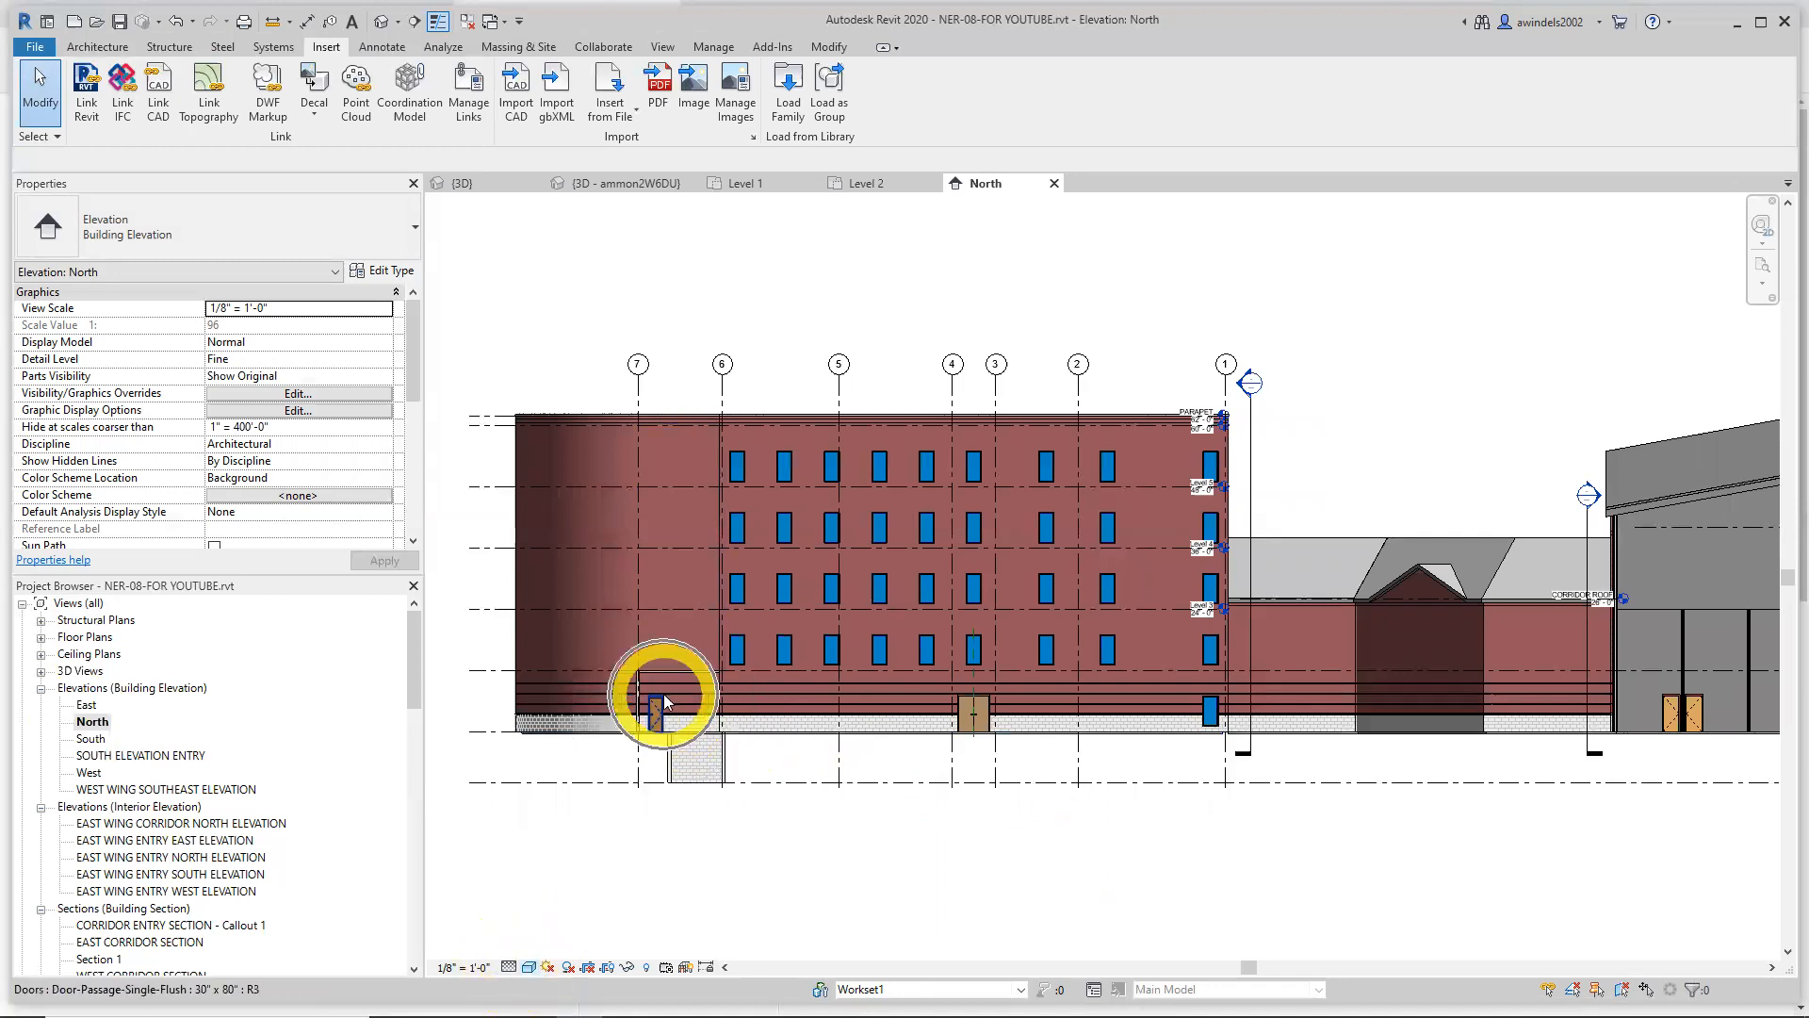
Start the Brace command at the canopy in the North elevation and set its work plane to Grid : A
{"action": "scroll", "coordinate": [677, 680], "scroll_direction": "up", "scroll_amount": 4}
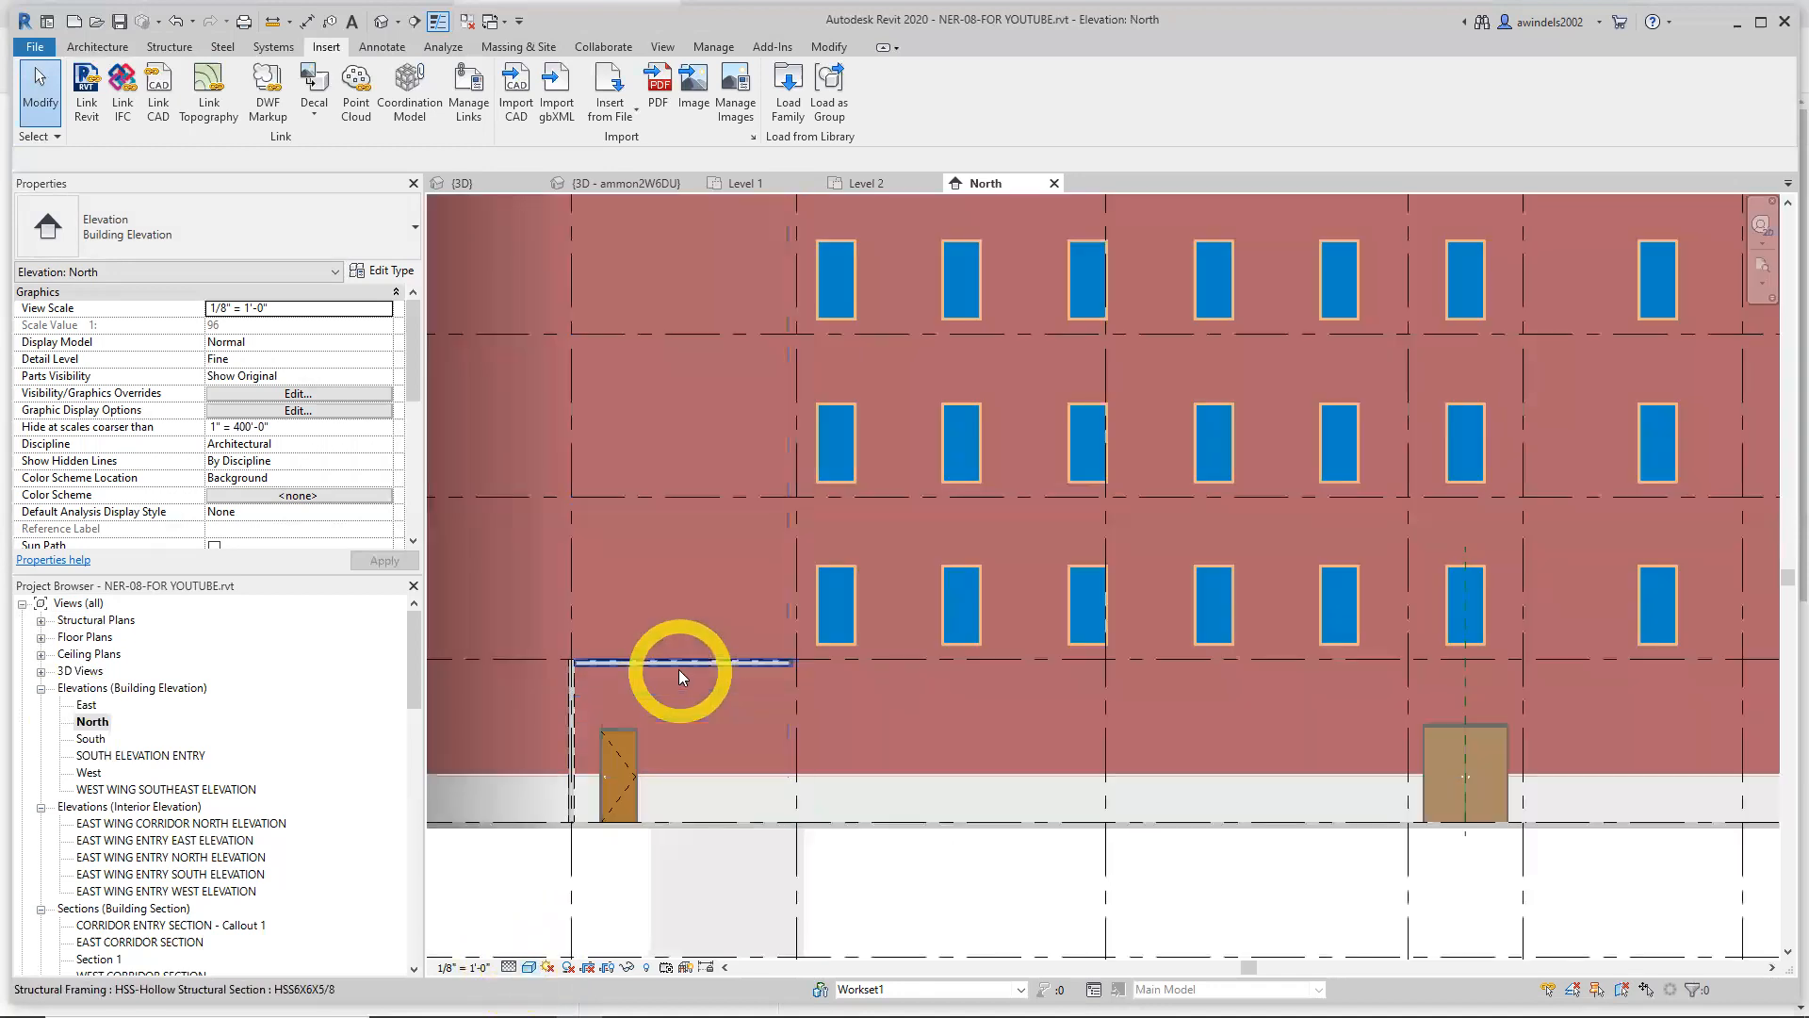
{"action": "scroll", "coordinate": [678, 670], "scroll_direction": "up", "scroll_amount": 2}
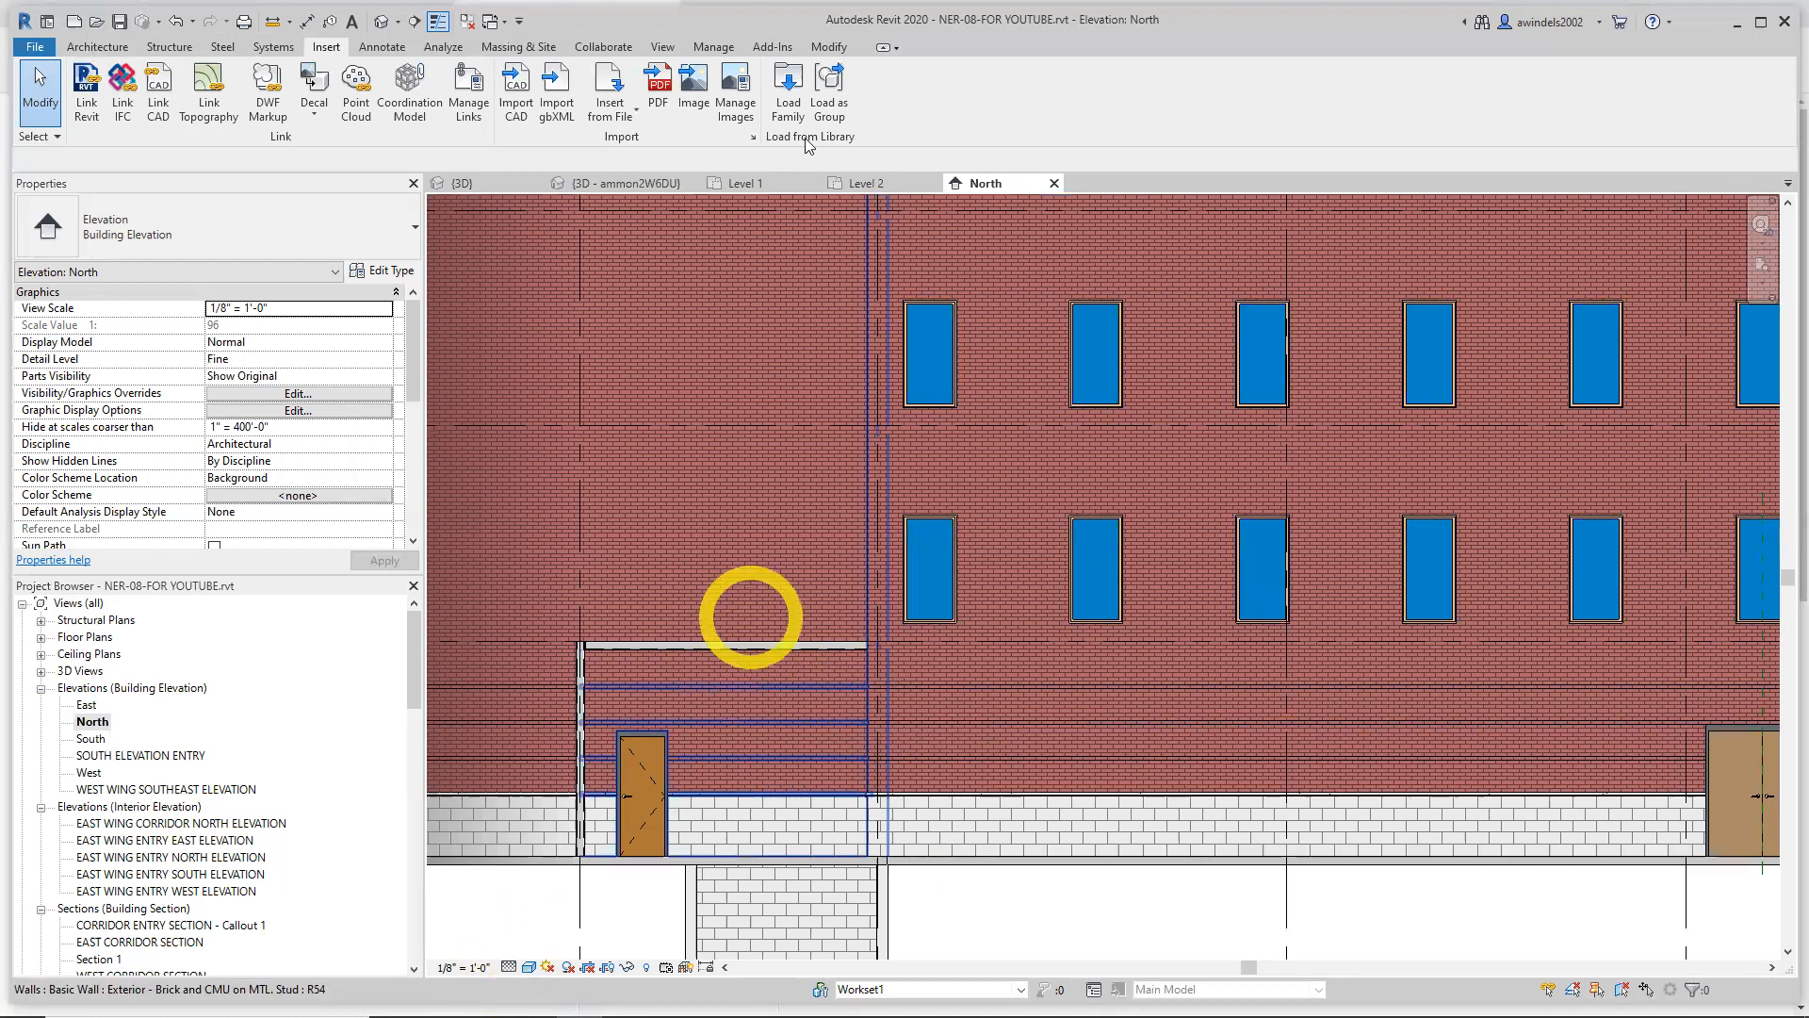
{"action": "left_click", "coordinate": [790, 92]}
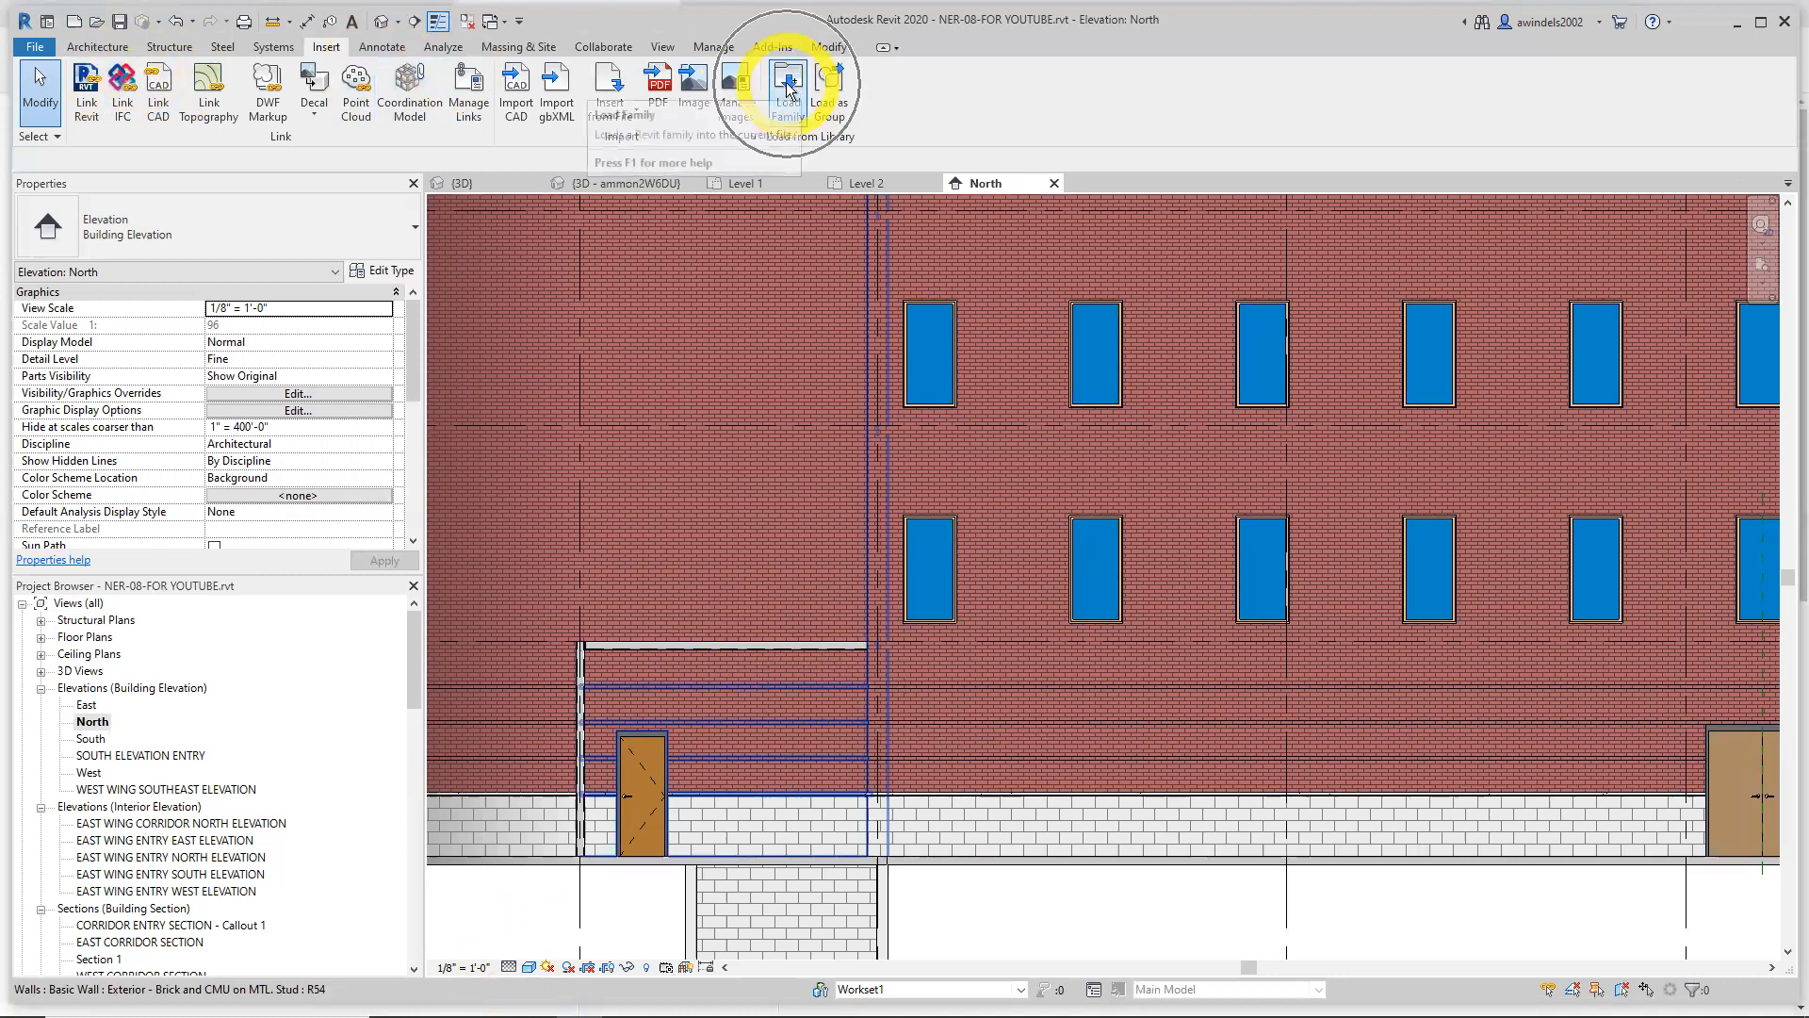
{"action": "left_click", "coordinate": [166, 49]}
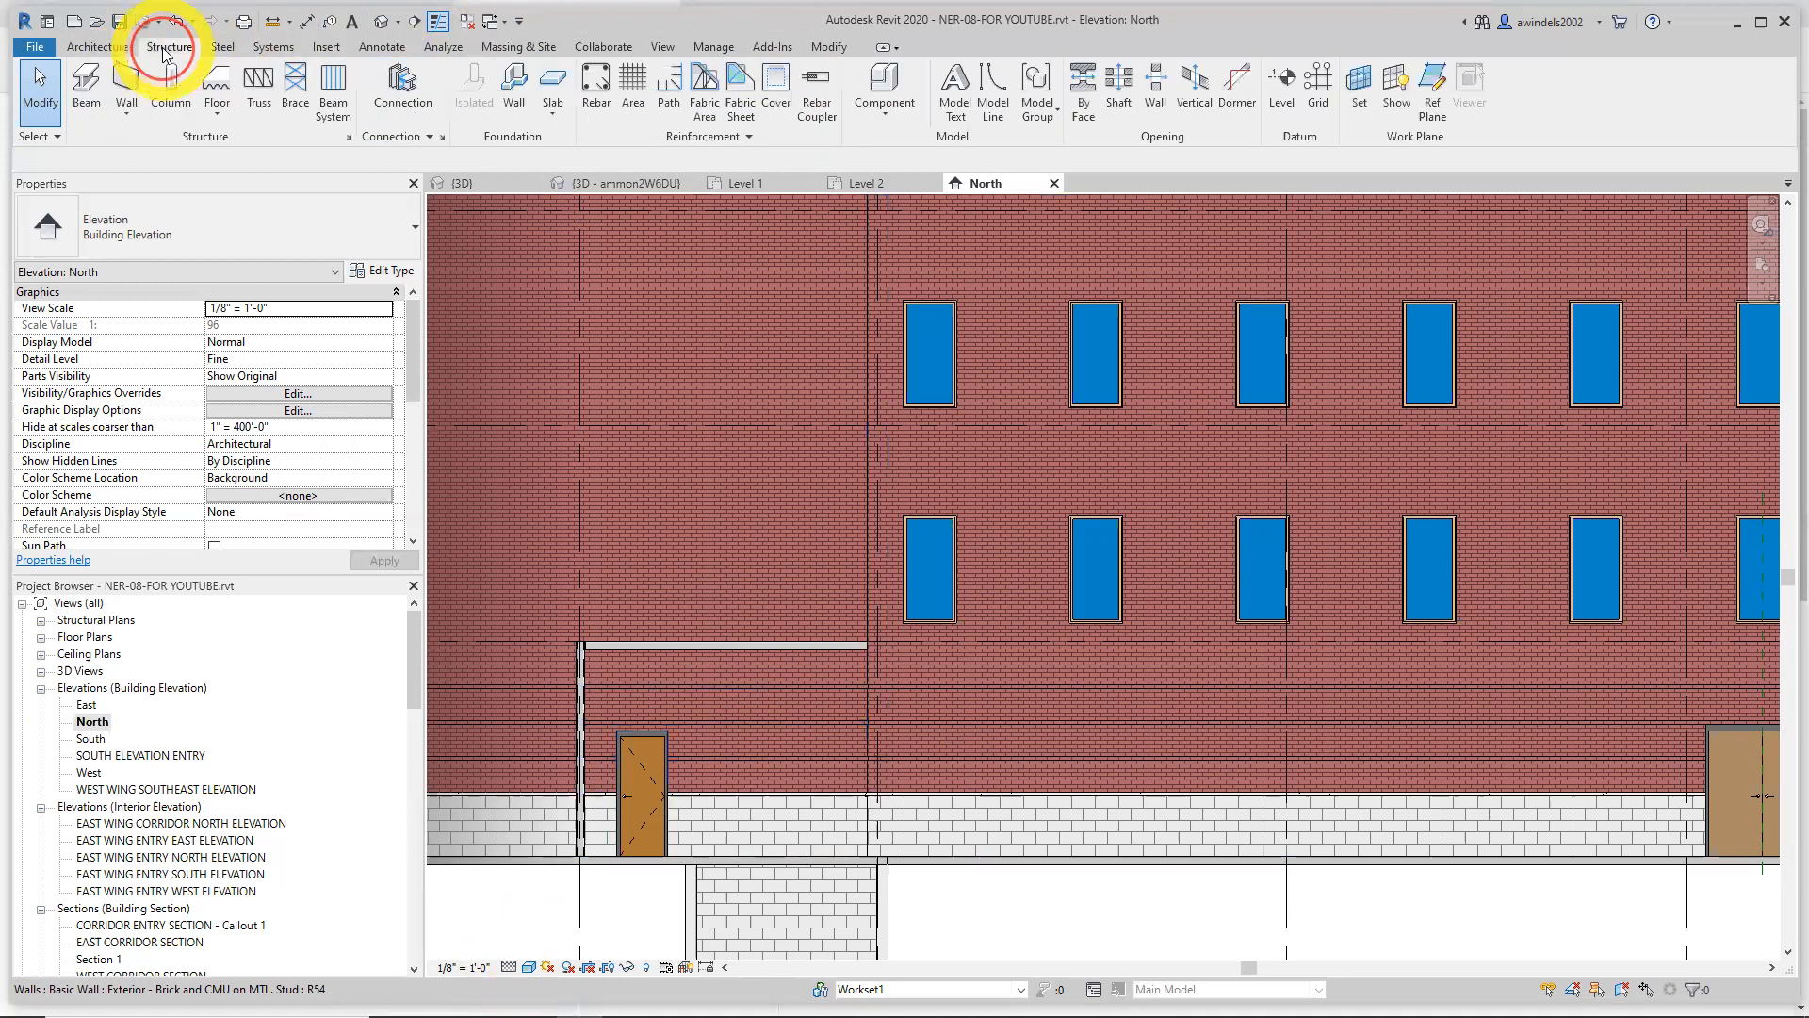
{"action": "left_click", "coordinate": [298, 77]}
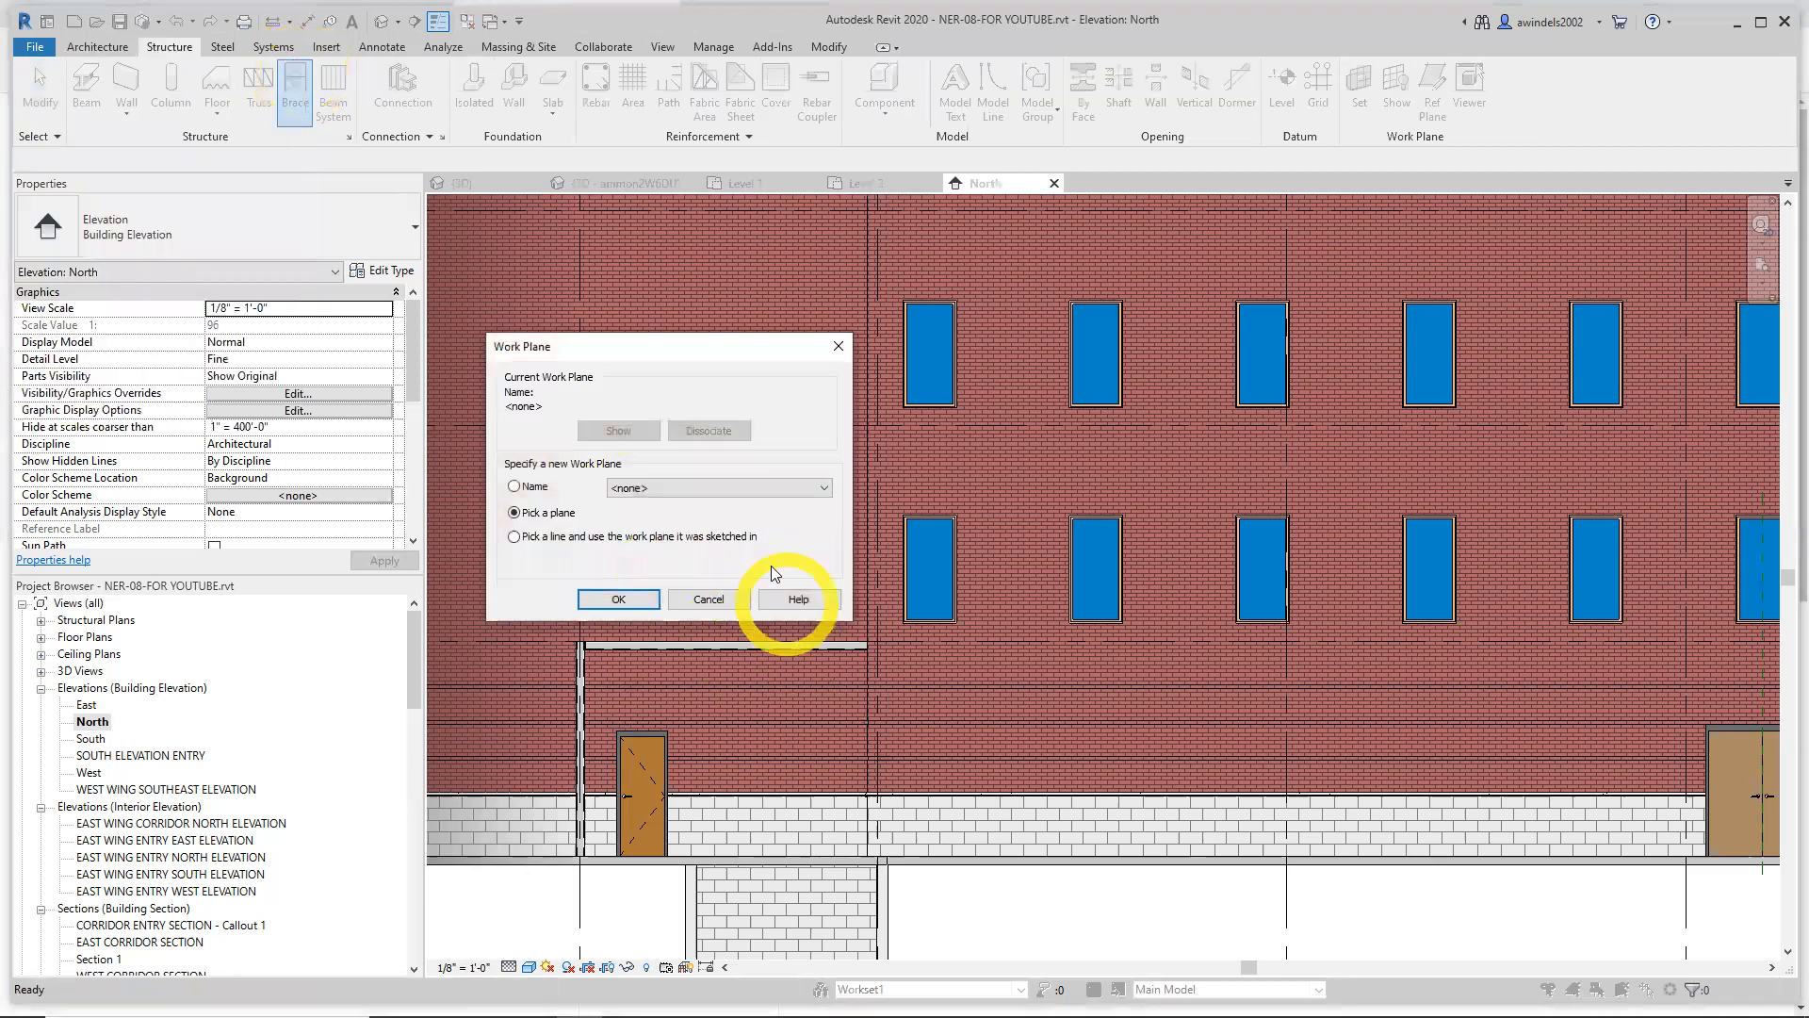
{"action": "left_click", "coordinate": [533, 486]}
{"action": "left_click", "coordinate": [691, 487]}
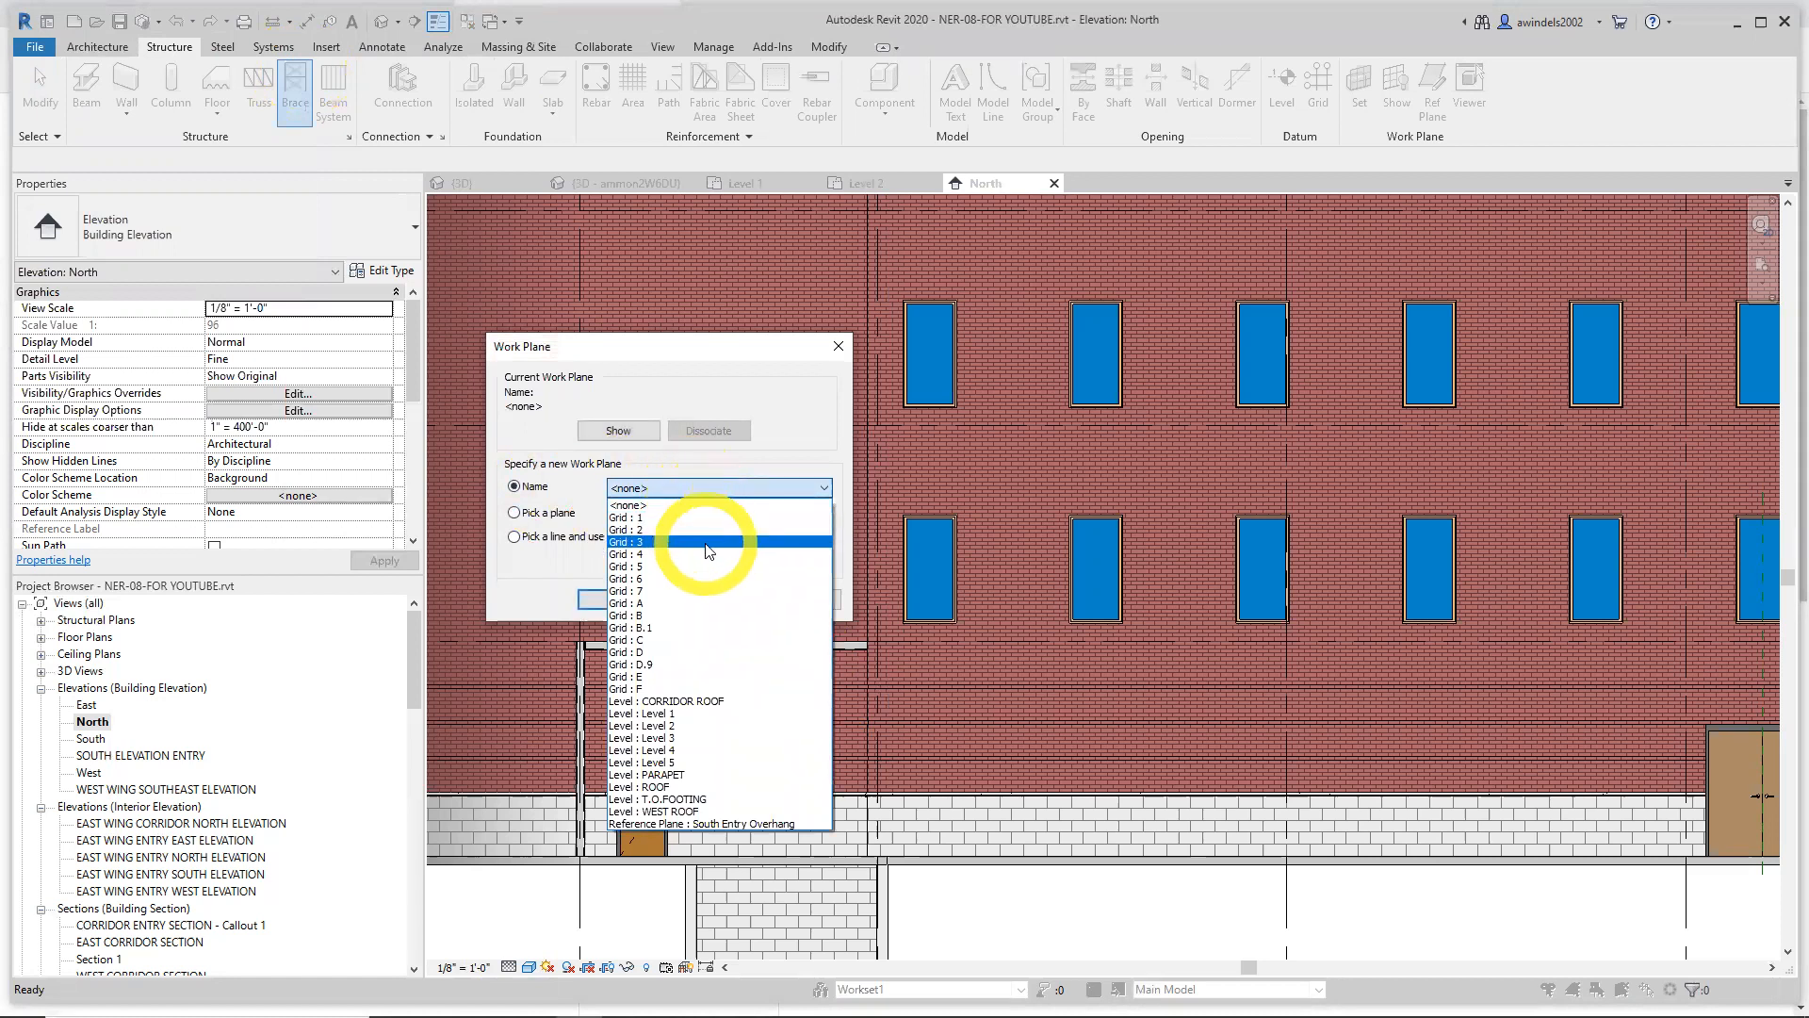
{"action": "left_click", "coordinate": [673, 603]}
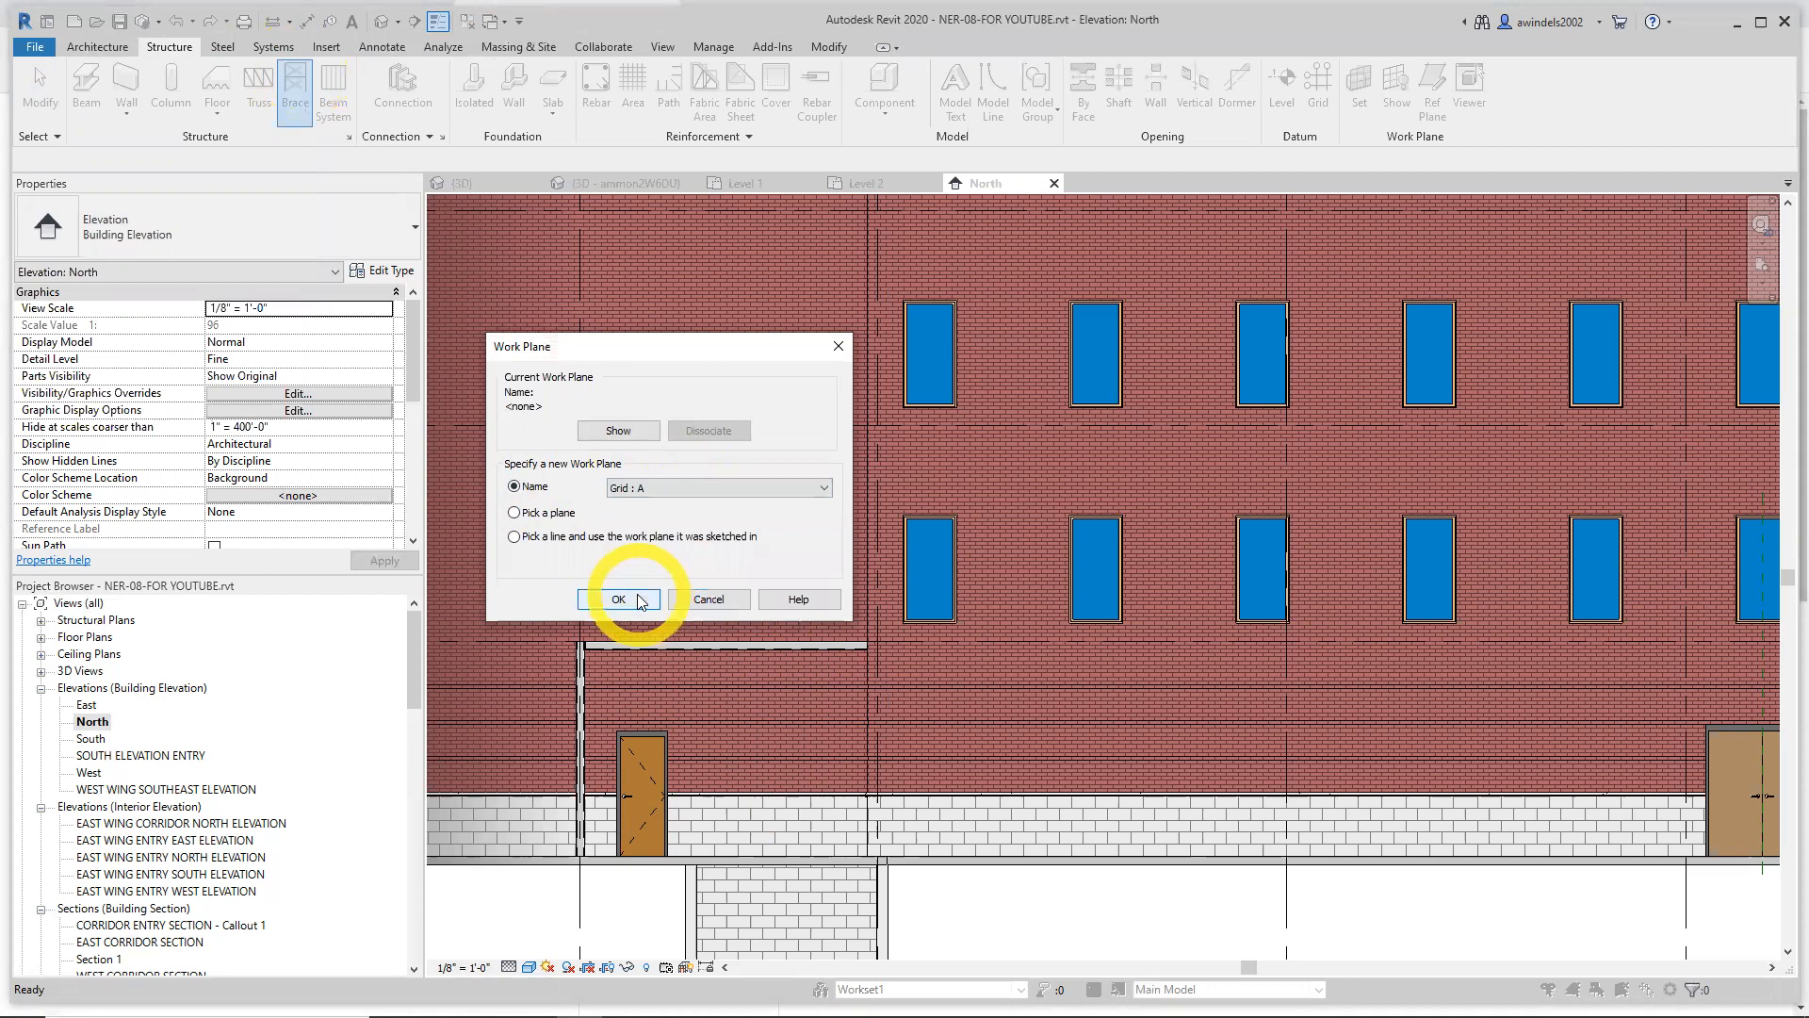
{"action": "left_click", "coordinate": [640, 601]}
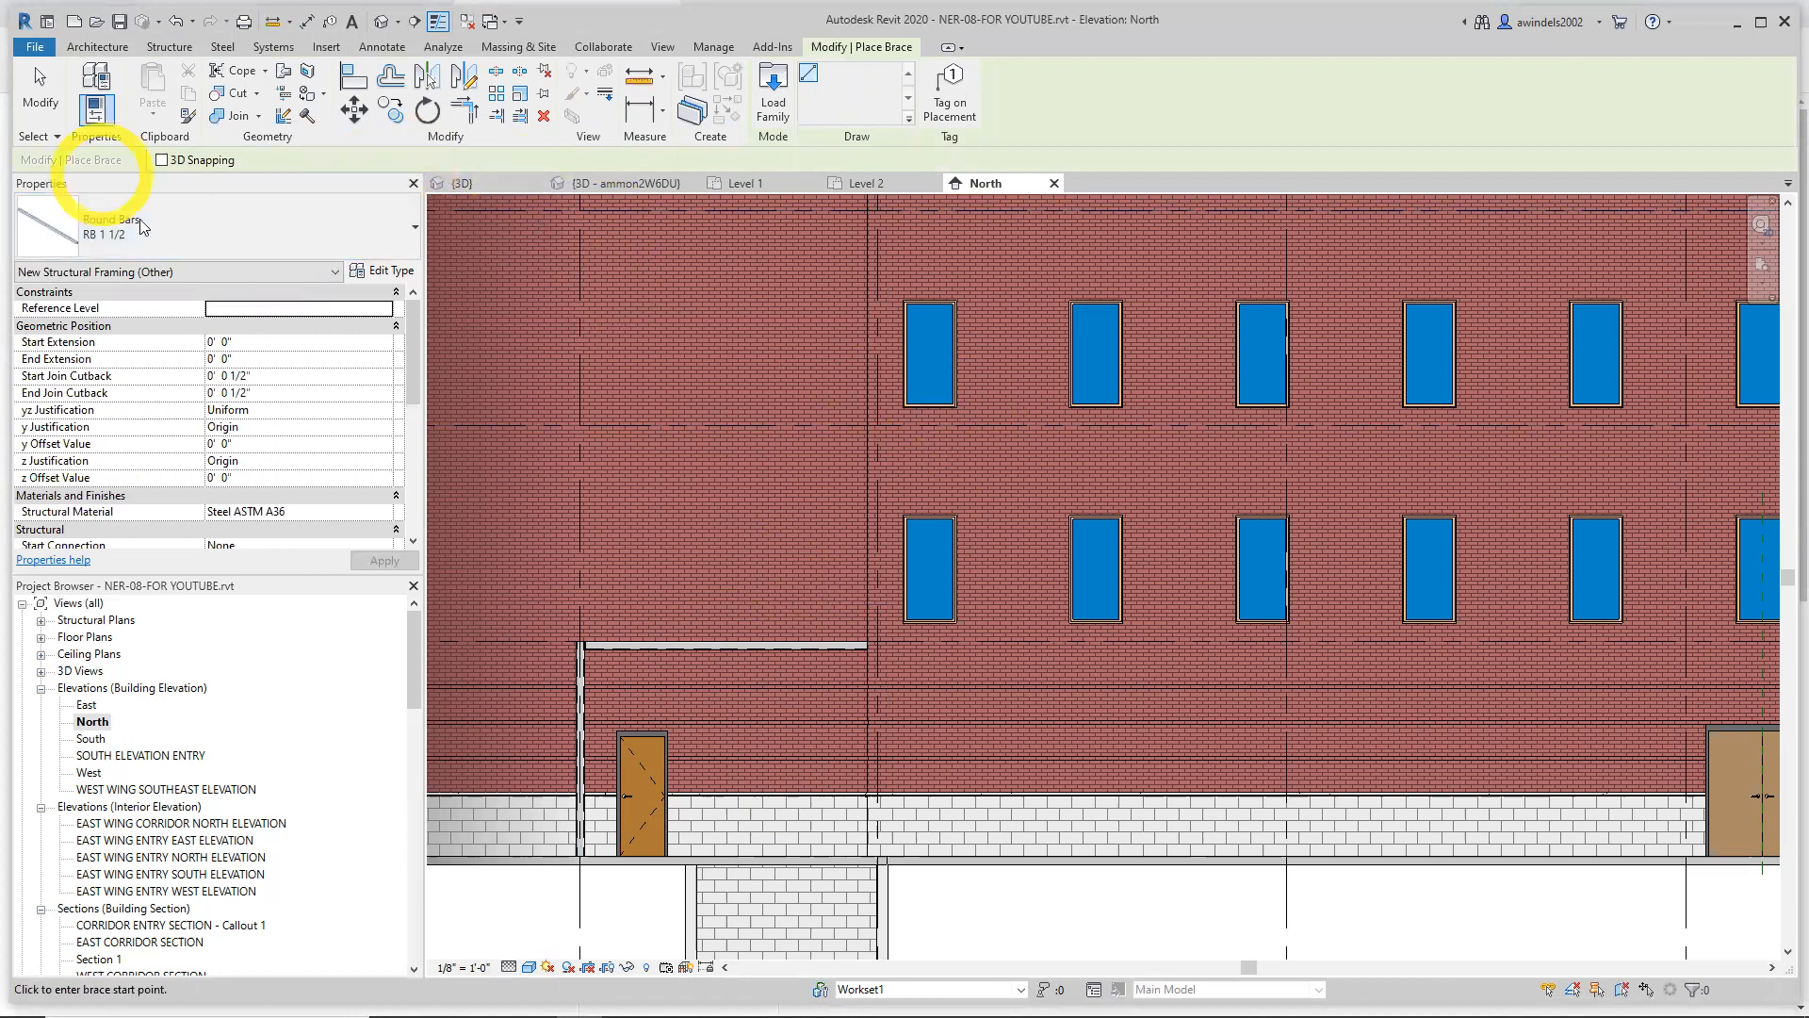
Place an RB 1 1/2 round bar brace from the column at grid 6, above the canopy, to the canopy beam's outer end at grid 7
{"action": "left_click", "coordinate": [162, 243]}
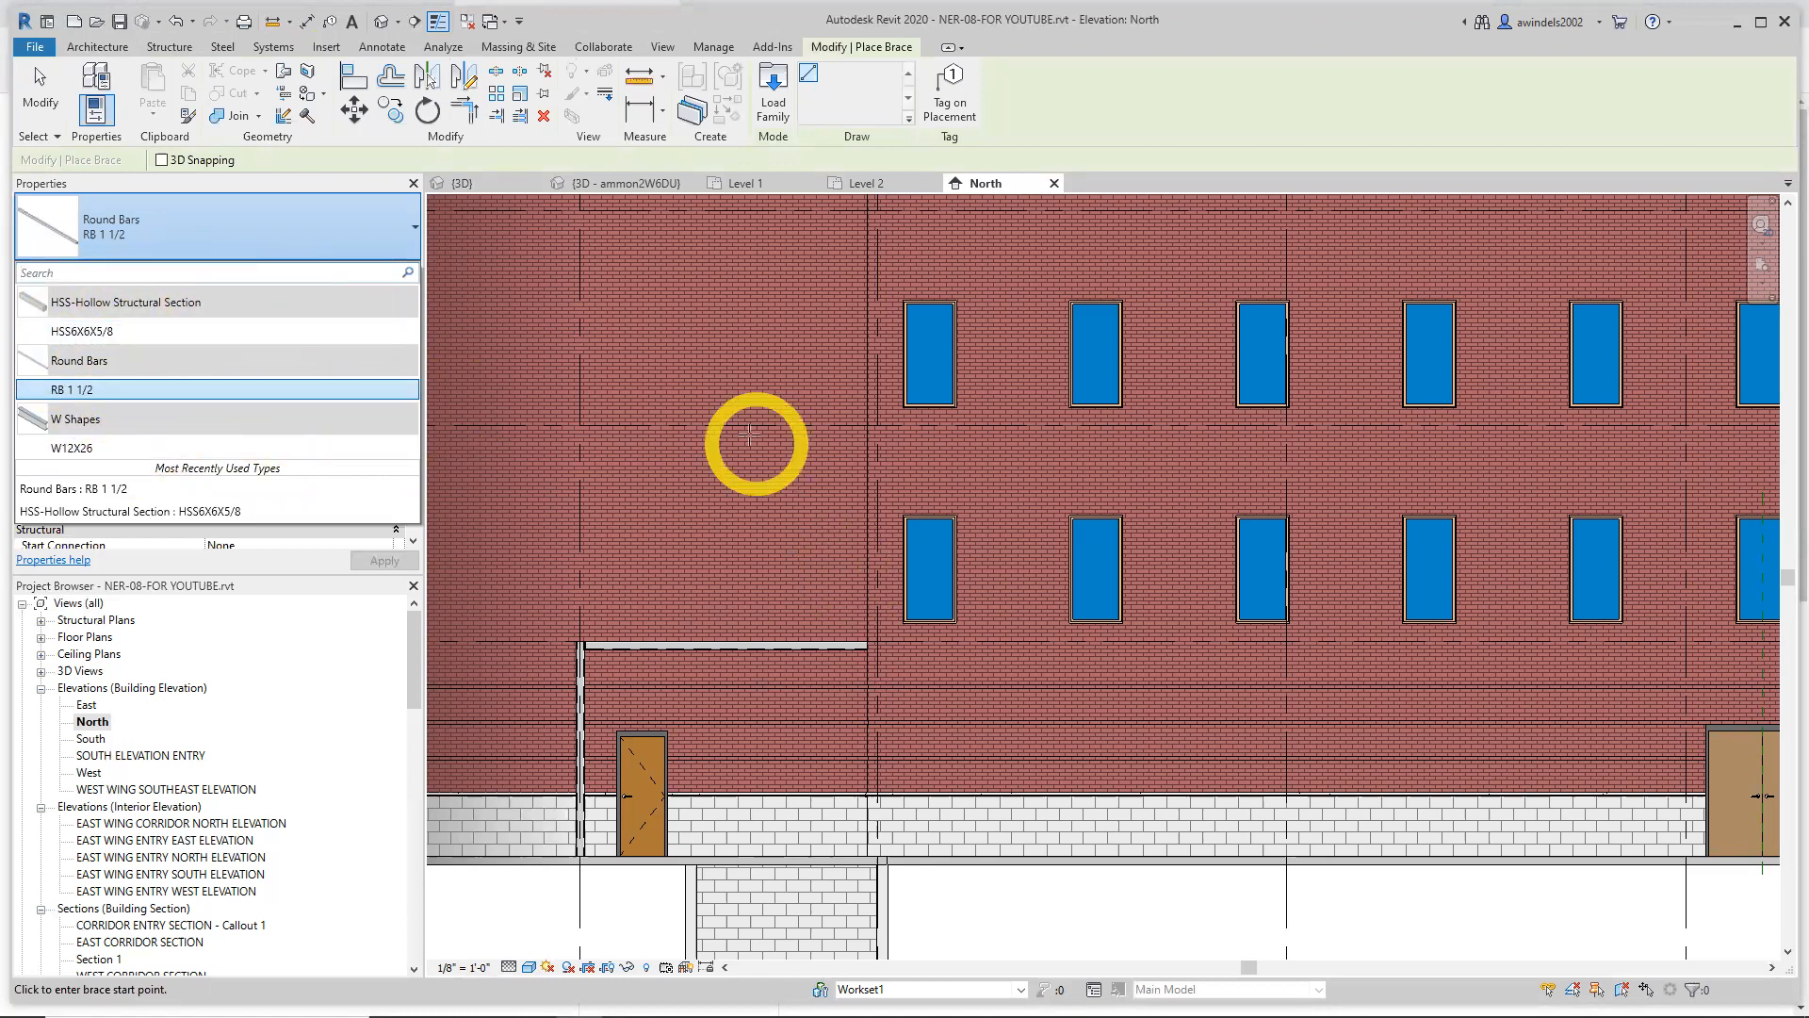
{"action": "left_click", "coordinate": [757, 444]}
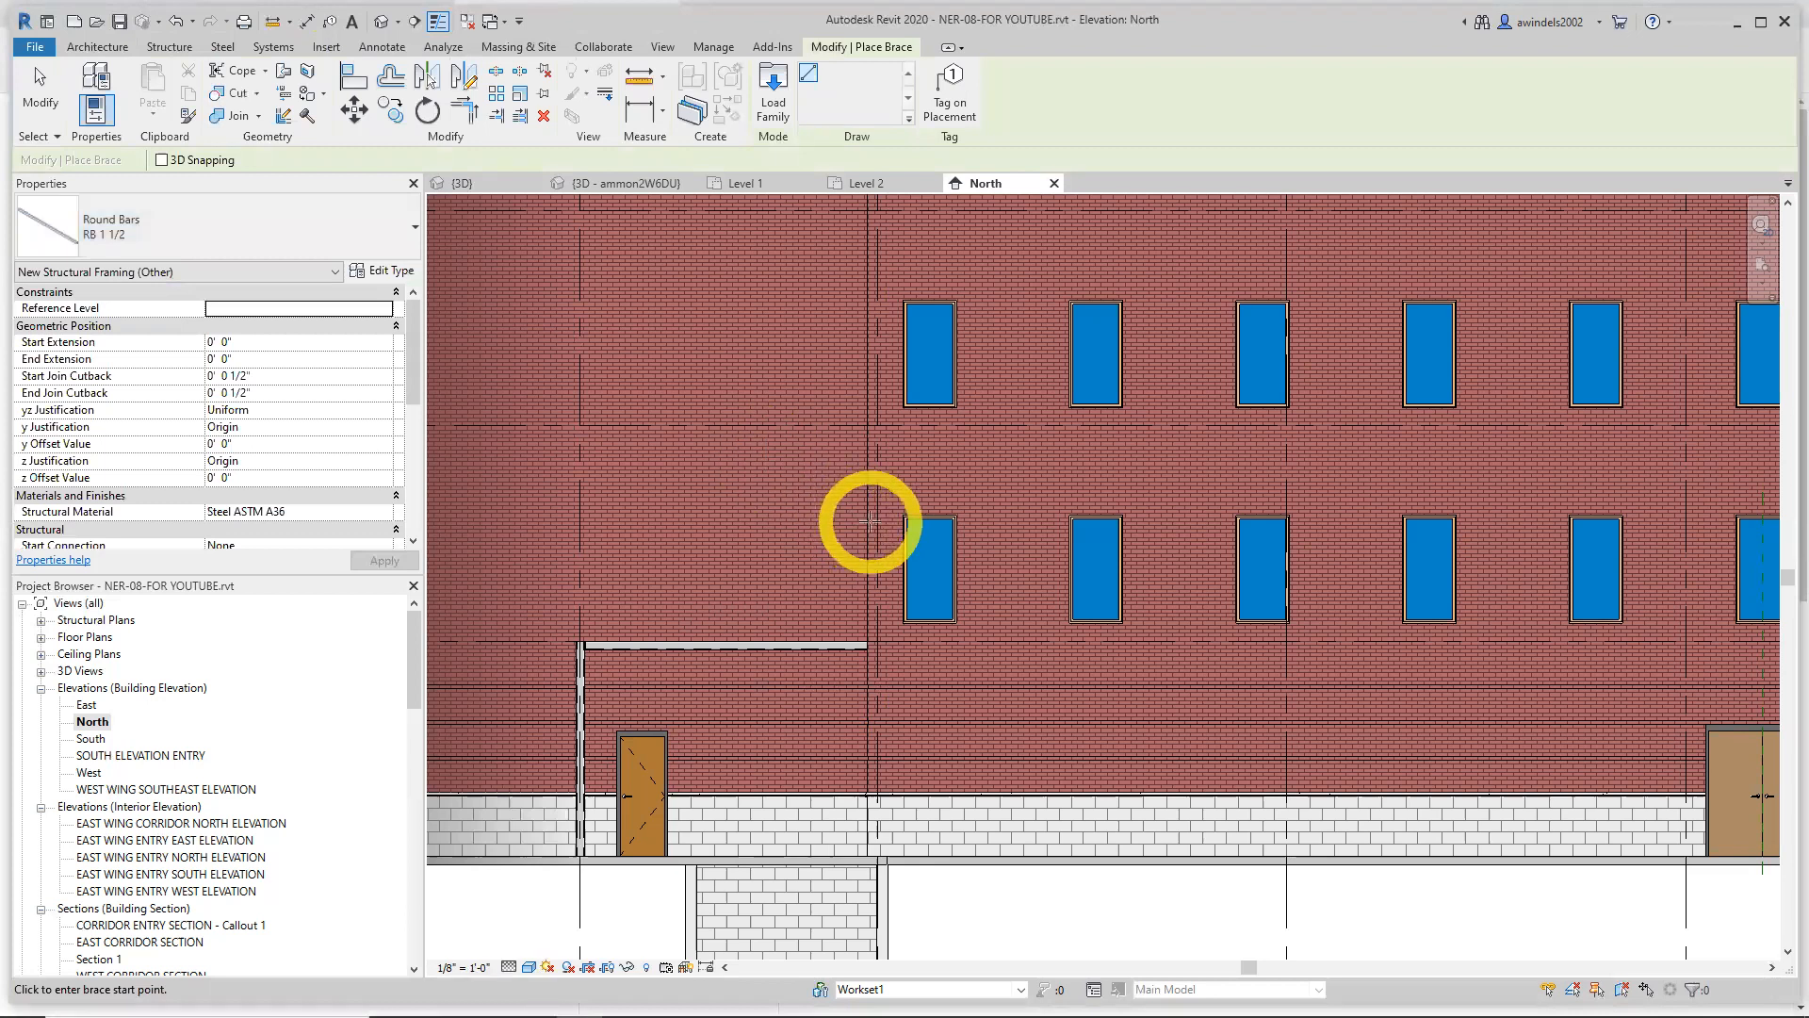
{"action": "scroll", "coordinate": [873, 521], "scroll_direction": "up", "scroll_amount": 3}
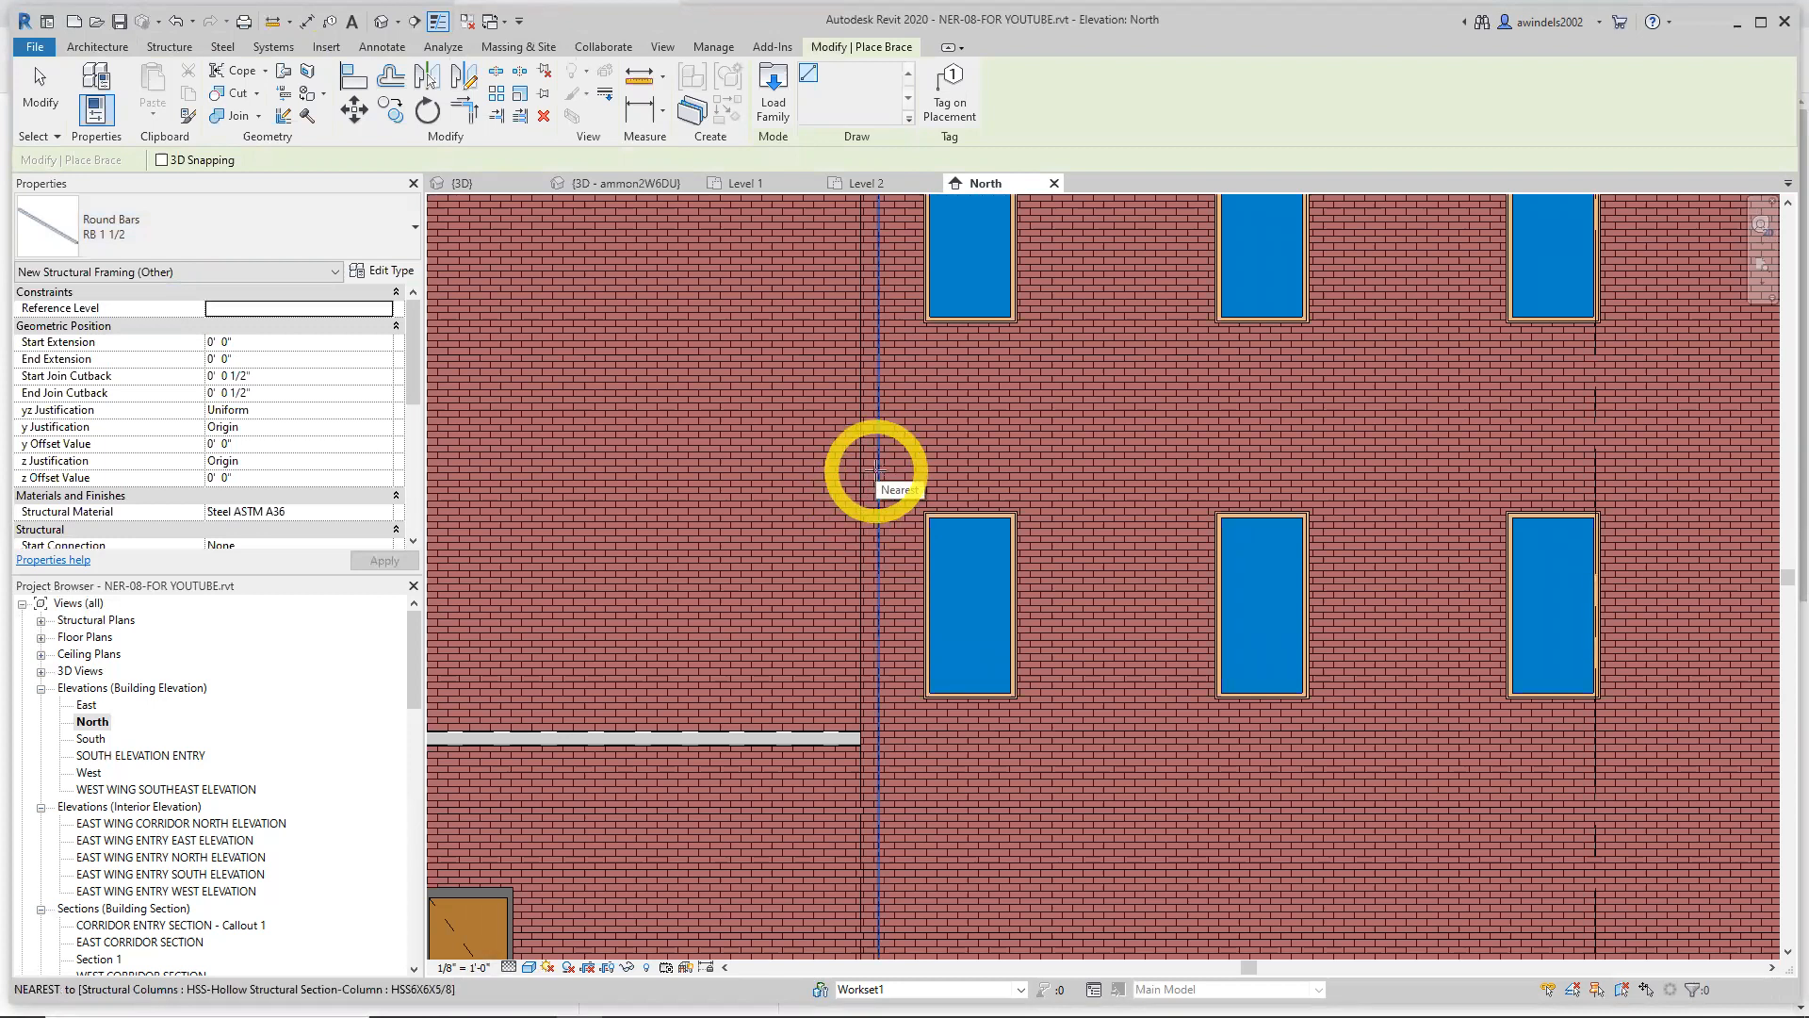
{"action": "scroll", "coordinate": [875, 471], "scroll_direction": "down", "scroll_amount": 2}
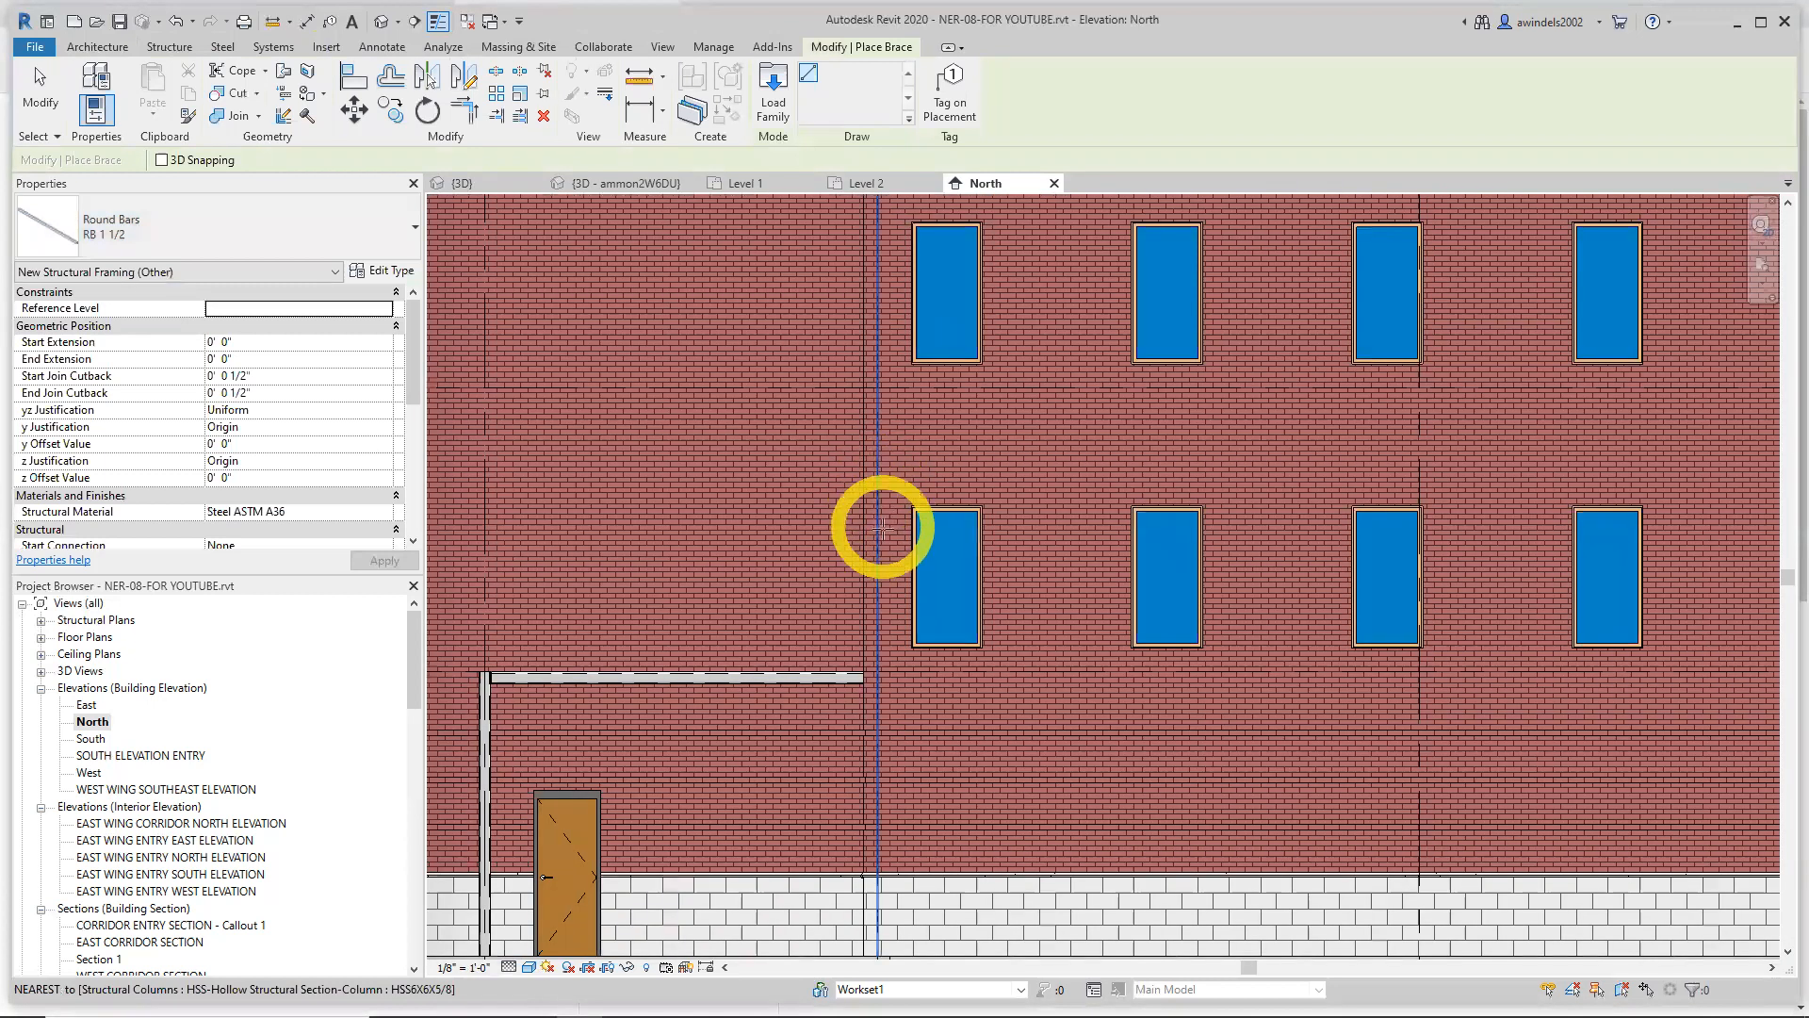
{"action": "left_click", "coordinate": [882, 530]}
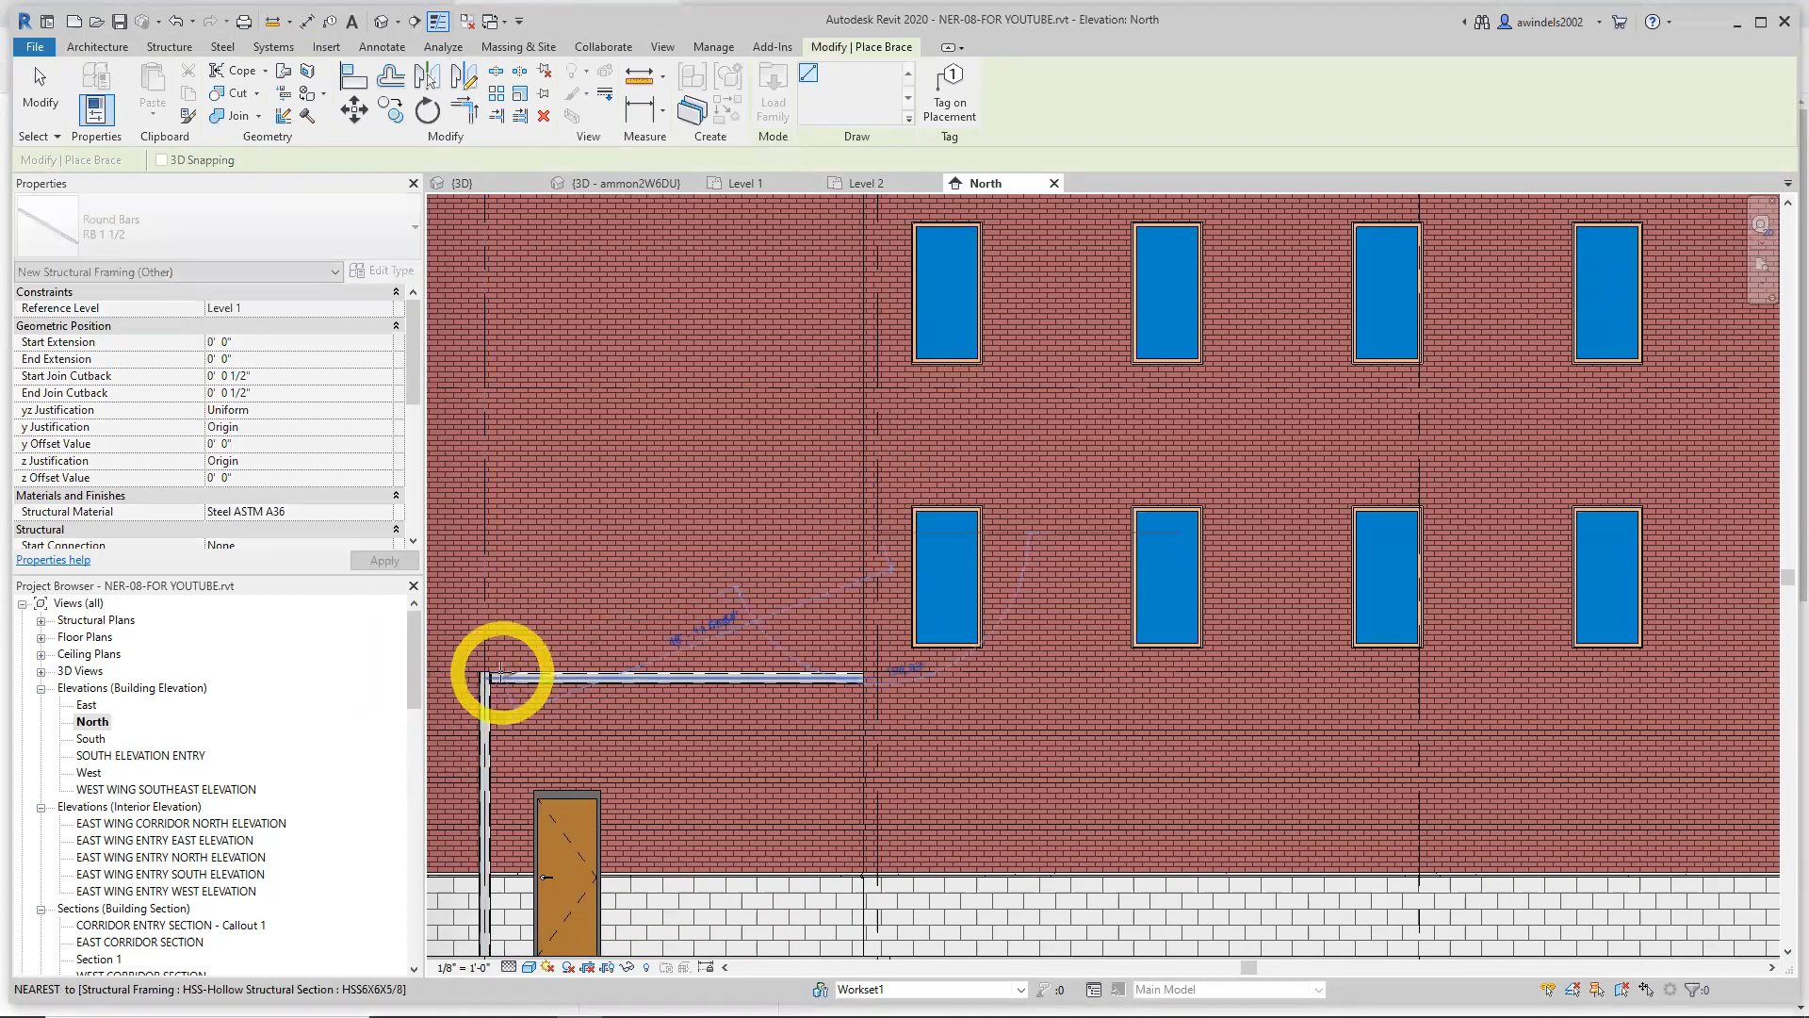
{"action": "scroll", "coordinate": [500, 675], "scroll_direction": "up", "scroll_amount": 3}
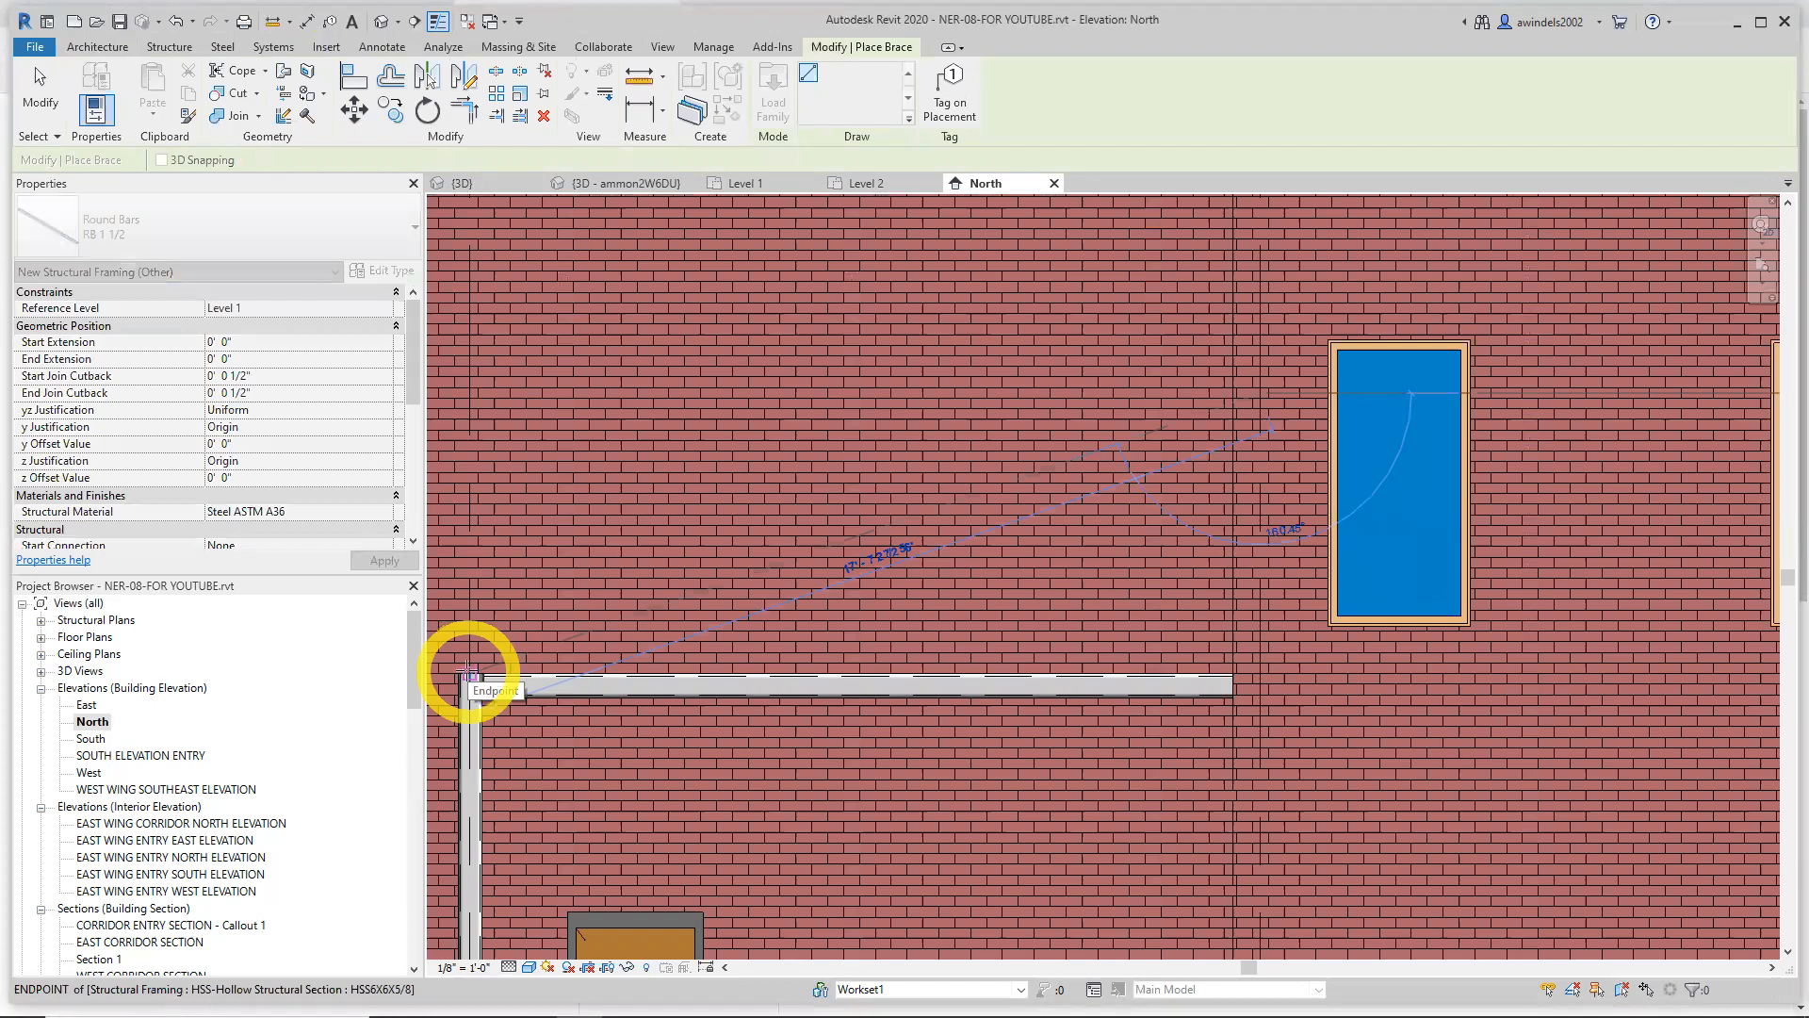
{"action": "scroll", "coordinate": [469, 675], "scroll_direction": "up", "scroll_amount": 2}
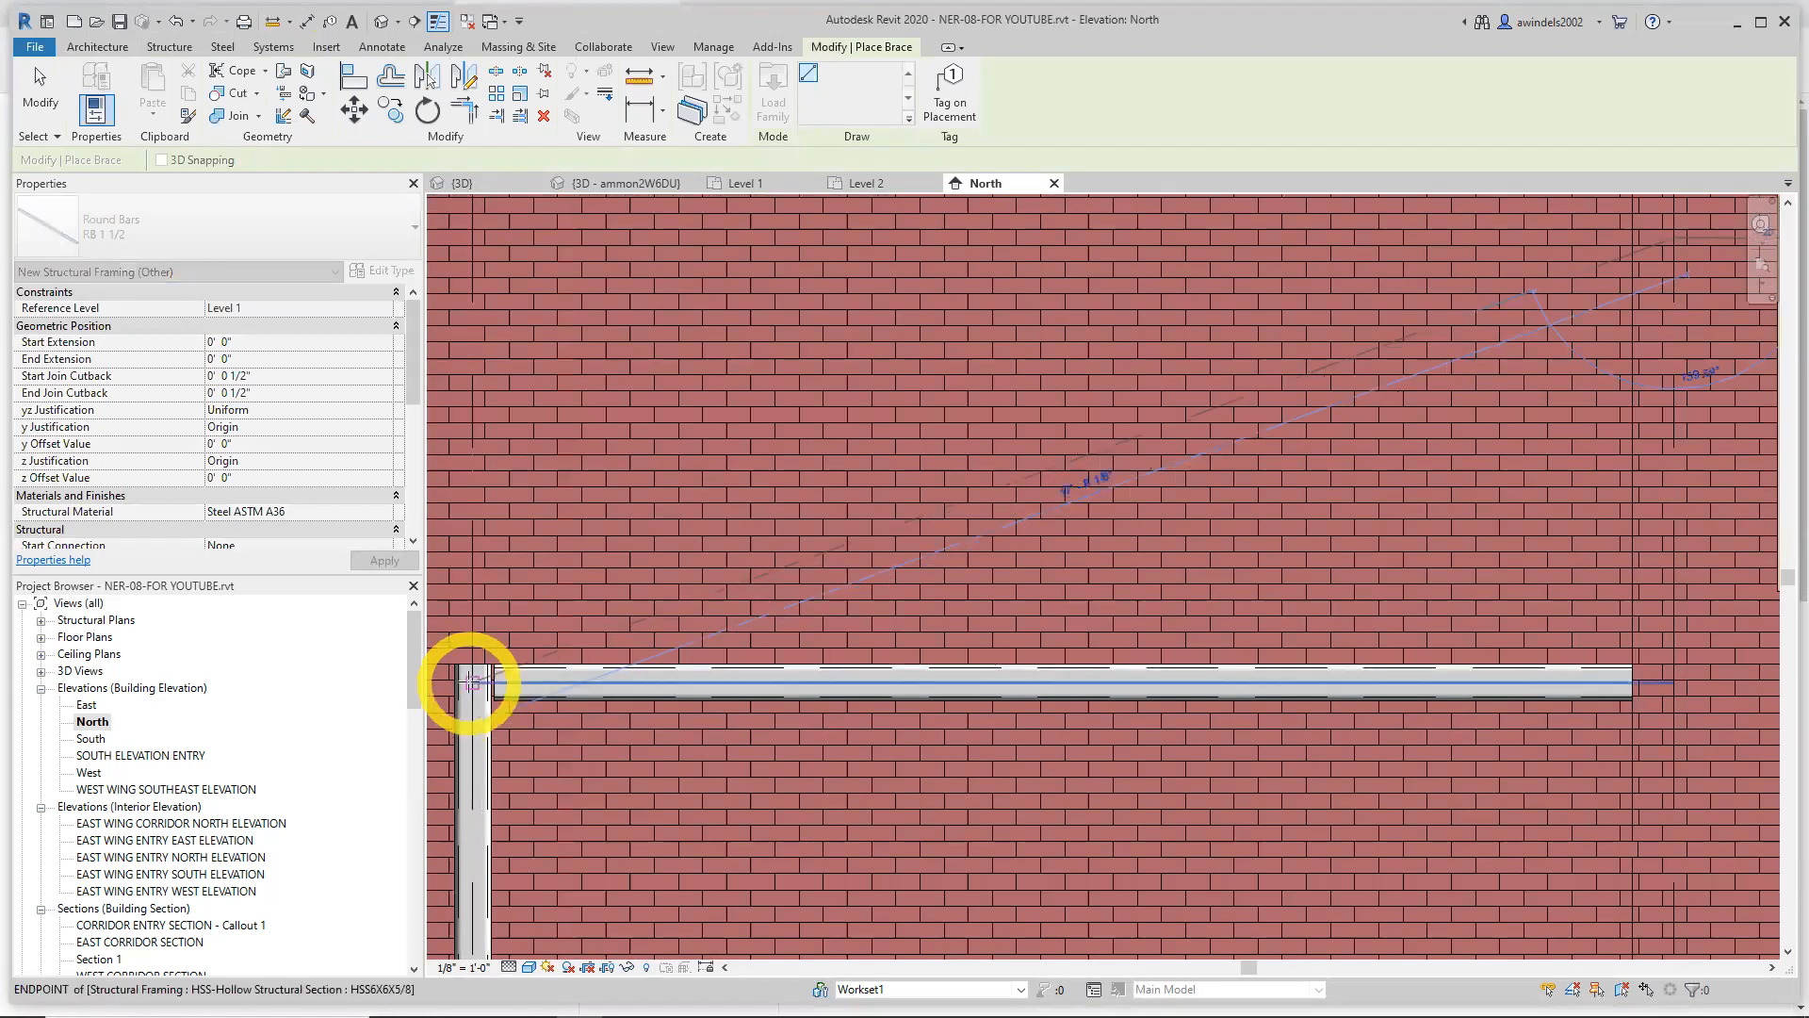
{"action": "left_click", "coordinate": [472, 680]}
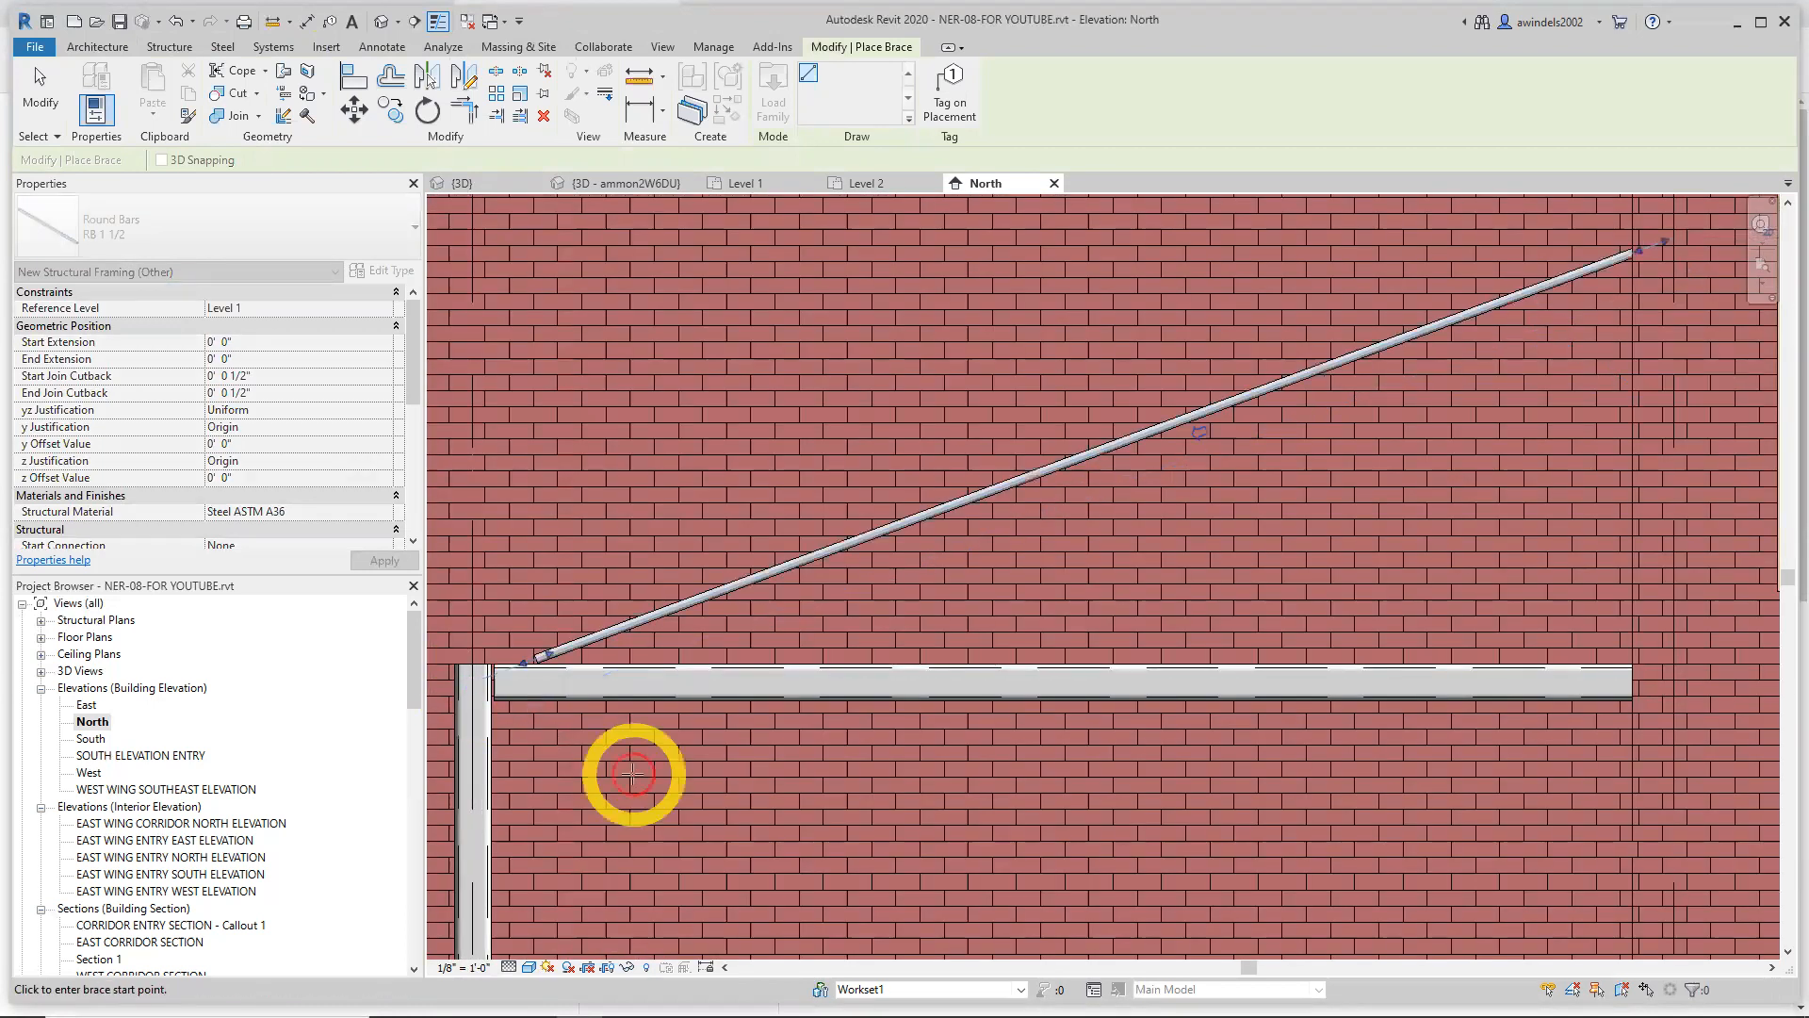
{"action": "scroll", "coordinate": [640, 797], "scroll_direction": "down", "scroll_amount": 4}
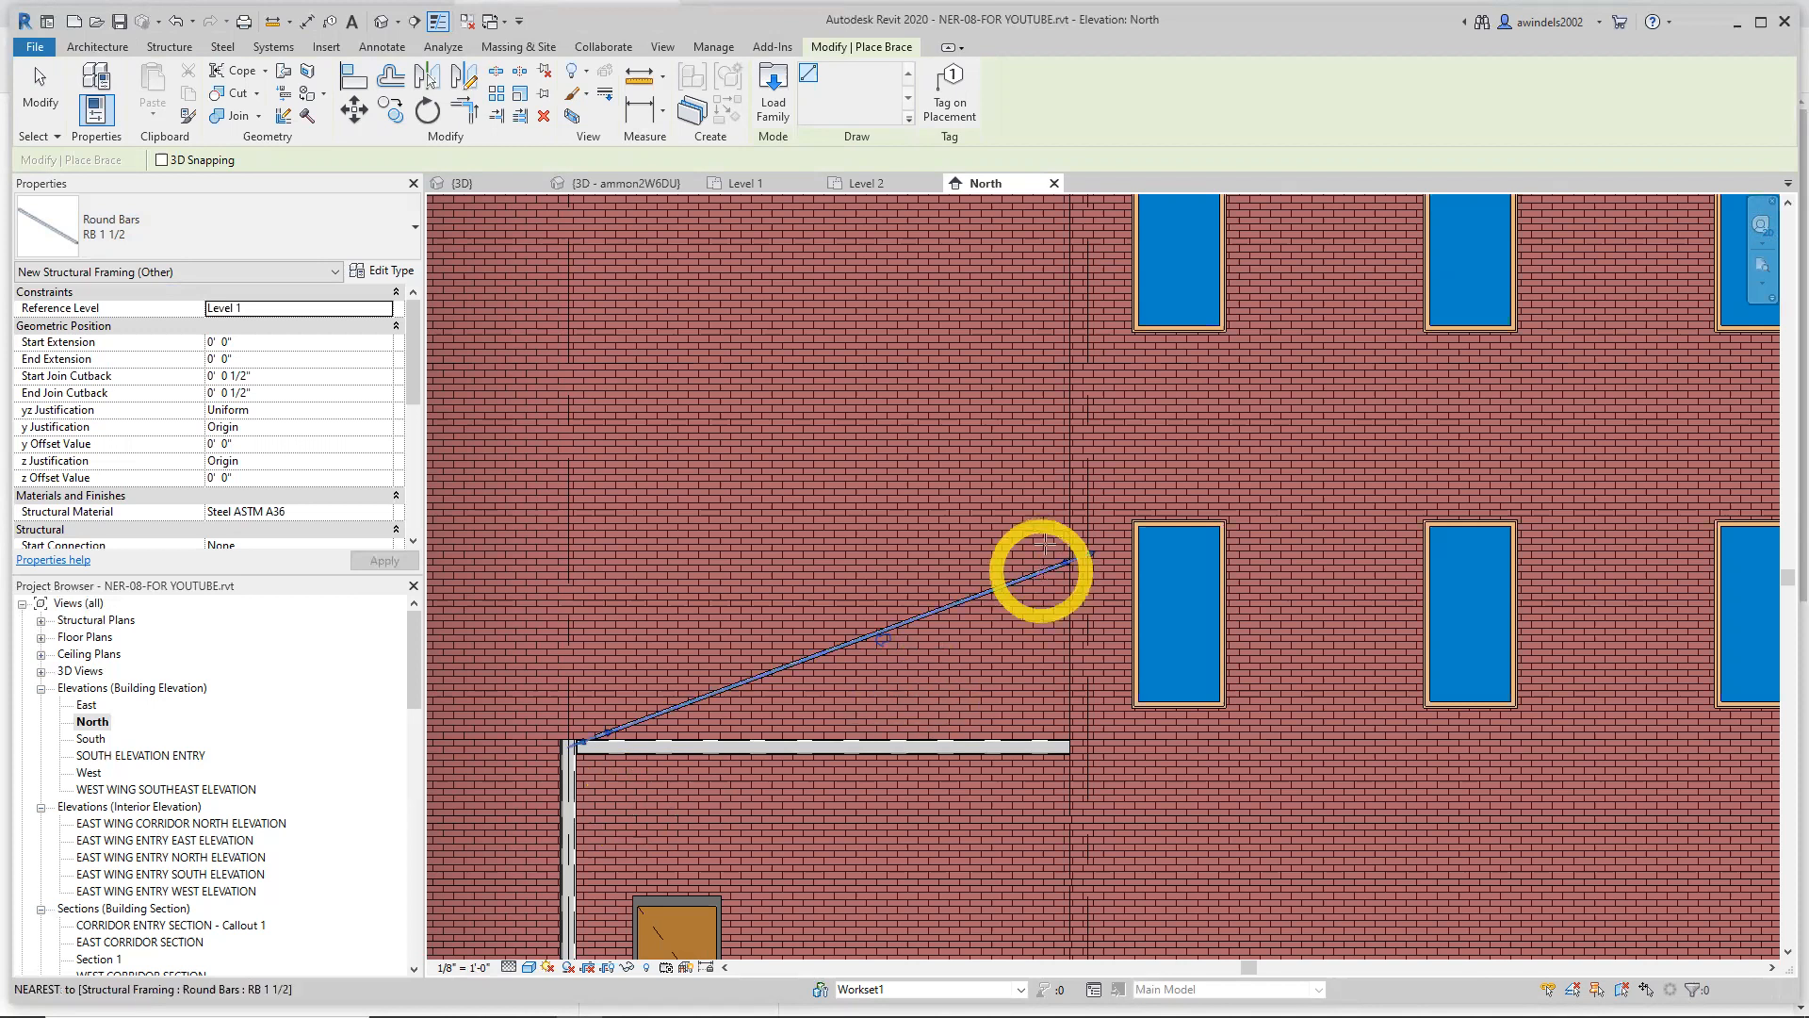
{"action": "scroll", "coordinate": [839, 753], "scroll_direction": "down", "scroll_amount": 2}
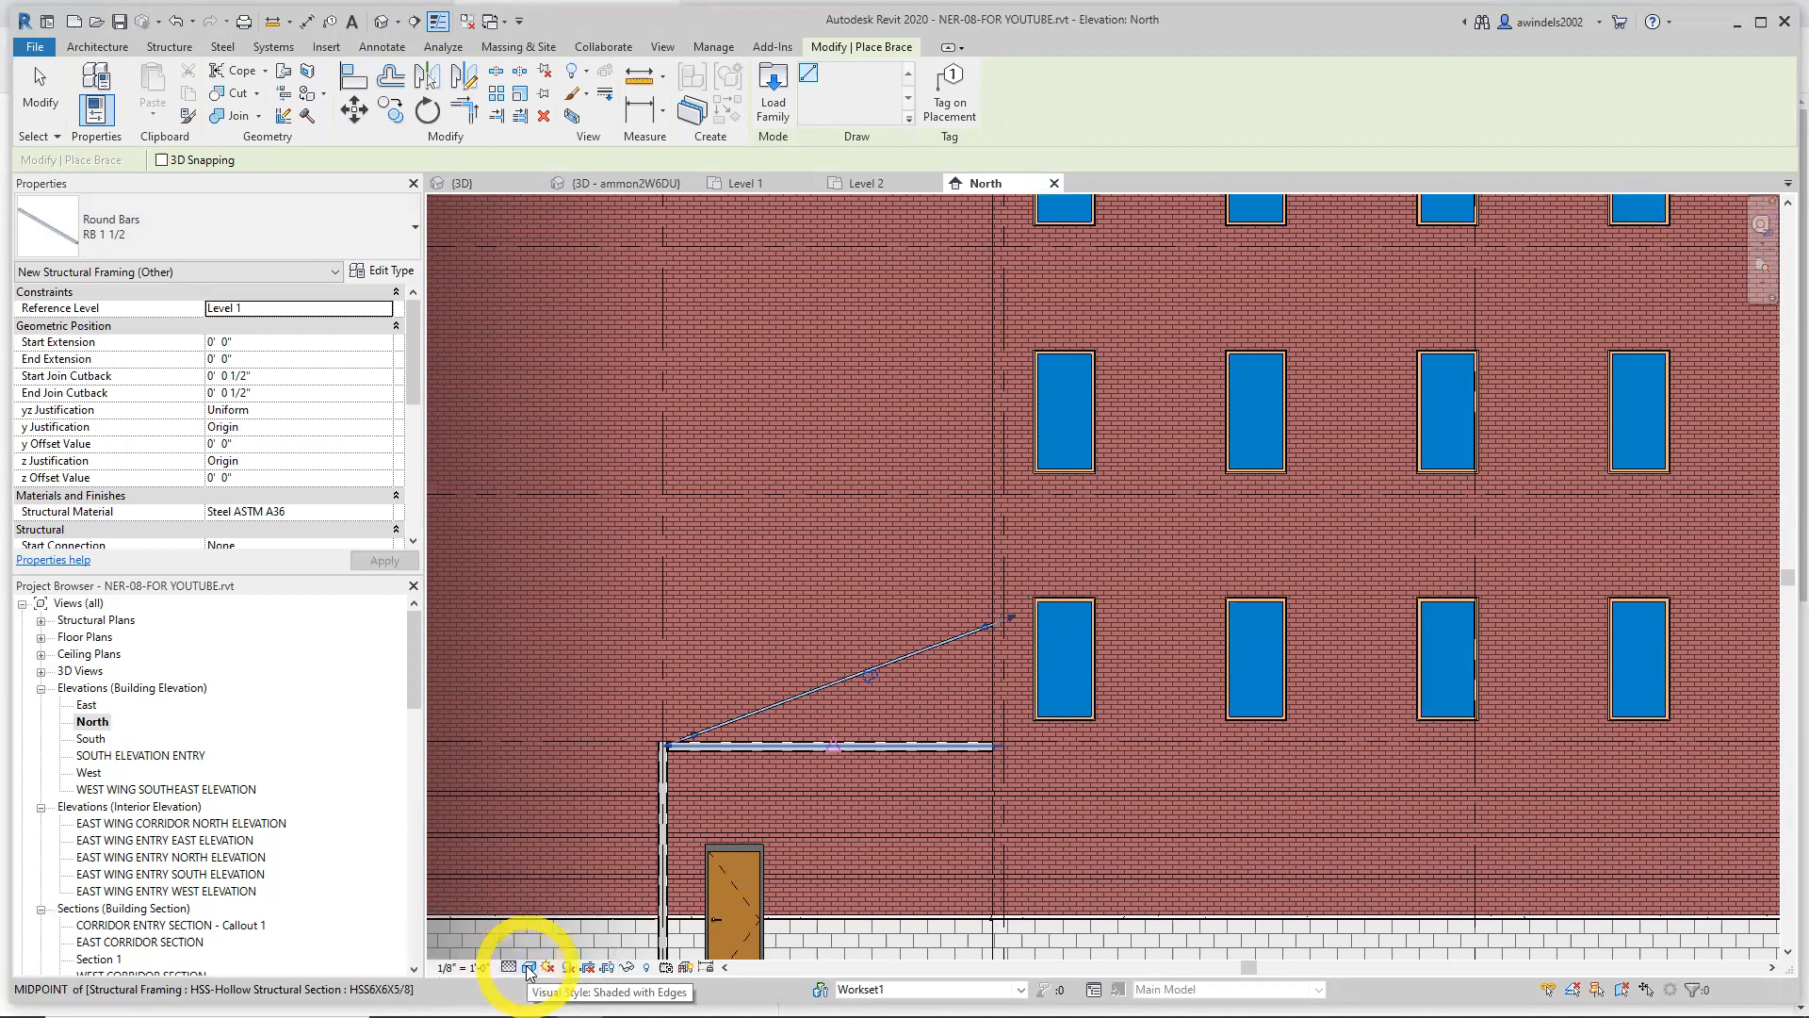
{"action": "scroll", "coordinate": [1052, 681], "scroll_direction": "down", "scroll_amount": 2}
{"action": "scroll", "coordinate": [1051, 680], "scroll_direction": "down", "scroll_amount": 2}
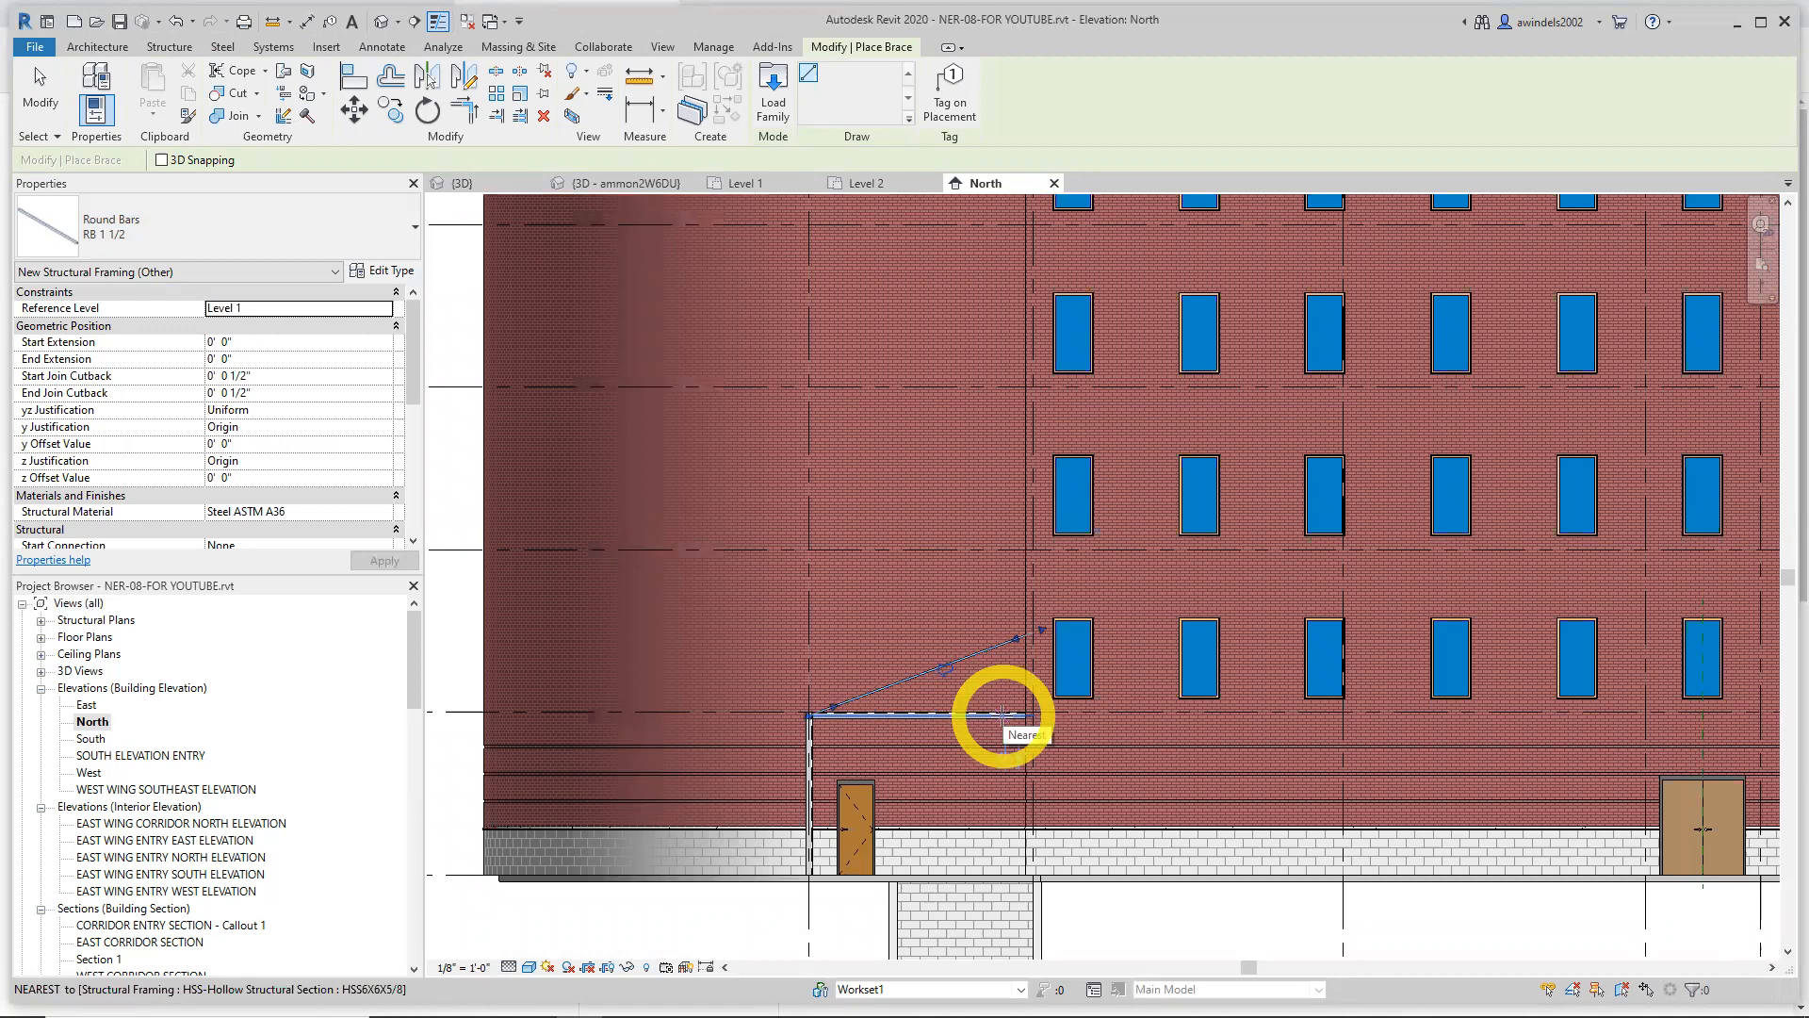
Place a framing elevation attached to grid 7 beside the canopy between grids A and B in the Level 2 plan
{"action": "left_click", "coordinate": [869, 184]}
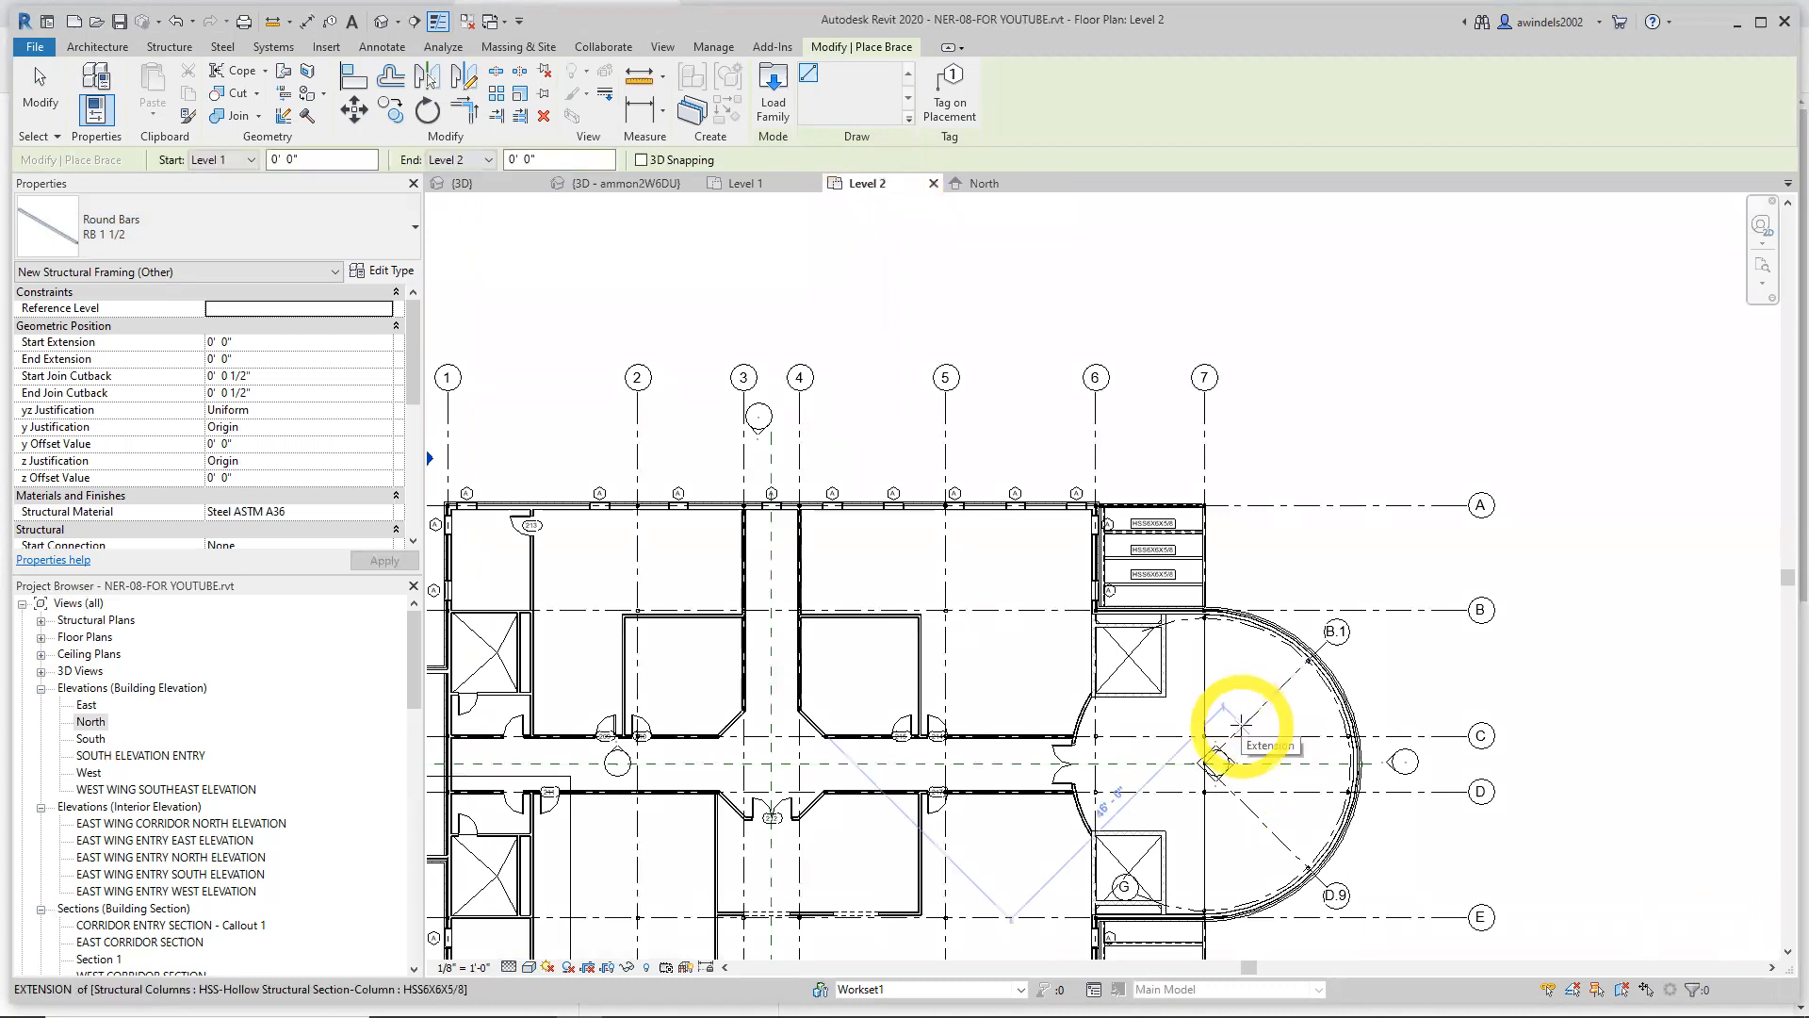
{"action": "middle_click_drag", "start_coordinate": [1242, 723], "coordinate": [1197, 650]}
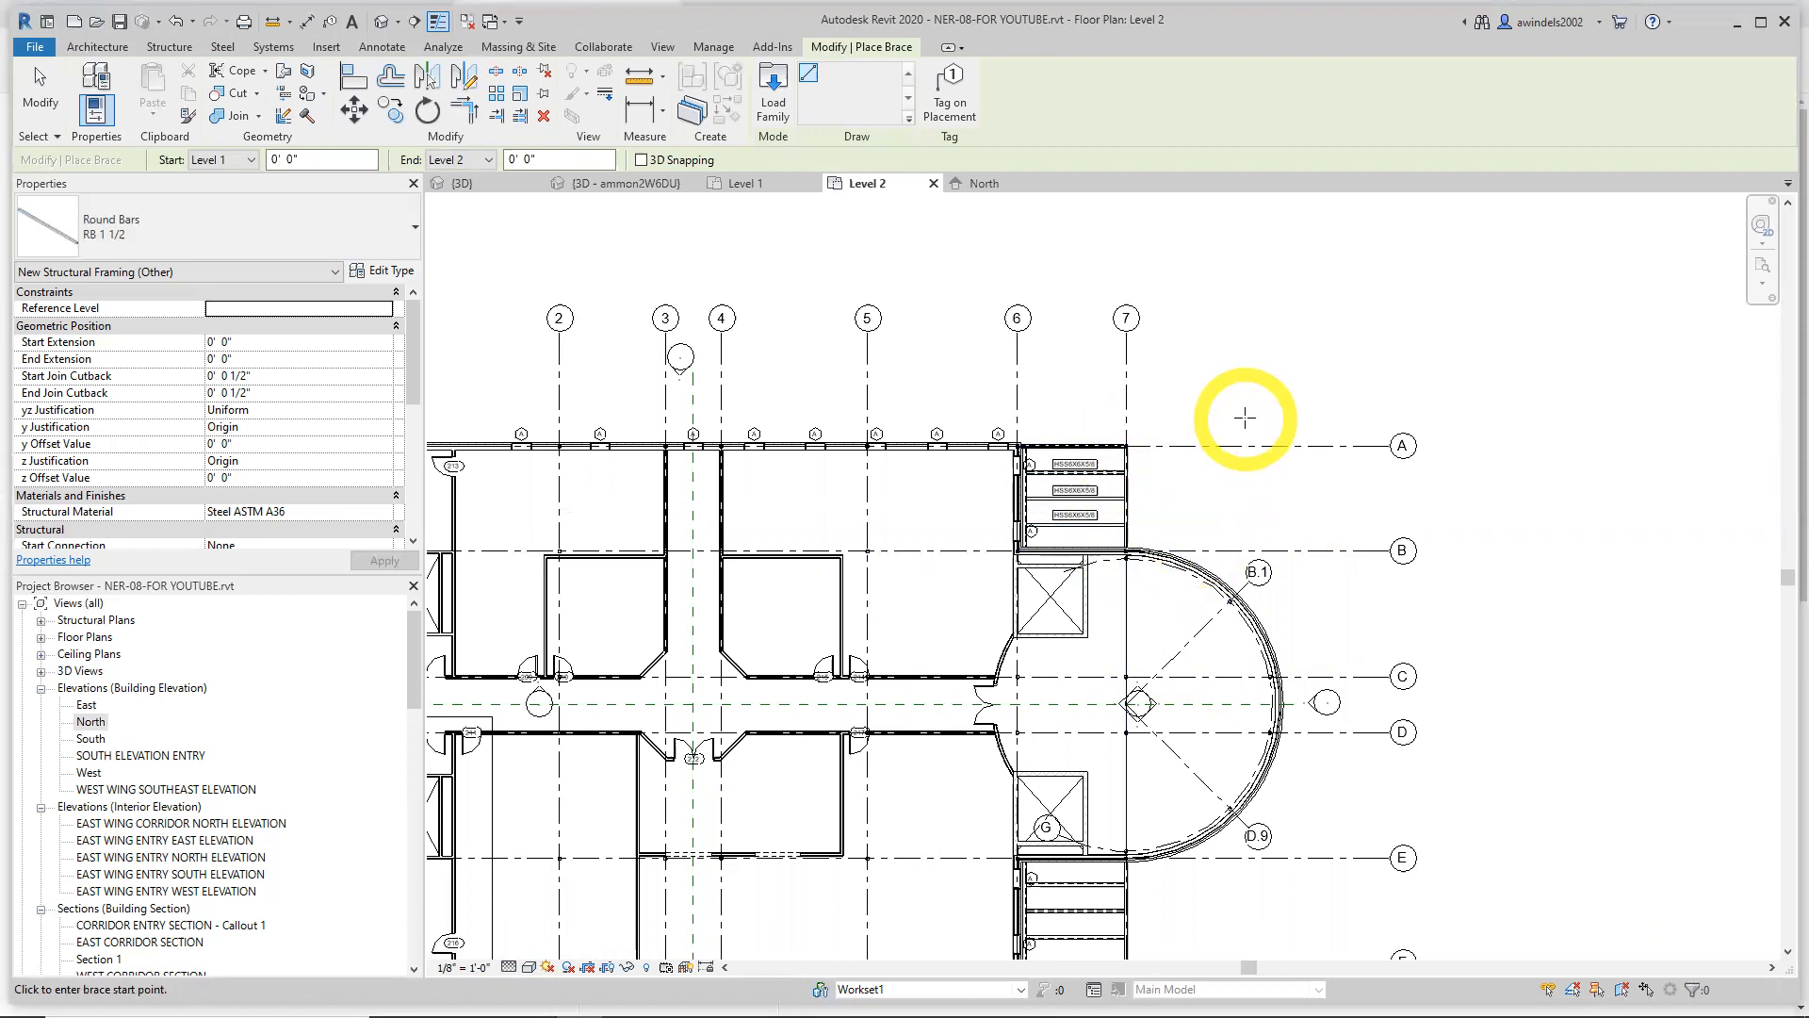
{"action": "left_click", "coordinate": [667, 48]}
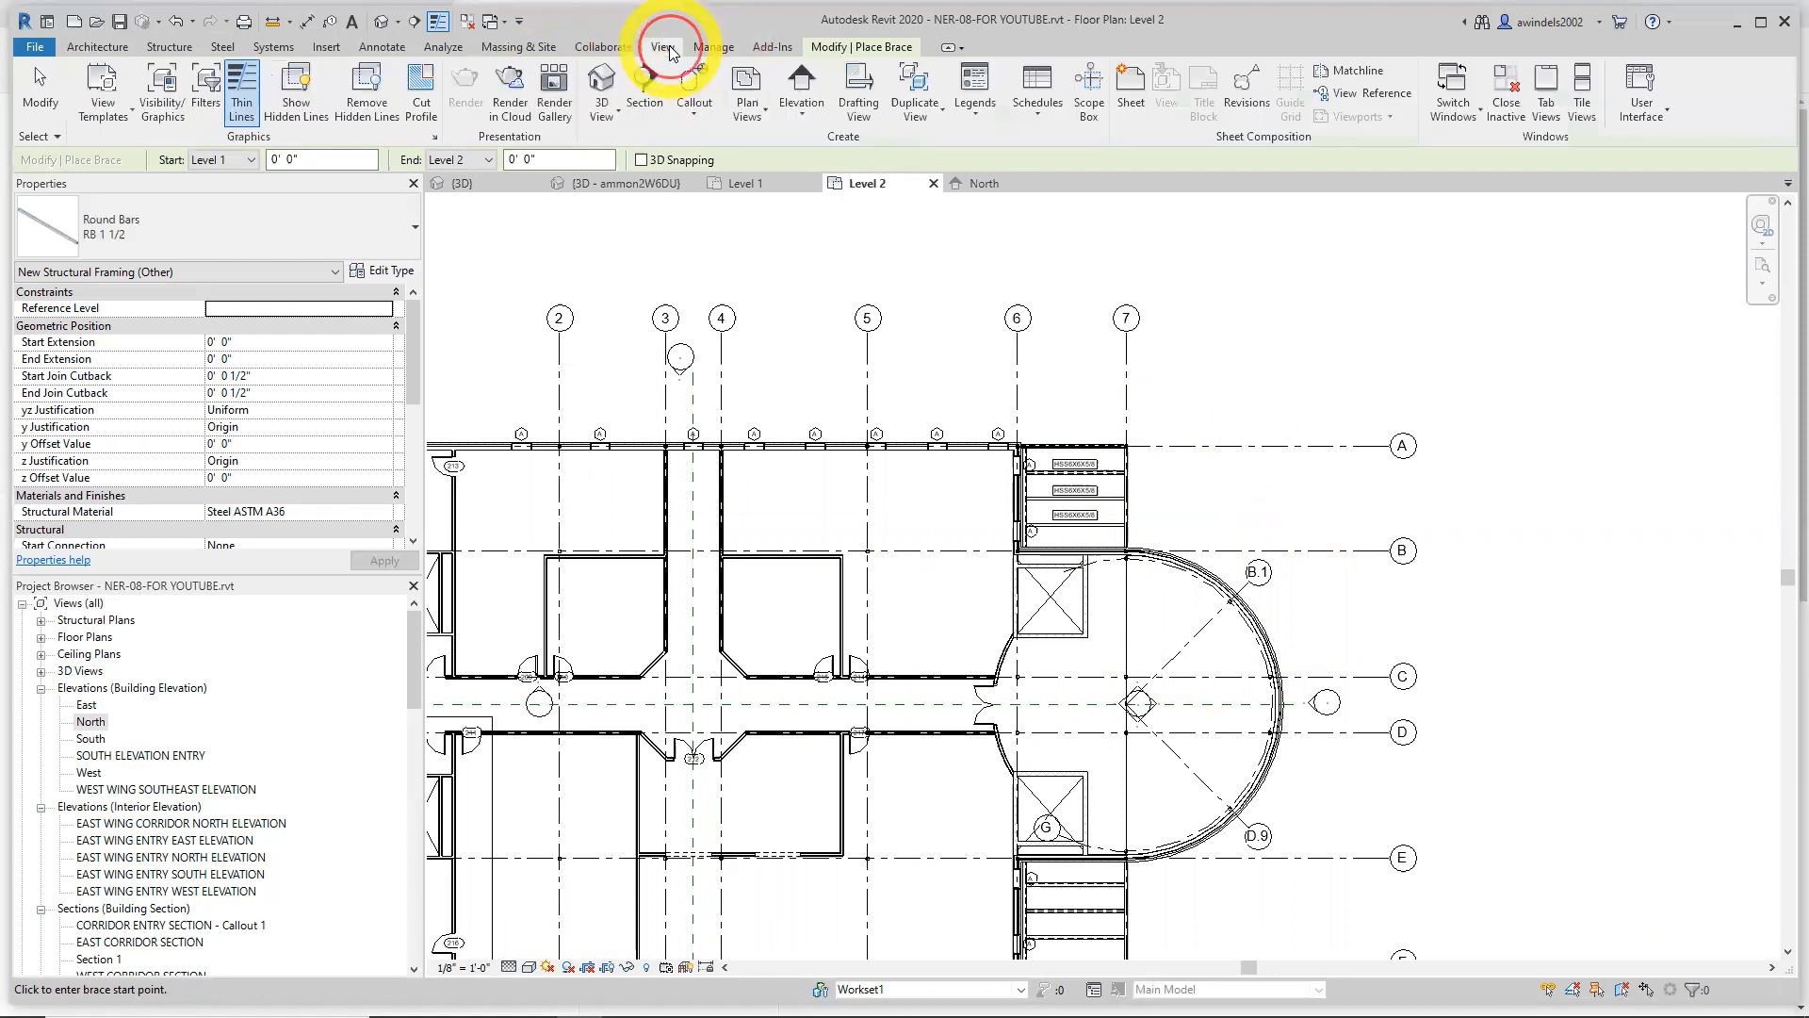
{"action": "left_click", "coordinate": [799, 111]}
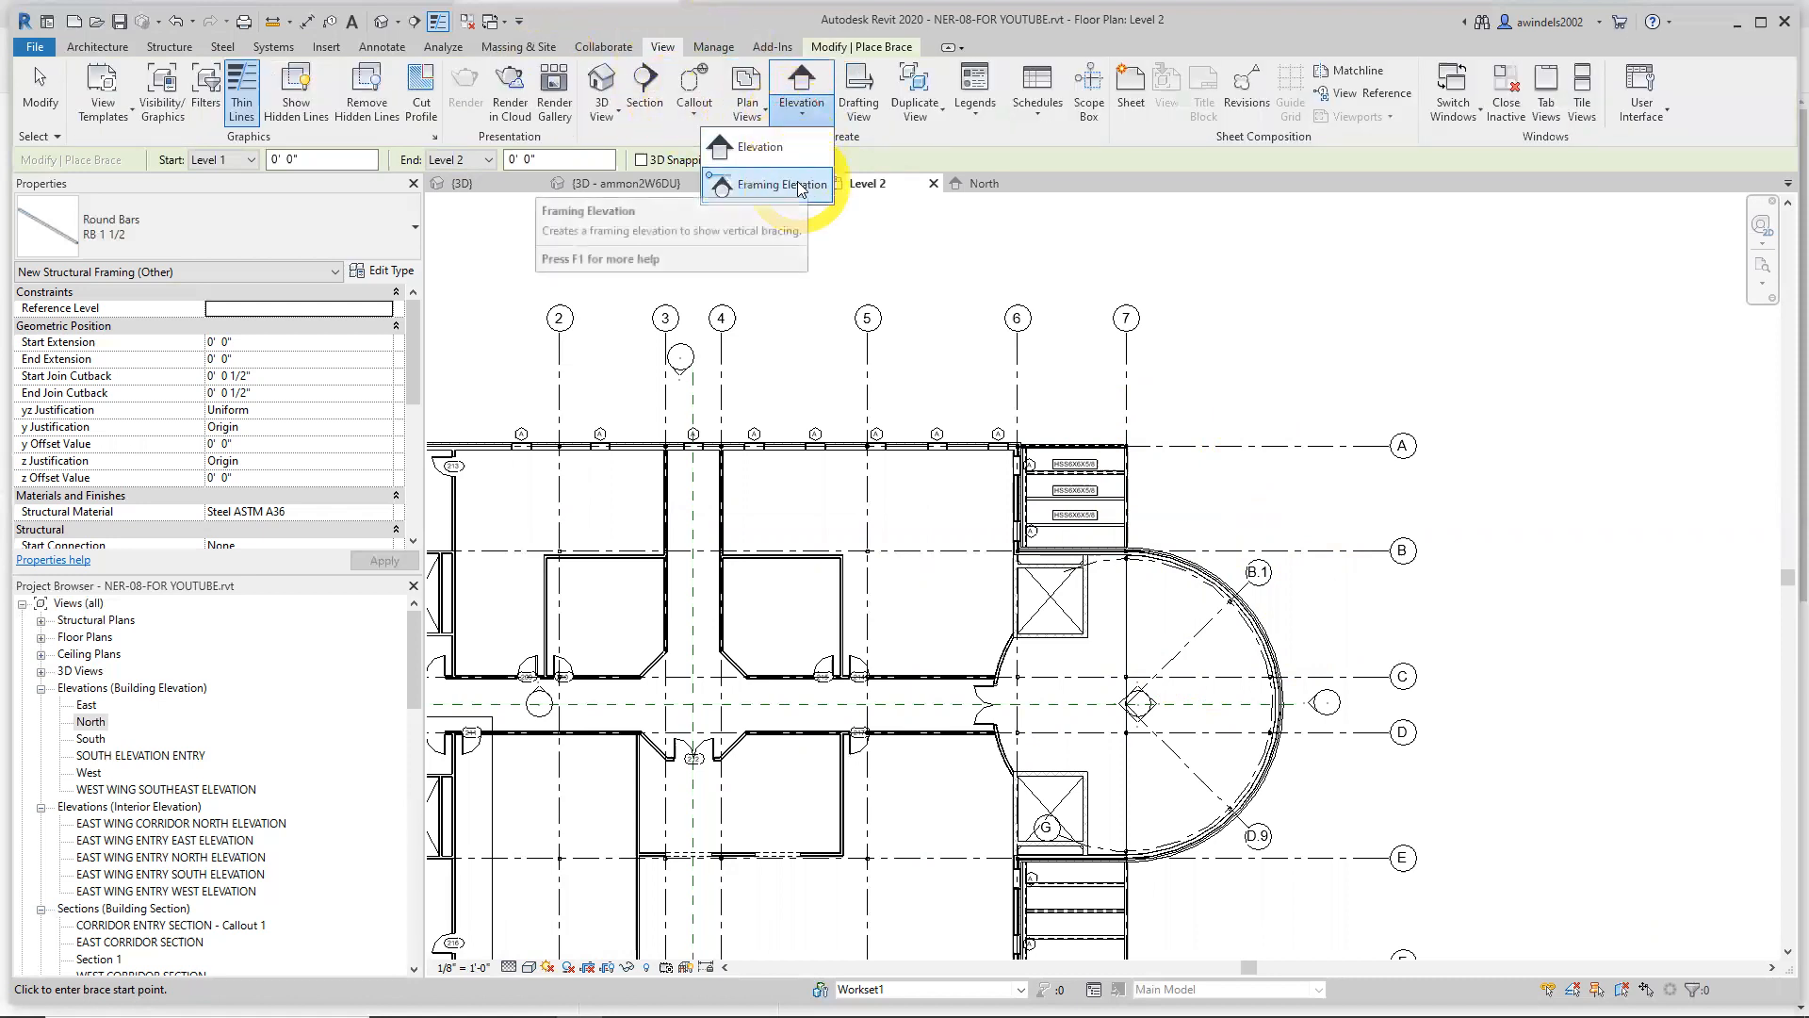
{"action": "left_click", "coordinate": [797, 184]}
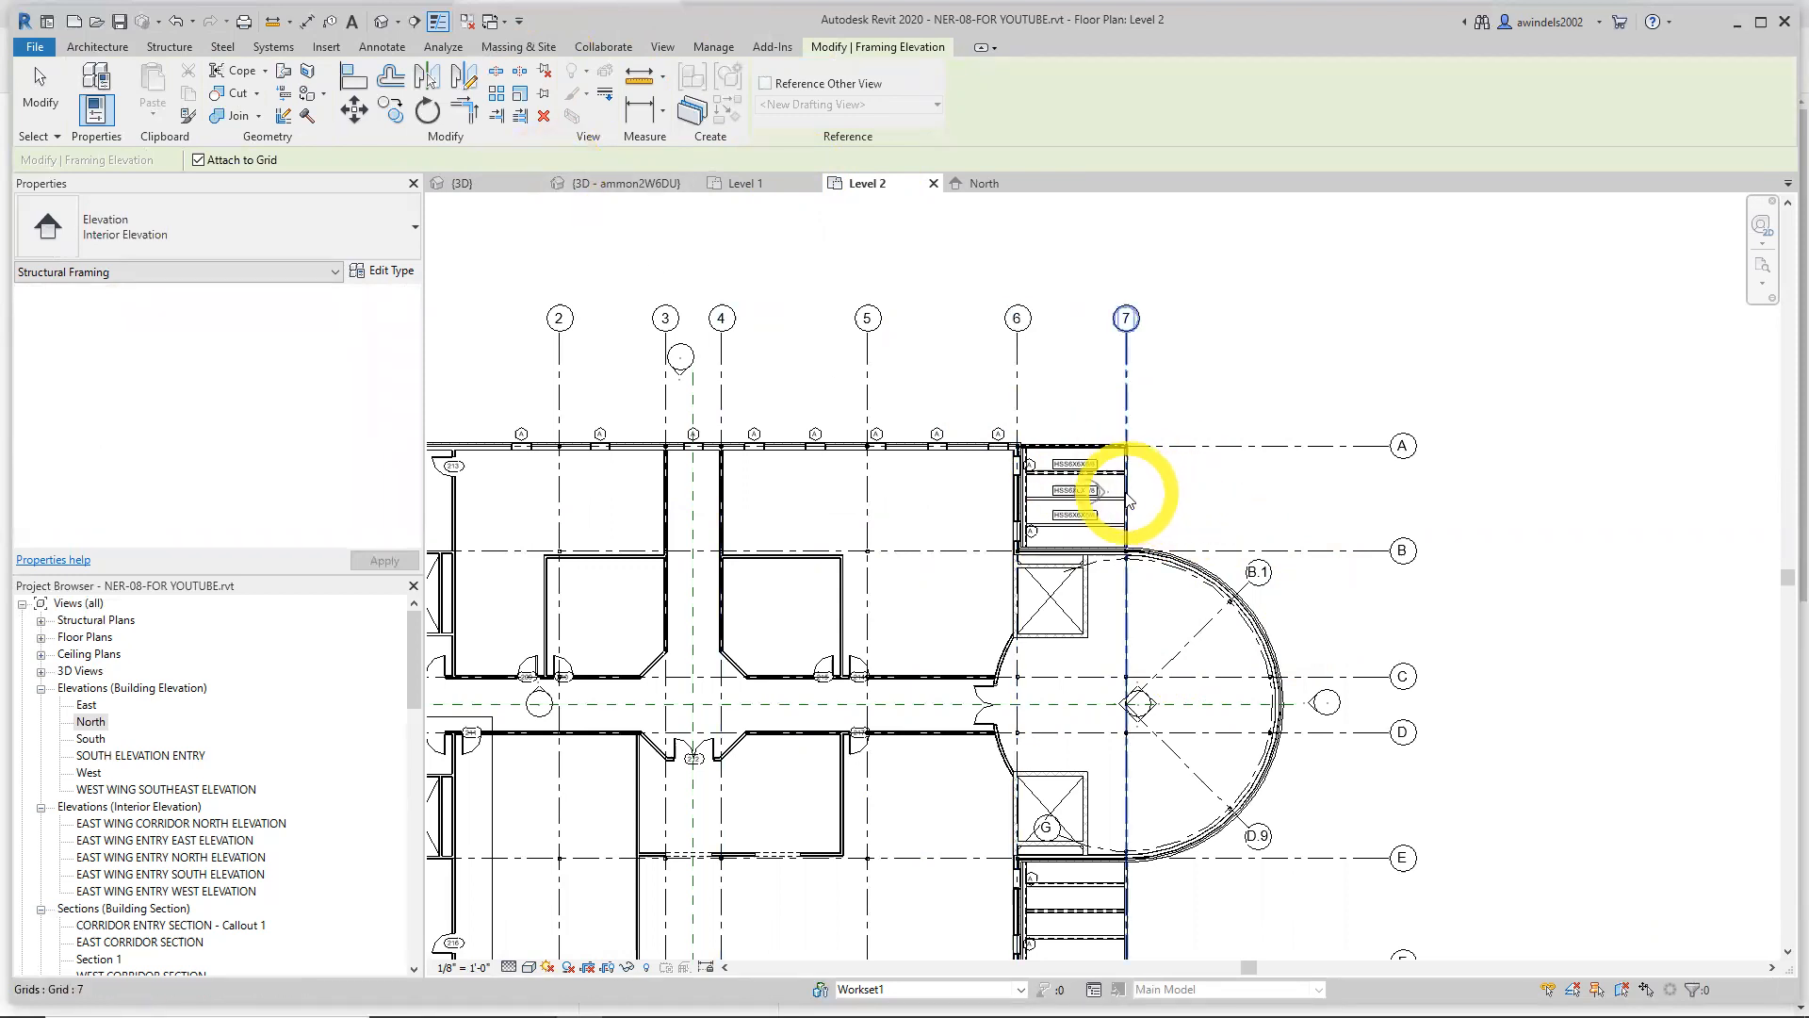
{"action": "scroll", "coordinate": [1131, 500], "scroll_direction": "up", "scroll_amount": 3}
{"action": "middle_click_drag", "start_coordinate": [1131, 499], "coordinate": [1136, 514]}
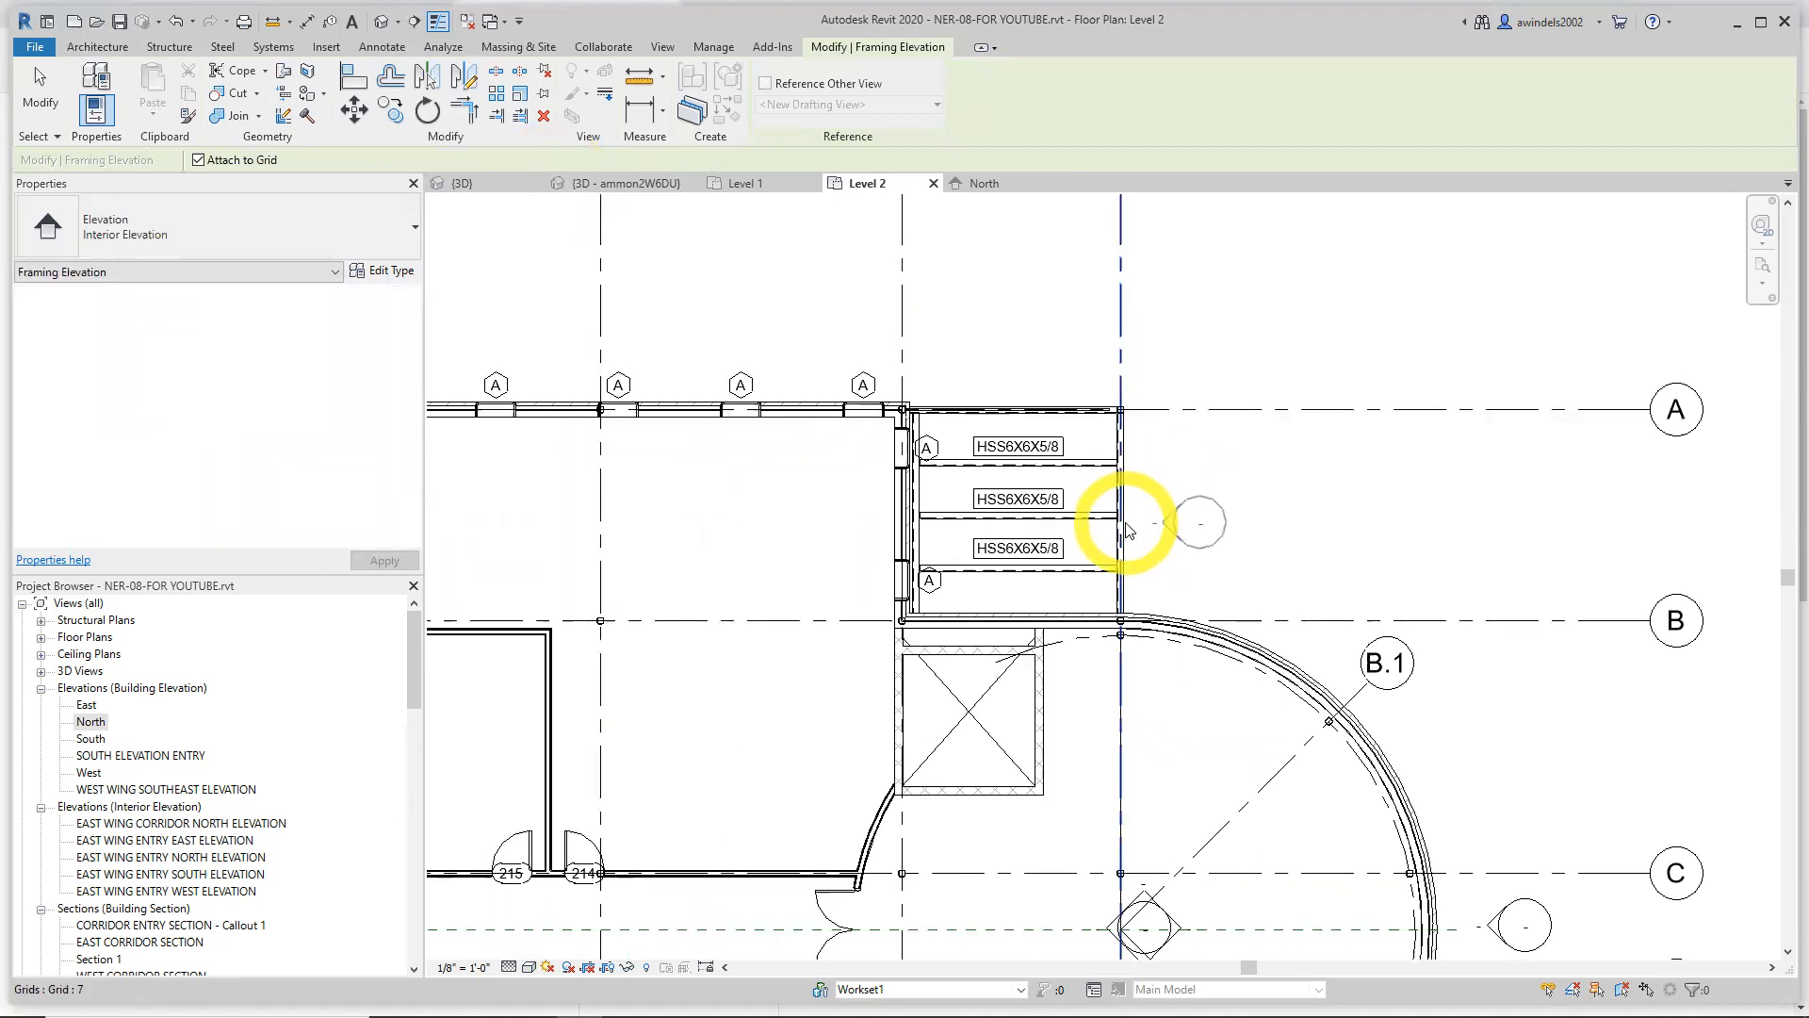
{"action": "left_click", "coordinate": [1128, 524]}
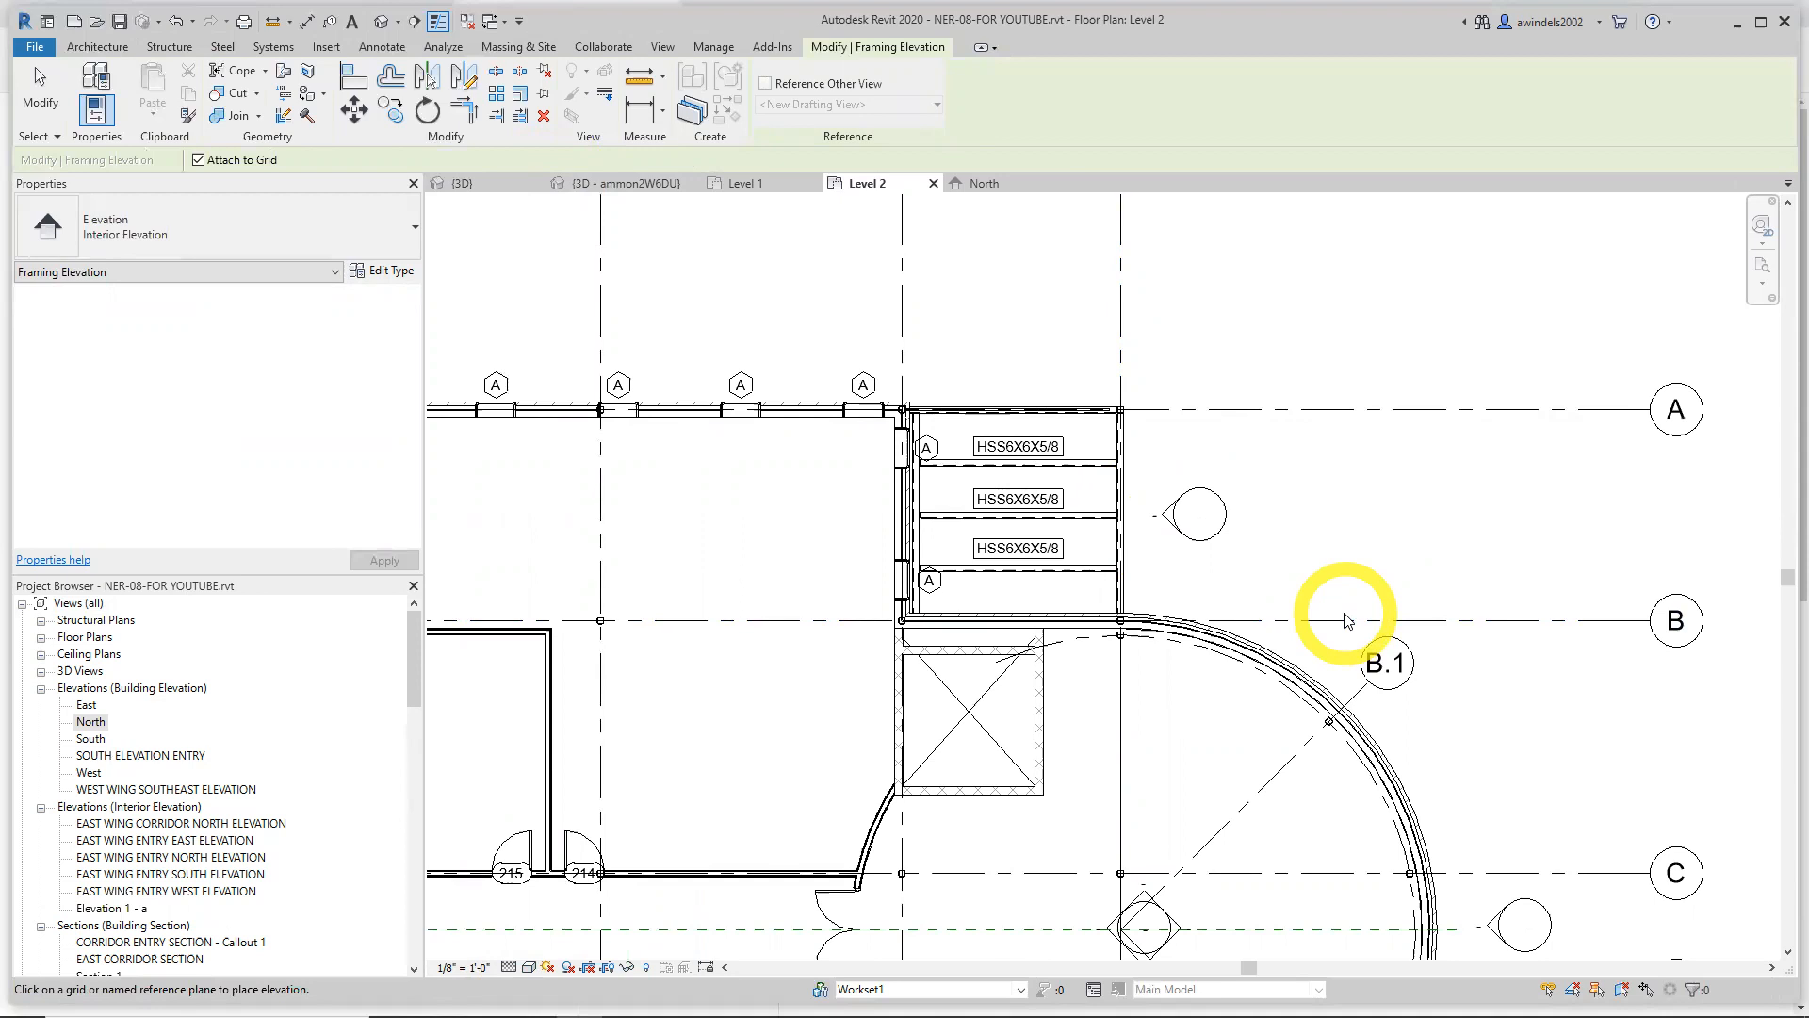
{"action": "key", "text": "Escape"}
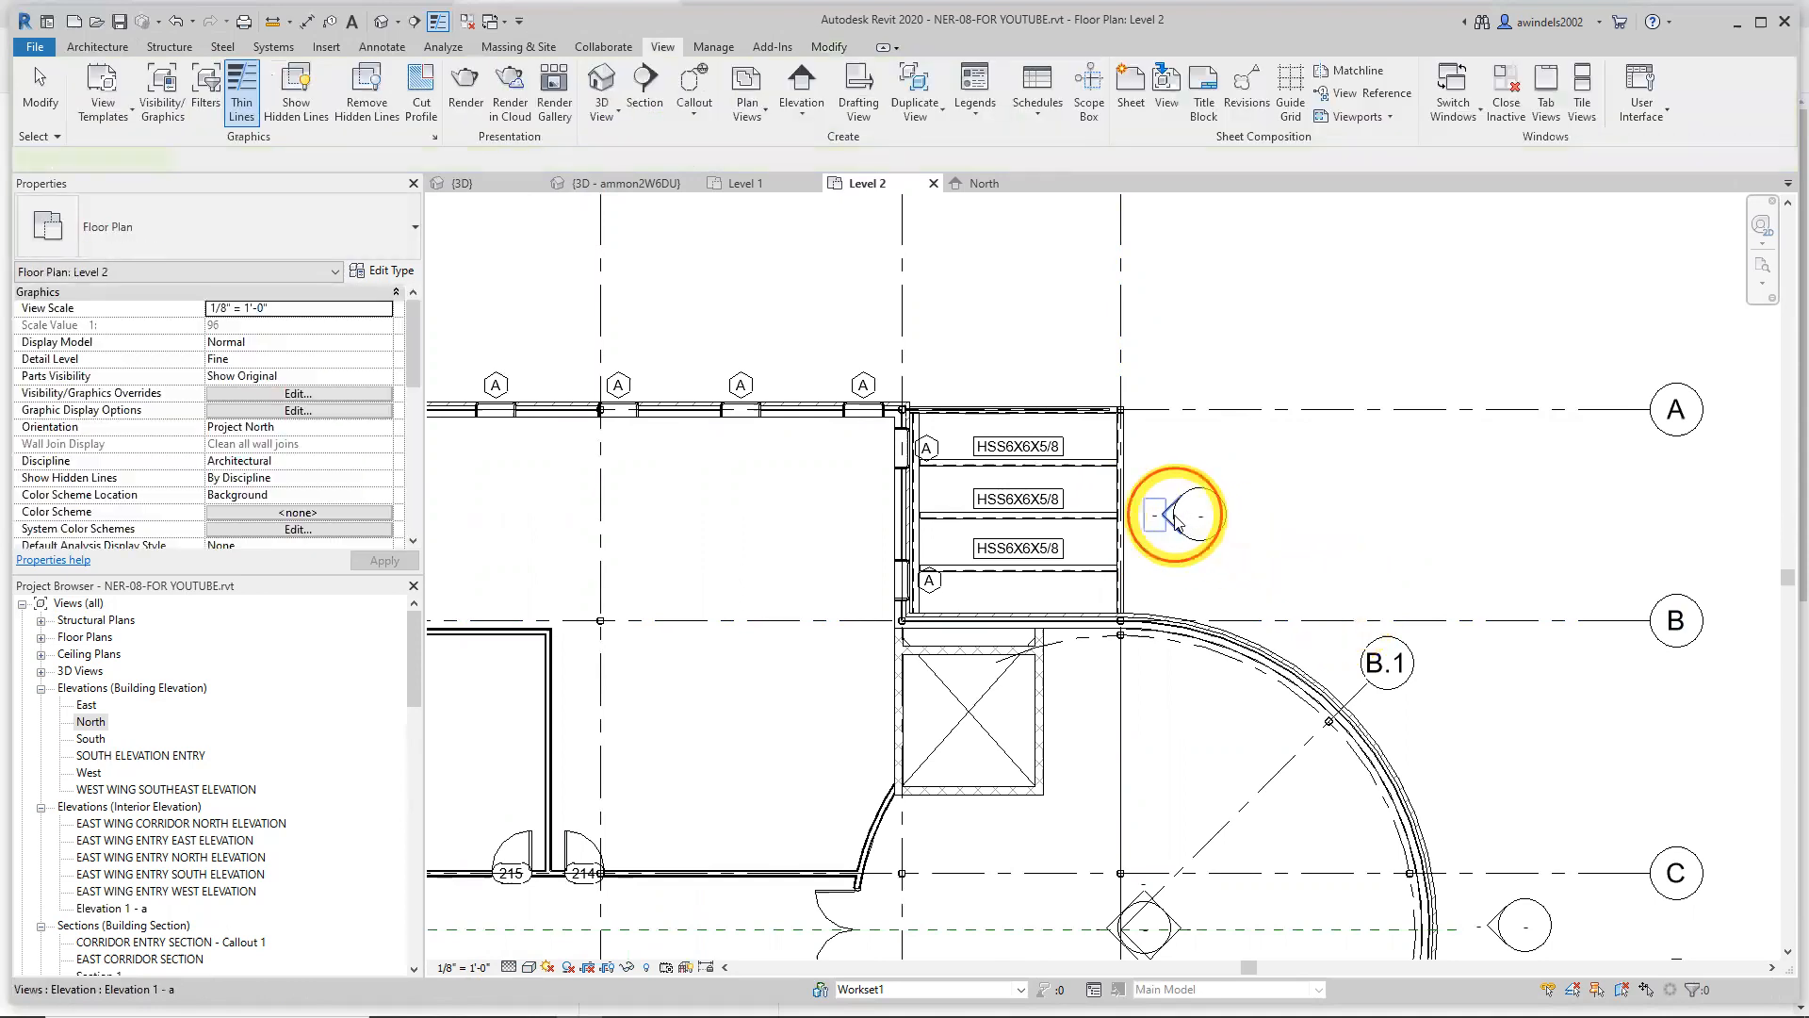
Rename the new framing elevation as FRAMING AT NORTH EAST CANOPY and open it
{"action": "left_click", "coordinate": [1171, 515]}
{"action": "left_click", "coordinate": [184, 239]}
{"action": "left_click_drag", "start_coordinate": [412, 343], "coordinate": [415, 499]}
{"action": "left_click", "coordinate": [309, 394]}
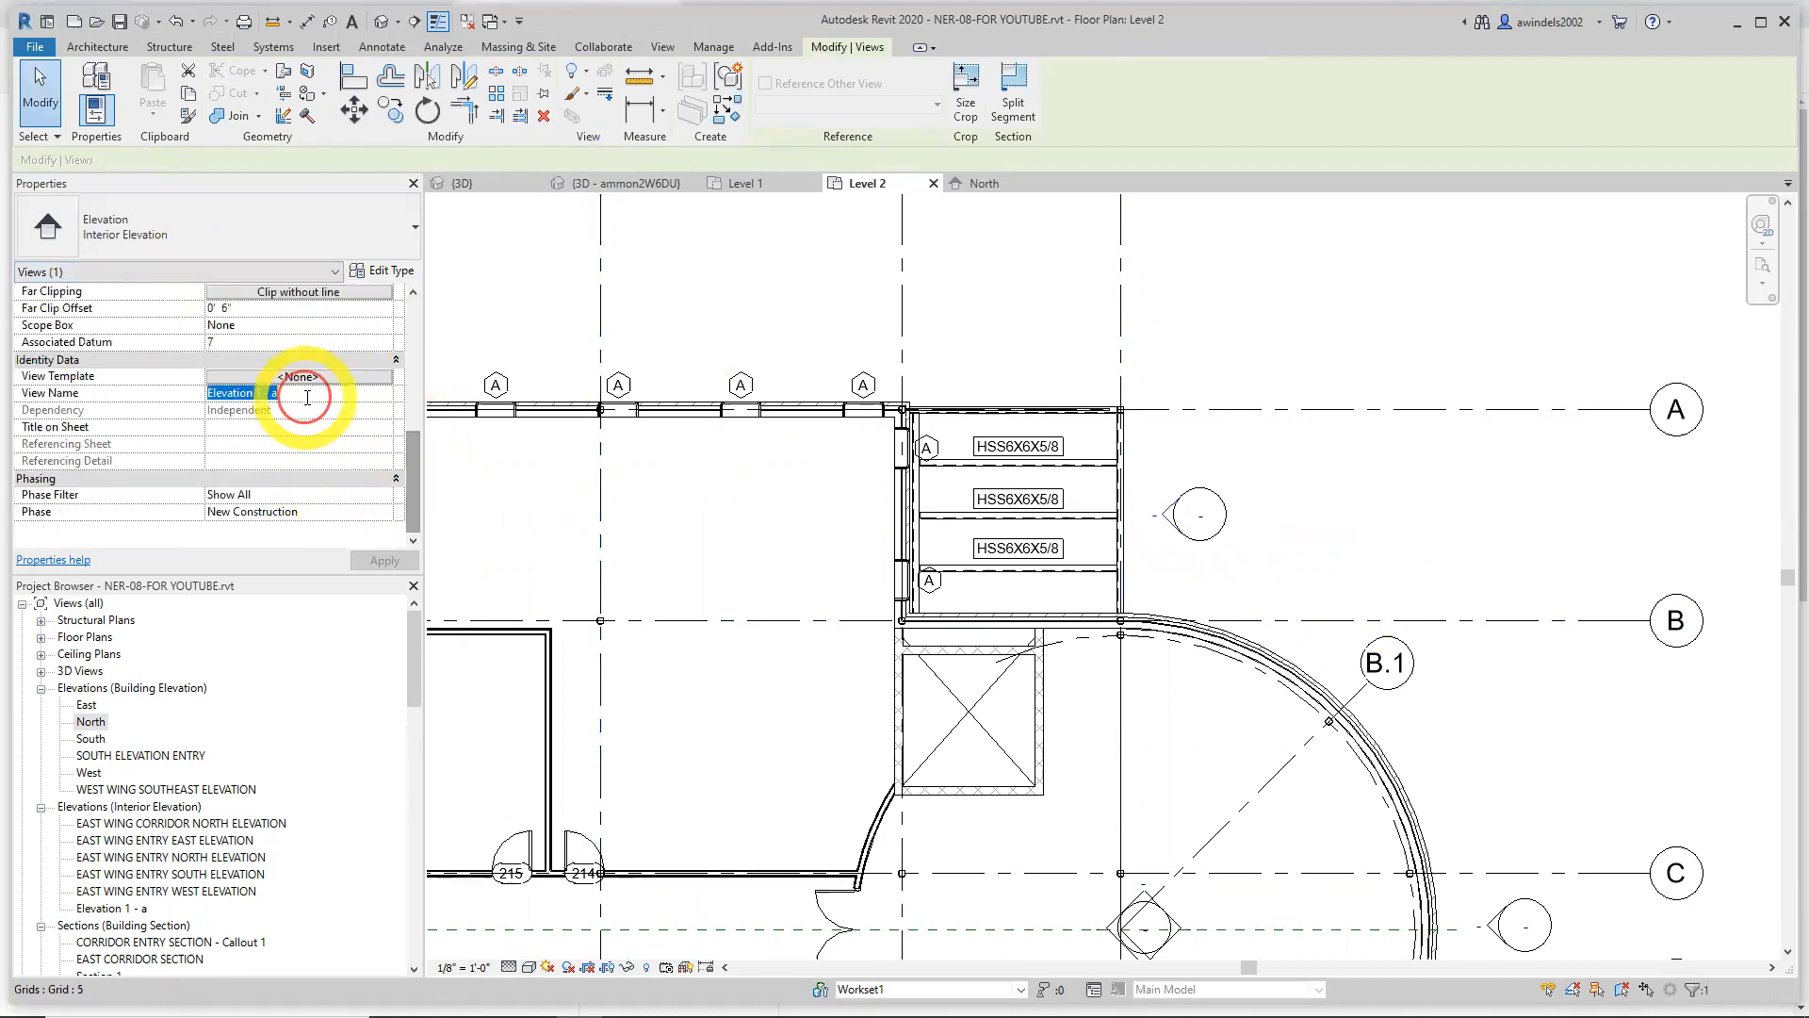
{"action": "type", "text": "FRAMING AT NORTH EAST C"}
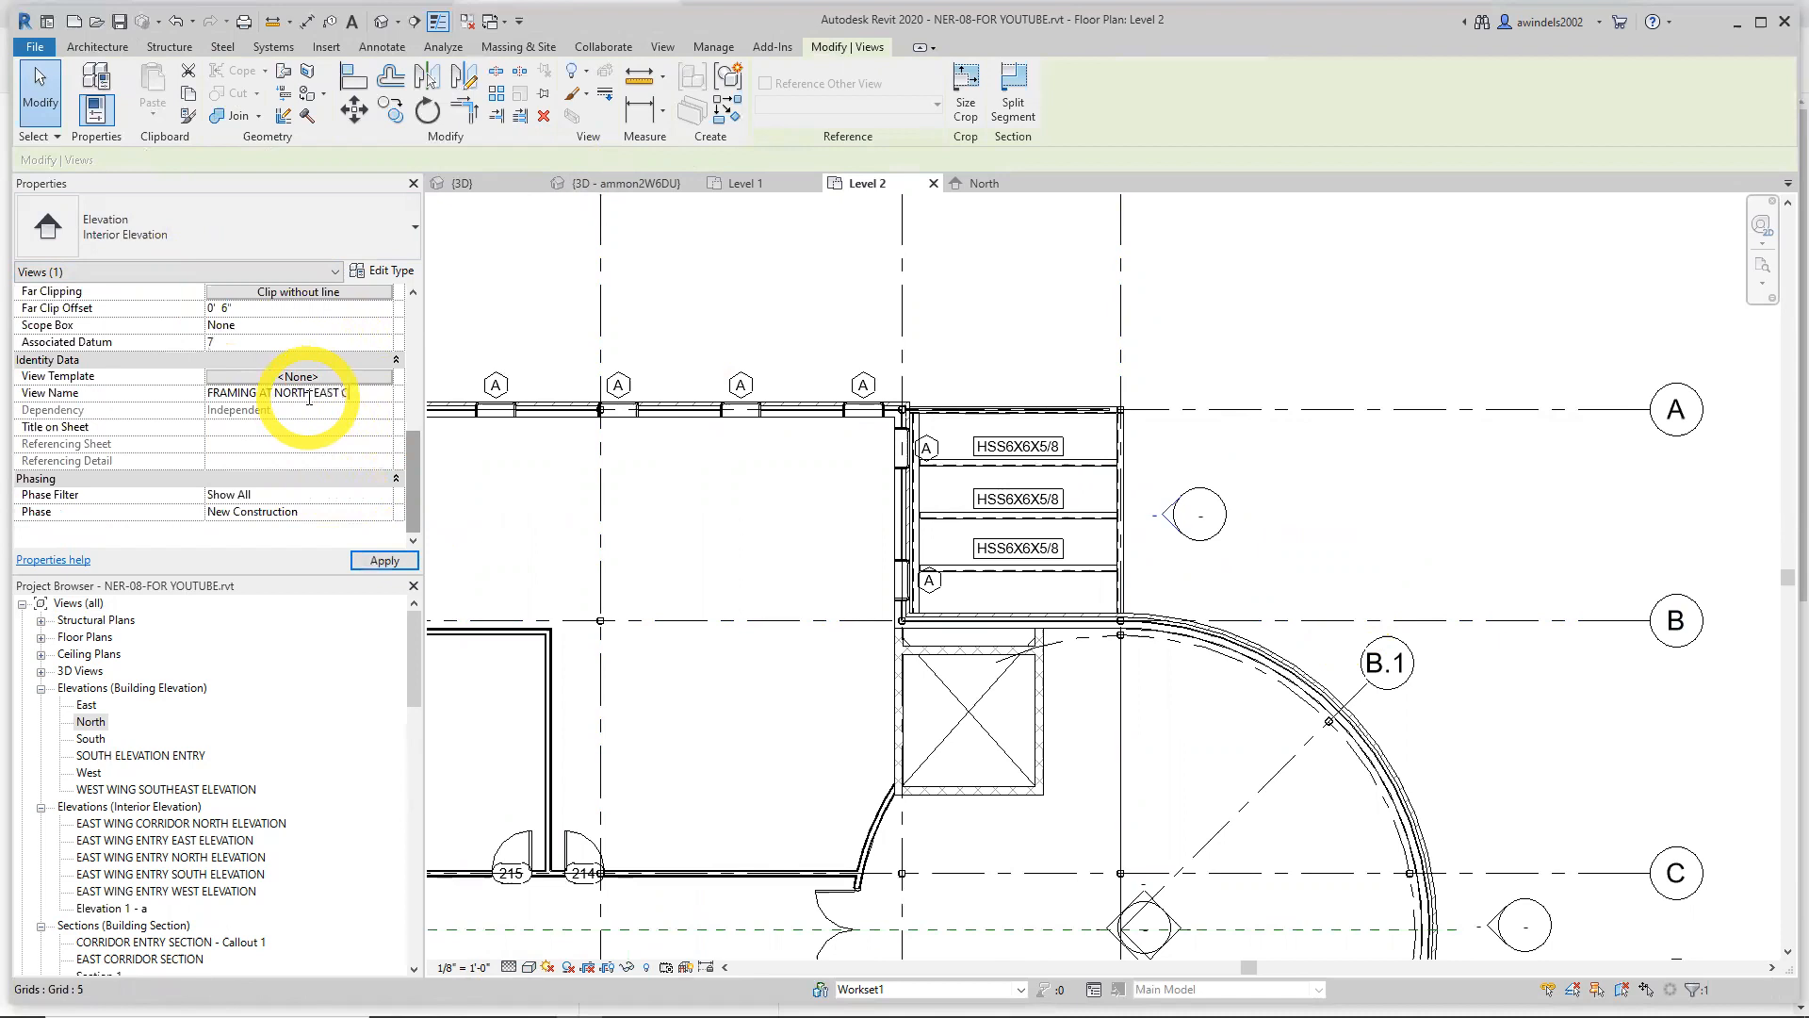
{"action": "key", "text": "Return"}
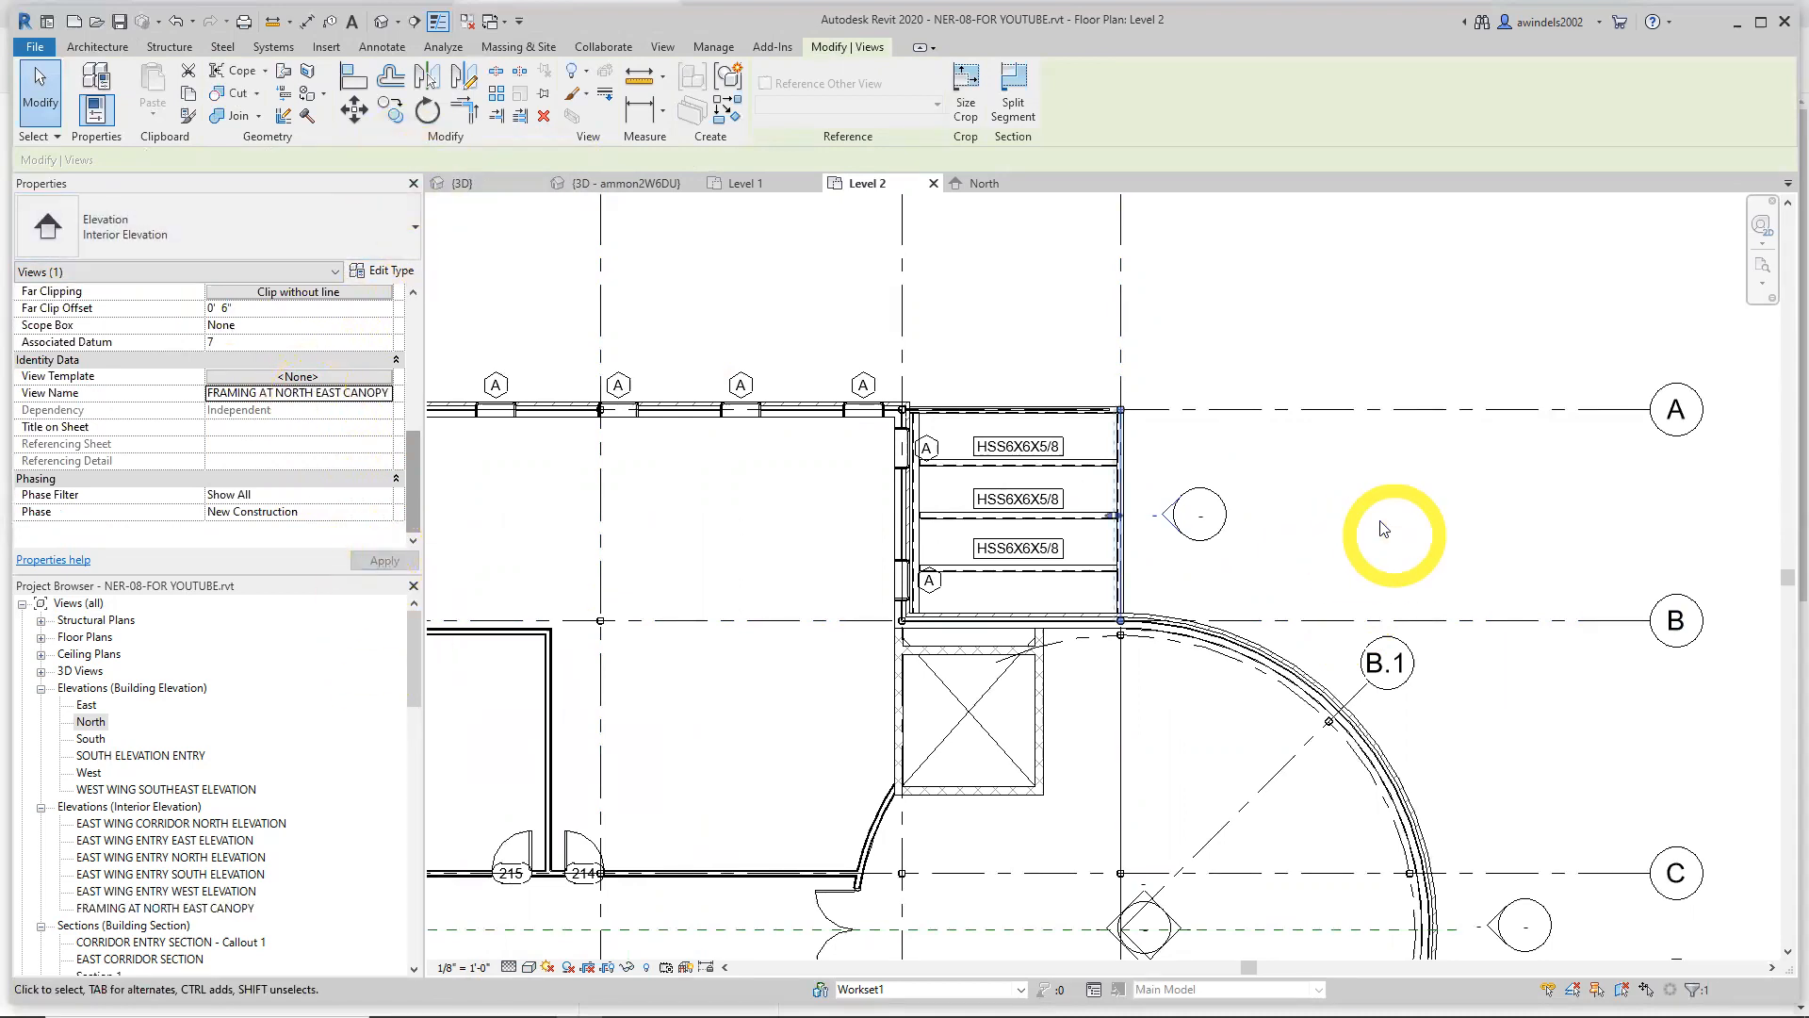
{"action": "middle_click_drag", "start_coordinate": [1377, 523], "coordinate": [1382, 560]}
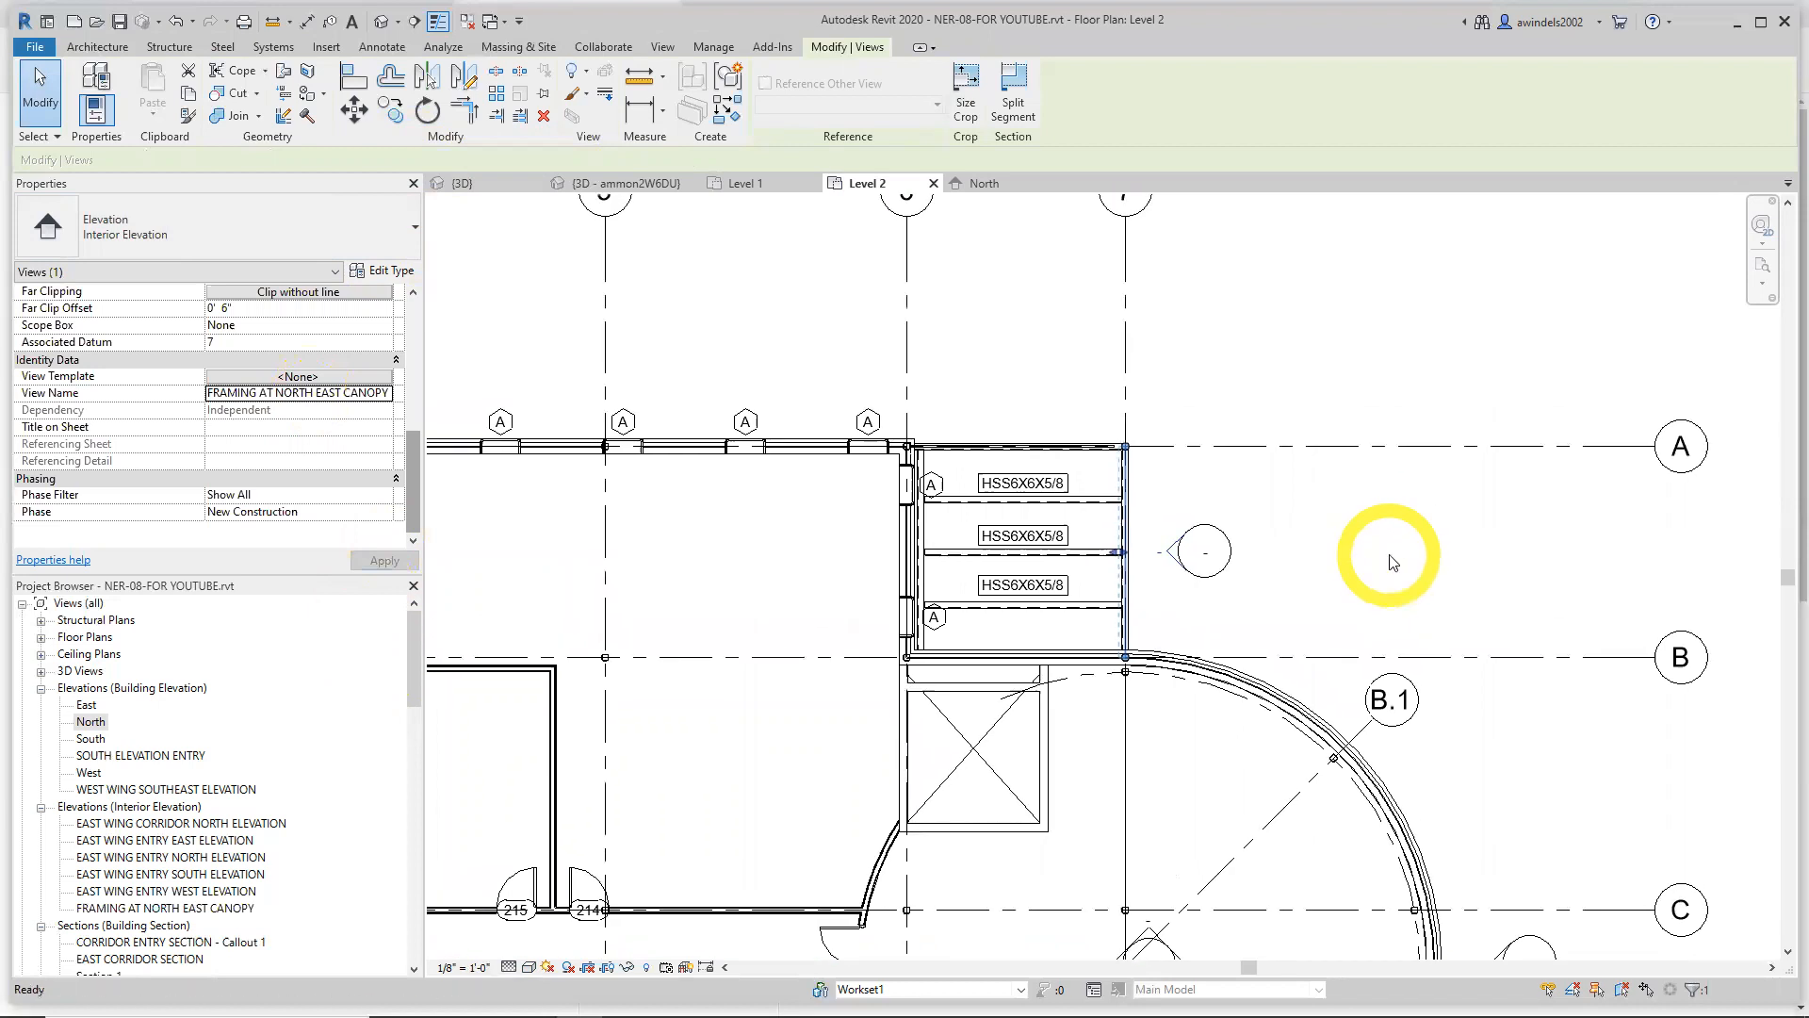
{"action": "double_click", "coordinate": [1177, 557]}
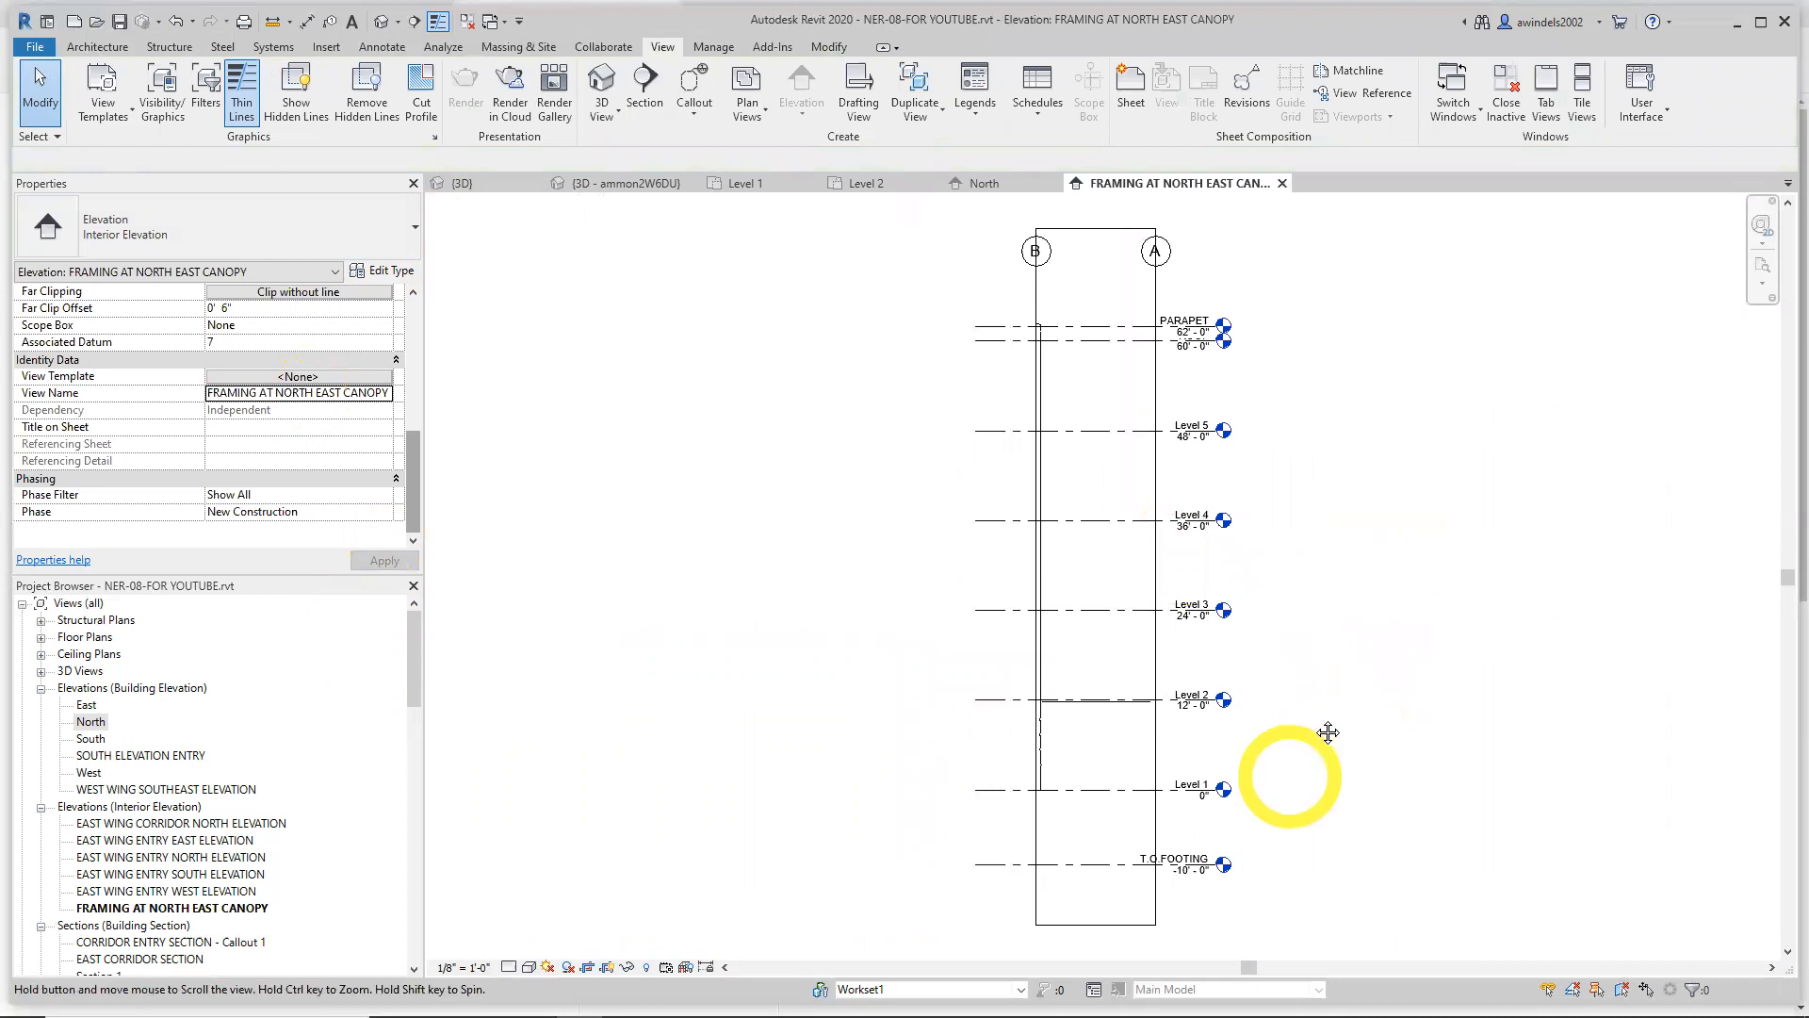
Try widening the framing elevation's crop region beyond grid B, and undo the change
{"action": "middle_click_drag", "start_coordinate": [1045, 942], "coordinate": [1070, 884]}
{"action": "left_click", "coordinate": [1066, 780]}
{"action": "middle_click_drag", "start_coordinate": [1131, 622], "coordinate": [1117, 774]}
{"action": "left_click_drag", "start_coordinate": [1047, 672], "coordinate": [949, 671]}
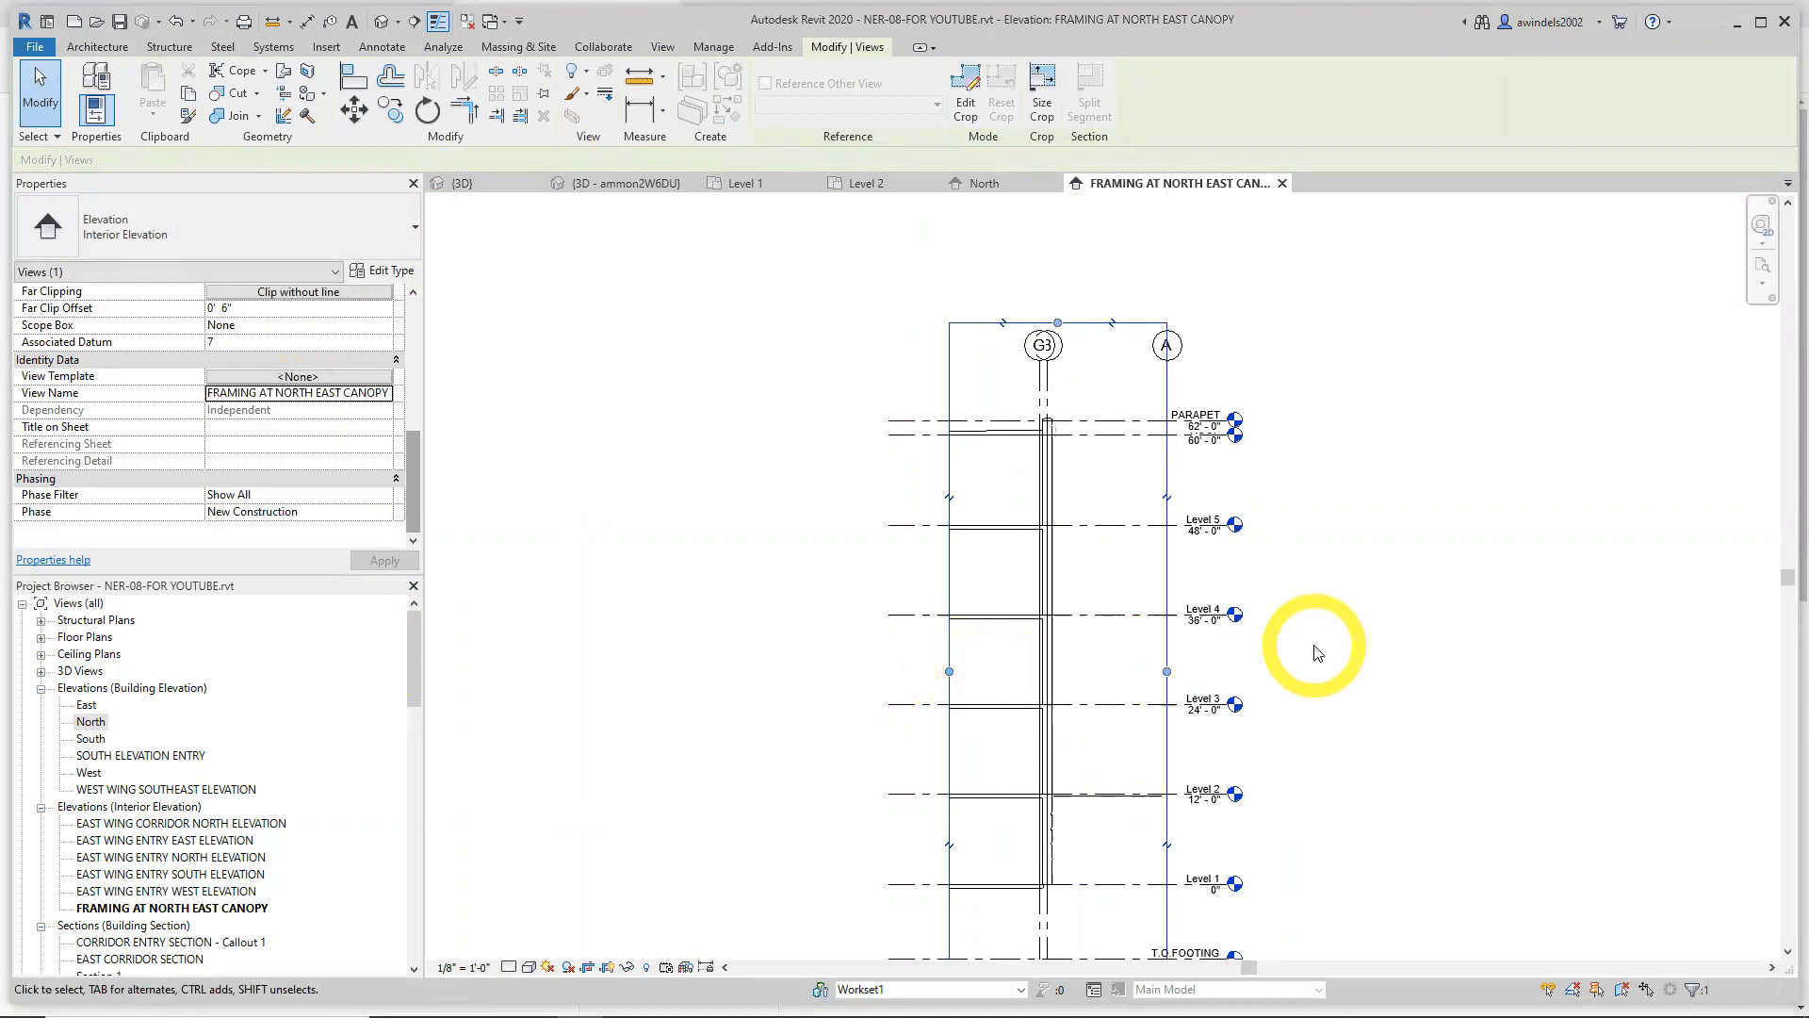
{"action": "key", "text": "ctrl+z"}
{"action": "left_click", "coordinate": [1272, 851]}
{"action": "scroll", "coordinate": [1214, 853], "scroll_direction": "up", "scroll_amount": 1}
{"action": "middle_click_drag", "start_coordinate": [1153, 834], "coordinate": [1168, 752]}
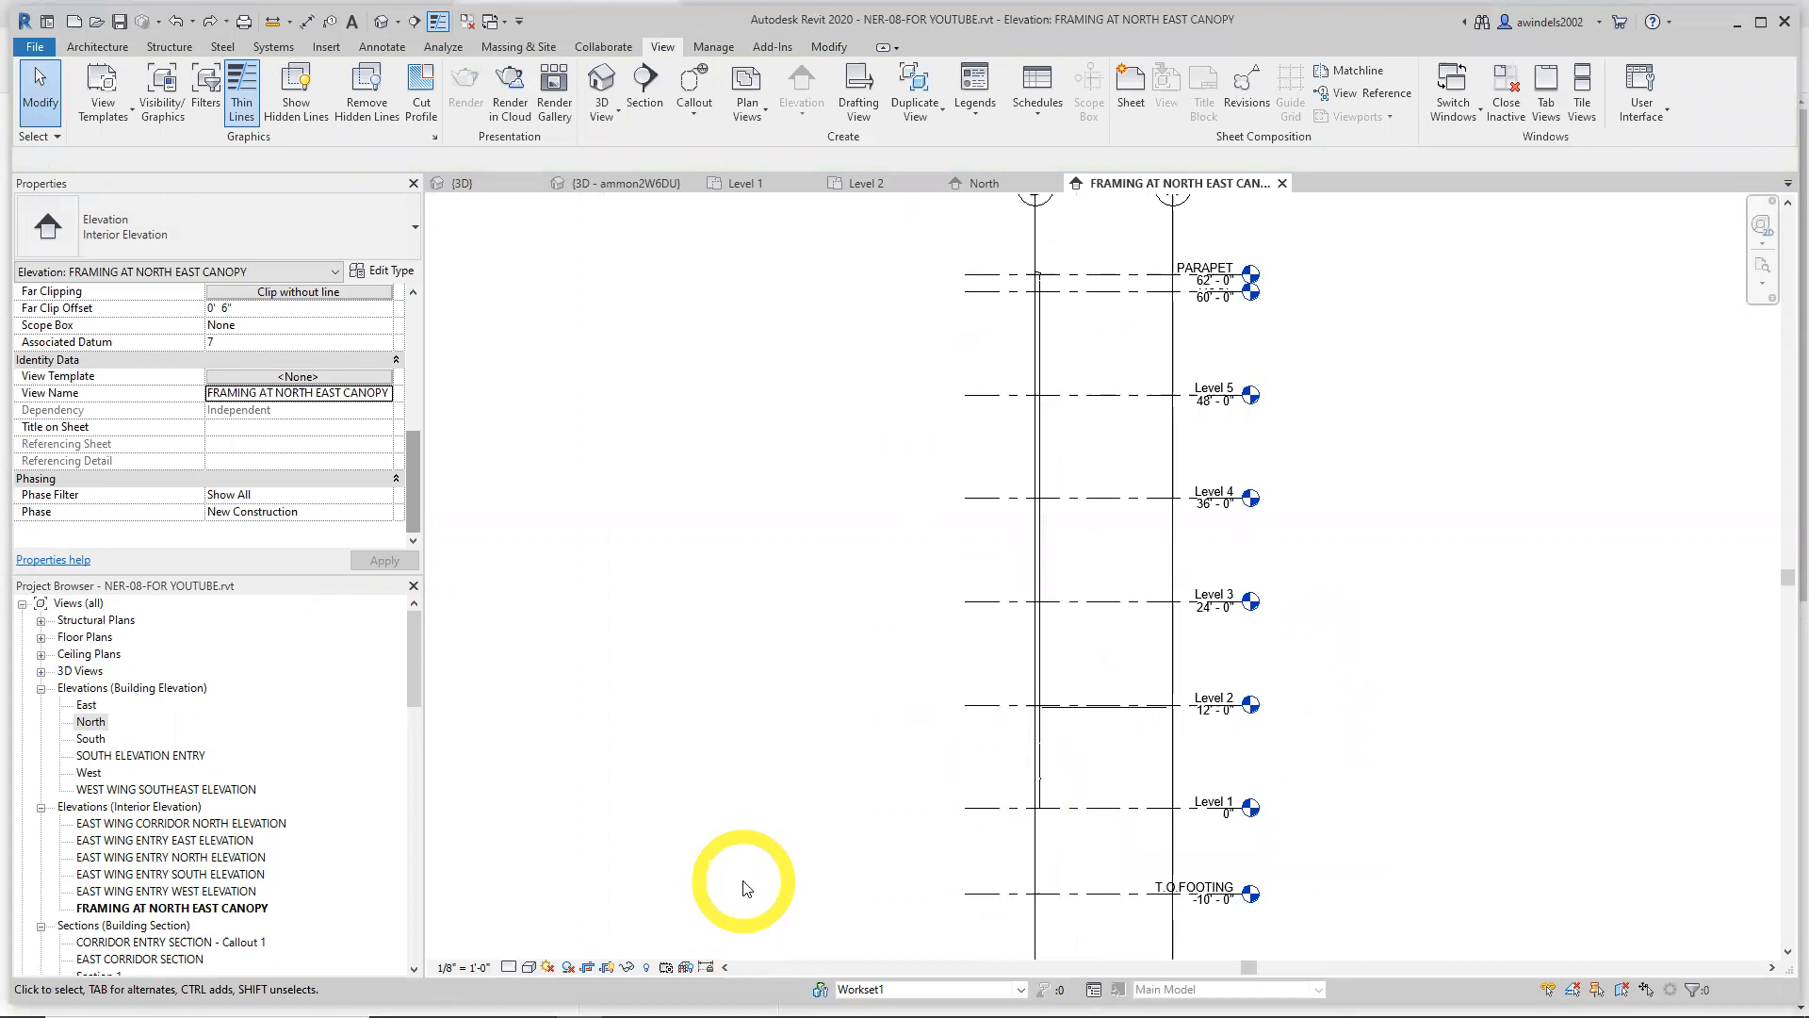
{"action": "scroll", "coordinate": [1063, 732], "scroll_direction": "up", "scroll_amount": 2}
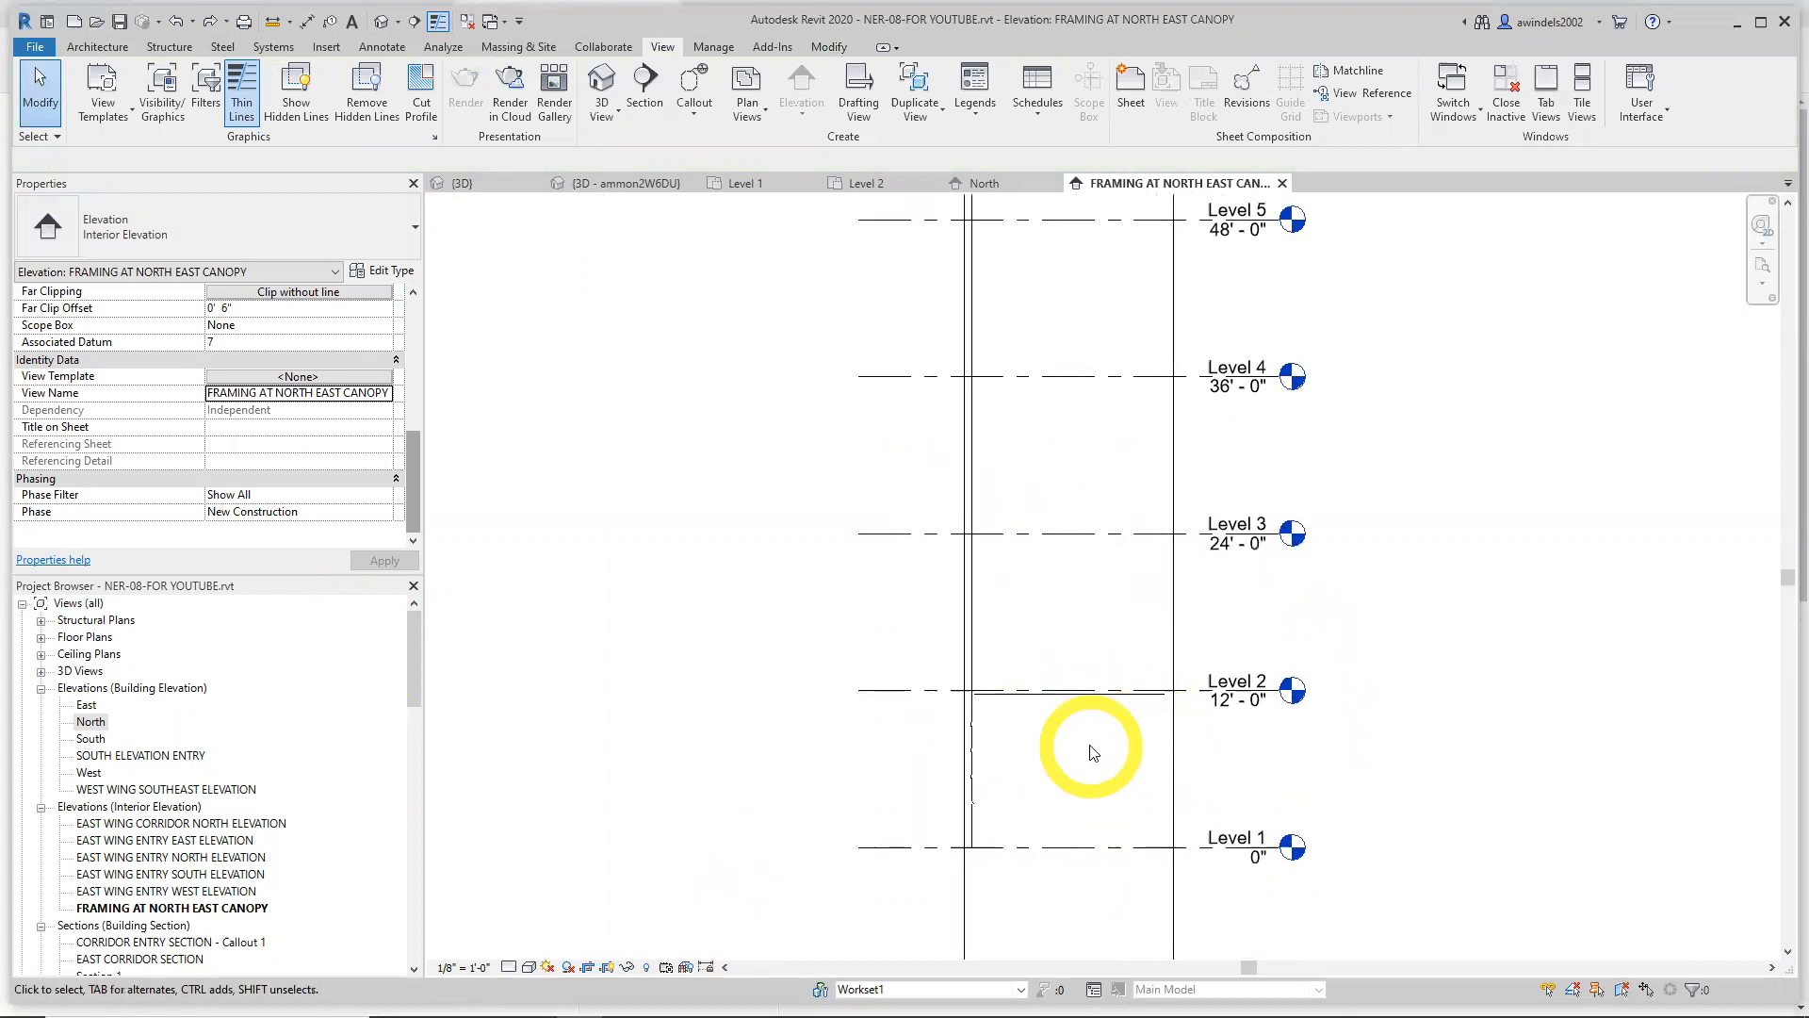
Set the framing elevation's detail level to Fine and give it a shaded visual style
{"action": "left_click", "coordinate": [509, 967]}
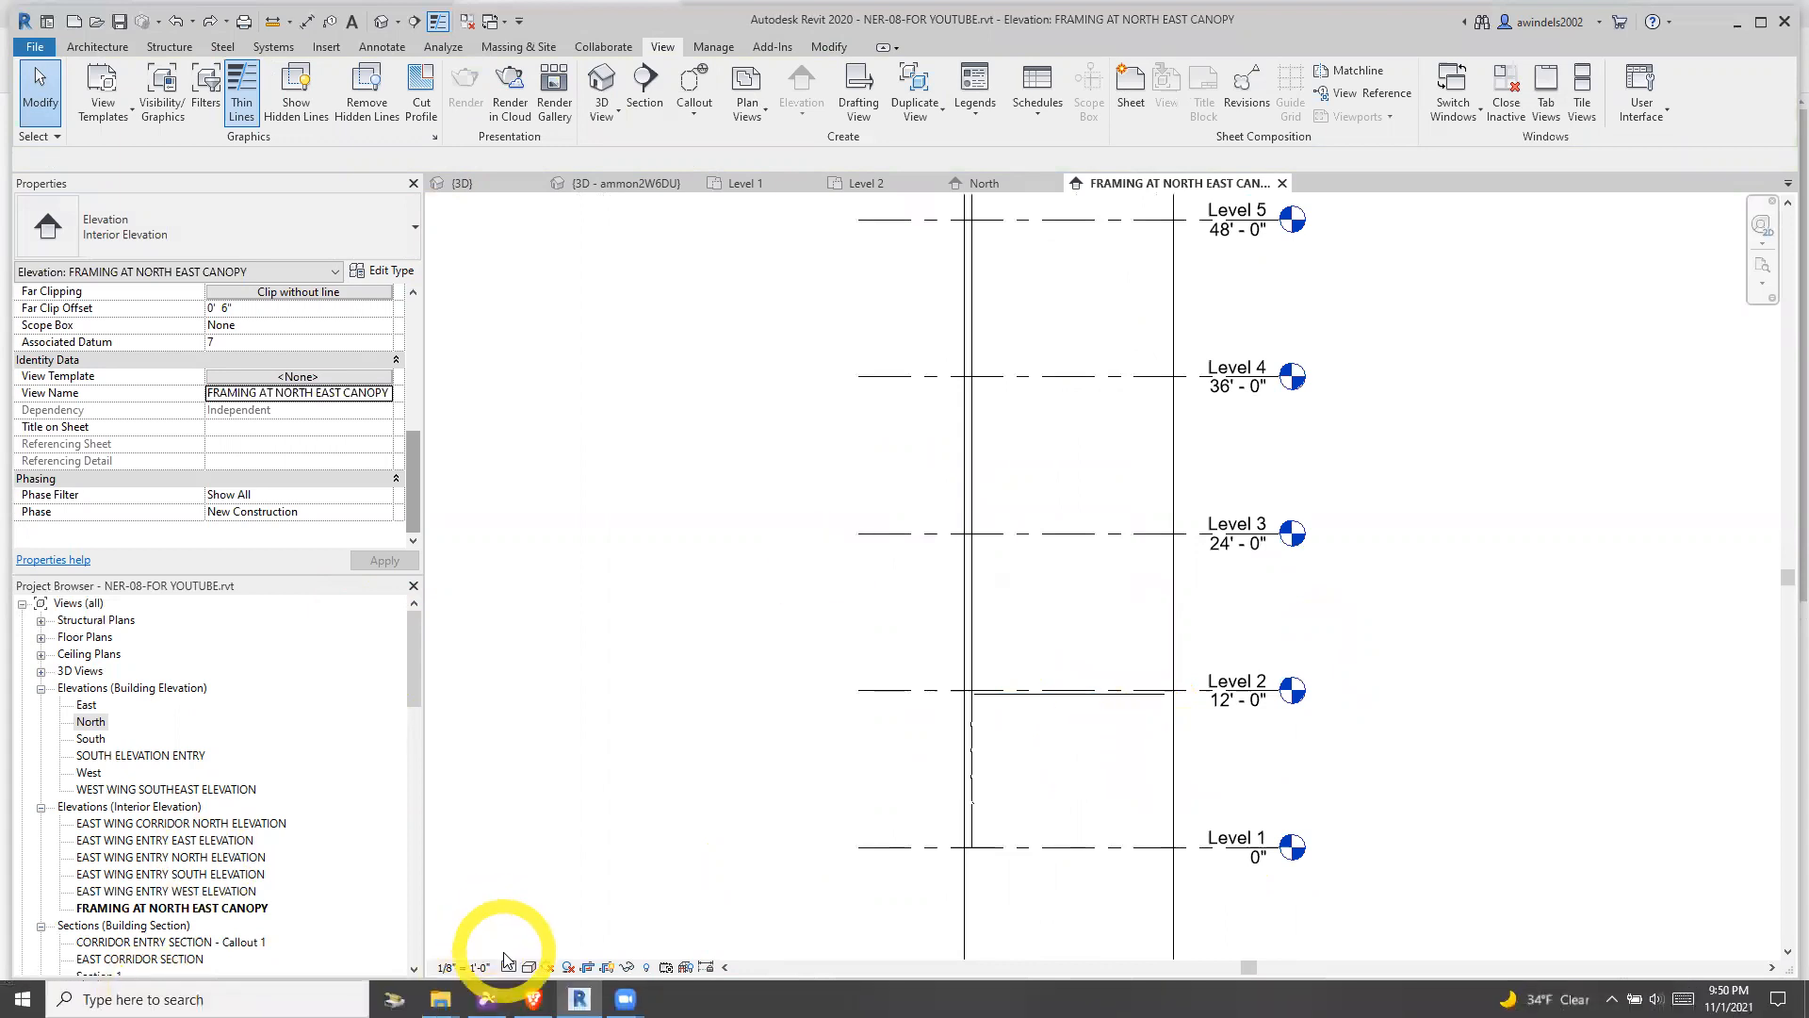
{"action": "left_click", "coordinate": [535, 947]}
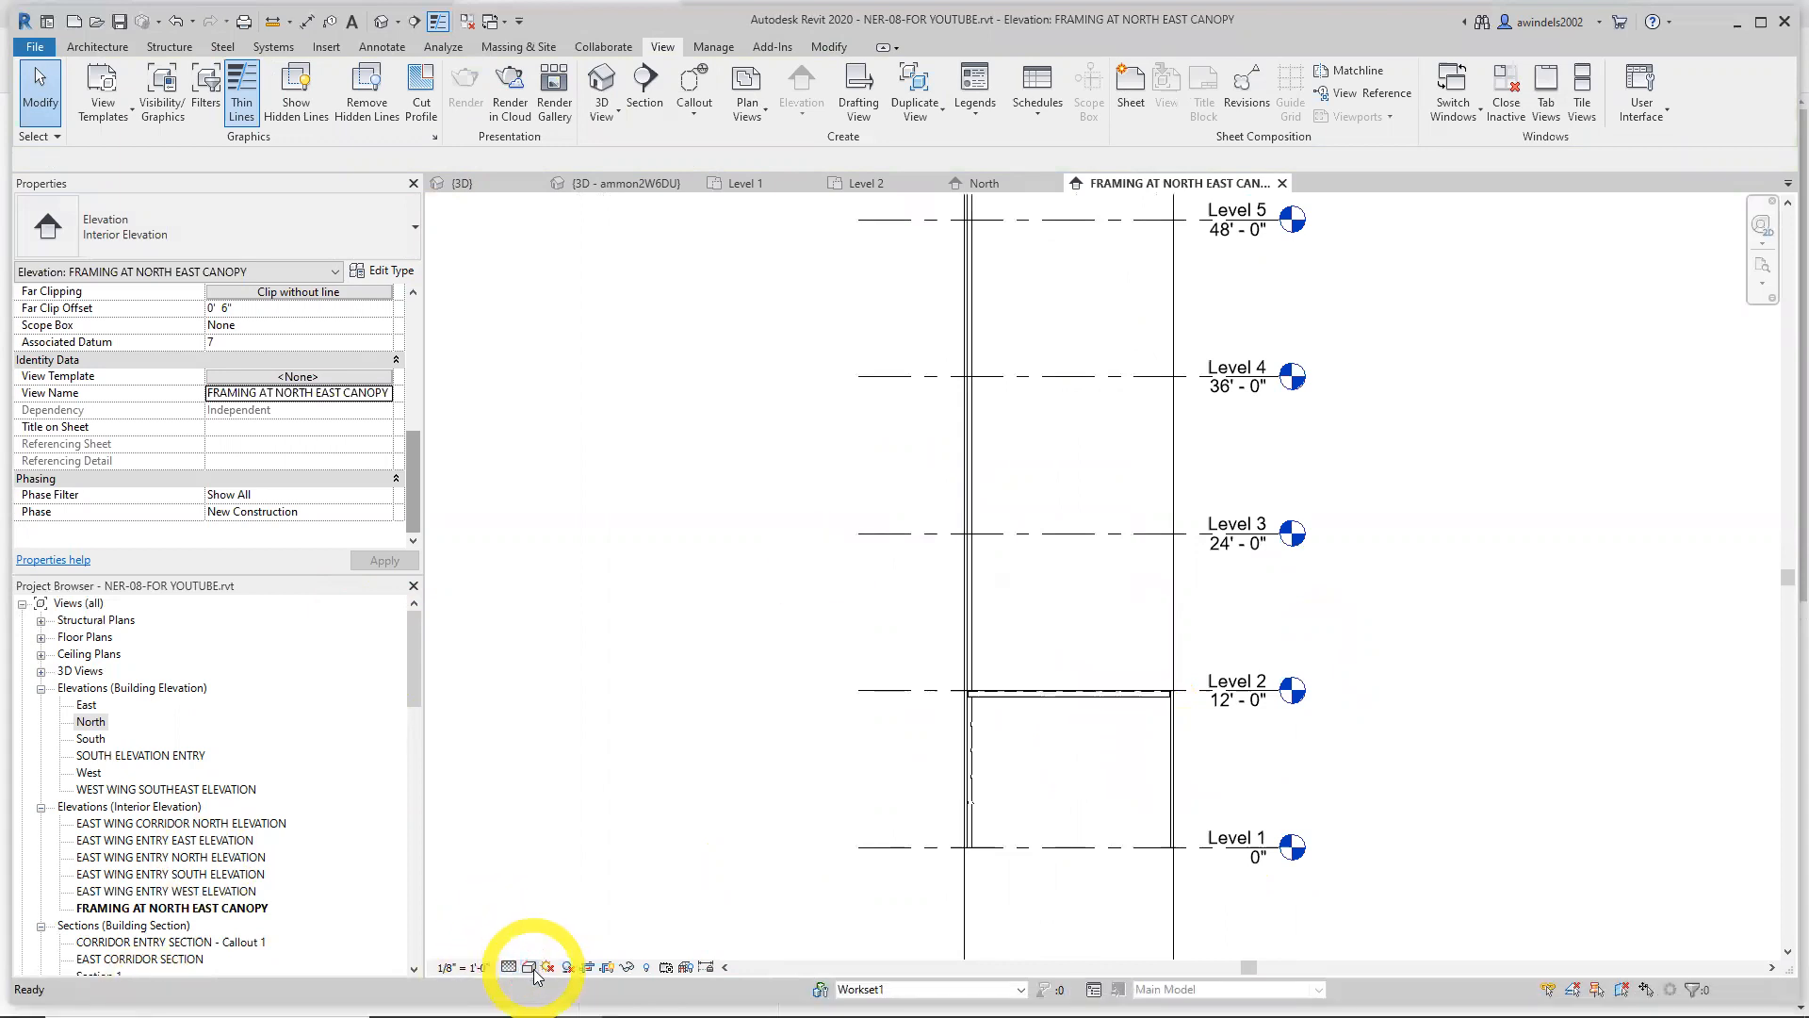
{"action": "left_click", "coordinate": [529, 967]}
{"action": "left_click", "coordinate": [597, 890]}
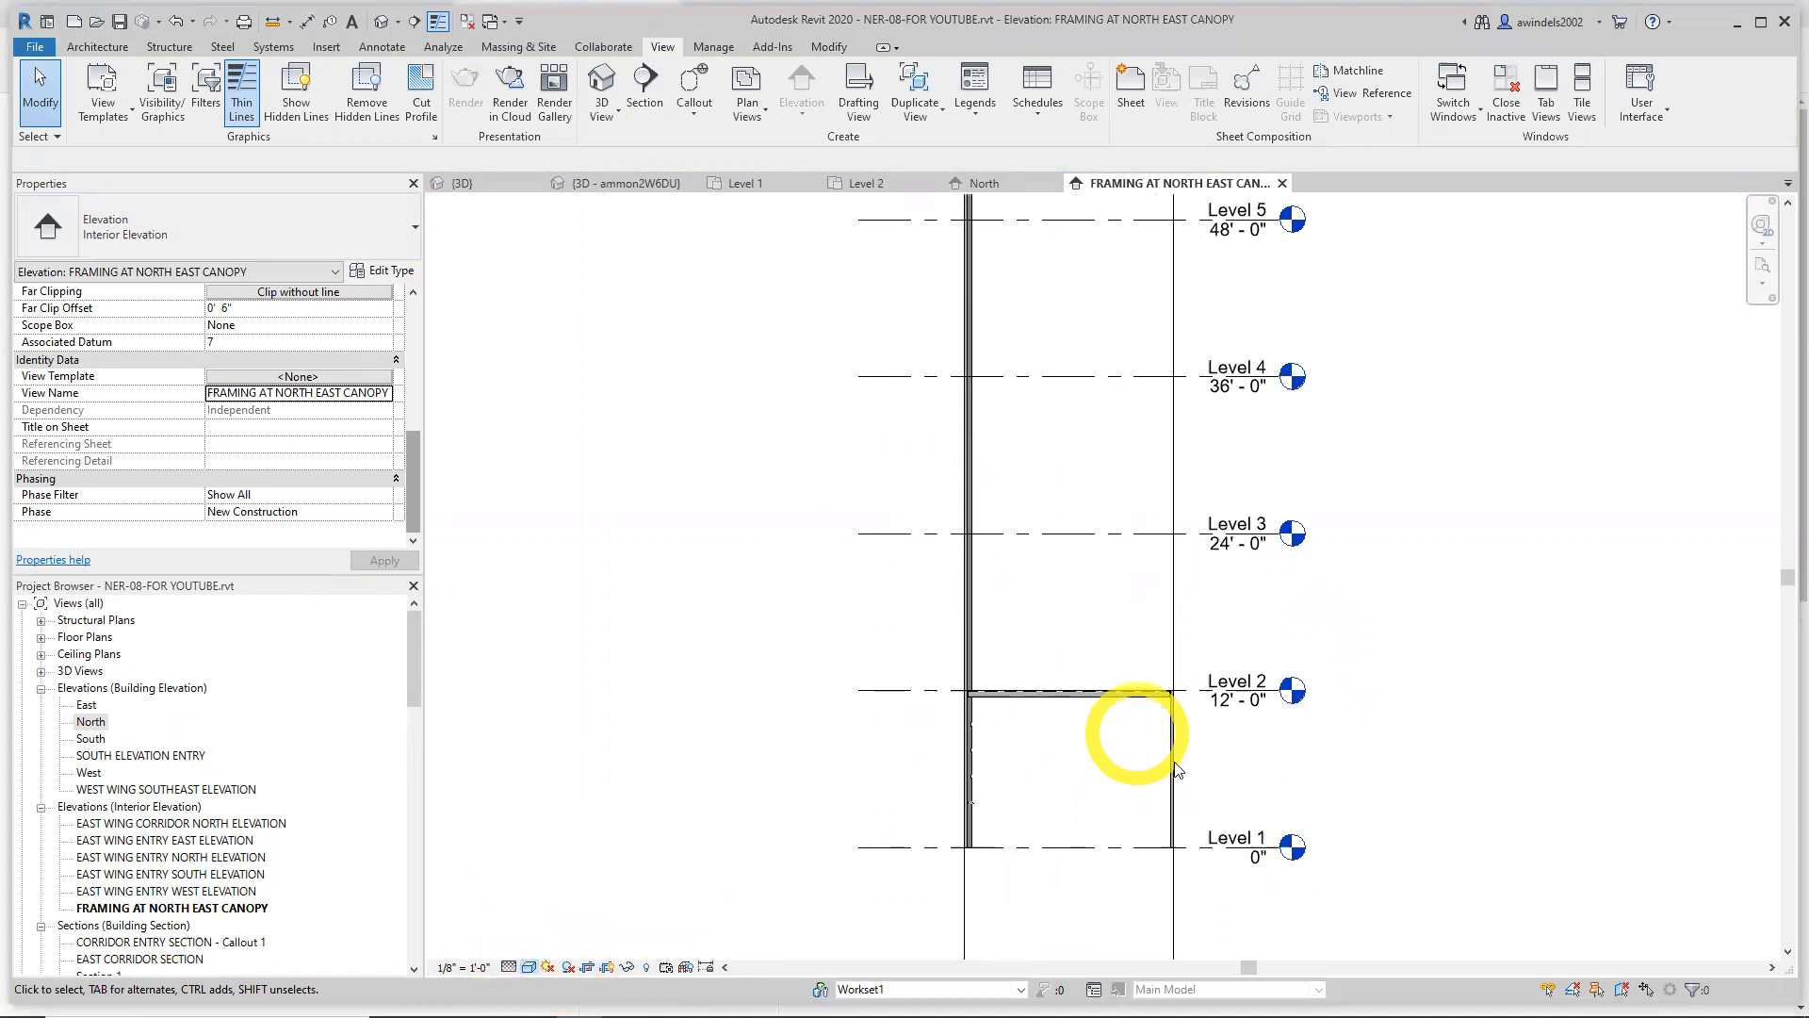
Widen the framing elevation's crop region on the outer side so it extends past the outer canopy column
{"action": "scroll", "coordinate": [1140, 730], "scroll_direction": "up", "scroll_amount": 3}
{"action": "left_click", "coordinate": [1050, 657]}
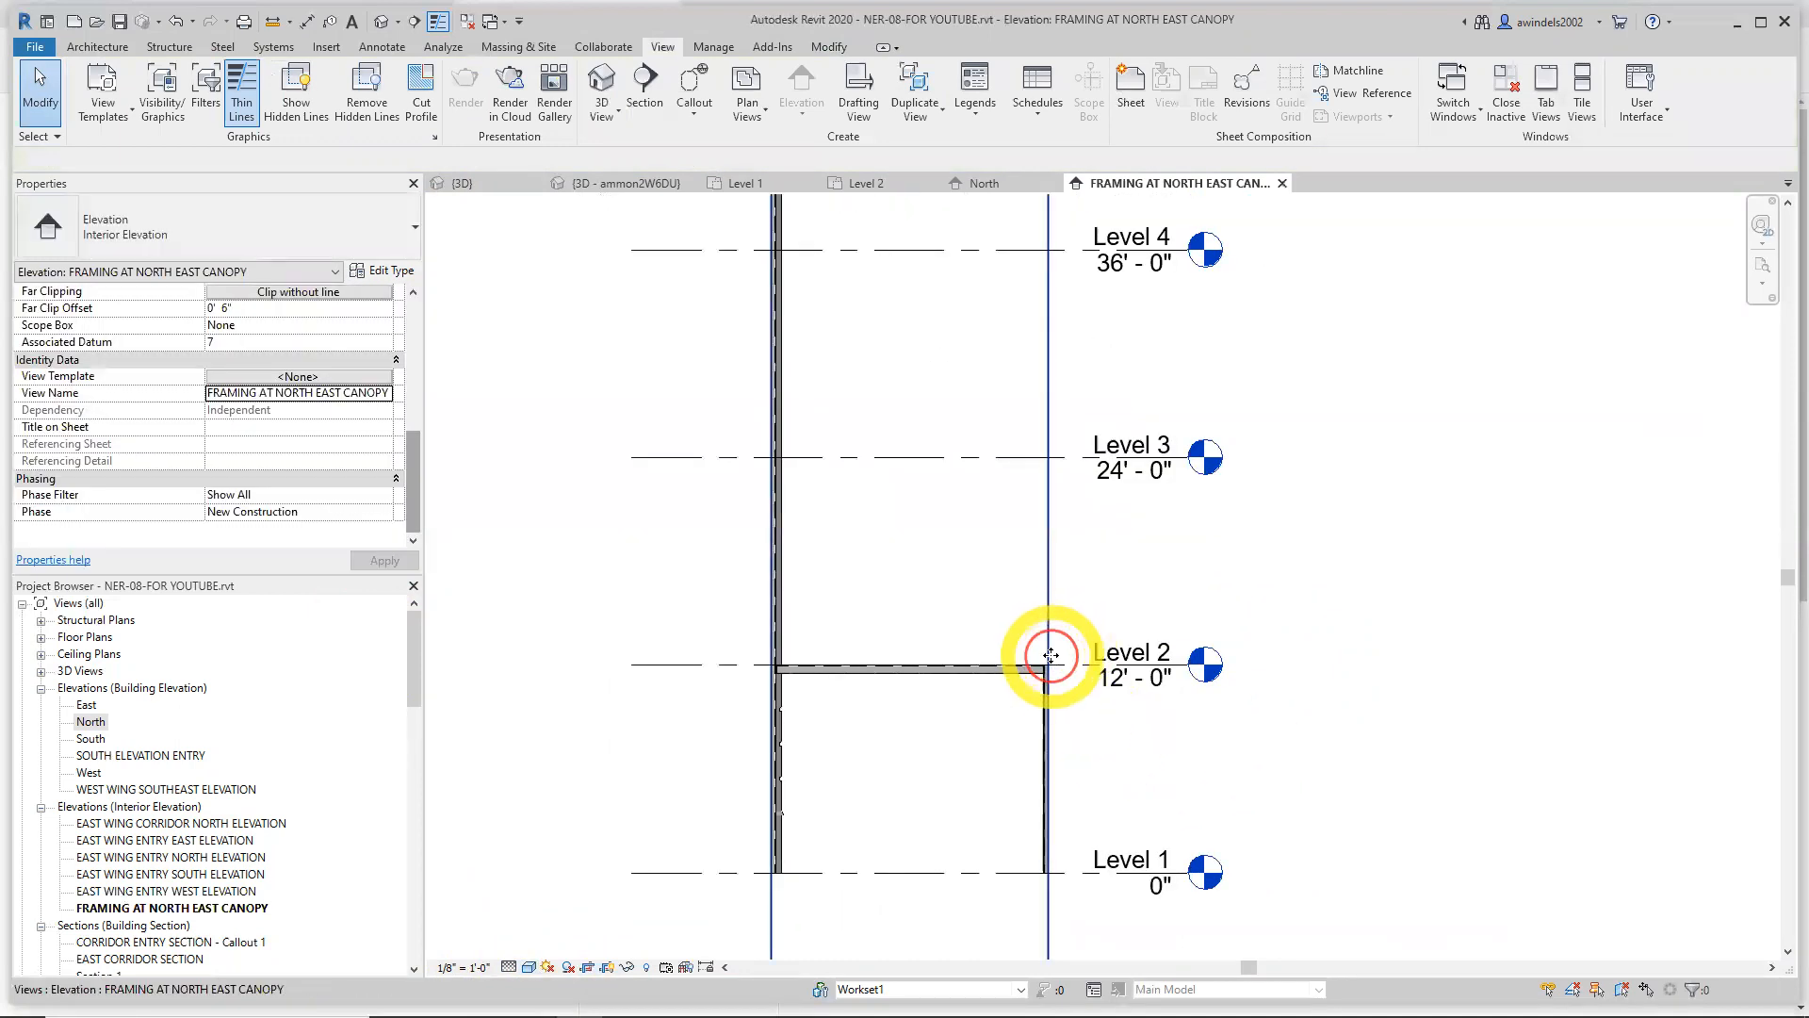
{"action": "left_click_drag", "start_coordinate": [1050, 380], "coordinate": [1091, 380]}
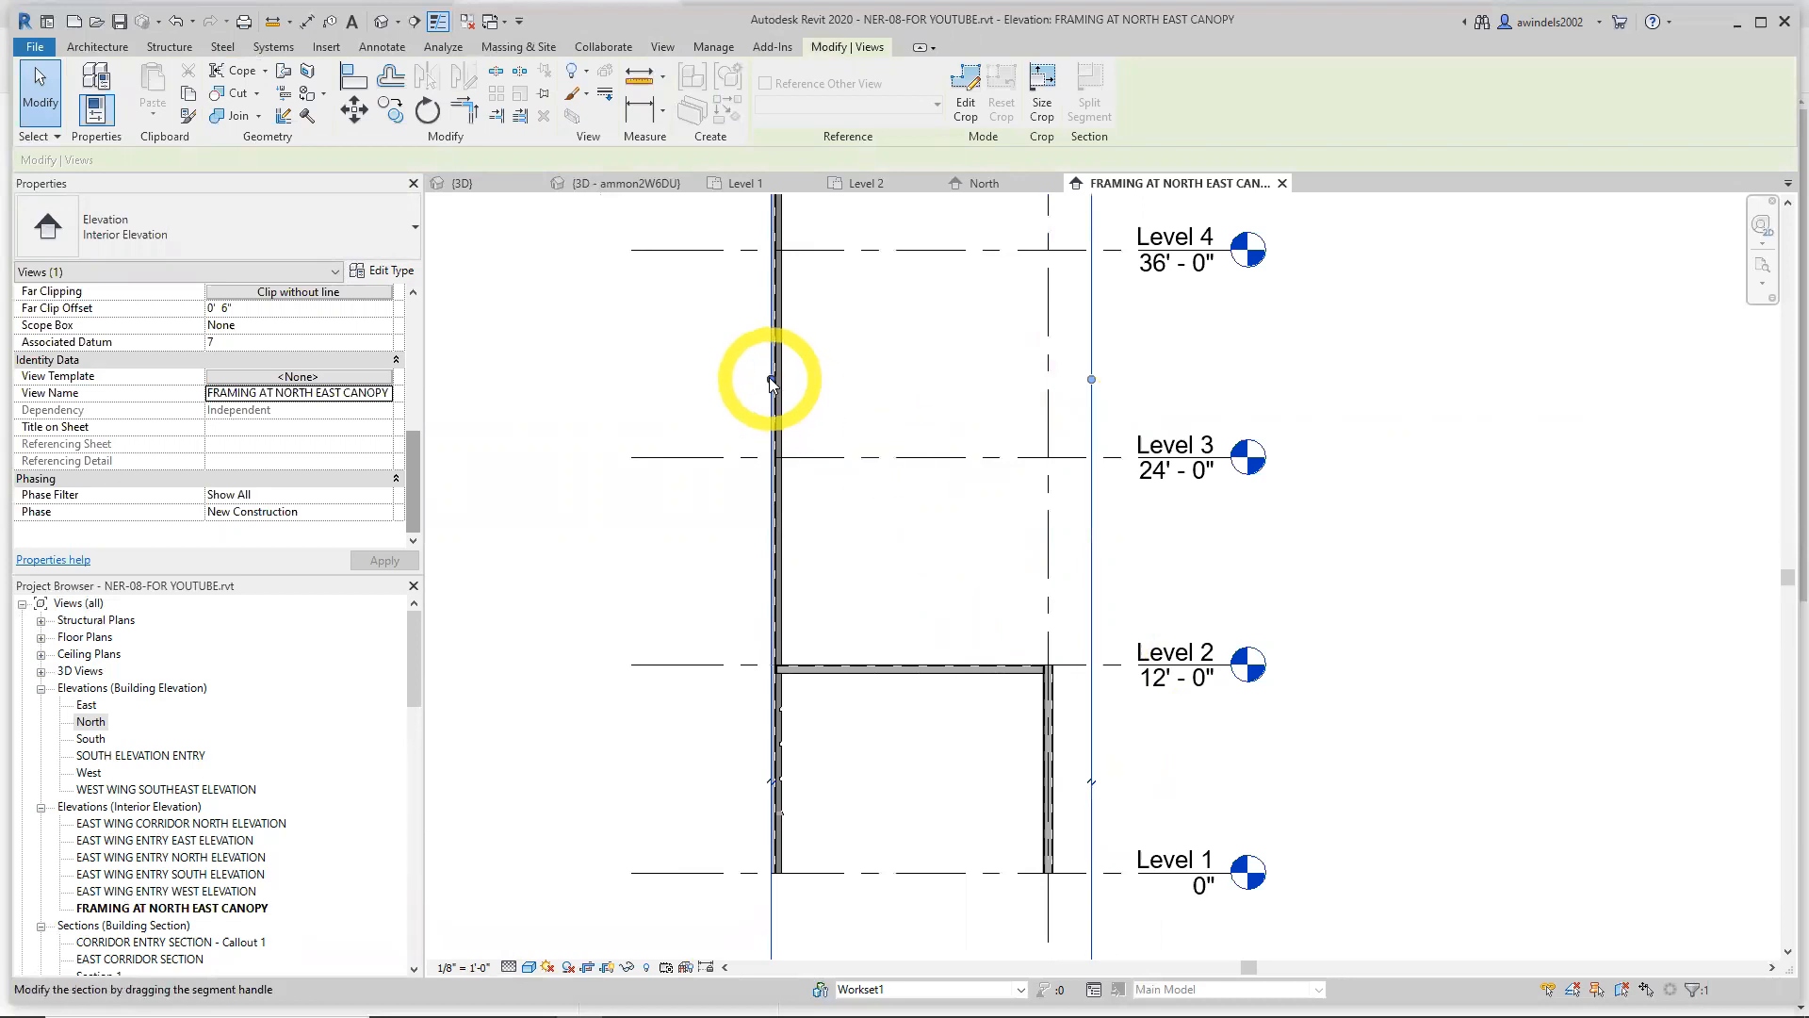
Try extending the framing elevation's crop region past the building-side column into the building, and undo the change
{"action": "scroll", "coordinate": [1009, 697], "scroll_direction": "up", "scroll_amount": 2}
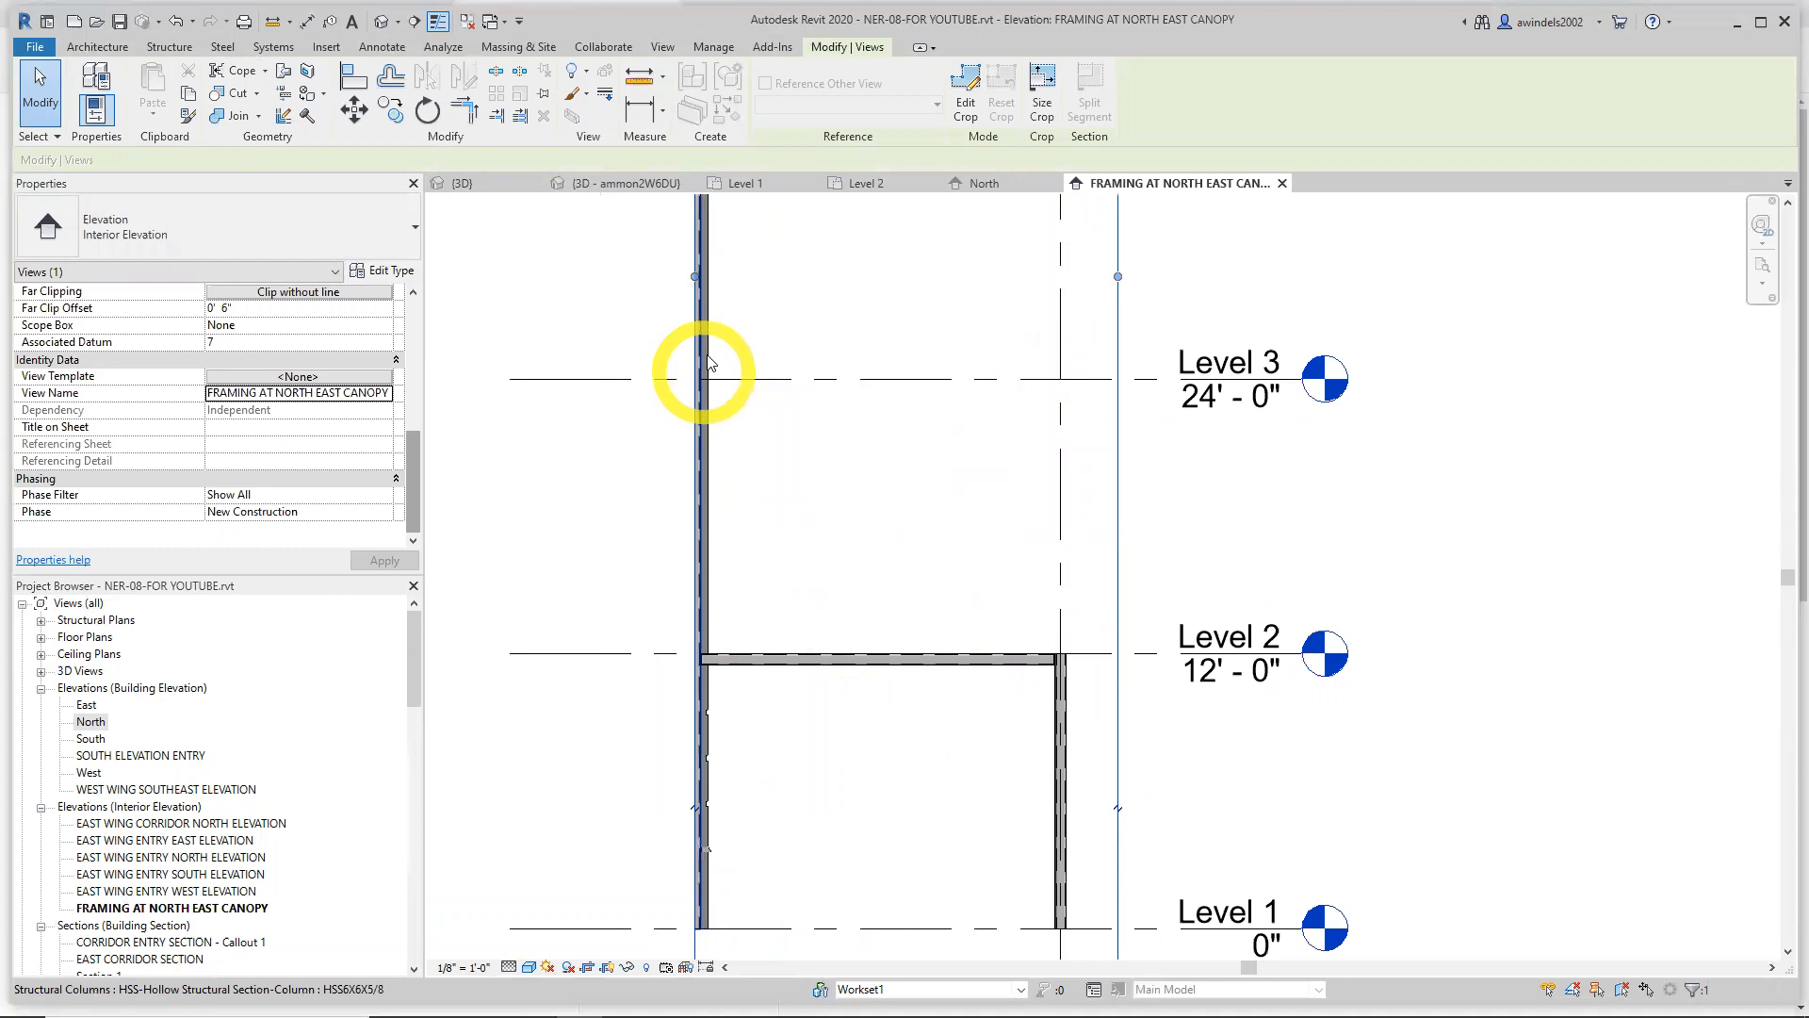
{"action": "left_click_drag", "start_coordinate": [695, 276], "coordinate": [586, 276]}
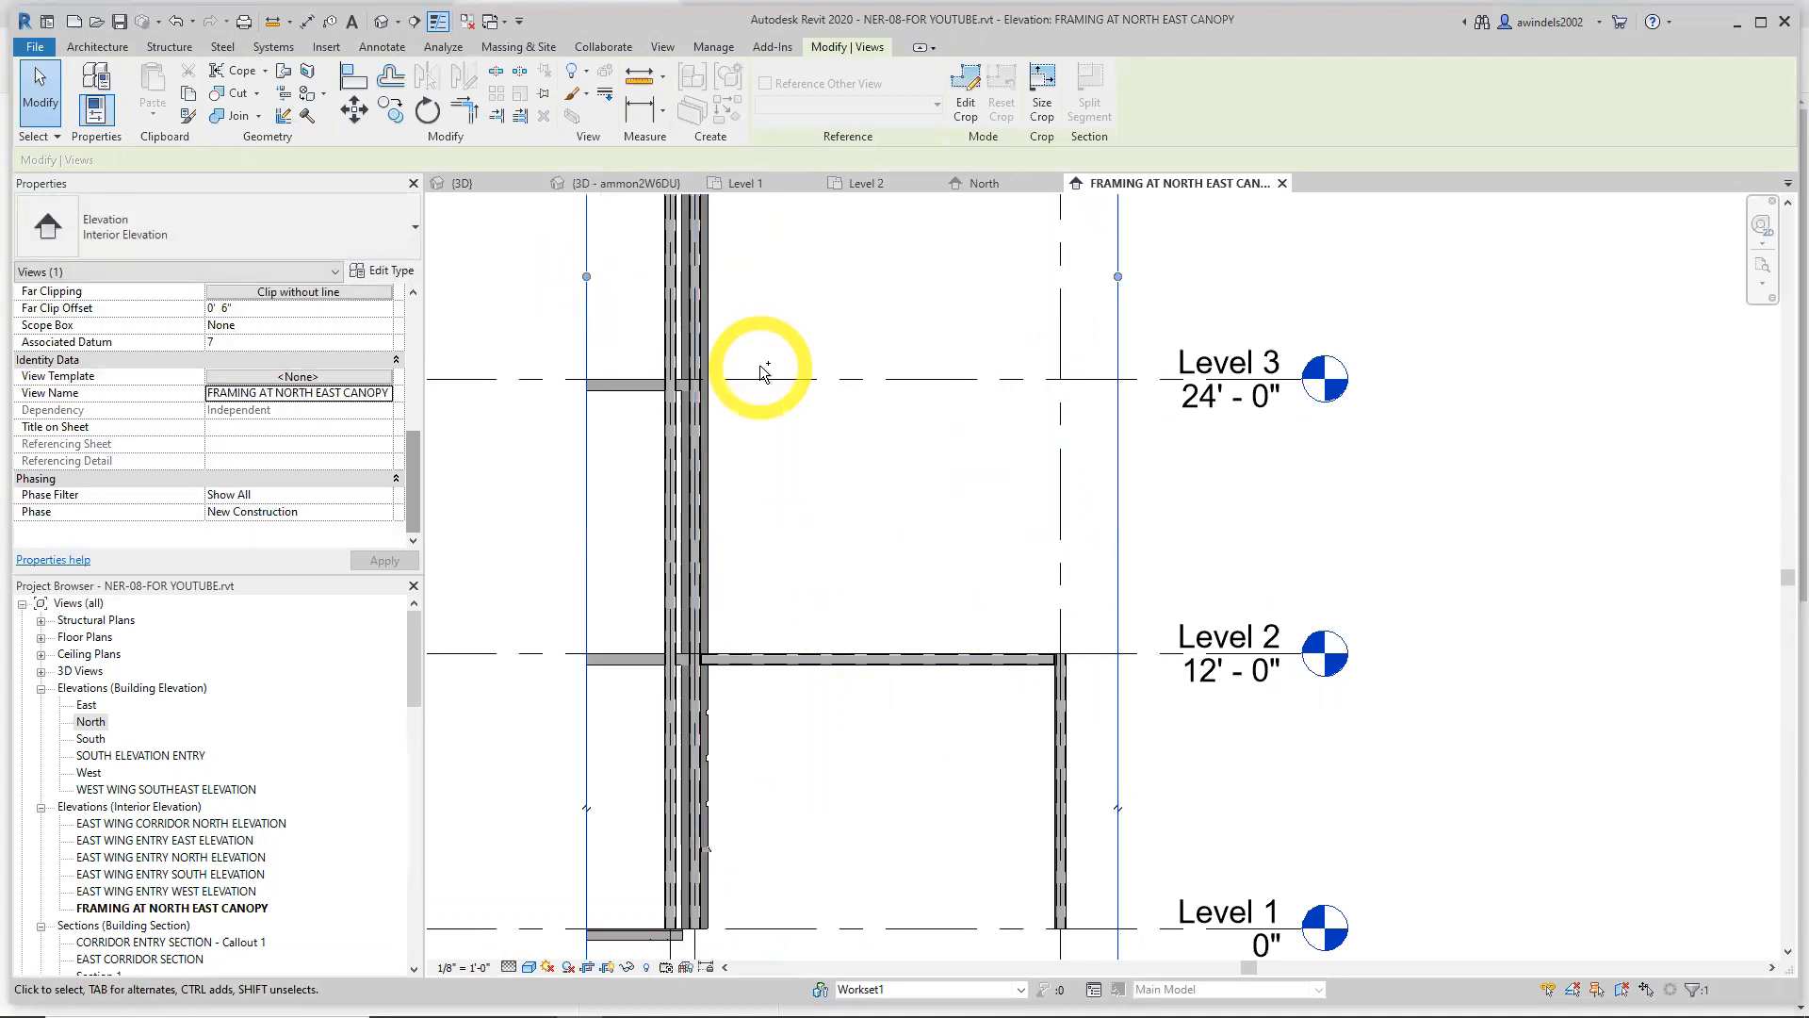
{"action": "key", "text": "ctrl+z"}
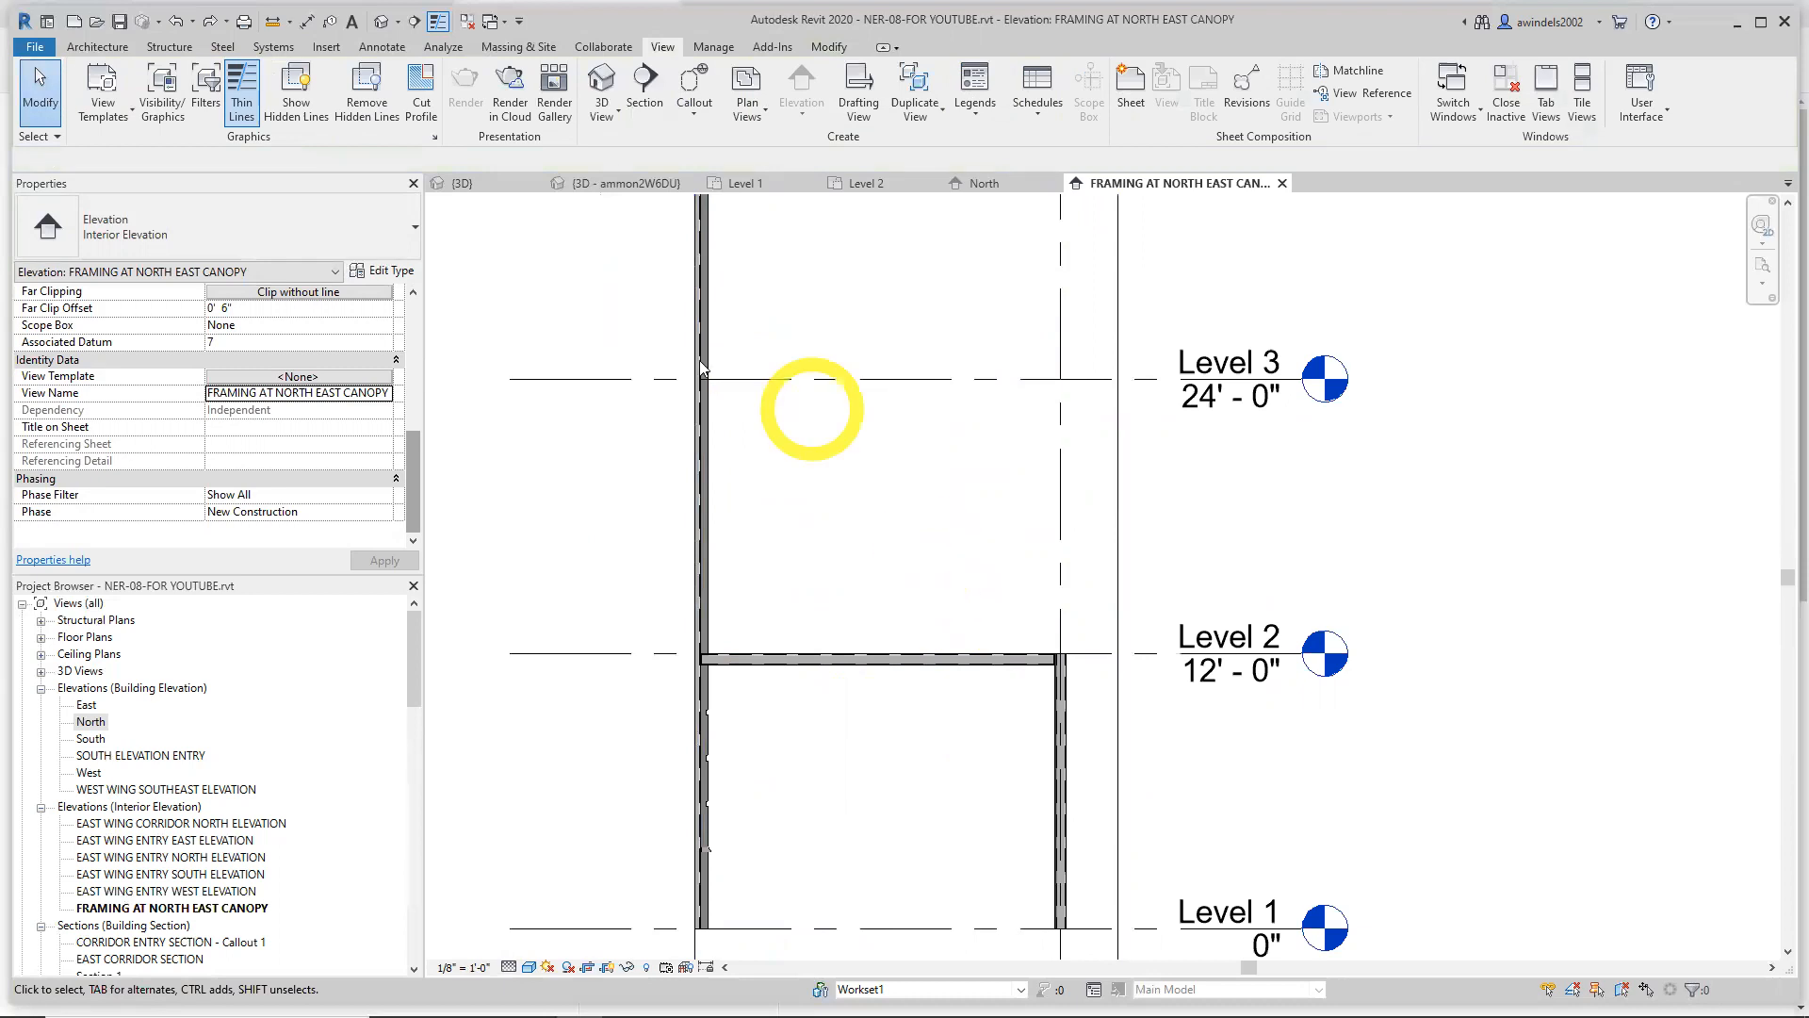
Place an RB 1 1/2 round bar brace from the building-side column, about 5'-0" above Level 2, to the top of the outer canopy column
{"action": "left_click", "coordinate": [169, 46]}
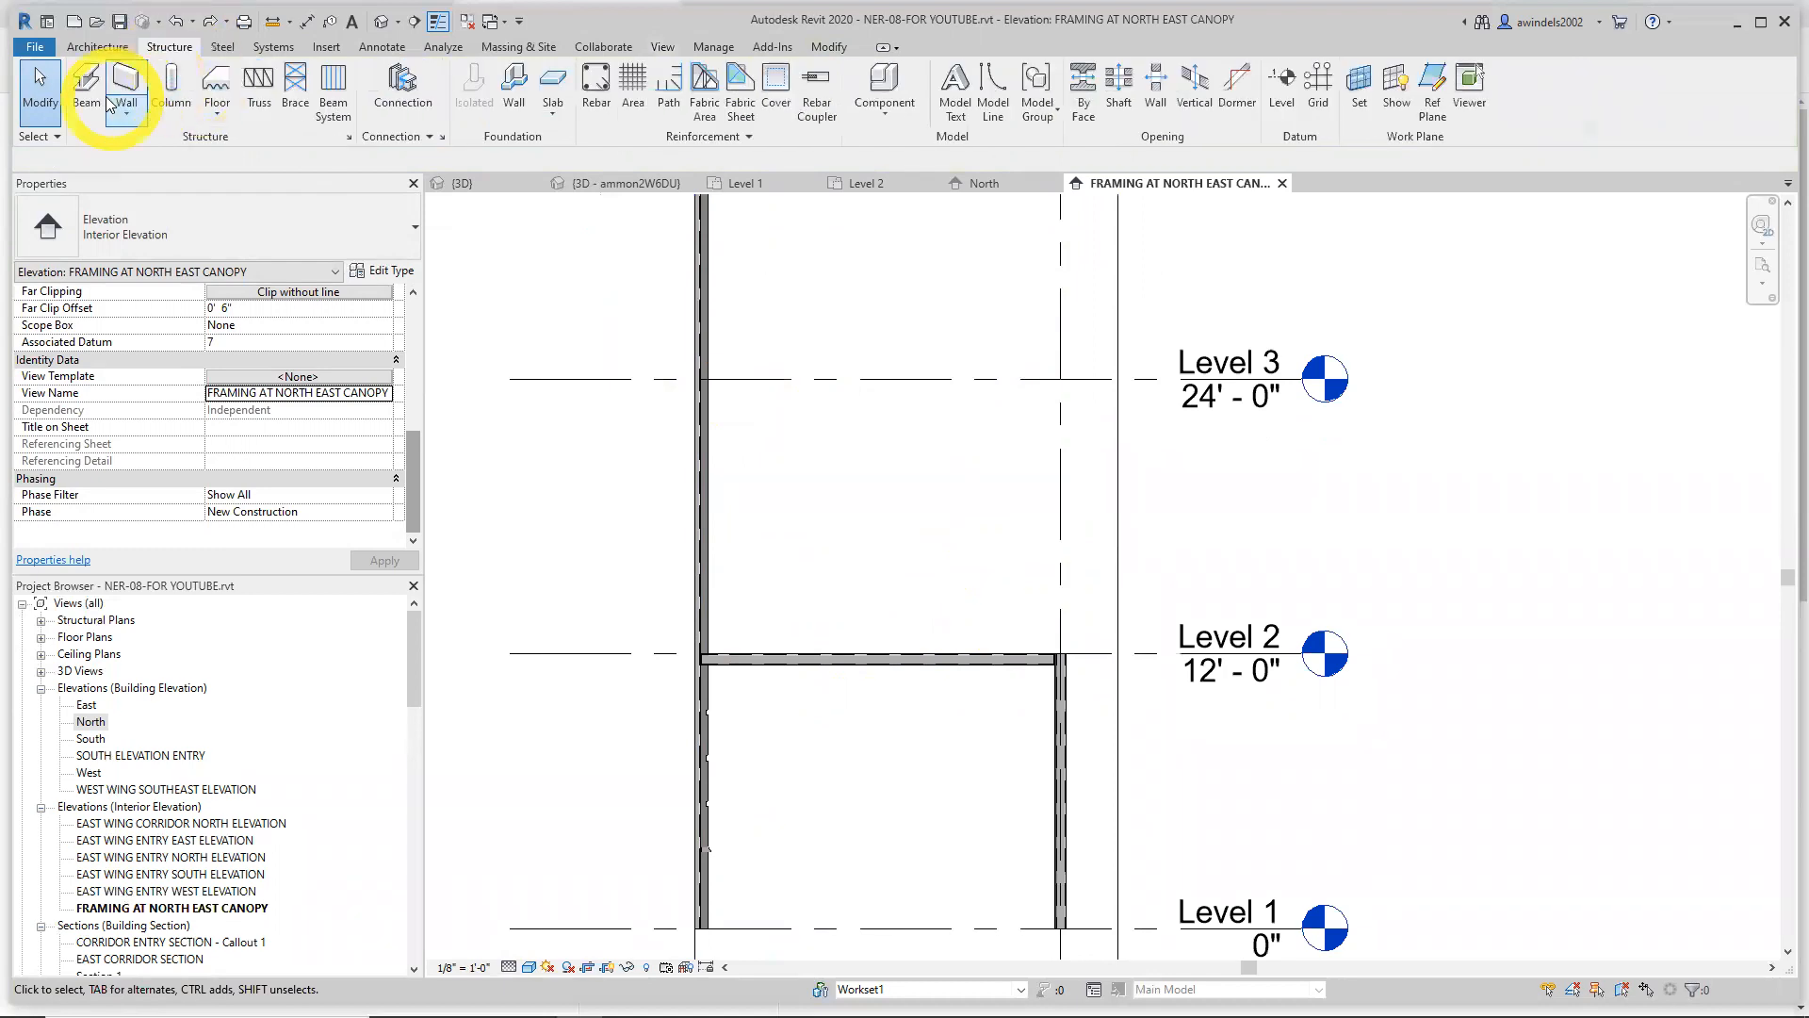
{"action": "left_click", "coordinate": [281, 106]}
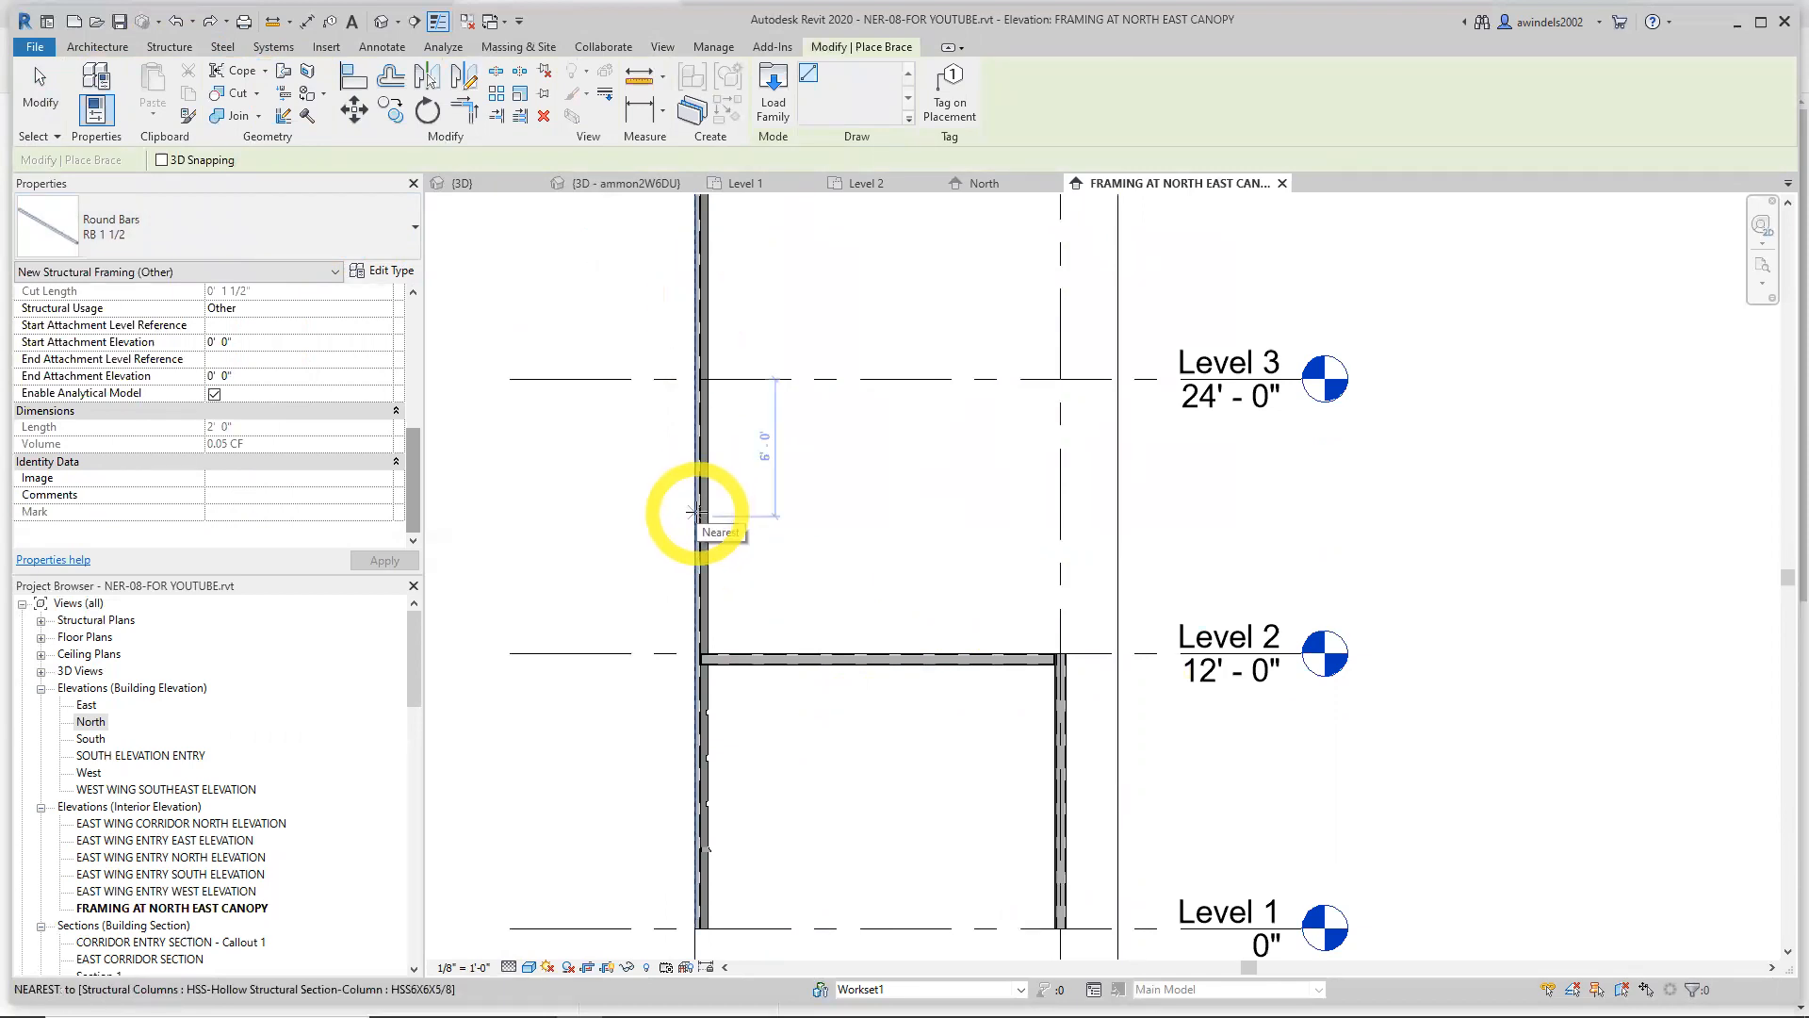
{"action": "scroll", "coordinate": [698, 514], "scroll_direction": "up", "scroll_amount": 3}
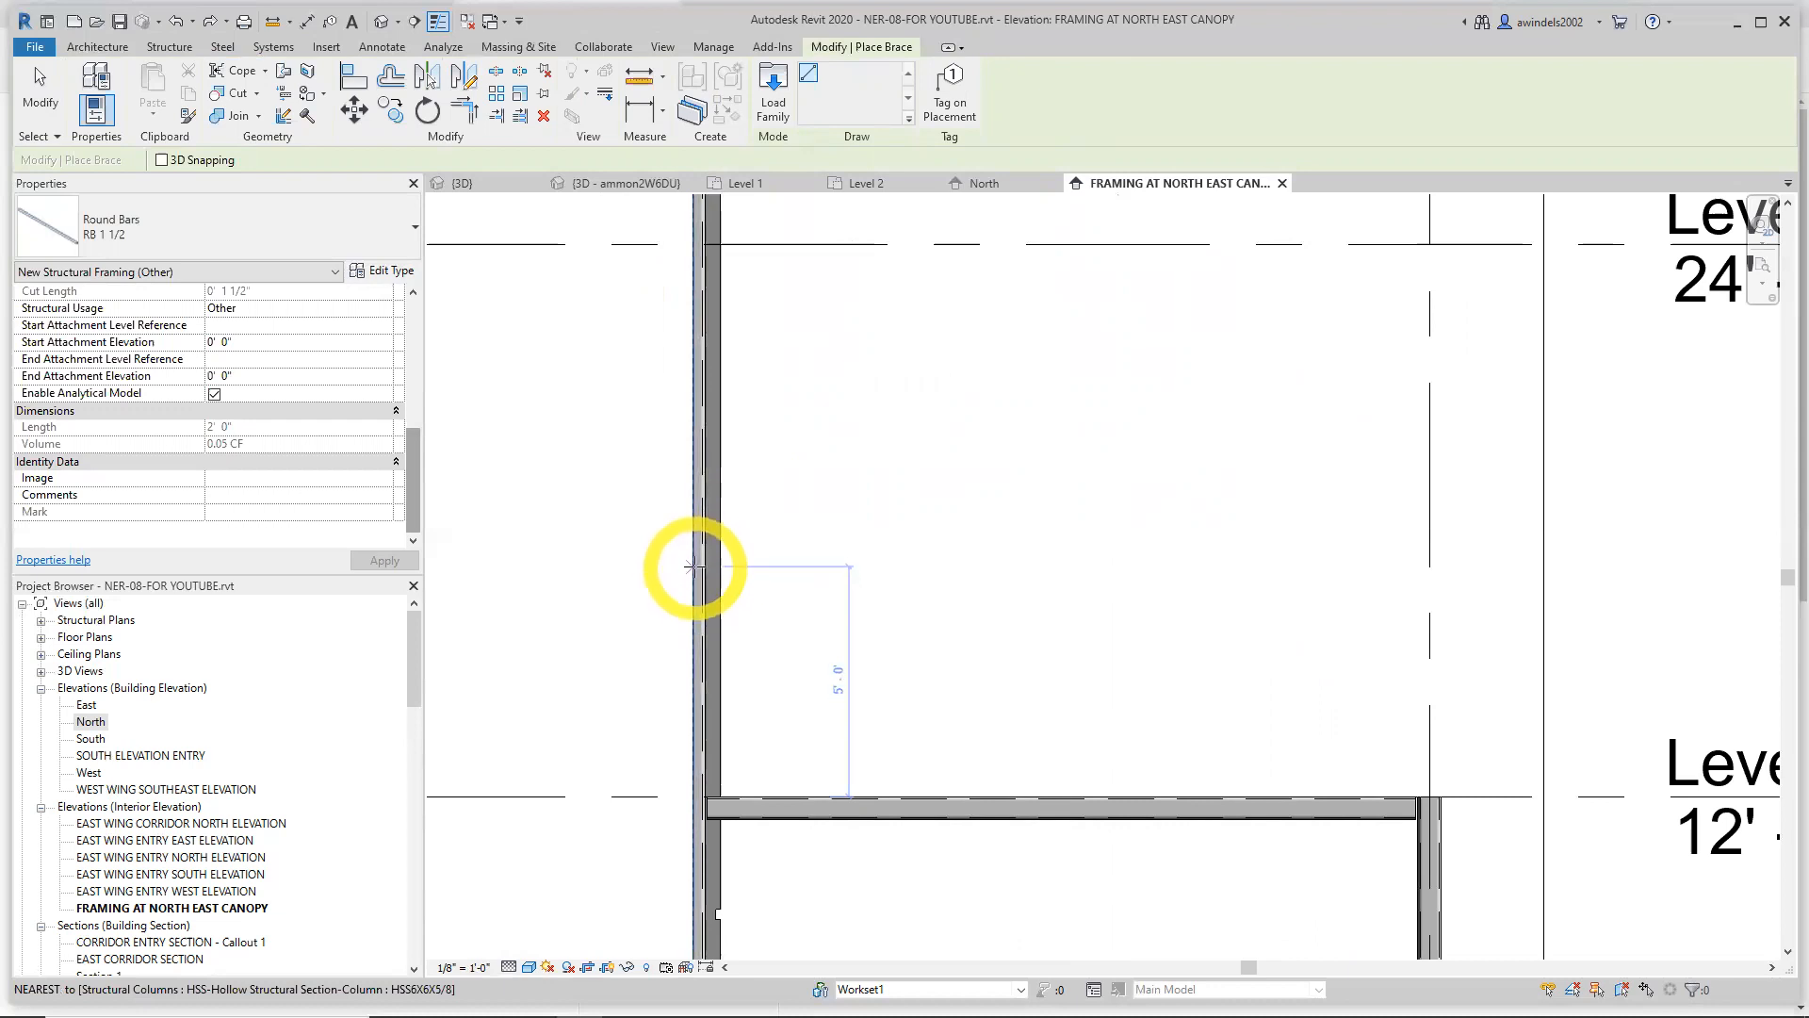
{"action": "left_click", "coordinate": [695, 566]}
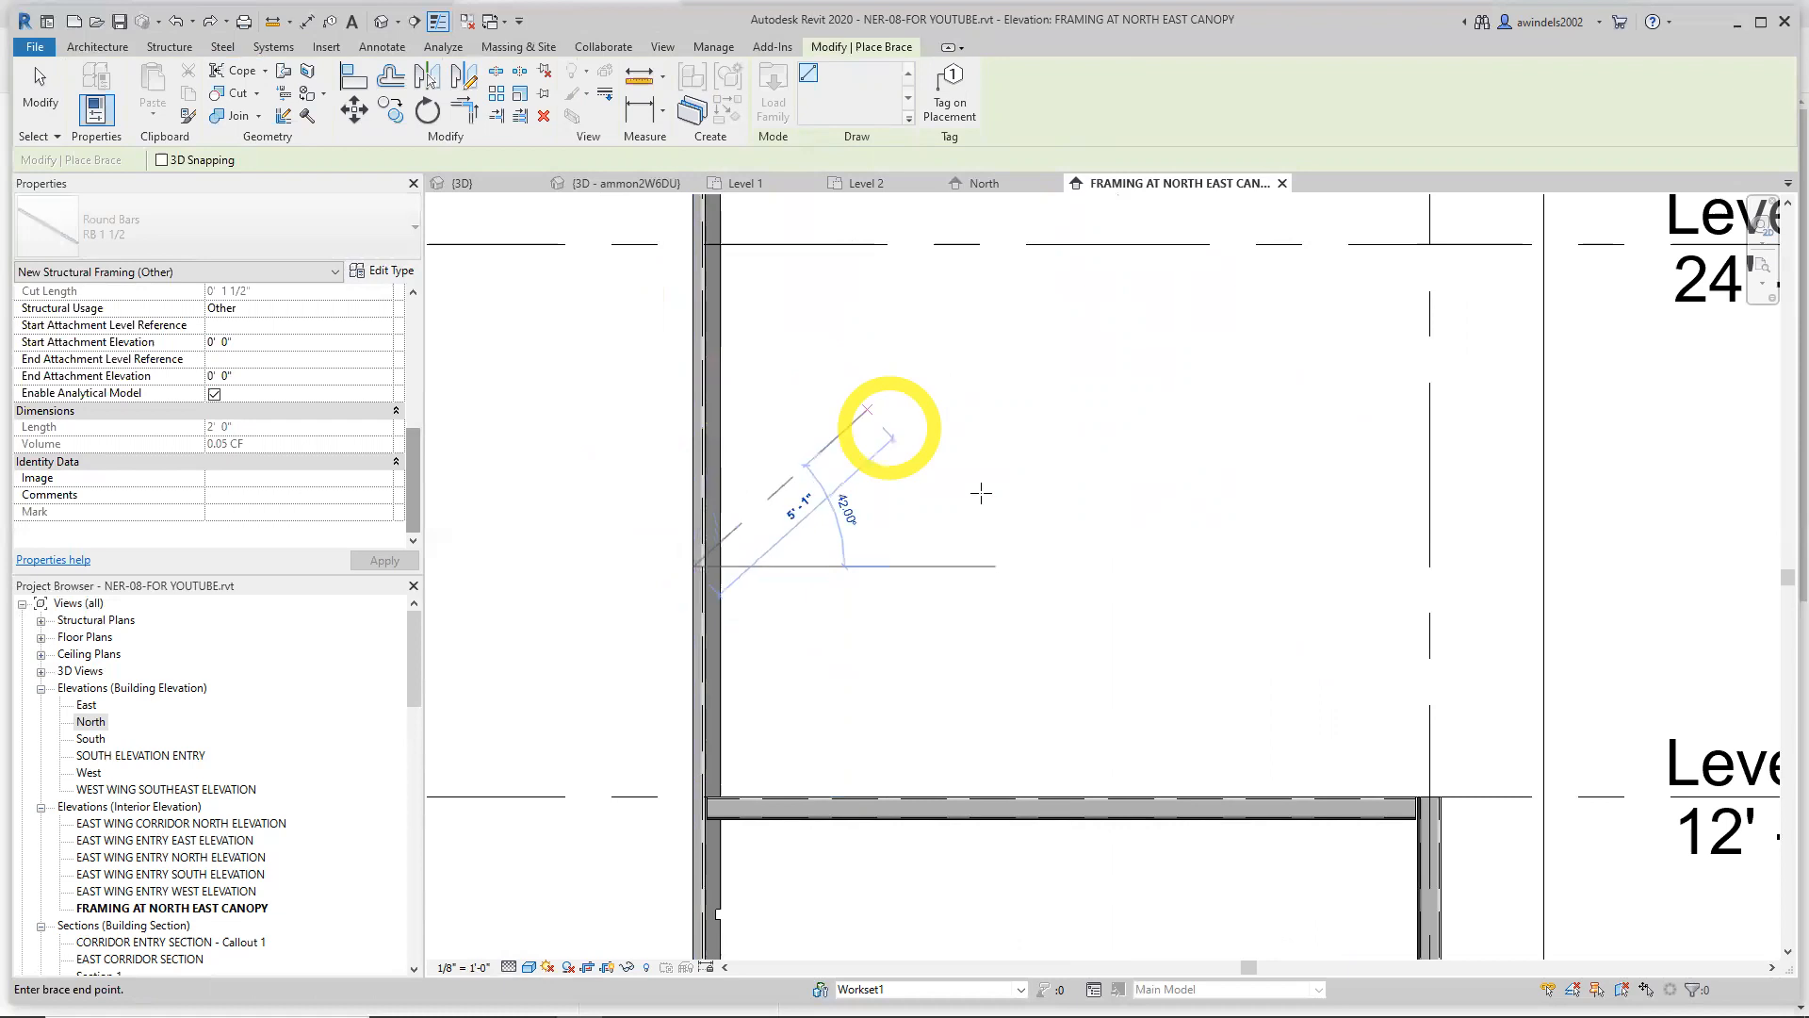
{"action": "middle_click_drag", "start_coordinate": [1376, 691], "coordinate": [810, 589]}
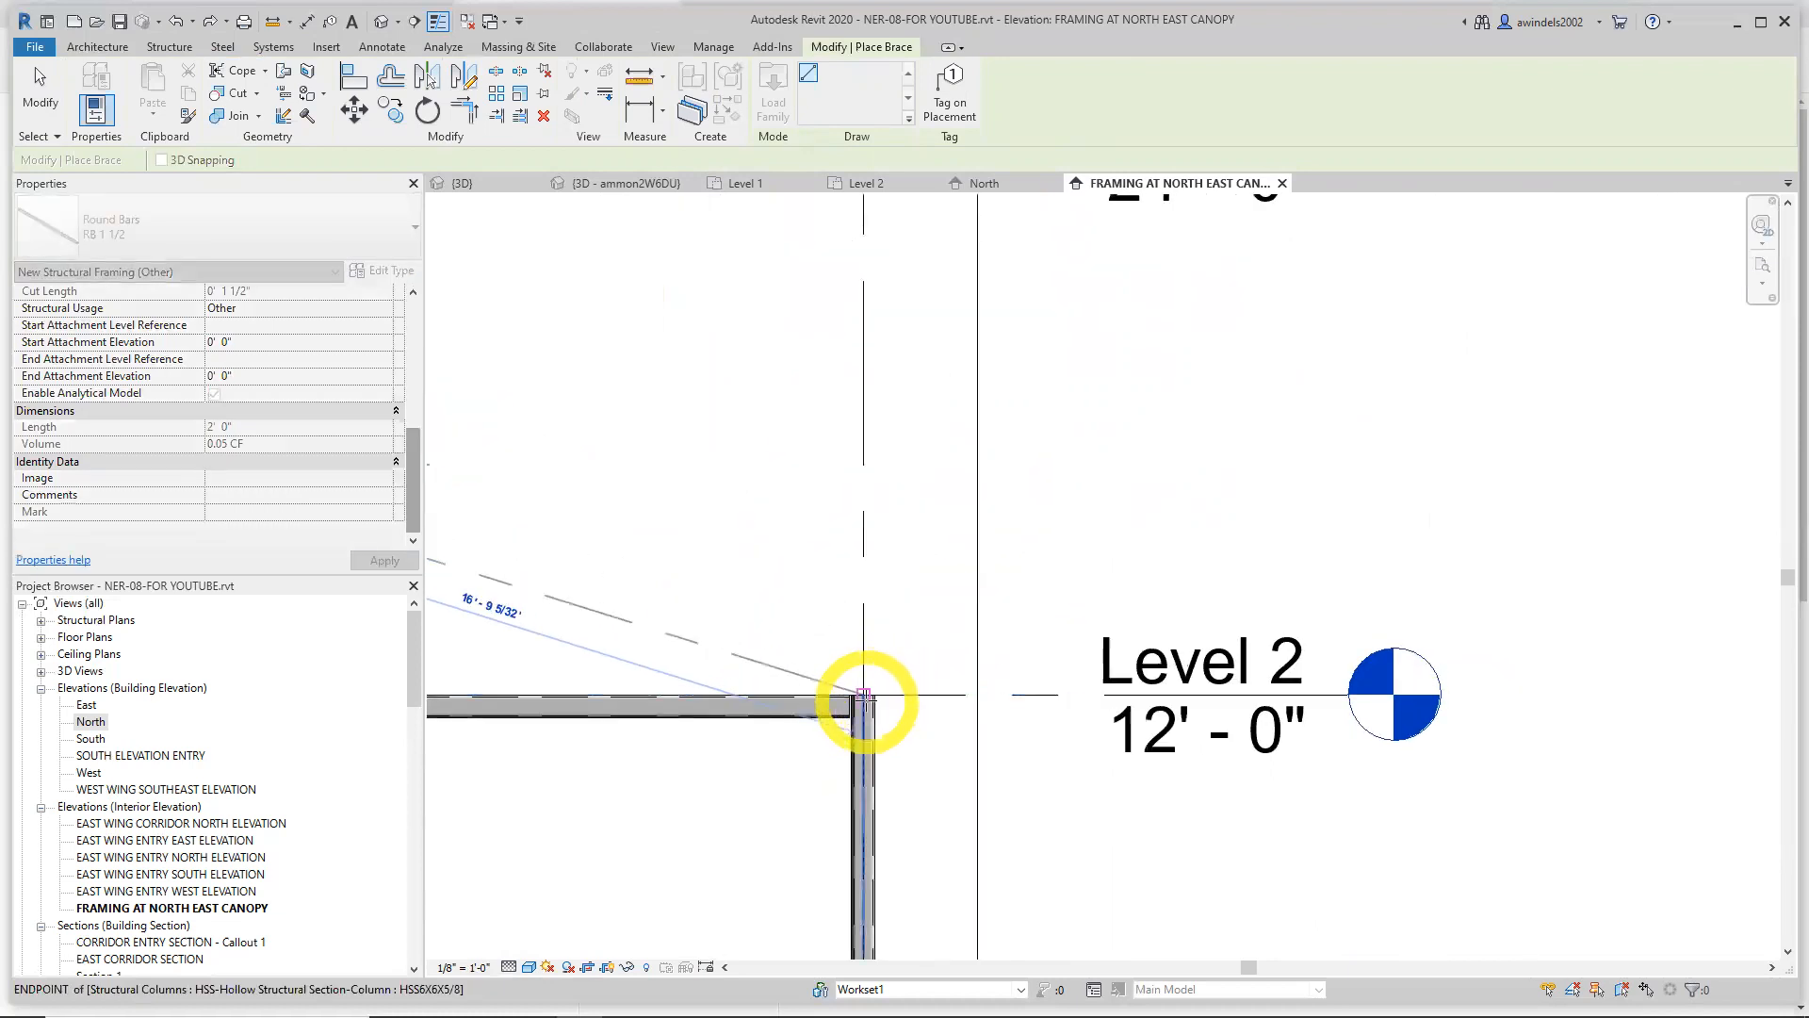
{"action": "left_click", "coordinate": [864, 705]}
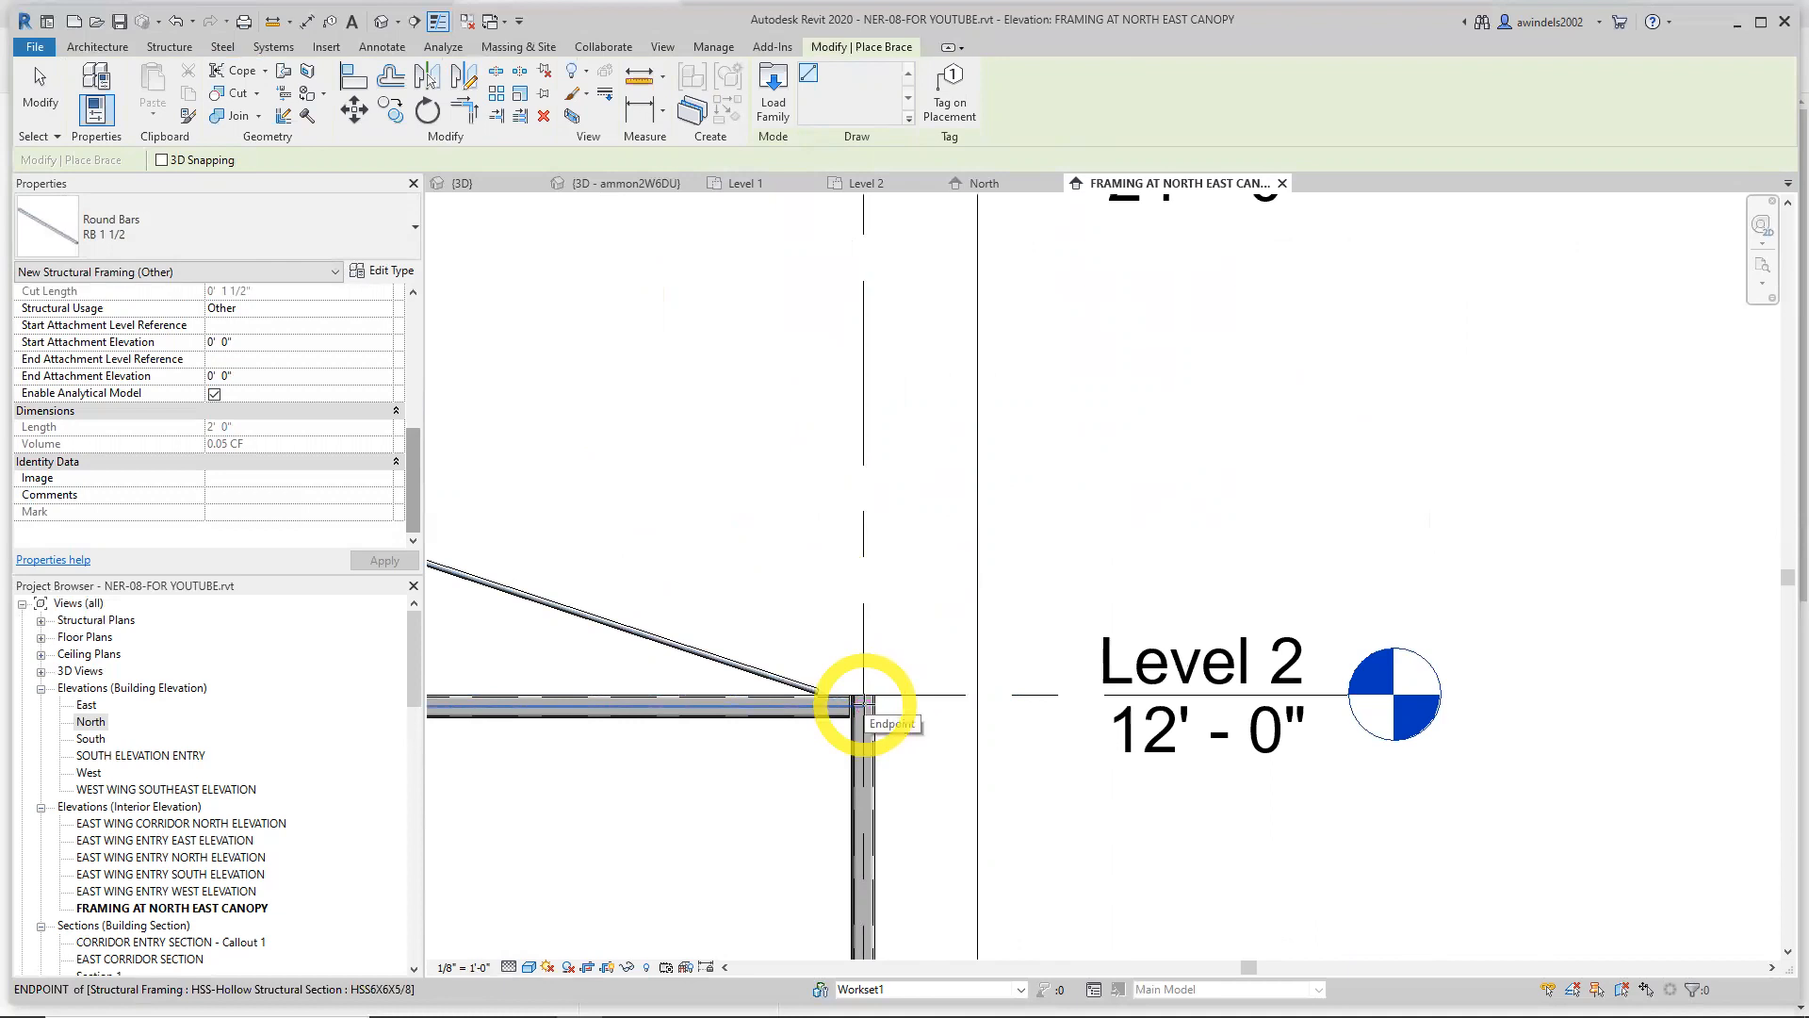
{"action": "key", "text": "Escape"}
{"action": "key", "text": "Escape"}
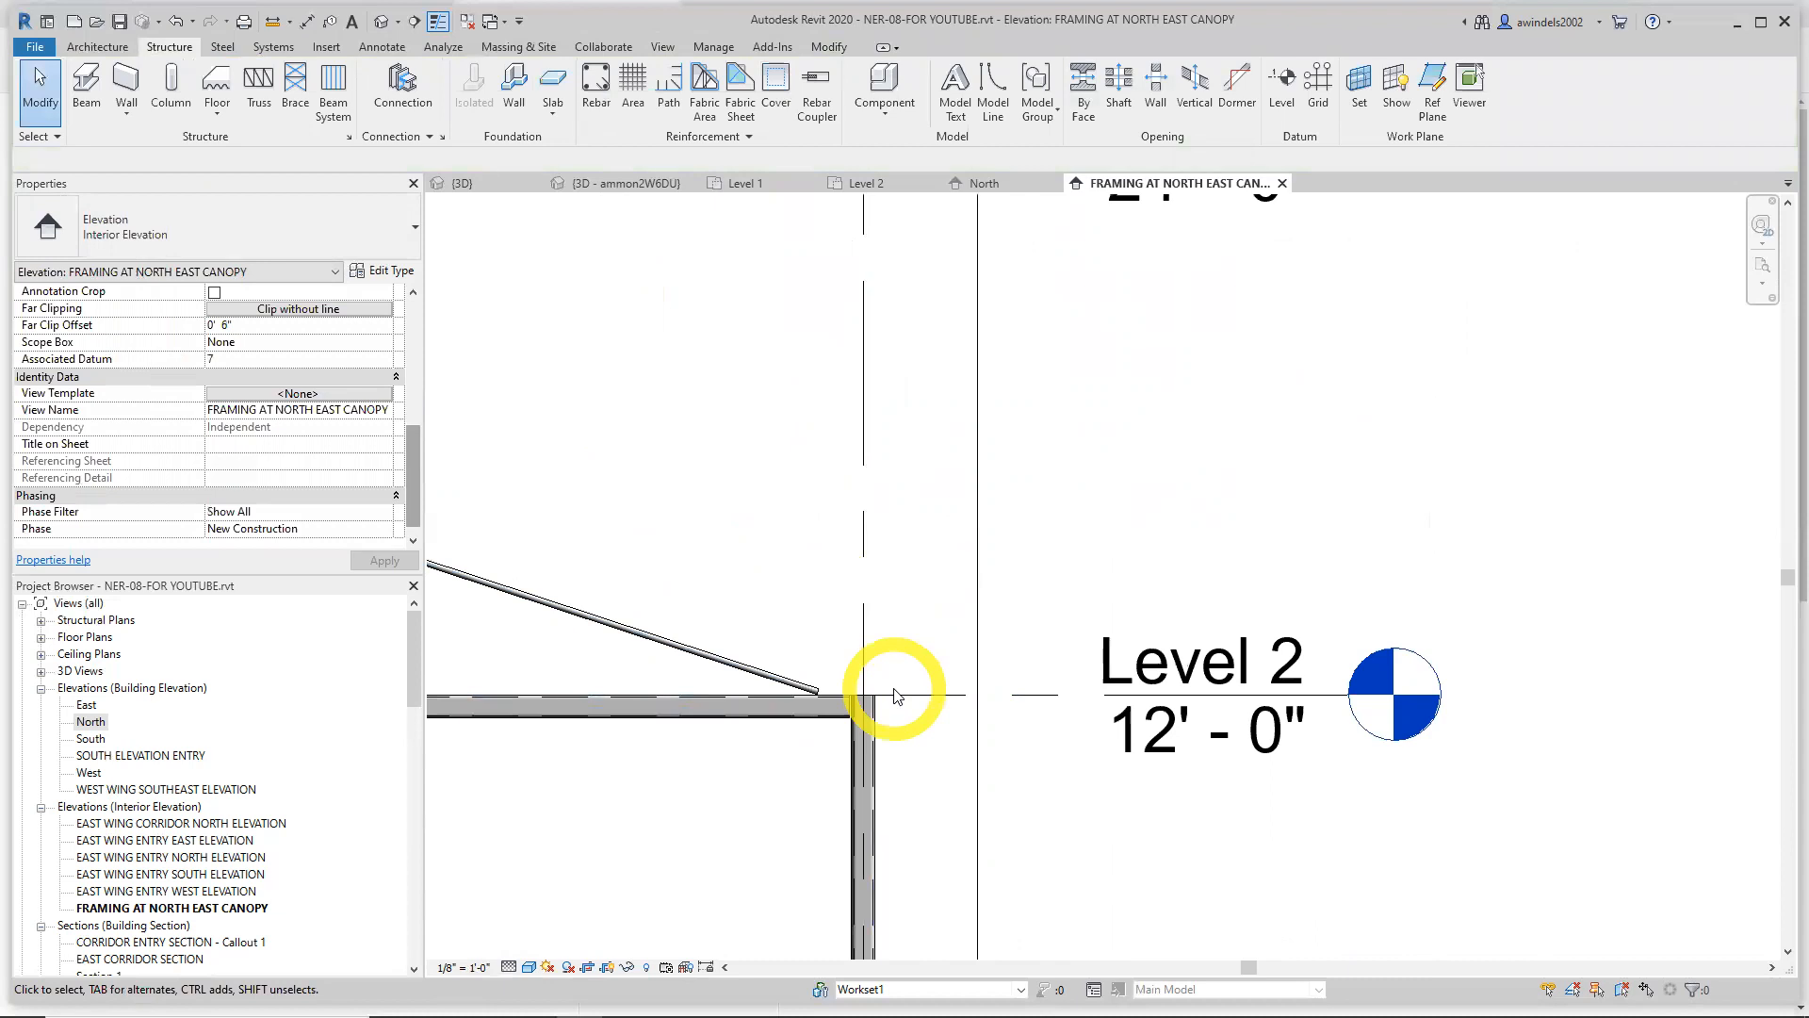
Close the FRAMING AT NORTH EAST CANOPY and North elevation views
{"action": "scroll", "coordinate": [970, 594], "scroll_direction": "down", "scroll_amount": 2}
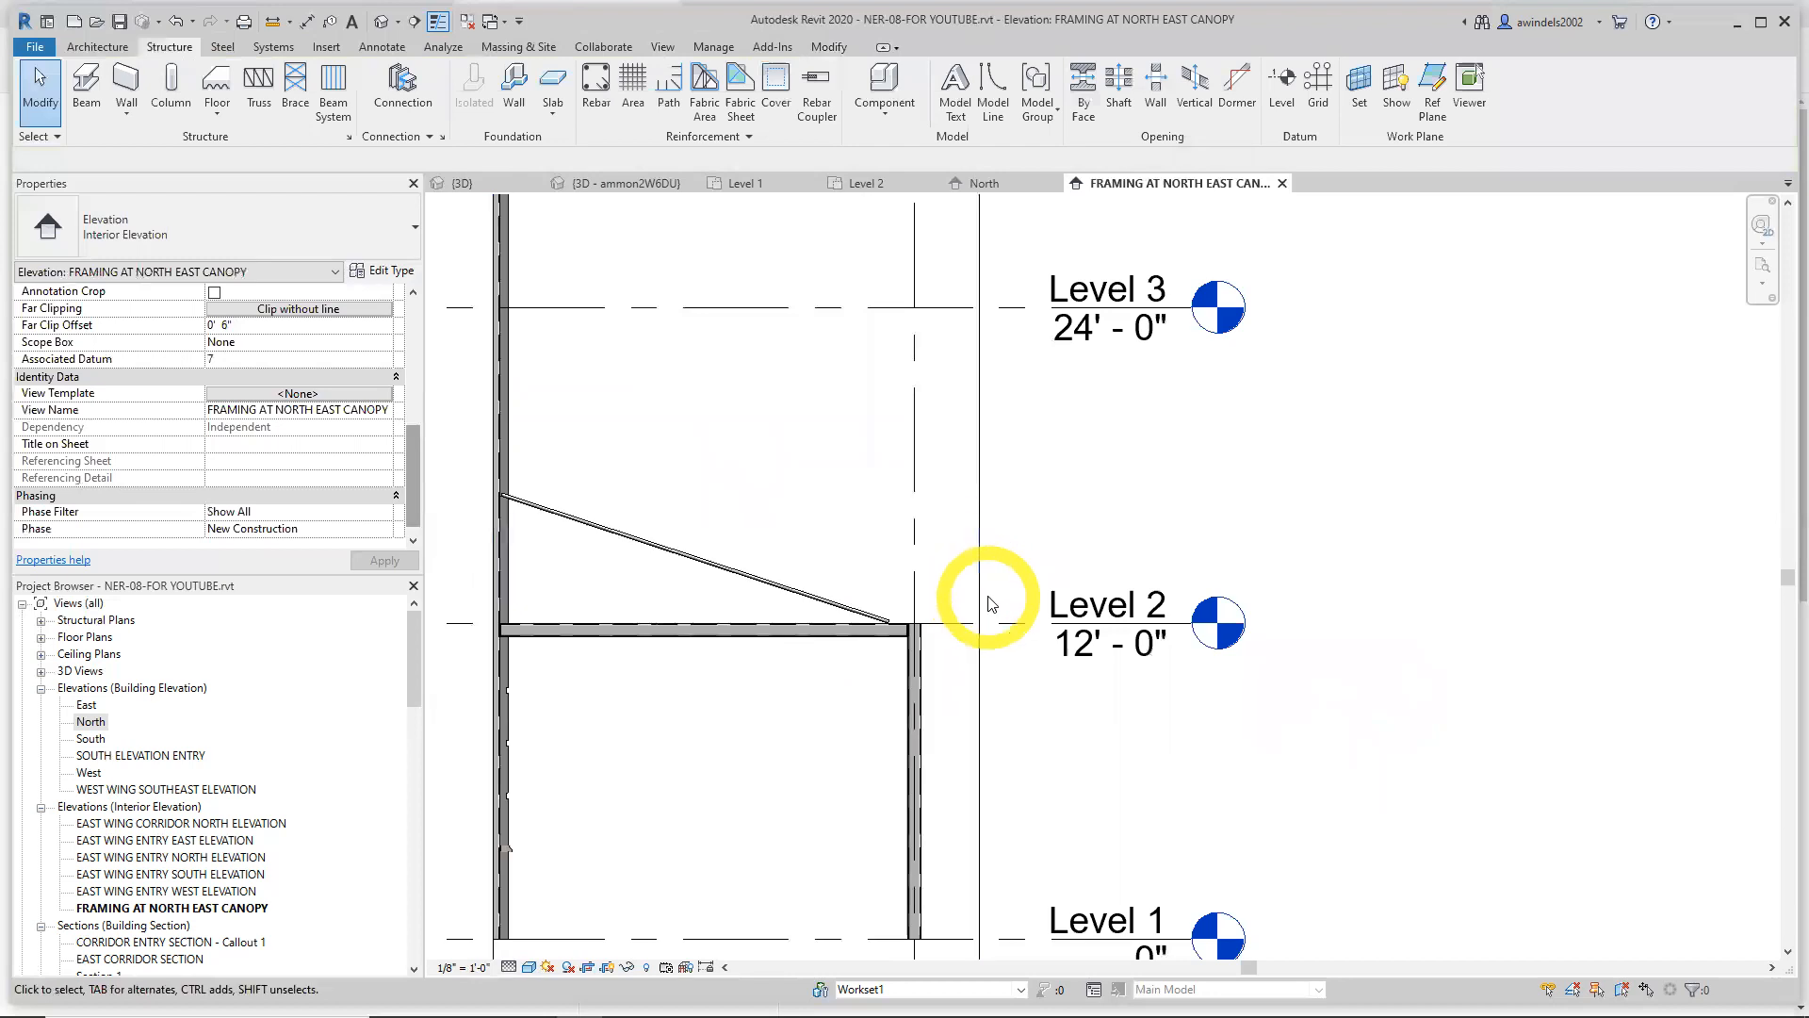
{"action": "scroll", "coordinate": [1112, 650], "scroll_direction": "down", "scroll_amount": 3}
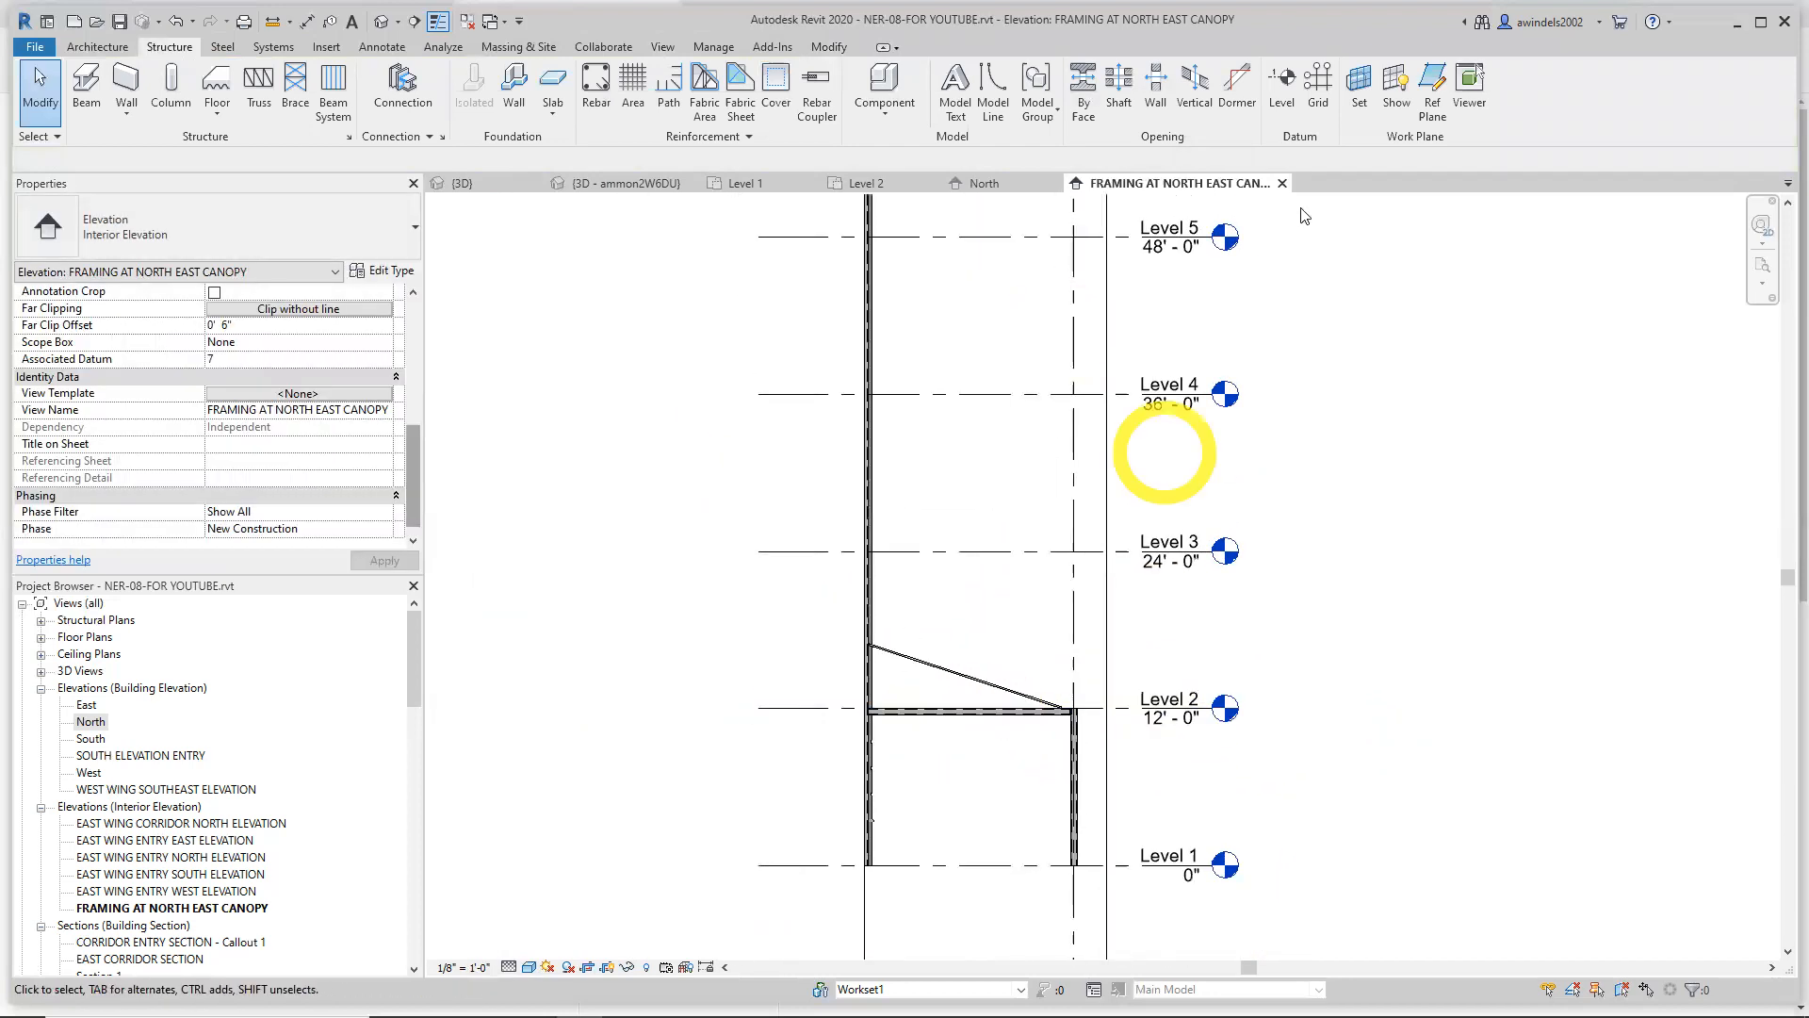
{"action": "left_click", "coordinate": [1283, 184]}
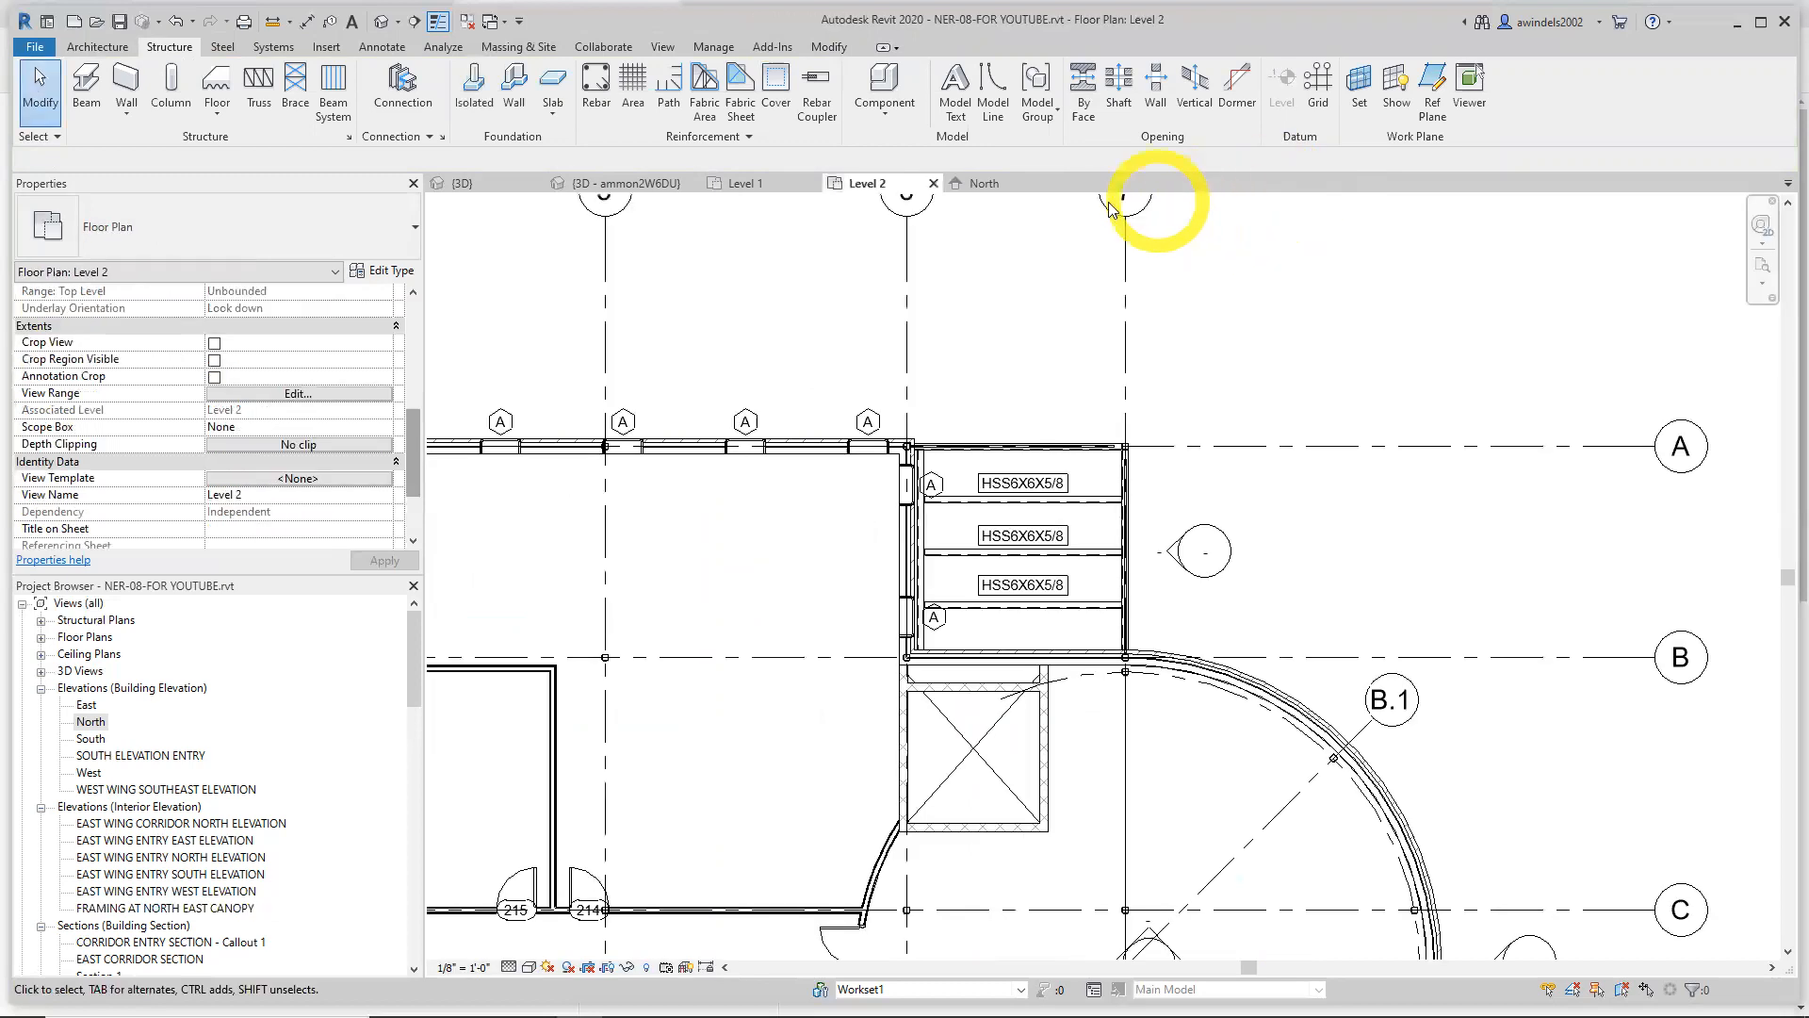
{"action": "left_click", "coordinate": [1055, 183]}
Examine the round bar braces on the canopy in the 3D view and return to the Level 2 plan
{"action": "middle_click_drag", "start_coordinate": [1379, 496], "coordinate": [1394, 456]}
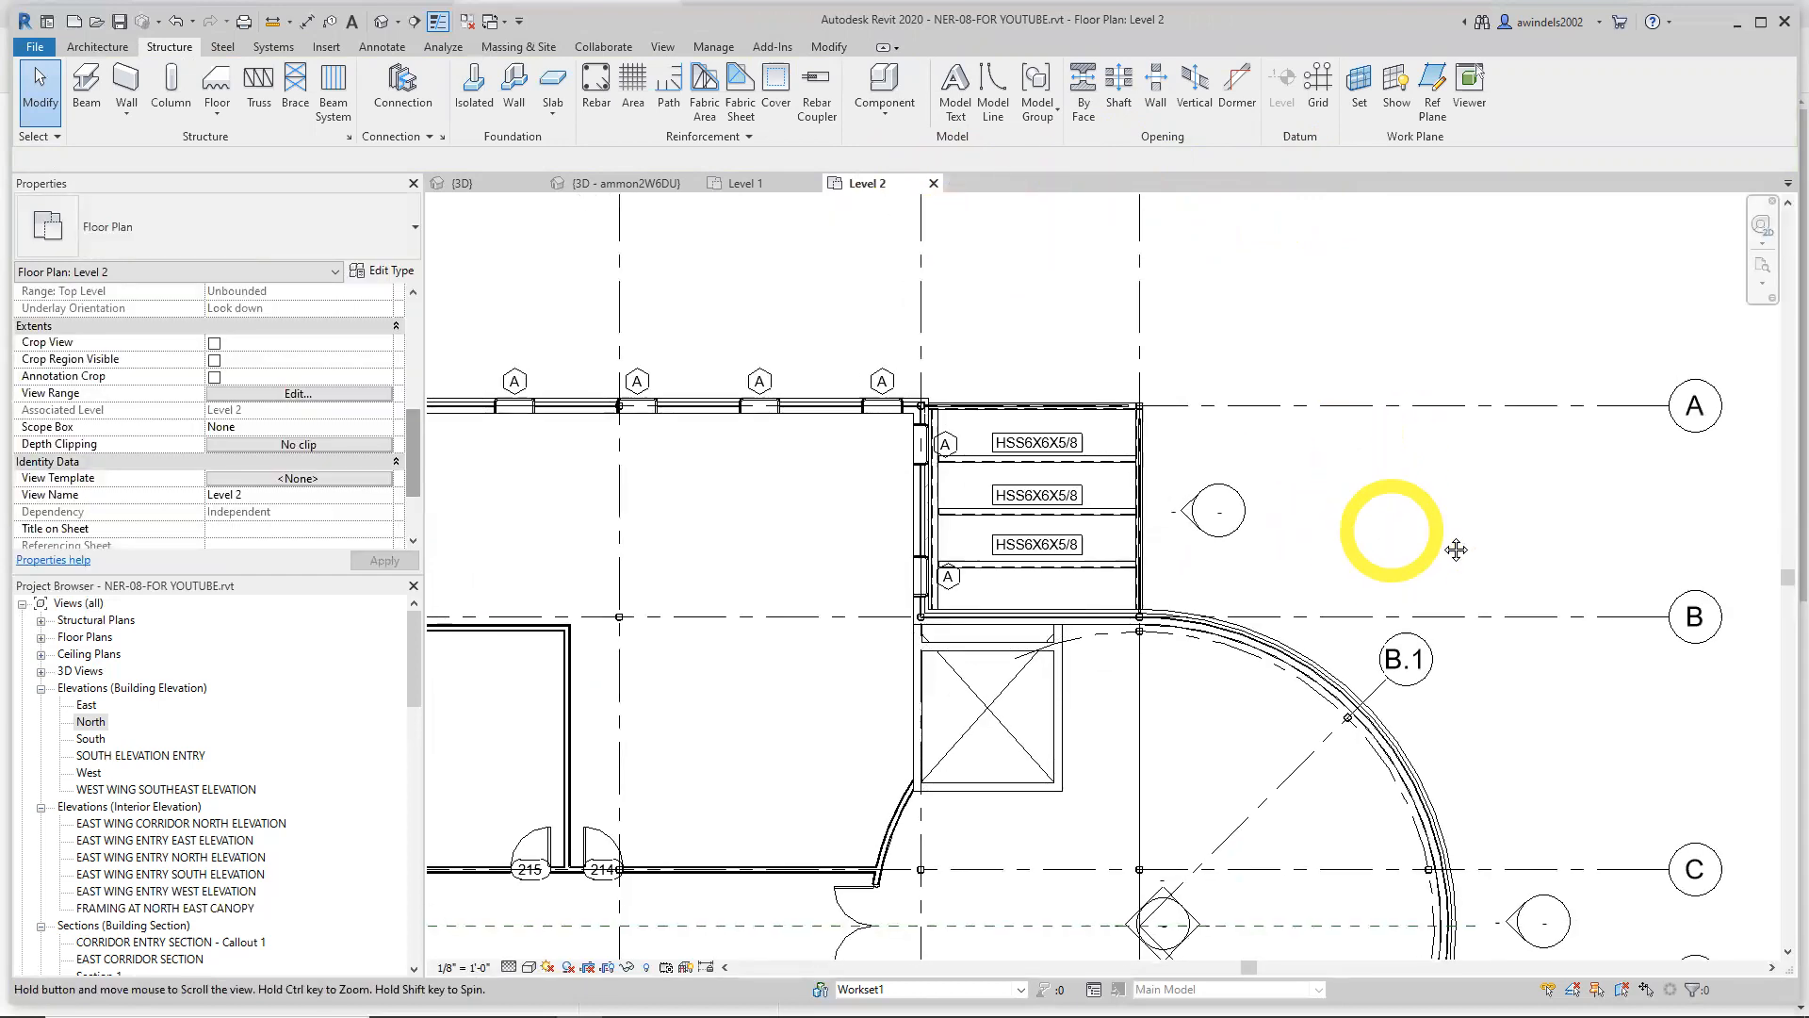
{"action": "scroll", "coordinate": [1442, 537], "scroll_direction": "down", "scroll_amount": 5}
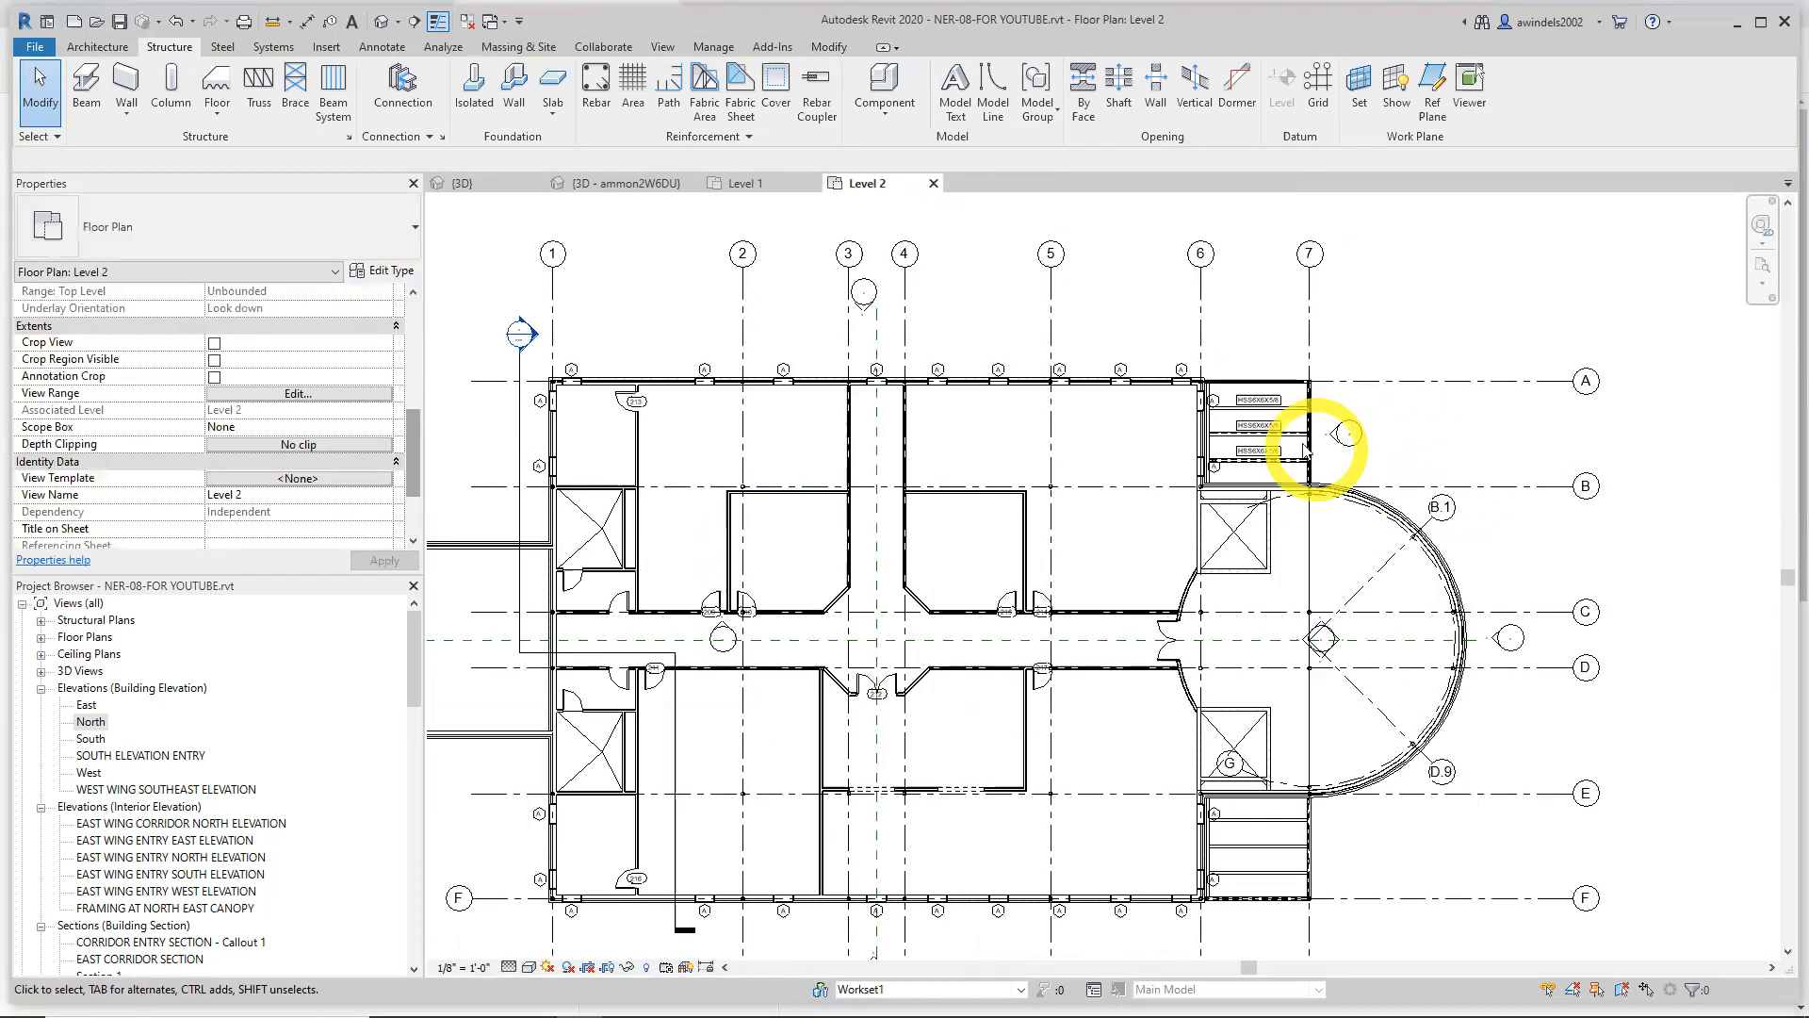
{"action": "left_click", "coordinate": [485, 183]}
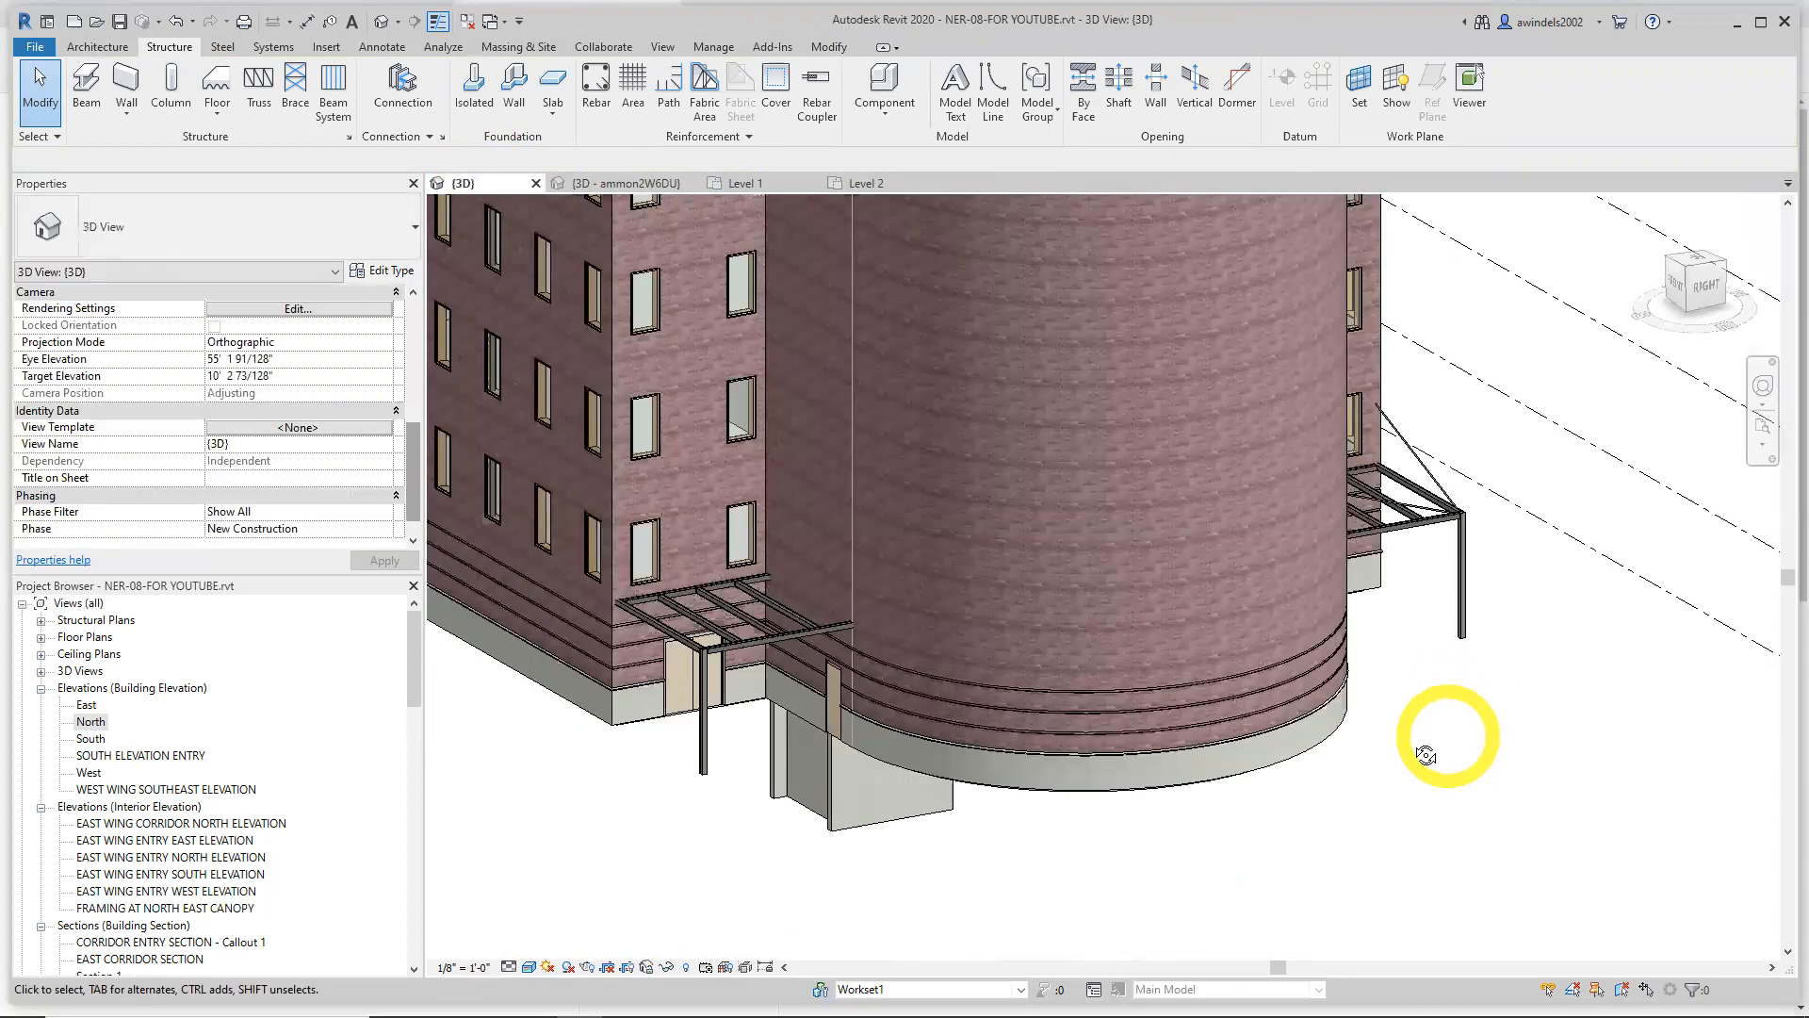
{"action": "mouse_move", "coordinate": [1434, 738]}
{"action": "middle_mouse_down", "text": "shift"}
{"action": "mouse_move", "coordinate": [1119, 732]}
{"action": "mouse_move", "coordinate": [1419, 796]}
{"action": "mouse_move", "coordinate": [1479, 858]}
{"action": "mouse_move", "coordinate": [1447, 715]}
{"action": "middle_mouse_up", "text": "shift"}
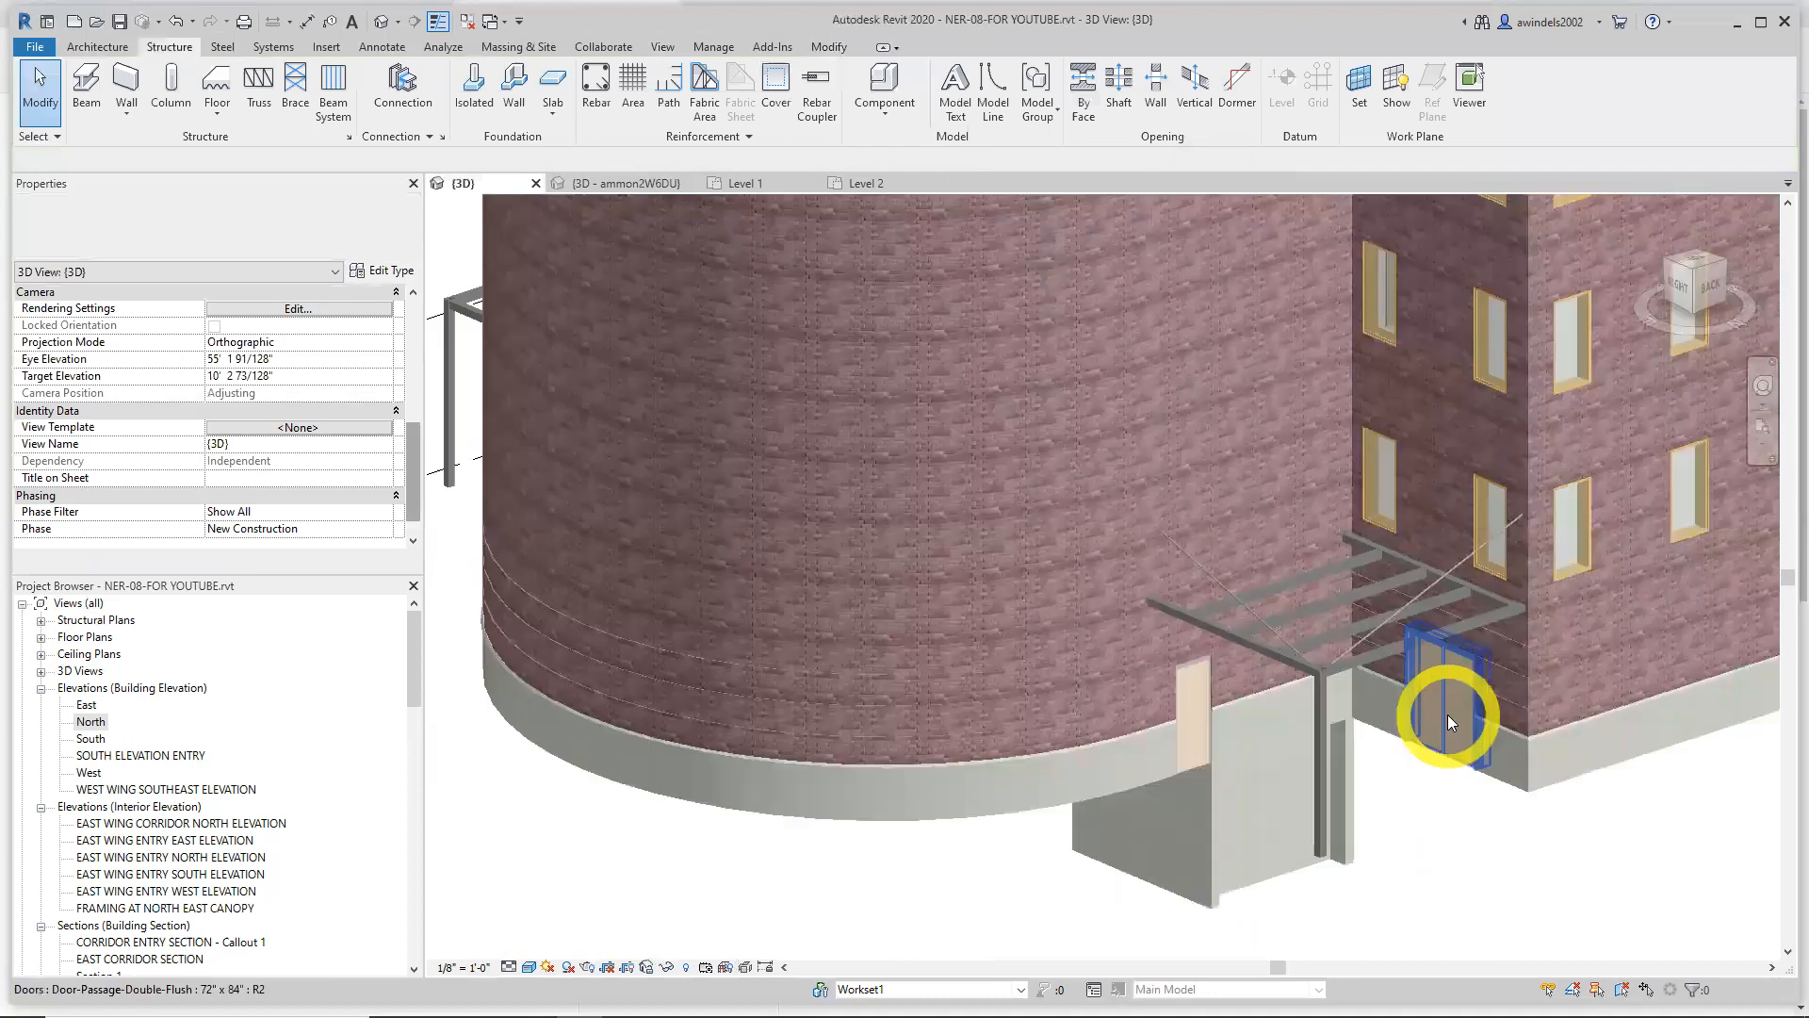
{"action": "scroll", "coordinate": [1449, 715], "scroll_direction": "up", "scroll_amount": 2}
{"action": "middle_click_drag", "start_coordinate": [1545, 911], "coordinate": [1391, 807]}
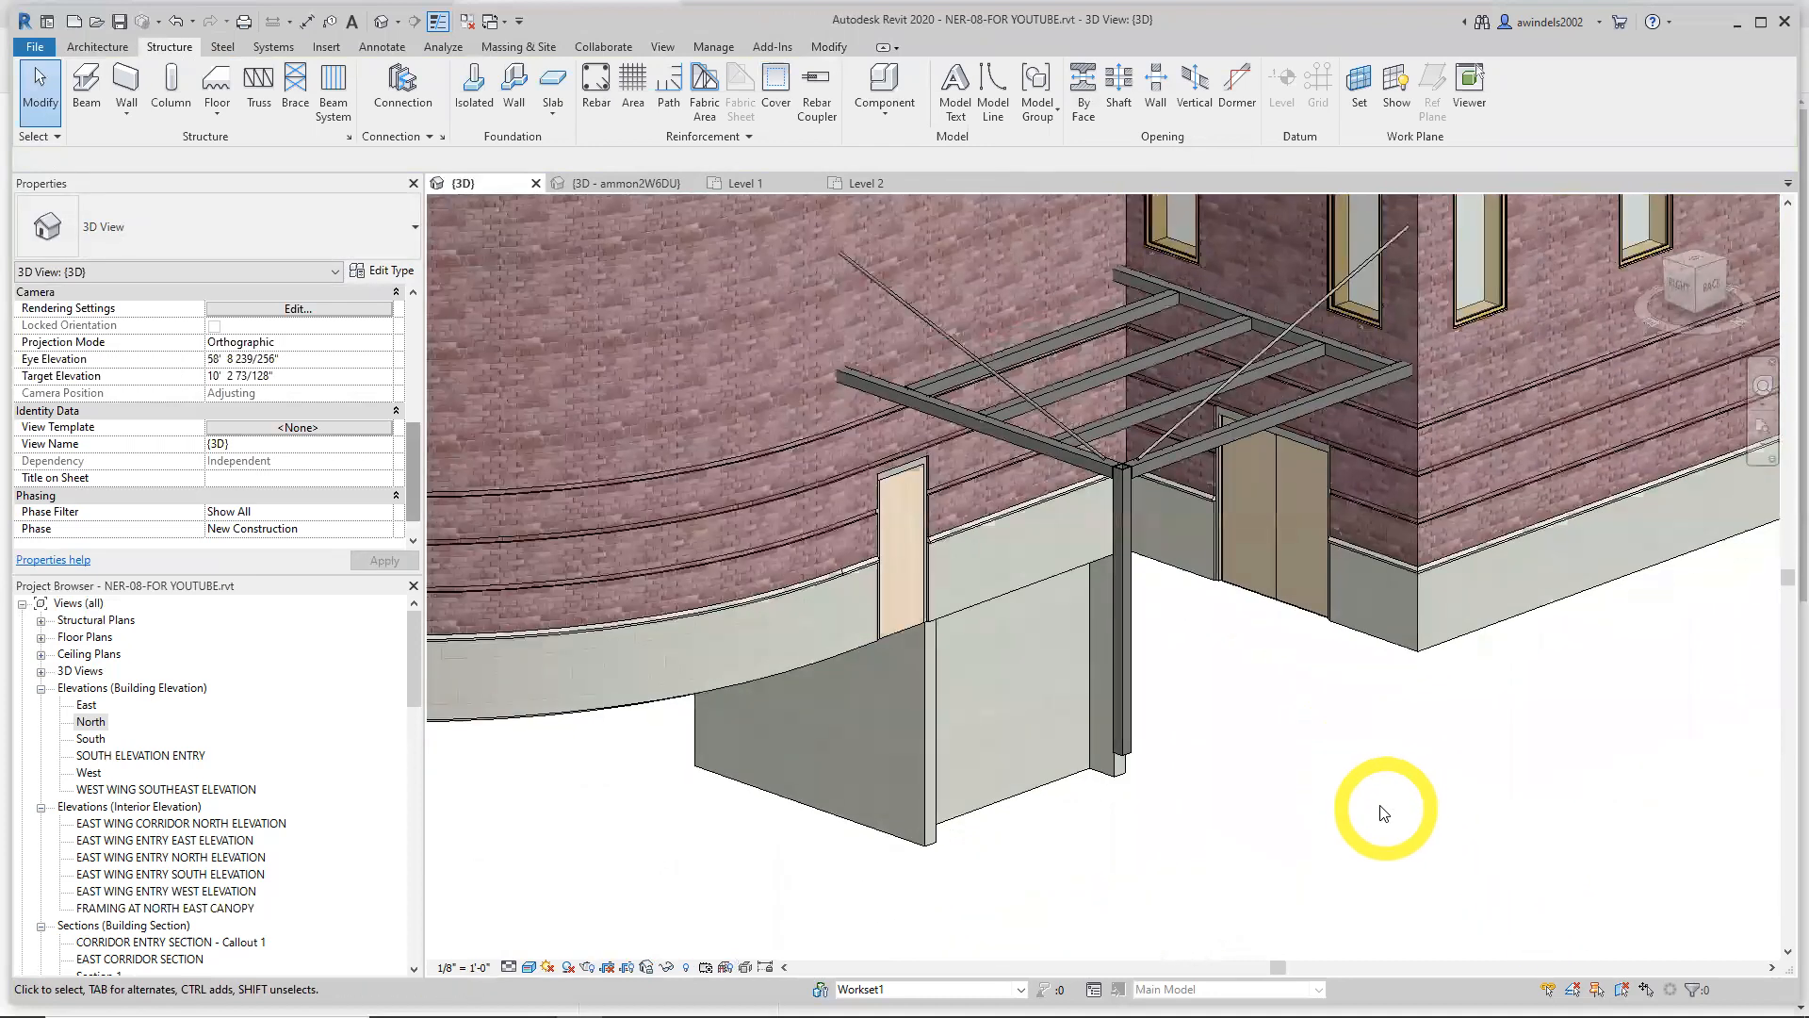
{"action": "scroll", "coordinate": [1379, 814], "scroll_direction": "down", "scroll_amount": 5}
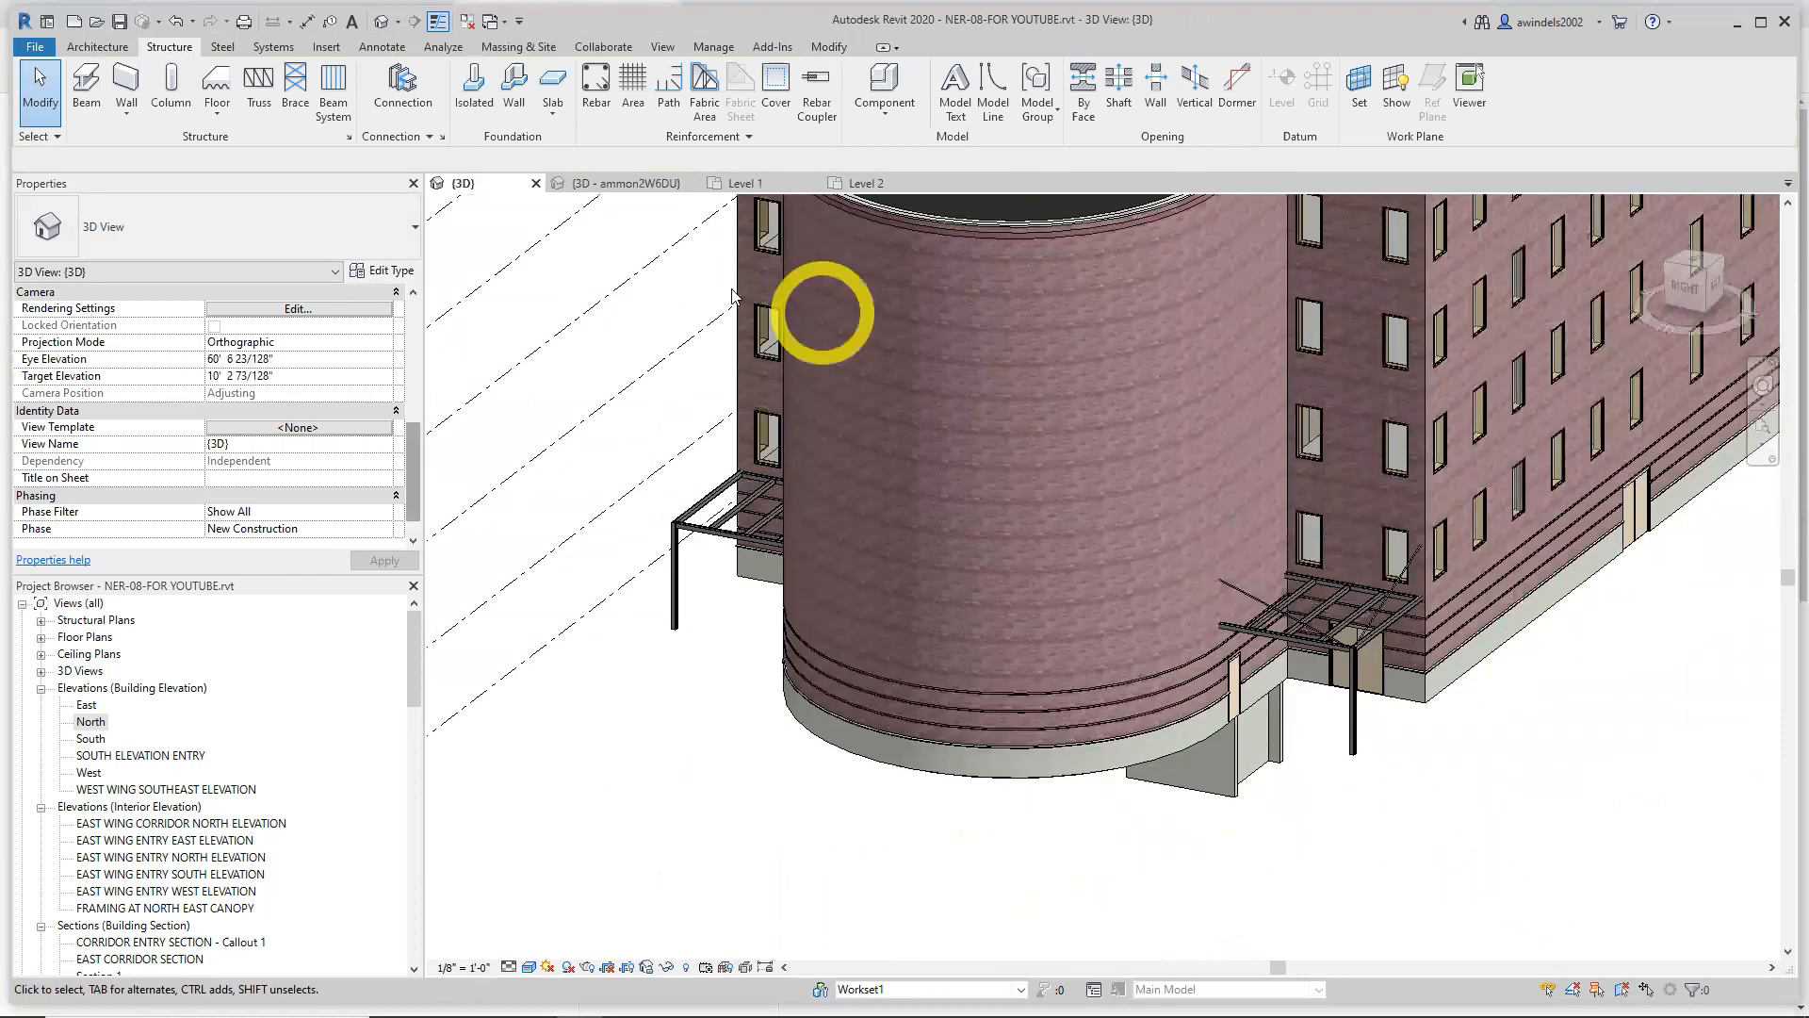
{"action": "left_click", "coordinate": [858, 185]}
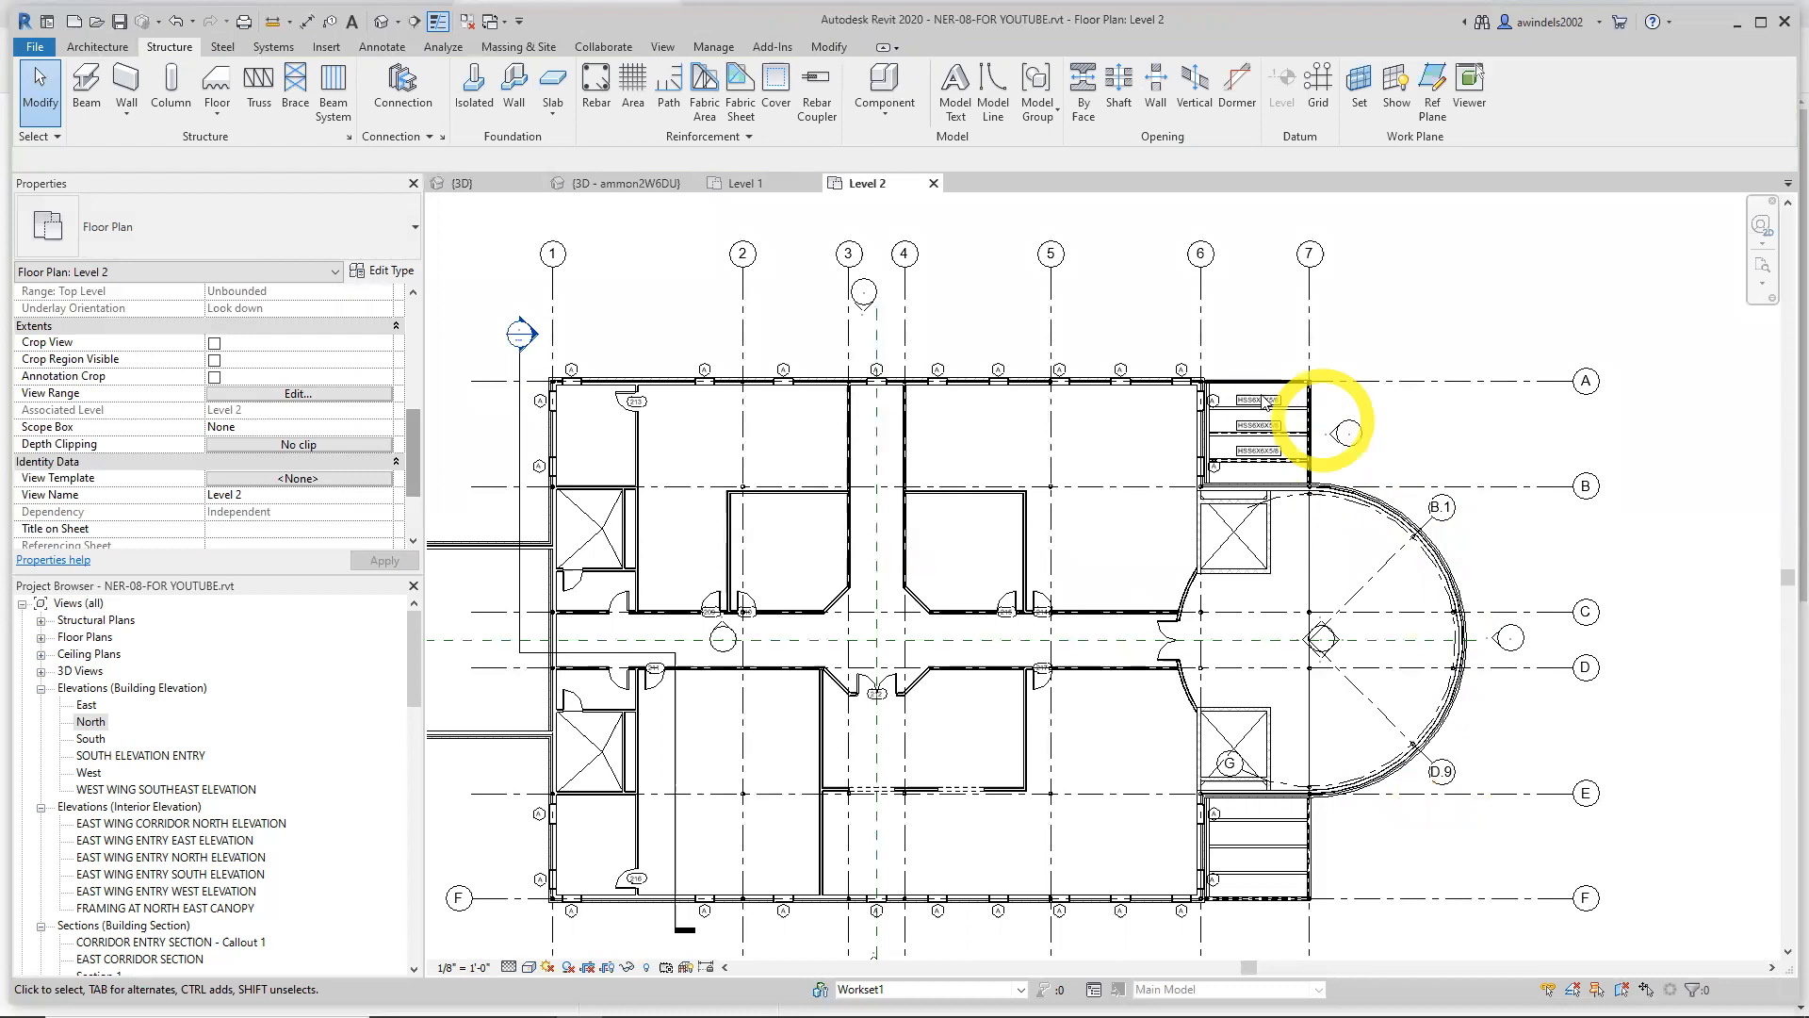
{"action": "left_click_drag", "start_coordinate": [1193, 360], "coordinate": [1319, 514]}
{"action": "left_click", "coordinate": [773, 85]}
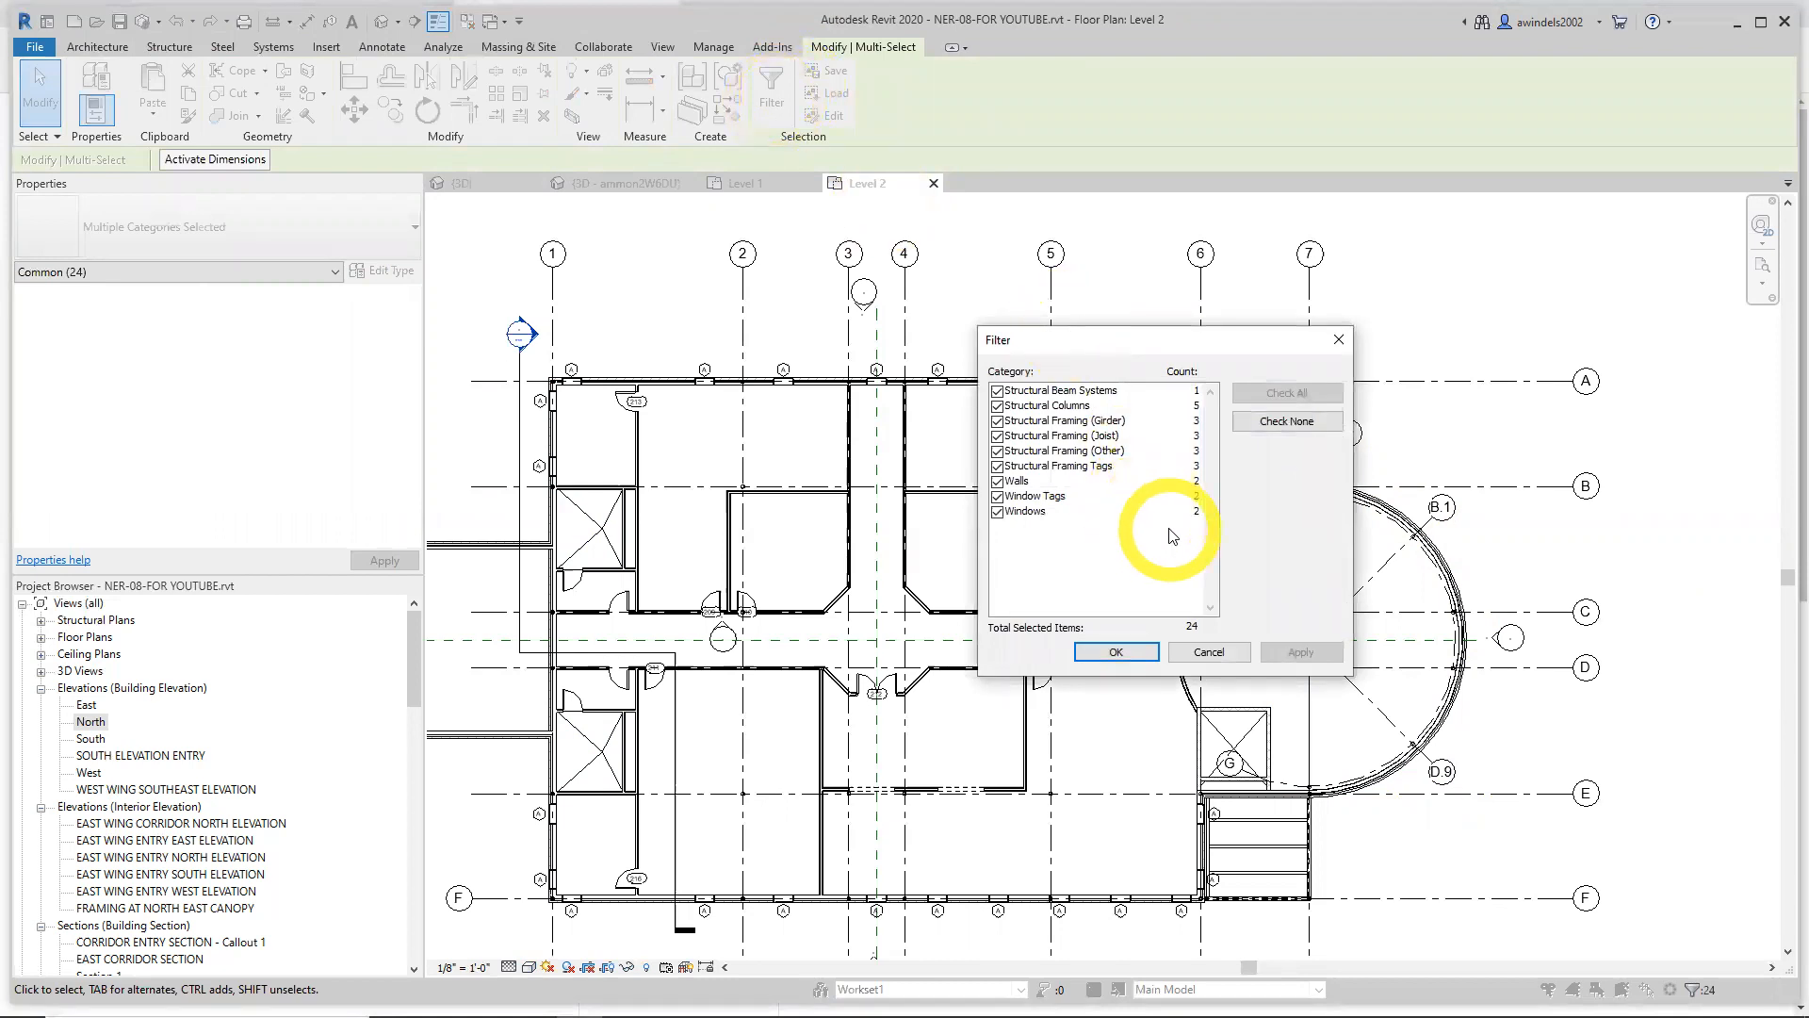
{"action": "left_click", "coordinate": [1286, 422]}
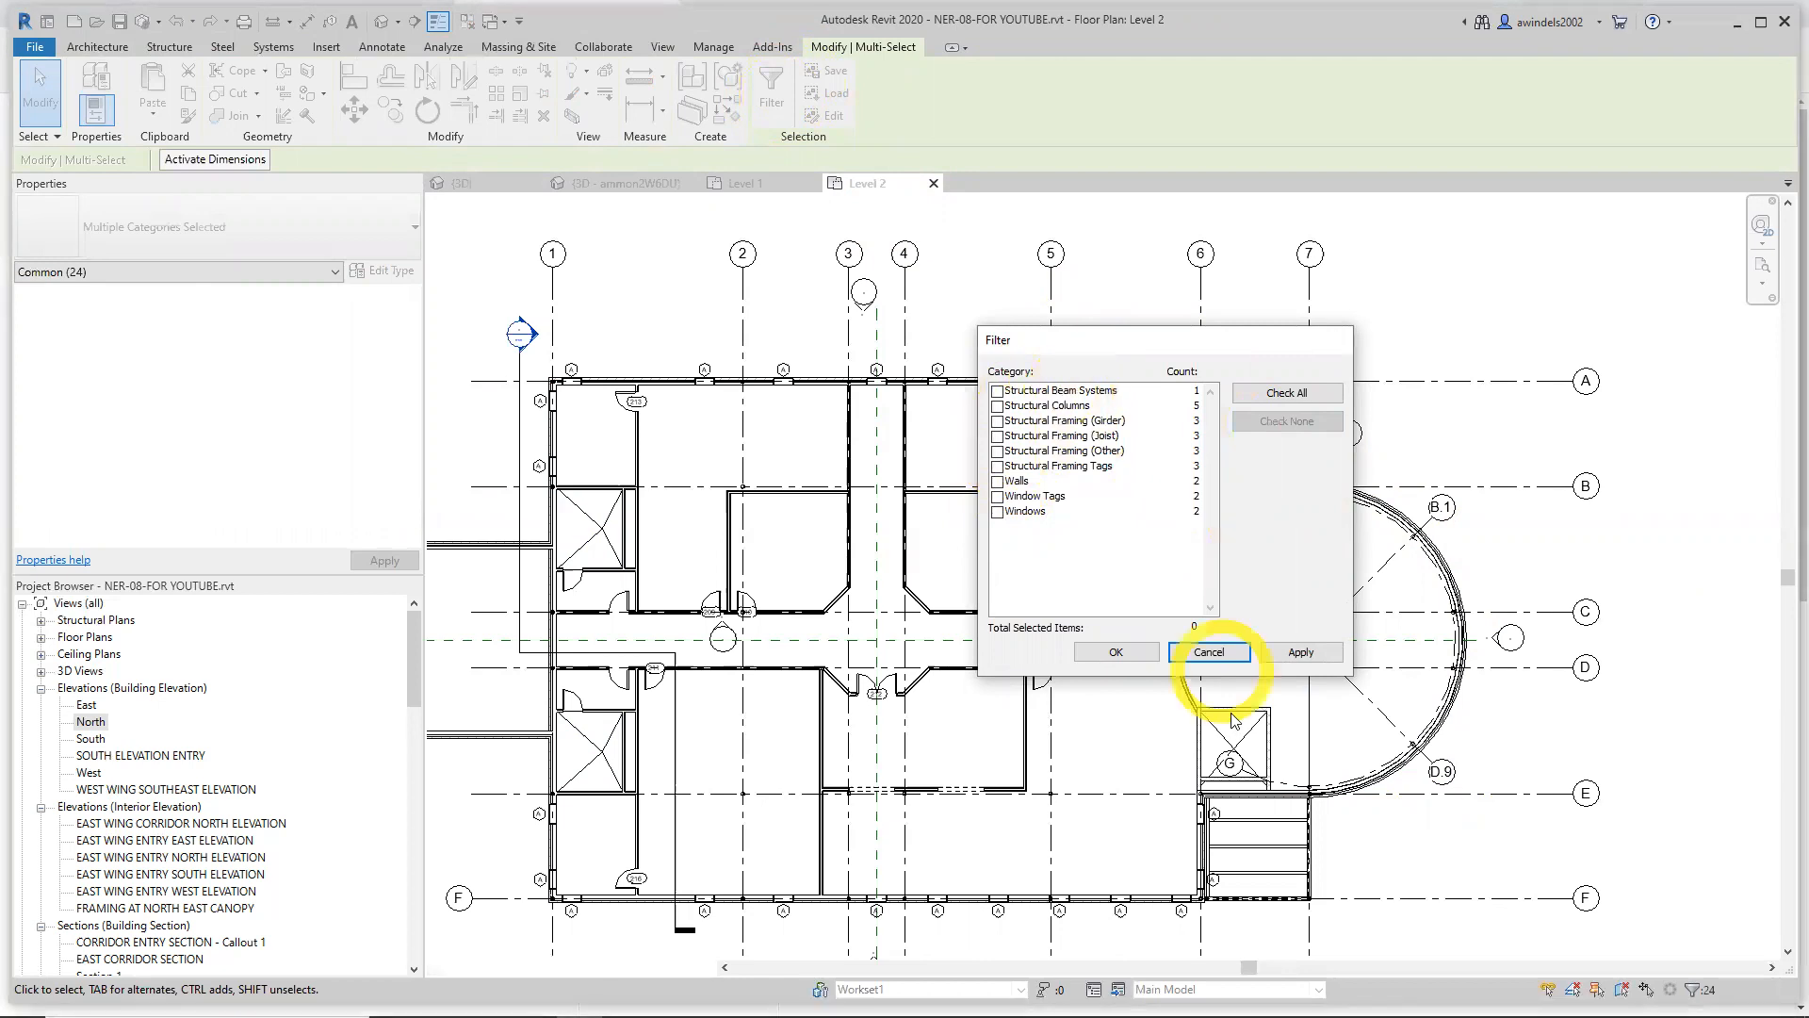
{"action": "key", "text": "Escape"}
{"action": "key", "text": "Escape"}
Mirror the two RB 1 1/2 round bar braces on the north canopy about the horizontal reference plane to the opposite canopy
{"action": "scroll", "coordinate": [1284, 417], "scroll_direction": "up", "scroll_amount": 1}
{"action": "scroll", "coordinate": [1297, 486], "scroll_direction": "up", "scroll_amount": 8}
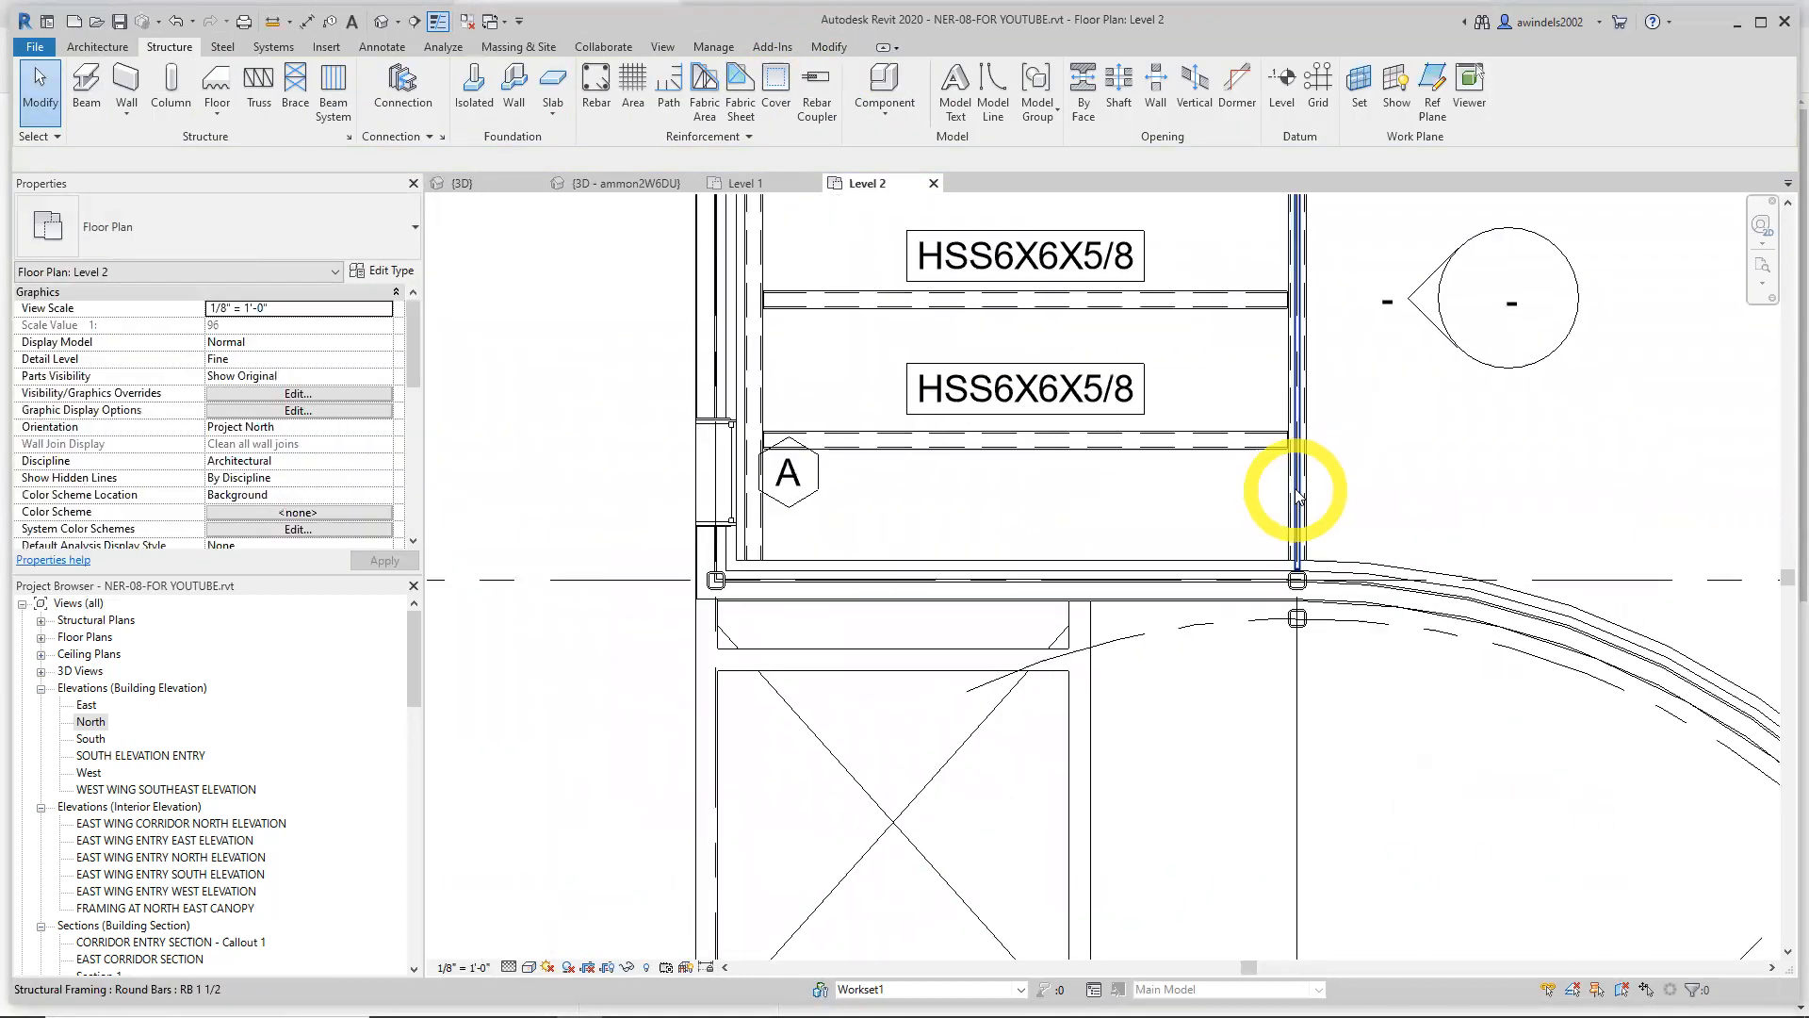
{"action": "scroll", "coordinate": [1296, 495], "scroll_direction": "up", "scroll_amount": 1}
{"action": "left_click", "coordinate": [1297, 492]}
{"action": "middle_click_drag", "start_coordinate": [1423, 537], "coordinate": [1436, 885]}
{"action": "left_click", "coordinate": [1253, 343]}
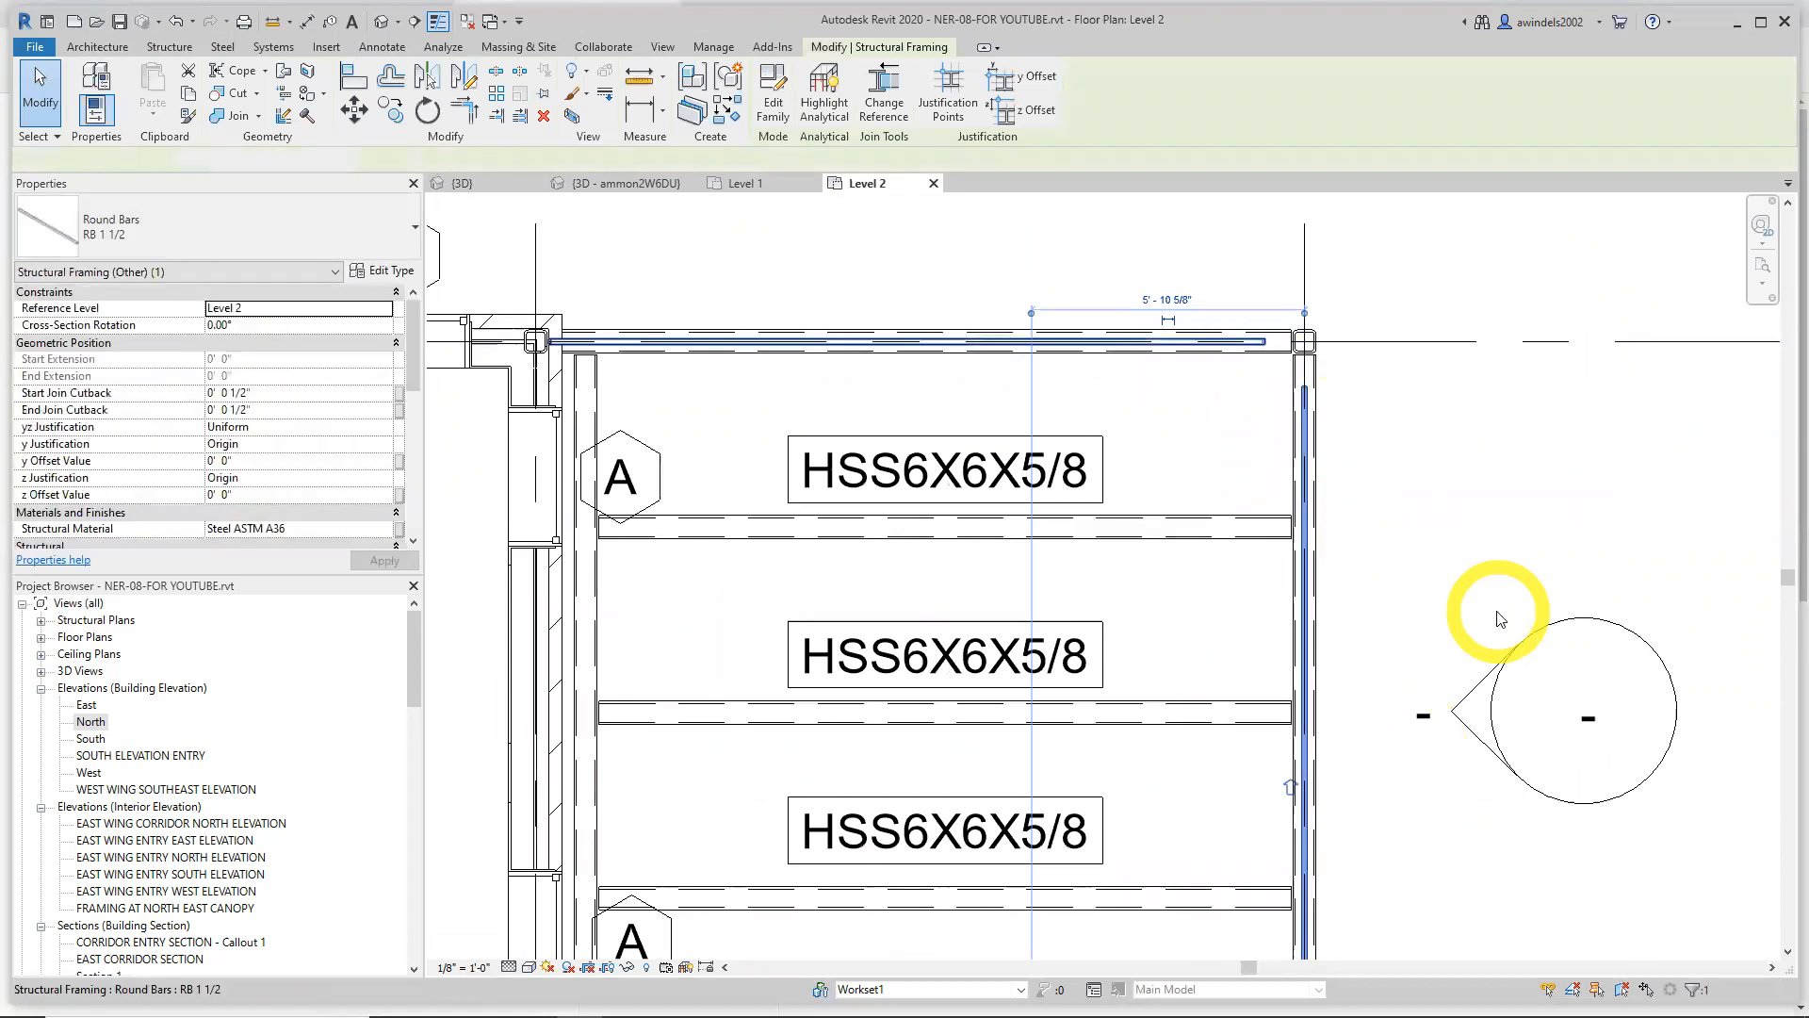
{"action": "left_click", "coordinate": [184, 265]}
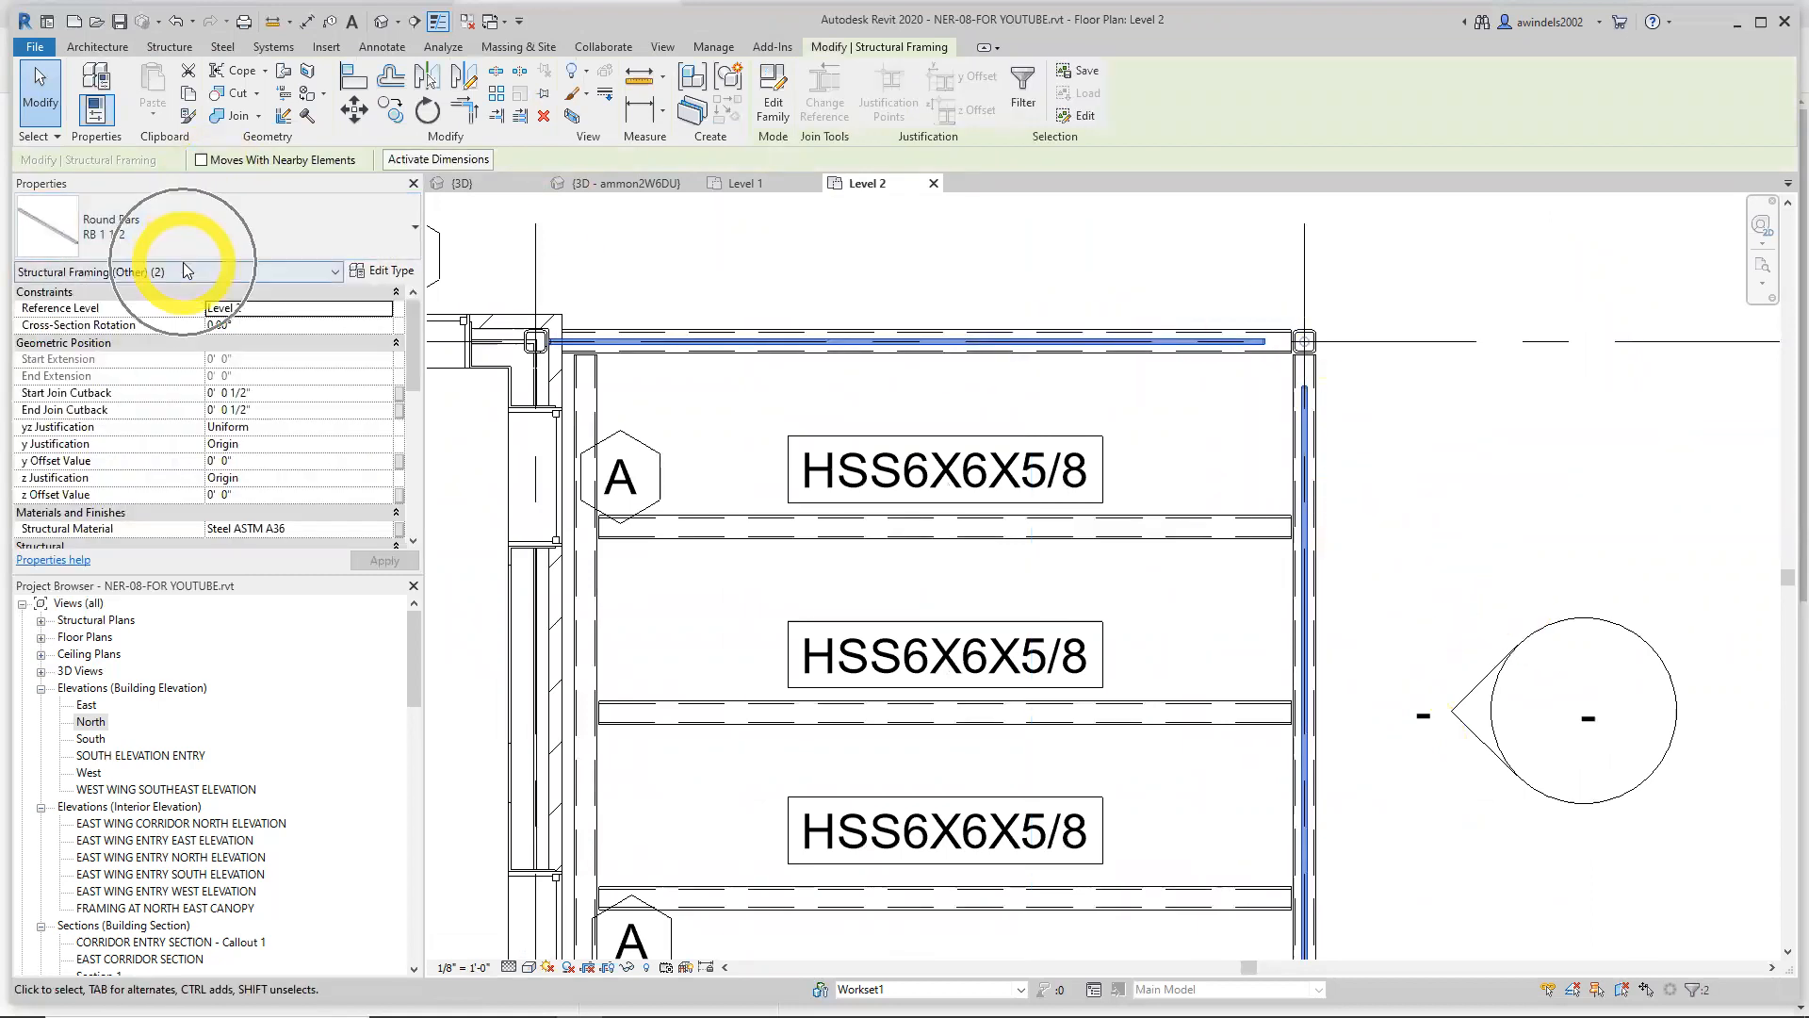
{"action": "left_click", "coordinate": [1714, 906]}
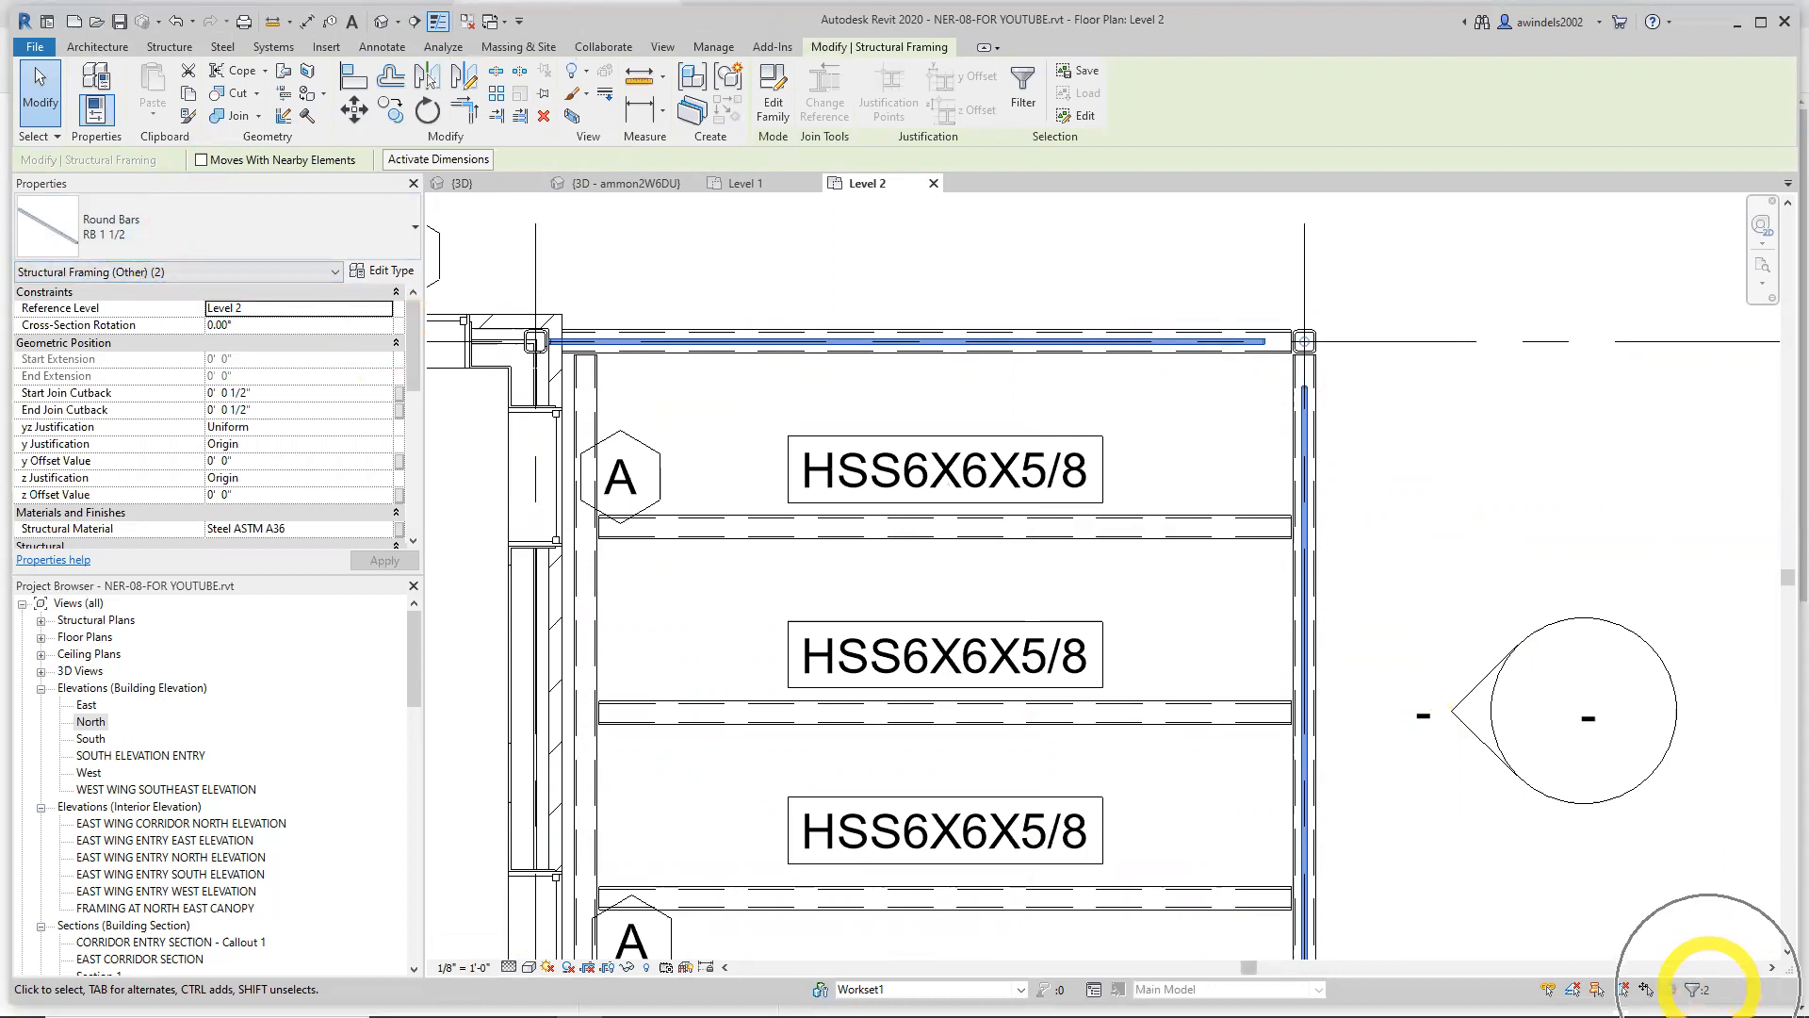
{"action": "scroll", "coordinate": [1470, 749], "scroll_direction": "down", "scroll_amount": 4}
{"action": "middle_click_drag", "start_coordinate": [1458, 752], "coordinate": [1141, 512]}
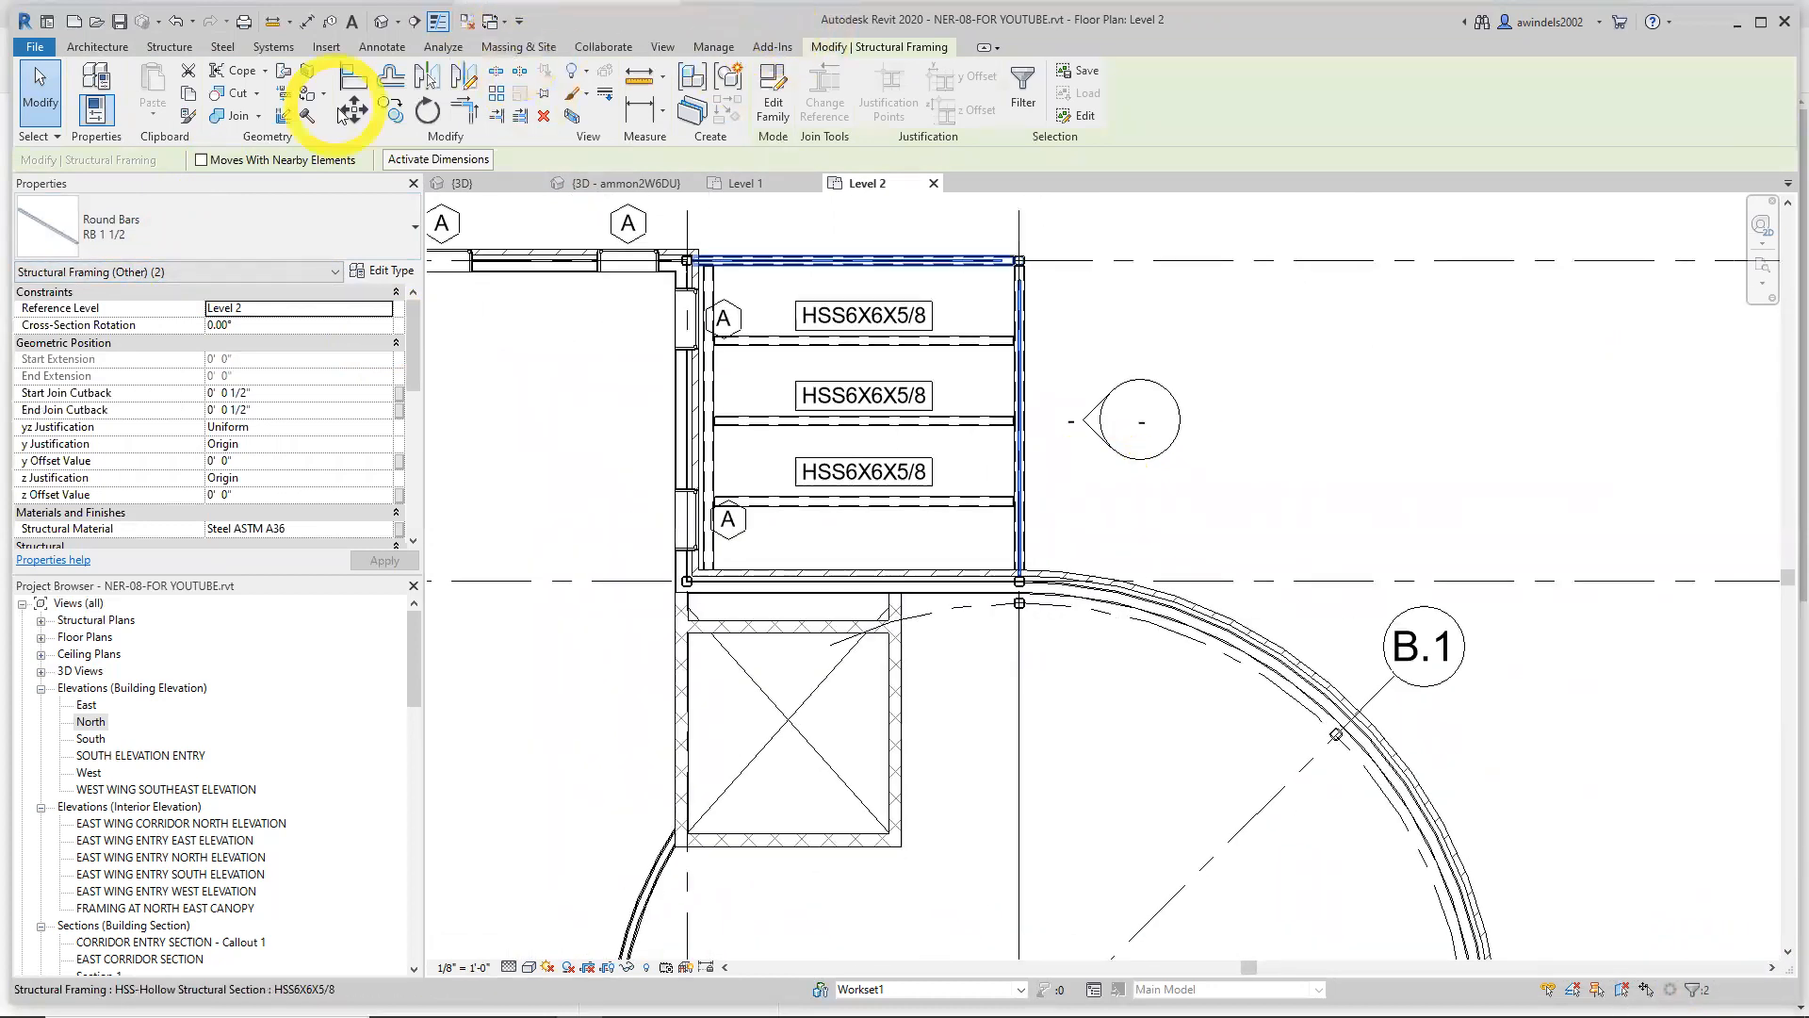
{"action": "left_click", "coordinate": [425, 76]}
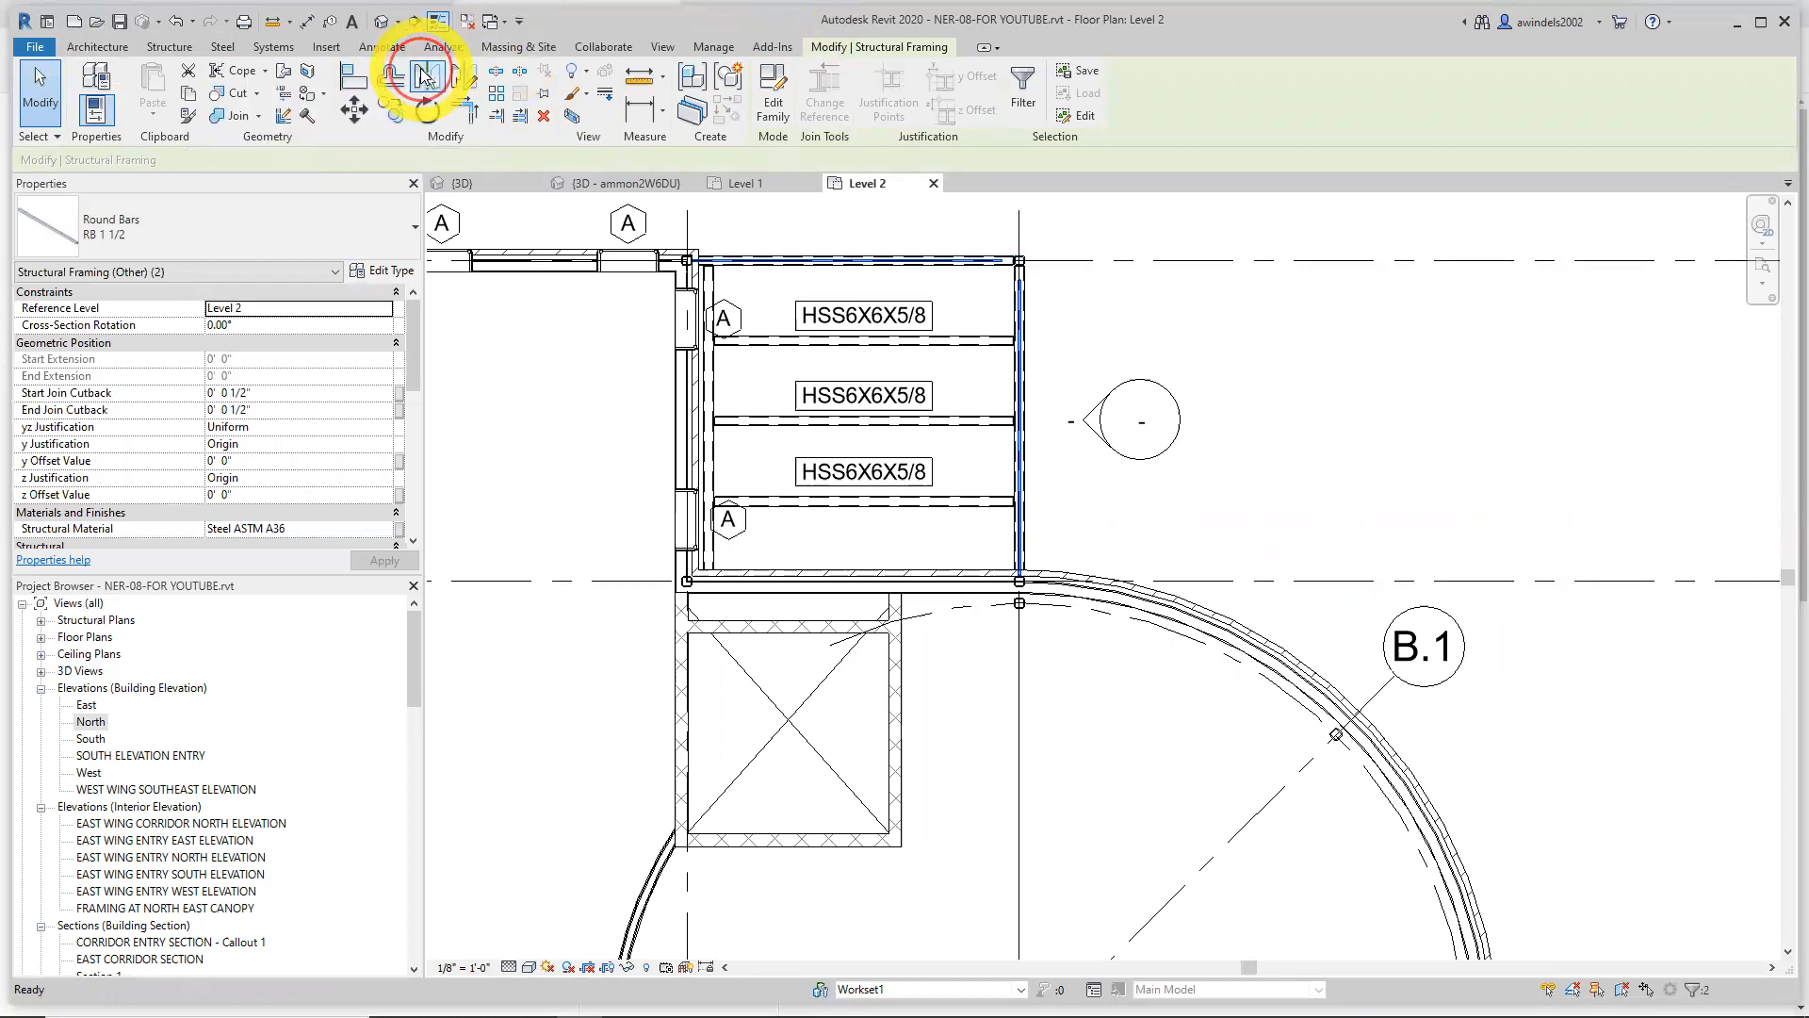
{"action": "middle_click_drag", "start_coordinate": [1050, 654], "coordinate": [907, 358]}
{"action": "scroll", "coordinate": [907, 358], "scroll_direction": "down", "scroll_amount": 2}
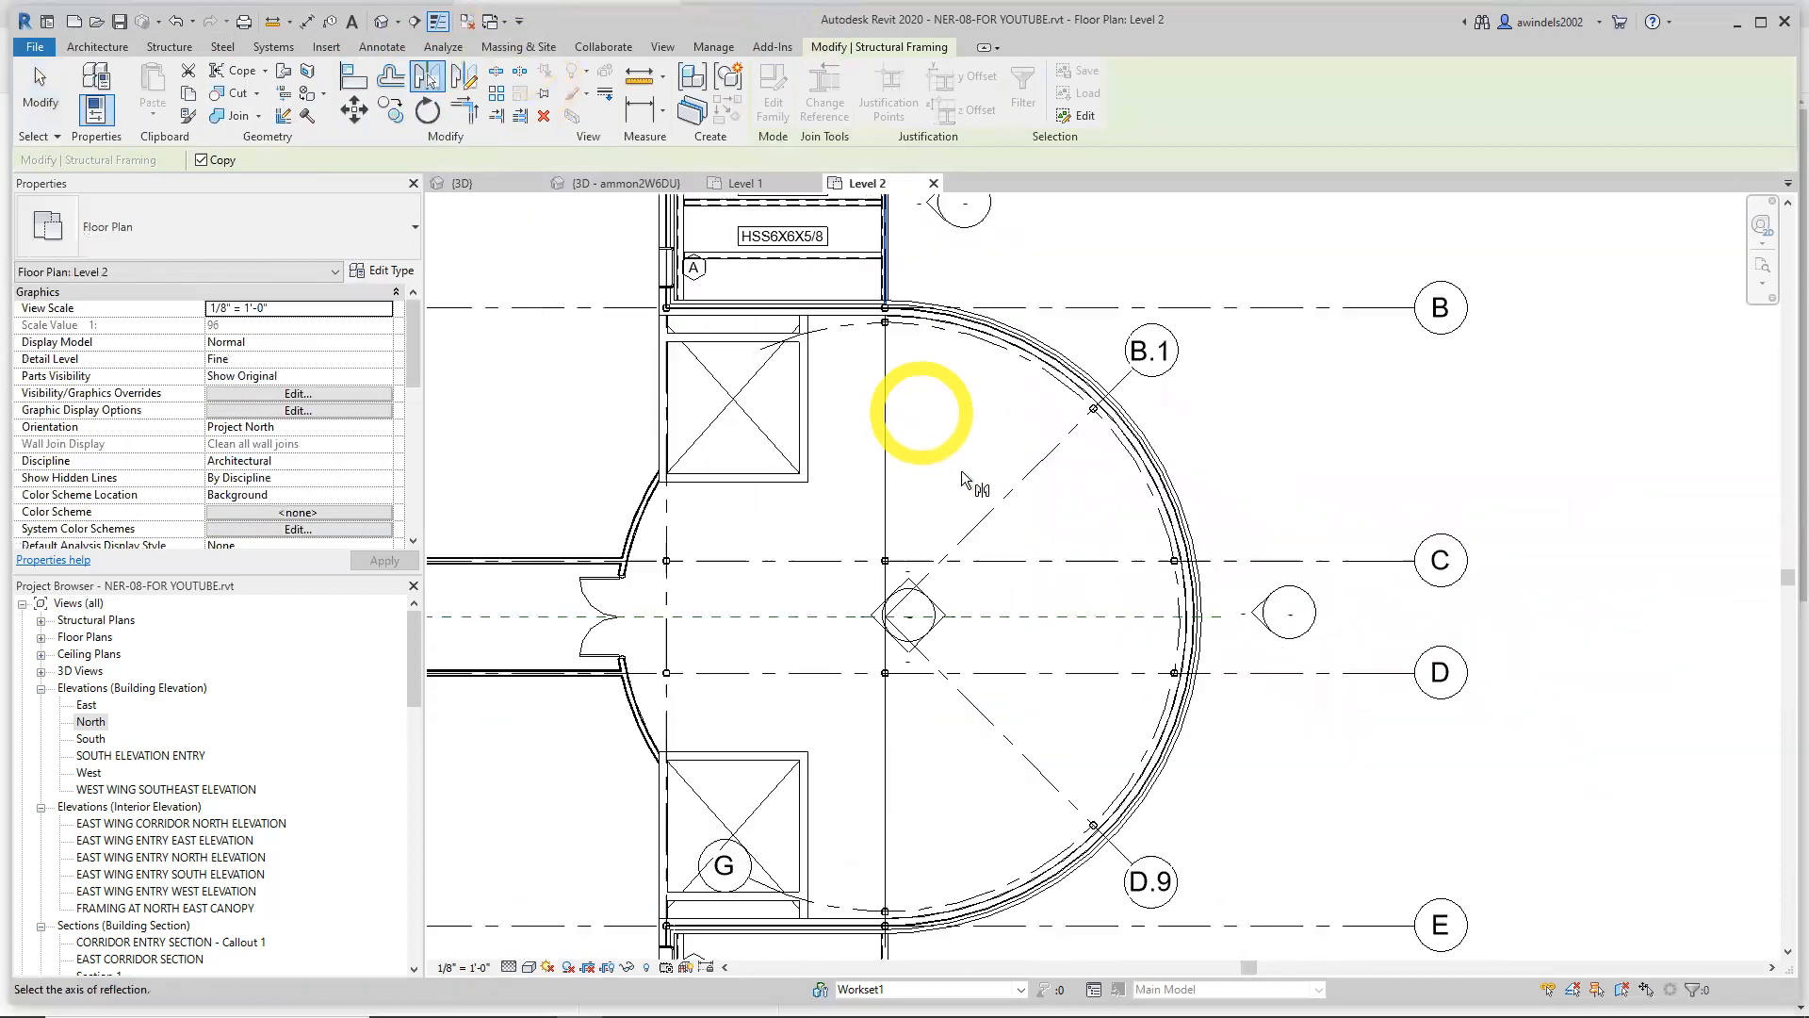
{"action": "scroll", "coordinate": [1072, 617], "scroll_direction": "down", "scroll_amount": 1}
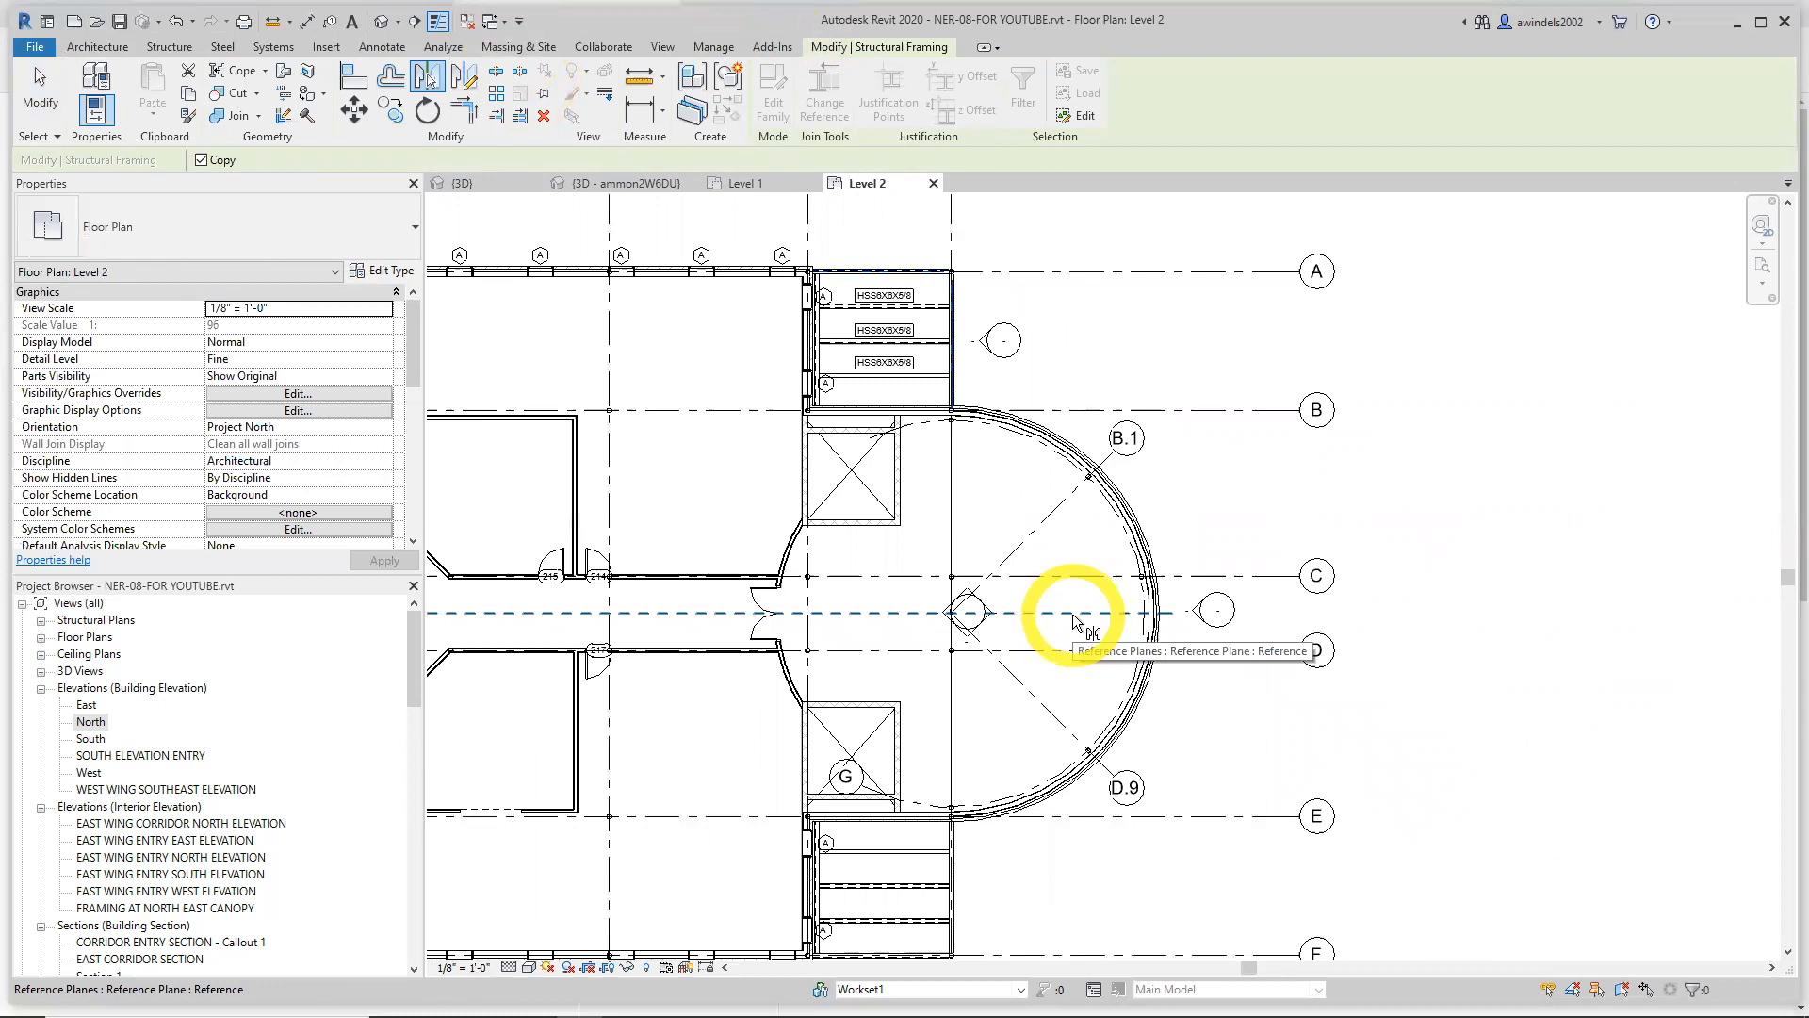
{"action": "left_click", "coordinate": [1074, 616]}
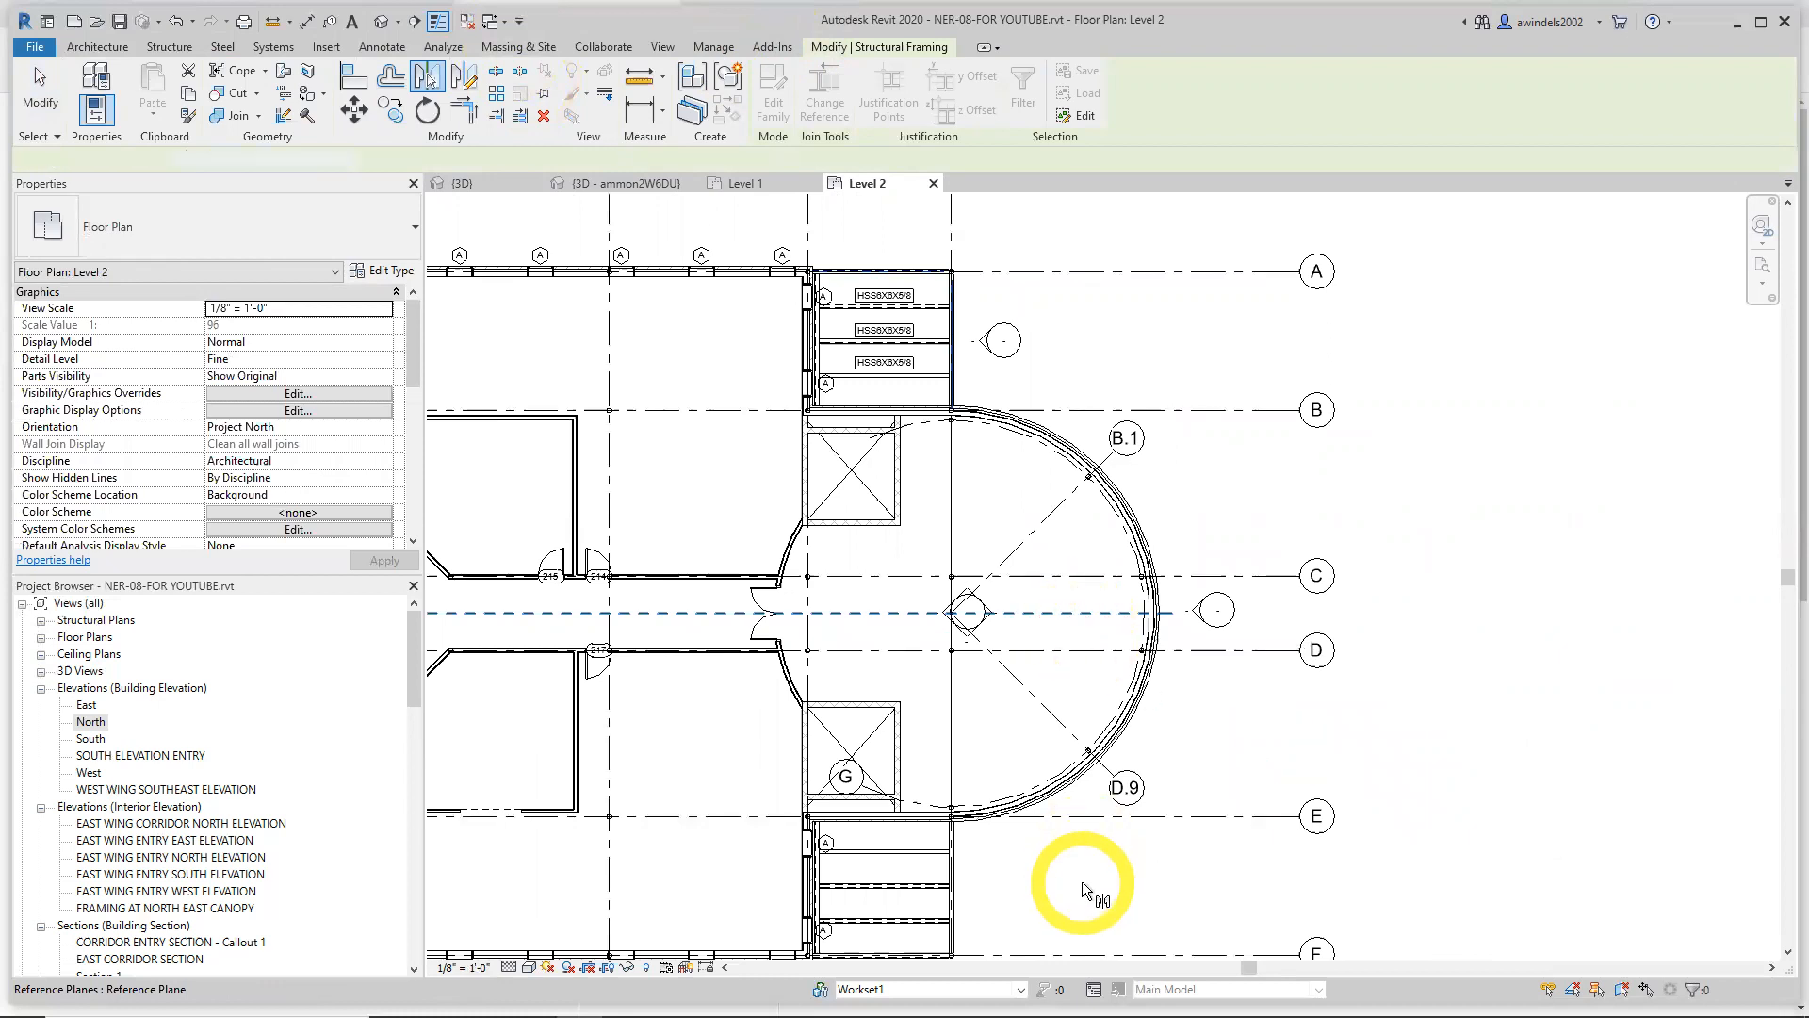
{"action": "key", "text": "m"}
{"action": "key", "text": "m"}
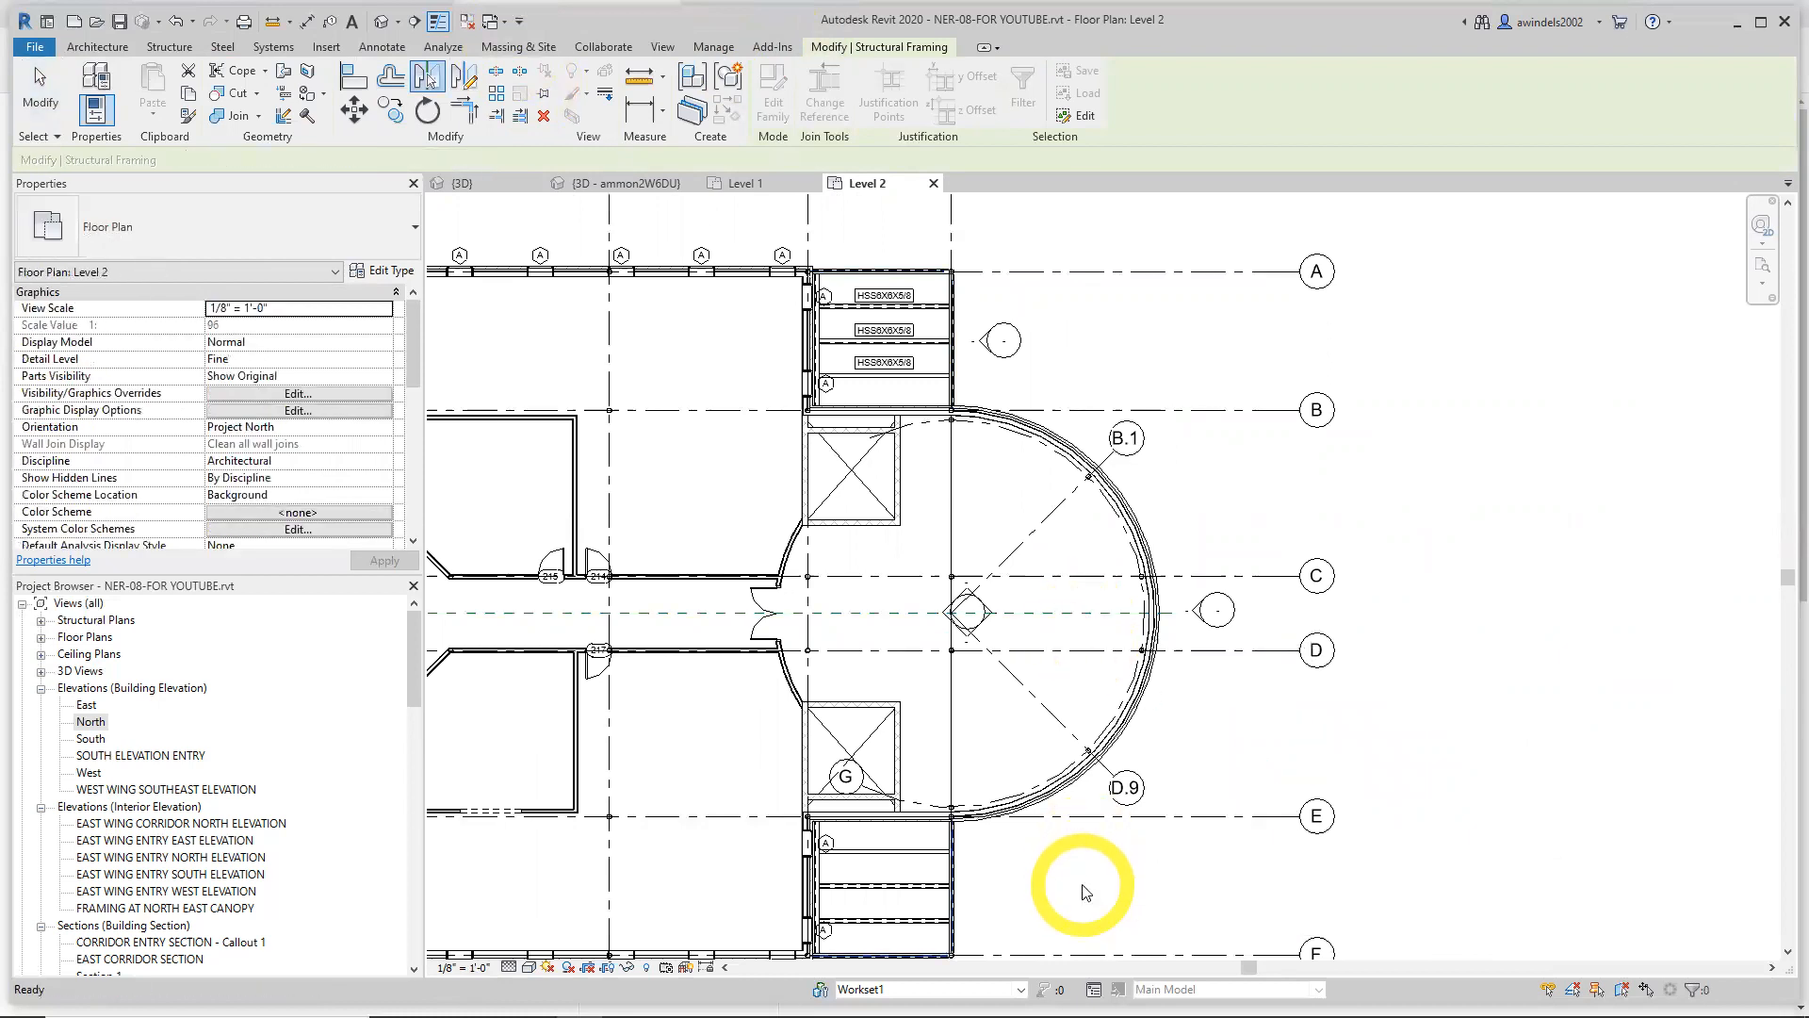
Examine the mirrored braces on the opposite canopy in plan and in the 3D view, and return to the Level 2 plan
{"action": "left_click", "coordinate": [1010, 921]}
{"action": "scroll", "coordinate": [959, 931], "scroll_direction": "up", "scroll_amount": 6}
{"action": "middle_click_drag", "start_coordinate": [982, 926], "coordinate": [957, 769]}
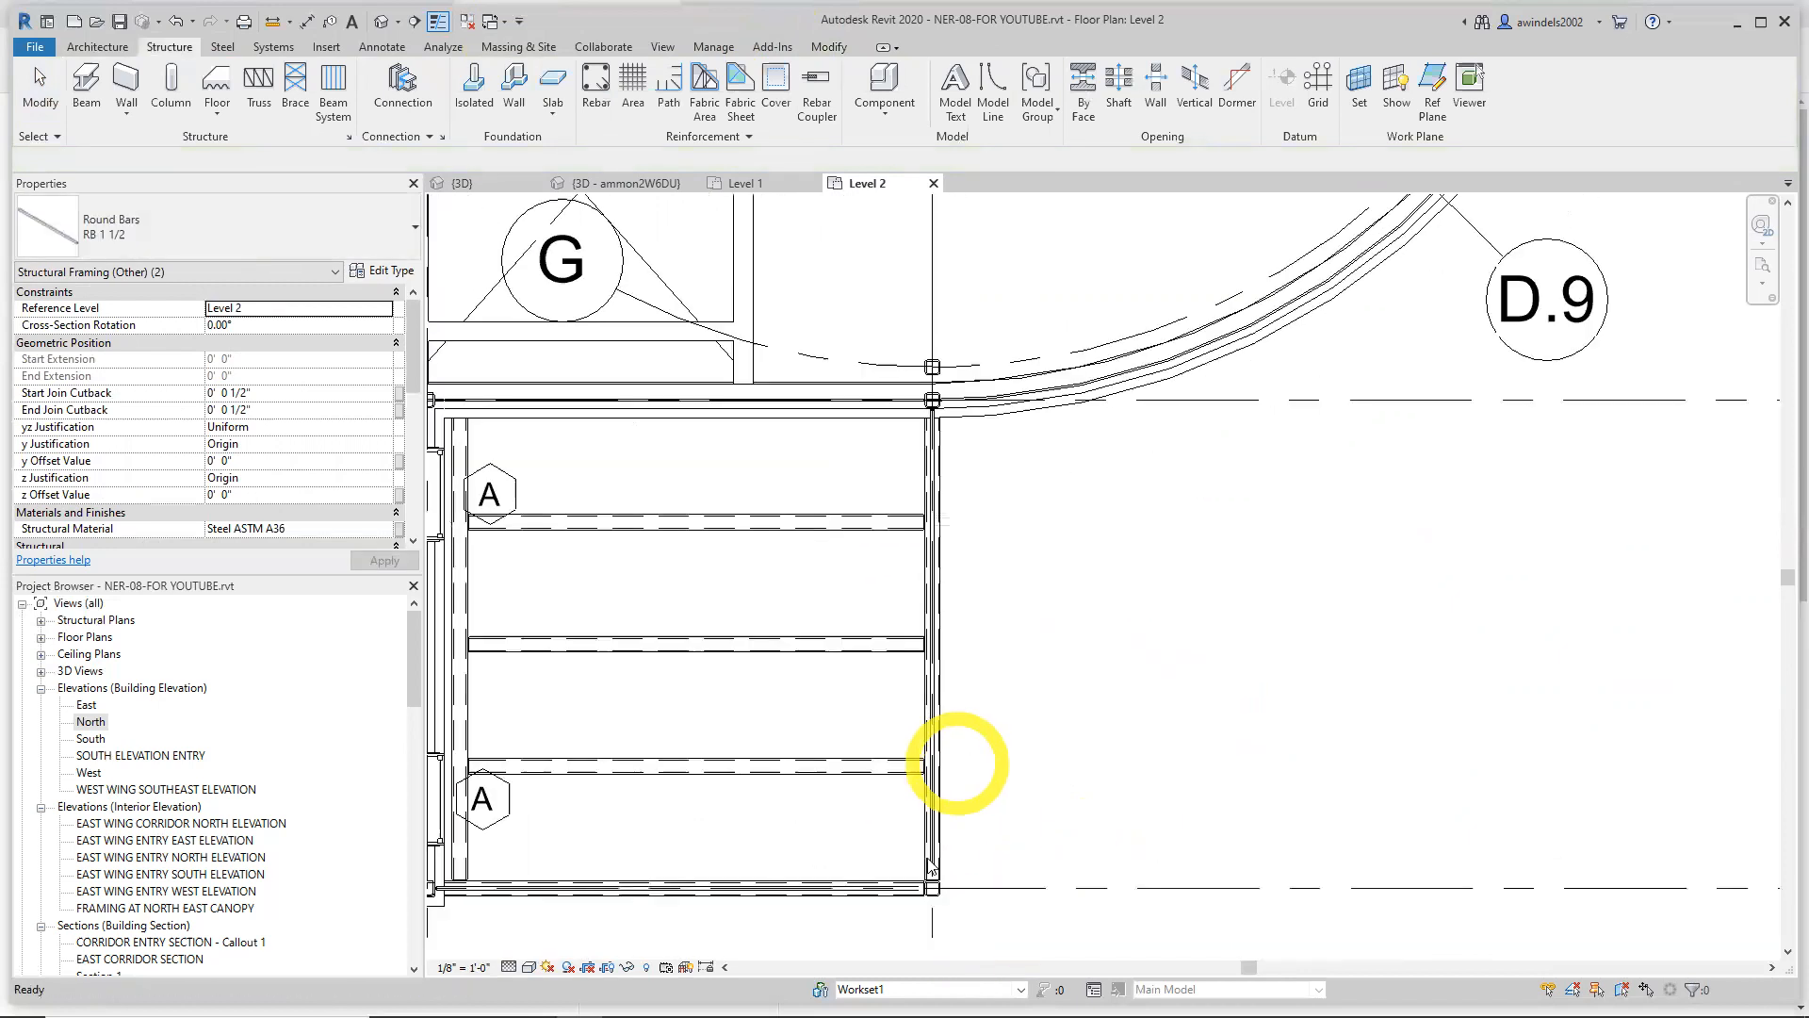
{"action": "scroll", "coordinate": [933, 865], "scroll_direction": "down", "scroll_amount": 1}
{"action": "key", "text": "Escape"}
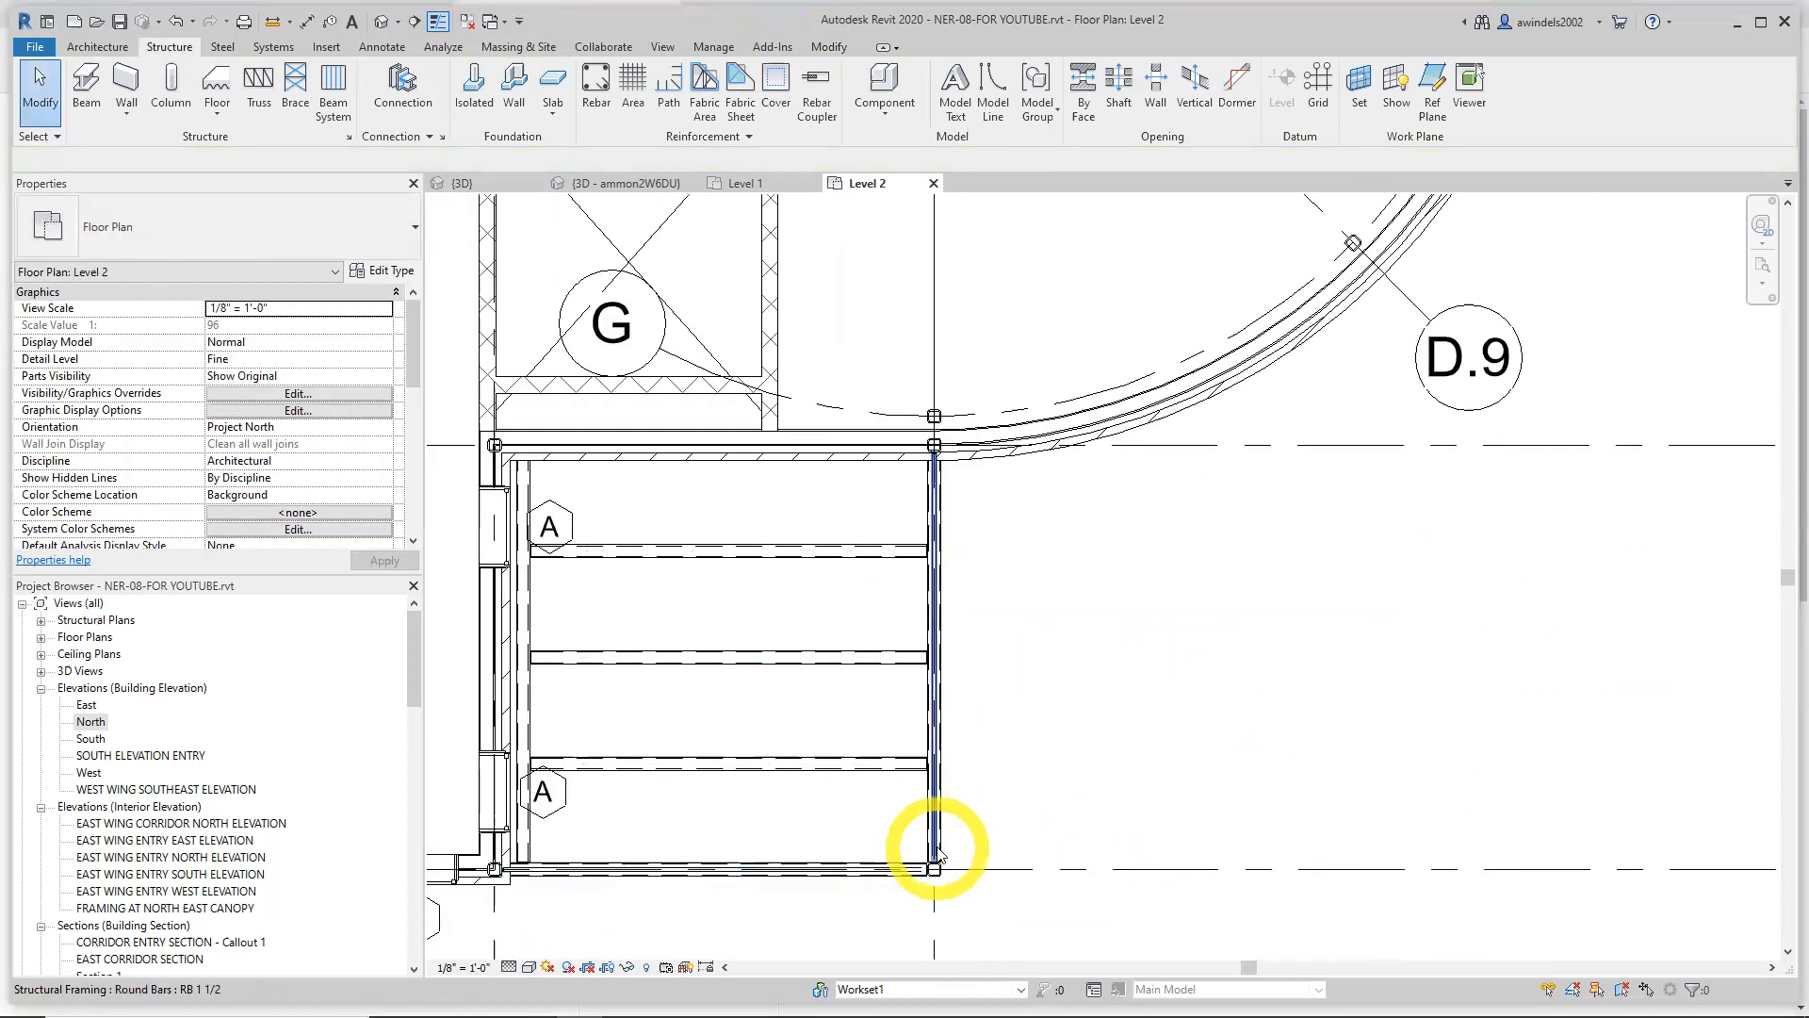
{"action": "left_click", "coordinate": [515, 183]}
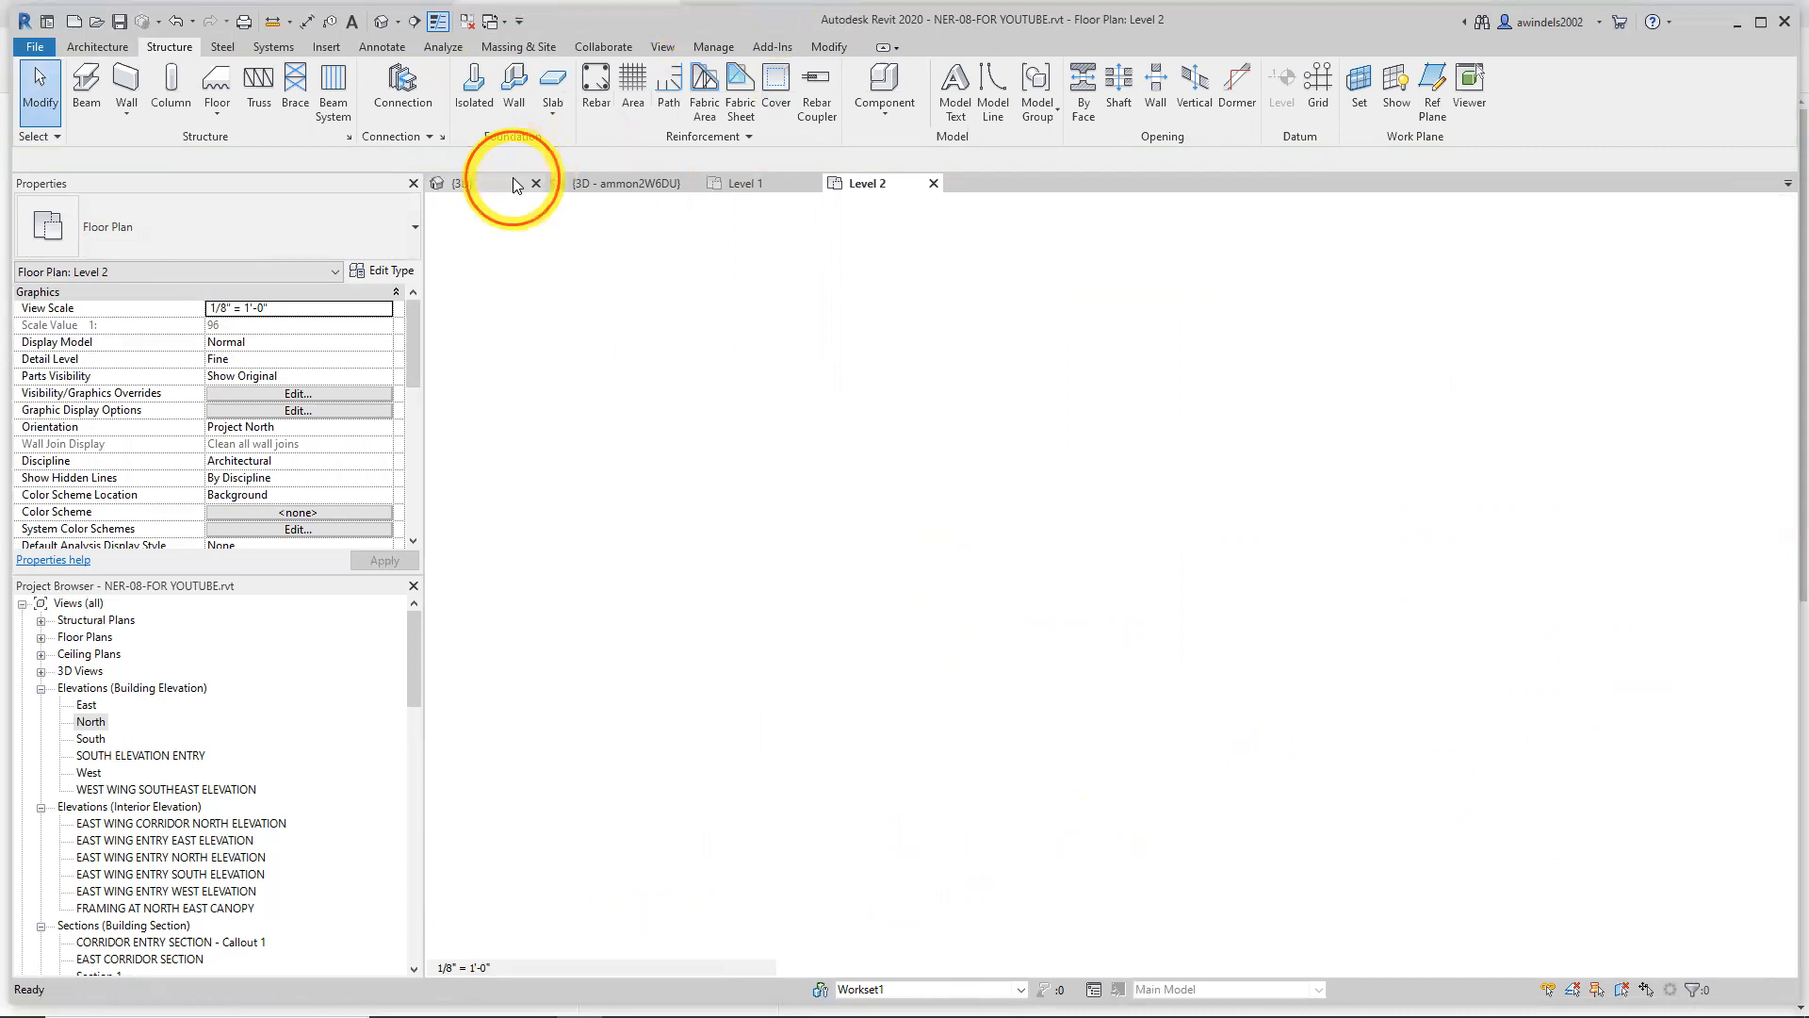
{"action": "middle_click_drag", "start_coordinate": [816, 663], "coordinate": [1071, 820], "text": "shift"}
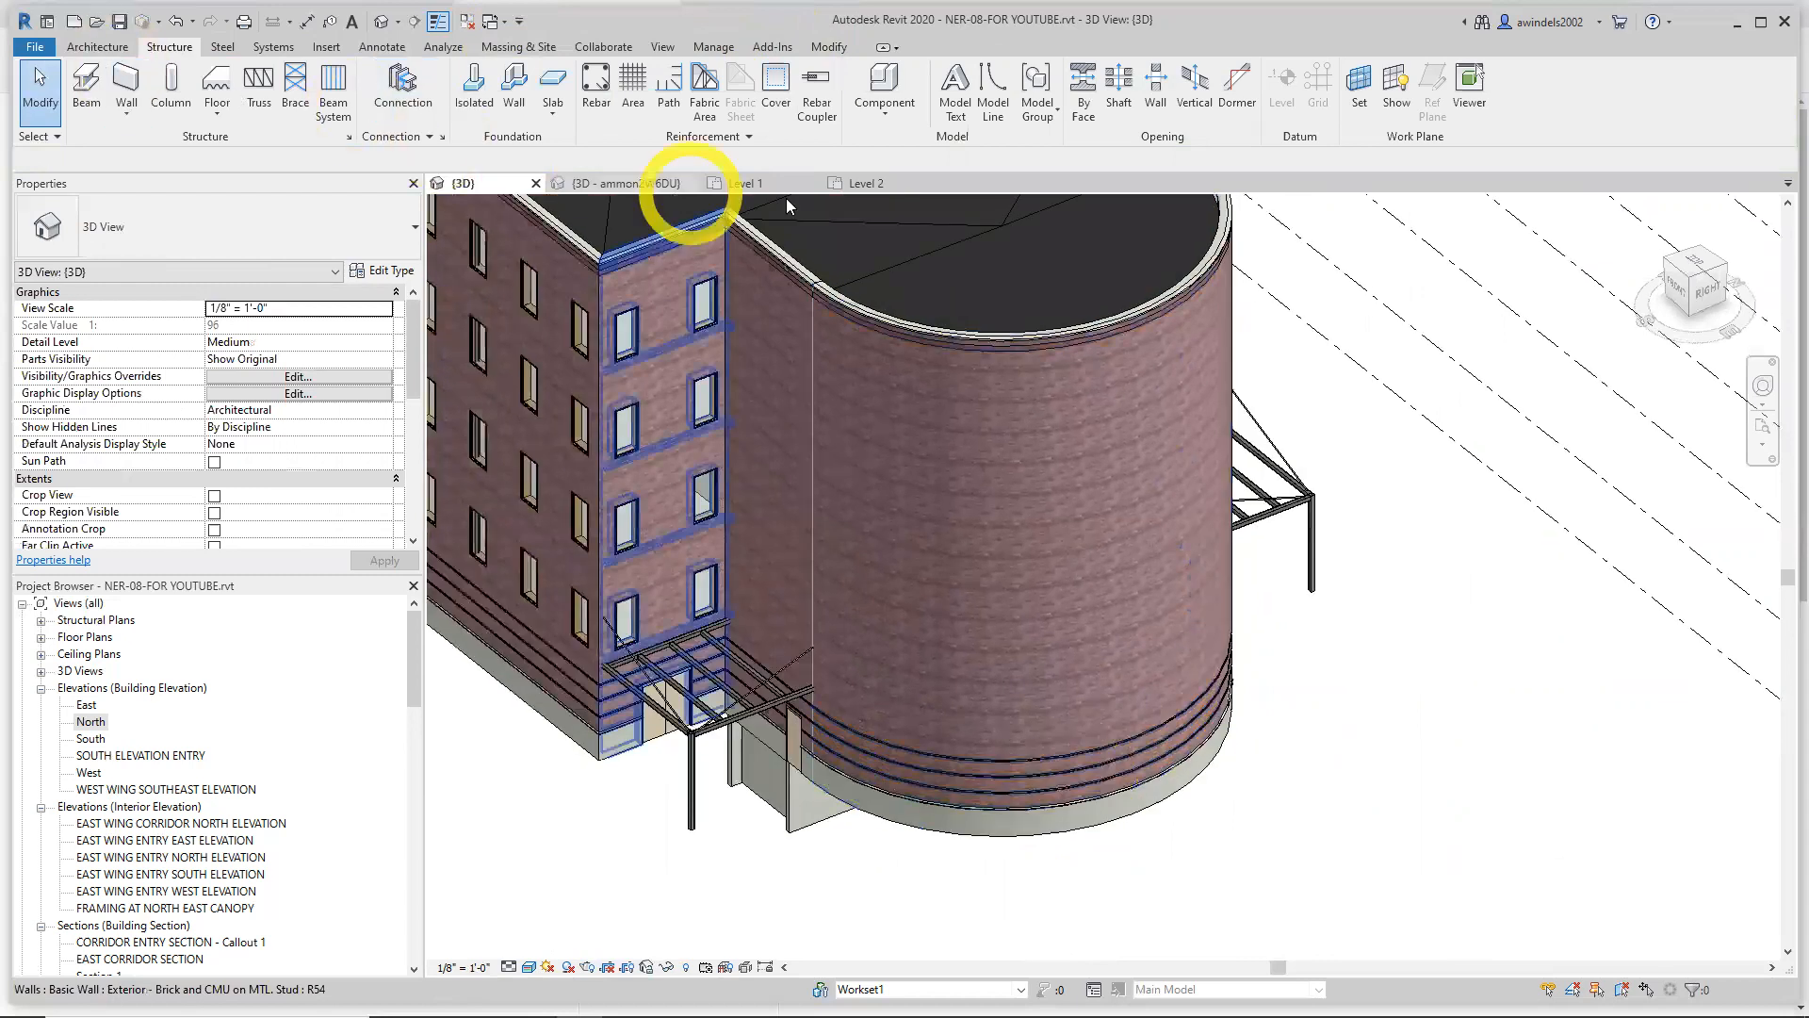
{"action": "left_click", "coordinate": [897, 184]}
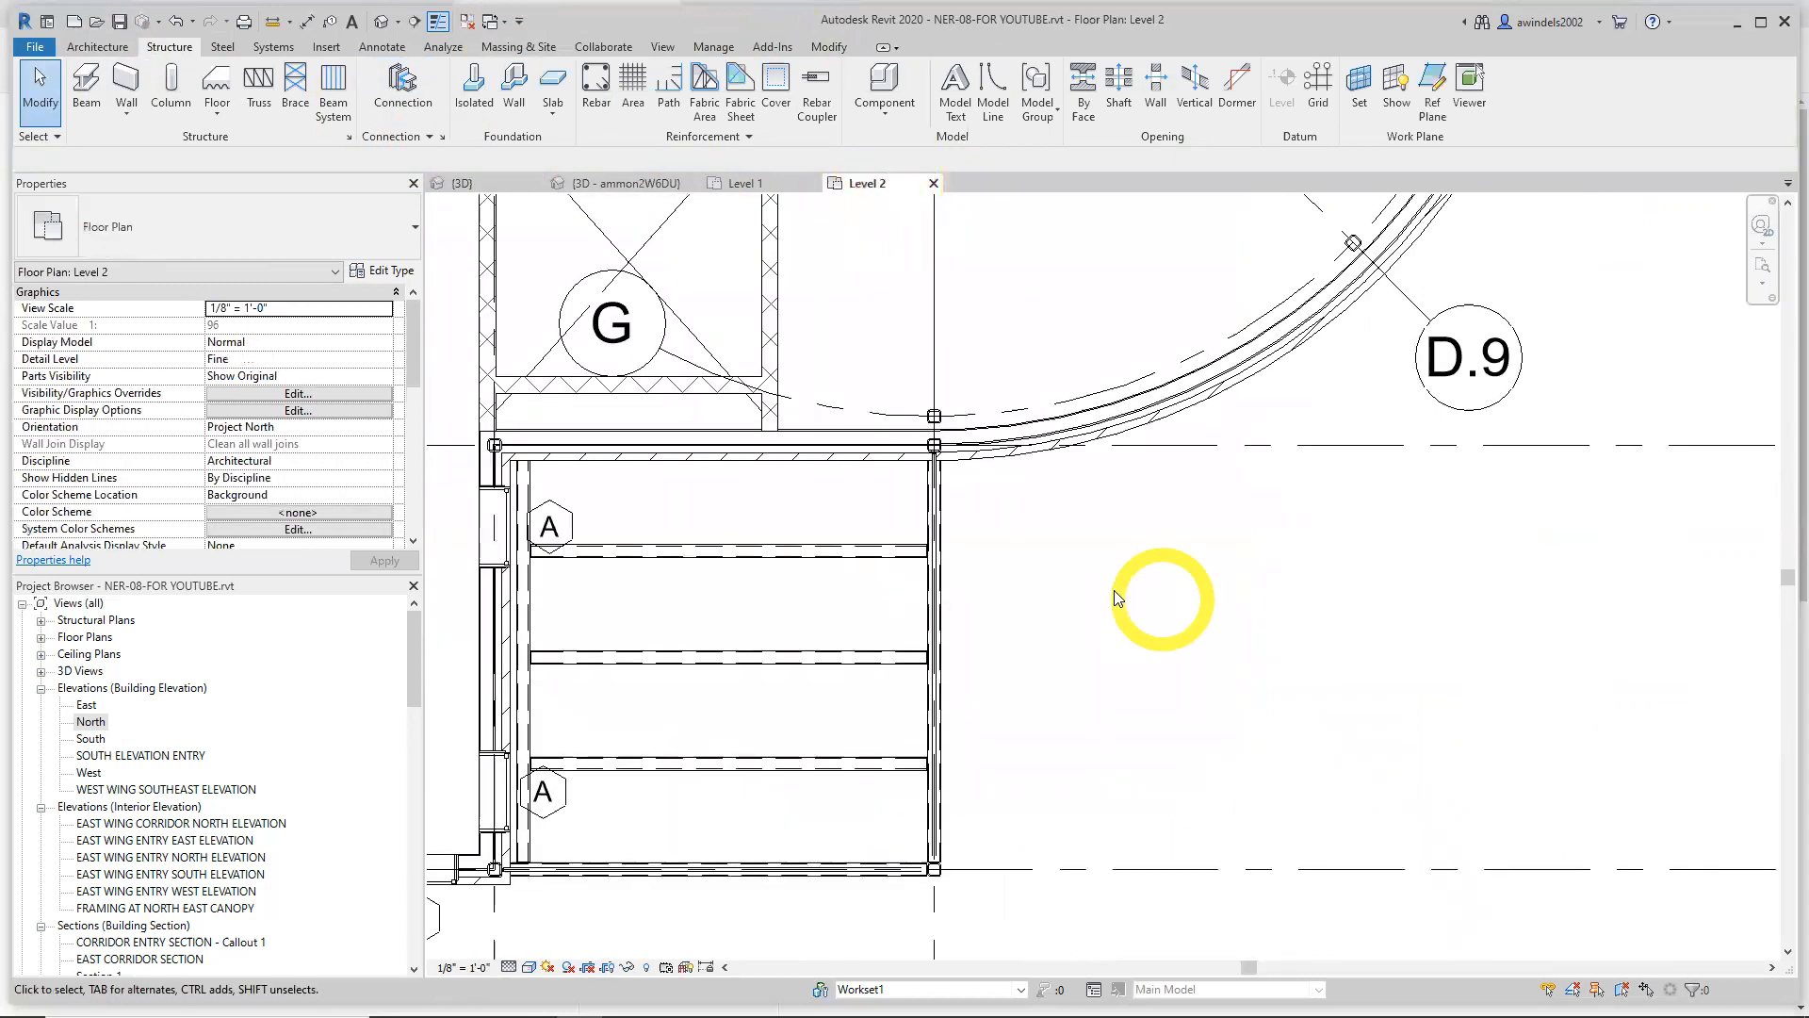
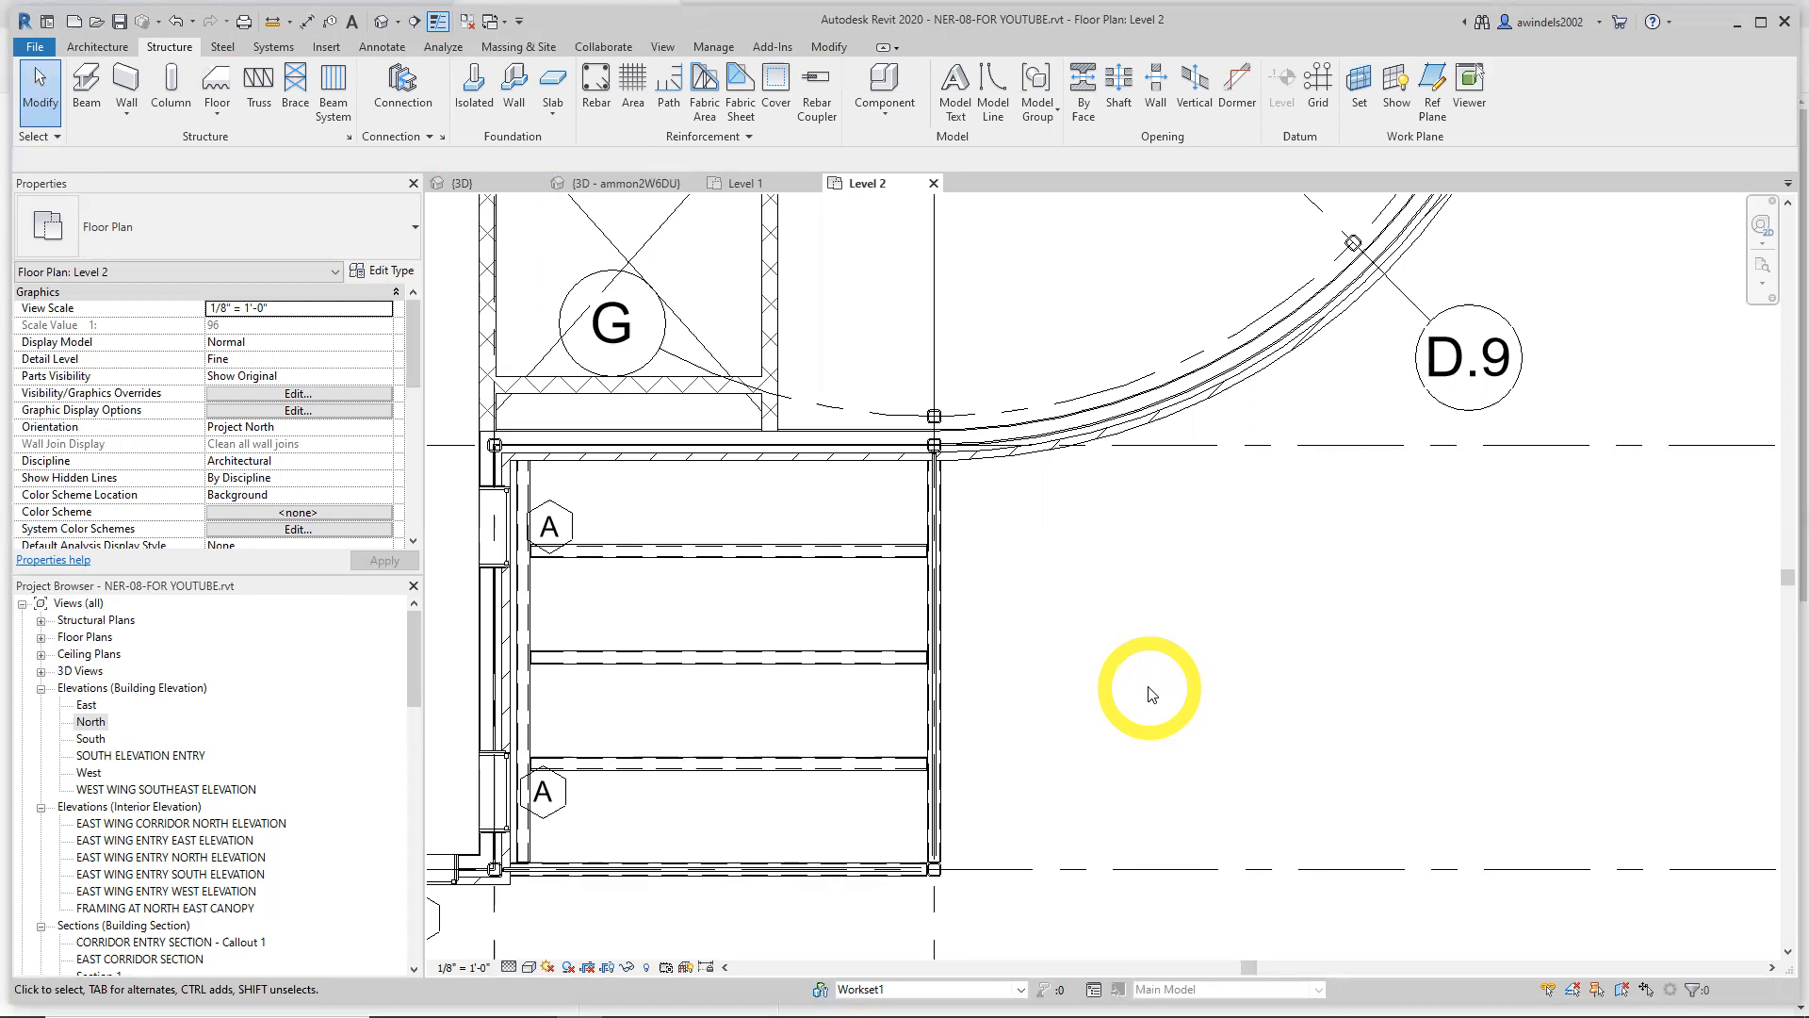
Switch to the 3D view of the DJ&A structural project and examine its tower and building framing
{"action": "scroll", "coordinate": [1111, 384], "scroll_direction": "down", "scroll_amount": 2}
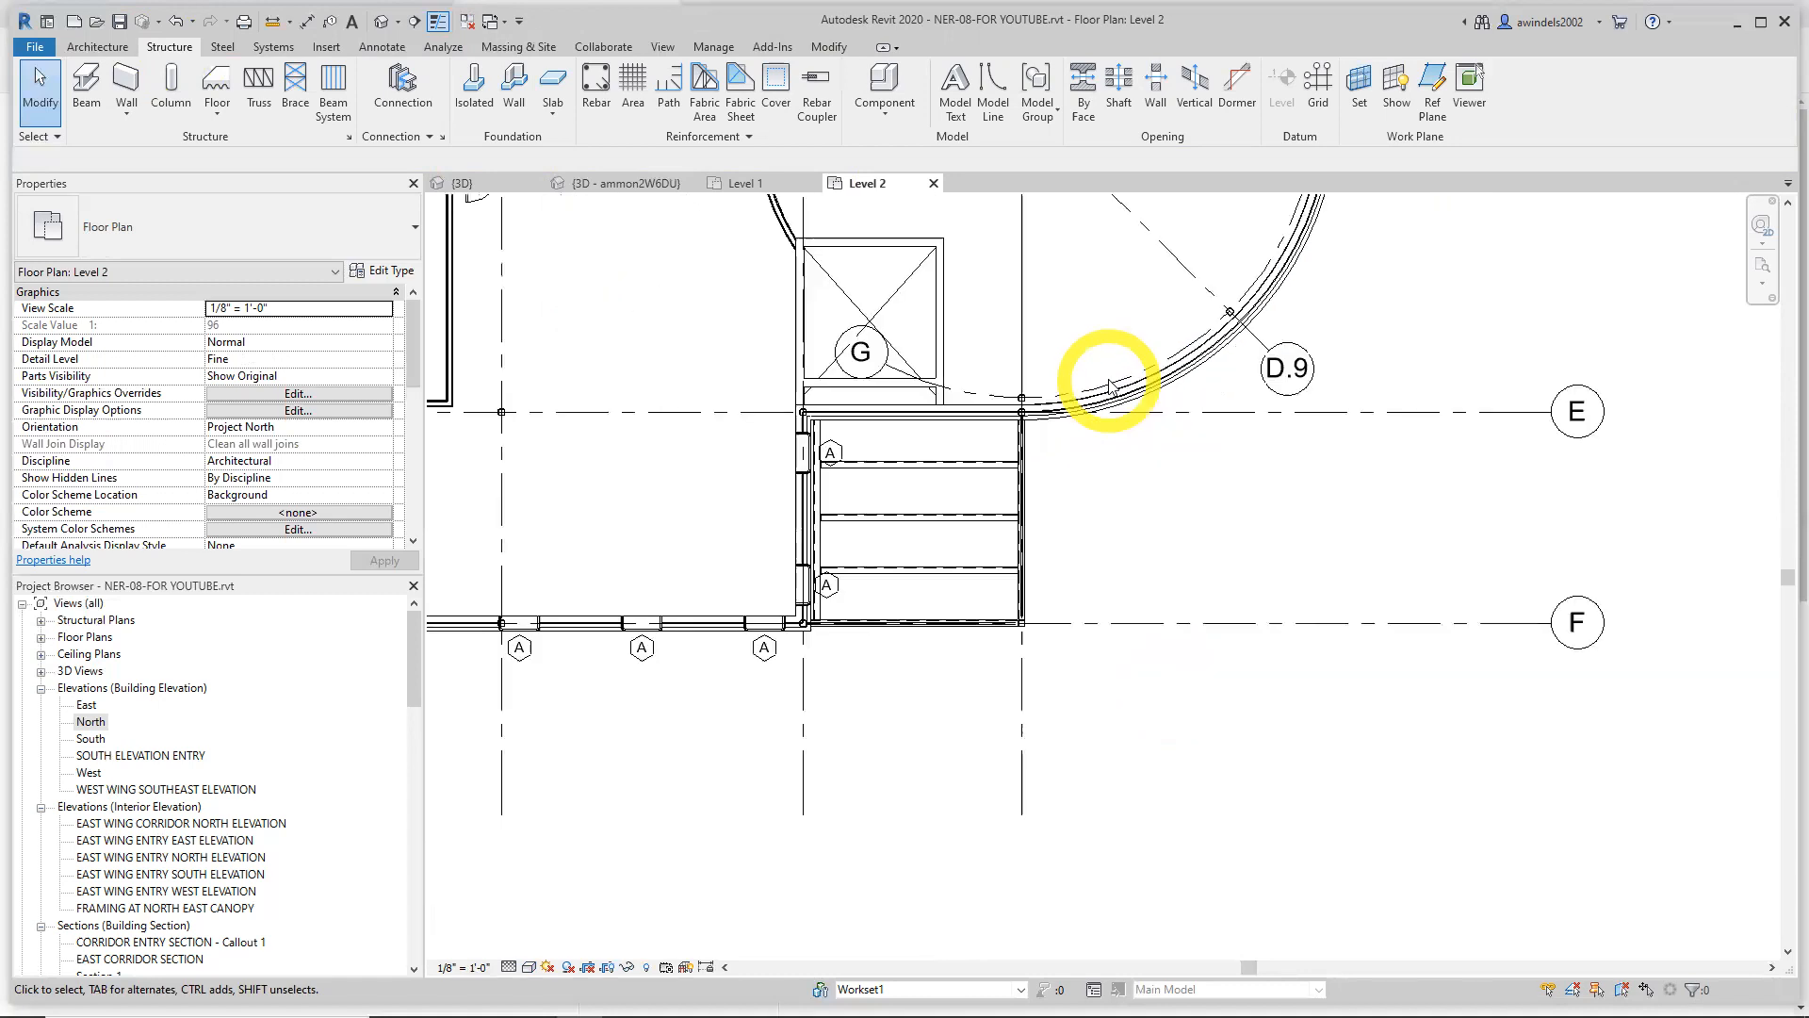
{"action": "scroll", "coordinate": [1111, 385], "scroll_direction": "down", "scroll_amount": 5}
{"action": "middle_click_drag", "start_coordinate": [1296, 745], "coordinate": [1384, 773]}
{"action": "scroll", "coordinate": [1350, 776], "scroll_direction": "down", "scroll_amount": 1}
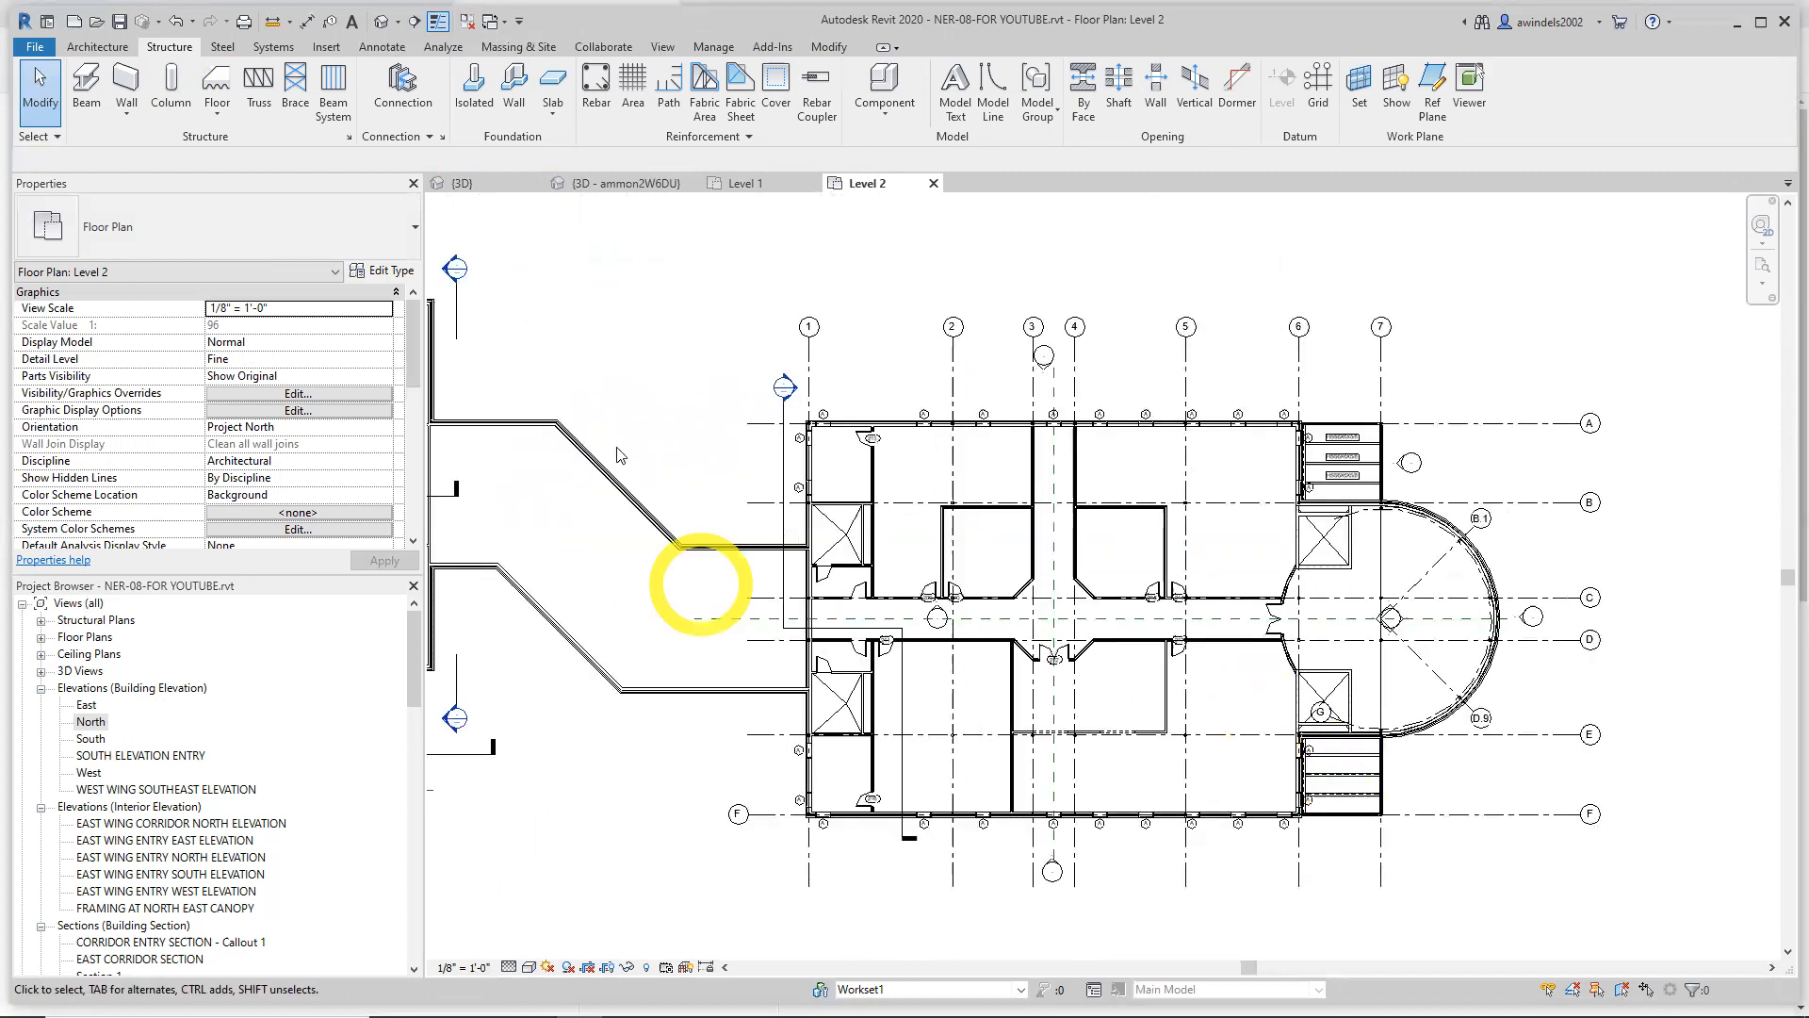
{"action": "left_click", "coordinate": [626, 183]}
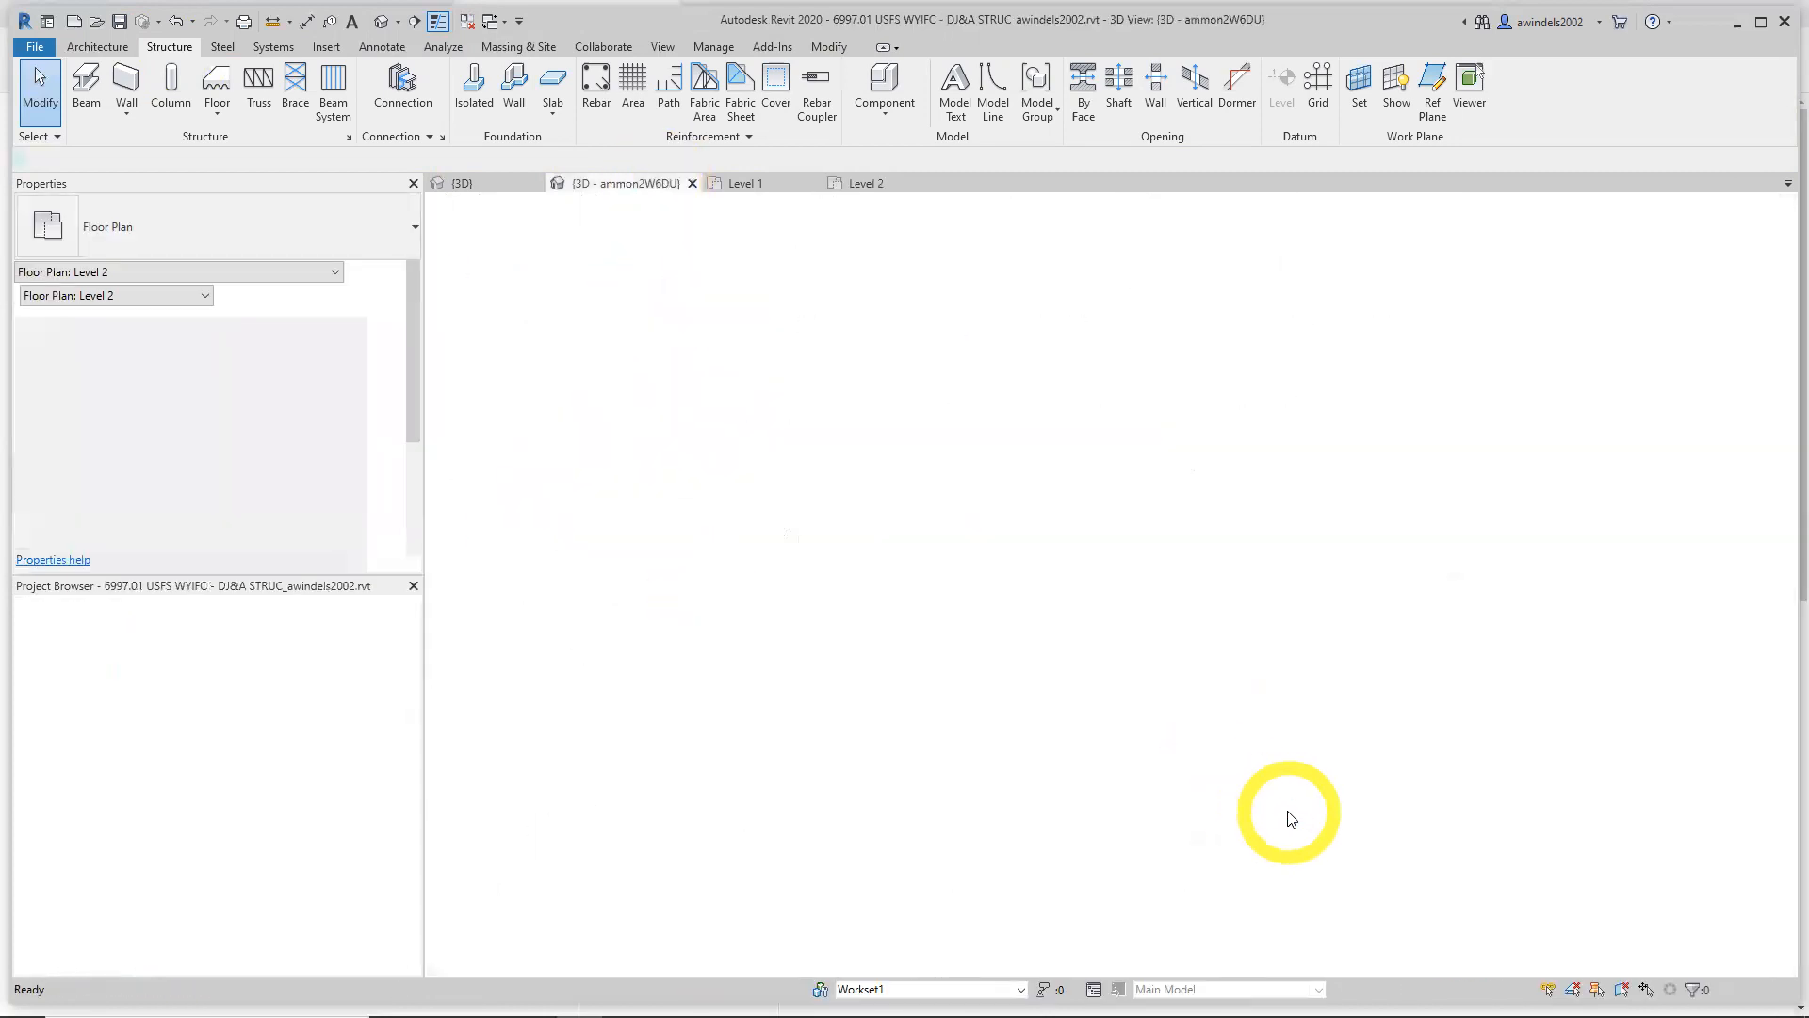
{"action": "scroll", "coordinate": [848, 659], "scroll_direction": "up", "scroll_amount": 4}
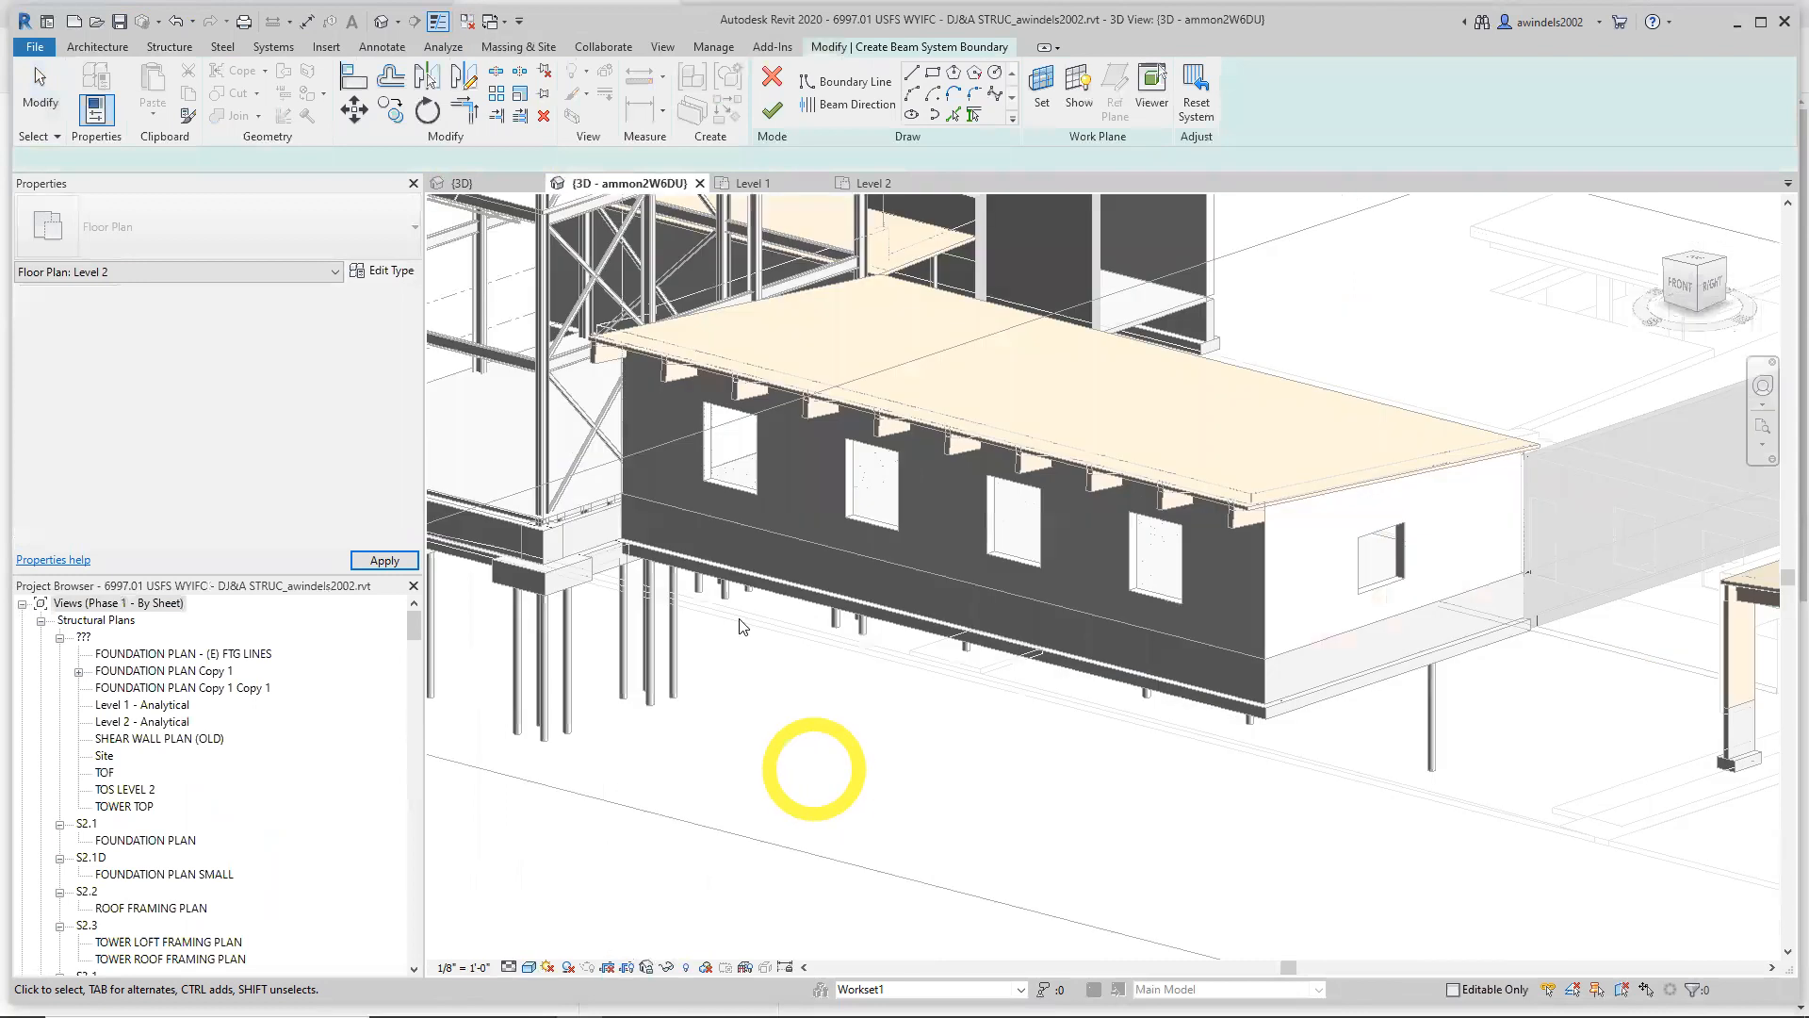
{"action": "middle_click_drag", "start_coordinate": [749, 653], "coordinate": [1110, 657]}
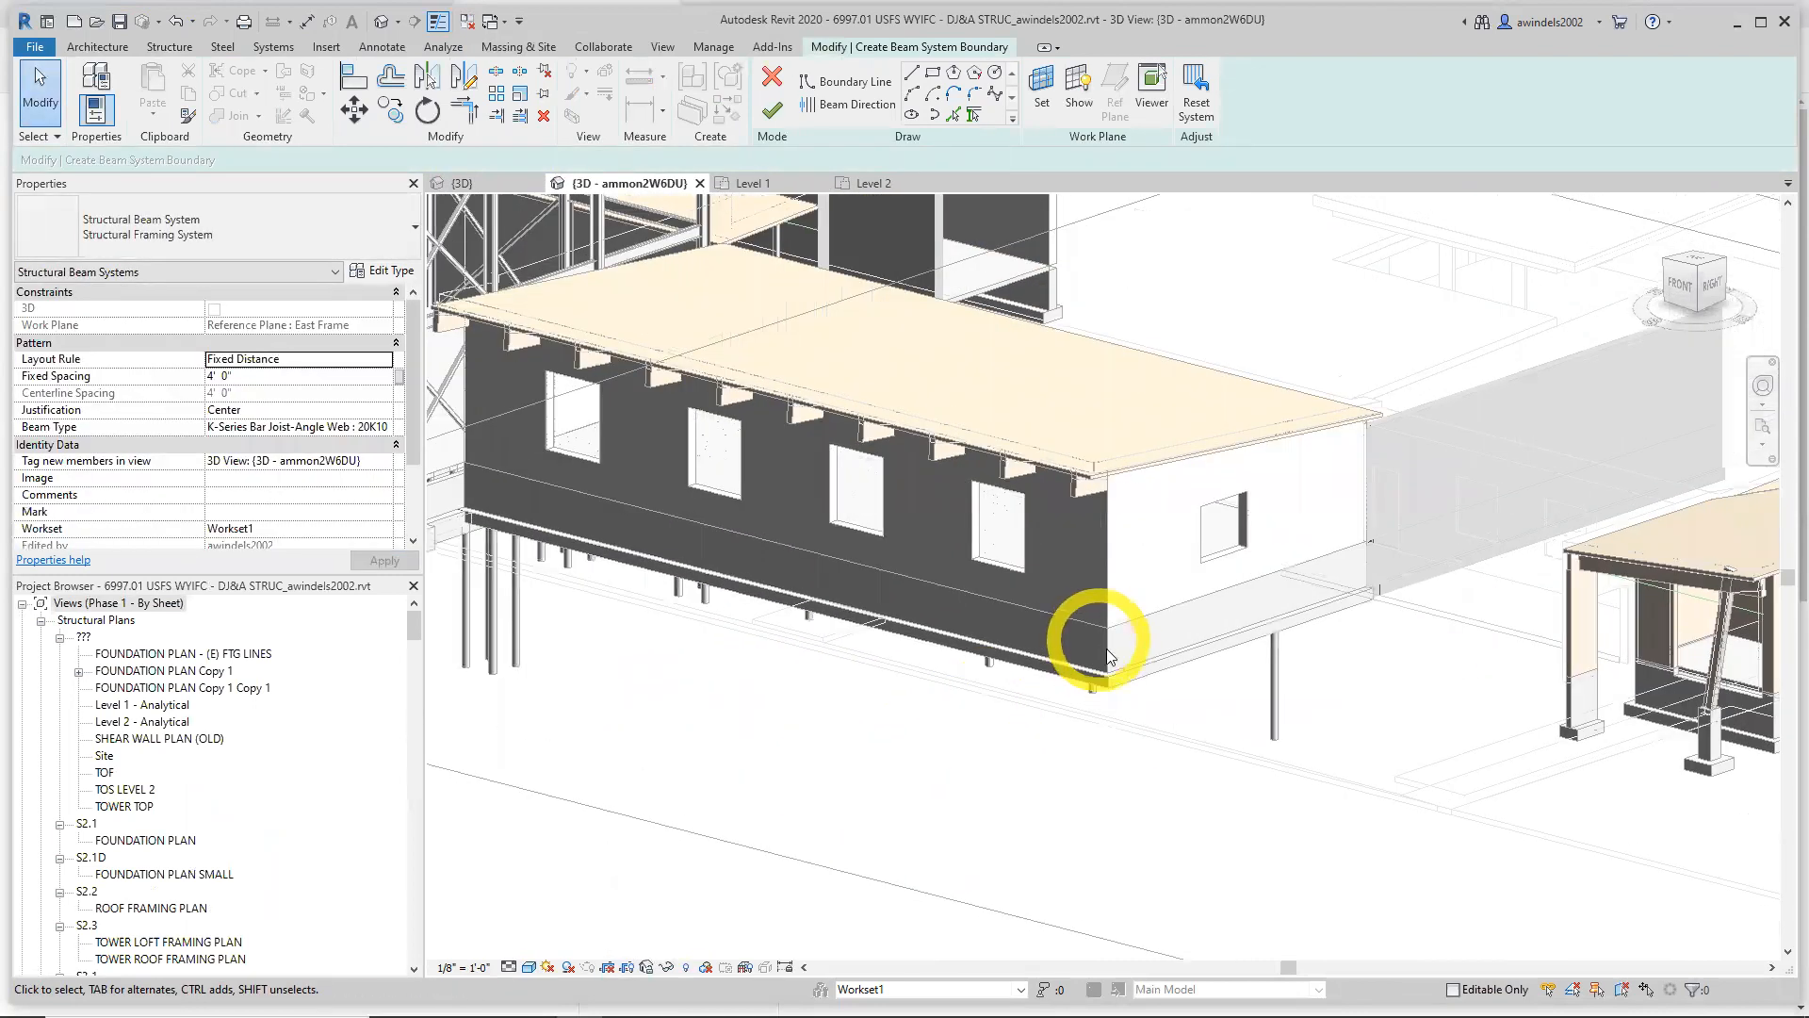
{"action": "scroll", "coordinate": [1109, 657], "scroll_direction": "down", "scroll_amount": 4}
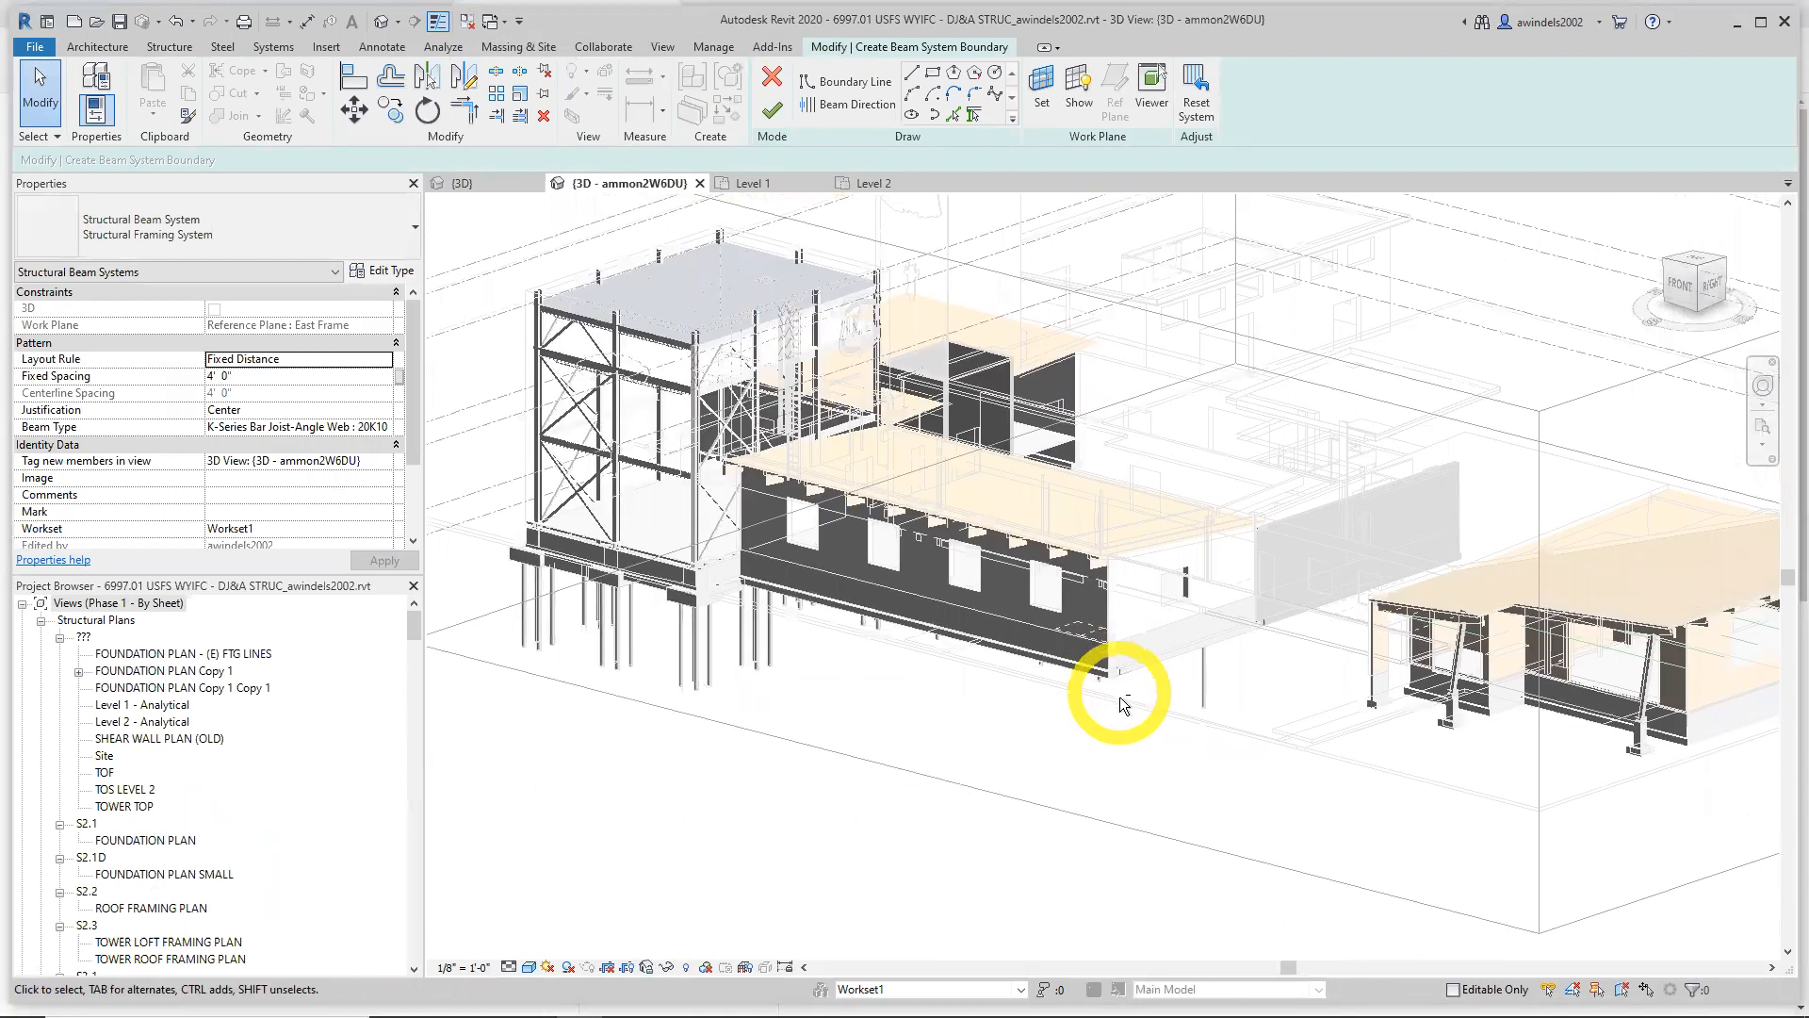
Raise the structural project's 3D view detail level and set its visual style to Shaded
{"action": "left_click", "coordinate": [509, 970]}
{"action": "left_click", "coordinate": [524, 947]}
{"action": "left_click", "coordinate": [533, 967]}
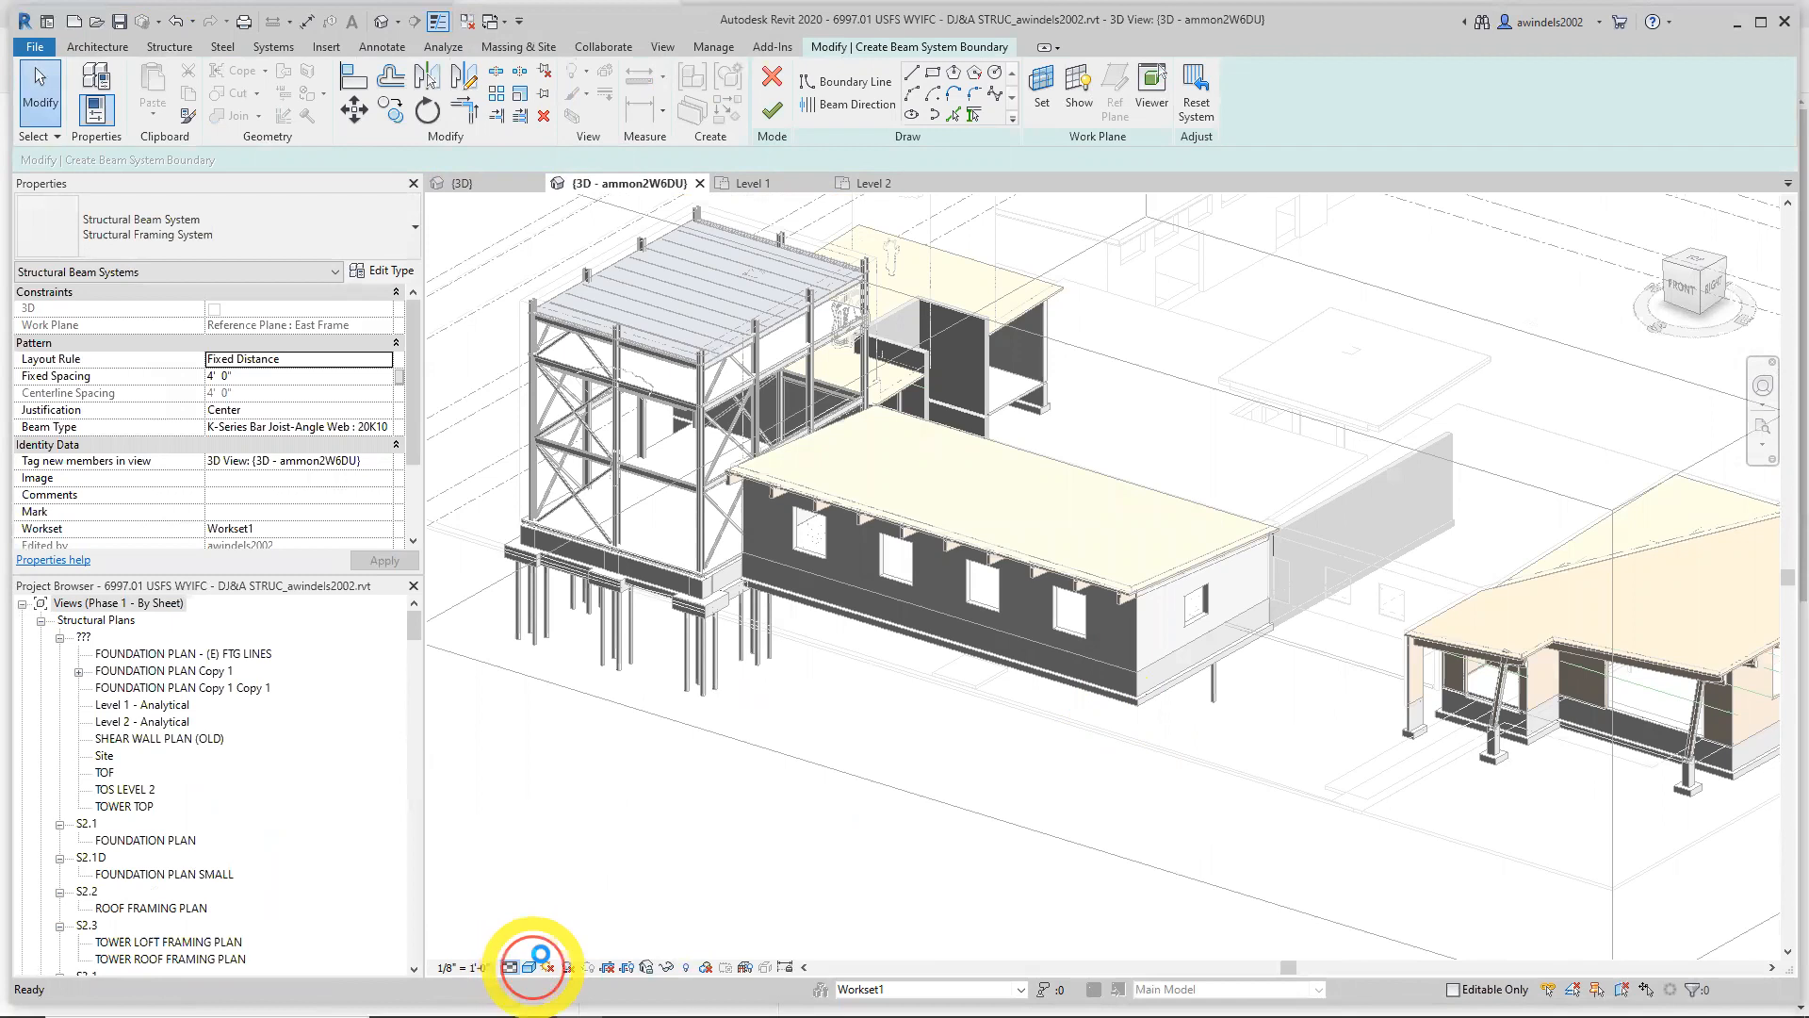
{"action": "left_click", "coordinate": [530, 967]}
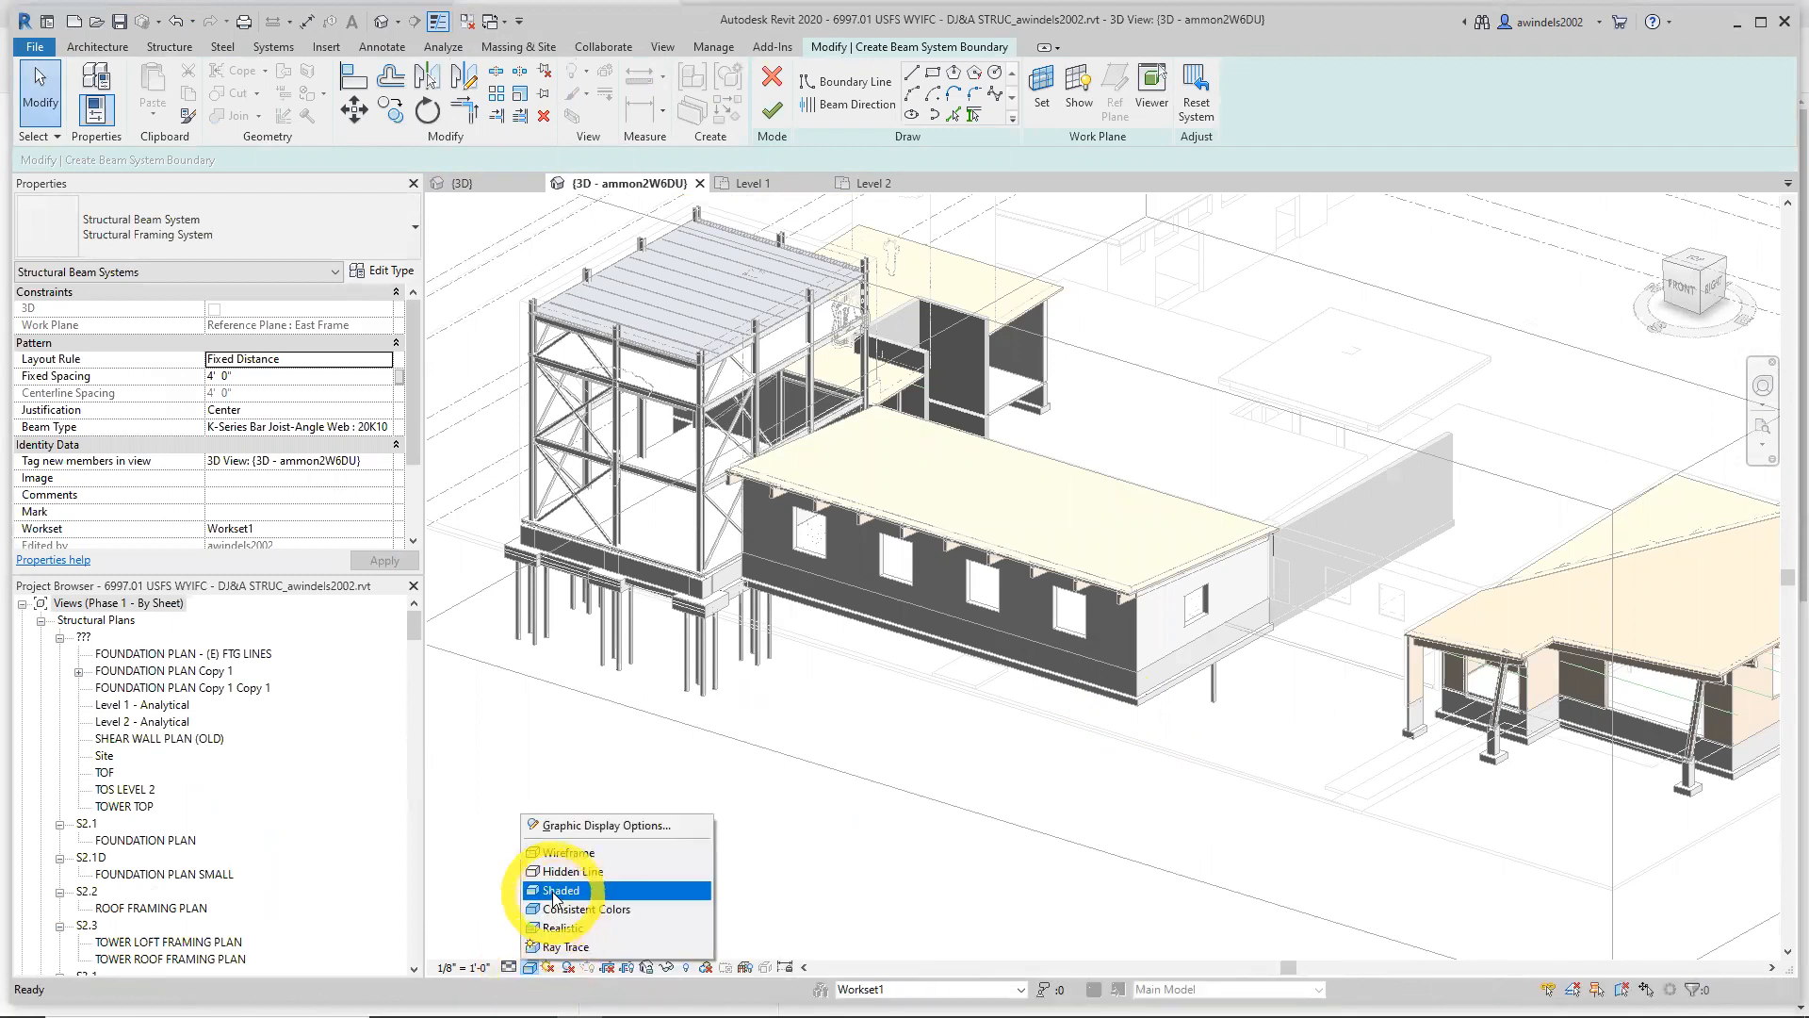
{"action": "left_click", "coordinate": [556, 890]}
{"action": "scroll", "coordinate": [868, 727], "scroll_direction": "up", "scroll_amount": 3}
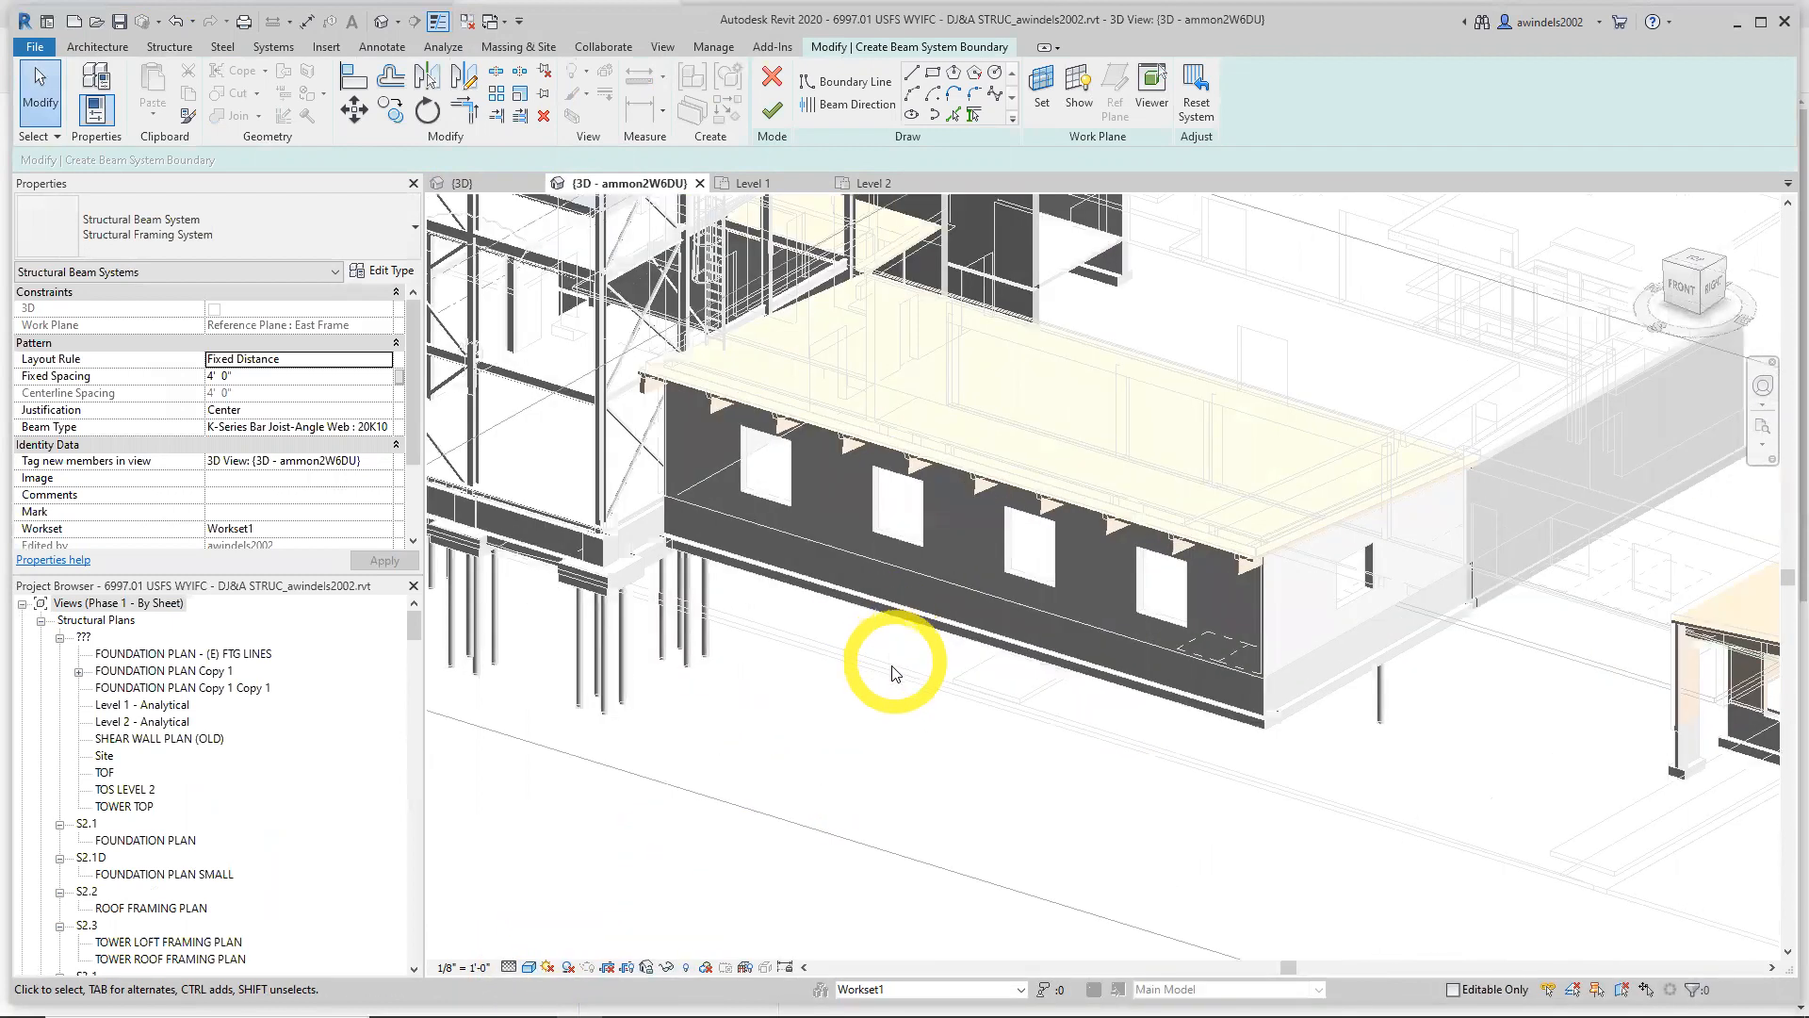
{"action": "scroll", "coordinate": [926, 785], "scroll_direction": "down", "scroll_amount": 3}
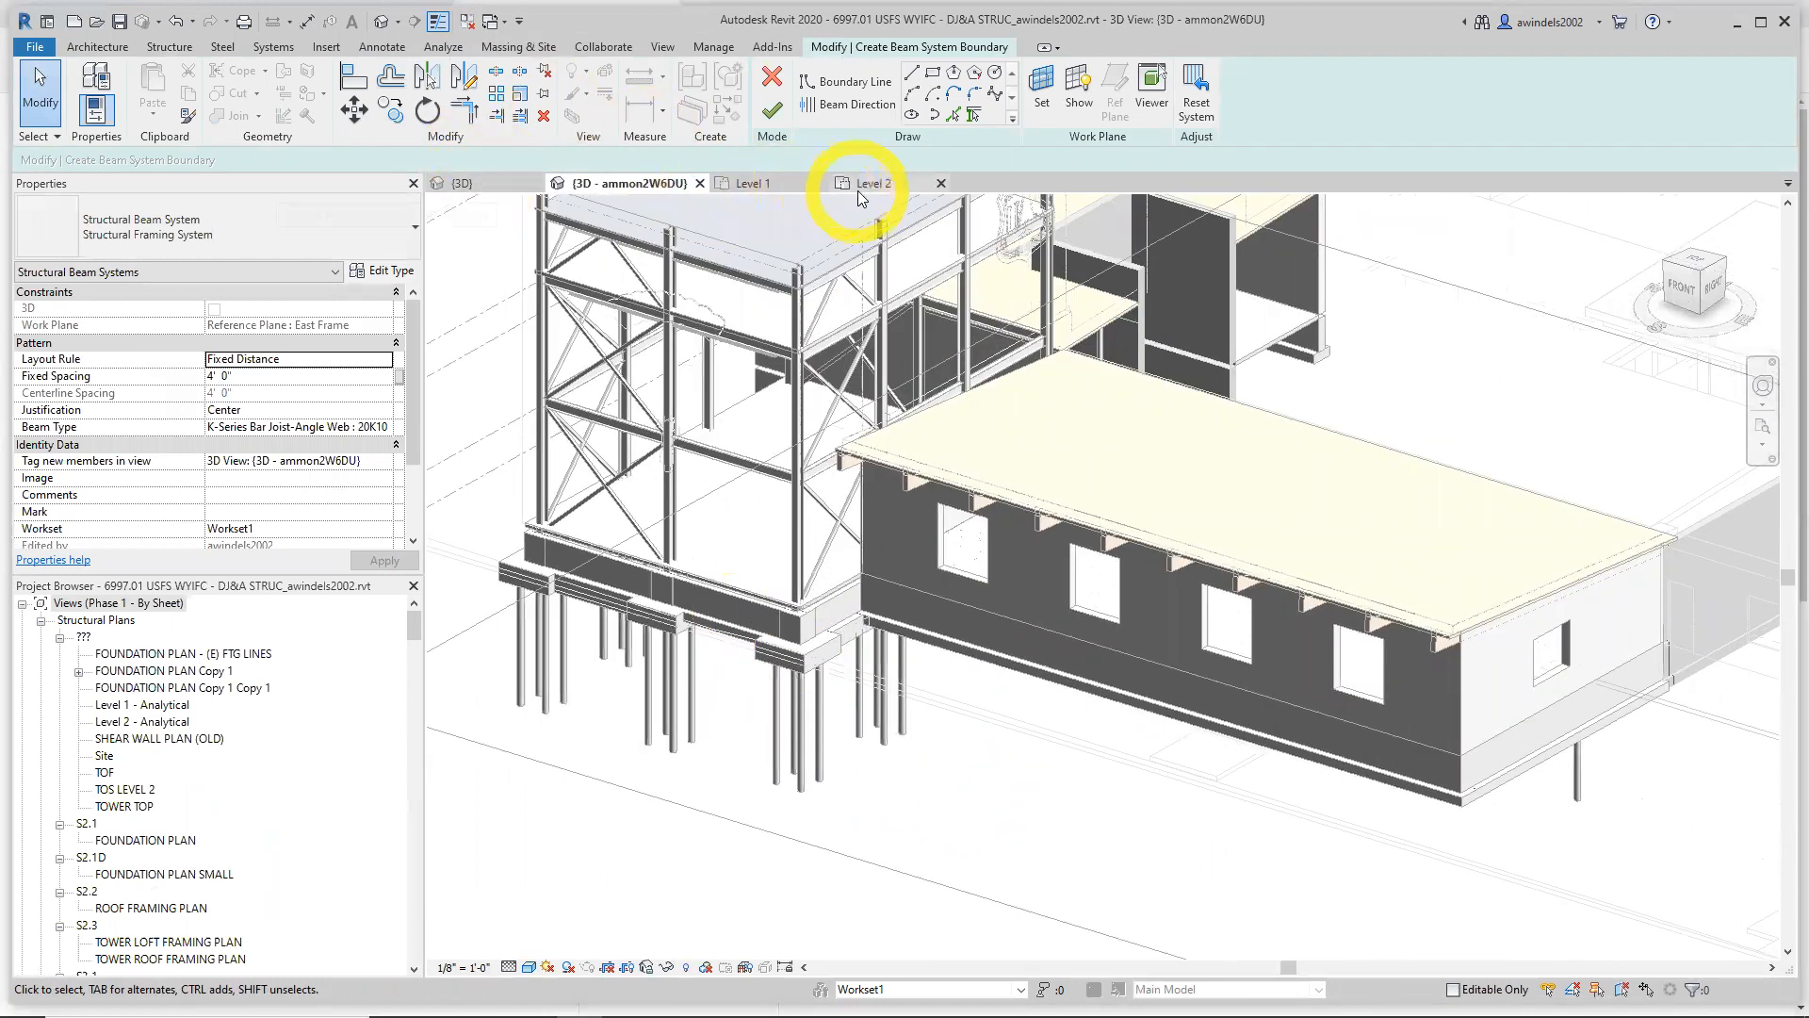
Temporarily hide the Grids category in the Level 1 plan
{"action": "left_click", "coordinate": [786, 183]}
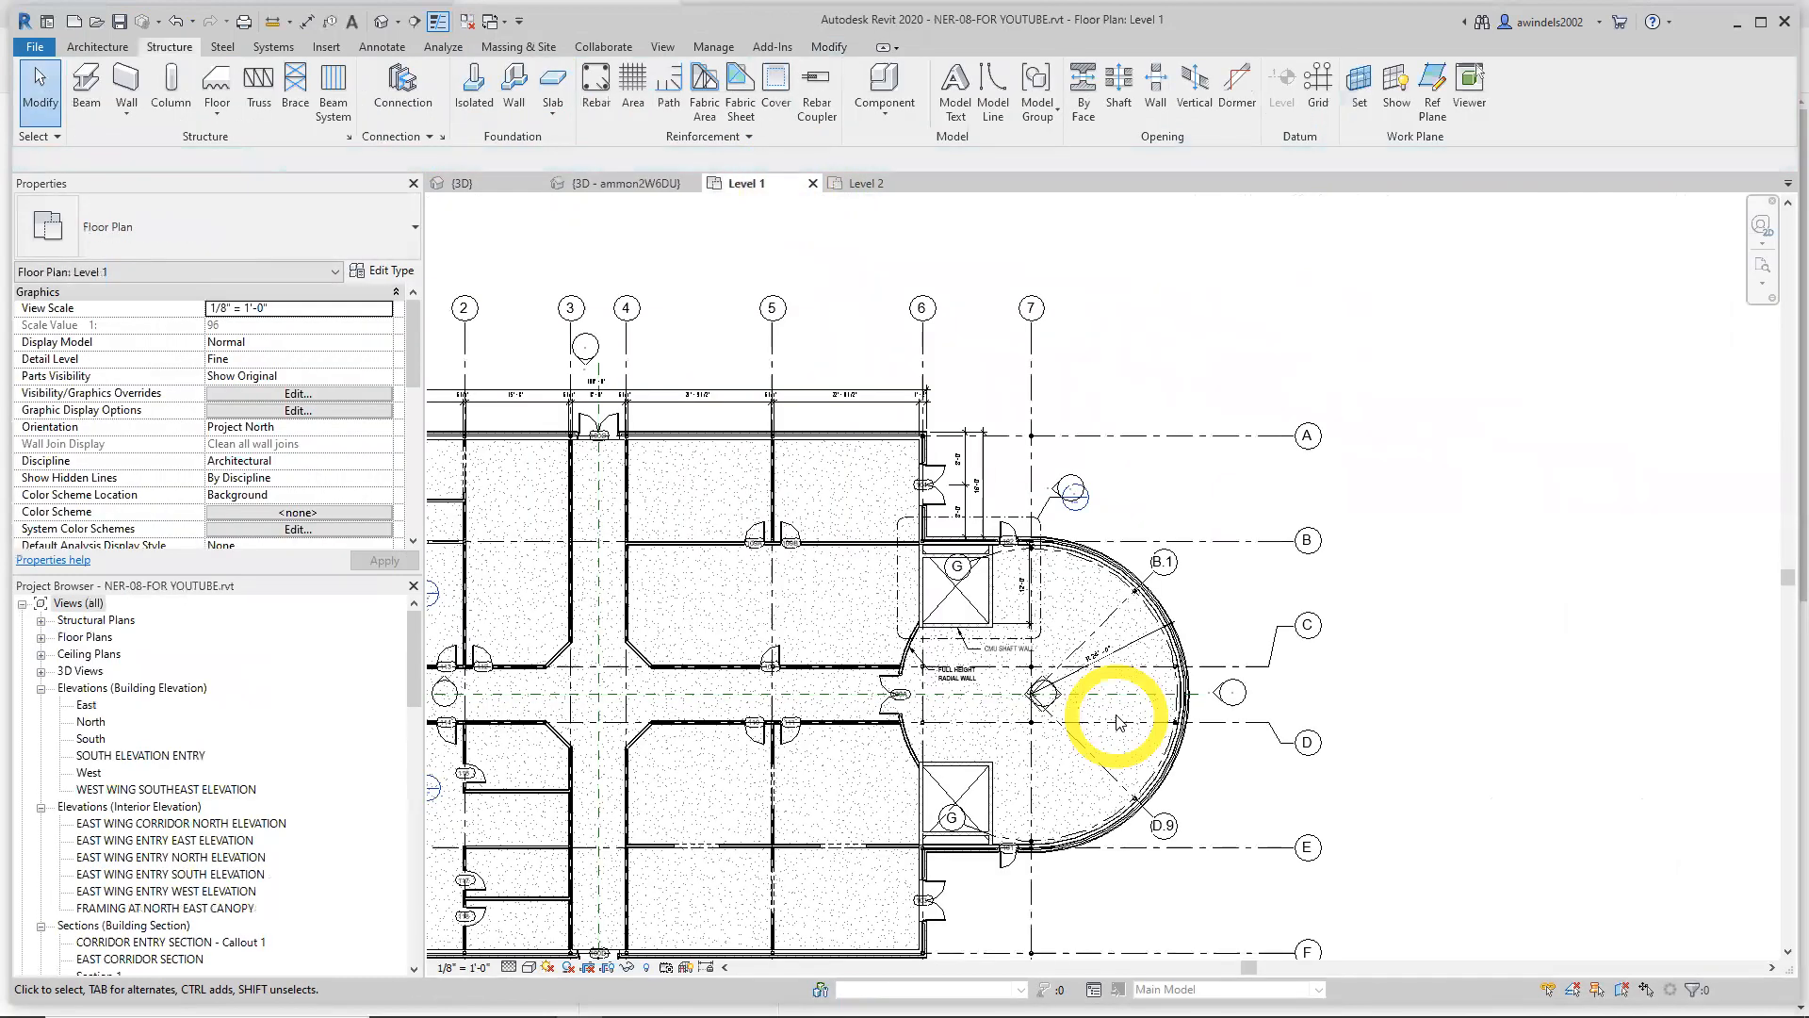
{"action": "scroll", "coordinate": [1206, 679], "scroll_direction": "down", "scroll_amount": 3}
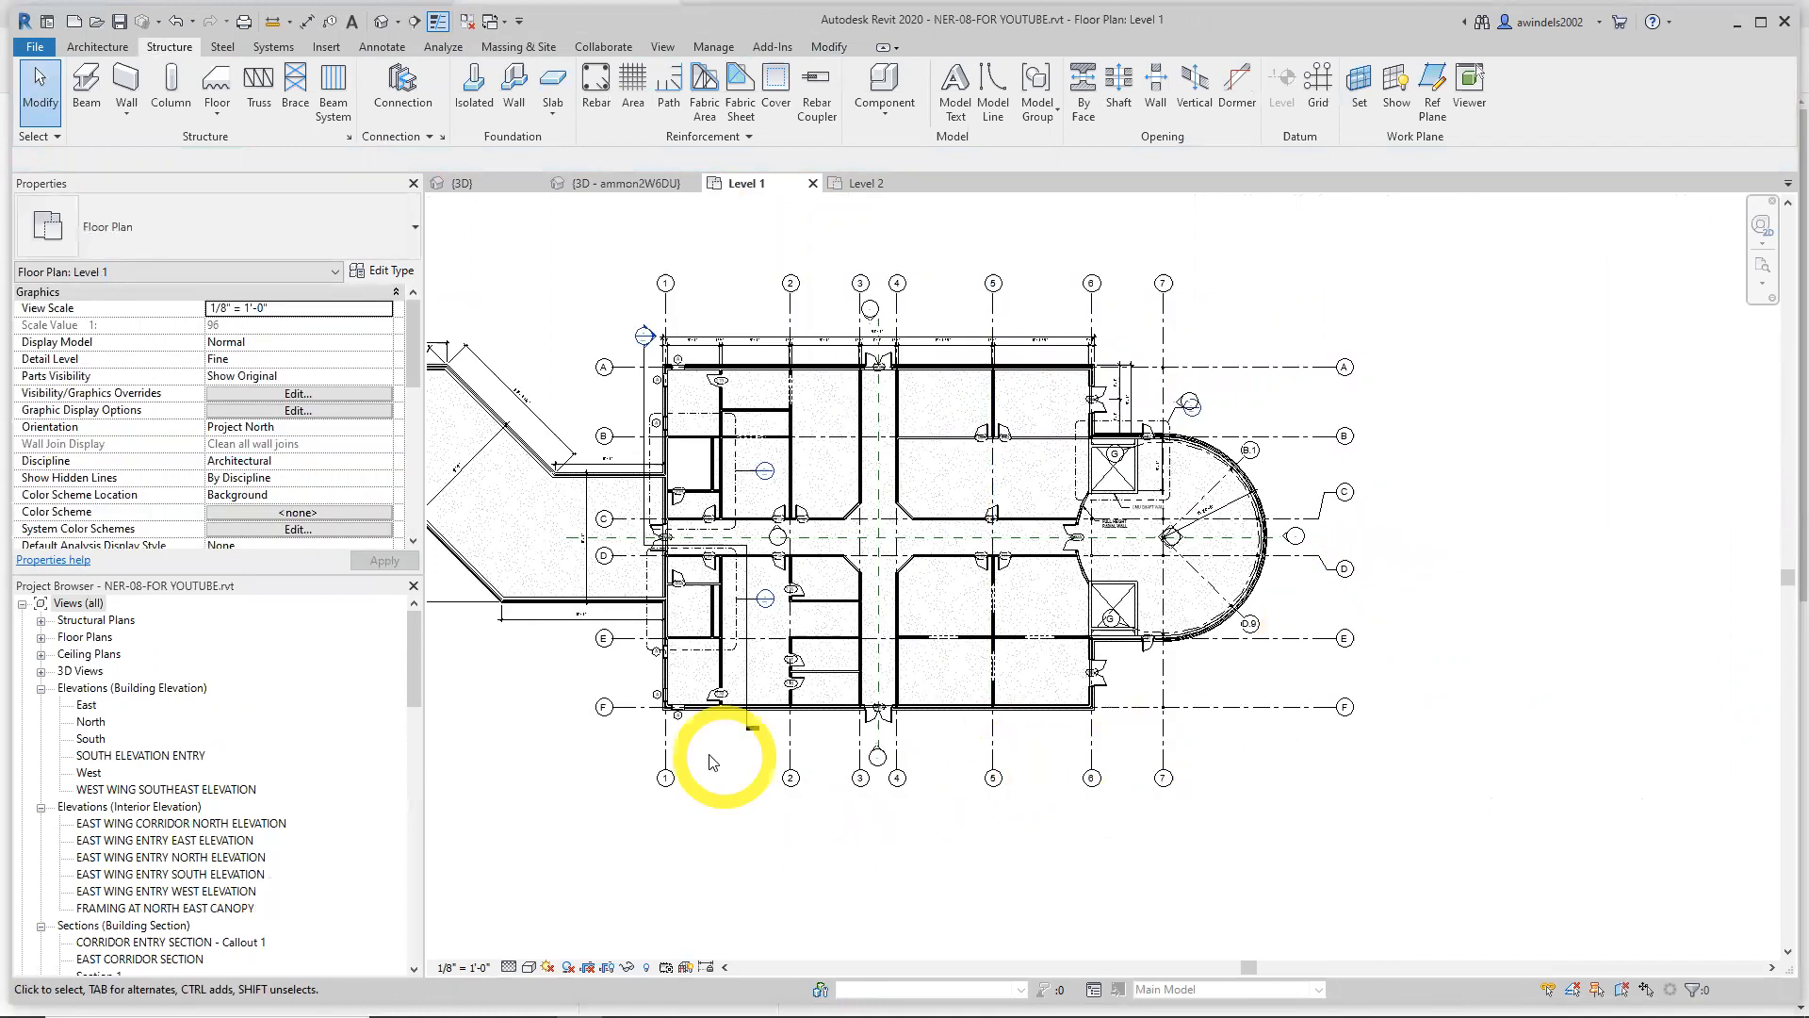
{"action": "left_click", "coordinate": [664, 744]}
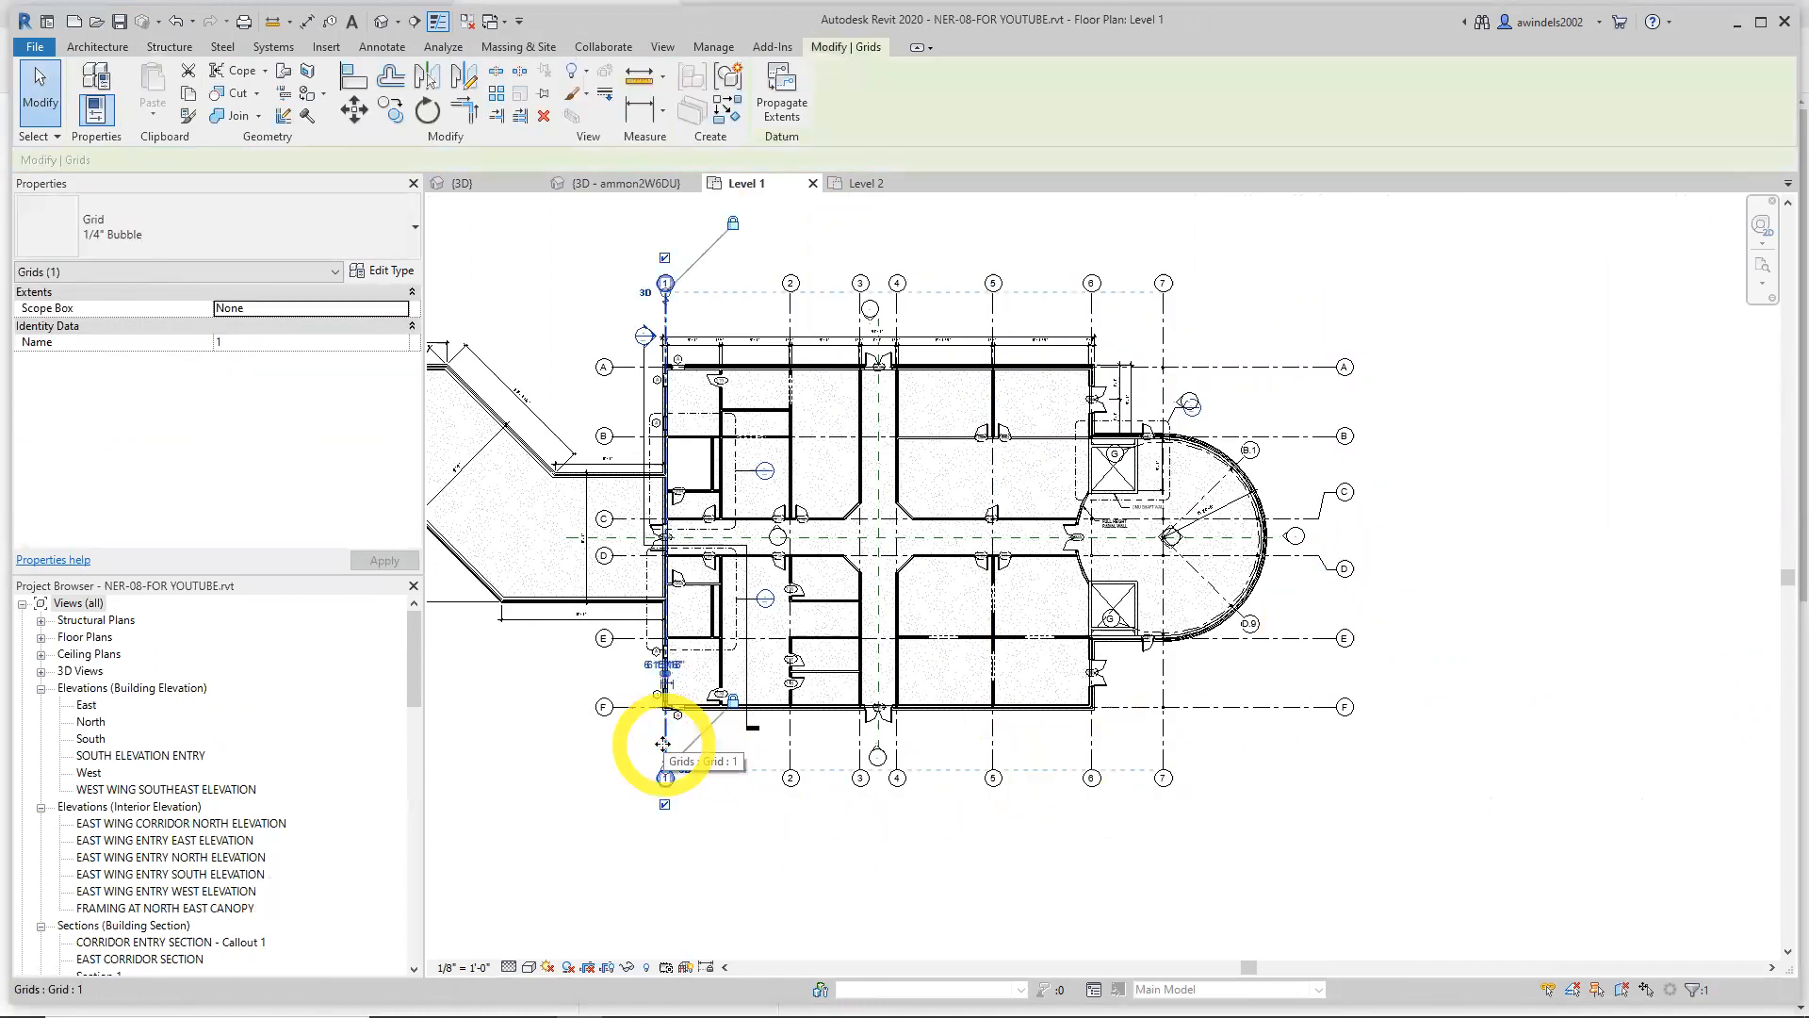
{"action": "left_click", "coordinate": [628, 971]}
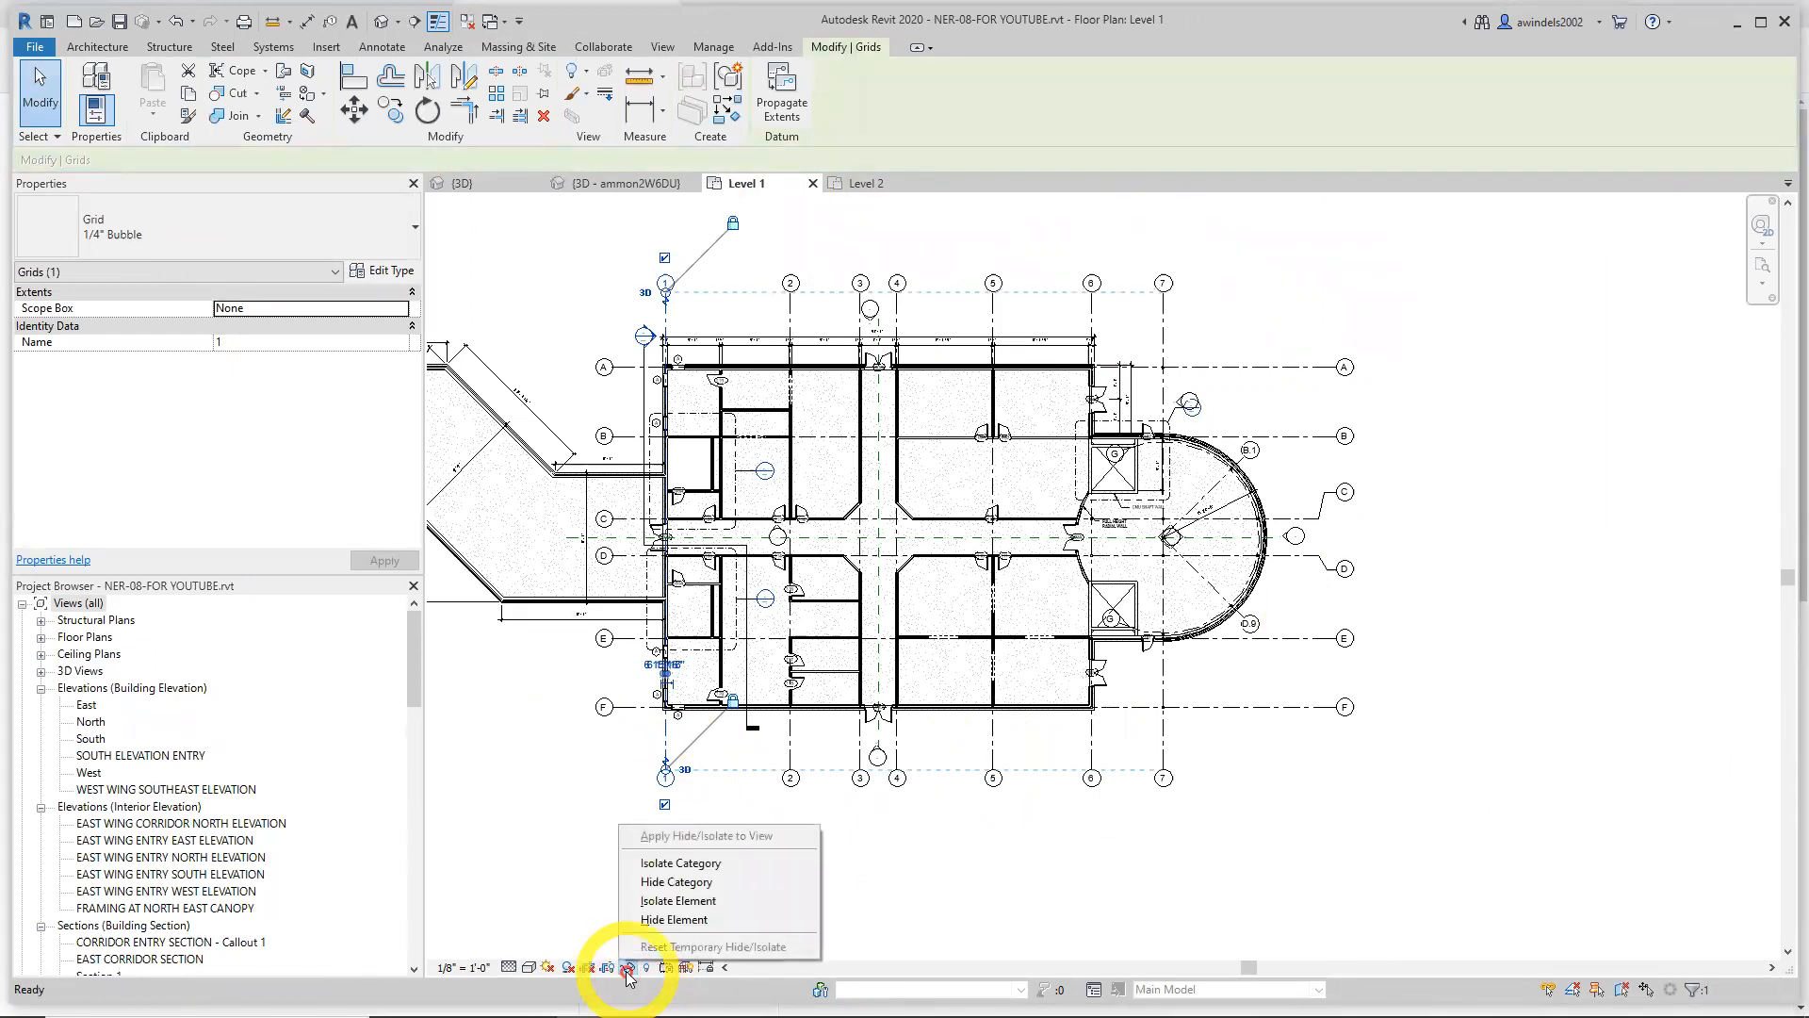
{"action": "left_click", "coordinate": [719, 886]}
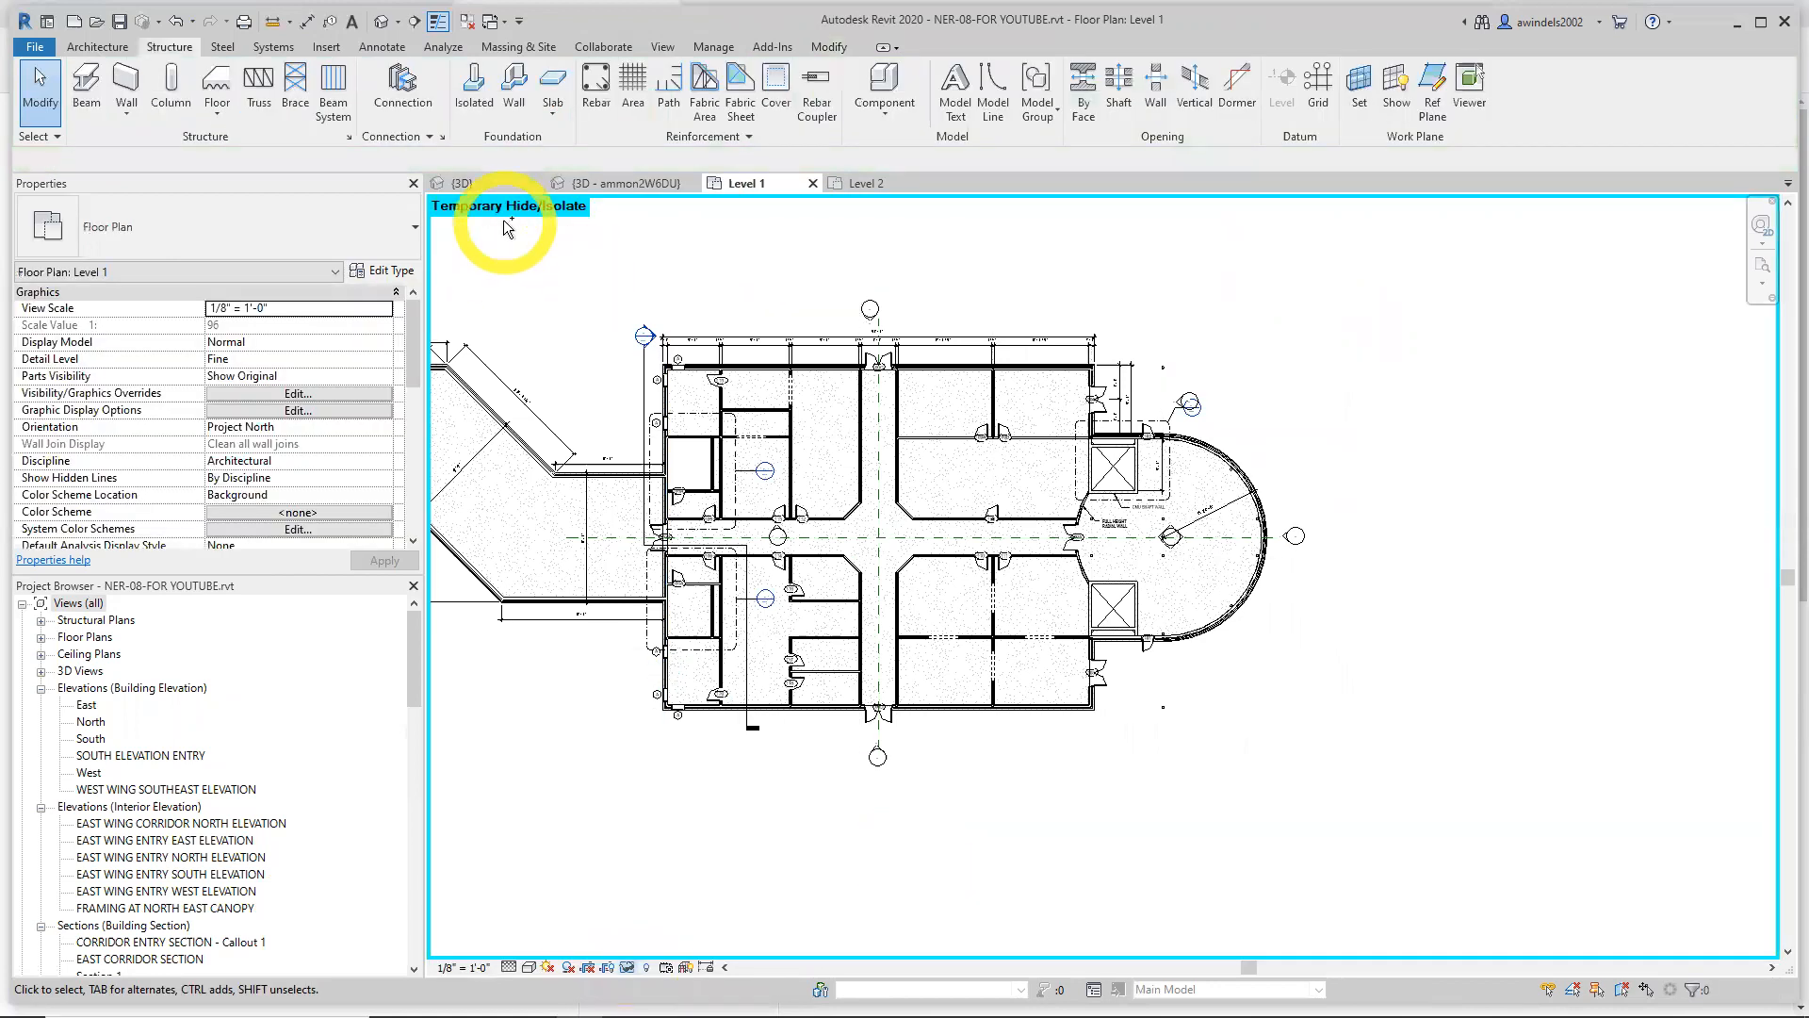
{"action": "key", "text": "ctrl"}
{"action": "key", "text": "ctrl"}
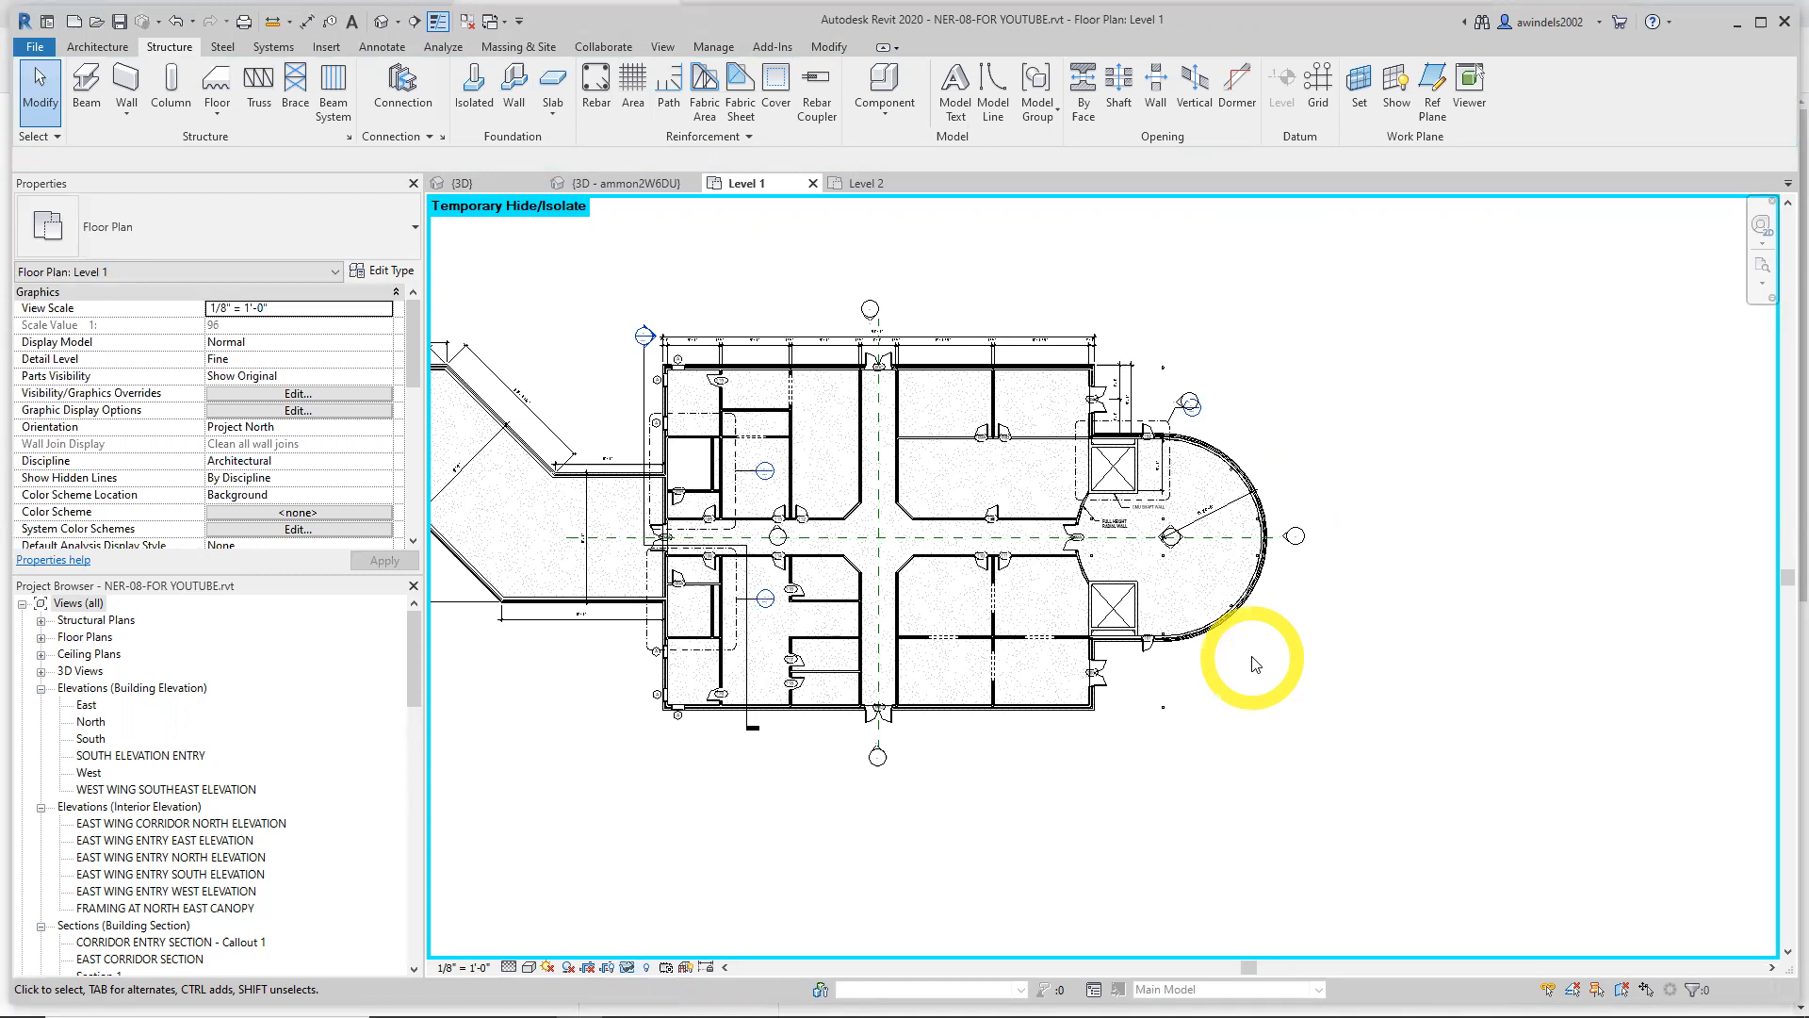
Start a structural wall in the Level 1 plan using the Foundation - 12" Concrete basic wall type
{"action": "left_click", "coordinate": [102, 46]}
{"action": "left_click", "coordinate": [168, 47]}
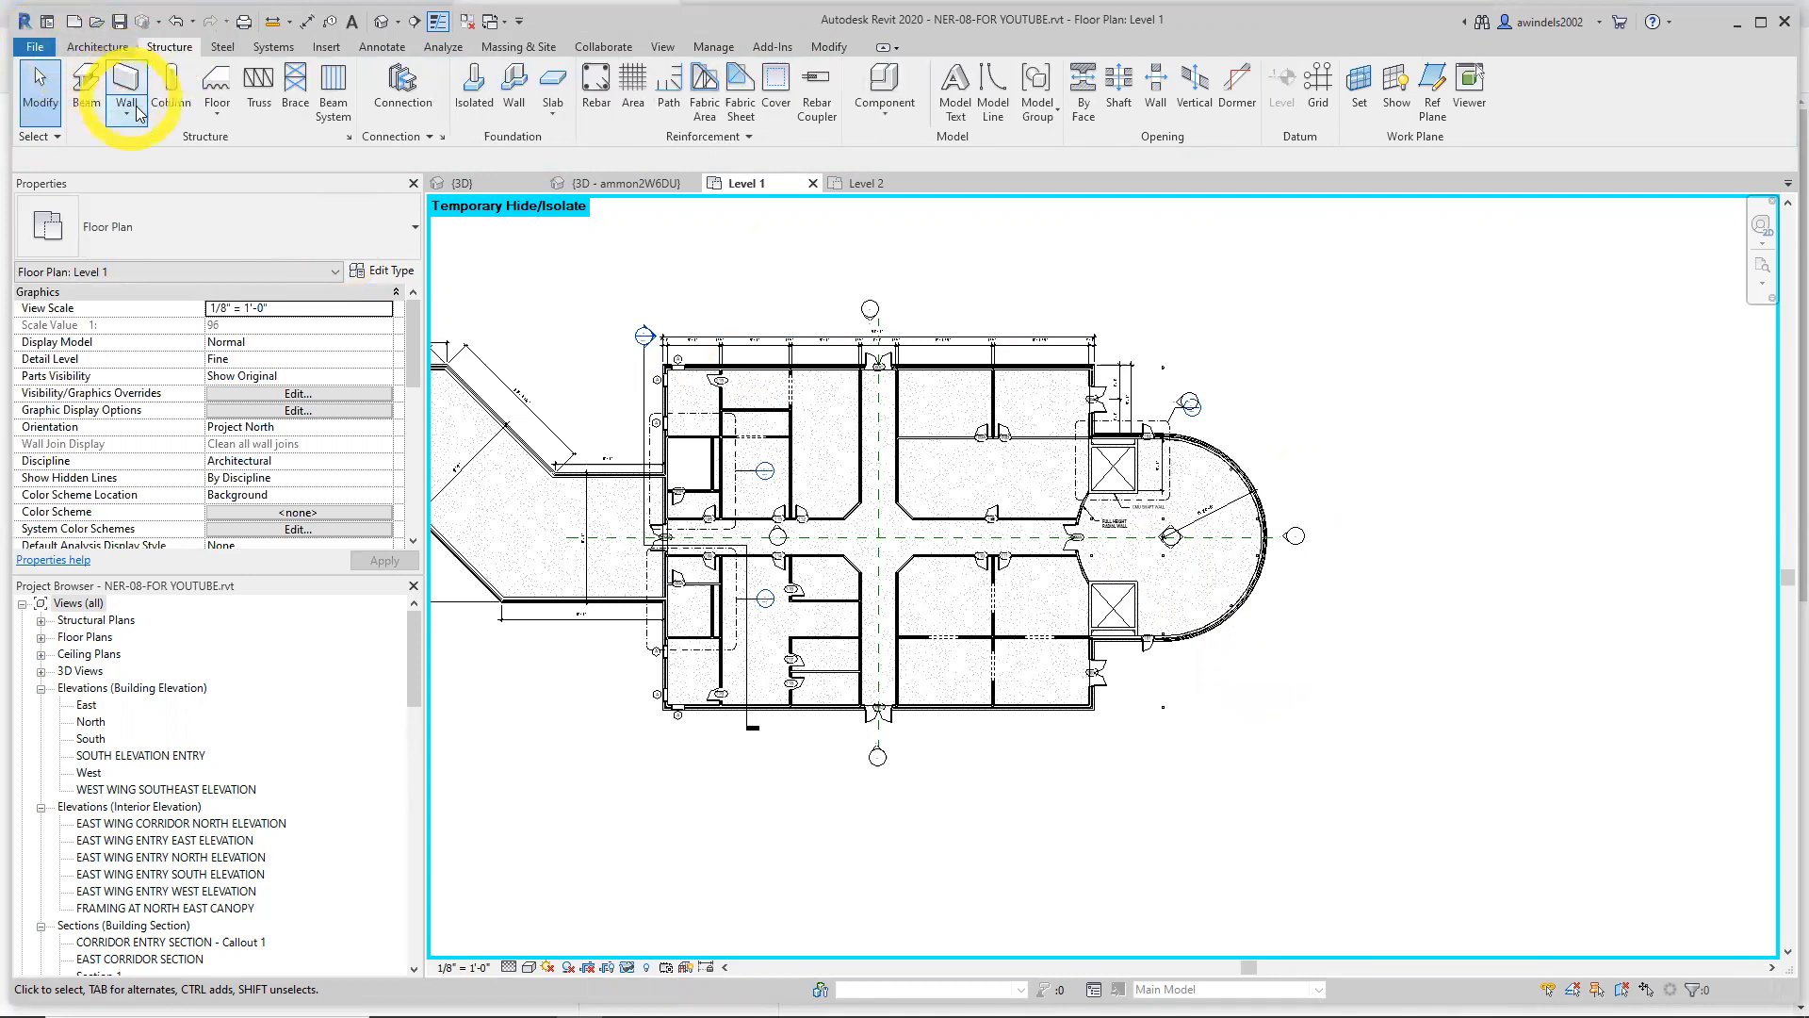
{"action": "left_click", "coordinate": [137, 113]}
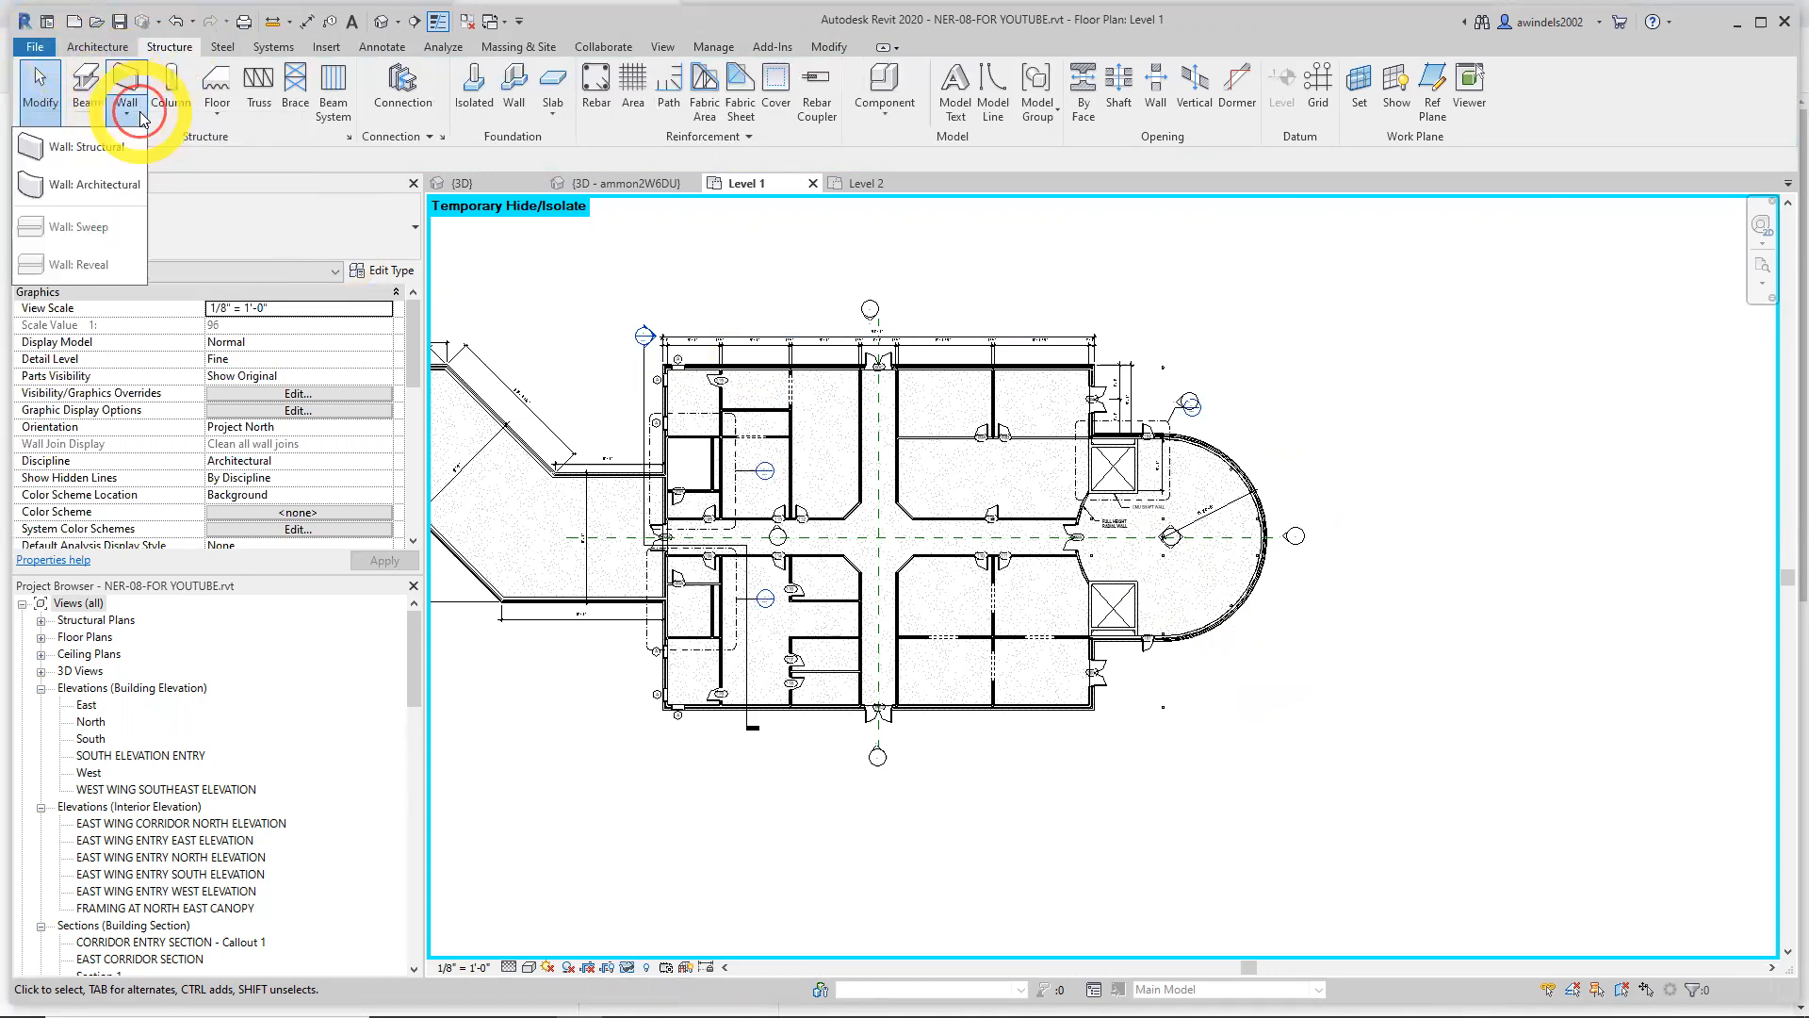
{"action": "left_click", "coordinate": [118, 166]}
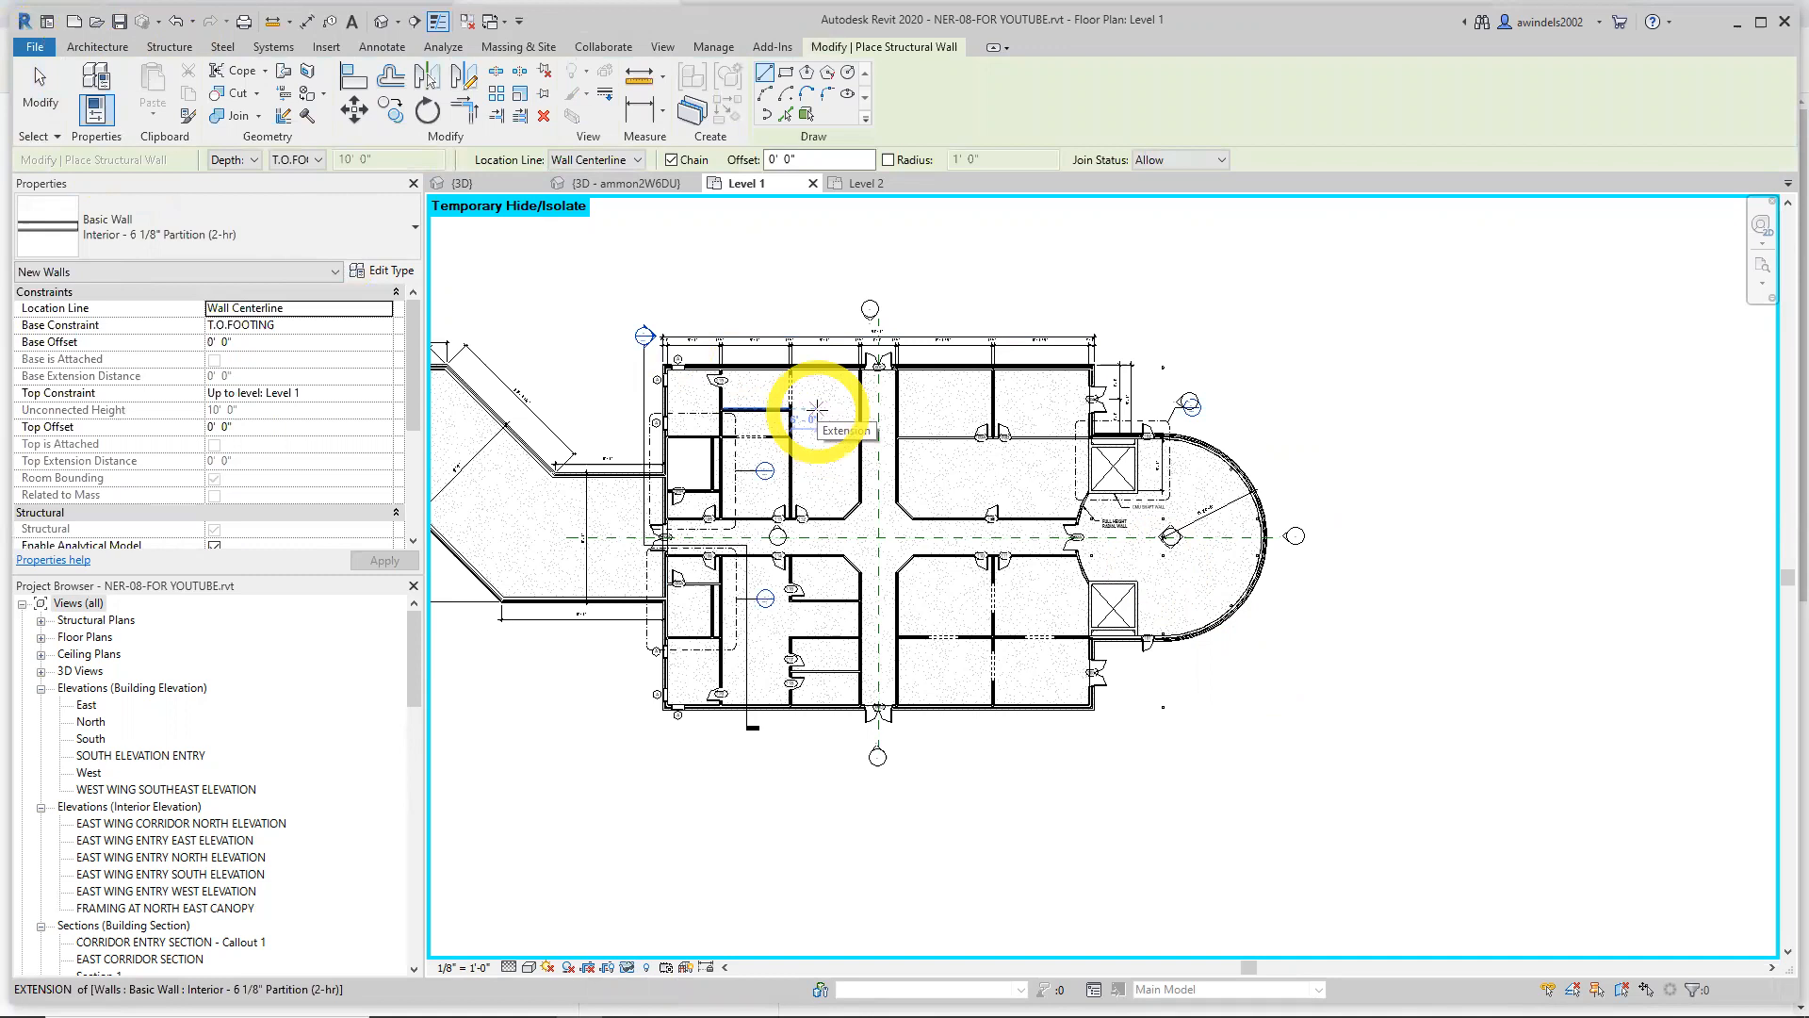
{"action": "left_click", "coordinate": [246, 226]}
{"action": "left_click", "coordinate": [244, 224]}
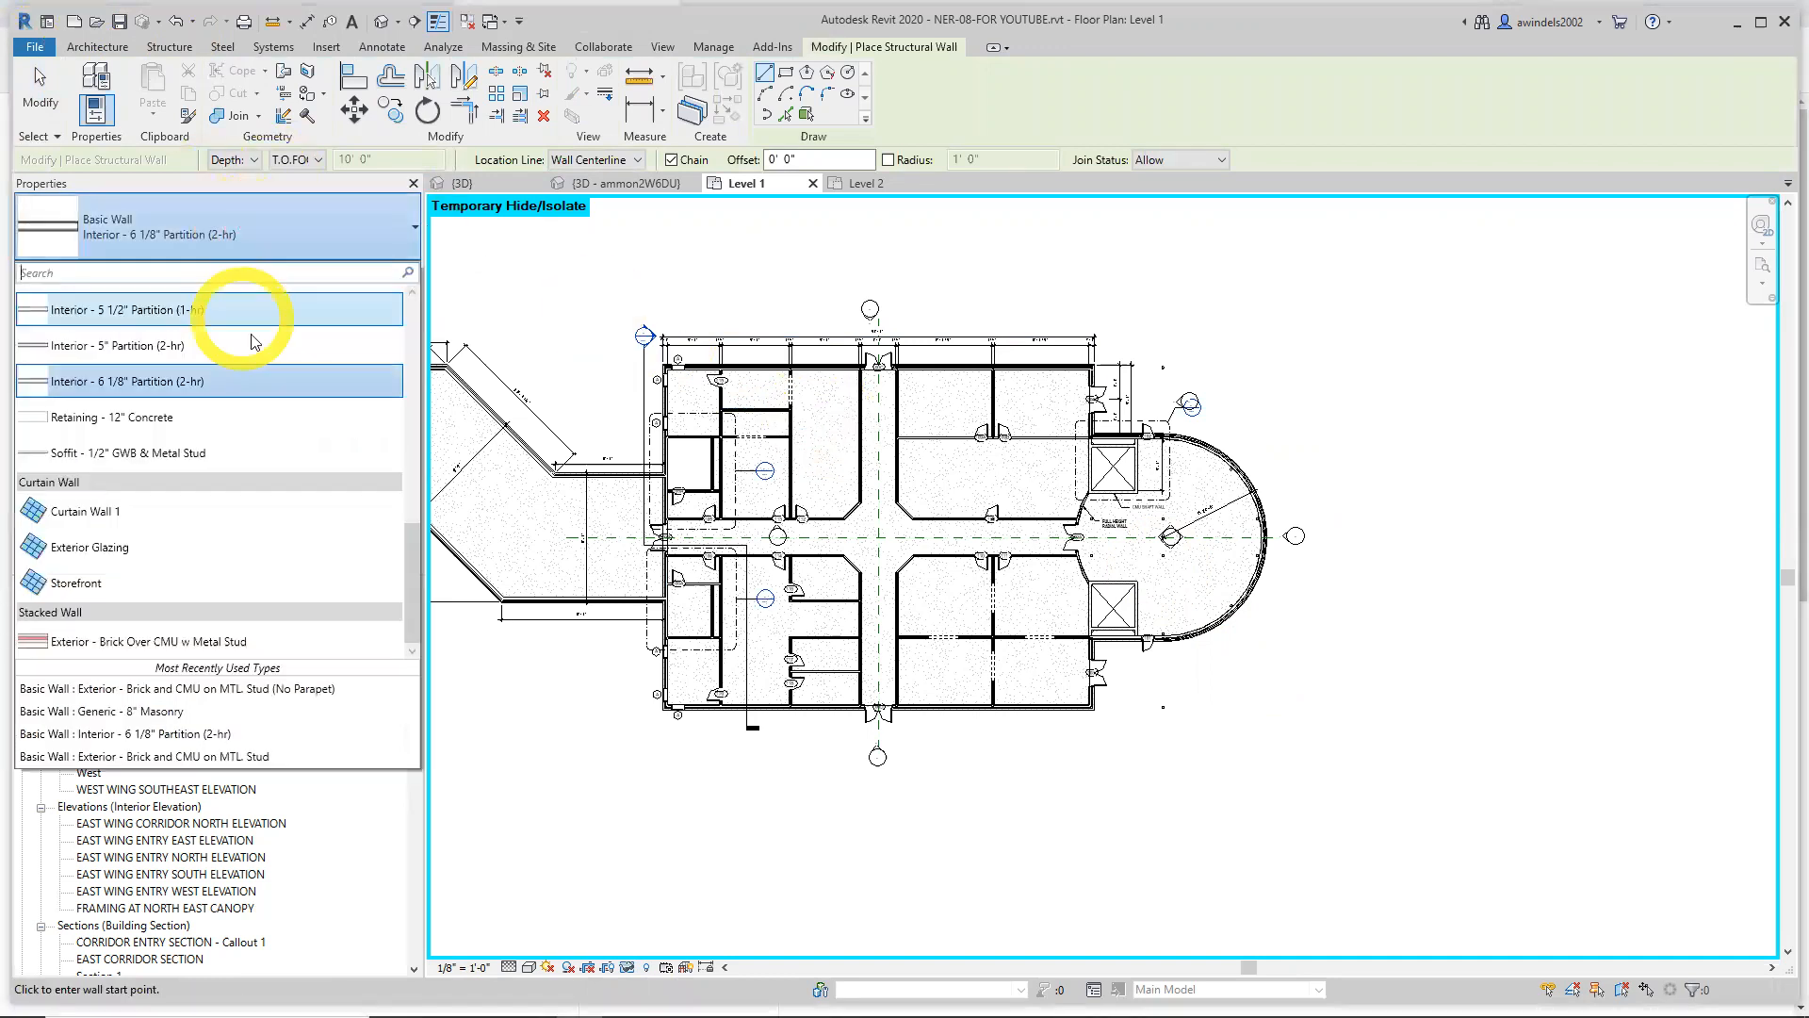
{"action": "scroll", "coordinate": [271, 407], "scroll_direction": "up", "scroll_amount": 3}
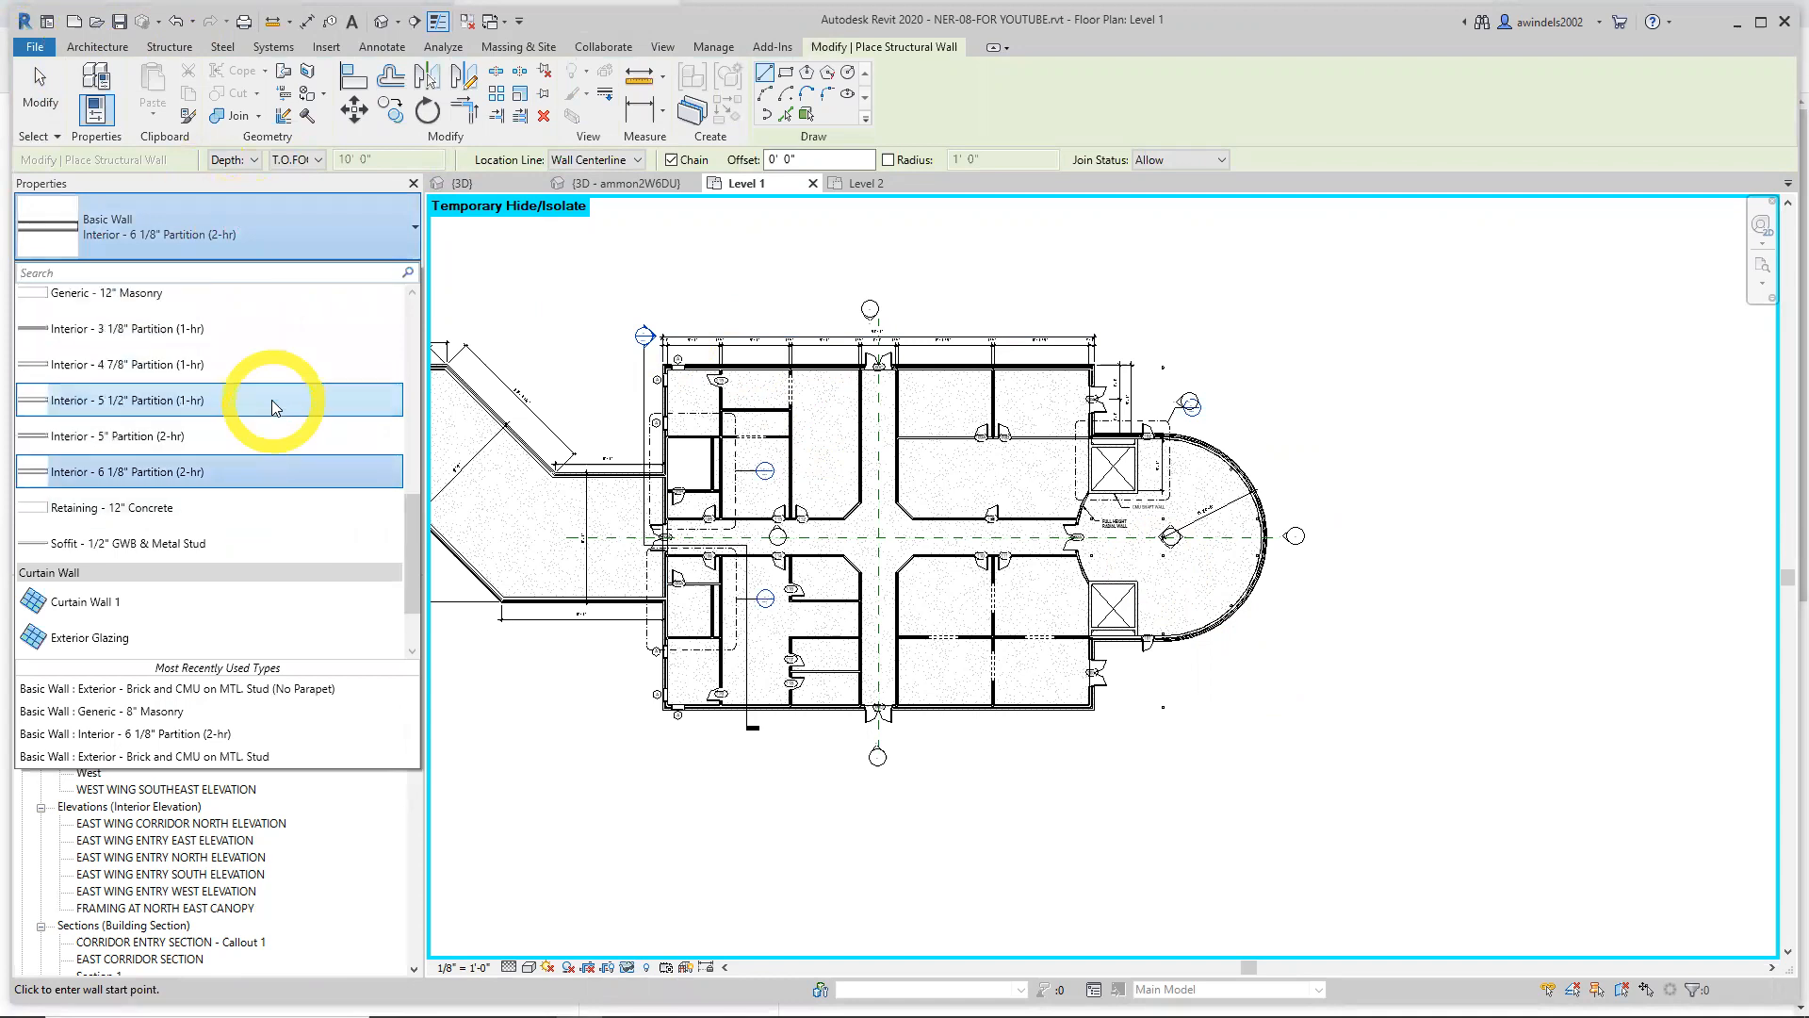
{"action": "scroll", "coordinate": [273, 407], "scroll_direction": "up", "scroll_amount": 1}
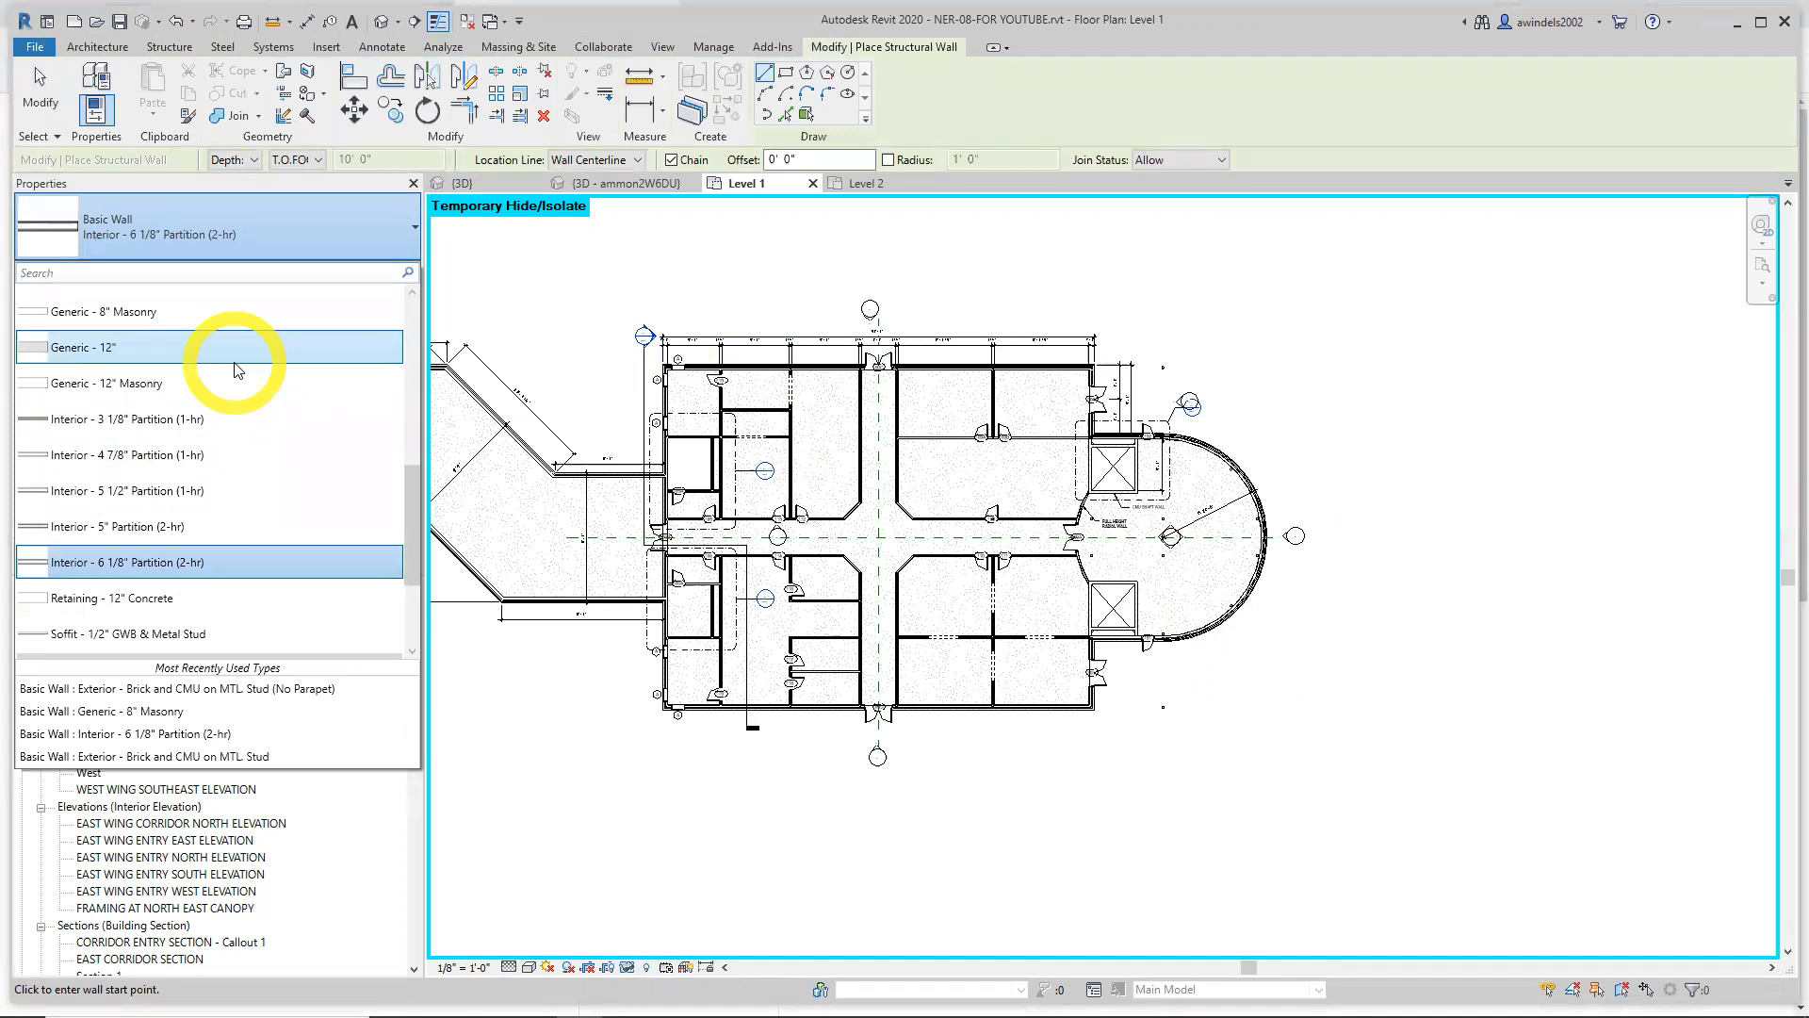
{"action": "scroll", "coordinate": [235, 370], "scroll_direction": "up", "scroll_amount": 6}
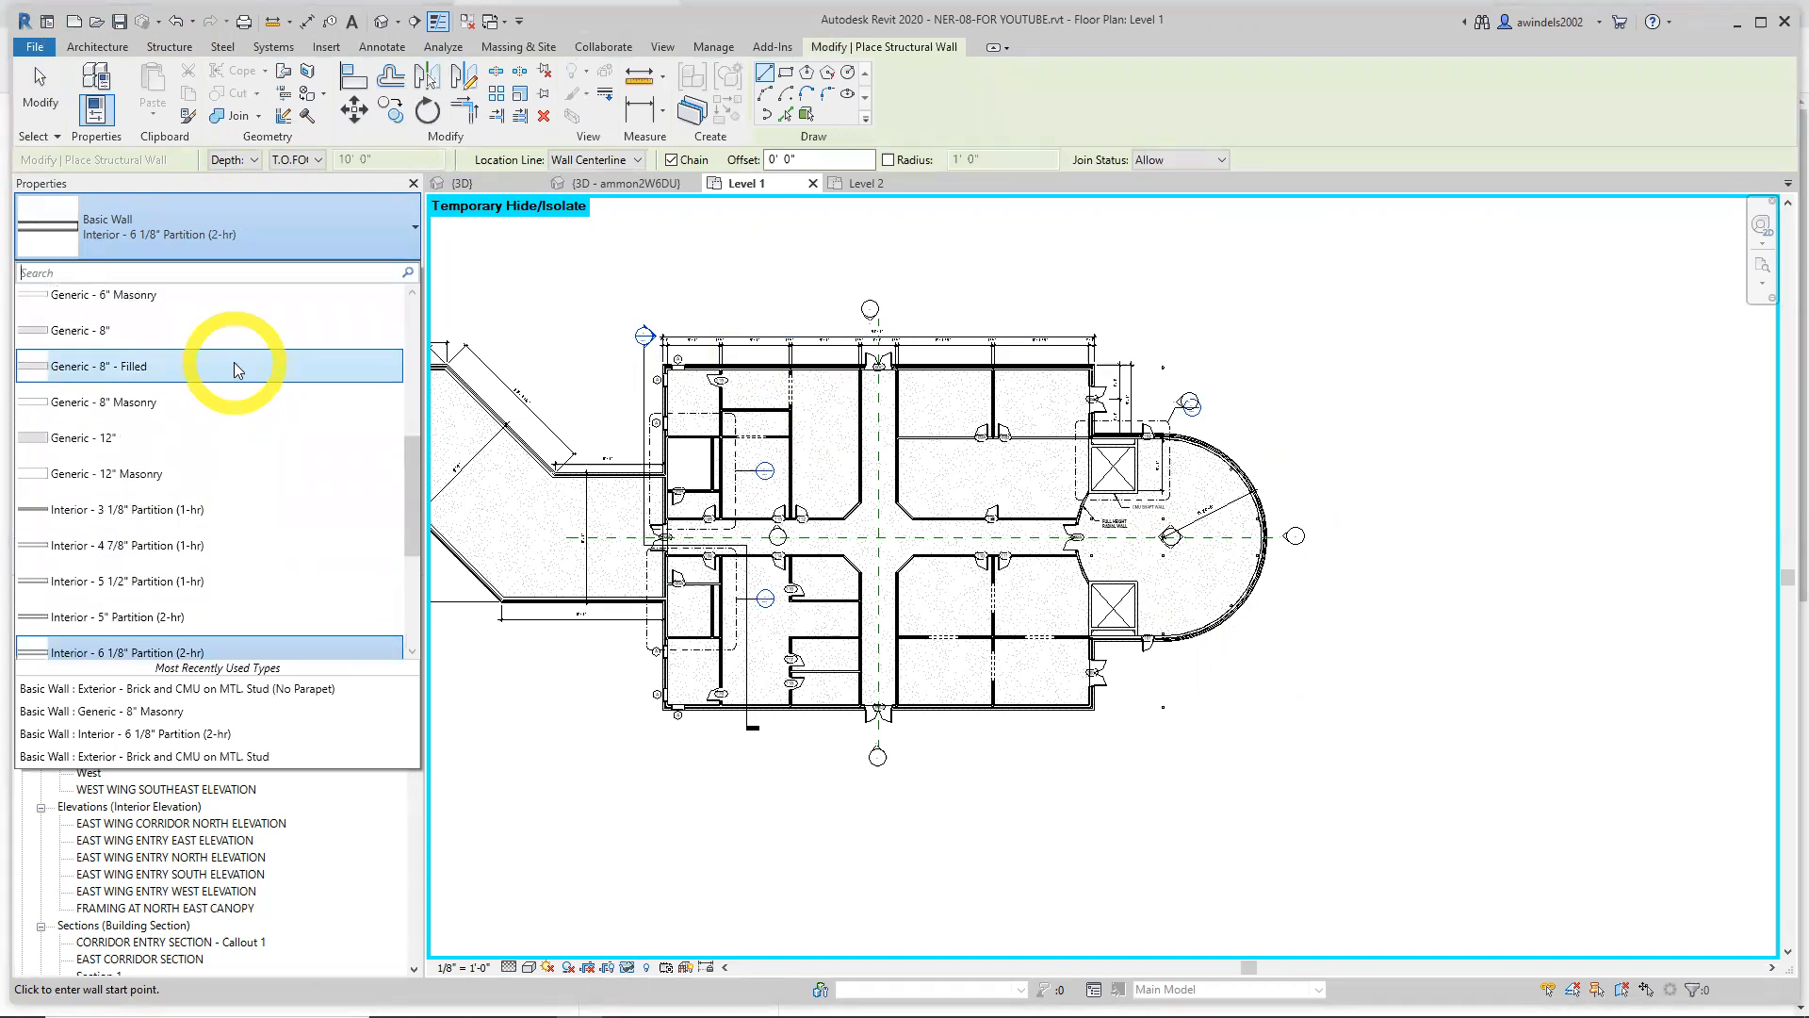
{"action": "mouse_move", "coordinate": [249, 373]}
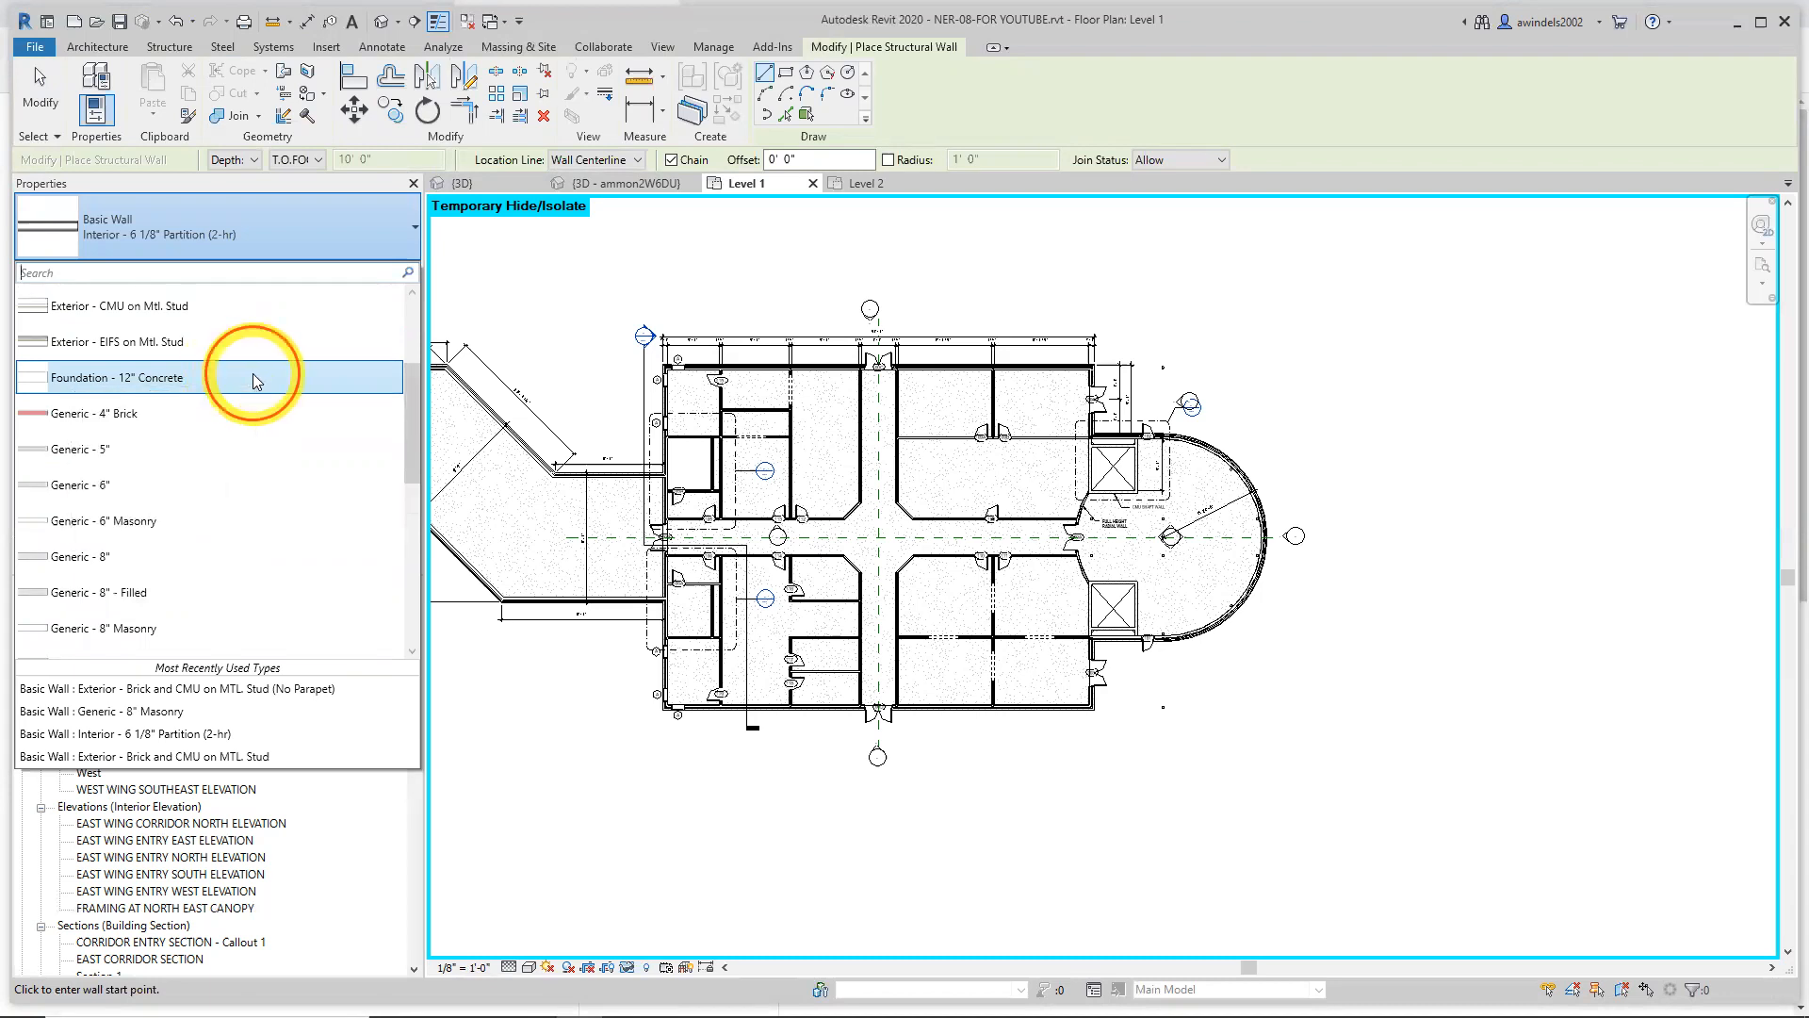
{"action": "left_click", "coordinate": [252, 381]}
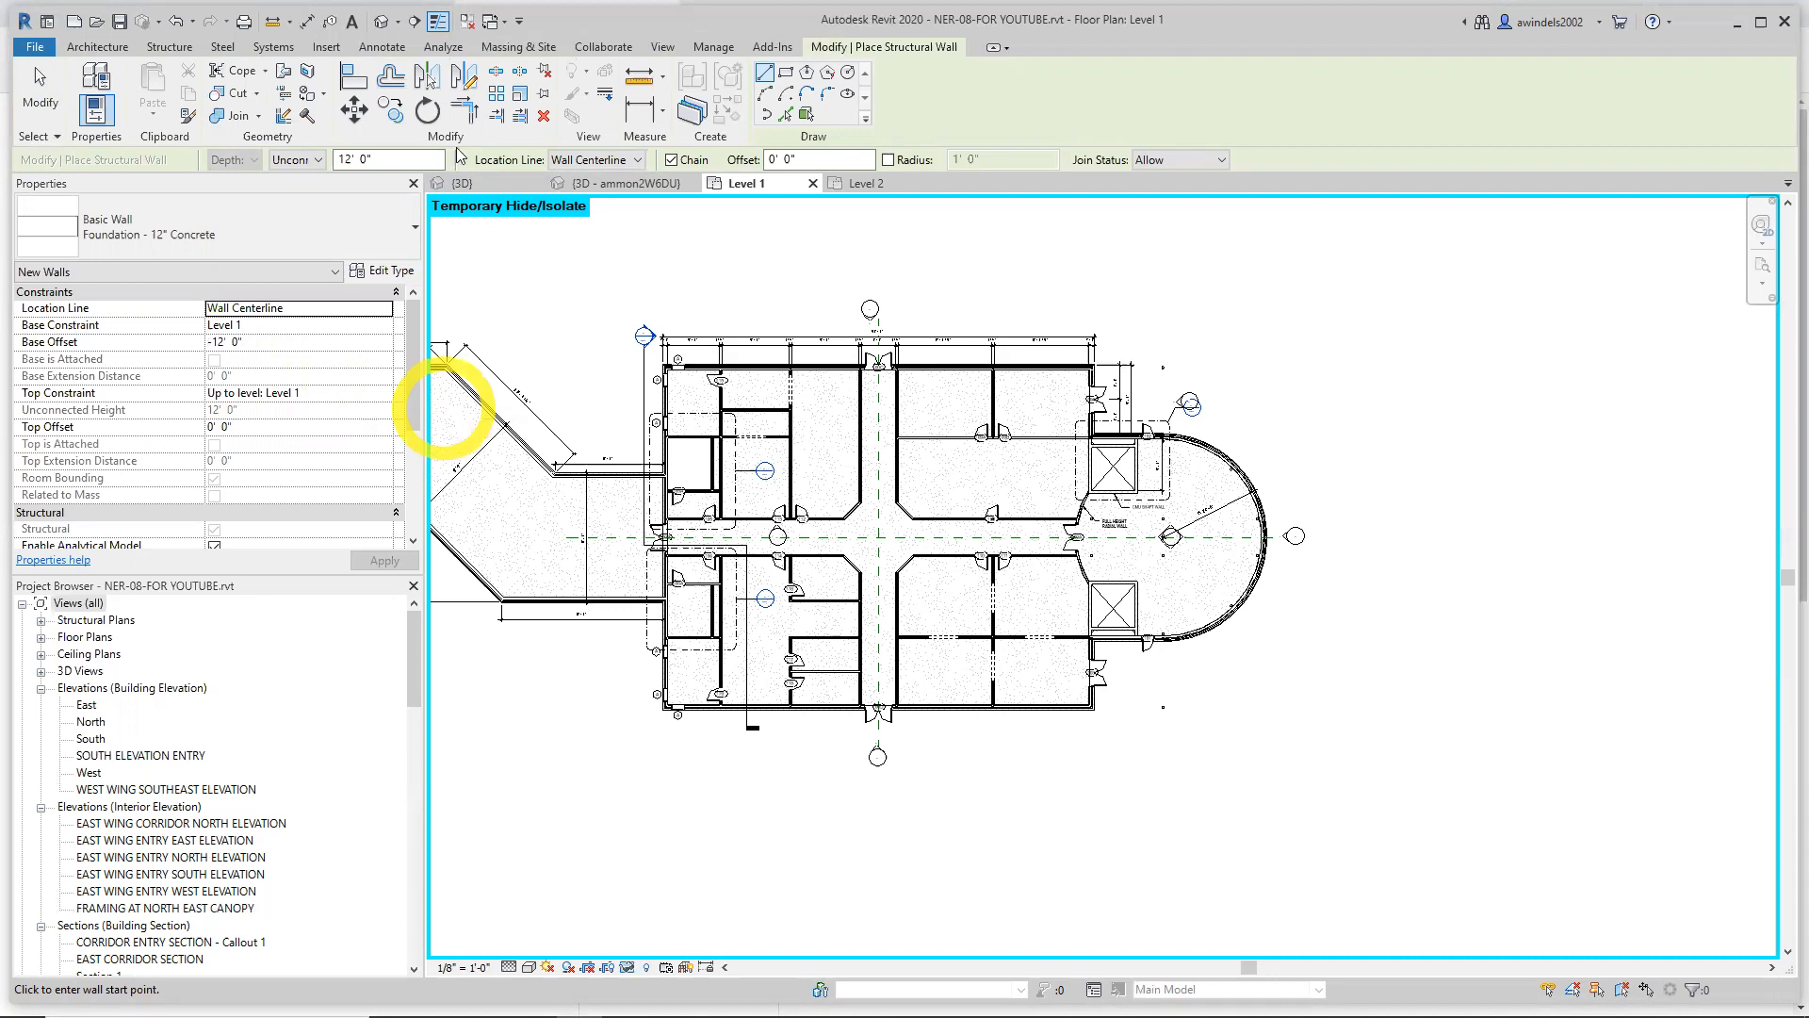
Duplicate the Foundation - 12" Concrete wall type and name the copy Foundation - 18" Concrete
{"action": "left_click", "coordinate": [387, 272]}
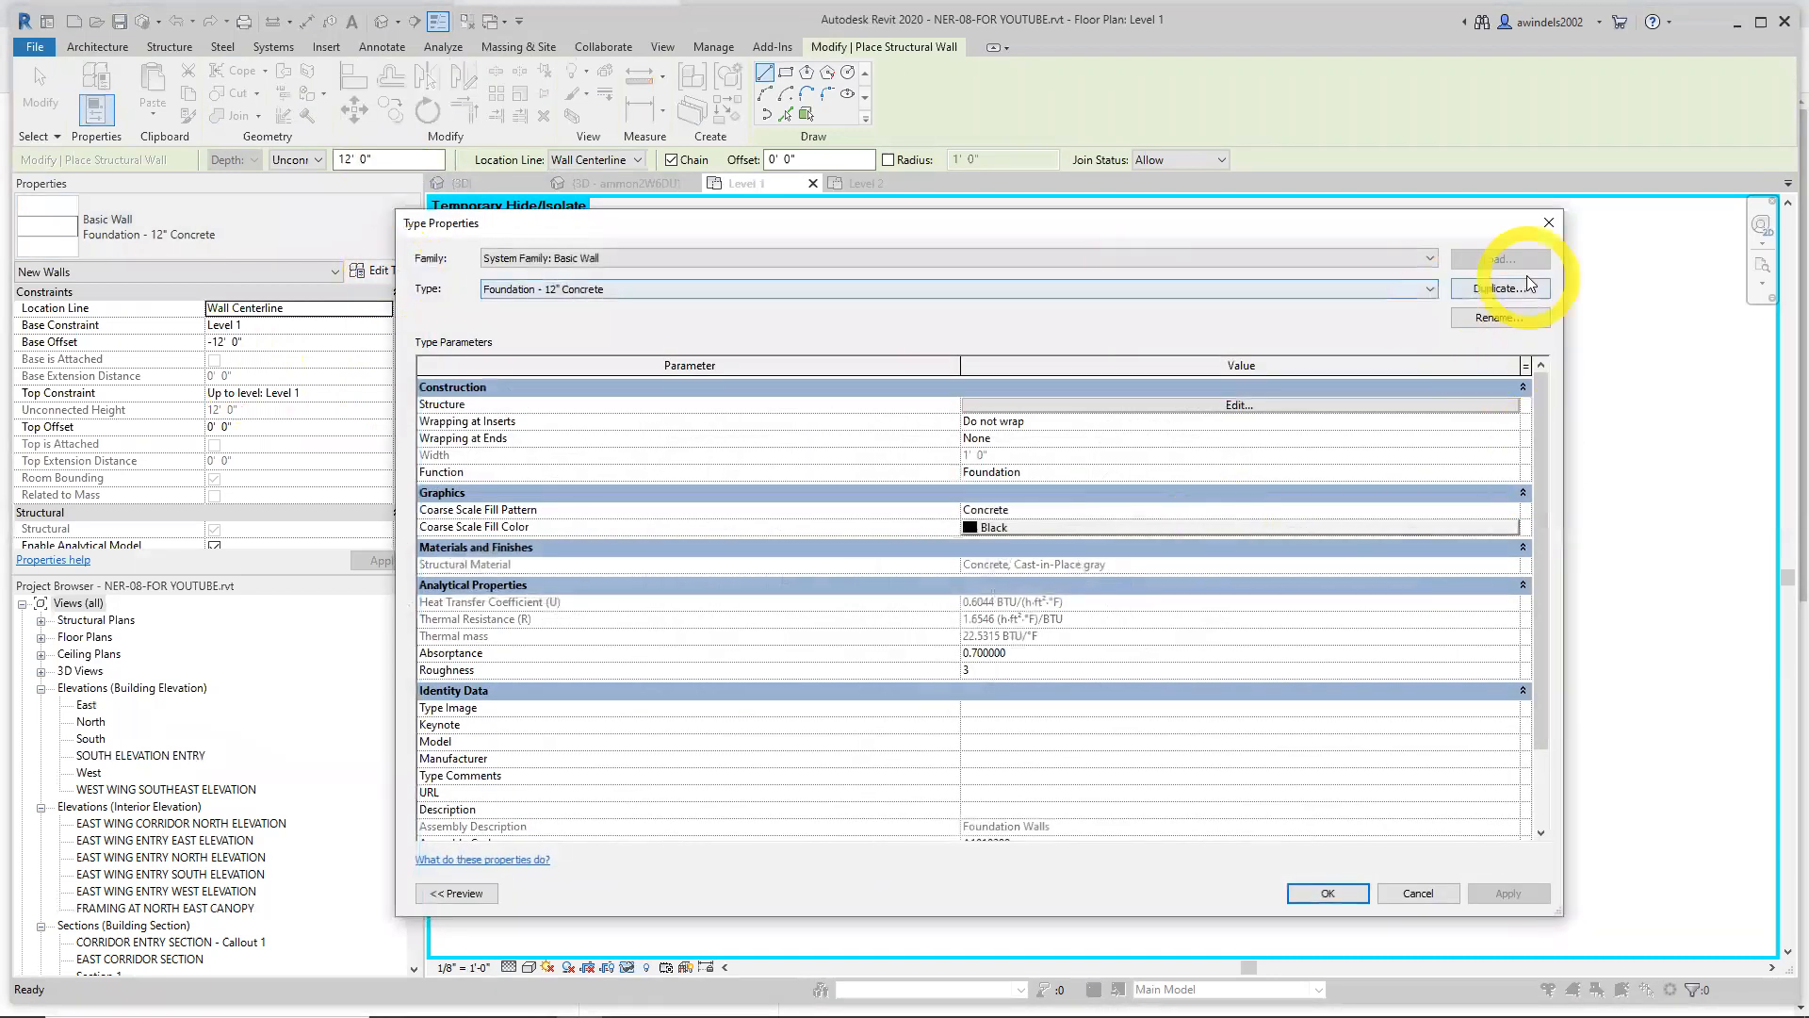
{"action": "left_click", "coordinate": [1500, 288]}
{"action": "left_click", "coordinate": [1041, 564]}
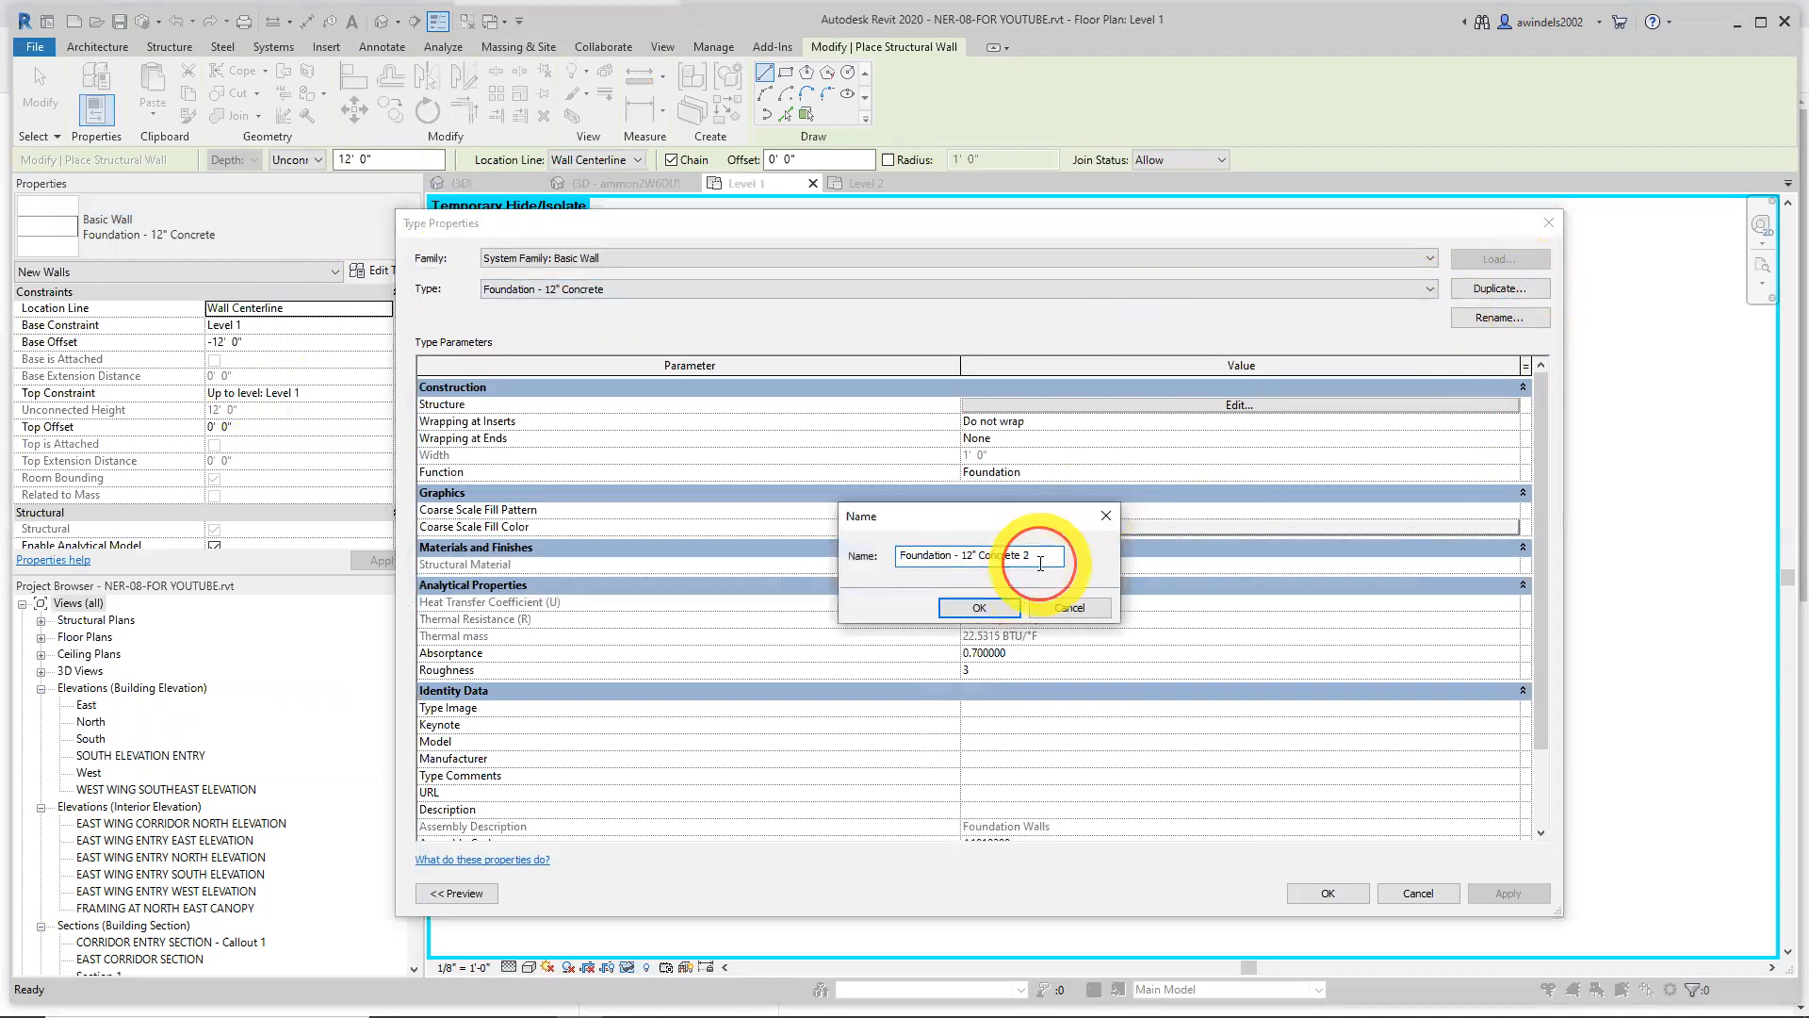
{"action": "key", "text": "BackSpace"}
{"action": "key", "text": "BackSpace"}
{"action": "key", "text": "BackSpace"}
{"action": "type", "text": "8"}
{"action": "left_click", "coordinate": [980, 607]}
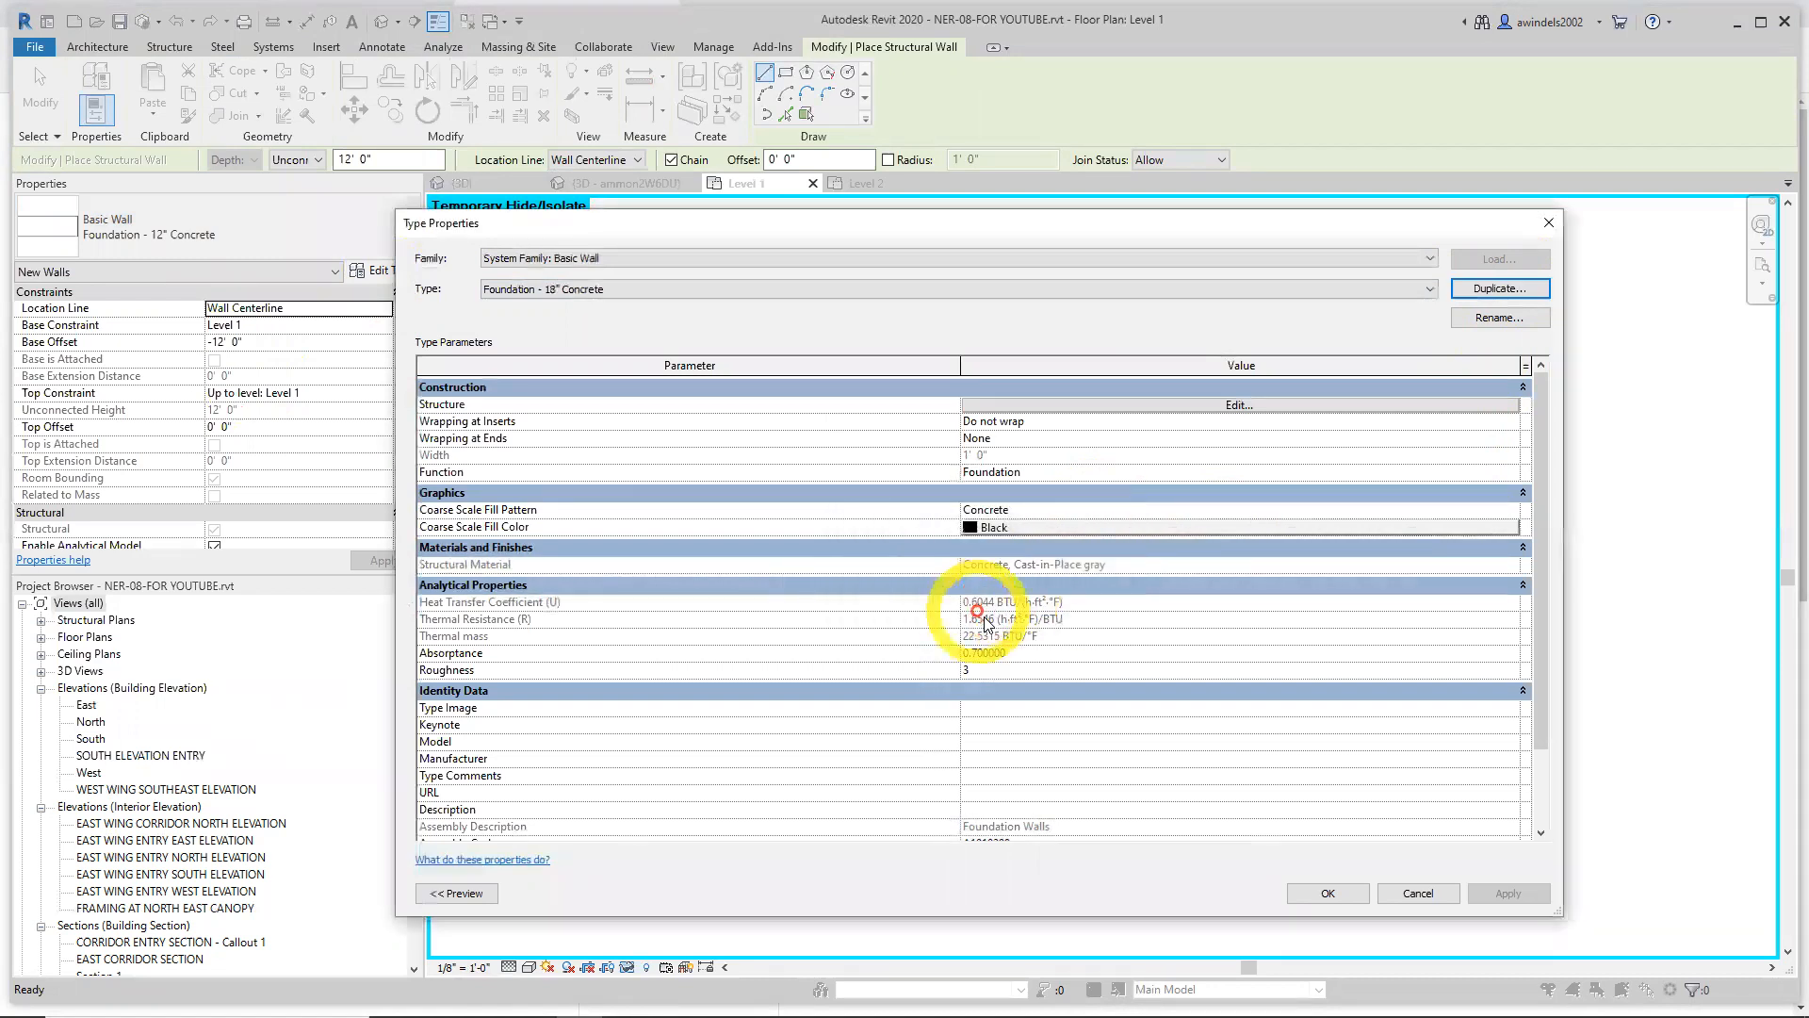
{"action": "left_click", "coordinate": [990, 291]}
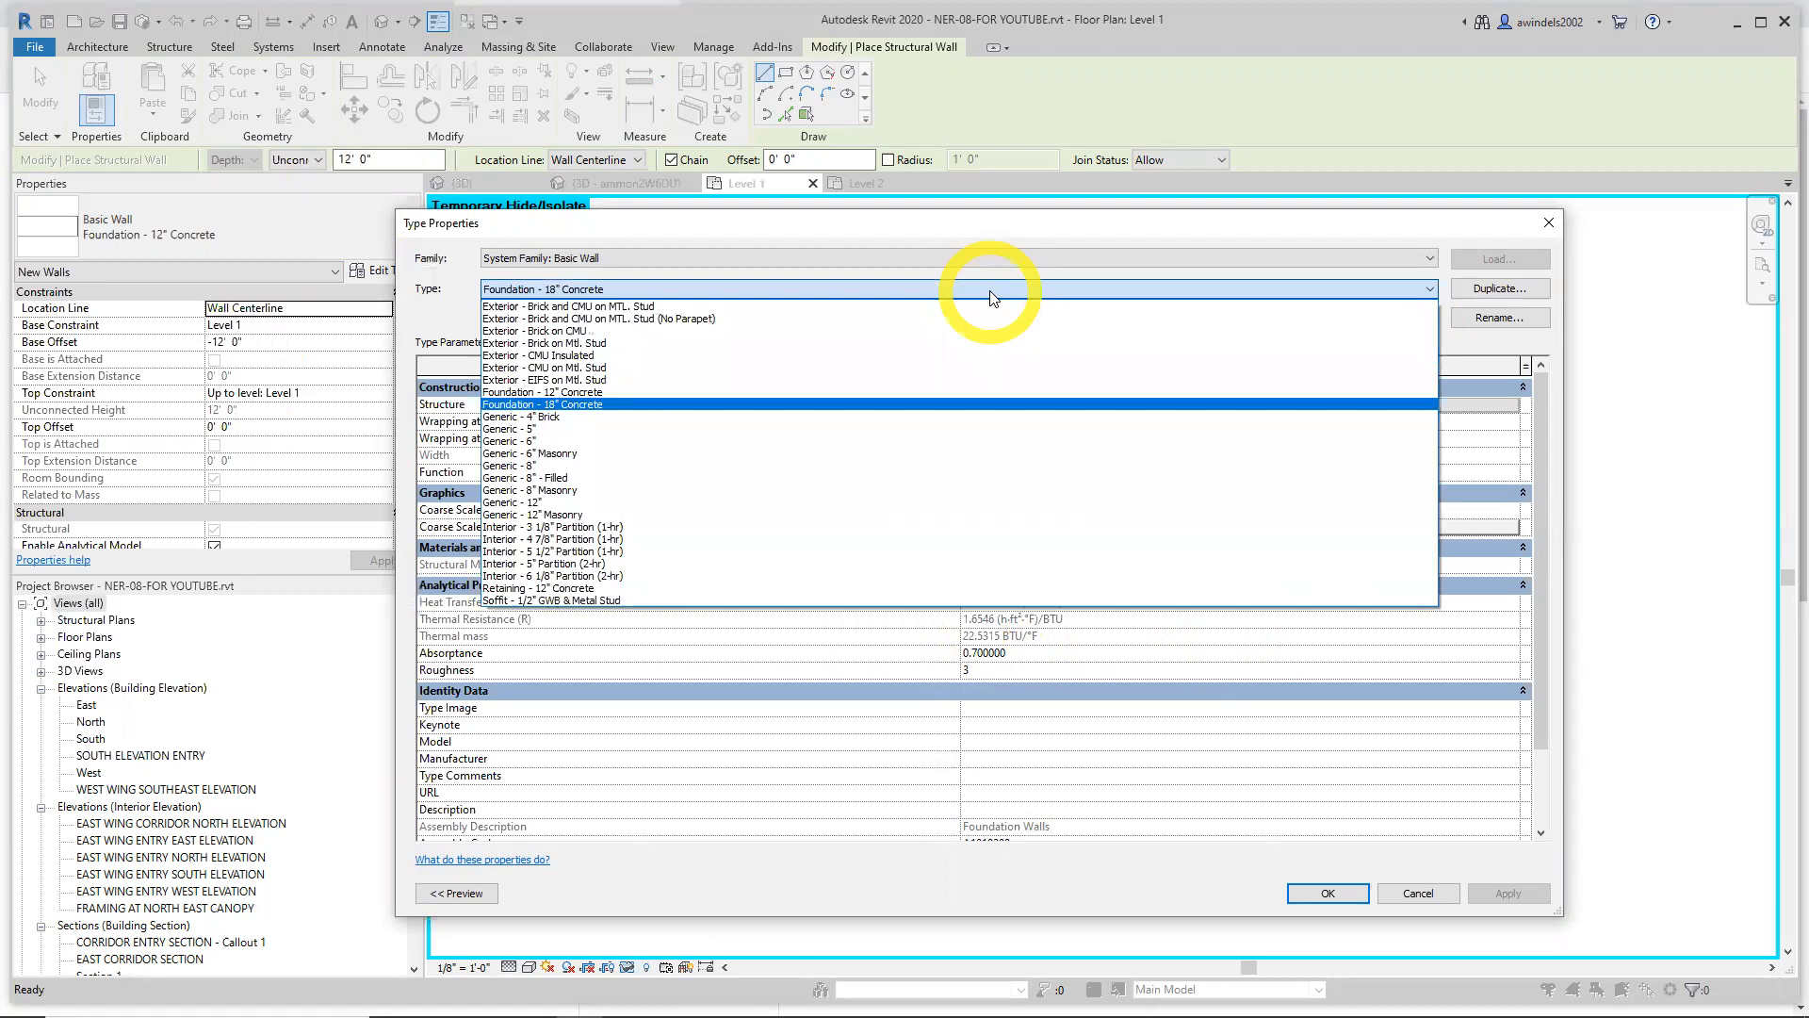
{"action": "left_click", "coordinate": [990, 298]}
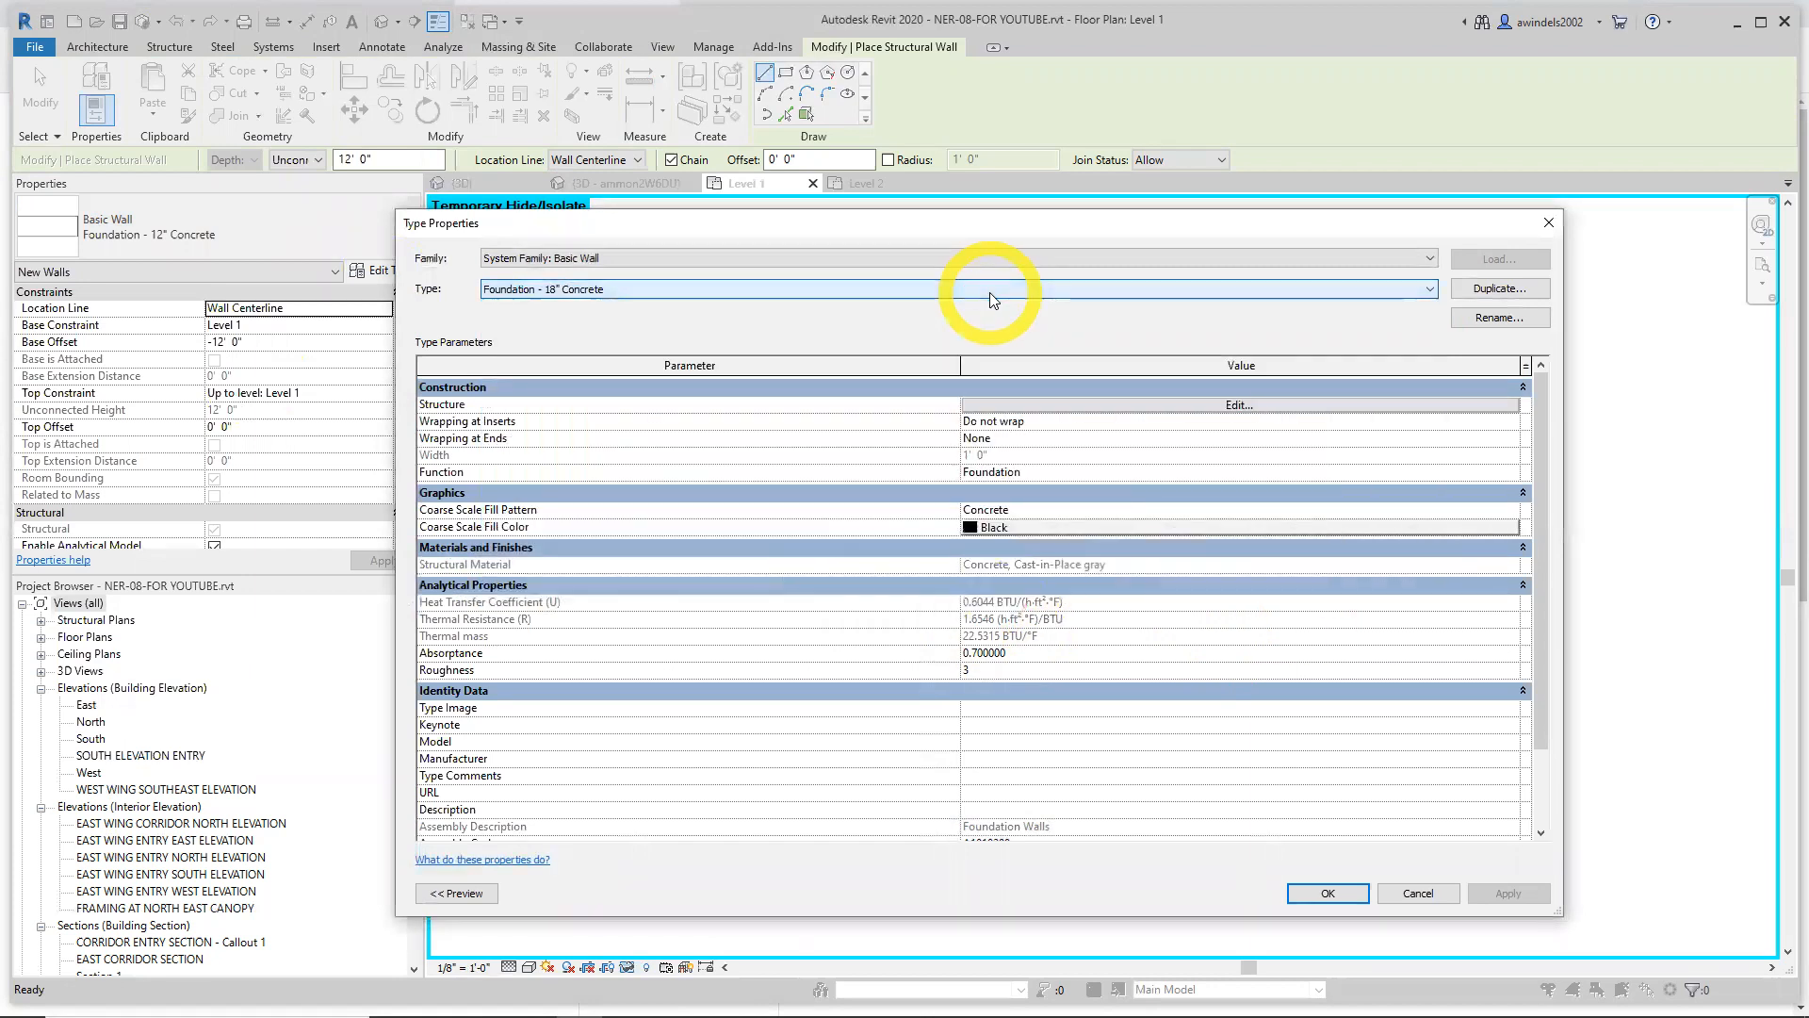
Set the concrete structure layer of the Foundation - 18" Concrete wall type to 1' 6" thick and leave the wall command
{"action": "left_click", "coordinate": [1089, 404]}
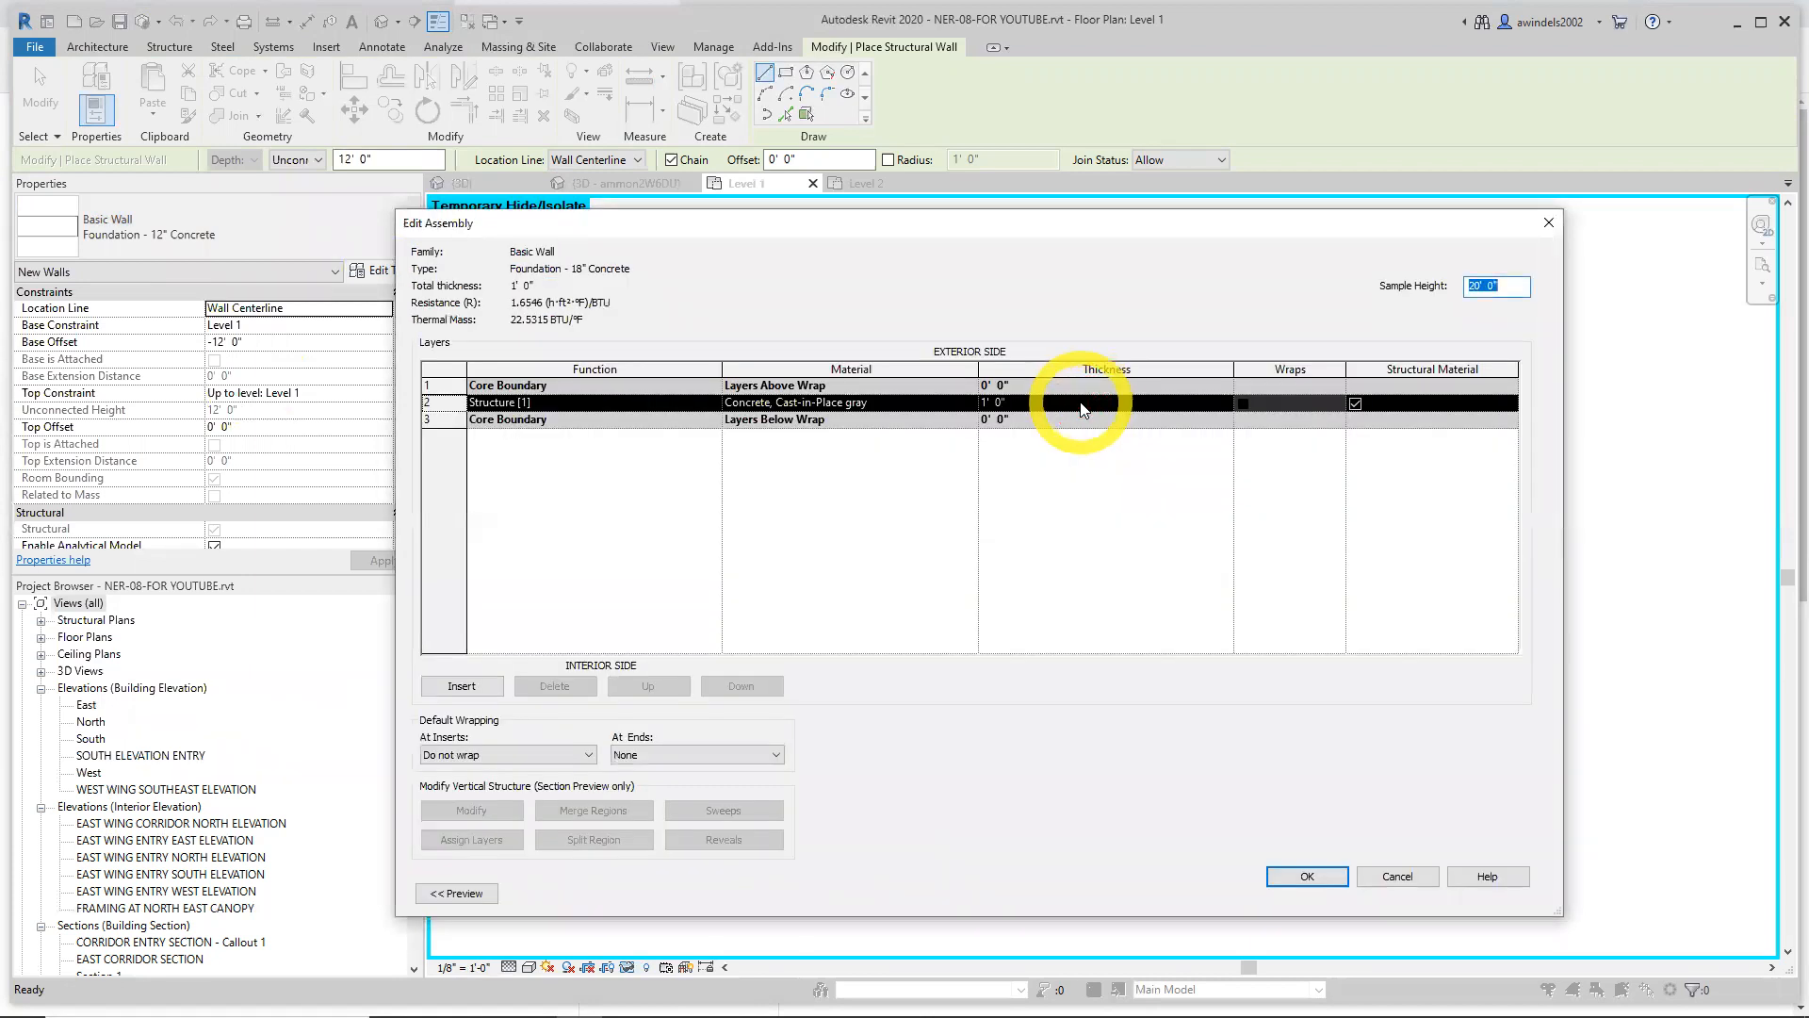
{"action": "left_click", "coordinate": [1082, 405]}
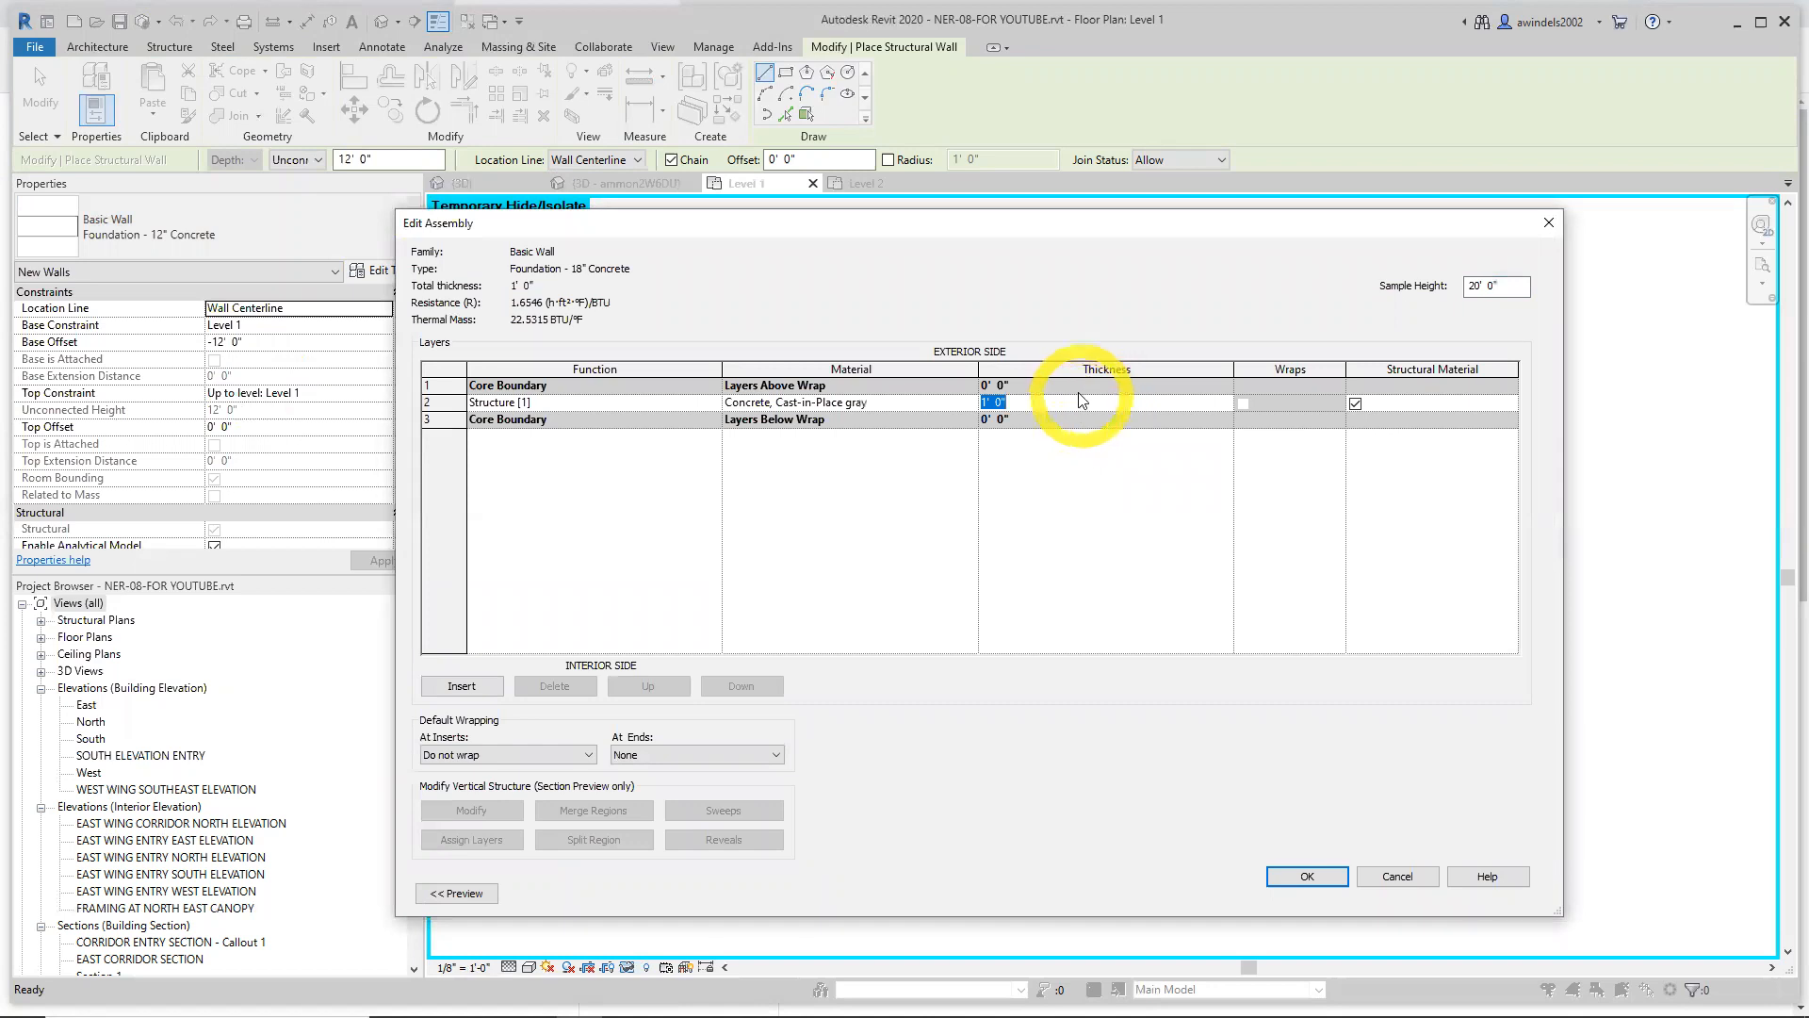
{"action": "type", "text": "1' "}
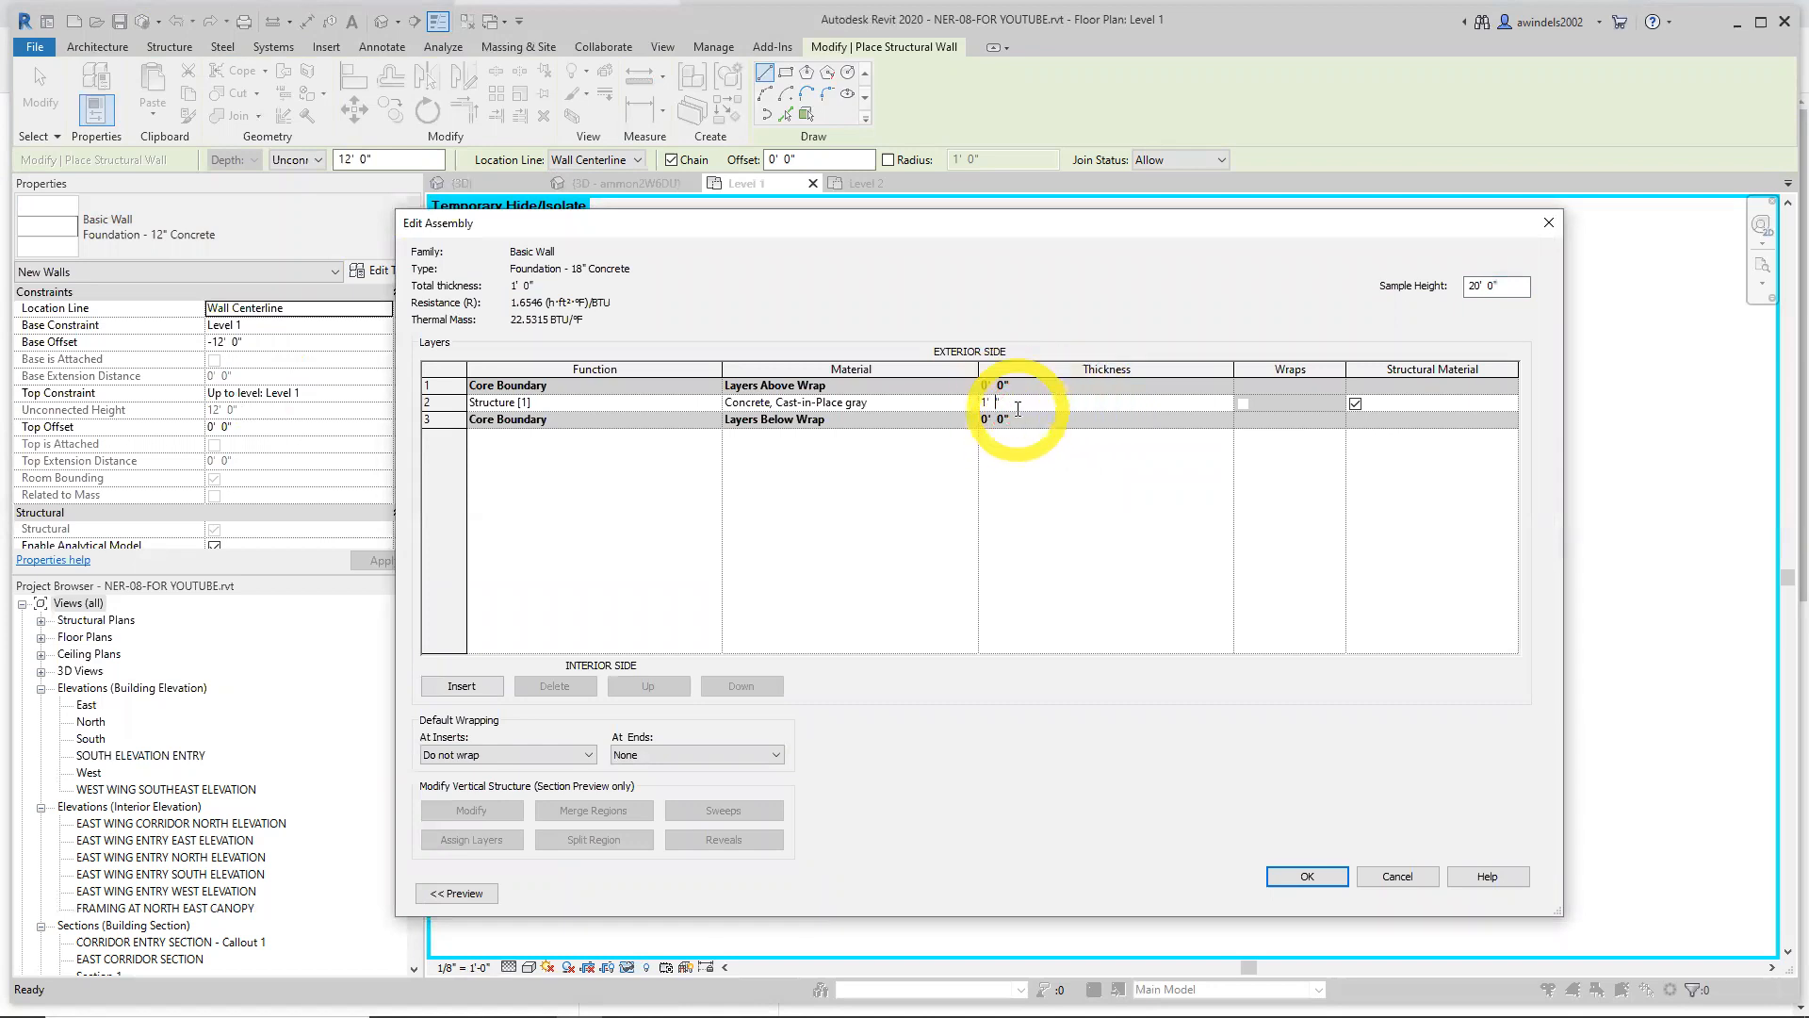
{"action": "type", "text": "6"}
{"action": "left_click", "coordinate": [1309, 878]}
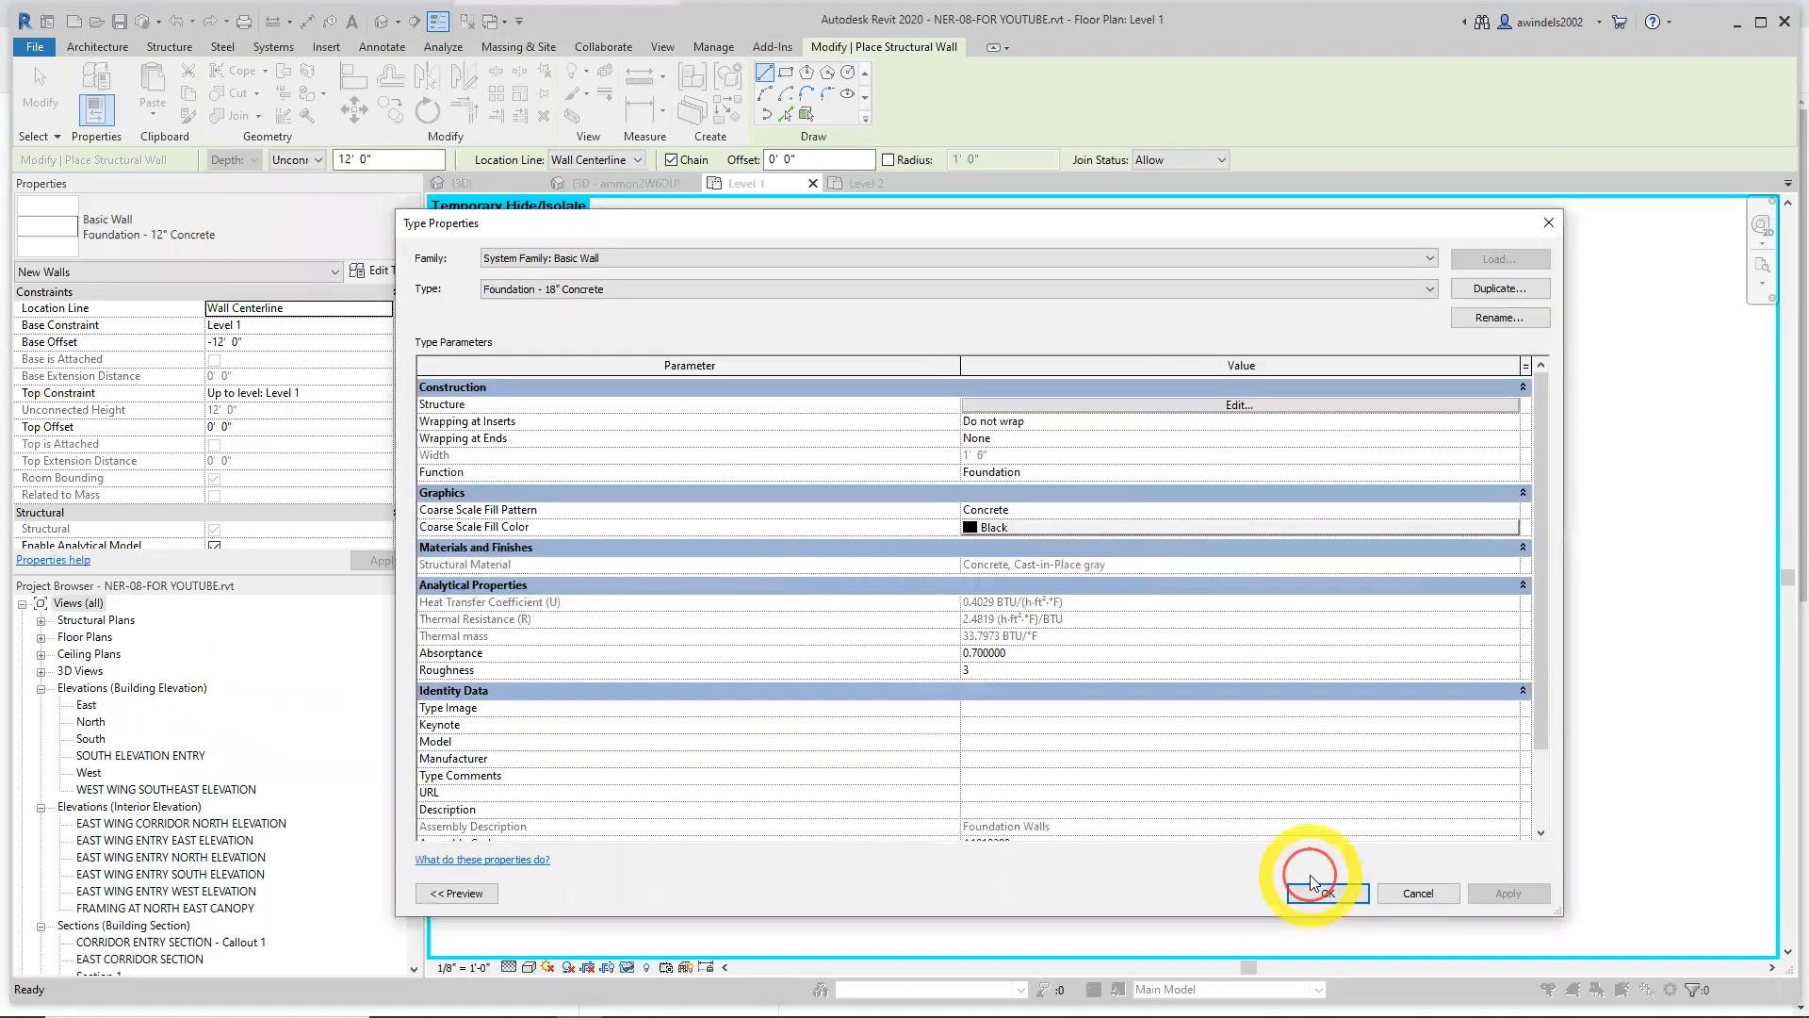
{"action": "left_click", "coordinate": [1327, 888]}
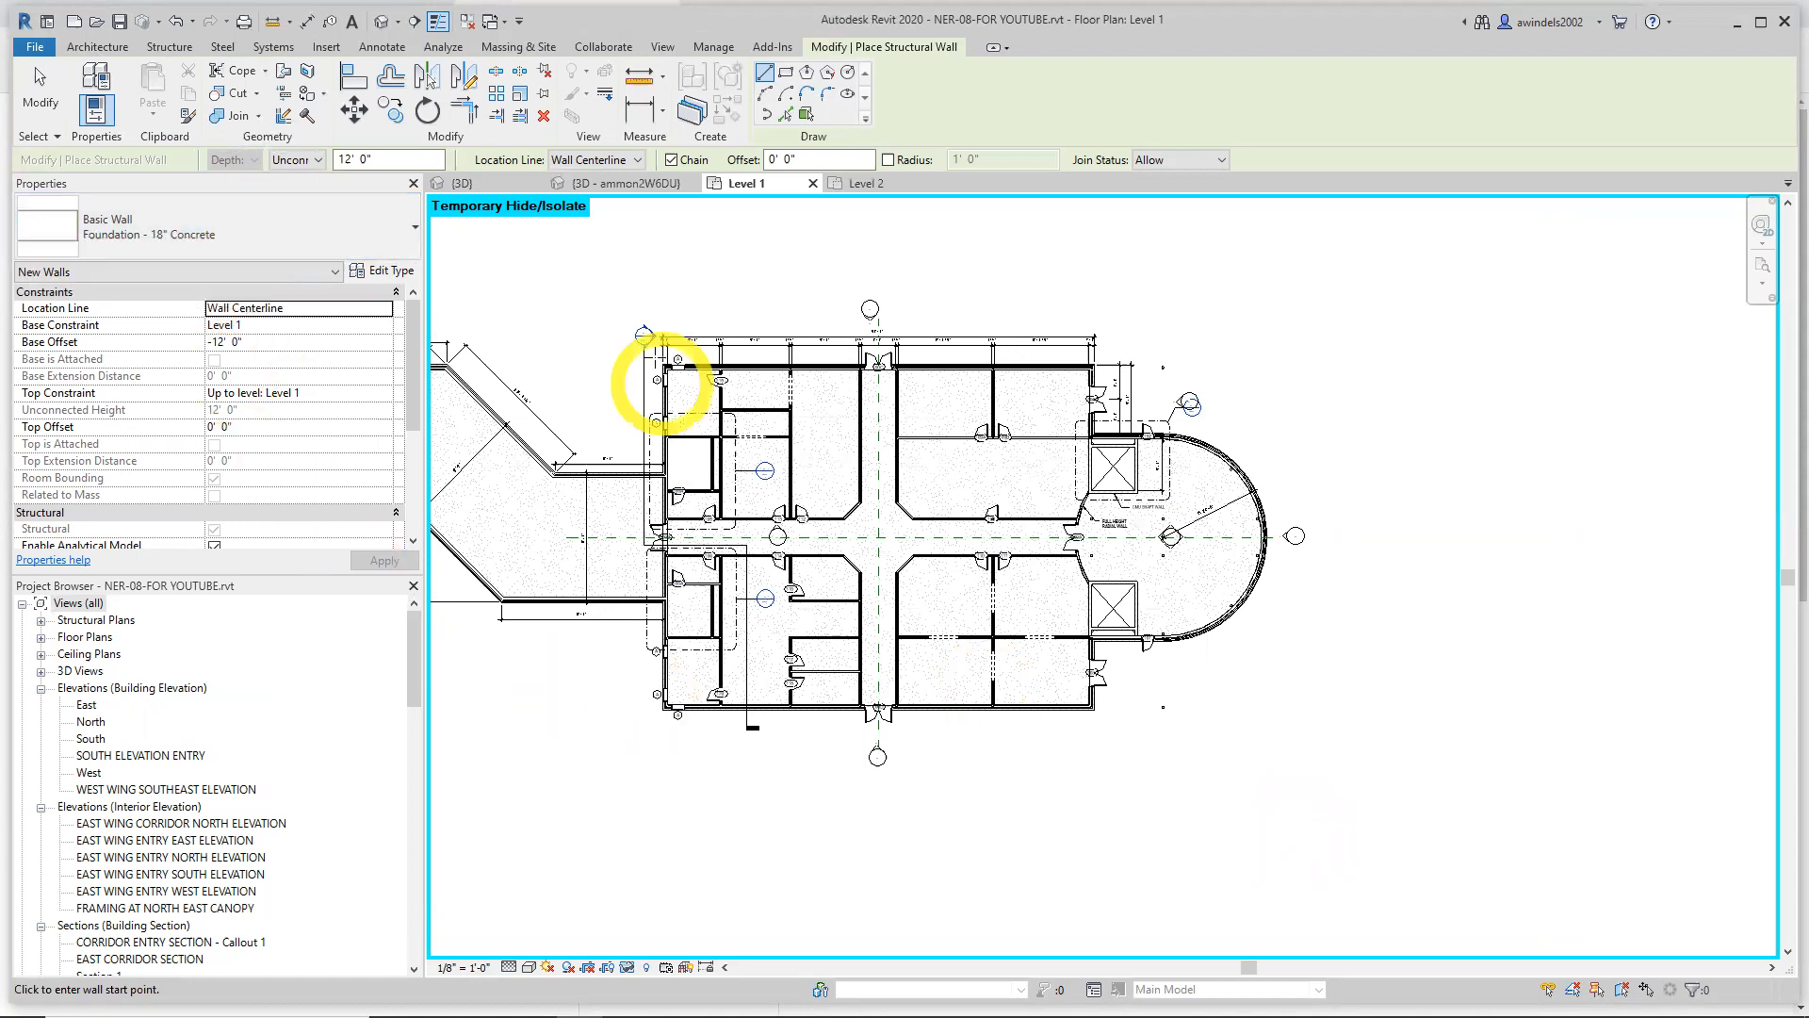
{"action": "key", "text": "Escape"}
{"action": "key", "text": "Escape"}
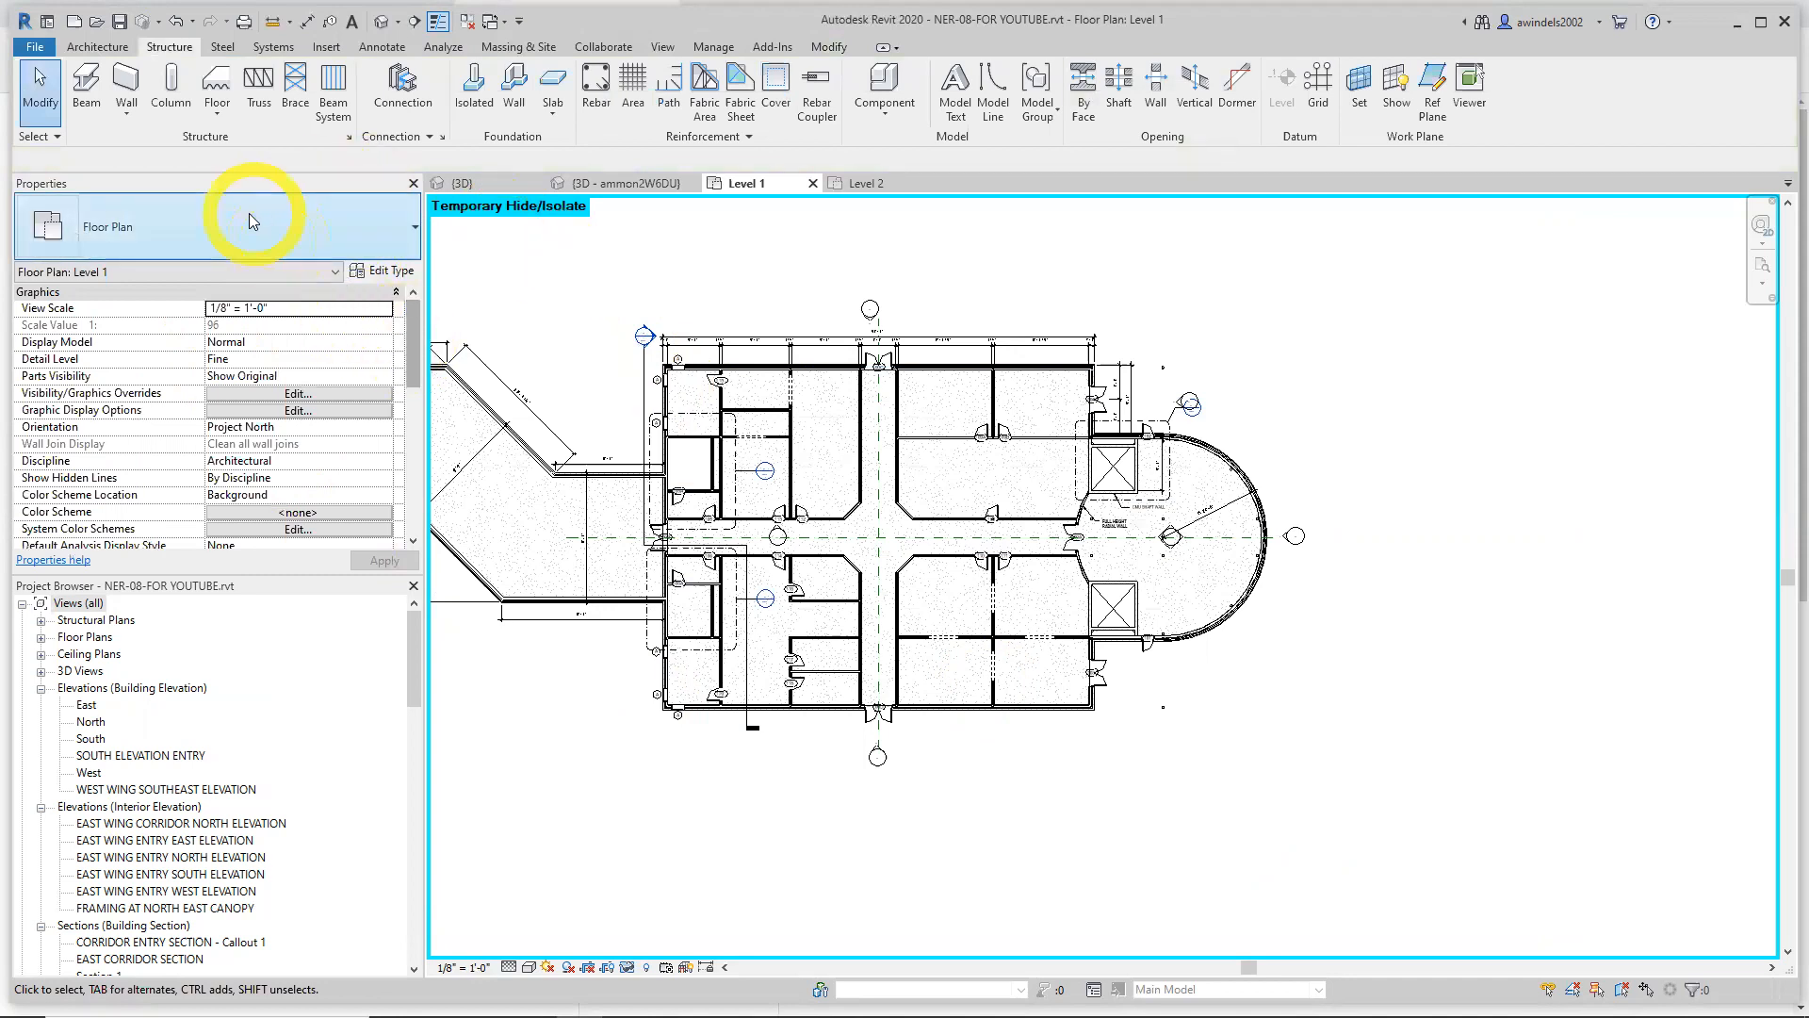
In the Level 1 plan's view range, set the primary range's bottom offset to -1' 0" from the associated level
{"action": "left_click_drag", "start_coordinate": [415, 325], "coordinate": [424, 407]}
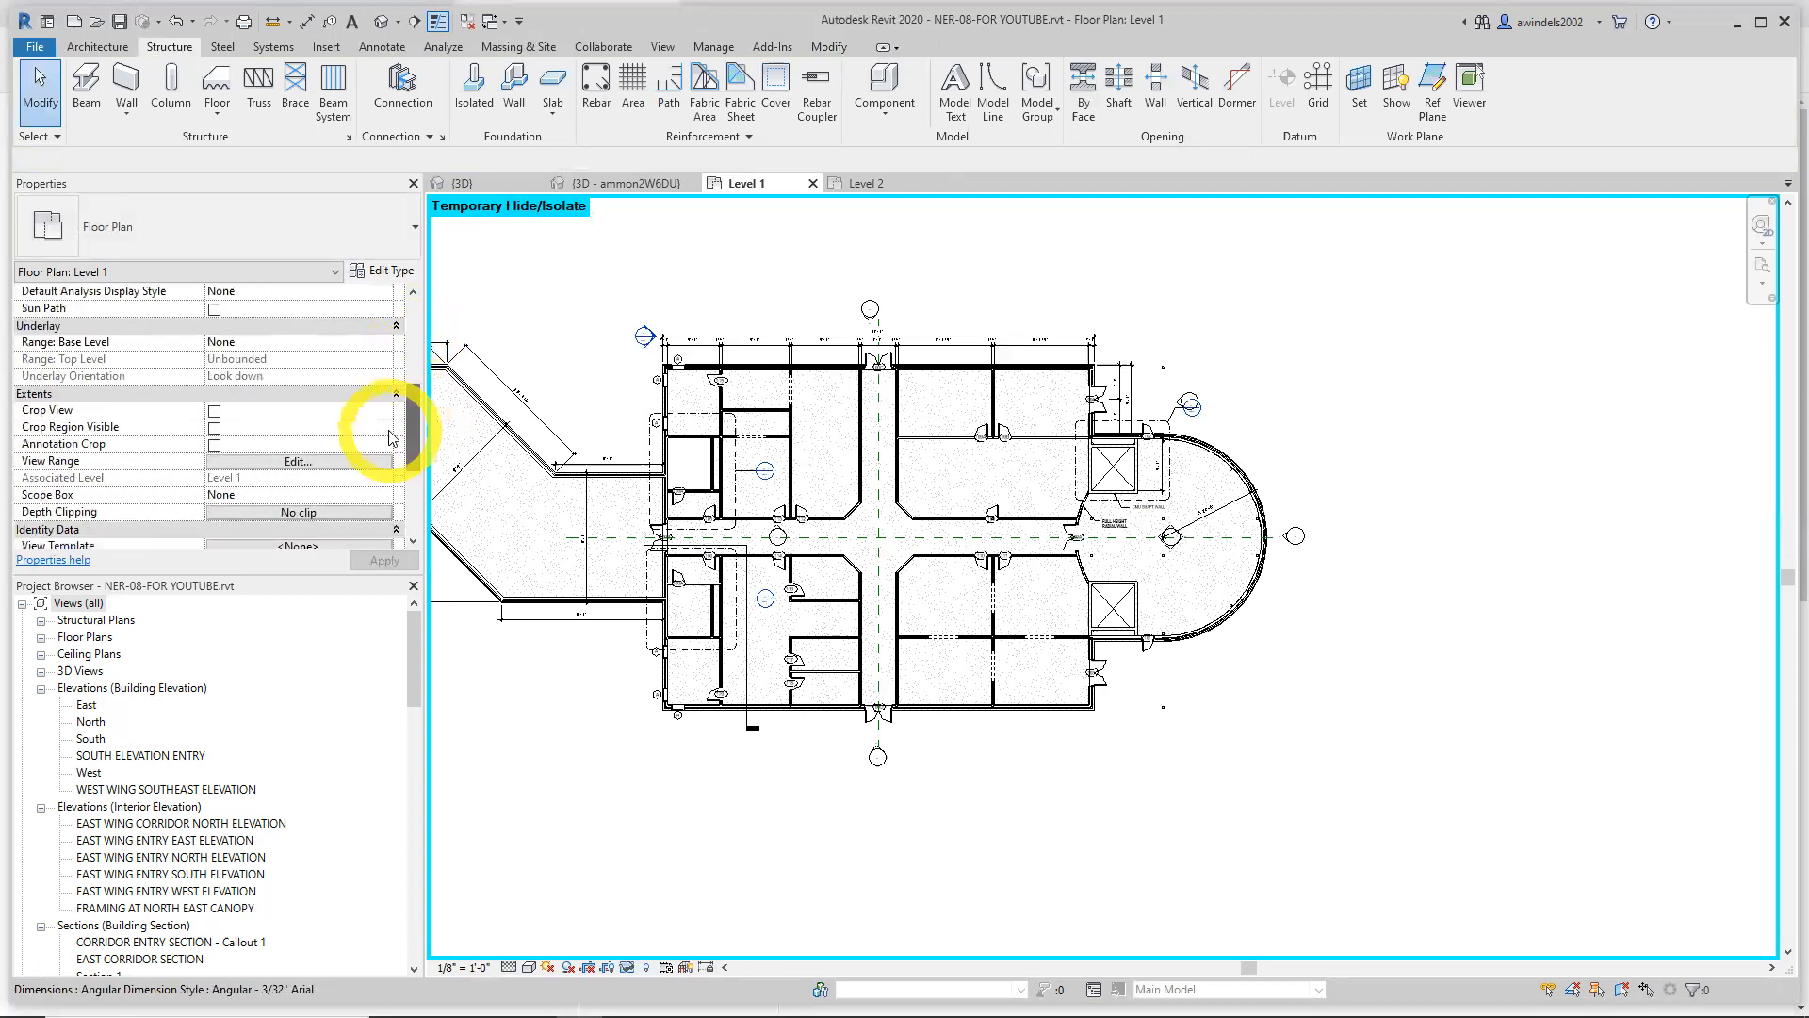
{"action": "left_click", "coordinate": [338, 461]}
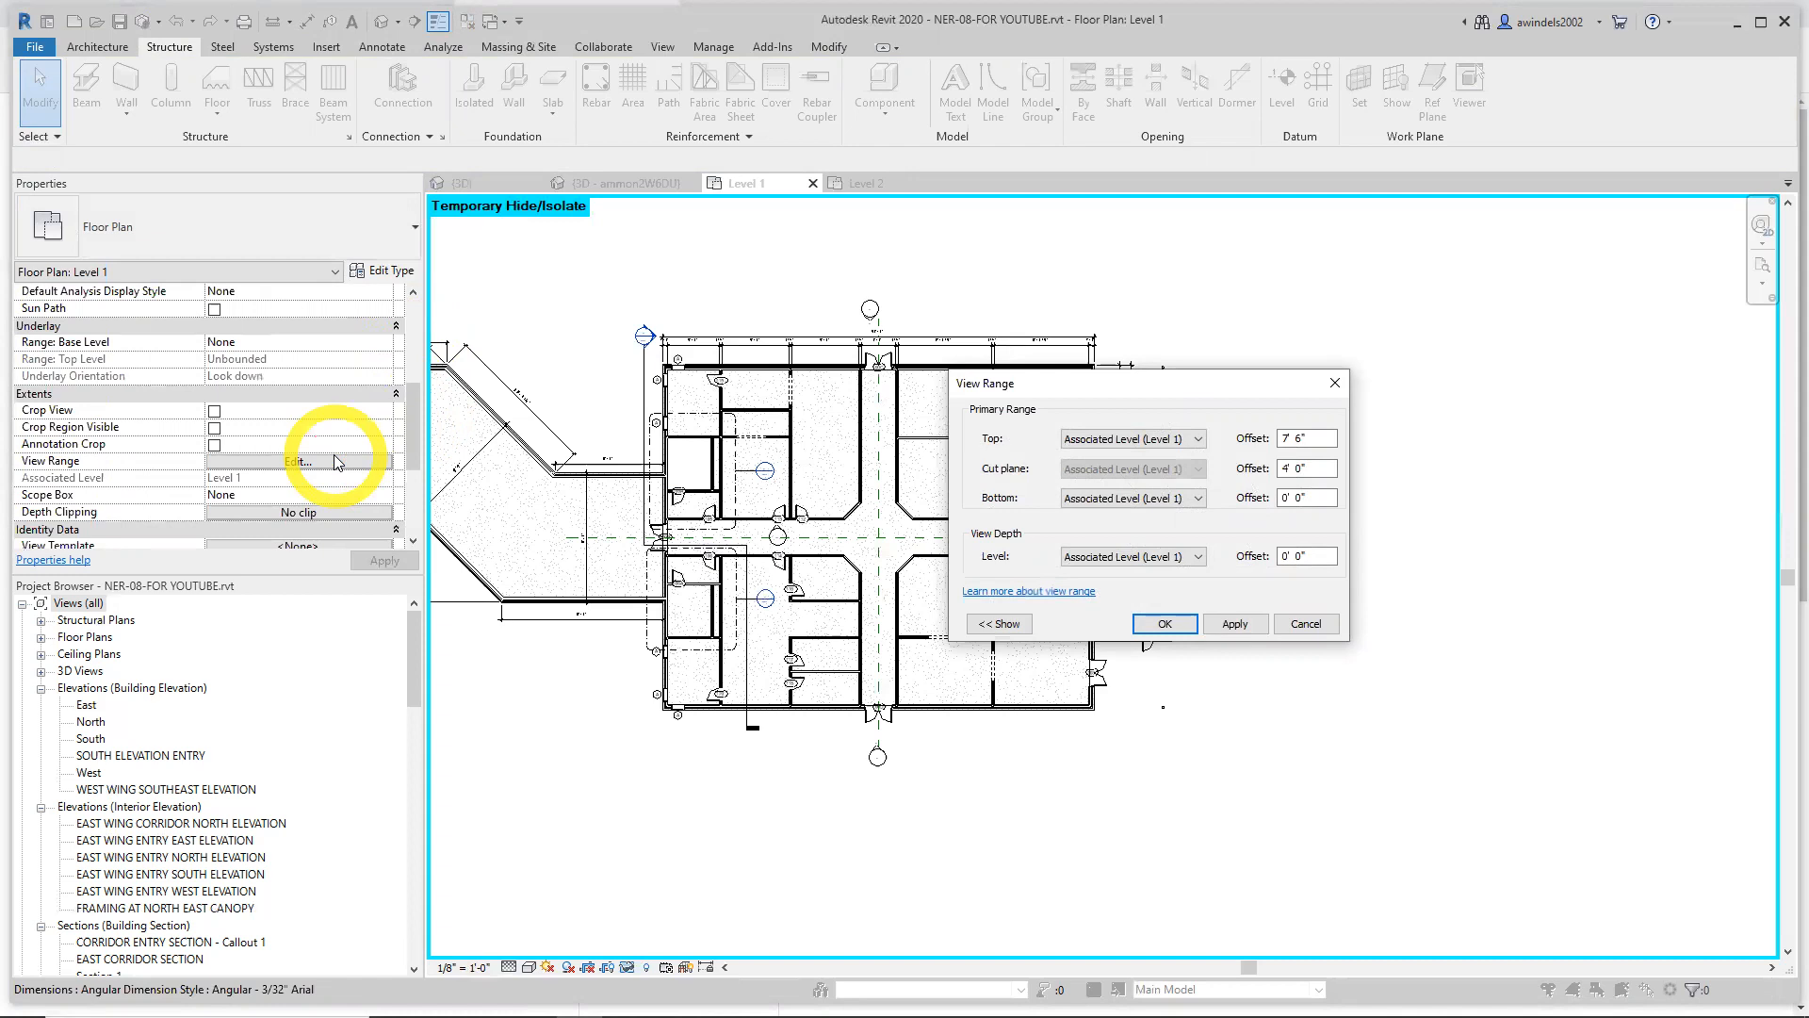
{"action": "left_click", "coordinate": [1192, 499]}
{"action": "left_click", "coordinate": [1189, 509]}
{"action": "left_click", "coordinate": [1190, 502]}
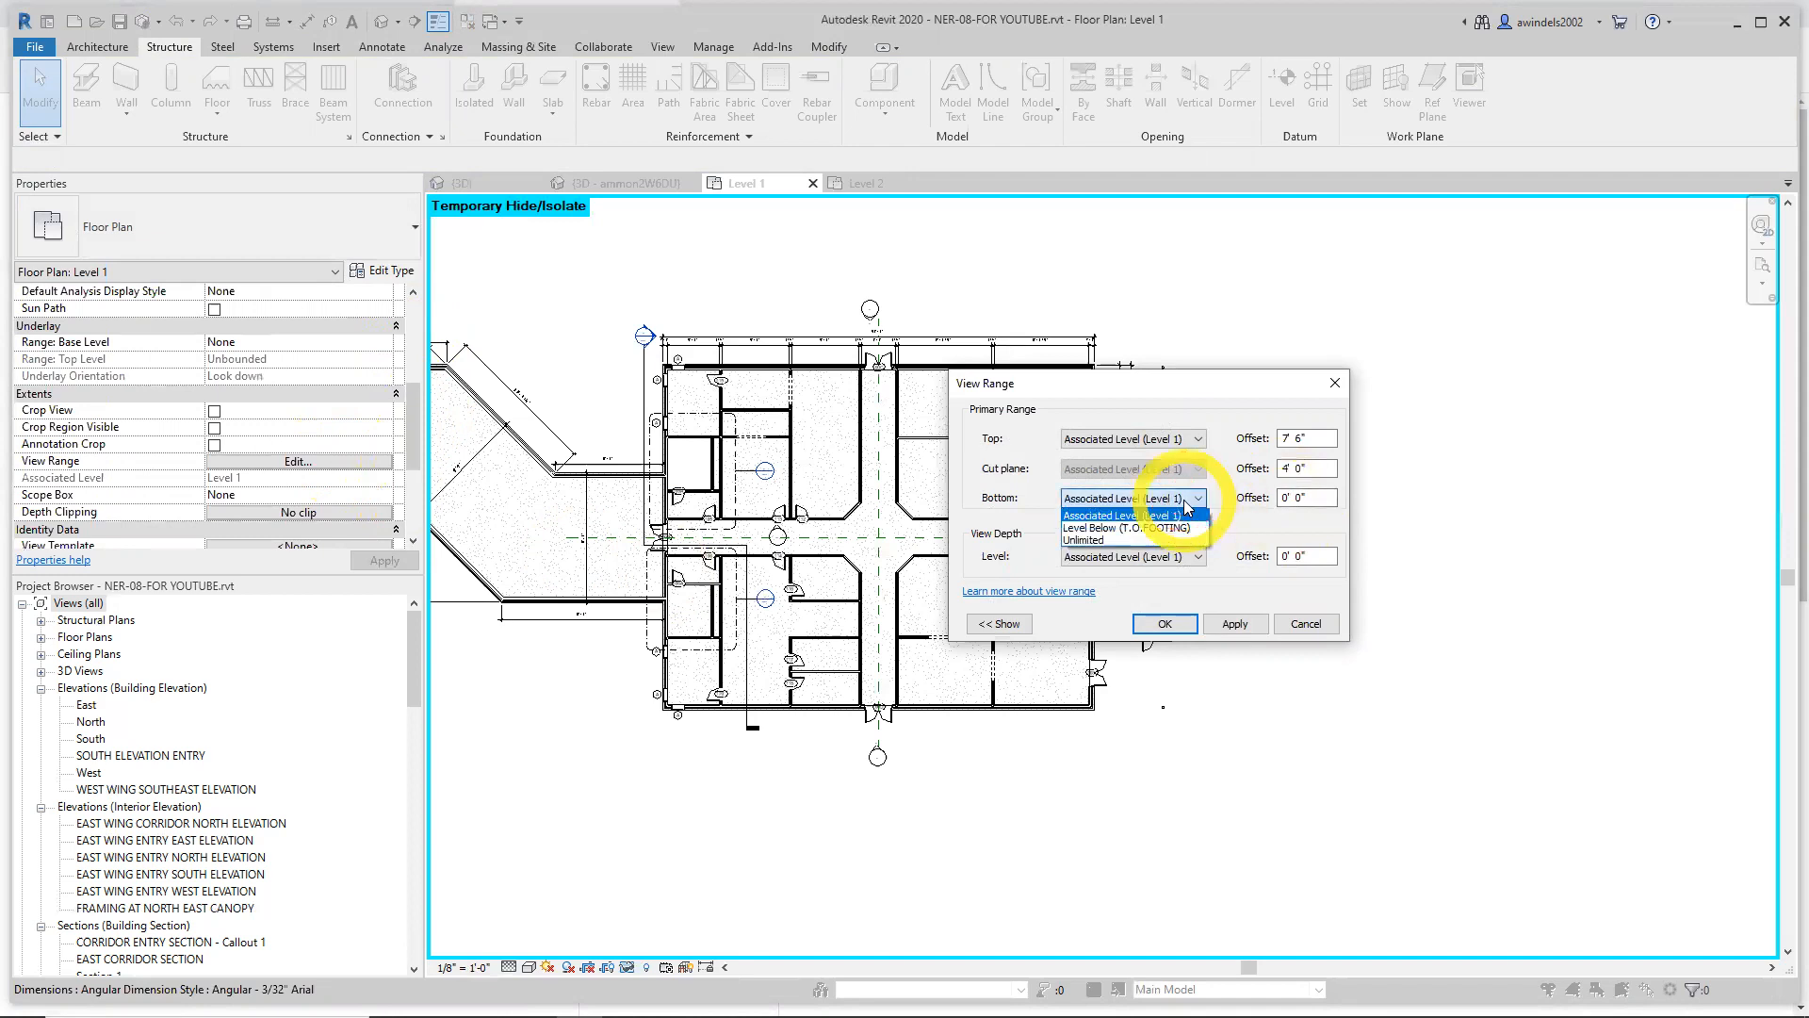
{"action": "left_click", "coordinate": [1186, 510]}
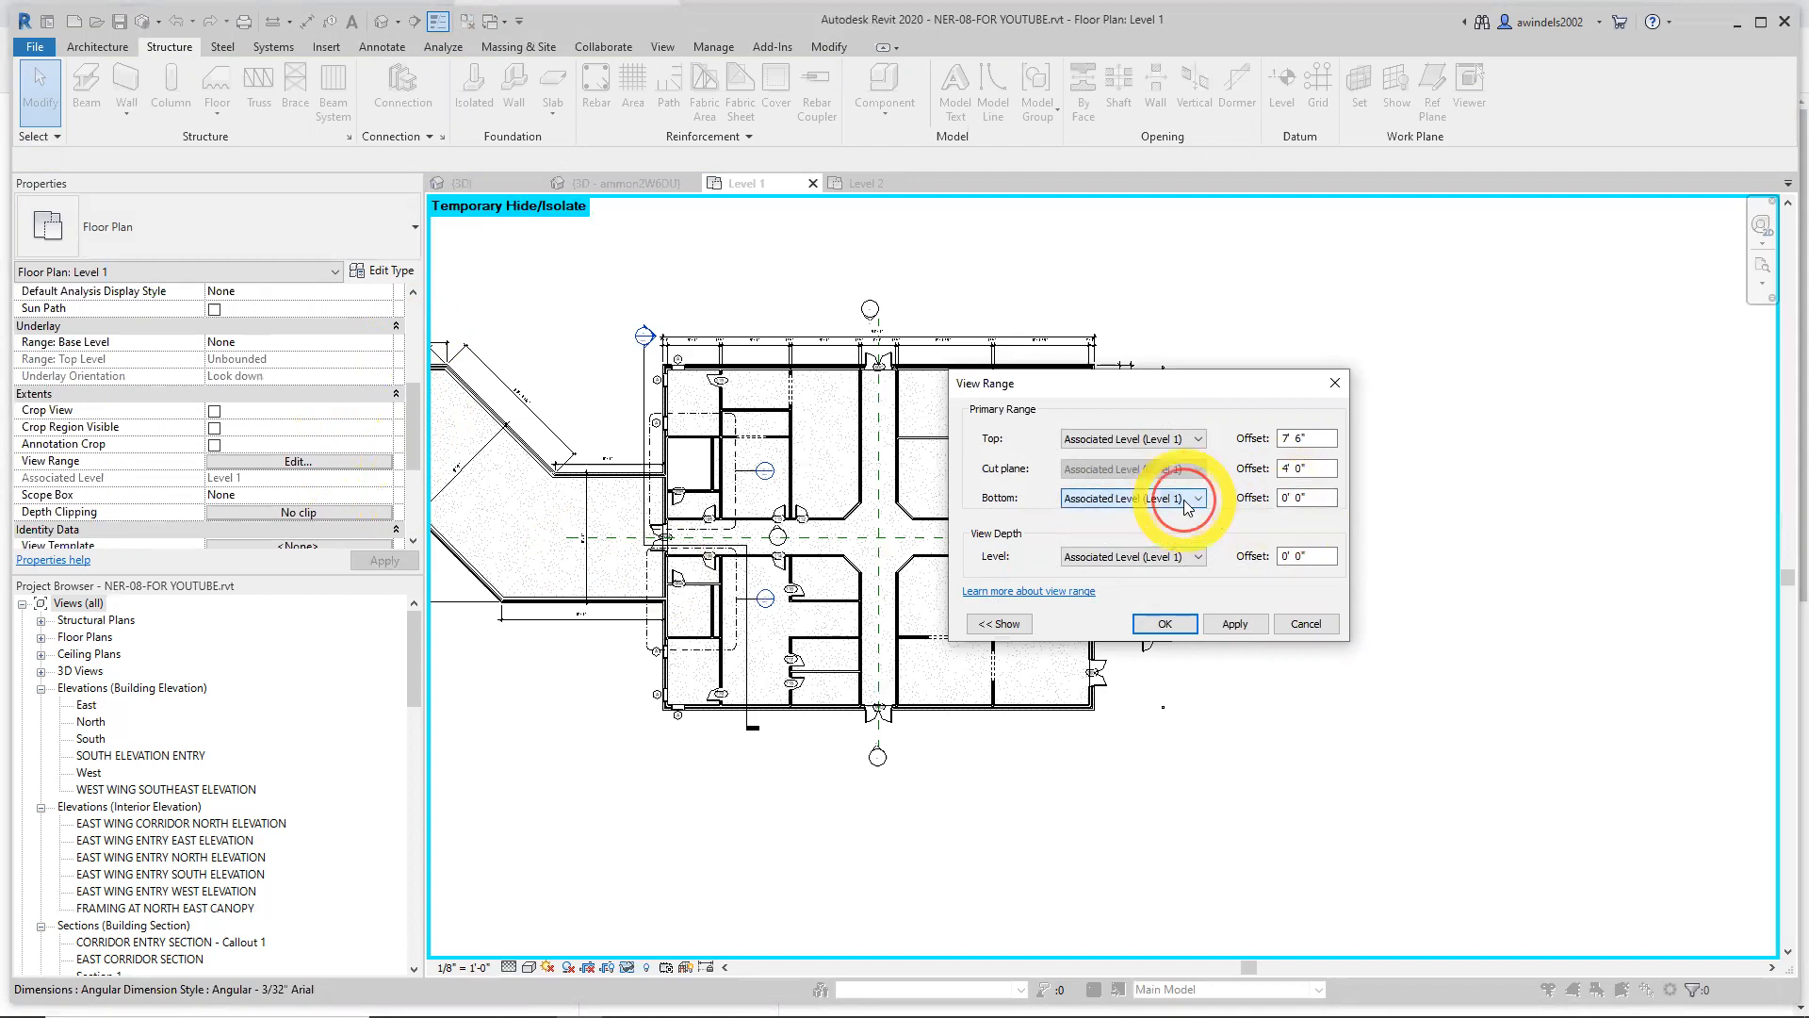
{"action": "left_click", "coordinate": [1286, 498]}
{"action": "key", "text": "BackSpace"}
{"action": "type", "text": "-1"}
Set the view depth offset of the Level 1 plan to -1' 0" and apply the view range
{"action": "left_click", "coordinate": [1293, 556]}
{"action": "left_click", "coordinate": [1290, 557]}
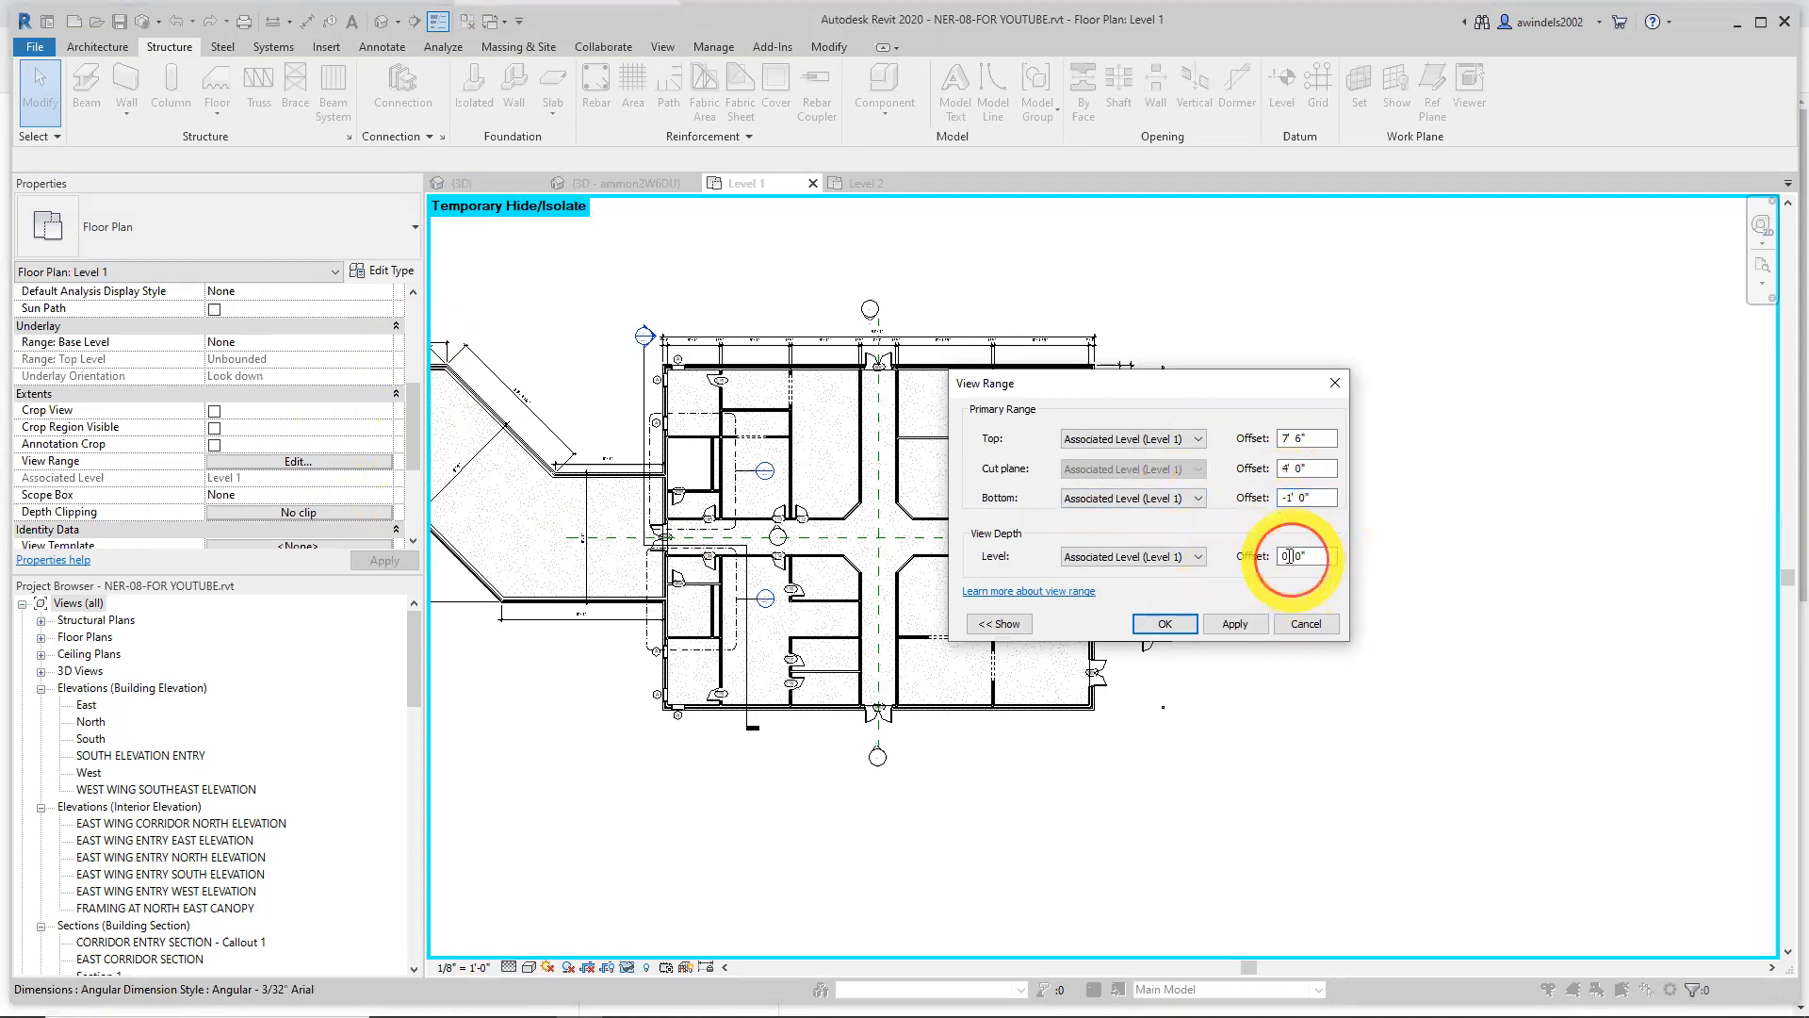
{"action": "key", "text": "BackSpace"}
{"action": "type", "text": "-1"}
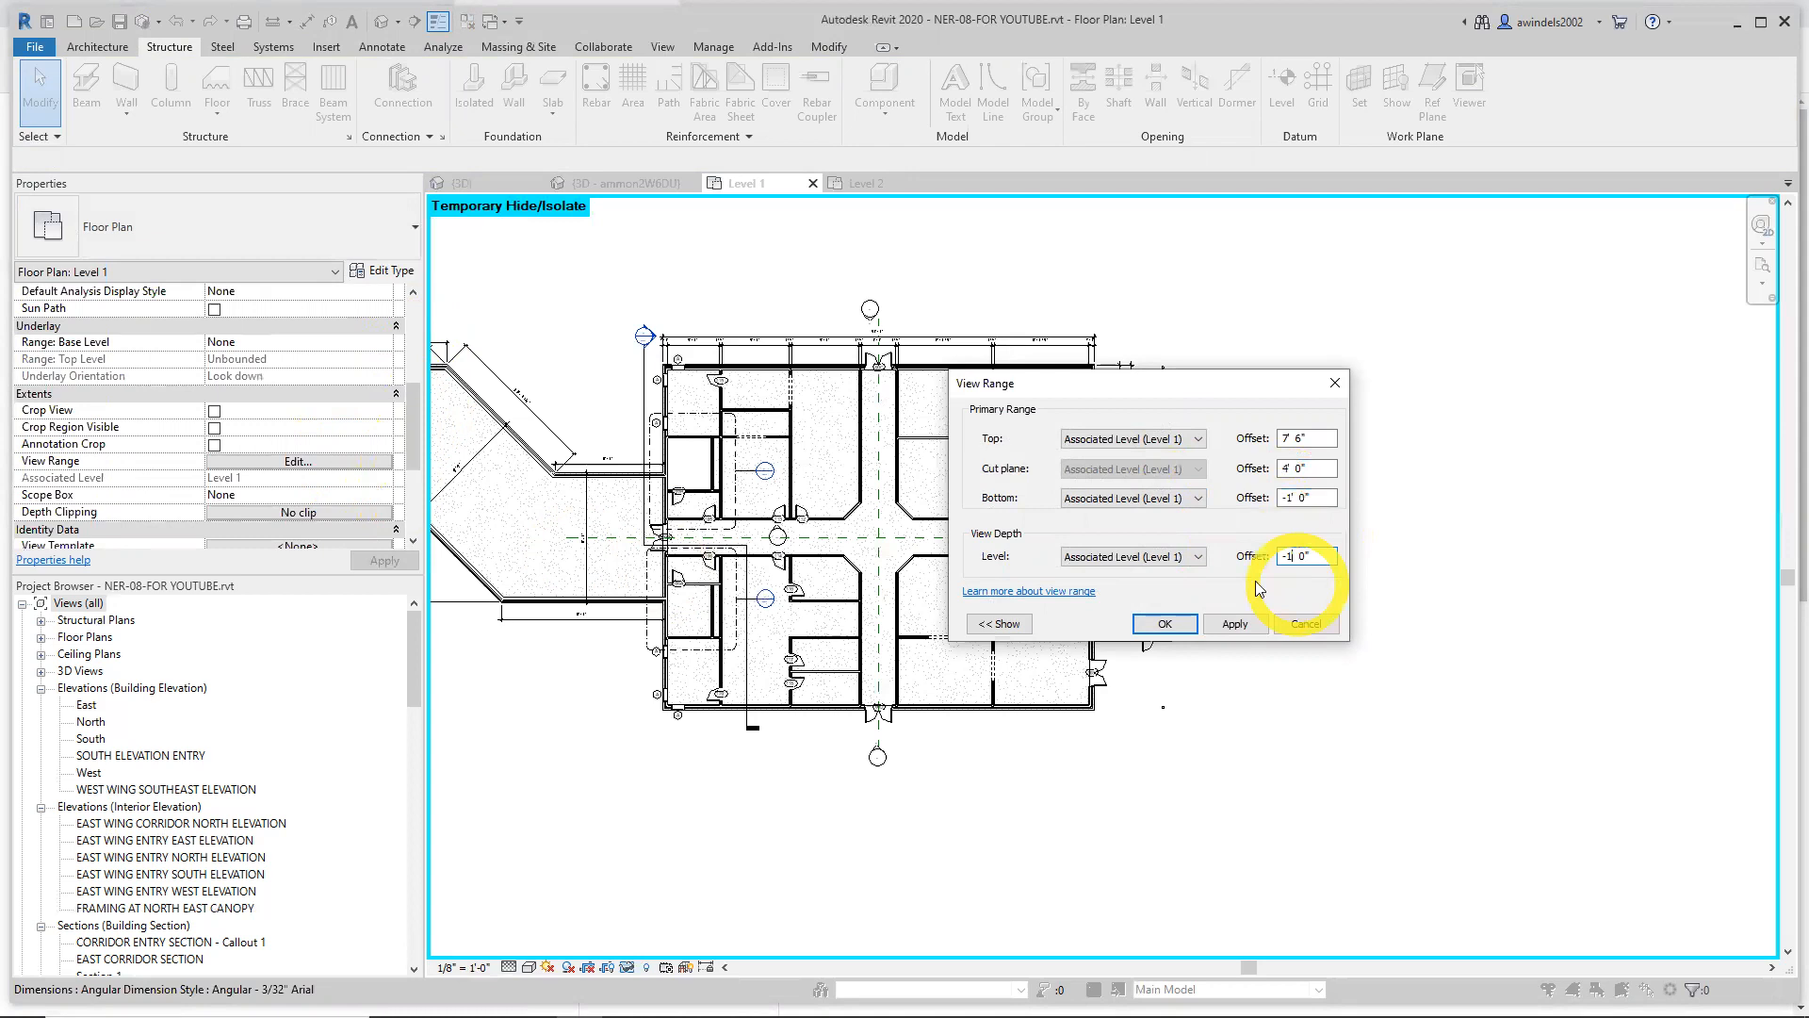
{"action": "left_click", "coordinate": [1173, 625]}
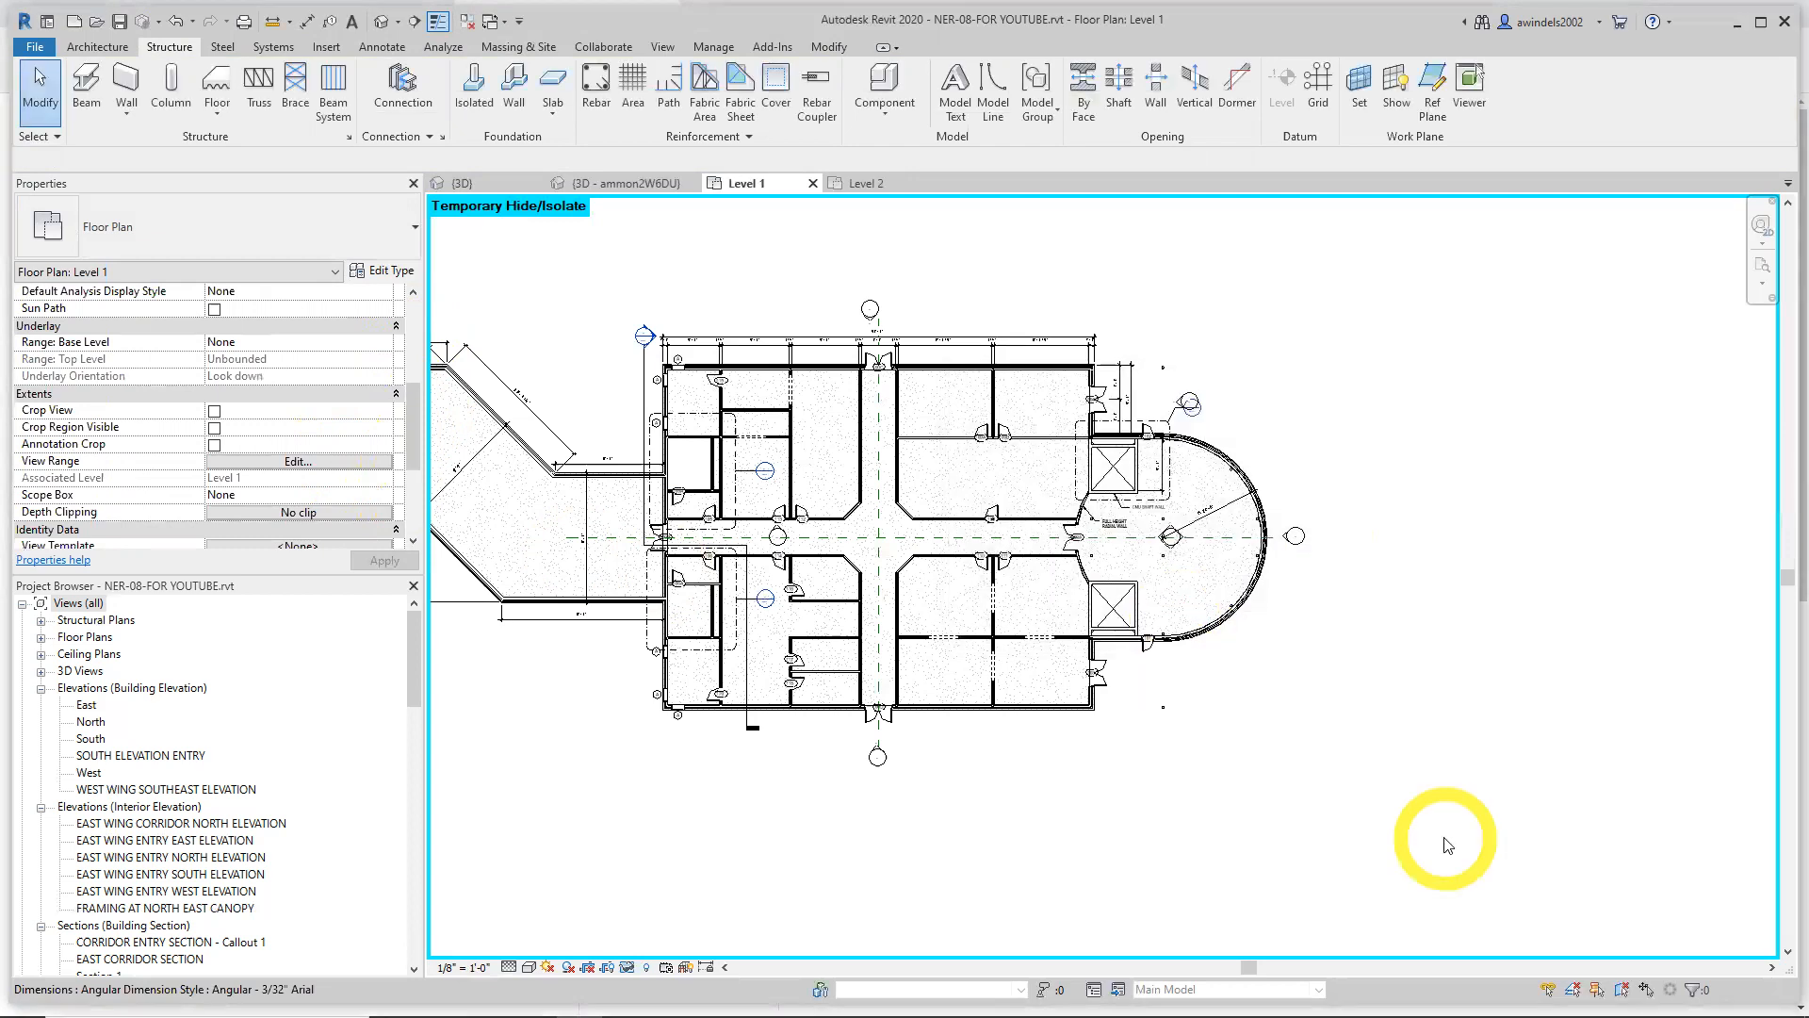
Set up a Foundation - 18" Concrete structural wall placed by picking lines, with its depth reaching T.O.FOOTING and Wall Centerline as location line
{"action": "middle_click_drag", "start_coordinate": [1314, 714], "coordinate": [1335, 756]}
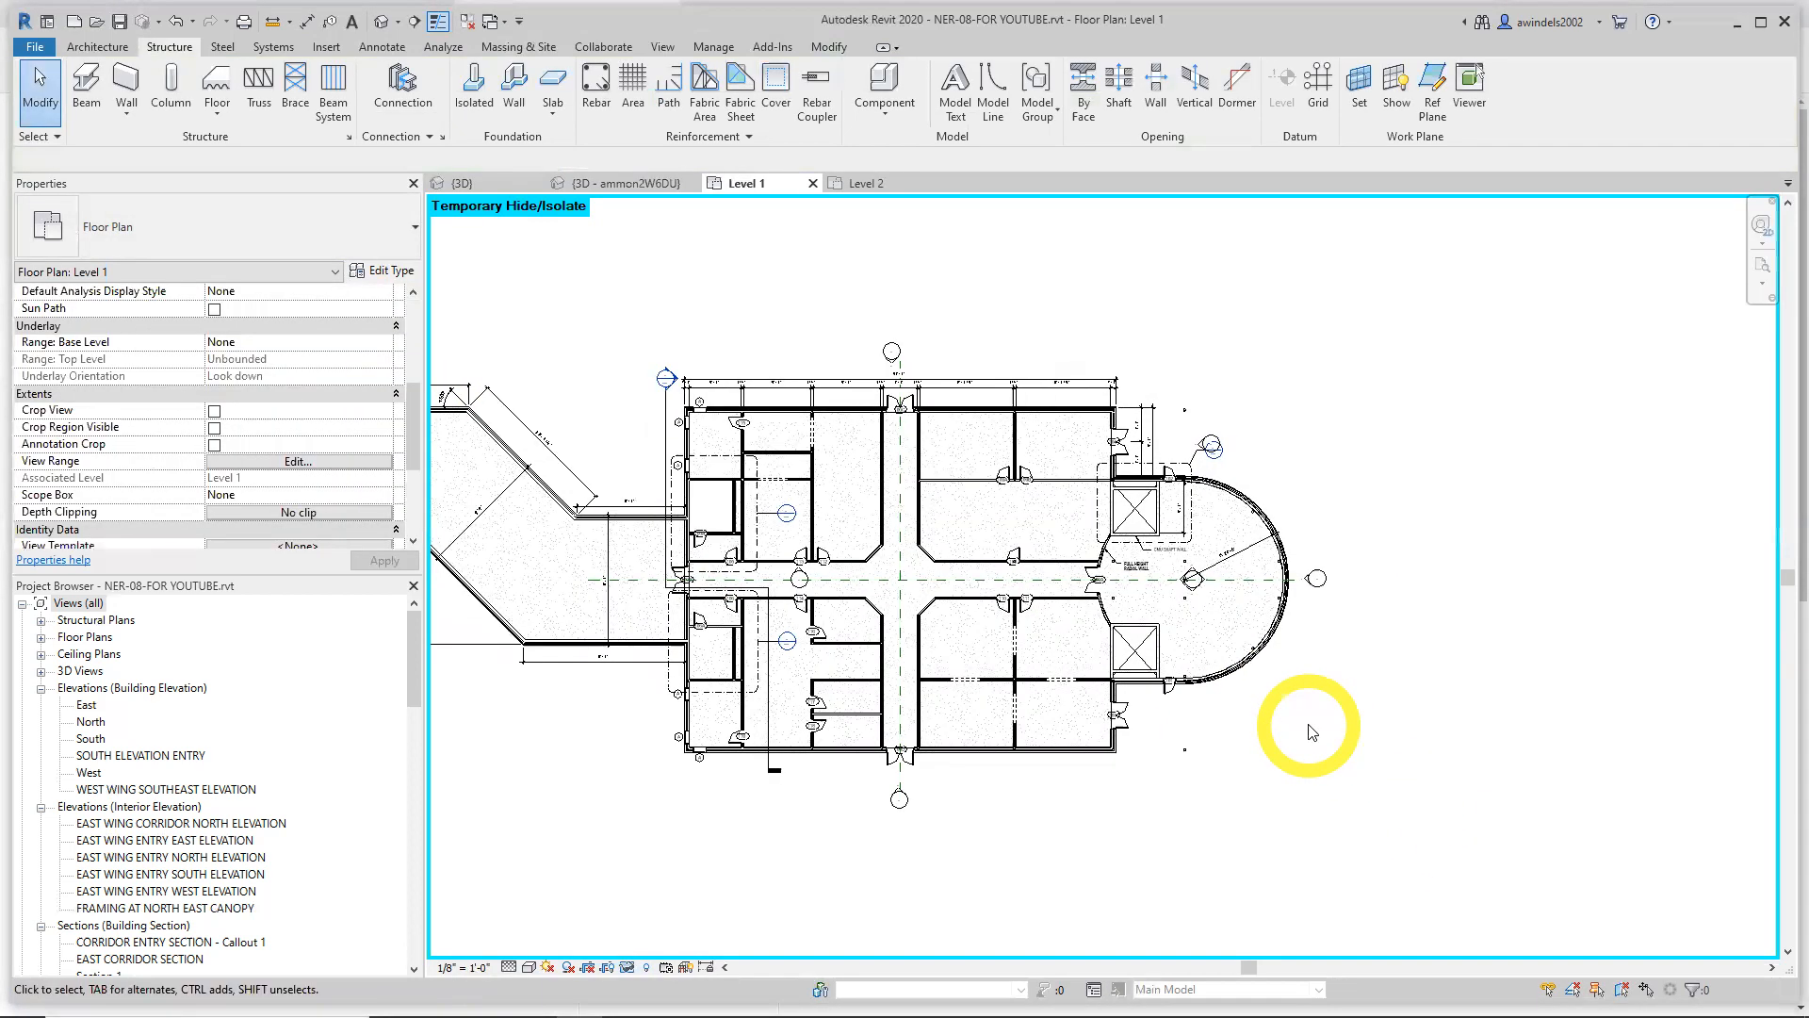
{"action": "left_click_drag", "start_coordinate": [304, 574], "coordinate": [307, 613]}
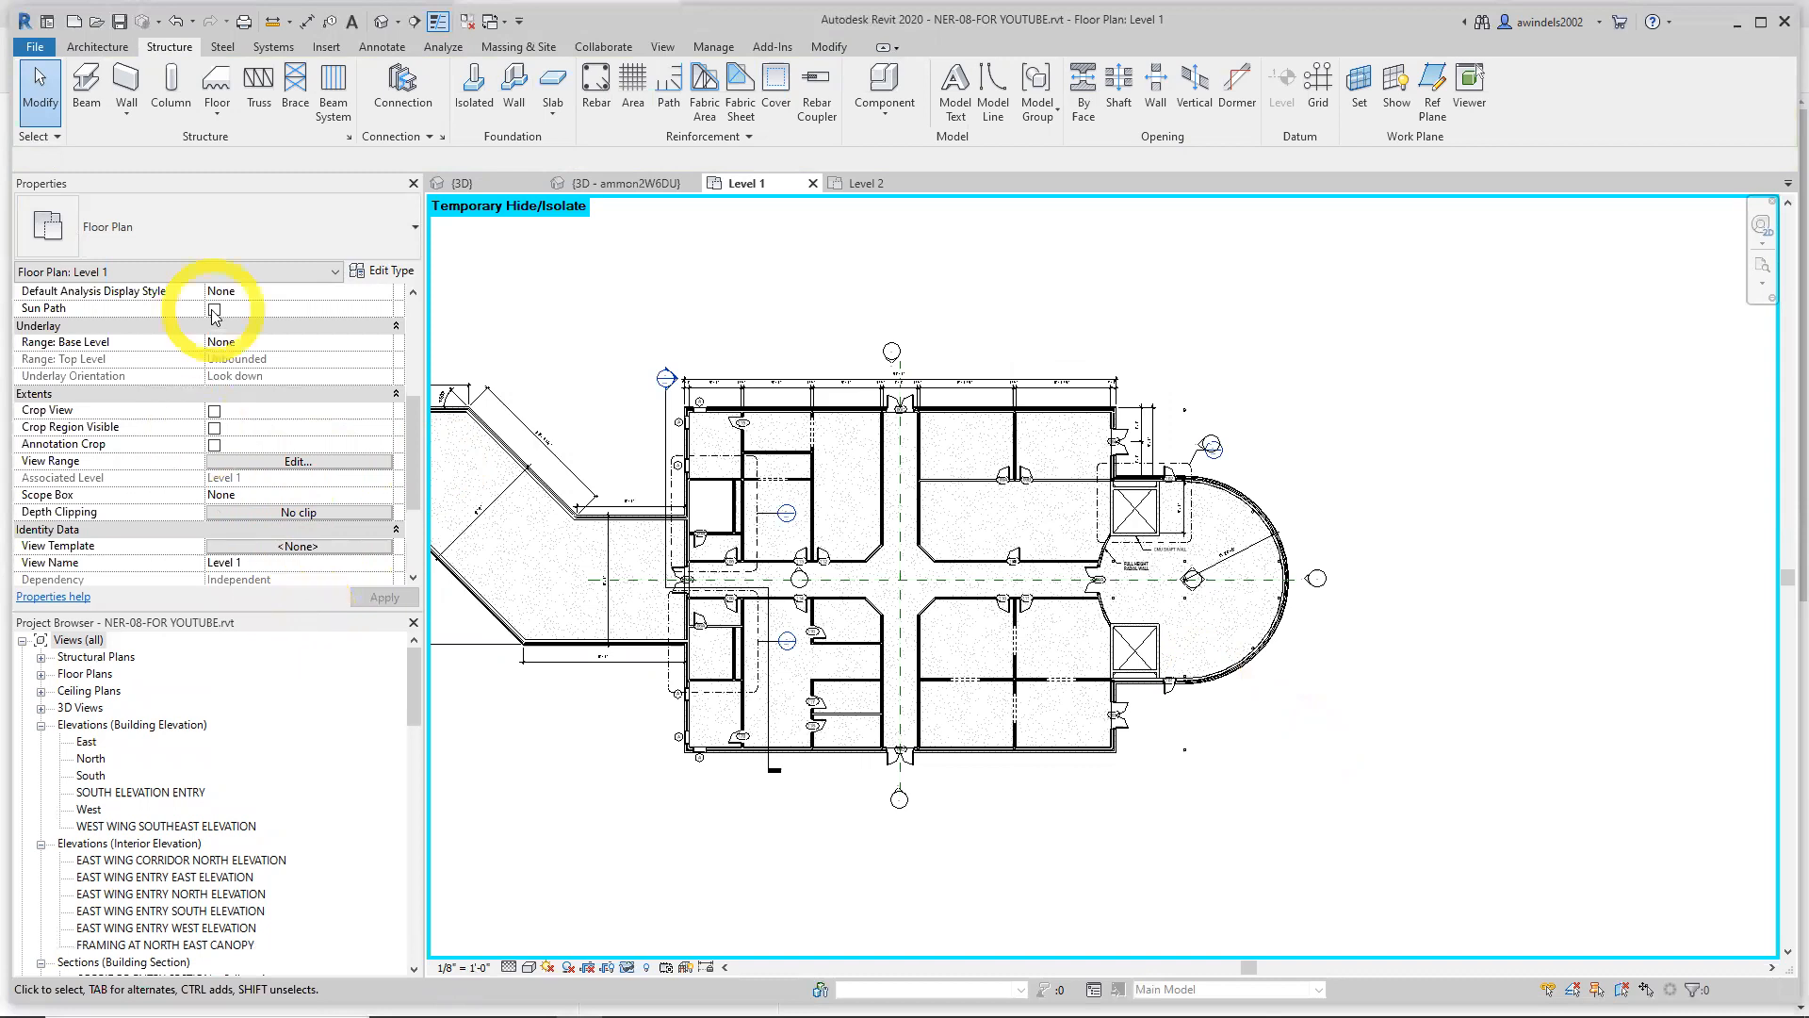
{"action": "left_click", "coordinate": [126, 110]}
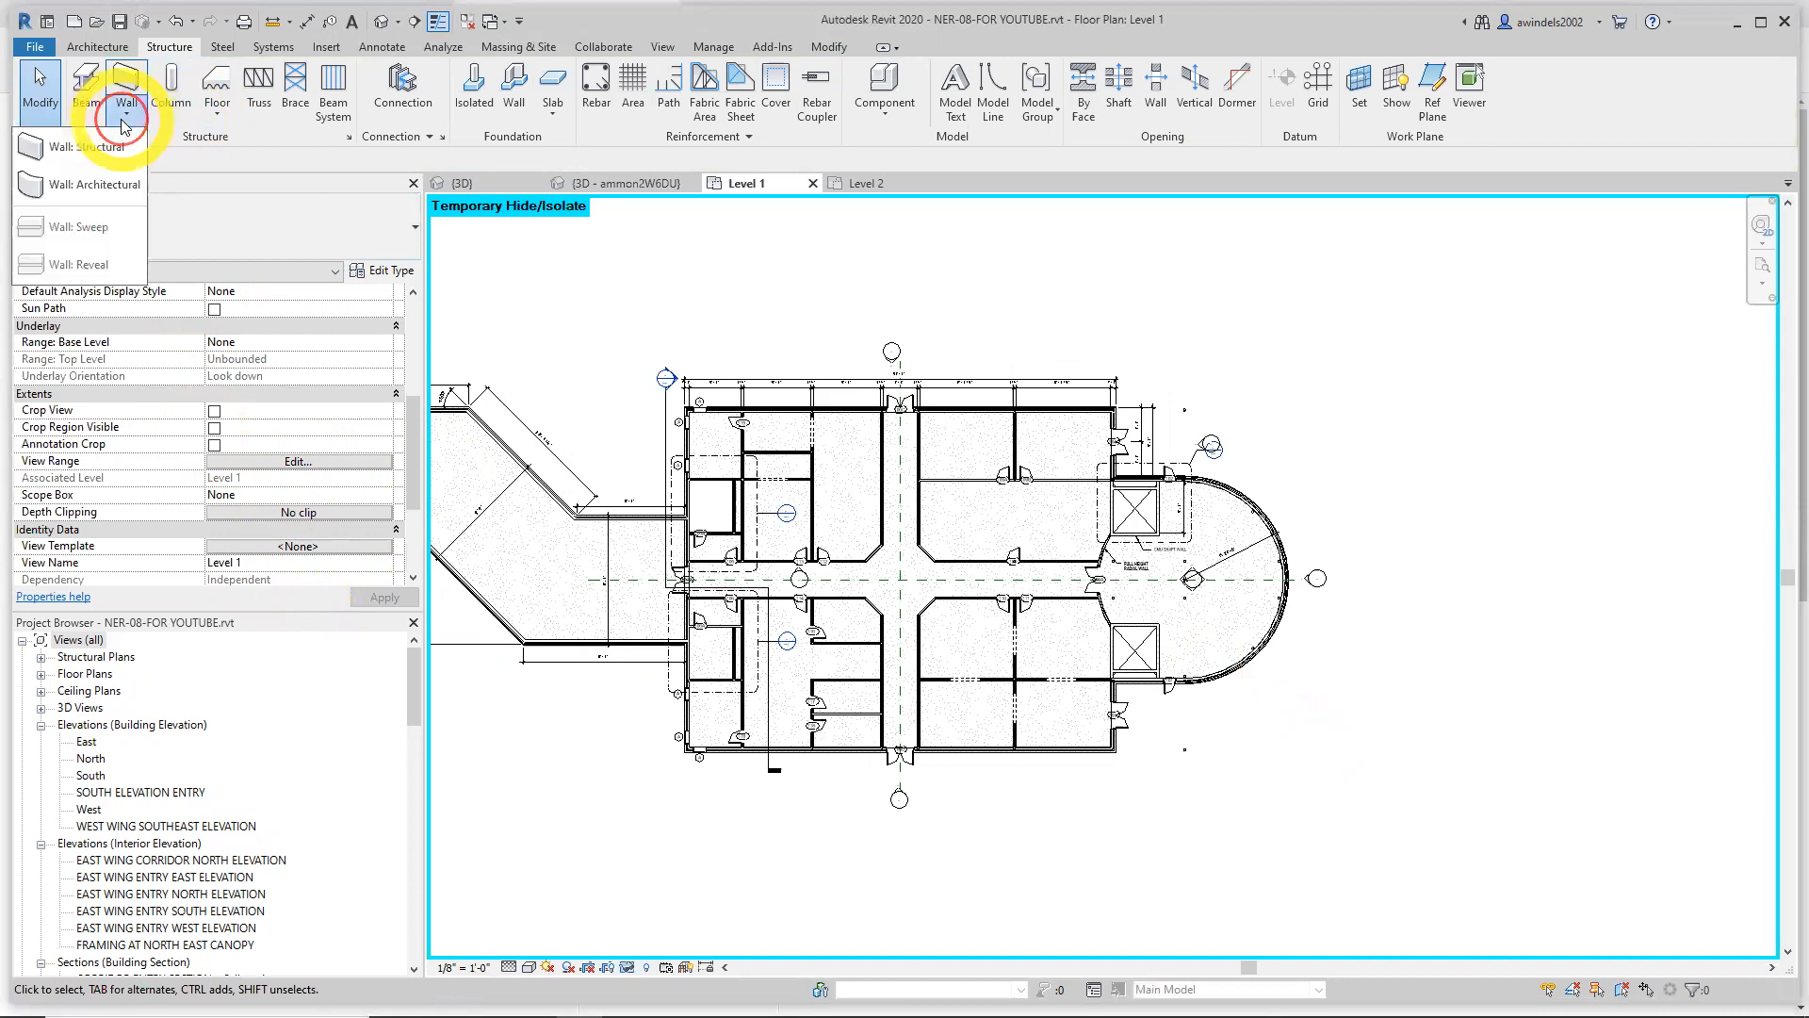
{"action": "left_click", "coordinate": [110, 156]}
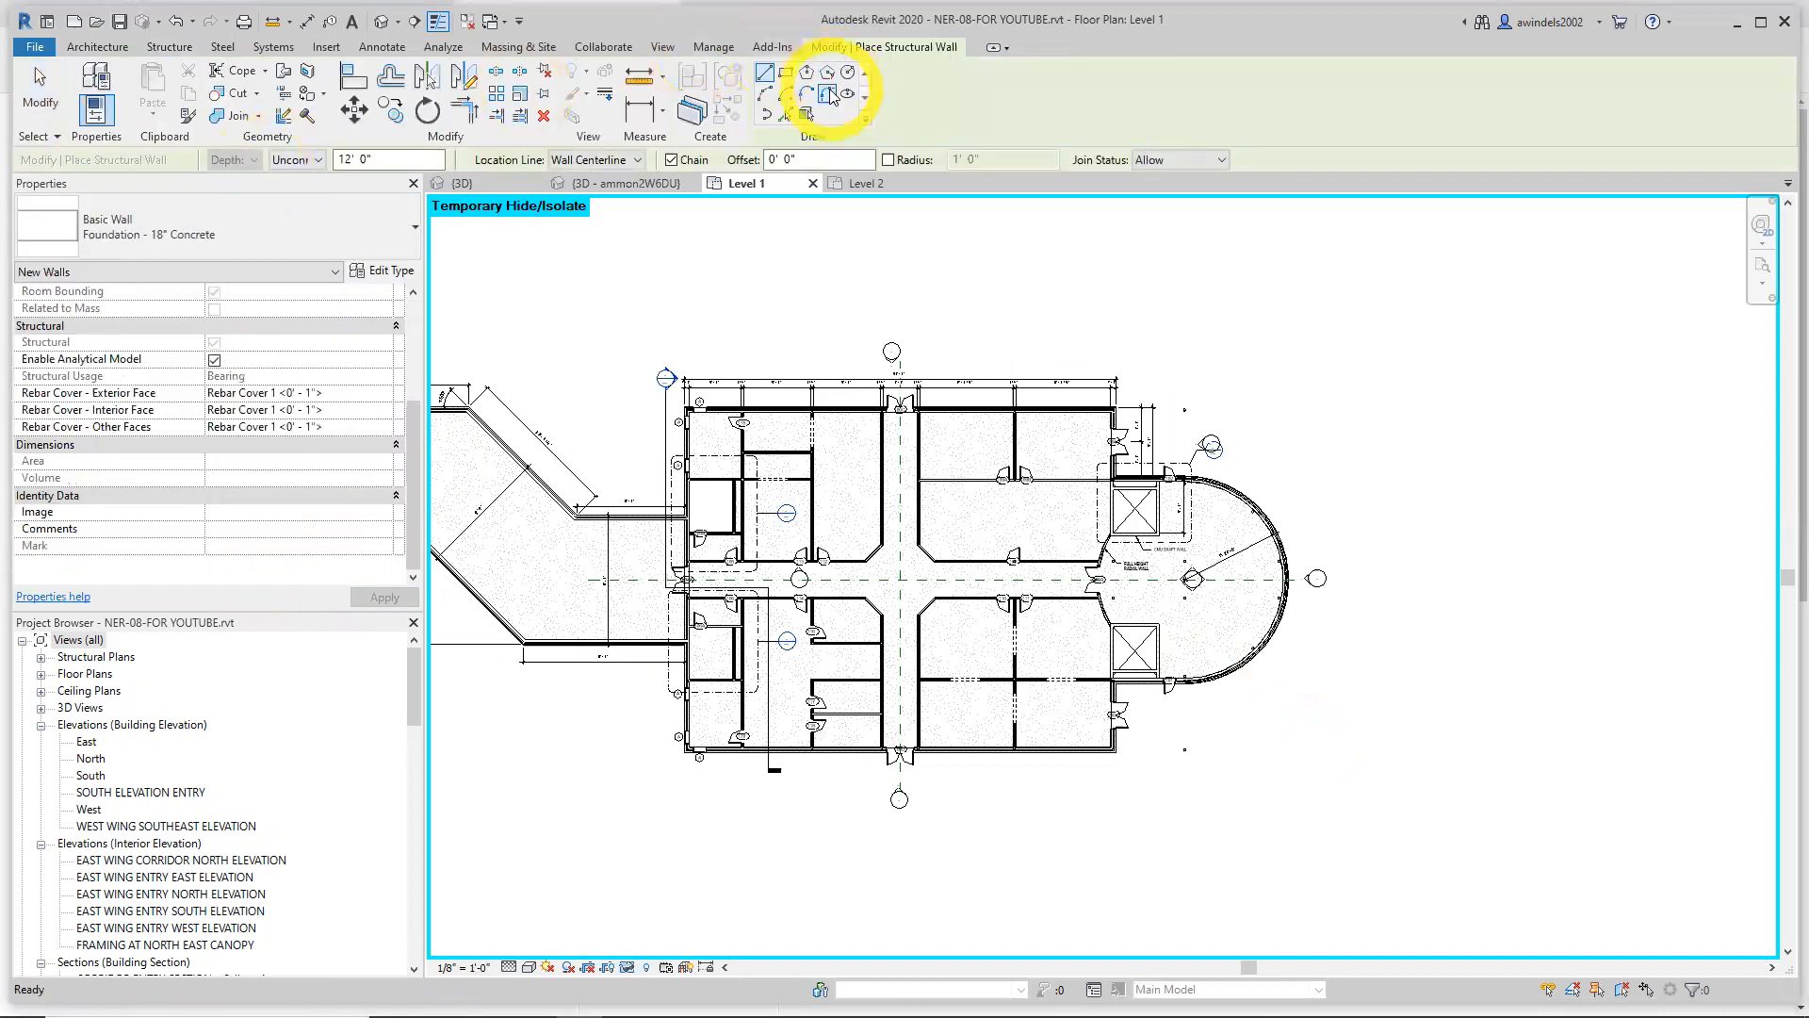
{"action": "left_click", "coordinate": [786, 115]}
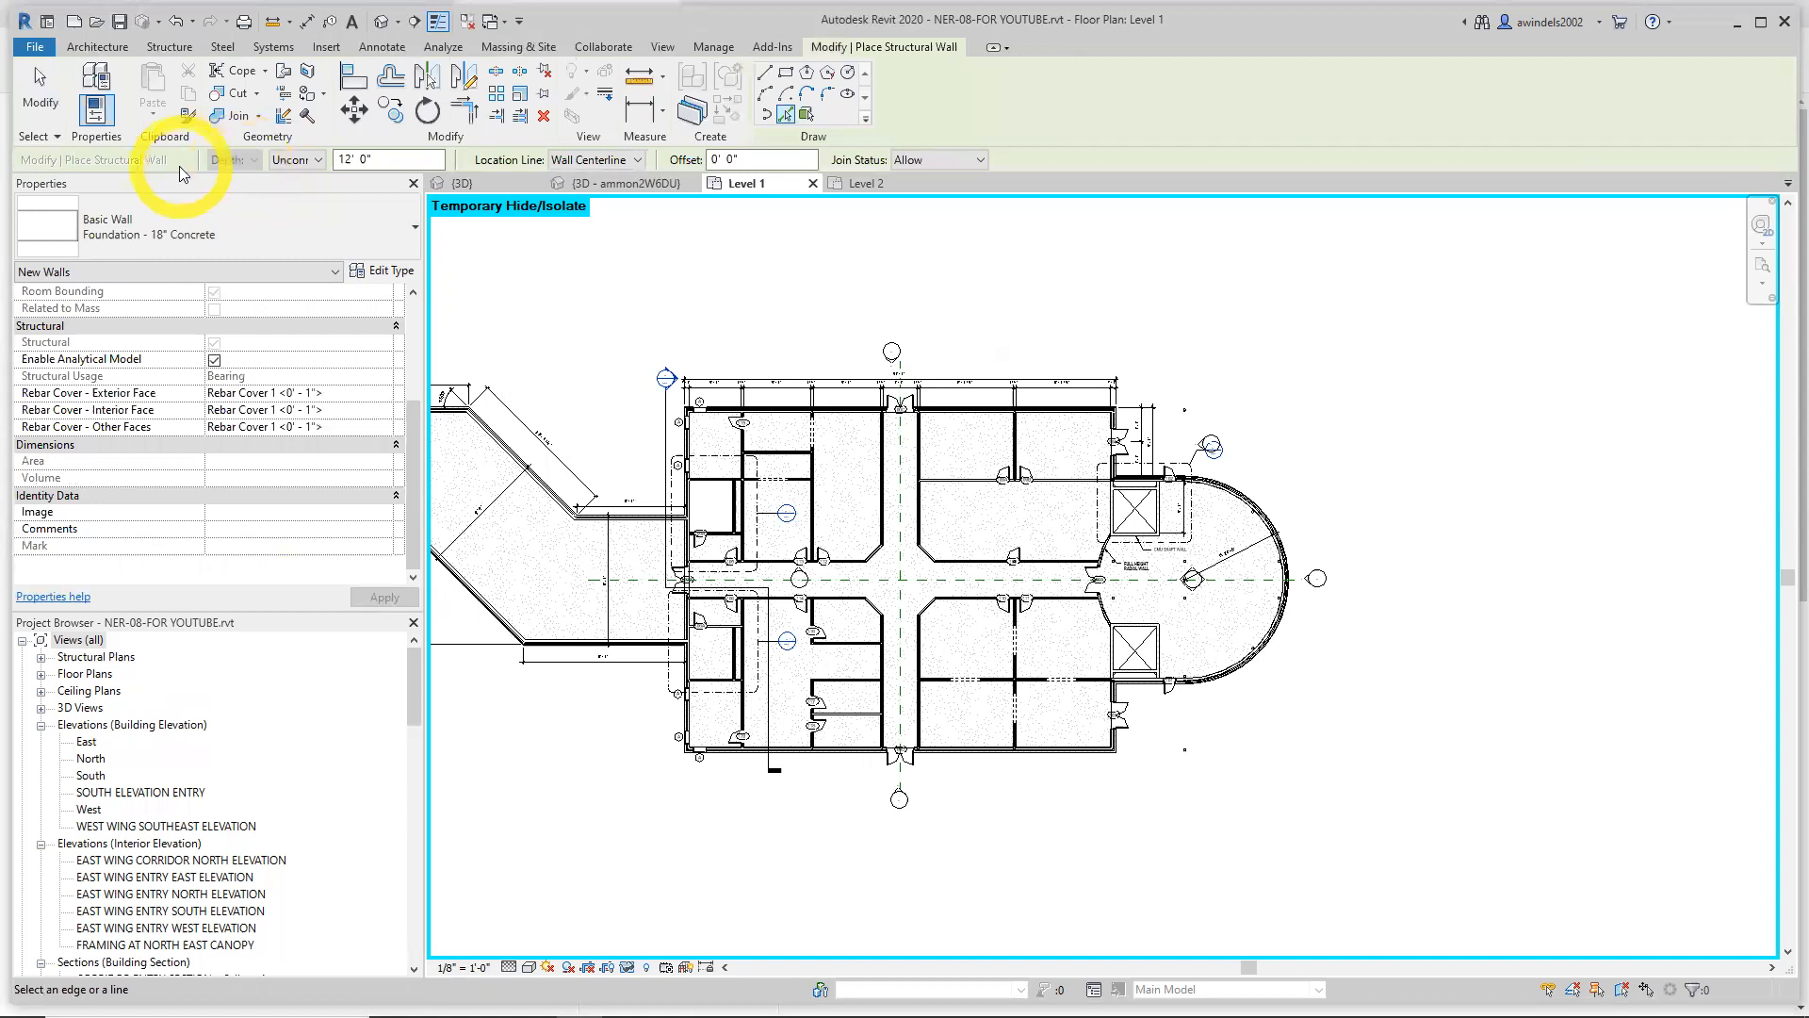
{"action": "left_click", "coordinate": [311, 162]}
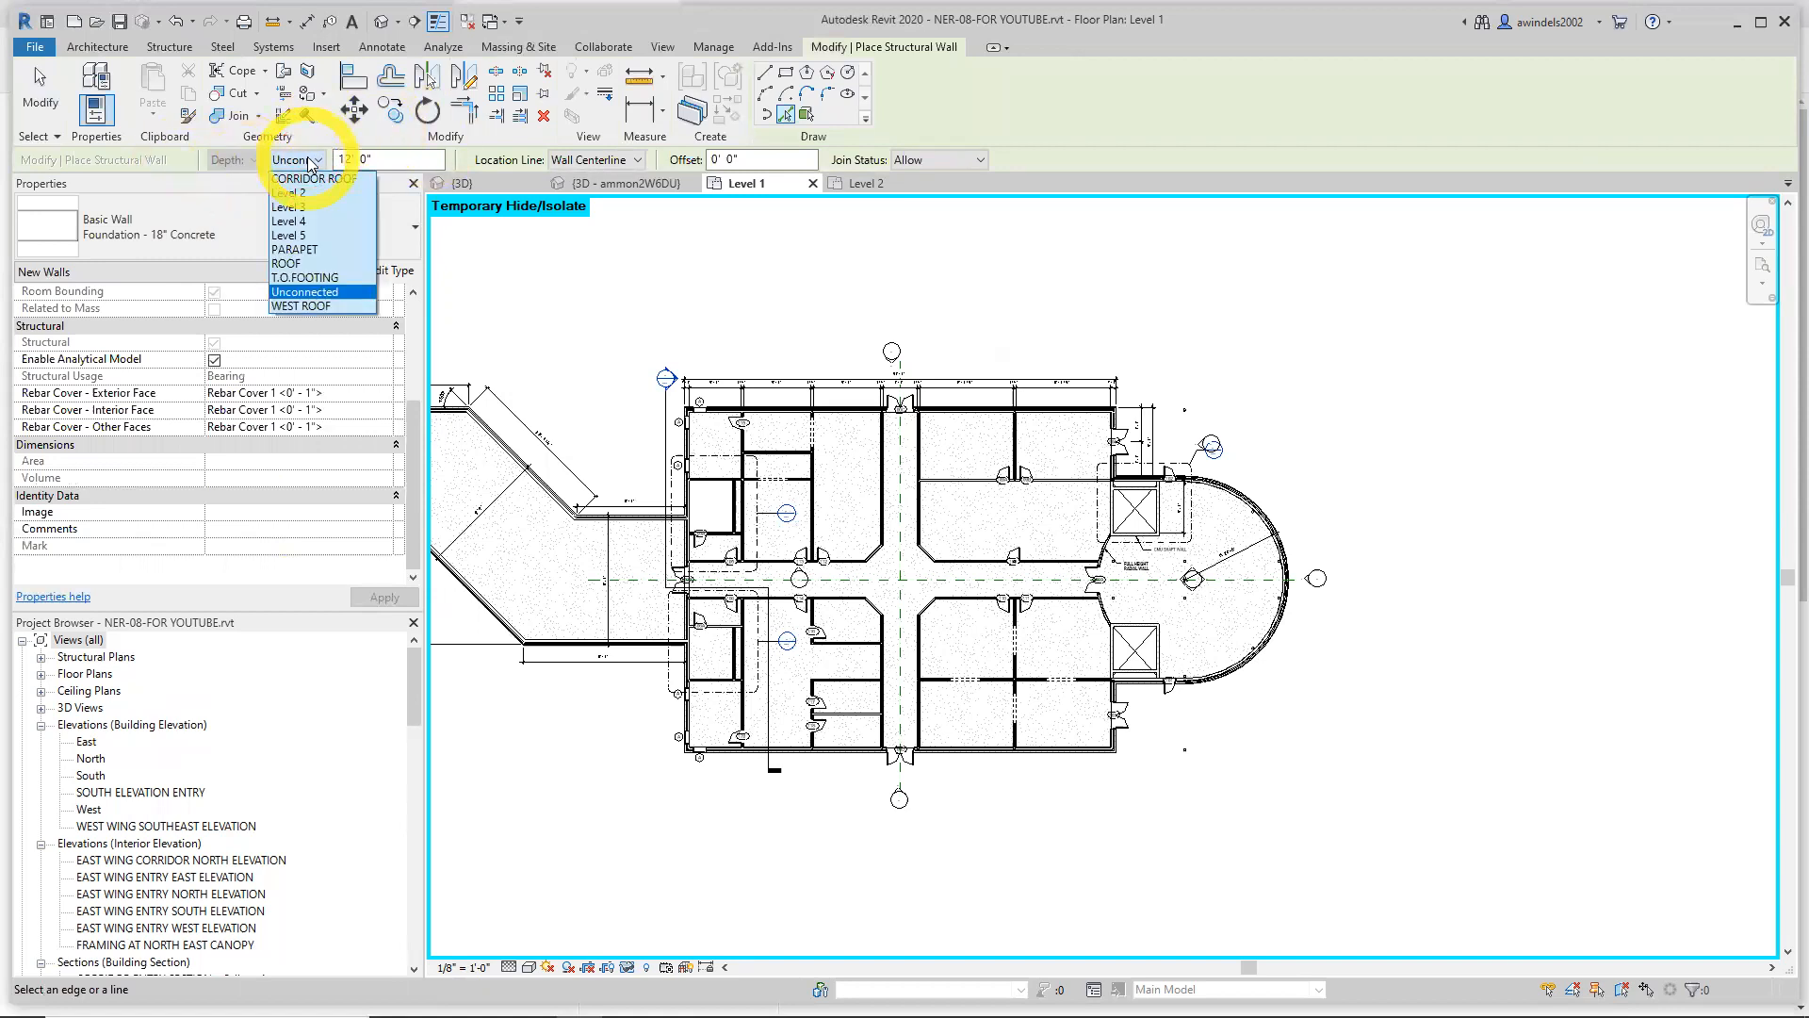
{"action": "left_click", "coordinate": [312, 279]}
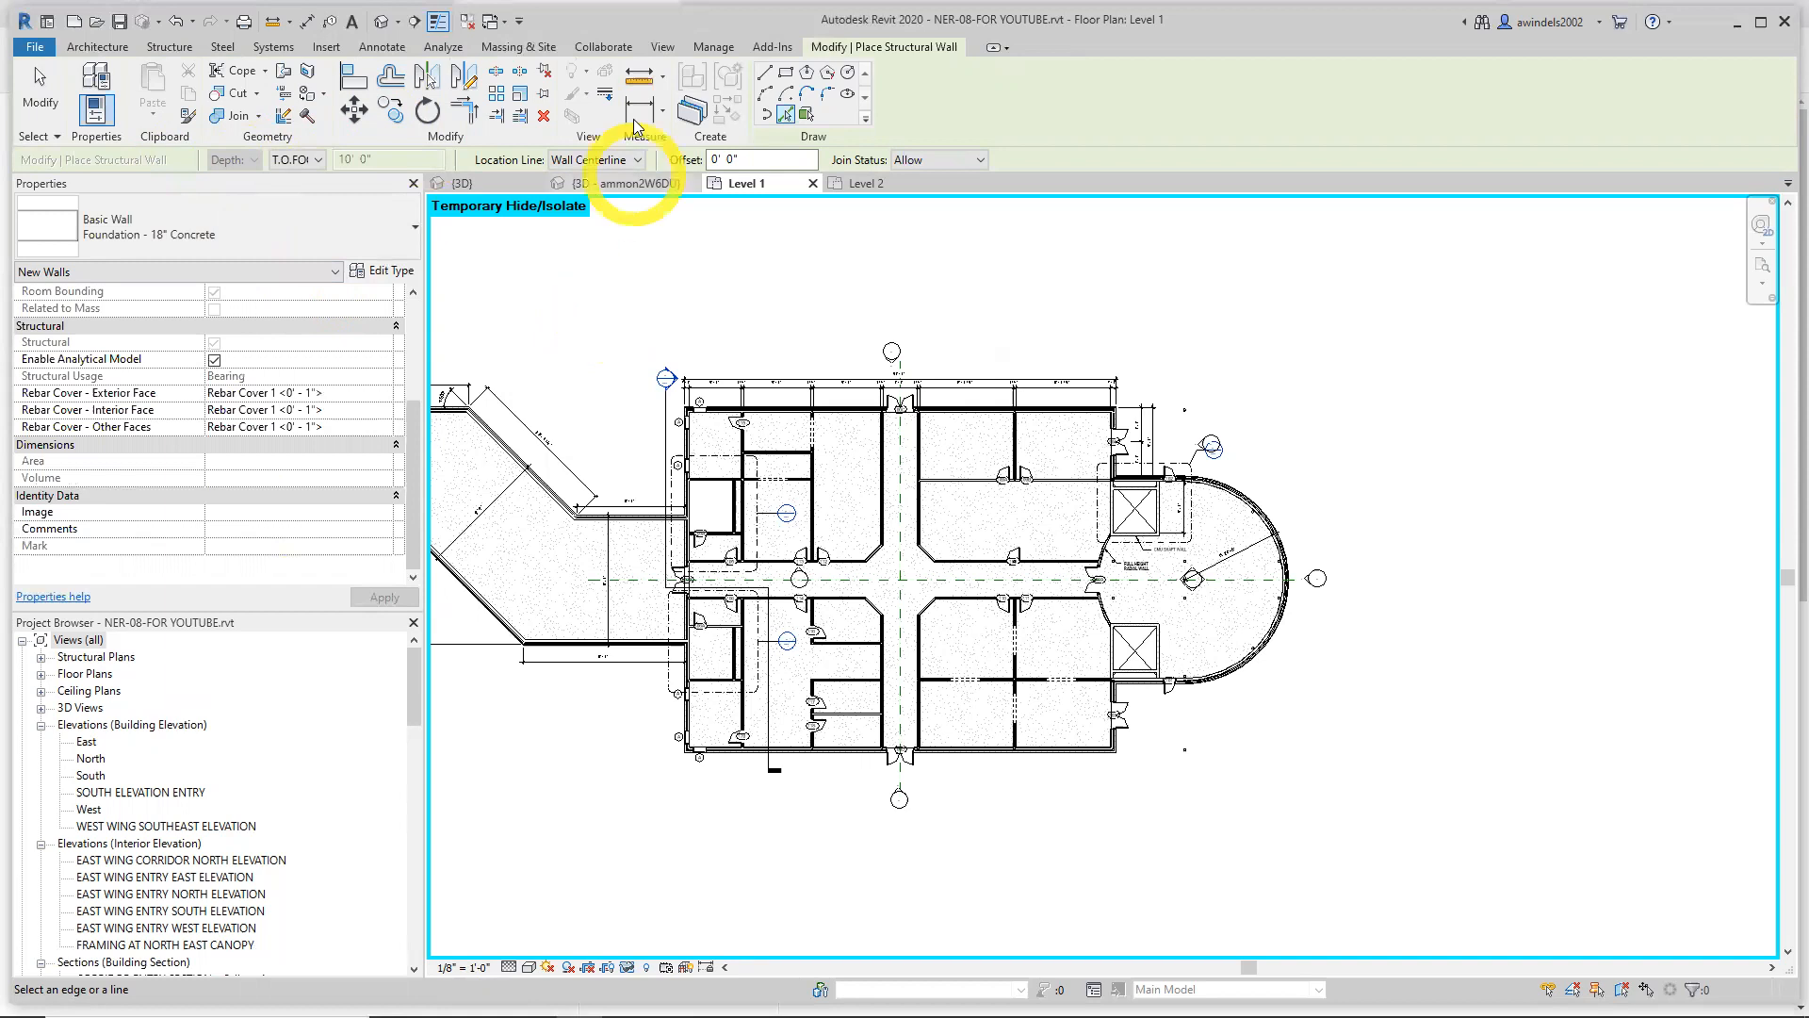
{"action": "left_click", "coordinate": [600, 160]}
{"action": "left_click", "coordinate": [600, 161]}
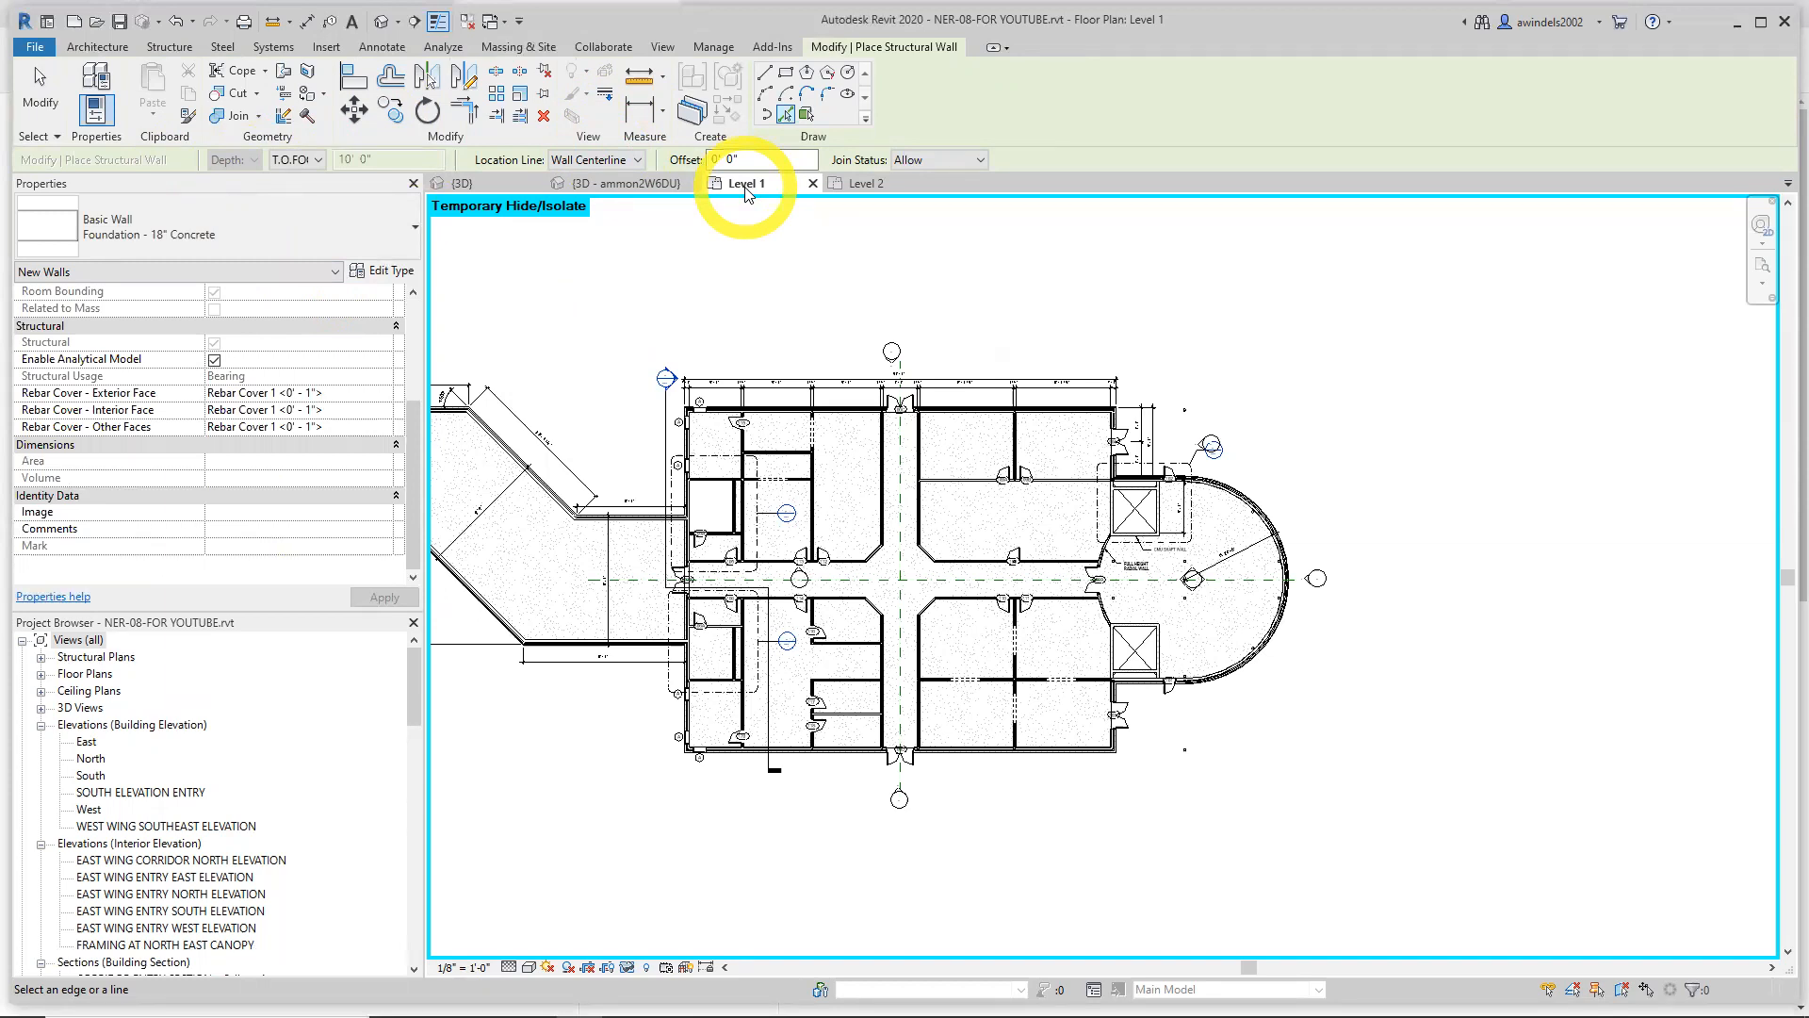
Place foundation walls along the west wing's chain of exterior walls and around its projecting south bay
{"action": "middle_click_drag", "start_coordinate": [738, 585], "coordinate": [1091, 638]}
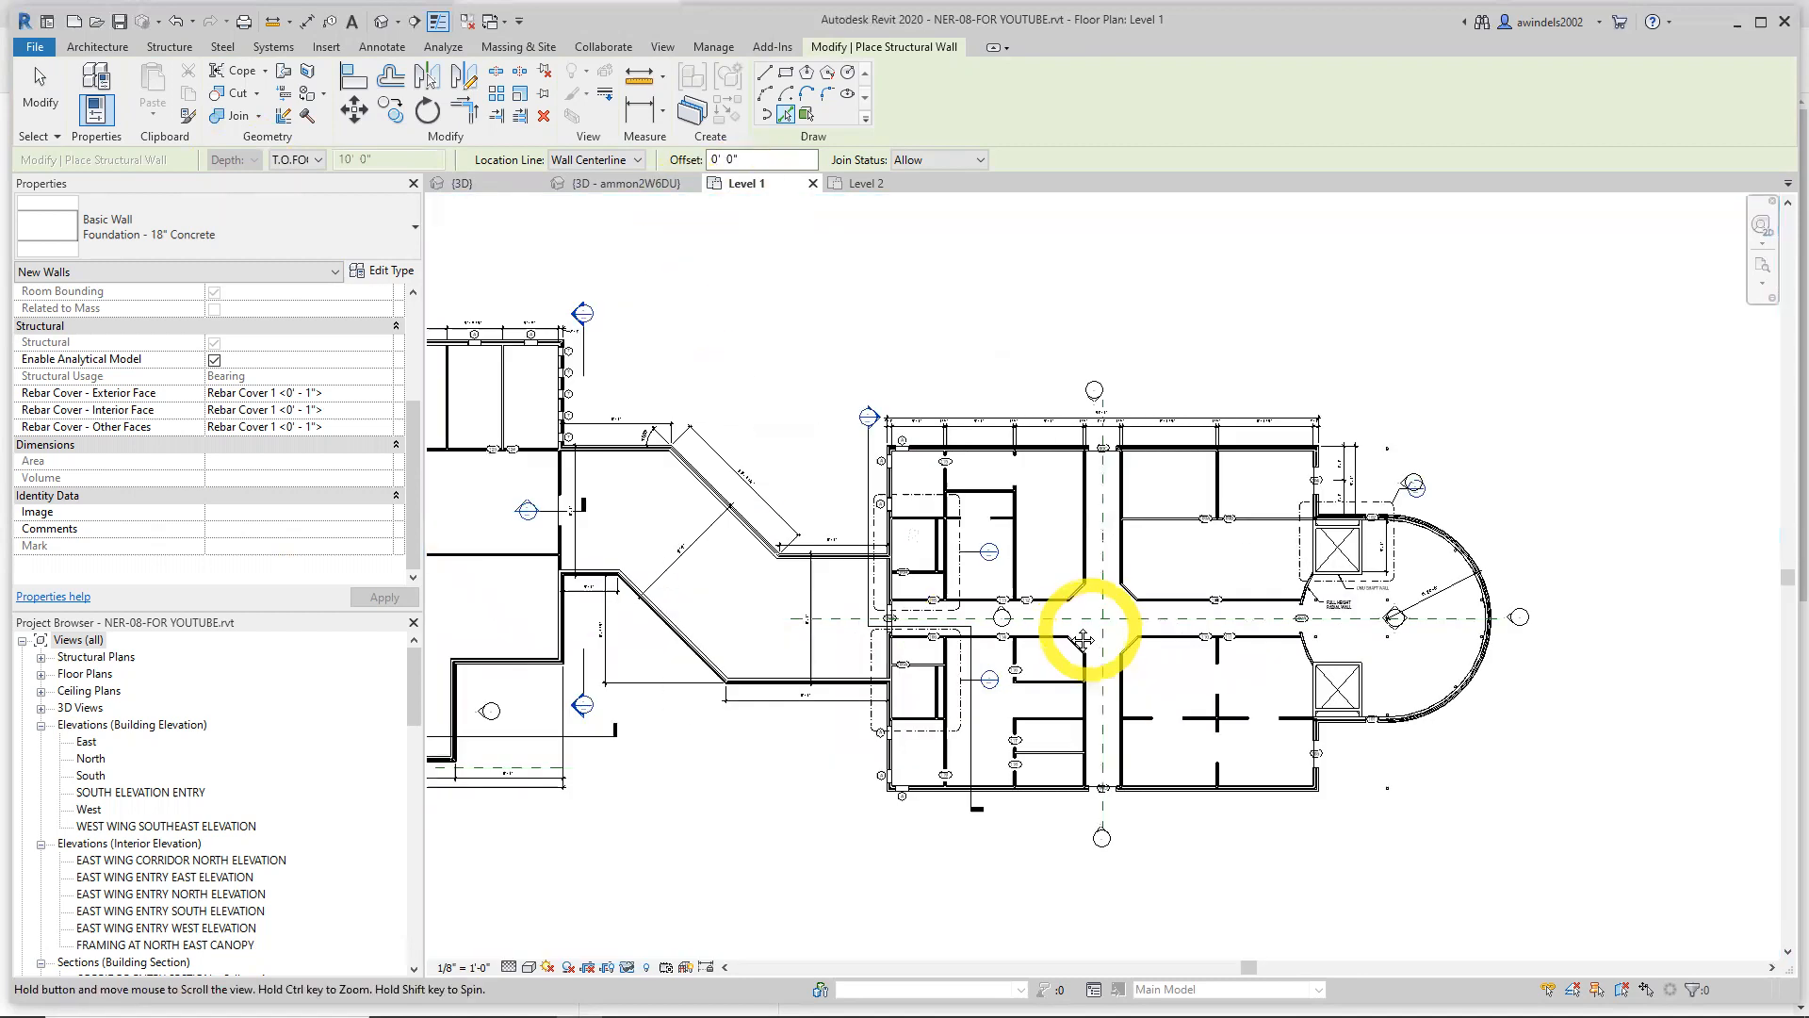
{"action": "middle_click_drag", "start_coordinate": [827, 610], "coordinate": [1063, 649]}
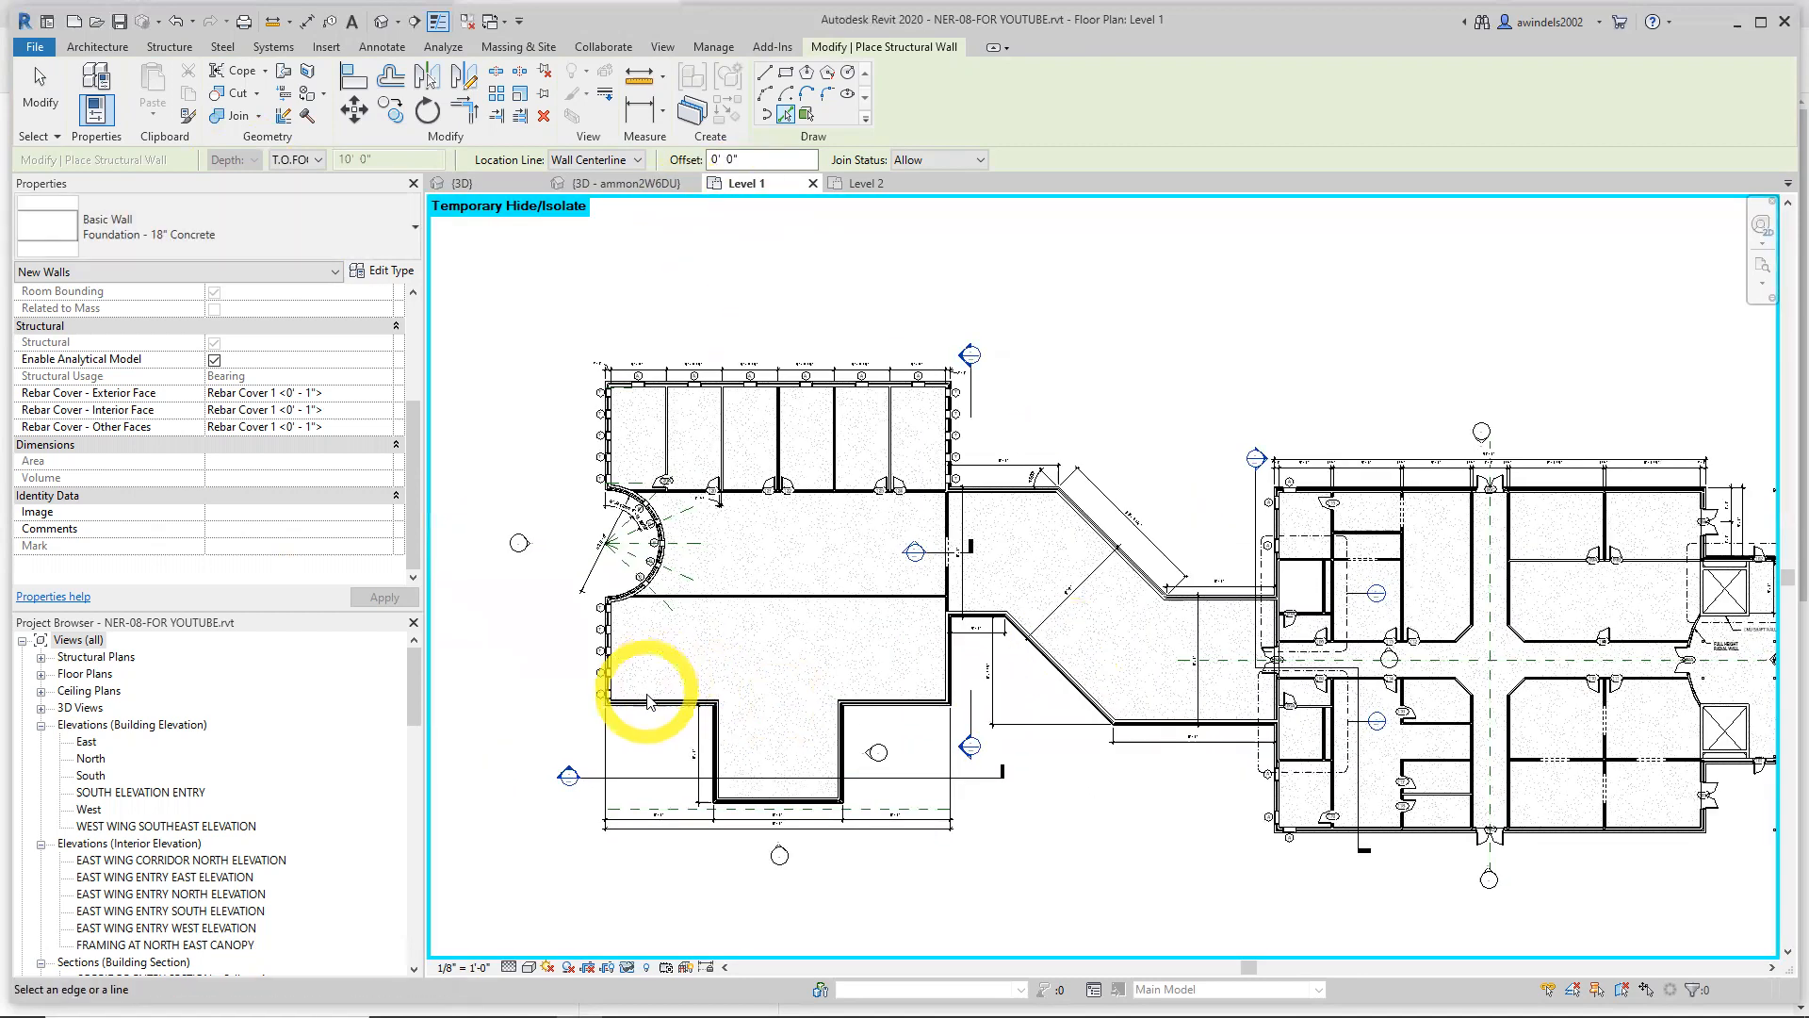
{"action": "scroll", "coordinate": [653, 707], "scroll_direction": "up", "scroll_amount": 5}
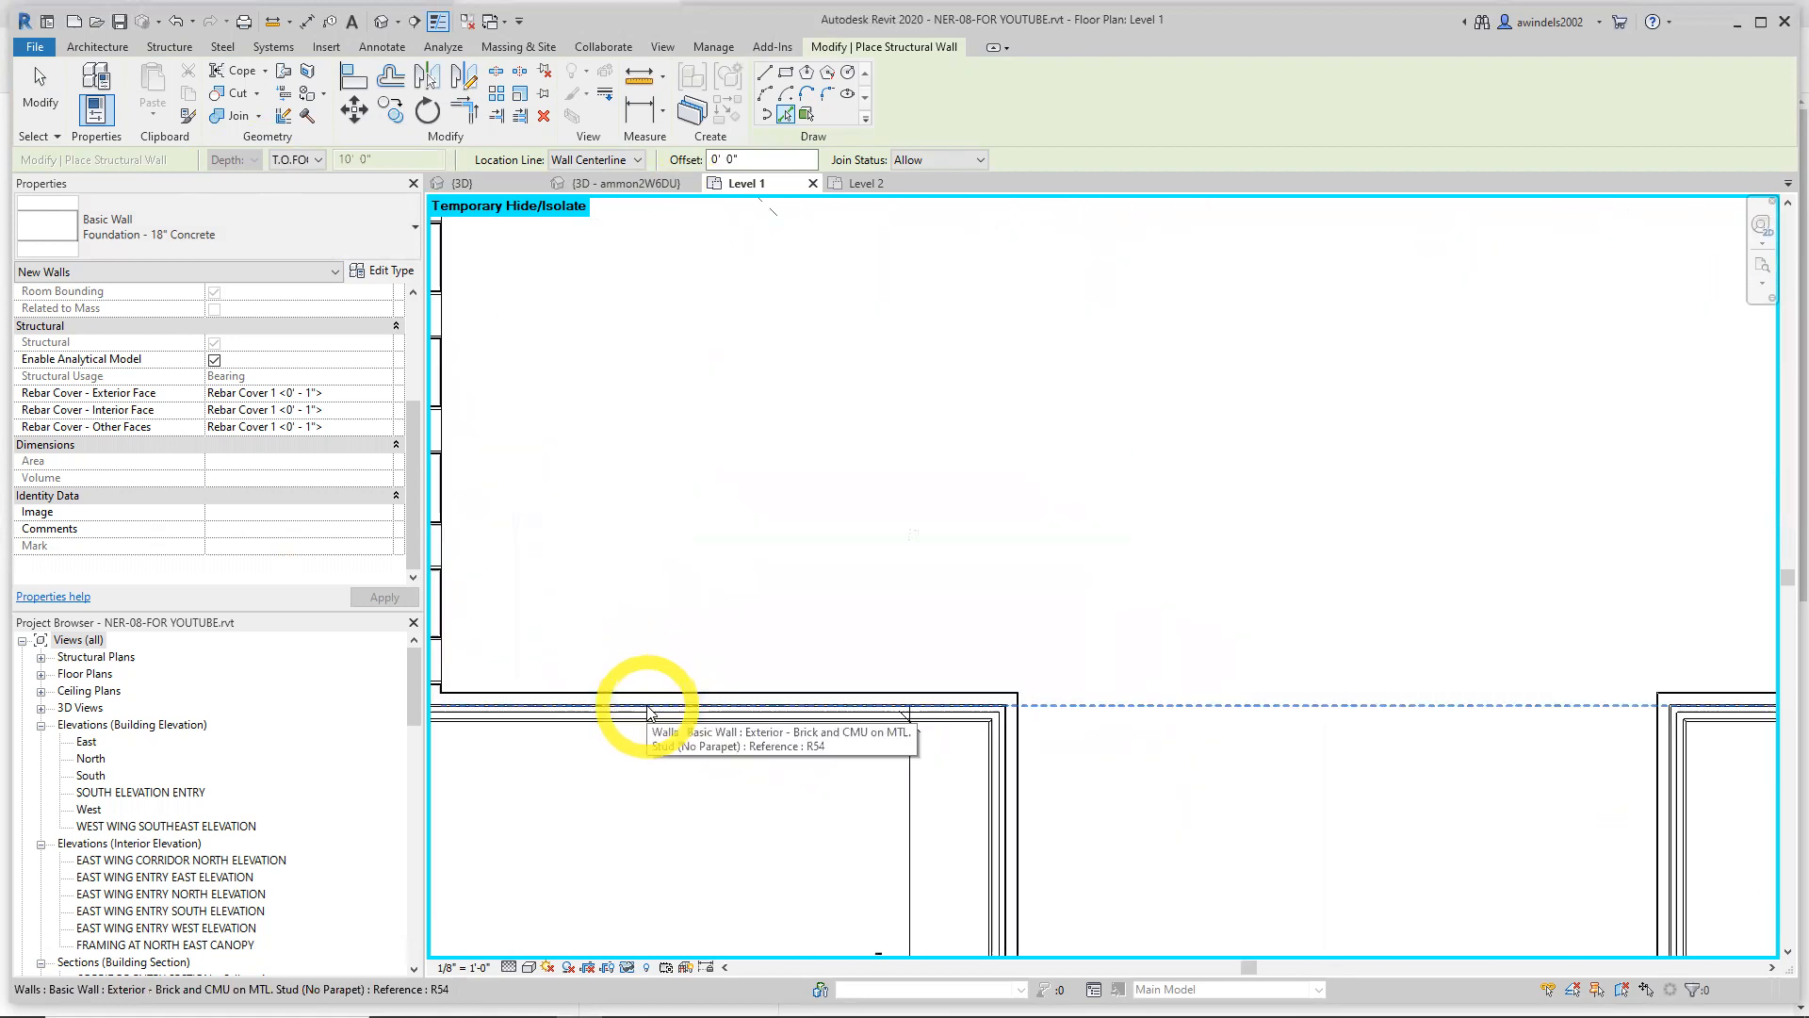
{"action": "key", "text": "Tab"}
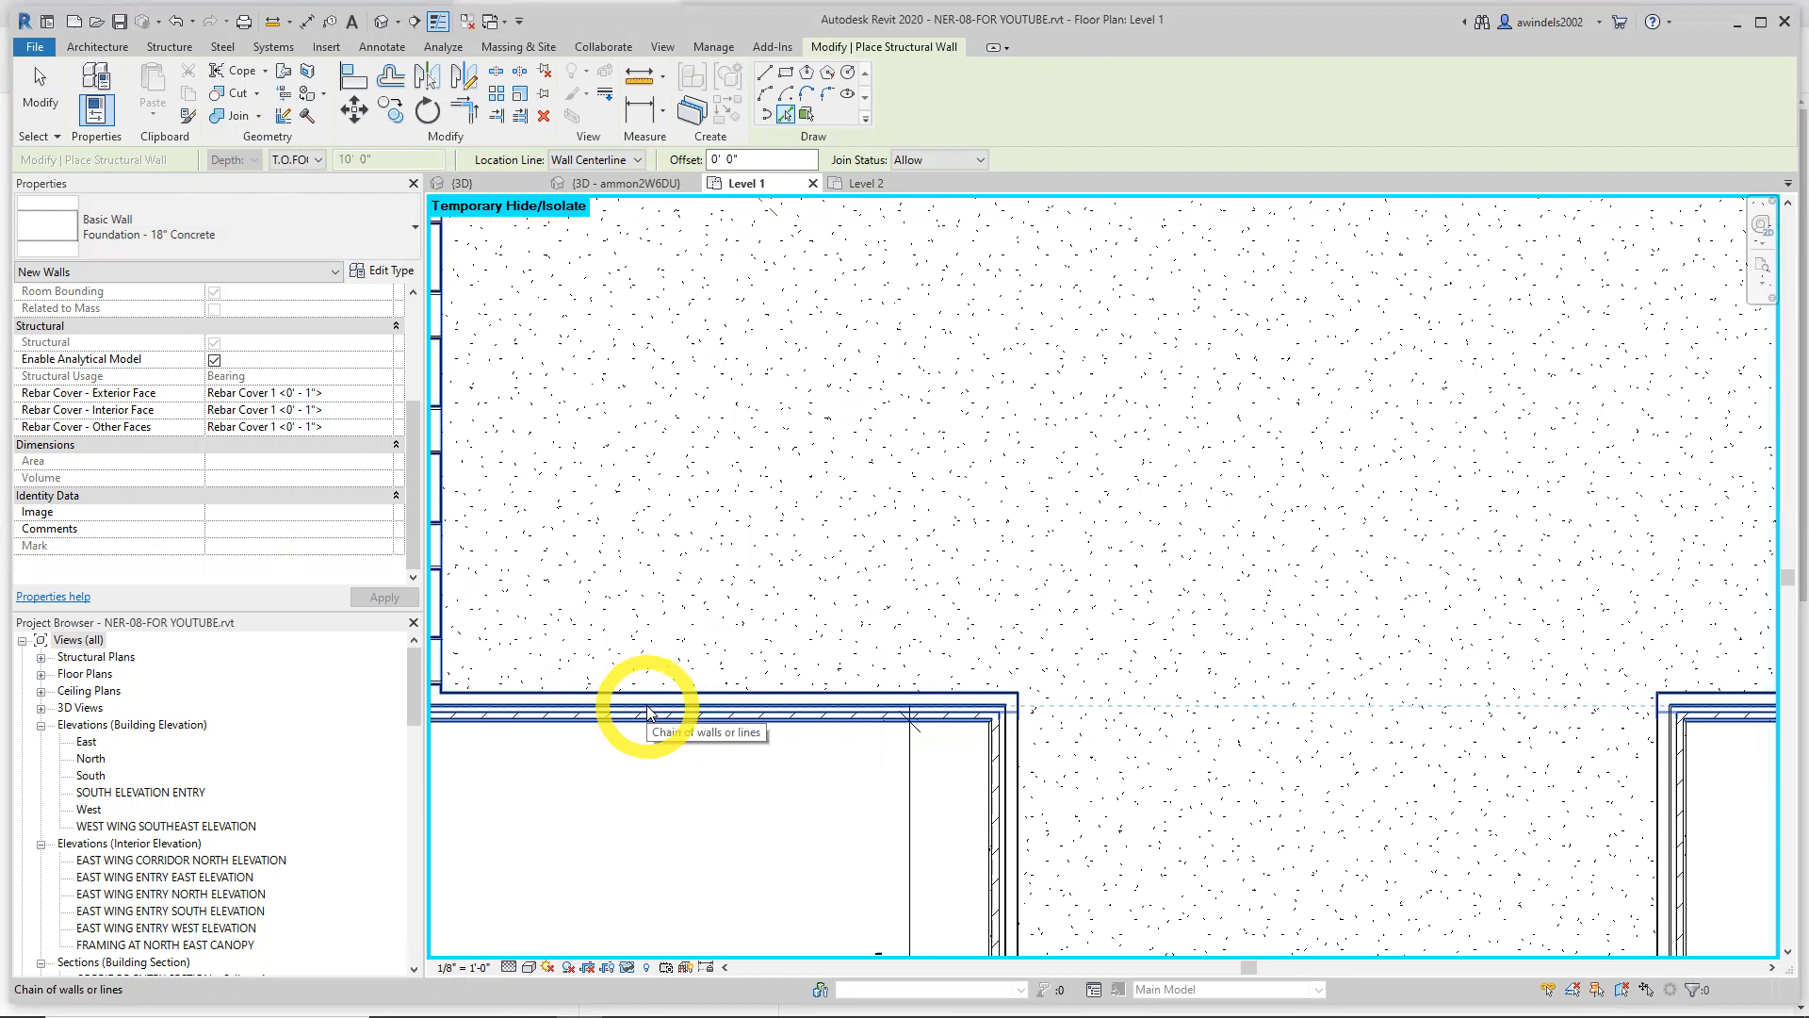
{"action": "left_click", "coordinate": [647, 714]}
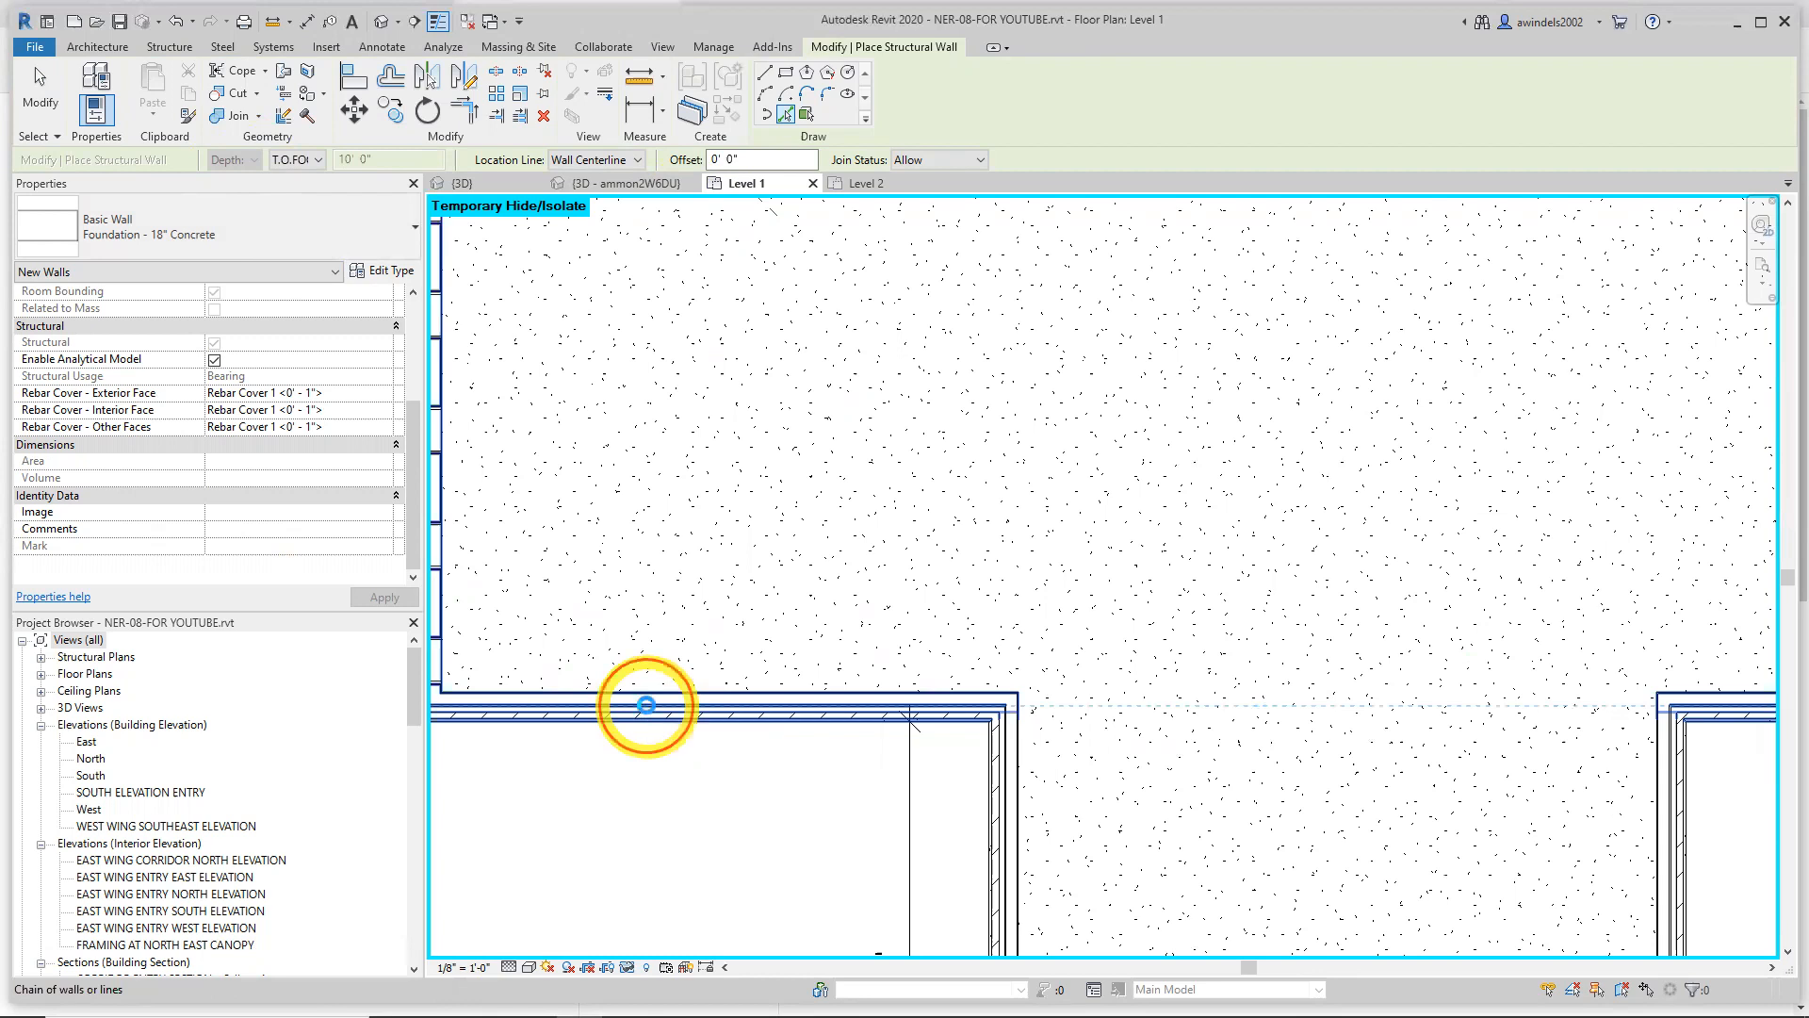
{"action": "scroll", "coordinate": [813, 803], "scroll_direction": "down", "scroll_amount": 3}
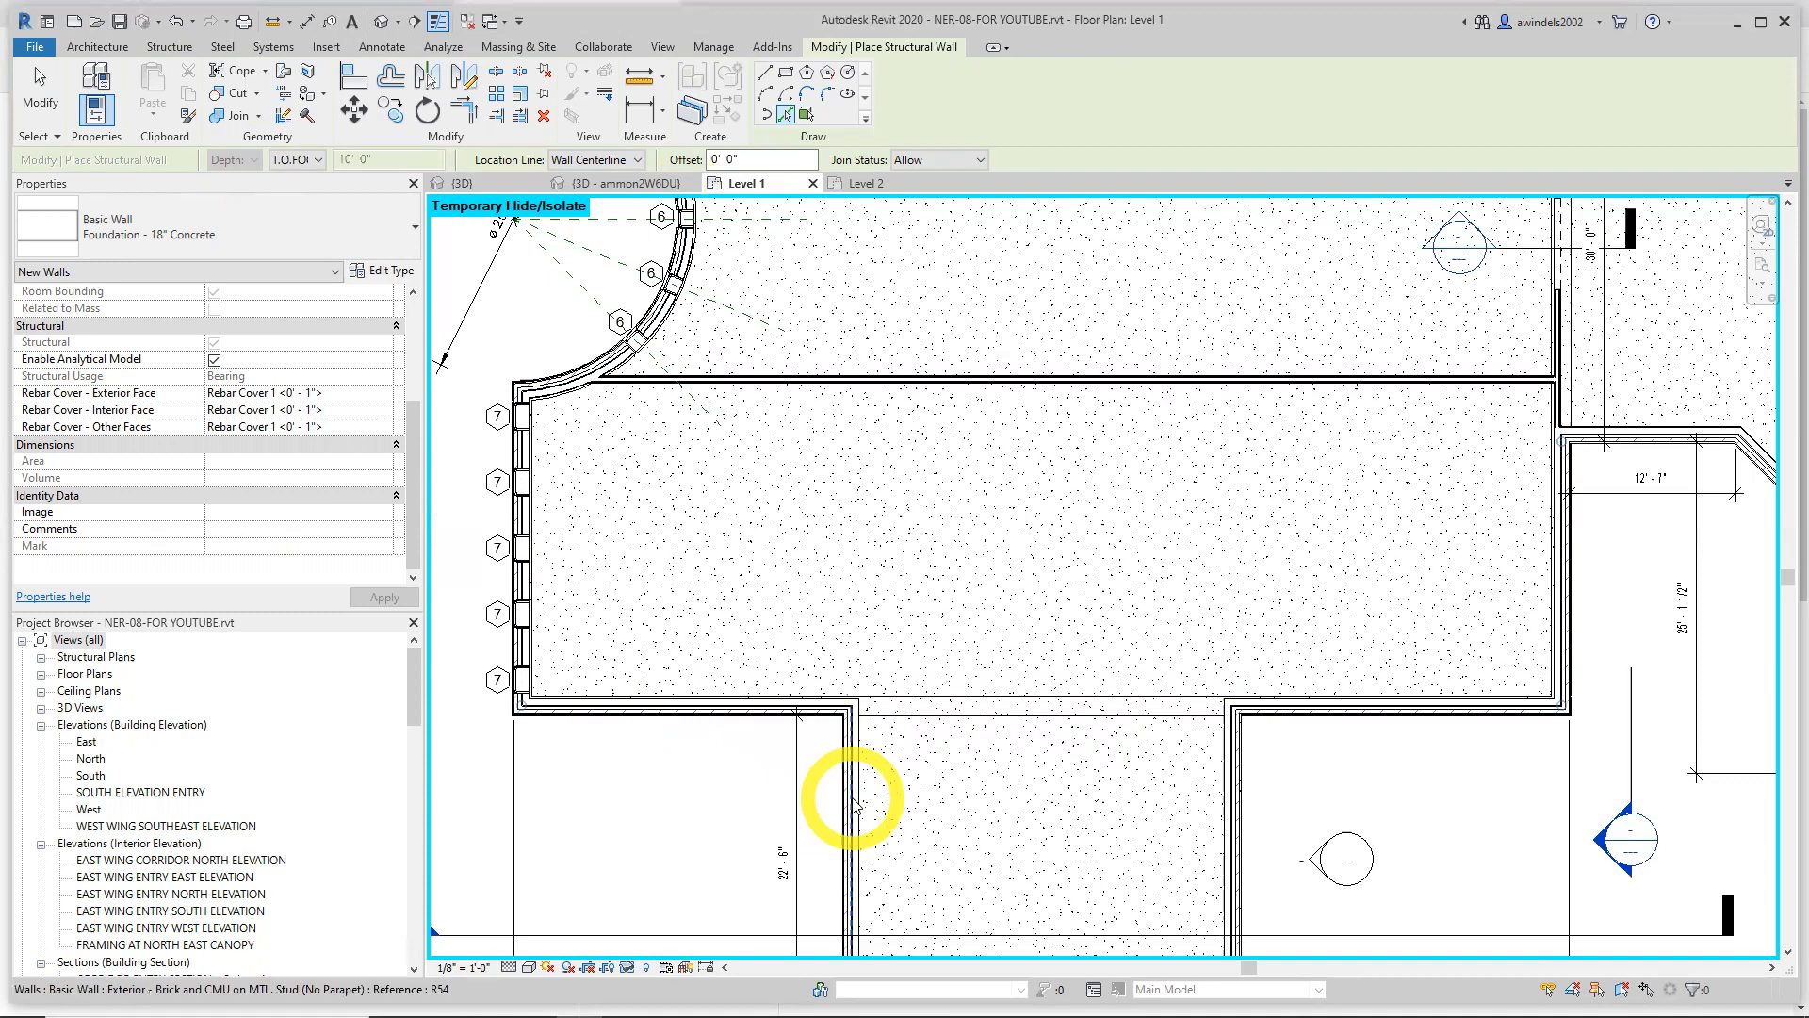
{"action": "left_click", "coordinate": [855, 803]}
{"action": "middle_click_drag", "start_coordinate": [1131, 851], "coordinate": [976, 686]}
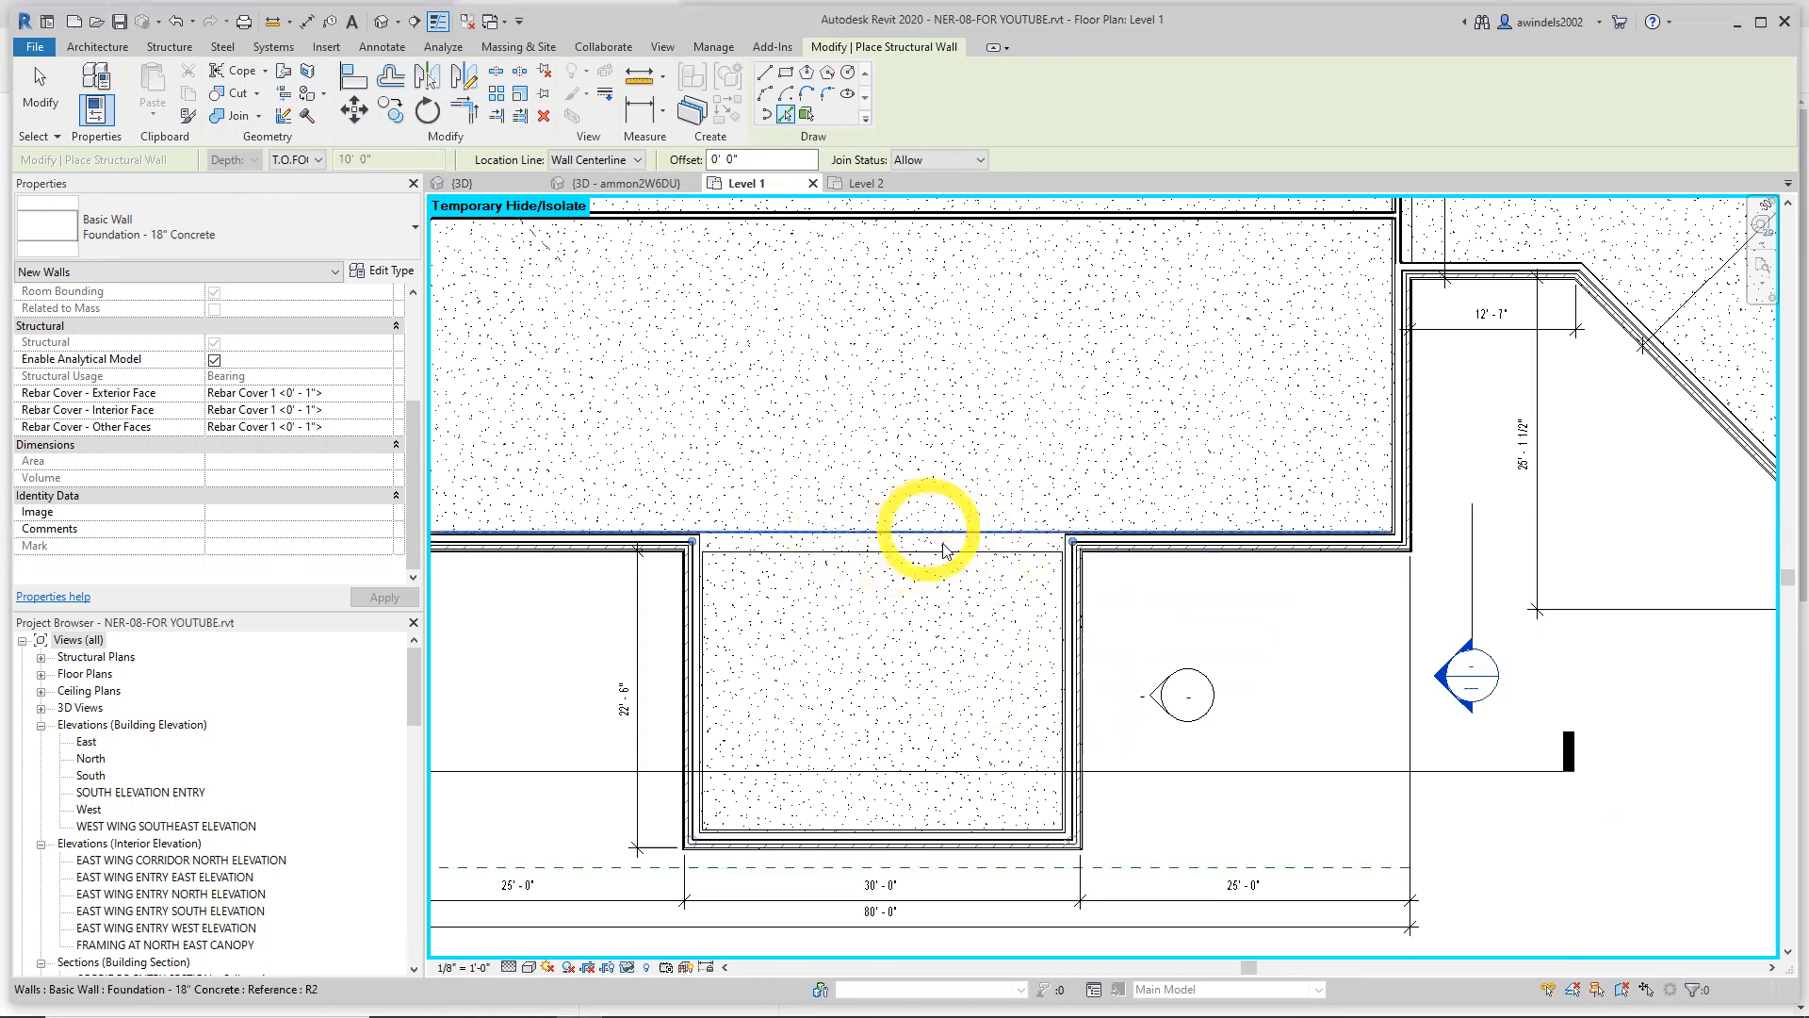
{"action": "scroll", "coordinate": [952, 553], "scroll_direction": "down", "scroll_amount": 2}
{"action": "middle_click_drag", "start_coordinate": [1062, 582], "coordinate": [1002, 800]}
{"action": "middle_click_drag", "start_coordinate": [754, 635], "coordinate": [694, 623]}
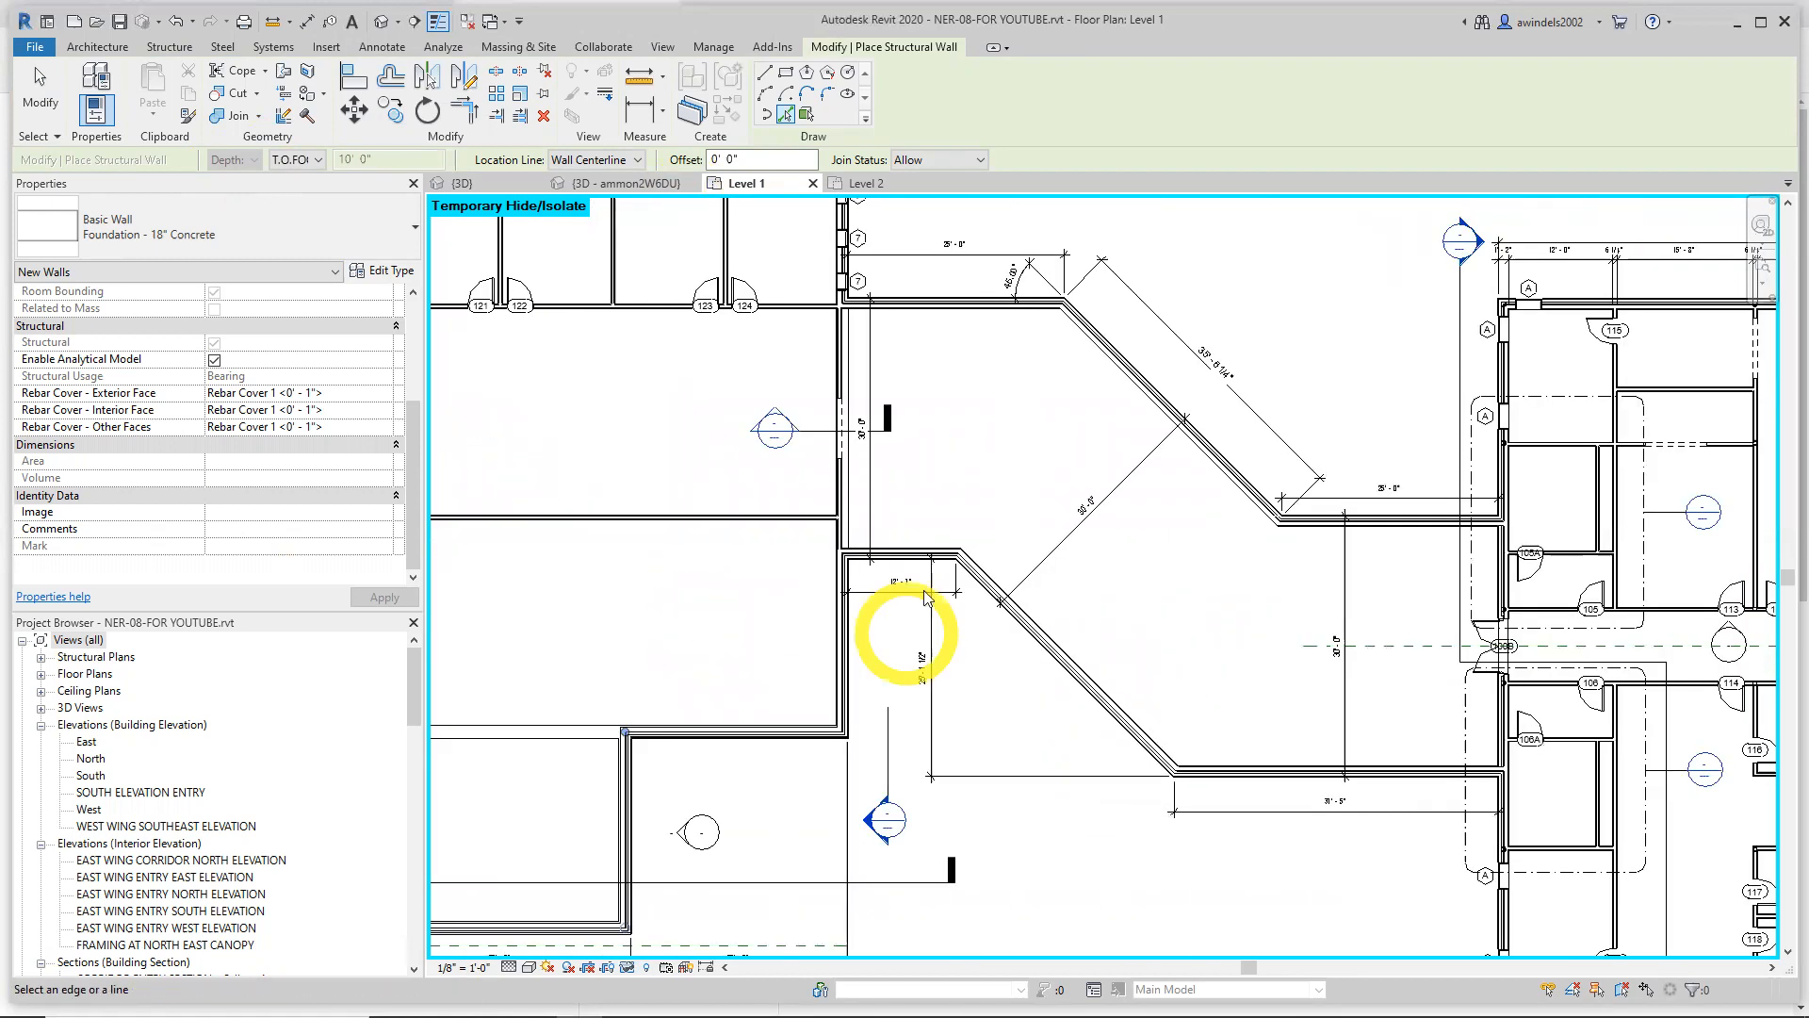
{"action": "scroll", "coordinate": [889, 554], "scroll_direction": "up", "scroll_amount": 2}
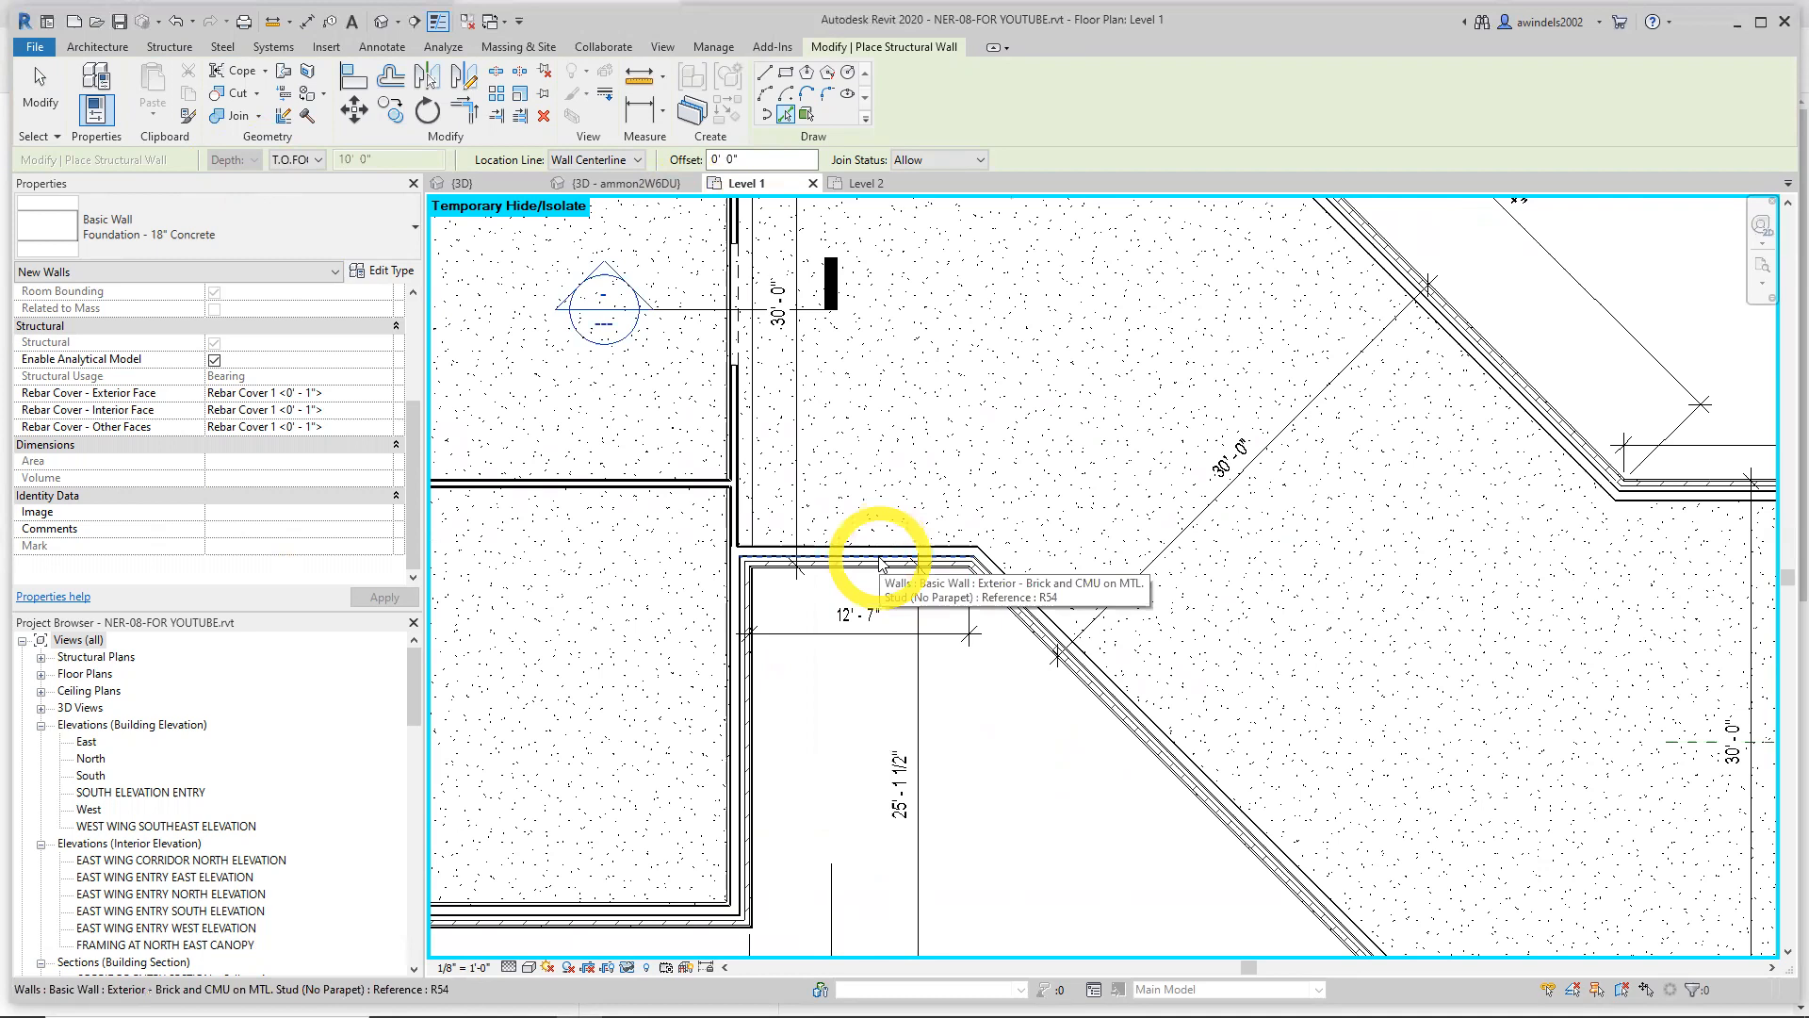
{"action": "key", "text": "Tab"}
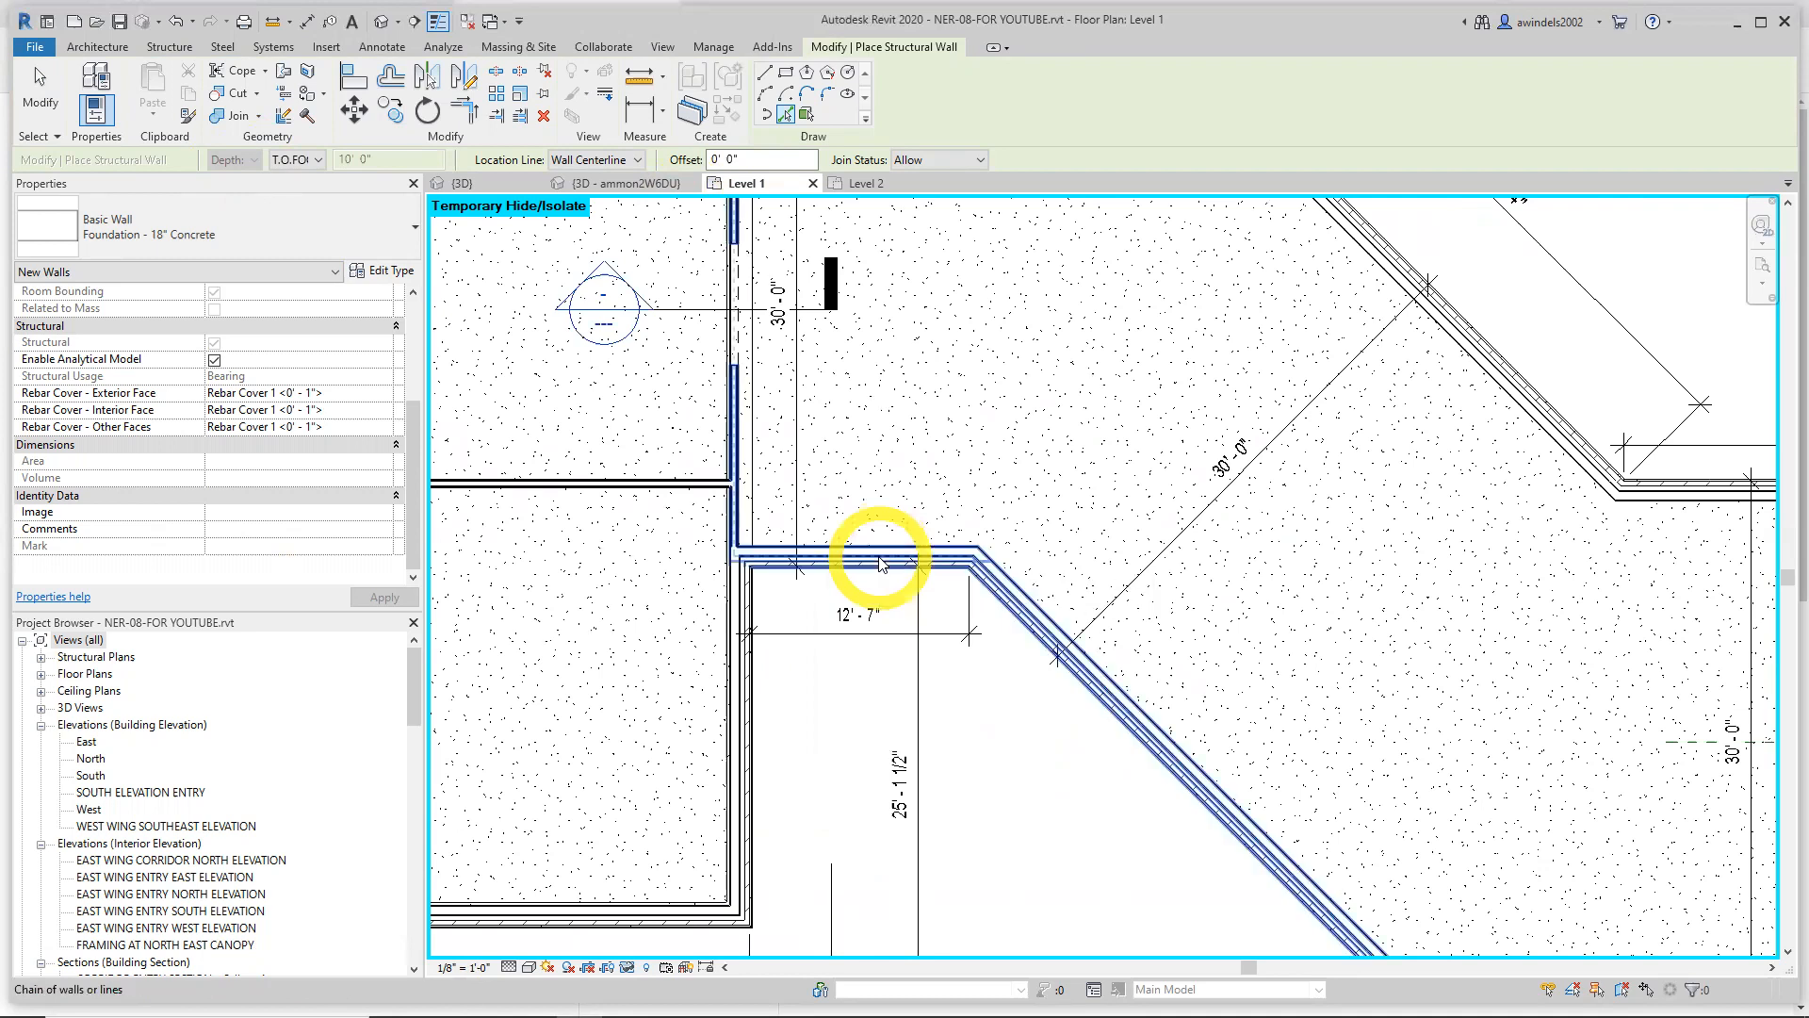
{"action": "left_click", "coordinate": [881, 564]}
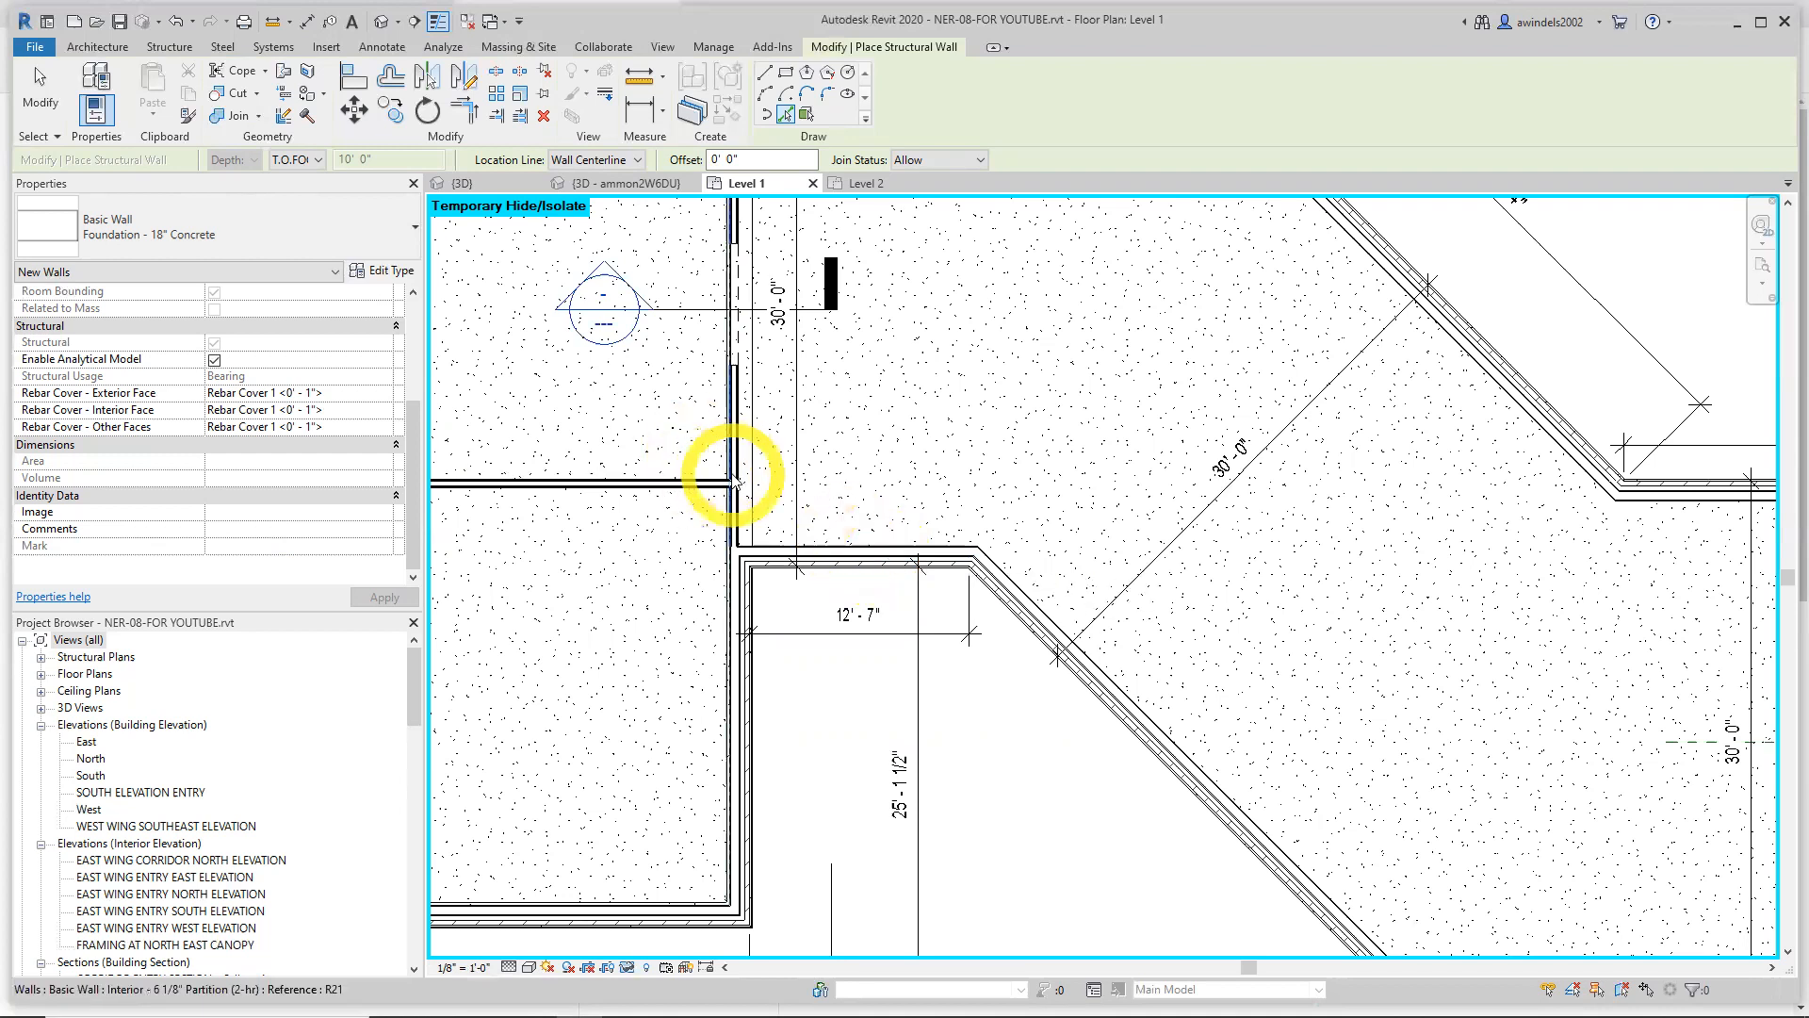
{"action": "key", "text": "Tab"}
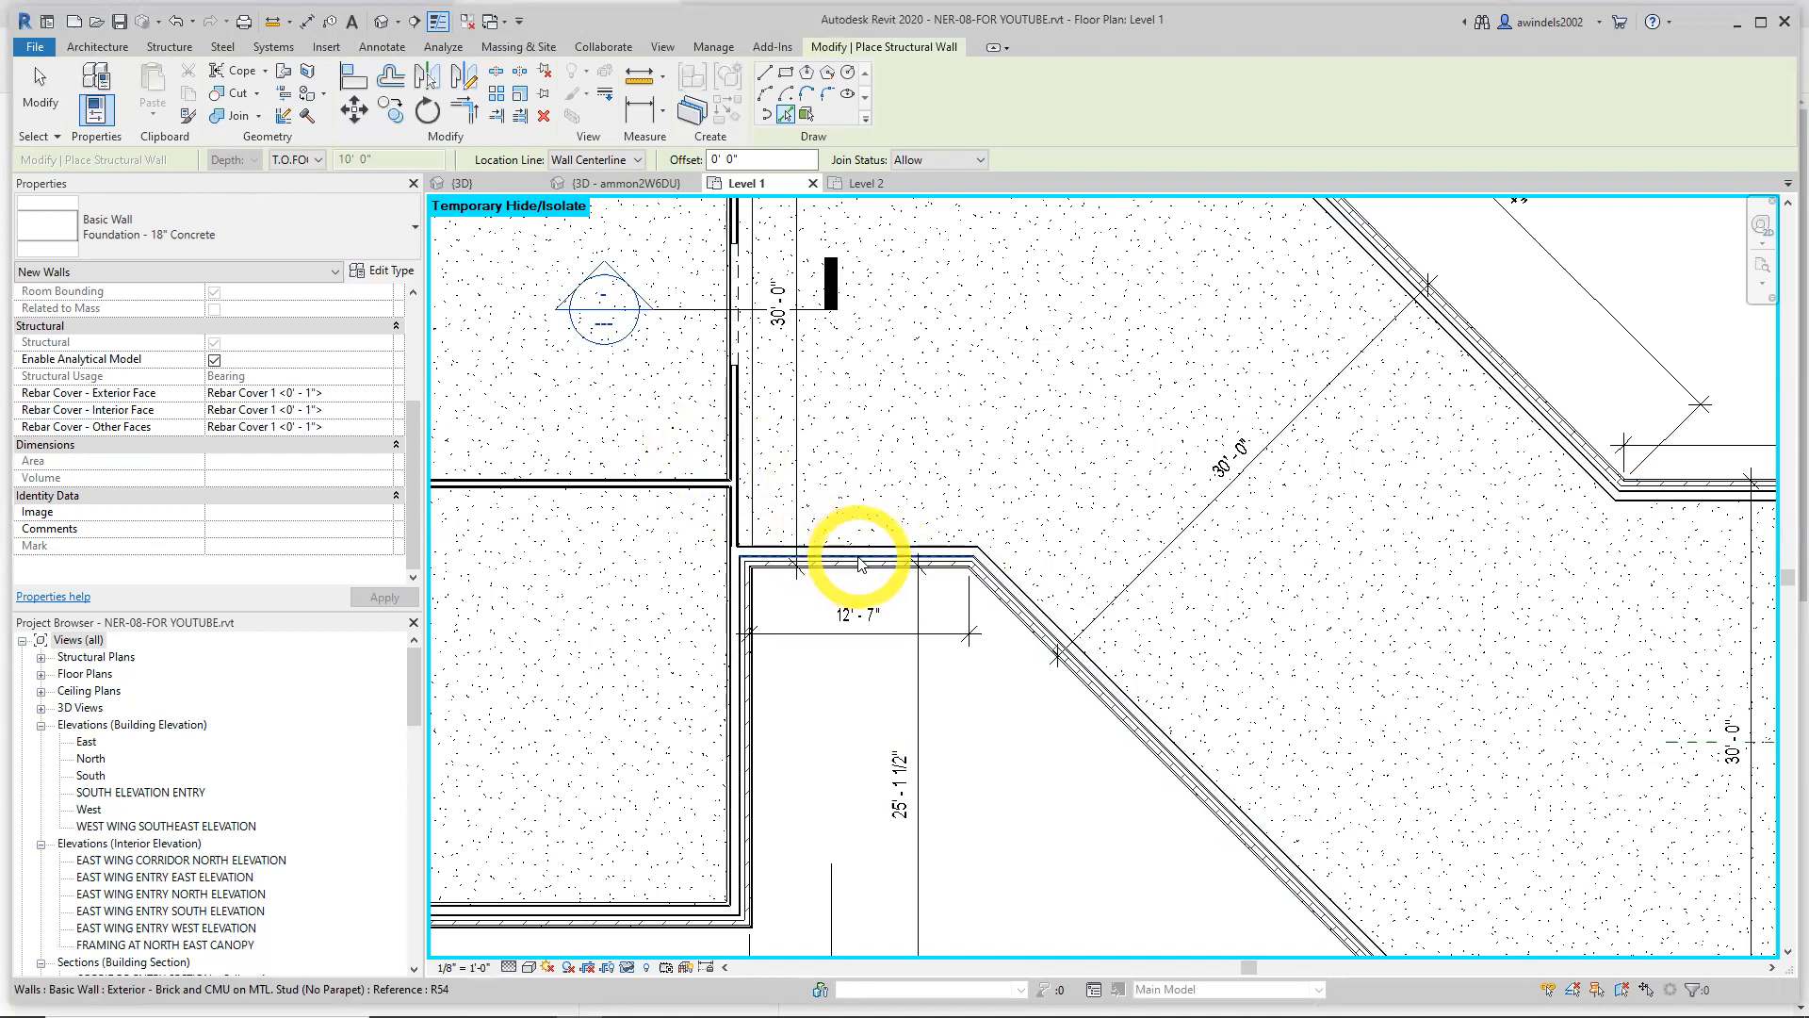
{"action": "scroll", "coordinate": [859, 561], "scroll_direction": "up", "scroll_amount": 2}
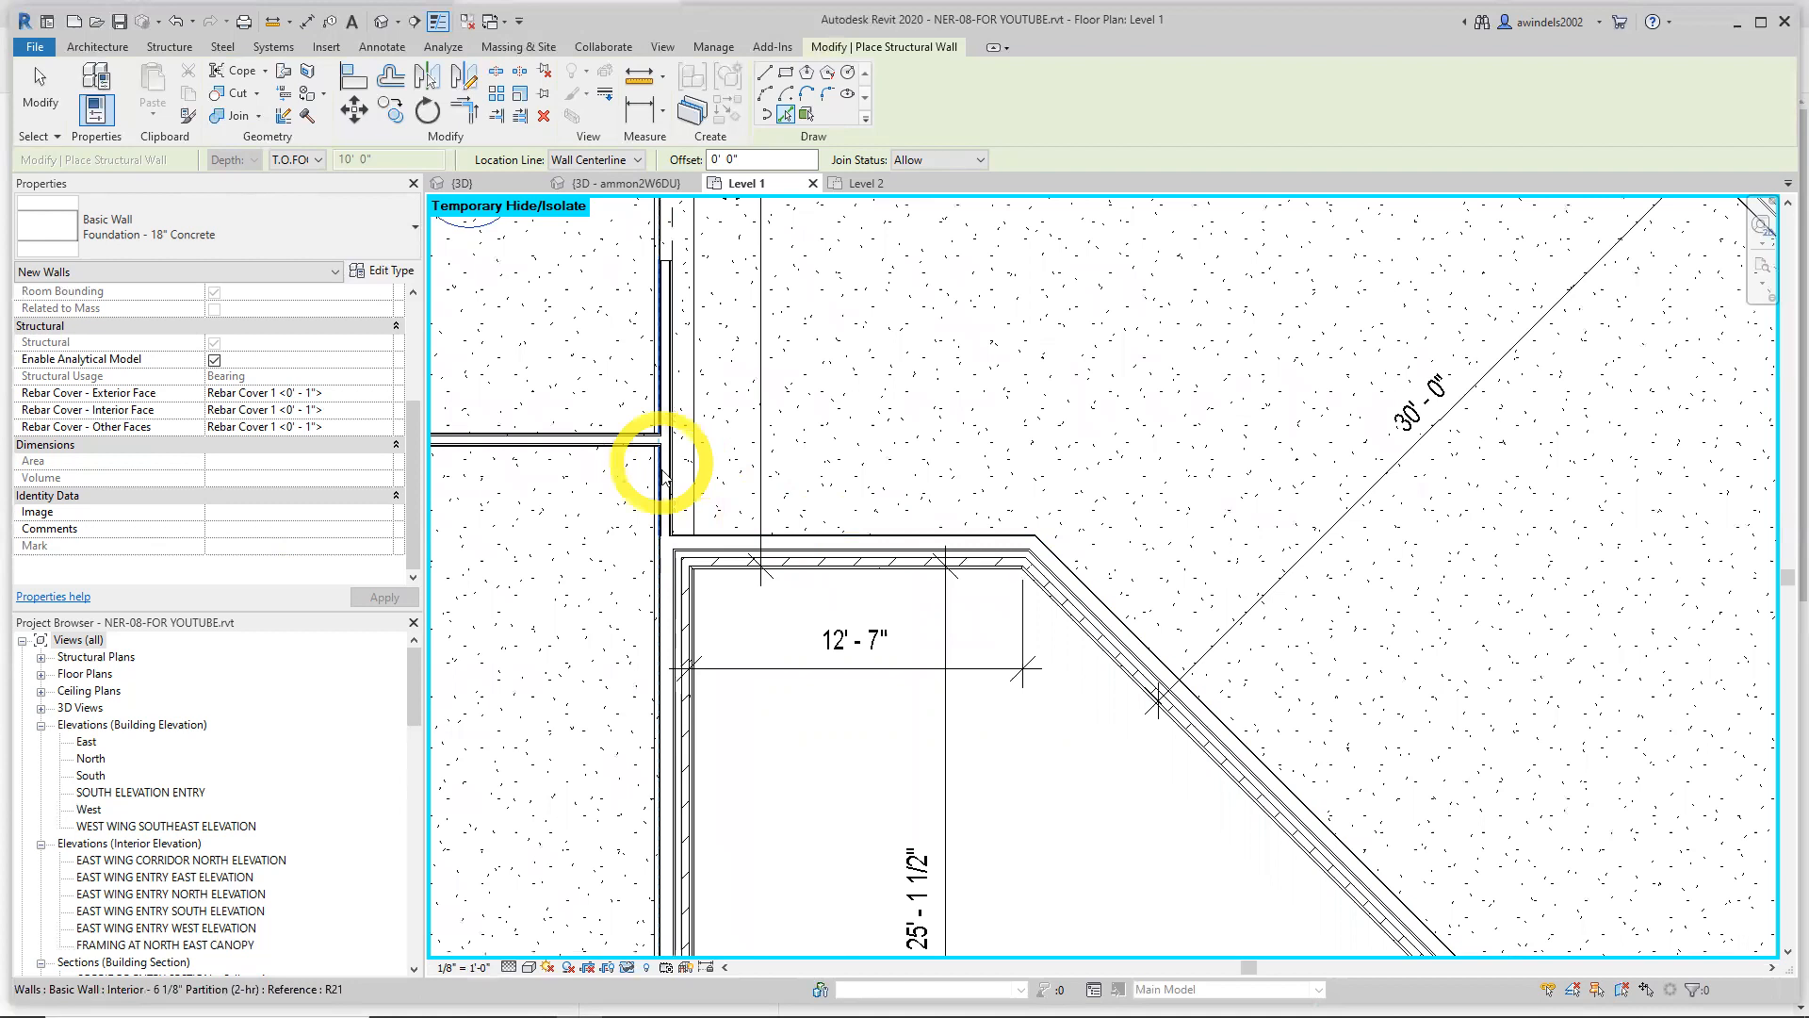
{"action": "scroll", "coordinate": [679, 429], "scroll_direction": "down", "scroll_amount": 4}
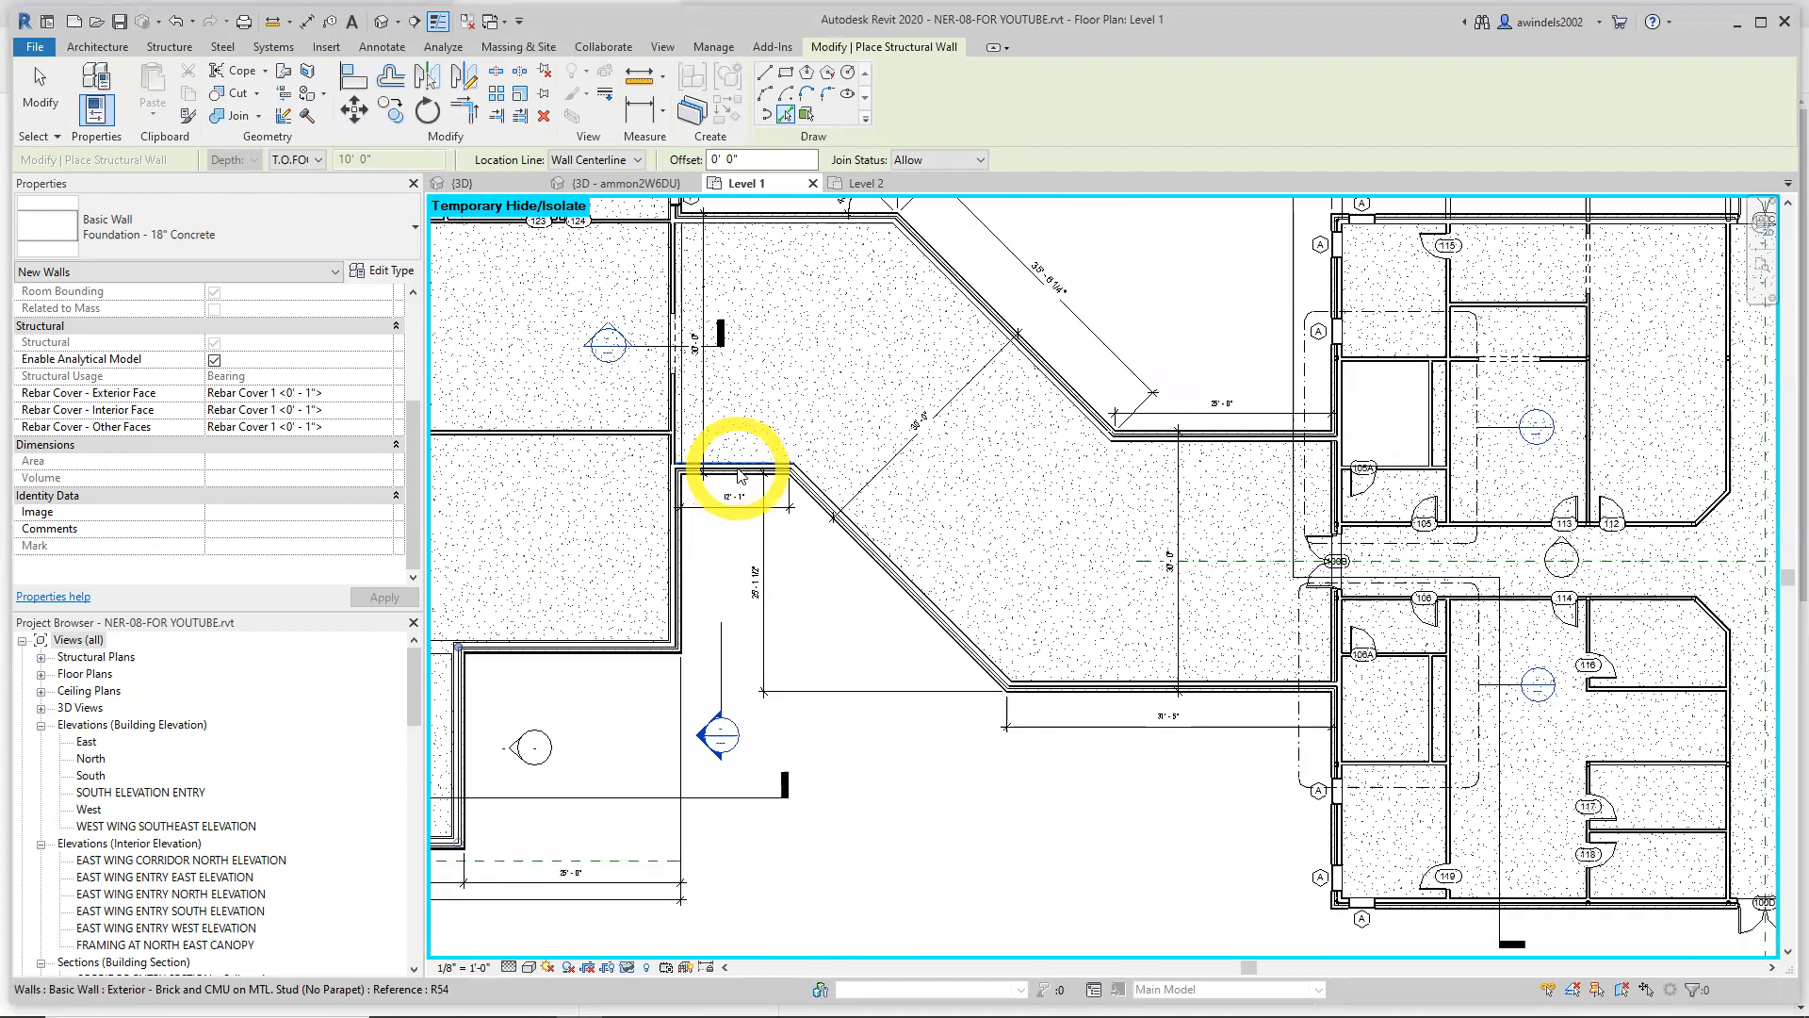
{"action": "key", "text": "Tab"}
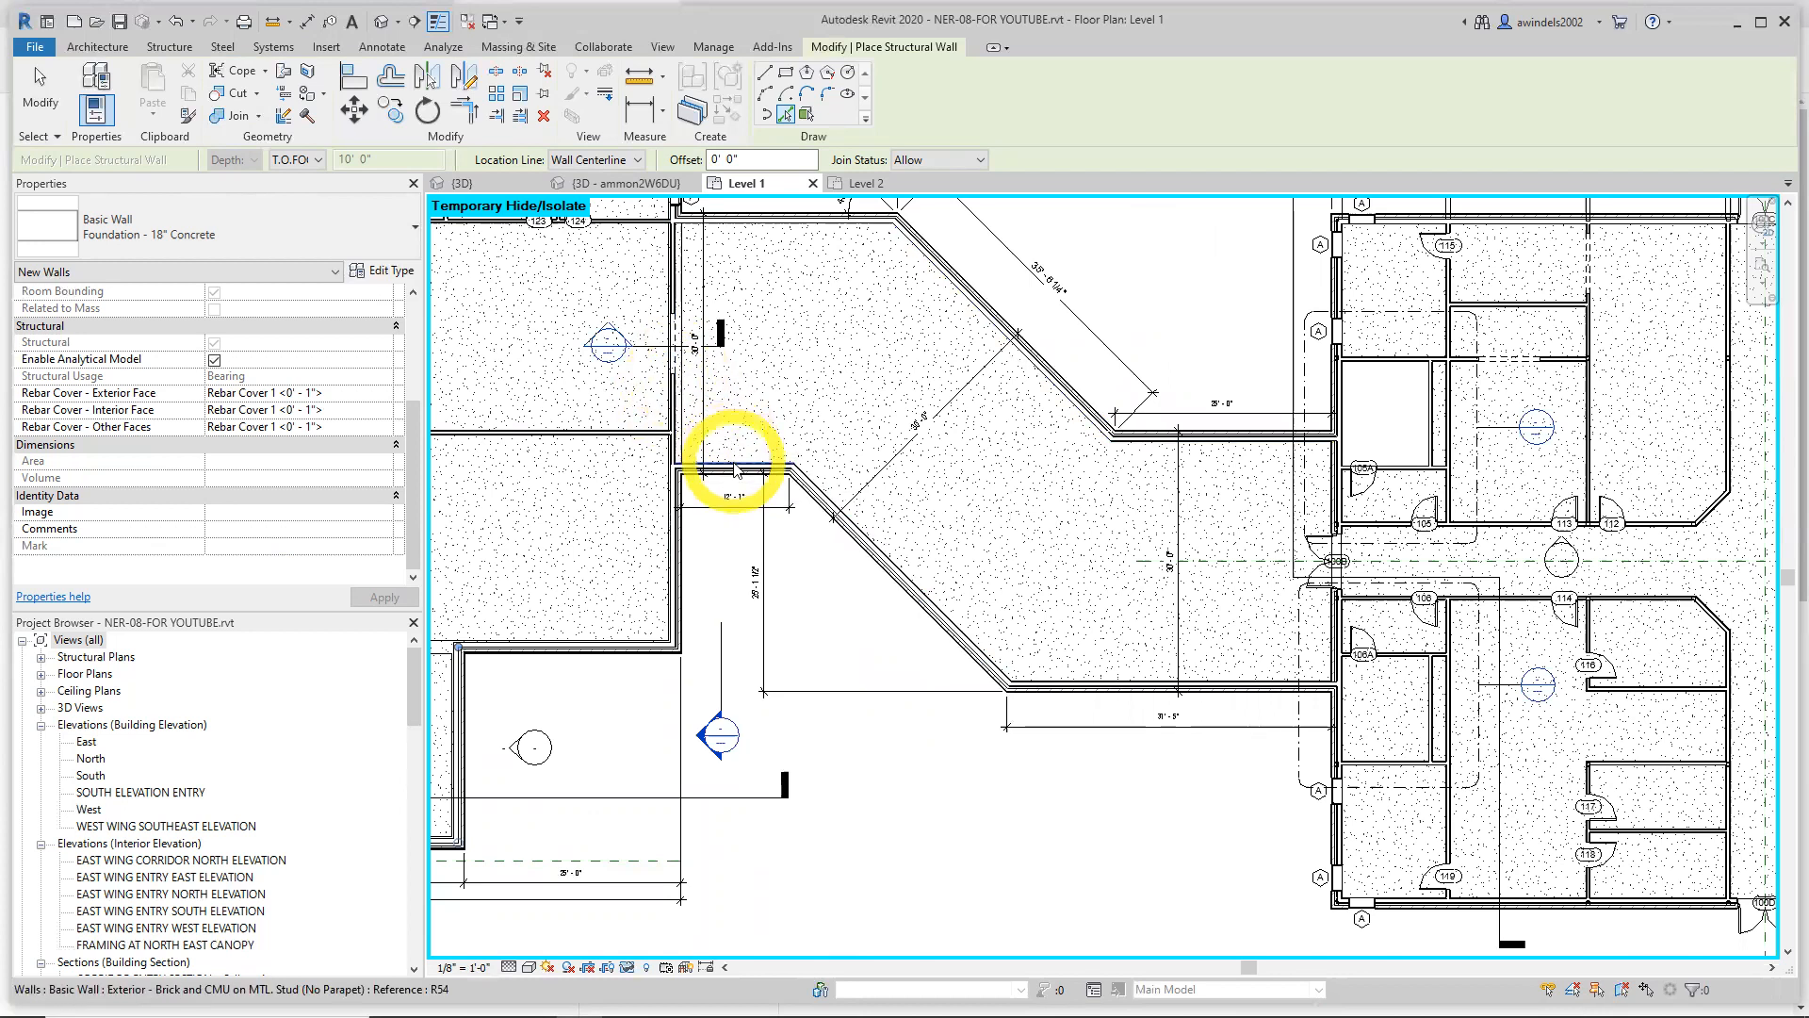
{"action": "key", "text": "Tab"}
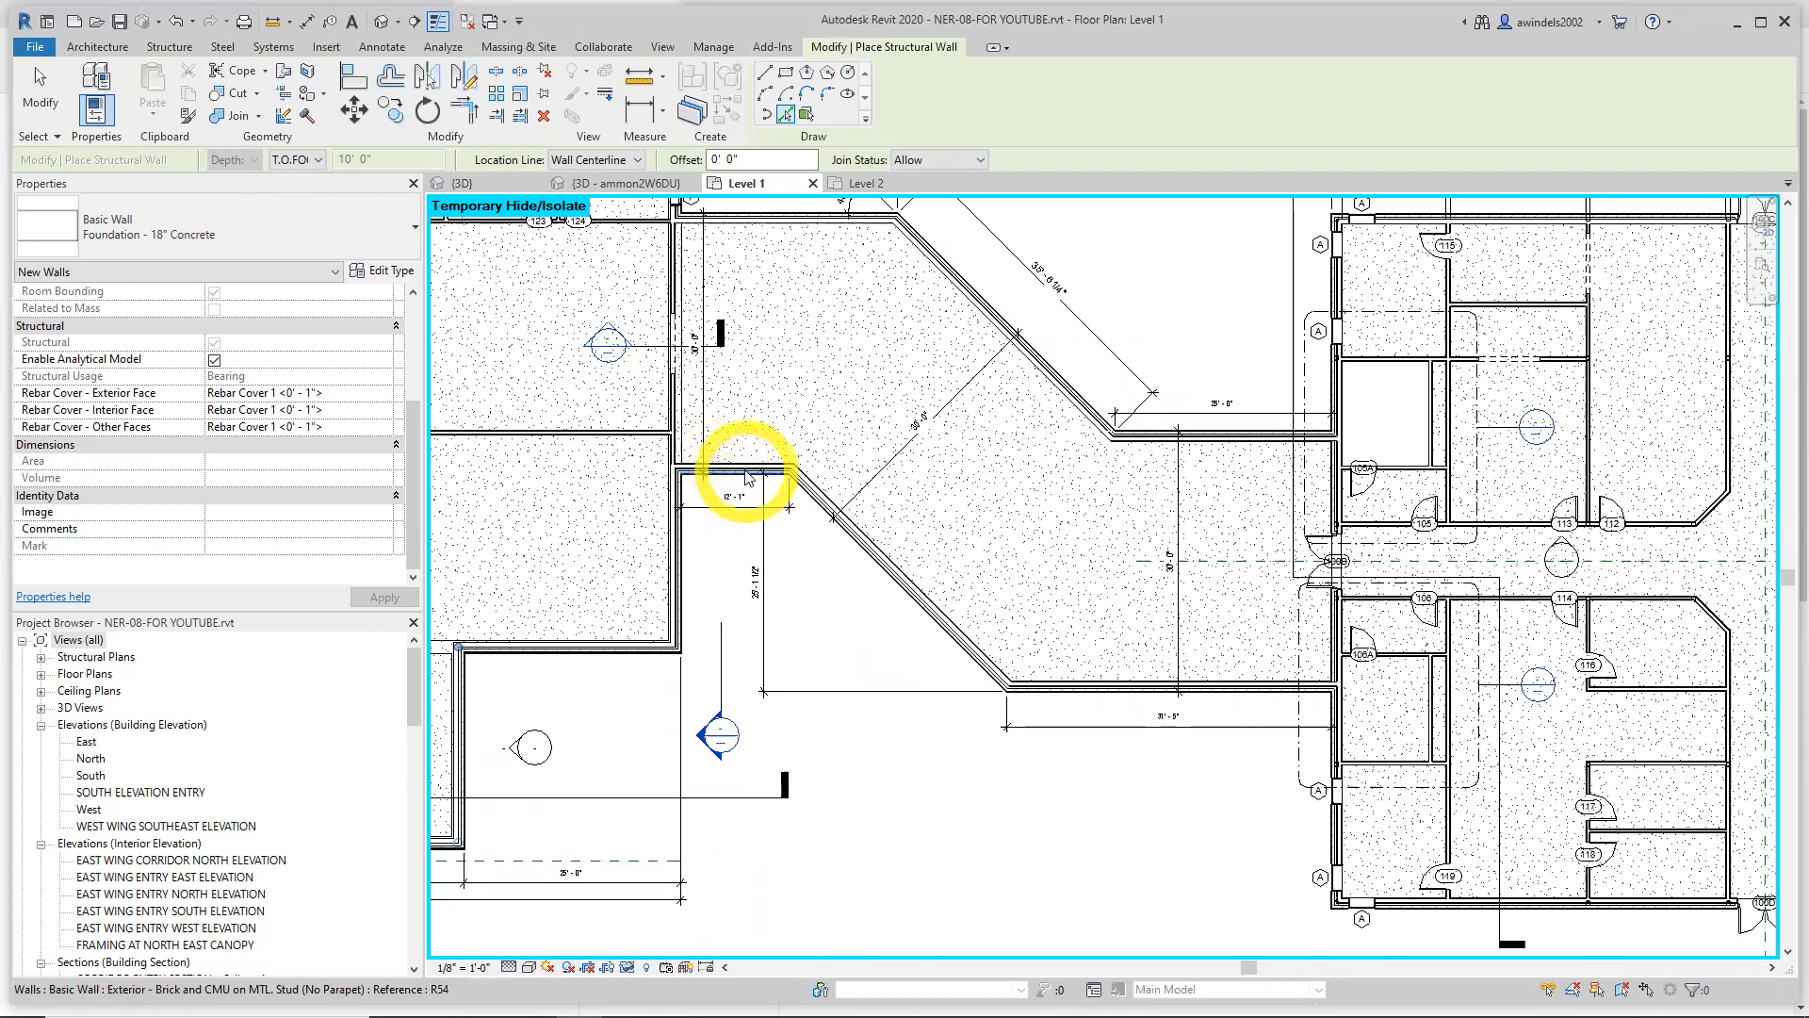
Place foundation walls under the three segments of the connecting corridor's south exterior wall, picking each one individually
{"action": "scroll", "coordinate": [745, 475], "scroll_direction": "up", "scroll_amount": 3}
{"action": "left_click", "coordinate": [744, 472]}
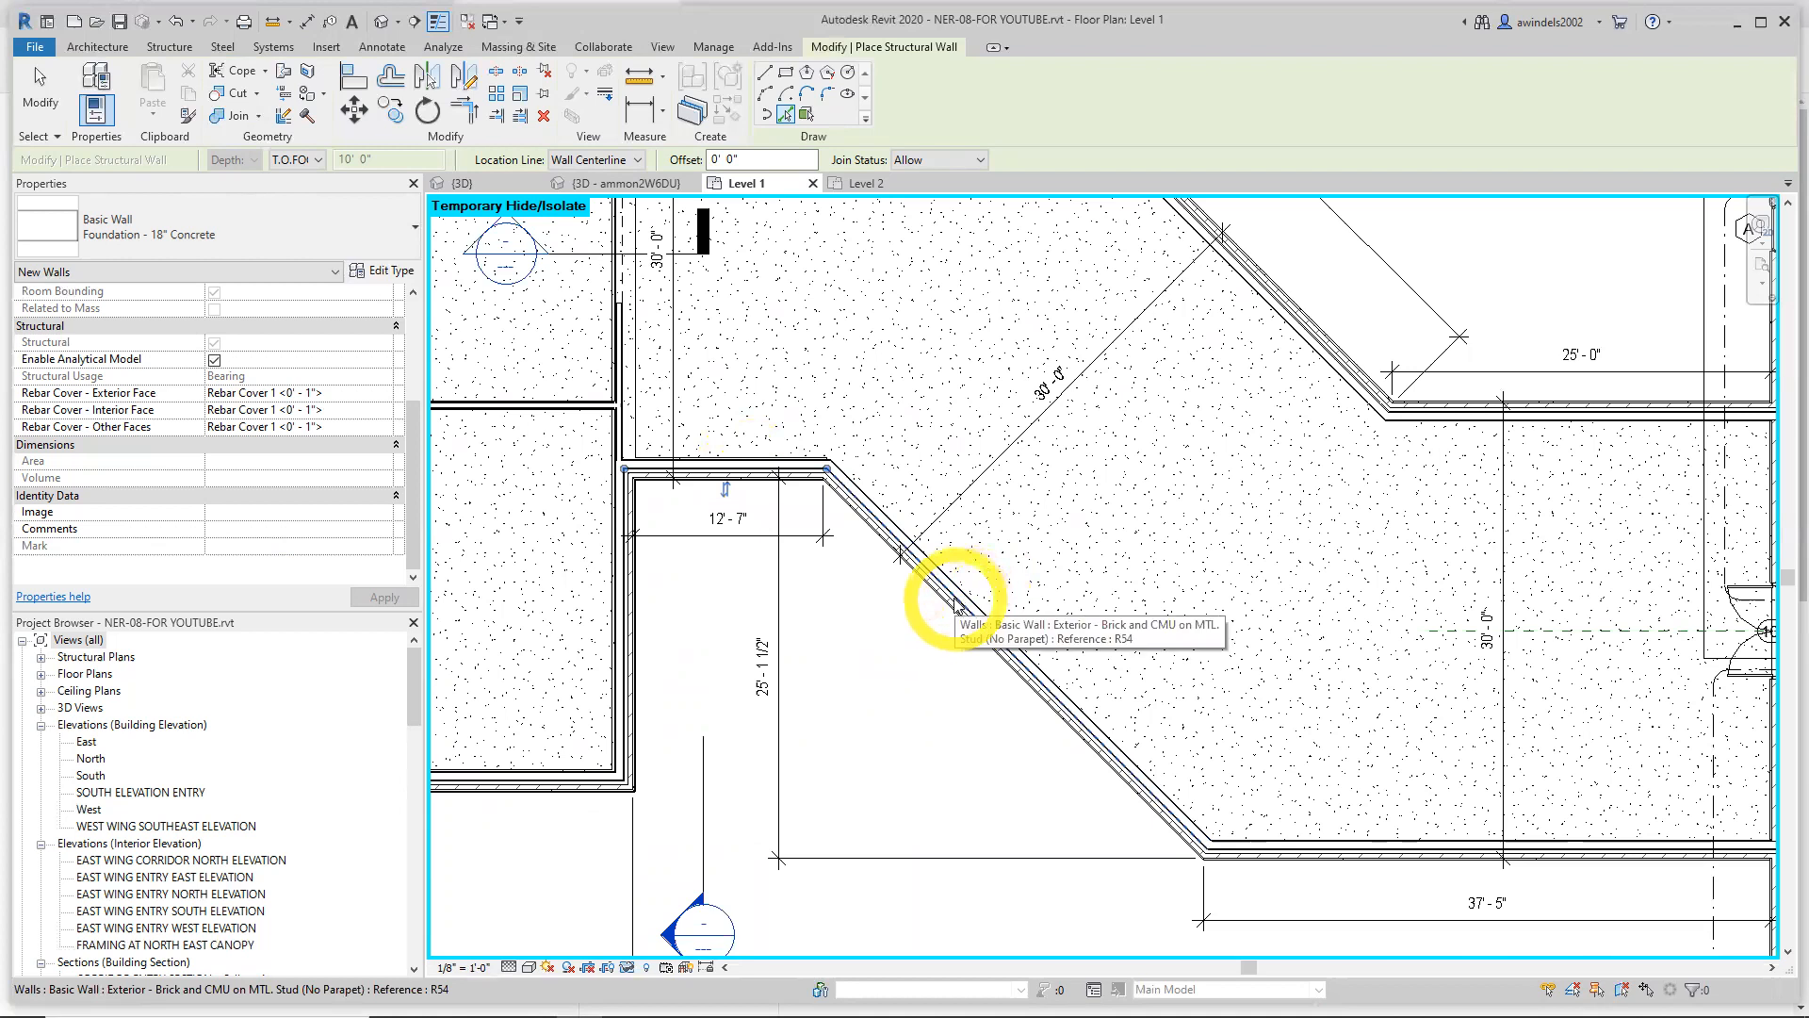
{"action": "left_click", "coordinate": [962, 608]}
{"action": "middle_click_drag", "start_coordinate": [1127, 751], "coordinate": [666, 477]}
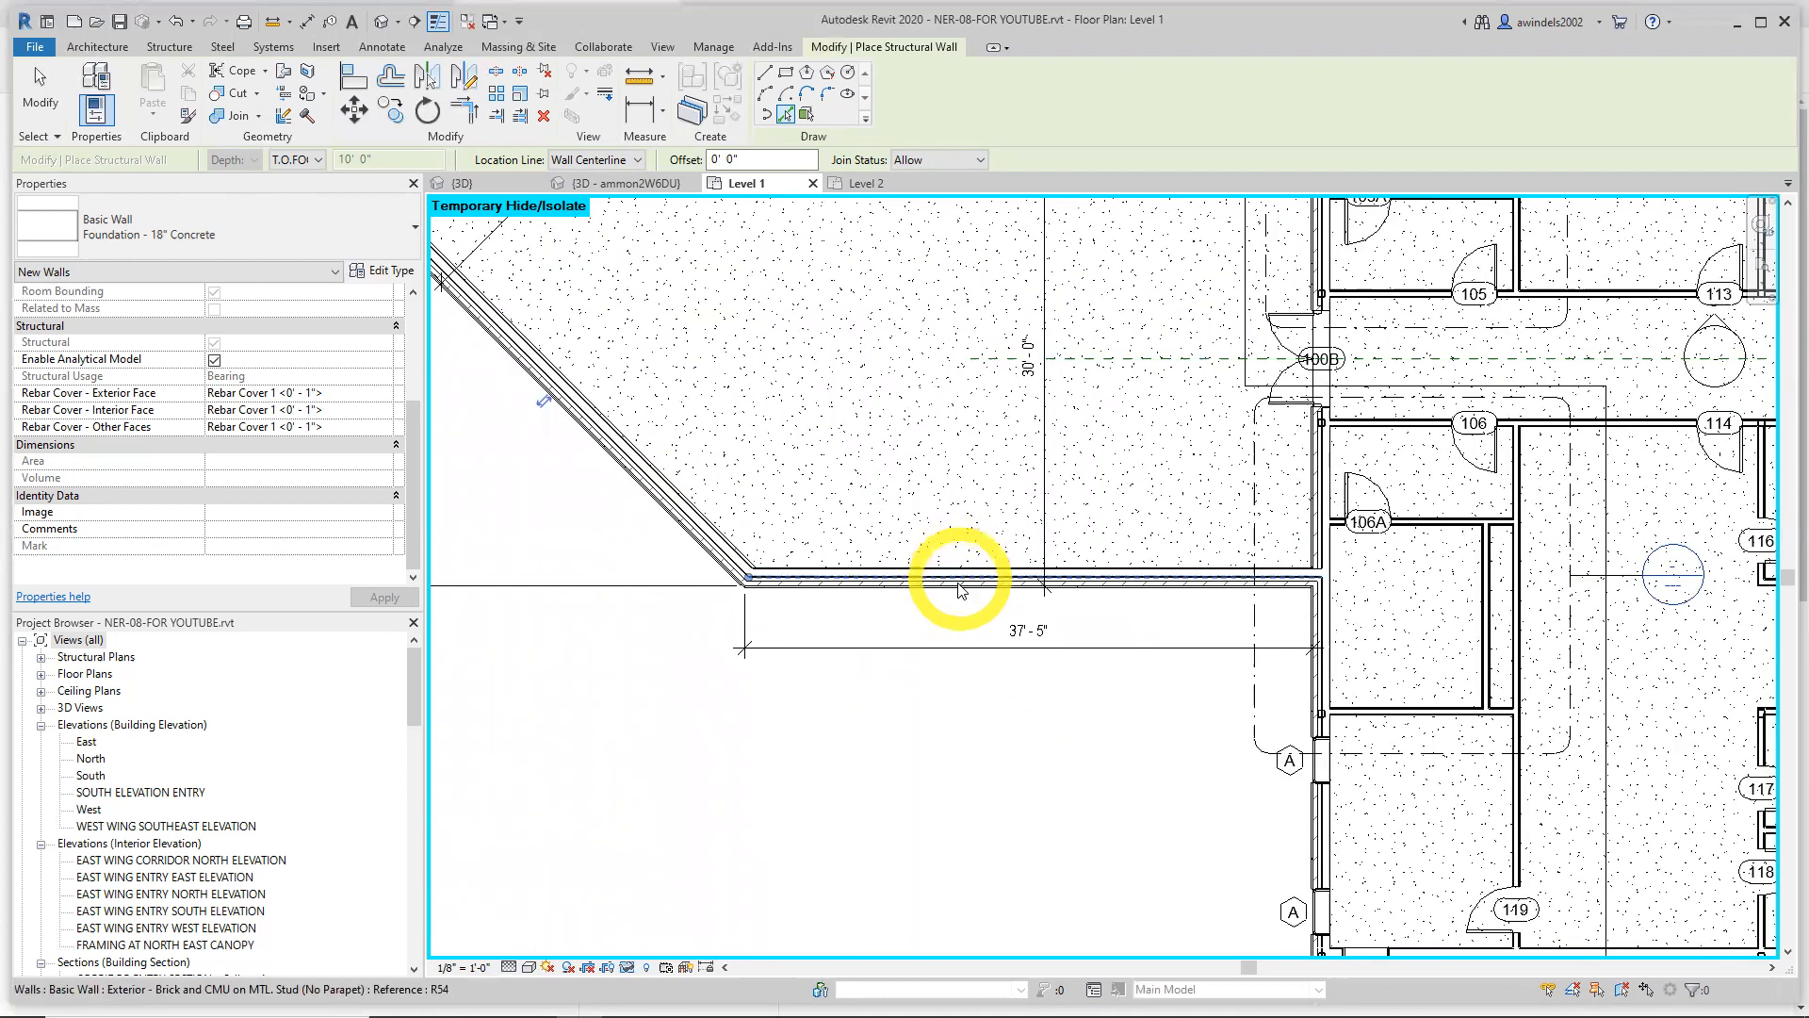
{"action": "left_click", "coordinate": [959, 588]}
Place foundation walls under the three segments of the connecting corridor's north exterior wall
{"action": "scroll", "coordinate": [952, 577], "scroll_direction": "down", "scroll_amount": 2}
{"action": "middle_click_drag", "start_coordinate": [953, 578], "coordinate": [950, 746]}
{"action": "middle_click_drag", "start_coordinate": [678, 431], "coordinate": [889, 534]}
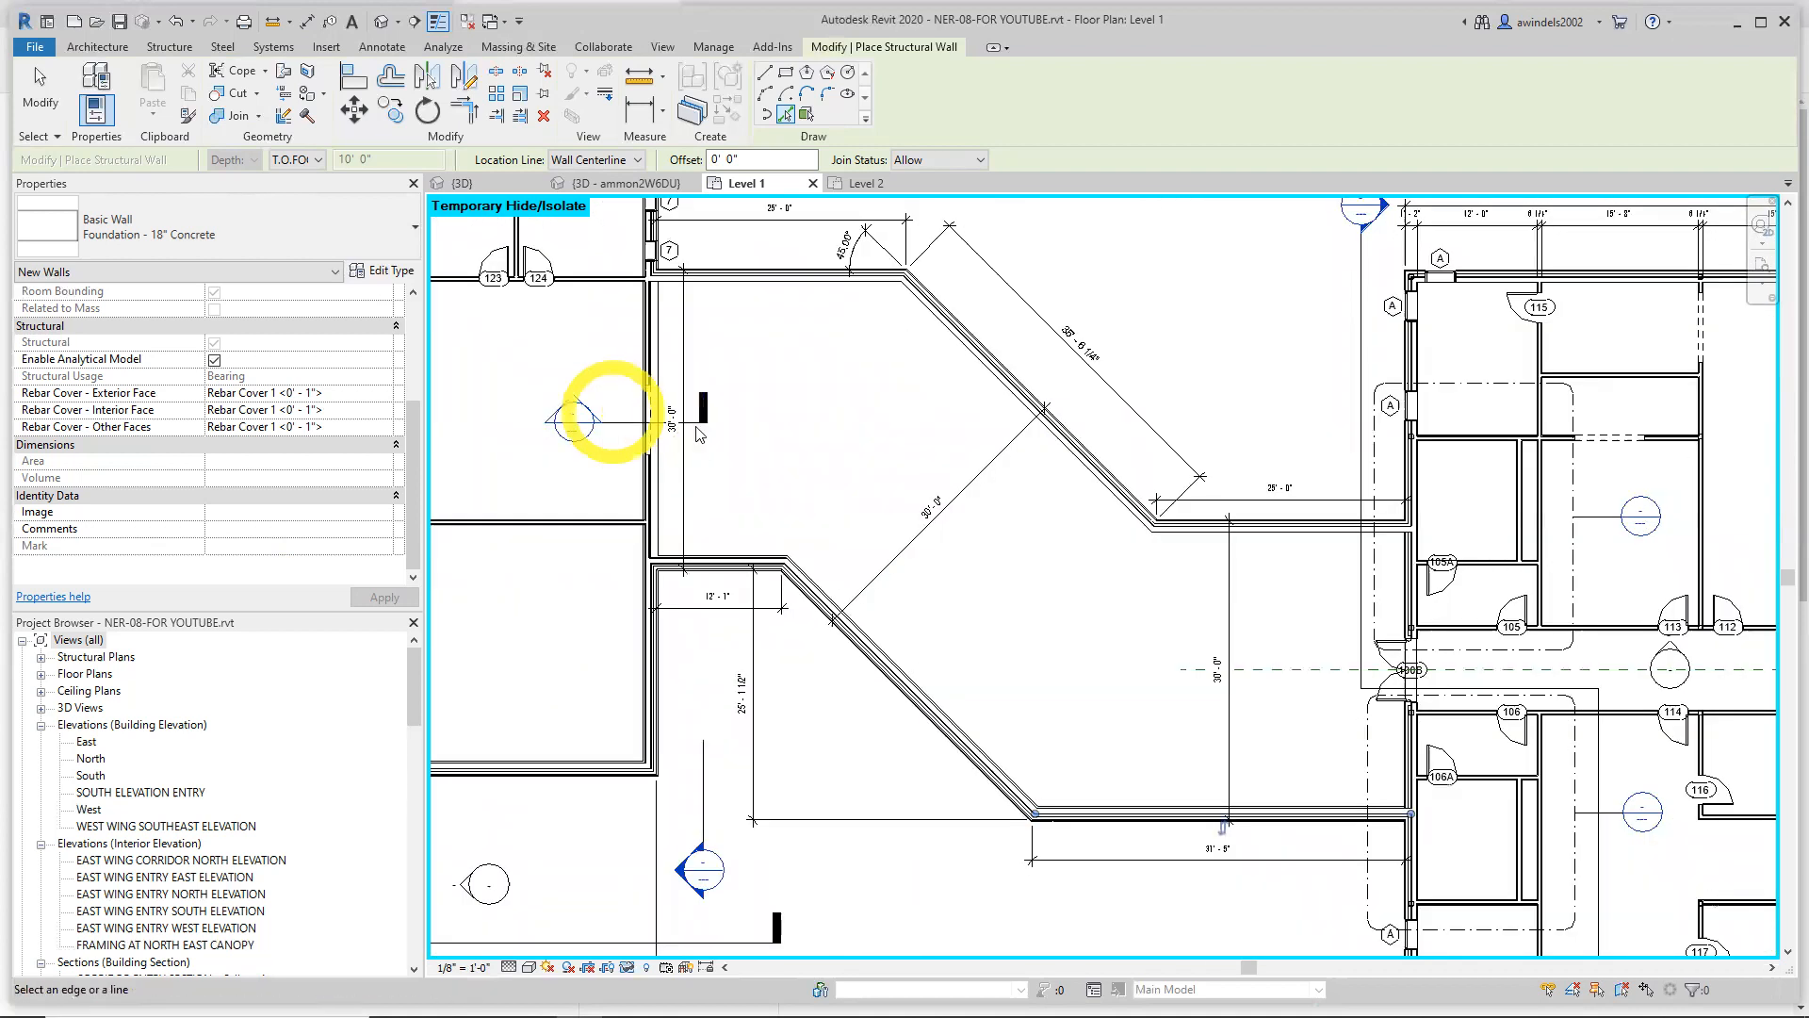
{"action": "scroll", "coordinate": [1185, 526], "scroll_direction": "up", "scroll_amount": 3}
{"action": "left_click", "coordinate": [1192, 517]}
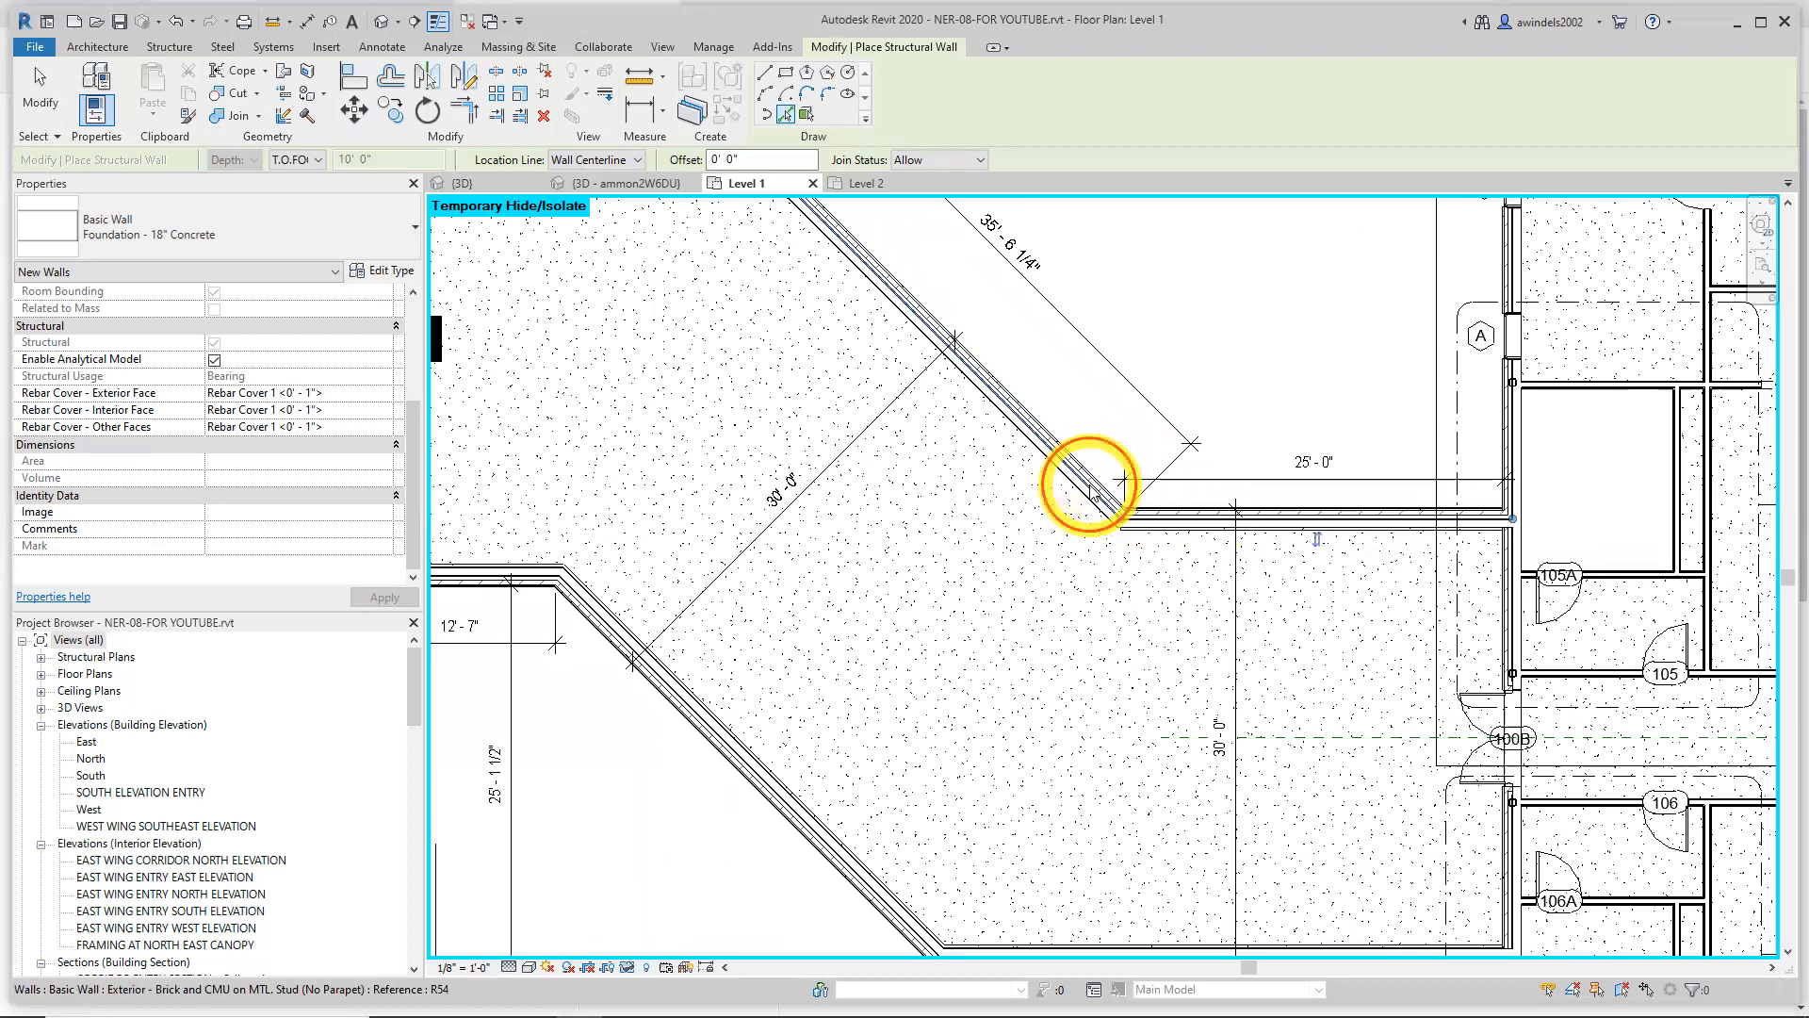
{"action": "left_click", "coordinate": [1033, 485]}
{"action": "middle_click_drag", "start_coordinate": [1052, 516], "coordinate": [1178, 702]}
{"action": "middle_click_drag", "start_coordinate": [905, 500], "coordinate": [999, 643]}
{"action": "left_click", "coordinate": [828, 482]}
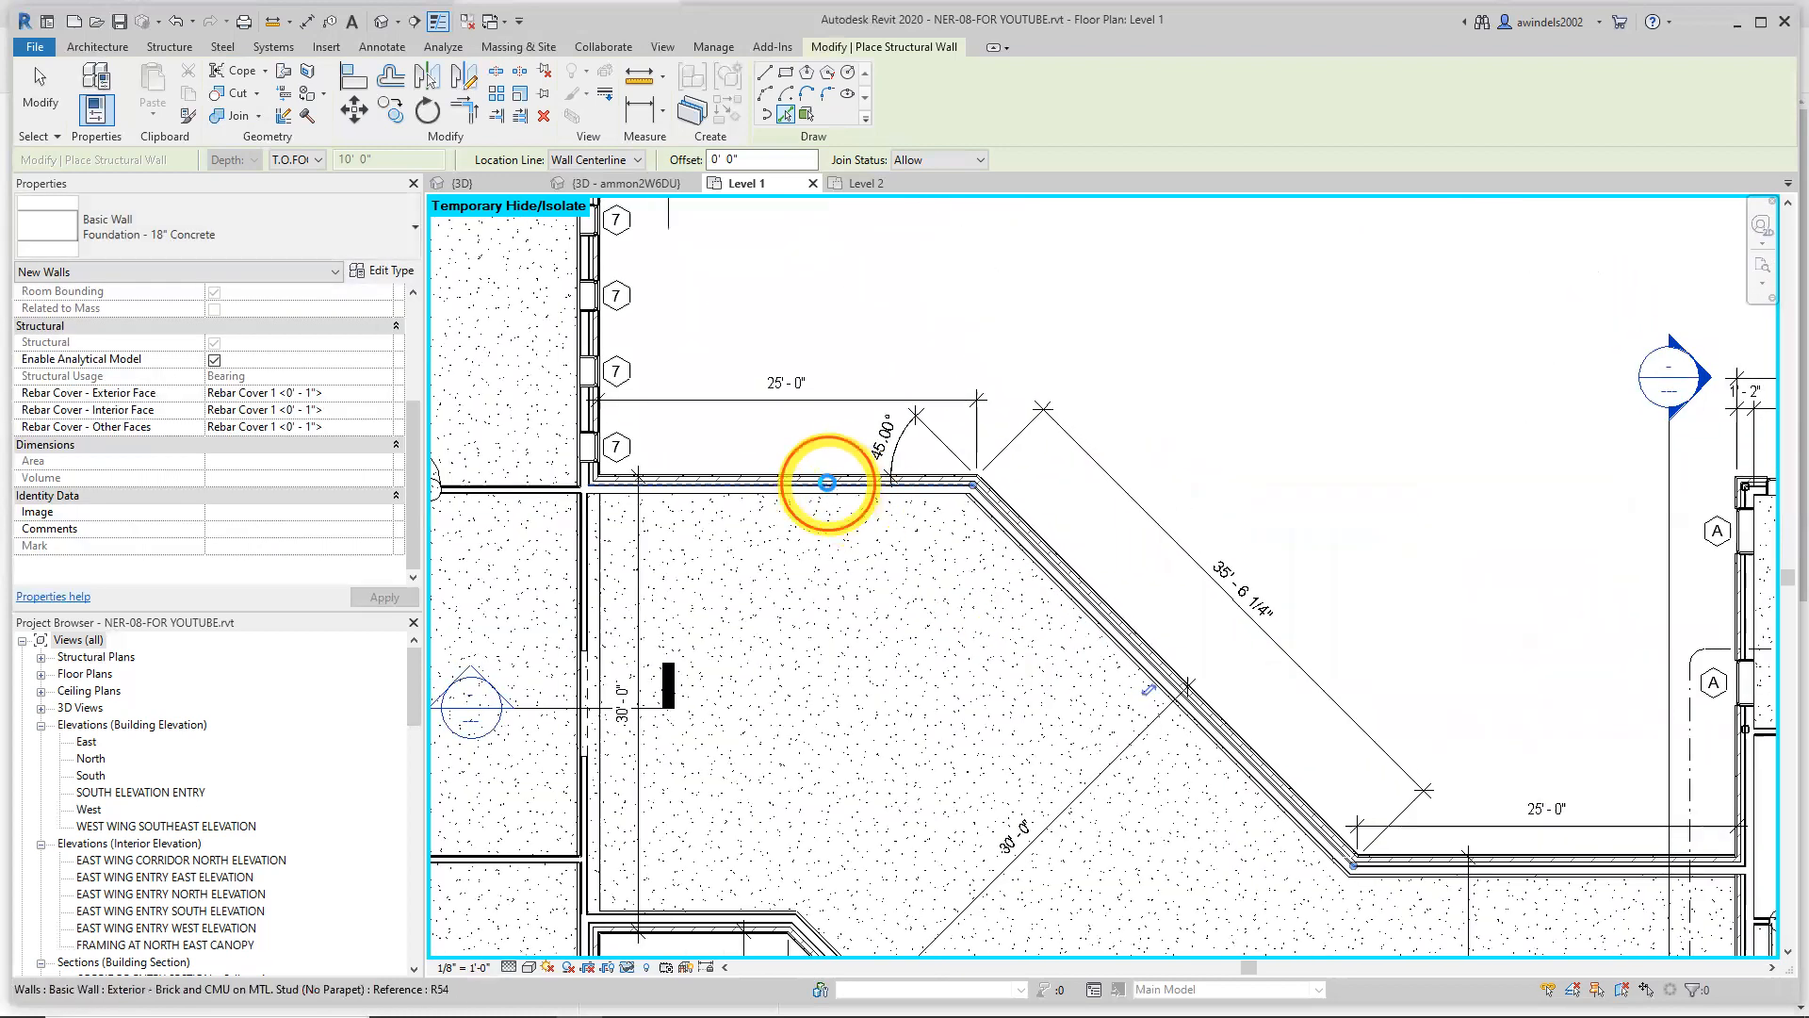
Place foundation walls under the east wing's connected chain of exterior walls and dismiss the overlap warnings
{"action": "scroll", "coordinate": [1040, 729], "scroll_direction": "down", "scroll_amount": 3}
{"action": "middle_click_drag", "start_coordinate": [1203, 755], "coordinate": [778, 560]}
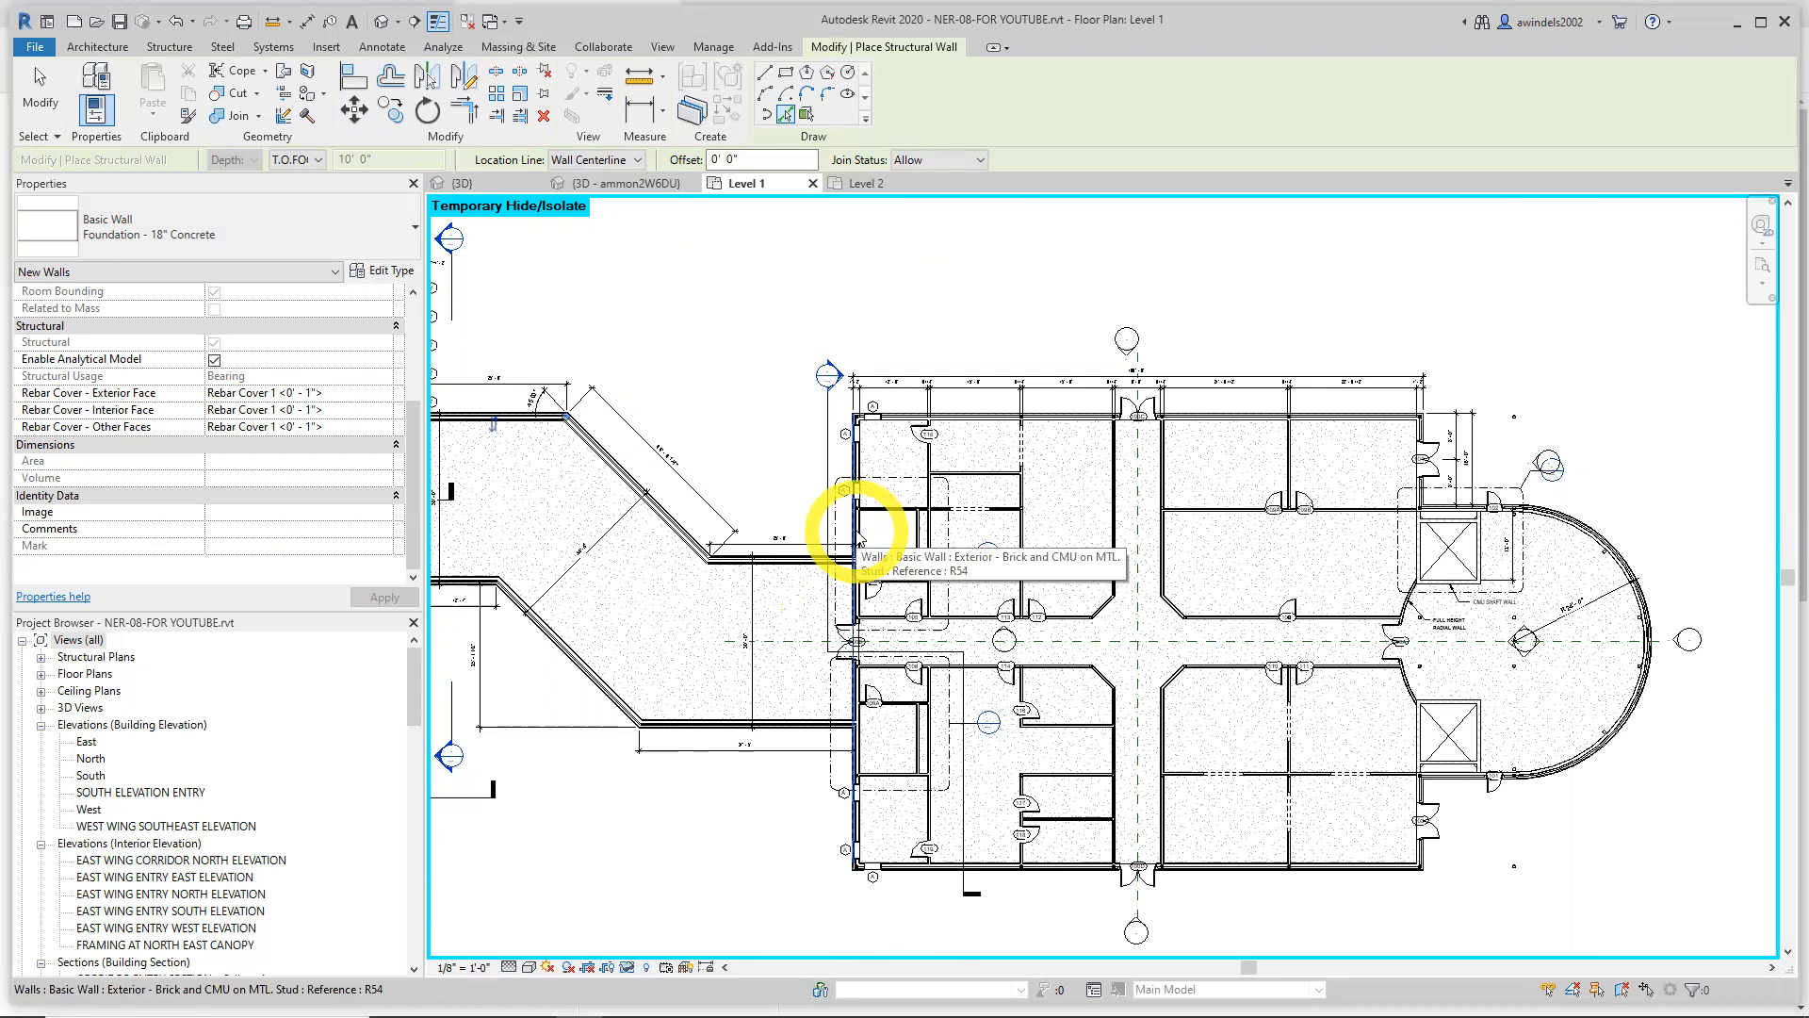
{"action": "scroll", "coordinate": [860, 537], "scroll_direction": "up", "scroll_amount": 3}
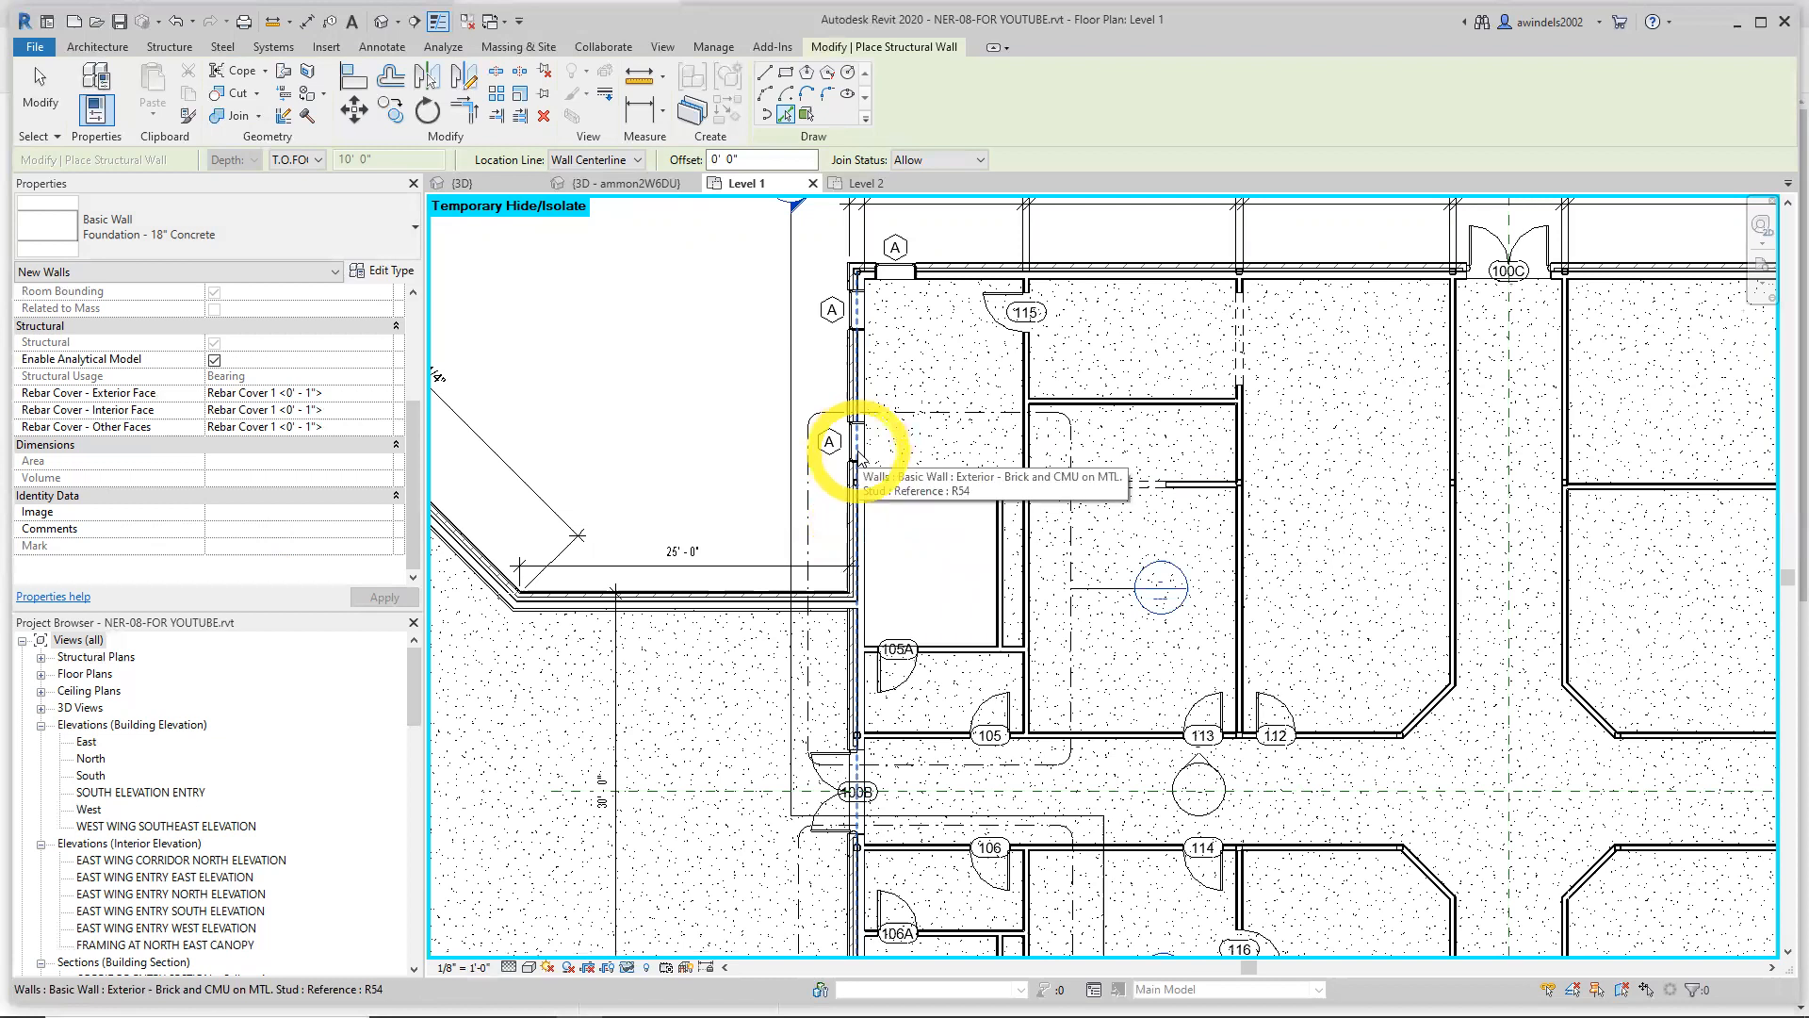
{"action": "key", "text": "Tab"}
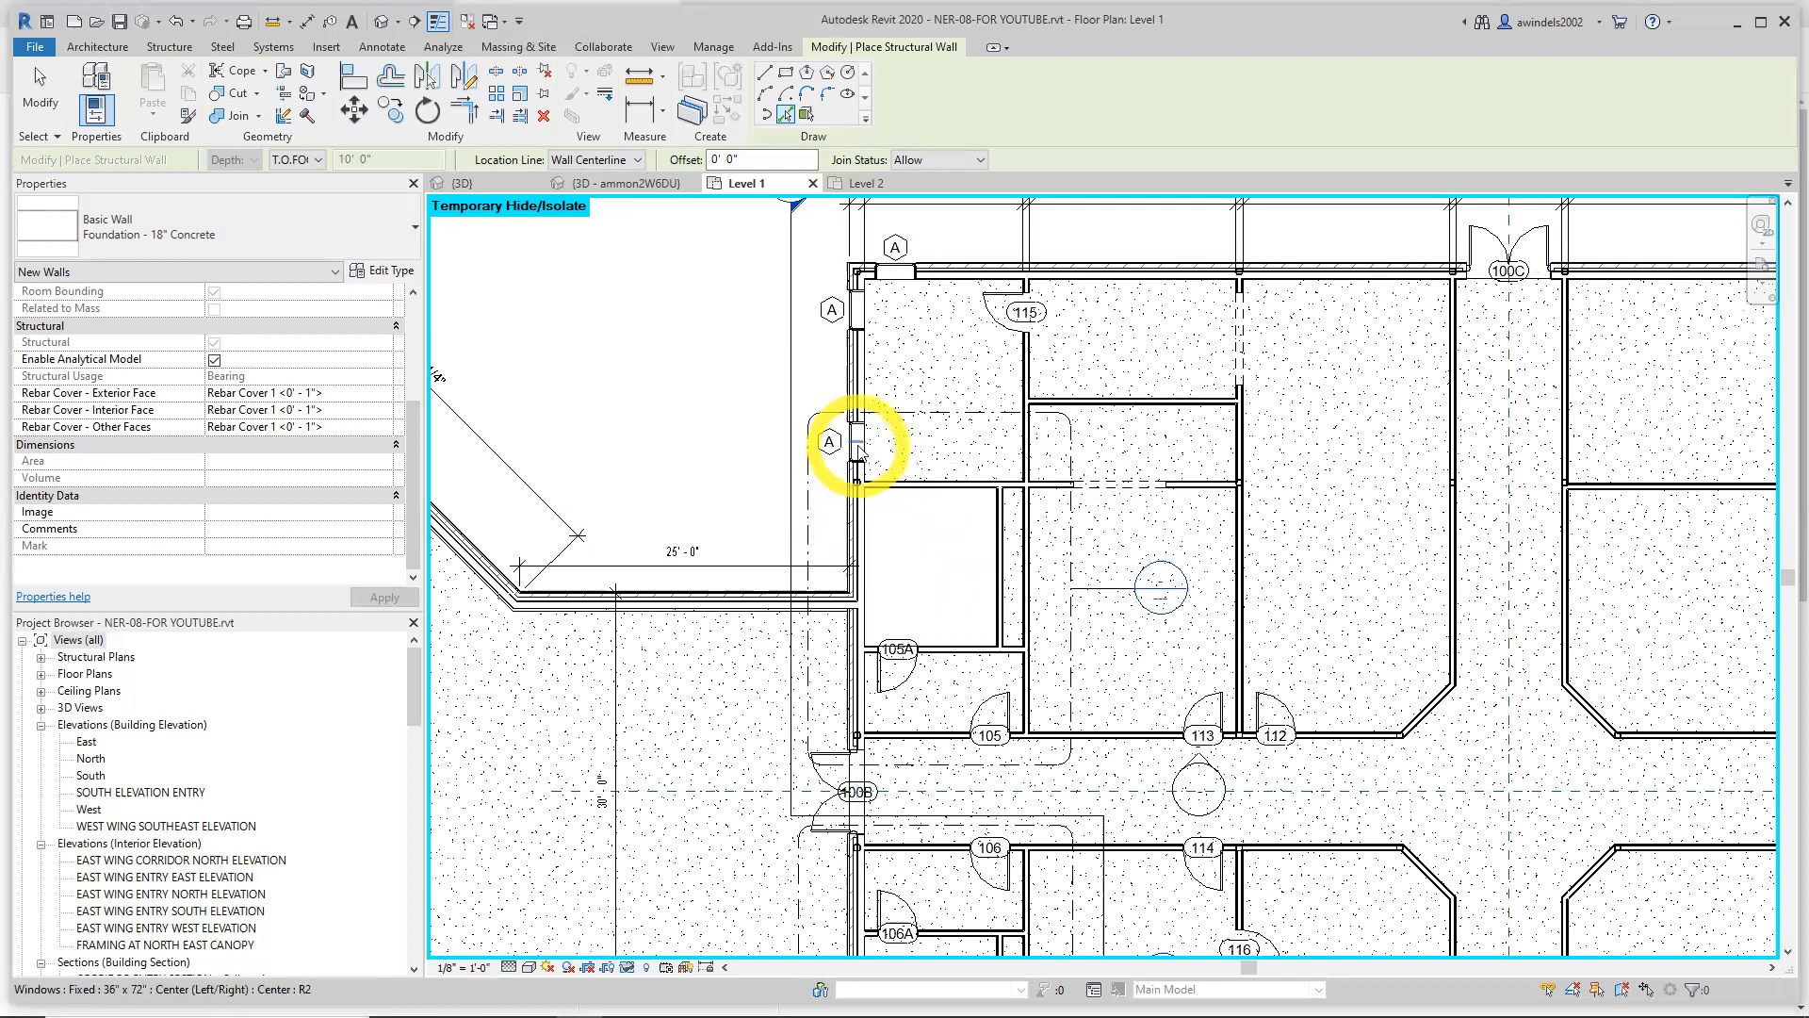
{"action": "scroll", "coordinate": [858, 450], "scroll_direction": "down", "scroll_amount": 2}
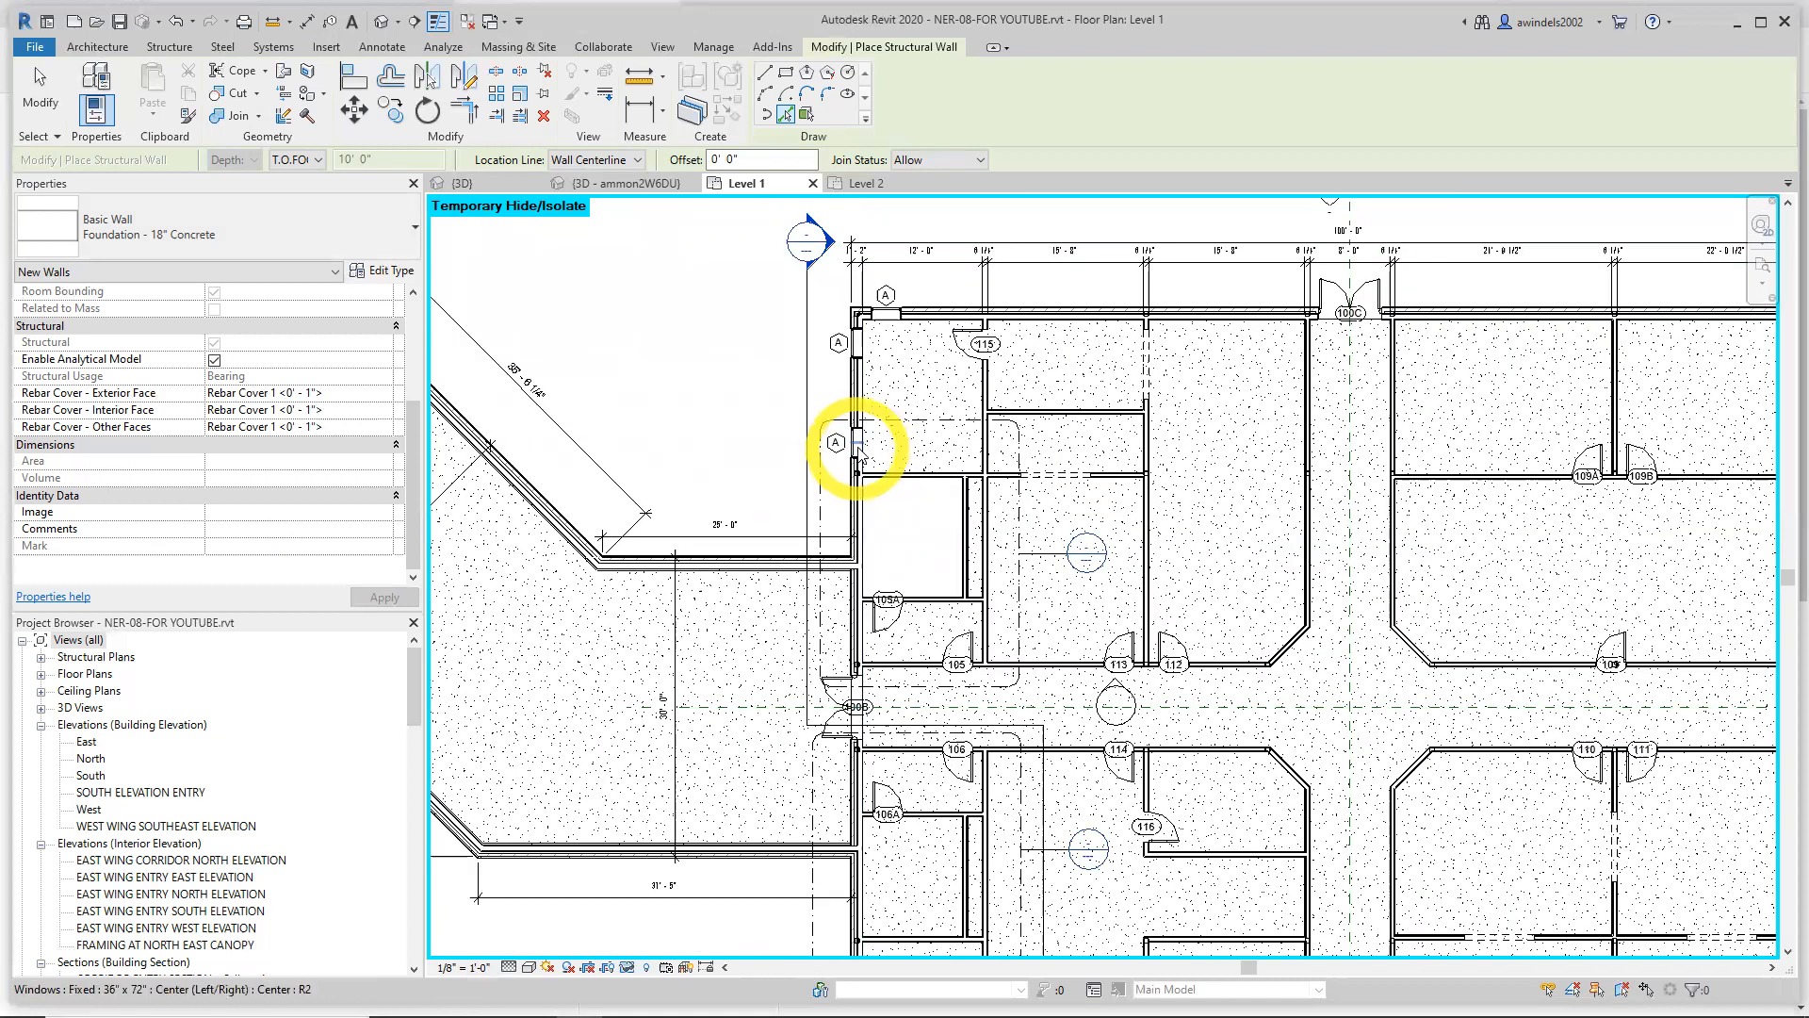
{"action": "scroll", "coordinate": [858, 451], "scroll_direction": "up", "scroll_amount": 1}
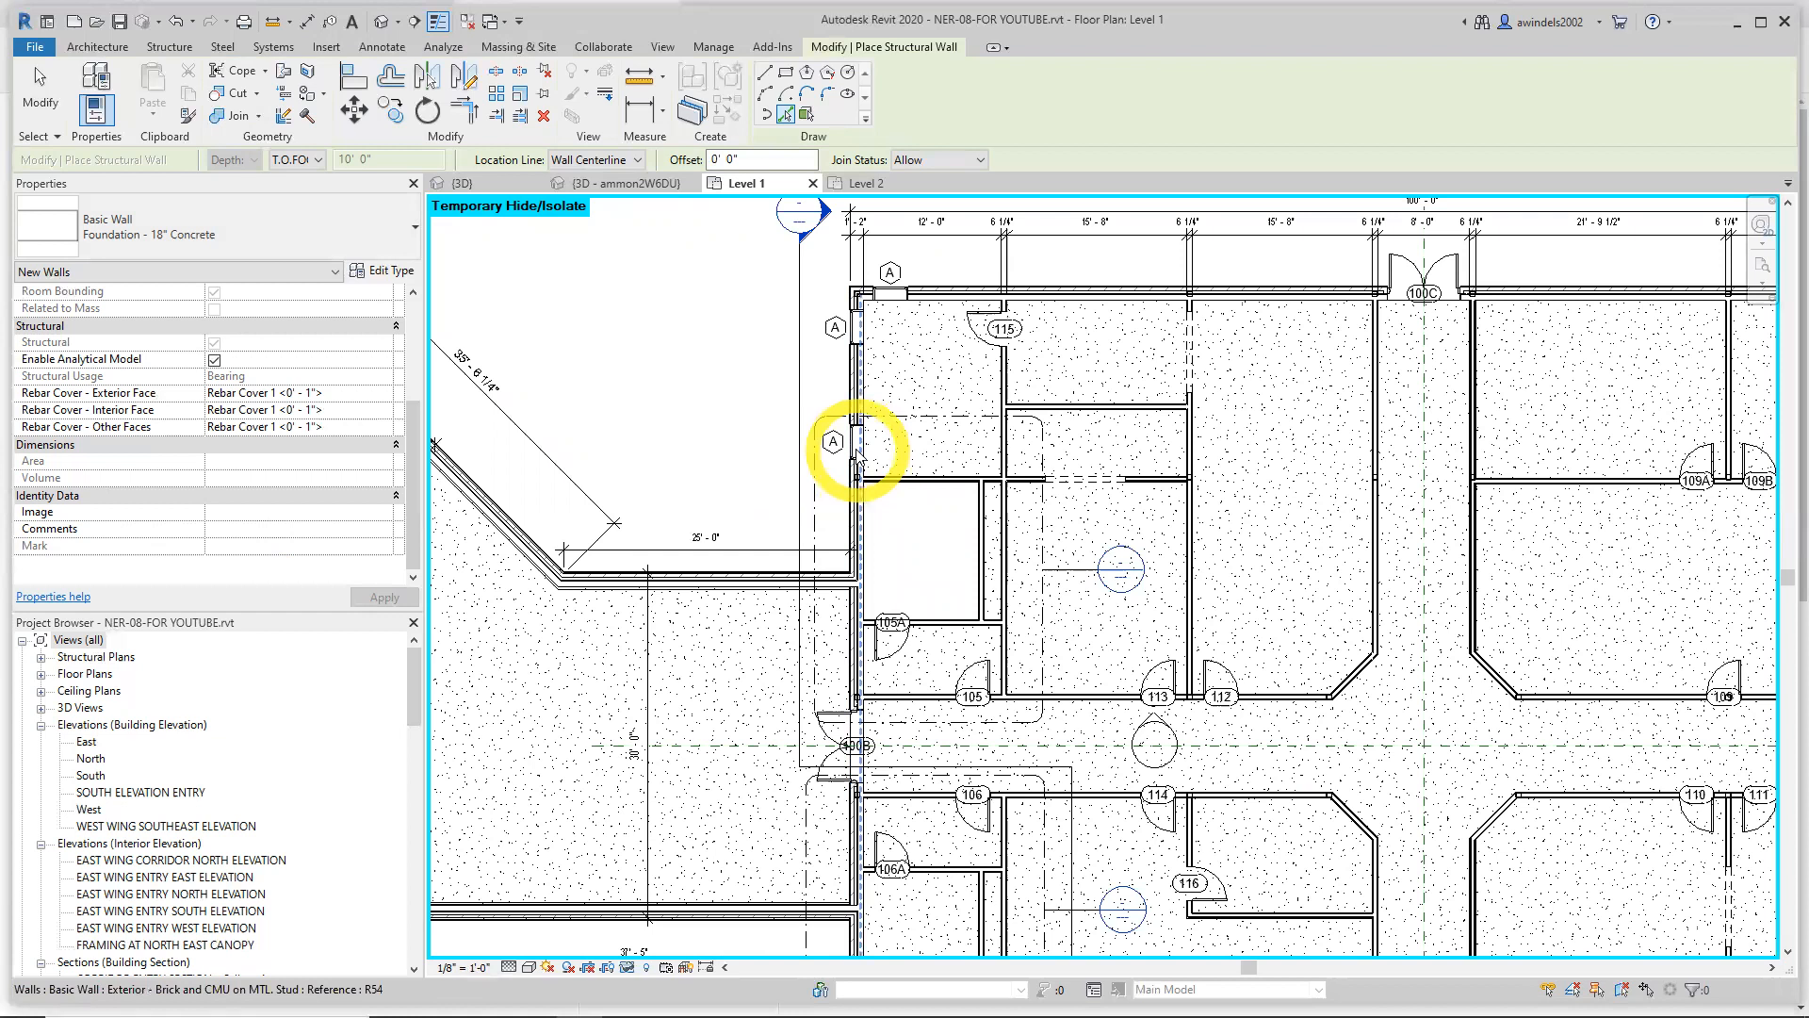
{"action": "scroll", "coordinate": [857, 457], "scroll_direction": "up", "scroll_amount": 2}
{"action": "key", "text": "Tab"}
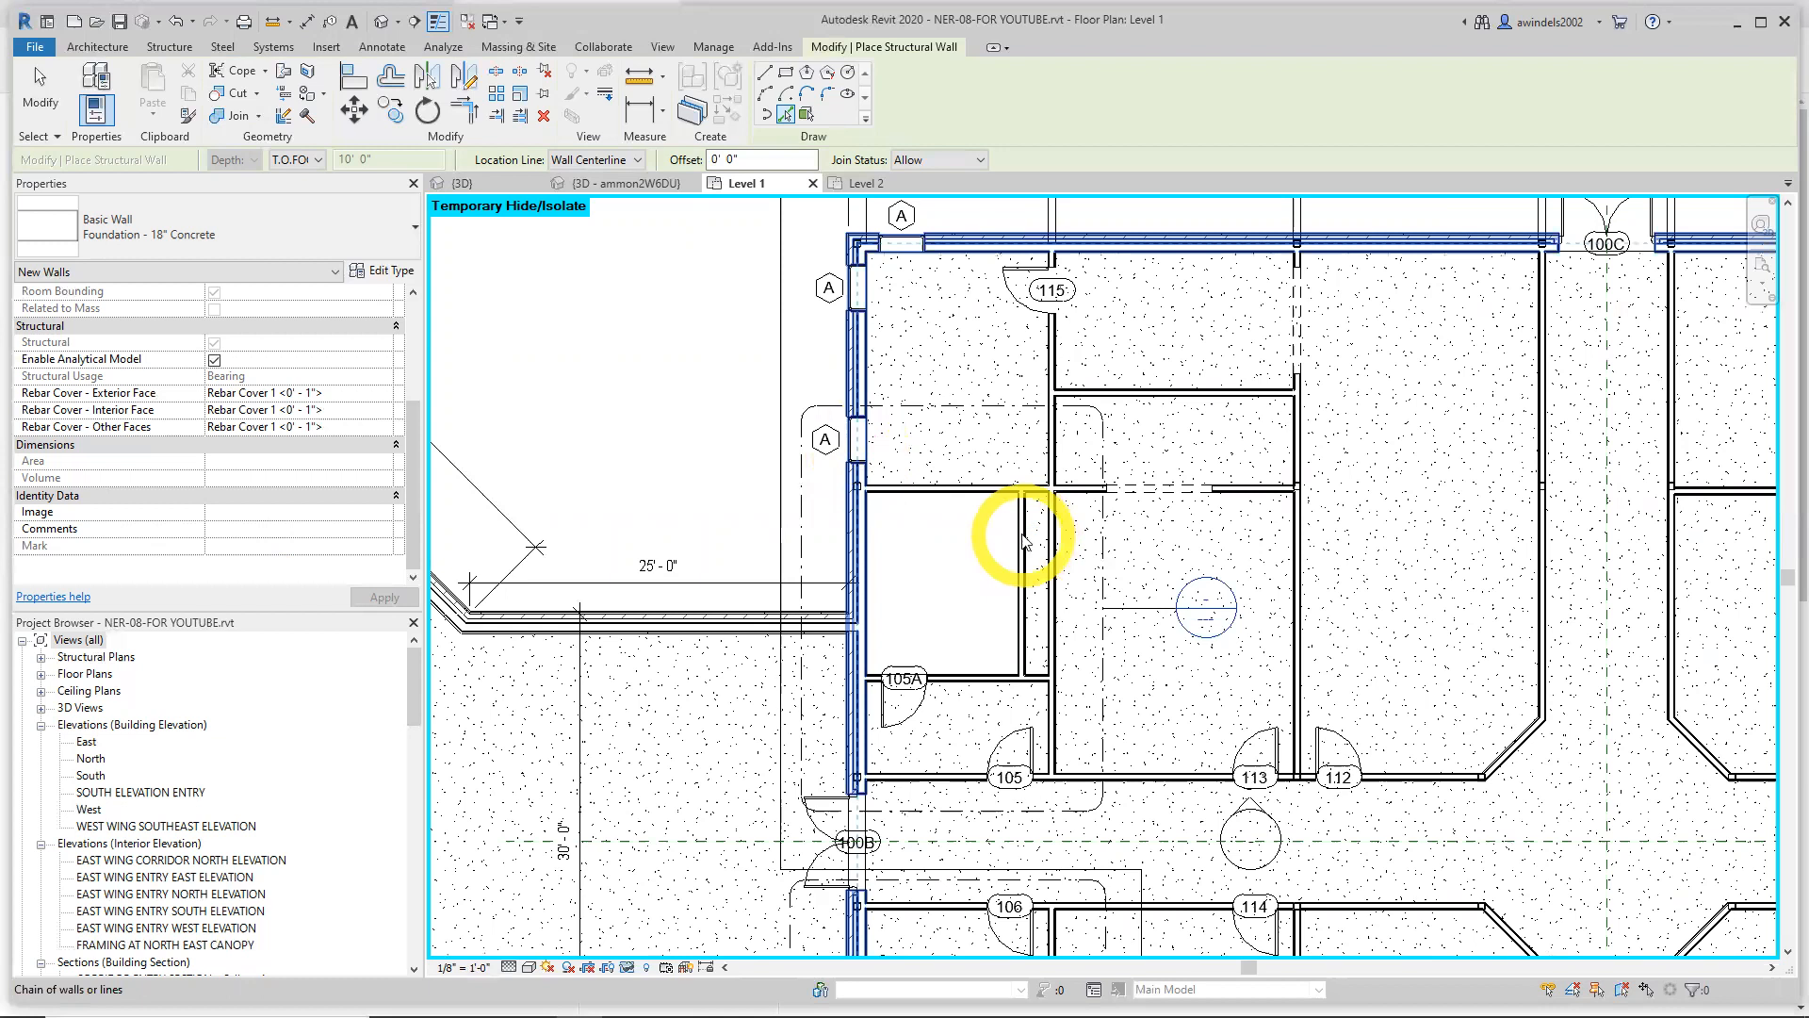
{"action": "scroll", "coordinate": [1024, 537], "scroll_direction": "down", "scroll_amount": 4}
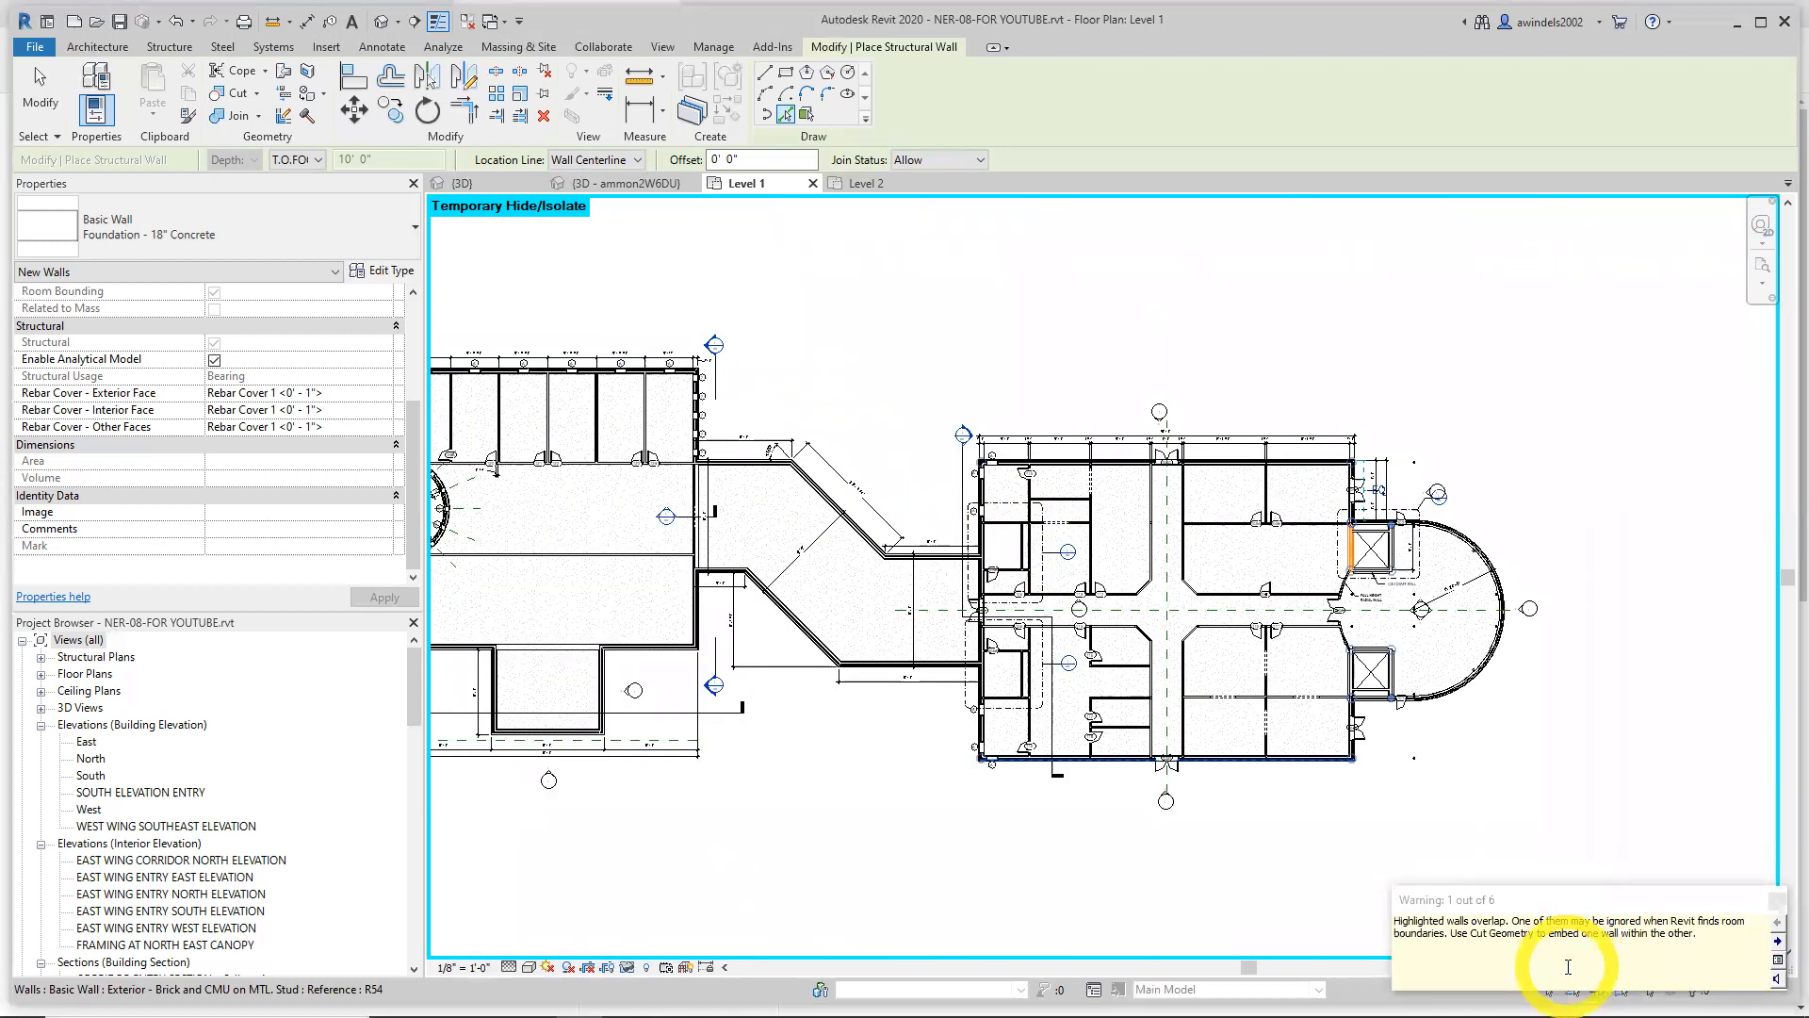
{"action": "double_click", "coordinate": [1780, 942]}
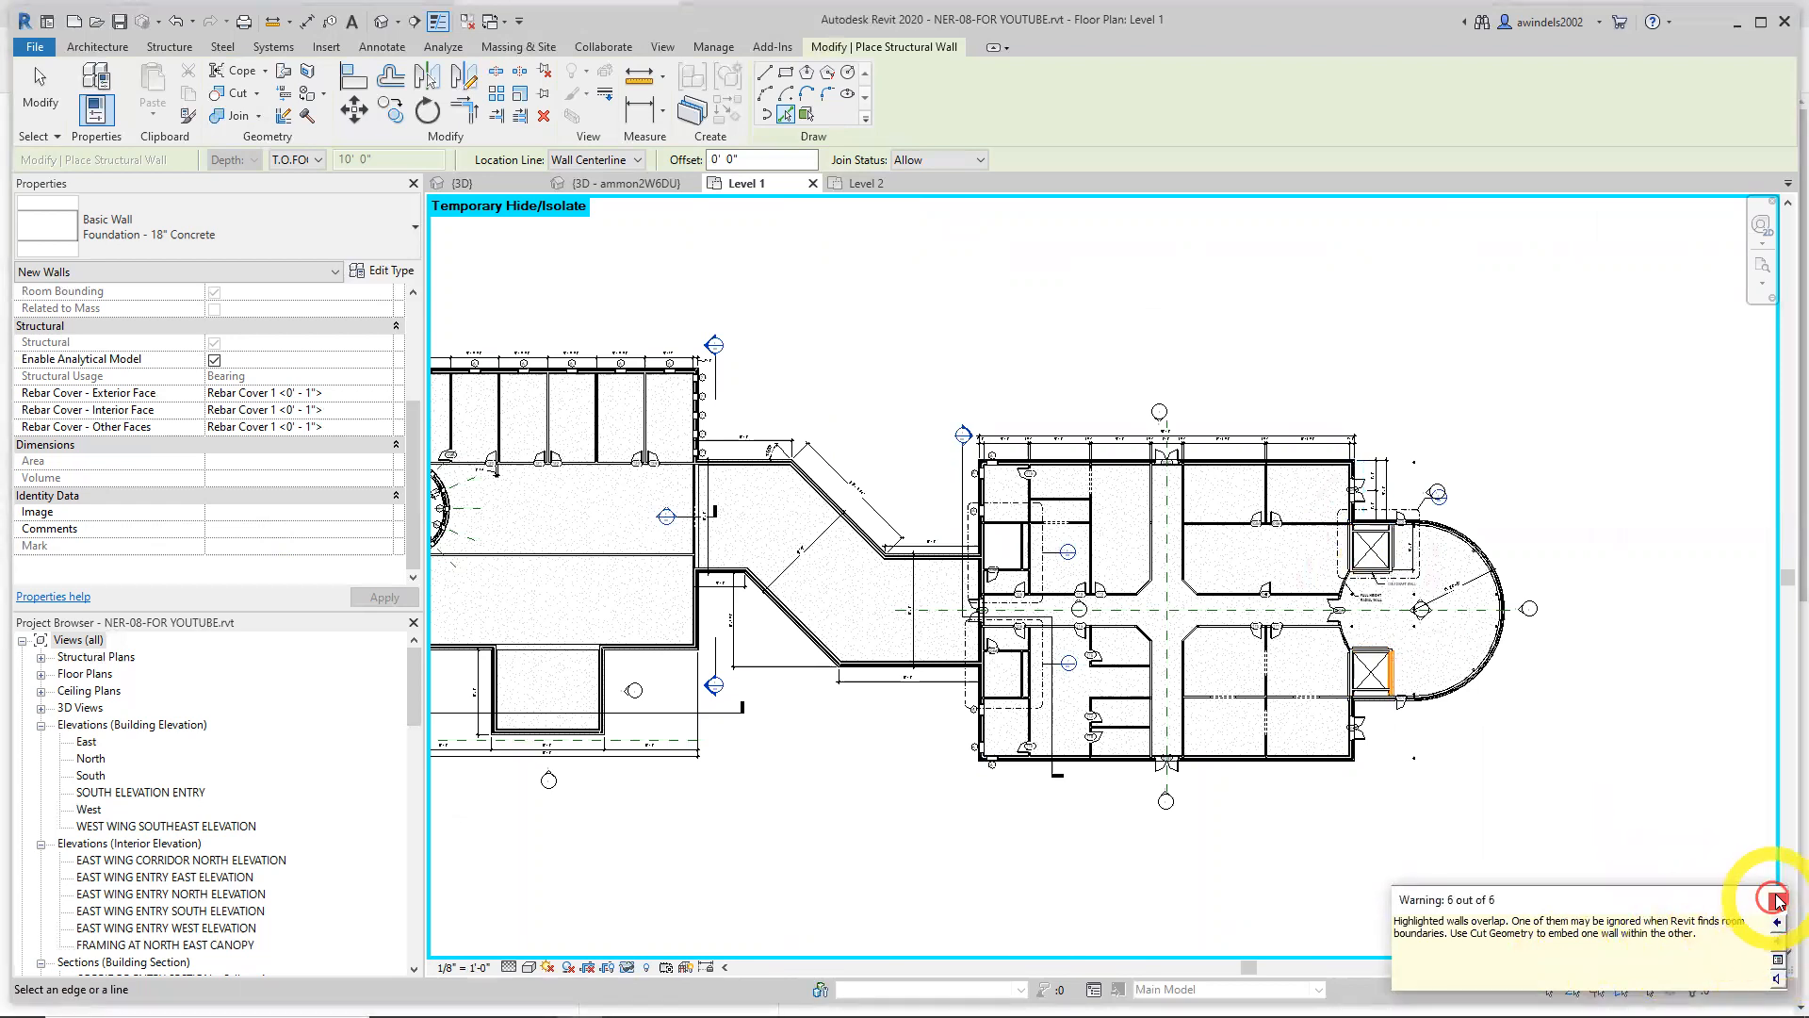
{"action": "left_click", "coordinate": [1777, 901]}
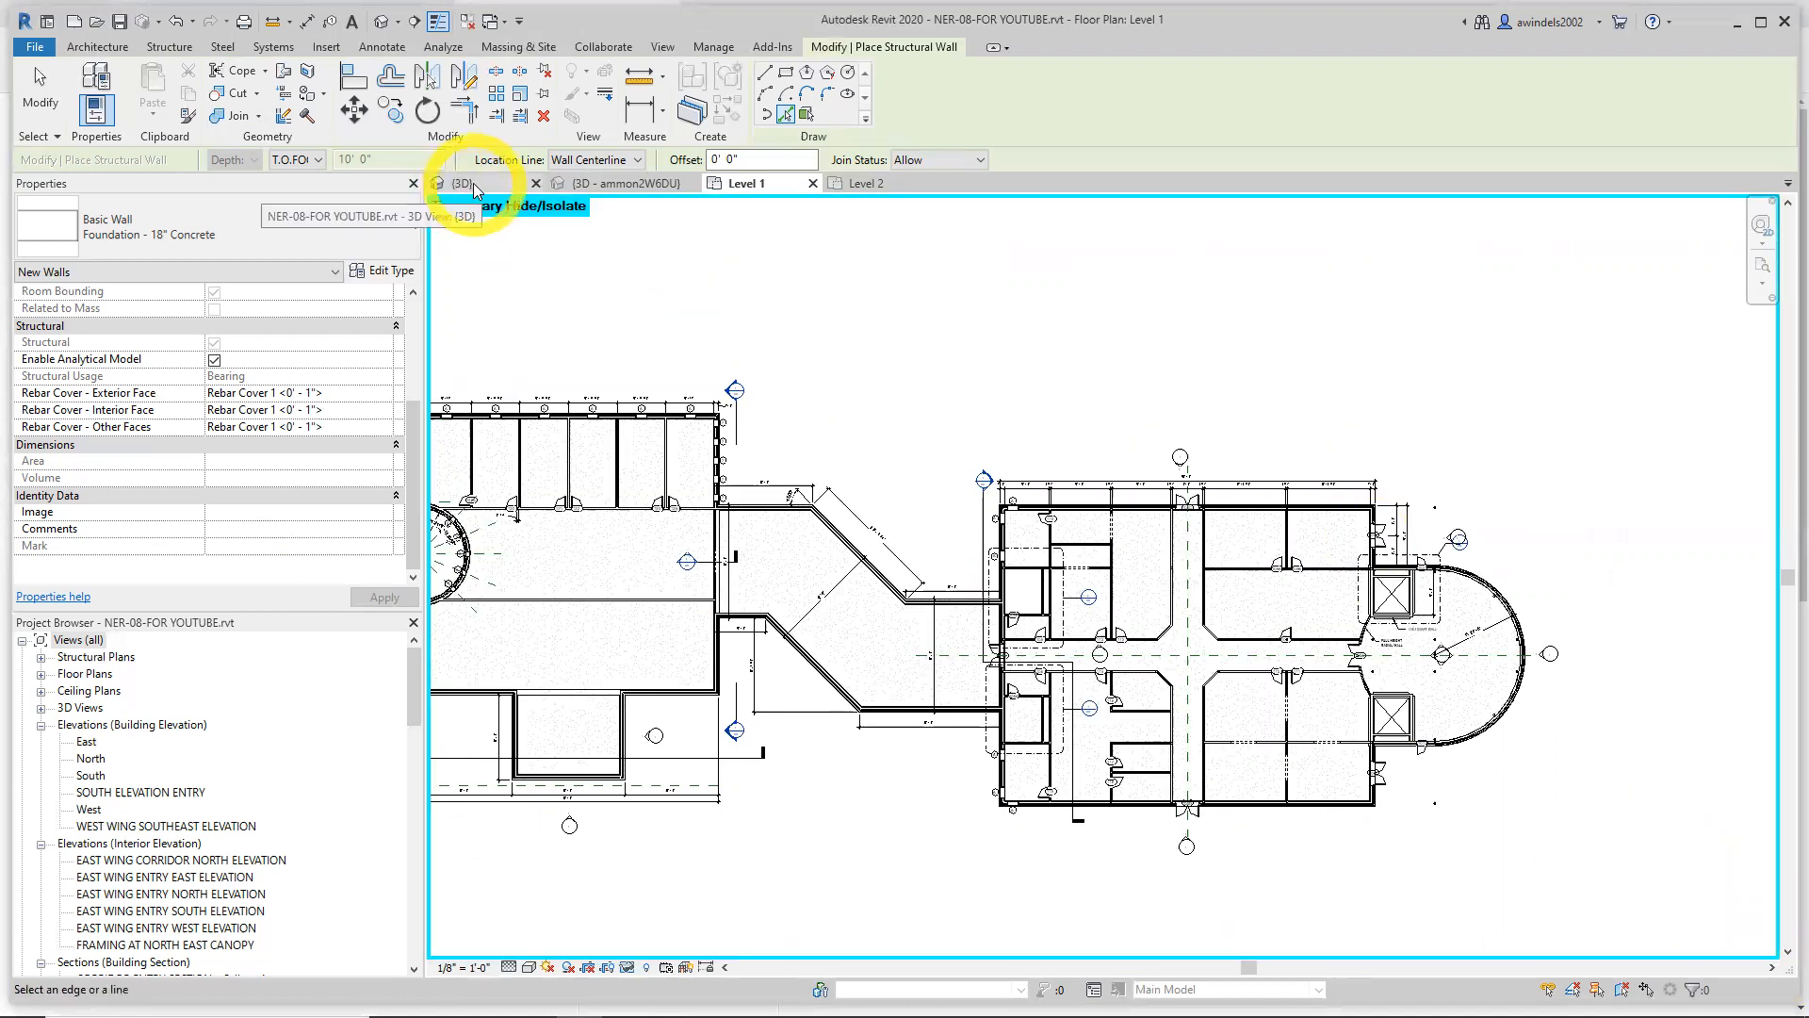
End wall placement and inspect the new foundation walls from below in the {3D} view, including the wall between west wing and corridor
{"action": "left_click", "coordinate": [471, 184]}
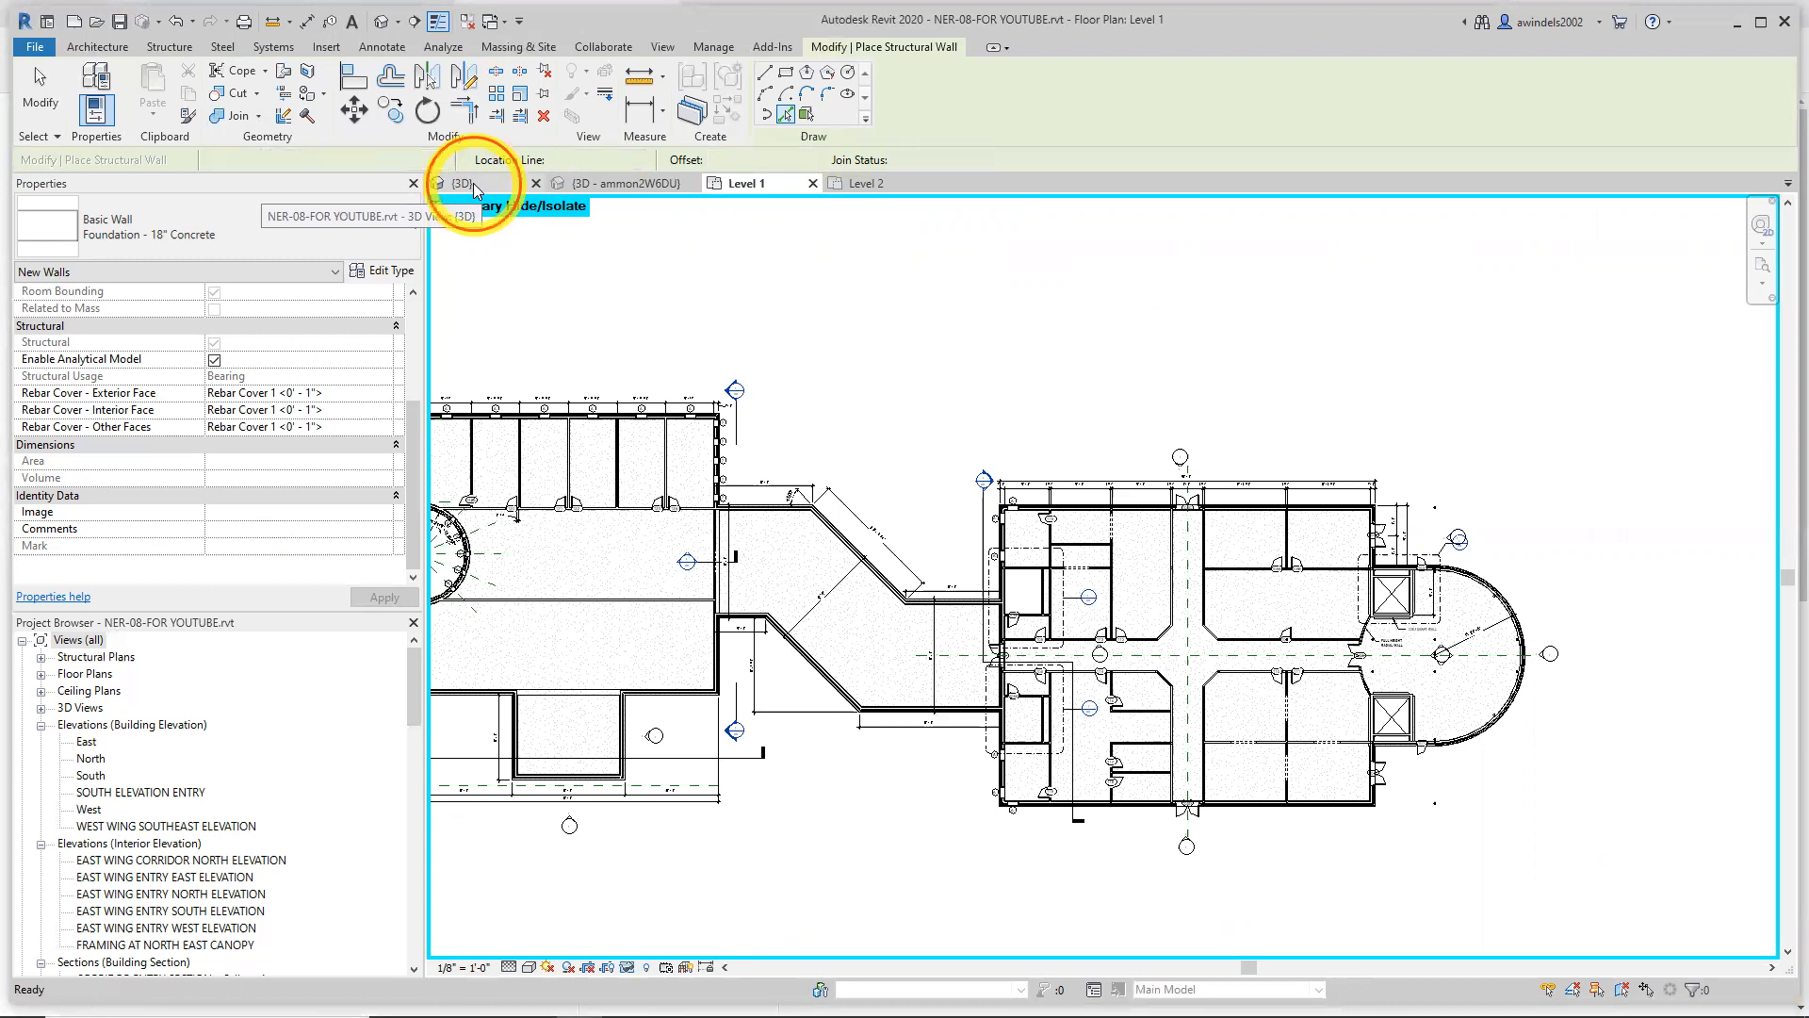
{"action": "middle_click_drag", "start_coordinate": [1405, 691], "coordinate": [1491, 594]}
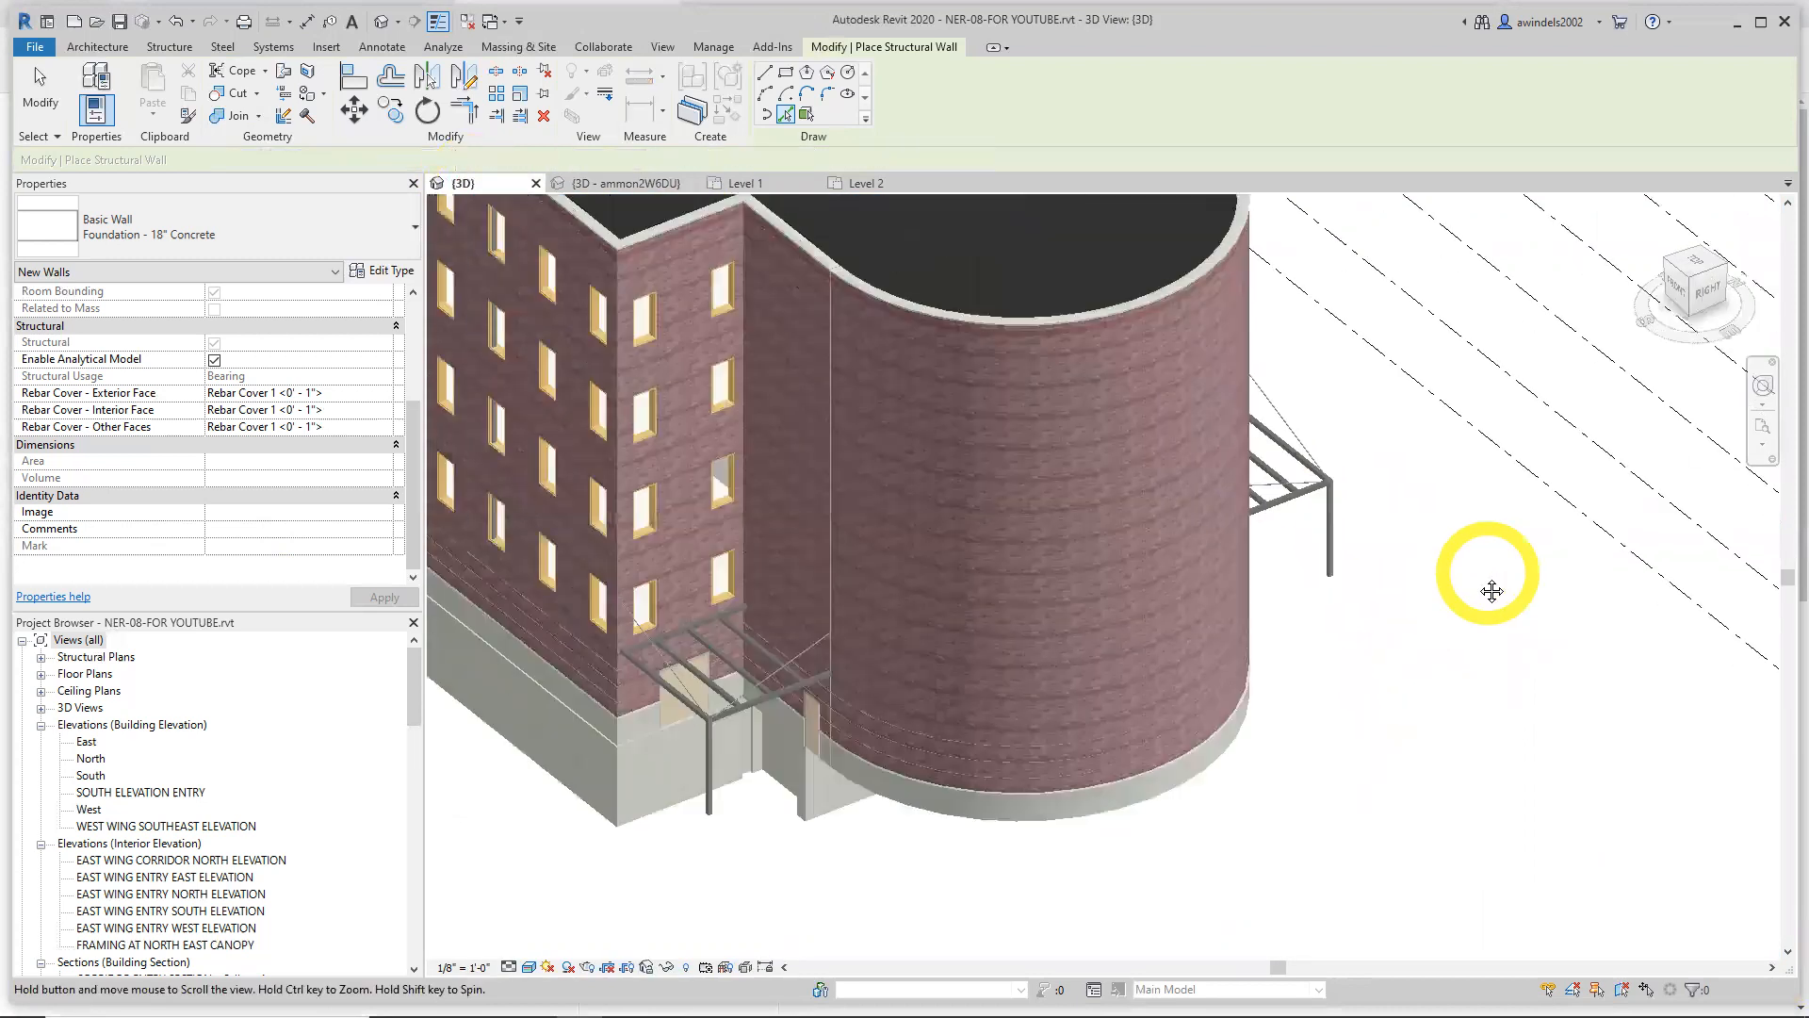
{"action": "middle_click_drag", "start_coordinate": [1254, 771], "coordinate": [1195, 816]}
{"action": "key", "text": "Escape"}
{"action": "key", "text": "Escape"}
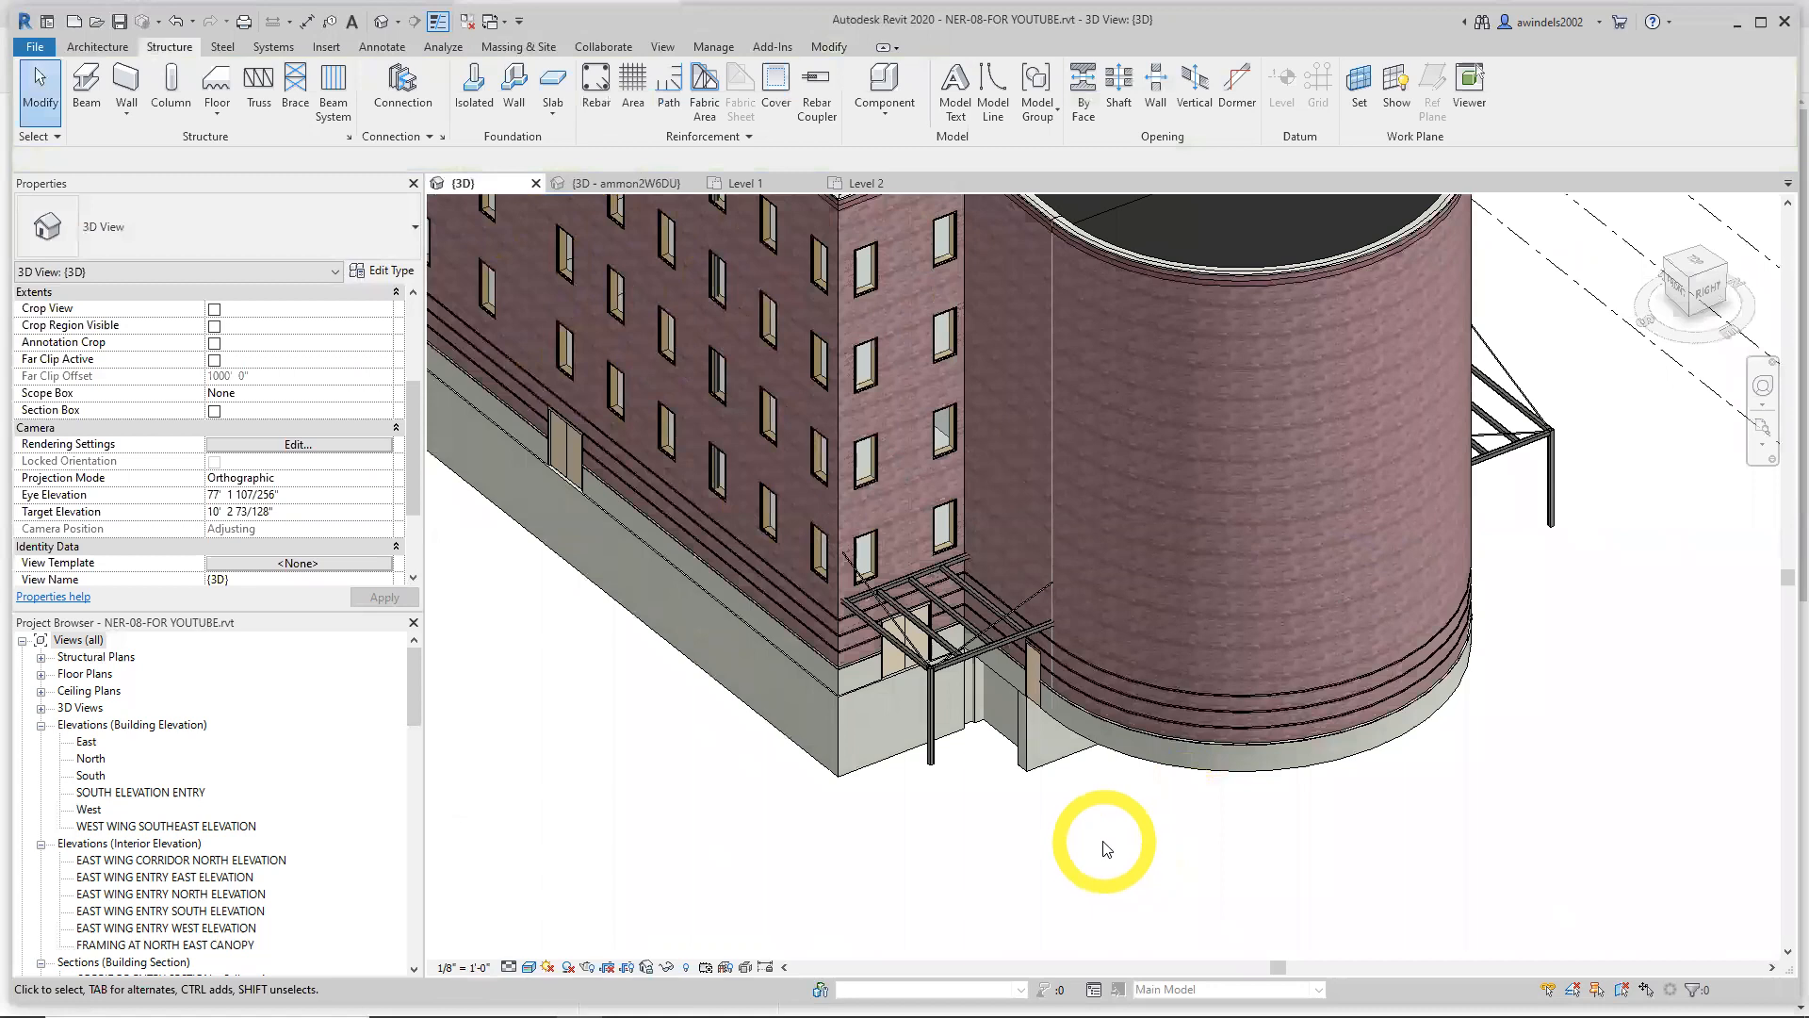
{"action": "middle_click_drag", "start_coordinate": [1065, 852], "coordinate": [1474, 332], "text": "shift"}
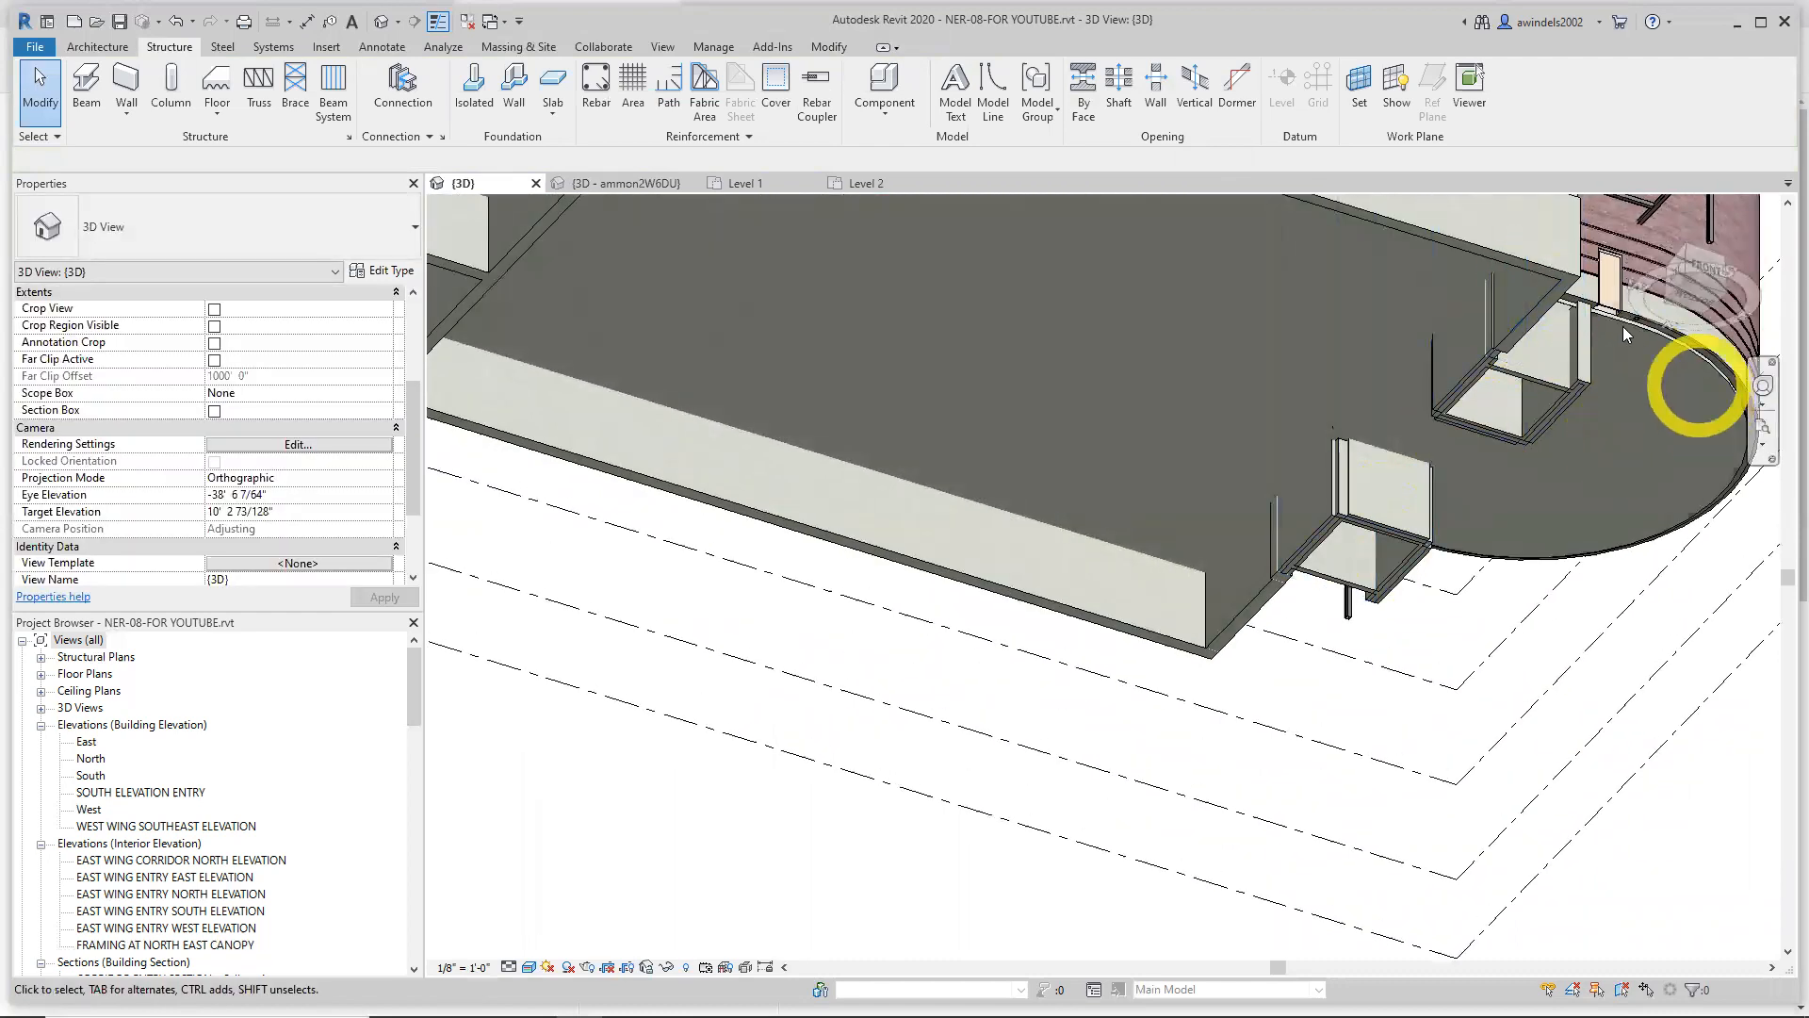
{"action": "scroll", "coordinate": [1481, 504], "scroll_direction": "down", "scroll_amount": 3}
{"action": "middle_click_drag", "start_coordinate": [1240, 509], "coordinate": [1551, 648]}
{"action": "middle_click_drag", "start_coordinate": [1371, 600], "coordinate": [963, 599], "text": "shift"}
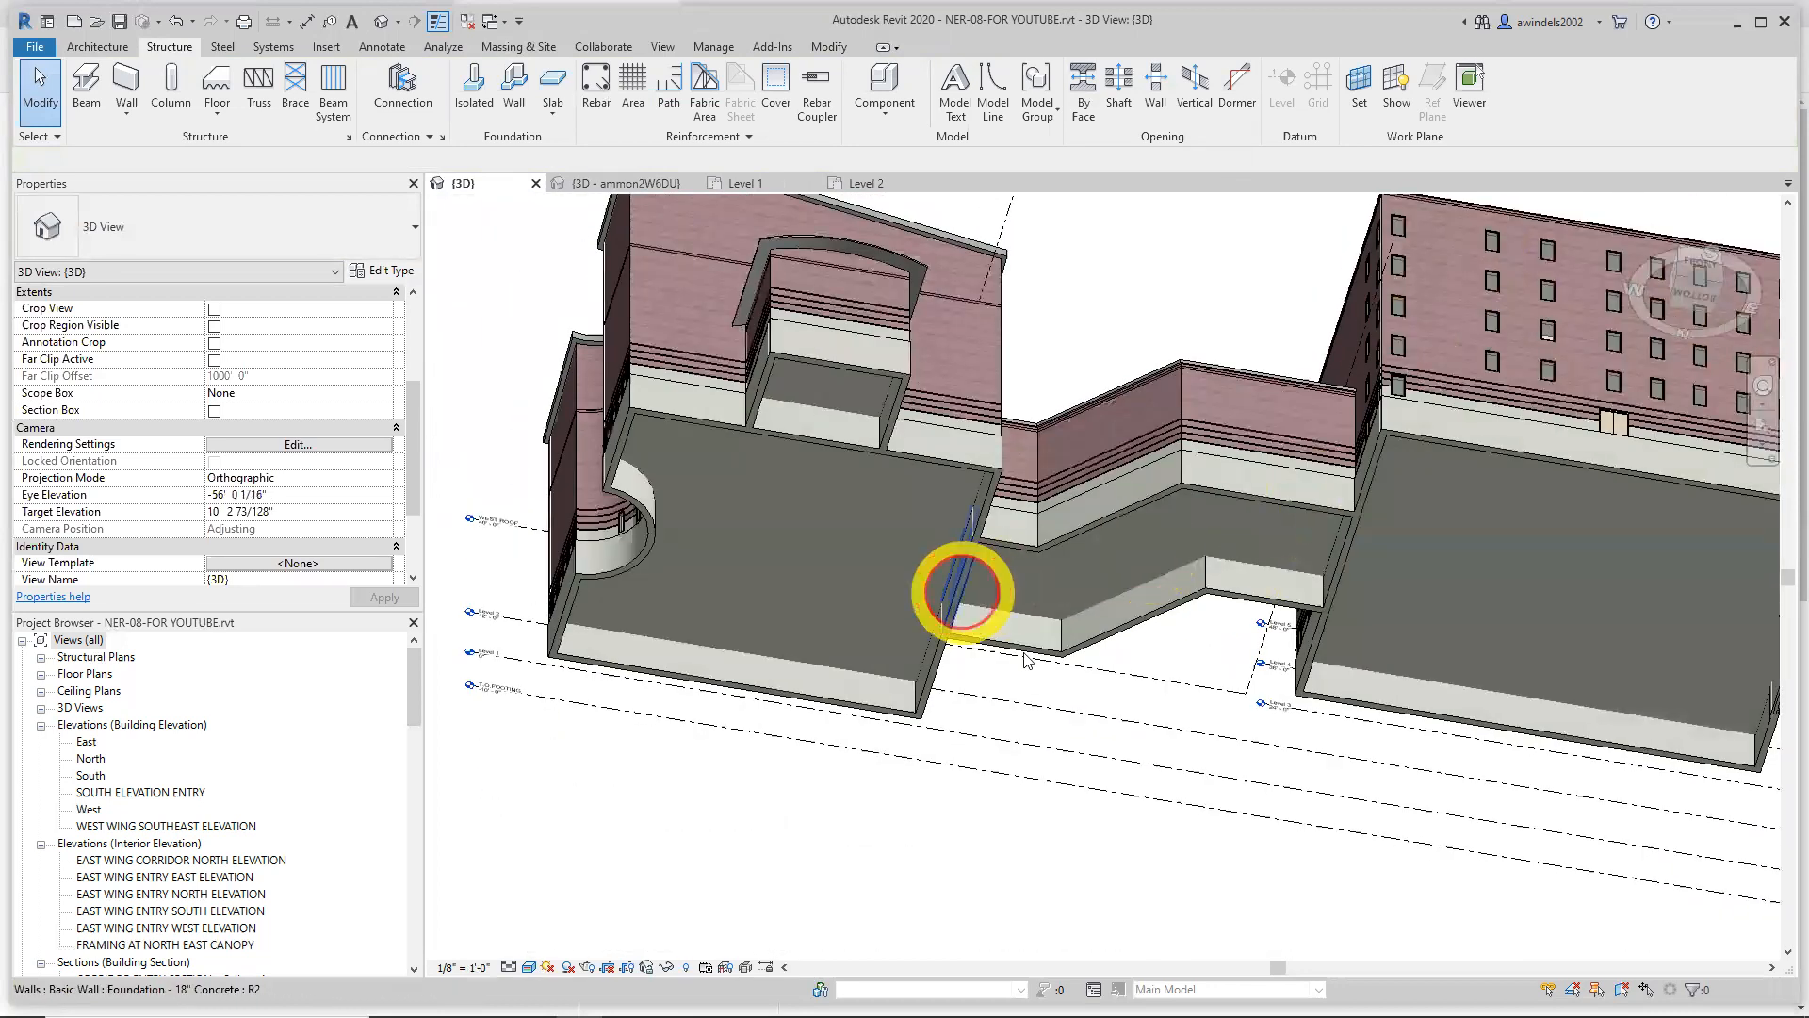
{"action": "left_click", "coordinate": [963, 592]}
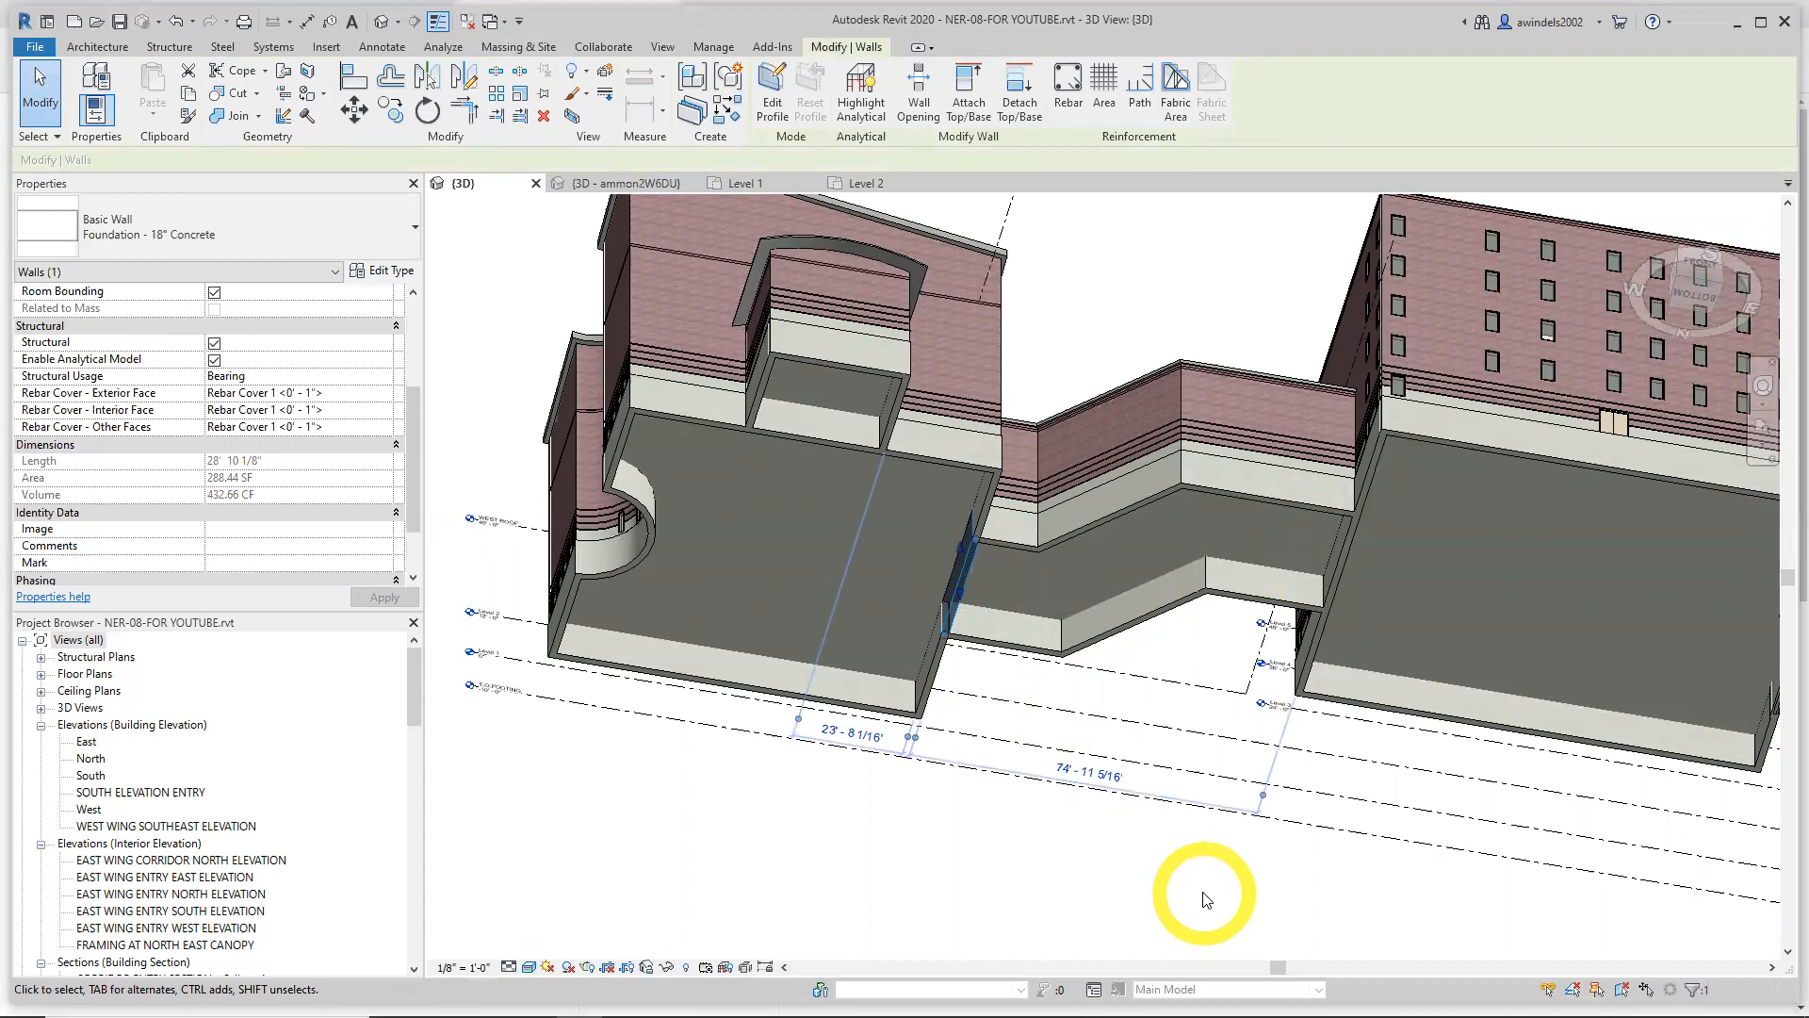
{"action": "left_click", "coordinate": [1203, 900]}
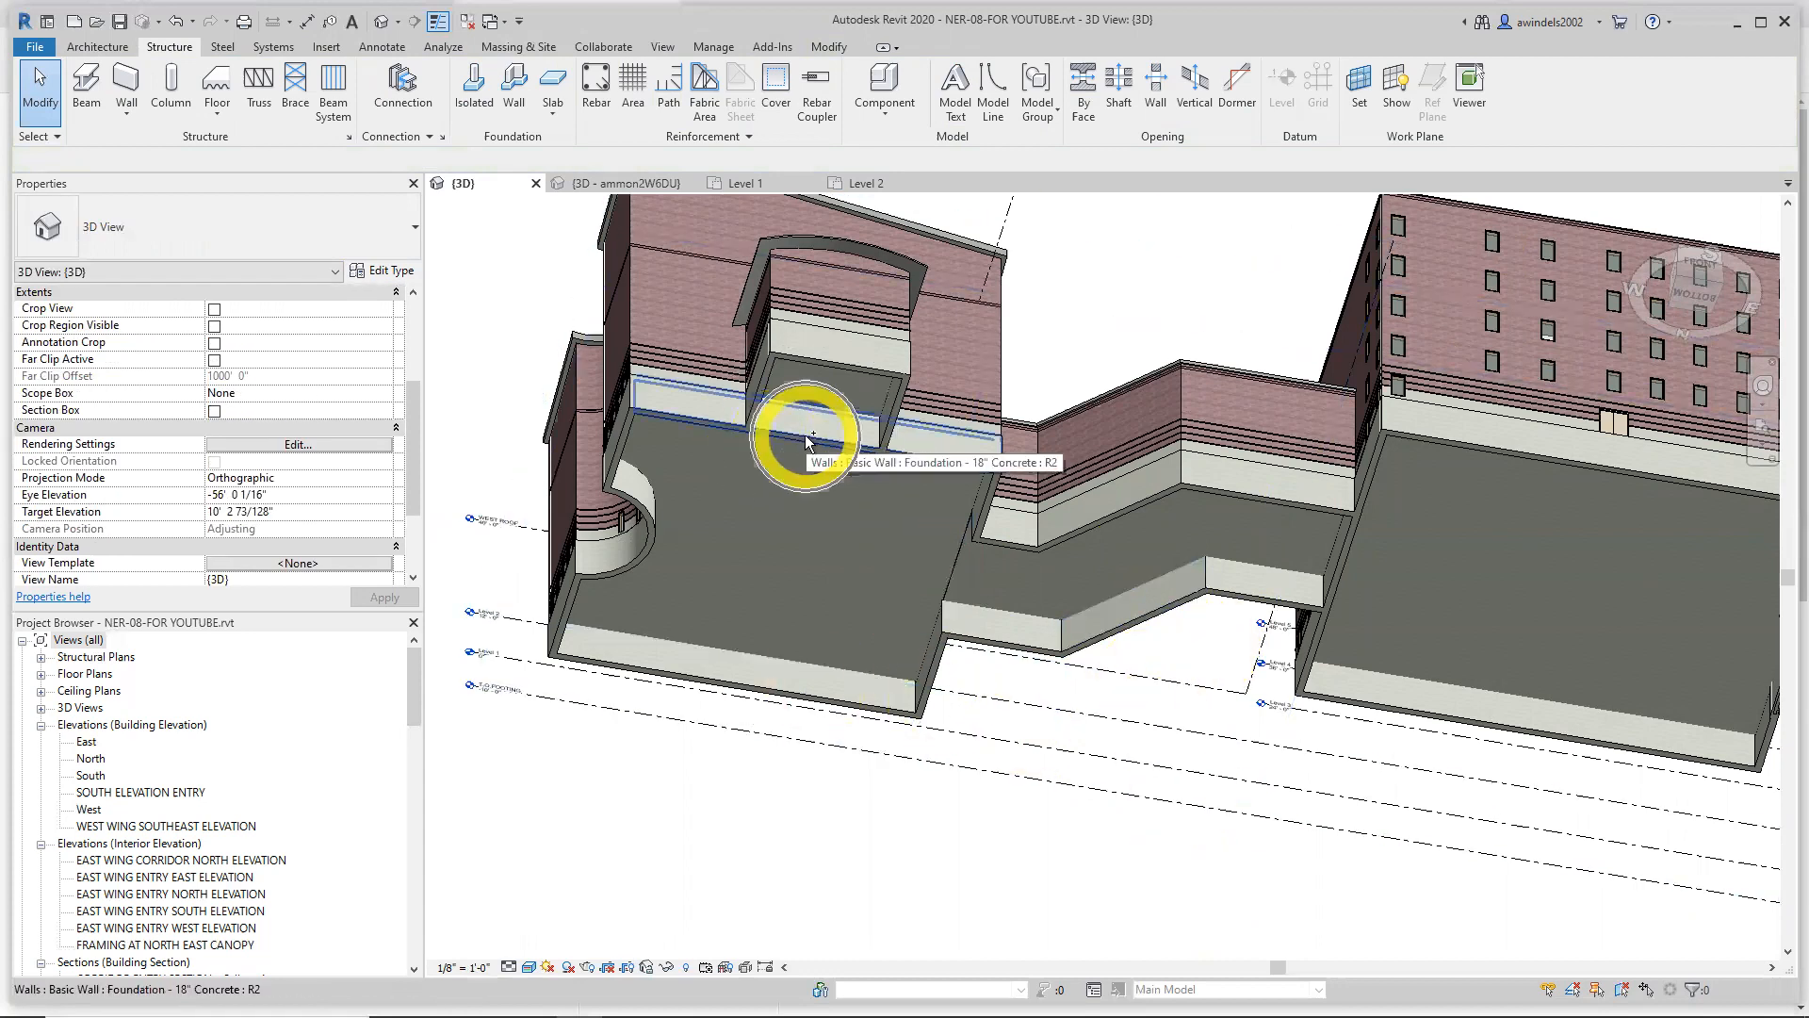
{"action": "middle_click_drag", "start_coordinate": [966, 674], "coordinate": [1212, 634]}
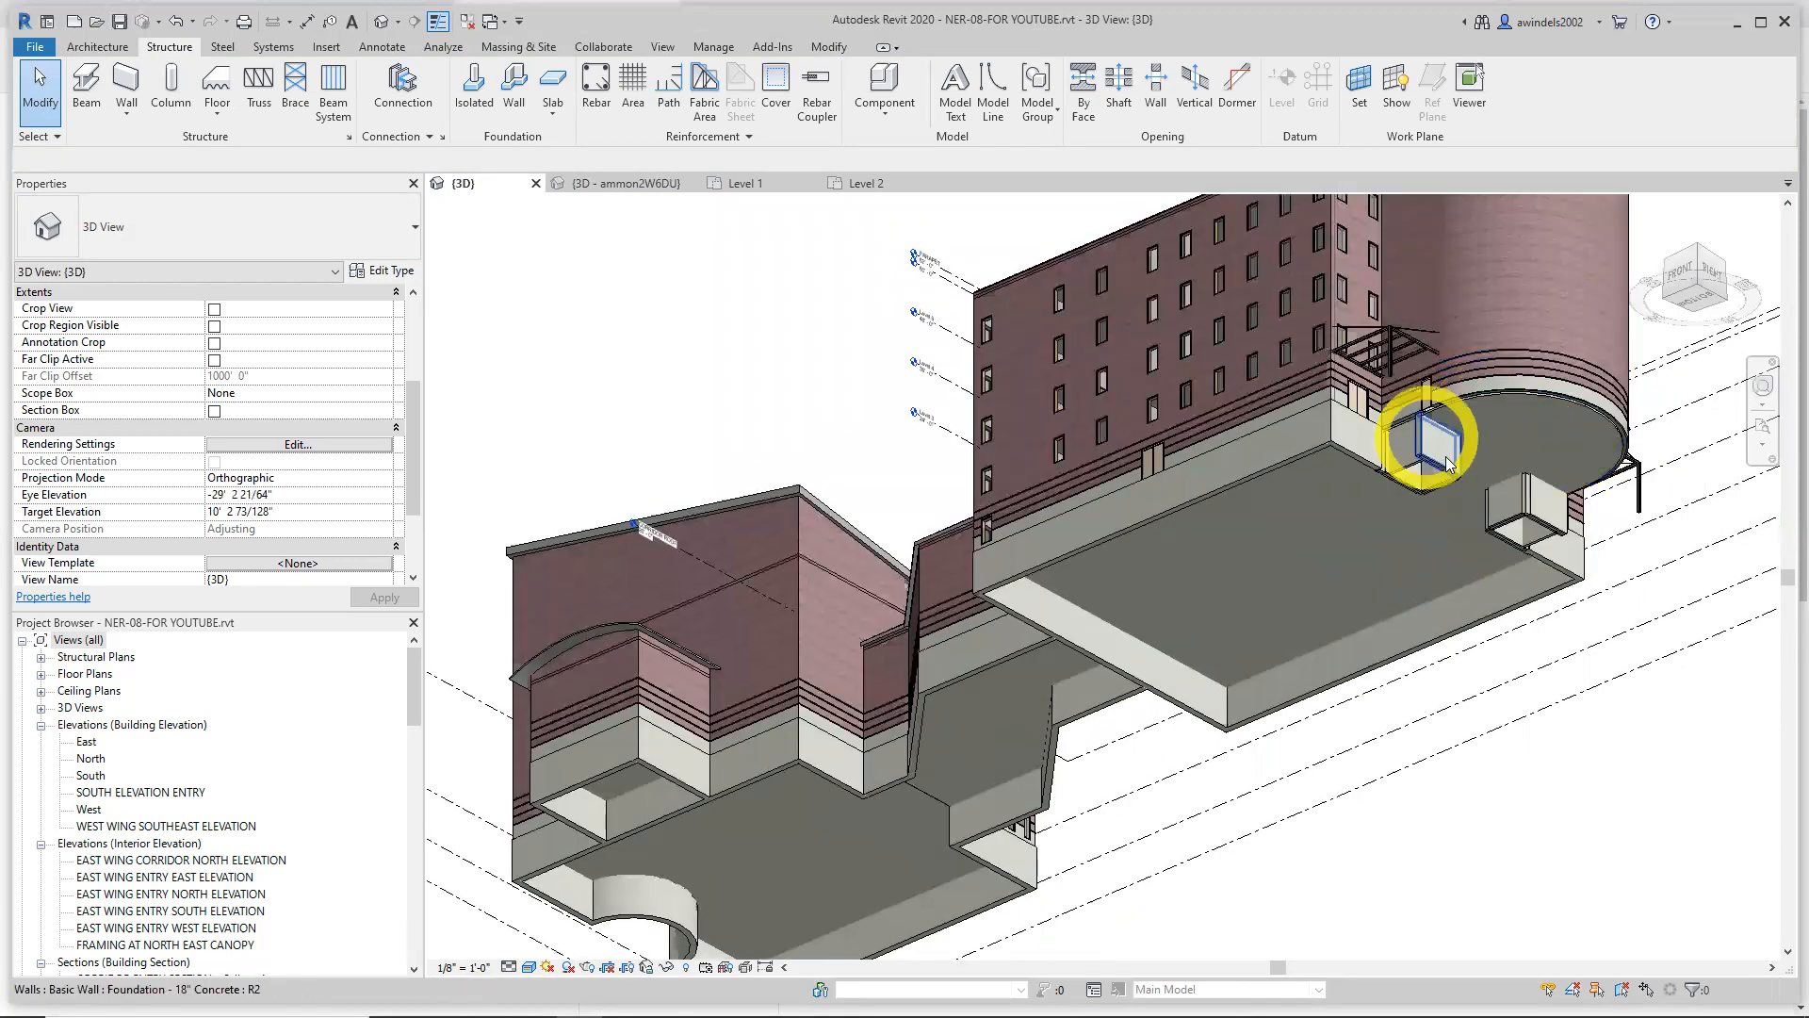
Check which foundation and masonry walls surround the two shafts at the east wing's rounded end, viewed from below
{"action": "left_click", "coordinate": [1369, 463]}
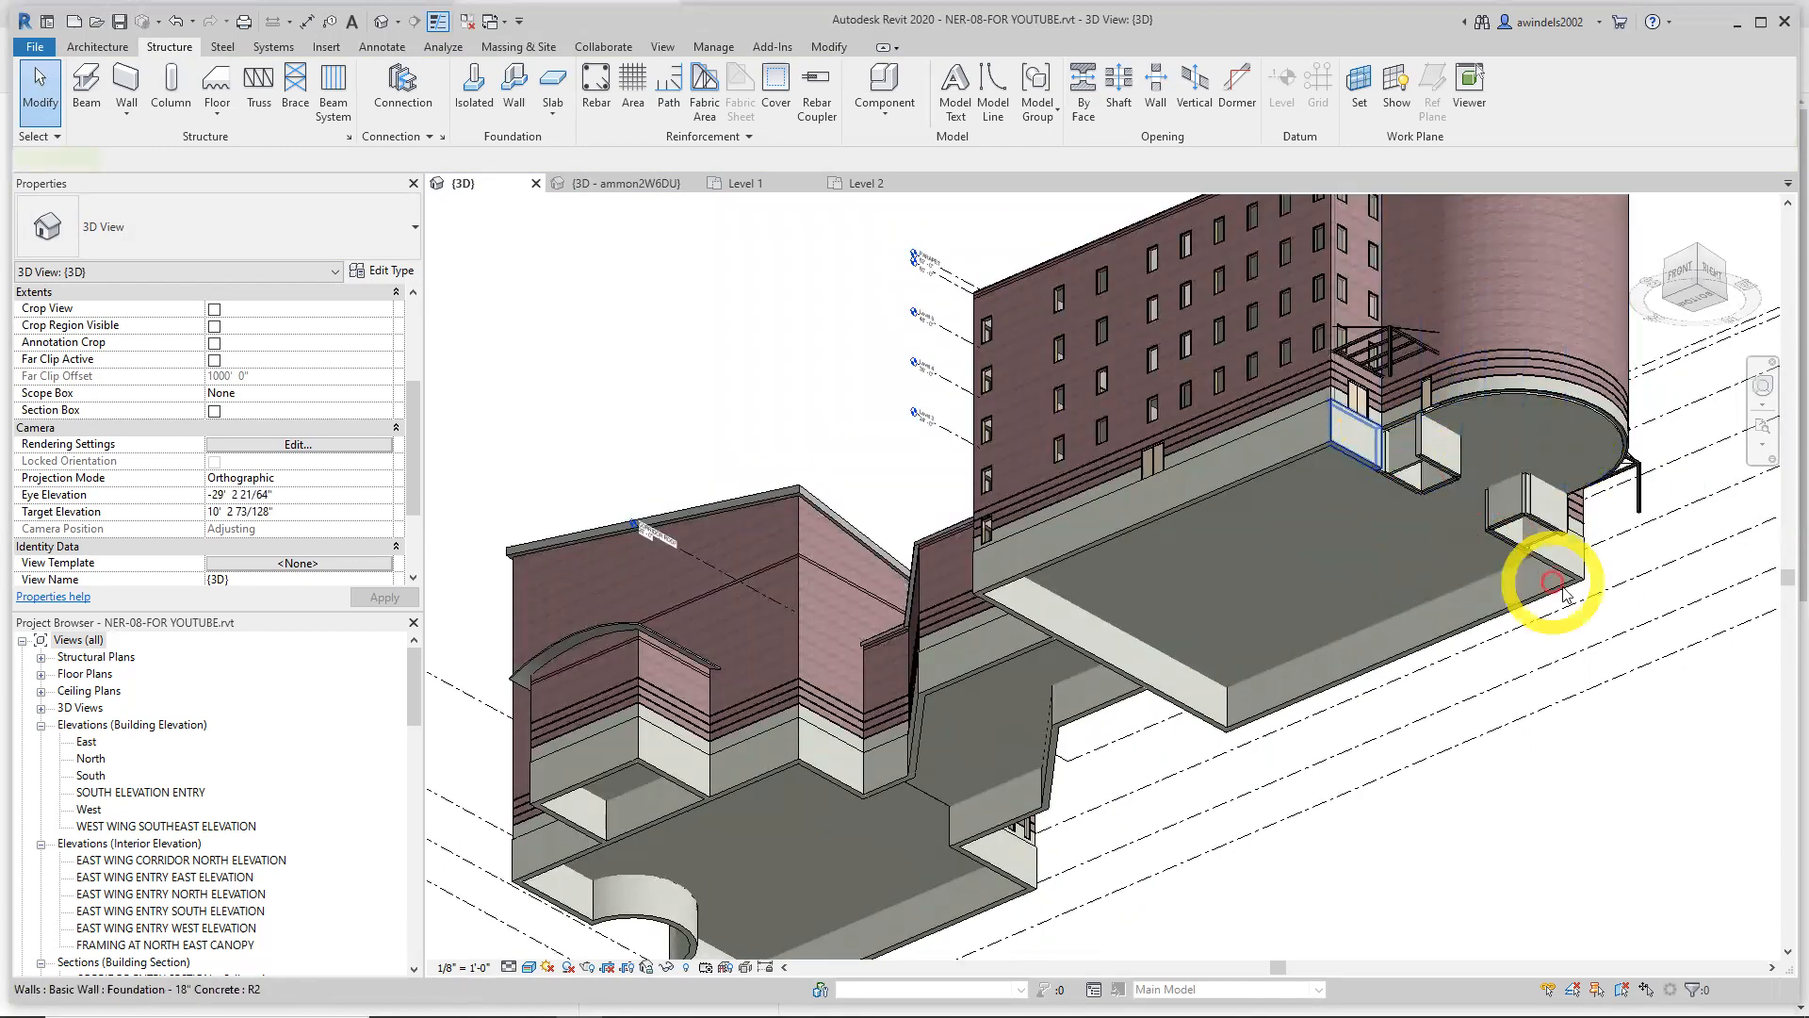
{"action": "scroll", "coordinate": [1560, 585], "scroll_direction": "up", "scroll_amount": 5}
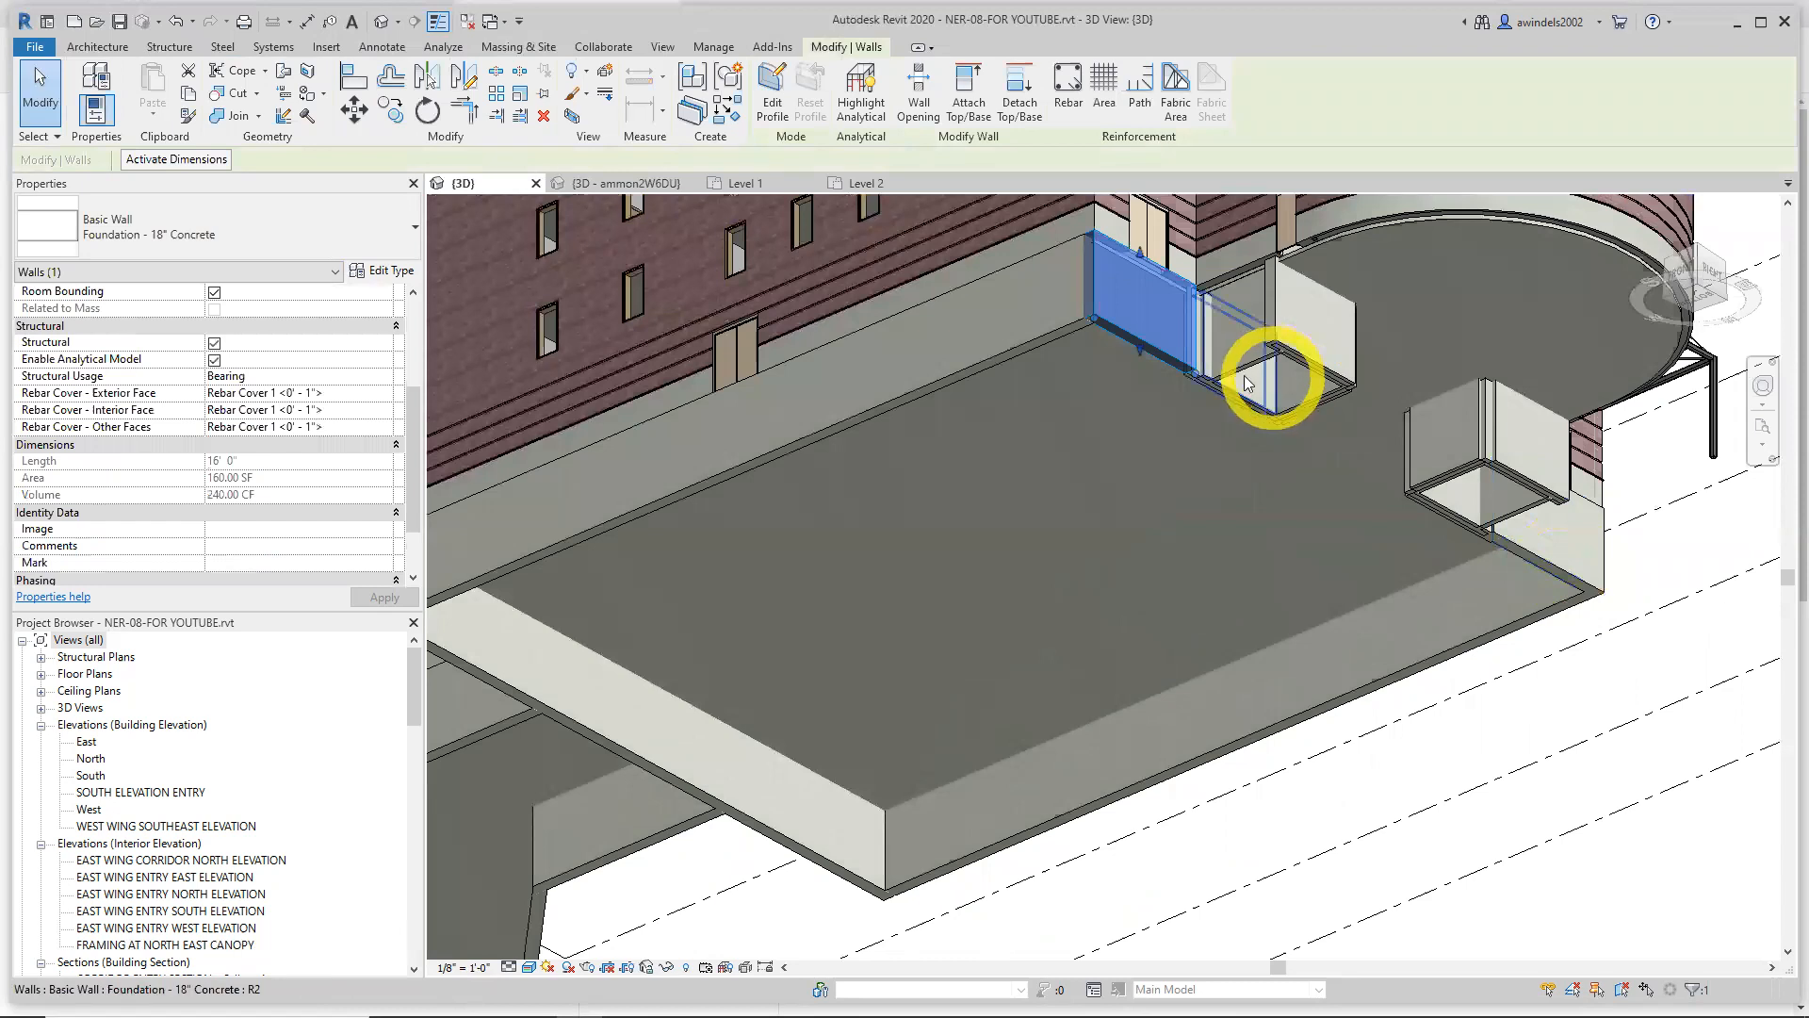
{"action": "key", "text": "Escape"}
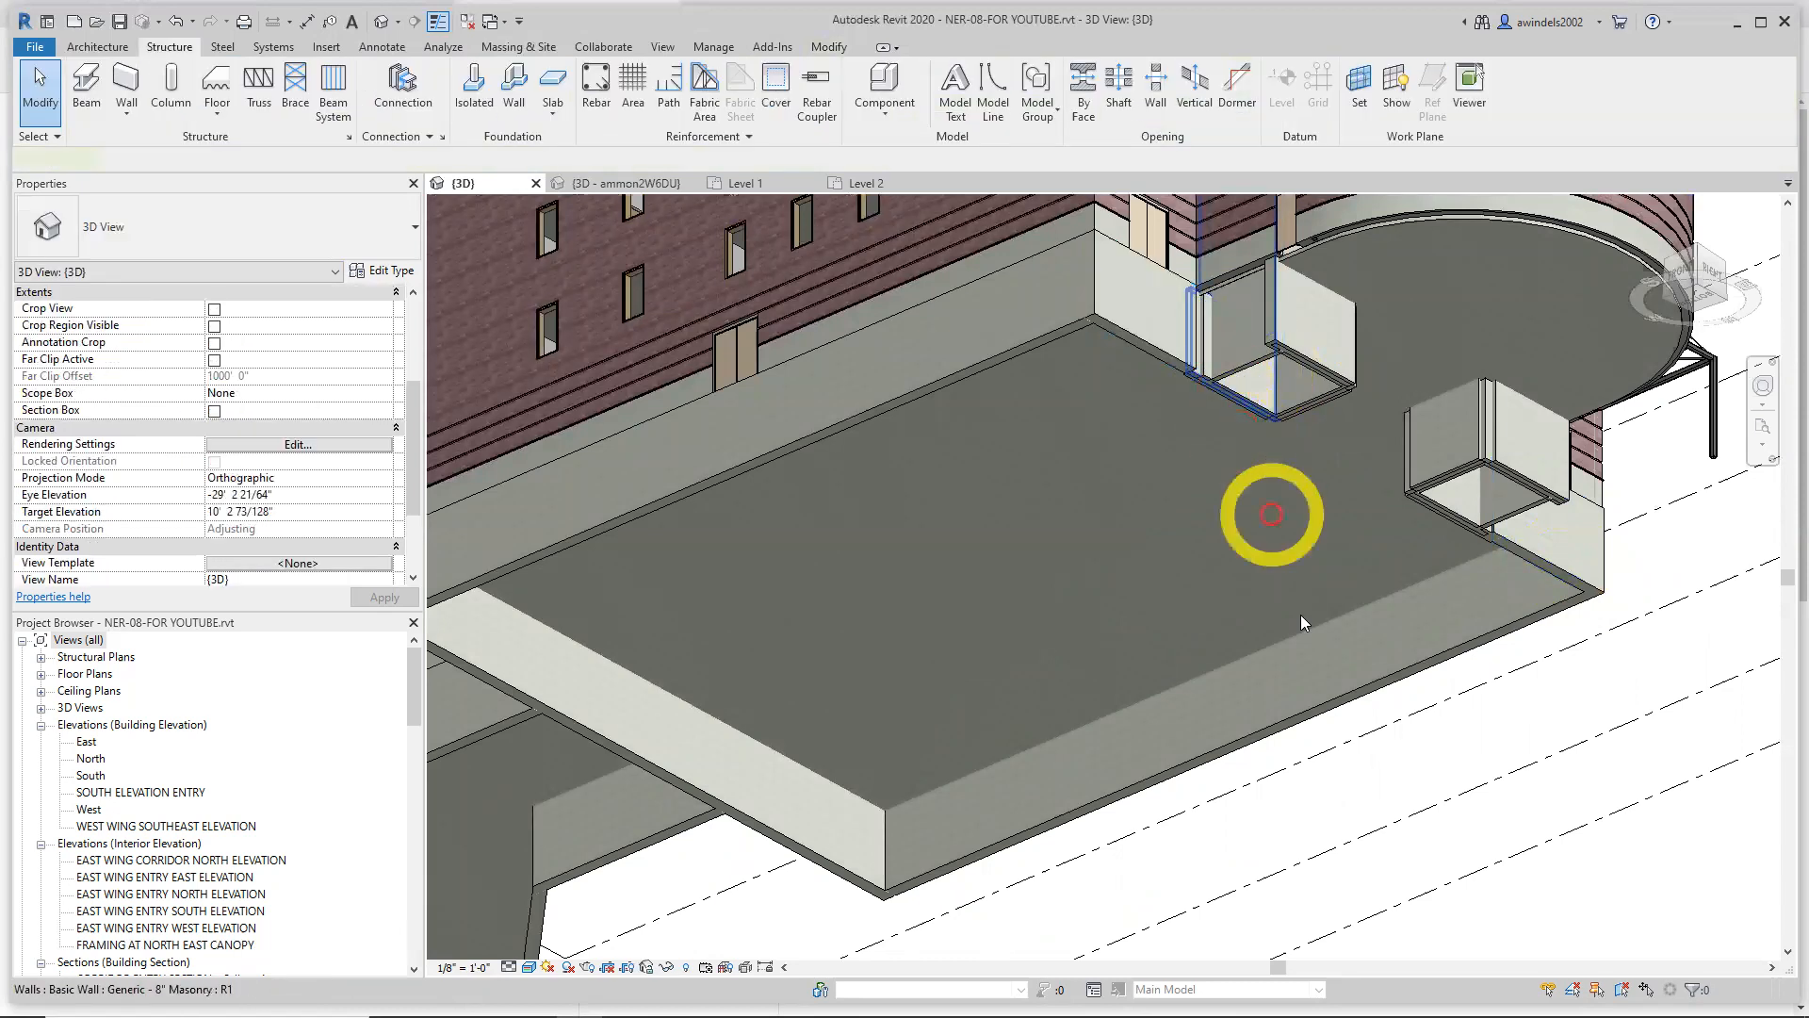
{"action": "left_click", "coordinate": [1311, 707]}
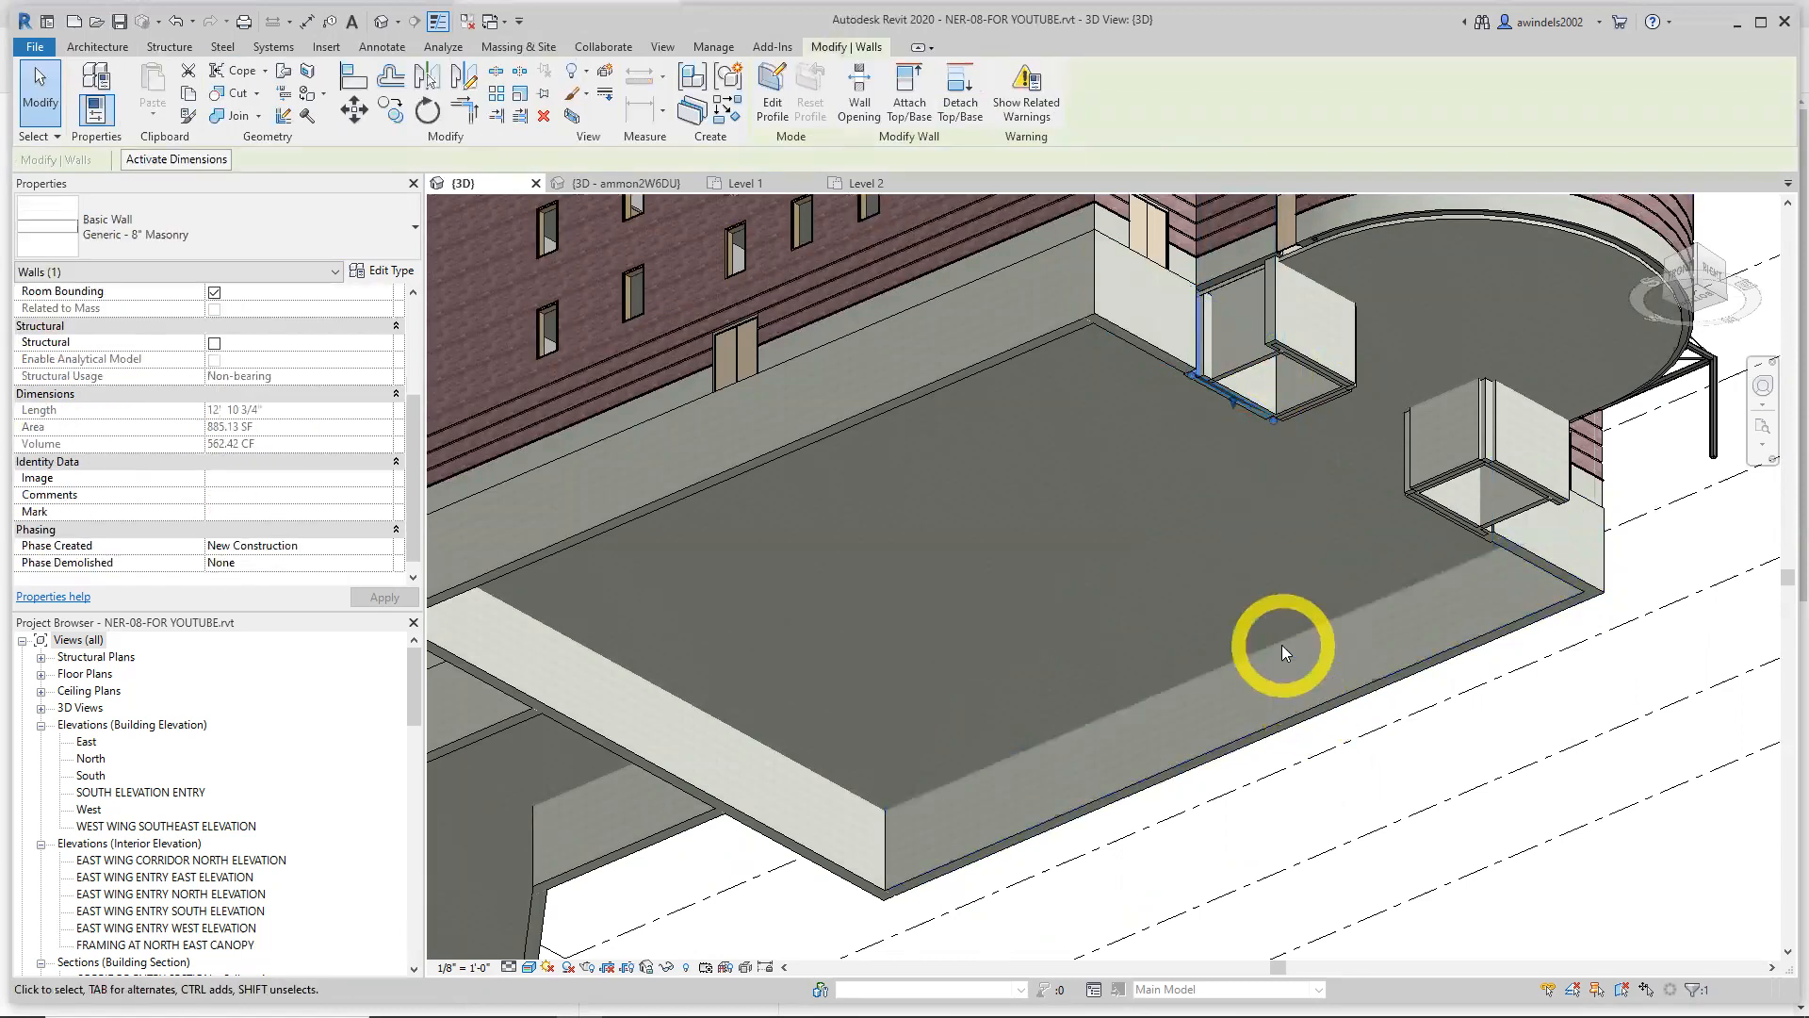
{"action": "middle_click_drag", "start_coordinate": [1276, 593], "coordinate": [1487, 614], "text": "shift"}
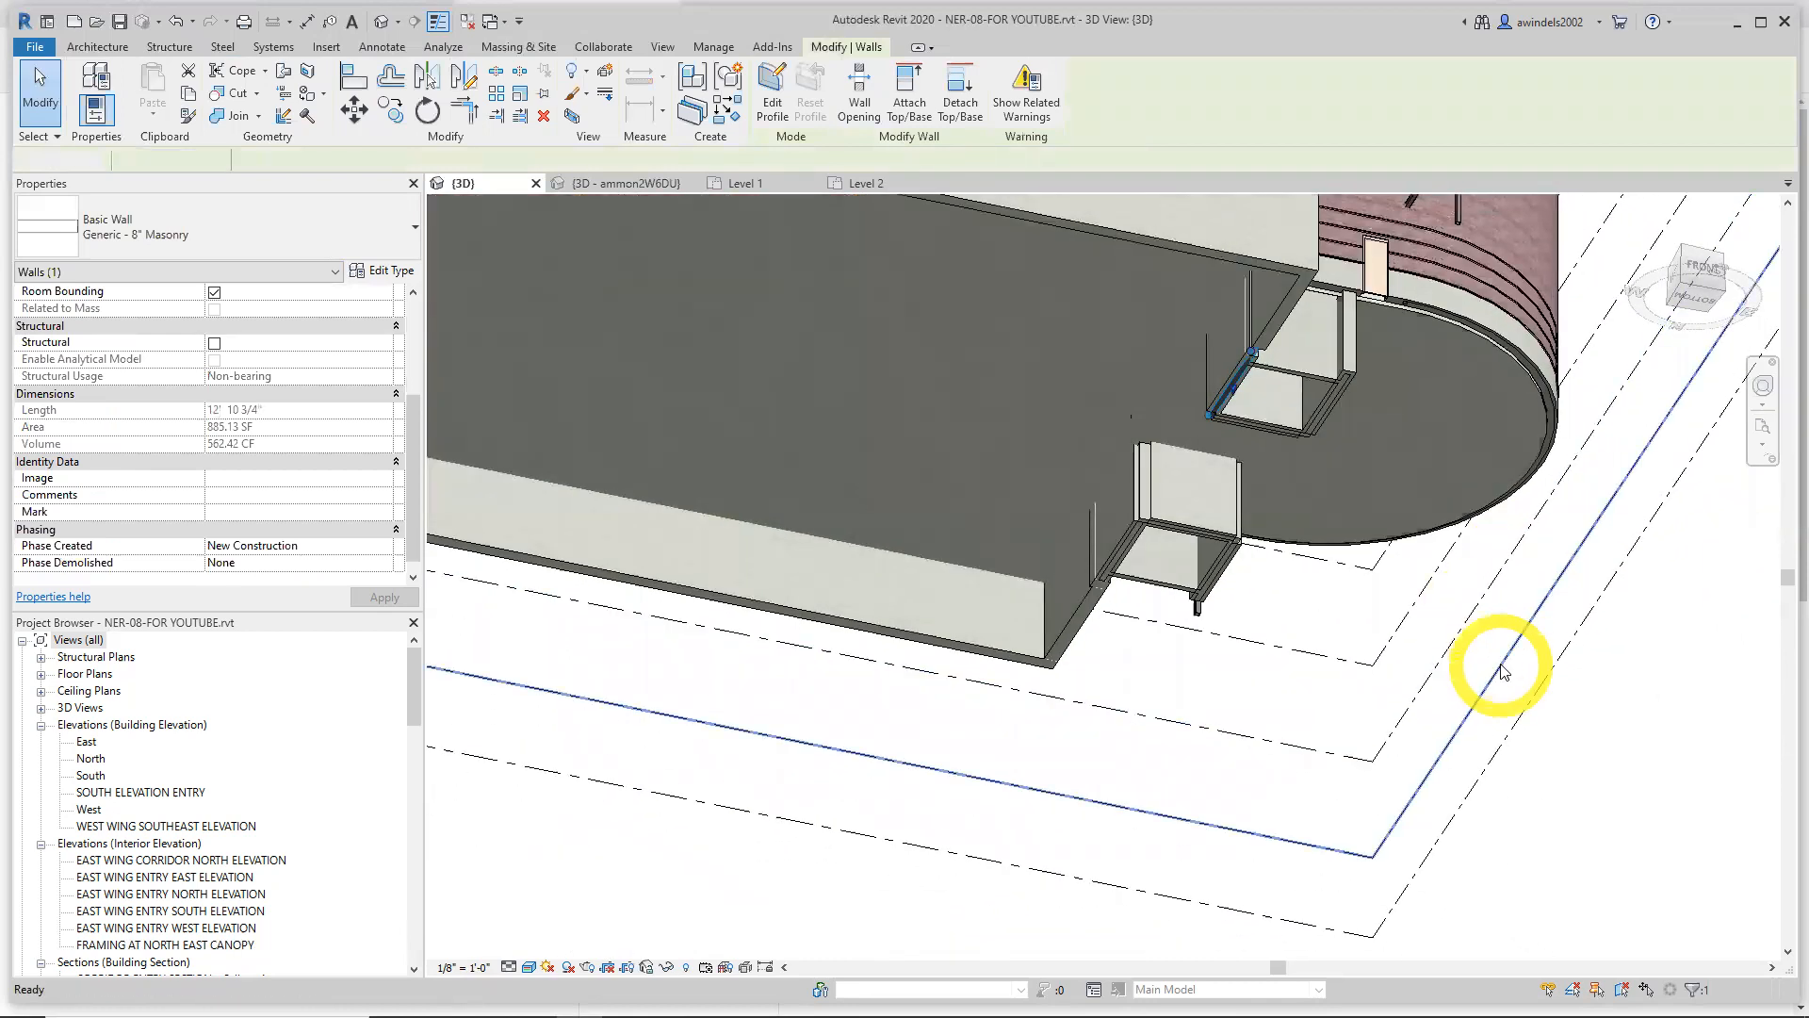
{"action": "key", "text": "Escape"}
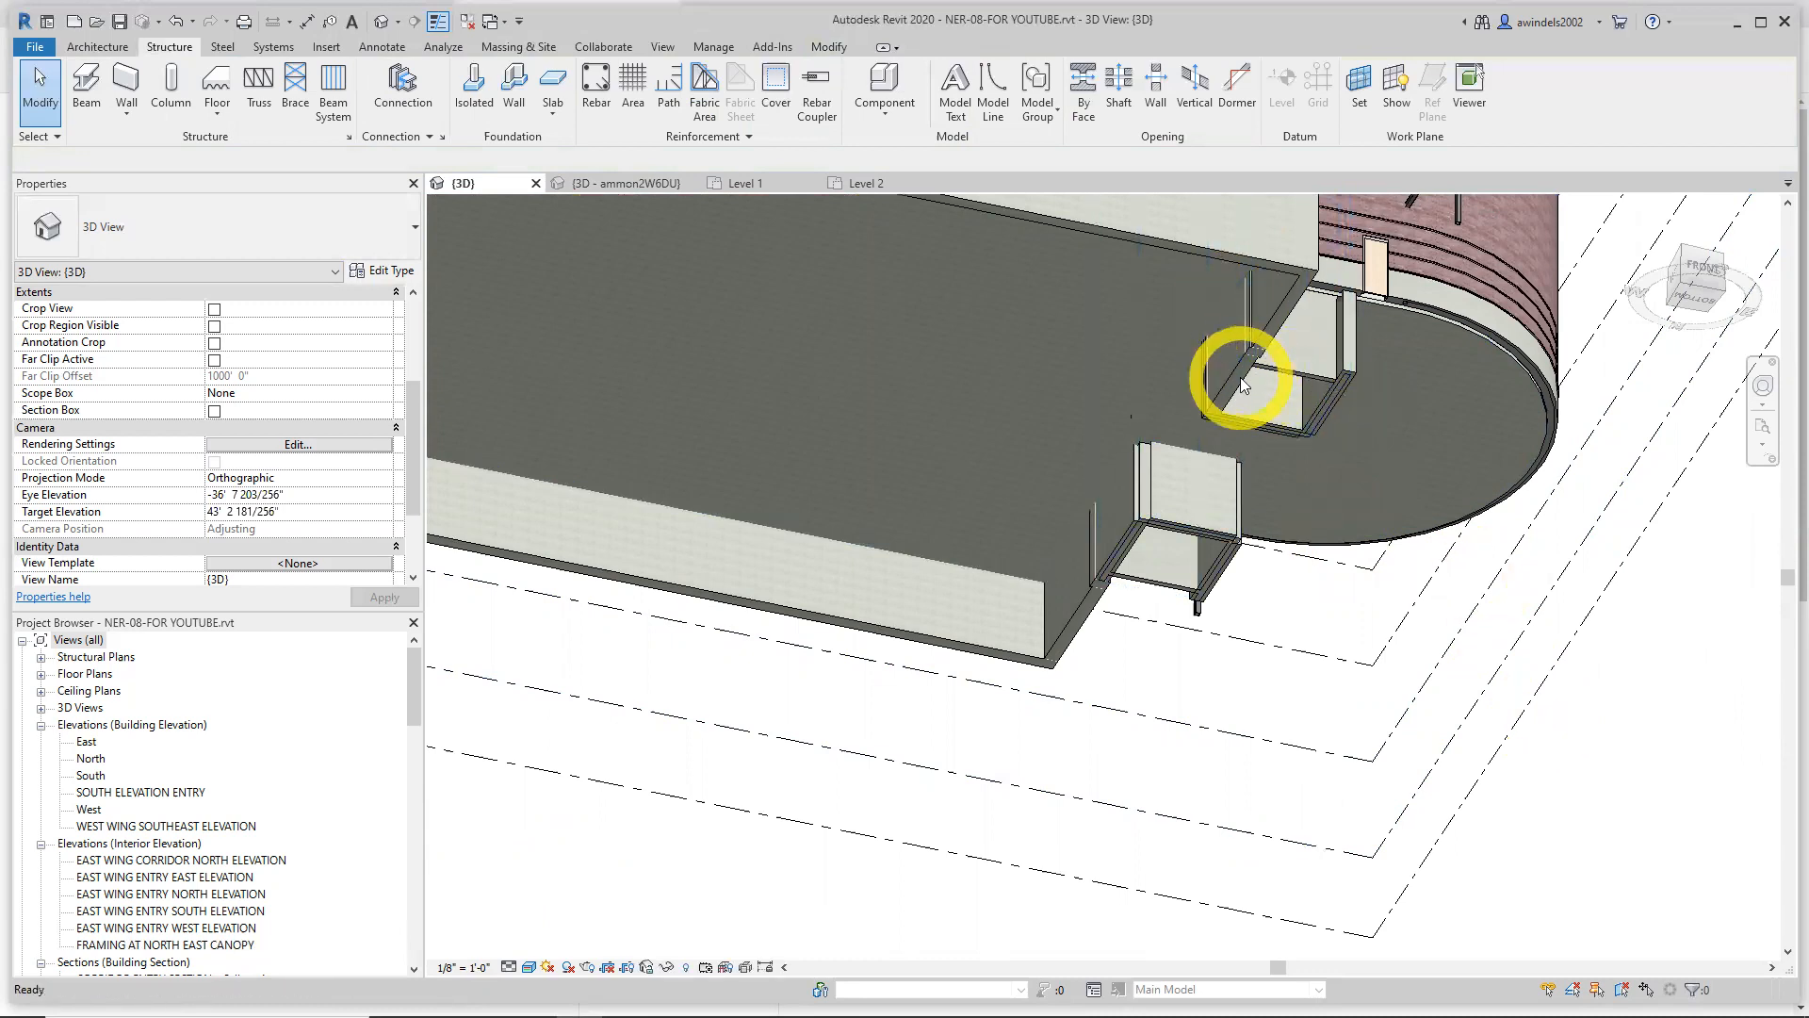
{"action": "scroll", "coordinate": [1231, 387], "scroll_direction": "down", "scroll_amount": 5}
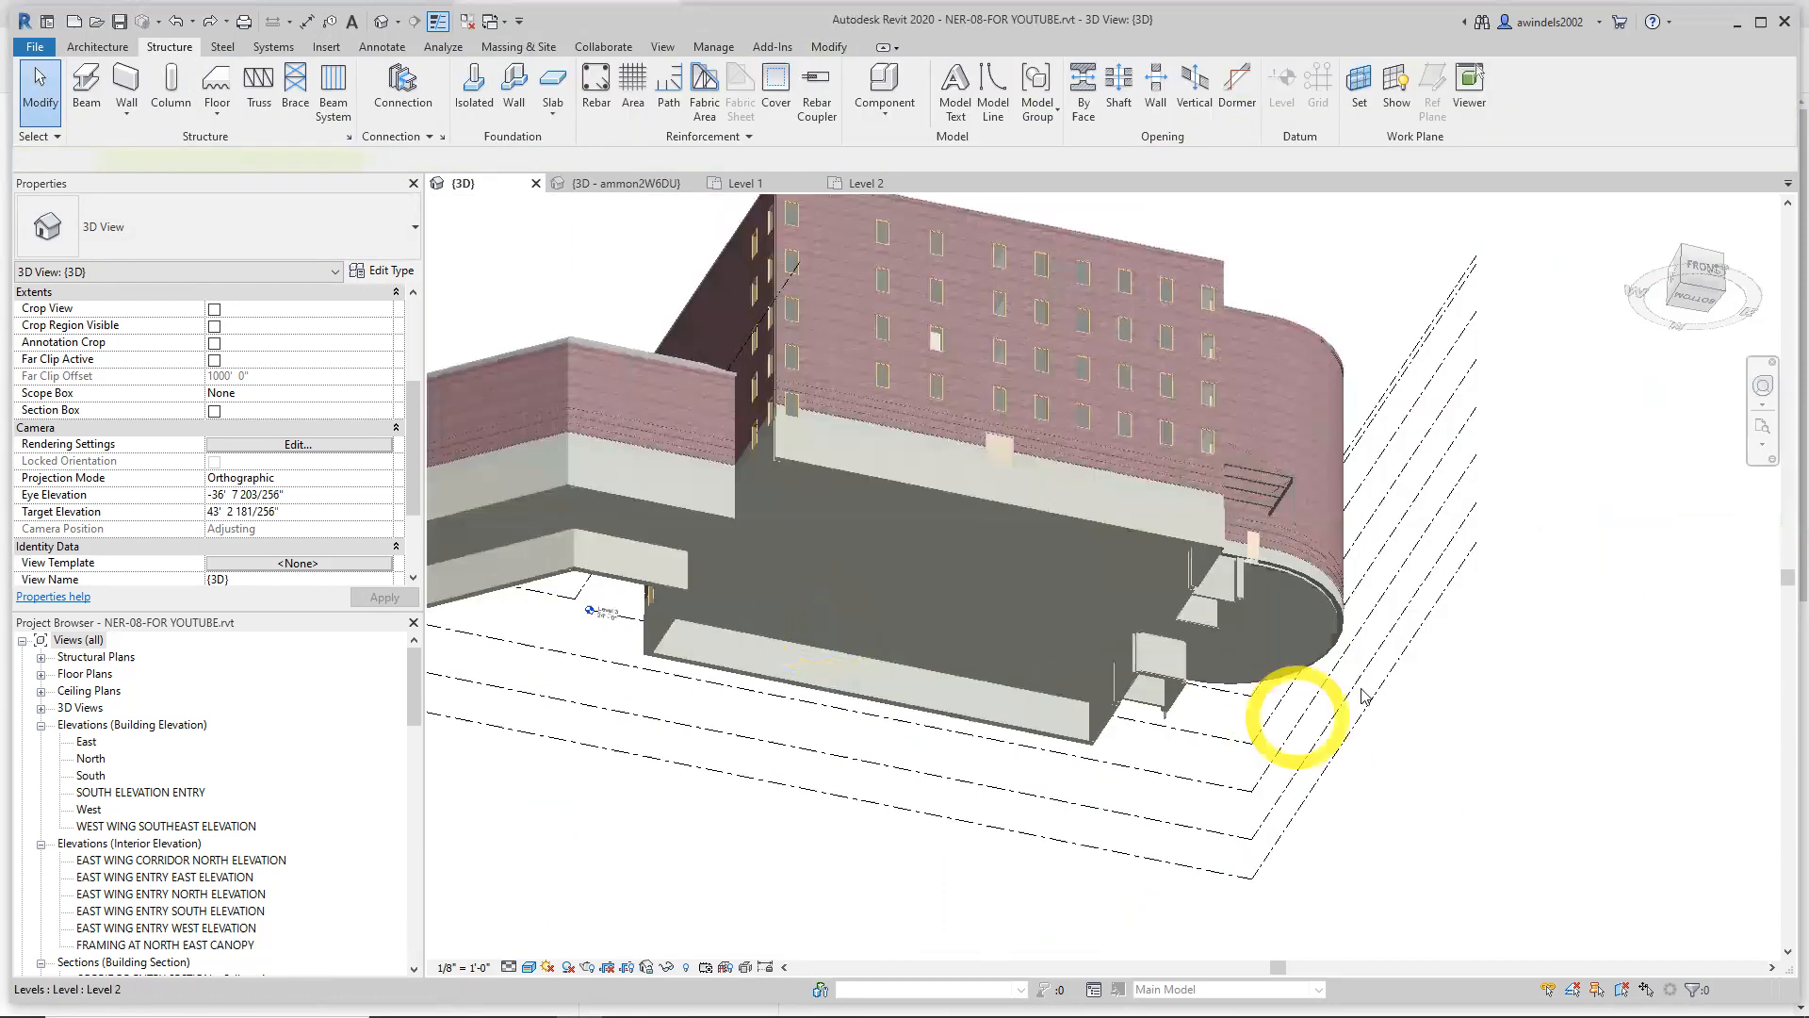
{"action": "scroll", "coordinate": [1059, 698], "scroll_direction": "up", "scroll_amount": 4}
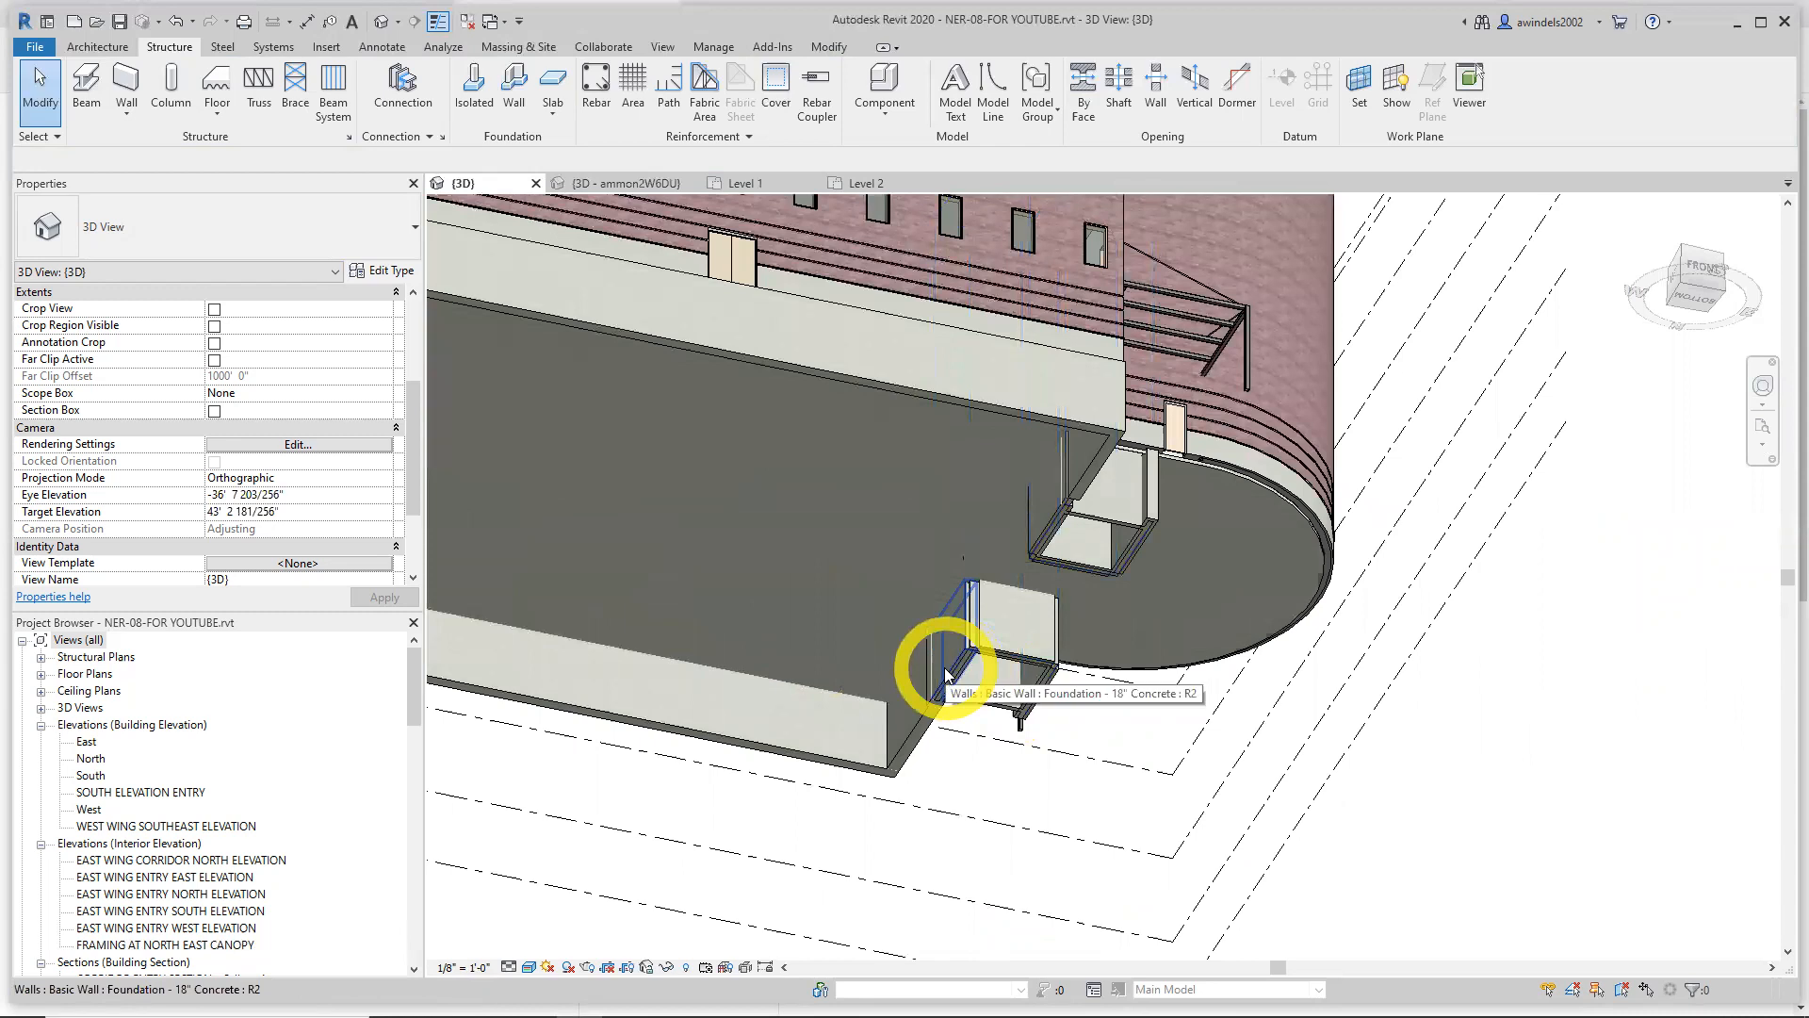
Delete the 18" concrete foundation wall on the inner side of the south shaft near the rounded end, unjoining the connected elements
{"action": "left_click", "coordinate": [947, 674]}
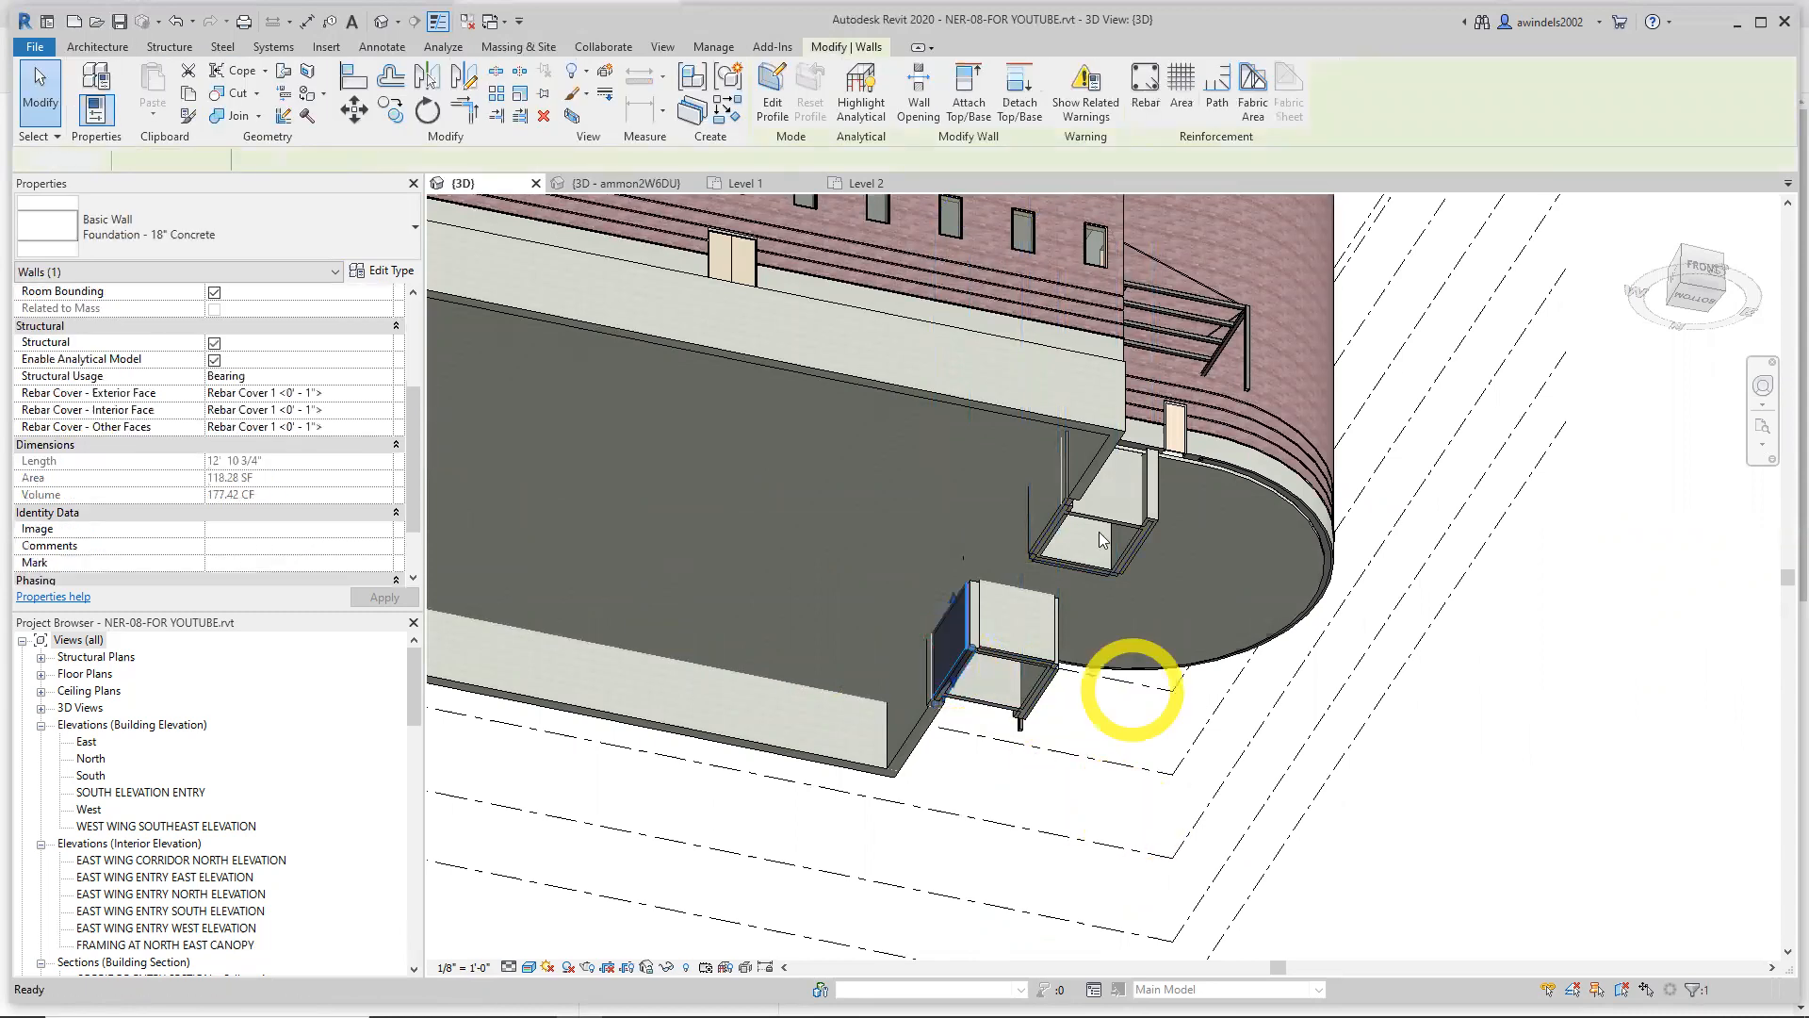
{"action": "key", "text": "Escape"}
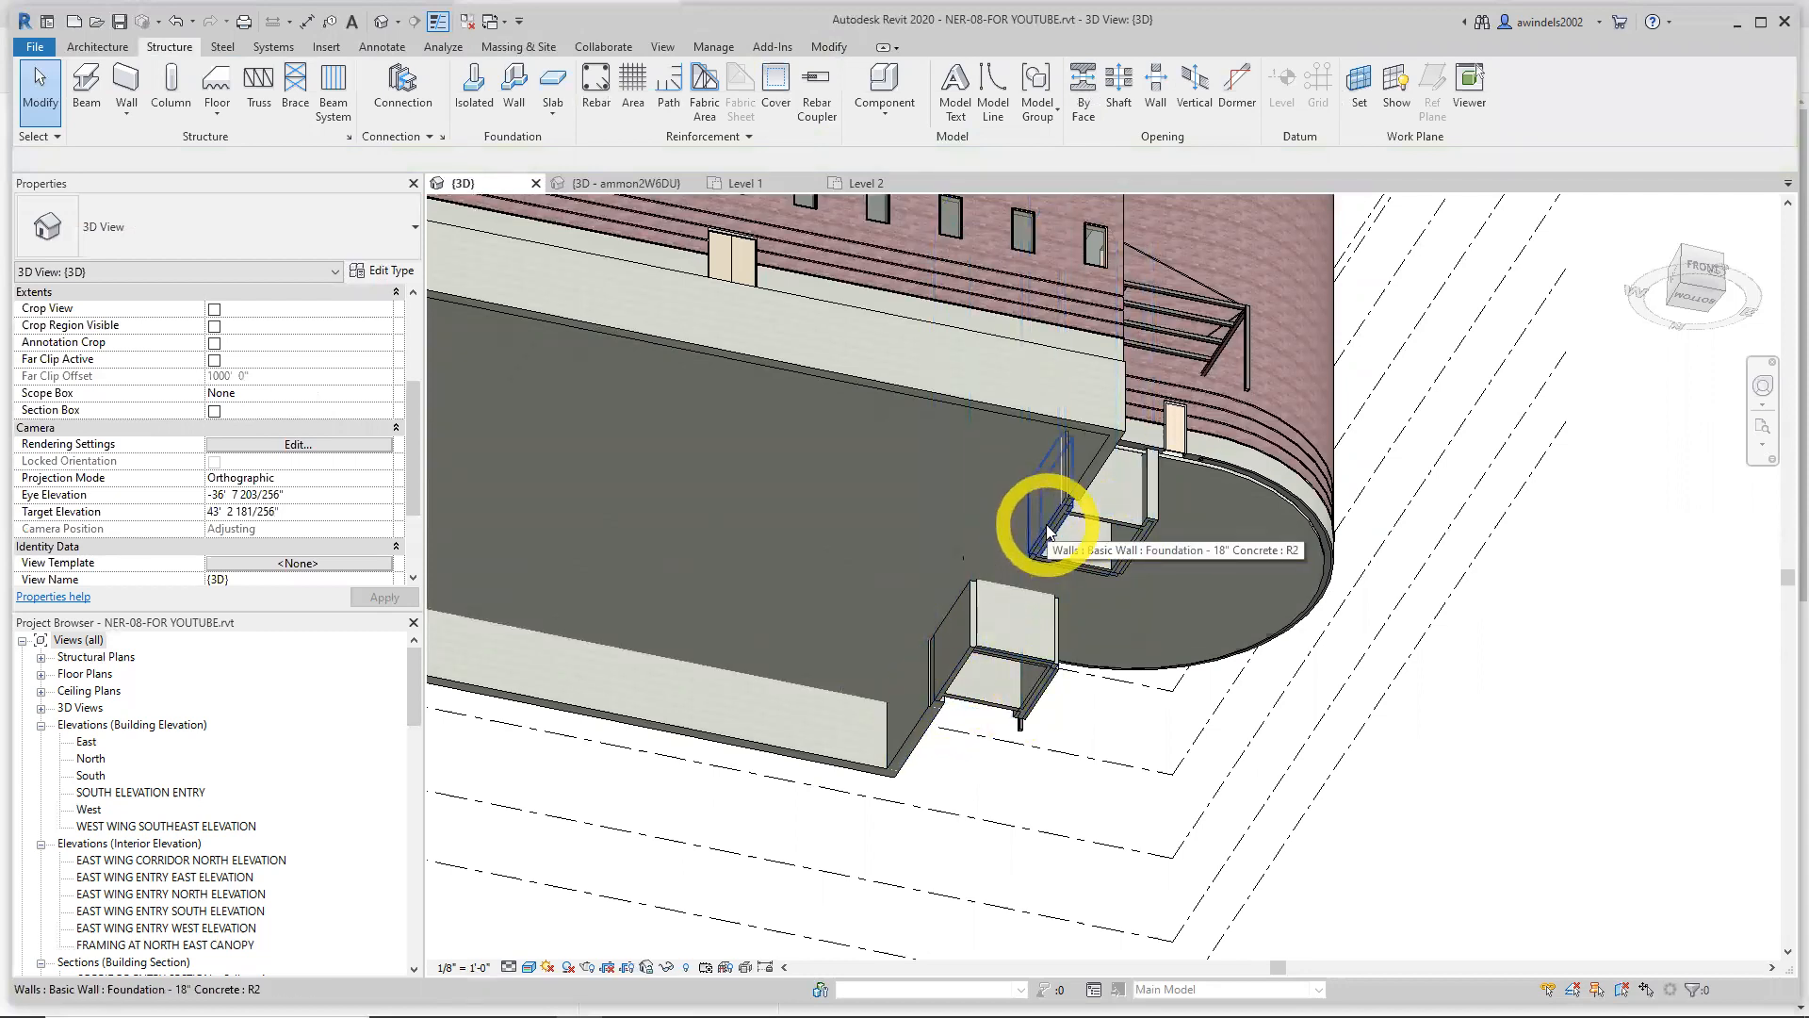
{"action": "left_click", "coordinate": [1048, 532]}
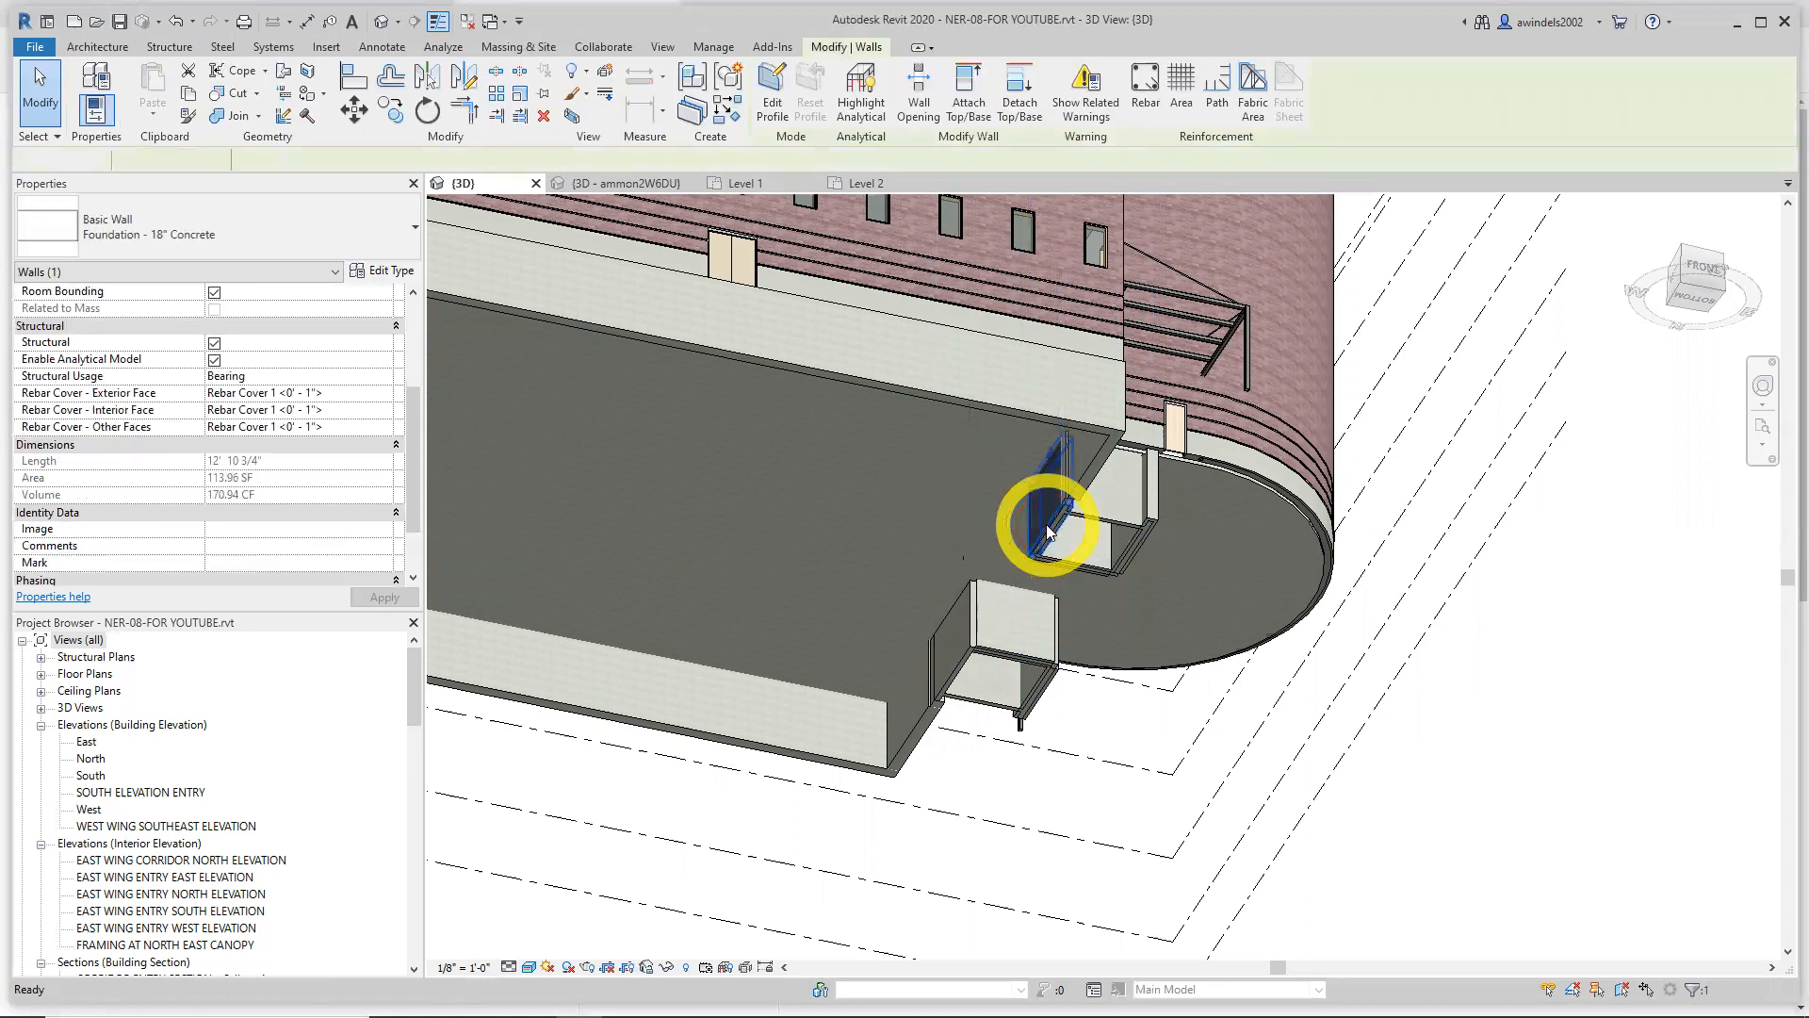
{"action": "key", "text": "Delete"}
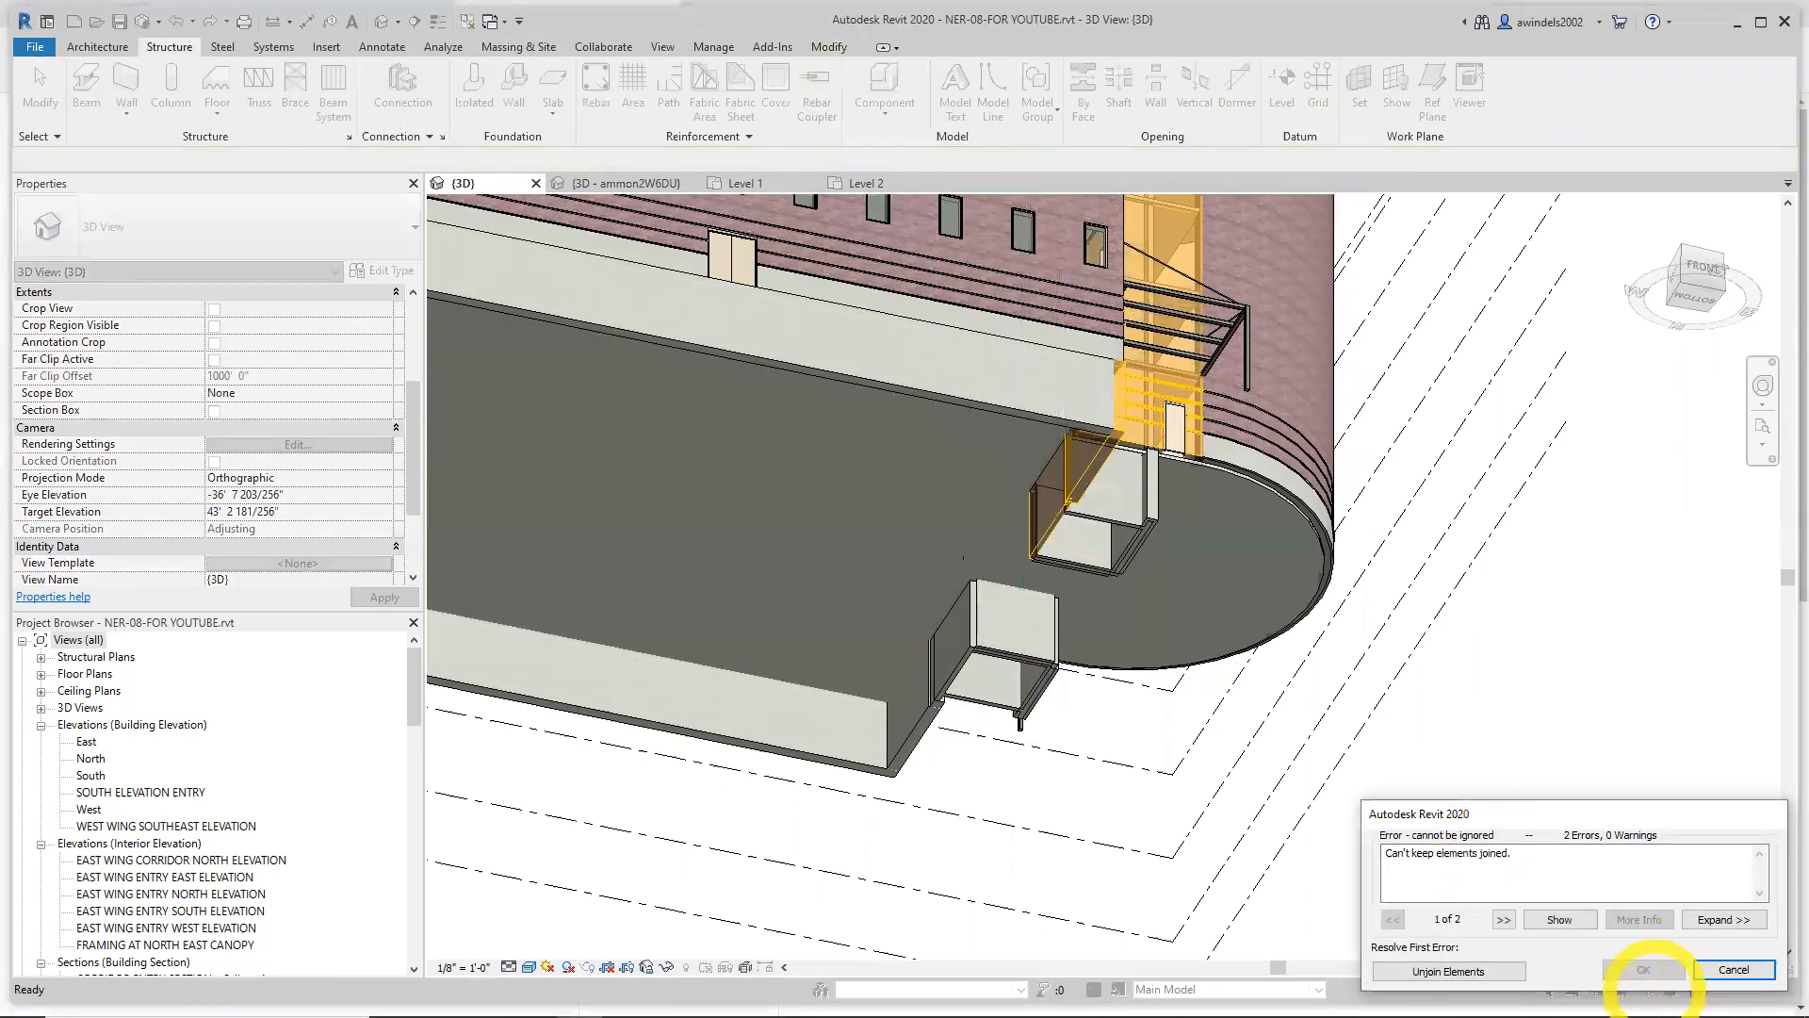
{"action": "left_click", "coordinate": [1487, 972]}
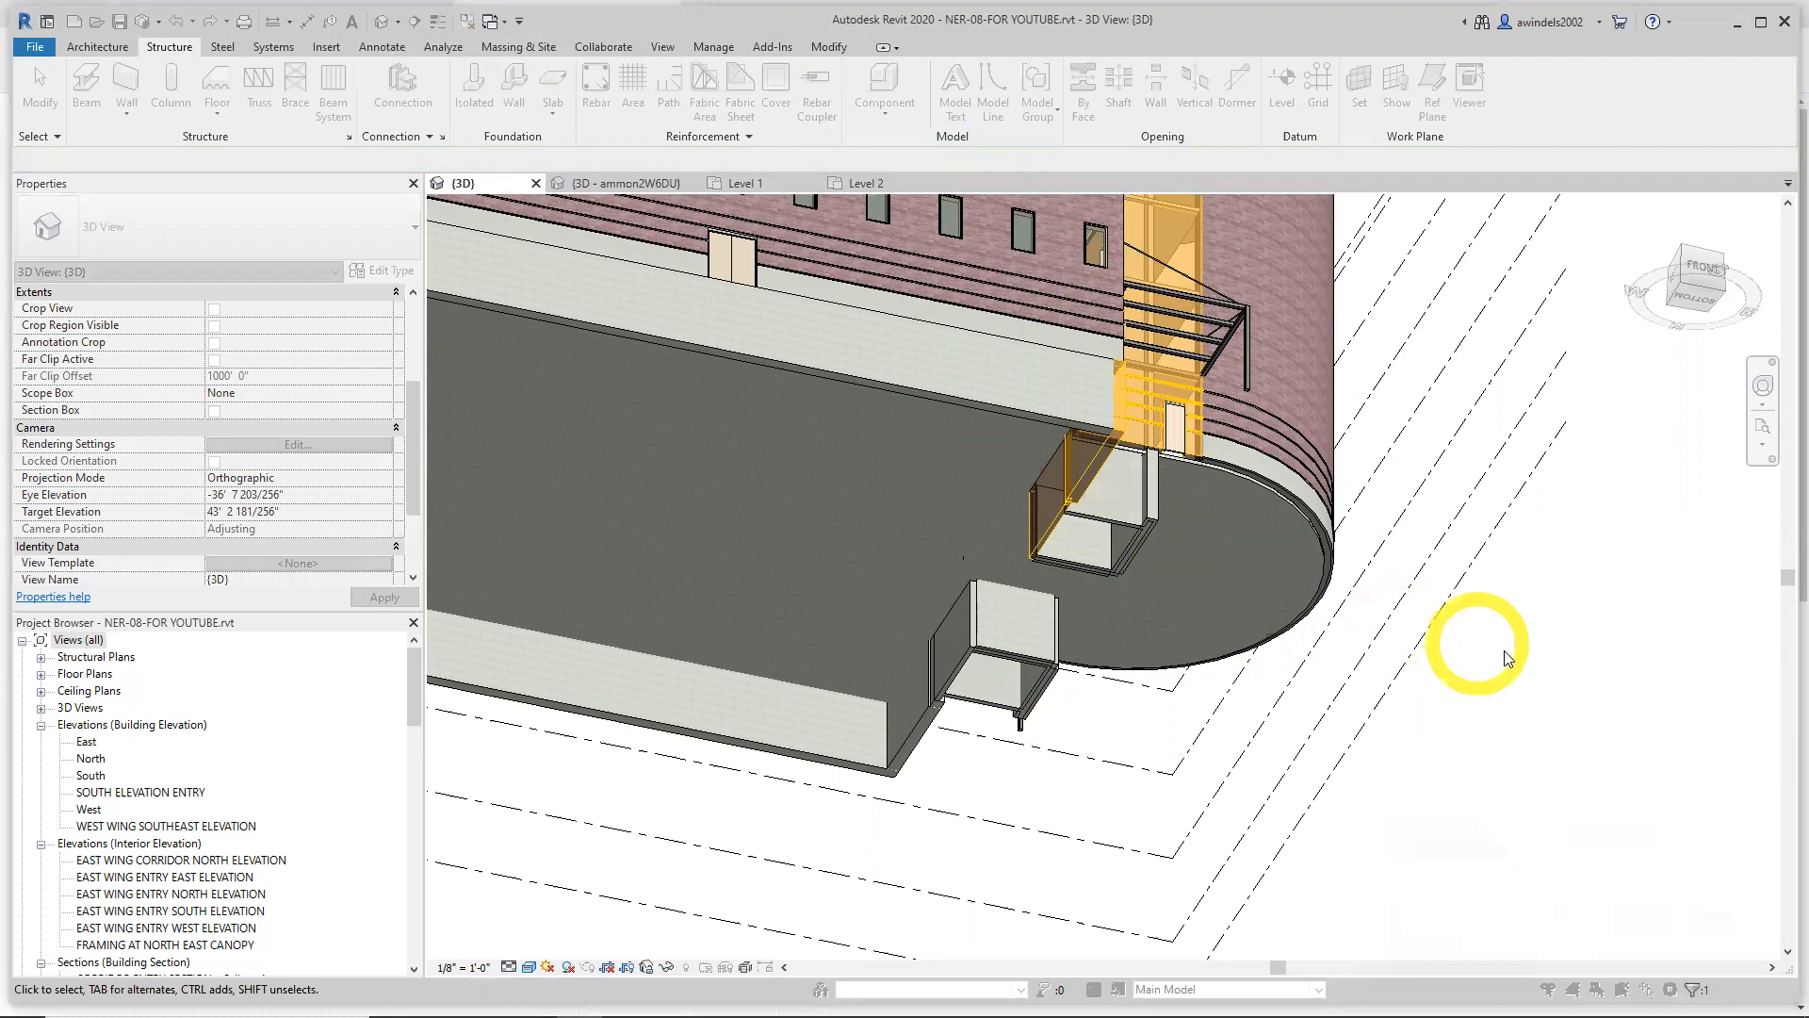
Return to the Level 1 floor plan at the east wing and start another structural wall
{"action": "left_click", "coordinate": [764, 181]}
{"action": "scroll", "coordinate": [1496, 595], "scroll_direction": "up", "scroll_amount": 3}
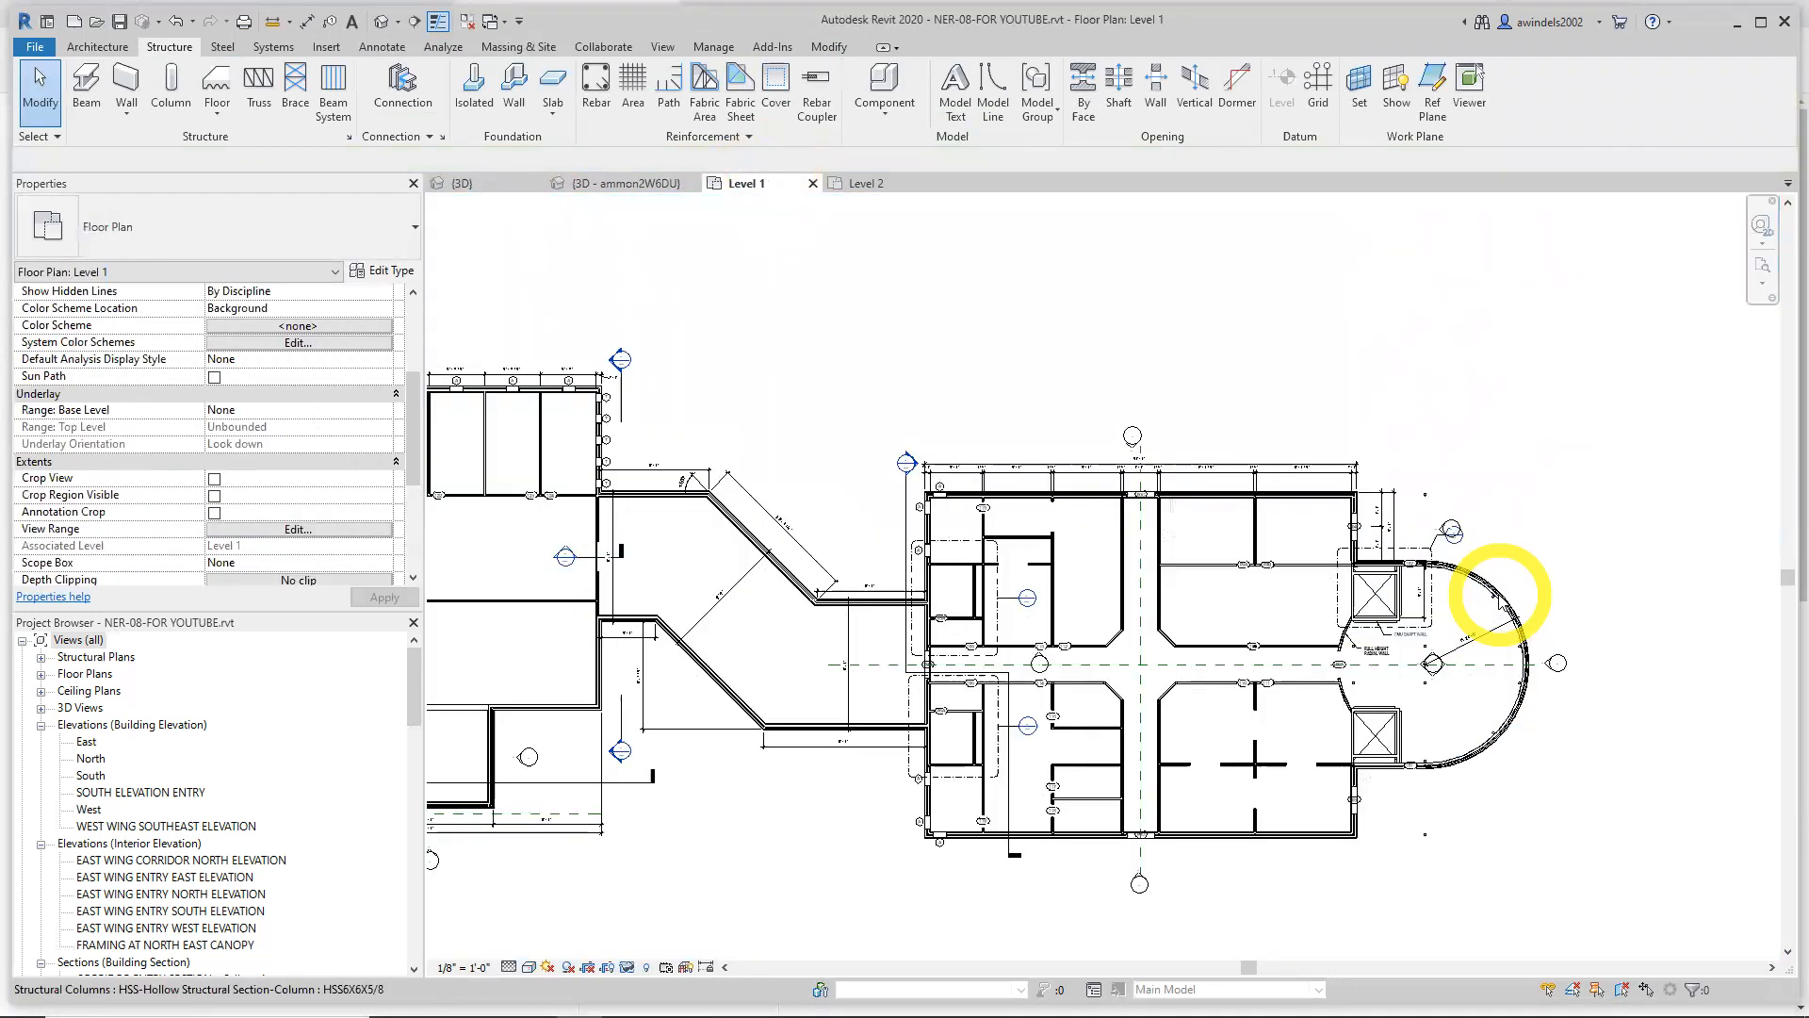
{"action": "middle_click_drag", "start_coordinate": [1487, 589], "coordinate": [1267, 488]}
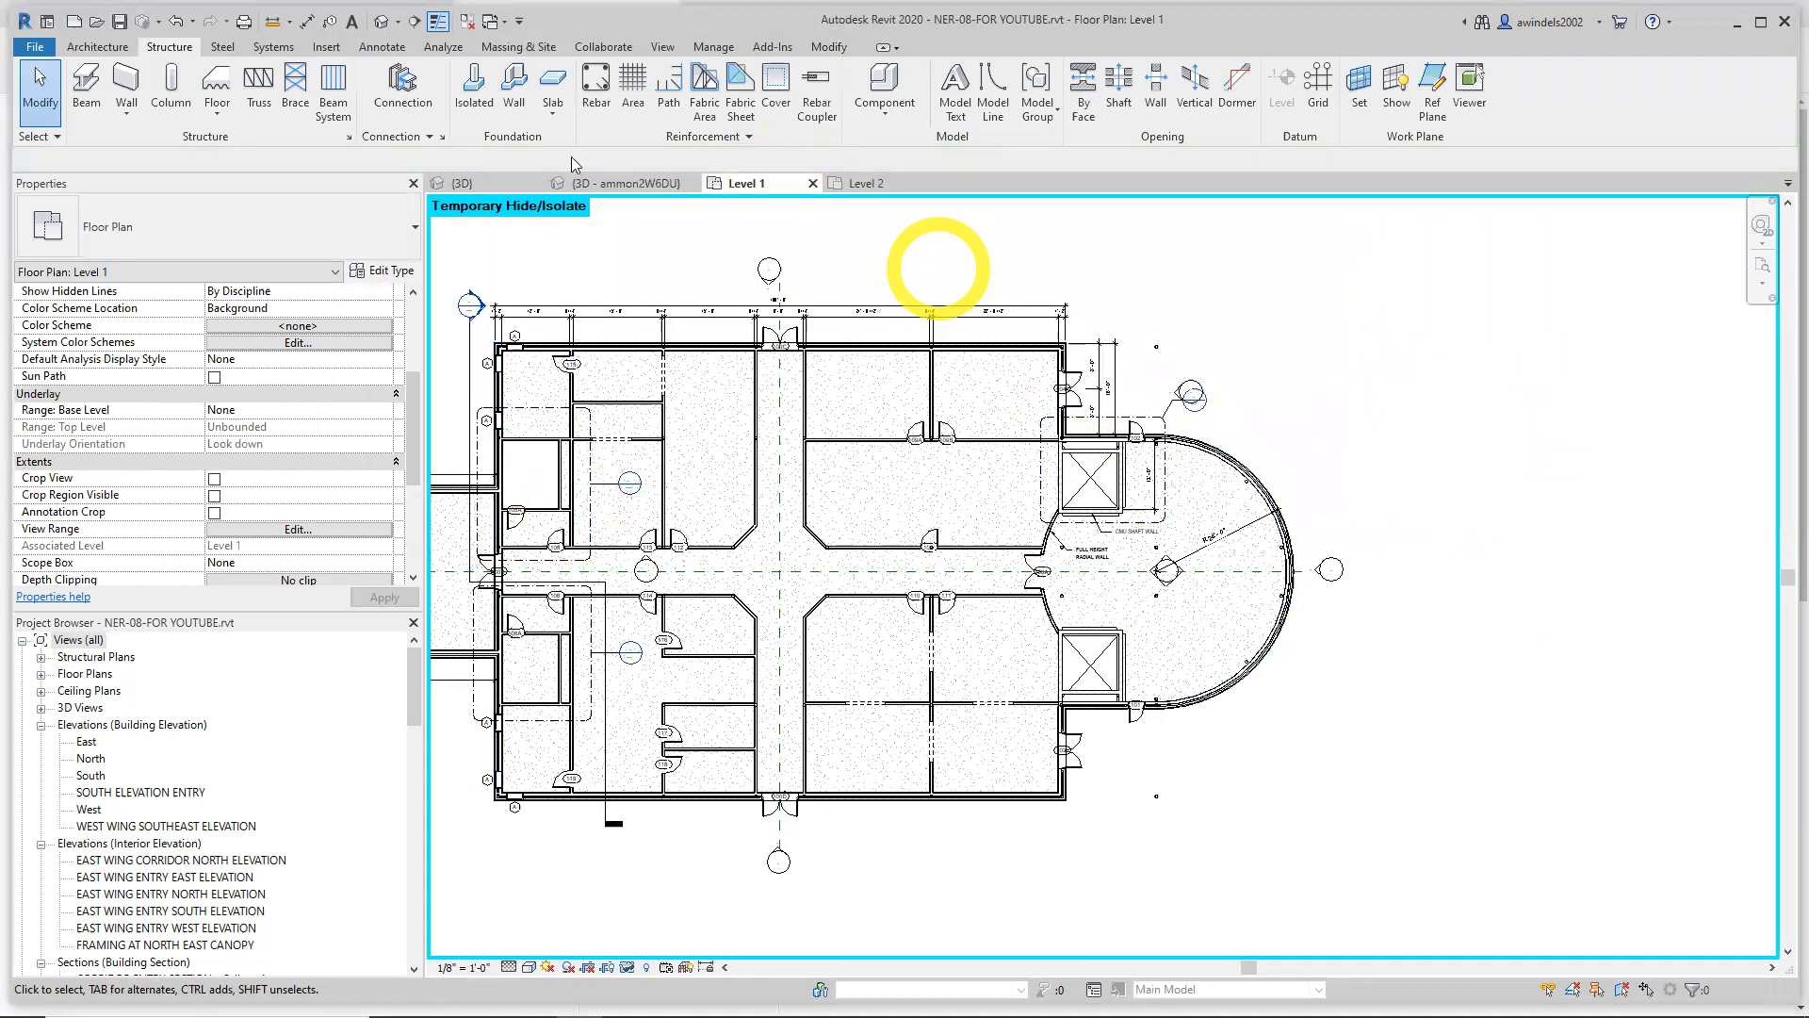
{"action": "left_click", "coordinate": [132, 114]}
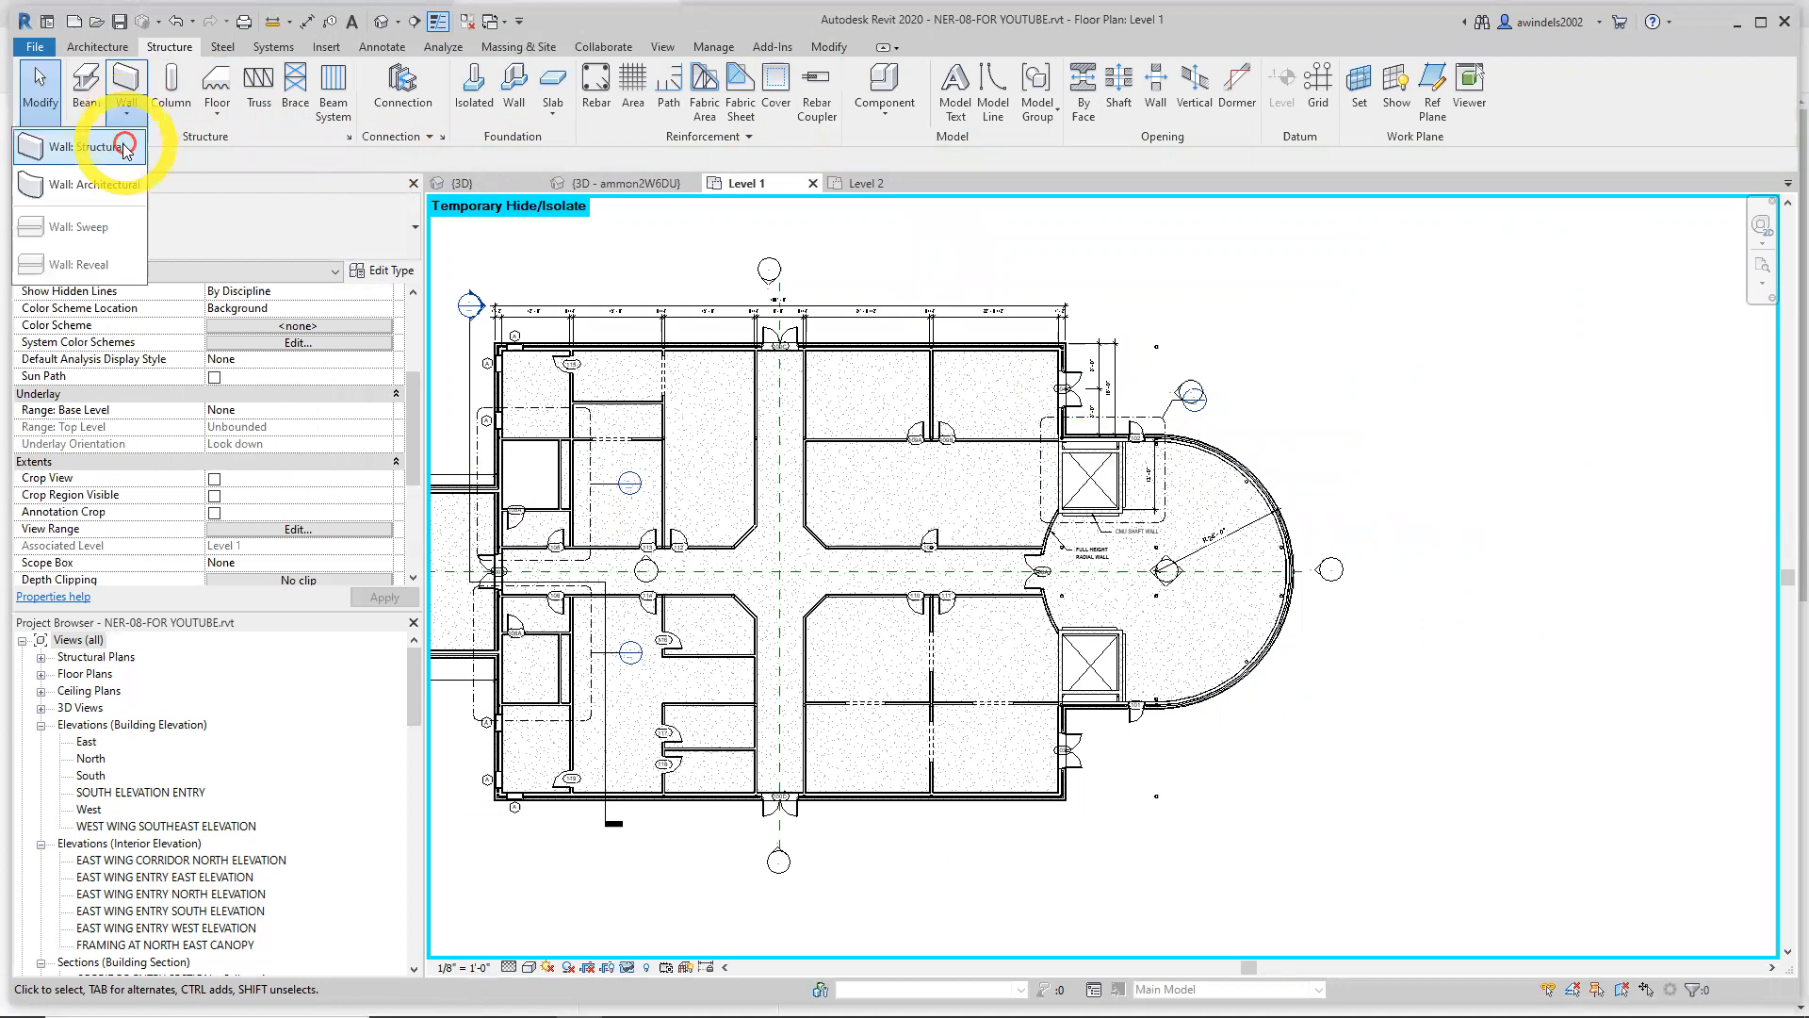
Place Foundation - 18" Concrete structural walls along the straight exterior wall at door 101 and the adjoining curved wall, using Pick Lines
{"action": "left_click", "coordinate": [125, 153]}
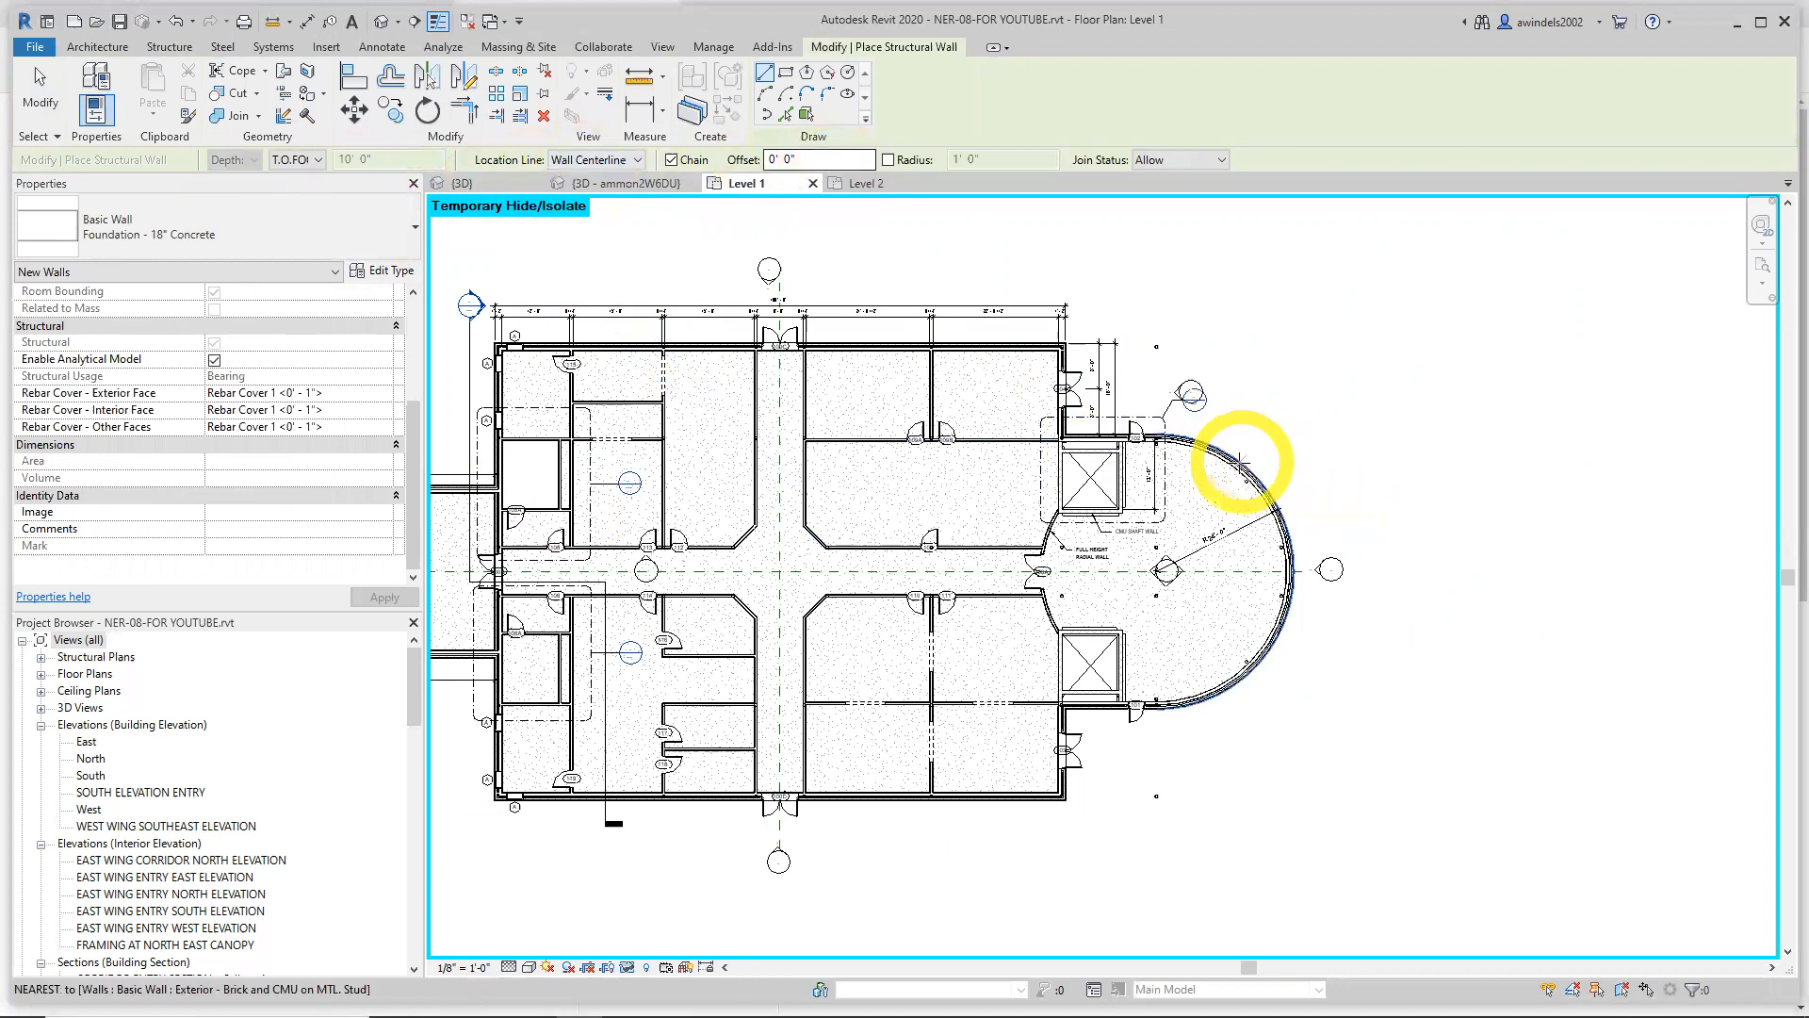
{"action": "scroll", "coordinate": [1240, 466], "scroll_direction": "up", "scroll_amount": 4}
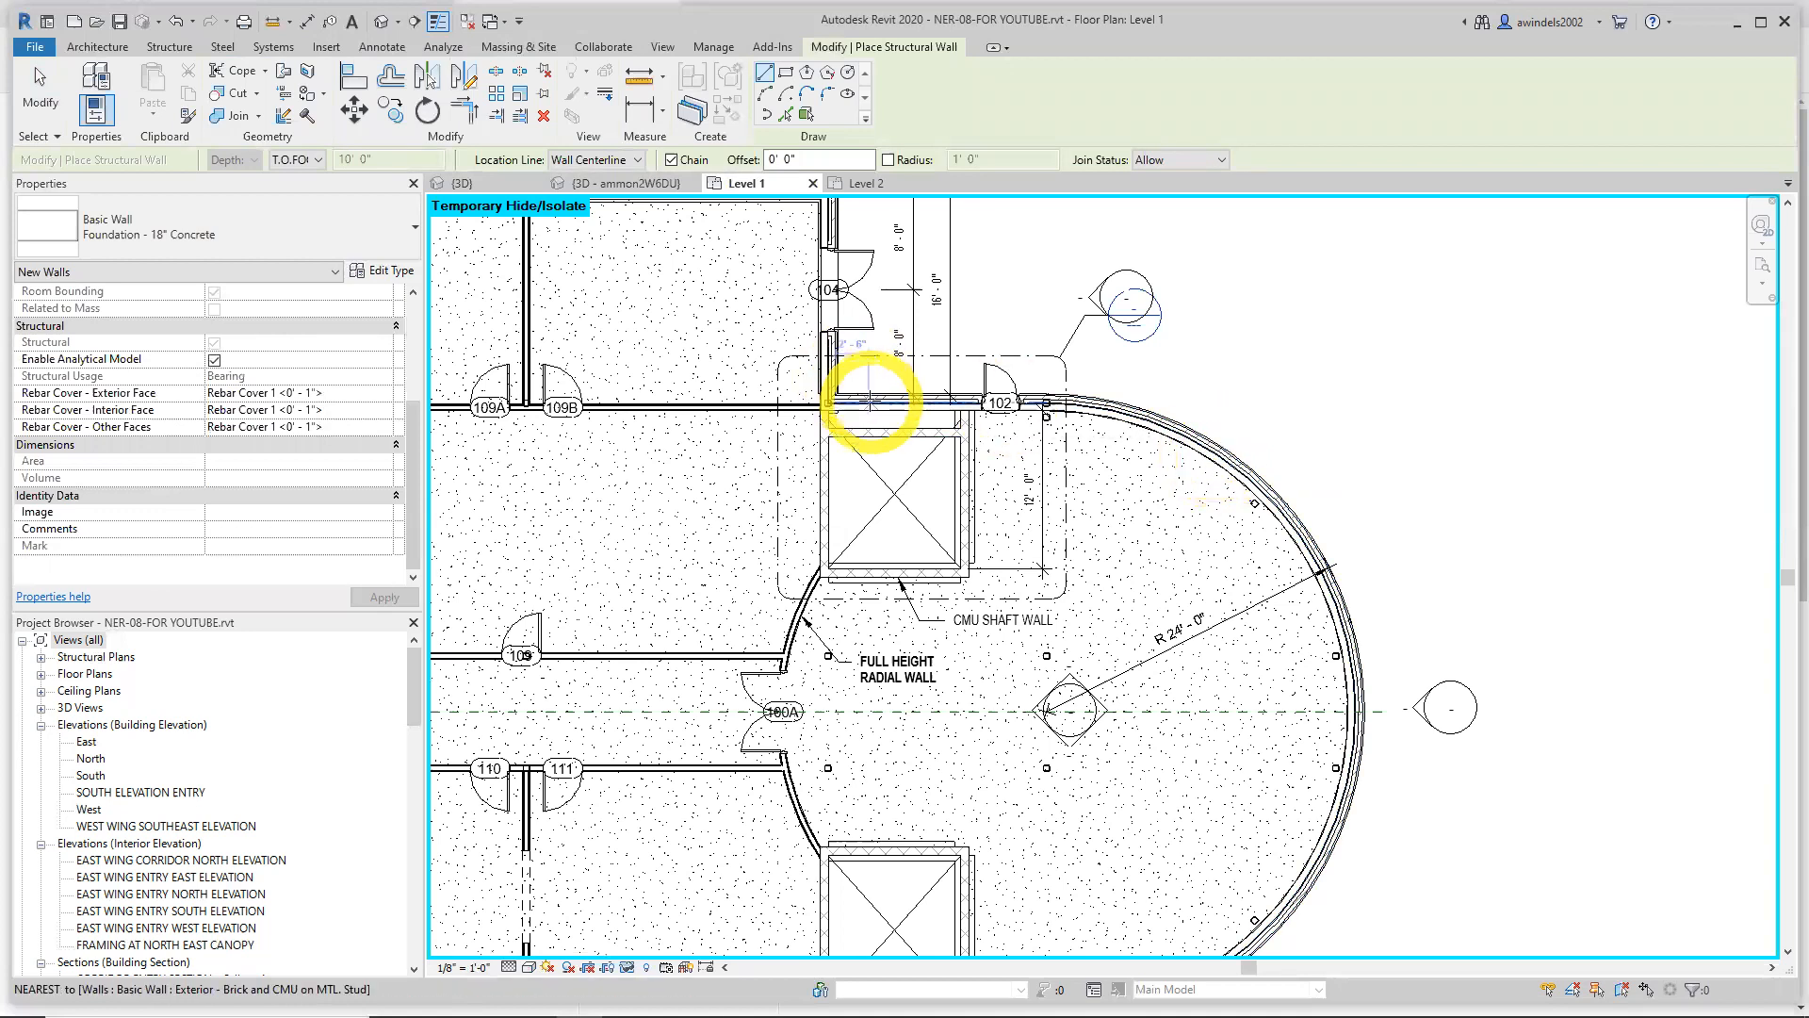
{"action": "scroll", "coordinate": [867, 400], "scroll_direction": "up", "scroll_amount": 3}
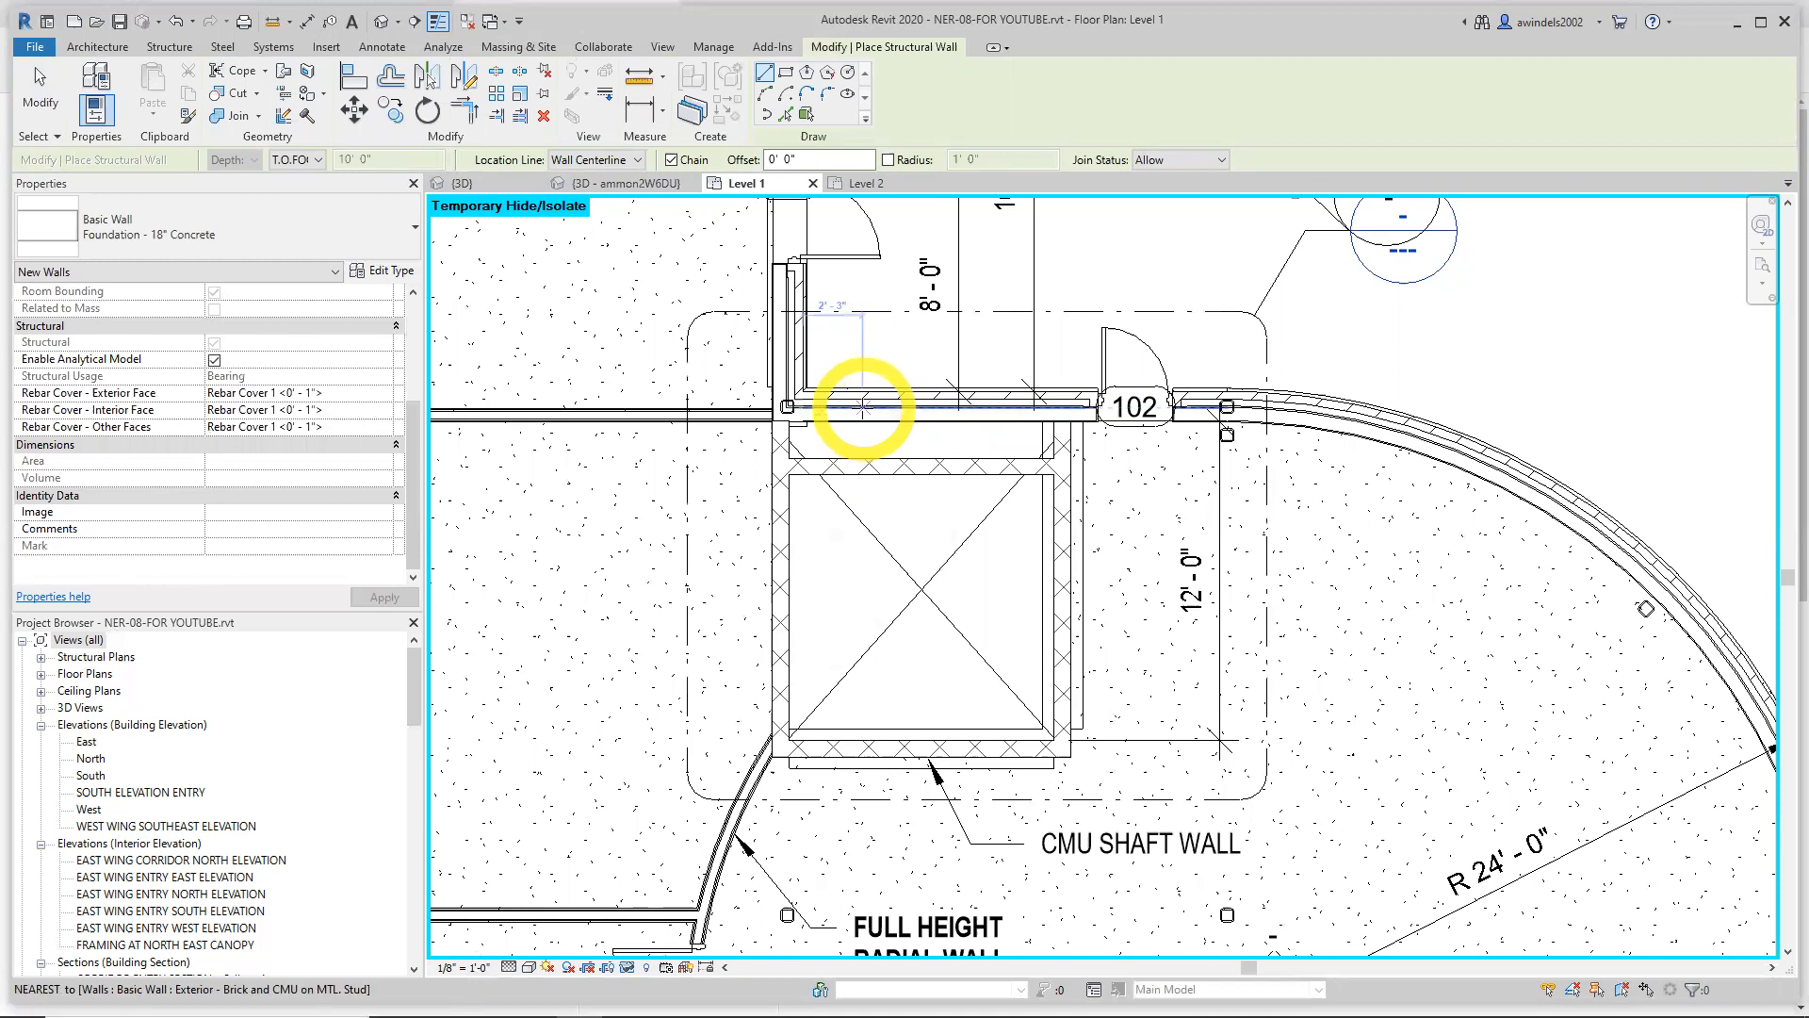
{"action": "left_click", "coordinate": [786, 114]}
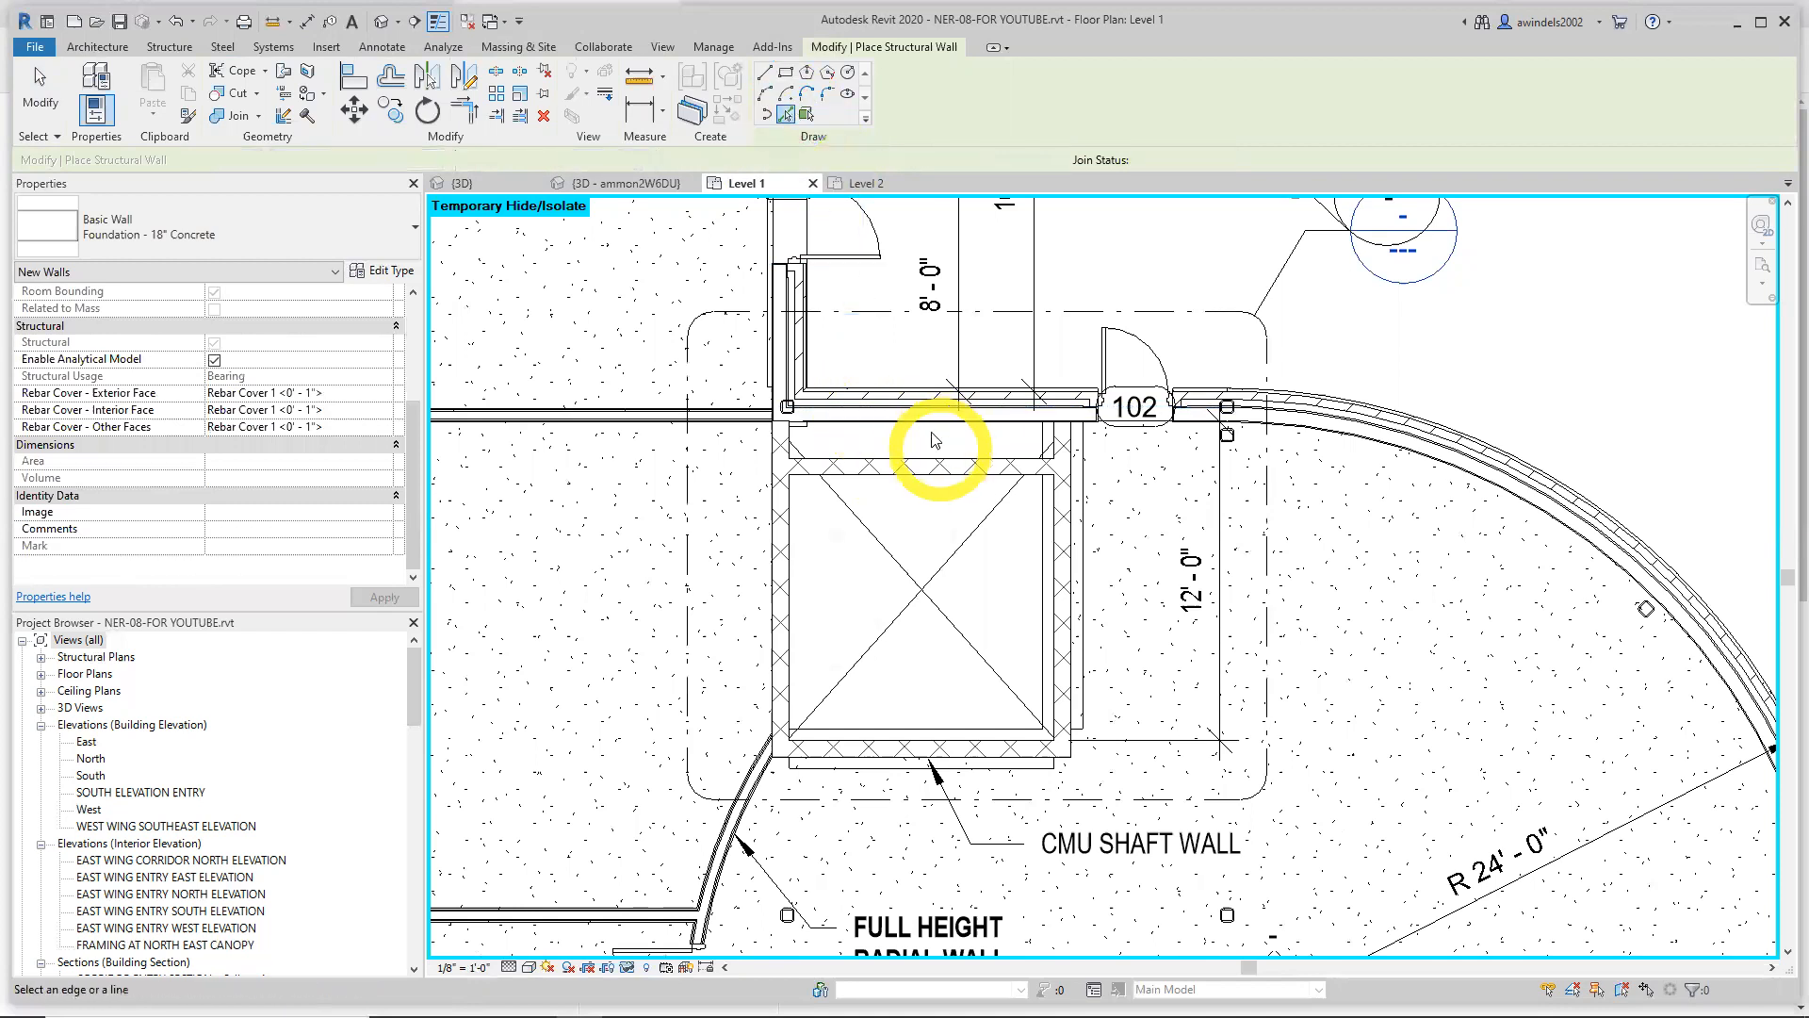
{"action": "key", "text": "Tab"}
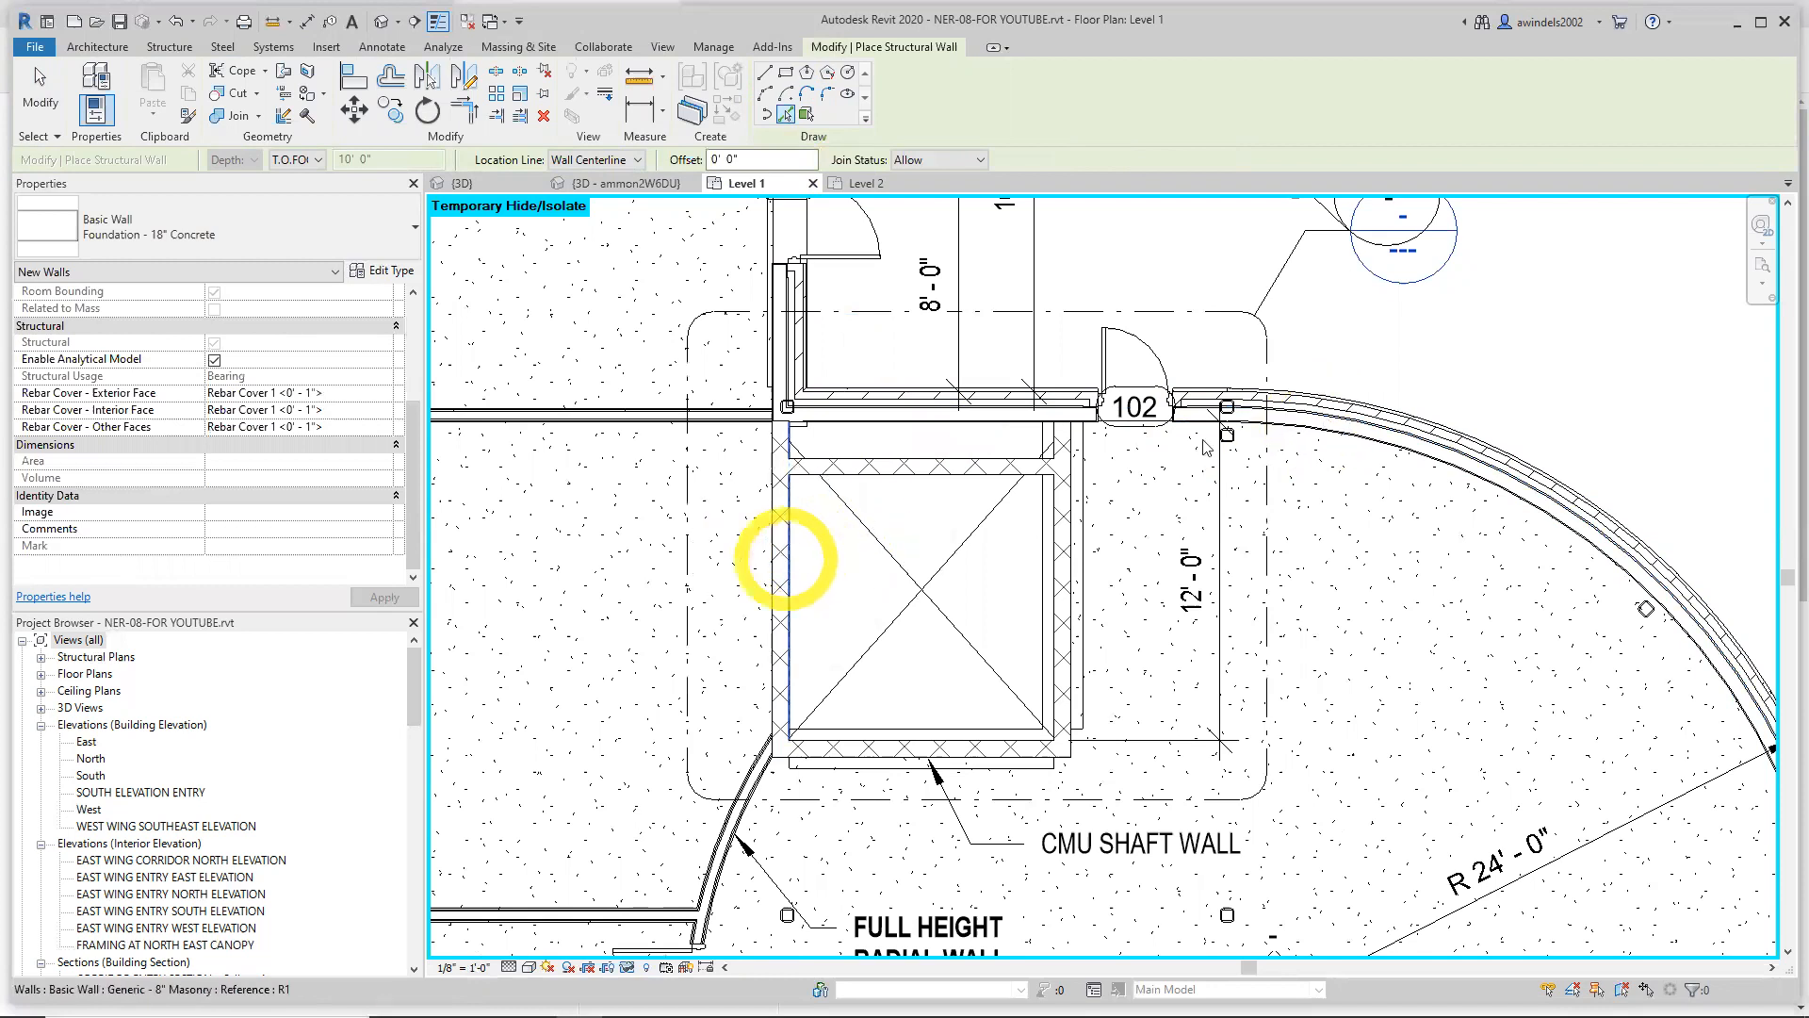
{"action": "key", "text": "Tab"}
{"action": "scroll", "coordinate": [1377, 432], "scroll_direction": "down", "scroll_amount": 5}
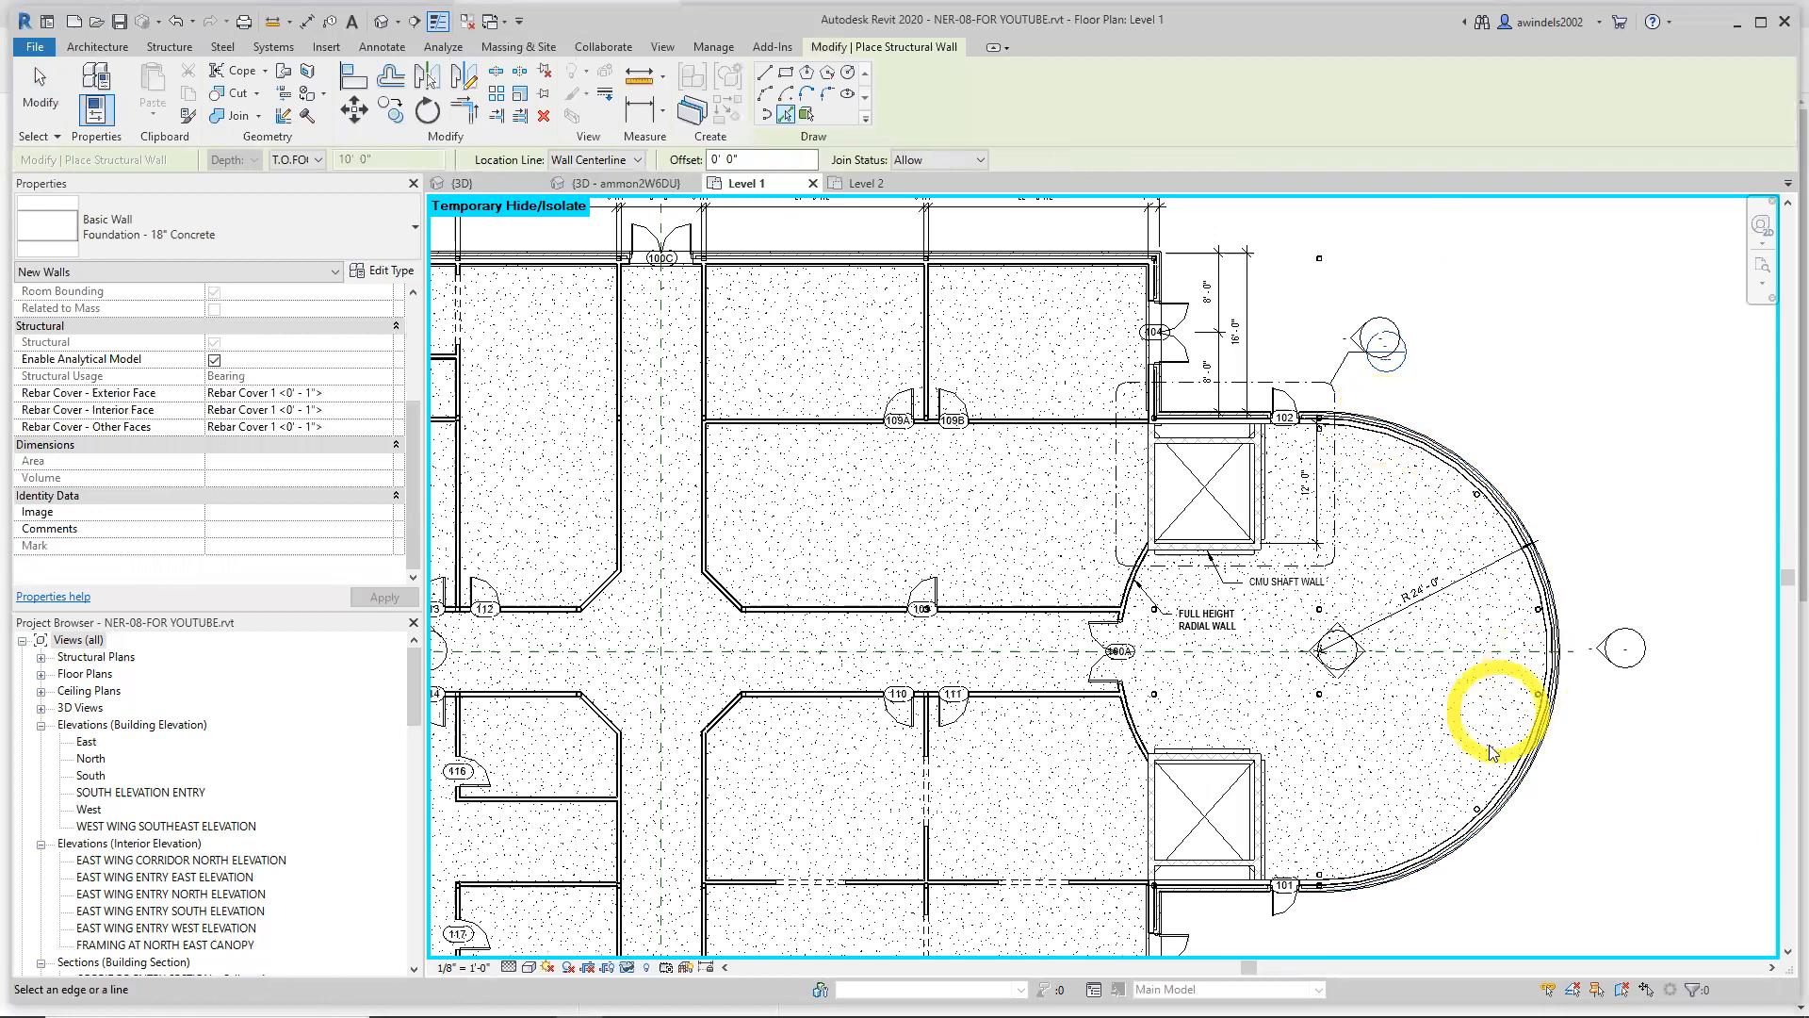
{"action": "scroll", "coordinate": [1379, 911], "scroll_direction": "up", "scroll_amount": 3}
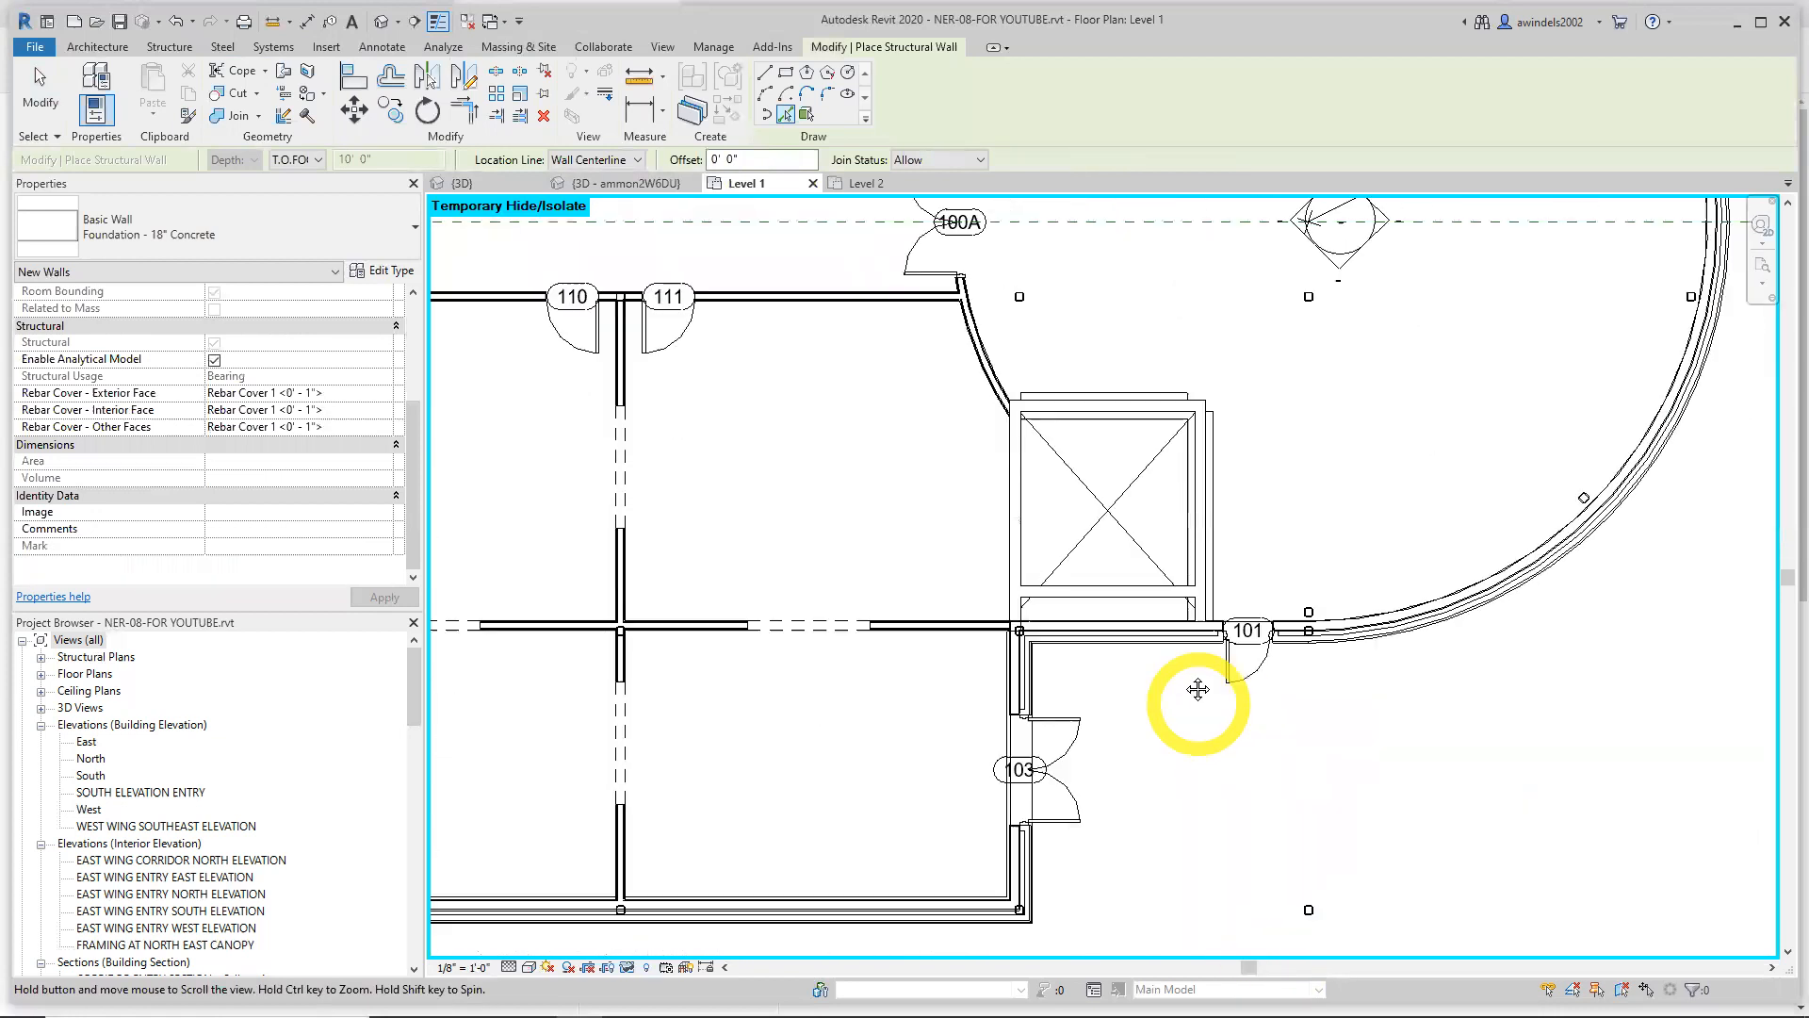
{"action": "left_click", "coordinate": [1094, 606]}
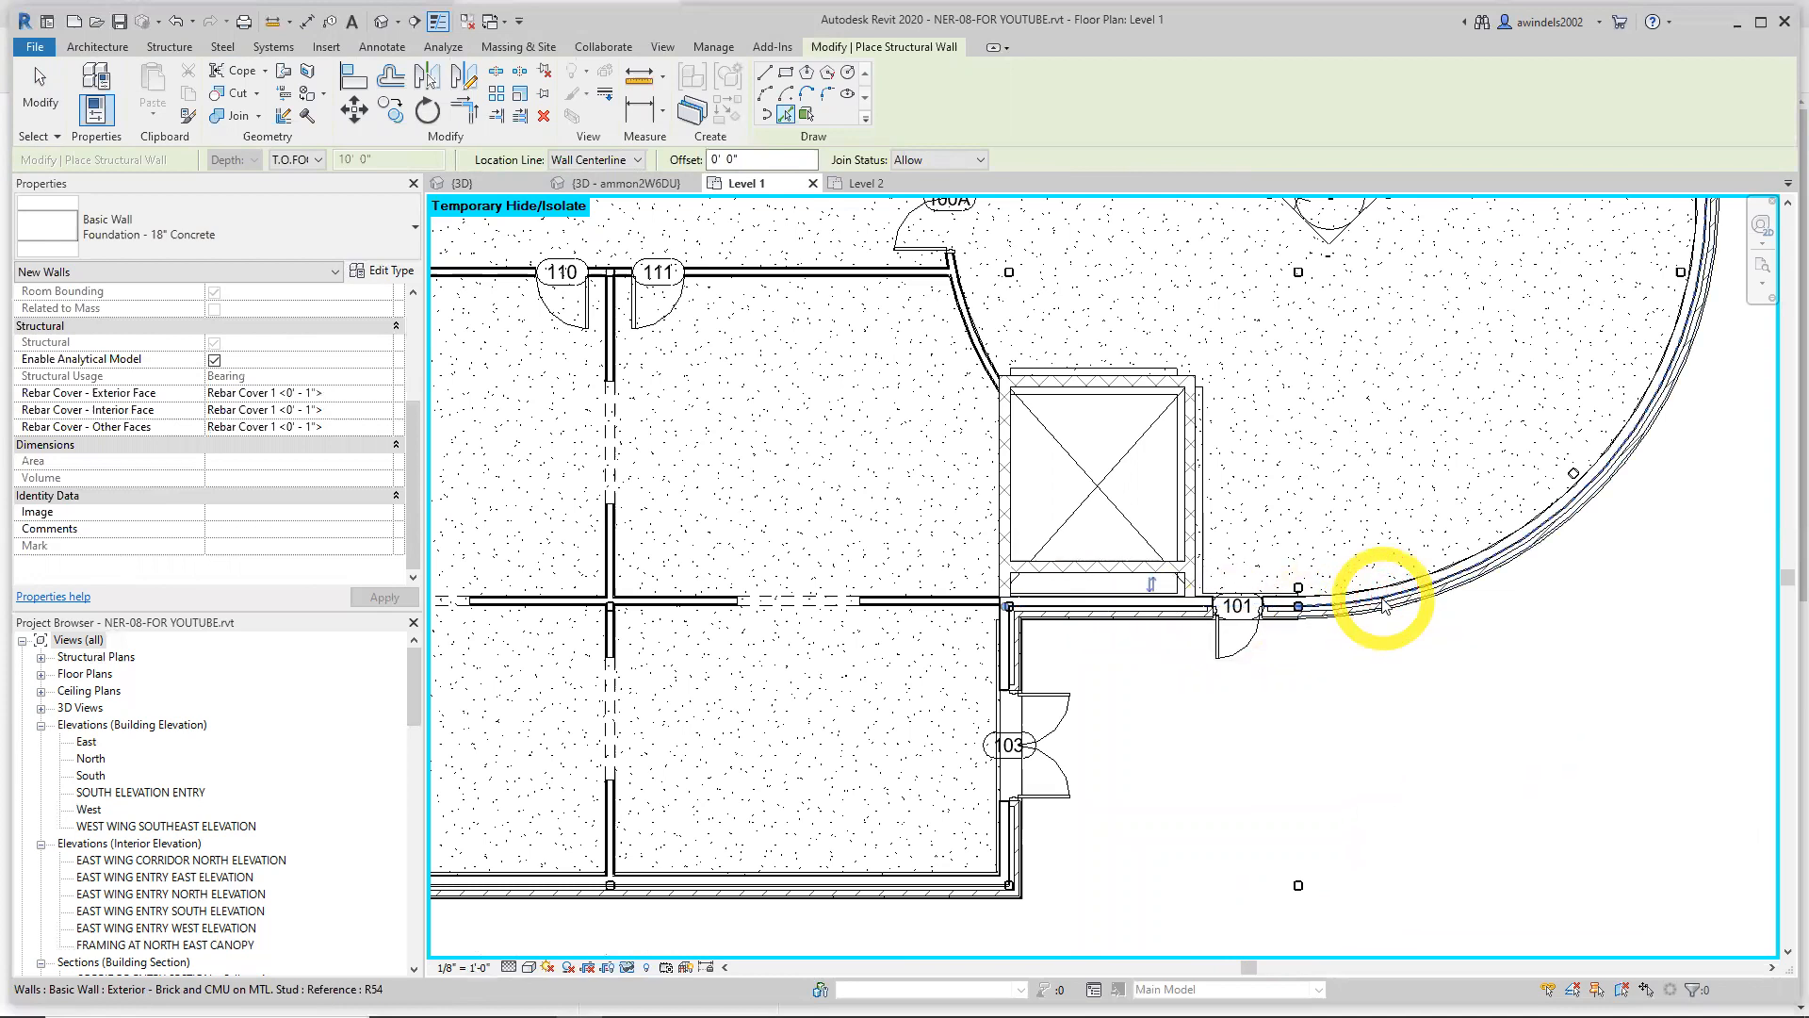
{"action": "left_click", "coordinate": [1383, 606]}
Place the same foundation wall along the straight exterior wall at door 102, beside the CMU shaft
{"action": "middle_click_drag", "start_coordinate": [1413, 610], "coordinate": [1289, 798]}
{"action": "middle_click_drag", "start_coordinate": [1313, 651], "coordinate": [1269, 830]}
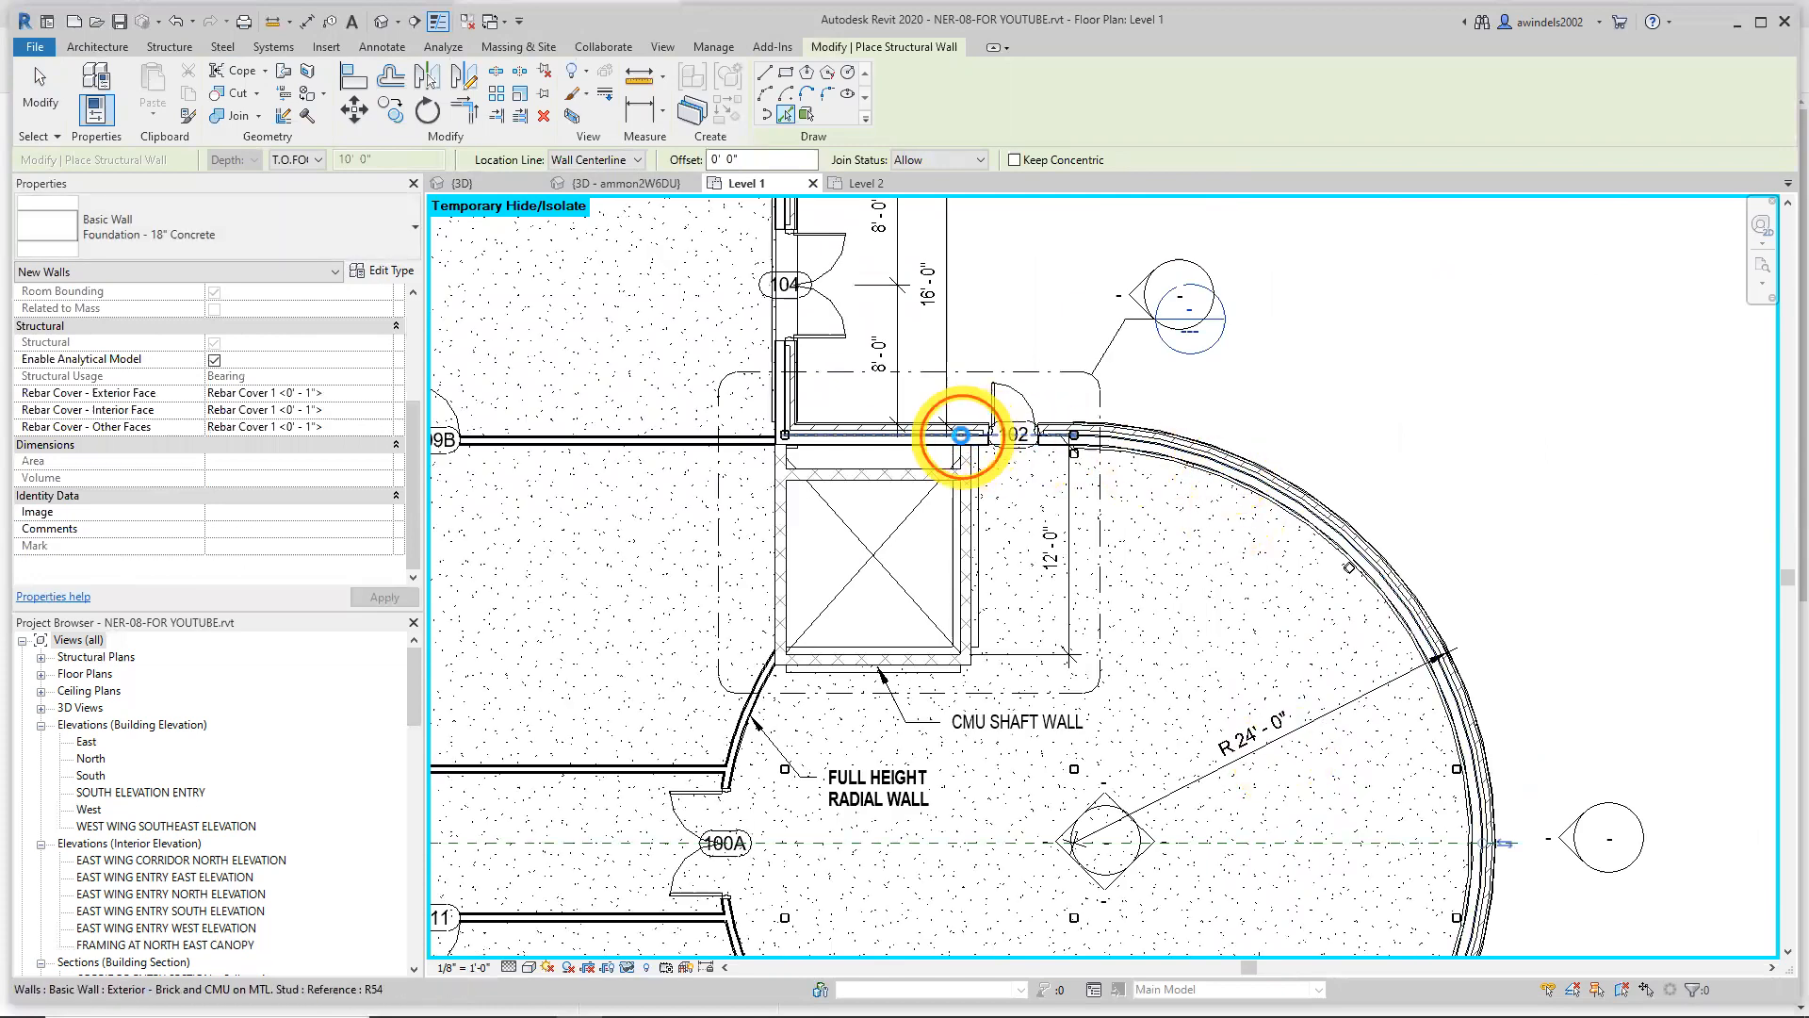
{"action": "left_click", "coordinate": [986, 454]}
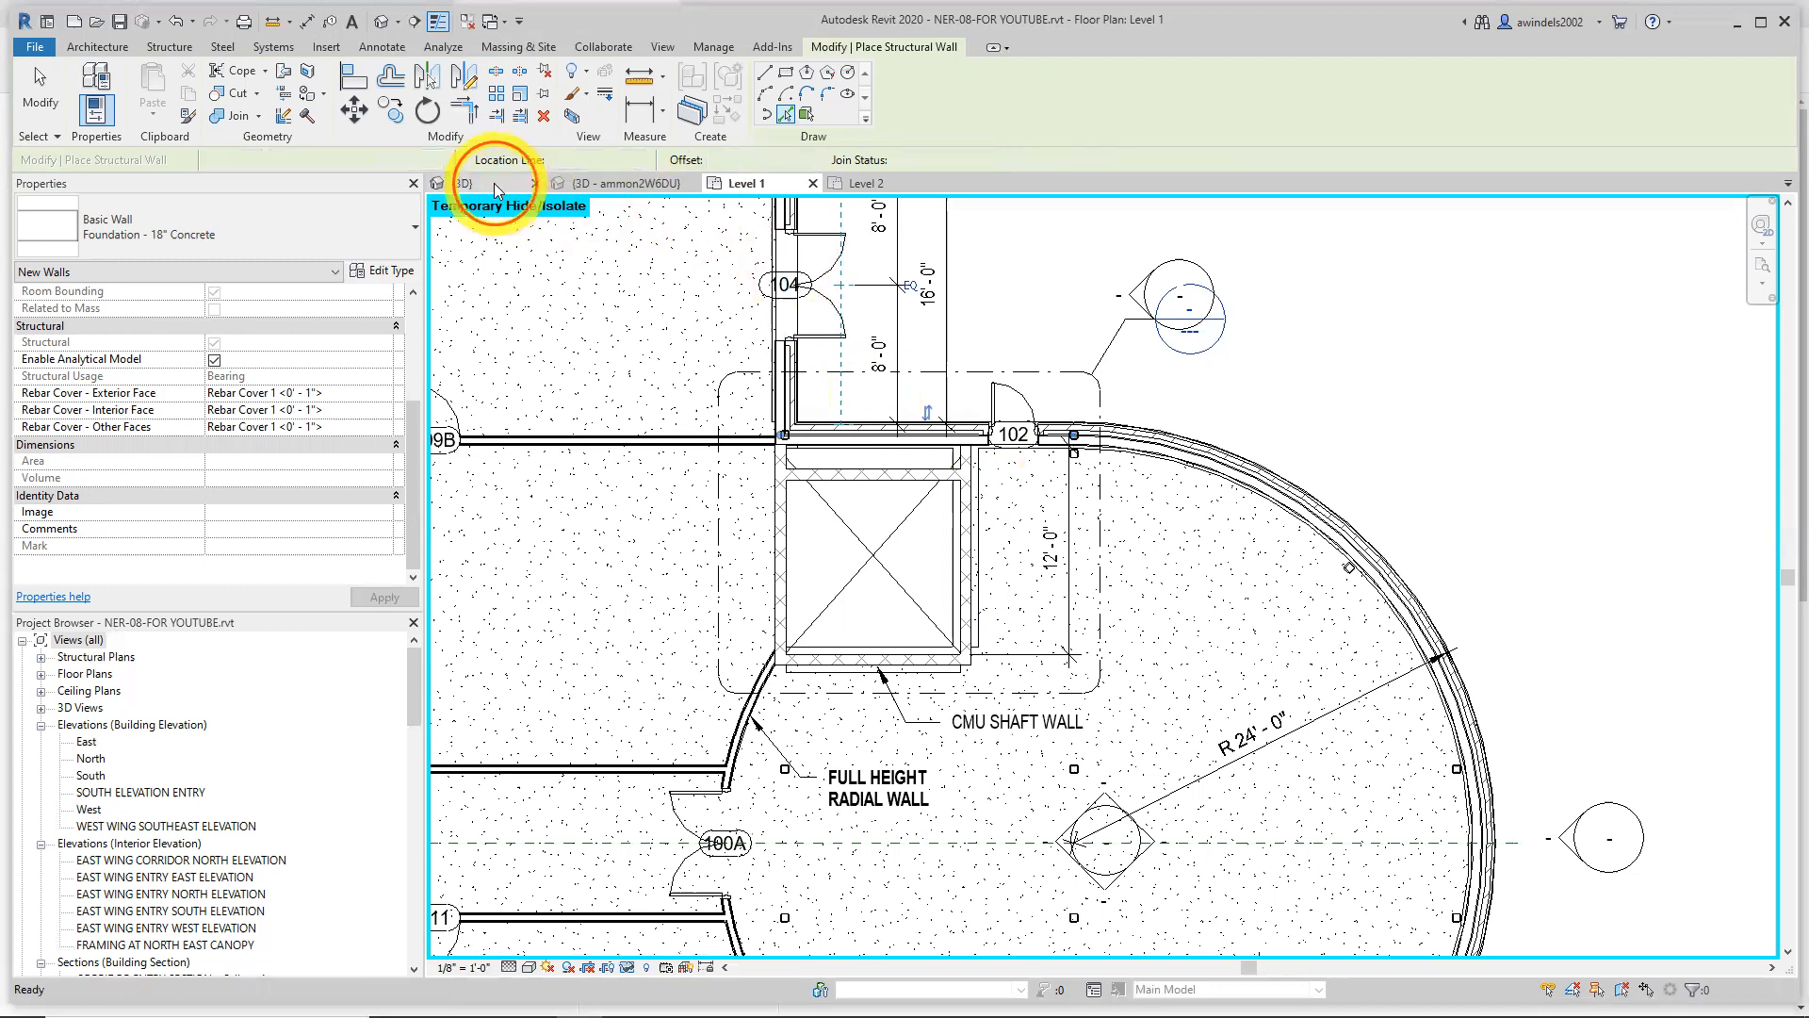
Delete the extra walls at the base of both elevator shafts, working from below in the {3D} view
{"action": "left_click", "coordinate": [467, 183]}
{"action": "middle_click_drag", "start_coordinate": [1317, 608], "coordinate": [1315, 829], "text": "shift"}
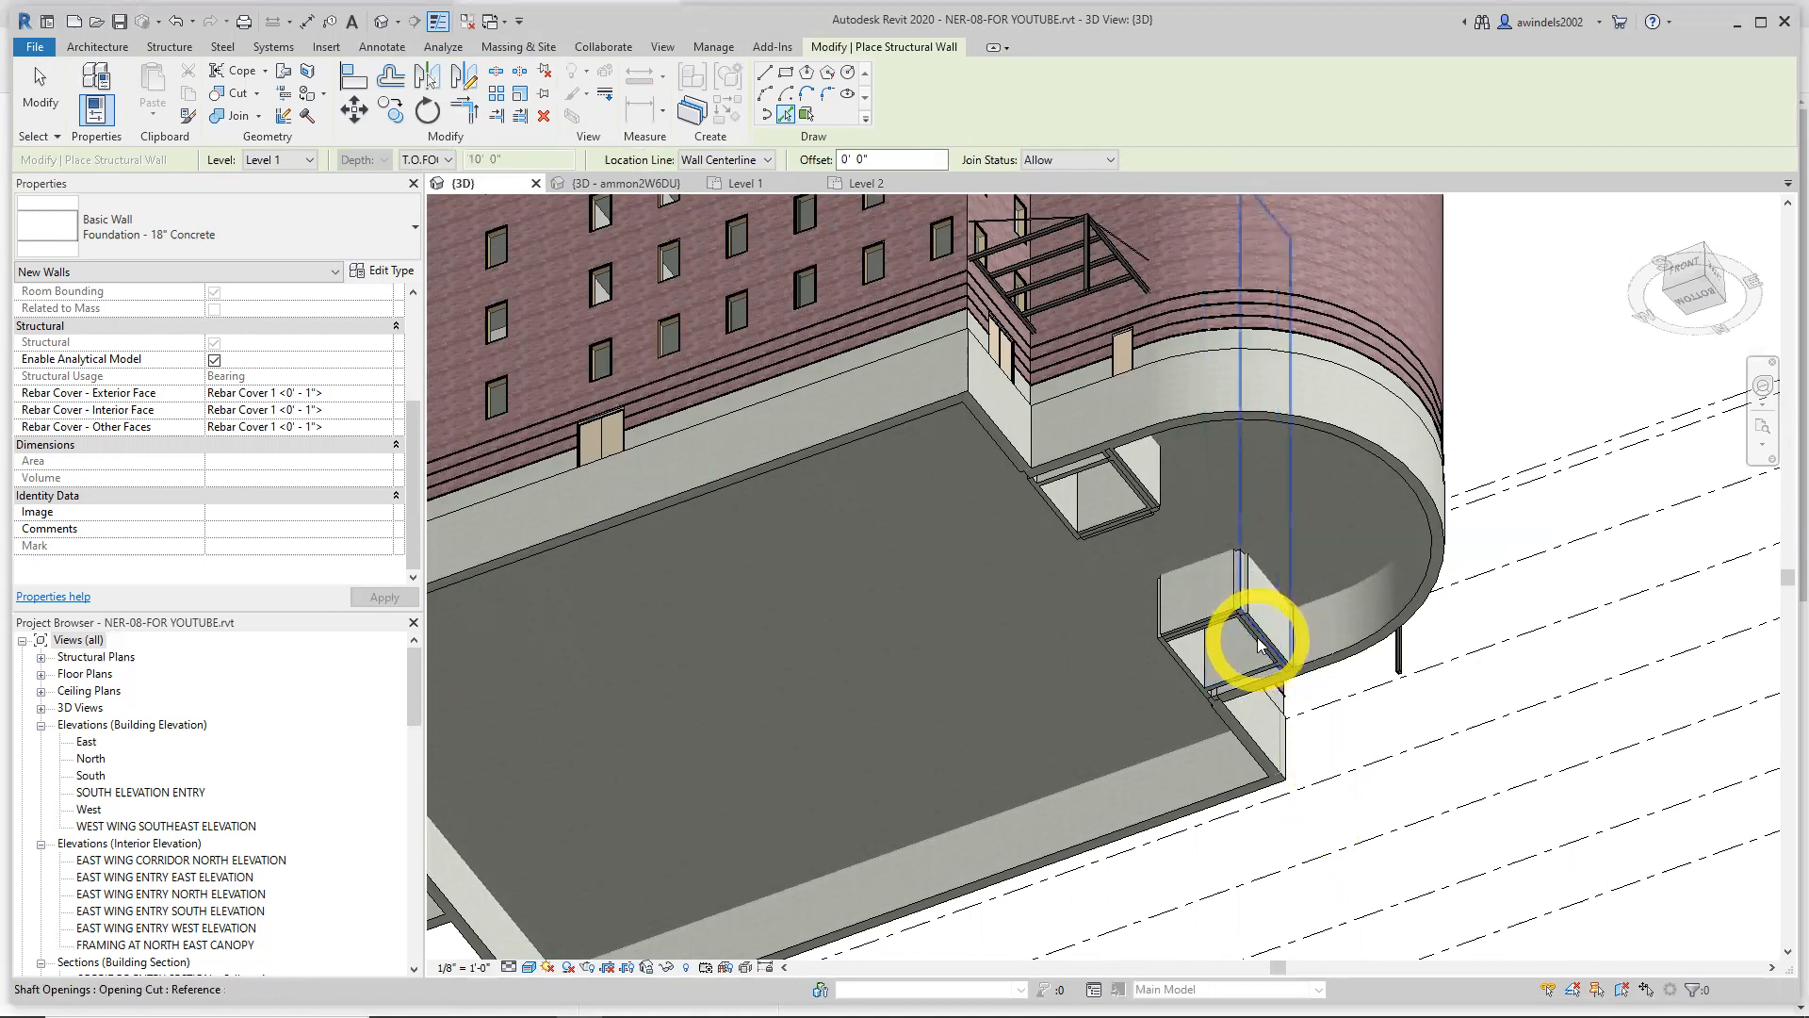
{"action": "left_click", "coordinate": [1258, 647]}
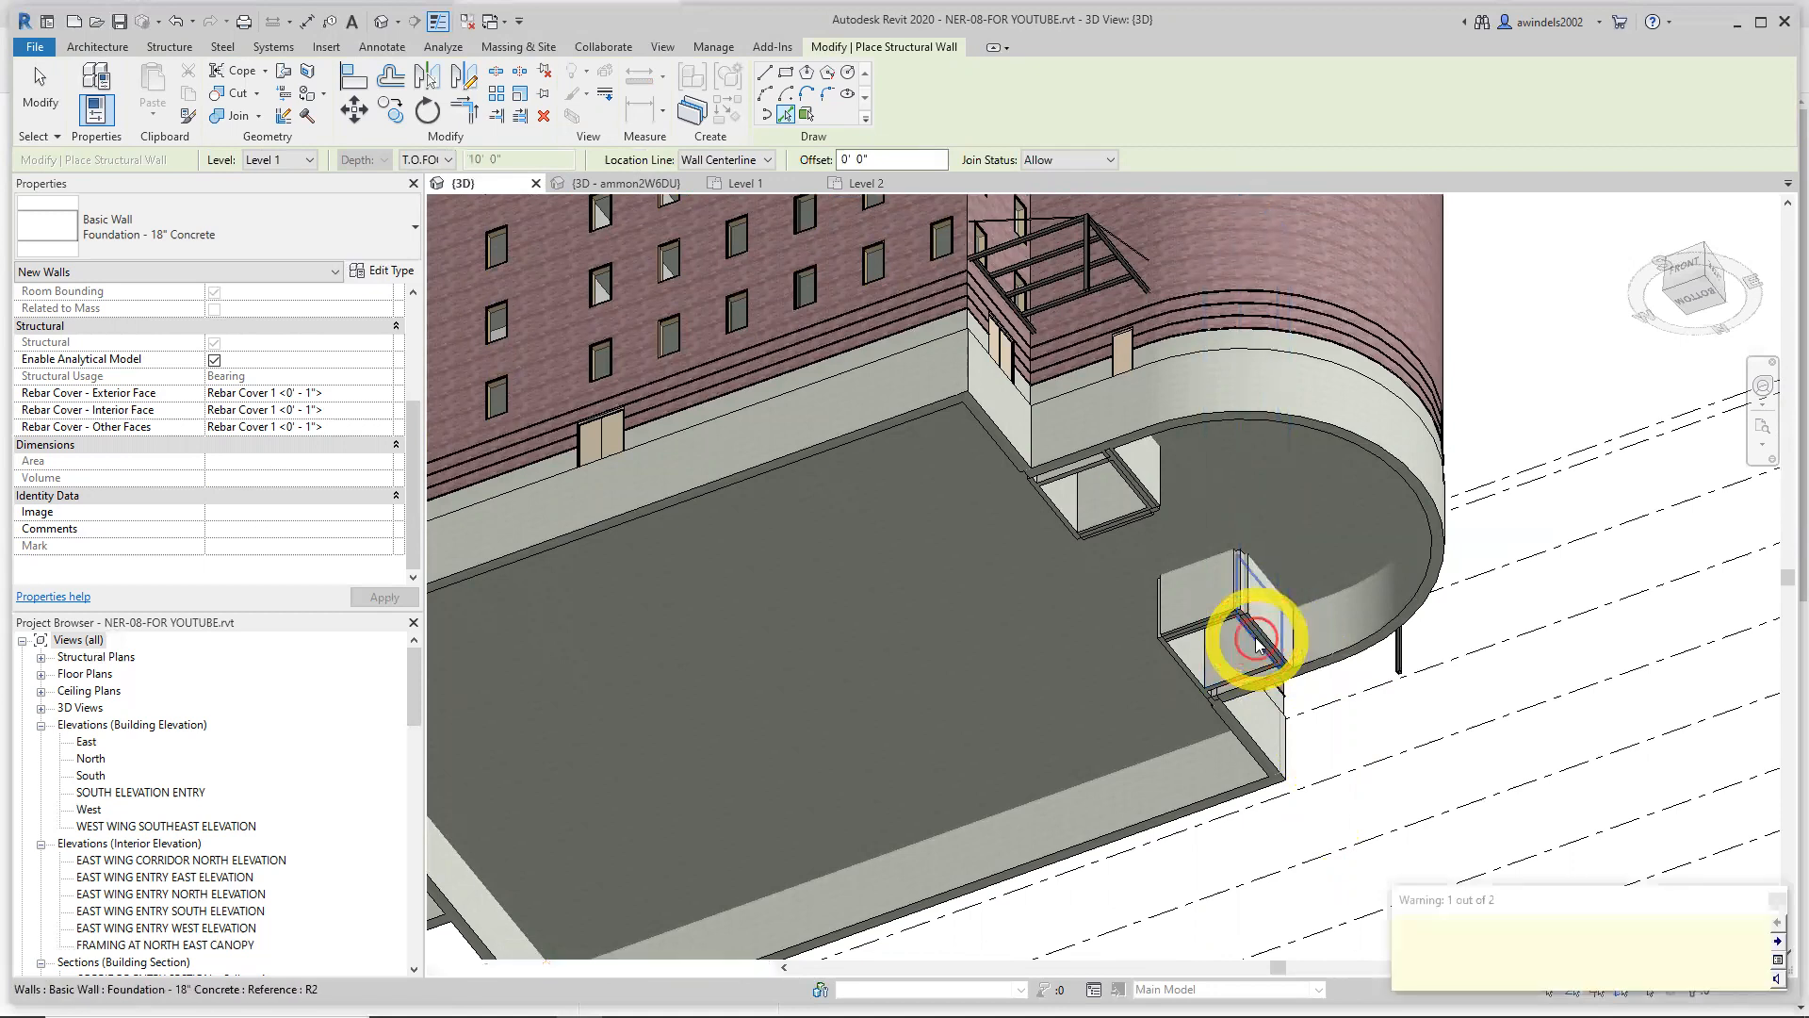
{"action": "key", "text": "Escape"}
{"action": "key", "text": "Escape"}
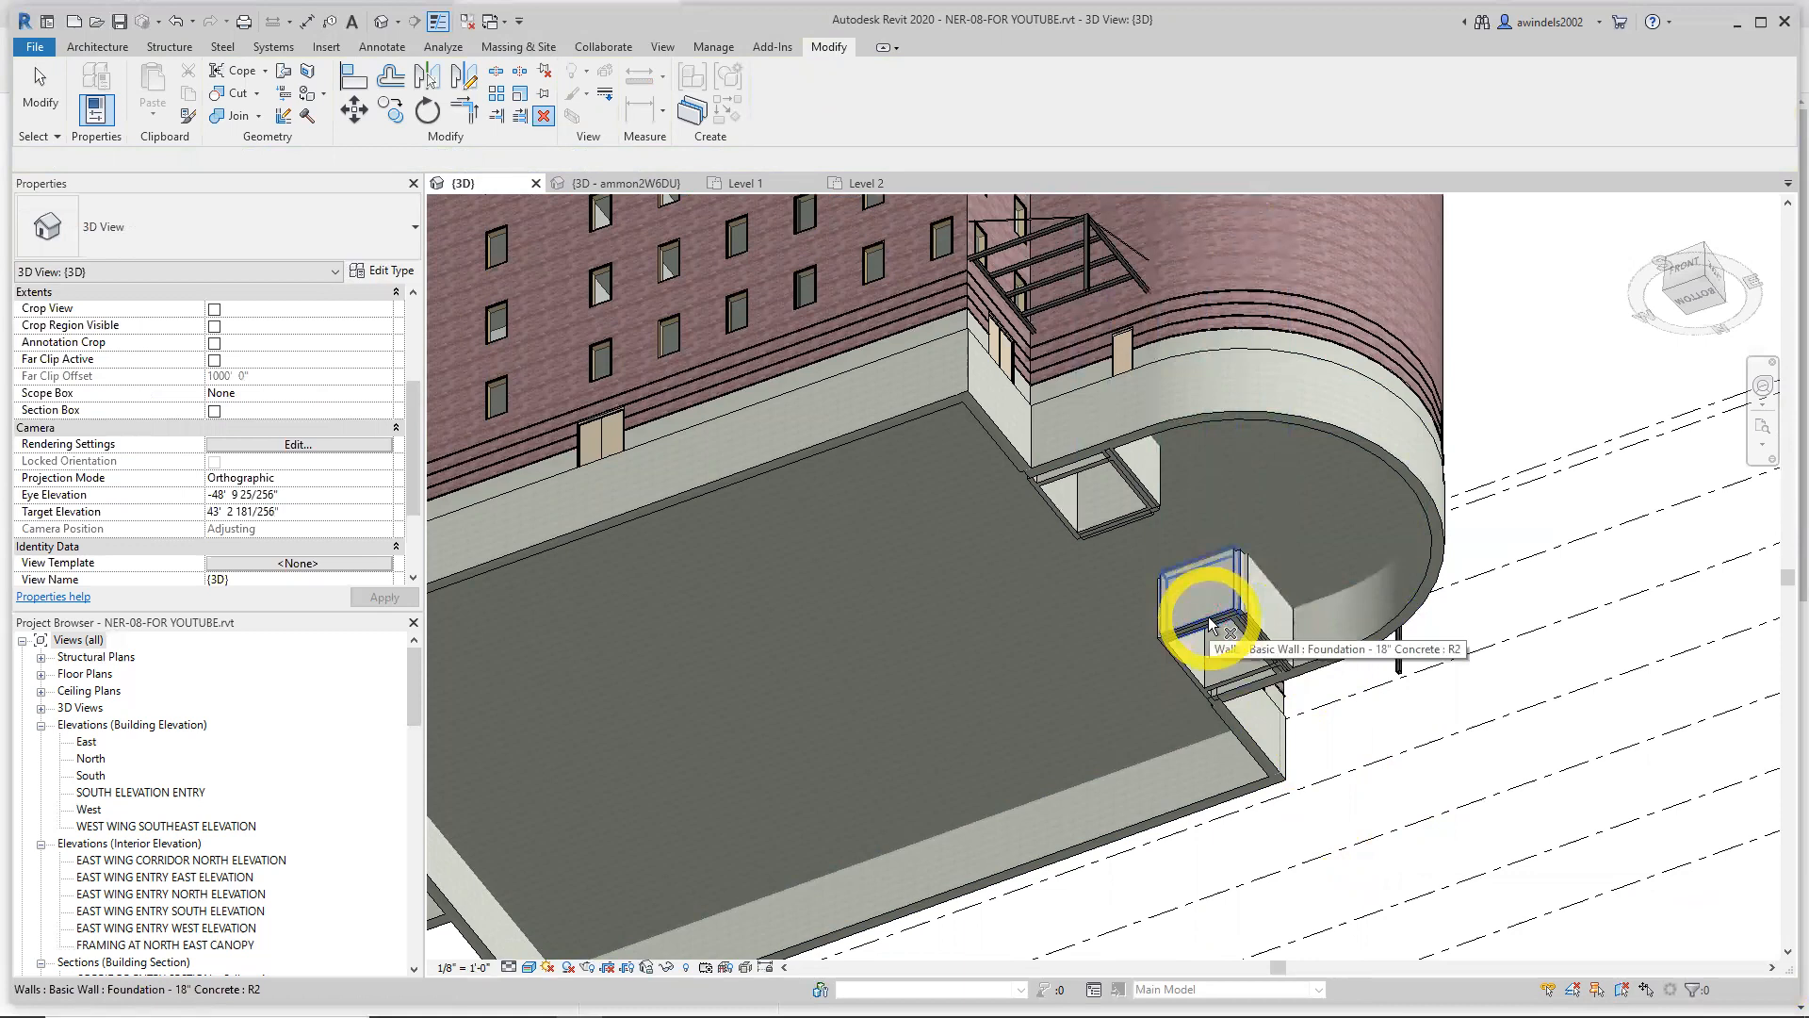
{"action": "left_click", "coordinate": [1210, 622]}
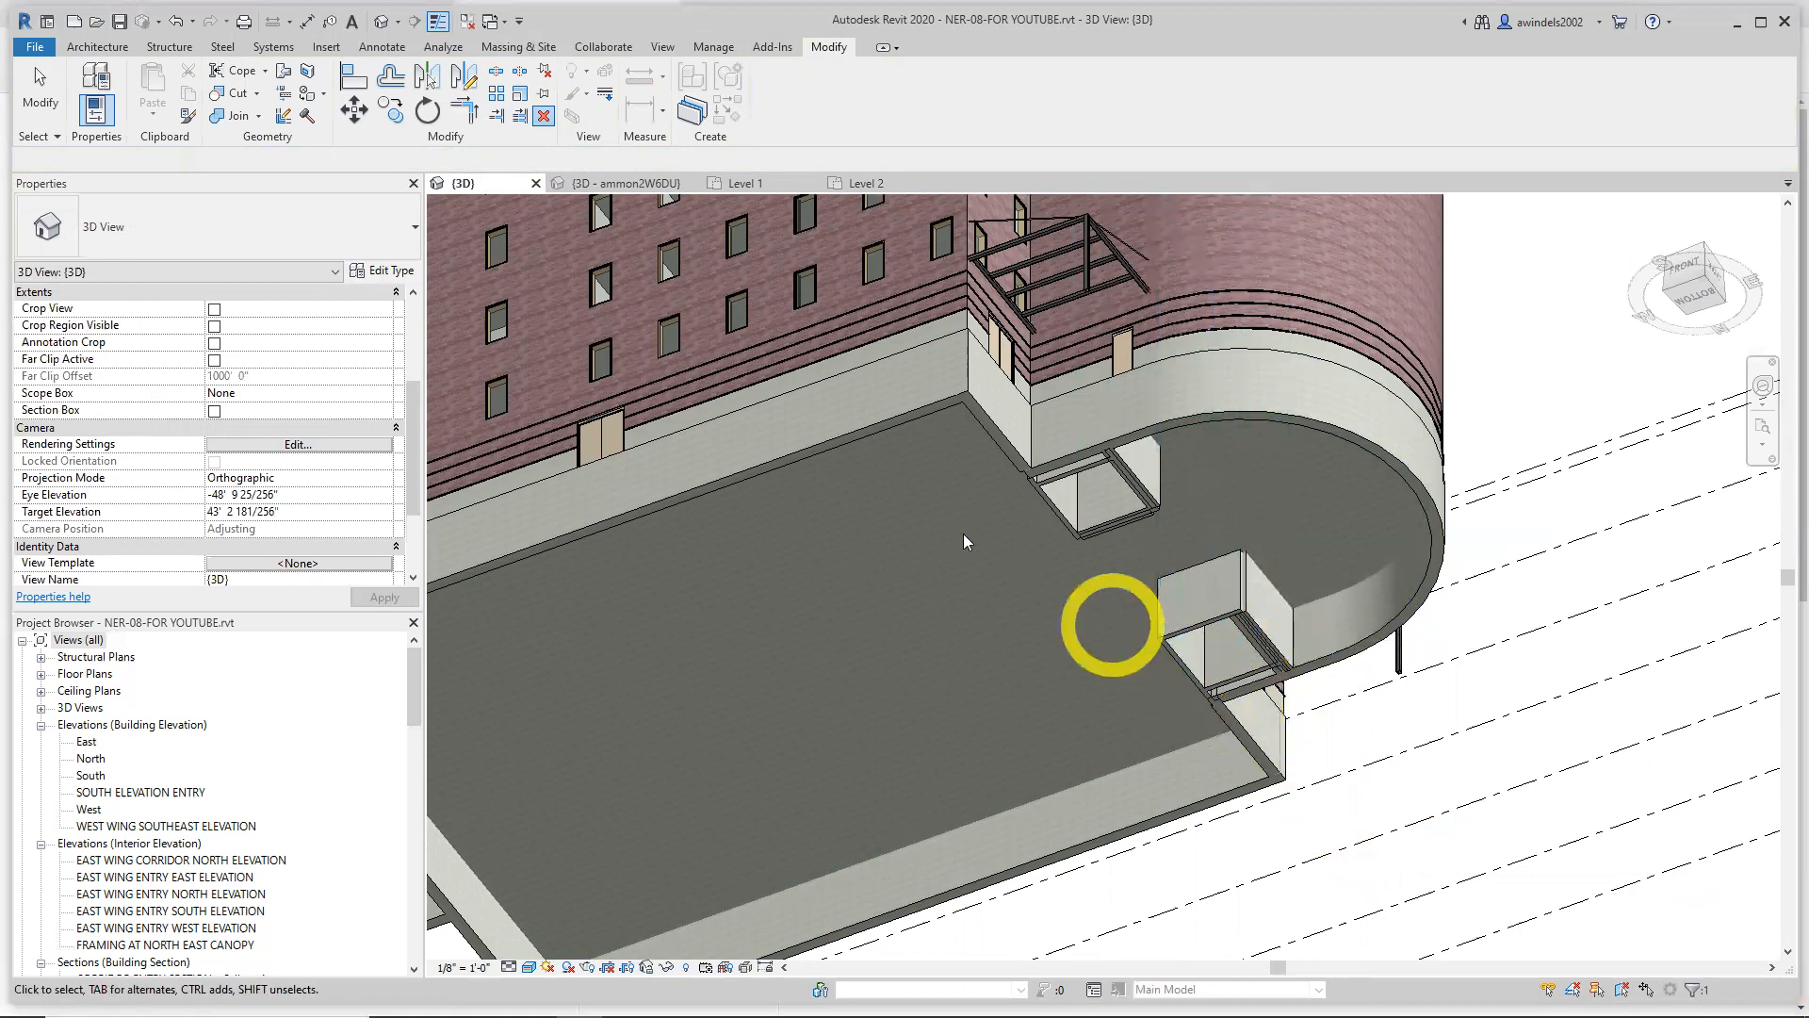
{"action": "key", "text": "Escape"}
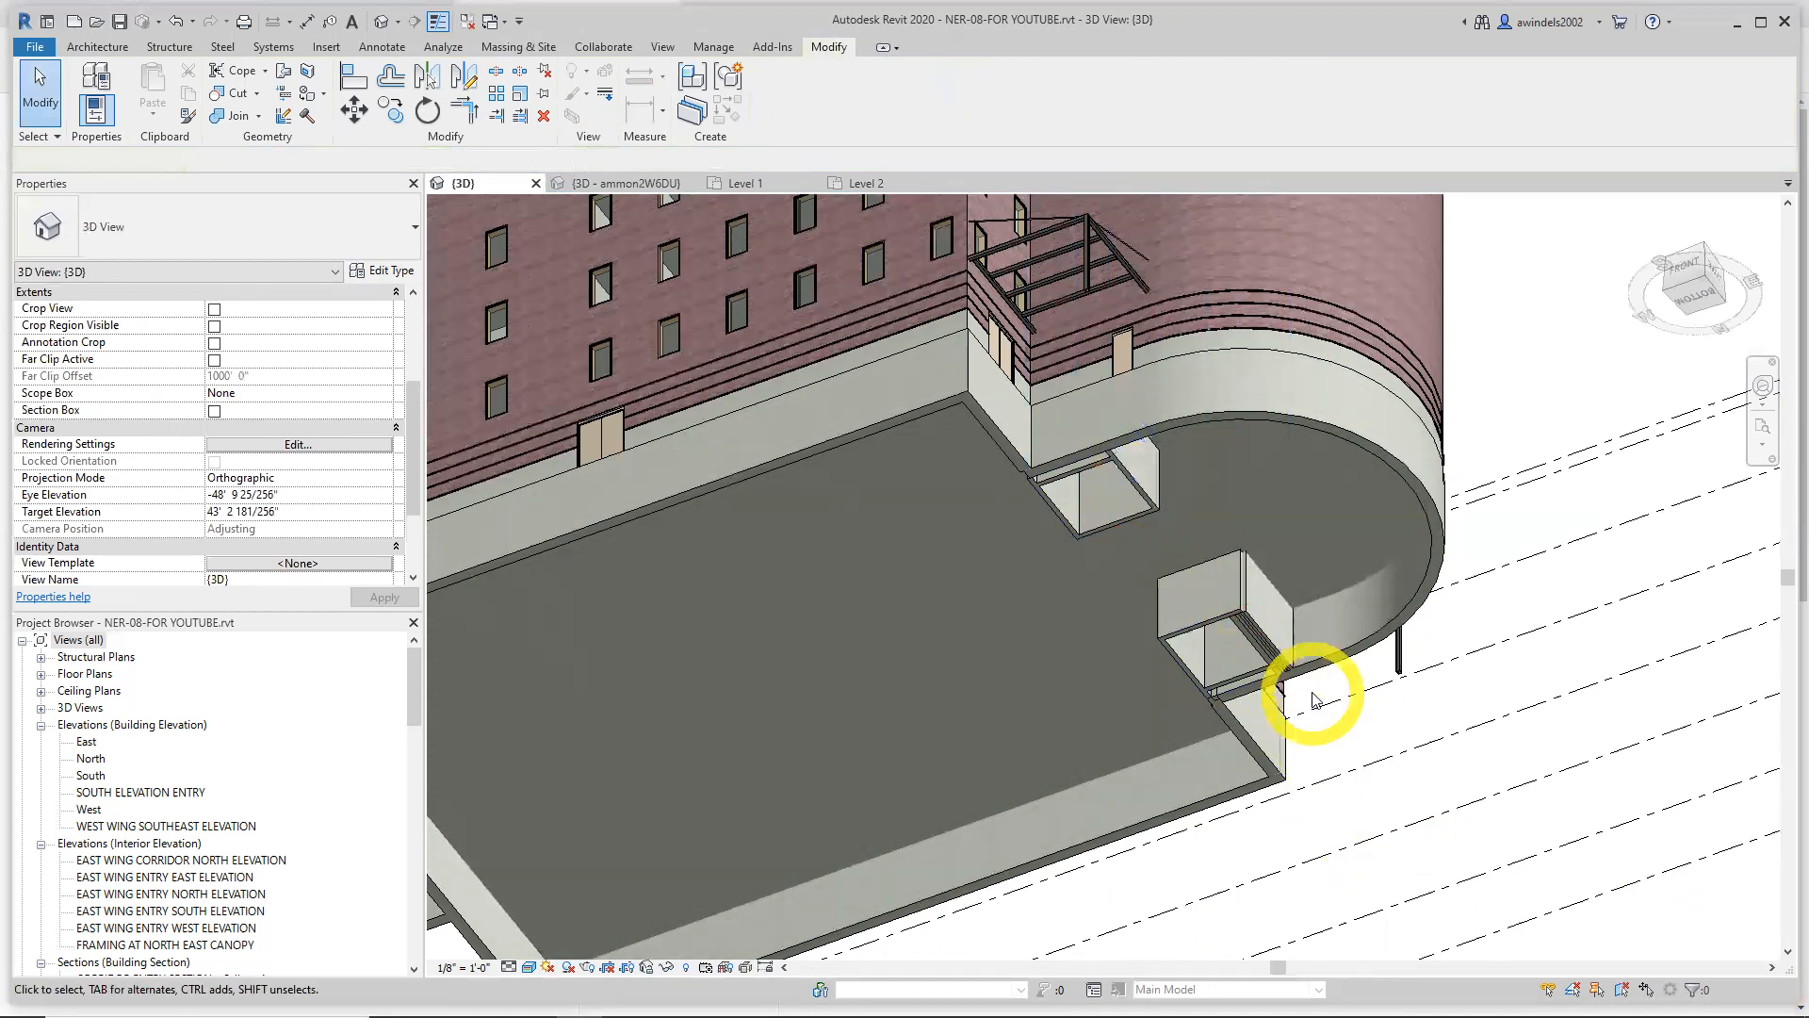
{"action": "middle_click_drag", "start_coordinate": [1320, 650], "coordinate": [1086, 683], "text": "shift"}
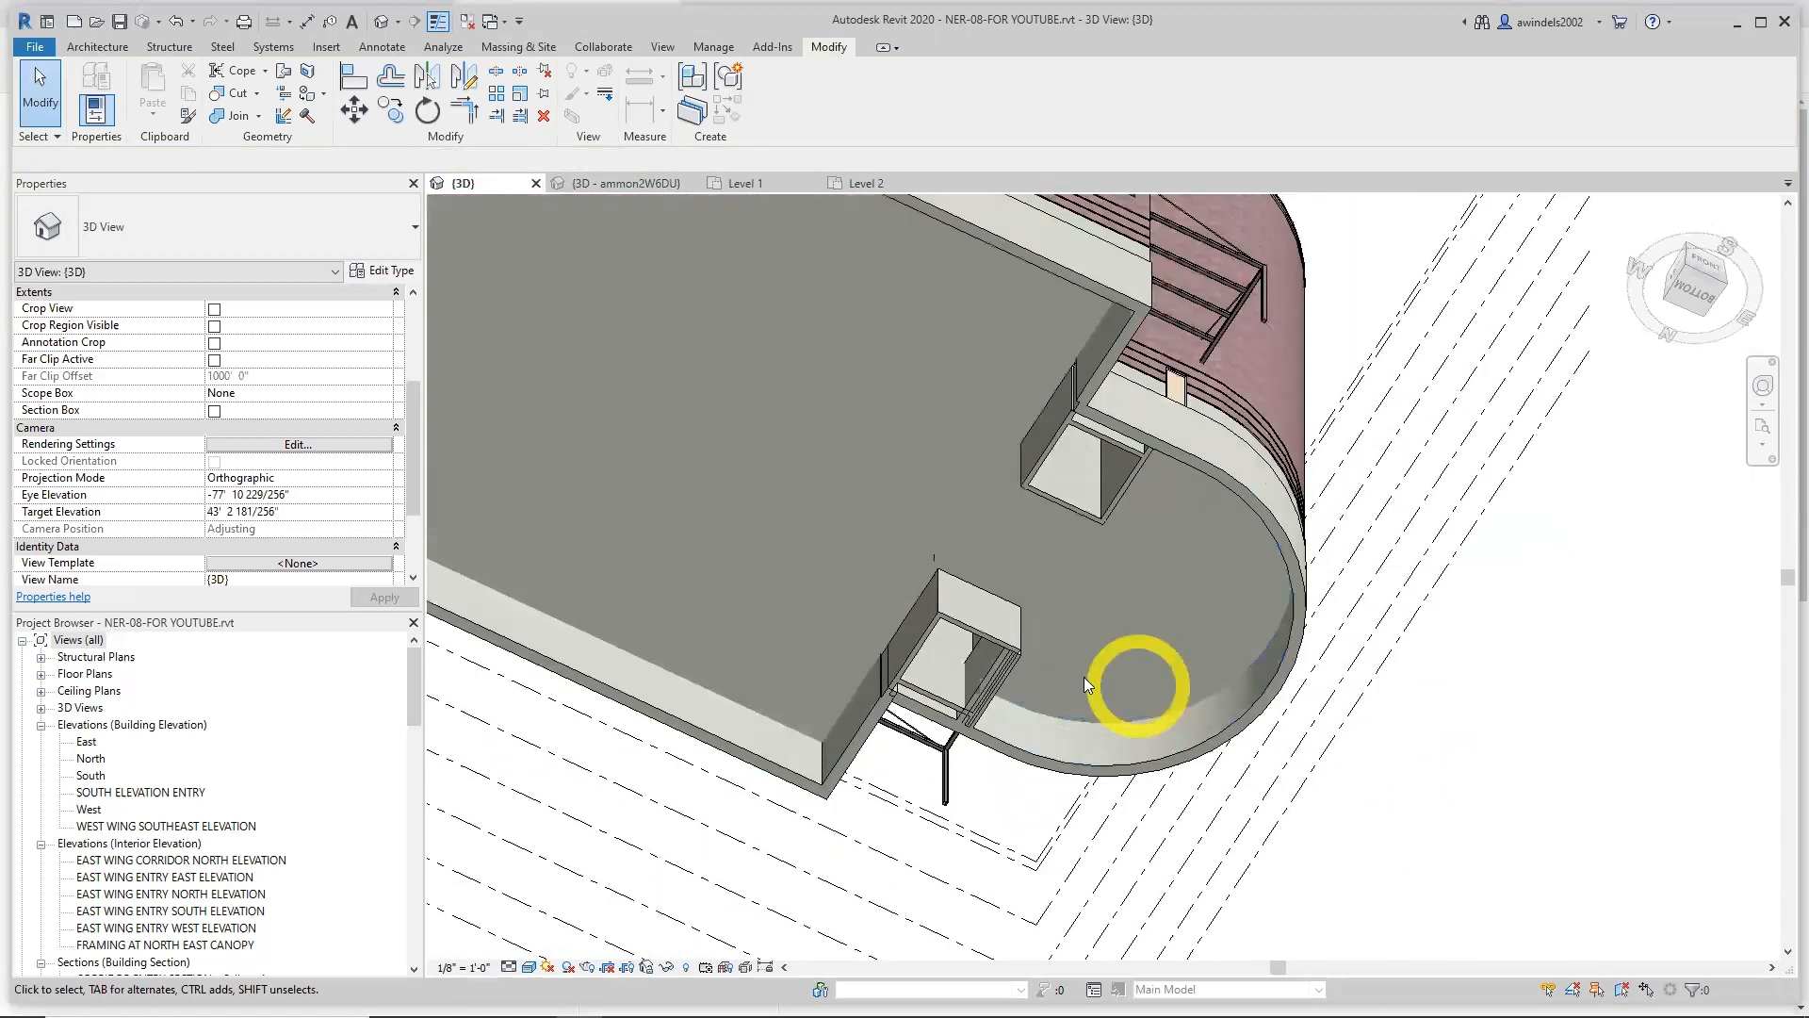
{"action": "left_click", "coordinate": [999, 671]}
{"action": "key", "text": "Escape"}
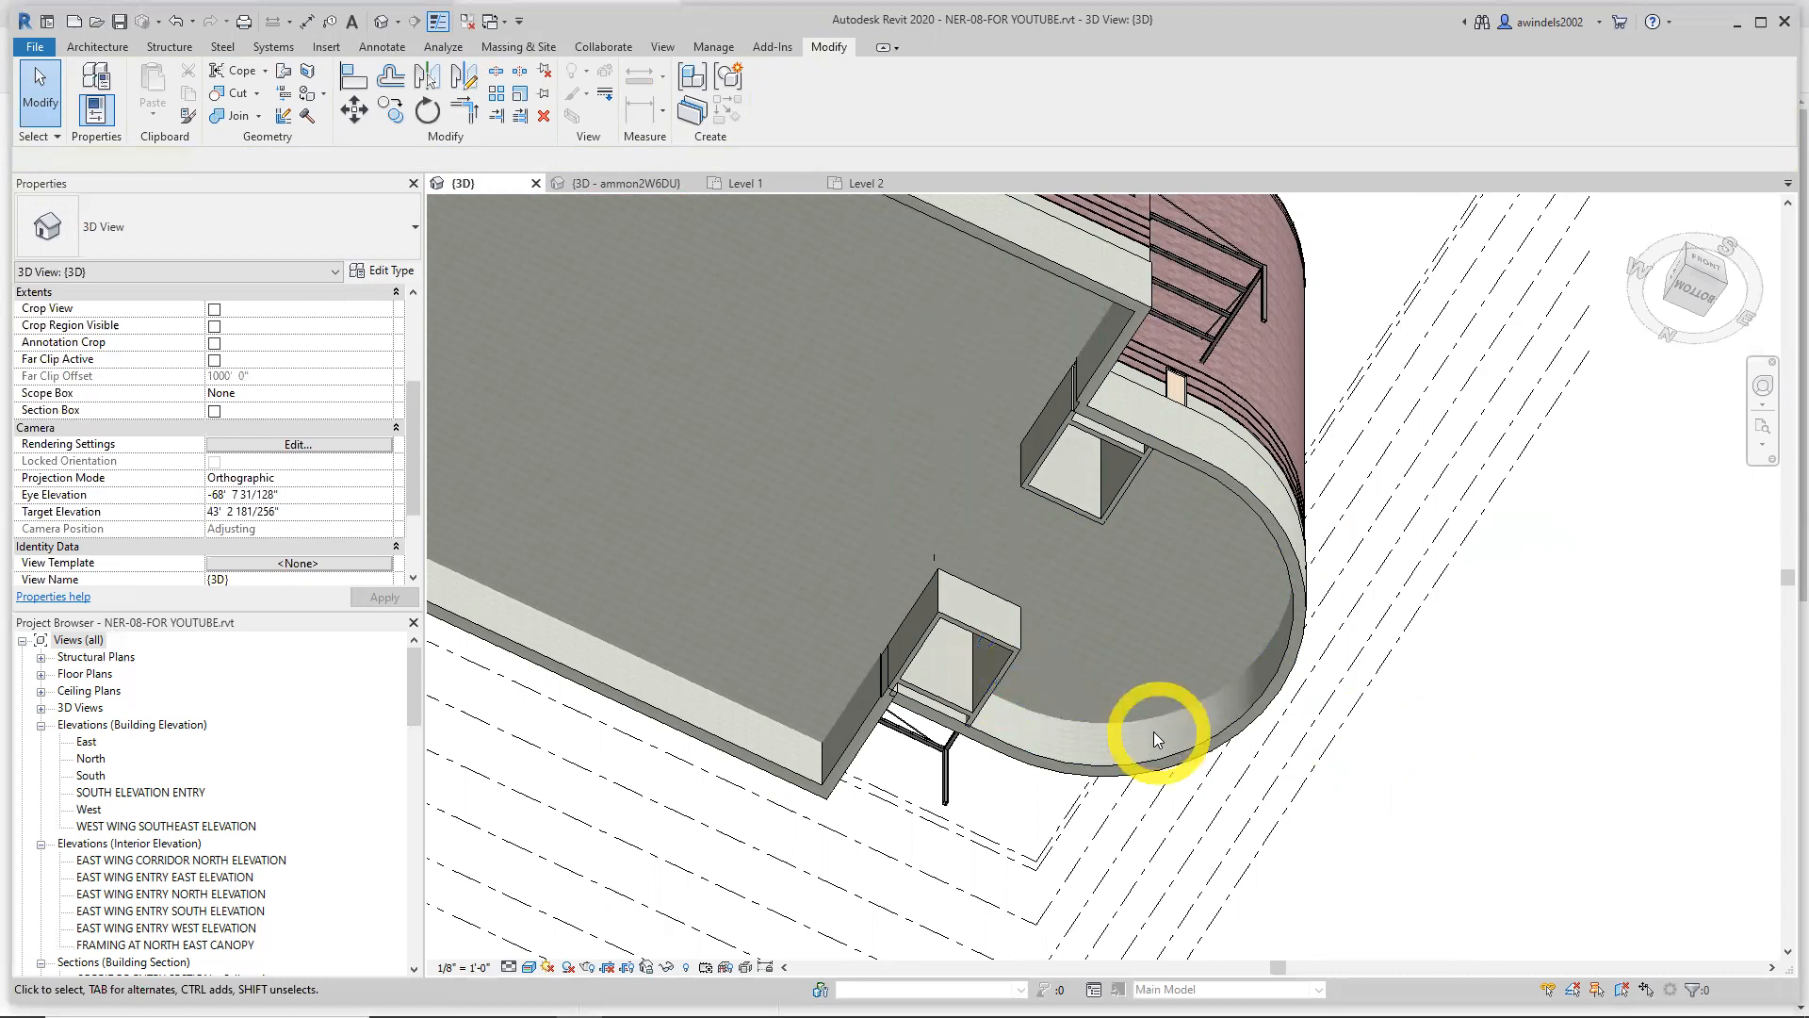
{"action": "middle_click_drag", "start_coordinate": [1122, 768], "coordinate": [1348, 697], "text": "shift"}
{"action": "middle_click_drag", "start_coordinate": [1046, 647], "coordinate": [1148, 770]}
{"action": "middle_click_drag", "start_coordinate": [1006, 717], "coordinate": [1167, 739], "text": "shift"}
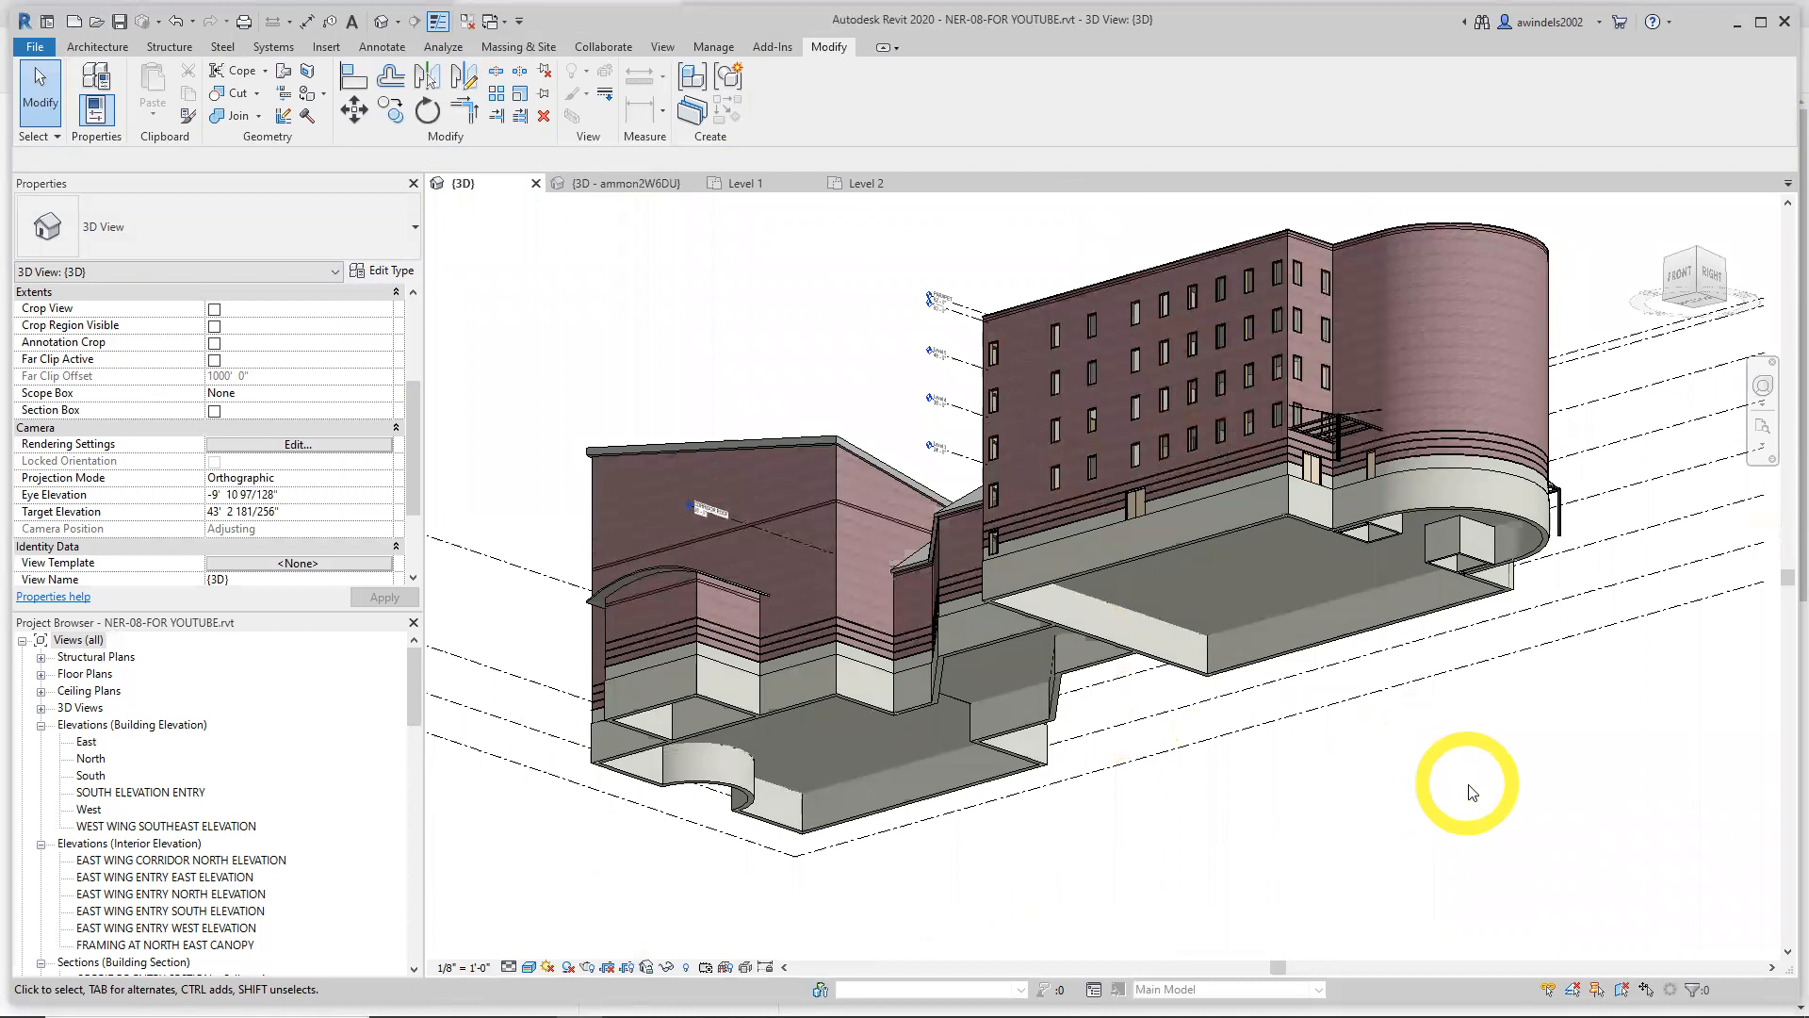
{"action": "scroll", "coordinate": [1479, 779], "scroll_direction": "down", "scroll_amount": 1}
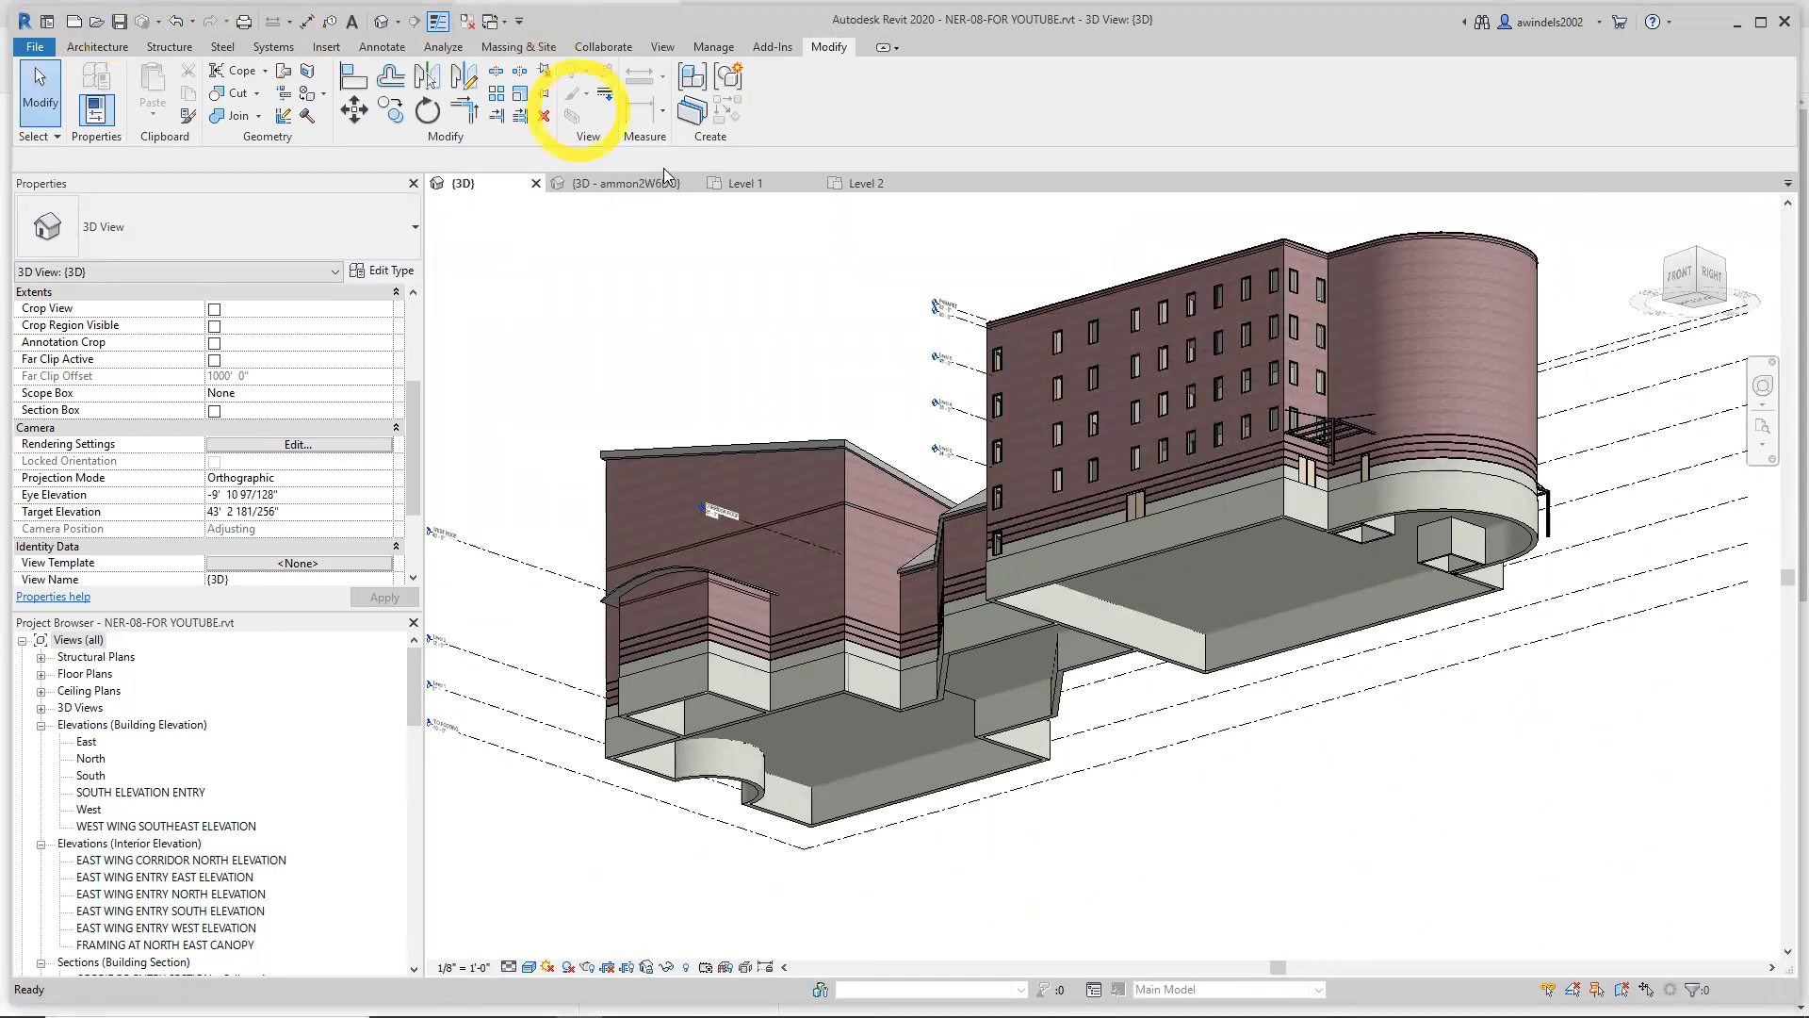
Close the Level 2 view and collapse the entire project browser tree
{"action": "left_click", "coordinate": [933, 183]}
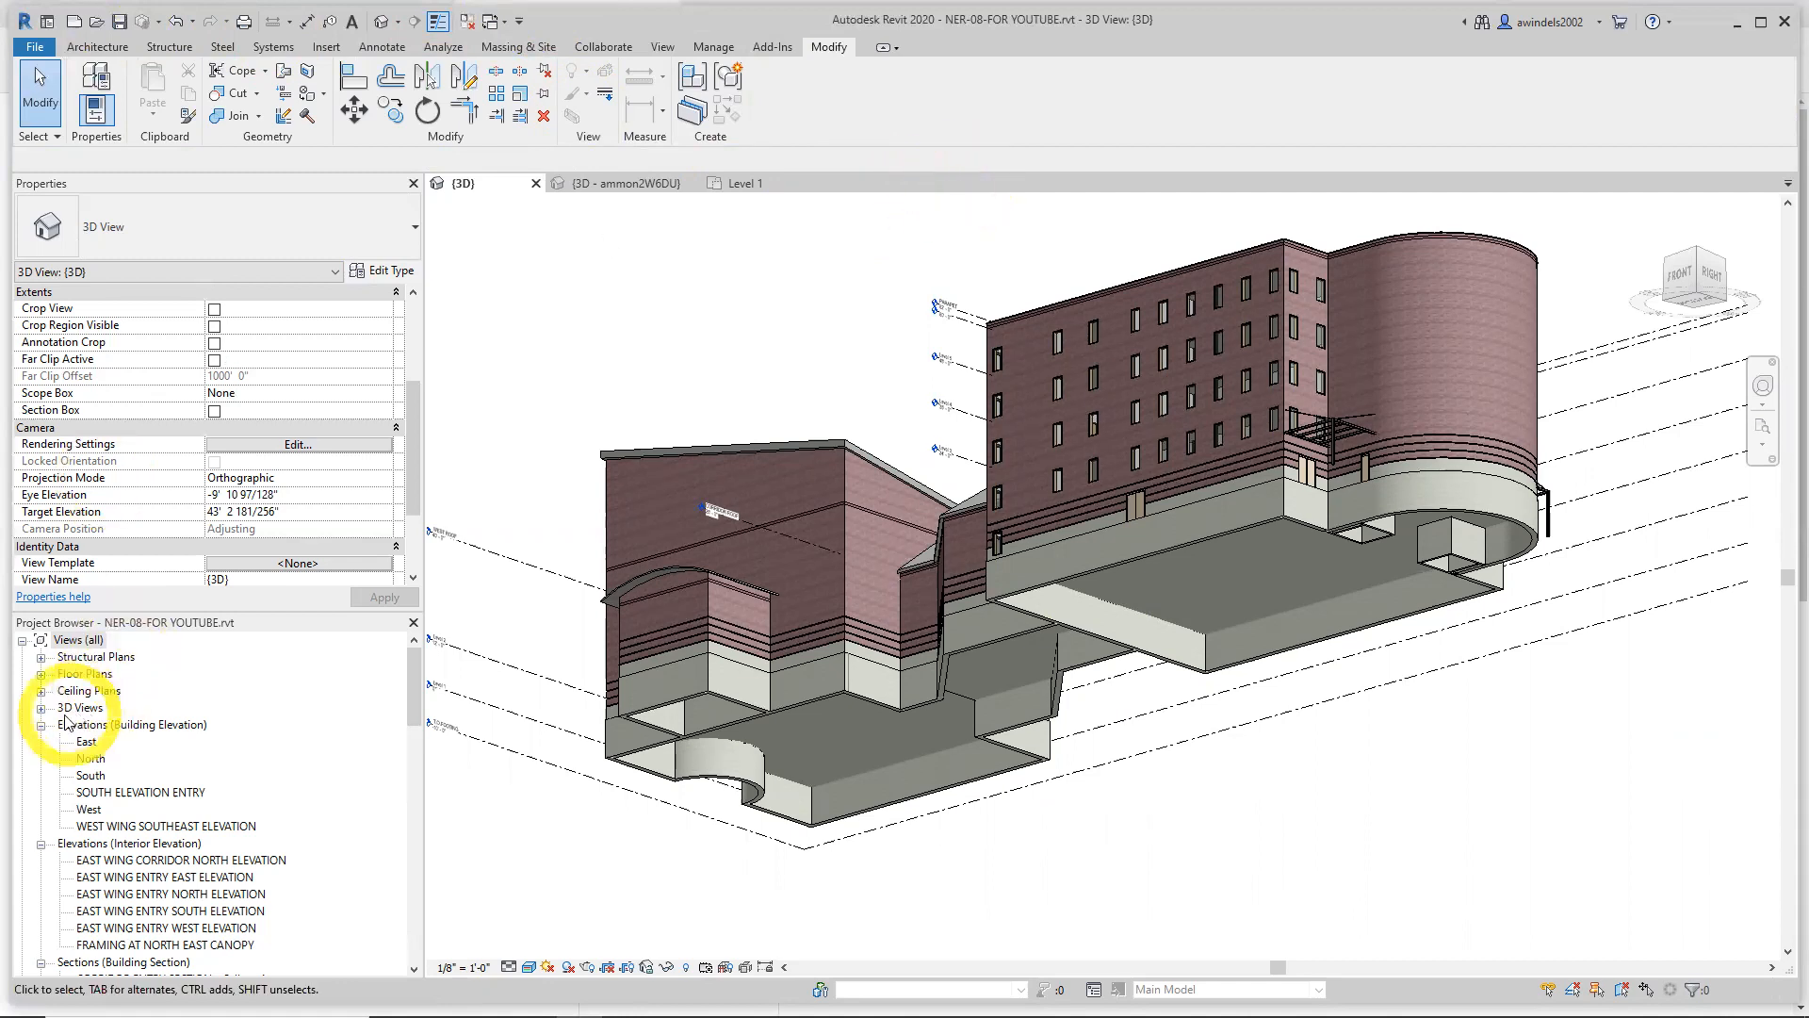
{"action": "right_click", "coordinate": [74, 641]}
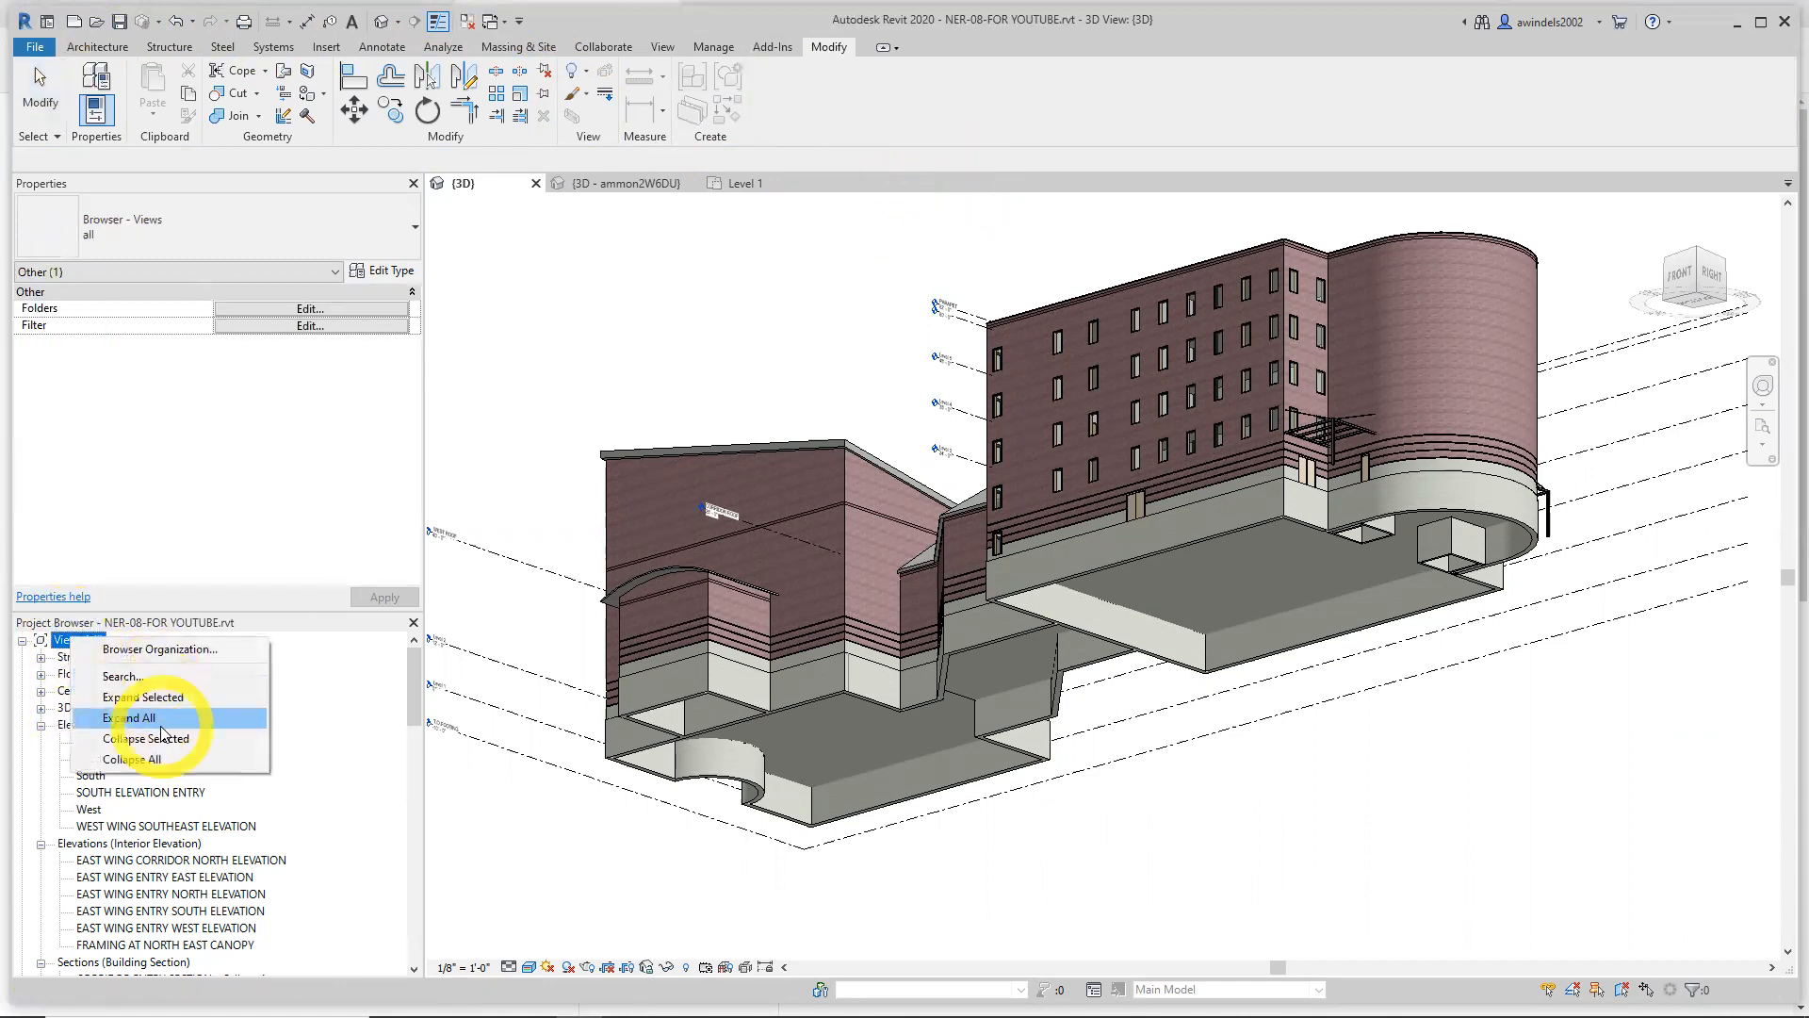
{"action": "left_click", "coordinate": [169, 759]}
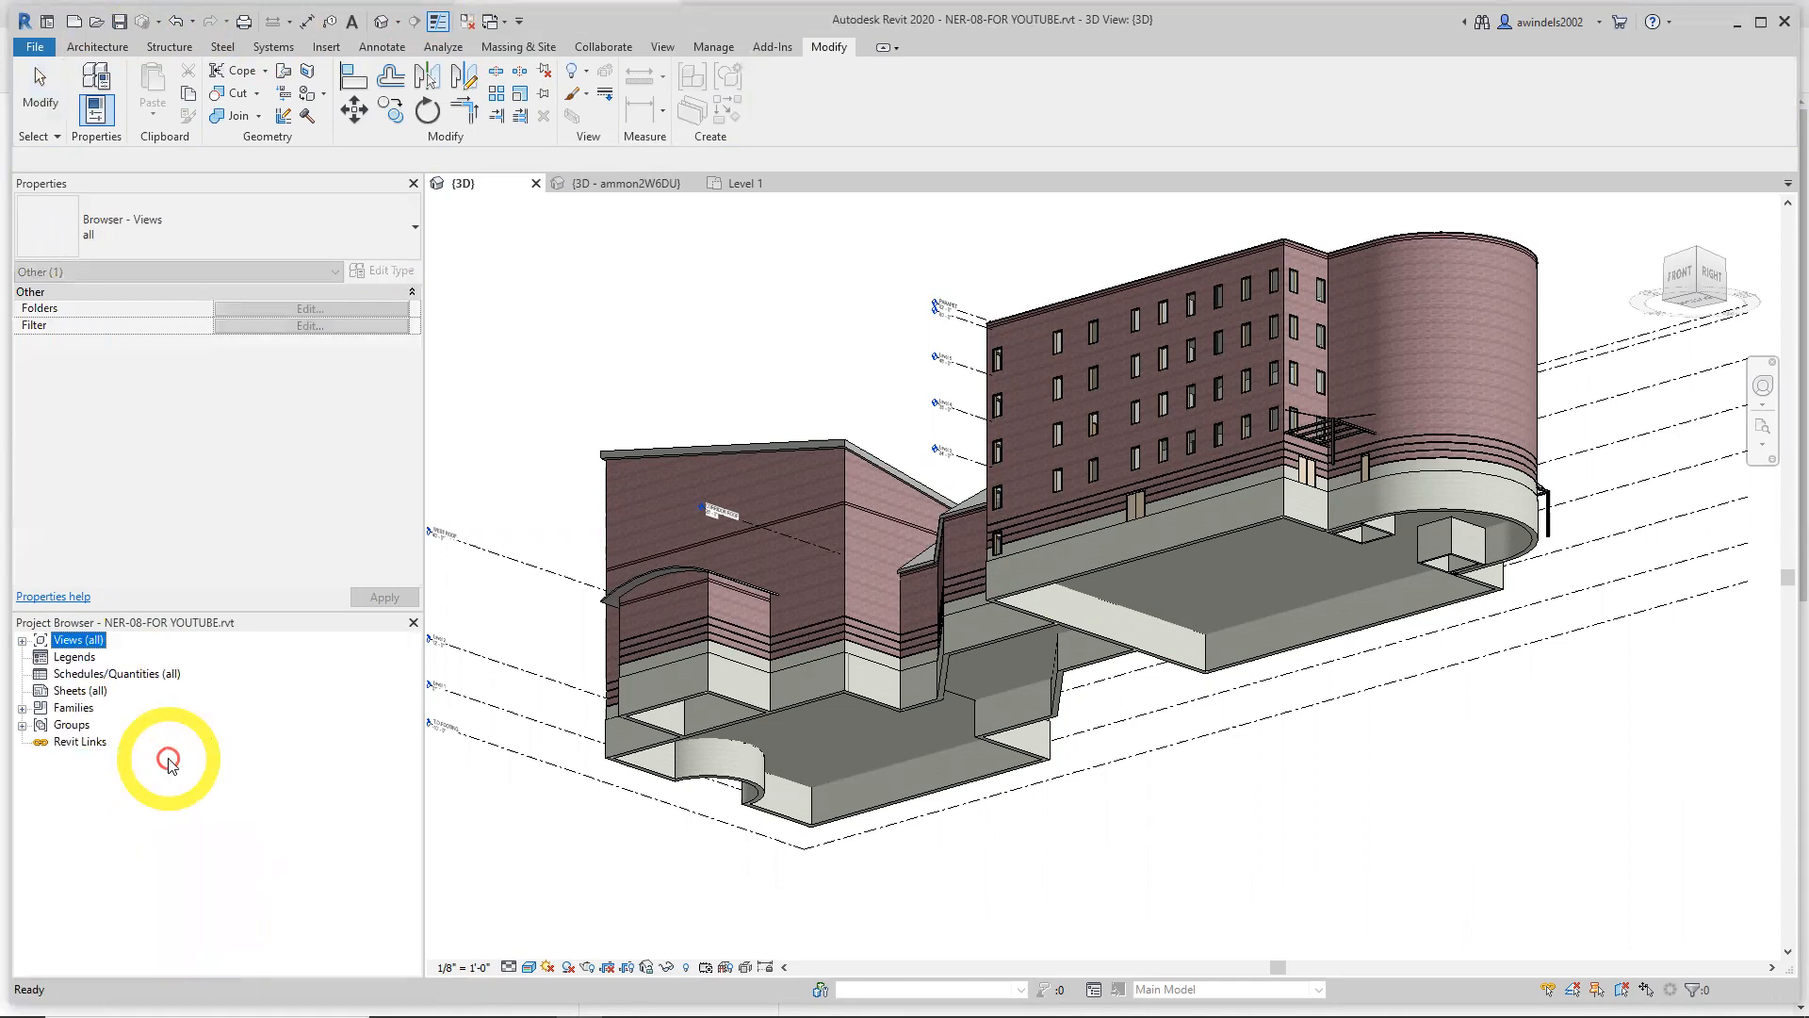
Open the T.O.FOOTING floor plan and set its detail level to Fine
{"action": "left_click", "coordinate": [22, 640]}
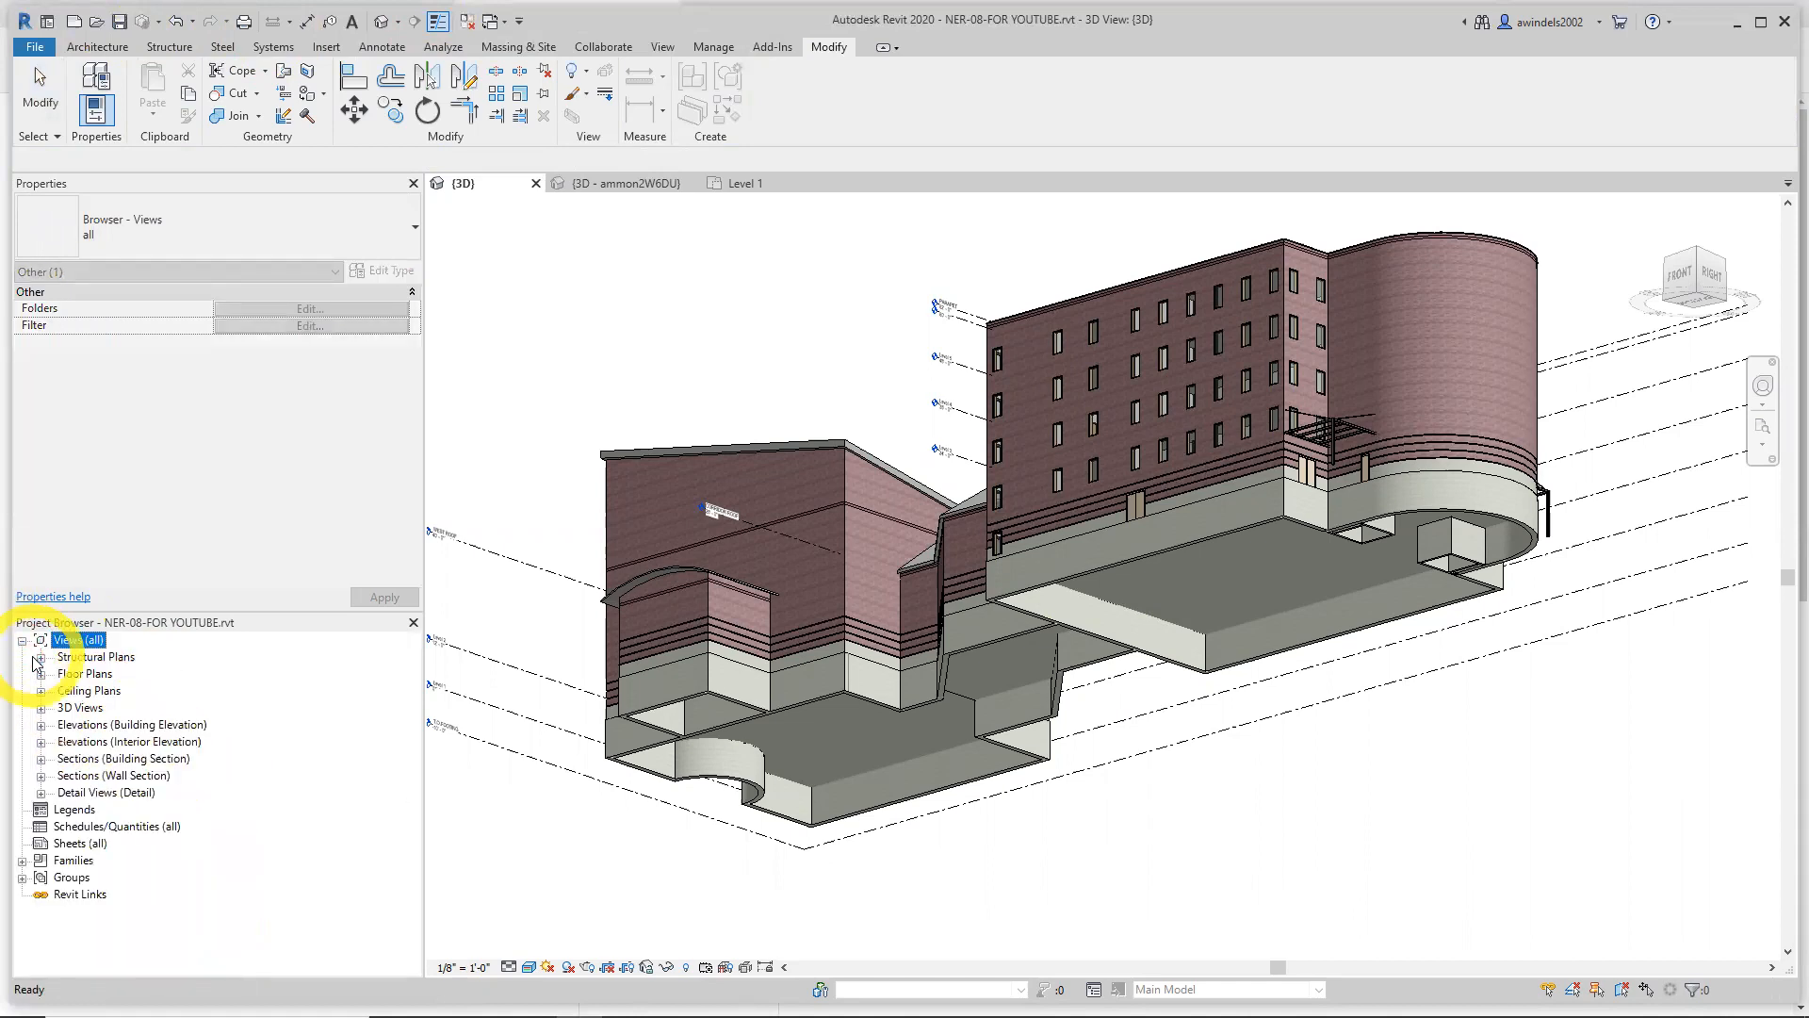
{"action": "left_click", "coordinate": [40, 675]}
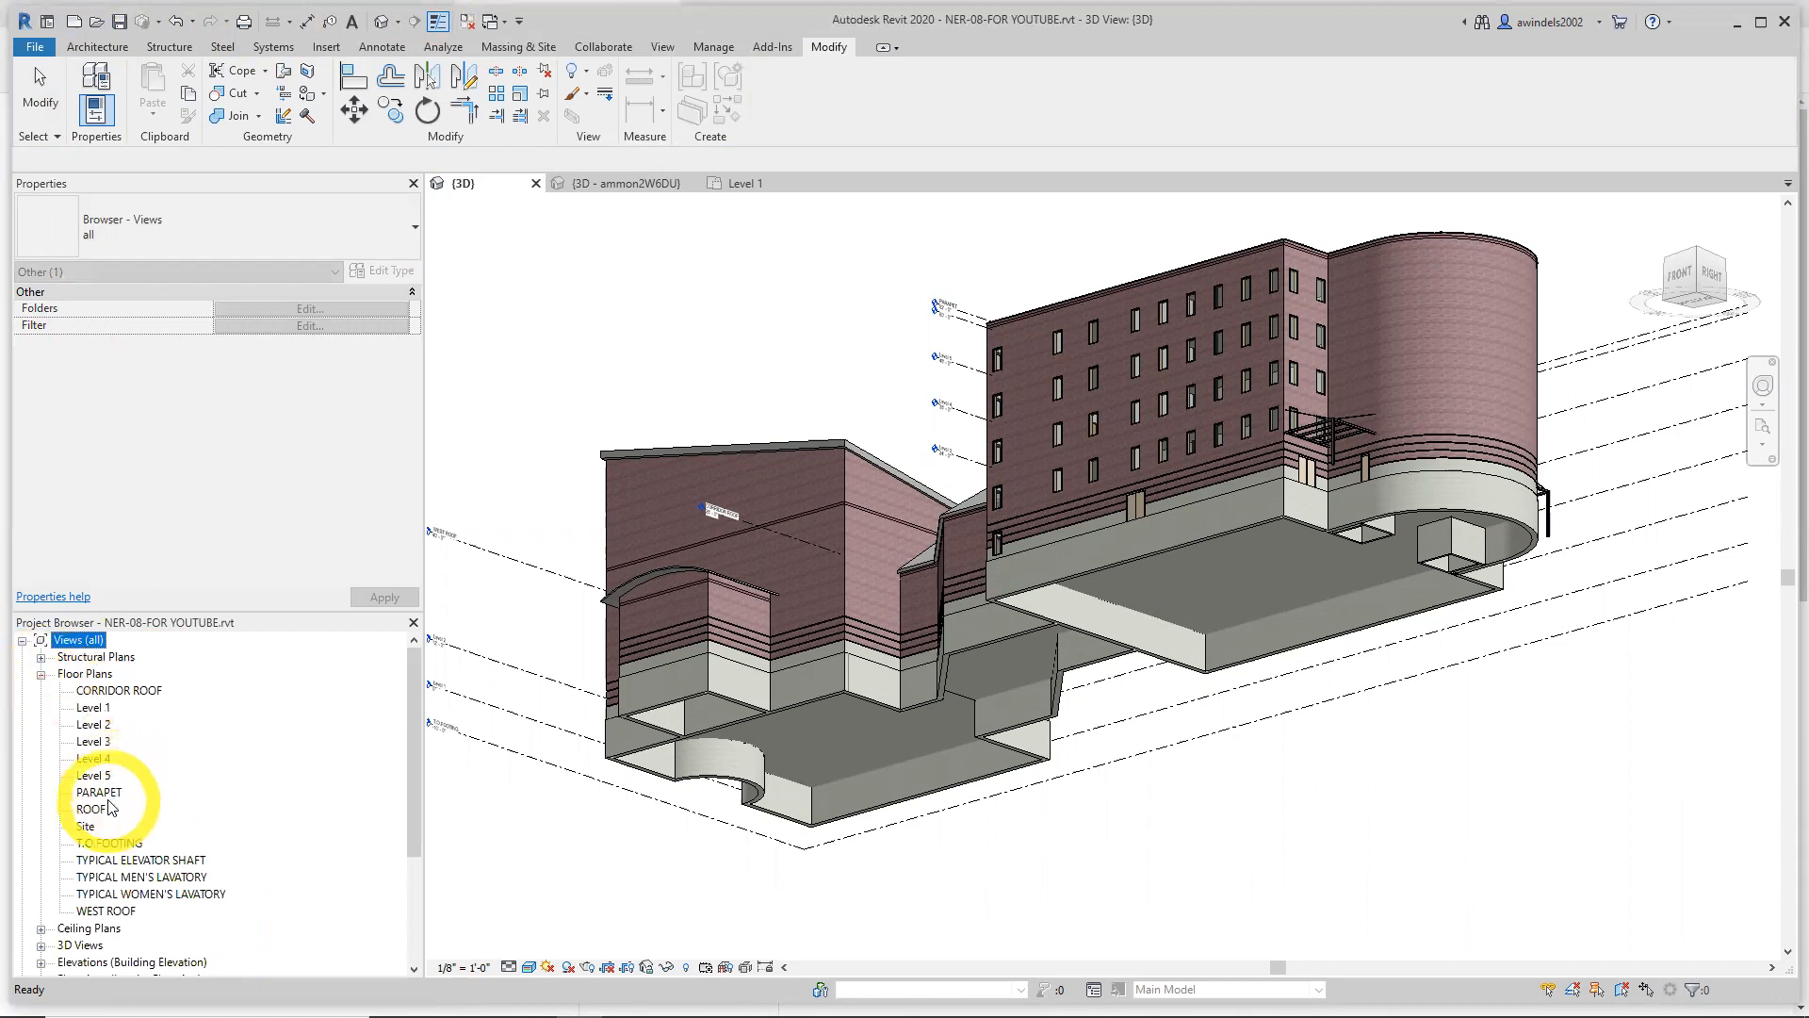
{"action": "left_click", "coordinate": [108, 843]}
{"action": "double_click", "coordinate": [109, 844]}
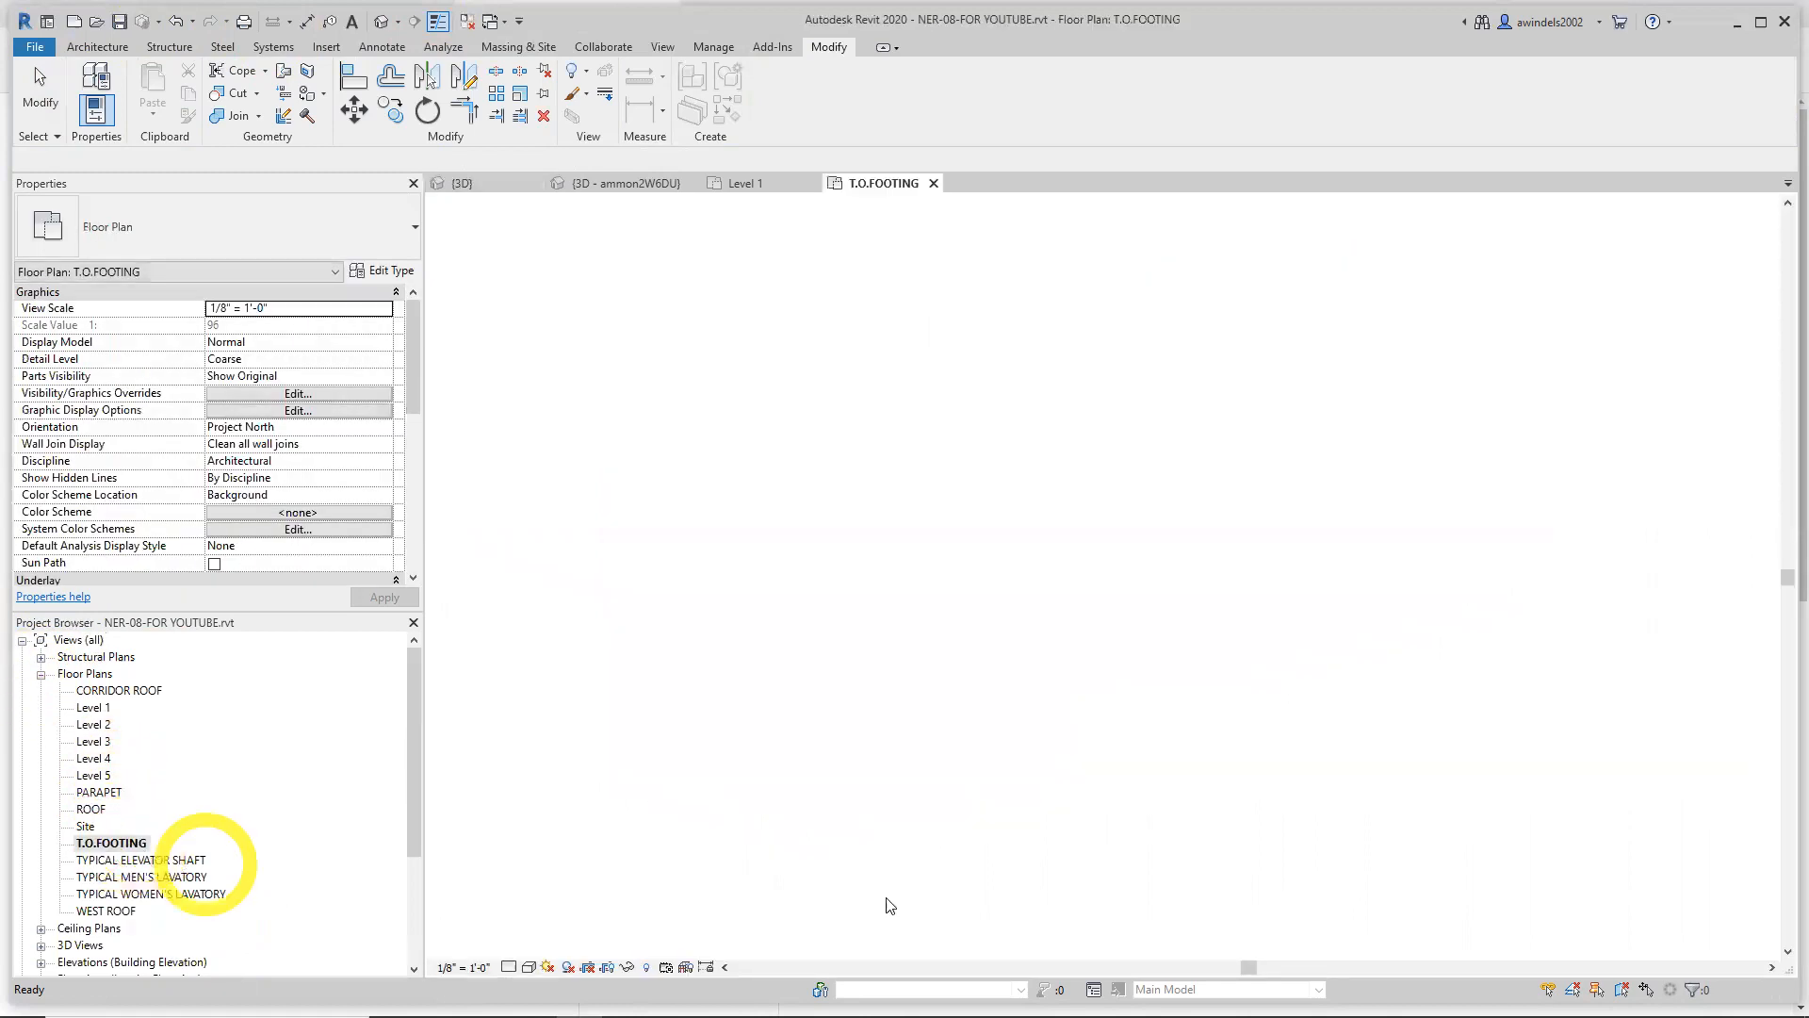
{"action": "middle_click_drag", "start_coordinate": [1265, 819], "coordinate": [1269, 819]}
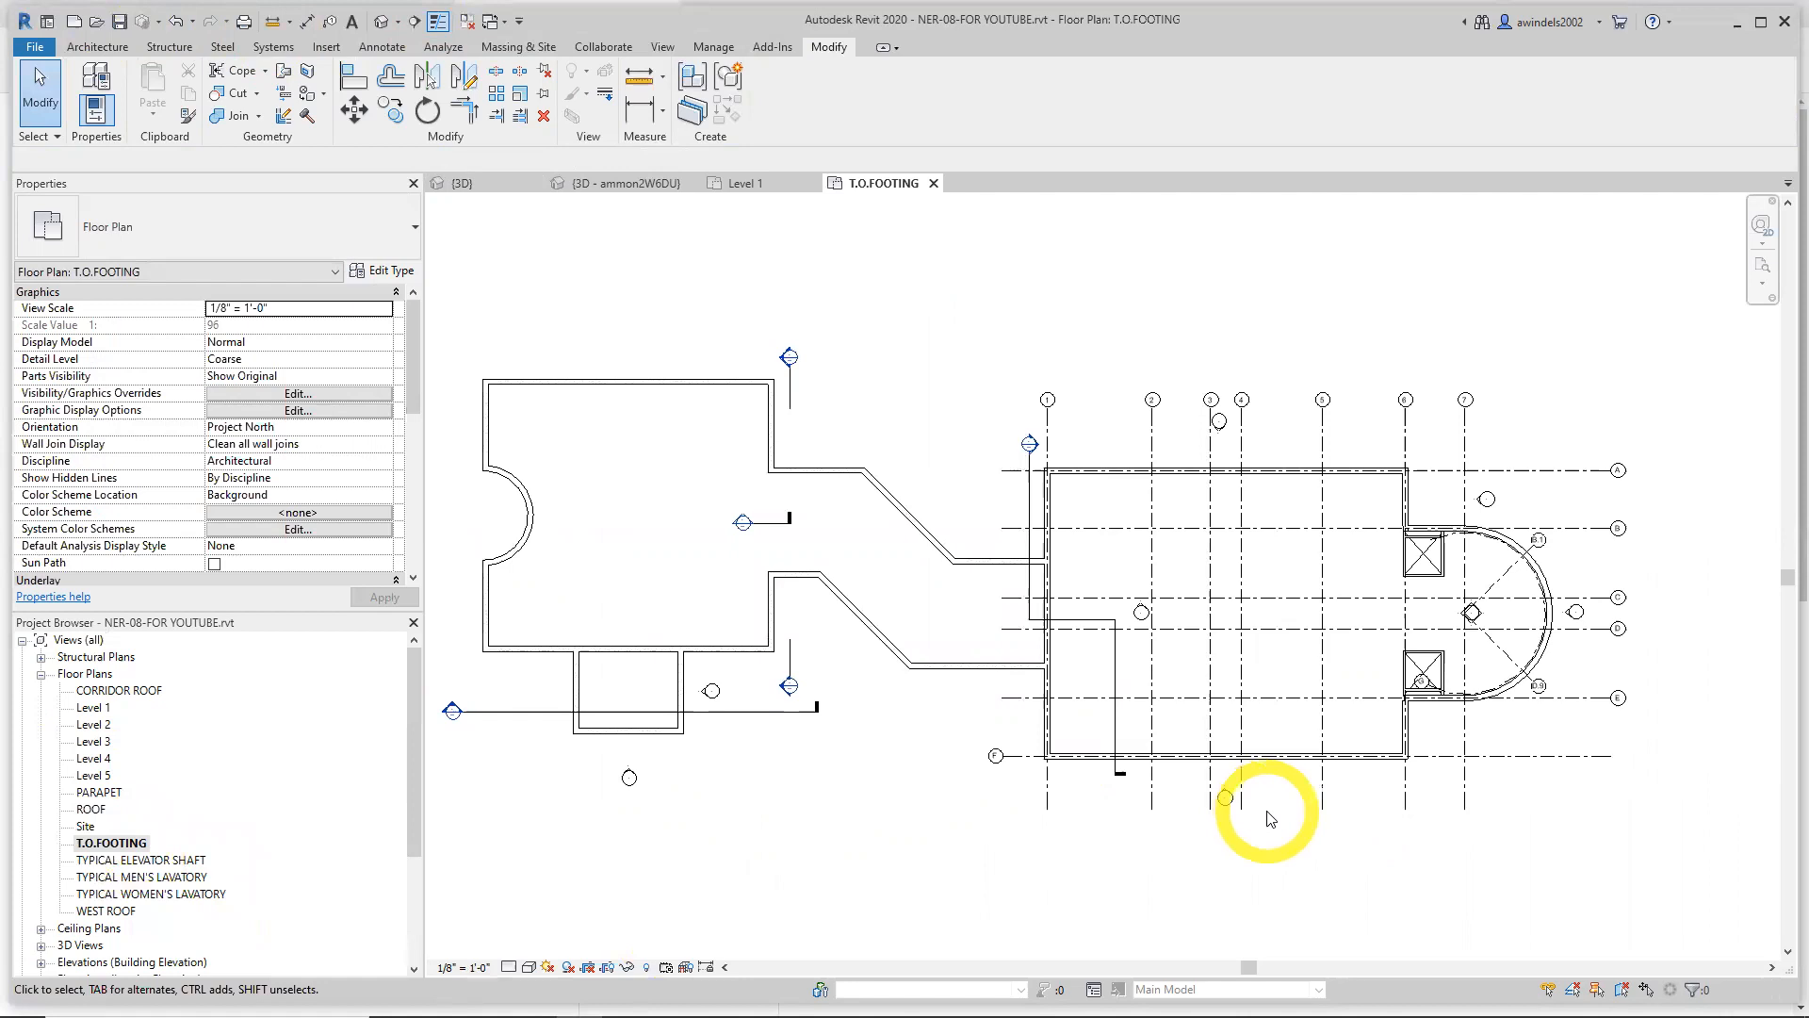
{"action": "left_click", "coordinate": [509, 967]}
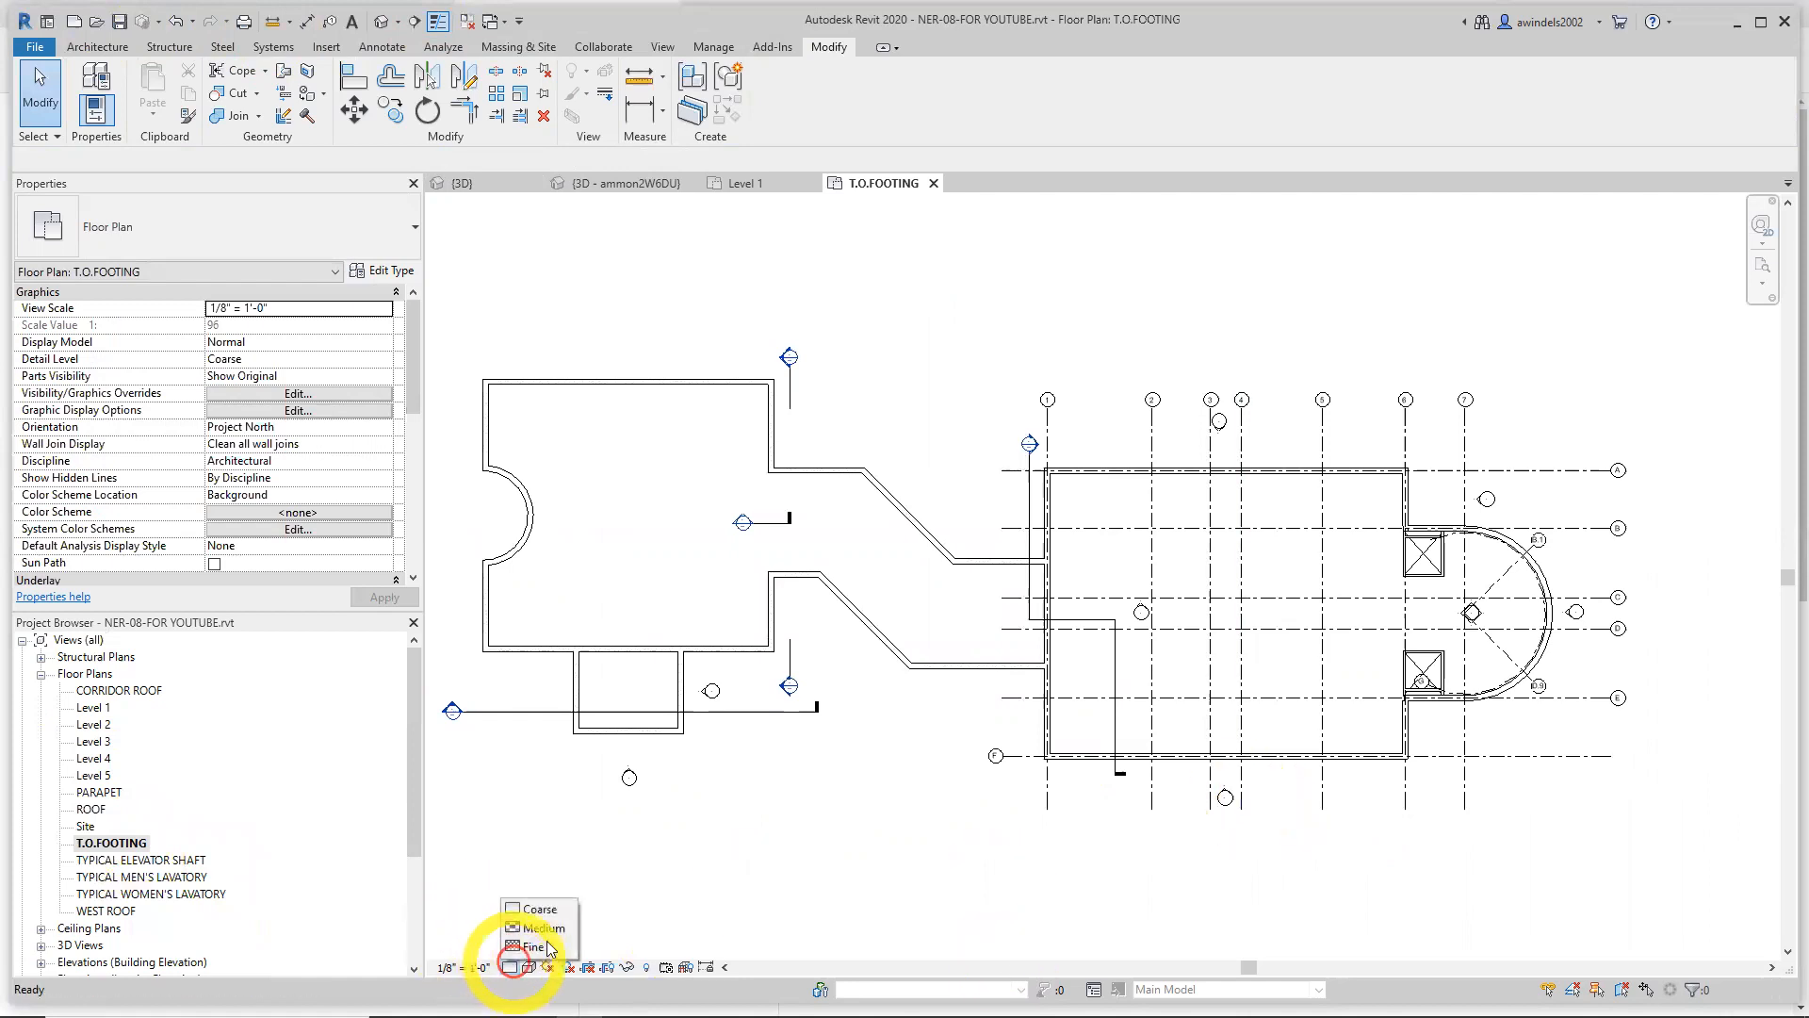
{"action": "left_click", "coordinate": [549, 948]}
Set both the primary range bottom and the view depth level to Unlimited in the T.O.FOOTING plan's view range
{"action": "left_click_drag", "start_coordinate": [411, 394], "coordinate": [417, 489]}
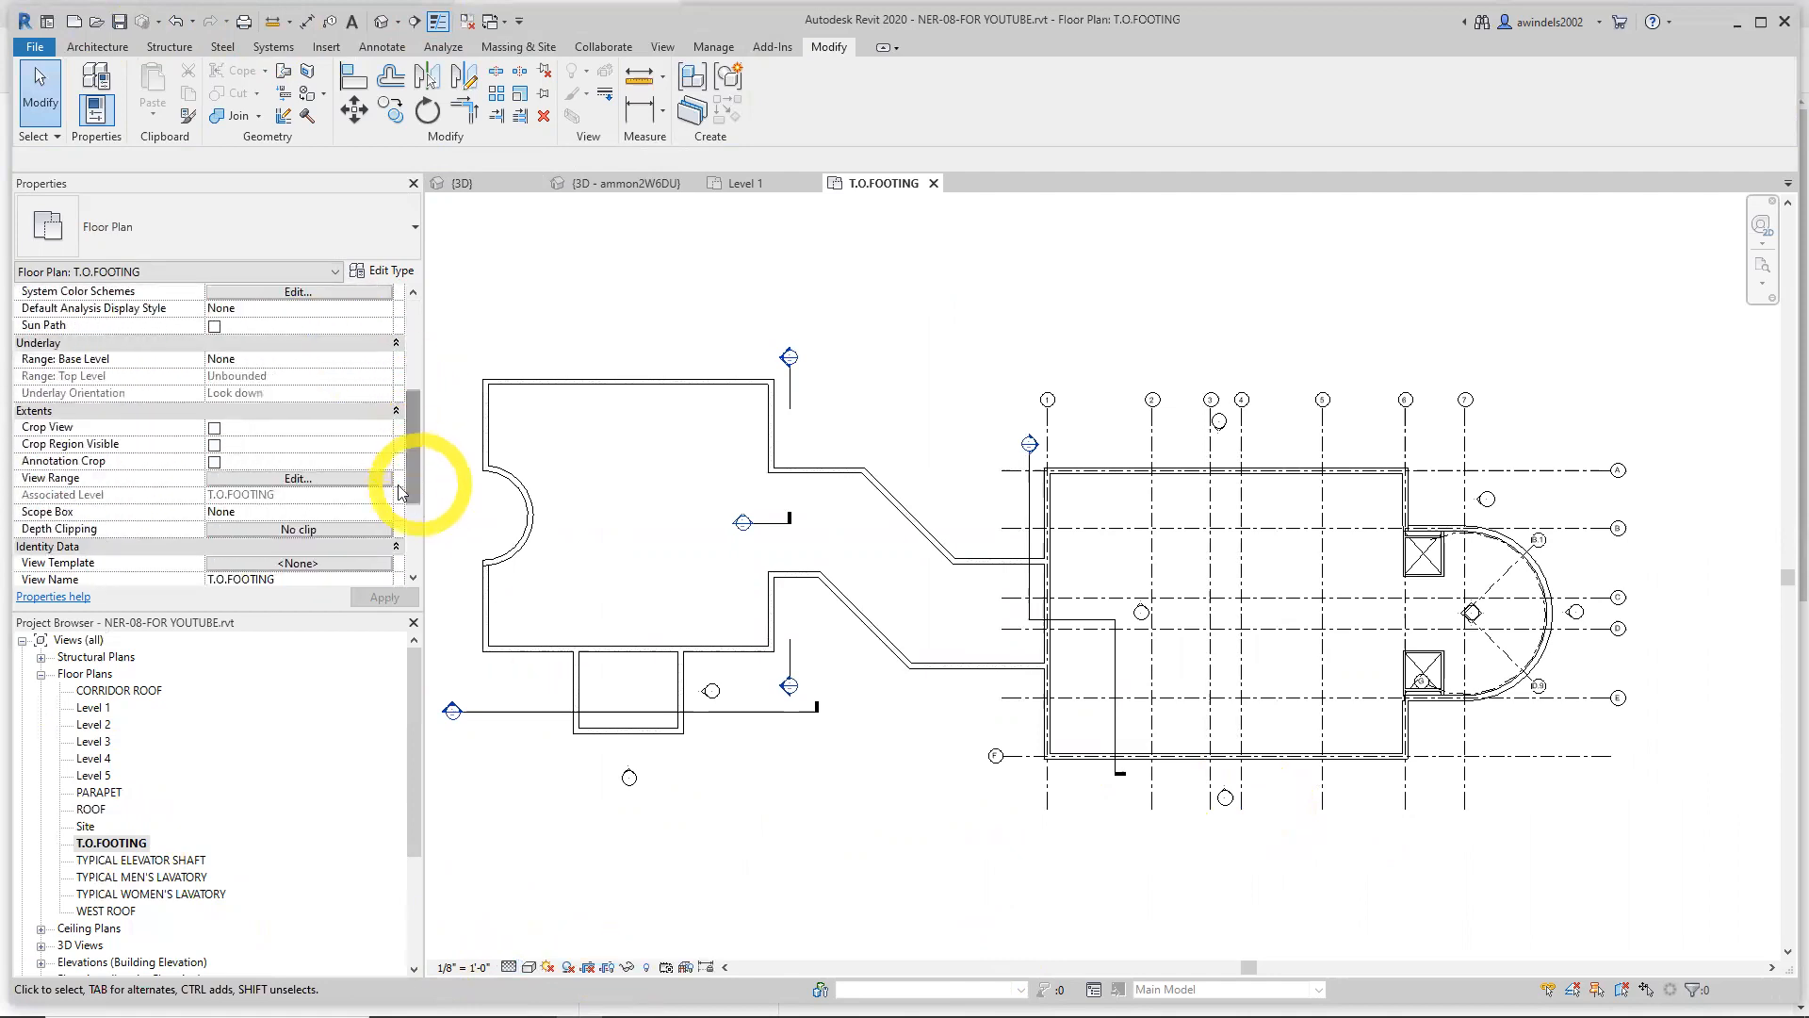
{"action": "left_click", "coordinate": [309, 482]}
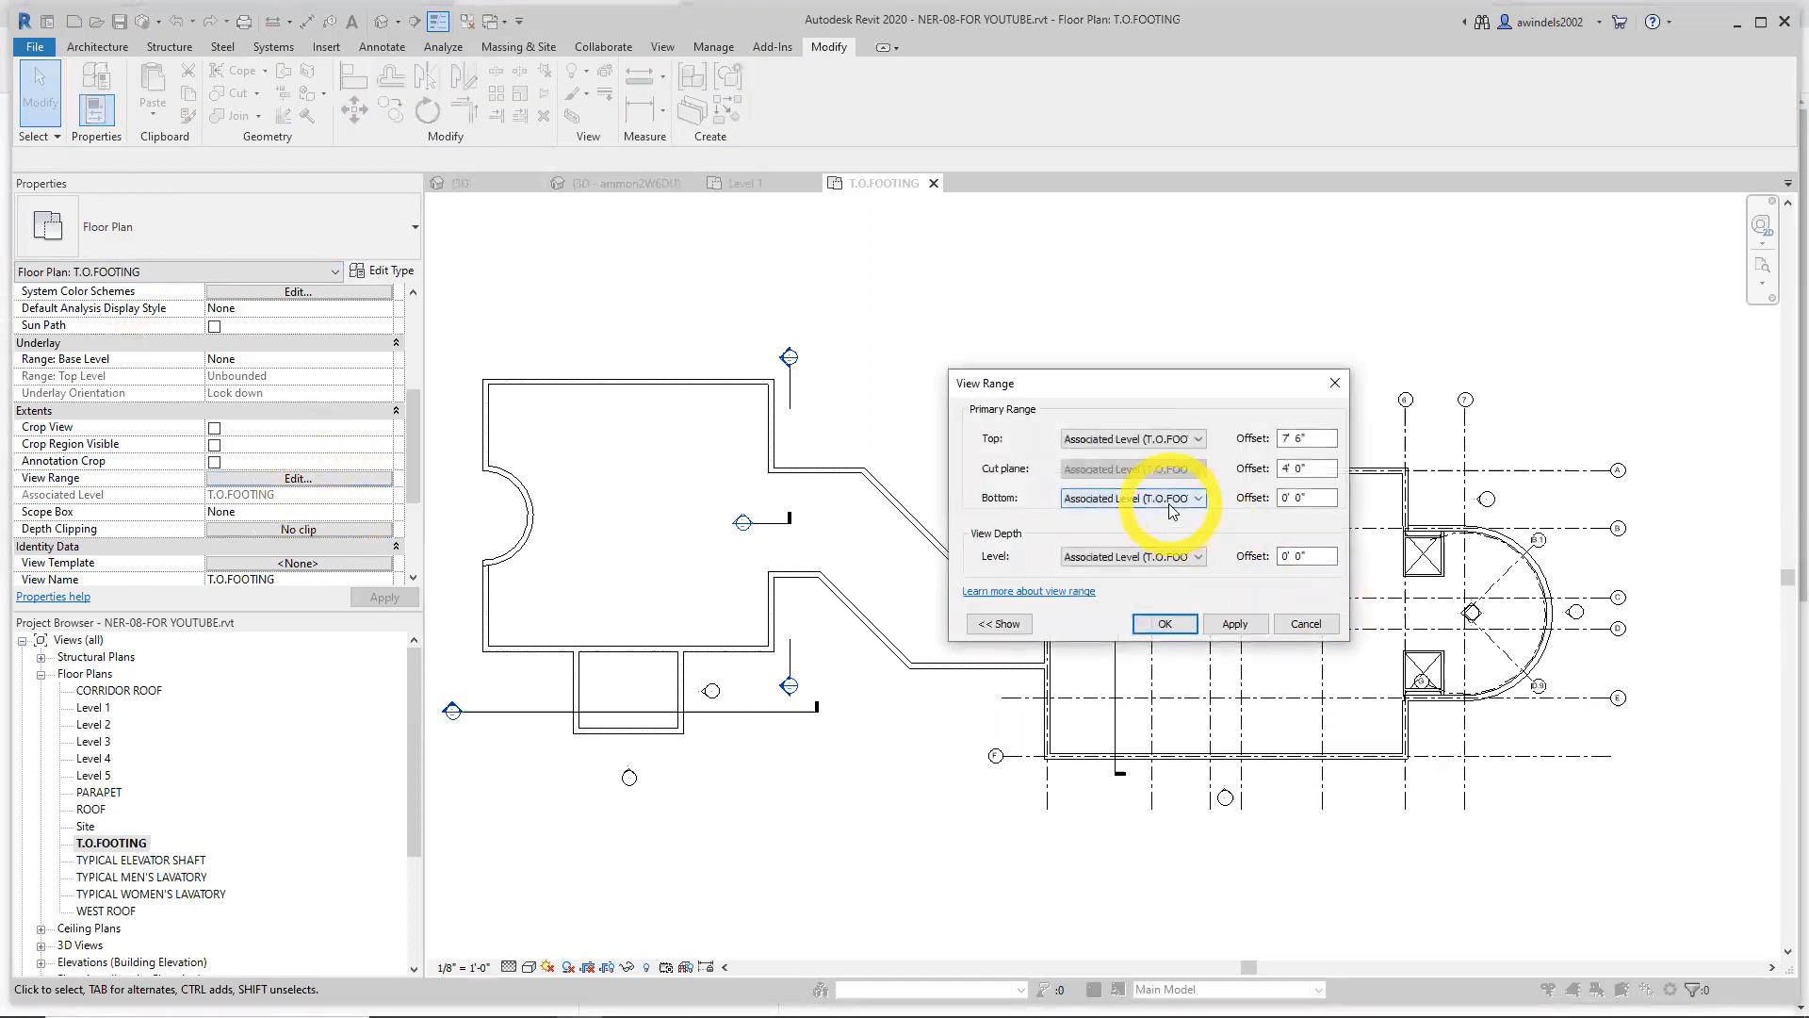
{"action": "left_click", "coordinate": [1171, 509]}
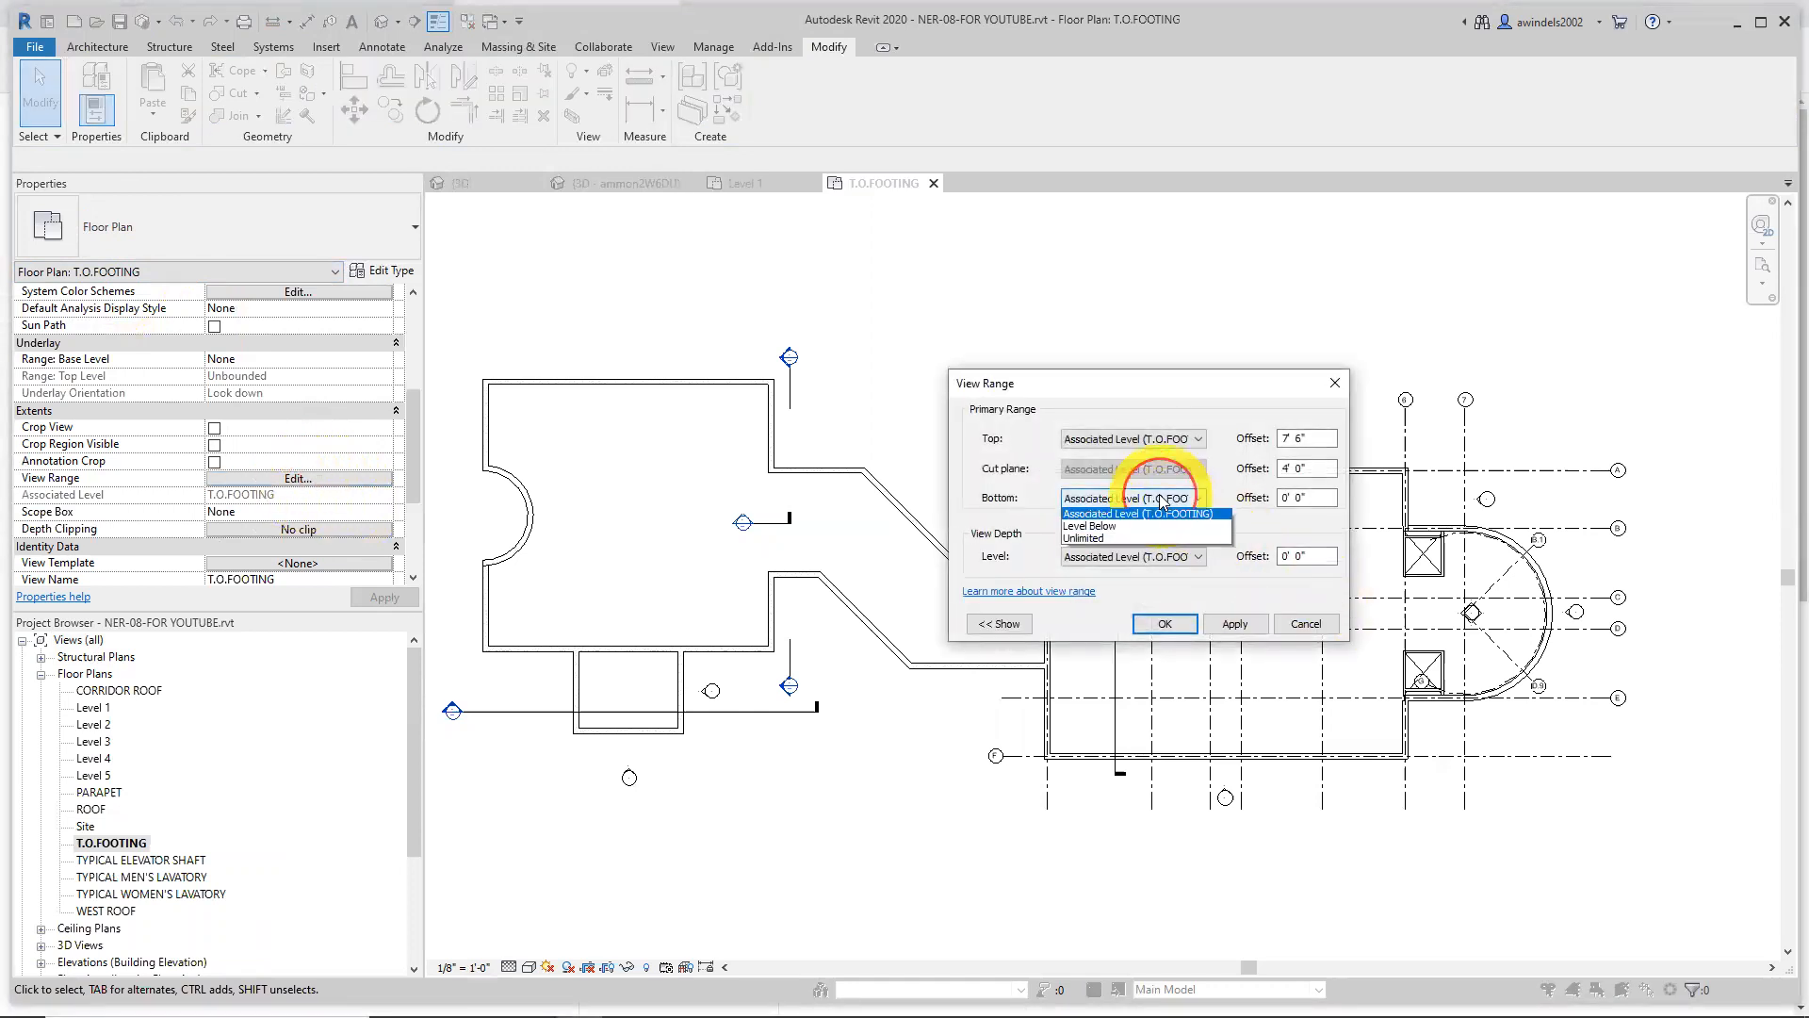
{"action": "left_click", "coordinate": [1158, 550]}
{"action": "left_click", "coordinate": [1157, 556]}
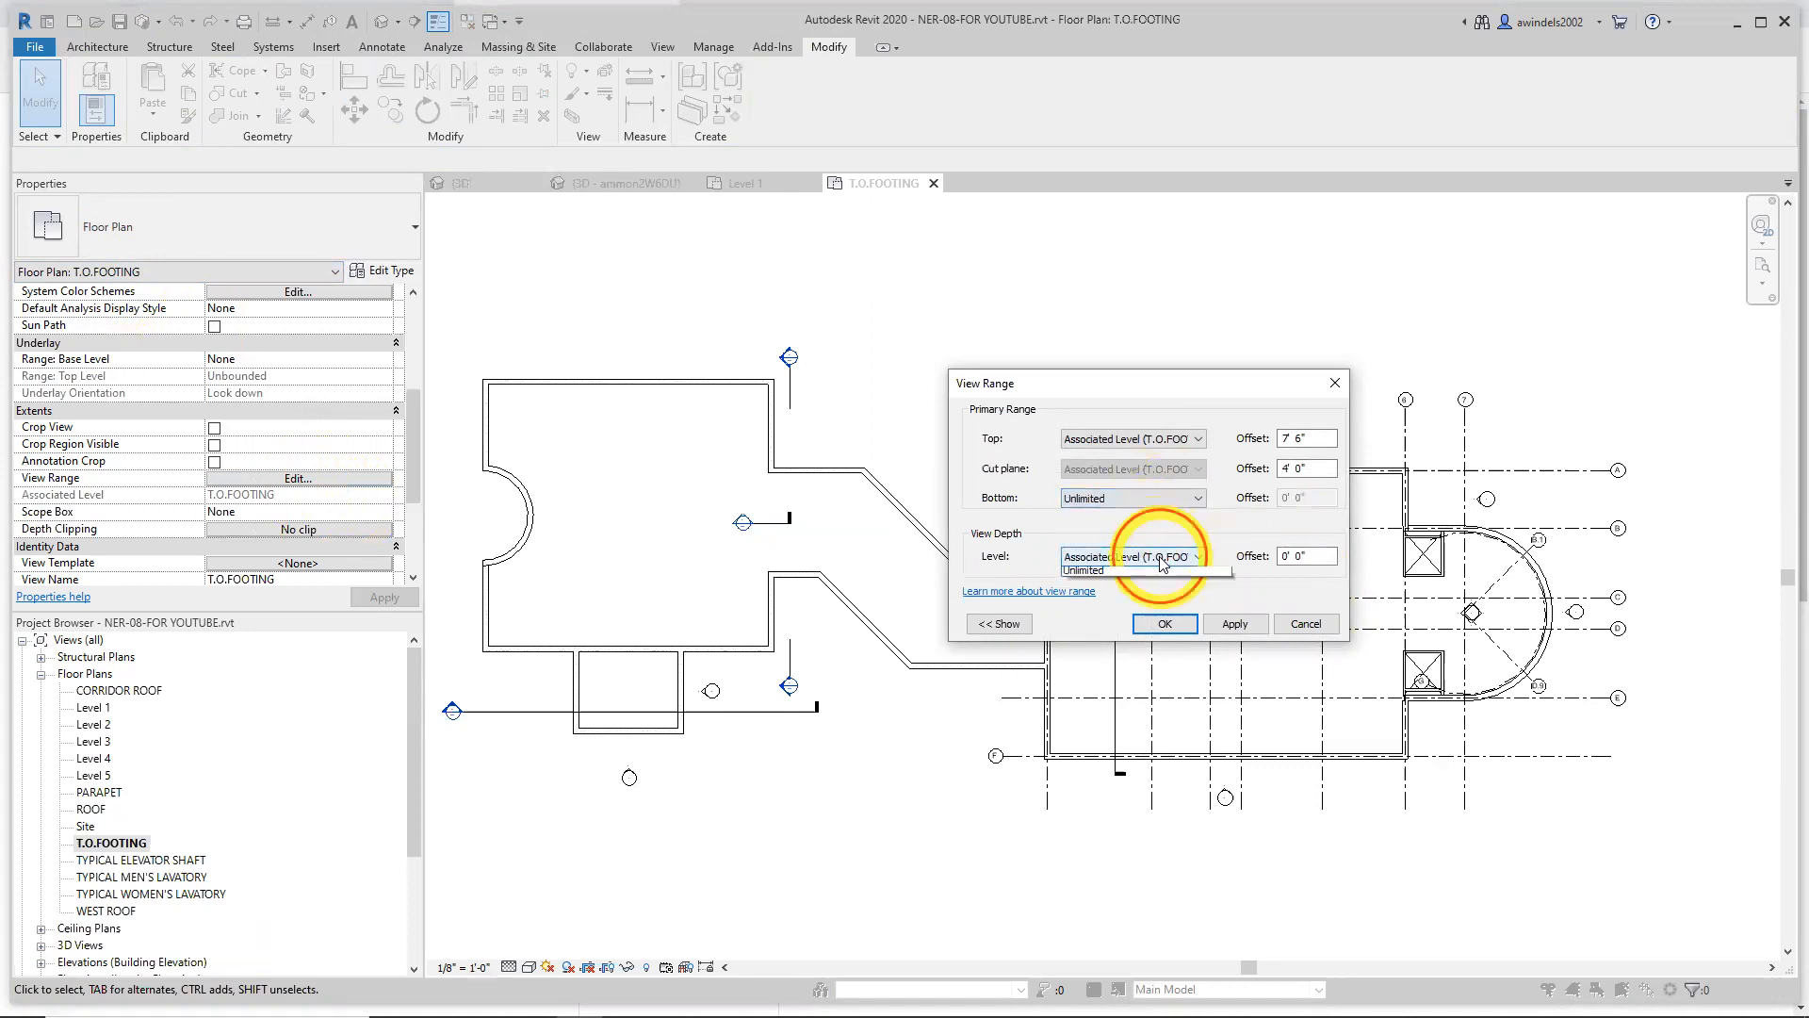
{"action": "left_click", "coordinate": [1168, 594]}
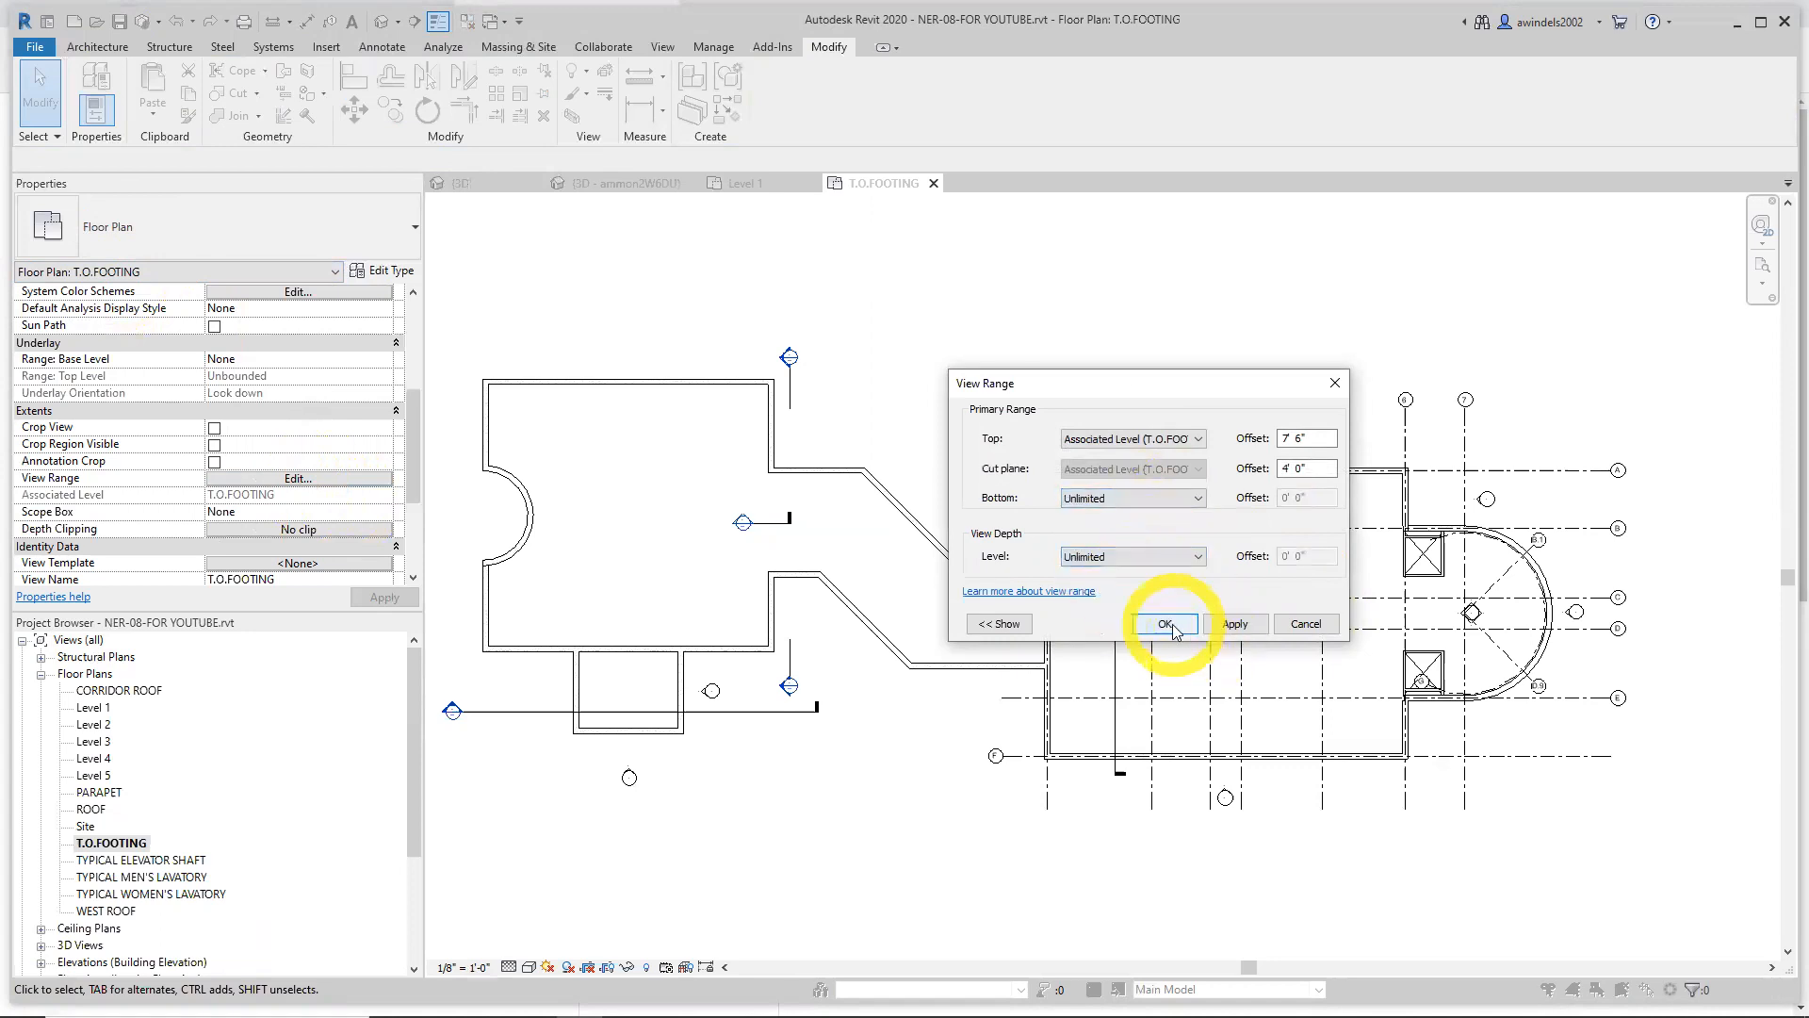
{"action": "left_click", "coordinate": [1183, 629]}
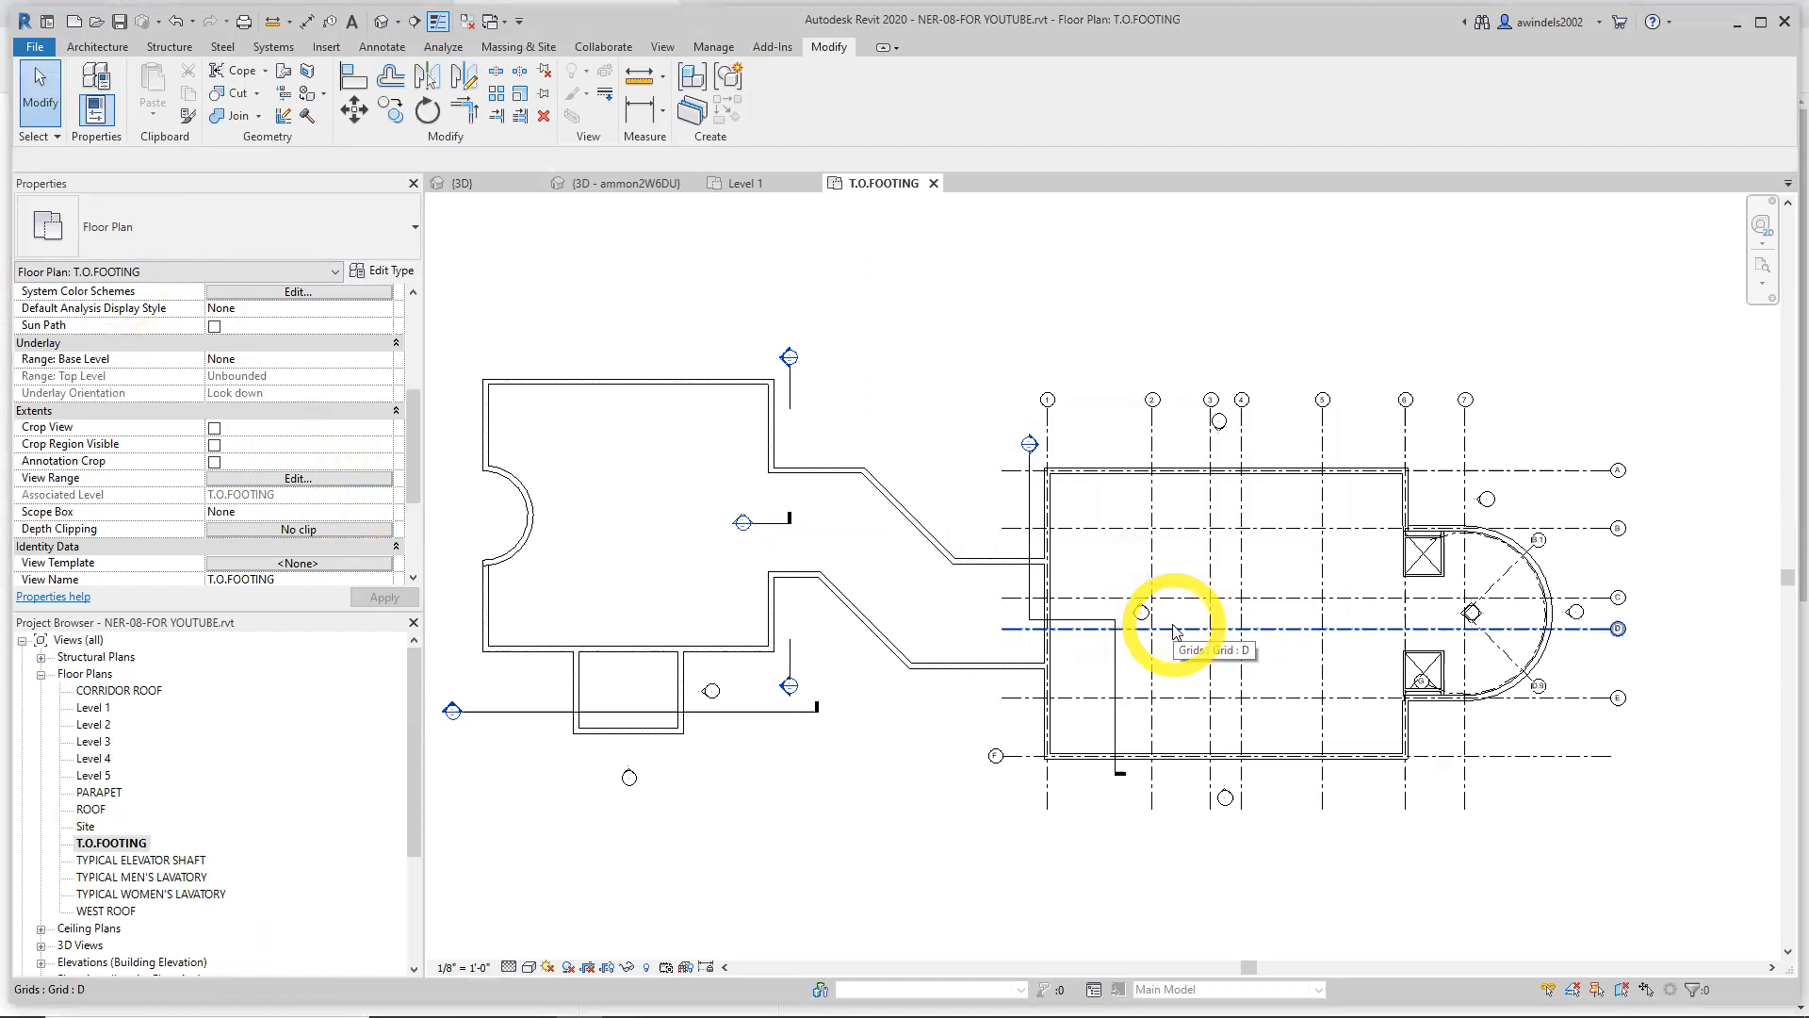
Start placing a wall foundation with the Bearing Footing - 36" x 12" type
{"action": "left_click", "coordinate": [168, 49]}
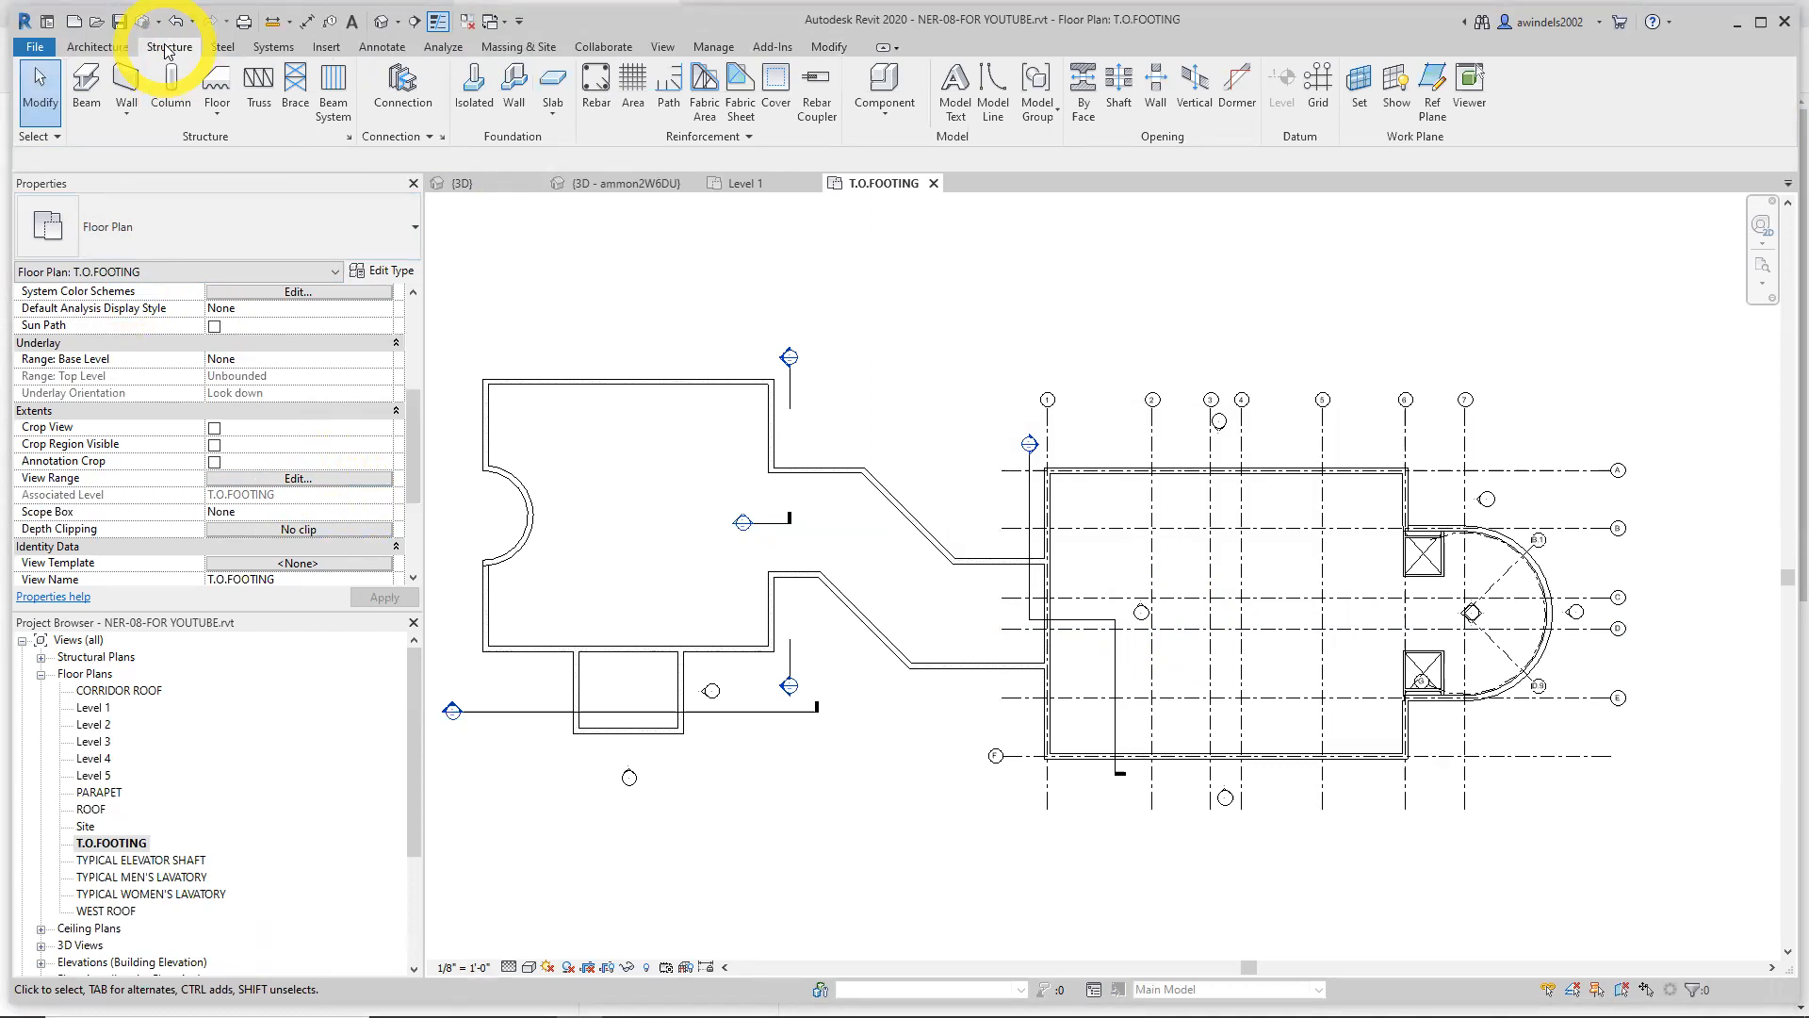
{"action": "left_click", "coordinate": [525, 111]}
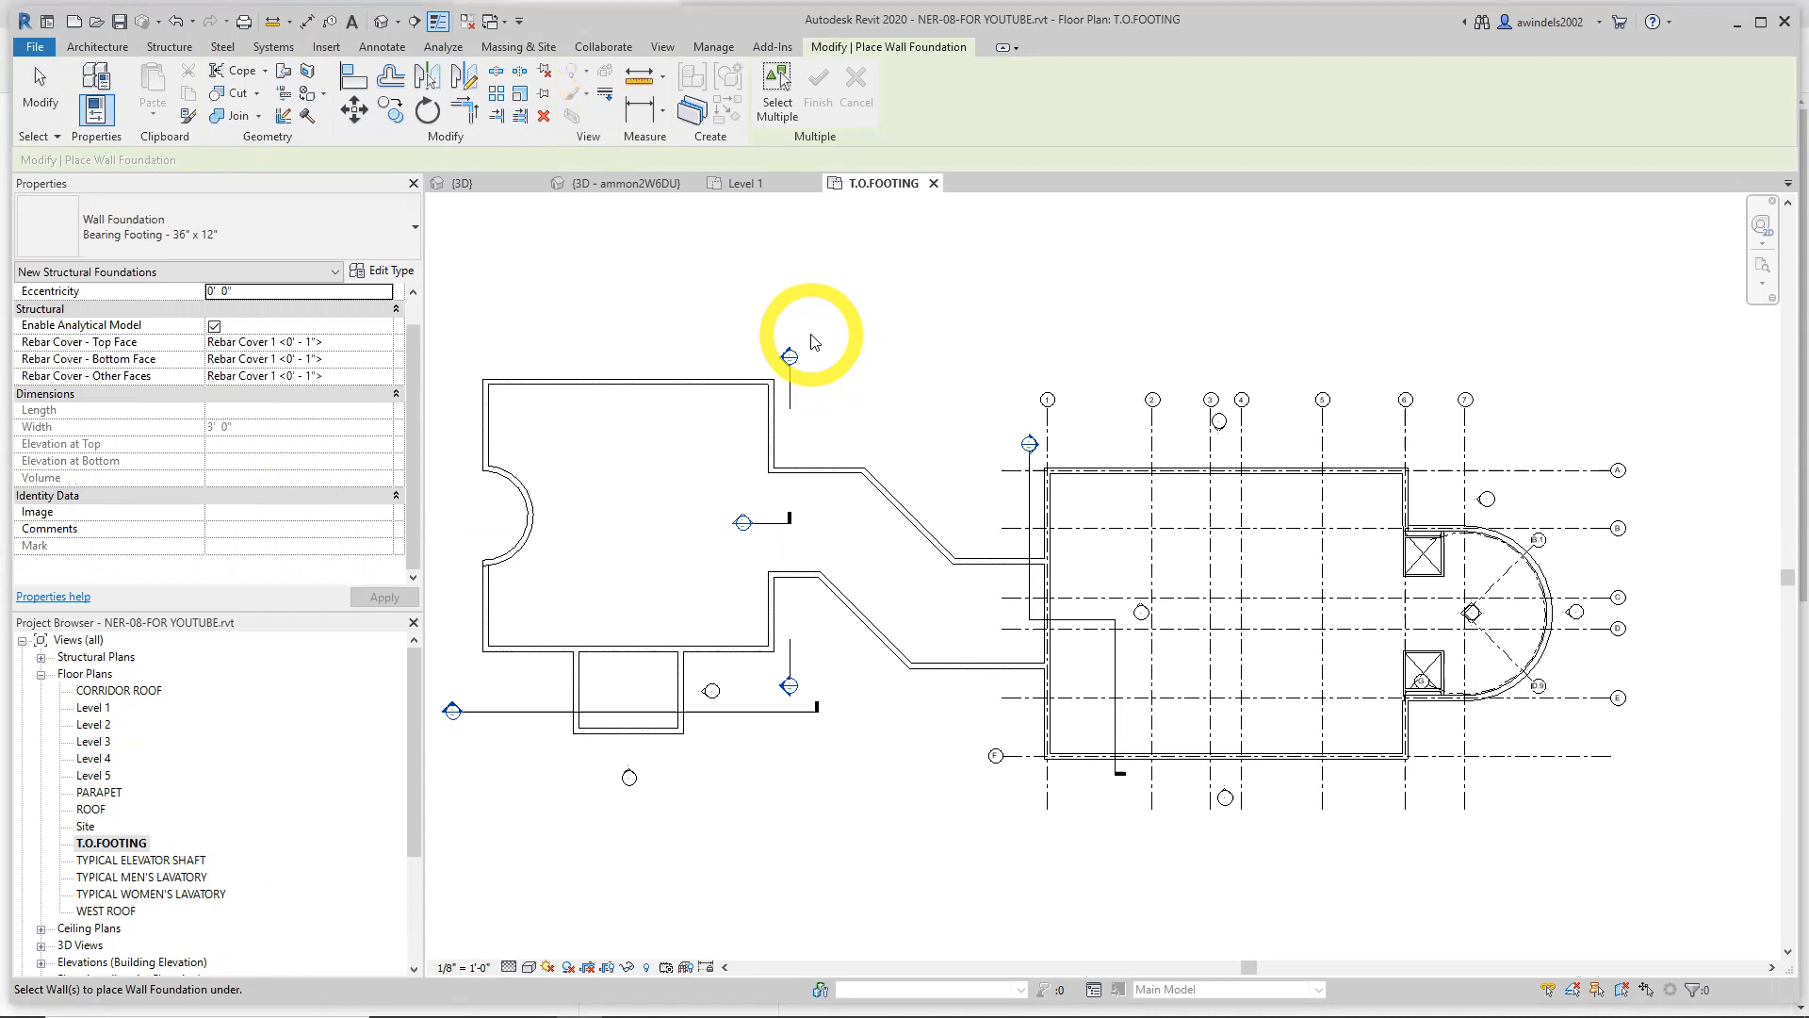
{"action": "middle_click_drag", "start_coordinate": [815, 341], "coordinate": [825, 363]}
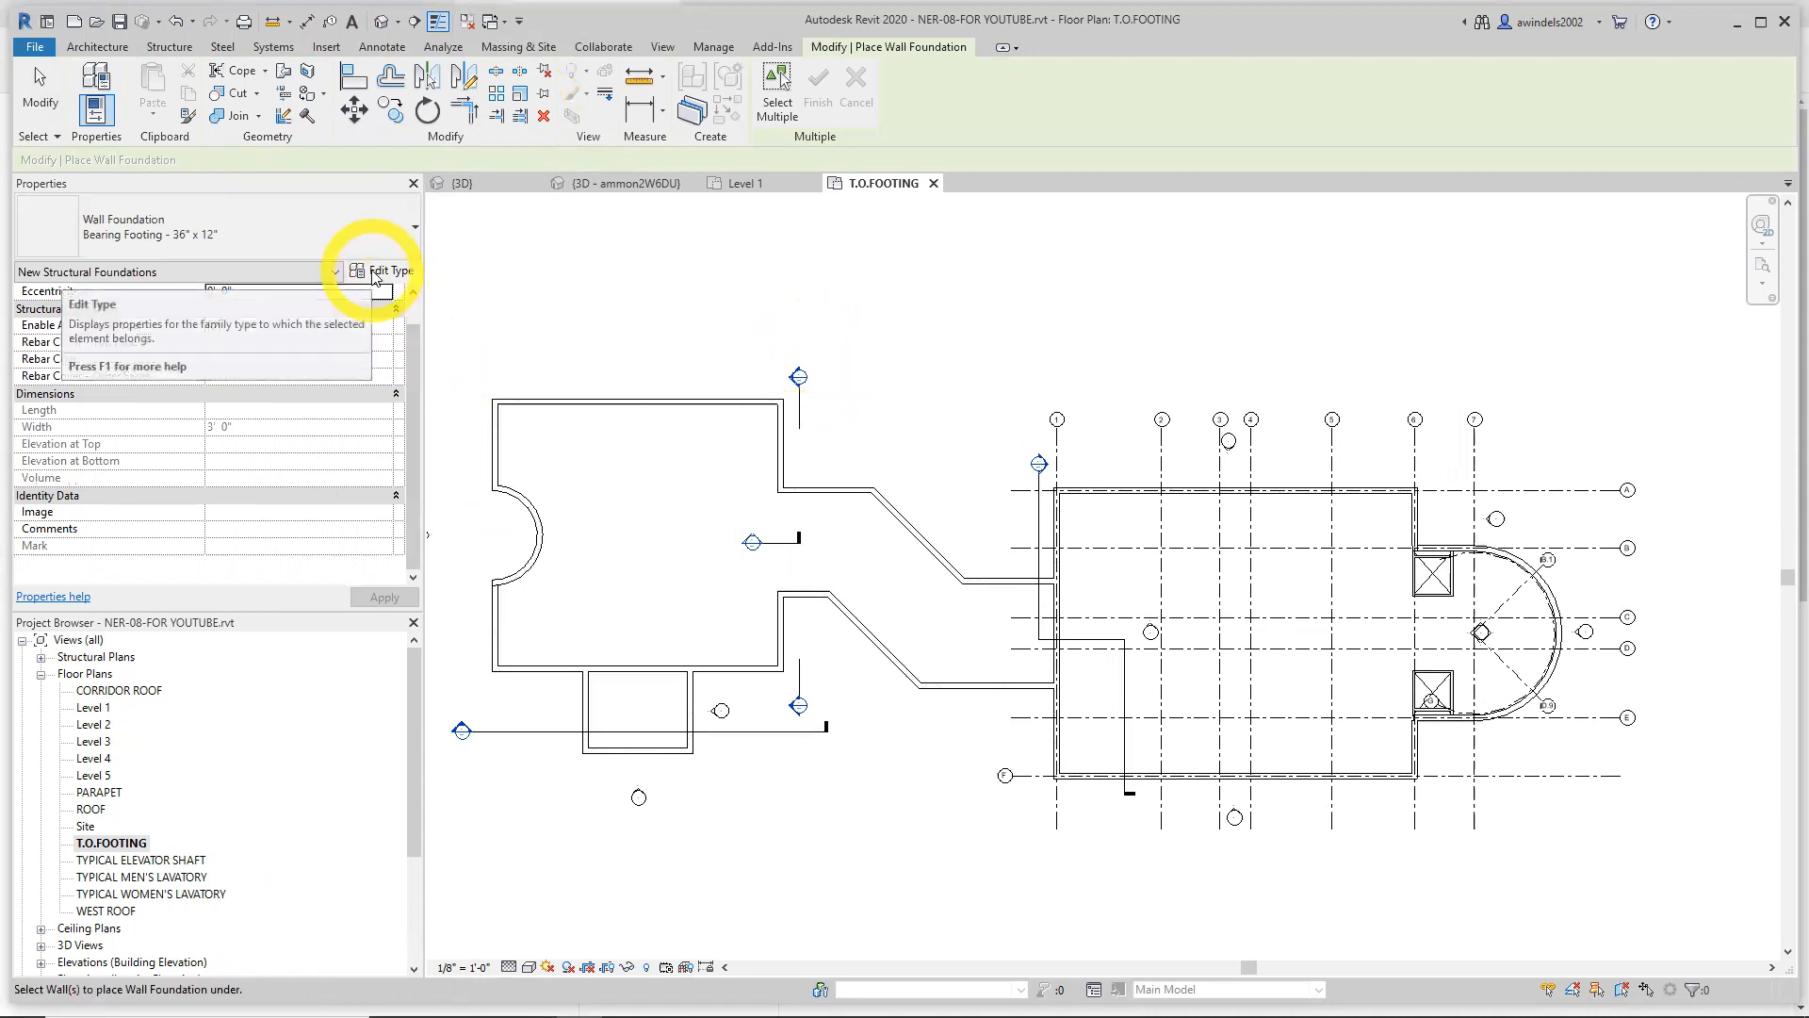
{"action": "left_click", "coordinate": [221, 226]}
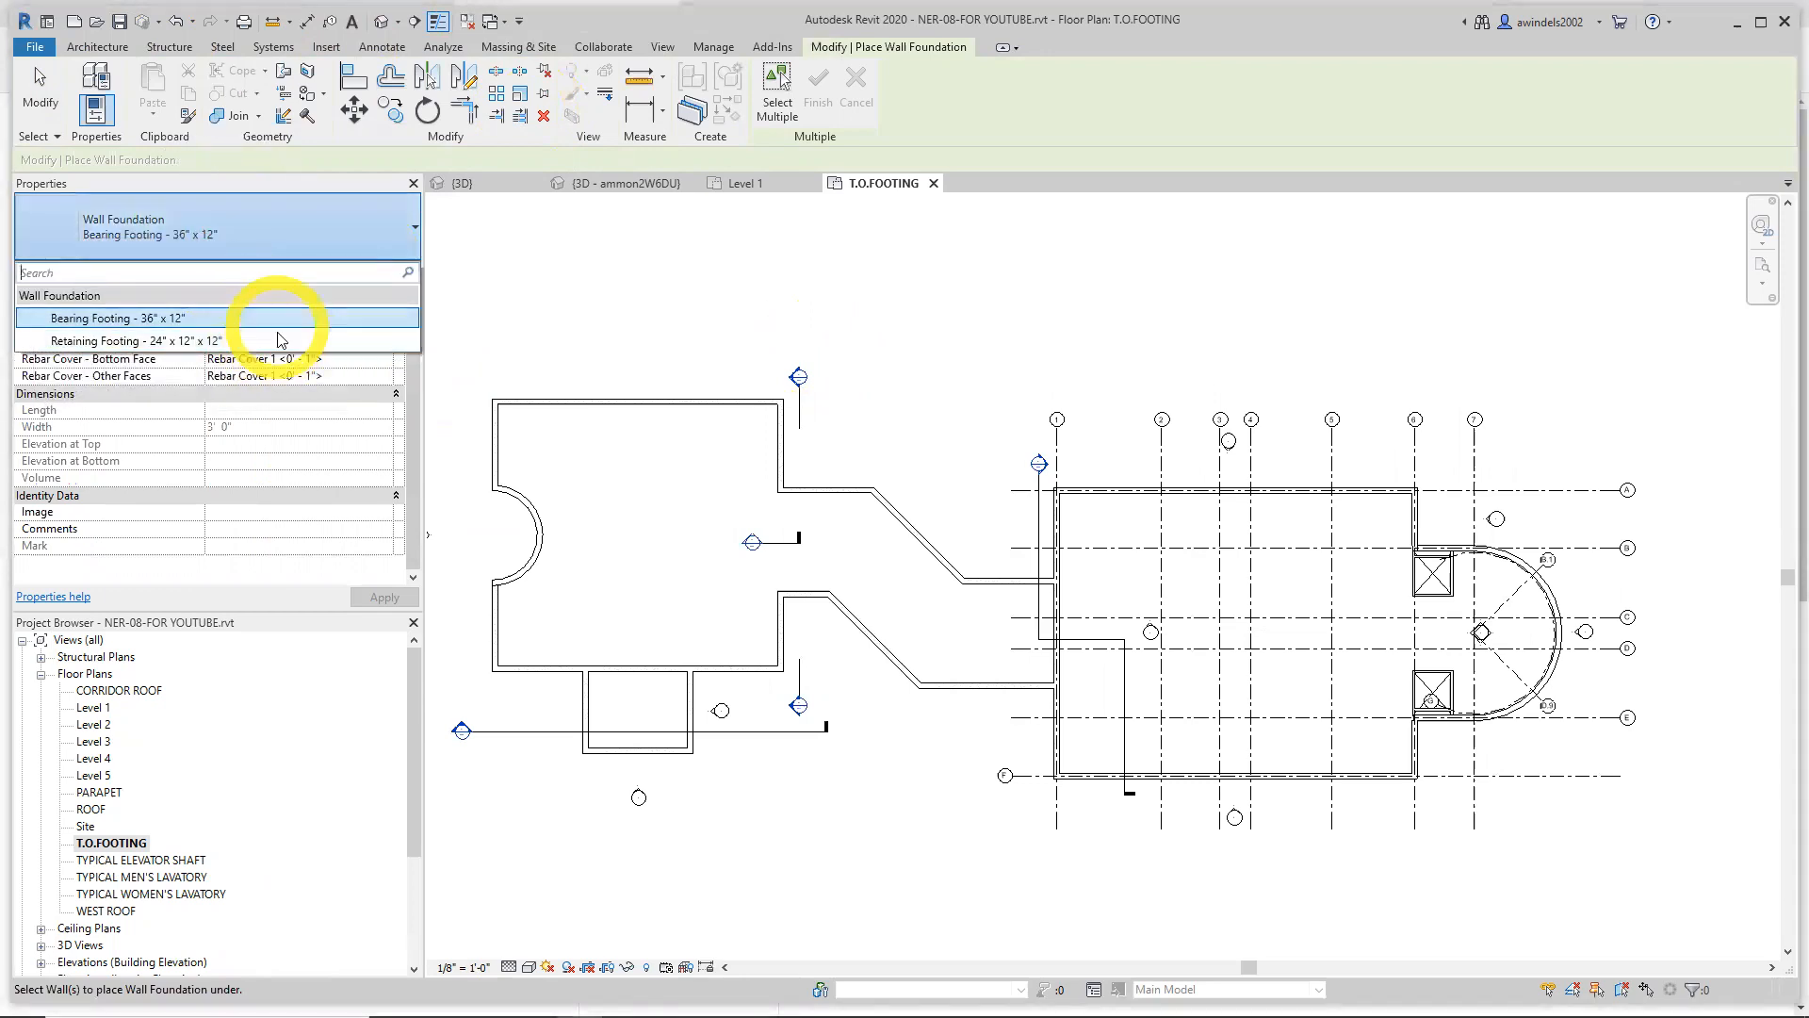
{"action": "left_click", "coordinate": [355, 318]}
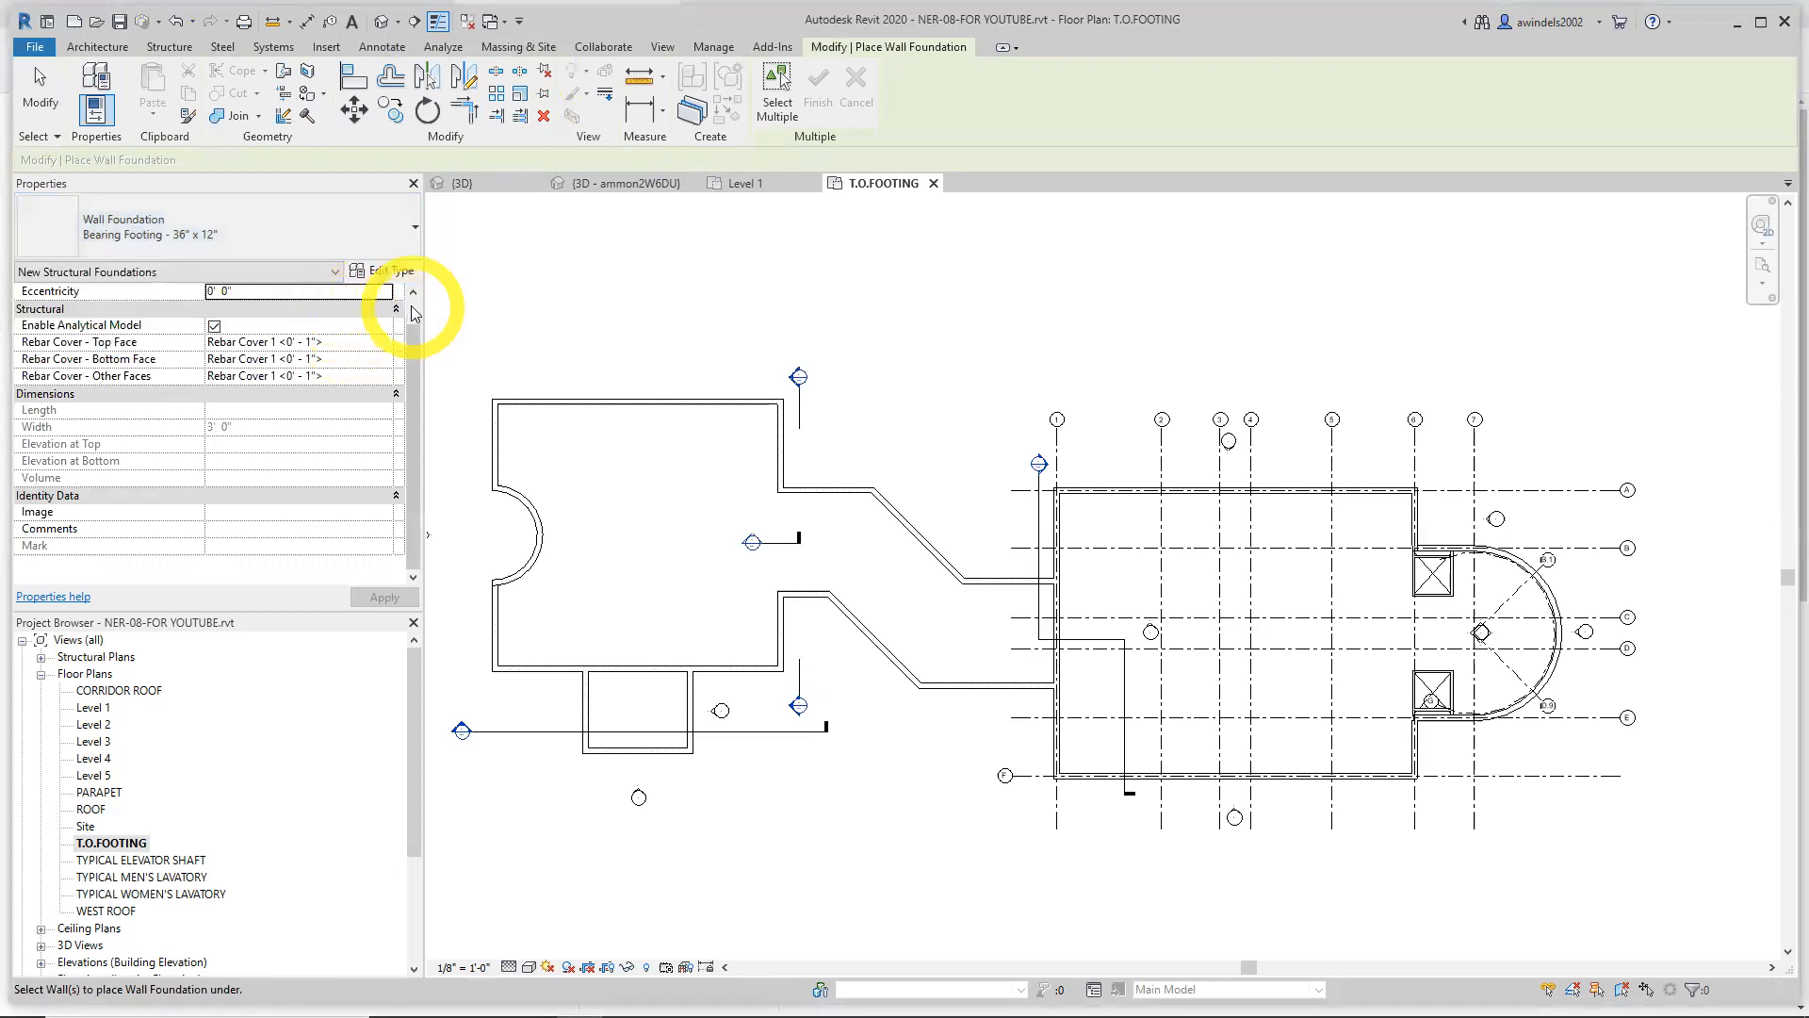
Duplicate the 36" x 12" bearing footing type and name the copy Bearing Footing - 30" x 12"
{"action": "left_click", "coordinate": [390, 274]}
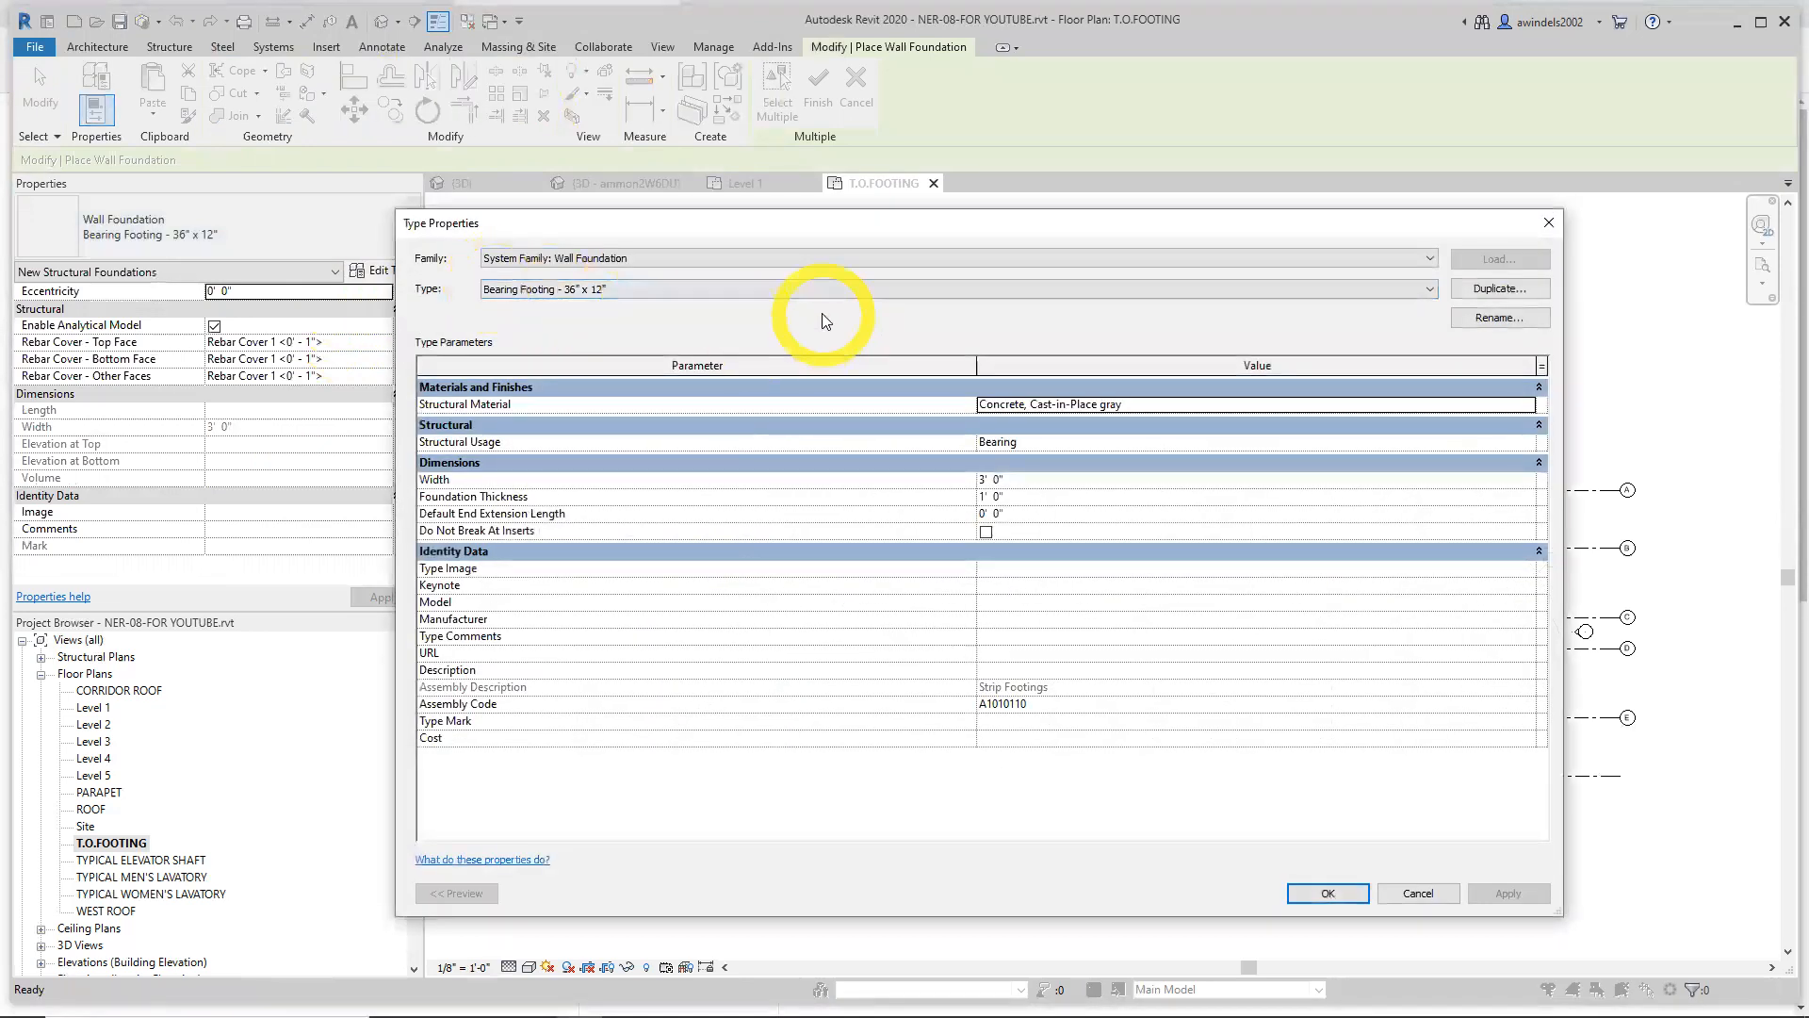
{"action": "left_click", "coordinate": [1499, 288]}
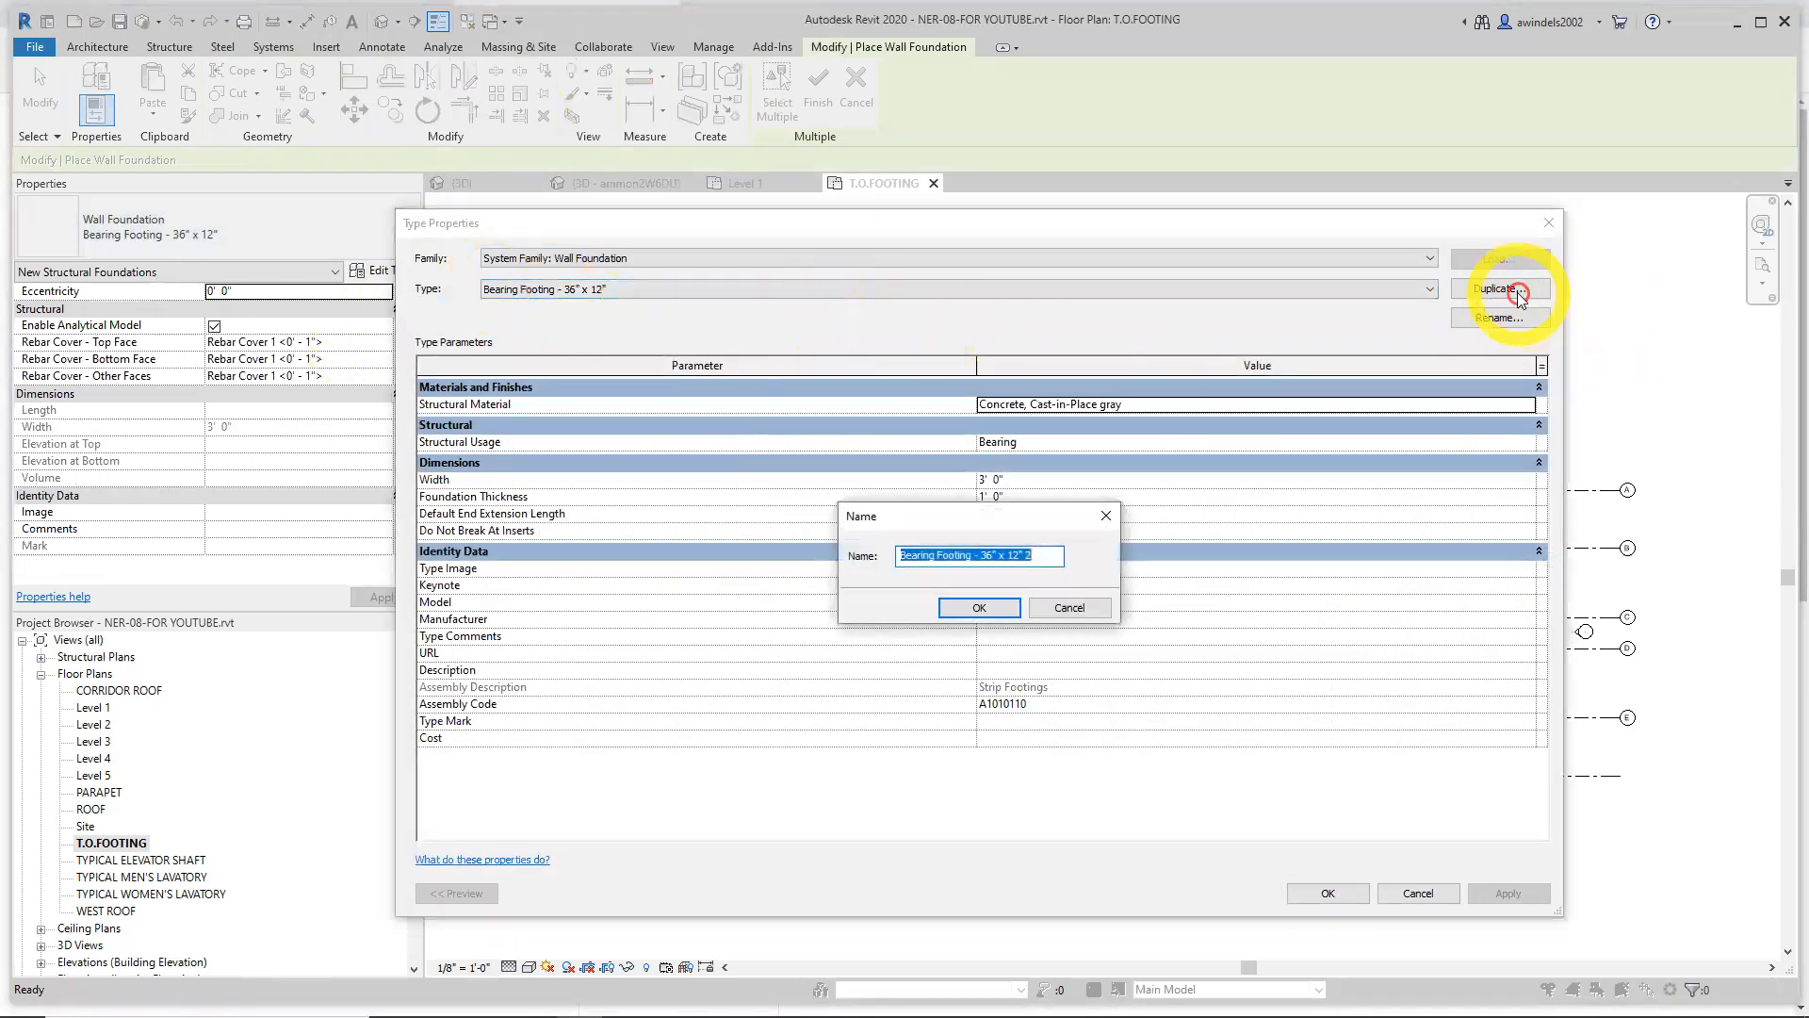
{"action": "left_click", "coordinate": [1048, 556]}
{"action": "key", "text": "BackSpace"}
{"action": "key", "text": "BackSpace"}
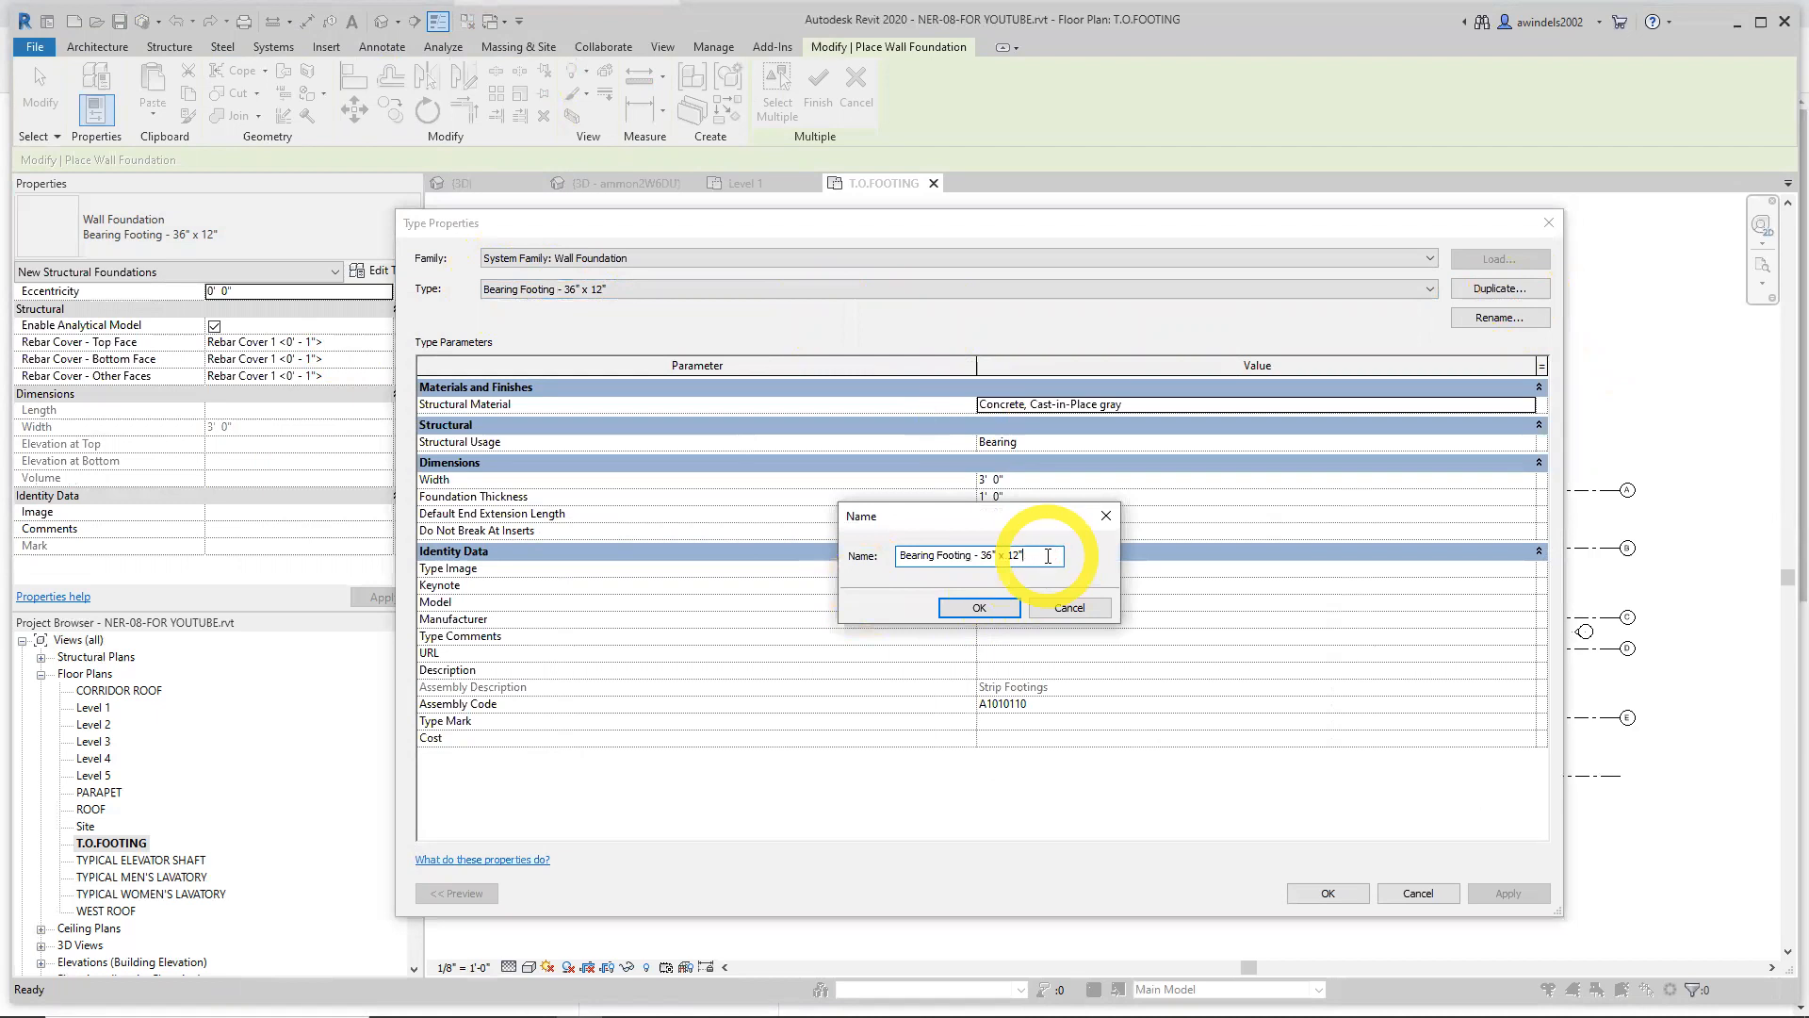
{"action": "key", "text": "BackSpace"}
{"action": "type", "text": "2"}
{"action": "key", "text": "BackSpace"}
{"action": "type", "text": "0"}
{"action": "left_click", "coordinate": [994, 608]}
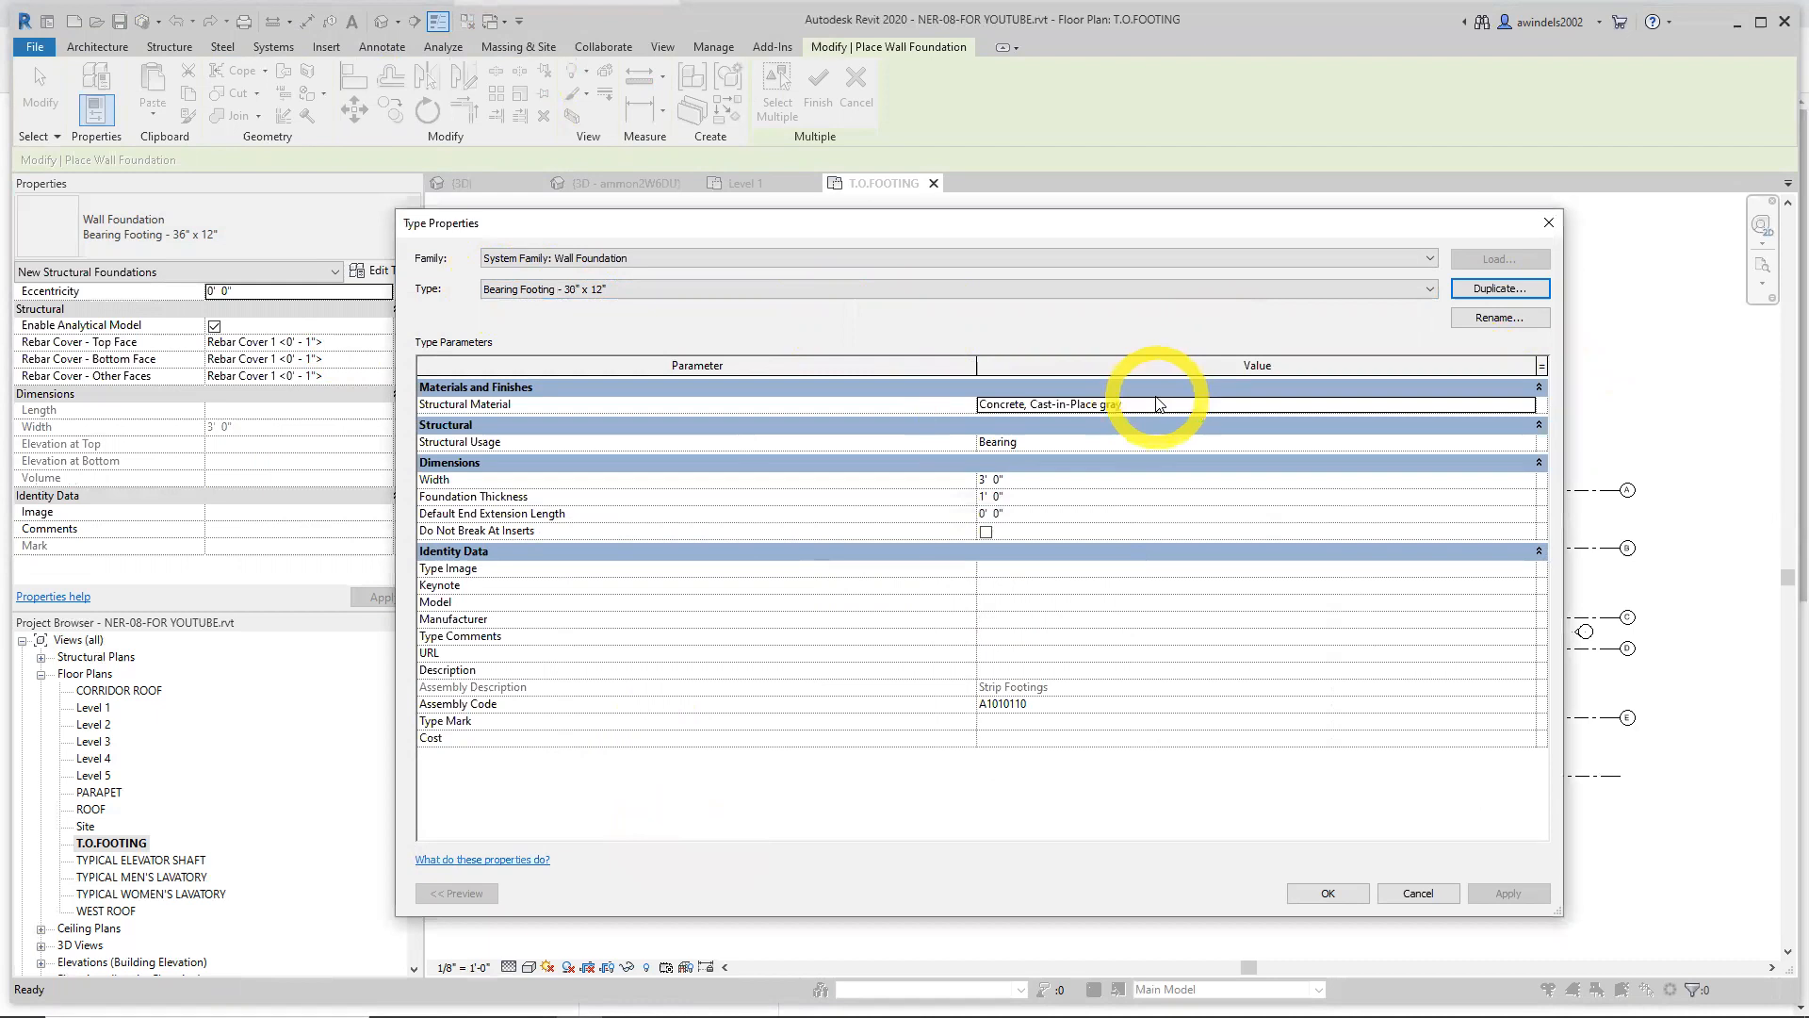
Set the new bearing footing type's width to 2' 6" and make the 30" x 12" type current for placement
{"action": "left_click", "coordinate": [1072, 479]}
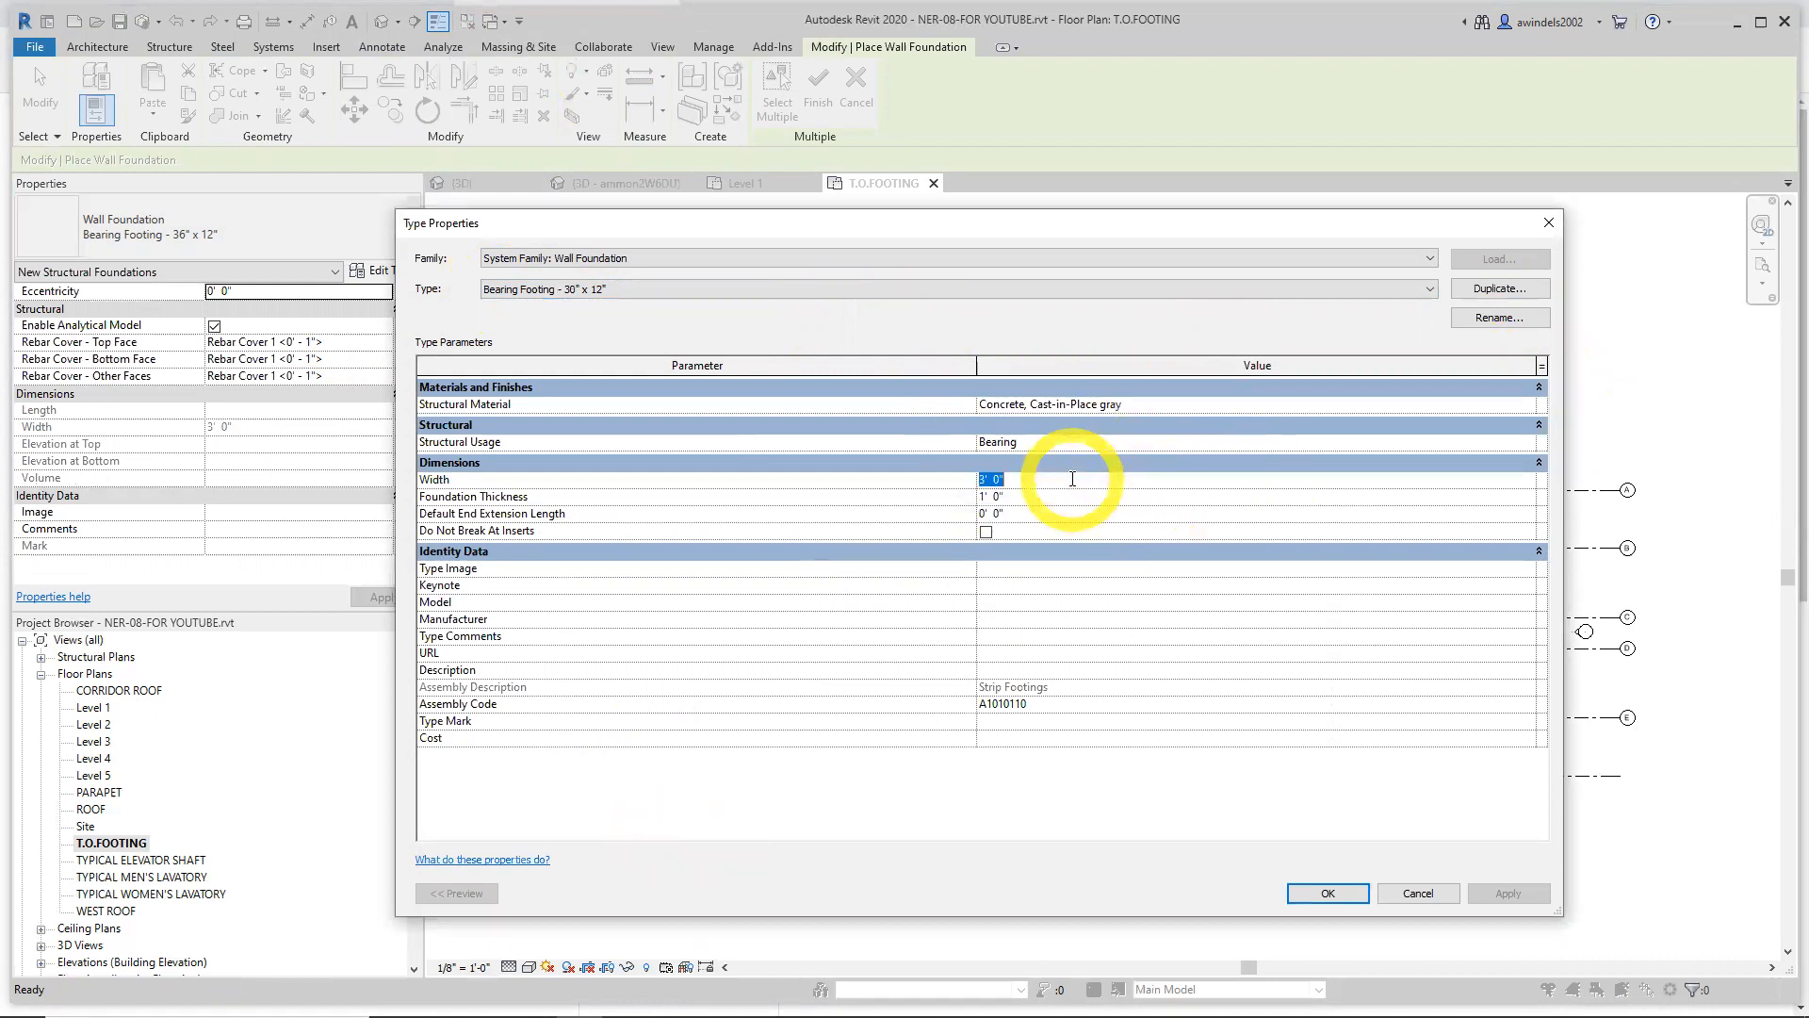
{"action": "type", "text": "2' 6"}
{"action": "key", "text": "Return"}
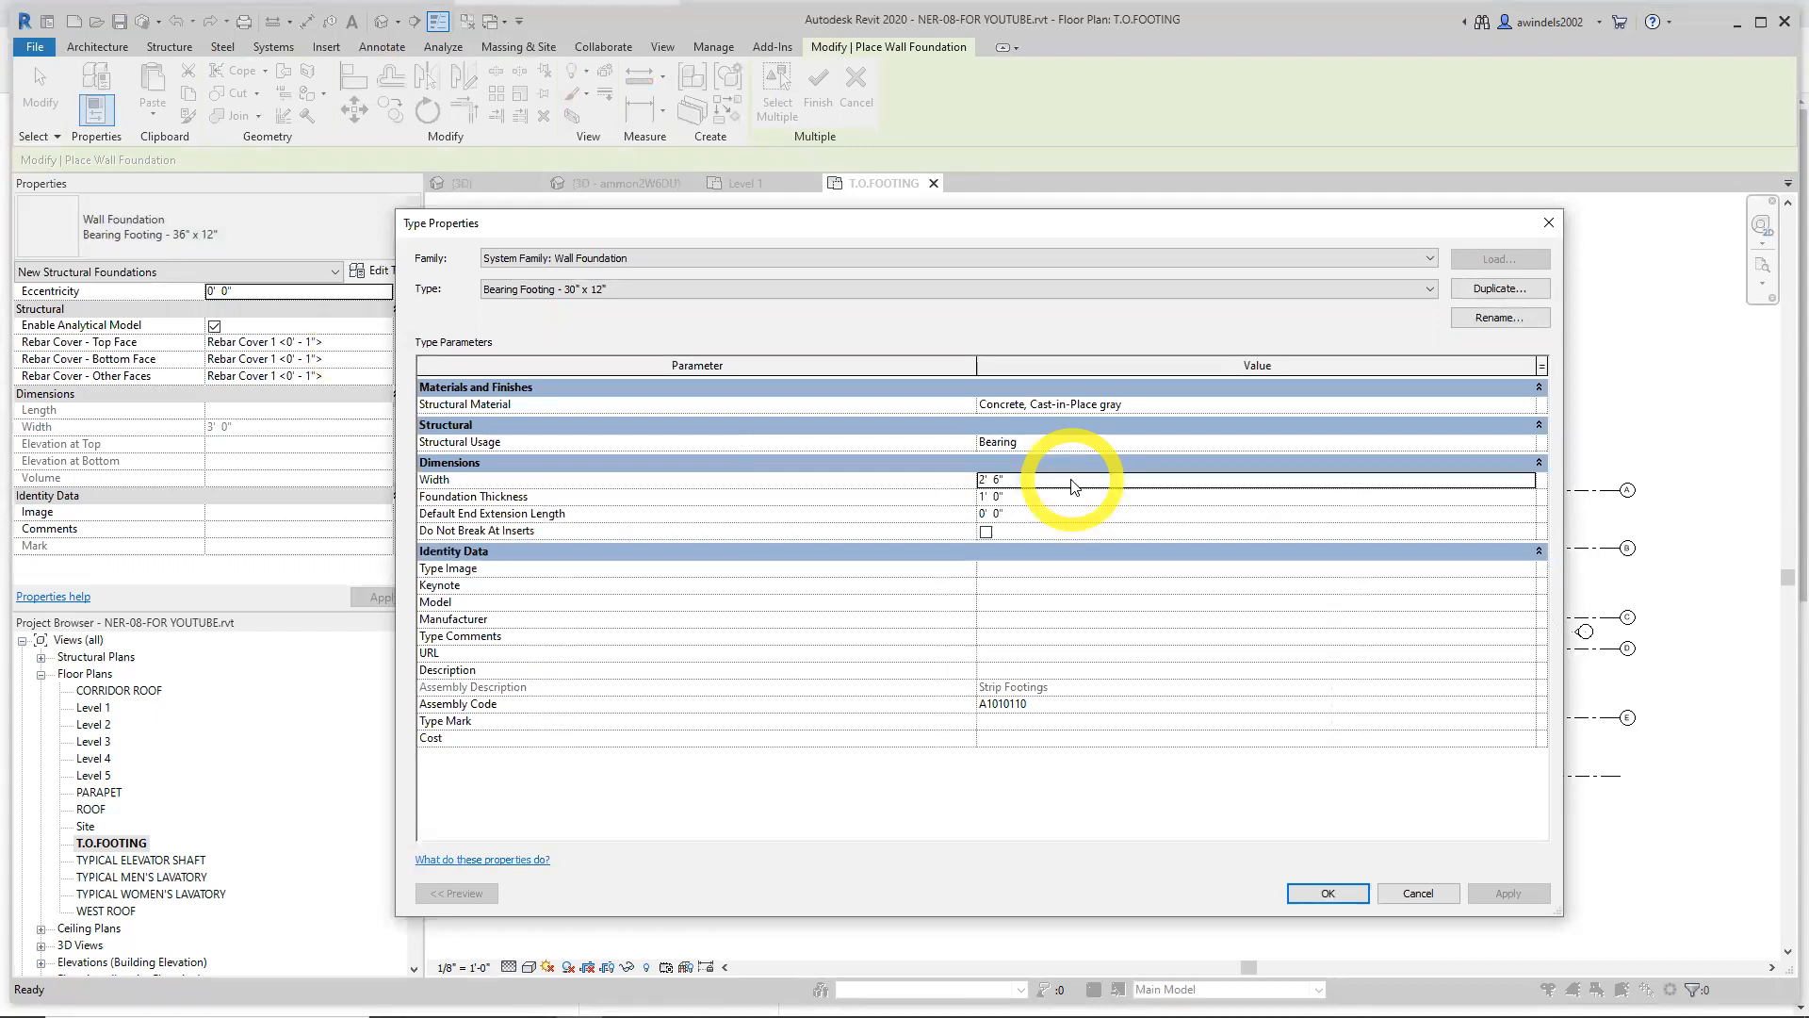
{"action": "left_click", "coordinate": [1056, 496]}
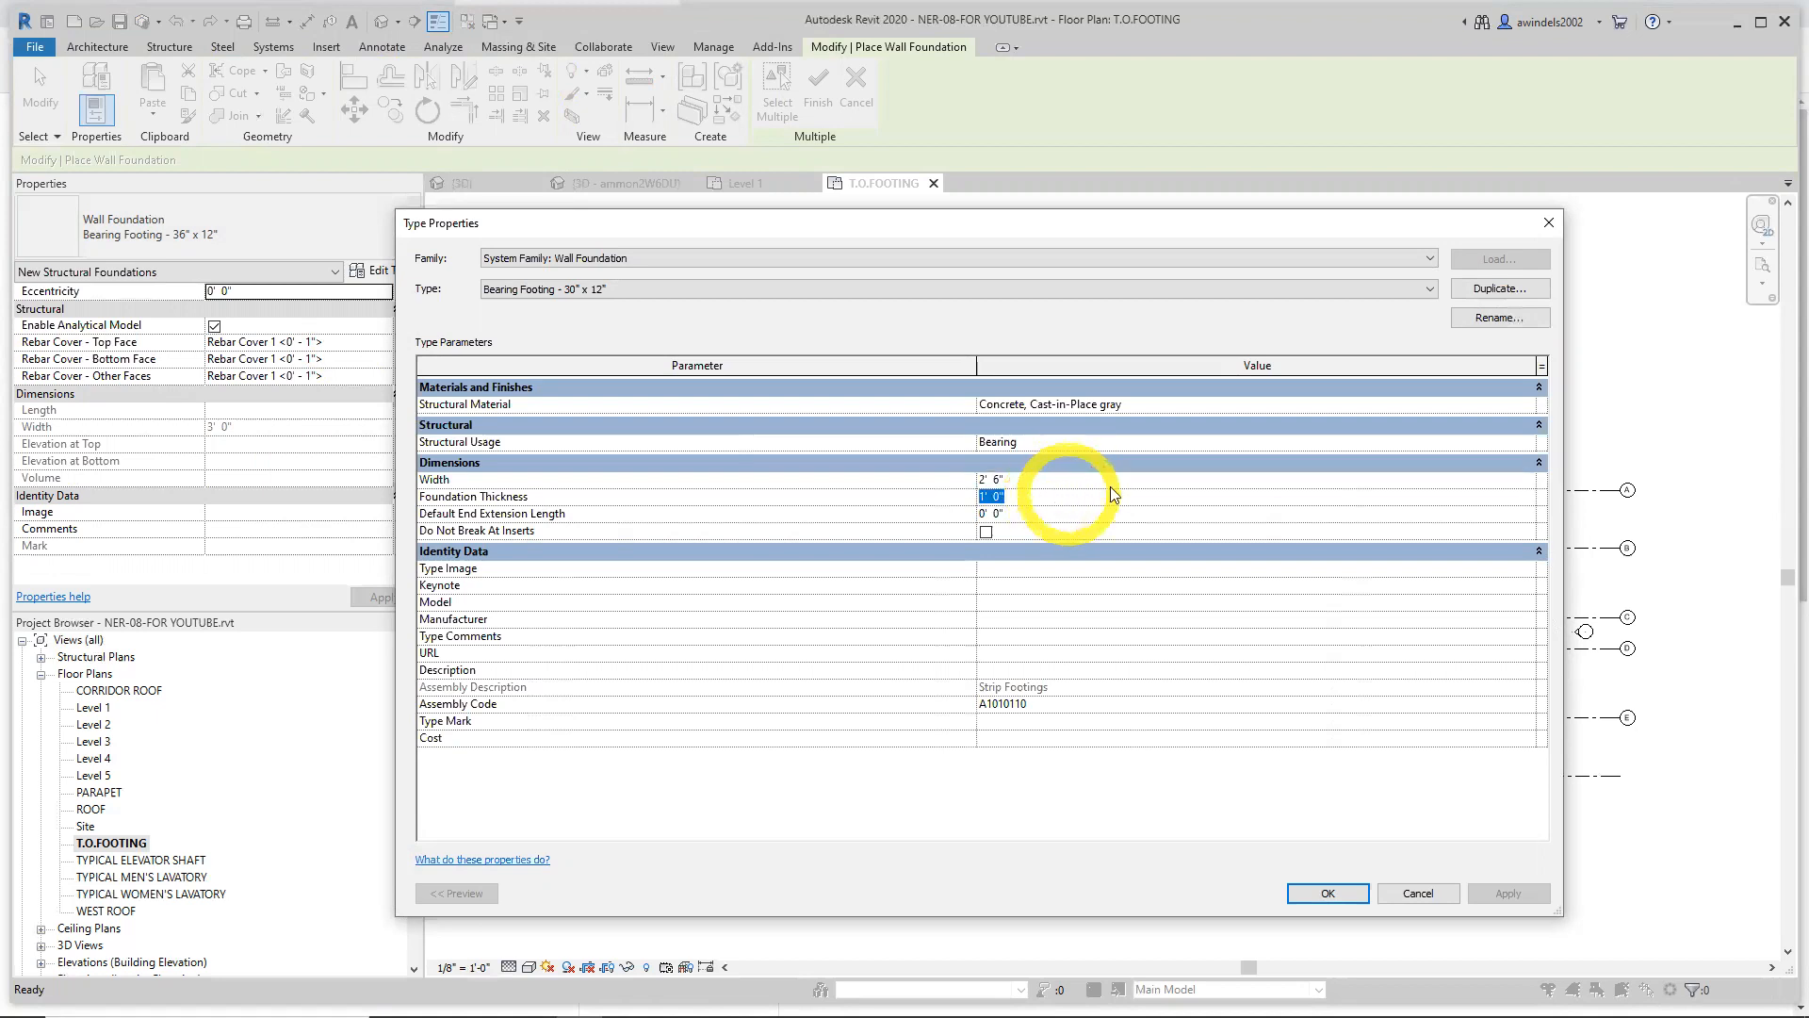
{"action": "left_click", "coordinate": [1346, 898]}
{"action": "left_click", "coordinate": [250, 248]}
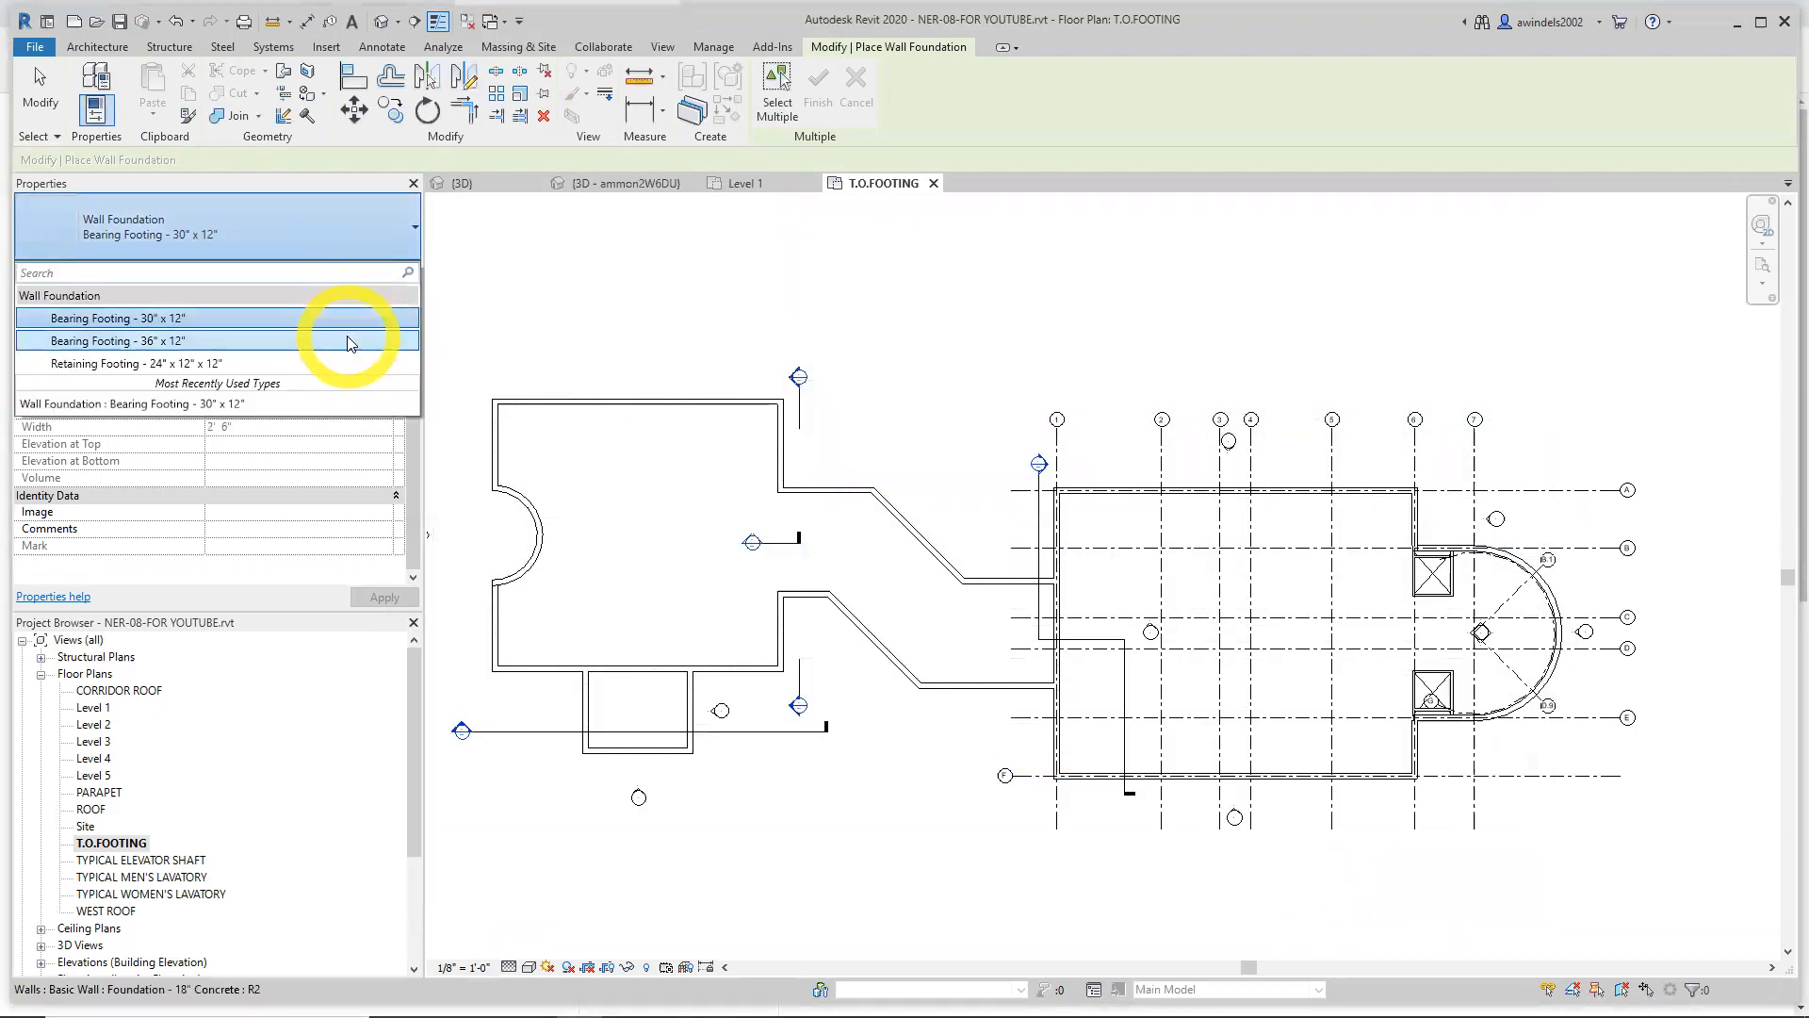
{"action": "left_click", "coordinate": [345, 319]}
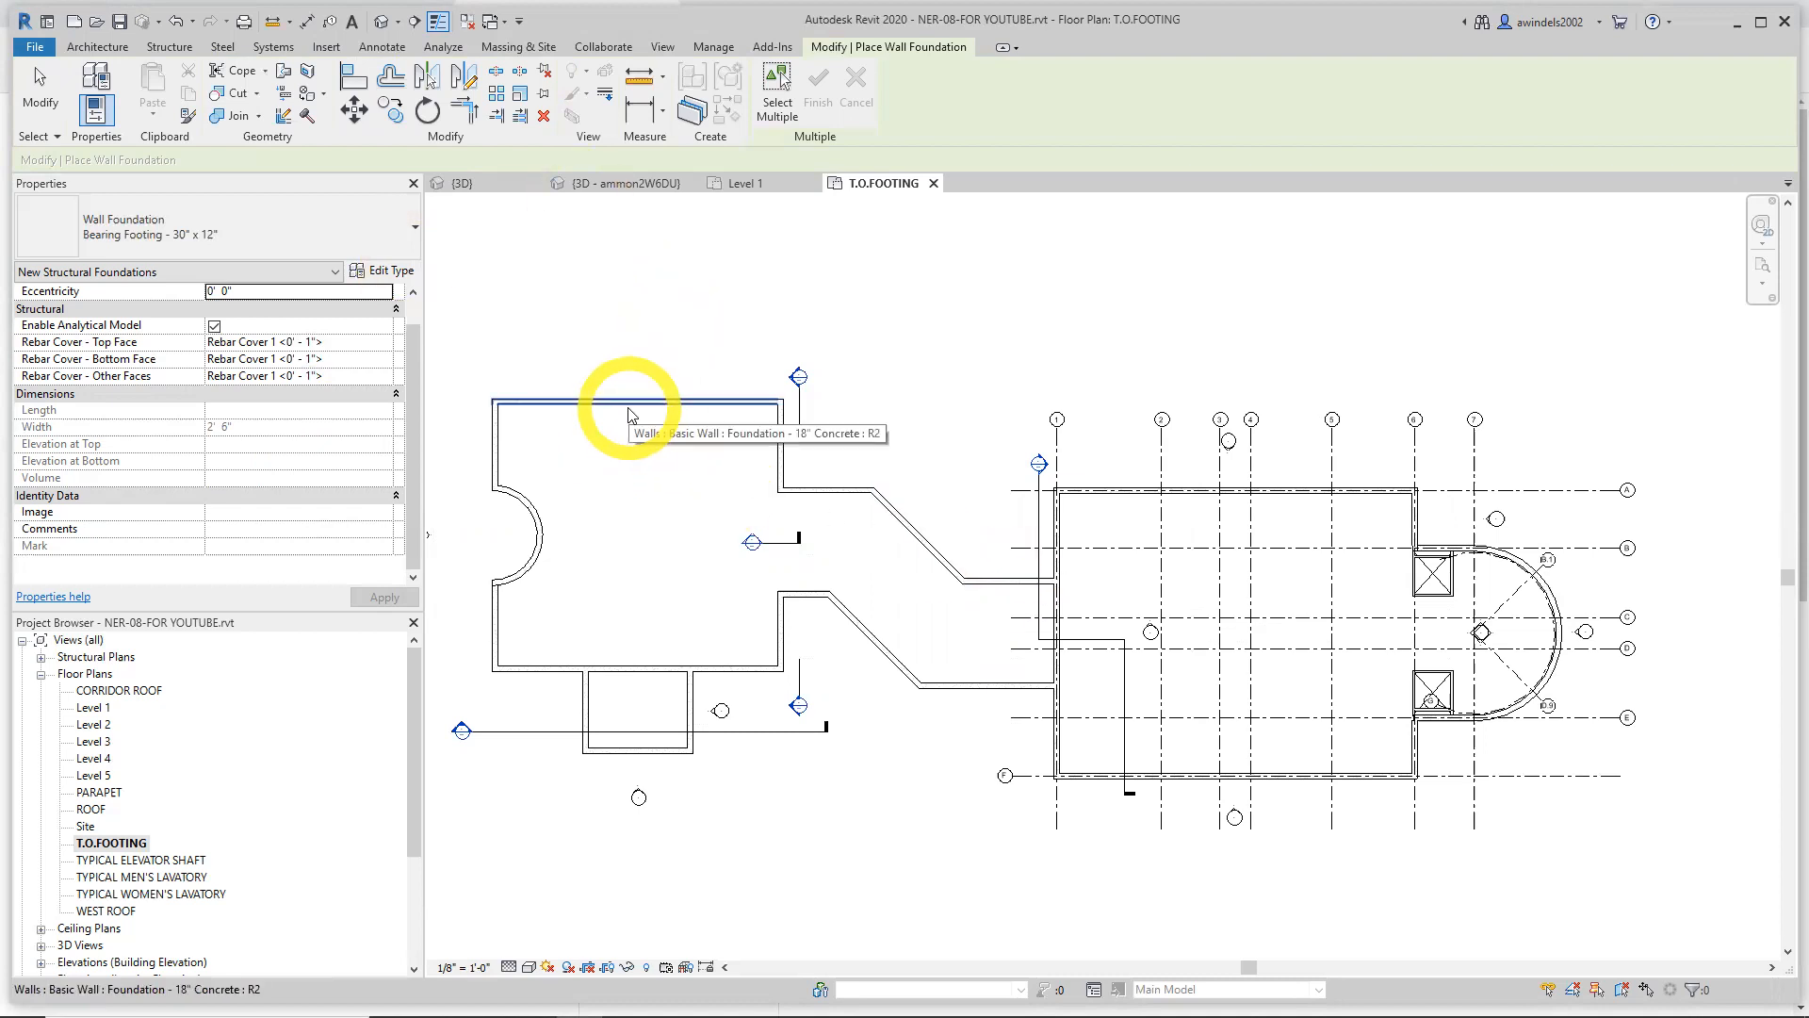
Place 30" x 12" bearing footings beneath the chained foundation walls of the west wing, the connecting corridor and the small southern projection
{"action": "key", "text": "Tab"}
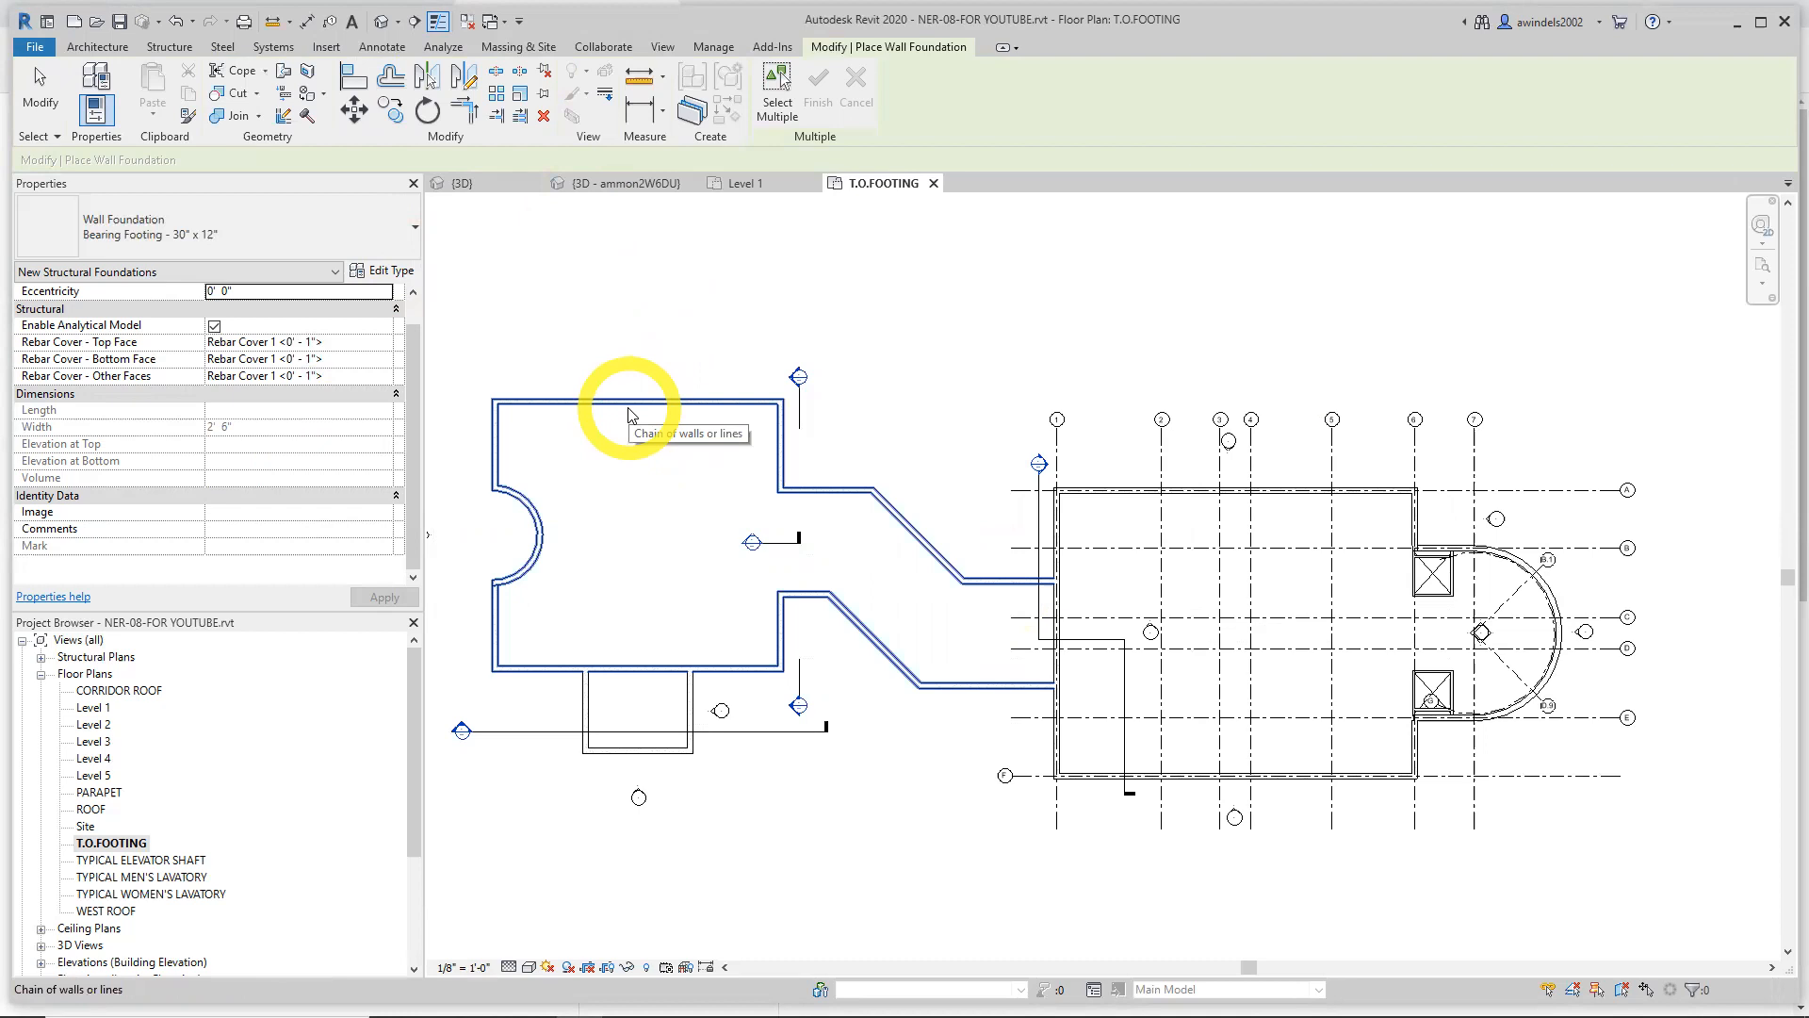
{"action": "left_click", "coordinate": [630, 415]}
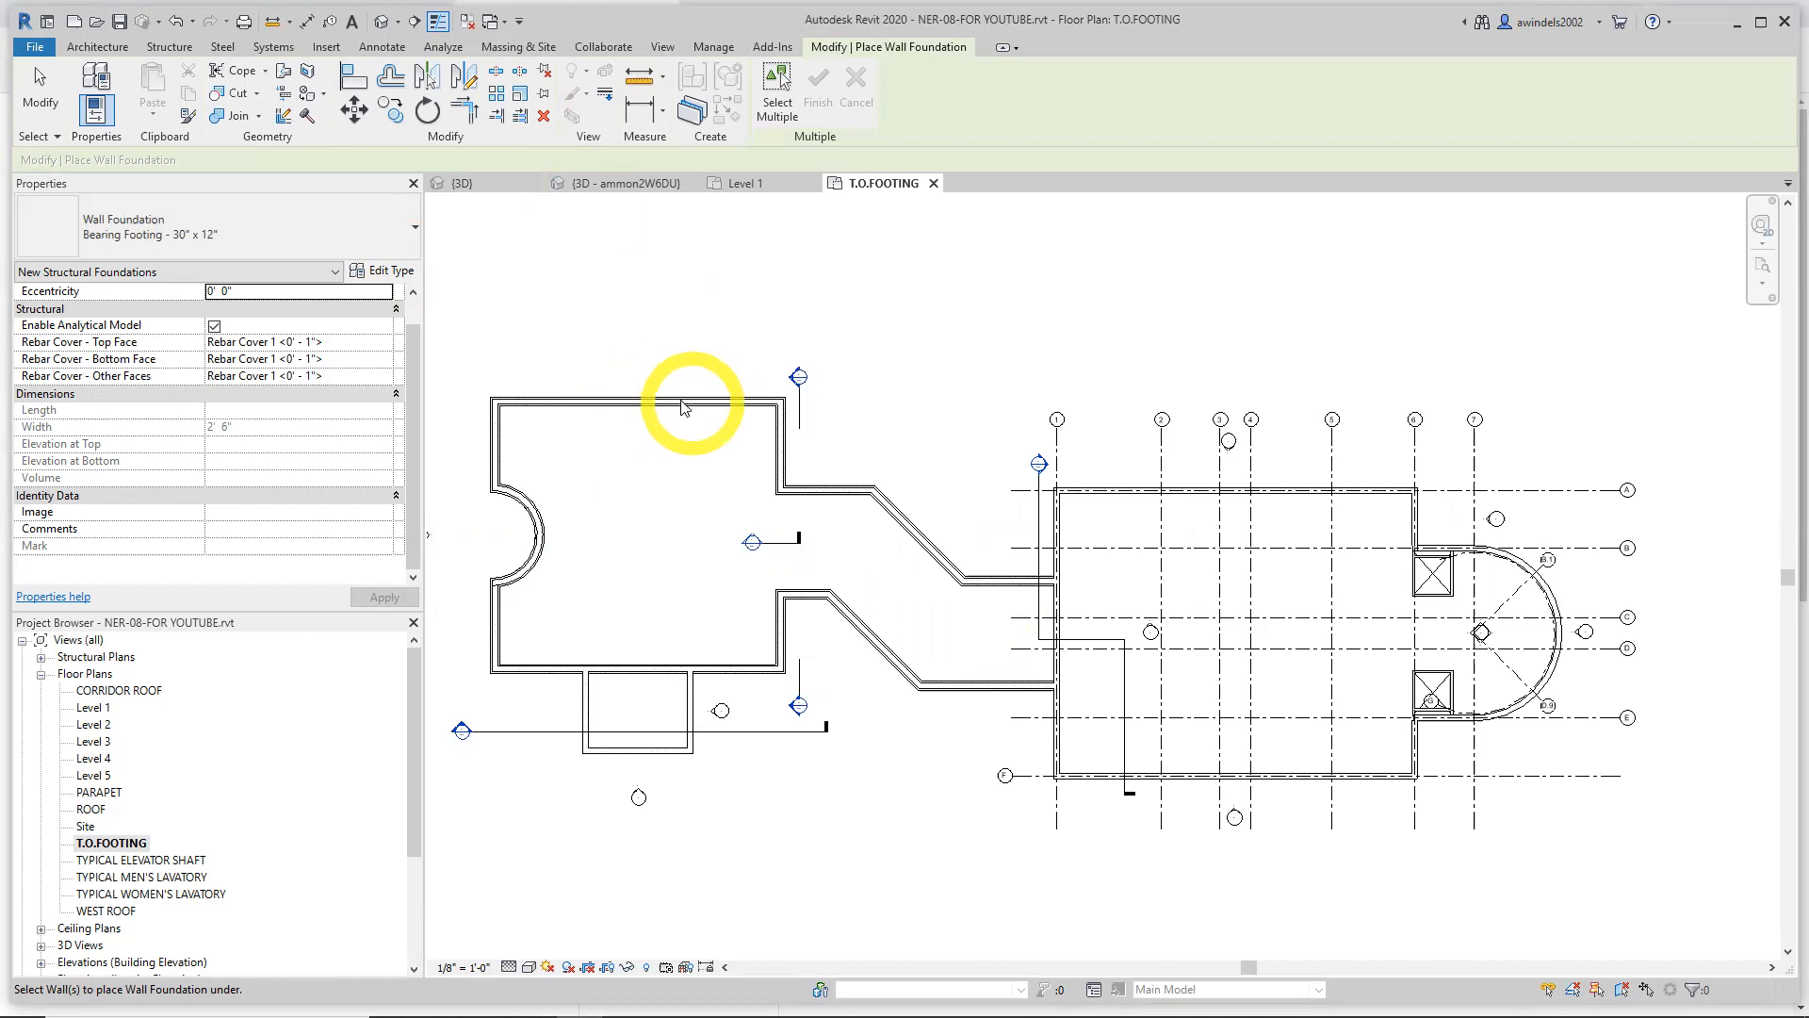
{"action": "key", "text": "Tab"}
{"action": "left_click", "coordinate": [590, 695]}
Place the bearing footing beneath the whole chain of foundation walls around the rectangular main building
{"action": "middle_click_drag", "start_coordinate": [1084, 650], "coordinate": [986, 670]}
{"action": "key", "text": "Tab"}
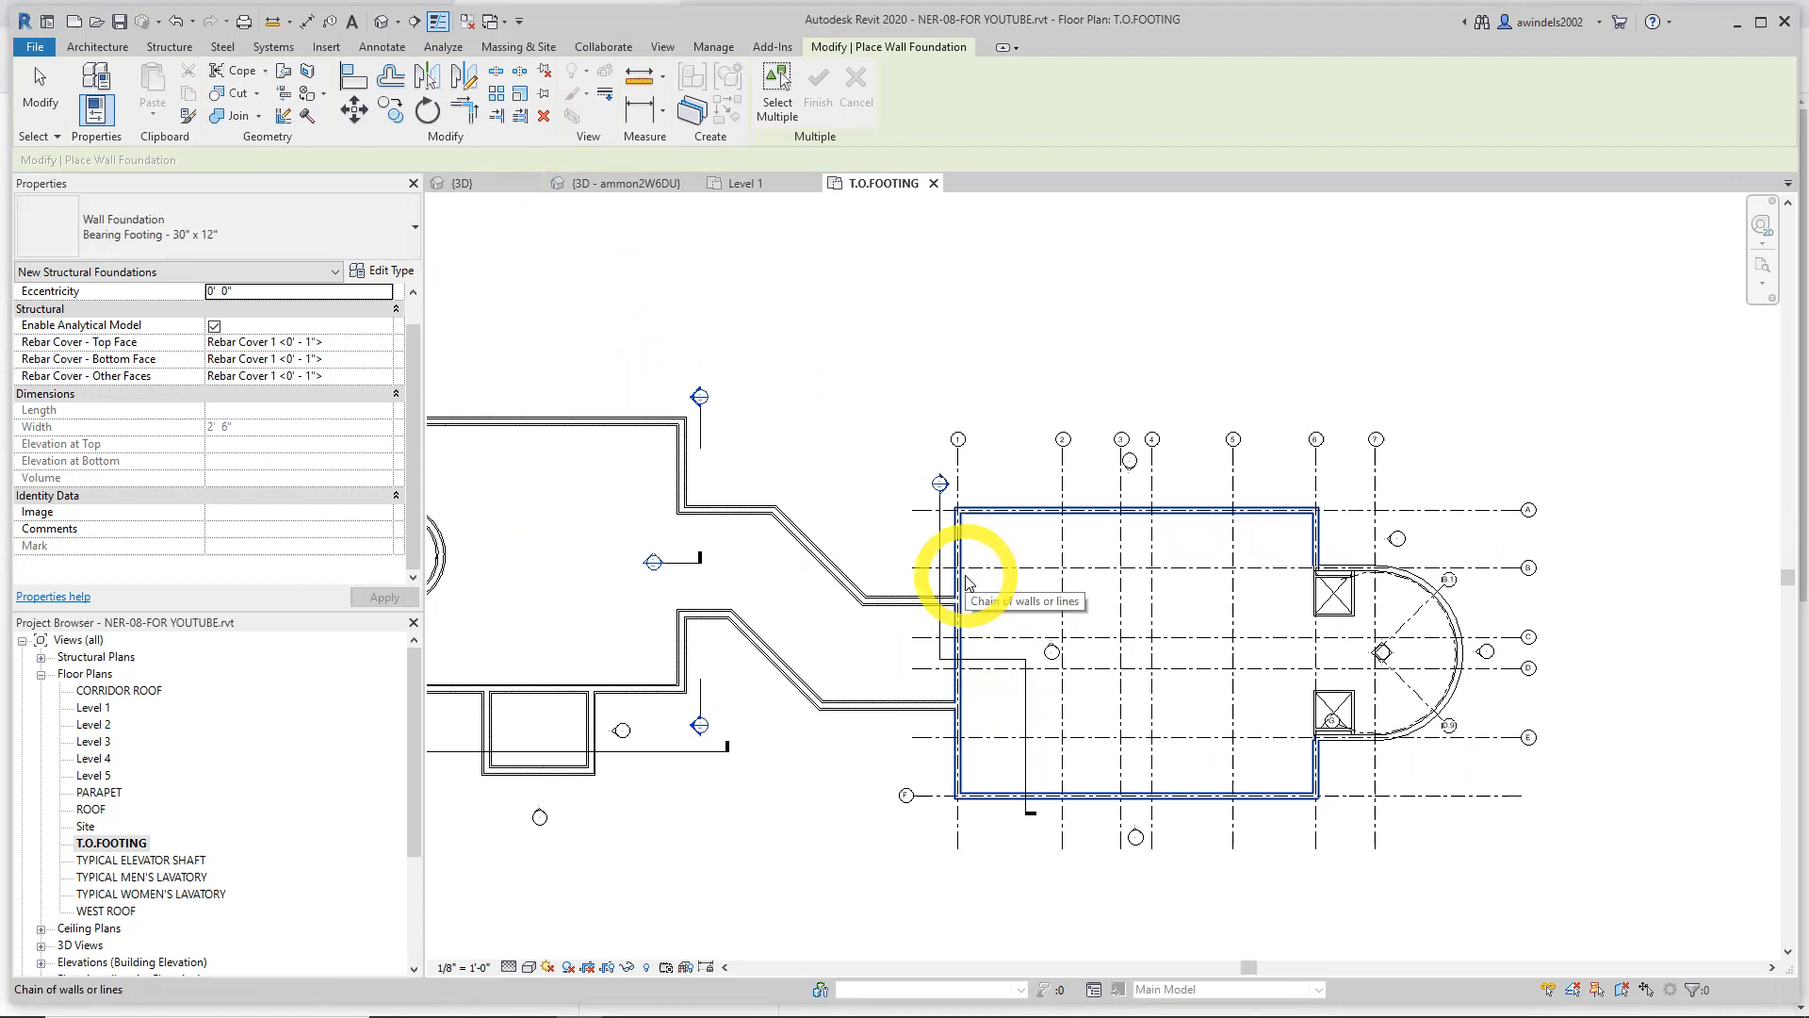
{"action": "left_click", "coordinate": [966, 582]}
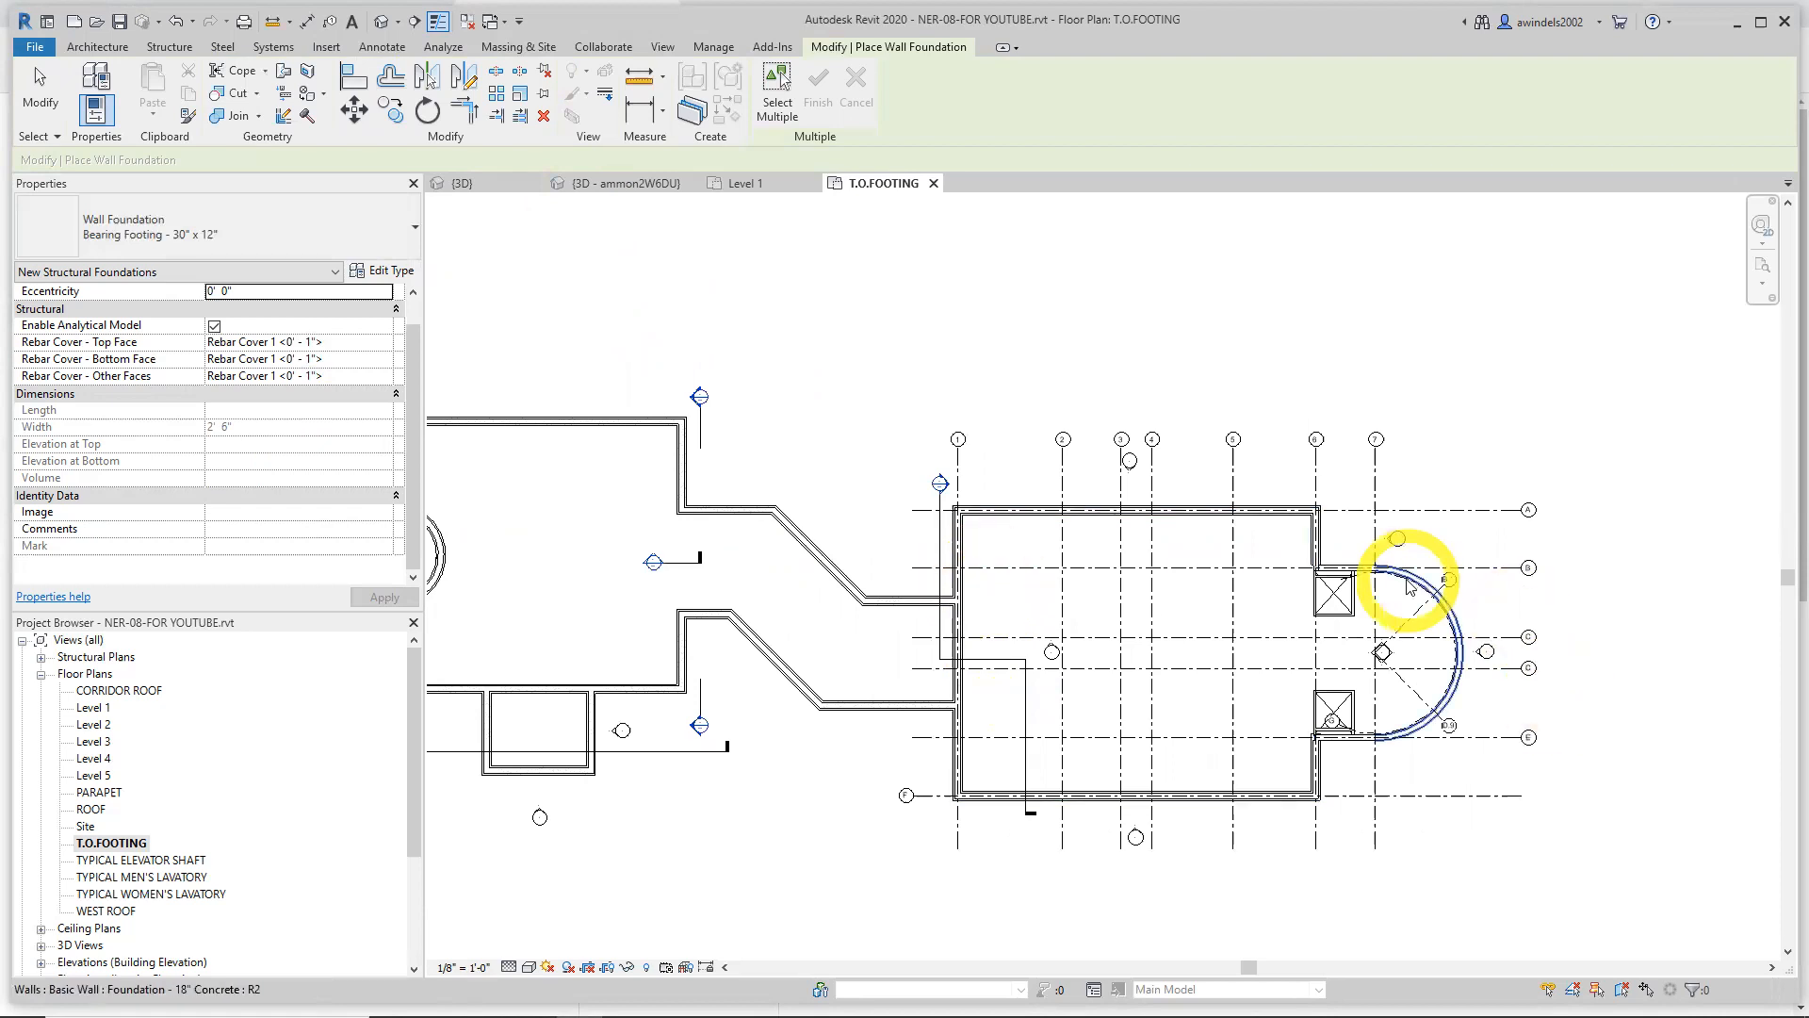
Place bearing footings beneath the curved east end's foundation walls and their straight returns along grids B and E, leaving out the elevator shaft walls
{"action": "key", "text": "Tab"}
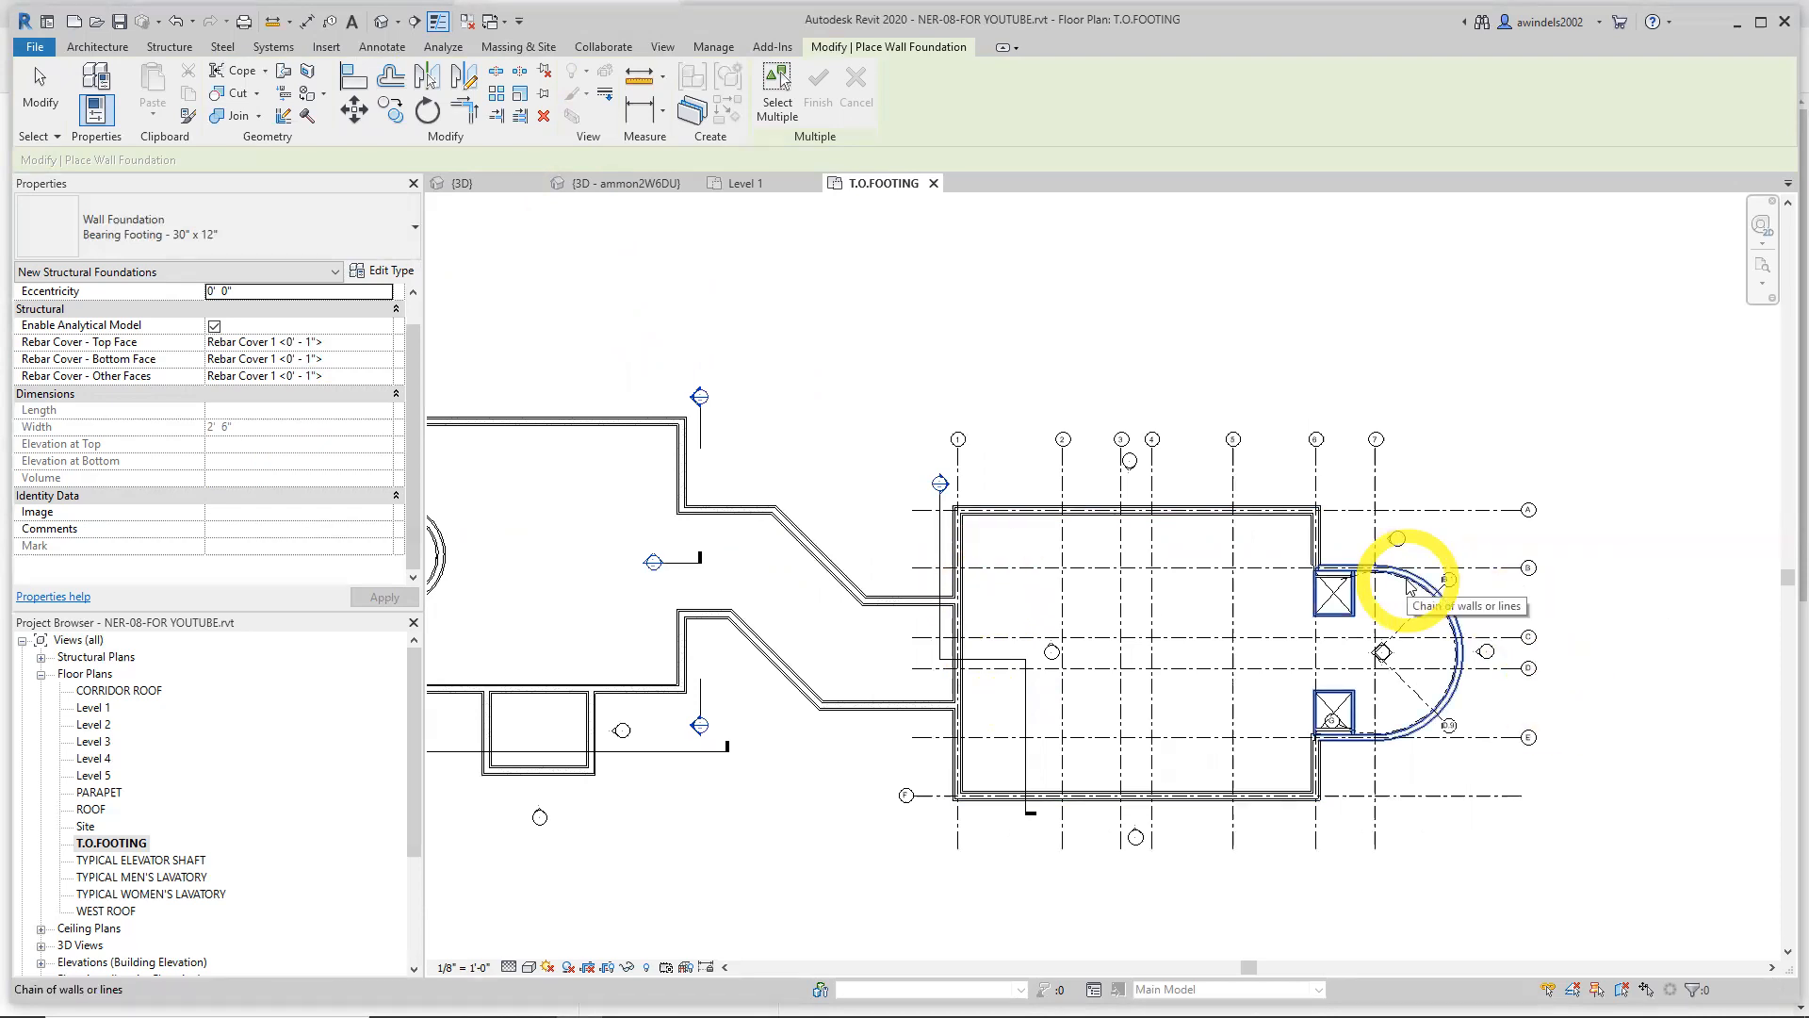
{"action": "left_click", "coordinate": [1413, 586]}
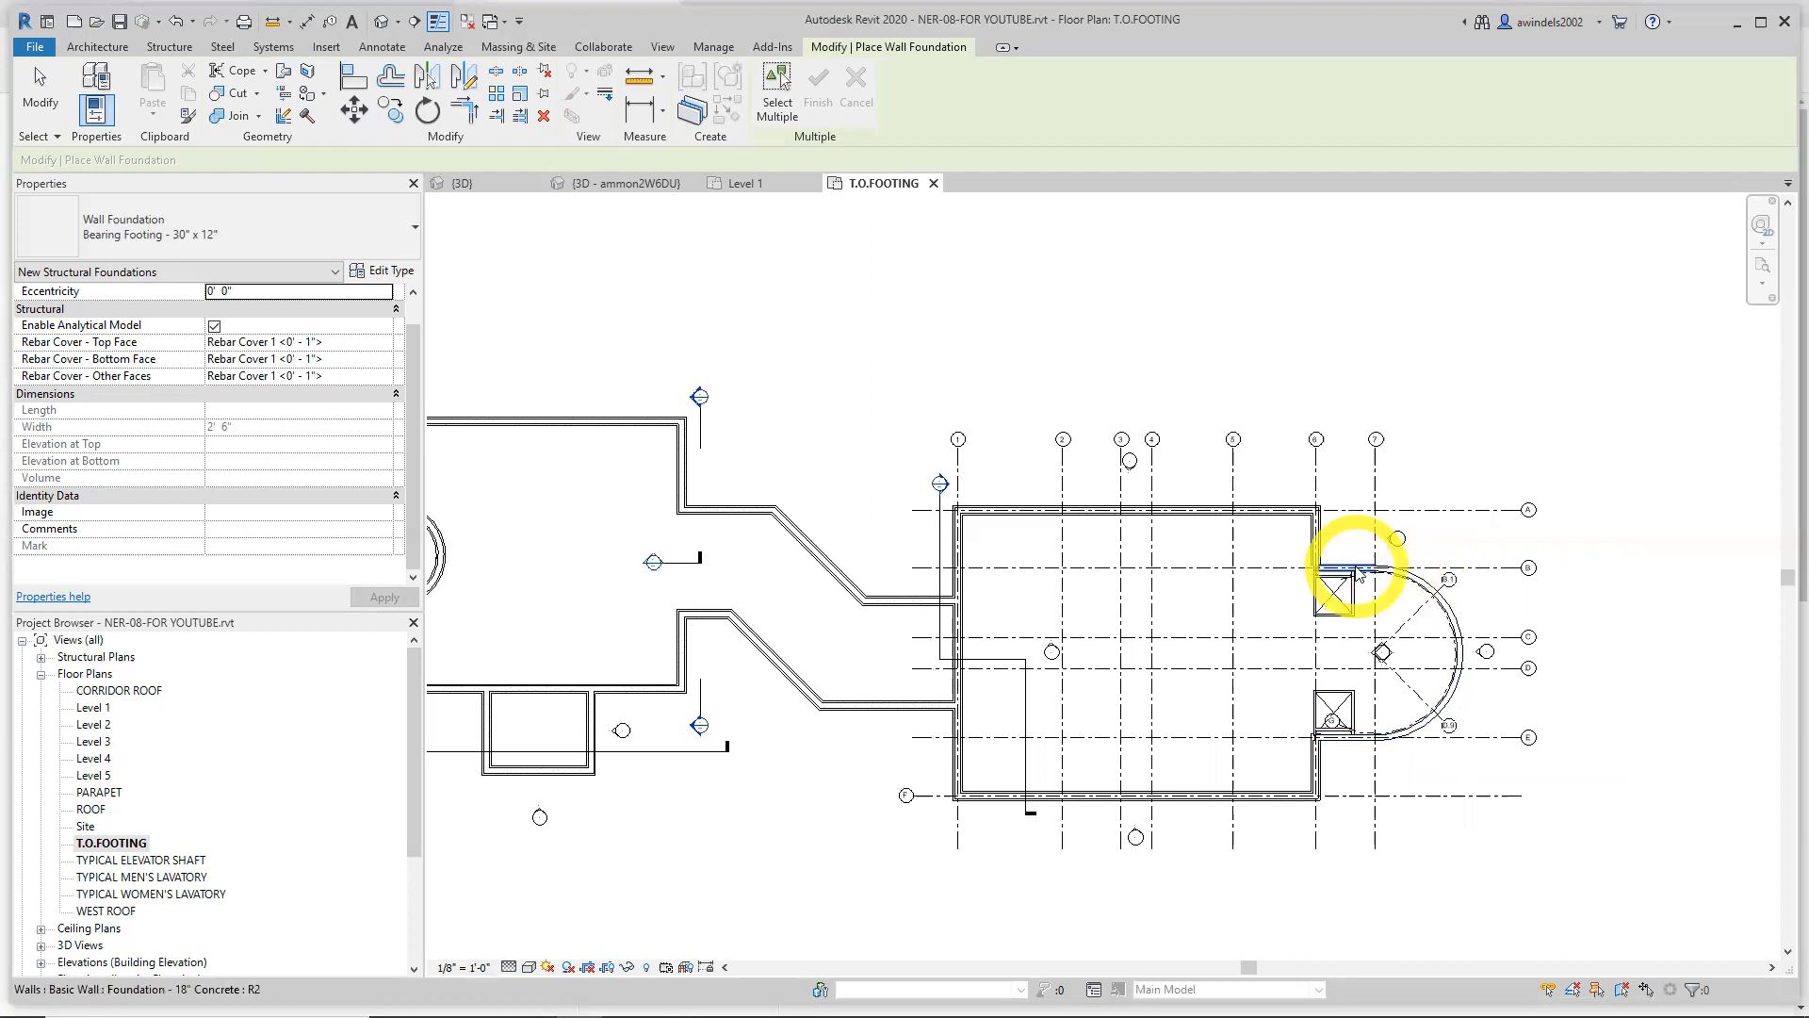
{"action": "key", "text": "Tab"}
{"action": "key", "text": "Tab"}
{"action": "key", "text": "Tab"}
{"action": "key", "text": "Tab"}
{"action": "key", "text": "Tab"}
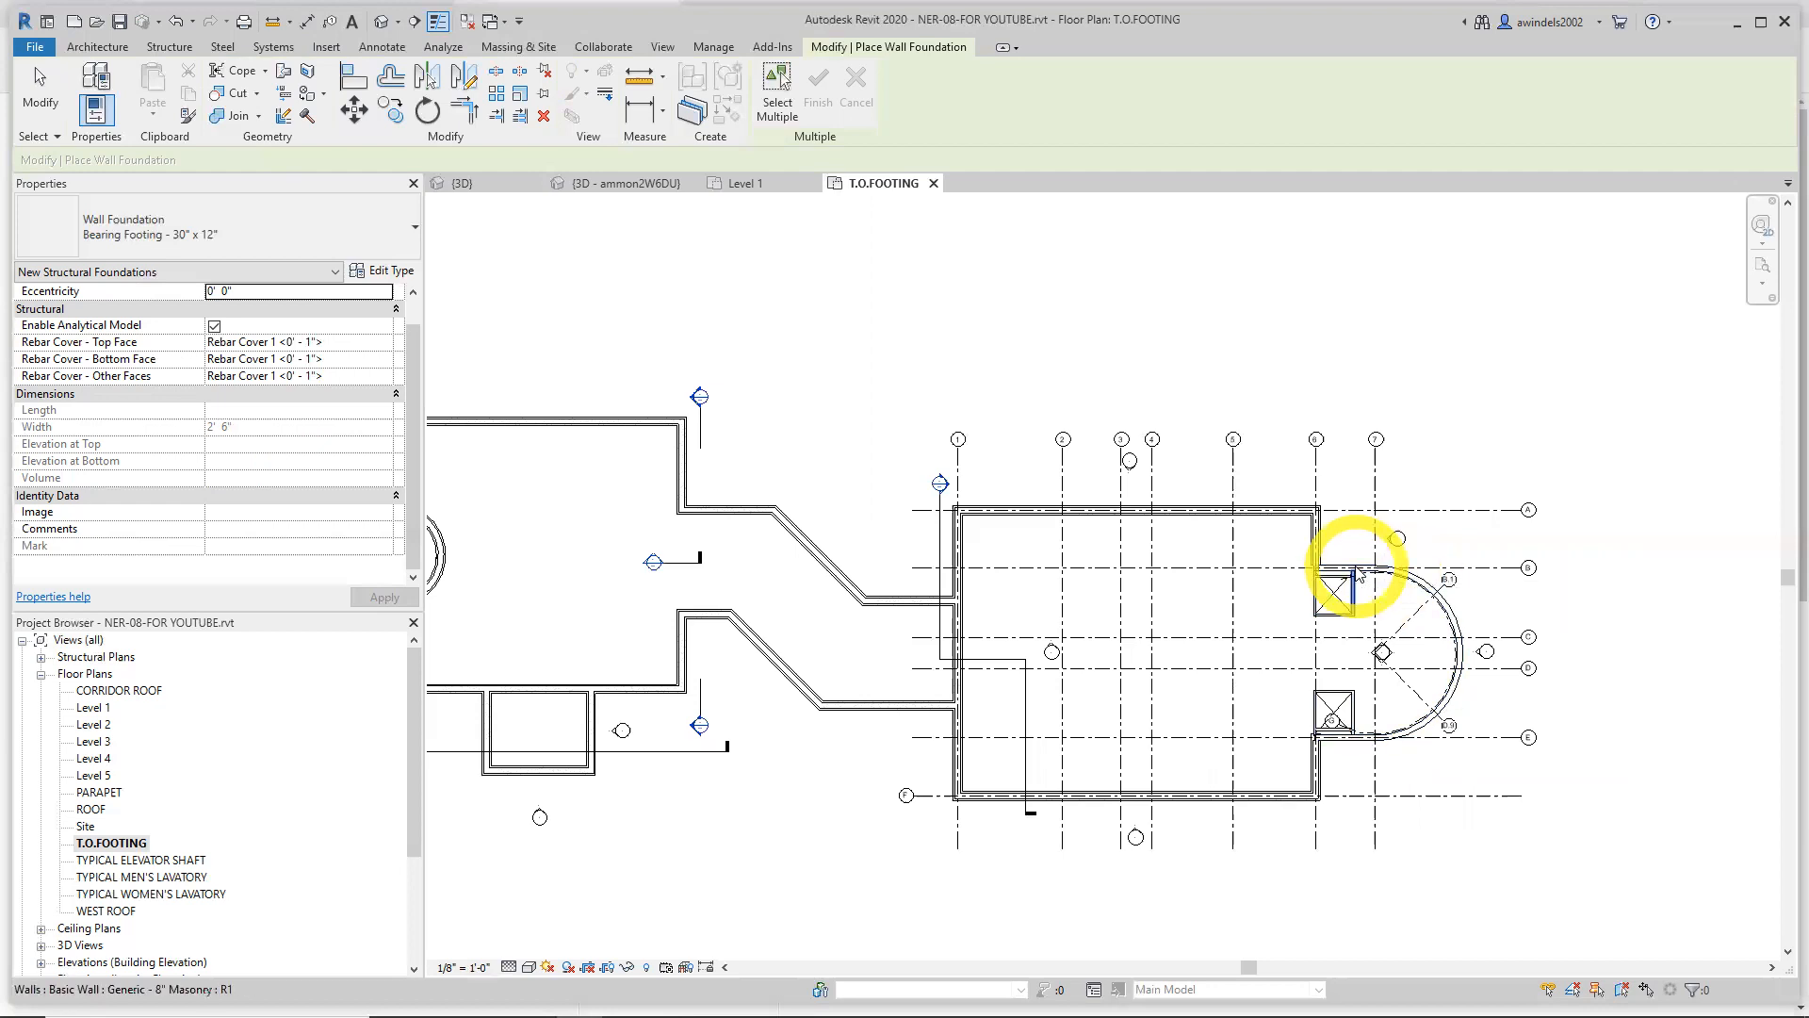
{"action": "key", "text": "Tab"}
{"action": "key", "text": "Tab"}
{"action": "left_click", "coordinate": [1444, 600]}
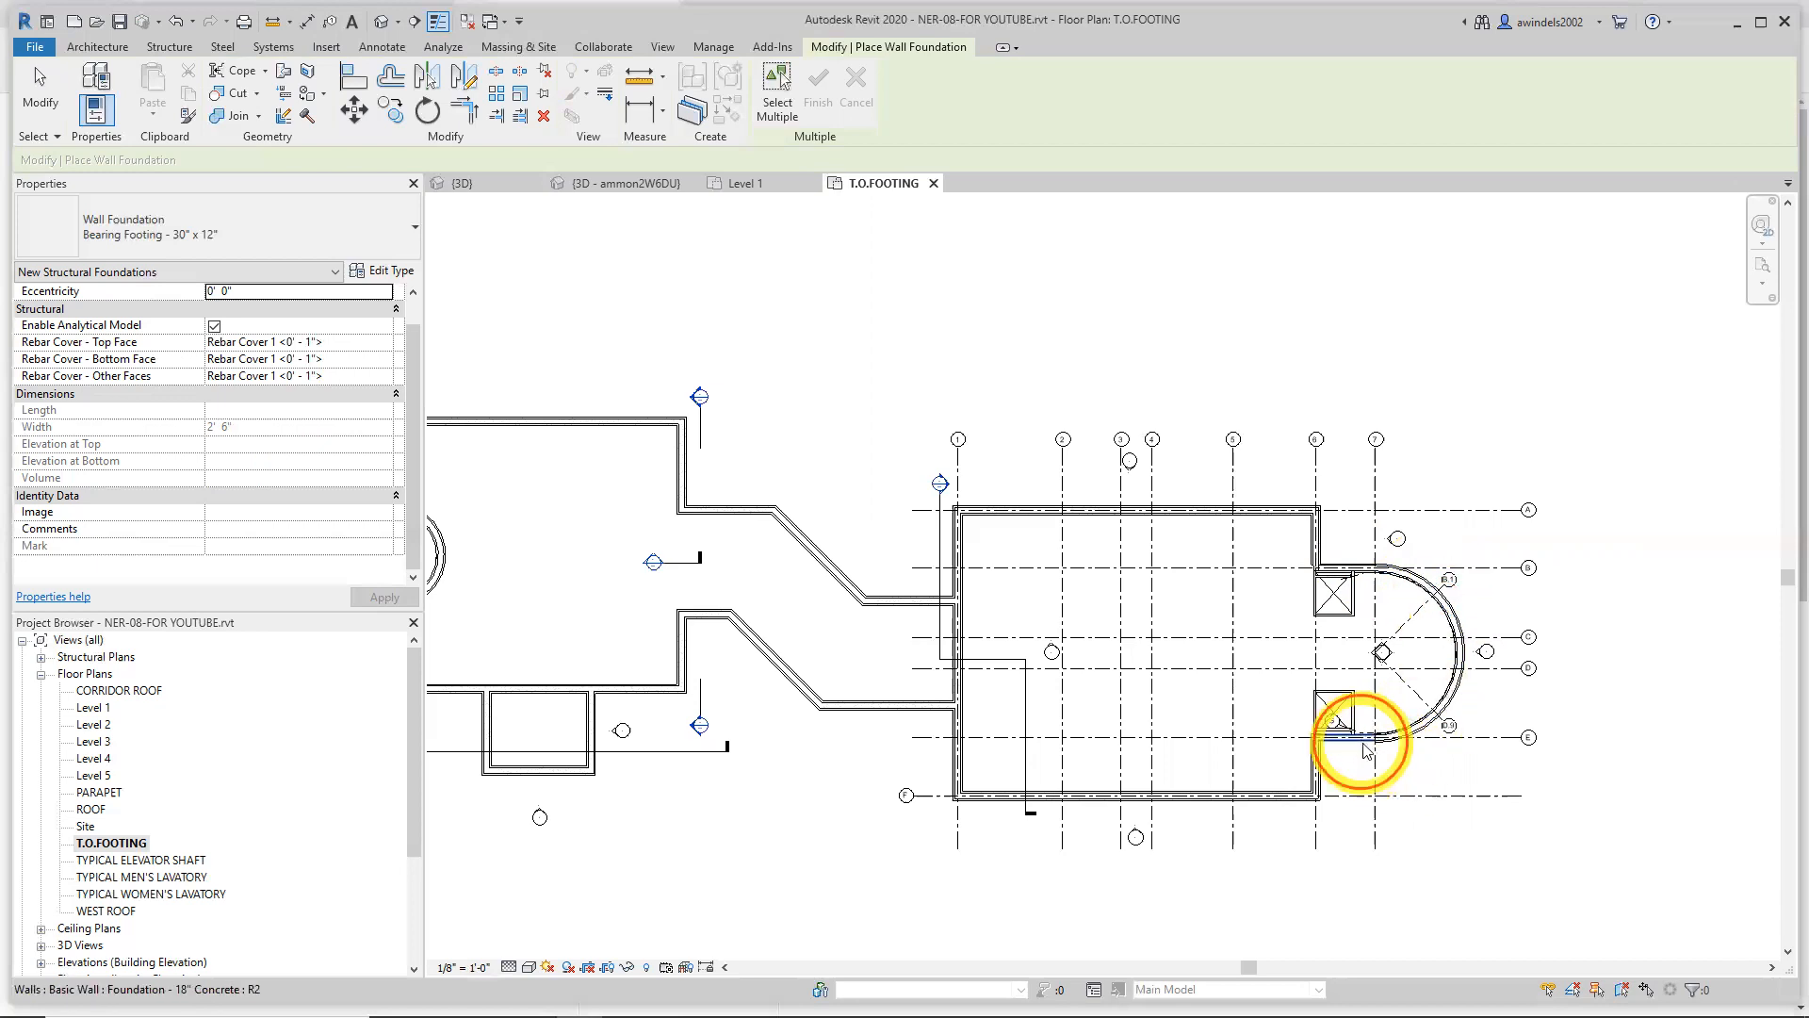
{"action": "scroll", "coordinate": [1425, 790], "scroll_direction": "up", "scroll_amount": 5}
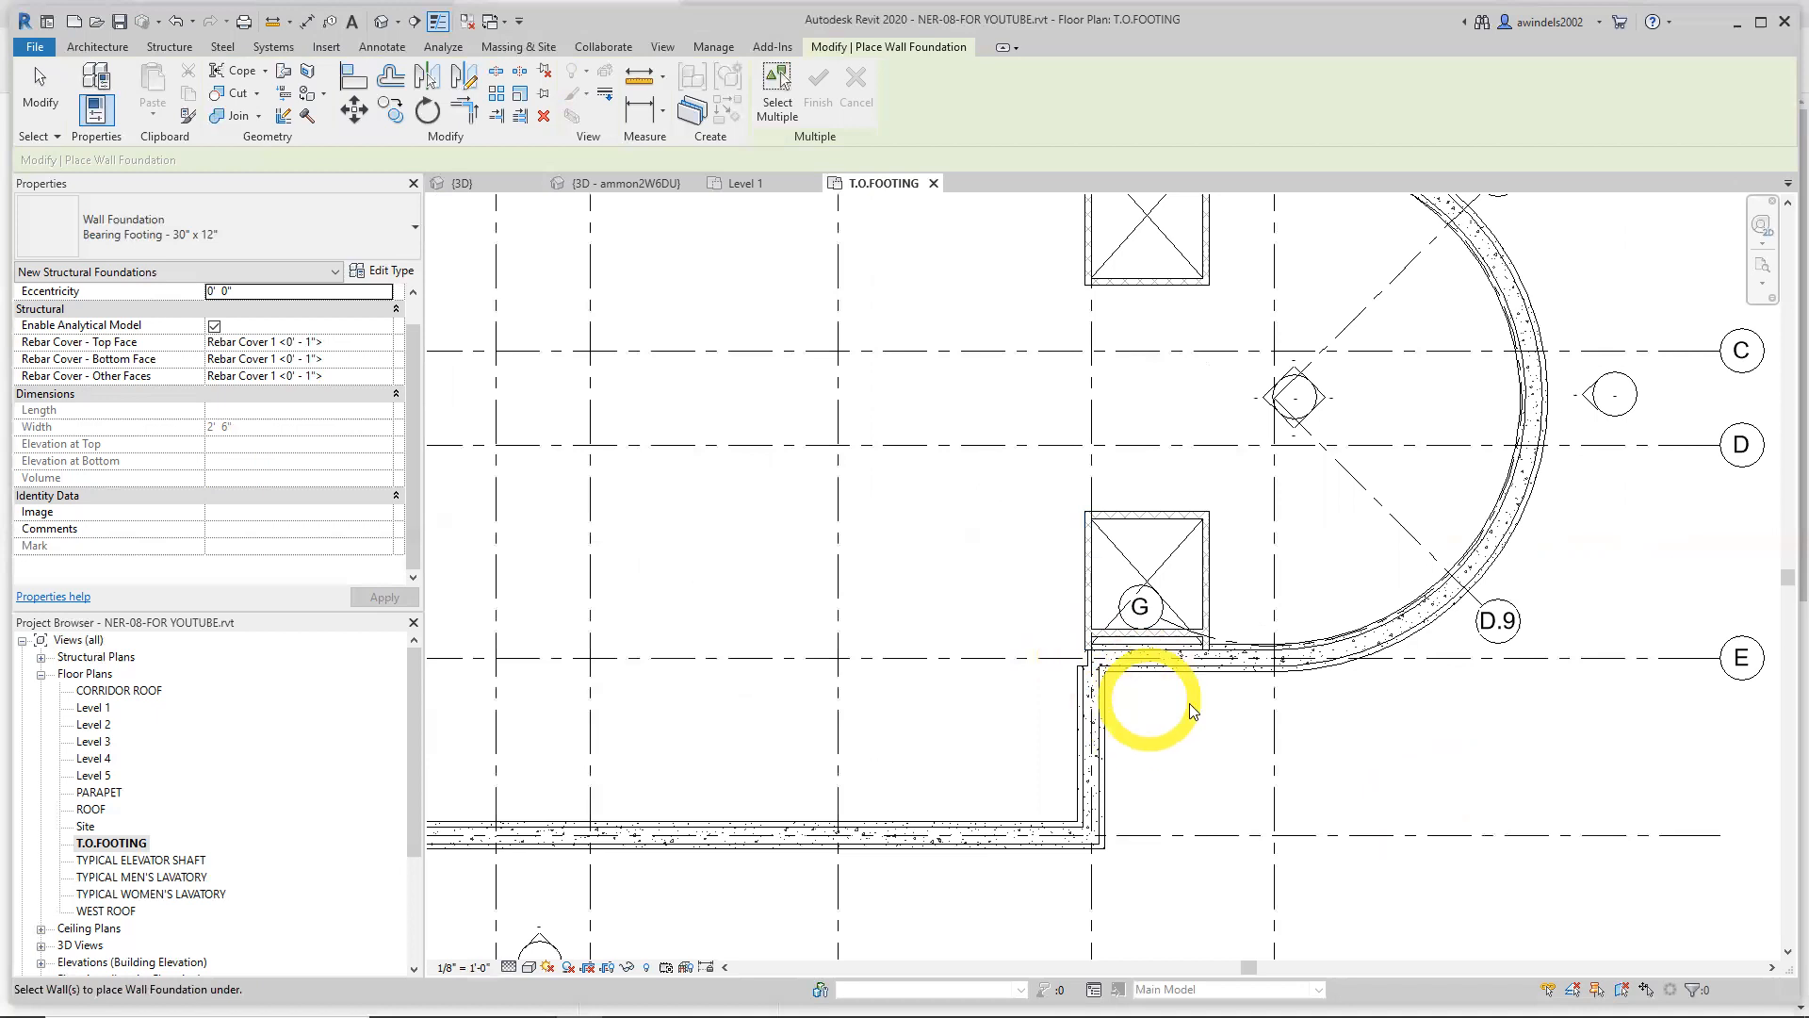
{"action": "key", "text": "Escape"}
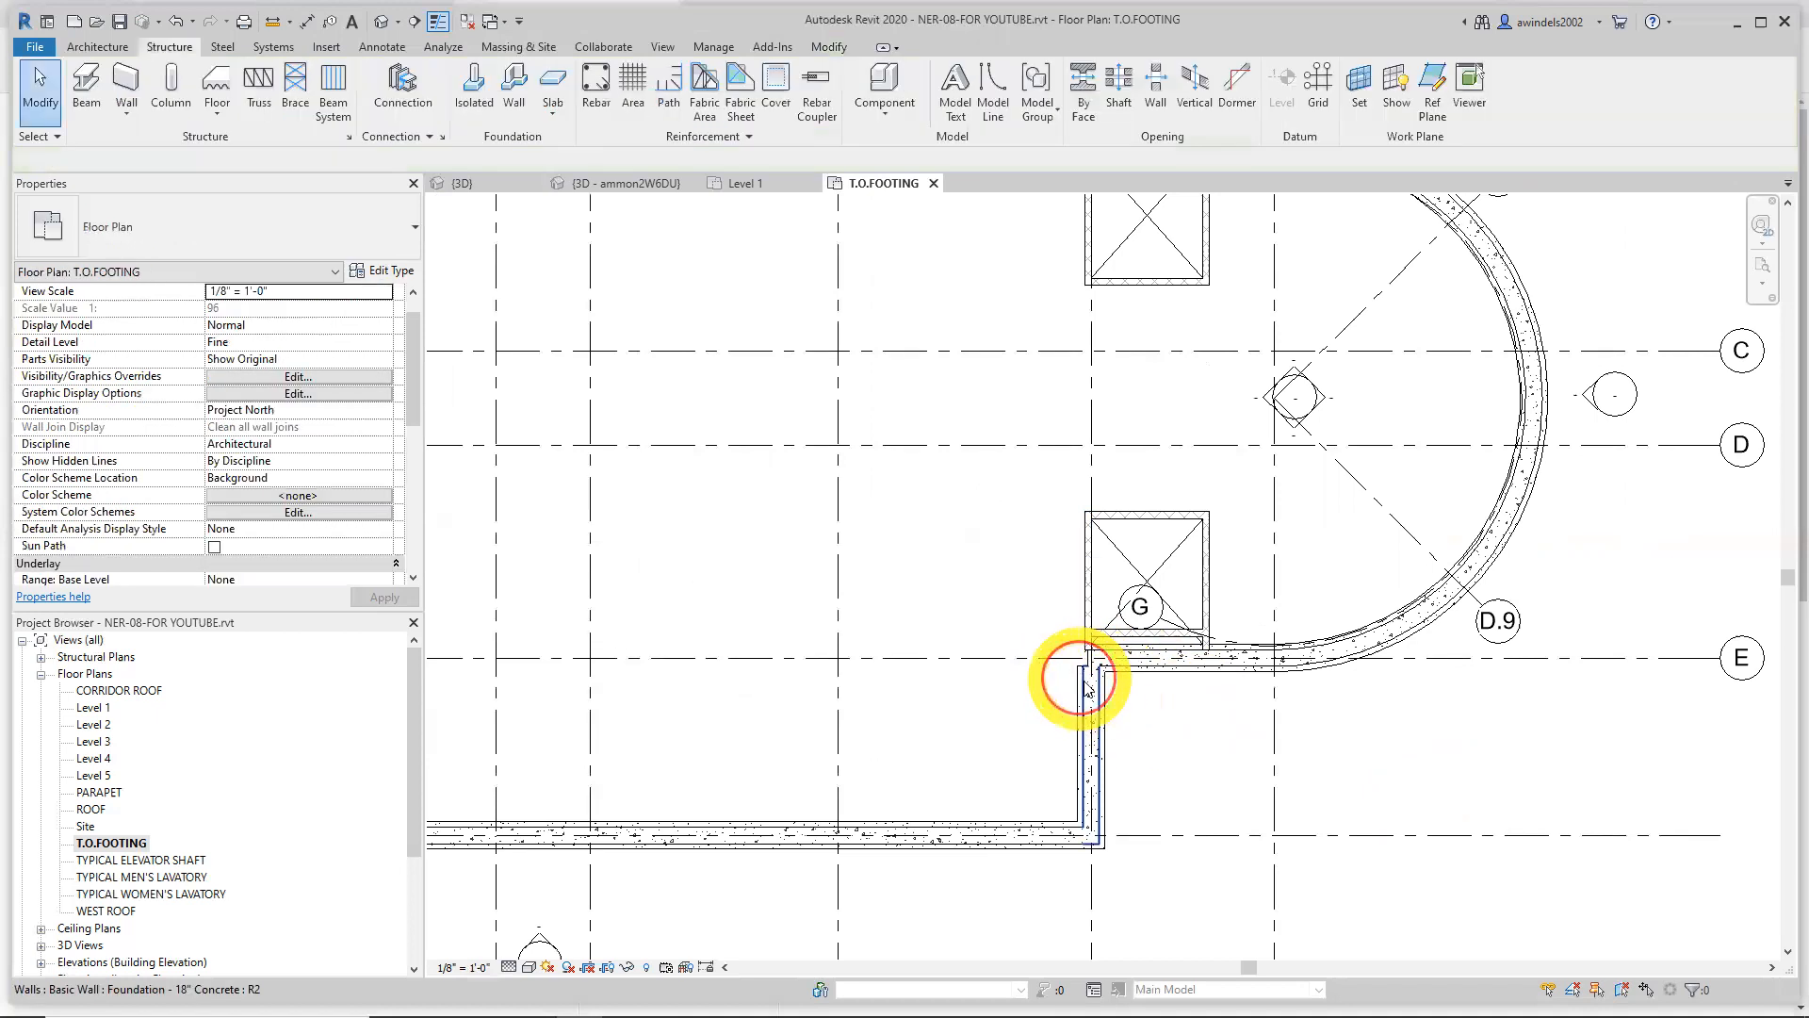
Try to clean up the corner where the short foundation wall on grid 6 meets the wall along grid E
{"action": "left_click", "coordinate": [1088, 671]}
{"action": "right_click", "coordinate": [1092, 657]}
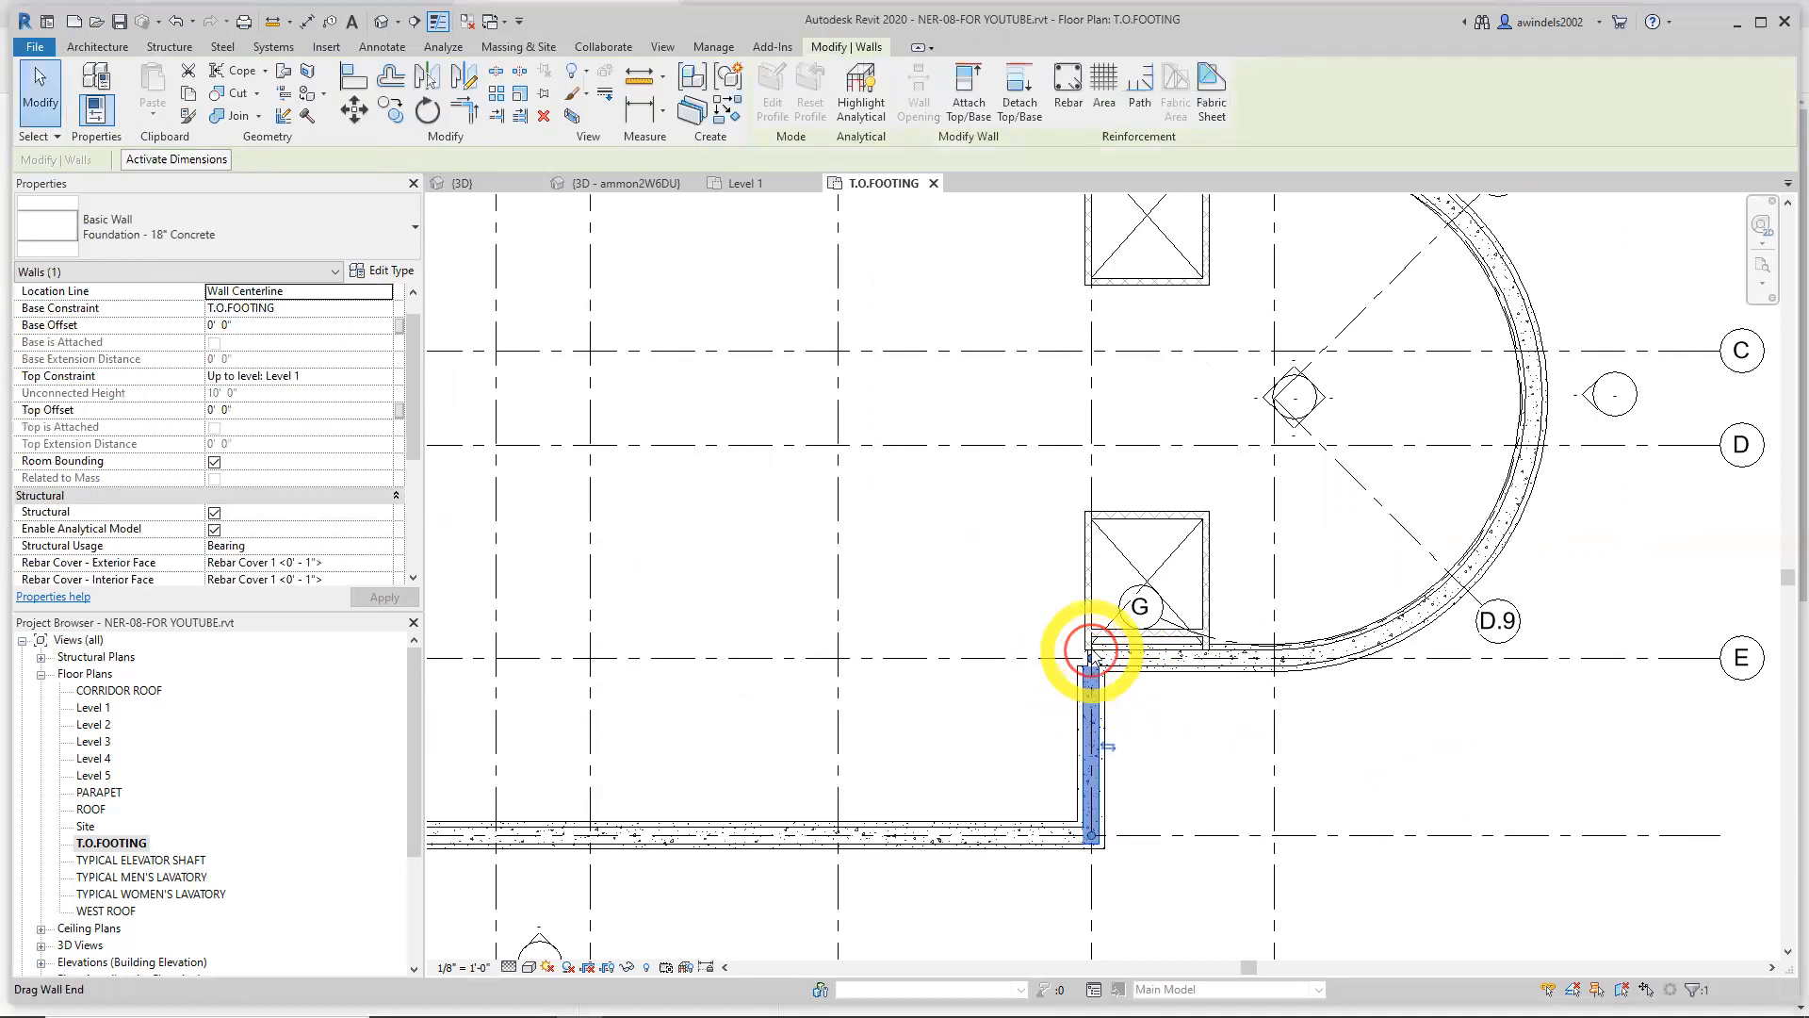
{"action": "left_click", "coordinate": [1203, 724]}
{"action": "left_click", "coordinate": [1225, 758]}
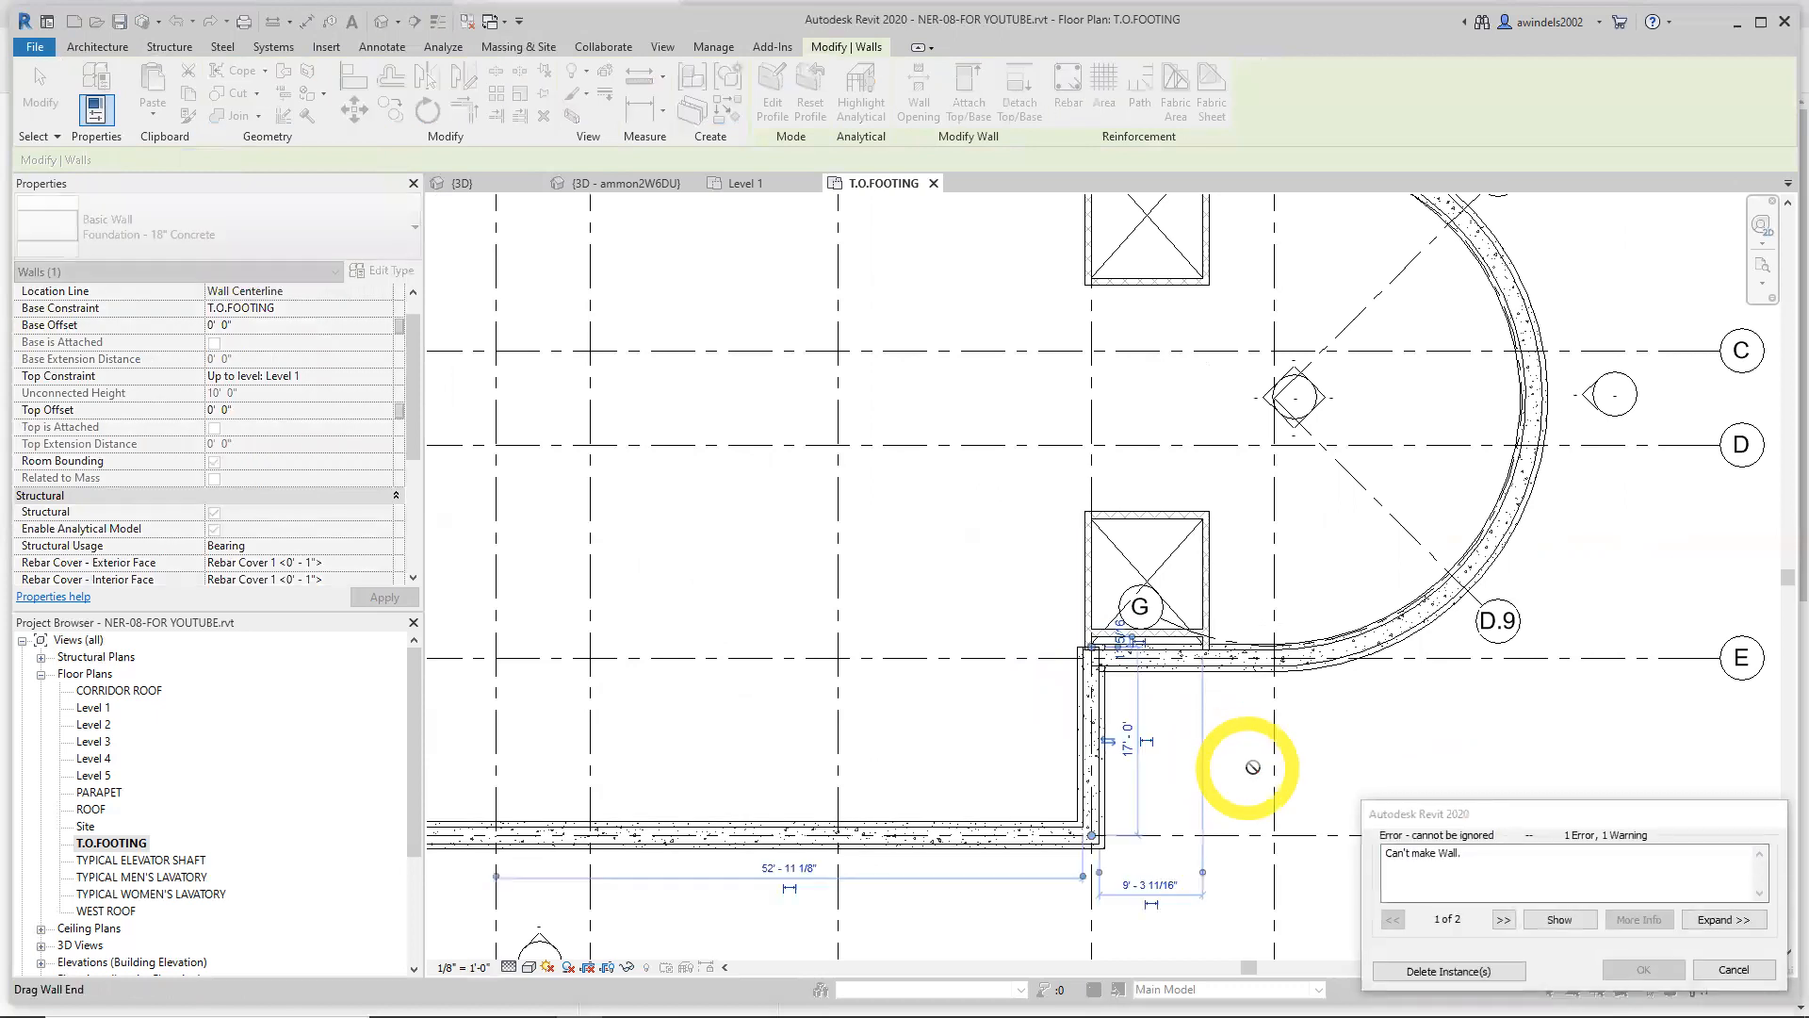
{"action": "left_click", "coordinate": [1487, 972]}
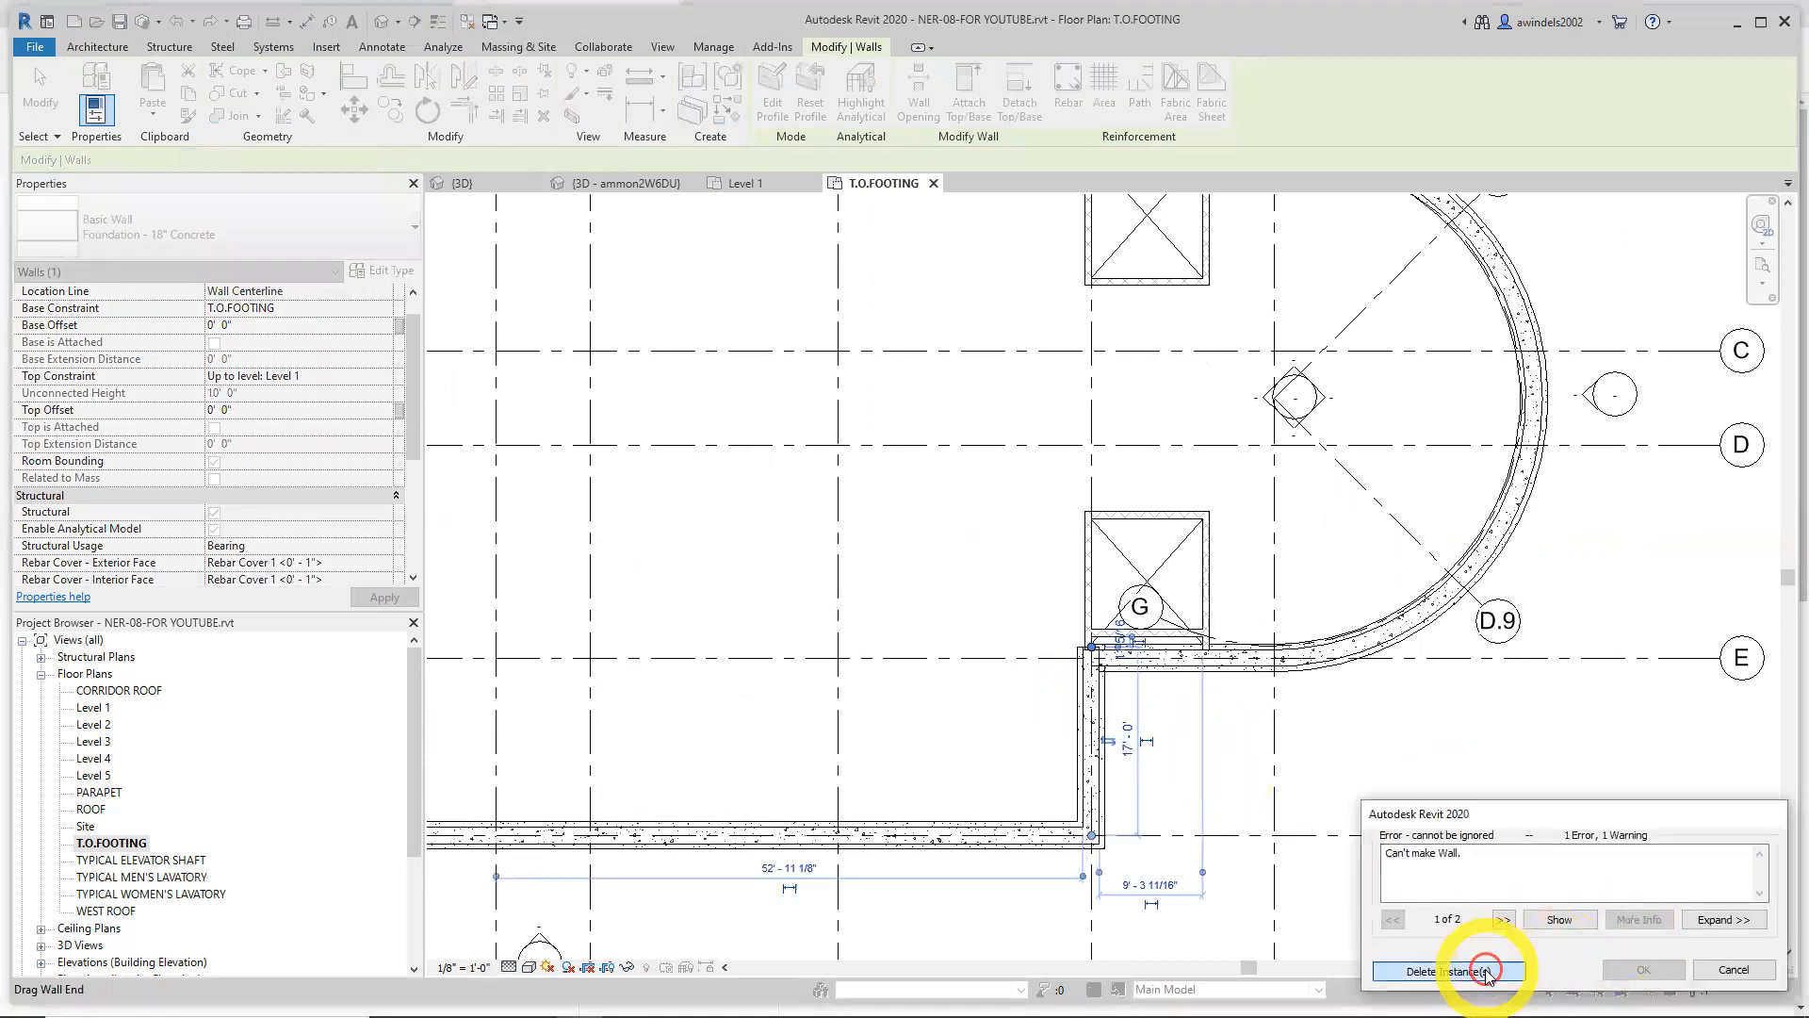
{"action": "left_click", "coordinate": [1374, 771]}
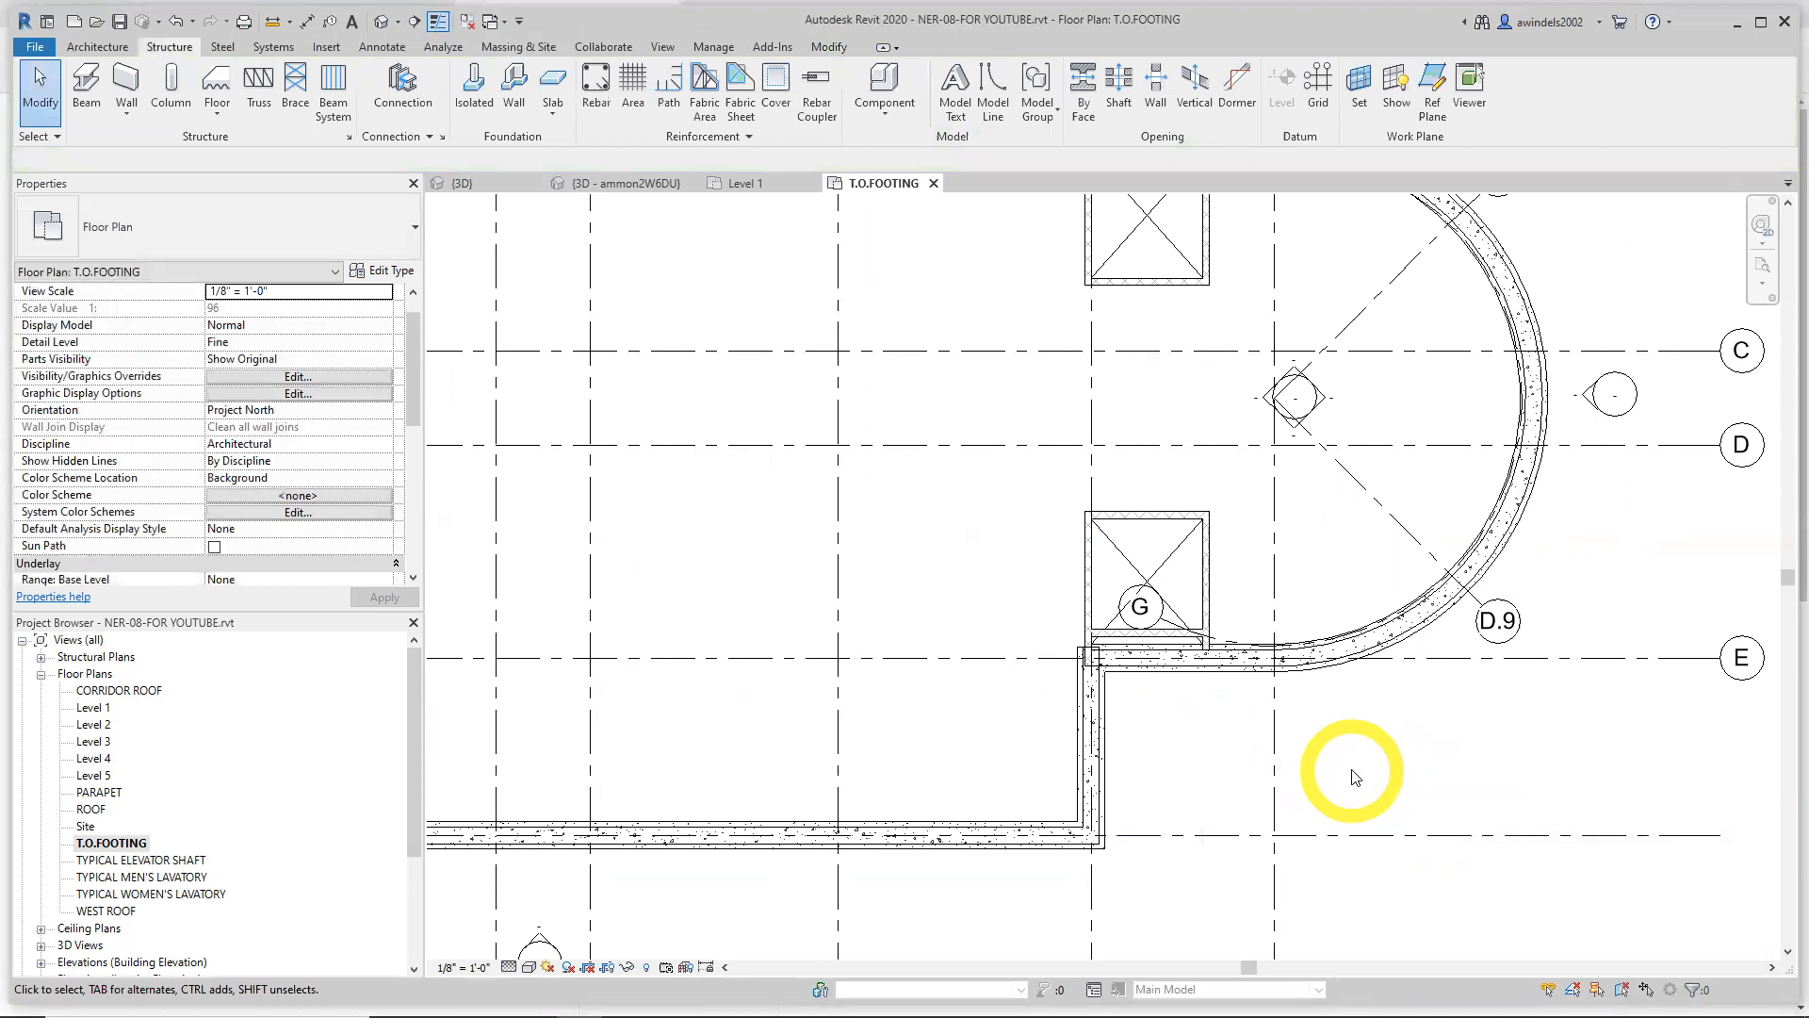
Stretch the western end of the foundation wall along grid B past grid 6, to a length of about 46'-6"
{"action": "left_click", "coordinate": [1100, 662]}
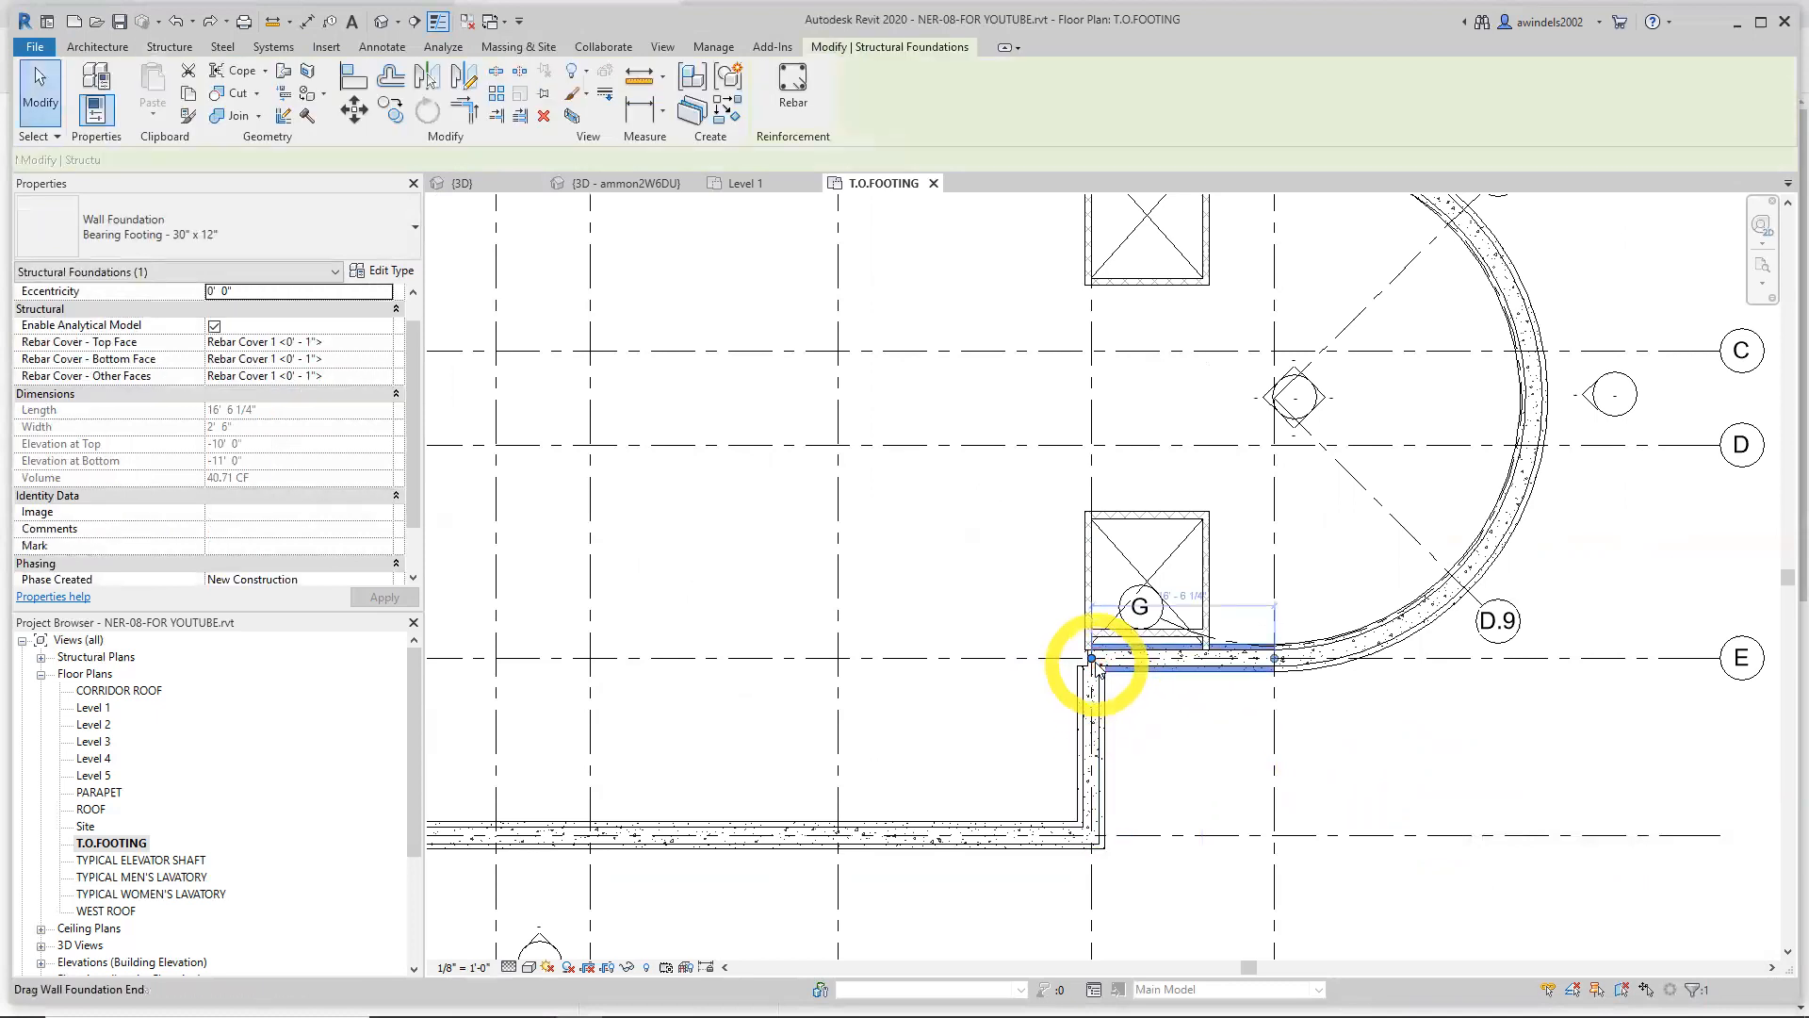
{"action": "middle_click_drag", "start_coordinate": [1098, 655], "coordinate": [1092, 858]}
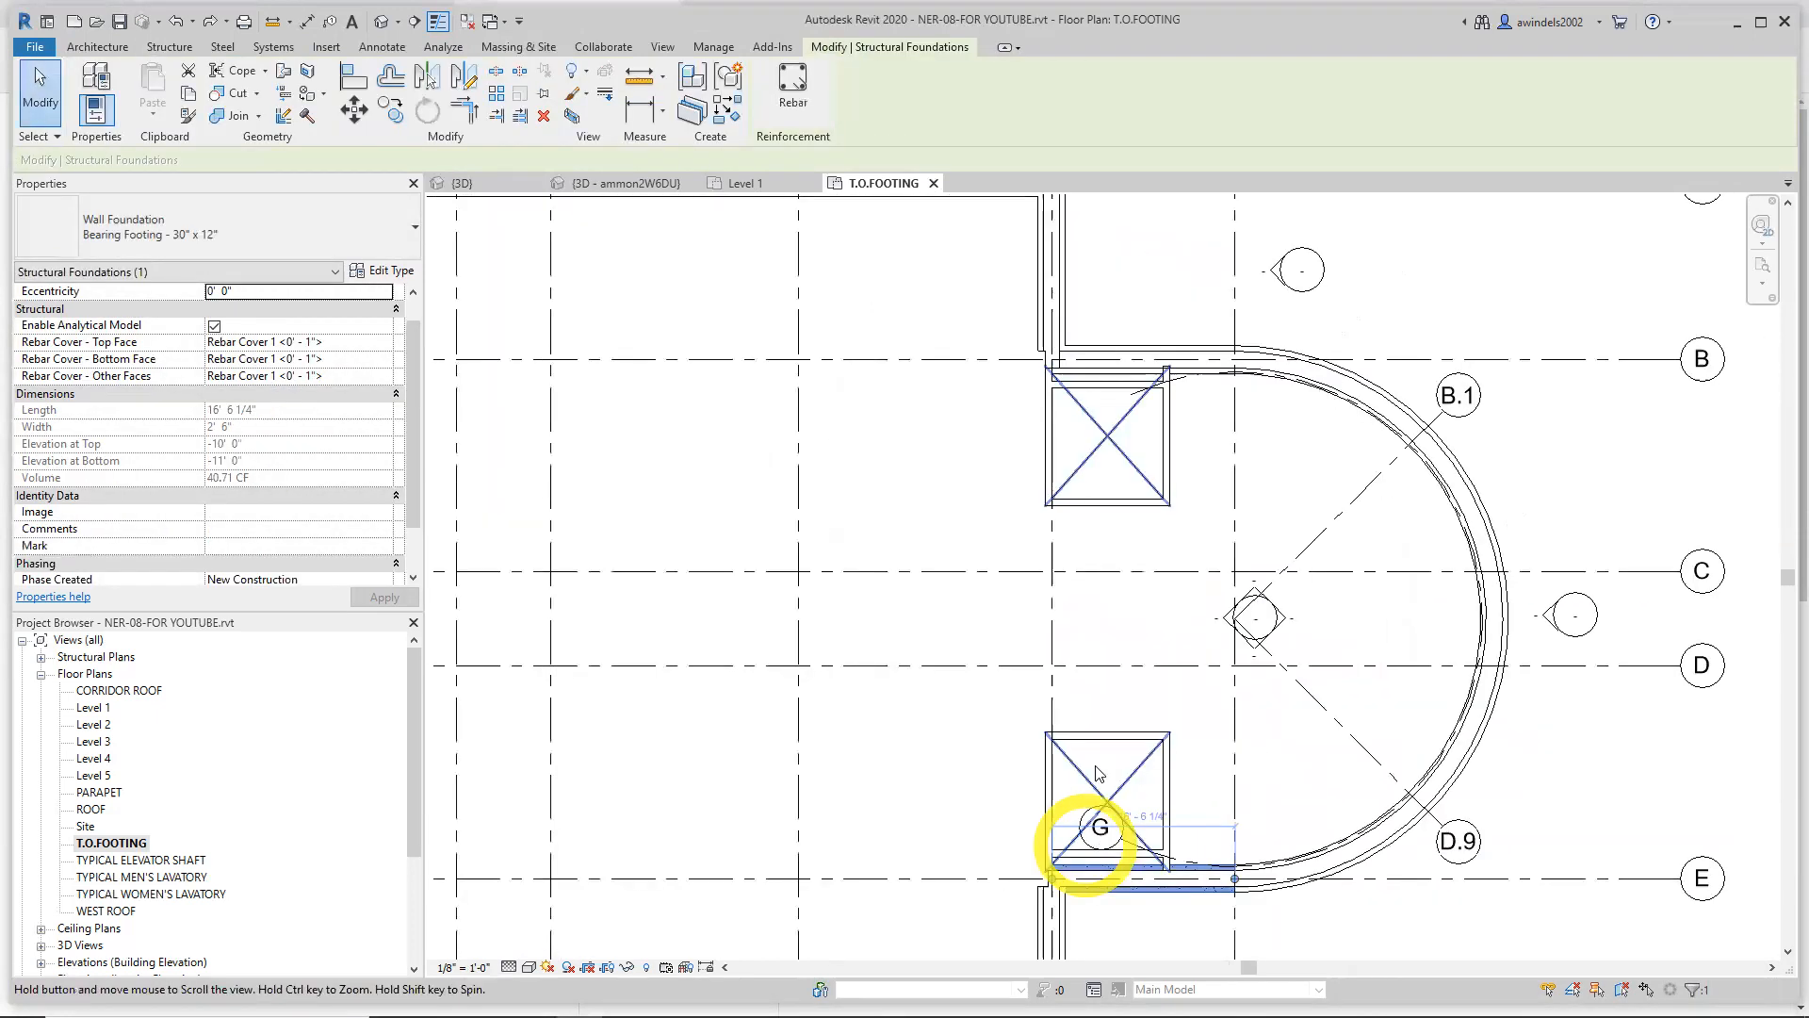
{"action": "left_click", "coordinate": [1119, 372]}
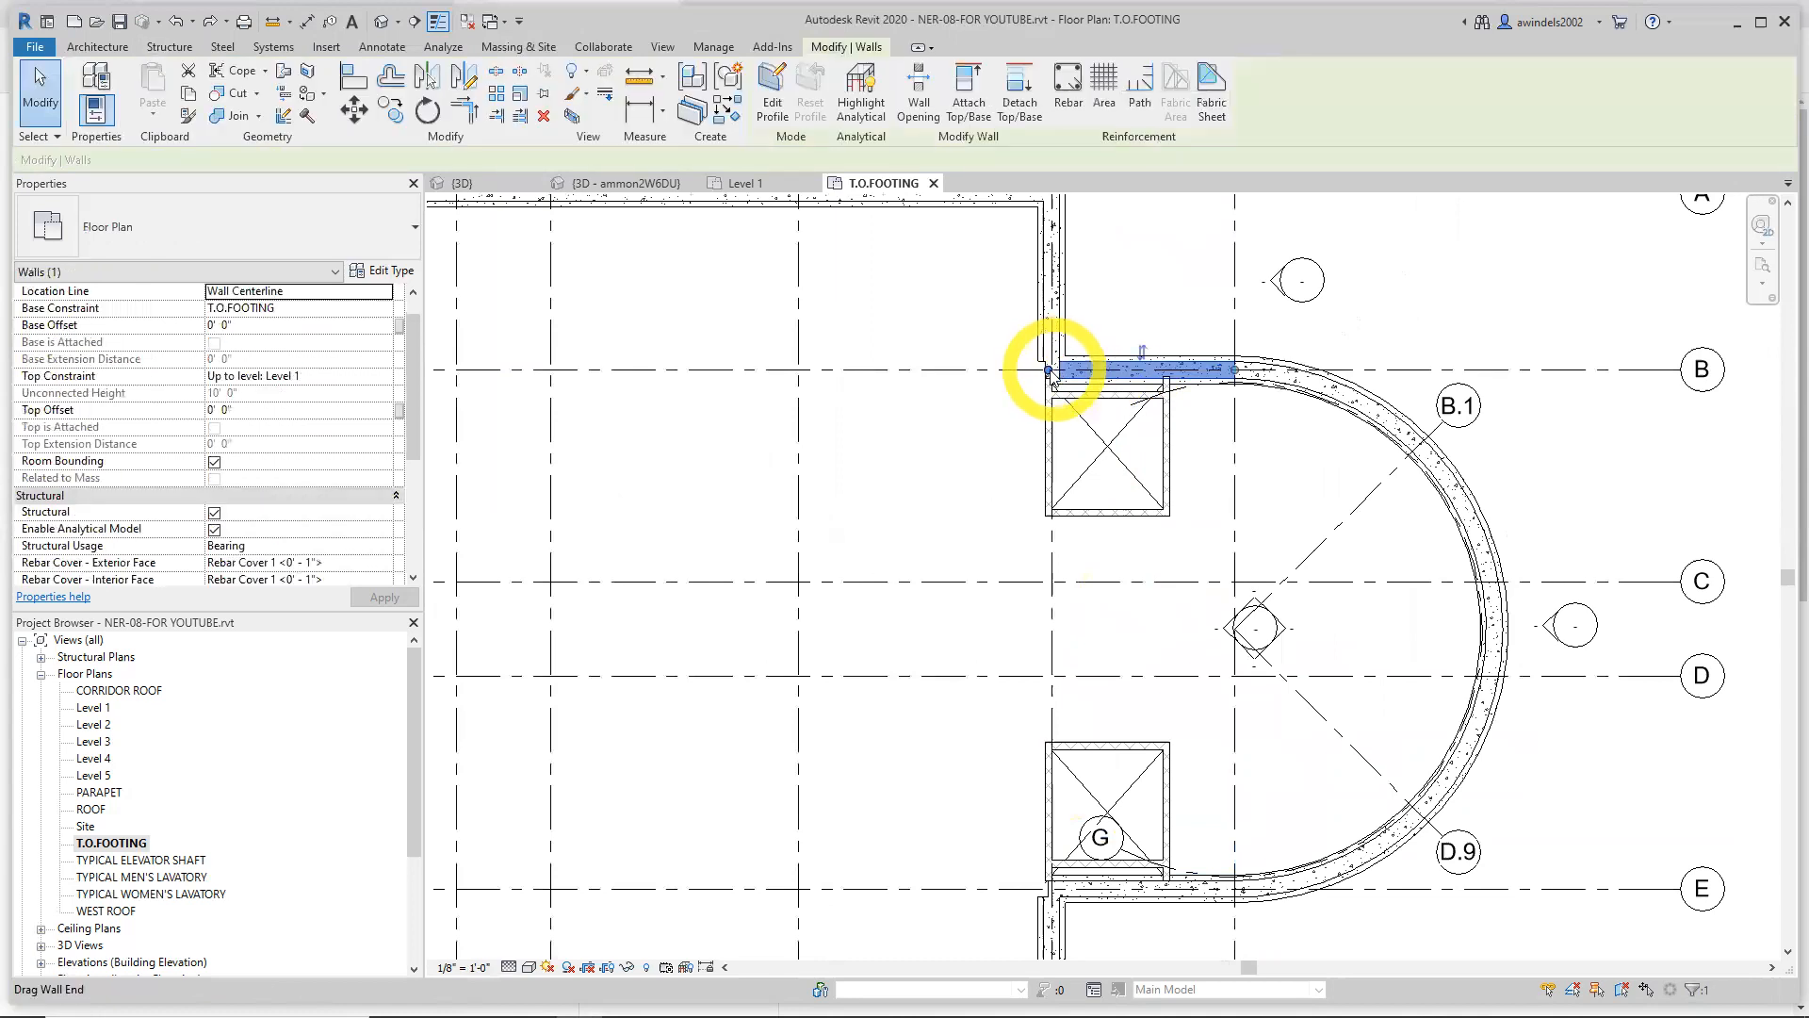
{"action": "left_click_drag", "start_coordinate": [1048, 369], "coordinate": [1039, 404]}
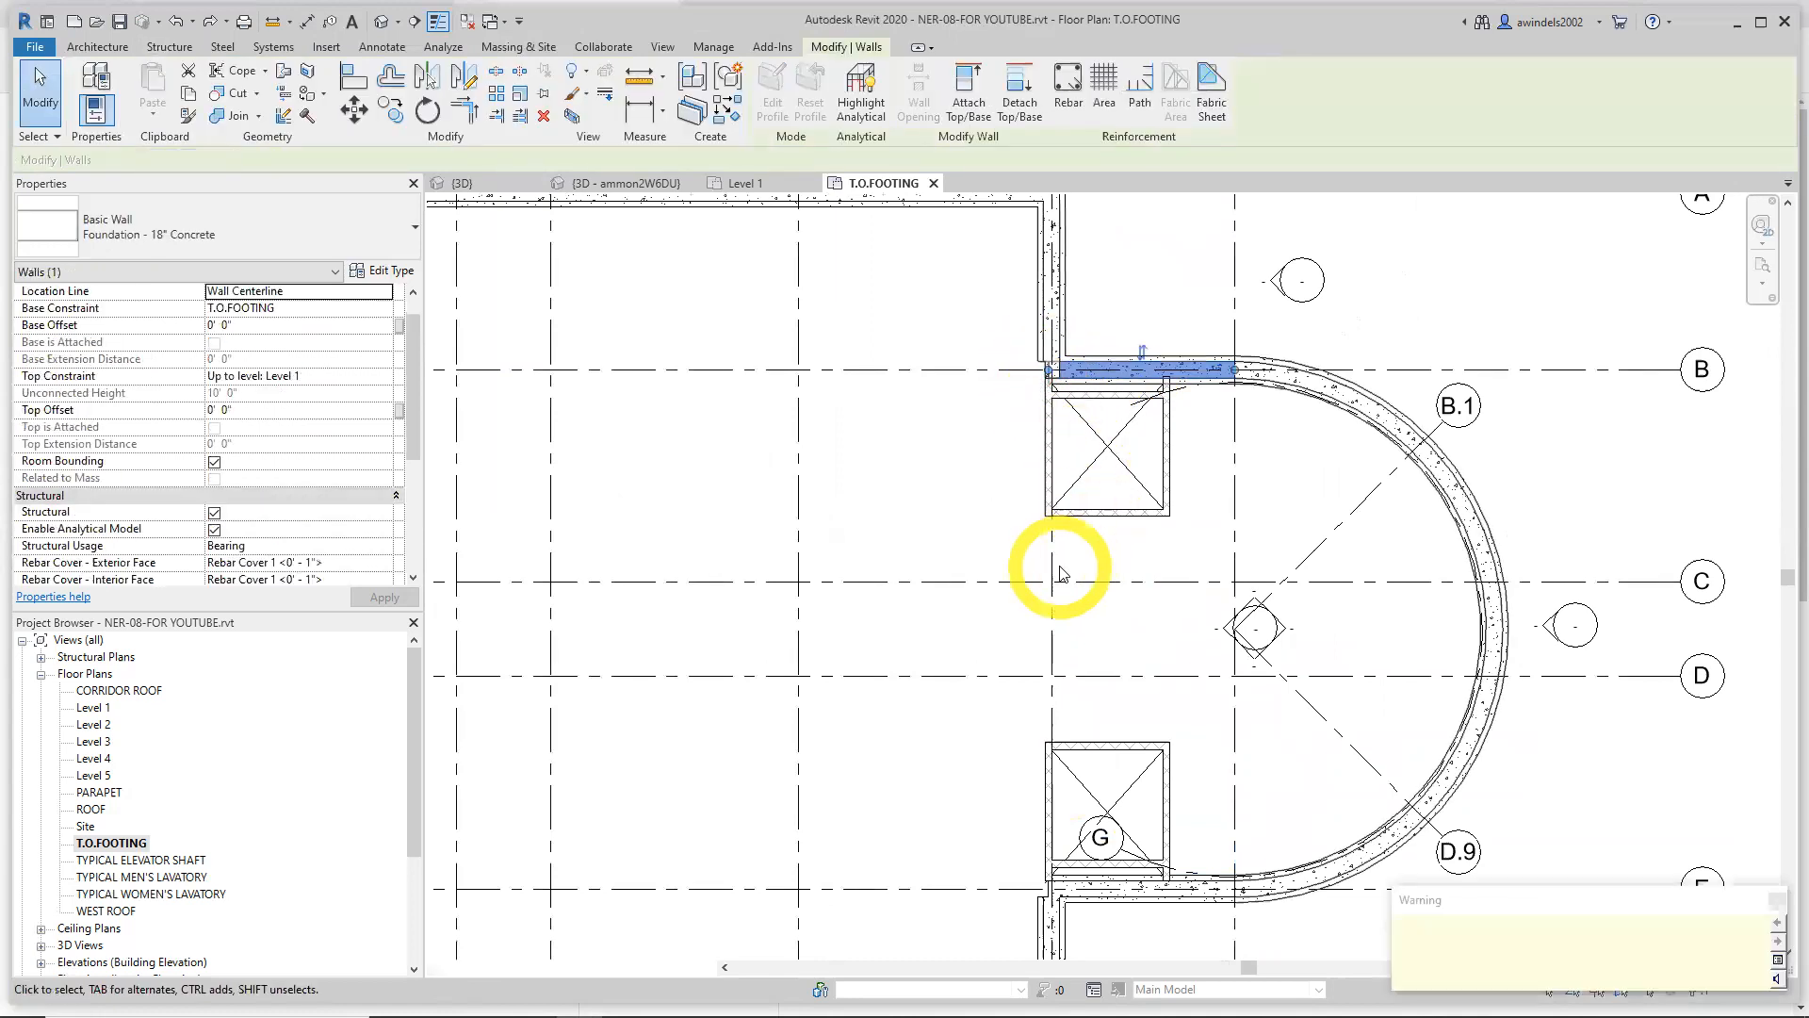
{"action": "key", "text": "Escape"}
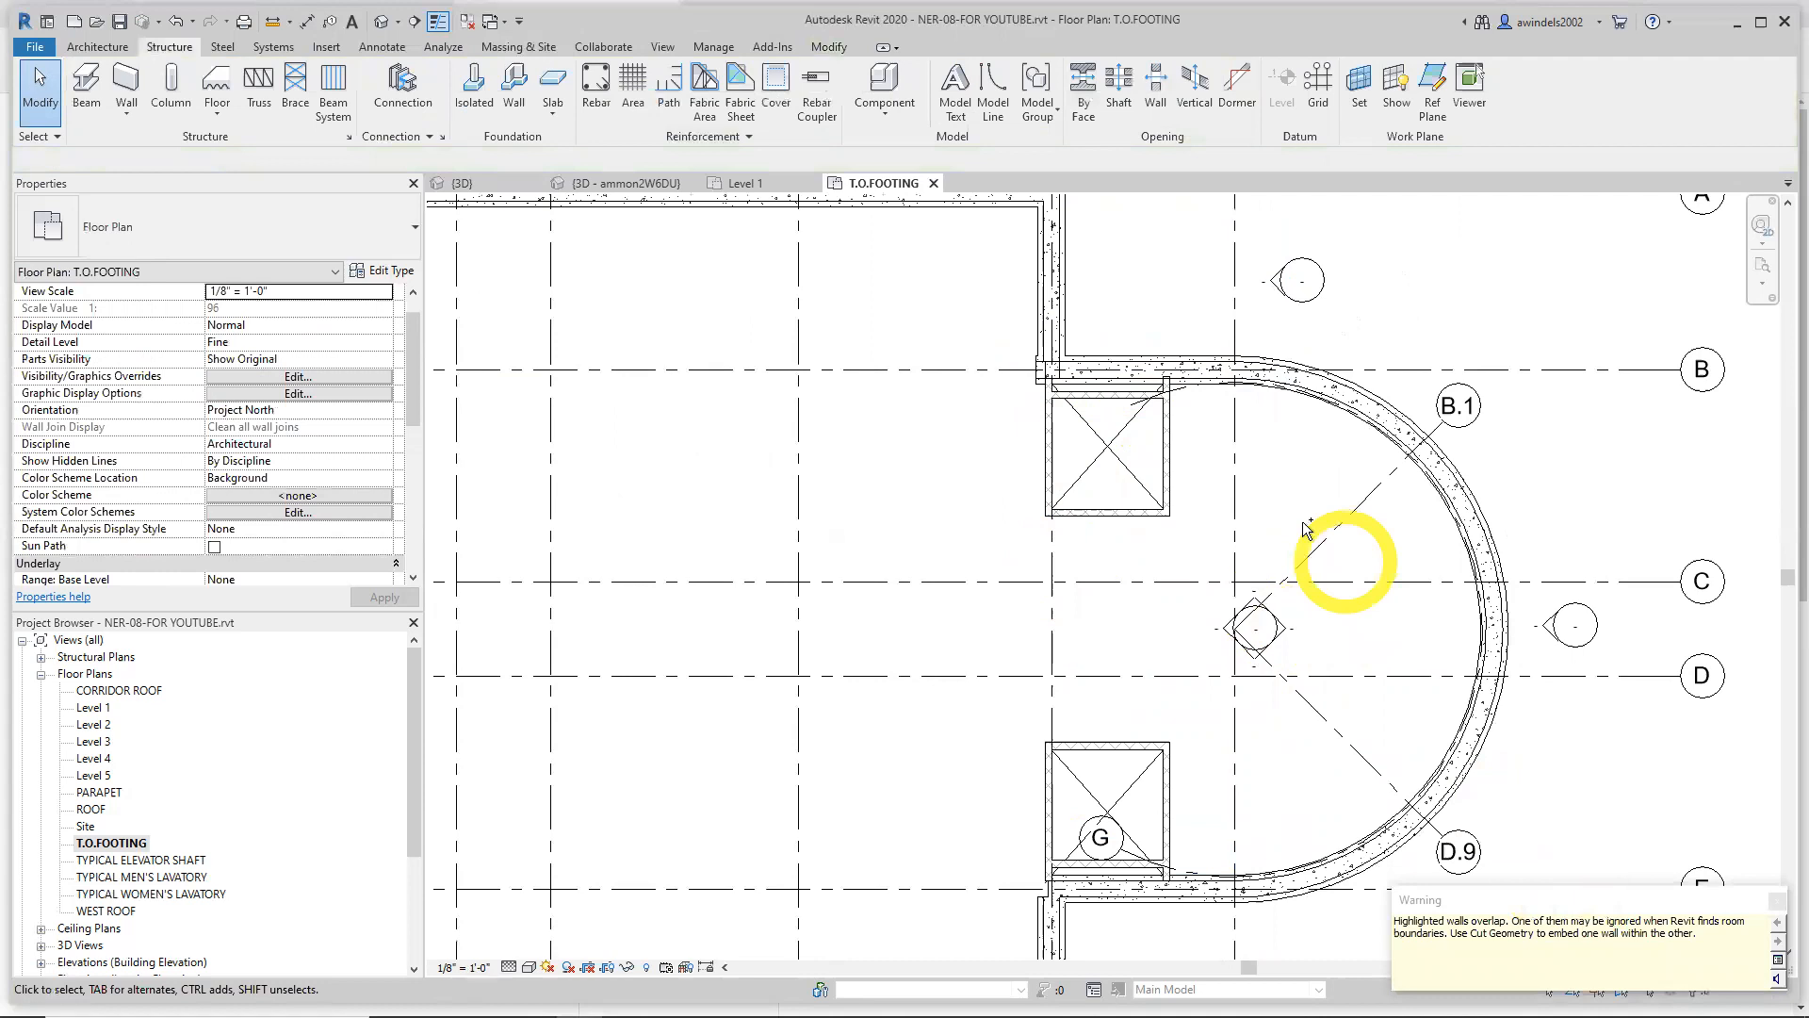
{"action": "left_click", "coordinate": [1036, 376]}
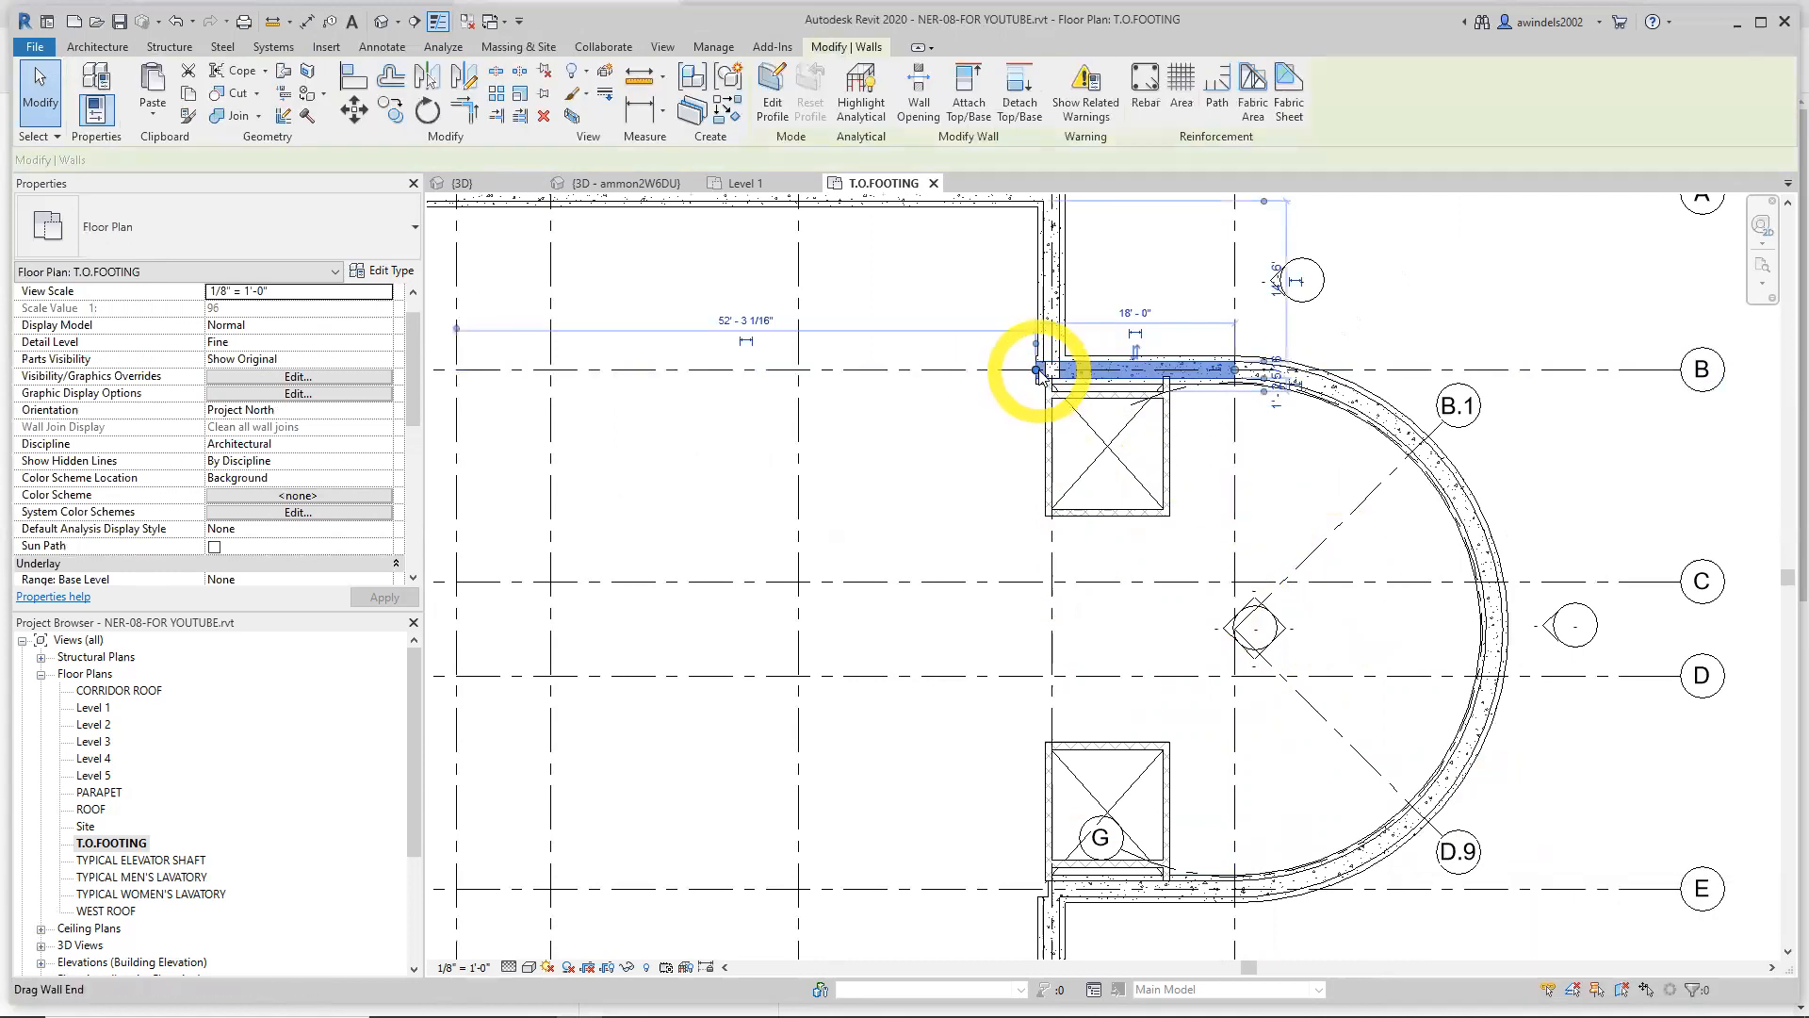
{"action": "left_click_drag", "start_coordinate": [1040, 367], "coordinate": [775, 406]}
{"action": "left_click", "coordinate": [925, 477]}
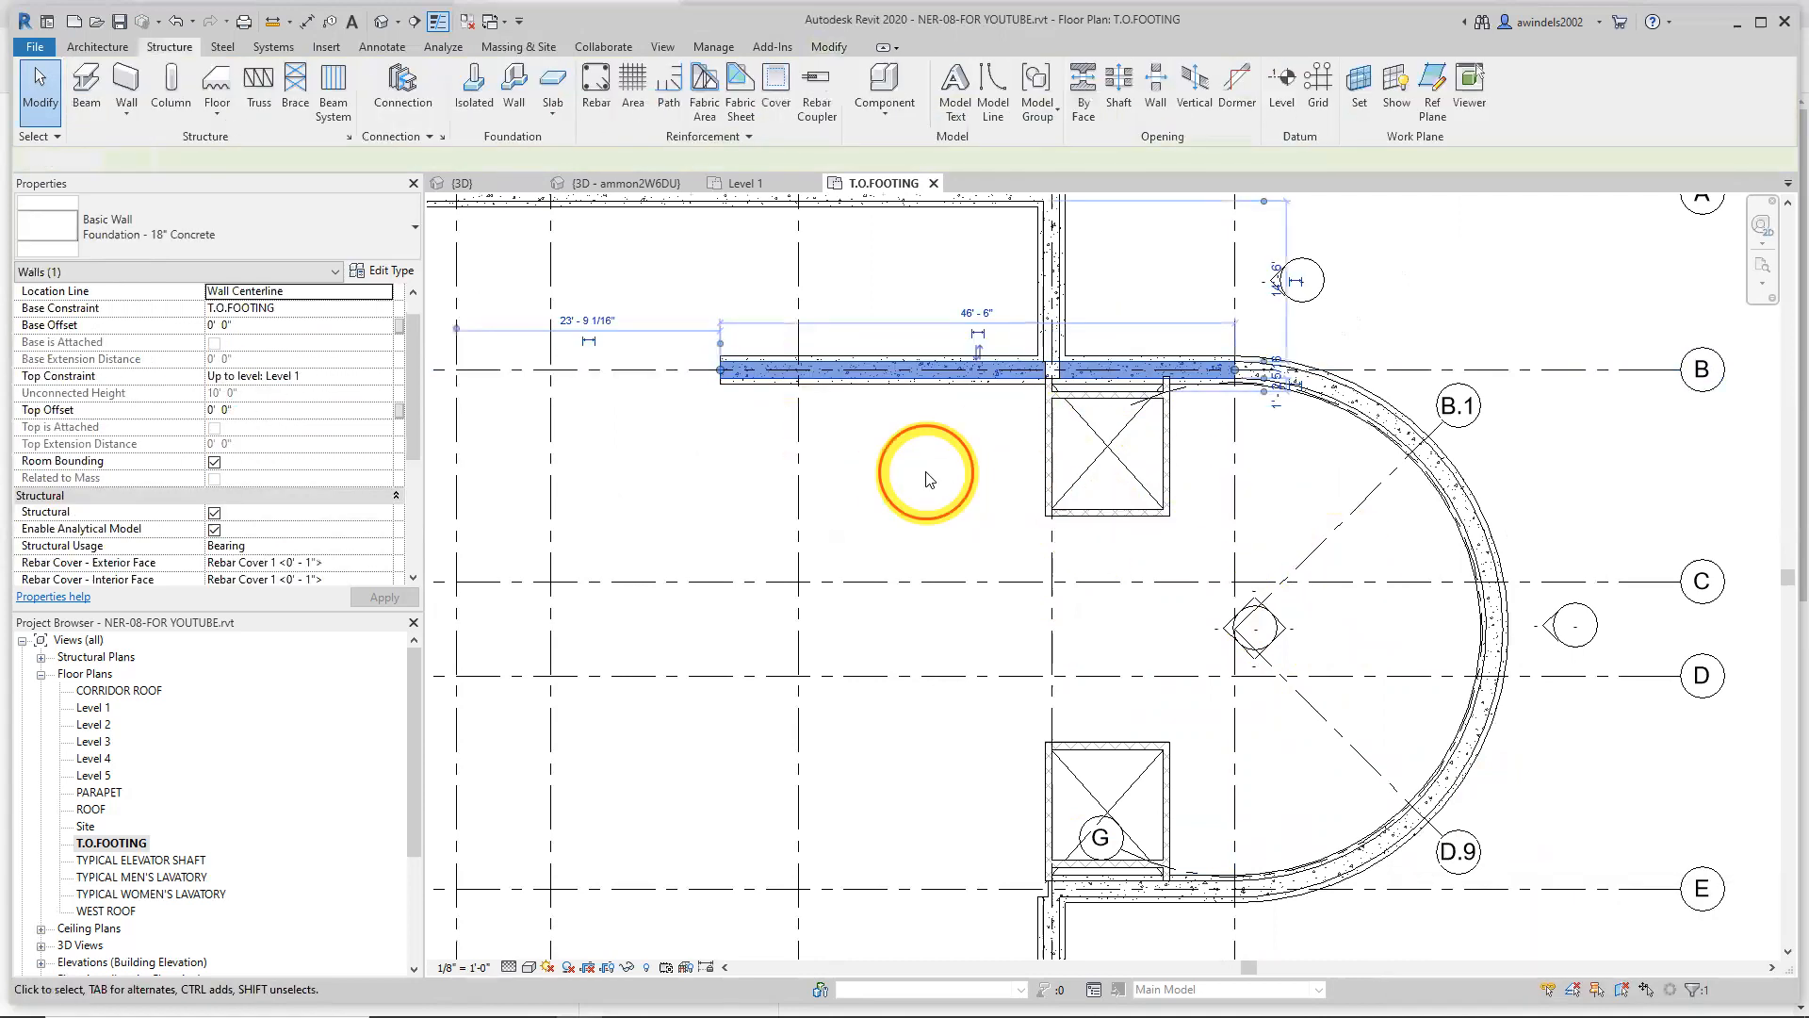
Undo the last stretch of the wall along grid B and examine the foundations and elevator shaft bottoms from below in 3D
{"action": "key", "text": "ctrl+z"}
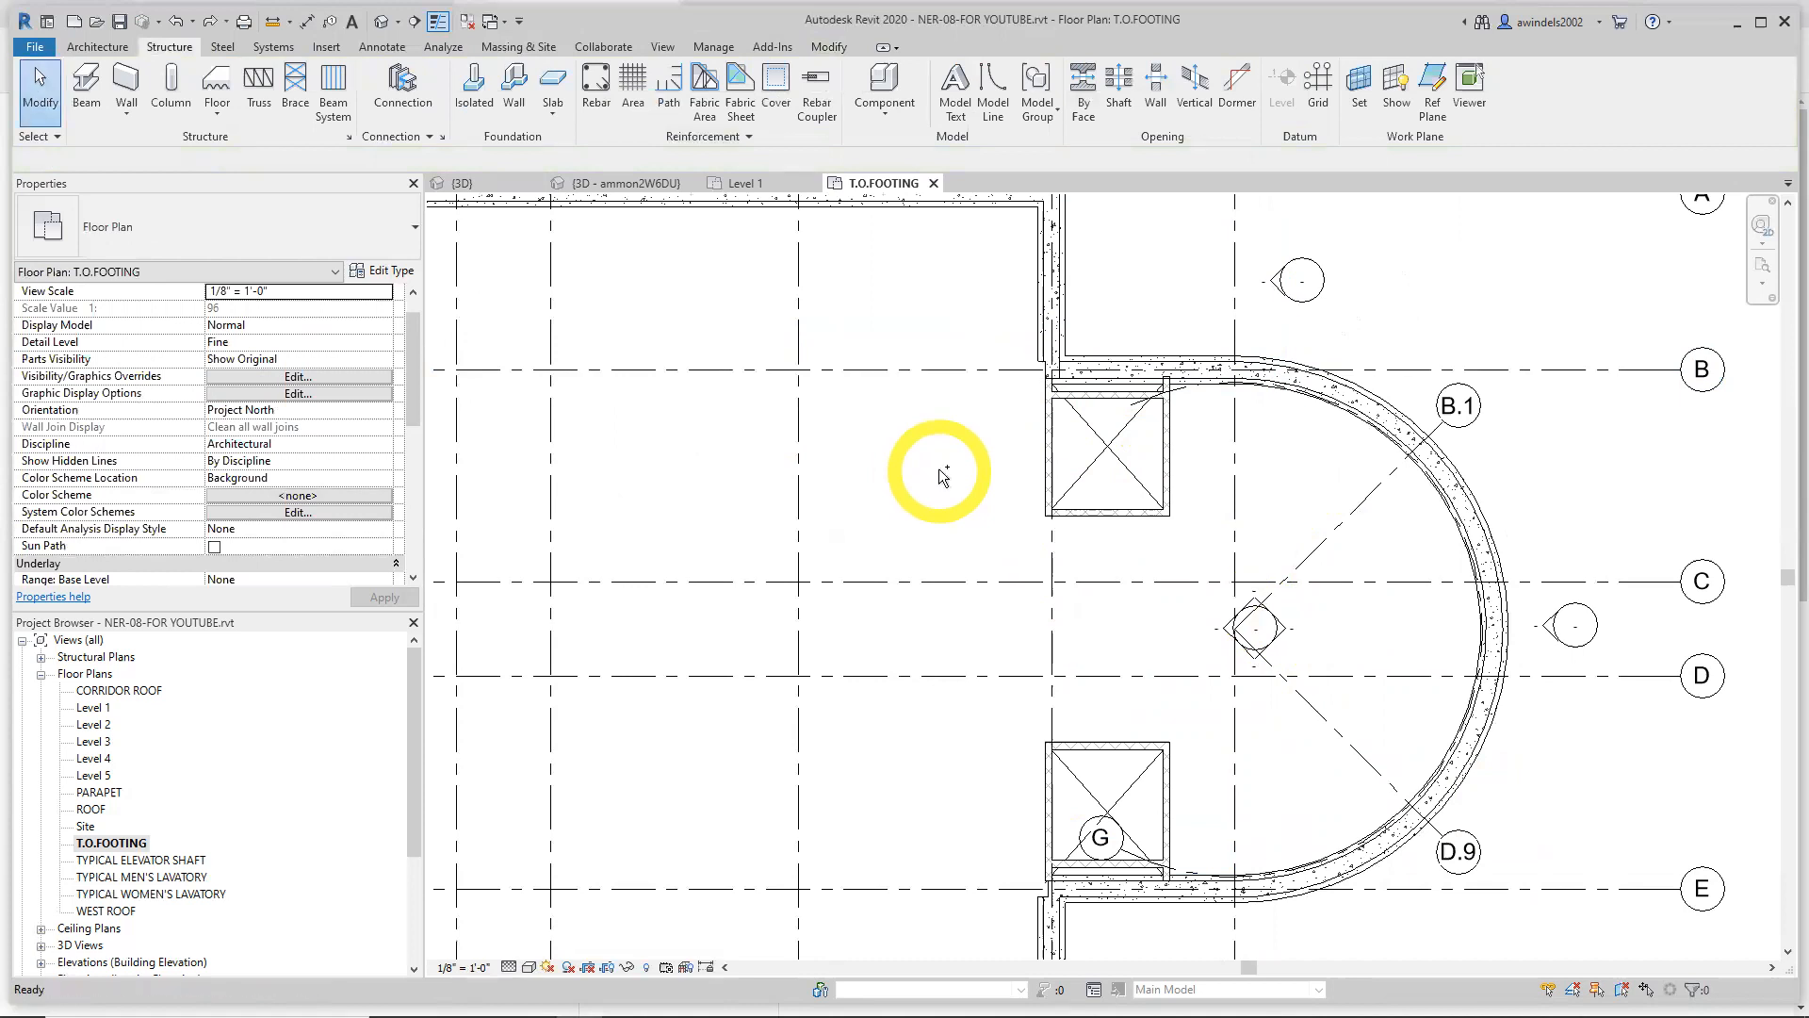
{"action": "scroll", "coordinate": [1199, 464], "scroll_direction": "down", "scroll_amount": 5}
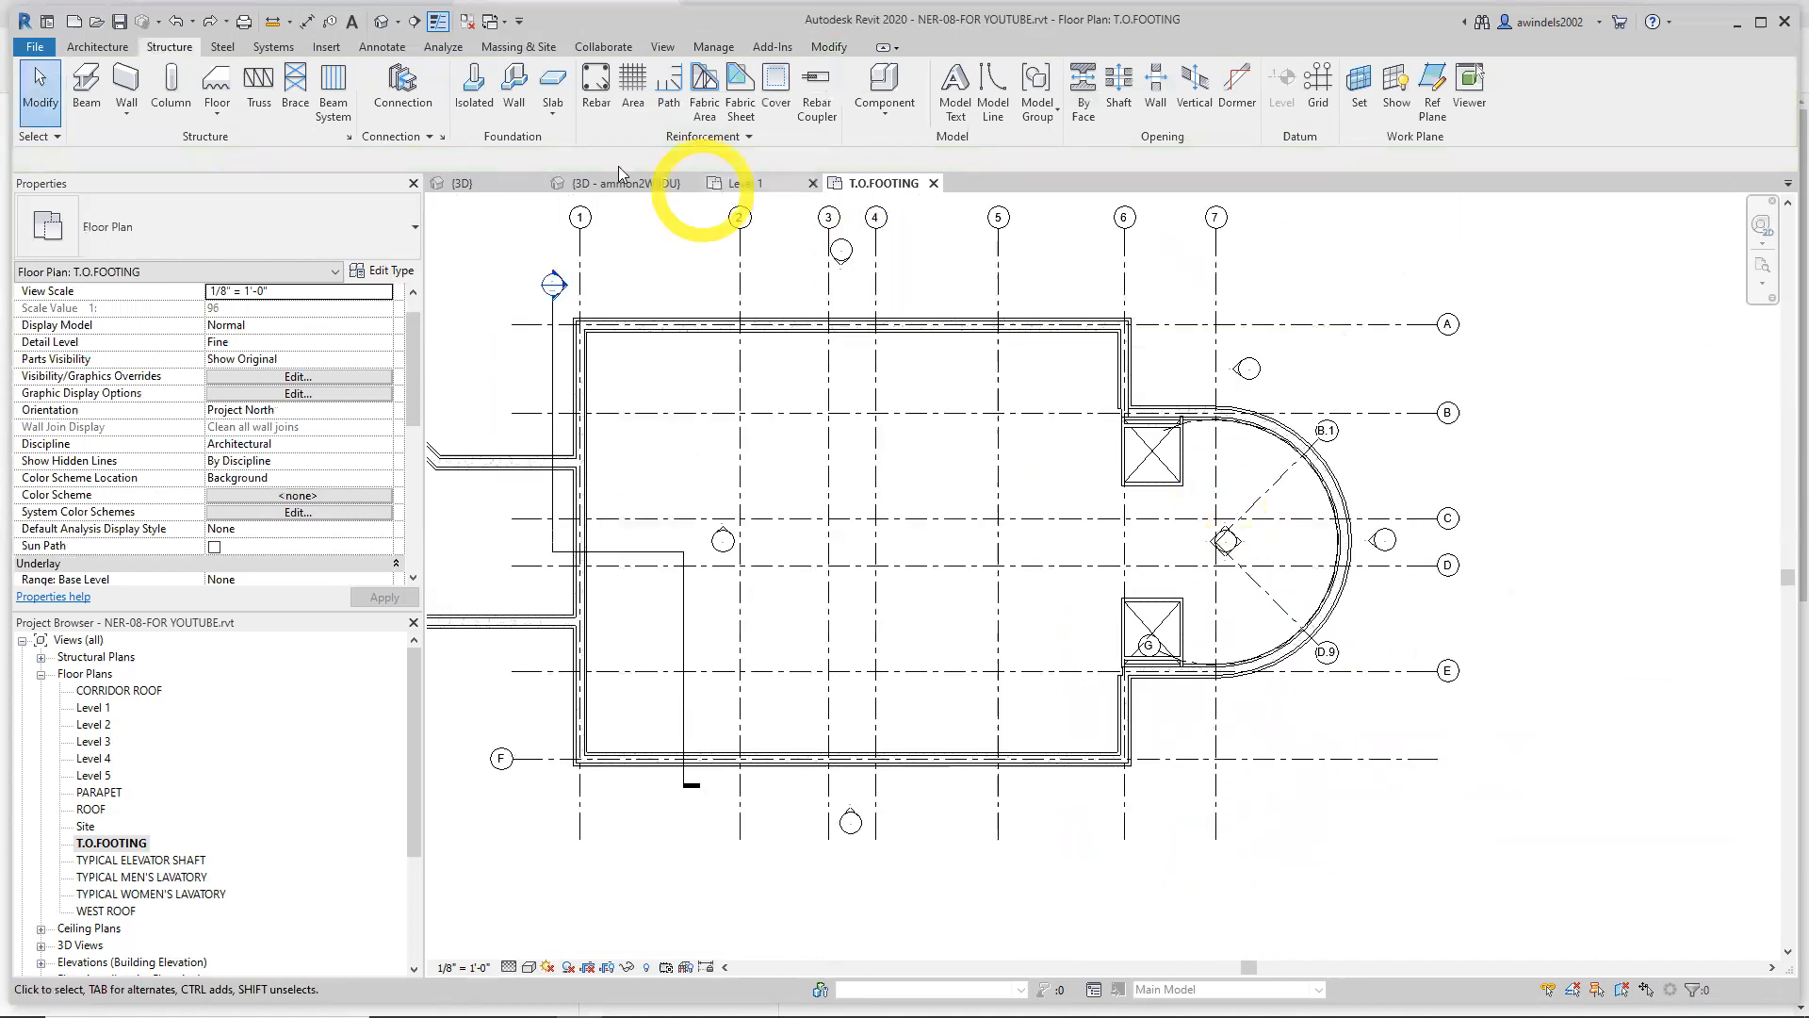
{"action": "left_click", "coordinate": [507, 183]}
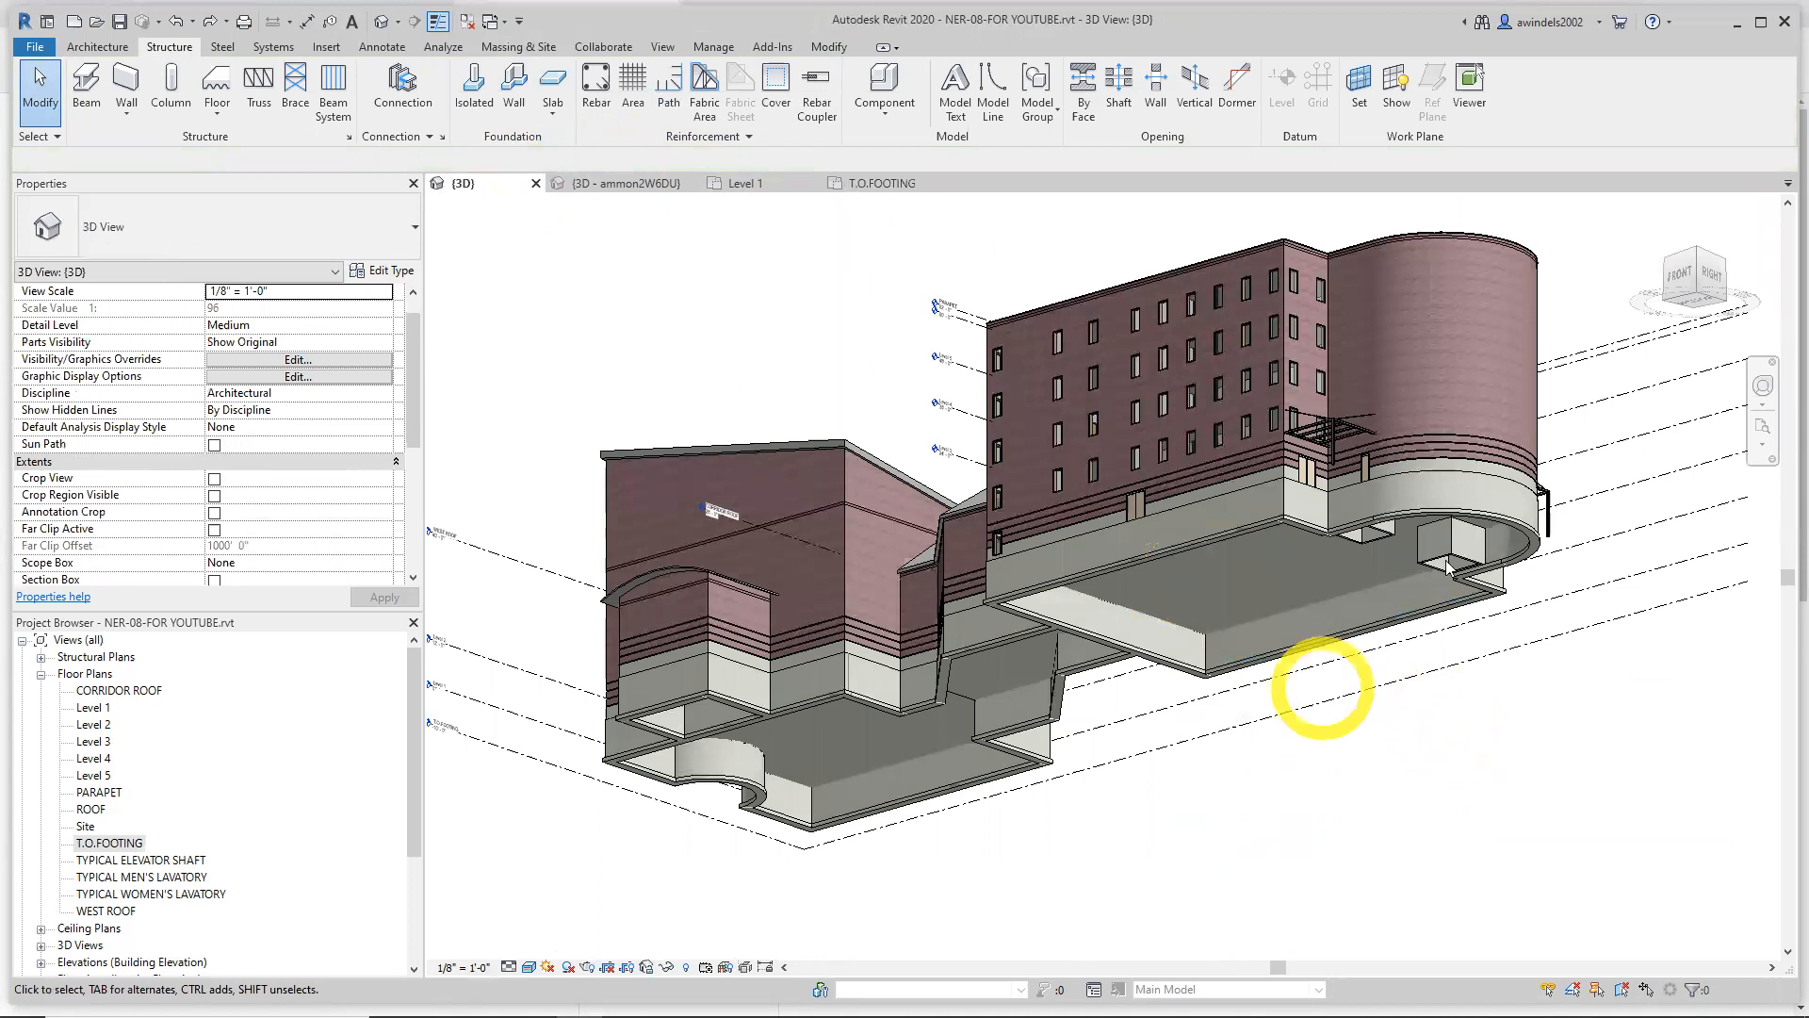
{"action": "middle_click_drag", "start_coordinate": [1527, 690], "coordinate": [1512, 622]}
{"action": "scroll", "coordinate": [1507, 617], "scroll_direction": "up", "scroll_amount": 4}
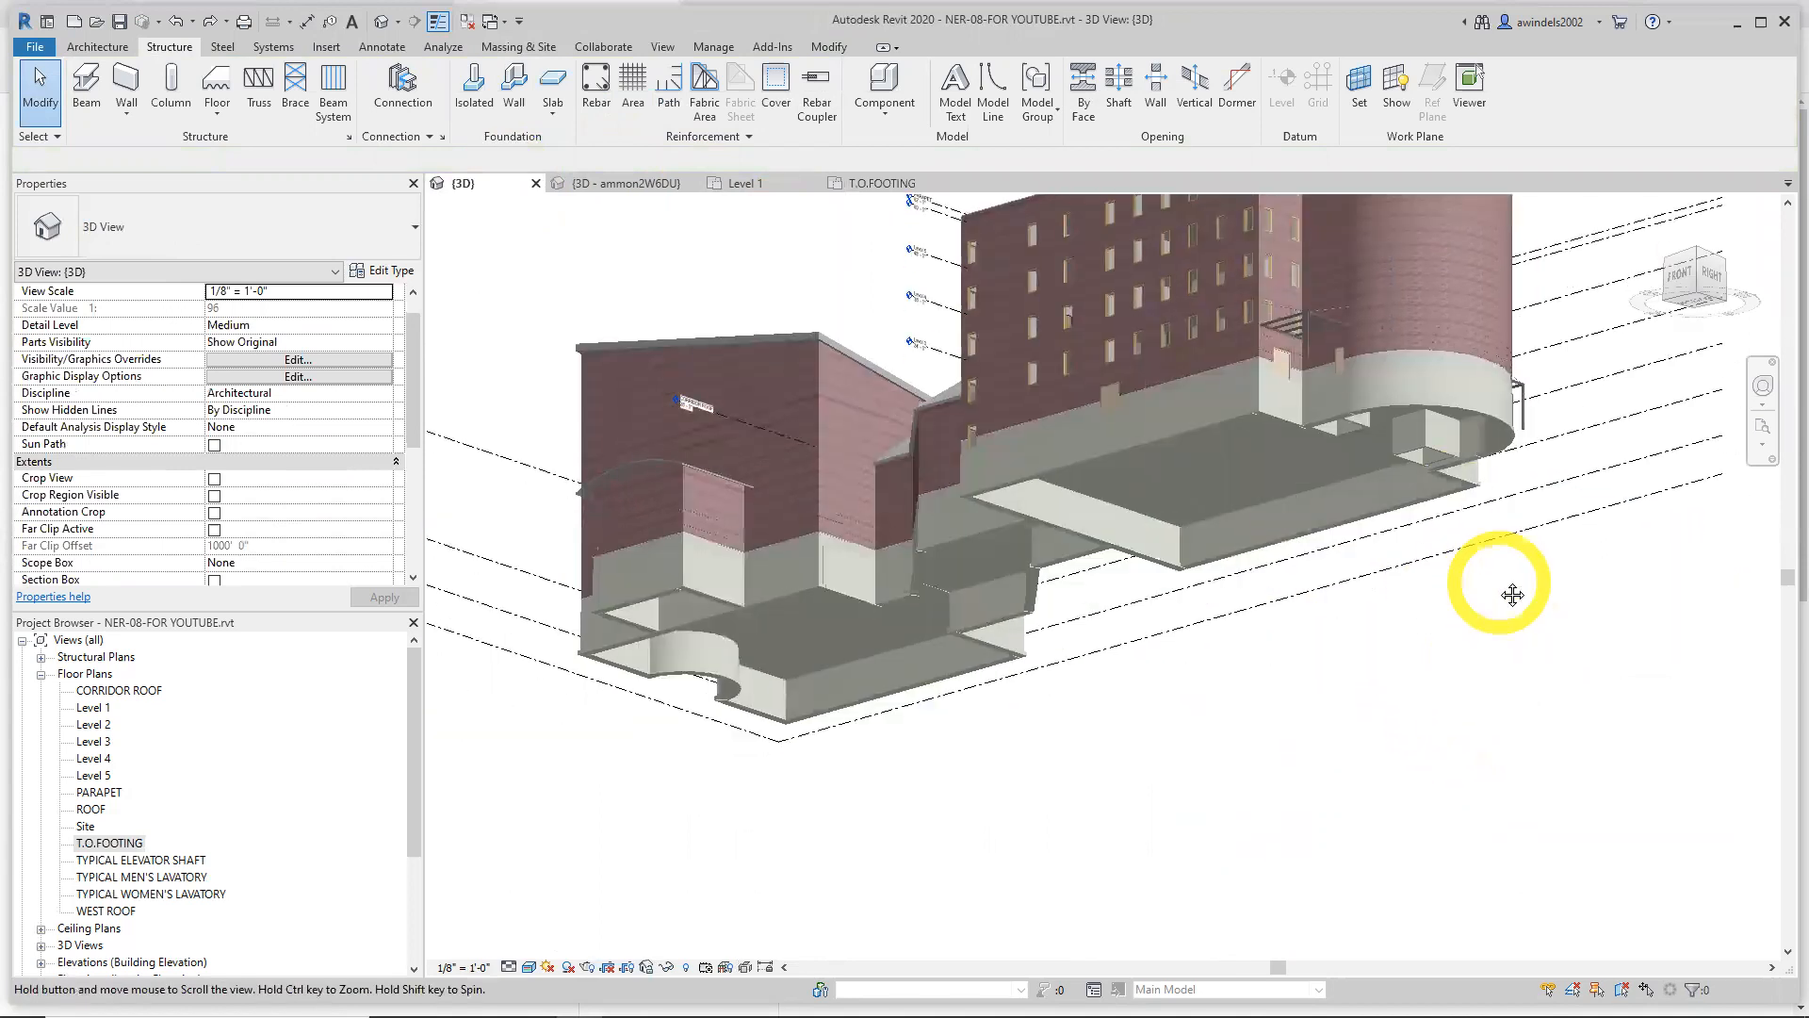
{"action": "middle_click_drag", "start_coordinate": [1437, 551], "coordinate": [1255, 678], "text": "shift"}
Start a structural foundation slab in the T.O.FOOTING plan and duplicate its 6" type as 12" Foundation Slab
{"action": "left_click", "coordinate": [905, 187]}
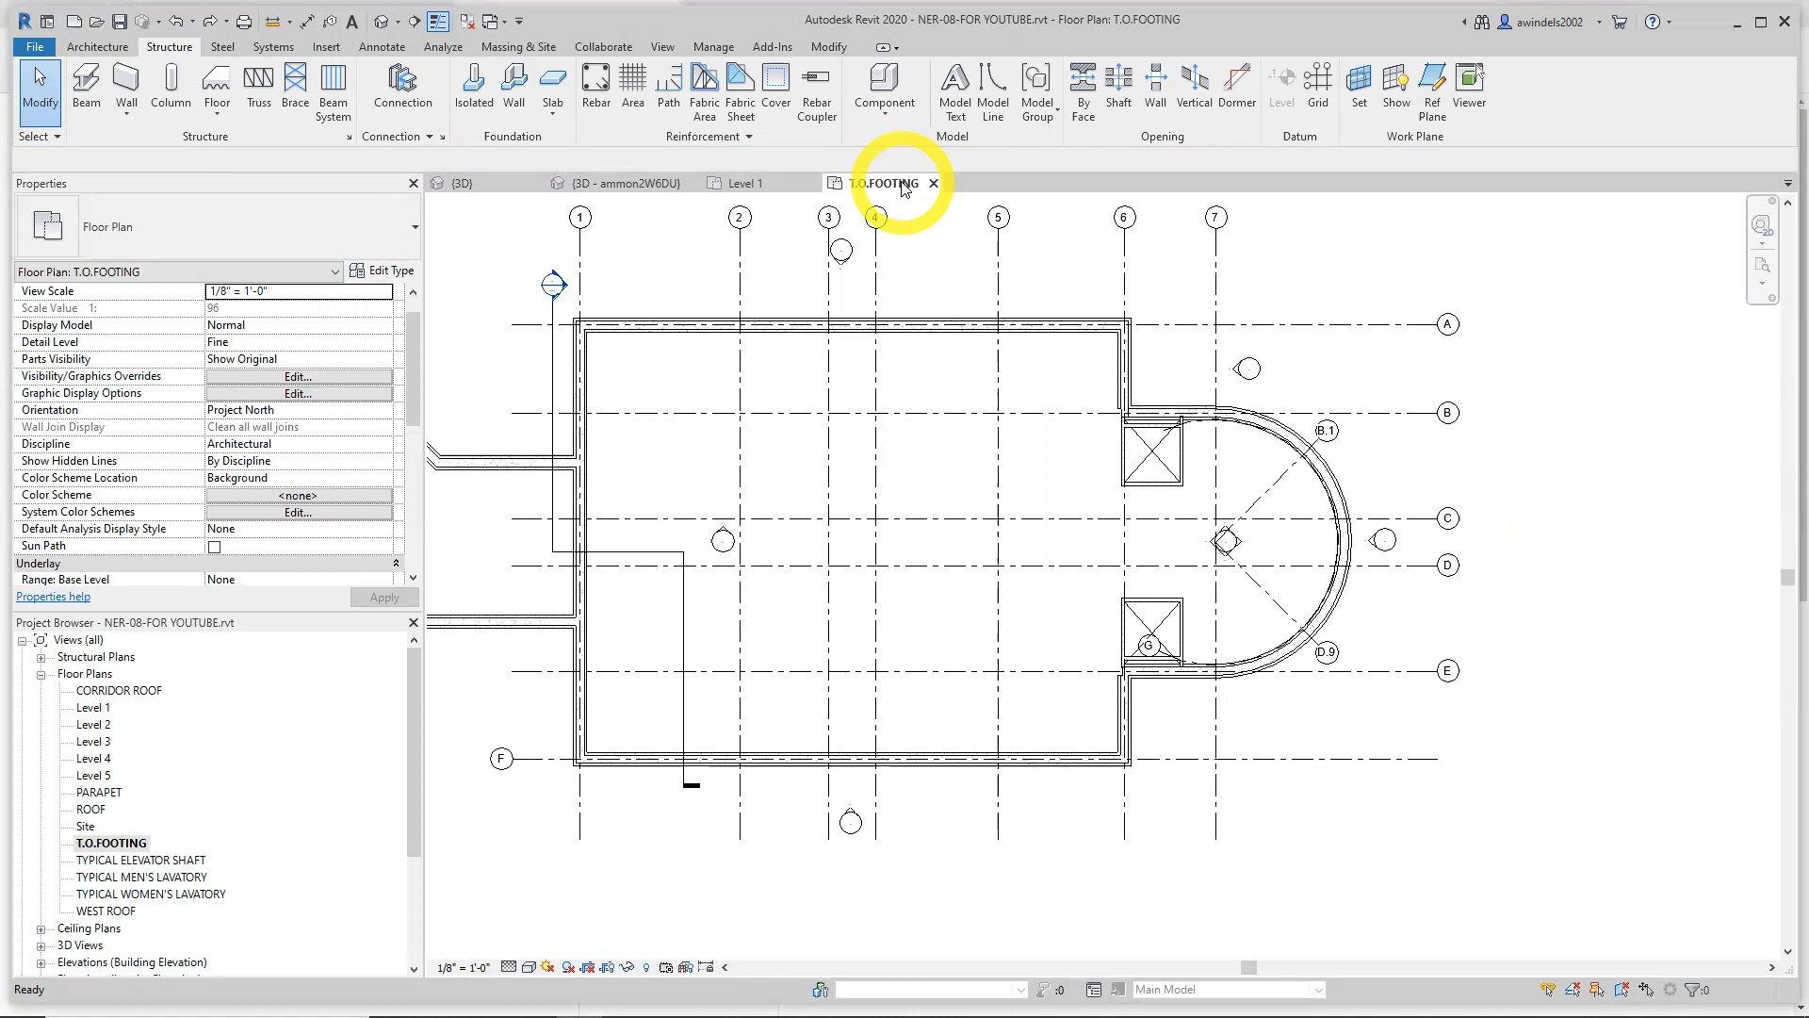
{"action": "middle_click_drag", "start_coordinate": [1316, 376], "coordinate": [1185, 433]}
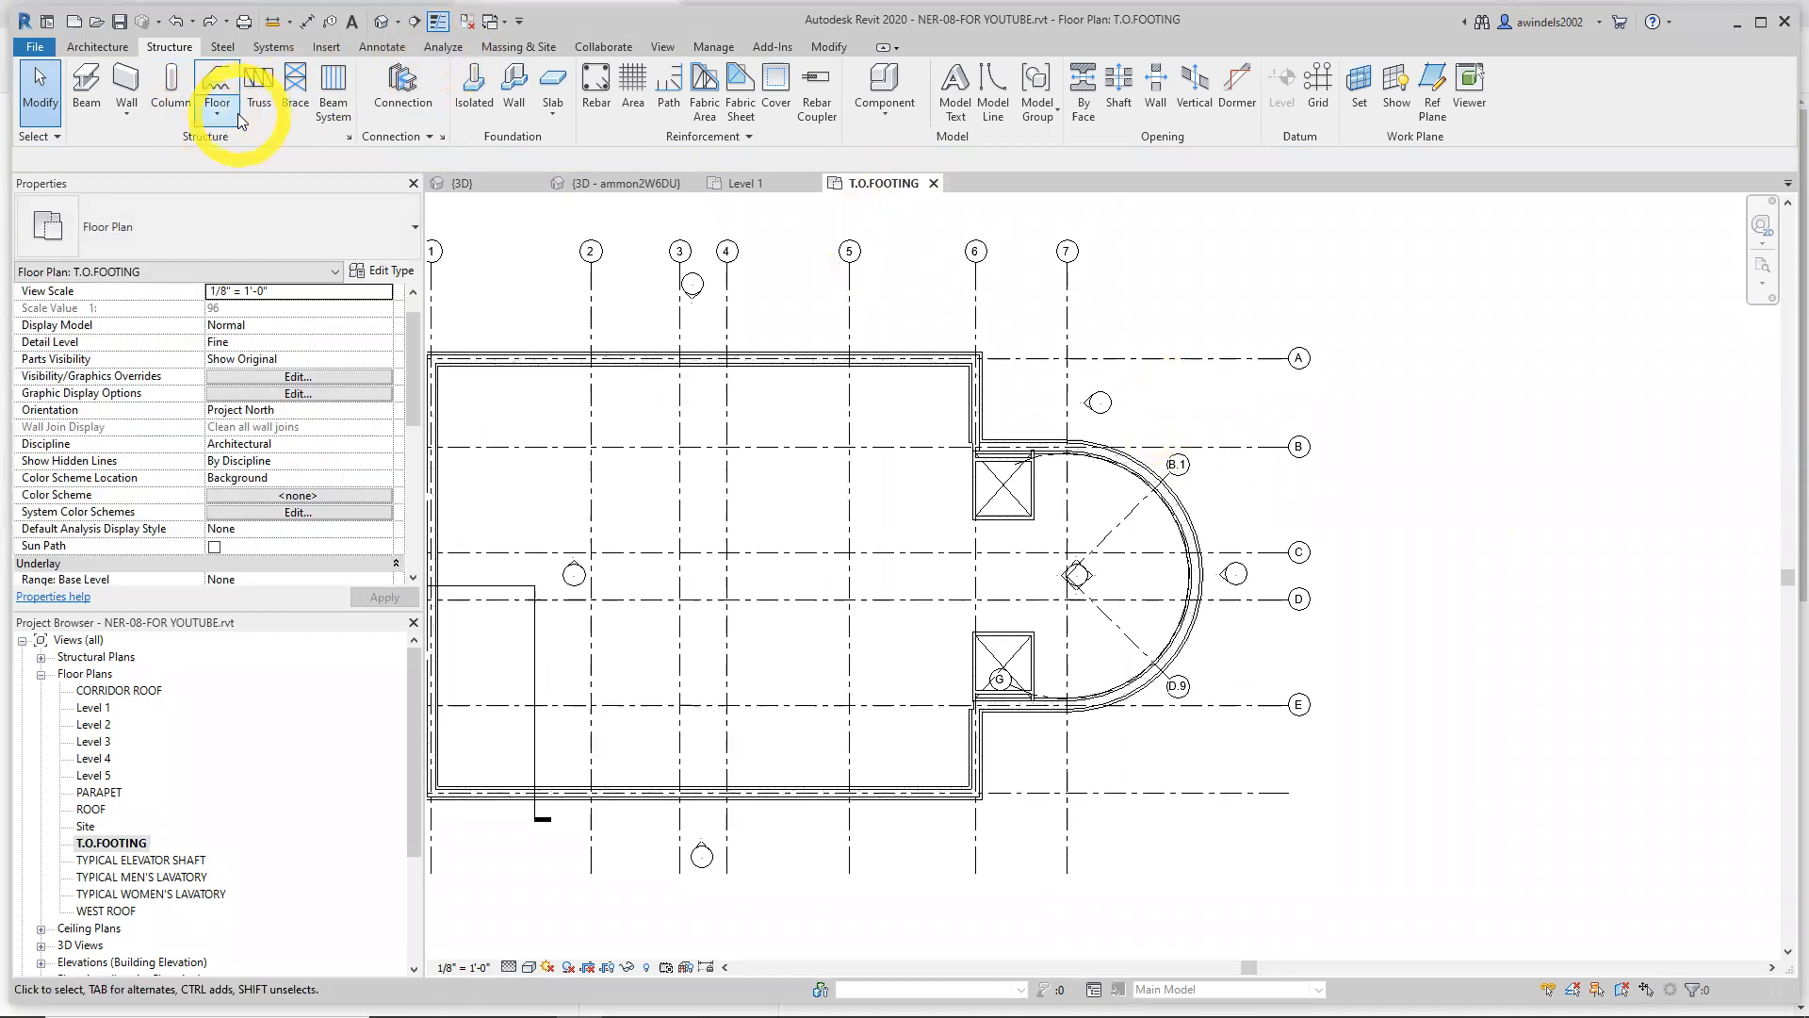
{"action": "left_click", "coordinate": [556, 108]}
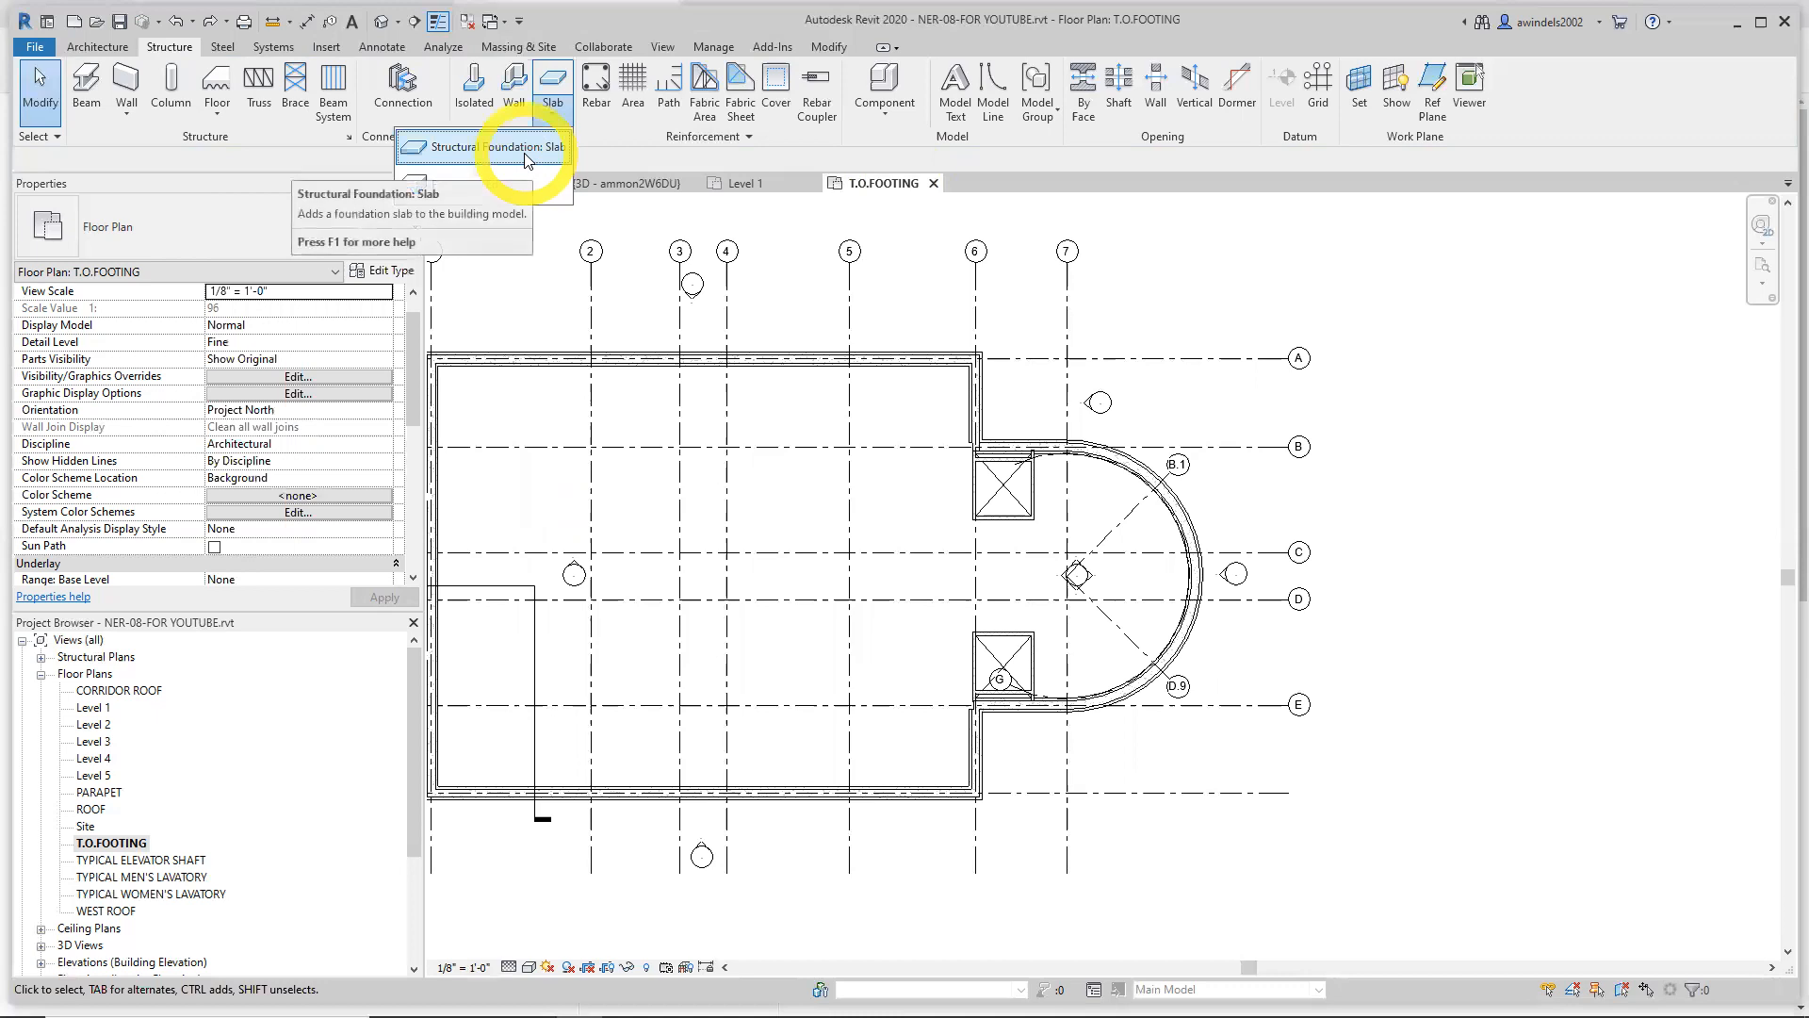
{"action": "left_click", "coordinate": [525, 149]}
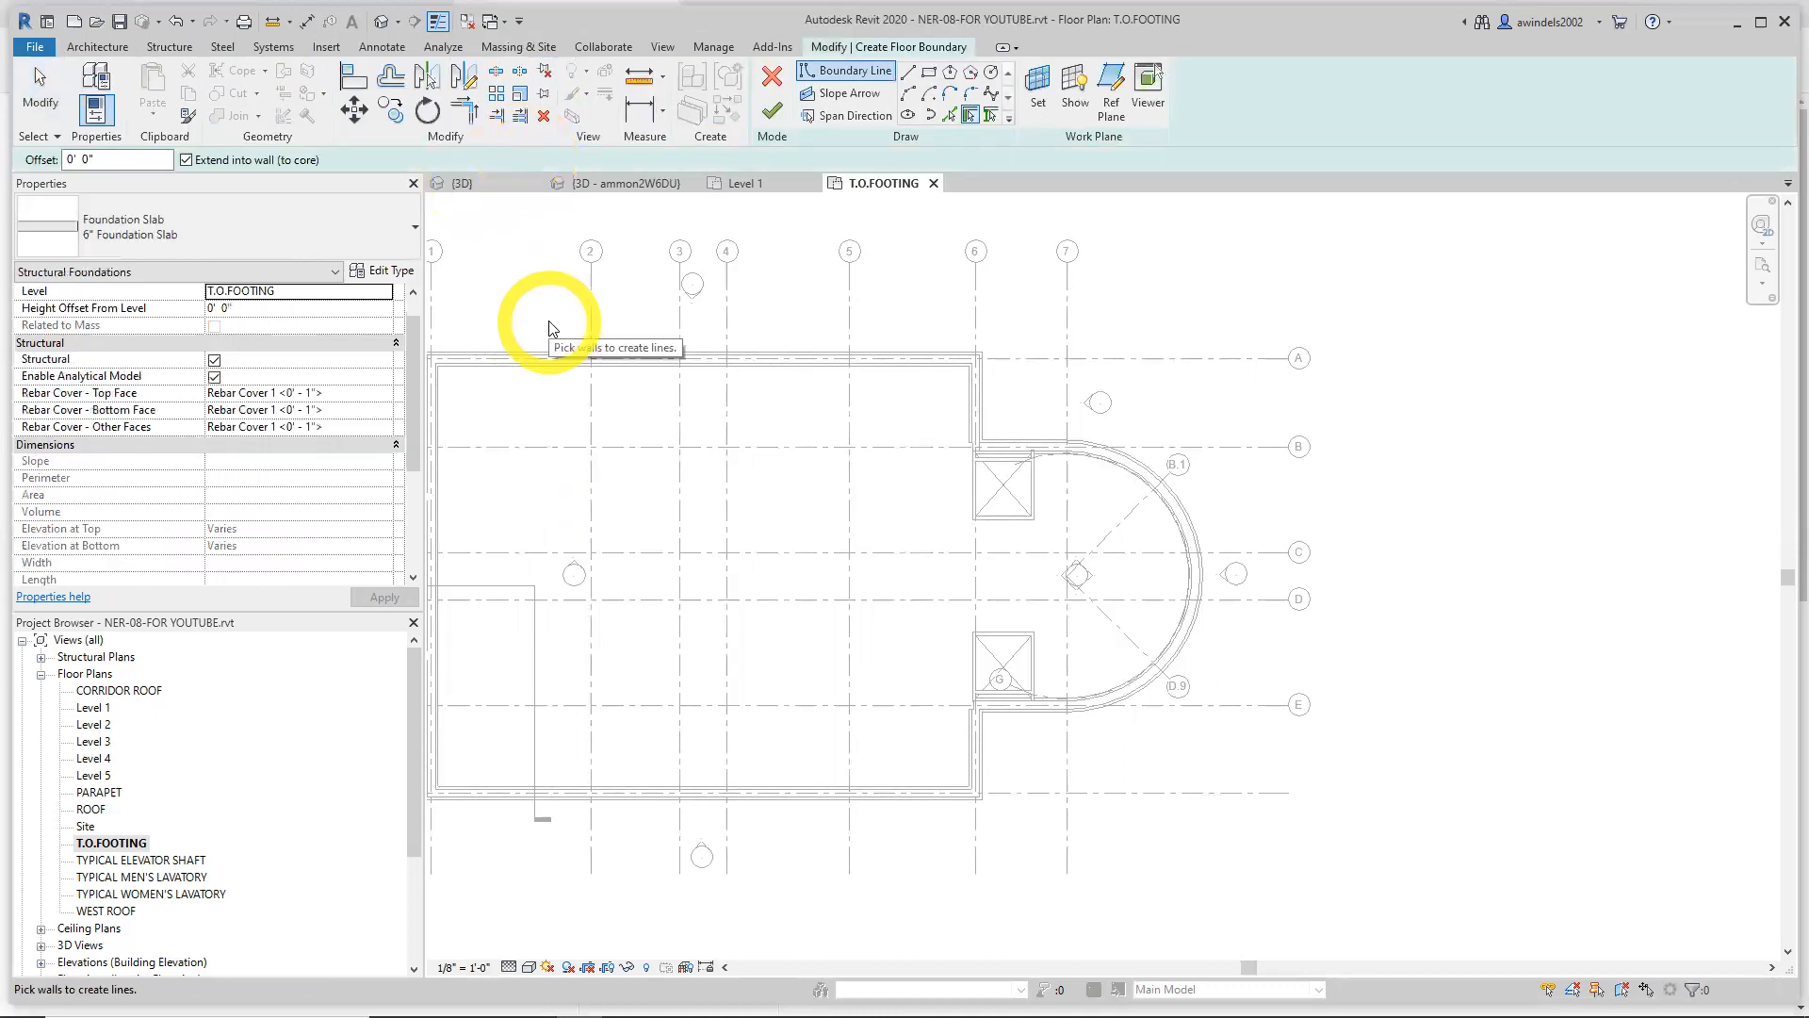
{"action": "left_click", "coordinate": [383, 270]}
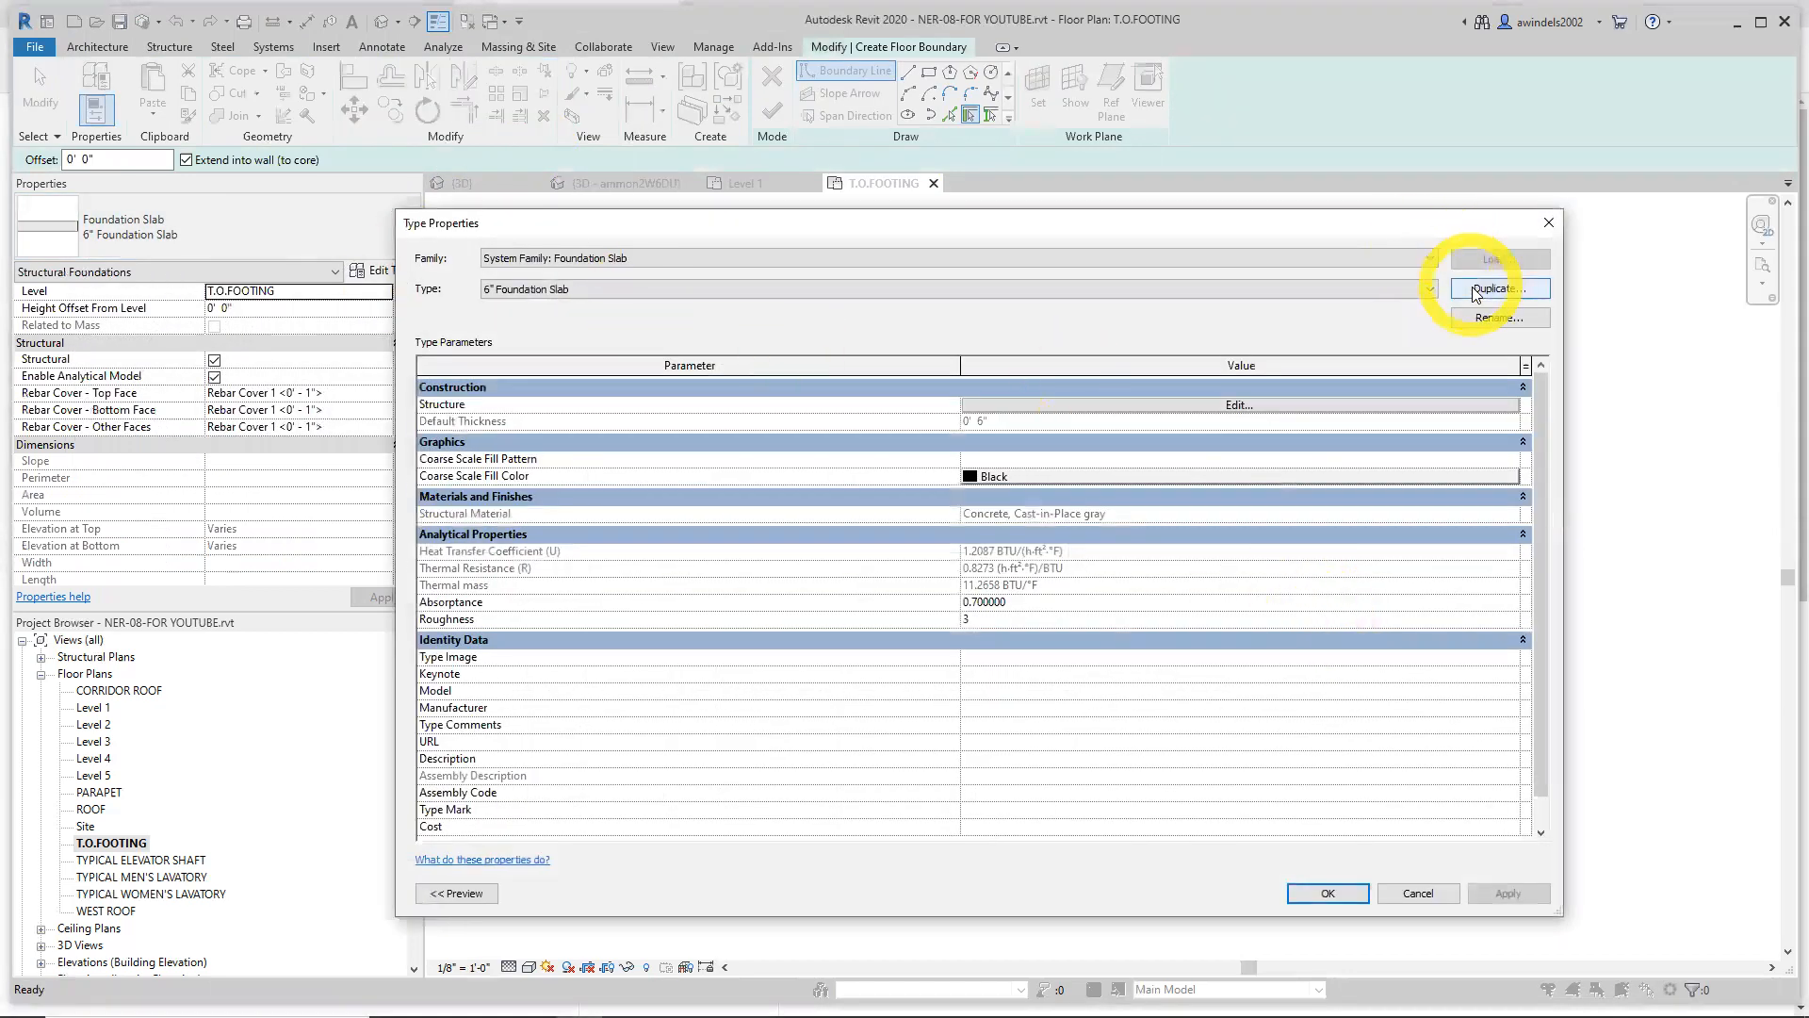
{"action": "left_click", "coordinate": [1498, 289]}
{"action": "left_click", "coordinate": [909, 558]}
{"action": "key", "text": "BackSpace"}
{"action": "type", "text": "12"}
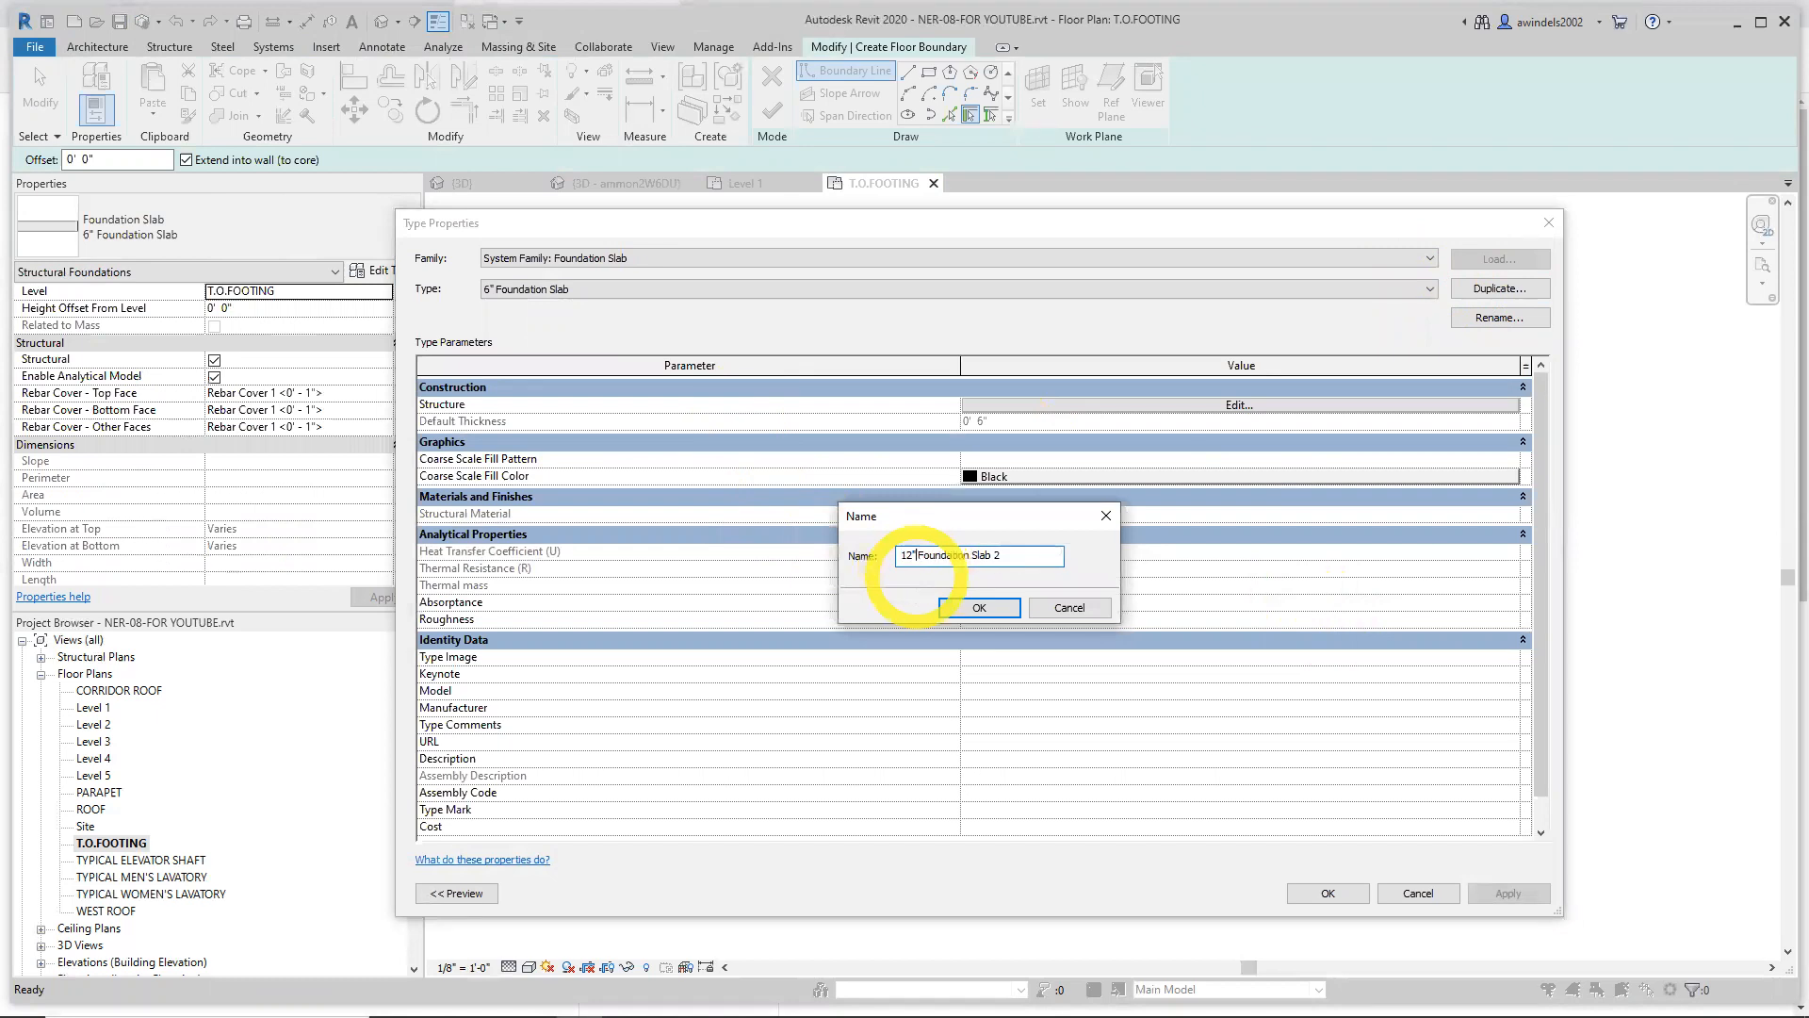
{"action": "left_click", "coordinate": [978, 606]}
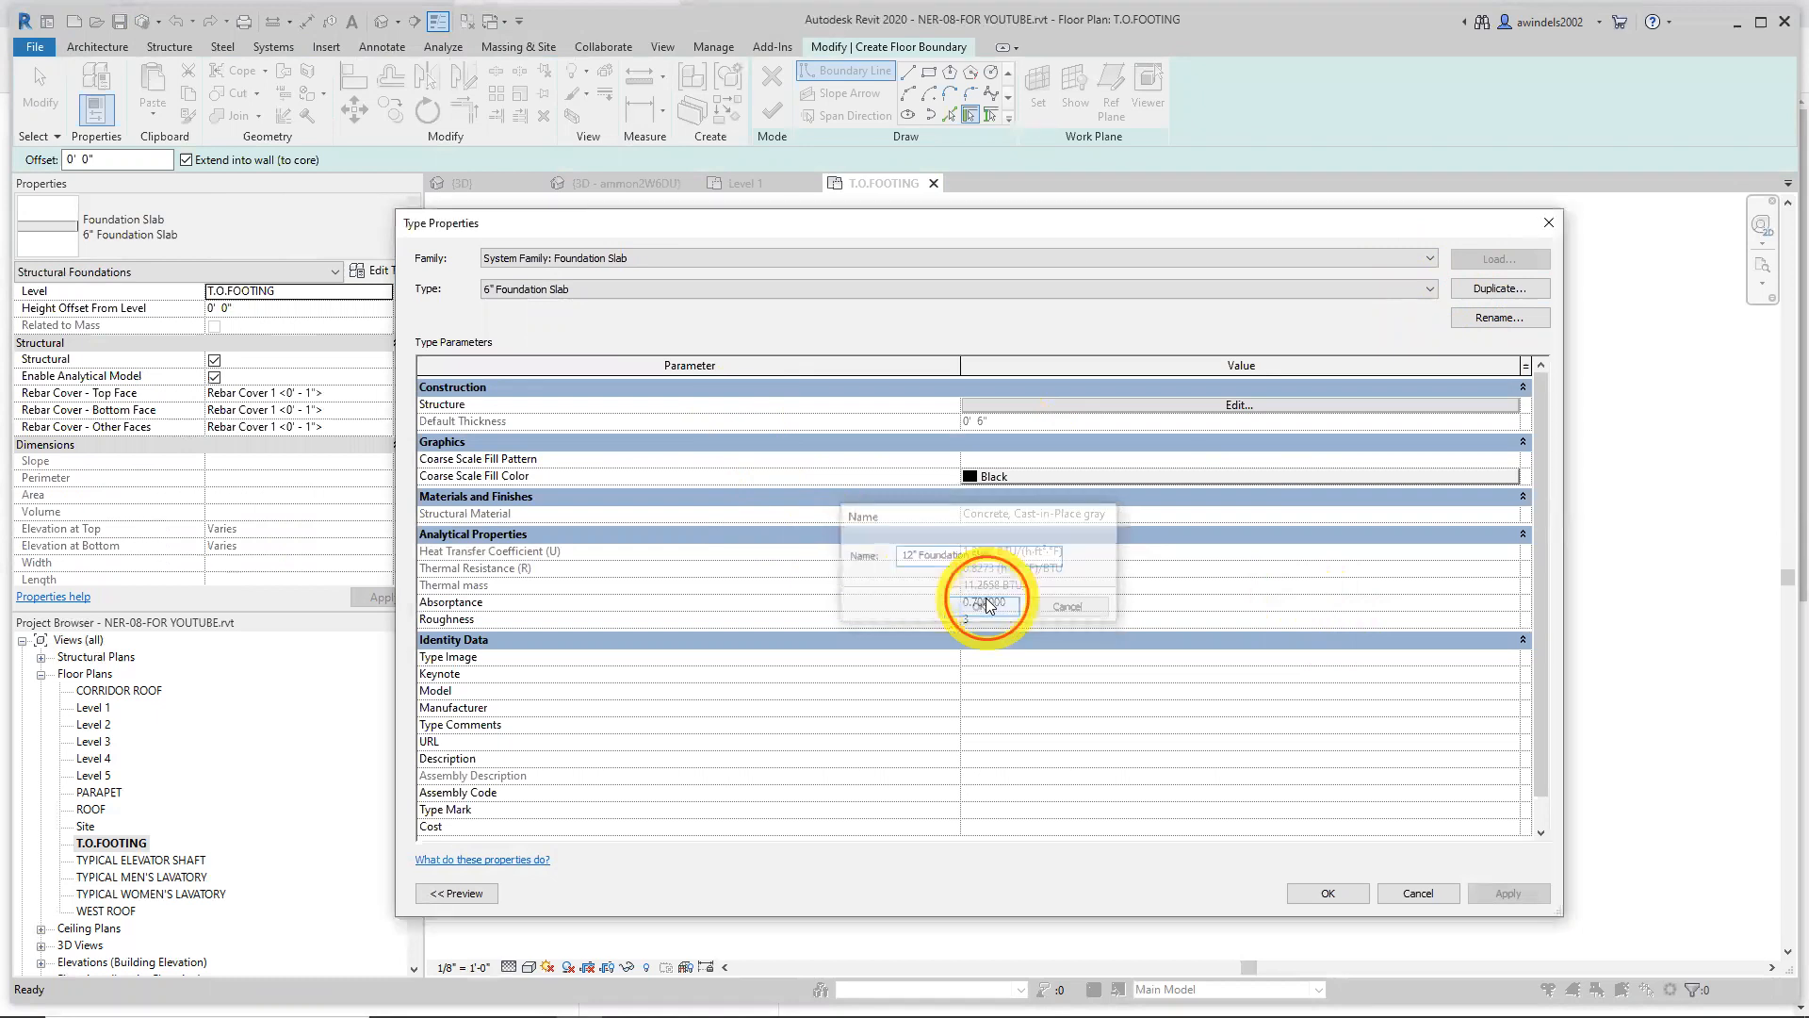
Set the new slab type's concrete structure layer to 1' 0" thick and apply the type
{"action": "left_click", "coordinate": [1118, 407]}
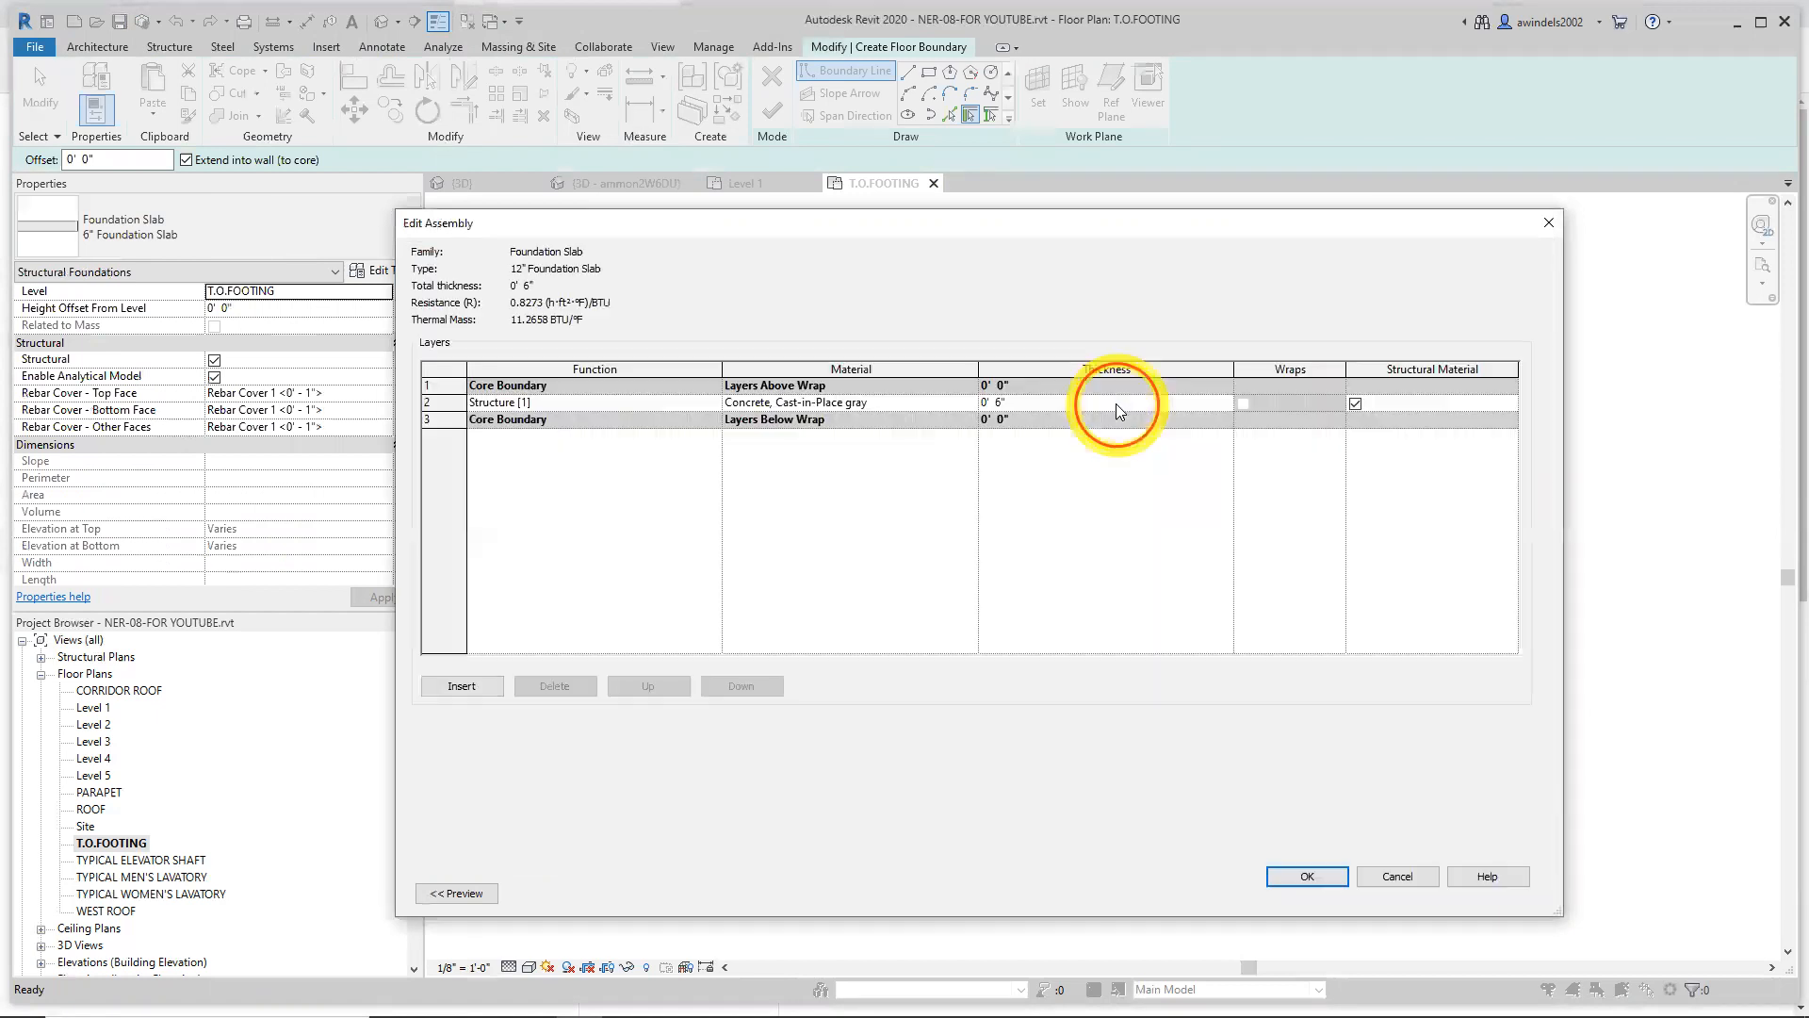
{"action": "left_click", "coordinate": [1005, 405]}
{"action": "left_click", "coordinate": [1019, 440]}
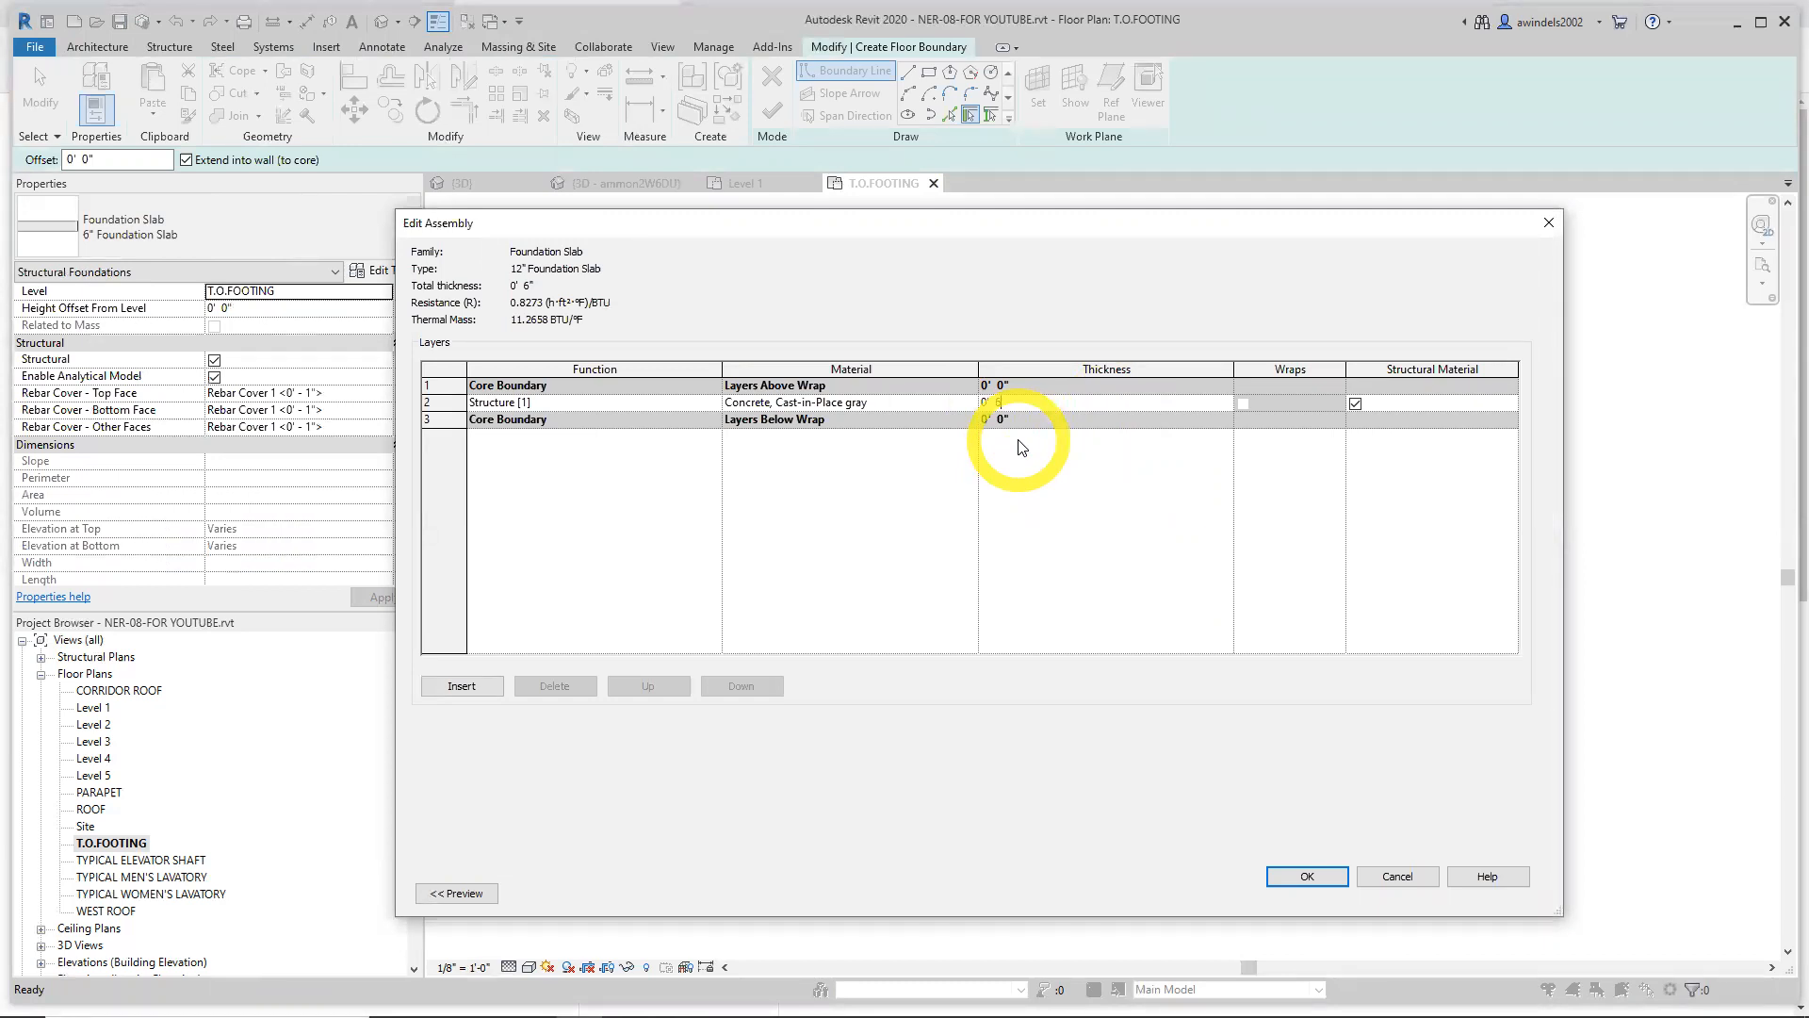
{"action": "key", "text": "BackSpace"}
{"action": "key", "text": "BackSpace"}
{"action": "type", "text": "1"}
{"action": "key", "text": "Tab"}
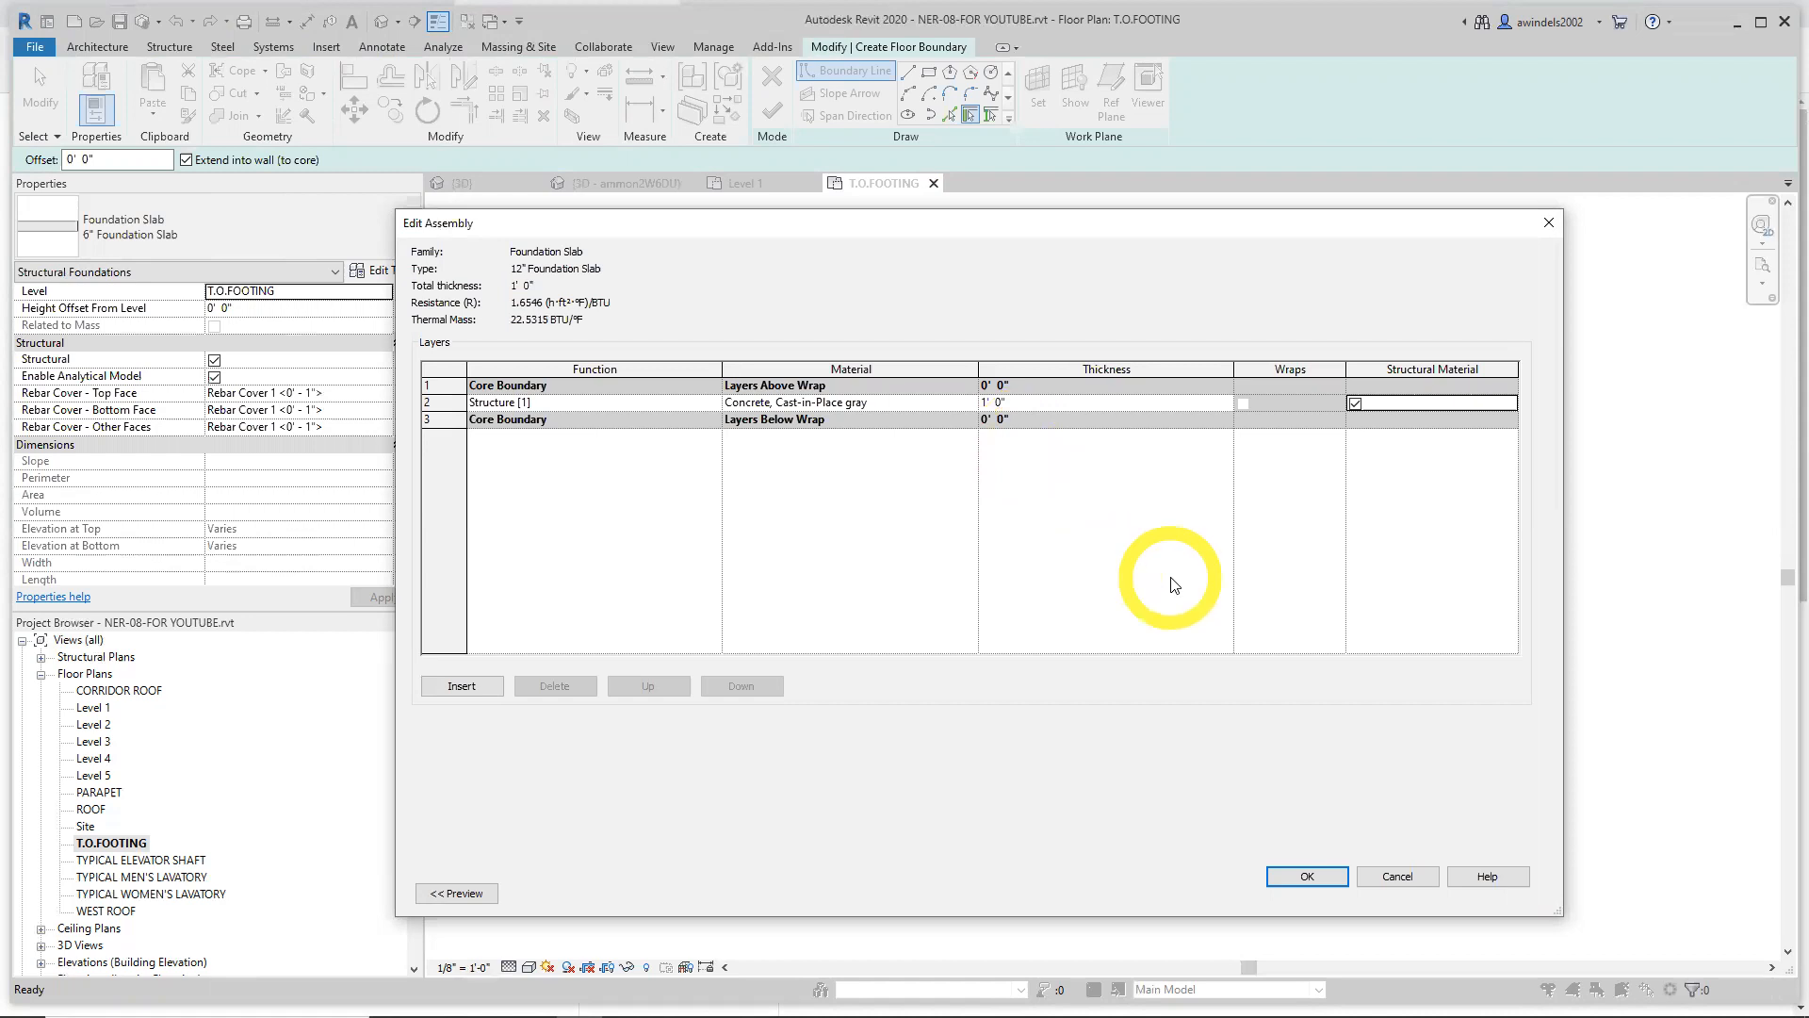
{"action": "left_click", "coordinate": [1308, 877]}
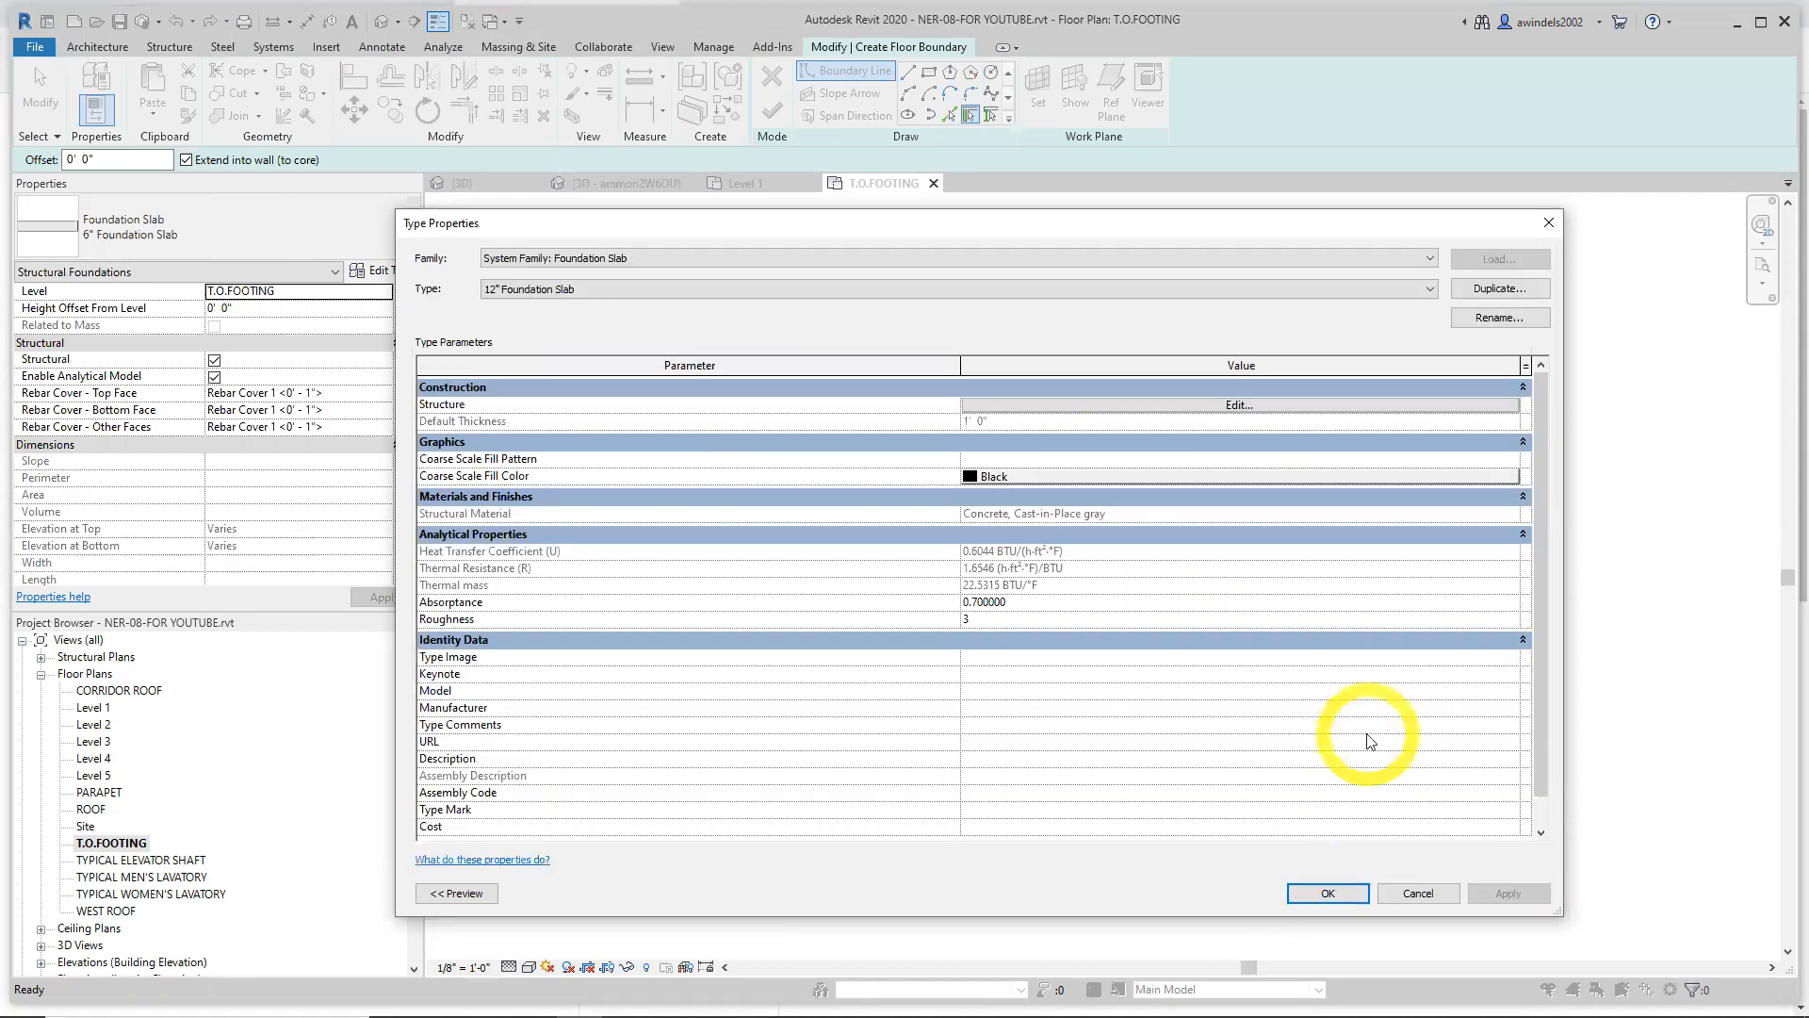
{"action": "left_click", "coordinate": [1329, 894]}
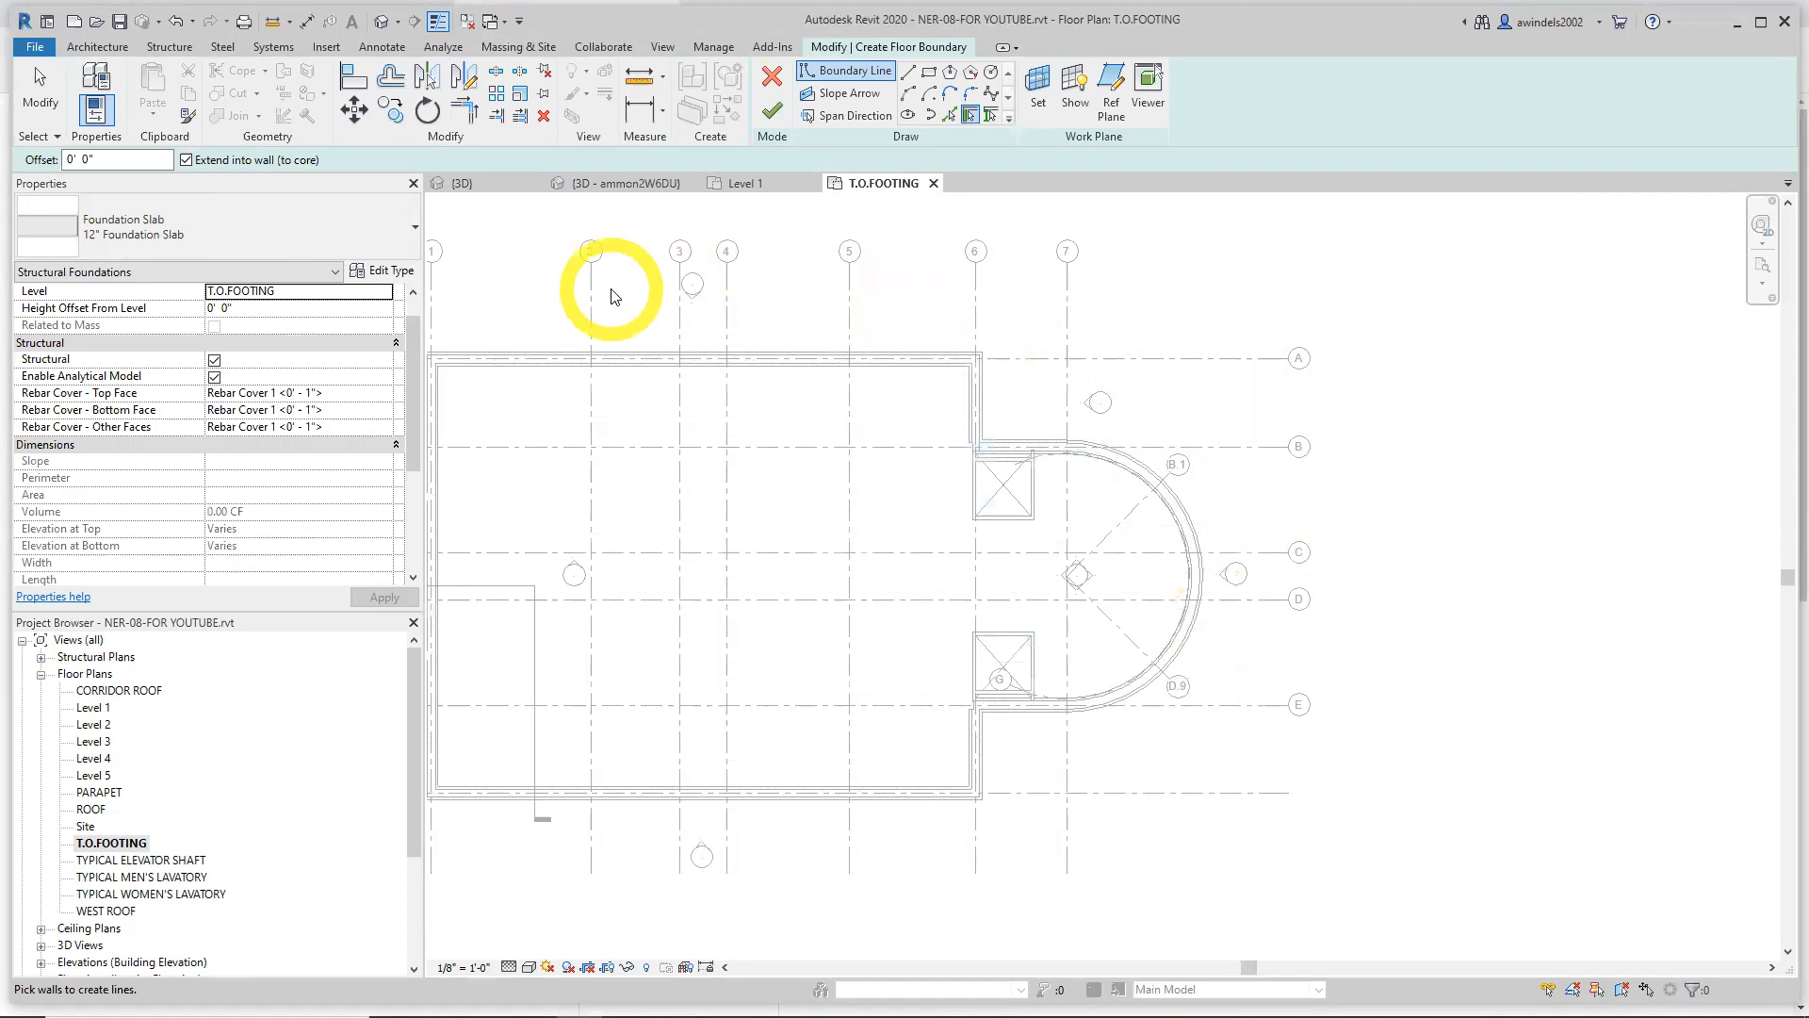
Outline the slab's outer west, south and east boundary from the walls of the elevator shaft near grid B, with a 0' 6" offset
{"action": "left_click", "coordinate": [91, 186]}
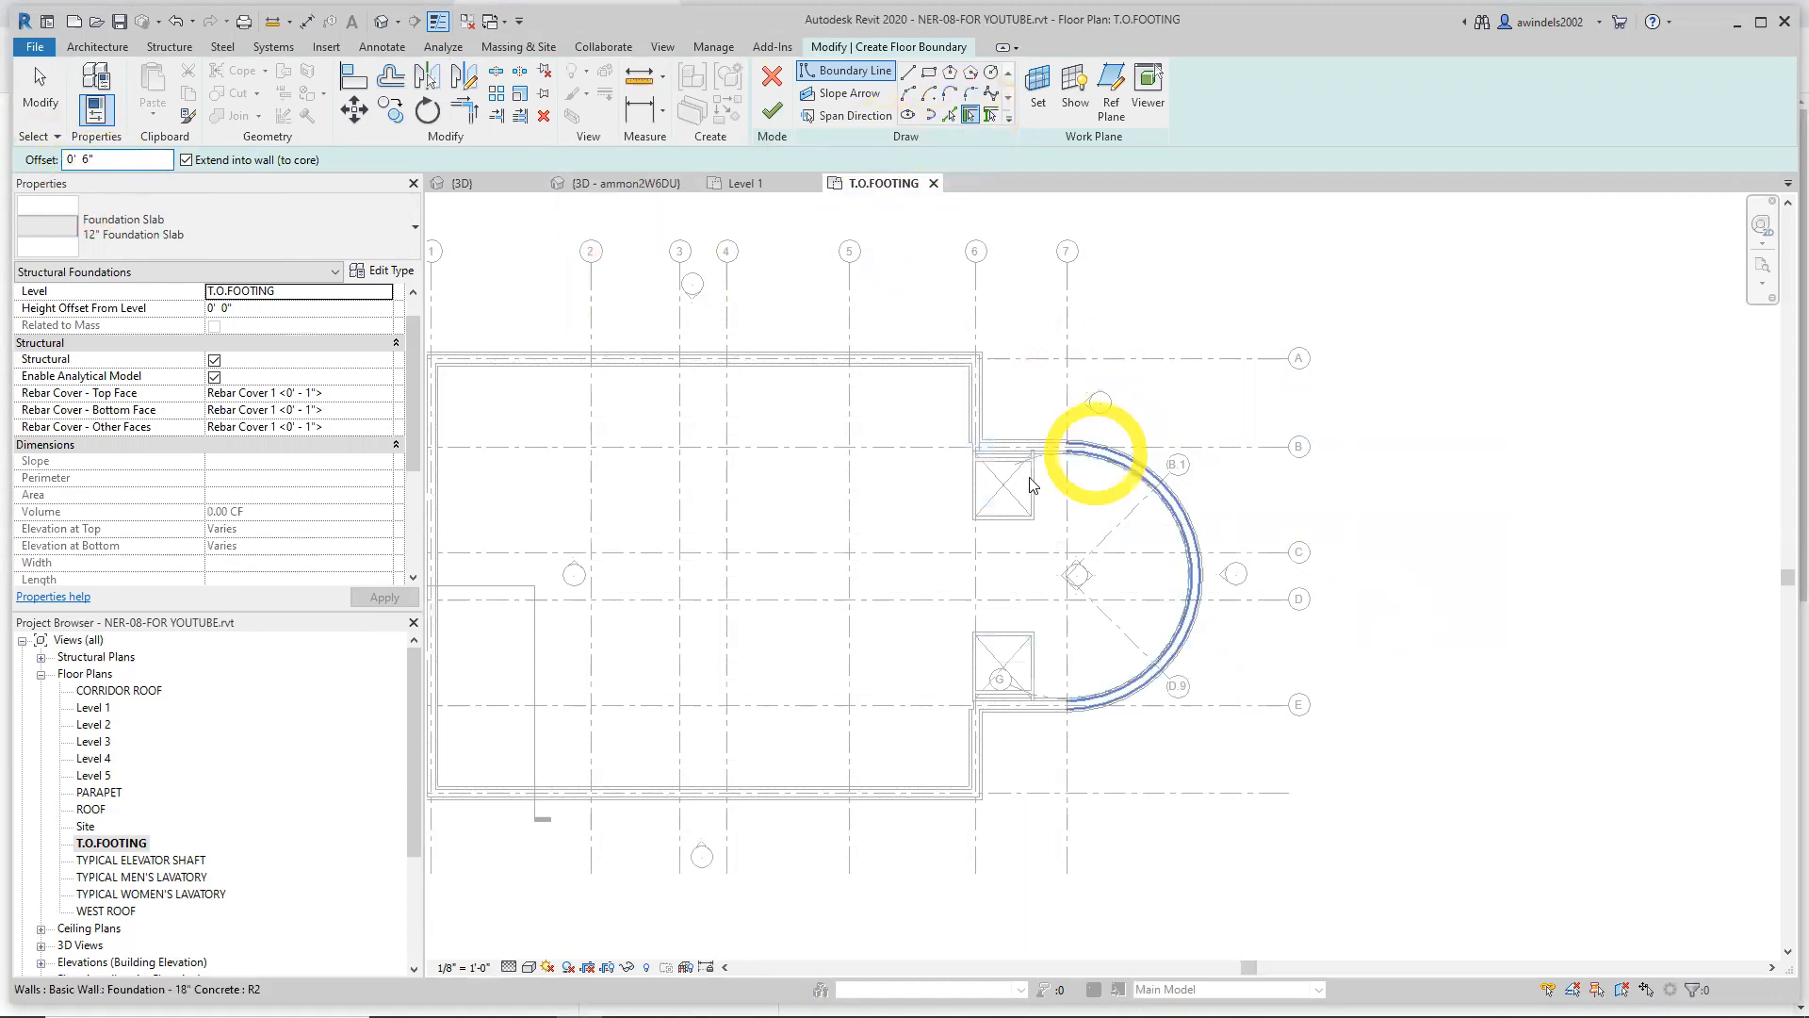
{"action": "scroll", "coordinate": [954, 498], "scroll_direction": "up", "scroll_amount": 4}
{"action": "left_click", "coordinate": [990, 572]}
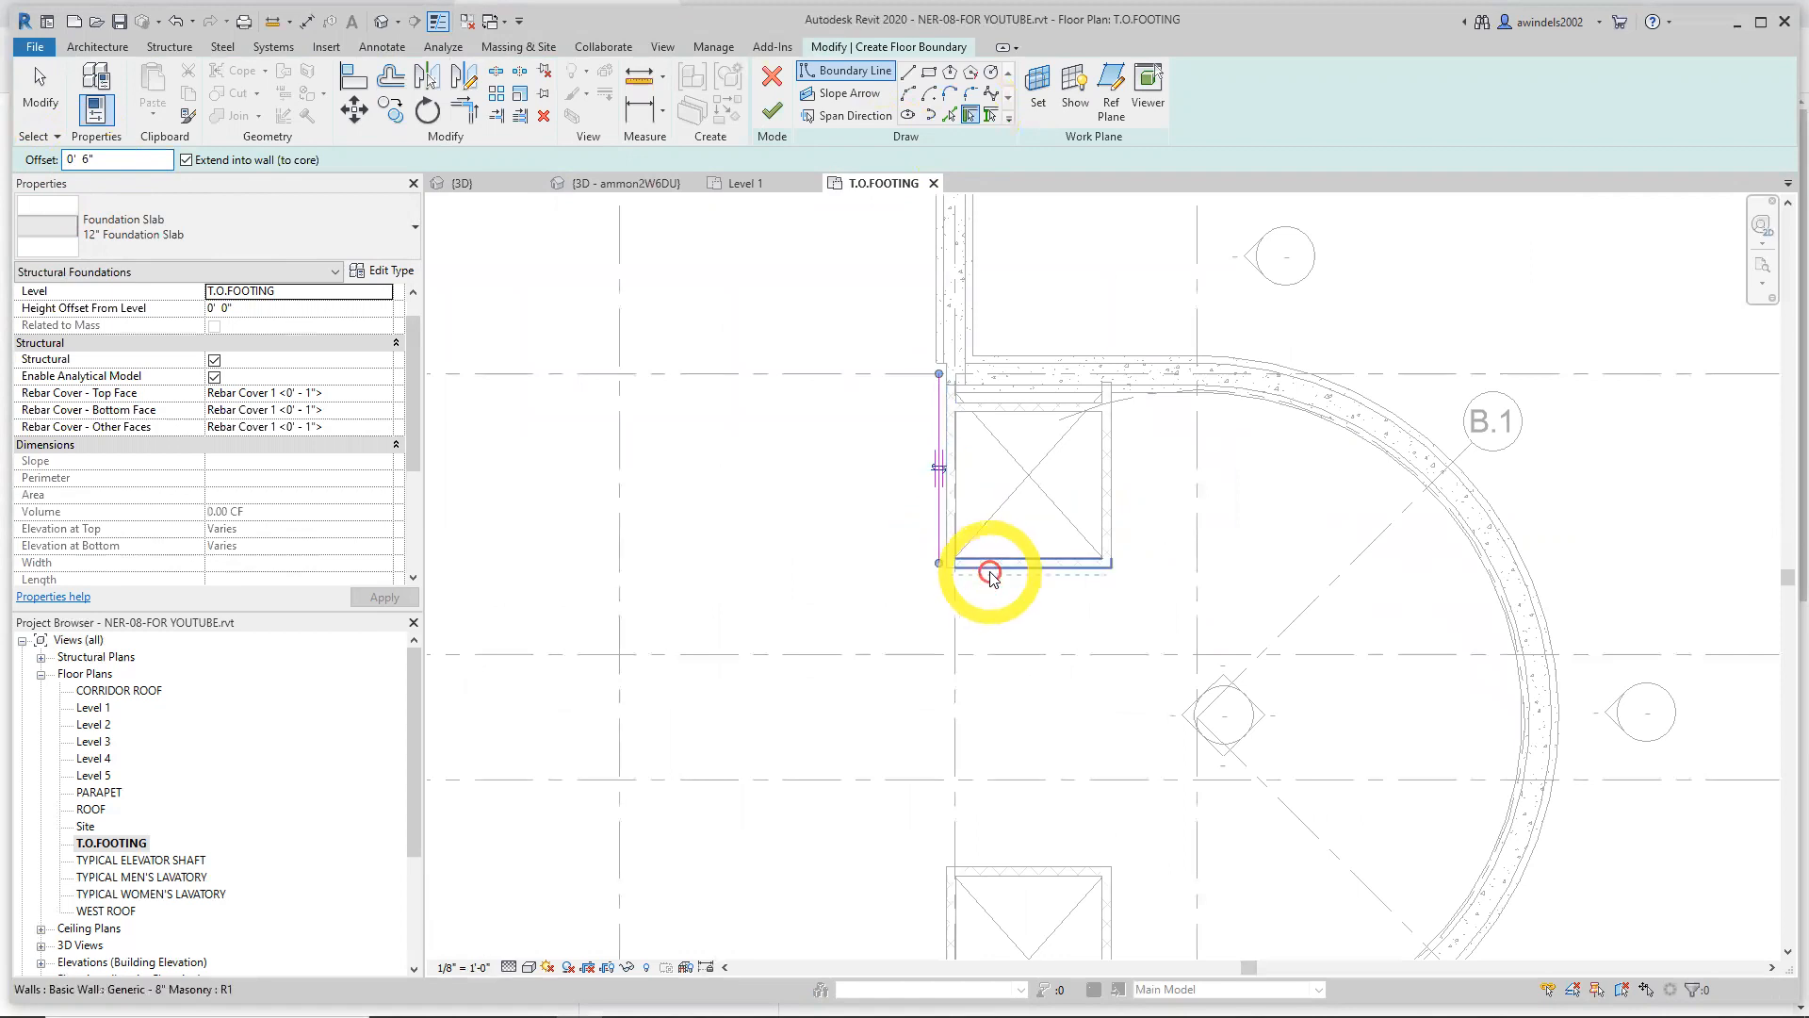
{"action": "left_click", "coordinate": [1112, 535]}
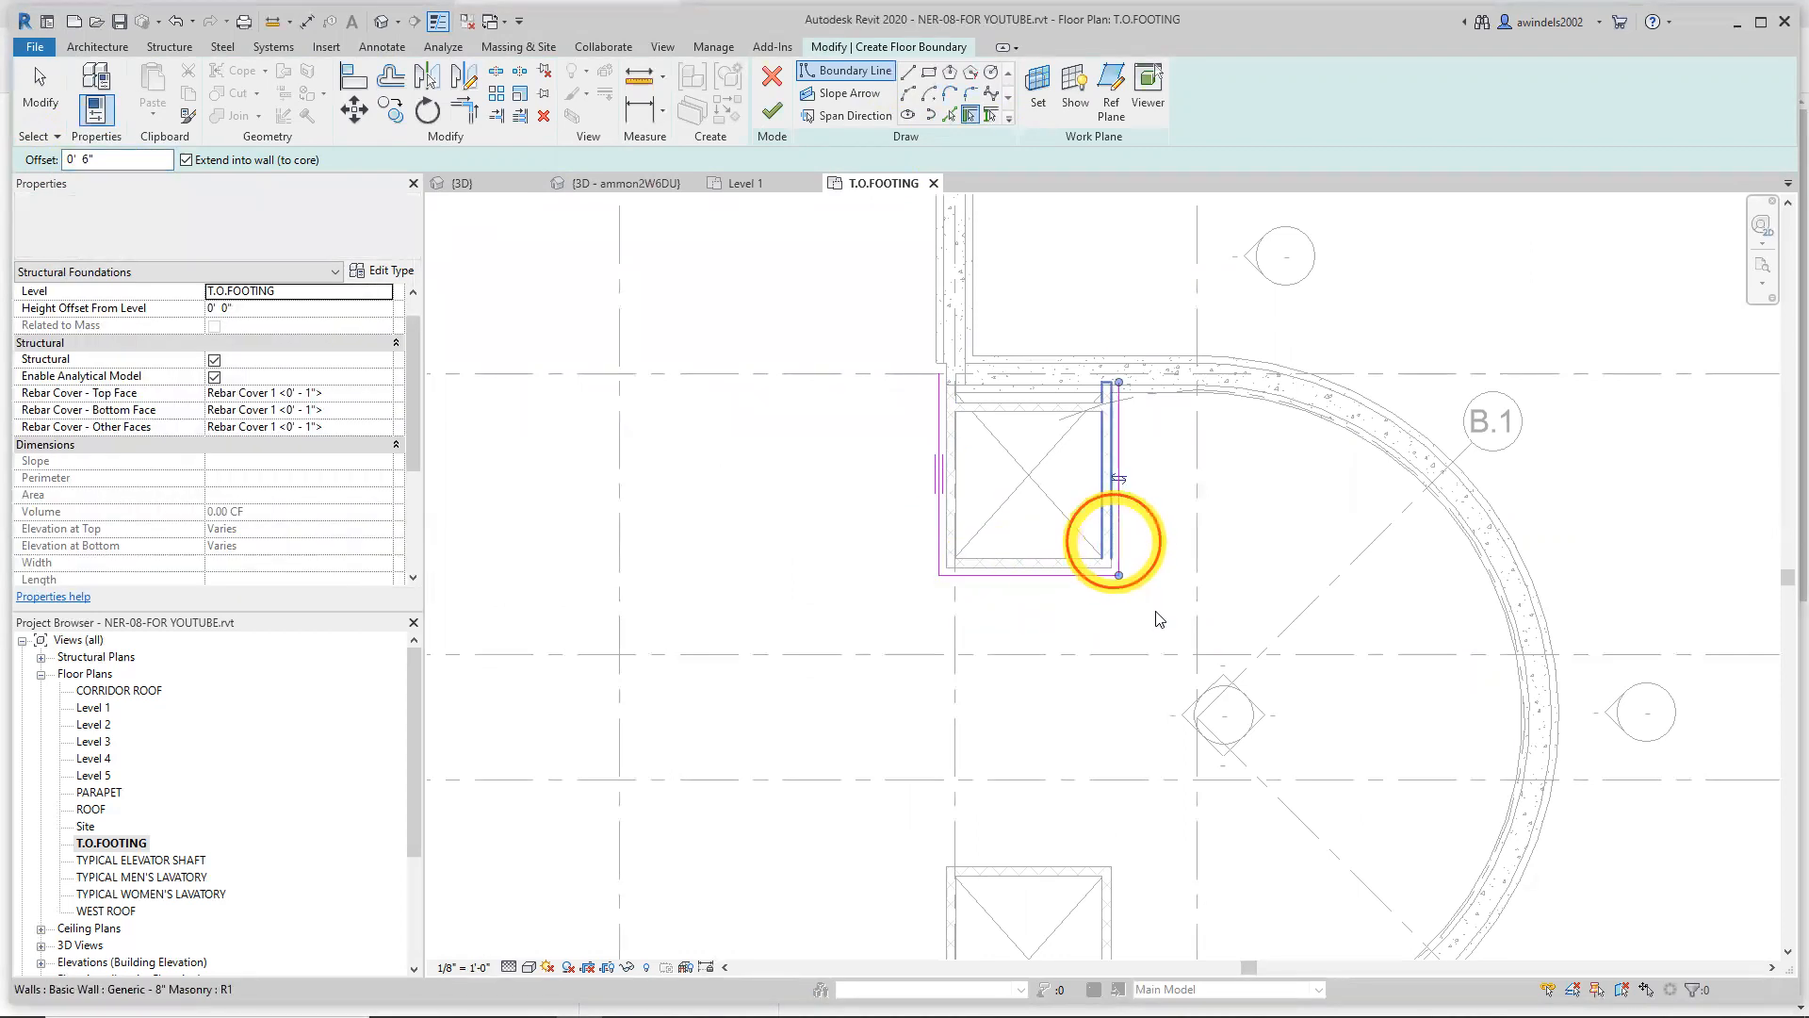
{"action": "scroll", "coordinate": [1131, 629], "scroll_direction": "down", "scroll_amount": 3}
{"action": "scroll", "coordinate": [1046, 633], "scroll_direction": "up", "scroll_amount": 4}
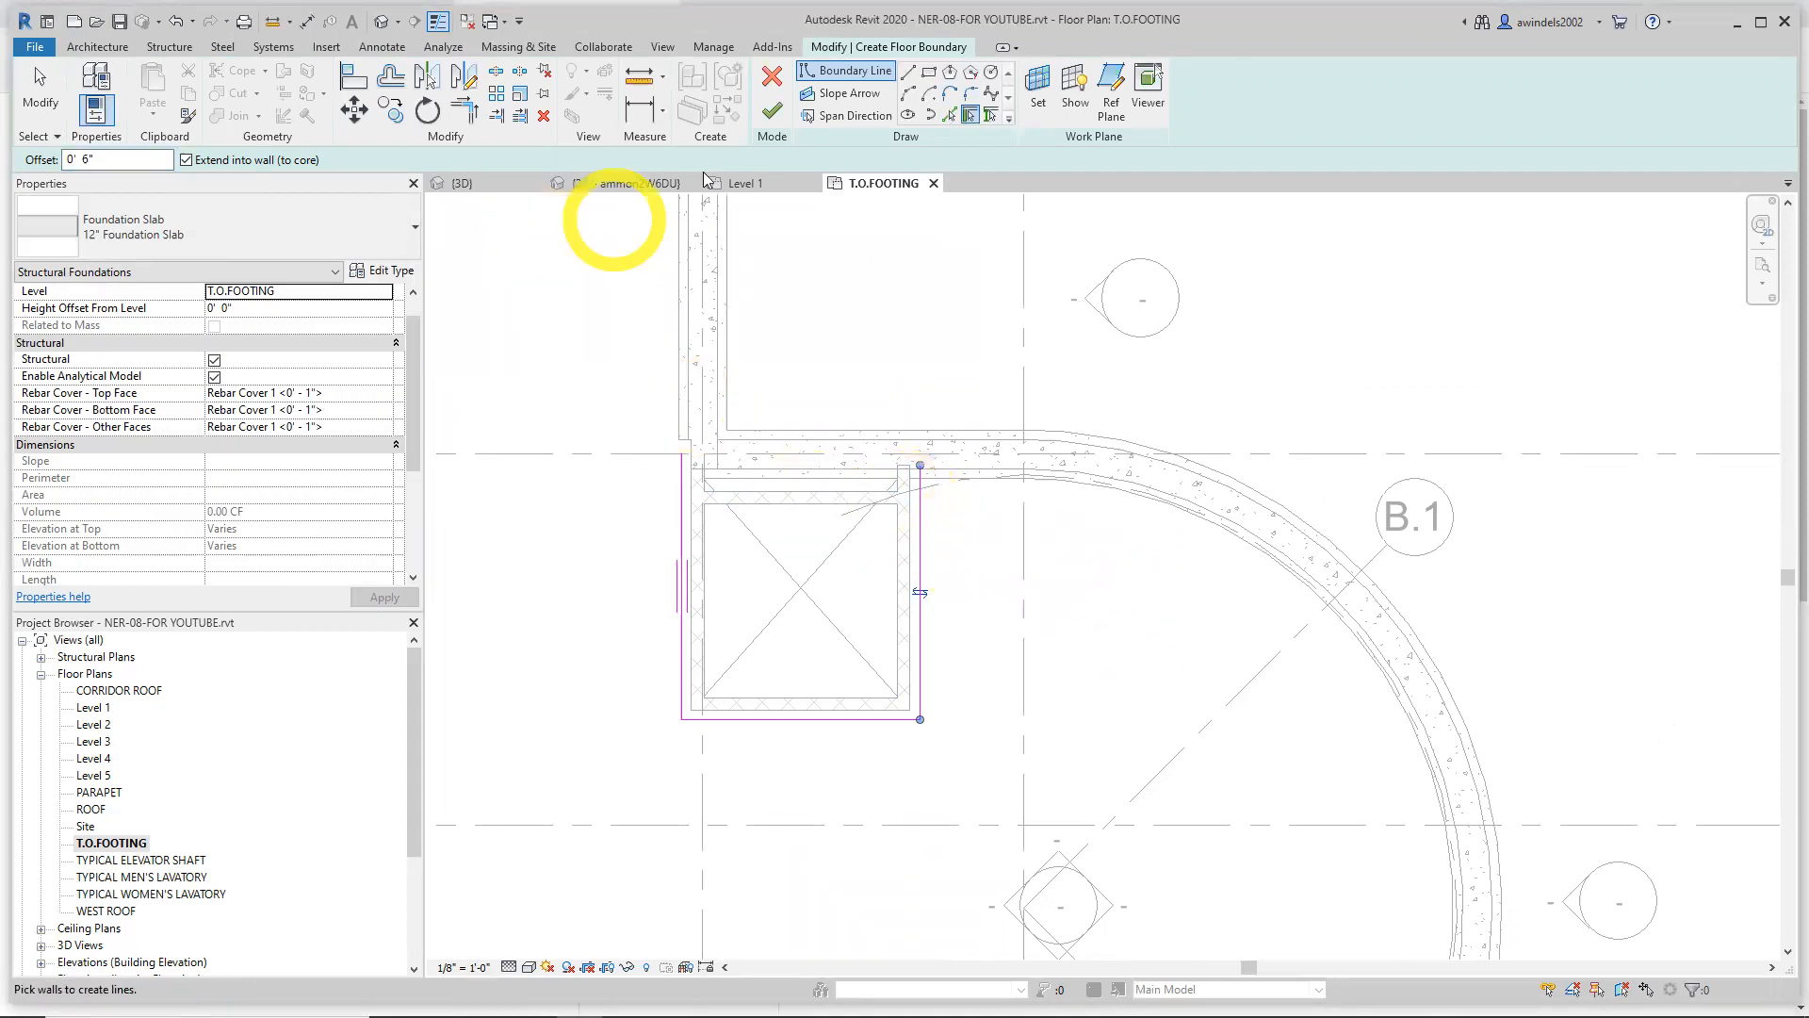
Reset the offset to 0' 0" and add boundary lines along the shaft's inner west, south and east faces and along grid B
{"action": "left_click", "coordinate": [134, 158]}
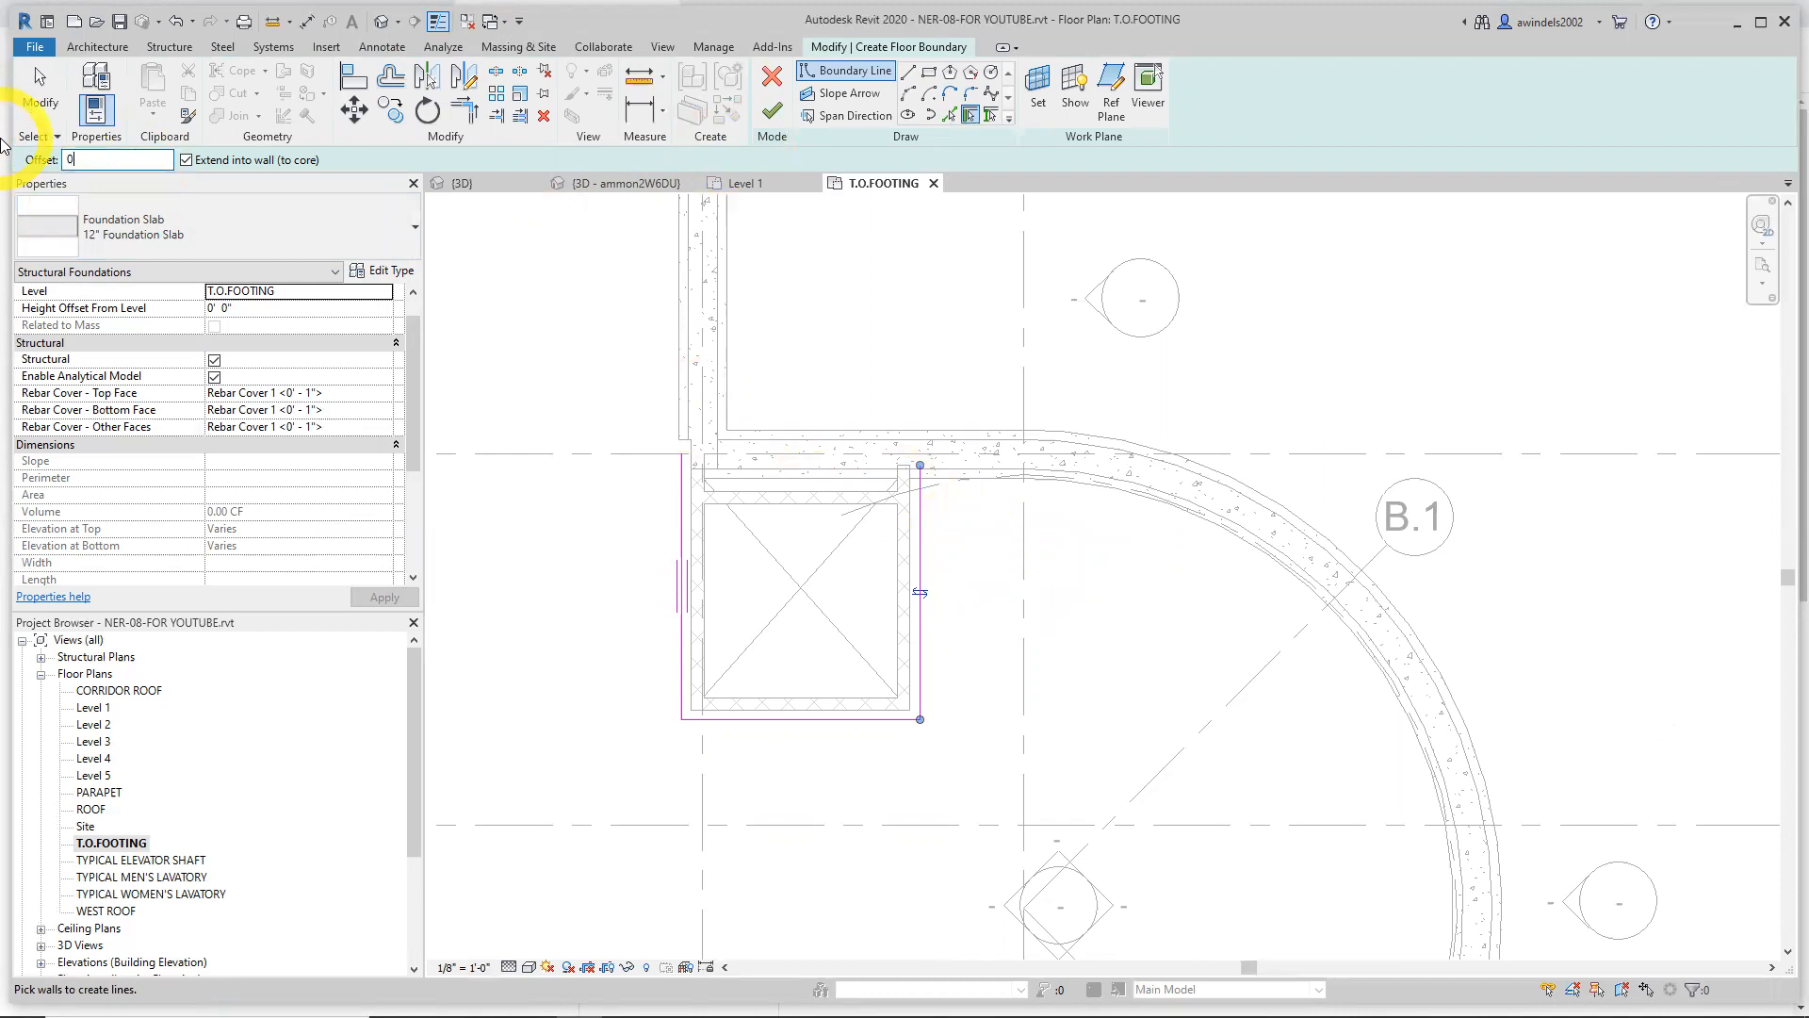
{"action": "key", "text": "Return"}
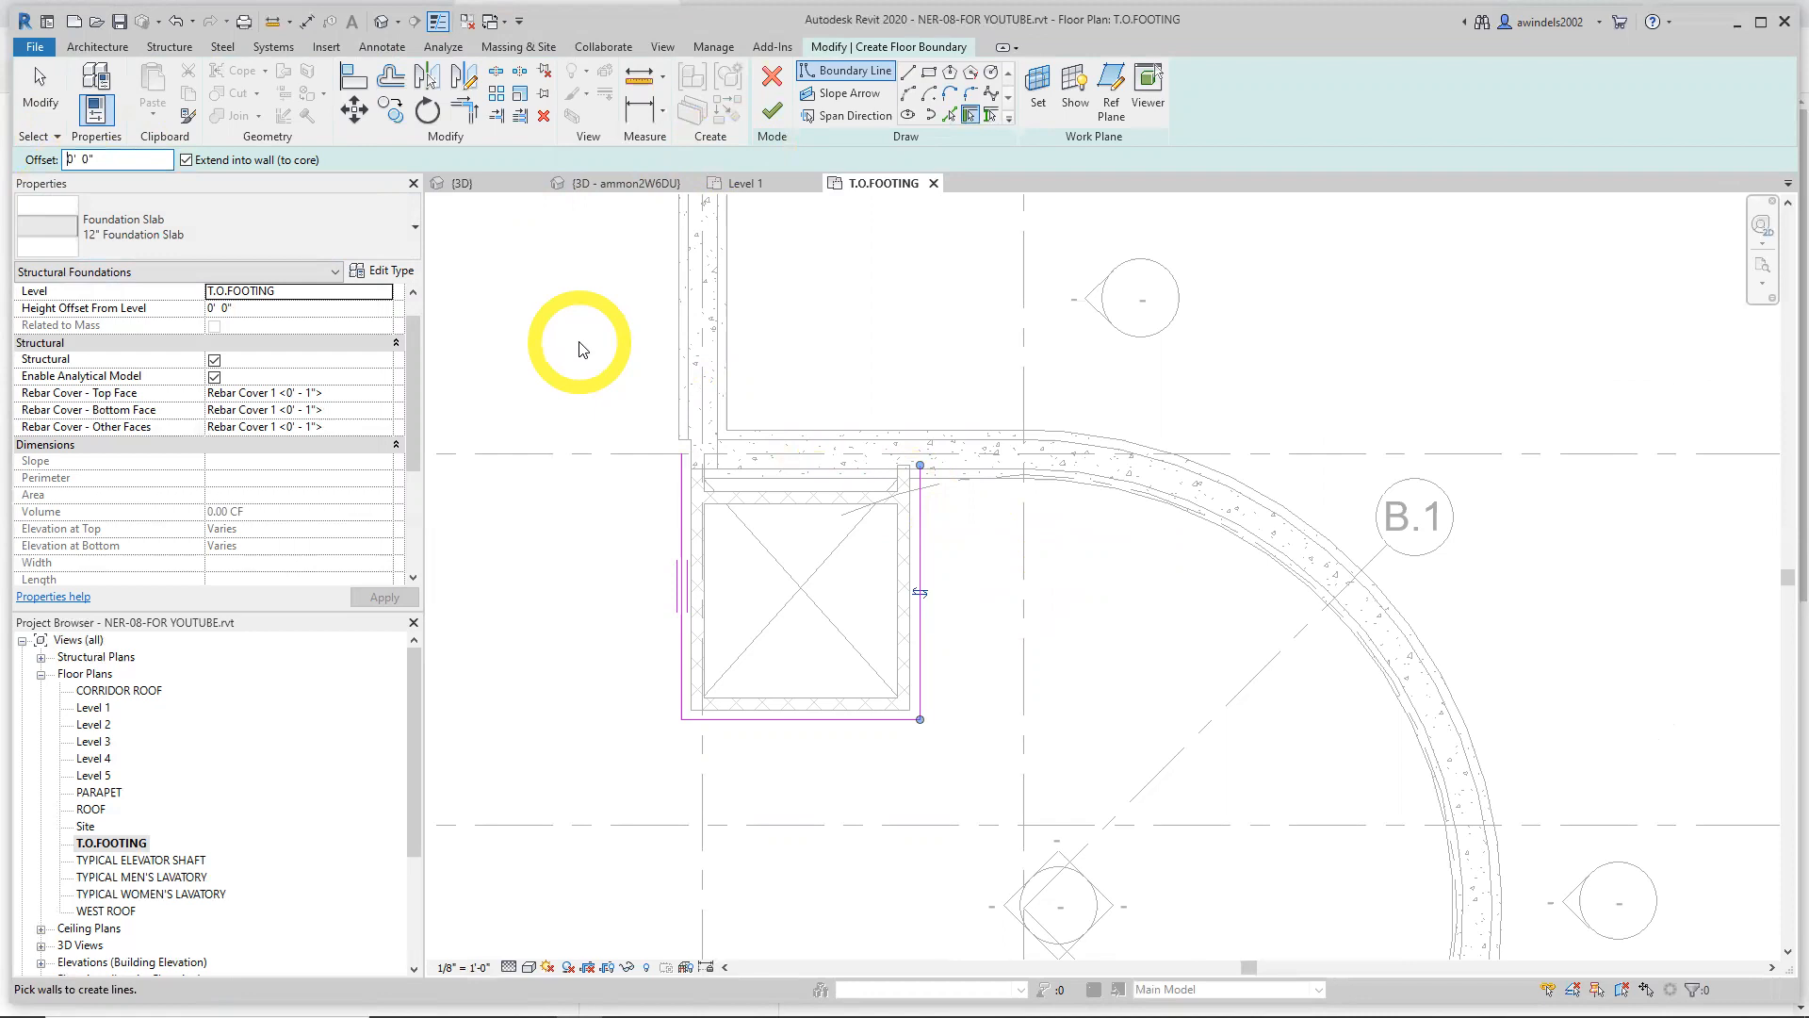
{"action": "left_click", "coordinate": [907, 132]}
{"action": "left_click", "coordinate": [950, 115]}
{"action": "left_click", "coordinate": [704, 570]}
{"action": "left_click", "coordinate": [797, 700]}
{"action": "left_click", "coordinate": [896, 652]}
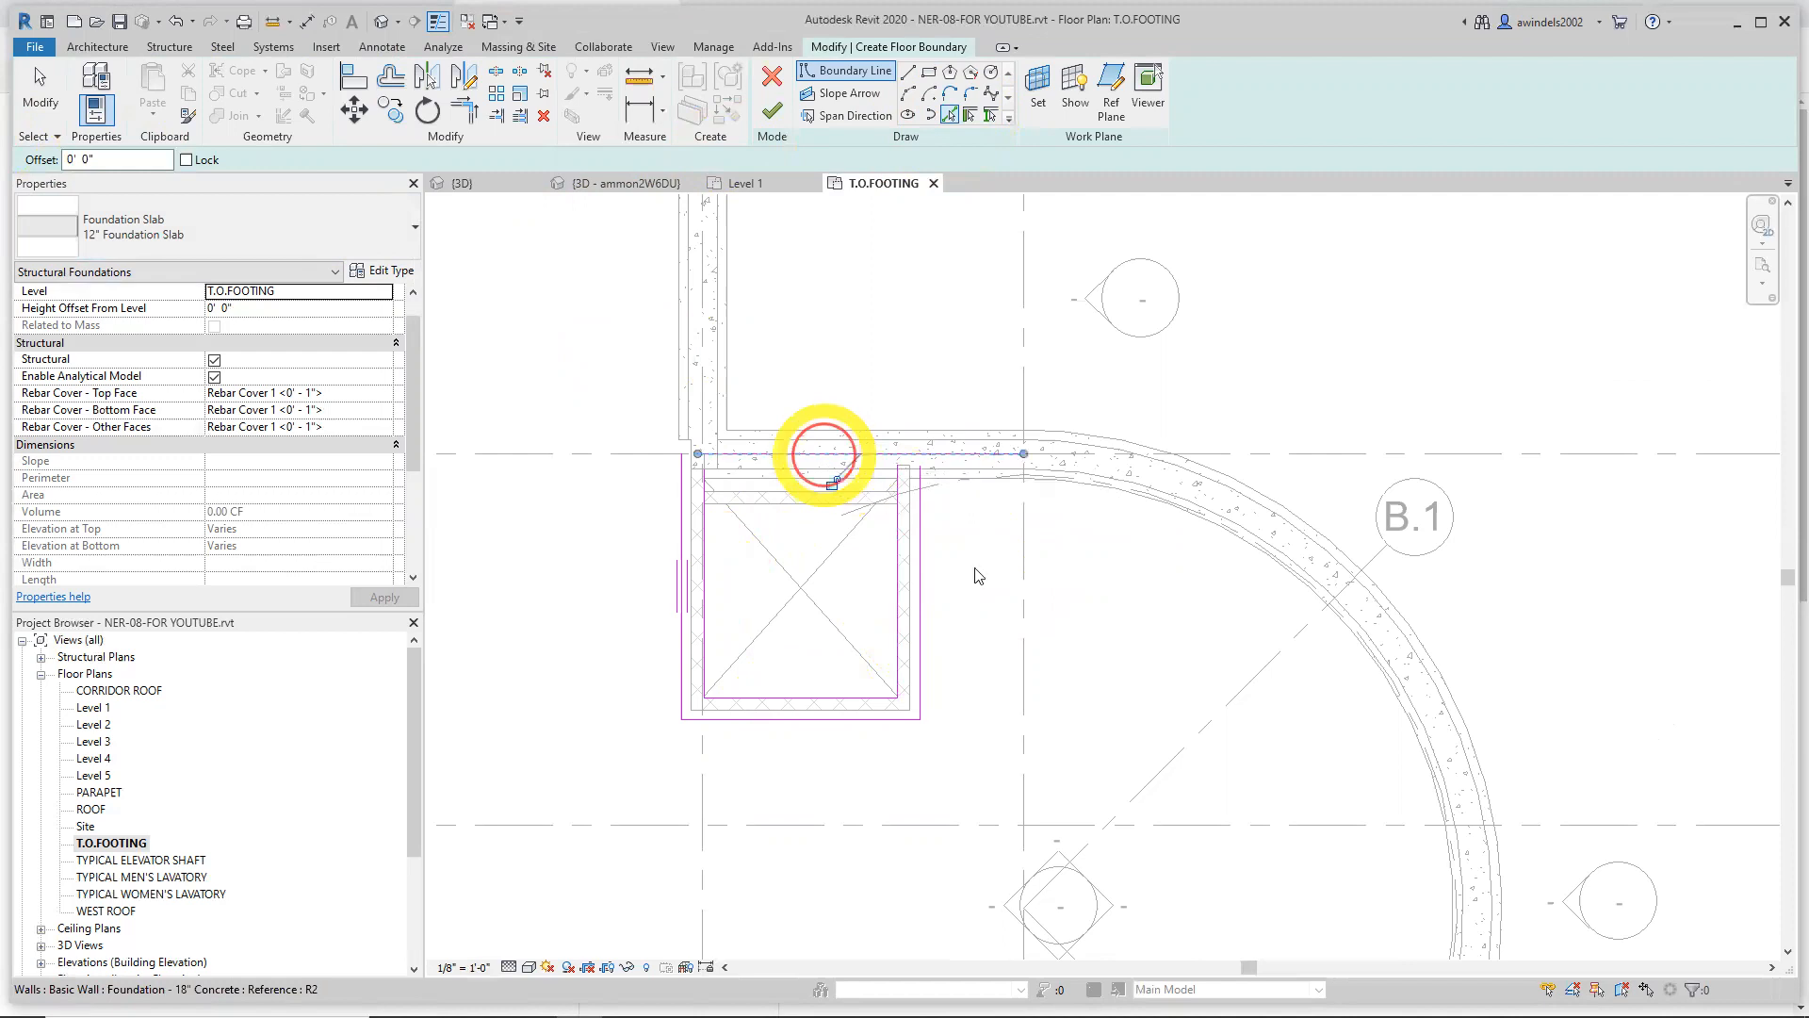
Close the slab's outer outline by adjusting the grid B boundary line and the outer east line to meet at the corners
{"action": "key", "text": "Escape"}
{"action": "left_click", "coordinate": [703, 455]}
{"action": "left_click_drag", "start_coordinate": [703, 456], "coordinate": [681, 454]}
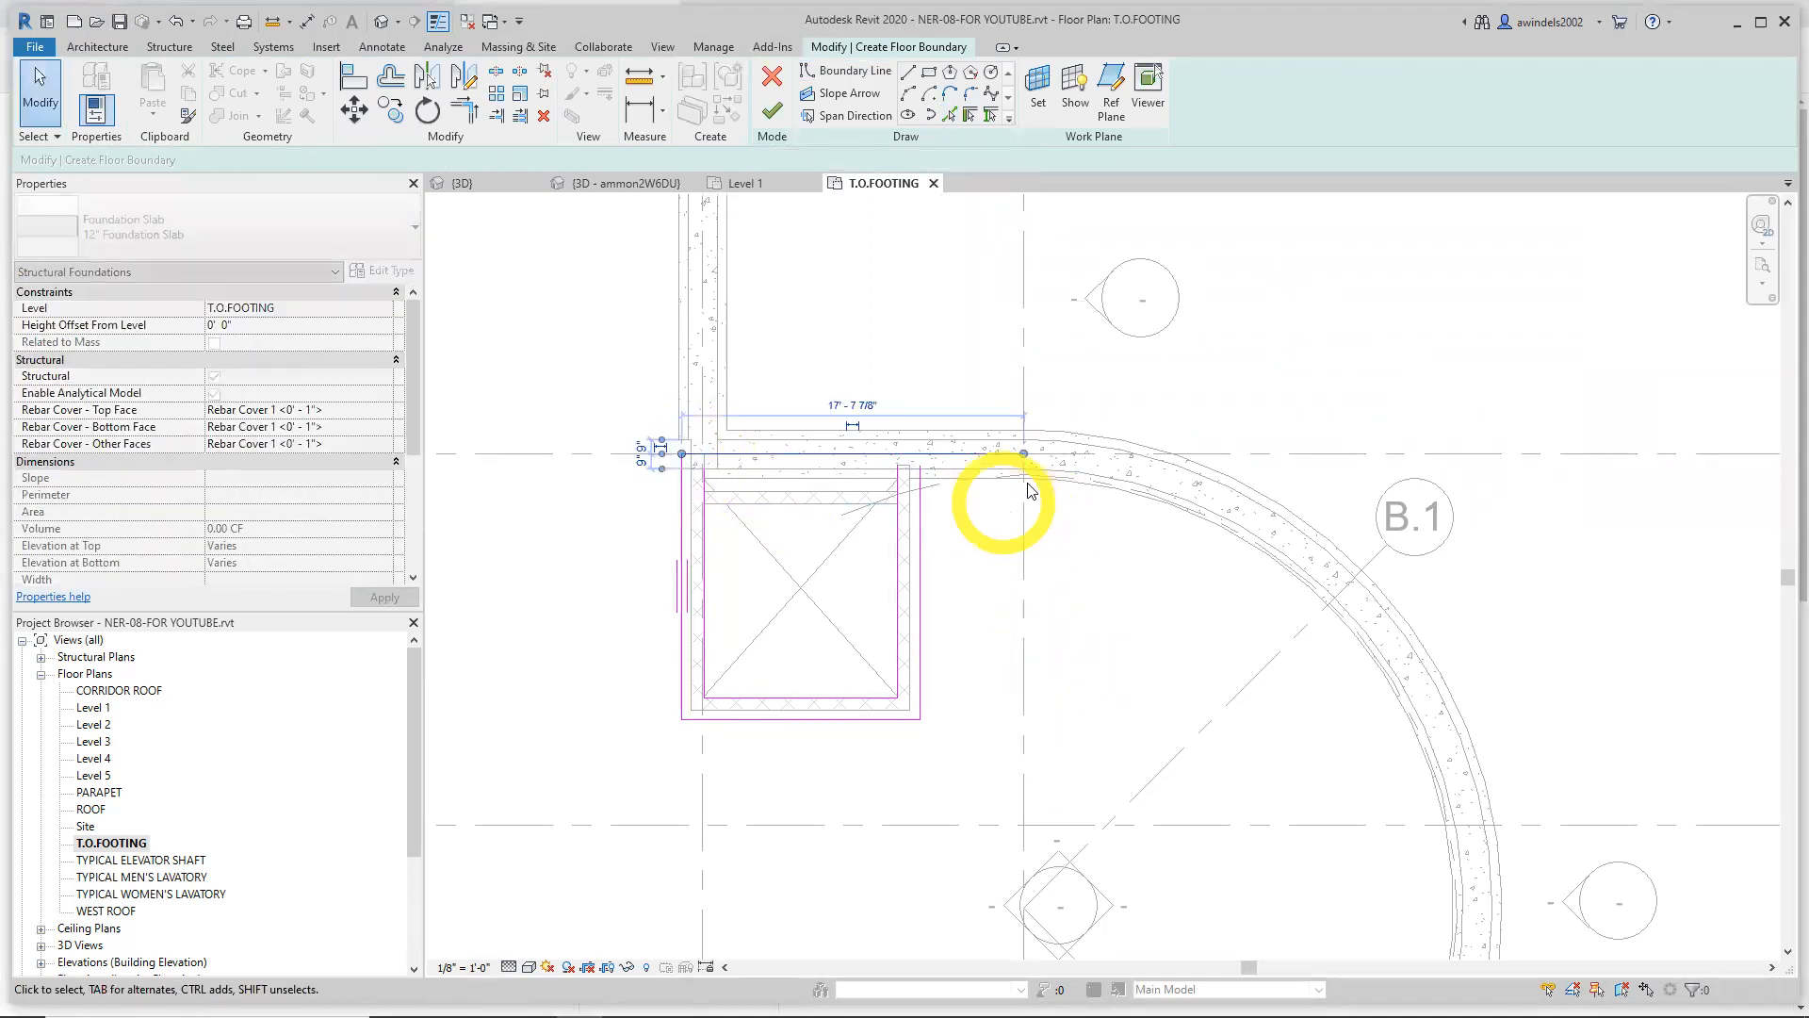
{"action": "left_click", "coordinate": [920, 483]}
{"action": "left_click_drag", "start_coordinate": [921, 466], "coordinate": [937, 456]}
{"action": "left_click", "coordinate": [942, 456]}
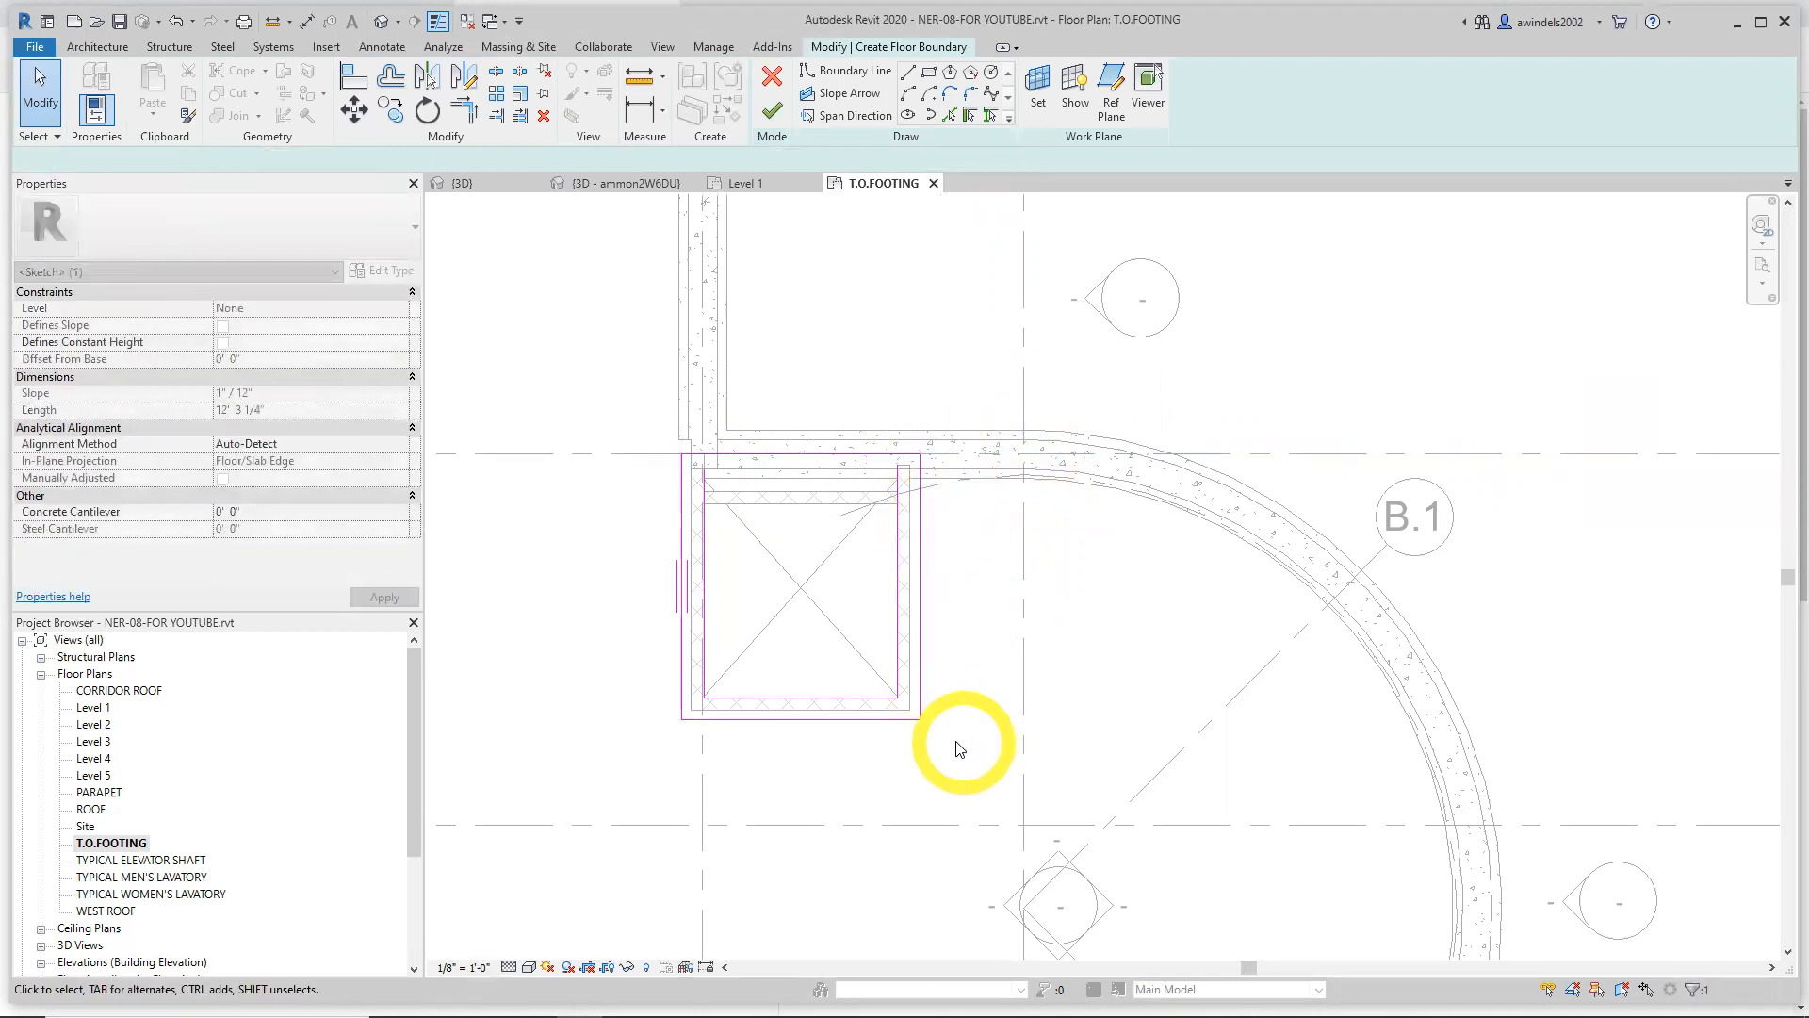
Stretch the inner west and east boundary lines of the shaft up to the boundary line along grid B
{"action": "left_click", "coordinate": [896, 688]}
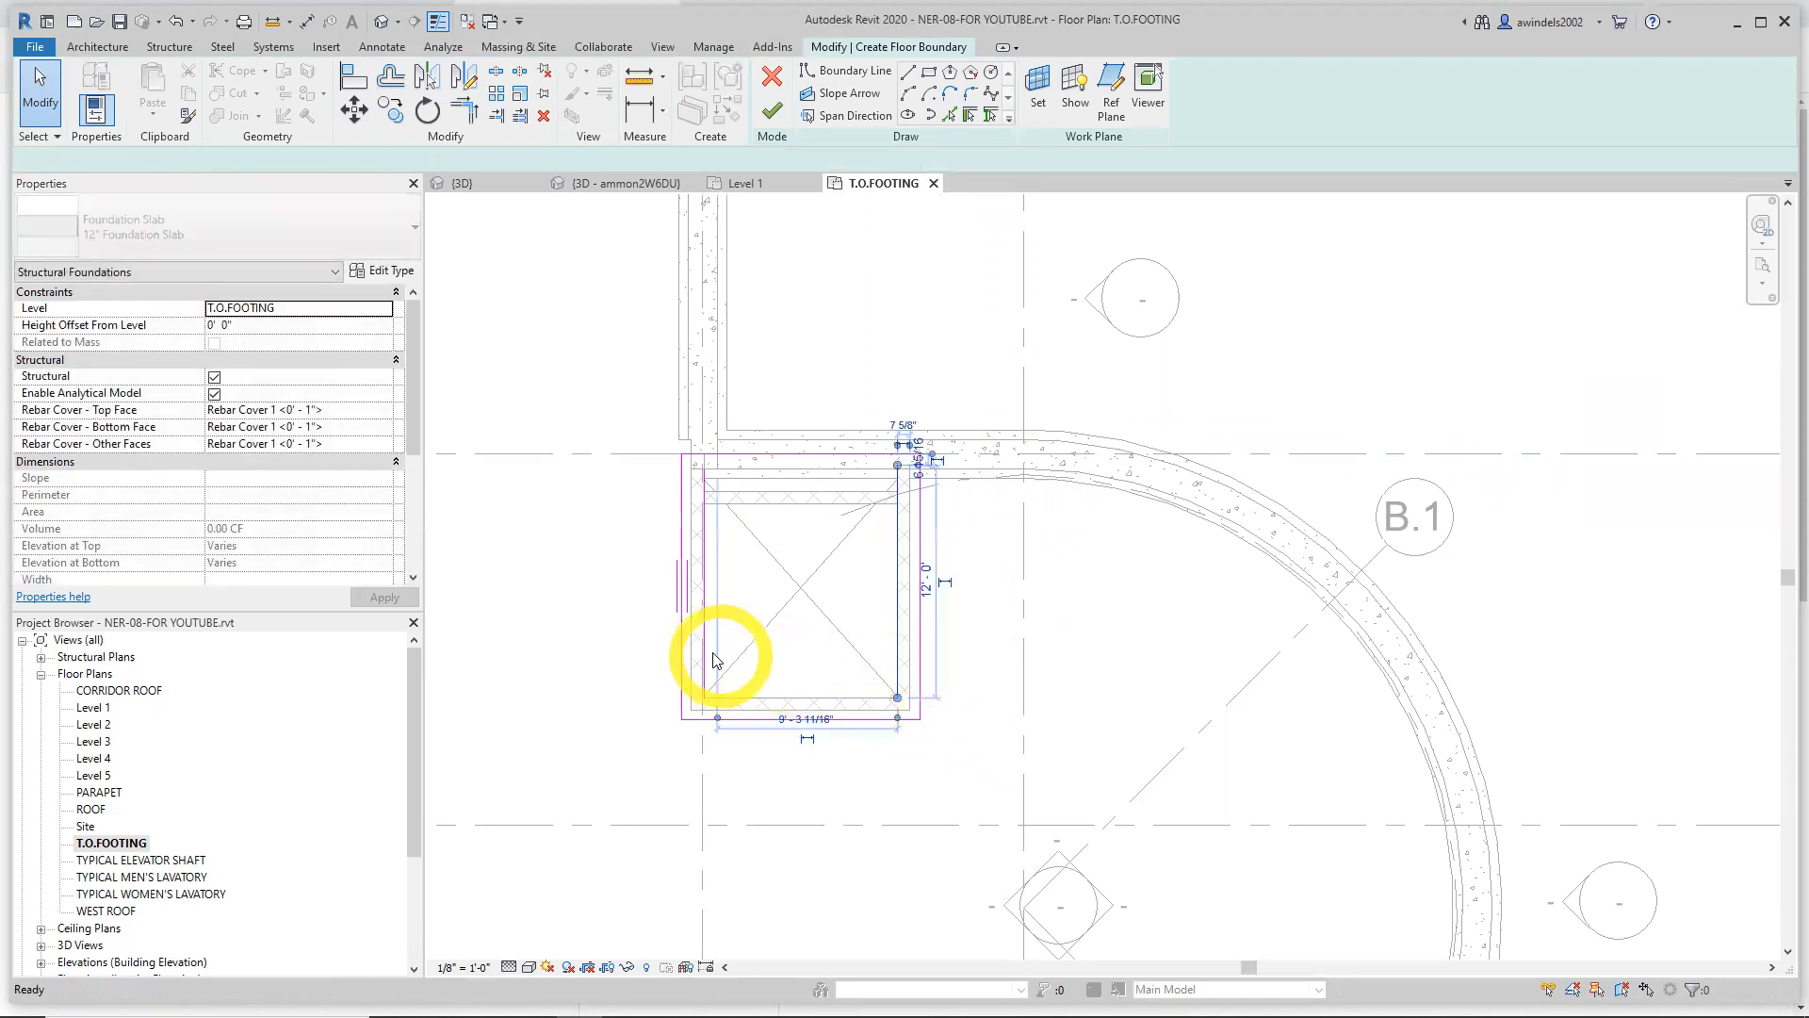
{"action": "left_click", "coordinate": [758, 674]}
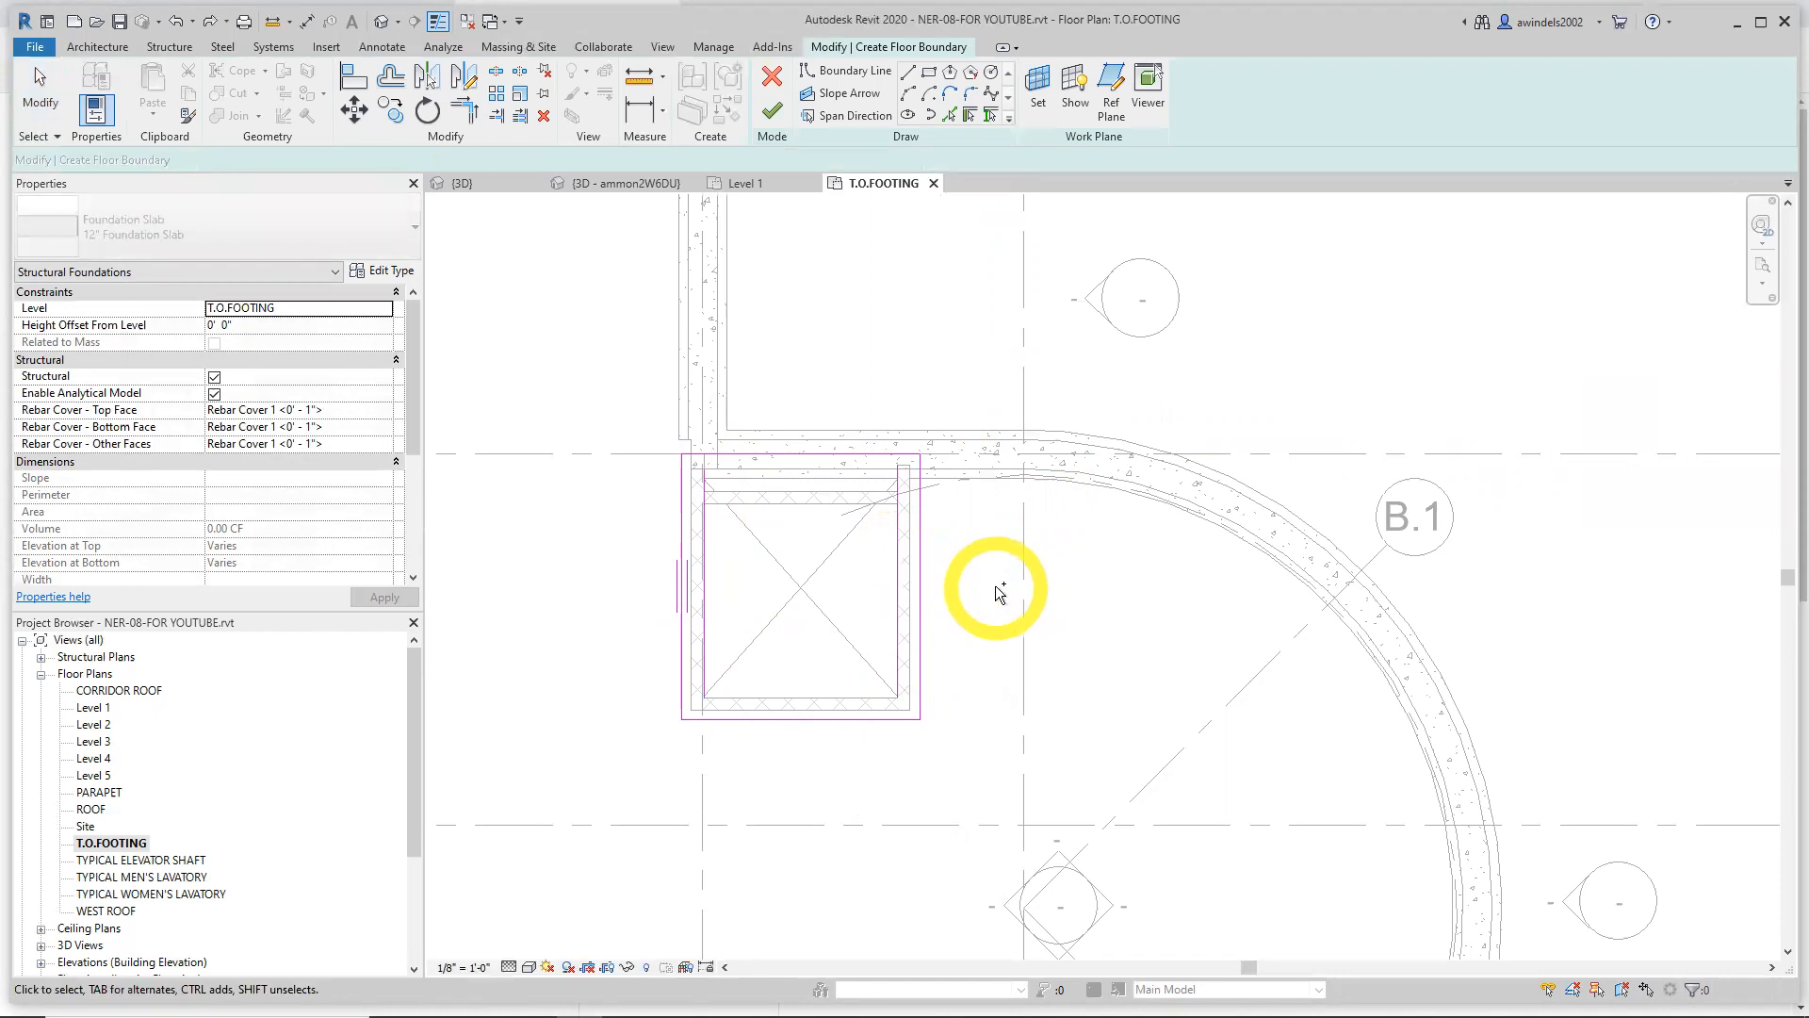
{"action": "left_click", "coordinate": [705, 476]}
{"action": "left_click_drag", "start_coordinate": [705, 469], "coordinate": [705, 455]}
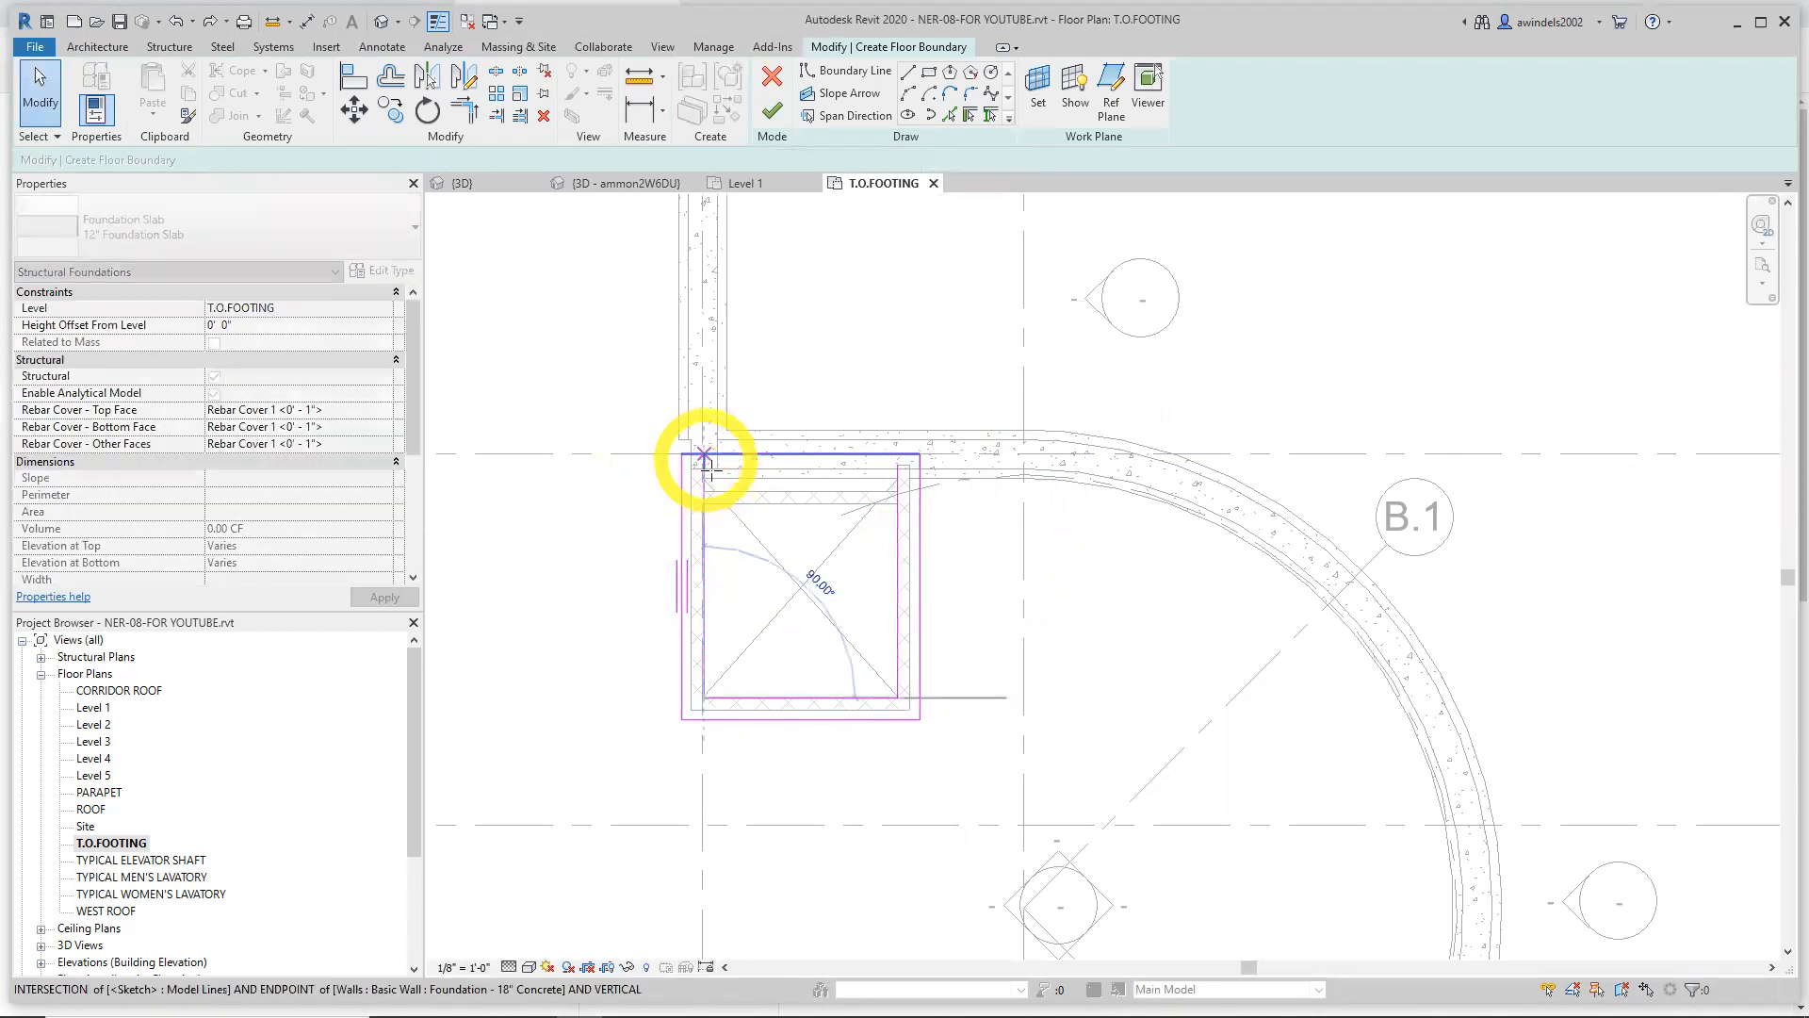
{"action": "left_click", "coordinate": [899, 500]}
{"action": "left_click_drag", "start_coordinate": [898, 464], "coordinate": [898, 453]}
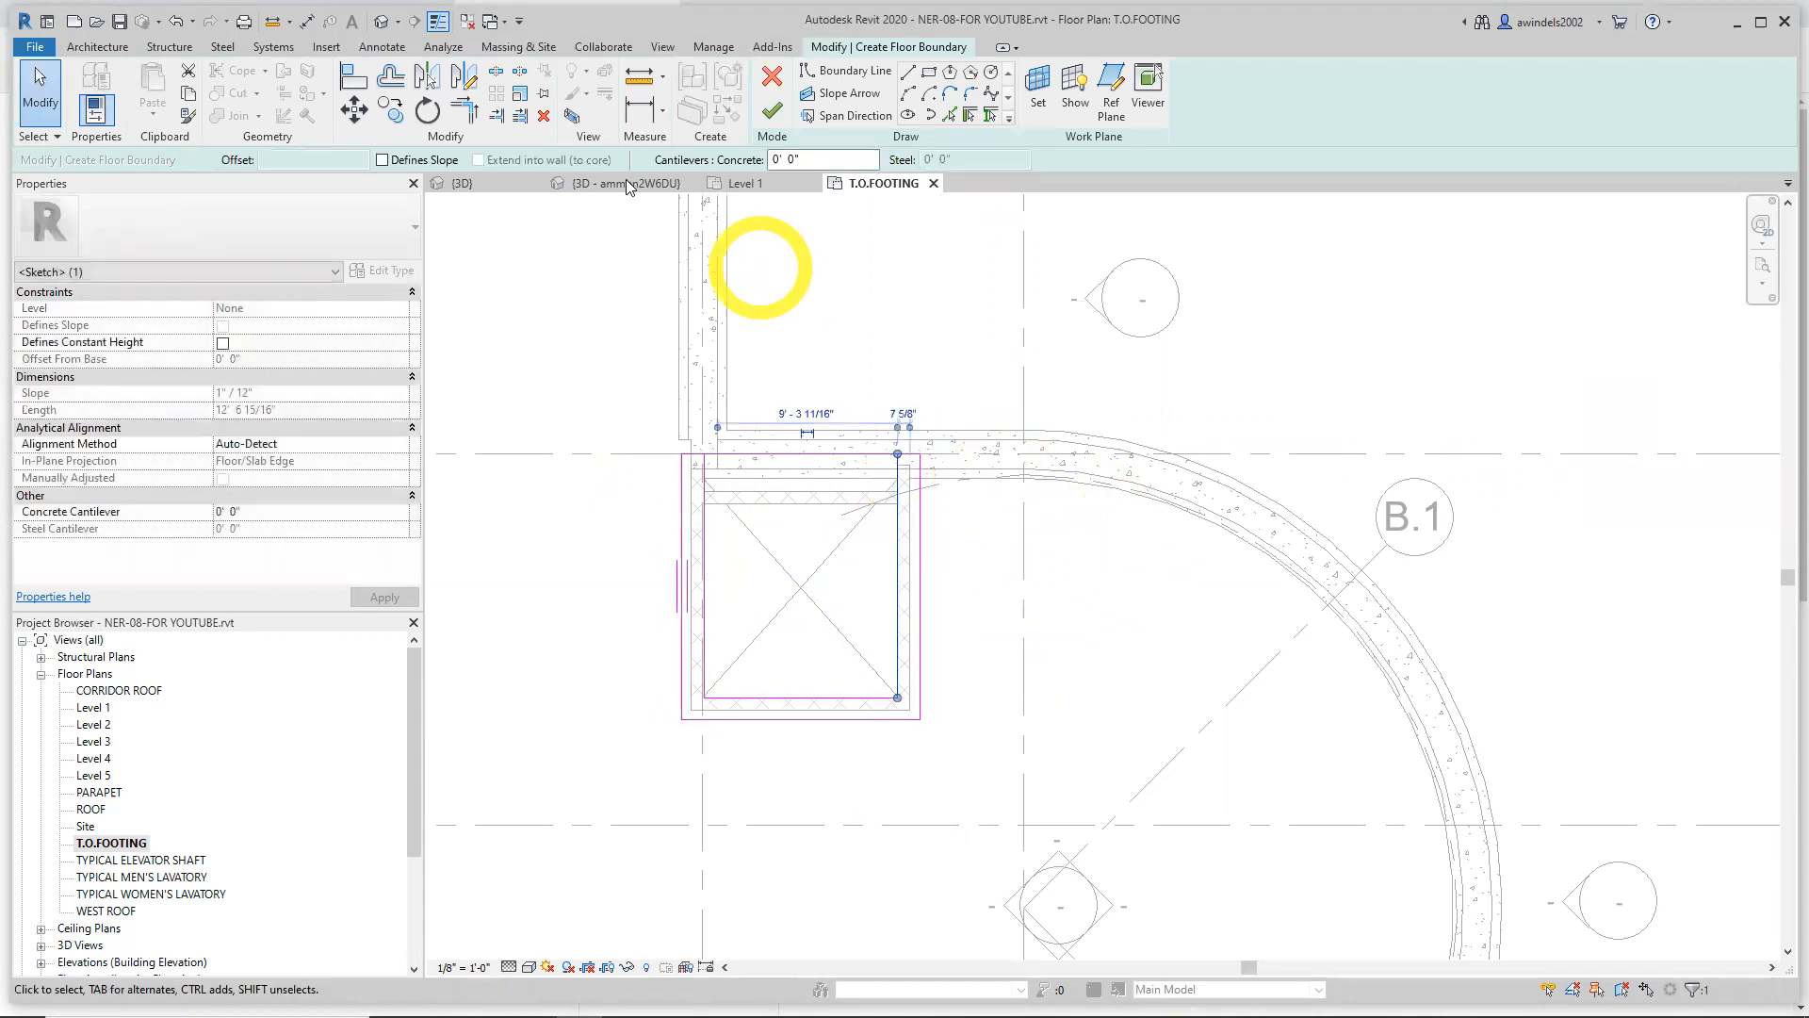
Try to trim the inner side lines and the grid B boundary line into corners with Trim/Extend to Corner
{"action": "left_click", "coordinate": [474, 115]}
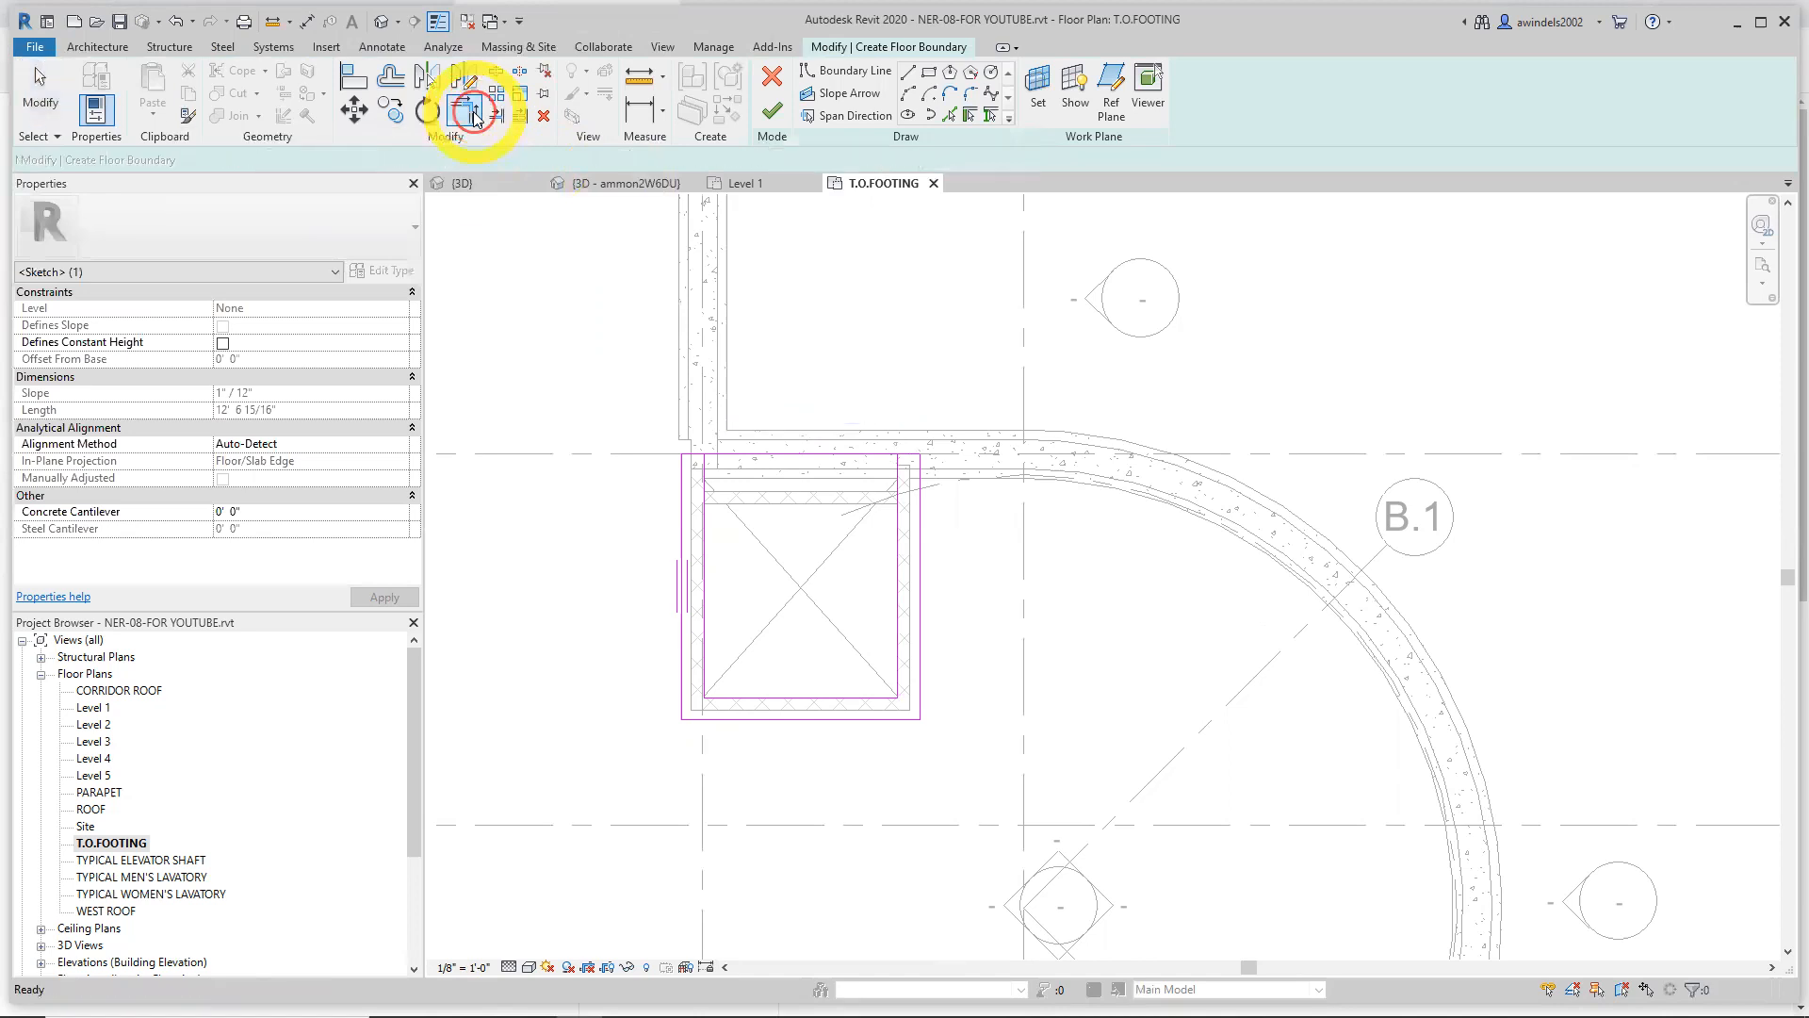
{"action": "left_click", "coordinate": [699, 471]}
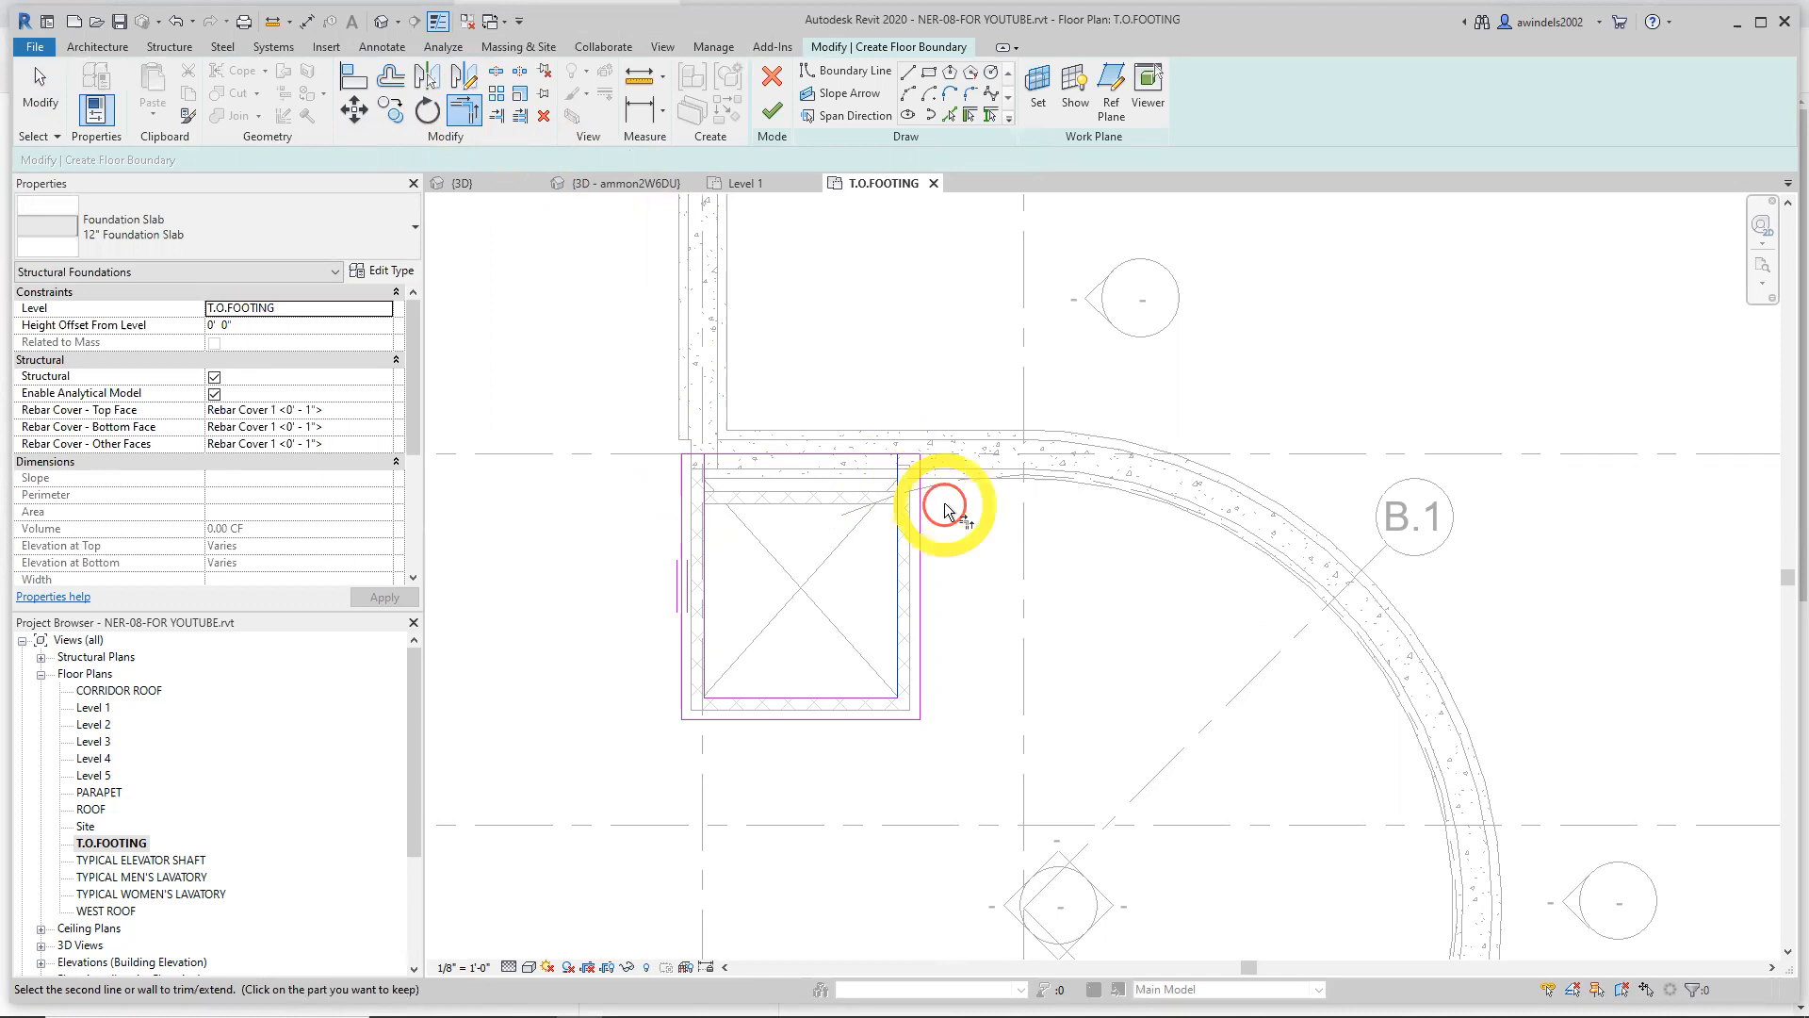
{"action": "left_click", "coordinate": [704, 471]}
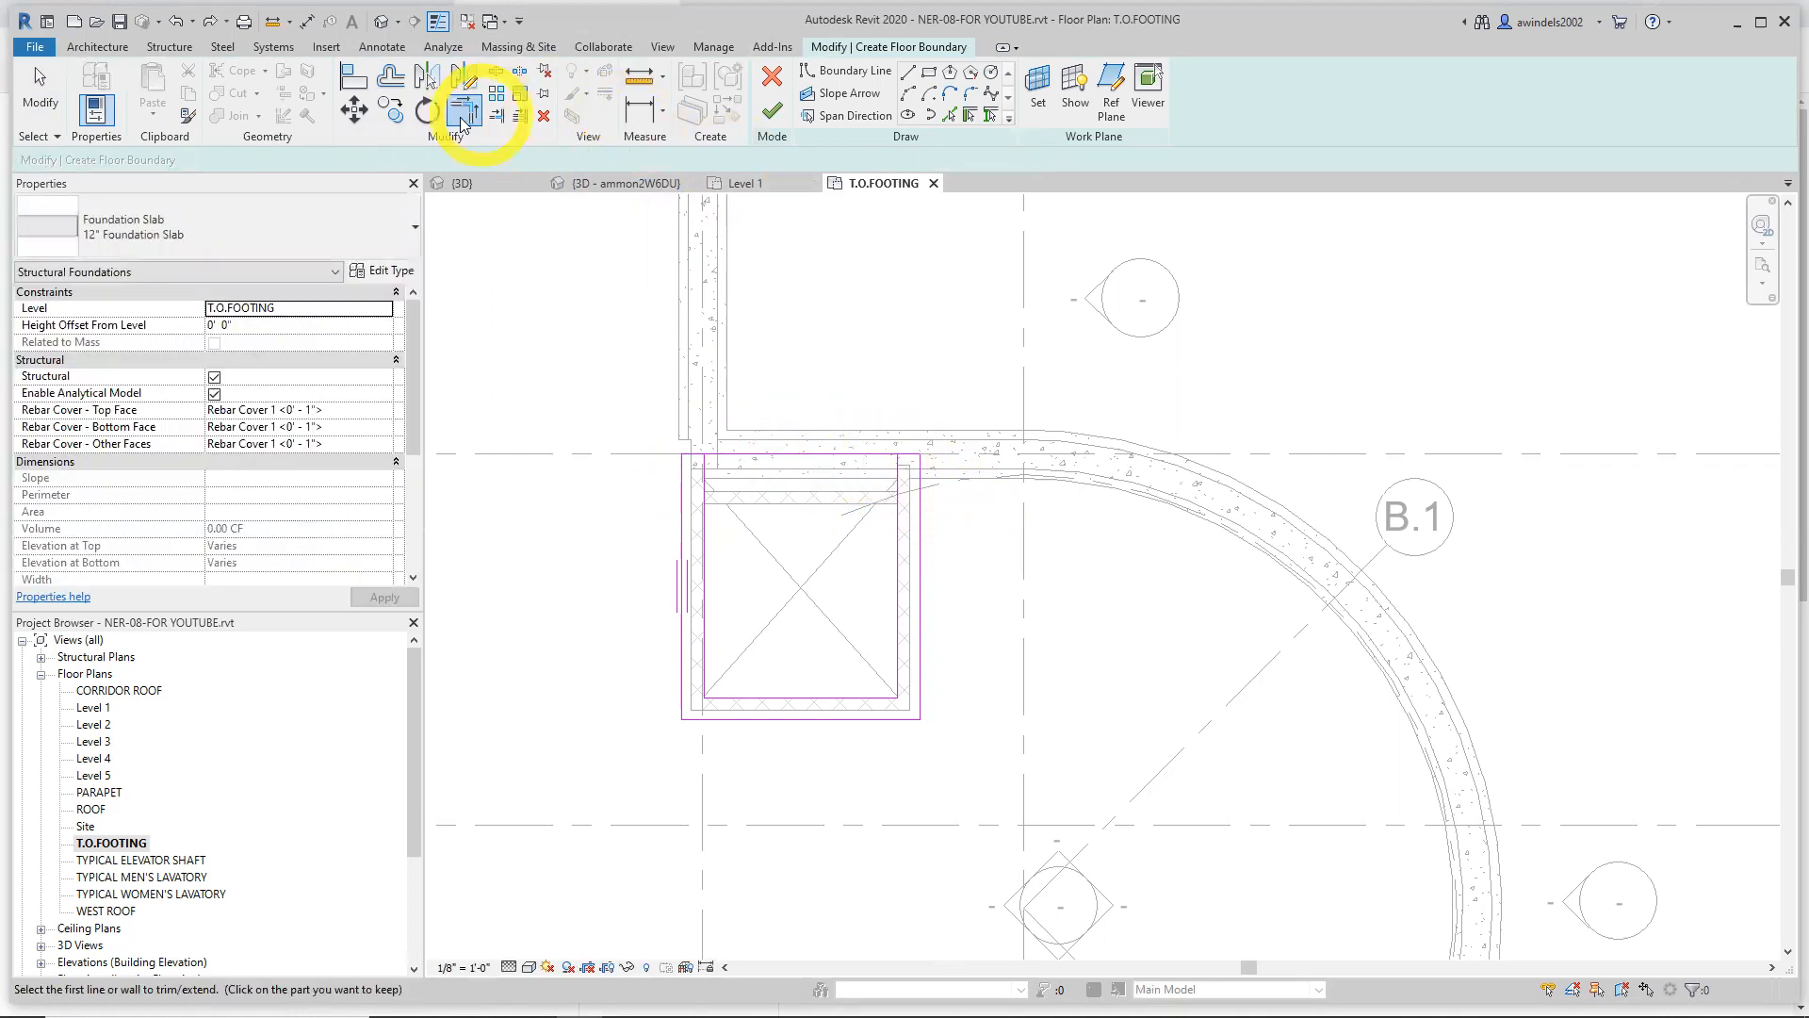
{"action": "left_click", "coordinate": [754, 469]}
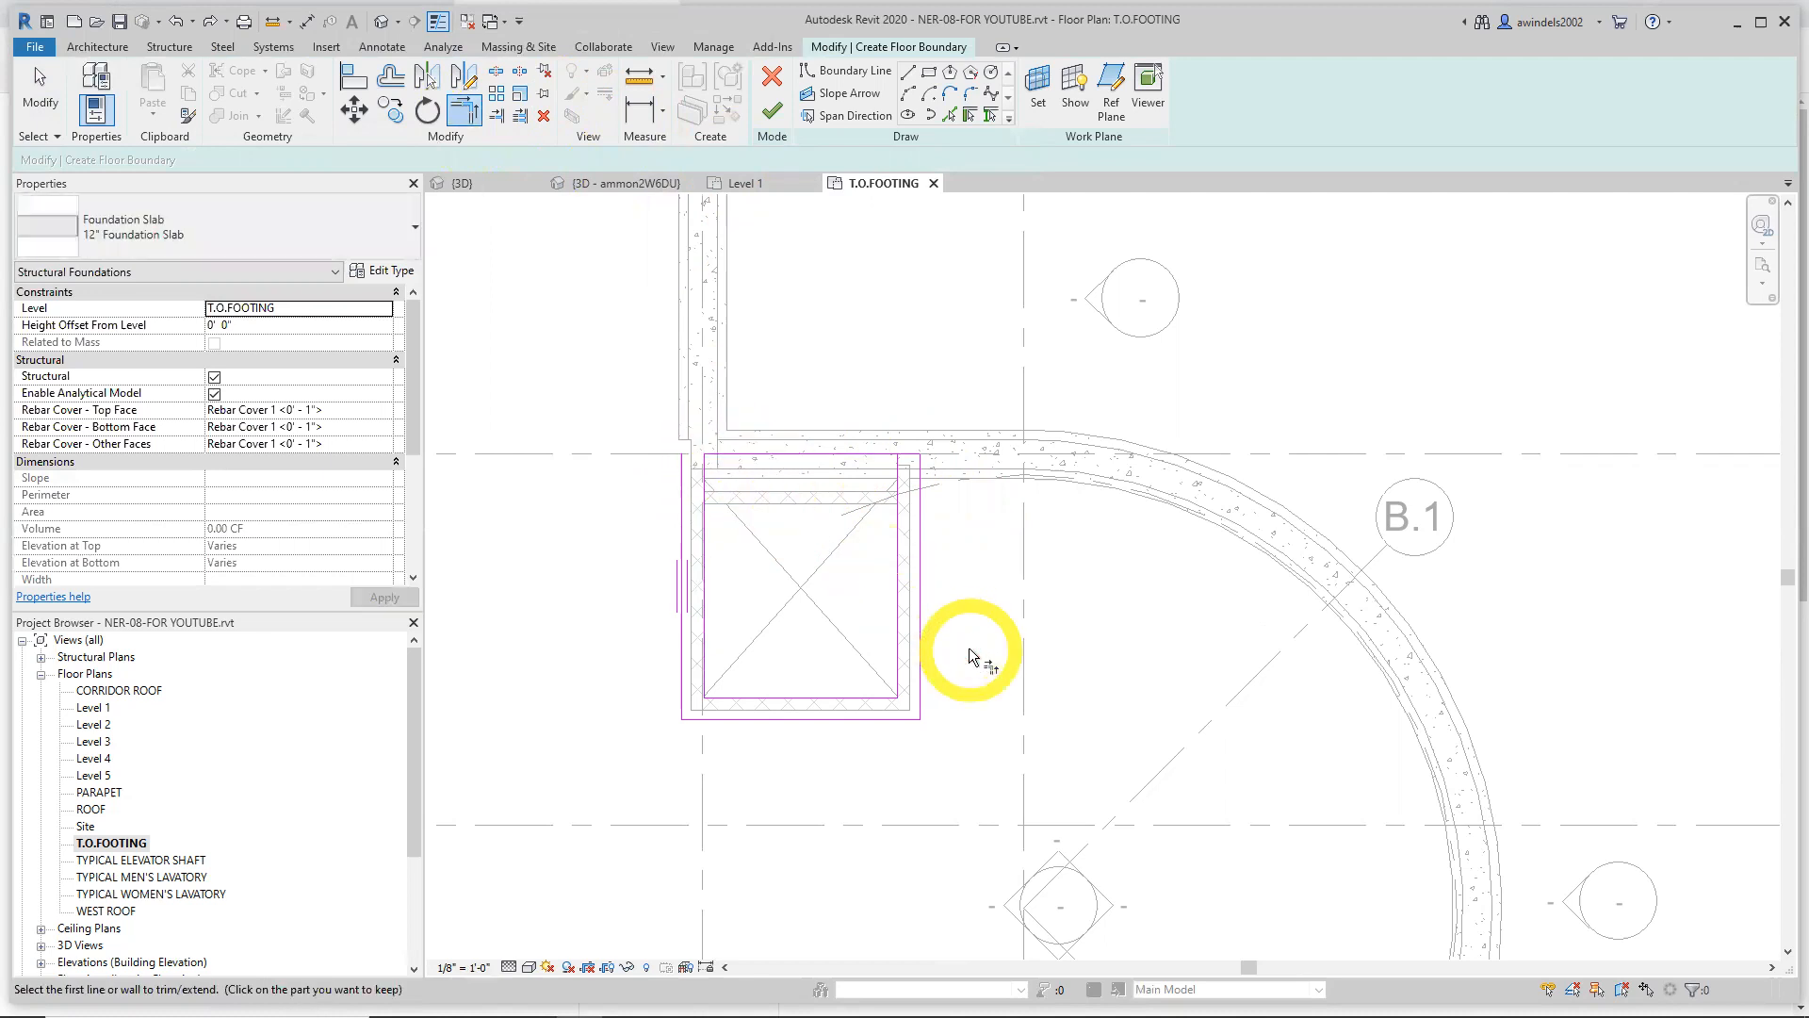
{"action": "key", "text": "Escape"}
{"action": "key", "text": "t"}
{"action": "key", "text": "r"}
{"action": "left_click", "coordinate": [705, 481]}
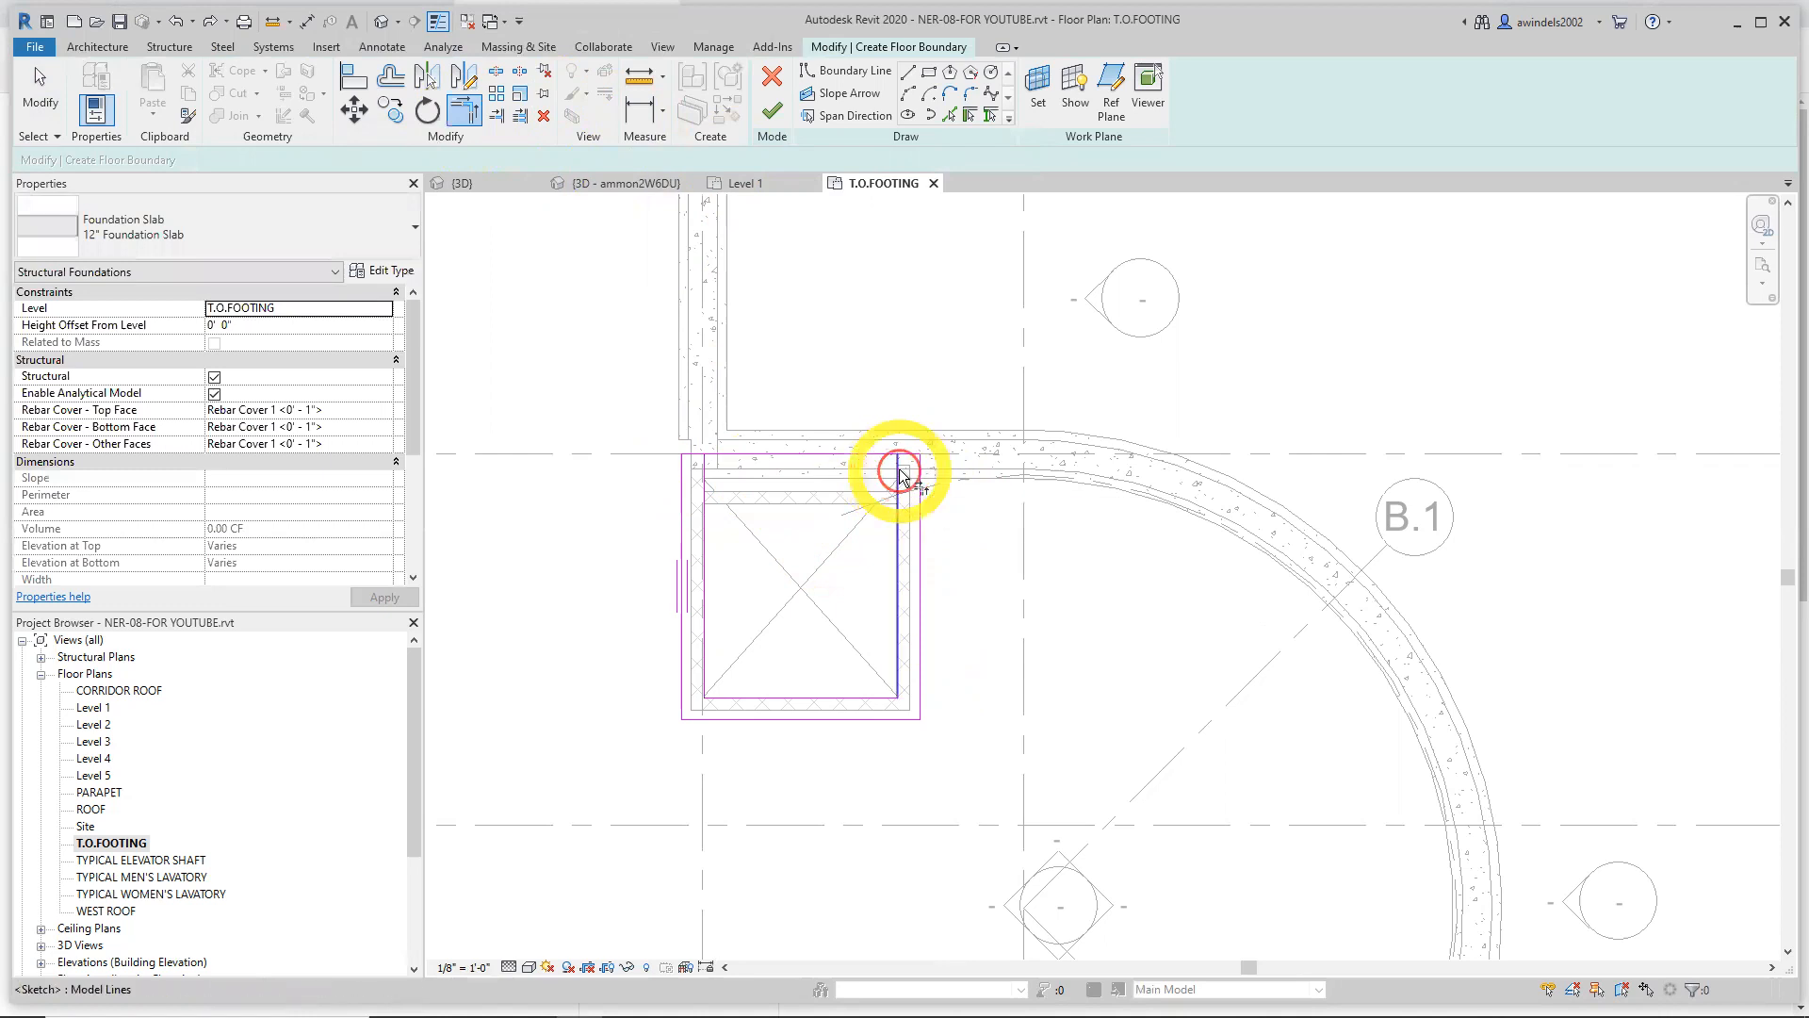
{"action": "key", "text": "Escape"}
{"action": "key", "text": "Escape"}
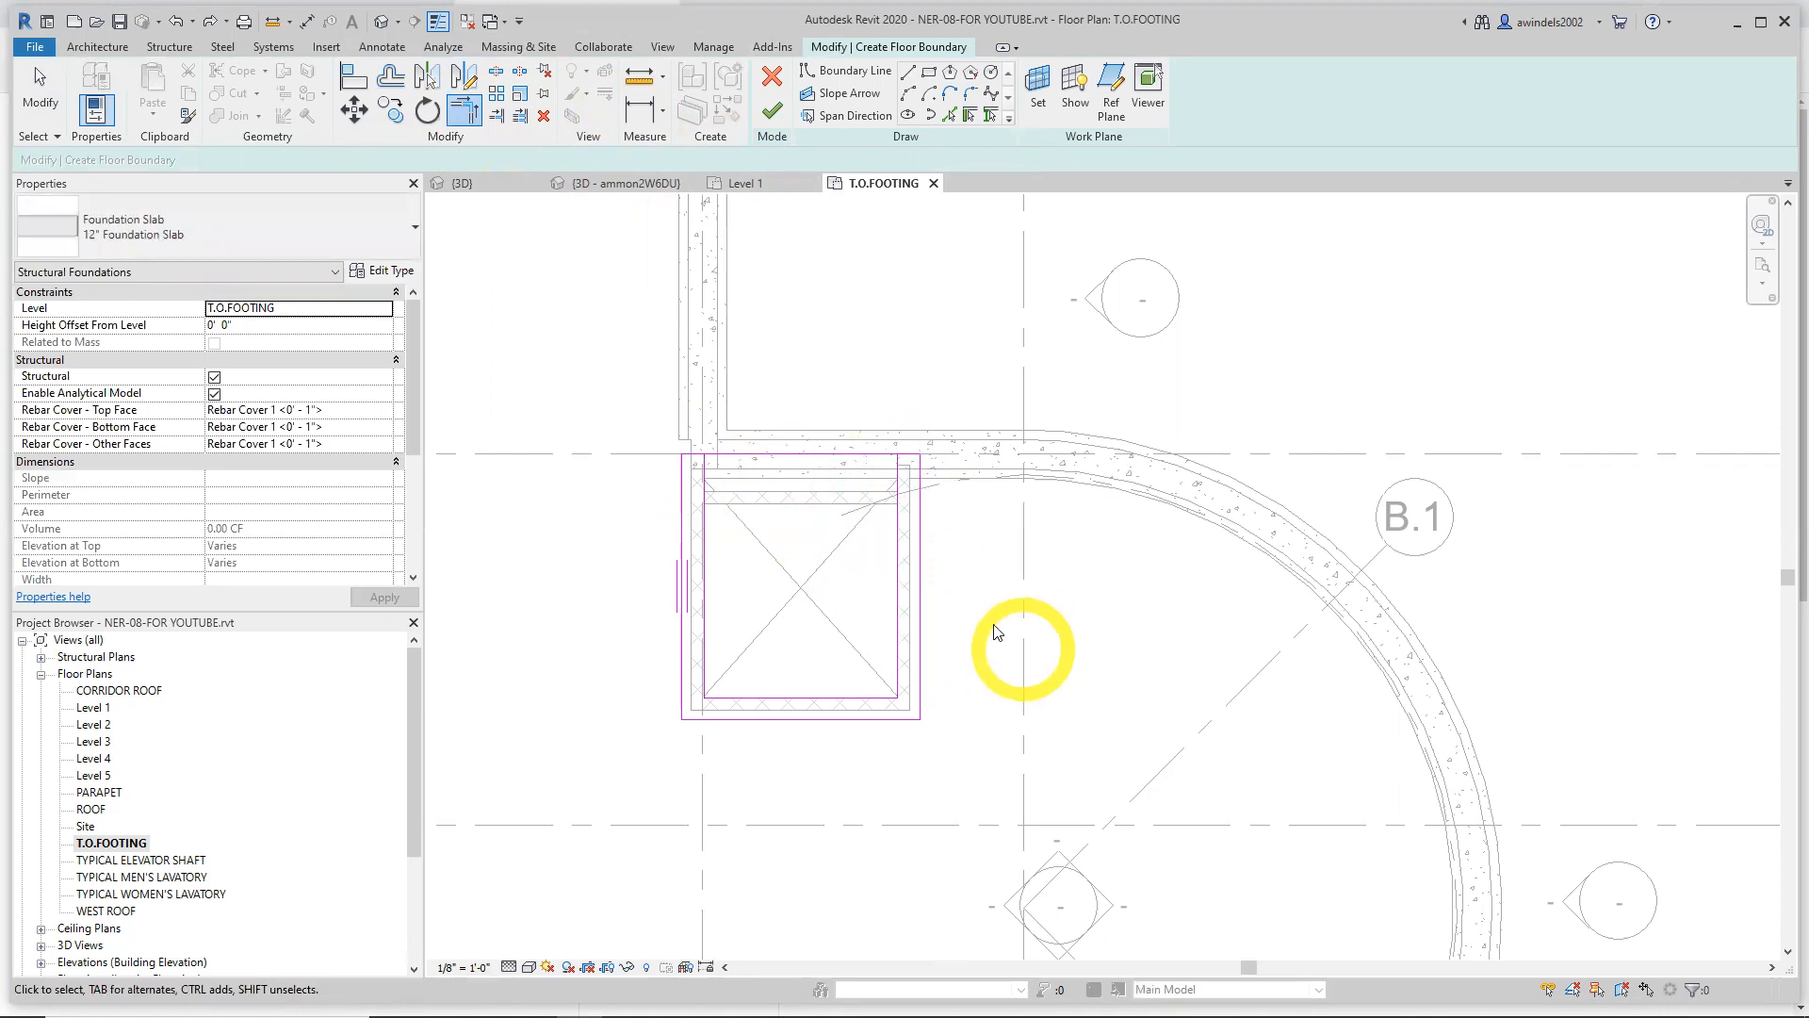
Try to shorten the grid B boundary line to end at the shaft's inner side lines
{"action": "left_click", "coordinate": [896, 460]}
{"action": "left_click_drag", "start_coordinate": [921, 456], "coordinate": [705, 454]}
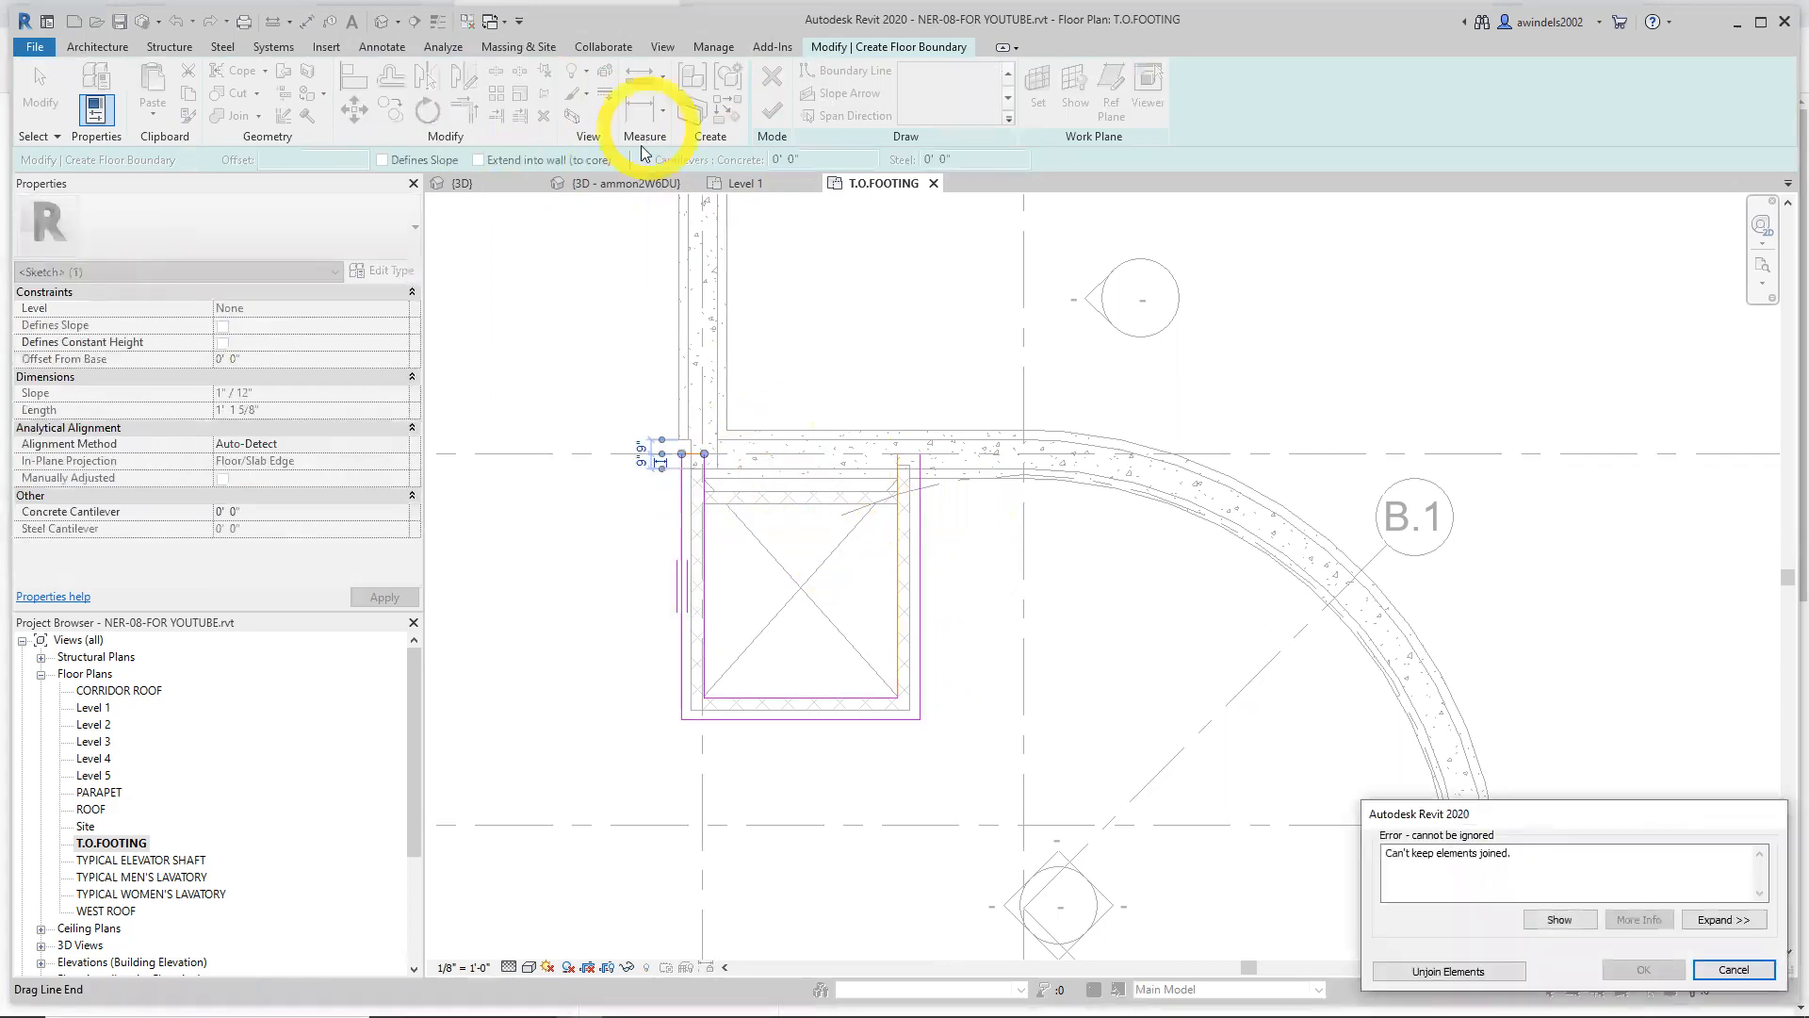
{"action": "left_click", "coordinate": [1734, 970]}
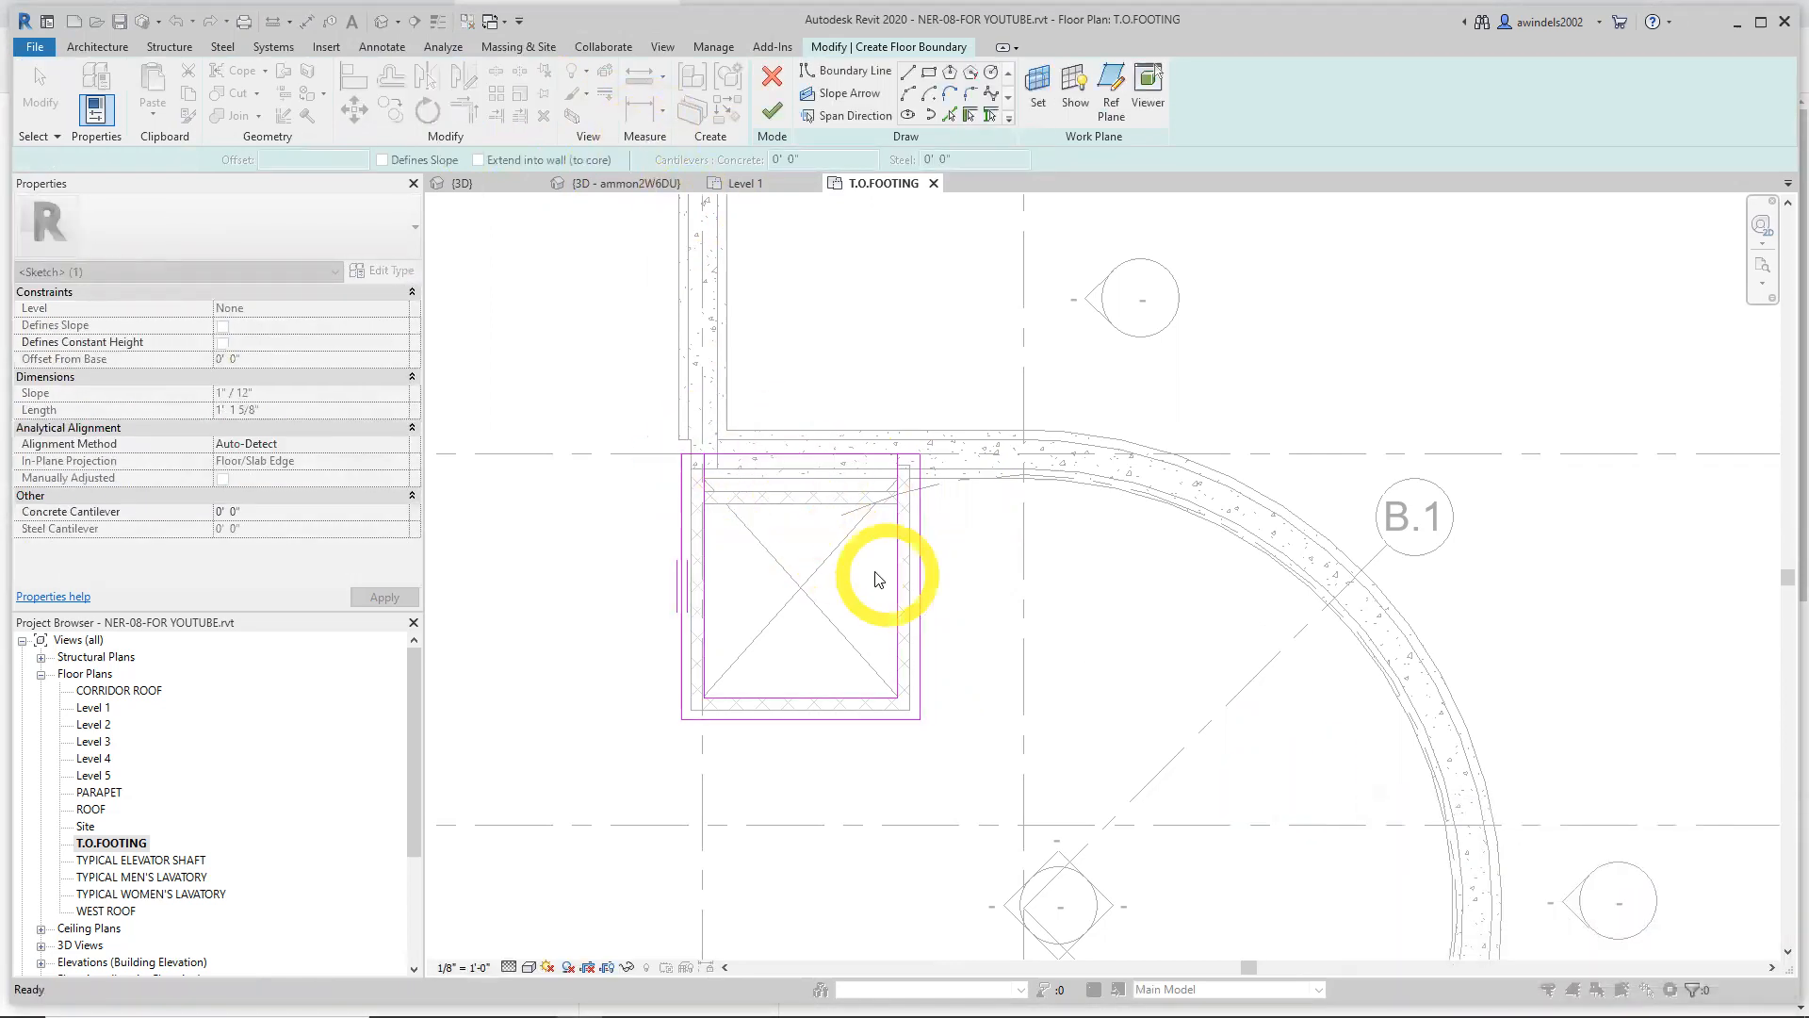
{"action": "key", "text": "Escape"}
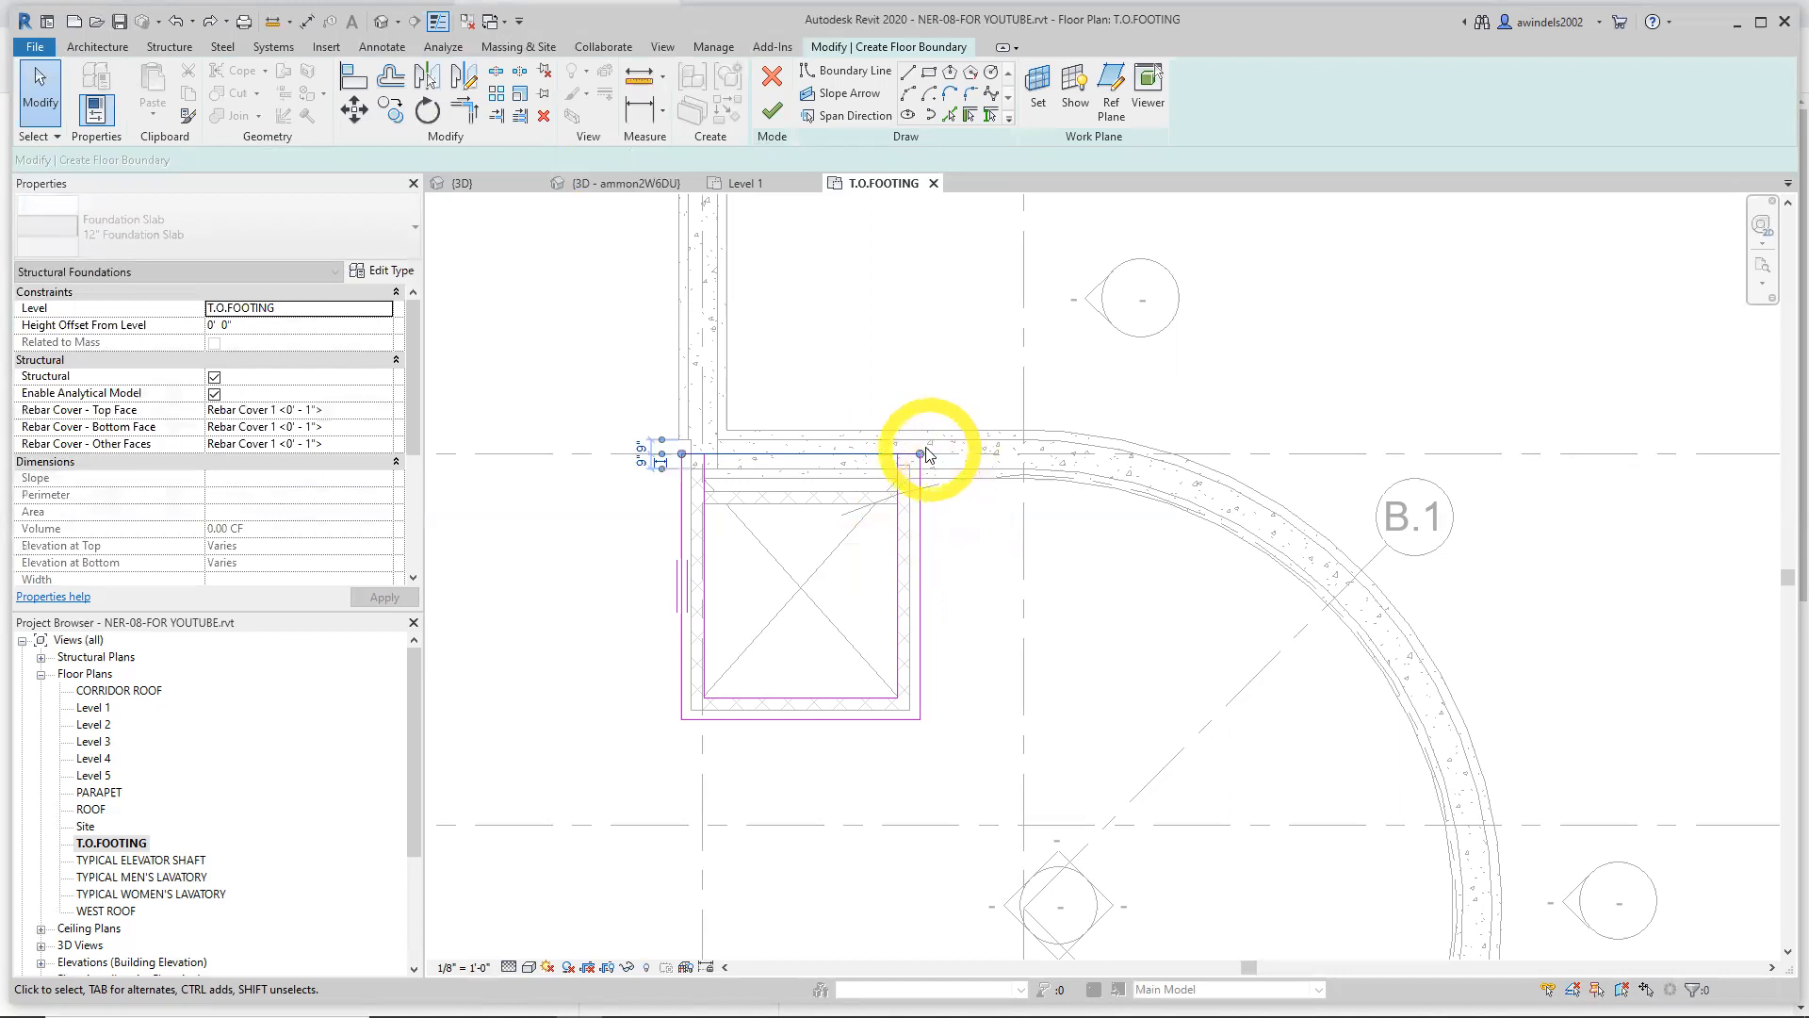
{"action": "mouse_move", "coordinate": [685, 459]}
{"action": "left_mouse_down"}
{"action": "mouse_move", "coordinate": [905, 452]}
{"action": "mouse_move", "coordinate": [874, 454]}
{"action": "left_mouse_up"}
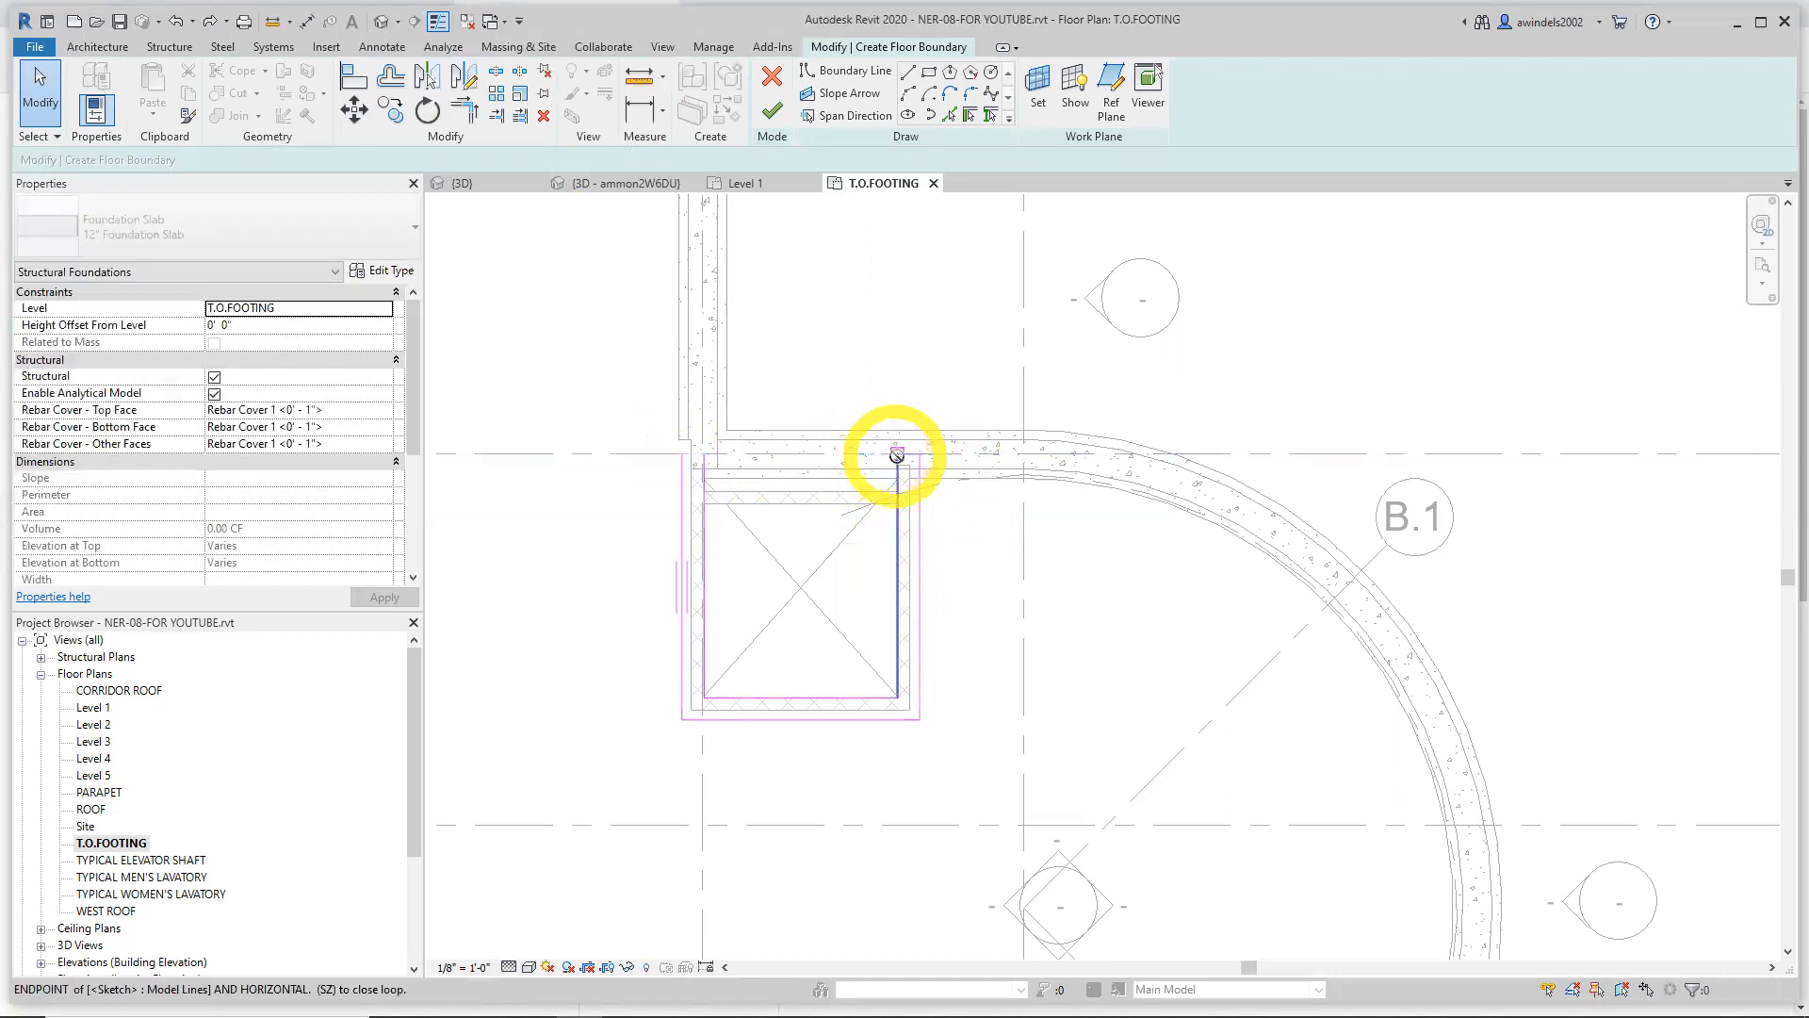
{"action": "key", "text": "Escape"}
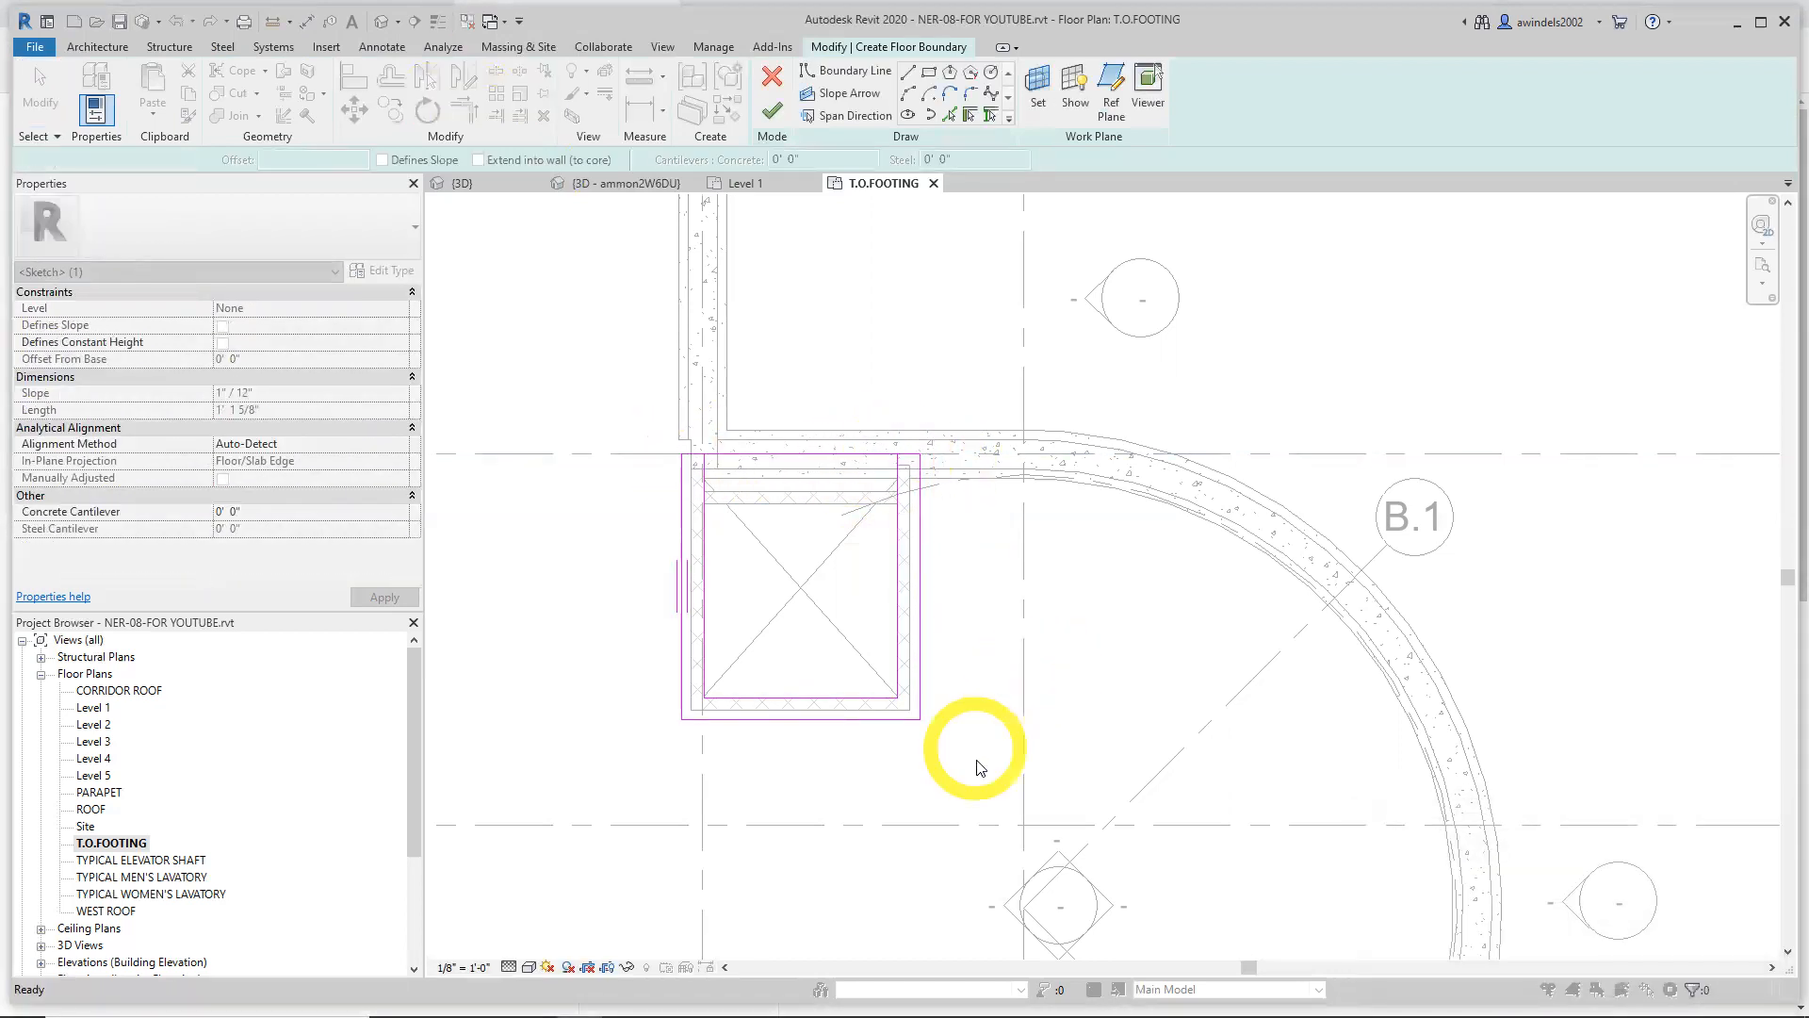
{"action": "left_click", "coordinate": [980, 761]}
Stretch the shaft's inner west and east boundary lines north past grid B
{"action": "left_click_drag", "start_coordinate": [707, 462], "coordinate": [704, 424]}
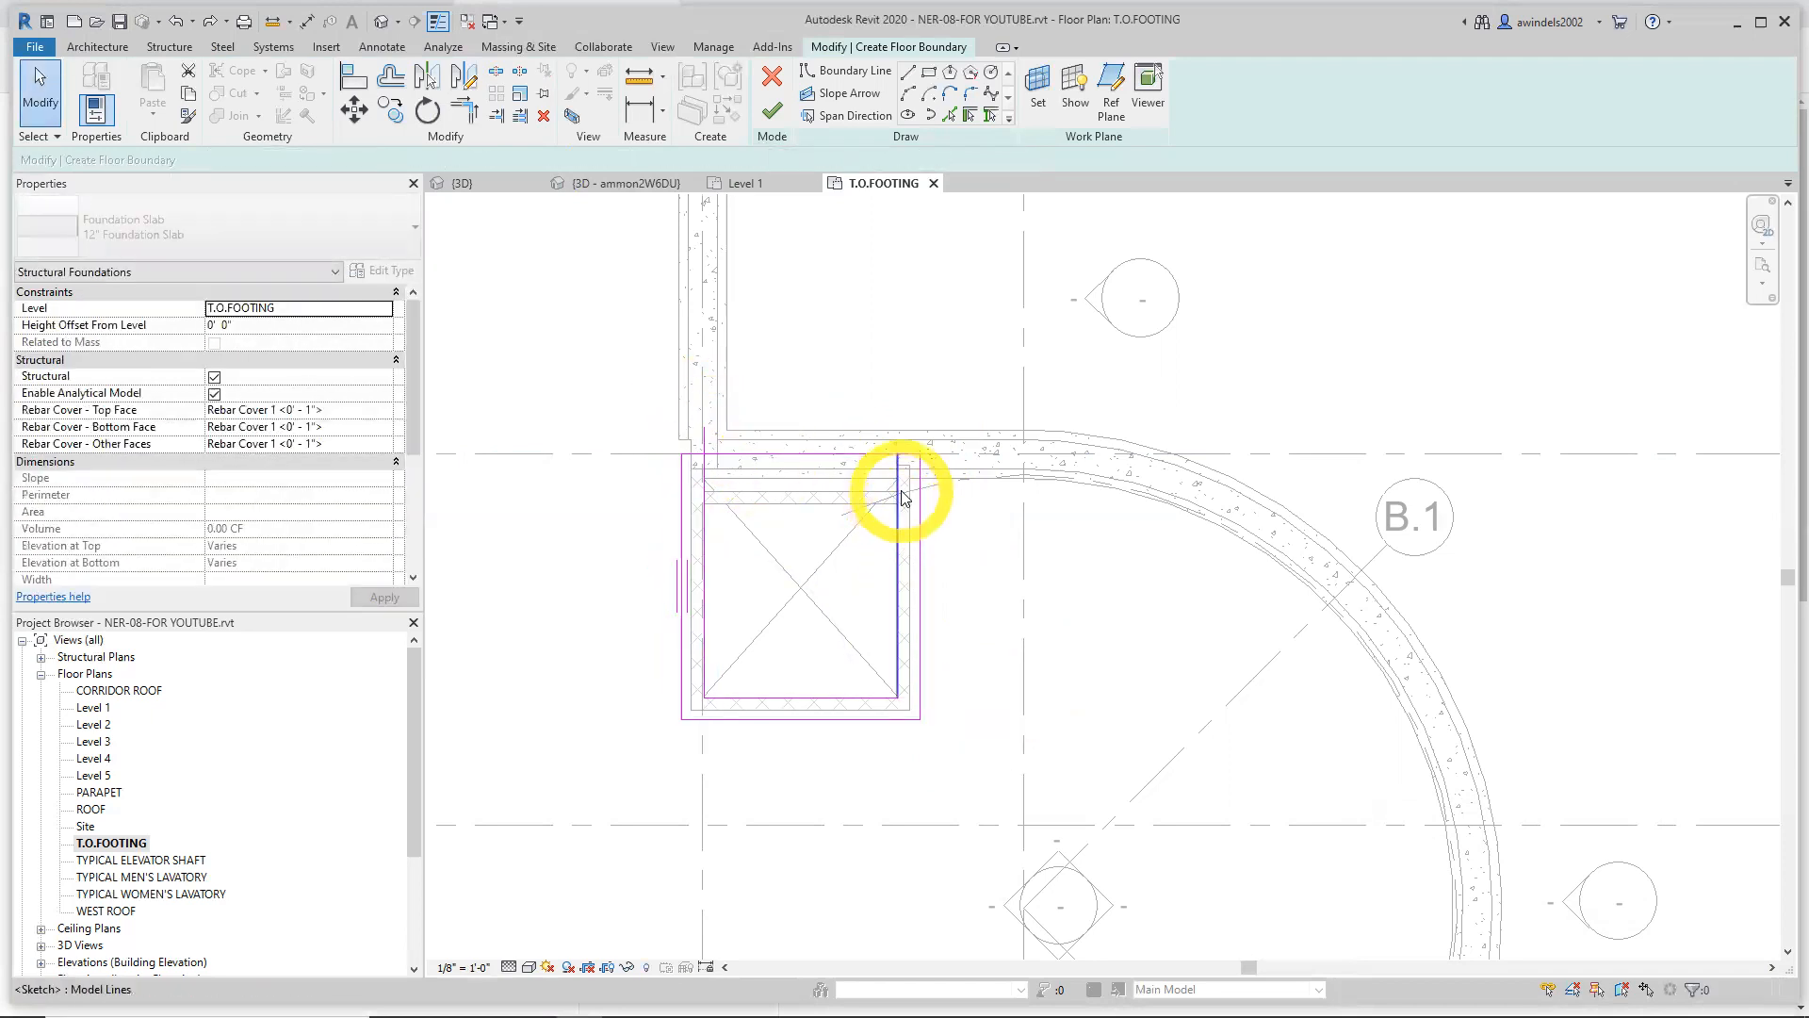
{"action": "left_click", "coordinate": [896, 455]}
{"action": "left_click_drag", "start_coordinate": [896, 455], "coordinate": [897, 372]}
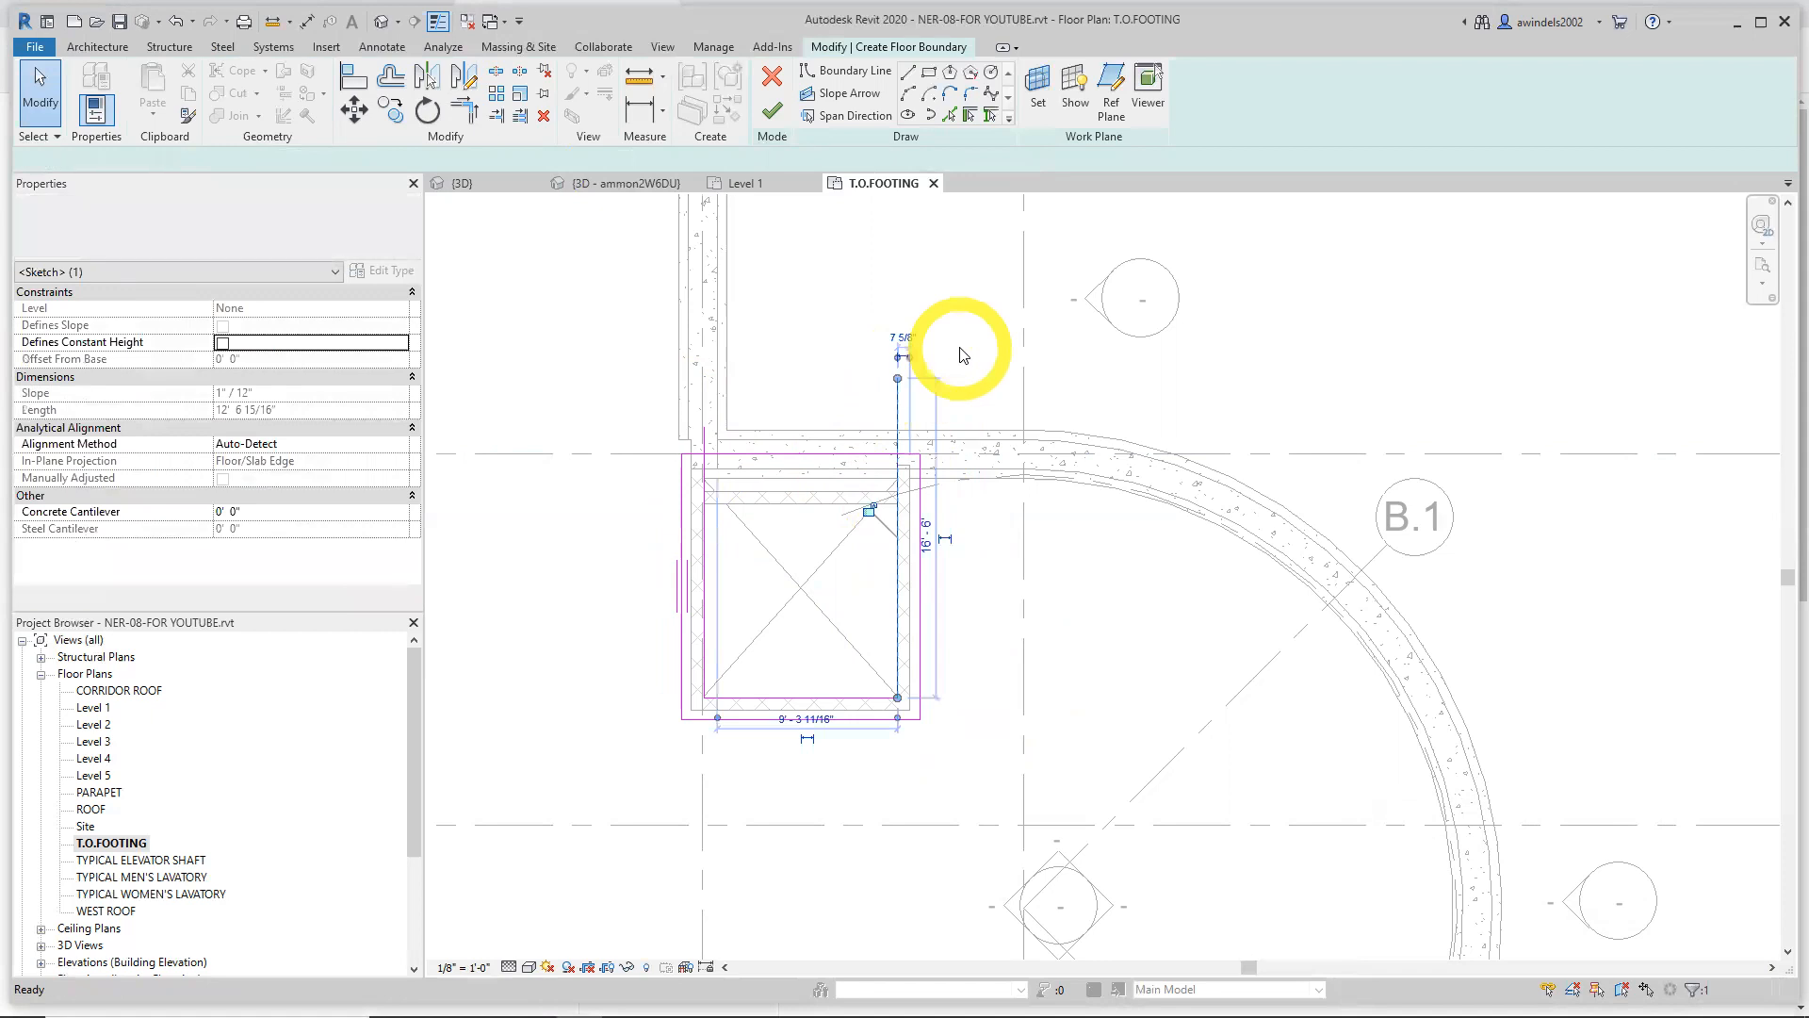
{"action": "left_click", "coordinate": [985, 373]}
Trim the inner west and east side lines with the grid B boundary line into corners
{"action": "left_click", "coordinate": [468, 116]}
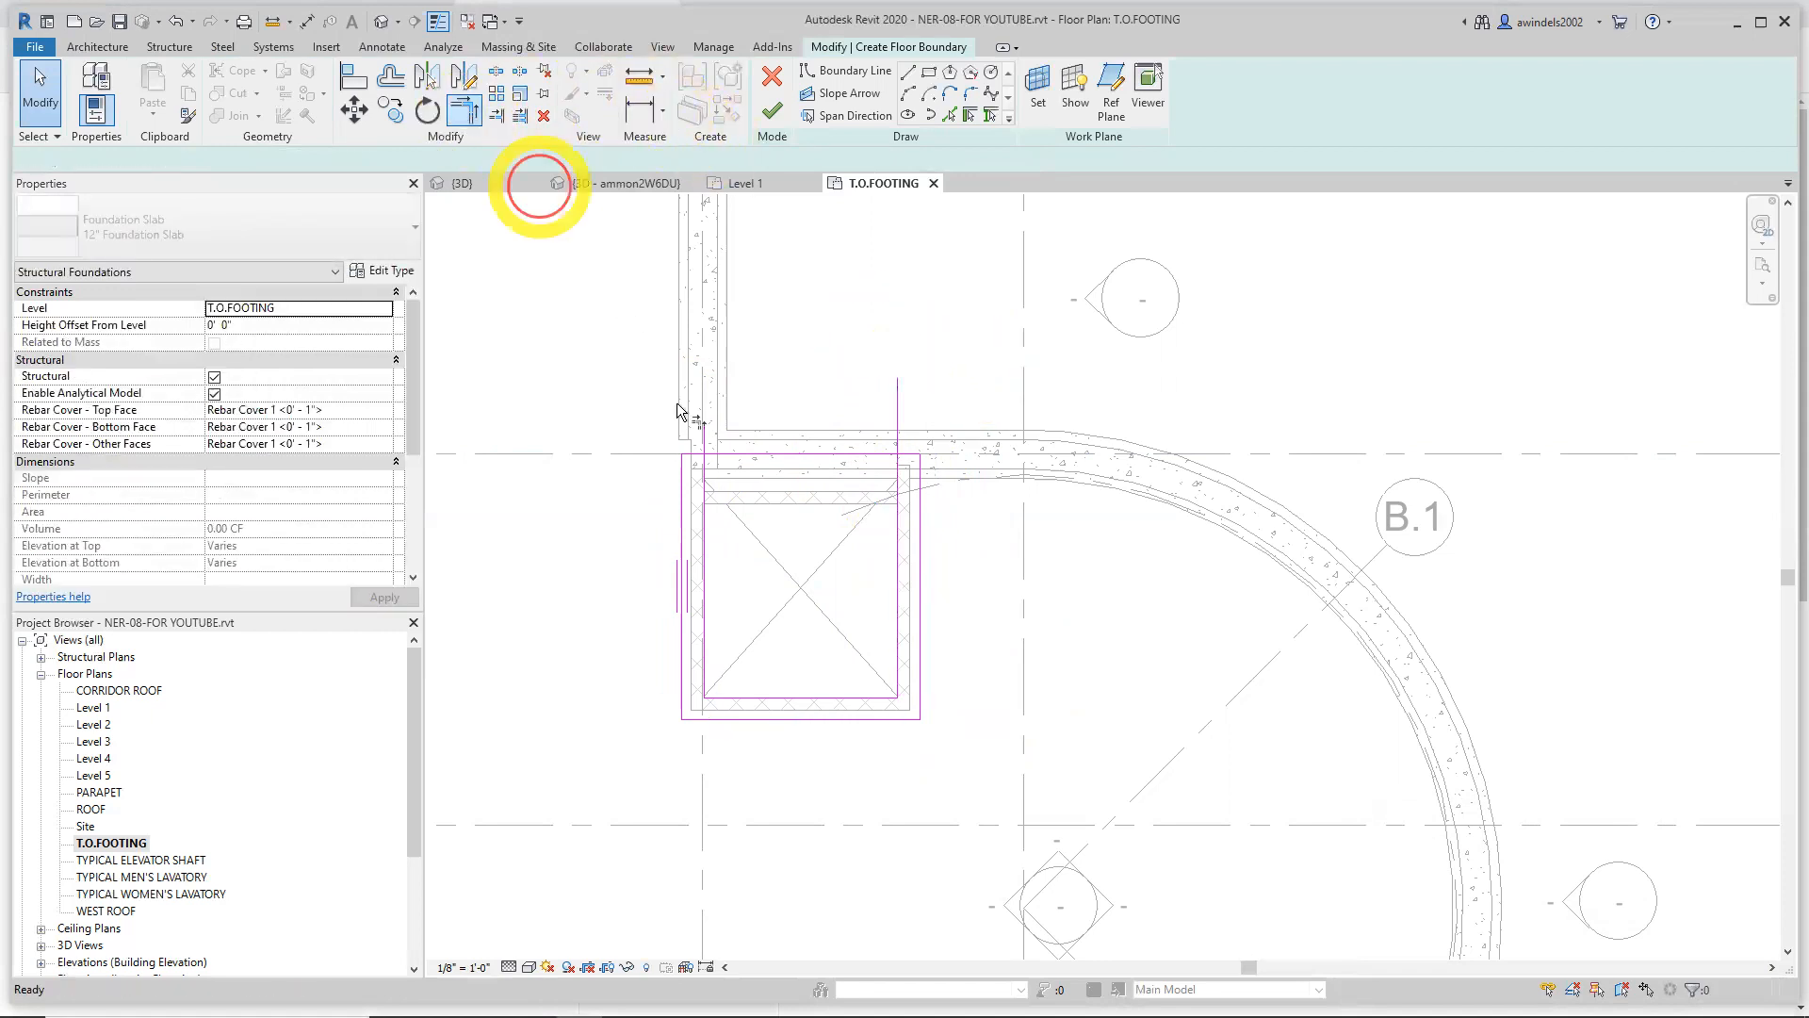
{"action": "left_click", "coordinate": [703, 469]}
{"action": "left_click", "coordinate": [720, 456]}
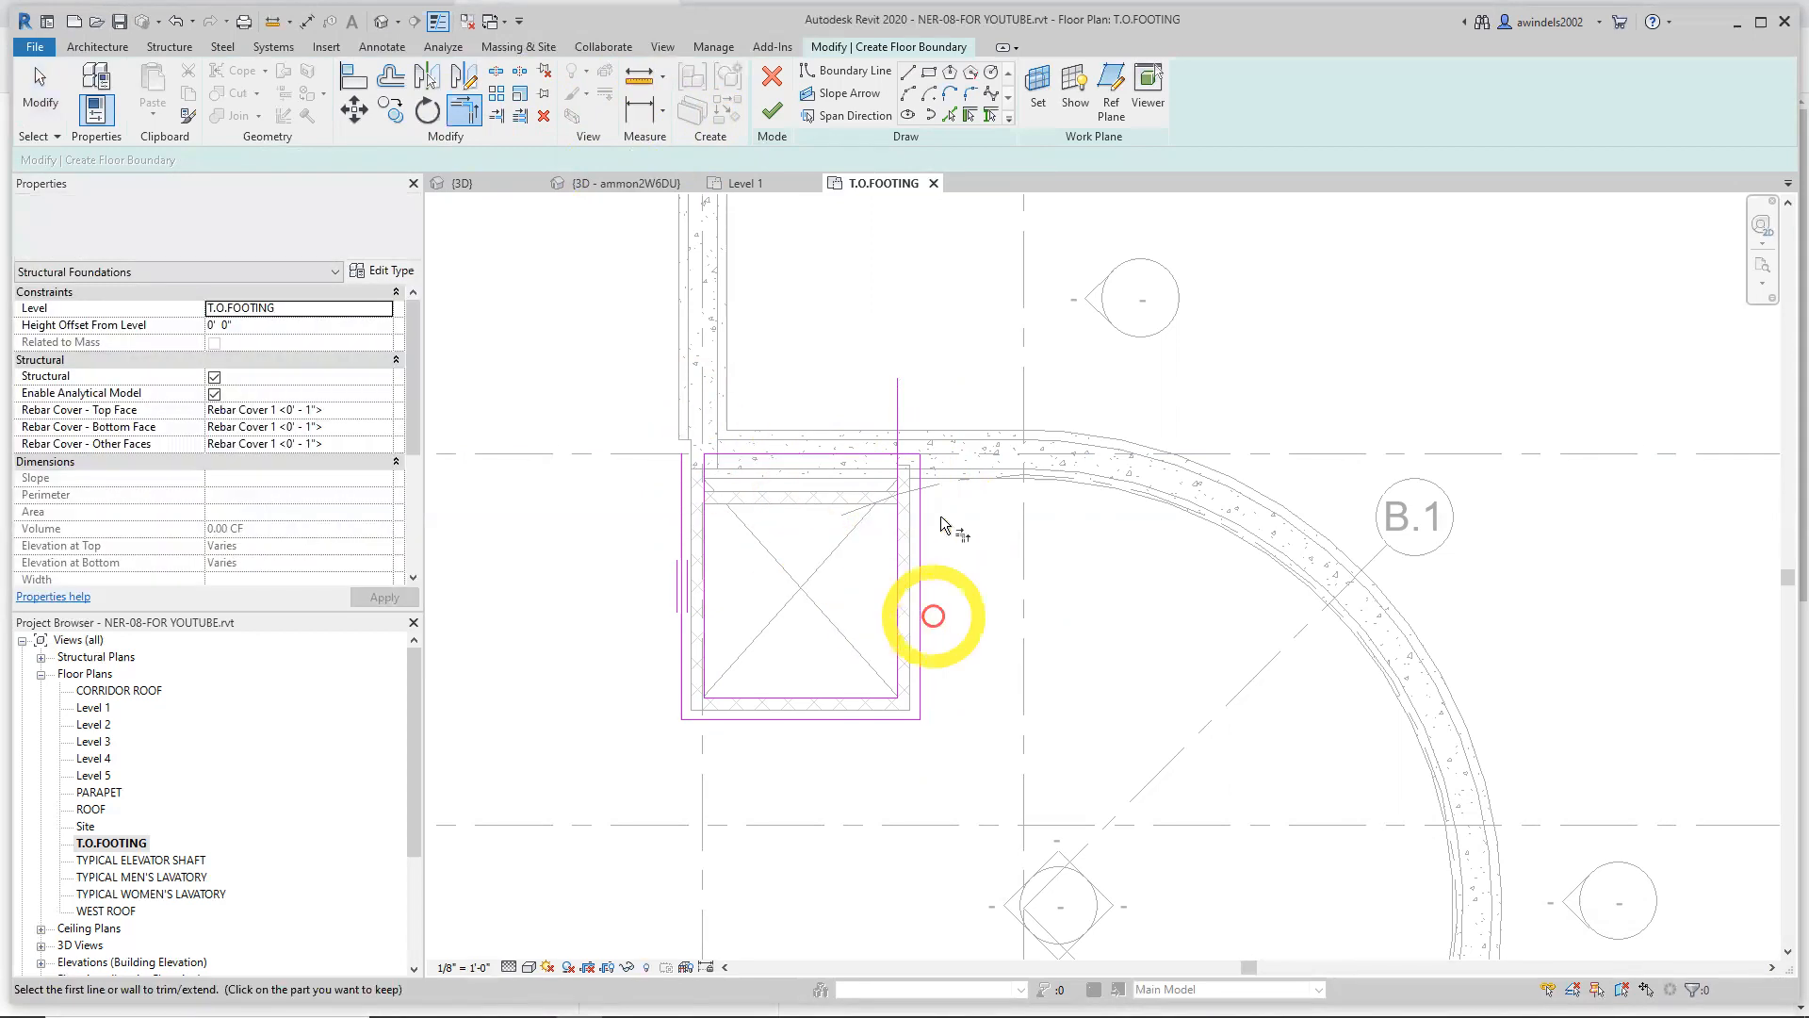
{"action": "left_click", "coordinate": [905, 454]}
{"action": "key", "text": "Escape"}
Draw a boundary line along grid B between the shaft's outer and inner west lines, and finish the foundation slab
{"action": "left_click", "coordinate": [908, 74]}
{"action": "scroll", "coordinate": [703, 453], "scroll_direction": "up", "scroll_amount": 2}
{"action": "scroll", "coordinate": [659, 462], "scroll_direction": "up", "scroll_amount": 2}
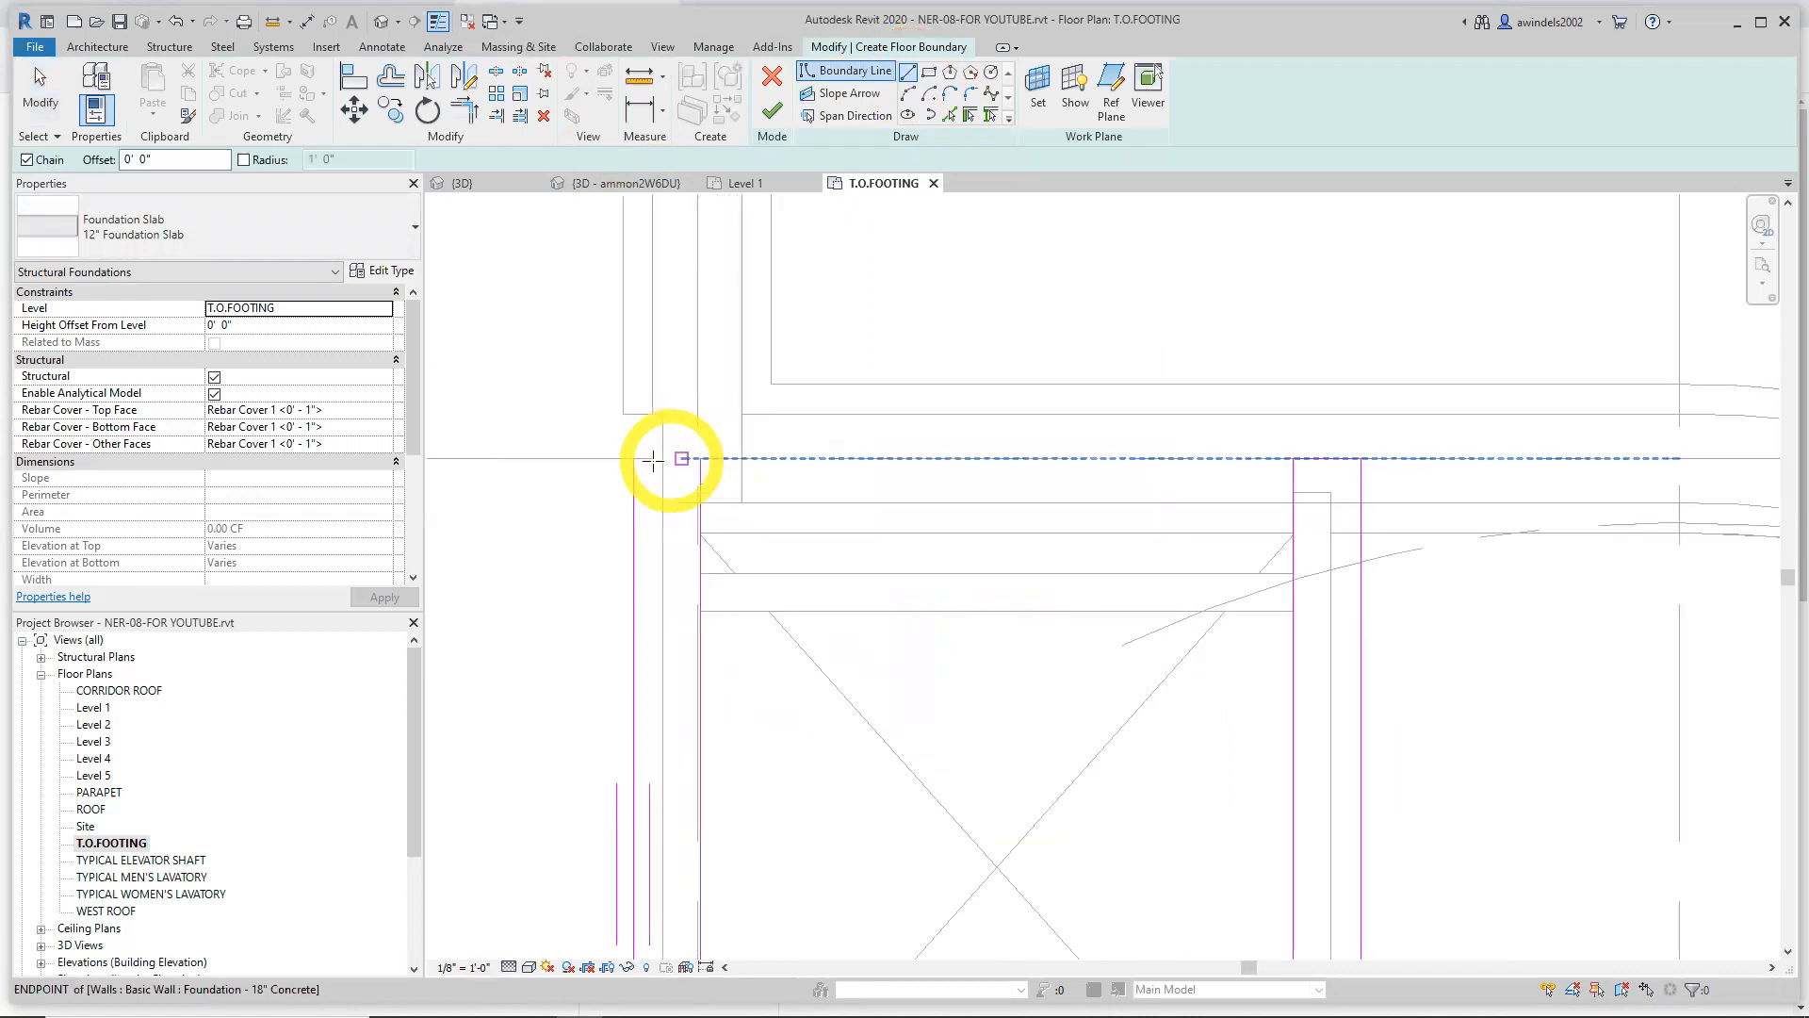
{"action": "left_click", "coordinate": [633, 459]}
{"action": "left_click", "coordinate": [700, 459]}
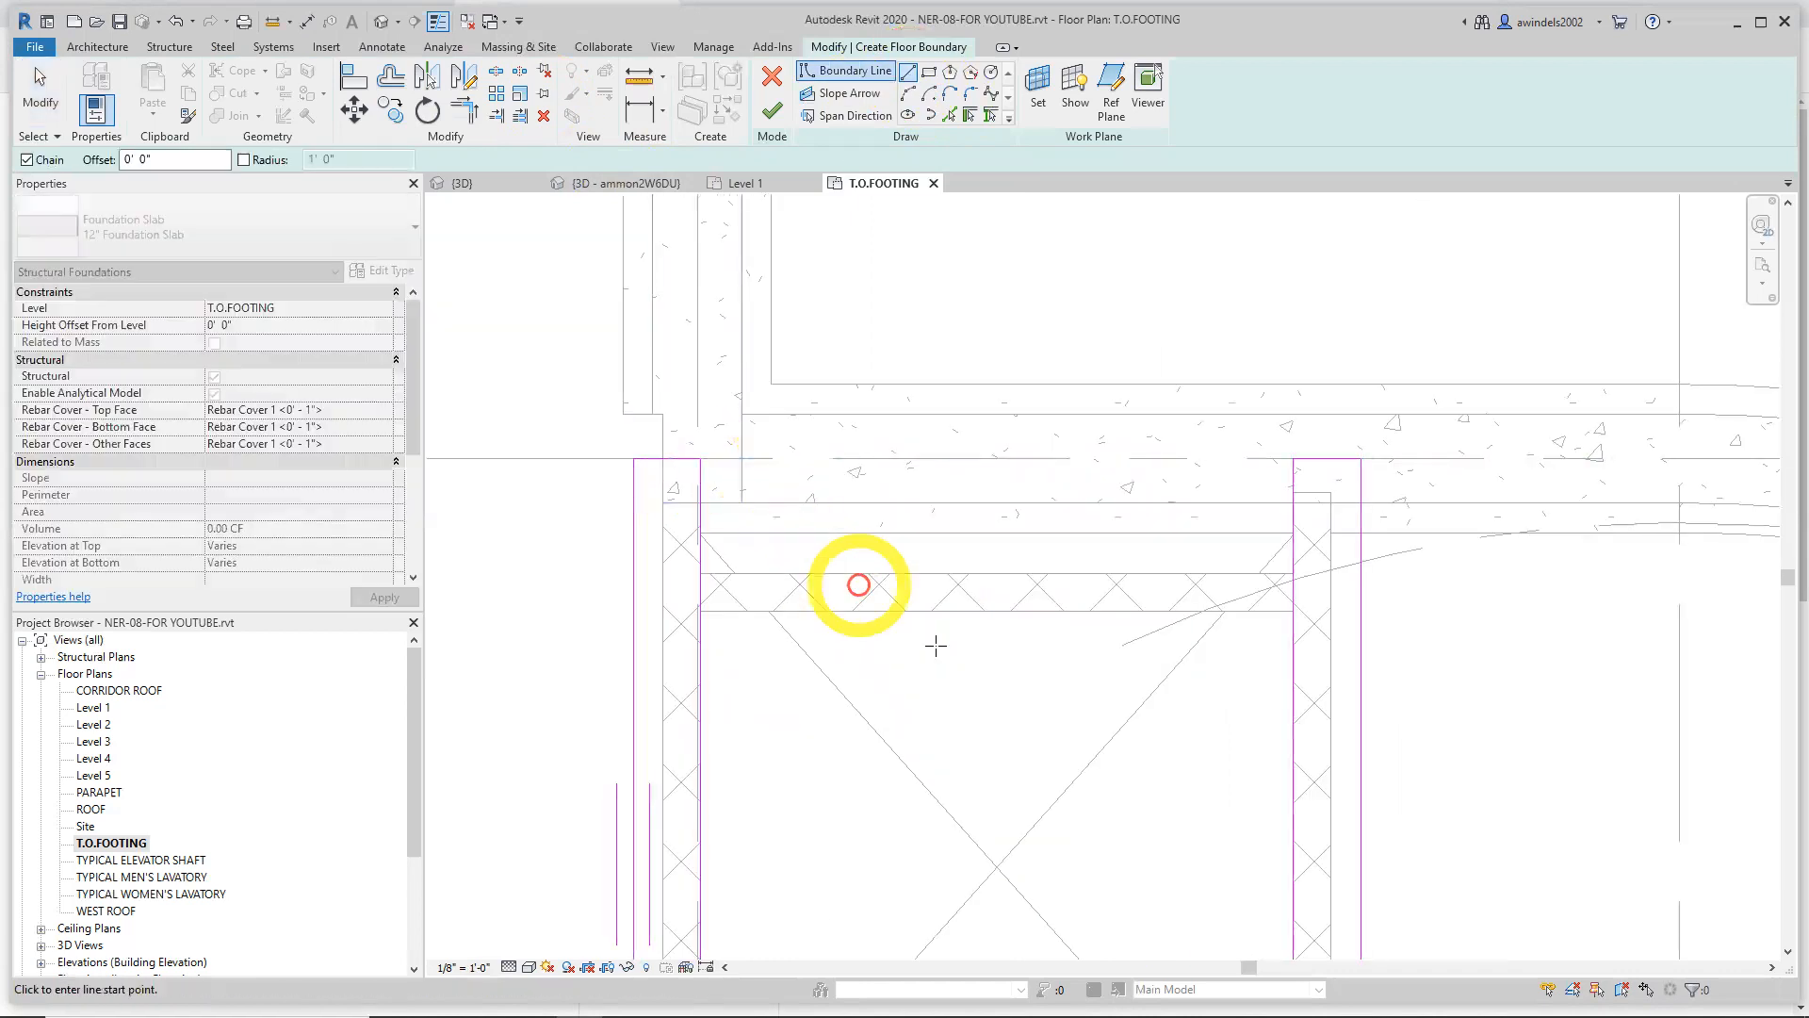
{"action": "scroll", "coordinate": [937, 641], "scroll_direction": "down", "scroll_amount": 5}
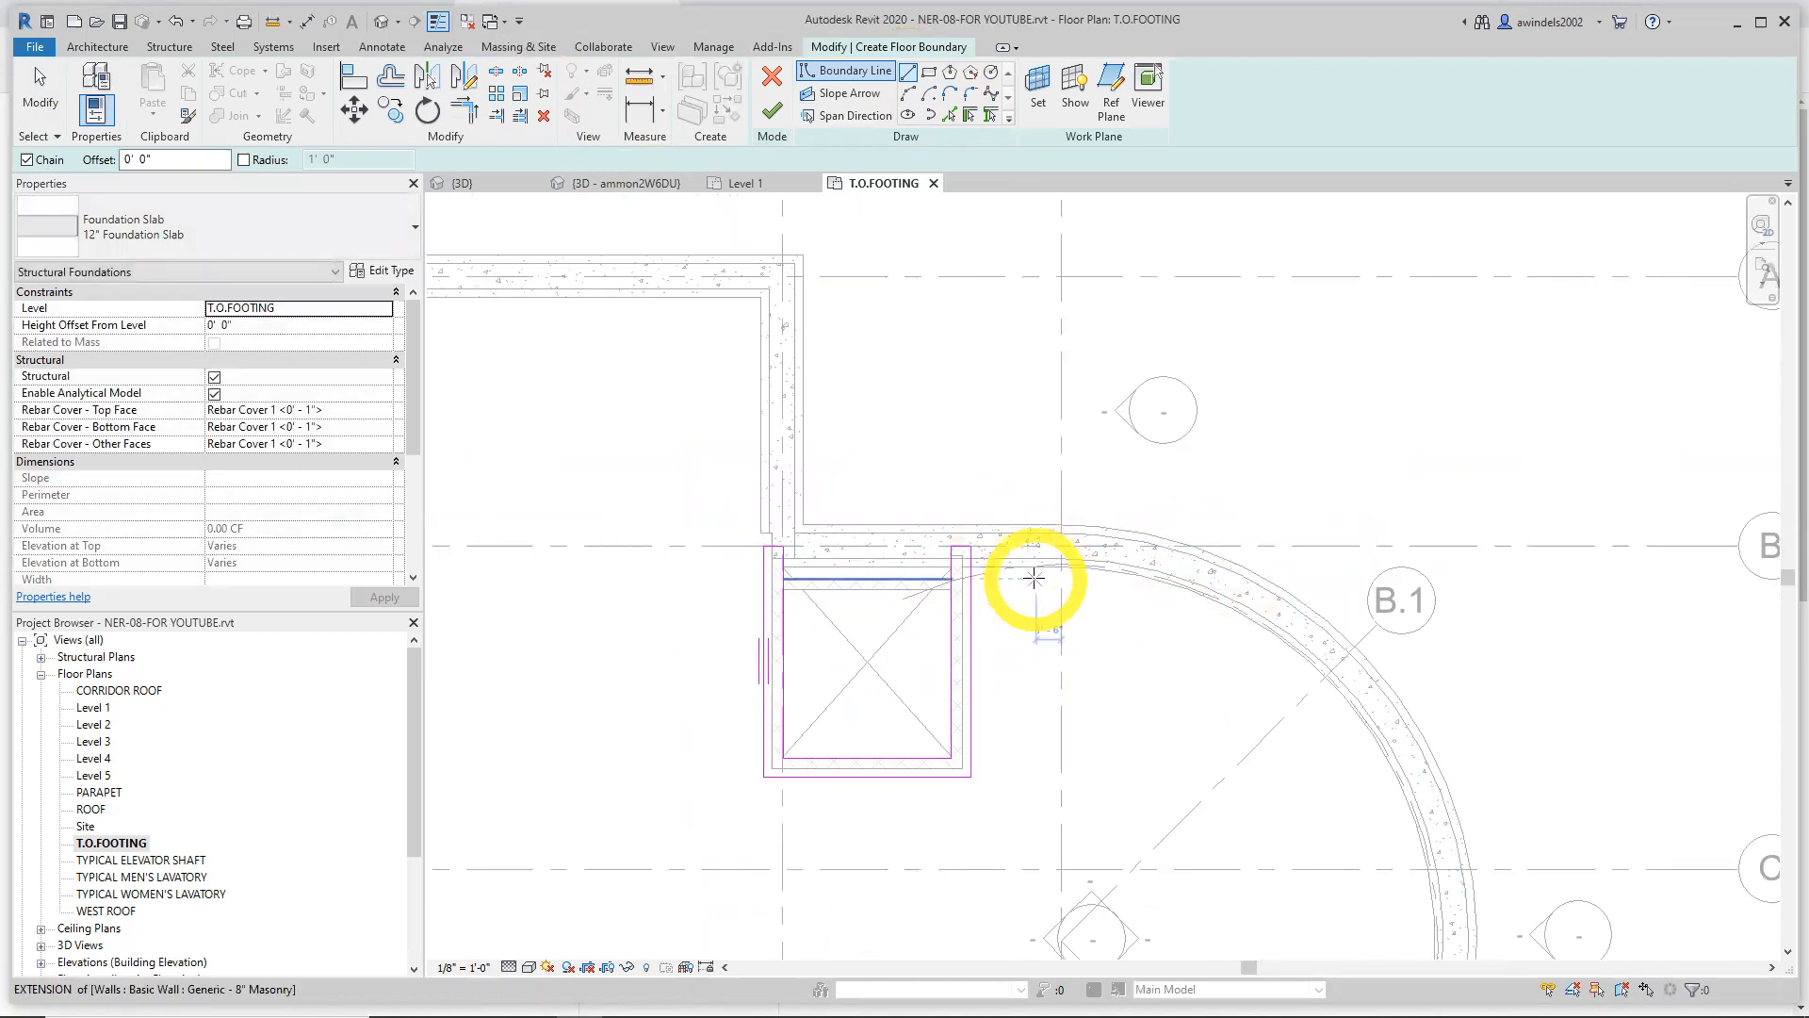
{"action": "left_click", "coordinate": [772, 113]}
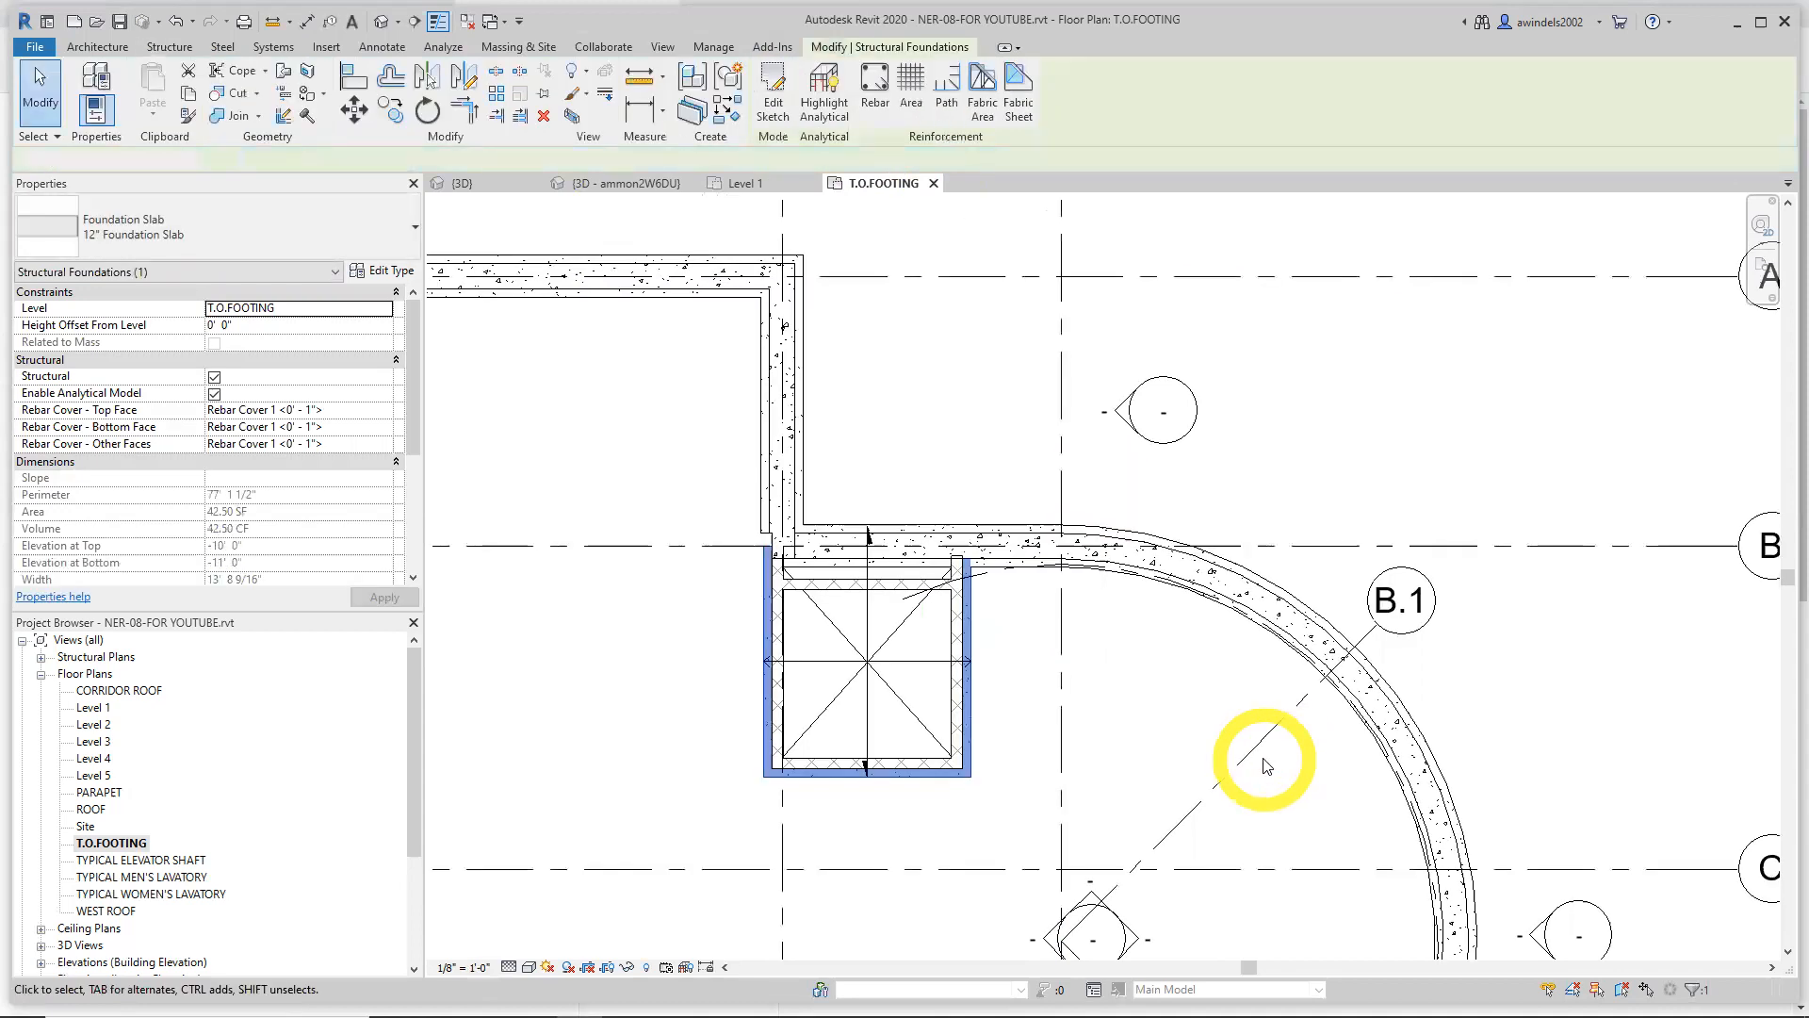
{"action": "key", "text": "Escape"}
Inspect the new shaft slab and its junction with the wall footings from below in the 3D view
{"action": "left_click", "coordinate": [481, 183]}
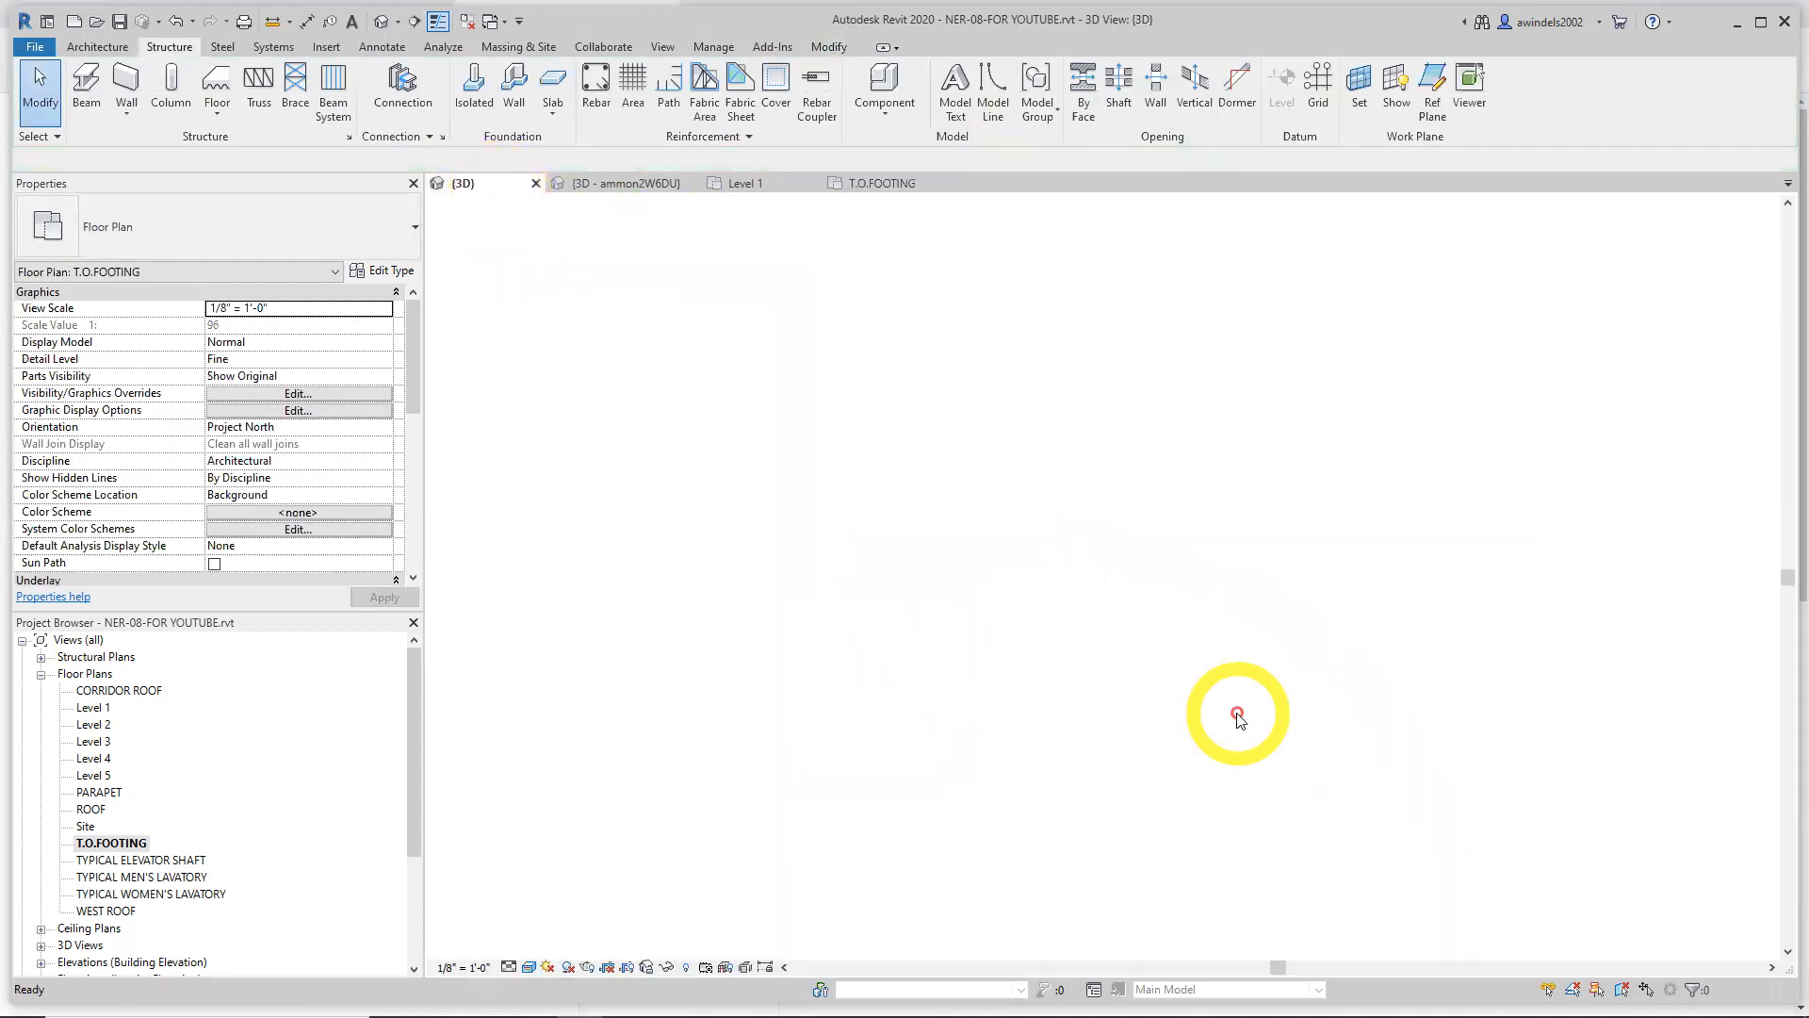
{"action": "middle_click_drag", "start_coordinate": [1376, 684], "coordinate": [1207, 602]}
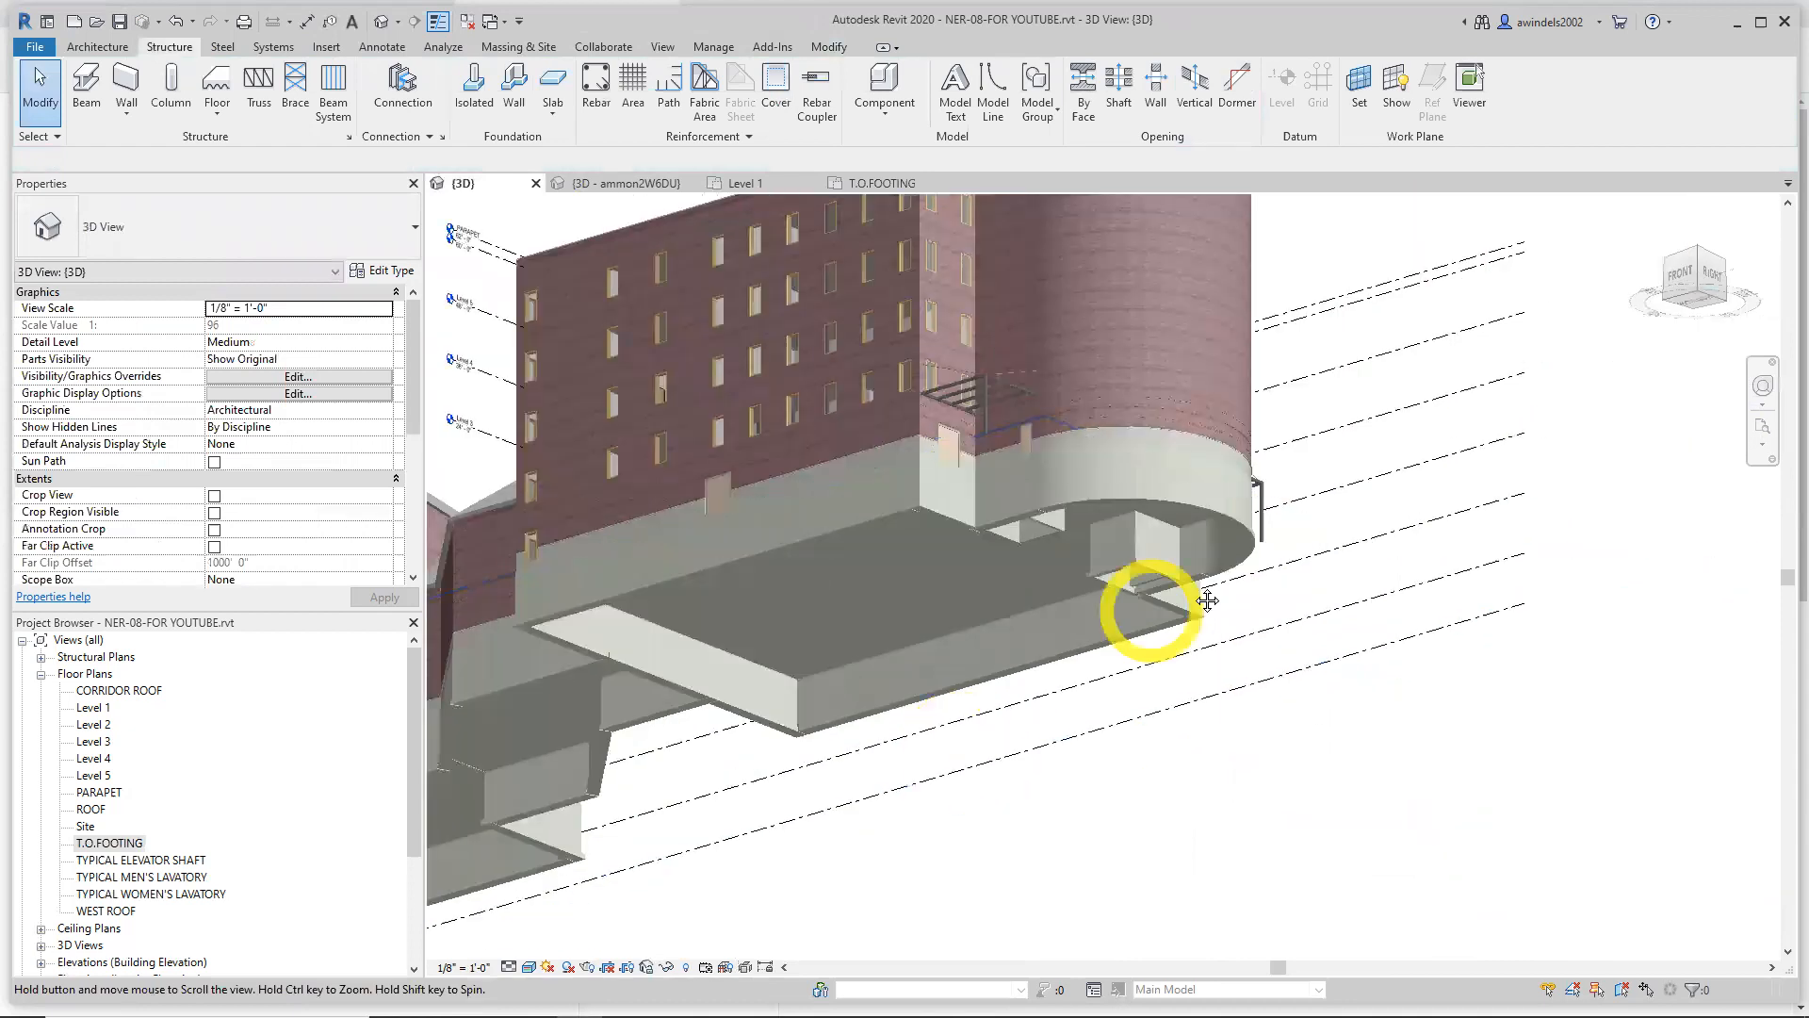
{"action": "scroll", "coordinate": [1202, 602], "scroll_direction": "up", "scroll_amount": 5}
{"action": "scroll", "coordinate": [1132, 556], "scroll_direction": "down", "scroll_amount": 2}
{"action": "mouse_move", "coordinate": [1131, 539]}
{"action": "middle_mouse_down", "text": "shift"}
{"action": "mouse_move", "coordinate": [1100, 565]}
{"action": "mouse_move", "coordinate": [1106, 415]}
{"action": "mouse_move", "coordinate": [1127, 512]}
{"action": "middle_mouse_up", "text": "shift"}
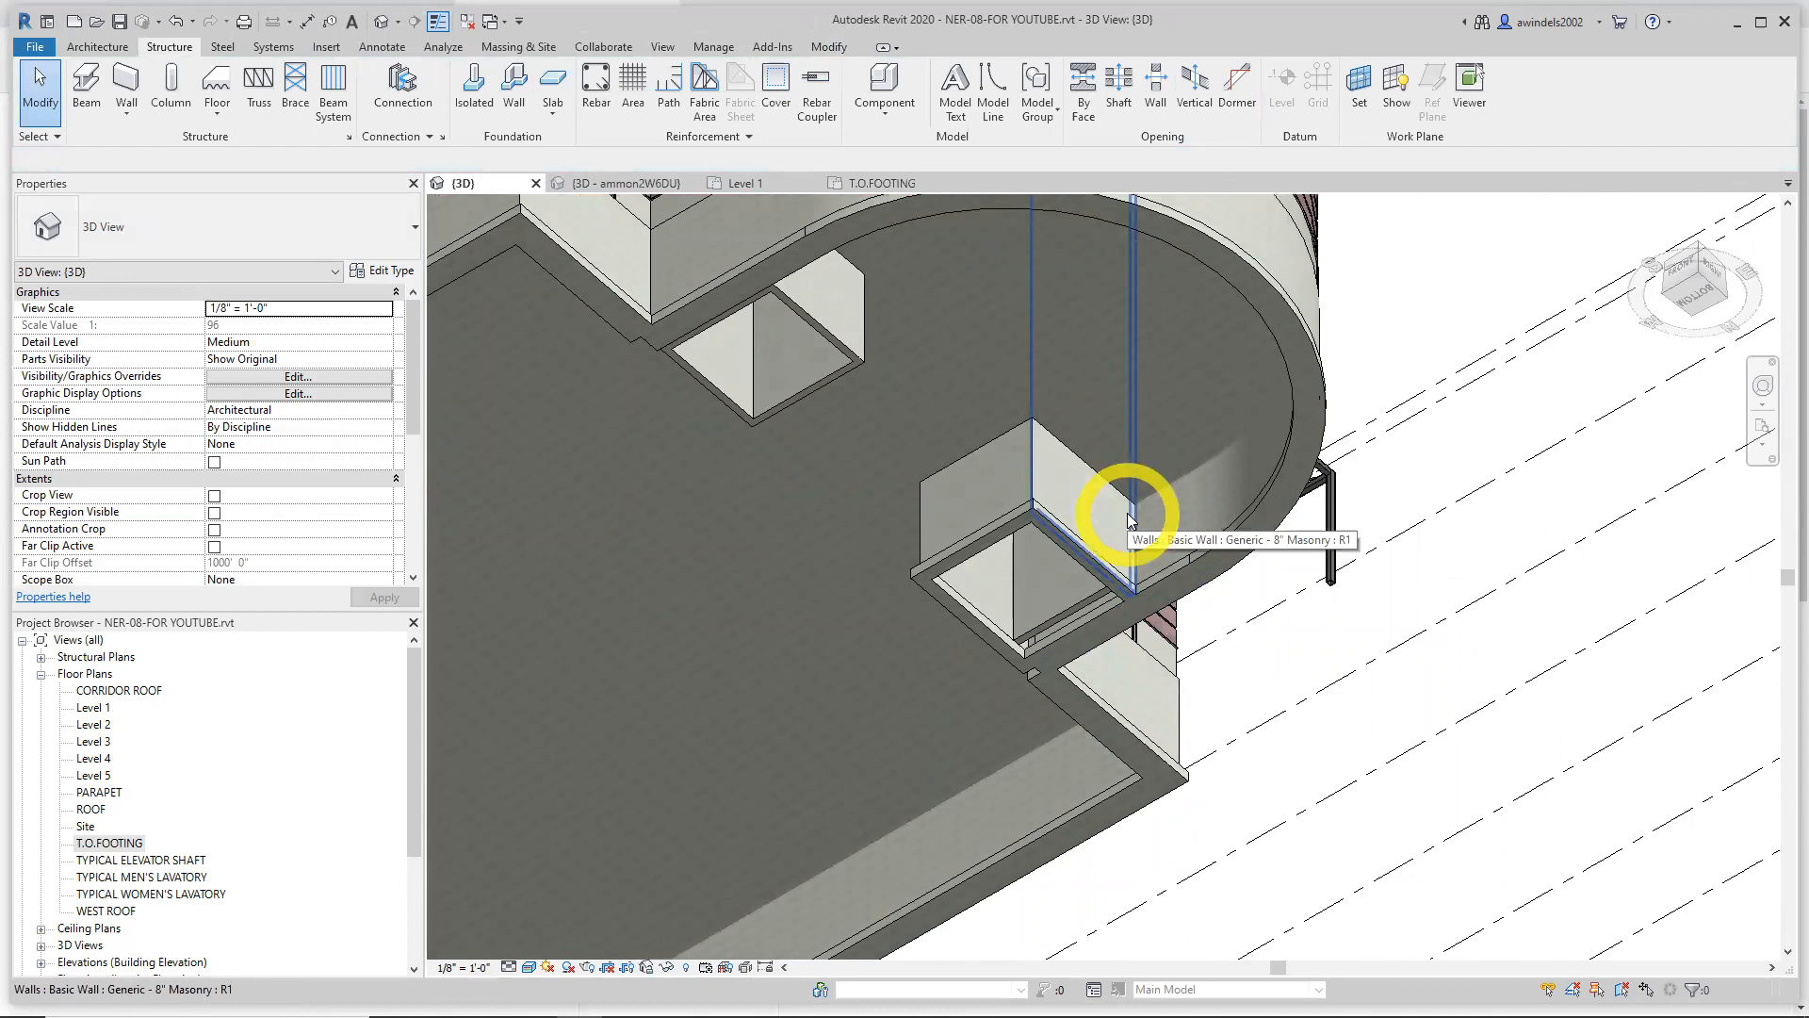
{"action": "middle_click_drag", "start_coordinate": [1143, 679], "coordinate": [1146, 586]}
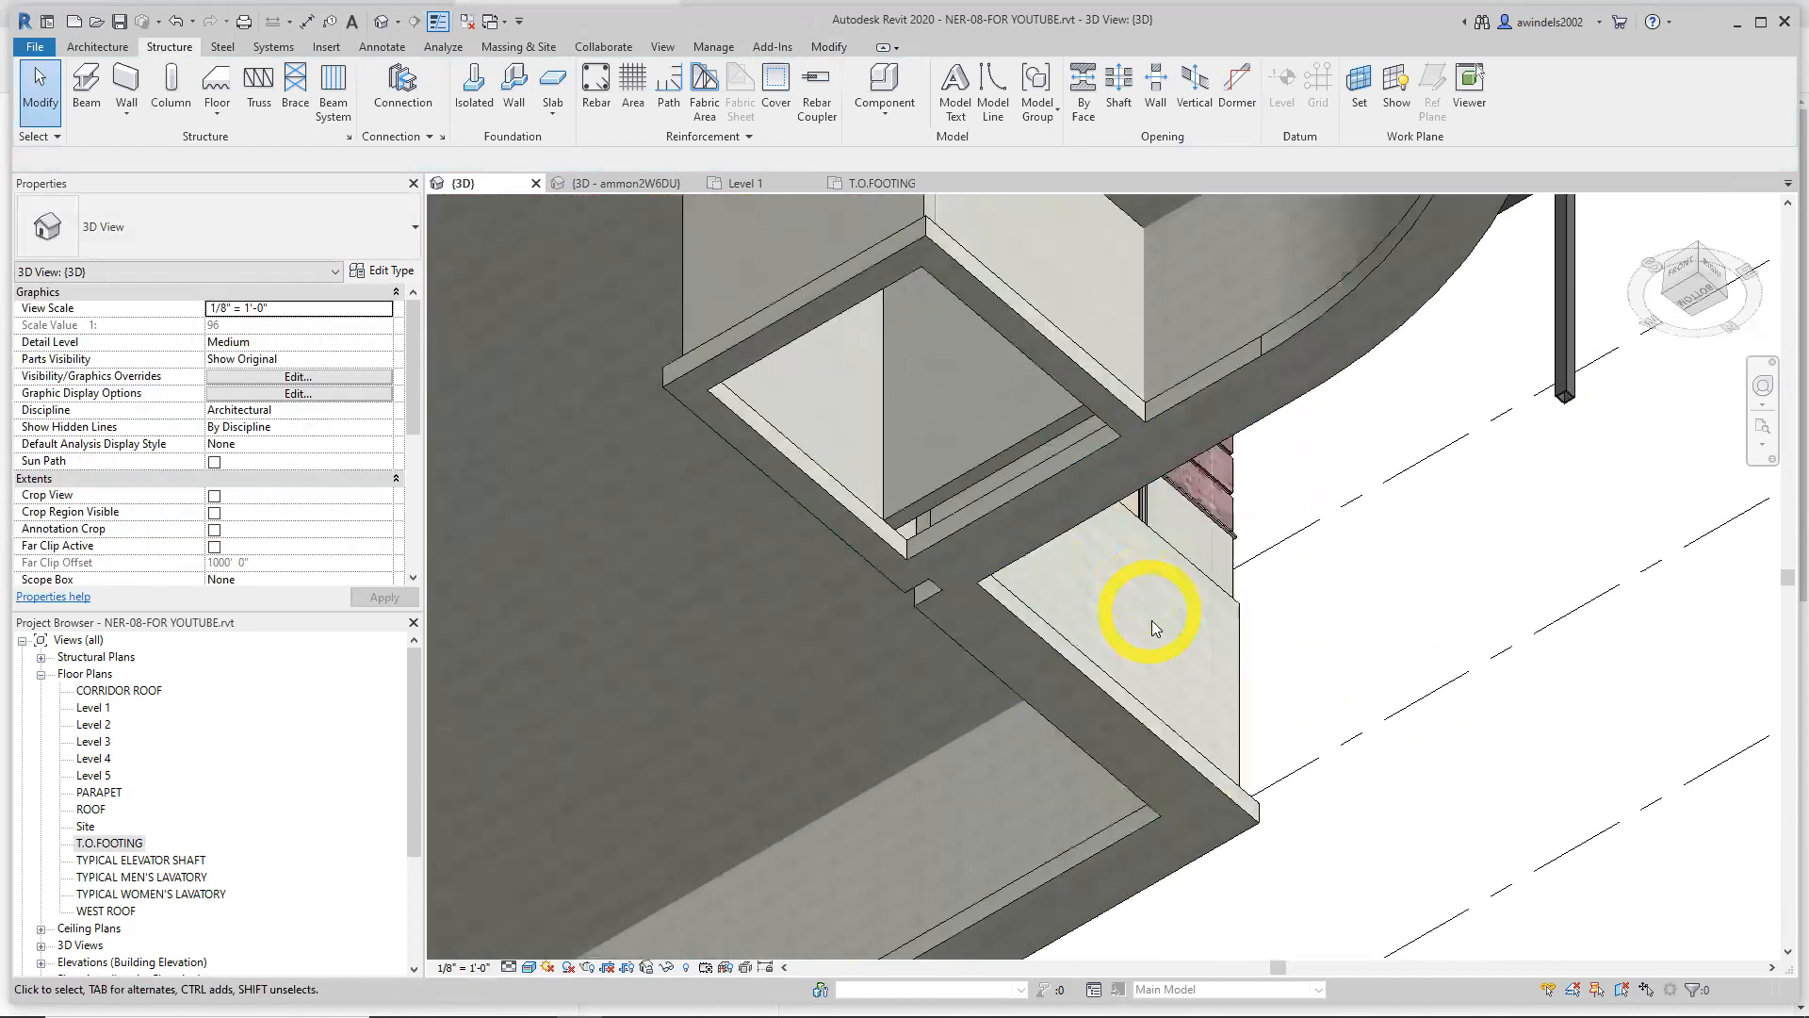
Reopen the shaft slab's boundary in the T.O.FOOTING plan and delete the inner side lines and the short west segment on grid B
{"action": "left_click", "coordinate": [872, 183]}
{"action": "double_click", "coordinate": [968, 664]}
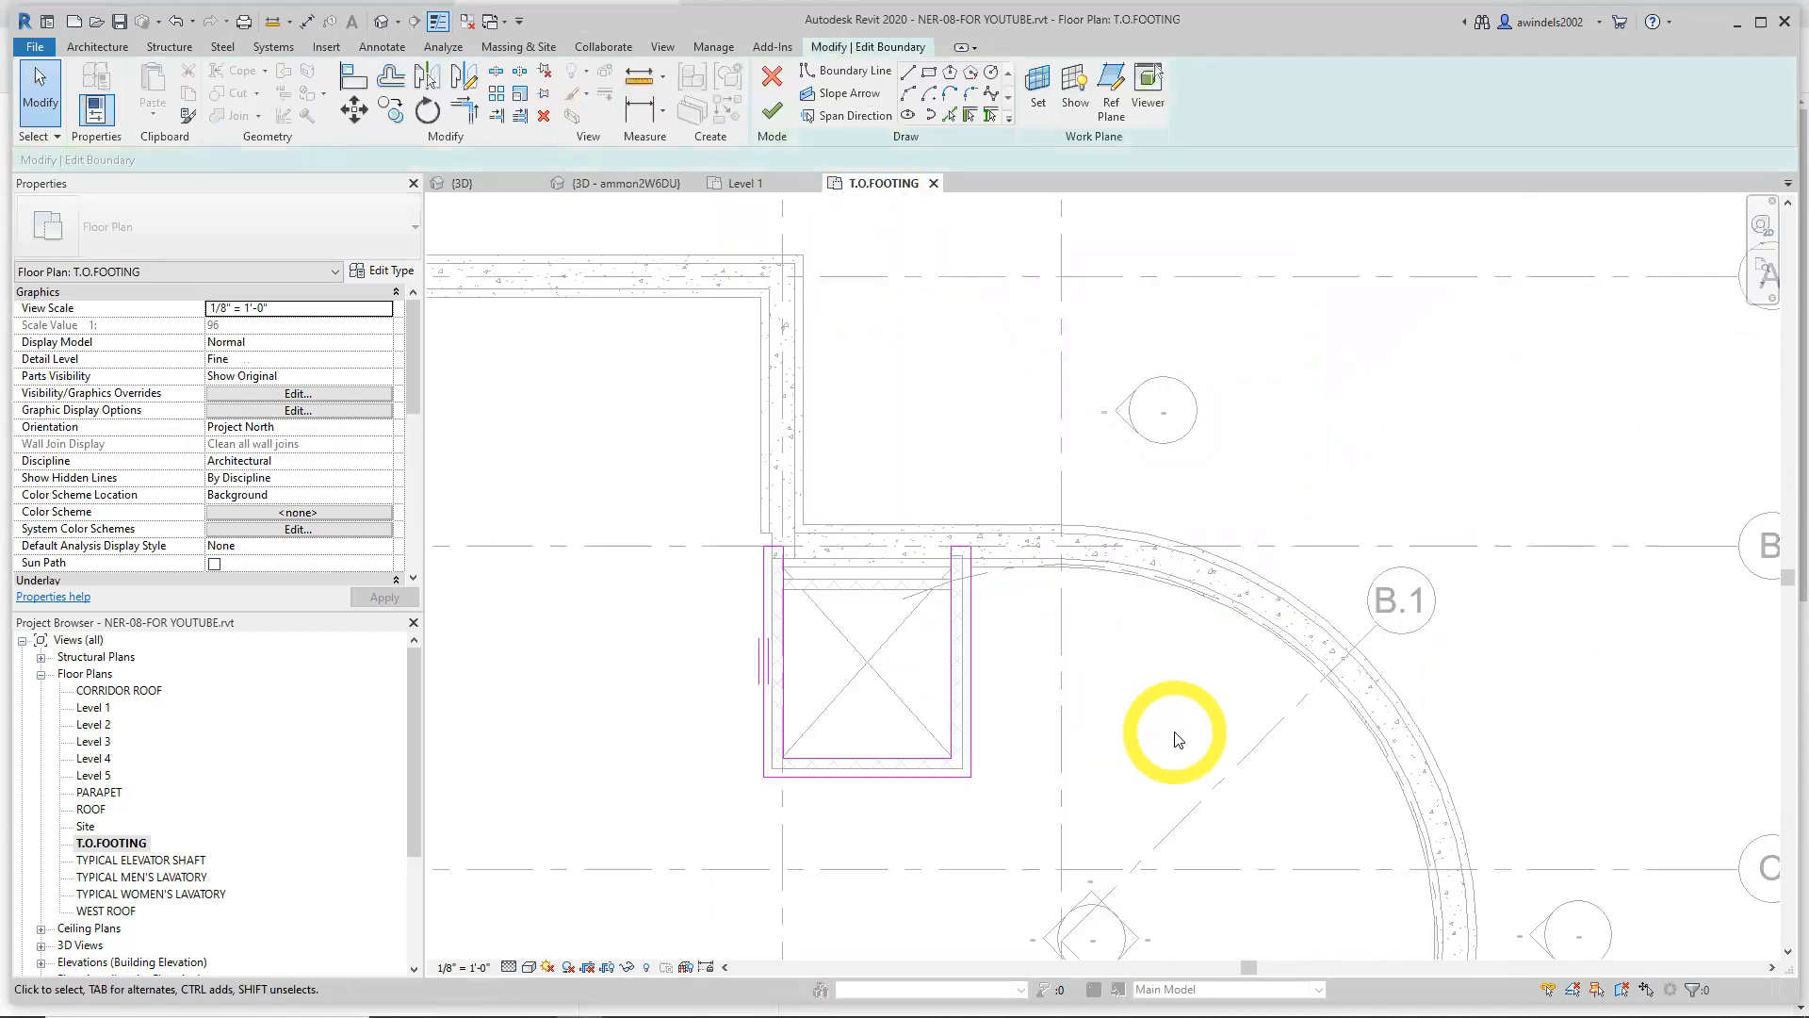
{"action": "left_click", "coordinate": [775, 553]}
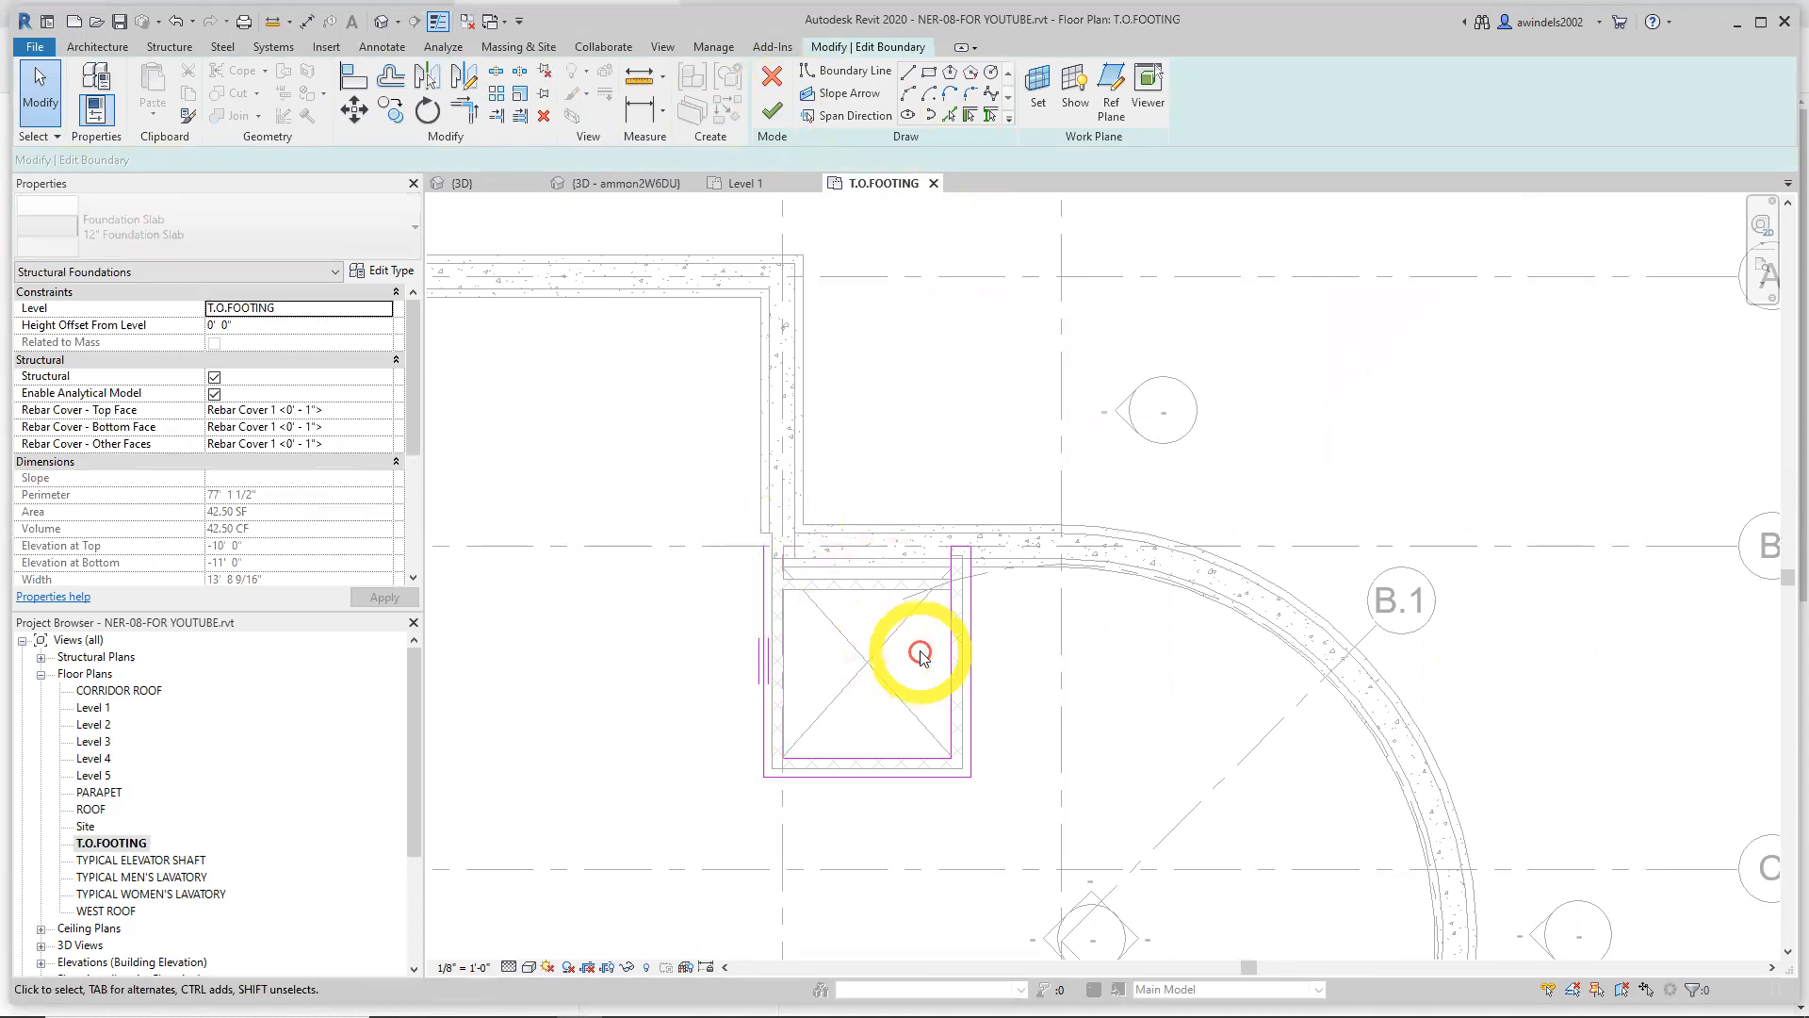
{"action": "left_click", "coordinate": [787, 547]}
Extend the outer west and east boundary lines to the foundation wall's north face and delete the short east segment on grid B
{"action": "left_click", "coordinate": [765, 539]}
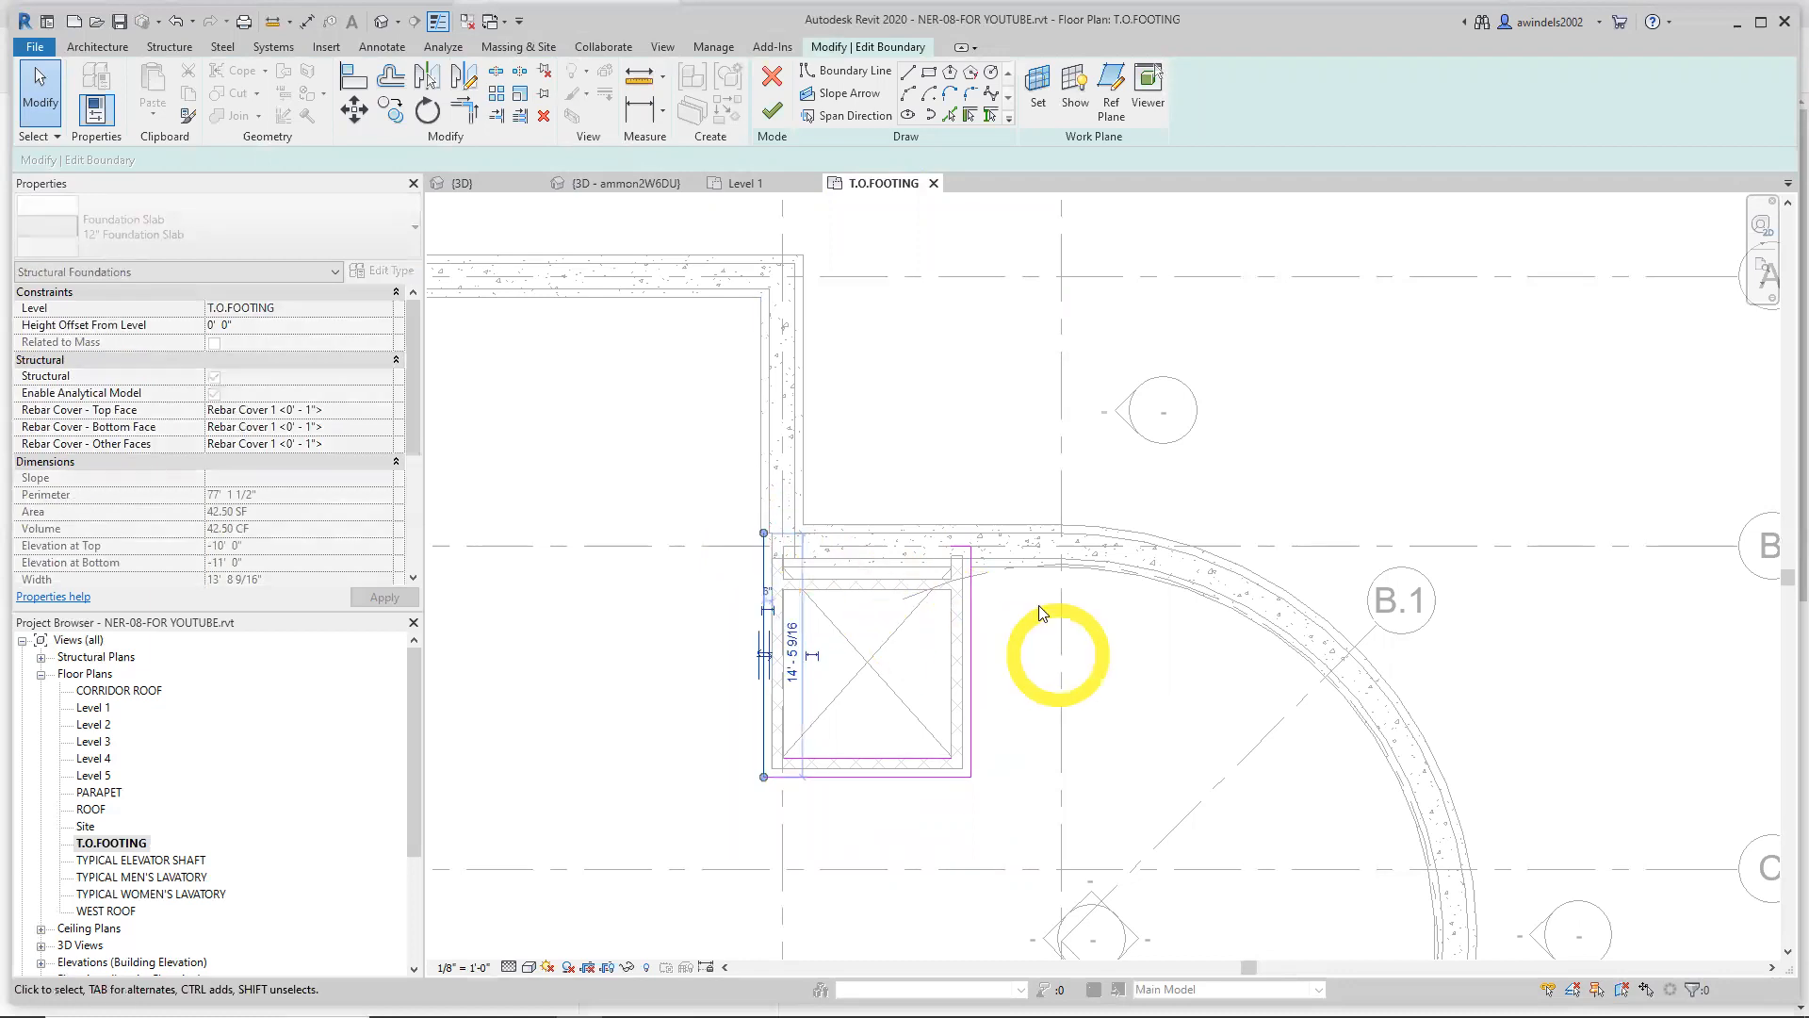
{"action": "left_click", "coordinate": [970, 546]}
{"action": "left_click_drag", "start_coordinate": [970, 546], "coordinate": [970, 534]}
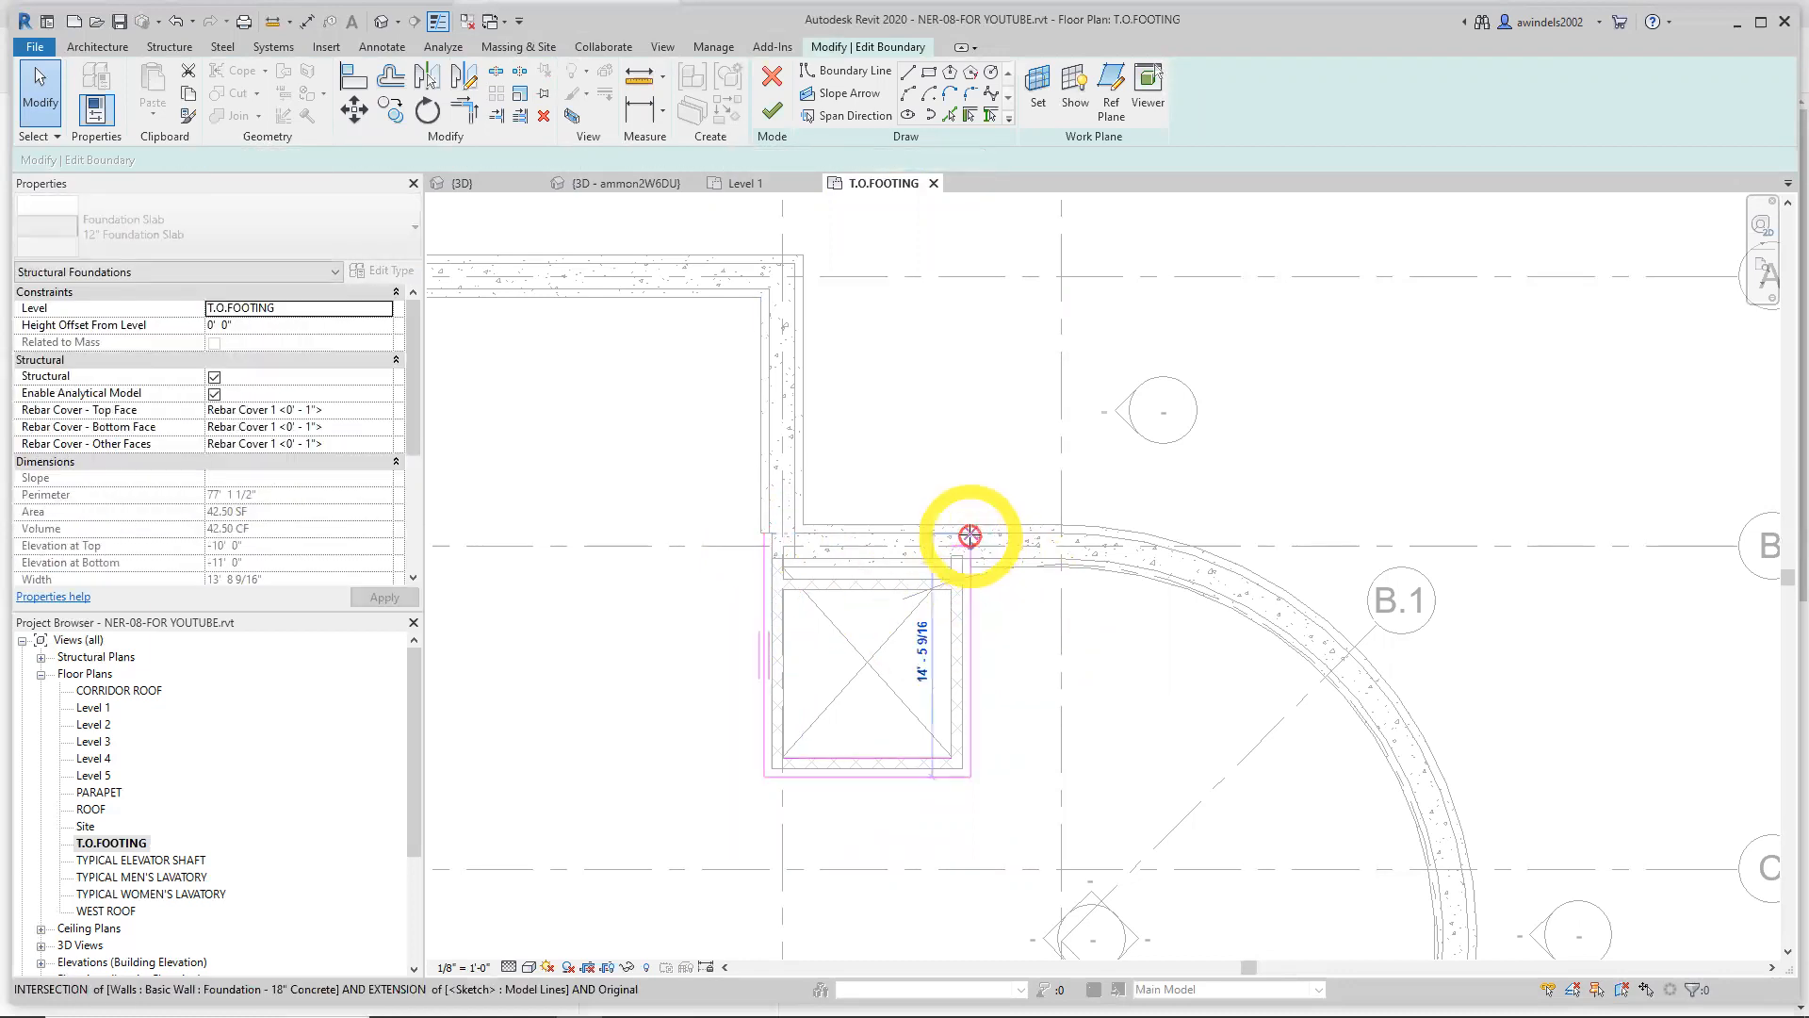
{"action": "left_click", "coordinate": [965, 547]}
{"action": "left_click", "coordinate": [1043, 670]}
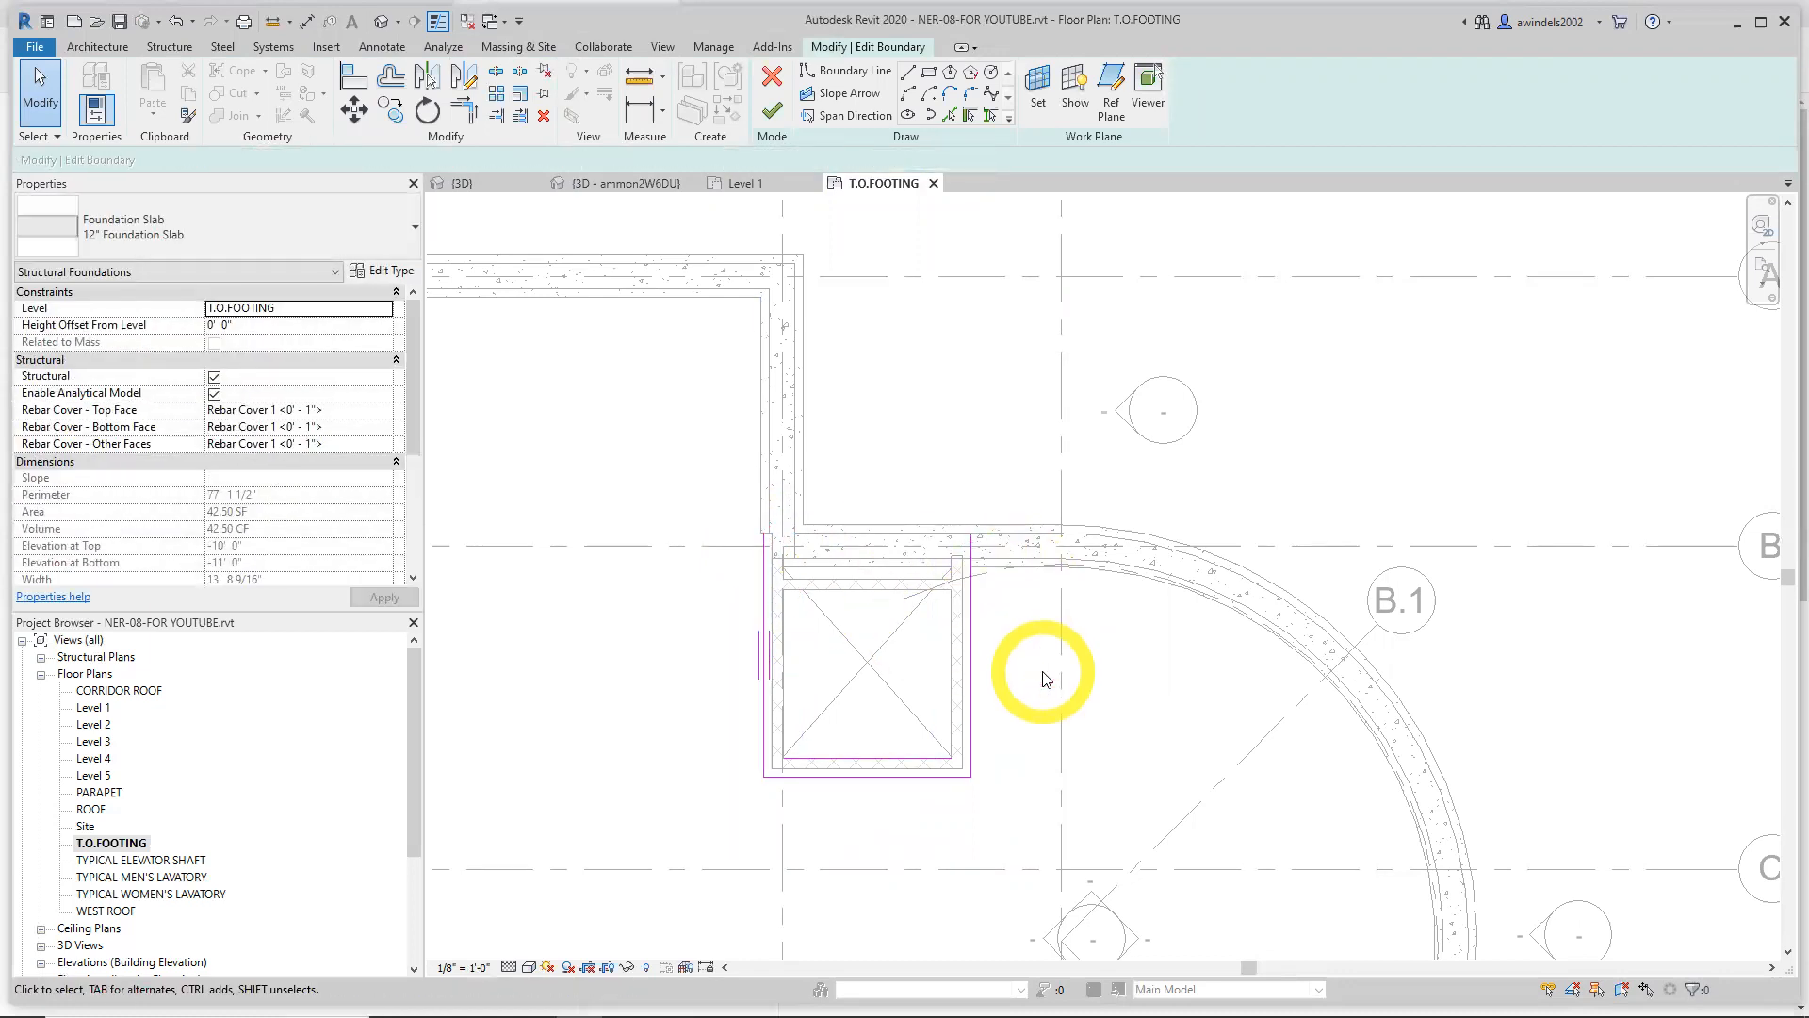
Draw a boundary line along the foundation wall's north face to close the outline between the outer east and west lines
{"action": "left_click", "coordinate": [911, 76]}
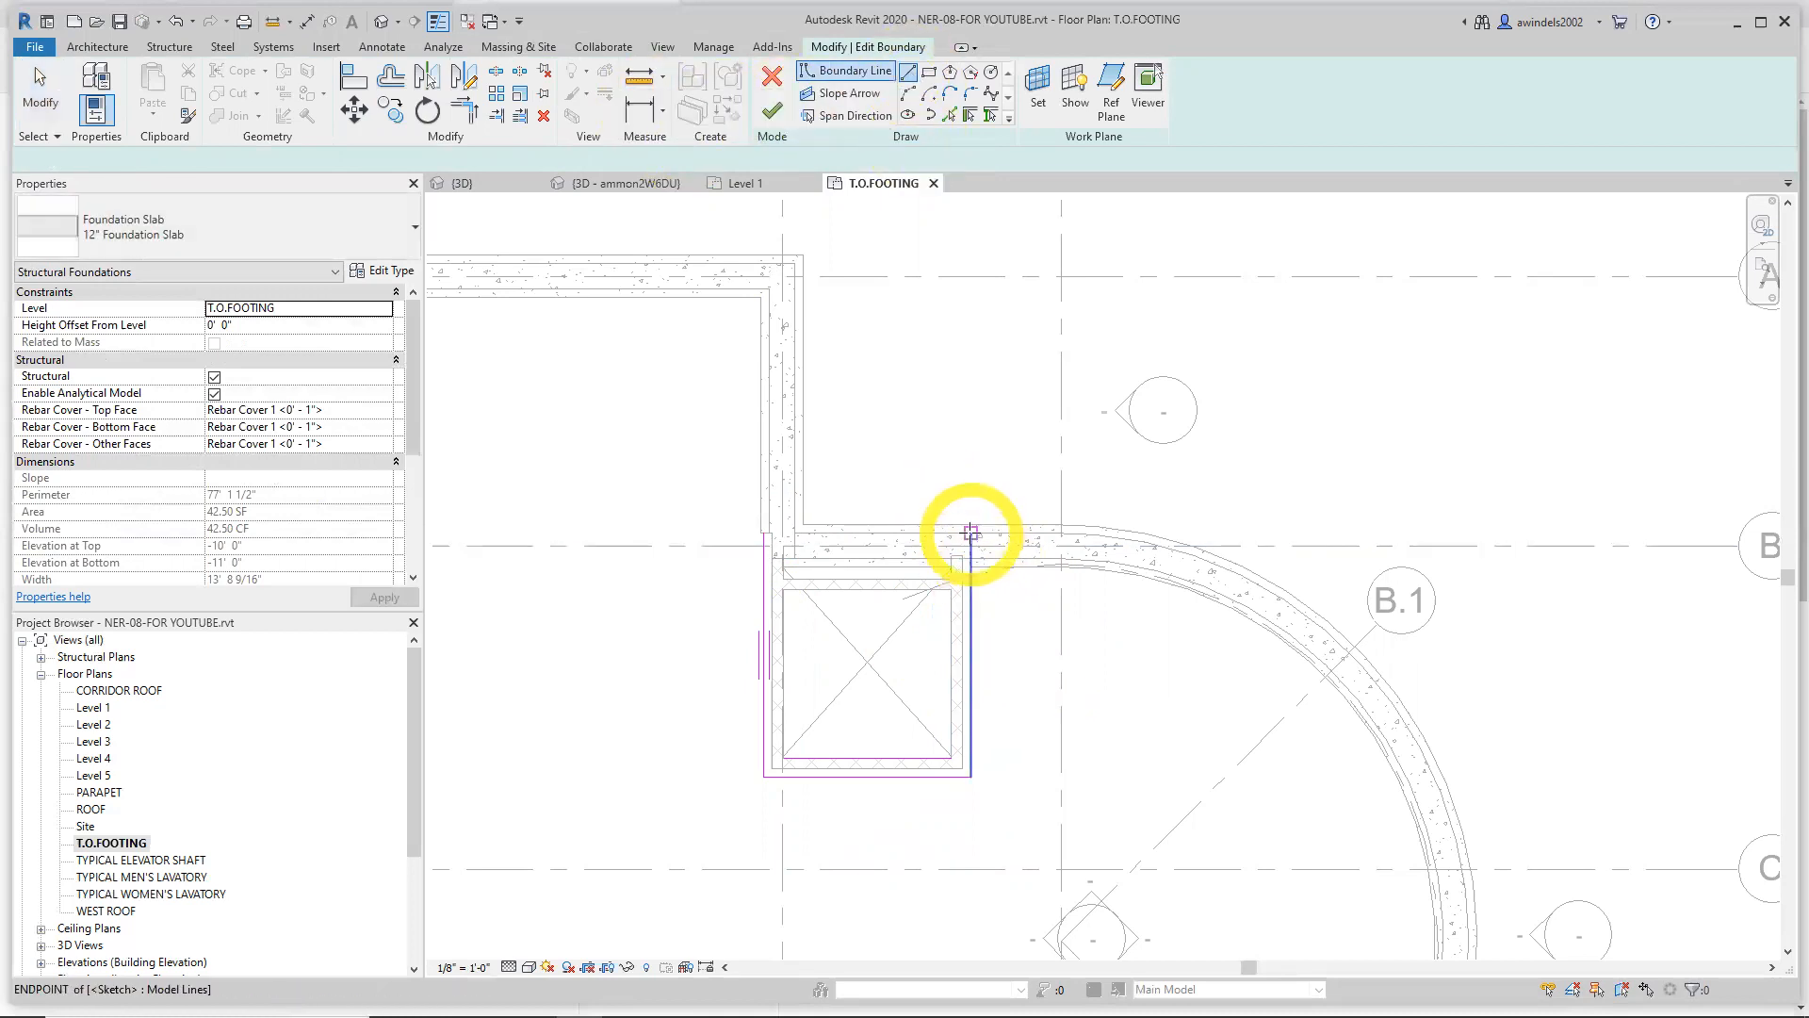
{"action": "left_click", "coordinate": [971, 533]}
{"action": "scroll", "coordinate": [761, 529], "scroll_direction": "up", "scroll_amount": 3}
{"action": "left_click", "coordinate": [757, 527]}
{"action": "scroll", "coordinate": [1333, 772], "scroll_direction": "down", "scroll_amount": 3}
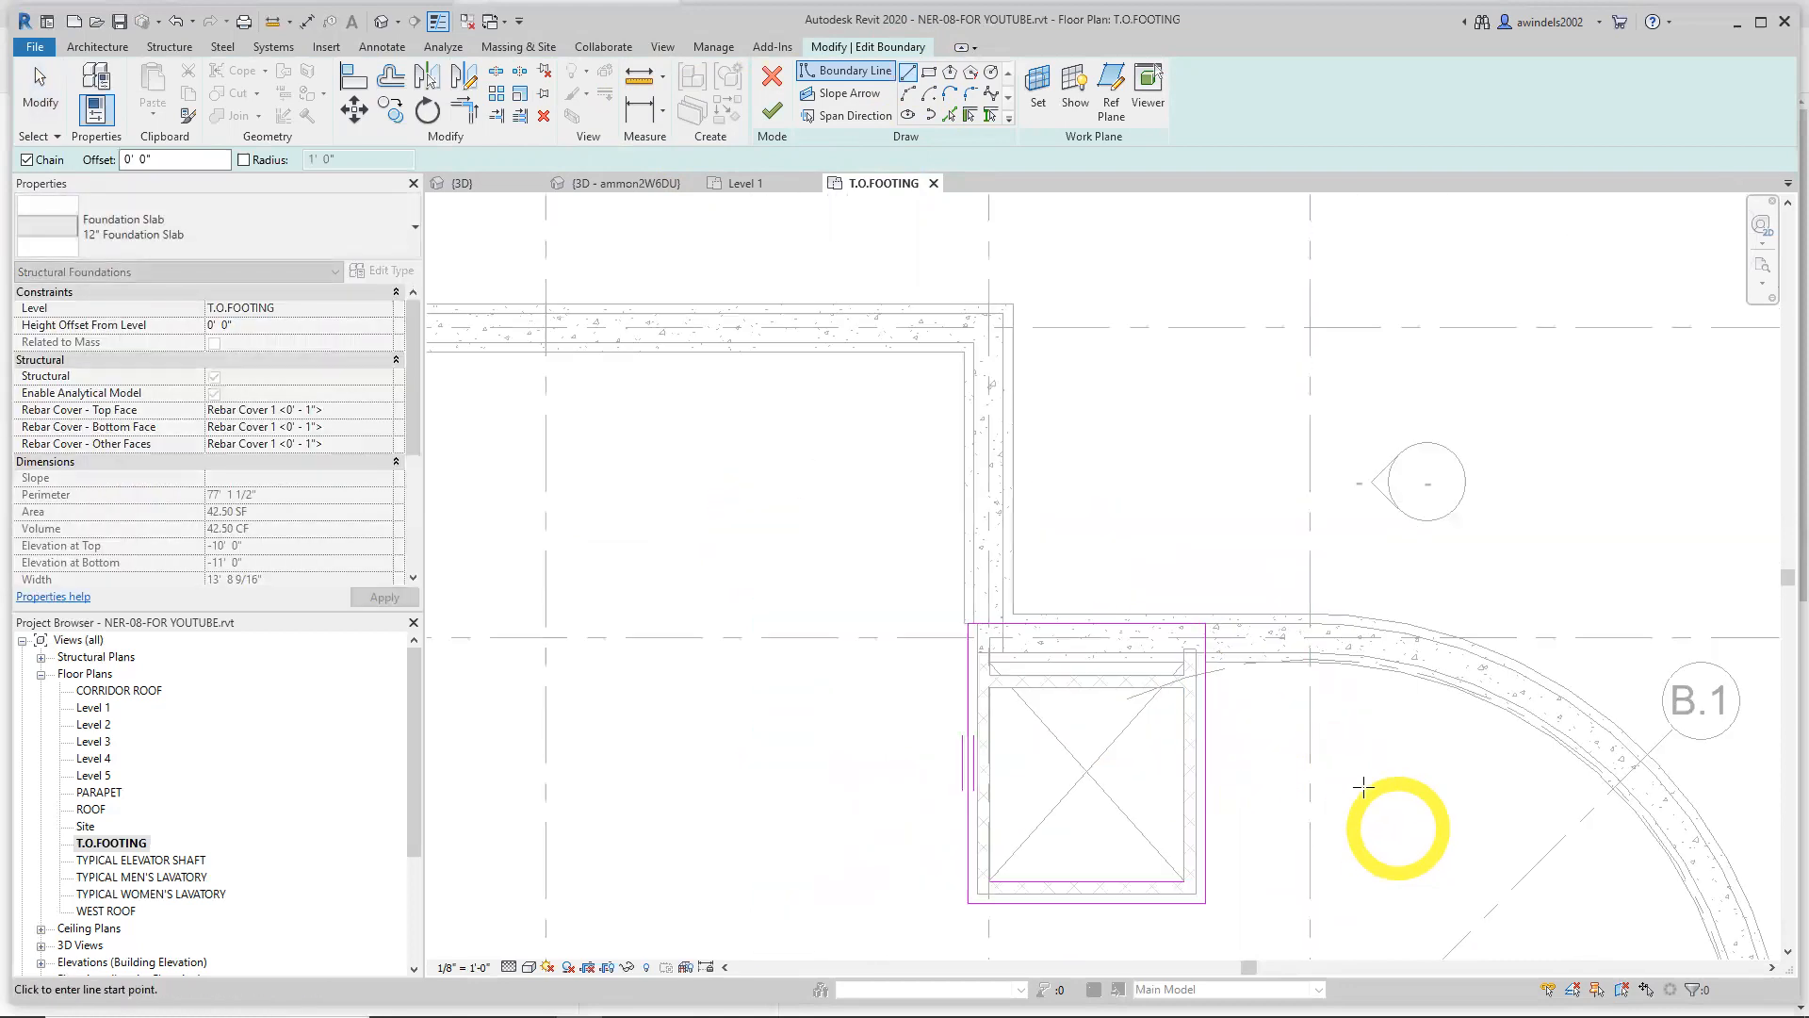
{"action": "middle_click_drag", "start_coordinate": [1363, 787], "coordinate": [1124, 527]}
{"action": "scroll", "coordinate": [1122, 547], "scroll_direction": "down", "scroll_amount": 2}
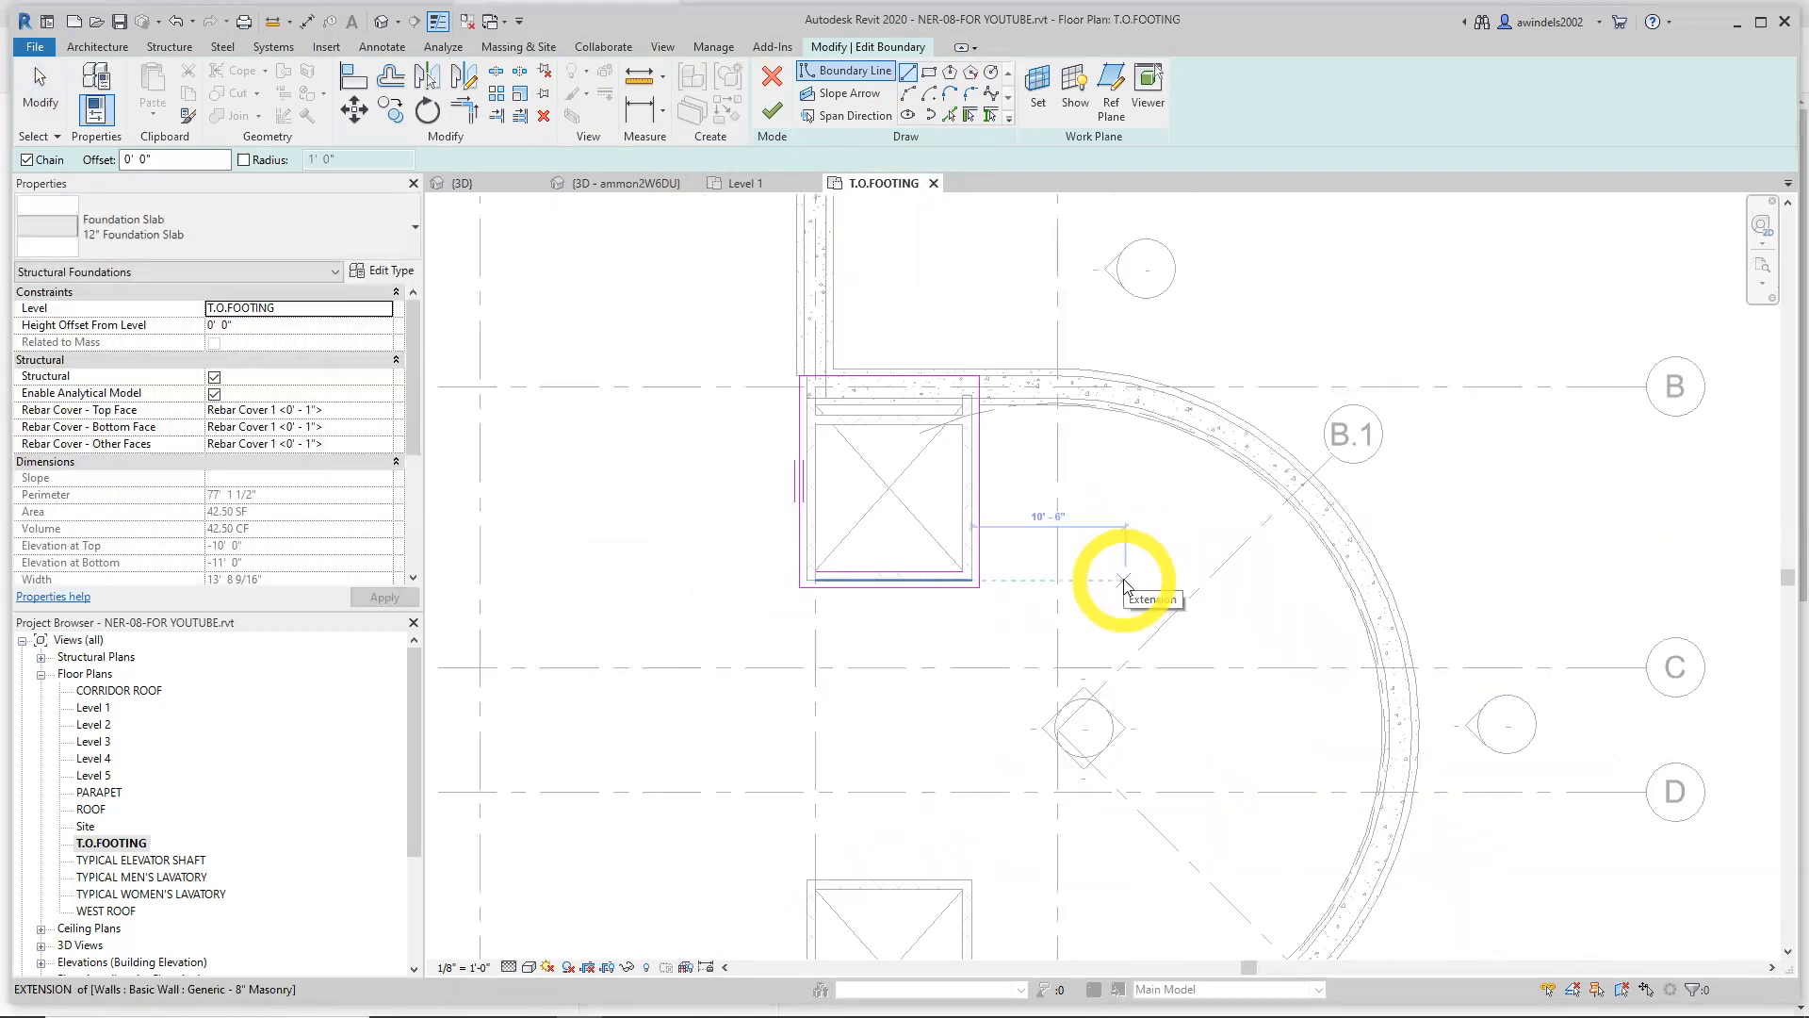
{"action": "key", "text": "Escape"}
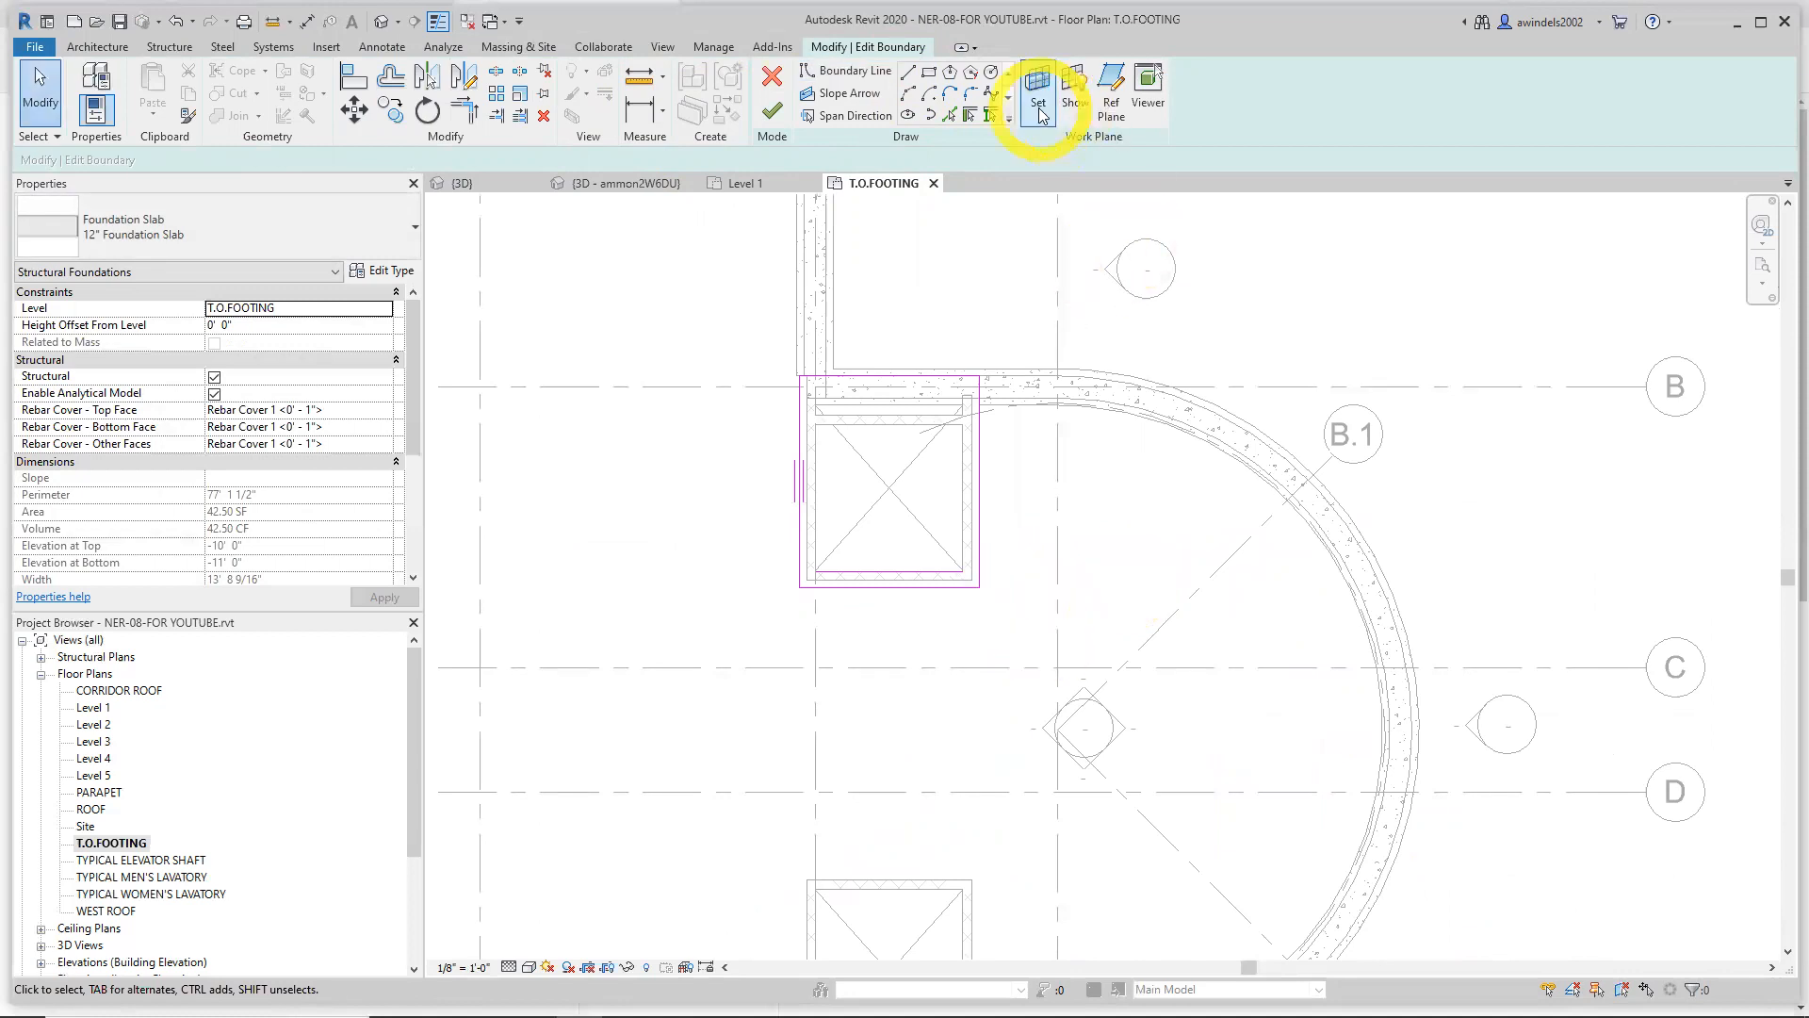
Draw a horizontal reference plane from the midpoint of the curved wall westward between grids C and D
{"action": "left_click", "coordinate": [1112, 94]}
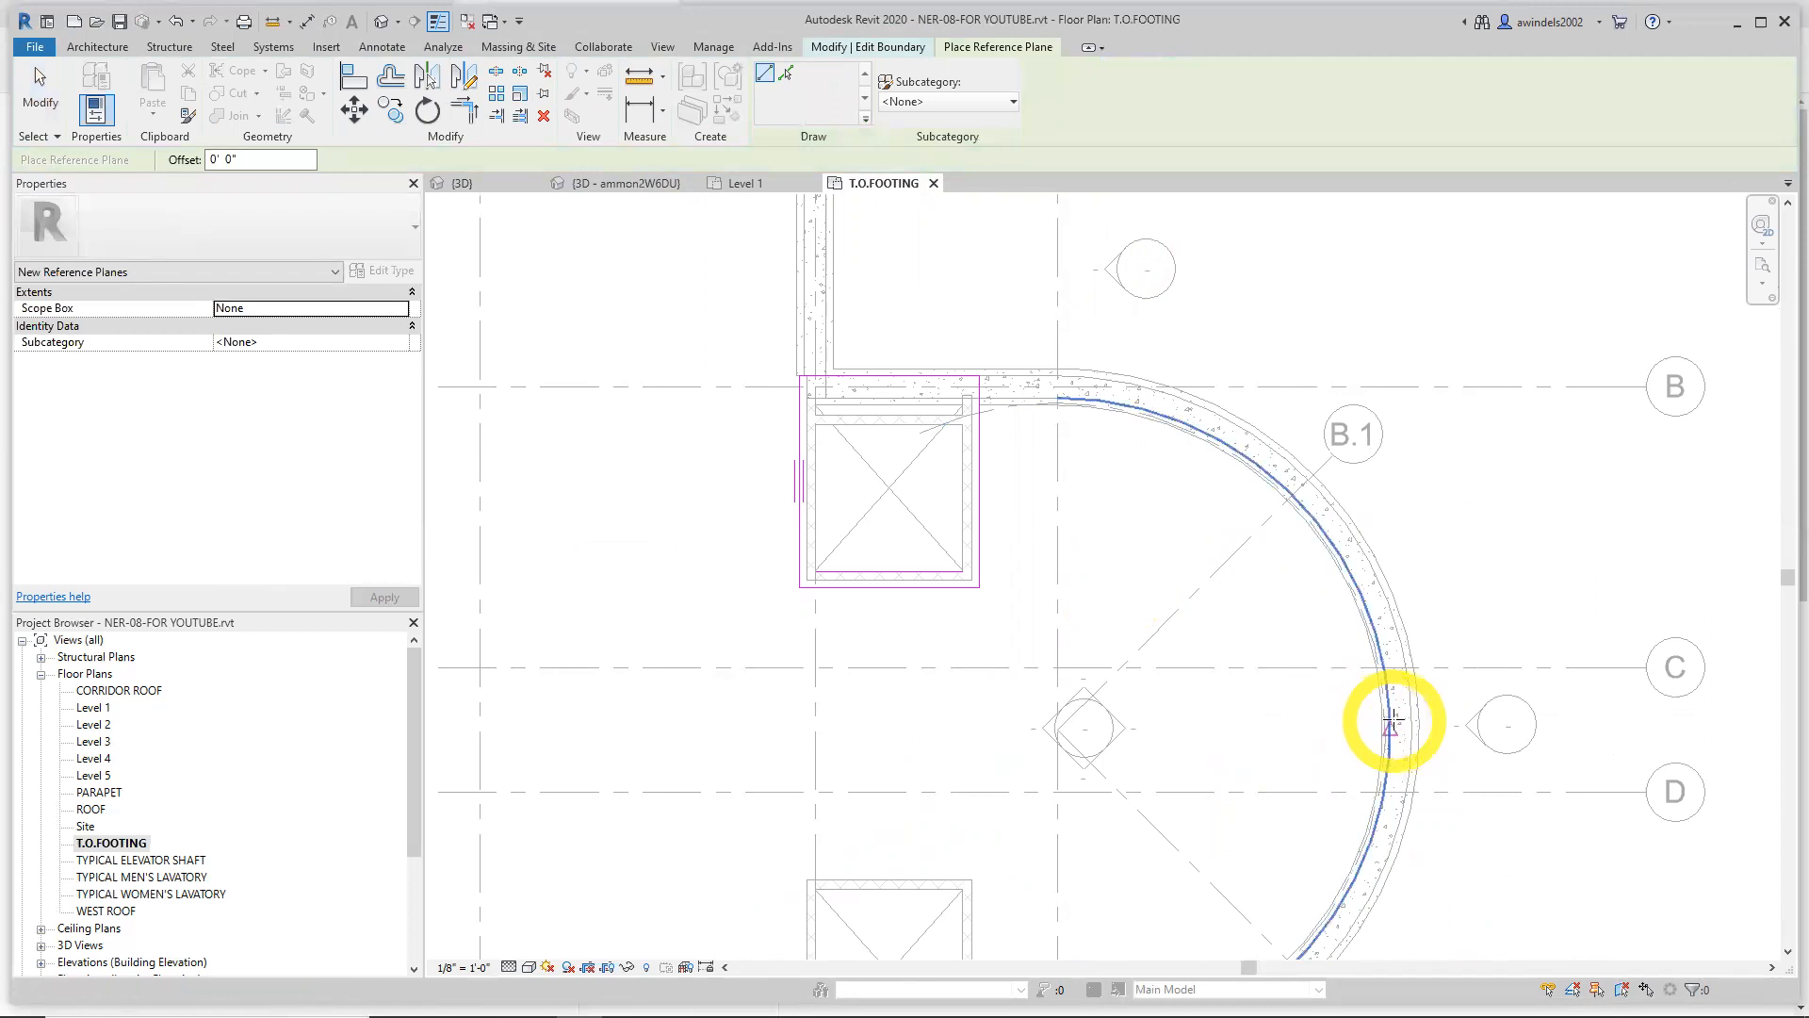
{"action": "left_click", "coordinate": [1393, 724]}
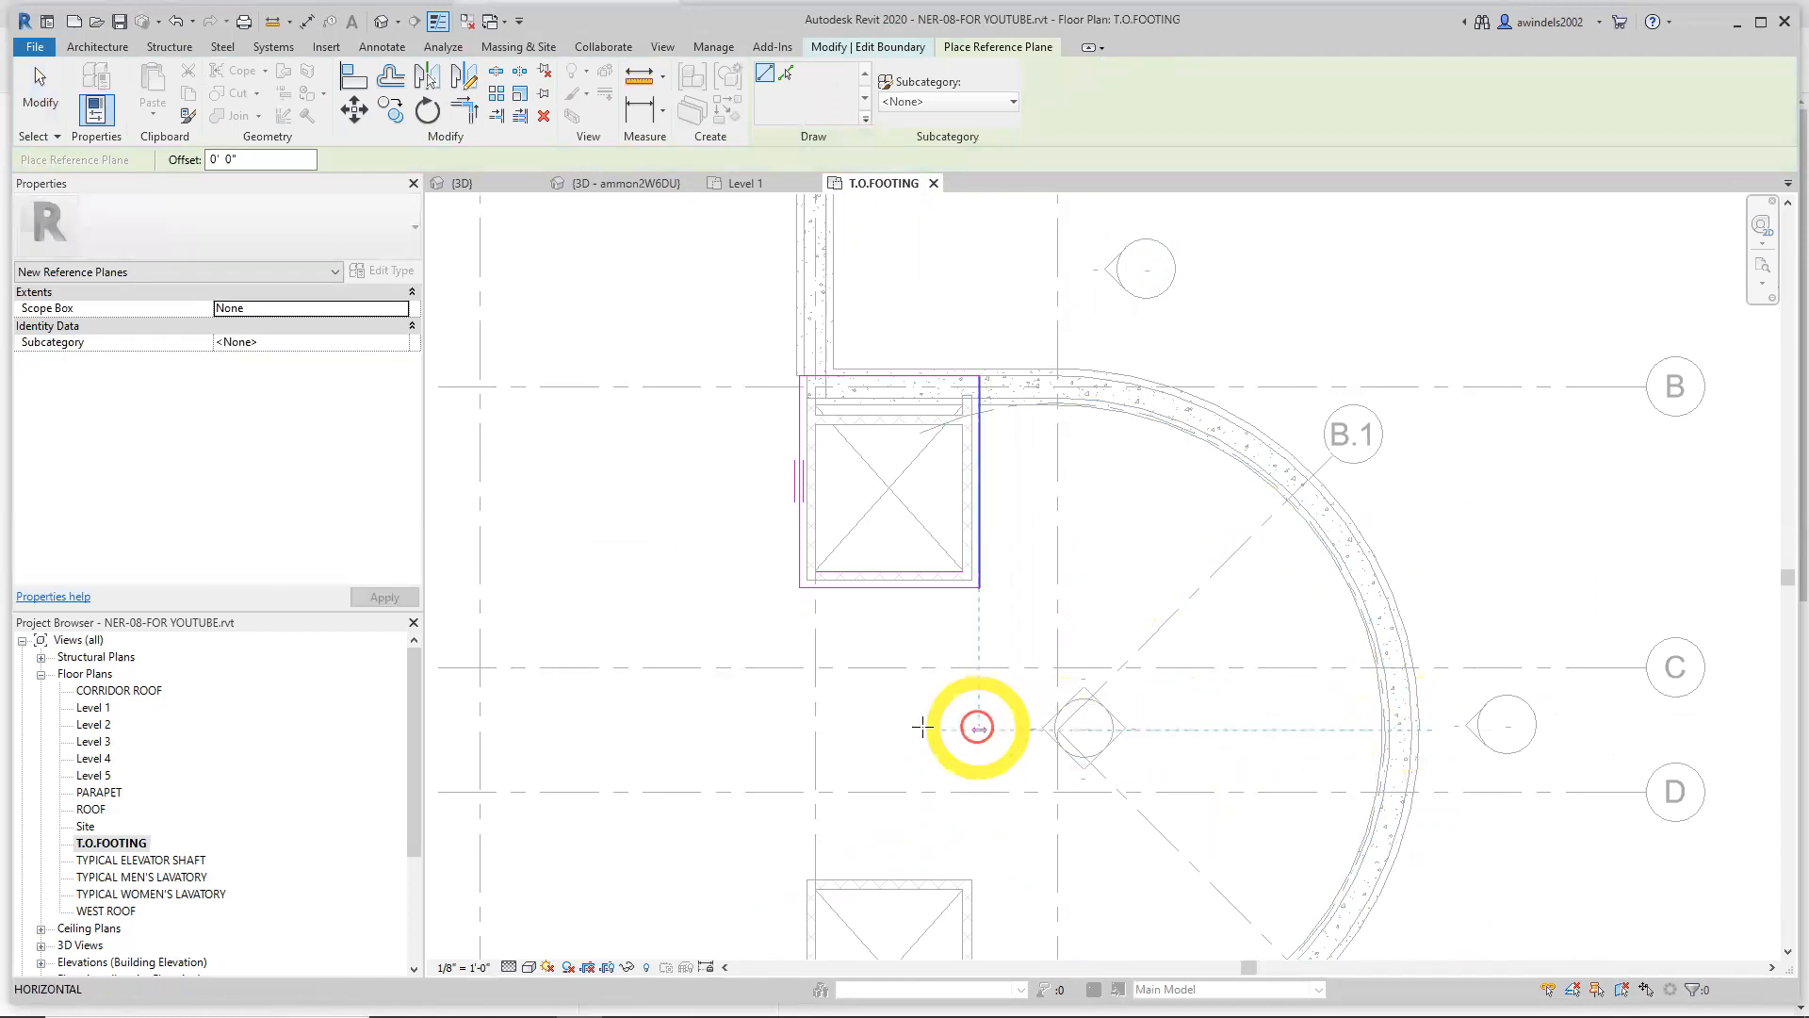
{"action": "left_click", "coordinate": [675, 731]}
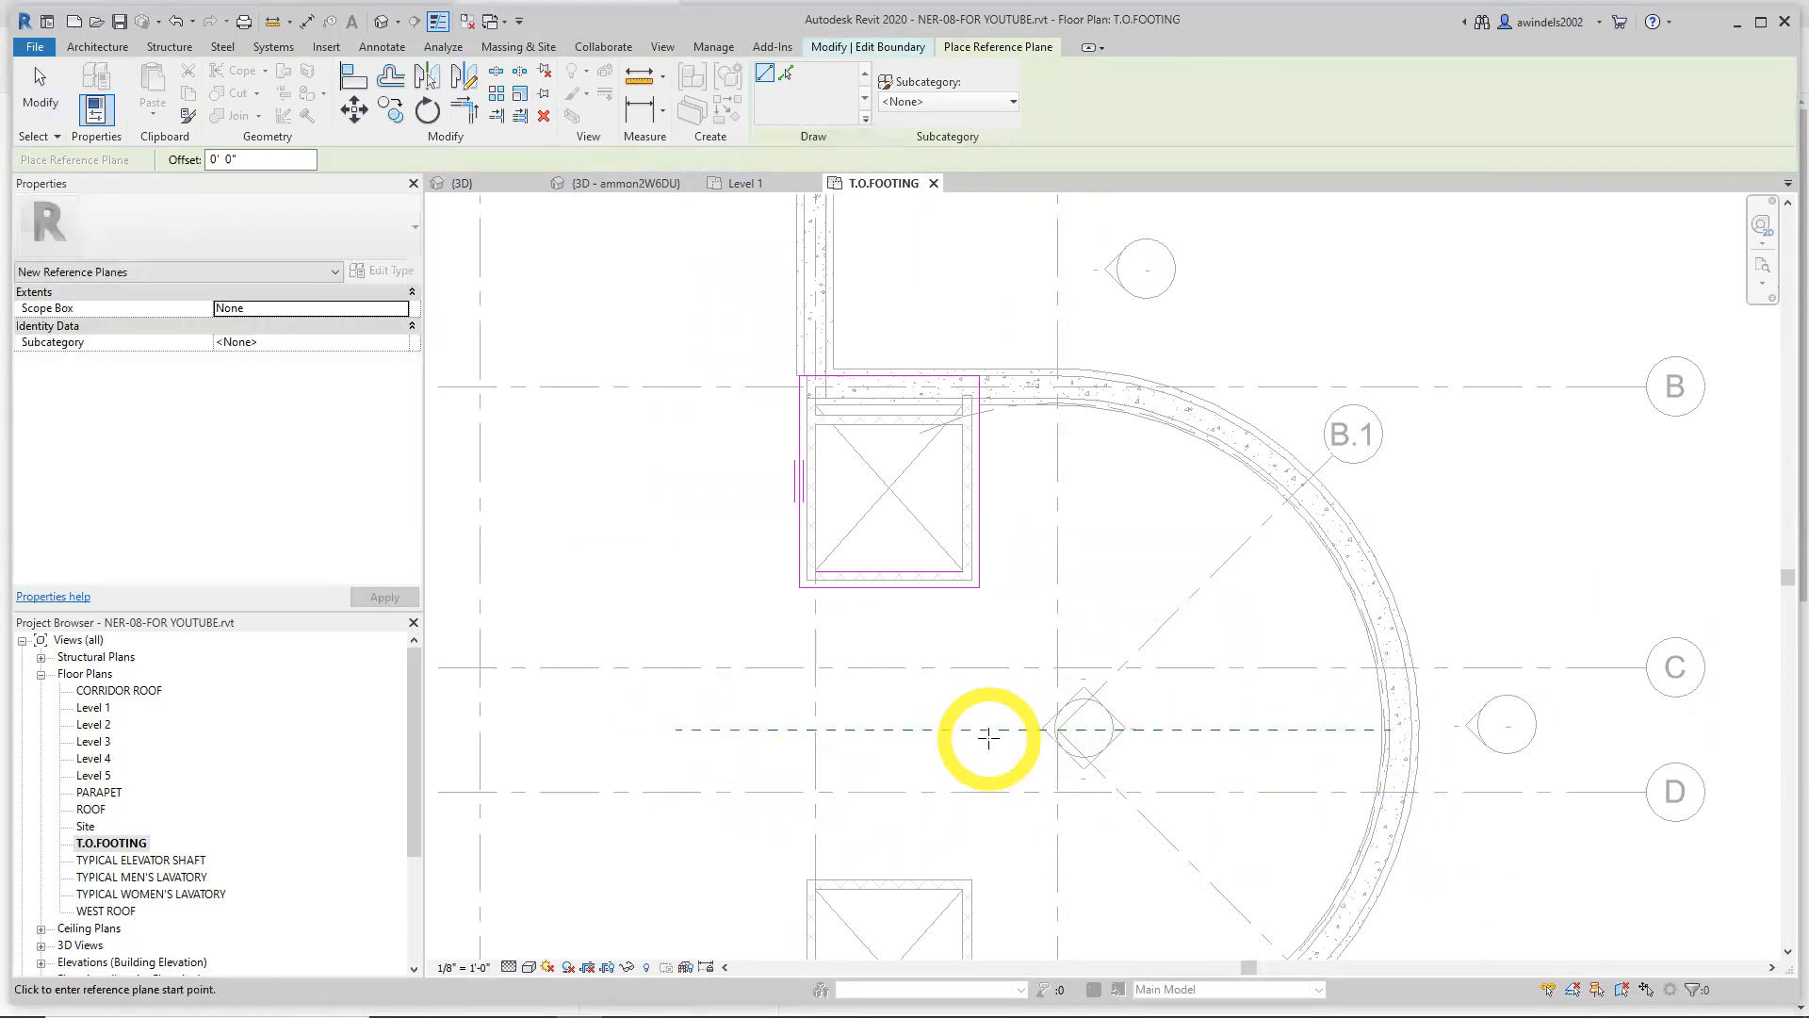
{"action": "scroll", "coordinate": [981, 726], "scroll_direction": "down", "scroll_amount": 2}
{"action": "key", "text": "Escape"}
{"action": "key", "text": "Escape"}
Mirror the shaft slab outline about the reference plane onto the southern shaft and delete the leftover inner boundary lines
{"action": "left_click_drag", "start_coordinate": [777, 397], "coordinate": [991, 634]}
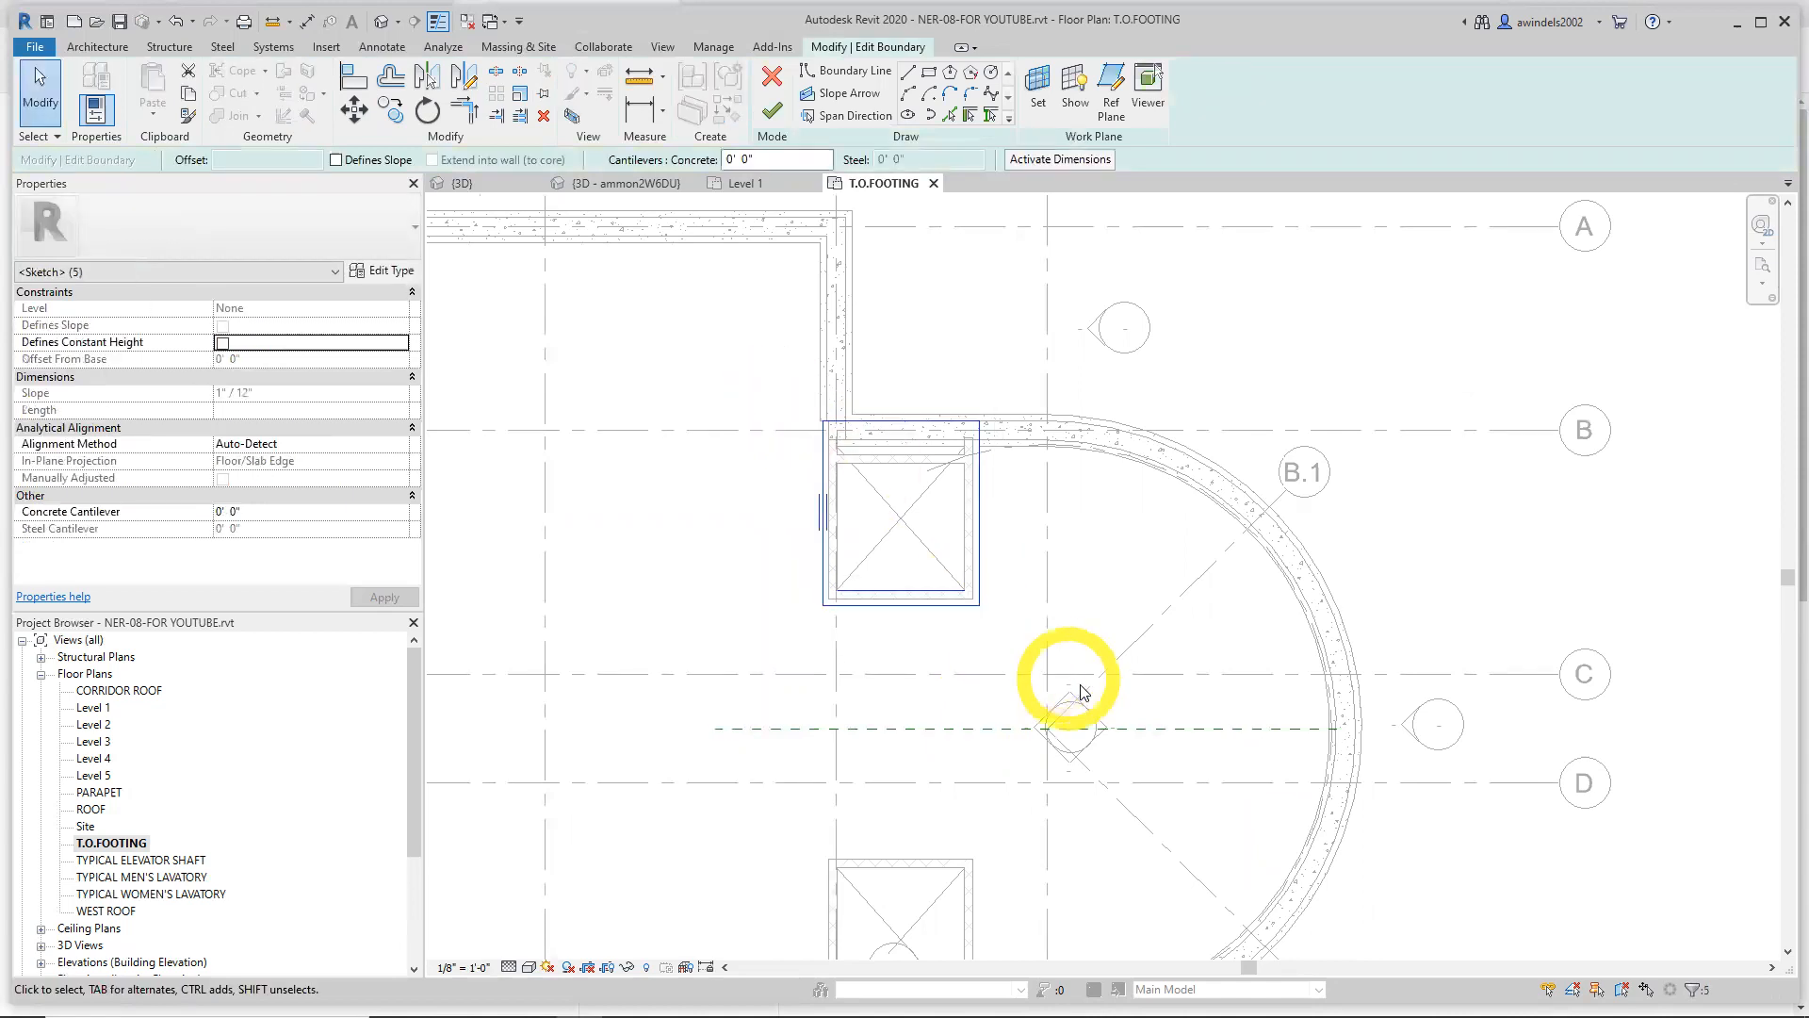
{"action": "middle_click_drag", "start_coordinate": [1072, 685], "coordinate": [908, 485]}
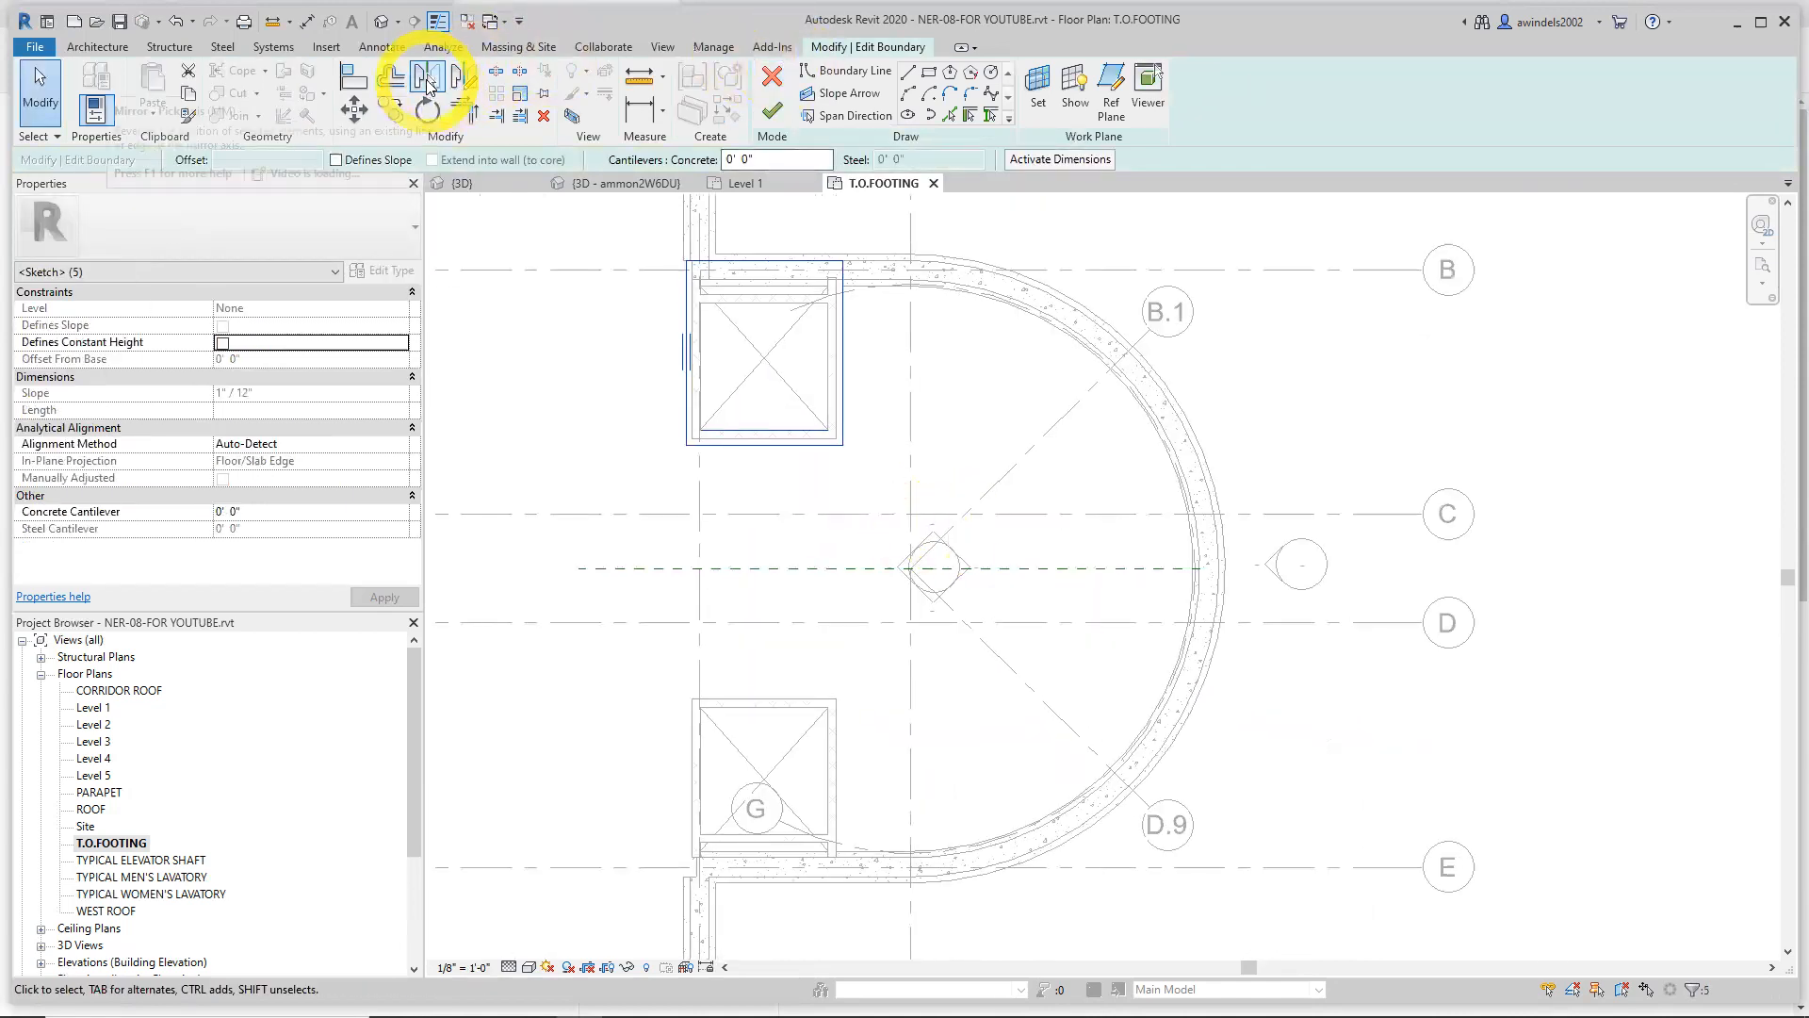
{"action": "left_click", "coordinate": [426, 80]}
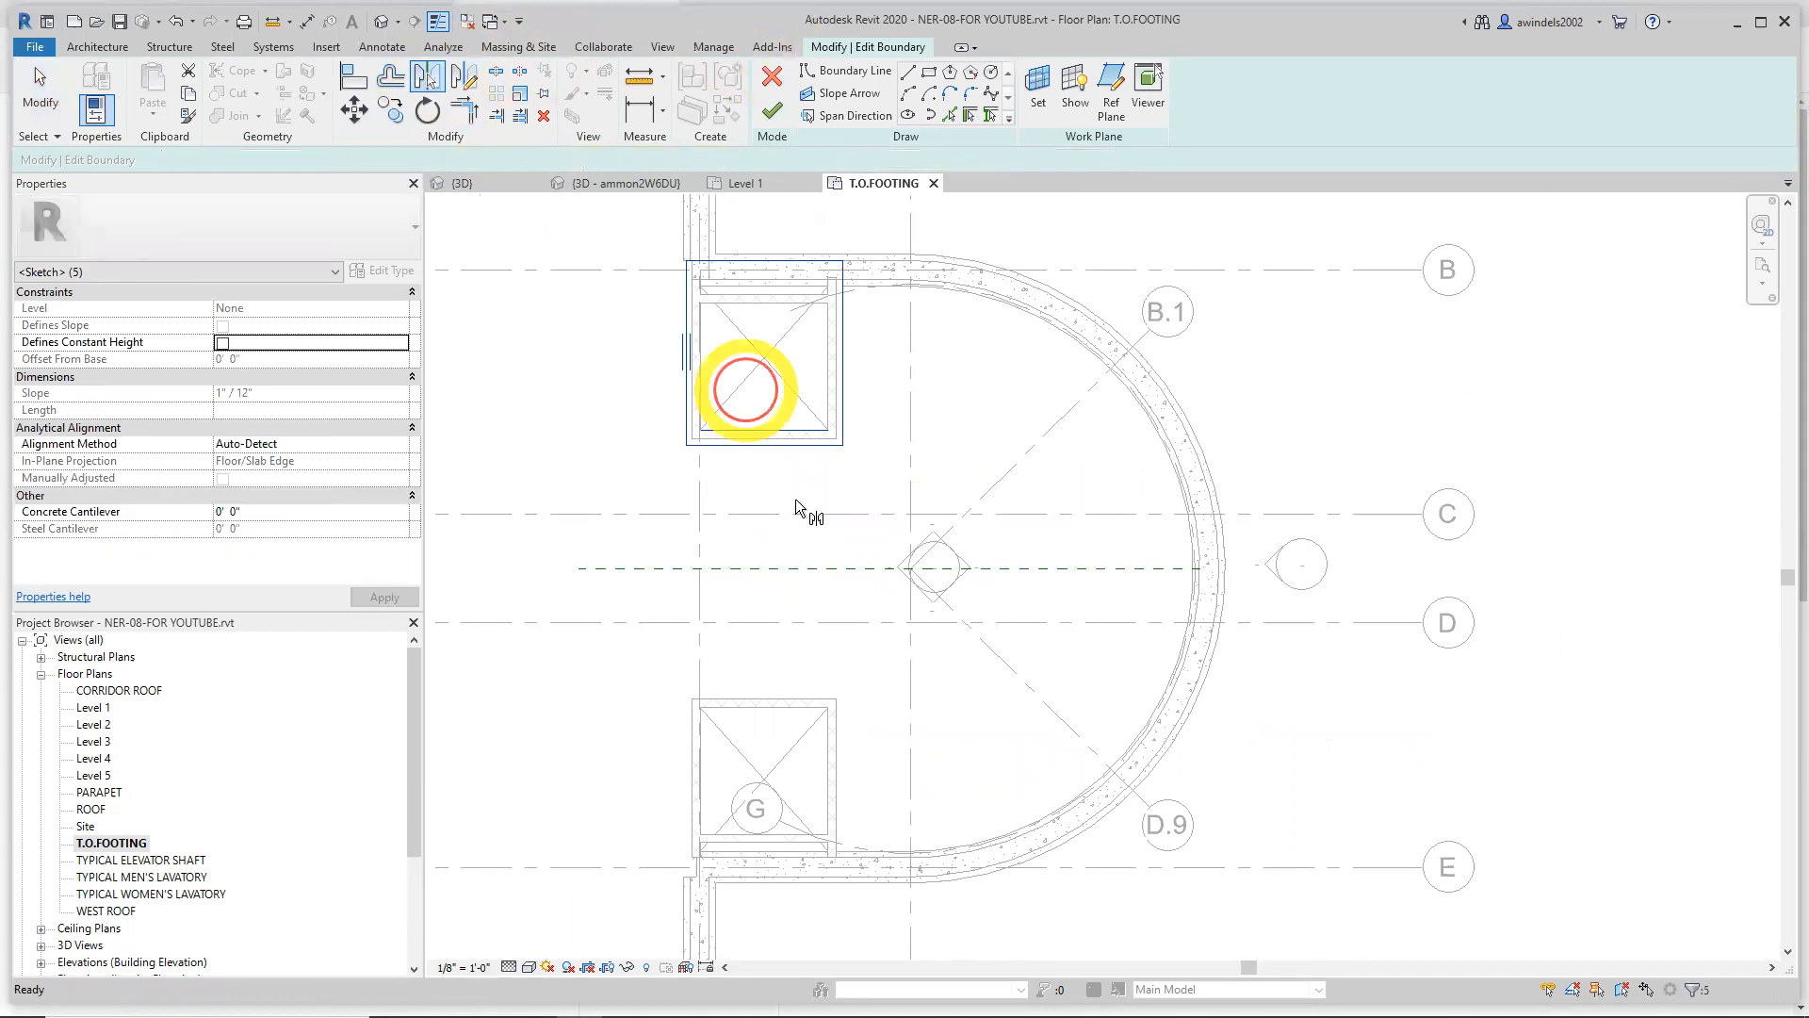
{"action": "left_click", "coordinate": [793, 565]}
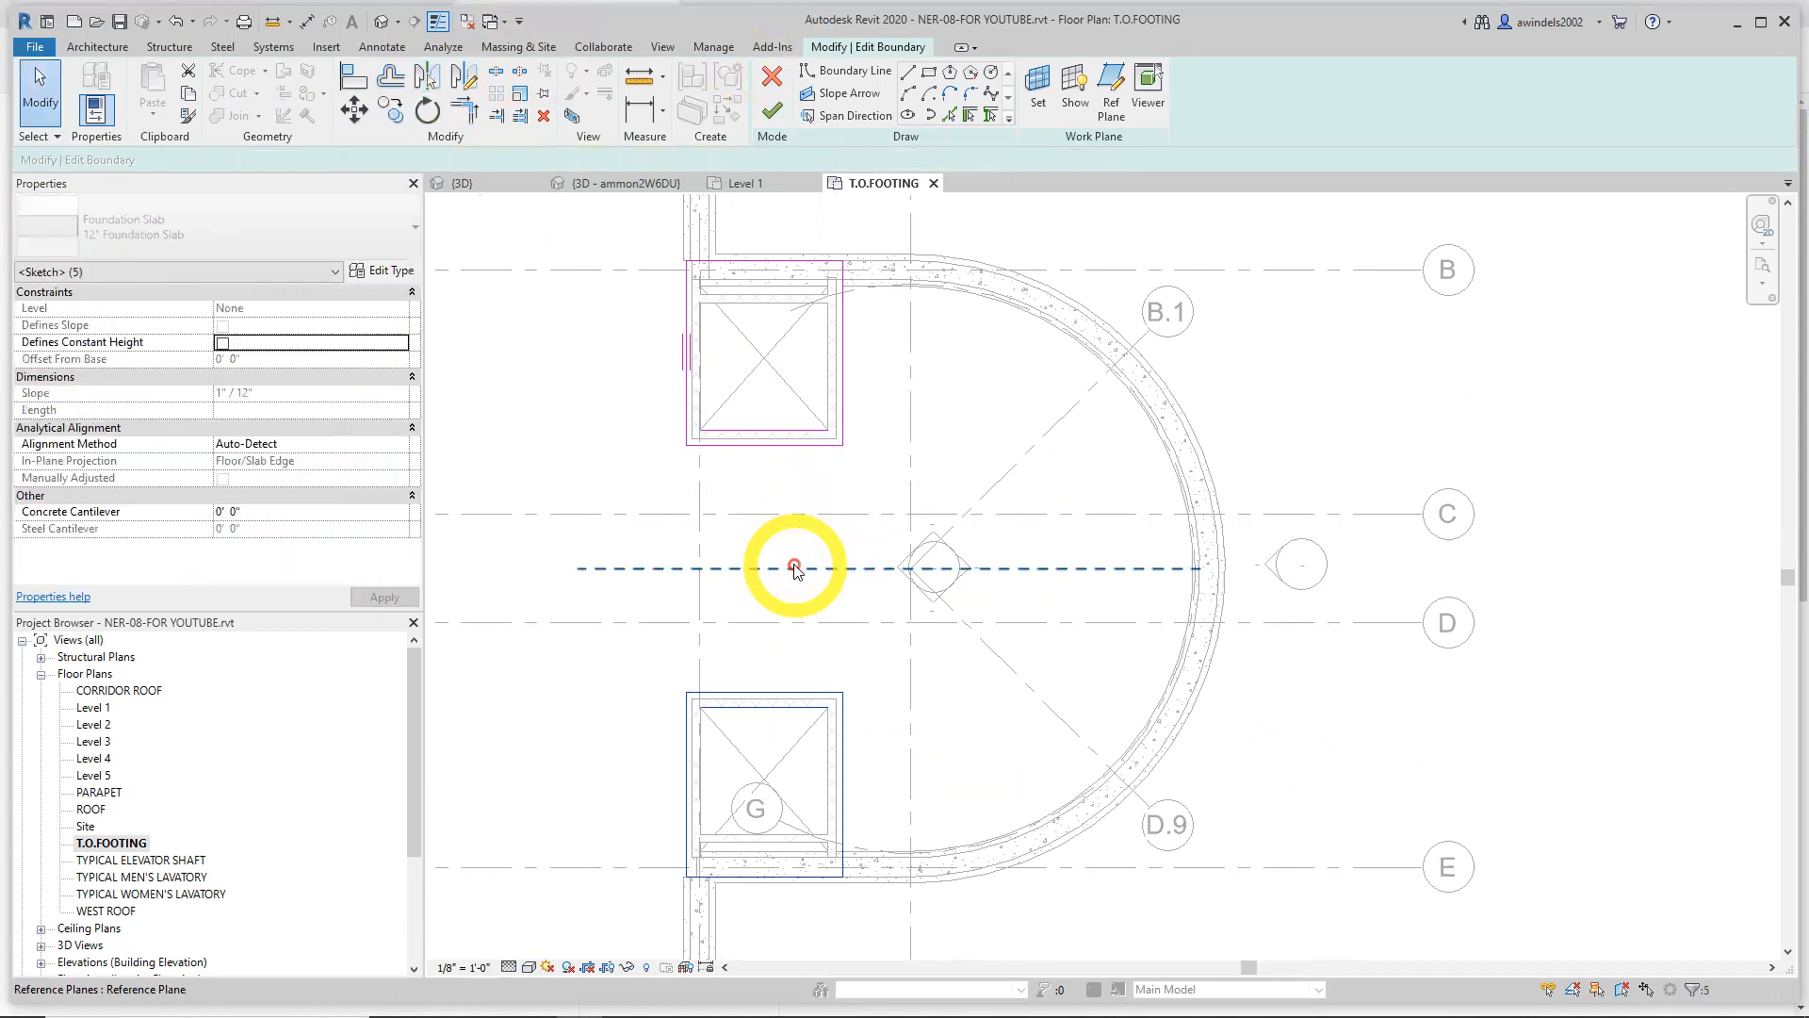
{"action": "left_click", "coordinate": [899, 740]}
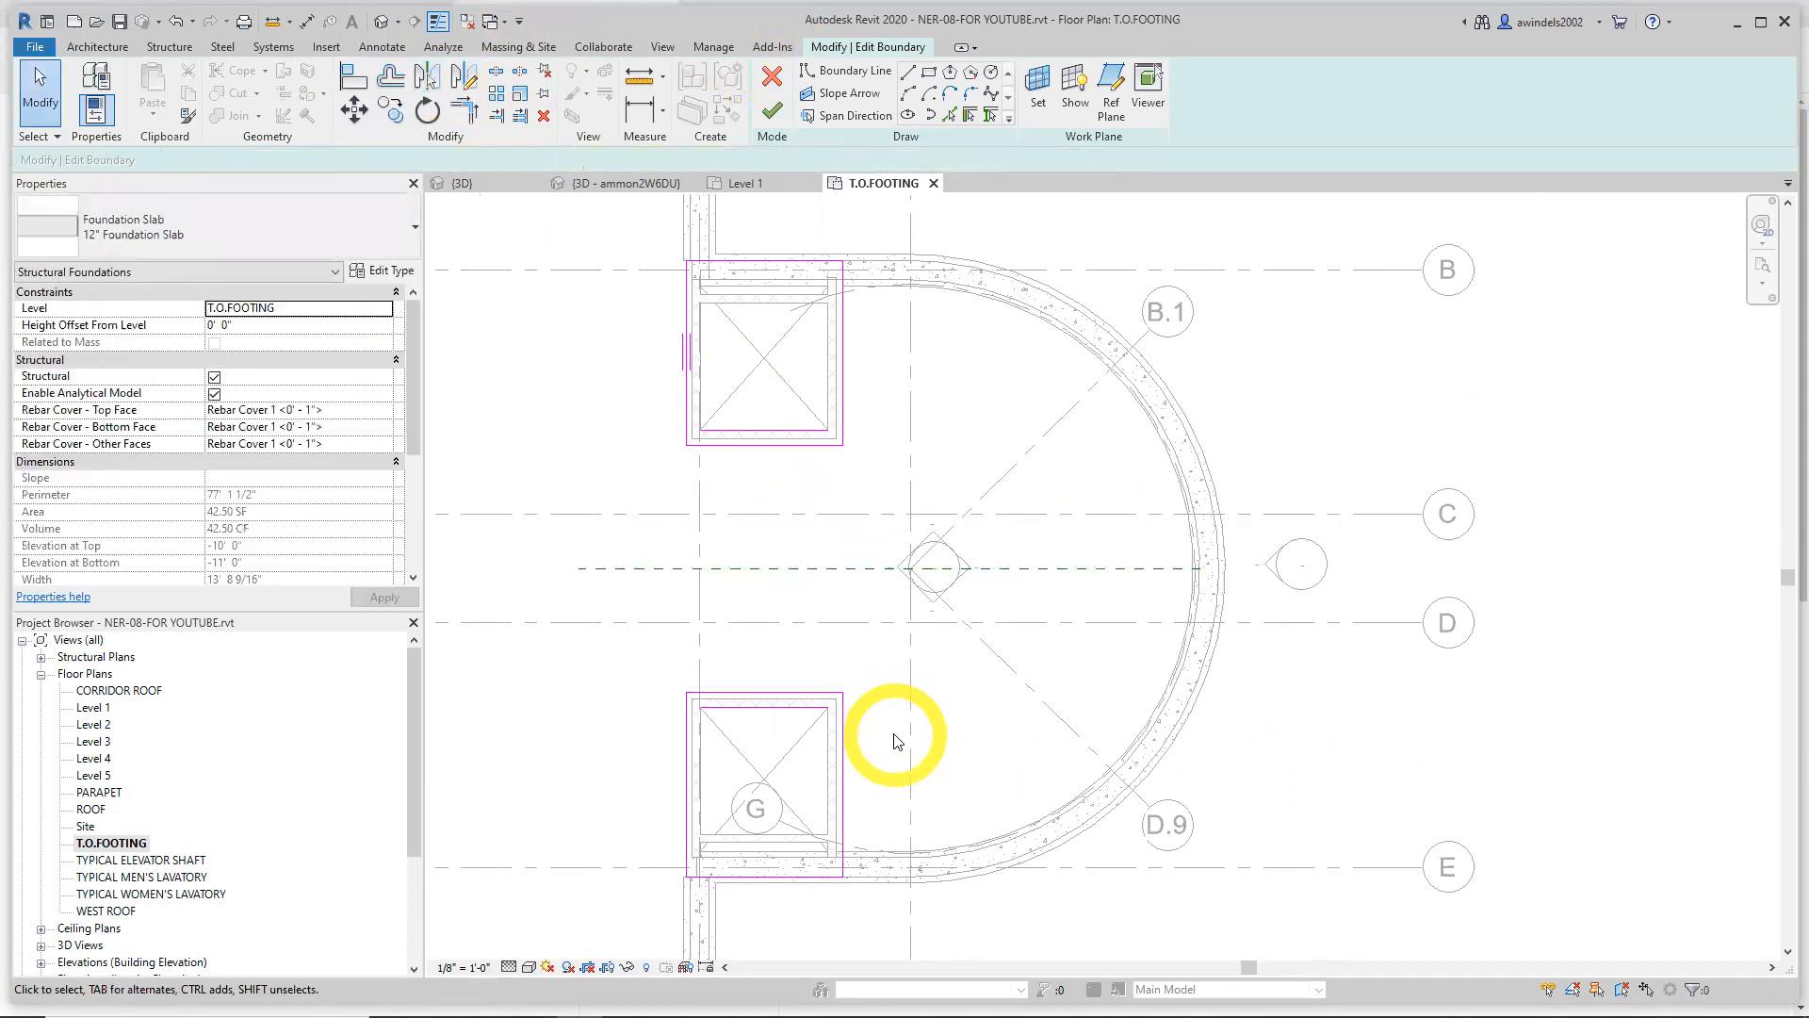
{"action": "left_click", "coordinate": [809, 708]}
{"action": "left_click", "coordinate": [1143, 634]}
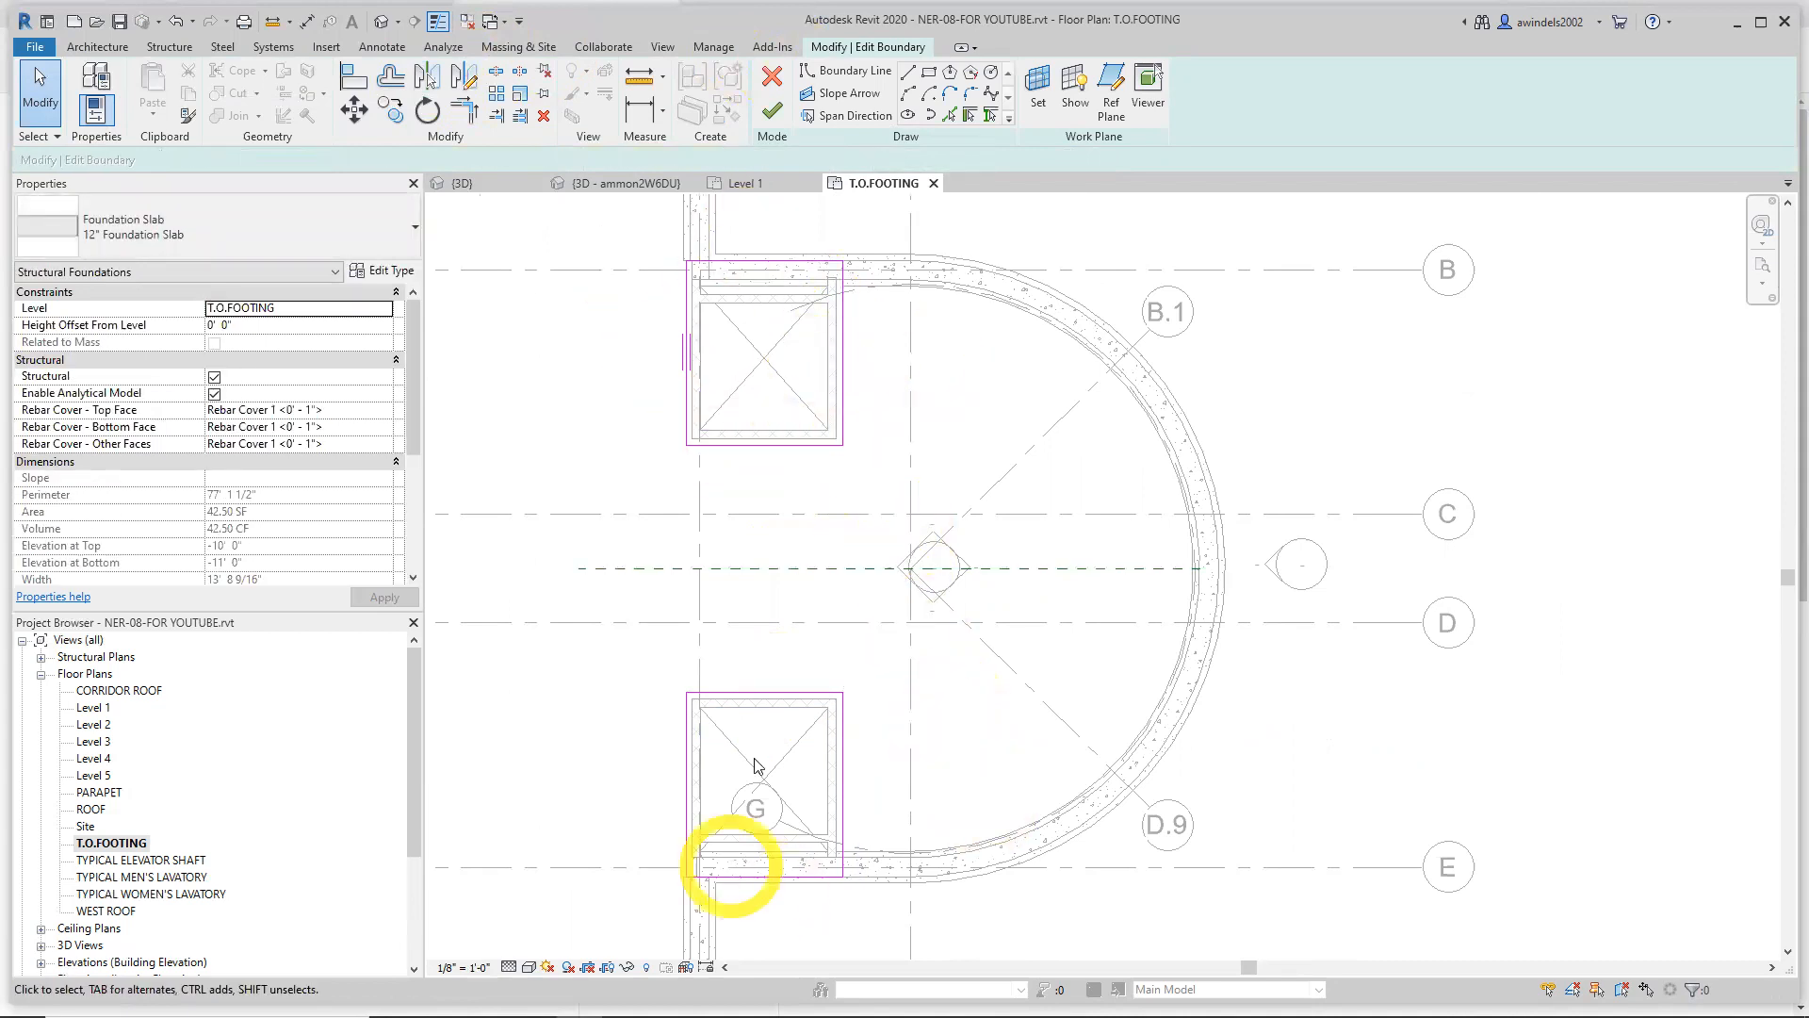
Finish the 12" Foundation Slab boundary sketch covering both shafts and check the slab, curved wall and footing by selecting them
{"action": "left_click", "coordinate": [775, 122]}
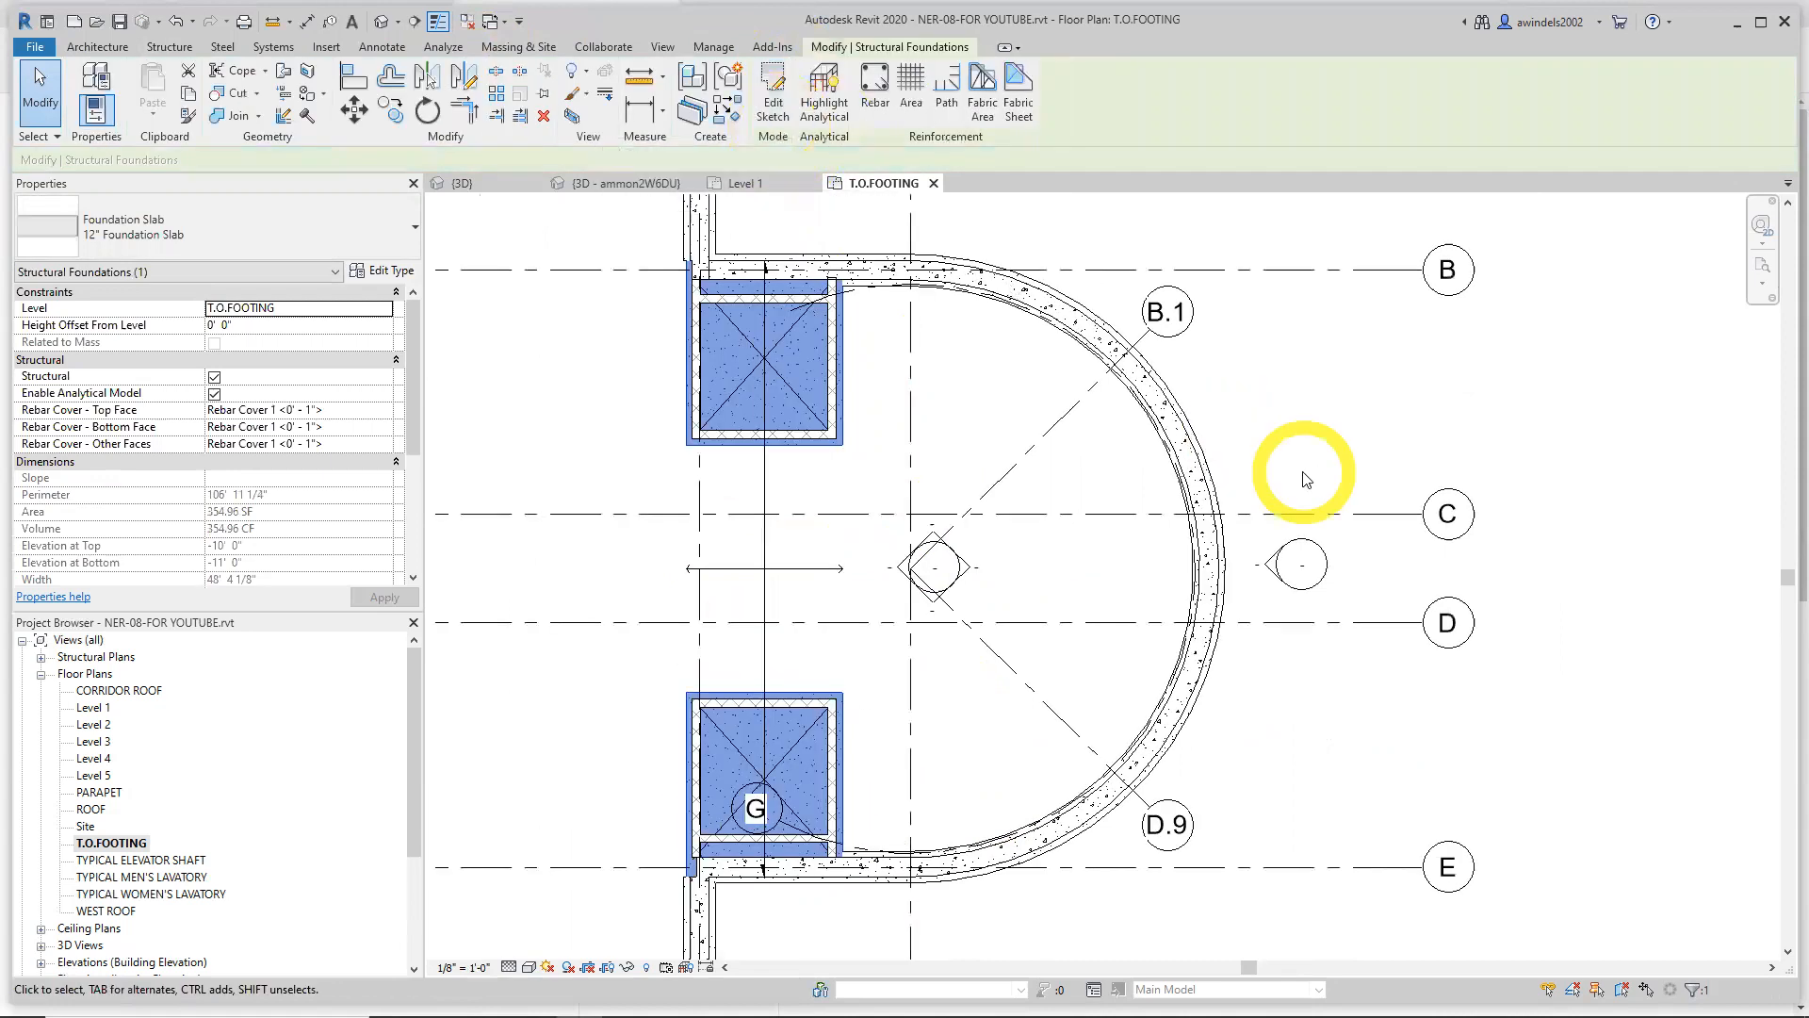
{"action": "left_click", "coordinate": [1157, 575]}
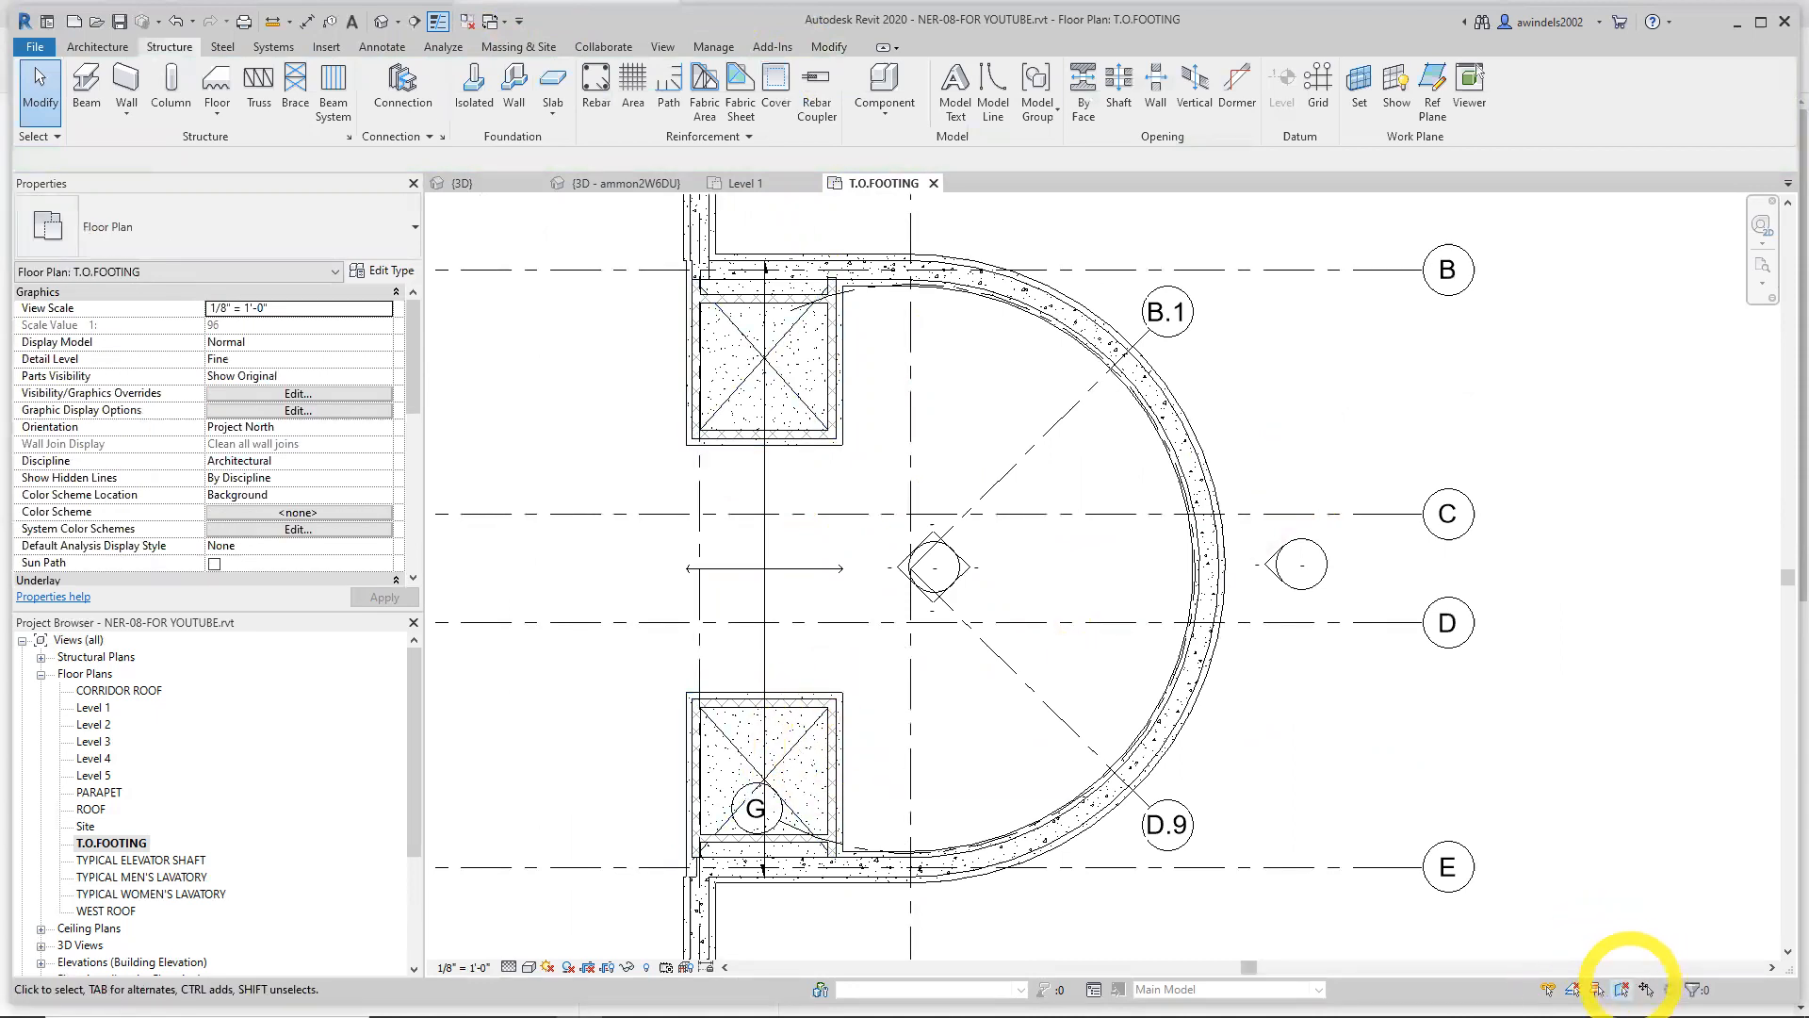
{"action": "left_click", "coordinate": [809, 773]}
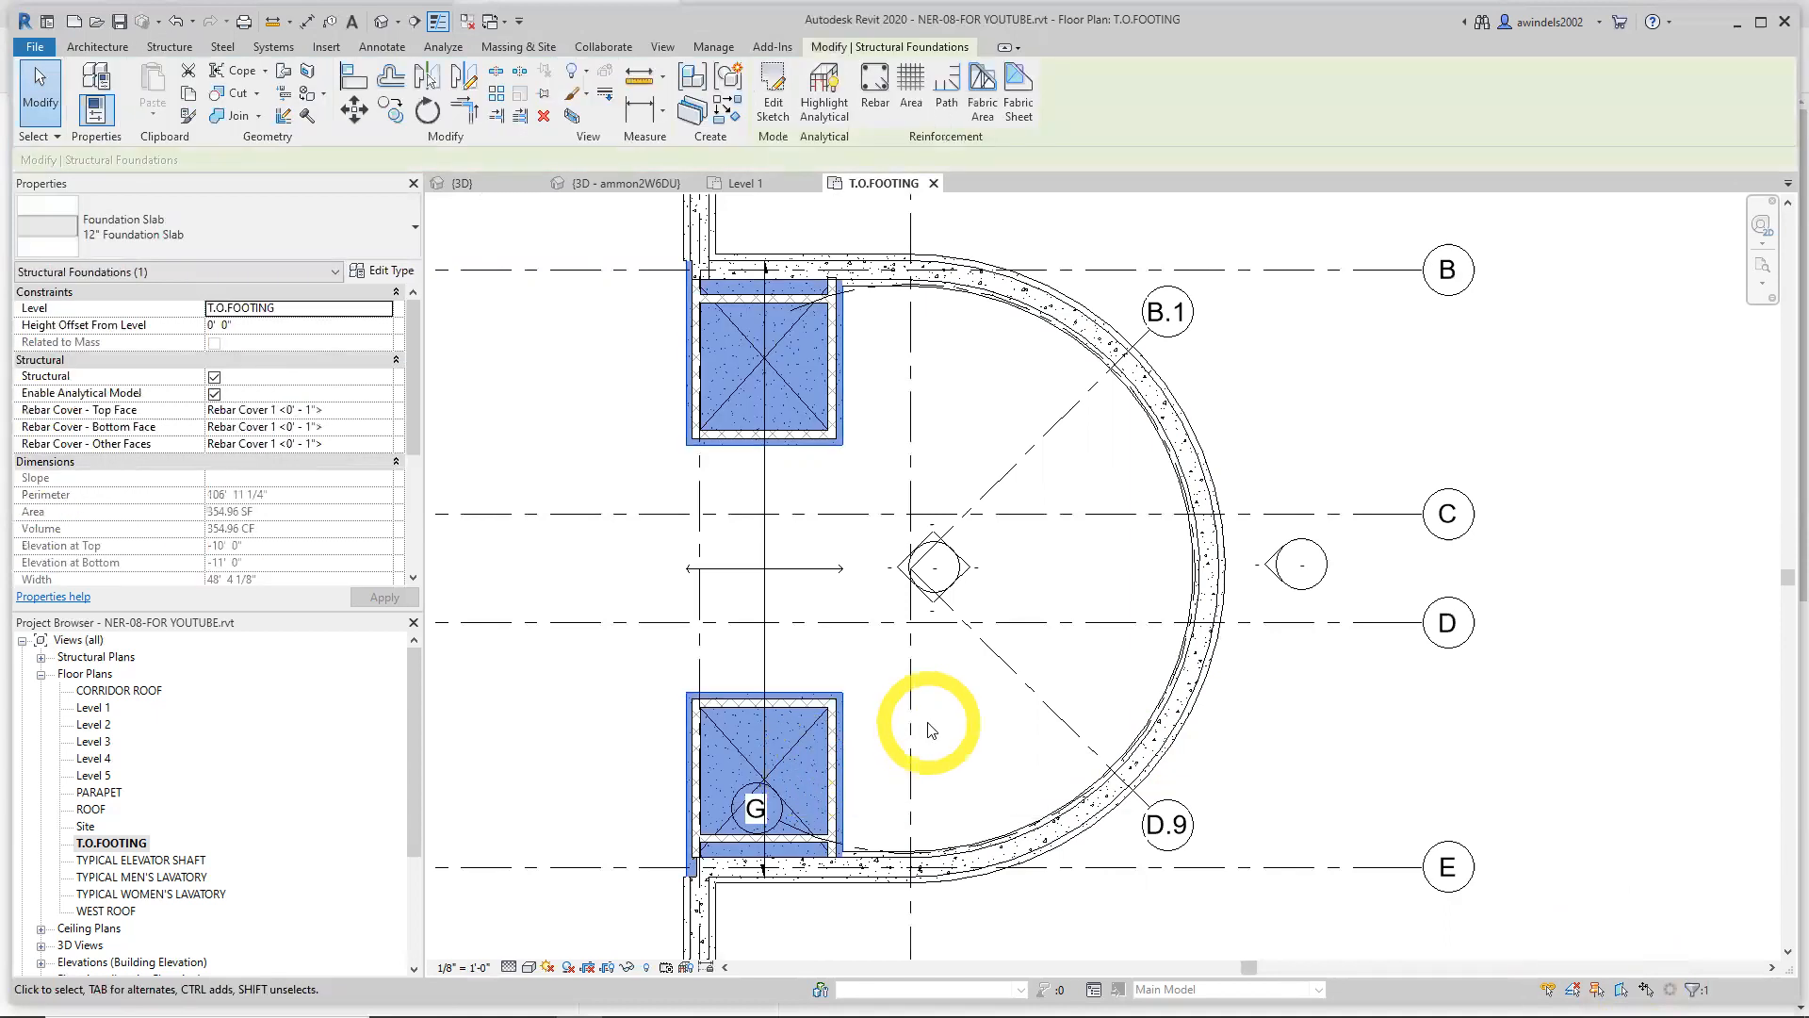
{"action": "left_click", "coordinate": [1035, 816]}
{"action": "left_click", "coordinate": [1059, 849]}
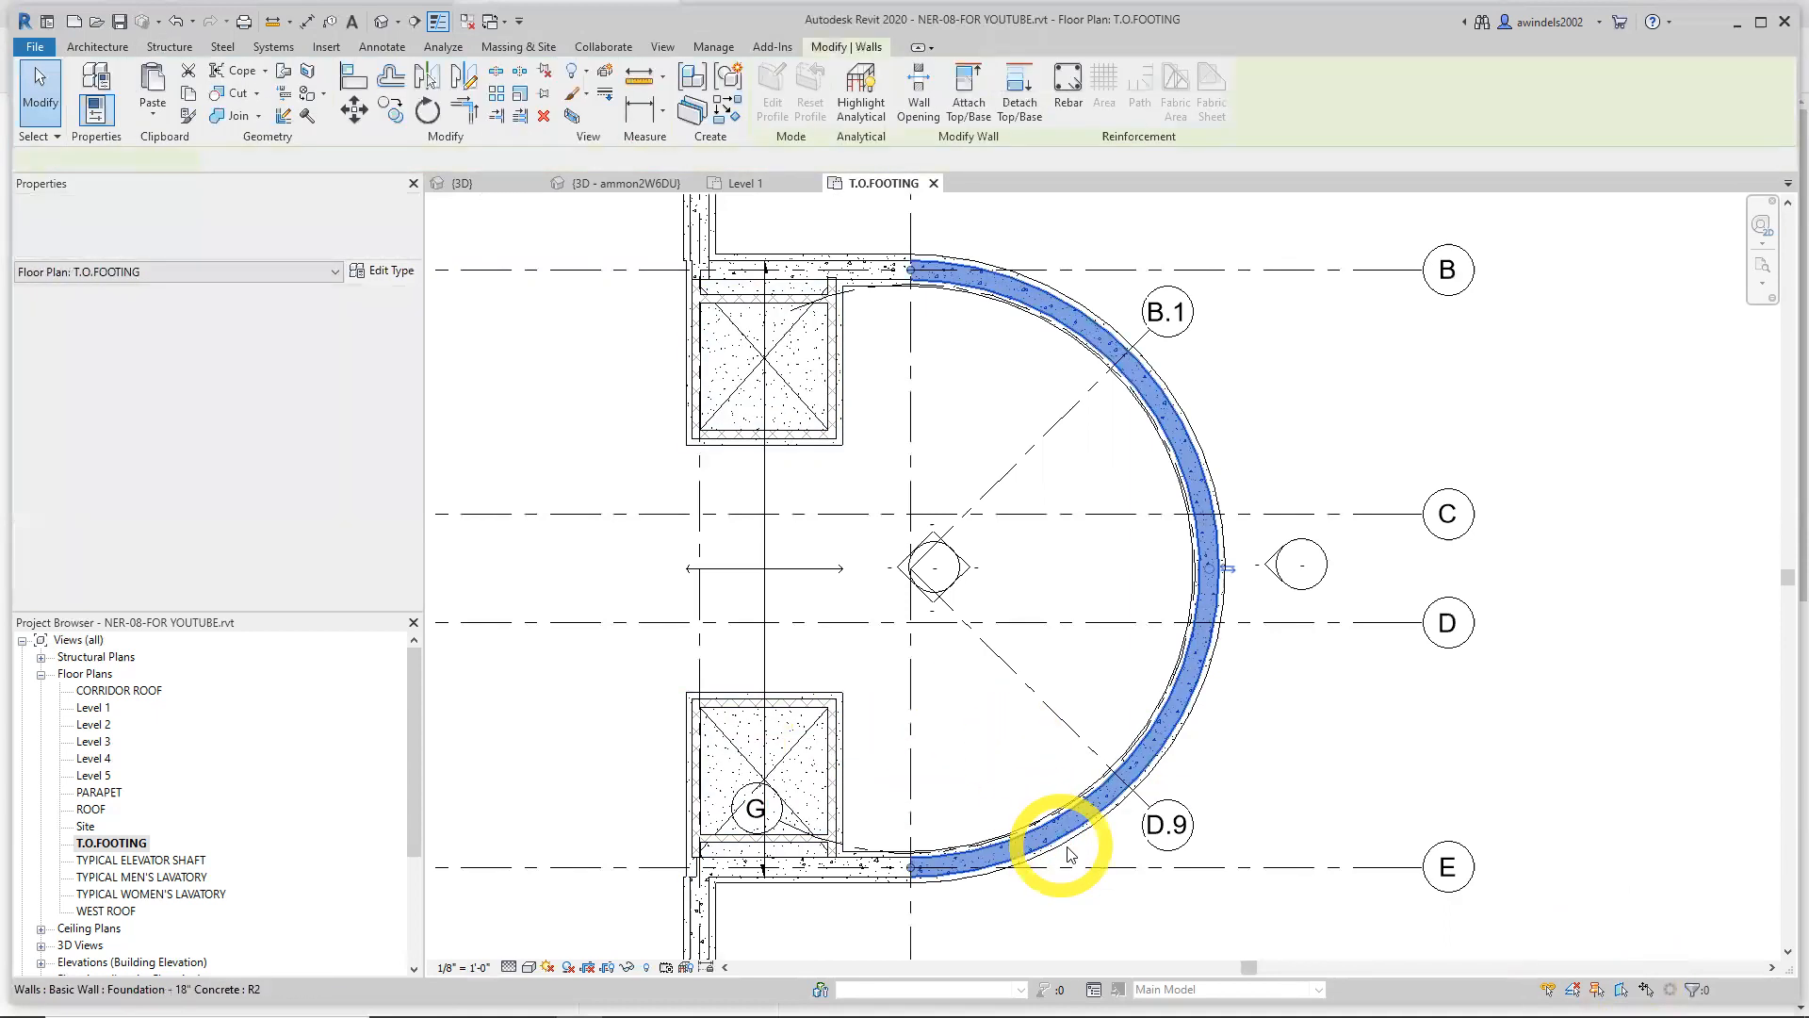
{"action": "left_click", "coordinate": [1110, 860]}
{"action": "left_click", "coordinate": [1050, 565]}
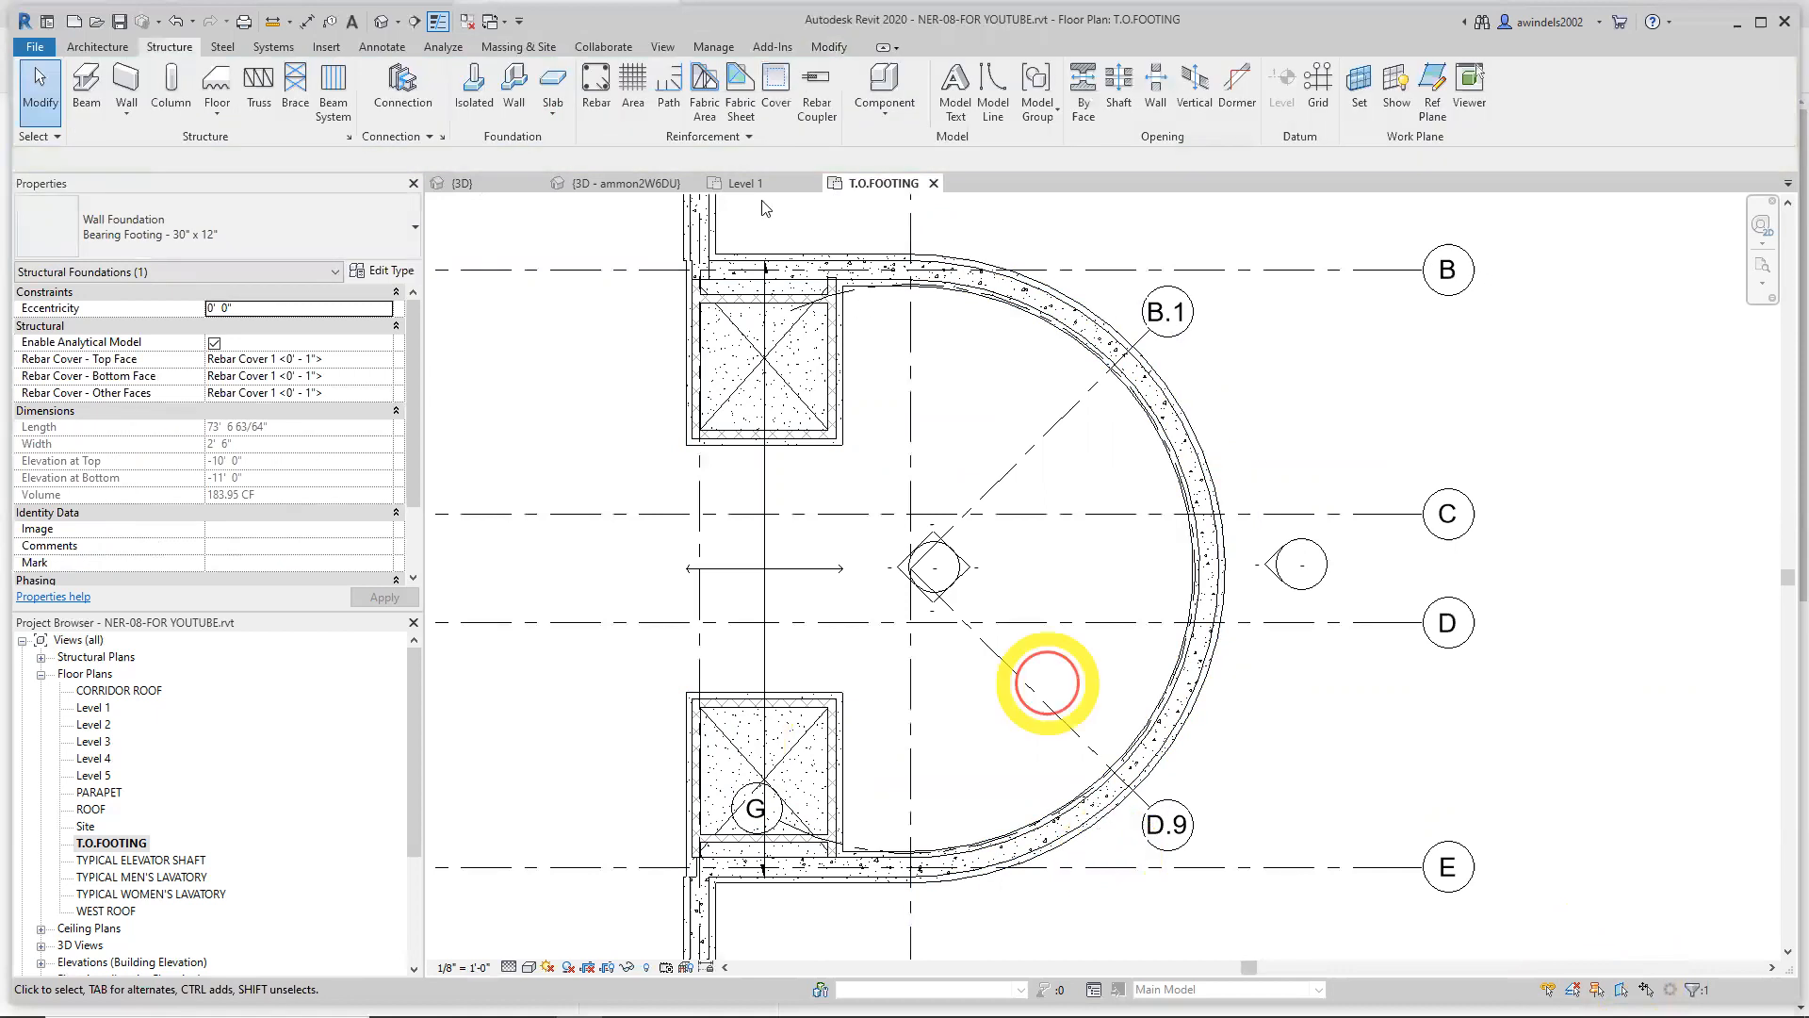
Examine the bearing footings and both shaft foundation slabs from below in the building's 3D view
{"action": "left_click", "coordinate": [458, 182]}
{"action": "middle_click_drag", "start_coordinate": [1296, 716], "coordinate": [1232, 646]}
{"action": "scroll", "coordinate": [1214, 719], "scroll_direction": "down", "scroll_amount": 3}
{"action": "scroll", "coordinate": [1228, 649], "scroll_direction": "up", "scroll_amount": 1}
{"action": "scroll", "coordinate": [1150, 669], "scroll_direction": "down", "scroll_amount": 5}
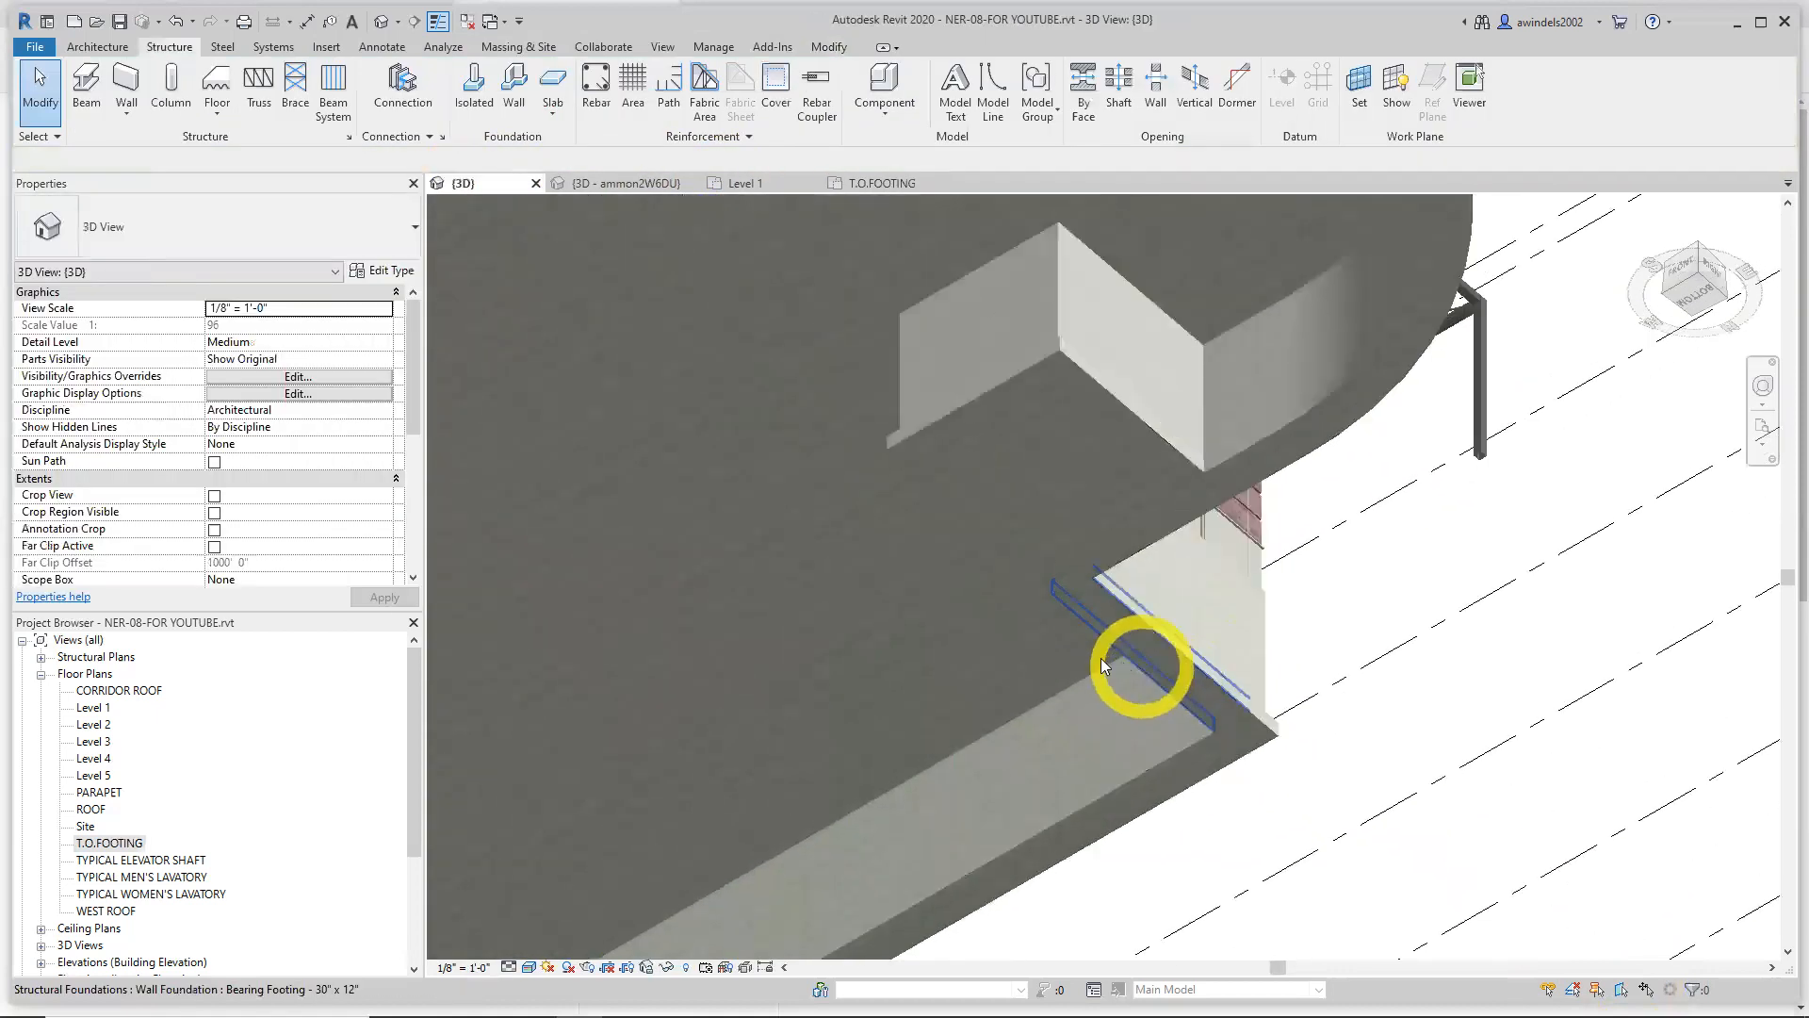
{"action": "middle_click_drag", "start_coordinate": [1159, 719], "coordinate": [1091, 797]}
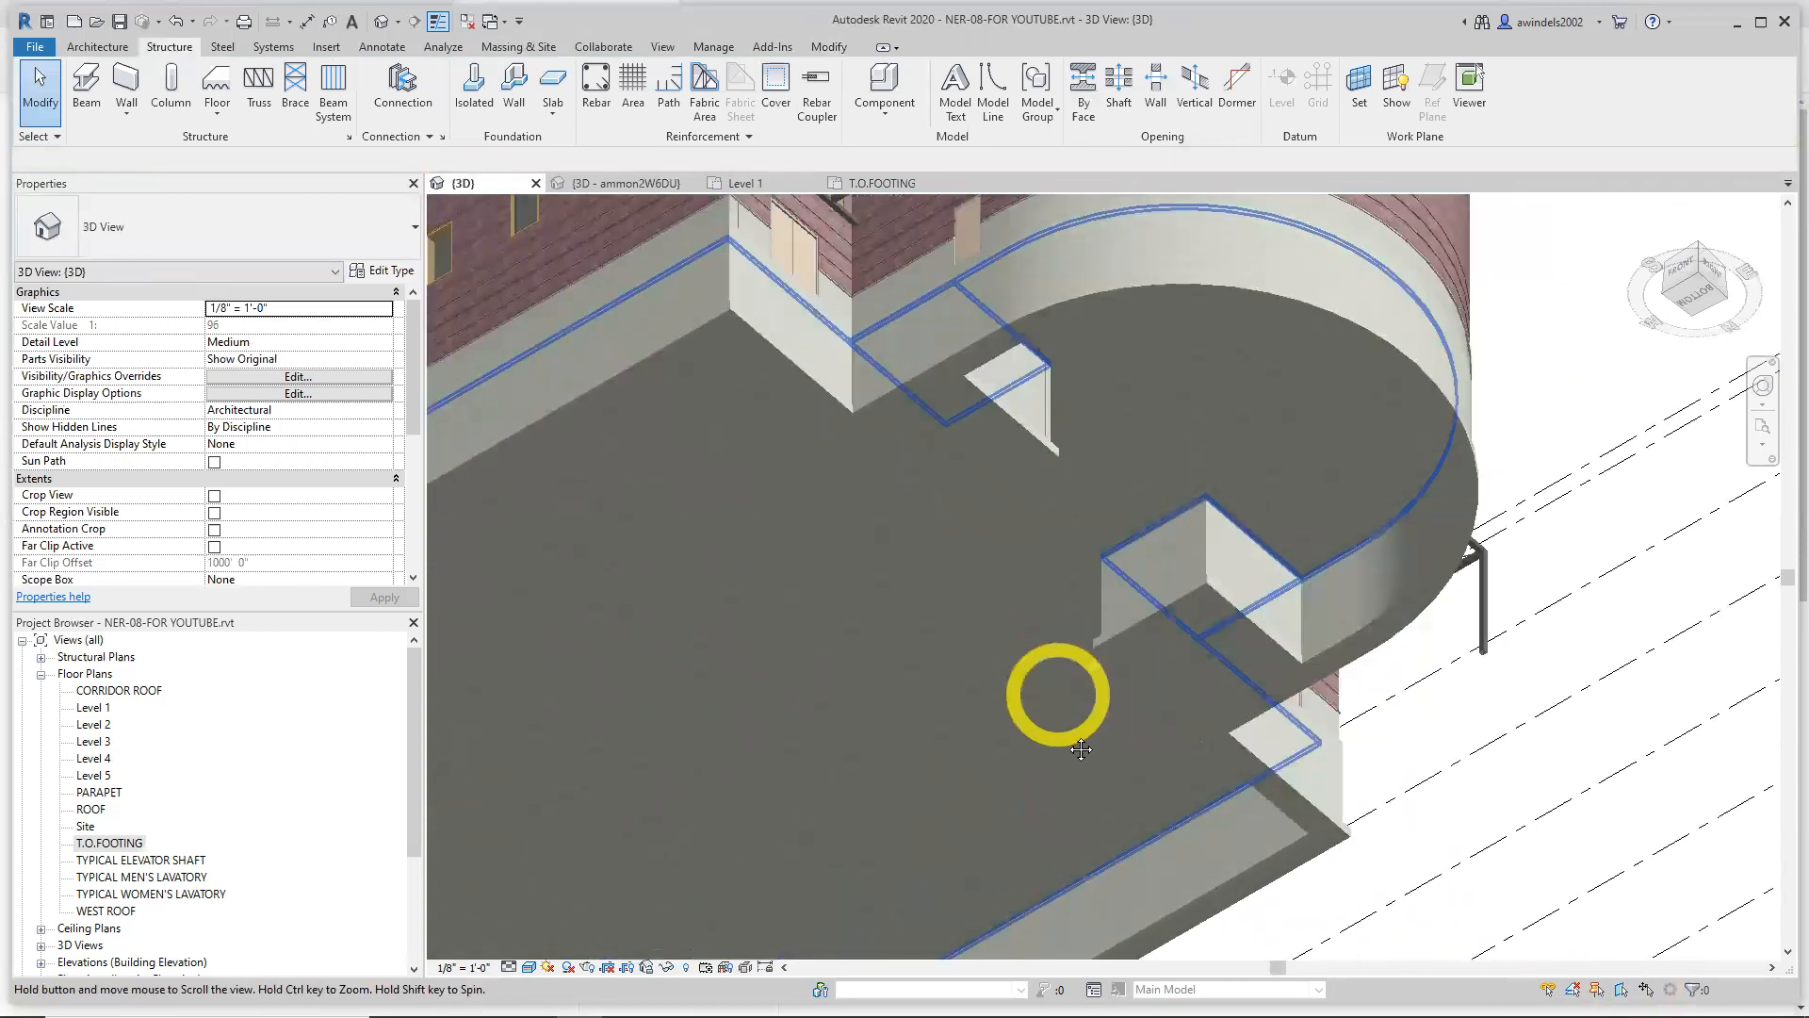
{"action": "middle_click_drag", "start_coordinate": [1057, 694], "coordinate": [1065, 742]}
{"action": "mouse_move", "coordinate": [1050, 677]}
{"action": "middle_mouse_down", "text": "shift"}
{"action": "mouse_move", "coordinate": [913, 631]}
{"action": "mouse_move", "coordinate": [993, 618]}
{"action": "mouse_move", "coordinate": [933, 545]}
{"action": "mouse_move", "coordinate": [924, 680]}
{"action": "mouse_move", "coordinate": [735, 718]}
{"action": "mouse_move", "coordinate": [788, 745]}
{"action": "mouse_move", "coordinate": [1010, 622]}
{"action": "mouse_move", "coordinate": [921, 728]}
{"action": "mouse_move", "coordinate": [1046, 688]}
{"action": "middle_mouse_up", "text": "shift"}
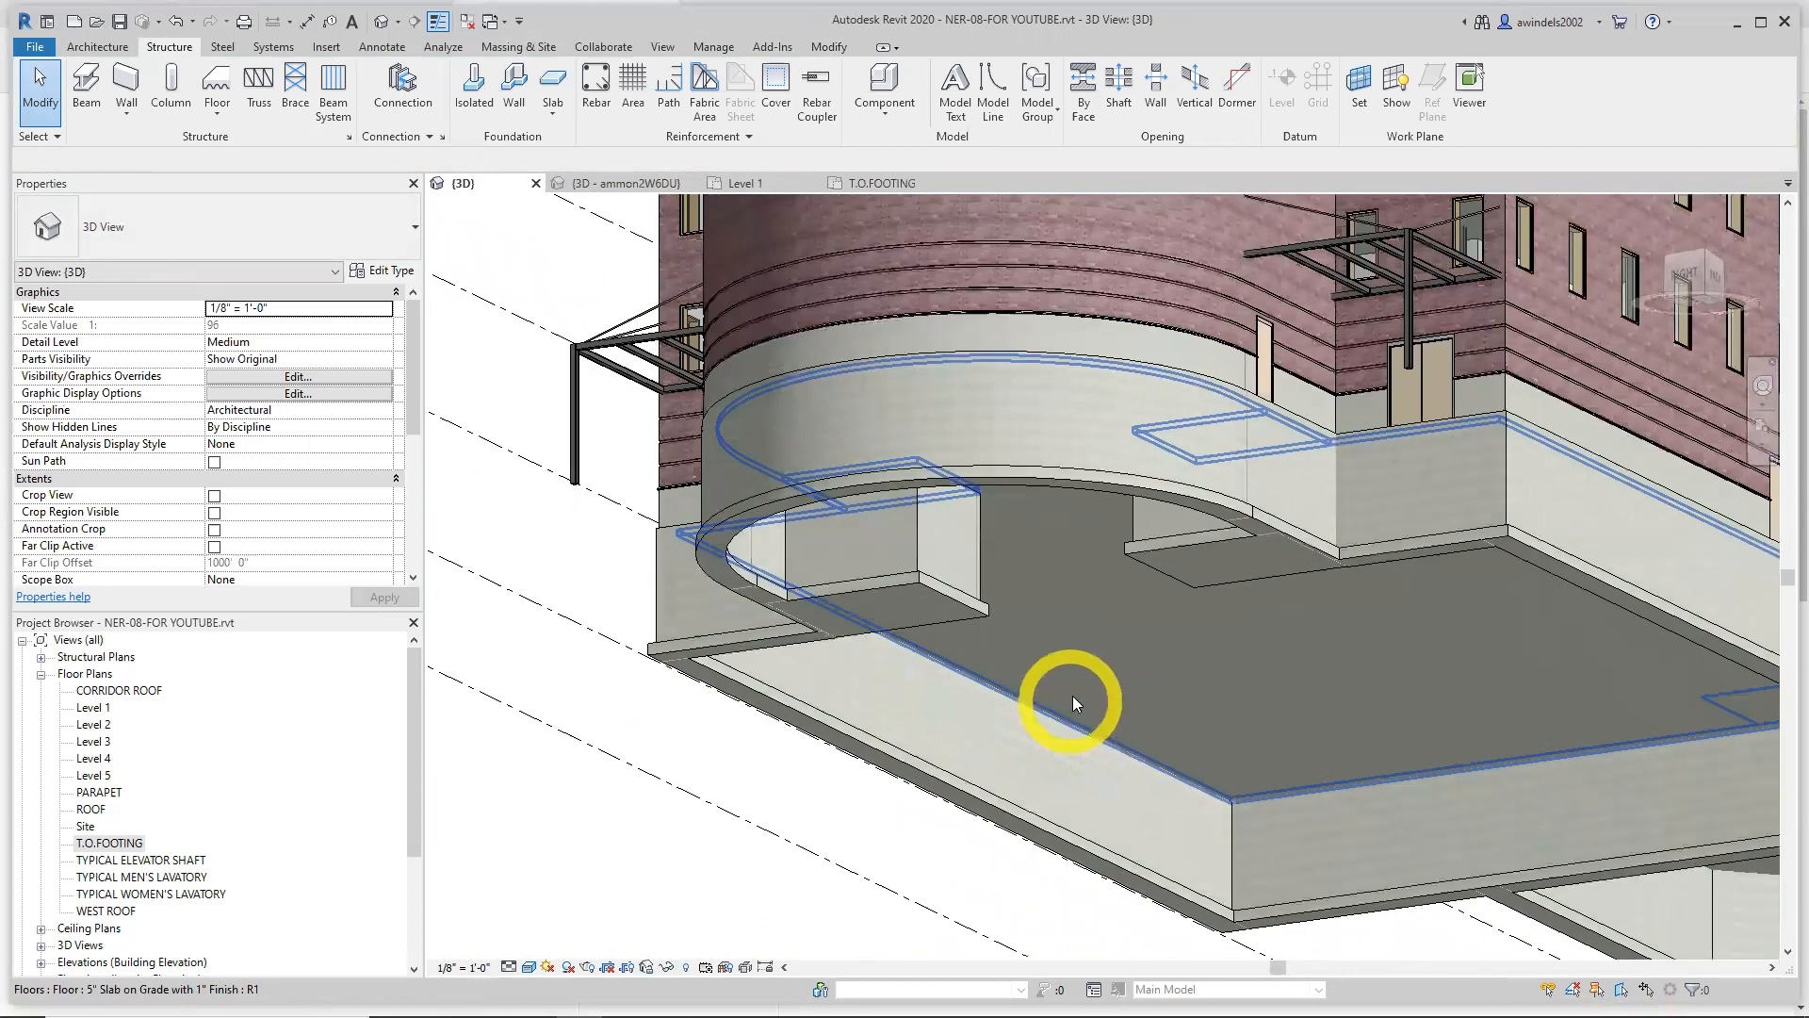
{"action": "middle_click_drag", "start_coordinate": [1124, 683], "coordinate": [1317, 642], "text": "shift"}
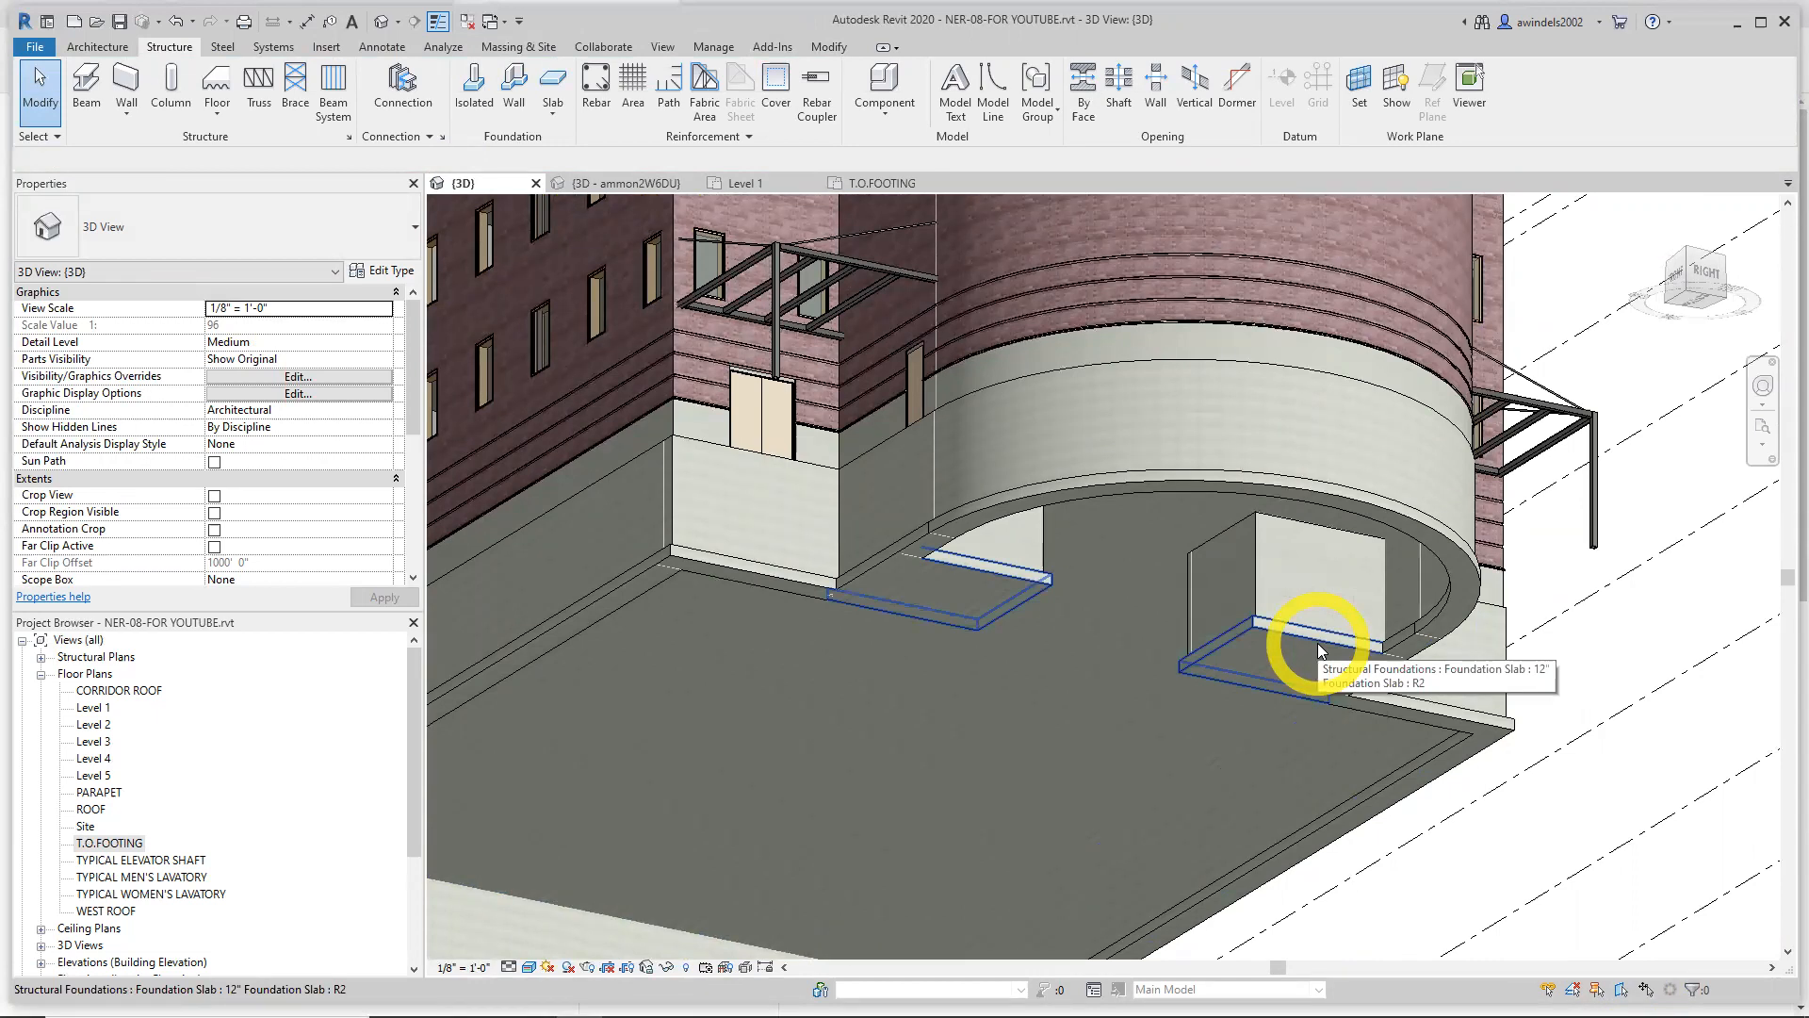
{"action": "middle_click_drag", "start_coordinate": [1163, 738], "coordinate": [1359, 646], "text": "shift"}
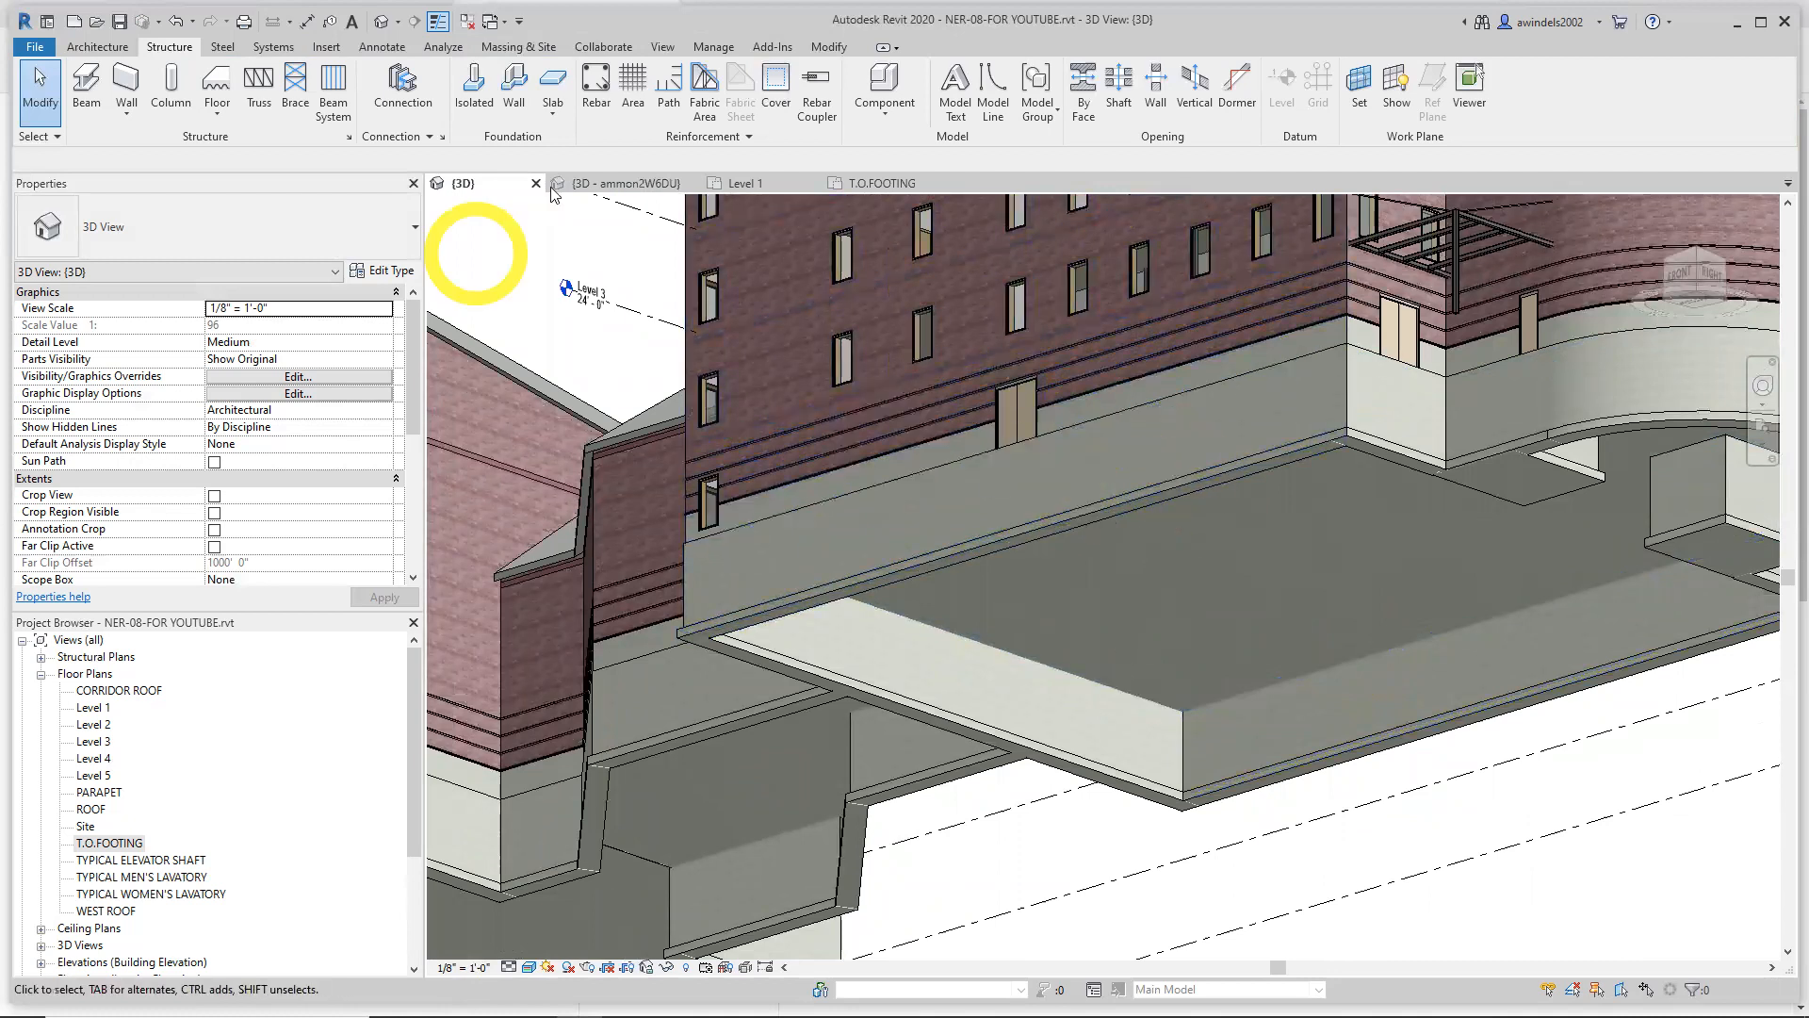
Switch to the 3D view of the 6997.01 USFS WYIFC structural model, discard its open beam system sketch and dismiss the synchronization reminder
{"action": "left_click", "coordinate": [598, 184]}
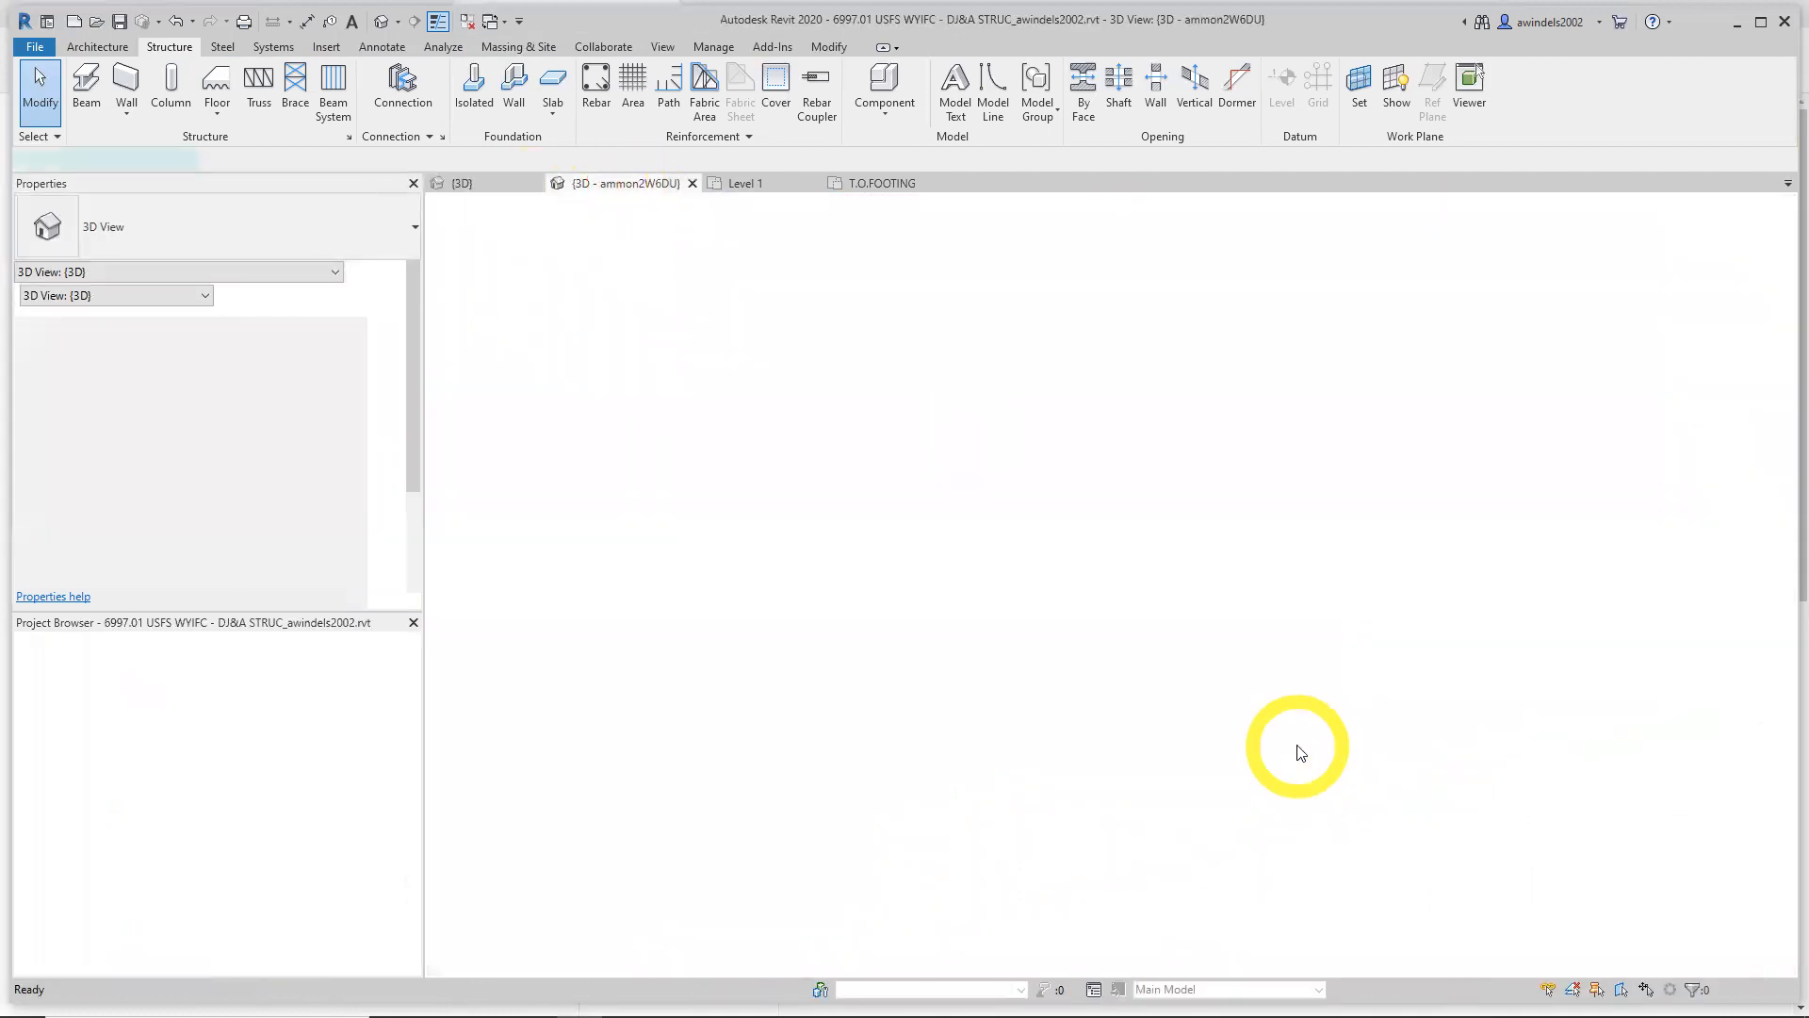
{"action": "scroll", "coordinate": [801, 622], "scroll_direction": "up", "scroll_amount": 4}
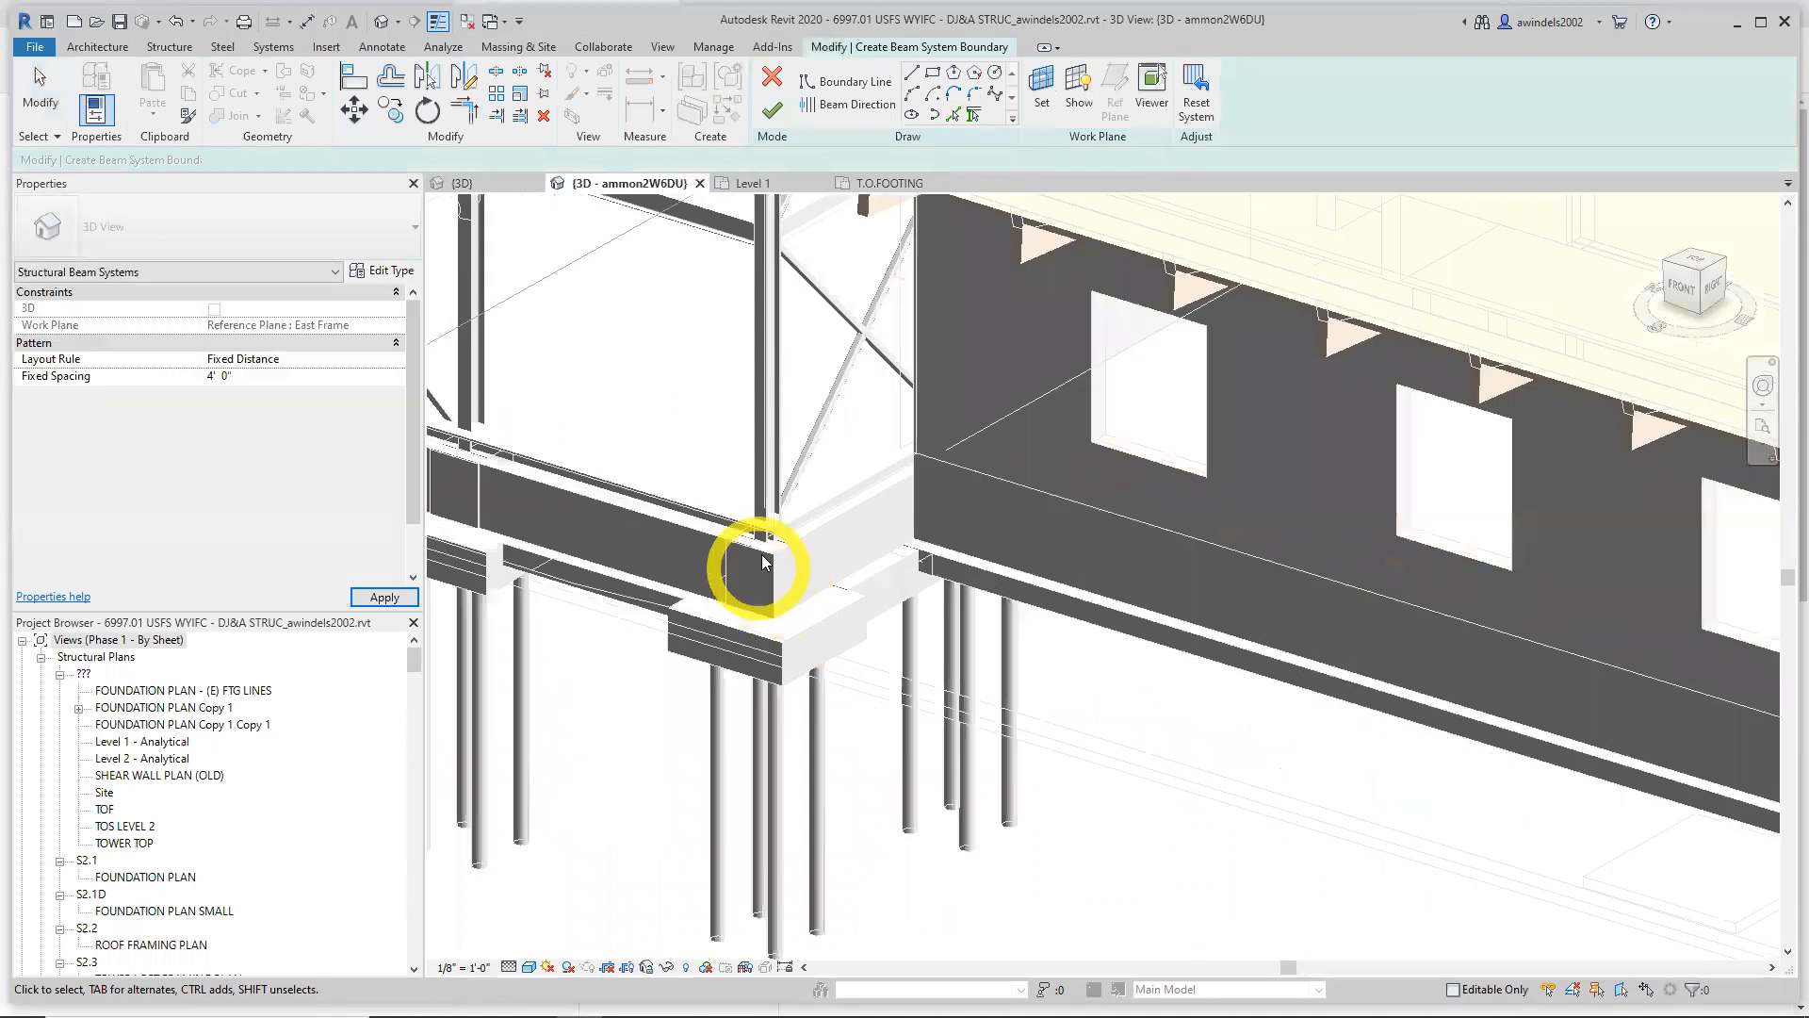
{"action": "scroll", "coordinate": [845, 565], "scroll_direction": "up", "scroll_amount": 3}
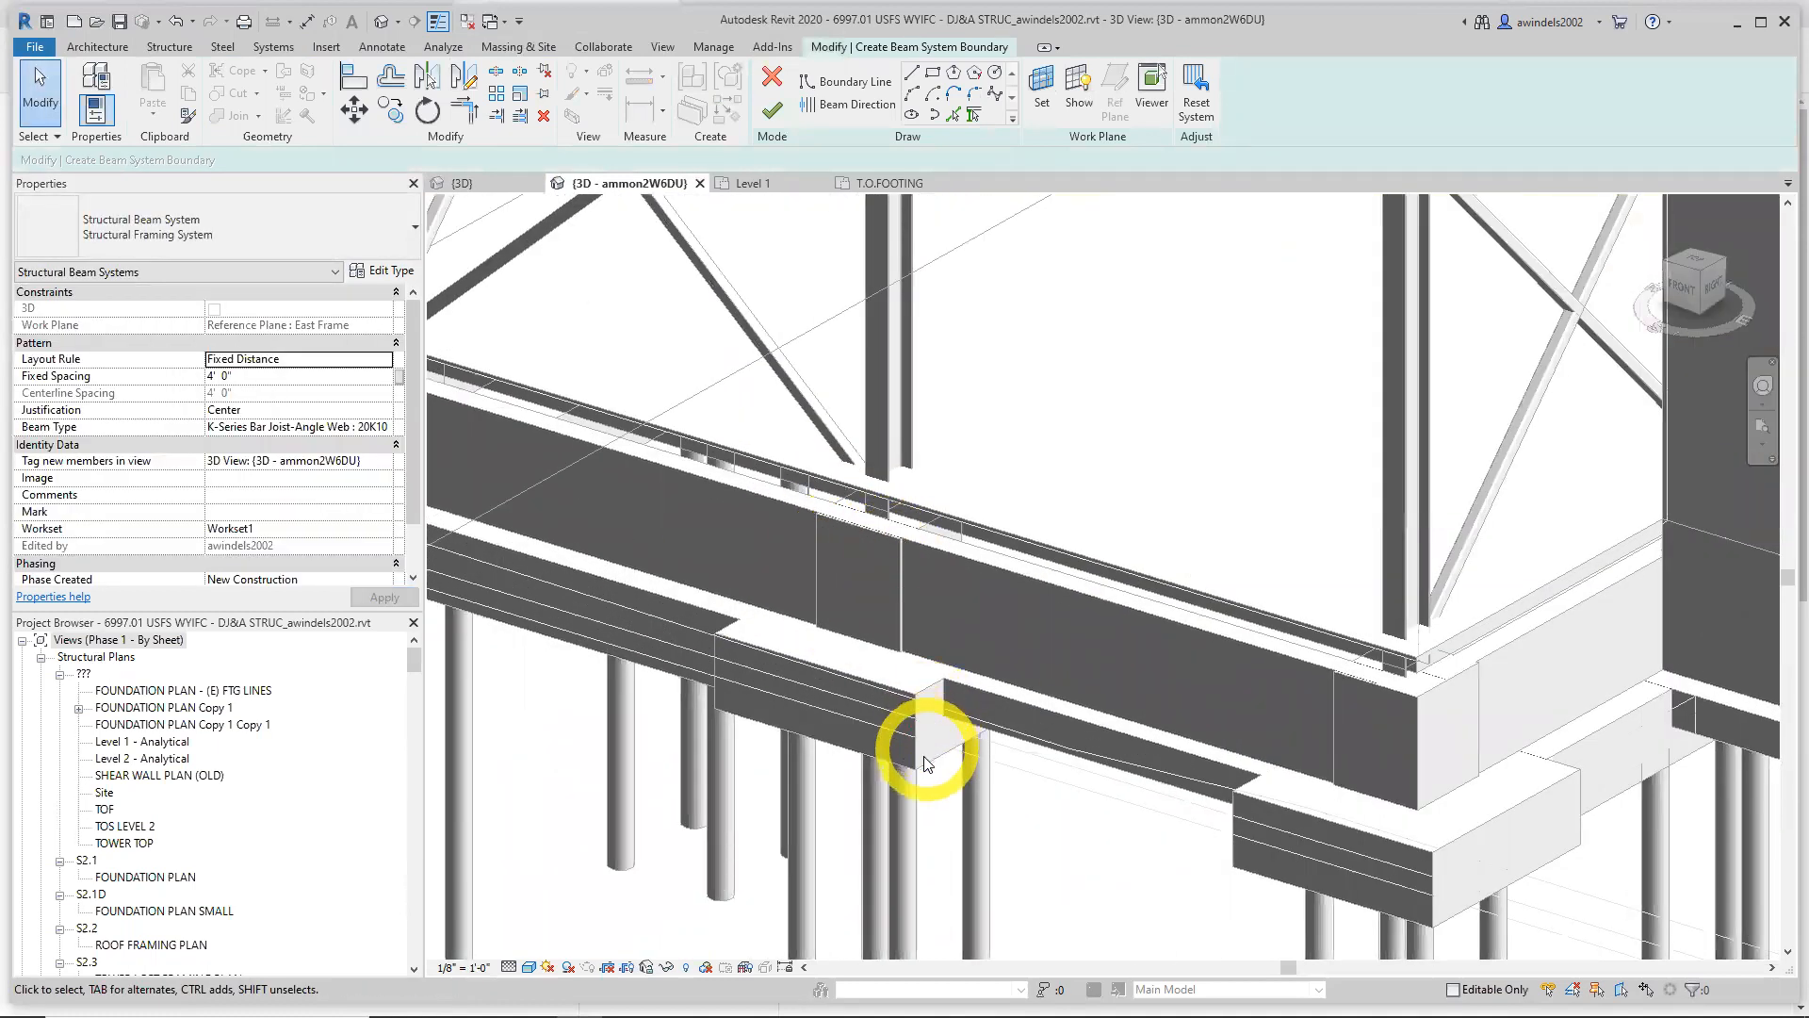
{"action": "scroll", "coordinate": [904, 769], "scroll_direction": "down", "scroll_amount": 3}
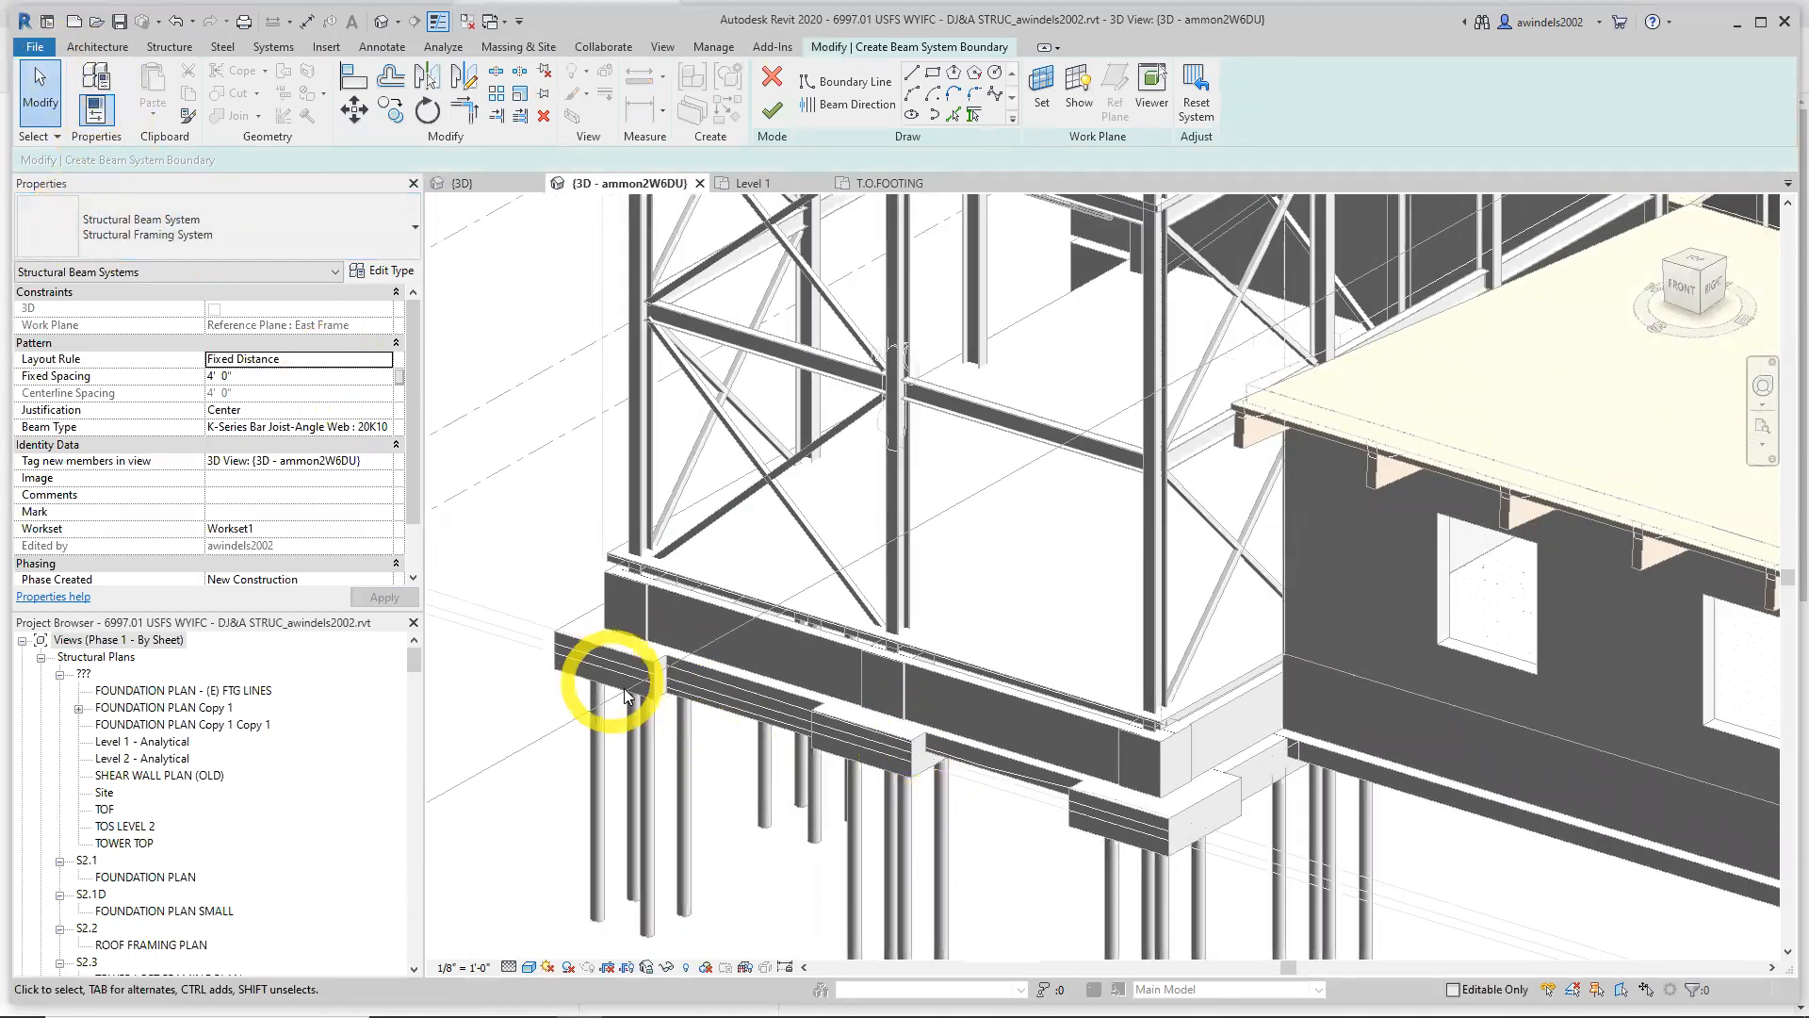
{"action": "left_click", "coordinate": [772, 82]}
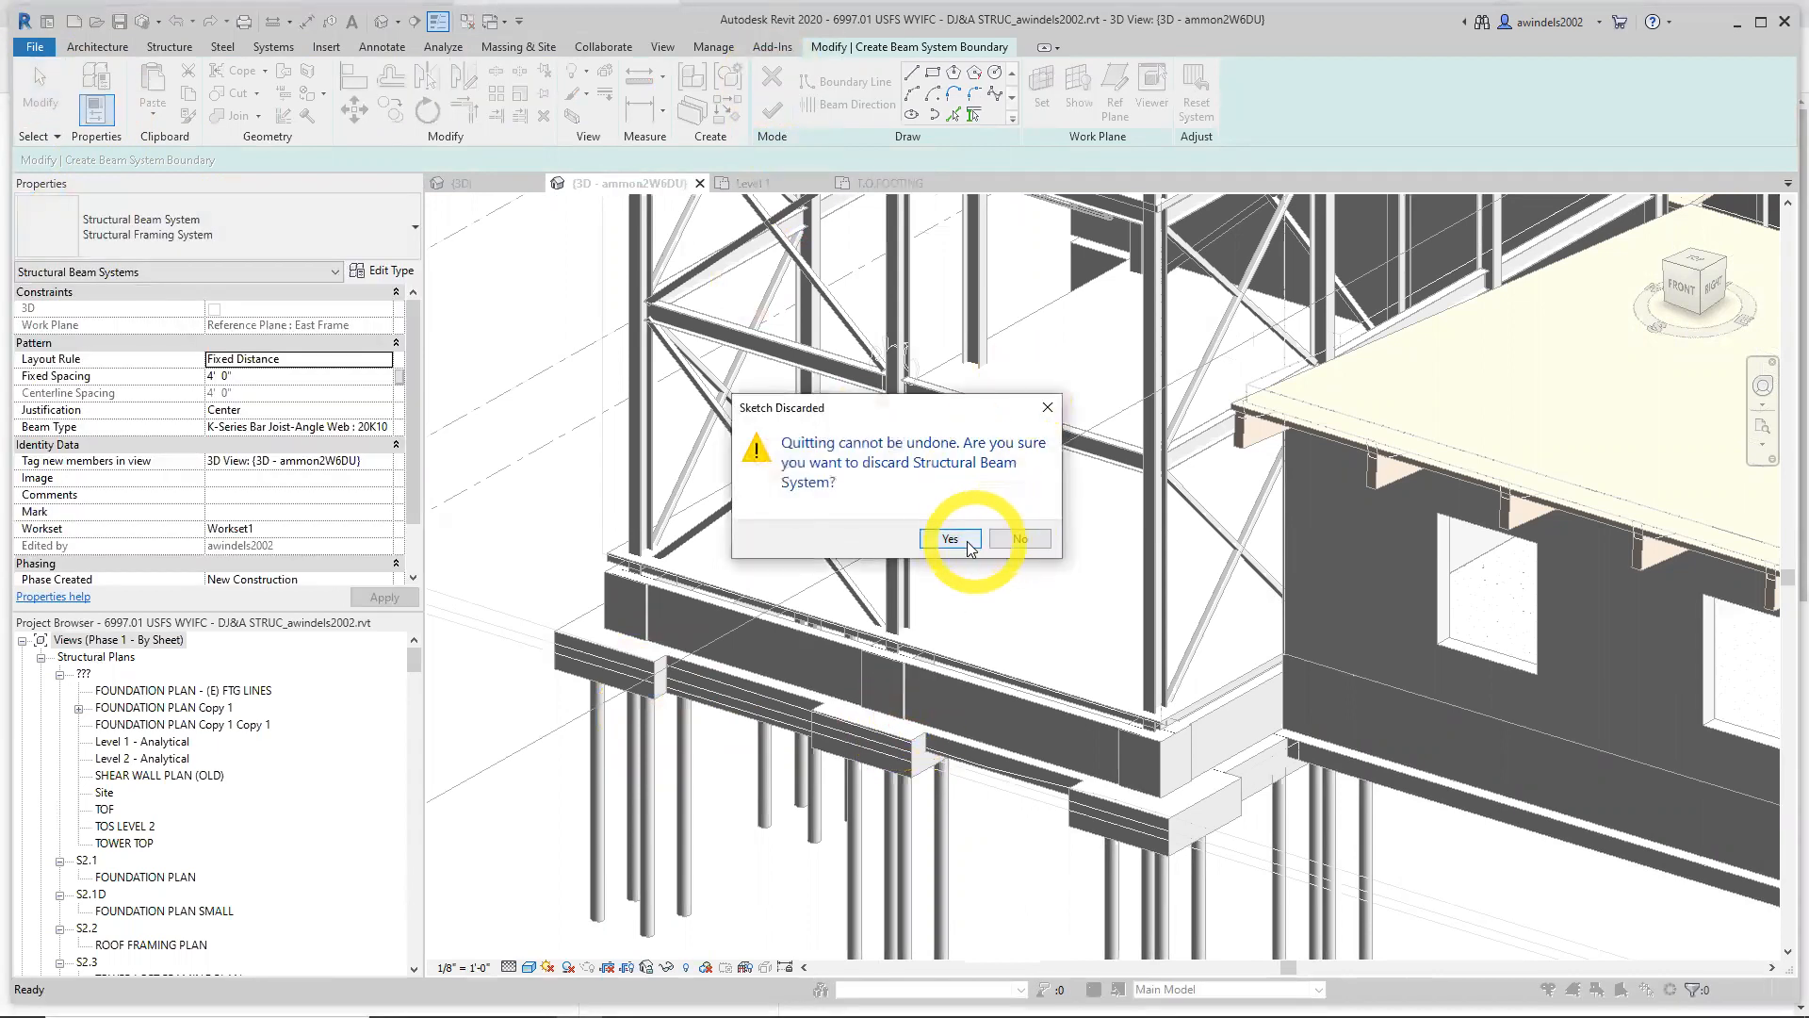
{"action": "left_click", "coordinate": [970, 547]}
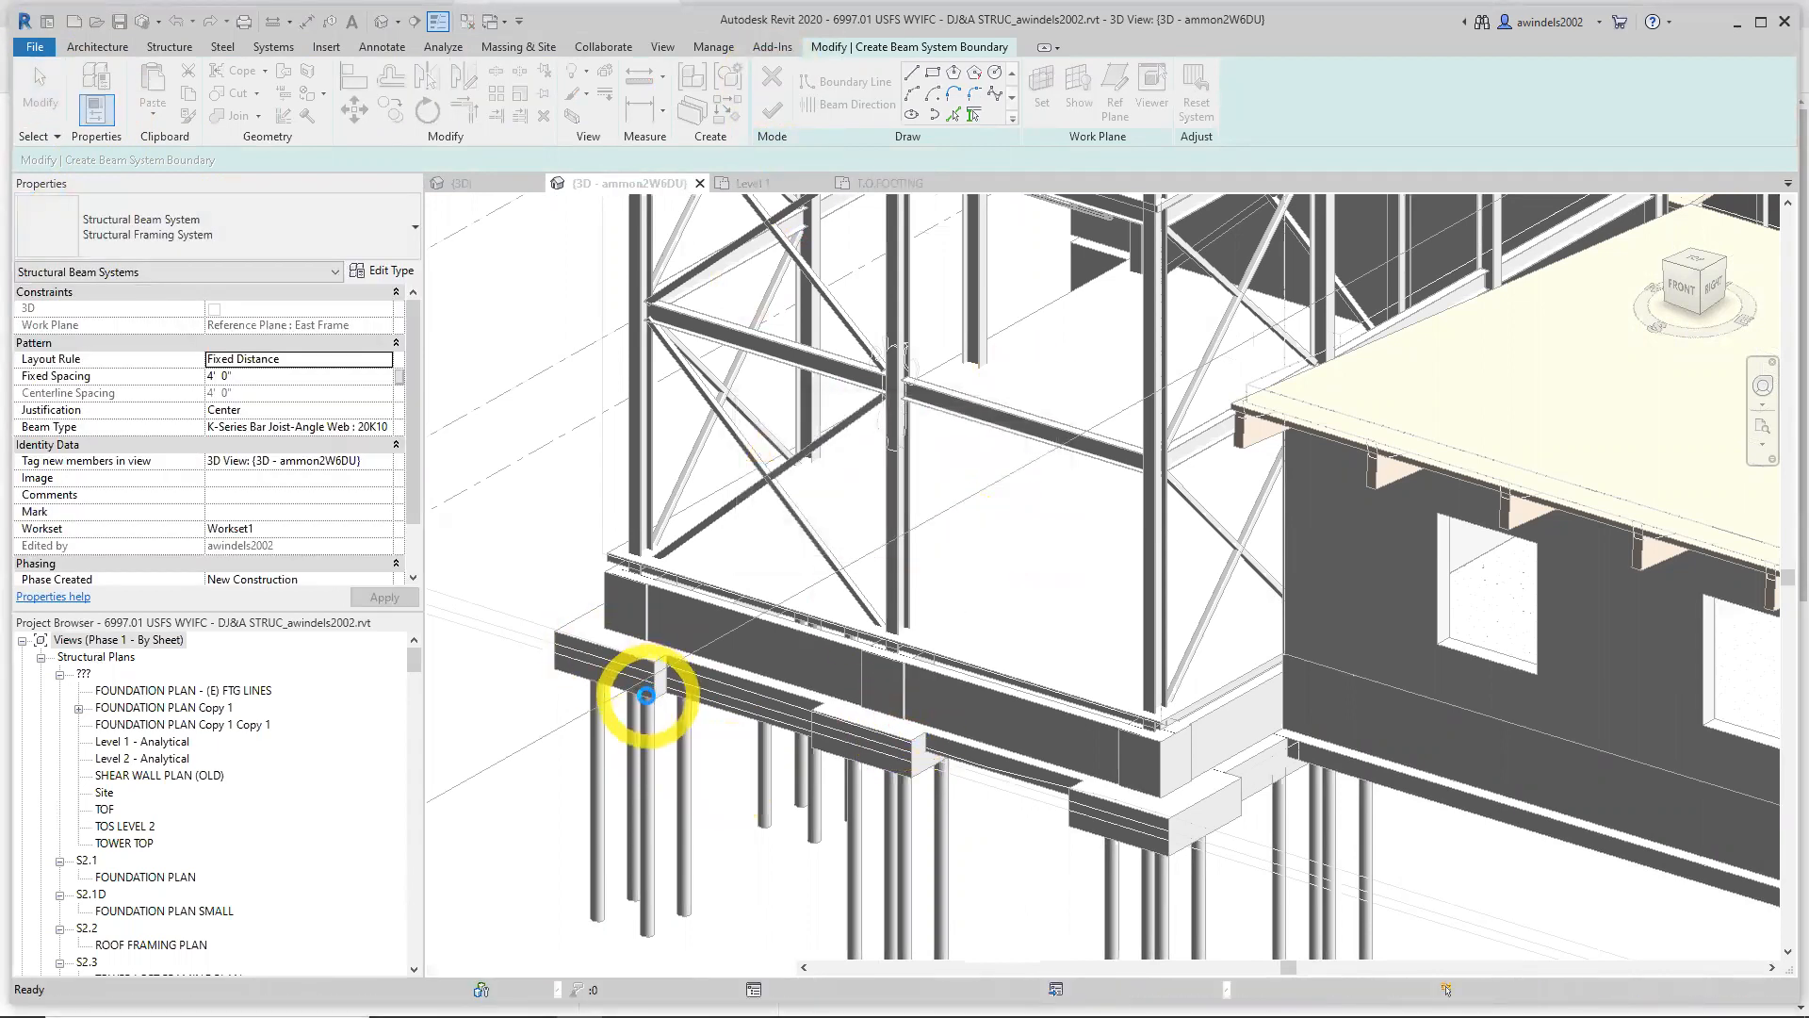
{"action": "scroll", "coordinate": [647, 695], "scroll_direction": "down", "scroll_amount": 3}
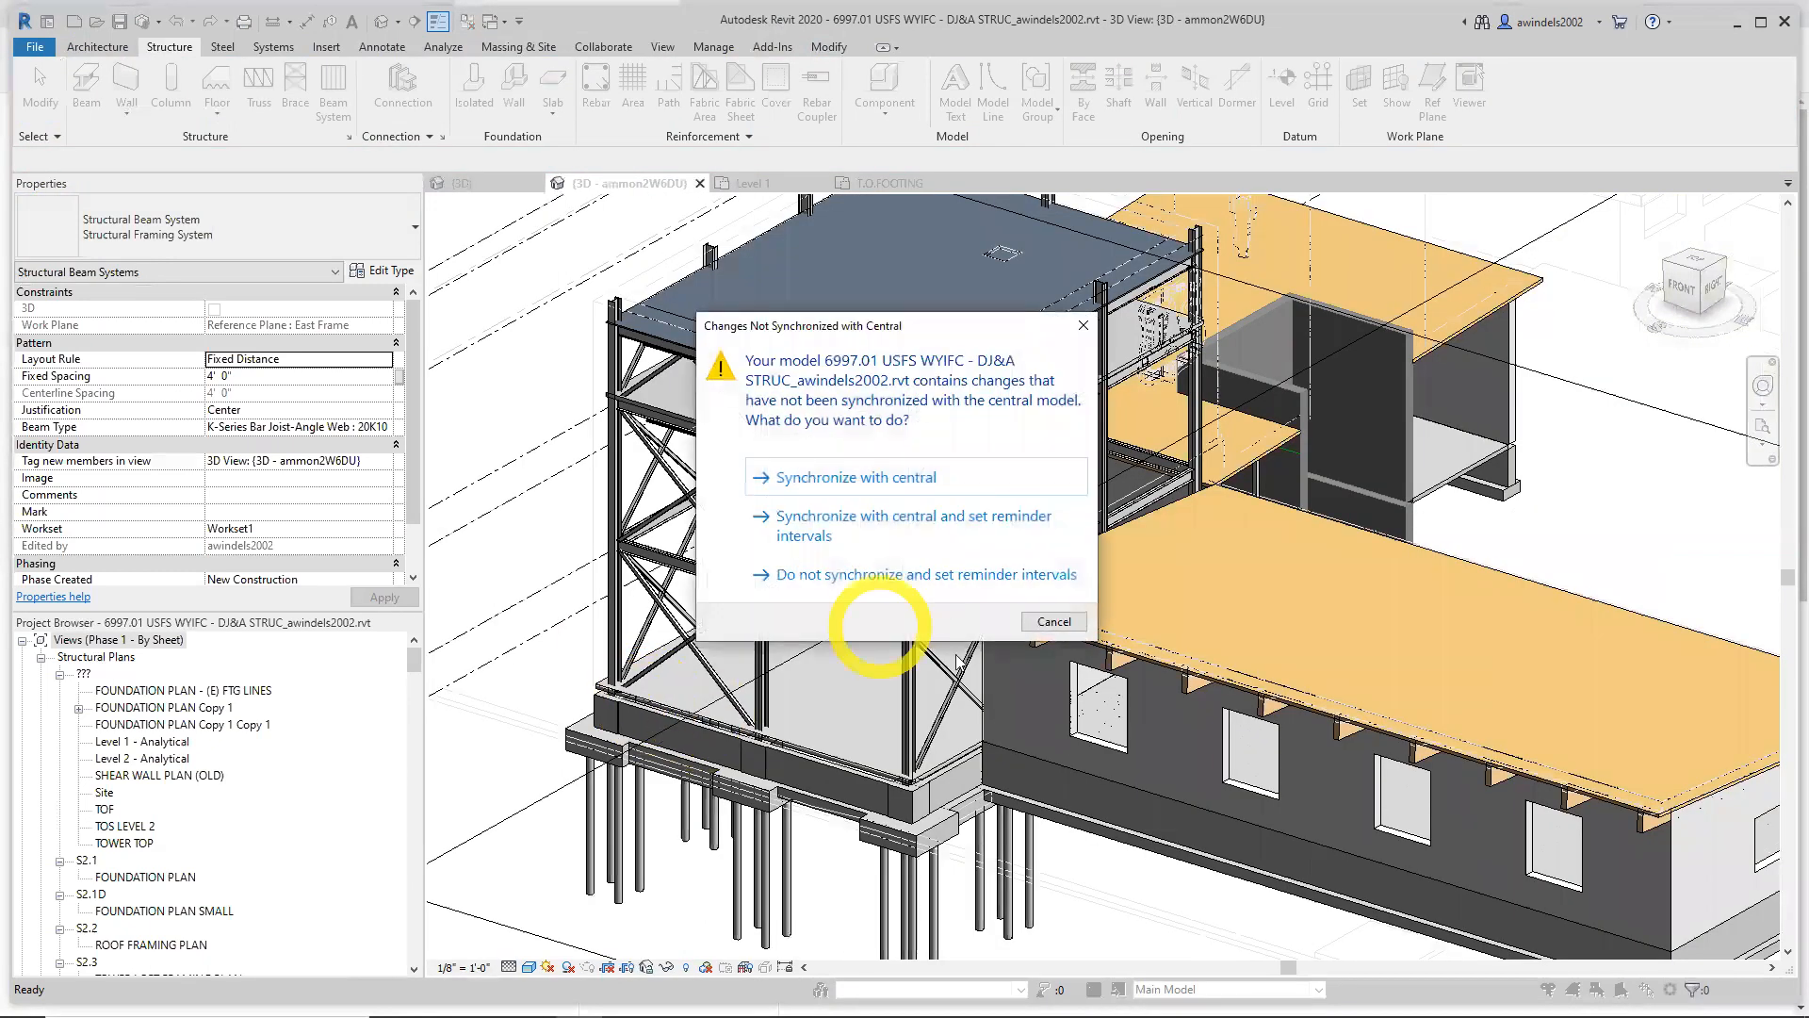
{"action": "left_click", "coordinate": [1054, 621]}
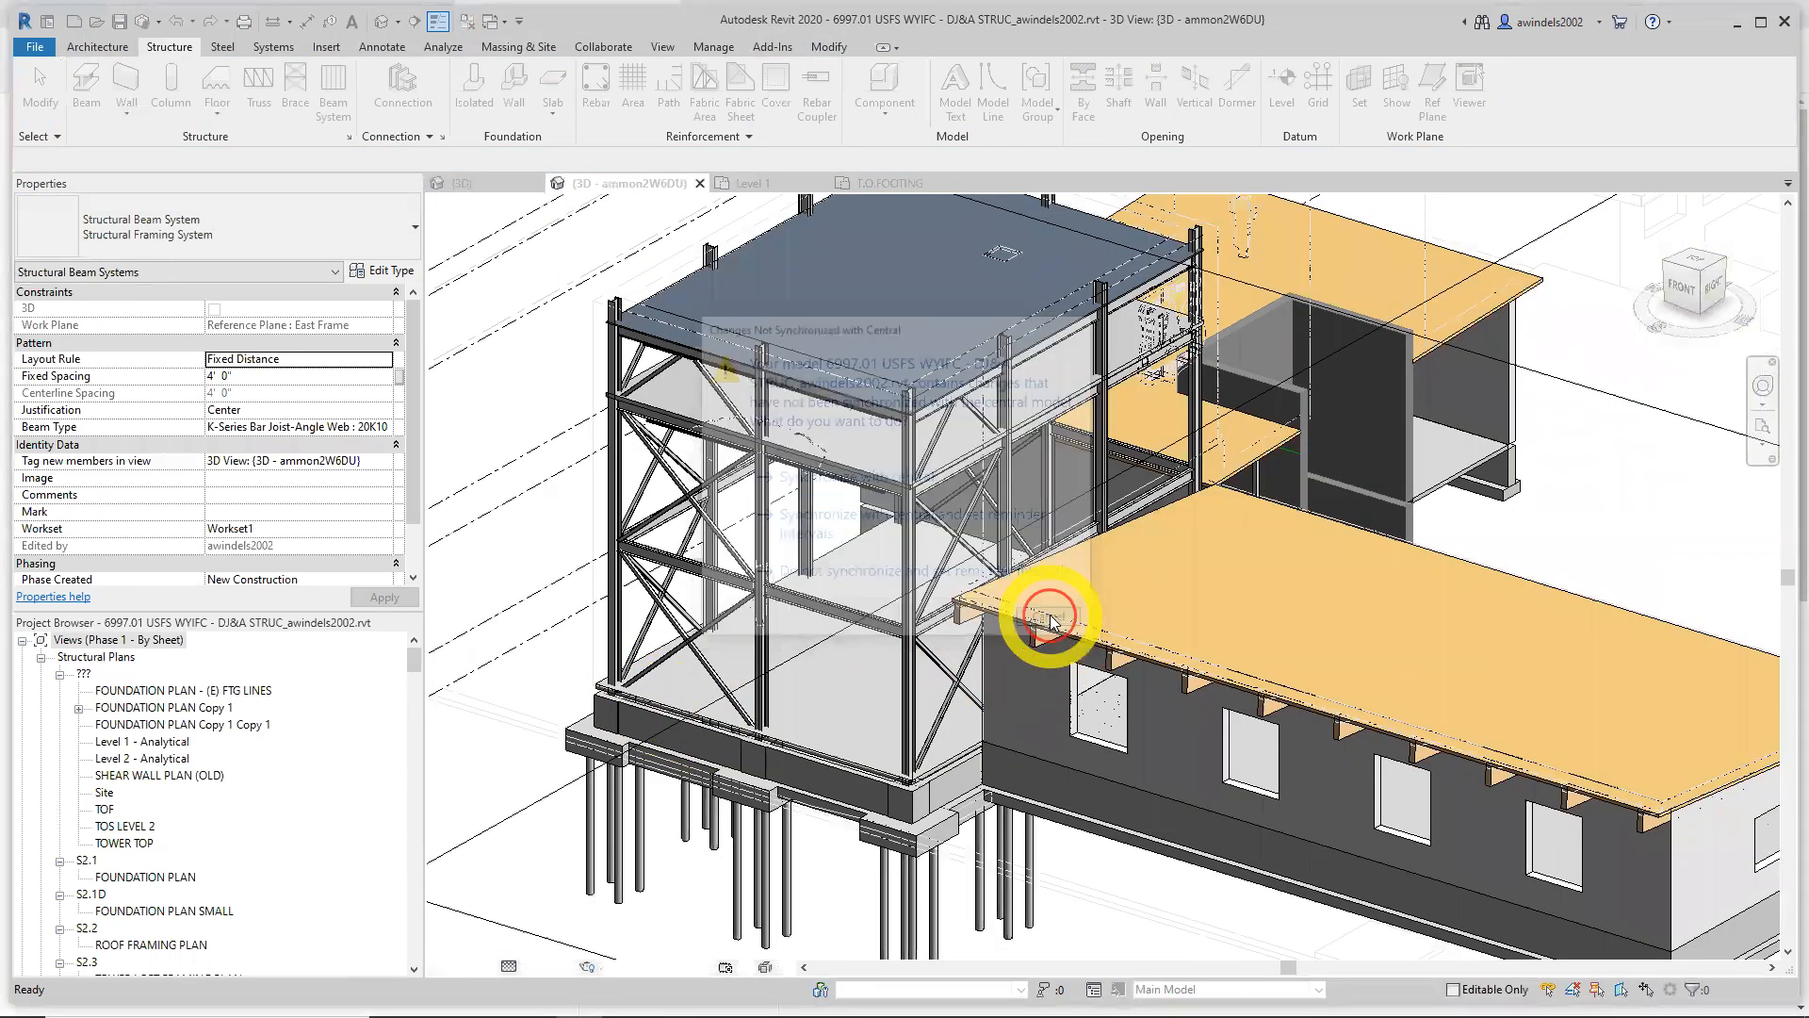
Examine the four-pile pile caps supporting the tower's foundation in the structural model
{"action": "left_click", "coordinate": [609, 768]}
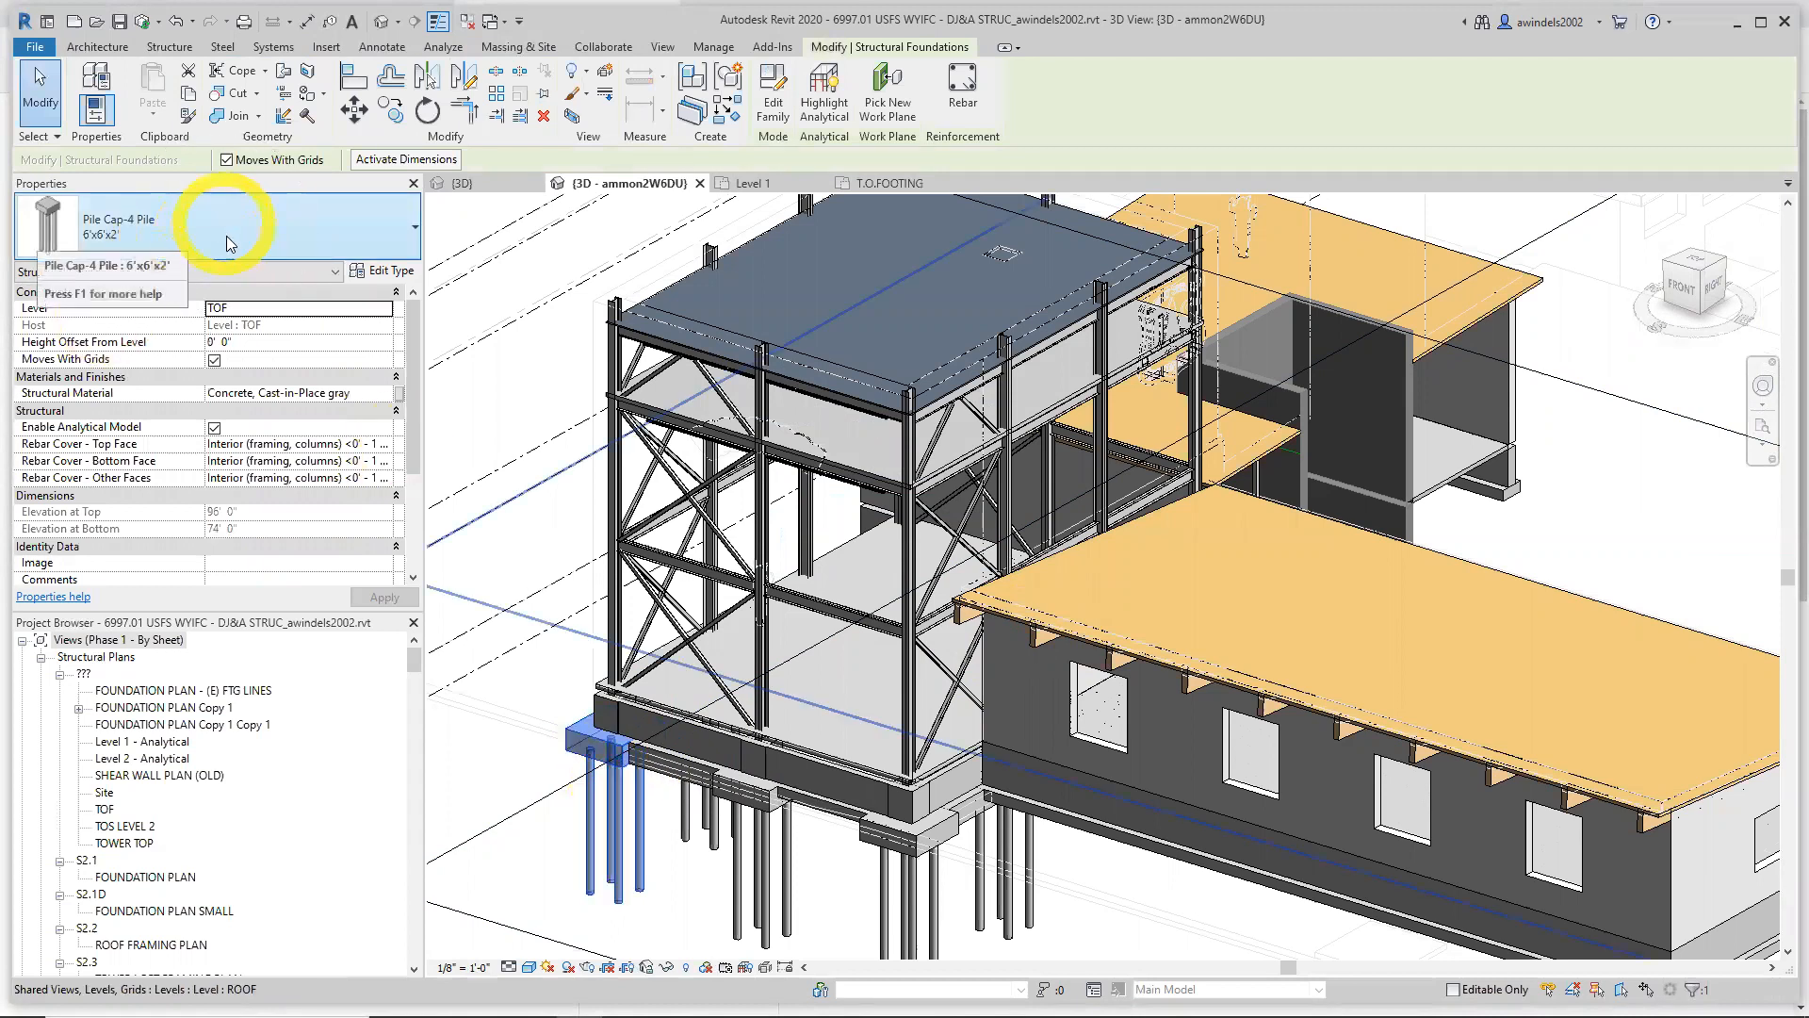
{"action": "scroll", "coordinate": [603, 735], "scroll_direction": "up", "scroll_amount": 3}
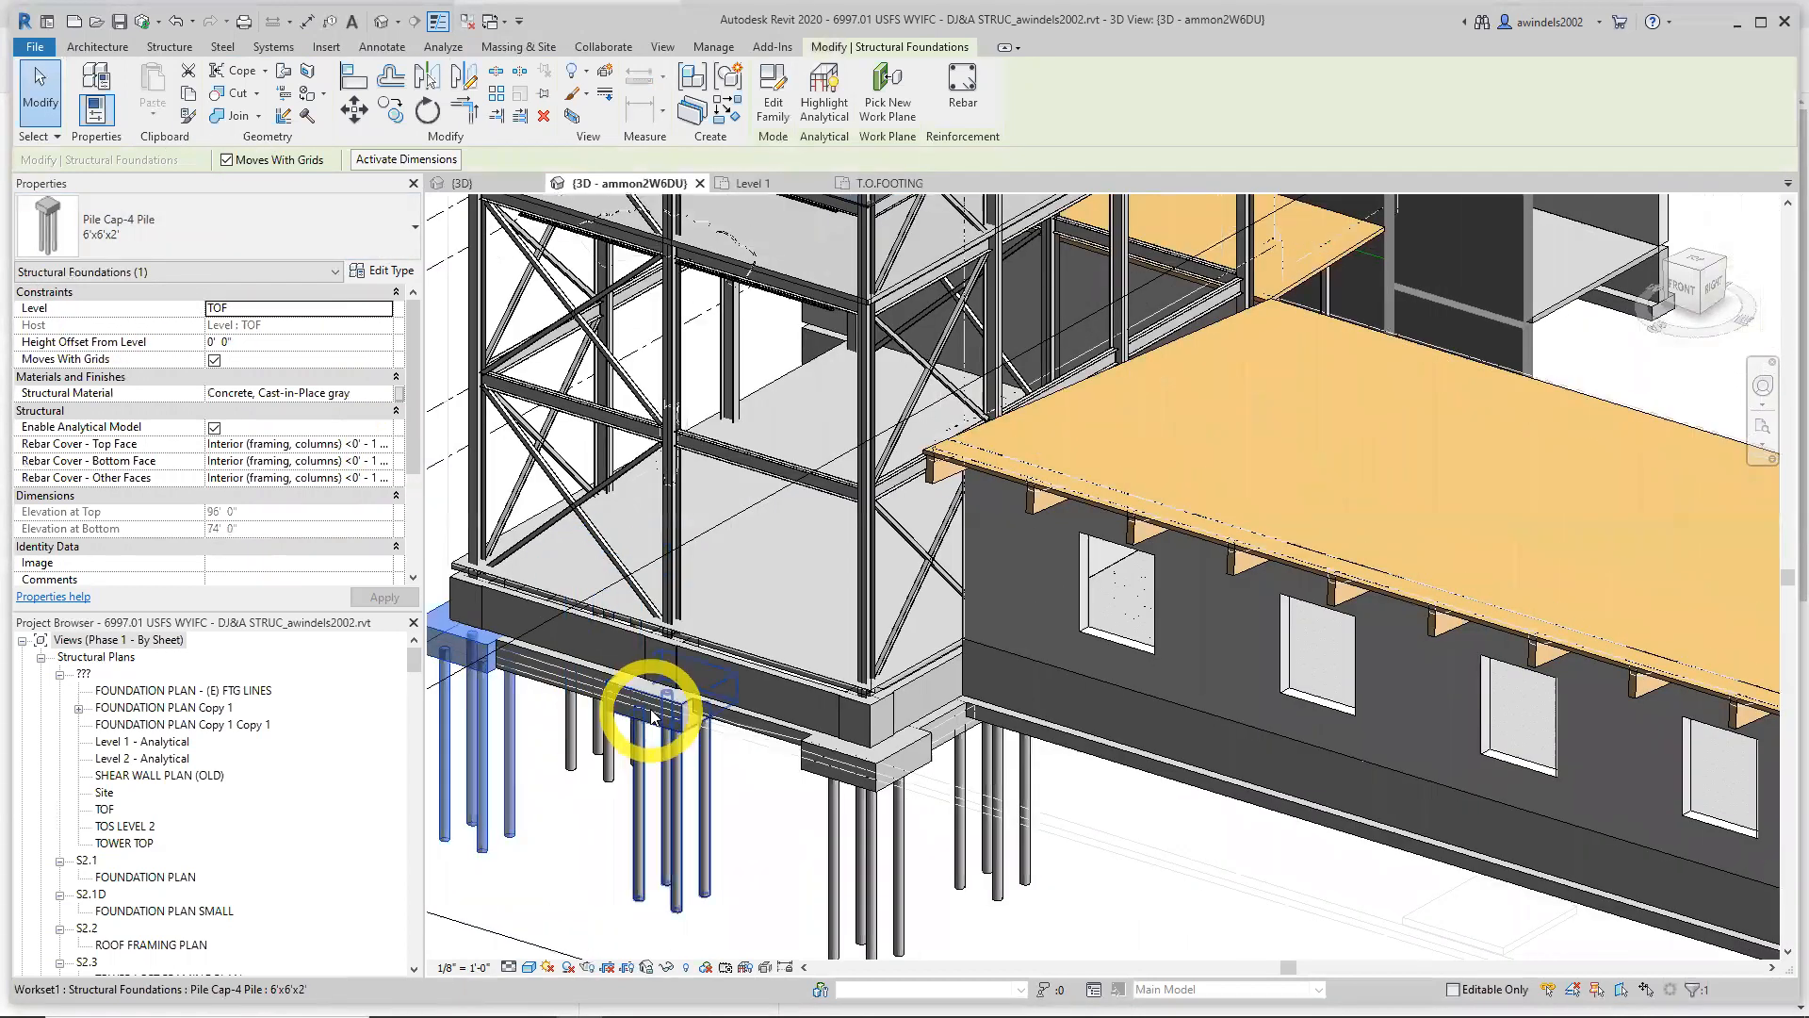
{"action": "left_click", "coordinate": [653, 702]}
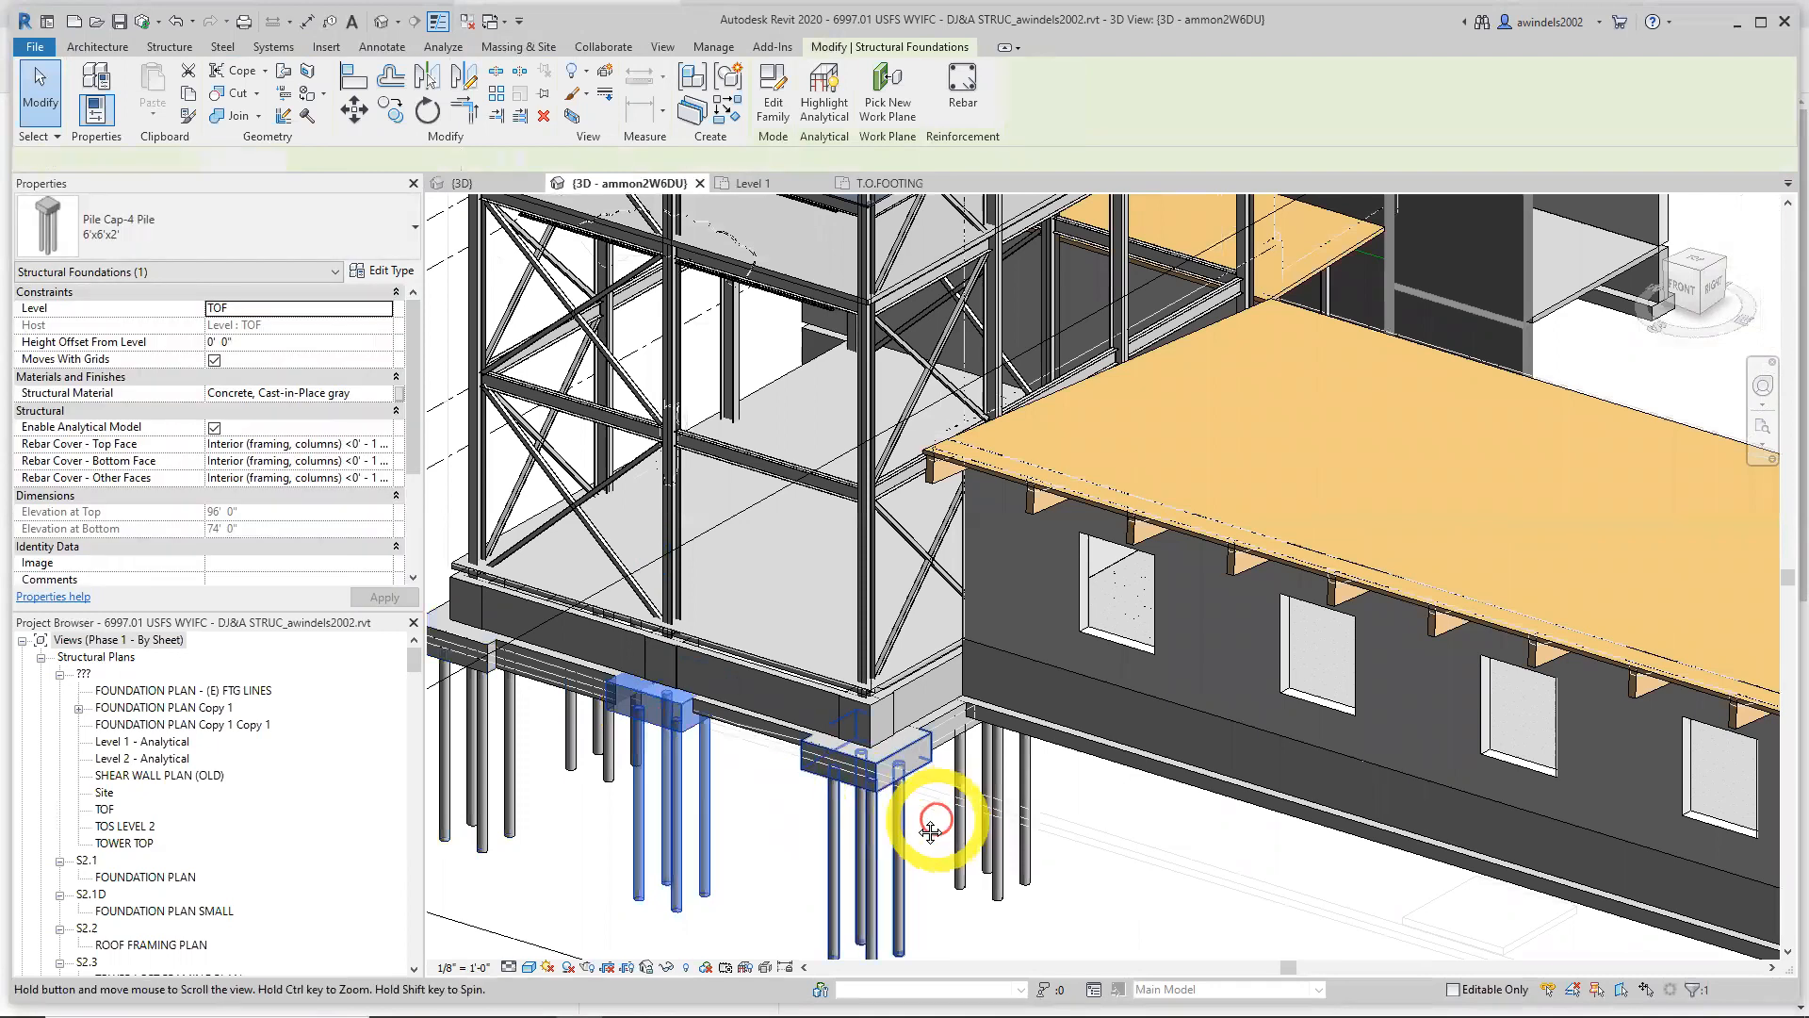
{"action": "middle_click_drag", "start_coordinate": [931, 831], "coordinate": [886, 825]}
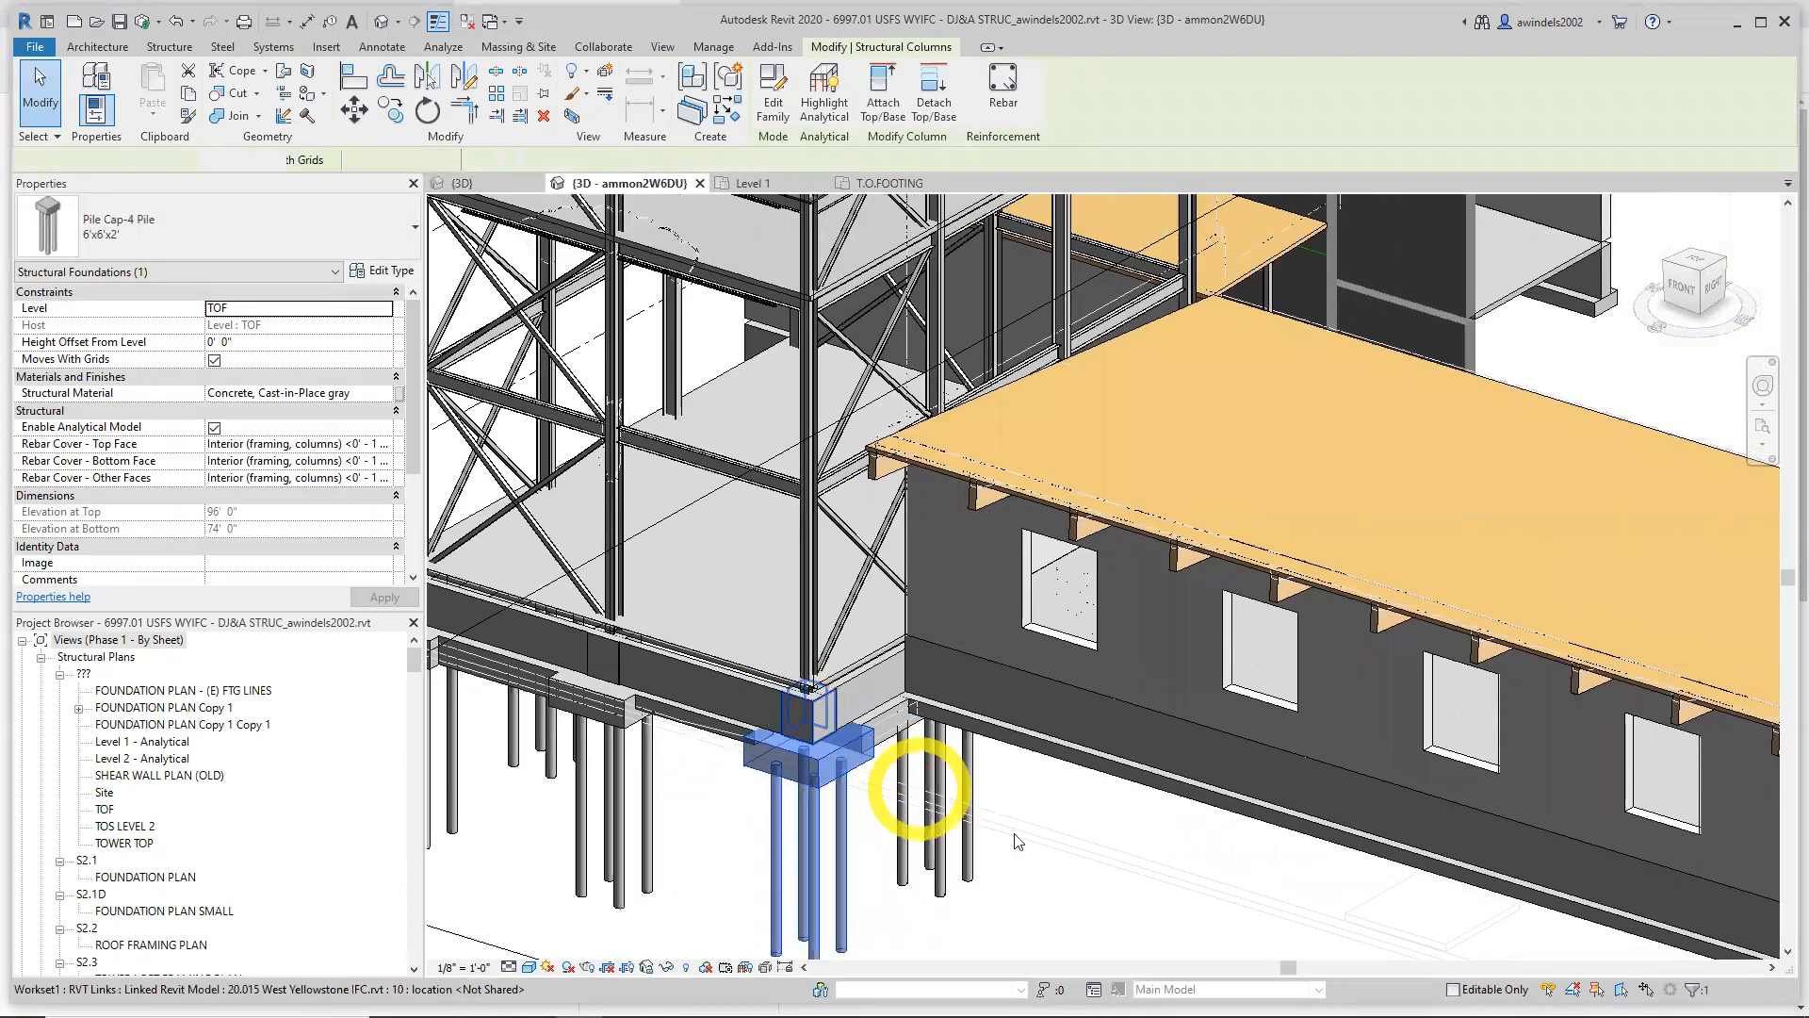
{"action": "left_click", "coordinate": [884, 733]}
{"action": "scroll", "coordinate": [896, 745], "scroll_direction": "down", "scroll_amount": 5}
{"action": "left_click", "coordinate": [913, 790]}
{"action": "scroll", "coordinate": [1002, 825], "scroll_direction": "up", "scroll_amount": 3}
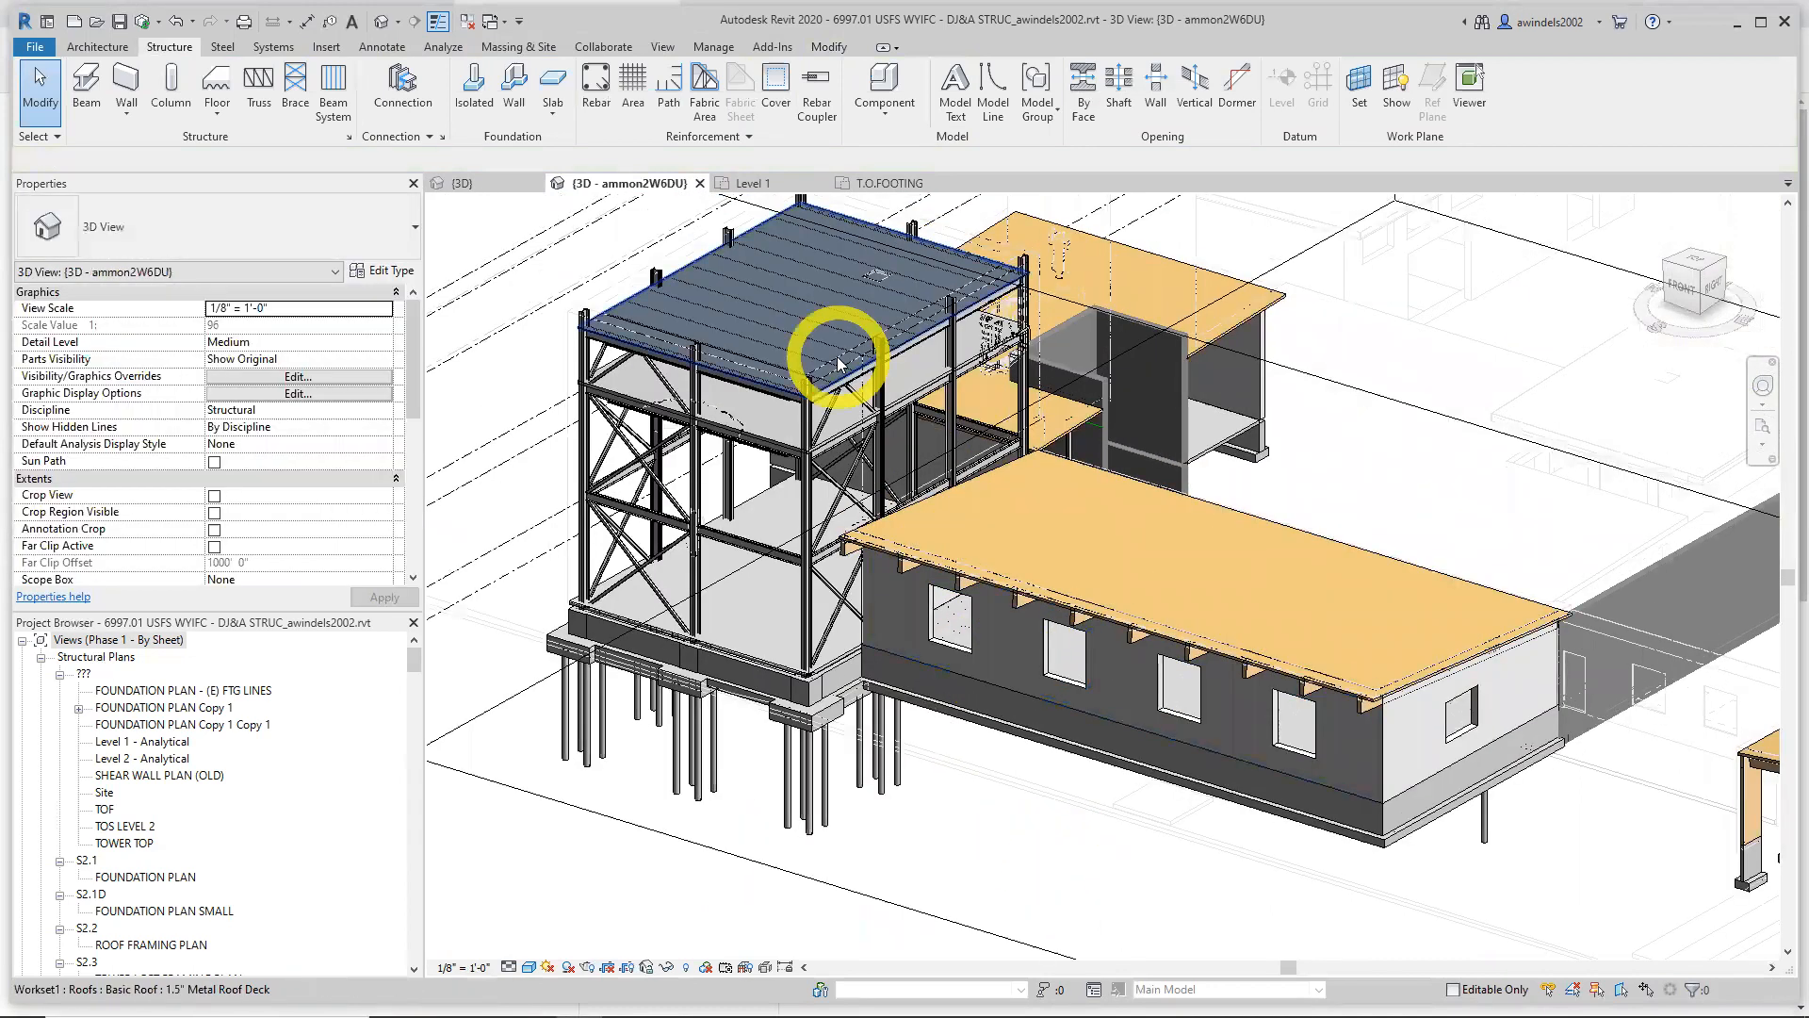
Return to the T.O.FOOTING plan and load Concrete-Rectangular-Column.rfa from the US Imperial library's concrete structural columns for column placement
{"action": "left_click", "coordinate": [869, 185]}
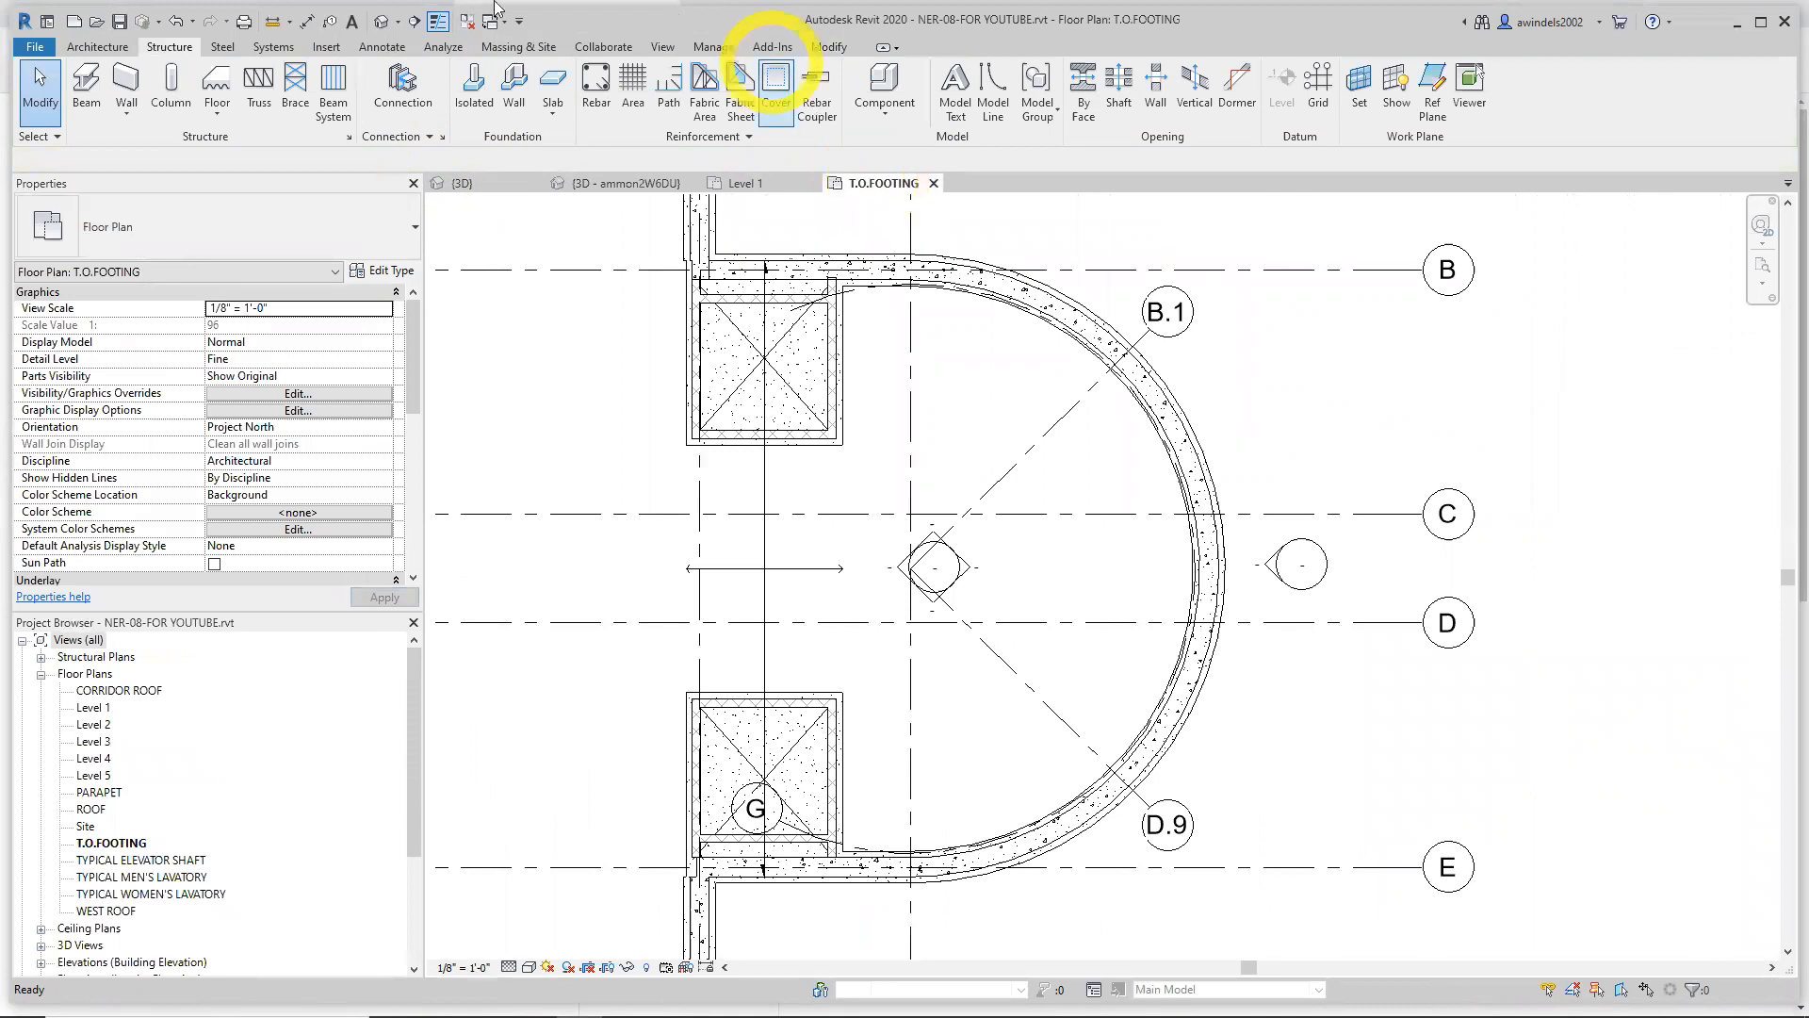
{"action": "left_click", "coordinate": [171, 94]}
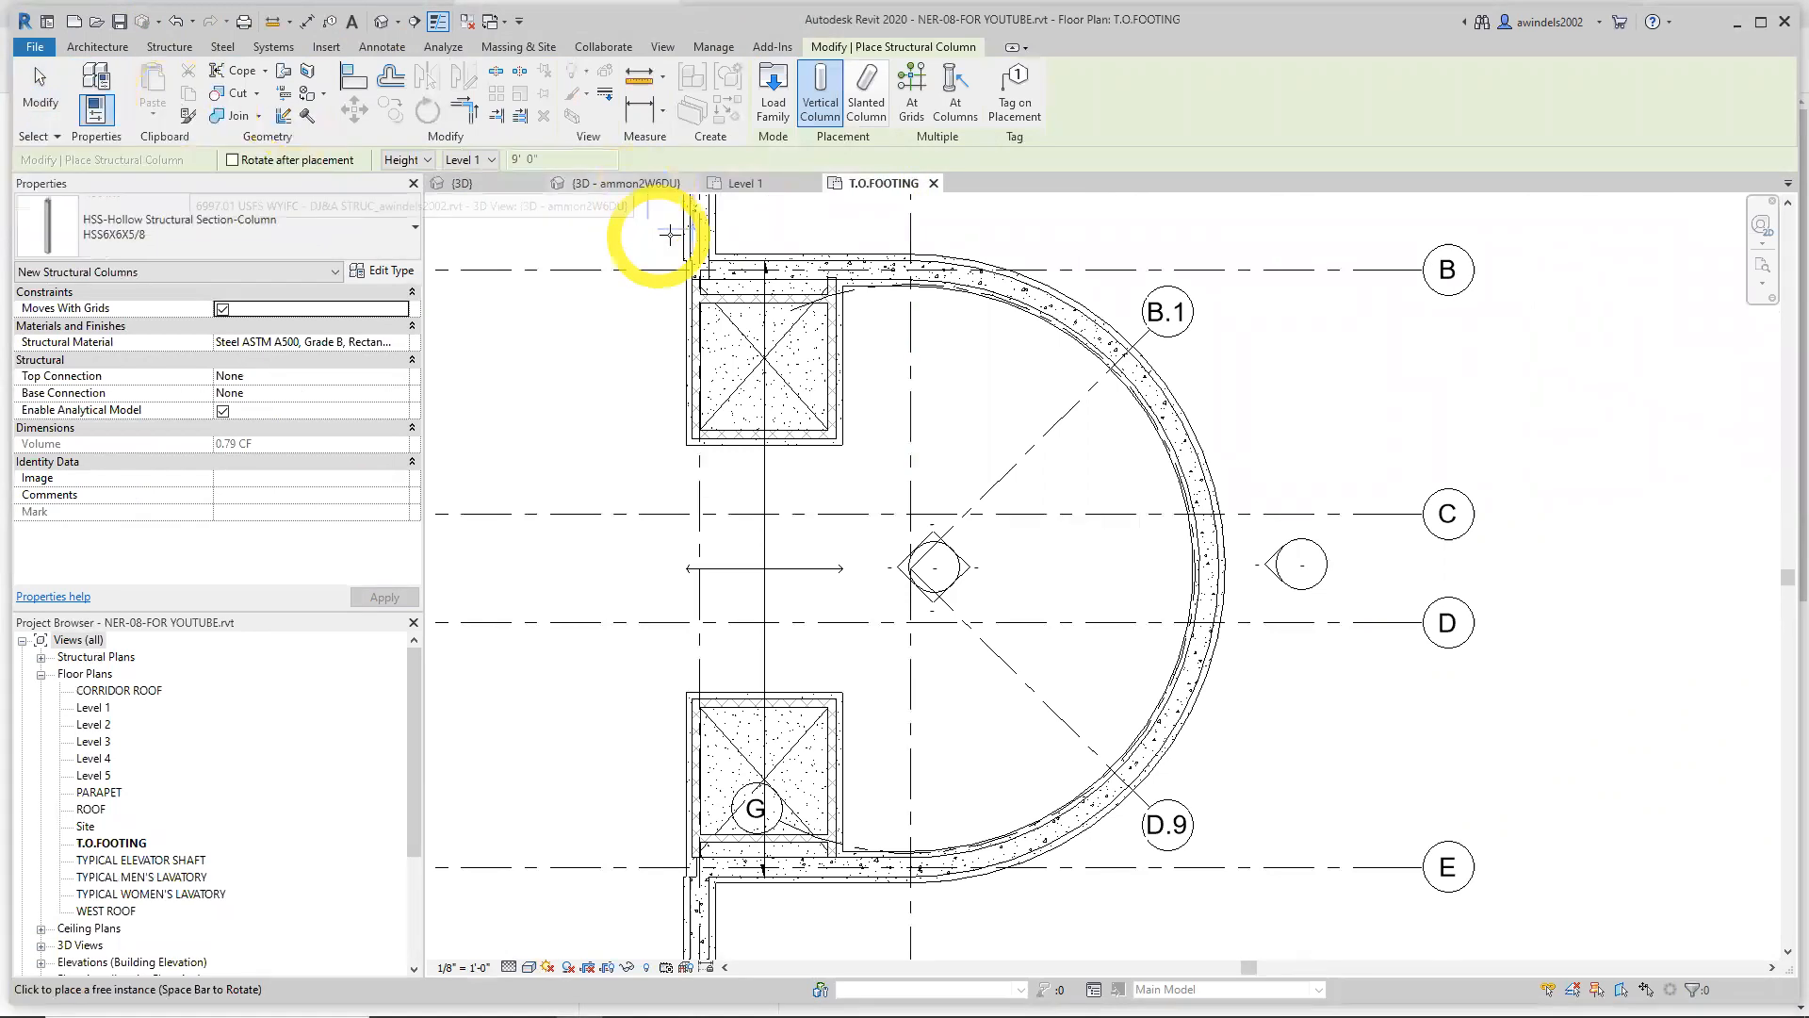
{"action": "left_click", "coordinate": [775, 91]}
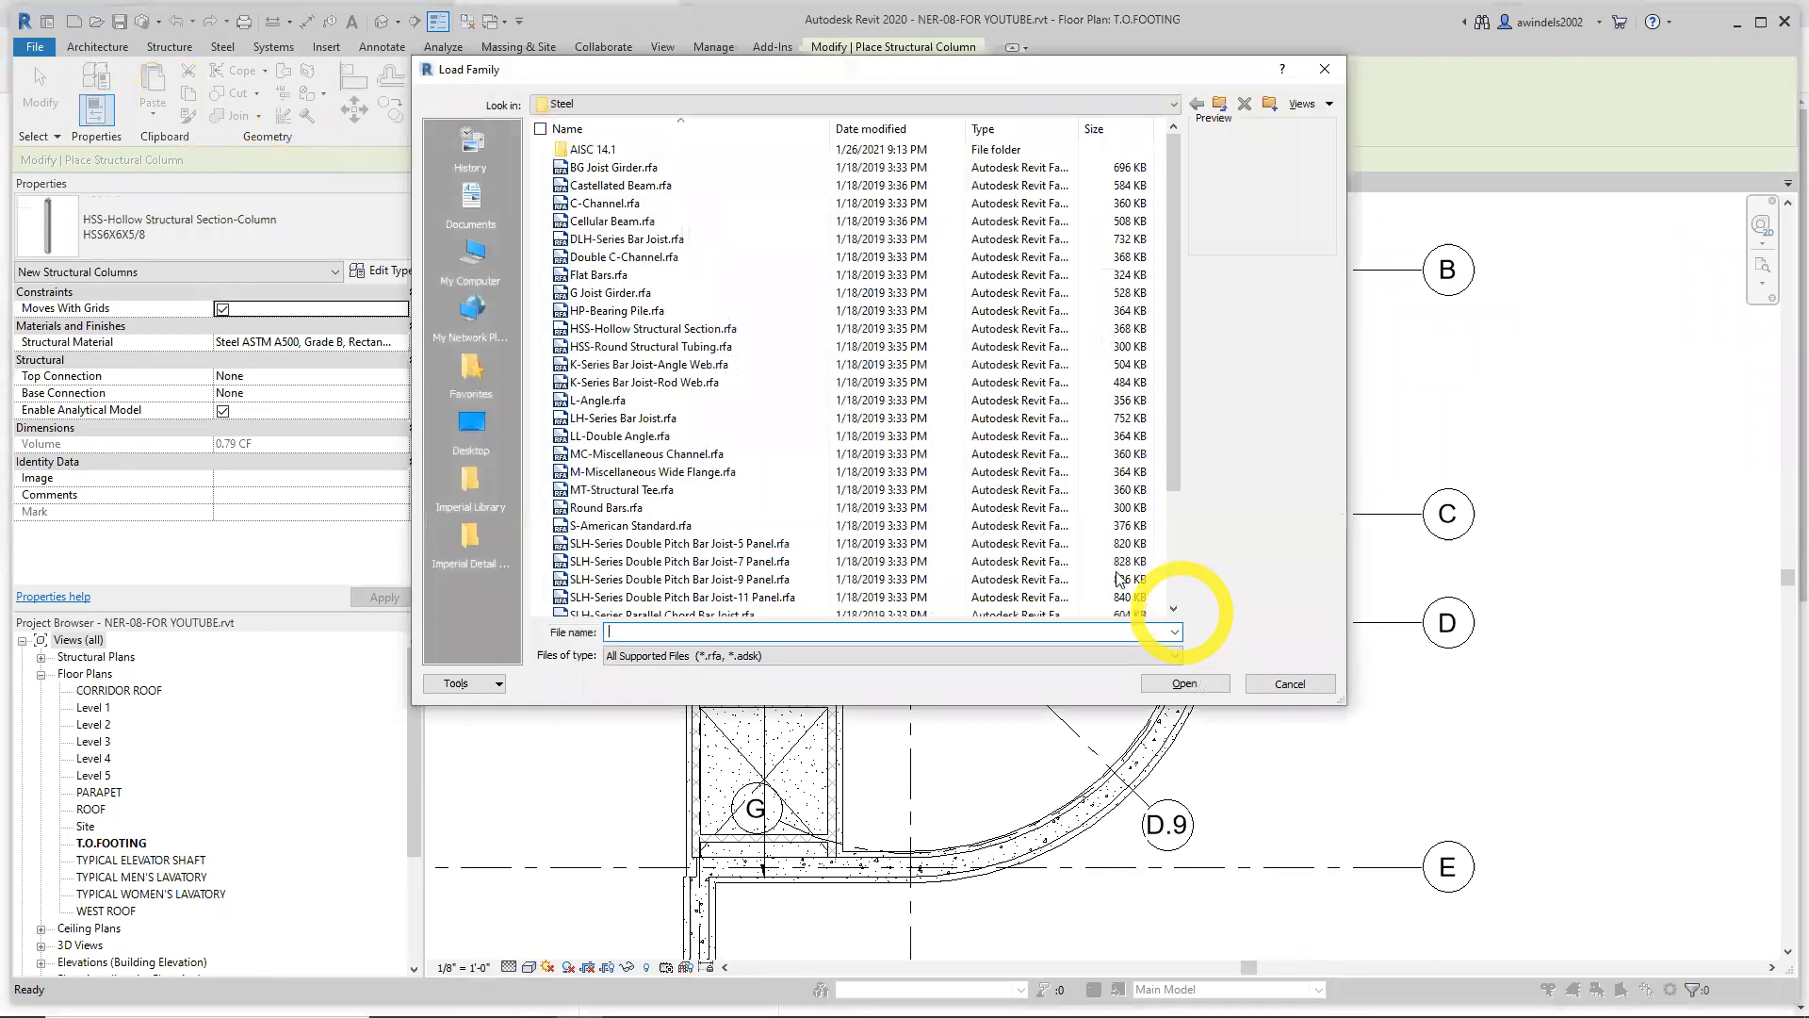
{"action": "left_click", "coordinate": [721, 531]}
{"action": "key", "text": "BackSpace"}
{"action": "key", "text": "BackSpace"}
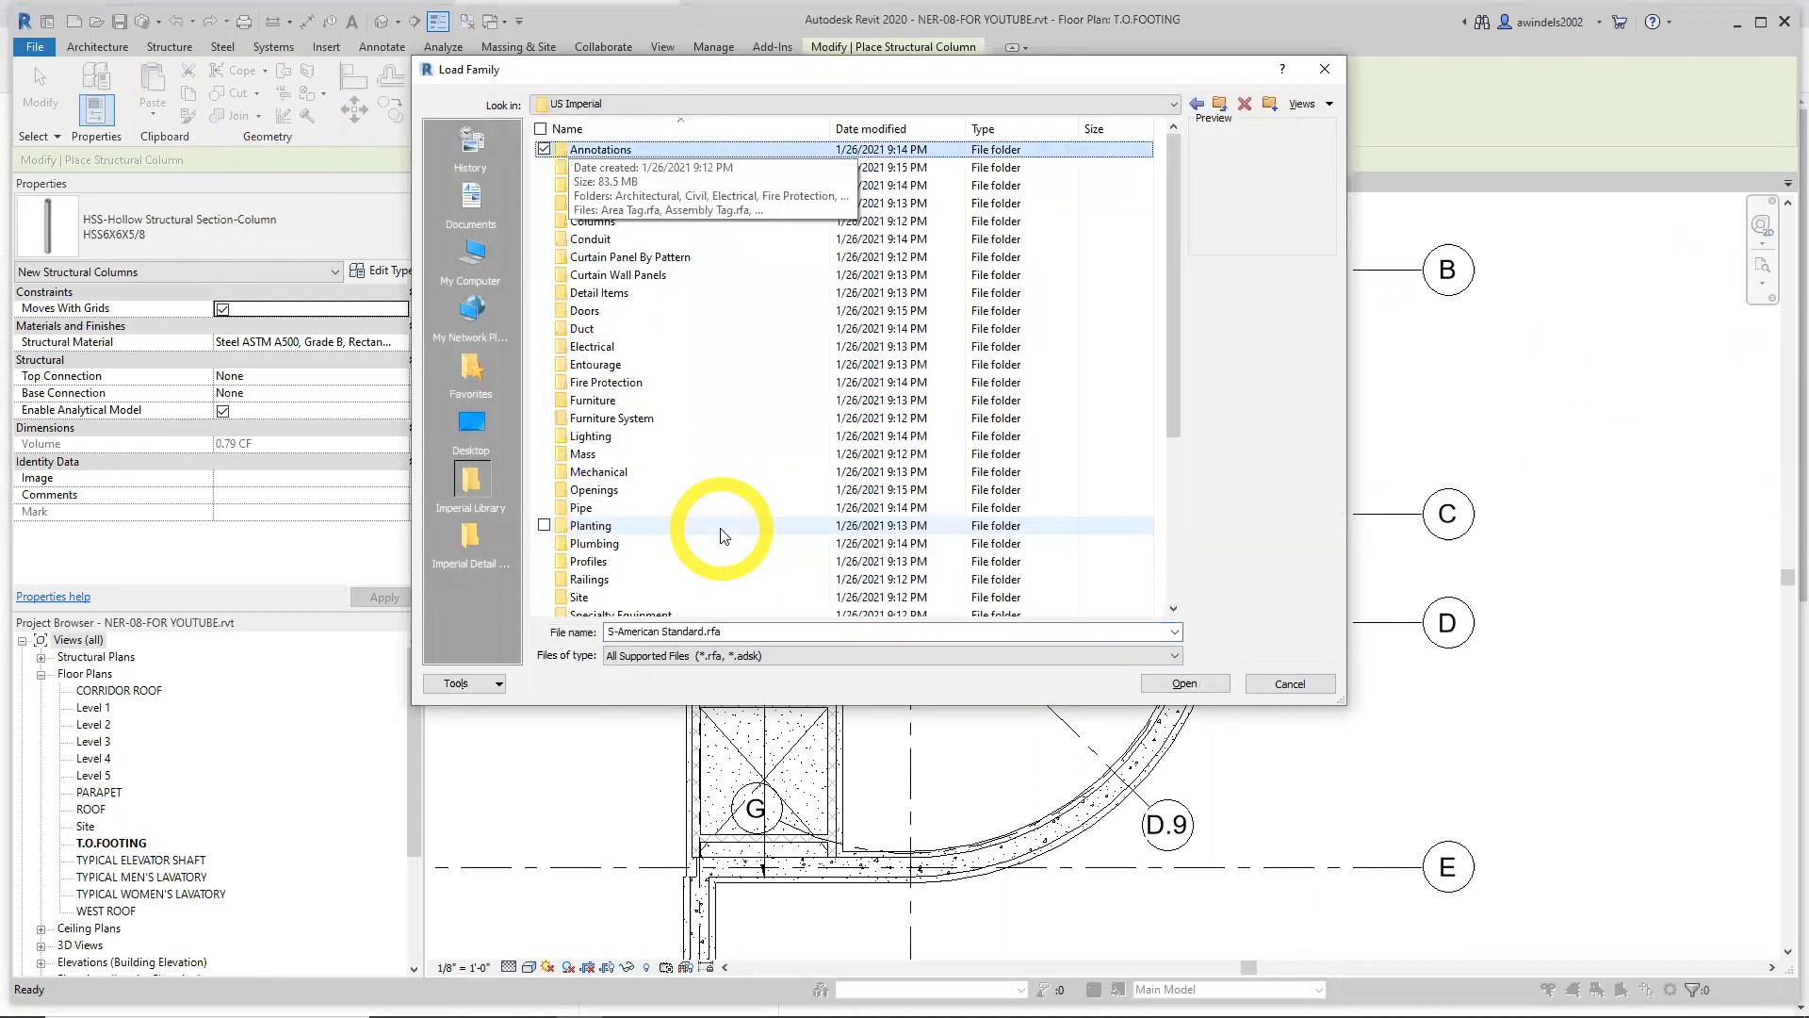
{"action": "type", "text": "st"}
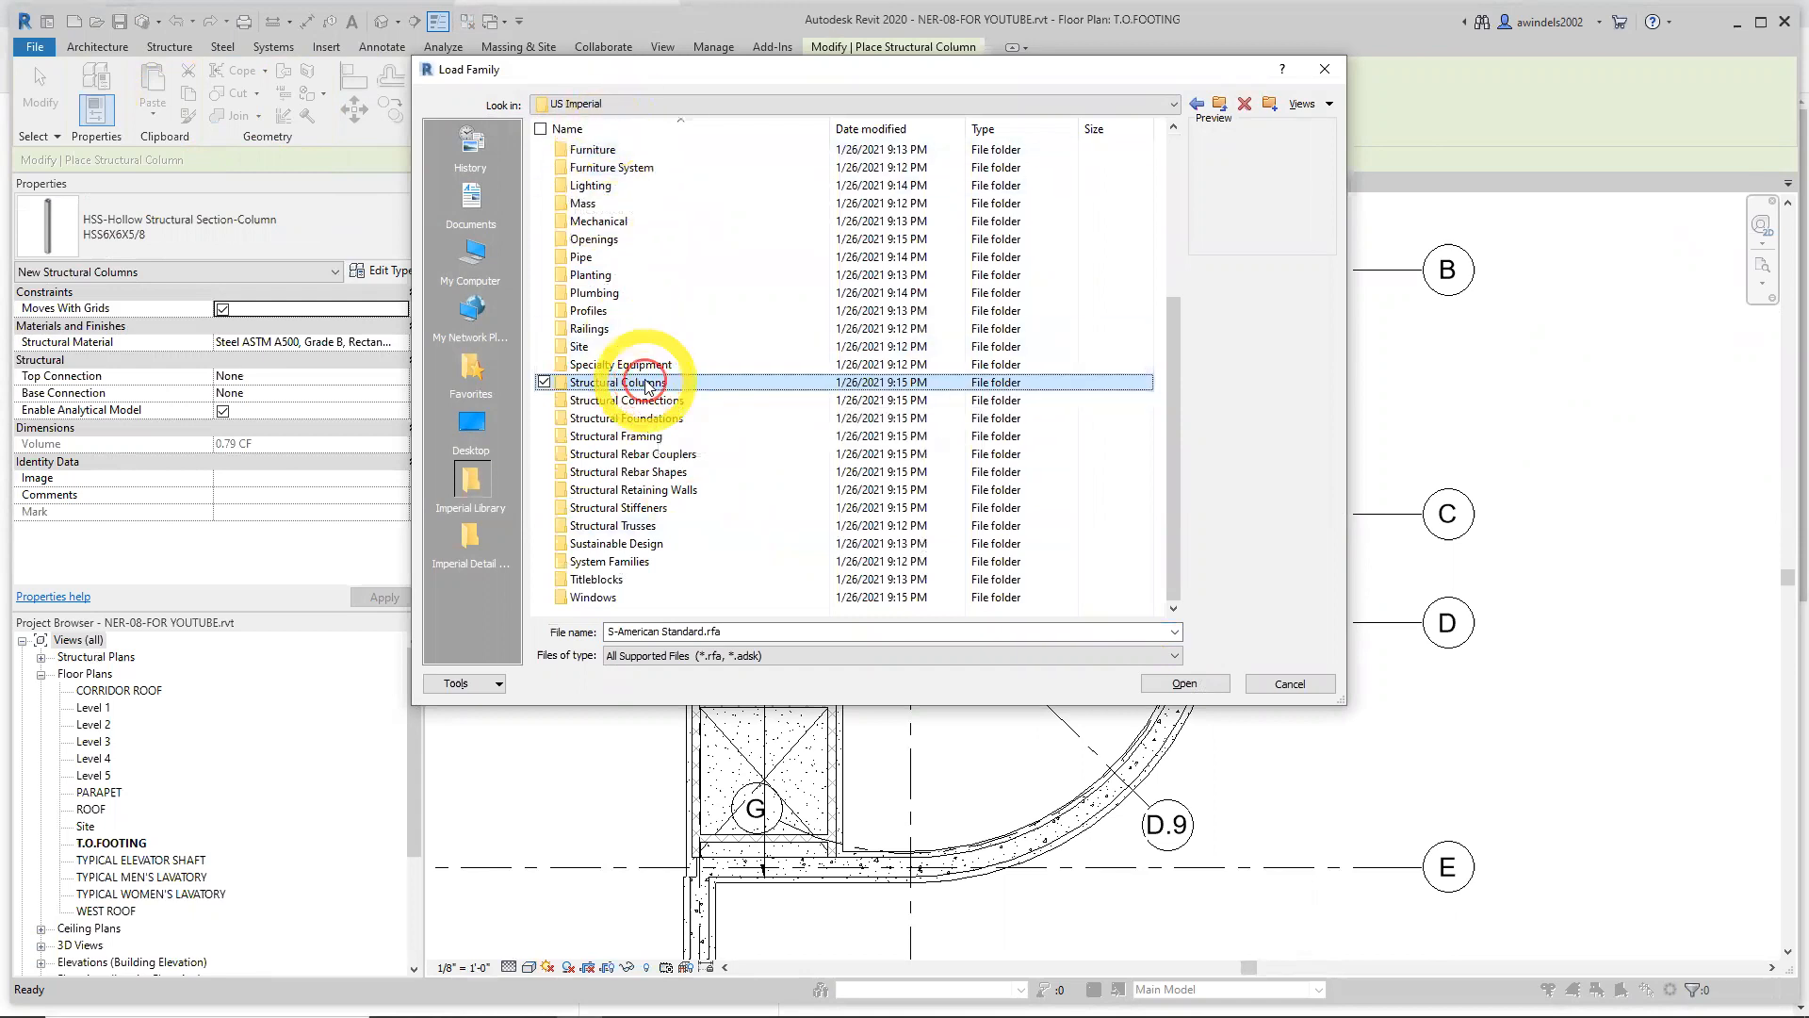
{"action": "double_click", "coordinate": [647, 384]}
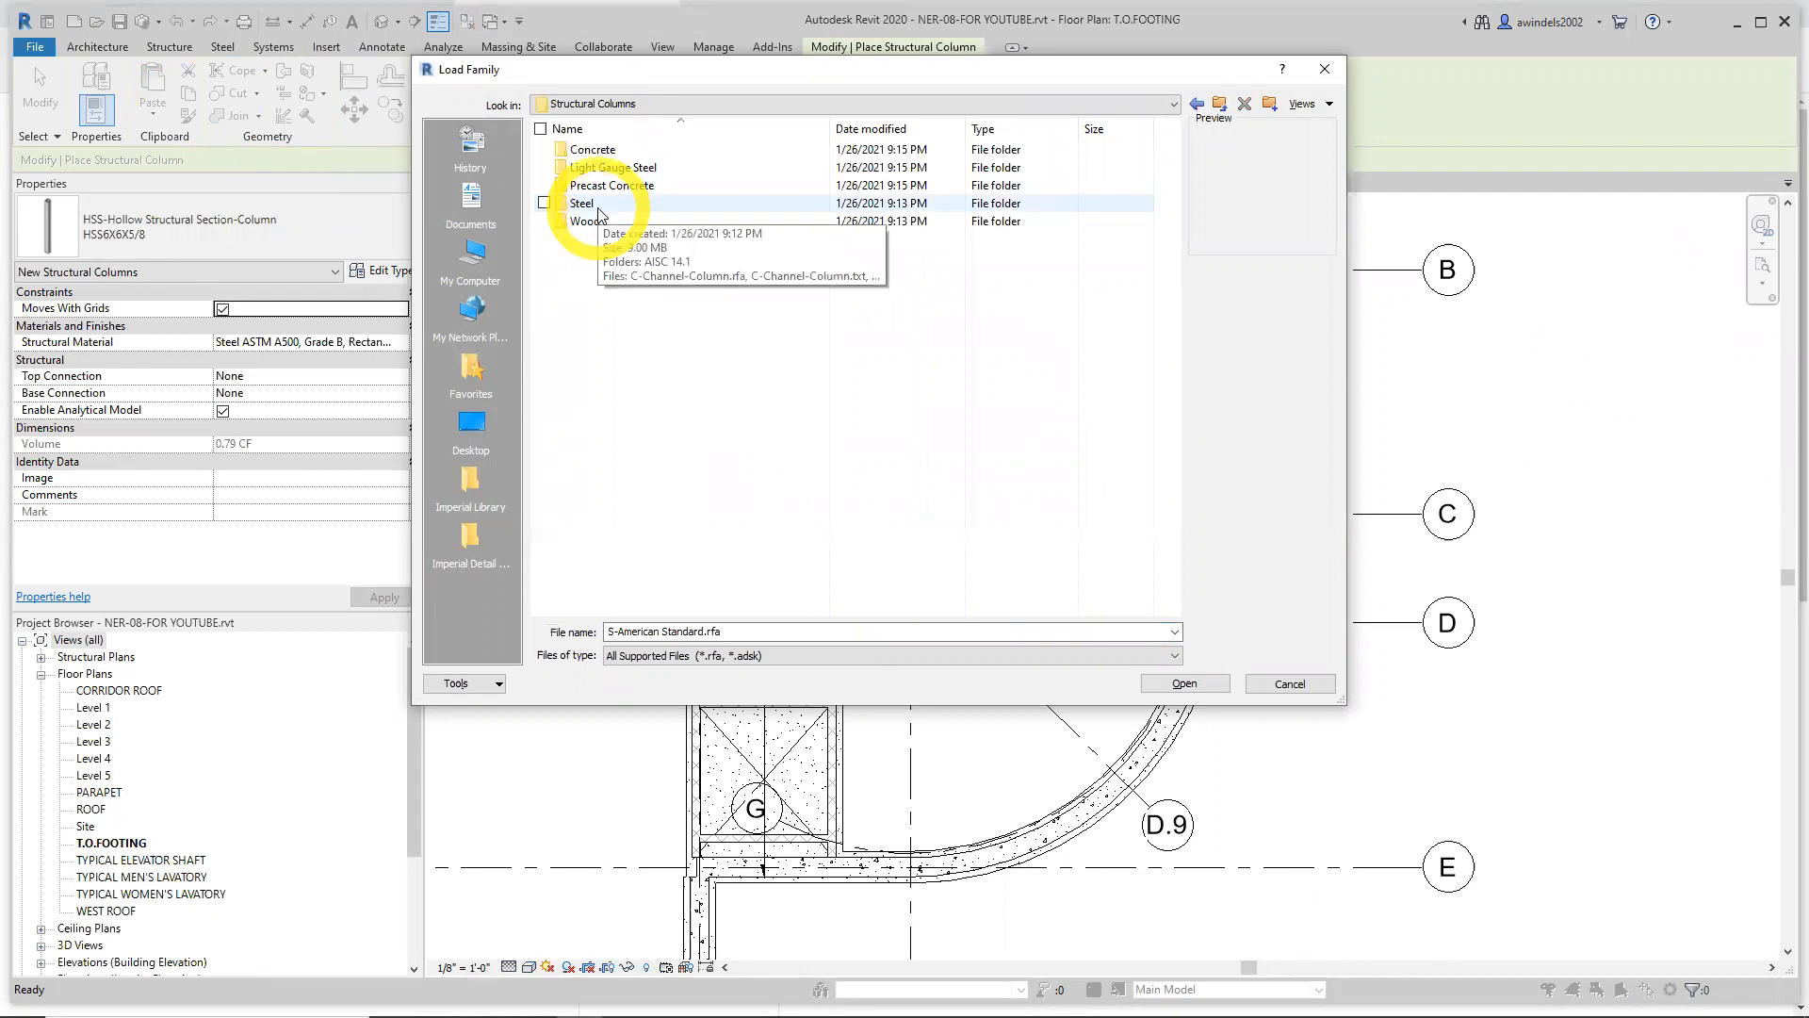
{"action": "double_click", "coordinate": [608, 149]}
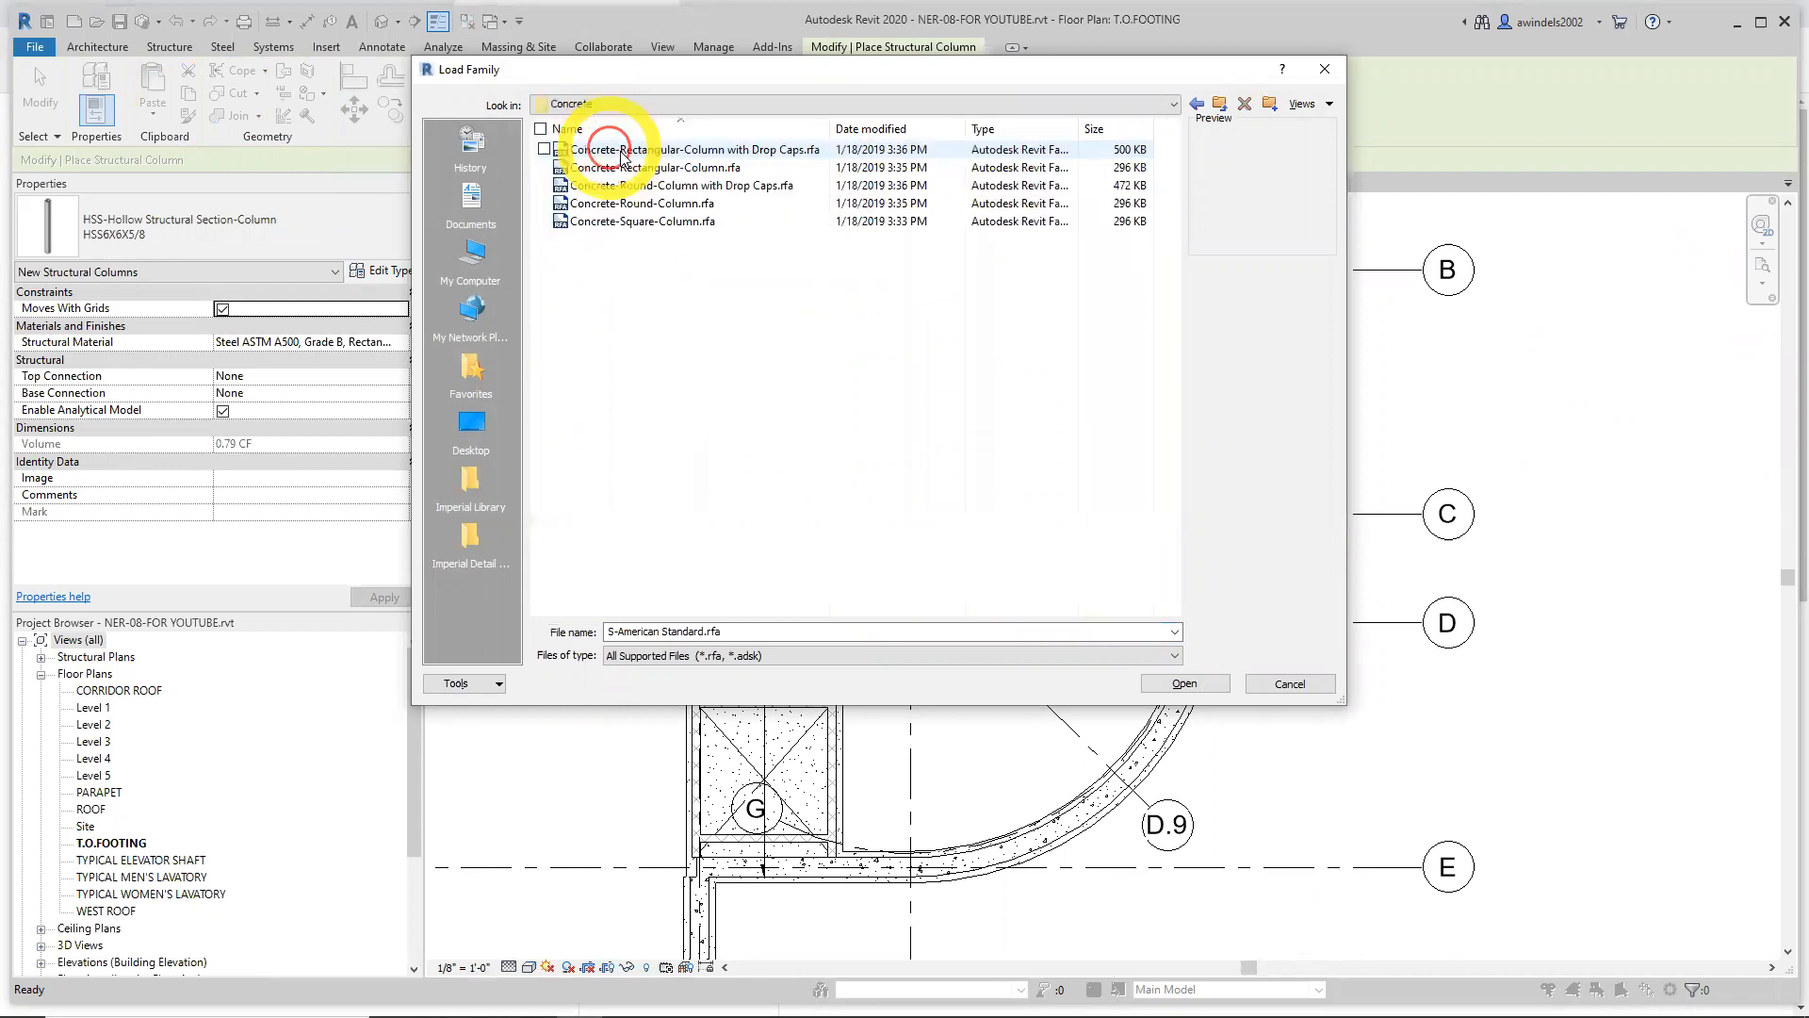
{"action": "left_click", "coordinate": [730, 170]}
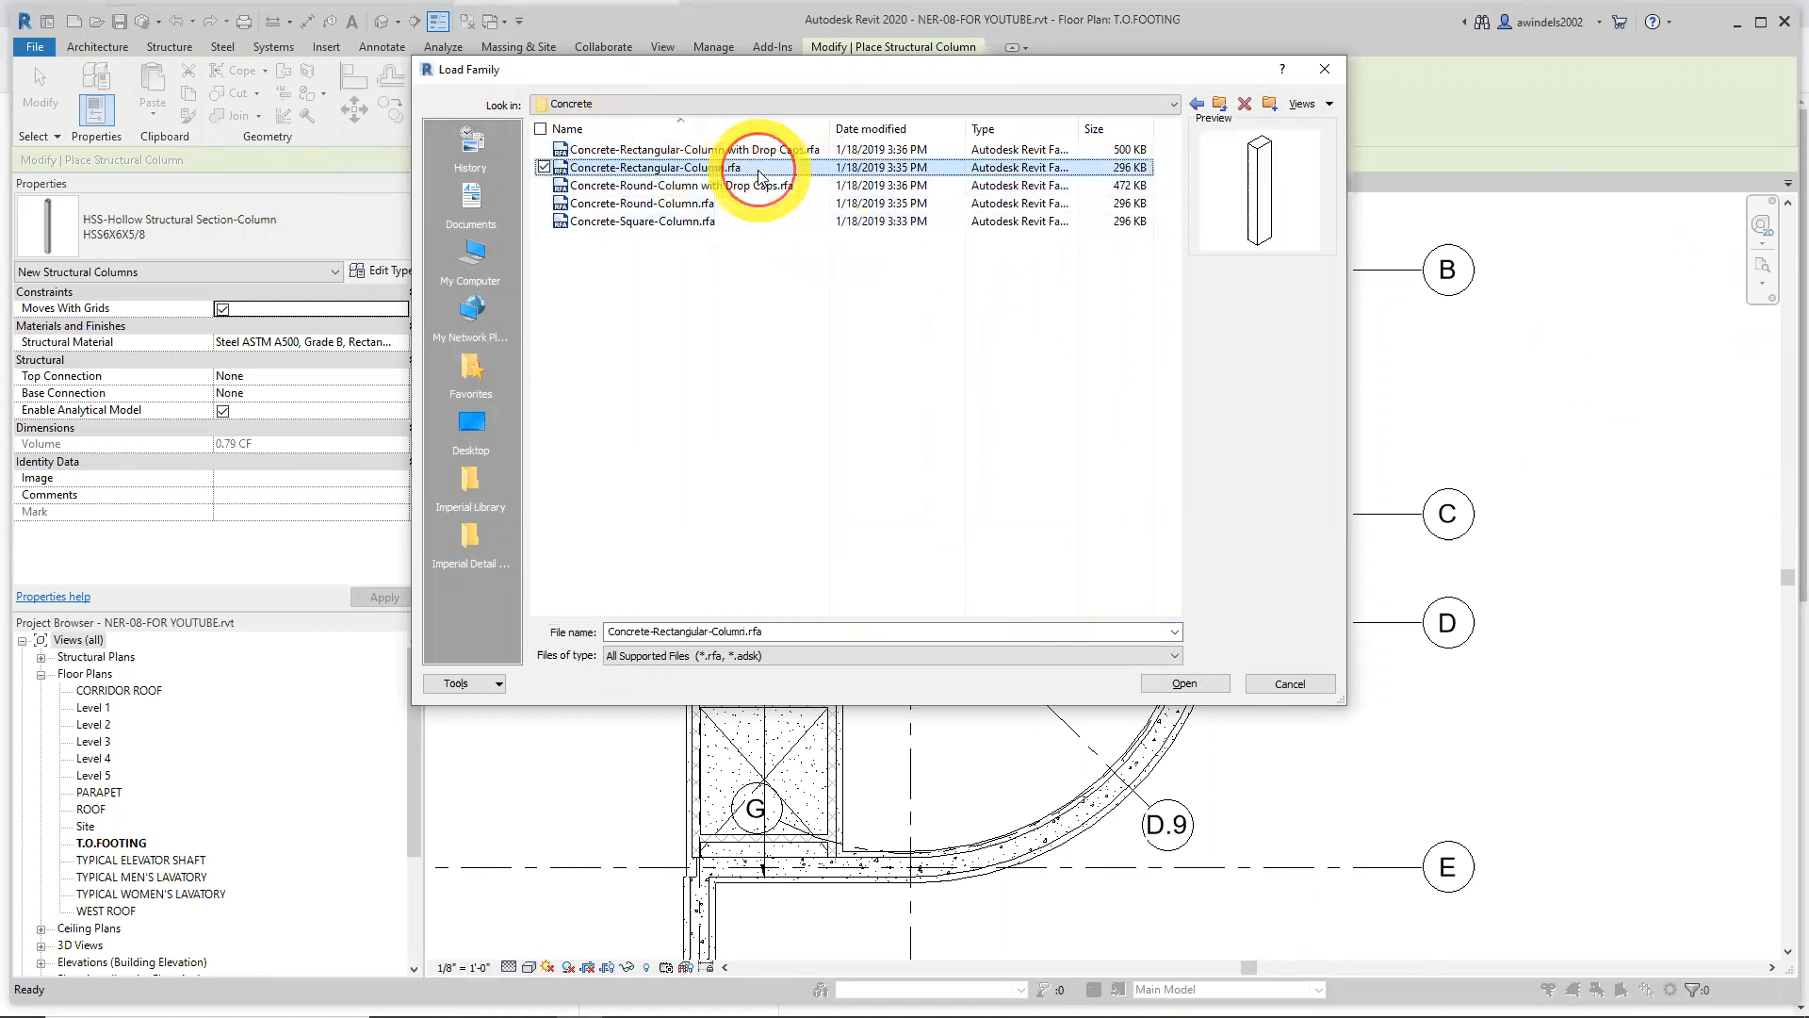
{"action": "left_click", "coordinate": [1191, 686]}
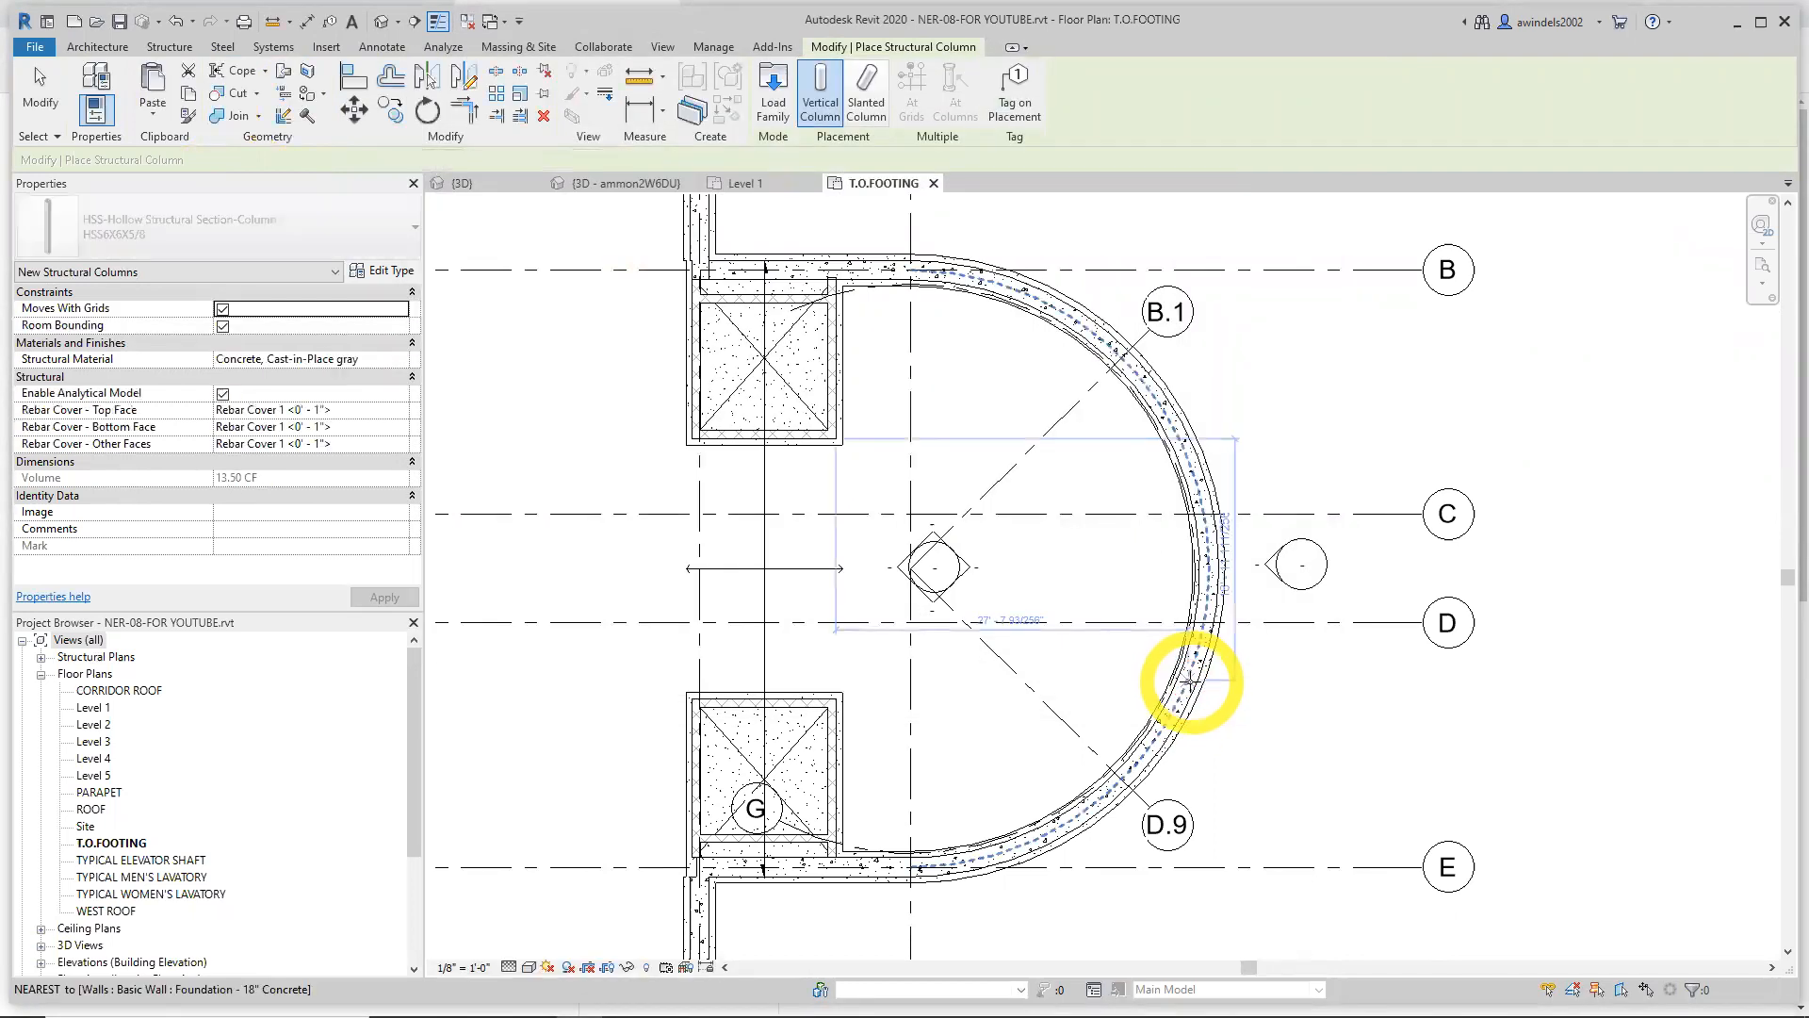
Duplicate the 12 x 18 Concrete-Rectangular-Column type under the name 30 x 30
{"action": "left_click", "coordinate": [283, 236]}
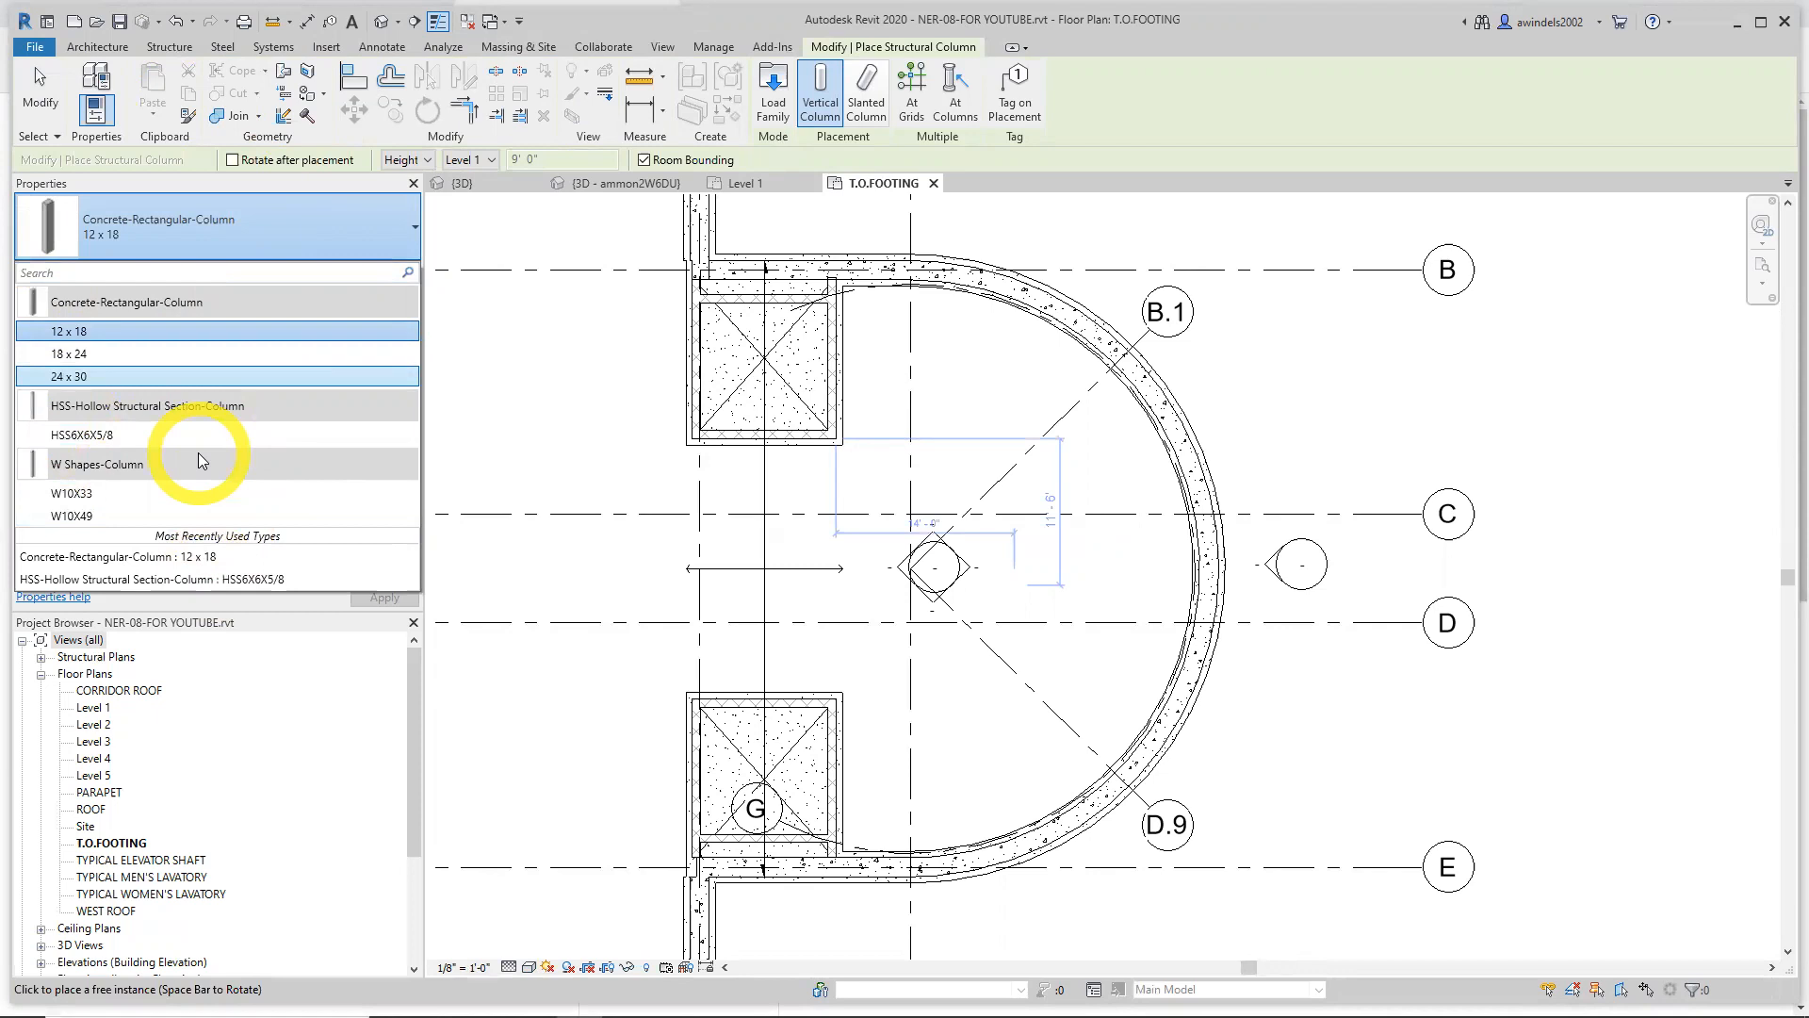
{"action": "key", "text": "Escape"}
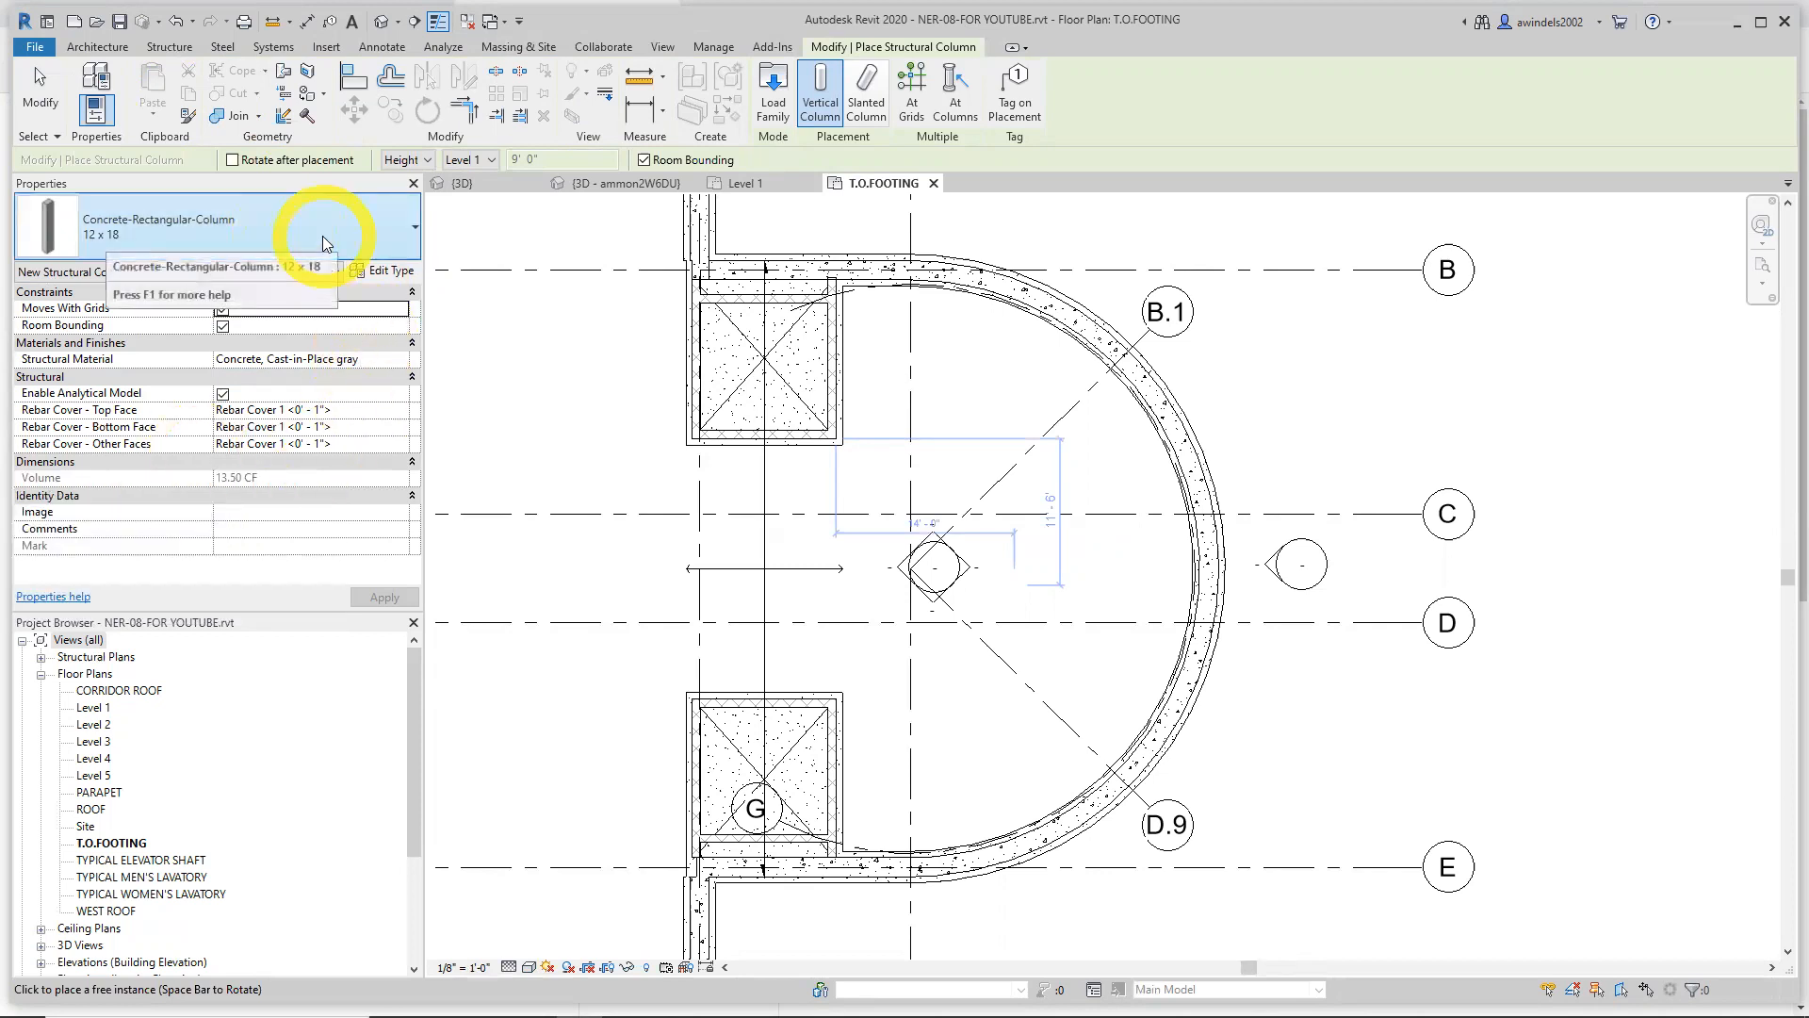
{"action": "left_click", "coordinate": [392, 270]}
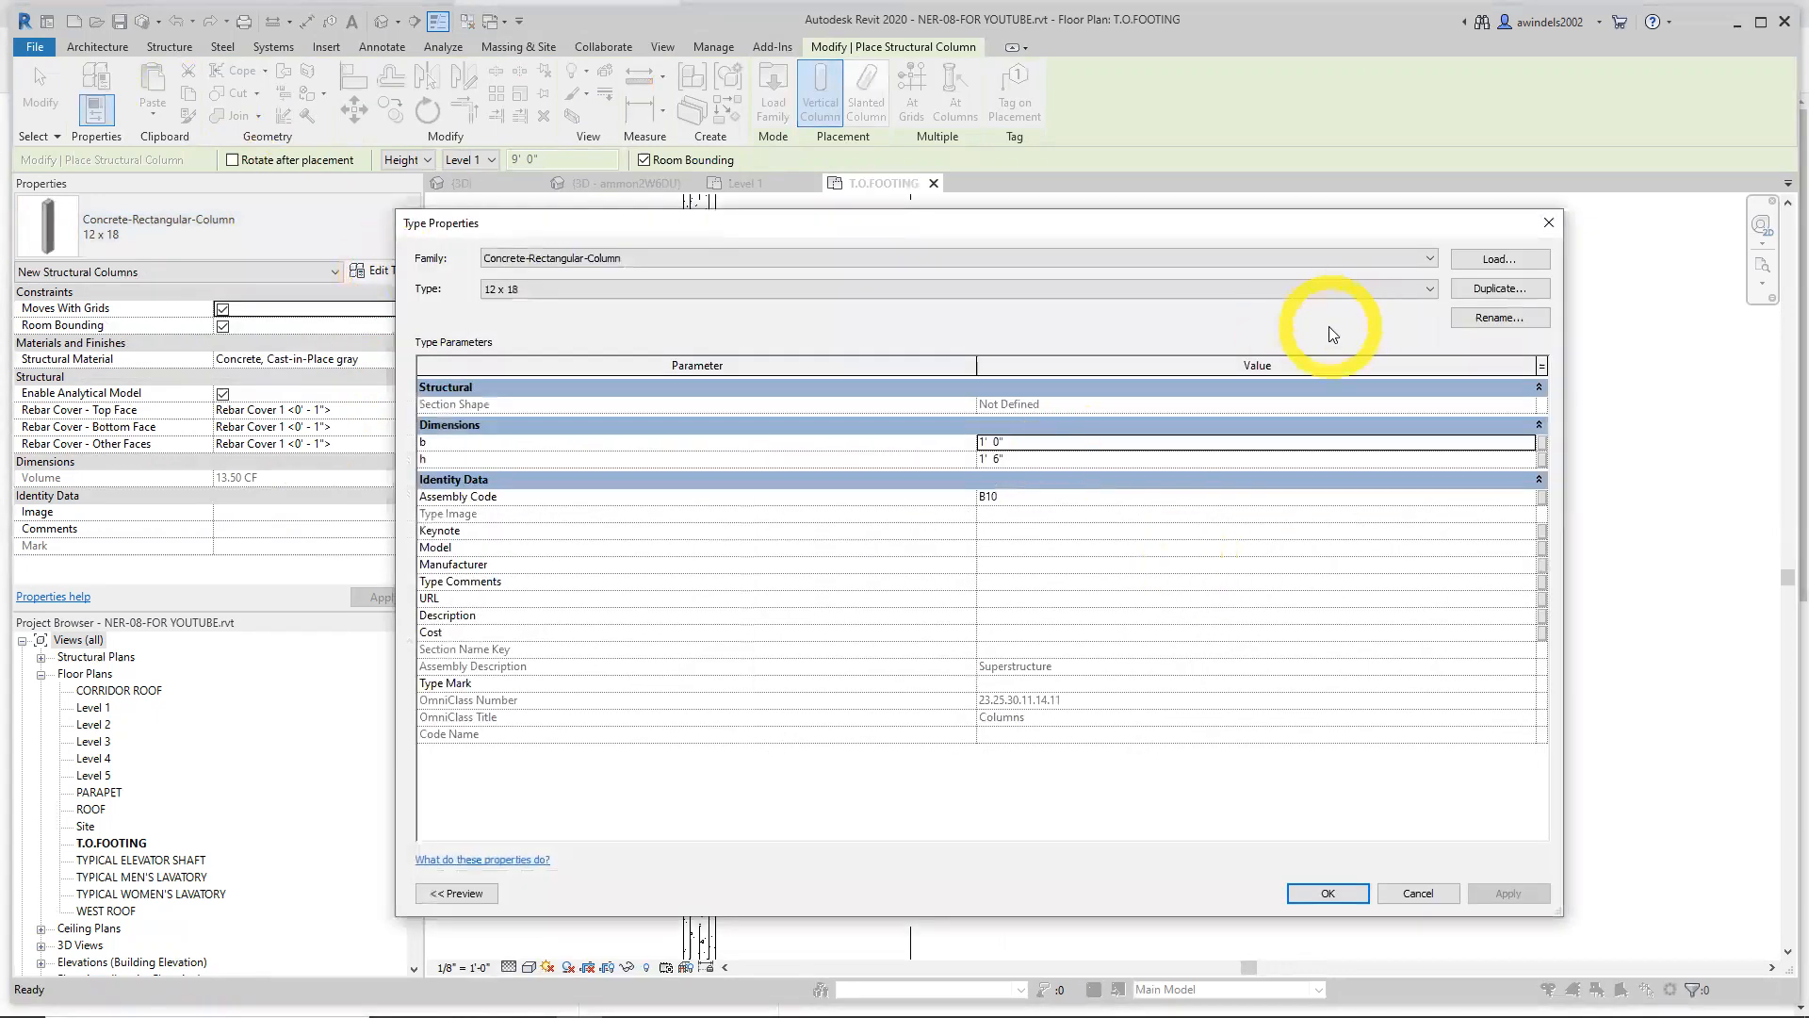
{"action": "left_click", "coordinate": [1490, 293]}
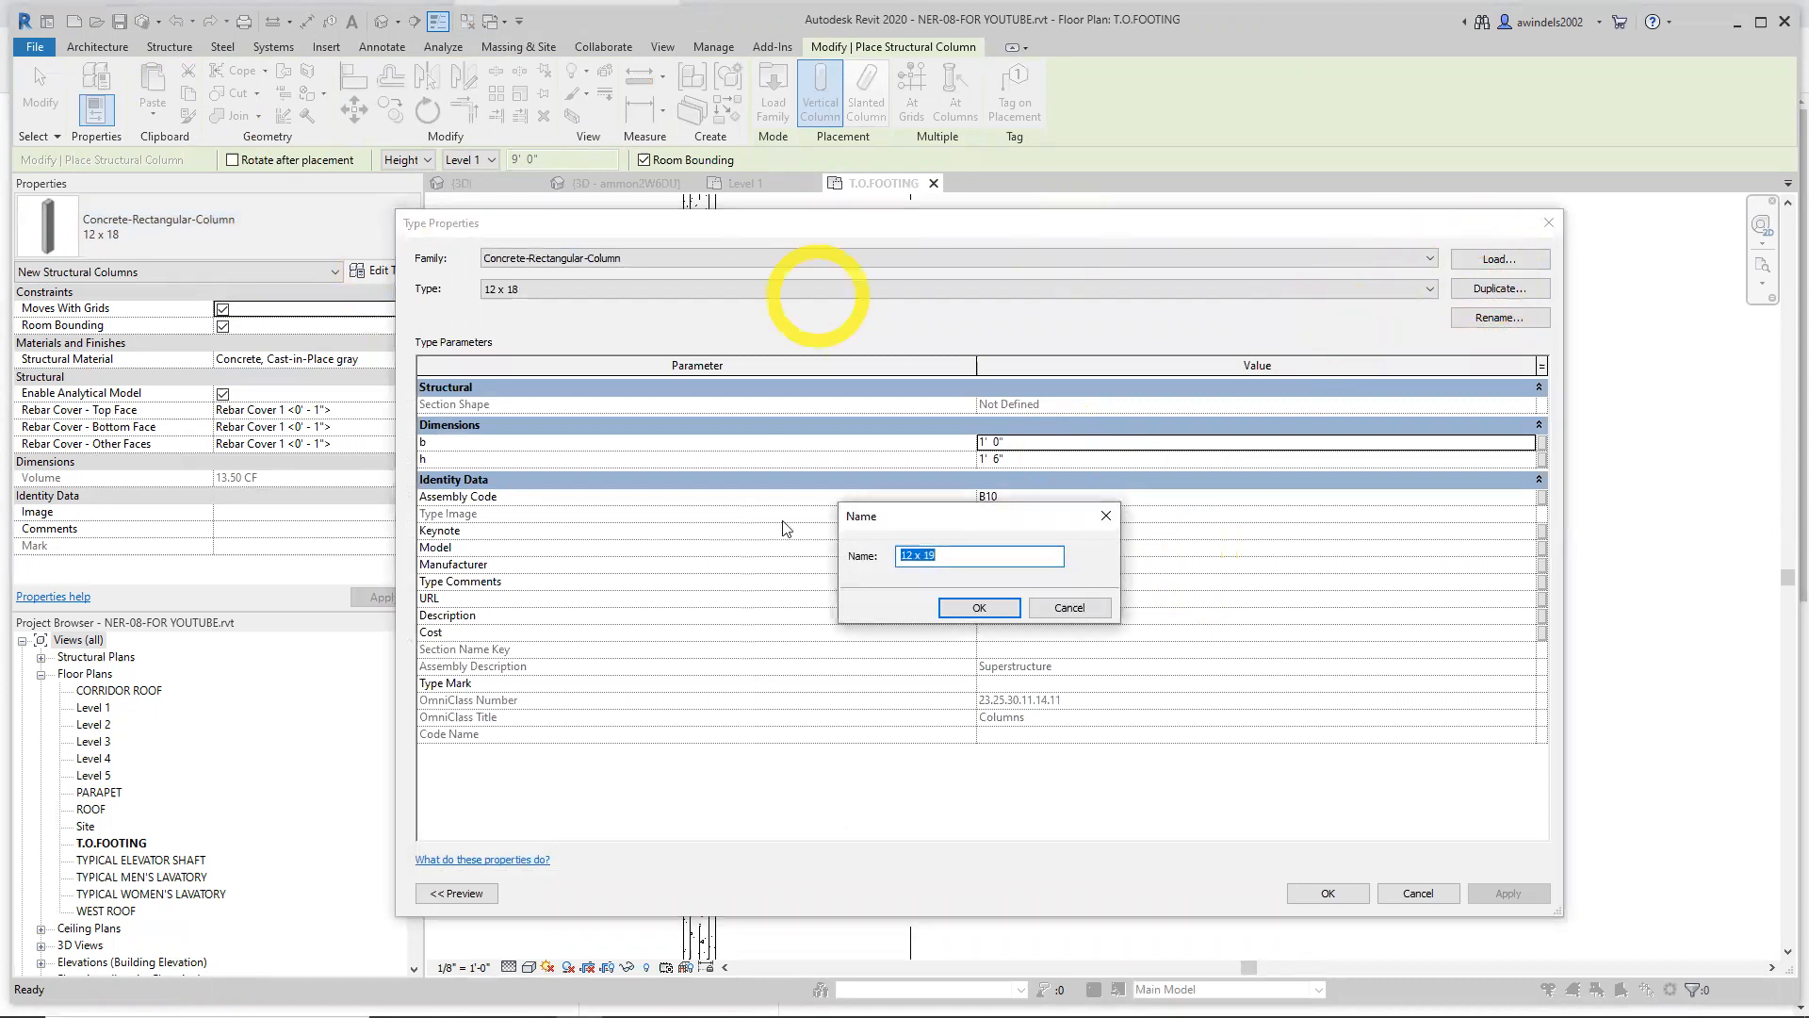
{"action": "left_click_drag", "start_coordinate": [911, 556], "coordinate": [872, 563]}
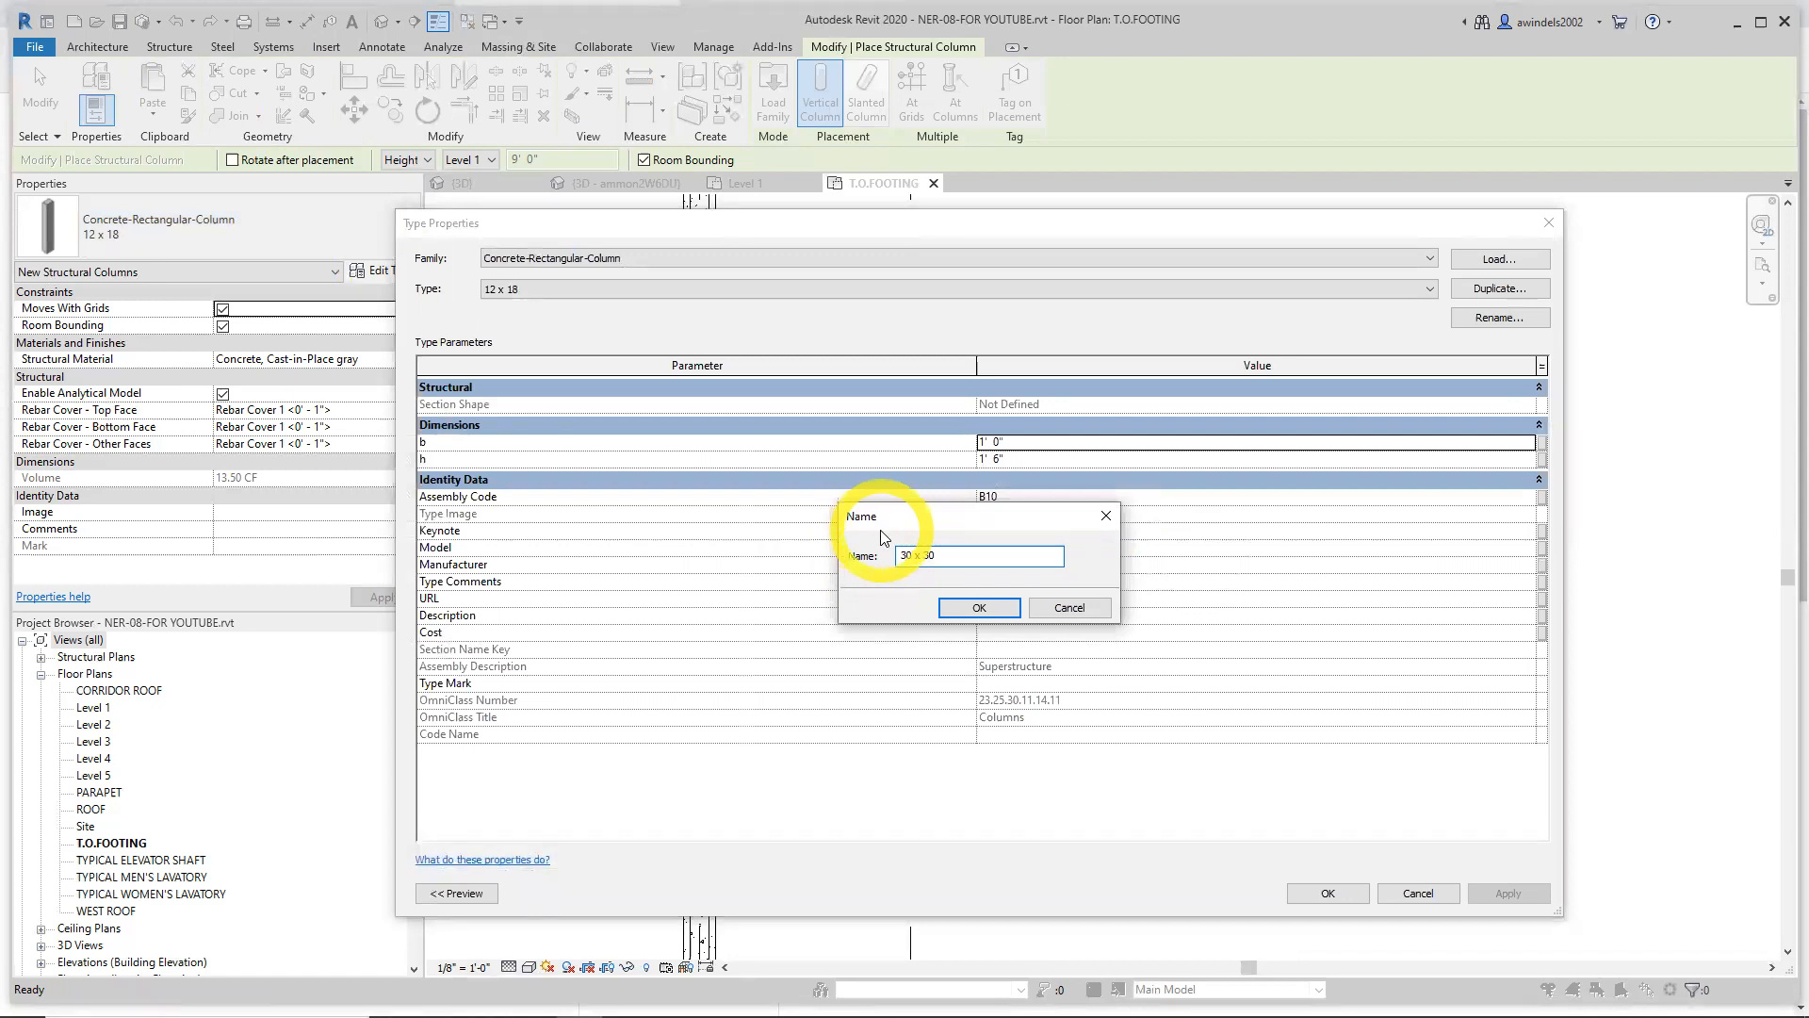
{"action": "left_click", "coordinate": [979, 607]}
Set both the b and h dimensions of the 30 x 30 column type to 2' 6"
{"action": "left_click", "coordinate": [1034, 444]}
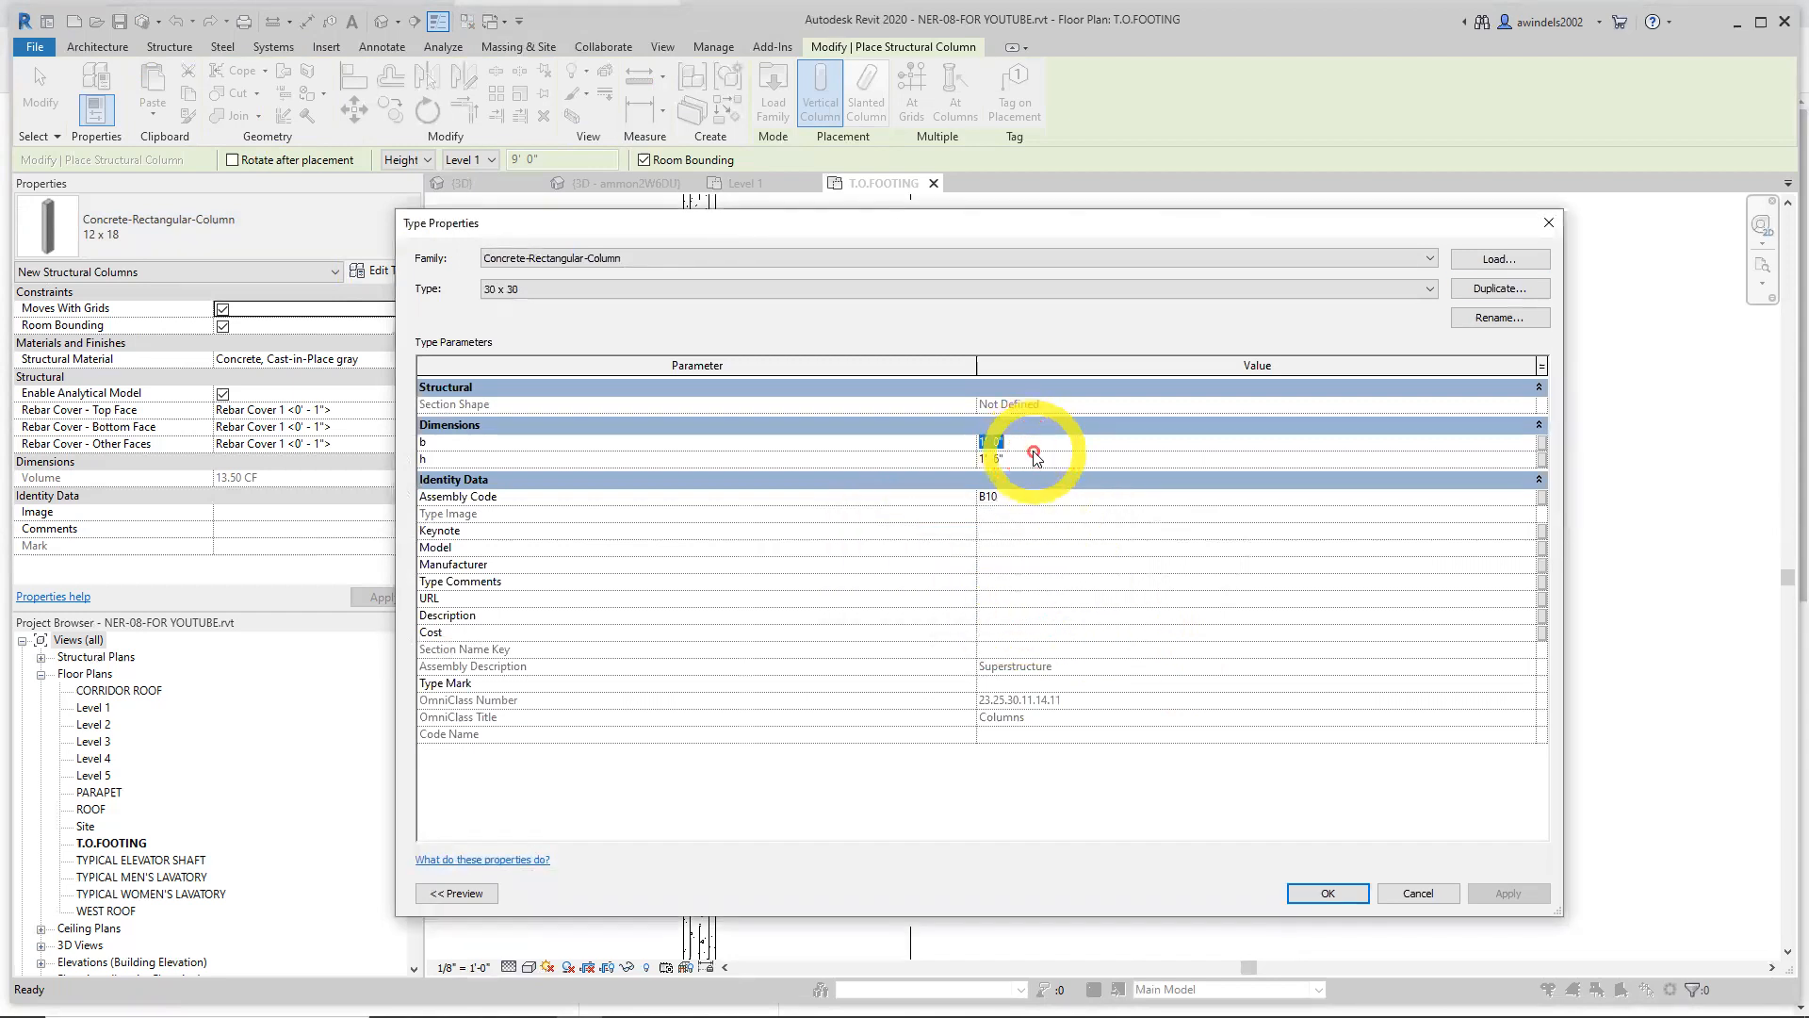
{"action": "left_click", "coordinate": [1035, 457]}
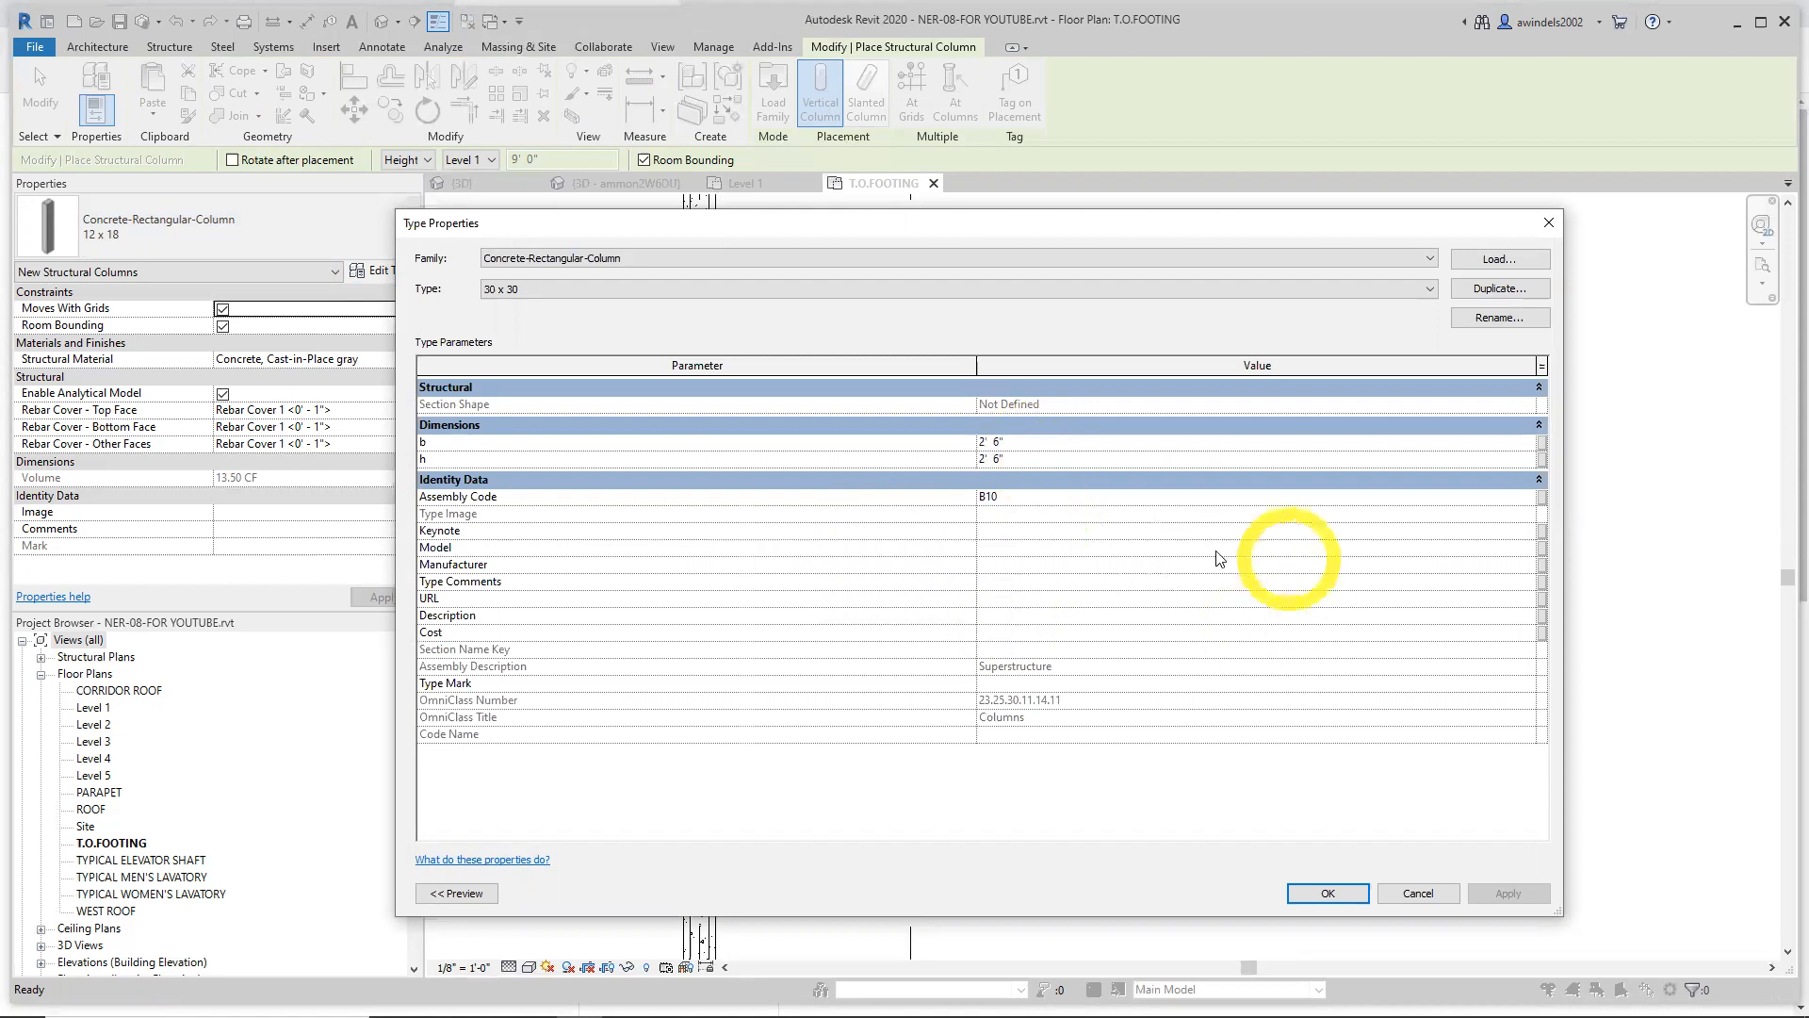
{"action": "left_click", "coordinate": [1320, 886]}
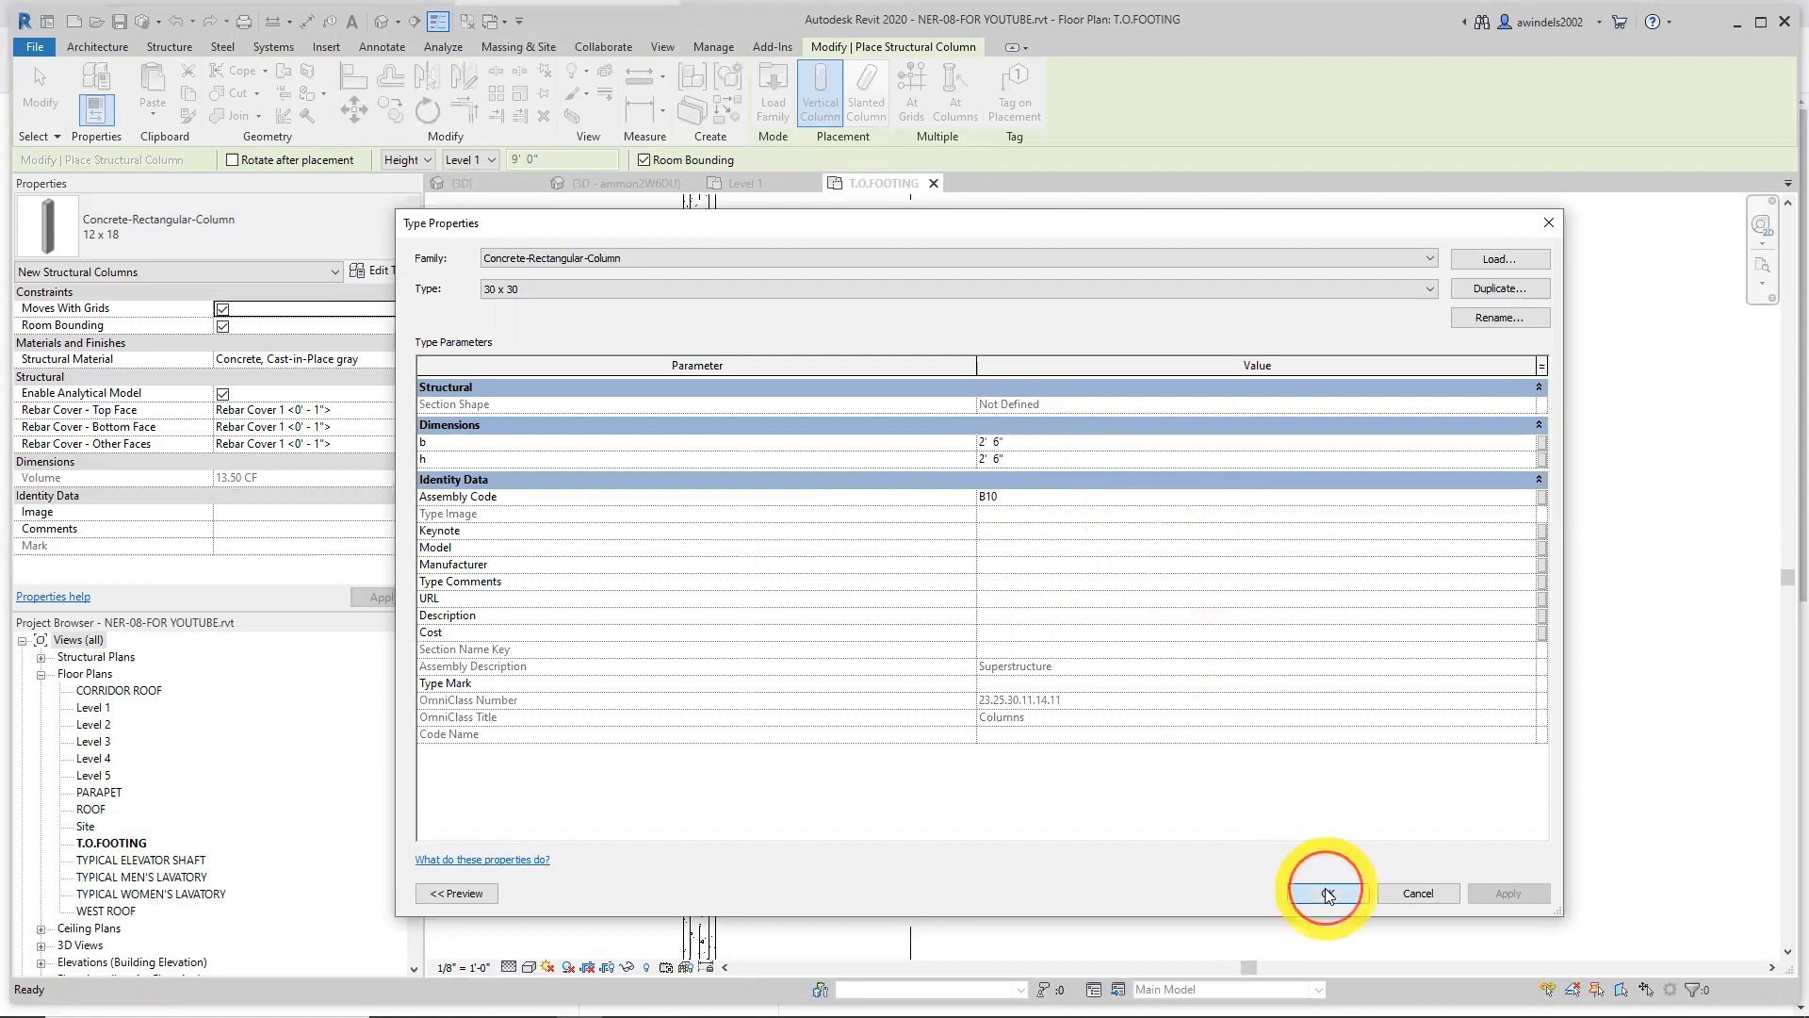
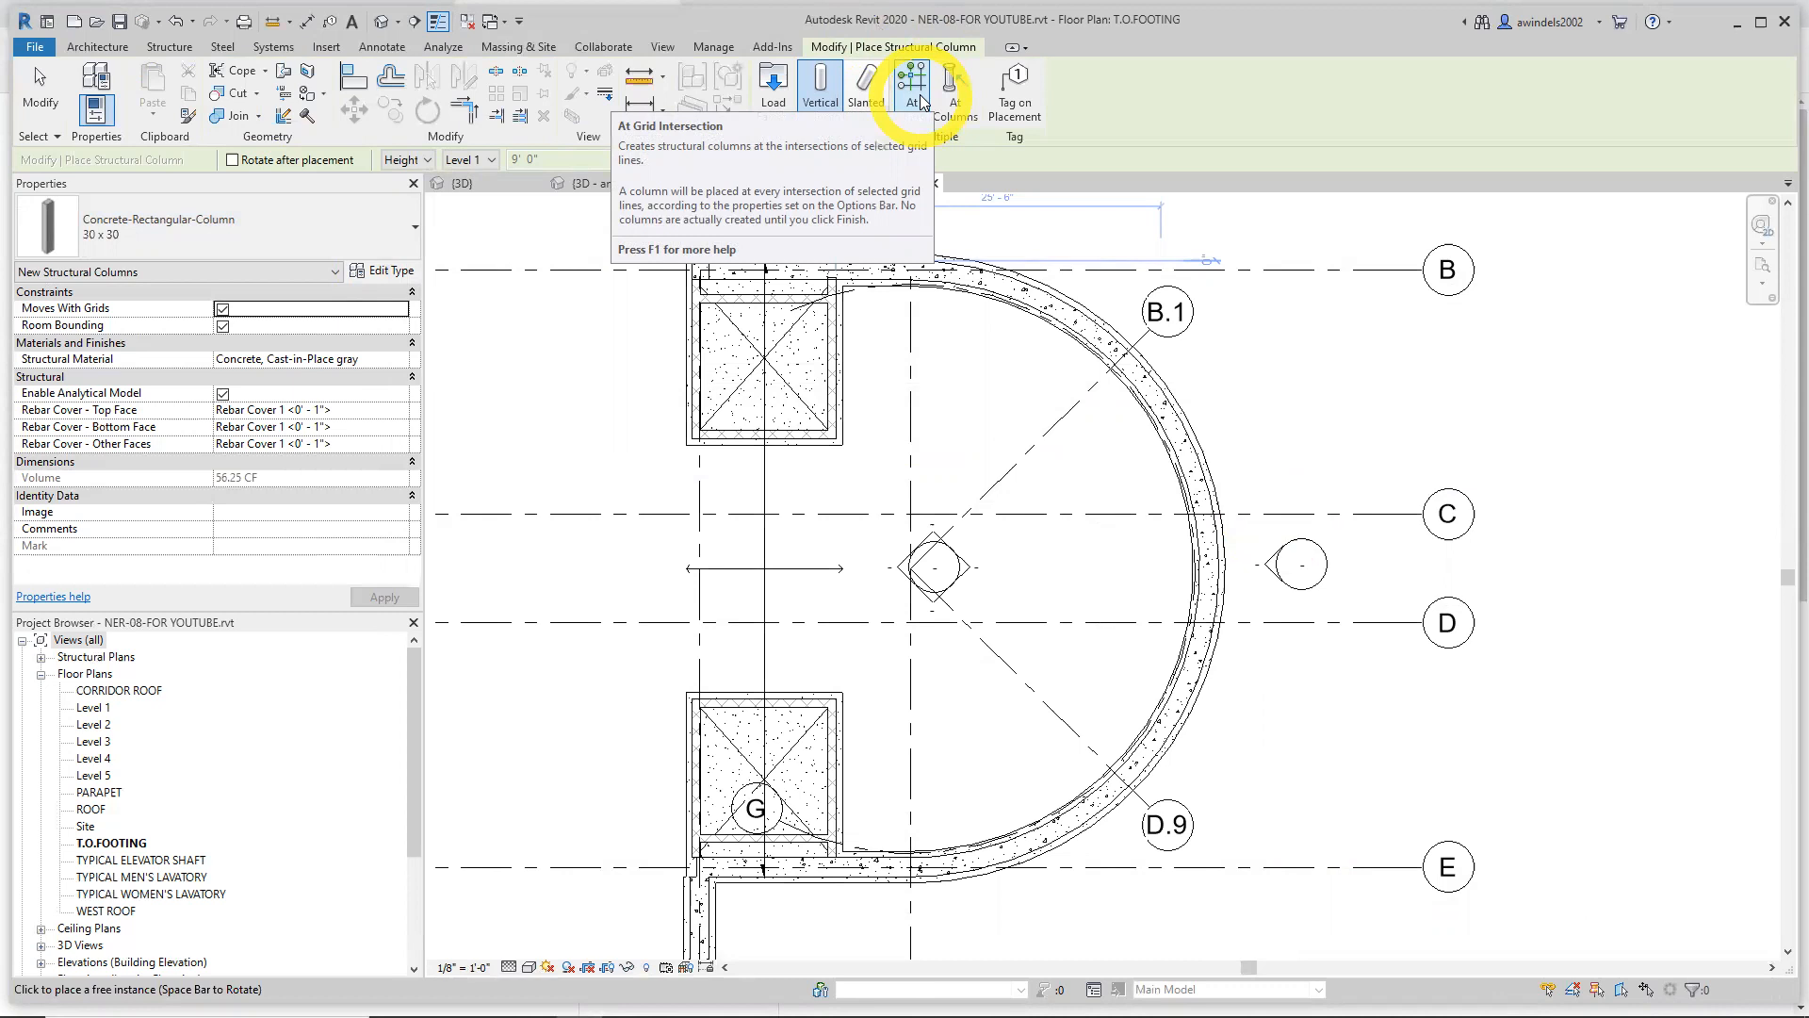
Place 30 x 30 concrete columns at all intersections of the building's grid lines in the T.O.FOOTING plan
{"action": "left_click", "coordinate": [912, 90]}
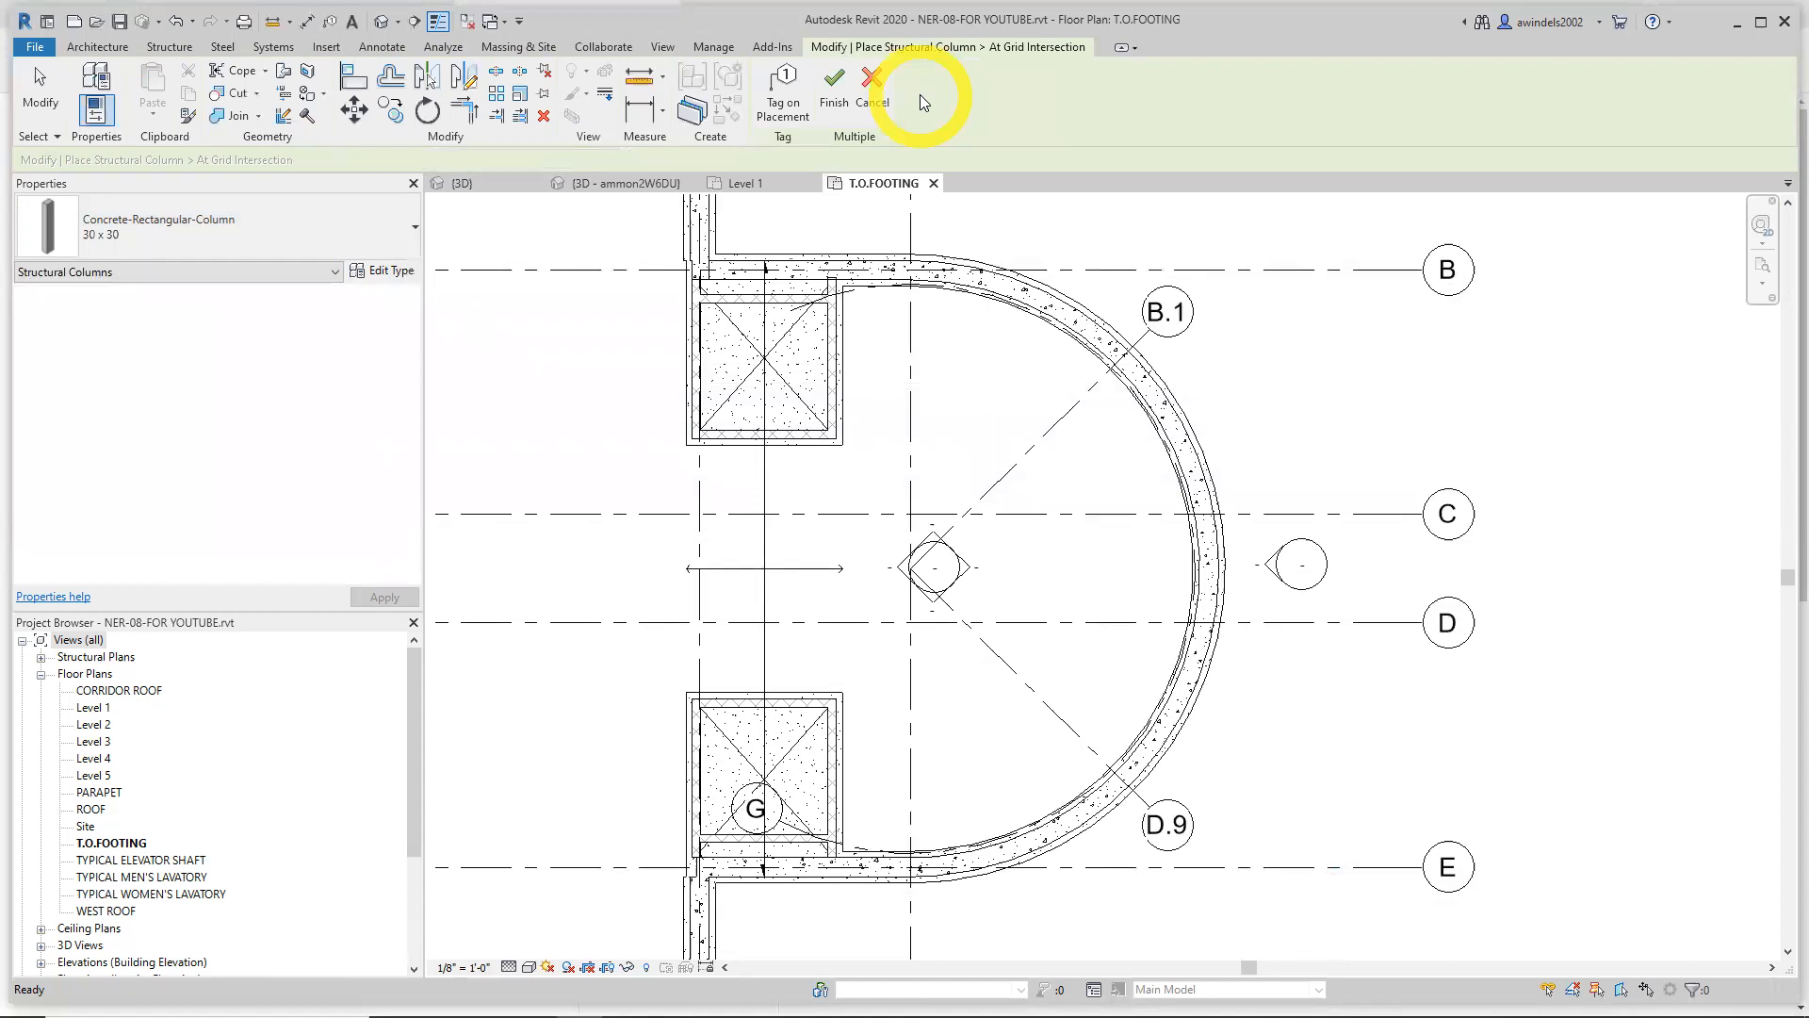
{"action": "scroll", "coordinate": [977, 236], "scroll_direction": "down", "scroll_amount": 3}
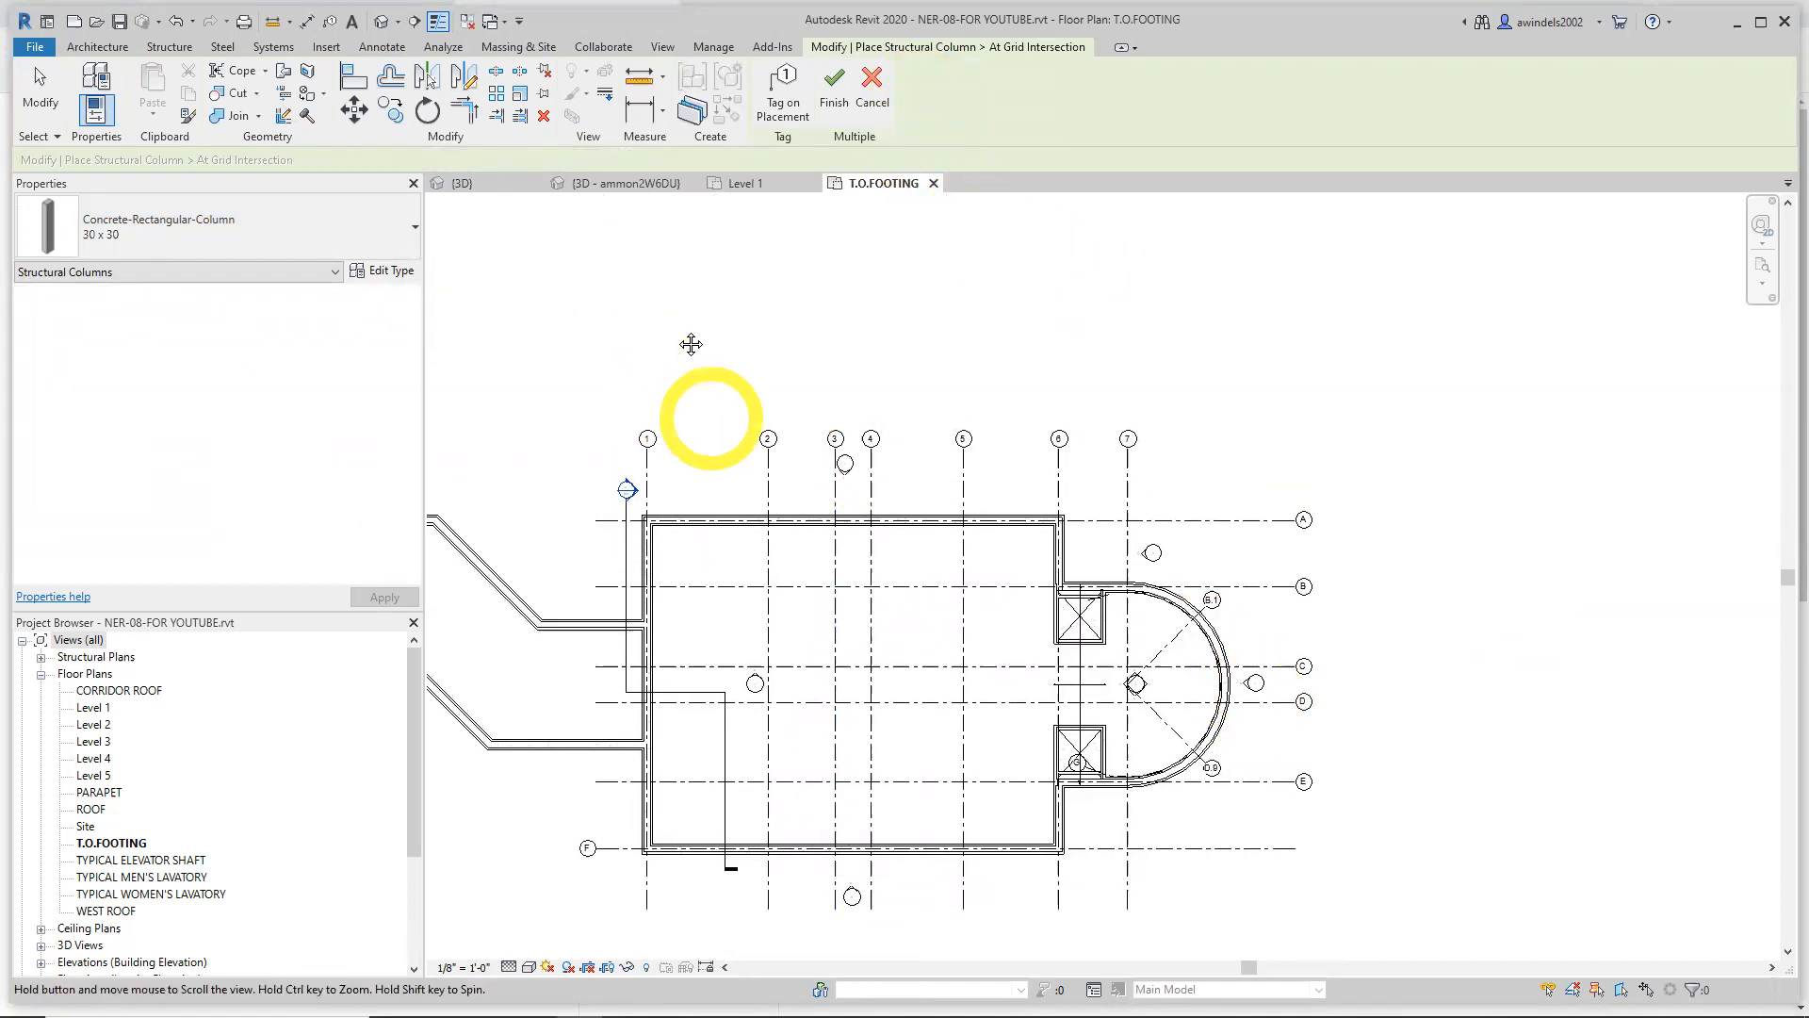
{"action": "middle_click_drag", "start_coordinate": [711, 403], "coordinate": [646, 282]}
{"action": "mouse_move", "coordinate": [488, 231]}
{"action": "left_mouse_down"}
{"action": "mouse_move", "coordinate": [962, 619]}
{"action": "mouse_move", "coordinate": [1277, 844]}
{"action": "left_mouse_up"}
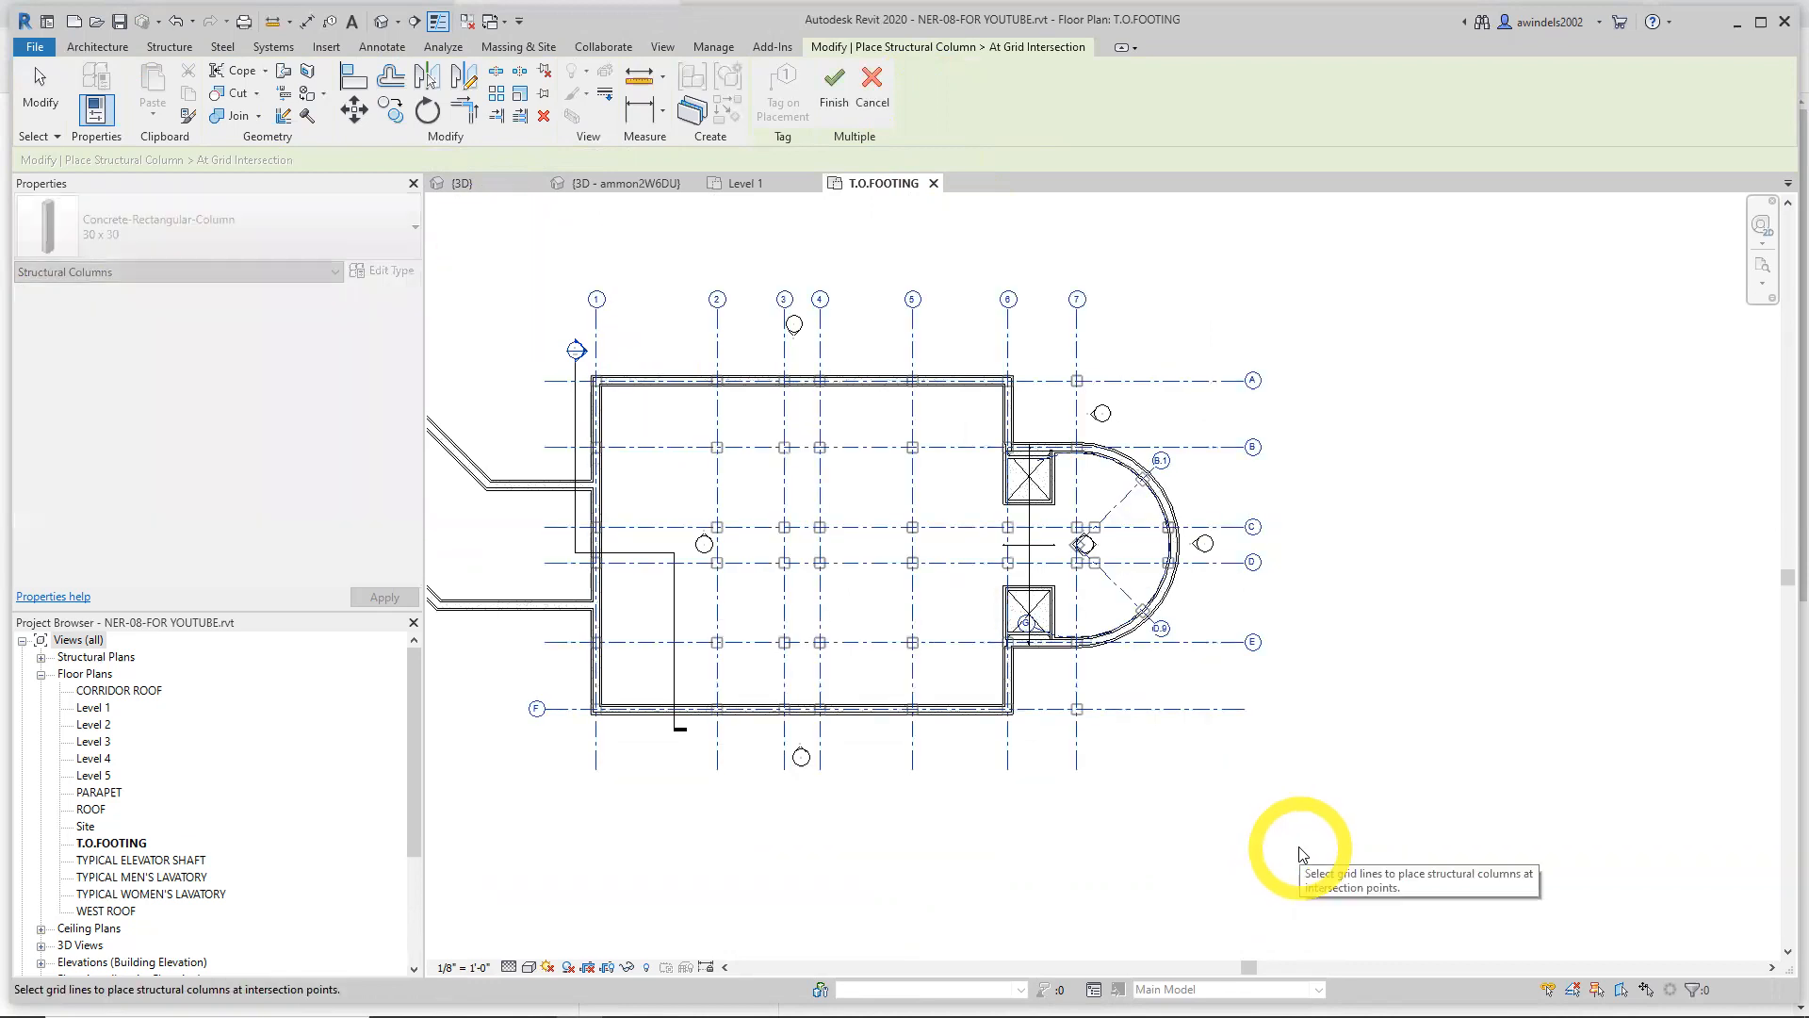
{"action": "left_click", "coordinate": [841, 106]}
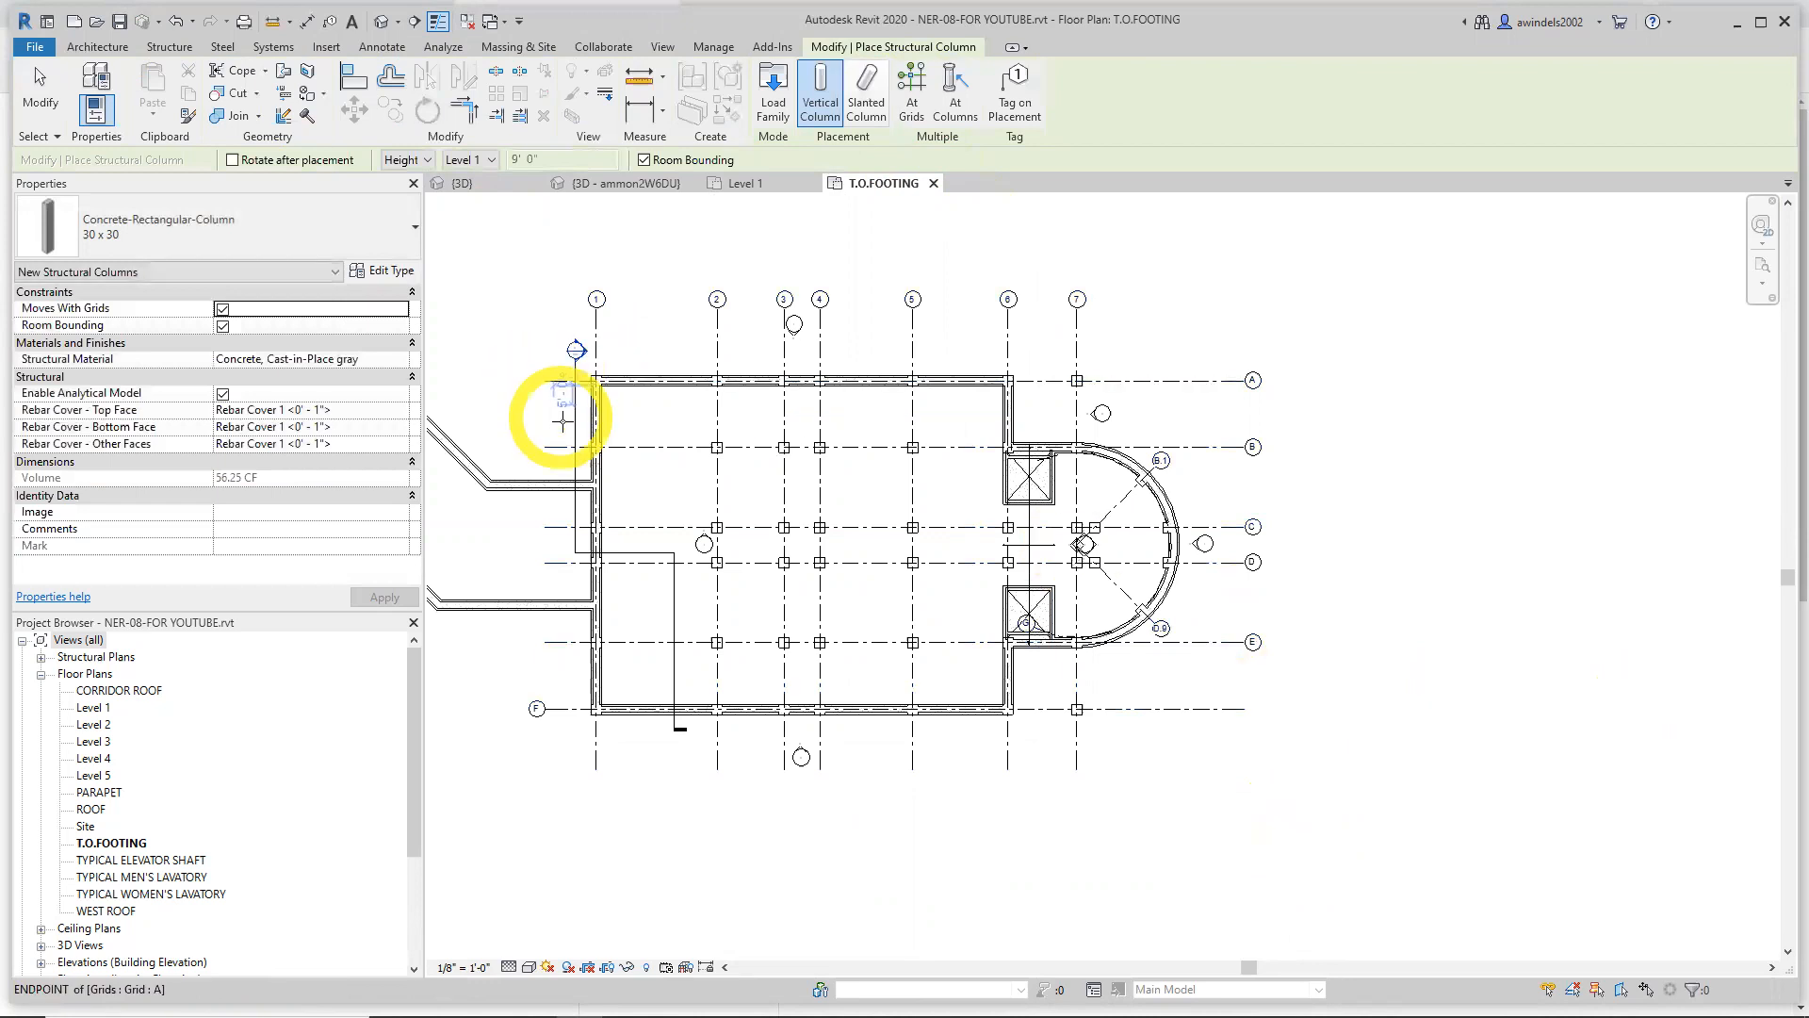
Reset the temporary hide/isolate in the Level 1 floor plan and end column placement
{"action": "left_click", "coordinate": [709, 183]}
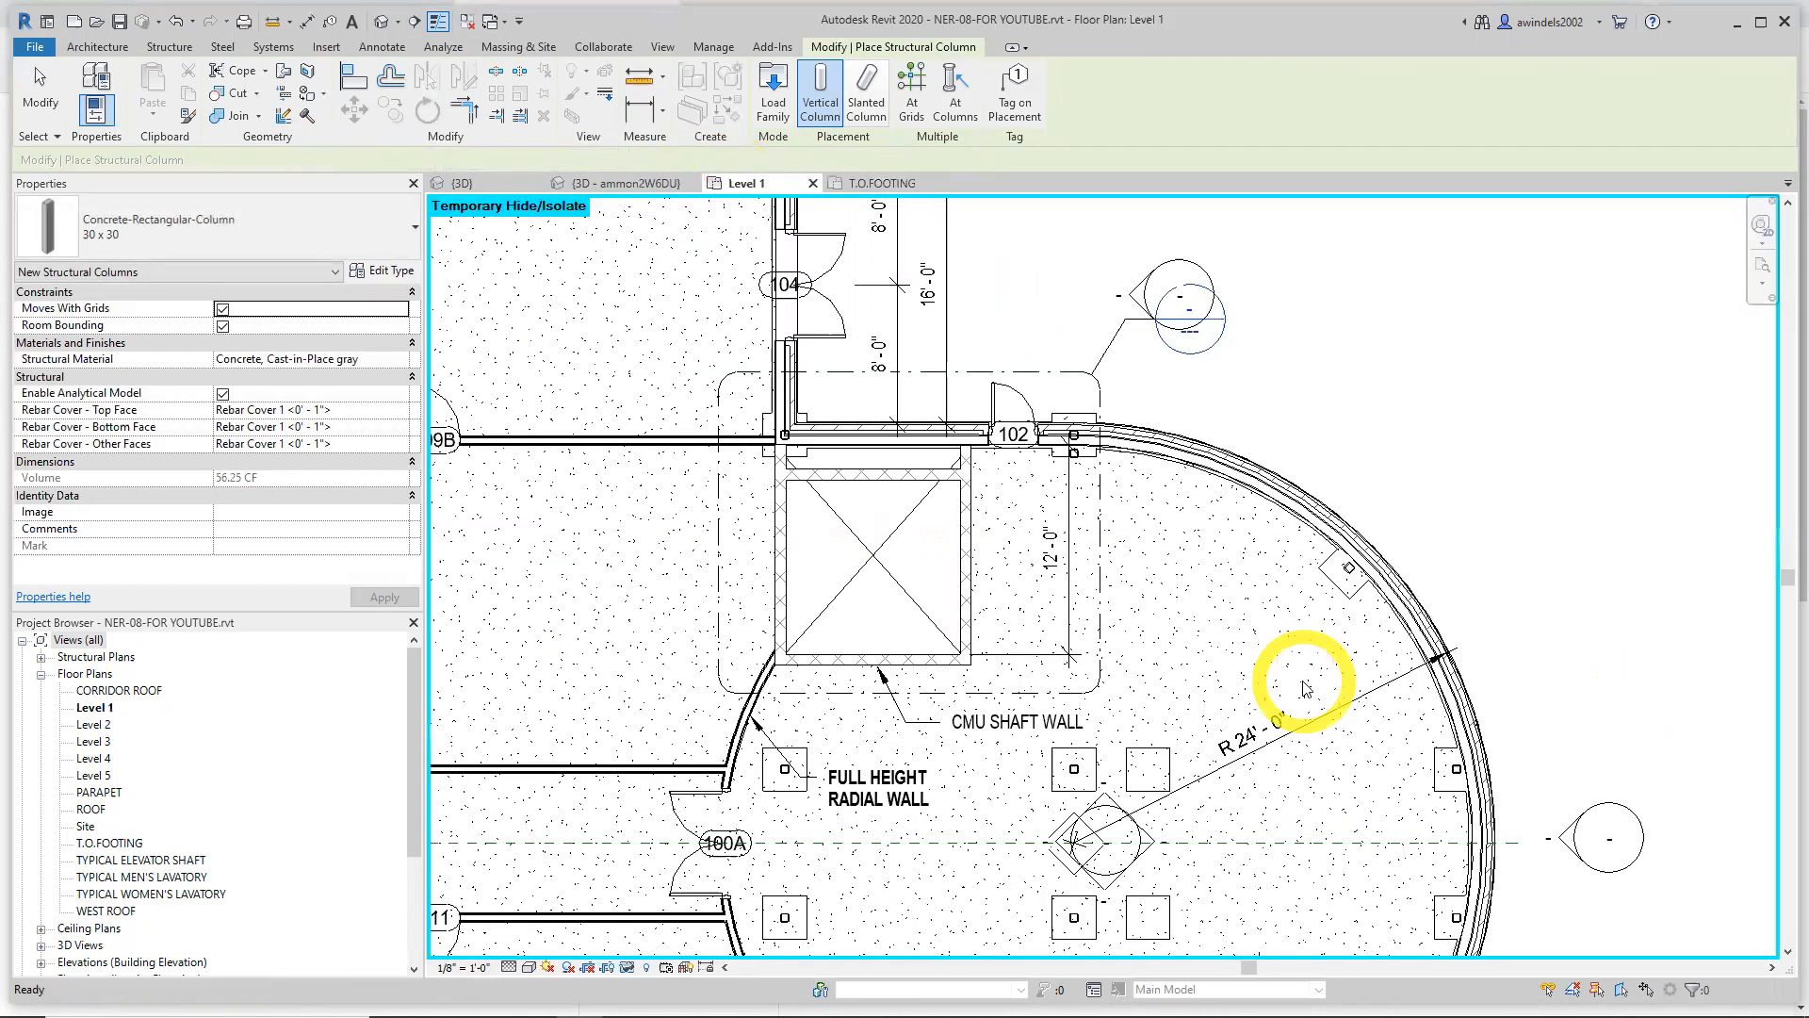
{"action": "scroll", "coordinate": [1254, 641], "scroll_direction": "down", "scroll_amount": 5}
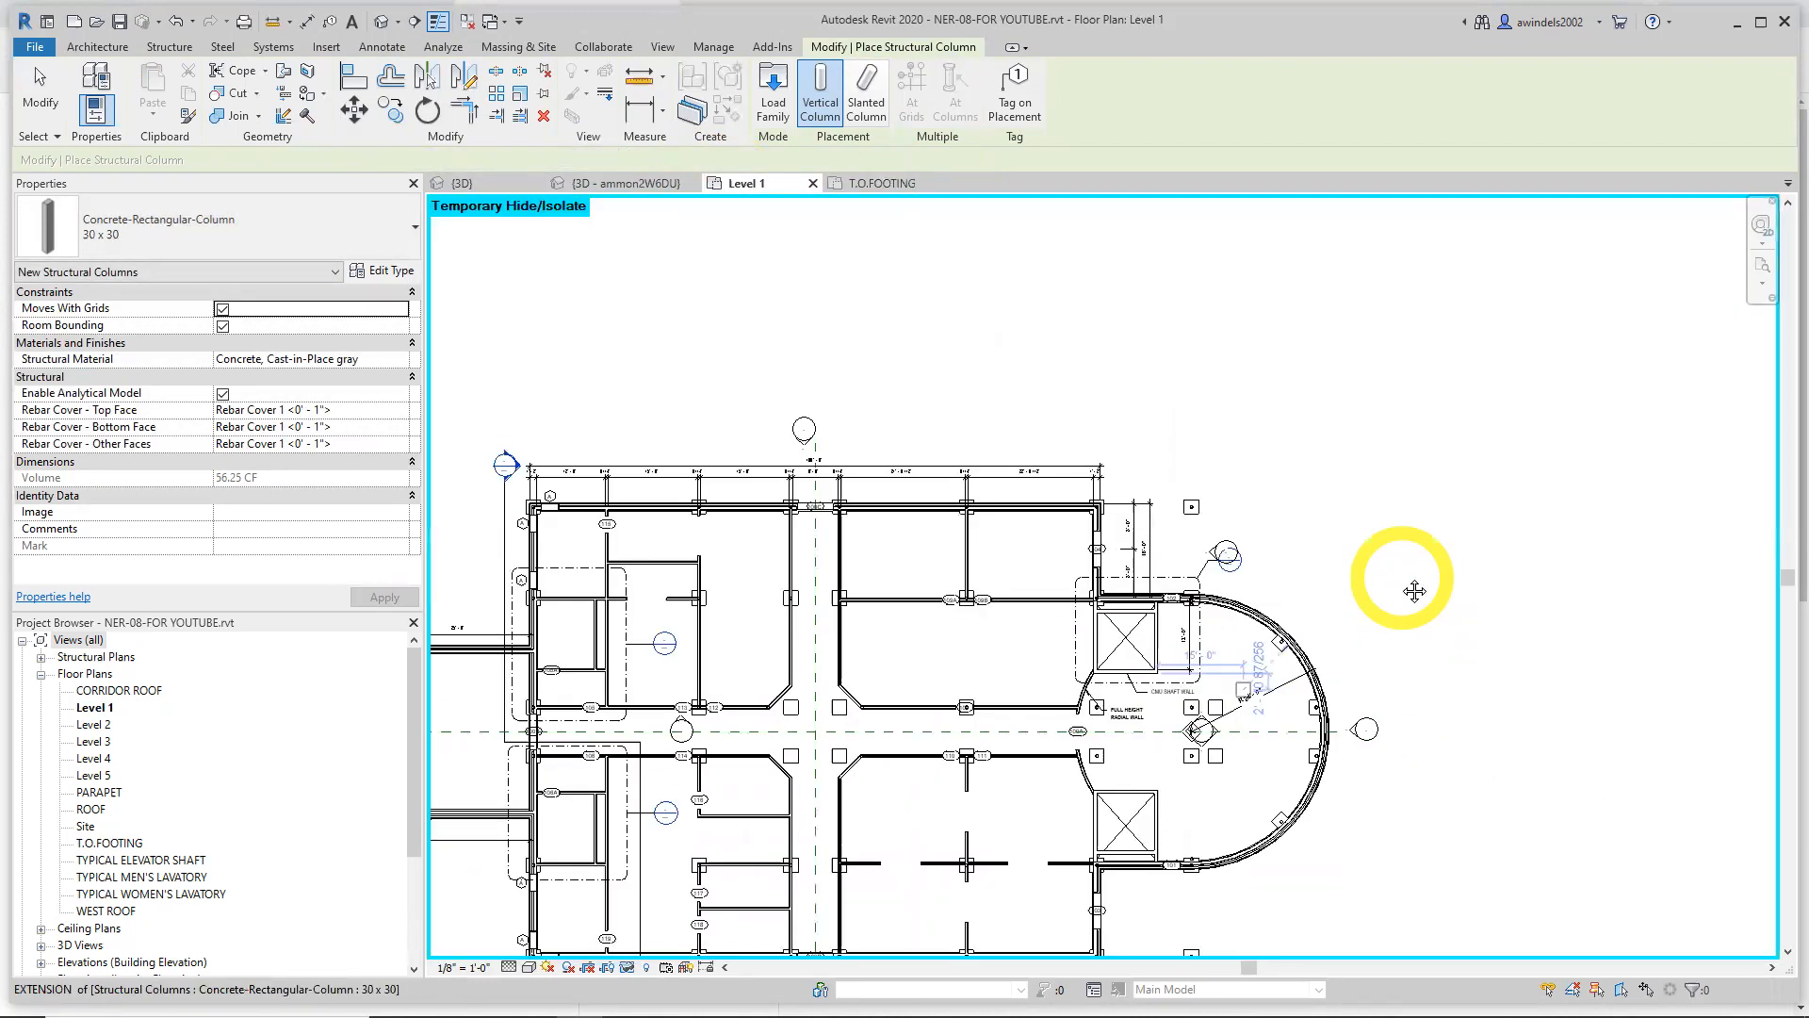
{"action": "scroll", "coordinate": [1402, 577], "scroll_direction": "down", "scroll_amount": 1}
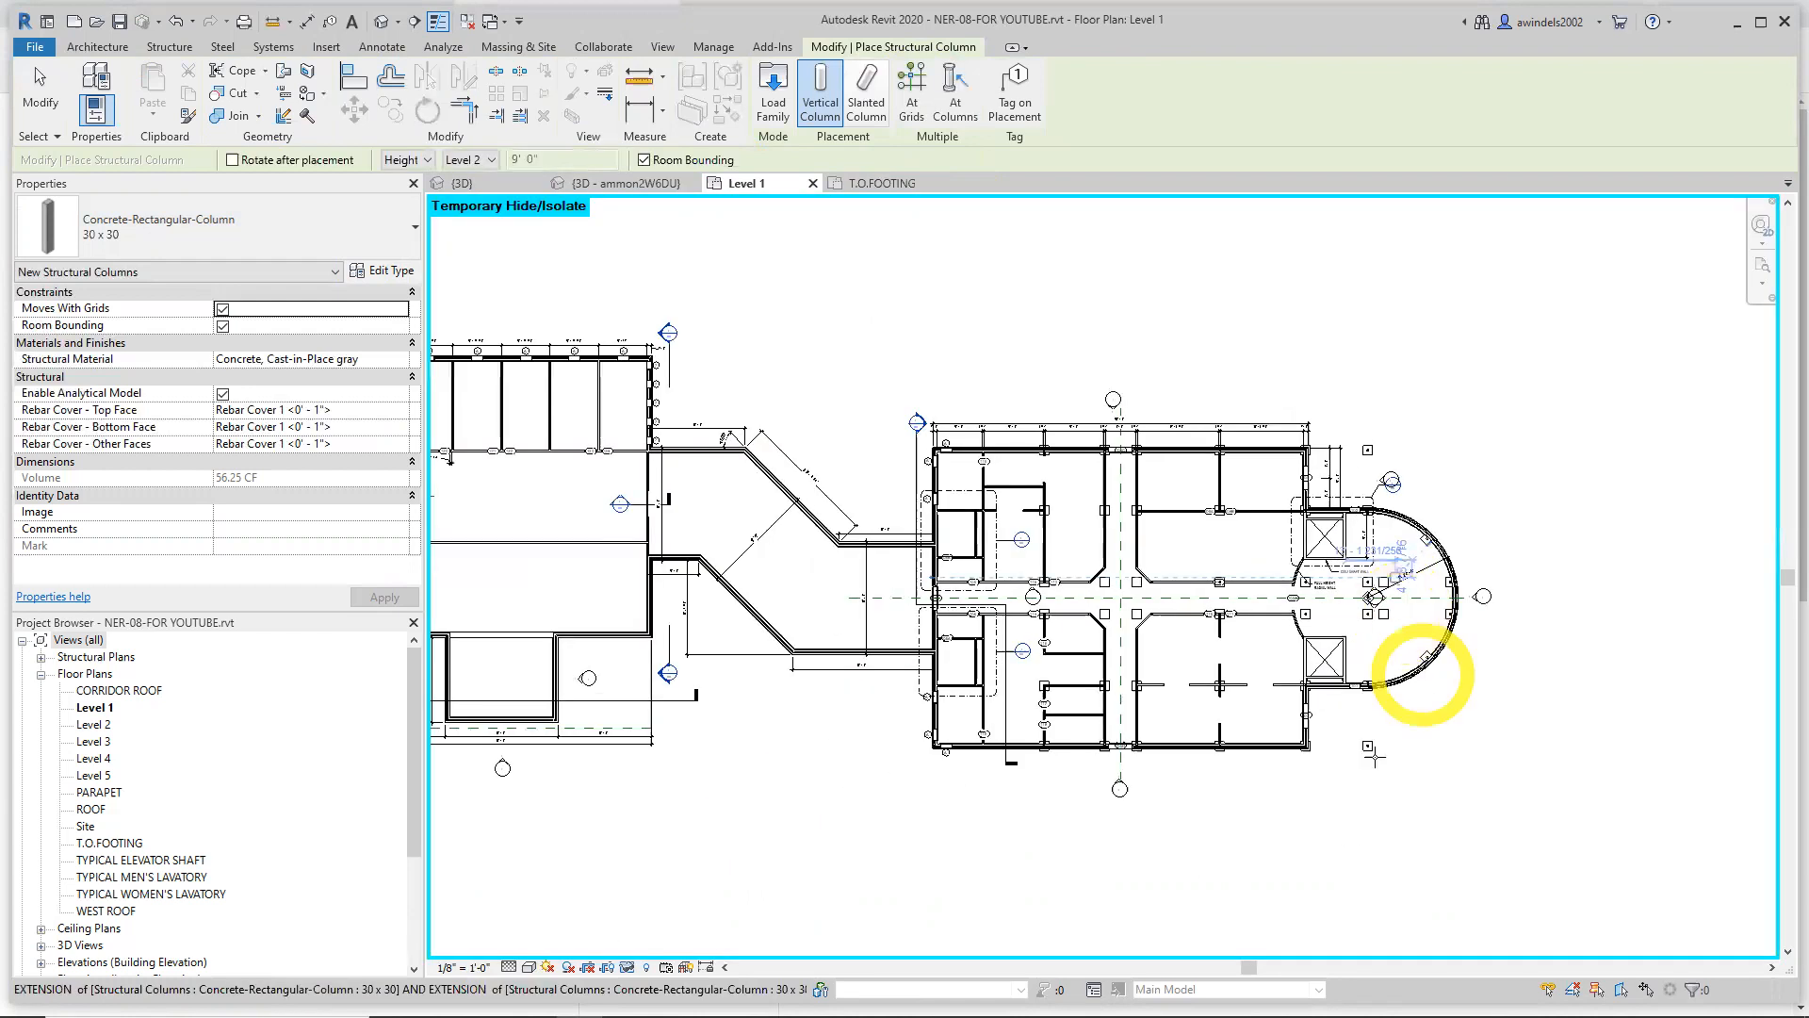
{"action": "scroll", "coordinate": [1385, 760], "scroll_direction": "down", "scroll_amount": 1}
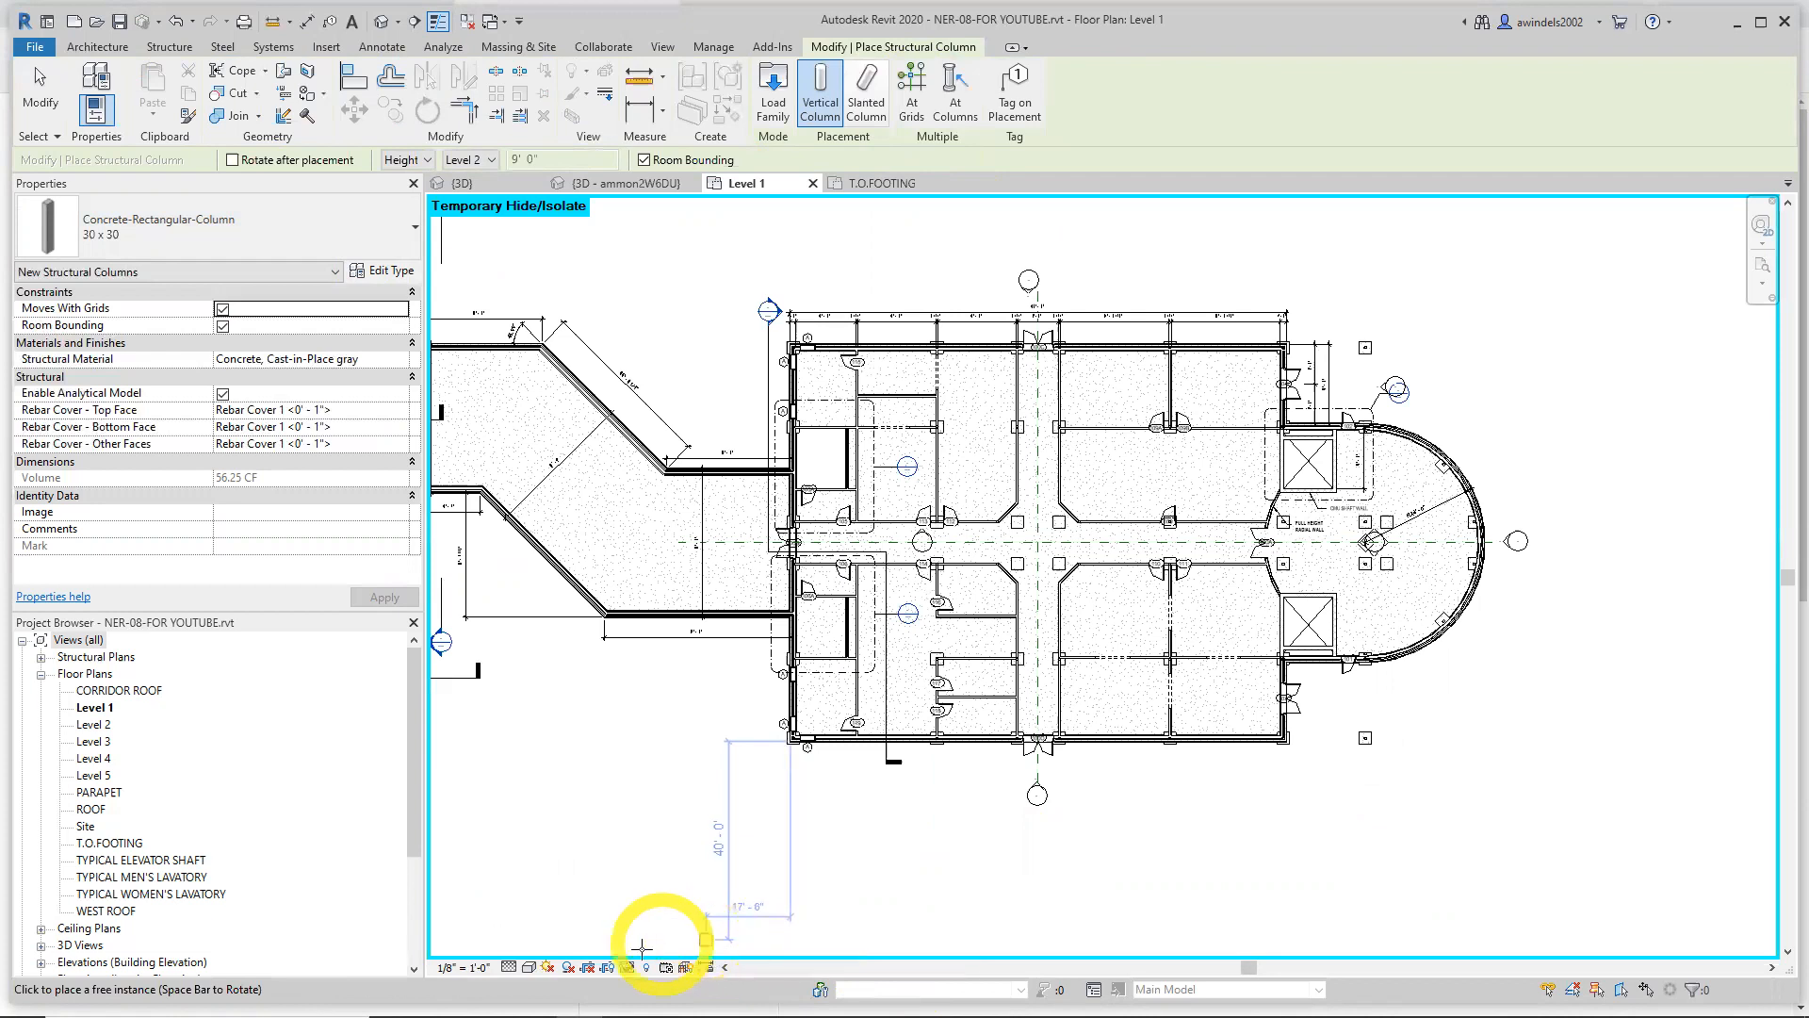
{"action": "left_click", "coordinate": [628, 969]}
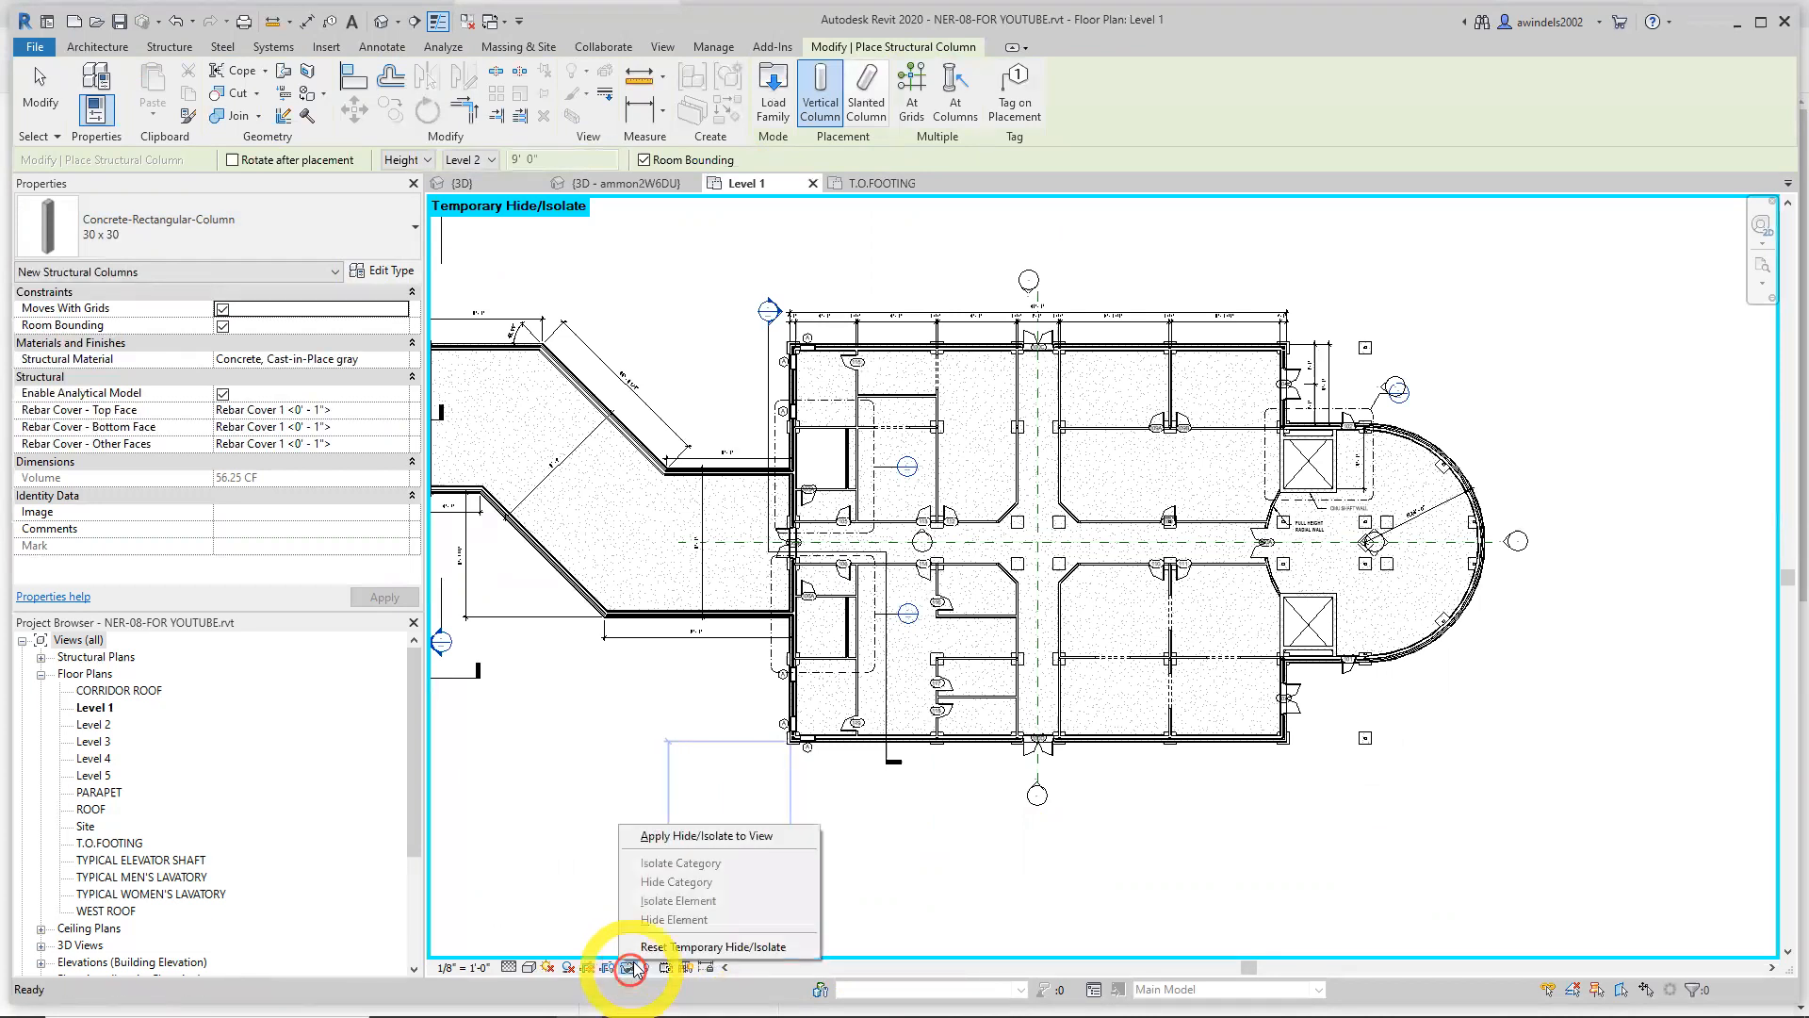
{"action": "left_click", "coordinate": [682, 948]}
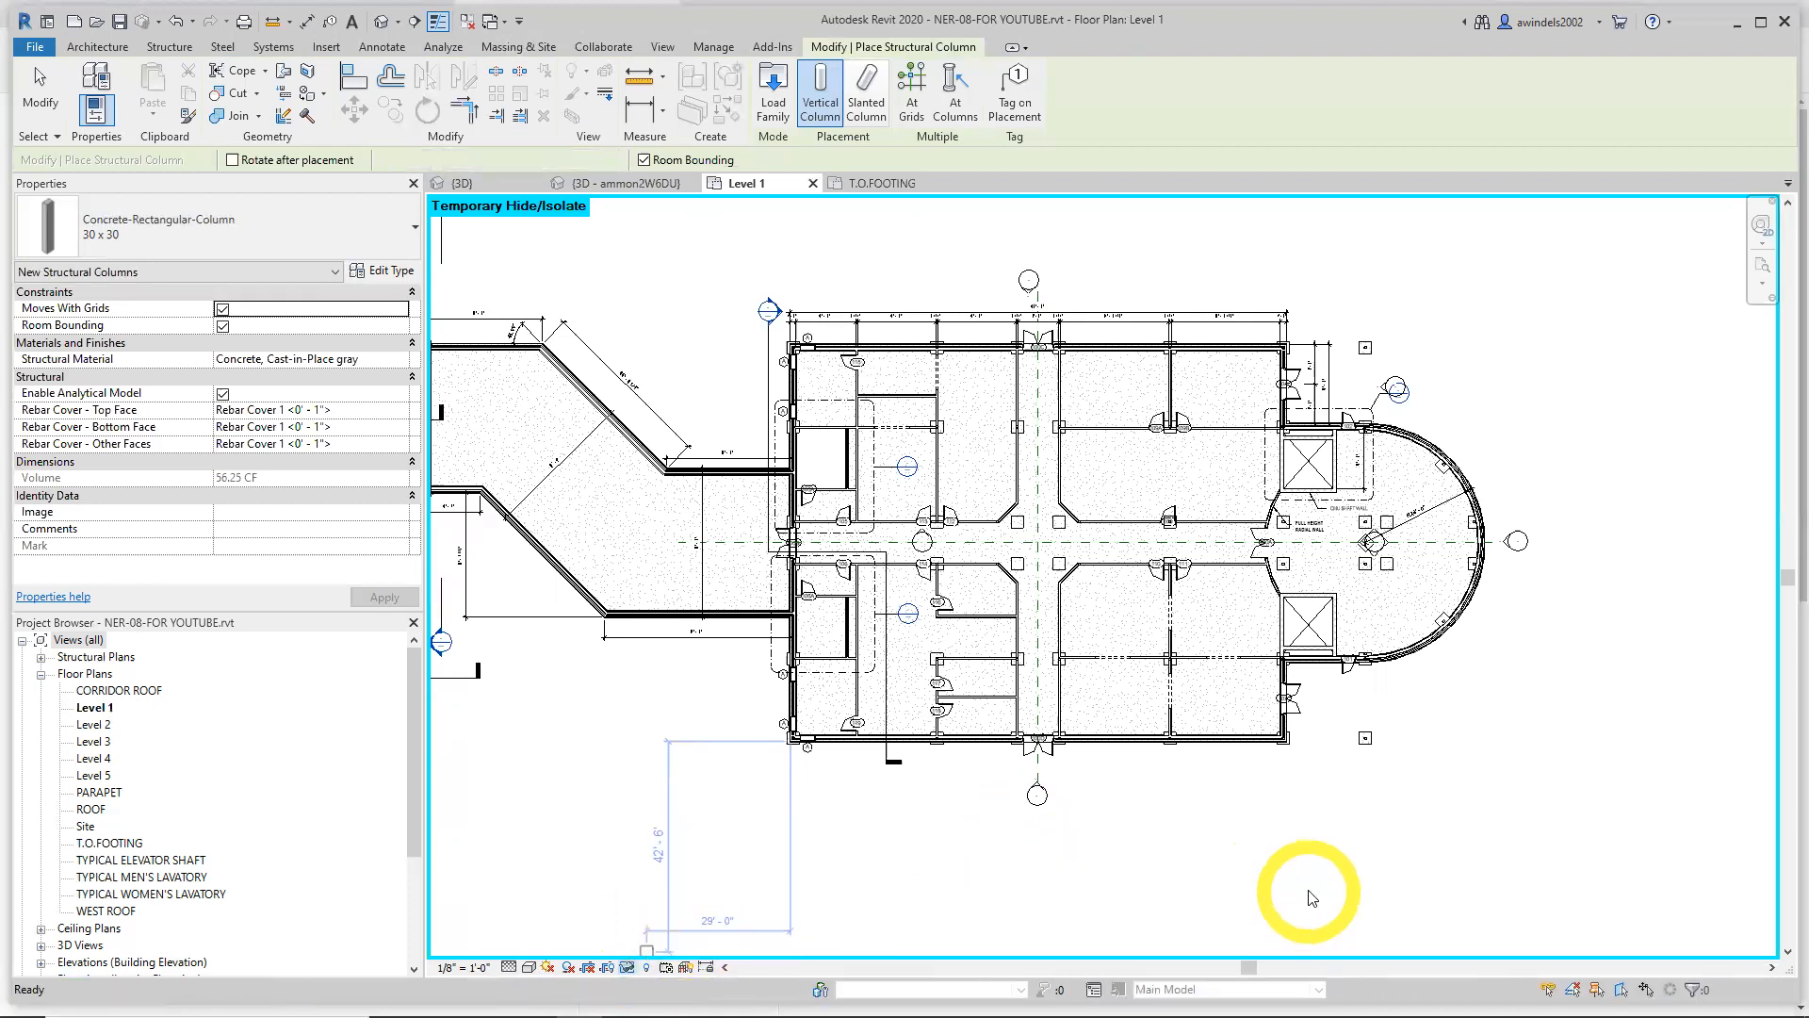
{"action": "middle_click_drag", "start_coordinate": [1497, 905], "coordinate": [1417, 940]}
{"action": "key", "text": "Escape"}
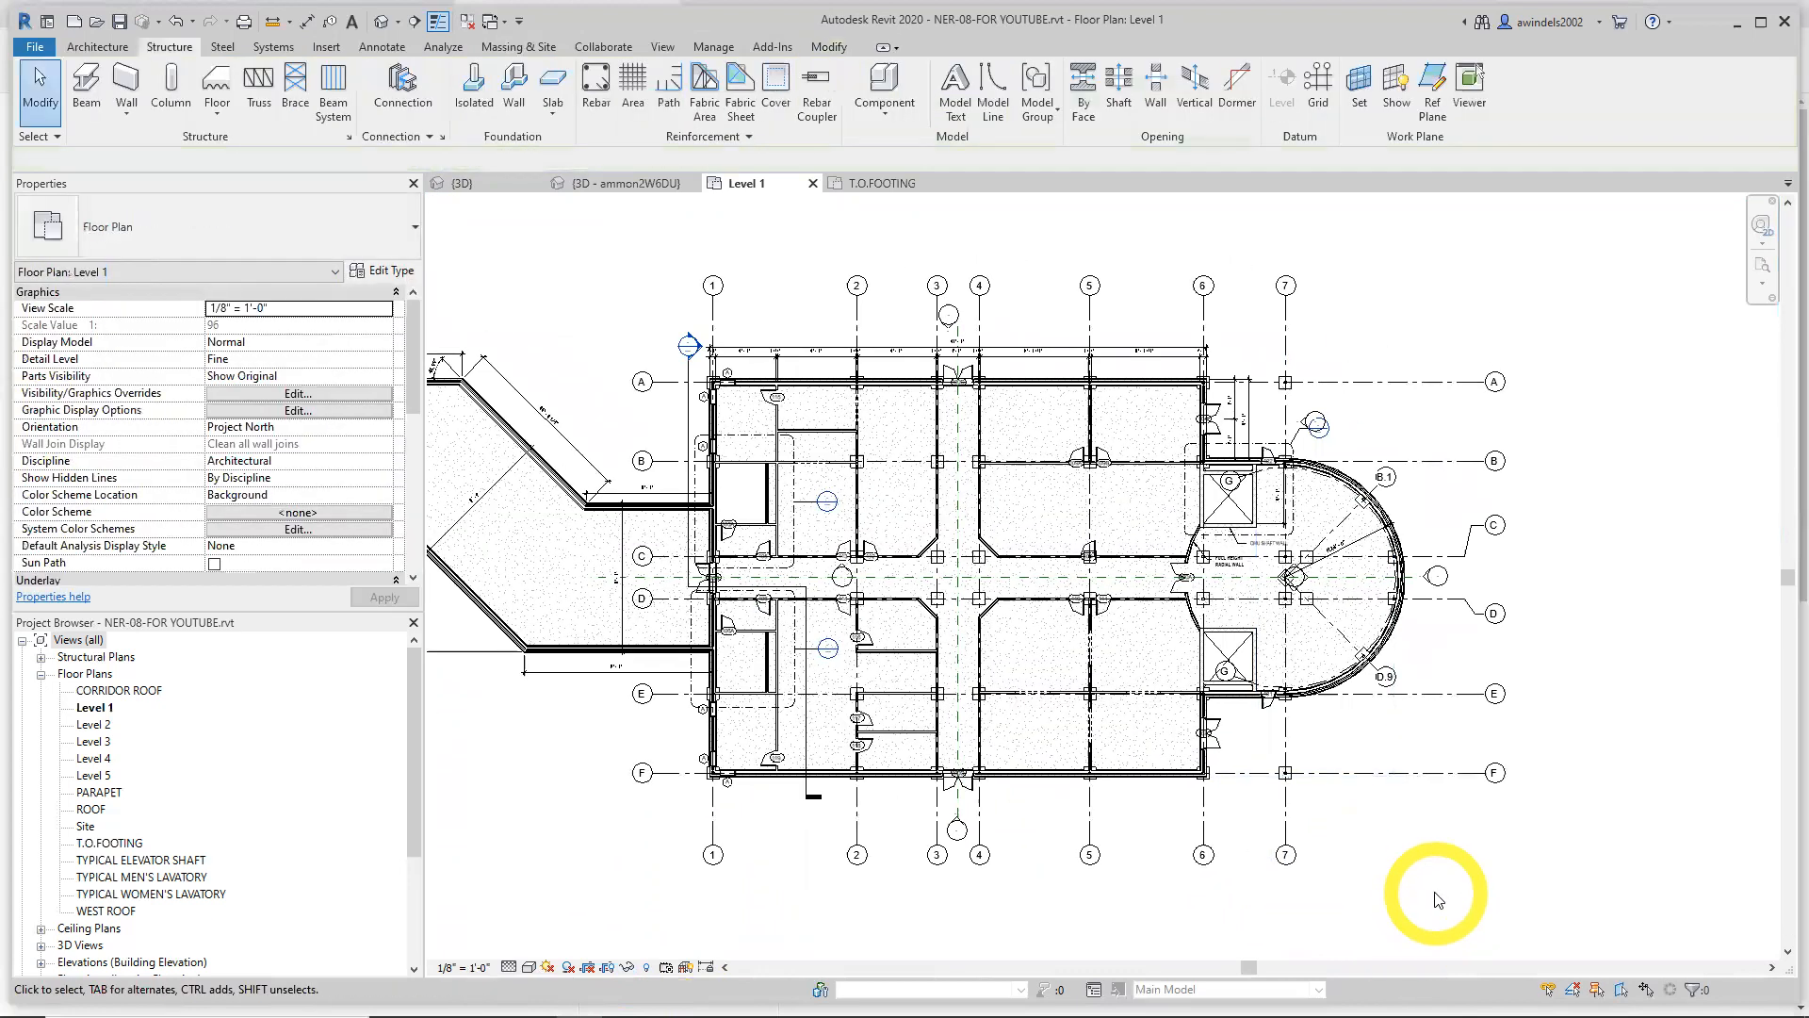
In the T.O.FOOTING plan, show the grid bubbles at the left ends of grids A, B, C, D and E
{"action": "left_click", "coordinate": [891, 183]}
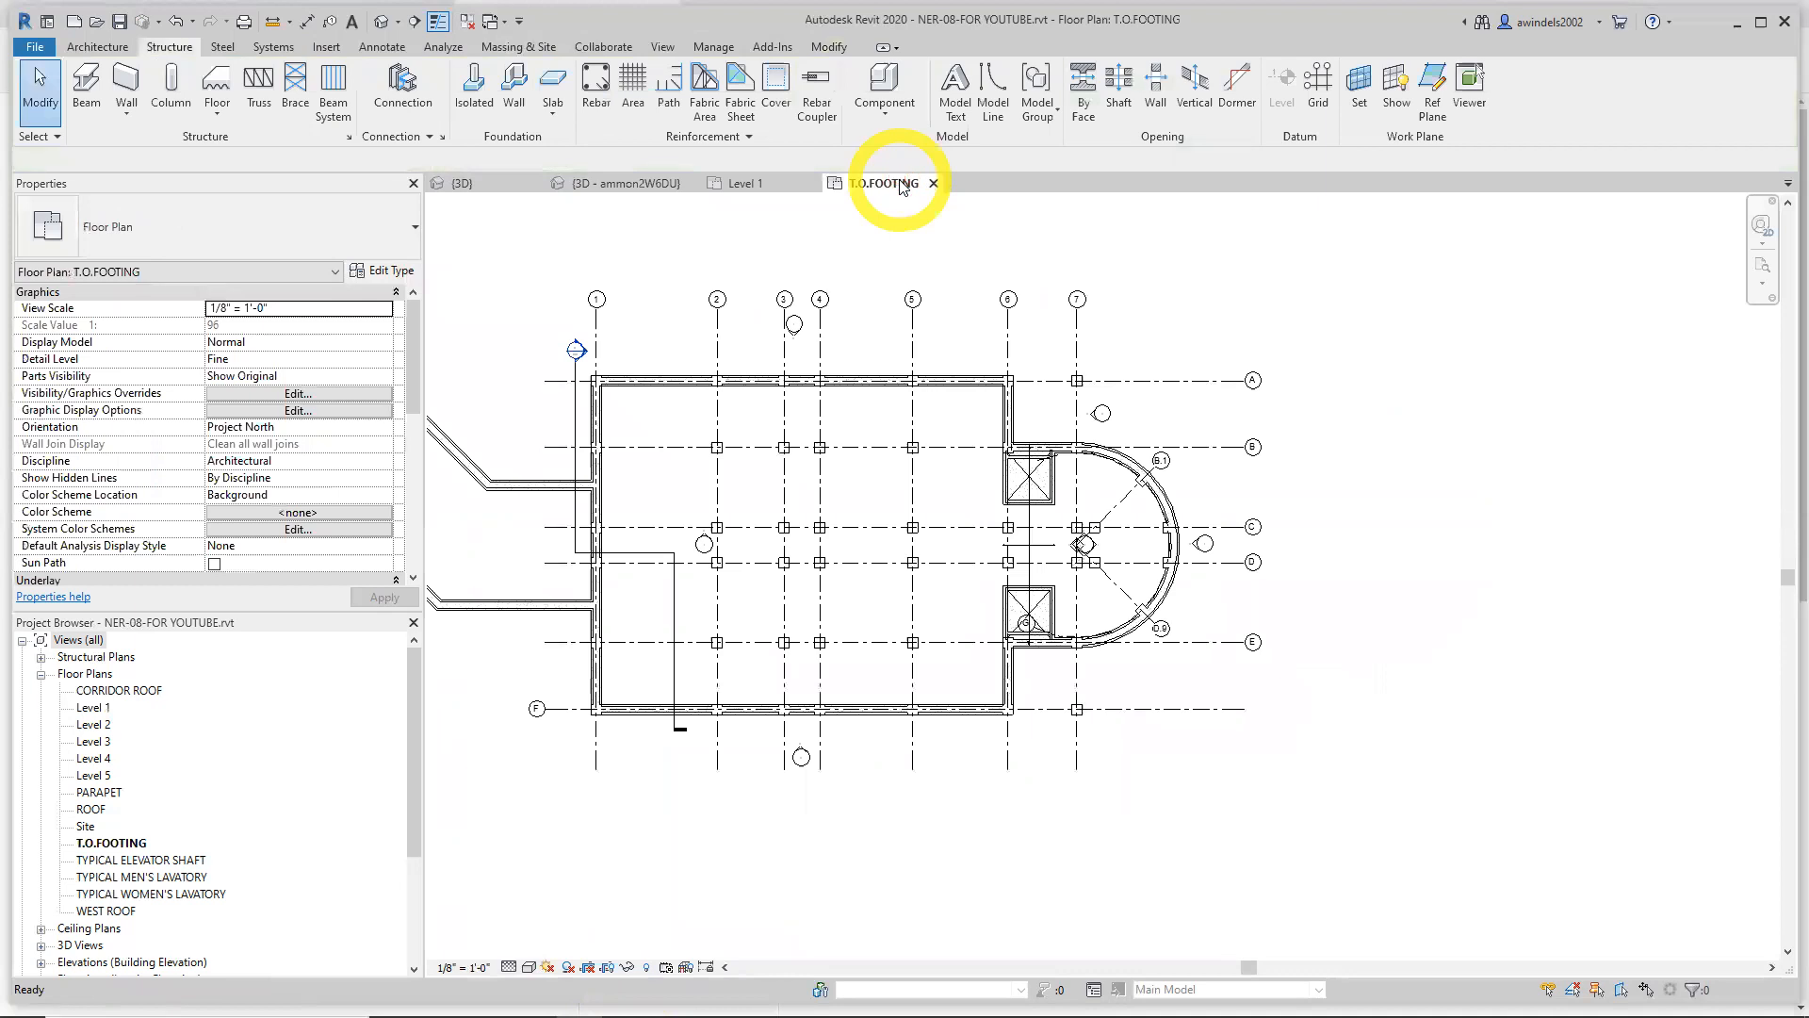
{"action": "left_click", "coordinate": [552, 450]}
{"action": "left_click", "coordinate": [625, 400]}
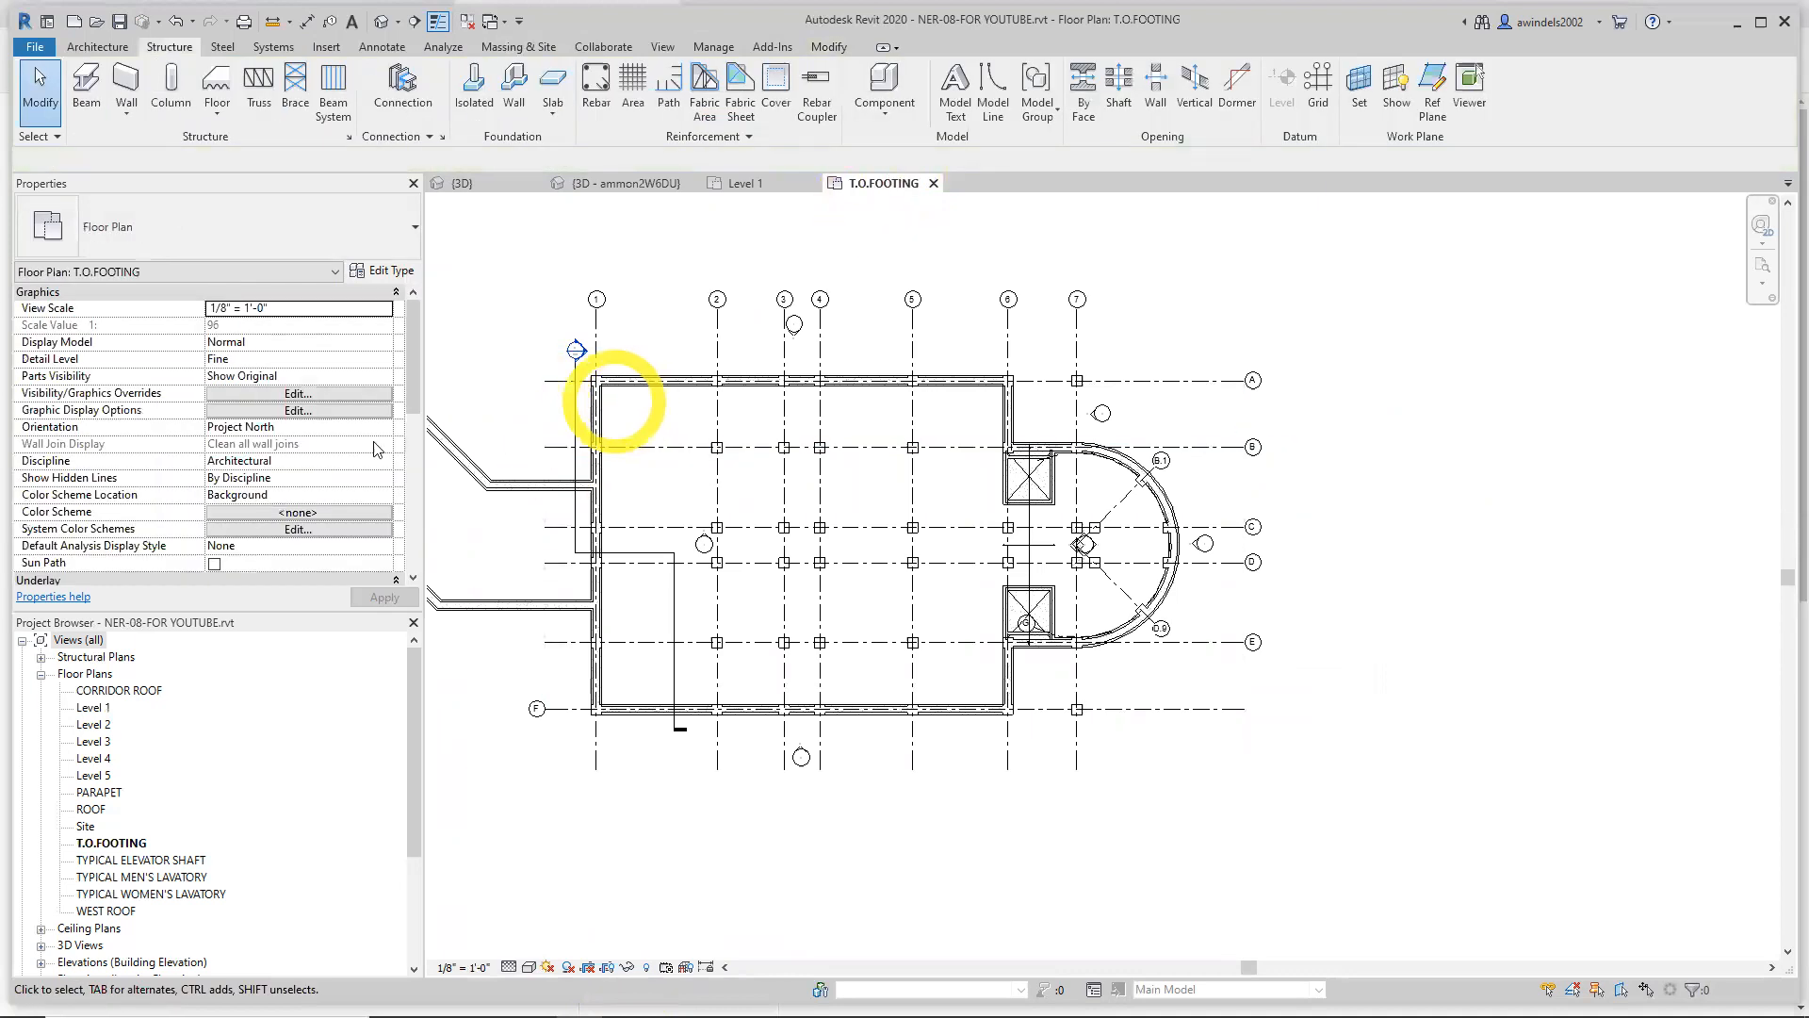
{"action": "left_click_drag", "start_coordinate": [415, 395], "coordinate": [430, 482]}
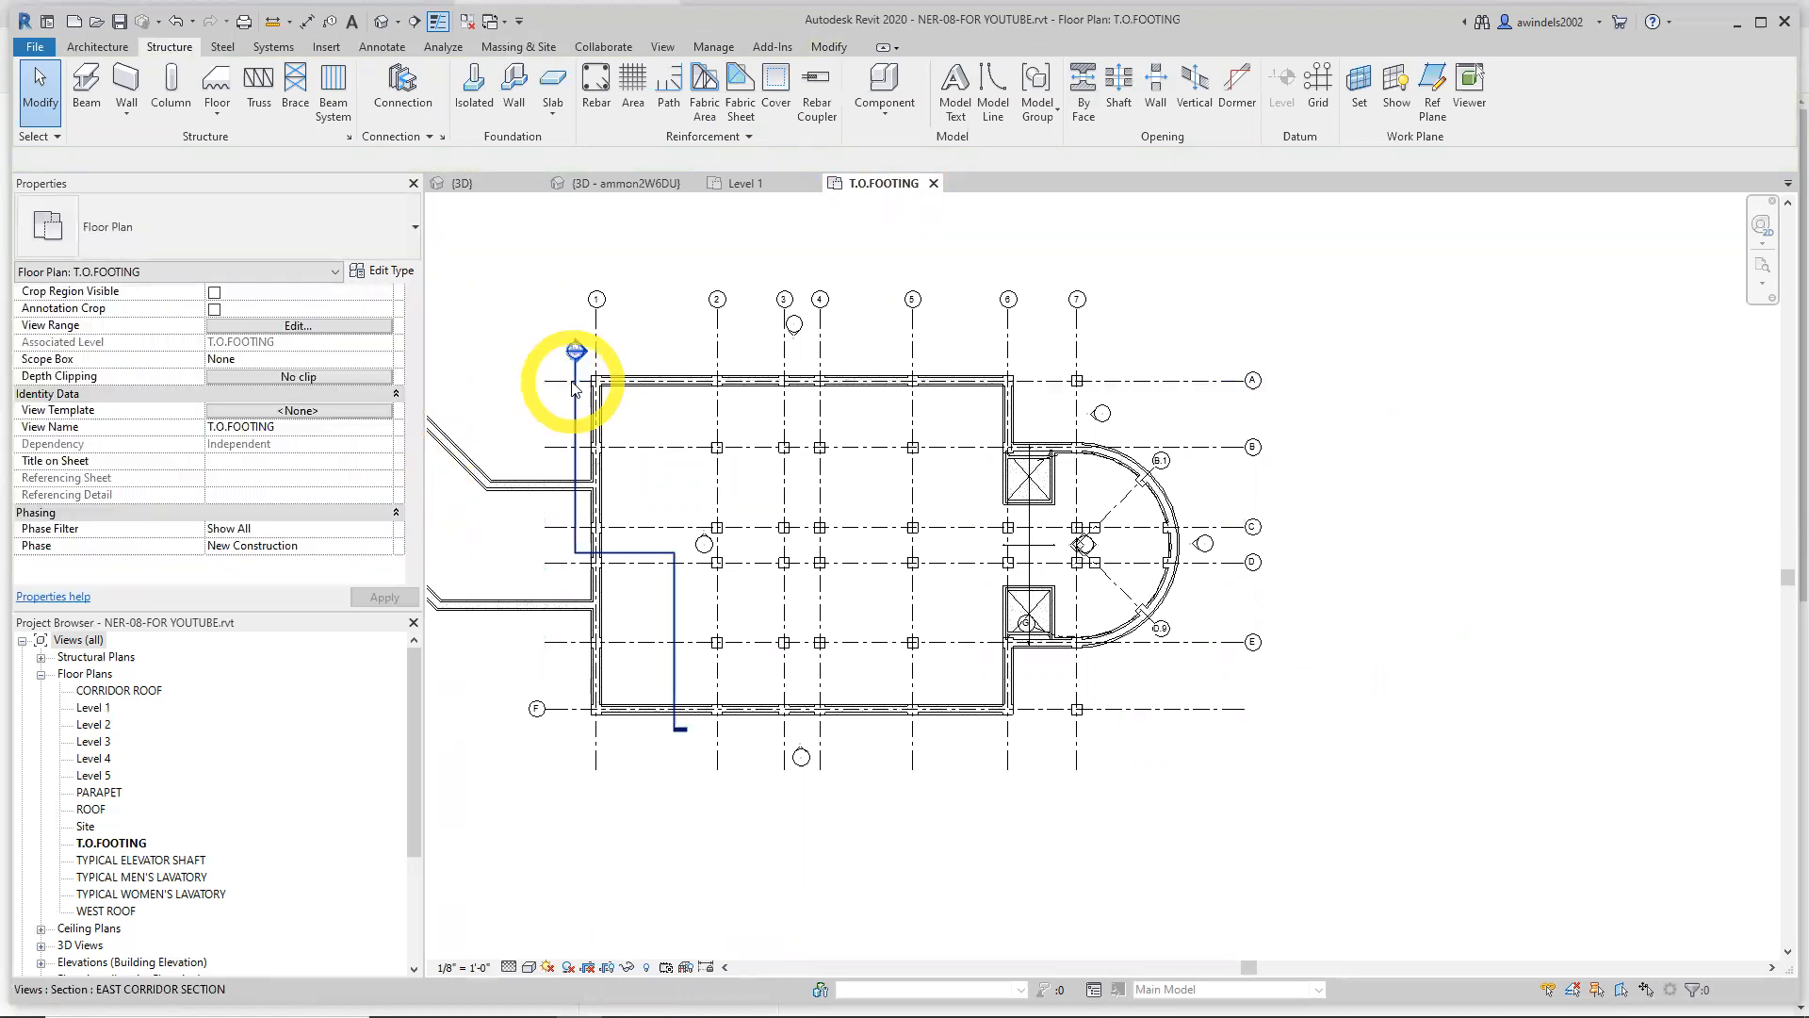
{"action": "left_click", "coordinate": [554, 533]}
{"action": "left_click", "coordinate": [528, 560]}
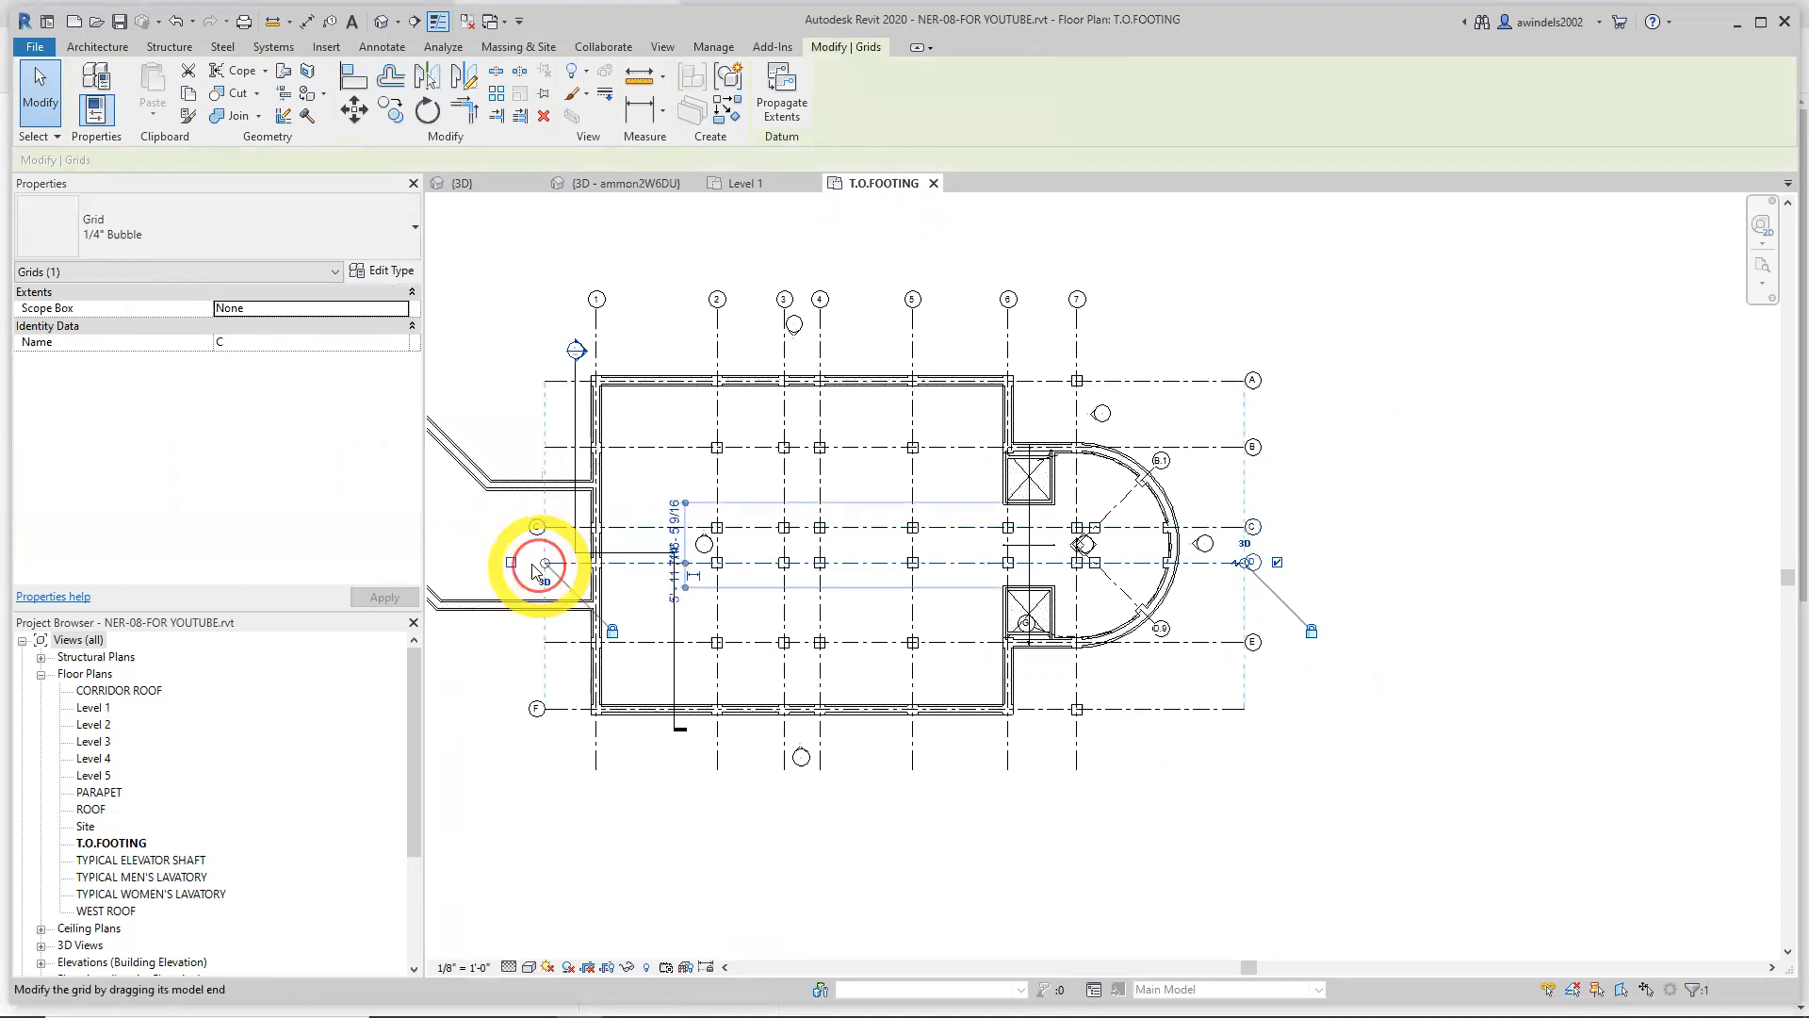
{"action": "left_click", "coordinate": [544, 650]}
{"action": "left_click", "coordinate": [534, 449]}
{"action": "left_click", "coordinate": [511, 447]}
{"action": "left_click", "coordinate": [535, 380]}
{"action": "left_click", "coordinate": [511, 381]}
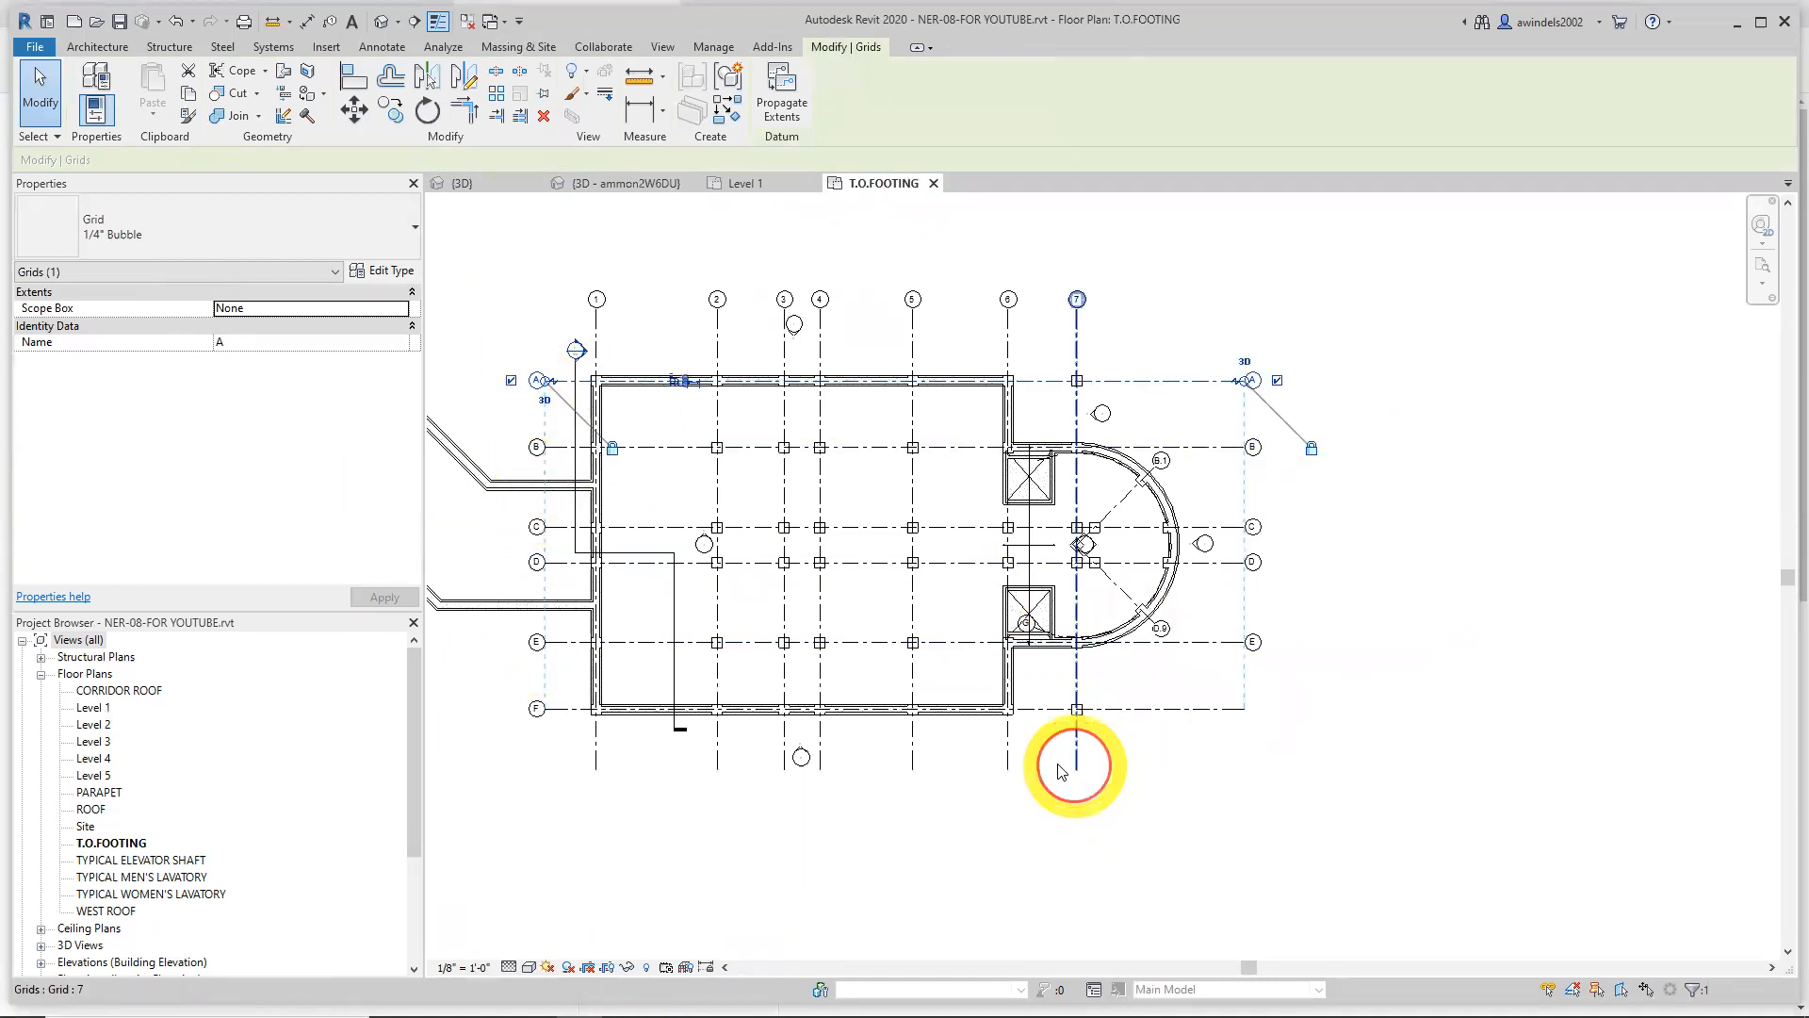
Show the grid bubbles at the lower ends of grids 4, 5, 6 and 7
{"action": "left_click", "coordinate": [1075, 768]}
{"action": "left_click", "coordinate": [1008, 754], "text": "ctrl"}
{"action": "left_click", "coordinate": [914, 773], "text": "ctrl"}
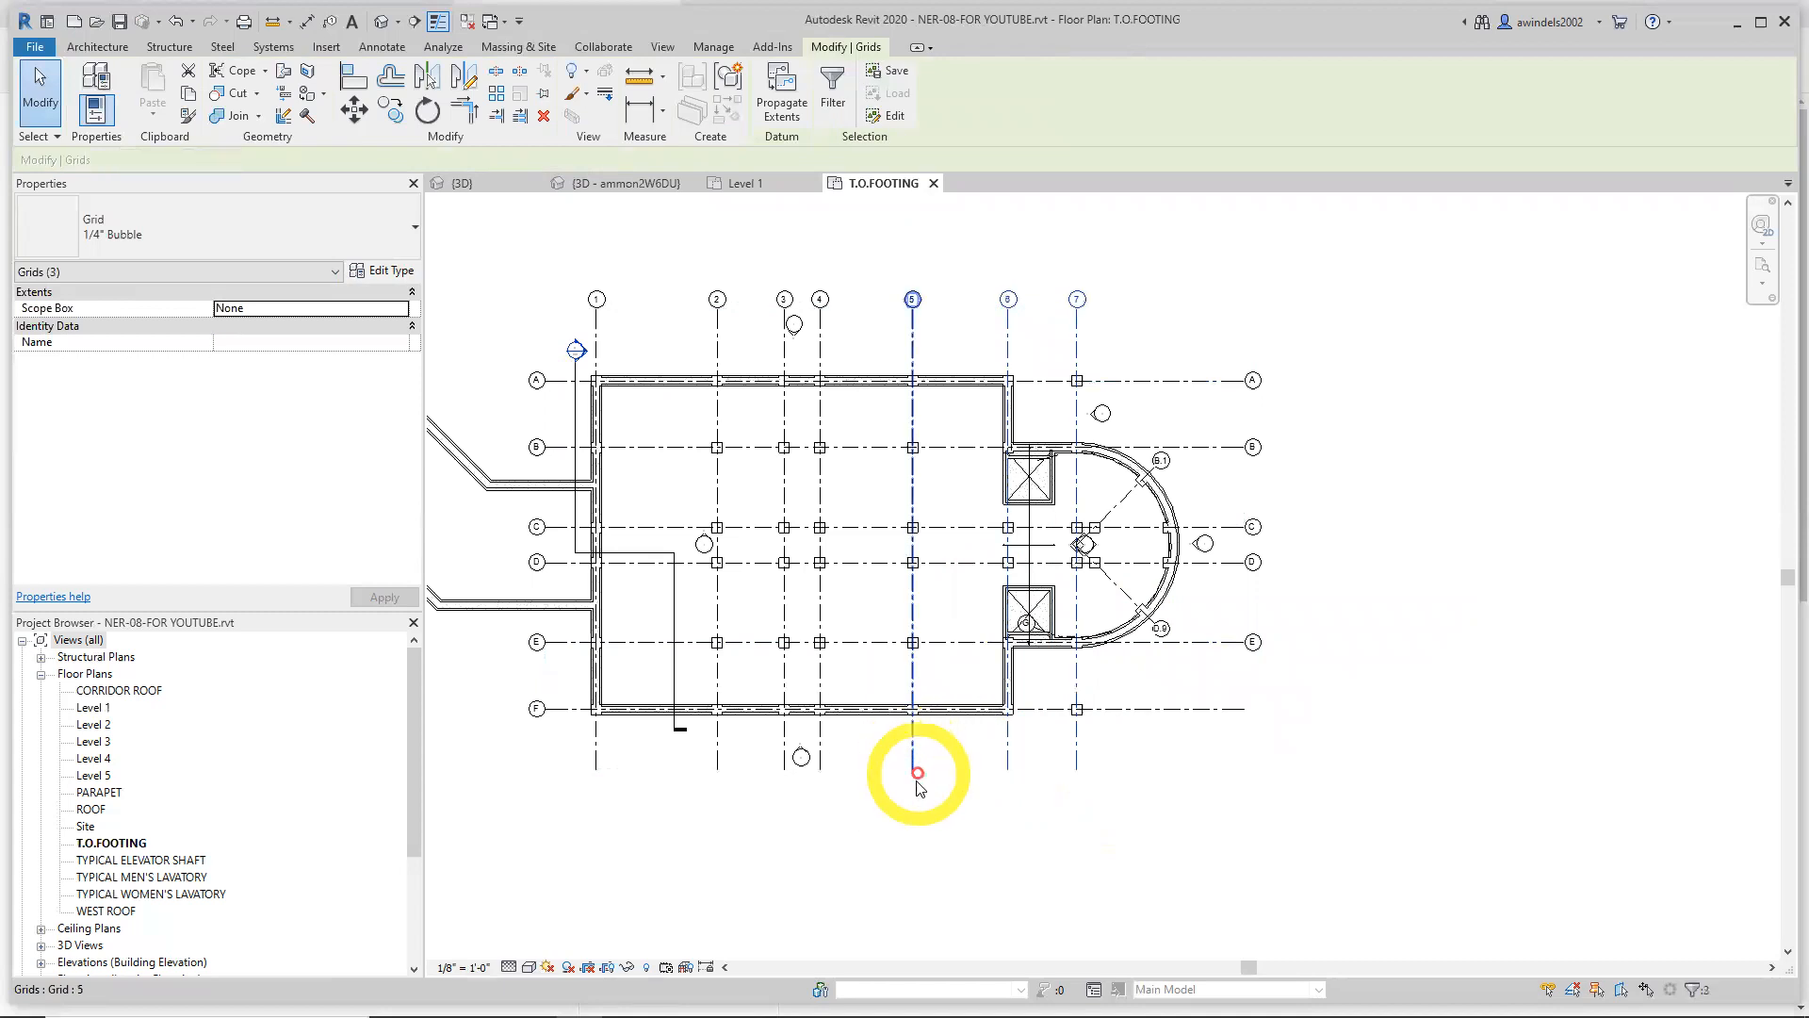
{"action": "left_click", "coordinate": [915, 771]}
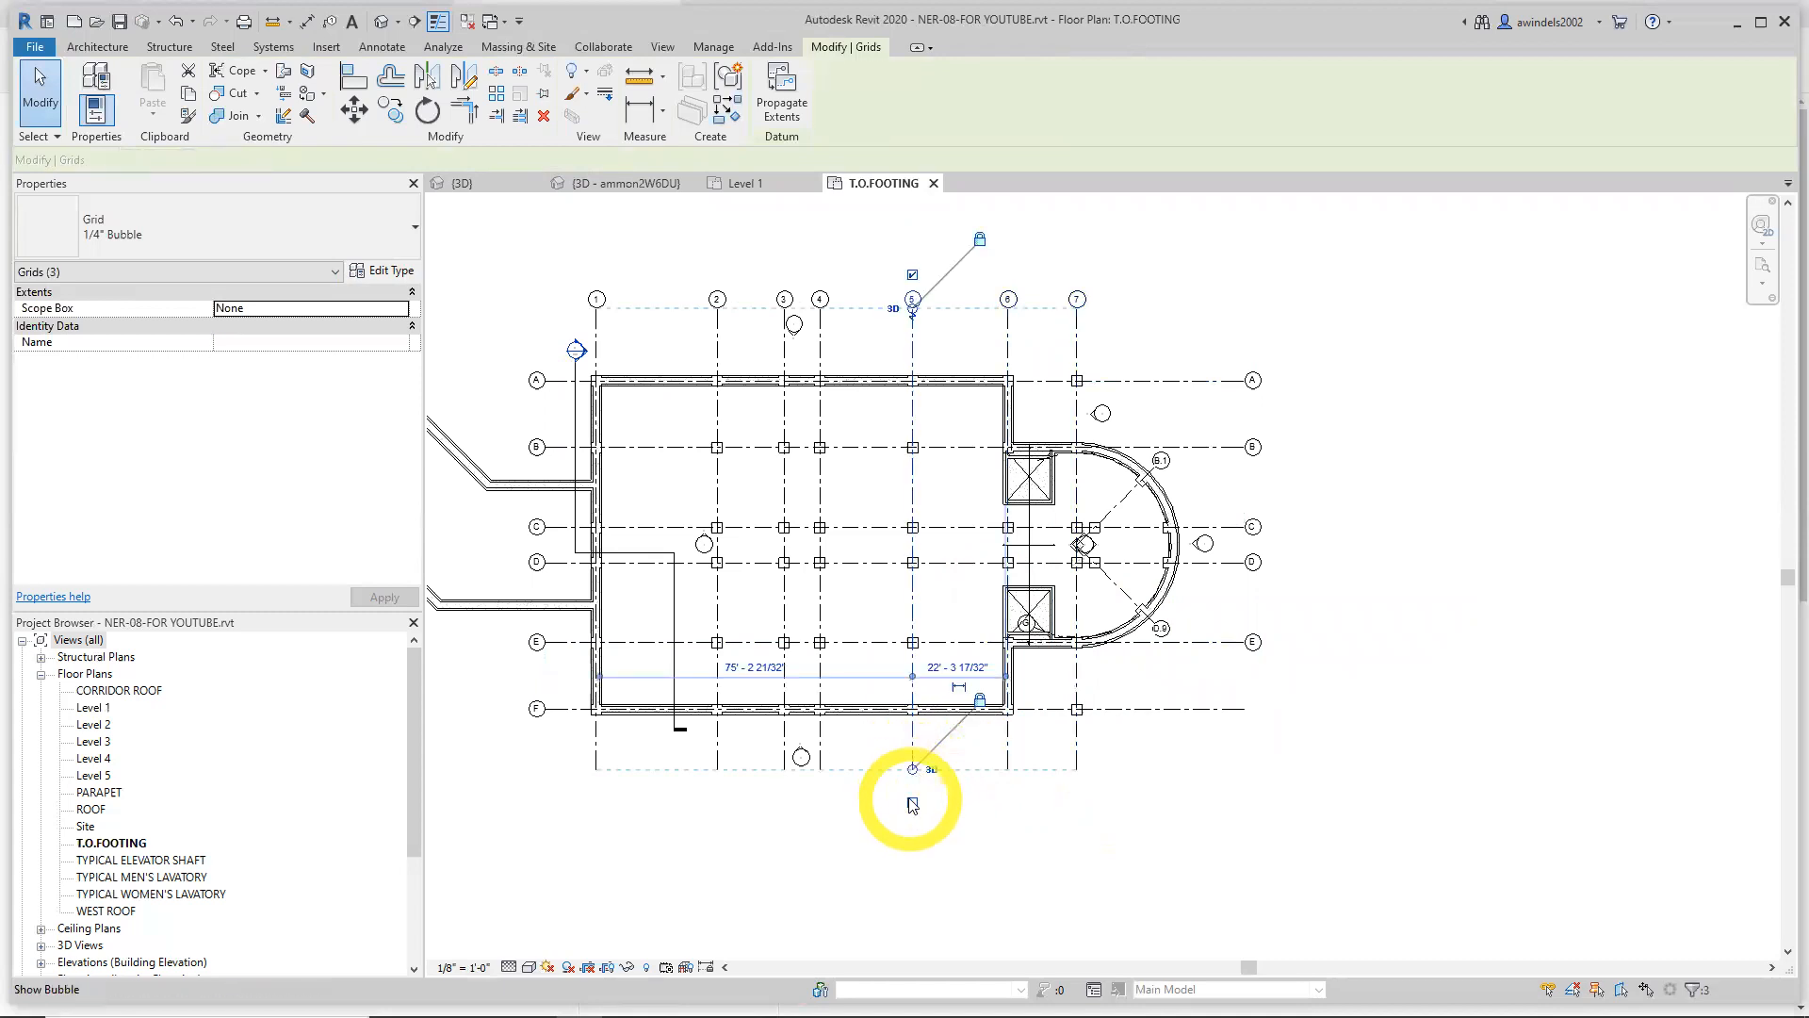
{"action": "left_click", "coordinate": [1009, 773]}
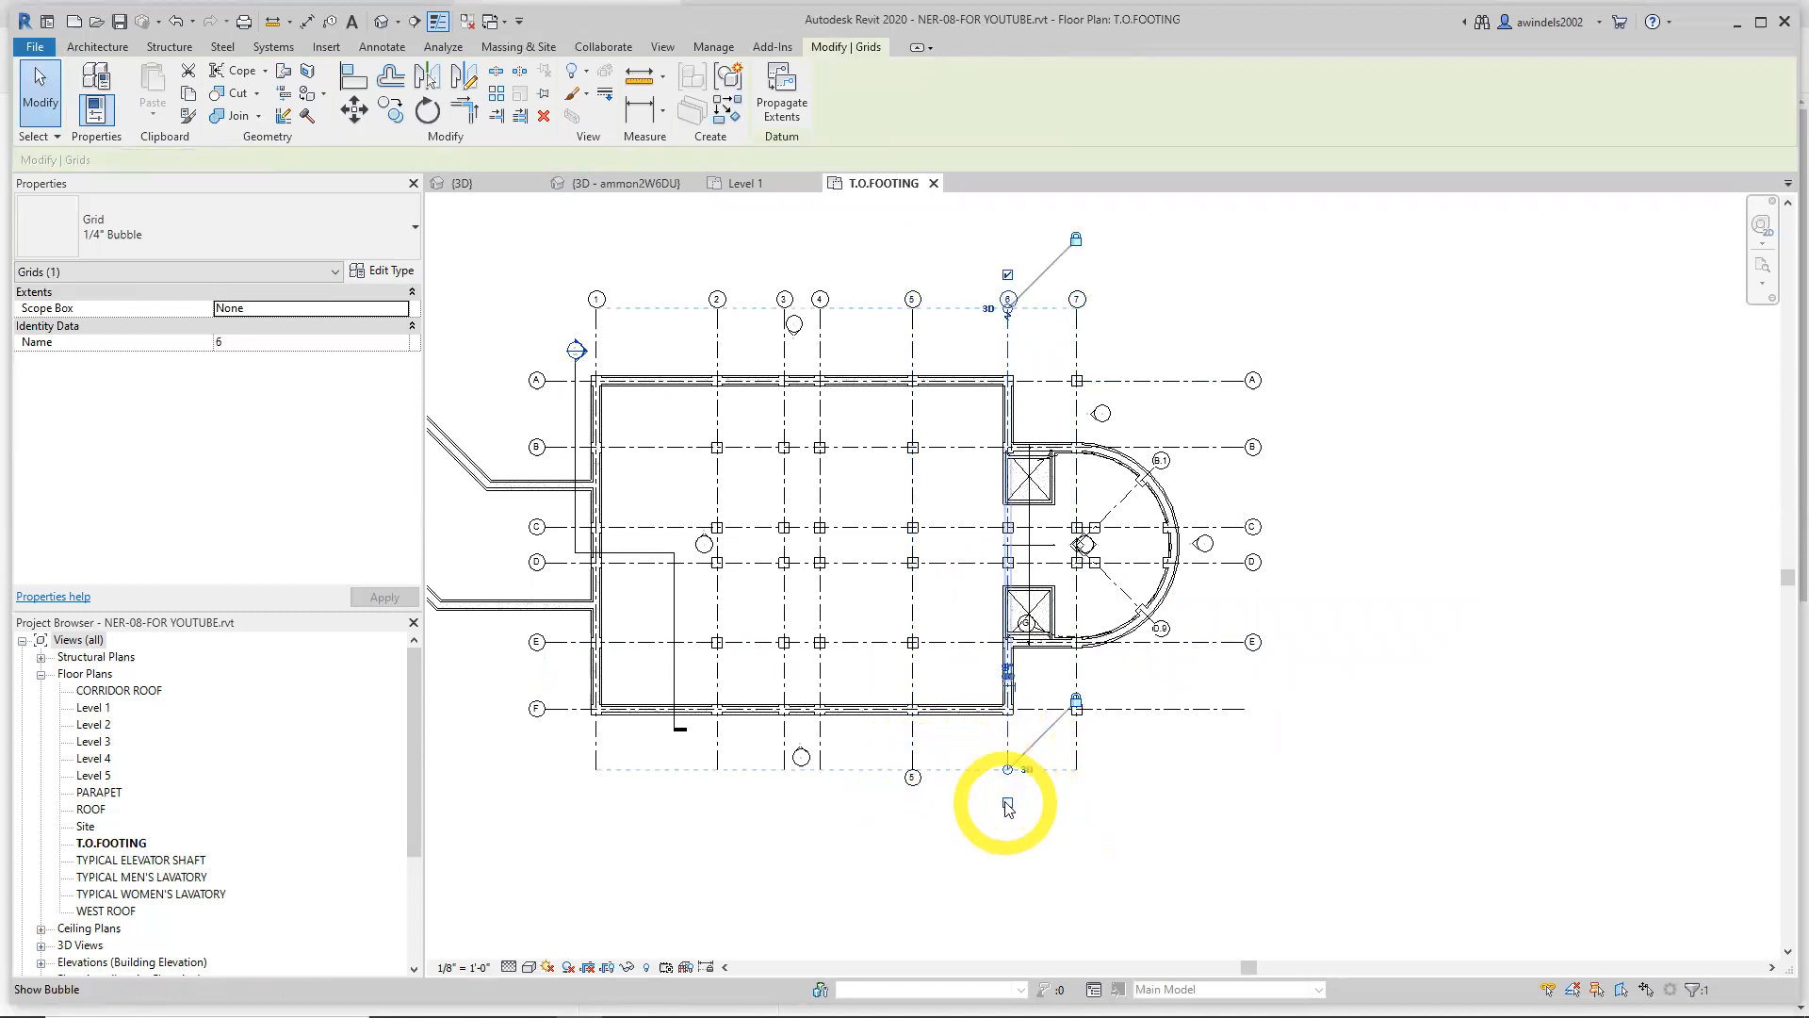
{"action": "left_click", "coordinate": [1079, 806]}
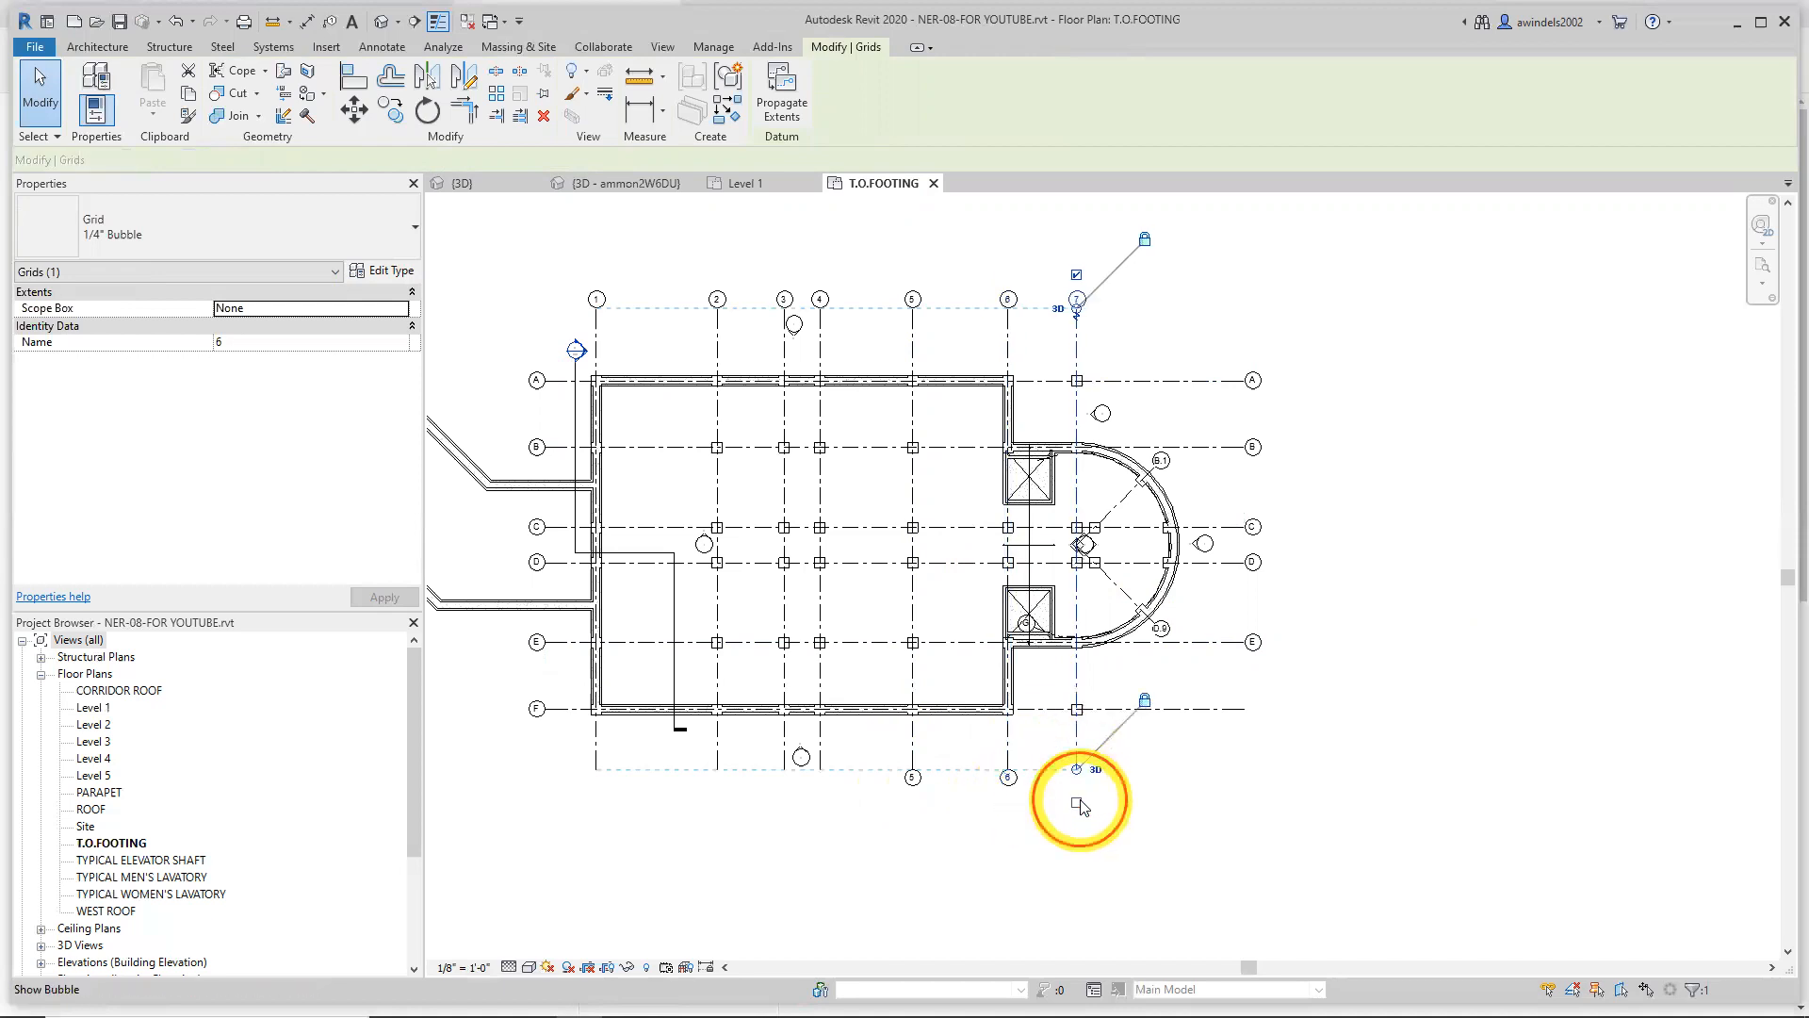
{"action": "left_click", "coordinate": [820, 806]}
{"action": "left_click", "coordinate": [820, 806]}
Show the grid bubbles at the lower ends of grids 1, 2 and 3
{"action": "left_click", "coordinate": [784, 745]}
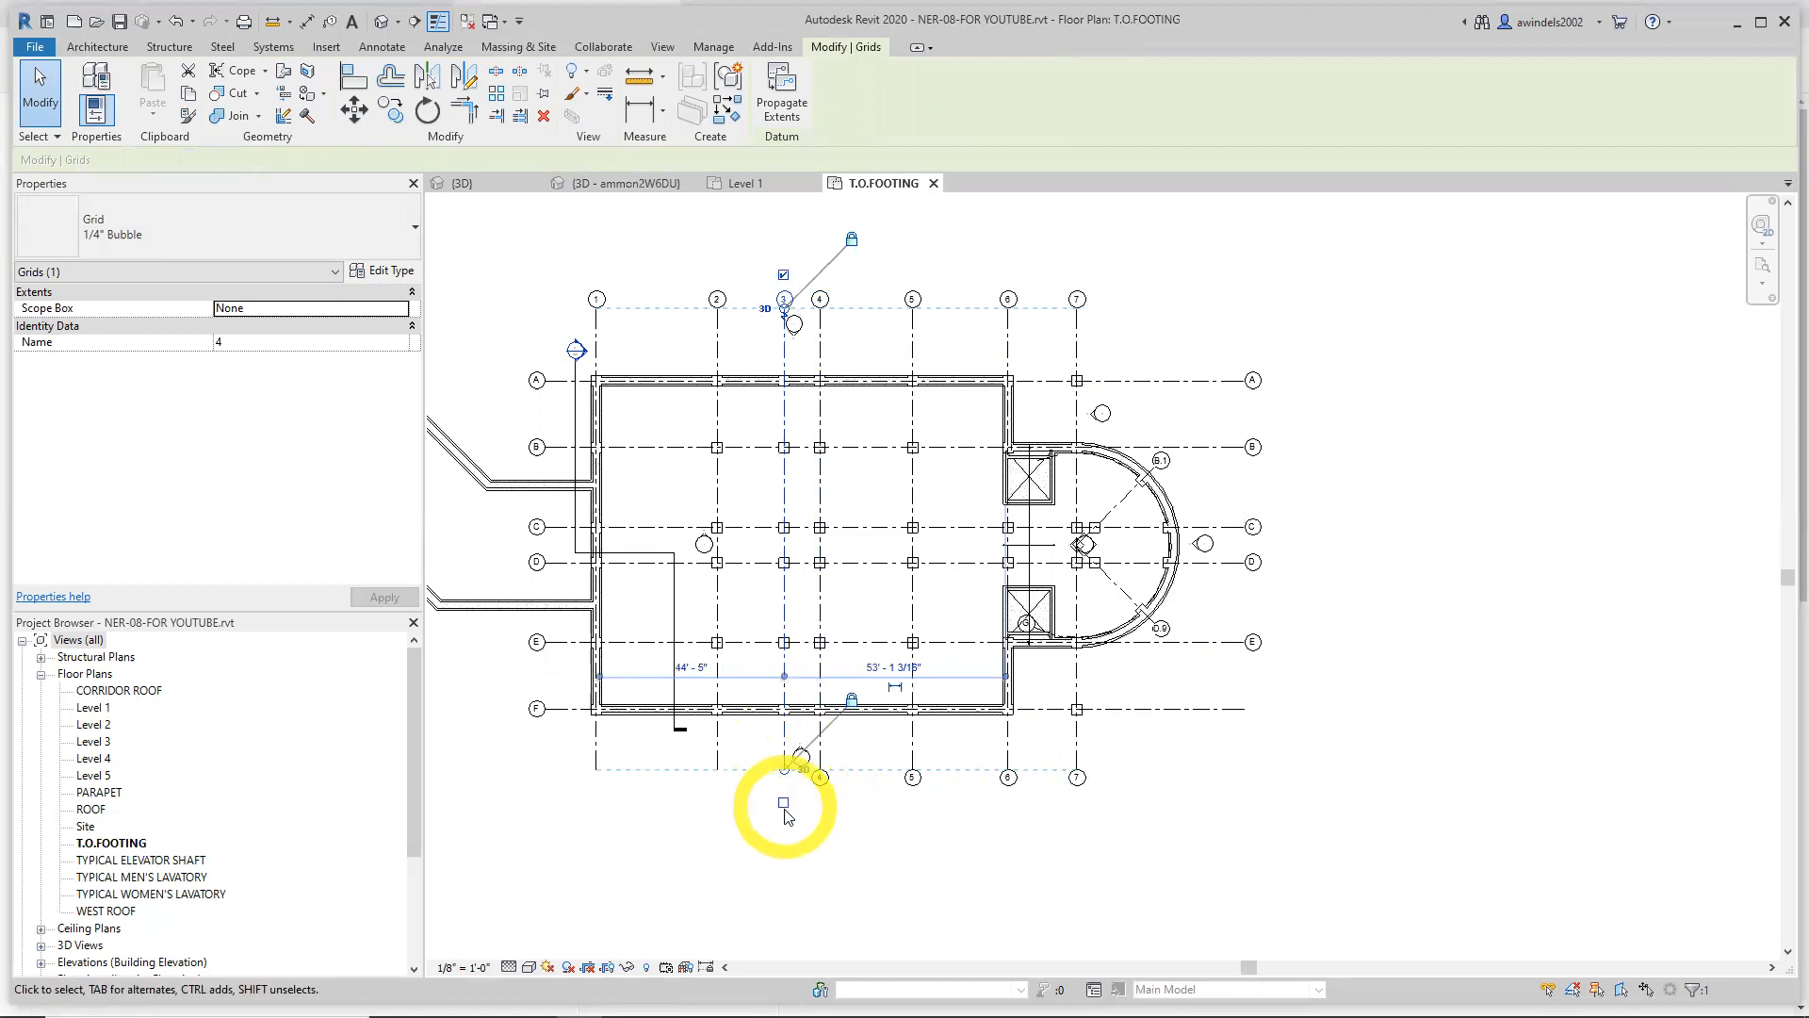
{"action": "left_click", "coordinate": [784, 804]}
{"action": "left_click", "coordinate": [717, 759]}
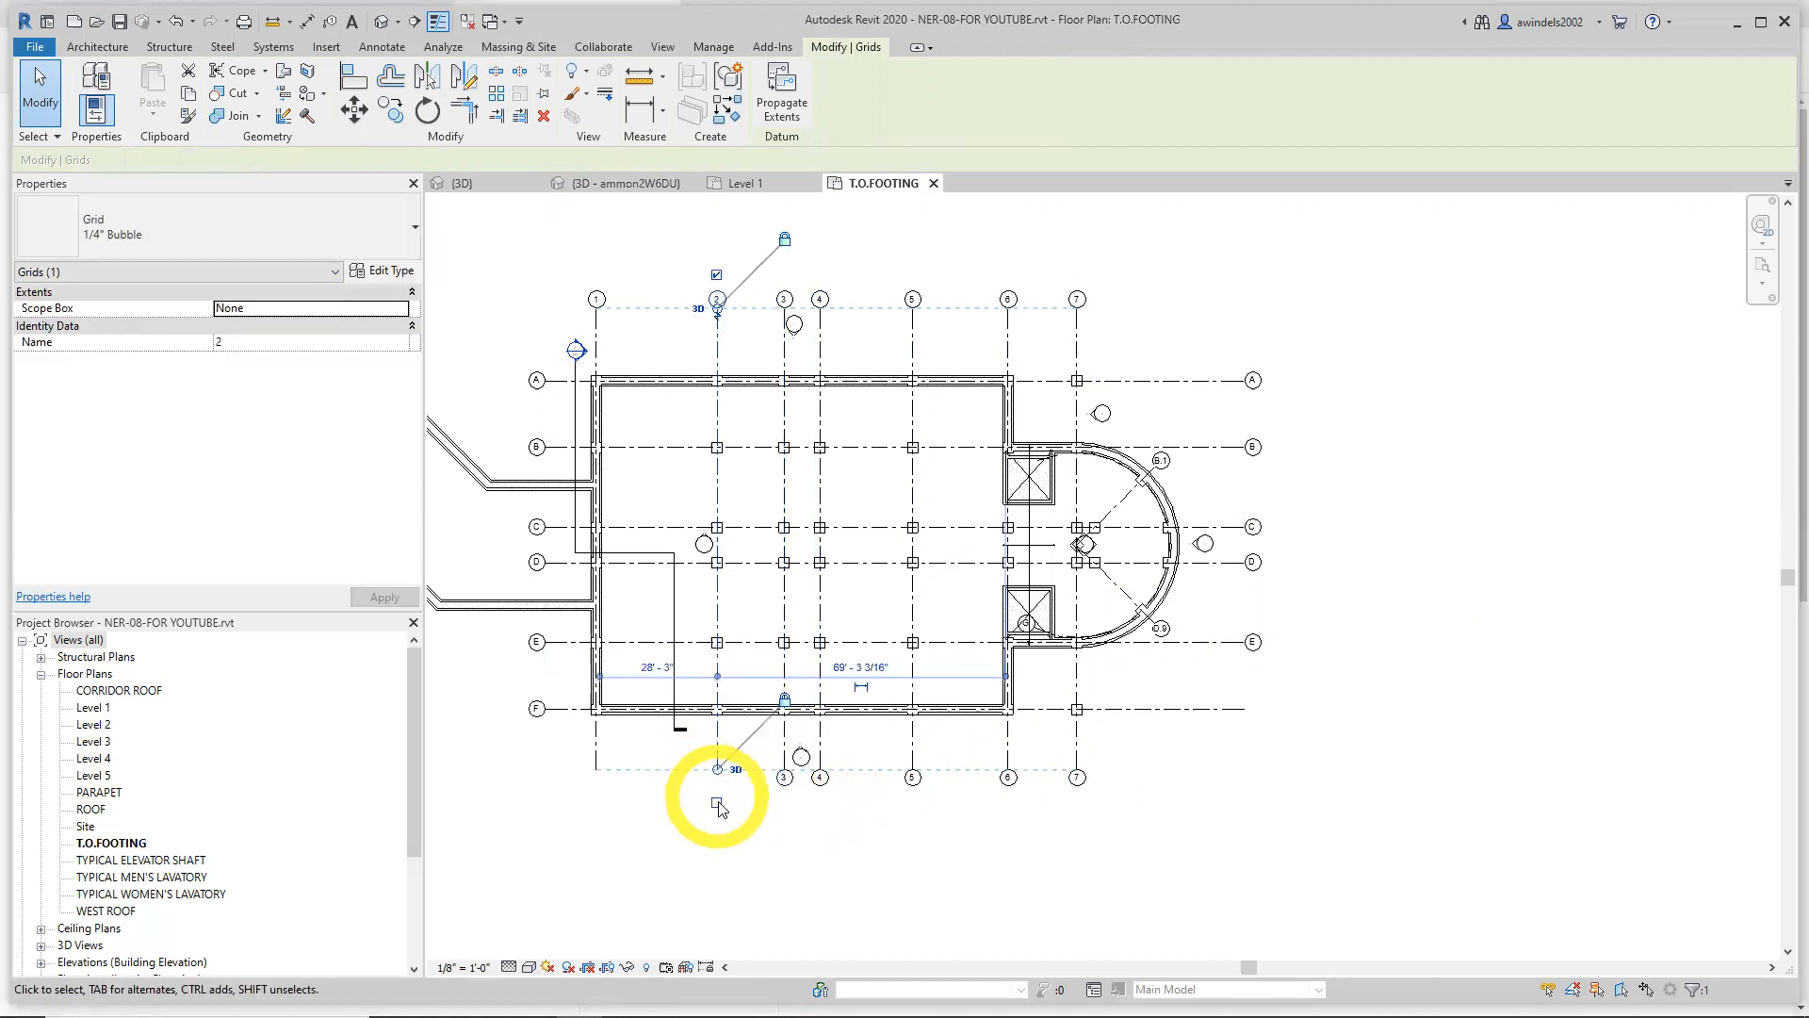
{"action": "left_click", "coordinate": [717, 802]}
{"action": "left_click", "coordinate": [596, 754]}
{"action": "left_click", "coordinate": [596, 802]}
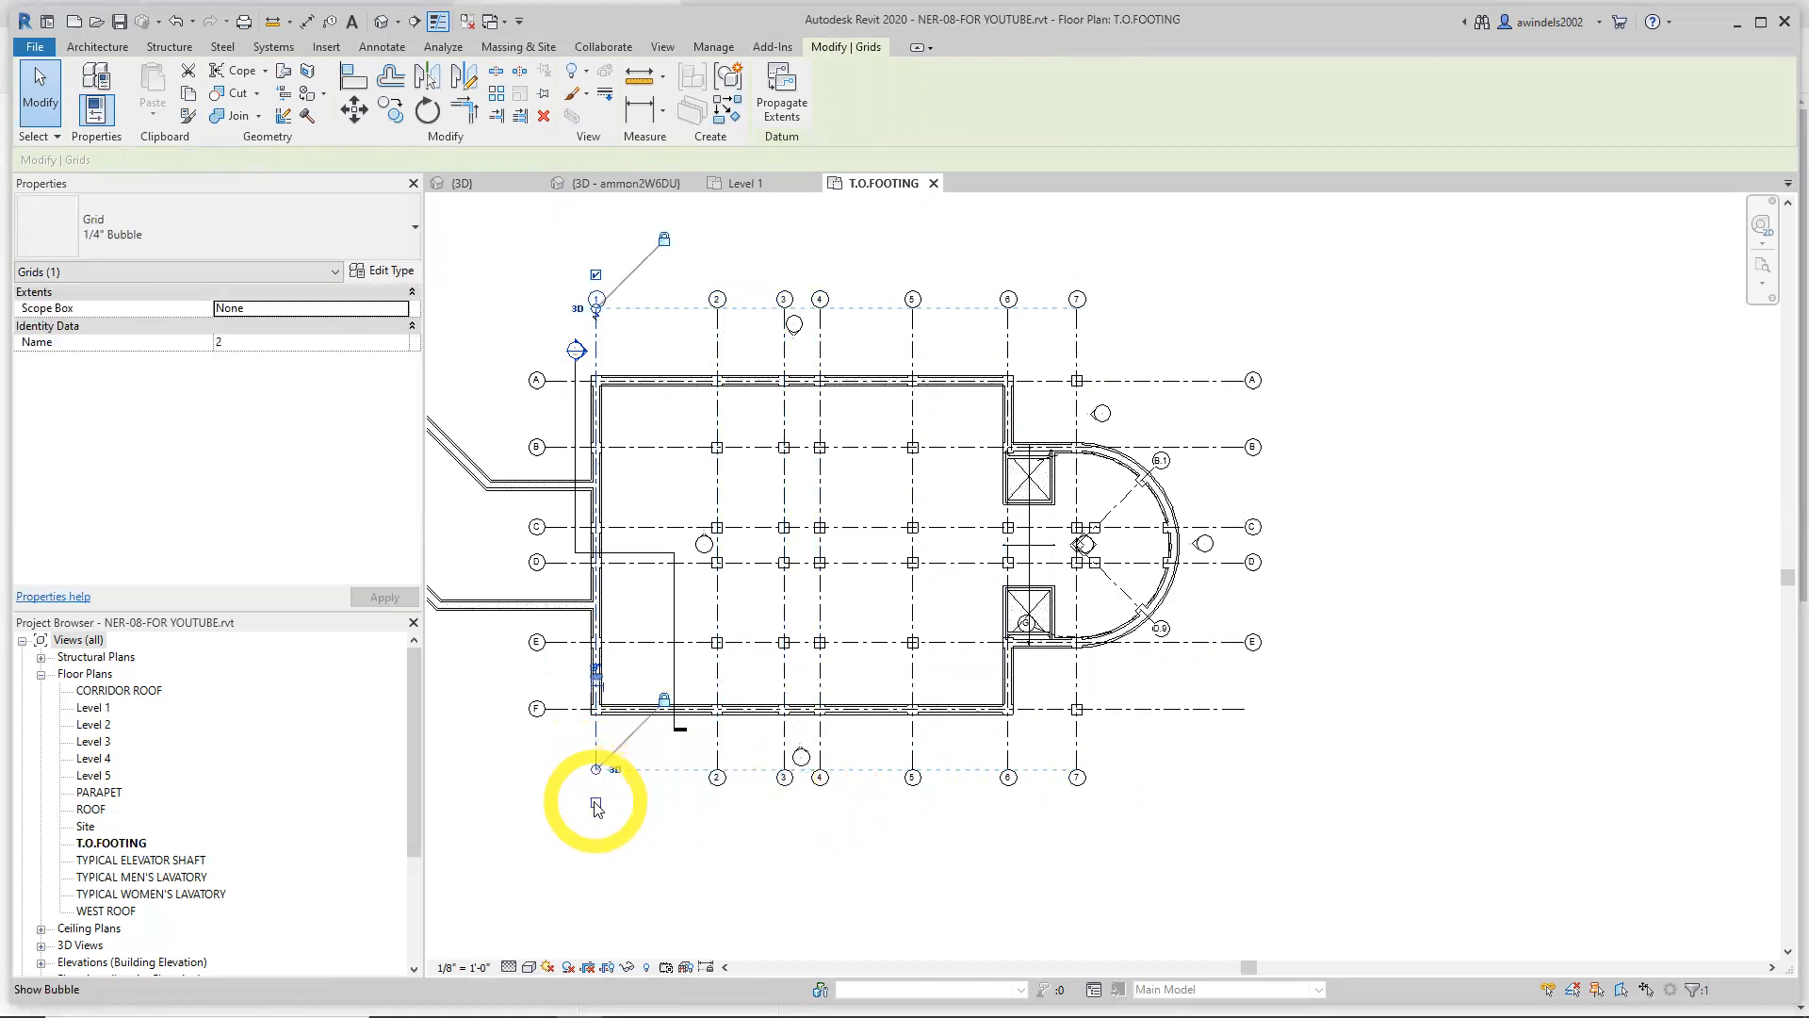
Show the grid bubble at the right end of grid F
{"action": "left_click", "coordinate": [1237, 708]}
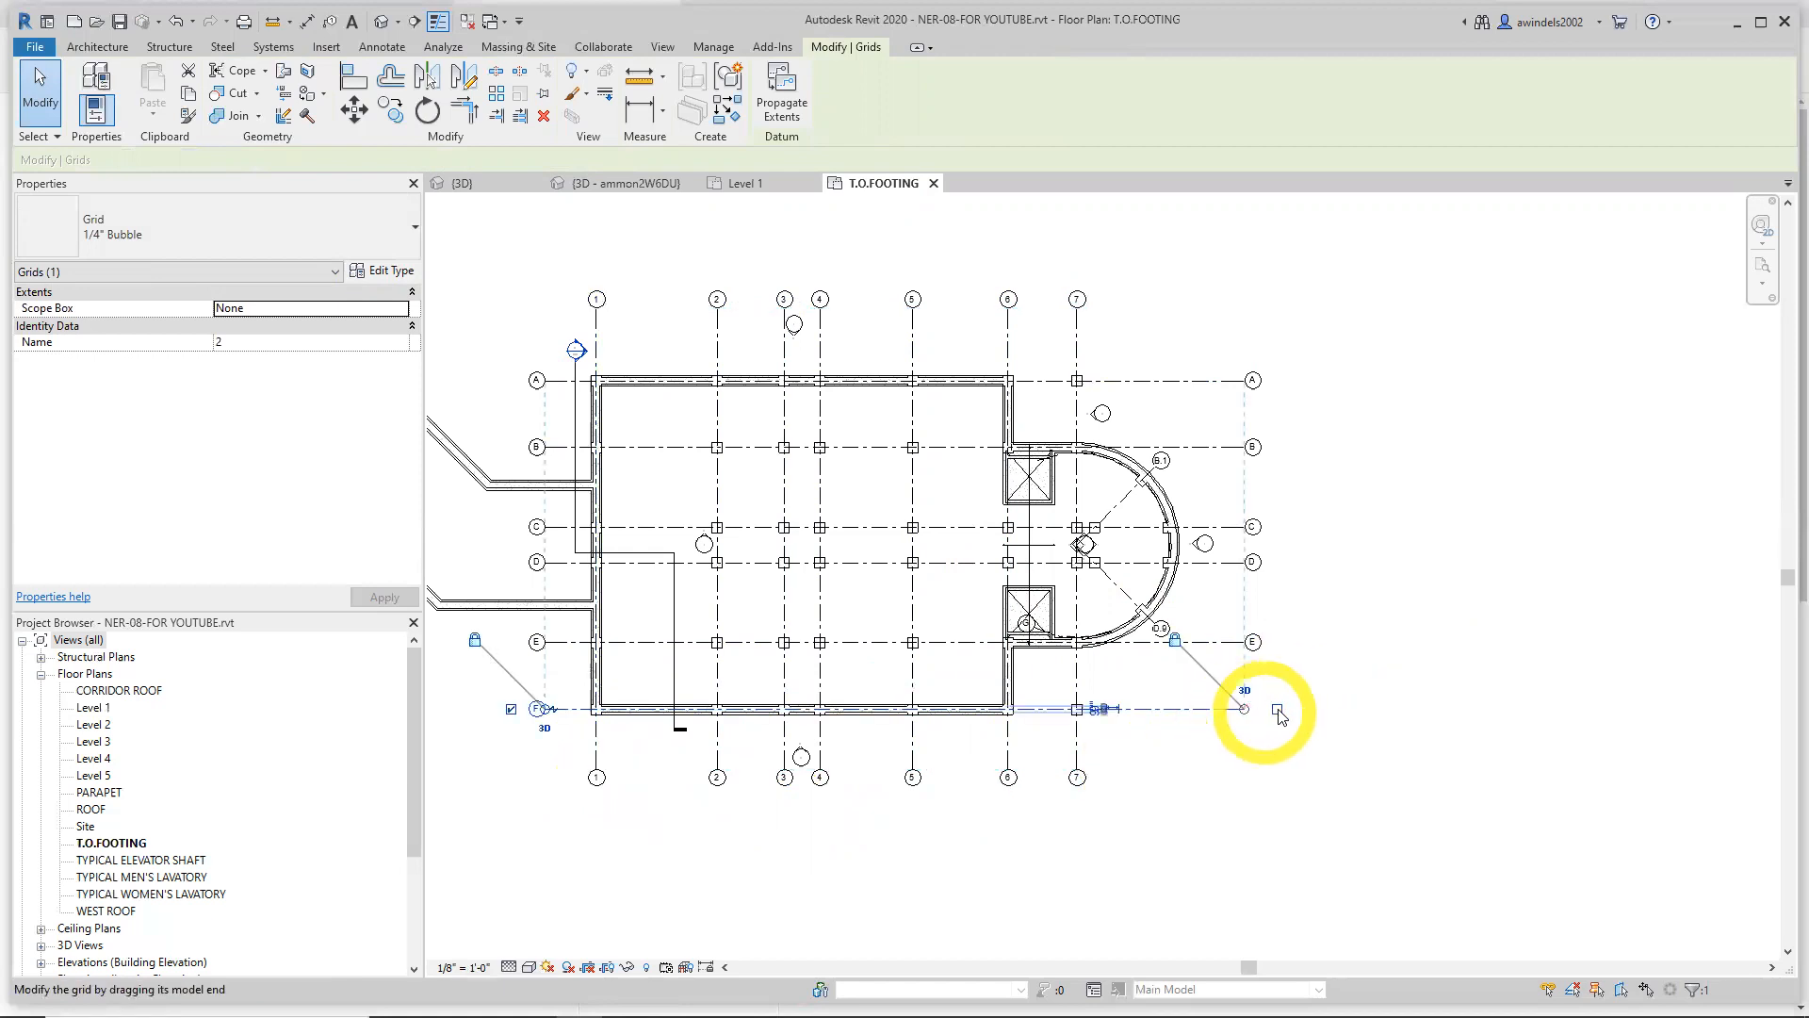
{"action": "left_click", "coordinate": [1345, 745]}
{"action": "middle_click_drag", "start_coordinate": [1418, 773], "coordinate": [1459, 801]}
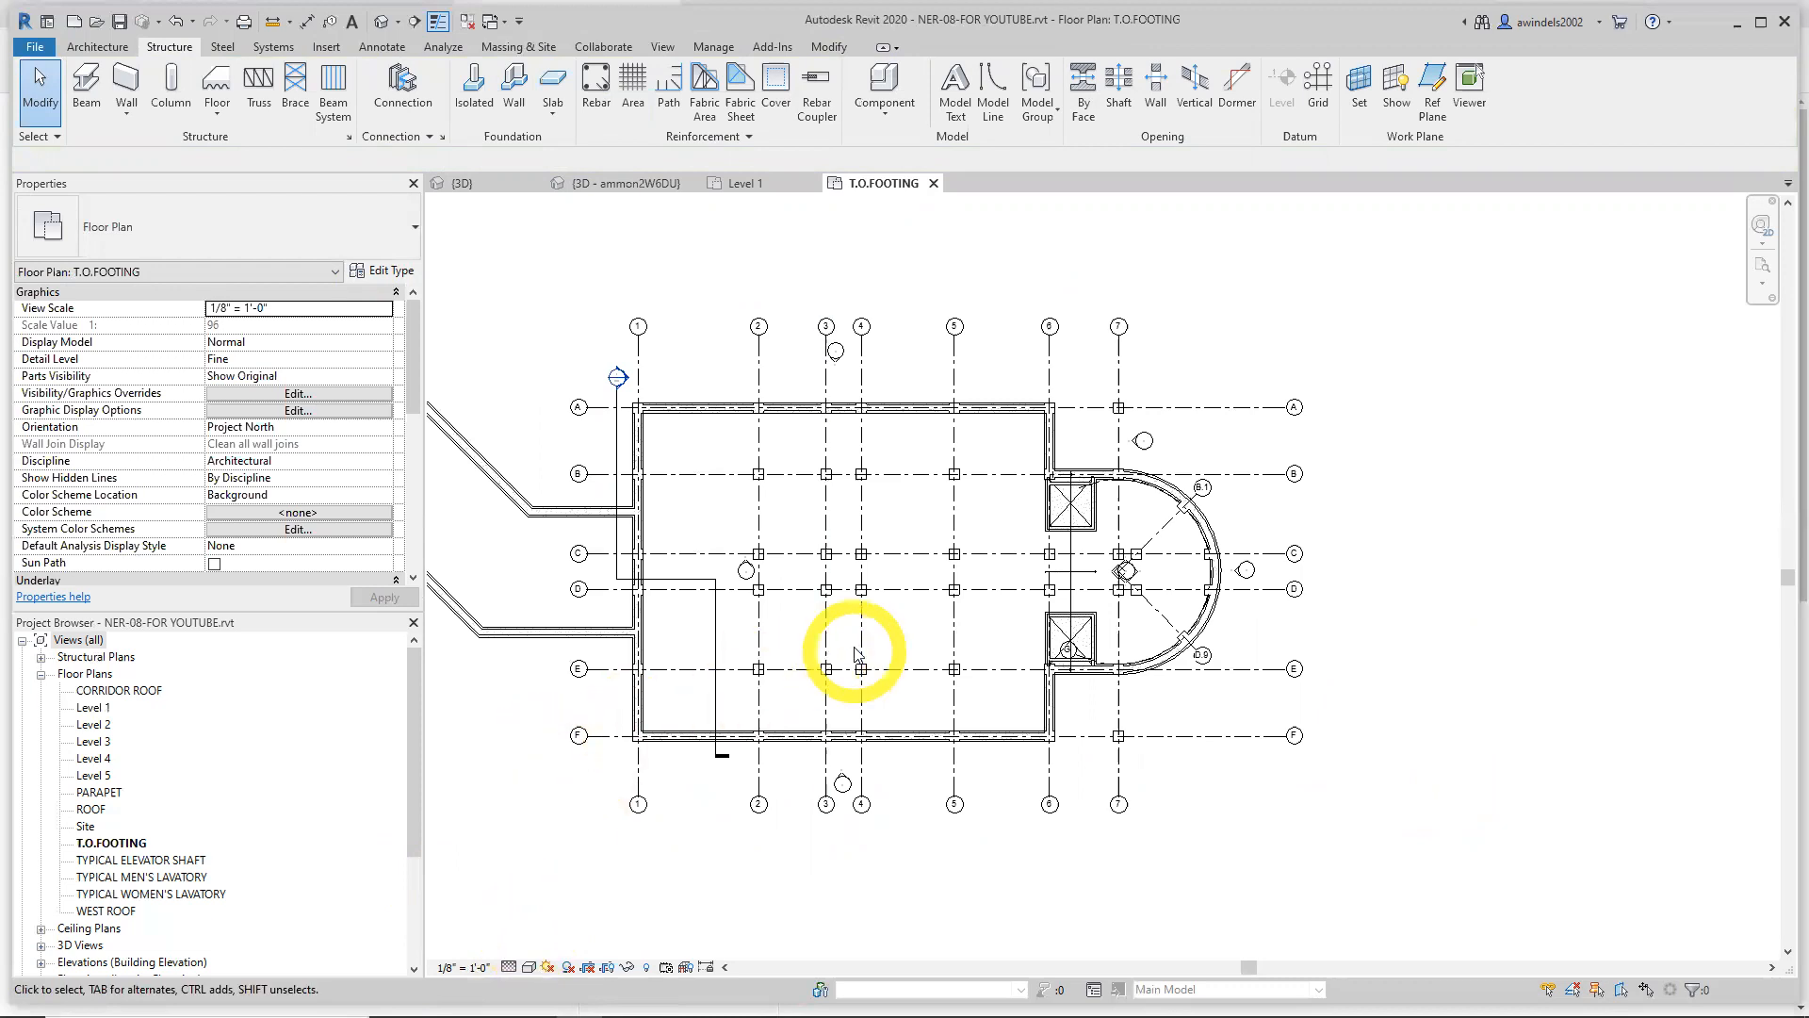
In the Level 1 plan, turn off selecting elements by face so the floor slab is not picked
{"action": "left_click", "coordinate": [745, 183]}
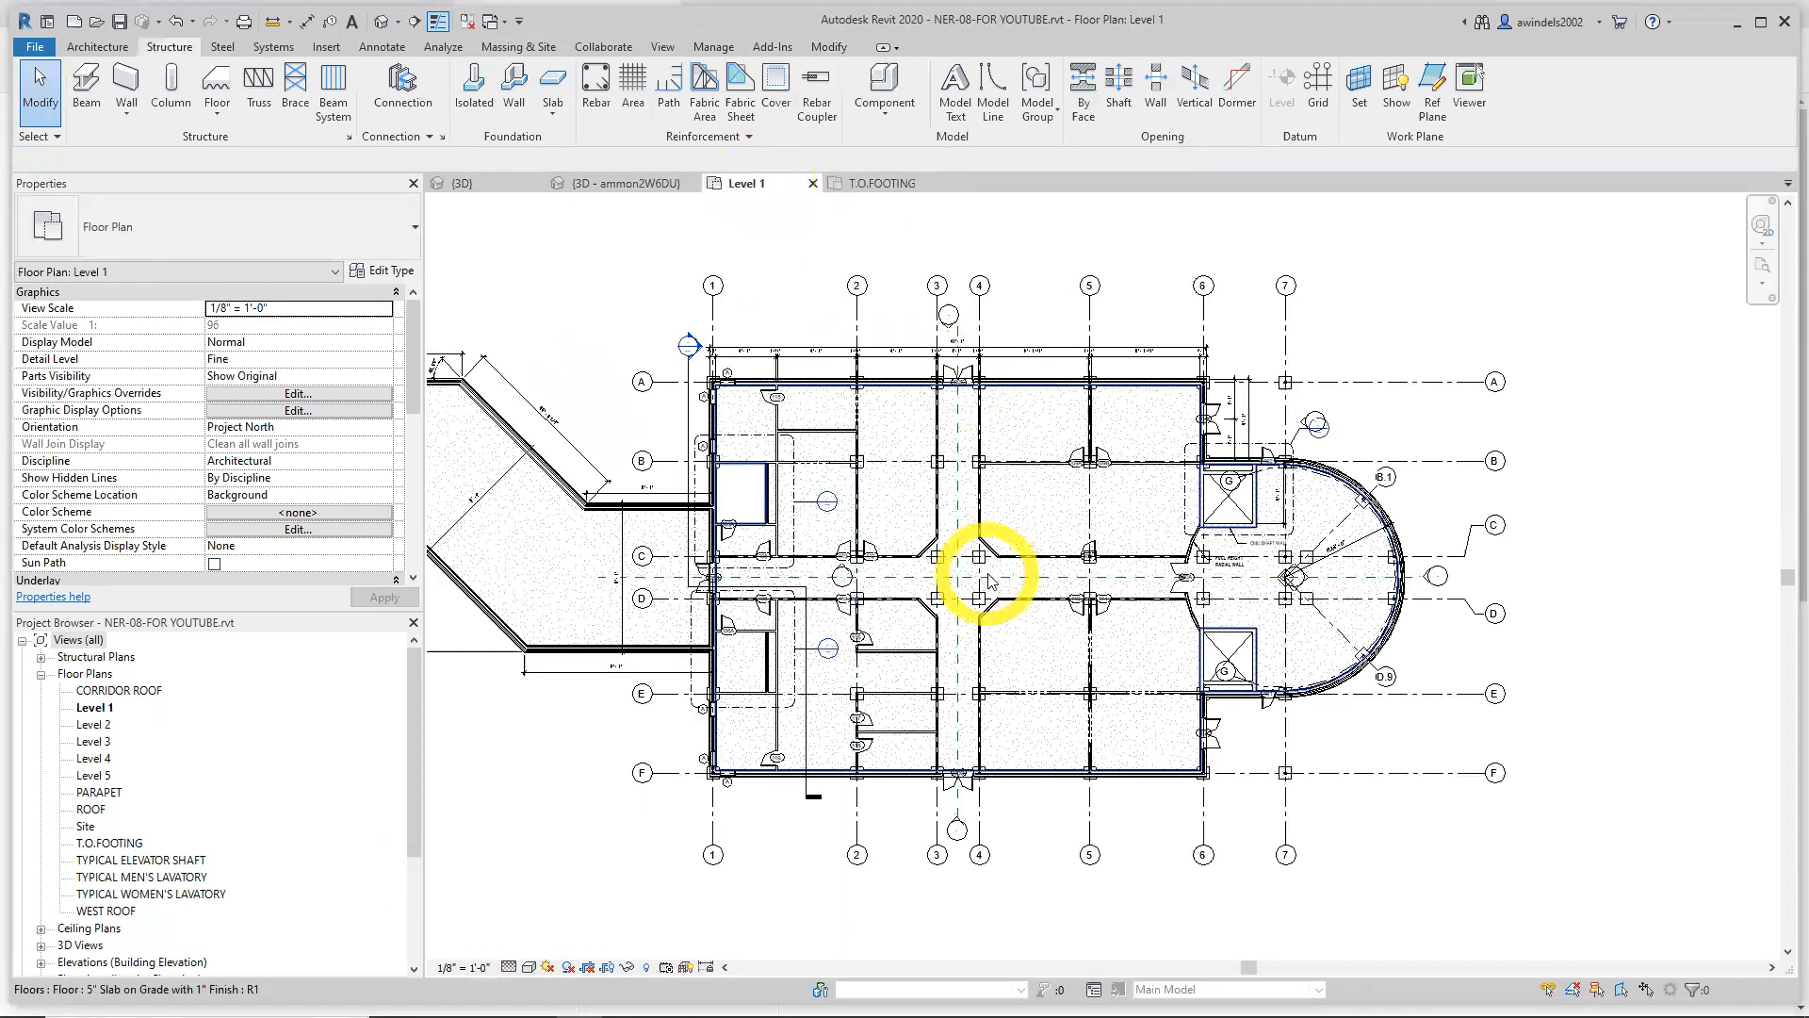
{"action": "scroll", "coordinate": [990, 566], "scroll_direction": "up", "scroll_amount": 5}
{"action": "left_click", "coordinate": [923, 572]}
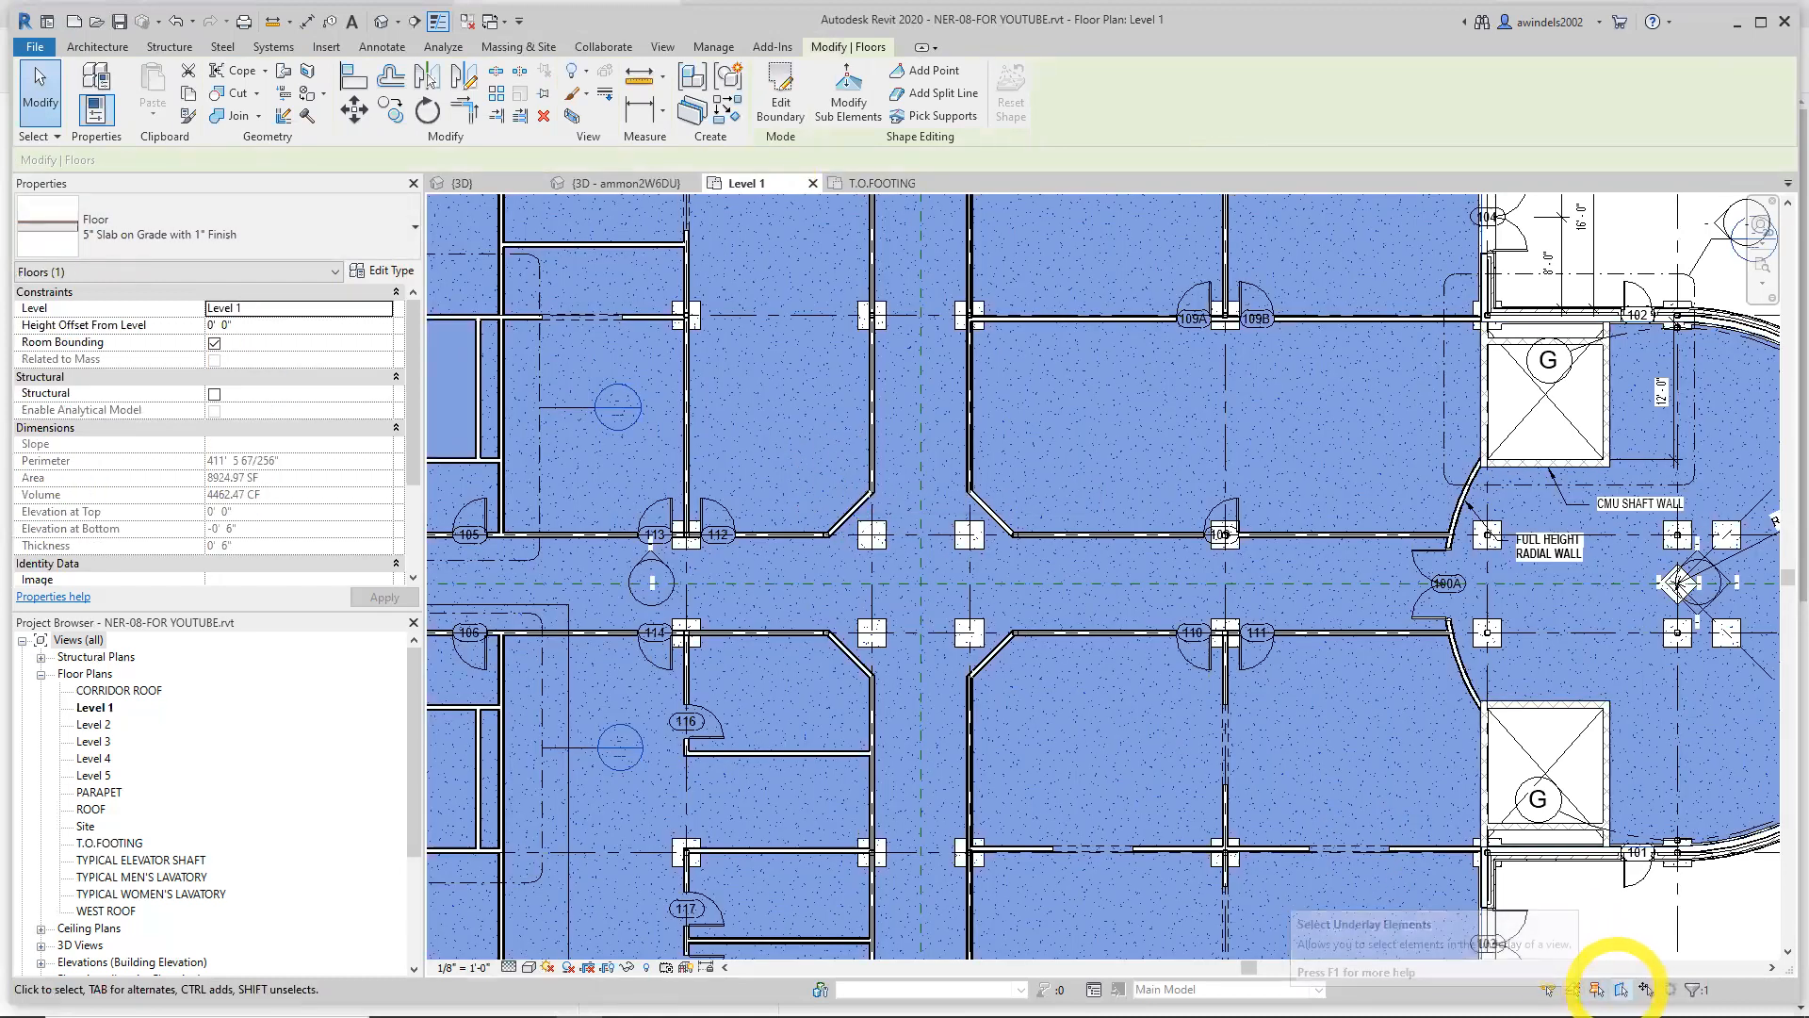
{"action": "left_click", "coordinate": [1621, 989]}
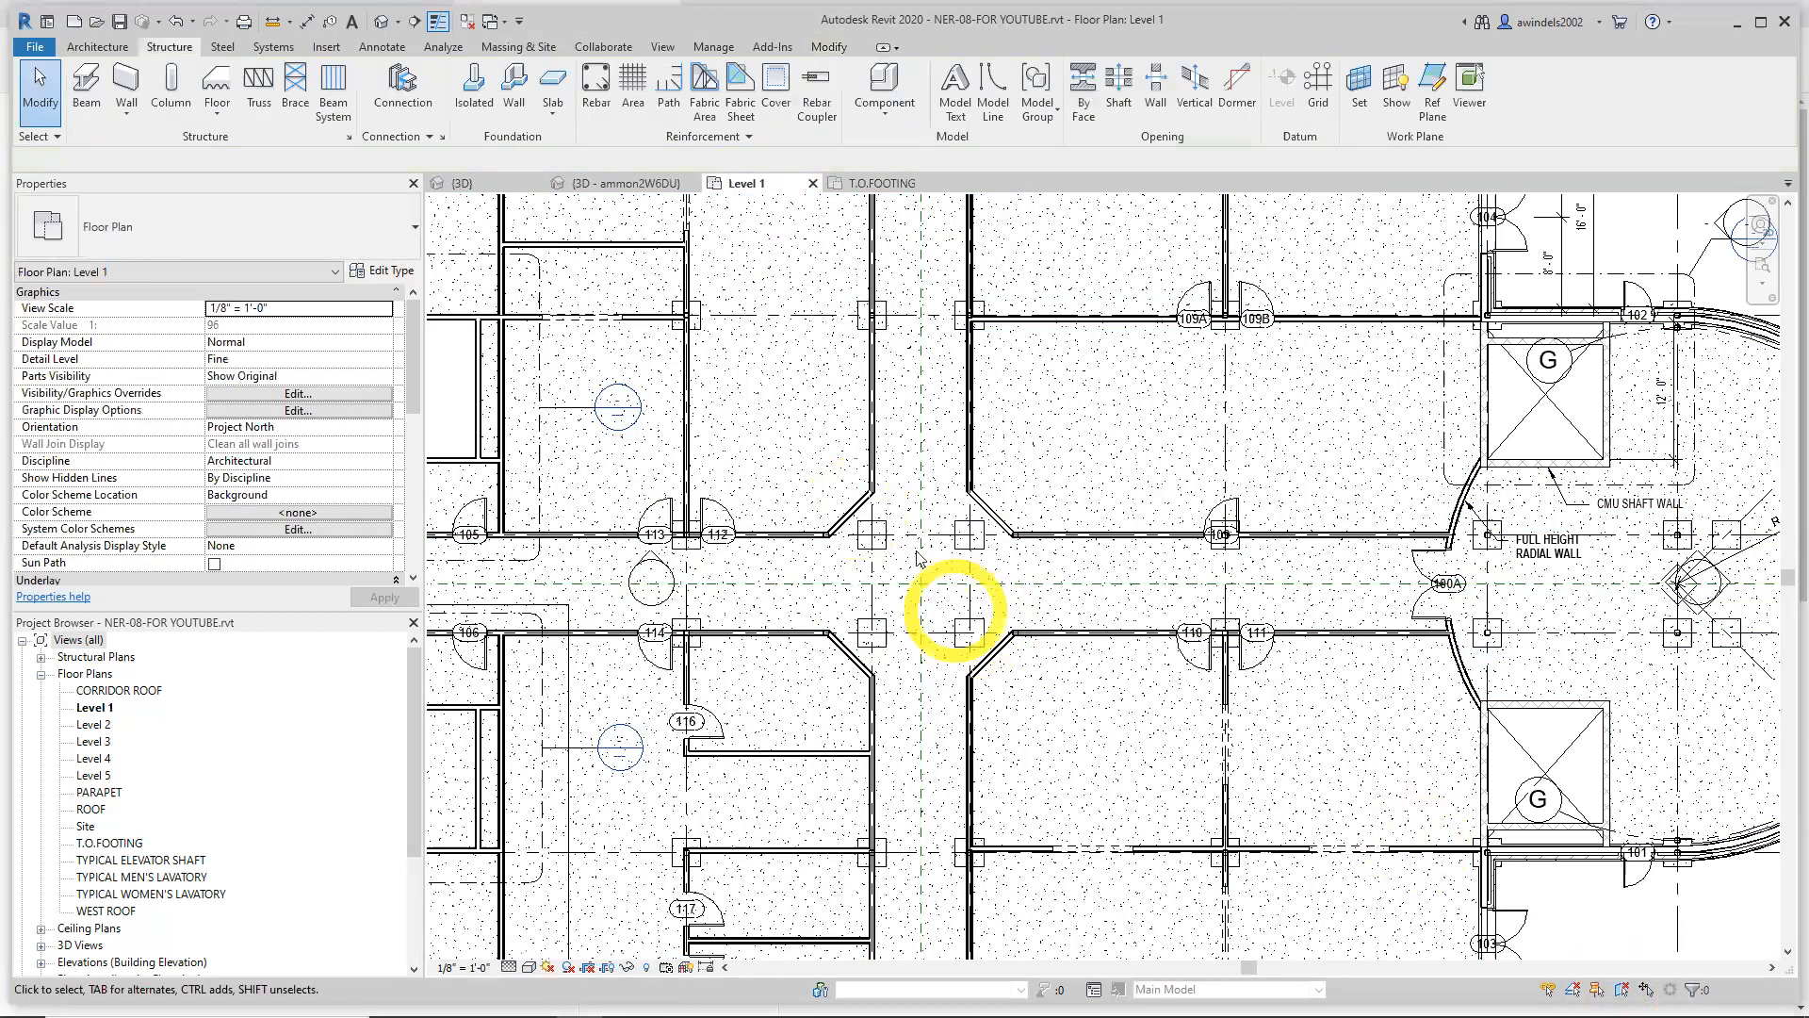
Move the two 30 x 30 columns on grid 3 at grids C and D 4' toward grid 2
{"action": "left_click", "coordinate": [878, 547]}
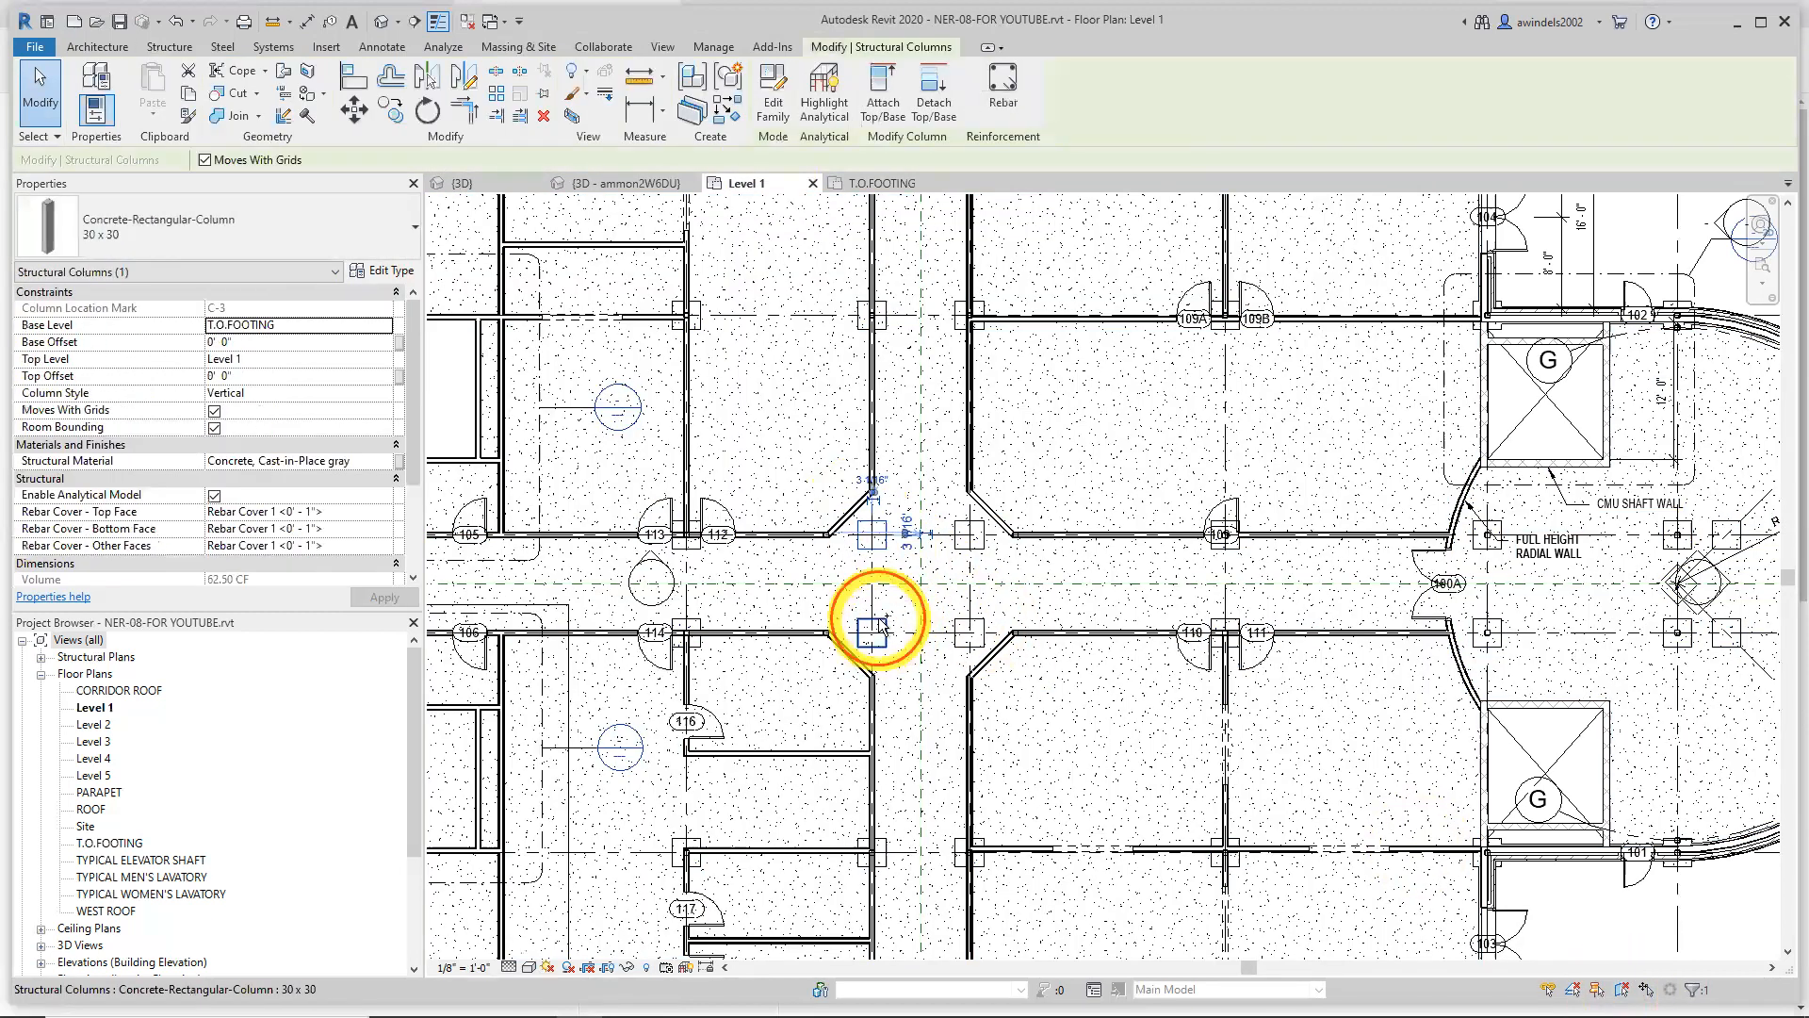
{"action": "left_click", "coordinate": [874, 630], "text": "ctrl"}
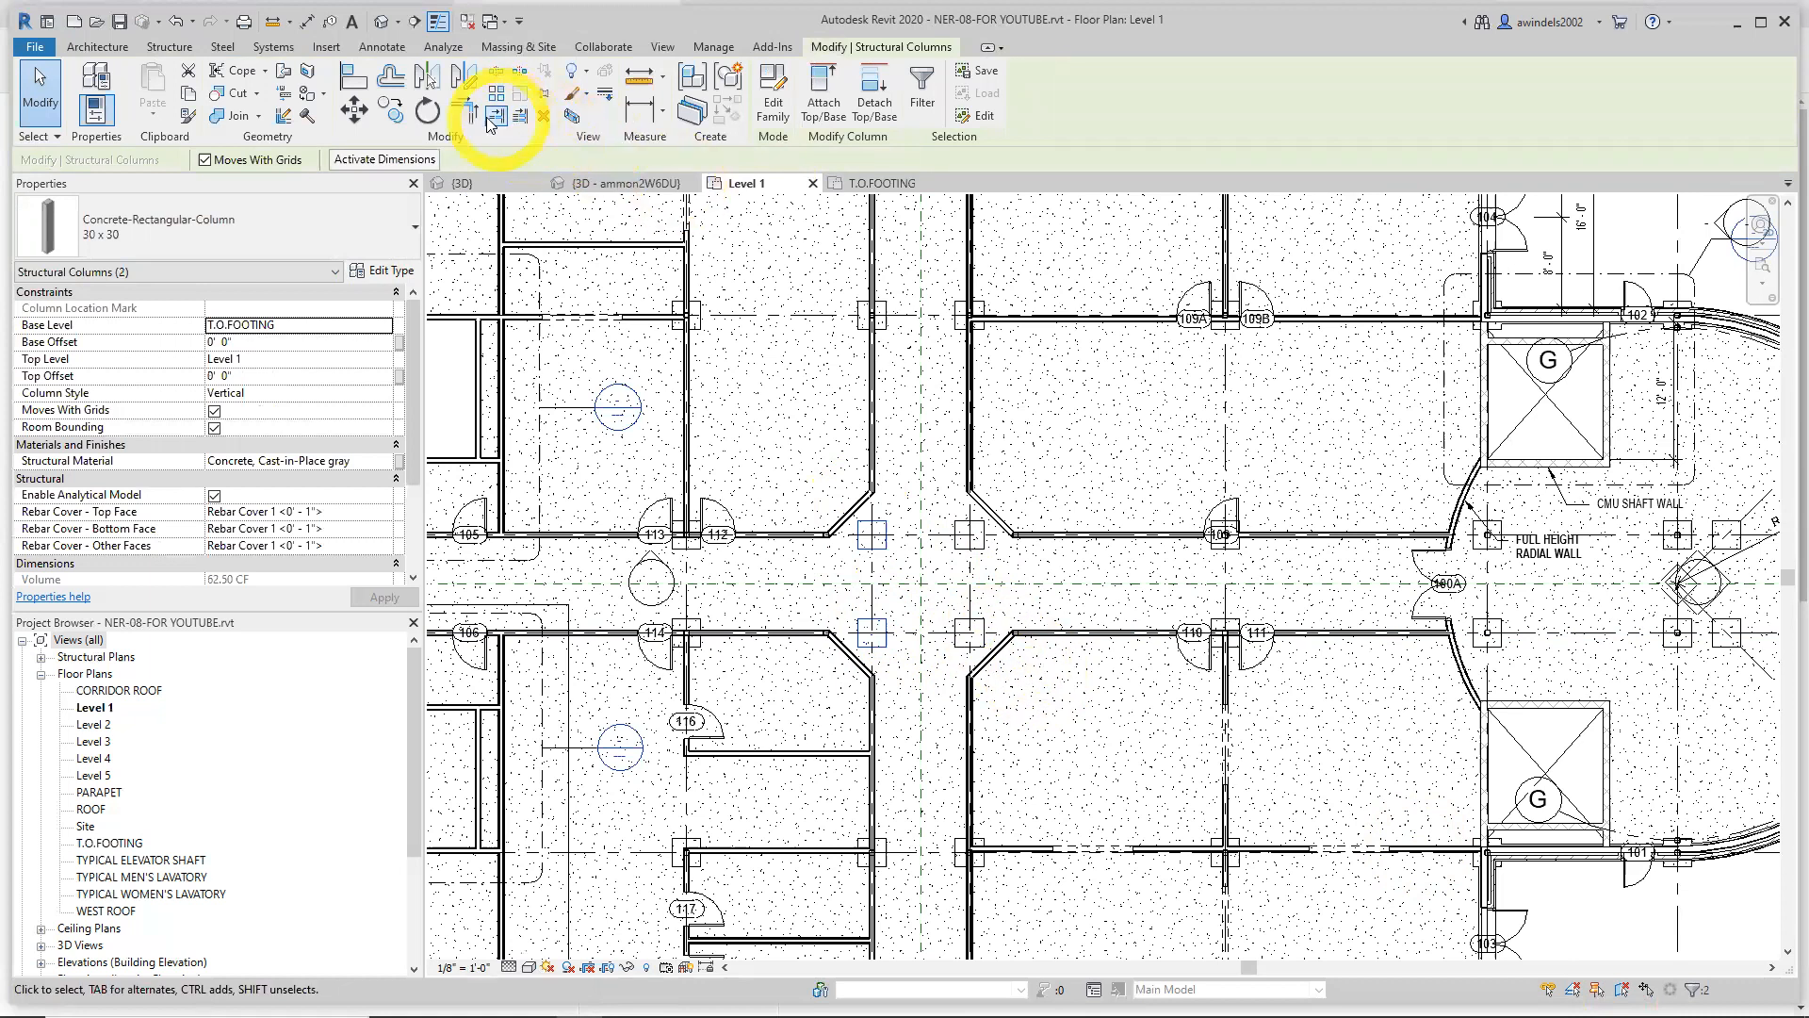
{"action": "left_click", "coordinate": [356, 119]}
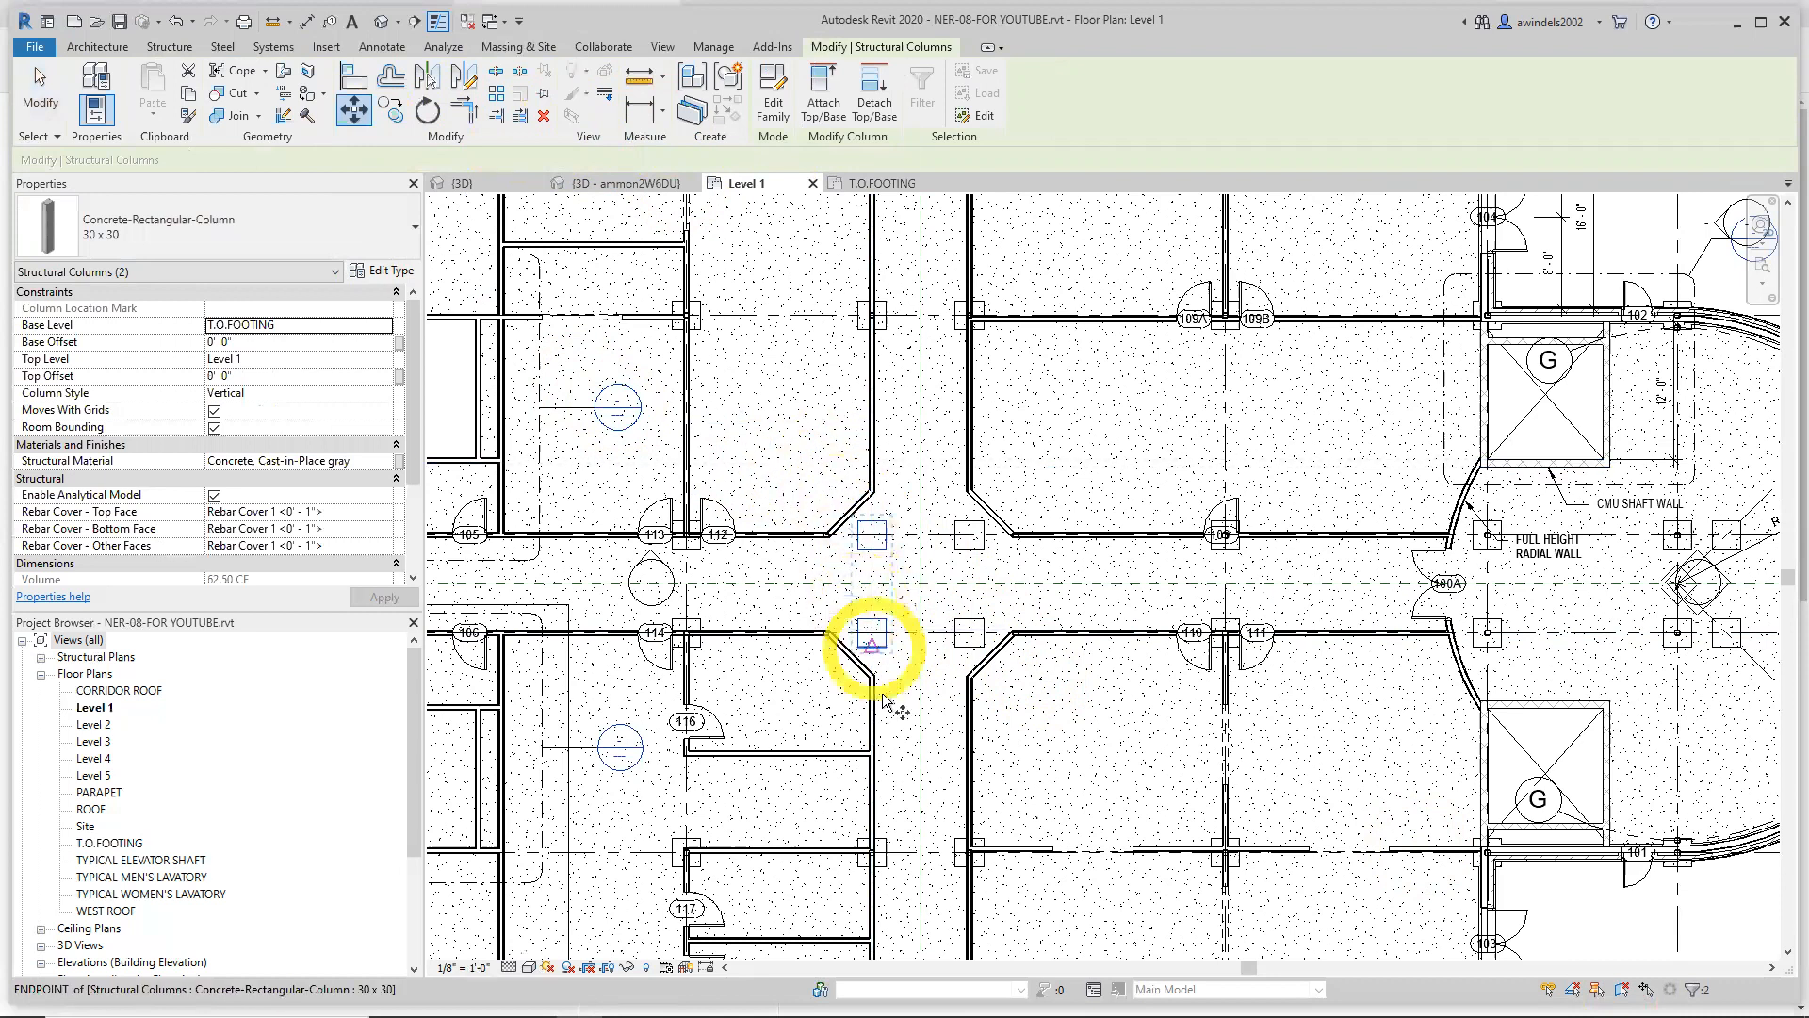
{"action": "left_click", "coordinate": [1044, 466]}
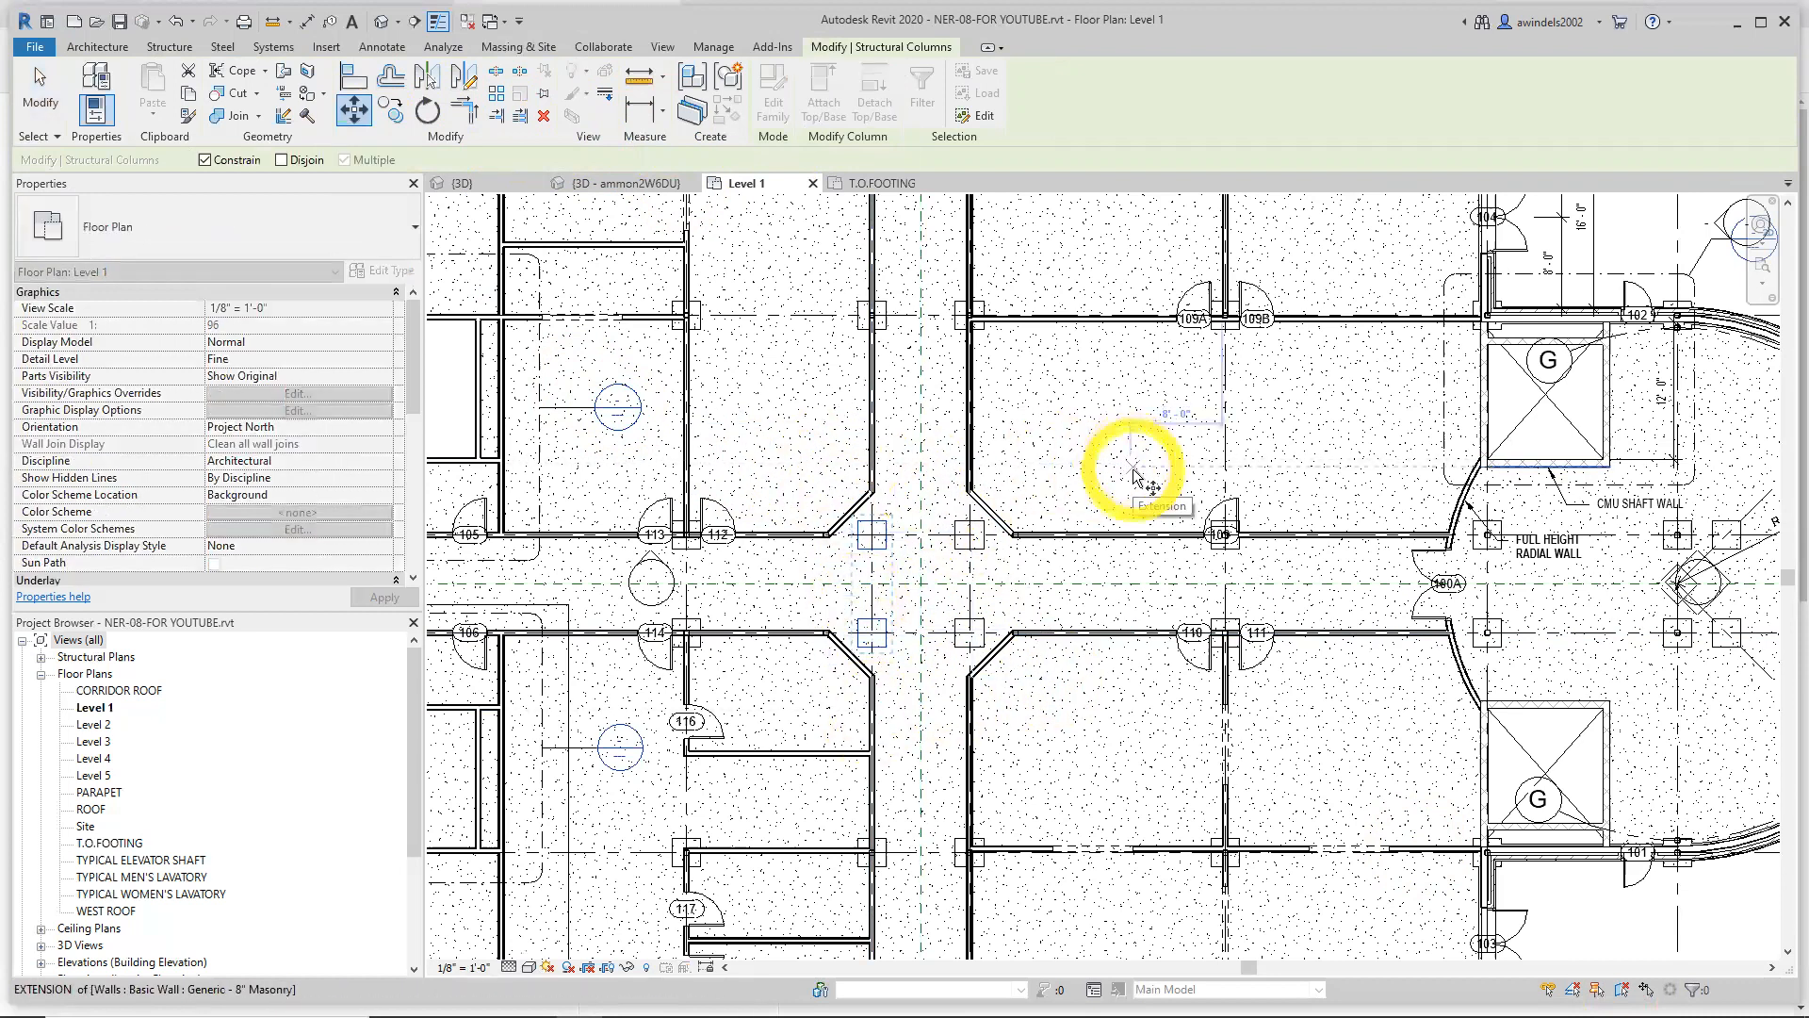
{"action": "type", "text": "4"}
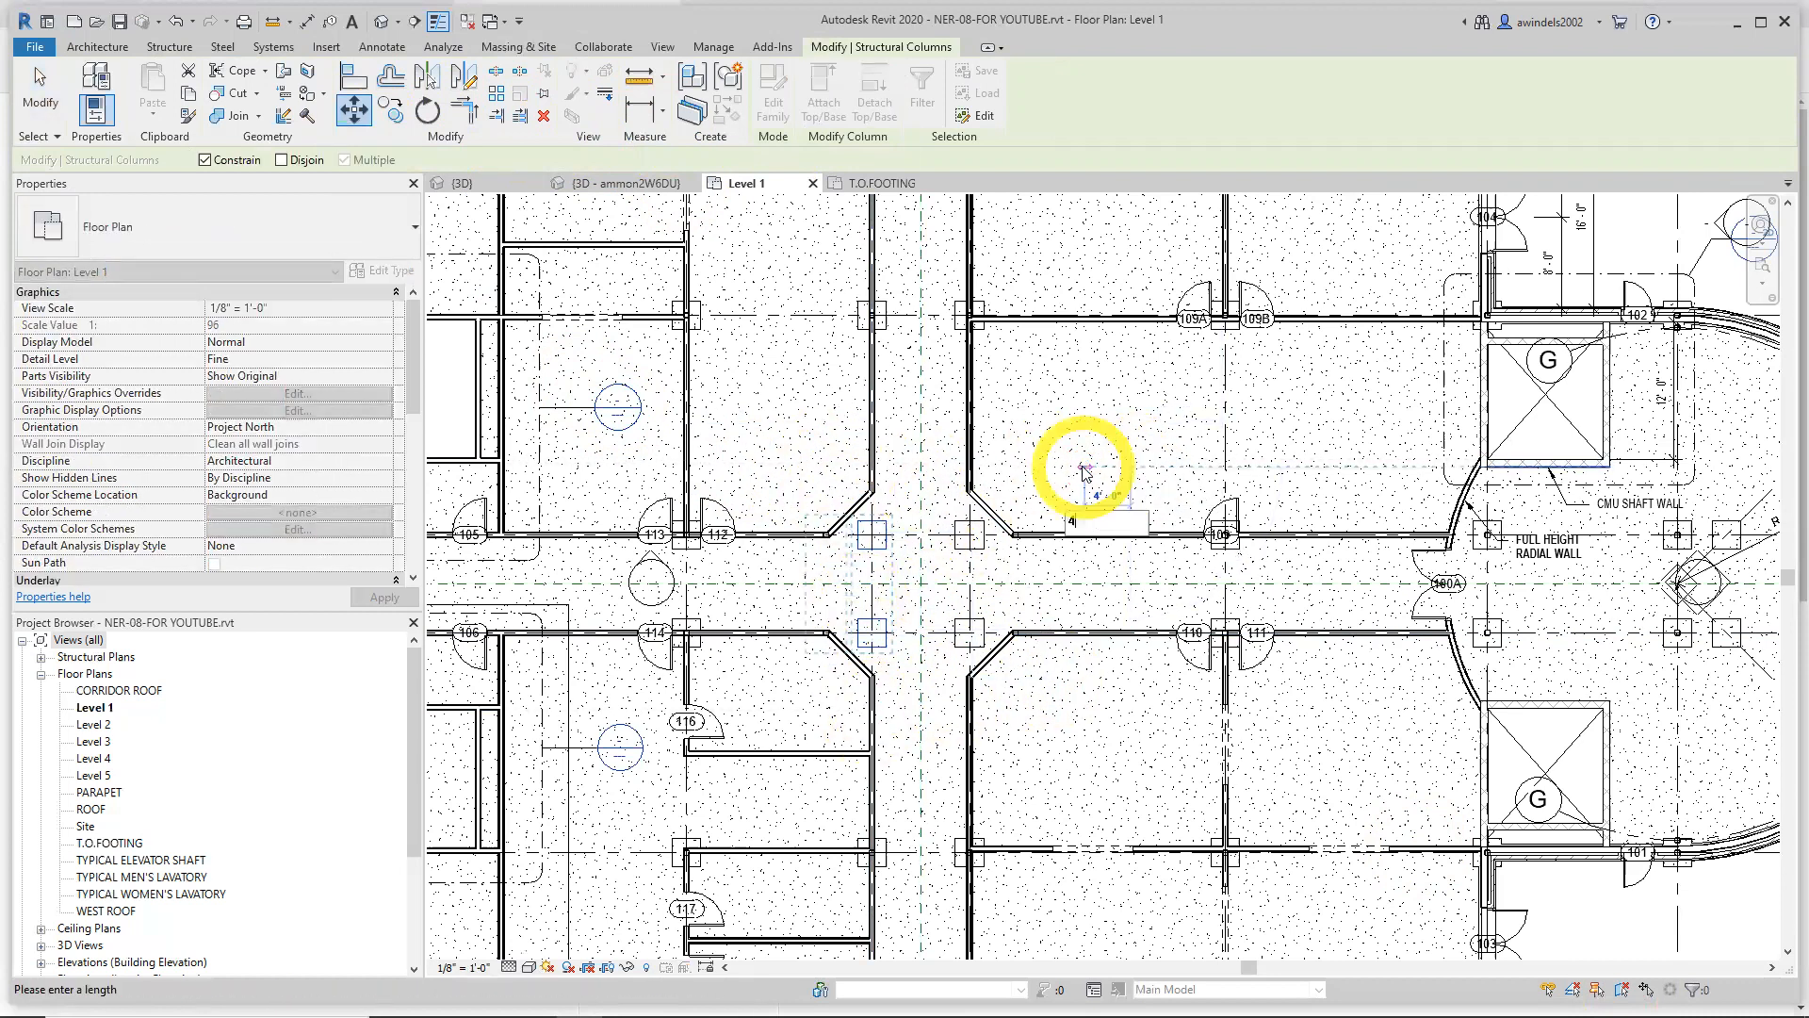
{"action": "key", "text": "Return"}
{"action": "key", "text": "Escape"}
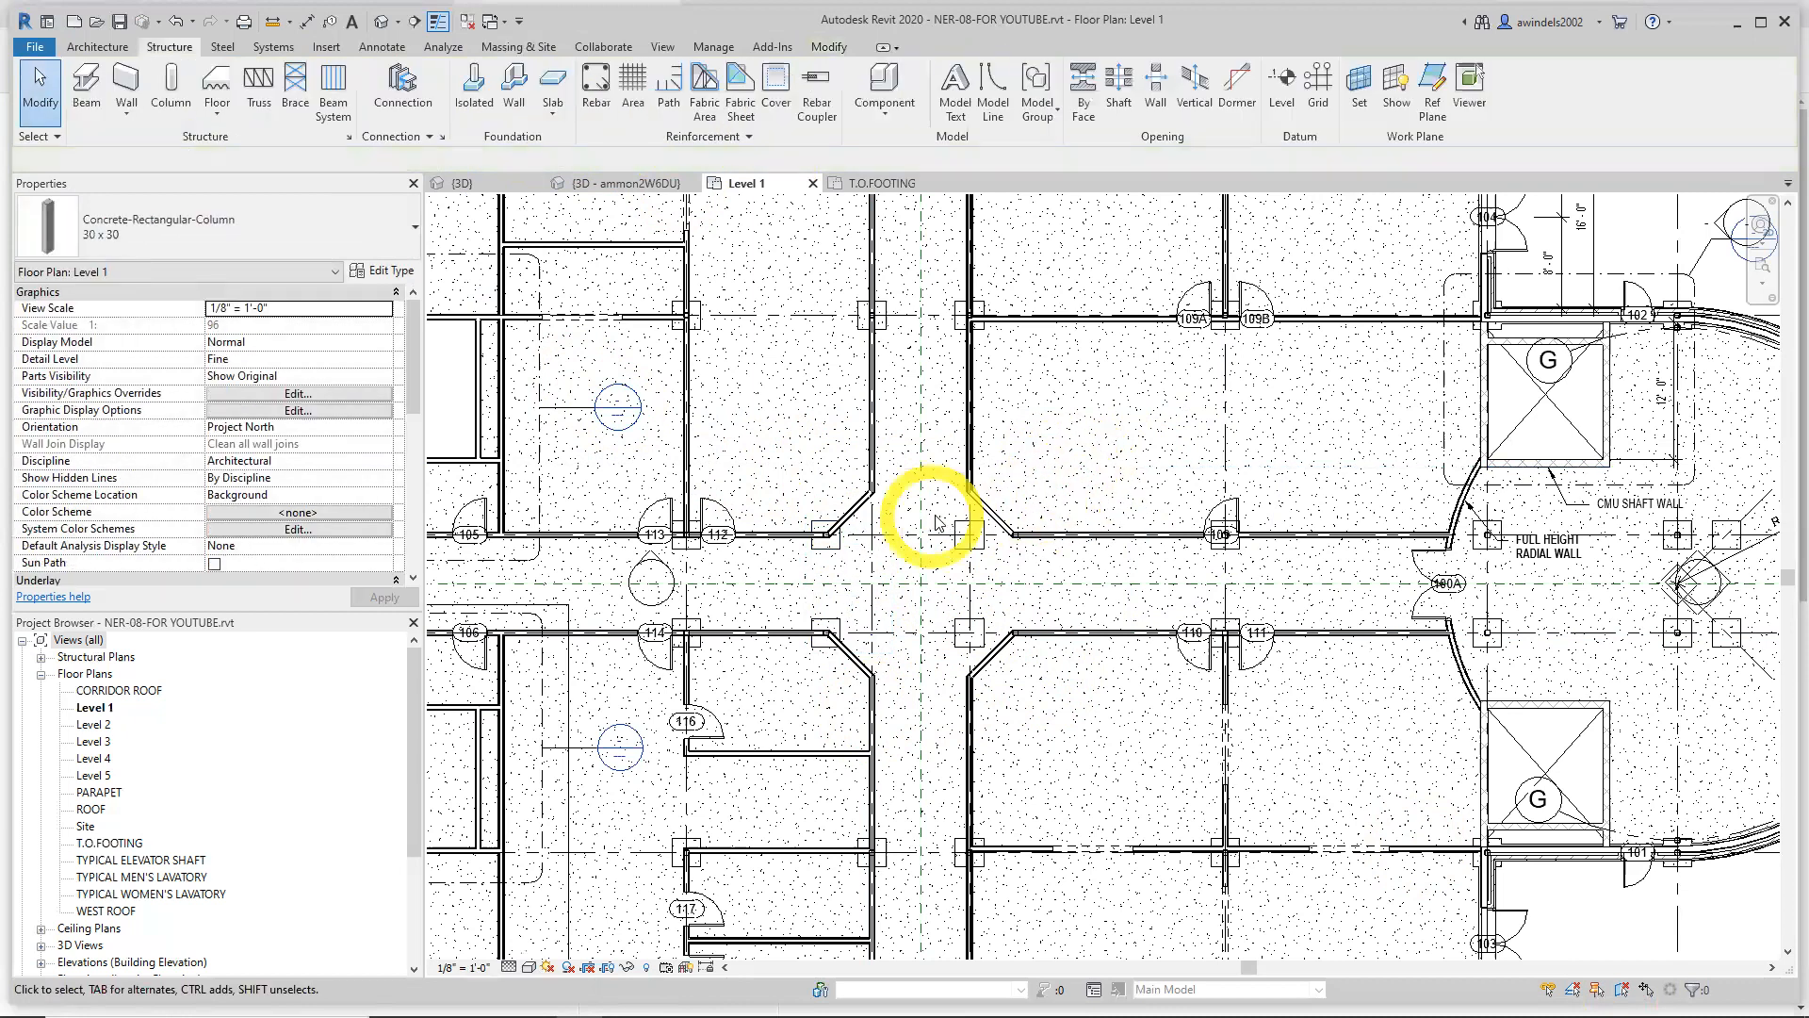
Move the two 30 x 30 columns on grid 4 at grids C and D 4' toward grid 5
{"action": "left_click_drag", "start_coordinate": [940, 506], "coordinate": [1036, 686]}
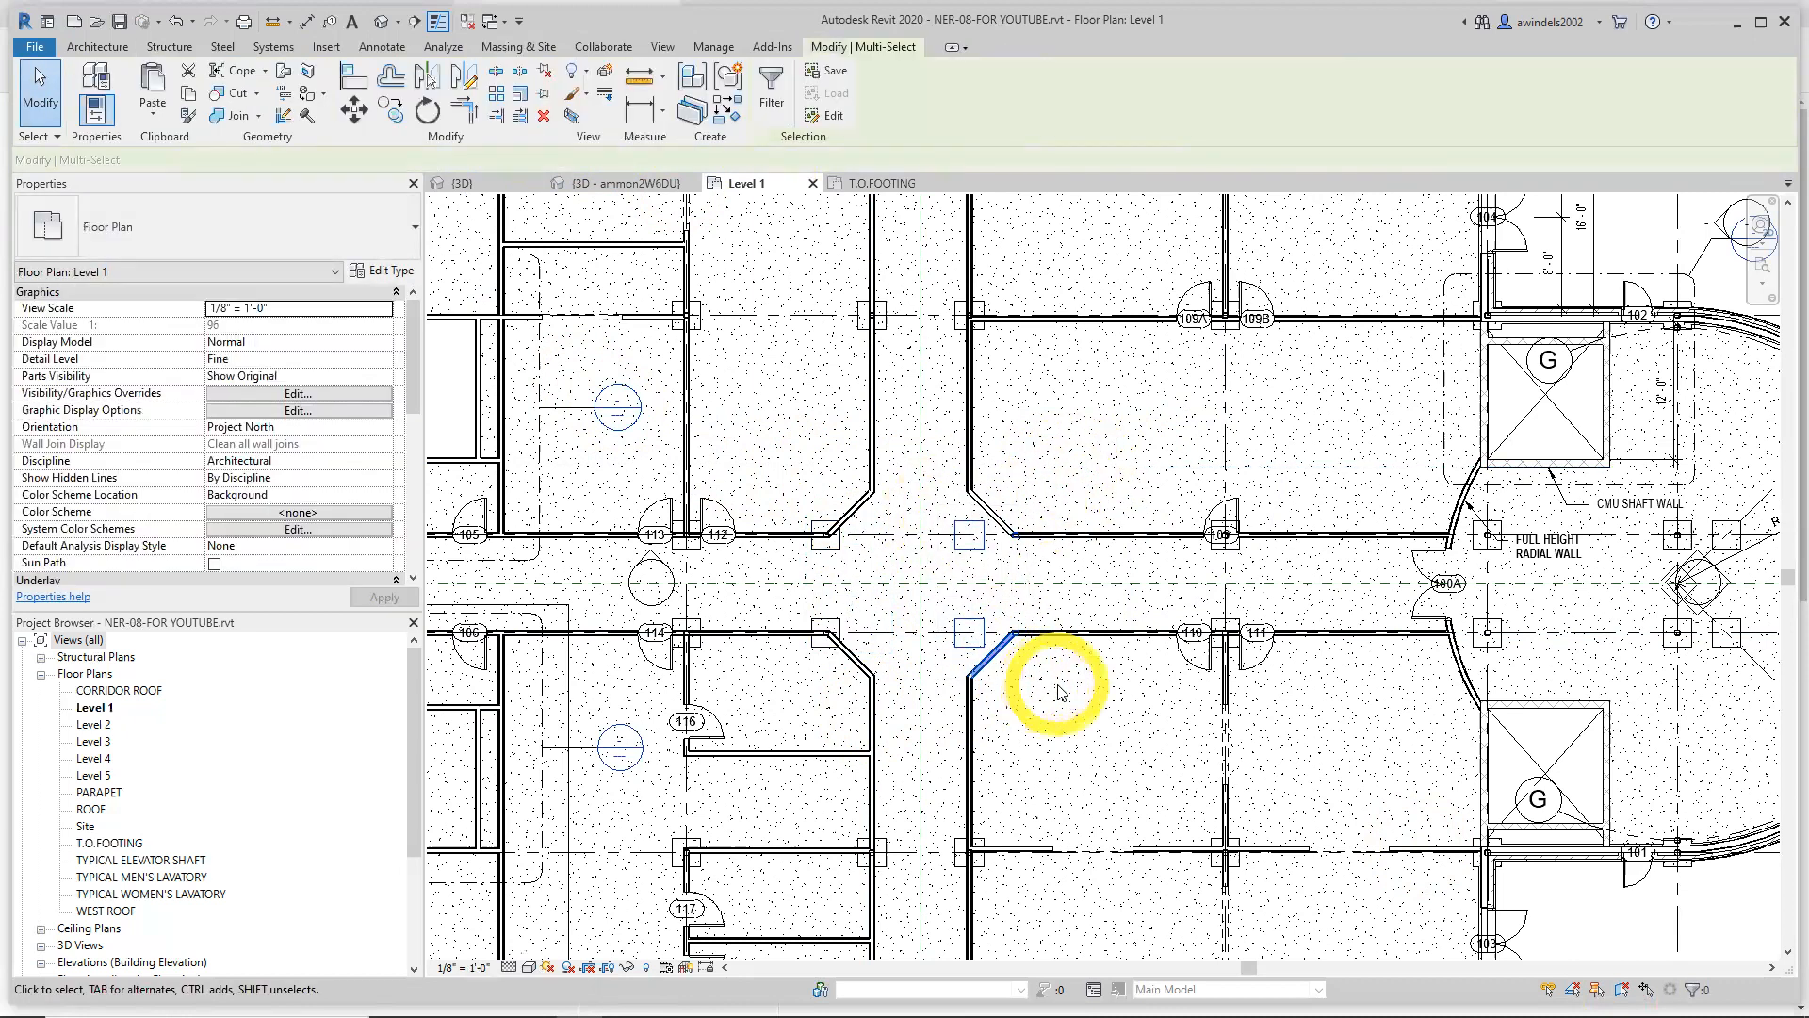
{"action": "left_click_drag", "start_coordinate": [943, 512], "coordinate": [1029, 660]}
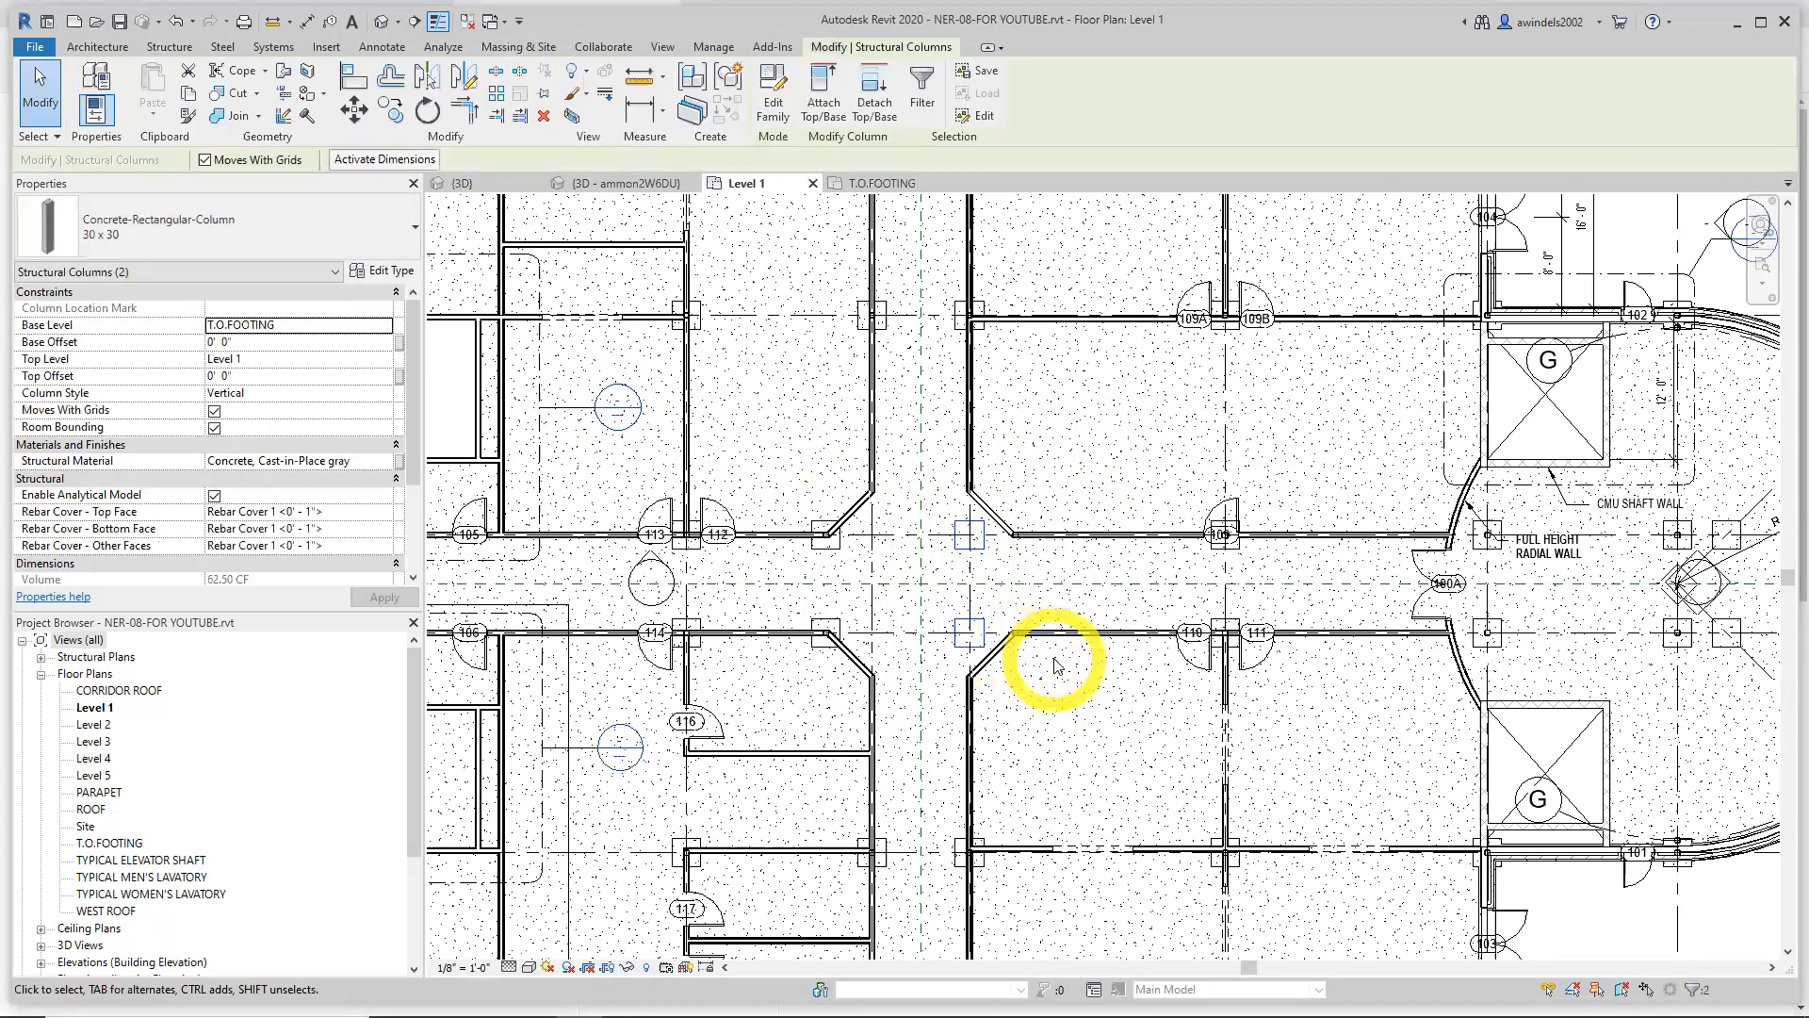
{"action": "left_click", "coordinate": [355, 111]}
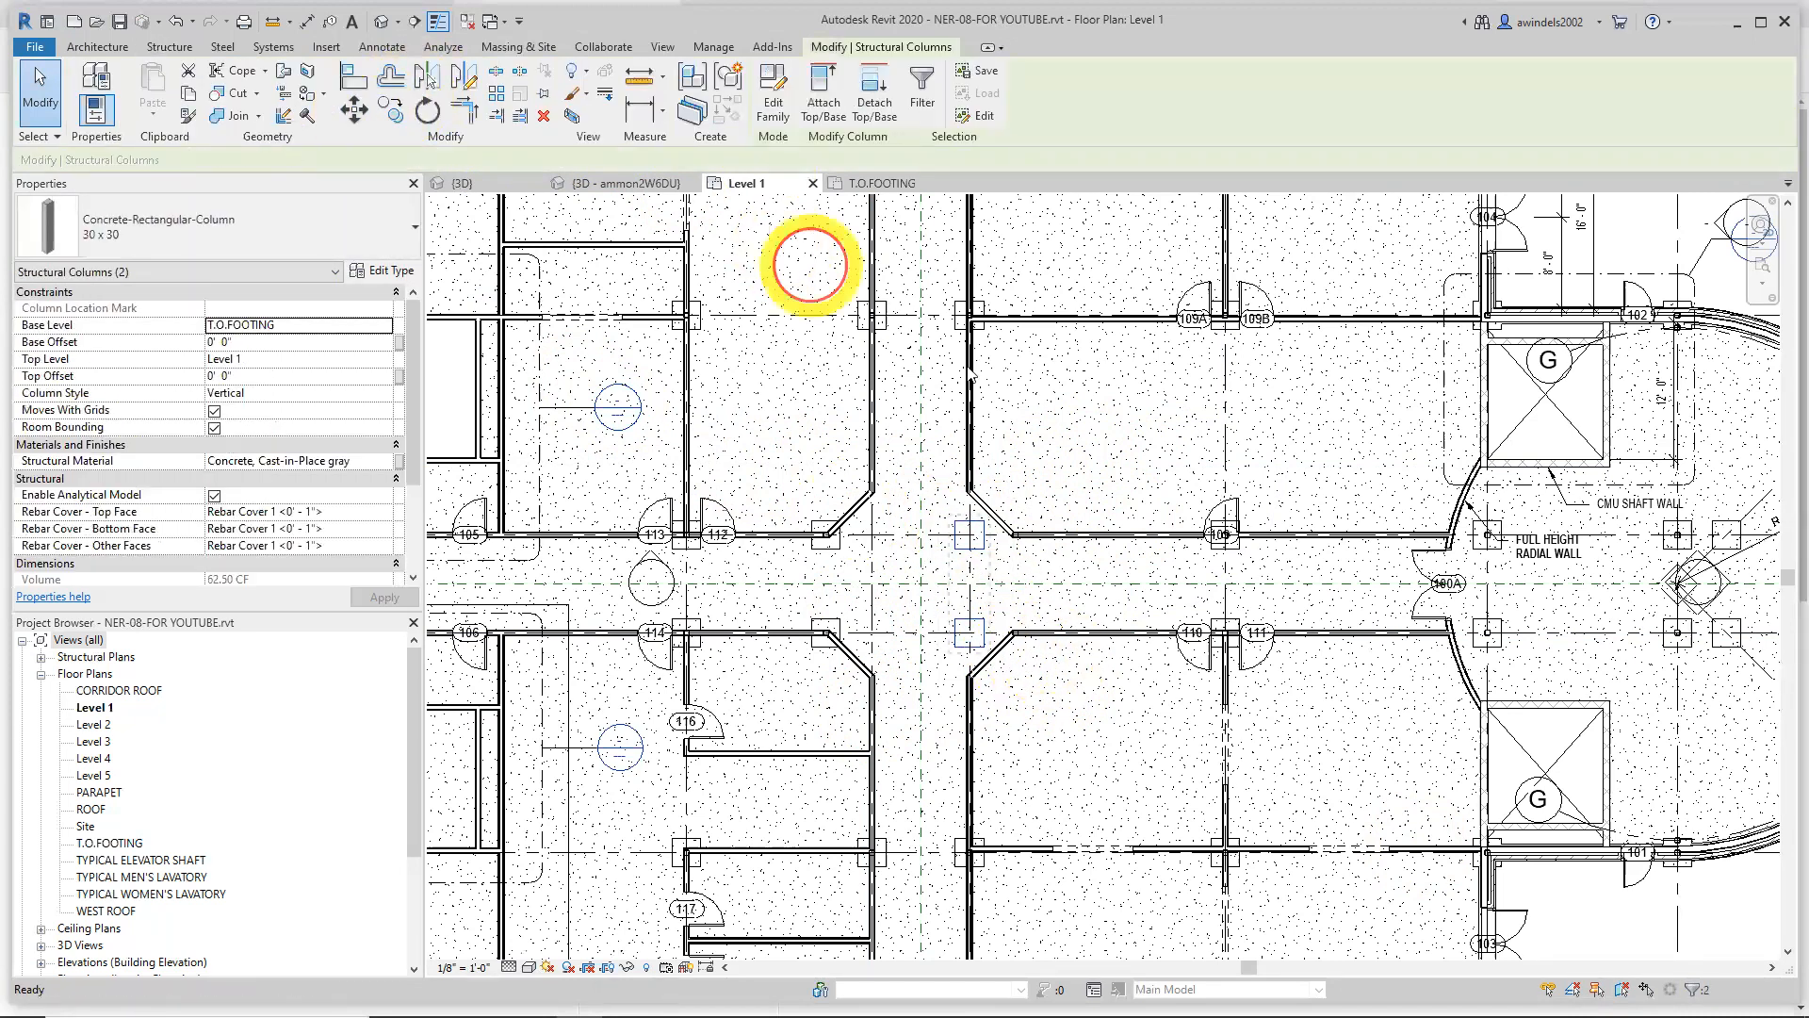
{"action": "left_click", "coordinate": [1066, 492]}
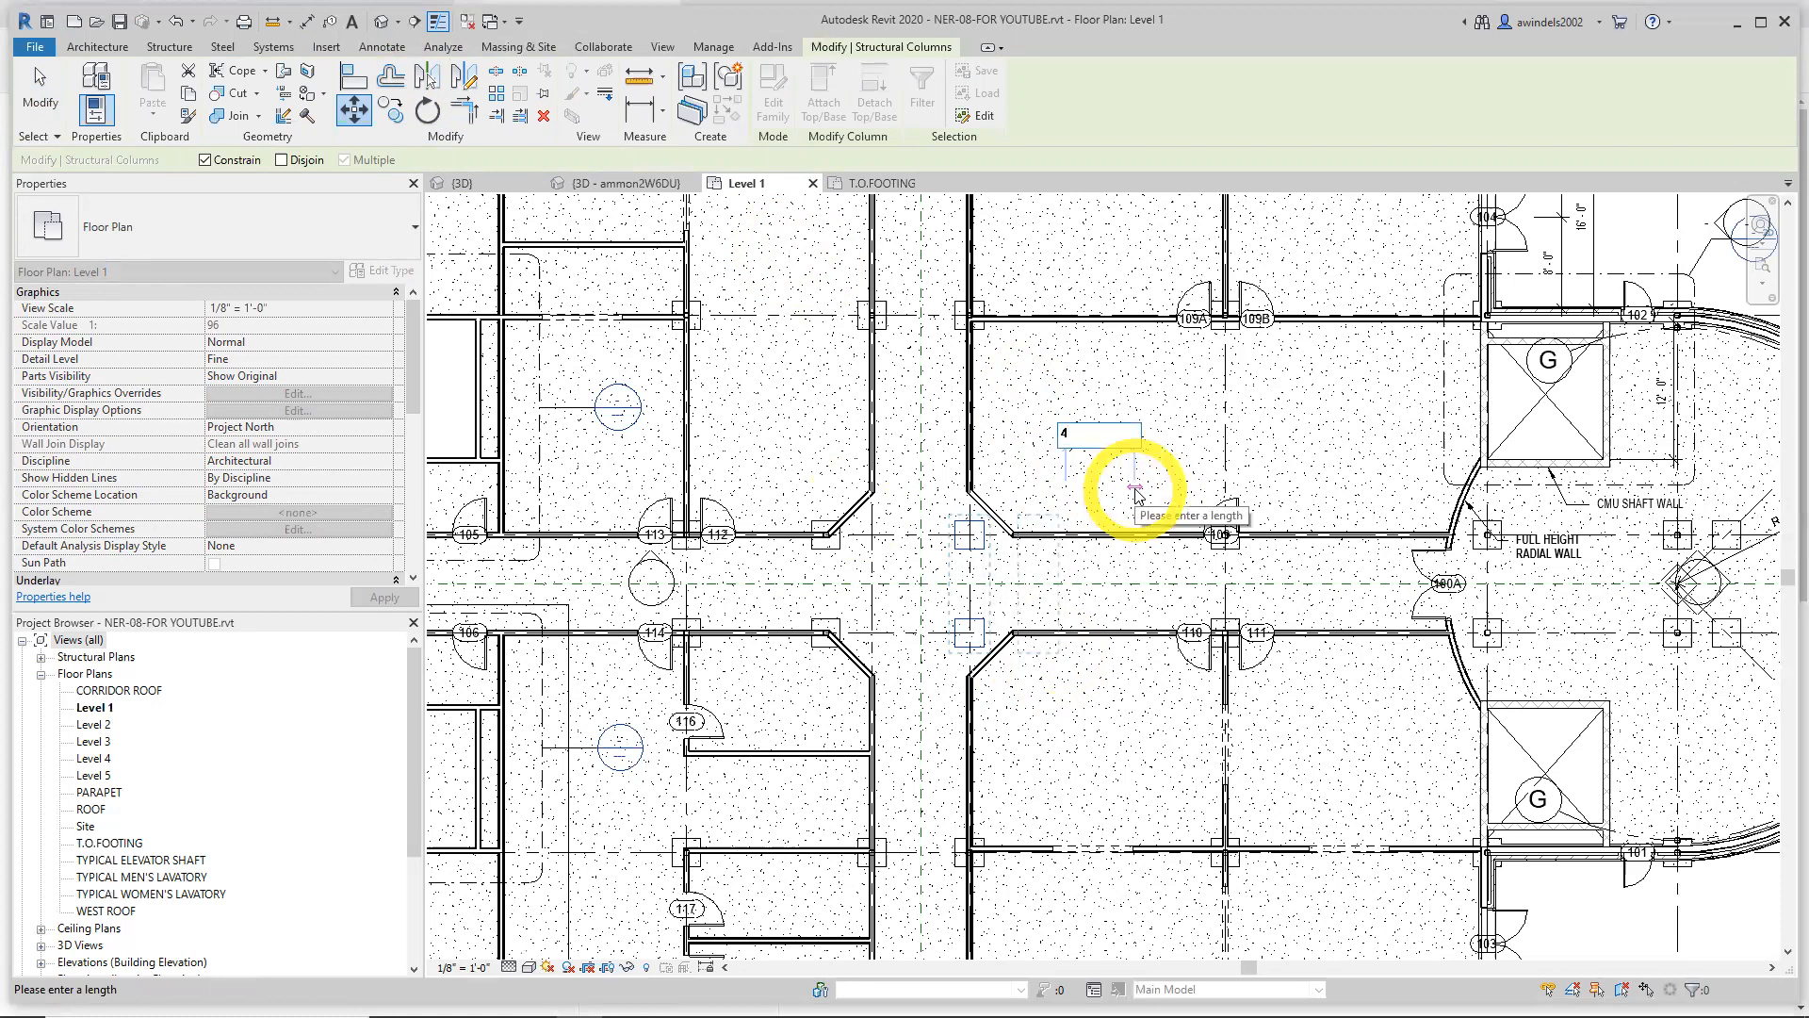
{"action": "key", "text": "Return"}
{"action": "key", "text": "Escape"}
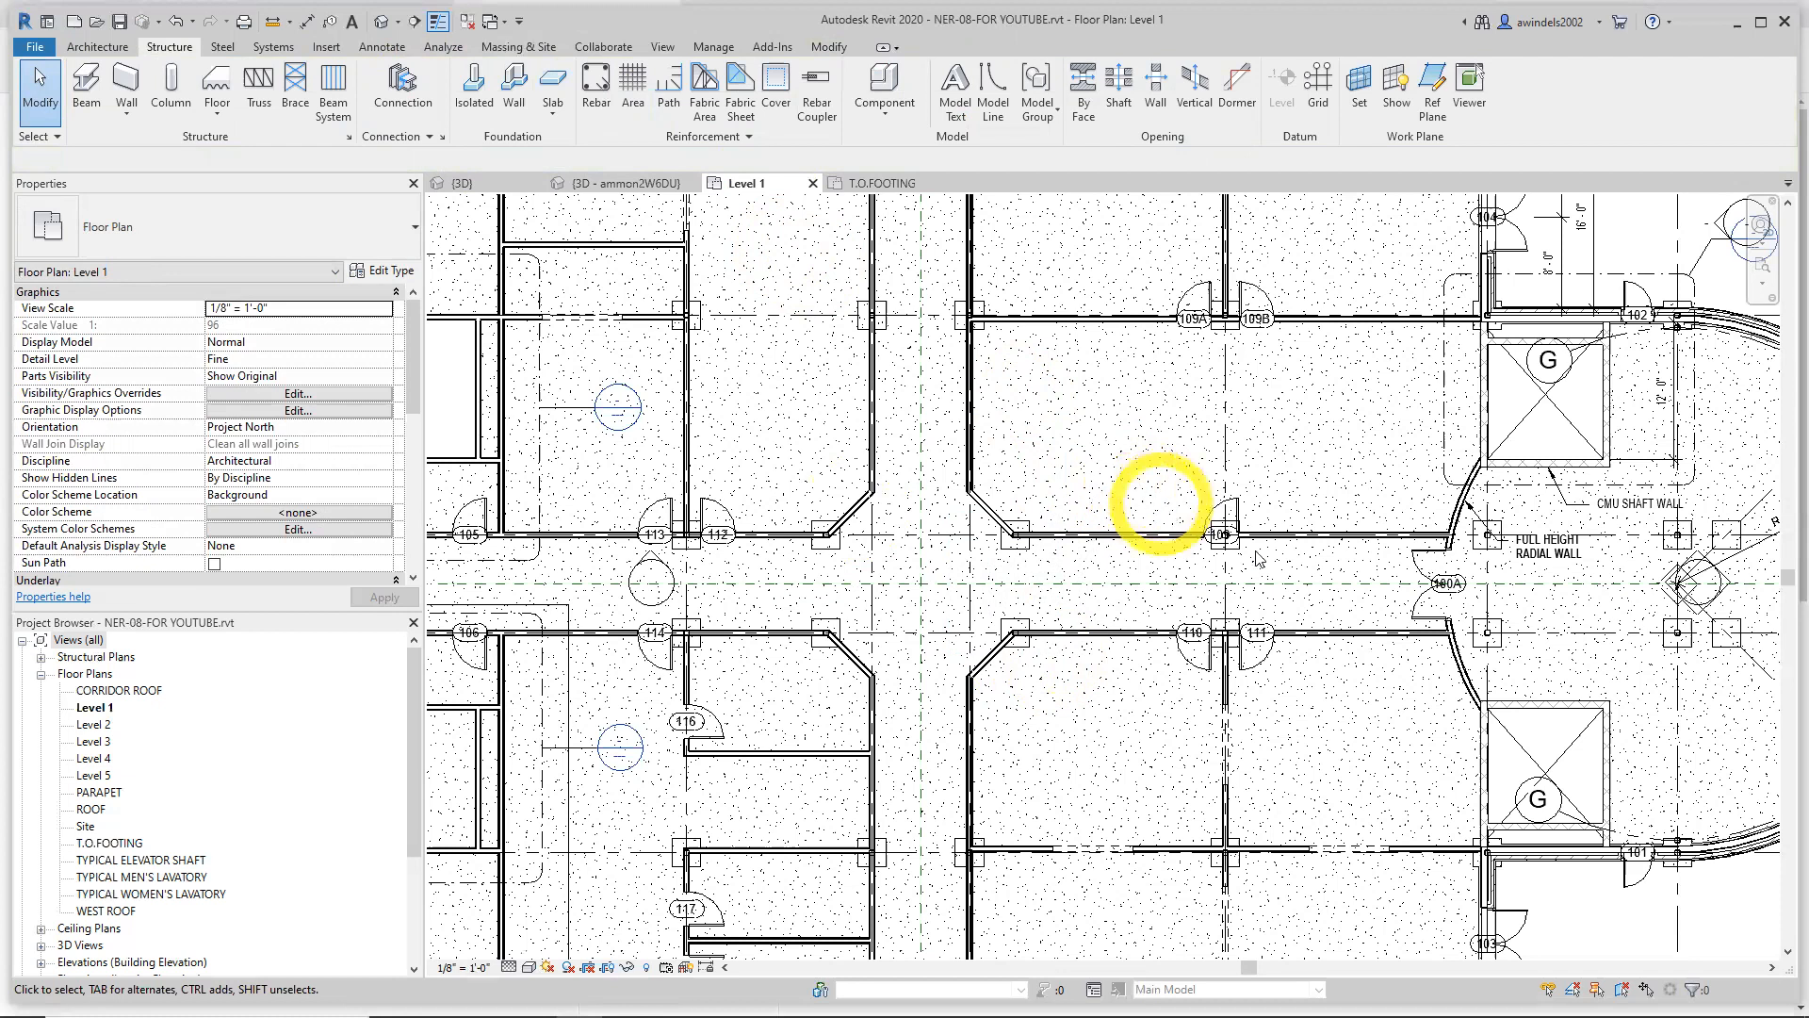
Delete the two extra columns on grids C and D just beyond grid 7 in the curved room
{"action": "middle_click_drag", "start_coordinate": [1310, 577], "coordinate": [942, 502]}
{"action": "middle_click_drag", "start_coordinate": [1211, 717], "coordinate": [1207, 606]}
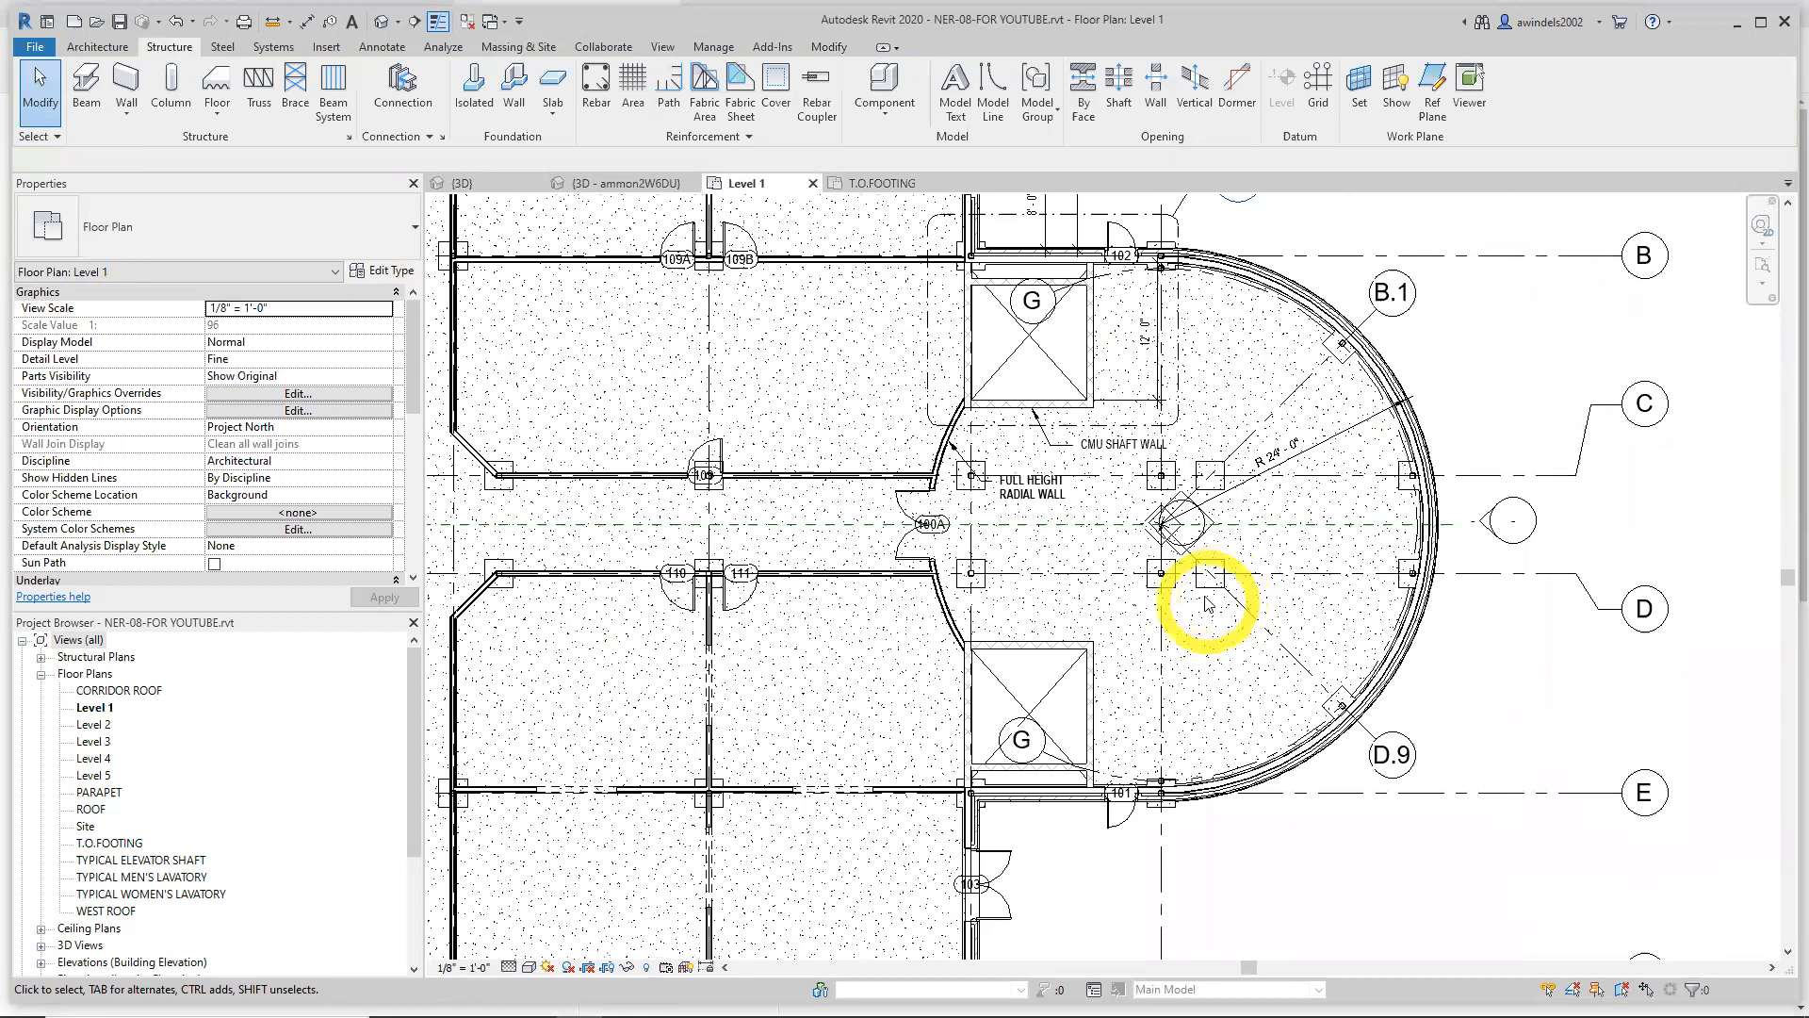
{"action": "left_click", "coordinate": [1207, 571]}
{"action": "key", "text": "Delete"}
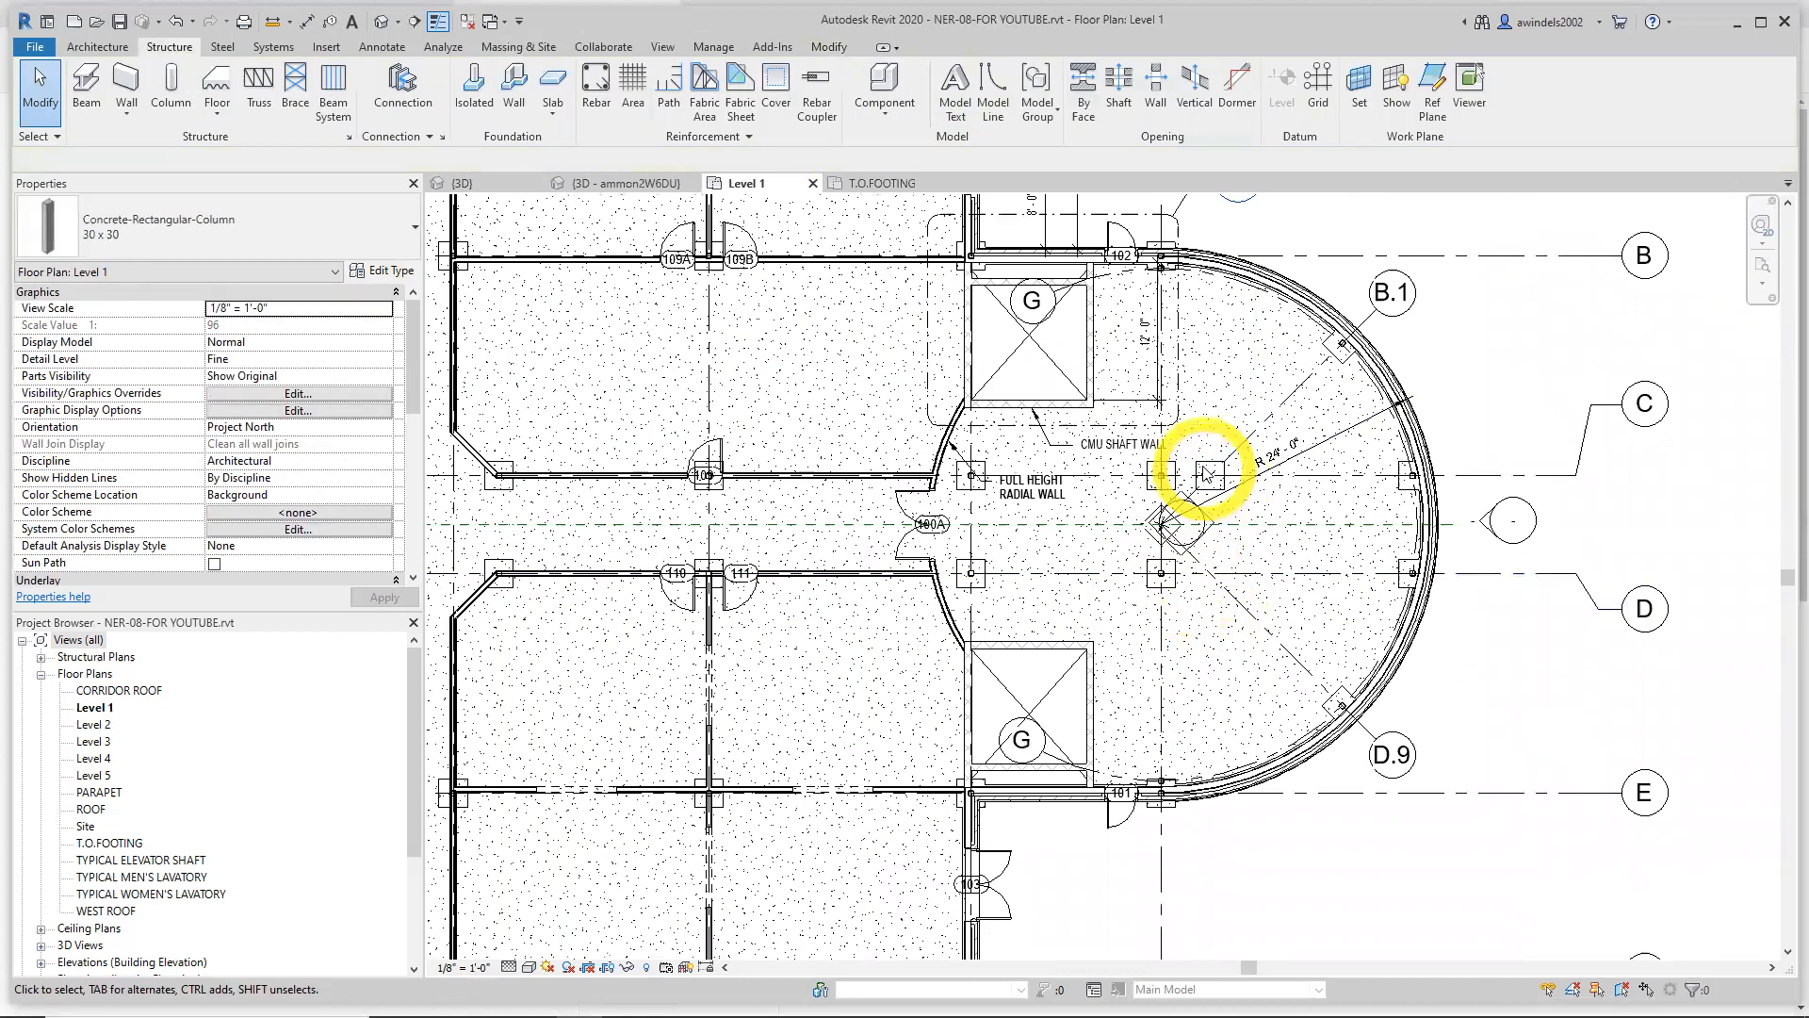
{"action": "left_click", "coordinate": [1209, 471]}
{"action": "key", "text": "Delete"}
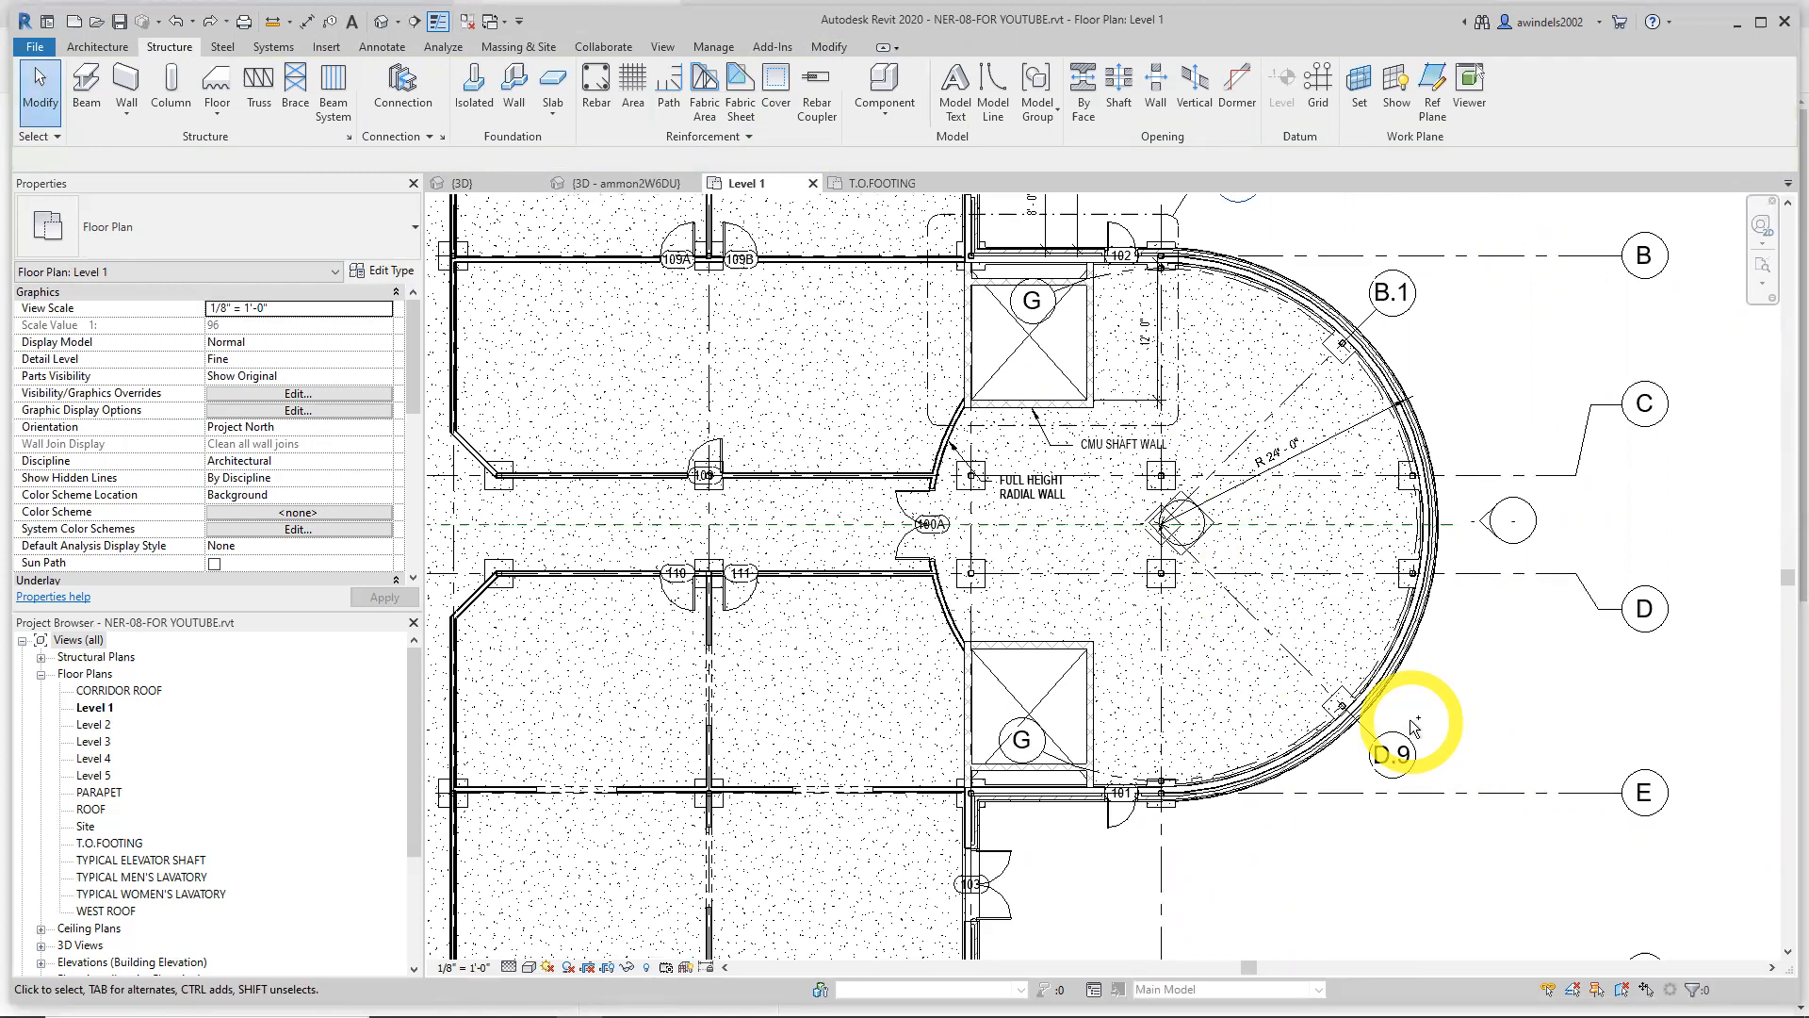
{"action": "left_click", "coordinate": [212, 25]}
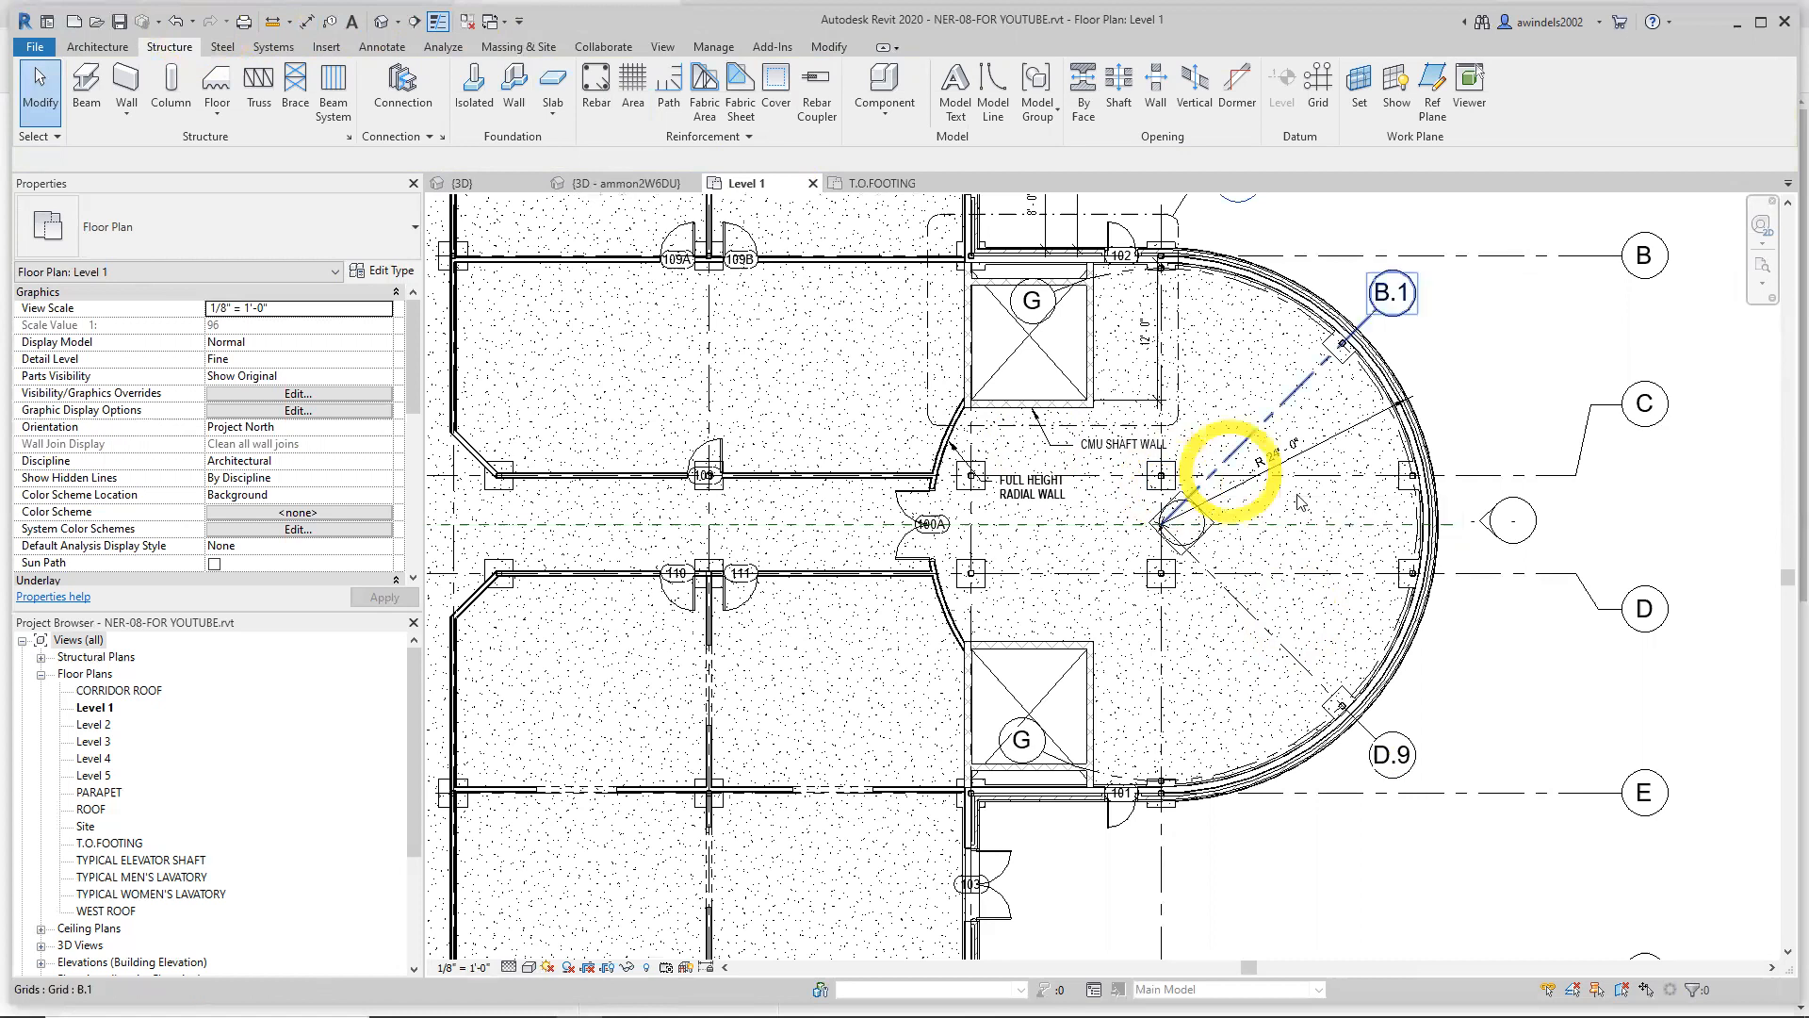
Examine the column layout in the Level 1 and T.O.FOOTING plans and from below in the 3D view
{"action": "scroll", "coordinate": [1226, 509], "scroll_direction": "down", "scroll_amount": 4}
{"action": "mouse_move", "coordinate": [1199, 501]}
{"action": "middle_mouse_down"}
{"action": "mouse_move", "coordinate": [1215, 550]}
{"action": "mouse_move", "coordinate": [1191, 521]}
{"action": "middle_mouse_up"}
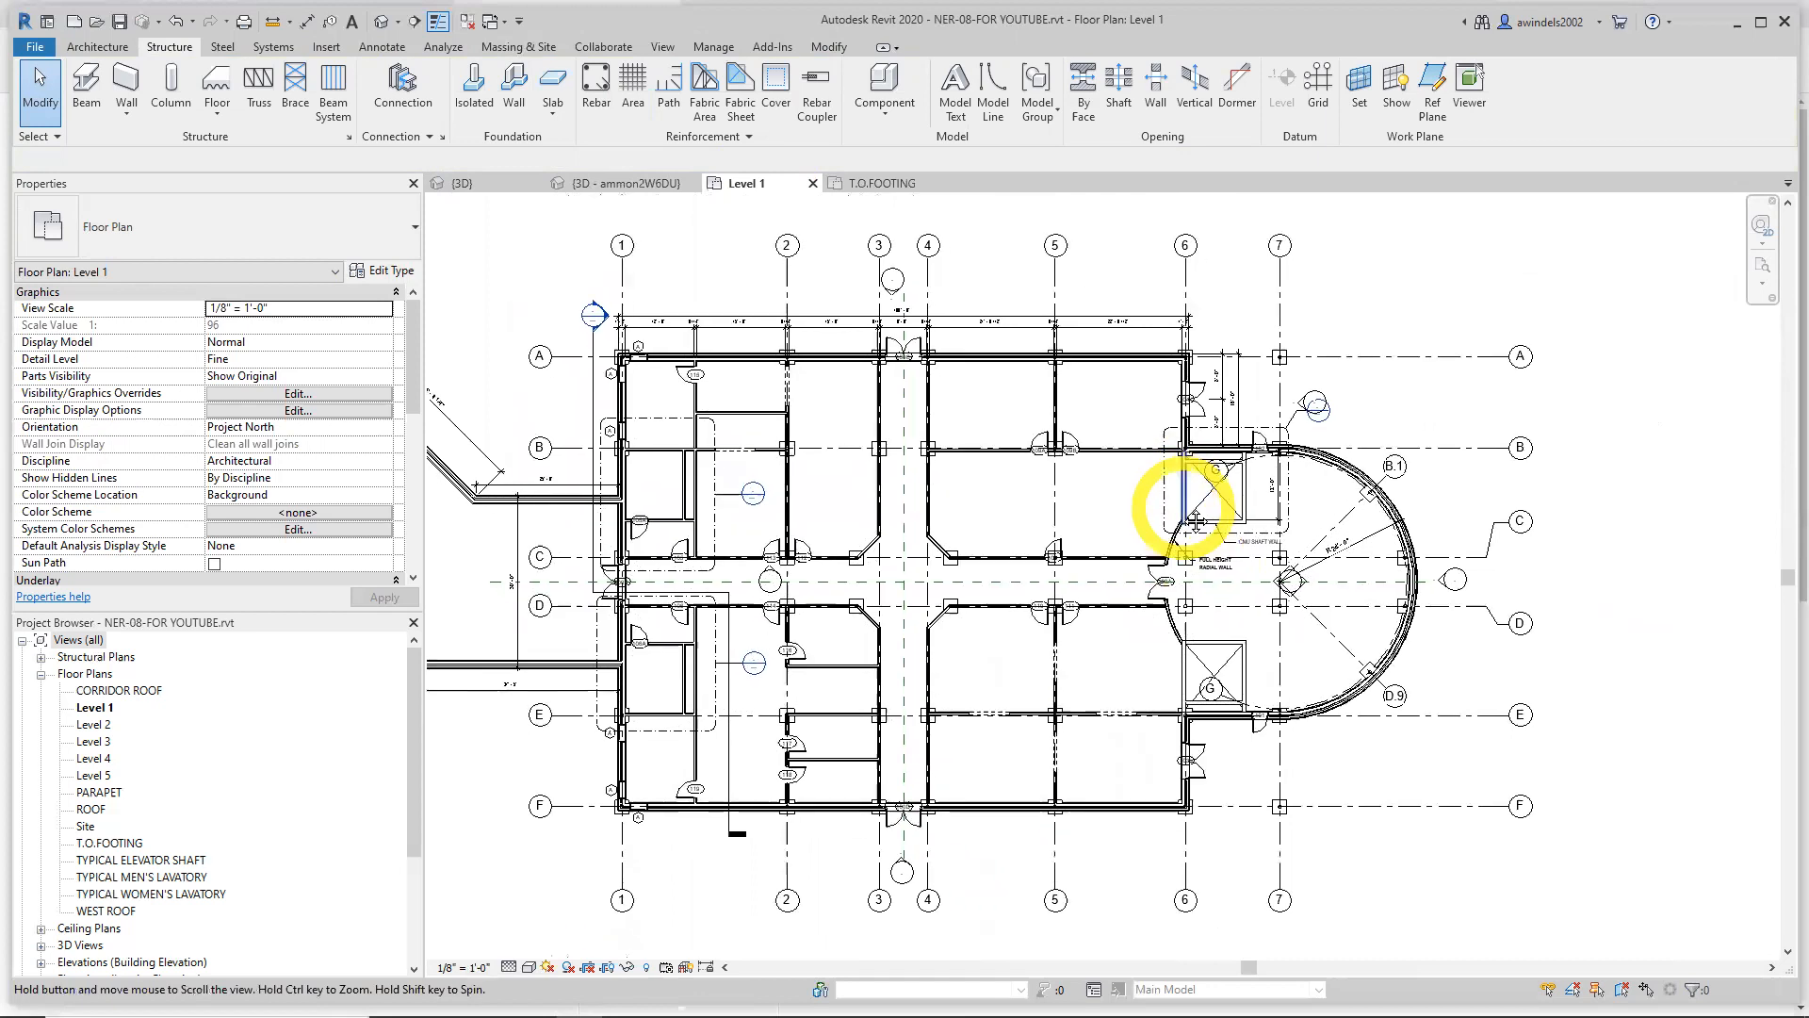
{"action": "left_click", "coordinate": [886, 185]}
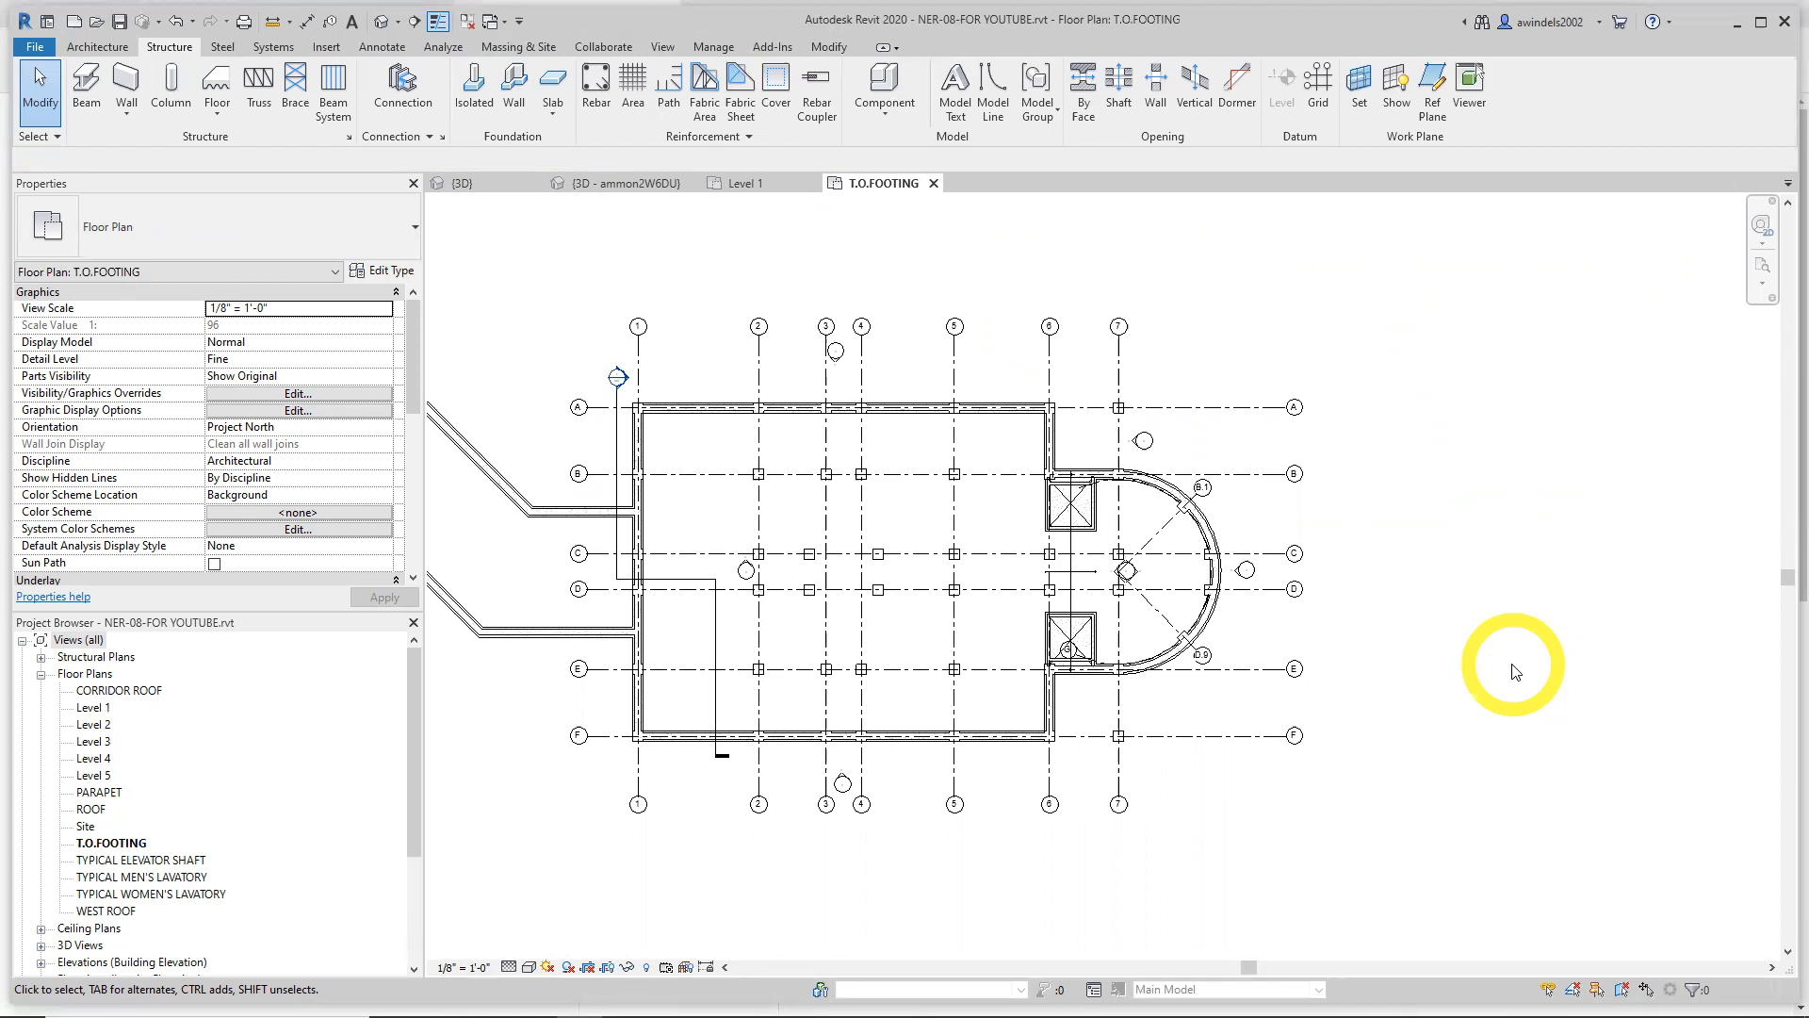
{"action": "left_click", "coordinate": [462, 182]}
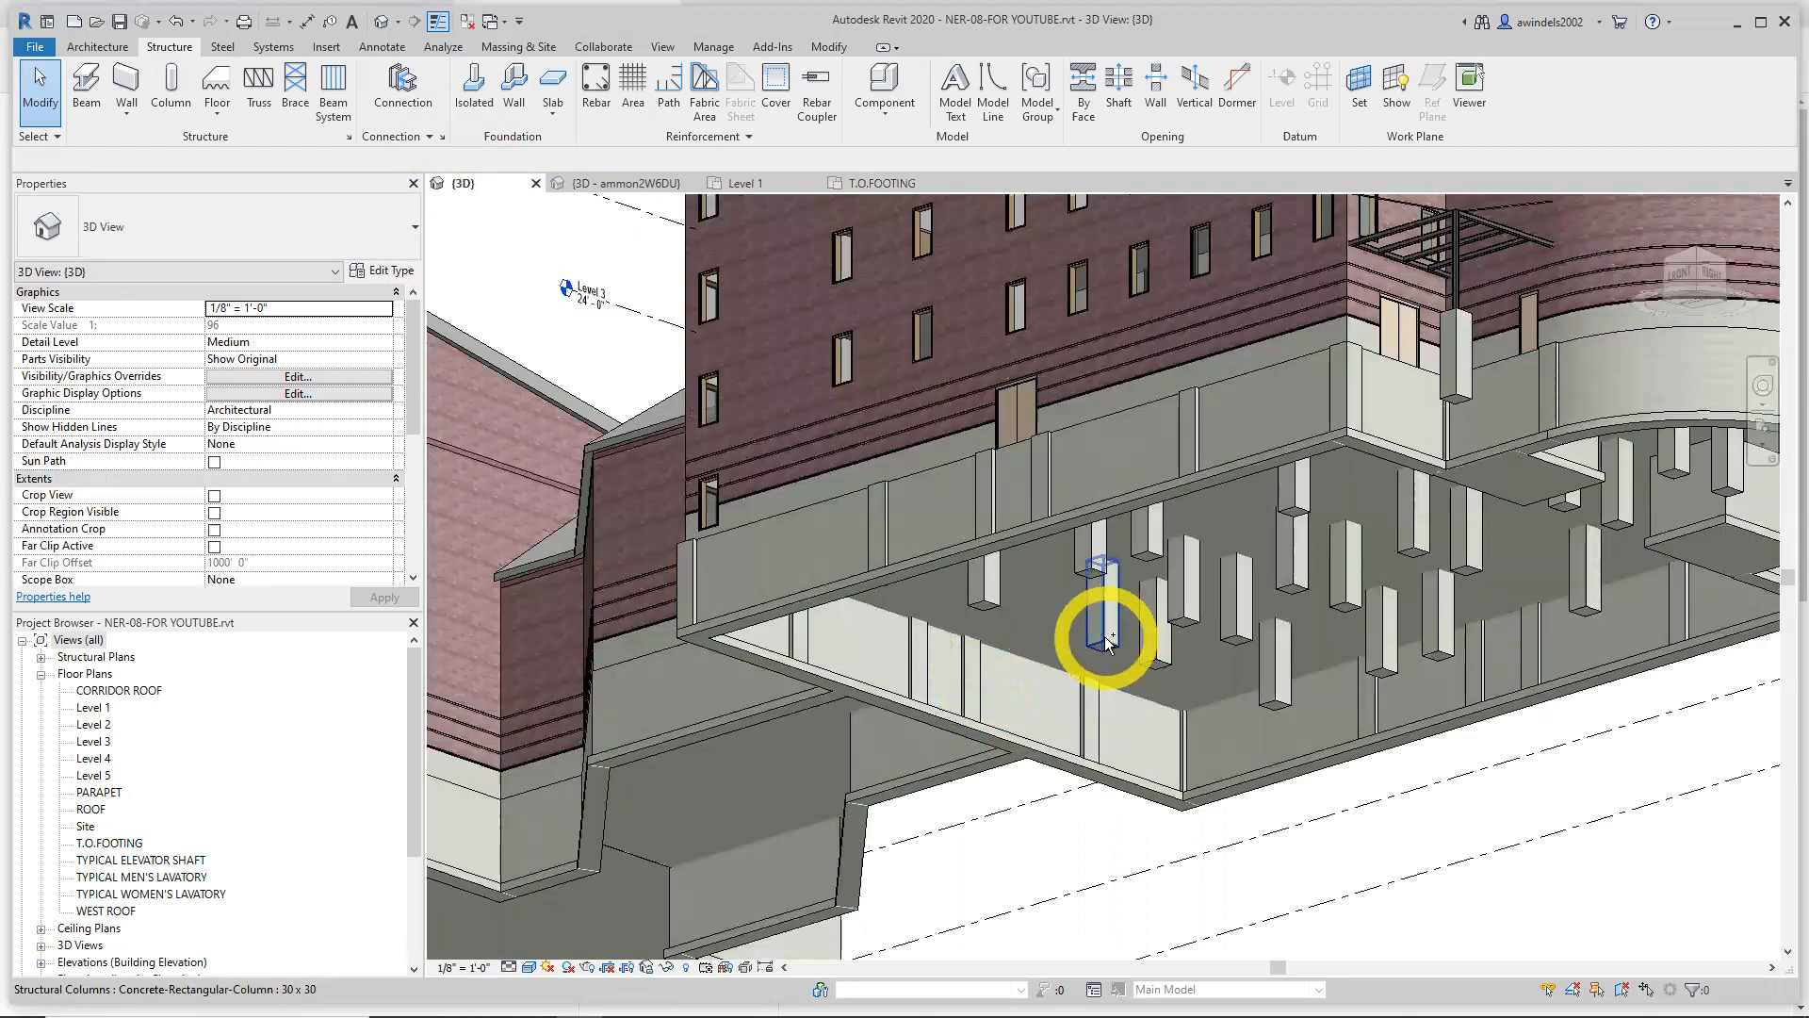
{"action": "middle_click_drag", "start_coordinate": [1122, 683], "coordinate": [1026, 433], "text": "shift"}
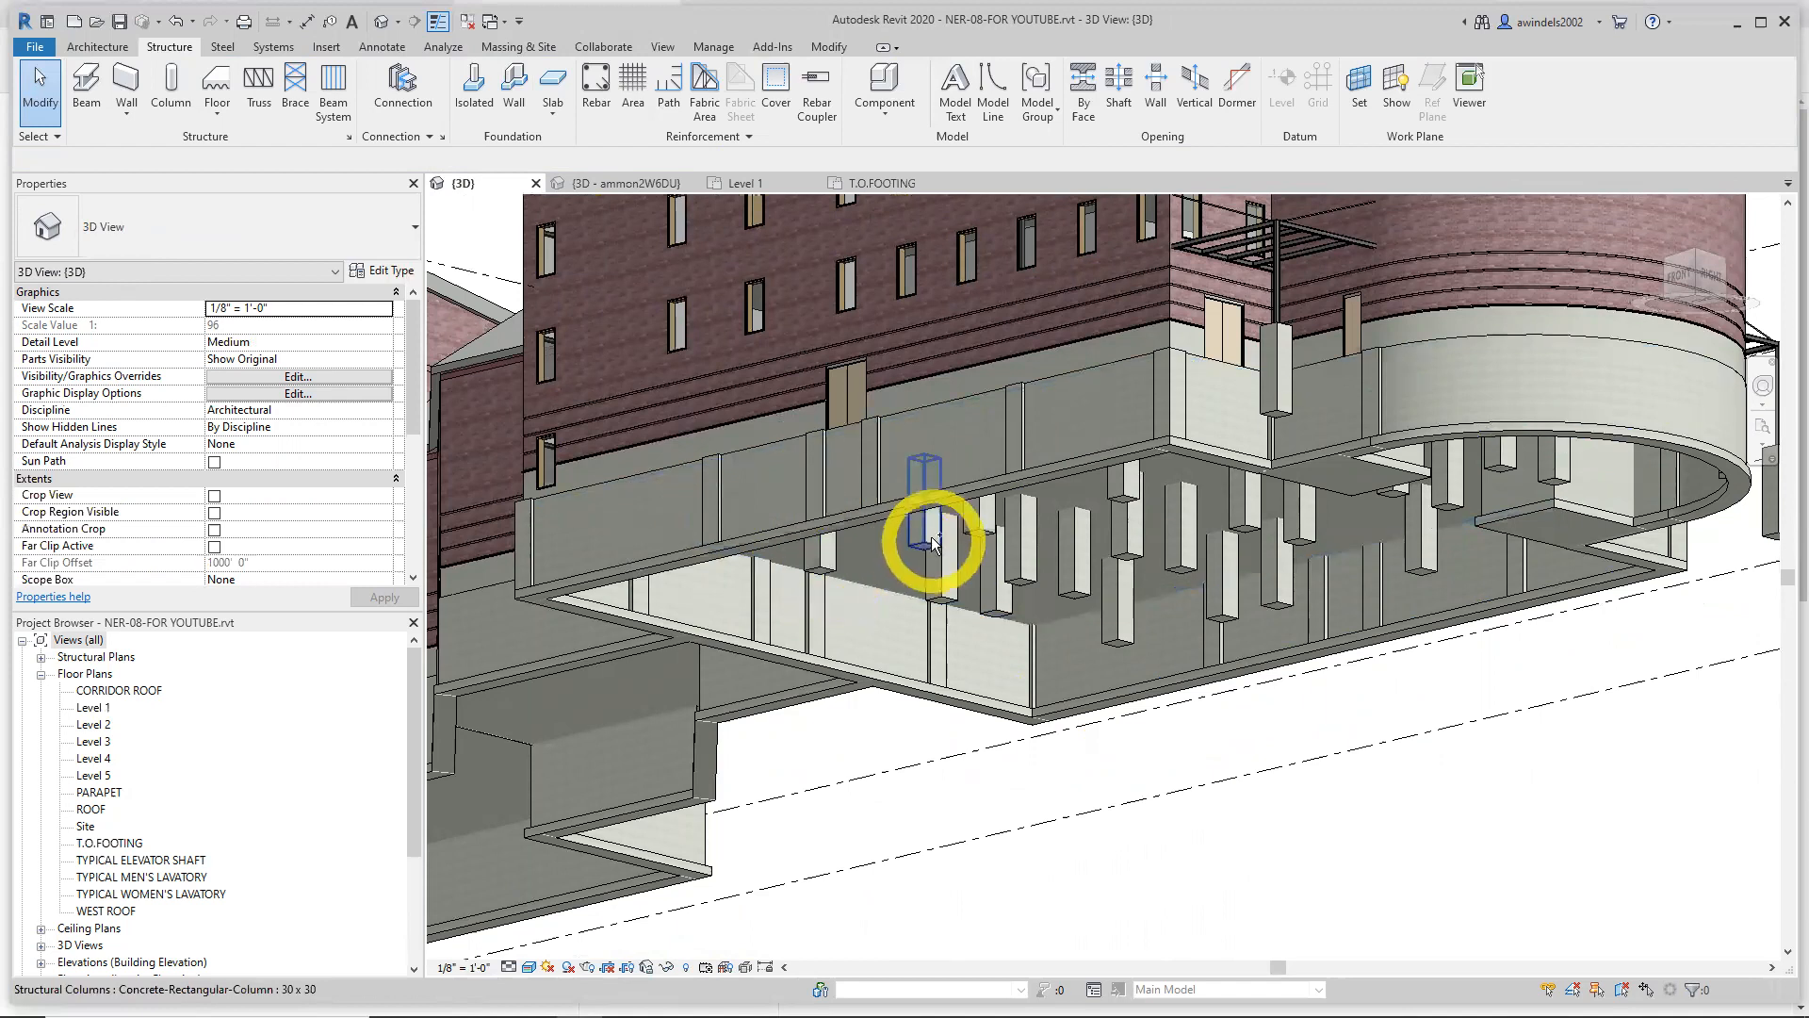
{"action": "middle_click_drag", "start_coordinate": [1025, 597], "coordinate": [1084, 537], "text": "shift"}
{"action": "middle_click_drag", "start_coordinate": [1113, 481], "coordinate": [1240, 406], "text": "shift"}
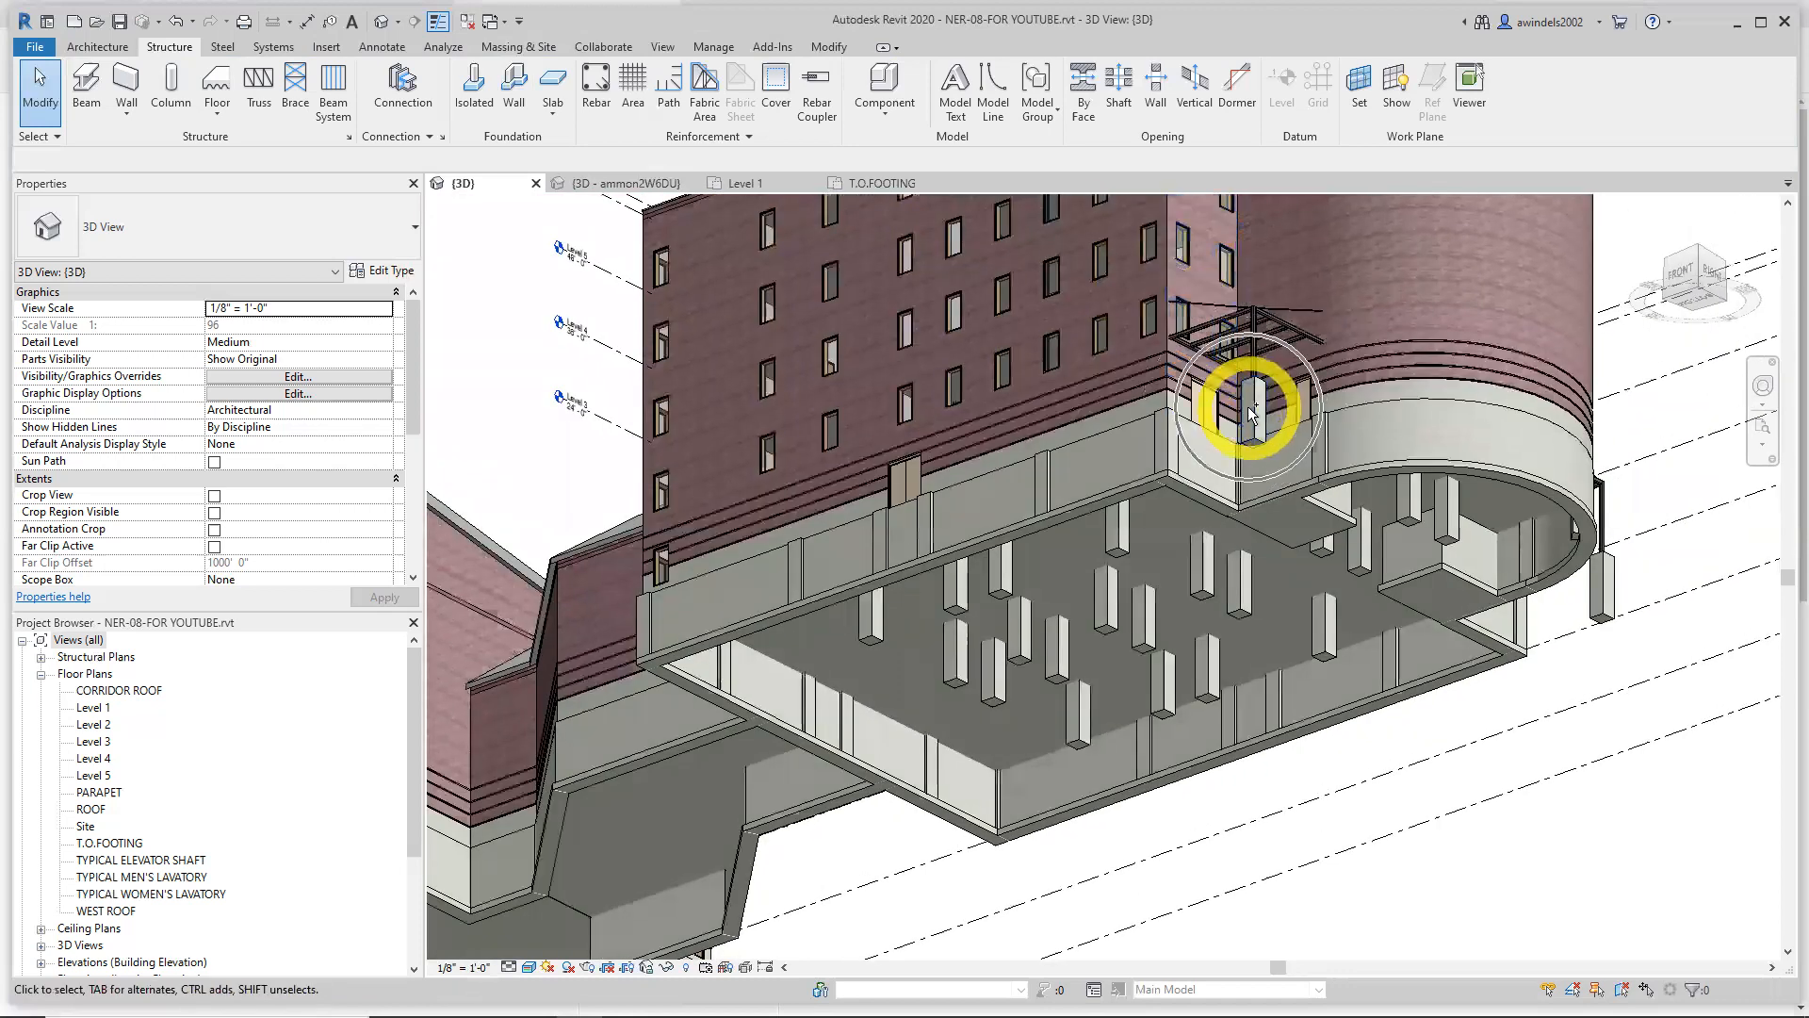
{"action": "middle_click_drag", "start_coordinate": [1343, 600], "coordinate": [1340, 606]}
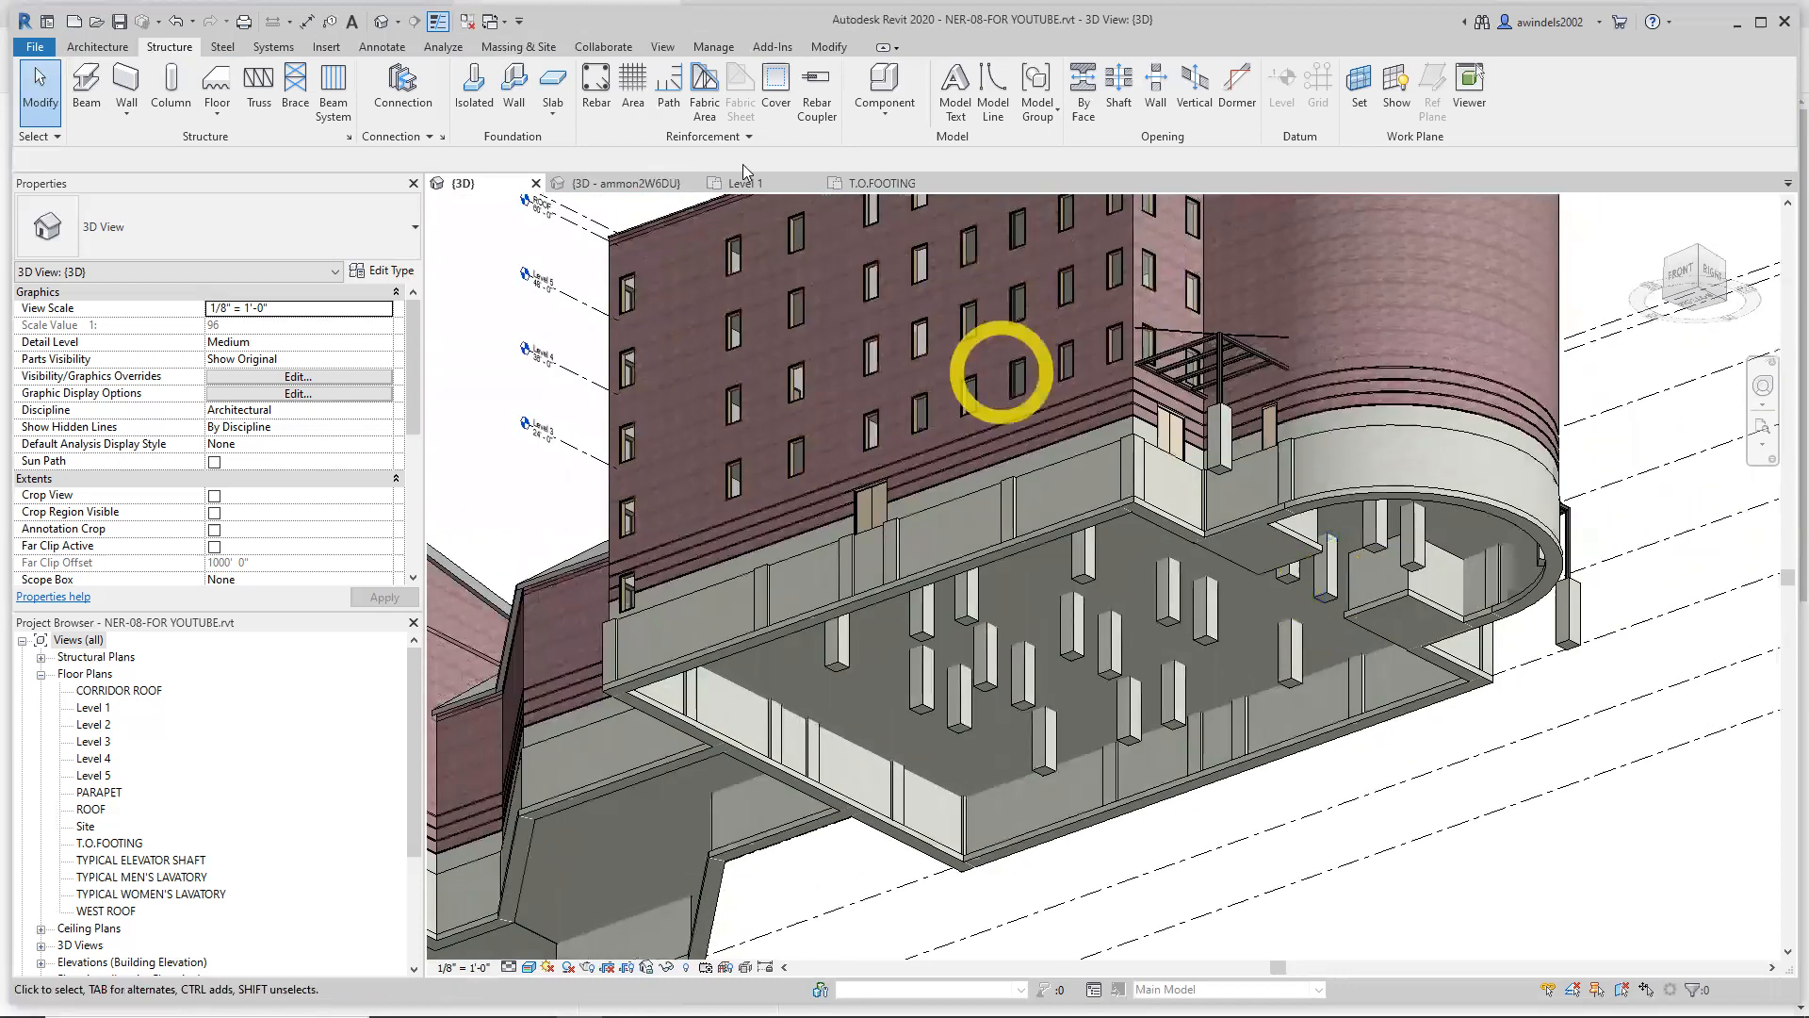
In the T.O.FOOTING plan, start an isolated foundation and load Footing-Rectangular.rfa from the US Imperial Structural Foundations folder
{"action": "left_click", "coordinate": [875, 183]}
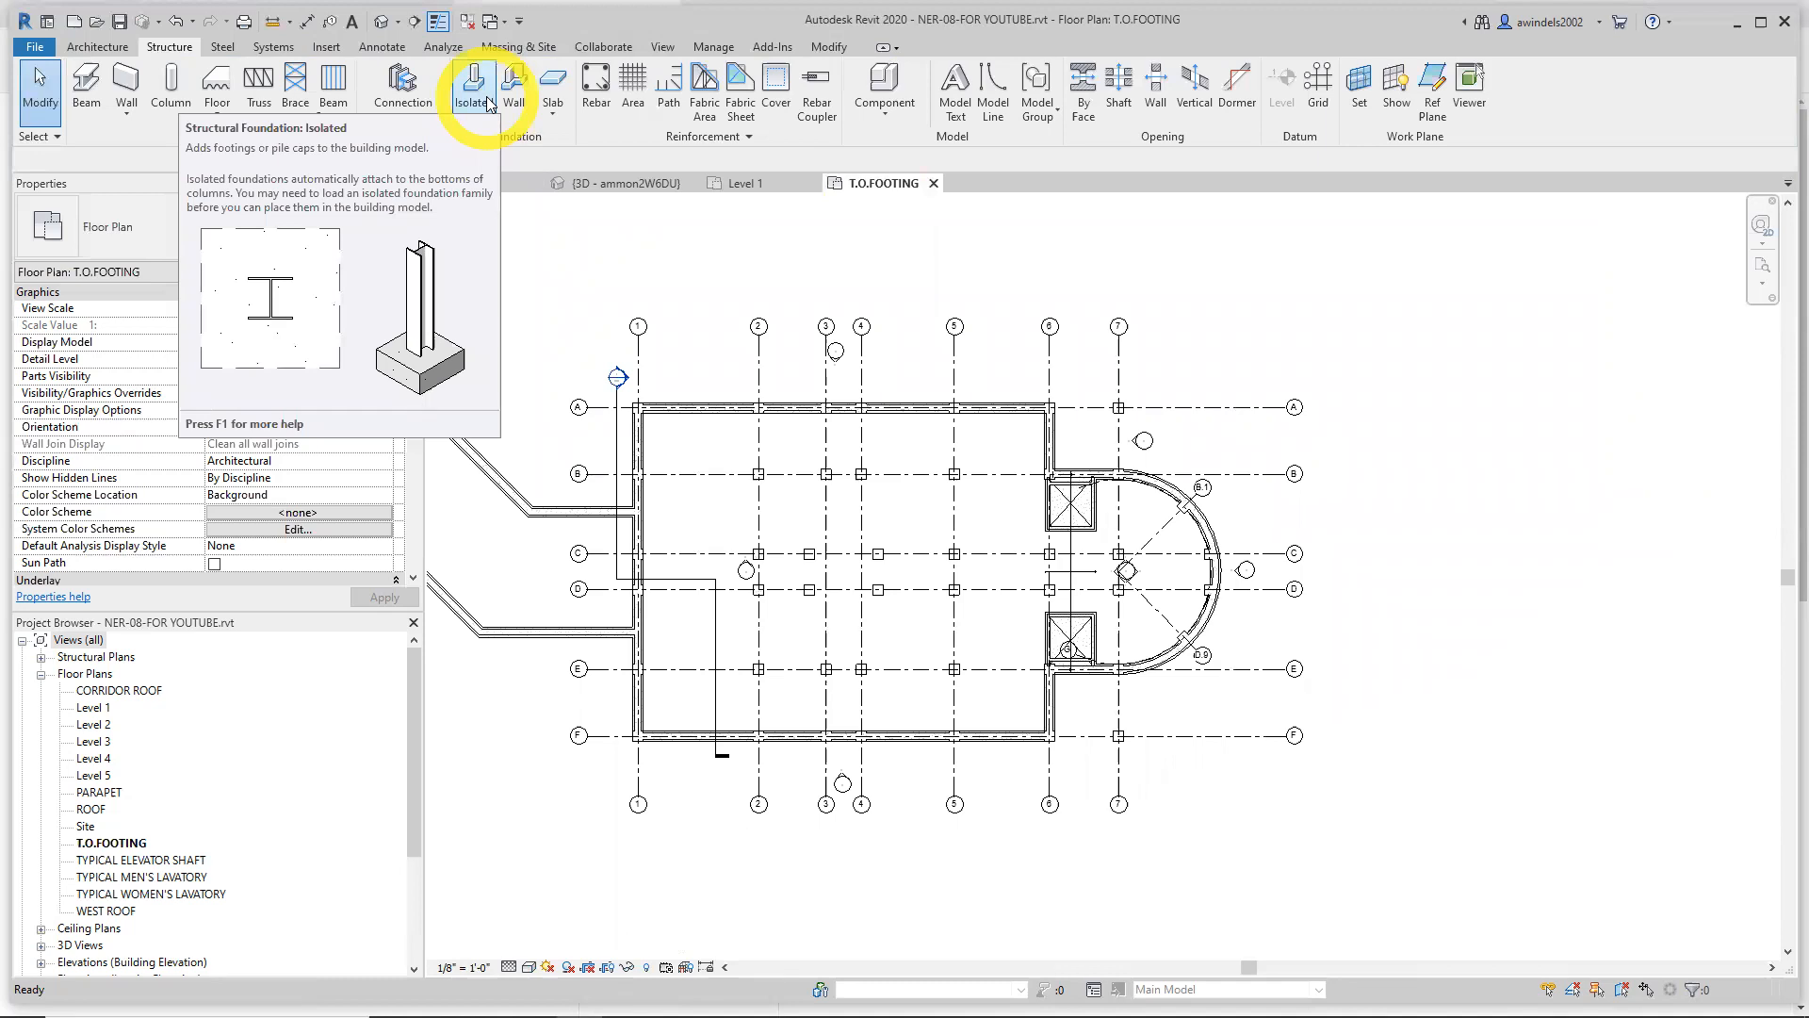
{"action": "left_click", "coordinate": [488, 102]}
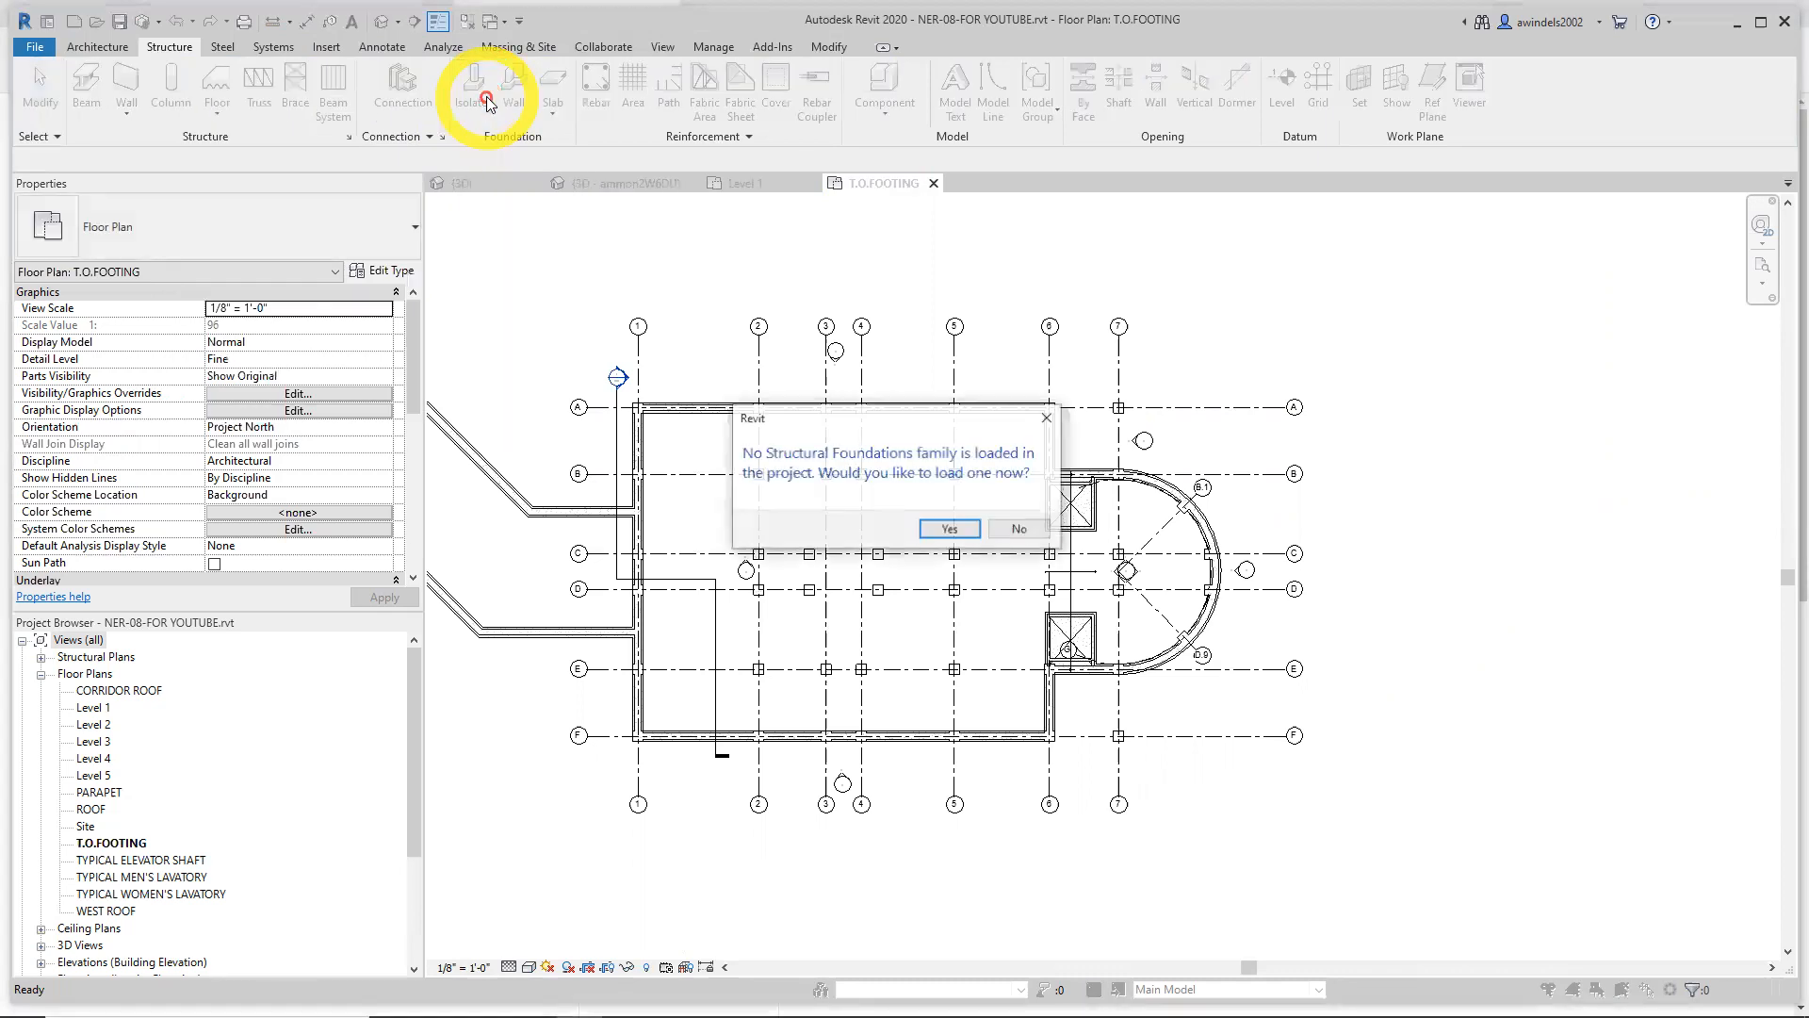
{"action": "left_click", "coordinate": [950, 530]}
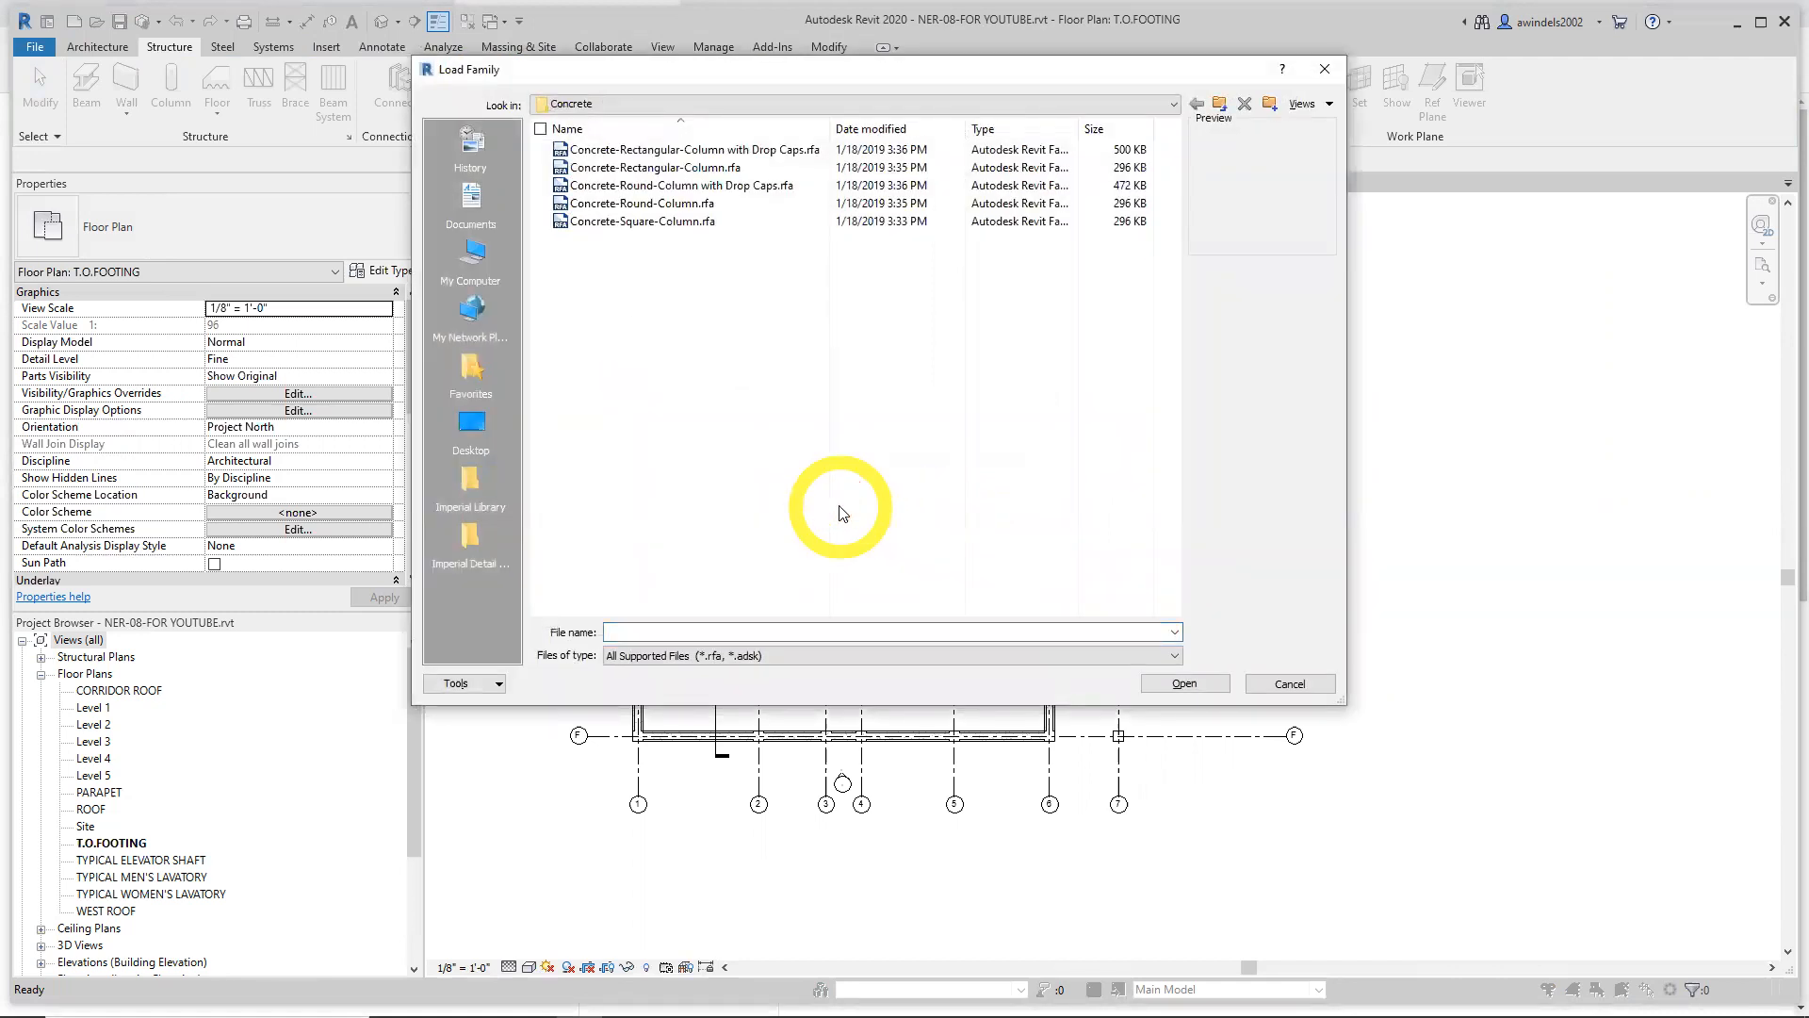
{"action": "key", "text": "BackSpace"}
{"action": "key", "text": "BackSpace"}
{"action": "scroll", "coordinate": [839, 509], "scroll_direction": "down", "scroll_amount": 5}
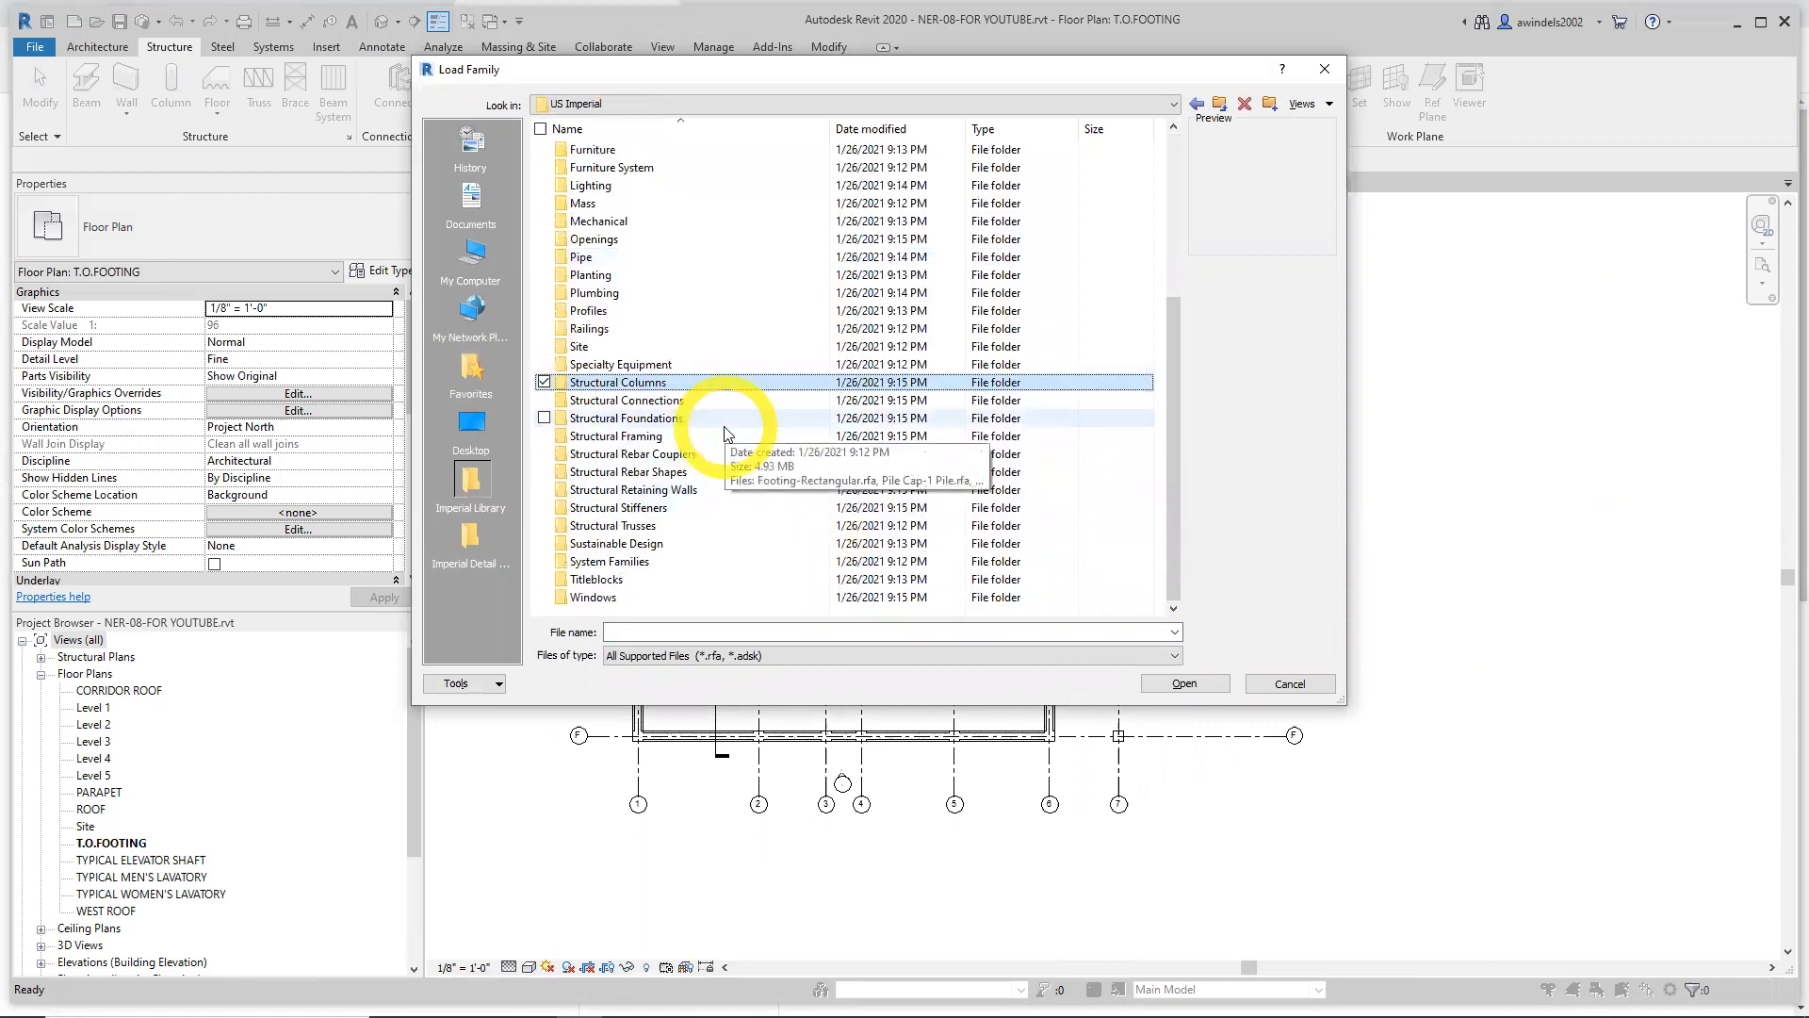
{"action": "left_click", "coordinate": [724, 422]}
{"action": "double_click", "coordinate": [722, 420]}
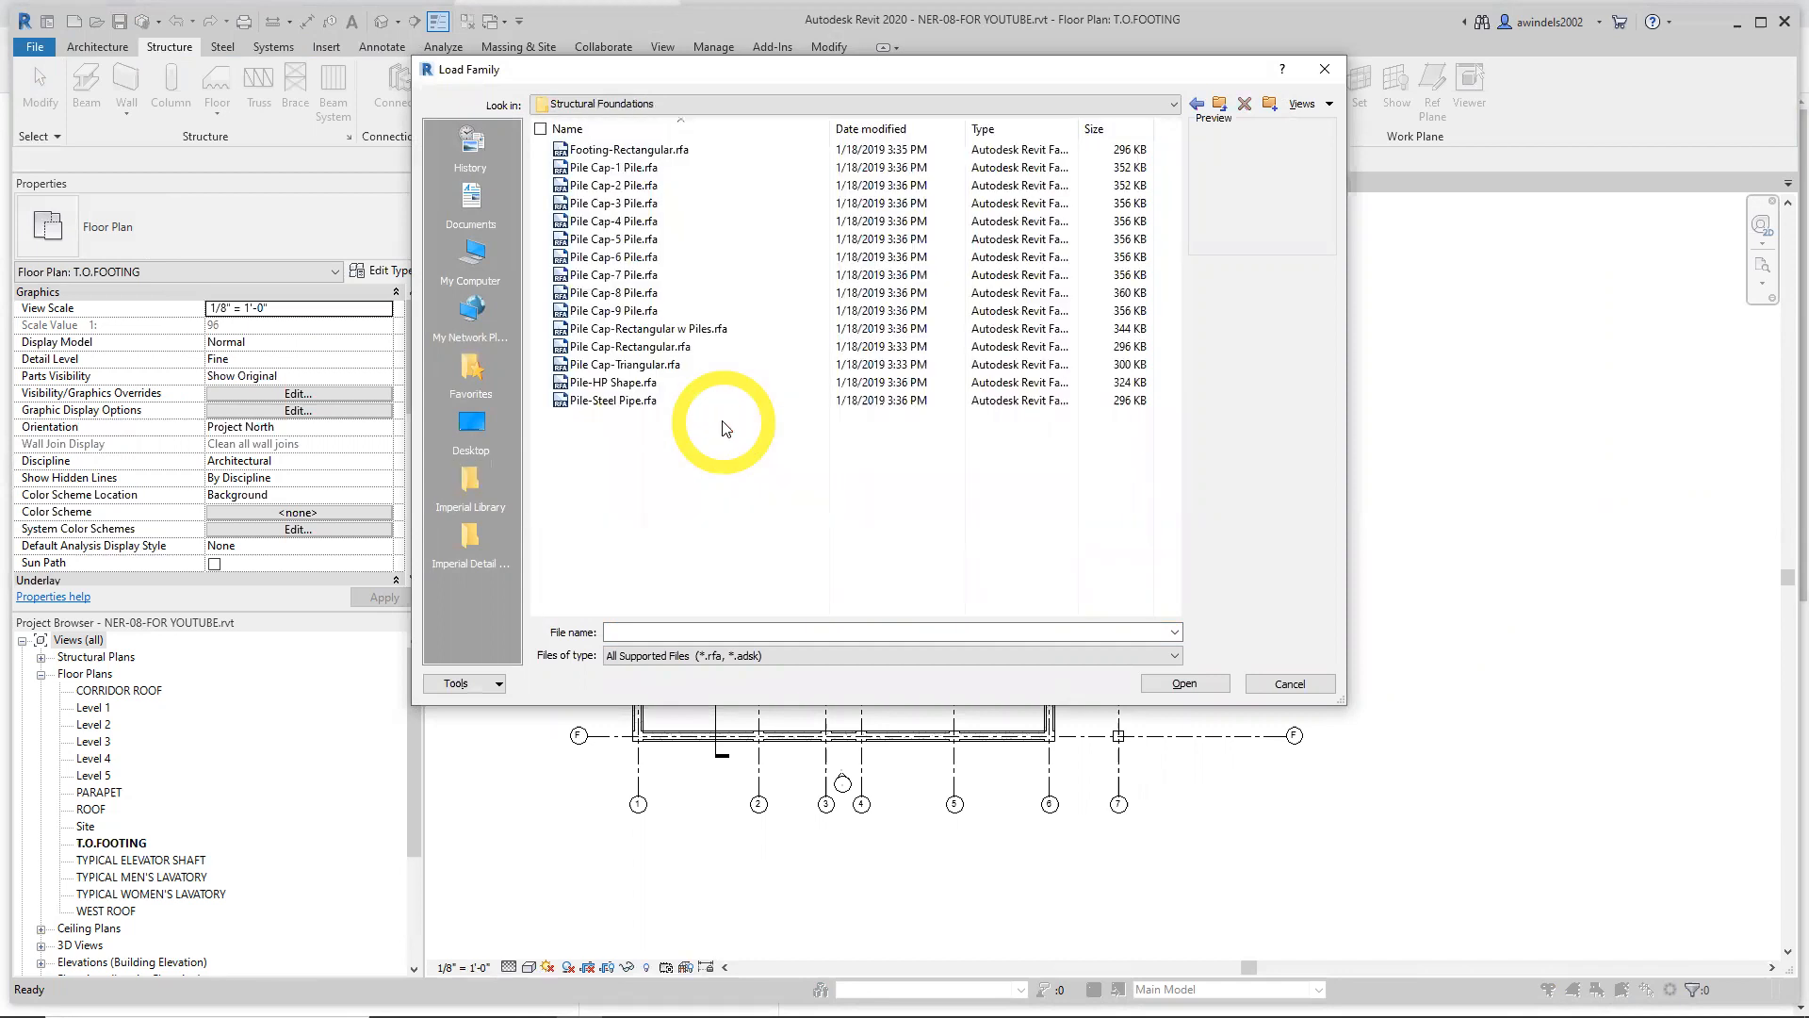
{"action": "left_click", "coordinate": [688, 151]}
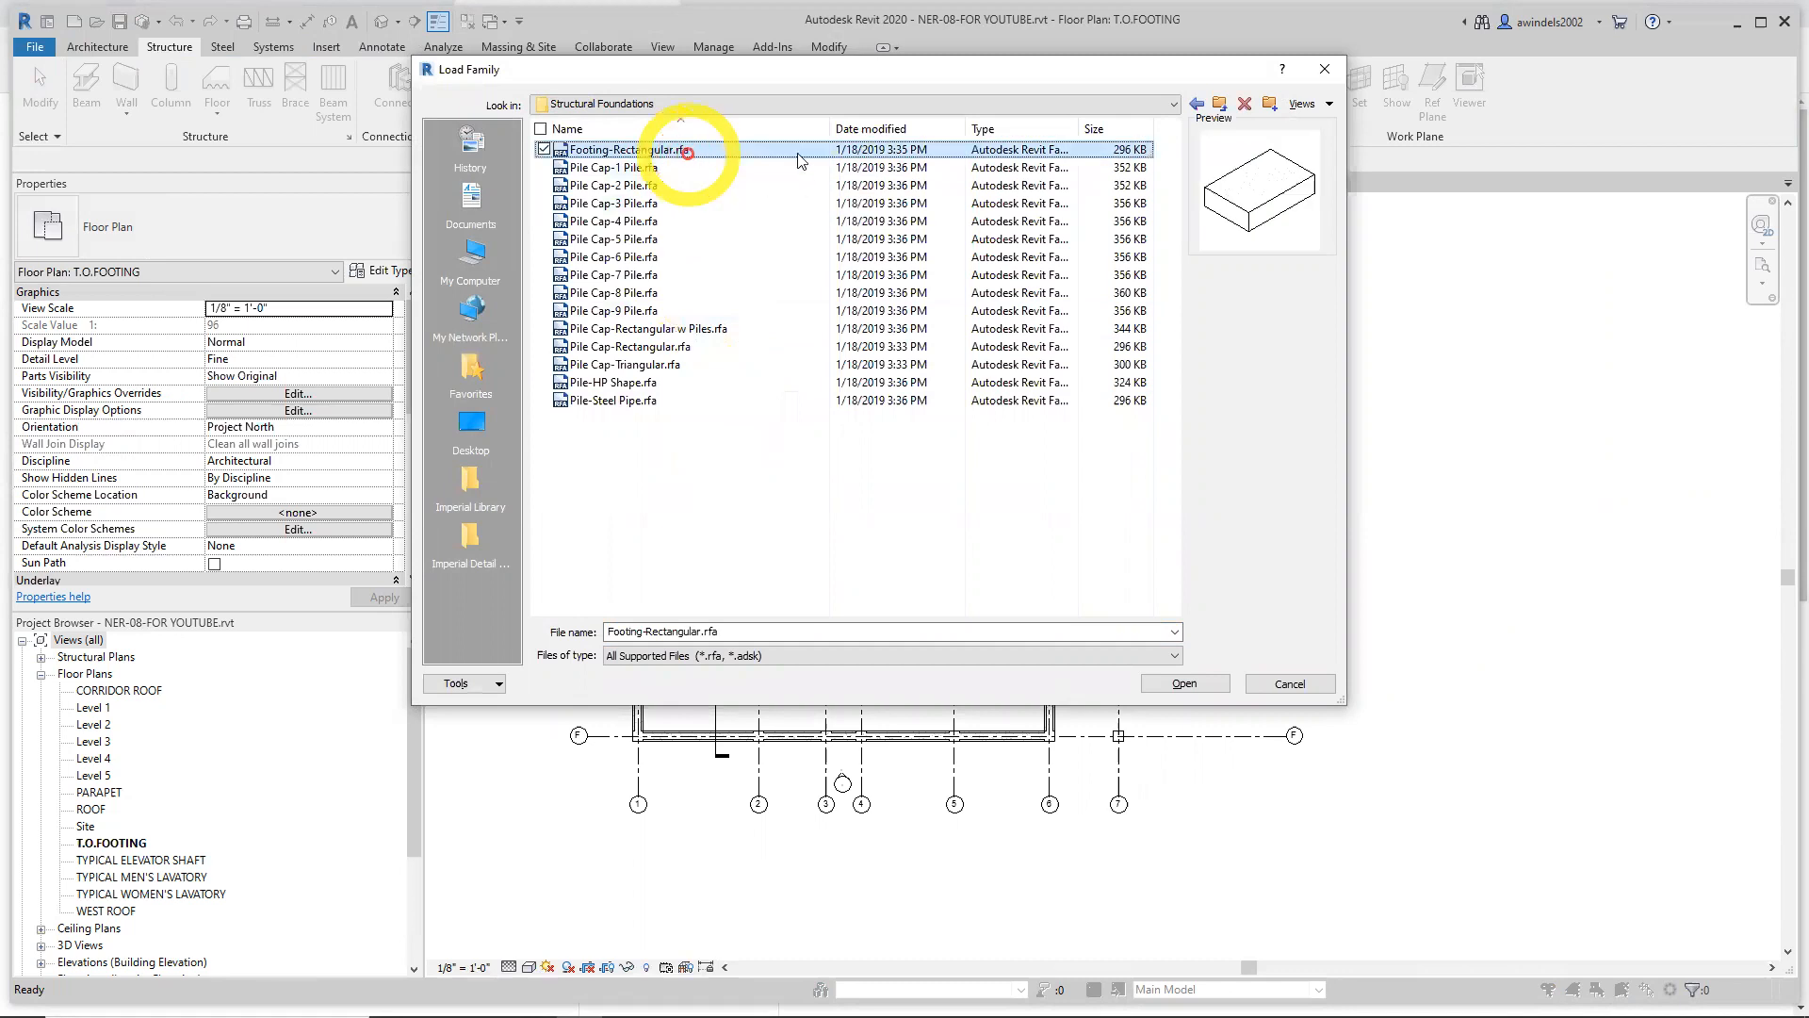
{"action": "left_click", "coordinate": [1202, 681]}
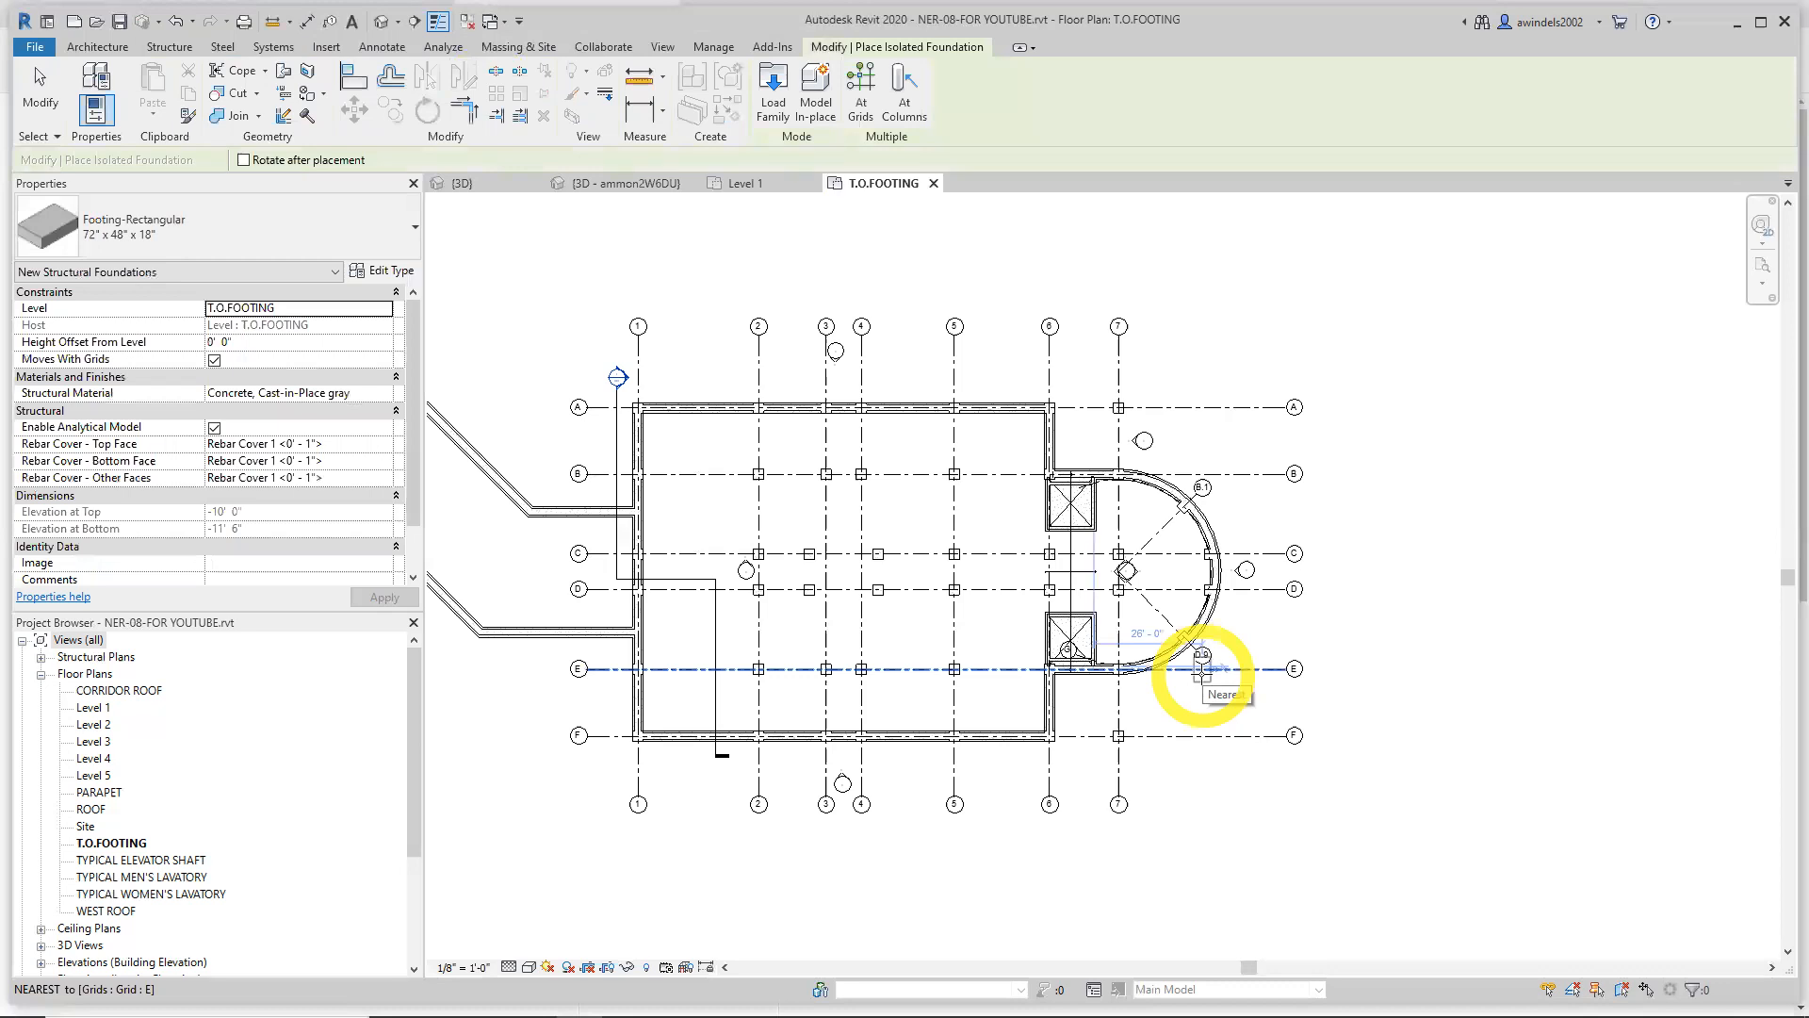
Duplicate the Footing-Rectangular 72" x 48" x 18" type under the name 42" x 42" x 12"
{"action": "left_click", "coordinate": [328, 231]}
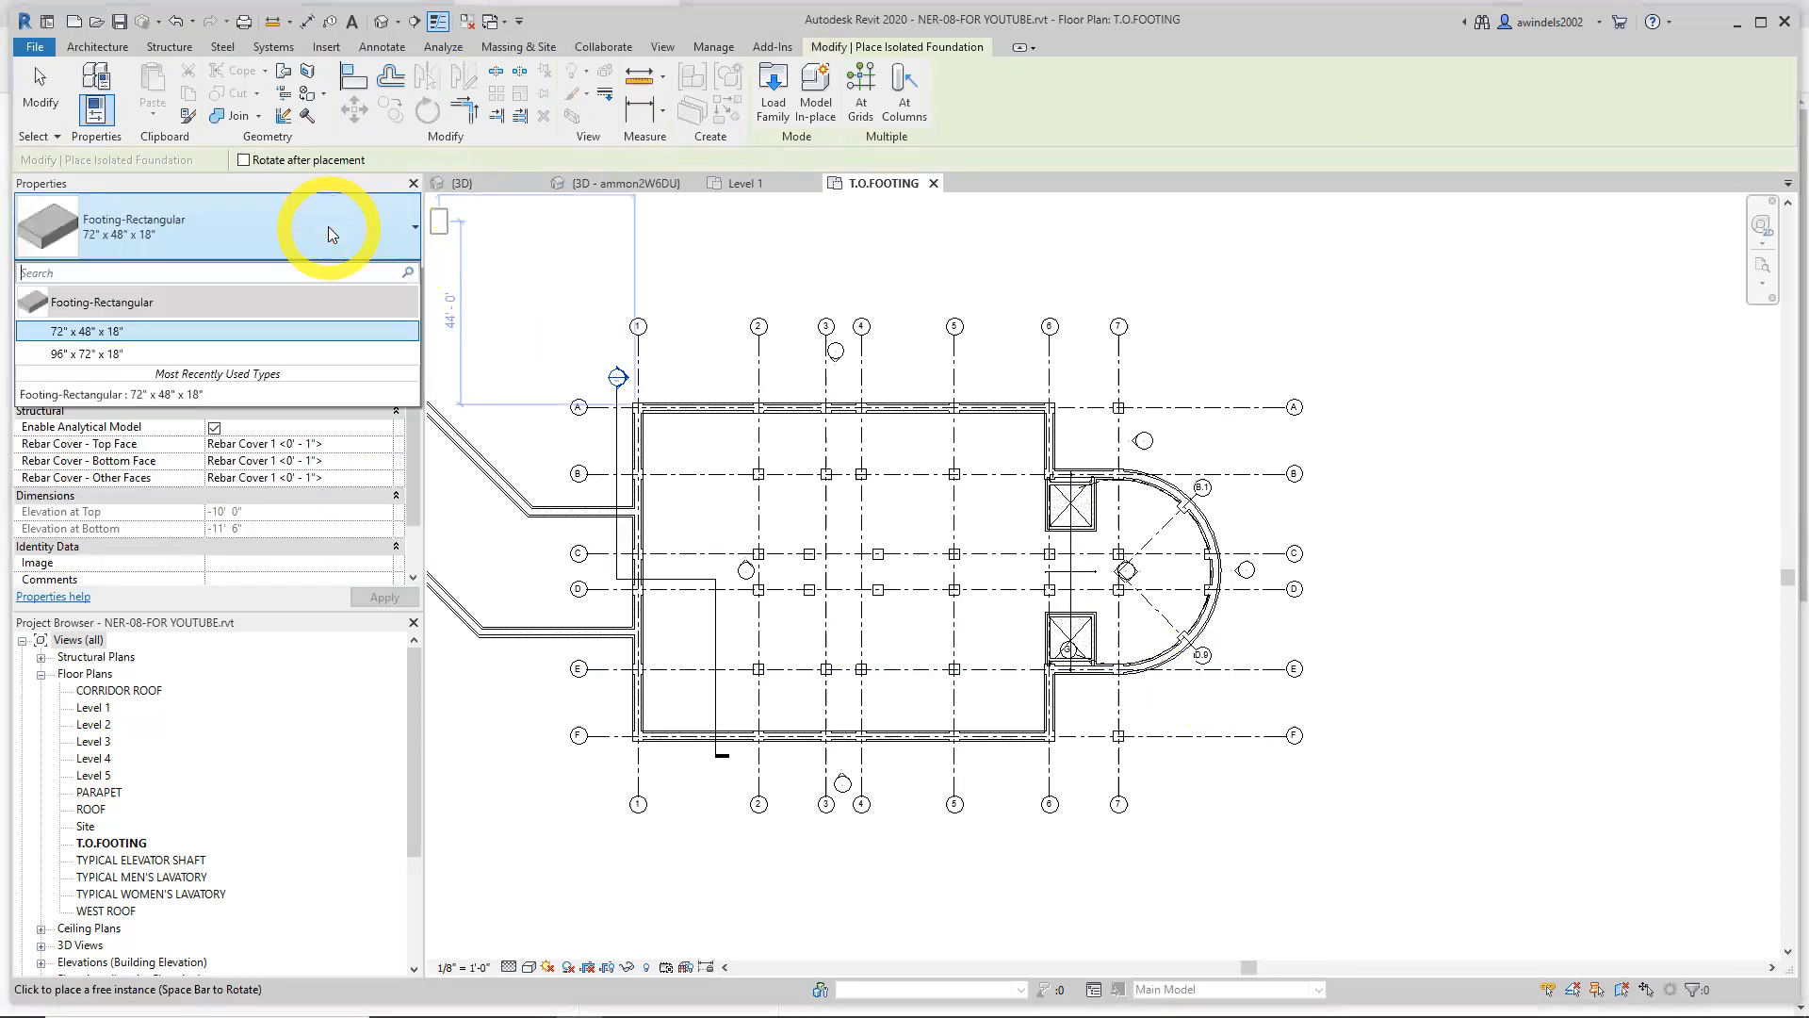
{"action": "left_click", "coordinate": [321, 332]}
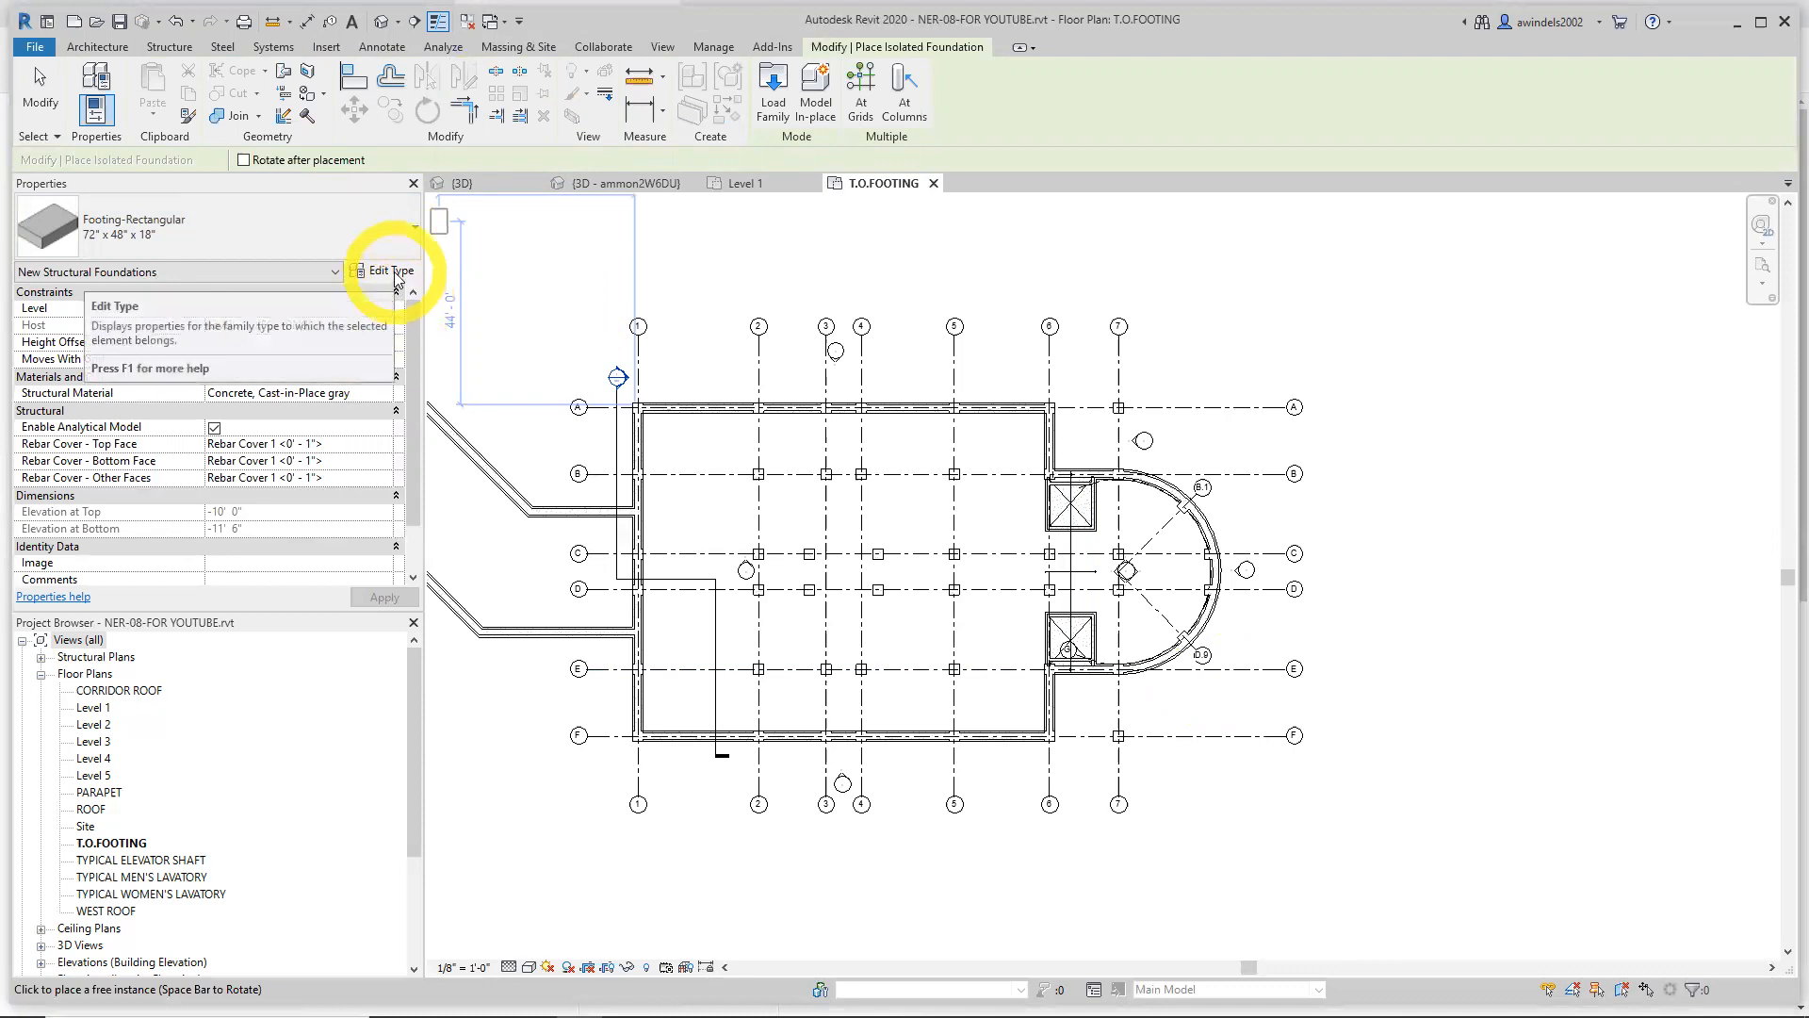
{"action": "left_click", "coordinate": [395, 277]}
{"action": "left_click", "coordinate": [1482, 300]}
{"action": "left_click", "coordinate": [905, 556]}
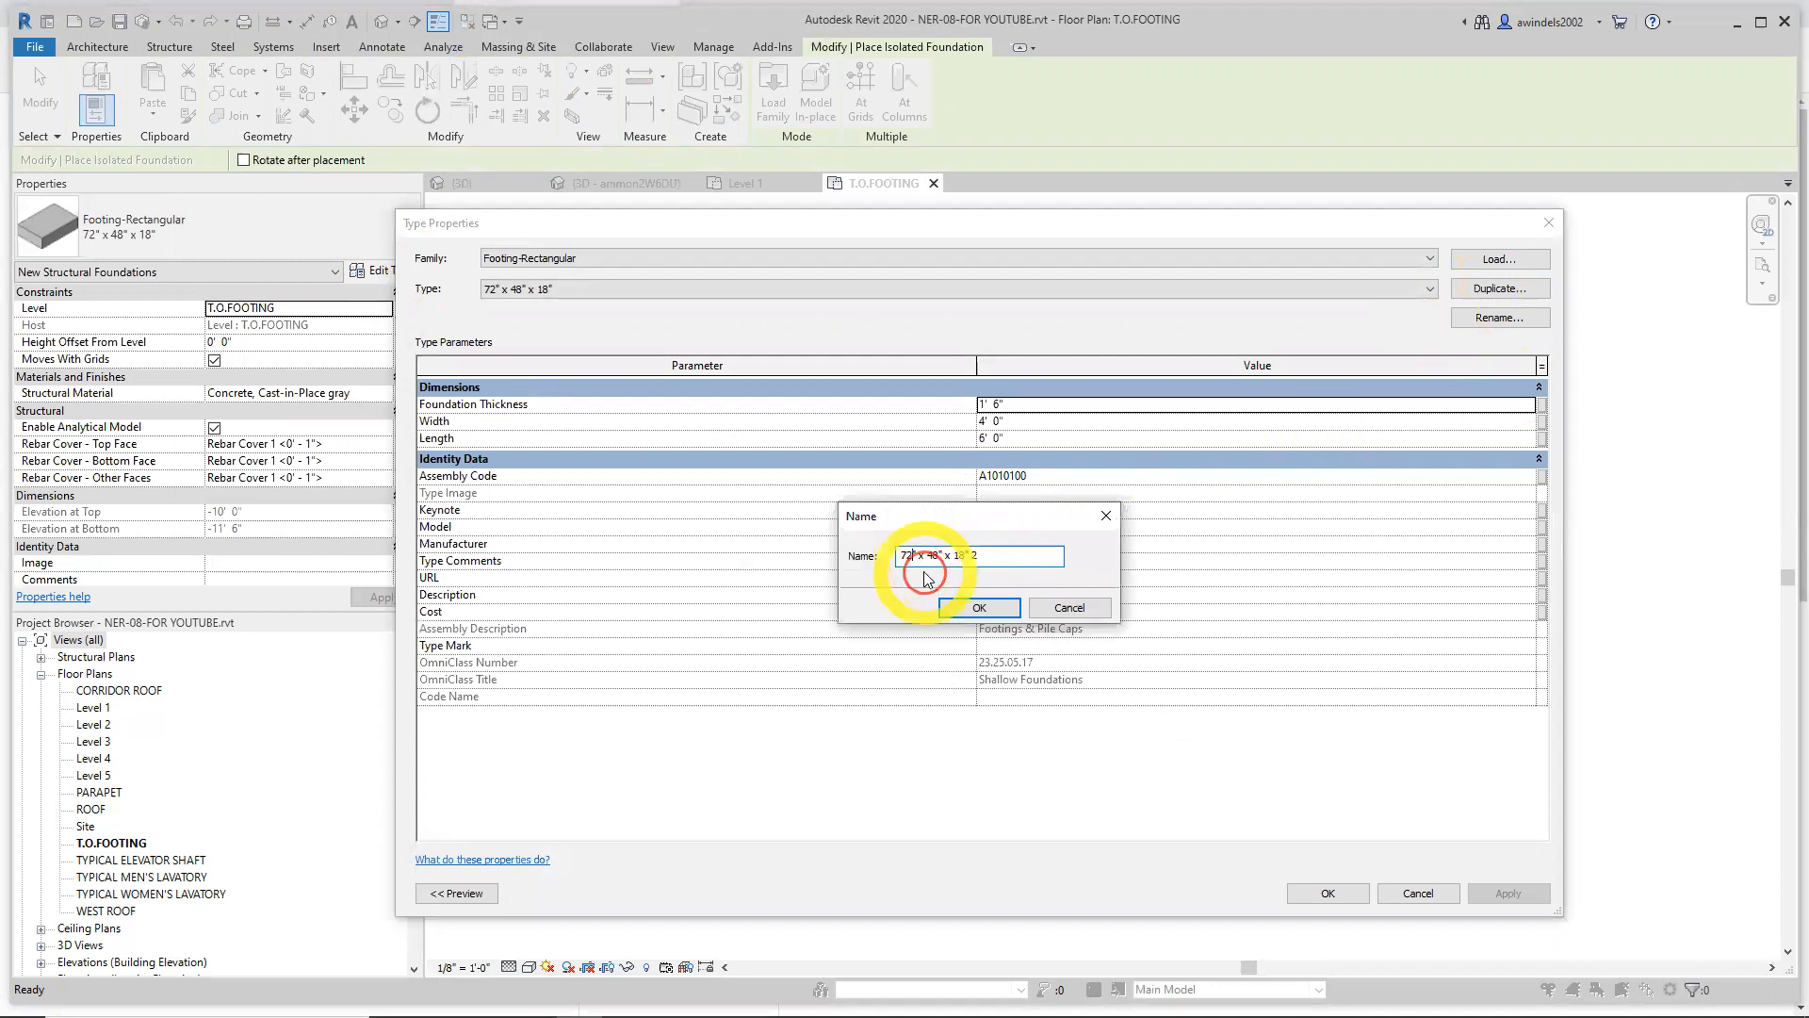
{"action": "key", "text": "BackSpace"}
{"action": "key", "text": "BackSpace"}
{"action": "type", "text": "42"}
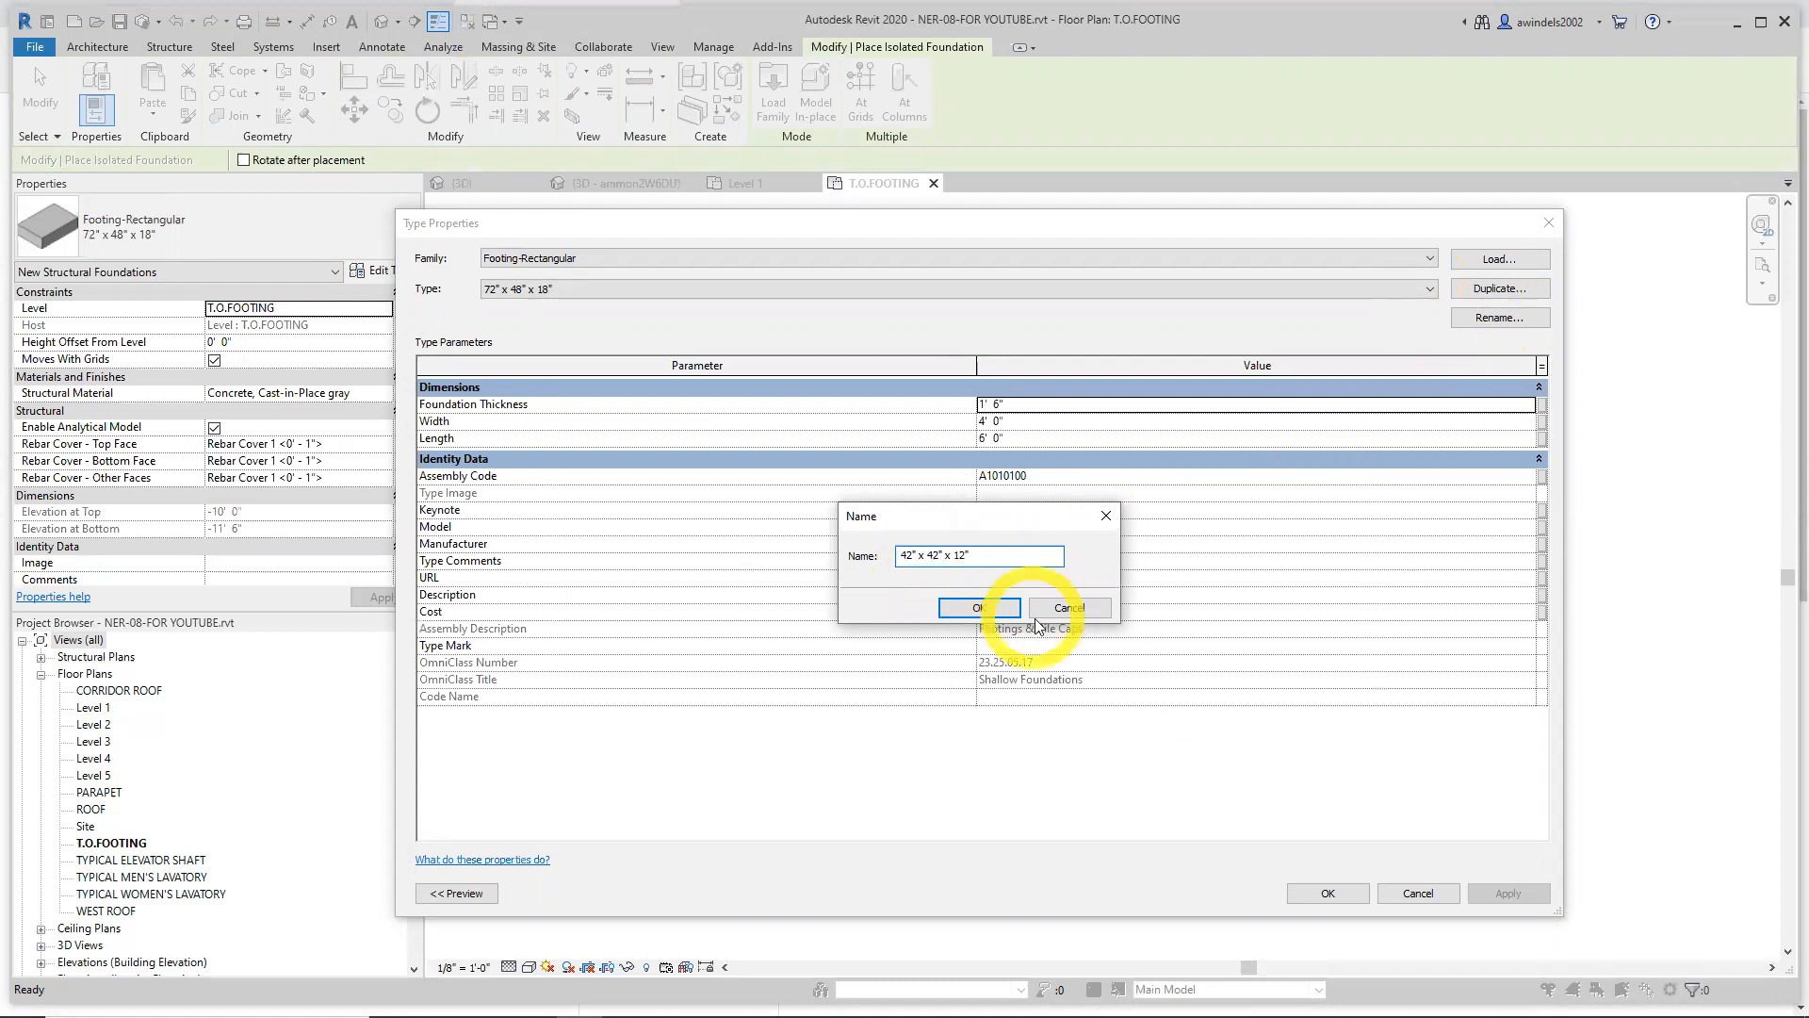
{"action": "left_click", "coordinate": [1004, 610]}
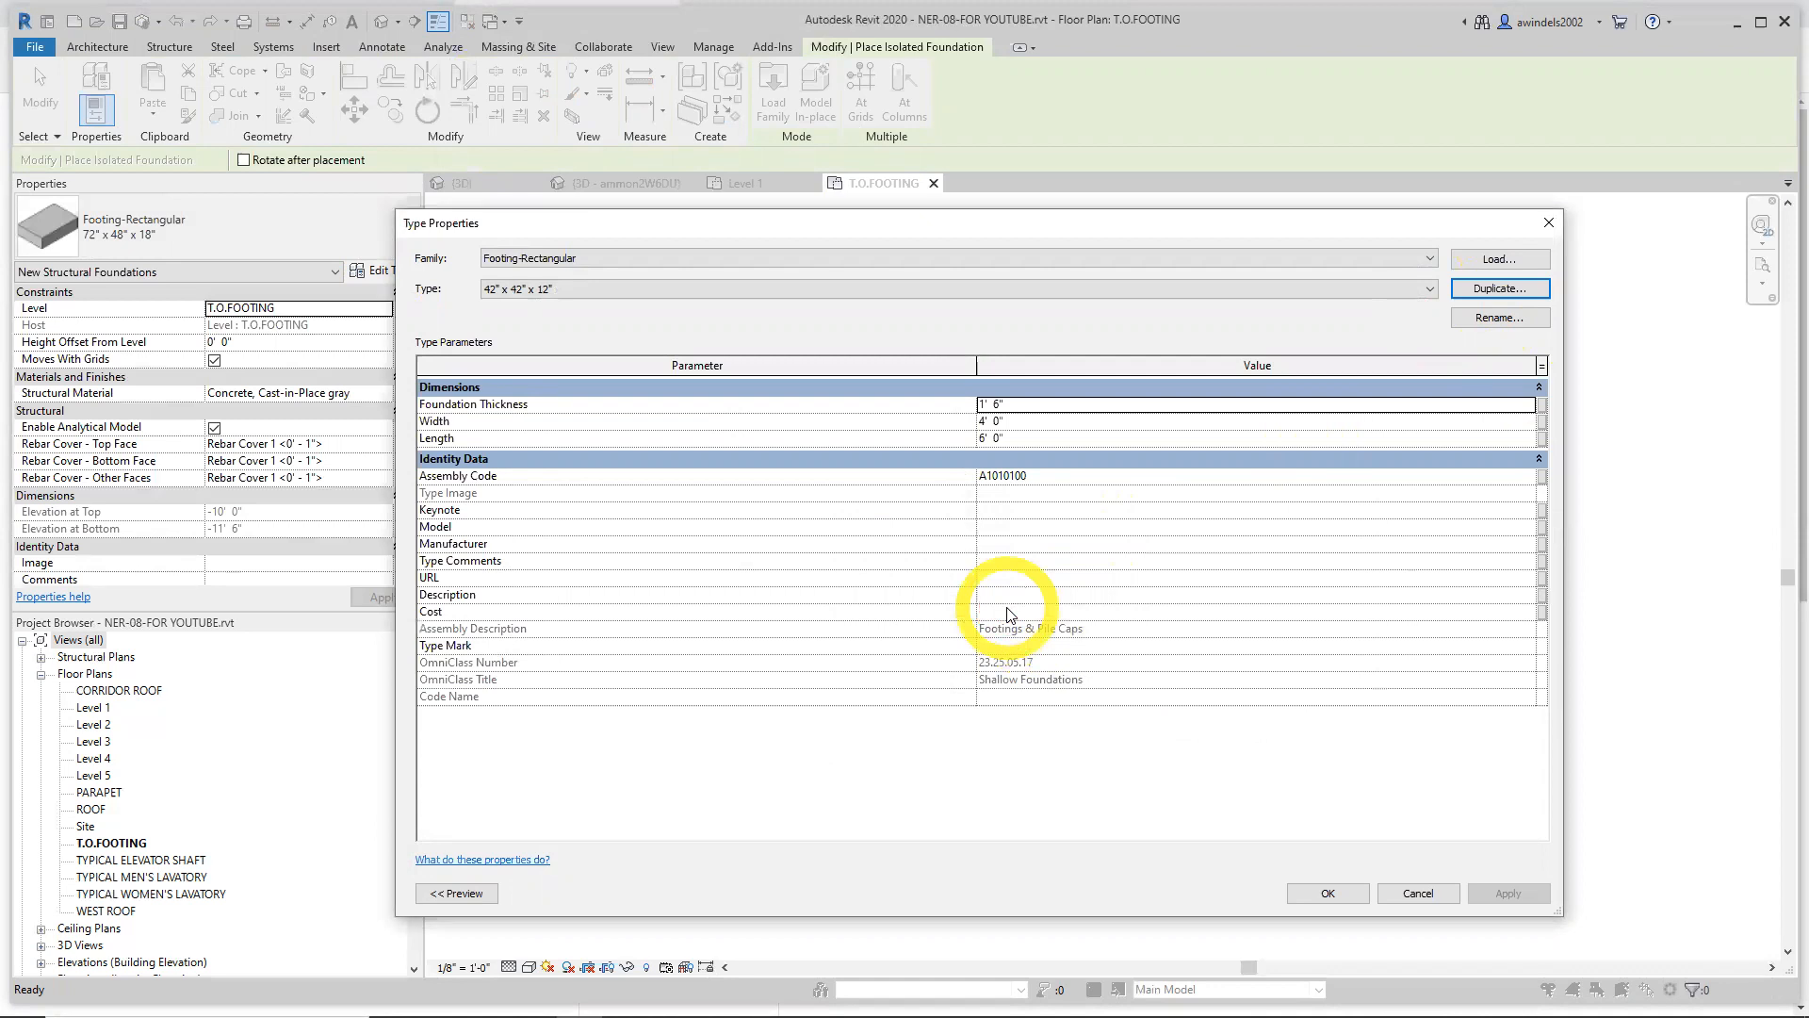
Set the new footing type's foundation thickness and width to 3' 6" and its length to 1' 0", and apply the type
{"action": "left_click", "coordinate": [1020, 402]}
{"action": "type", "text": "1"}
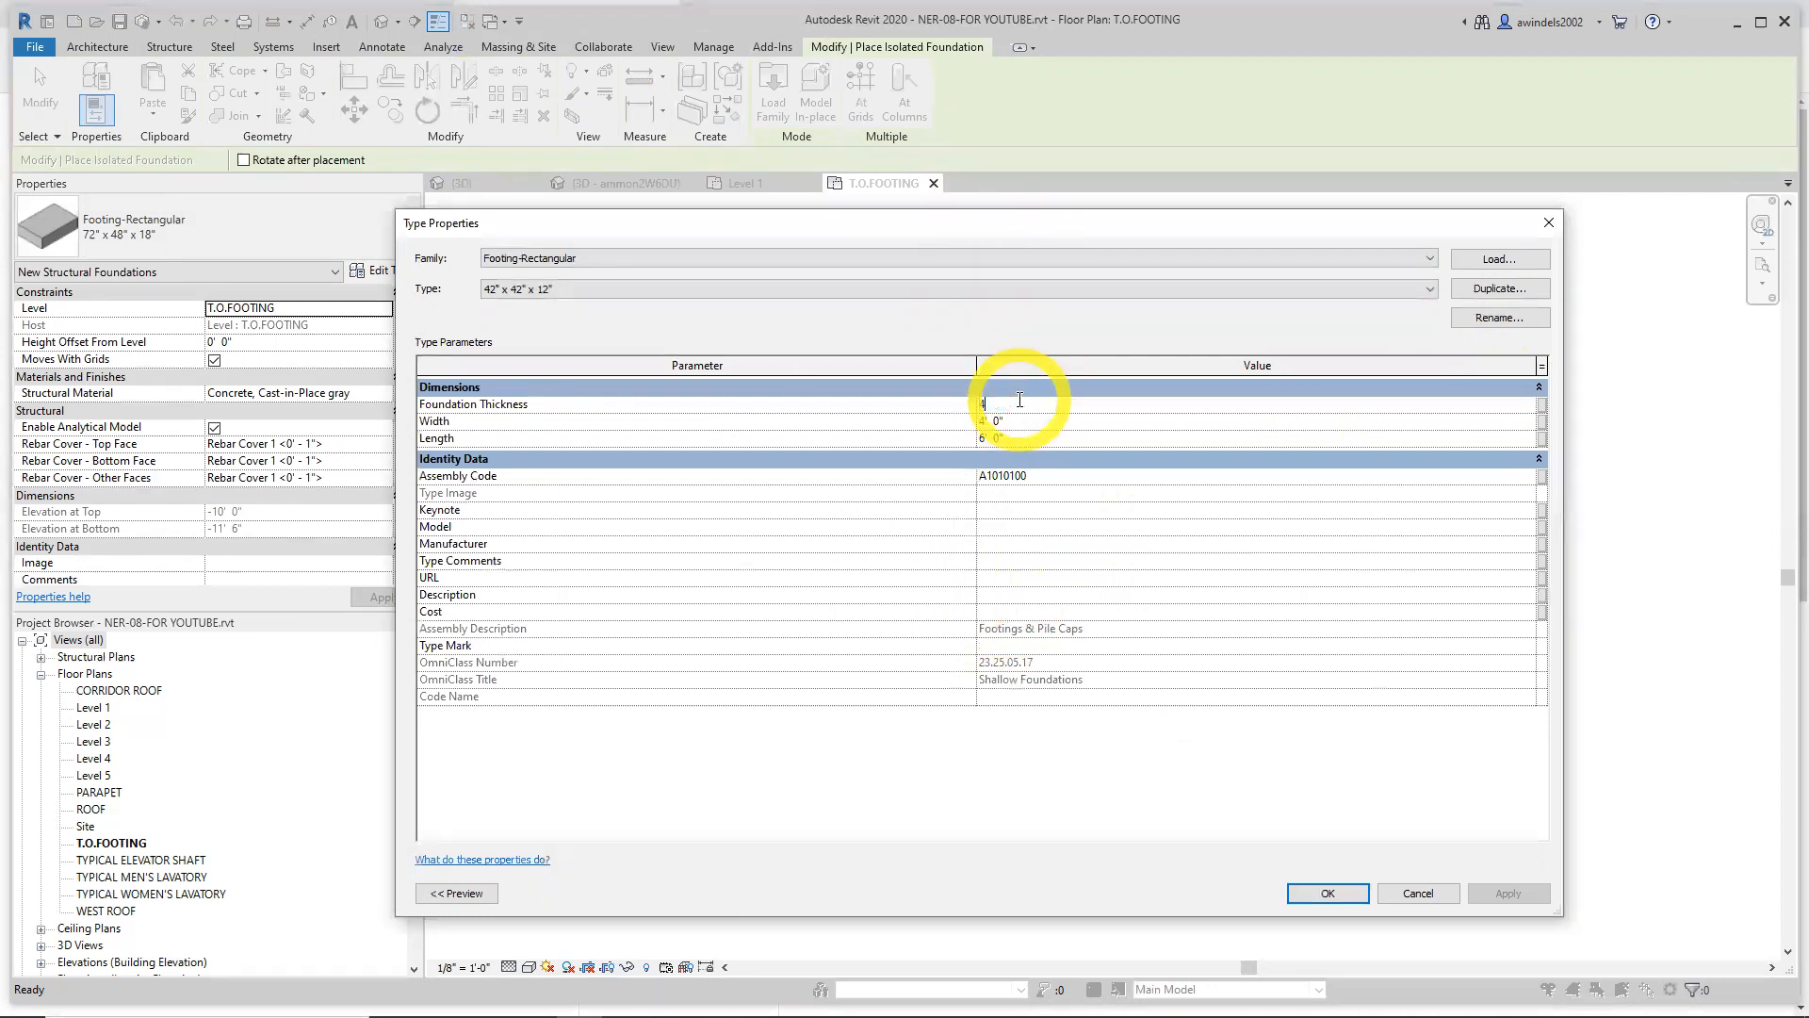
{"action": "left_click", "coordinate": [1033, 419]}
{"action": "type", "text": "4"}
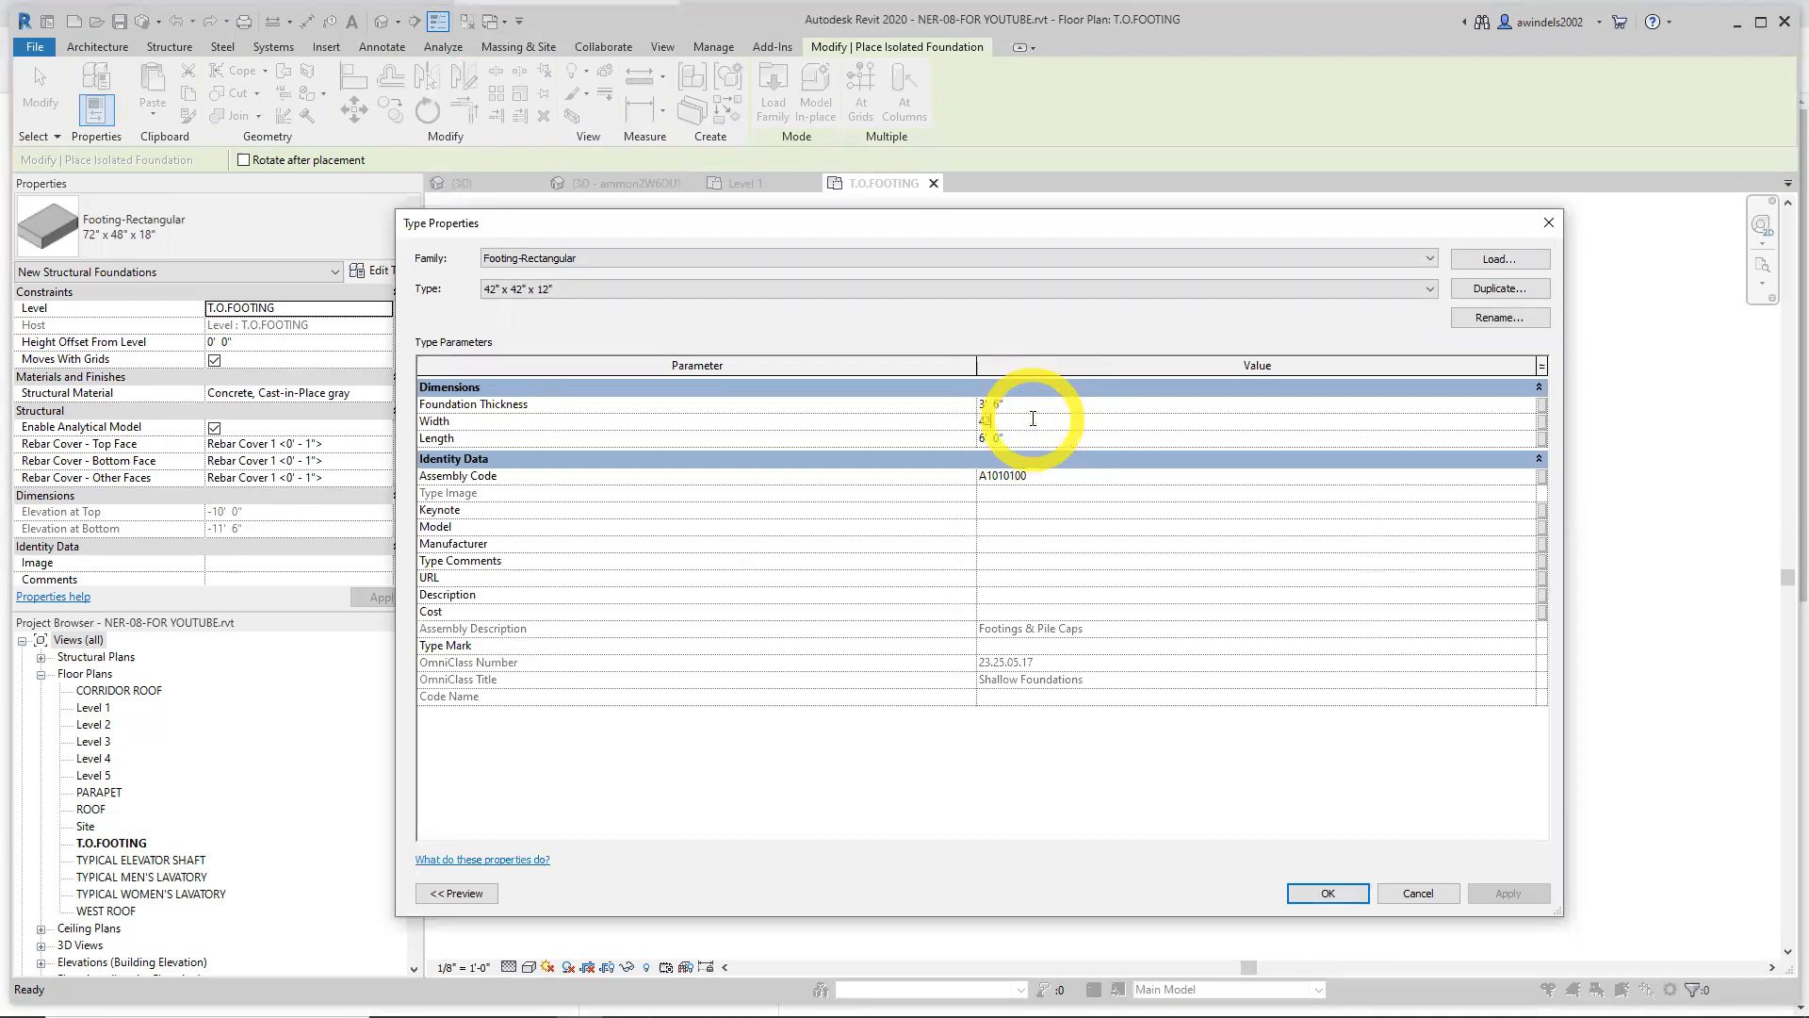
{"action": "type", "text": "2"}
{"action": "key", "text": "Return"}
{"action": "left_click", "coordinate": [1035, 439]}
{"action": "type", "text": "1"}
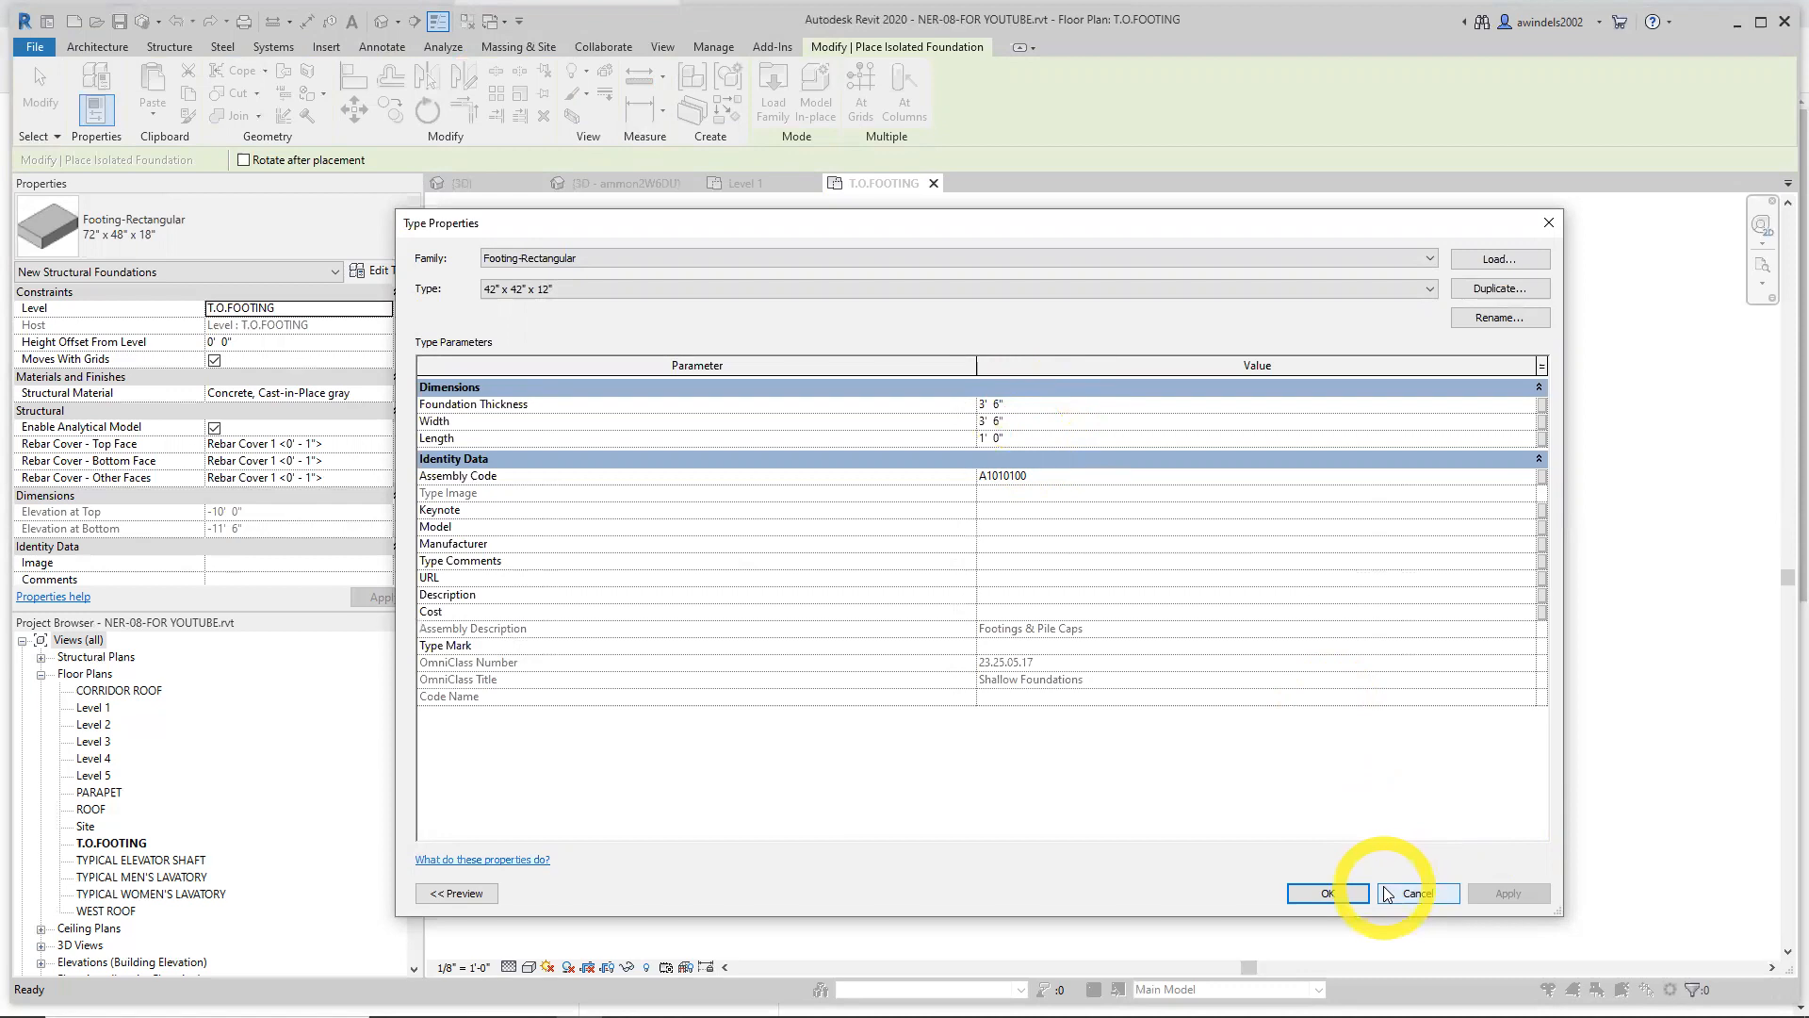
{"action": "left_click", "coordinate": [1329, 892]}
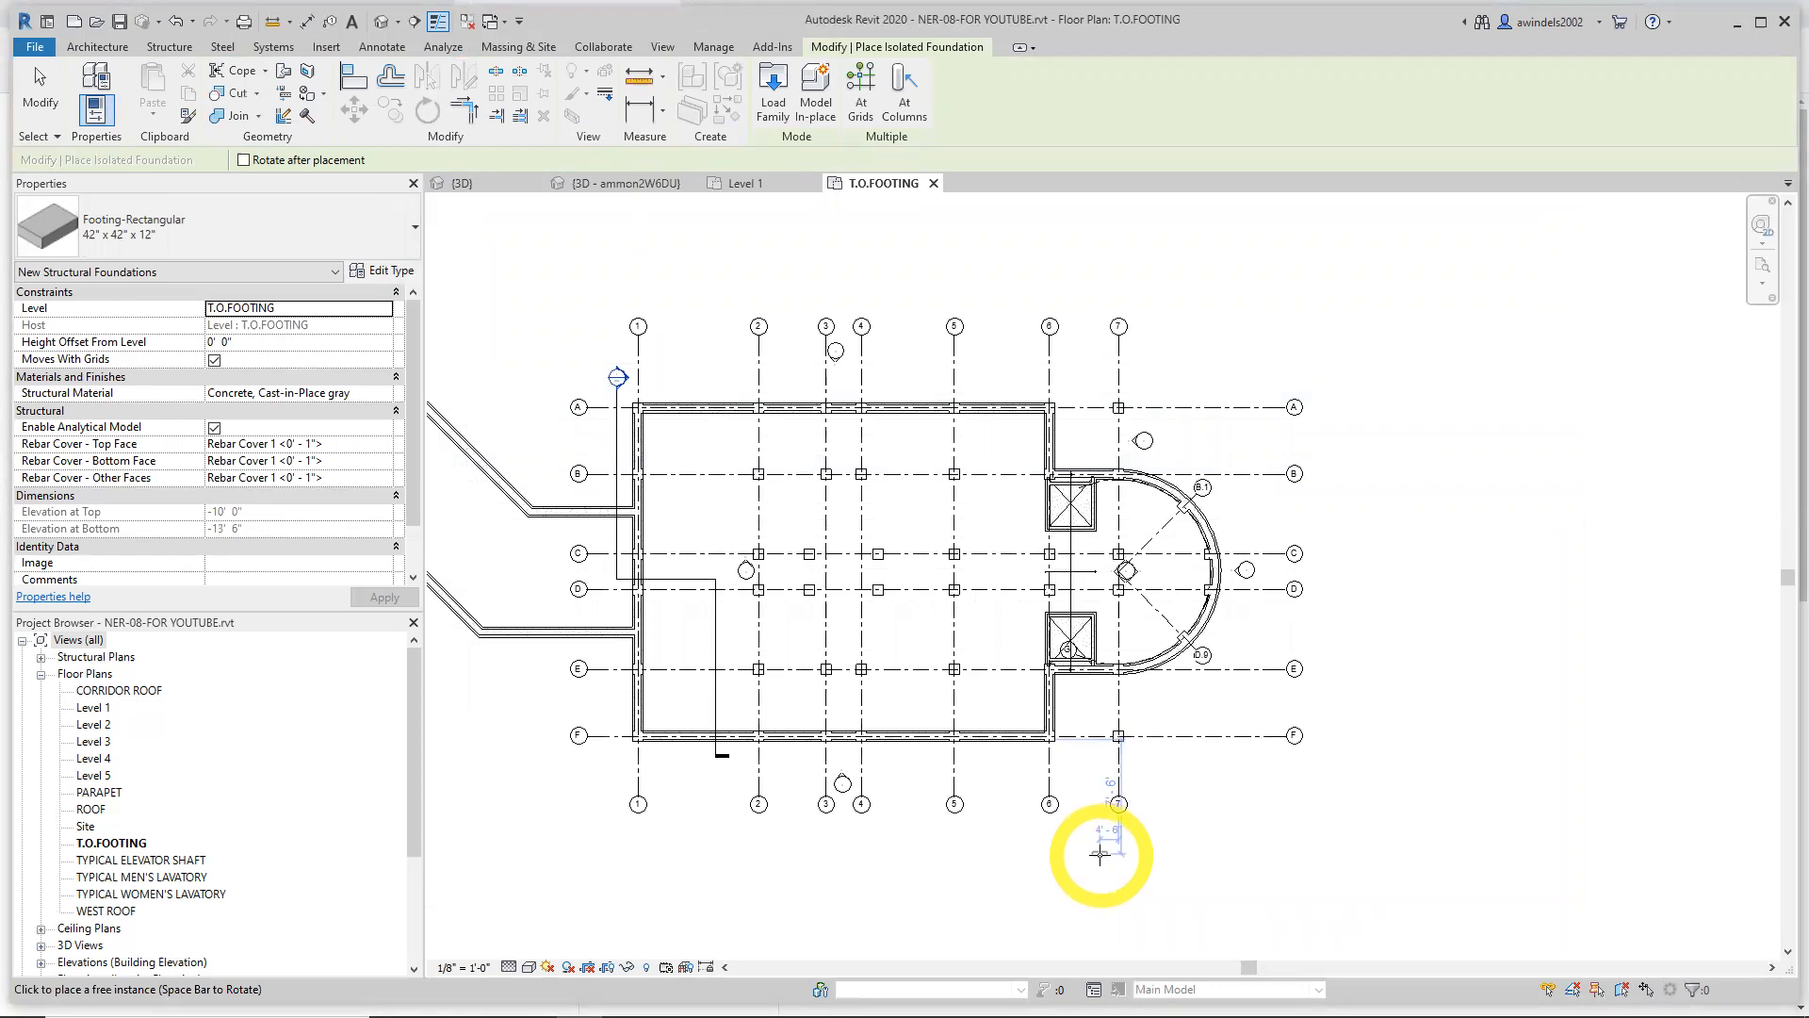
Place isolated footings of the 42" x 42" x 12" type at the intersections of all grids in the T.O.FOOTING plan
{"action": "left_click", "coordinate": [860, 90]}
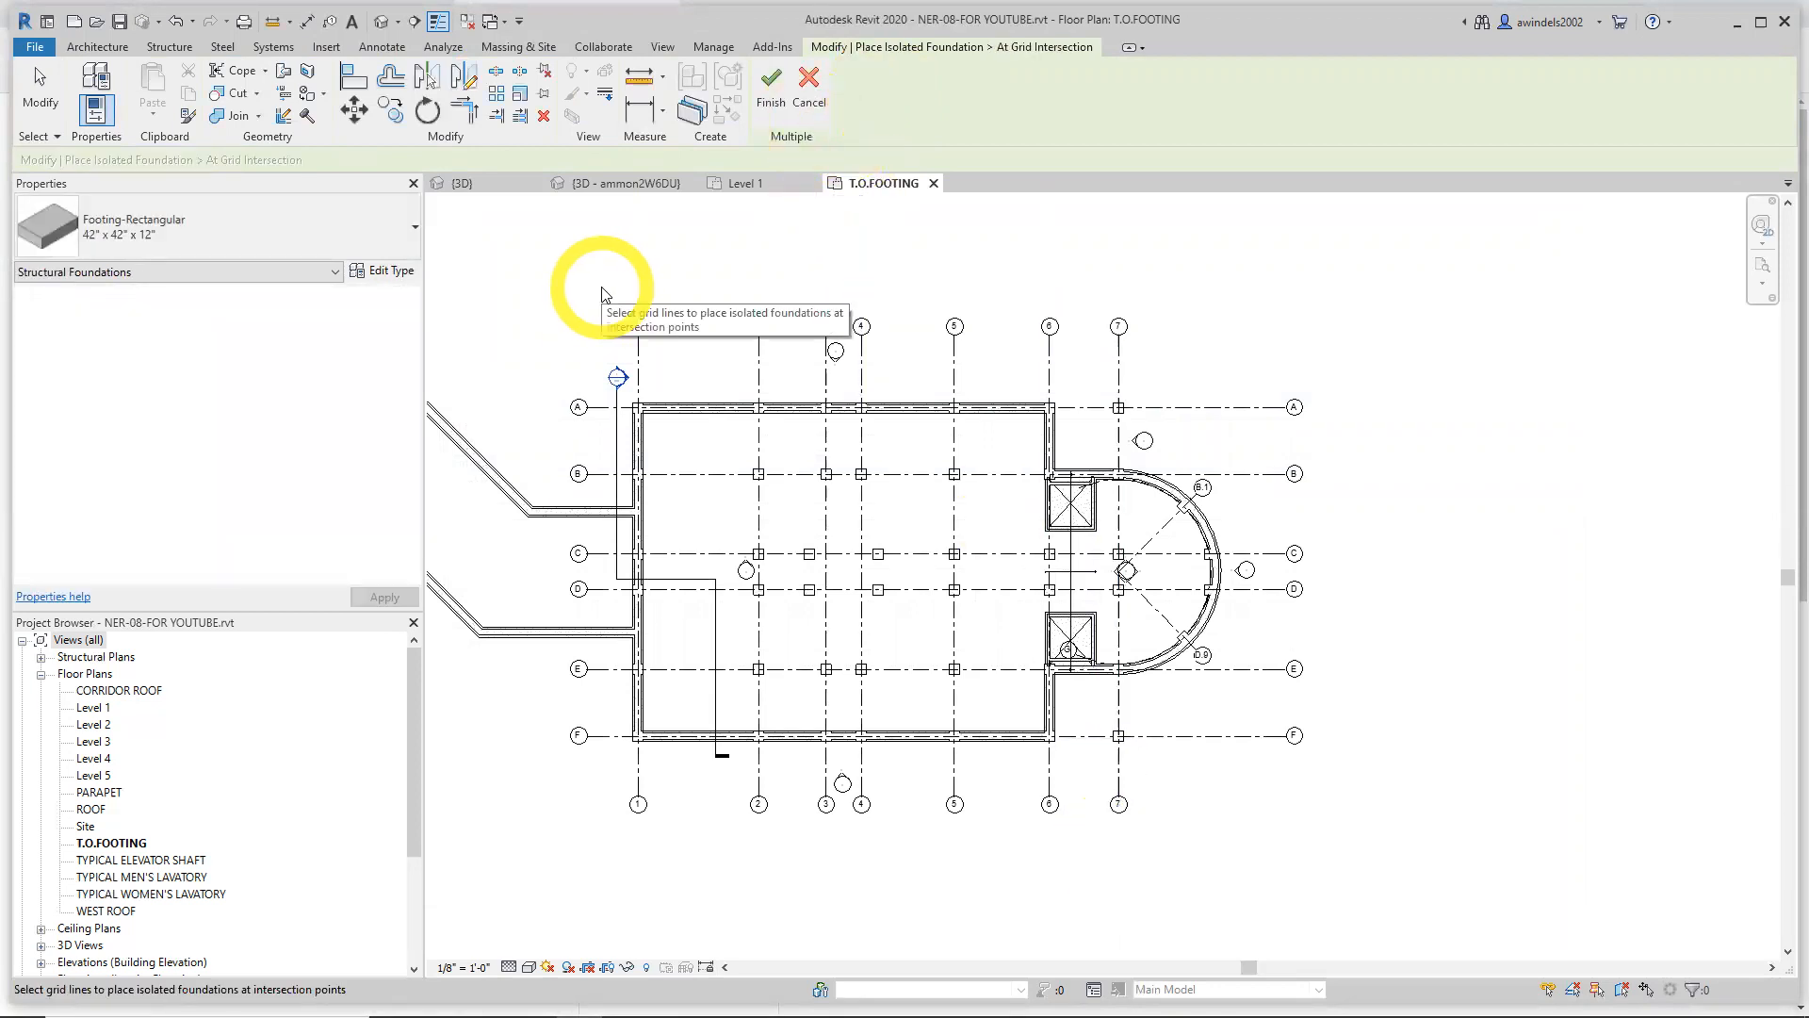
{"action": "left_click_drag", "start_coordinate": [547, 296], "coordinate": [1371, 886]}
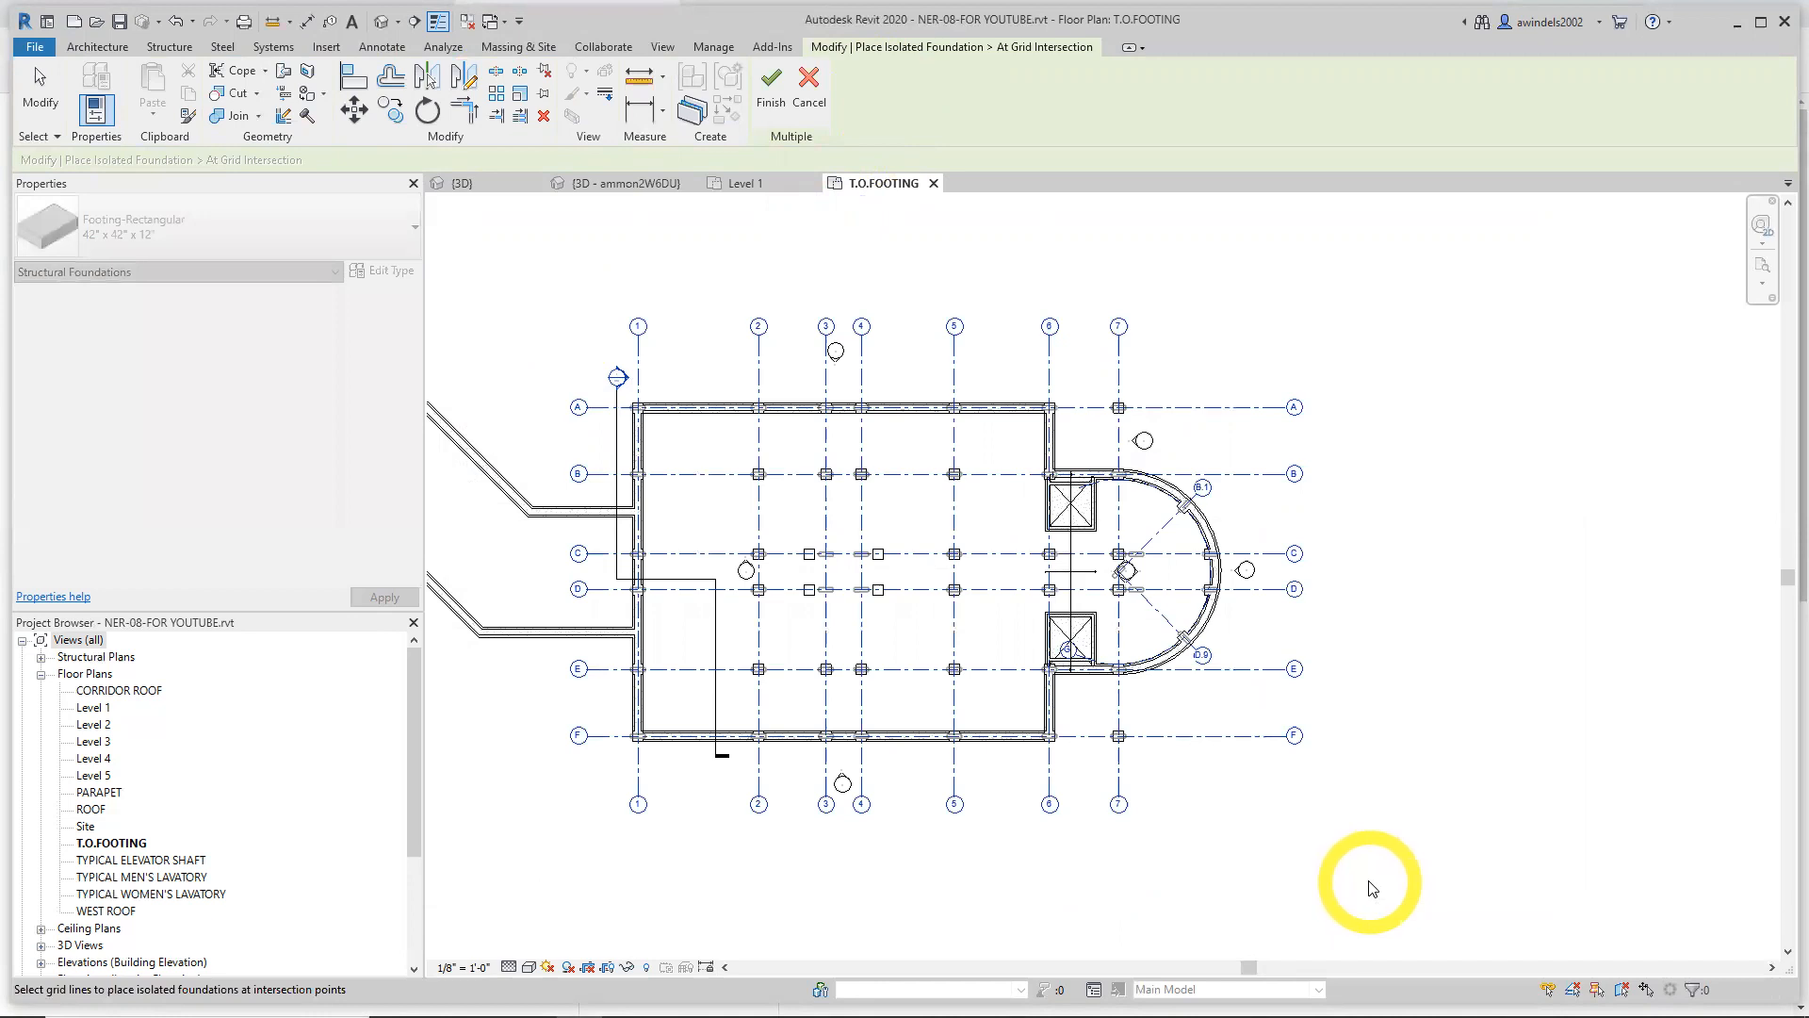
{"action": "left_click", "coordinate": [771, 85]}
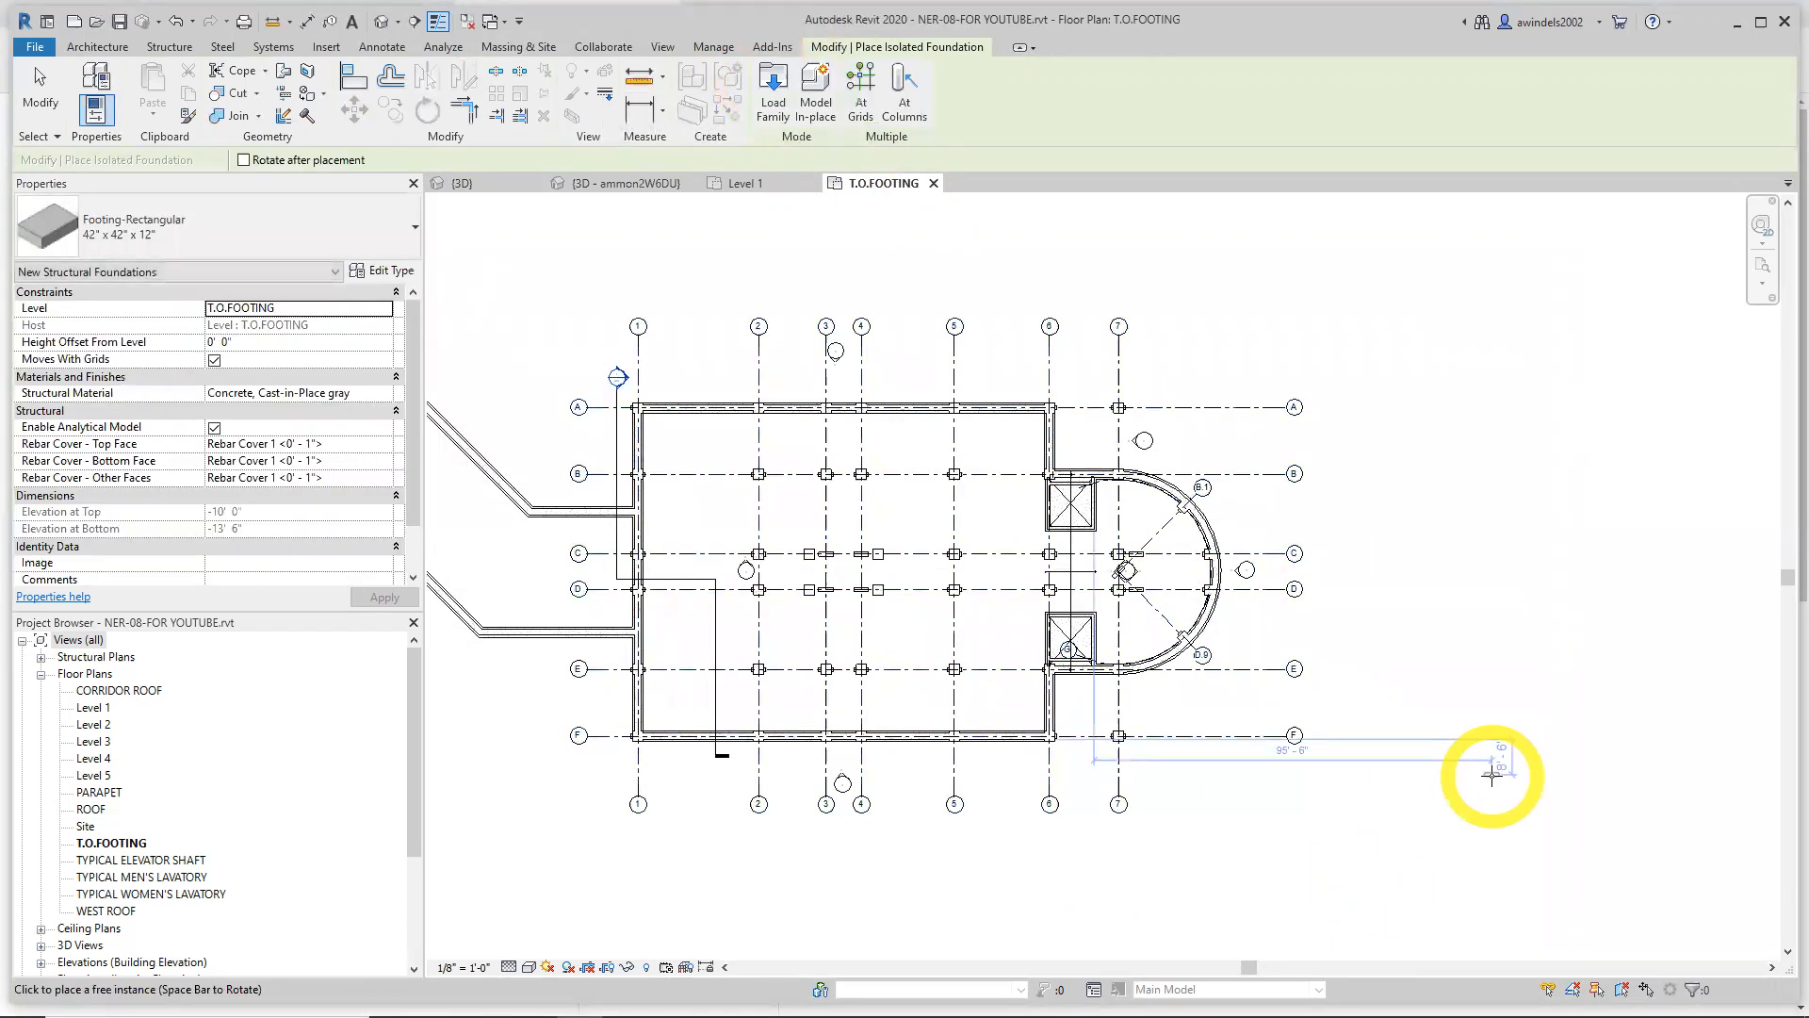
{"action": "middle_click_drag", "start_coordinate": [1365, 816], "coordinate": [1354, 819]}
{"action": "key", "text": "Escape"}
{"action": "key", "text": "Escape"}
Check the placed footings from below in the 3D view and undo their placement
{"action": "left_click", "coordinate": [481, 183]}
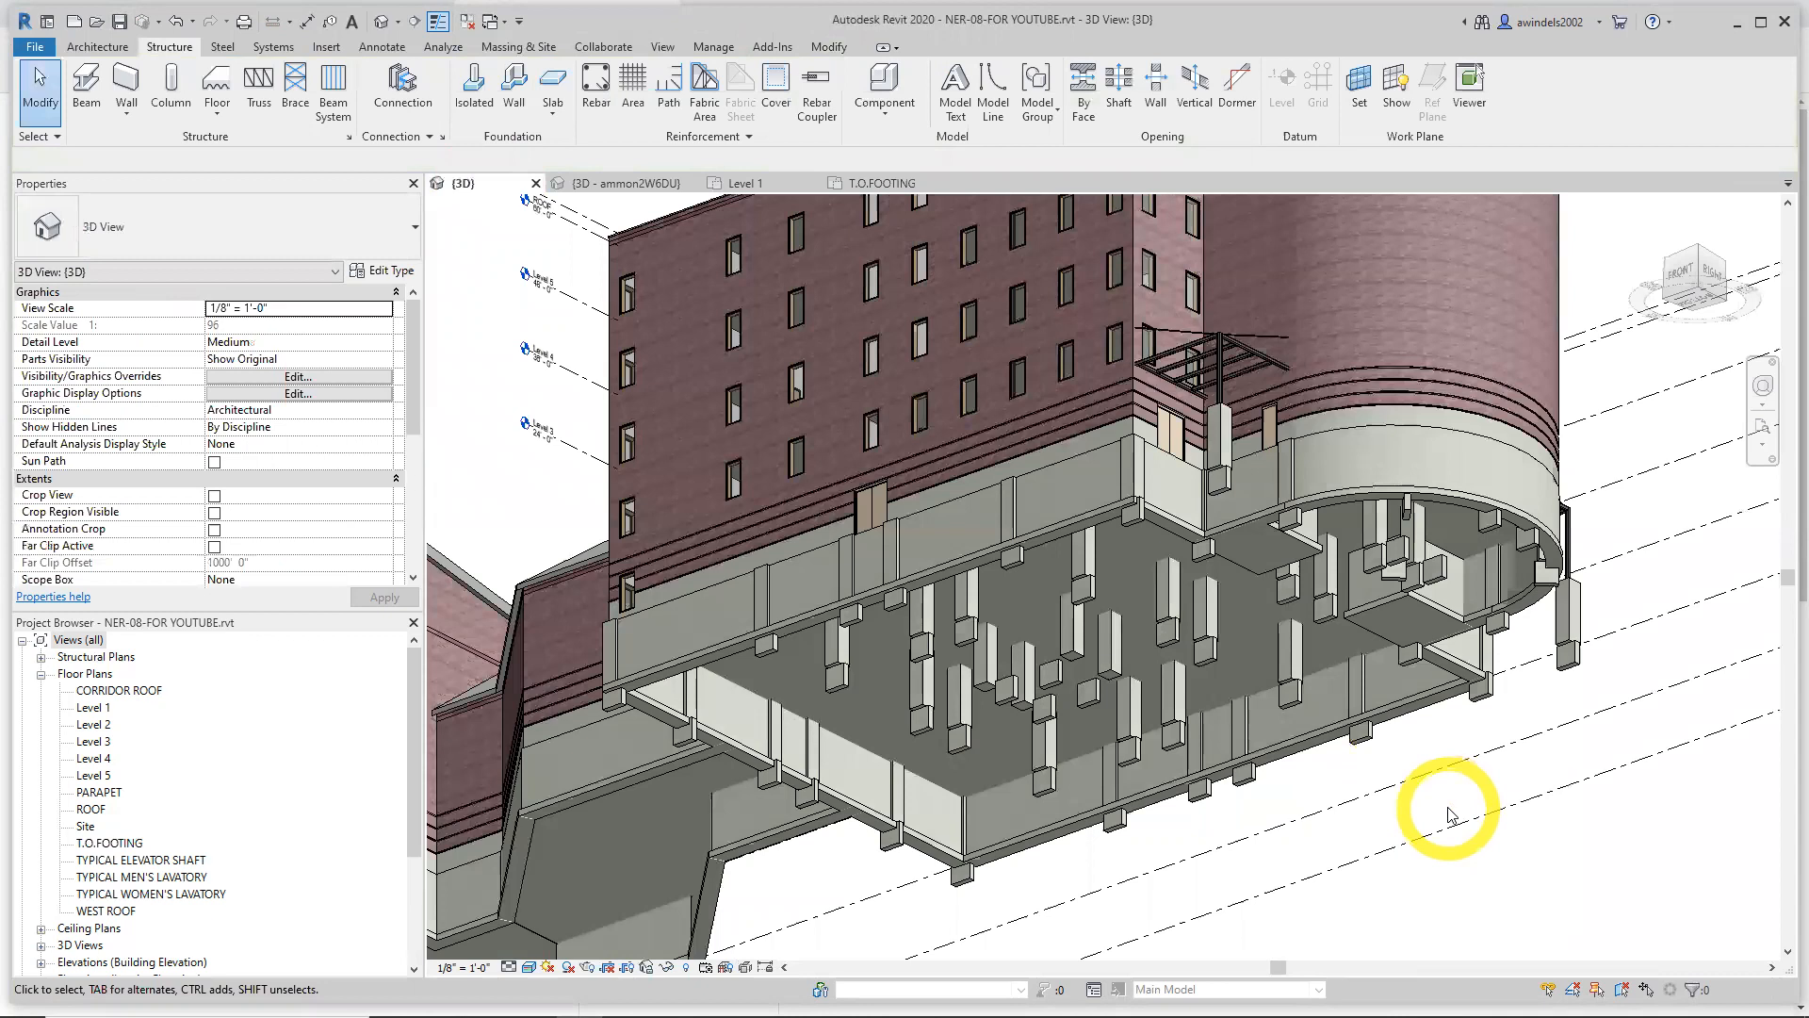
{"action": "scroll", "coordinate": [1449, 816], "scroll_direction": "up", "scroll_amount": 2}
{"action": "key", "text": "ctrl+z"}
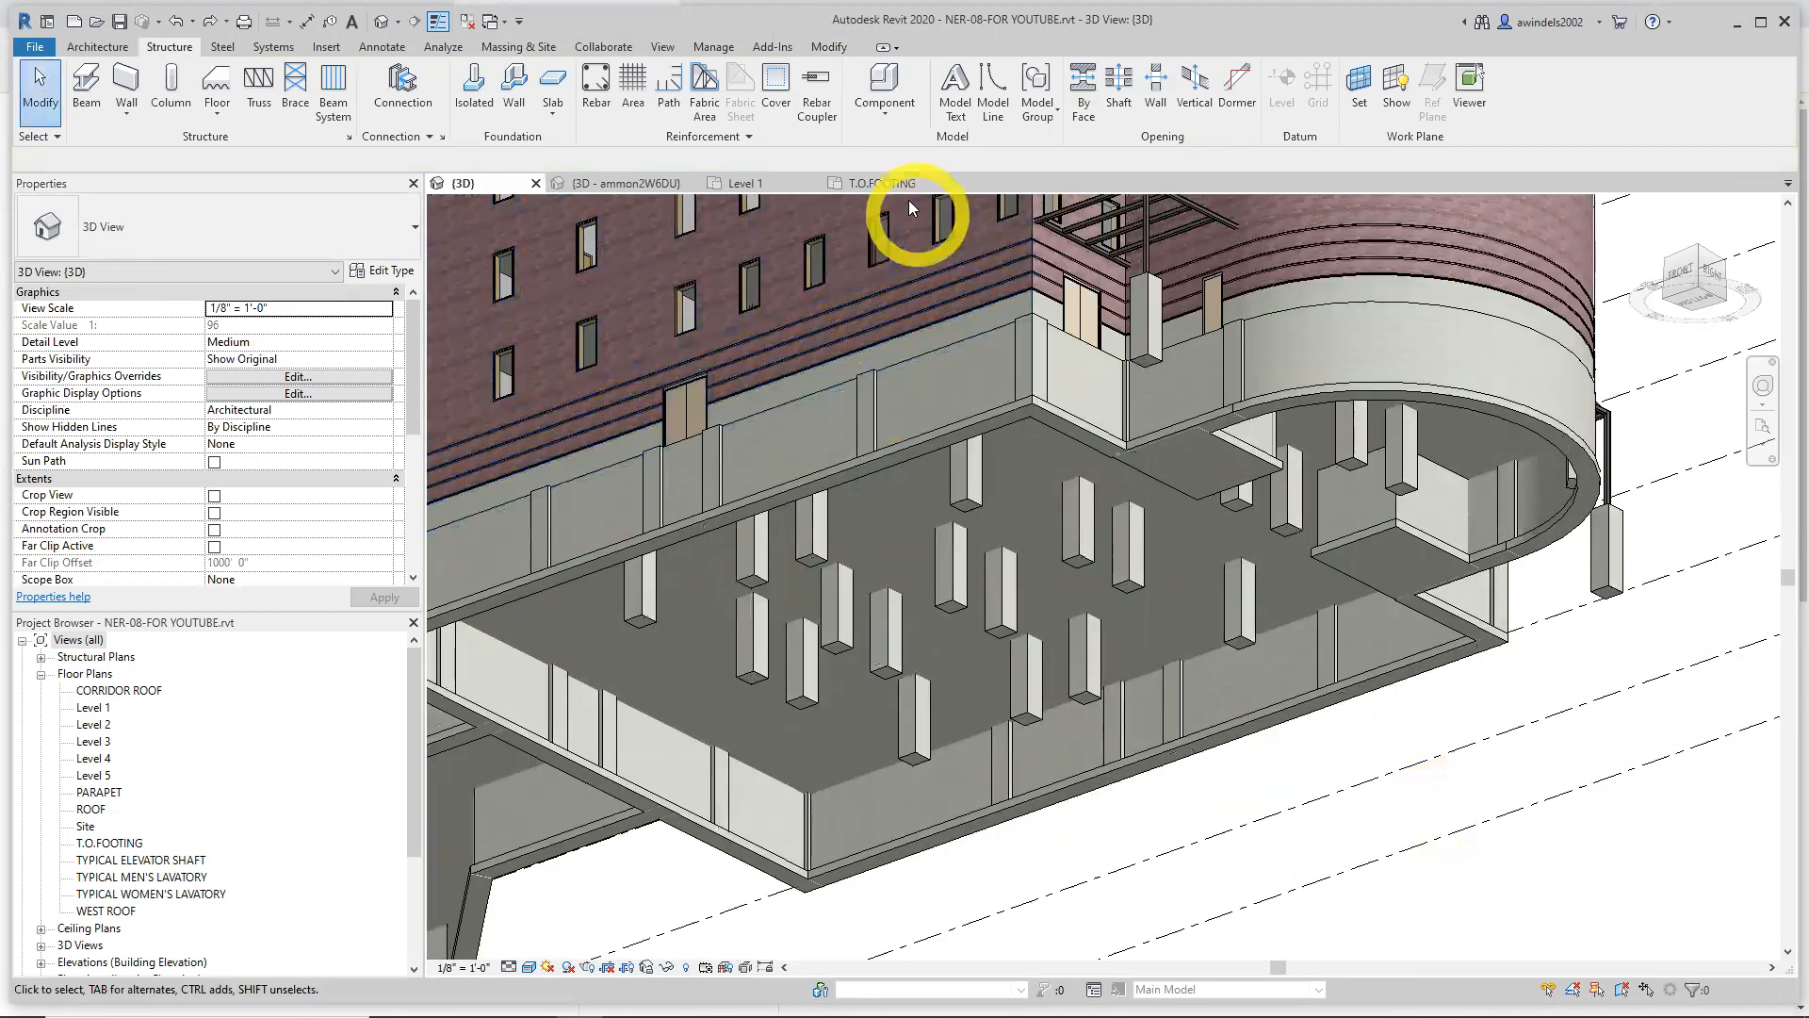
In the T.O.FOOTING plan, restart the isolated foundation and set the 42" x 42" x 12" type's foundation thickness to 1' 0"
{"action": "left_click", "coordinate": [887, 184]}
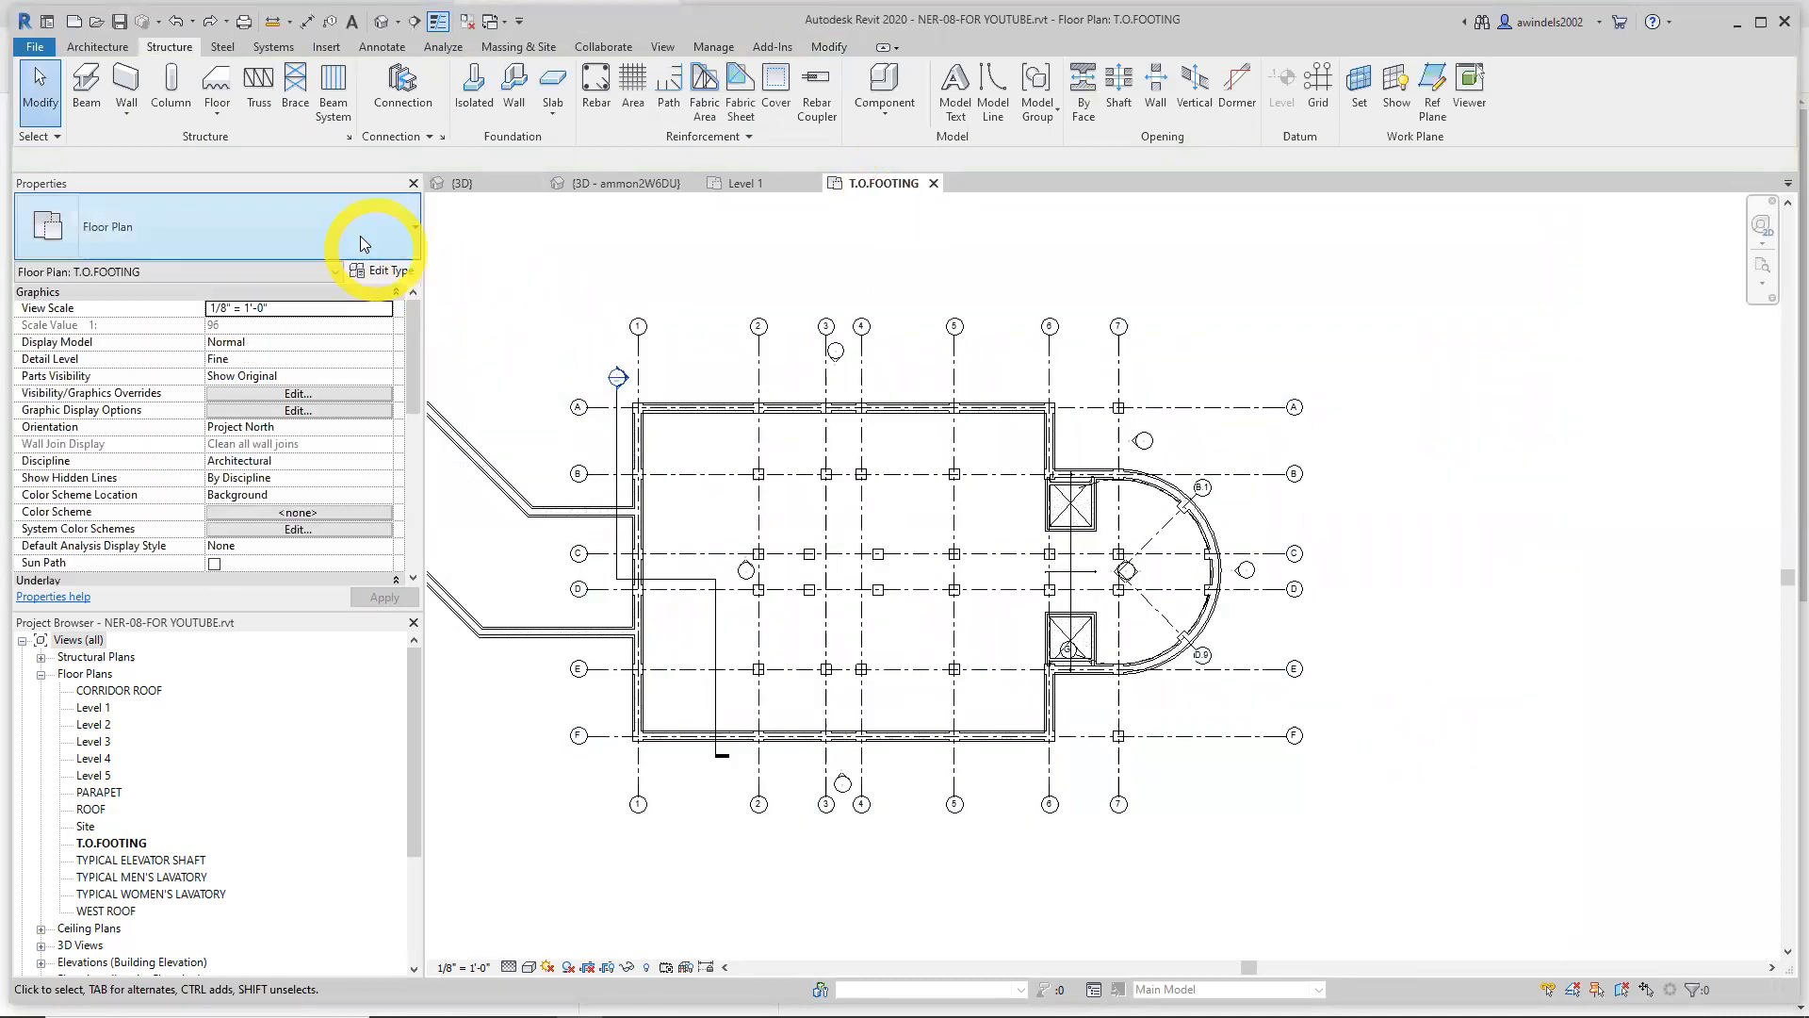
{"action": "left_click", "coordinate": [477, 105]}
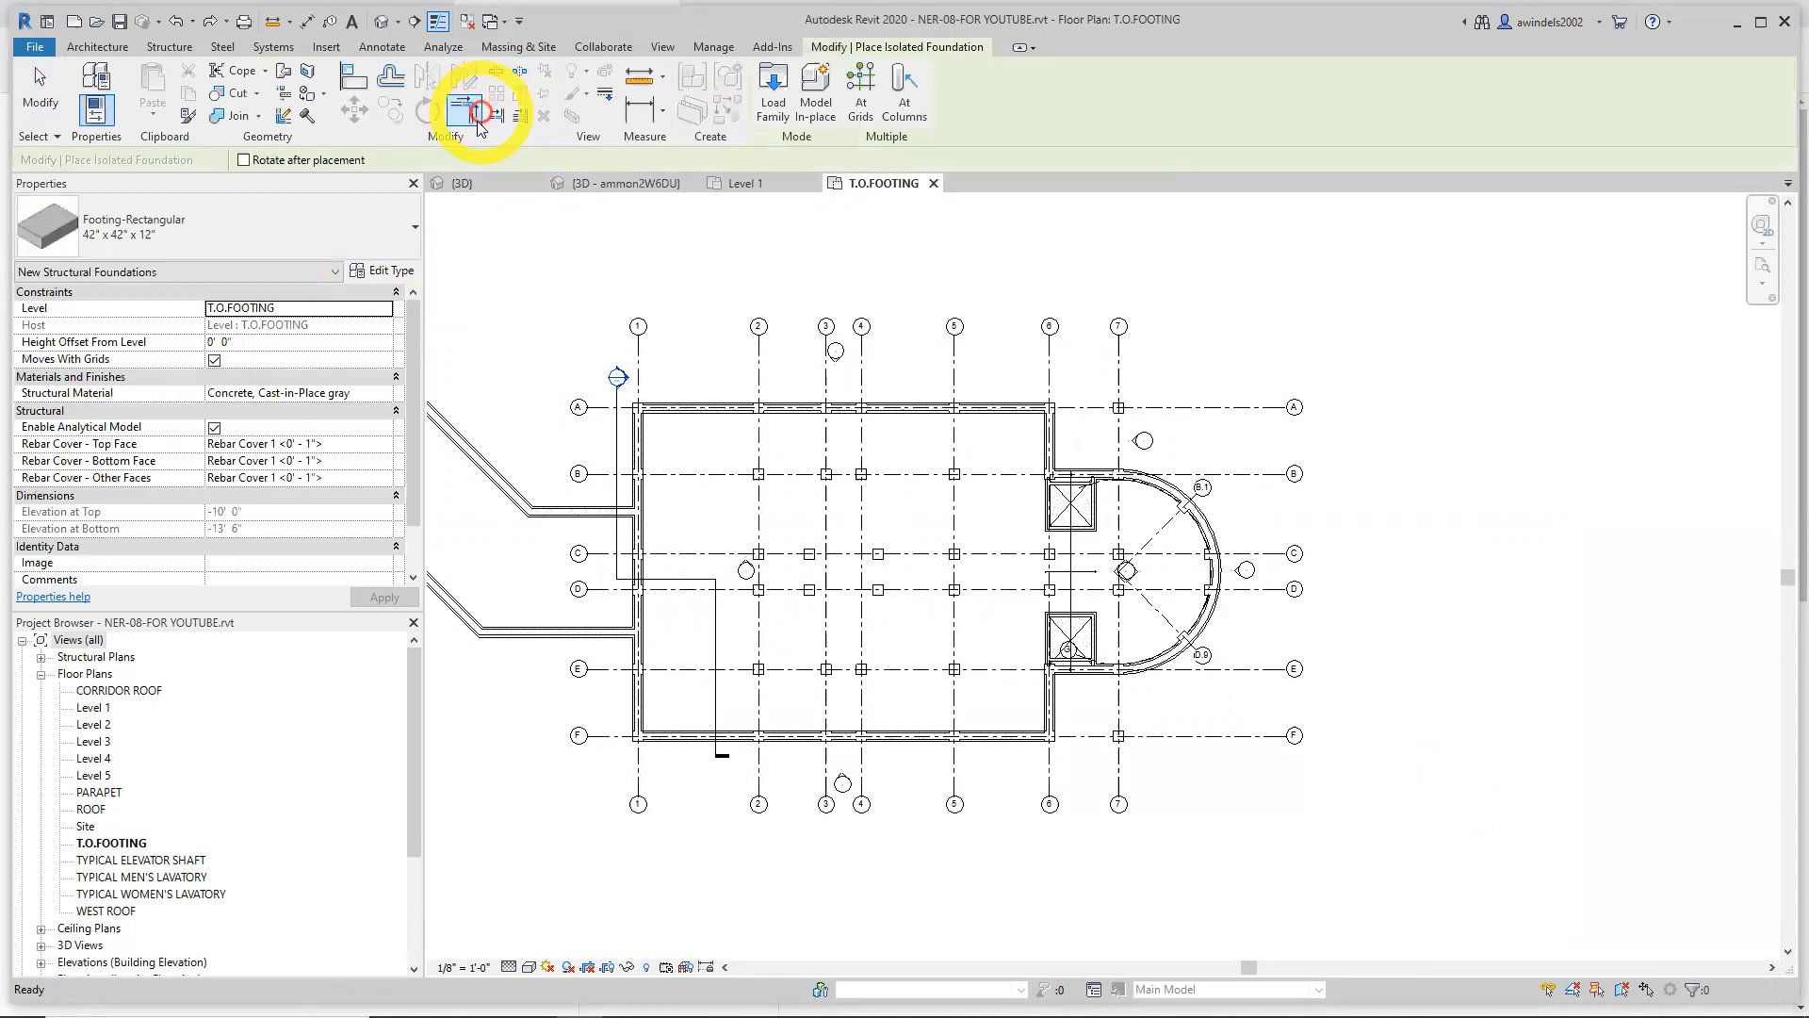
{"action": "left_click", "coordinate": [293, 228]}
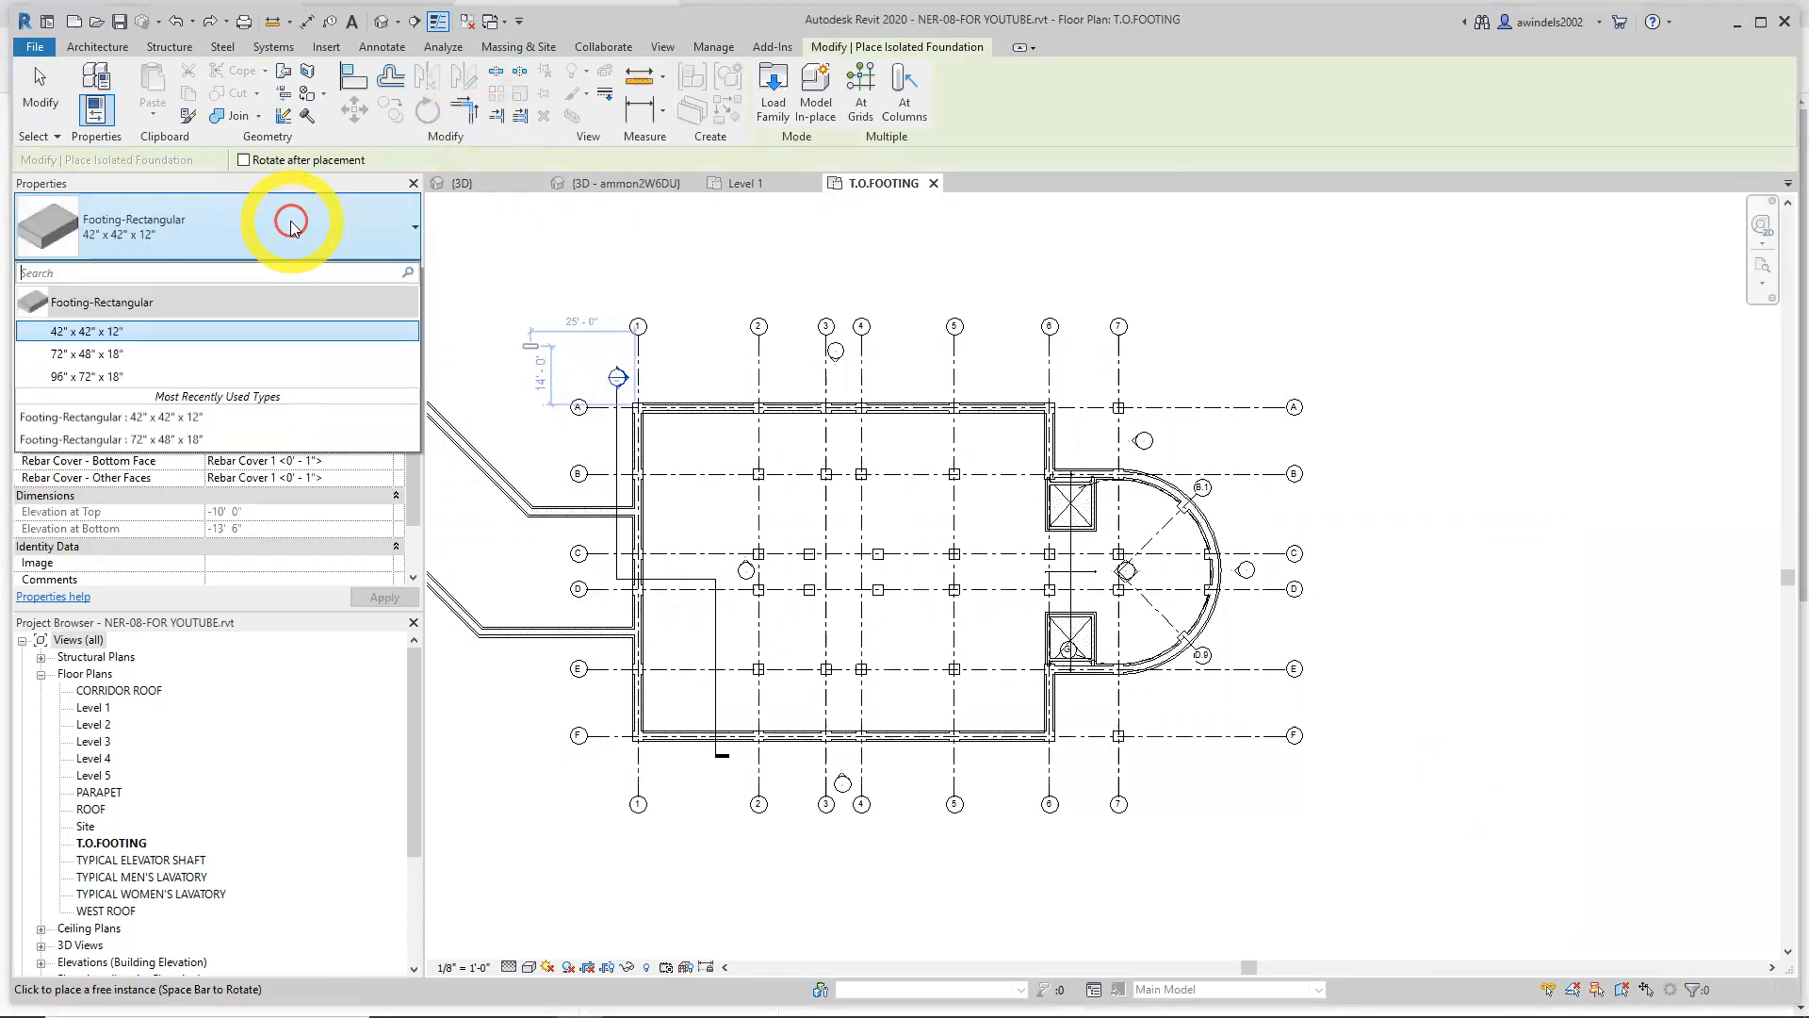
{"action": "left_click", "coordinate": [236, 330]}
{"action": "left_click", "coordinate": [371, 271]}
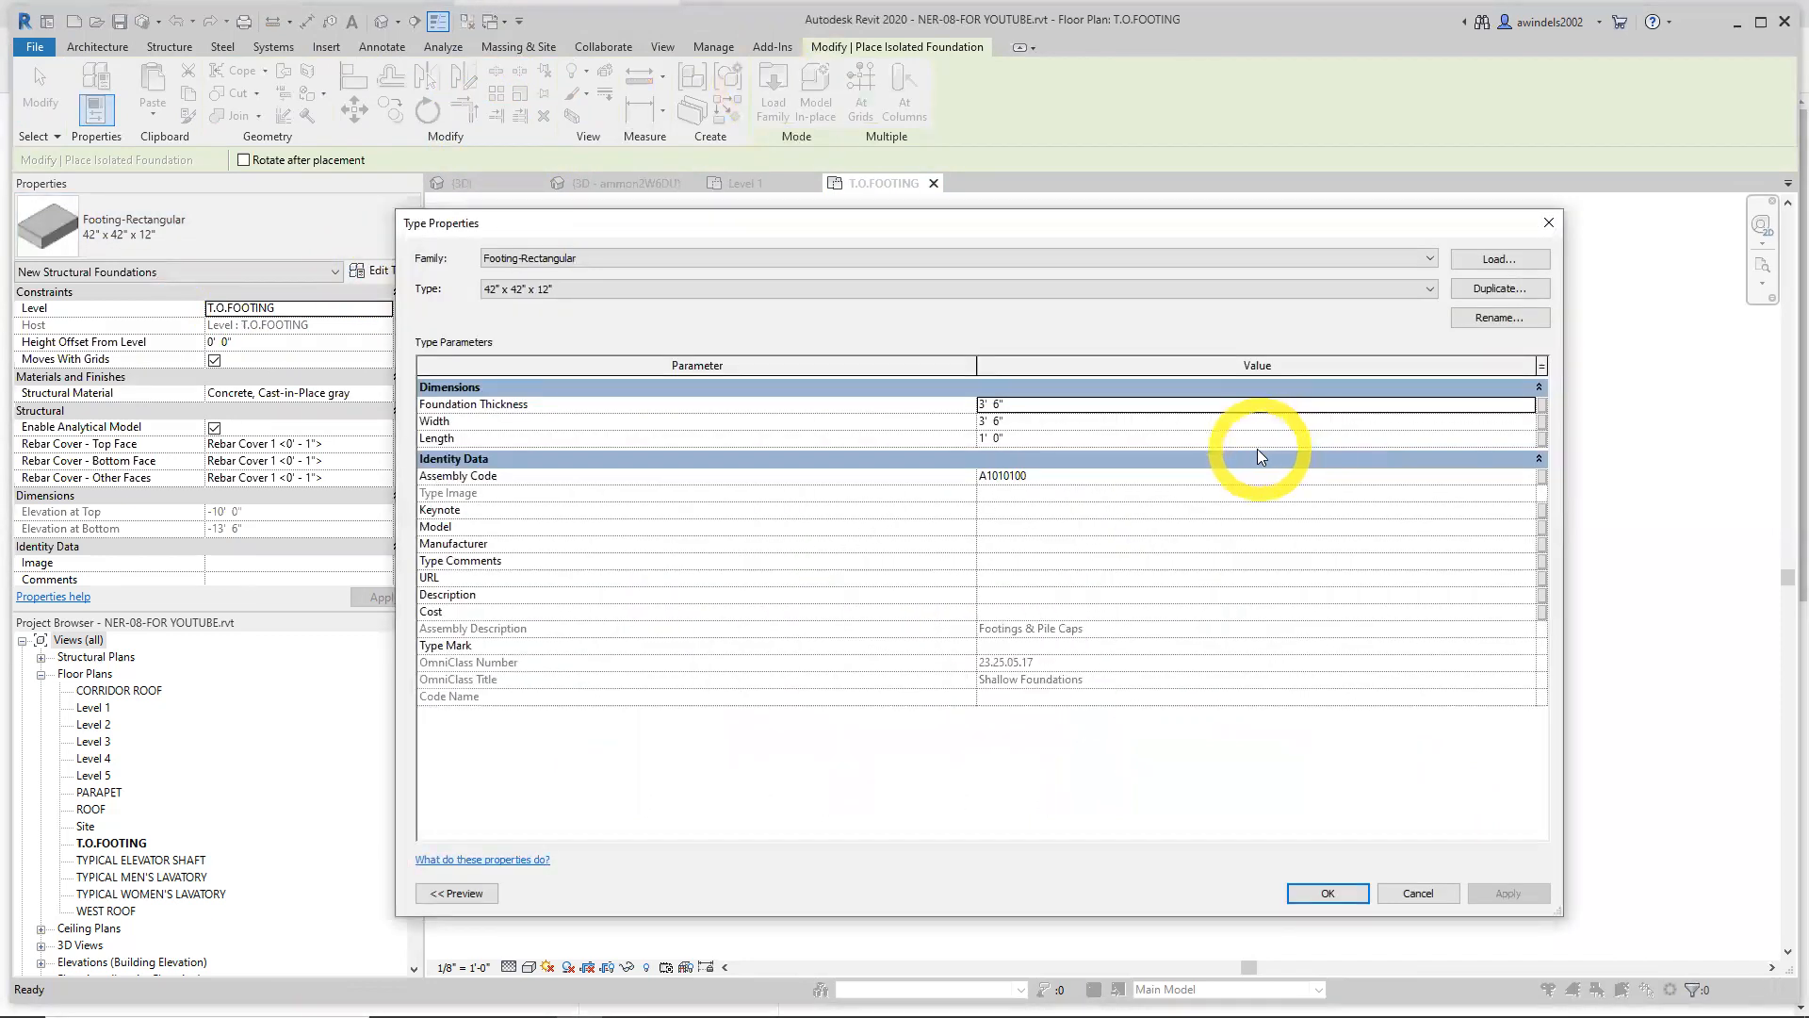
{"action": "left_click", "coordinate": [1128, 405]}
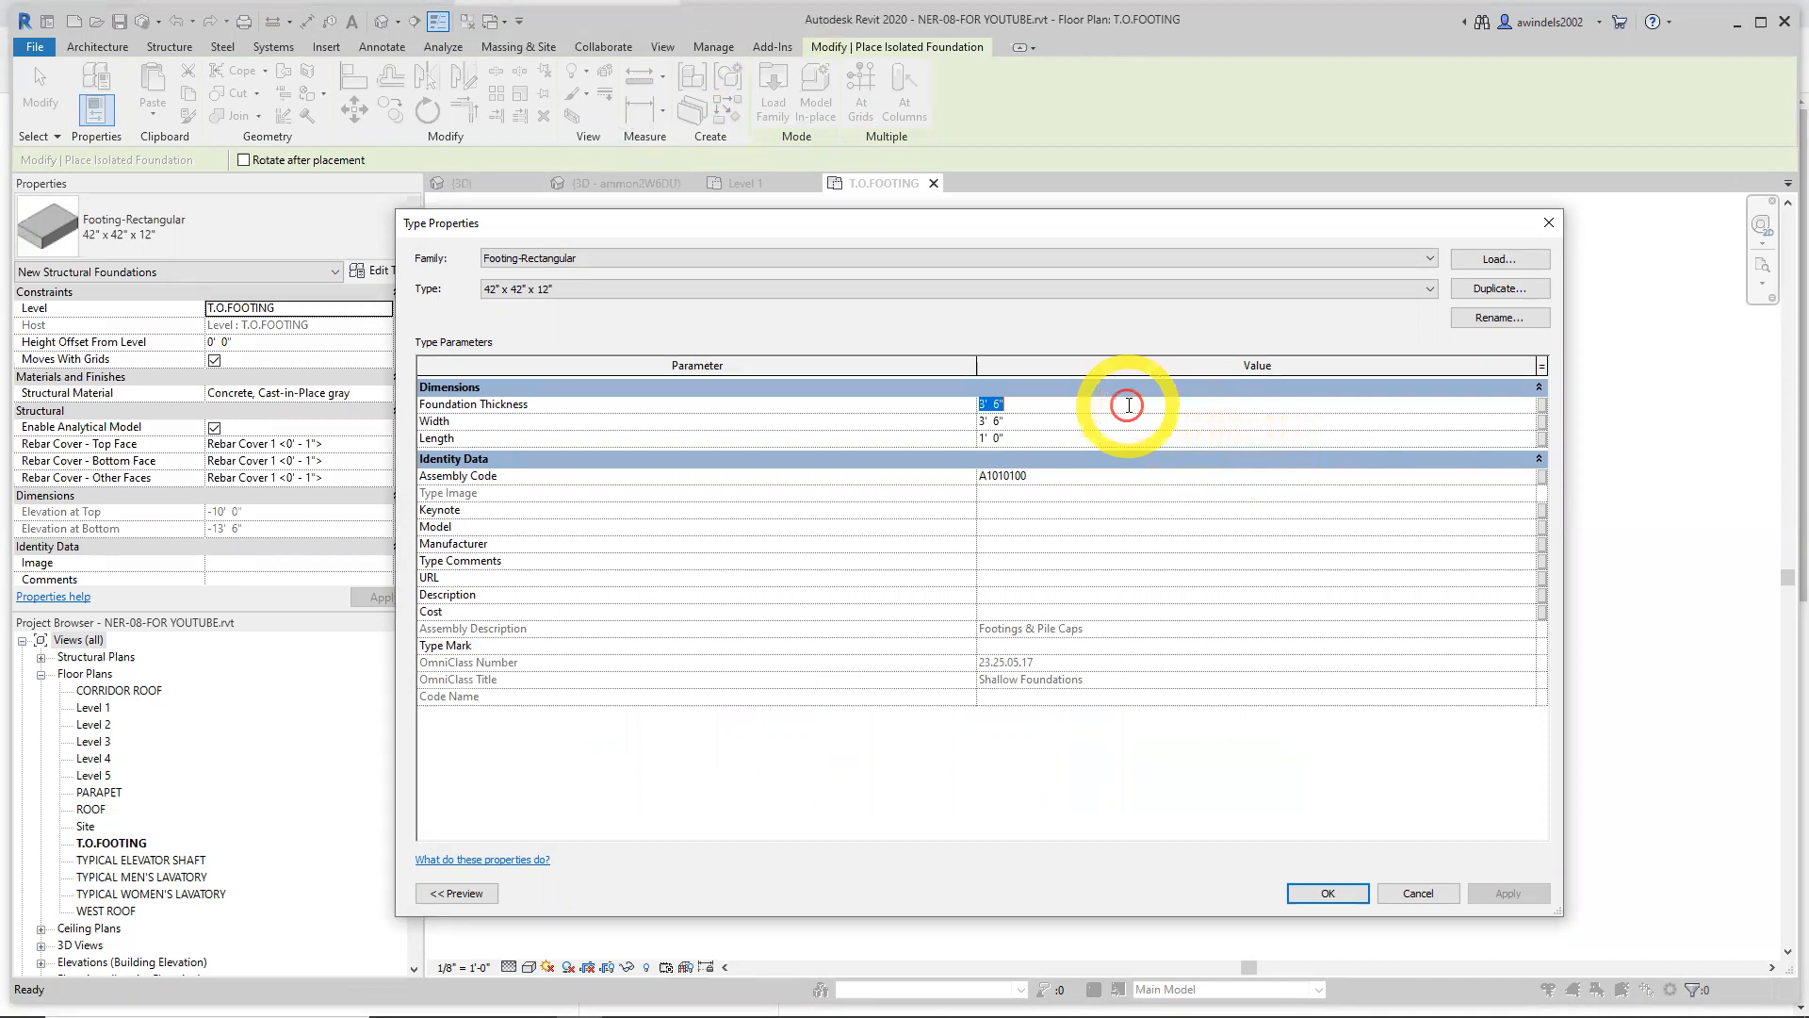
{"action": "type", "text": "1"}
{"action": "key", "text": "Return"}
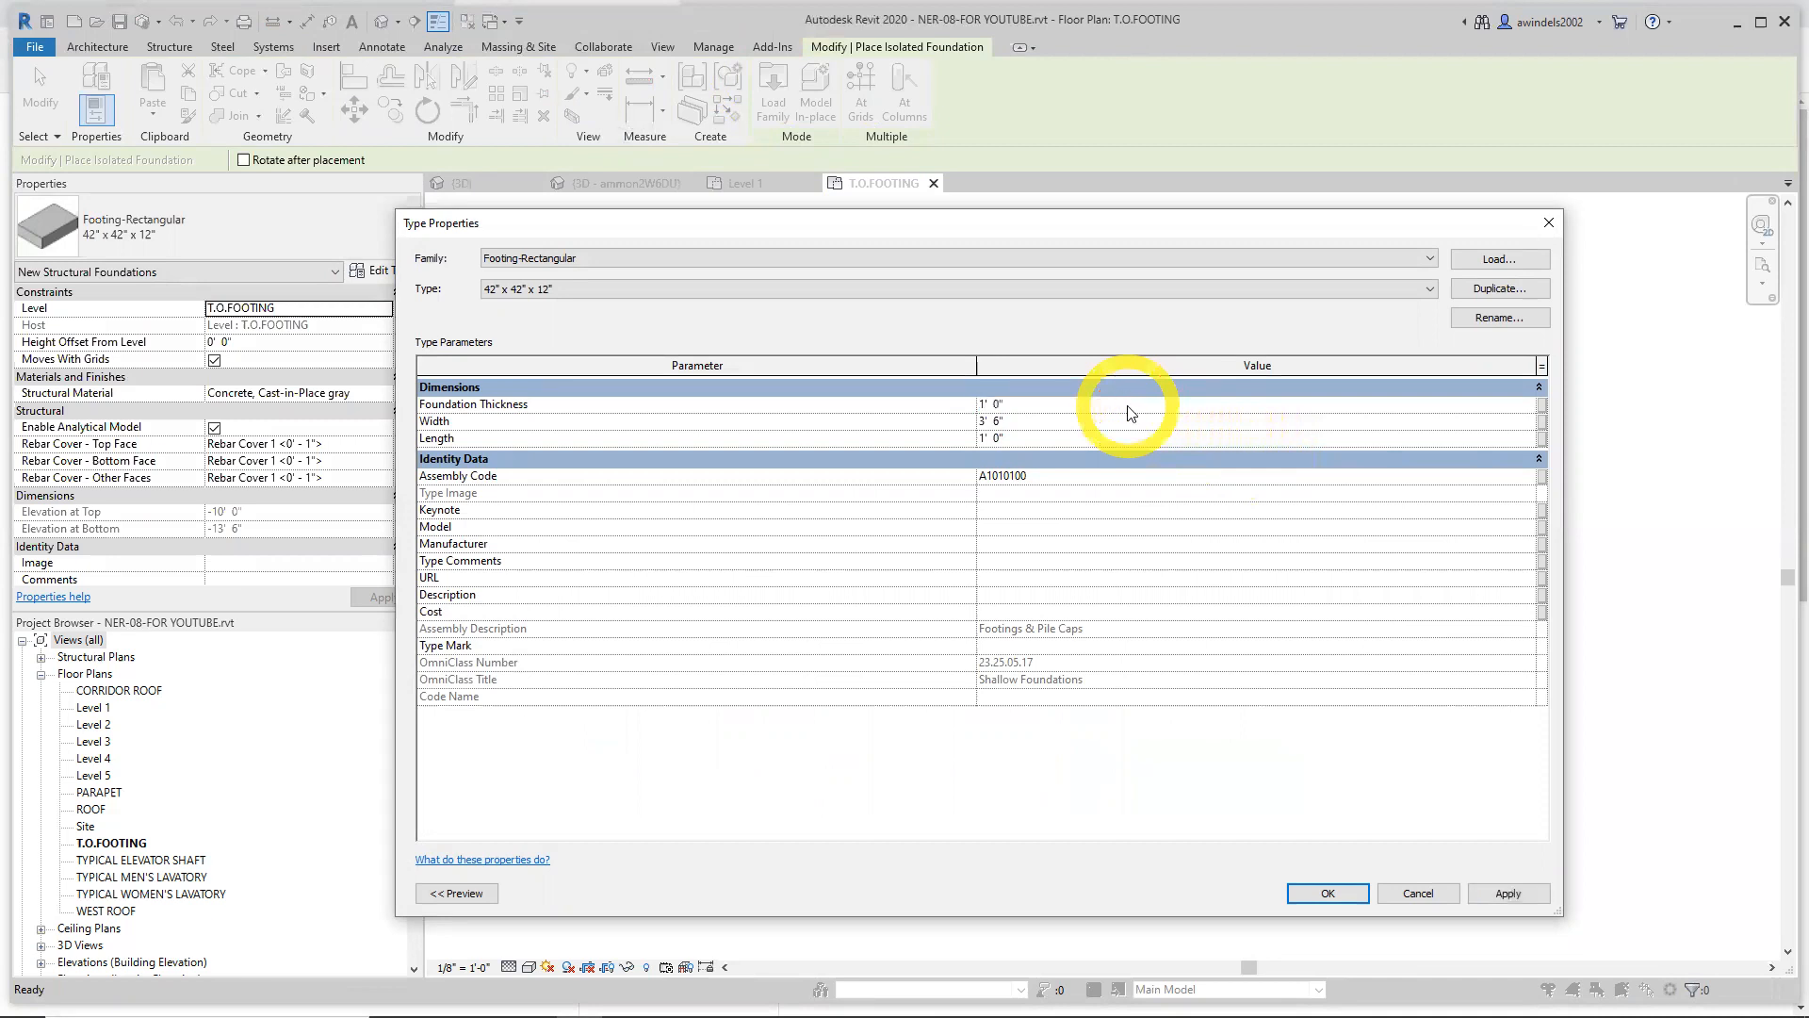
Set the footing type's width and length to 42' 0" and accept the type properties
{"action": "left_click", "coordinate": [1128, 416]}
{"action": "type", "text": "42"}
{"action": "left_click", "coordinate": [1080, 437]}
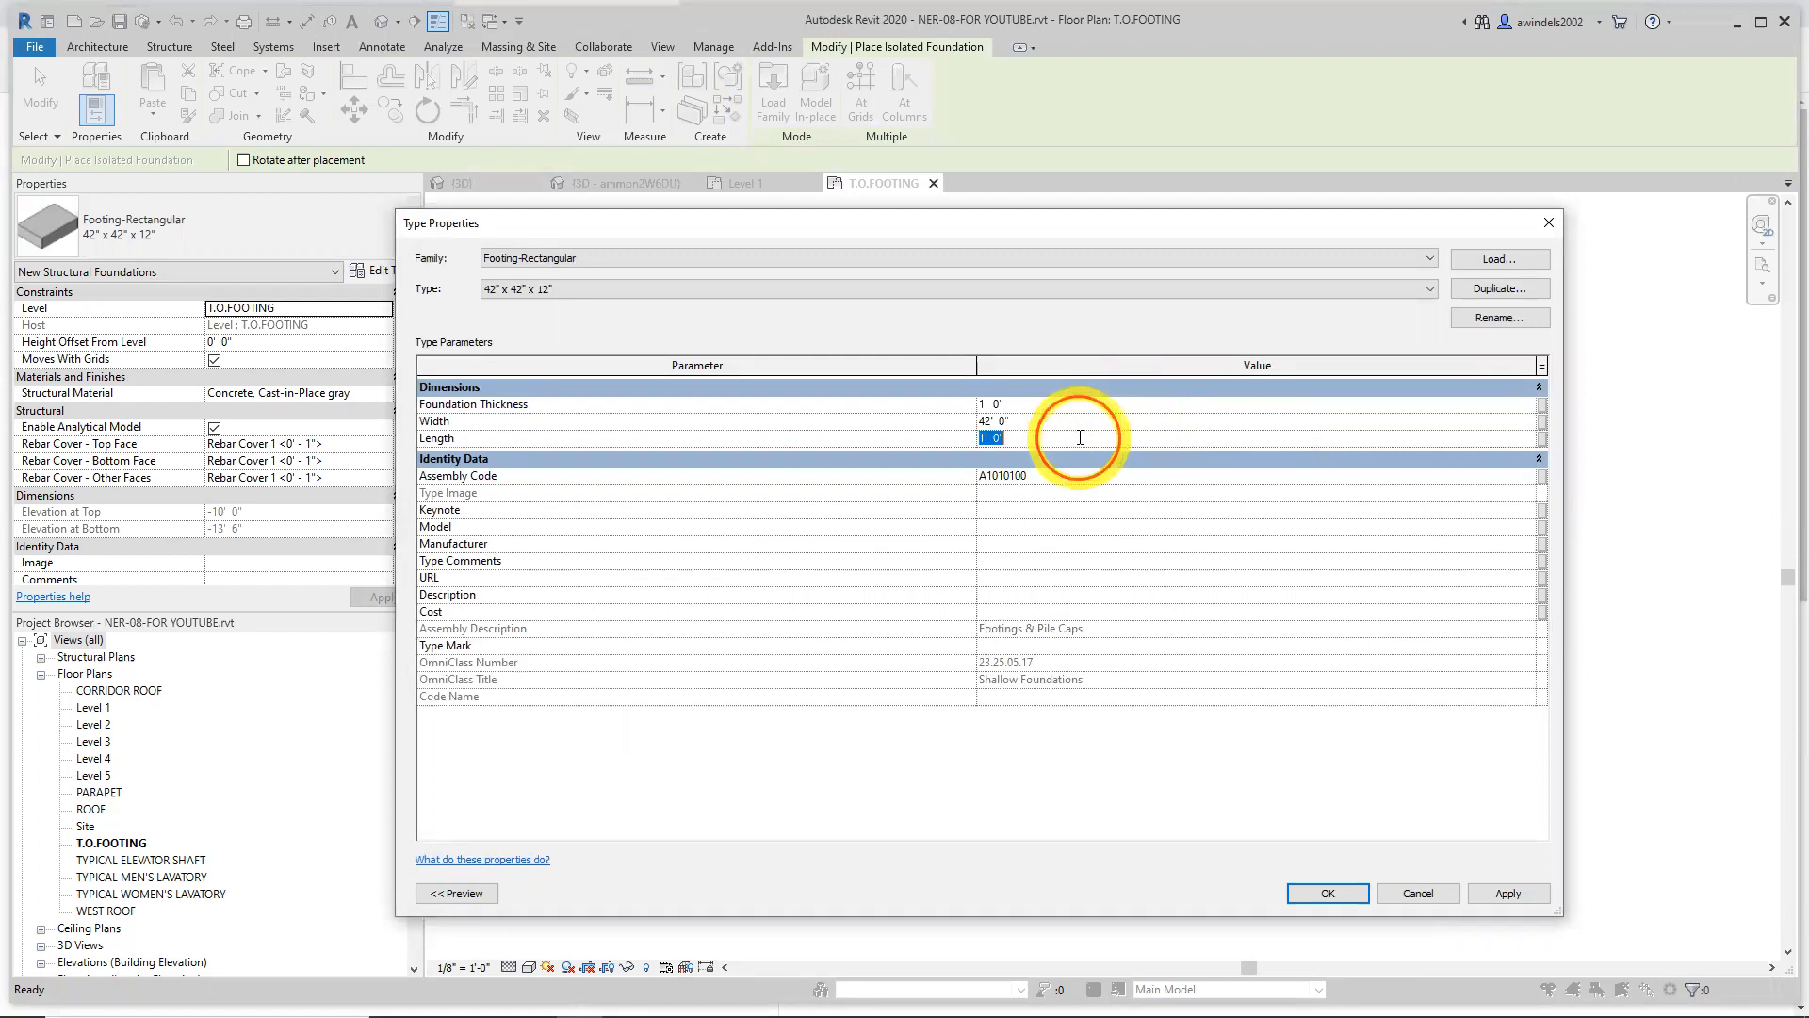
{"action": "type", "text": "42"}
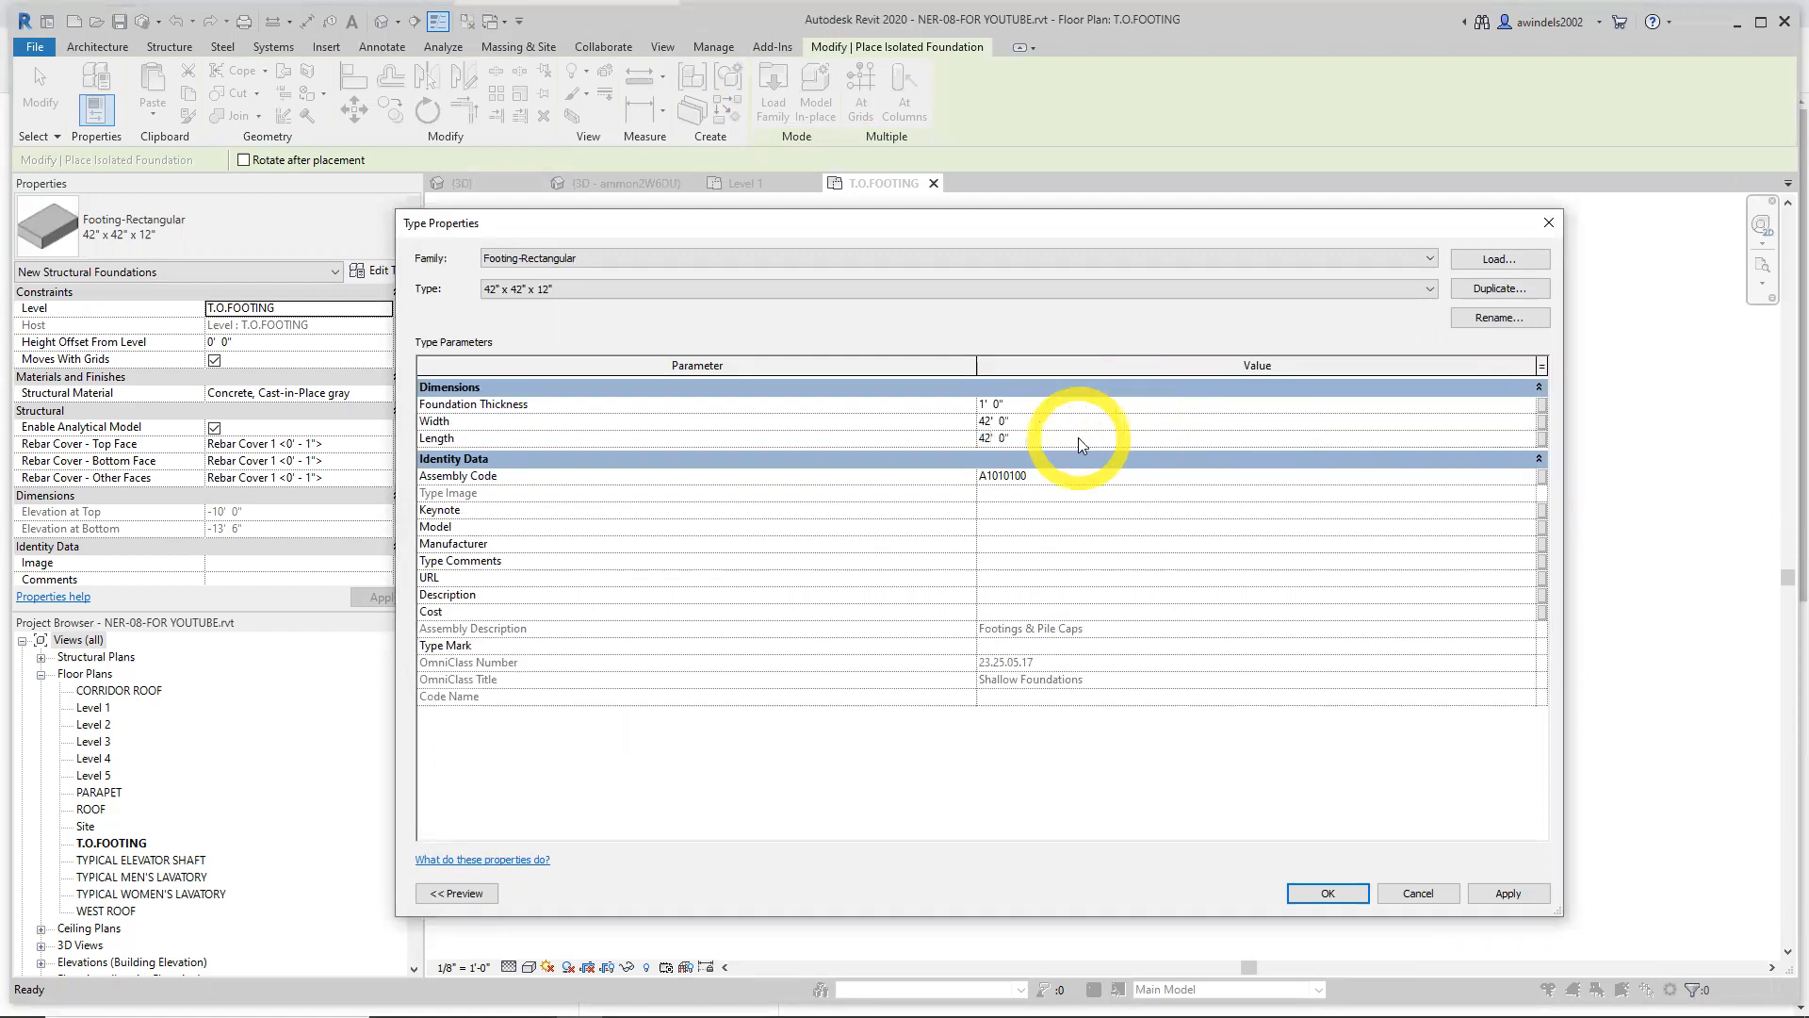
{"action": "left_click", "coordinate": [1345, 898]}
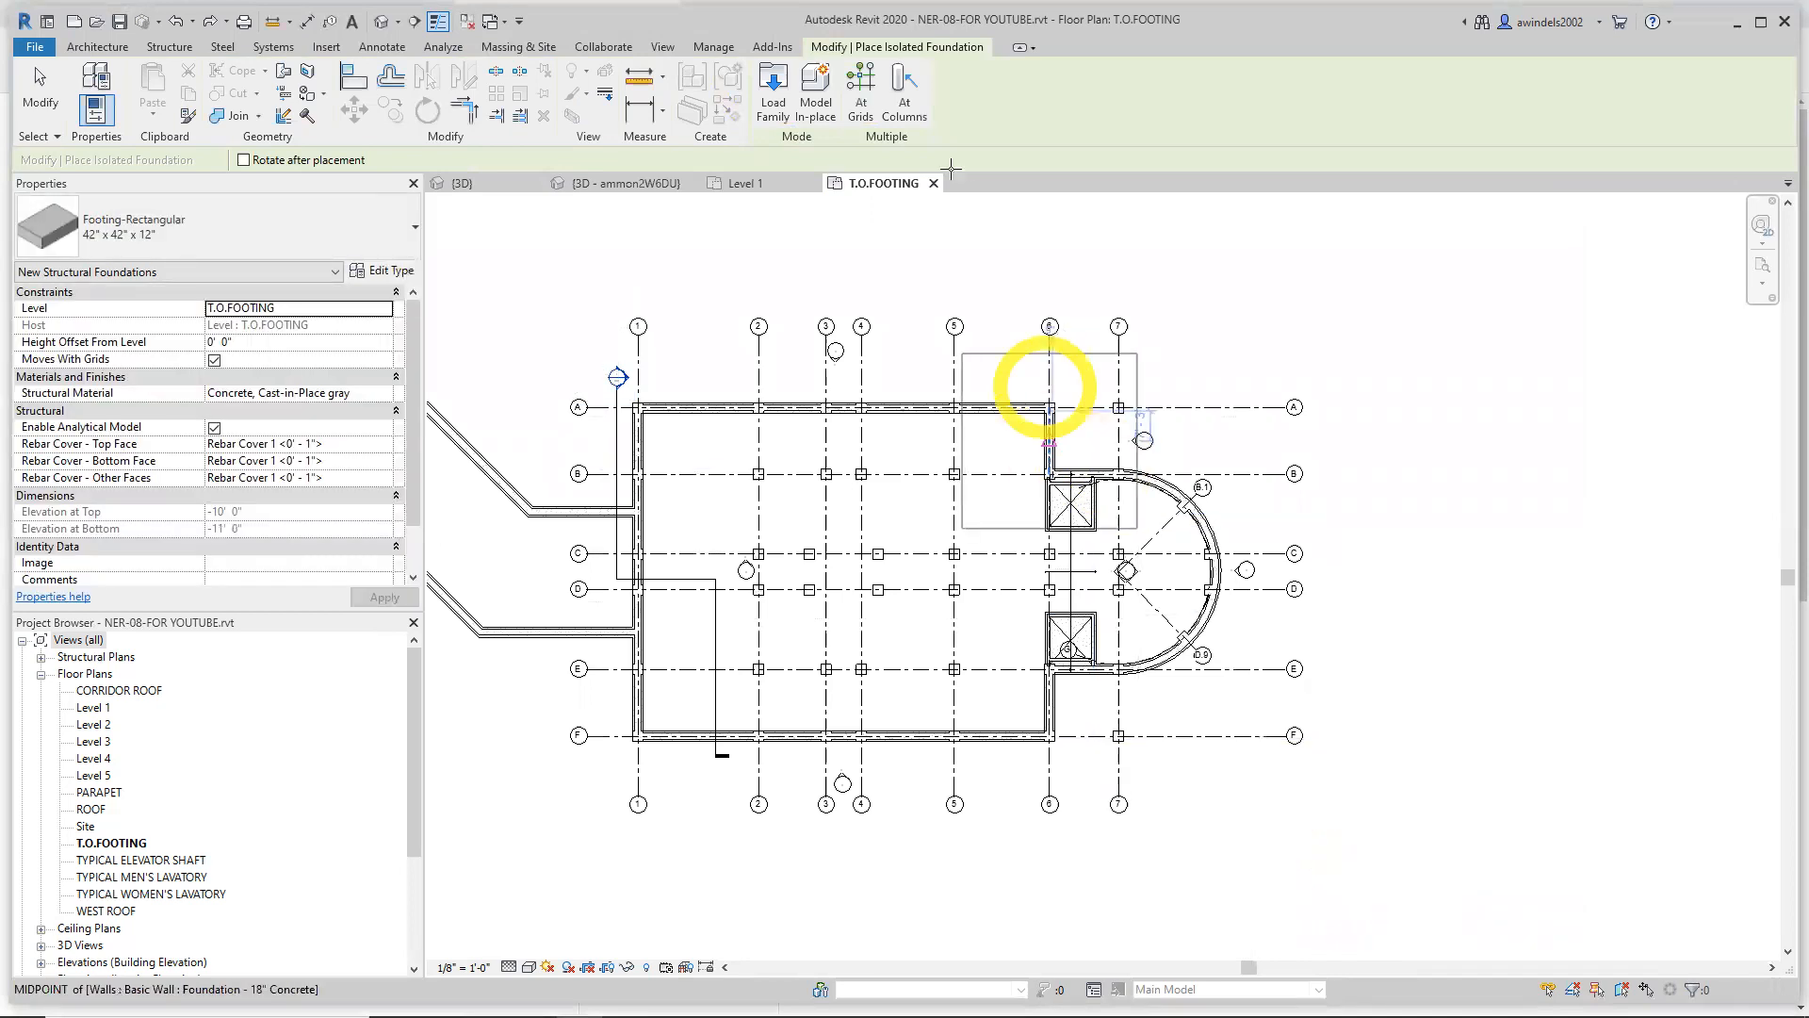
Place the footings with 42' 0" sides at all grid intersections of the T.O.FOOTING plan
{"action": "left_click", "coordinate": [865, 109]}
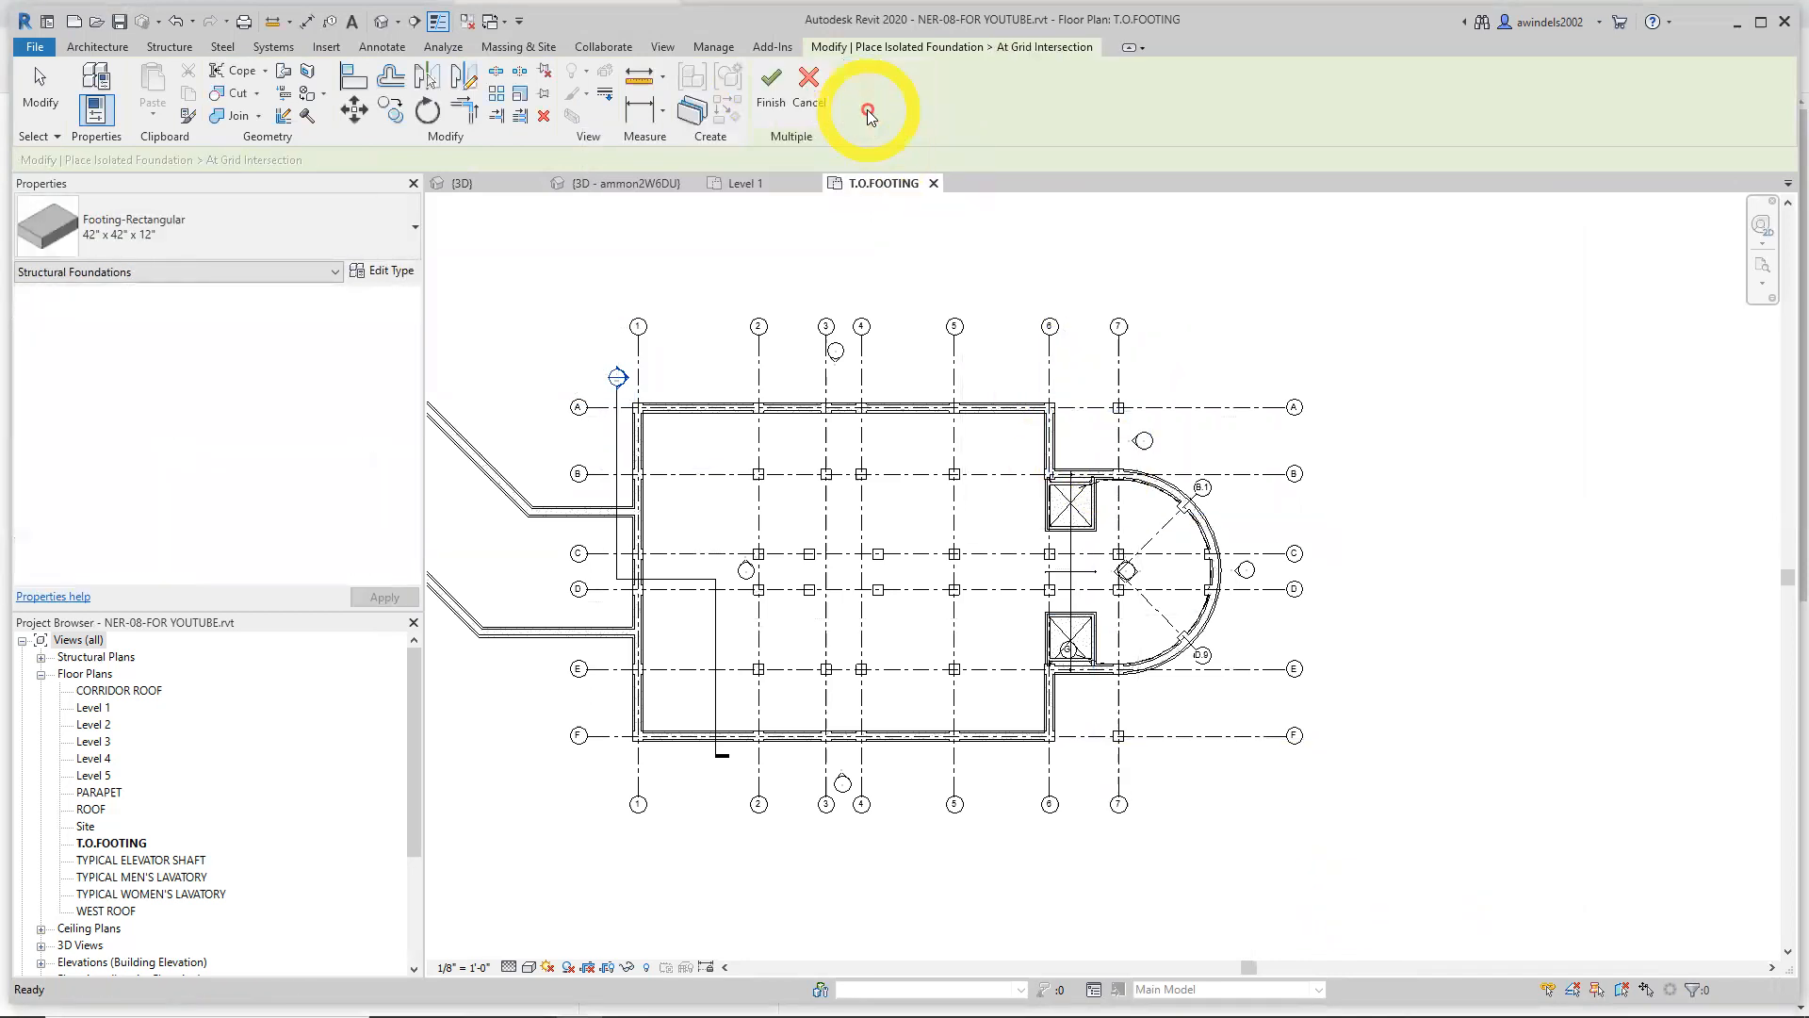
{"action": "left_click_drag", "start_coordinate": [488, 251], "coordinate": [1383, 875]}
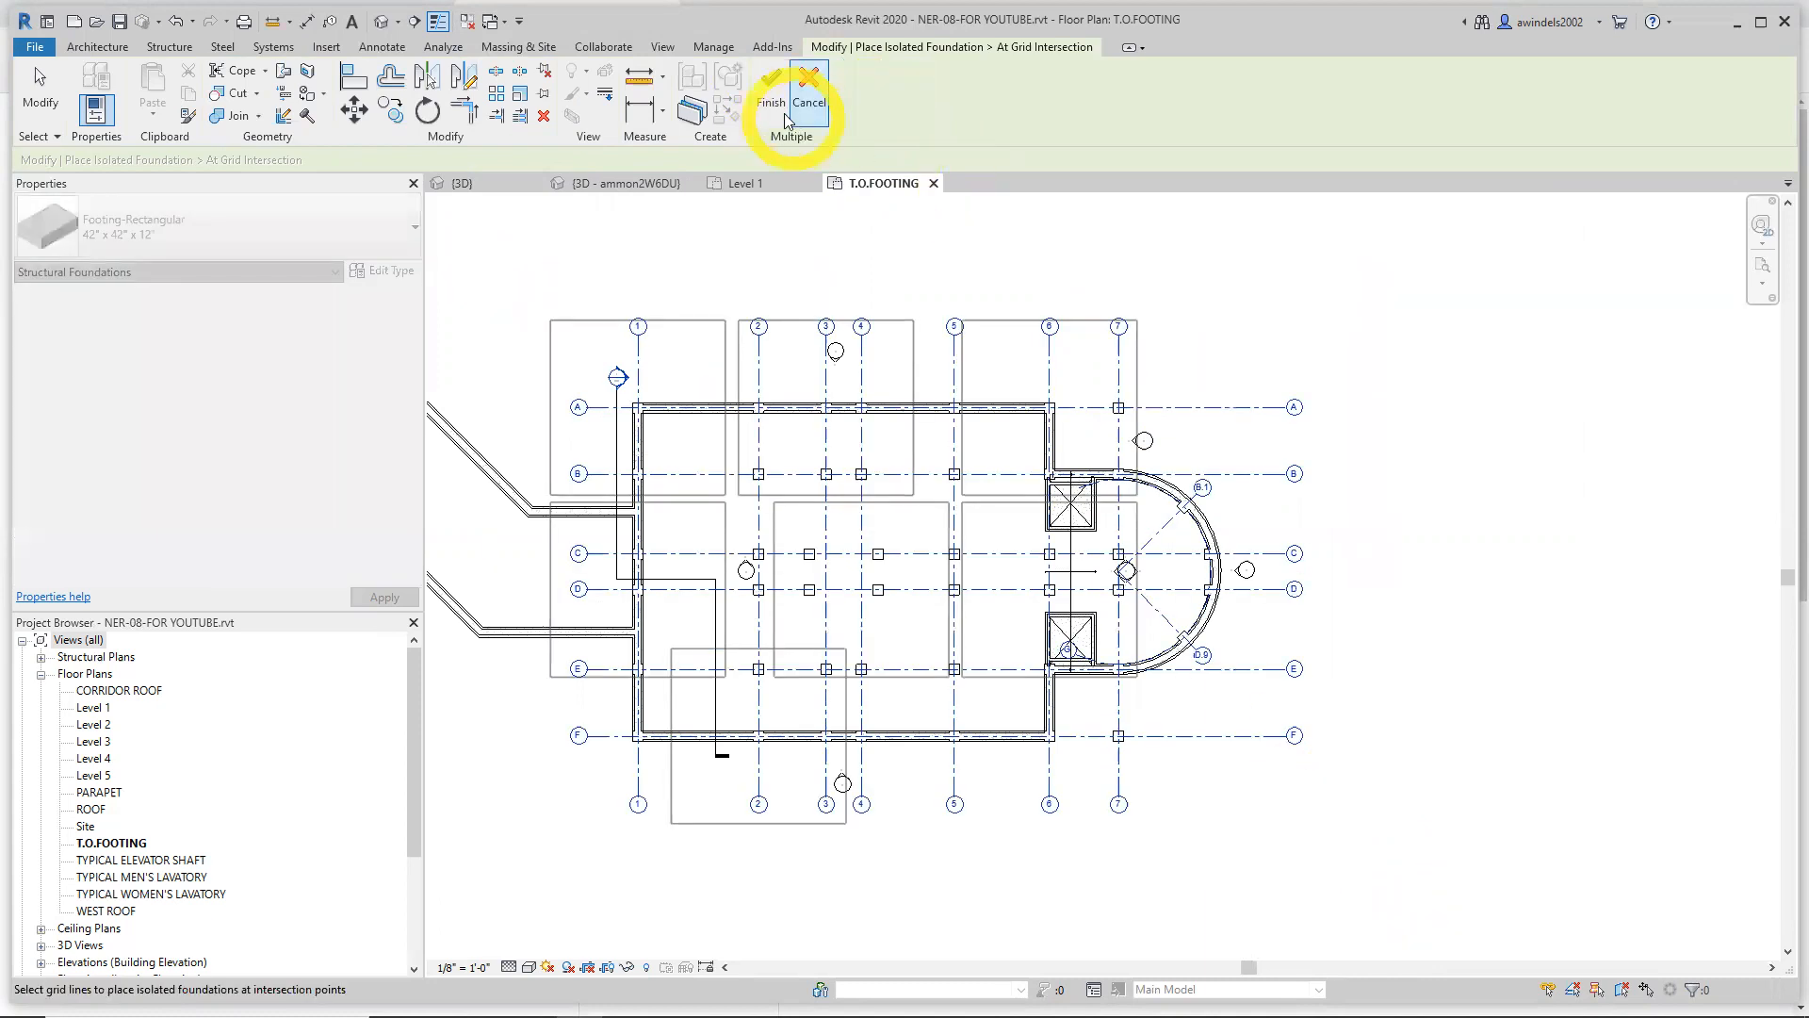
{"action": "left_click", "coordinate": [773, 94]}
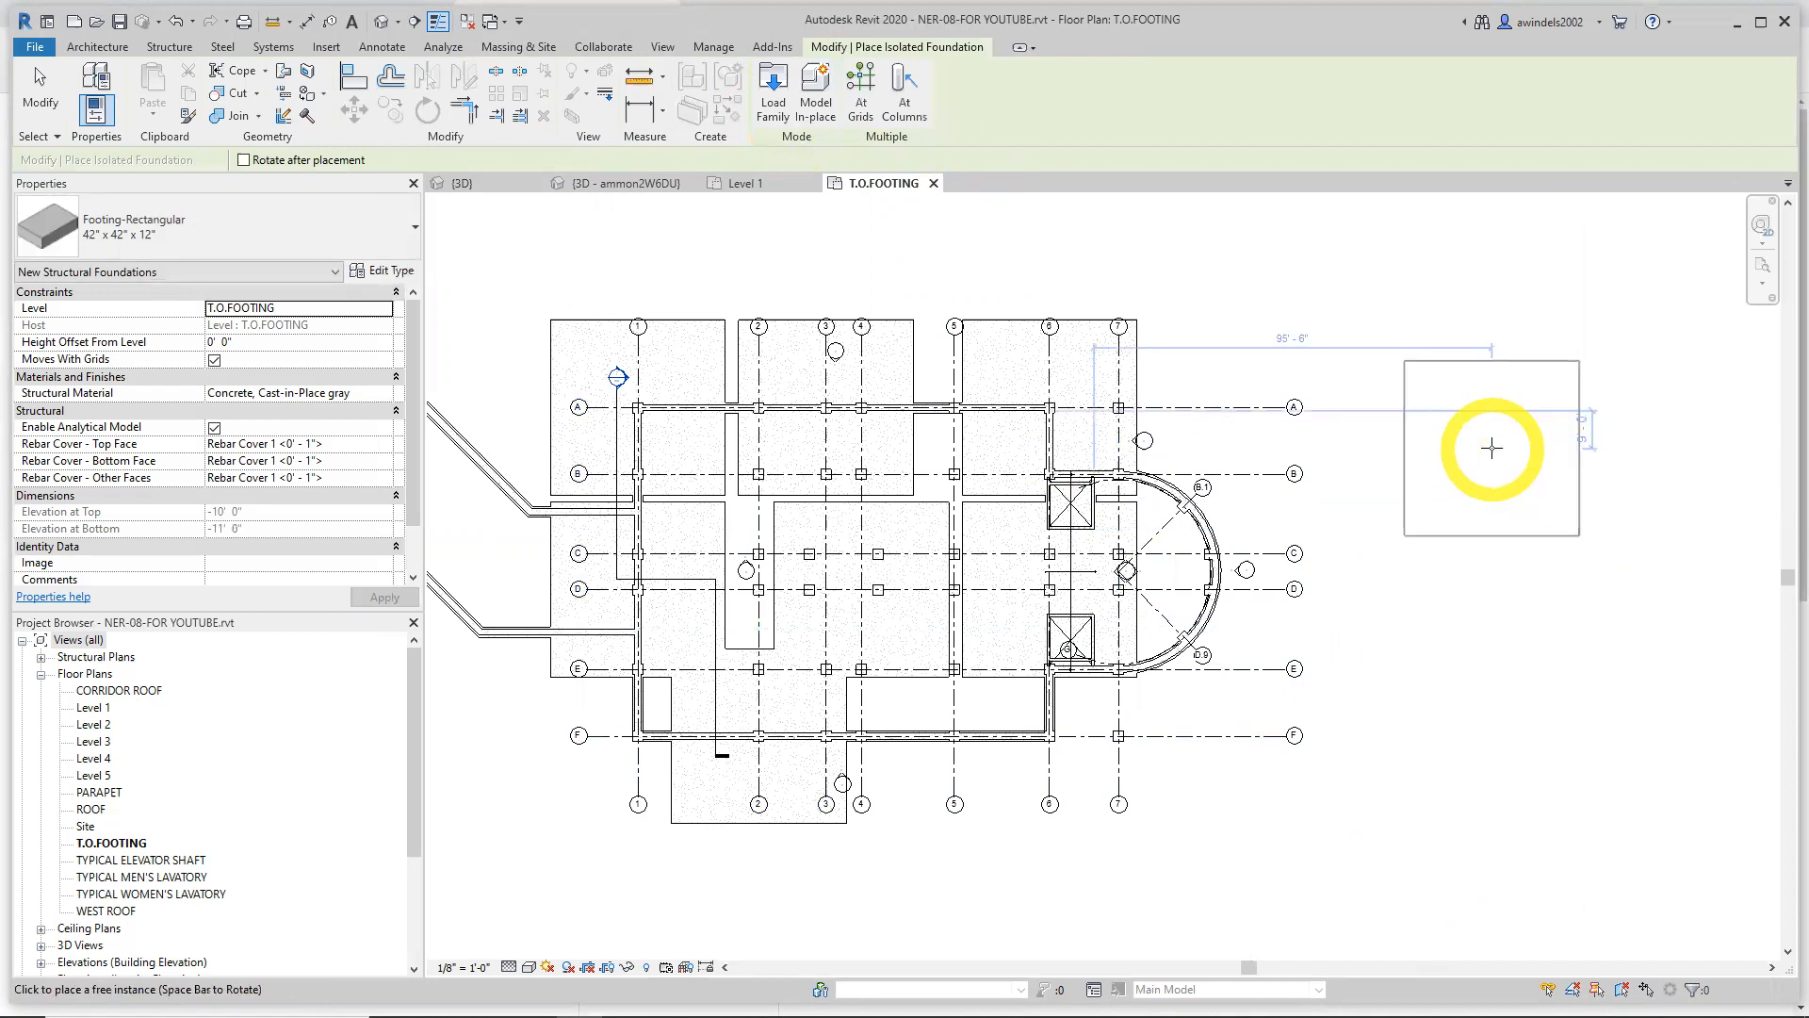
{"action": "key", "text": "Escape"}
{"action": "key", "text": "Escape"}
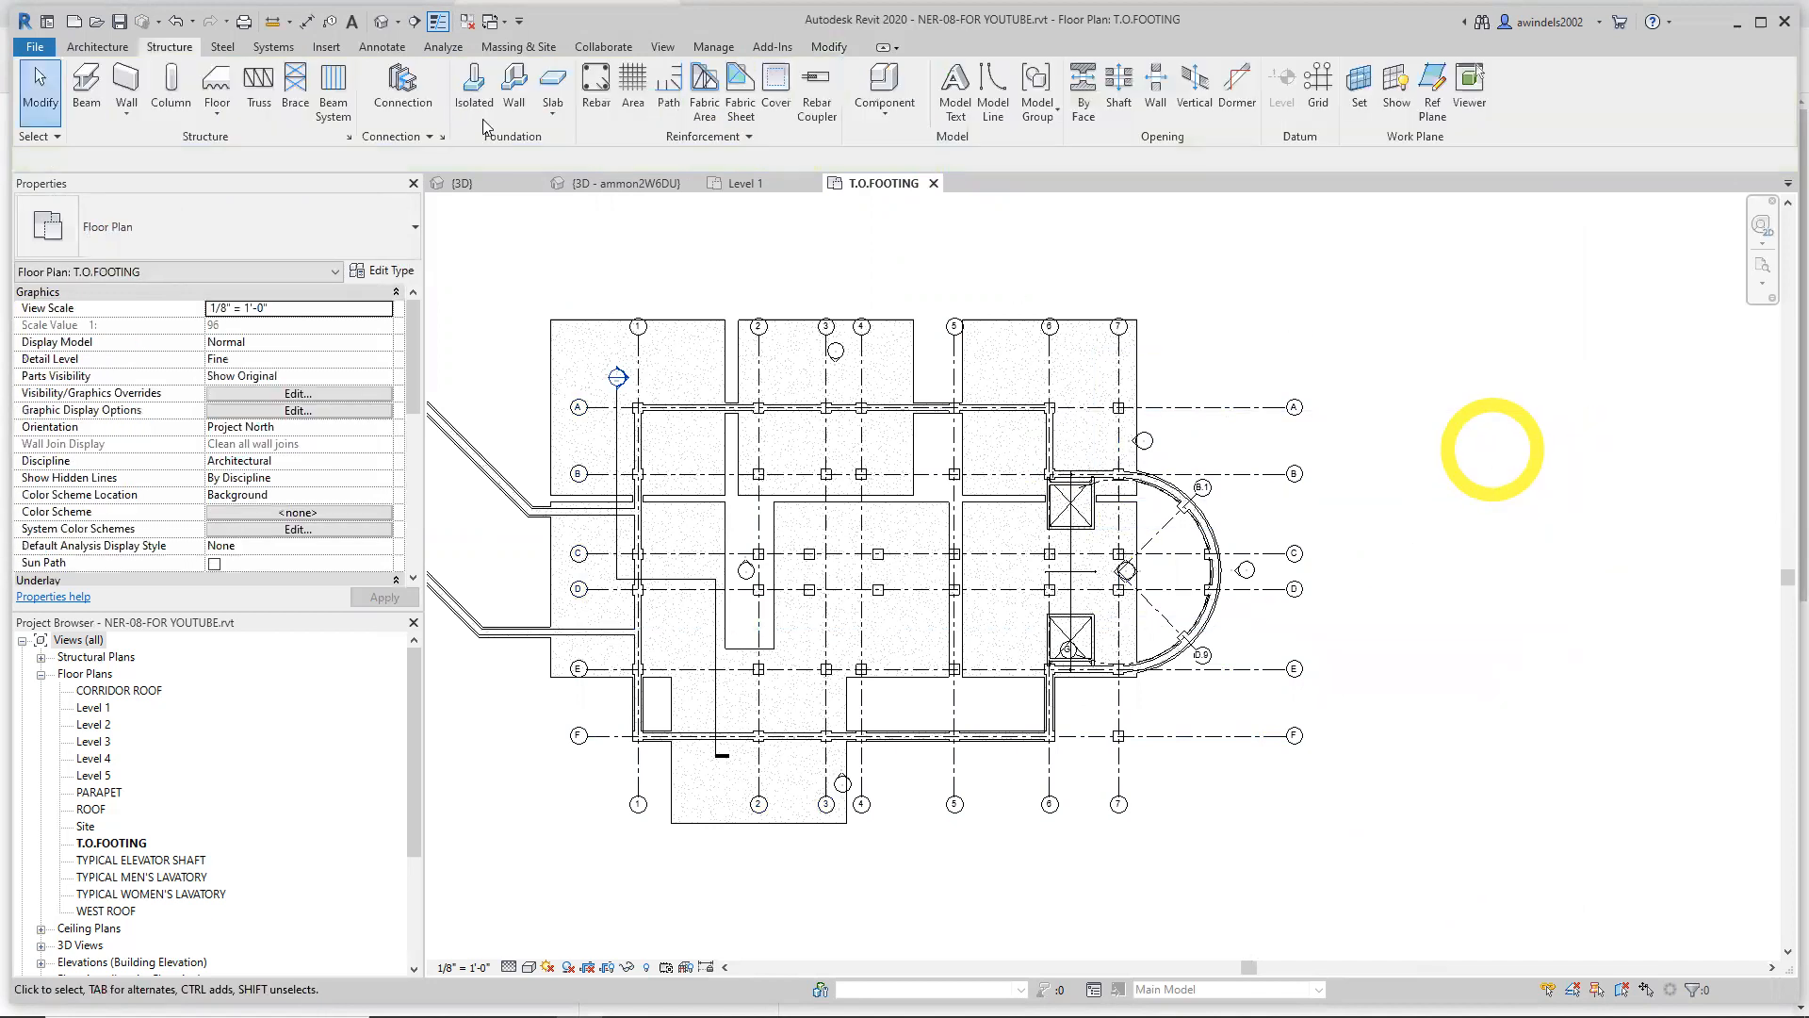
View the 42' 0" footings in the 3D view and undo placing them at the grids
{"action": "left_click", "coordinate": [476, 184]}
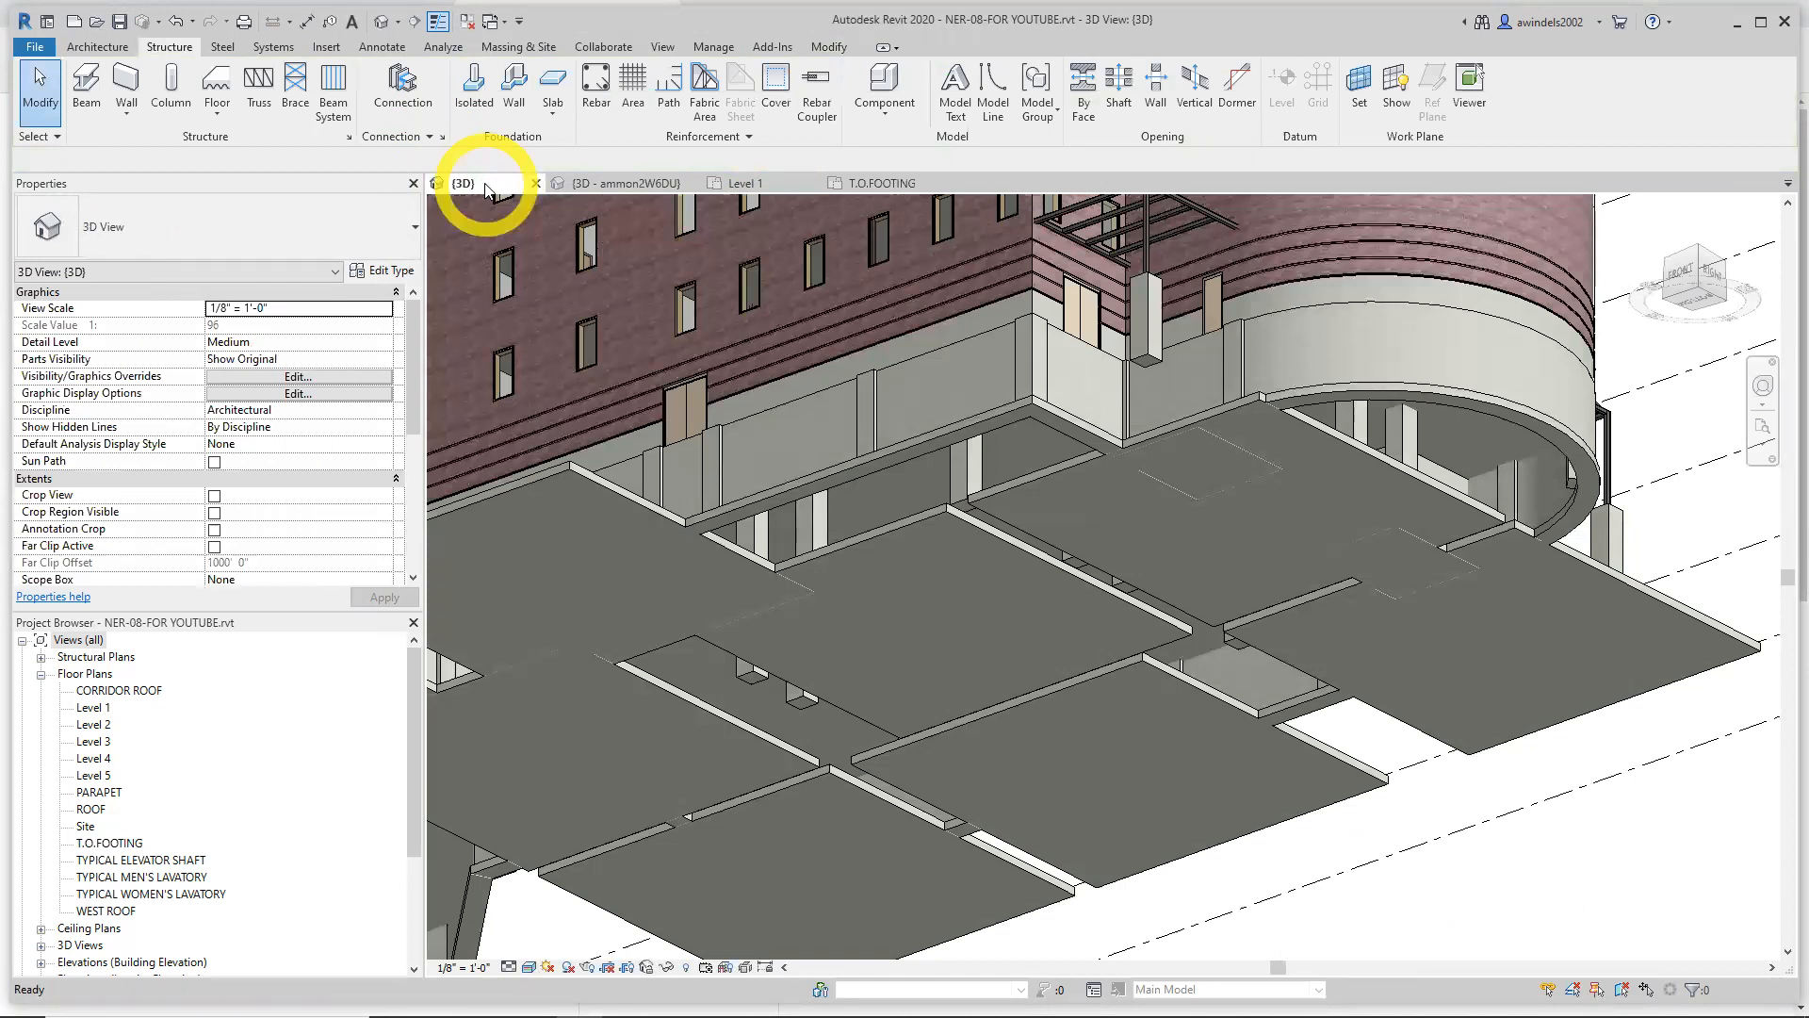
{"action": "key", "text": "ctrl+z"}
Back in the T.O.FOOTING plan, correct the 42" x 42" x 12" isolated footing type's width and length to 3' 6"
{"action": "left_click", "coordinate": [884, 187]}
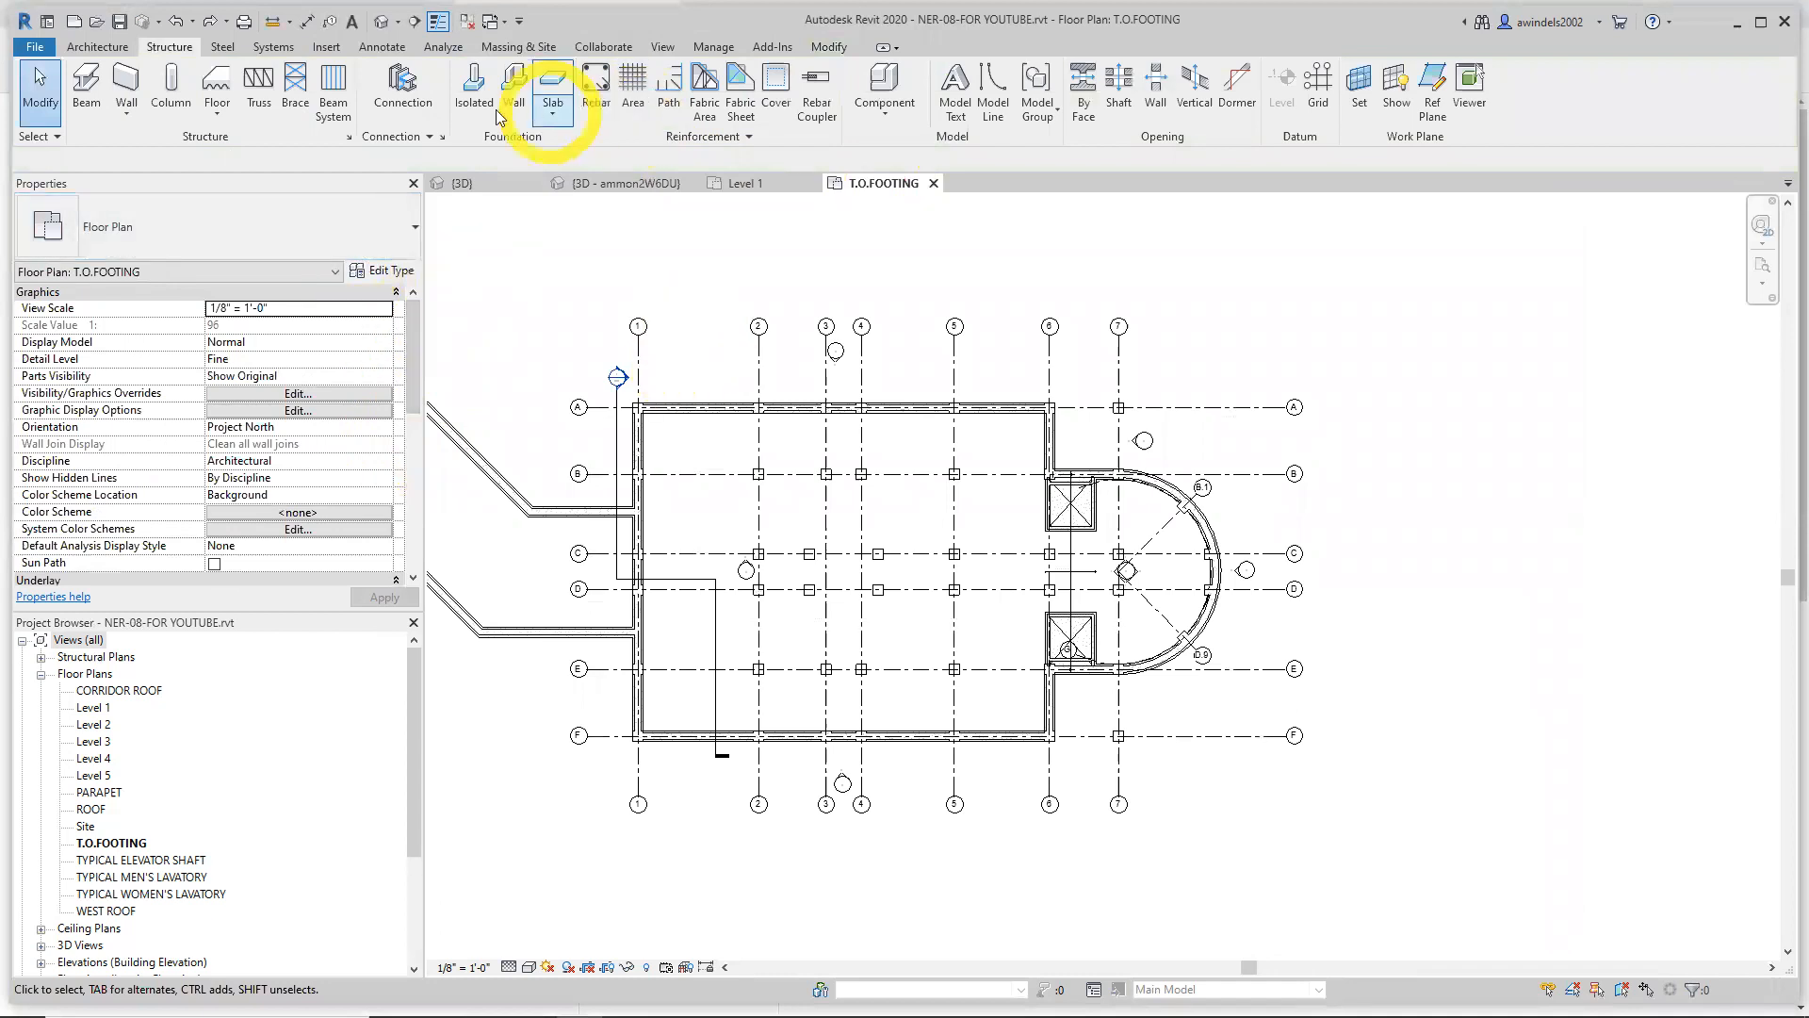
{"action": "left_click", "coordinate": [471, 90]}
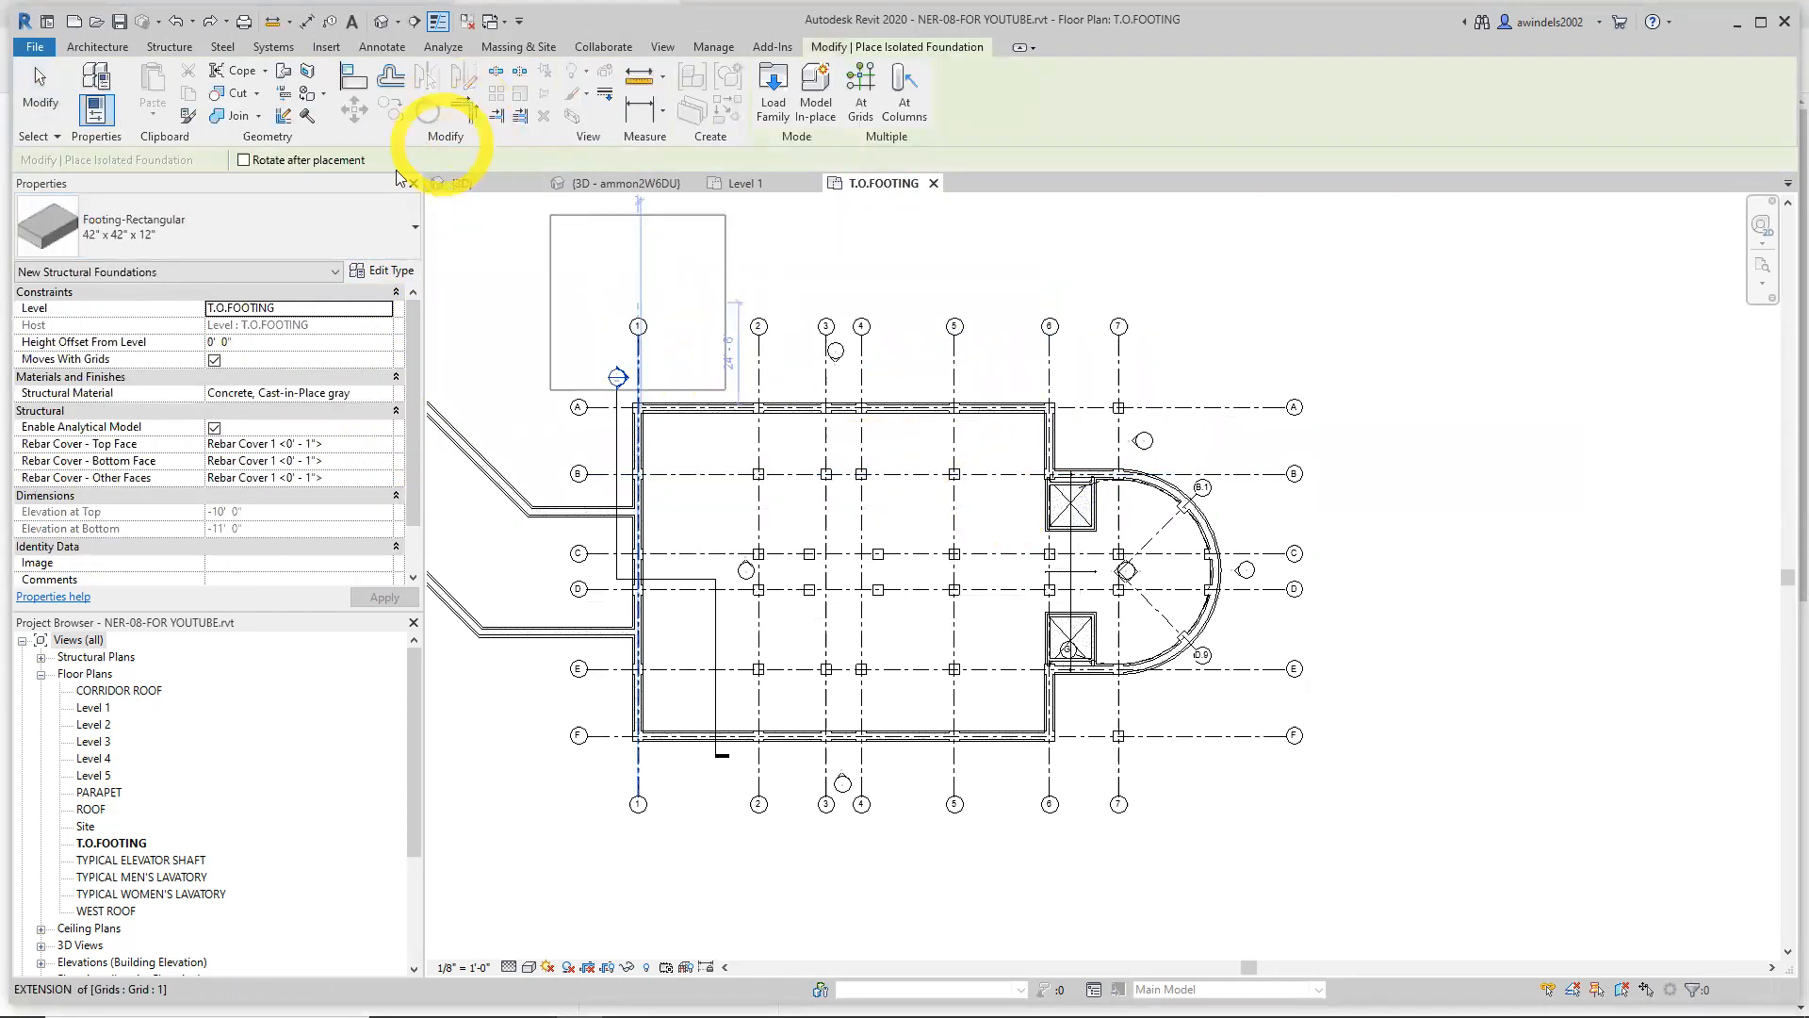
{"action": "left_click", "coordinate": [405, 271]}
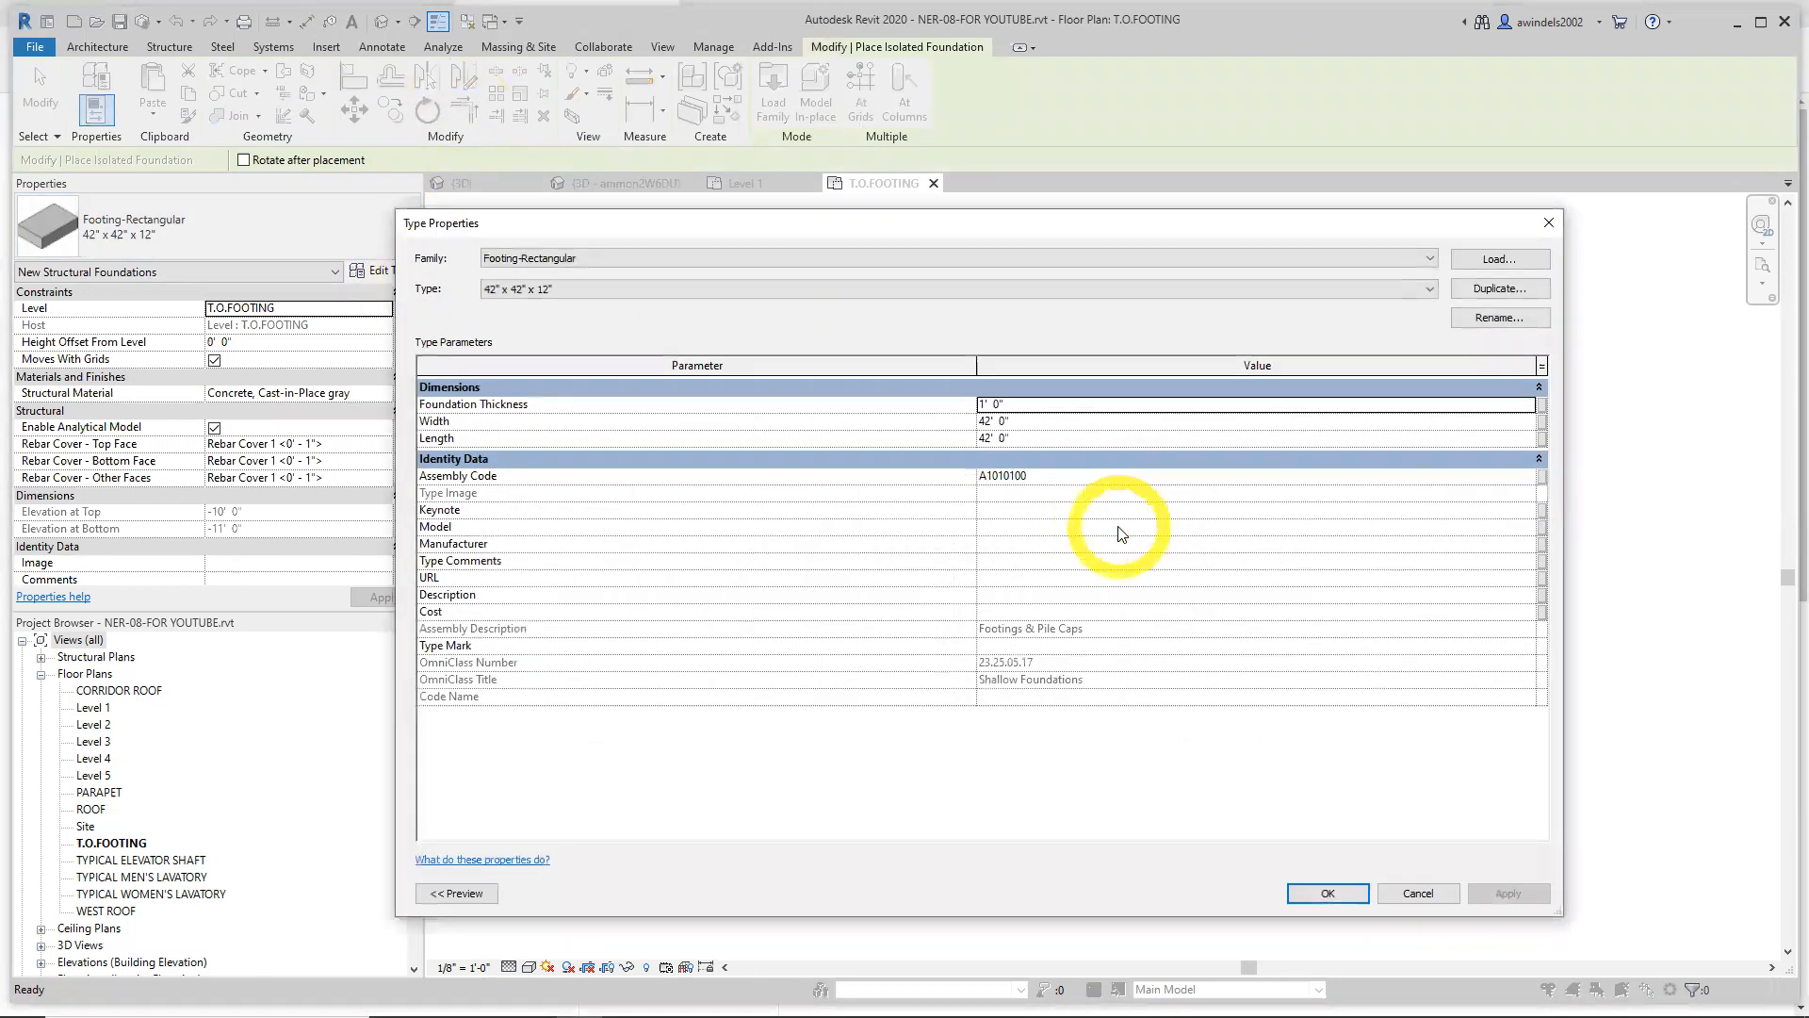
{"action": "left_click", "coordinate": [1037, 423]}
{"action": "type", "text": "4"}
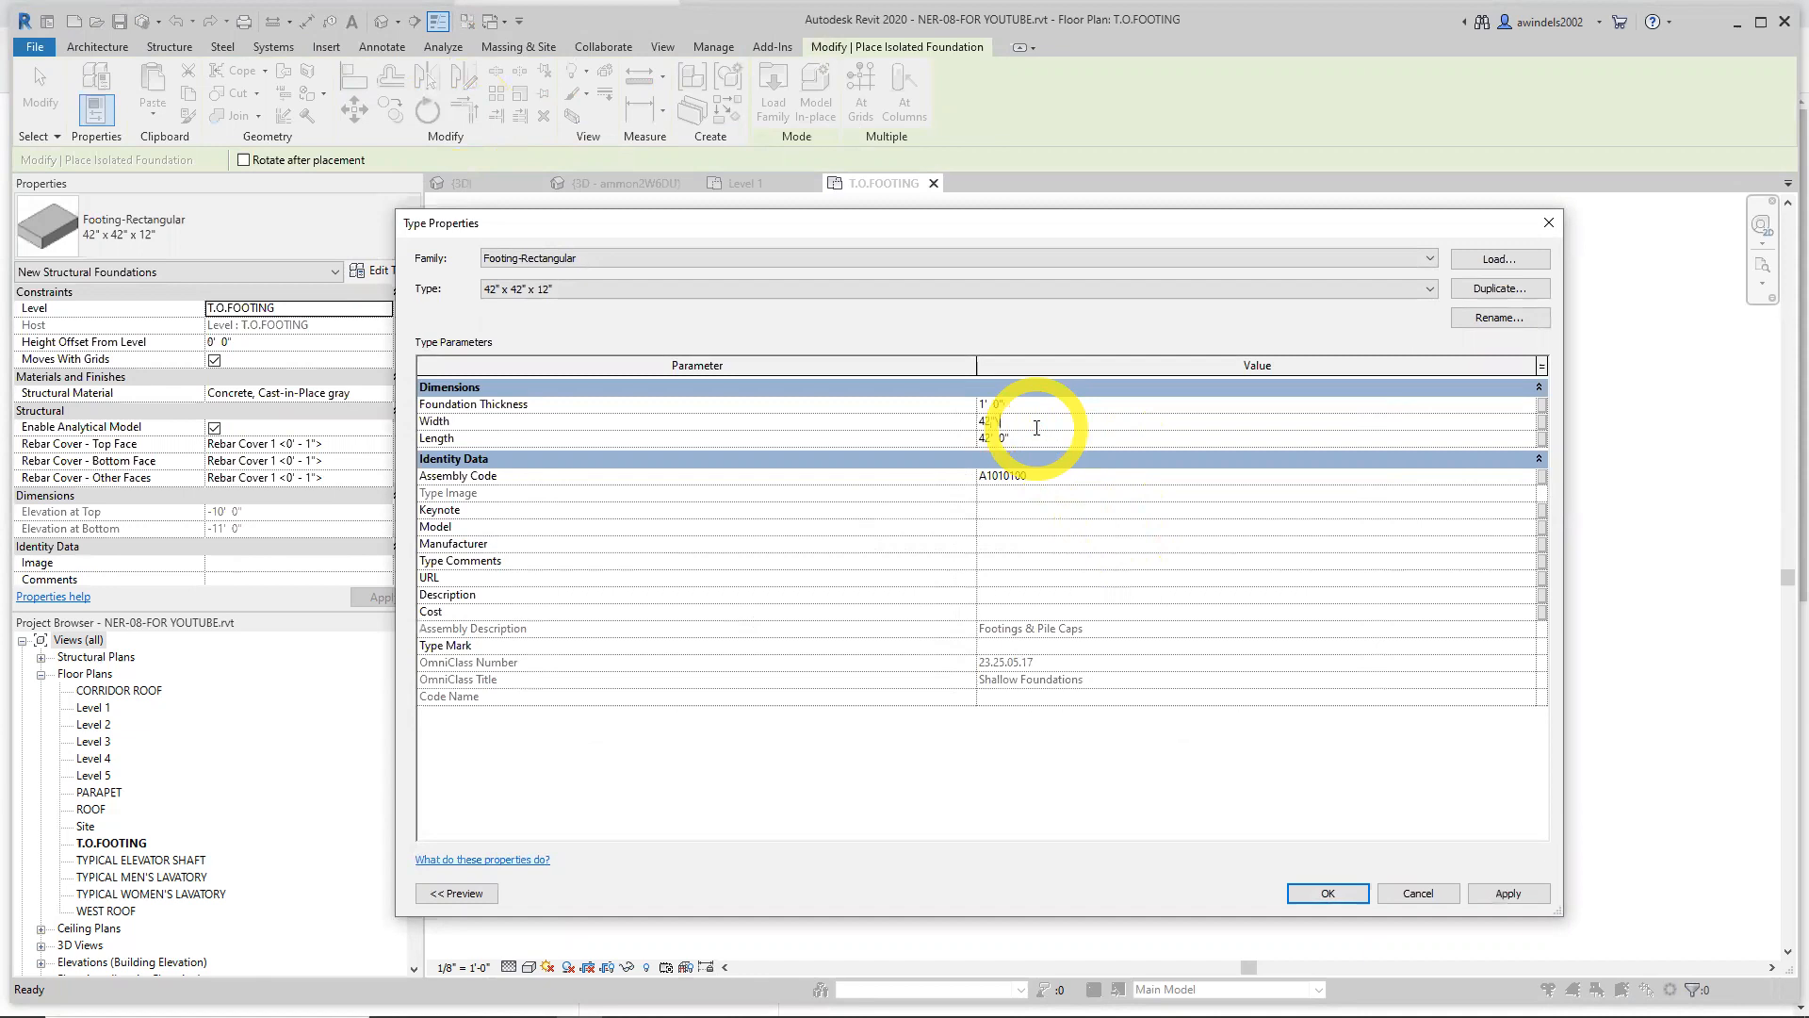
{"action": "left_click", "coordinate": [1017, 459]}
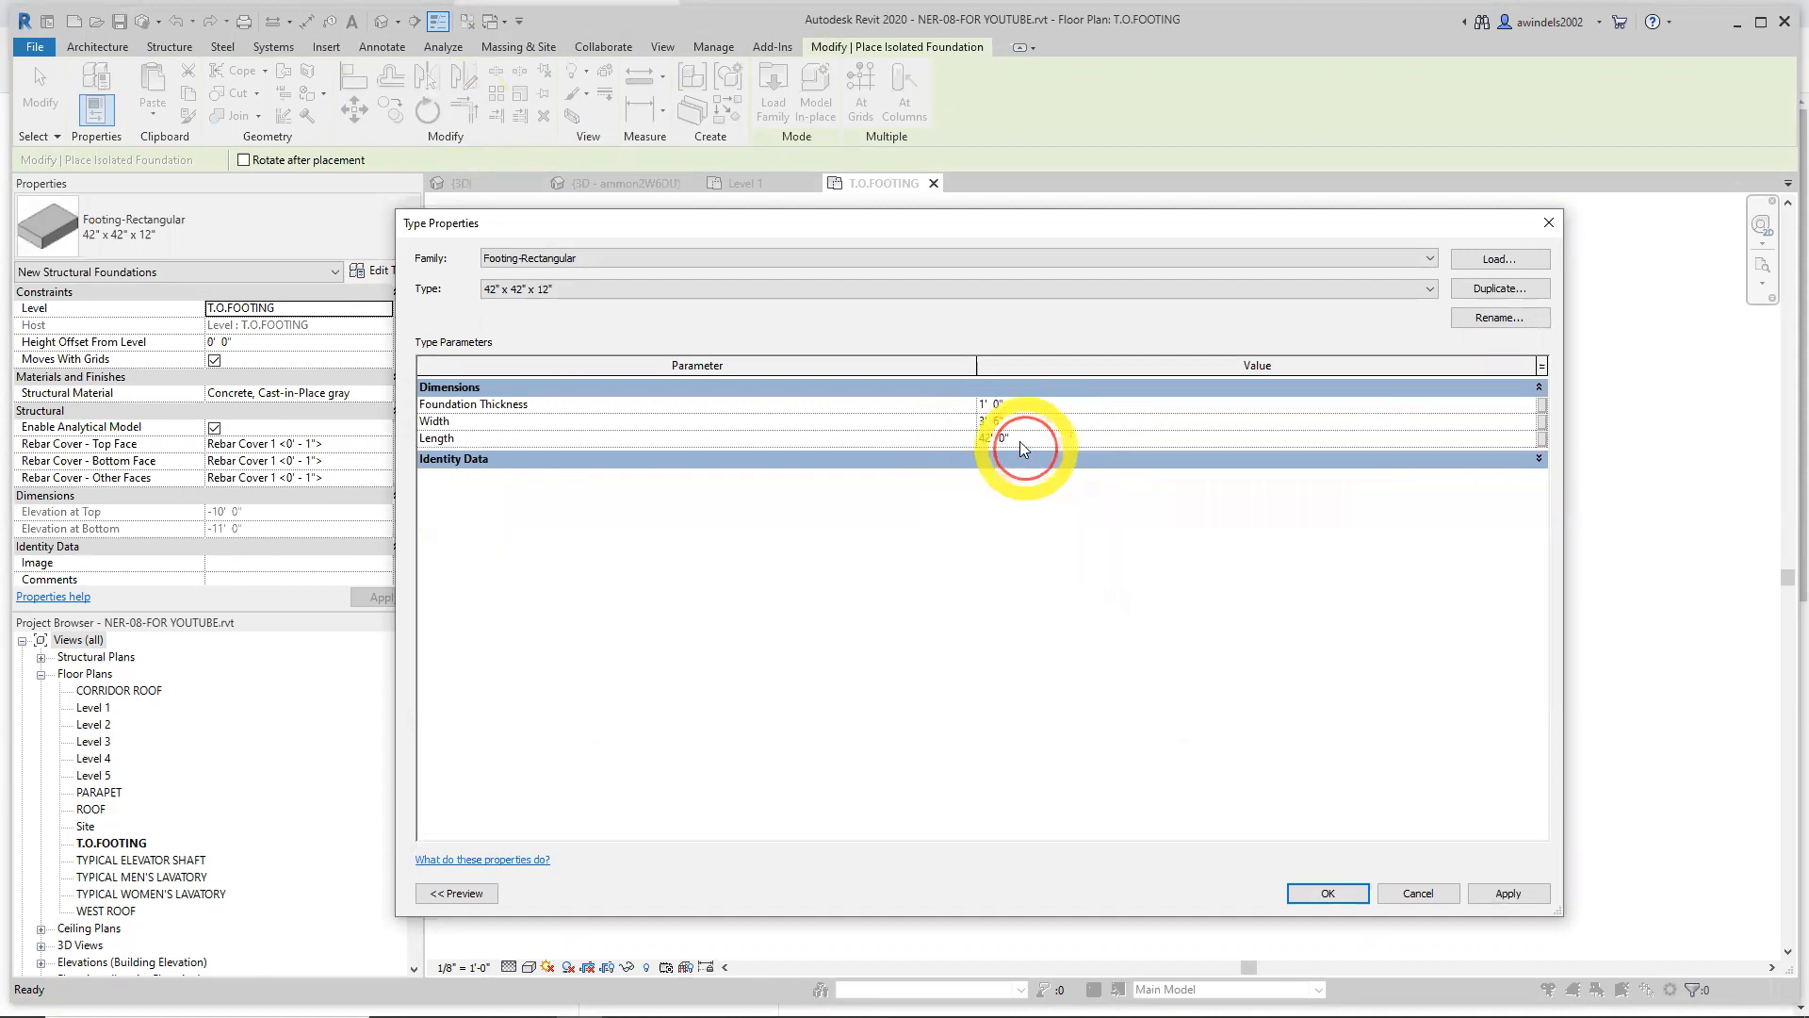
{"action": "left_click", "coordinate": [999, 438]}
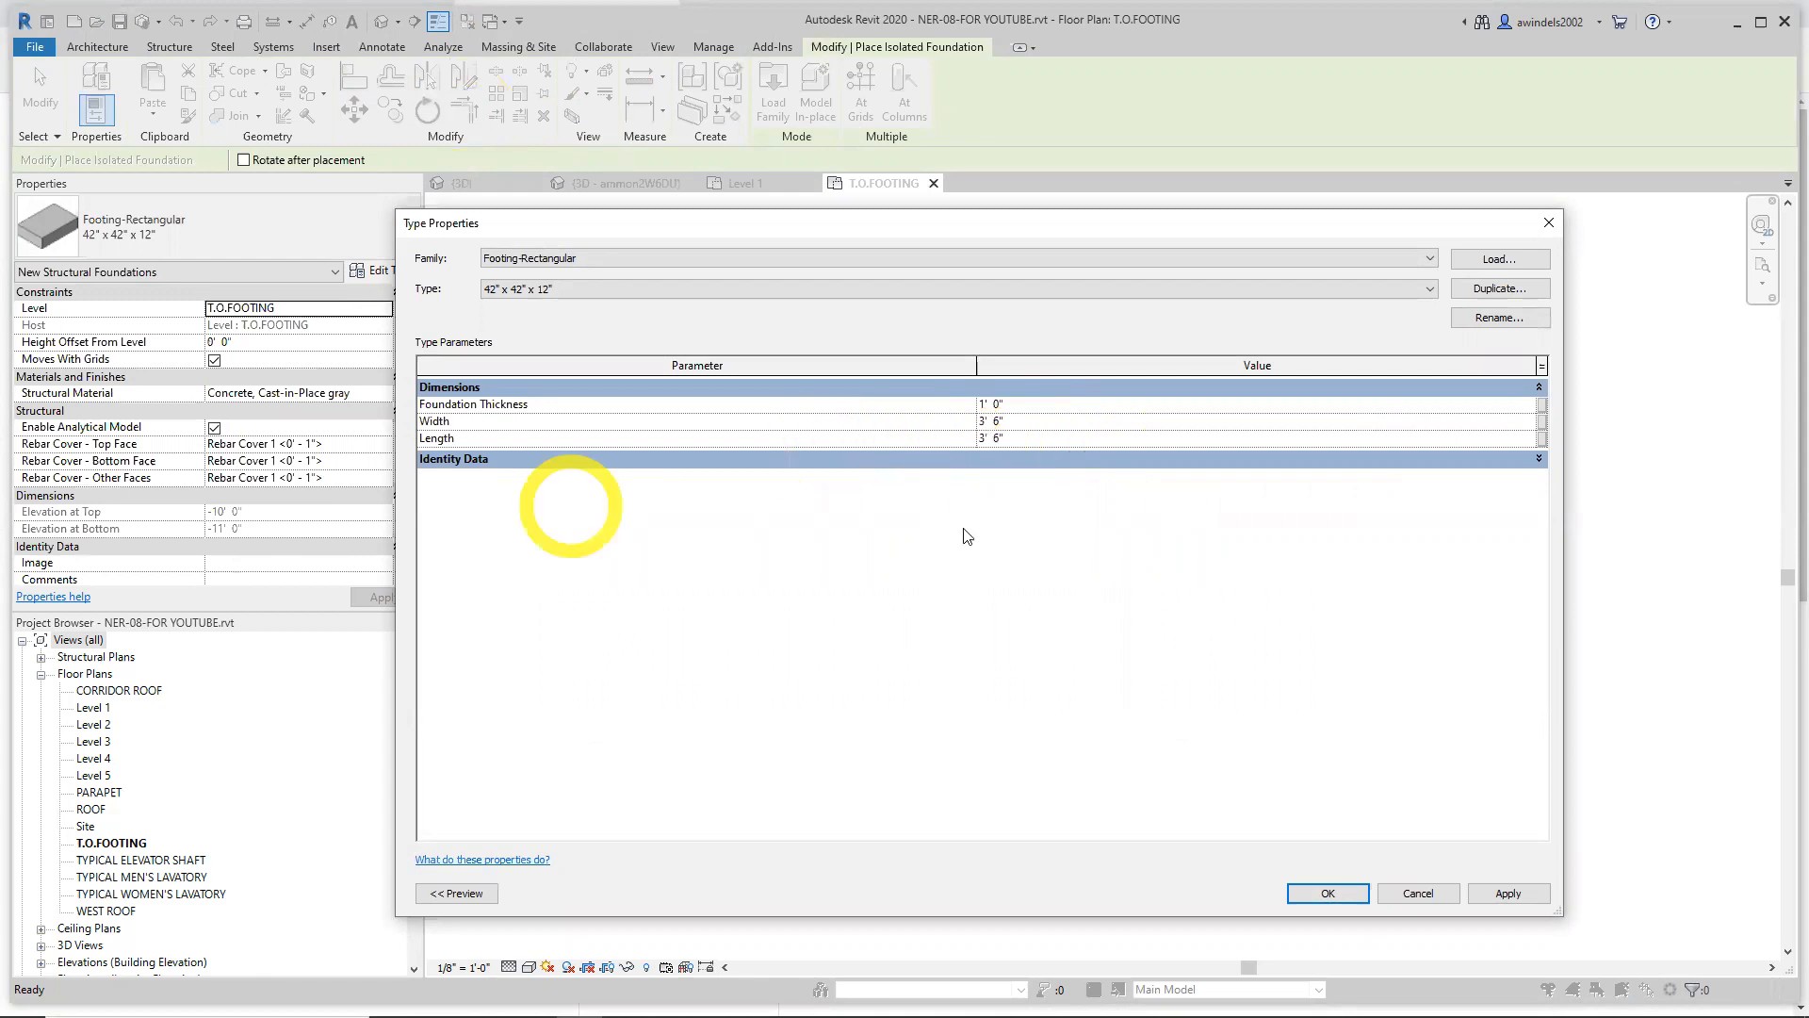
{"action": "left_click", "coordinate": [1539, 458]}
{"action": "left_click", "coordinate": [1327, 892]}
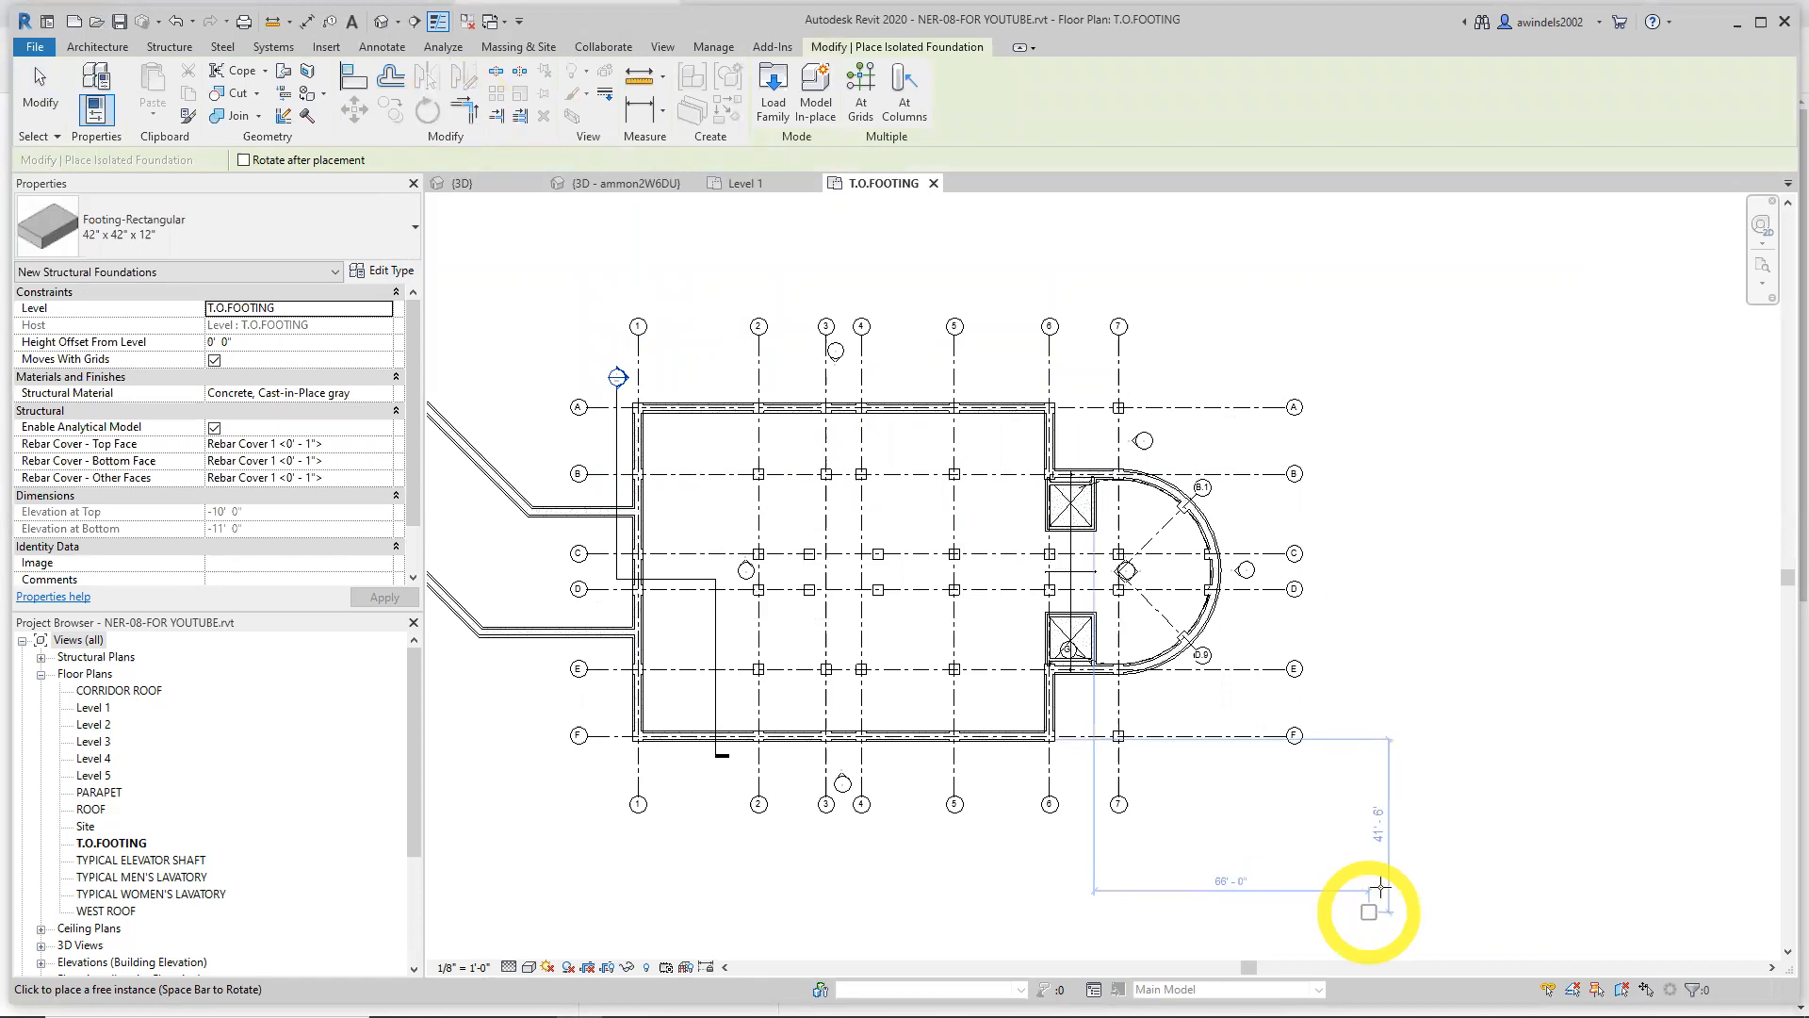
Place the 42" x 42" x 12" footings at all grid intersections of the T.O.FOOTING plan and finish the placement
{"action": "left_click", "coordinate": [861, 104]}
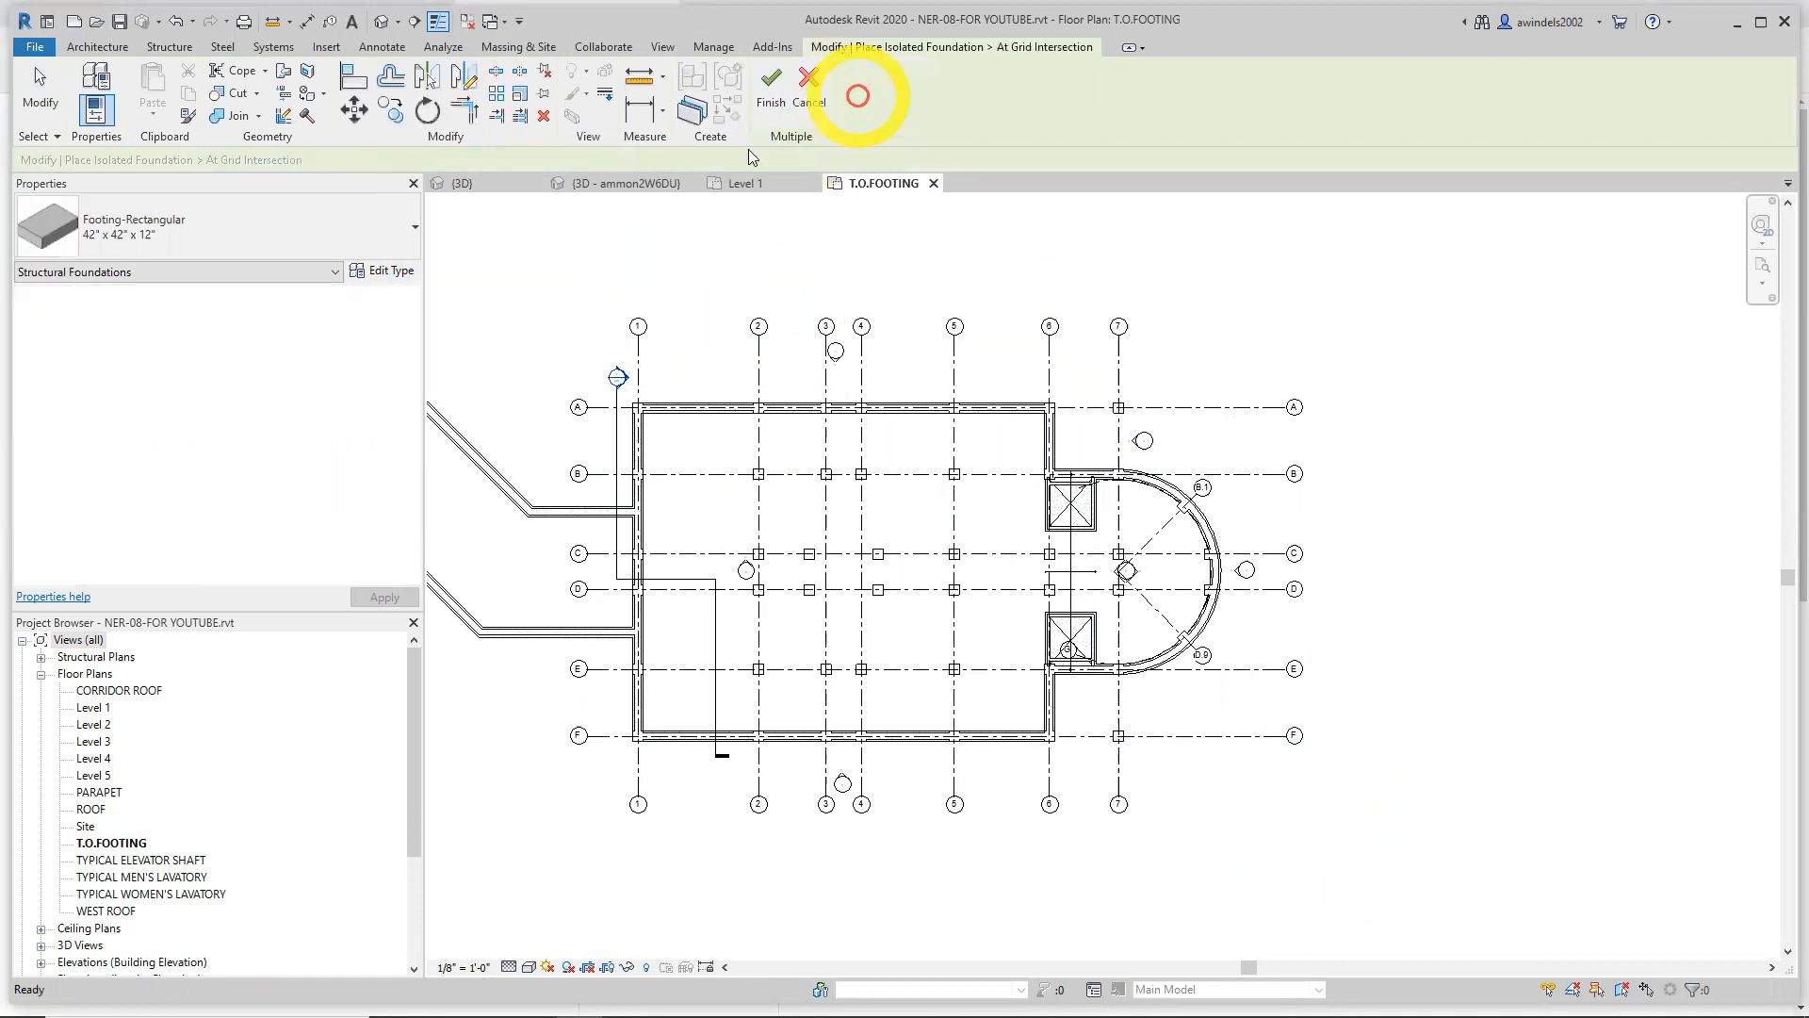
{"action": "left_click_drag", "start_coordinate": [497, 263], "coordinate": [1398, 932]}
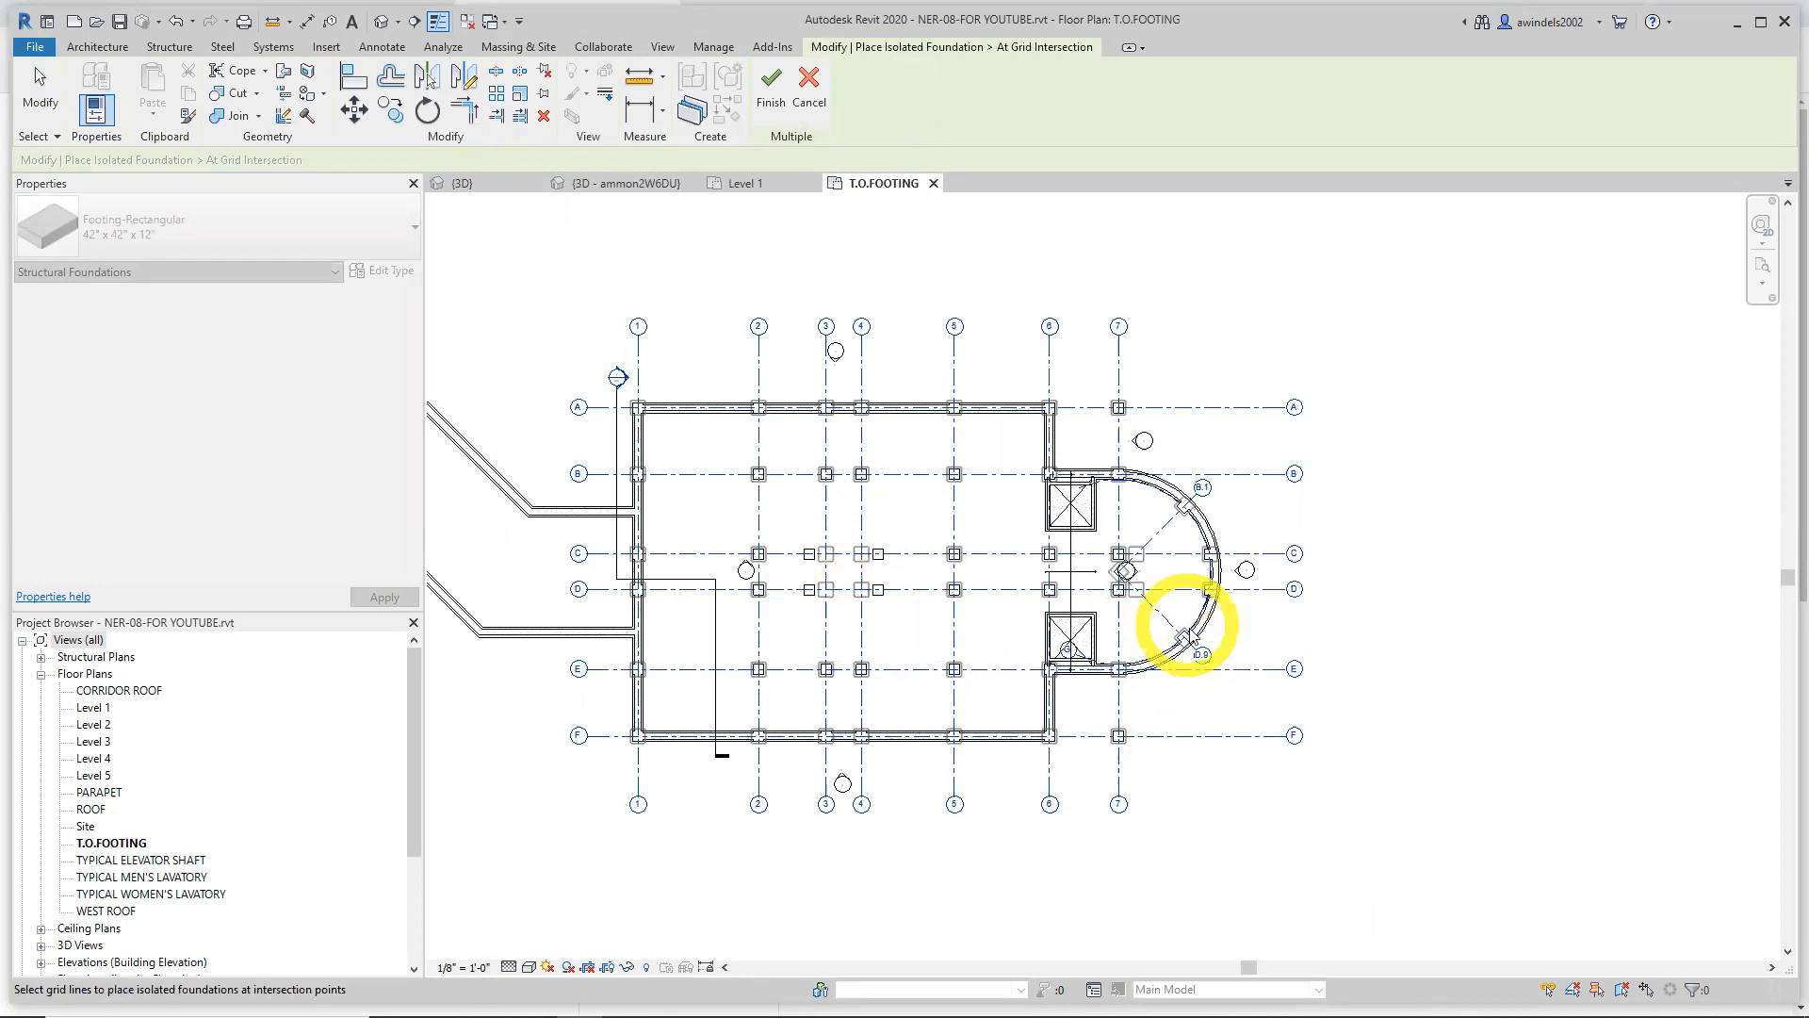
{"action": "scroll", "coordinate": [1192, 629], "scroll_direction": "up", "scroll_amount": 5}
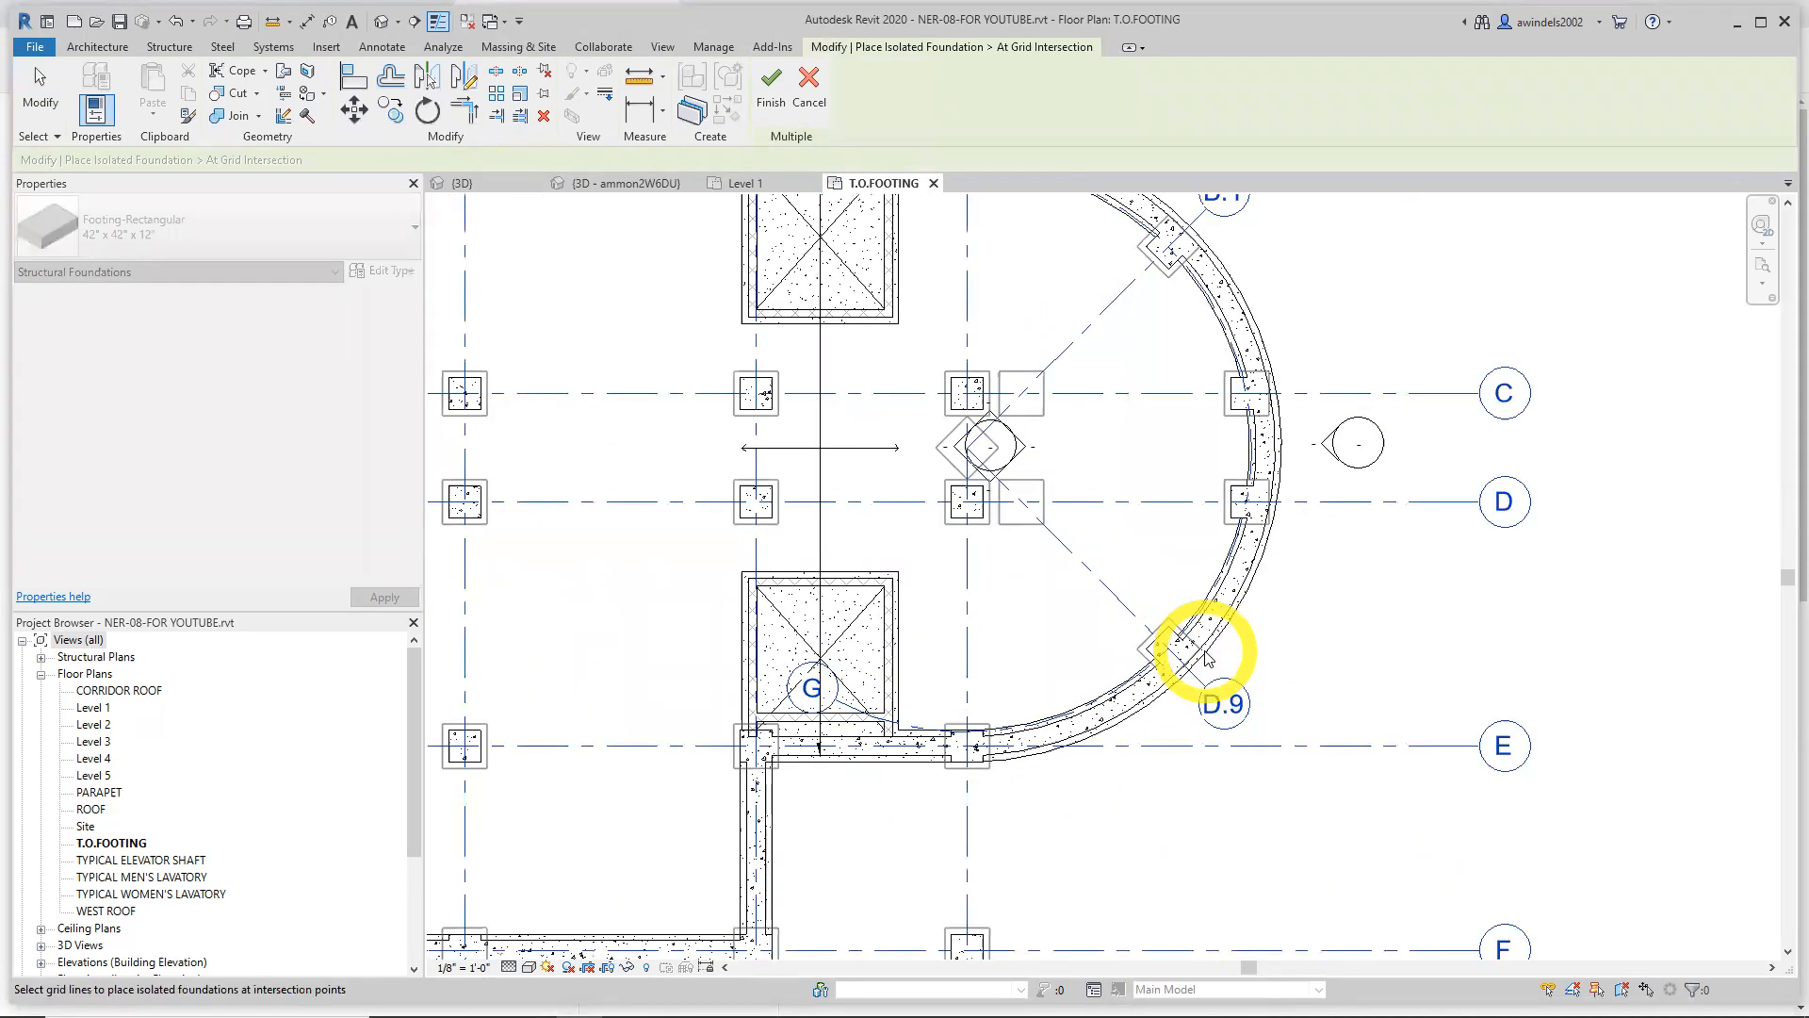
{"action": "scroll", "coordinate": [1207, 658], "scroll_direction": "down", "scroll_amount": 4}
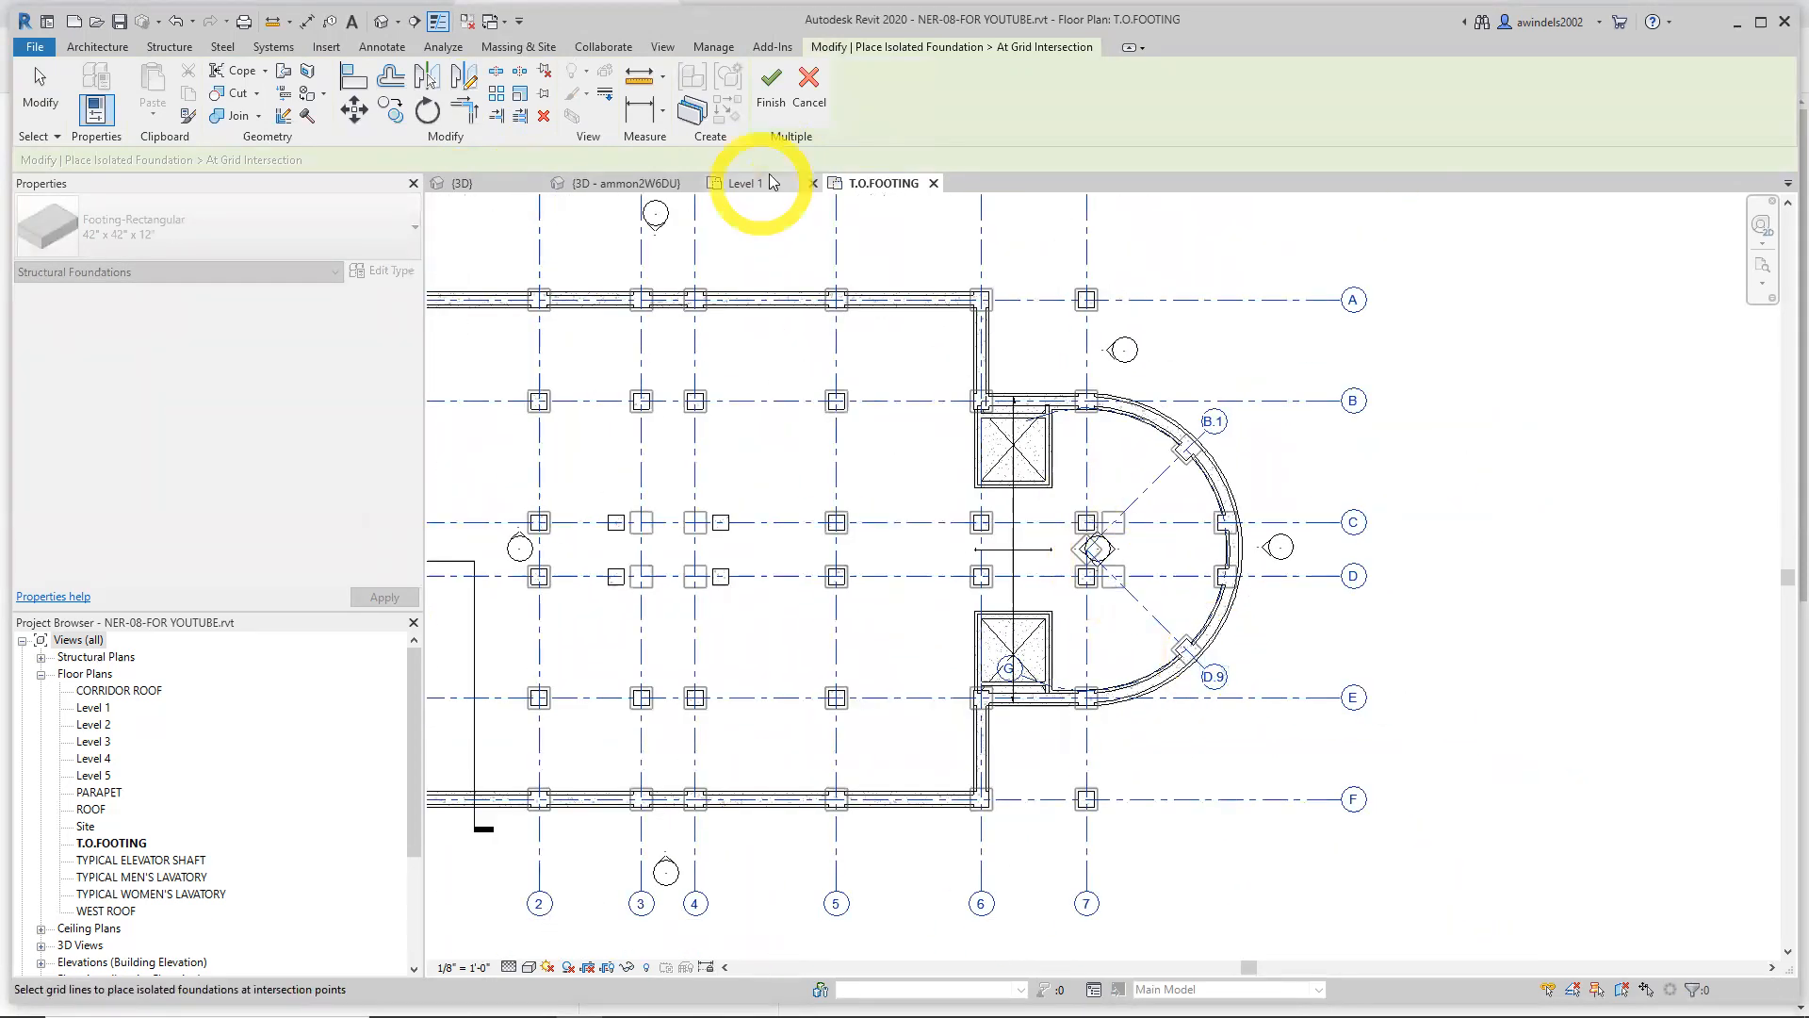
{"action": "left_click", "coordinate": [771, 90]}
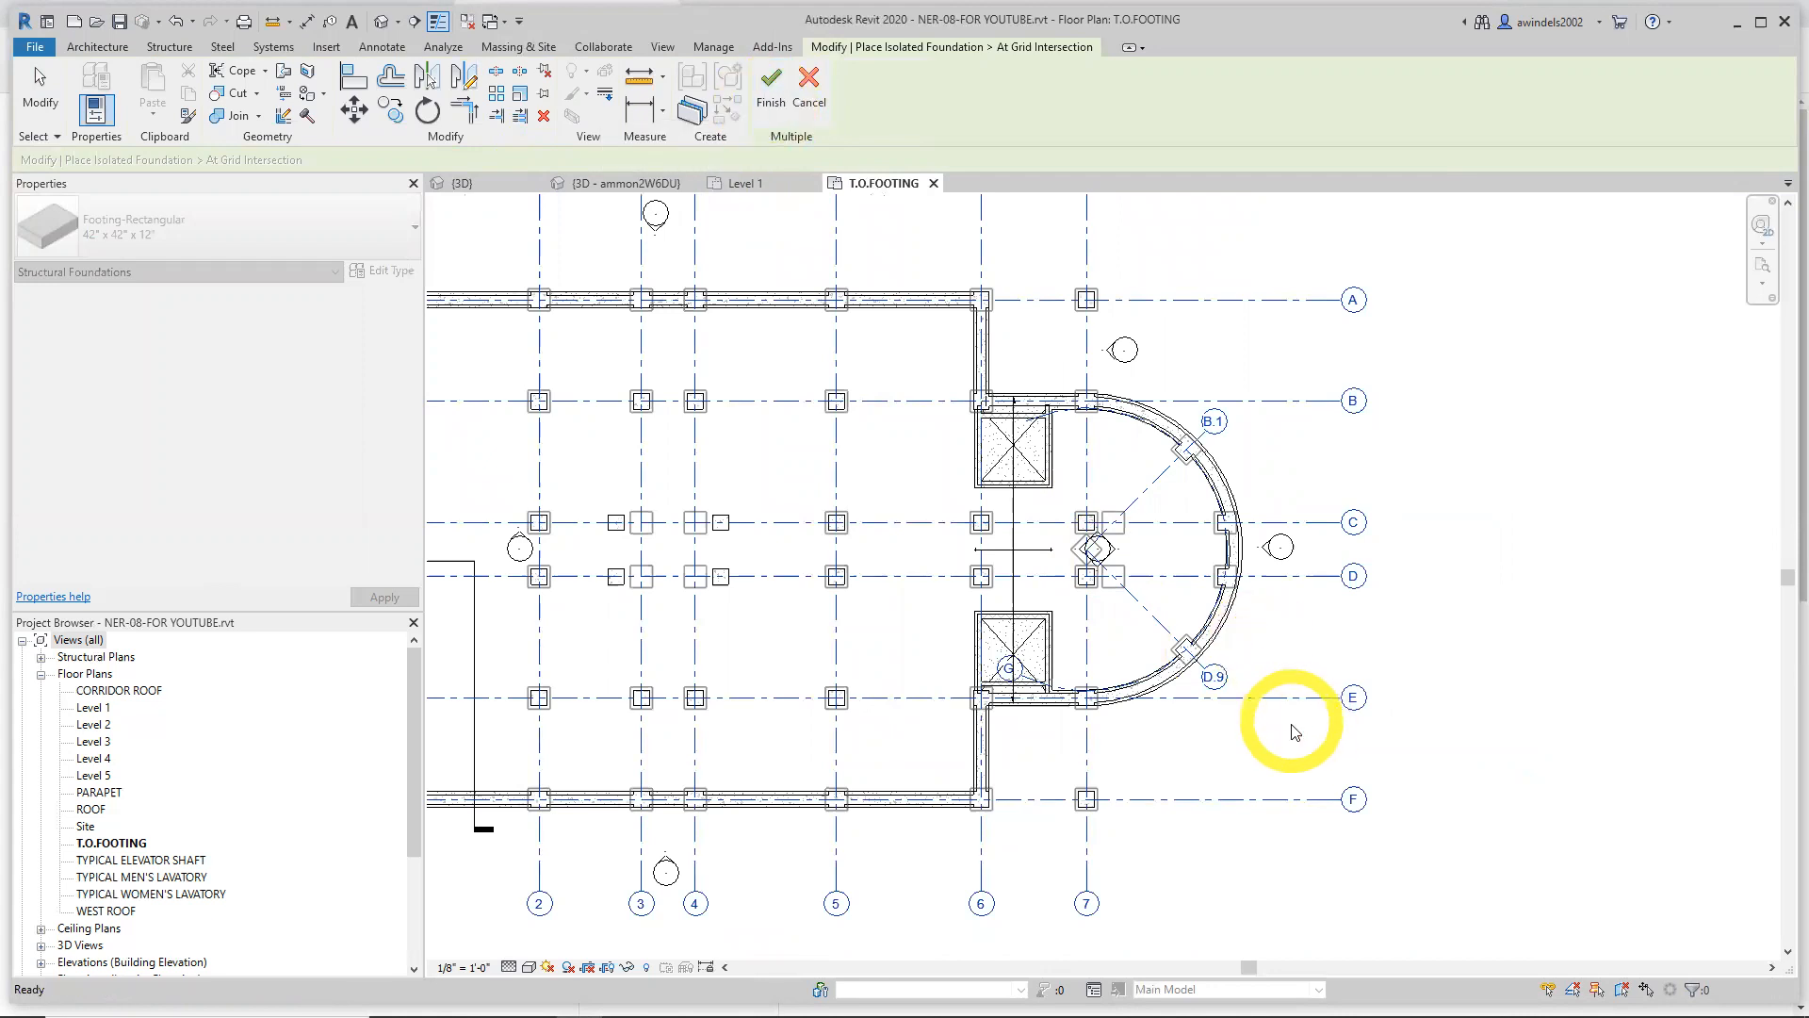
Inspect the placed footings under the columns in the 3D view and end the footing placement command
{"action": "left_click", "coordinate": [509, 184]}
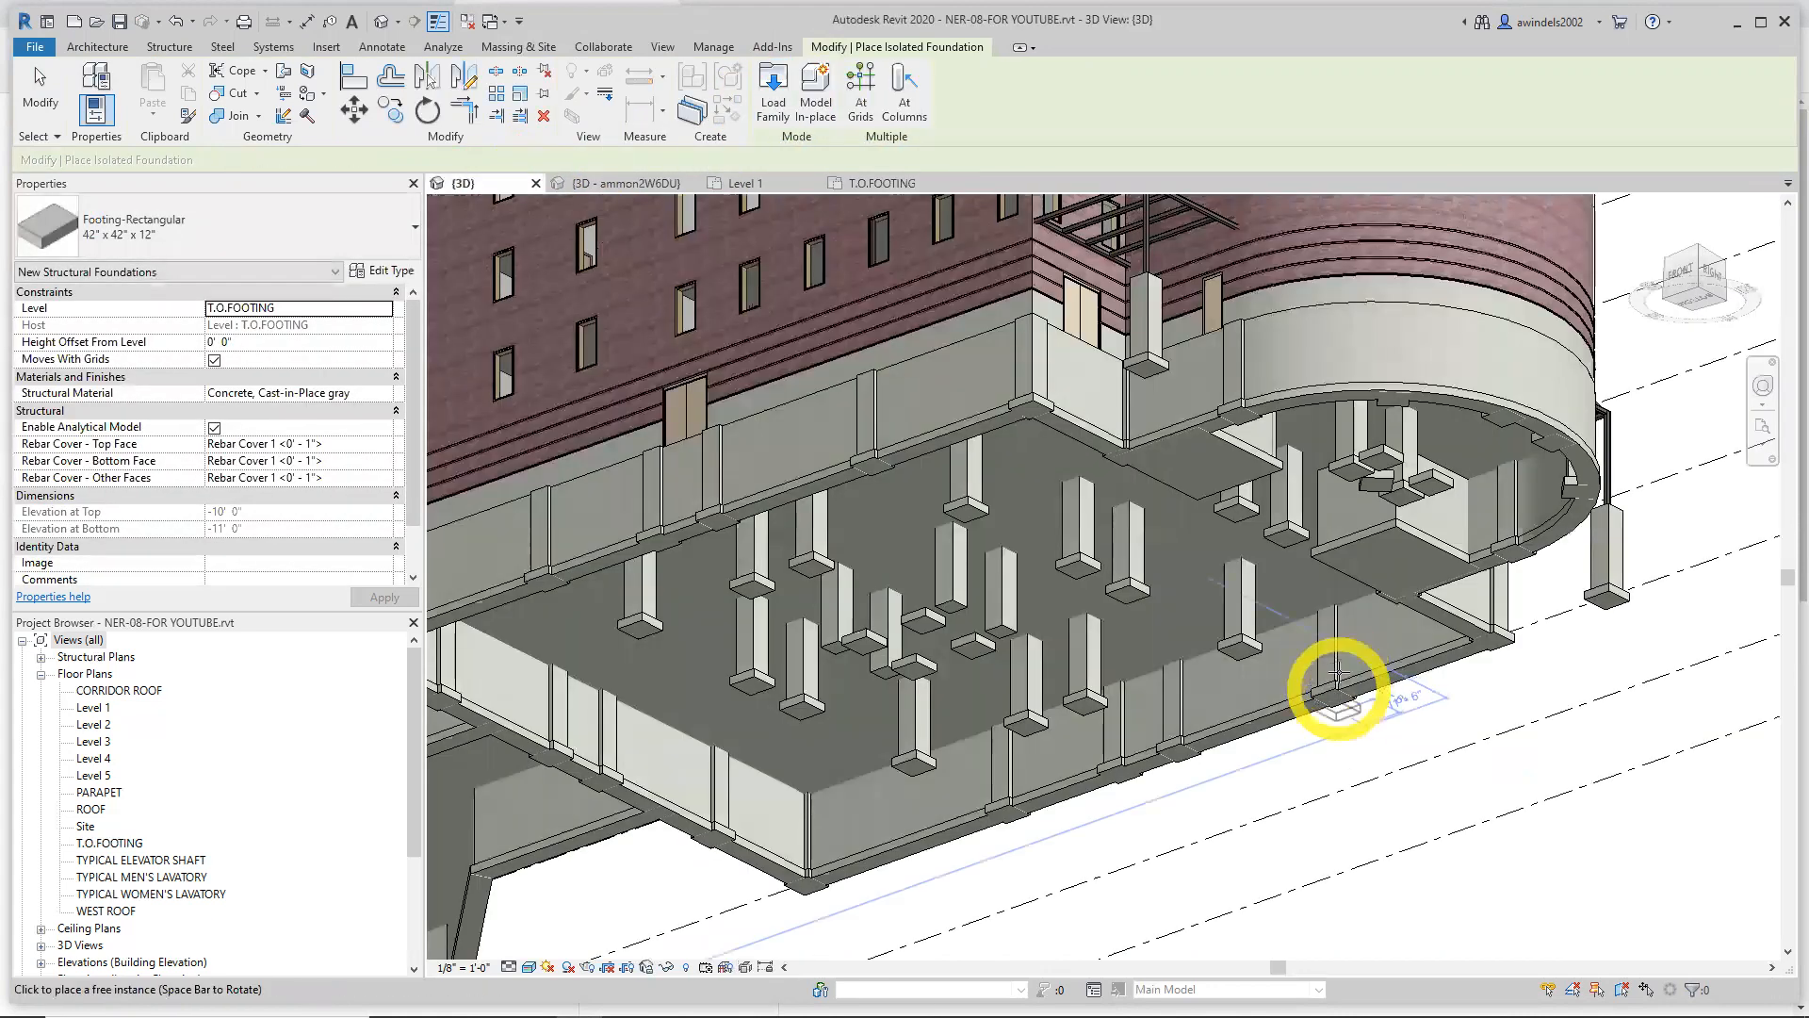
{"action": "middle_click_drag", "start_coordinate": [1338, 764], "coordinate": [1070, 436]}
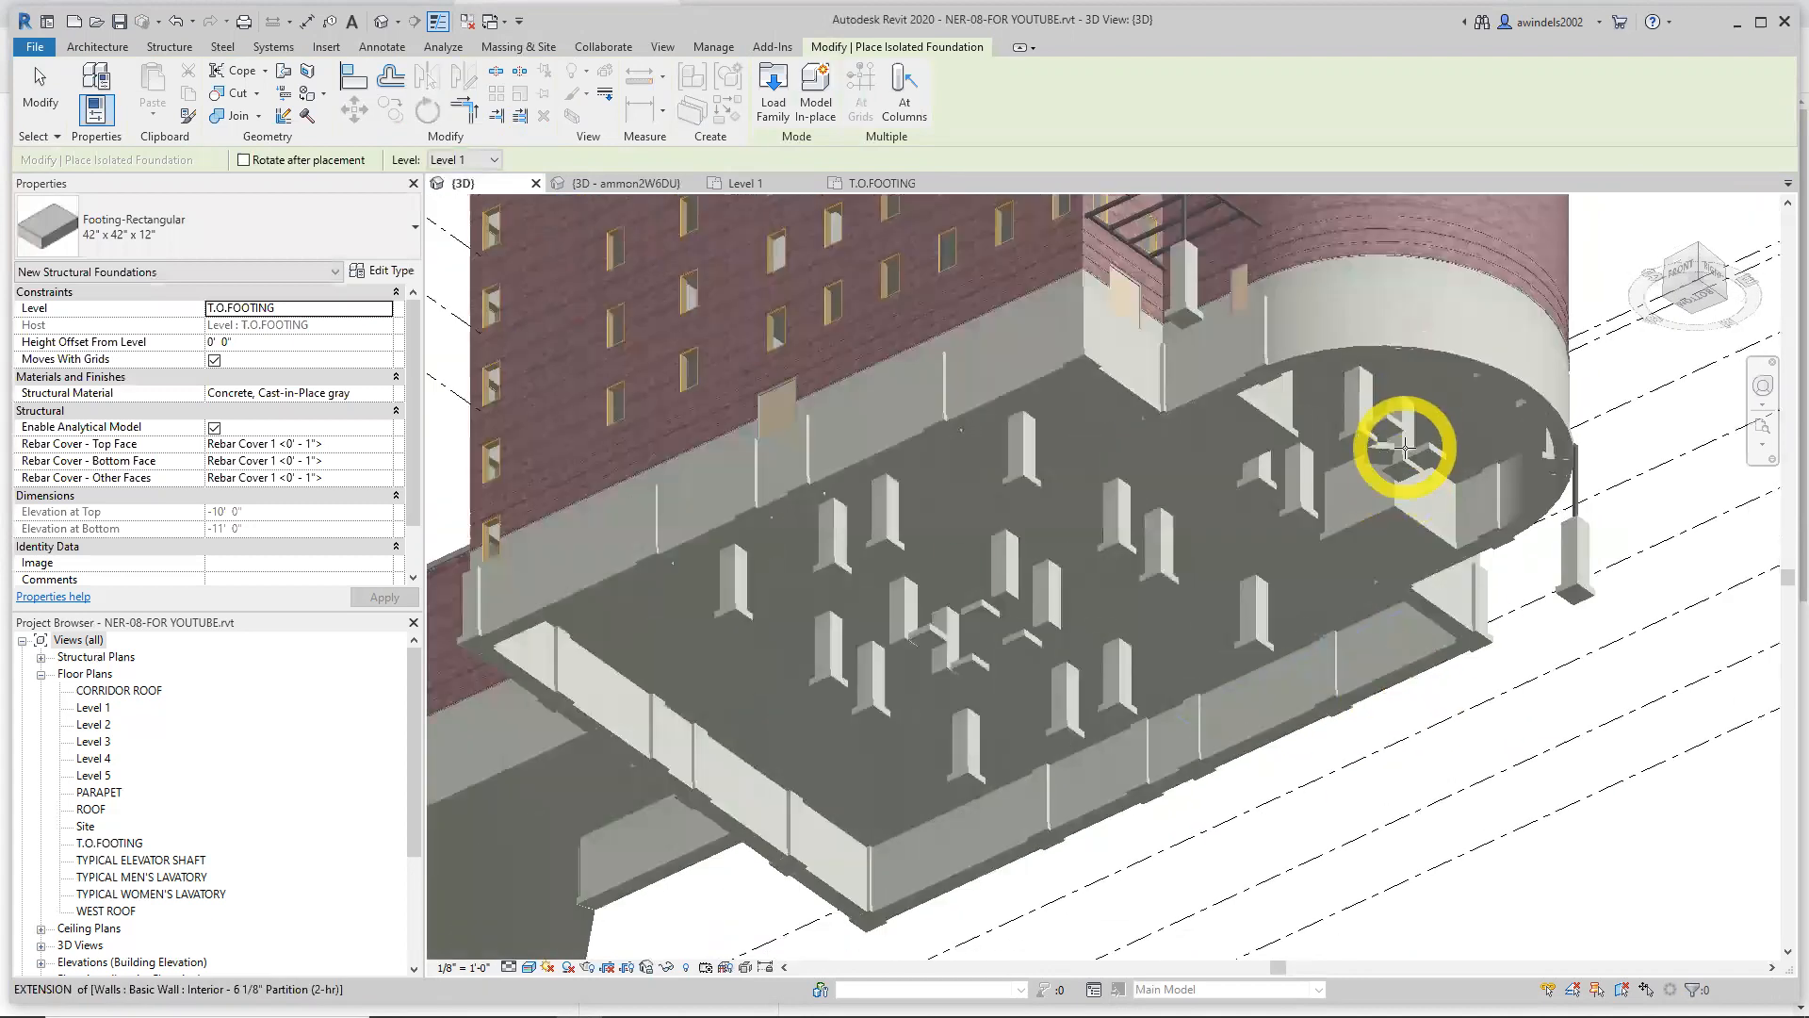
{"action": "left_click", "coordinate": [947, 638]}
{"action": "key", "text": "Escape"}
{"action": "key", "text": "Escape"}
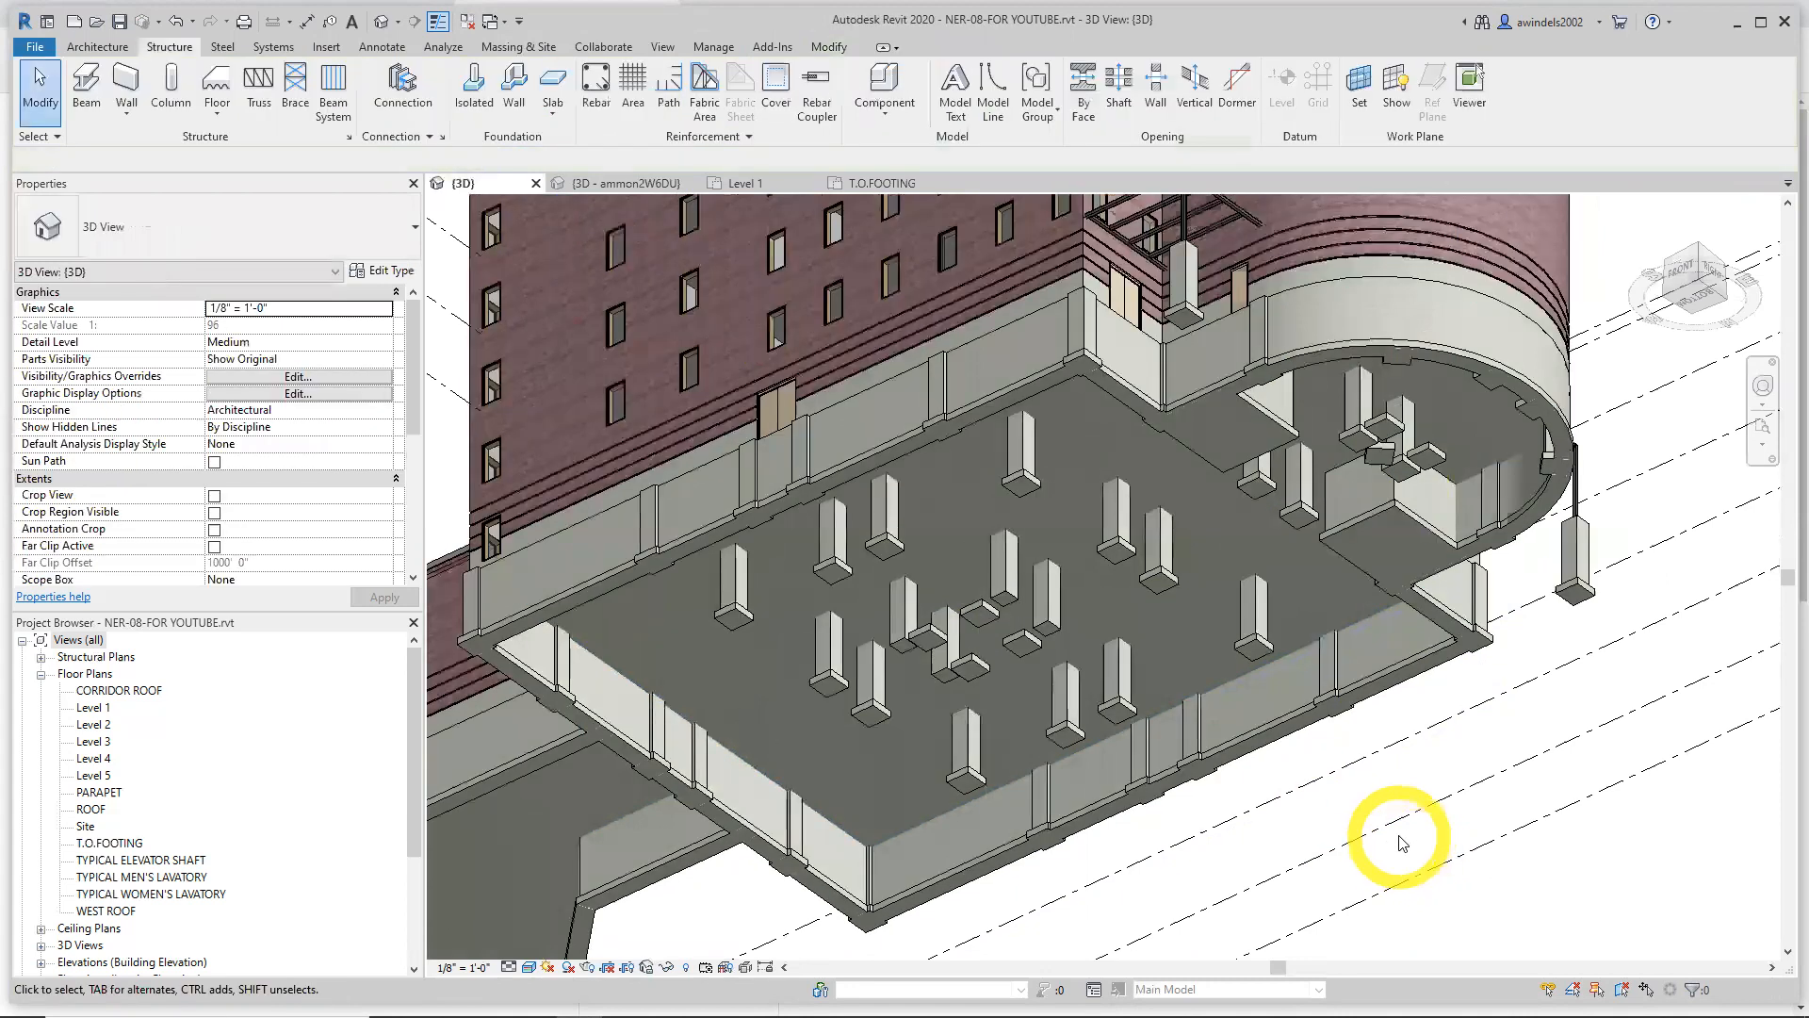
In the T.O.FOOTING plan, move the two footings on grid 4 at grids C and D 4' toward grid 5 onto the offset columns
{"action": "left_click", "coordinate": [898, 185]}
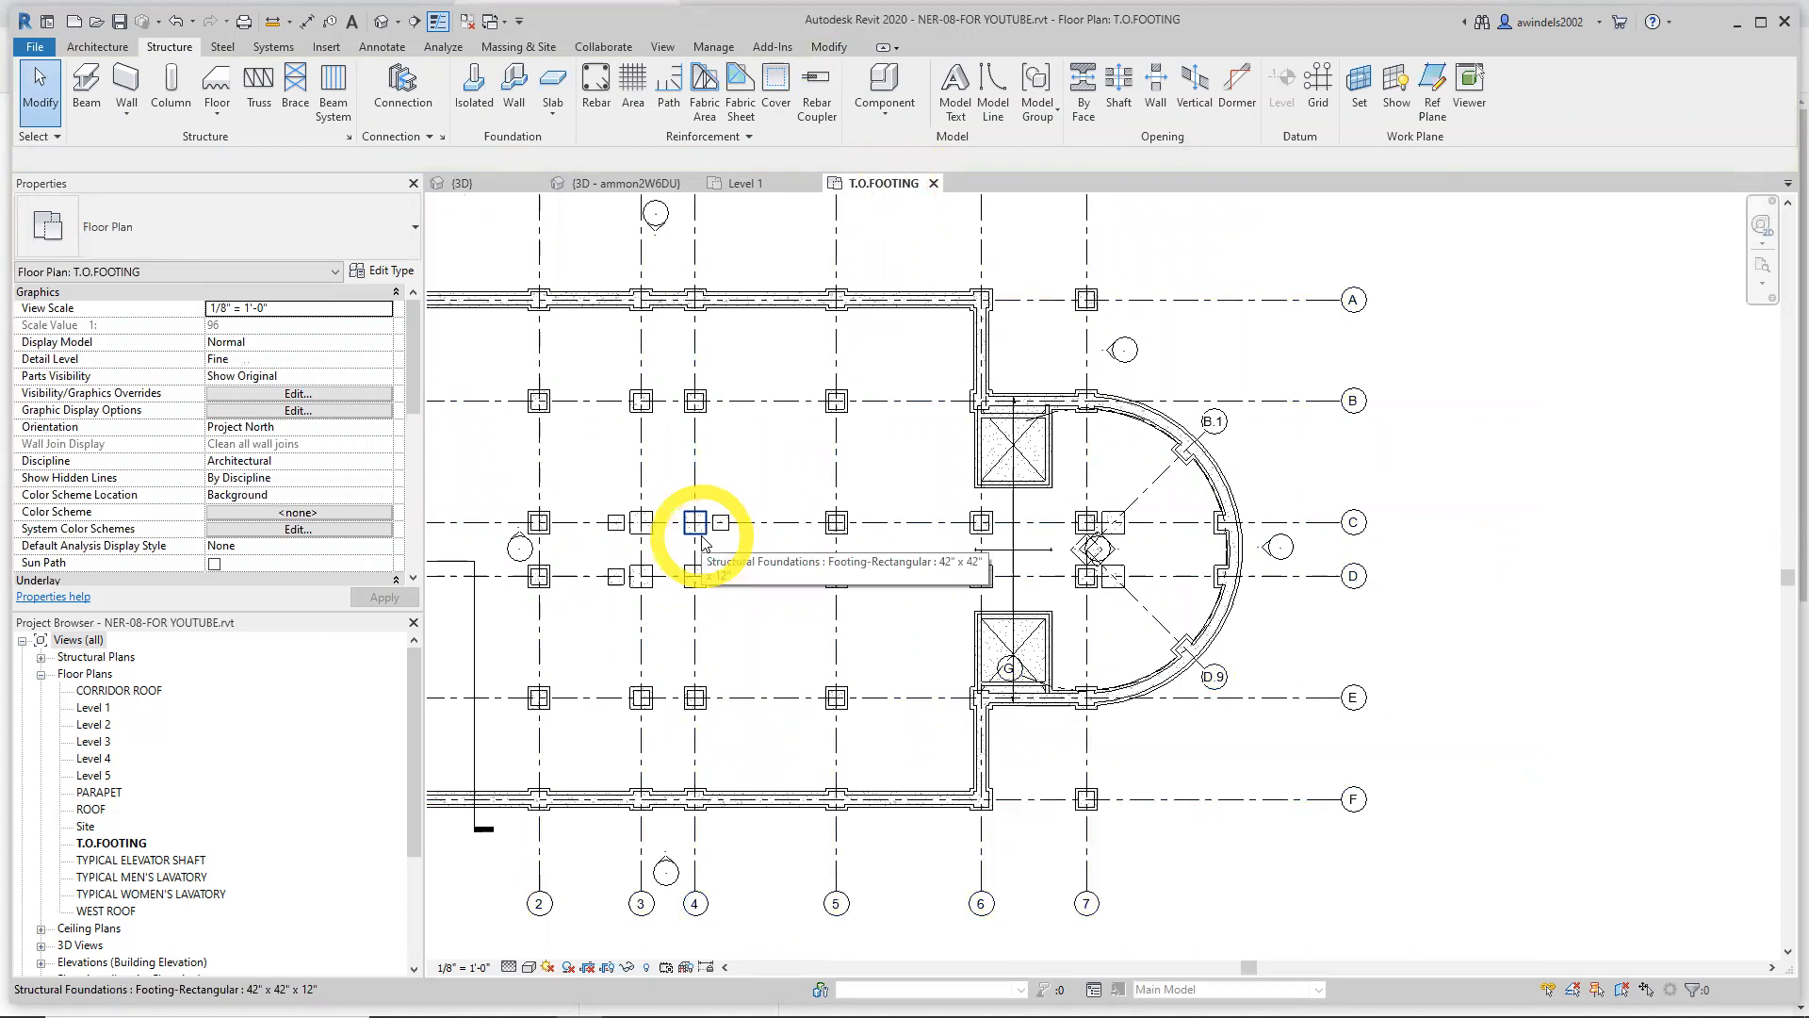
{"action": "key", "text": "XF86AudioLowerVolume"}
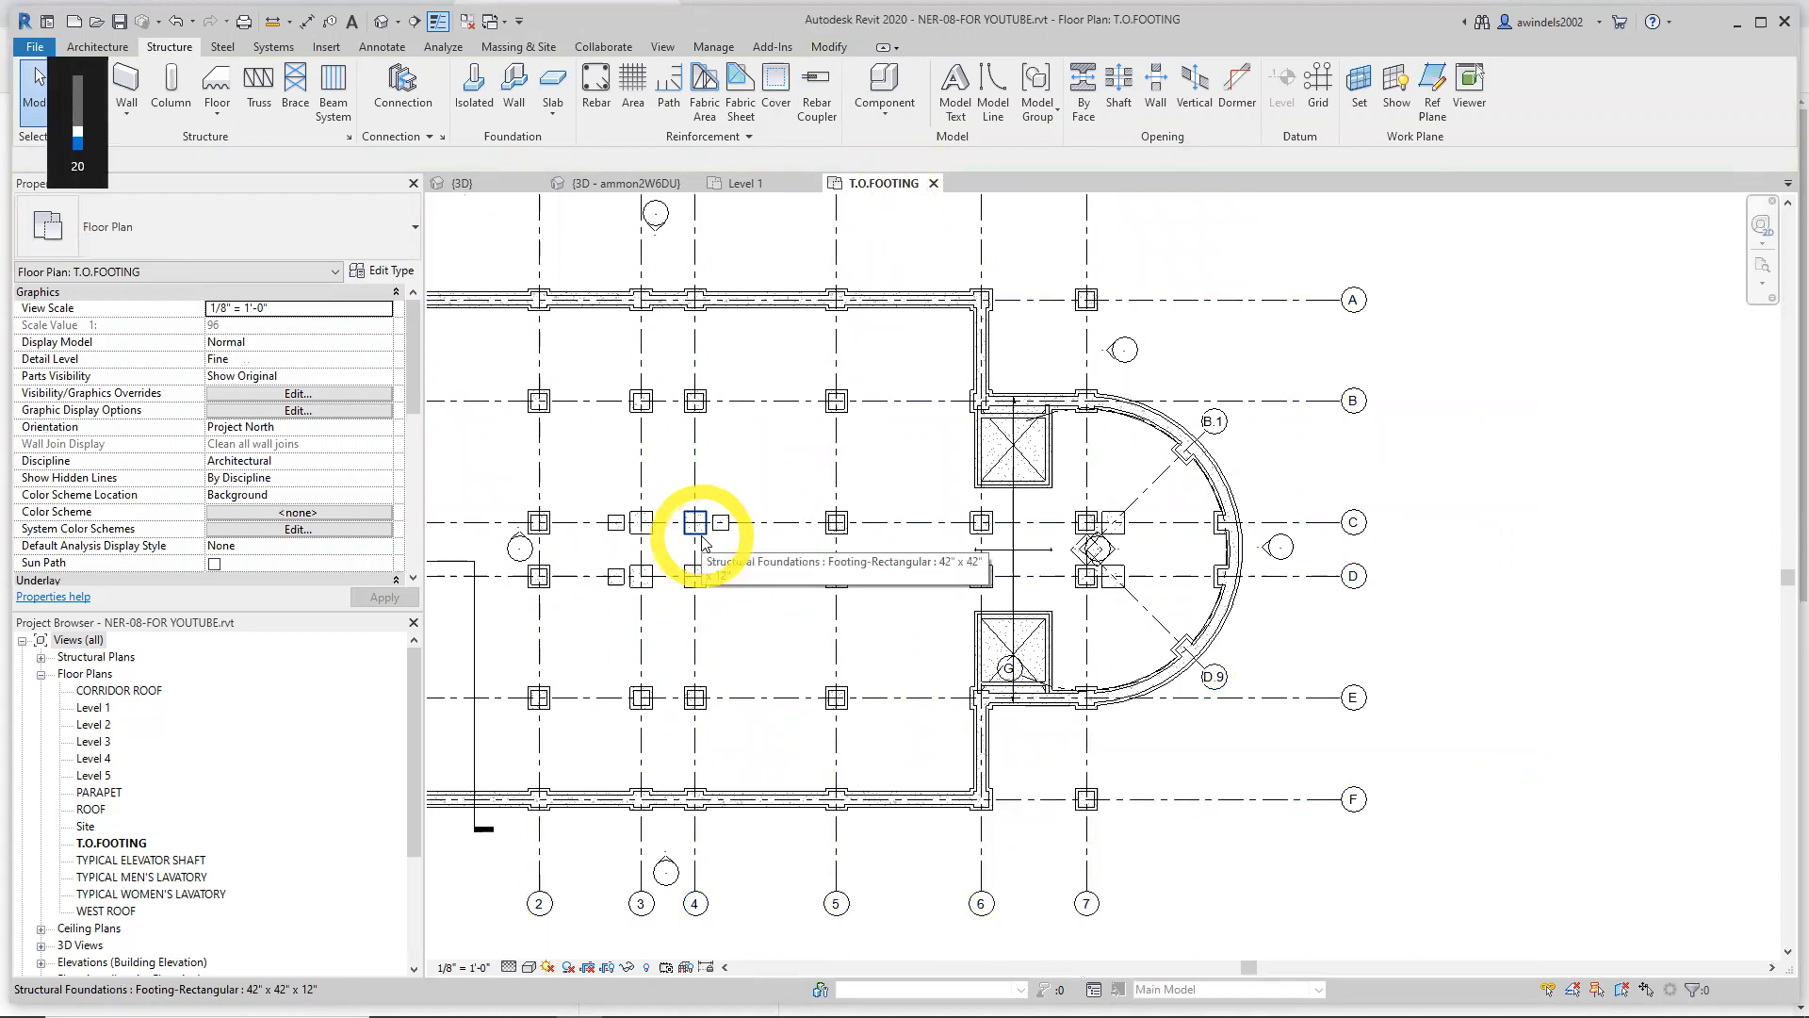
{"action": "left_click", "coordinate": [702, 542]}
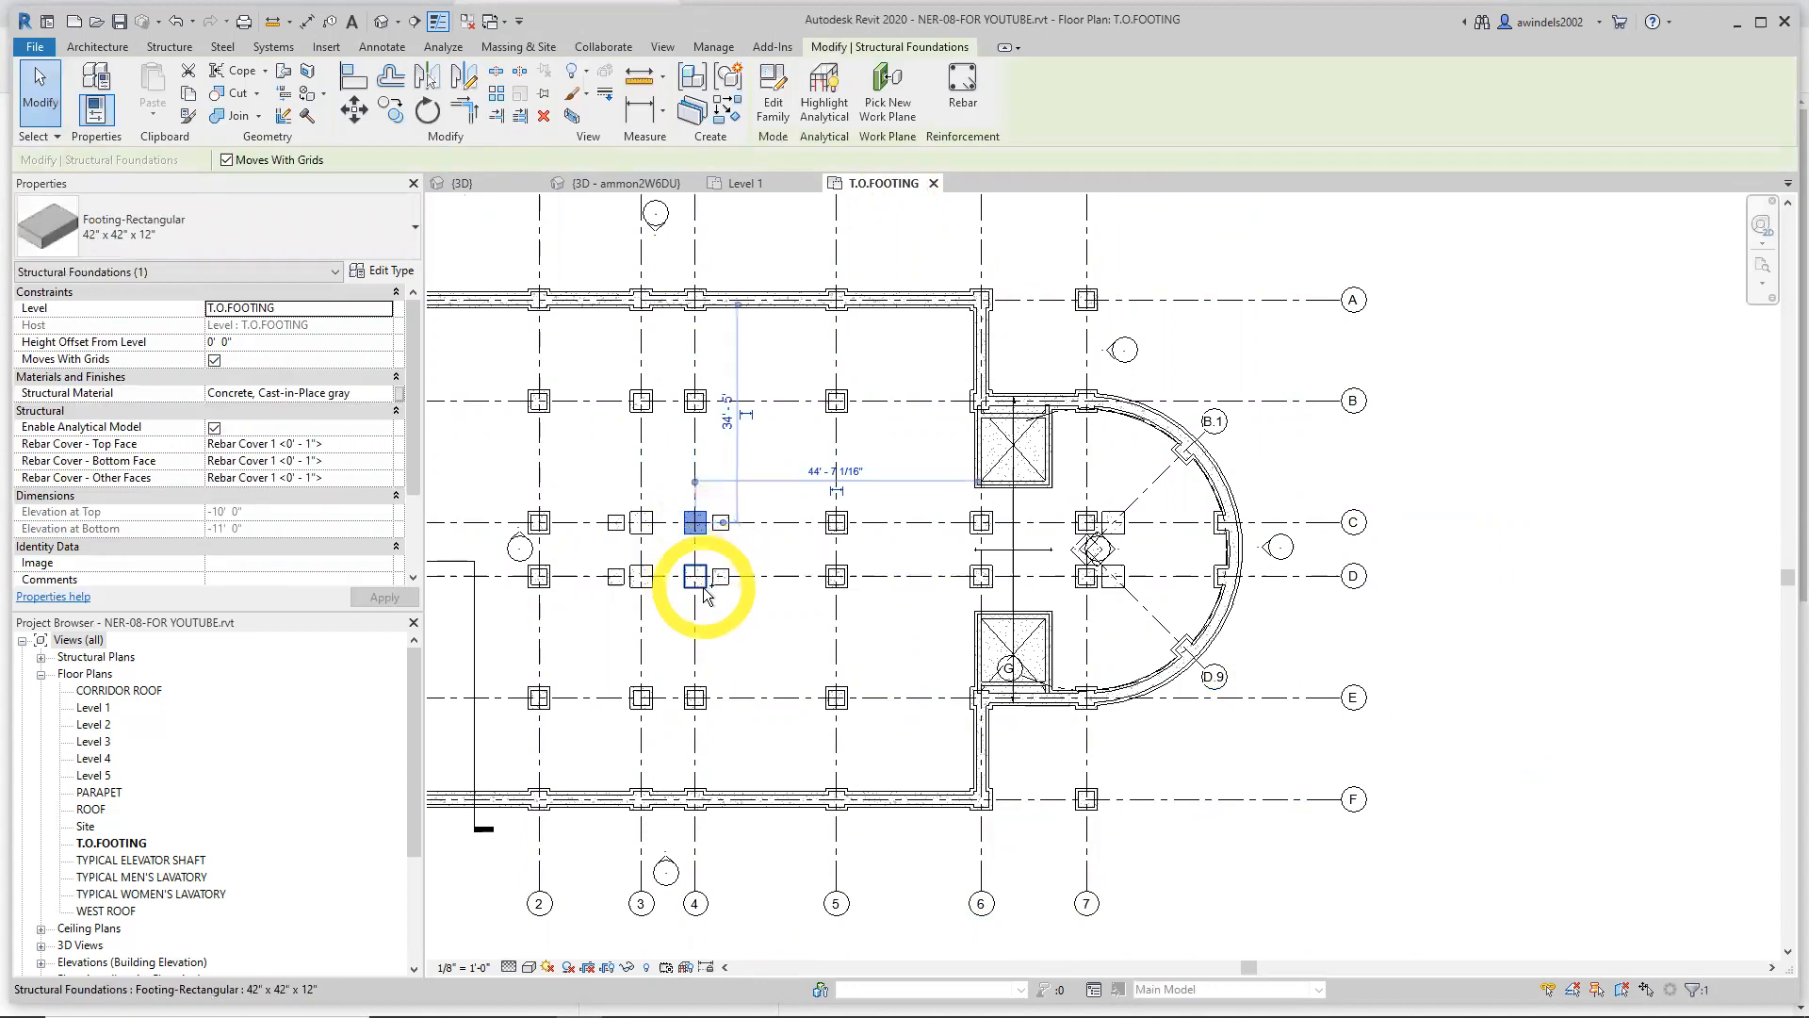
{"action": "left_click", "coordinate": [696, 577], "text": "ctrl"}
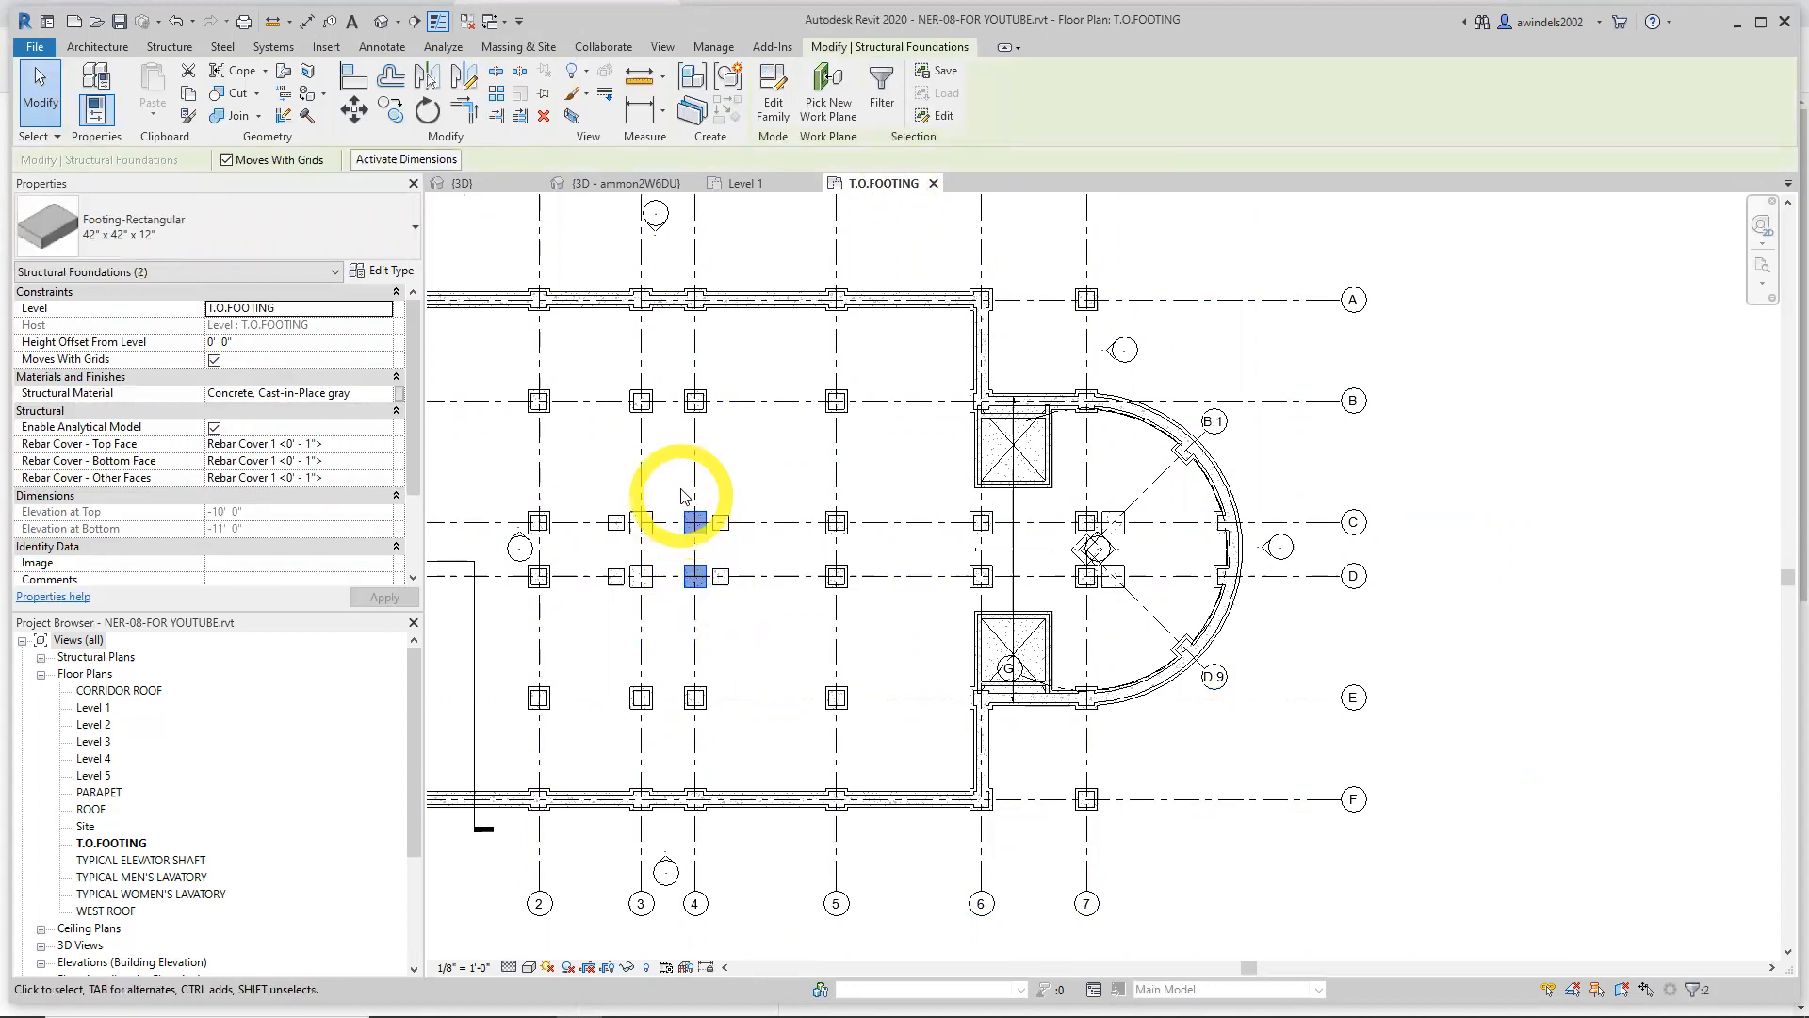
{"action": "left_click", "coordinate": [355, 109]}
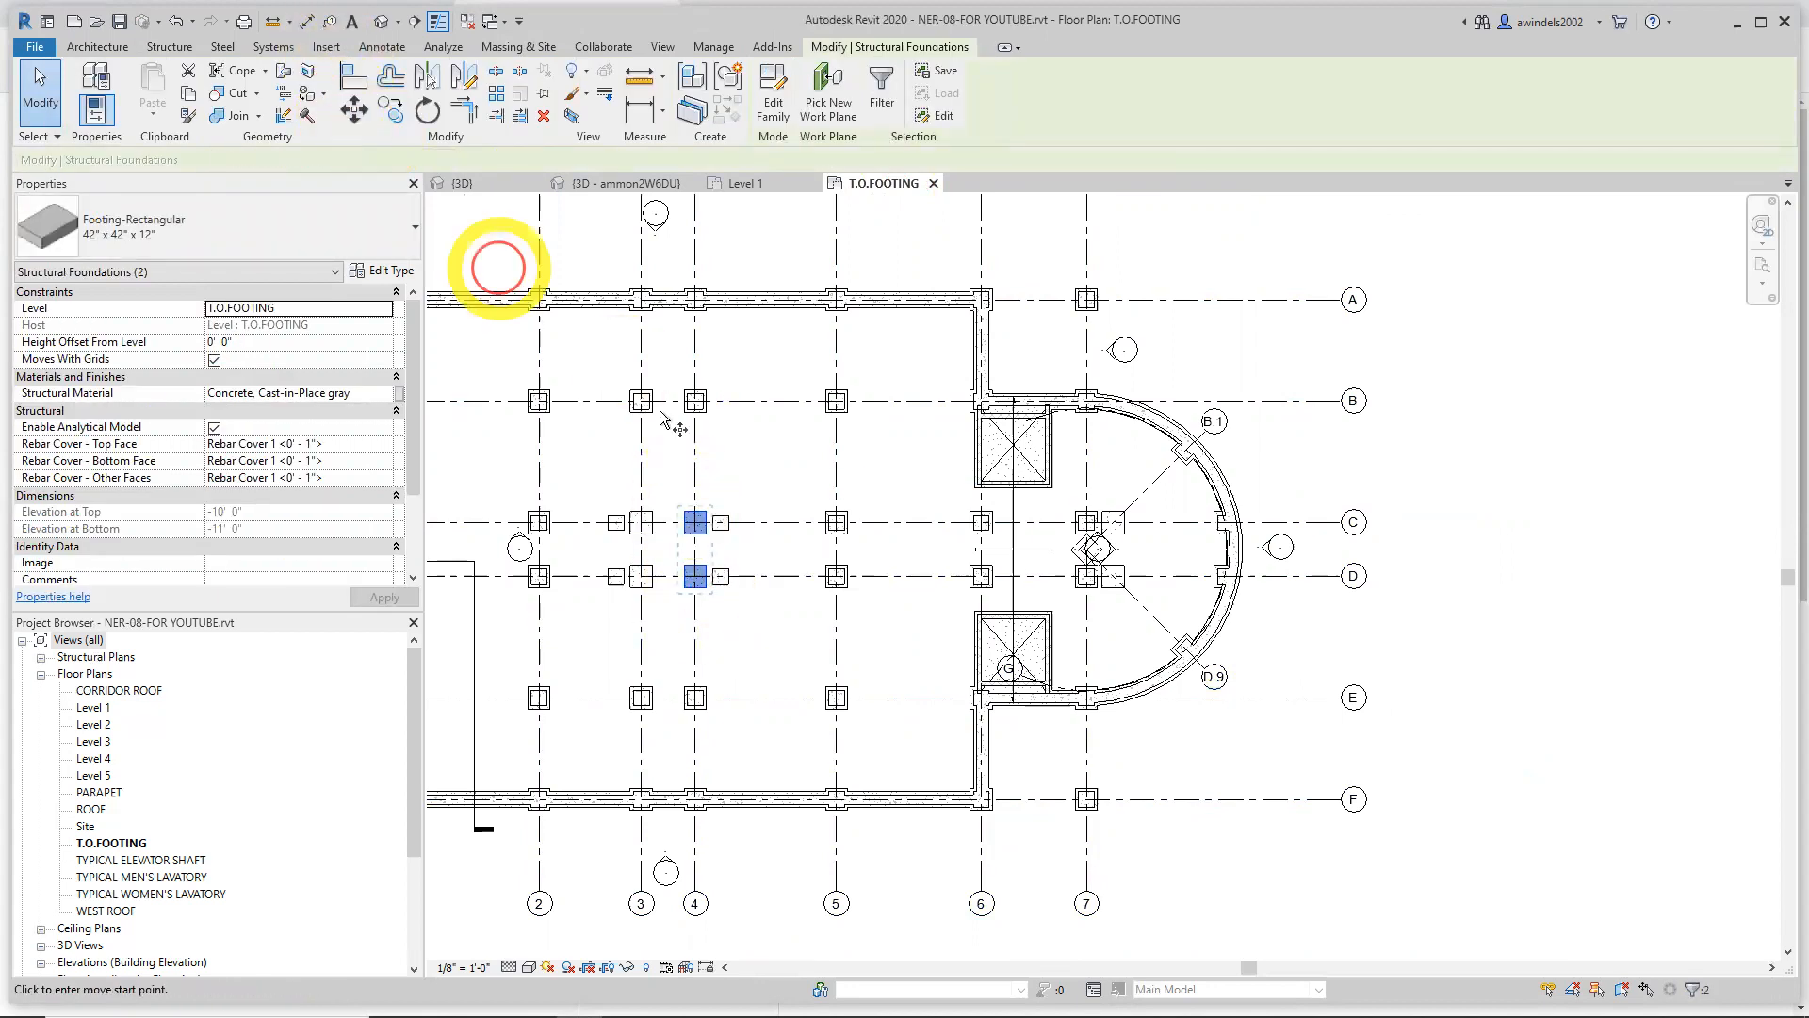
{"action": "left_click", "coordinate": [739, 480]}
{"action": "type", "text": "4"}
{"action": "key", "text": "Return"}
Move the two footings on grid 3 at grids C and D toward grid 2 onto the offset columns
{"action": "left_click_drag", "start_coordinate": [620, 487], "coordinate": [673, 609]}
{"action": "right_click", "coordinate": [585, 459]}
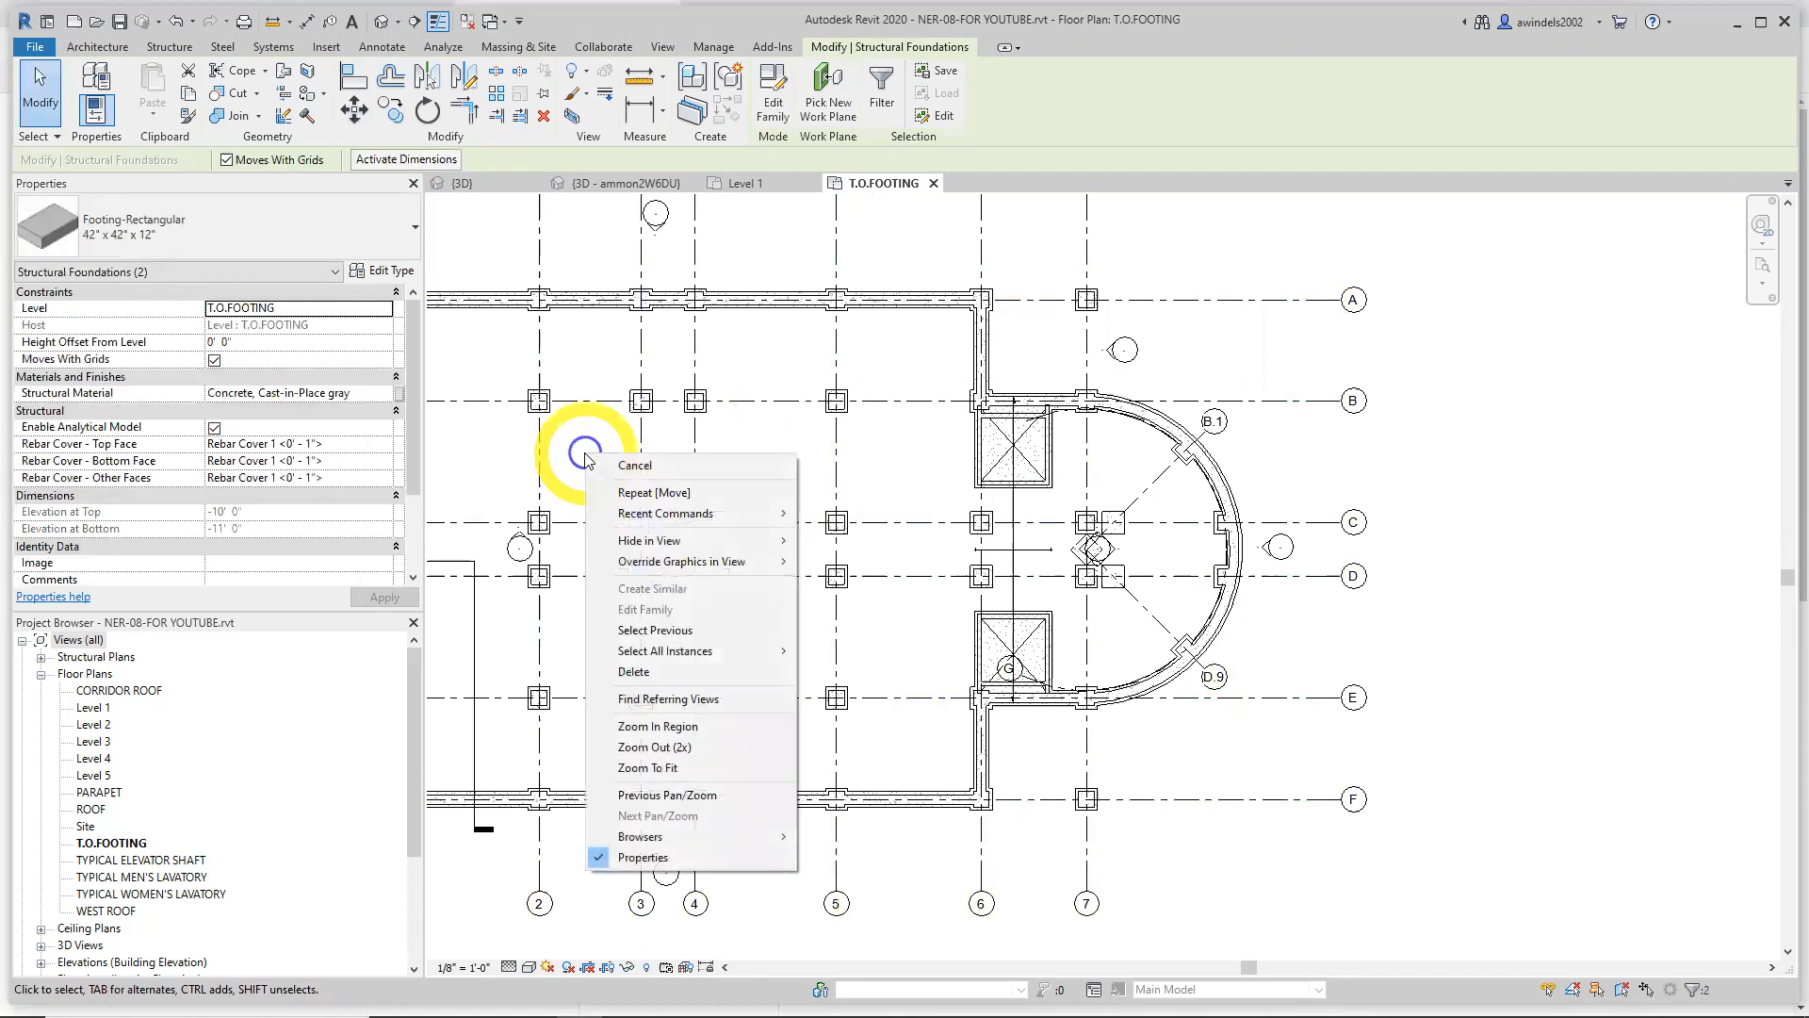
{"action": "left_click", "coordinate": [573, 453]}
{"action": "left_click", "coordinate": [358, 113]}
{"action": "left_click", "coordinate": [617, 453]}
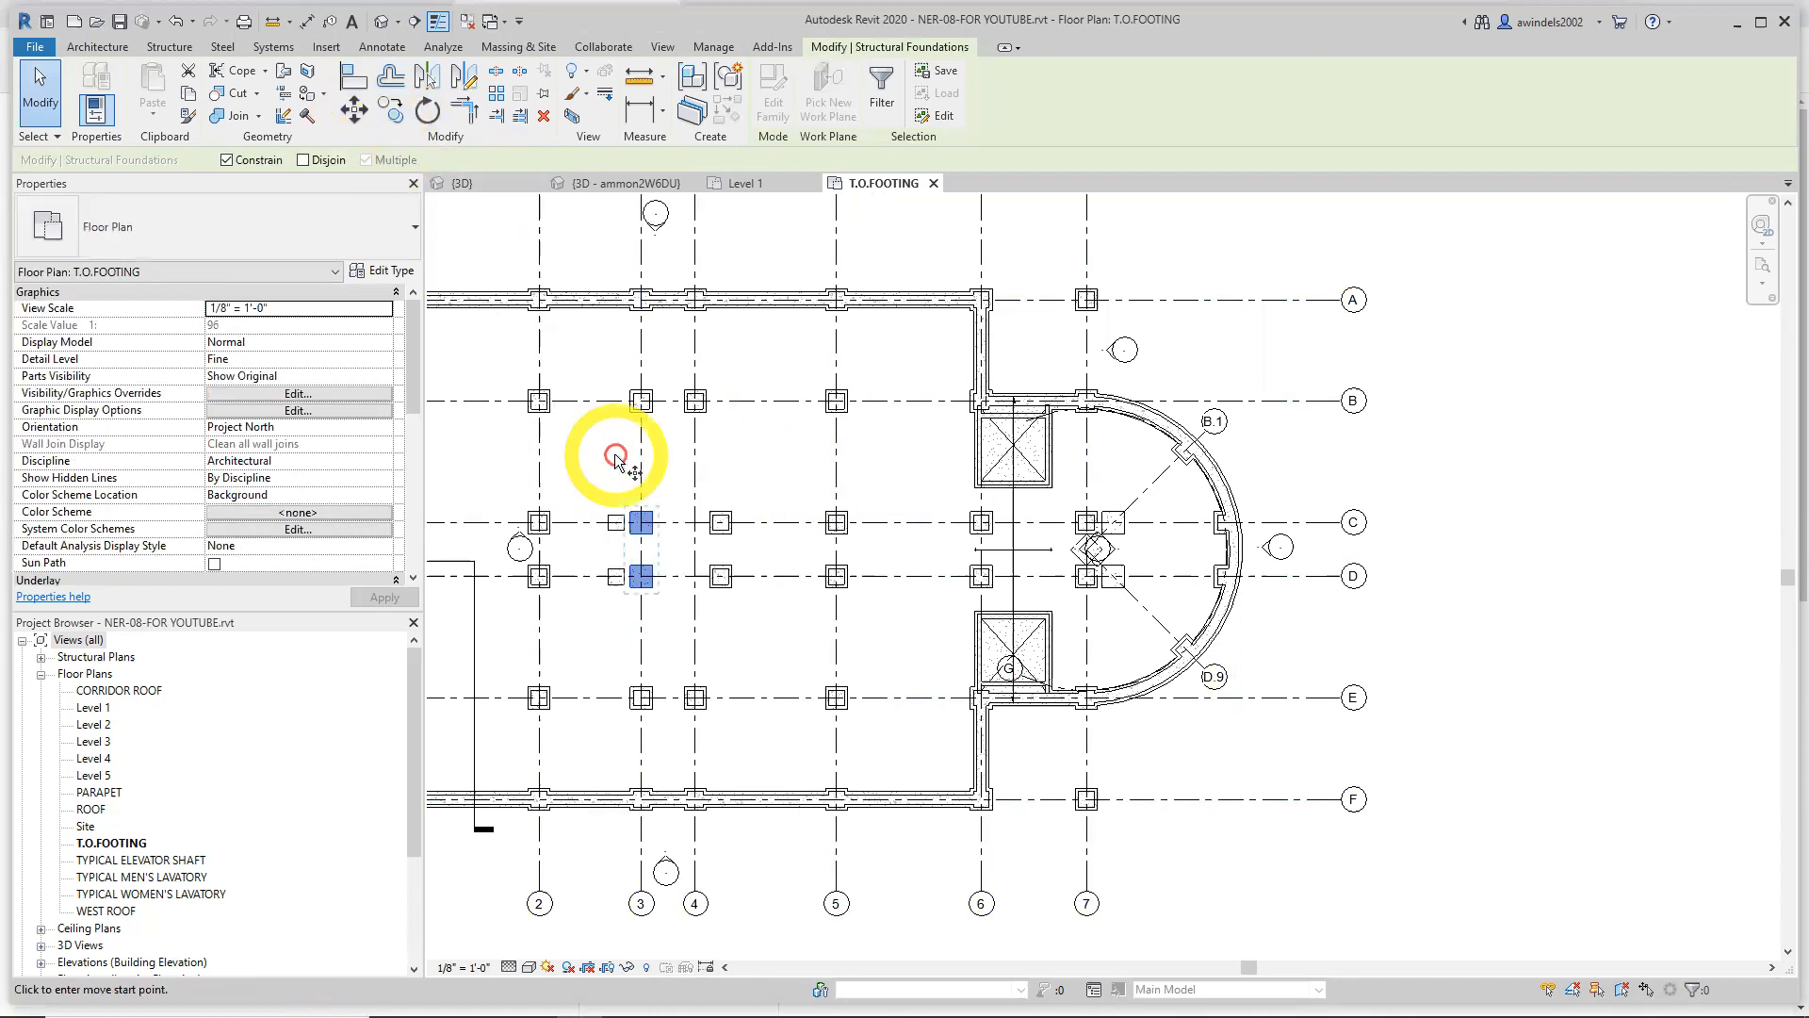
{"action": "left_click", "coordinate": [577, 454]}
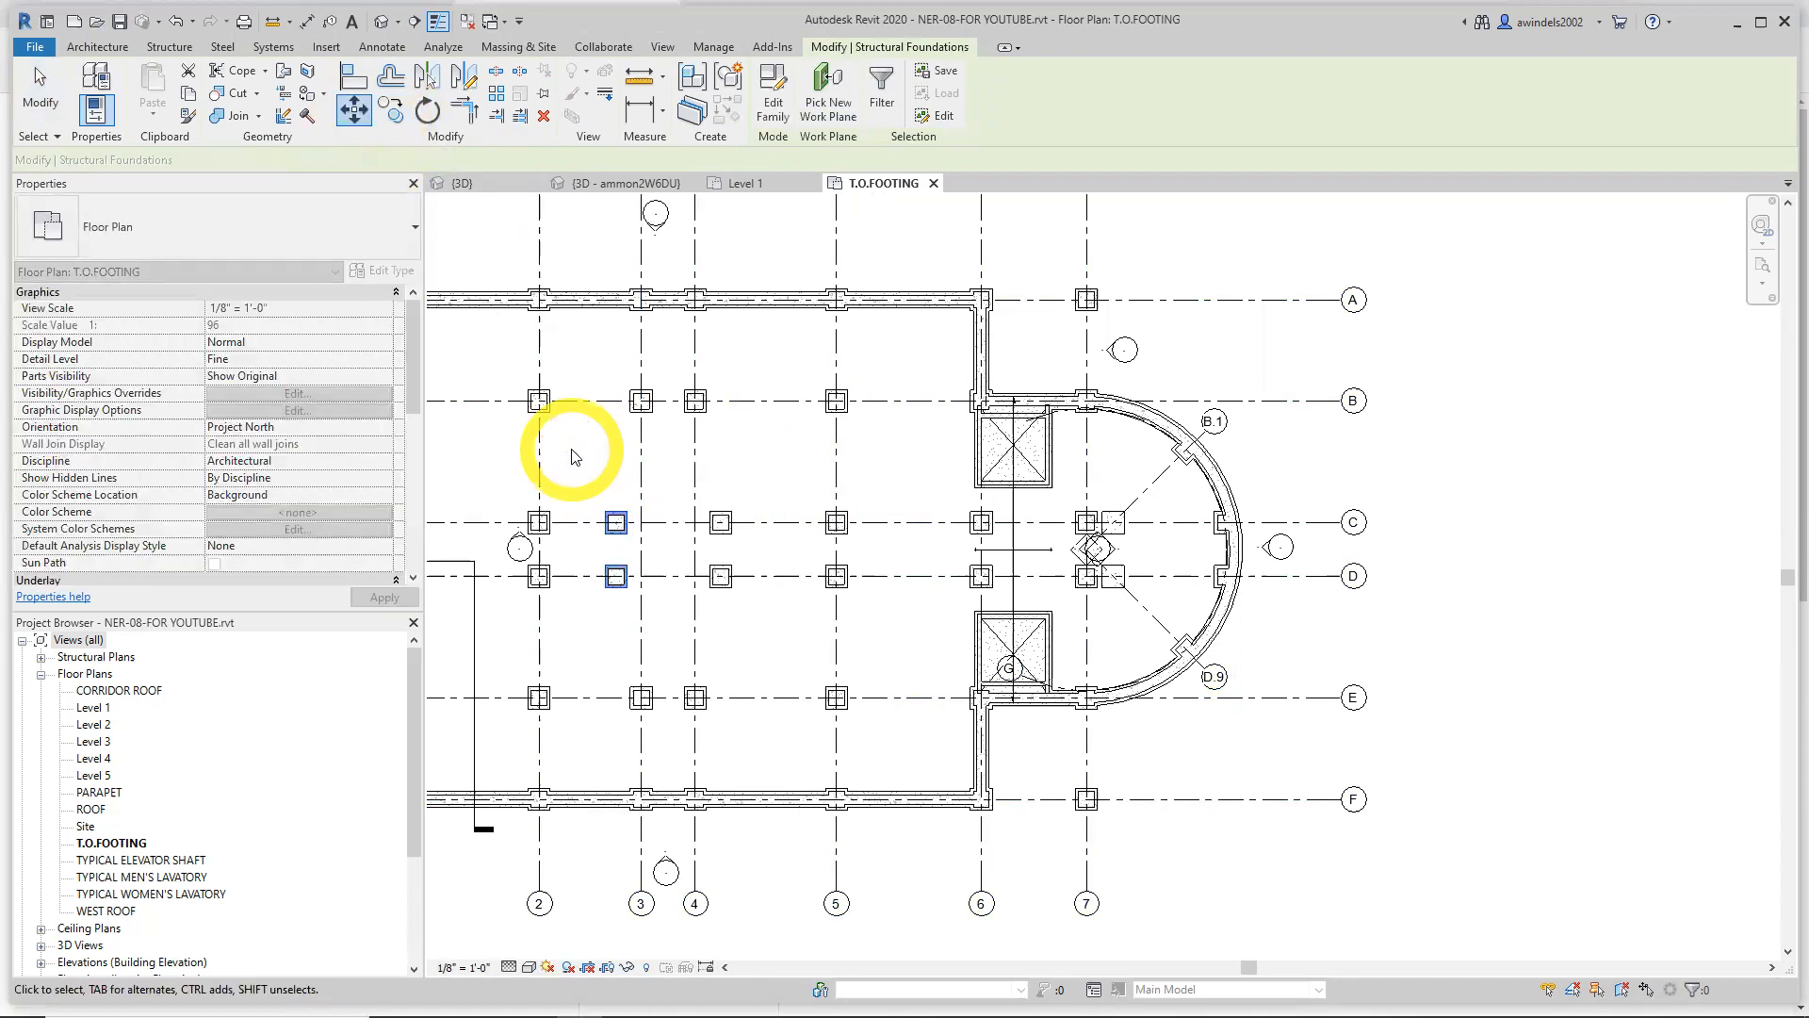
{"action": "left_click", "coordinate": [1327, 742]}
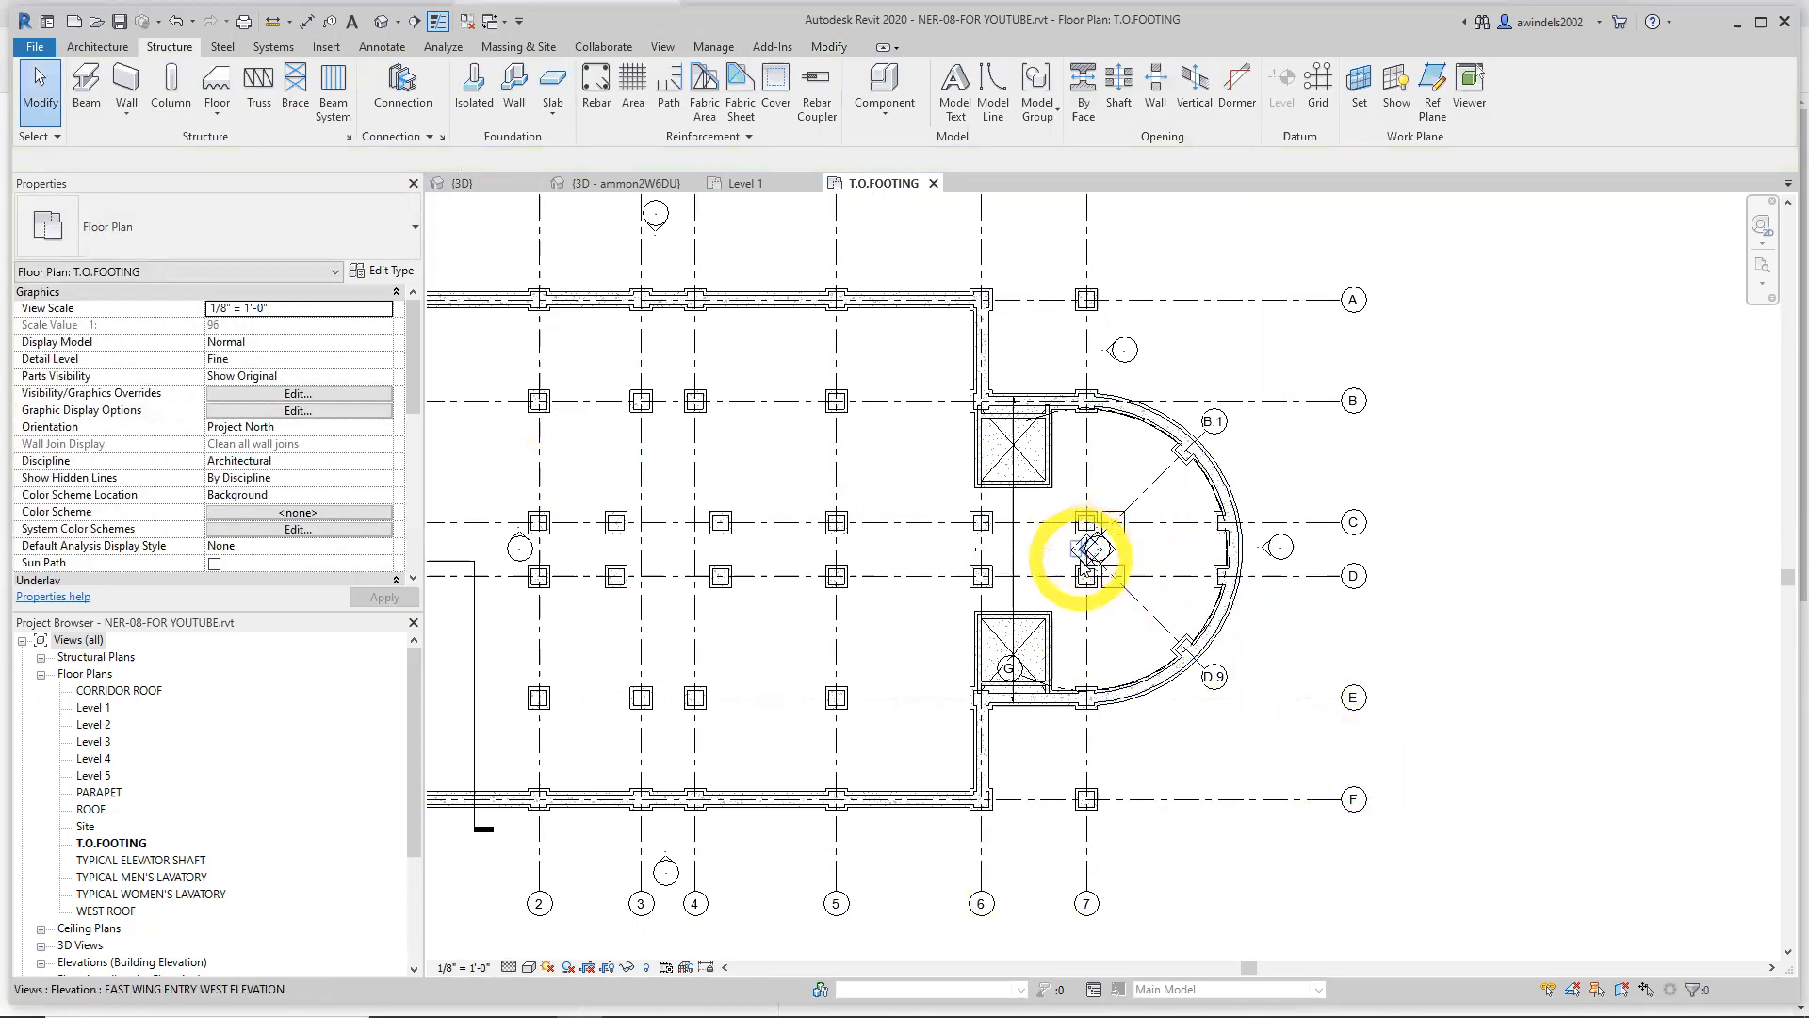
Delete the stray footings near grid 7 around the centre of the radial grids, where no columns stand
{"action": "left_click", "coordinate": [1084, 564]}
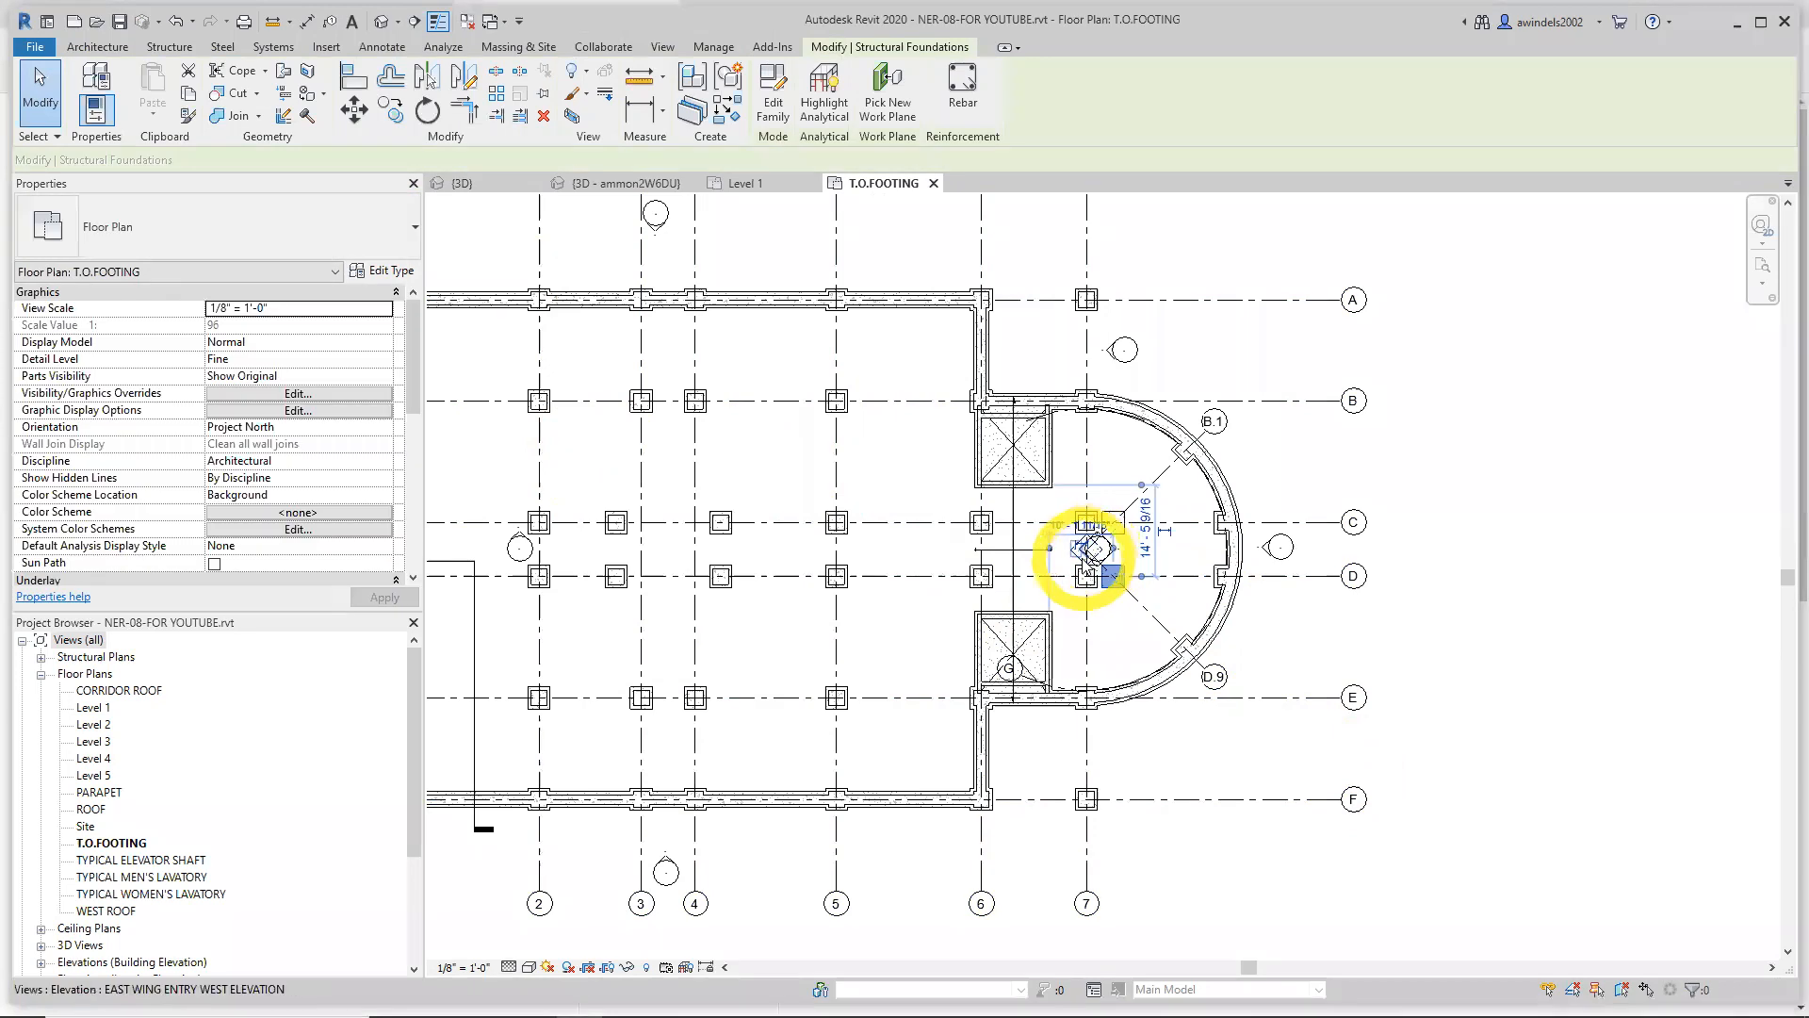
{"action": "left_click", "coordinate": [1082, 550], "text": "ctrl"}
{"action": "left_click", "coordinate": [1121, 528], "text": "ctrl"}
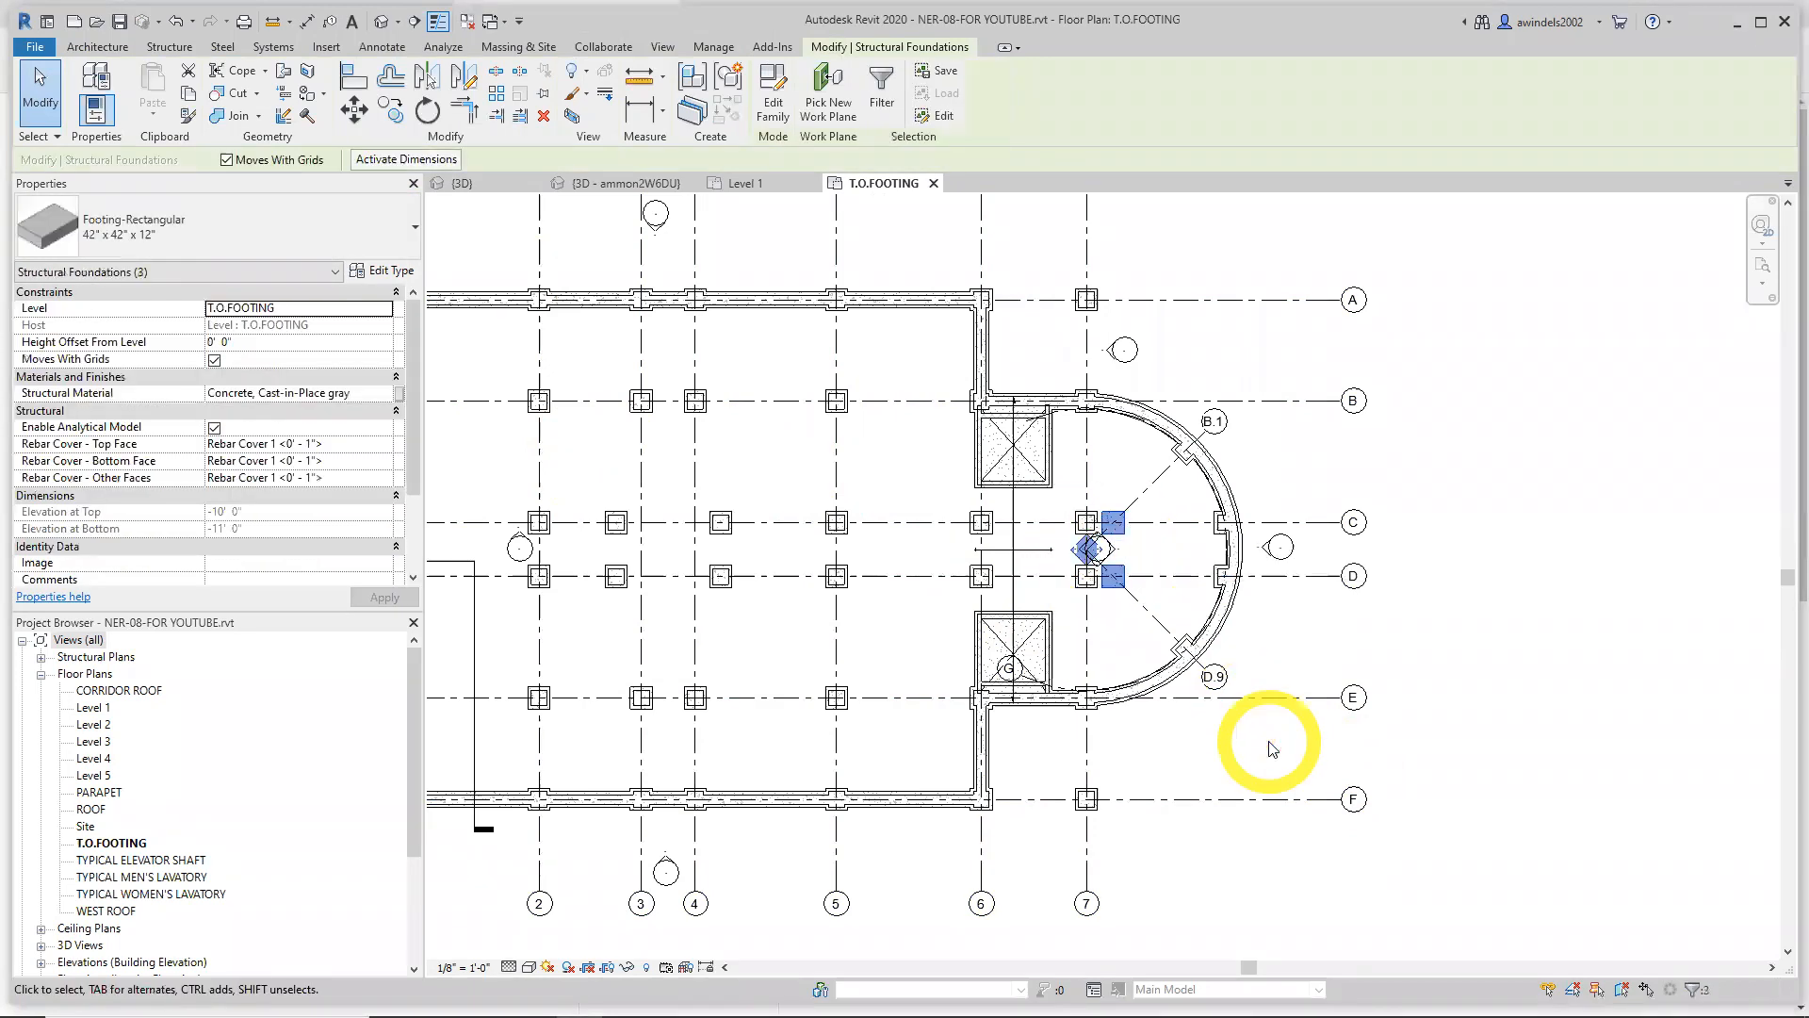
{"action": "key", "text": "Escape"}
{"action": "middle_click_drag", "start_coordinate": [1119, 615], "coordinate": [1229, 643]}
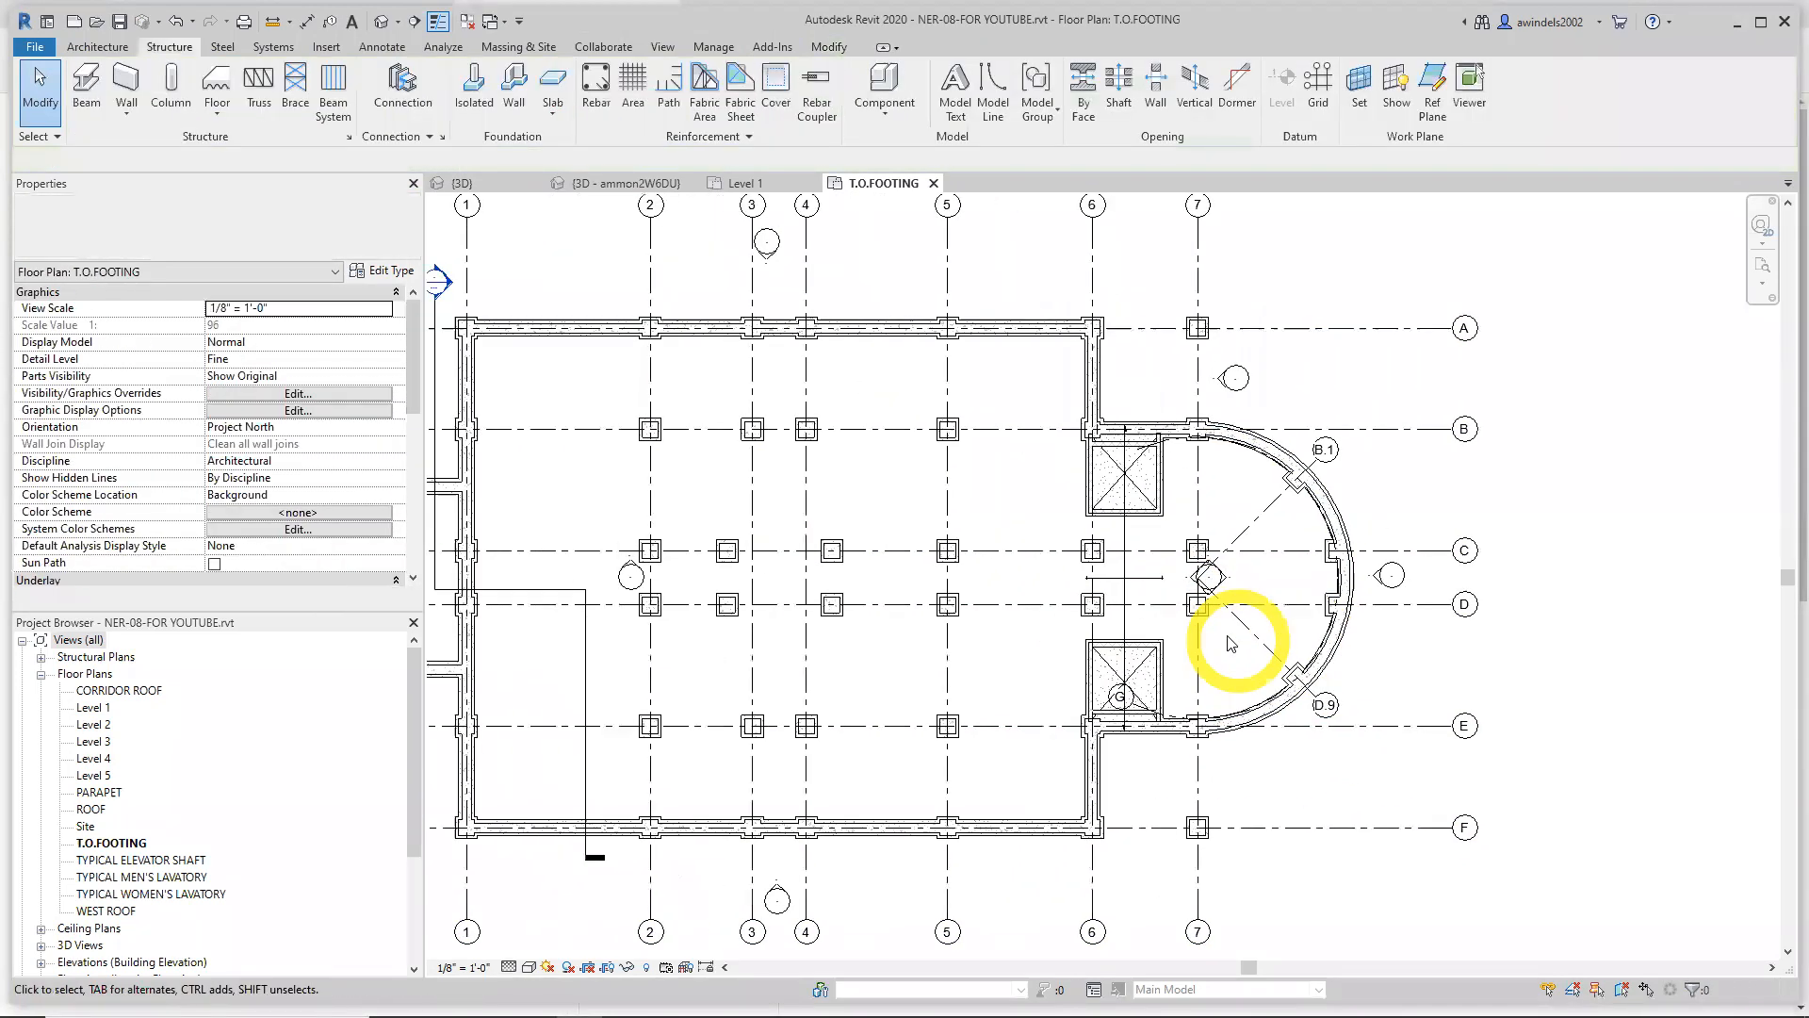
Examine the adjusted footings beneath the columns from below in the 3D view
{"action": "left_click", "coordinate": [476, 183]}
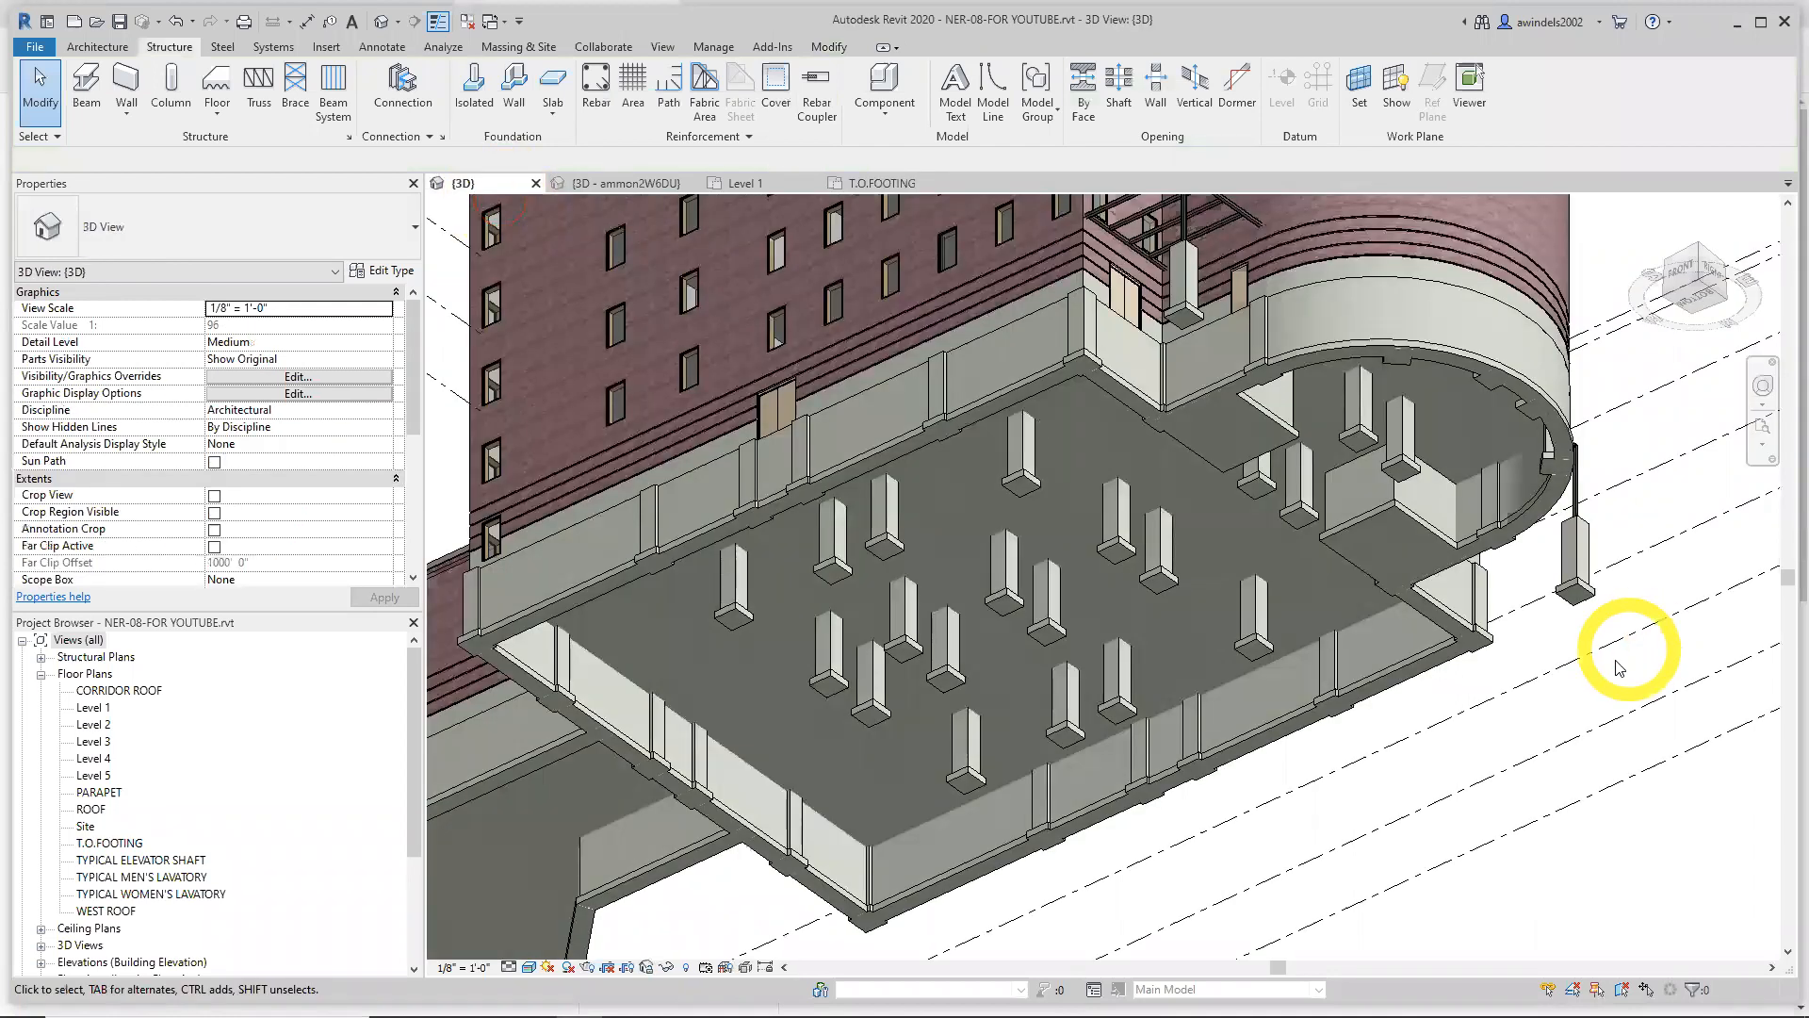
{"action": "scroll", "coordinate": [1603, 517], "scroll_direction": "up", "scroll_amount": 4}
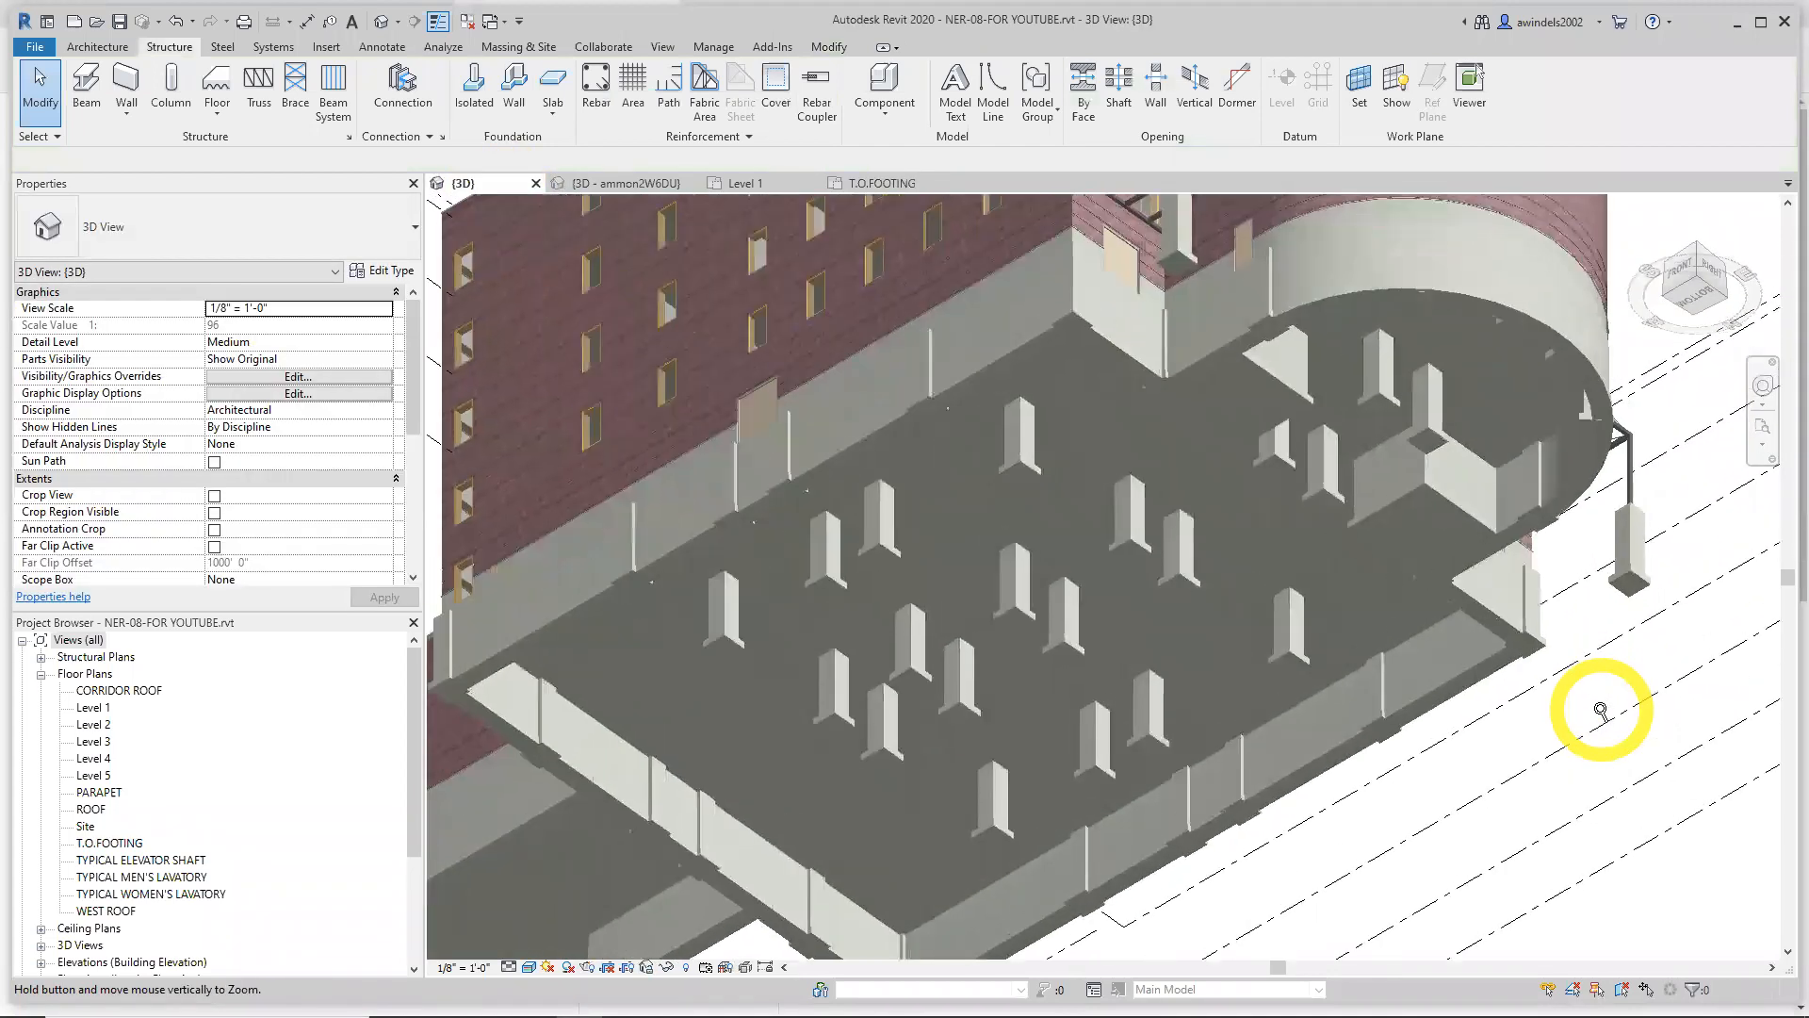
{"action": "middle_click_drag", "start_coordinate": [1602, 711], "coordinate": [1600, 632]}
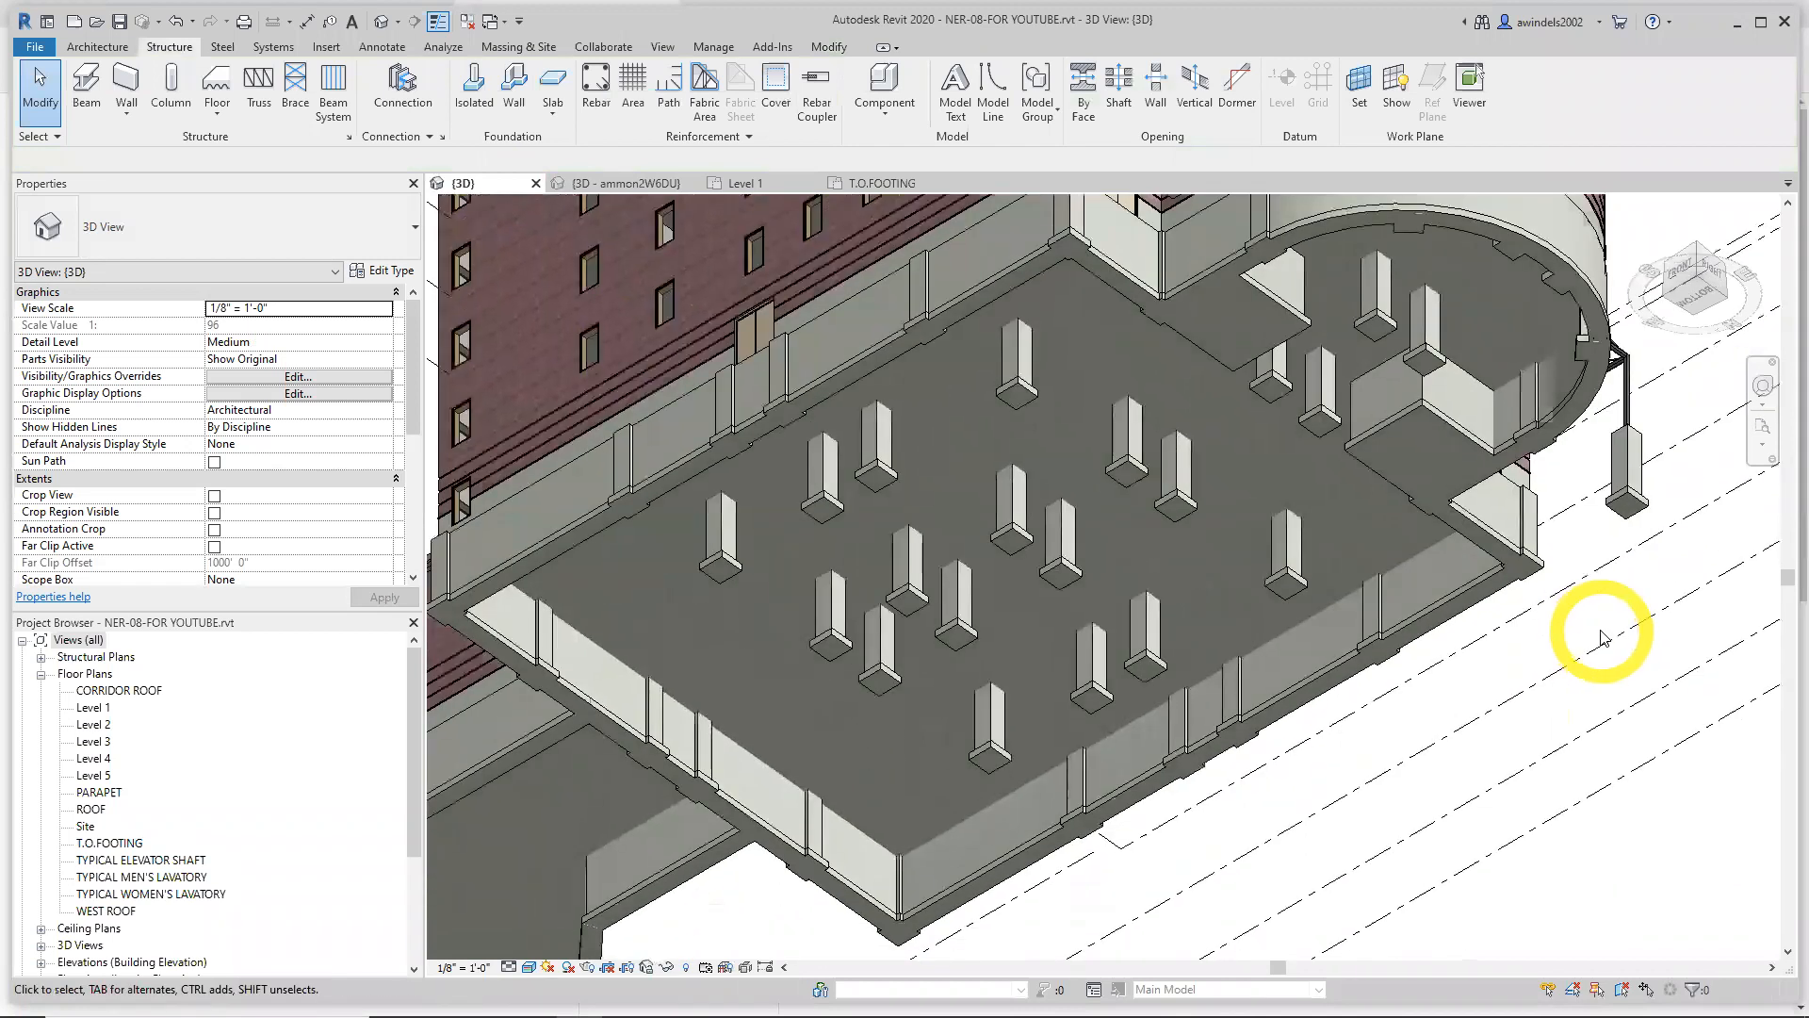
Close the T.O.FOOTING plan view and switch to the Level 1 plan
{"action": "left_click", "coordinate": [875, 192]}
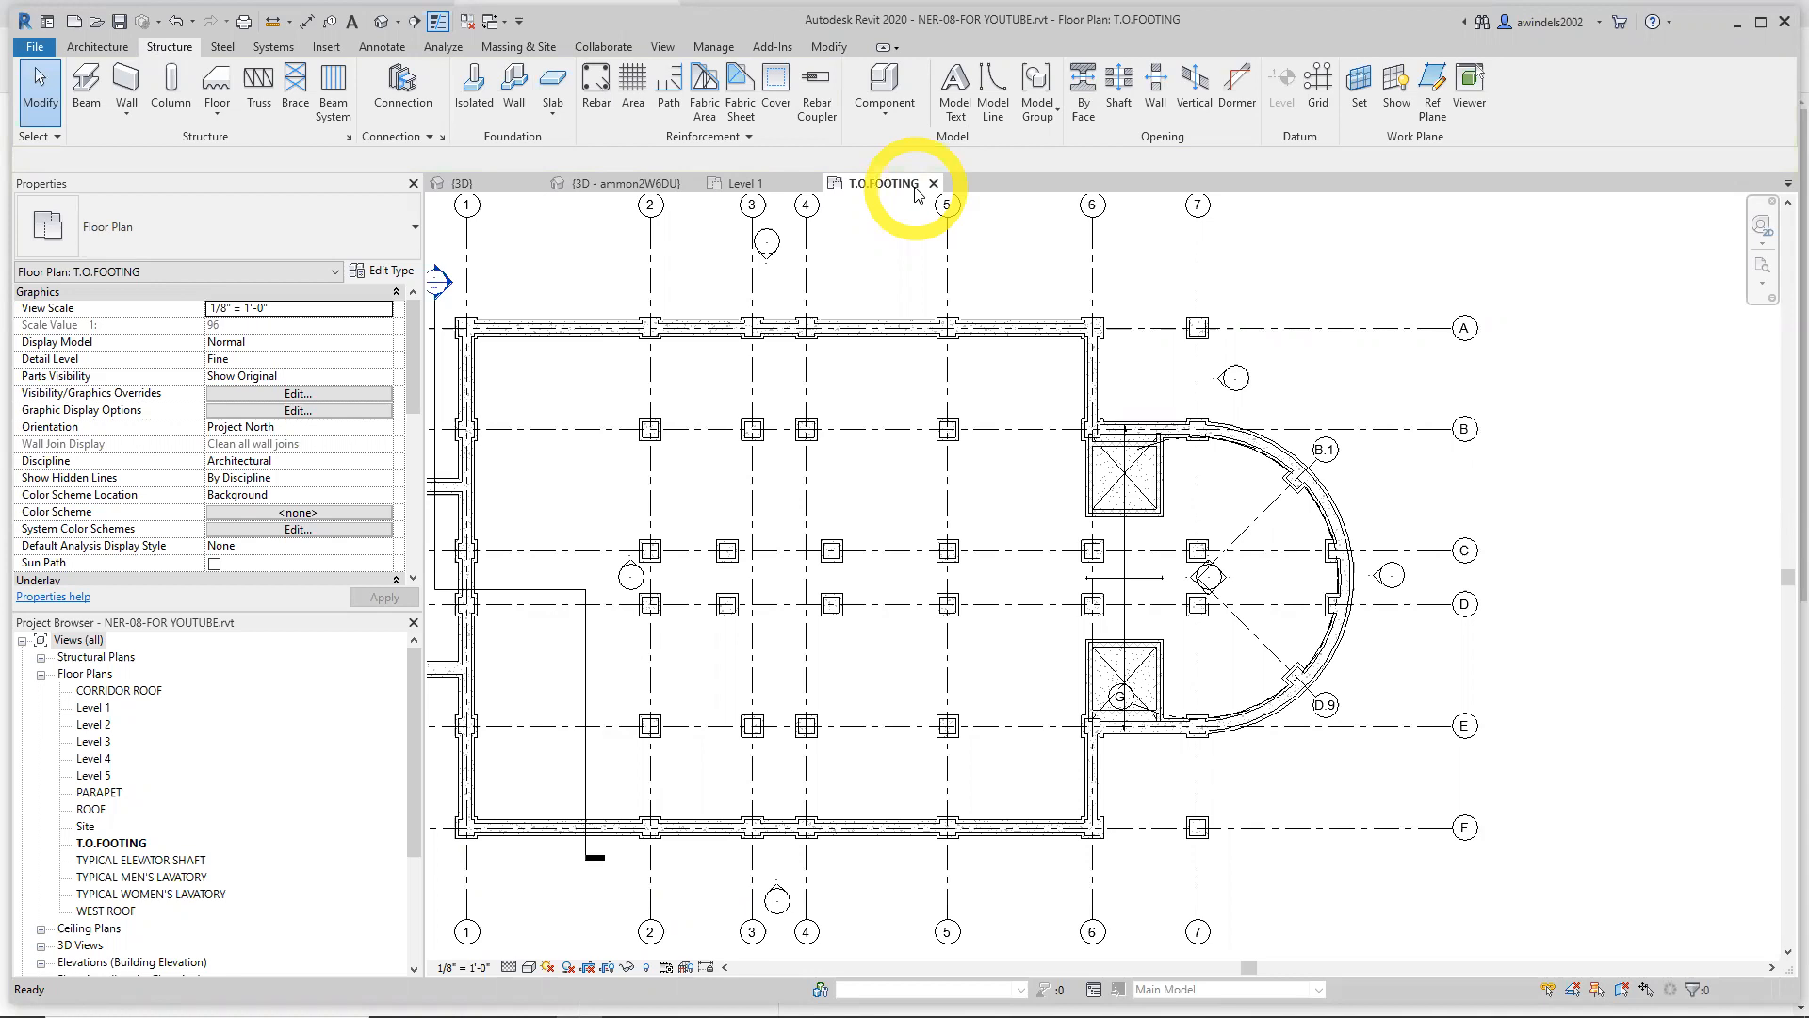
{"action": "left_click", "coordinate": [933, 182]}
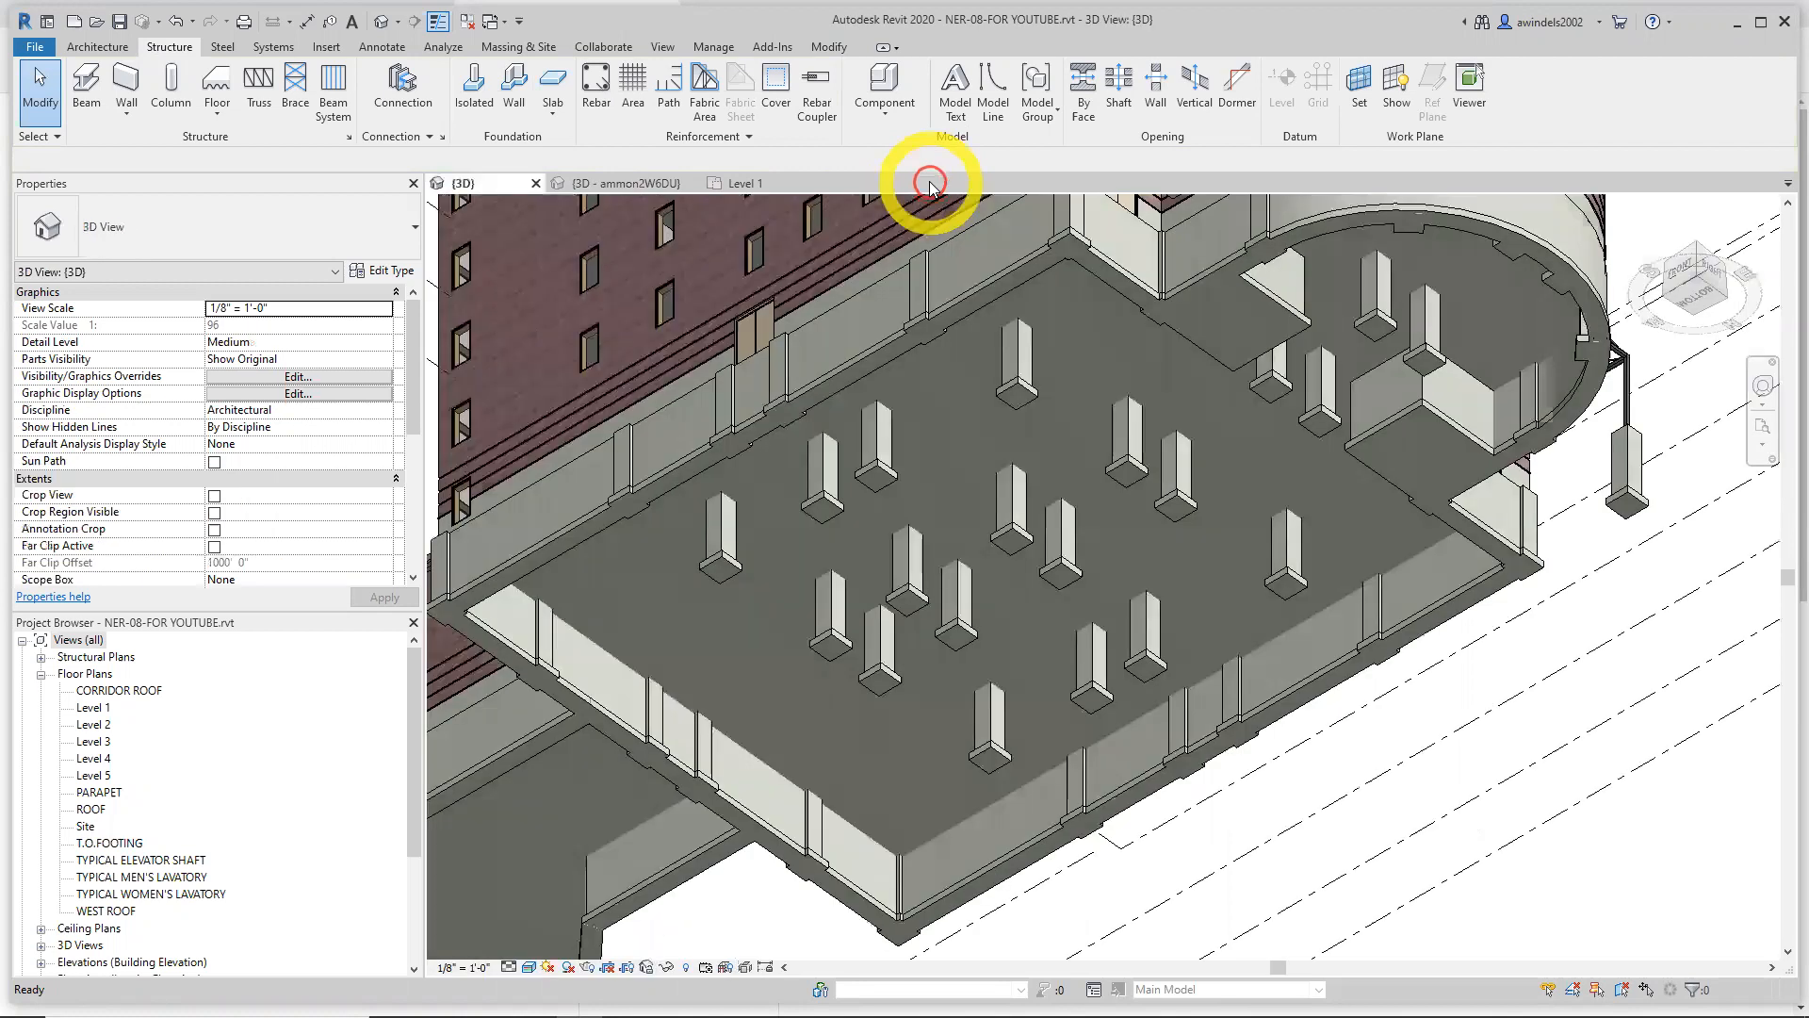
{"action": "left_click", "coordinate": [735, 184]}
{"action": "left_click", "coordinate": [693, 183]}
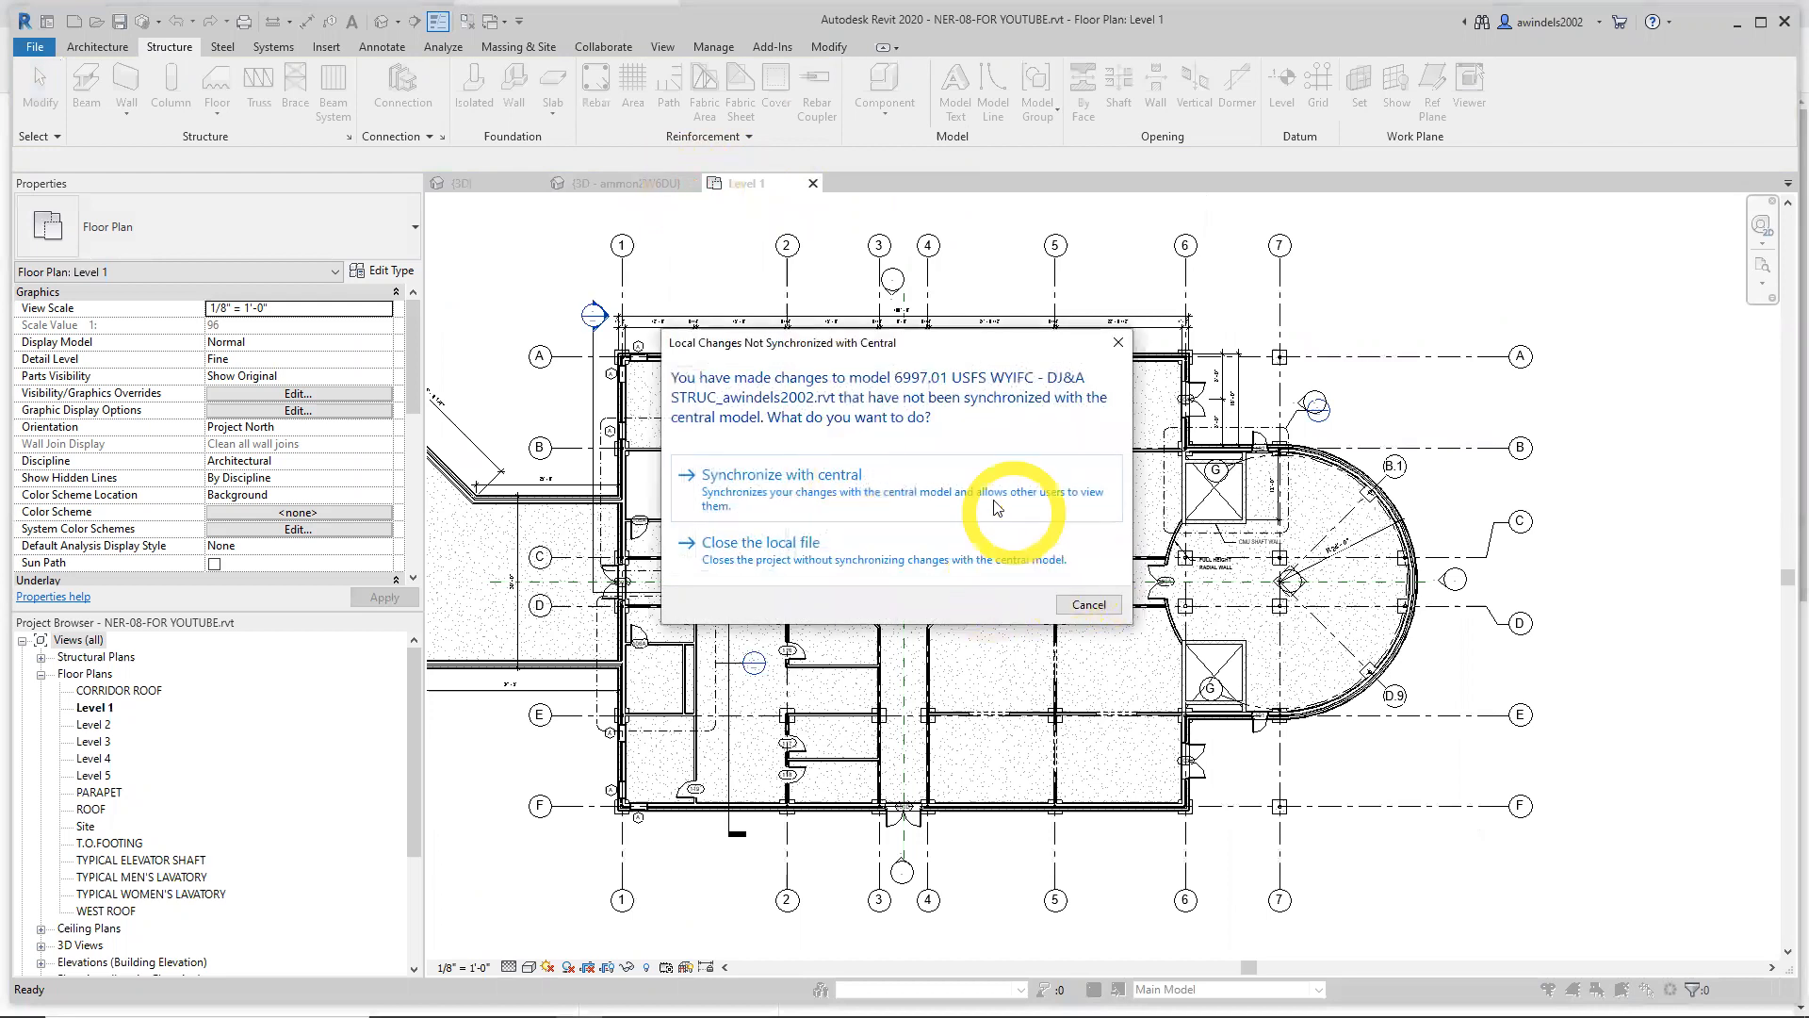
{"action": "left_click", "coordinate": [960, 487]}
{"action": "left_click", "coordinate": [975, 618]}
{"action": "left_click", "coordinate": [694, 183]}
{"action": "left_click", "coordinate": [1090, 604]}
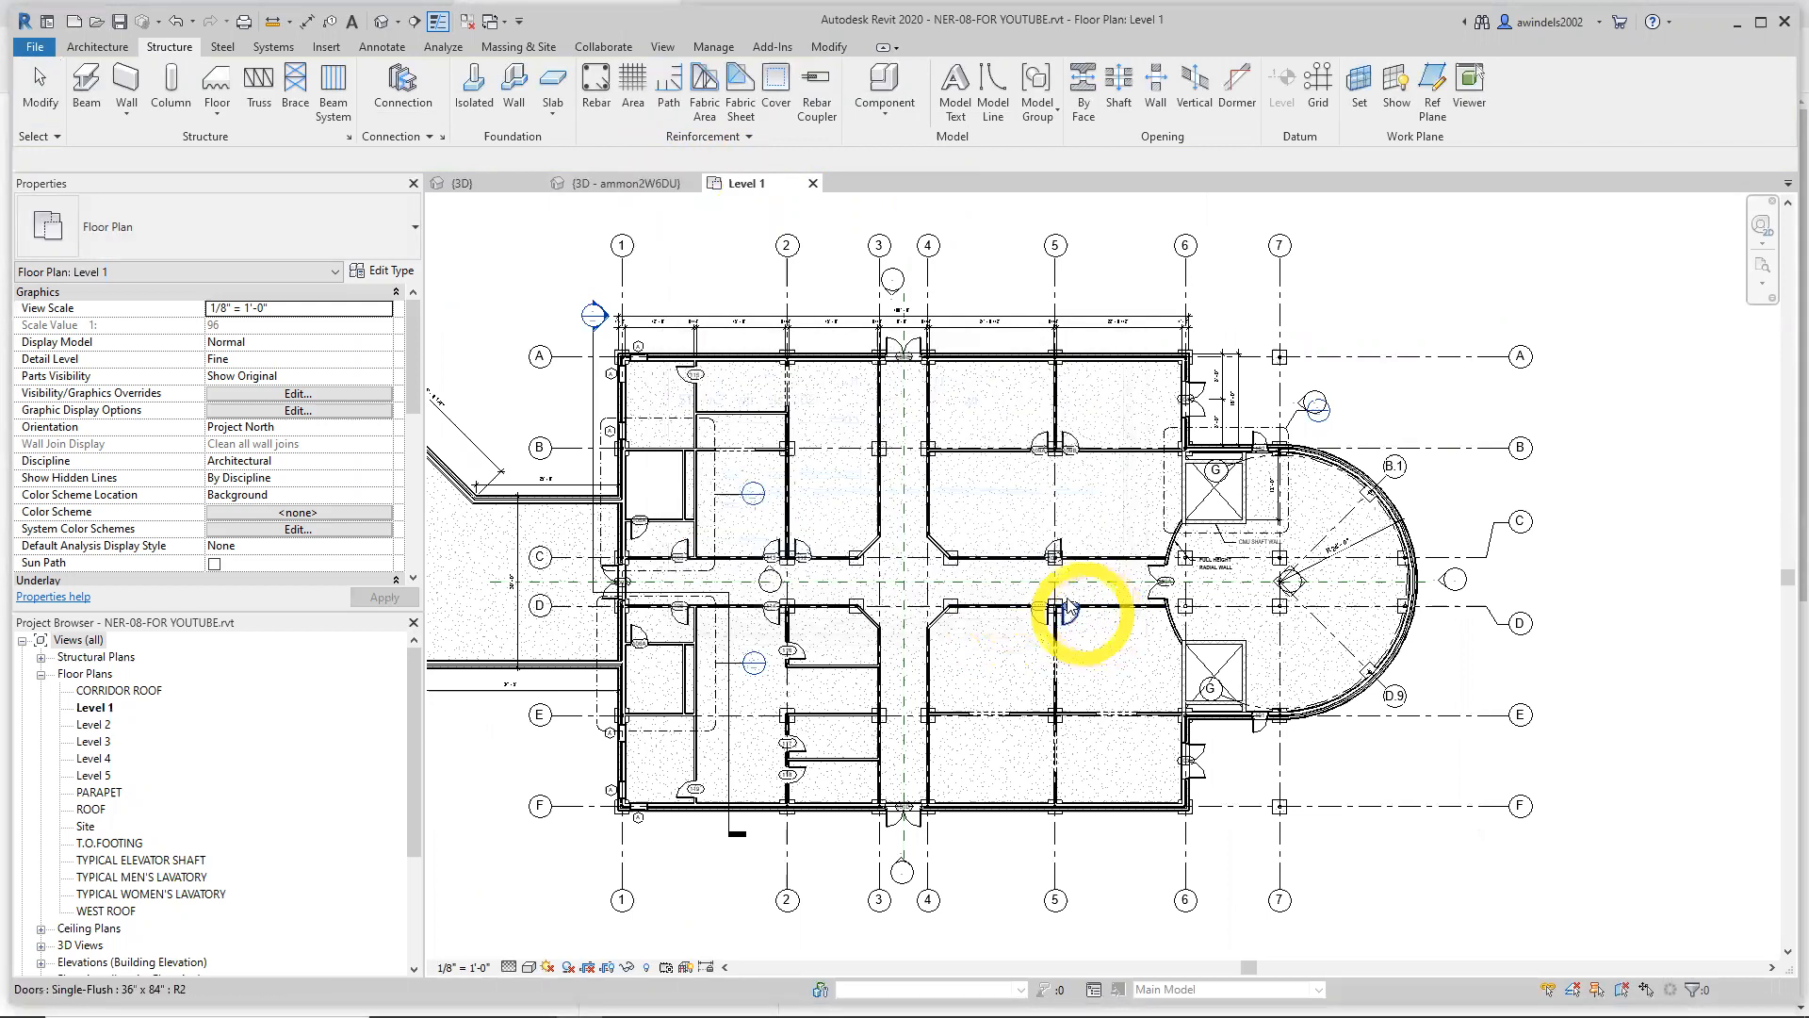
Close the other project's local file without synchronizing with central, keeping ownership of all elements and worksets
{"action": "left_click", "coordinate": [693, 183]}
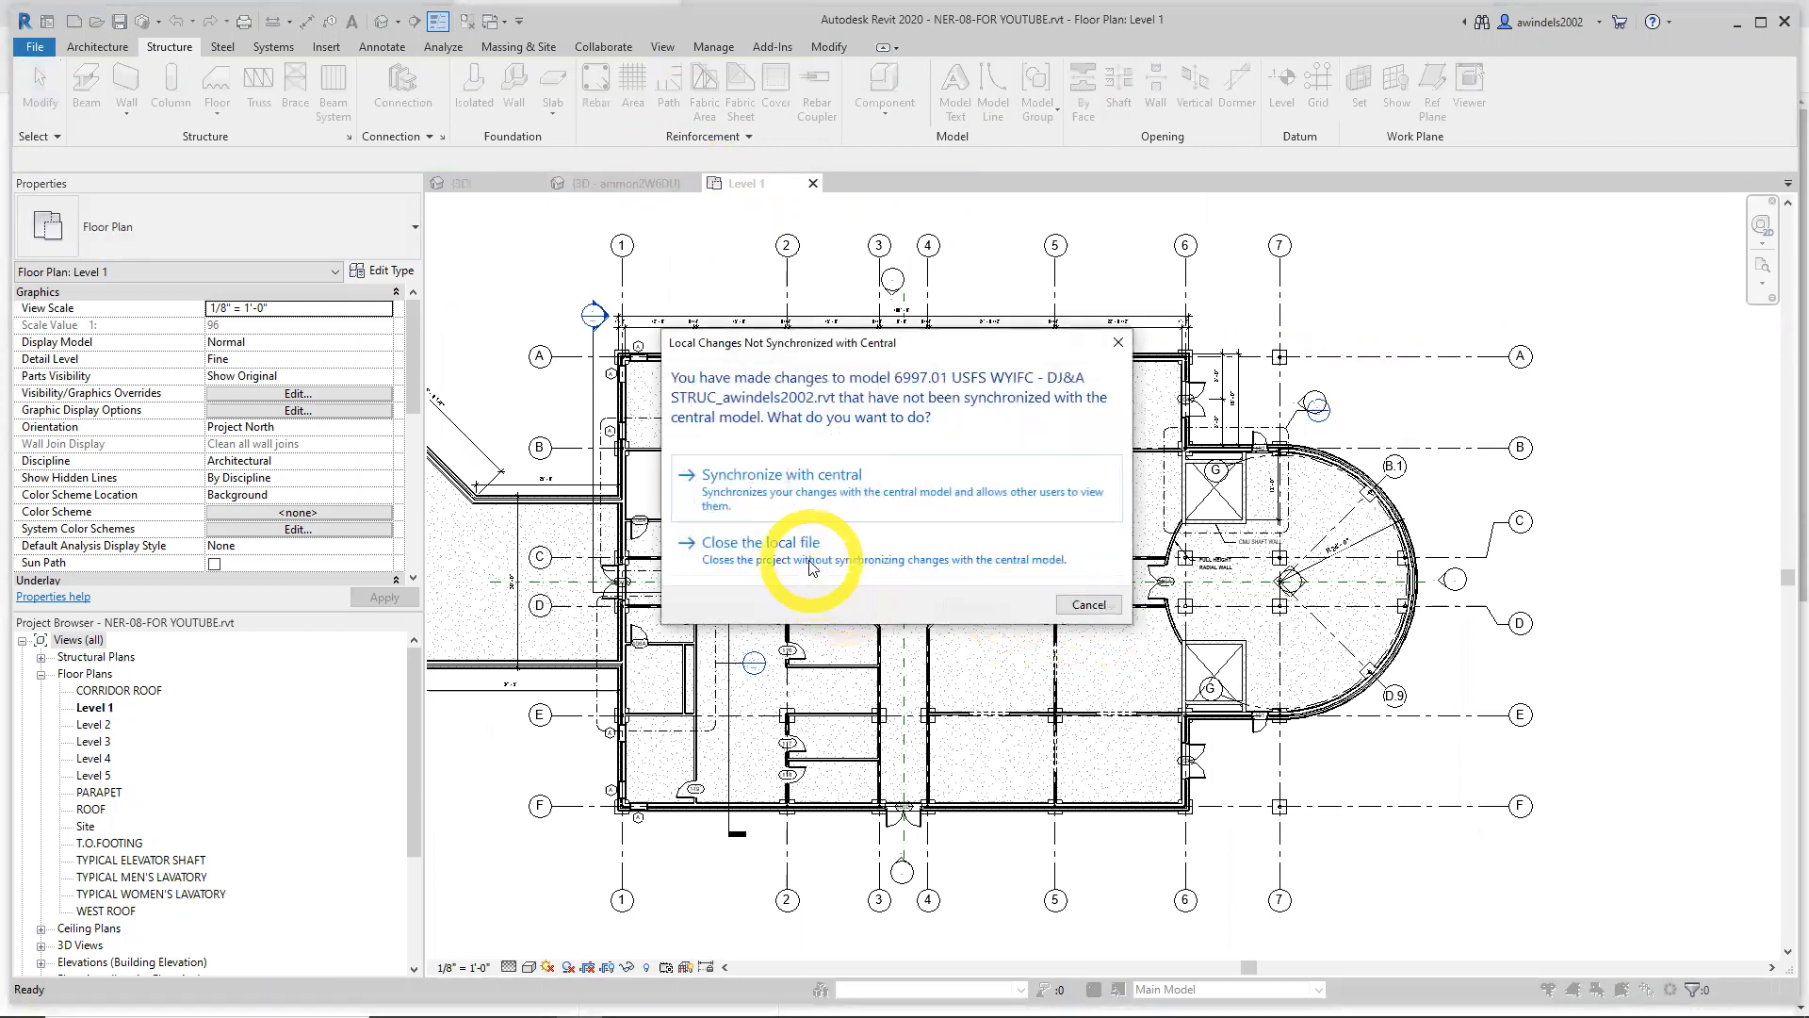
{"action": "left_click", "coordinate": [782, 566]}
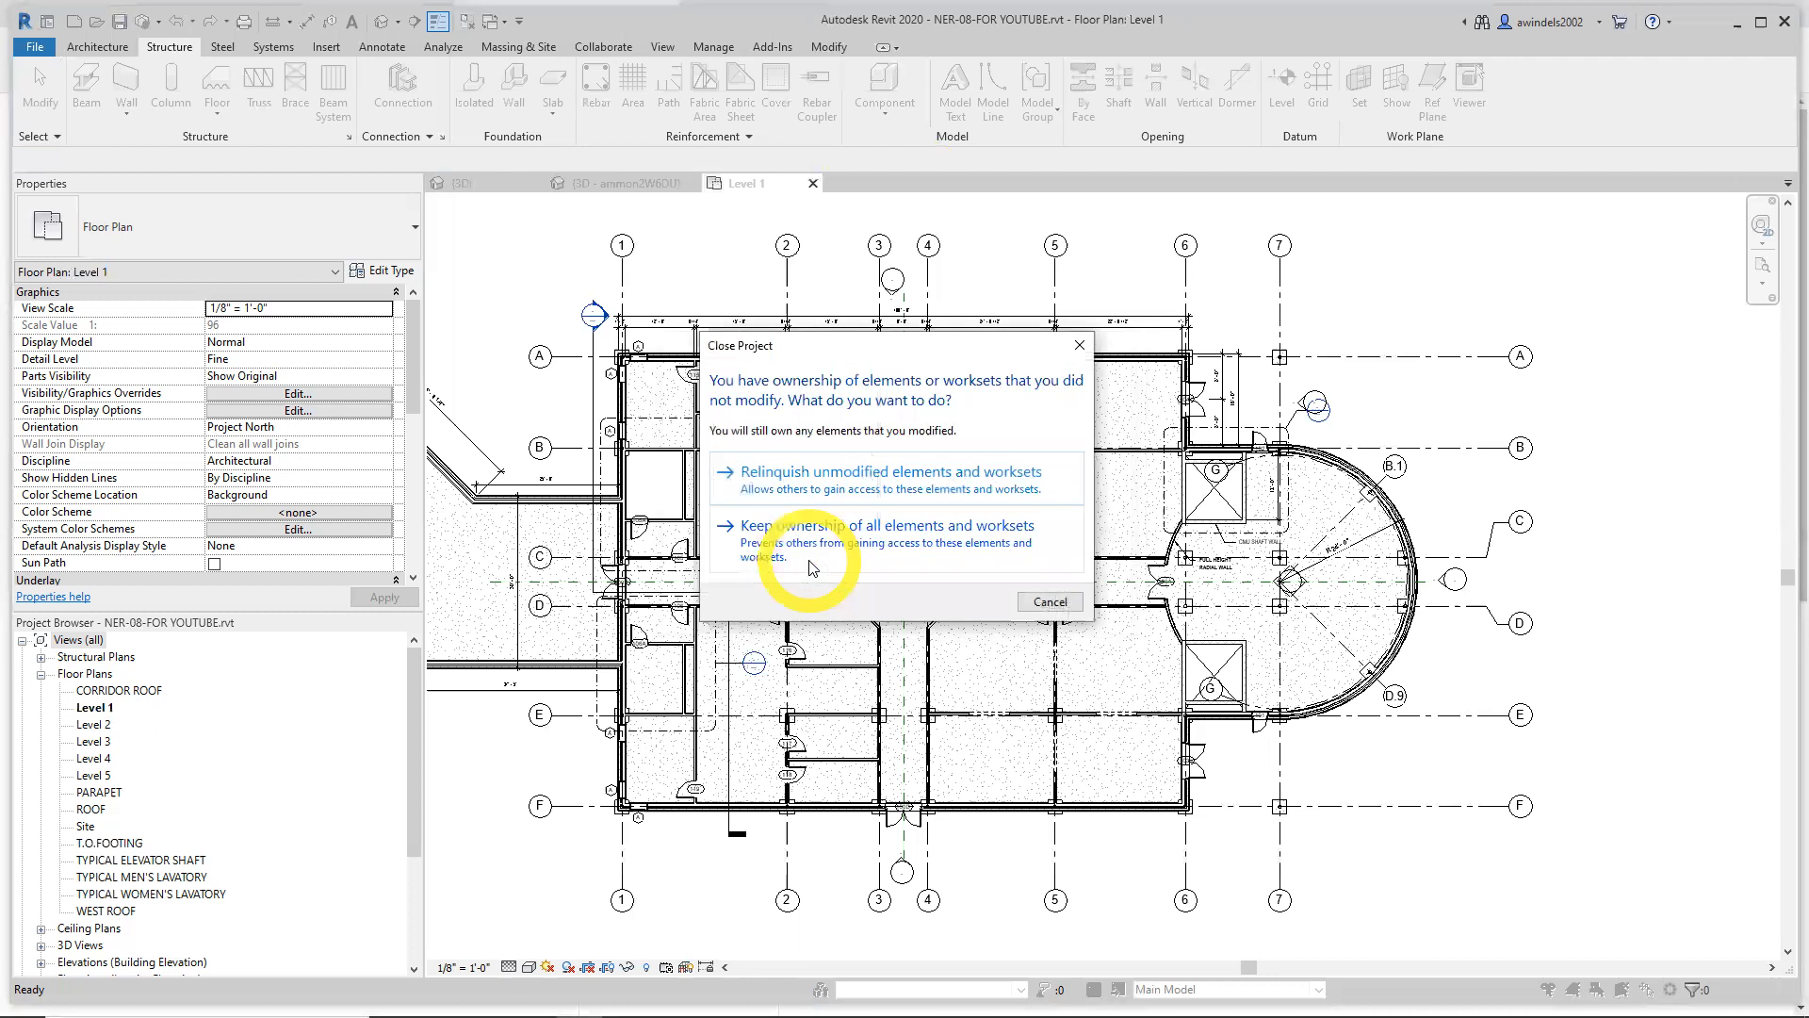
{"action": "left_click", "coordinate": [879, 544]}
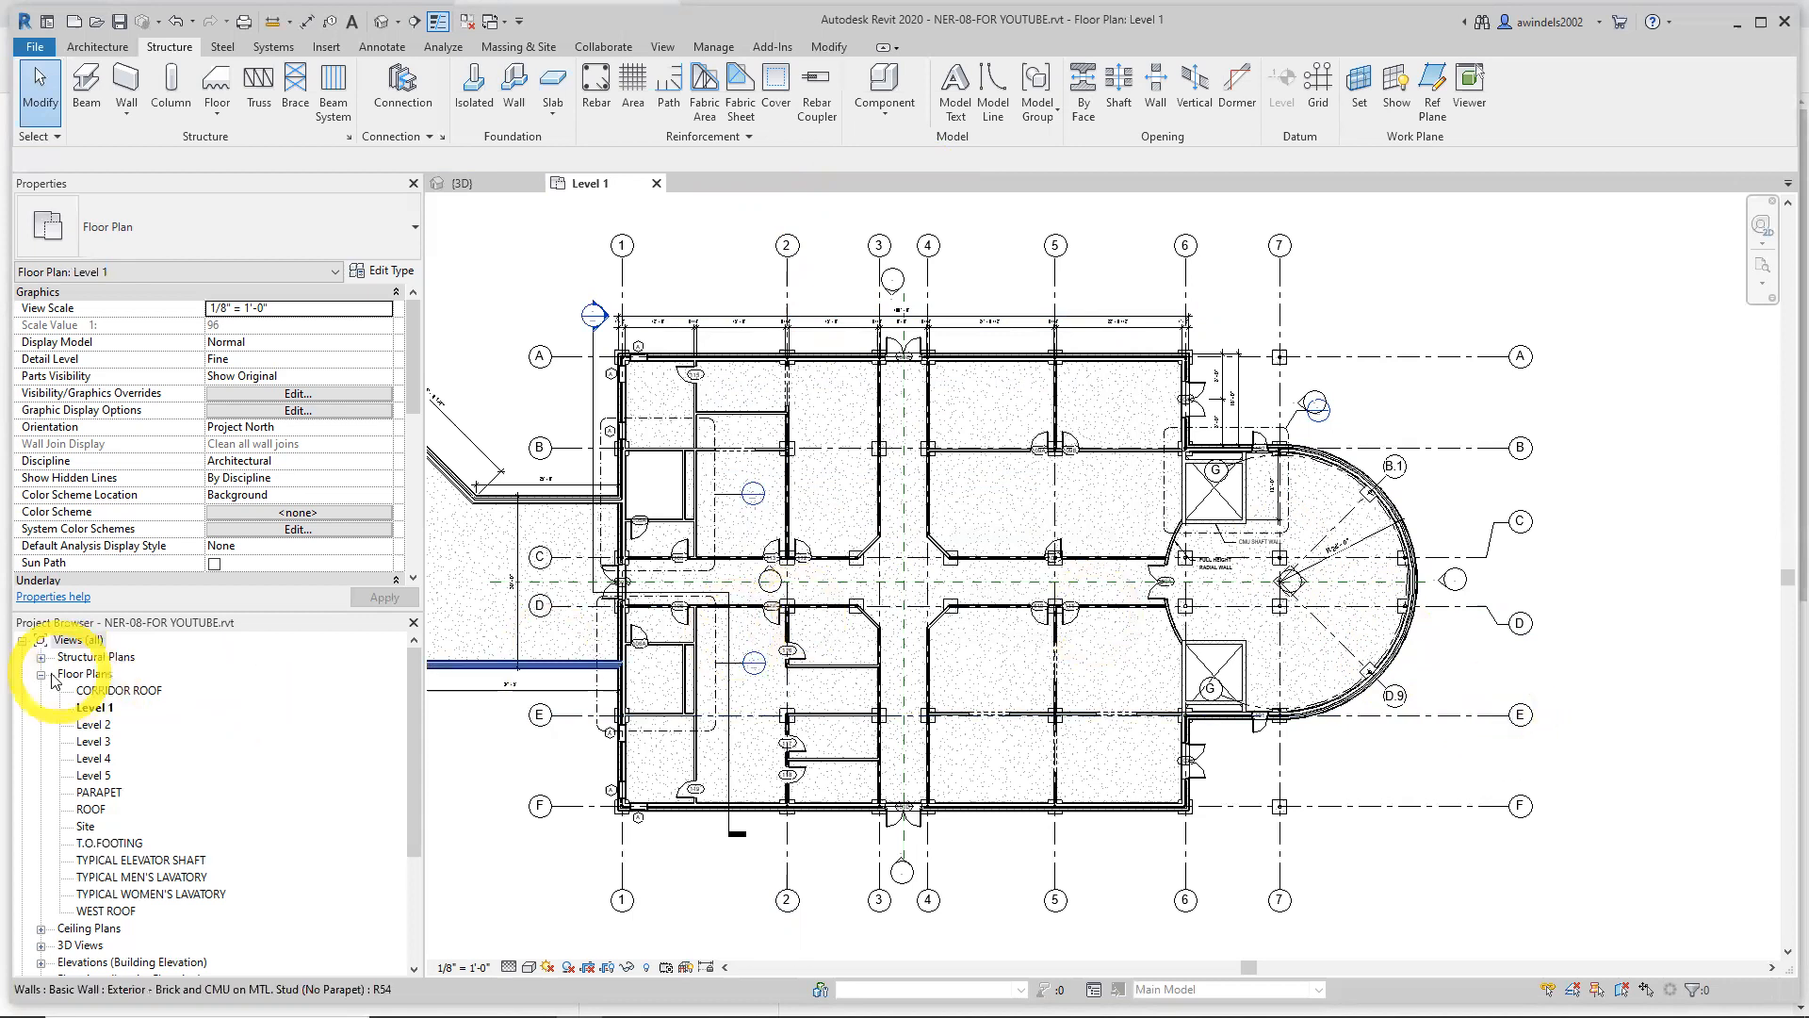
Collapse the whole project browser tree and delete all structural plan views, from CORRIDOR ROOF through WEST ROOF
{"action": "right_click", "coordinate": [75, 645]}
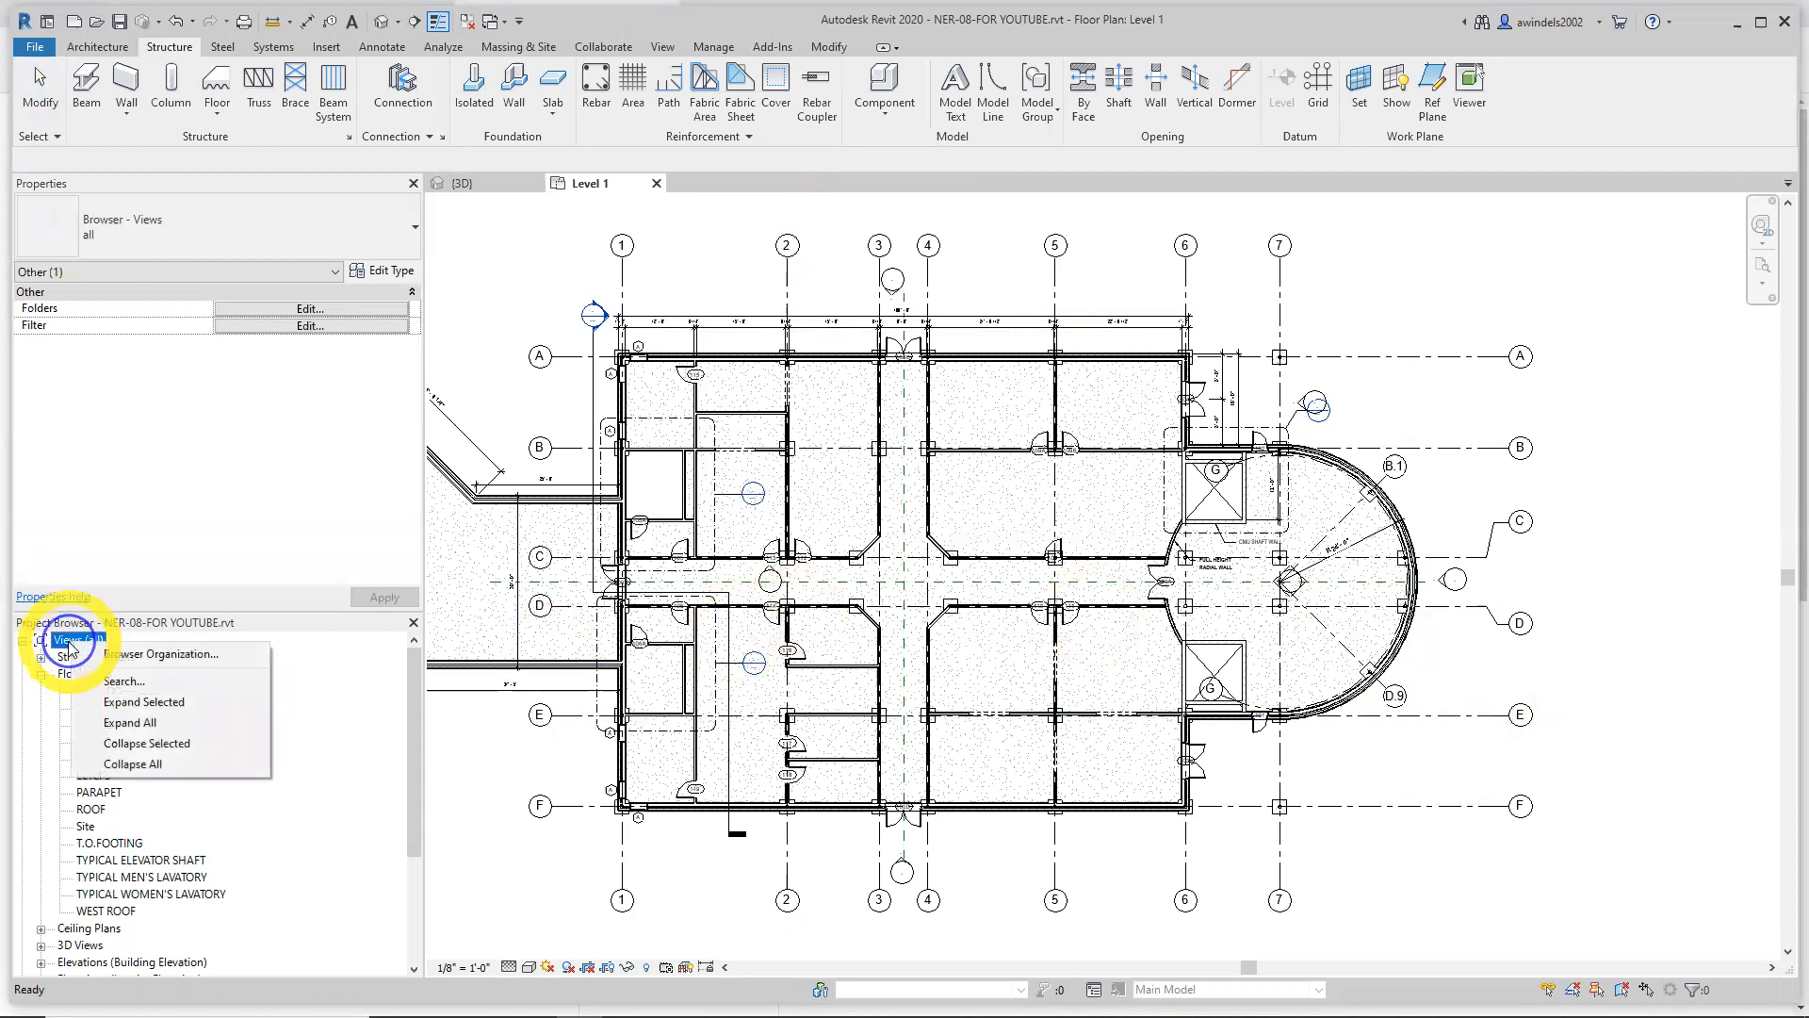
{"action": "left_click", "coordinate": [179, 763]}
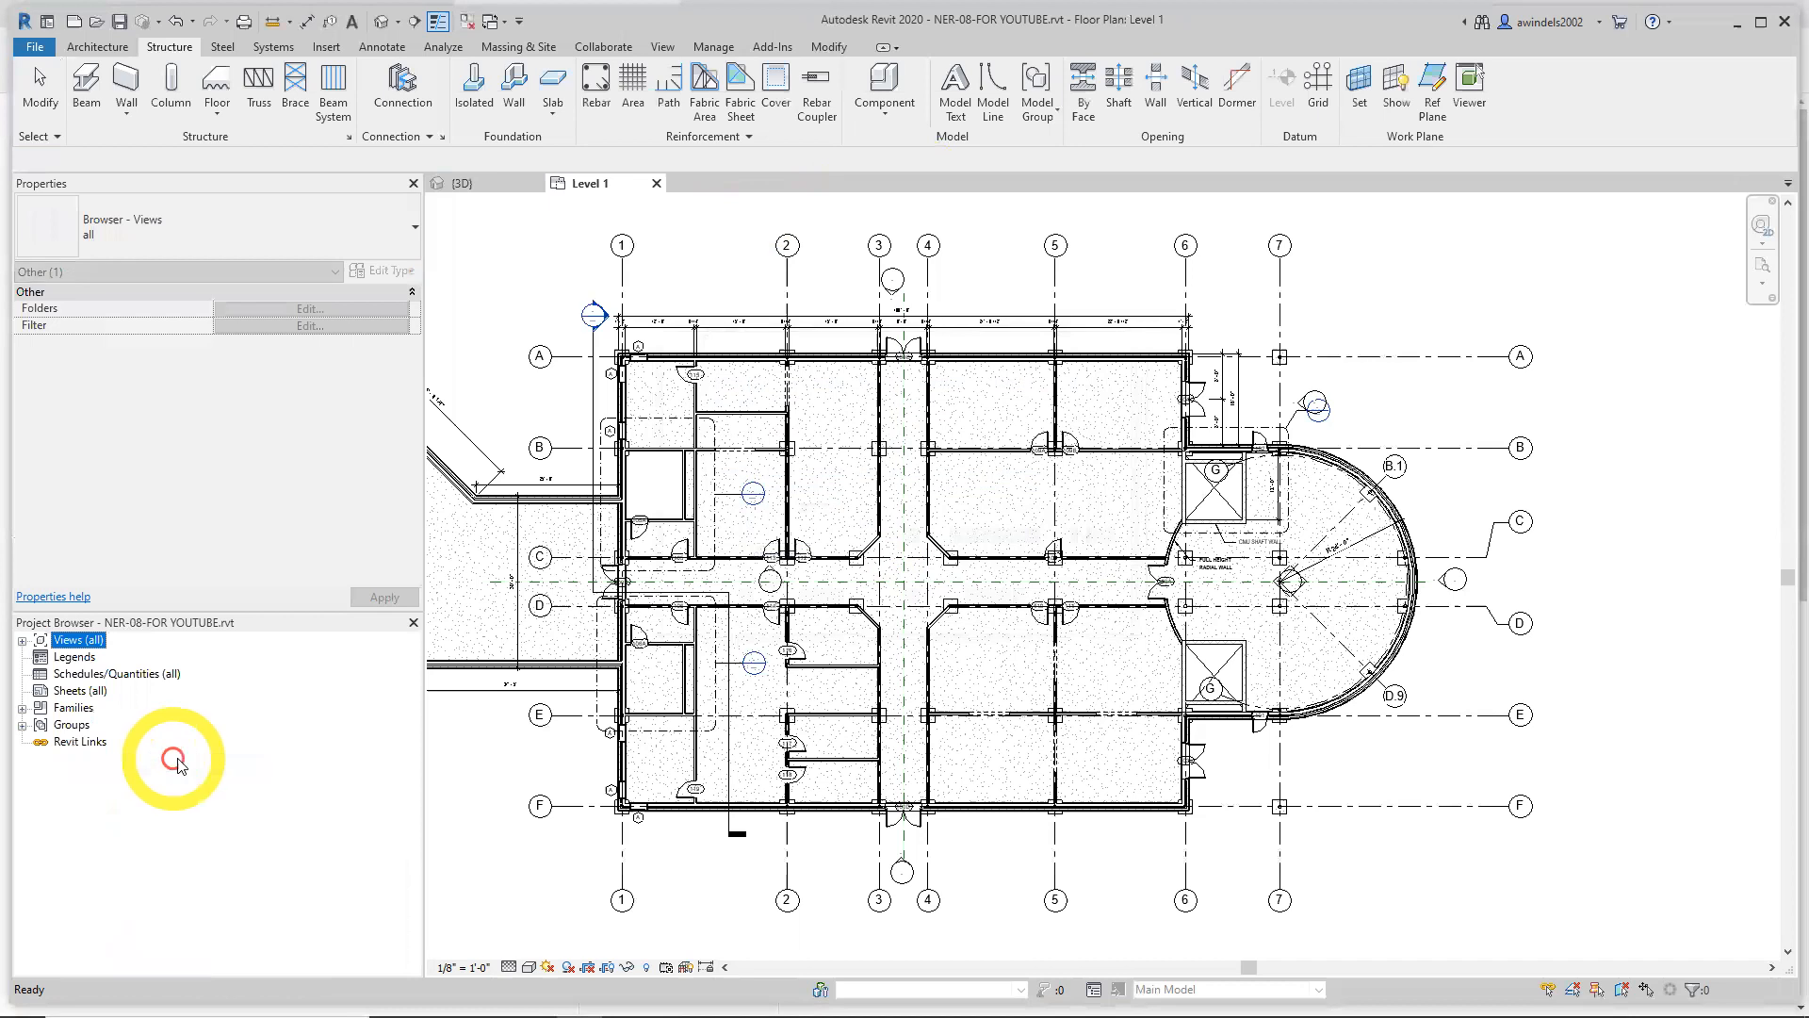
{"action": "left_click", "coordinate": [22, 641]}
{"action": "left_click", "coordinate": [40, 657]}
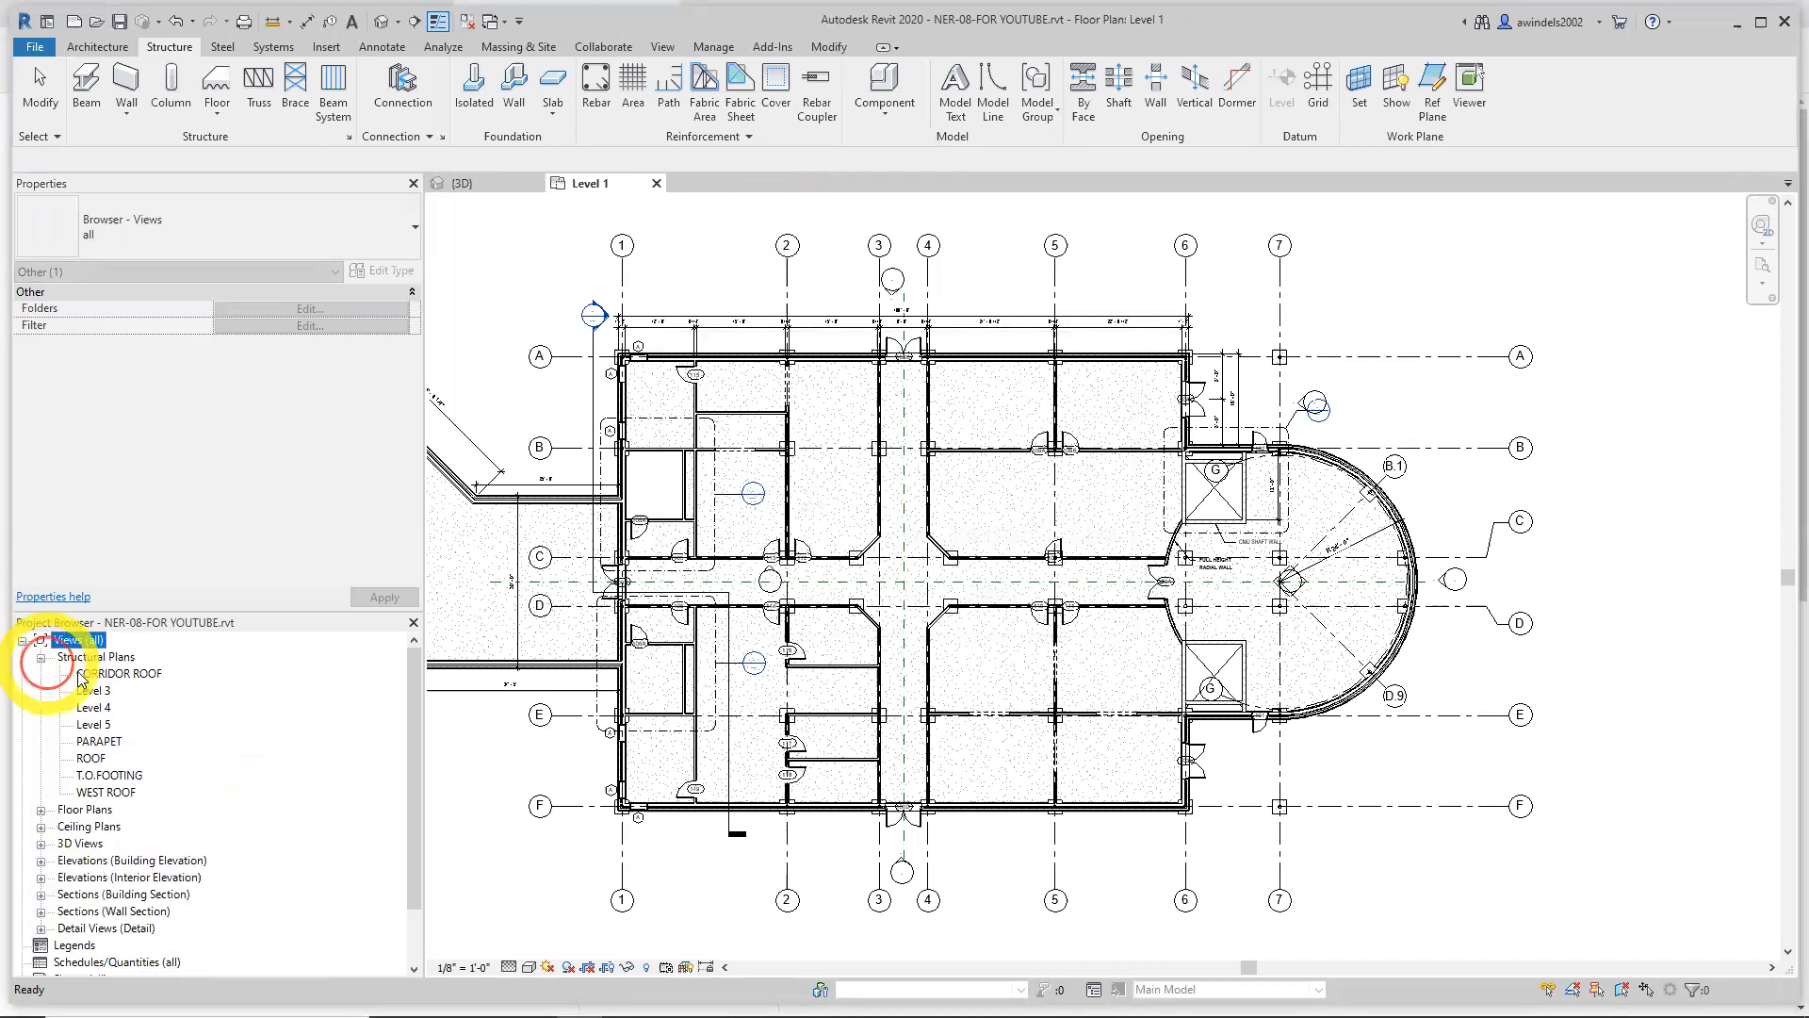
{"action": "left_click", "coordinate": [119, 673]}
{"action": "left_click", "coordinate": [109, 789], "text": "shift"}
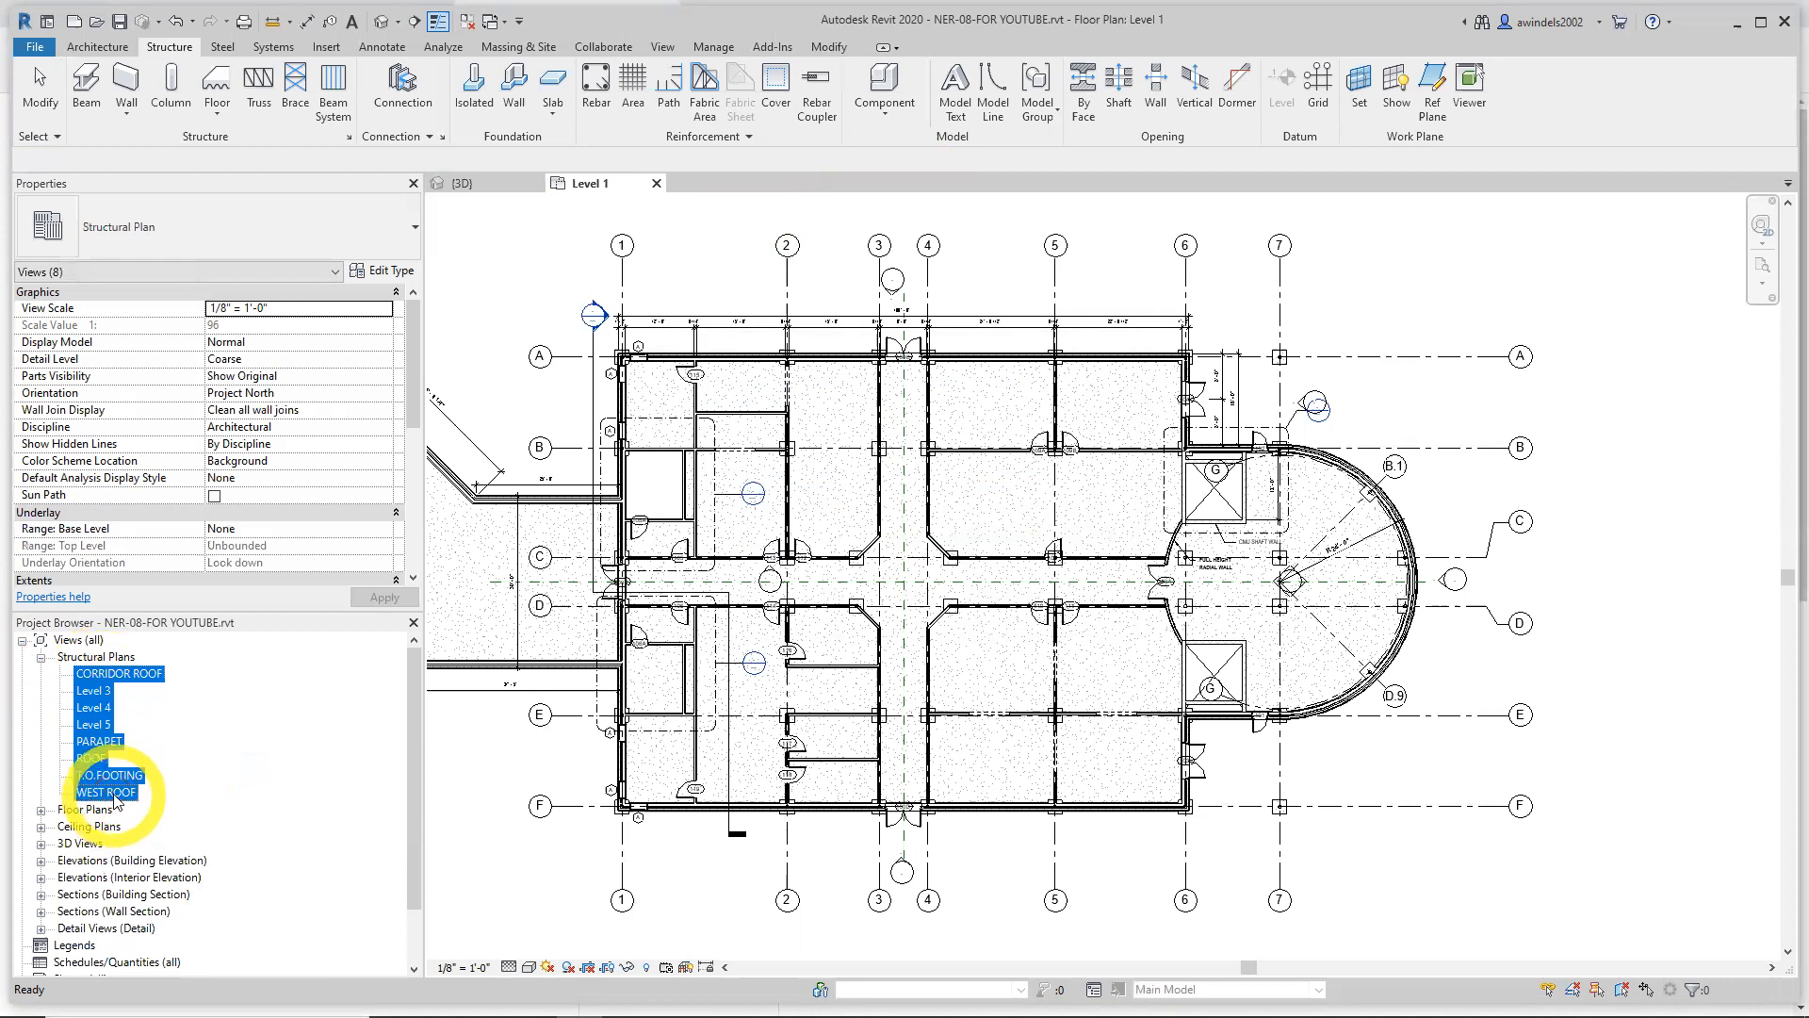
{"action": "right_click", "coordinate": [134, 800]}
{"action": "left_click", "coordinate": [181, 884]}
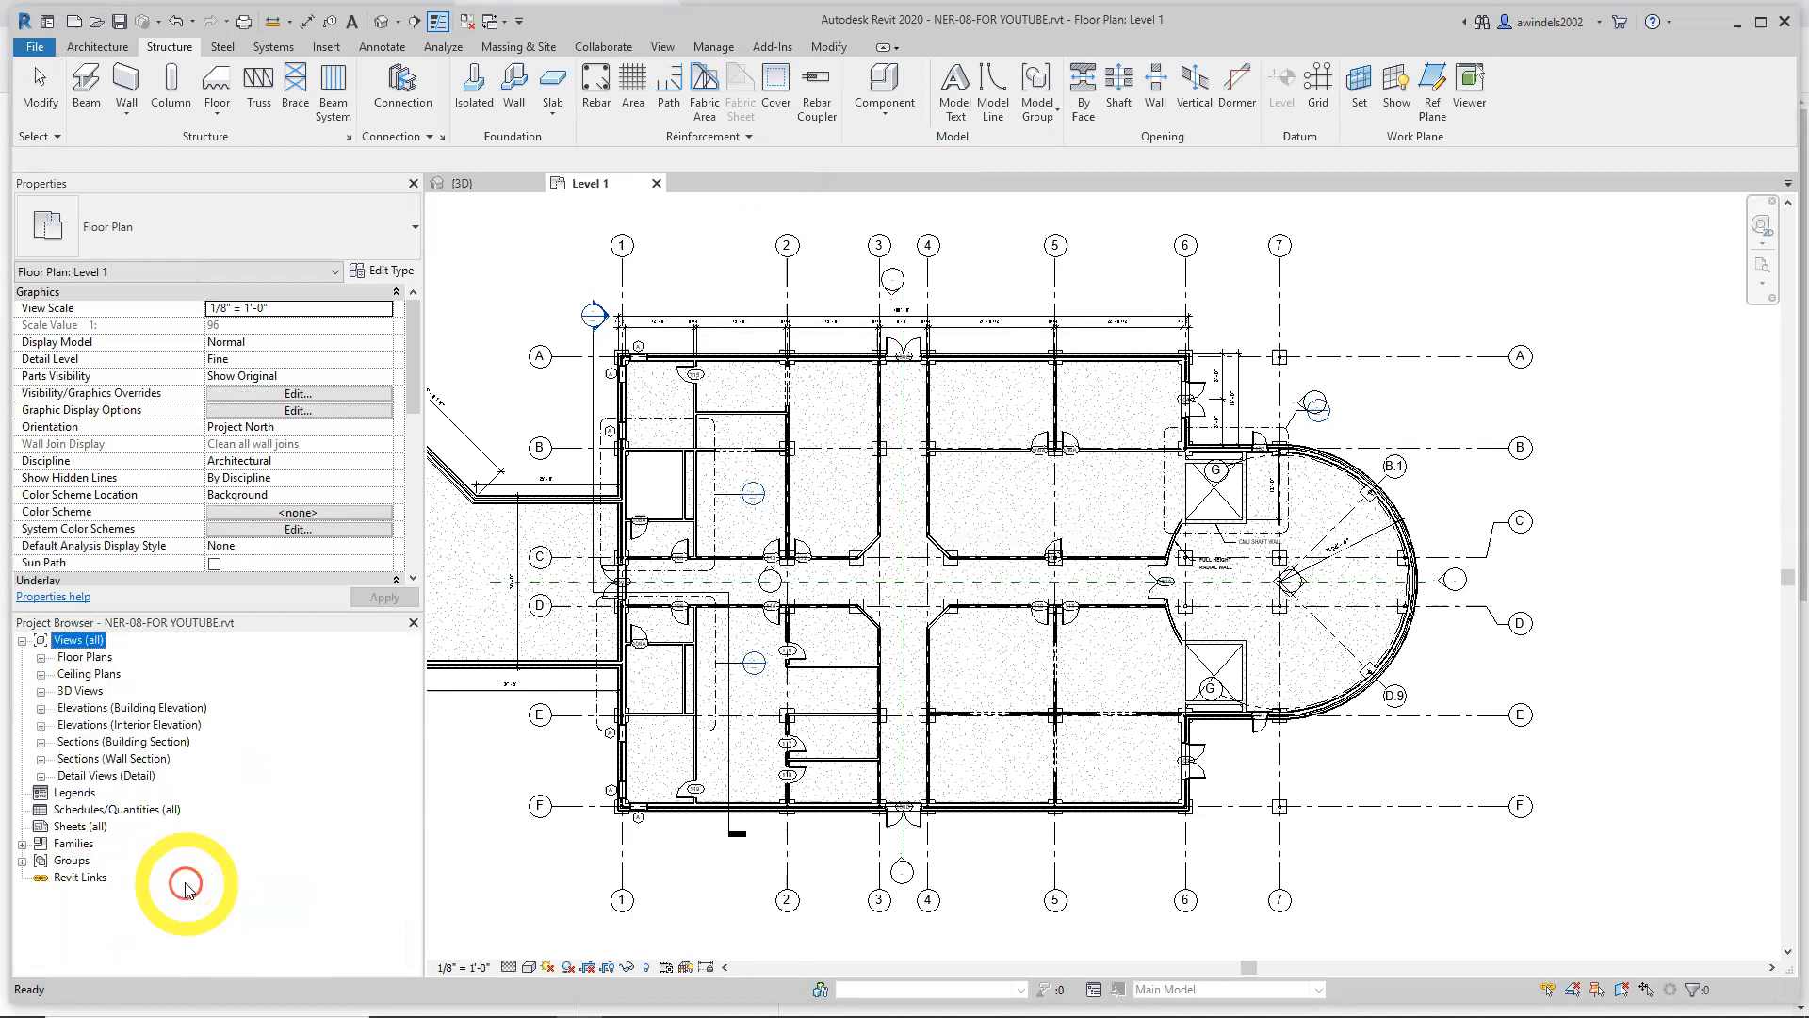
Duplicate the T.O.FOOTING floor plan view with its detailing
{"action": "left_click", "coordinate": [41, 658]}
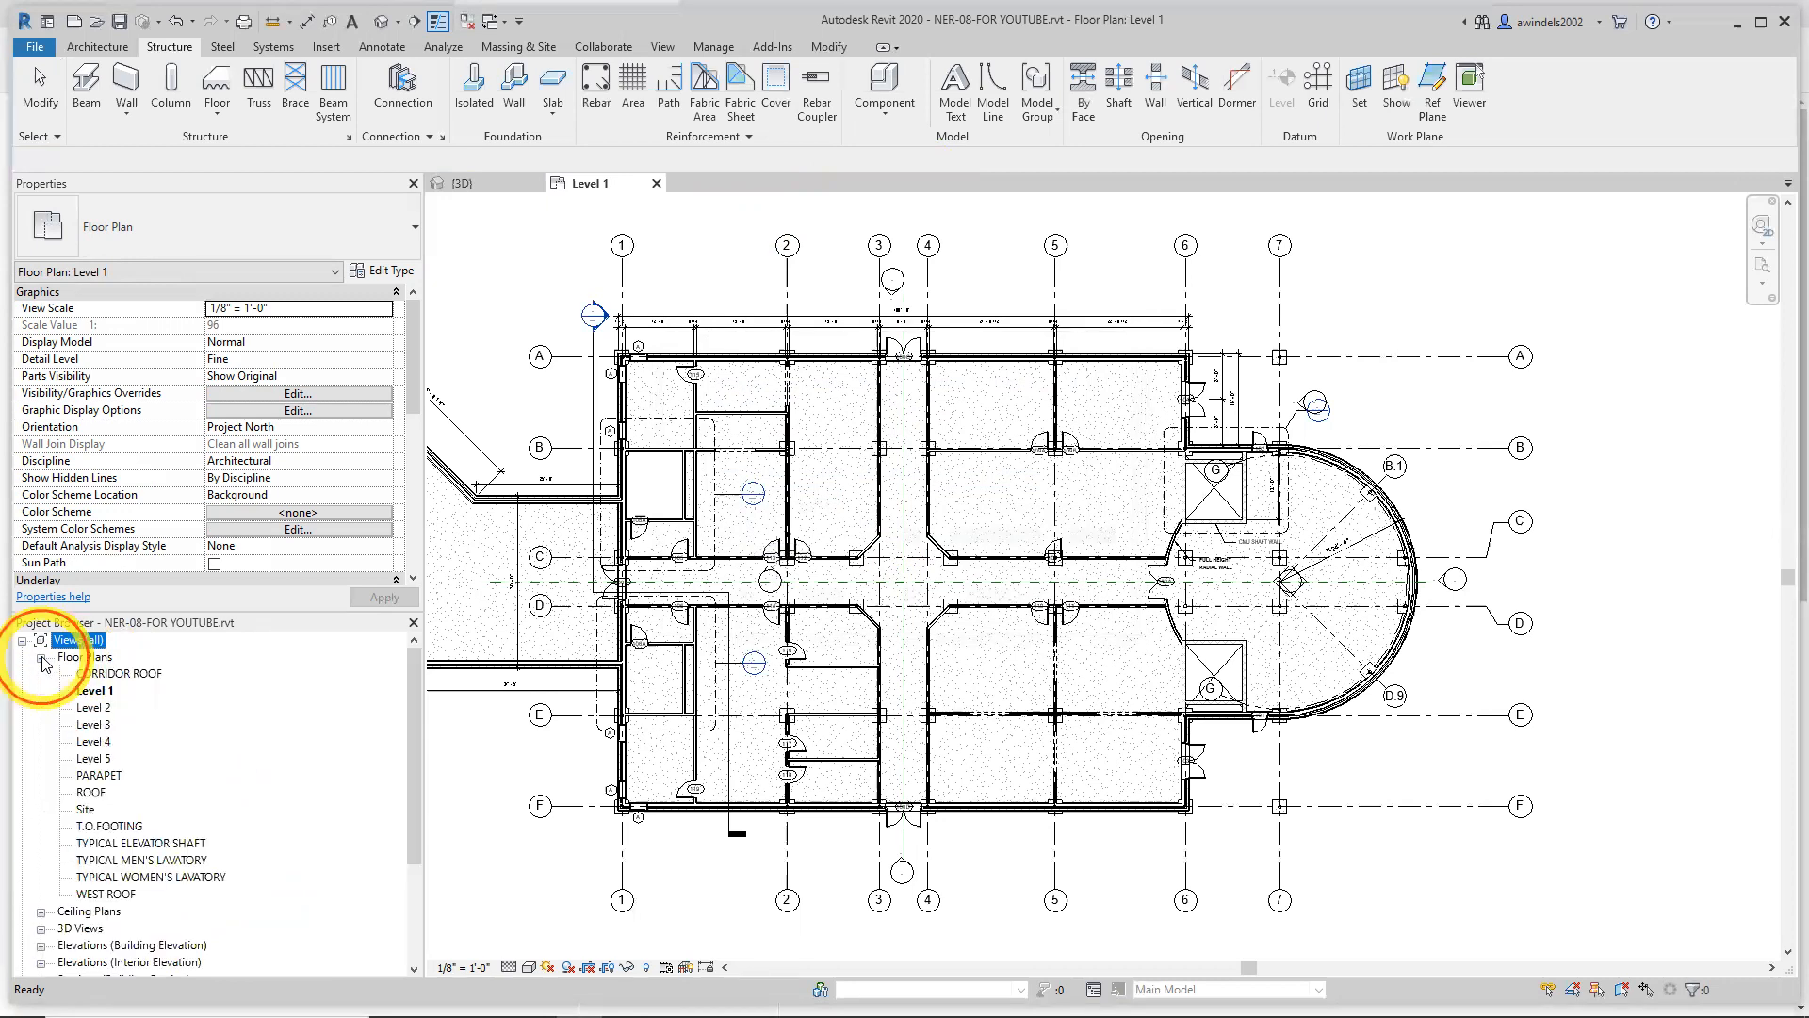
{"action": "left_click", "coordinate": [116, 831]}
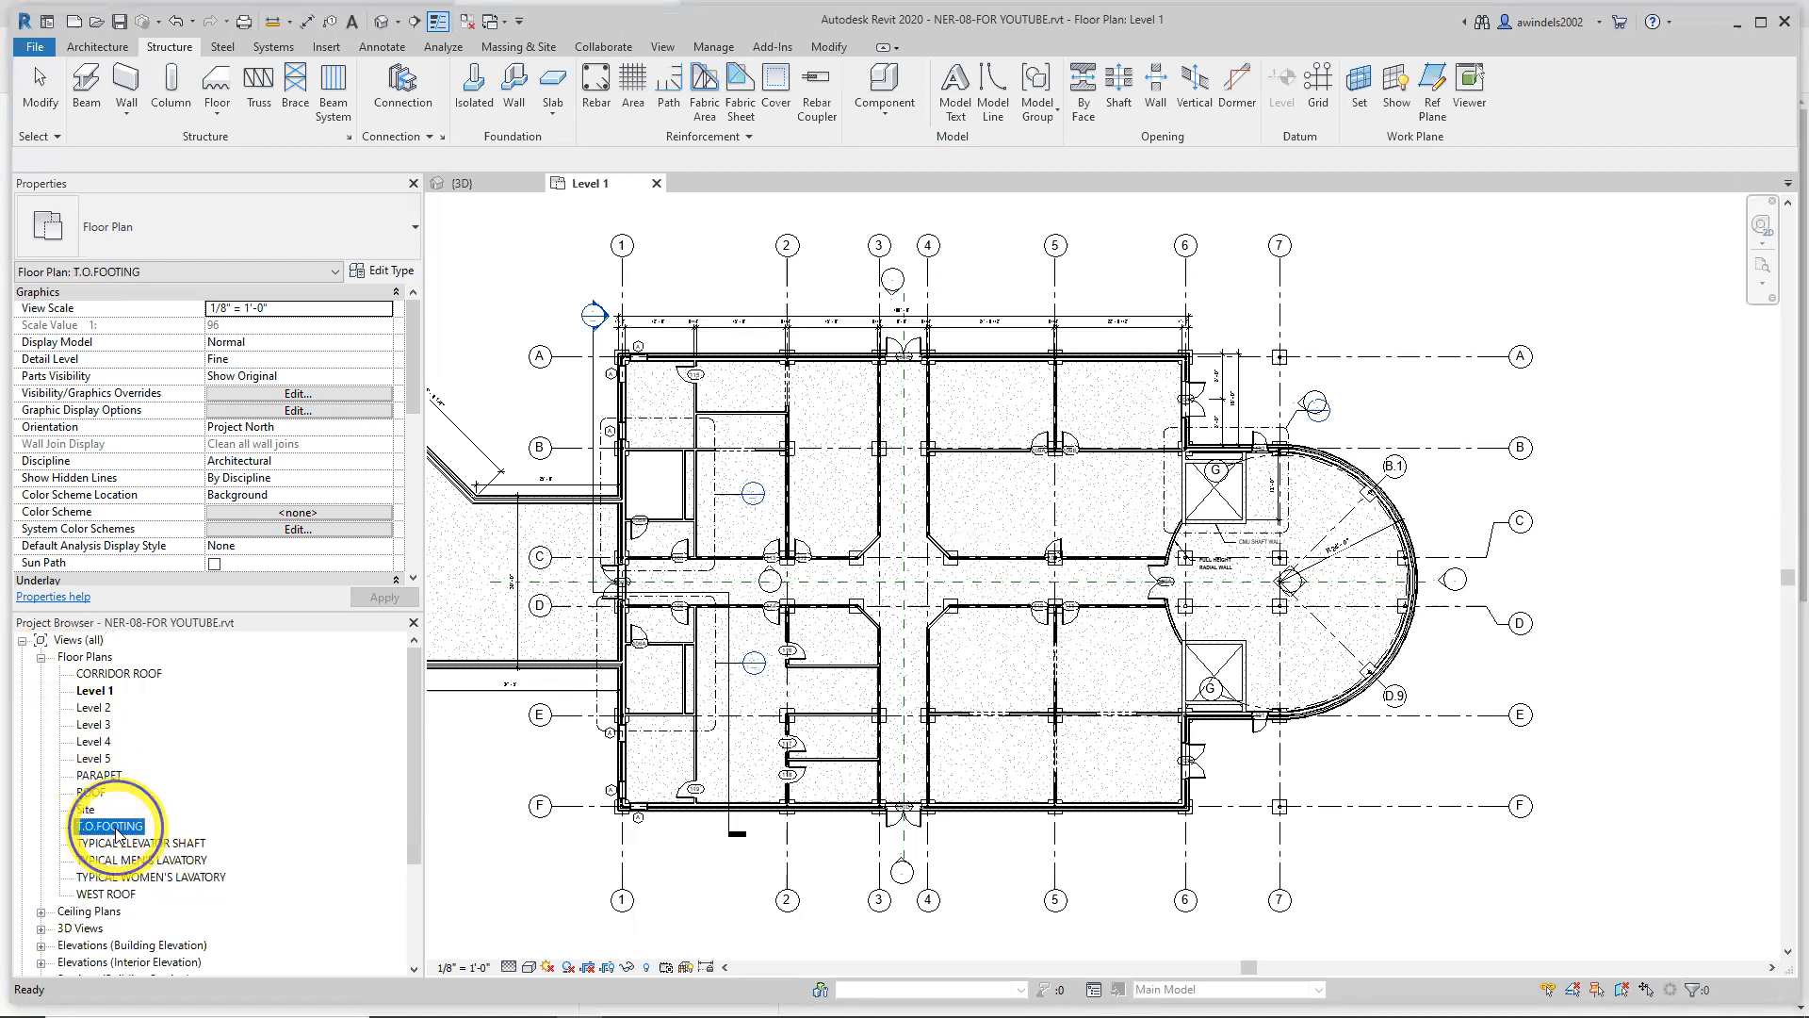
{"action": "right_click", "coordinate": [117, 832]}
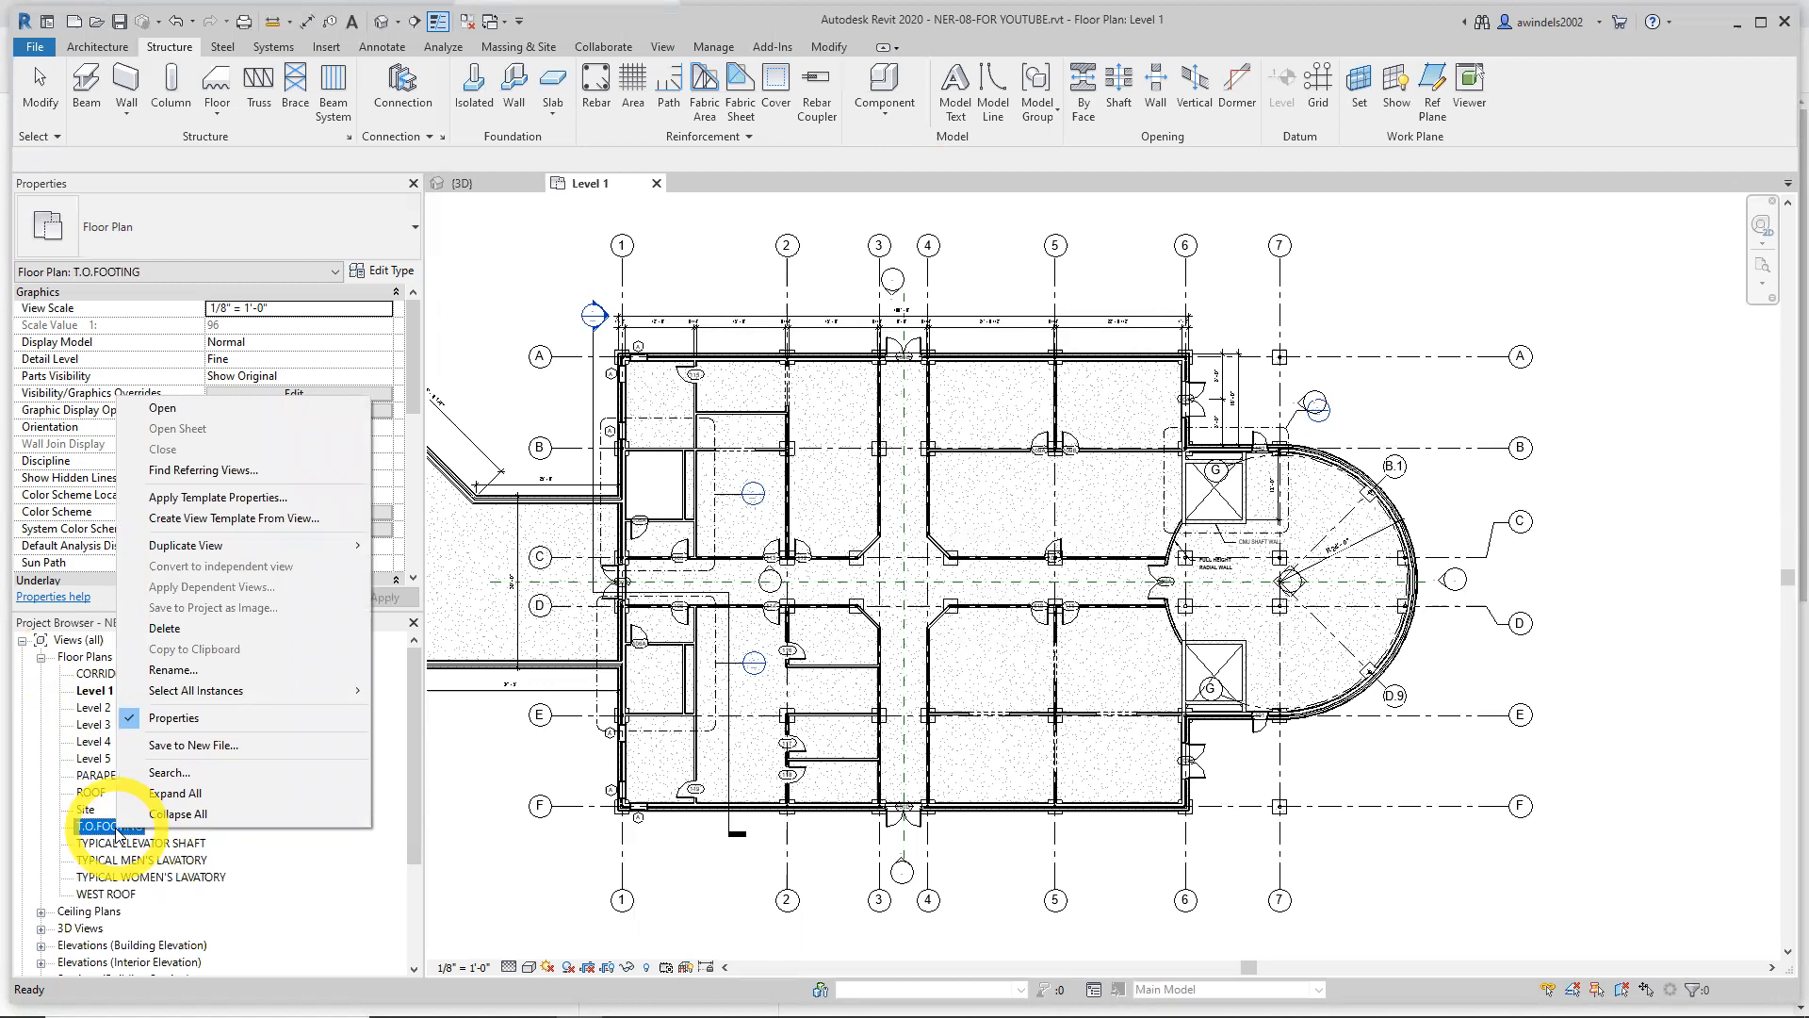
{"action": "mouse_move", "coordinate": [216, 550]}
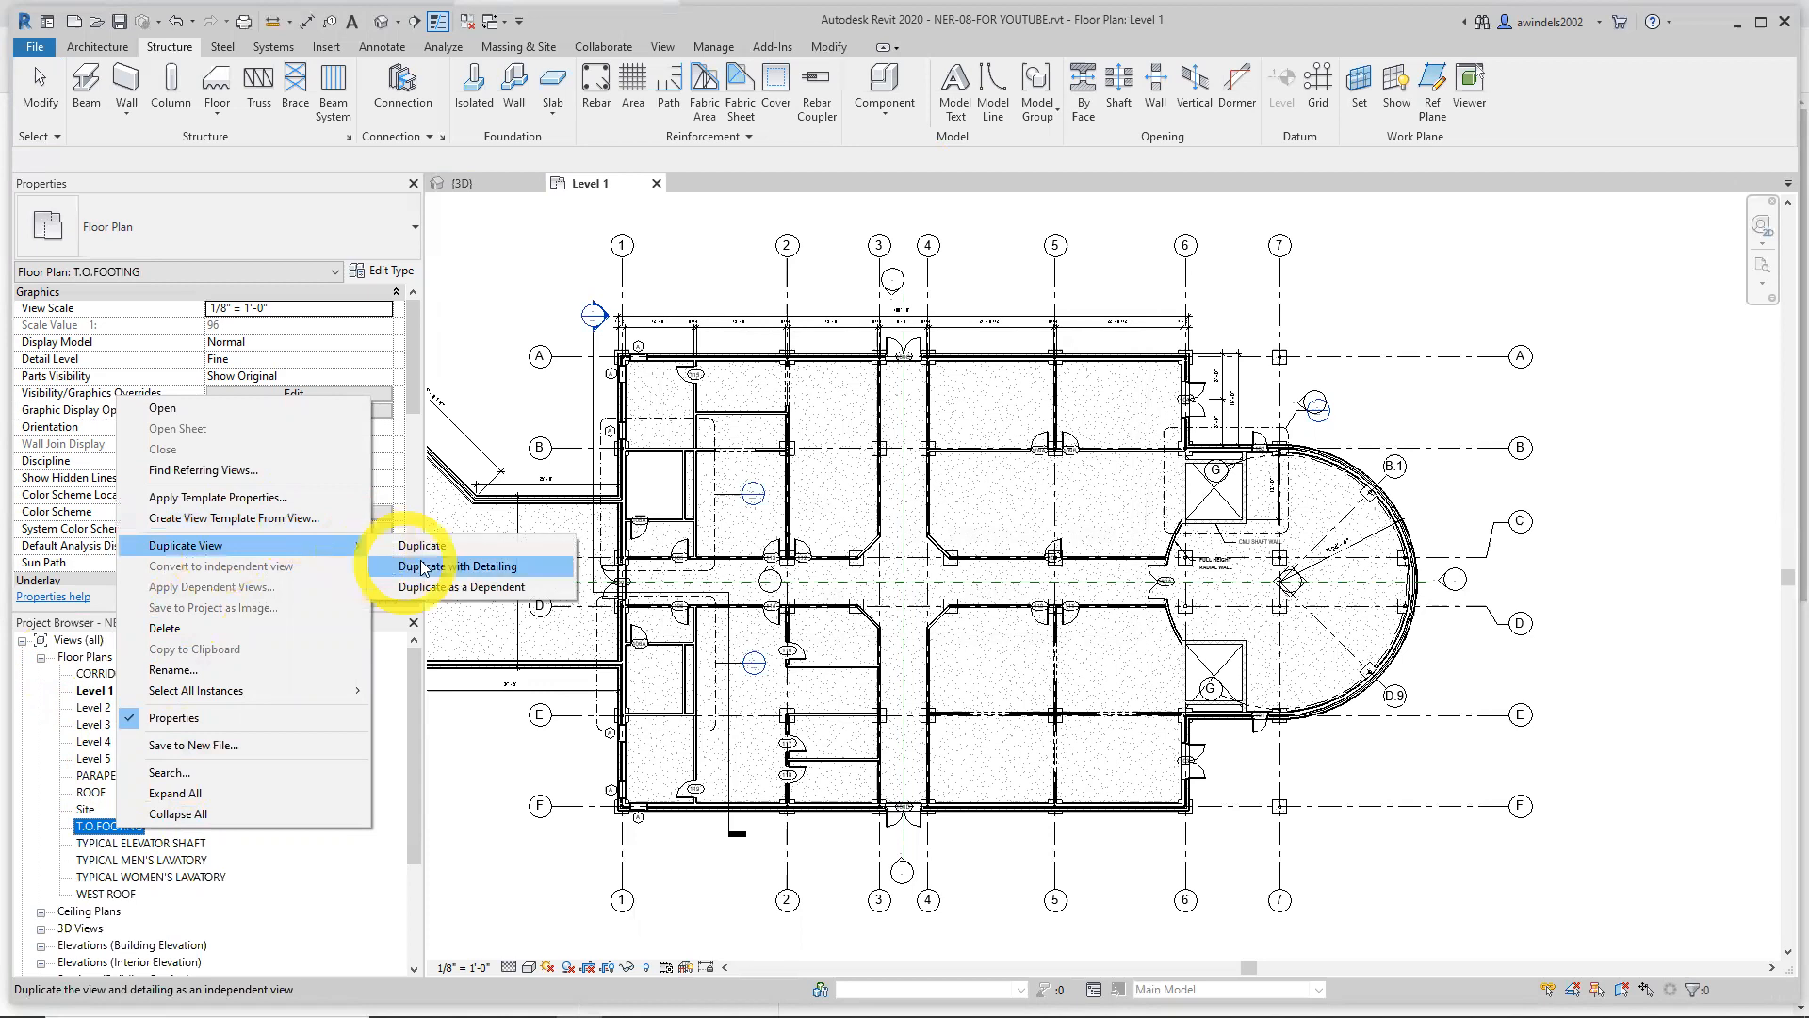
{"action": "left_click", "coordinate": [458, 565]}
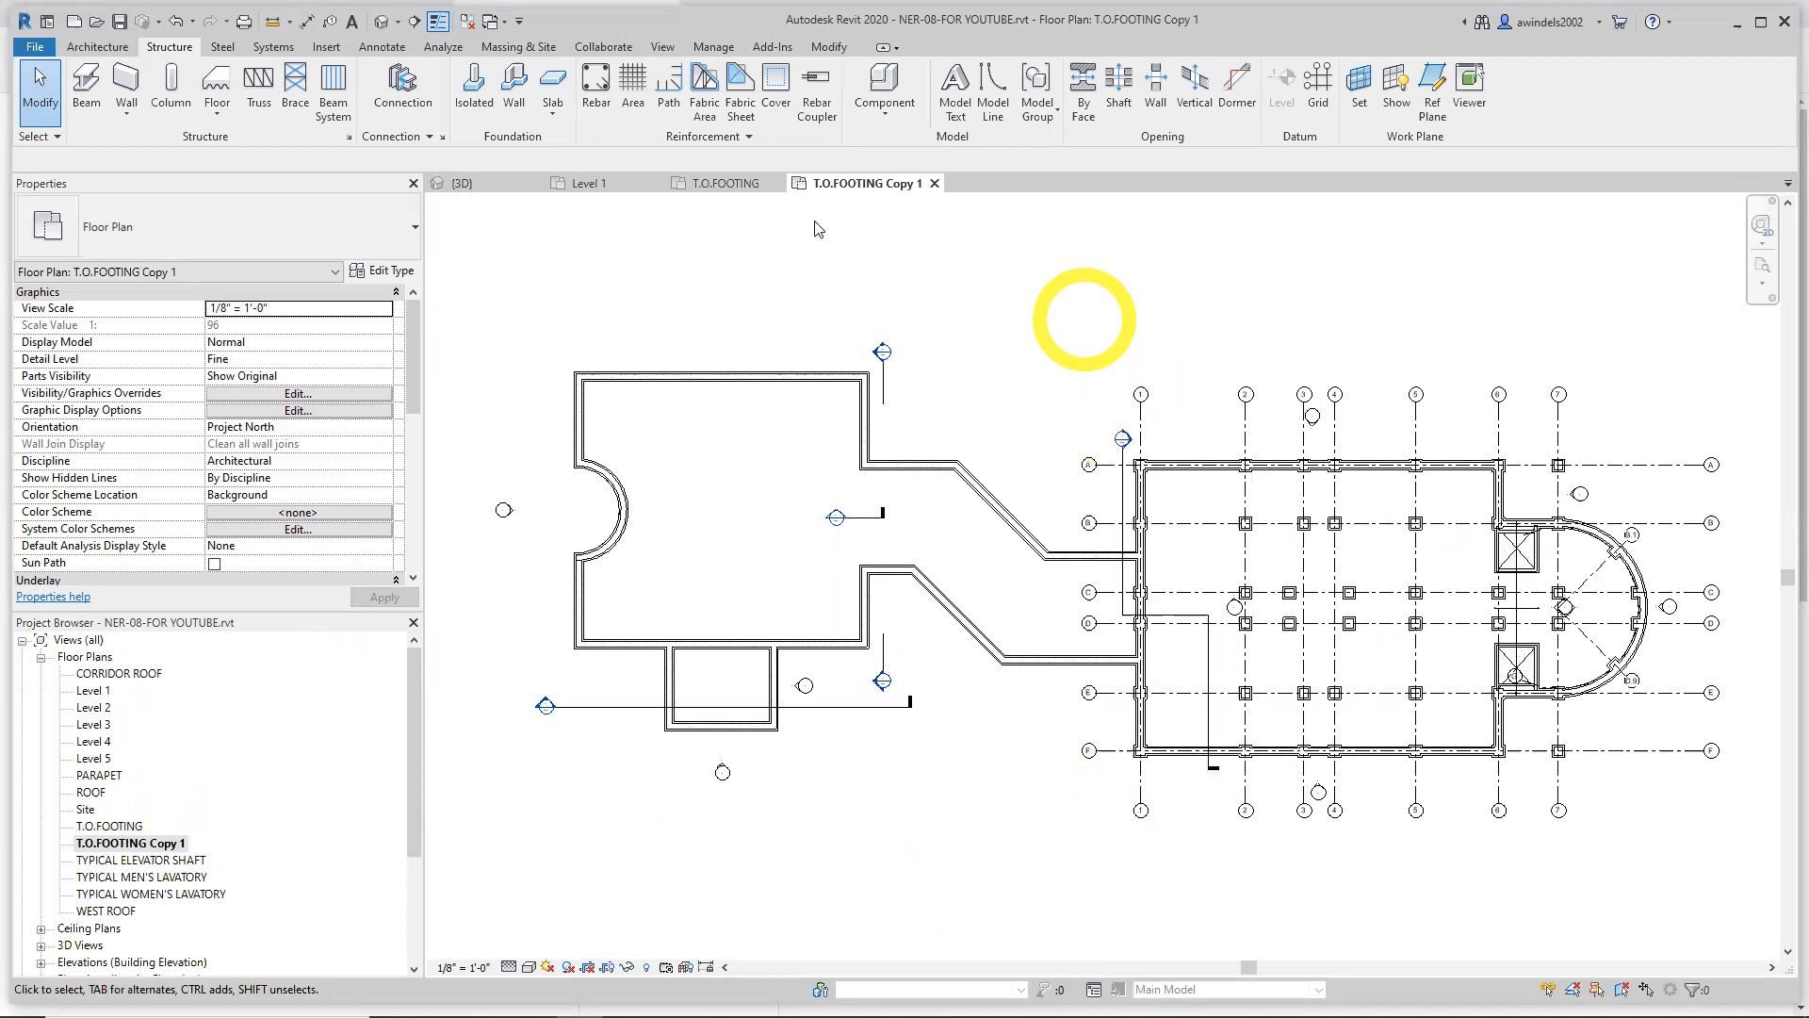
Set the discipline of the duplicated T.O.FOOTING plan to Structural
{"action": "key", "text": "super"}
{"action": "left_click", "coordinate": [969, 394]}
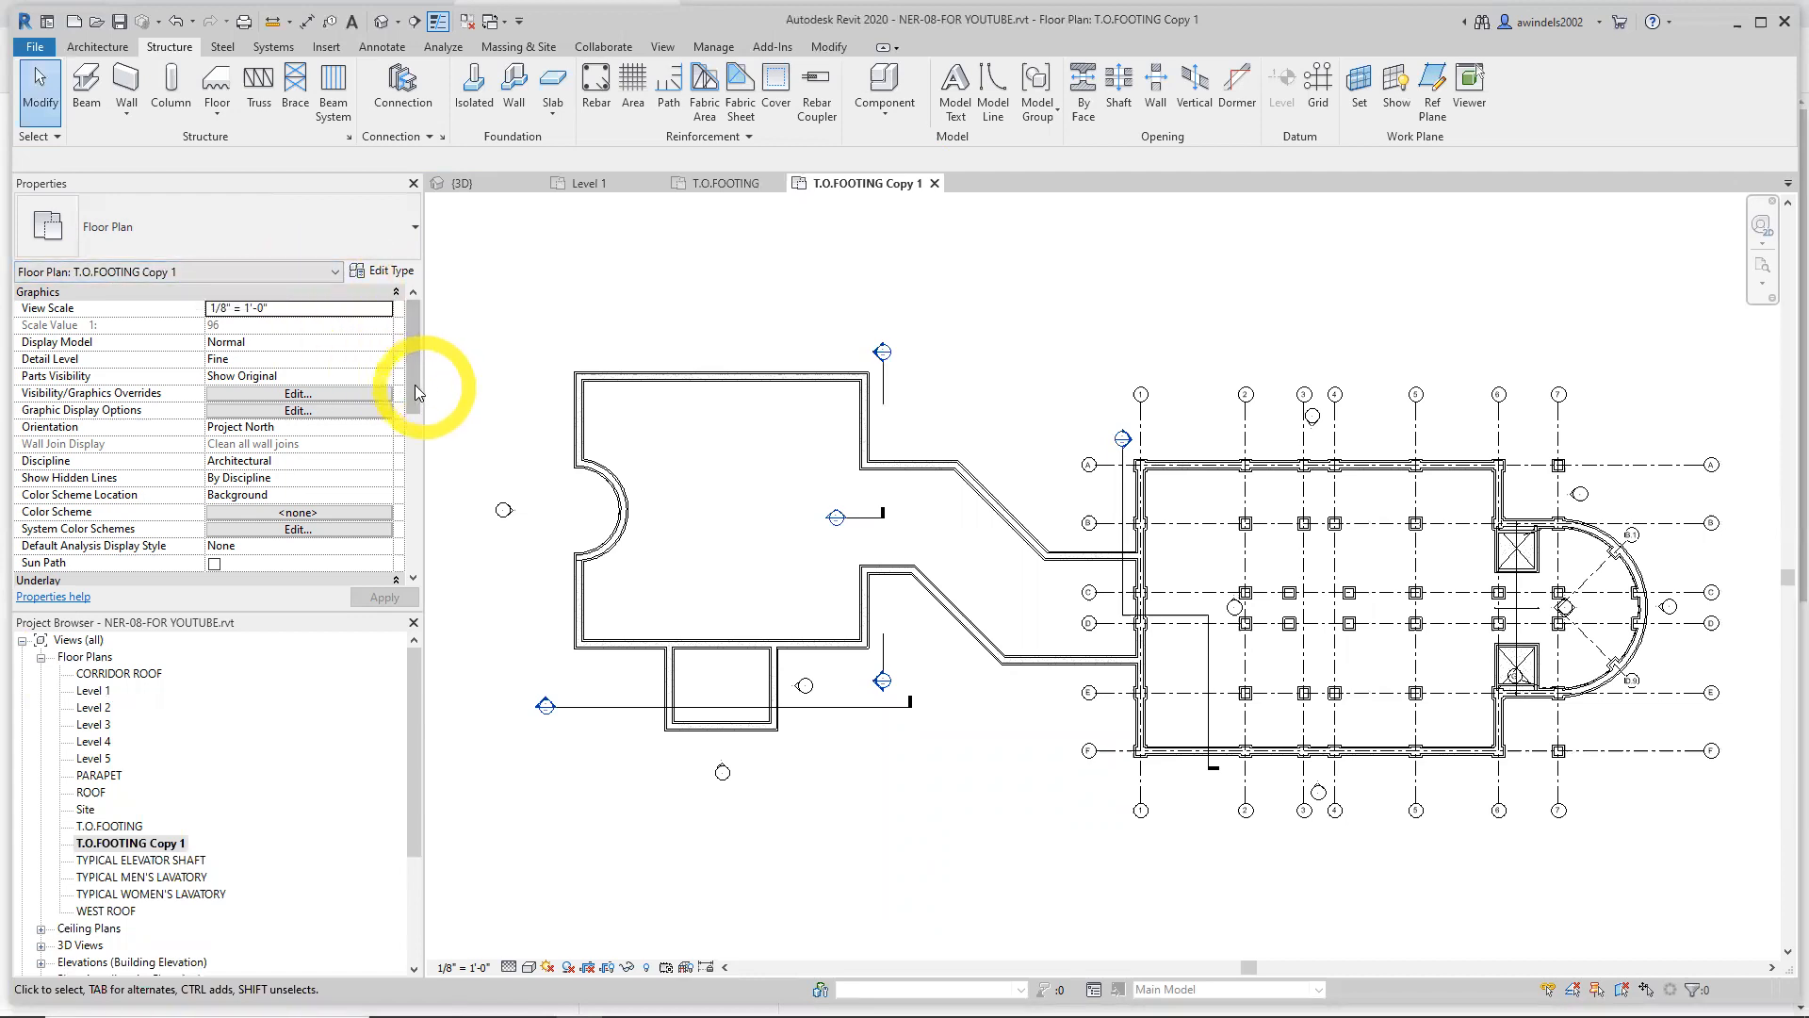
{"action": "left_click", "coordinate": [369, 463]}
{"action": "left_click", "coordinate": [383, 462]}
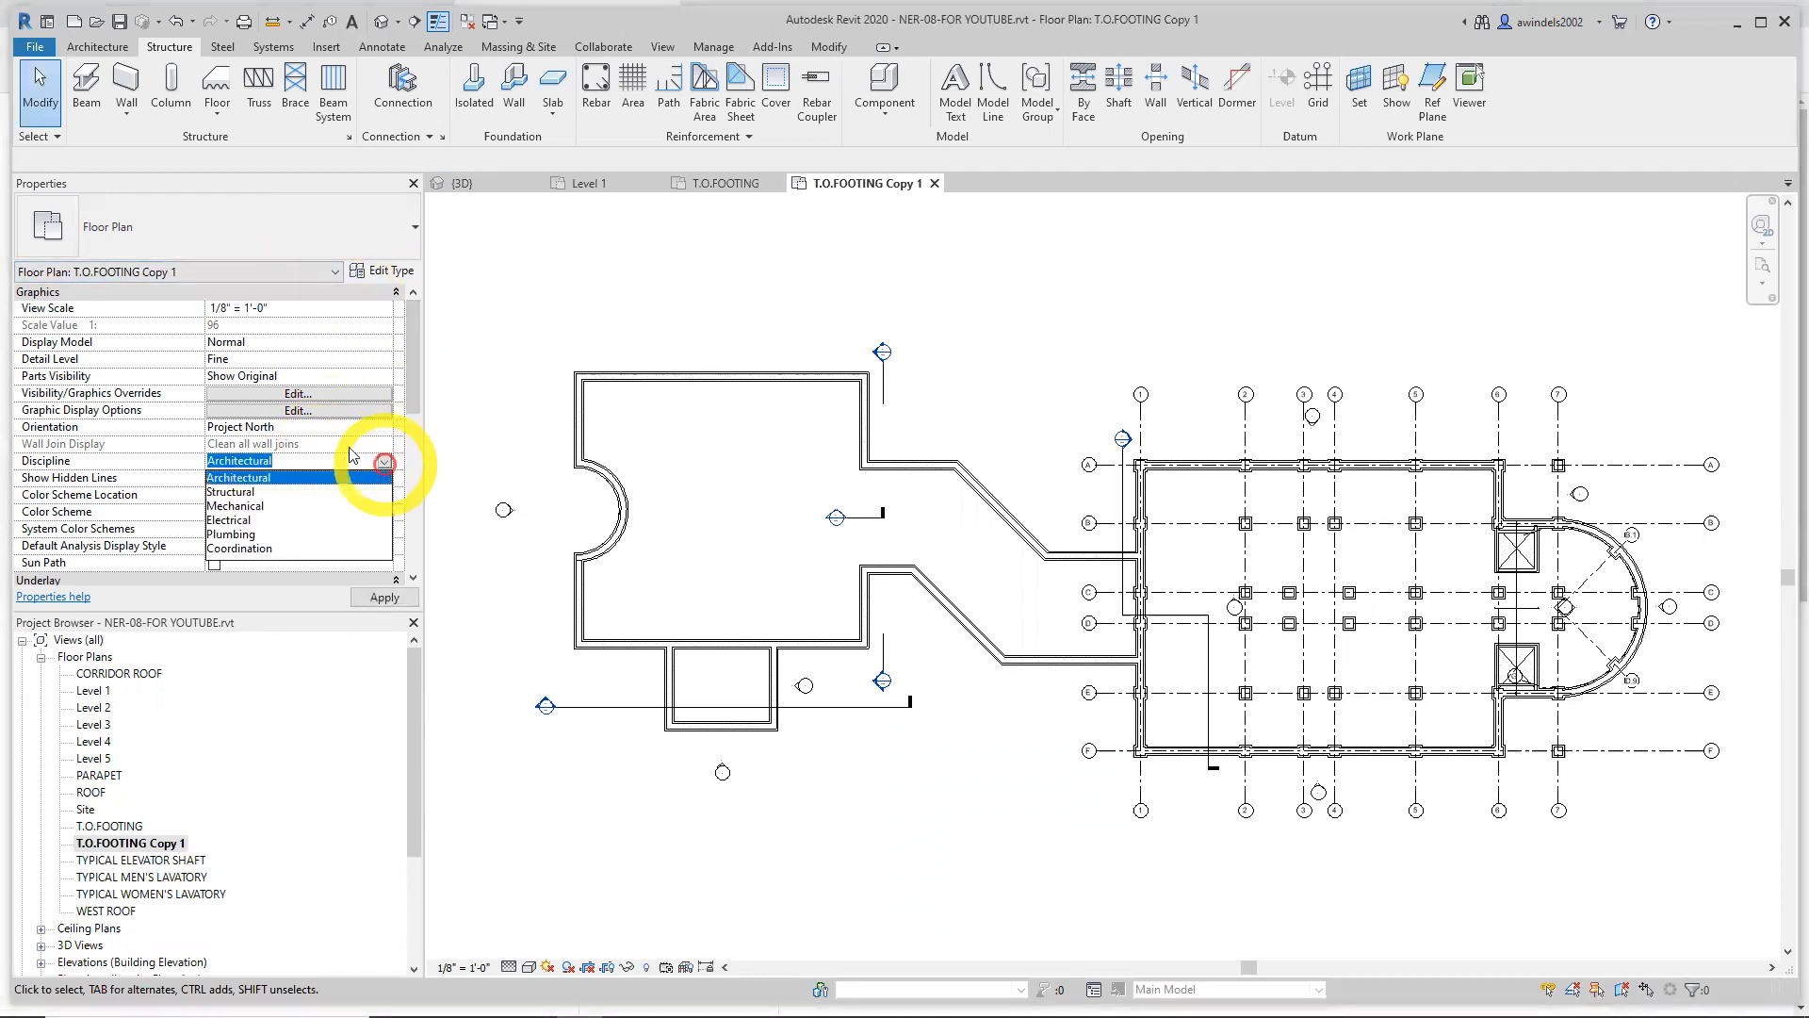
{"action": "left_click", "coordinate": [247, 493]}
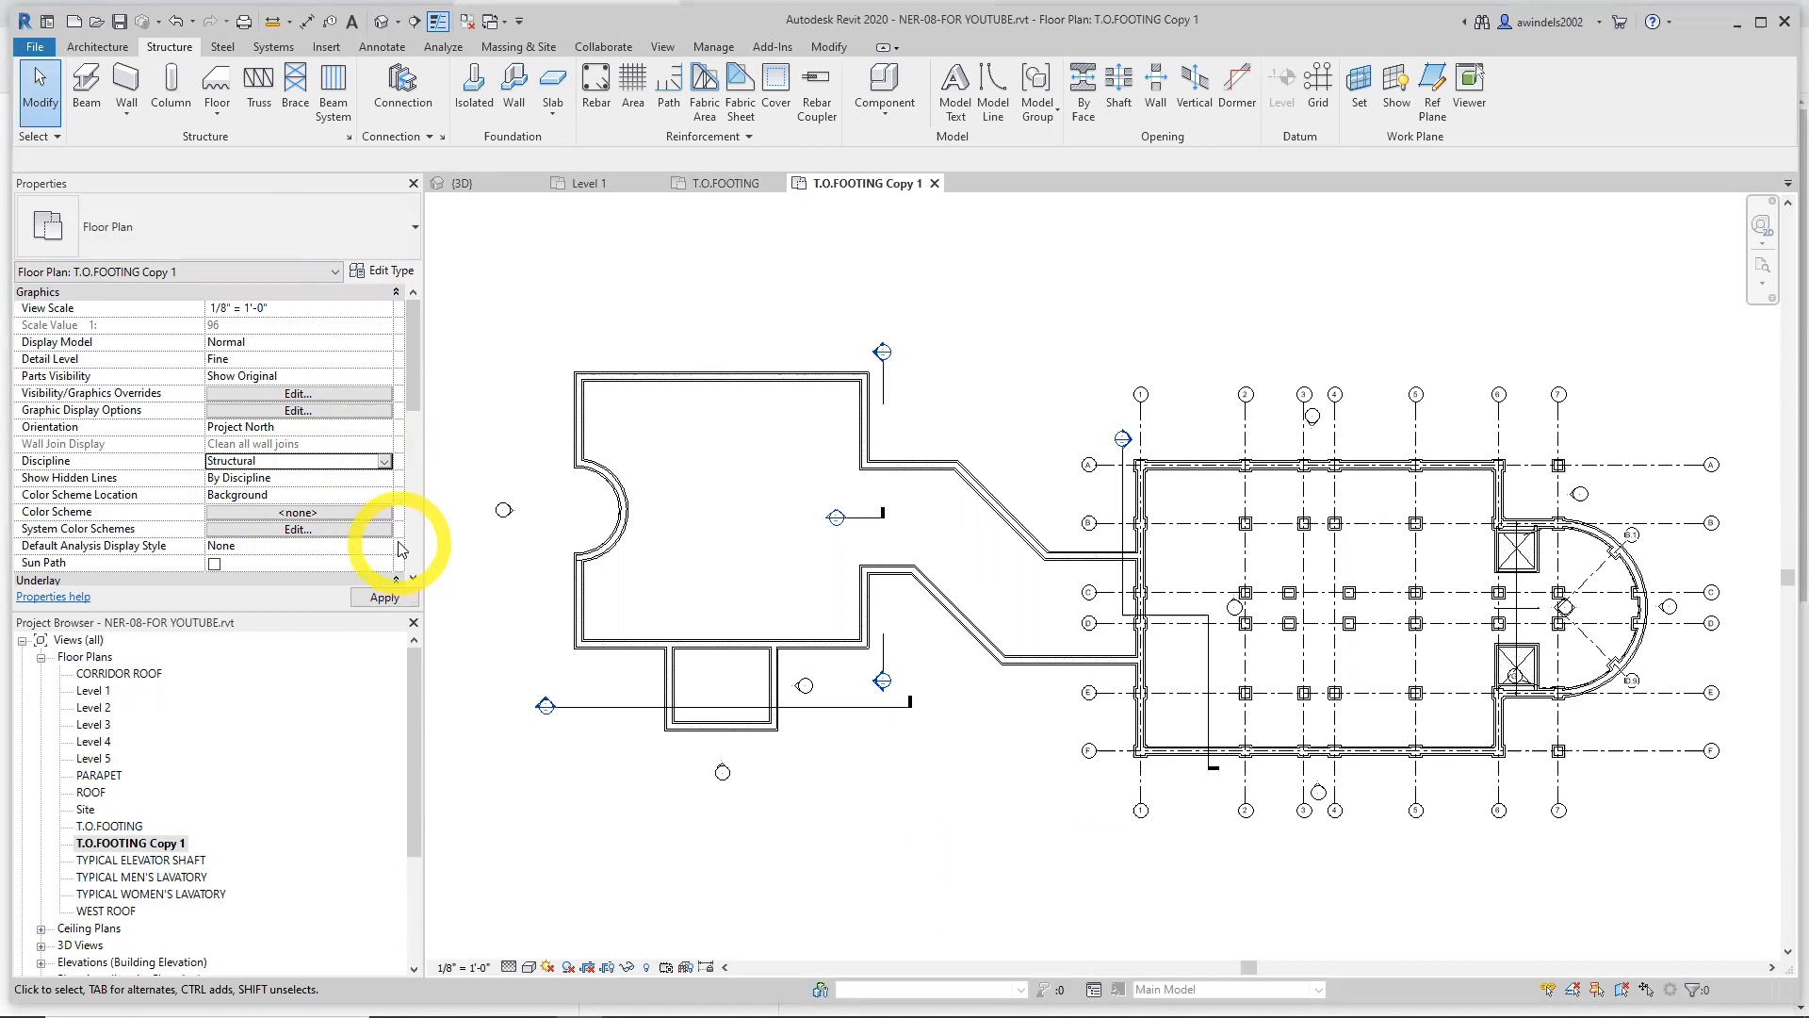
Organize the project browser's views by the Discipline scheme
{"action": "right_click", "coordinate": [91, 643]}
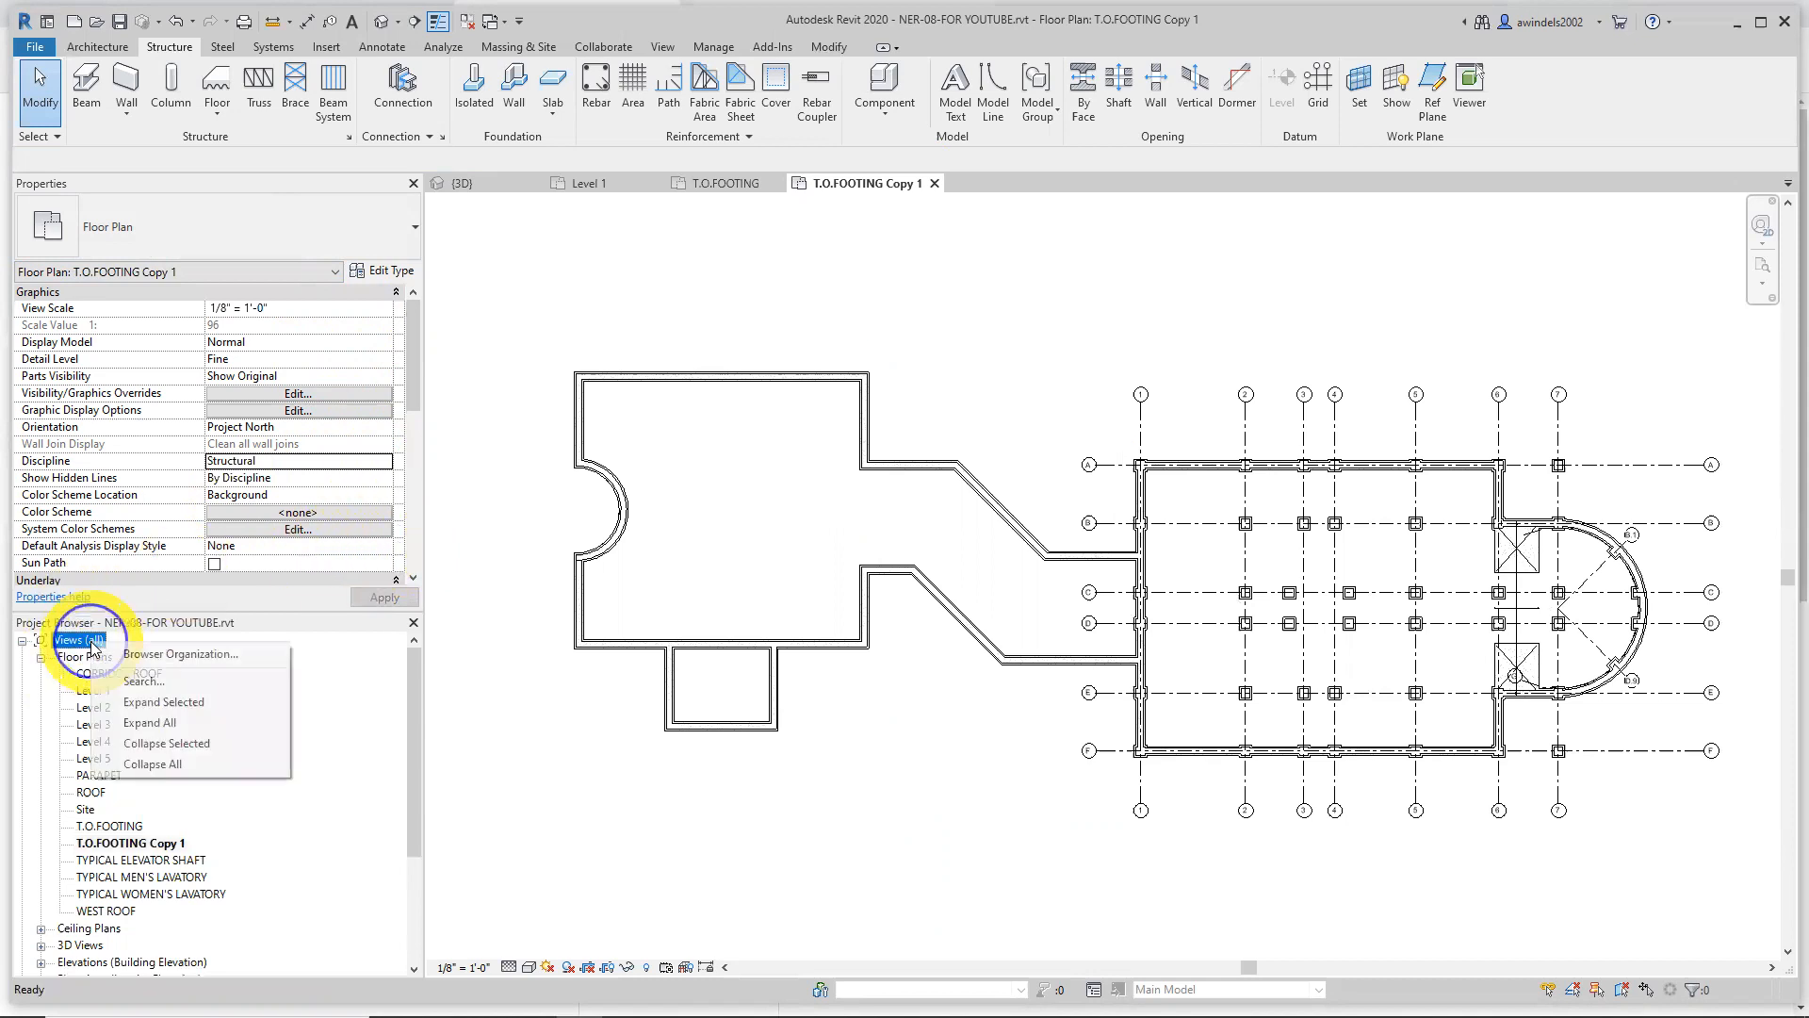
{"action": "left_click", "coordinate": [160, 654]}
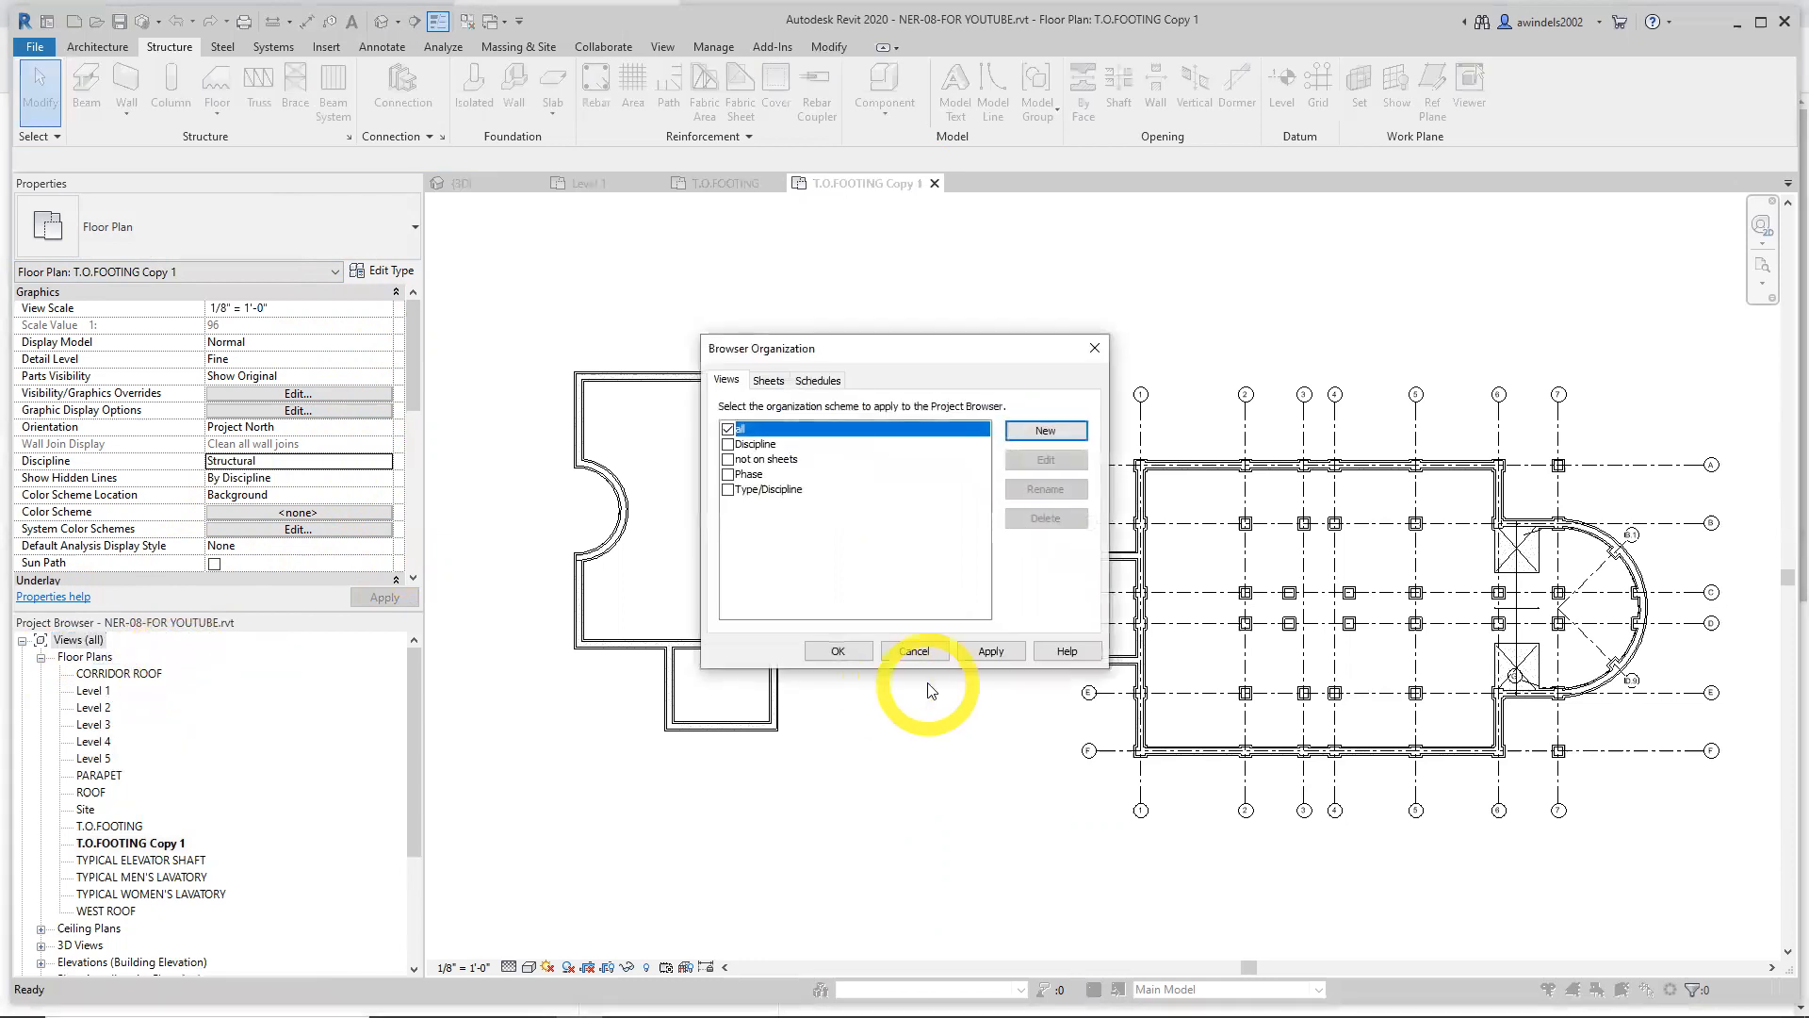
{"action": "left_click", "coordinate": [727, 444]}
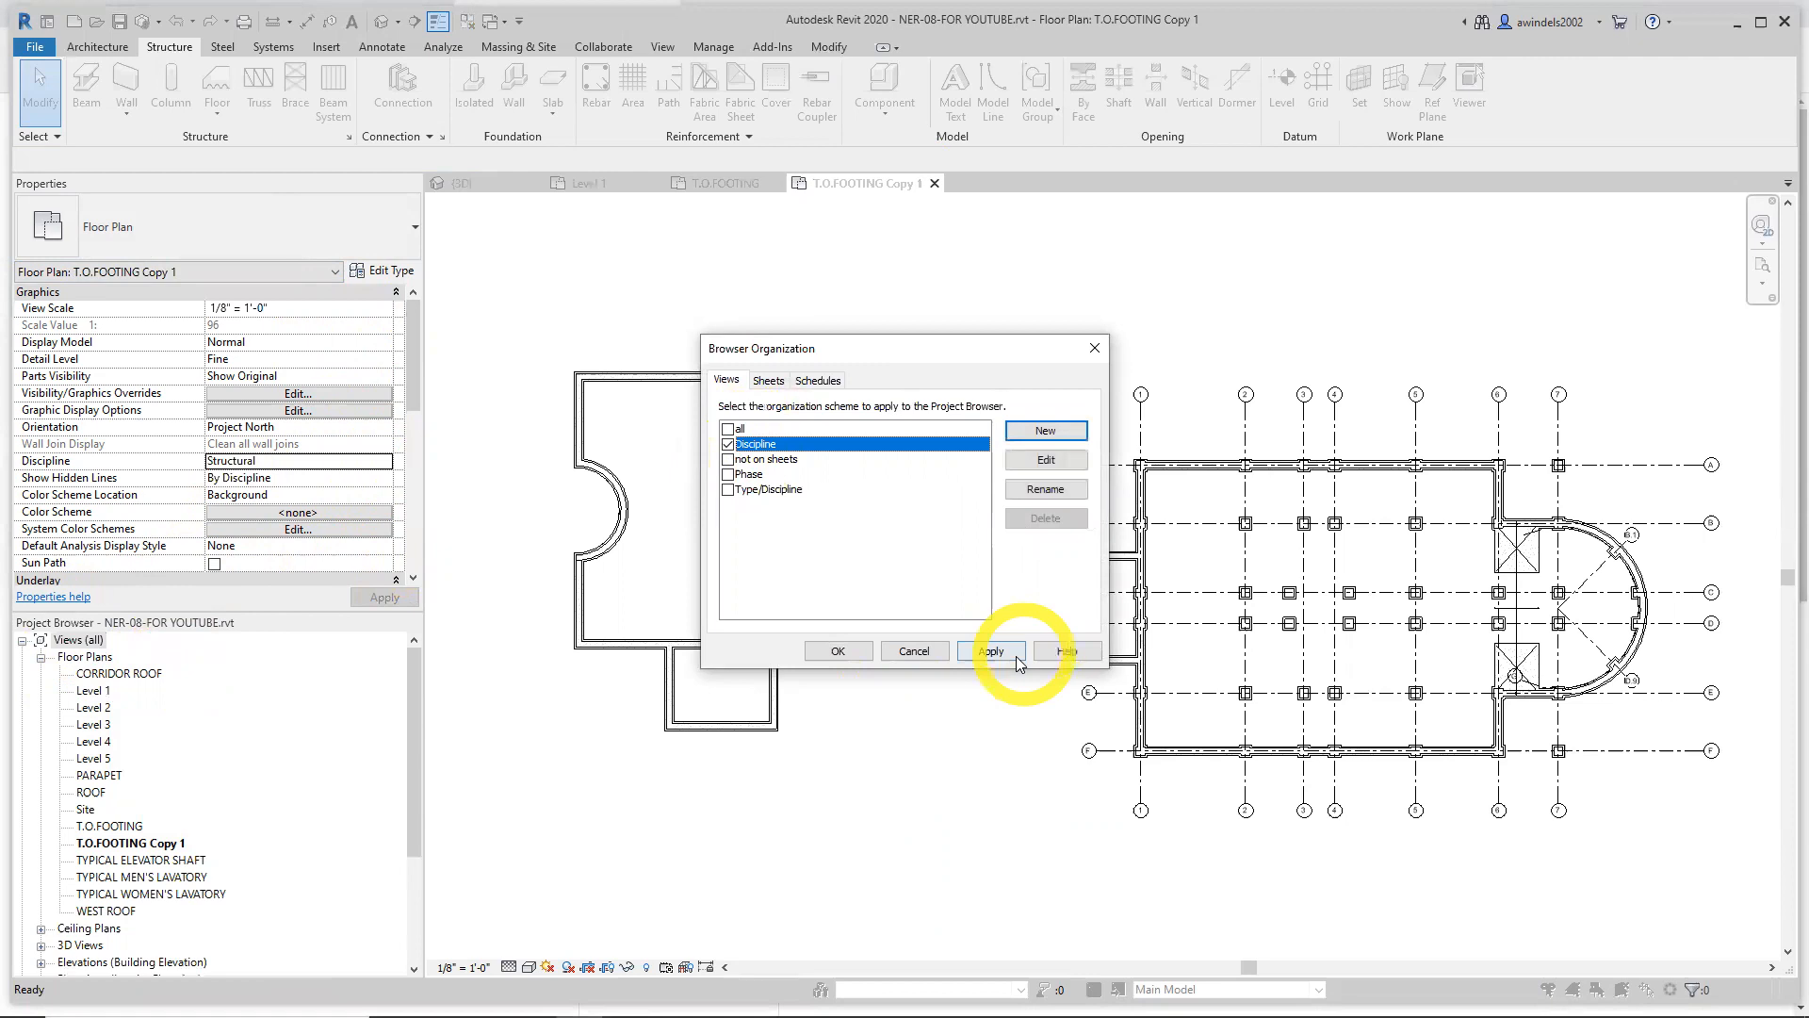
{"action": "left_click", "coordinate": [987, 650]}
{"action": "left_click", "coordinate": [838, 651]}
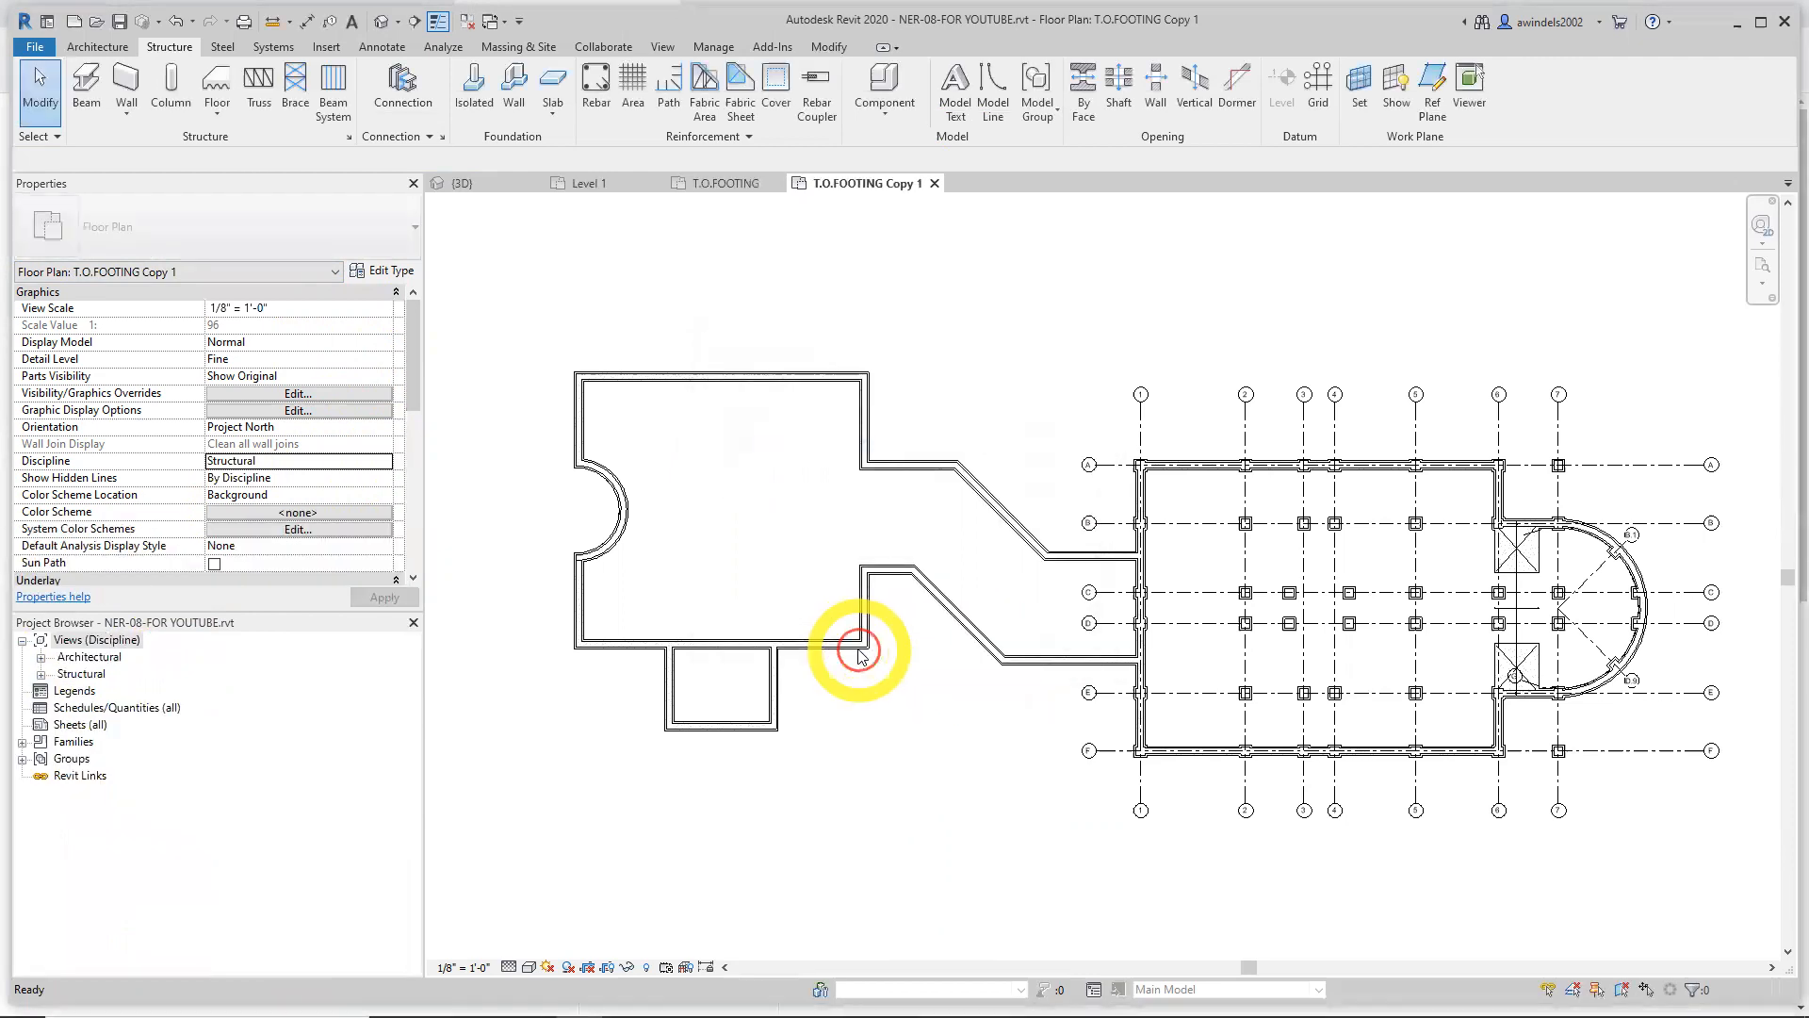
Expand the Architectural and Structural view groups in the project browser, including the structural floor plans
{"action": "left_click", "coordinate": [40, 673]}
{"action": "left_click", "coordinate": [41, 657]}
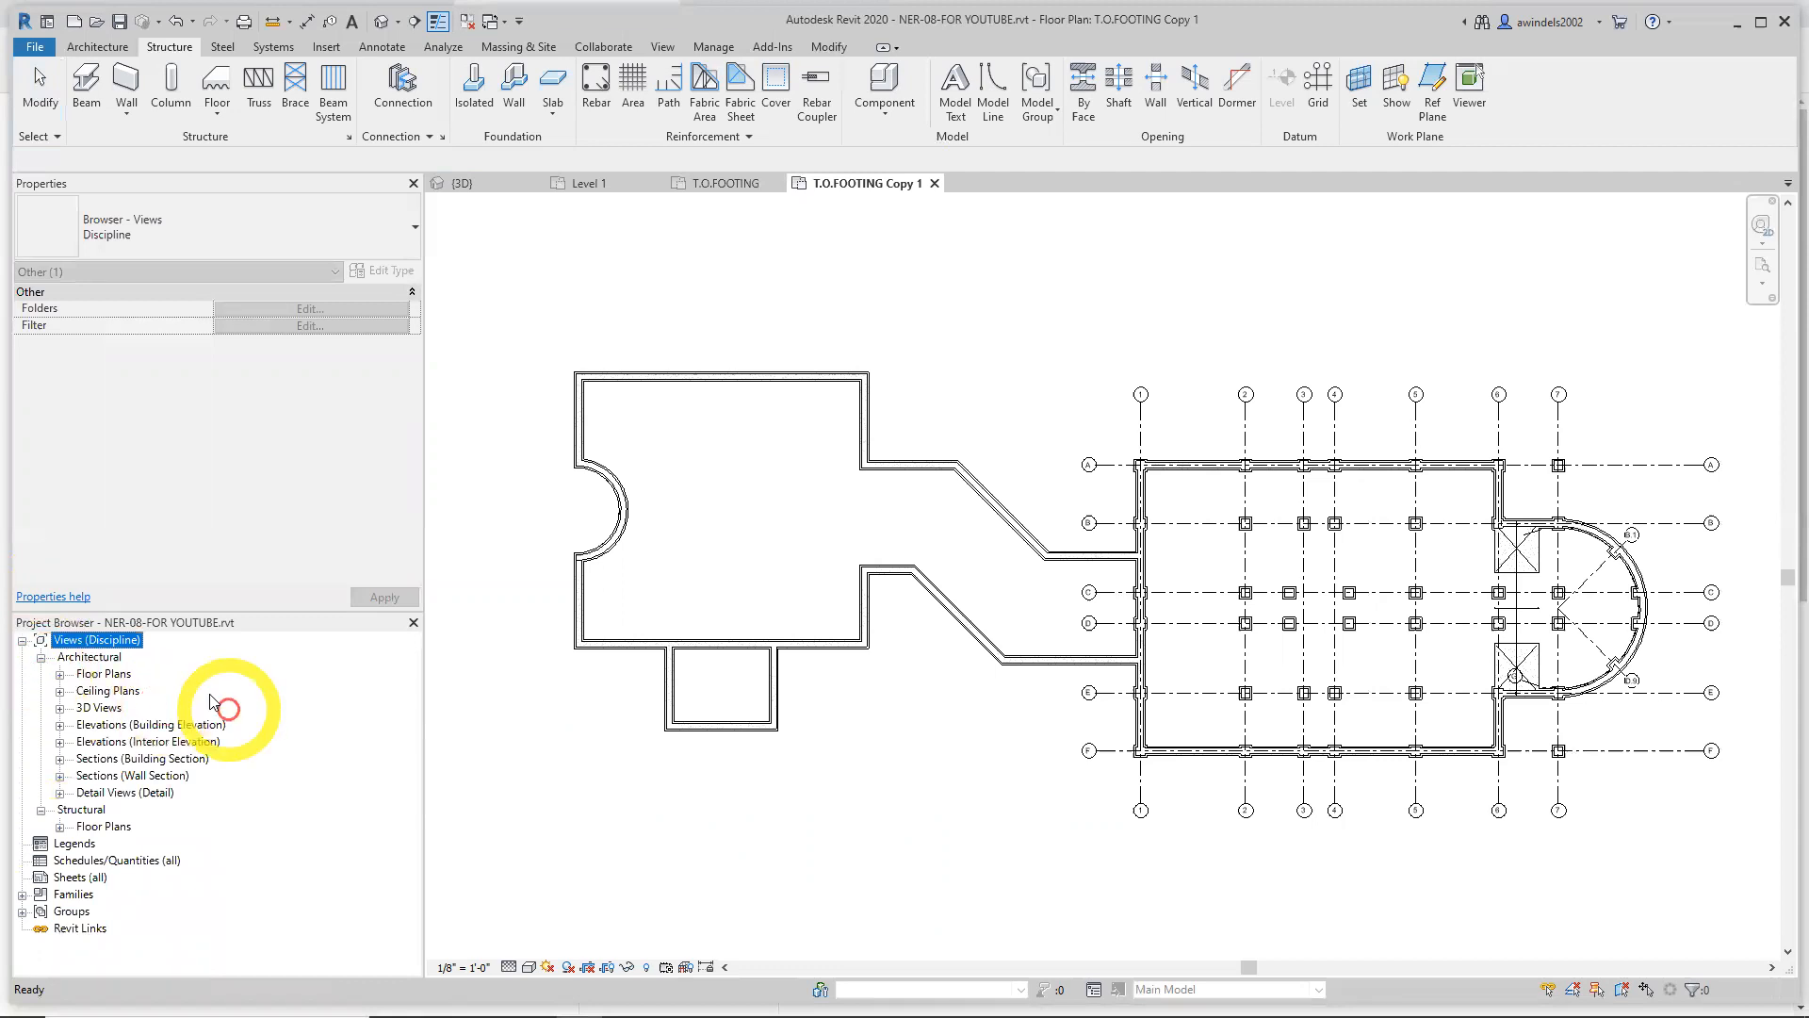
{"action": "left_click", "coordinate": [40, 656]}
{"action": "left_click", "coordinate": [73, 692]}
{"action": "left_click", "coordinate": [59, 692]}
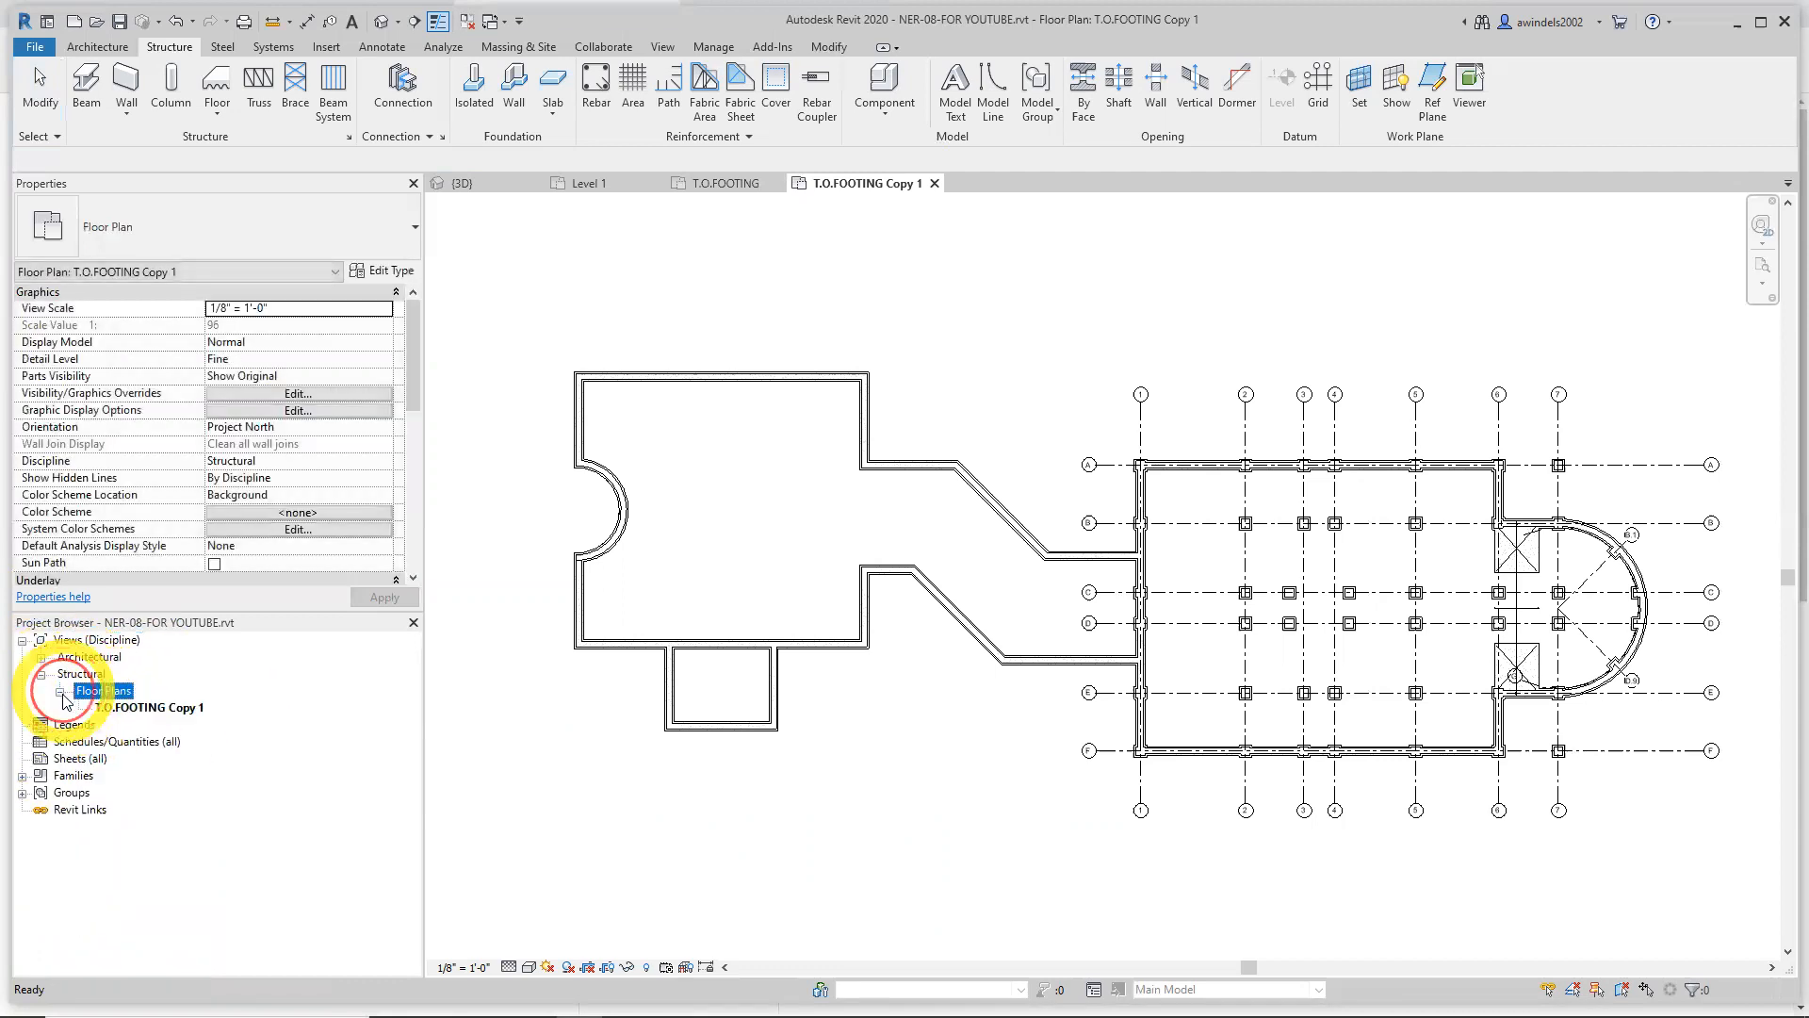
{"action": "left_click", "coordinate": [41, 657]}
Rename the duplicated footing plan as T.O.FOOTING Structural
{"action": "left_click", "coordinate": [182, 844]}
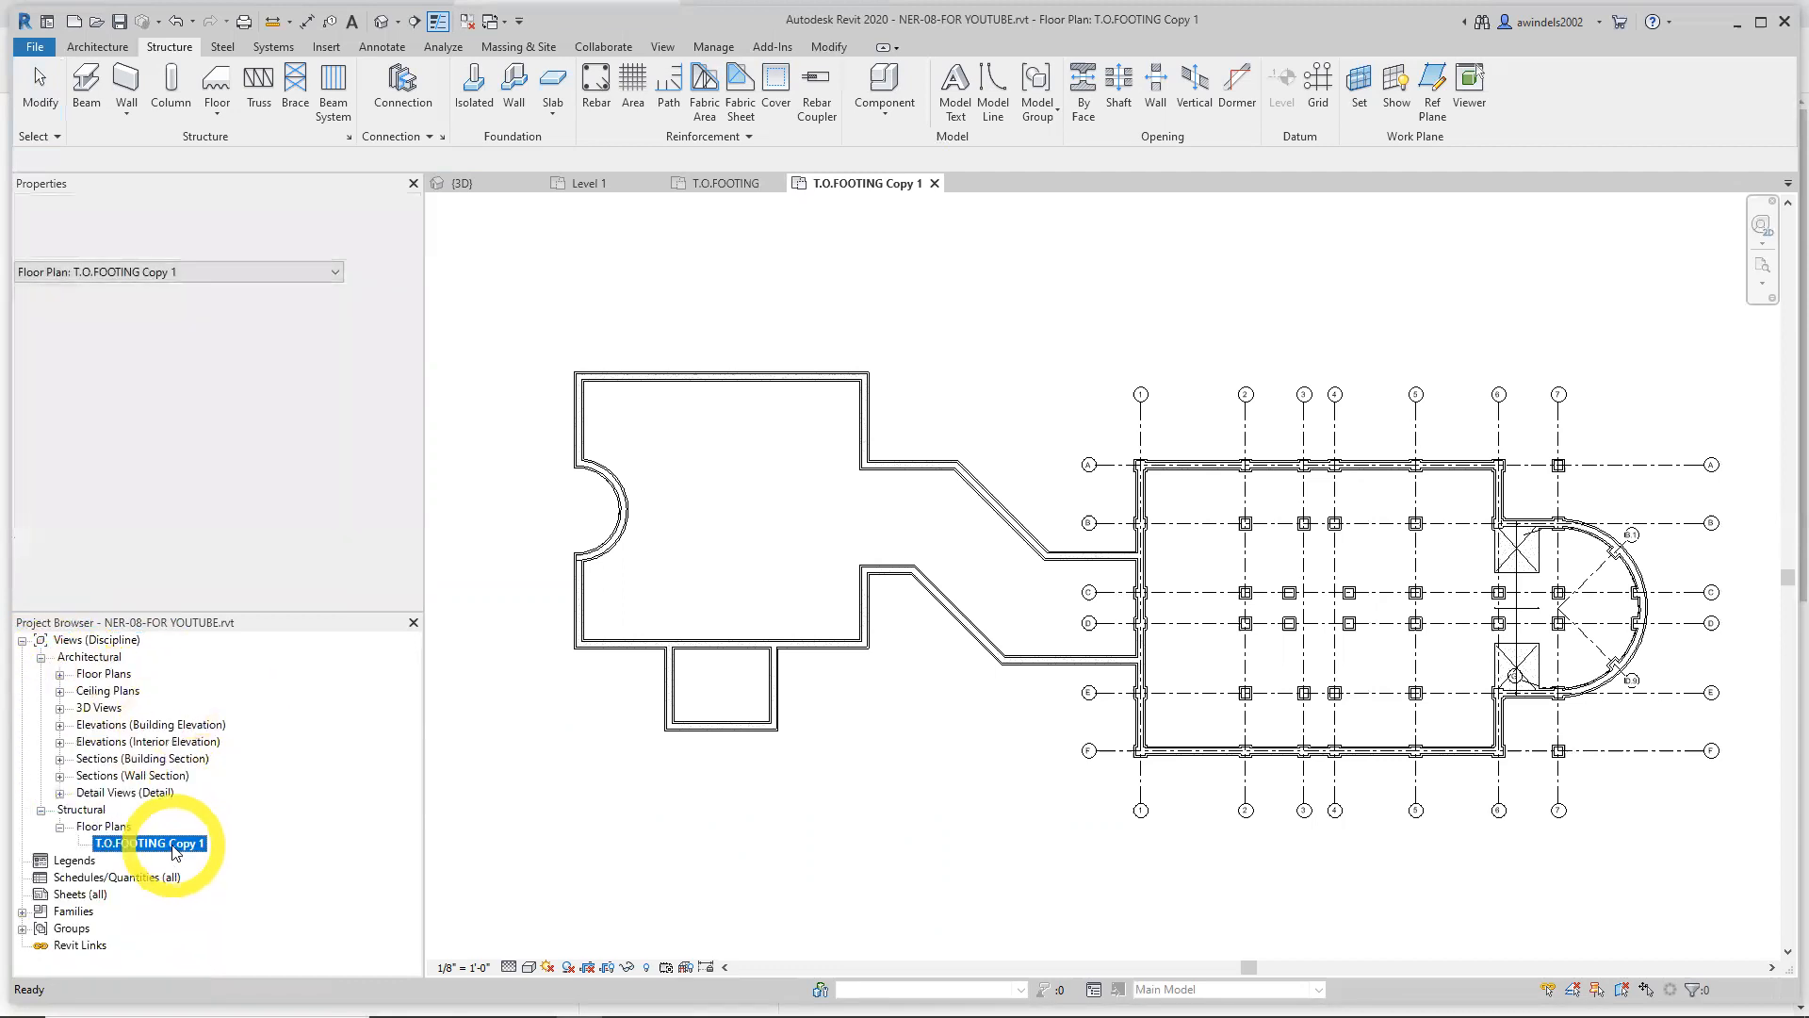
{"action": "left_click", "coordinate": [182, 844]}
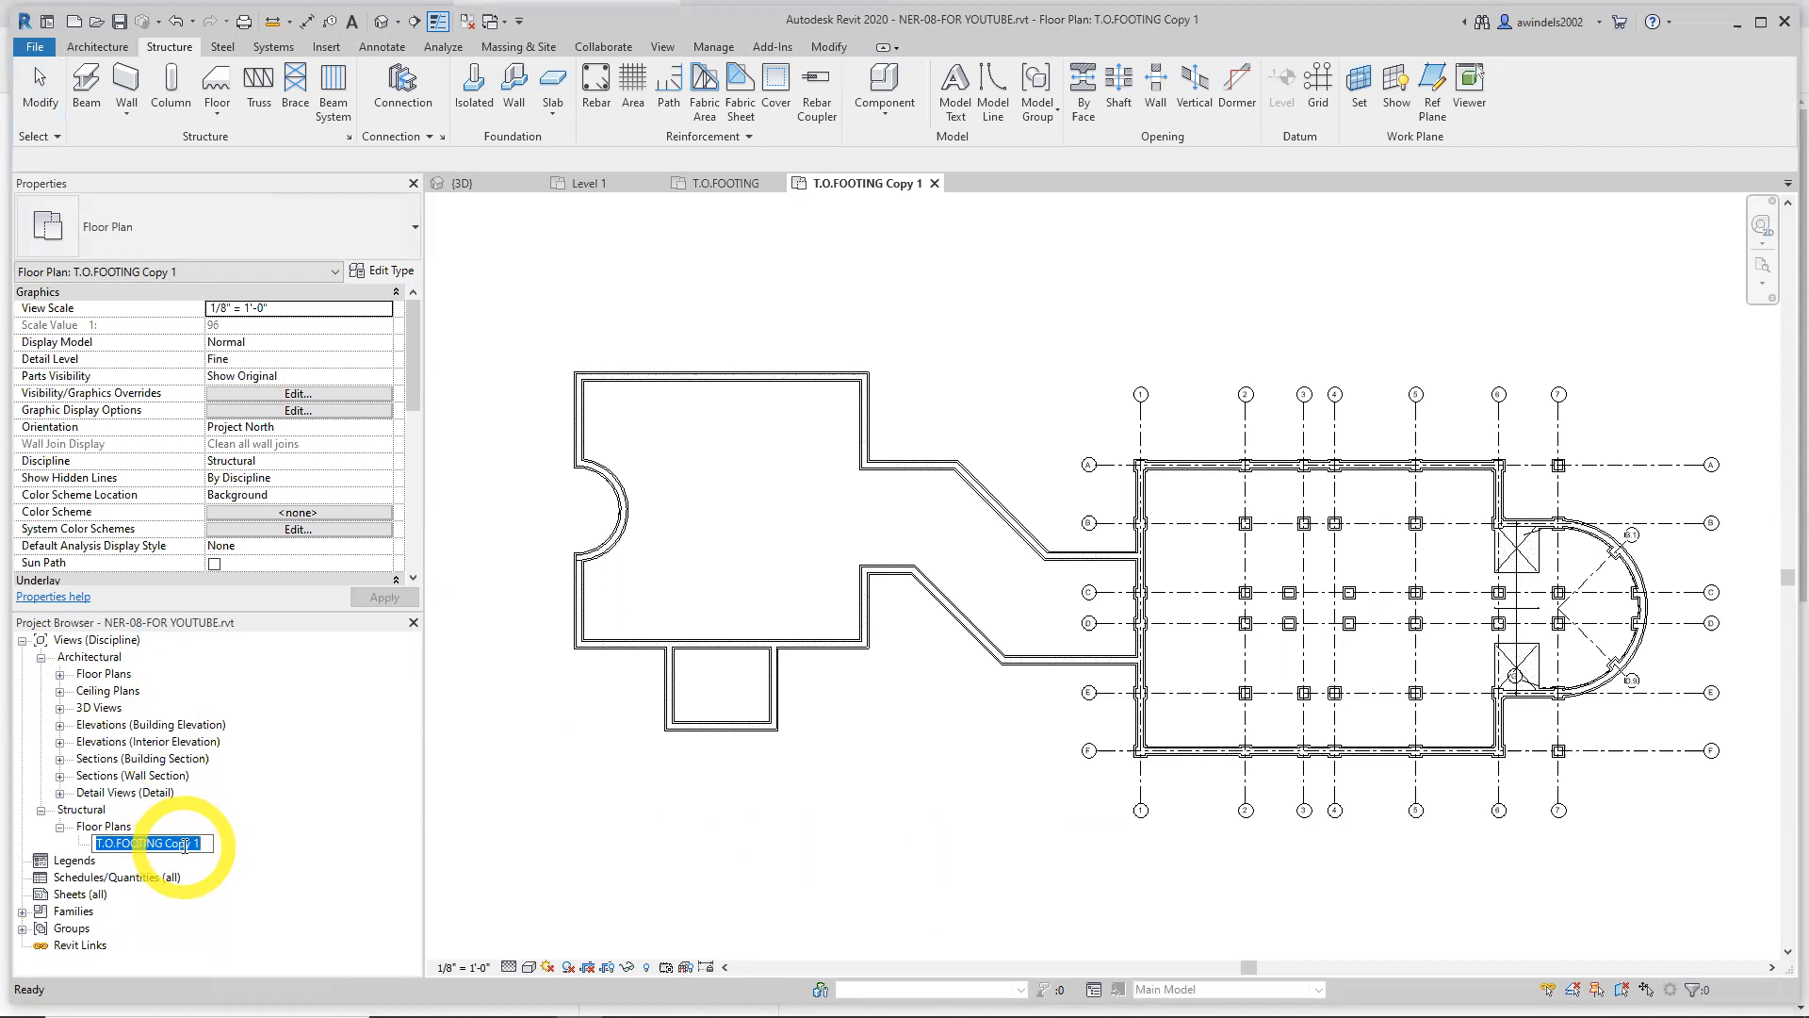
{"action": "key", "text": "End"}
{"action": "key", "text": "BackSpace"}
{"action": "key", "text": "BackSpace"}
{"action": "key", "text": "BackSpace"}
{"action": "key", "text": "BackSpace"}
{"action": "key", "text": "BackSpace"}
{"action": "key", "text": "BackSpace"}
{"action": "type", "text": "Structural"}
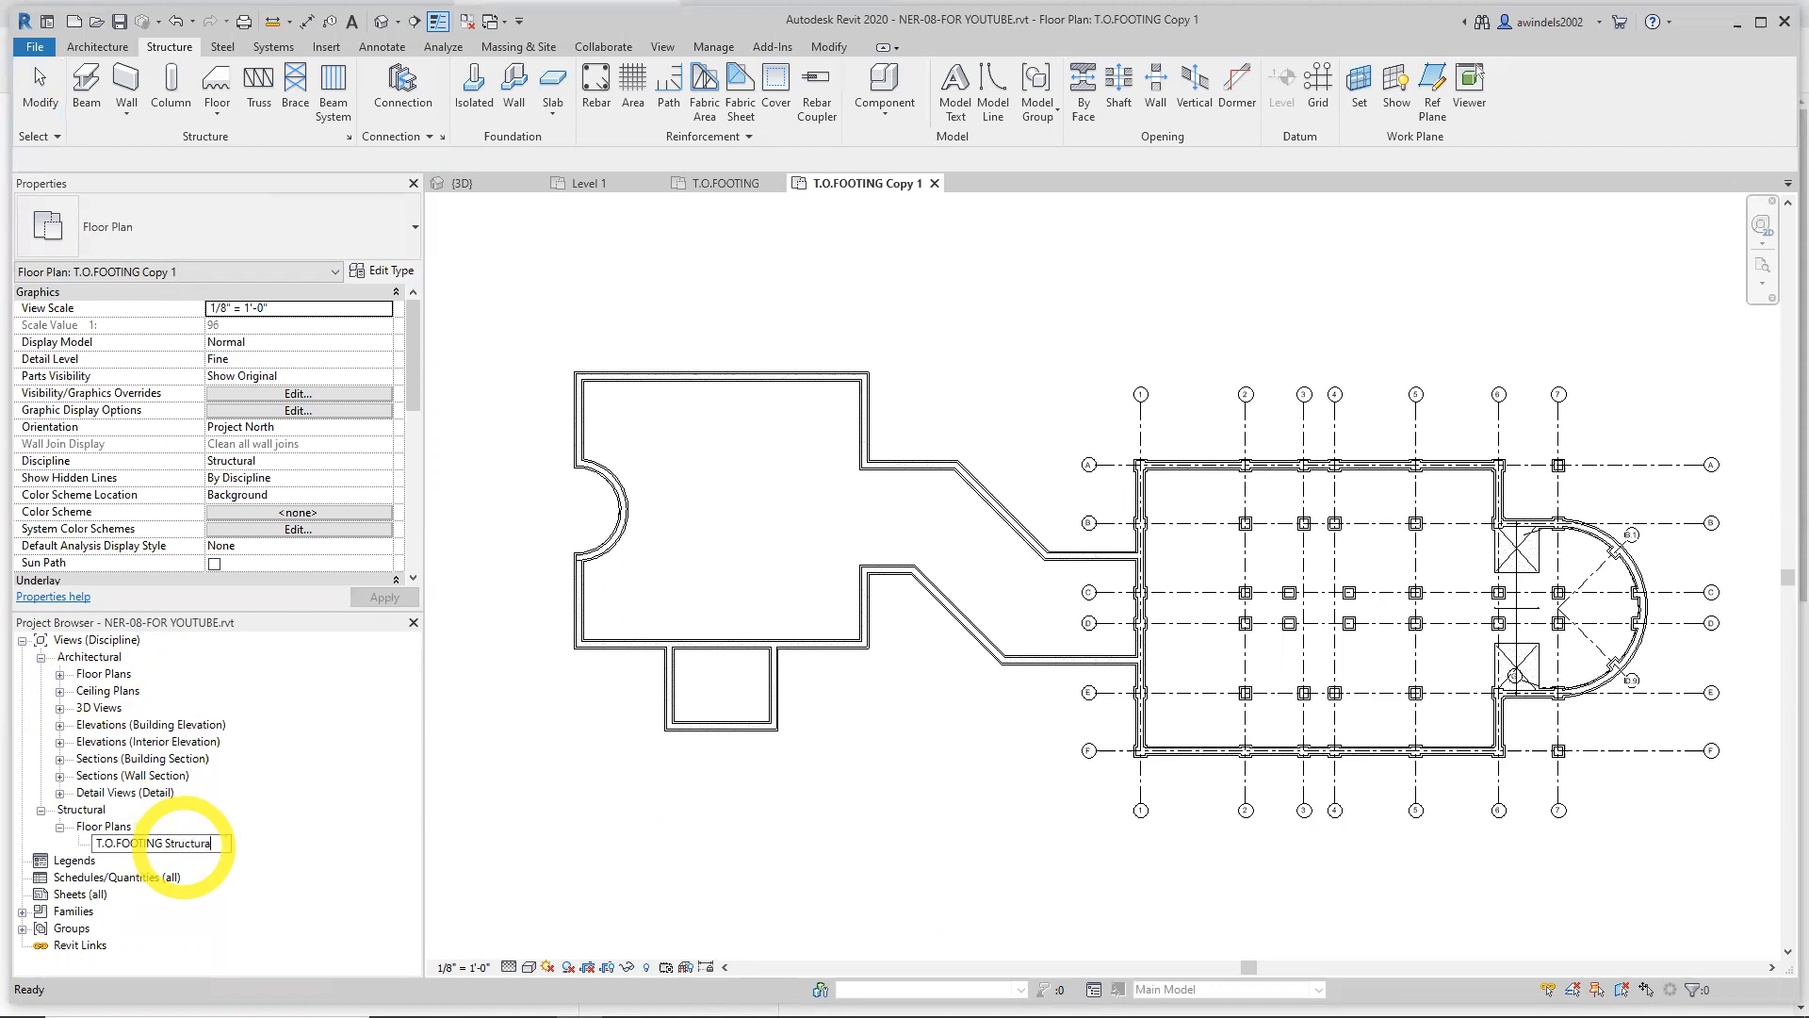
{"action": "key", "text": "Return"}
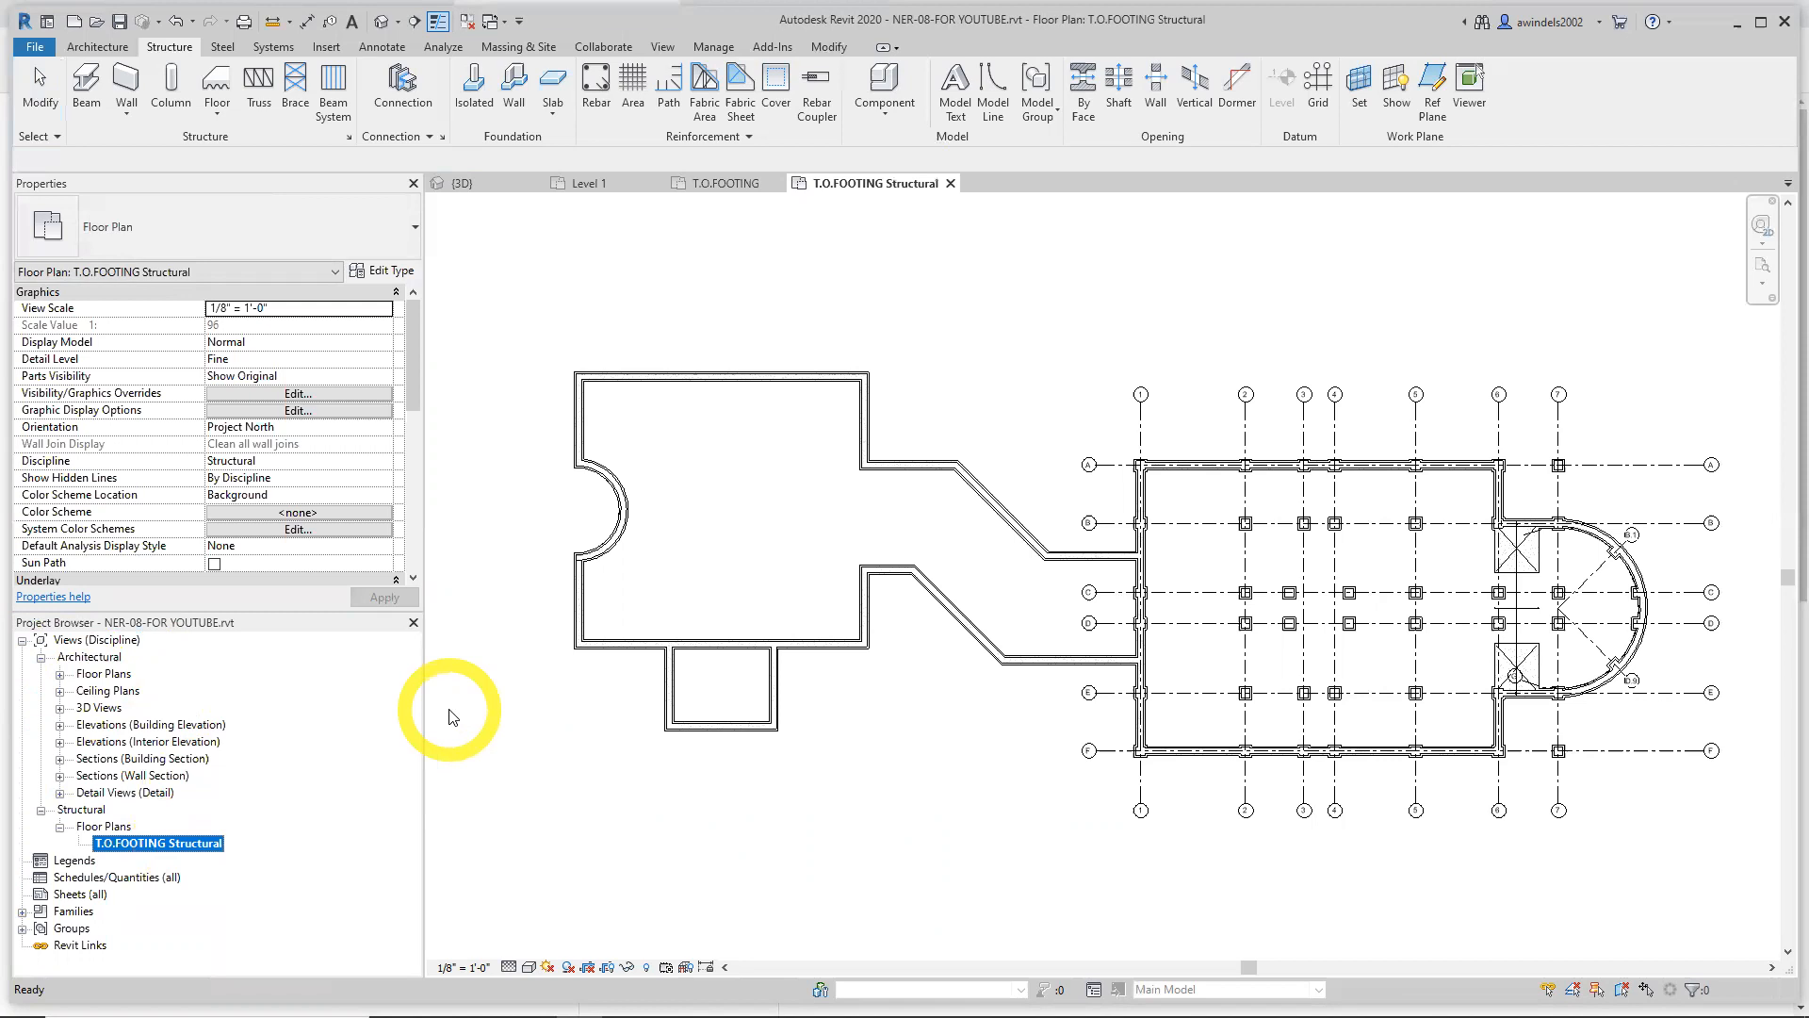
Look over the T.O.FOOTING Structural plan, close it and return to the original T.O.FOOTING plan
{"action": "left_click", "coordinate": [40, 657]}
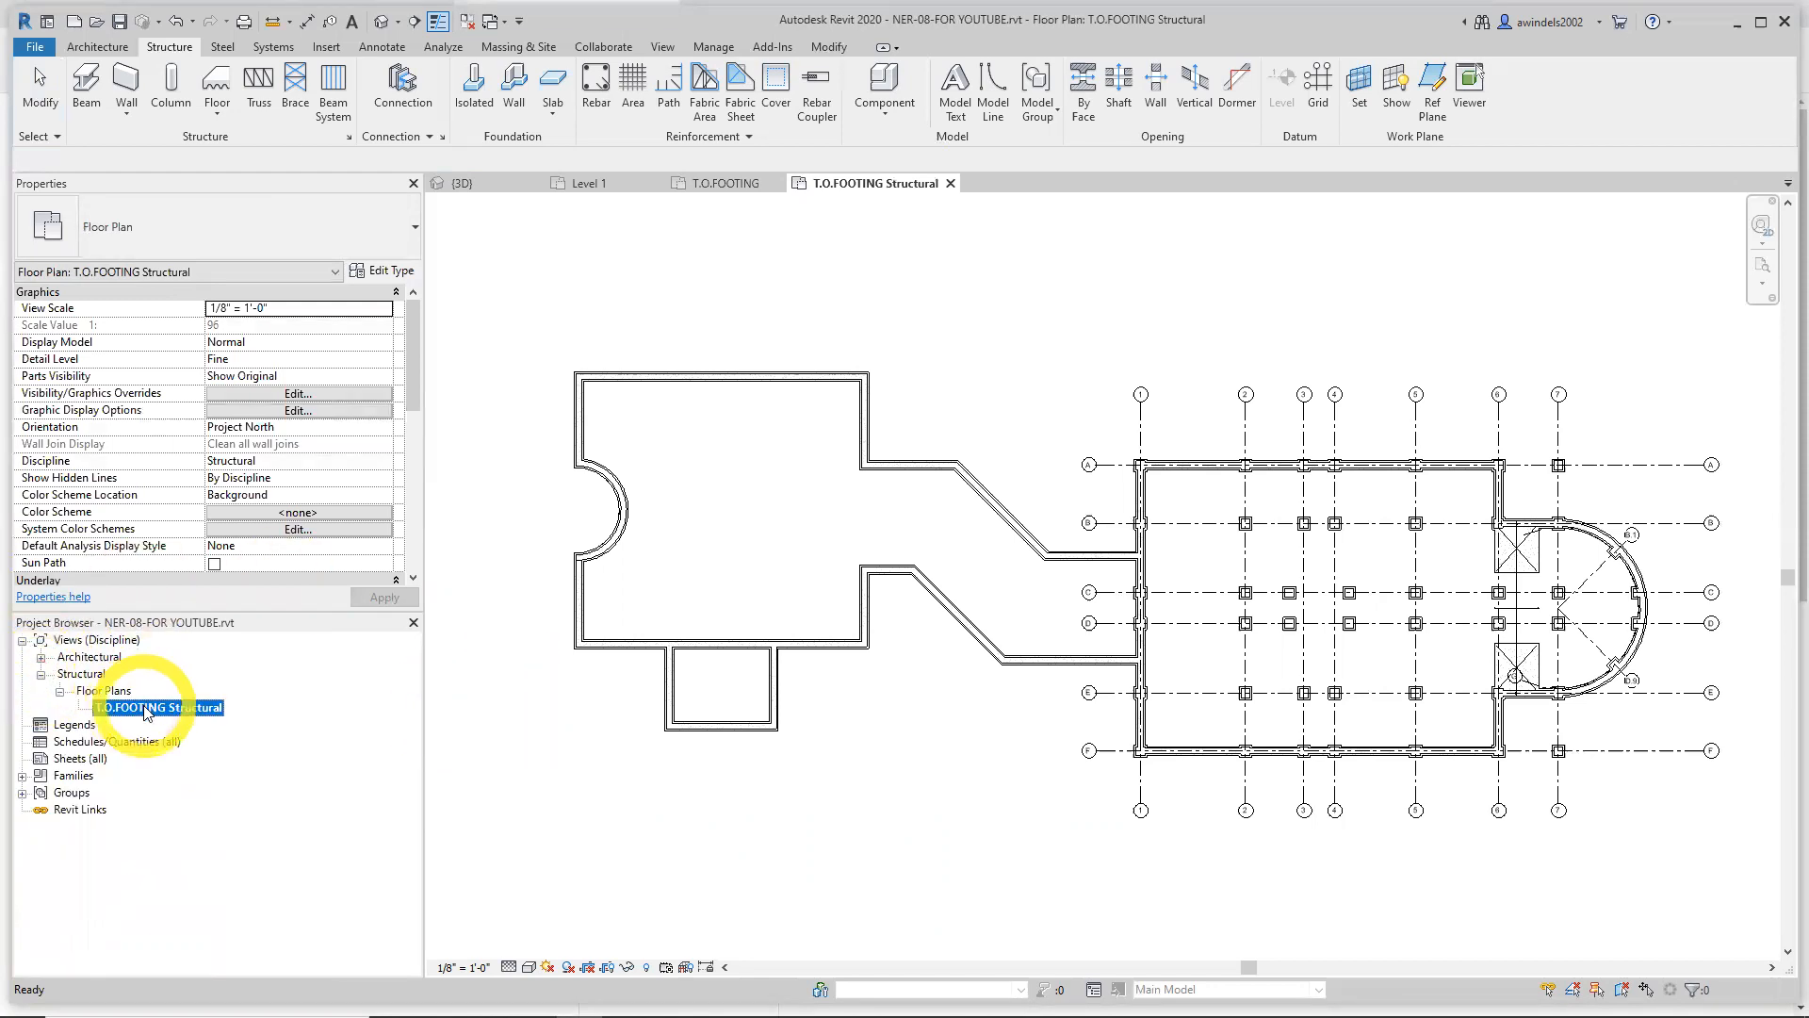
{"action": "scroll", "coordinate": [942, 848], "scroll_direction": "up", "scroll_amount": 5}
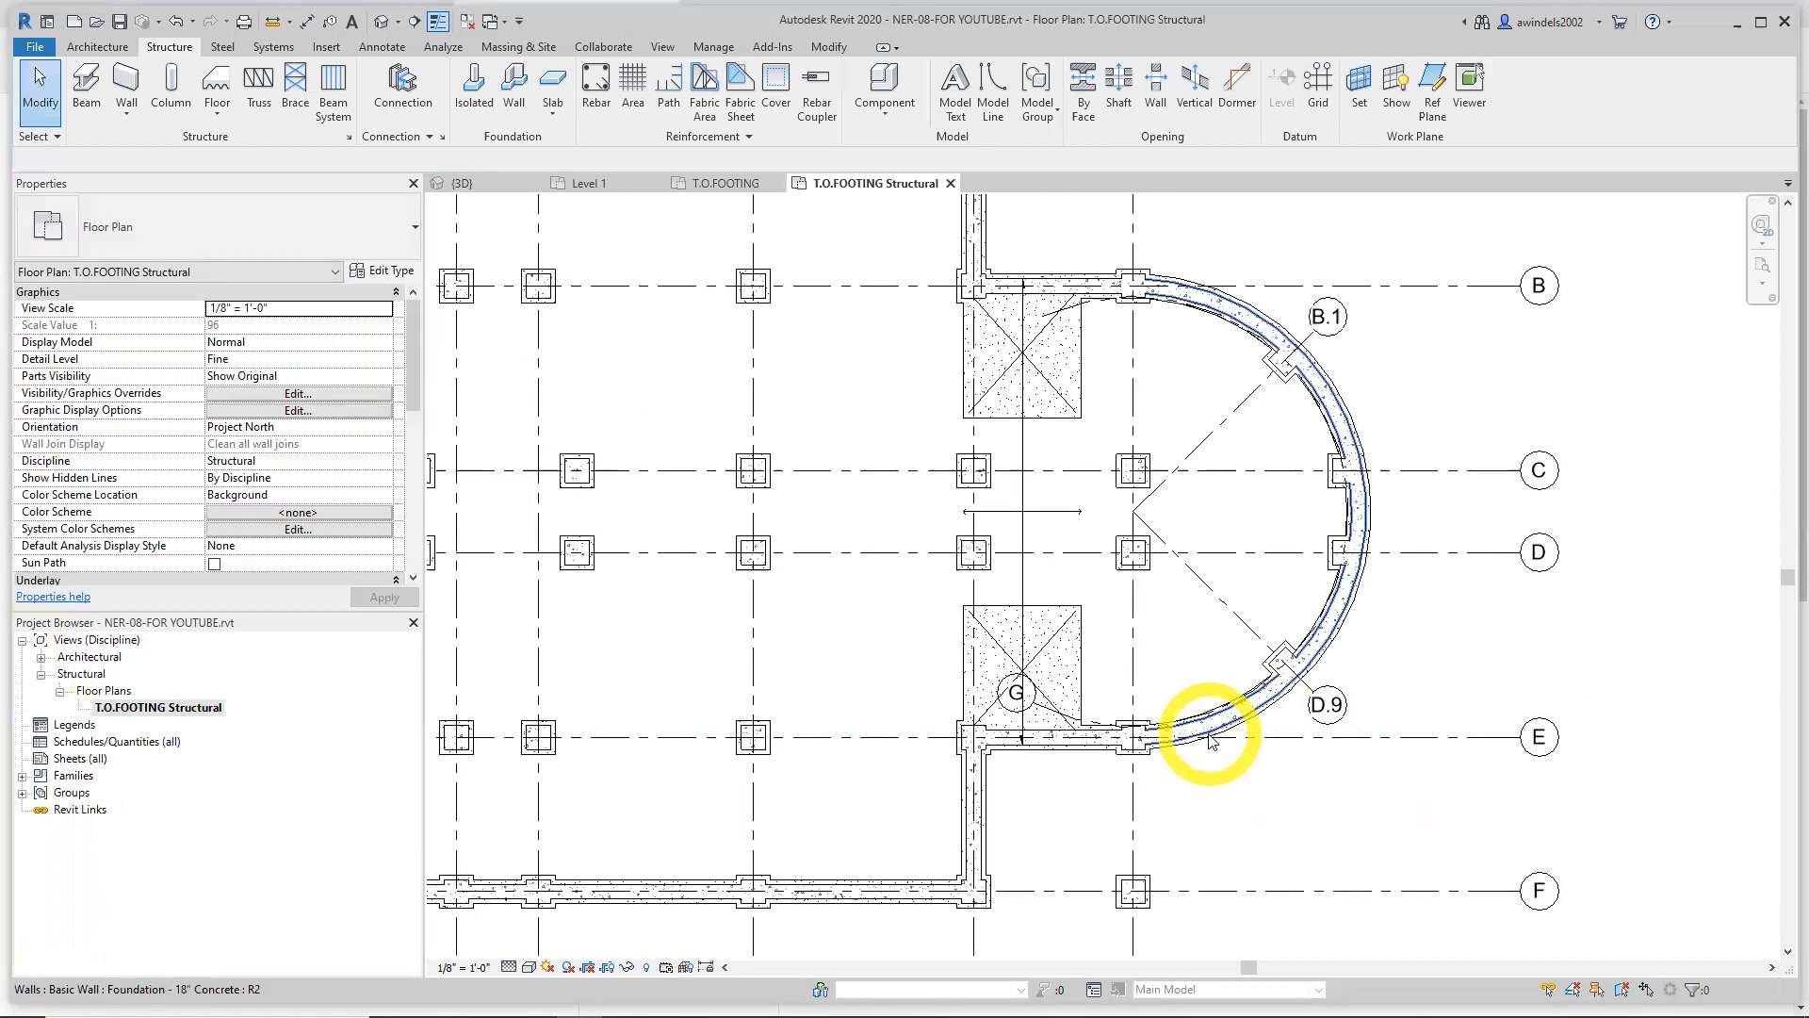
{"action": "scroll", "coordinate": [1211, 741], "scroll_direction": "down", "scroll_amount": 5}
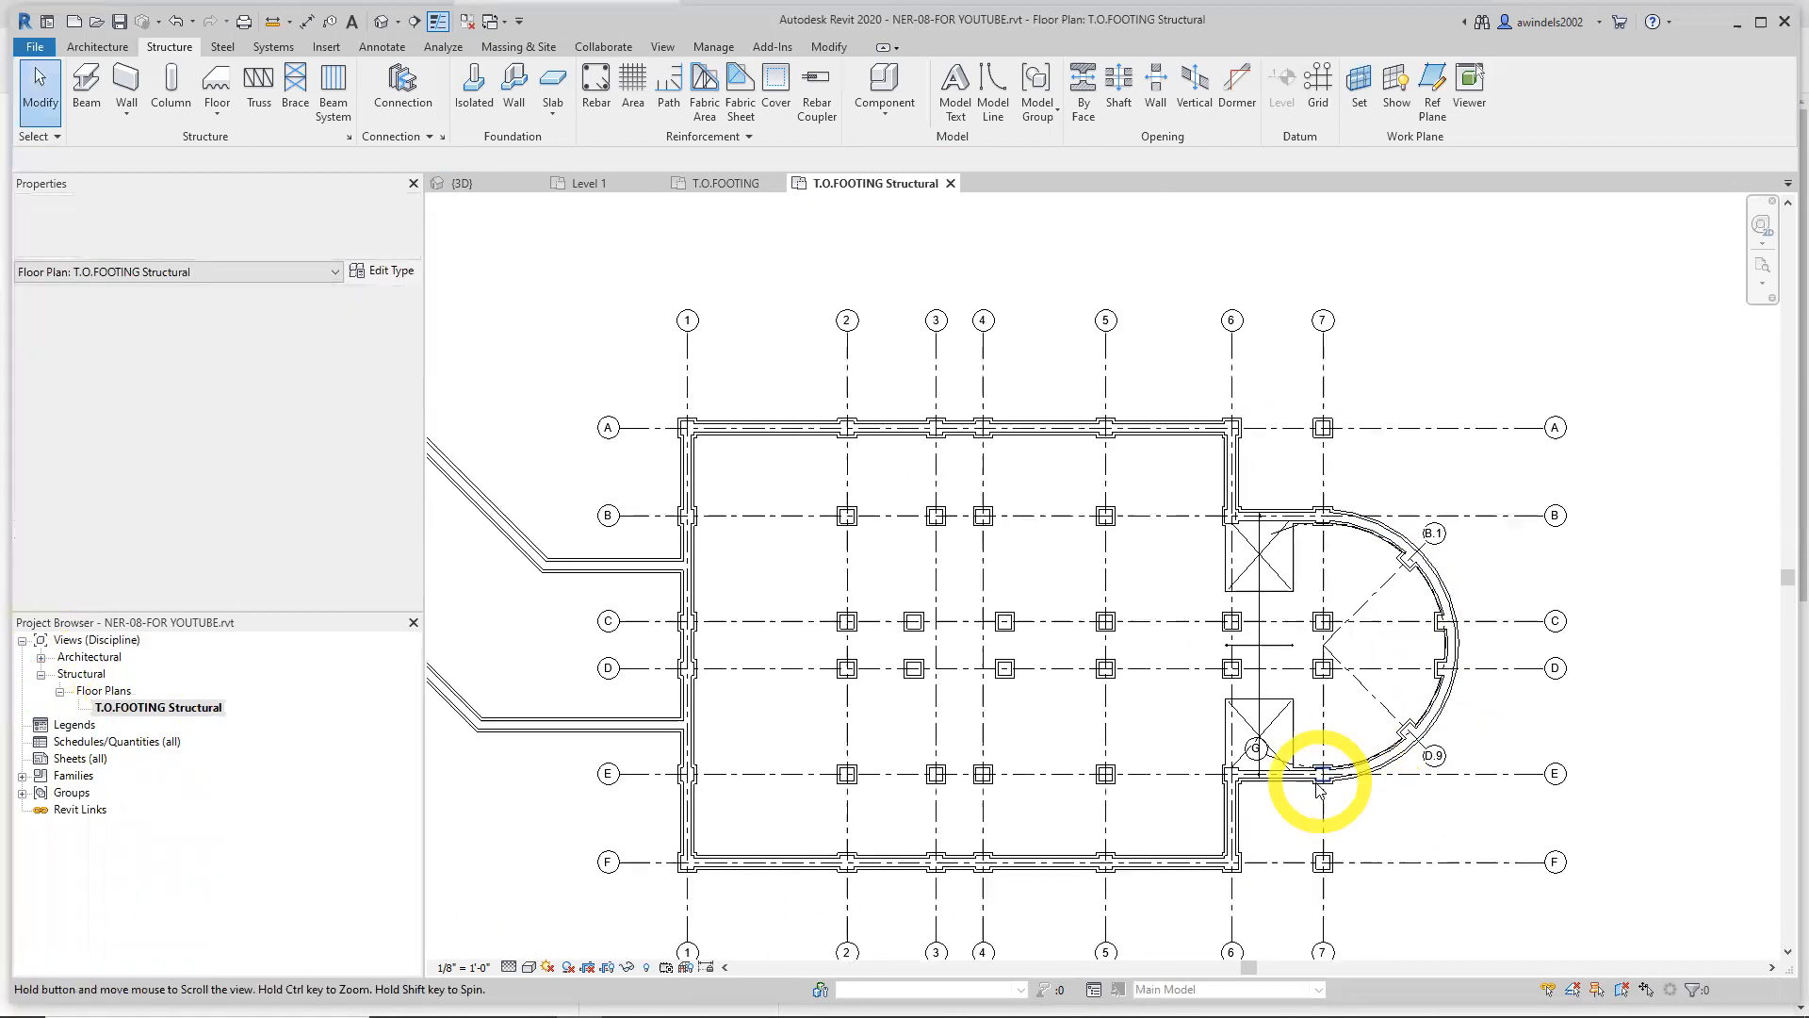
{"action": "middle_click_drag", "start_coordinate": [1255, 793], "coordinate": [1180, 775]}
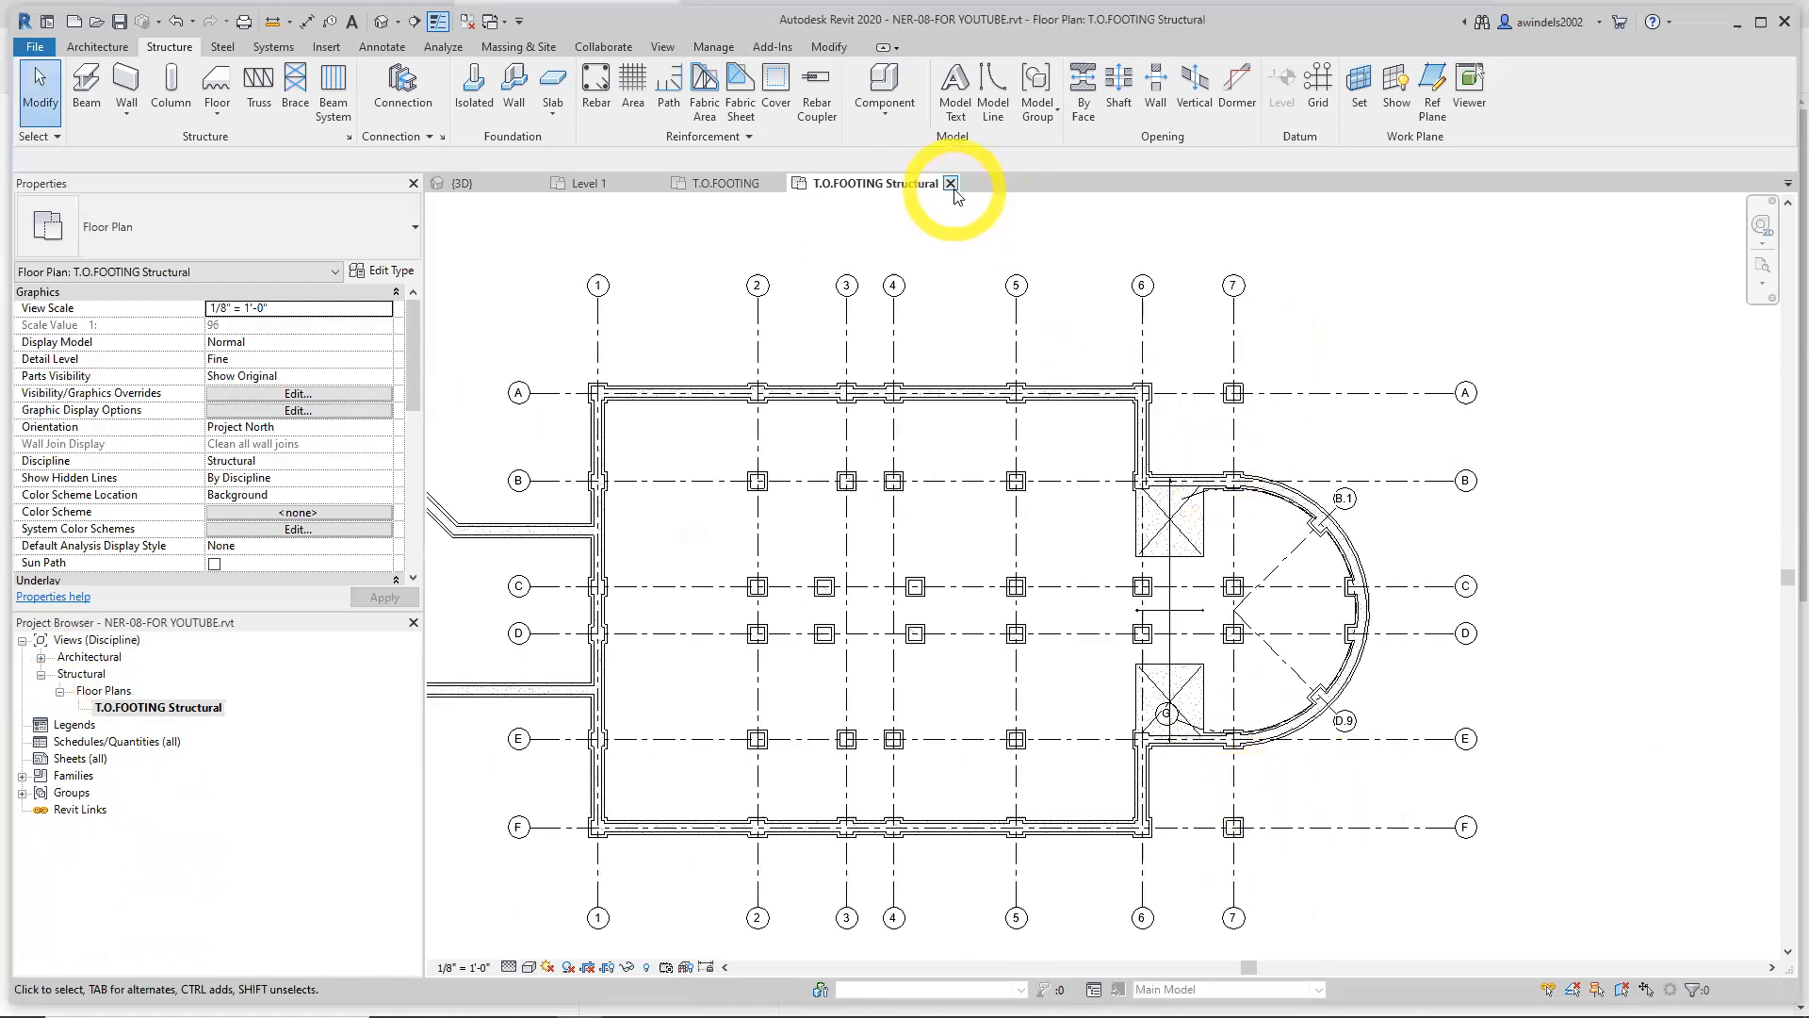
{"action": "left_click", "coordinate": [952, 185]}
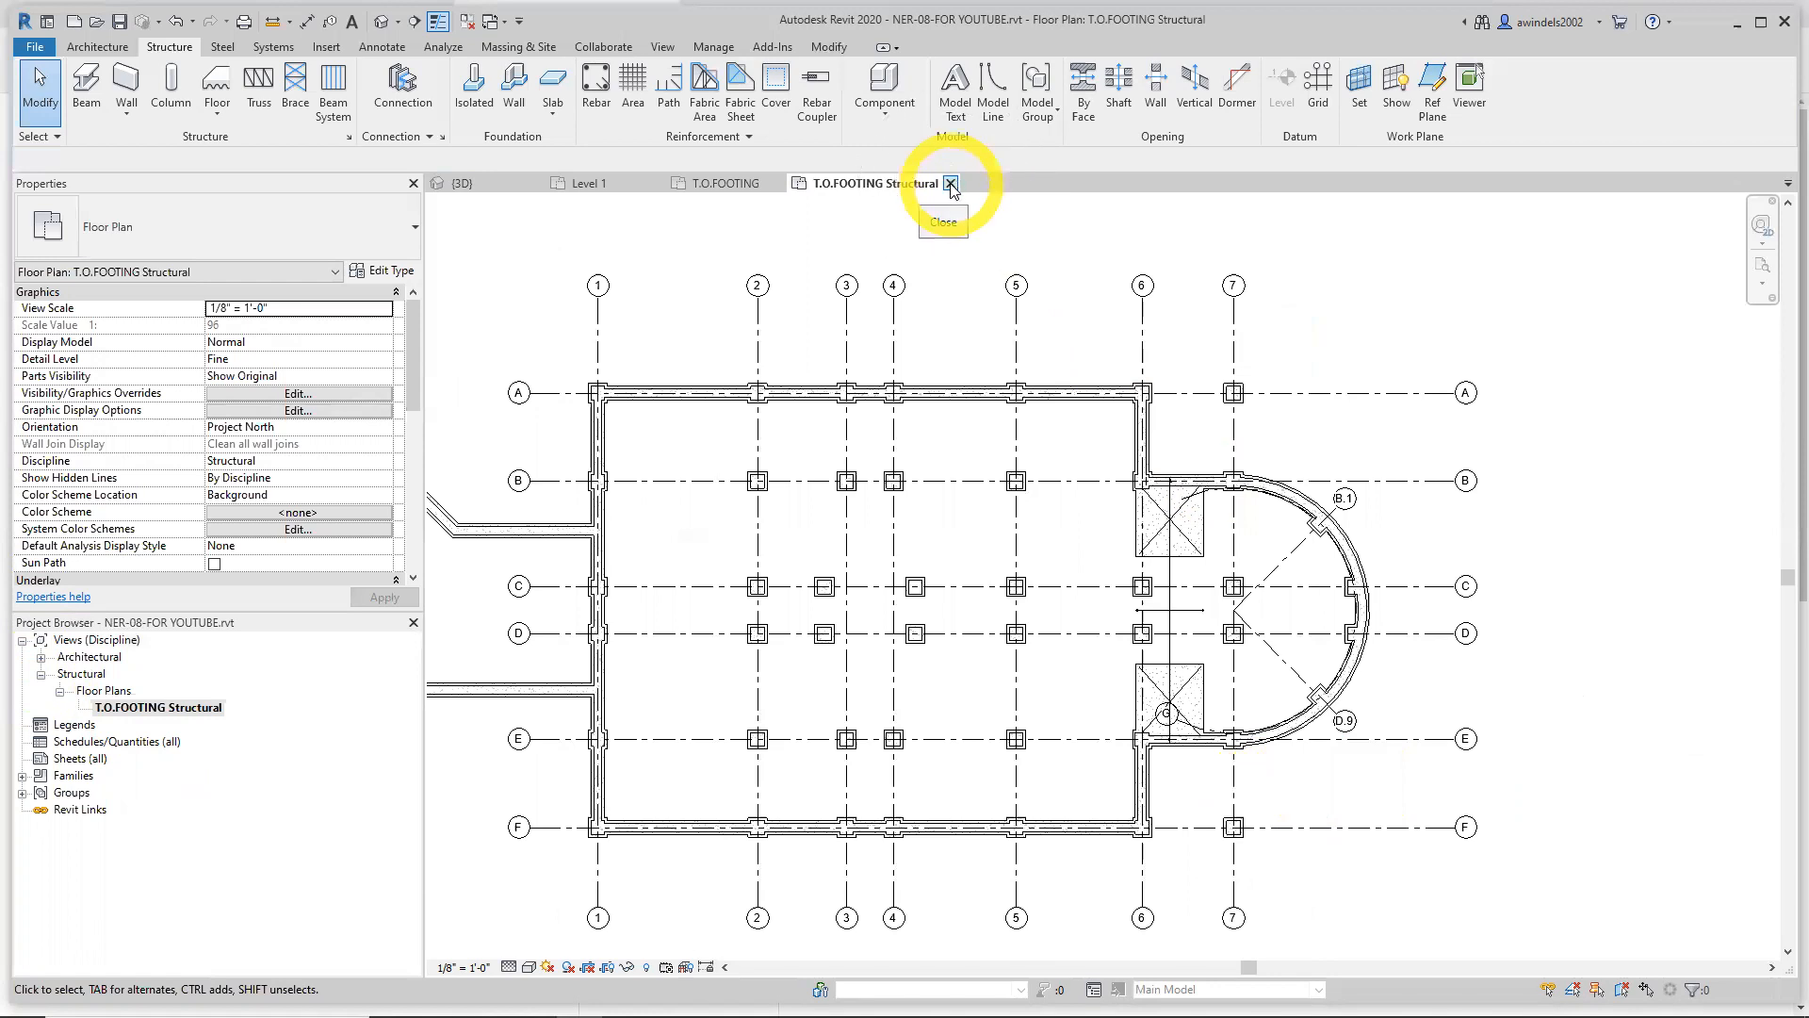
{"action": "left_click", "coordinate": [726, 183]}
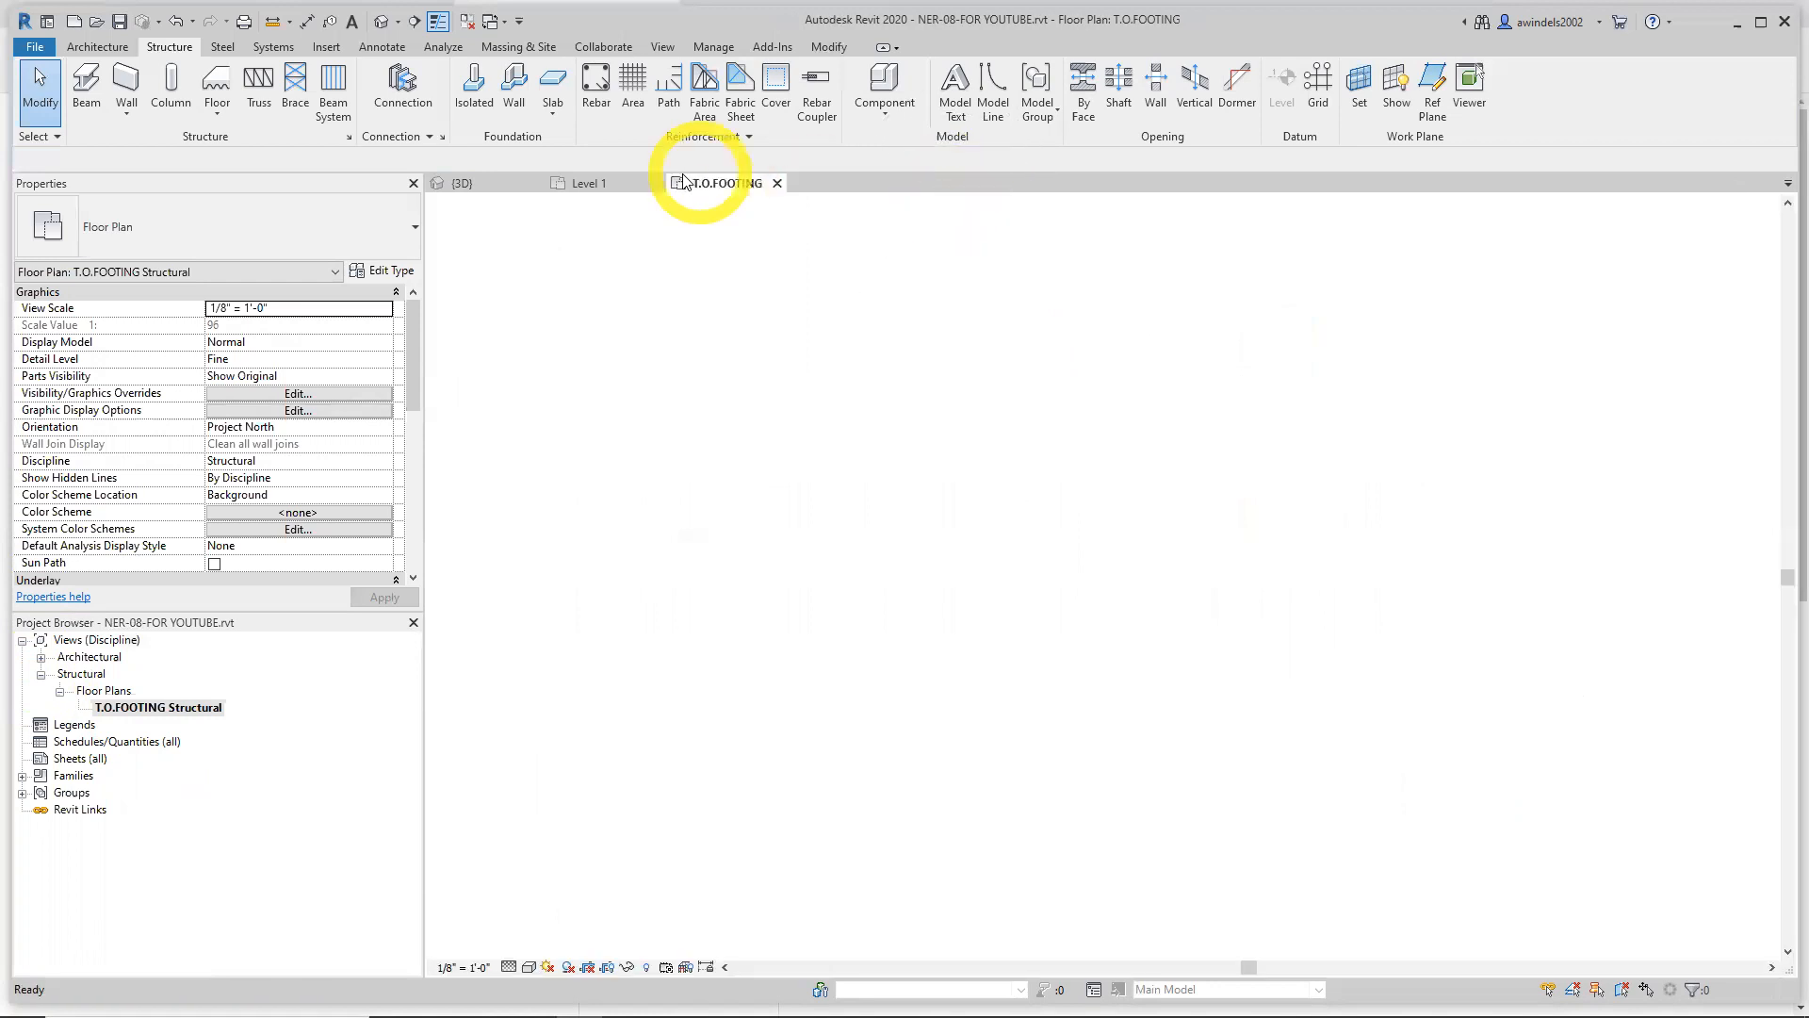
Collapse the Structural view group and expand the Architectural floor plans in the project browser
{"action": "left_click", "coordinate": [154, 707]}
{"action": "left_click", "coordinate": [40, 657]}
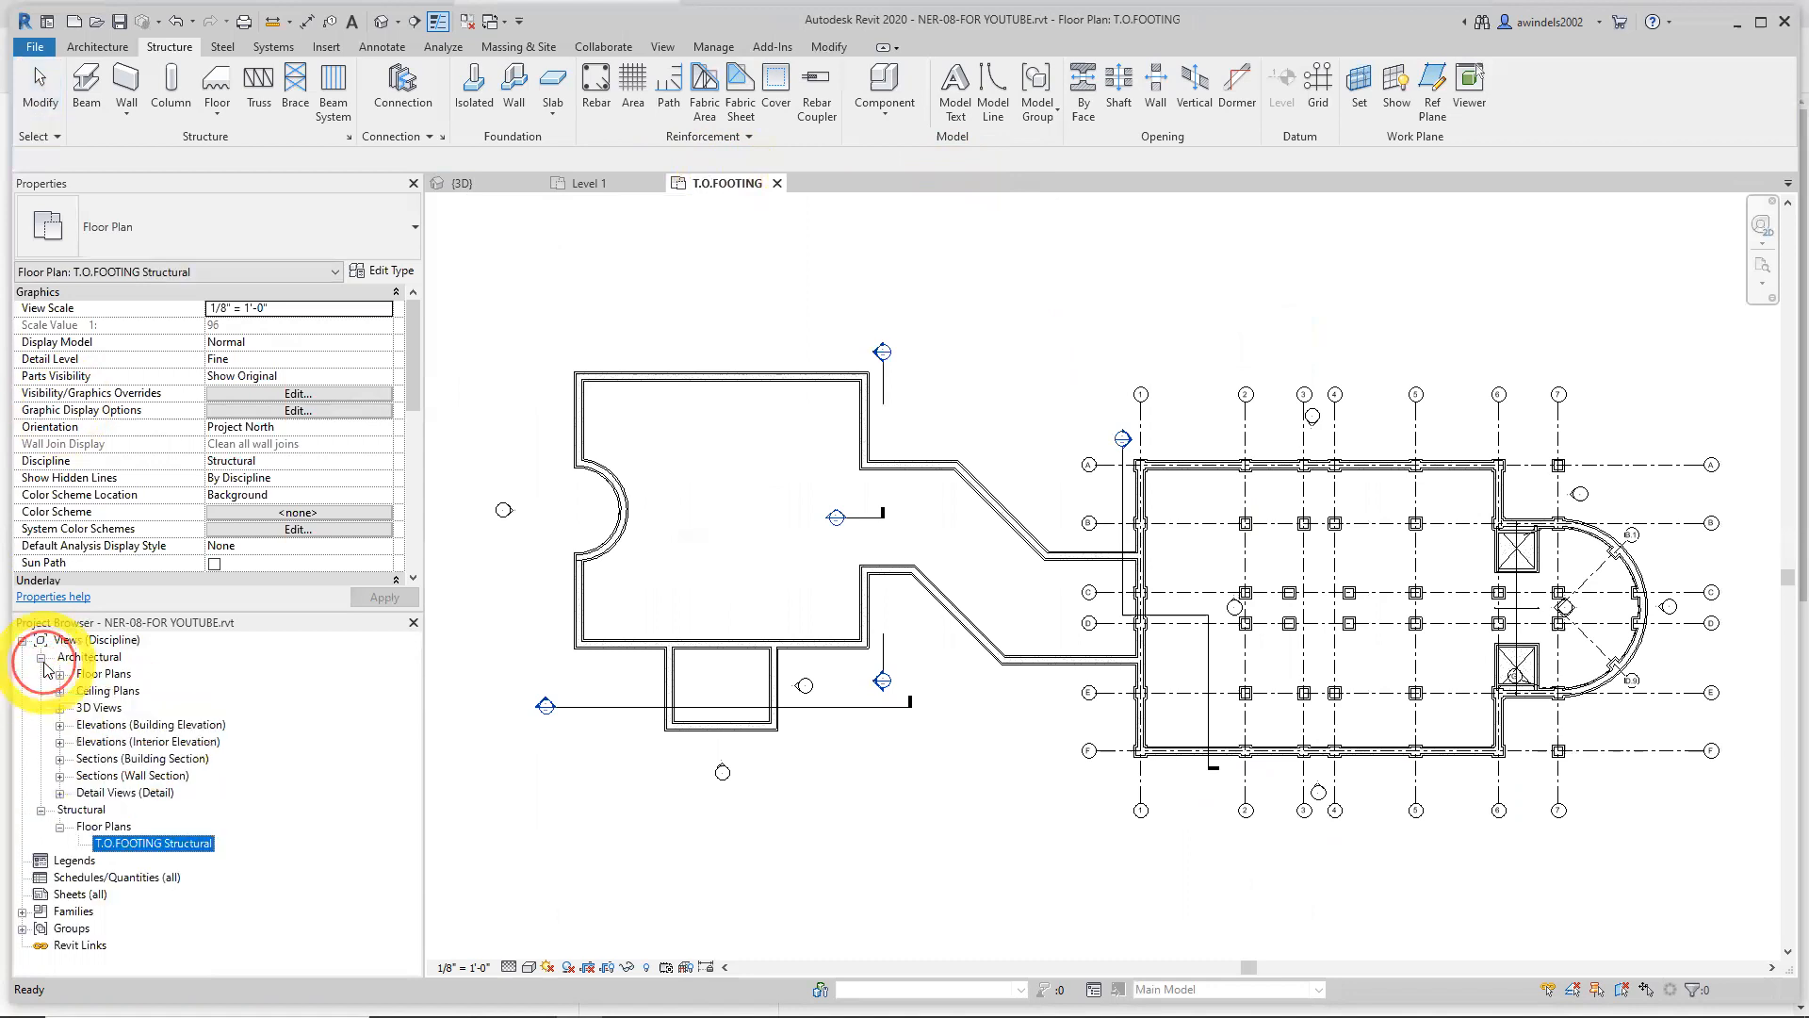
{"action": "left_click", "coordinate": [41, 809]}
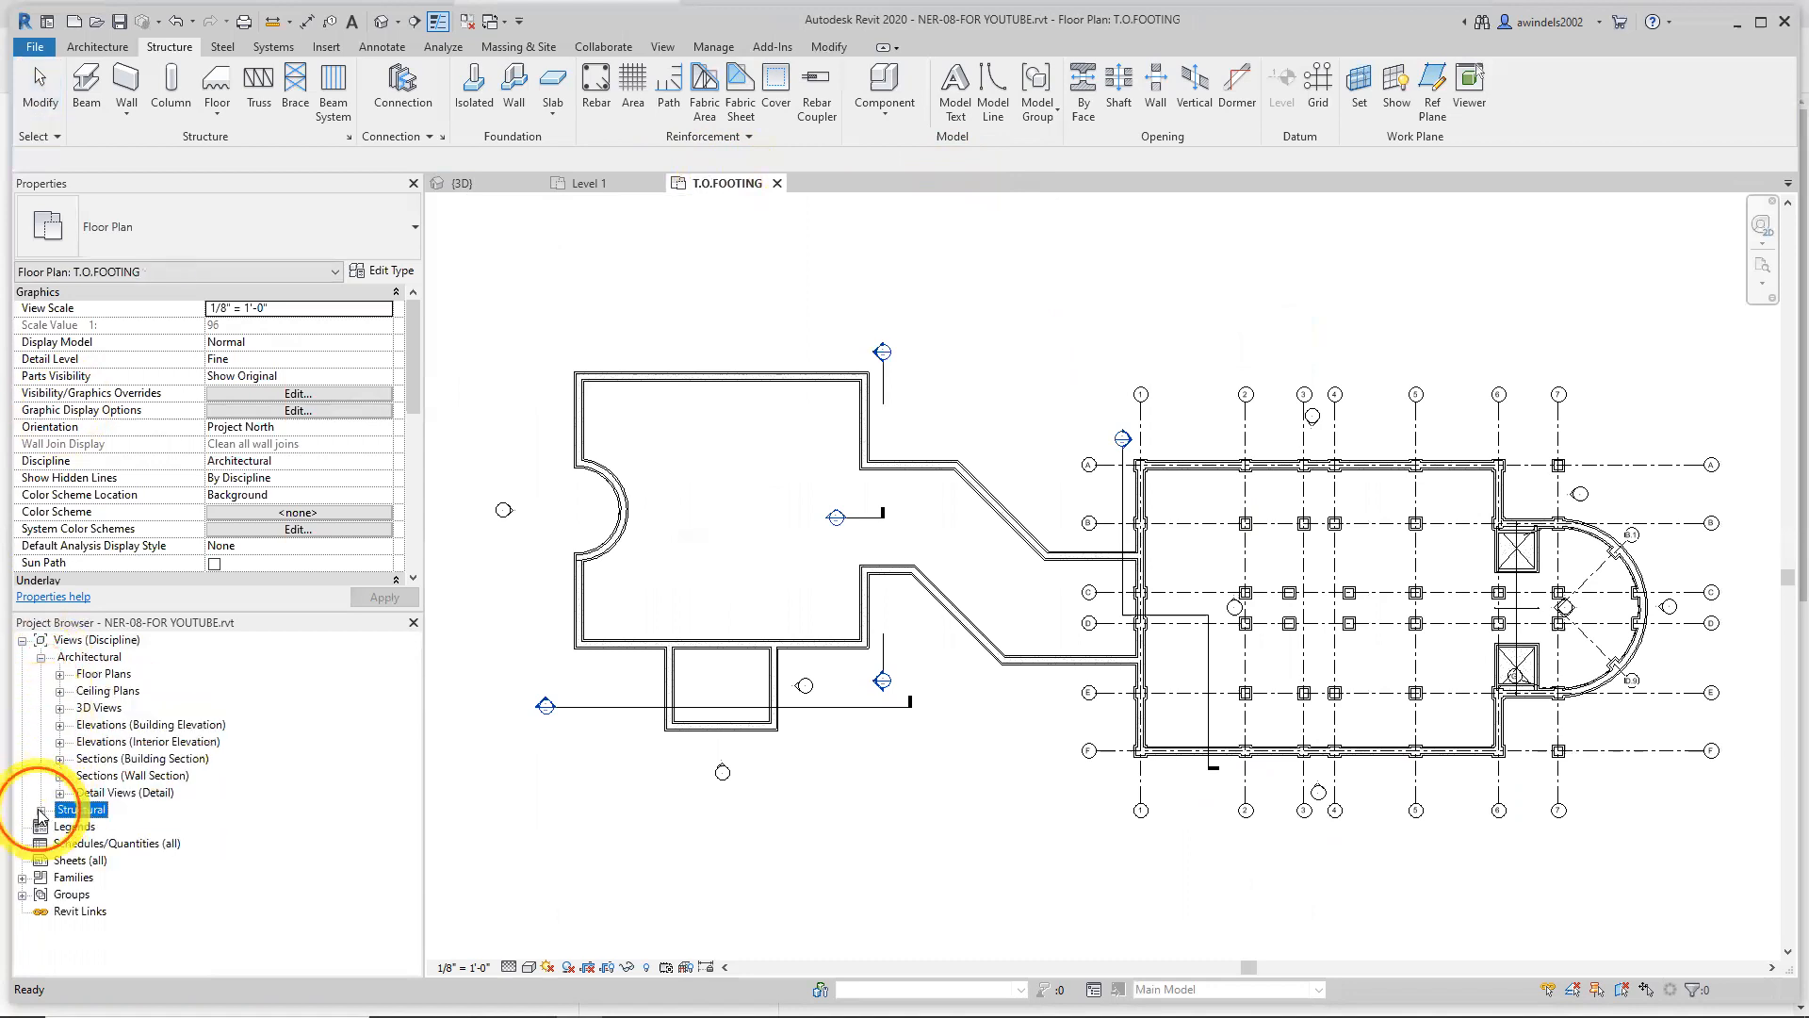
{"action": "left_click", "coordinate": [59, 675]}
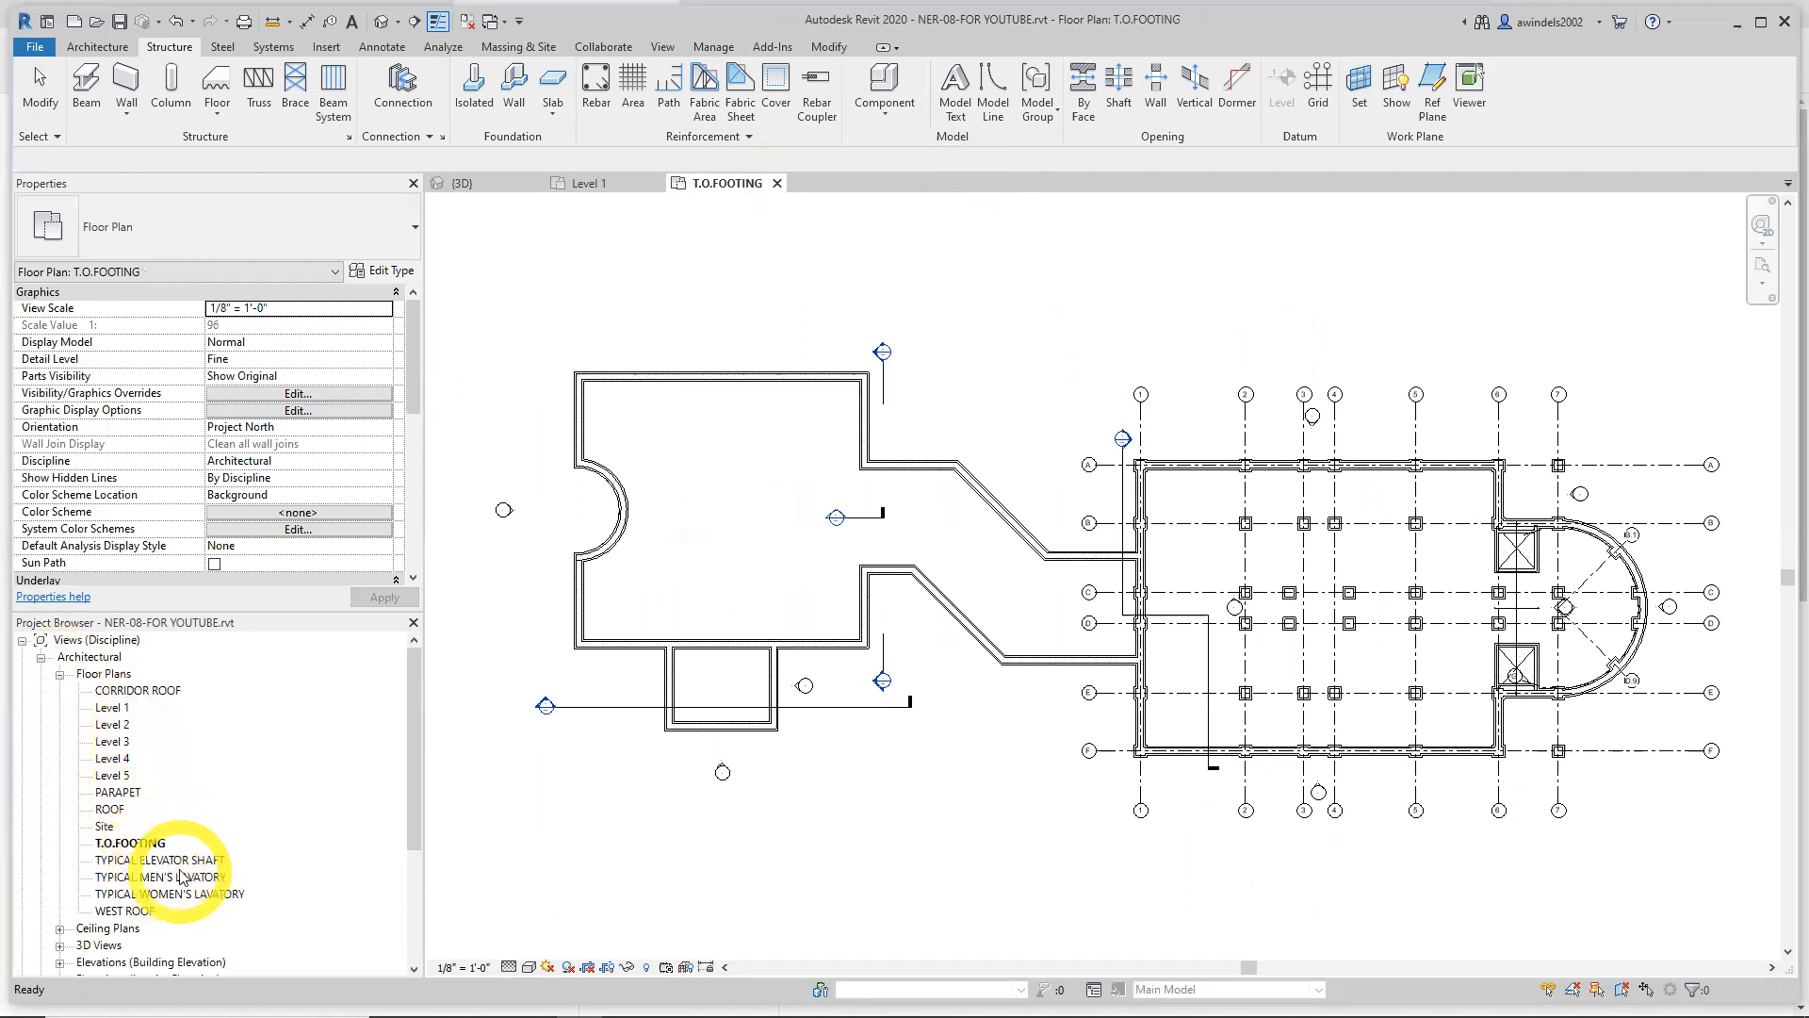
Set both the bottom and the view depth of the T.O.FOOTING plan's view range to Associated Level (T.O.FOOTING)
{"action": "left_click", "coordinate": [752, 791]}
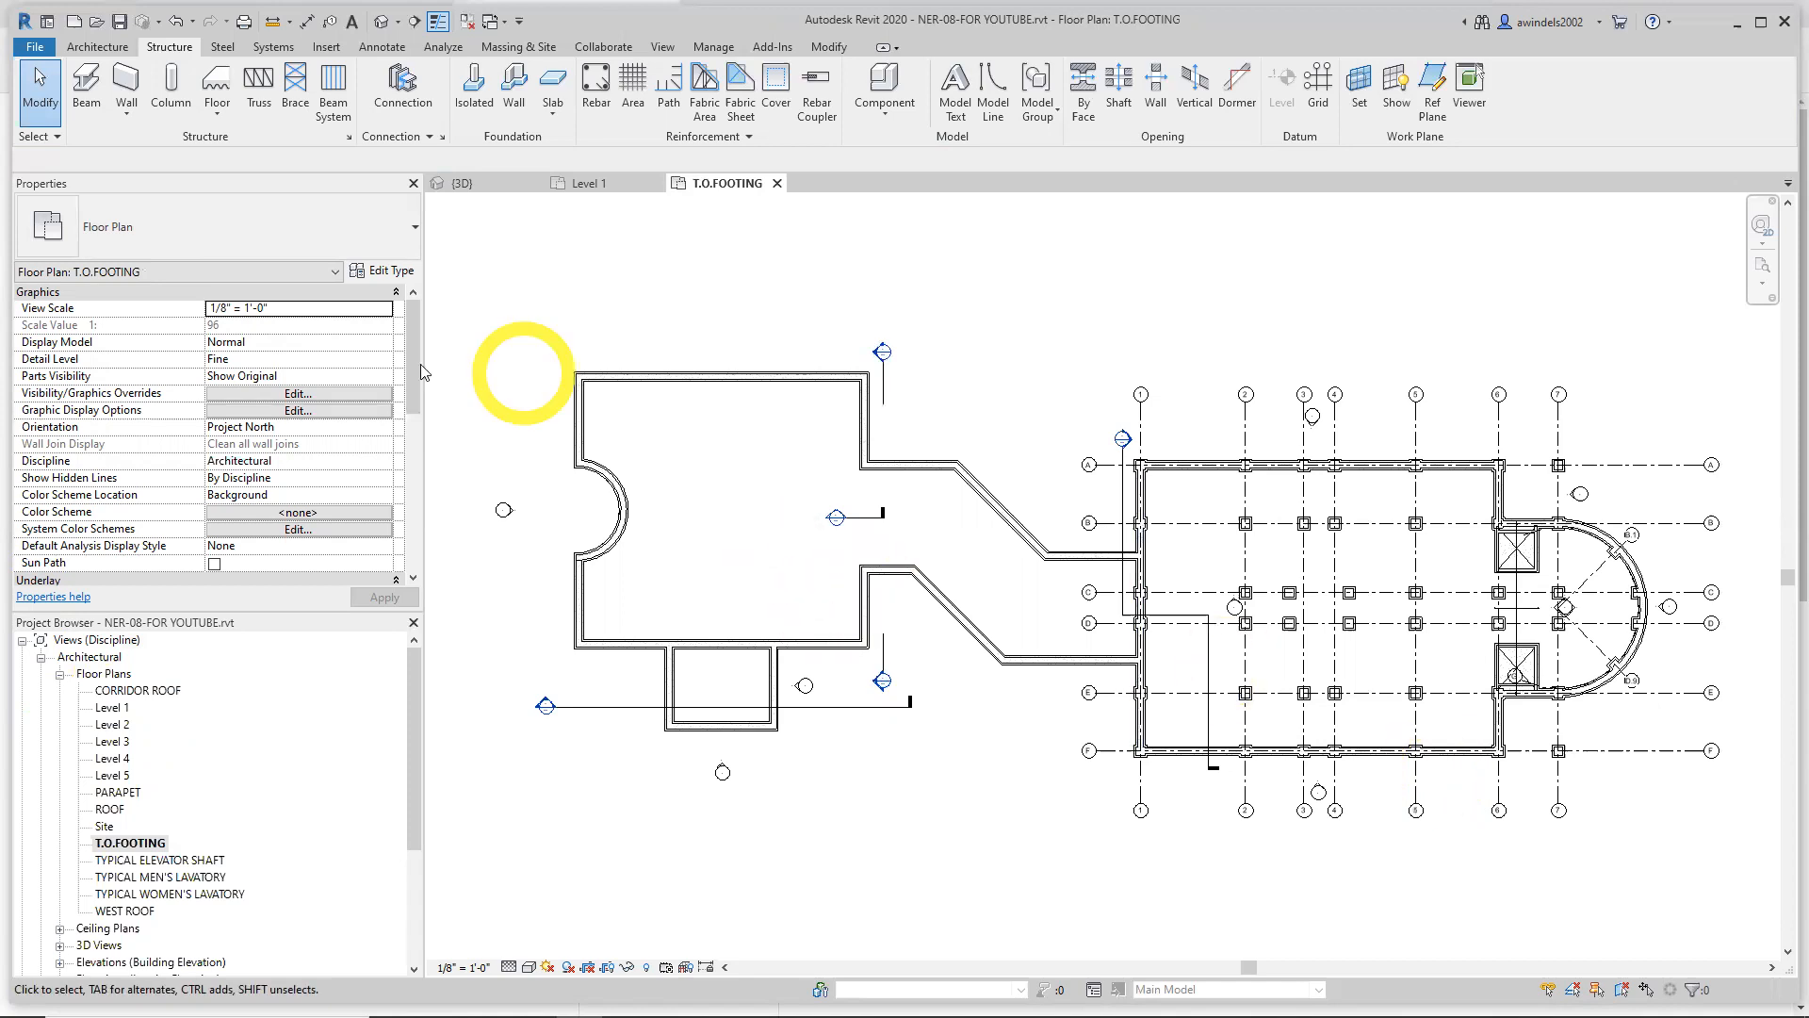
{"action": "left_click_drag", "start_coordinate": [420, 363], "coordinate": [418, 441]}
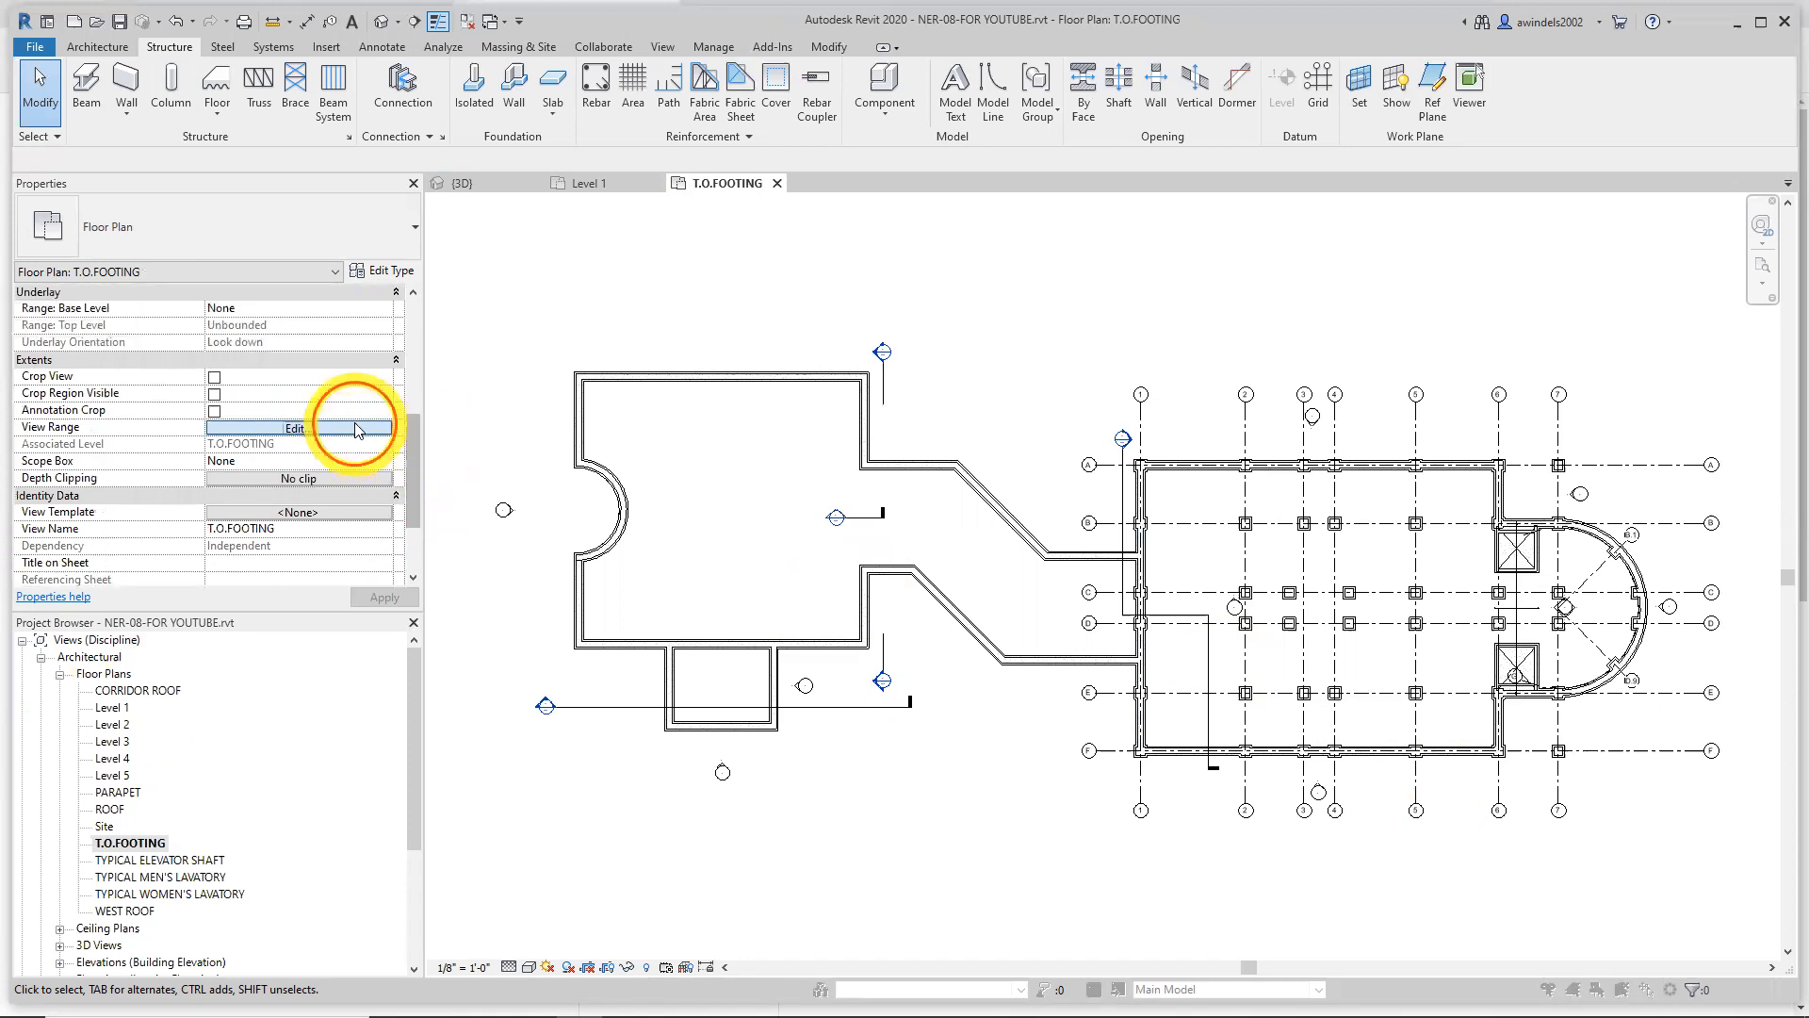
{"action": "left_click", "coordinate": [354, 427]}
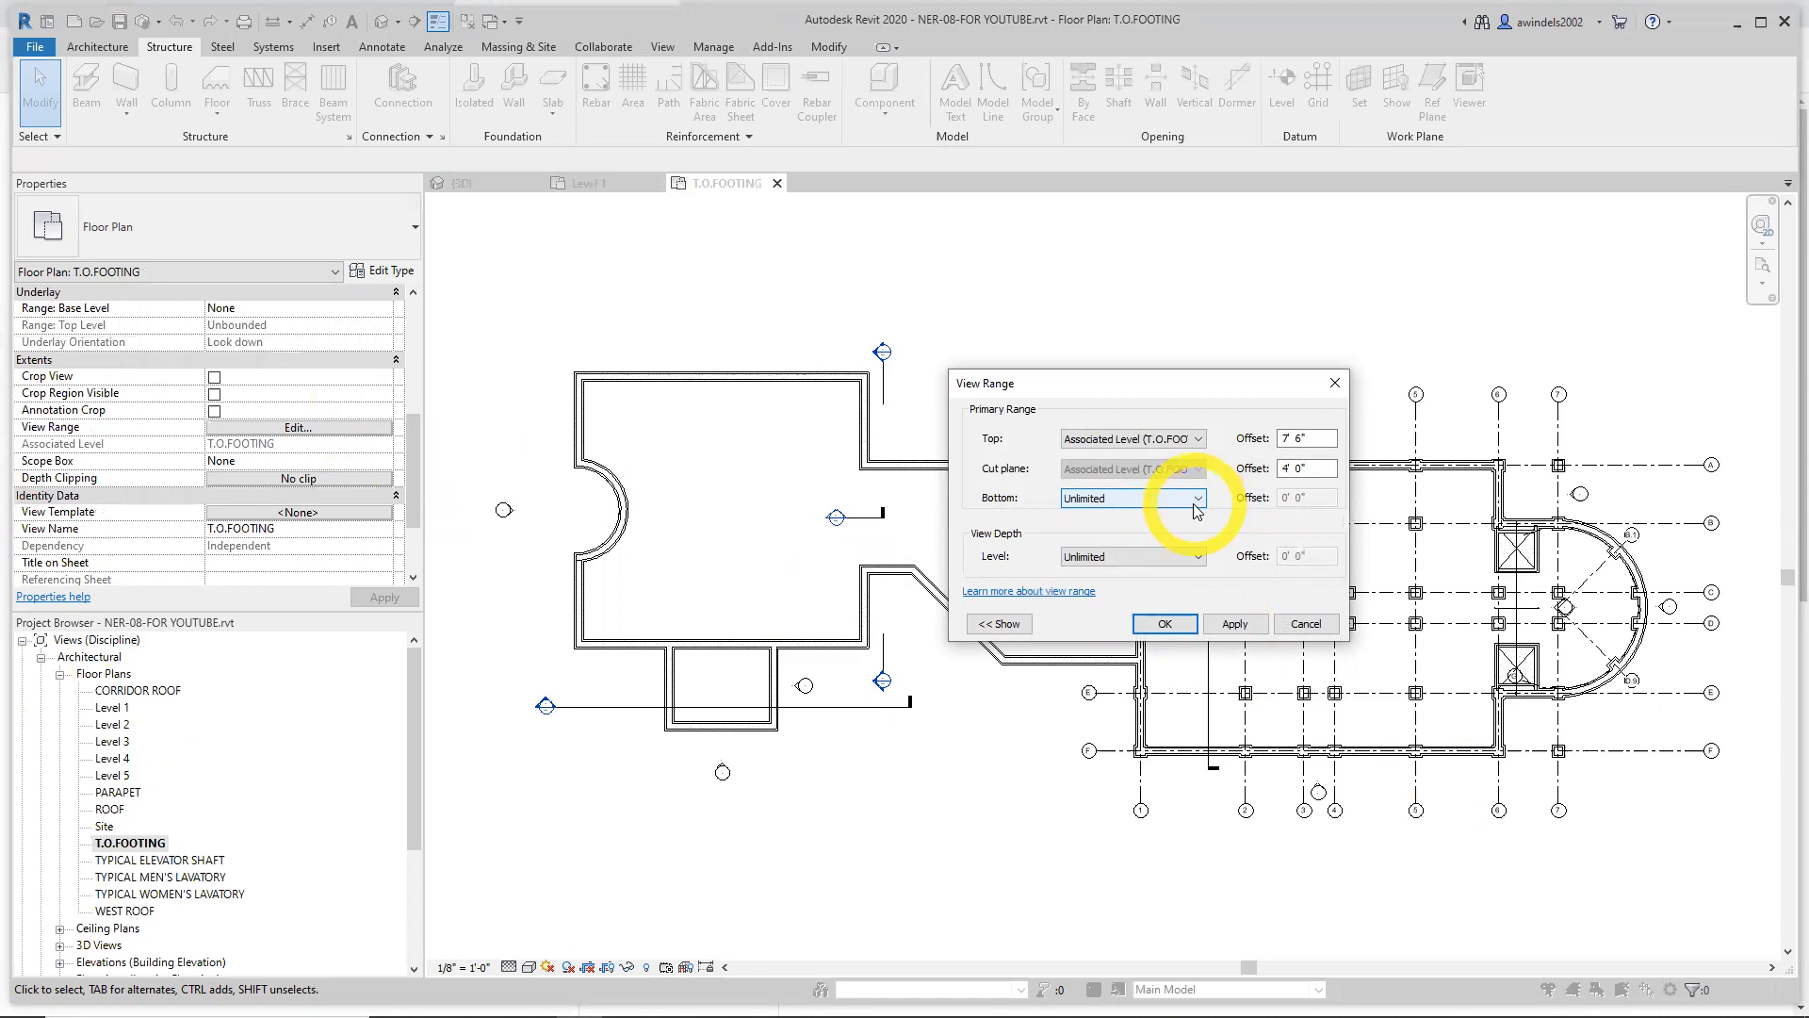
{"action": "left_click", "coordinate": [1193, 557]}
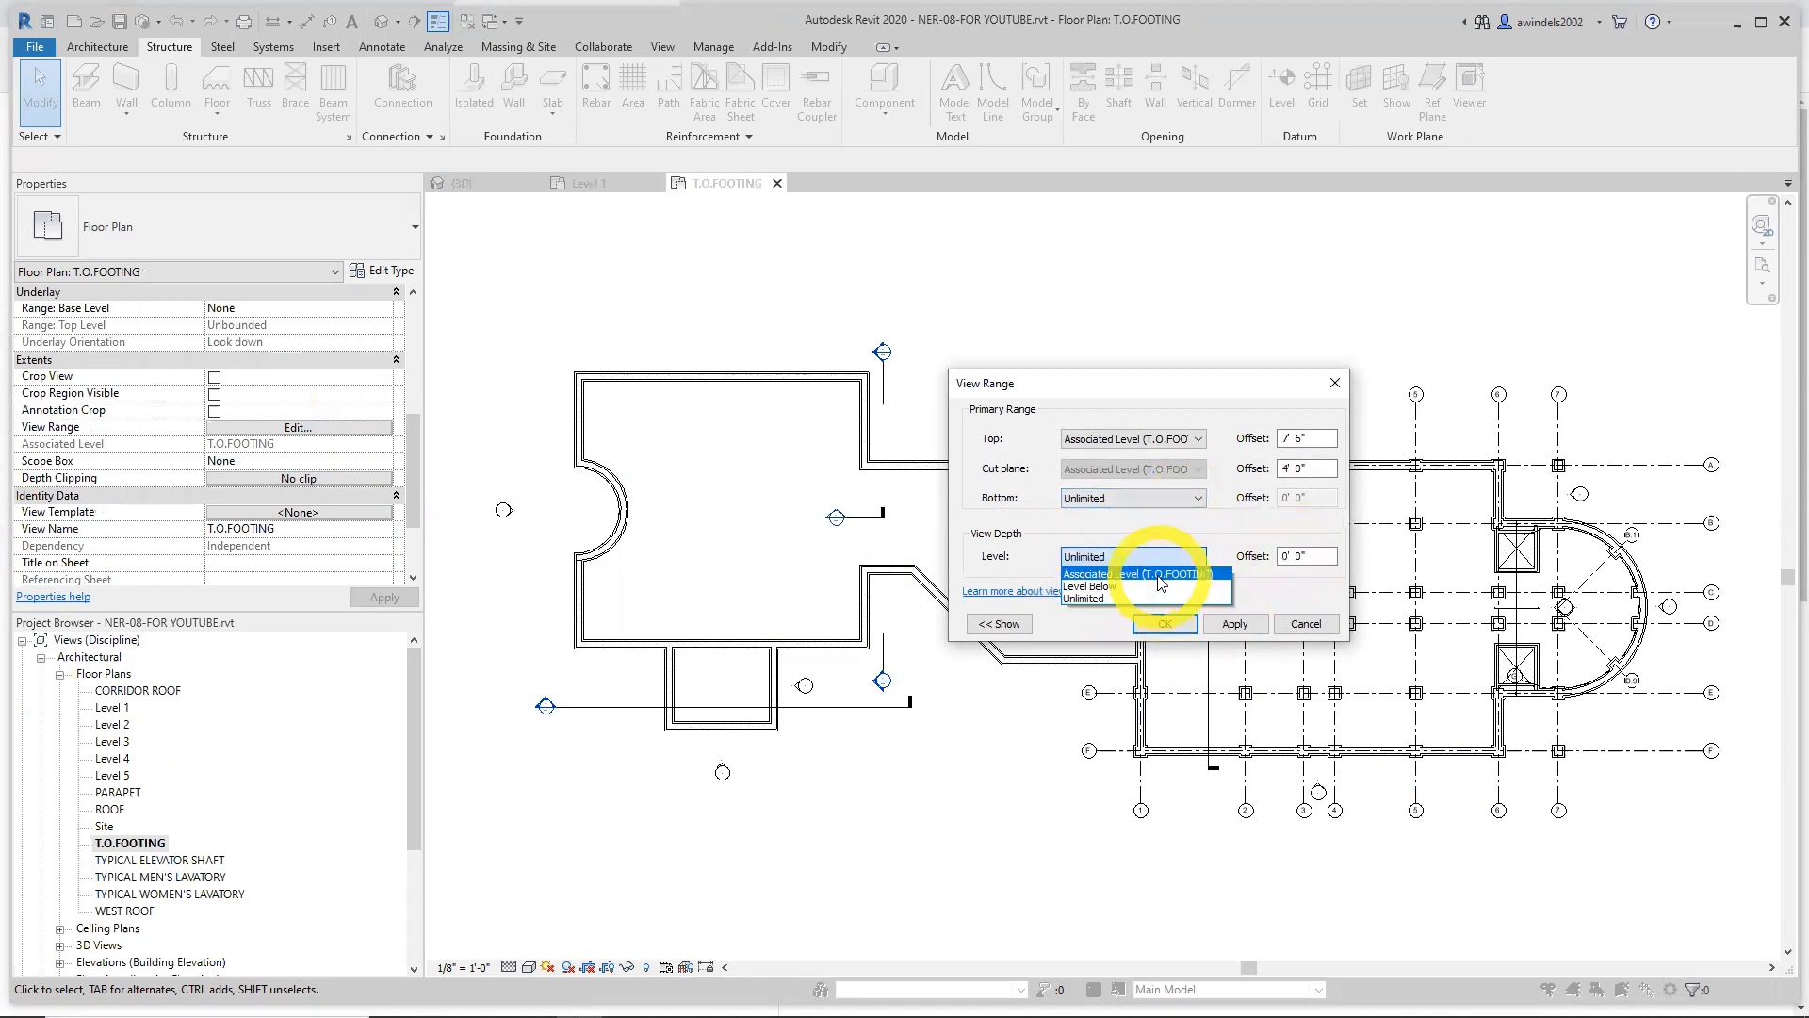
{"action": "left_click", "coordinate": [1159, 576]}
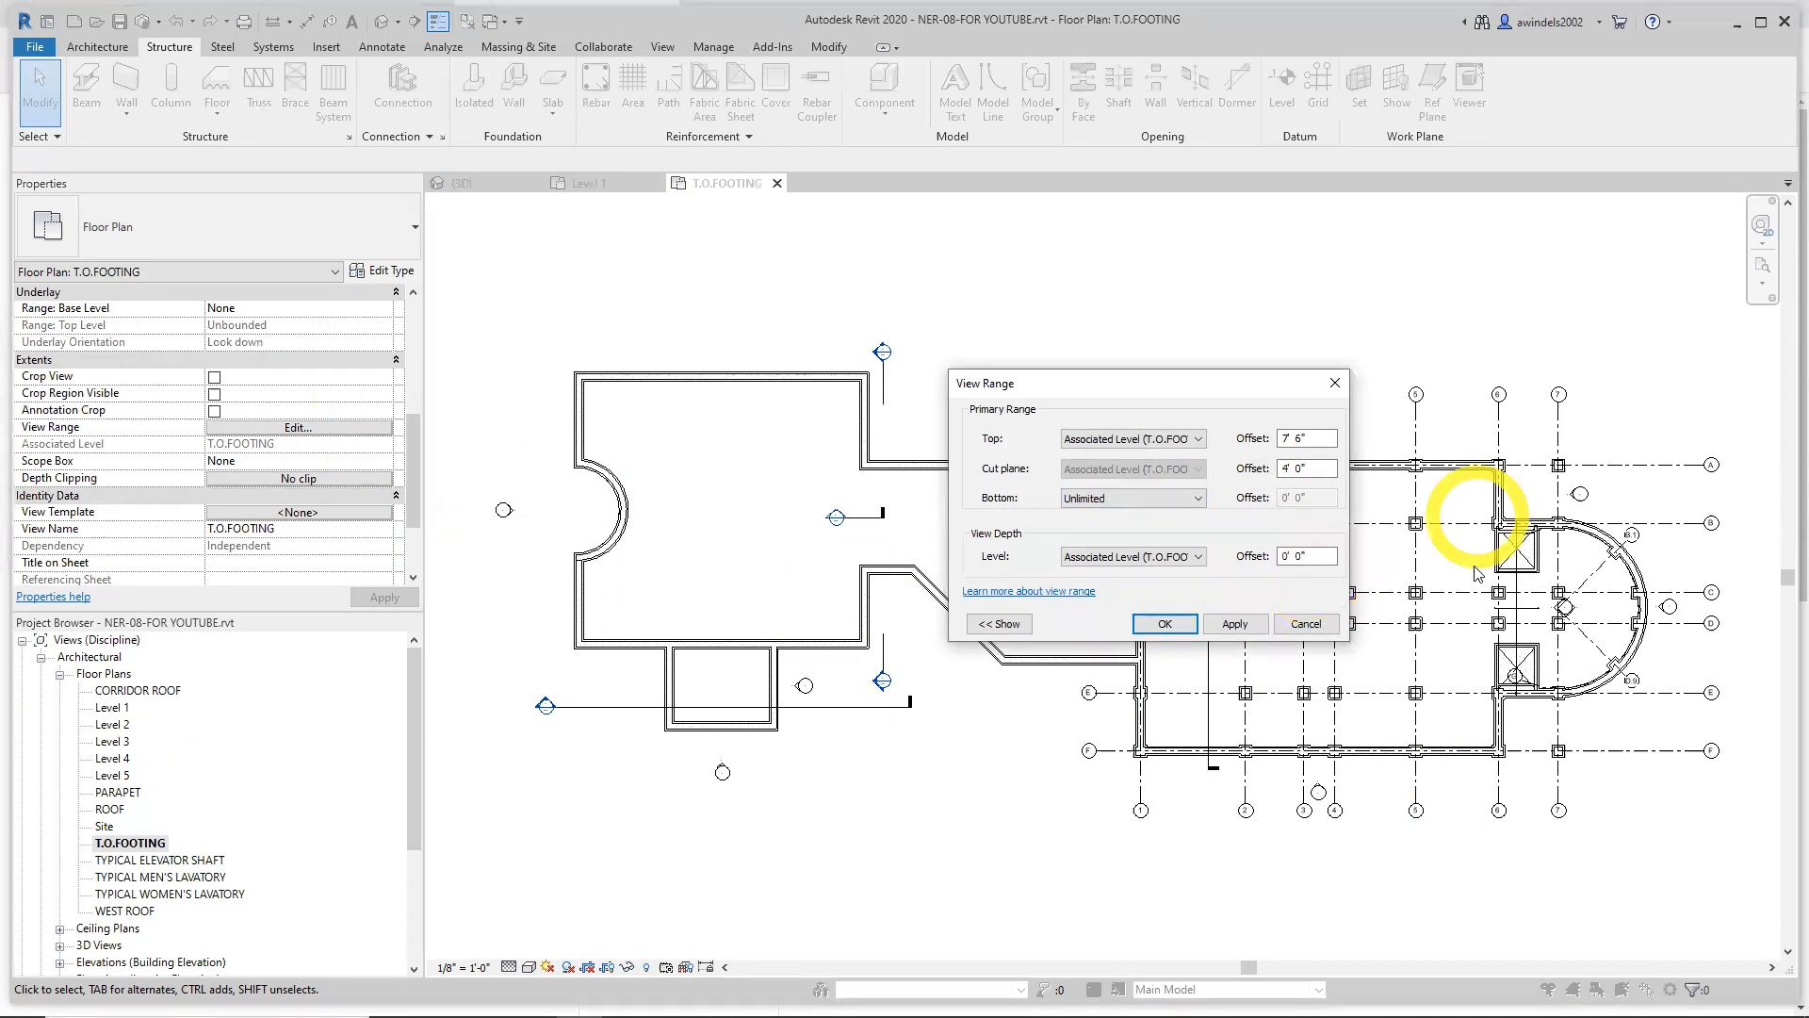
{"action": "left_click", "coordinate": [1159, 505]}
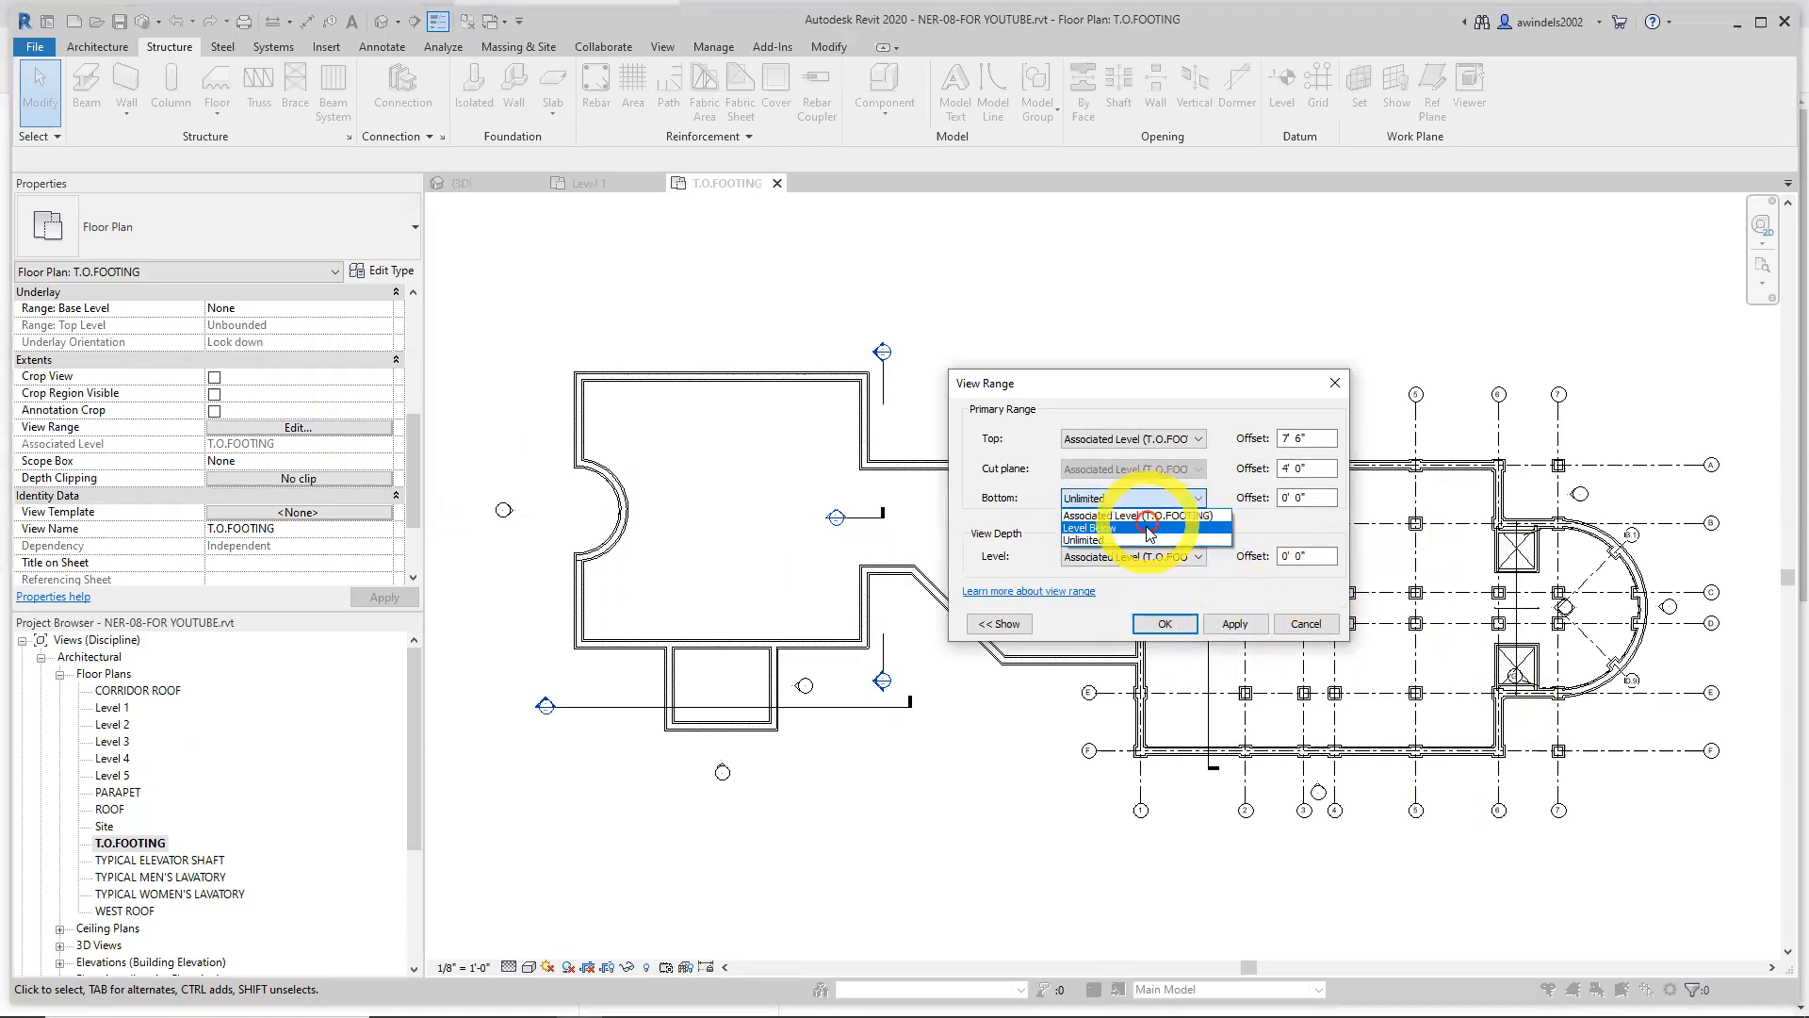
{"action": "left_click", "coordinate": [1151, 530]}
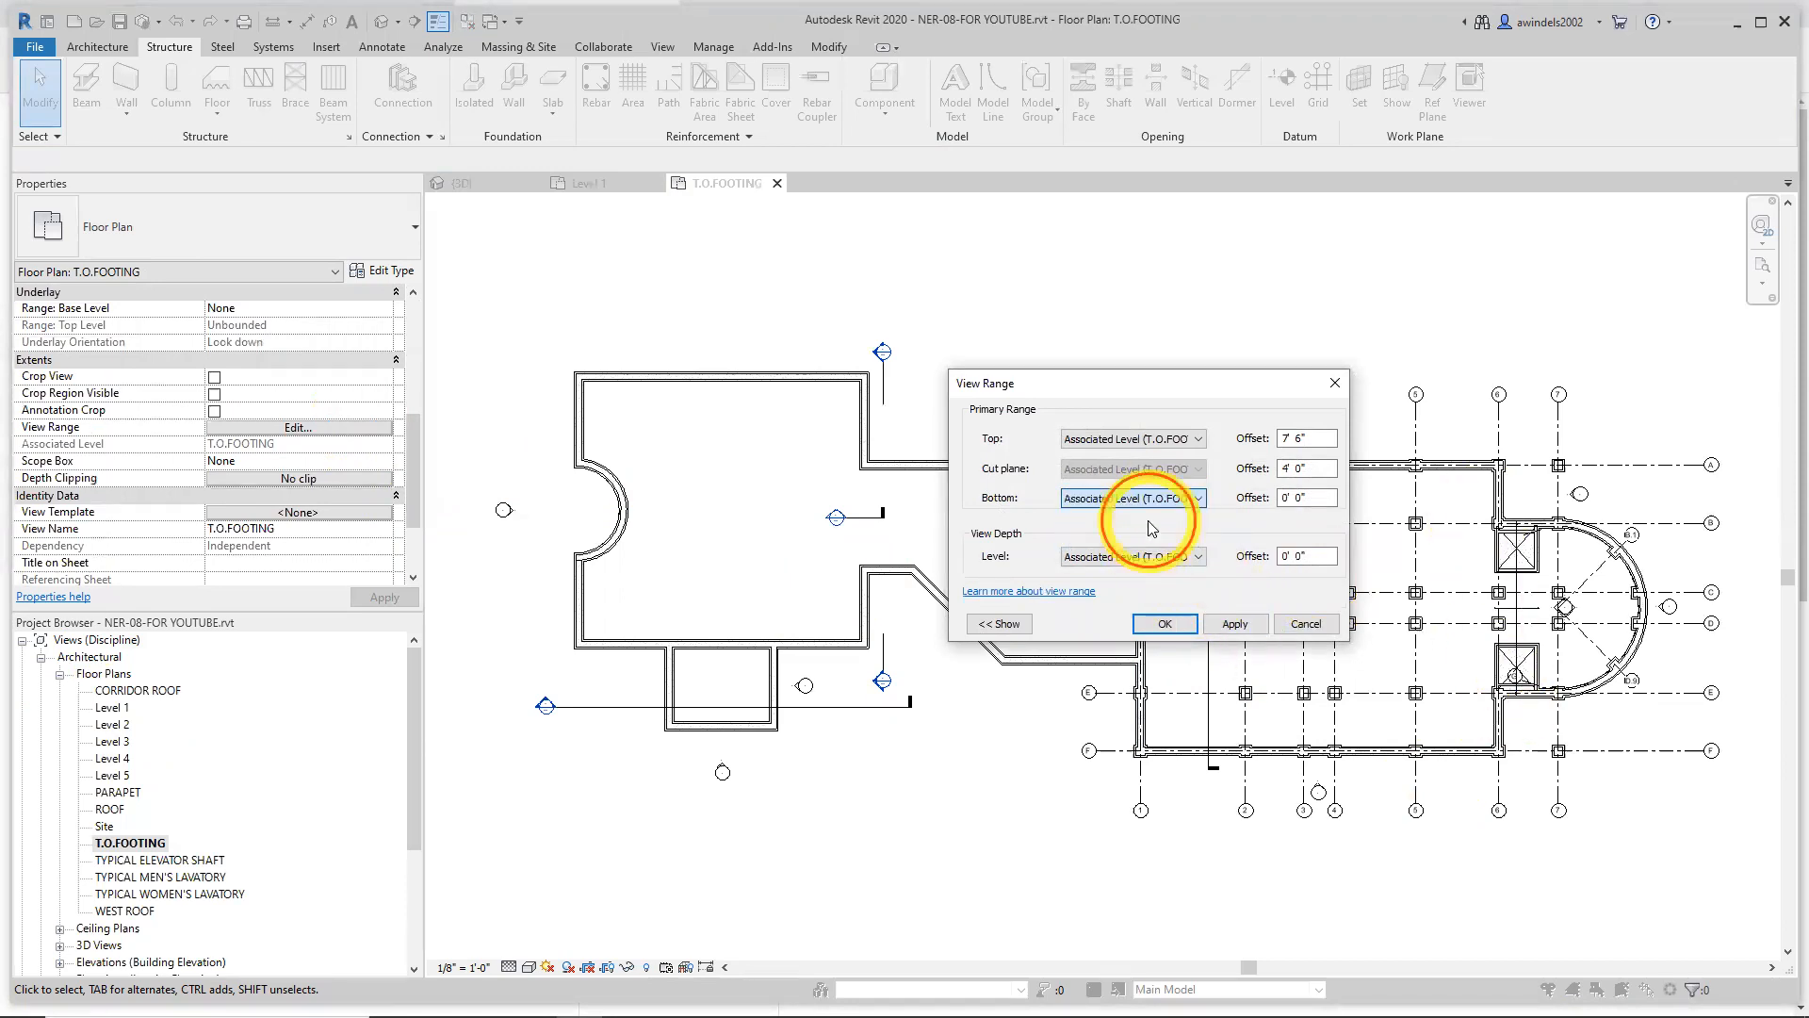
{"action": "left_click", "coordinate": [1165, 624]}
Examine the foundations in the T.O.FOOTING plan and the column footings in the 3D view
{"action": "middle_click_drag", "start_coordinate": [1381, 907], "coordinate": [1270, 909]}
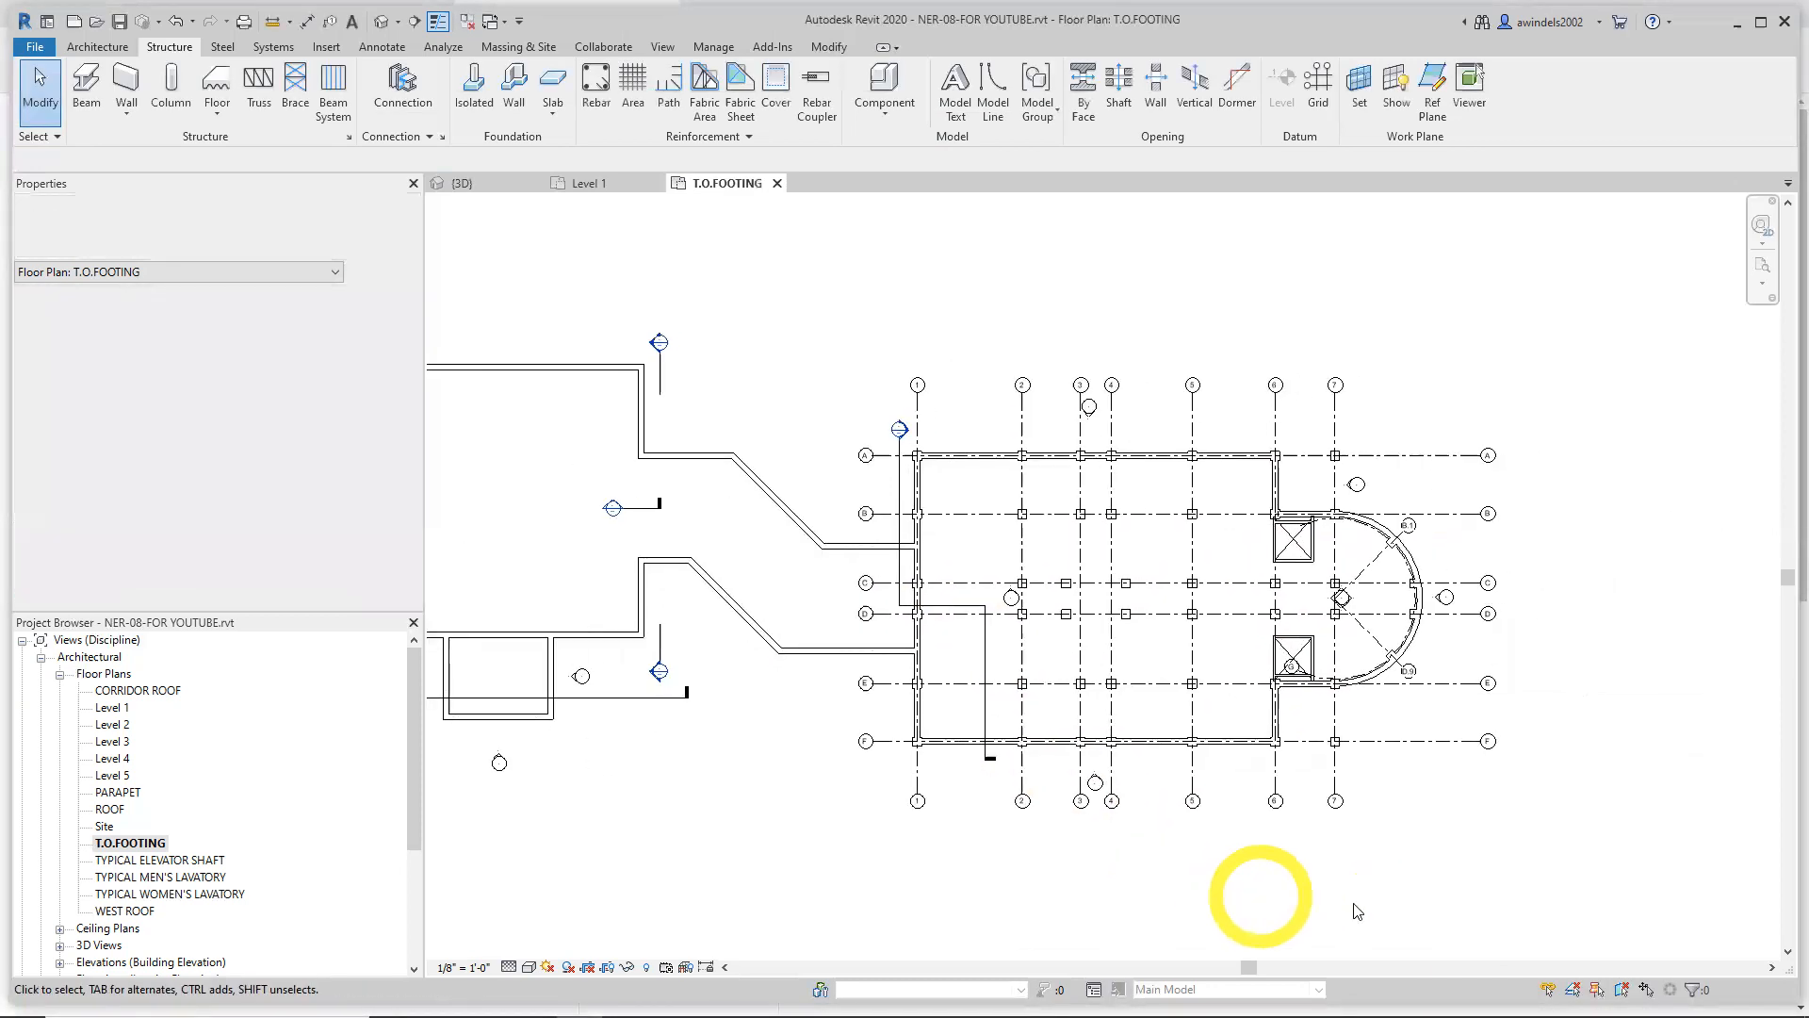
{"action": "scroll", "coordinate": [1395, 907], "scroll_direction": "up", "scroll_amount": 2}
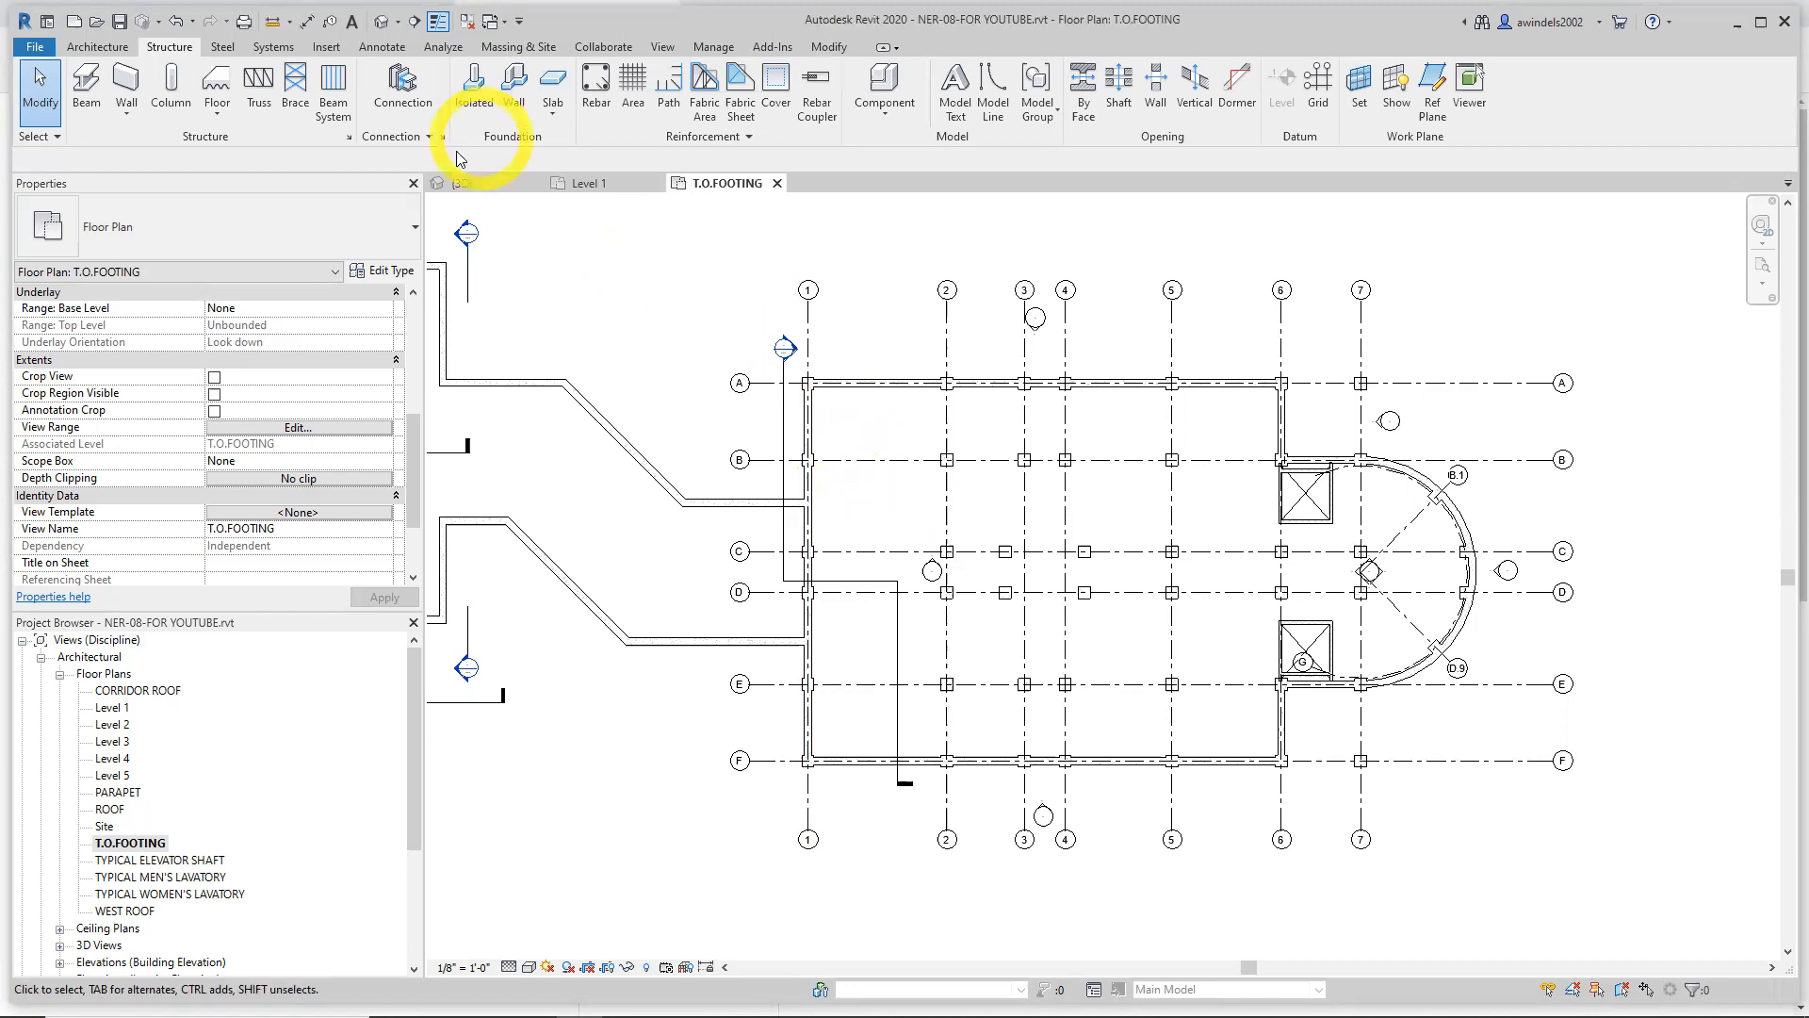
{"action": "left_click", "coordinate": [462, 183]}
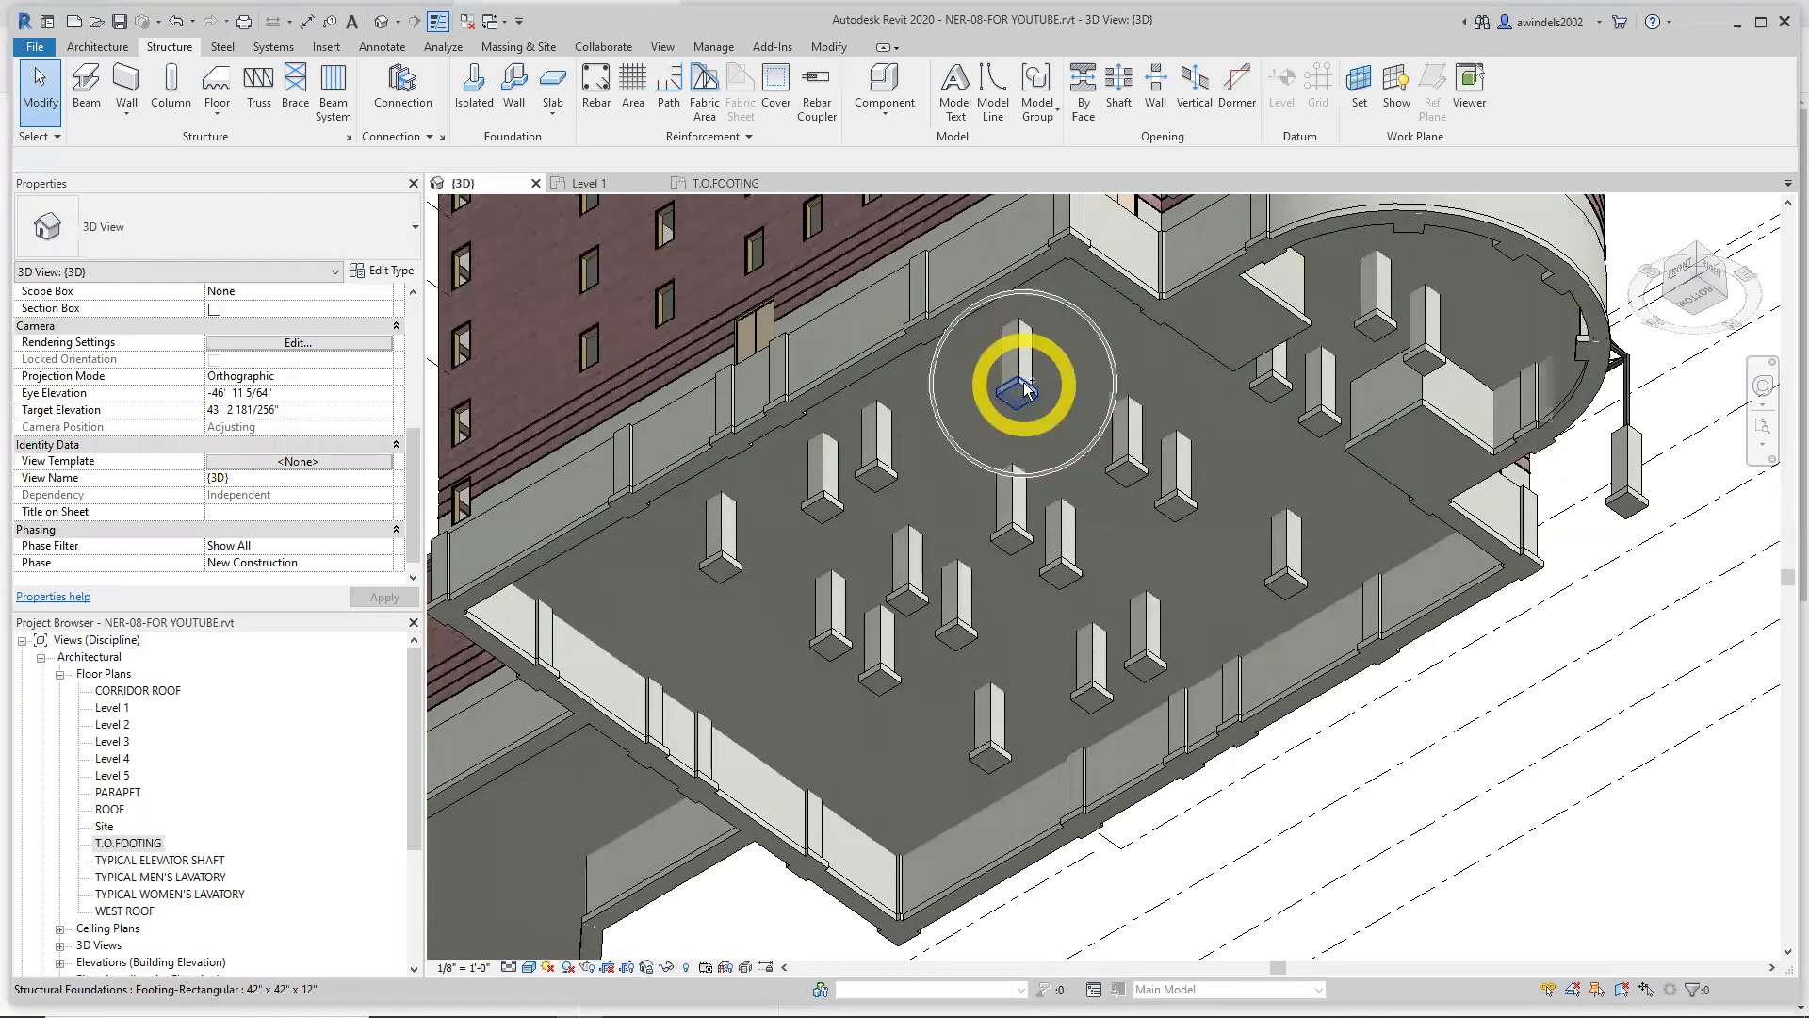
{"action": "middle_click_drag", "start_coordinate": [1164, 425], "coordinate": [1270, 577], "text": "shift"}
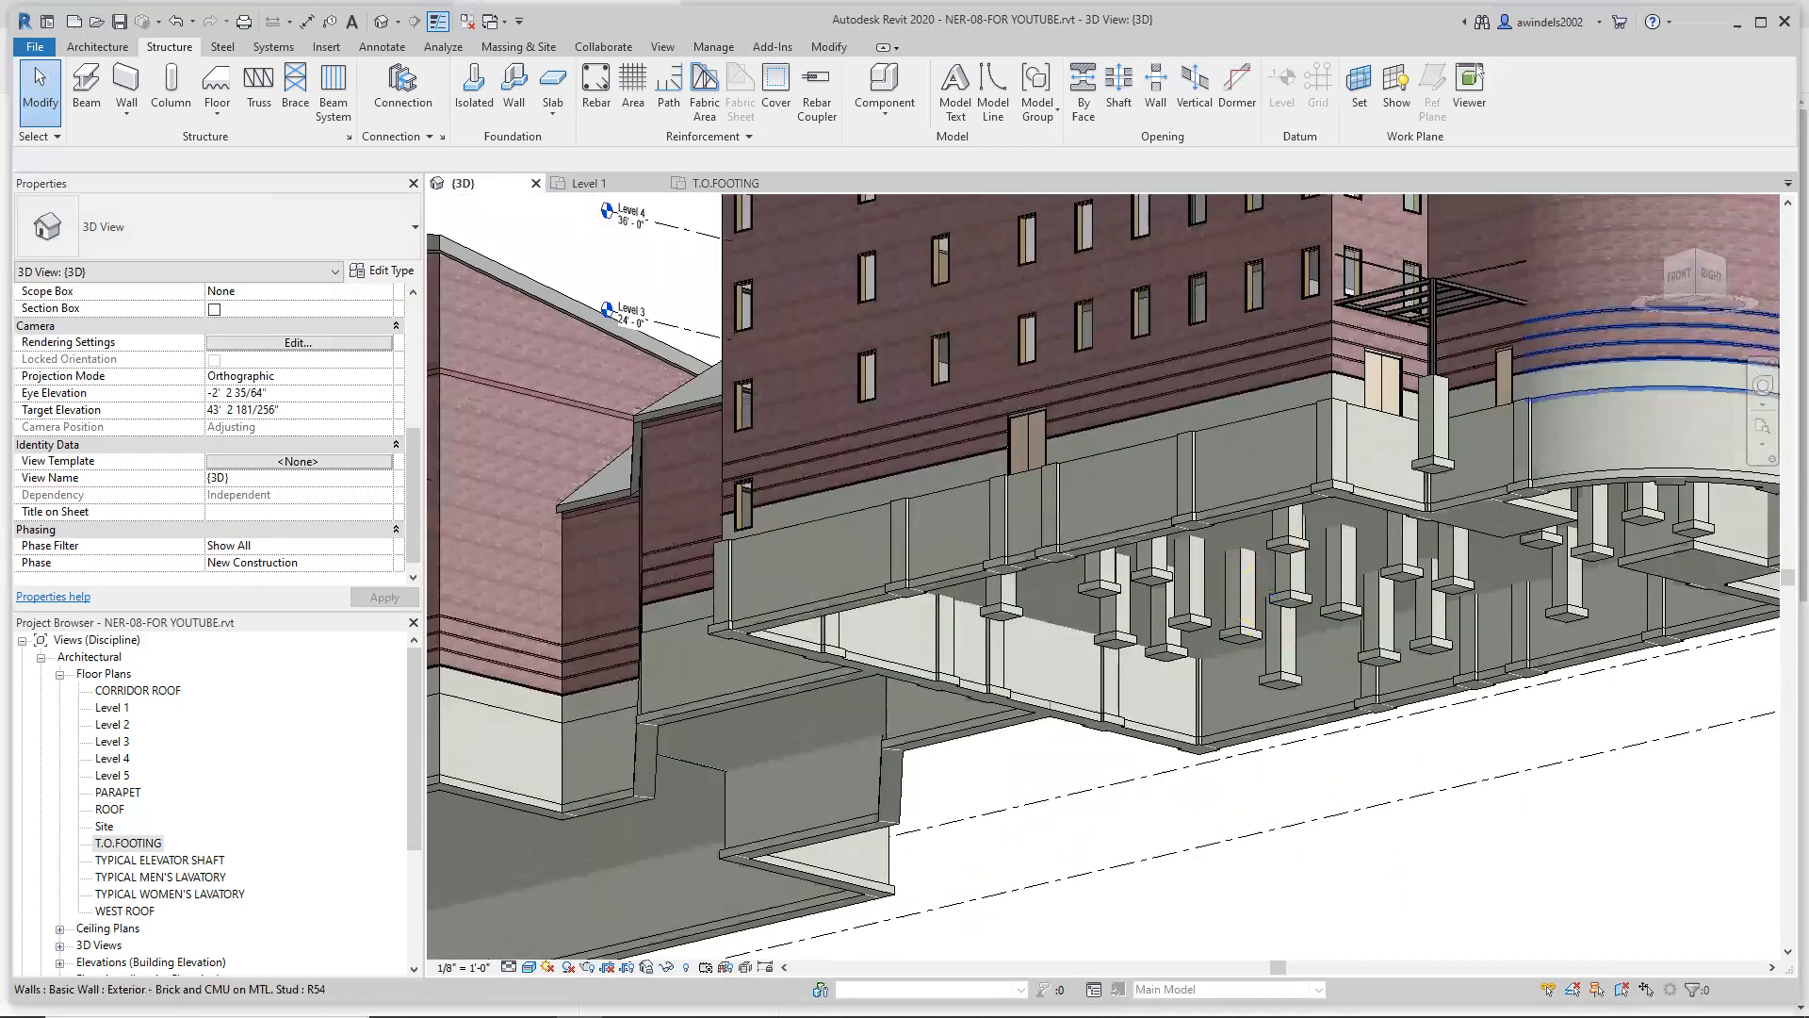